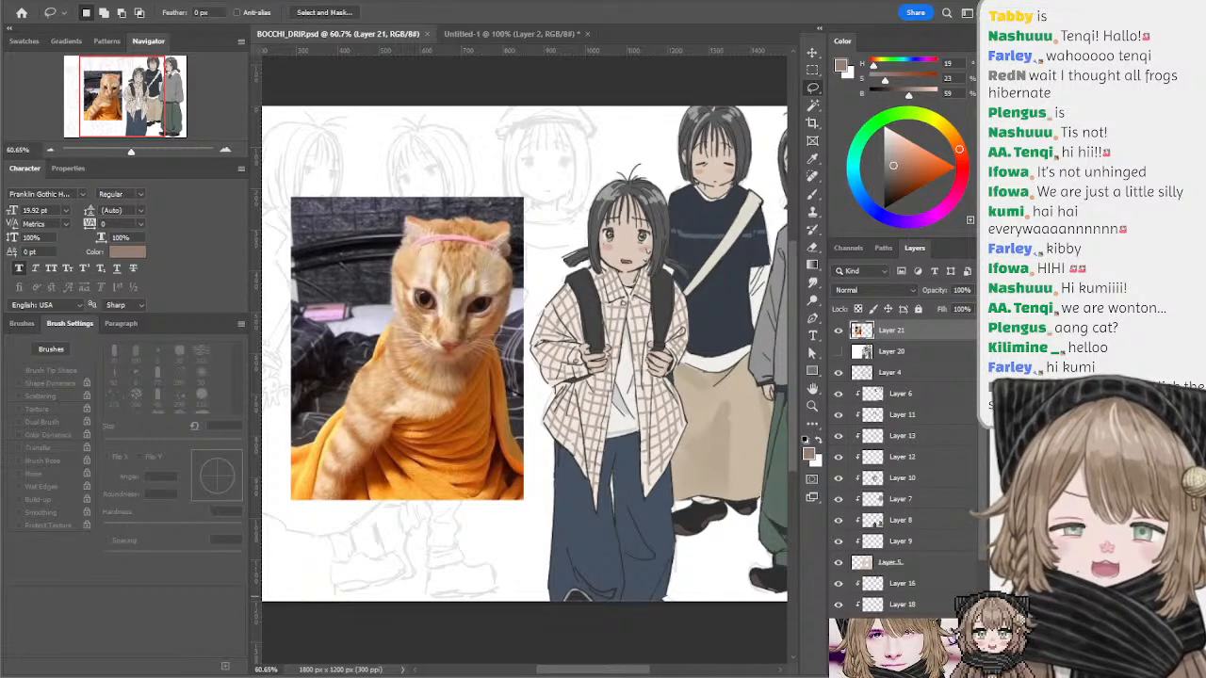
- Show the Paragraph settings in the docked panel group and narrow the docked panels to enlarge the canvas area
{"action": "left_click_drag", "start_coordinate": [471, 234], "coordinate": [496, 224]}
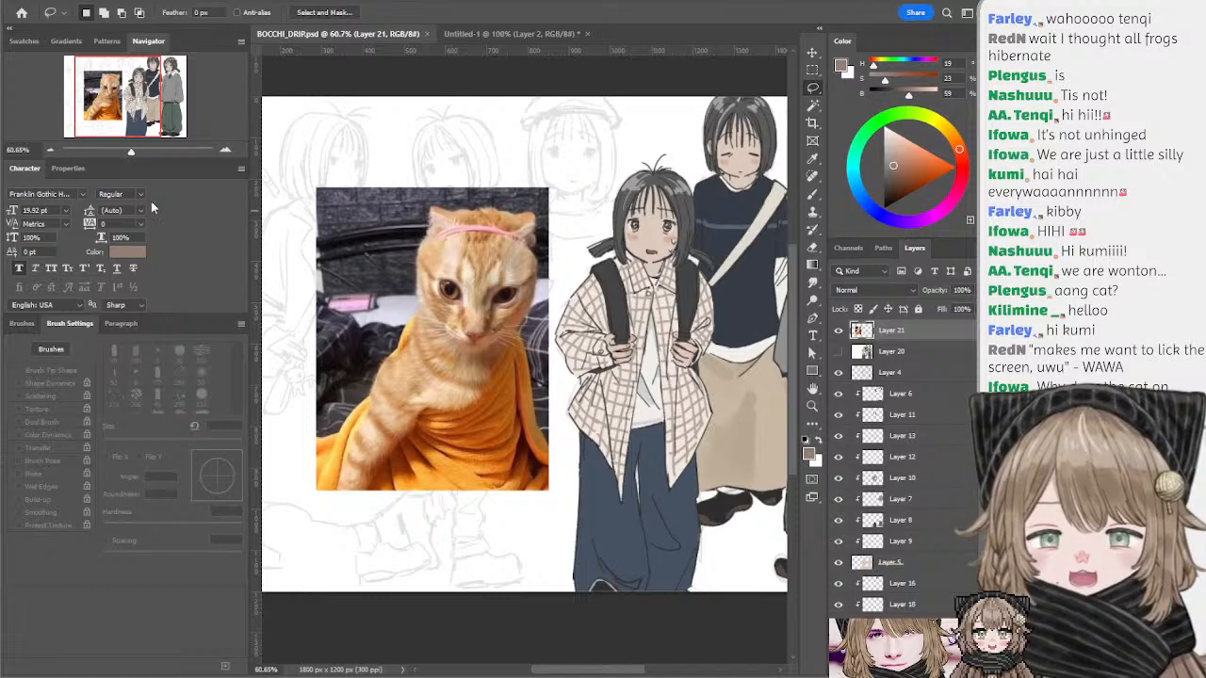
{"action": "left_click", "coordinate": [20, 324]}
{"action": "left_click_drag", "start_coordinate": [249, 235], "coordinate": [169, 236]}
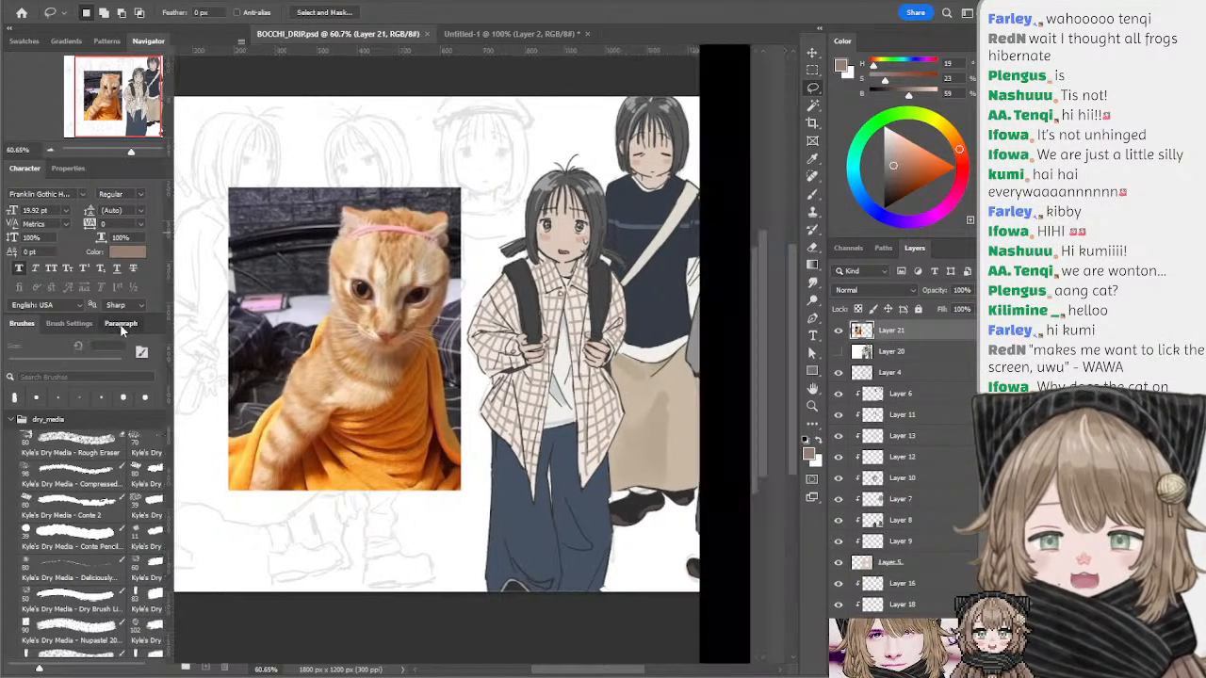
{"action": "left_click", "coordinate": [121, 324]}
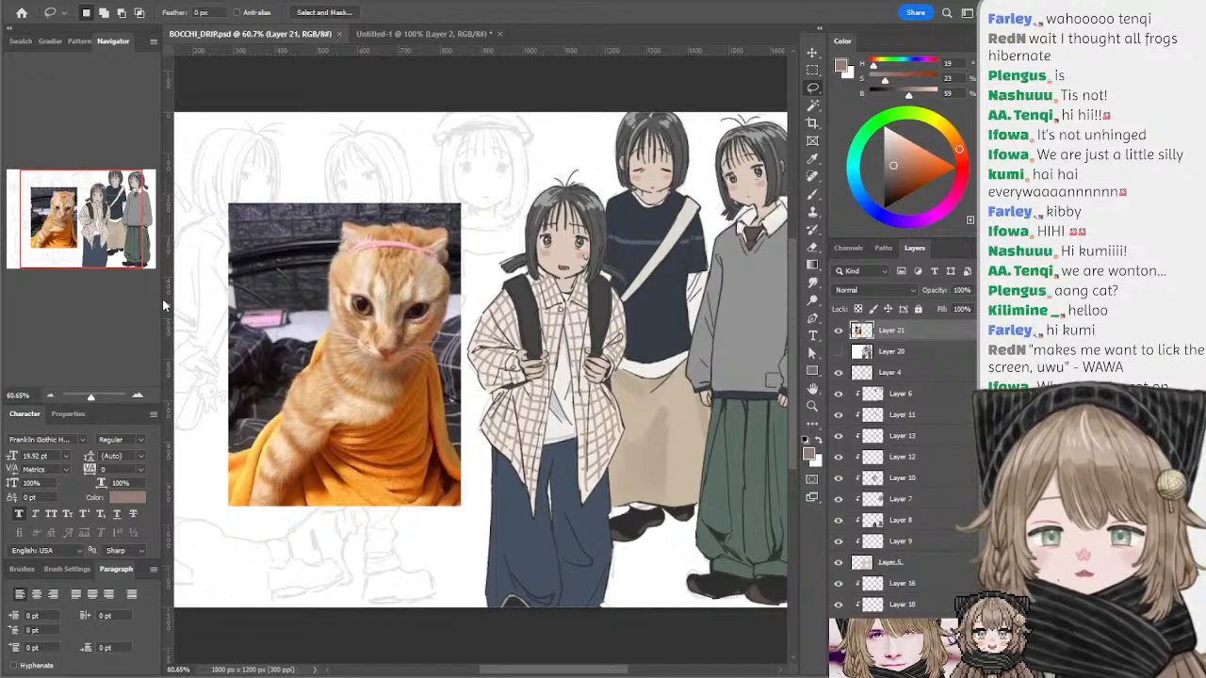
{"action": "left_click_drag", "start_coordinate": [163, 297], "coordinate": [153, 283]}
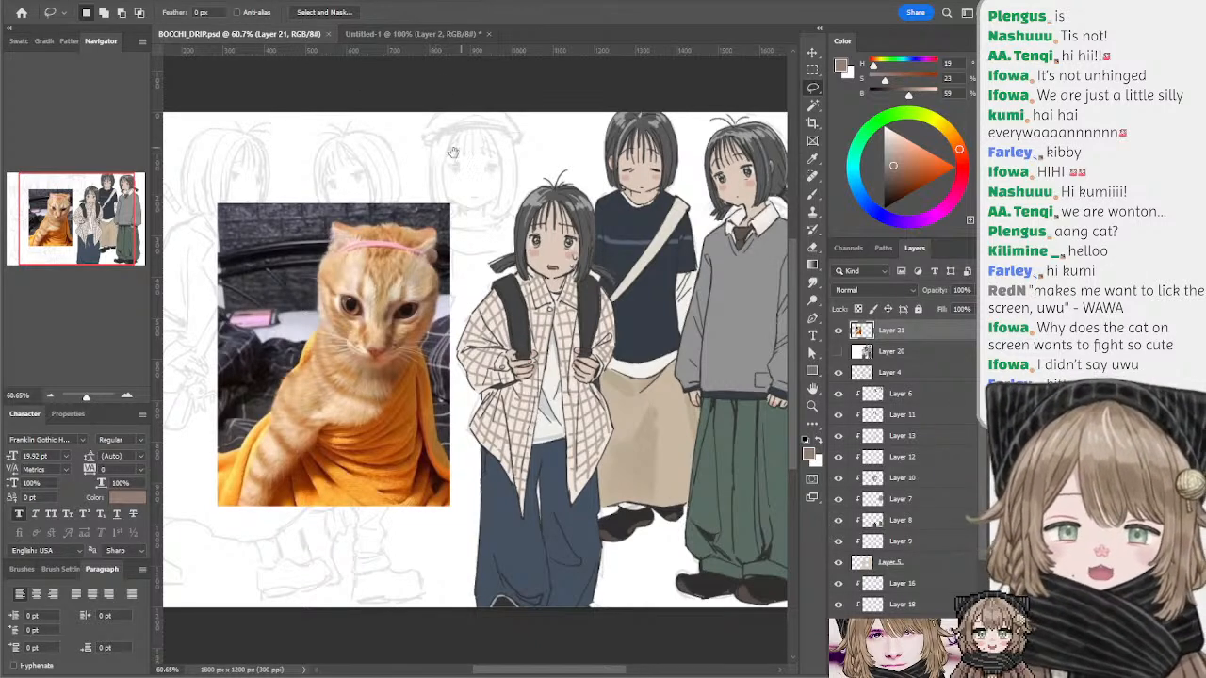
- Reposition the orange cat photo slightly lower over the faint sketches beside the coloured characters
{"action": "left_click_drag", "start_coordinate": [453, 153], "coordinate": [503, 155]}
{"action": "left_click_drag", "start_coordinate": [563, 179], "coordinate": [553, 150]}
{"action": "left_click_drag", "start_coordinate": [388, 220], "coordinate": [483, 245]}
{"action": "left_click_drag", "start_coordinate": [455, 172], "coordinate": [432, 227]}
{"action": "mouse_move", "coordinate": [387, 271]}
{"action": "left_mouse_down"}
{"action": "mouse_move", "coordinate": [522, 244]}
{"action": "mouse_move", "coordinate": [349, 276]}
{"action": "mouse_move", "coordinate": [393, 258]}
{"action": "mouse_move", "coordinate": [370, 255]}
{"action": "mouse_move", "coordinate": [383, 288]}
{"action": "mouse_move", "coordinate": [372, 297]}
{"action": "mouse_move", "coordinate": [525, 278]}
{"action": "mouse_move", "coordinate": [390, 298]}
{"action": "mouse_move", "coordinate": [420, 264]}
{"action": "mouse_move", "coordinate": [393, 264]}
{"action": "mouse_move", "coordinate": [434, 266]}
{"action": "left_mouse_up"}
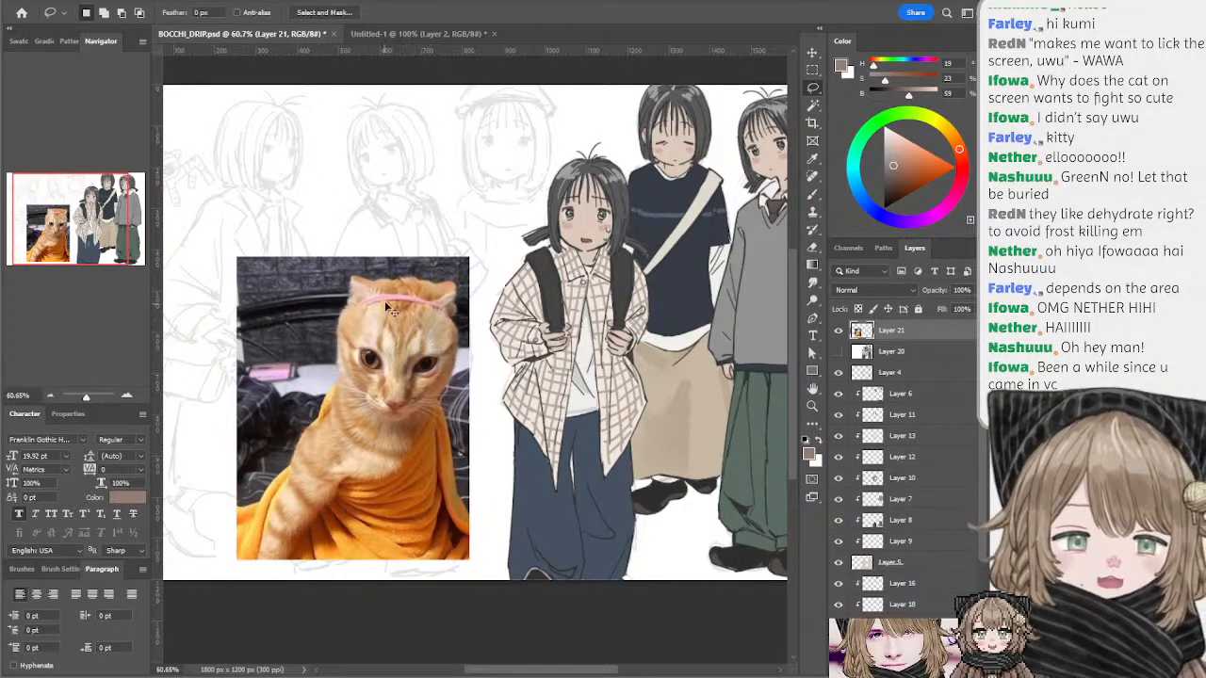
{"action": "left_click_drag", "start_coordinate": [384, 305], "coordinate": [374, 237]}
- Hide the cat photo on Layer 21 and briefly toggle the Layer 4 line art off and on
{"action": "left_click", "coordinate": [838, 331]}
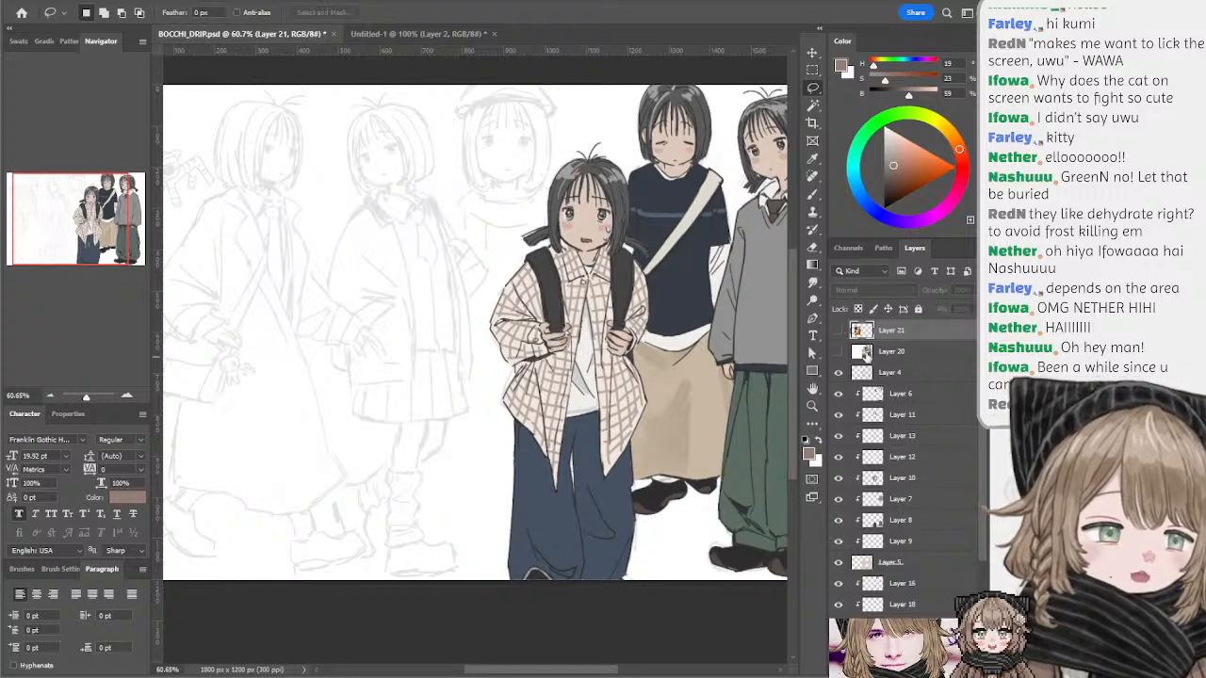
{"action": "left_click", "coordinate": [839, 373]}
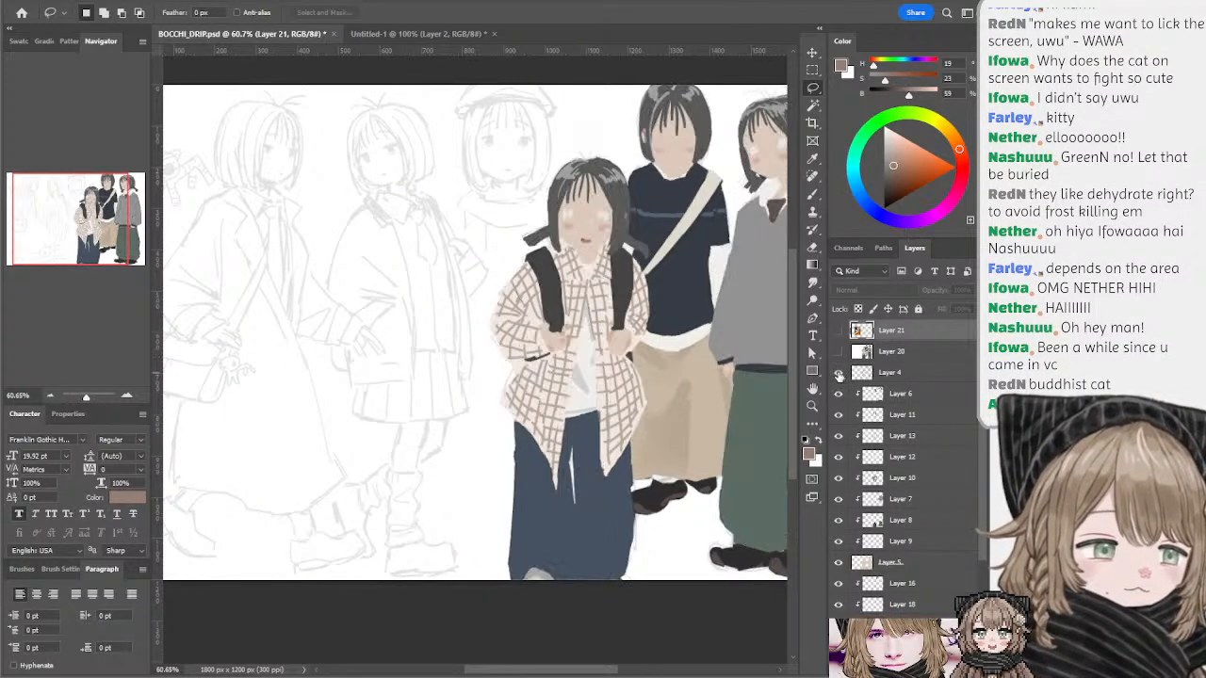
{"action": "left_click", "coordinate": [839, 373]}
- Identify the sketch layer by toggling its visibility, select Layer 3 copy 2 and raise its opacity to 100%
{"action": "left_click_drag", "start_coordinate": [660, 379], "coordinate": [723, 342]}
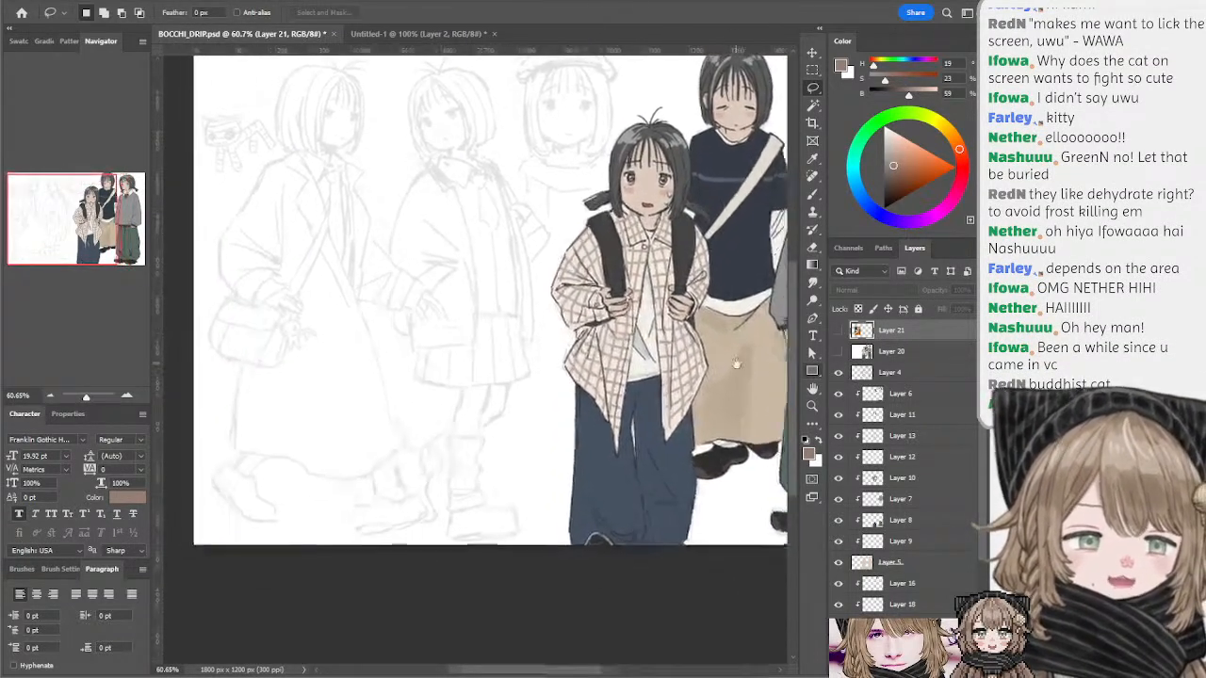
{"action": "scroll", "coordinate": [895, 471], "scroll_direction": "down", "scroll_amount": 3}
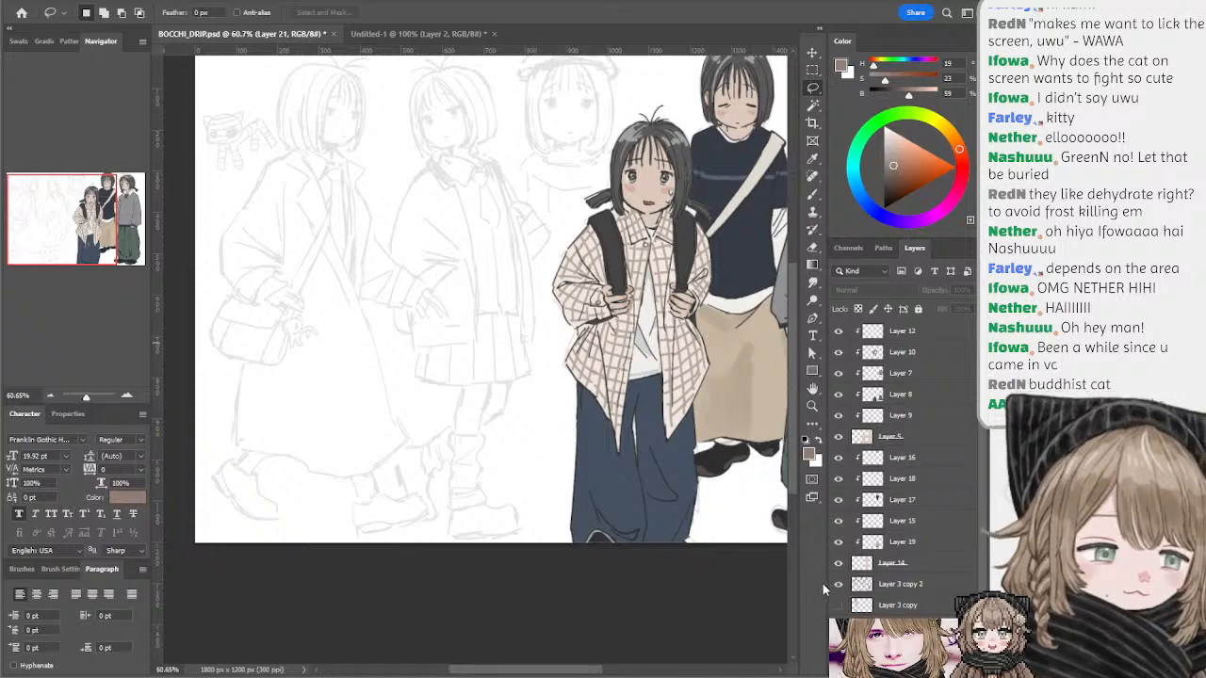
{"action": "left_click", "coordinate": [839, 585]}
{"action": "left_click", "coordinate": [839, 585]}
{"action": "left_click", "coordinate": [900, 584]}
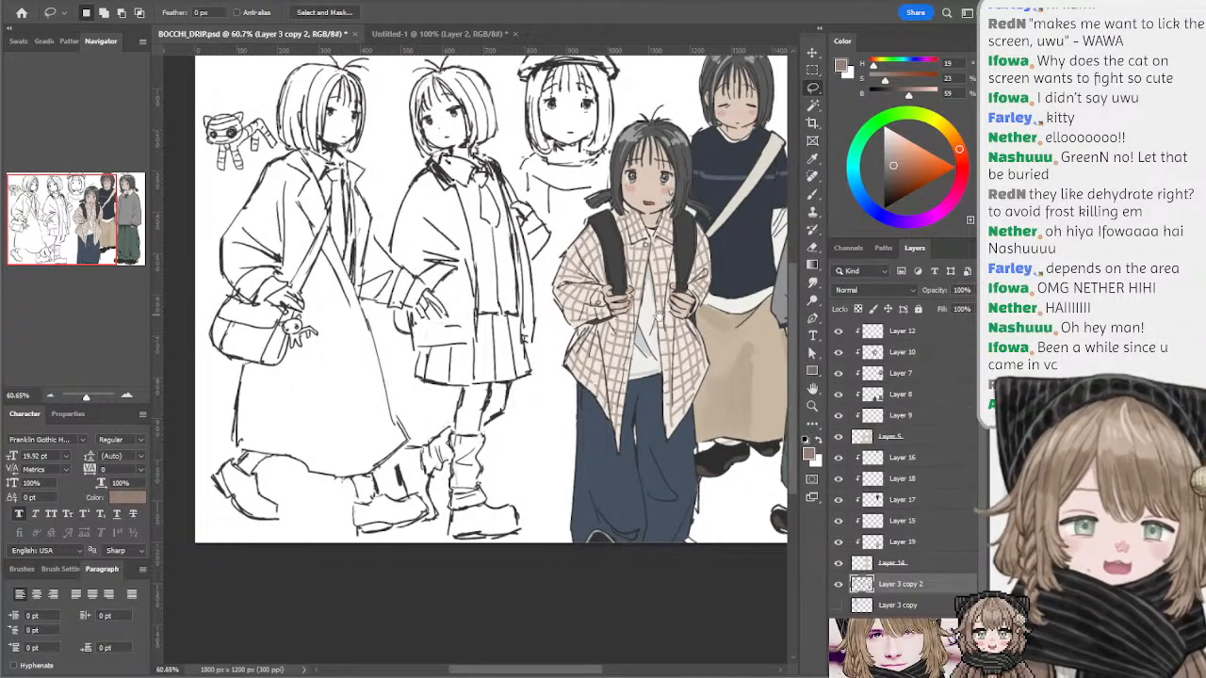
{"action": "mouse_move", "coordinate": [658, 316]}
{"action": "left_mouse_down"}
{"action": "mouse_move", "coordinate": [586, 350]}
{"action": "mouse_move", "coordinate": [550, 340]}
{"action": "left_mouse_up"}
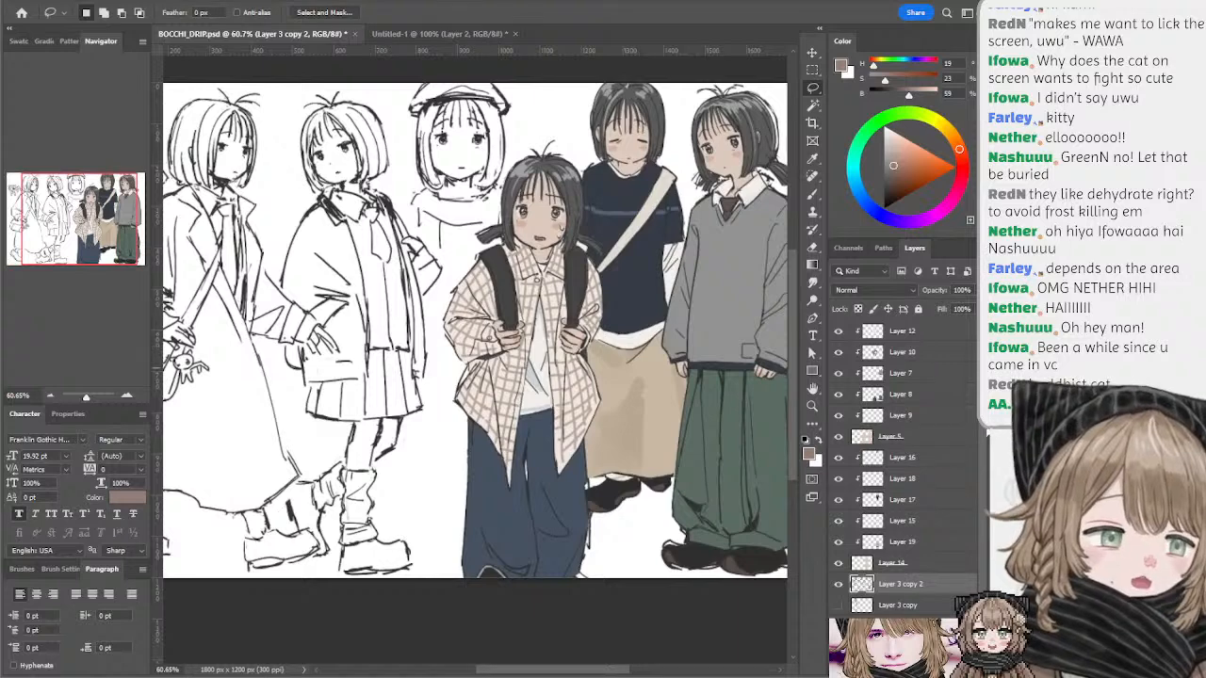
- Group all the line art and colour layers from Layer 14 up to Layer 4 and hide the group
{"action": "left_click", "coordinate": [885, 559]}
{"action": "scroll", "coordinate": [896, 453], "scroll_direction": "up", "scroll_amount": 3}
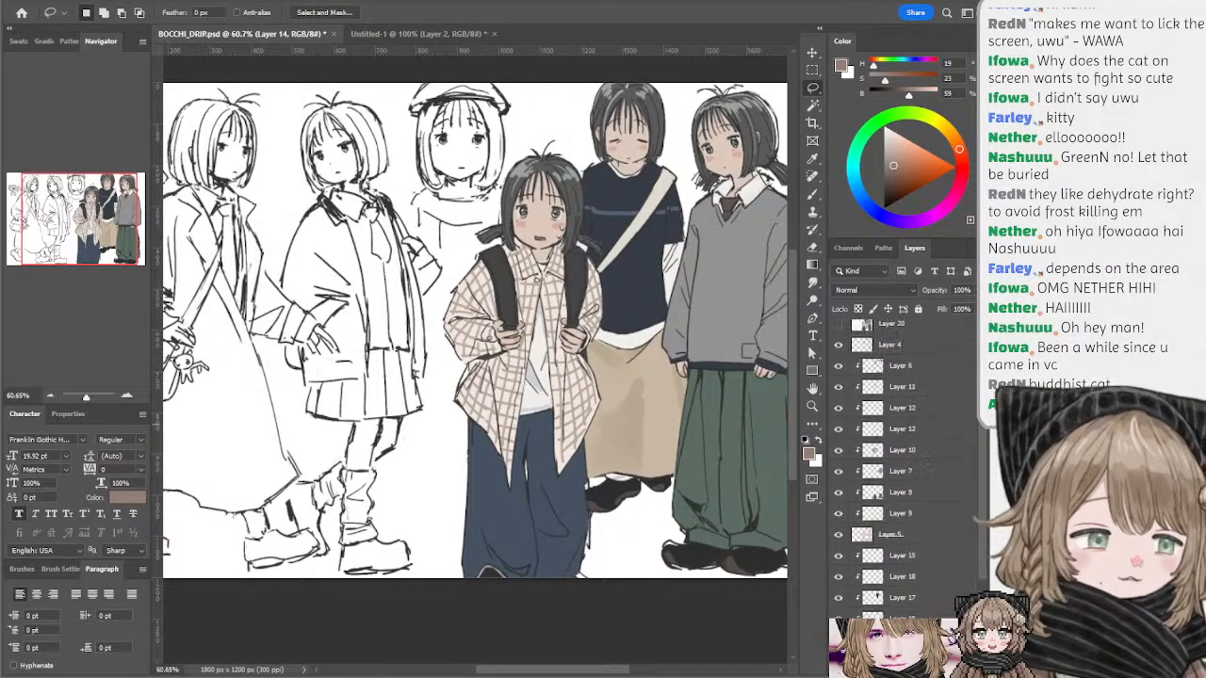
{"action": "left_click", "coordinate": [874, 372], "text": "shift"}
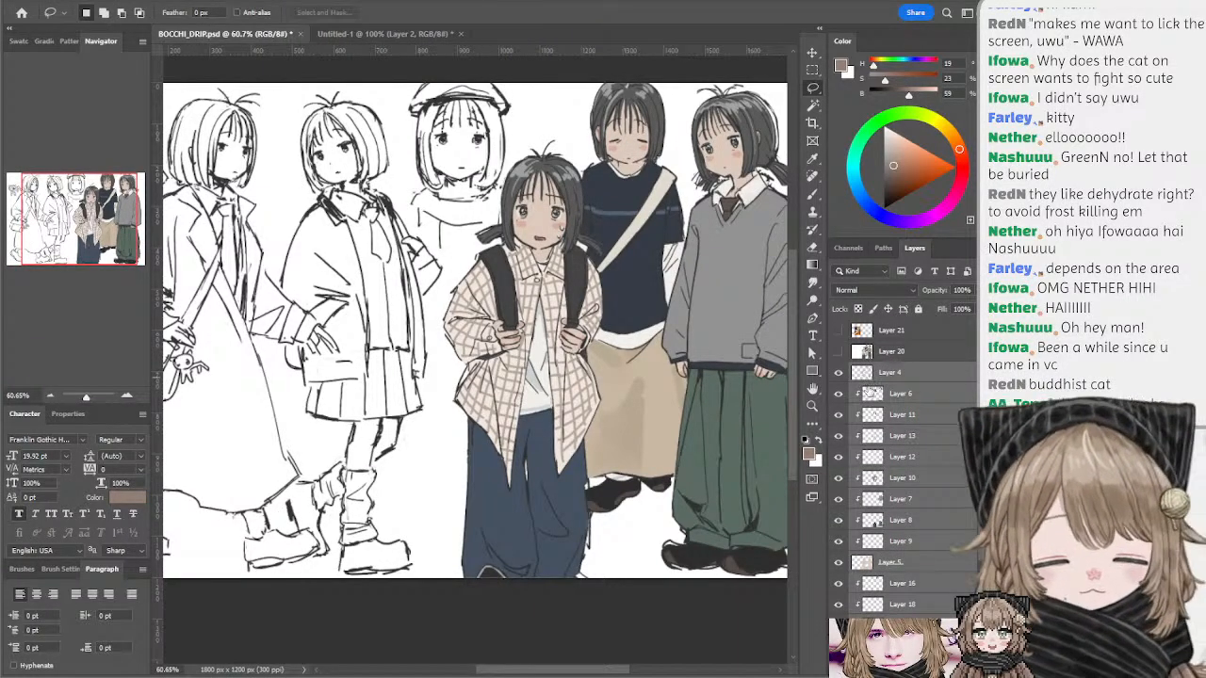
{"action": "key", "text": "ctrl+g"}
{"action": "left_click", "coordinate": [839, 370]}
{"action": "left_click_drag", "start_coordinate": [594, 350], "coordinate": [686, 364]}
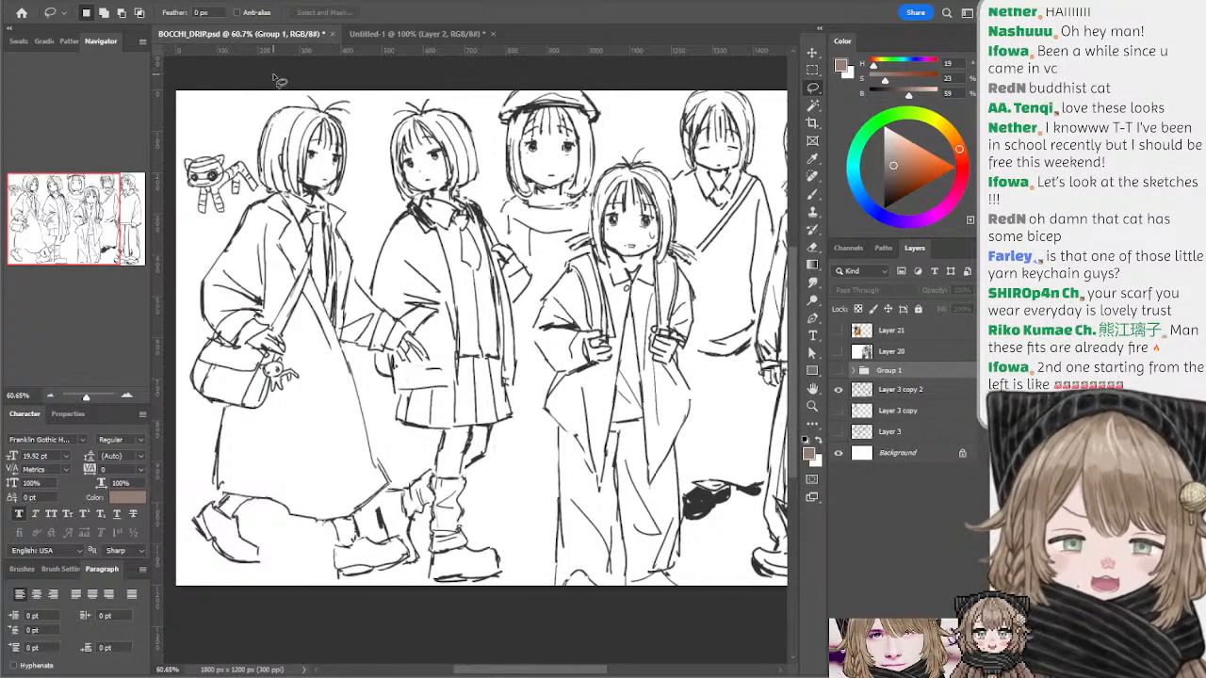
- Show the cat photo over the character sketches for a look and hide it again
{"action": "left_click", "coordinate": [839, 331]}
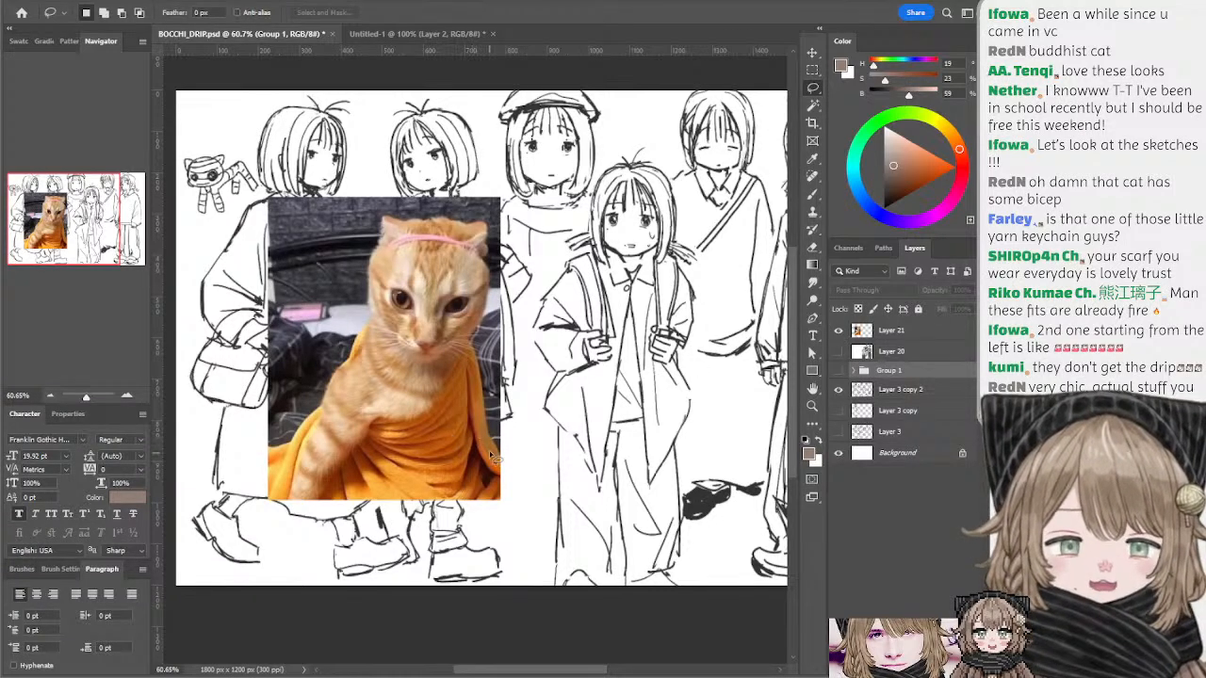
{"action": "mouse_move", "coordinate": [511, 456]}
{"action": "left_mouse_down"}
{"action": "mouse_move", "coordinate": [518, 467]}
{"action": "mouse_move", "coordinate": [506, 459]}
{"action": "left_mouse_up"}
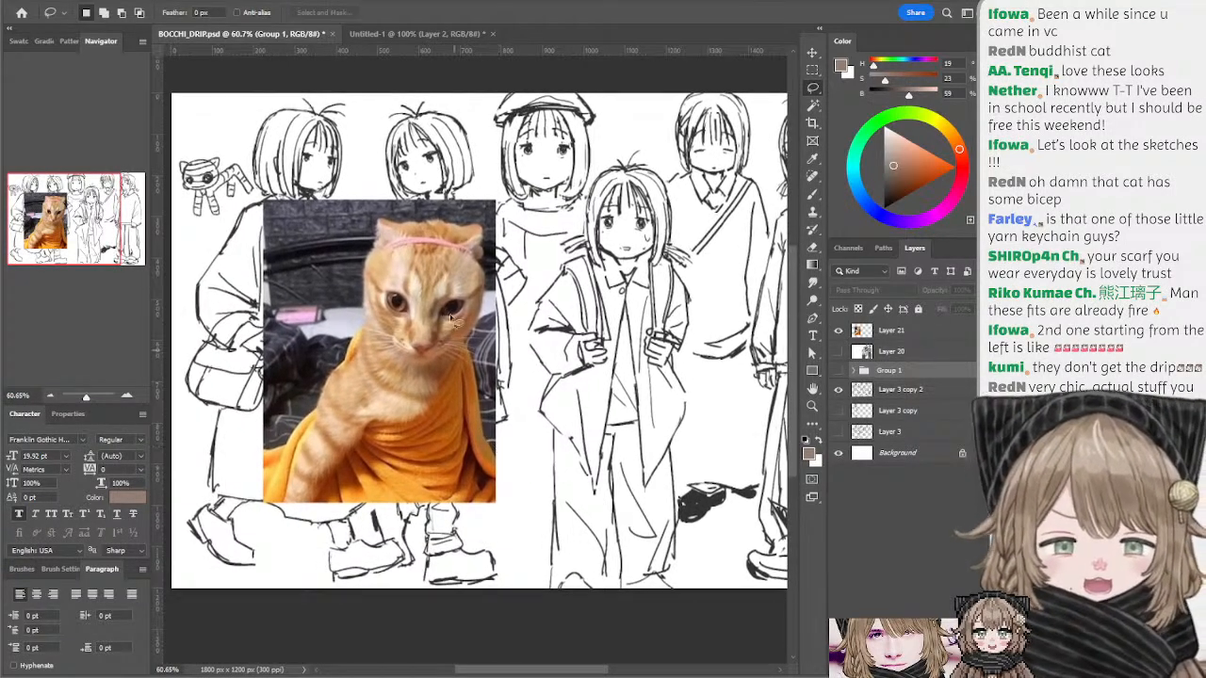
{"action": "mouse_move", "coordinate": [550, 392]}
{"action": "left_mouse_down"}
{"action": "mouse_move", "coordinate": [562, 426]}
{"action": "mouse_move", "coordinate": [554, 407]}
{"action": "left_mouse_up"}
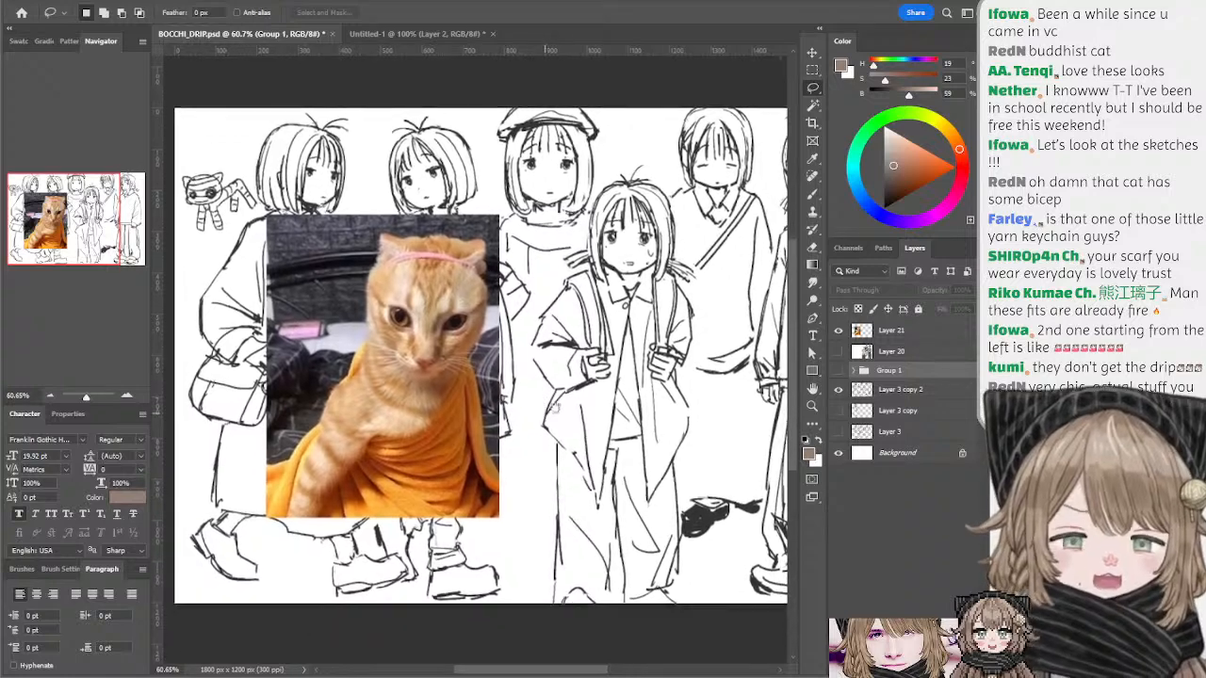
{"action": "left_click", "coordinate": [839, 331]}
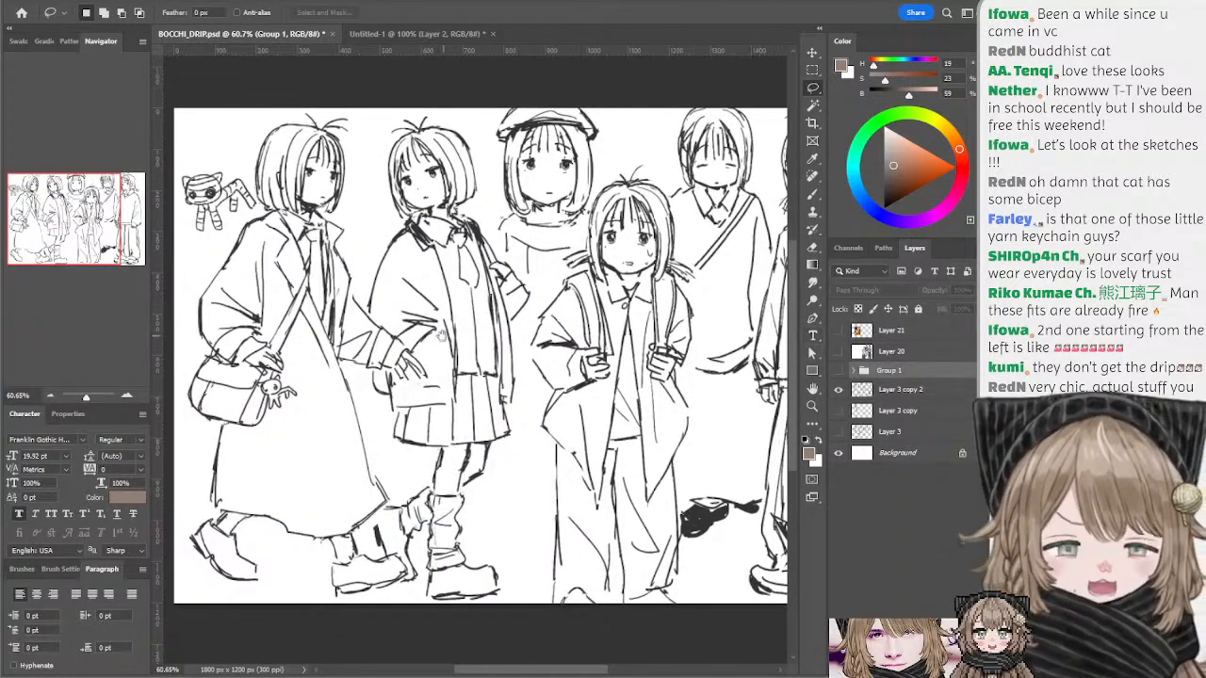
{"action": "mouse_move", "coordinate": [441, 337]}
{"action": "left_mouse_down"}
{"action": "mouse_move", "coordinate": [487, 293]}
{"action": "mouse_move", "coordinate": [458, 343]}
{"action": "left_mouse_up"}
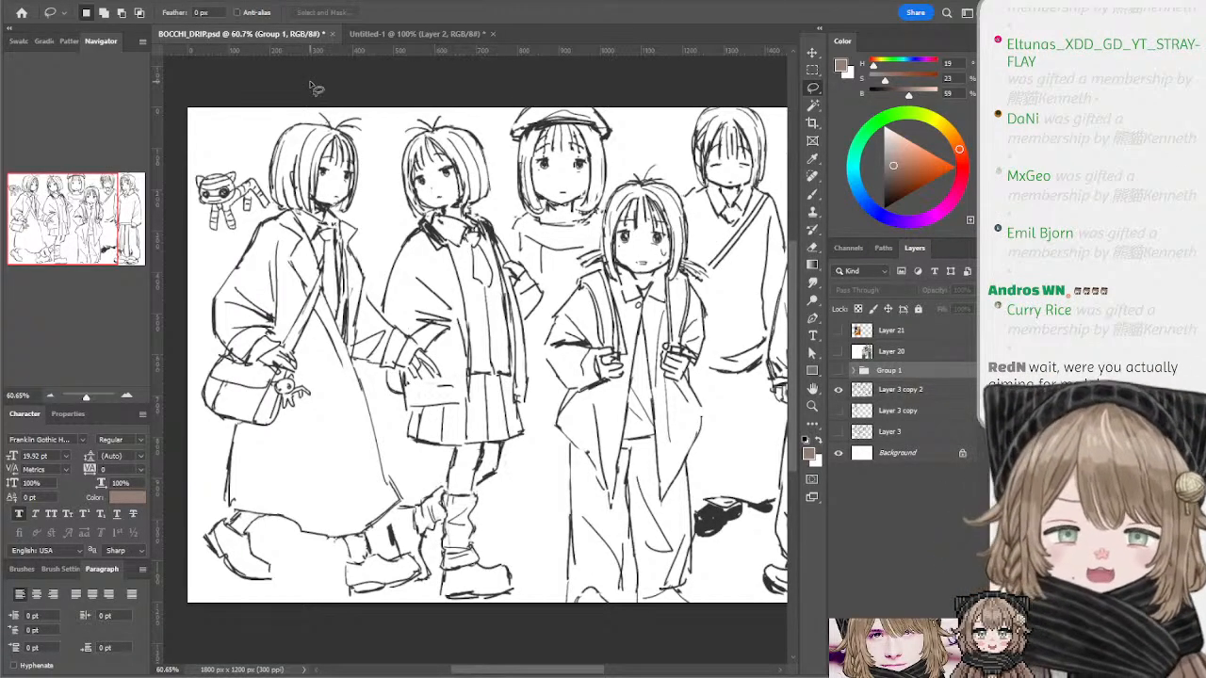
- Select the Layer 3 copy 2 sketch layer for brushwork and sample the dark line colour from the beret
{"action": "mouse_move", "coordinate": [536, 234]}
{"action": "left_mouse_down"}
{"action": "mouse_move", "coordinate": [309, 232]}
{"action": "mouse_move", "coordinate": [294, 250]}
{"action": "mouse_move", "coordinate": [493, 245]}
{"action": "mouse_move", "coordinate": [575, 274]}
{"action": "mouse_move", "coordinate": [520, 249]}
{"action": "left_mouse_up"}
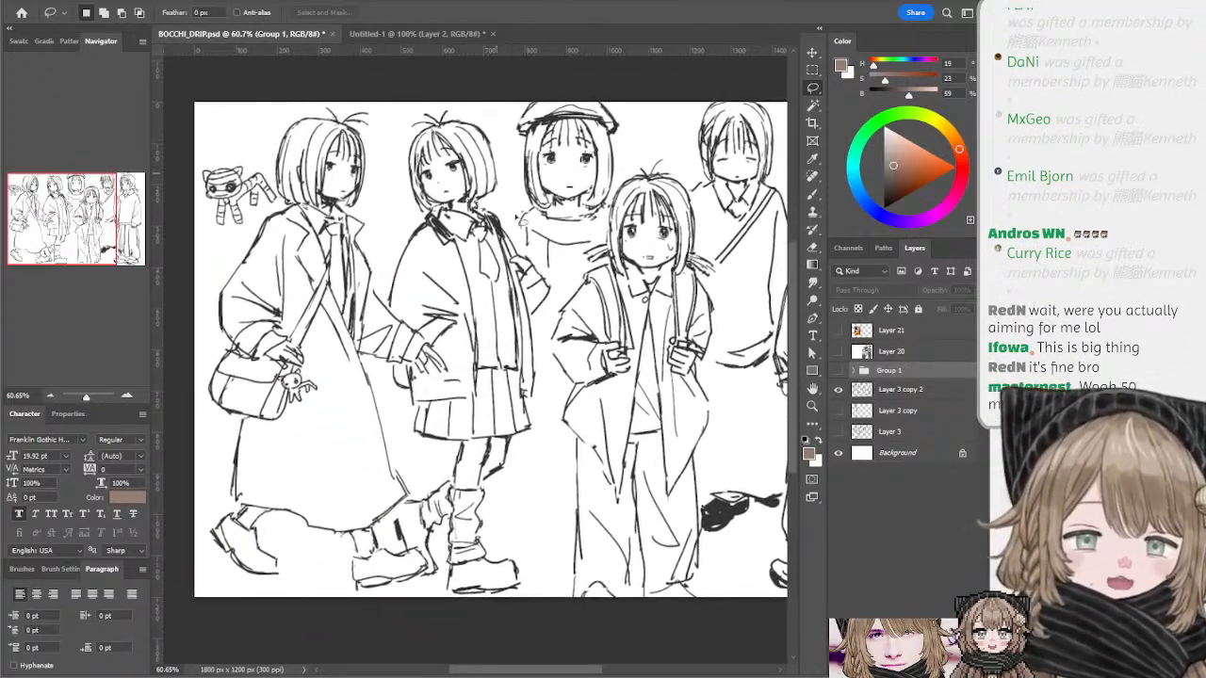
{"action": "key", "text": "b"}
{"action": "left_click", "coordinate": [502, 231], "text": "ctrl"}
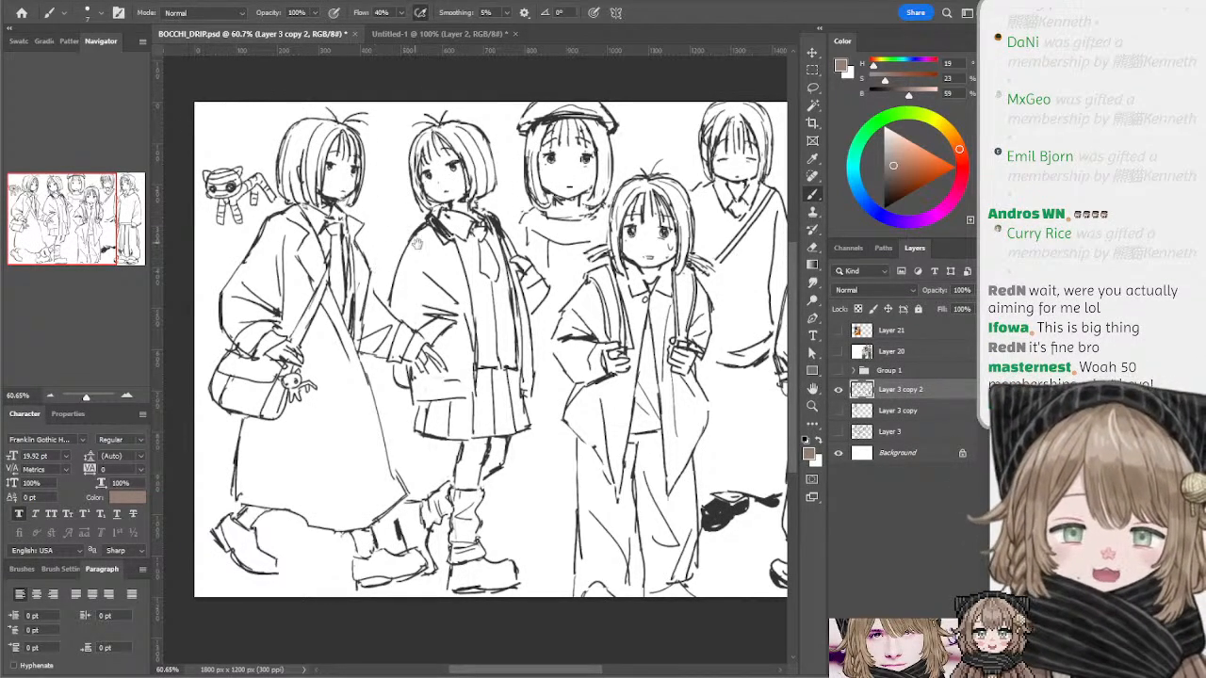
{"action": "left_click_drag", "start_coordinate": [438, 259], "coordinate": [416, 254]}
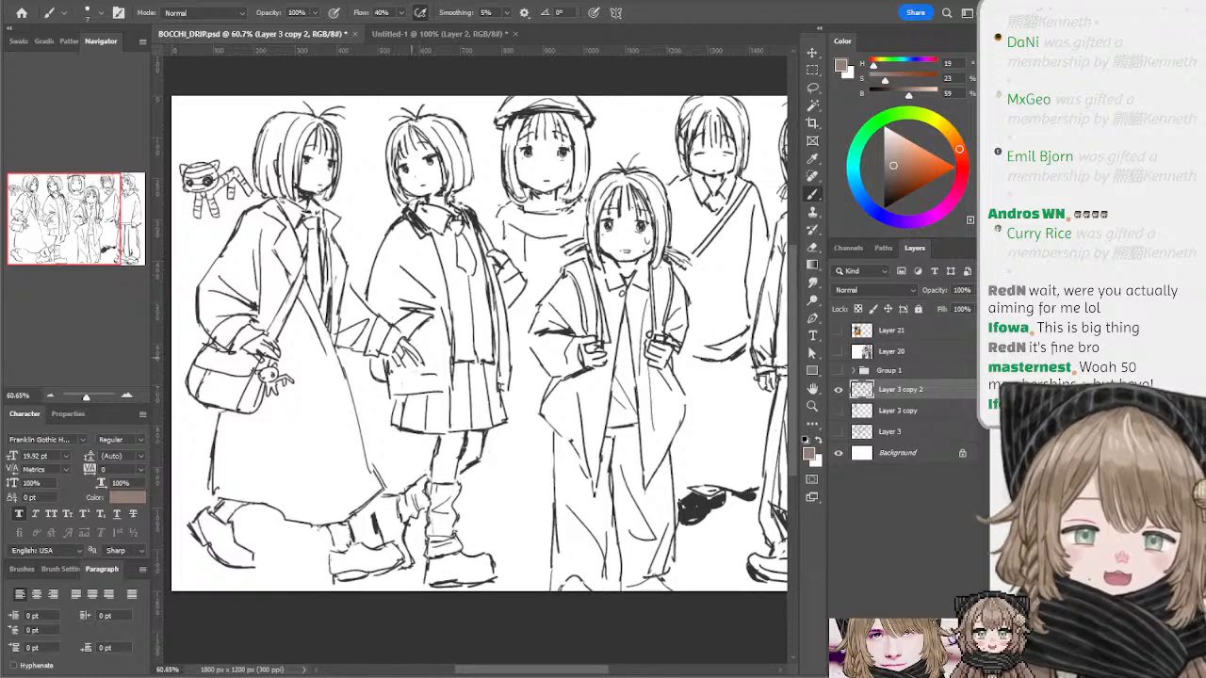
{"action": "mouse_move", "coordinate": [445, 270]}
{"action": "left_mouse_down"}
{"action": "mouse_move", "coordinate": [413, 280]}
{"action": "mouse_move", "coordinate": [451, 270]}
{"action": "left_mouse_up"}
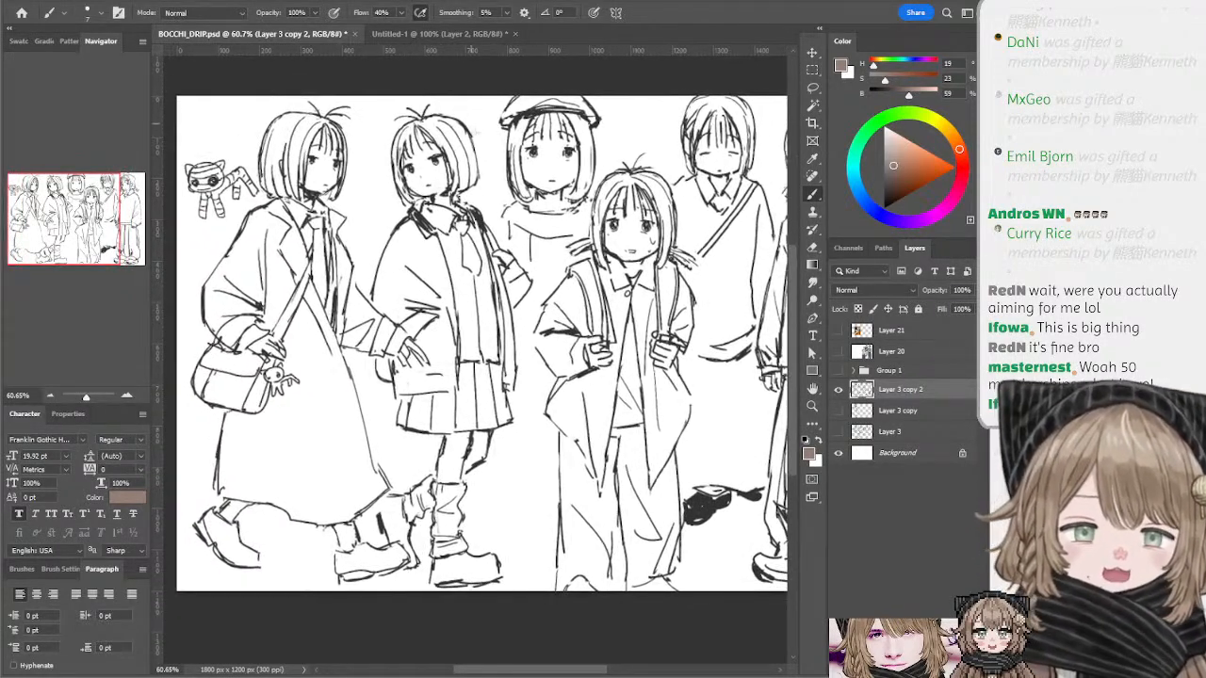
{"action": "key", "text": "e"}
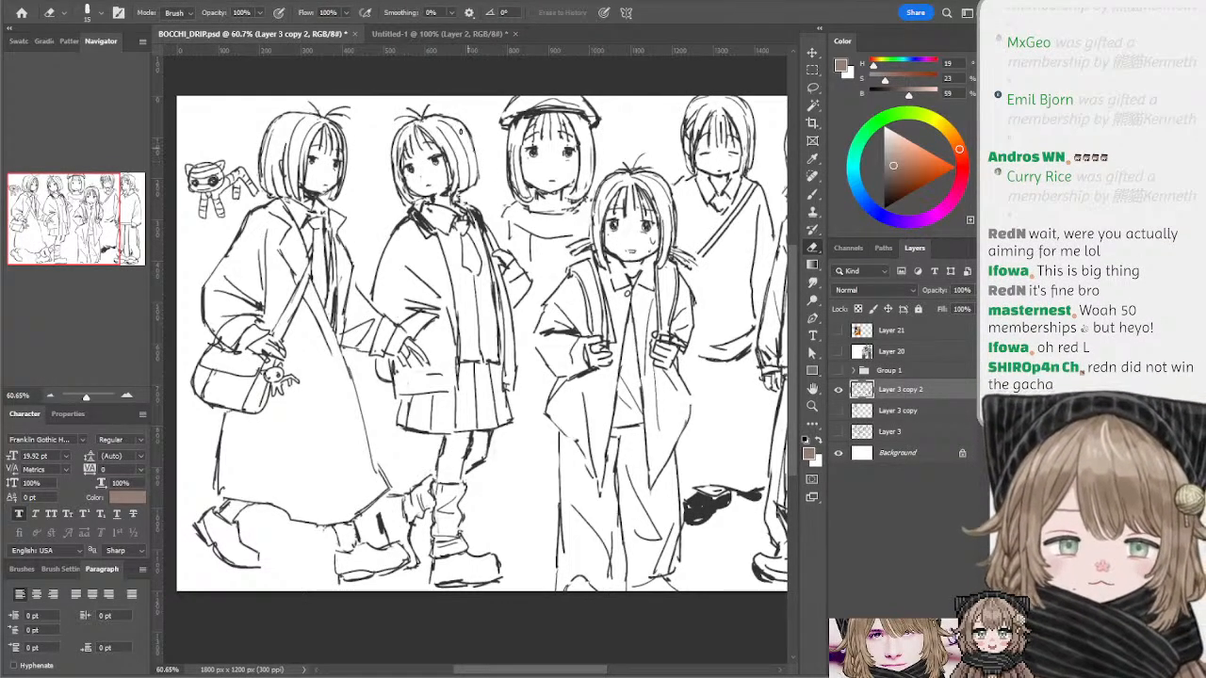
{"action": "mouse_move", "coordinate": [549, 163]}
{"action": "left_mouse_down"}
{"action": "mouse_move", "coordinate": [476, 154]}
{"action": "mouse_move", "coordinate": [526, 177]}
{"action": "left_mouse_up"}
{"action": "key", "text": "b"}
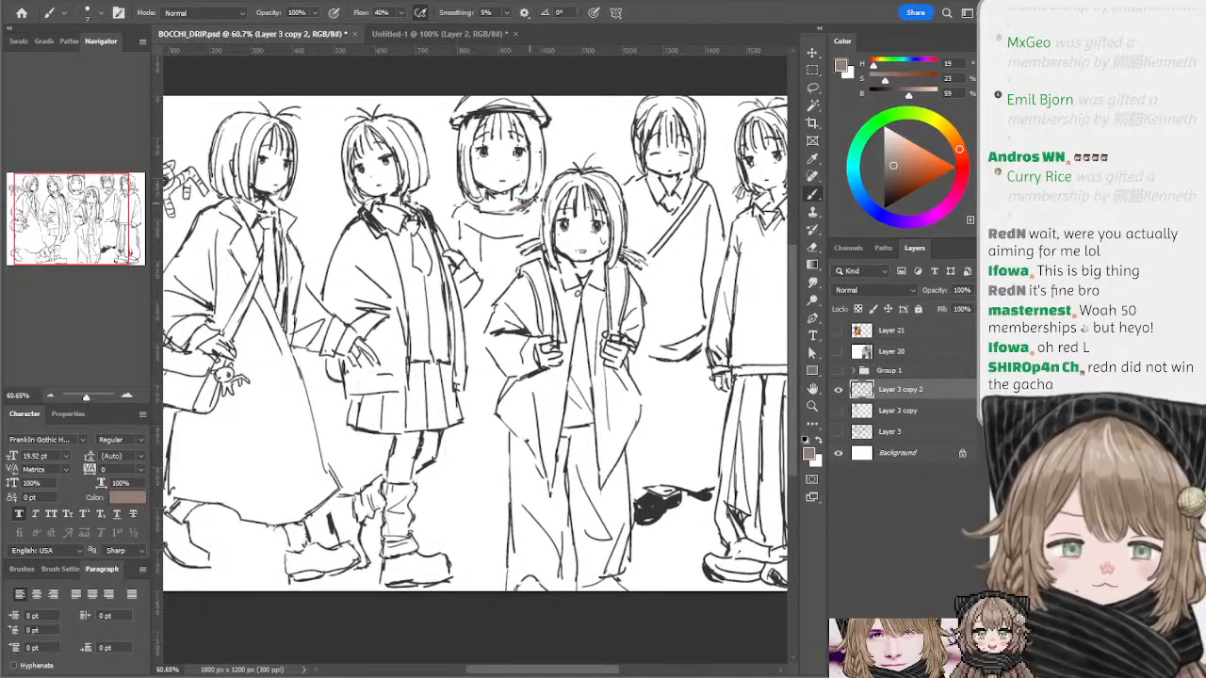
{"action": "left_click", "coordinate": [481, 116], "text": "alt"}
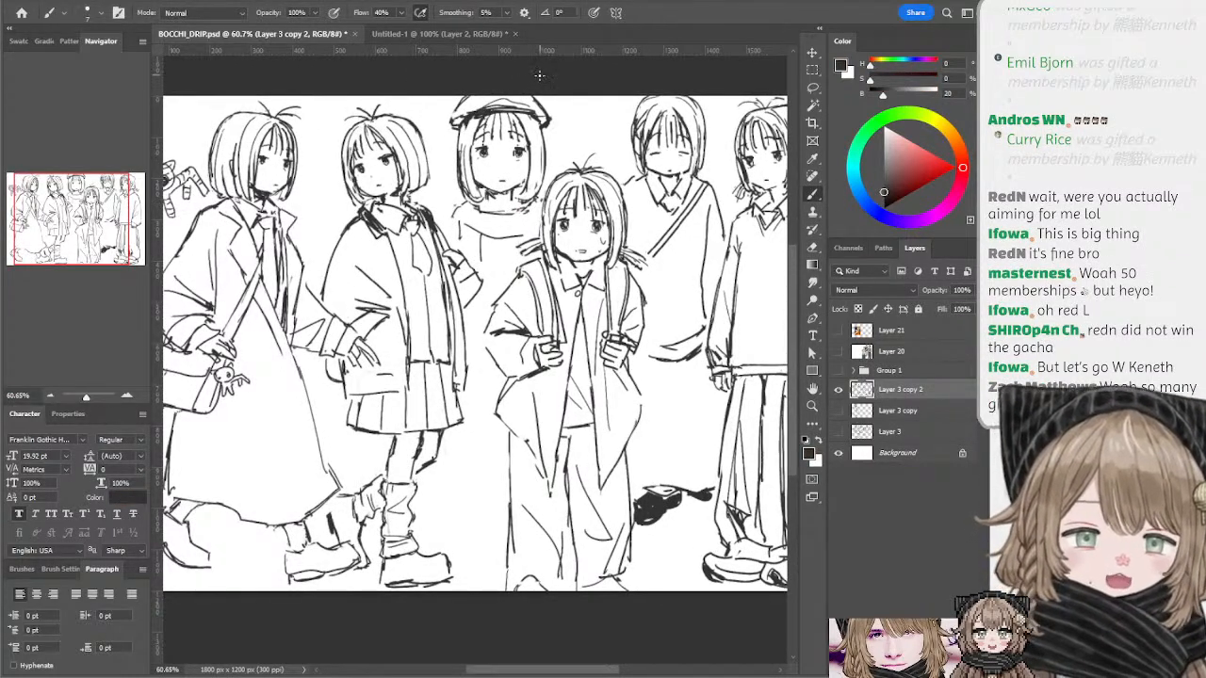
- Paste the FRUiTS magazine cover collage above the sketches and enlarge and position it to span nearly the whole canvas width
{"action": "left_click_drag", "start_coordinate": [539, 75], "coordinate": [510, 57]}
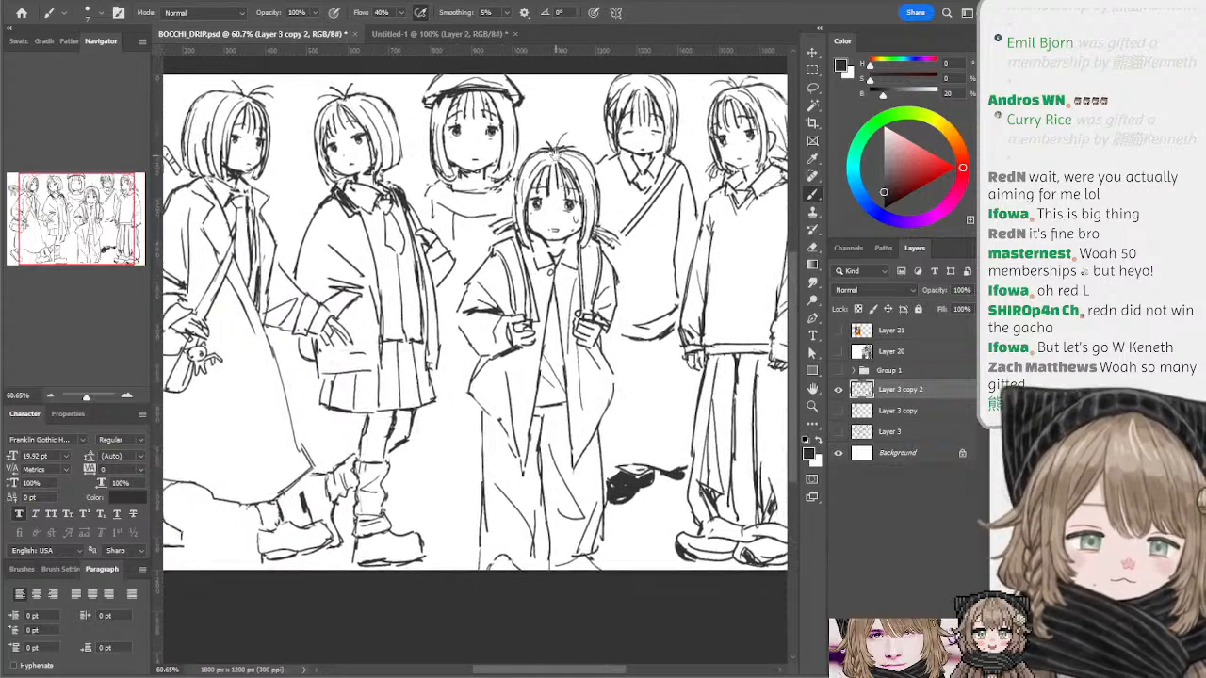
{"action": "mouse_move", "coordinate": [499, 123]}
{"action": "left_mouse_down"}
{"action": "mouse_move", "coordinate": [537, 150]}
{"action": "mouse_move", "coordinate": [544, 140]}
{"action": "left_mouse_up"}
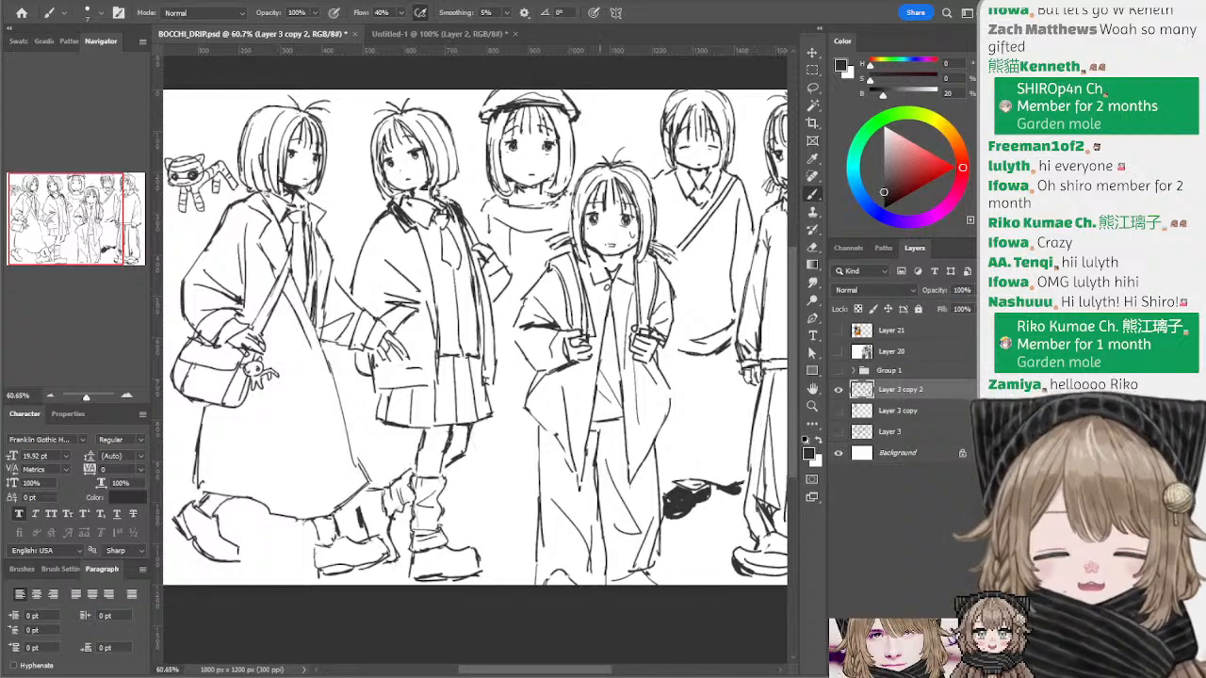
{"action": "key", "text": "ctrl+v"}
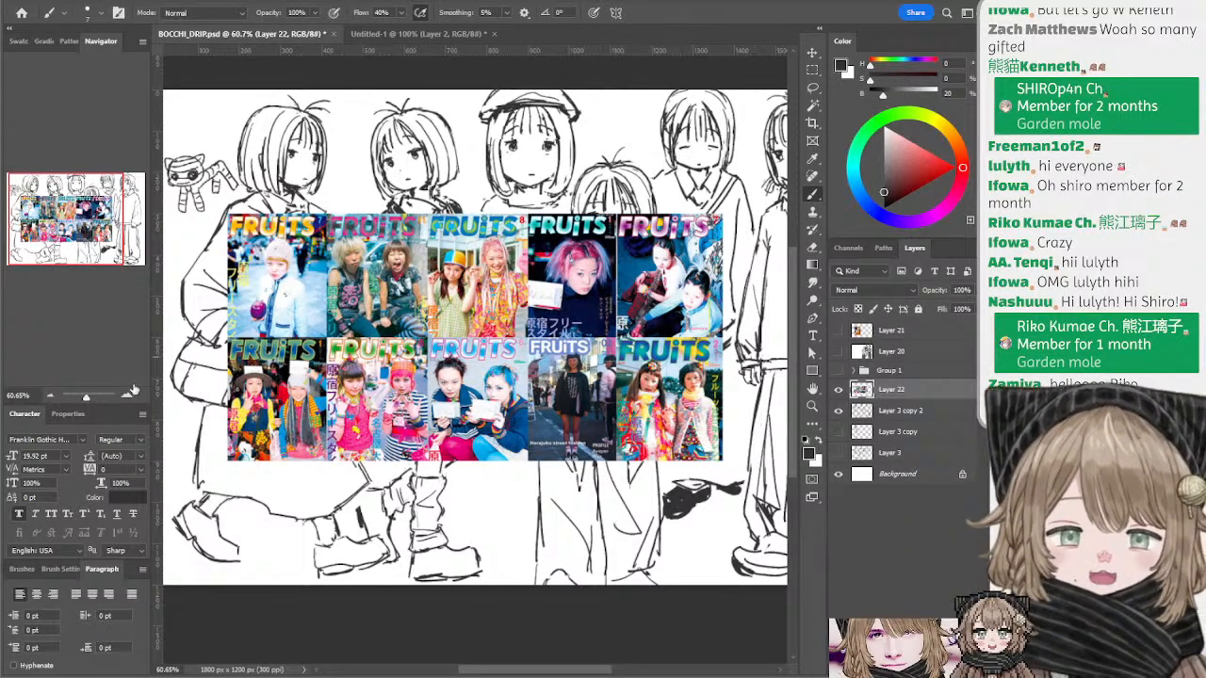
{"action": "left_click", "coordinate": [813, 53]}
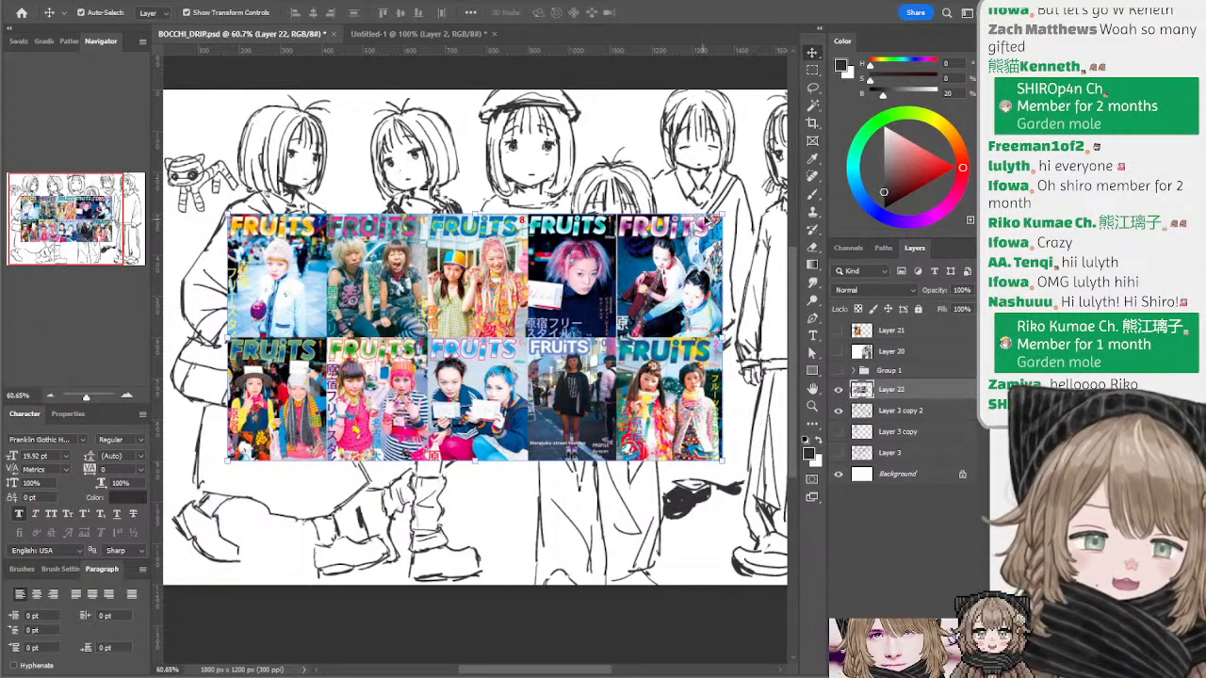
{"action": "left_click_drag", "start_coordinate": [722, 216], "coordinate": [778, 158]}
{"action": "key", "text": "Return"}
{"action": "mouse_move", "coordinate": [537, 186]}
{"action": "left_mouse_down"}
{"action": "mouse_move", "coordinate": [661, 160]}
{"action": "mouse_move", "coordinate": [575, 192]}
{"action": "mouse_move", "coordinate": [504, 180]}
{"action": "mouse_move", "coordinate": [523, 178]}
{"action": "left_mouse_up"}
{"action": "mouse_move", "coordinate": [495, 221]}
{"action": "left_mouse_down"}
{"action": "mouse_move", "coordinate": [585, 221]}
{"action": "mouse_move", "coordinate": [556, 217]}
{"action": "mouse_move", "coordinate": [580, 202]}
{"action": "left_mouse_up"}
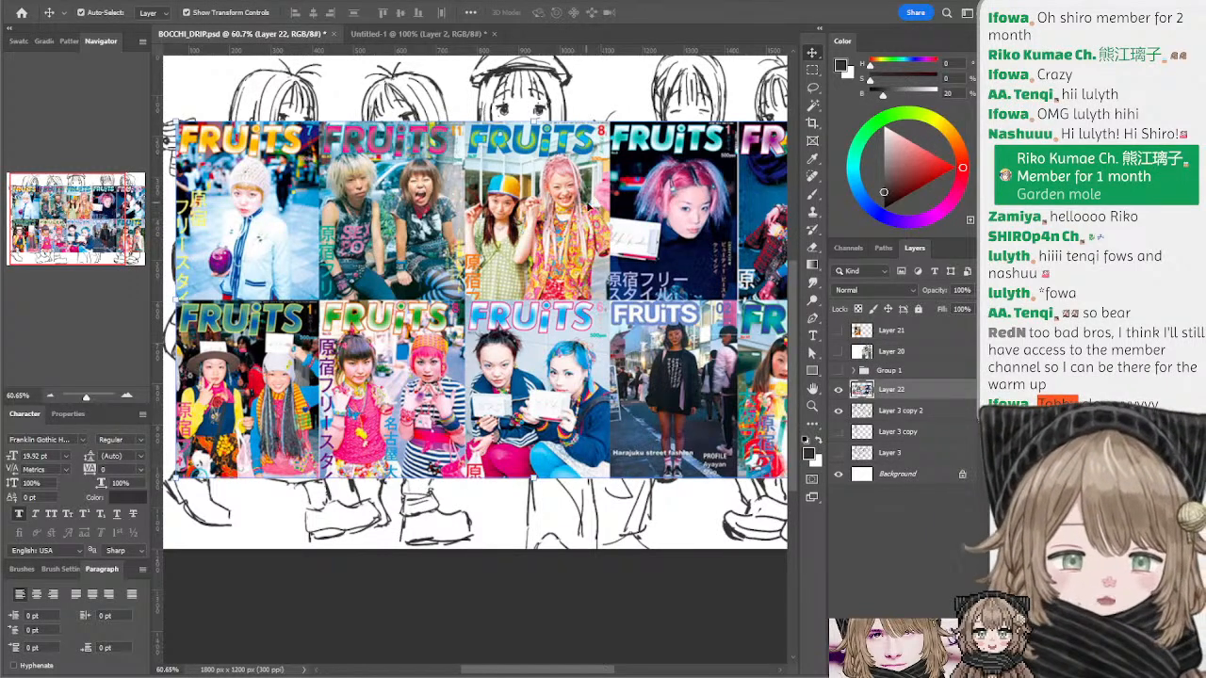
- Examine the outfits on the FRUiTS magazine covers across the whole collage
{"action": "left_click_drag", "start_coordinate": [570, 208], "coordinate": [609, 211]}
{"action": "key", "text": "b"}
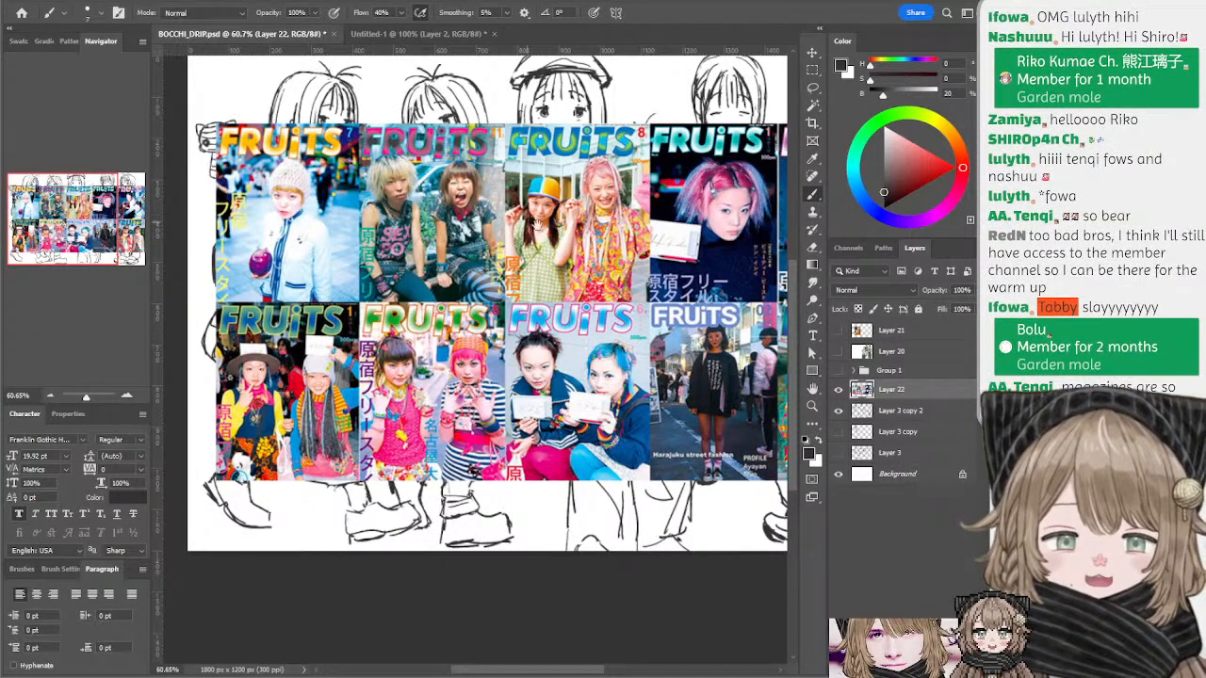
{"action": "left_click_drag", "start_coordinate": [537, 226], "coordinate": [475, 226]}
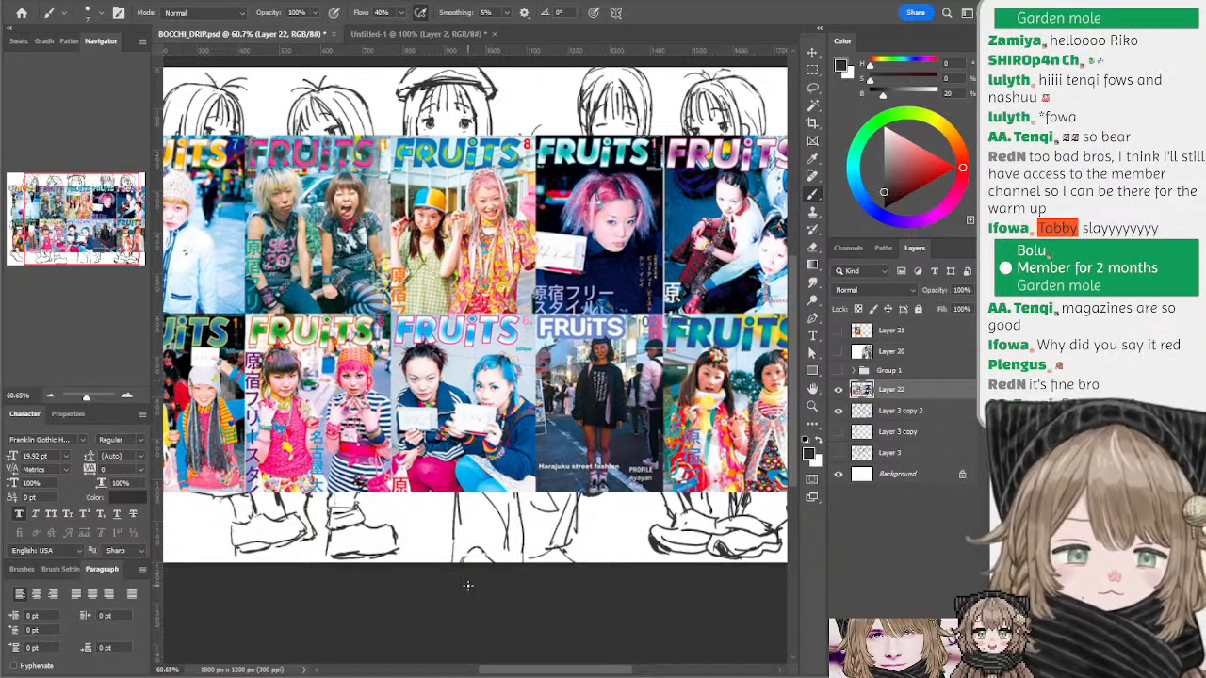
{"action": "mouse_move", "coordinate": [542, 218]}
{"action": "left_mouse_down"}
{"action": "mouse_move", "coordinate": [644, 205]}
{"action": "mouse_move", "coordinate": [509, 247]}
{"action": "mouse_move", "coordinate": [507, 214]}
{"action": "left_mouse_up"}
{"action": "scroll", "coordinate": [545, 201], "scroll_direction": "right", "scroll_amount": 3}
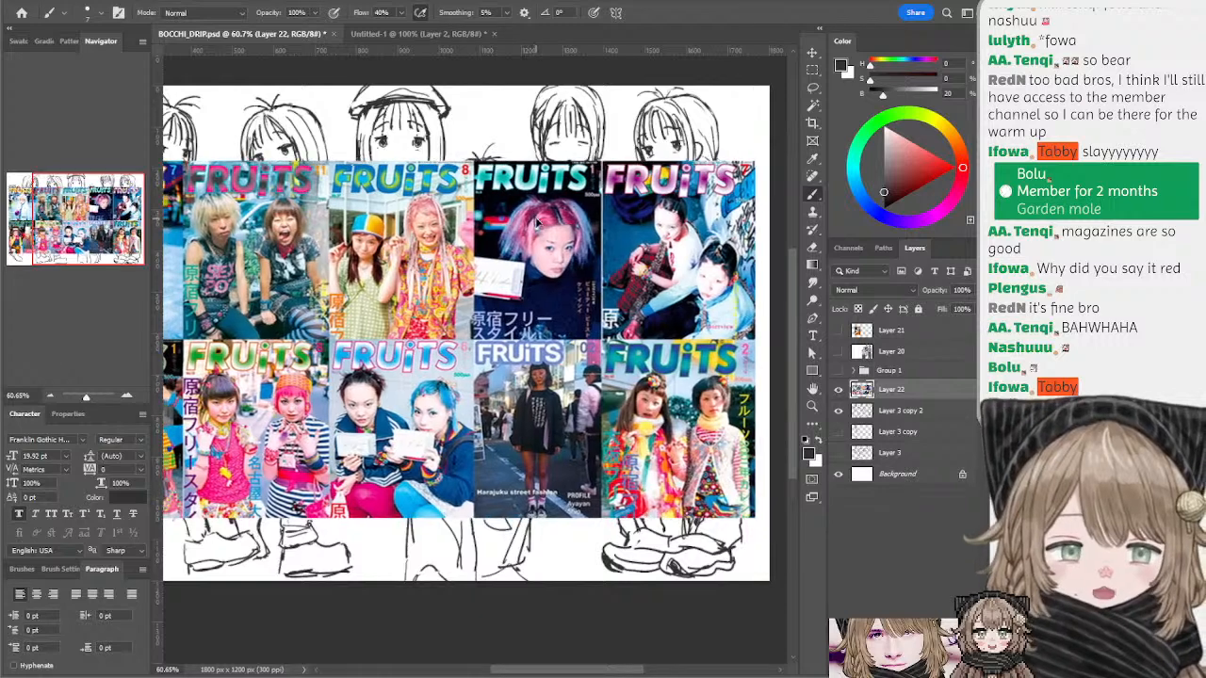
{"action": "mouse_move", "coordinate": [533, 225]}
{"action": "left_mouse_down"}
{"action": "mouse_move", "coordinate": [587, 189]}
{"action": "mouse_move", "coordinate": [543, 190]}
{"action": "mouse_move", "coordinate": [533, 209]}
{"action": "mouse_move", "coordinate": [597, 211]}
{"action": "left_mouse_up"}
{"action": "mouse_move", "coordinate": [489, 224]}
{"action": "left_mouse_down"}
{"action": "mouse_move", "coordinate": [542, 225]}
{"action": "mouse_move", "coordinate": [515, 215]}
{"action": "left_mouse_up"}
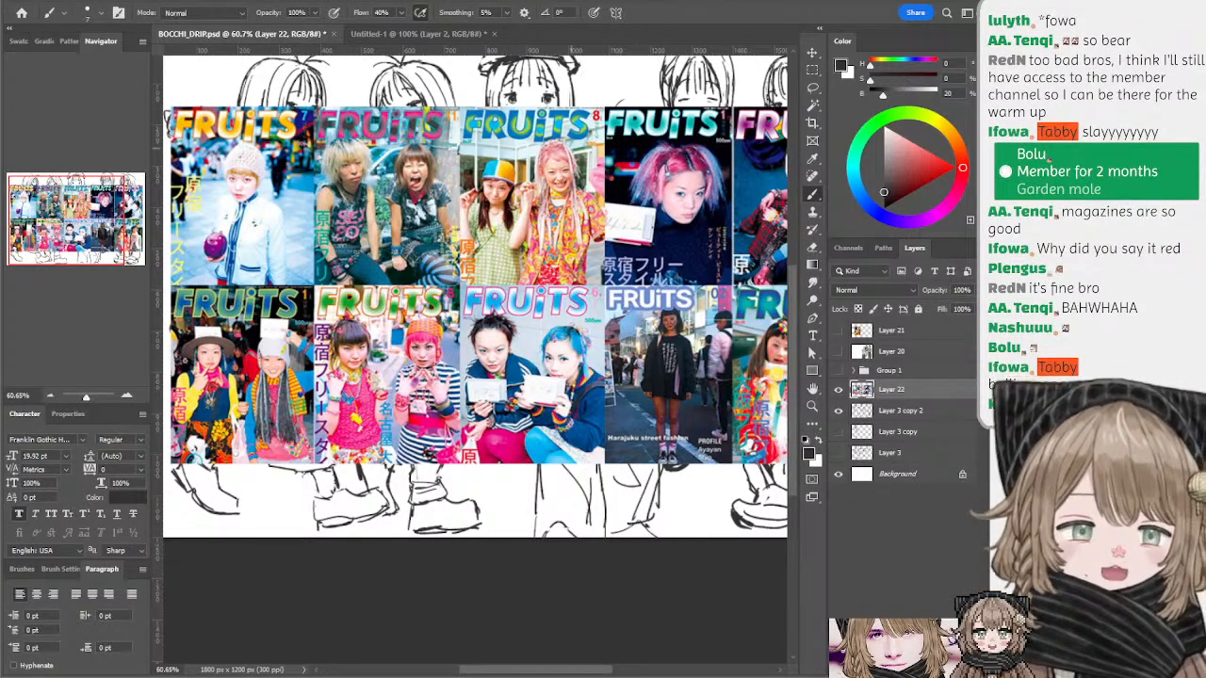
- Hide the FRUiTS magazine collage layer and select the Layer 3 copy 2 sketch layer
{"action": "mouse_move", "coordinate": [568, 120]}
{"action": "left_mouse_down"}
{"action": "mouse_move", "coordinate": [610, 247]}
{"action": "mouse_move", "coordinate": [616, 222]}
{"action": "mouse_move", "coordinate": [560, 210]}
{"action": "mouse_move", "coordinate": [600, 199]}
{"action": "mouse_move", "coordinate": [609, 182]}
{"action": "mouse_move", "coordinate": [543, 230]}
{"action": "mouse_move", "coordinate": [582, 209]}
{"action": "left_mouse_up"}
{"action": "left_click", "coordinate": [839, 389]}
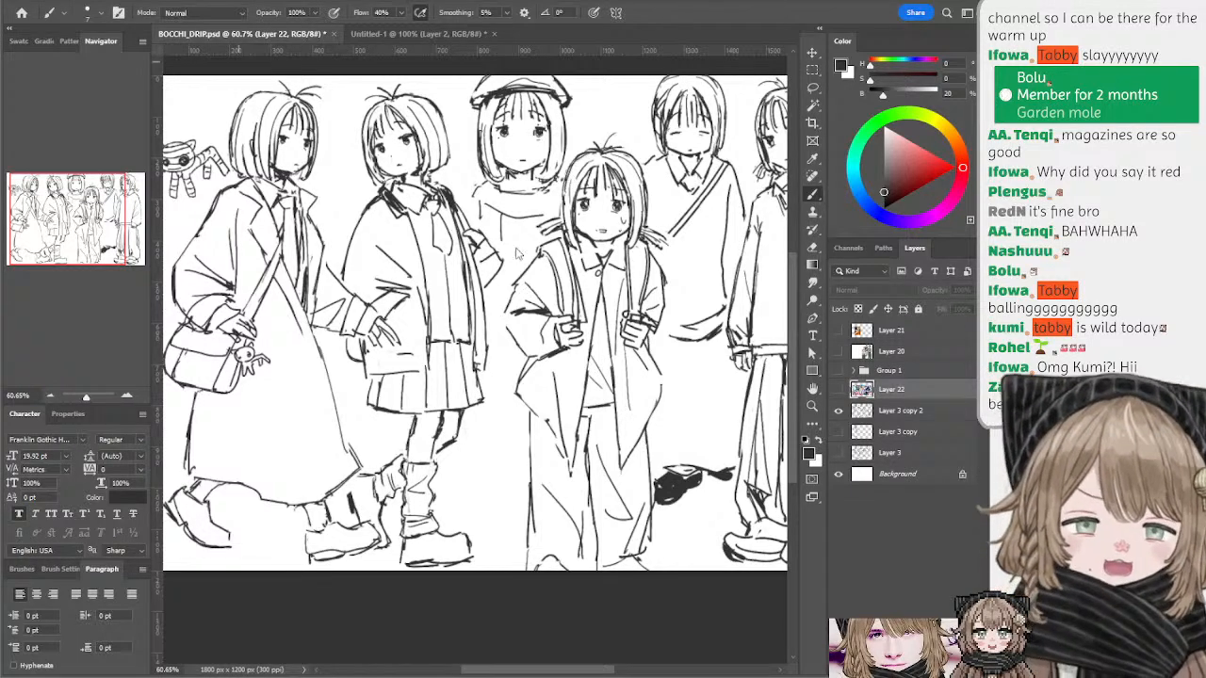
{"action": "left_click_drag", "start_coordinate": [485, 230], "coordinate": [545, 243]}
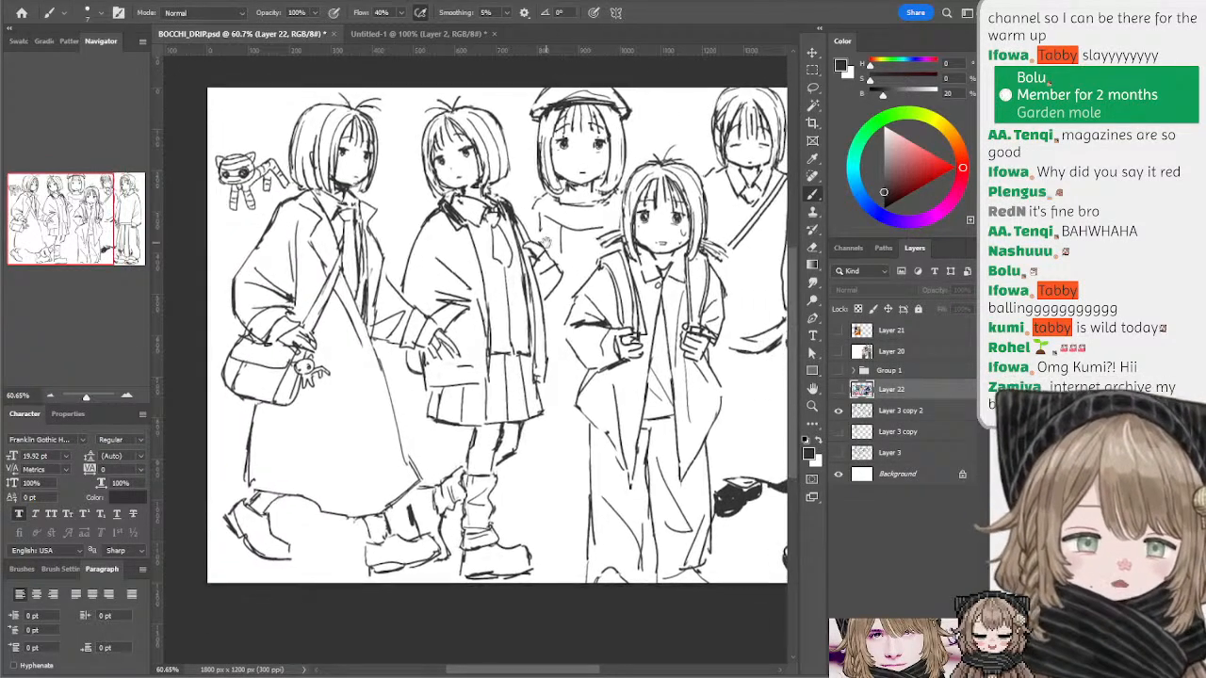
{"action": "left_click", "coordinate": [545, 164], "text": "ctrl"}
- Examine the outfits and poses of the sketched characters across the whole row
{"action": "left_click_drag", "start_coordinate": [604, 202], "coordinate": [513, 226]}
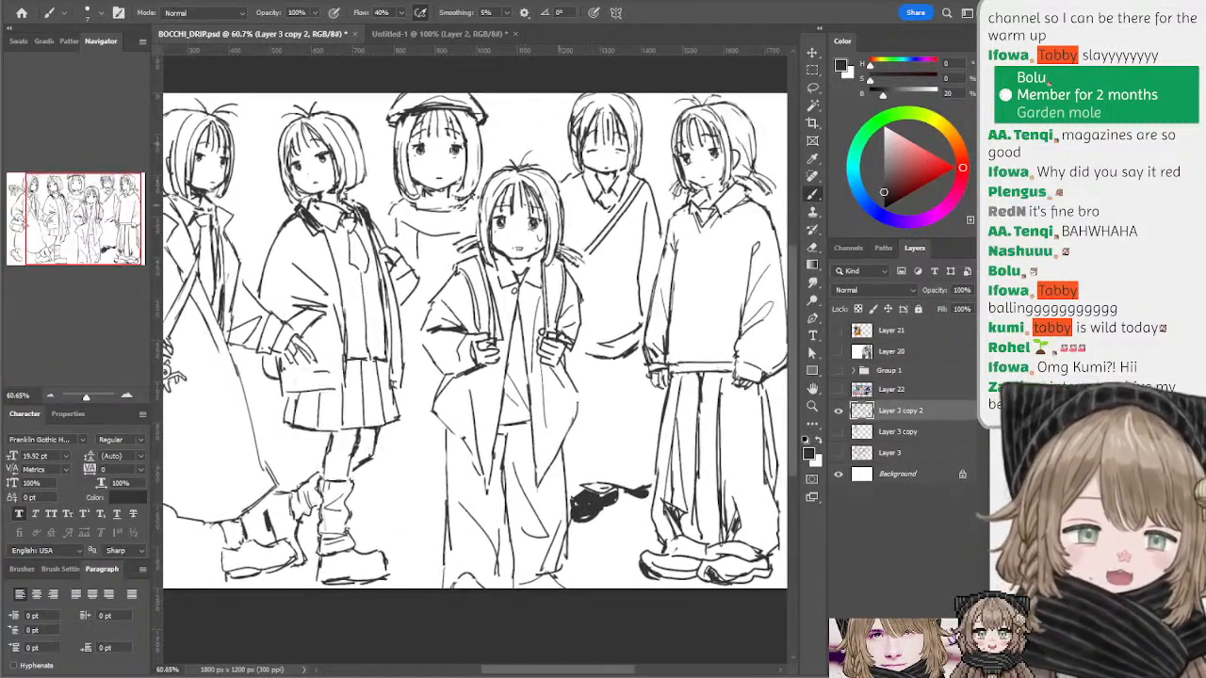
{"action": "left_click_drag", "start_coordinate": [578, 184], "coordinate": [599, 179]}
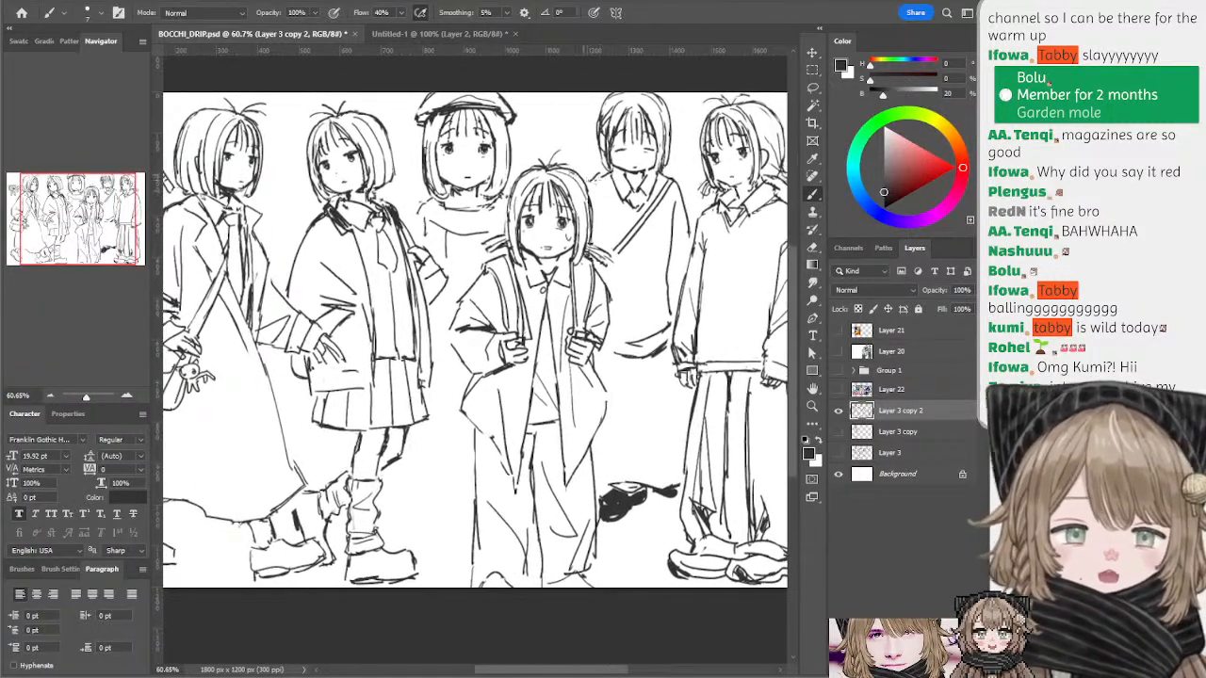
{"action": "left_click_drag", "start_coordinate": [668, 207], "coordinate": [603, 237]}
{"action": "mouse_move", "coordinate": [646, 193]}
{"action": "left_mouse_down"}
{"action": "mouse_move", "coordinate": [603, 194]}
{"action": "mouse_move", "coordinate": [632, 210]}
{"action": "left_mouse_up"}
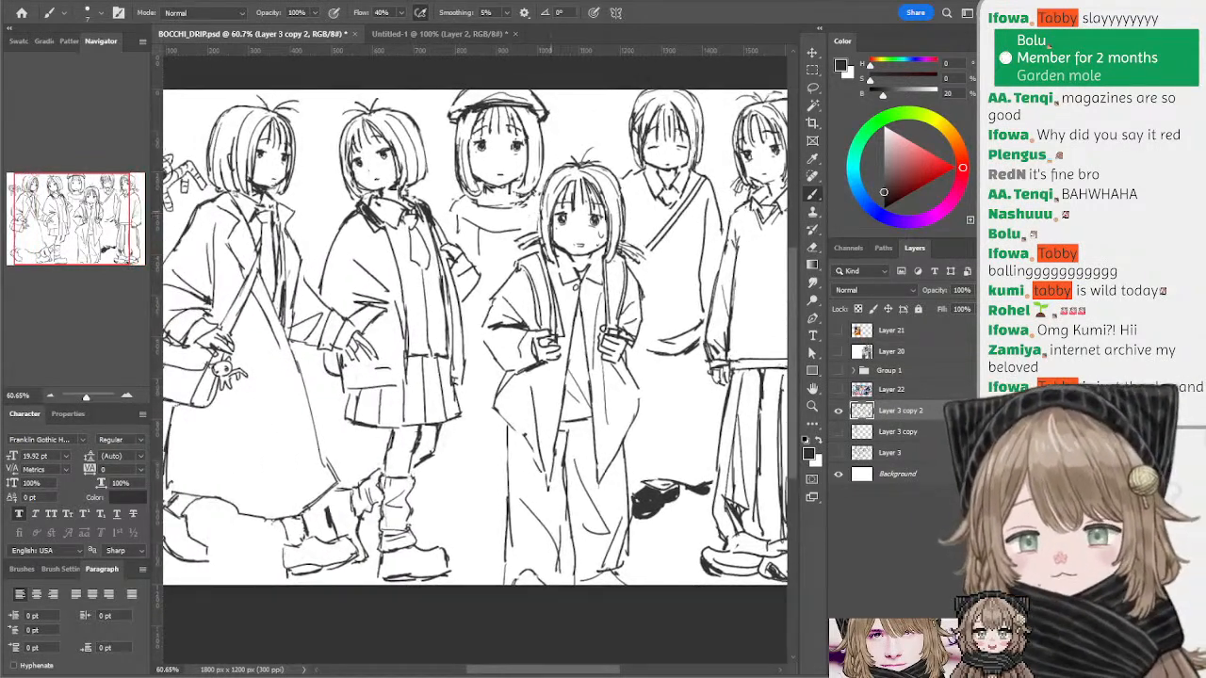
{"action": "left_click_drag", "start_coordinate": [545, 226], "coordinate": [568, 242]}
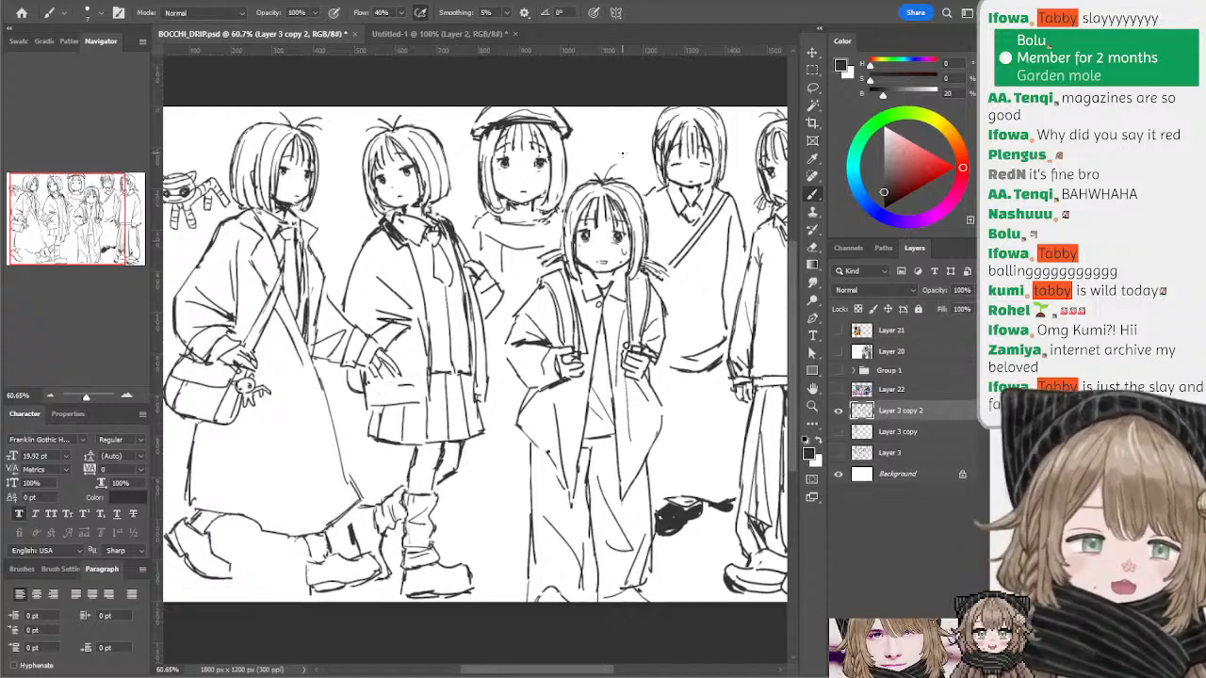
{"action": "left_click_drag", "start_coordinate": [622, 154], "coordinate": [640, 130]}
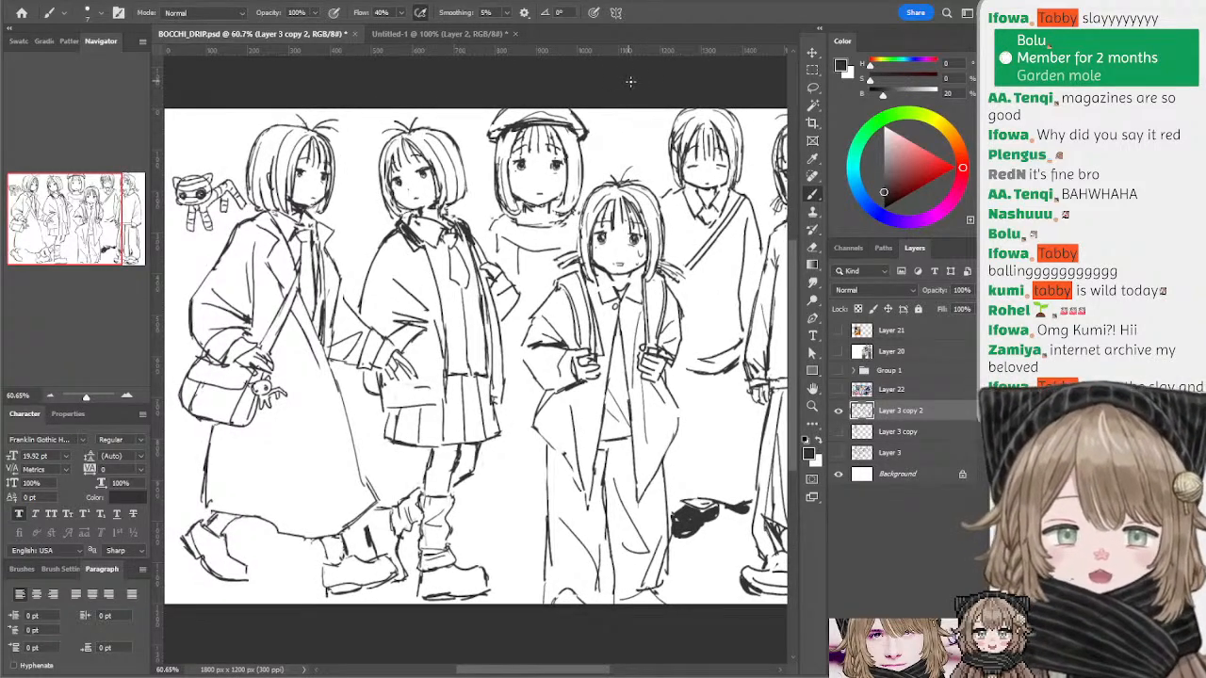
{"action": "left_click_drag", "start_coordinate": [616, 90], "coordinate": [569, 92]}
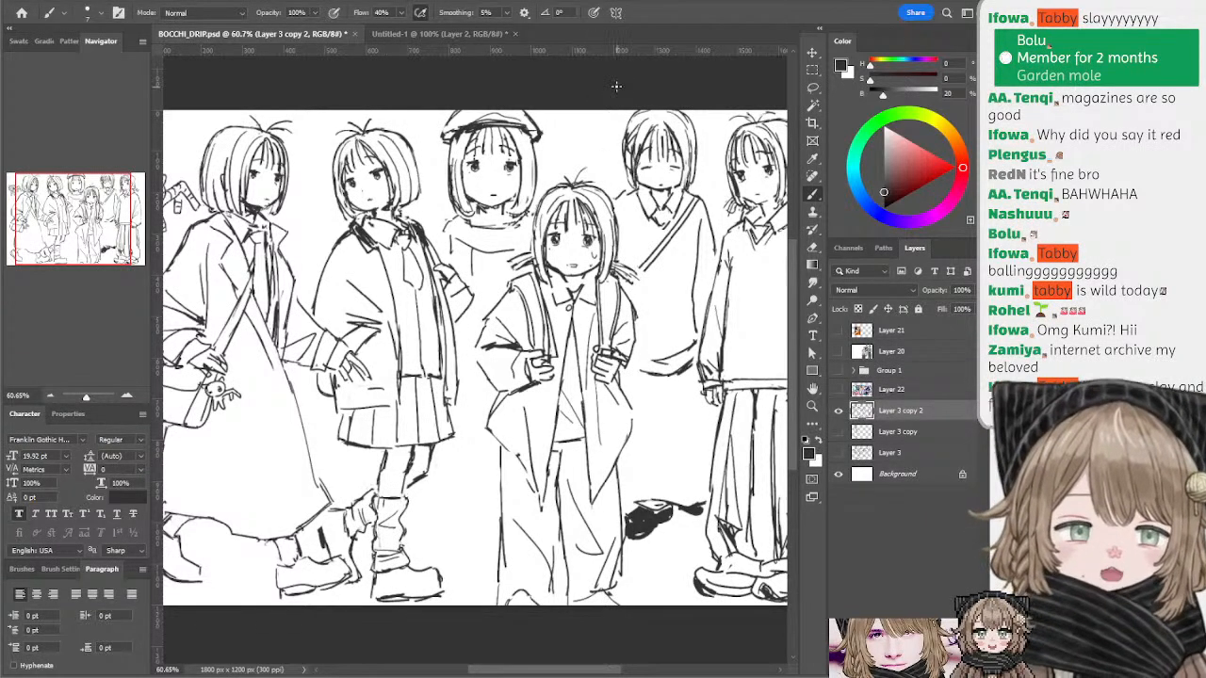
{"action": "left_click_drag", "start_coordinate": [637, 91], "coordinate": [588, 95]}
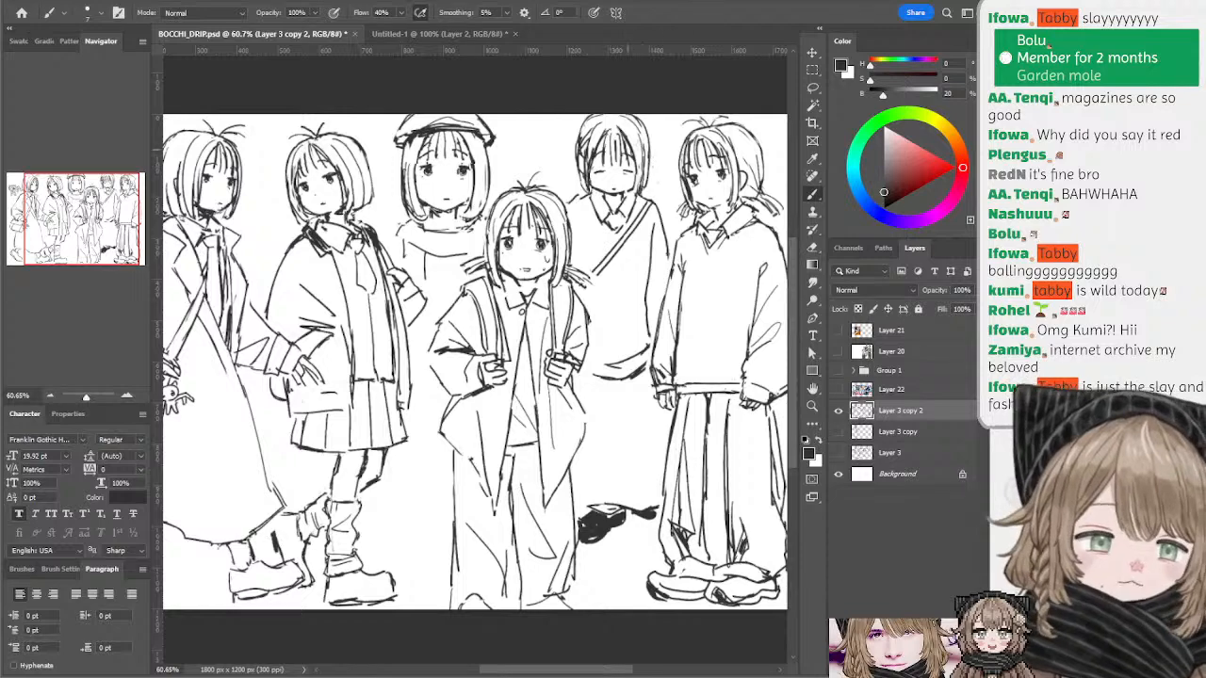
{"action": "left_click_drag", "start_coordinate": [667, 137], "coordinate": [656, 142]}
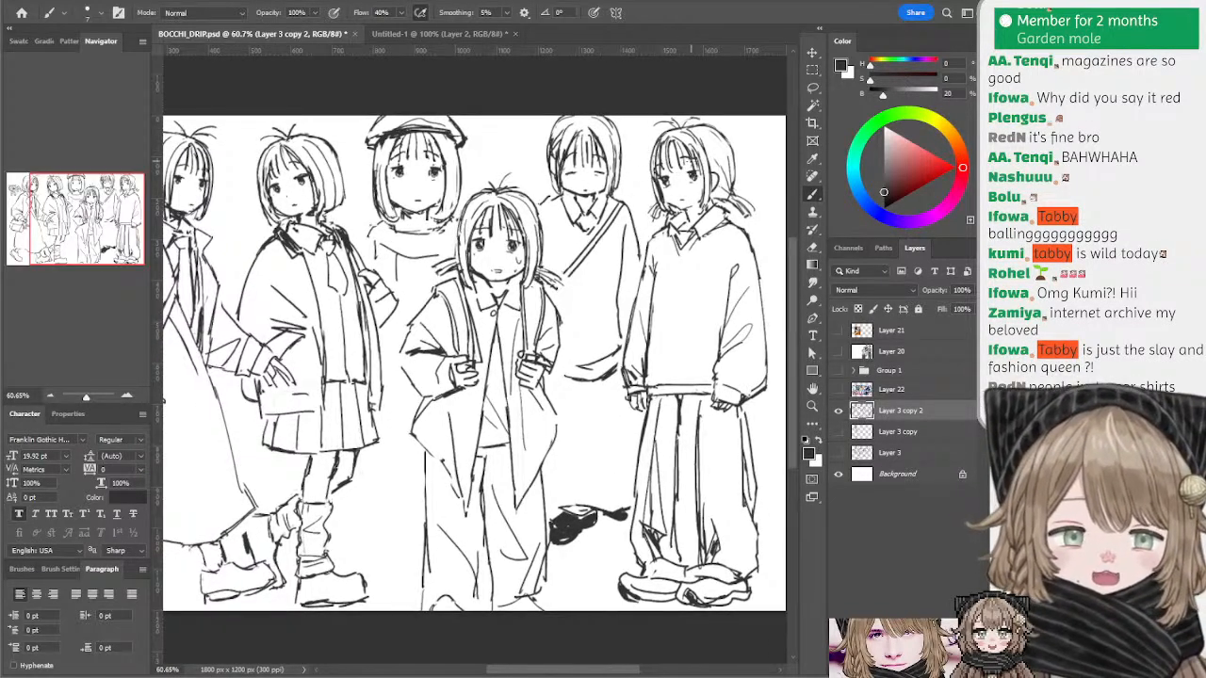
{"action": "left_click_drag", "start_coordinate": [628, 146], "coordinate": [660, 140]}
{"action": "left_click_drag", "start_coordinate": [622, 186], "coordinate": [665, 186]}
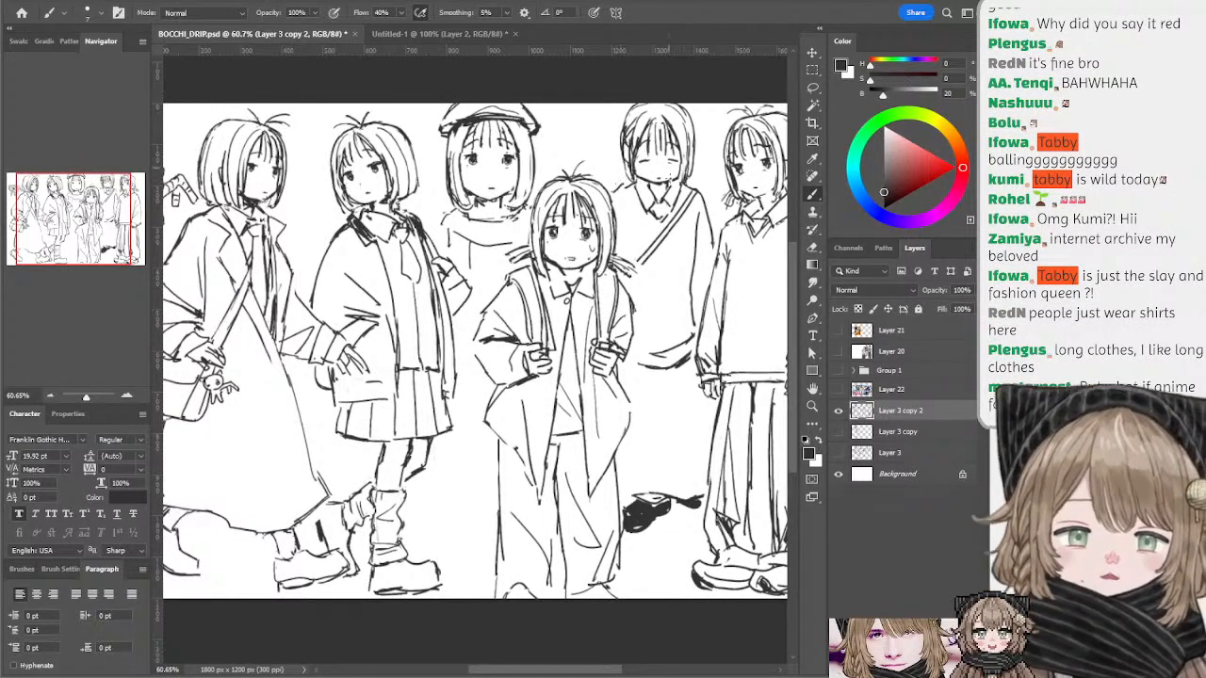
{"action": "left_click_drag", "start_coordinate": [600, 180], "coordinate": [635, 178]}
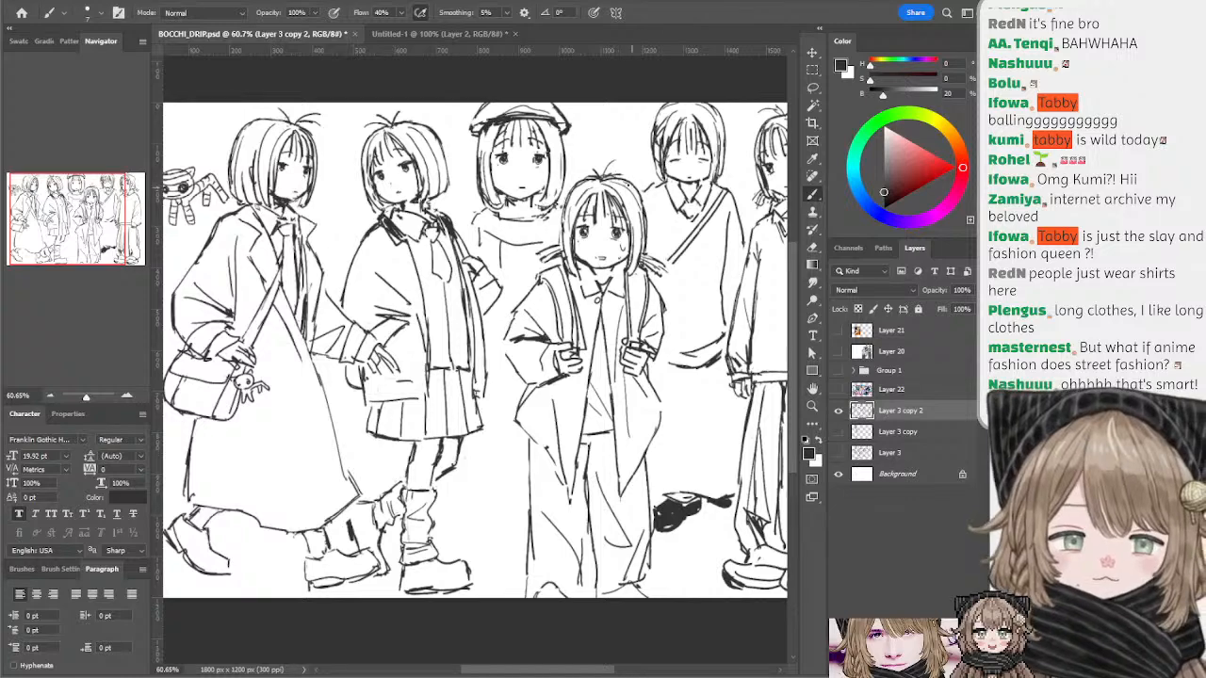
{"action": "left_click_drag", "start_coordinate": [629, 173], "coordinate": [484, 161]}
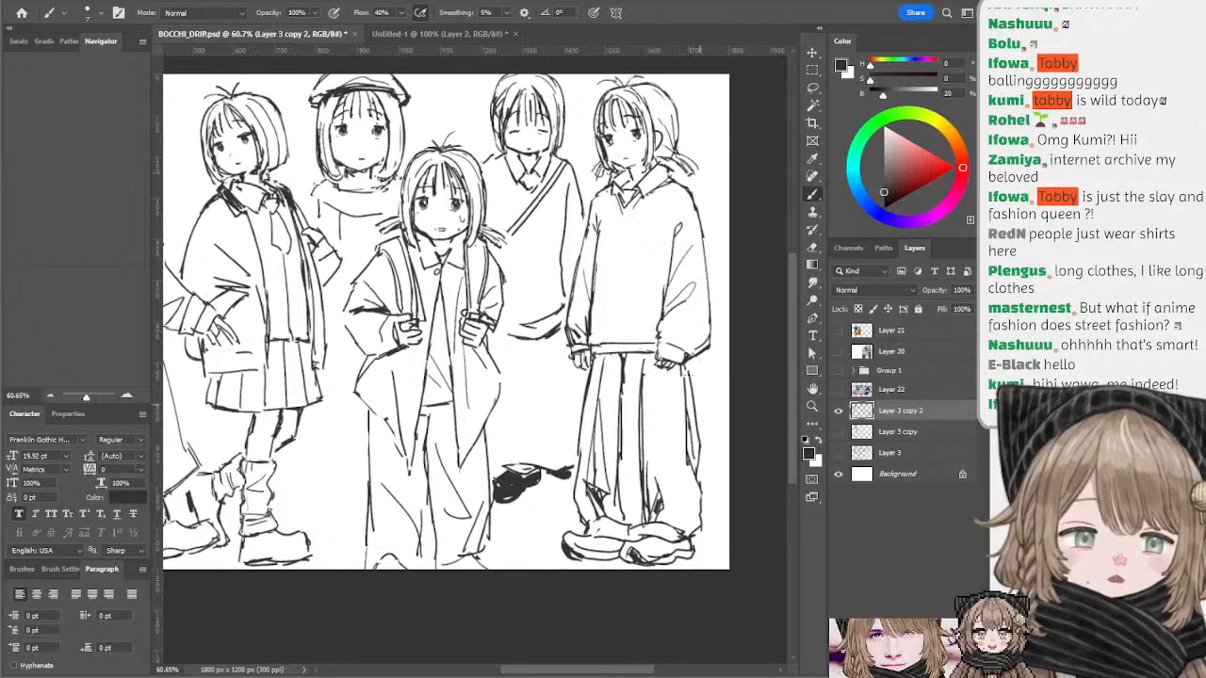
{"action": "left_click_drag", "start_coordinate": [663, 282], "coordinate": [705, 309]}
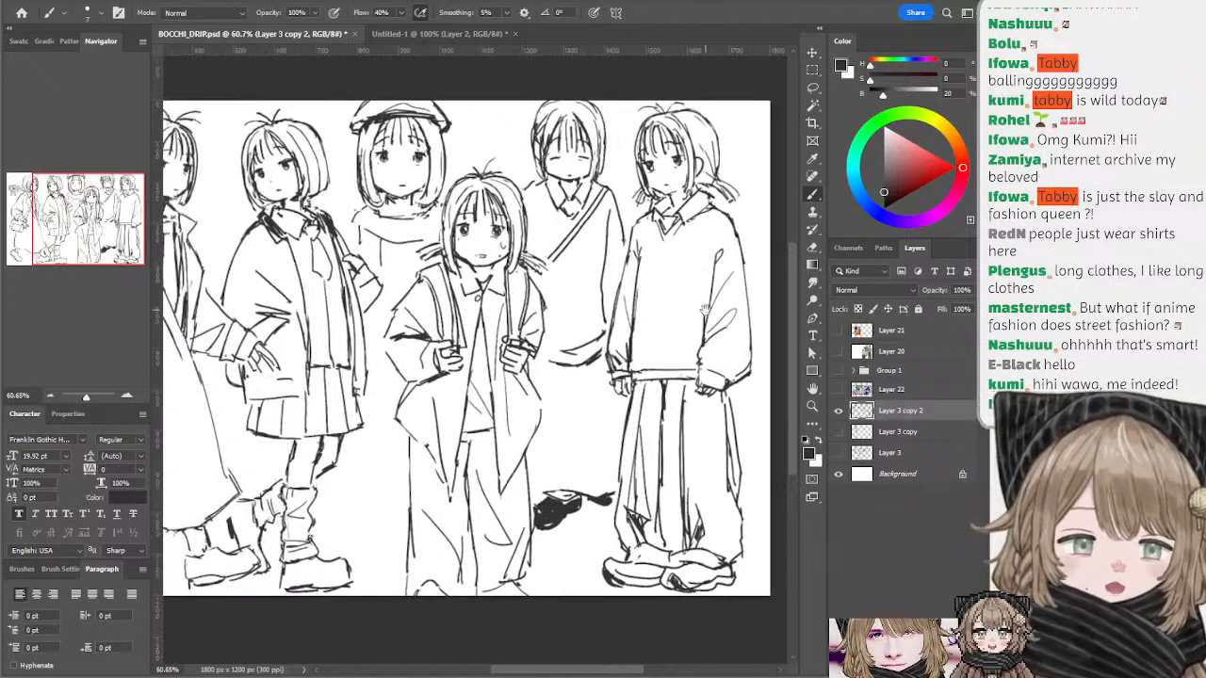
{"action": "left_click_drag", "start_coordinate": [592, 313], "coordinate": [719, 295]}
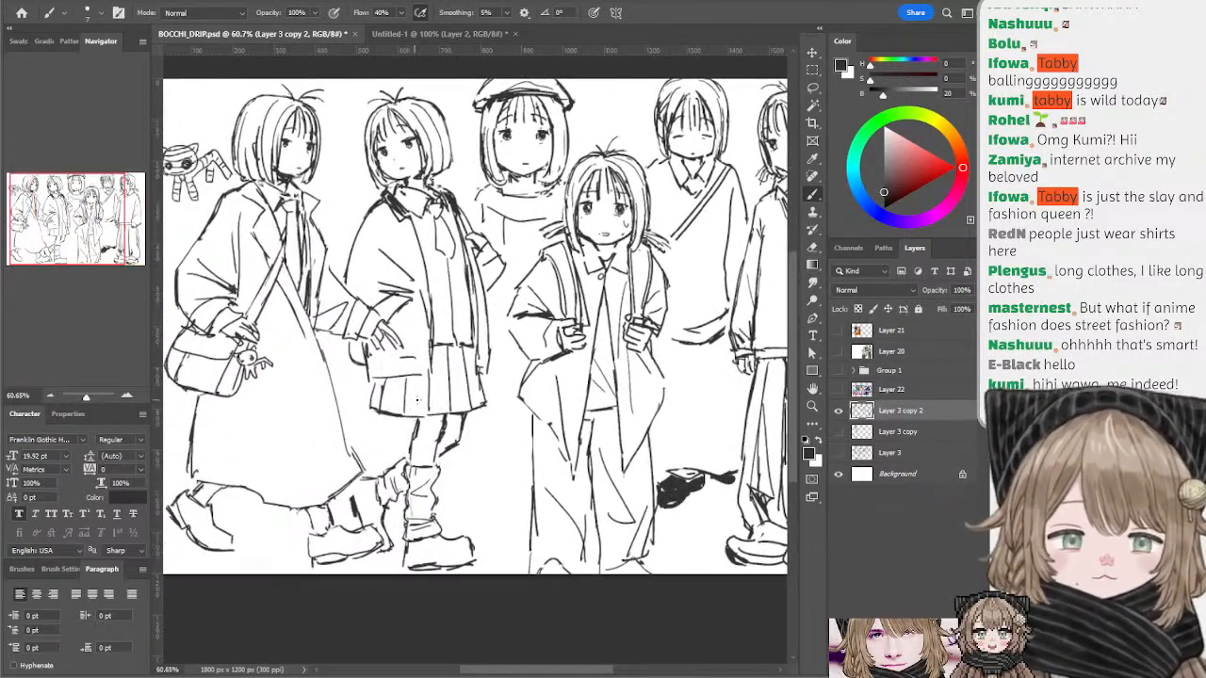
{"action": "left_click_drag", "start_coordinate": [449, 397], "coordinate": [459, 413]}
{"action": "left_click_drag", "start_coordinate": [466, 351], "coordinate": [491, 370]}
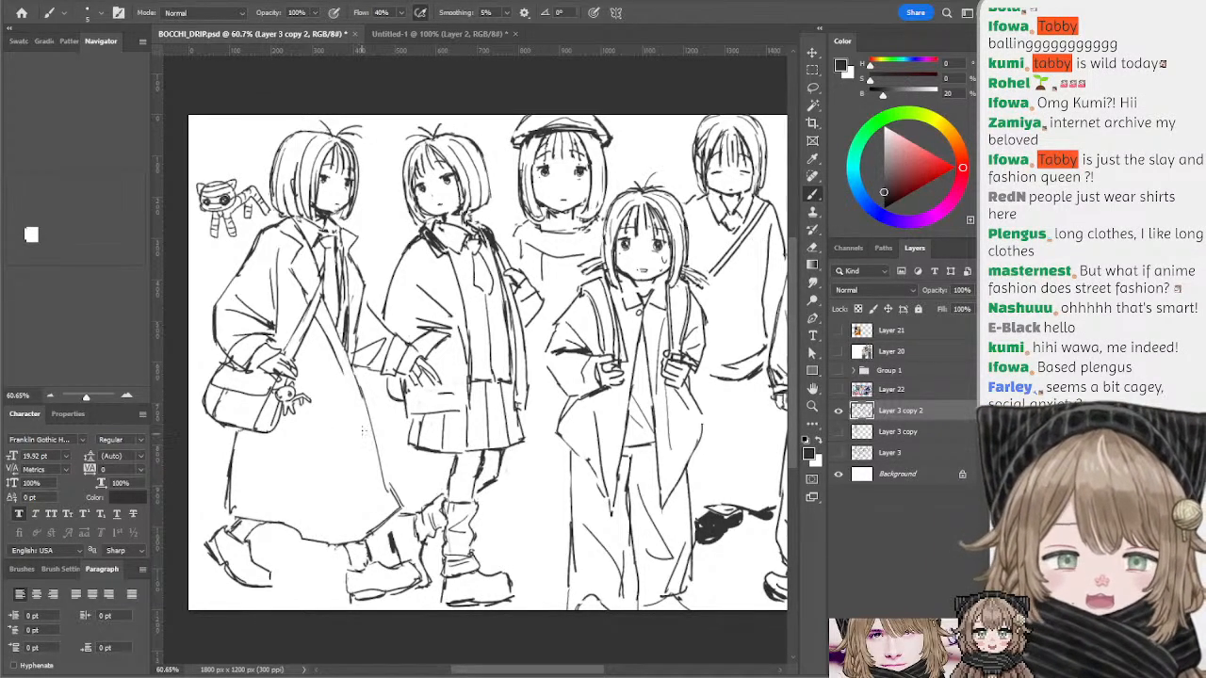
{"action": "key", "text": "e"}
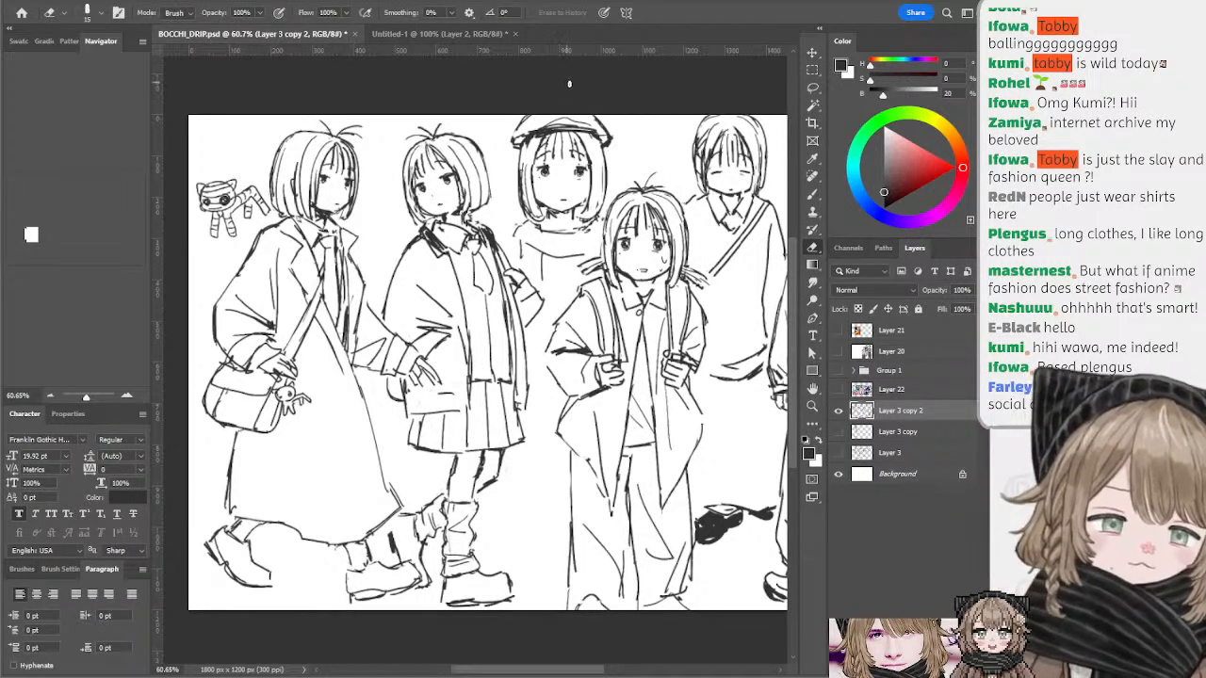
{"action": "key", "text": "b"}
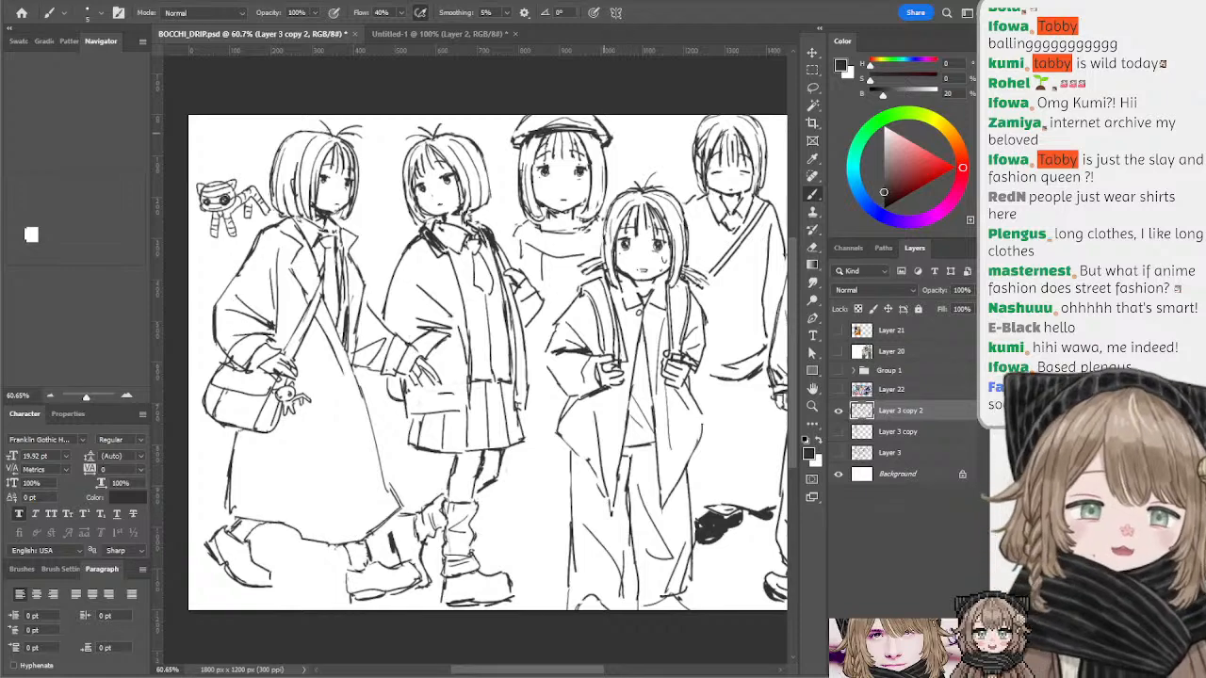
- Fade the Layer 3 copy 2 sketch to 23% opacity and show Group 1 with the coloured figures
{"action": "mouse_move", "coordinate": [630, 167]}
{"action": "left_mouse_down"}
{"action": "mouse_move", "coordinate": [505, 159]}
{"action": "mouse_move", "coordinate": [542, 183]}
{"action": "mouse_move", "coordinate": [713, 152]}
{"action": "left_mouse_up"}
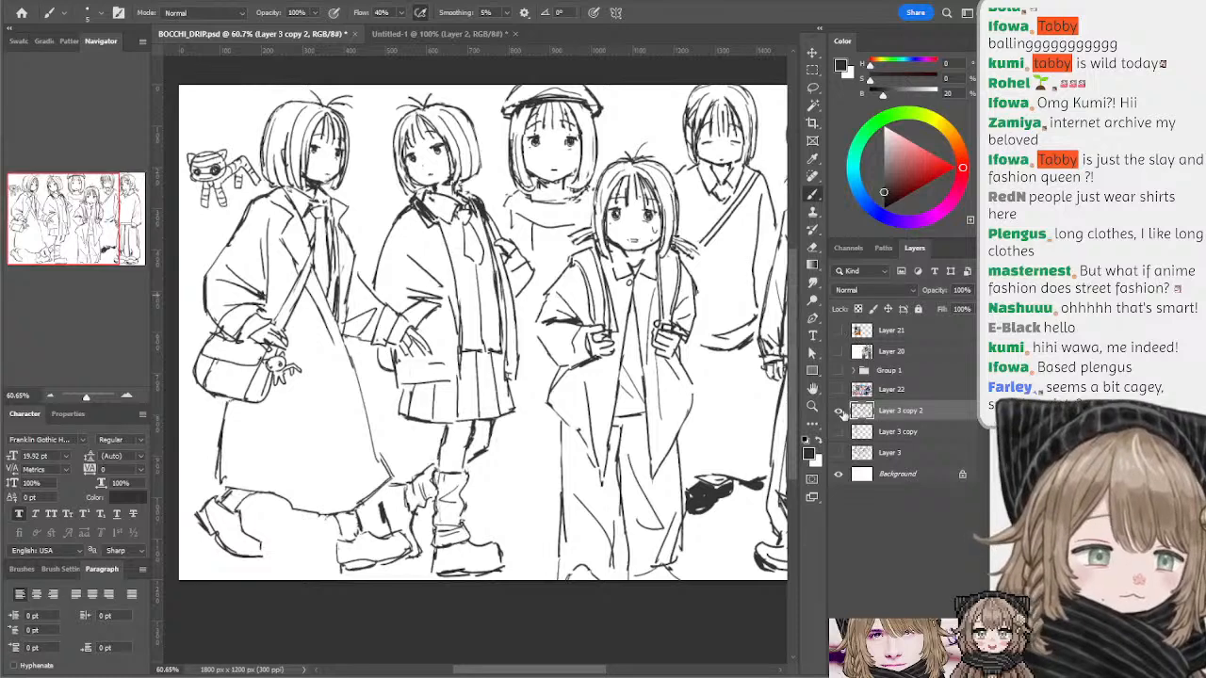
{"action": "left_click", "coordinate": [936, 310]}
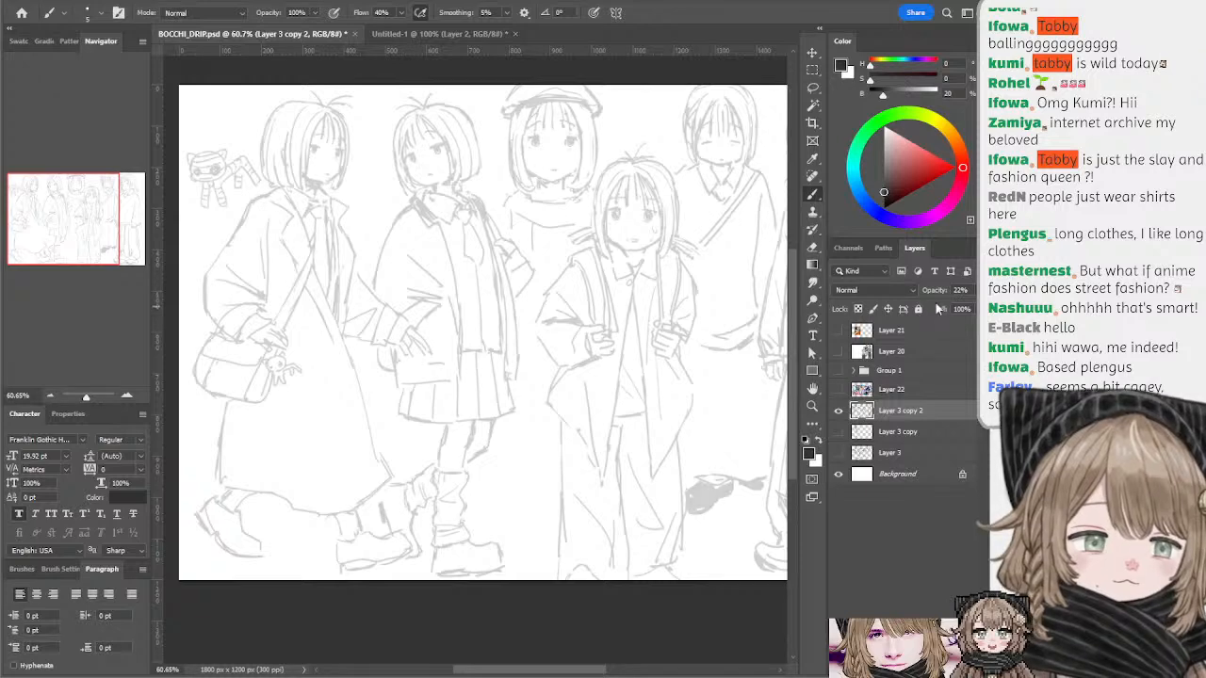
{"action": "left_click_drag", "start_coordinate": [940, 308], "coordinate": [936, 308]}
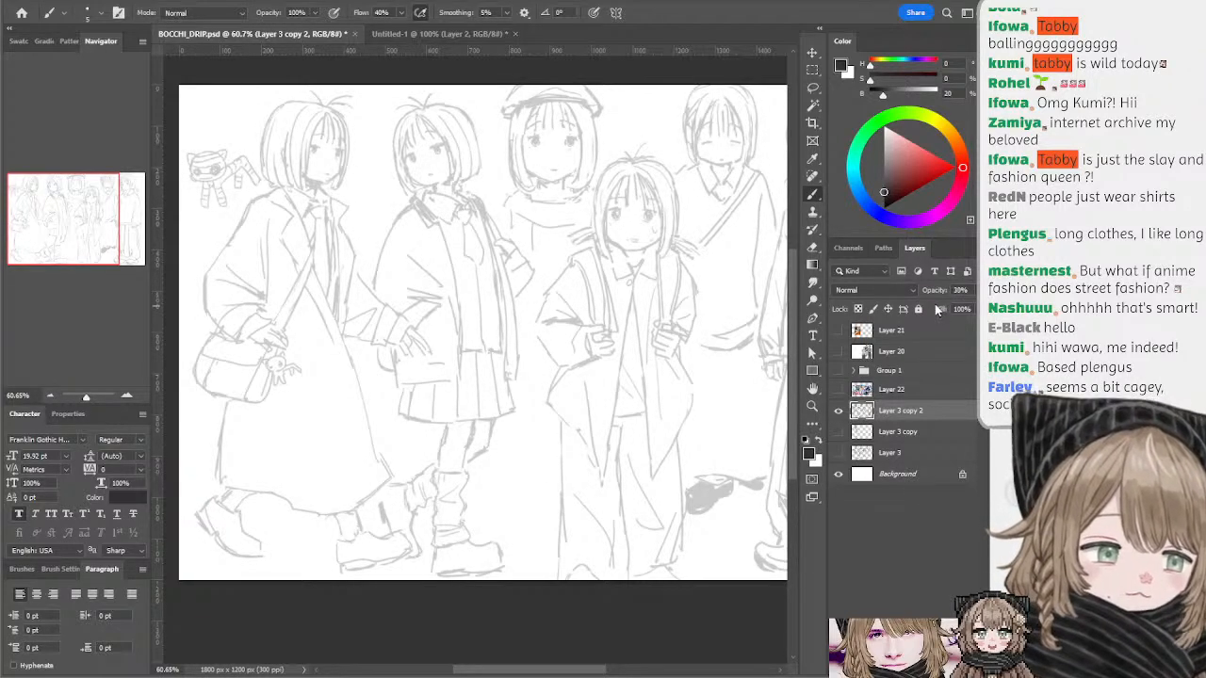
{"action": "left_click", "coordinate": [839, 370]}
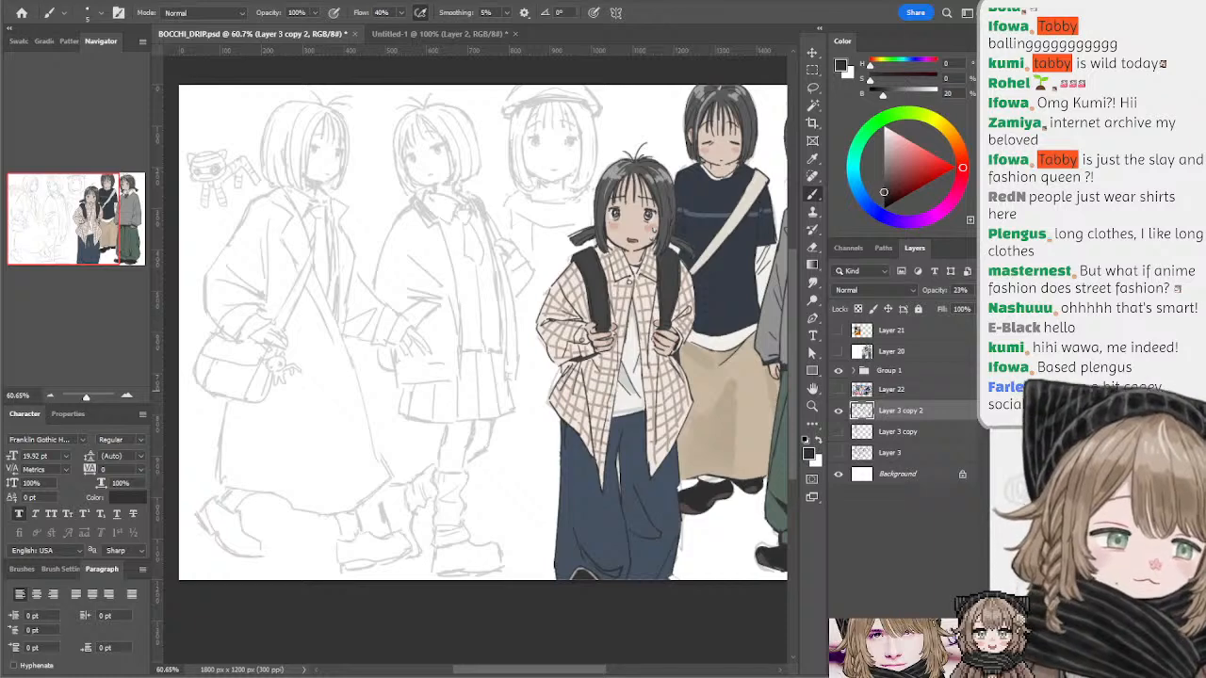
- Add a new layer above the sketch for linework, and fully lock Layer 3 copy 2 at 18% opacity
{"action": "key", "text": "ctrl+shift+alt+n"}
{"action": "left_click", "coordinate": [894, 434]}
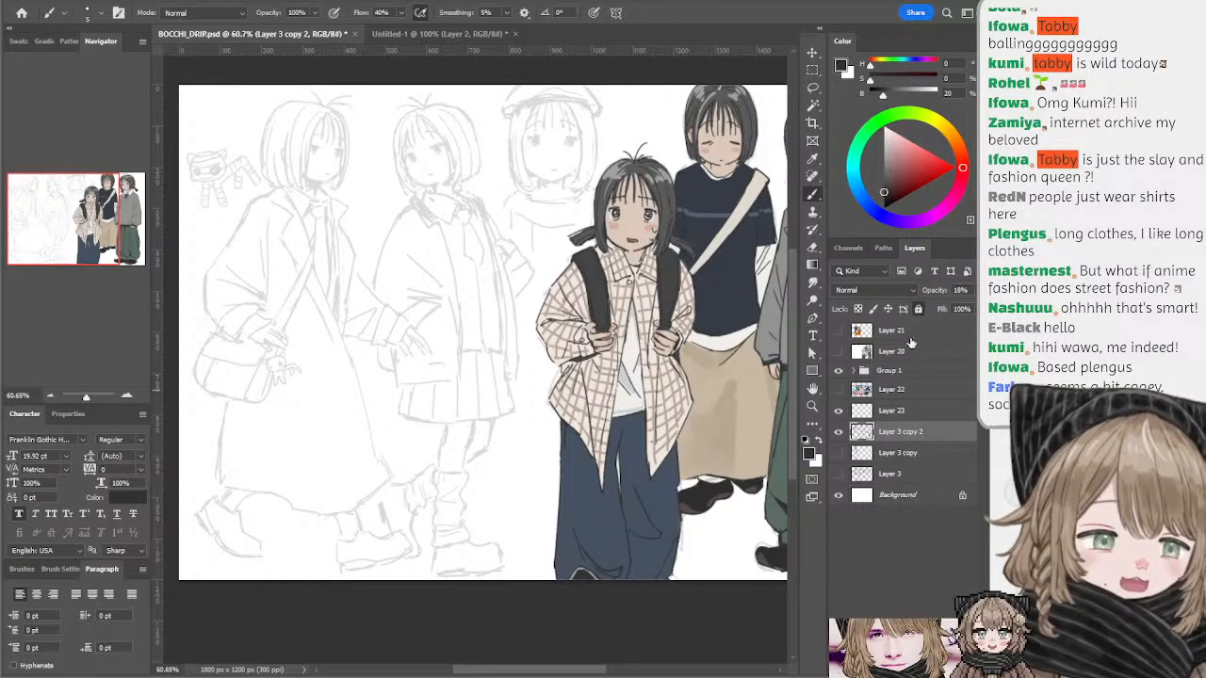
{"action": "left_click", "coordinate": [918, 309]}
{"action": "left_click", "coordinate": [891, 411]}
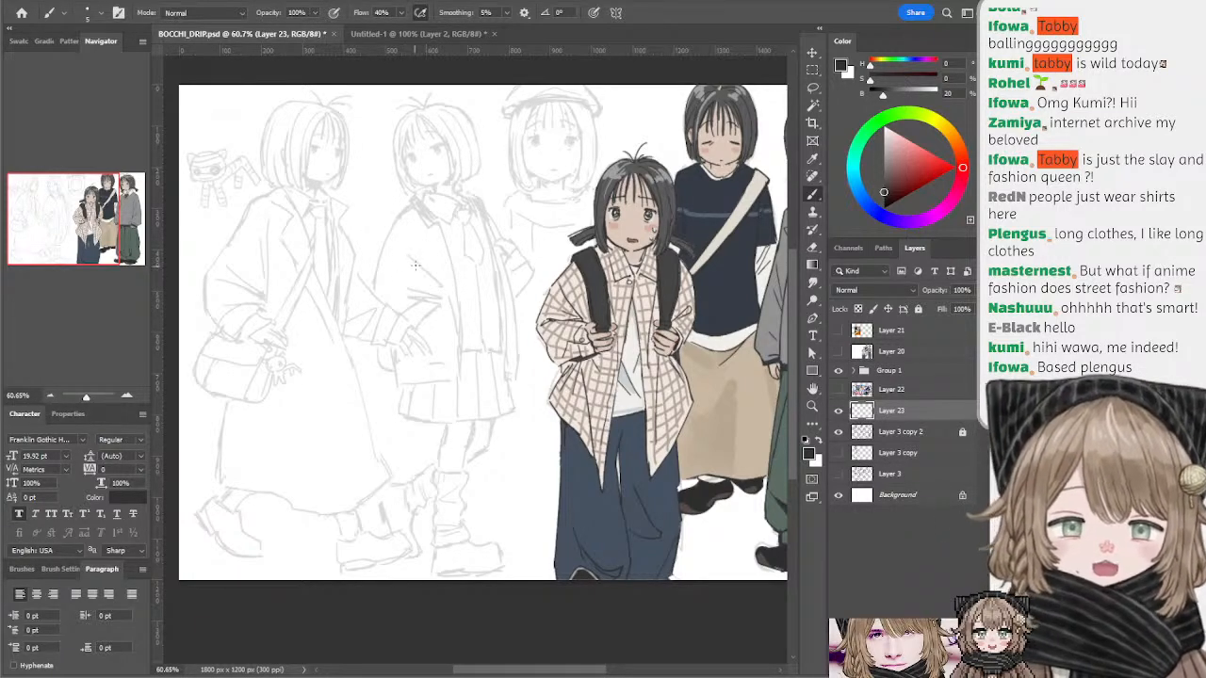
- Draw short curved fold lines on the jacket sleeve of the second character from the canvas's left edge, undoing stray strokes
{"action": "mouse_move", "coordinate": [405, 255]}
{"action": "left_mouse_down"}
{"action": "mouse_move", "coordinate": [423, 272]}
{"action": "mouse_move", "coordinate": [472, 274]}
{"action": "left_mouse_up"}
{"action": "key", "text": "ctrl+z"}
{"action": "key", "text": "ctrl+z"}
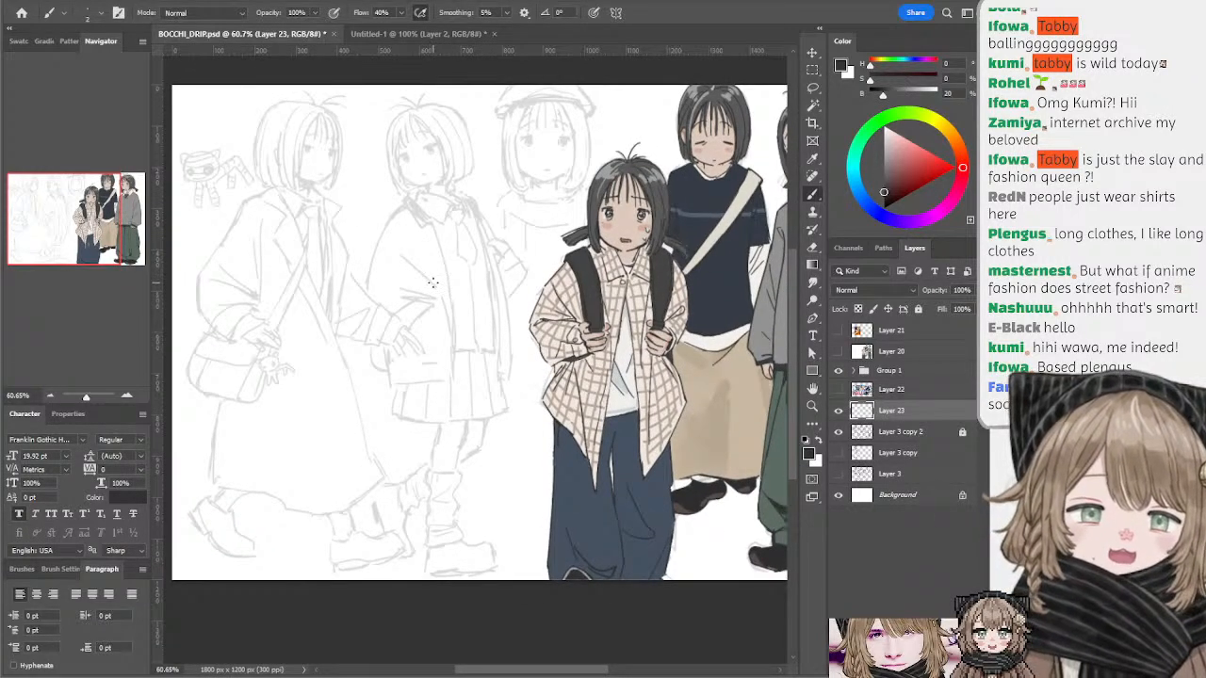
{"action": "left_click_drag", "start_coordinate": [445, 303], "coordinate": [442, 313]}
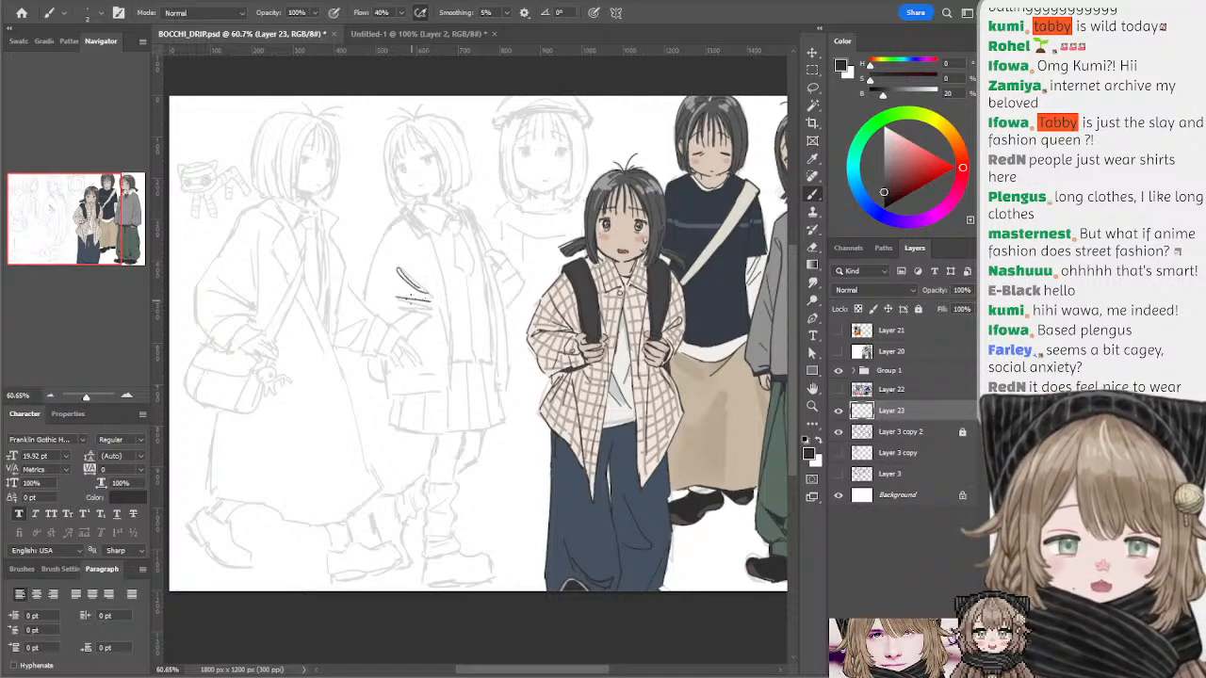
{"action": "mouse_move", "coordinate": [393, 299]}
{"action": "left_mouse_down"}
{"action": "mouse_move", "coordinate": [430, 302]}
{"action": "mouse_move", "coordinate": [397, 292]}
{"action": "mouse_move", "coordinate": [430, 306]}
{"action": "mouse_move", "coordinate": [396, 294]}
{"action": "mouse_move", "coordinate": [427, 304]}
{"action": "mouse_move", "coordinate": [398, 321]}
{"action": "left_mouse_up"}
{"action": "key", "text": "ctrl+z"}
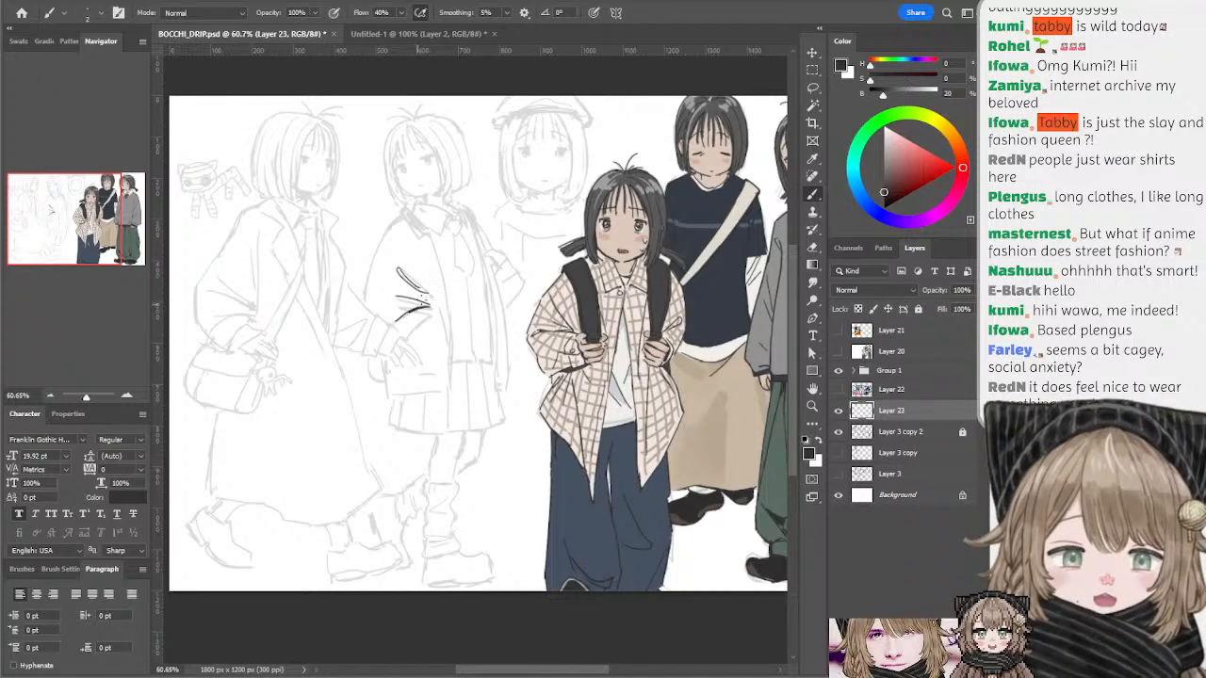
- Draw three rows of paired, slightly curved horizontal strokes over the leftmost character's long skirt, undoing and redrawing unsatisfactory ones
{"action": "left_click_drag", "start_coordinate": [536, 360], "coordinate": [545, 308]}
{"action": "mouse_move", "coordinate": [356, 358]}
{"action": "left_mouse_down"}
{"action": "mouse_move", "coordinate": [303, 362]}
{"action": "mouse_move", "coordinate": [346, 359]}
{"action": "mouse_move", "coordinate": [372, 376]}
{"action": "mouse_move", "coordinate": [306, 377]}
{"action": "left_mouse_up"}
{"action": "key", "text": "ctrl+z"}
{"action": "key", "text": "ctrl+z"}
{"action": "key", "text": "ctrl+z"}
{"action": "key", "text": "ctrl+z"}
{"action": "key", "text": "ctrl+z"}
{"action": "mouse_move", "coordinate": [307, 376]}
{"action": "left_mouse_down"}
{"action": "mouse_move", "coordinate": [362, 376]}
{"action": "mouse_move", "coordinate": [307, 396]}
{"action": "mouse_move", "coordinate": [368, 406]}
{"action": "mouse_move", "coordinate": [313, 407]}
{"action": "mouse_move", "coordinate": [362, 401]}
{"action": "left_mouse_up"}
{"action": "key", "text": "ctrl+z"}
{"action": "key", "text": "ctrl+z"}
{"action": "key", "text": "ctrl+z"}
{"action": "key", "text": "ctrl+z"}
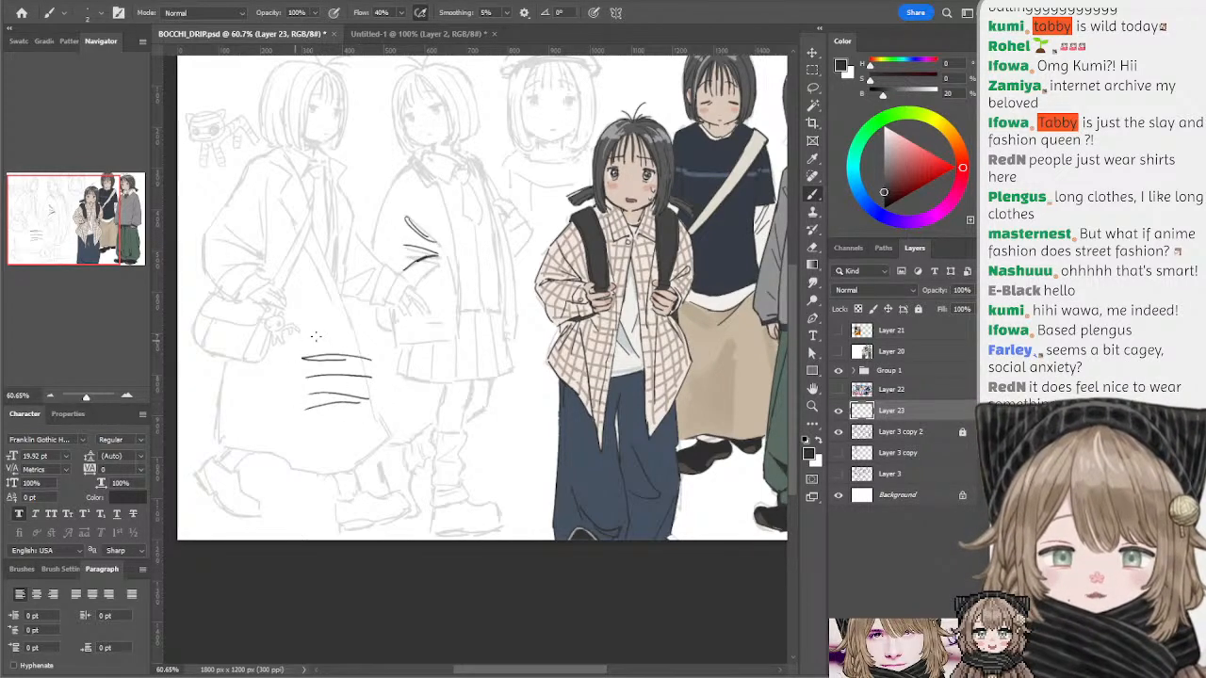
- Try to close the rows of strokes on the skirt with looping outlines, then undo the outlines
{"action": "mouse_move", "coordinate": [315, 337]}
{"action": "left_mouse_down"}
{"action": "mouse_move", "coordinate": [374, 362]}
{"action": "mouse_move", "coordinate": [281, 361]}
{"action": "mouse_move", "coordinate": [299, 378]}
{"action": "mouse_move", "coordinate": [340, 386]}
{"action": "mouse_move", "coordinate": [361, 363]}
{"action": "left_mouse_up"}
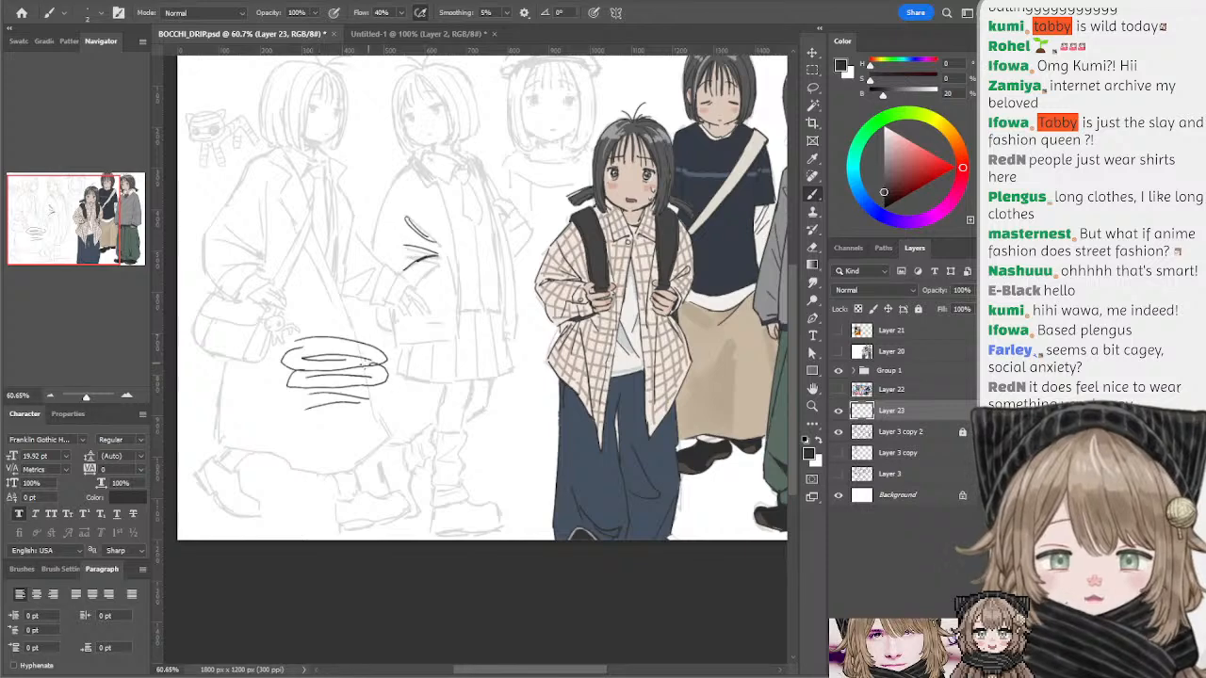
{"action": "mouse_move", "coordinate": [293, 395]}
{"action": "left_mouse_down"}
{"action": "mouse_move", "coordinate": [325, 422]}
{"action": "mouse_move", "coordinate": [367, 384]}
{"action": "left_mouse_up"}
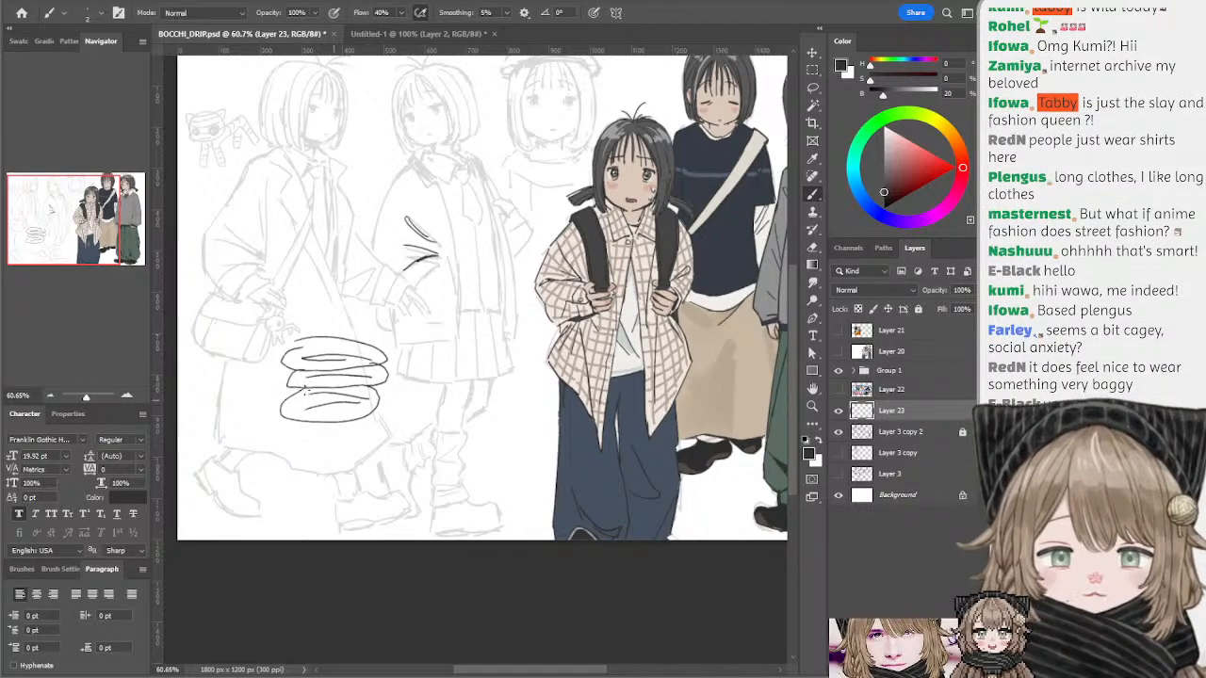
{"action": "key", "text": "ctrl+z"}
{"action": "mouse_move", "coordinate": [294, 396]}
{"action": "left_mouse_down"}
{"action": "mouse_move", "coordinate": [326, 422]}
{"action": "mouse_move", "coordinate": [373, 393]}
{"action": "left_mouse_up"}
{"action": "key", "text": "ctrl+z"}
{"action": "left_click_drag", "start_coordinate": [294, 396], "coordinate": [379, 403]}
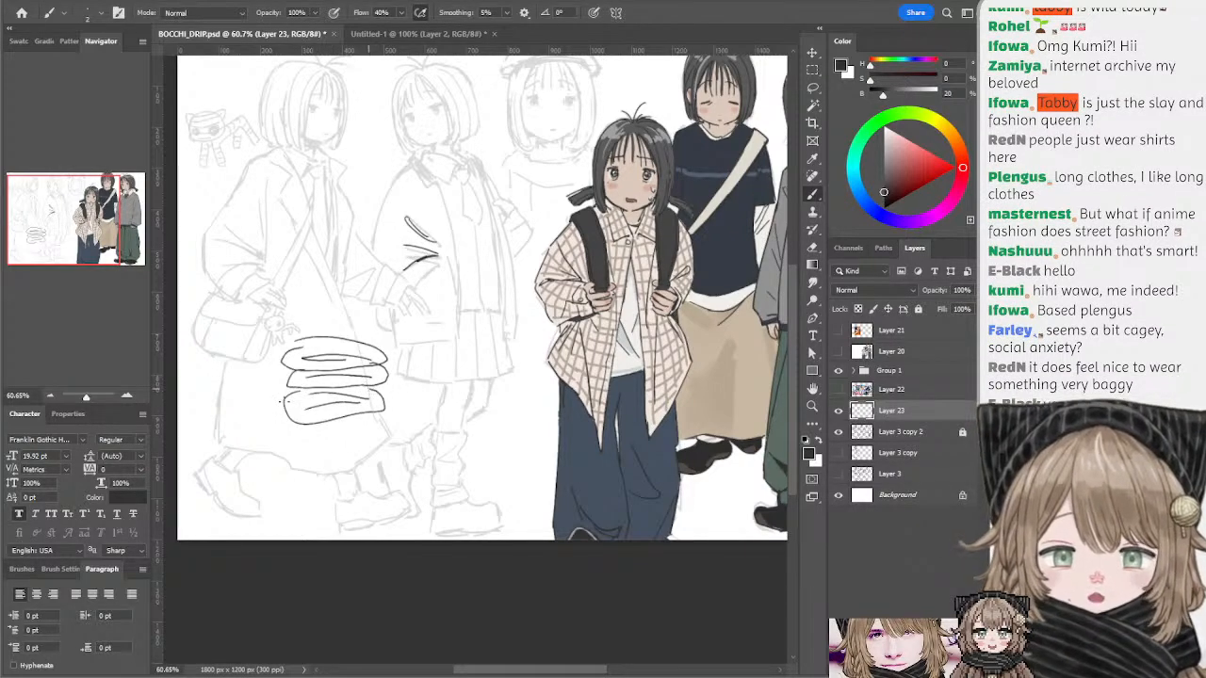
{"action": "key", "text": "ctrl+z"}
{"action": "left_click_drag", "start_coordinate": [294, 396], "coordinate": [373, 386]}
{"action": "key", "text": "ctrl+z"}
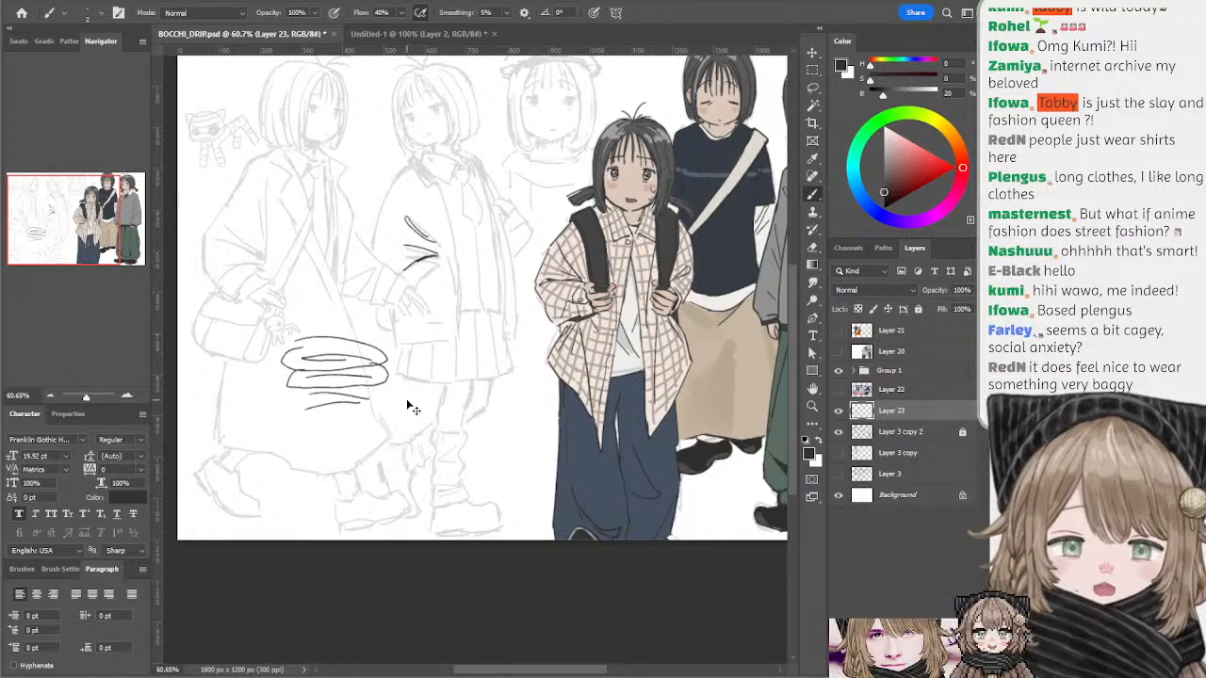
{"action": "key", "text": "ctrl+z"}
{"action": "key", "text": "ctrl+z"}
- Number the three stroke rows 1, 2 and 3, add a curved line to the third row, and bracket the first two
{"action": "left_click_drag", "start_coordinate": [278, 349], "coordinate": [278, 408]}
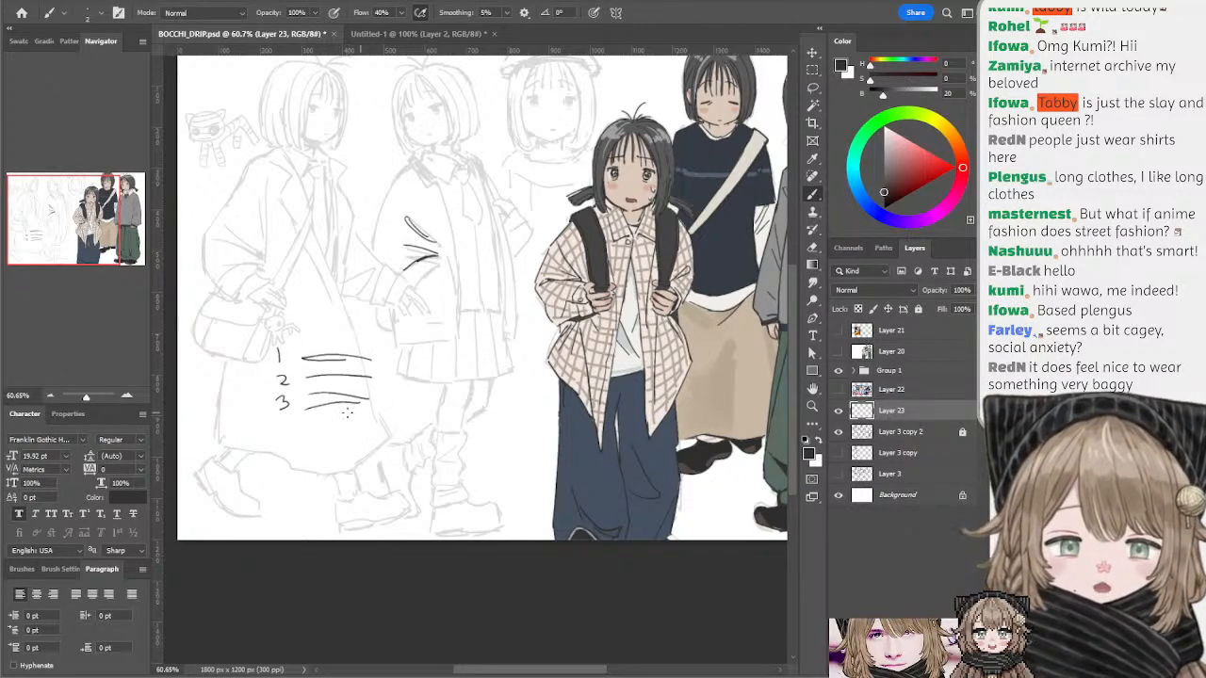
{"action": "left_click_drag", "start_coordinate": [367, 406], "coordinate": [330, 408]}
{"action": "key", "text": "ctrl+z"}
{"action": "key", "text": "ctrl+z"}
{"action": "key", "text": "ctrl+z"}
{"action": "key", "text": "ctrl+z"}
{"action": "key", "text": "ctrl+z"}
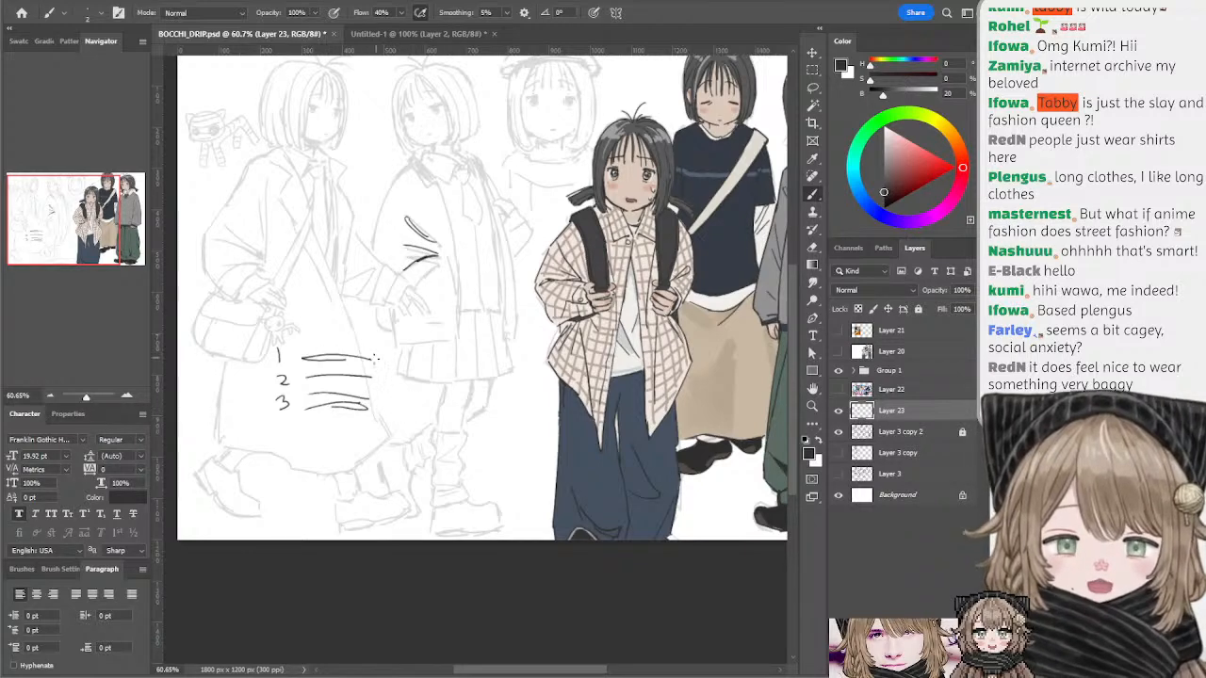
{"action": "left_click_drag", "start_coordinate": [369, 330], "coordinate": [374, 375]}
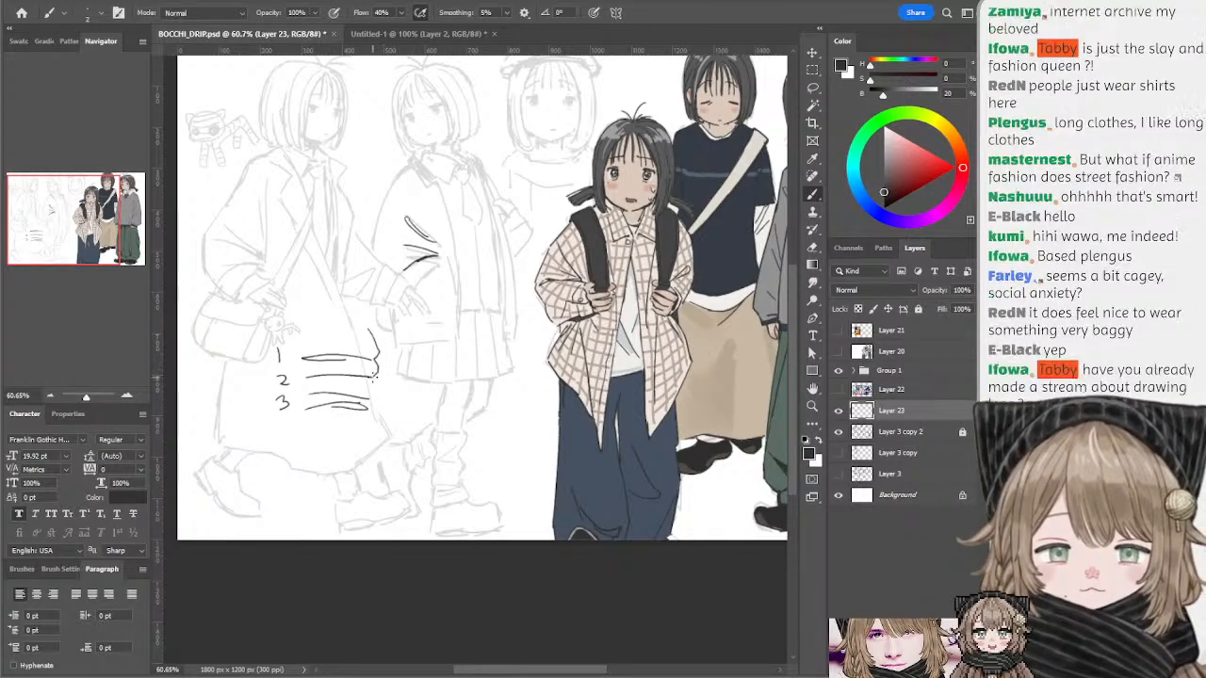
- Draw zigzag outlines down both ends of the numbered stroke rows on the leftmost character's skirt, undoing stray marks
{"action": "key", "text": "ctrl+z"}
{"action": "left_click_drag", "start_coordinate": [368, 332], "coordinate": [377, 411]}
{"action": "mouse_move", "coordinate": [308, 332]}
{"action": "left_mouse_down"}
{"action": "mouse_move", "coordinate": [300, 385]}
{"action": "mouse_move", "coordinate": [293, 350]}
{"action": "mouse_move", "coordinate": [298, 378]}
{"action": "left_mouse_up"}
{"action": "key", "text": "ctrl+z"}
{"action": "key", "text": "ctrl+z"}
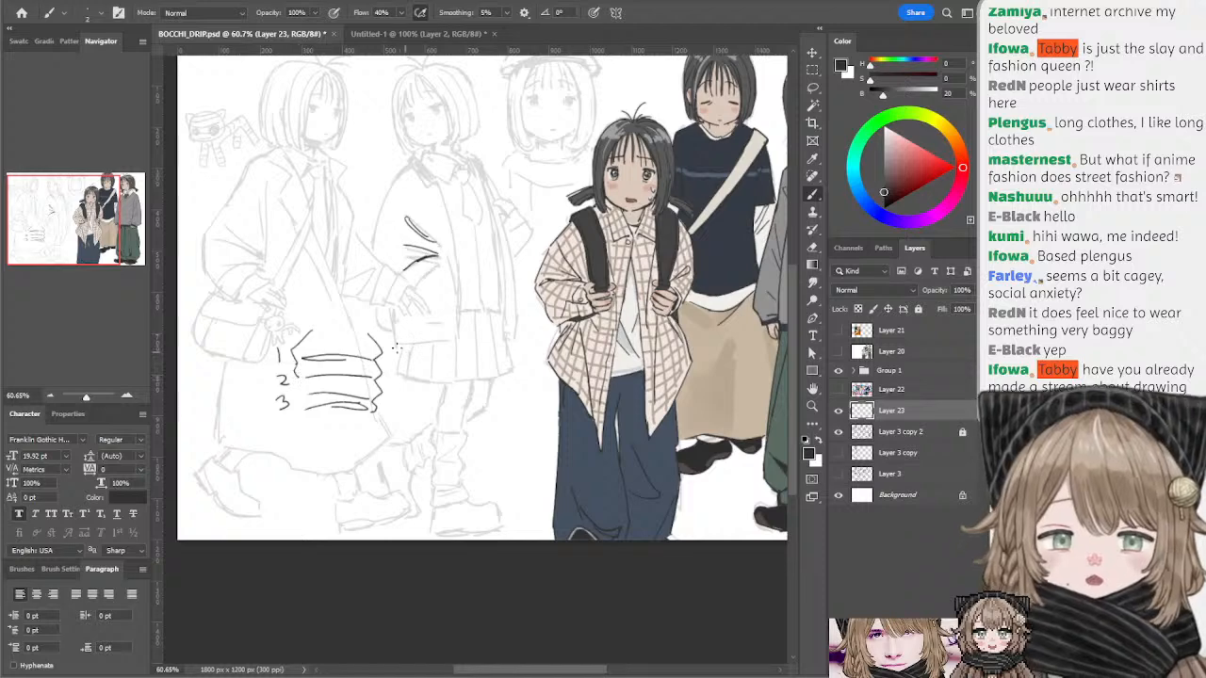
{"action": "left_click_drag", "start_coordinate": [411, 331], "coordinate": [390, 355]}
{"action": "key", "text": "ctrl+z"}
{"action": "mouse_move", "coordinate": [353, 309]}
{"action": "left_mouse_down"}
{"action": "mouse_move", "coordinate": [333, 339]}
{"action": "mouse_move", "coordinate": [351, 337]}
{"action": "left_mouse_up"}
{"action": "key", "text": "ctrl+z"}
{"action": "key", "text": "ctrl+z"}
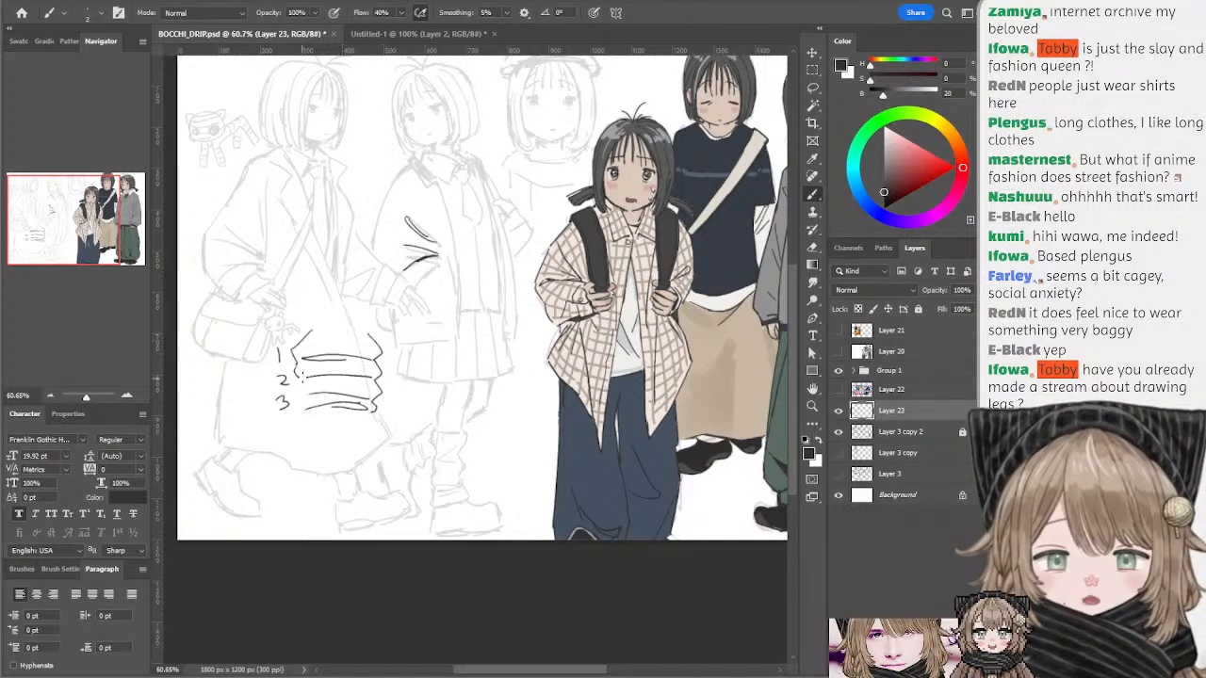
{"action": "left_click_drag", "start_coordinate": [299, 379], "coordinate": [295, 404]}
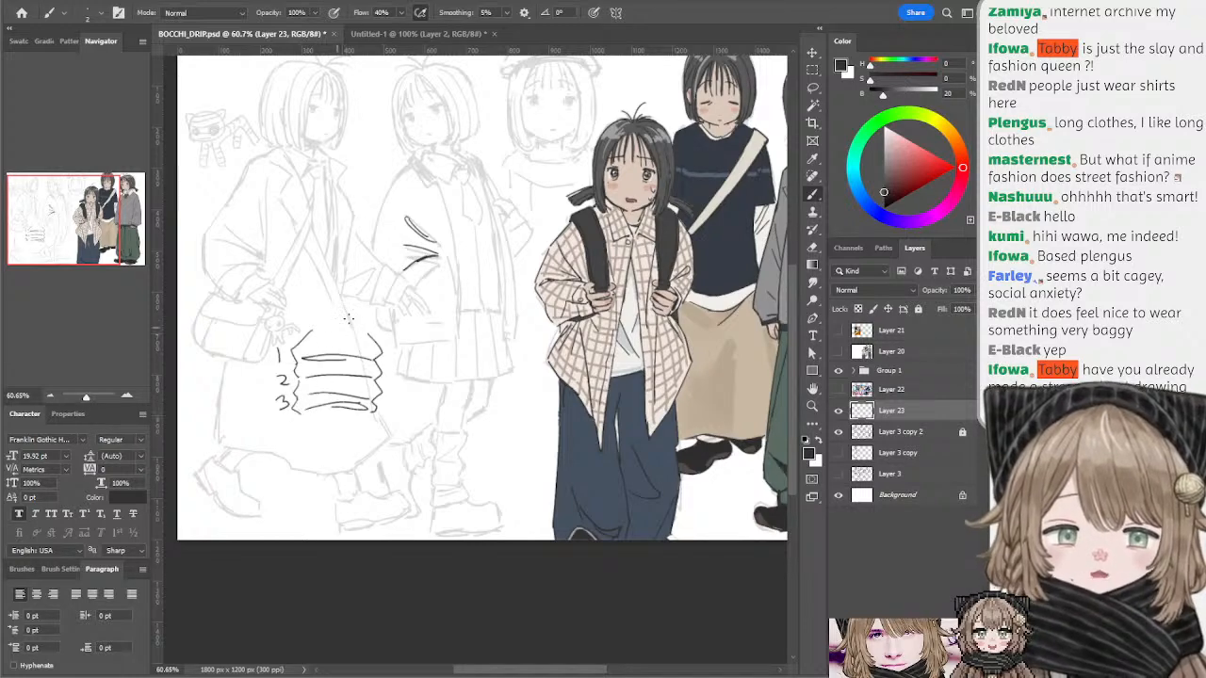
- Lasso the numbered stroke diagram on the leftmost character's skirt, delete it and clear the selection
{"action": "key", "text": "l"}
{"action": "mouse_move", "coordinate": [298, 301]}
{"action": "left_mouse_down"}
{"action": "mouse_move", "coordinate": [403, 304]}
{"action": "mouse_move", "coordinate": [283, 299]}
{"action": "left_mouse_up"}
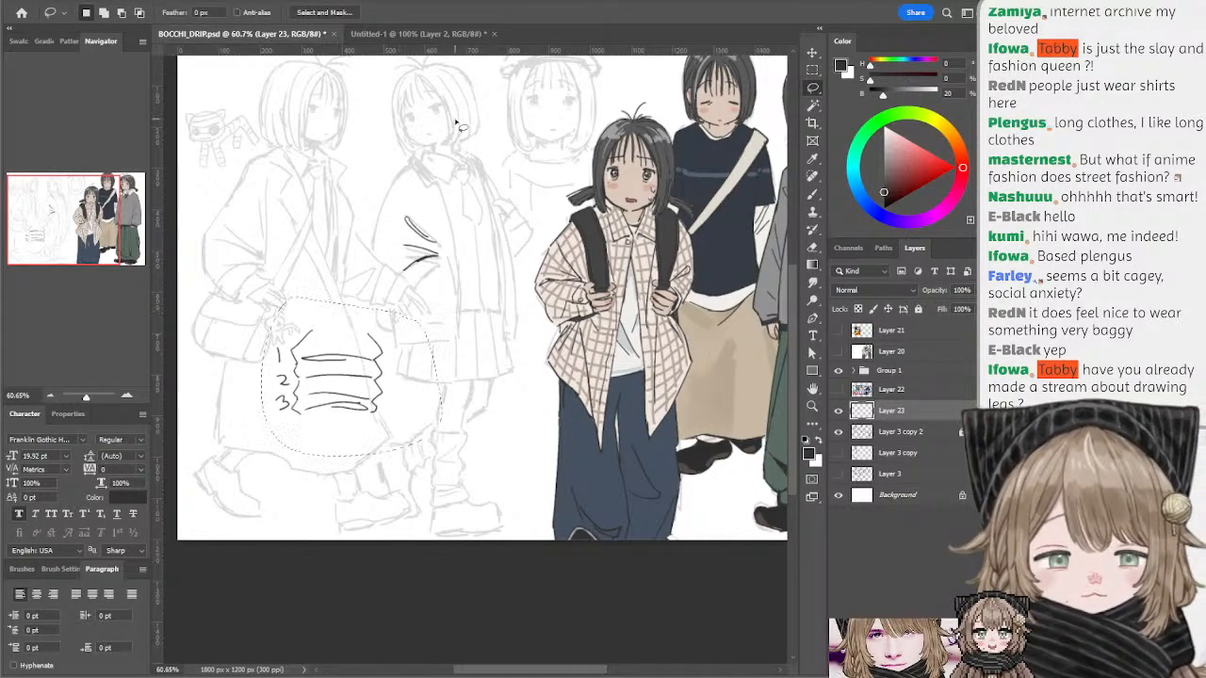
{"action": "key", "text": "Delete"}
{"action": "key", "text": "ctrl+d"}
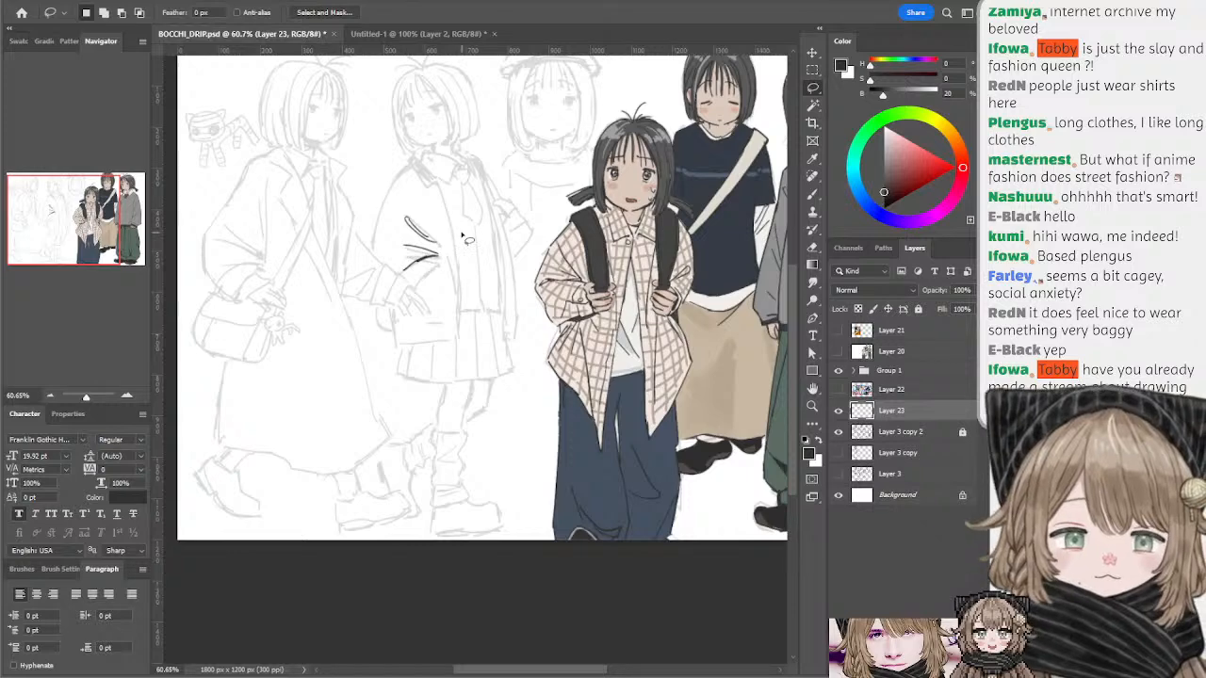
- Draw a plain rectangle over the lower part of the leftmost character's skirt, undoing a stray stroke
{"action": "key", "text": "b"}
{"action": "scroll", "coordinate": [478, 283], "scroll_direction": "up", "scroll_amount": 2}
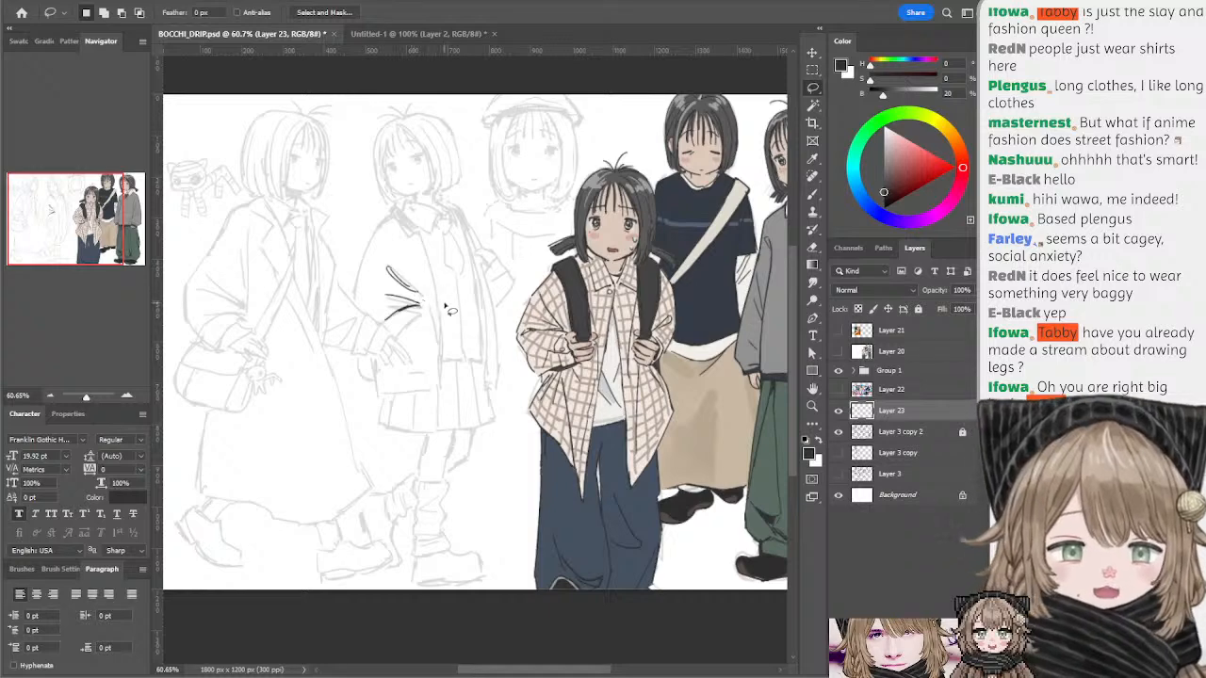
{"action": "left_click_drag", "start_coordinate": [473, 258], "coordinate": [471, 256]}
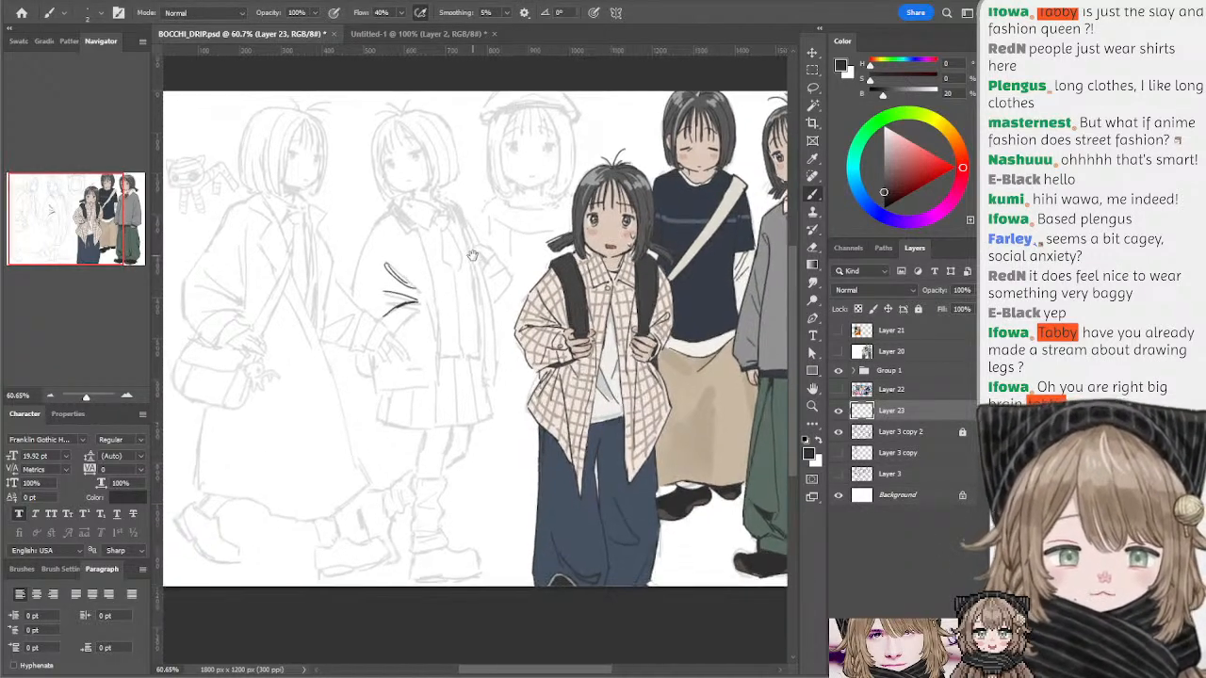
{"action": "mouse_move", "coordinate": [328, 399]}
{"action": "left_mouse_down"}
{"action": "mouse_move", "coordinate": [273, 434]}
{"action": "mouse_move", "coordinate": [355, 486]}
{"action": "left_mouse_up"}
{"action": "key", "text": "ctrl+z"}
{"action": "left_click_drag", "start_coordinate": [272, 486], "coordinate": [265, 402]}
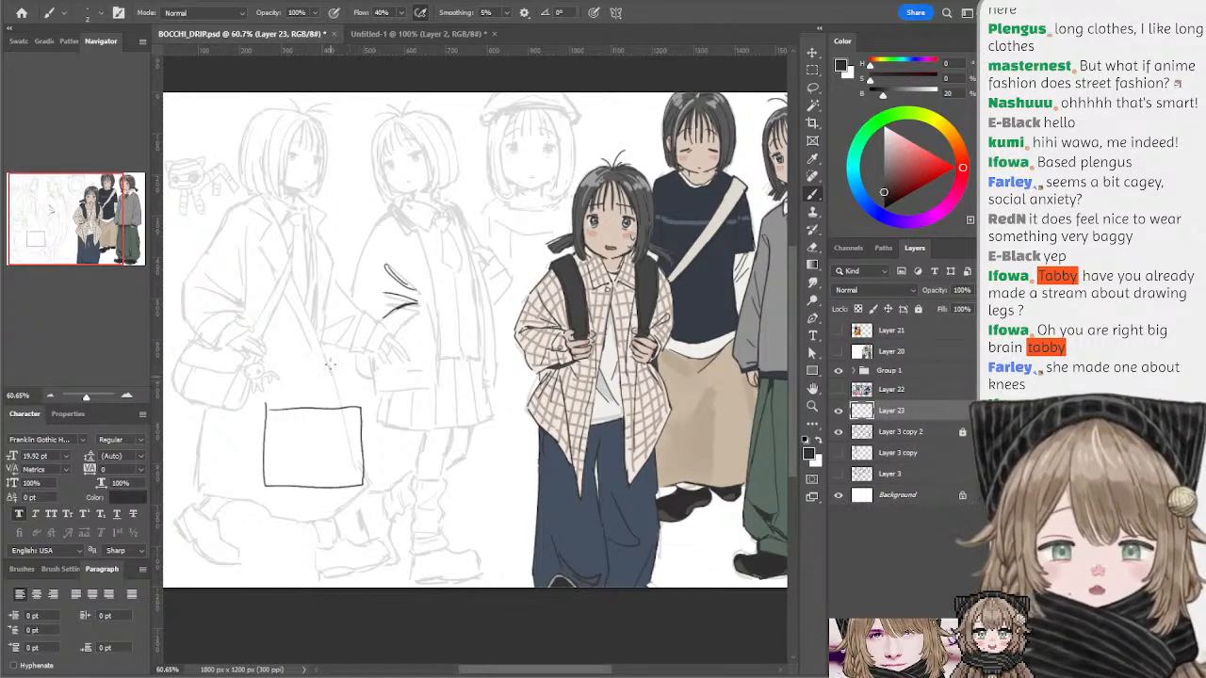
- Lasso the rectangle on the skirt, delete it and clear the selection
{"action": "key", "text": "l"}
{"action": "left_click_drag", "start_coordinate": [288, 358], "coordinate": [430, 370]}
{"action": "left_click", "coordinate": [429, 370]}
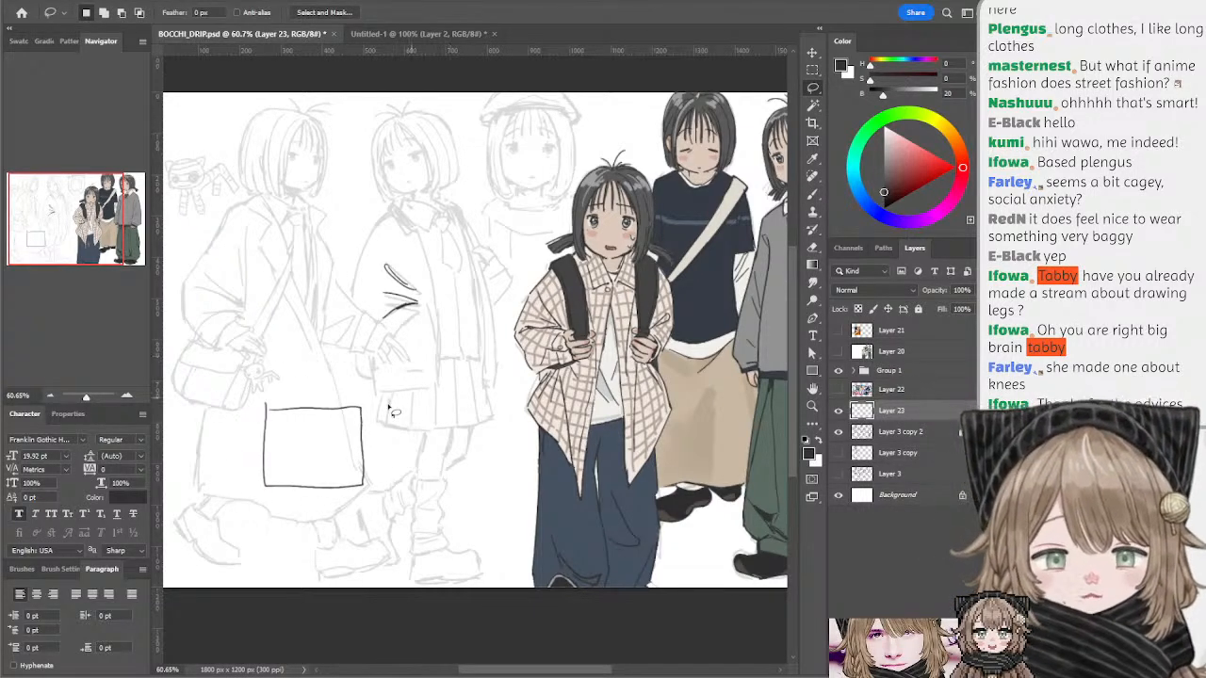
{"action": "mouse_move", "coordinate": [316, 372]}
{"action": "left_mouse_down"}
{"action": "mouse_move", "coordinate": [324, 543]}
{"action": "mouse_move", "coordinate": [429, 405]}
{"action": "left_mouse_up"}
{"action": "key", "text": "Delete"}
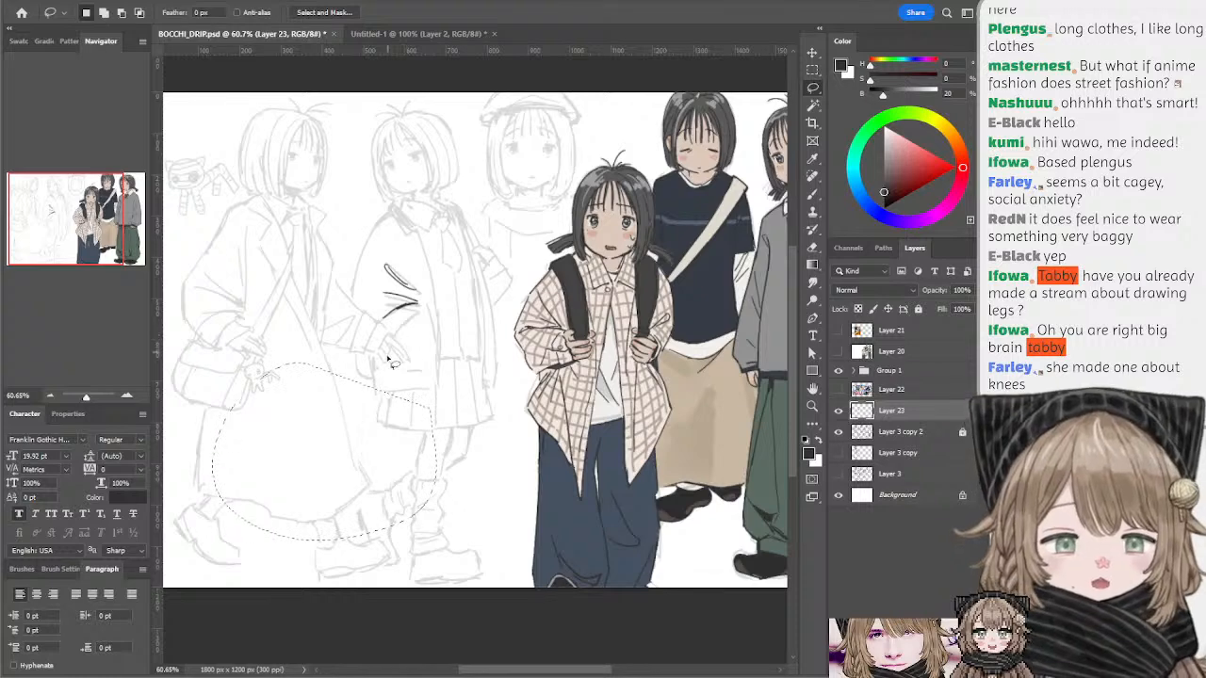
{"action": "key", "text": "ctrl+d"}
- Sketch a tilted rounded box on the skirt with a pair of curved lines running through it
{"action": "key", "text": "b"}
{"action": "left_click_drag", "start_coordinate": [302, 425], "coordinate": [343, 404]}
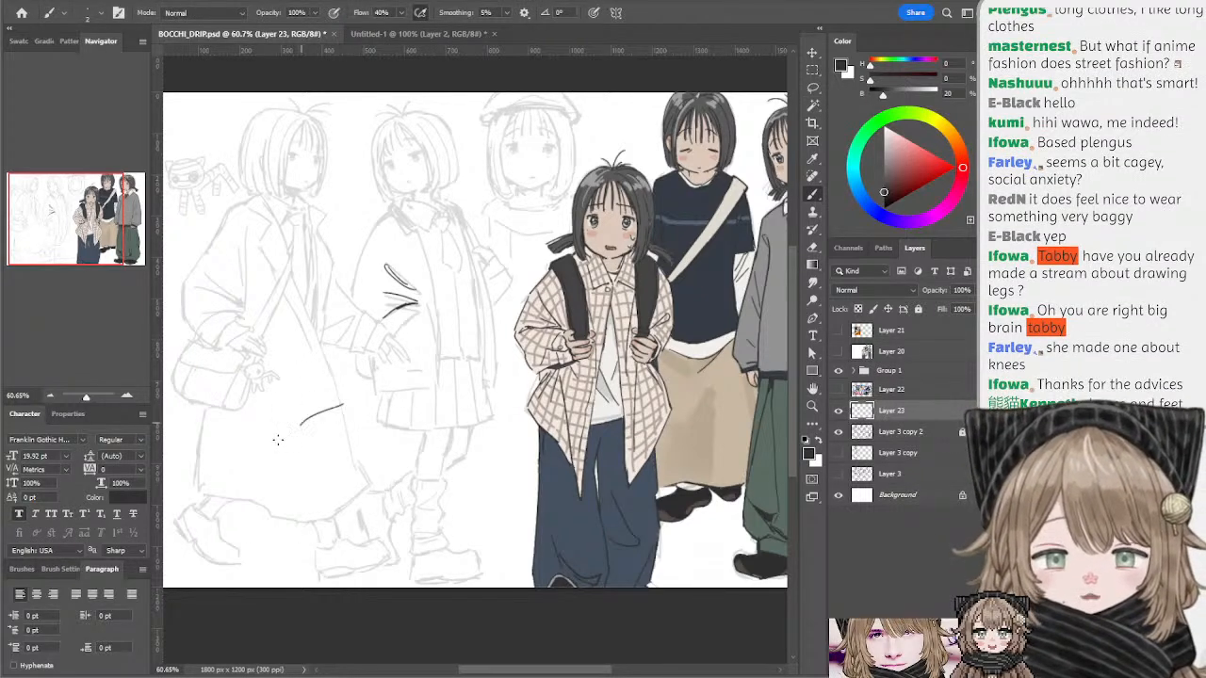
{"action": "key", "text": "ctrl+z"}
{"action": "mouse_move", "coordinate": [279, 440]}
{"action": "left_mouse_down"}
{"action": "mouse_move", "coordinate": [356, 423]}
{"action": "mouse_move", "coordinate": [277, 447]}
{"action": "mouse_move", "coordinate": [311, 480]}
{"action": "mouse_move", "coordinate": [359, 388]}
{"action": "mouse_move", "coordinate": [293, 405]}
{"action": "mouse_move", "coordinate": [300, 441]}
{"action": "mouse_move", "coordinate": [351, 419]}
{"action": "left_mouse_up"}
{"action": "key", "text": "ctrl+z"}
{"action": "key", "text": "e"}
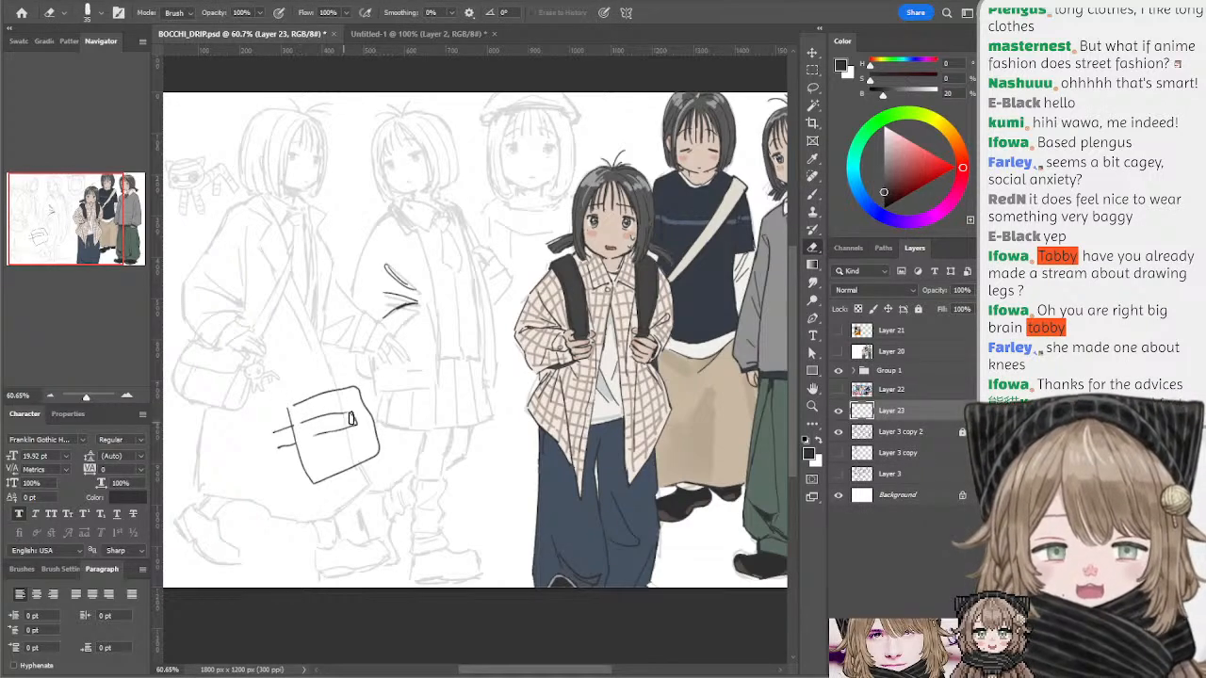
- Lasso the tilted box sketch on the skirt, delete it and clear the selection
{"action": "key", "text": "l"}
{"action": "mouse_move", "coordinate": [294, 375]}
{"action": "left_mouse_down"}
{"action": "mouse_move", "coordinate": [415, 396]}
{"action": "mouse_move", "coordinate": [404, 360]}
{"action": "left_mouse_up"}
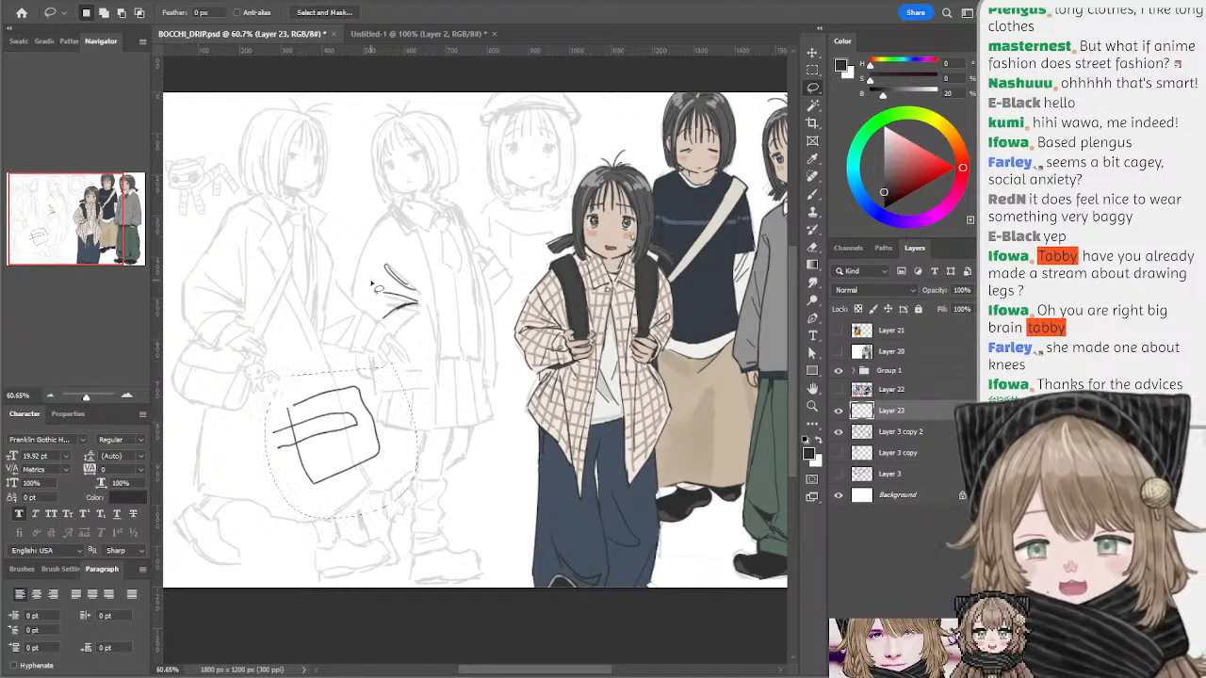
{"action": "key", "text": "Delete"}
{"action": "key", "text": "ctrl+d"}
- Sketch a bent limb-like shape on the skirt and cross it with short fanned contour strokes, undoing unsatisfactory ones
{"action": "key", "text": "b"}
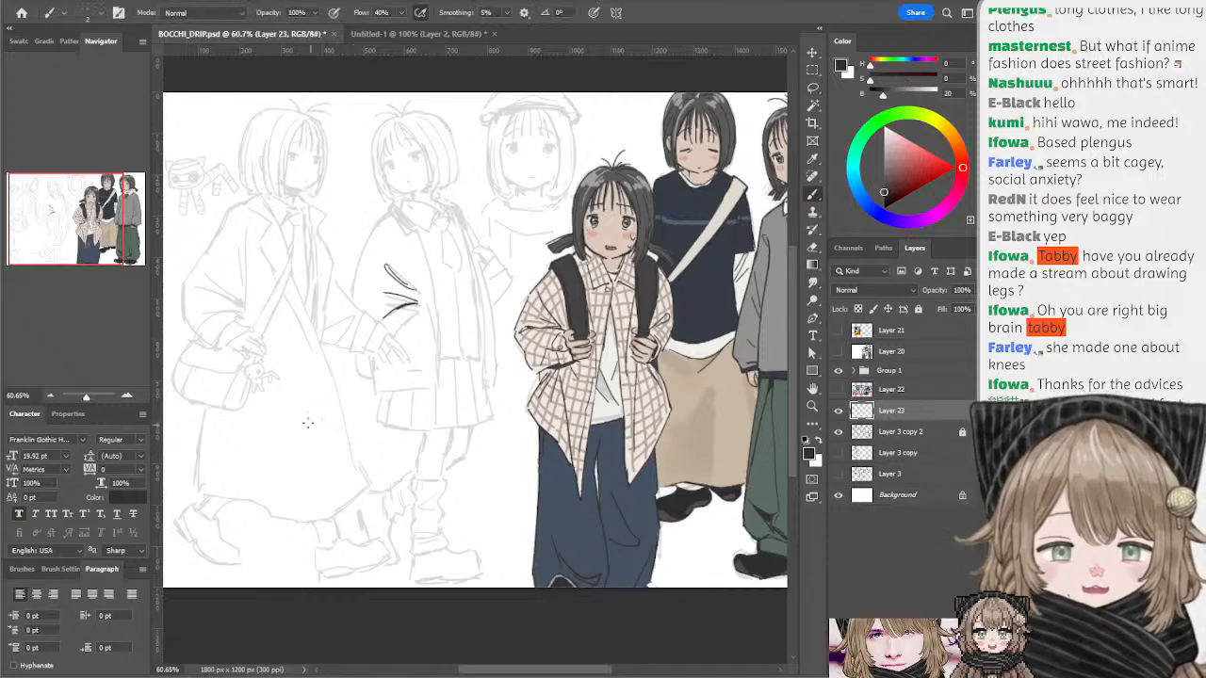
{"action": "mouse_move", "coordinate": [285, 430]}
{"action": "left_mouse_down"}
{"action": "mouse_move", "coordinate": [322, 414]}
{"action": "mouse_move", "coordinate": [345, 426]}
{"action": "mouse_move", "coordinate": [349, 457]}
{"action": "mouse_move", "coordinate": [332, 432]}
{"action": "mouse_move", "coordinate": [293, 450]}
{"action": "left_mouse_up"}
{"action": "key", "text": "ctrl+z"}
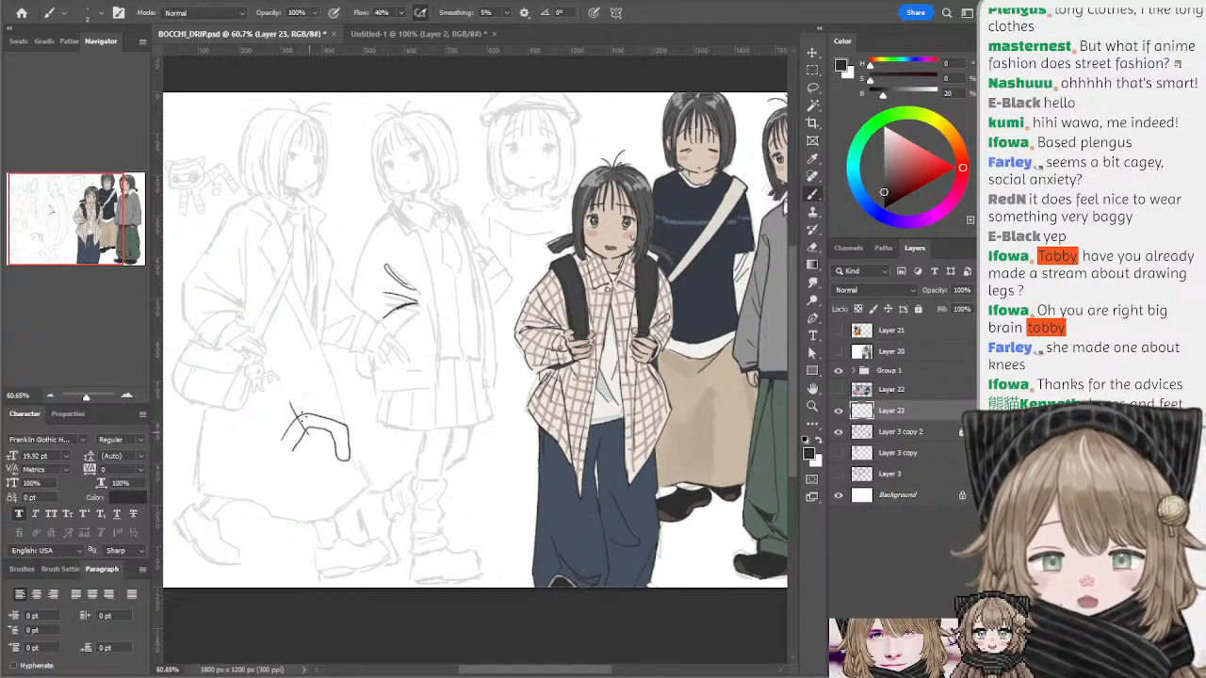
{"action": "mouse_move", "coordinate": [294, 394]}
{"action": "left_mouse_down"}
{"action": "mouse_move", "coordinate": [309, 428]}
{"action": "mouse_move", "coordinate": [319, 422]}
{"action": "left_mouse_up"}
{"action": "left_click_drag", "start_coordinate": [331, 400], "coordinate": [337, 434]}
{"action": "key", "text": "ctrl+z"}
{"action": "mouse_move", "coordinate": [287, 401]}
{"action": "left_mouse_down"}
{"action": "mouse_move", "coordinate": [319, 452]}
{"action": "mouse_move", "coordinate": [319, 432]}
{"action": "mouse_move", "coordinate": [343, 429]}
{"action": "mouse_move", "coordinate": [314, 421]}
{"action": "mouse_move", "coordinate": [328, 429]}
{"action": "left_mouse_up"}
{"action": "key", "text": "ctrl+z"}
{"action": "key", "text": "ctrl+z"}
{"action": "key", "text": "ctrl+z"}
{"action": "key", "text": "ctrl+z"}
{"action": "key", "text": "ctrl+z"}
{"action": "key", "text": "ctrl+z"}
{"action": "key", "text": "ctrl+z"}
{"action": "key", "text": "ctrl+z"}
{"action": "key", "text": "ctrl+z"}
{"action": "key", "text": "ctrl+z"}
{"action": "key", "text": "ctrl+z"}
{"action": "key", "text": "ctrl+z"}
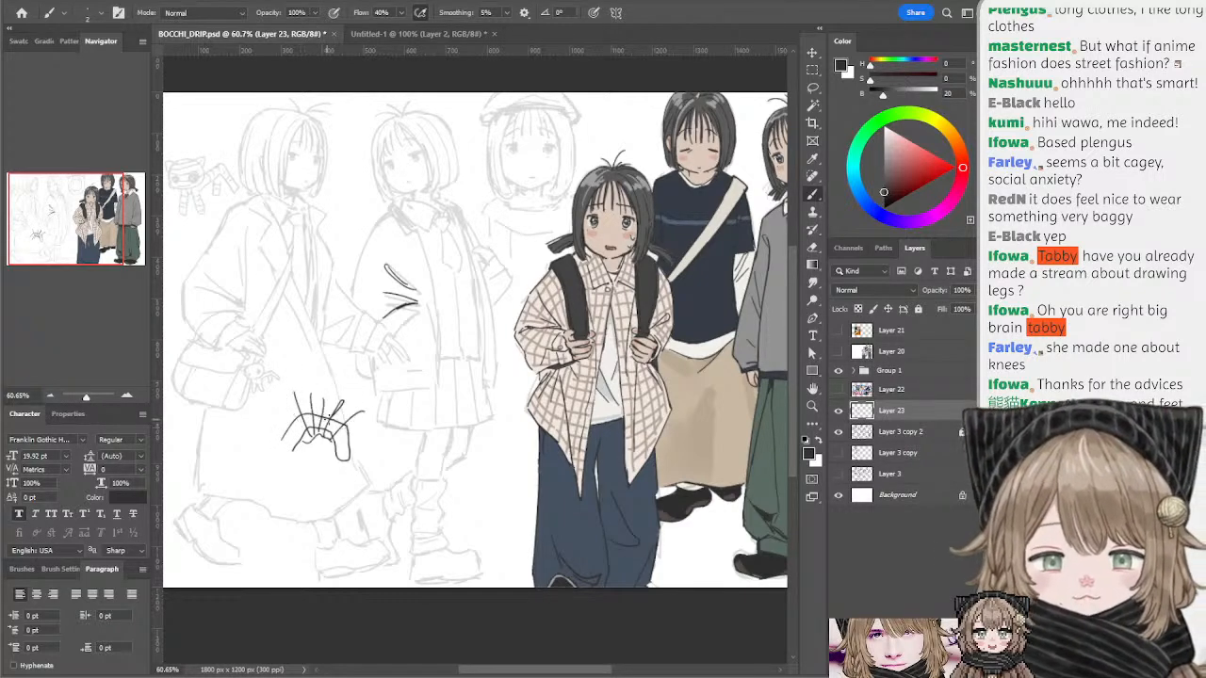
- Lasso the bent shape with its crossing strokes, delete it and clear the selection
{"action": "key", "text": "l"}
{"action": "left_click_drag", "start_coordinate": [296, 361], "coordinate": [390, 385]}
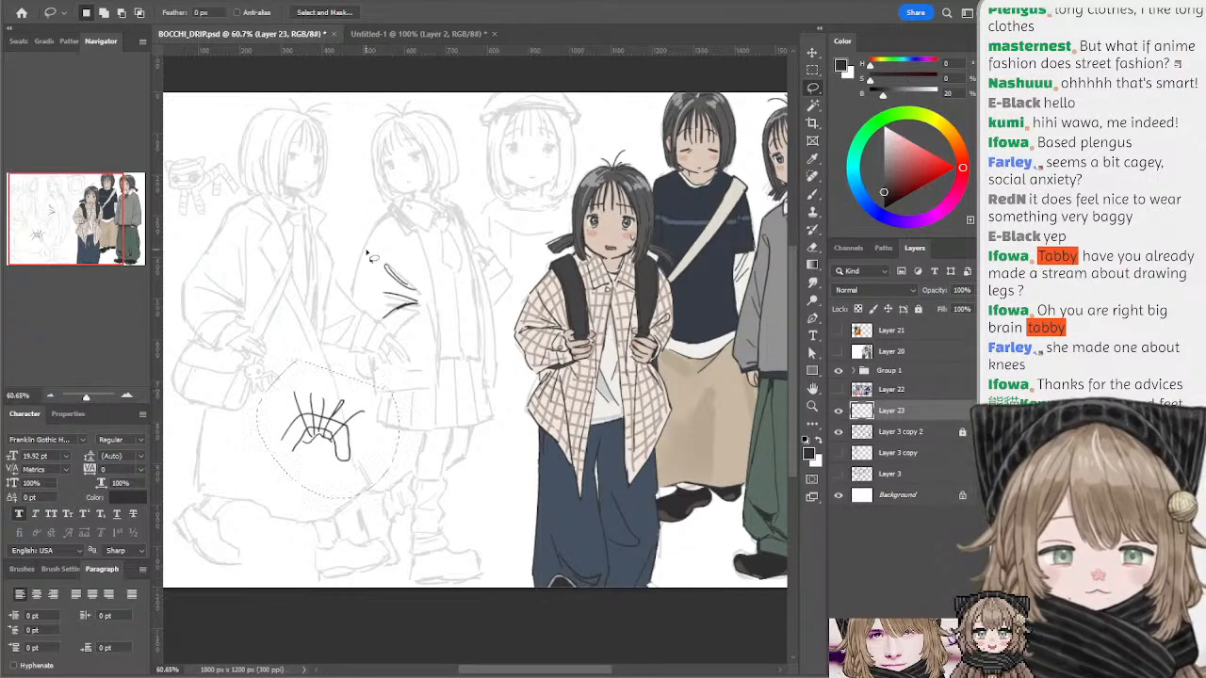
{"action": "key", "text": "Delete"}
{"action": "key", "text": "ctrl+d"}
- Select the fold lines on the second character's jacket sleeve, nudge them slightly downward and deselect
{"action": "mouse_move", "coordinate": [449, 279]}
{"action": "left_mouse_down"}
{"action": "mouse_move", "coordinate": [495, 270]}
{"action": "mouse_move", "coordinate": [493, 291]}
{"action": "left_mouse_up"}
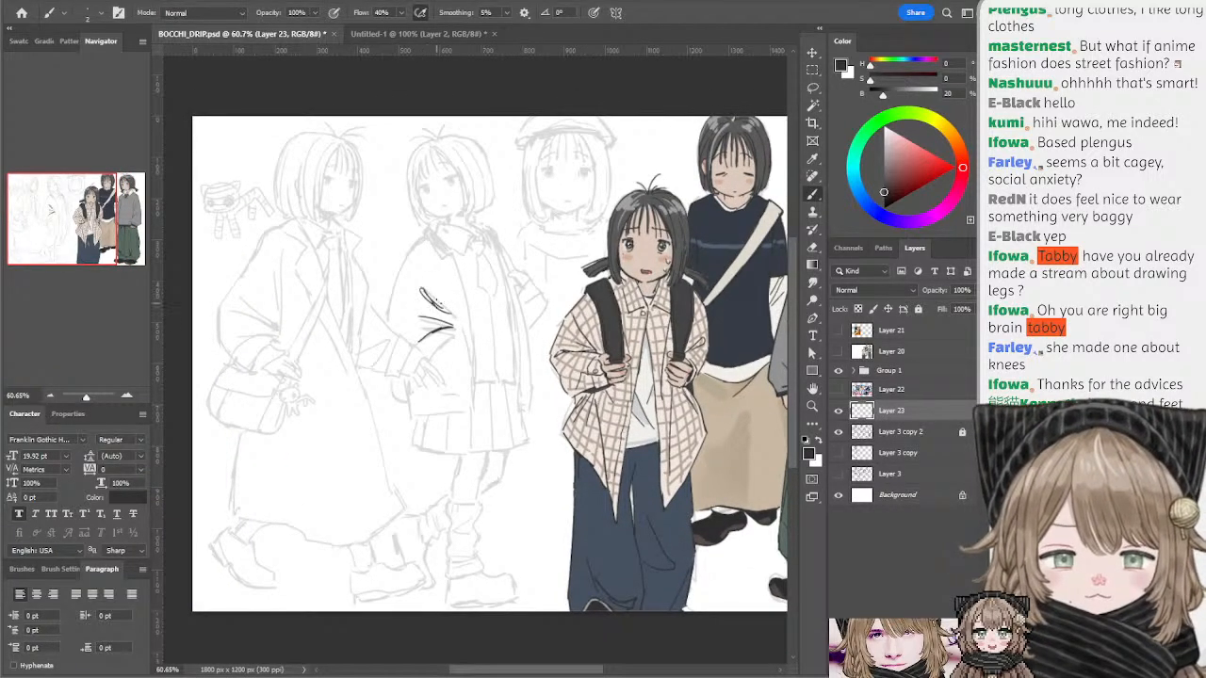
{"action": "mouse_move", "coordinate": [424, 291]}
{"action": "left_mouse_down"}
{"action": "mouse_move", "coordinate": [396, 284]}
{"action": "mouse_move", "coordinate": [454, 324]}
{"action": "mouse_move", "coordinate": [439, 265]}
{"action": "left_mouse_up"}
{"action": "key", "text": "l"}
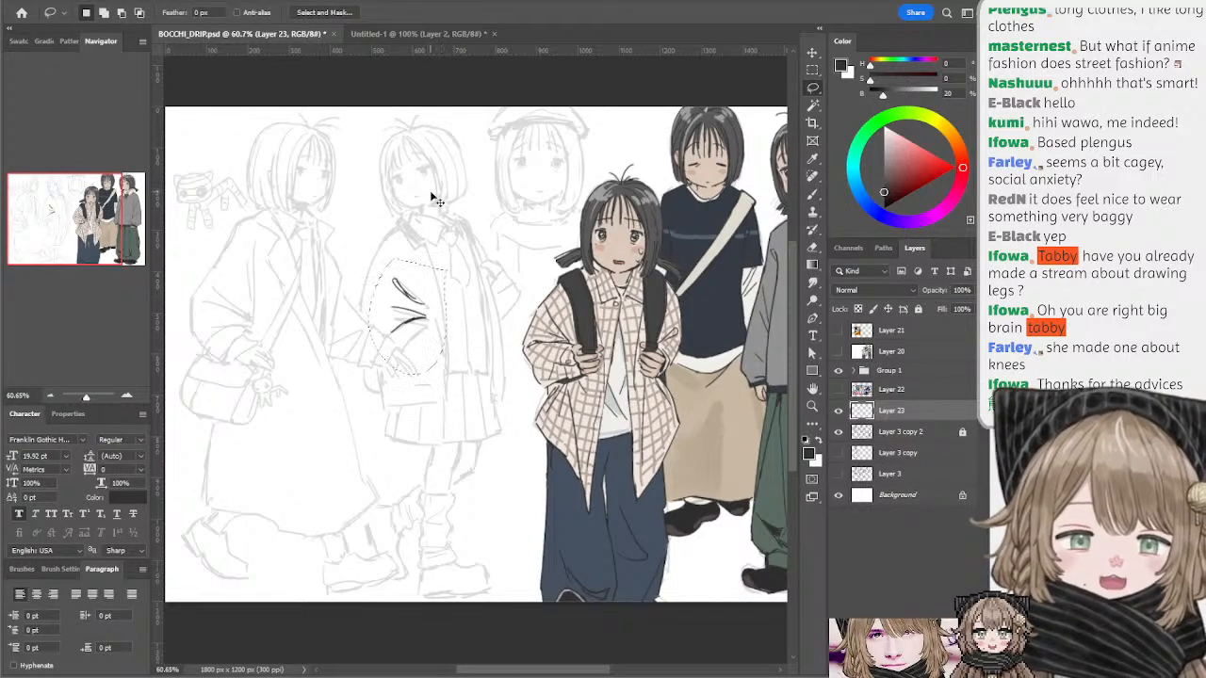
{"action": "key", "text": "ctrl+shift+Down"}
{"action": "key", "text": "ctrl+shift+Down"}
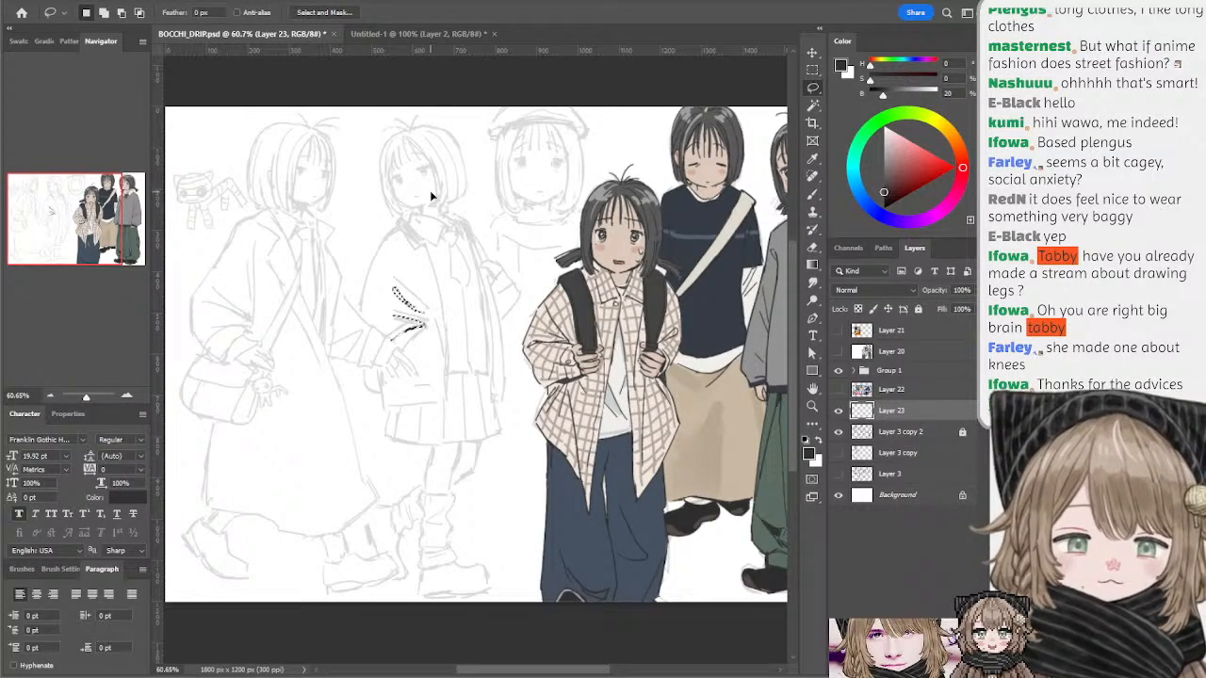
{"action": "key", "text": "ctrl+d"}
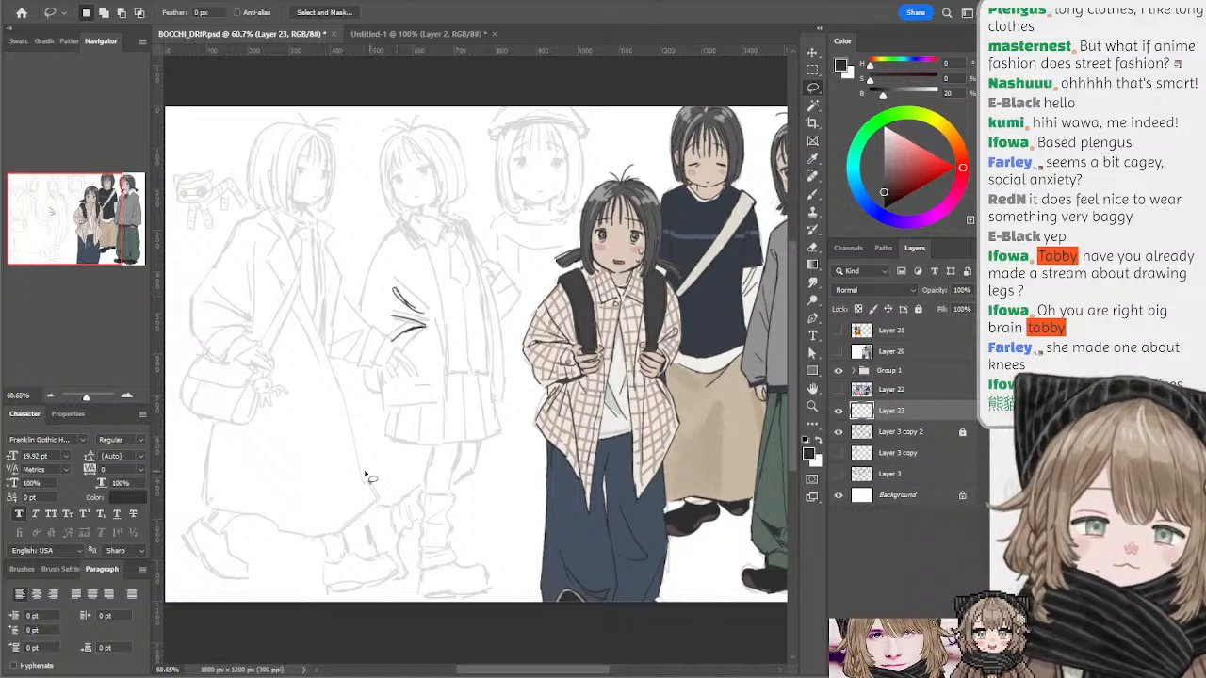
- Ink the outer contour of the second character's jacket sleeve from shoulder to elbow, undoing and redrawing the stroke until smooth
{"action": "key", "text": "b"}
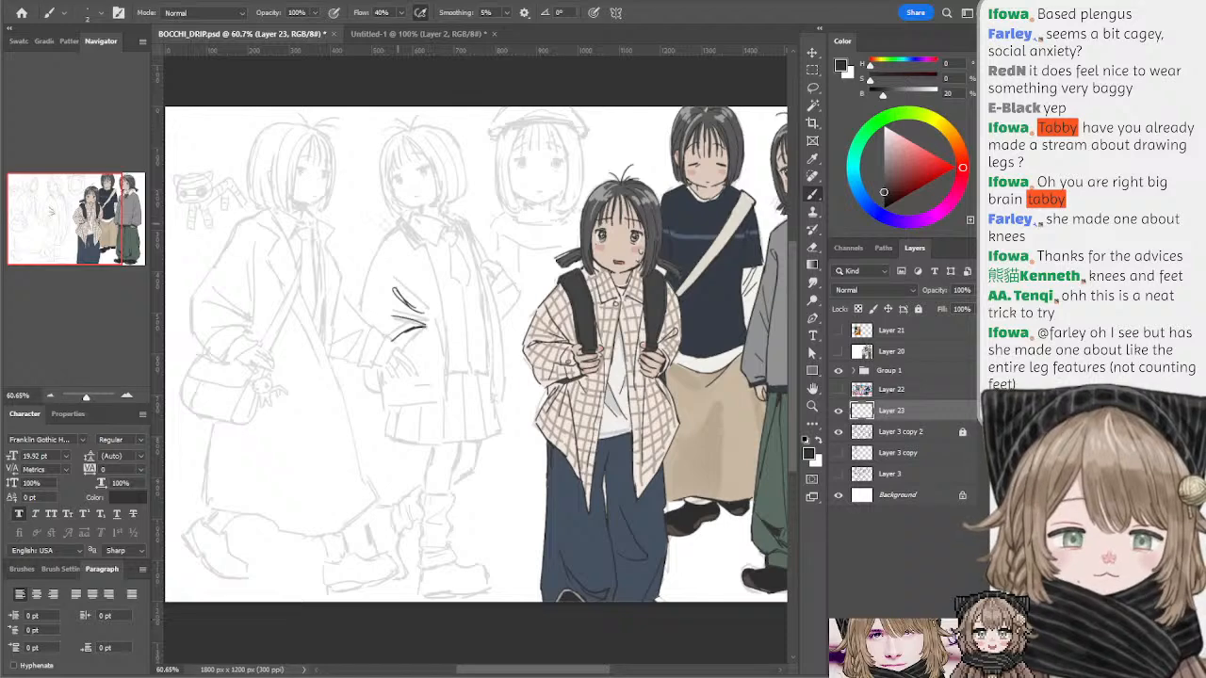
{"action": "left_click_drag", "start_coordinate": [397, 228], "coordinate": [379, 244]}
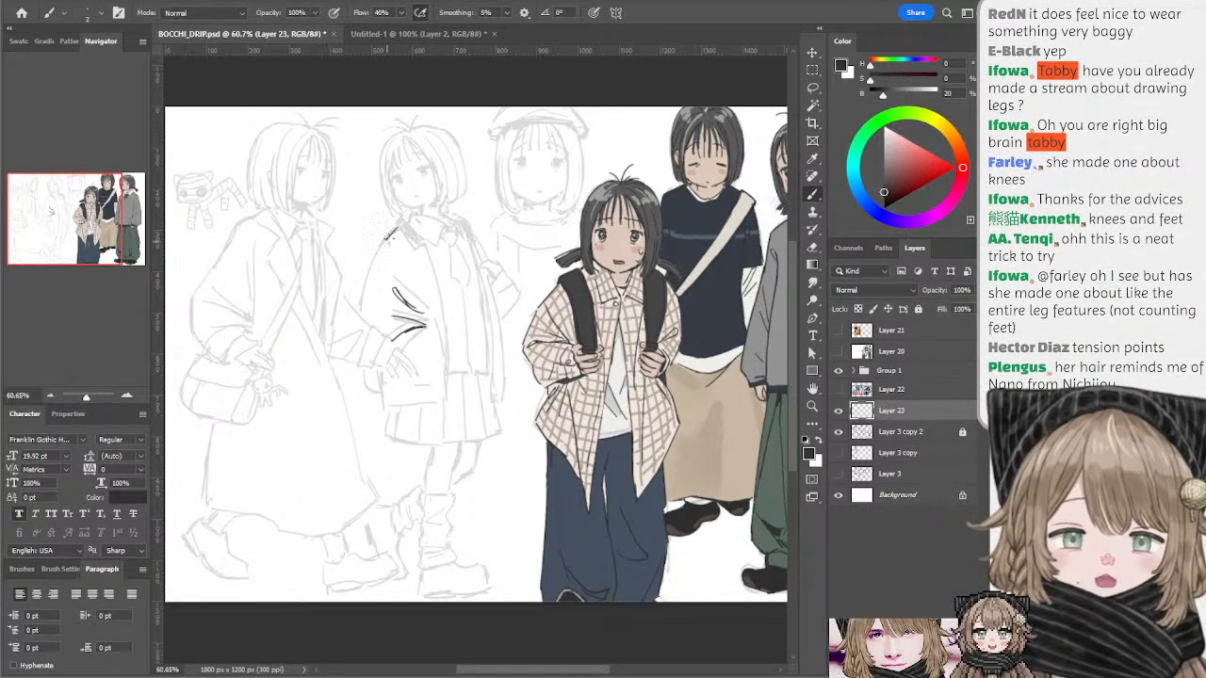
{"action": "left_click_drag", "start_coordinate": [386, 233], "coordinate": [362, 306]}
{"action": "key", "text": "ctrl+z"}
{"action": "key", "text": "ctrl+z"}
{"action": "key", "text": "ctrl+z"}
{"action": "left_click_drag", "start_coordinate": [386, 237], "coordinate": [362, 307]}
{"action": "key", "text": "ctrl+z"}
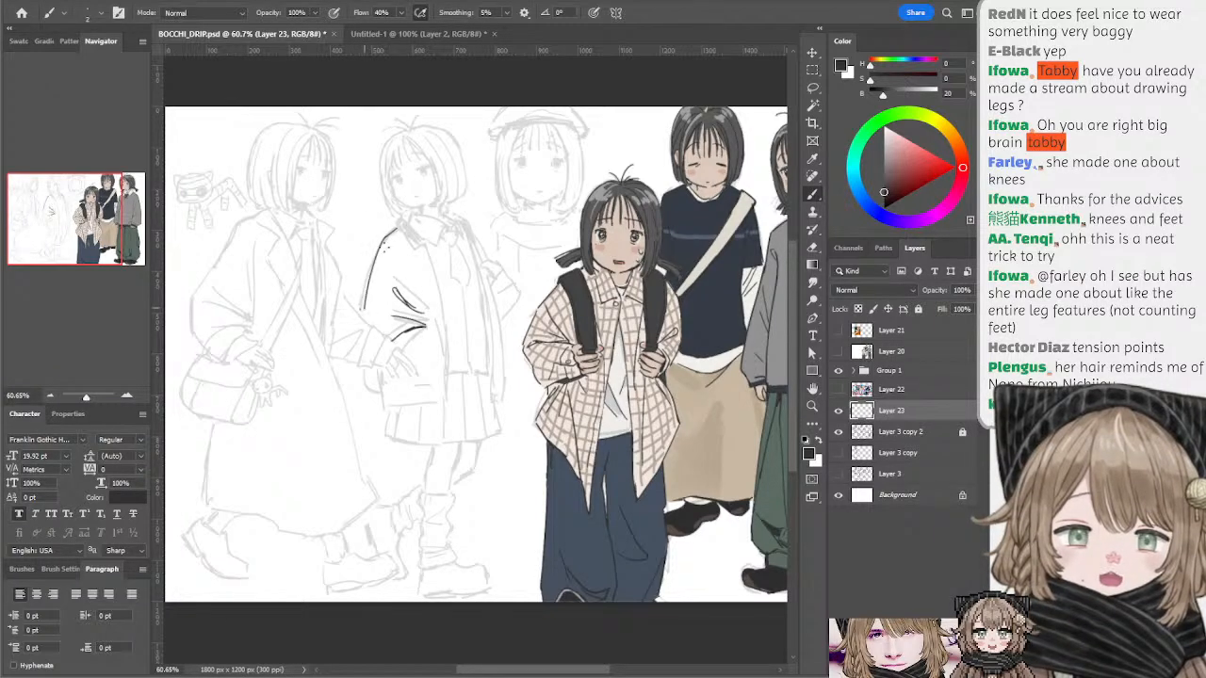
{"action": "key", "text": "ctrl+z"}
{"action": "left_click_drag", "start_coordinate": [385, 237], "coordinate": [364, 305]}
{"action": "key", "text": "ctrl+z"}
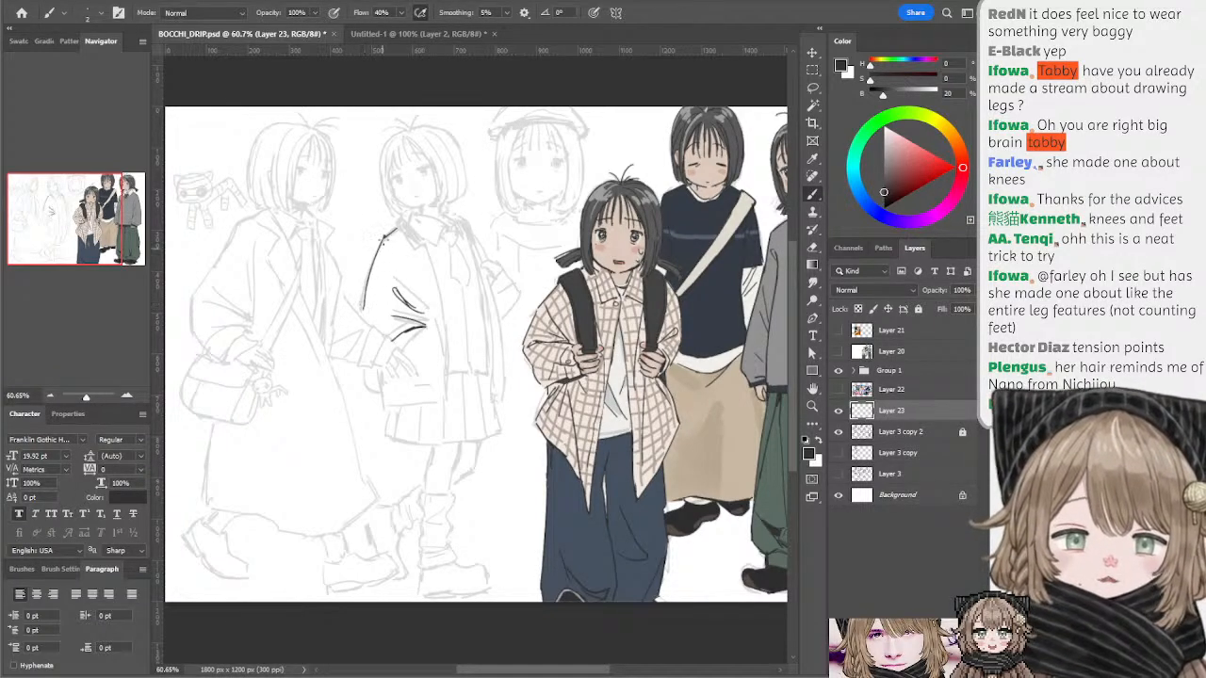
{"action": "key", "text": "ctrl+z"}
{"action": "left_click_drag", "start_coordinate": [385, 237], "coordinate": [363, 306]}
{"action": "key", "text": "ctrl+z"}
{"action": "left_click_drag", "start_coordinate": [386, 238], "coordinate": [364, 306]}
{"action": "key", "text": "ctrl+z"}
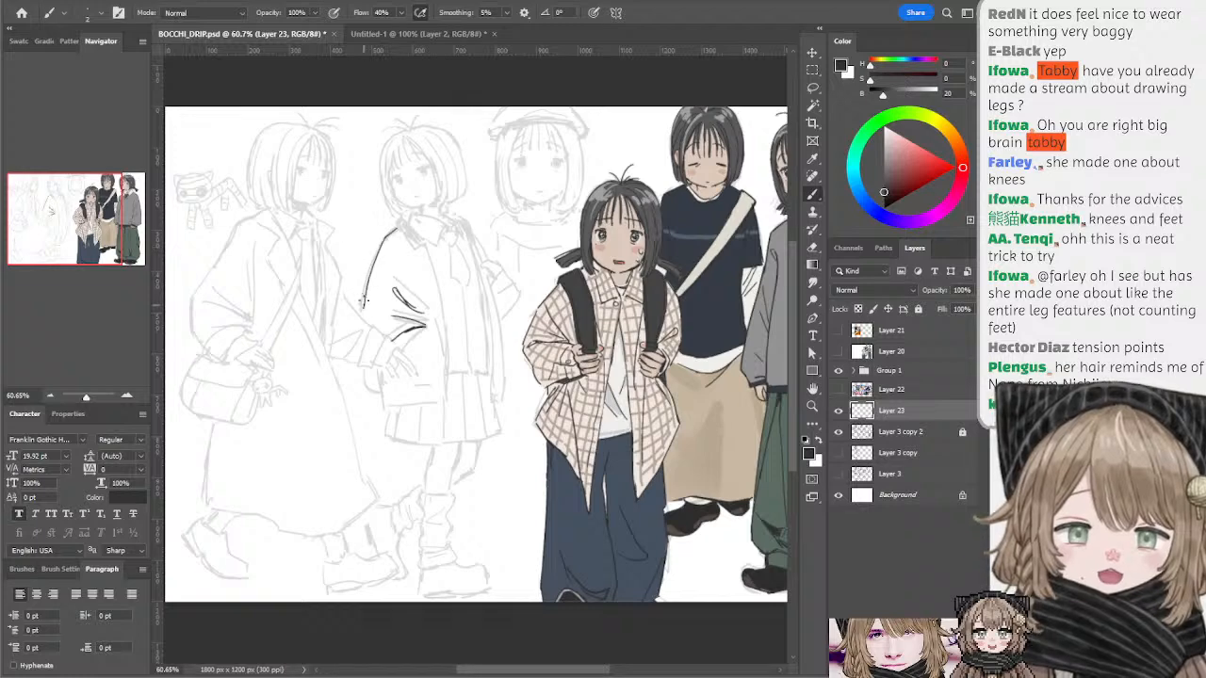
{"action": "key", "text": "ctrl+z"}
{"action": "left_click_drag", "start_coordinate": [385, 238], "coordinate": [361, 311]}
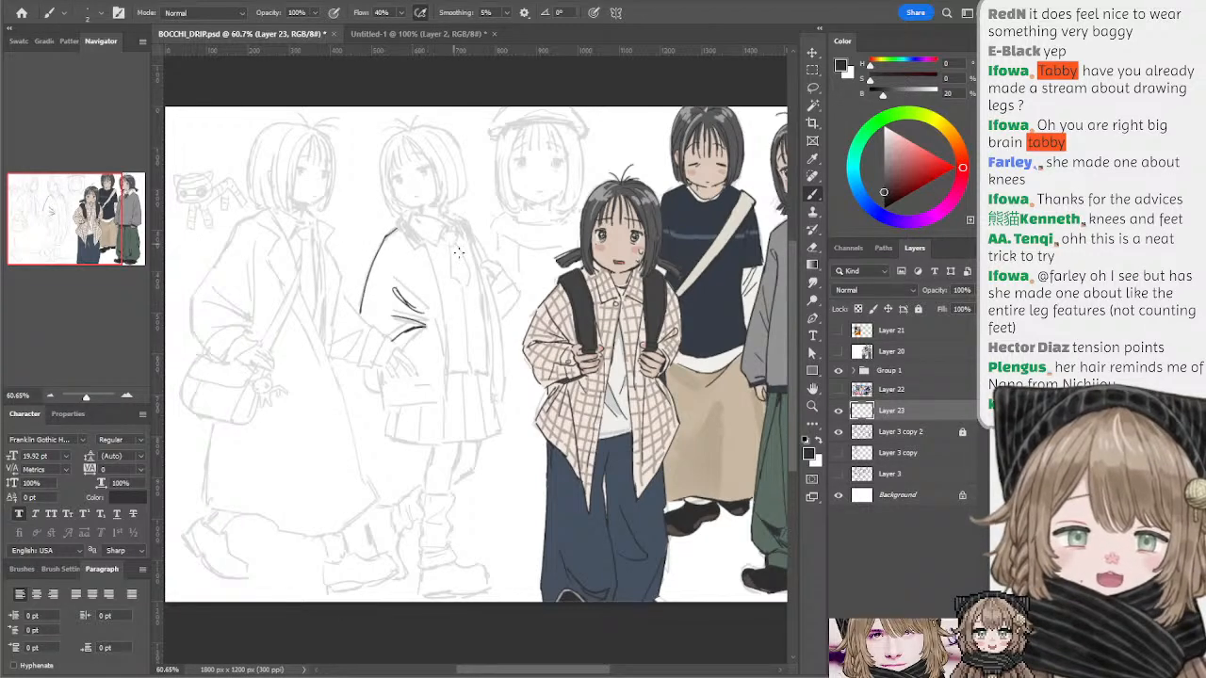
- Ink the long front edge of the second character's jacket from the collar down to the hem, undoing stray strokes
{"action": "left_click_drag", "start_coordinate": [471, 227], "coordinate": [491, 262]}
{"action": "key", "text": "ctrl+z"}
{"action": "key", "text": "ctrl+z"}
{"action": "key", "text": "ctrl+z"}
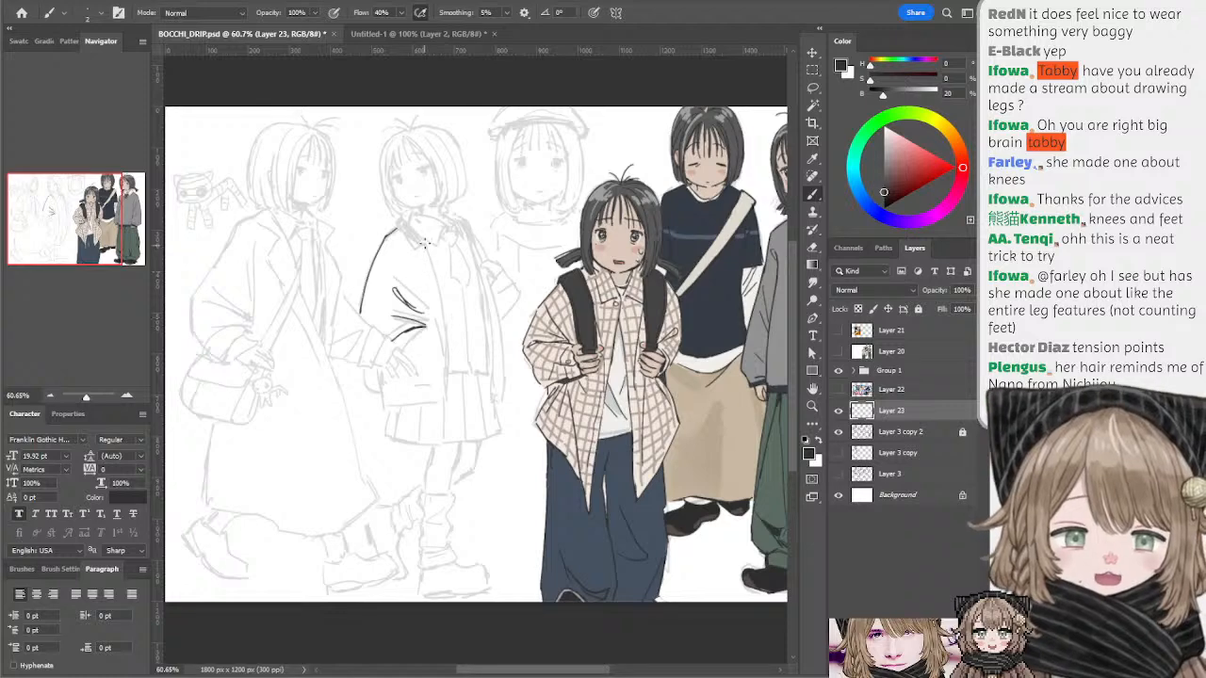
{"action": "left_click_drag", "start_coordinate": [426, 244], "coordinate": [446, 397]}
{"action": "key", "text": "ctrl+z"}
{"action": "key", "text": "ctrl+z"}
{"action": "key", "text": "ctrl+z"}
- Ink the opposite front edge of the second character's jacket from the shoulder to the hem, undoing and redrawing strokes
{"action": "left_click_drag", "start_coordinate": [468, 235], "coordinate": [493, 394]}
{"action": "key", "text": "ctrl+z"}
{"action": "key", "text": "ctrl+z"}
{"action": "left_click_drag", "start_coordinate": [468, 233], "coordinate": [491, 387]}
{"action": "key", "text": "ctrl+z"}
{"action": "left_click_drag", "start_coordinate": [486, 281], "coordinate": [504, 382]}
{"action": "key", "text": "ctrl+z"}
{"action": "key", "text": "ctrl+z"}
{"action": "left_click_drag", "start_coordinate": [485, 282], "coordinate": [503, 377]}
{"action": "key", "text": "ctrl+z"}
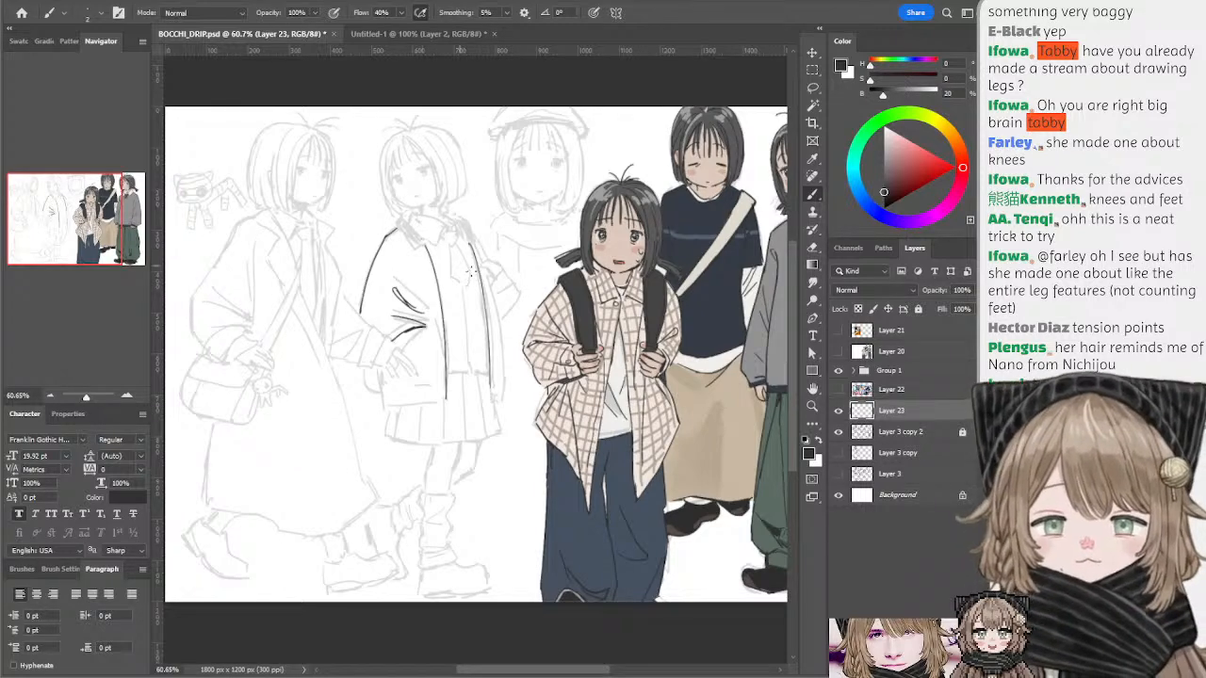
{"action": "left_click_drag", "start_coordinate": [482, 277], "coordinate": [491, 388]}
{"action": "left_click_drag", "start_coordinate": [459, 306], "coordinate": [459, 304]}
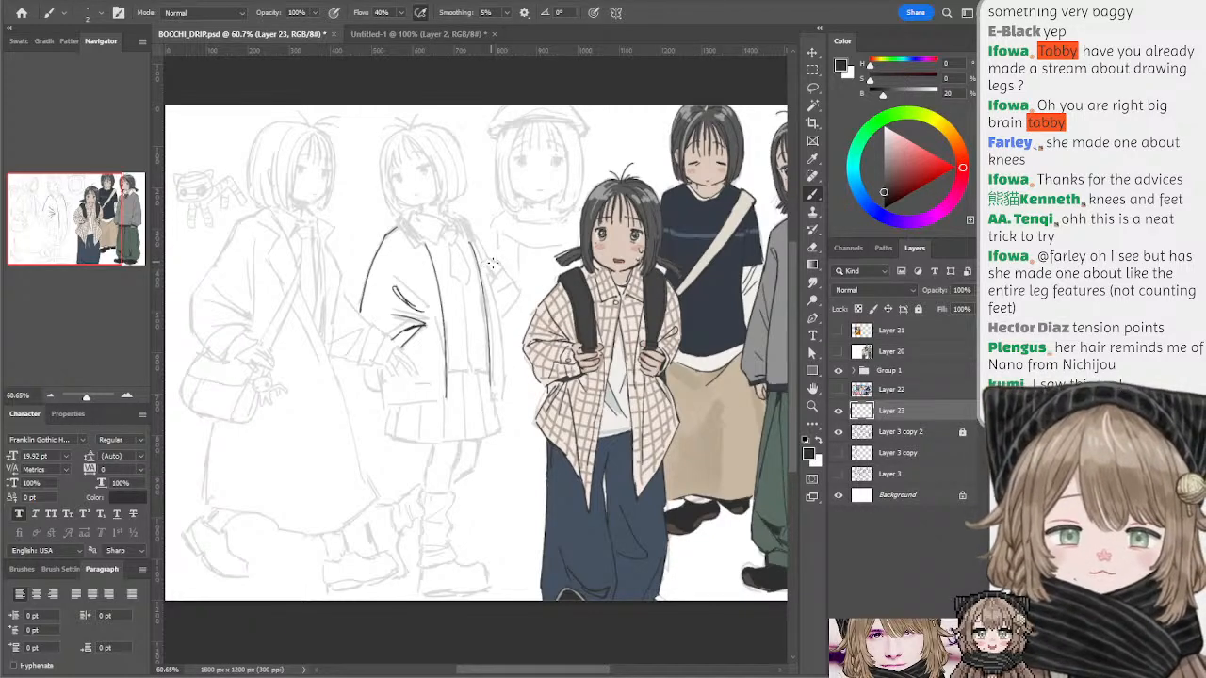
{"action": "left_click_drag", "start_coordinate": [527, 409], "coordinate": [502, 370]}
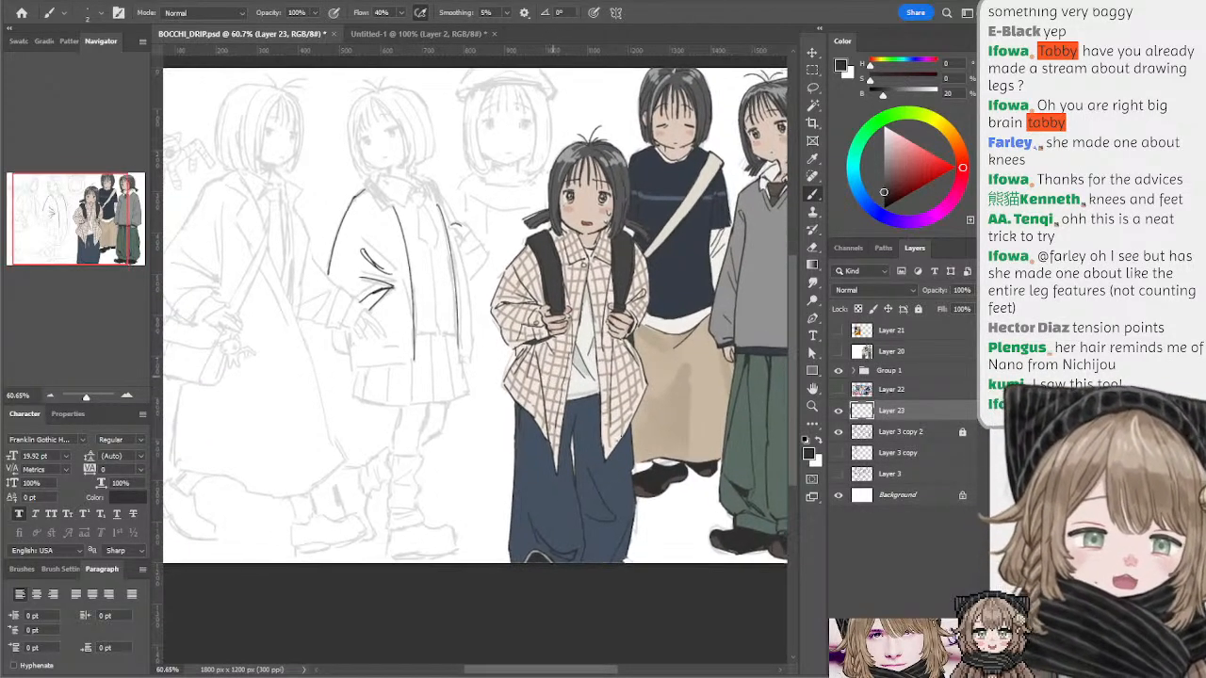
{"action": "mouse_move", "coordinate": [589, 303]}
{"action": "left_mouse_down"}
{"action": "mouse_move", "coordinate": [582, 335]}
{"action": "mouse_move", "coordinate": [569, 307]}
{"action": "mouse_move", "coordinate": [600, 326]}
{"action": "mouse_move", "coordinate": [584, 303]}
{"action": "left_mouse_up"}
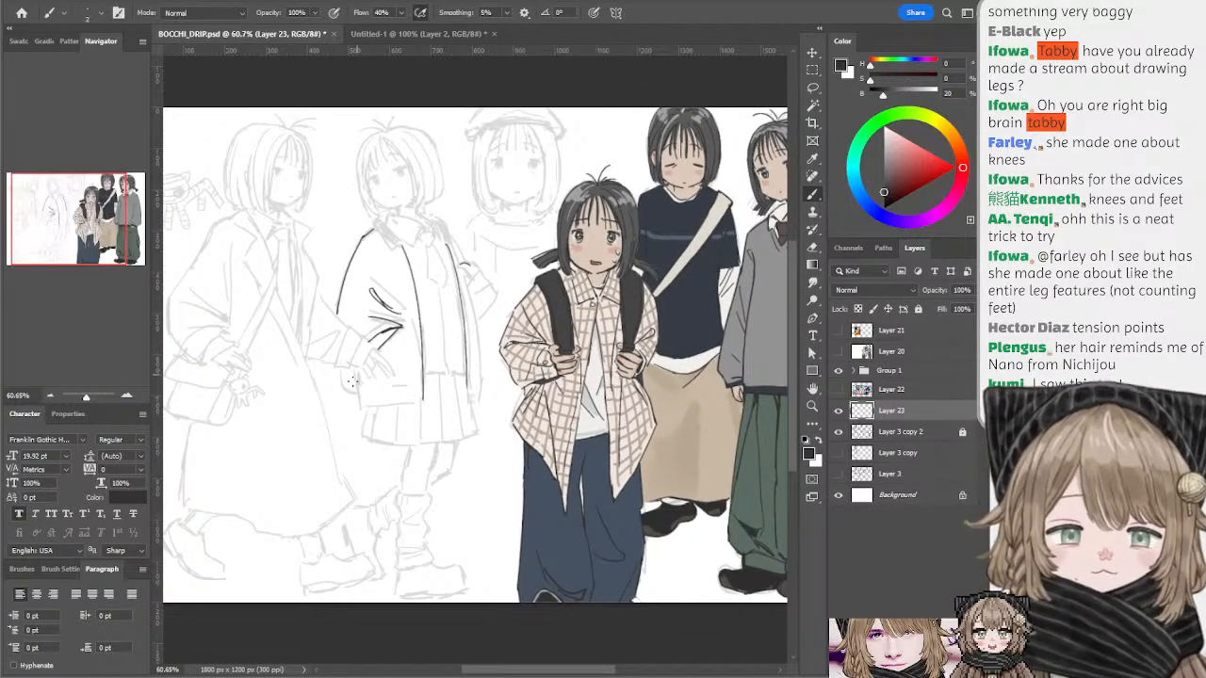
- Ink the jacket's side edge and hem below the second character's bent sleeve, undoing unsatisfactory strokes
{"action": "left_click_drag", "start_coordinate": [355, 370], "coordinate": [361, 403]}
{"action": "key", "text": "ctrl+z"}
{"action": "key", "text": "ctrl+z"}
{"action": "key", "text": "ctrl+z"}
{"action": "key", "text": "ctrl+z"}
{"action": "key", "text": "ctrl+z"}
{"action": "key", "text": "ctrl+z"}
{"action": "key", "text": "ctrl+z"}
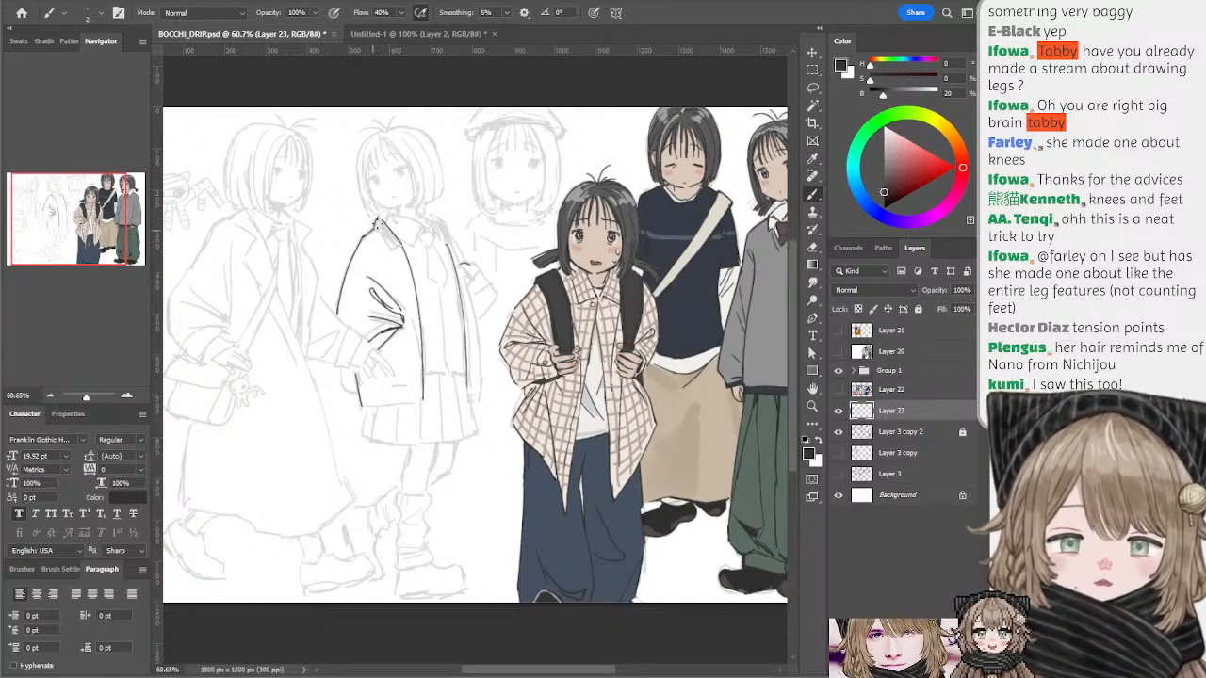
- Outline and shade the collar band along the second character's jacket neckline, undoing a stray stroke
{"action": "mouse_move", "coordinate": [375, 226]}
{"action": "left_mouse_down"}
{"action": "mouse_move", "coordinate": [391, 249]}
{"action": "mouse_move", "coordinate": [401, 243]}
{"action": "left_mouse_up"}
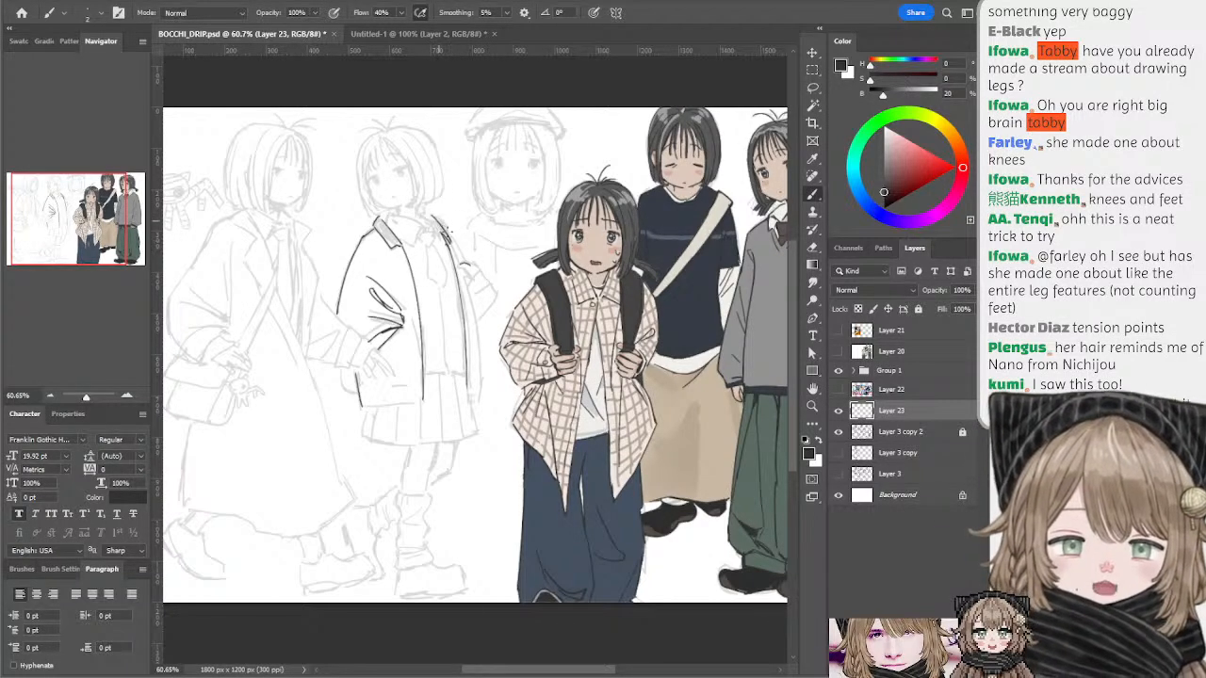
{"action": "mouse_move", "coordinate": [517, 176]}
{"action": "left_mouse_down"}
{"action": "mouse_move", "coordinate": [477, 202]}
{"action": "mouse_move", "coordinate": [480, 177]}
{"action": "mouse_move", "coordinate": [466, 173]}
{"action": "mouse_move", "coordinate": [489, 145]}
{"action": "mouse_move", "coordinate": [510, 185]}
{"action": "mouse_move", "coordinate": [483, 179]}
{"action": "mouse_move", "coordinate": [450, 228]}
{"action": "left_mouse_up"}
{"action": "key", "text": "ctrl+z"}
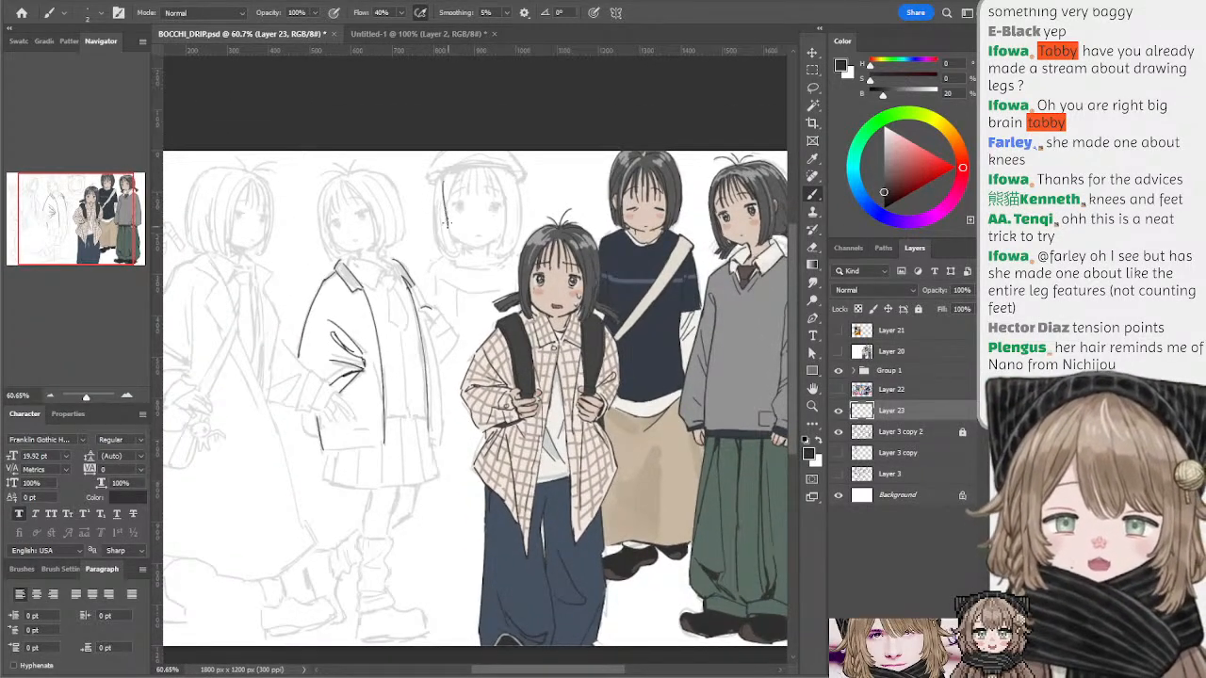
- Sketch a demonstration collar flap and vertical shirt opening over the faded face beside the second character, undoing stray strokes
{"action": "key", "text": "ctrl+z"}
{"action": "mouse_move", "coordinate": [433, 189]}
{"action": "left_mouse_down"}
{"action": "mouse_move", "coordinate": [445, 223]}
{"action": "mouse_move", "coordinate": [465, 217]}
{"action": "mouse_move", "coordinate": [473, 291]}
{"action": "left_mouse_up"}
{"action": "key", "text": "ctrl+z"}
{"action": "key", "text": "ctrl+z"}
{"action": "left_click_drag", "start_coordinate": [468, 218], "coordinate": [473, 287]}
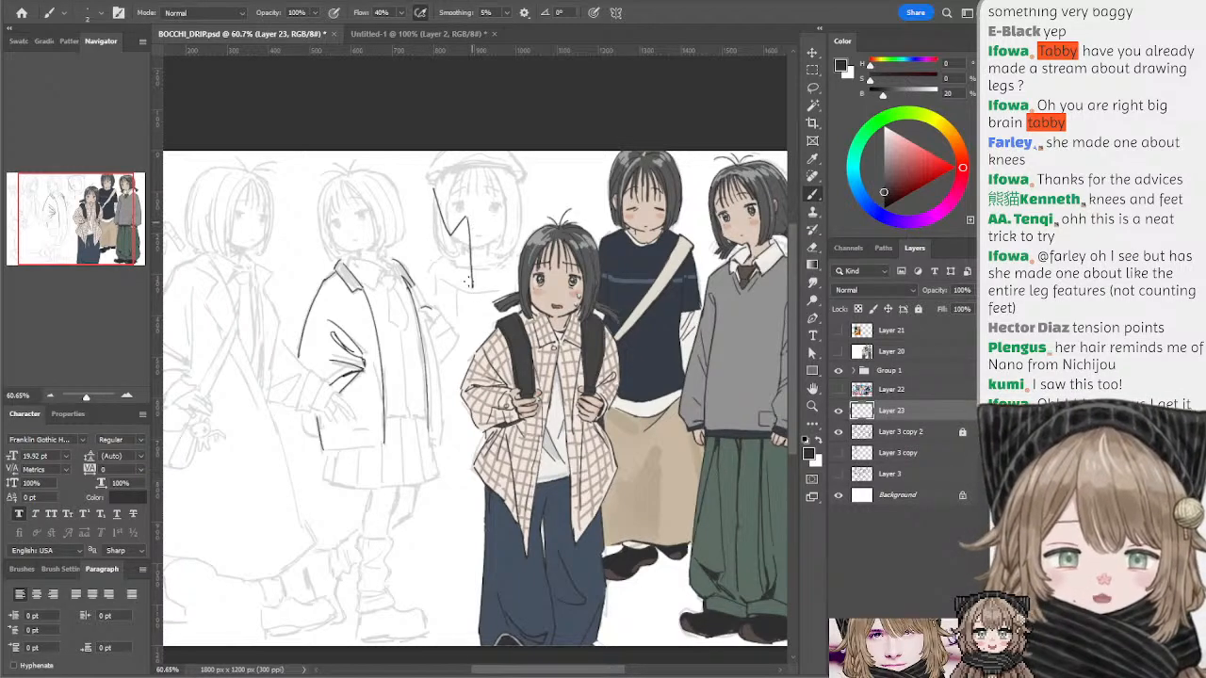
{"action": "key", "text": "ctrl+z"}
{"action": "left_click_drag", "start_coordinate": [469, 218], "coordinate": [469, 281]}
- Sketch the neckline V and mirrored pointed flap on the demonstration collar, undoing and redrawing strokes
{"action": "mouse_move", "coordinate": [444, 190]}
{"action": "left_mouse_down"}
{"action": "mouse_move", "coordinate": [468, 214]}
{"action": "mouse_move", "coordinate": [490, 188]}
{"action": "mouse_move", "coordinate": [485, 237]}
{"action": "left_mouse_up"}
{"action": "key", "text": "ctrl+z"}
{"action": "key", "text": "ctrl+z"}
{"action": "left_click_drag", "start_coordinate": [508, 184], "coordinate": [486, 234]}
{"action": "key", "text": "ctrl+z"}
{"action": "key", "text": "ctrl+z"}
{"action": "key", "text": "ctrl+z"}
{"action": "left_click_drag", "start_coordinate": [508, 180], "coordinate": [485, 236]}
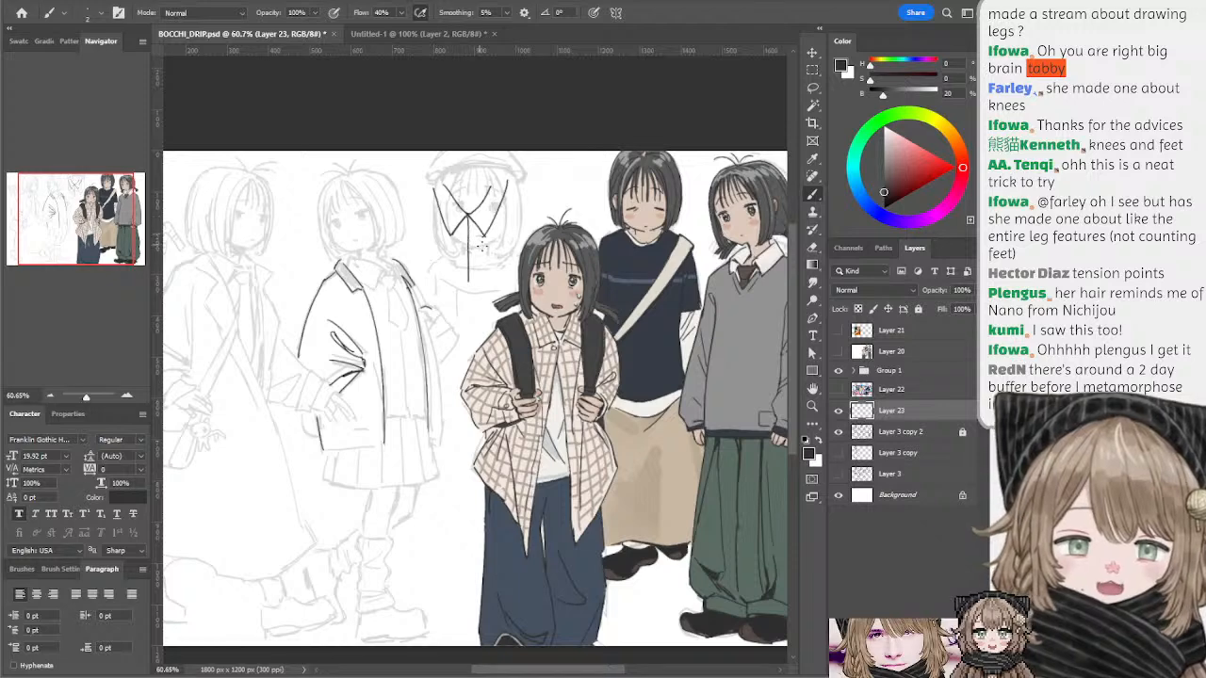
- Add neck lines inside the demonstration collar and thicken the folded band on one side
{"action": "left_click_drag", "start_coordinate": [445, 166], "coordinate": [452, 197]}
{"action": "key", "text": "ctrl+z"}
{"action": "key", "text": "ctrl+z"}
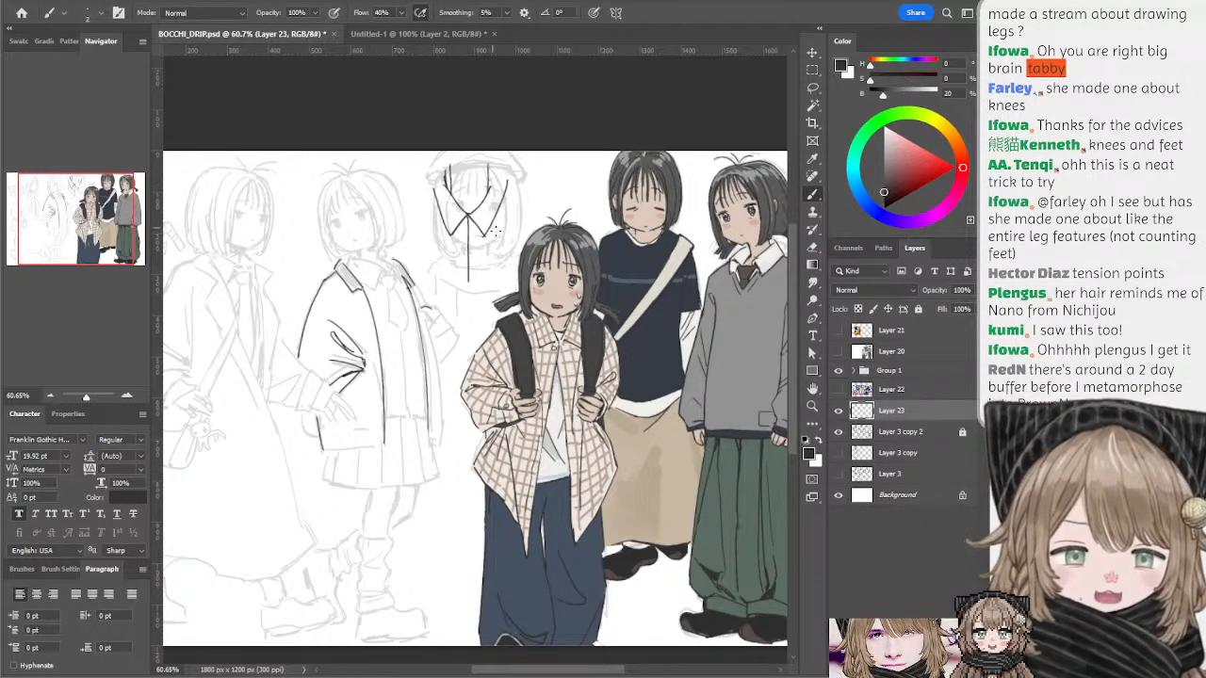
{"action": "key", "text": "l"}
{"action": "key", "text": "b"}
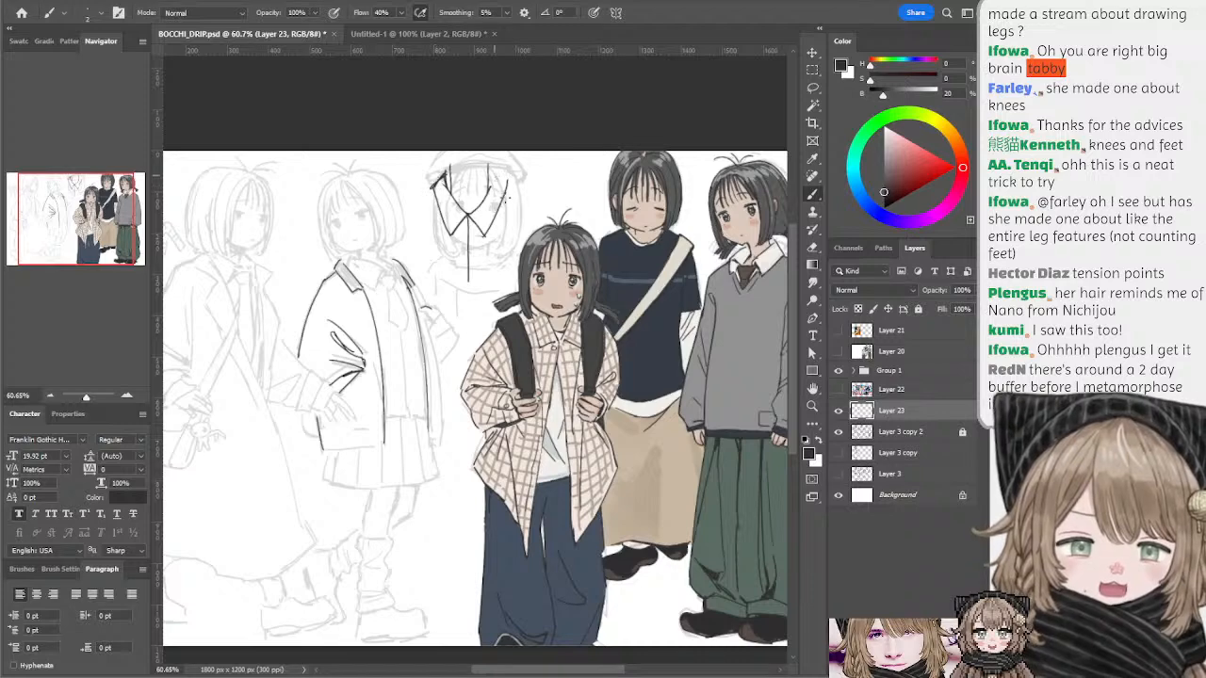
- Clean up the demonstration collar with the Eraser and refine the lines where its two flaps meet
{"action": "key", "text": "e"}
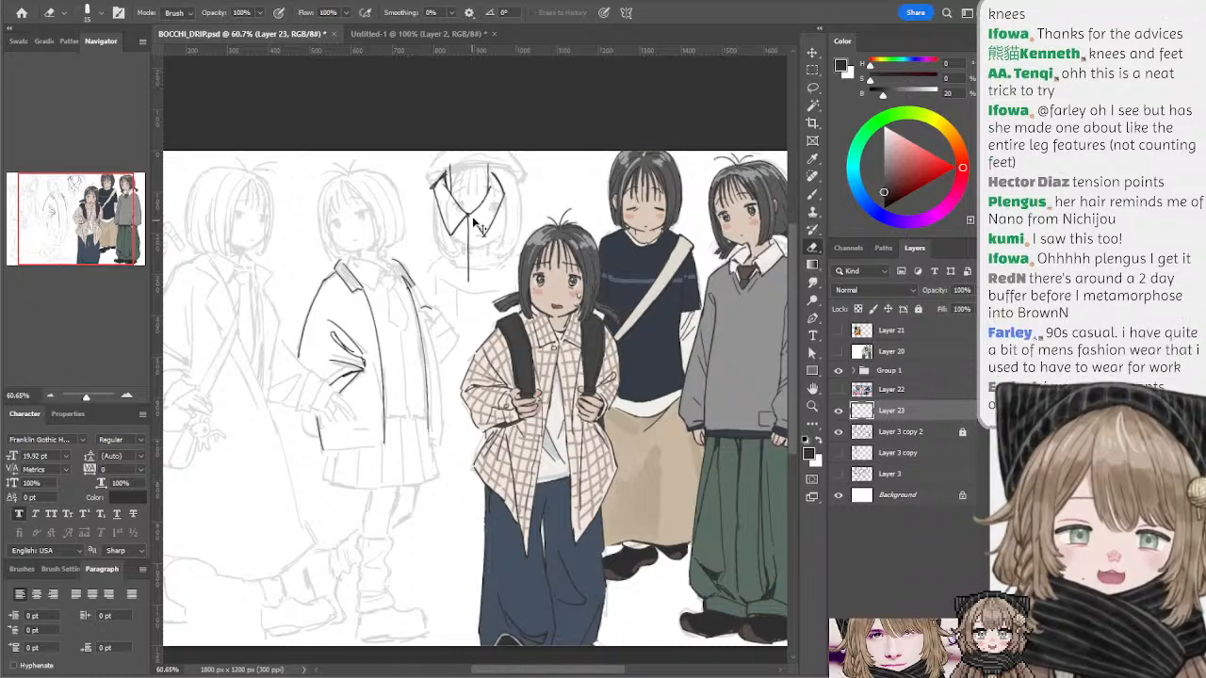
{"action": "key", "text": "b"}
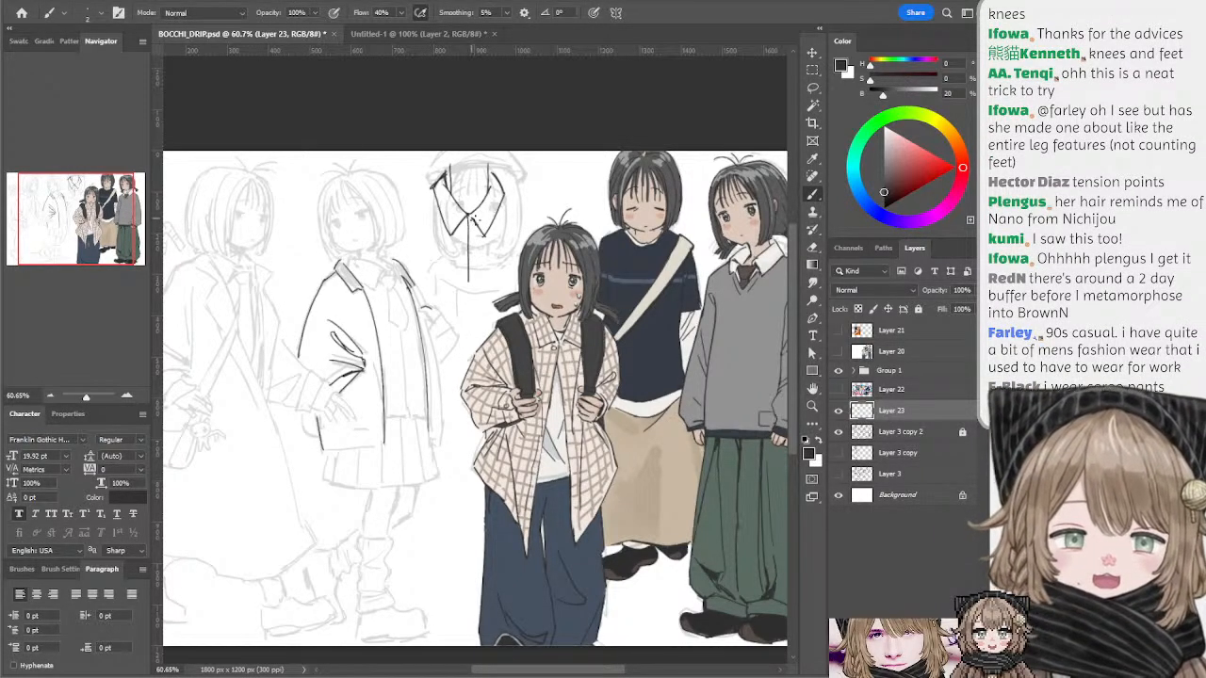
{"action": "key", "text": "ctrl+plus"}
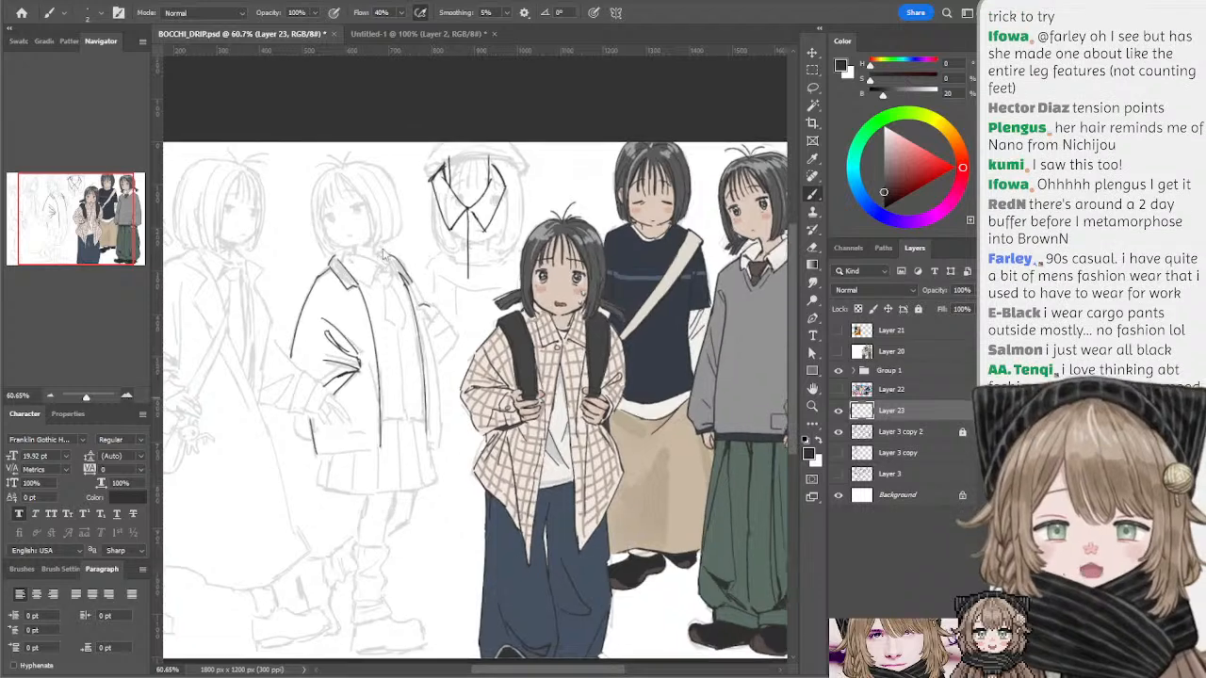
{"action": "key", "text": "ctrl+plus"}
{"action": "key", "text": "e"}
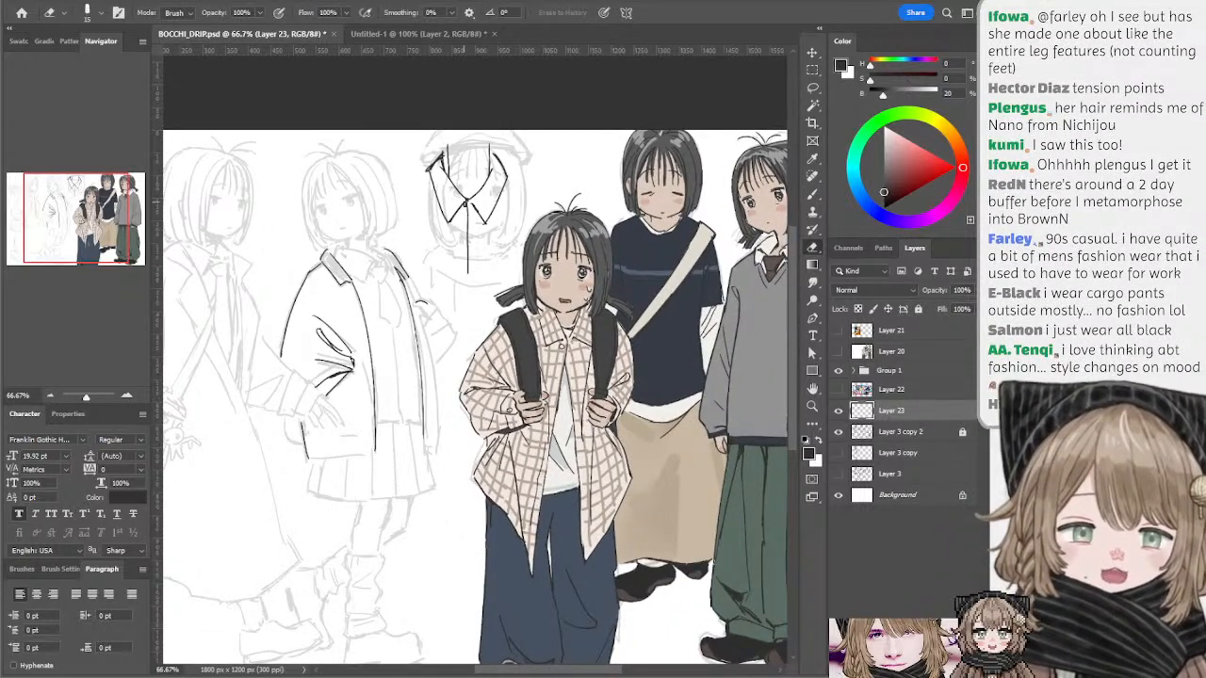
{"action": "key", "text": "b"}
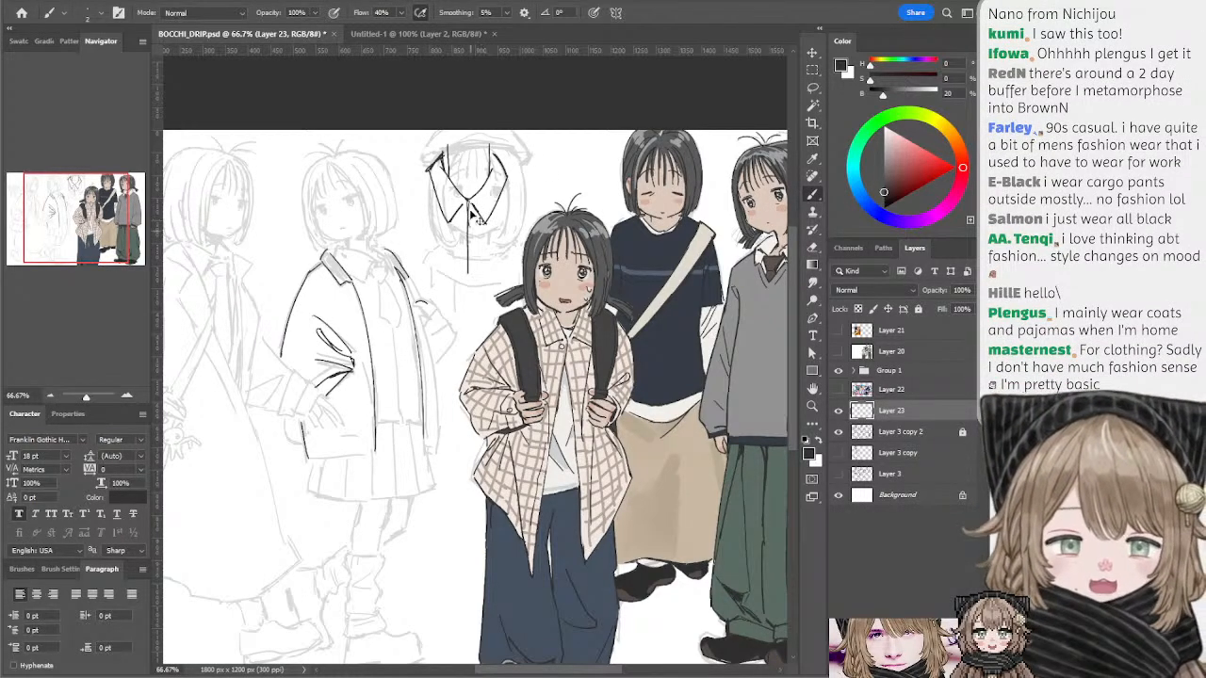
- Select the demonstration collar drawing with the Lasso and delete it from the layer
{"action": "key", "text": "l"}
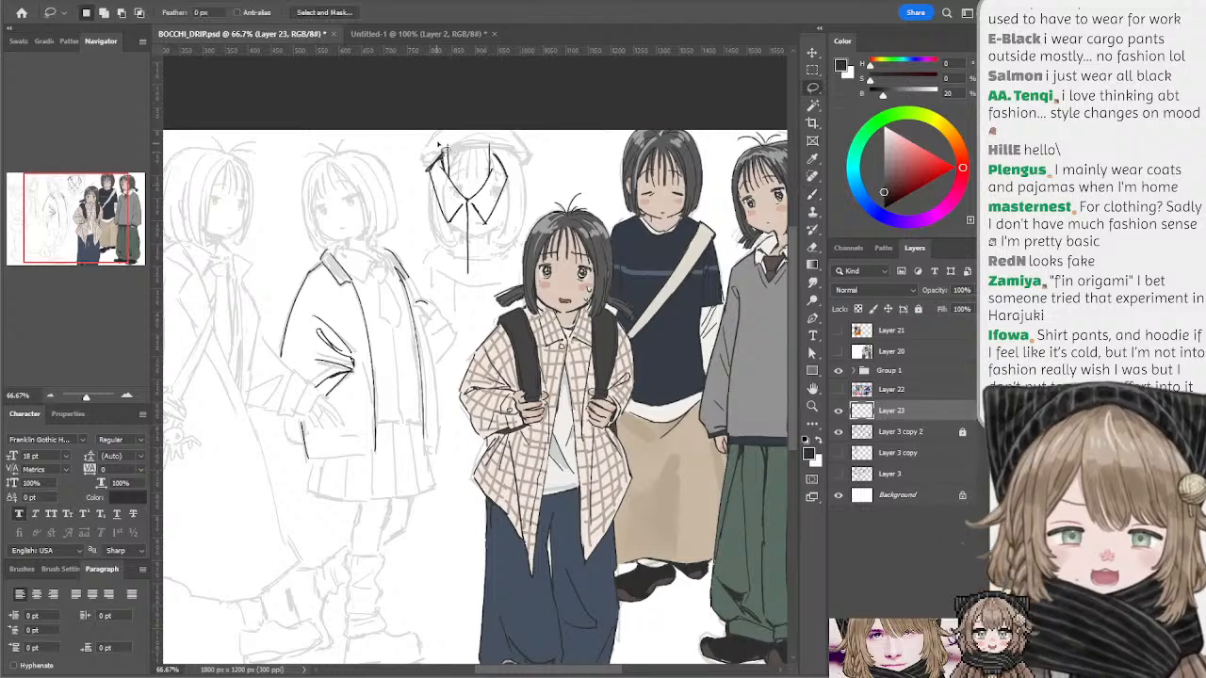
{"action": "left_click", "coordinate": [48, 395]}
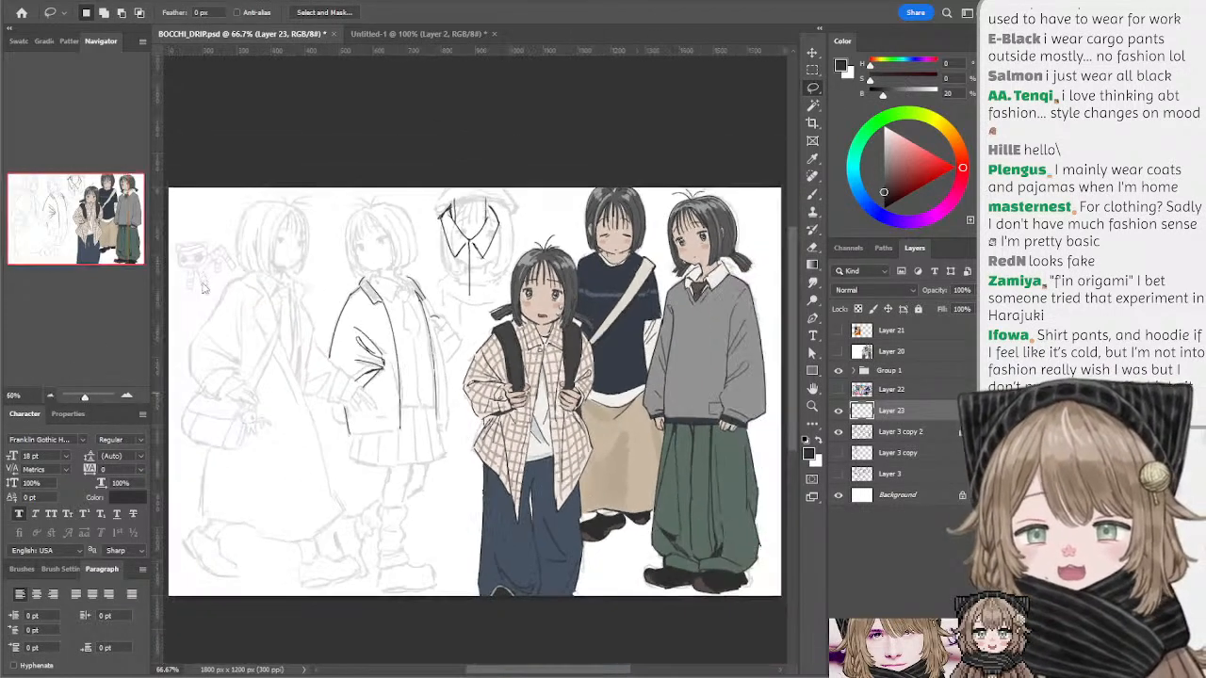
{"action": "left_click_drag", "start_coordinate": [483, 306], "coordinate": [514, 156]}
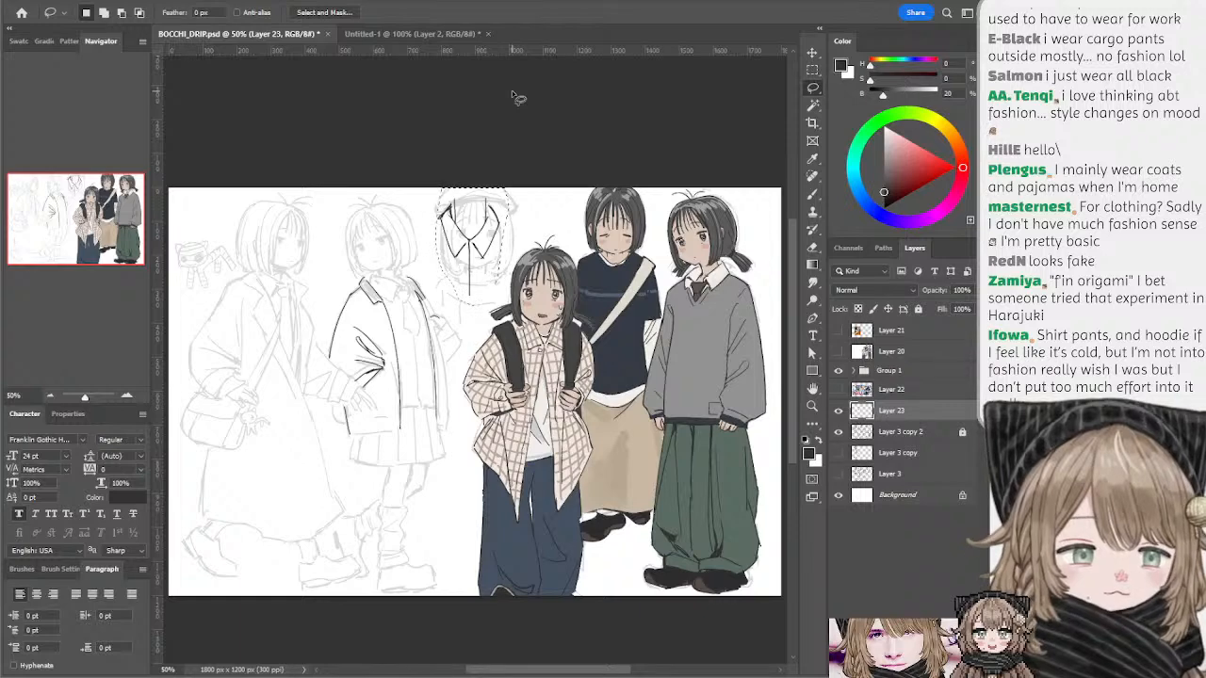
{"action": "key", "text": "Delete"}
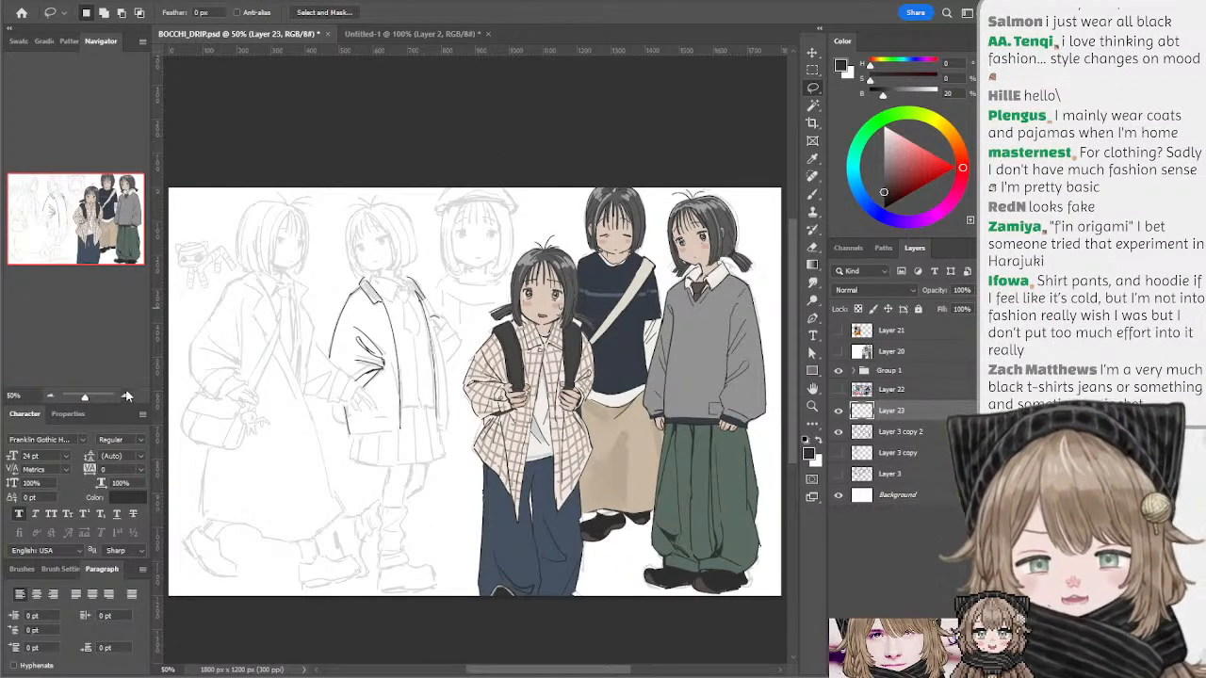
- Ink the shirt hem between the second character's jacket fronts and the bottom hem of the near jacket panel
{"action": "left_click_drag", "start_coordinate": [278, 291], "coordinate": [337, 272]}
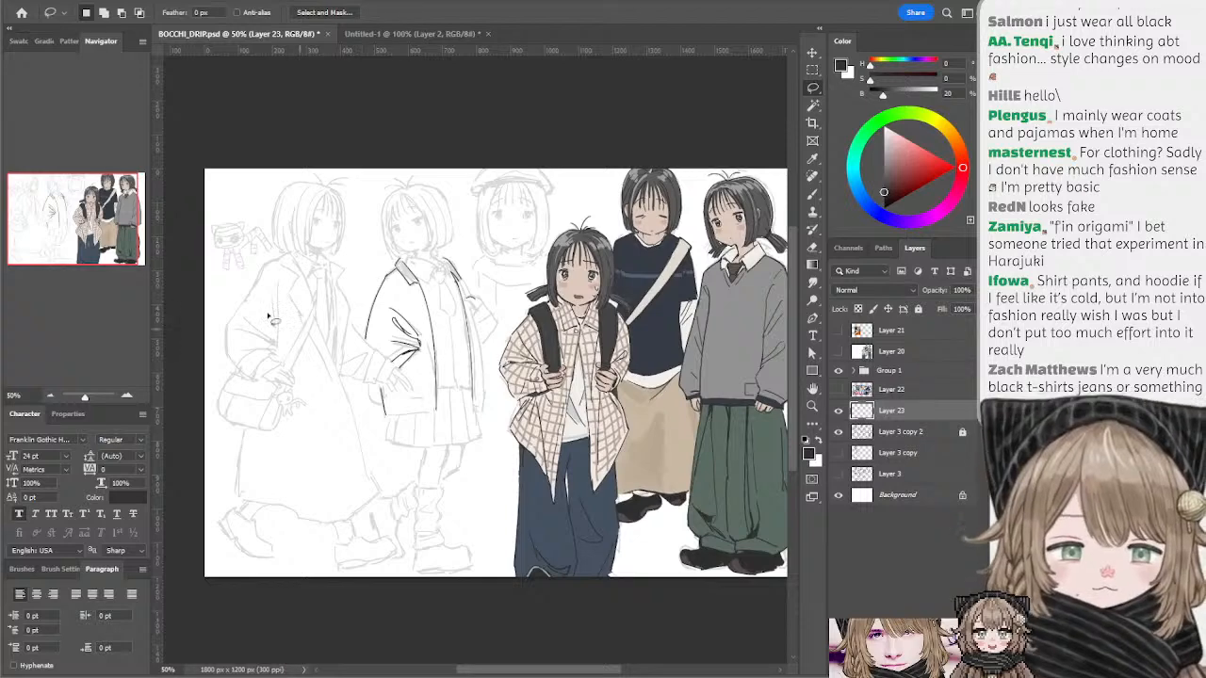
{"action": "left_click", "coordinate": [128, 396]}
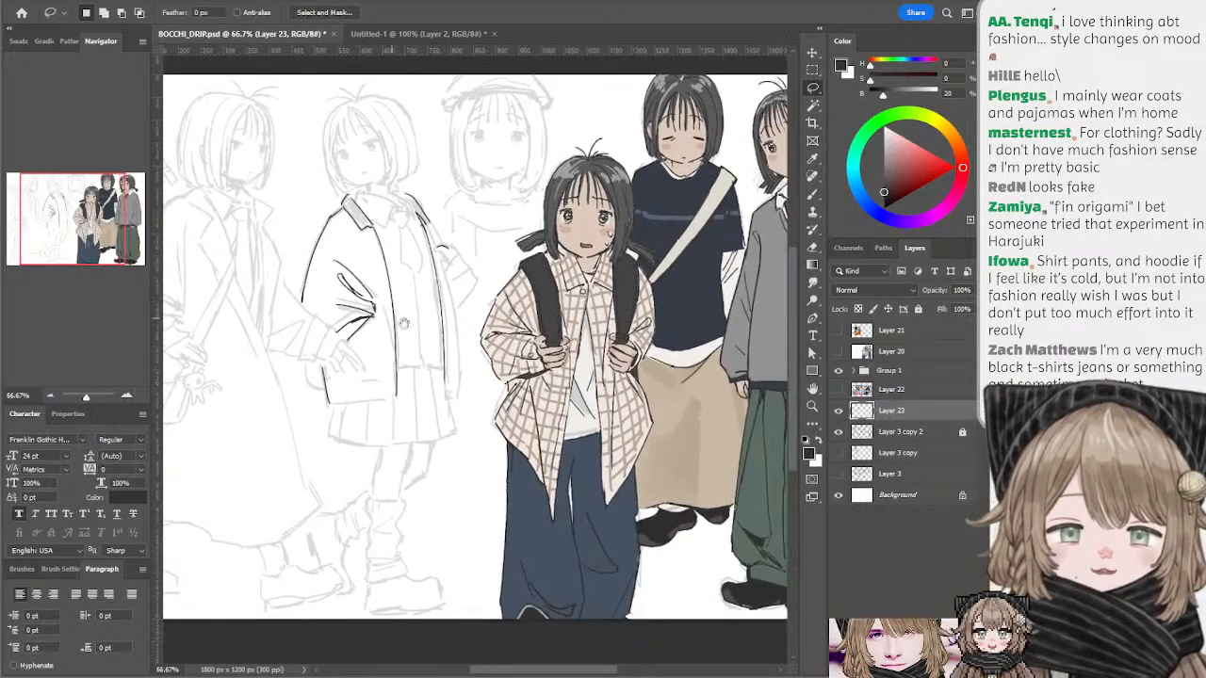
{"action": "key", "text": "b"}
{"action": "left_click_drag", "start_coordinate": [398, 368], "coordinate": [424, 366]}
{"action": "key", "text": "ctrl+z"}
{"action": "key", "text": "ctrl+z"}
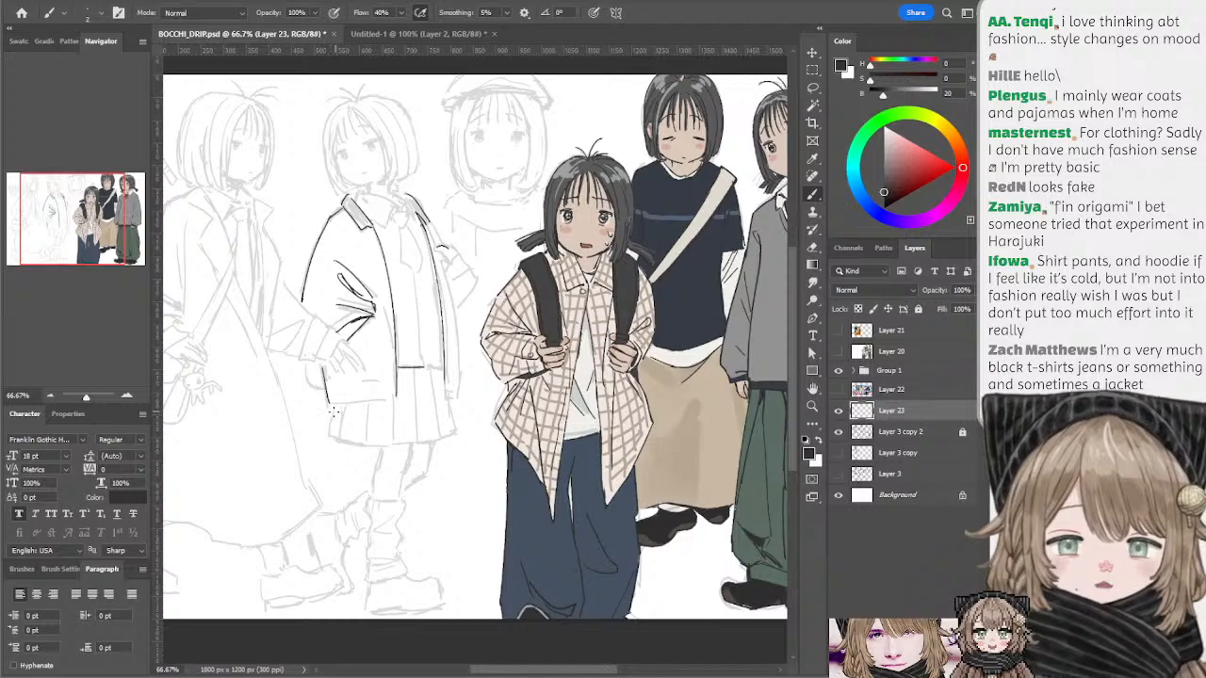
{"action": "left_click_drag", "start_coordinate": [330, 406], "coordinate": [397, 400]}
{"action": "key", "text": "ctrl+z"}
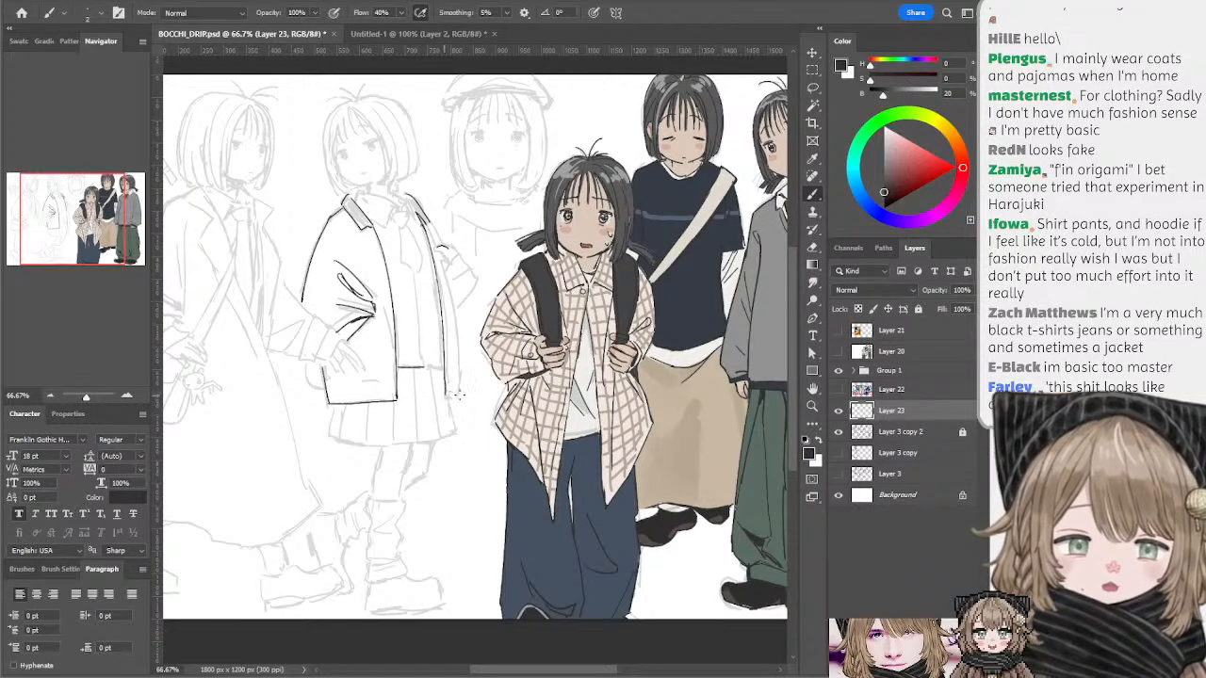
- Ink the hem and outer edge of the second character's far jacket panel, and start the skirt hem, undoing stray strokes
{"action": "left_click_drag", "start_coordinate": [448, 396], "coordinate": [458, 396]}
{"action": "mouse_move", "coordinate": [439, 255]}
{"action": "left_mouse_down"}
{"action": "mouse_move", "coordinate": [465, 368]}
{"action": "mouse_move", "coordinate": [463, 306]}
{"action": "mouse_move", "coordinate": [462, 356]}
{"action": "left_mouse_up"}
{"action": "key", "text": "ctrl+z"}
{"action": "key", "text": "ctrl+z"}
{"action": "key", "text": "ctrl+z"}
{"action": "mouse_move", "coordinate": [443, 262]}
{"action": "left_mouse_down"}
{"action": "mouse_move", "coordinate": [461, 340]}
{"action": "mouse_move", "coordinate": [468, 331]}
{"action": "mouse_move", "coordinate": [459, 364]}
{"action": "left_mouse_up"}
{"action": "key", "text": "ctrl+z"}
{"action": "key", "text": "ctrl+z"}
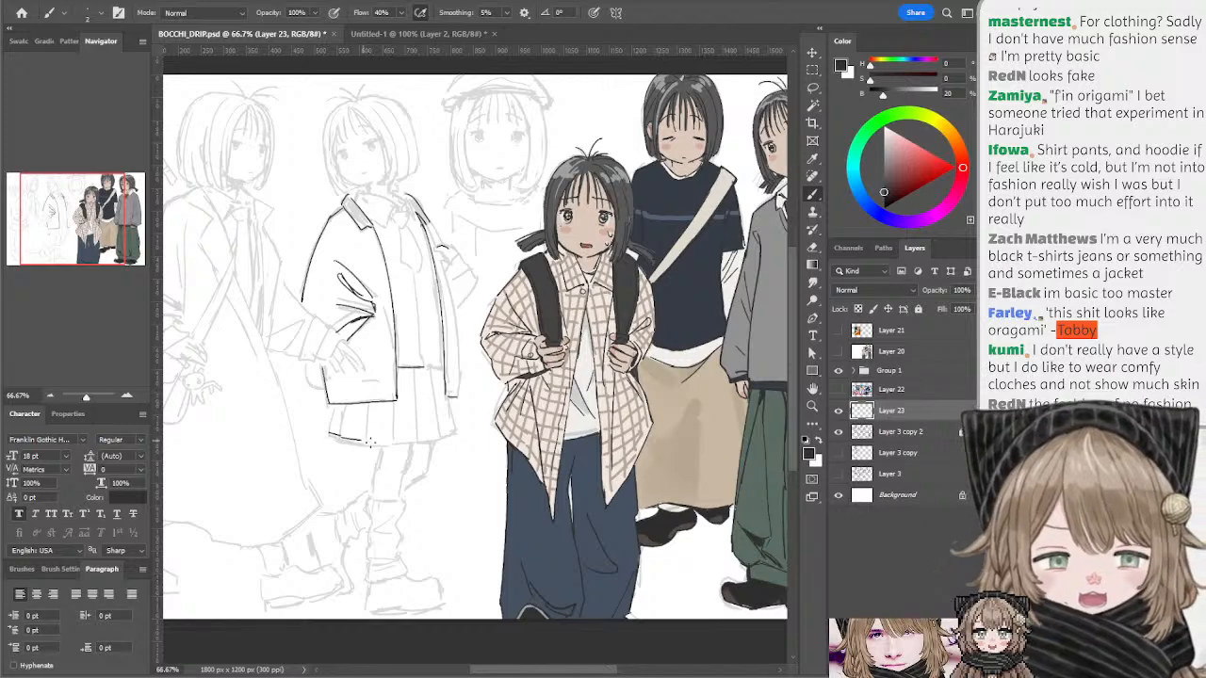
{"action": "left_click_drag", "start_coordinate": [341, 439], "coordinate": [365, 443]}
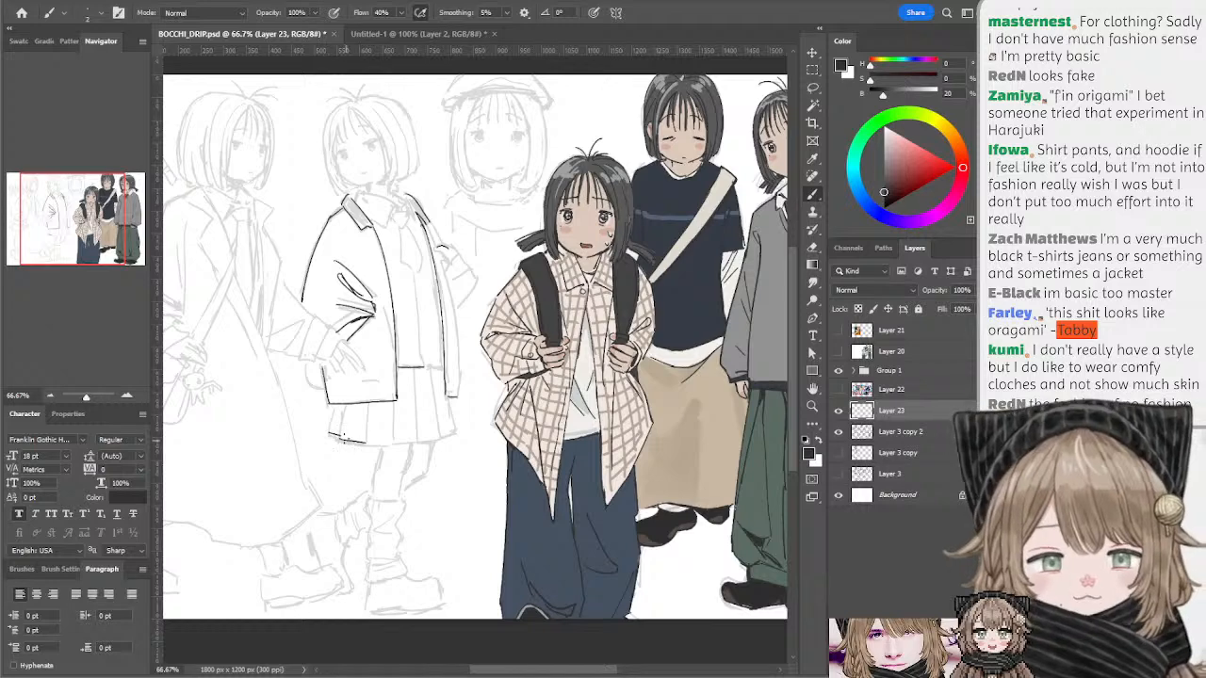
- Draw a zigzag hem line below the second character's skirt to demonstrate pleats, undoing failed attempts
{"action": "scroll", "coordinate": [355, 422], "scroll_direction": "down", "scroll_amount": 1}
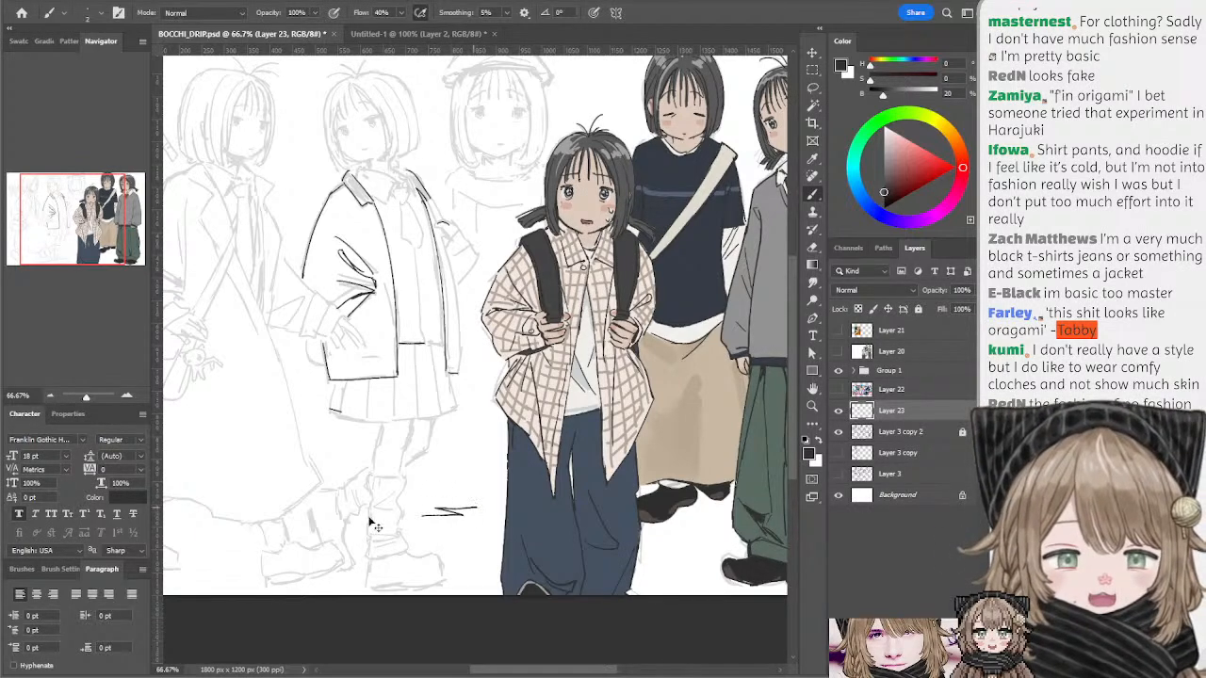
{"action": "mouse_move", "coordinate": [279, 519]}
{"action": "left_mouse_down"}
{"action": "mouse_move", "coordinate": [333, 531]}
{"action": "mouse_move", "coordinate": [312, 522]}
{"action": "mouse_move", "coordinate": [401, 521]}
{"action": "left_mouse_up"}
{"action": "key", "text": "ctrl+z"}
{"action": "left_click_drag", "start_coordinate": [260, 523], "coordinate": [364, 535]}
{"action": "key", "text": "ctrl+z"}
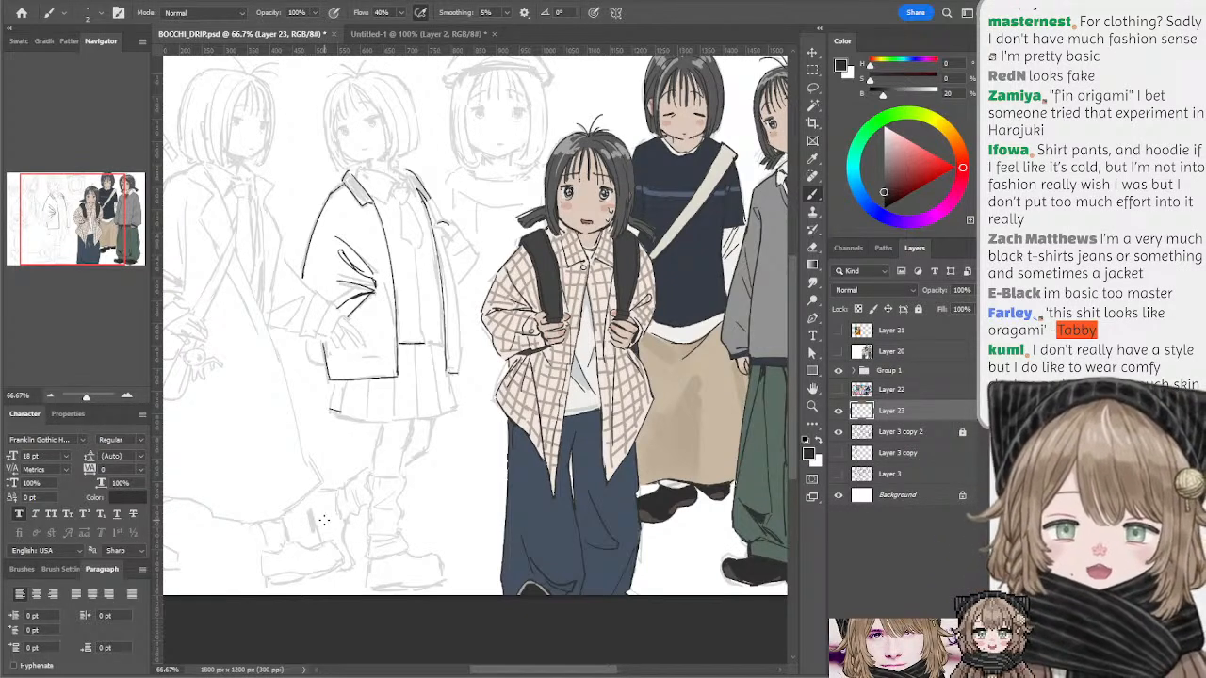
{"action": "mouse_move", "coordinate": [283, 528]}
{"action": "left_mouse_down"}
{"action": "mouse_move", "coordinate": [379, 530]}
{"action": "mouse_move", "coordinate": [356, 519]}
{"action": "mouse_move", "coordinate": [447, 511]}
{"action": "mouse_move", "coordinate": [412, 450]}
{"action": "left_mouse_up"}
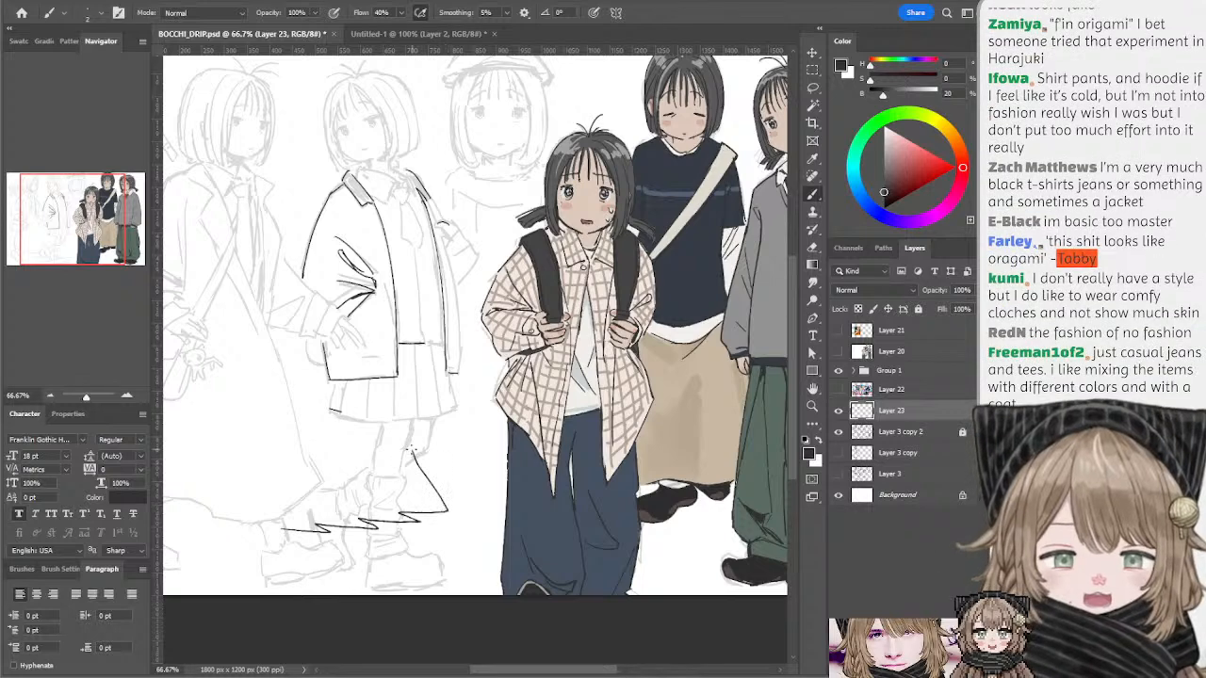
- Draw fold lines rising from the corners of the zigzag hem to form the demonstration pleats, redrawing weak strokes
{"action": "left_click_drag", "start_coordinate": [282, 524], "coordinate": [288, 436]}
{"action": "left_click_drag", "start_coordinate": [399, 511], "coordinate": [383, 431]}
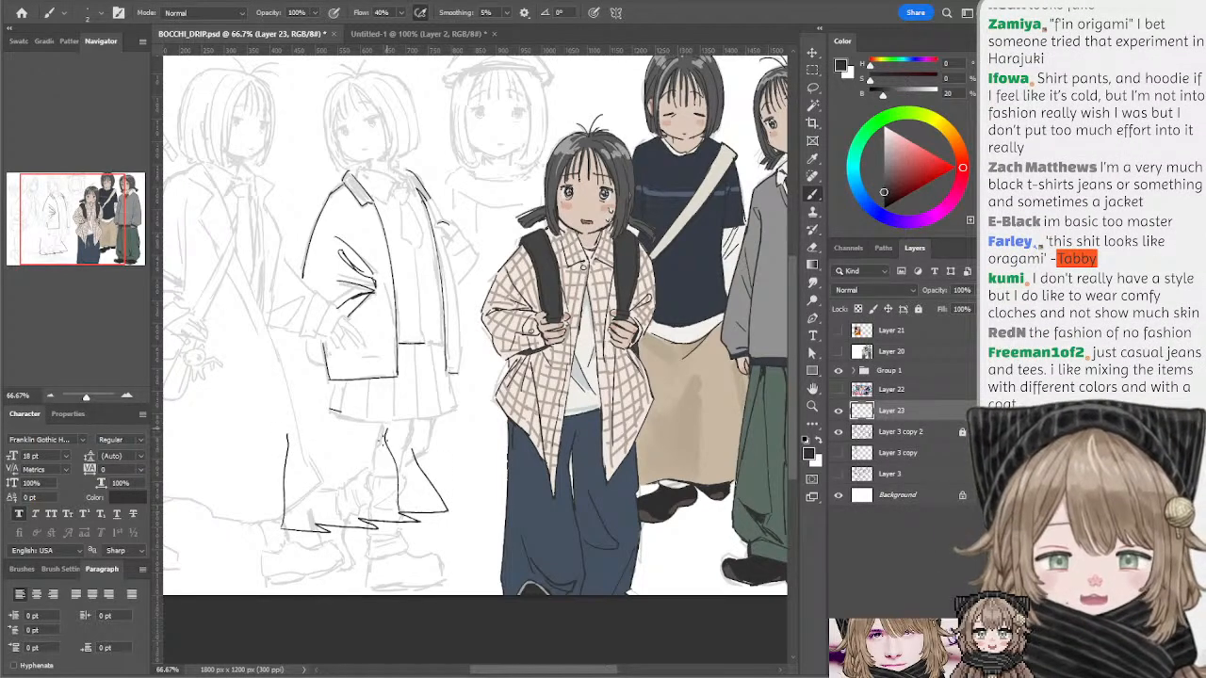
{"action": "key", "text": "ctrl+z"}
{"action": "left_click_drag", "start_coordinate": [398, 514], "coordinate": [387, 443]}
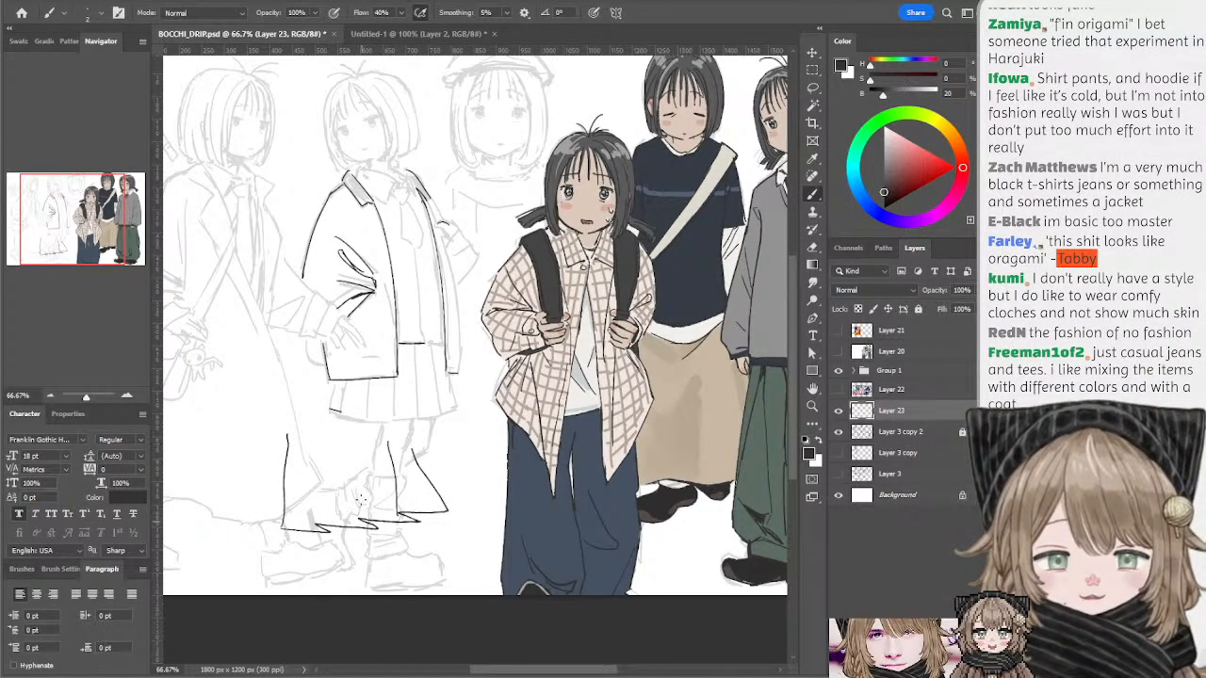
{"action": "left_click_drag", "start_coordinate": [358, 518], "coordinate": [362, 439]}
{"action": "key", "text": "ctrl+z"}
{"action": "key", "text": "ctrl+z"}
{"action": "mouse_move", "coordinate": [359, 518]}
{"action": "left_mouse_down"}
{"action": "mouse_move", "coordinate": [362, 444]}
{"action": "mouse_move", "coordinate": [316, 524]}
{"action": "left_mouse_up"}
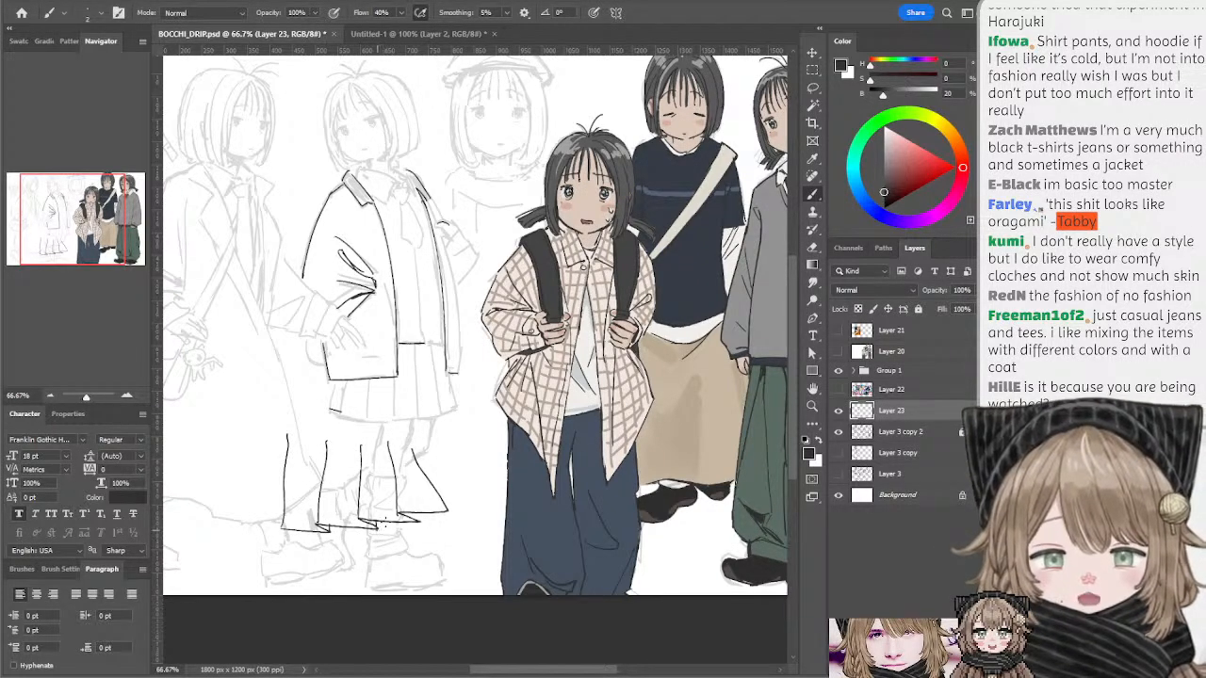
{"action": "left_click_drag", "start_coordinate": [420, 512], "coordinate": [421, 523]}
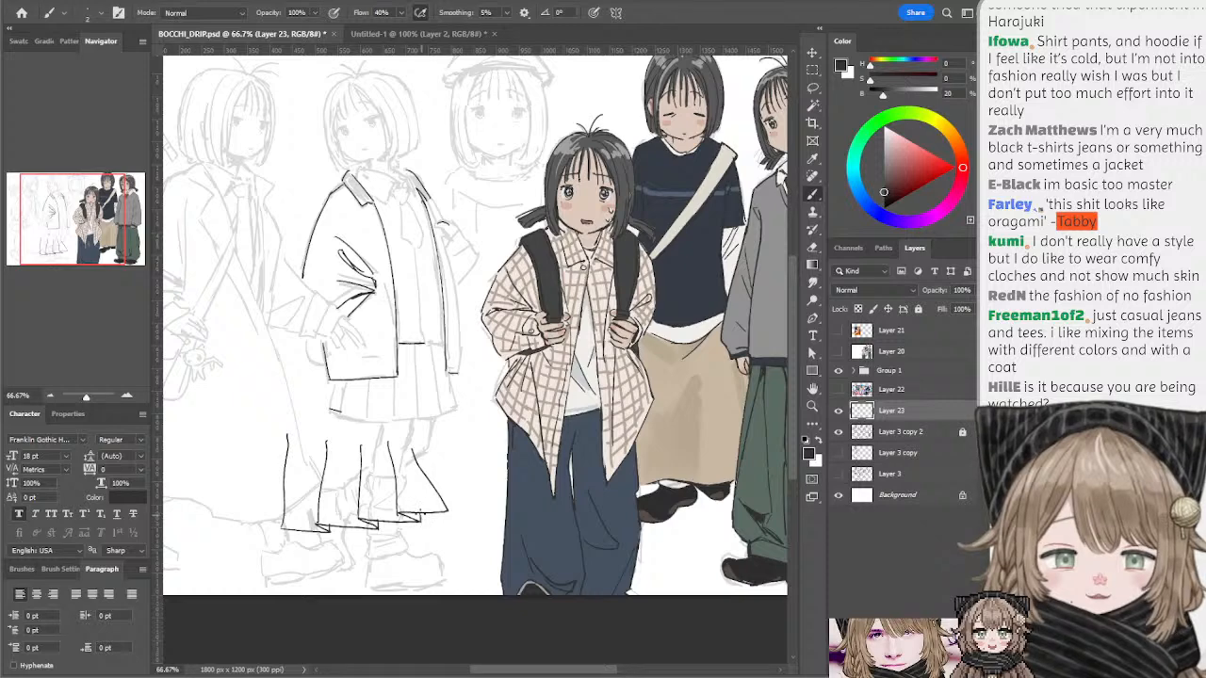
- Erase the outer side line of the pleat demonstration and redraw it at a slant
{"action": "key", "text": "e"}
{"action": "left_click_drag", "start_coordinate": [287, 428], "coordinate": [286, 468]}
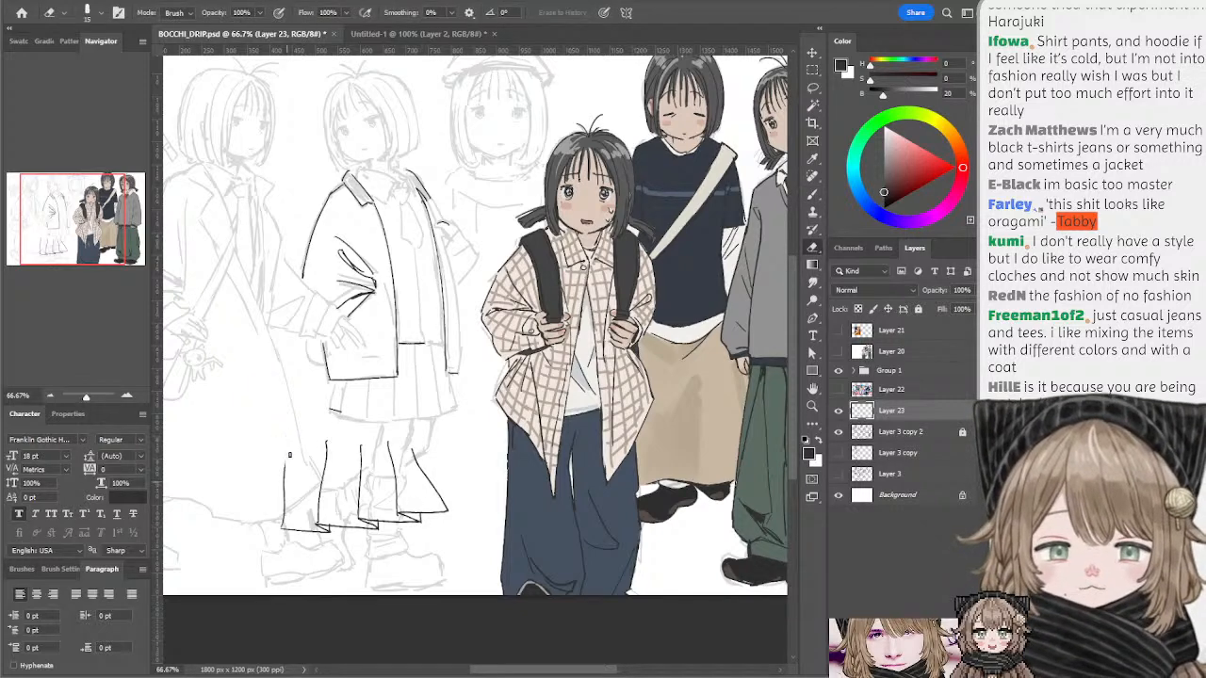
{"action": "left_click_drag", "start_coordinate": [285, 511], "coordinate": [286, 479]}
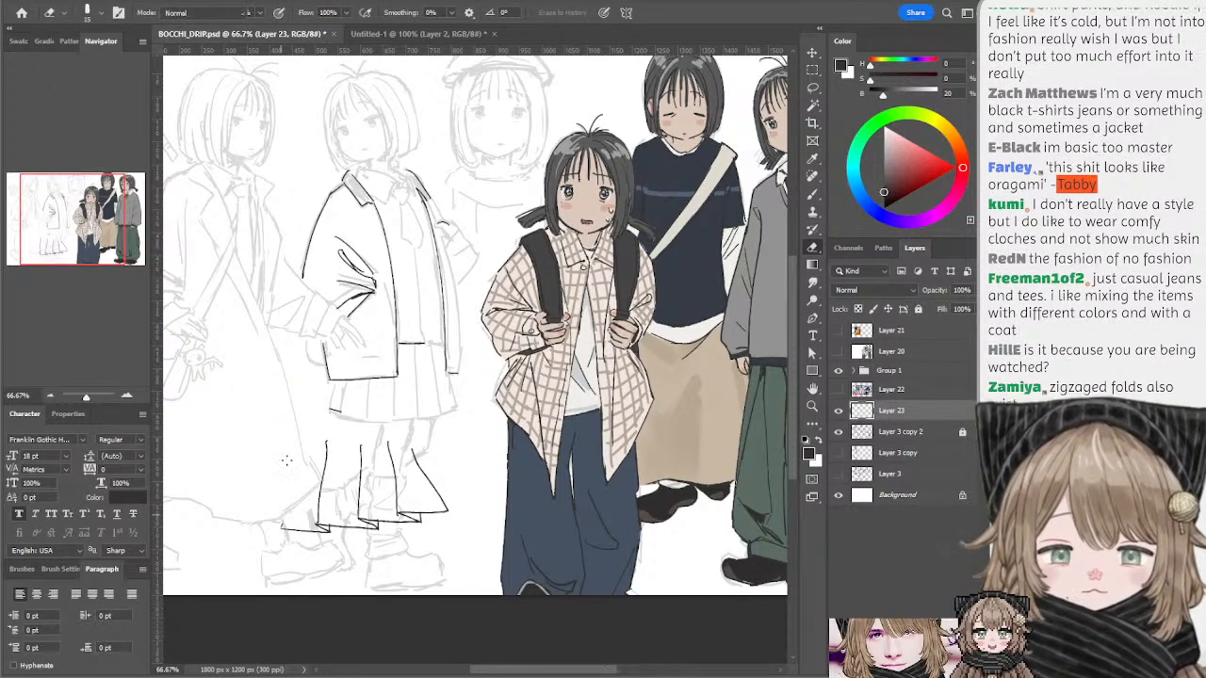
{"action": "key", "text": "b"}
{"action": "mouse_move", "coordinate": [282, 525]}
{"action": "left_mouse_down"}
{"action": "mouse_move", "coordinate": [293, 444]}
{"action": "mouse_move", "coordinate": [283, 520]}
{"action": "left_mouse_up"}
{"action": "key", "text": "ctrl+z"}
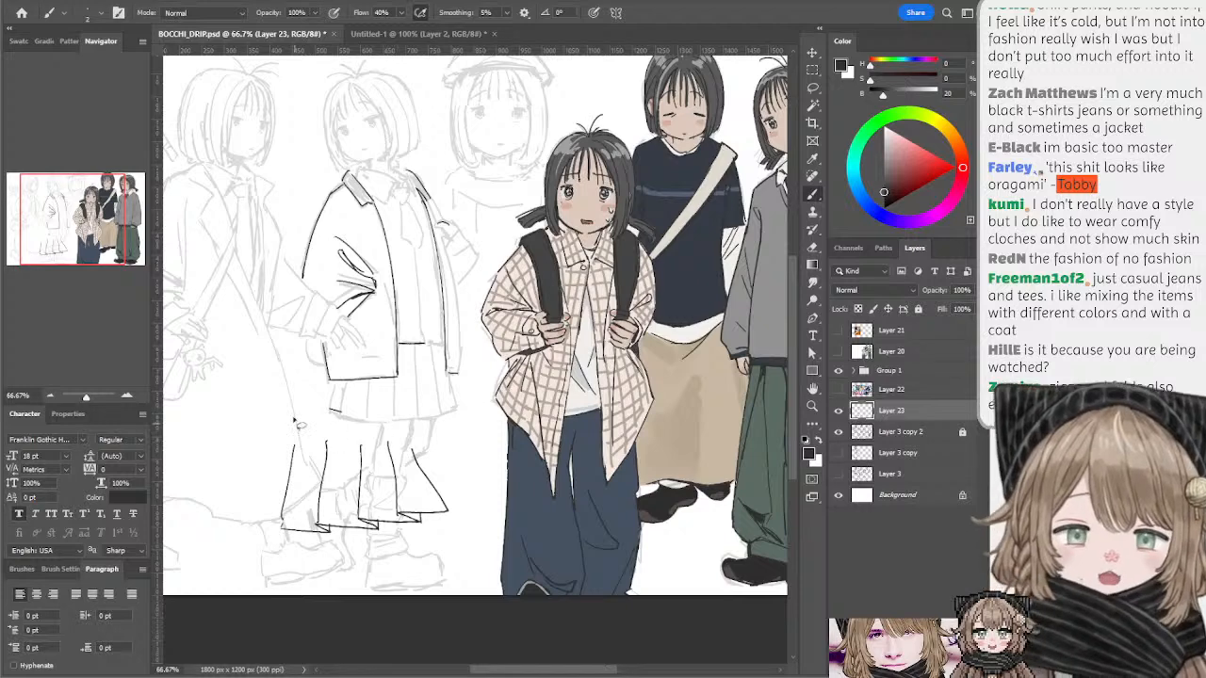
- Select the pleat demonstration with the Lasso, move it over the first character's lower coat, and deselect it
{"action": "key", "text": "l"}
{"action": "left_click_drag", "start_coordinate": [311, 409], "coordinate": [431, 424]}
{"action": "mouse_move", "coordinate": [379, 507]}
{"action": "left_mouse_down"}
{"action": "mouse_move", "coordinate": [305, 509]}
{"action": "mouse_move", "coordinate": [293, 528]}
{"action": "left_mouse_up"}
{"action": "key", "text": "ctrl+d"}
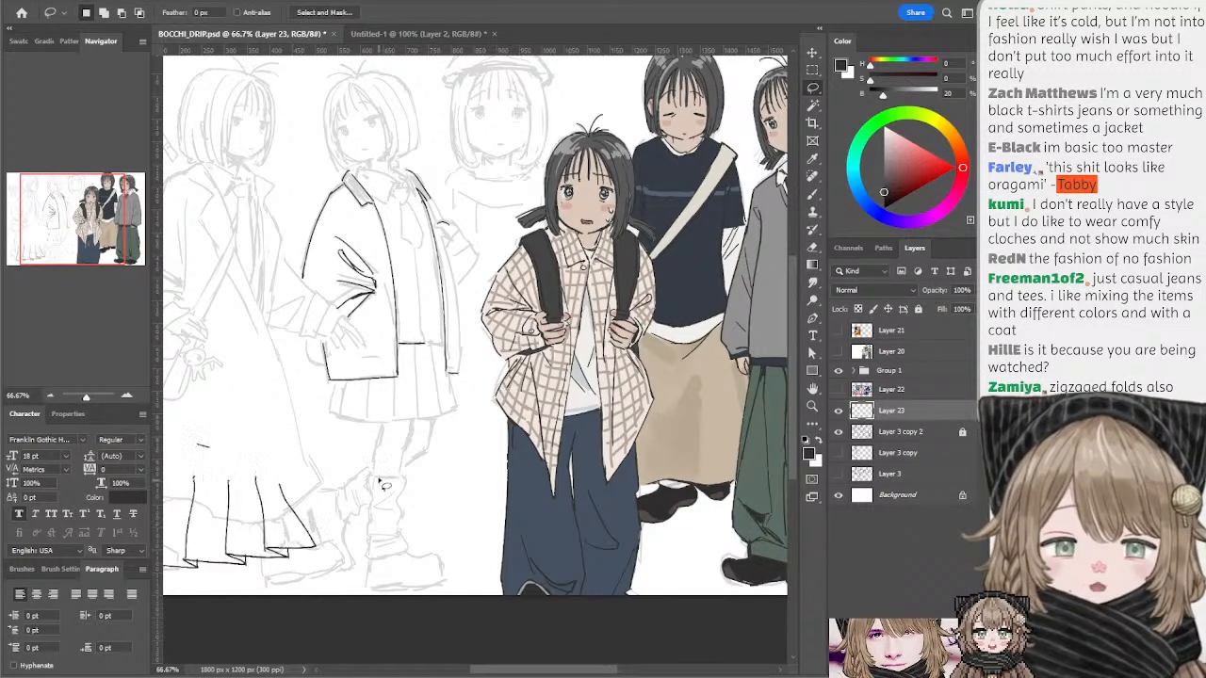
- Ink the curved hem of the second character's pleated skirt at 100% zoom, undoing and redrawing strokes
{"action": "left_click_drag", "start_coordinate": [393, 361], "coordinate": [388, 368]}
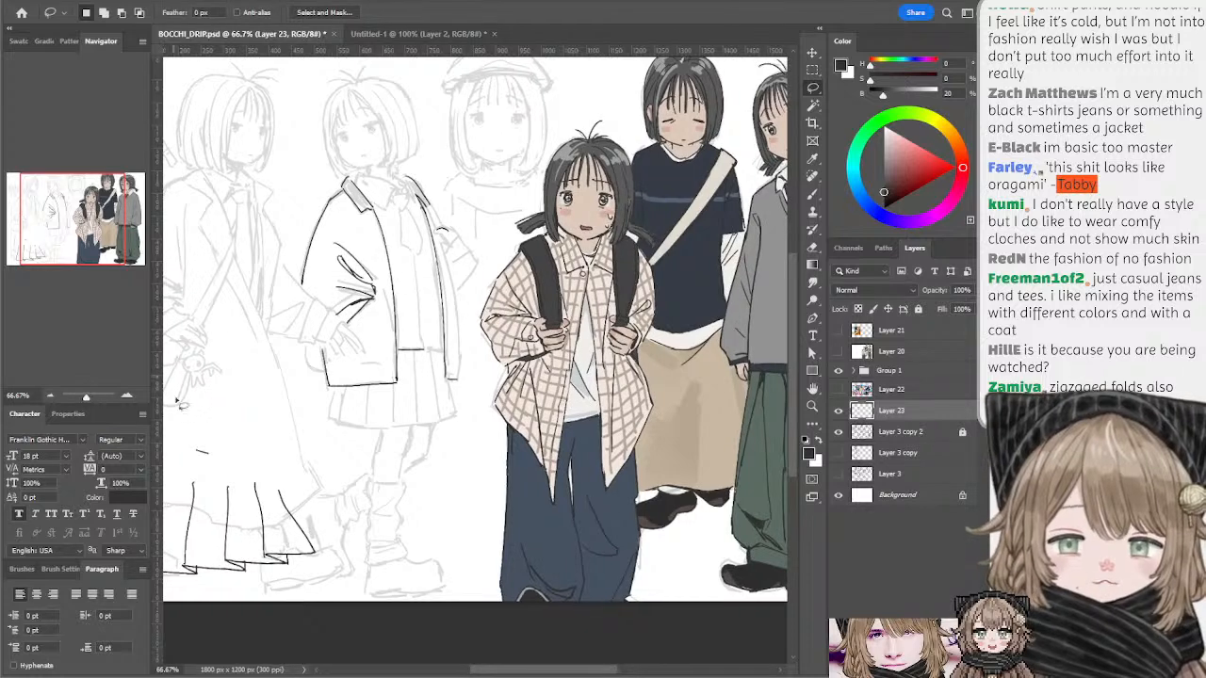
{"action": "key", "text": "ctrl+plus"}
{"action": "key", "text": "b"}
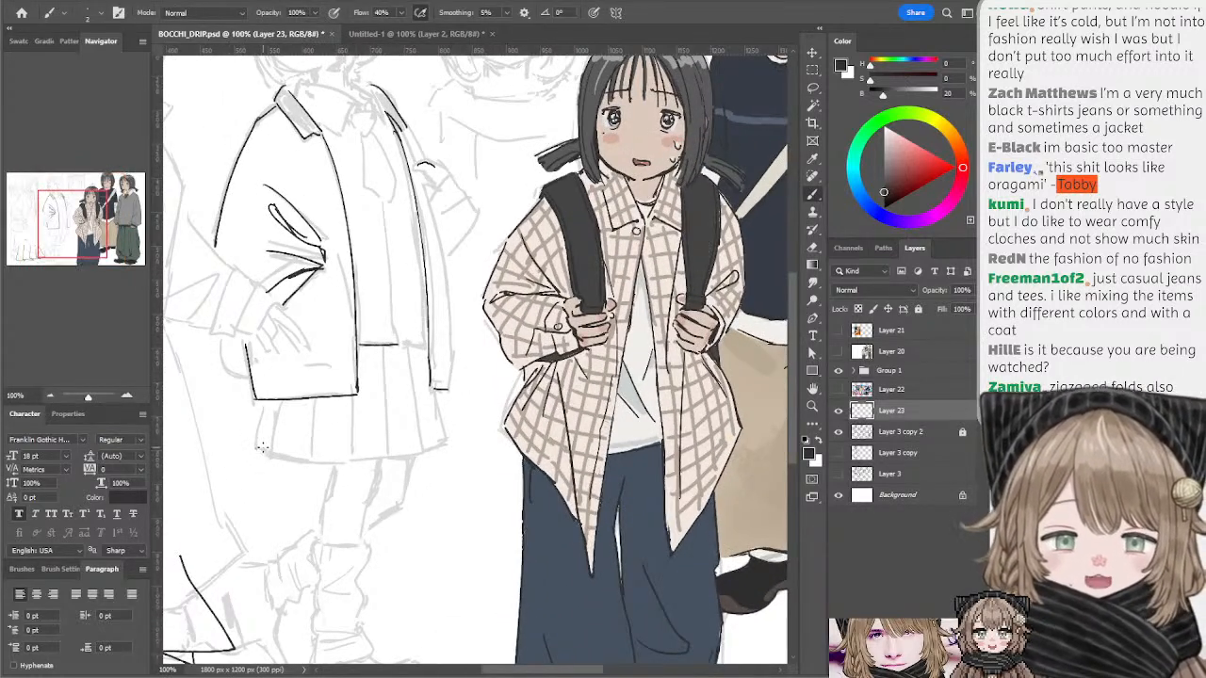
{"action": "left_click_drag", "start_coordinate": [258, 448], "coordinate": [388, 458]}
{"action": "key", "text": "ctrl+z"}
{"action": "key", "text": "ctrl+z"}
{"action": "key", "text": "ctrl+z"}
{"action": "key", "text": "ctrl+z"}
{"action": "key", "text": "ctrl+z"}
{"action": "key", "text": "ctrl+z"}
{"action": "key", "text": "ctrl+z"}
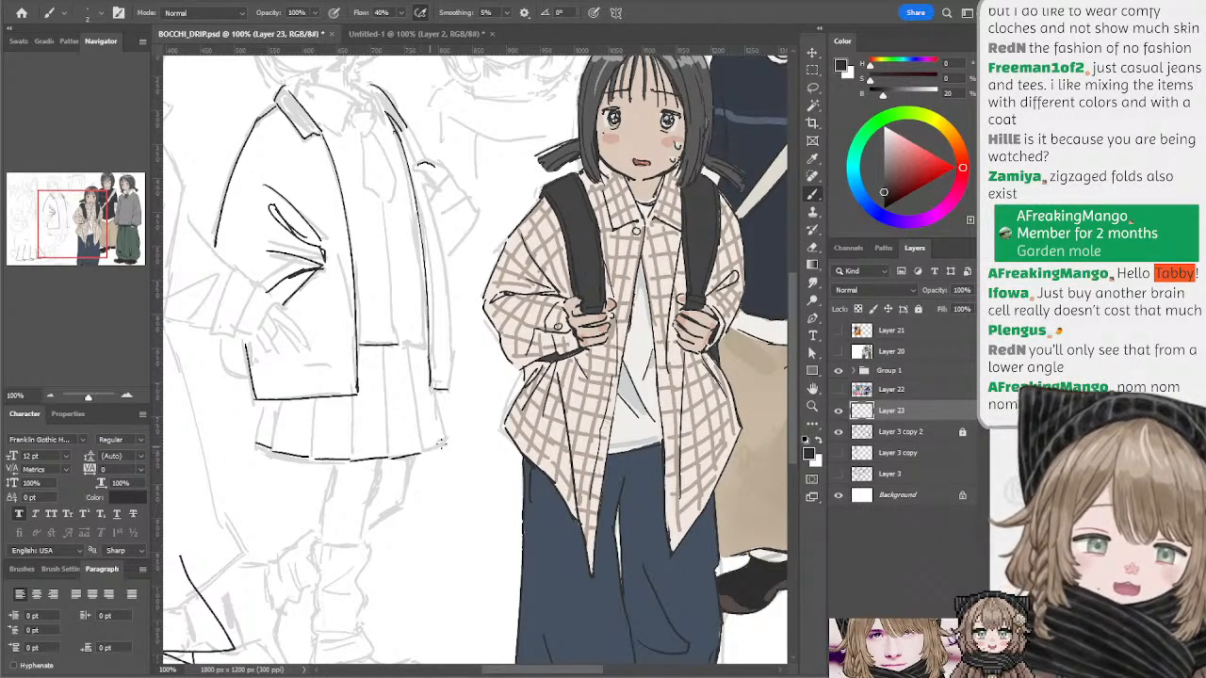
- Finish the end of the skirt hem and ink the first pleat lines between the jacket's lower edge and the hem, redrawing weak strokes
{"action": "left_click_drag", "start_coordinate": [415, 453], "coordinate": [454, 443]}
{"action": "key", "text": "ctrl+z"}
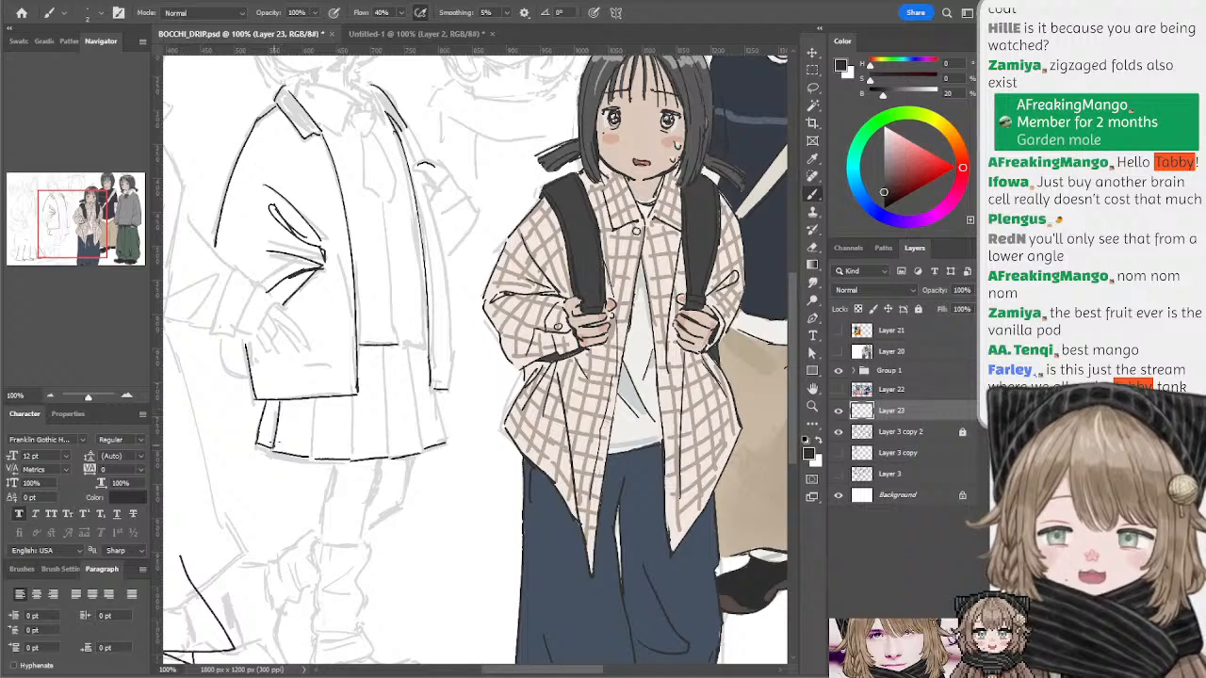
{"action": "left_click_drag", "start_coordinate": [312, 400], "coordinate": [310, 460]}
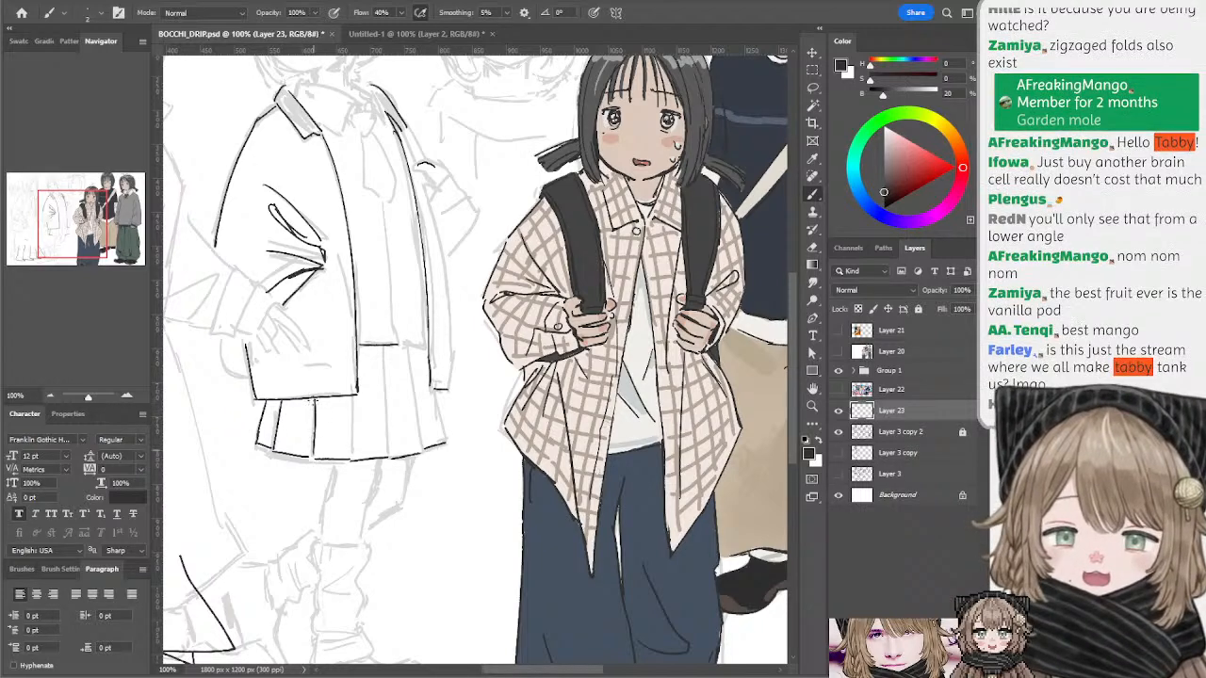
{"action": "key", "text": "ctrl+z"}
{"action": "left_click_drag", "start_coordinate": [314, 398], "coordinate": [313, 459]}
{"action": "key", "text": "ctrl+z"}
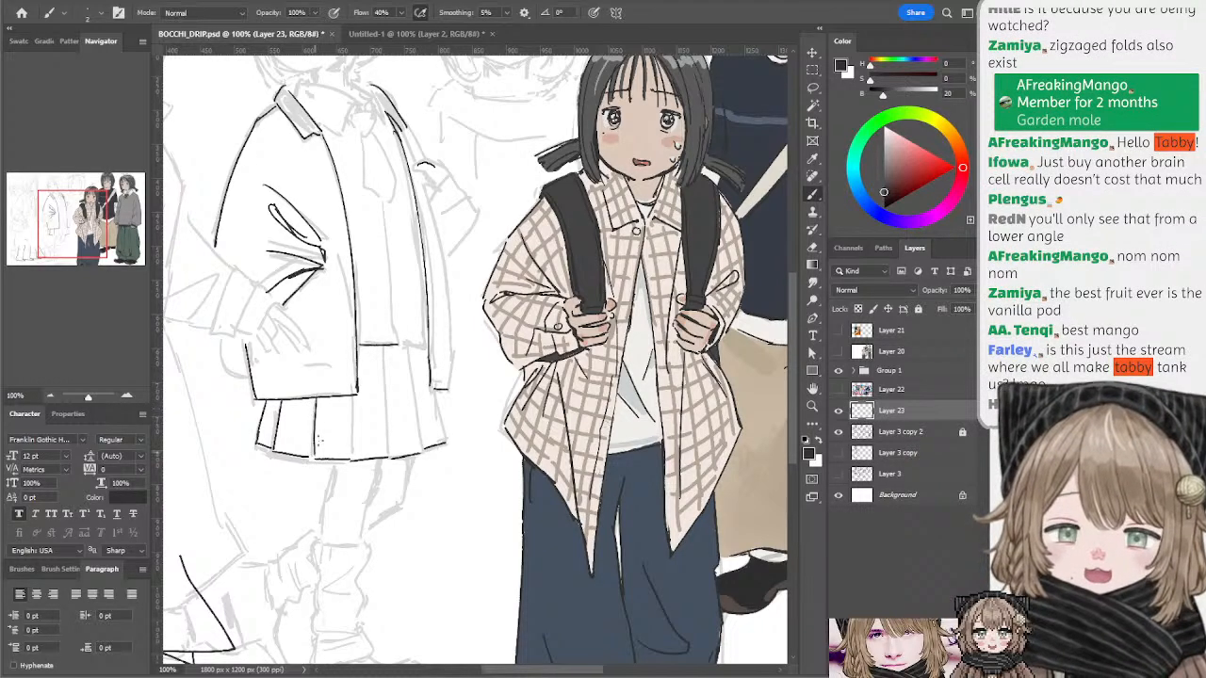
{"action": "left_click_drag", "start_coordinate": [316, 399], "coordinate": [314, 460]}
{"action": "key", "text": "ctrl+z"}
{"action": "left_click_drag", "start_coordinate": [316, 400], "coordinate": [313, 460]}
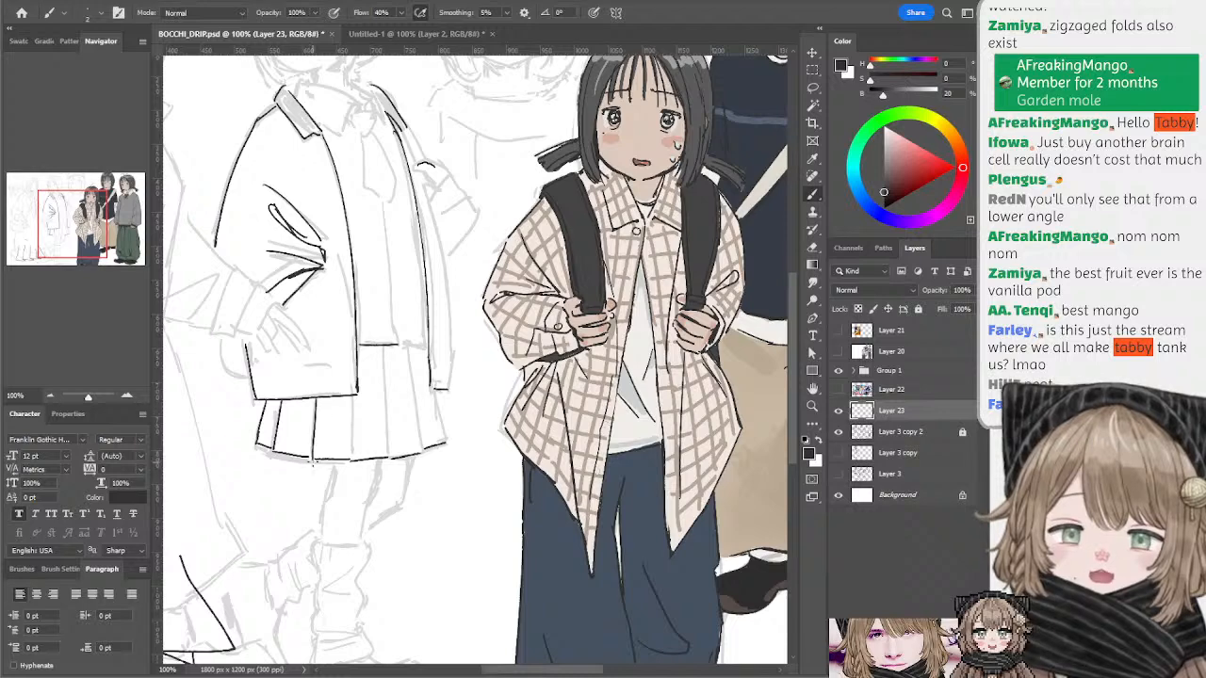
- Ink the middle pleat lines of the second character's skirt, including the long one running from the shirt hem to the skirt hem
{"action": "left_click_drag", "start_coordinate": [266, 541], "coordinate": [471, 541]}
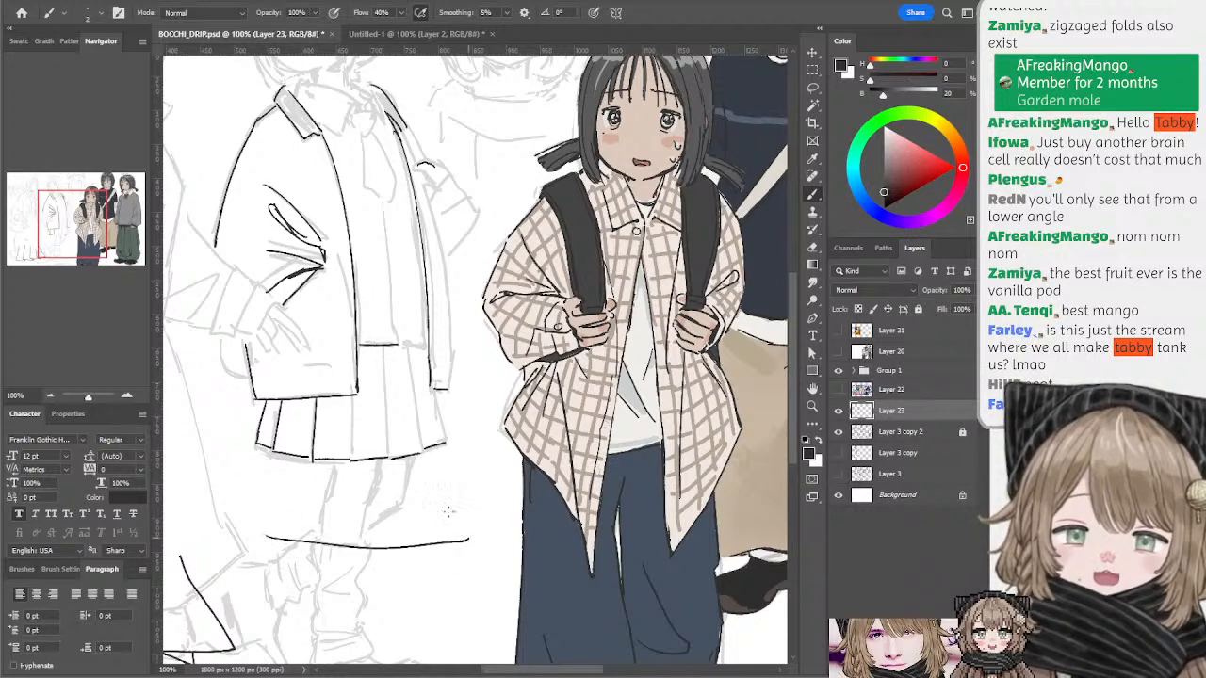
{"action": "key", "text": "ctrl+z"}
{"action": "left_click_drag", "start_coordinate": [351, 395], "coordinate": [350, 459]}
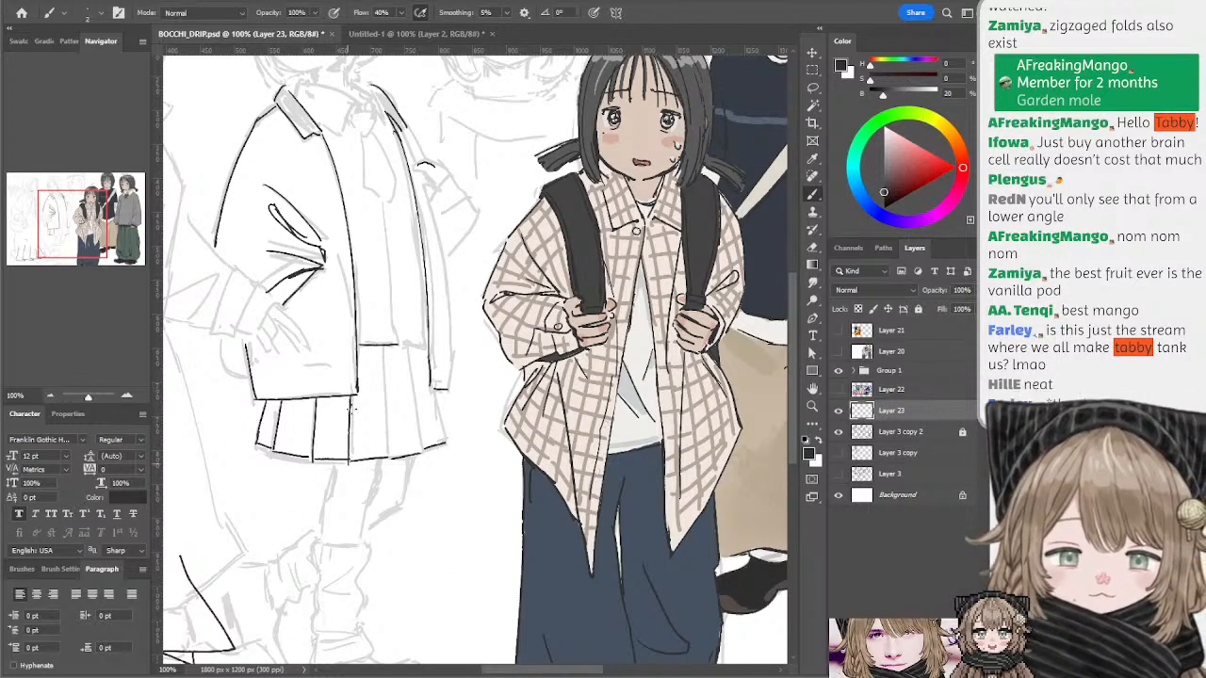
{"action": "left_click_drag", "start_coordinate": [381, 348], "coordinate": [385, 448]}
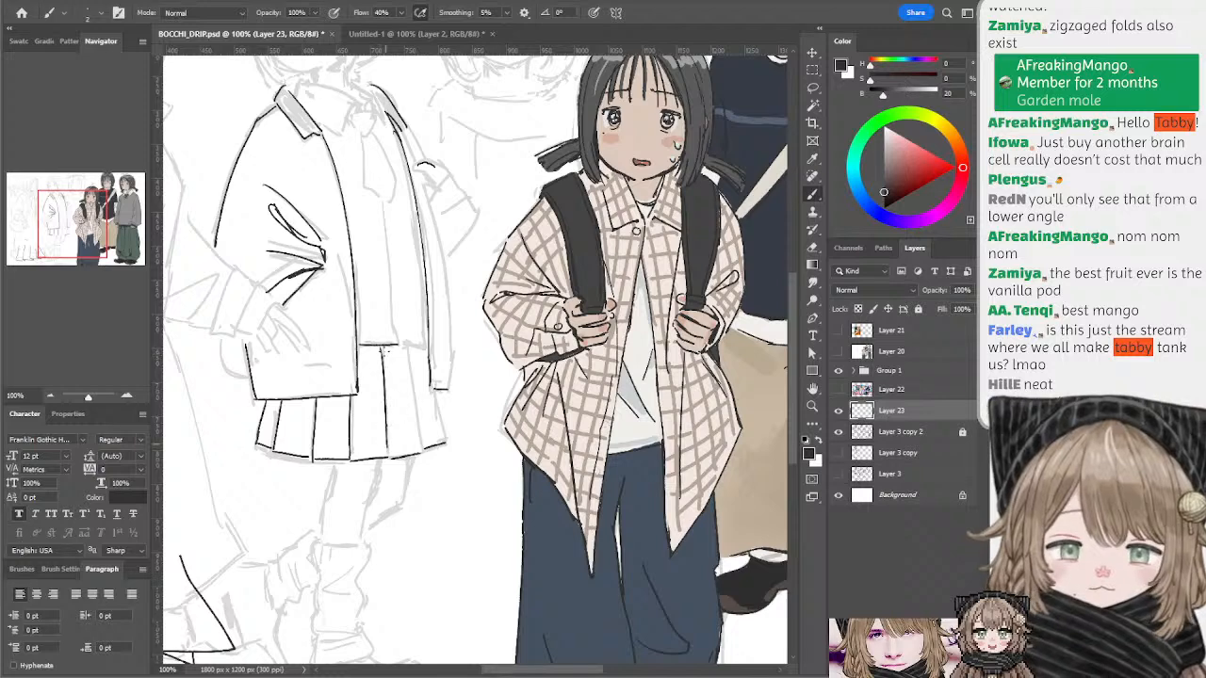
{"action": "key", "text": "ctrl+z"}
{"action": "left_click_drag", "start_coordinate": [382, 396], "coordinate": [384, 445]}
{"action": "left_click_drag", "start_coordinate": [382, 345], "coordinate": [386, 457]}
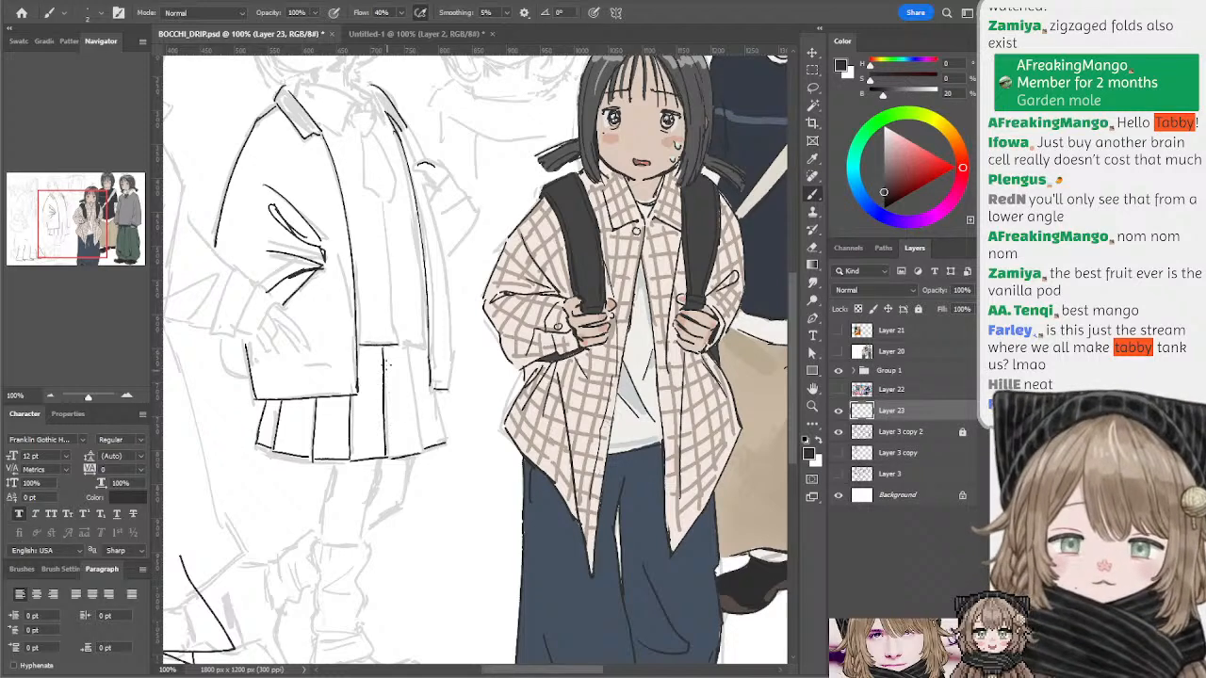
- Ink the remaining pleats and outer side edge of the second character's skirt, adjusting the hem with the Lasso
{"action": "left_click", "coordinate": [49, 396]}
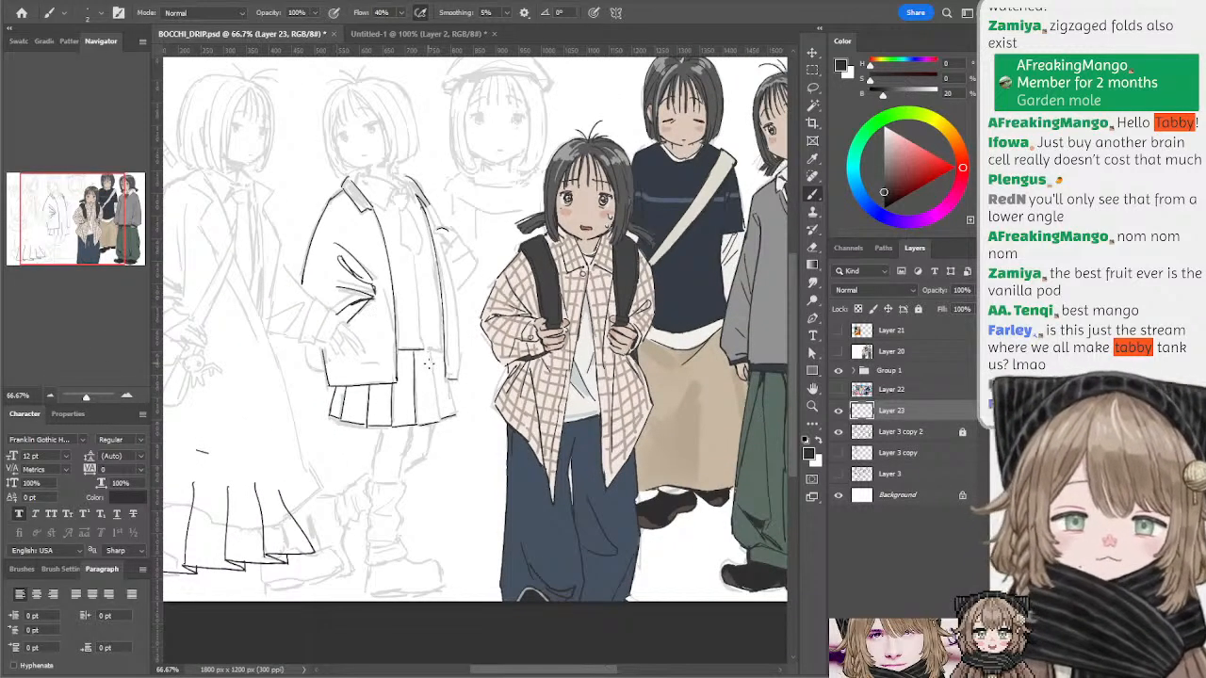
{"action": "key", "text": "ctrl+z"}
{"action": "left_click_drag", "start_coordinate": [441, 424], "coordinate": [431, 349]}
{"action": "key", "text": "ctrl+z"}
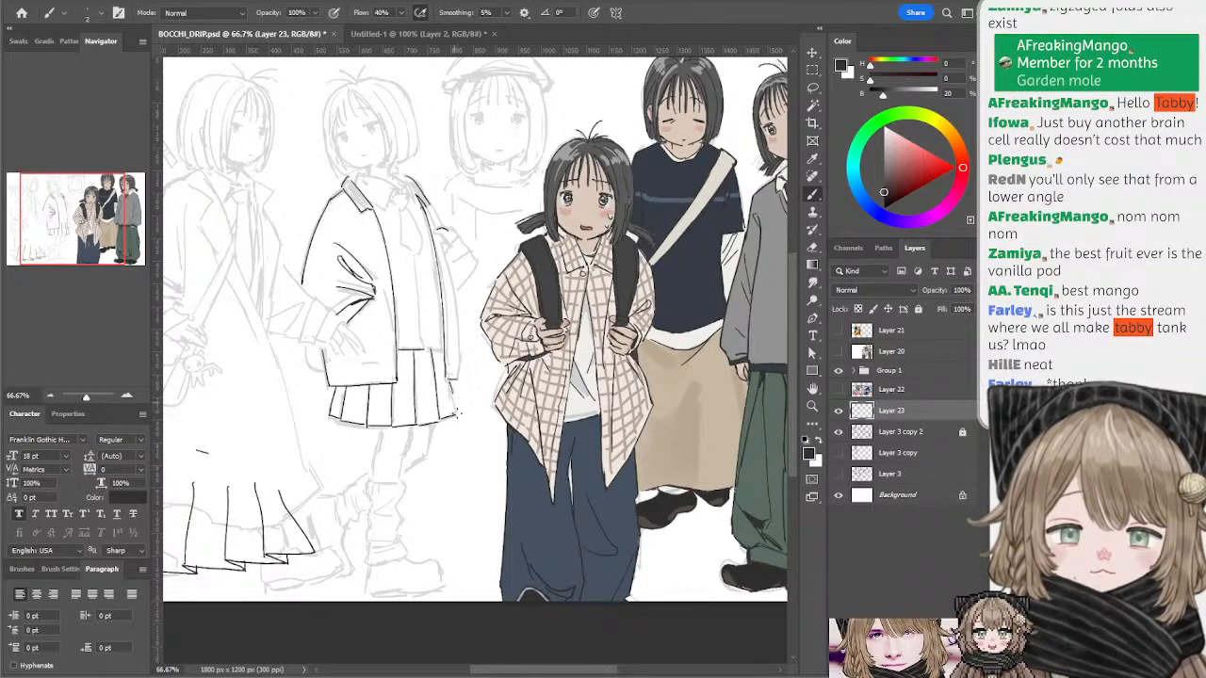
{"action": "key", "text": "l"}
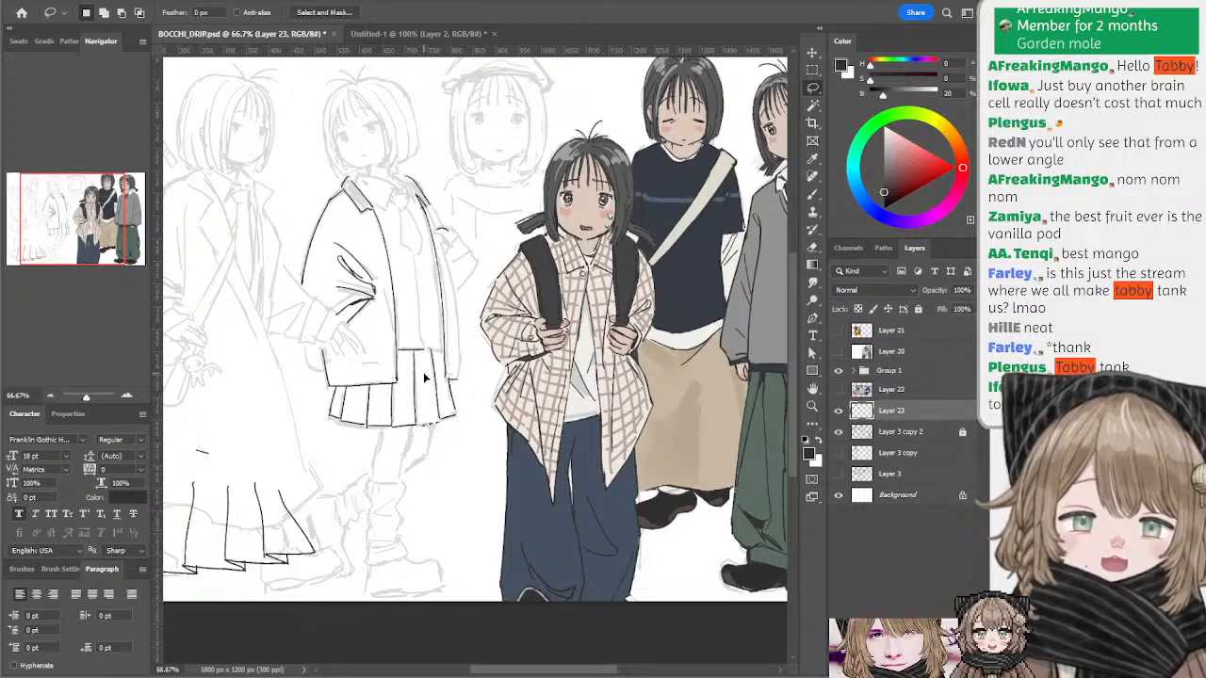
{"action": "key", "text": "b"}
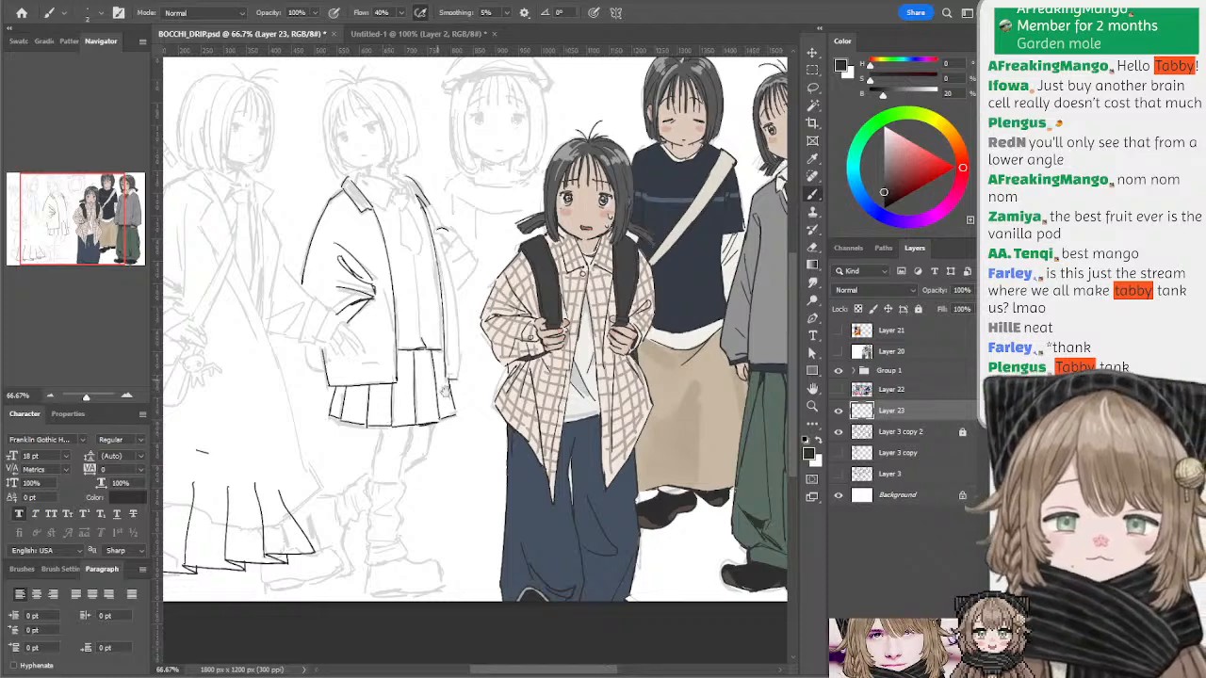
{"action": "left_click_drag", "start_coordinate": [445, 390], "coordinate": [452, 407]}
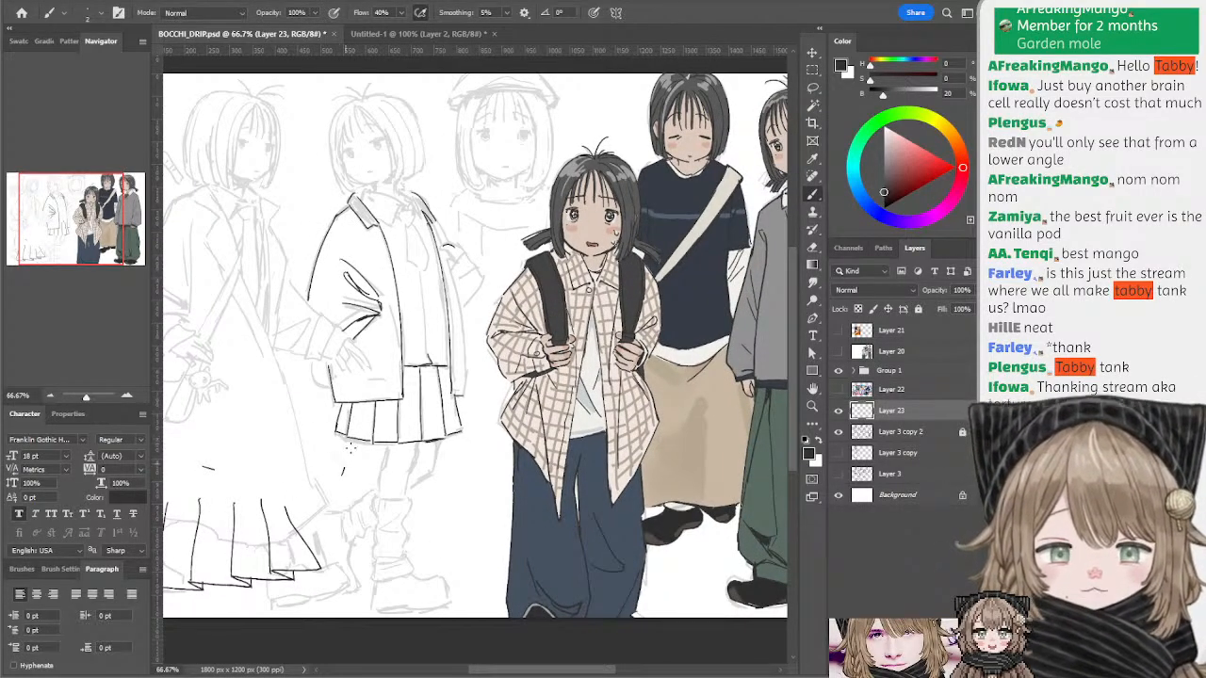
{"action": "left_click_drag", "start_coordinate": [357, 451], "coordinate": [346, 491]}
{"action": "mouse_move", "coordinate": [332, 441]}
{"action": "left_mouse_down"}
{"action": "mouse_move", "coordinate": [399, 448]}
{"action": "mouse_move", "coordinate": [459, 437]}
{"action": "left_mouse_up"}
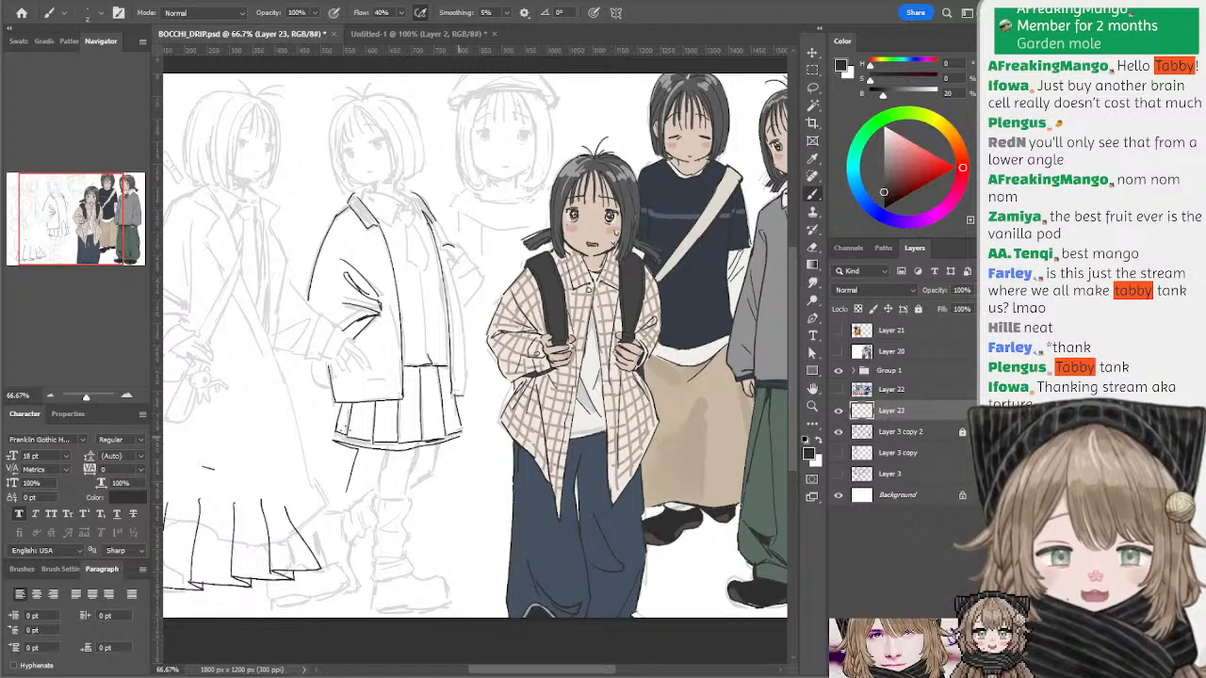
{"action": "key", "text": "ctrl+z"}
- Clean up the skirt's hem and outer edge with the eraser and small brush touch-ups
{"action": "key", "text": "e"}
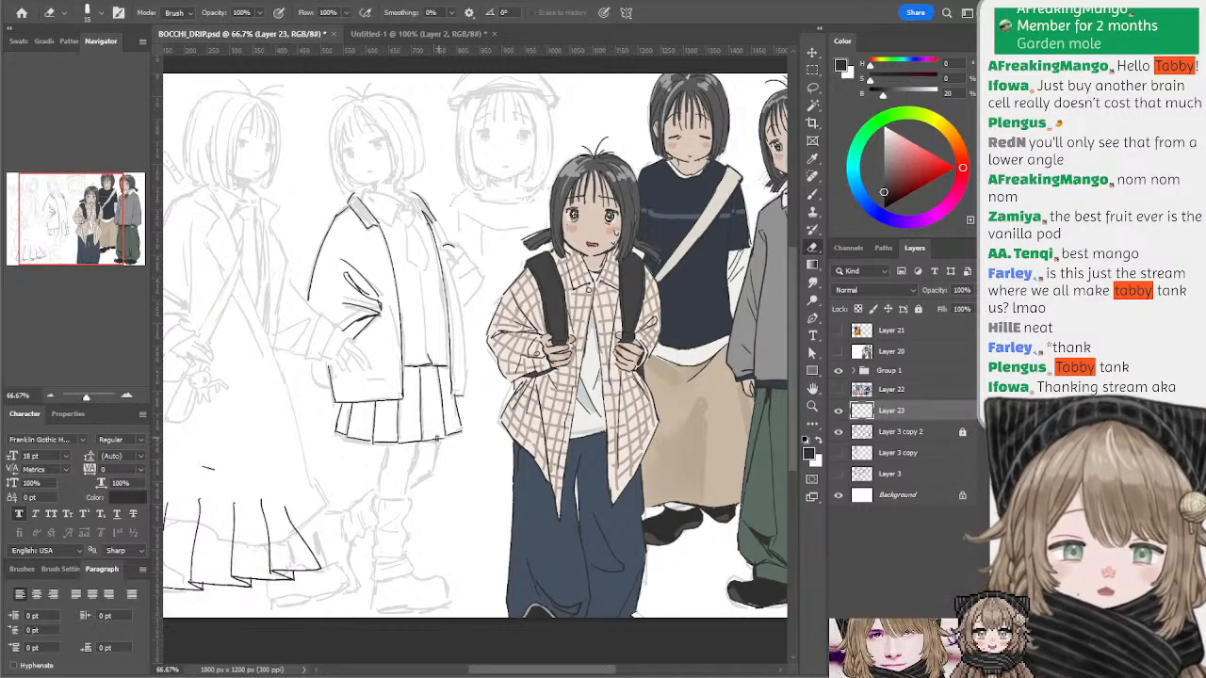
{"action": "key", "text": "b"}
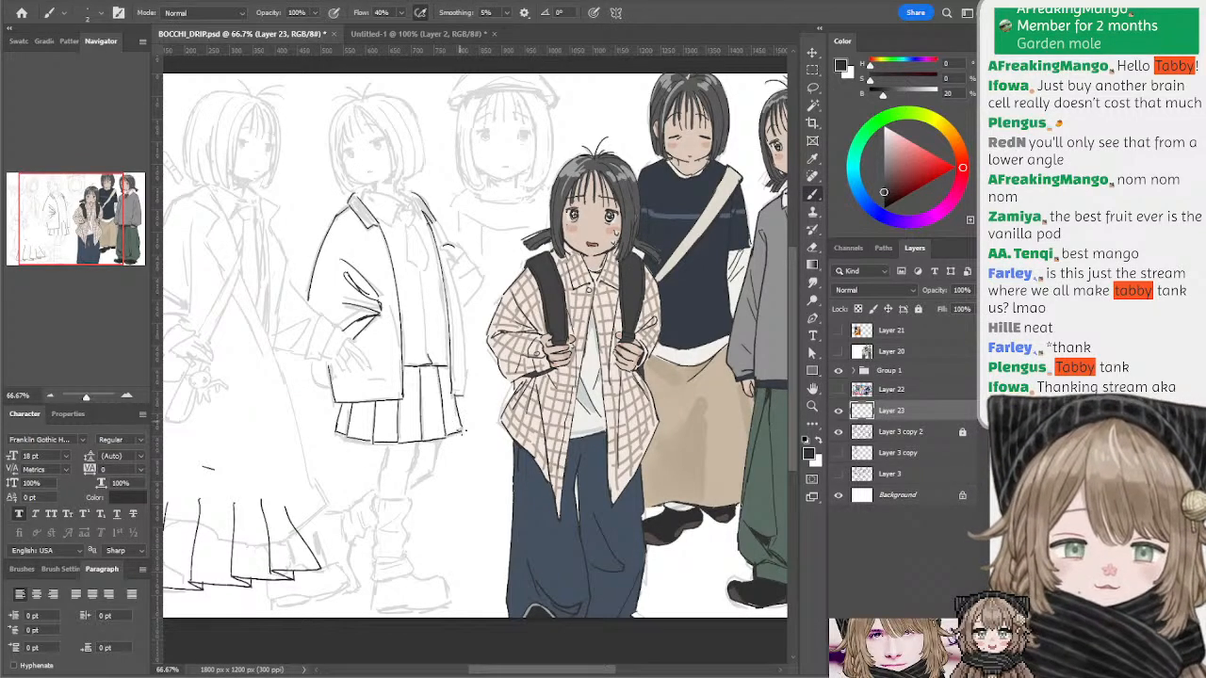
{"action": "mouse_move", "coordinate": [446, 367]}
{"action": "left_mouse_down"}
{"action": "mouse_move", "coordinate": [452, 386]}
{"action": "mouse_move", "coordinate": [448, 376]}
{"action": "left_mouse_up"}
{"action": "key", "text": "ctrl+z"}
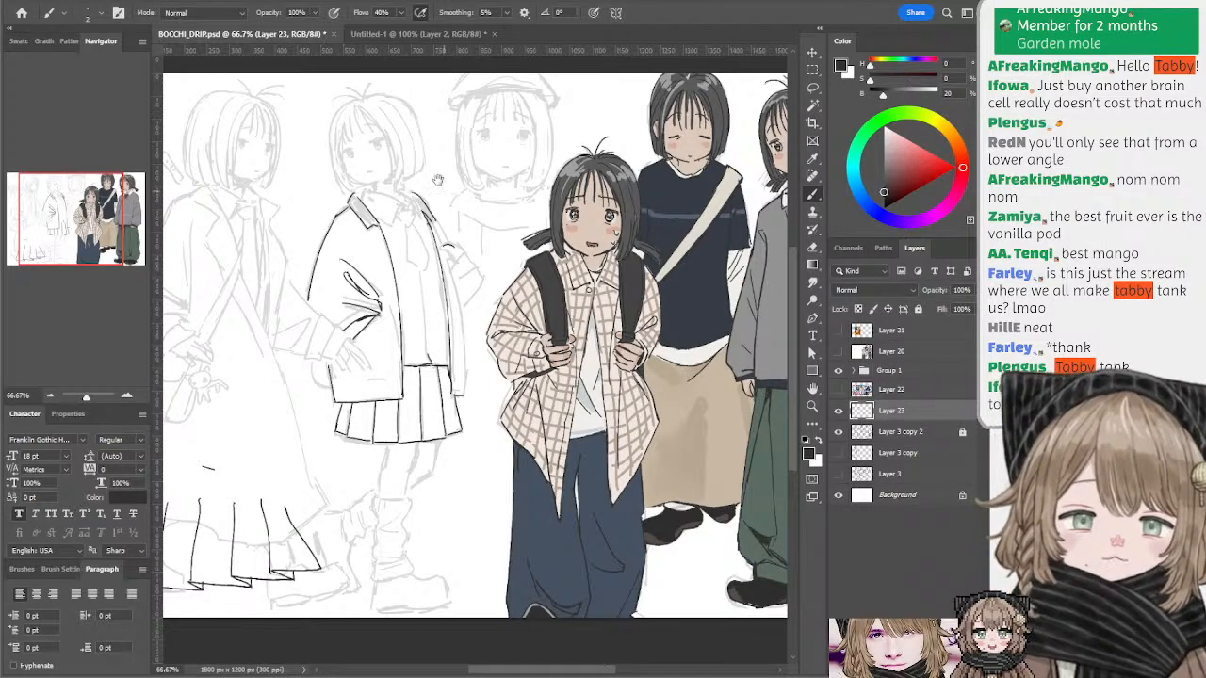
{"action": "left_click_drag", "start_coordinate": [439, 180], "coordinate": [442, 203]}
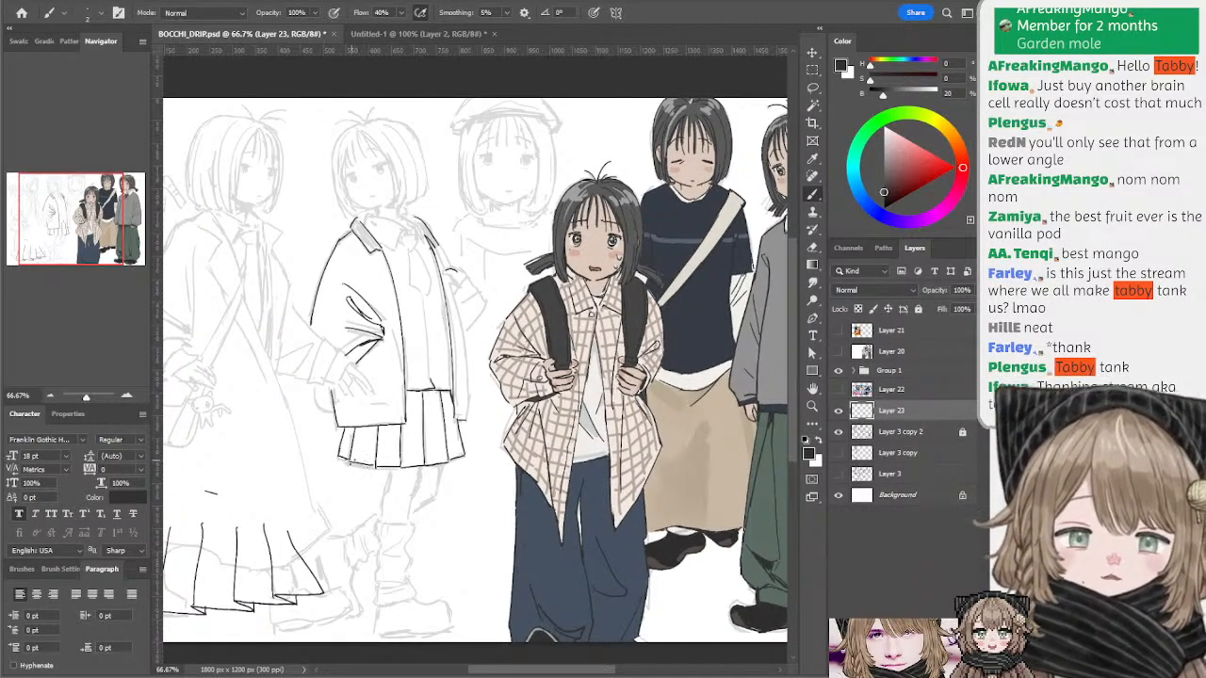
{"action": "left_click_drag", "start_coordinate": [347, 459], "coordinate": [375, 465]}
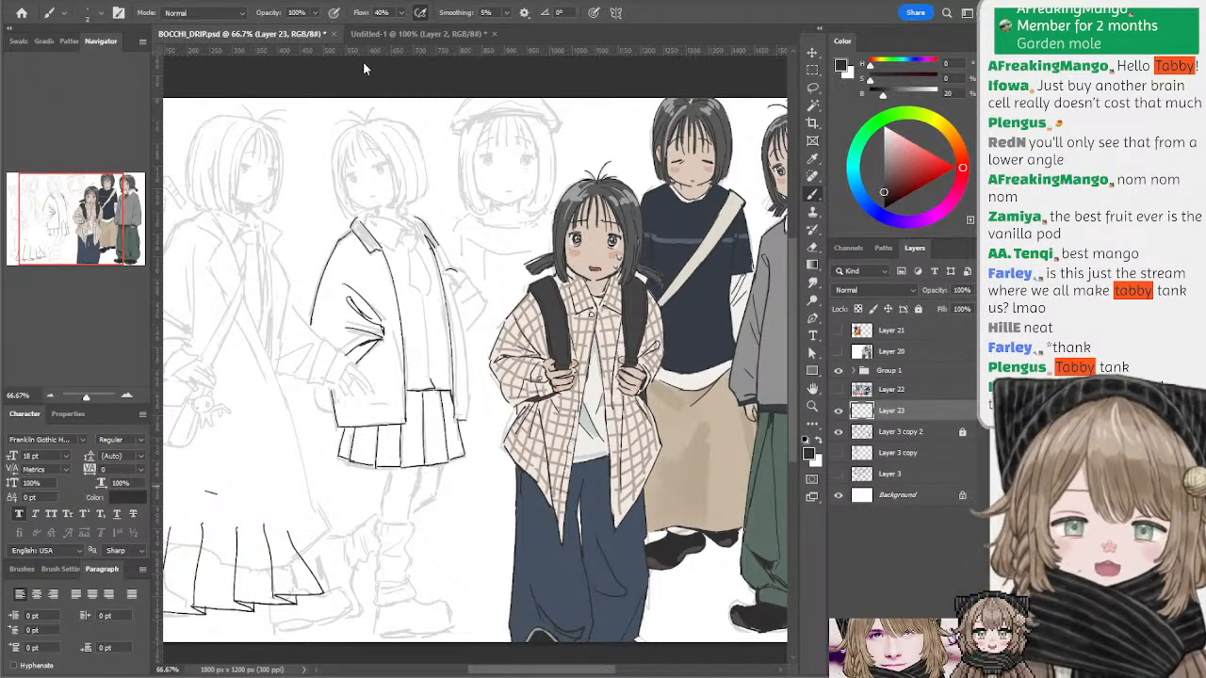
- Refine the collar lines of the second character's jacket, alternating between the brush and the eraser
{"action": "scroll", "coordinate": [475, 360], "scroll_direction": "down", "scroll_amount": 2}
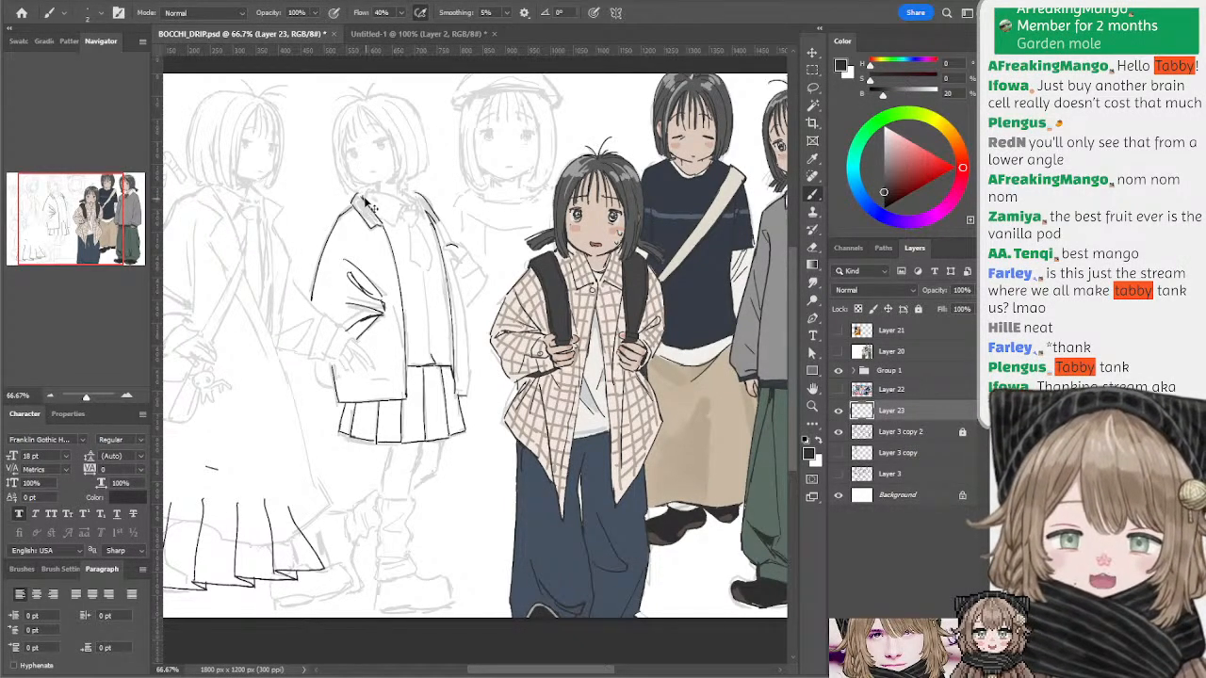
{"action": "key", "text": "e"}
{"action": "key", "text": "b"}
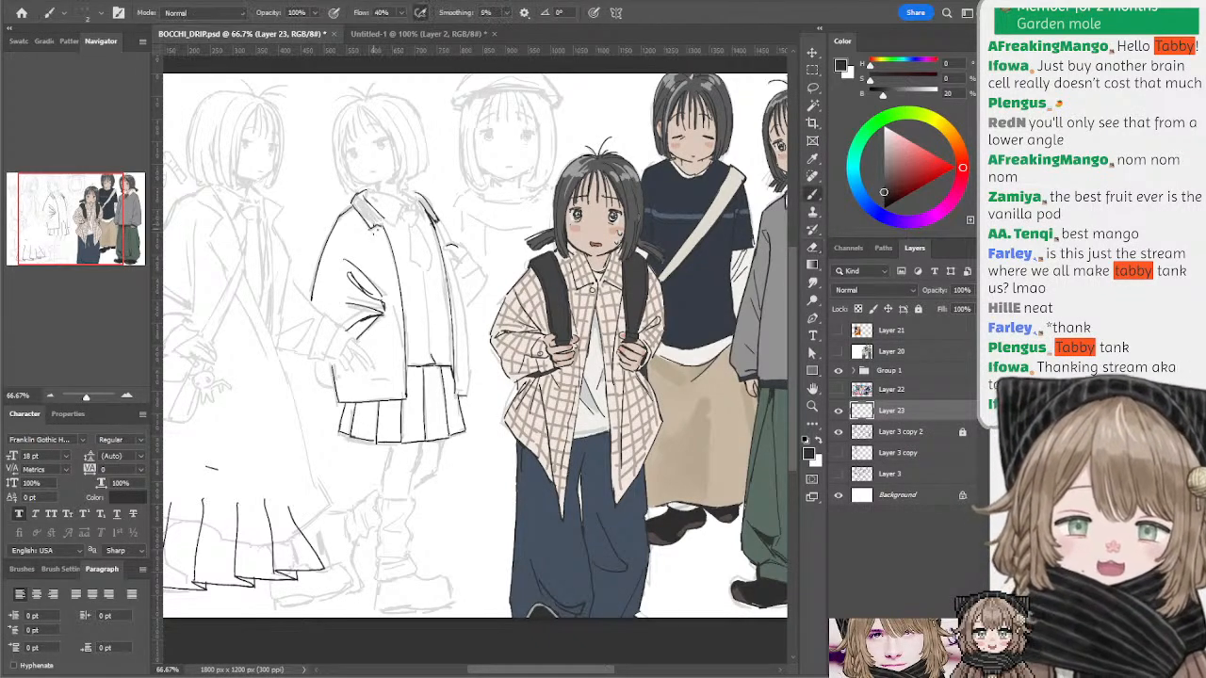
{"action": "key", "text": "e"}
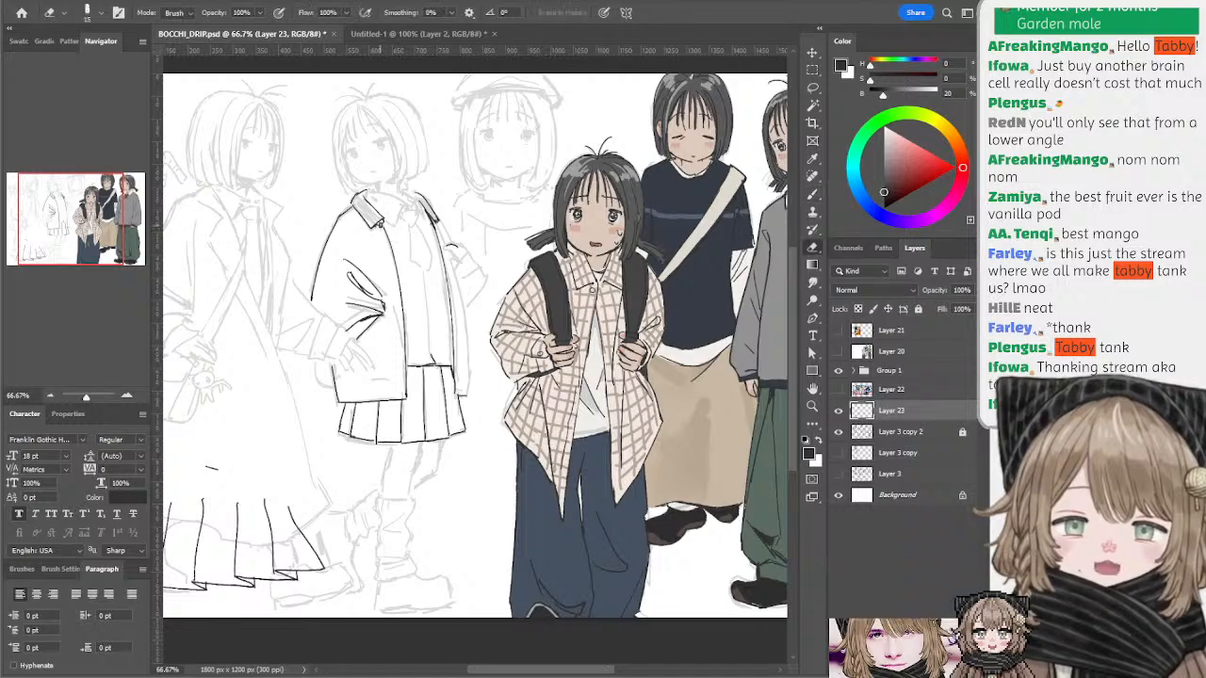
- Ink the second character's neck, shirt collar and the start of the necktie, erasing and undoing weak strokes
{"action": "key", "text": "b"}
{"action": "mouse_move", "coordinate": [382, 220]}
{"action": "left_mouse_down"}
{"action": "mouse_move", "coordinate": [392, 253]}
{"action": "mouse_move", "coordinate": [397, 207]}
{"action": "mouse_move", "coordinate": [406, 229]}
{"action": "mouse_move", "coordinate": [390, 232]}
{"action": "mouse_move", "coordinate": [417, 226]}
{"action": "left_mouse_up"}
{"action": "key", "text": "e"}
{"action": "key", "text": "b"}
{"action": "key", "text": "ctrl+z"}
{"action": "key", "text": "ctrl+z"}
{"action": "key", "text": "ctrl+z"}
{"action": "key", "text": "ctrl+z"}
{"action": "key", "text": "ctrl+z"}
{"action": "key", "text": "ctrl+z"}
{"action": "key", "text": "ctrl+z"}
{"action": "key", "text": "ctrl+z"}
{"action": "key", "text": "ctrl+z"}
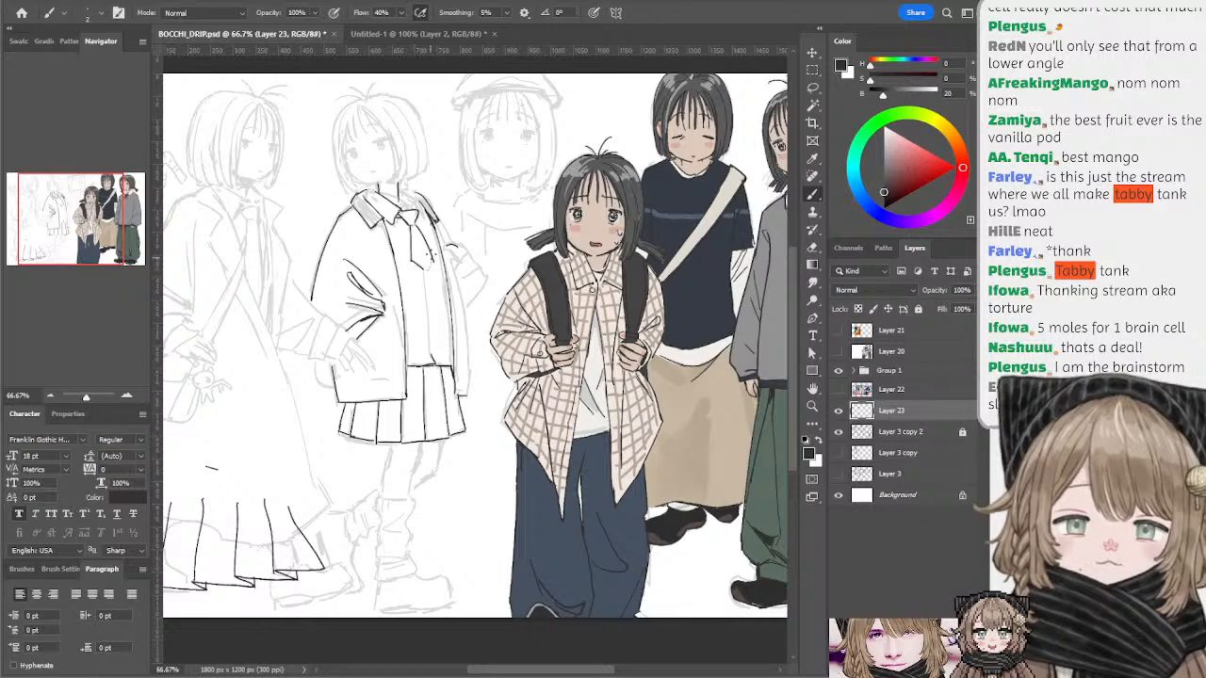
- Complete the necktie outline and ink the far side of the jacket collar, cleaning up overlapping lines with the eraser
{"action": "mouse_move", "coordinate": [432, 258]}
{"action": "left_mouse_down"}
{"action": "mouse_move", "coordinate": [428, 272]}
{"action": "mouse_move", "coordinate": [498, 271]}
{"action": "left_mouse_up"}
{"action": "left_click_drag", "start_coordinate": [365, 408], "coordinate": [353, 350]}
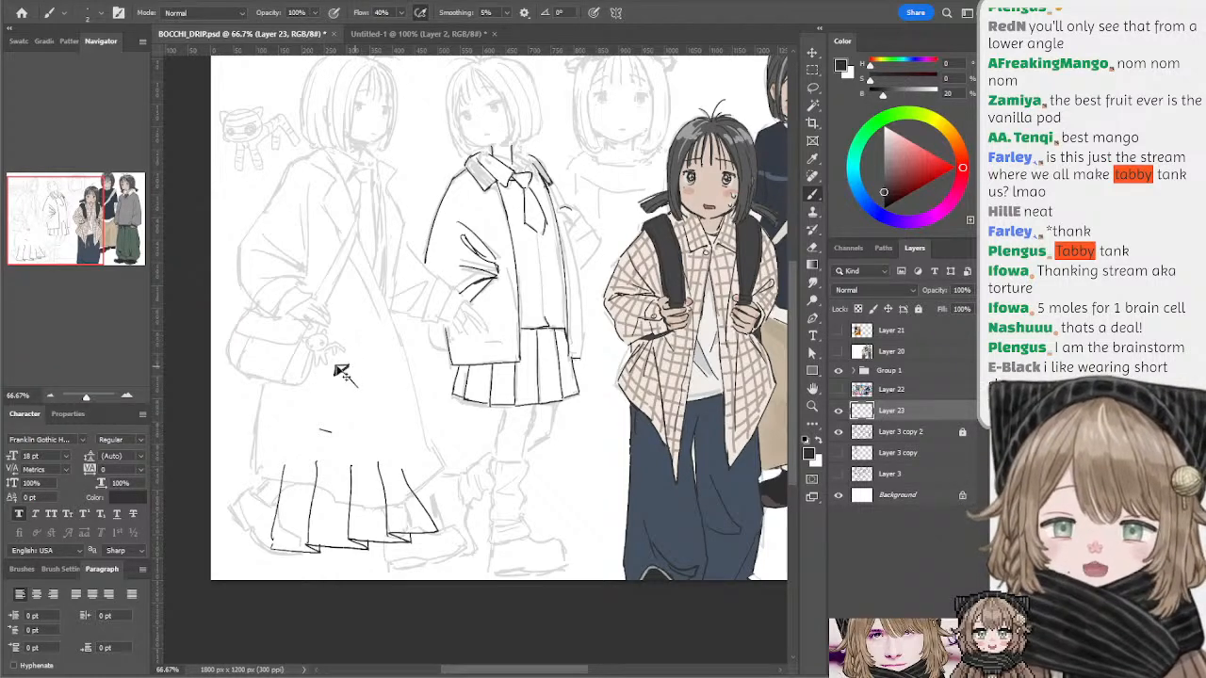
{"action": "left_click_drag", "start_coordinate": [308, 236], "coordinate": [325, 302]}
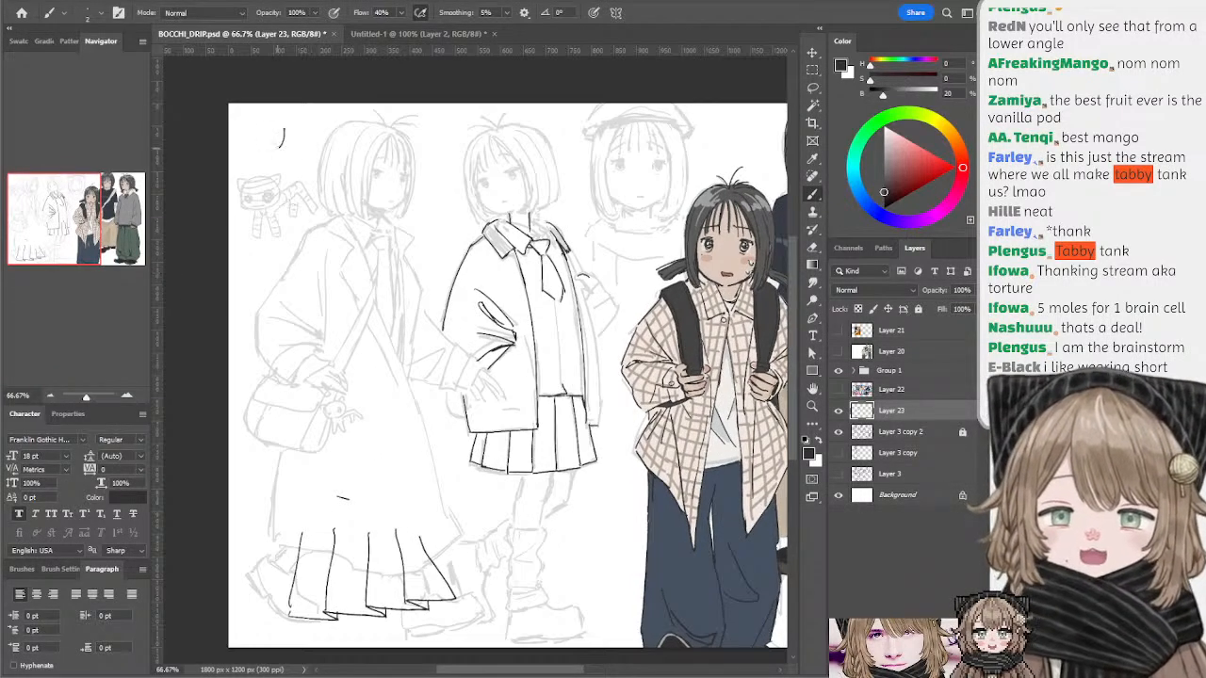
{"action": "left_click_drag", "start_coordinate": [508, 185], "coordinate": [449, 200]}
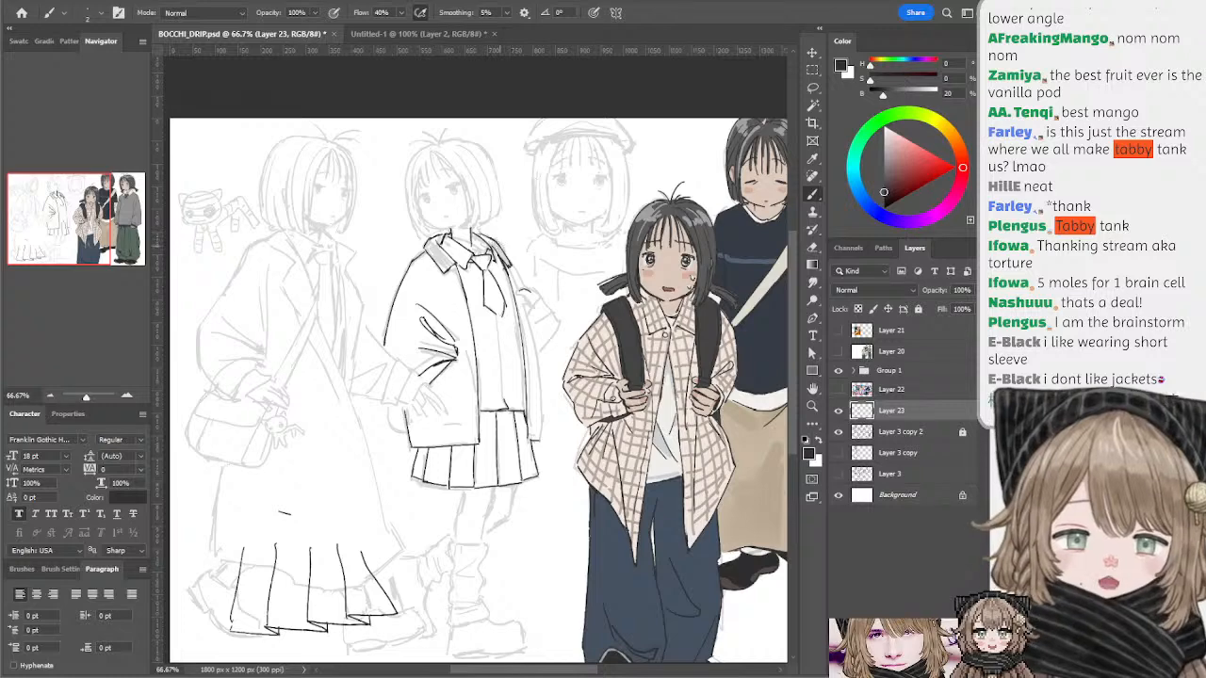
{"action": "left_click_drag", "start_coordinate": [524, 255], "coordinate": [515, 261]}
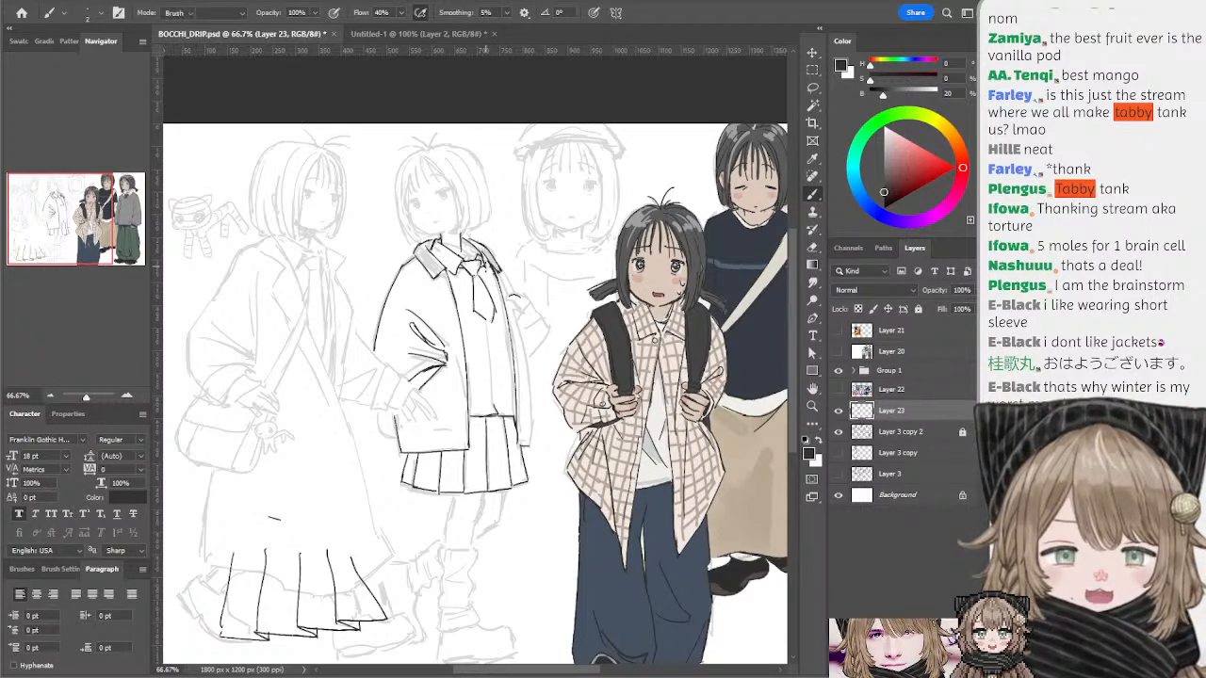
{"action": "key", "text": "e"}
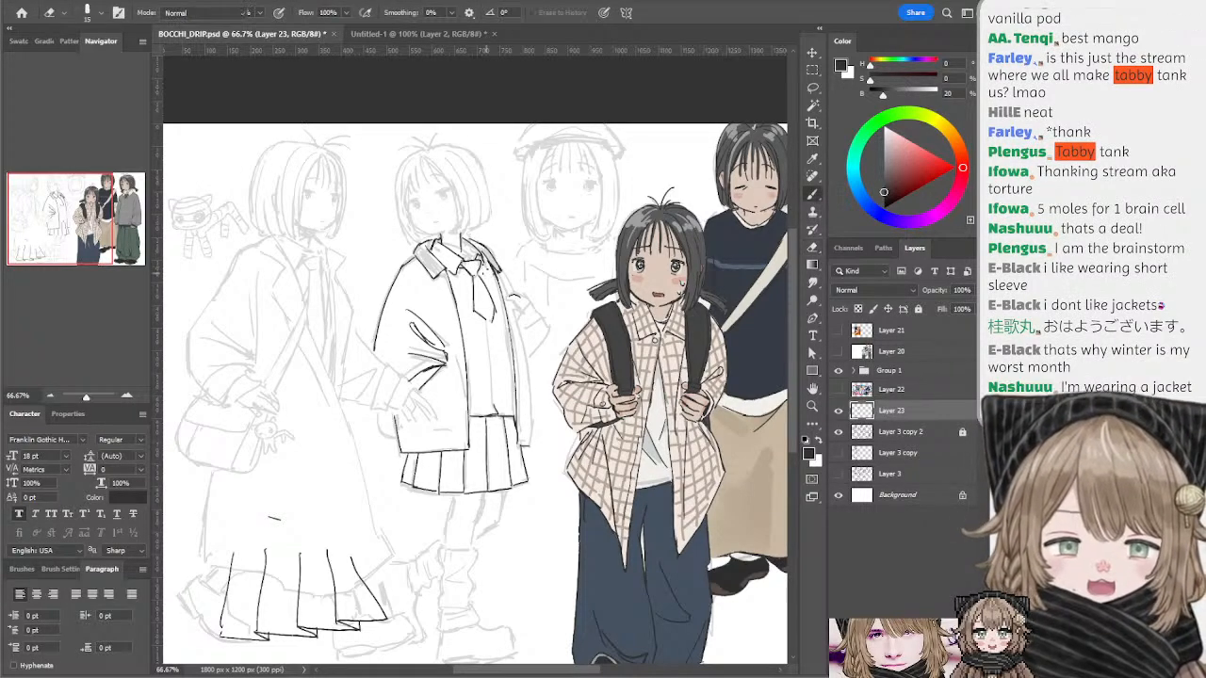
{"action": "key", "text": "b"}
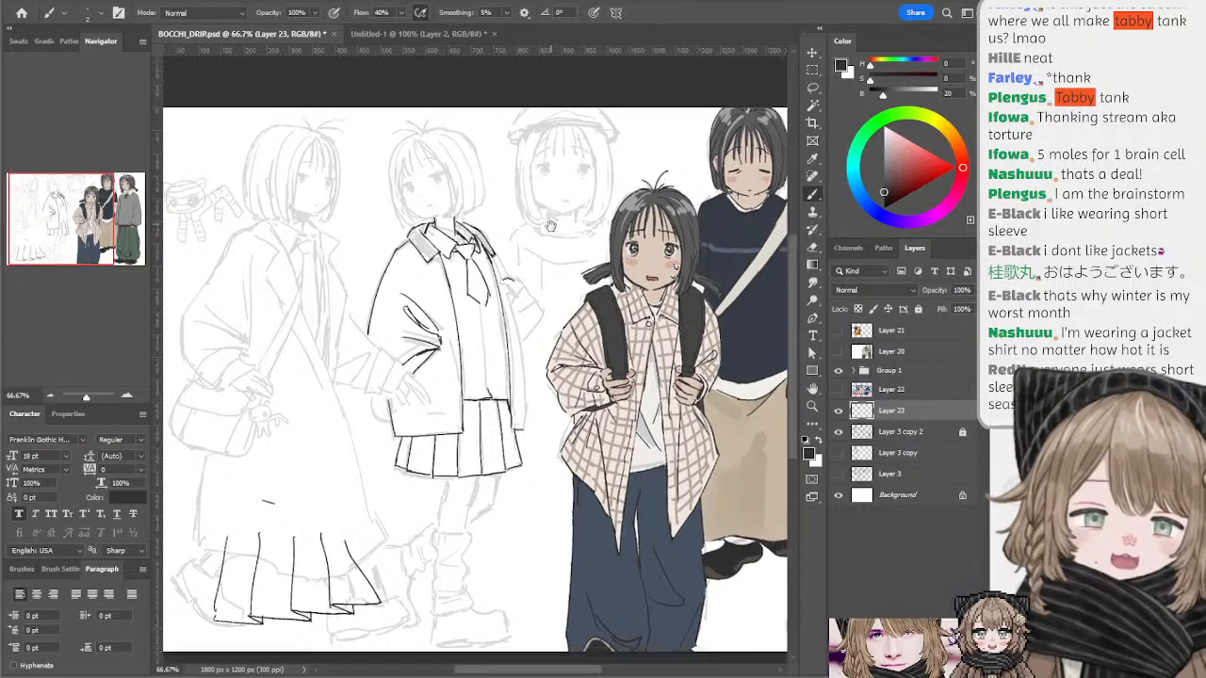
{"action": "left_click_drag", "start_coordinate": [555, 242], "coordinate": [546, 232]}
- Select the necktie with the Lasso, adjust its placement below the shirt collar, and deselect it
{"action": "key", "text": "l"}
{"action": "mouse_move", "coordinate": [458, 237]}
{"action": "left_mouse_down"}
{"action": "mouse_move", "coordinate": [443, 265]}
{"action": "mouse_move", "coordinate": [474, 321]}
{"action": "mouse_move", "coordinate": [504, 325]}
{"action": "mouse_move", "coordinate": [484, 243]}
{"action": "mouse_move", "coordinate": [458, 235]}
{"action": "mouse_move", "coordinate": [453, 275]}
{"action": "mouse_move", "coordinate": [436, 252]}
{"action": "left_mouse_up"}
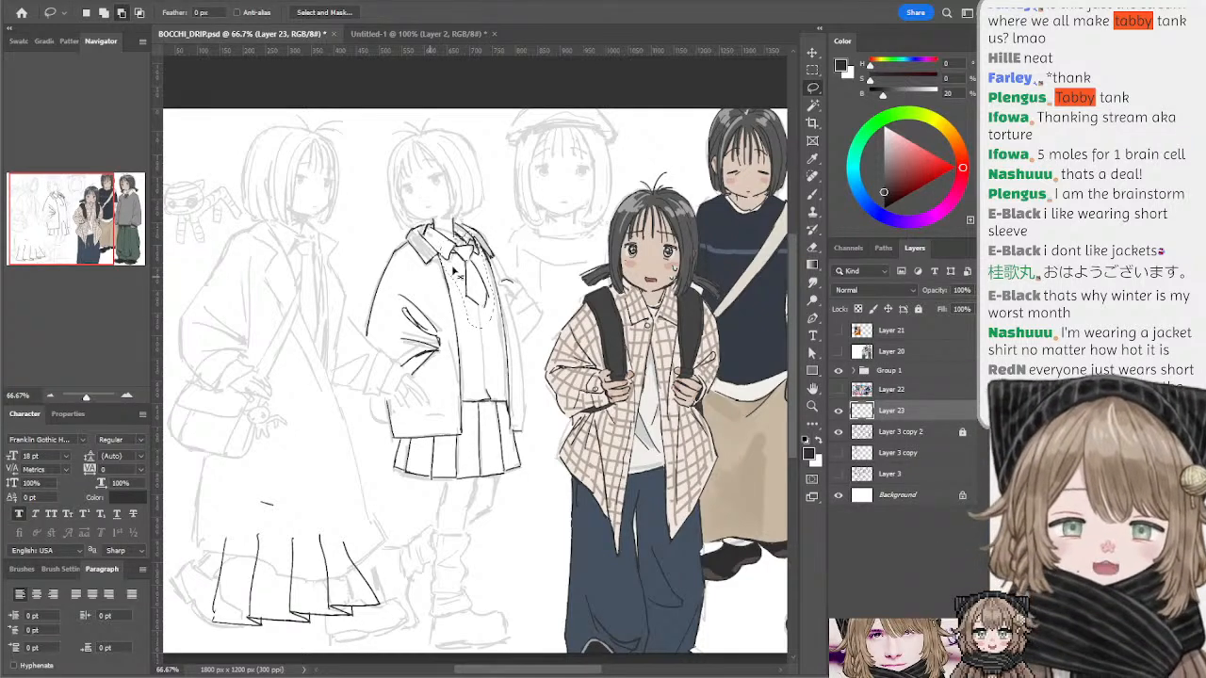
{"action": "left_click_drag", "start_coordinate": [455, 301], "coordinate": [434, 241]}
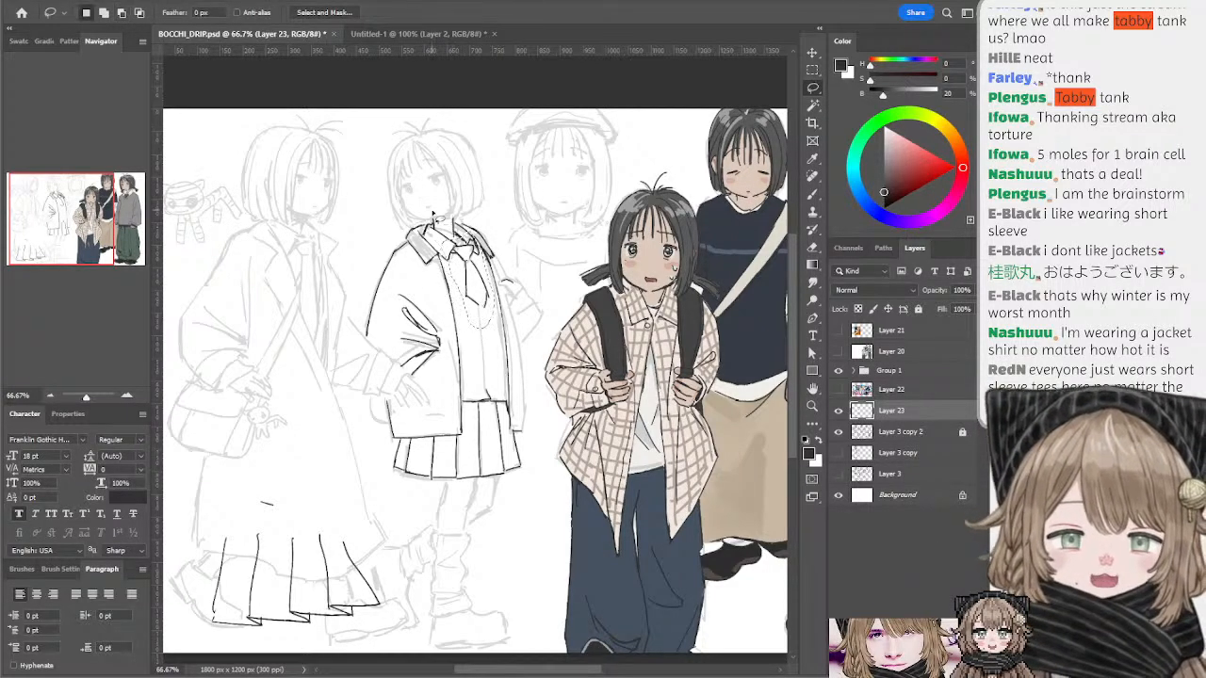
{"action": "key", "text": "ctrl+d"}
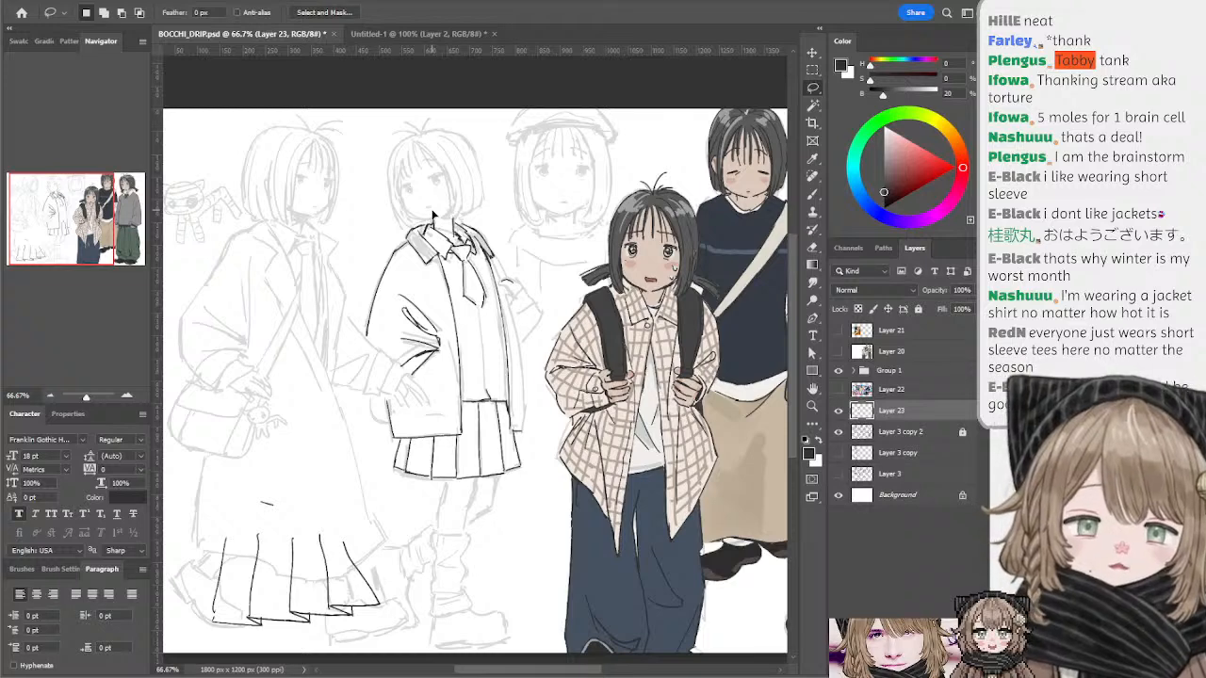
{"action": "key", "text": "ctrl+d"}
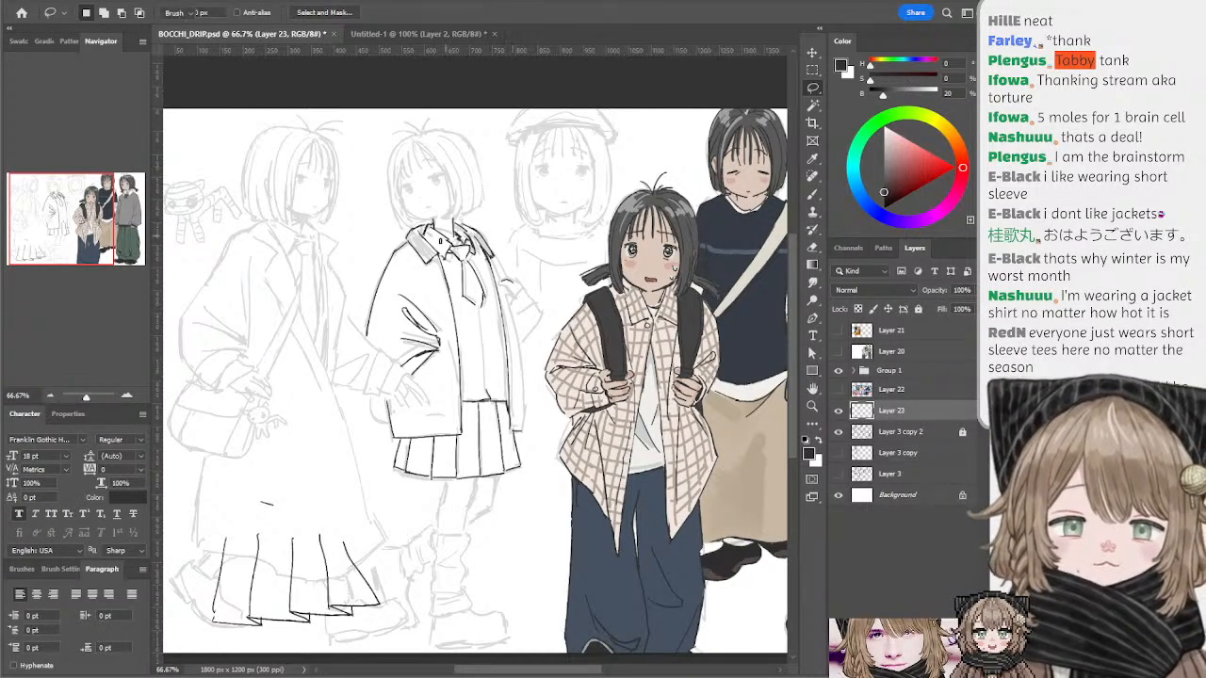
- Ink the front placket line of the second character's shirt below the necktie and touch up the far jacket collar
{"action": "key", "text": "b"}
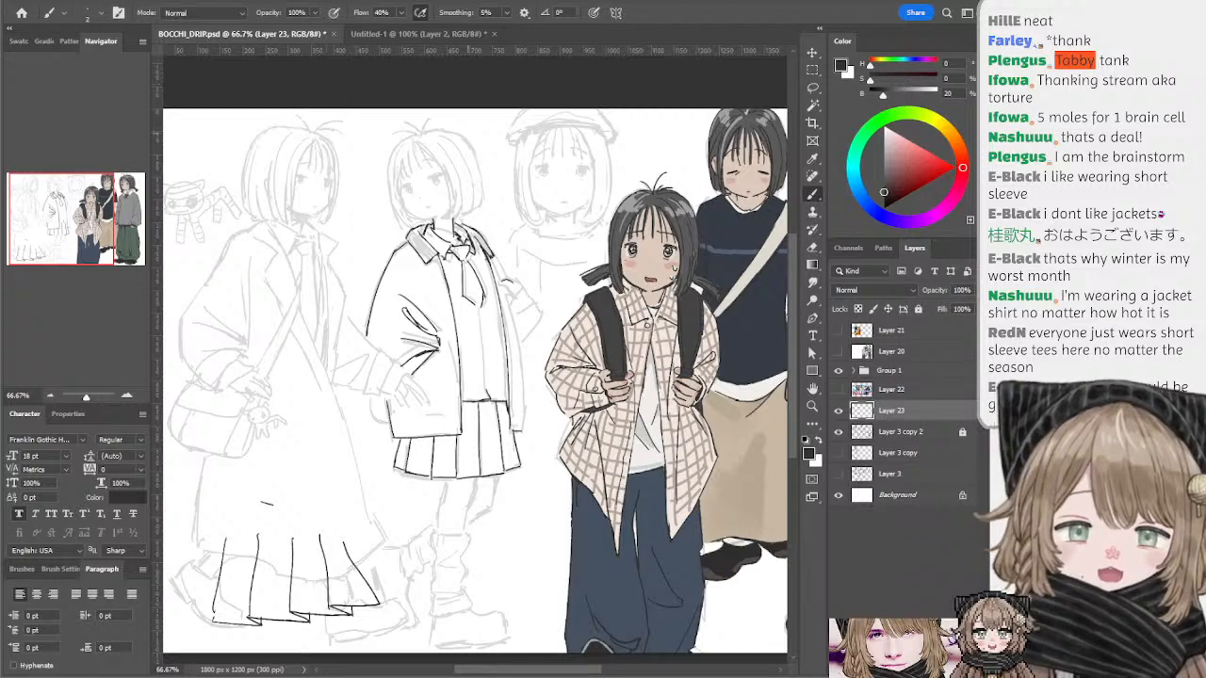
{"action": "key", "text": "e"}
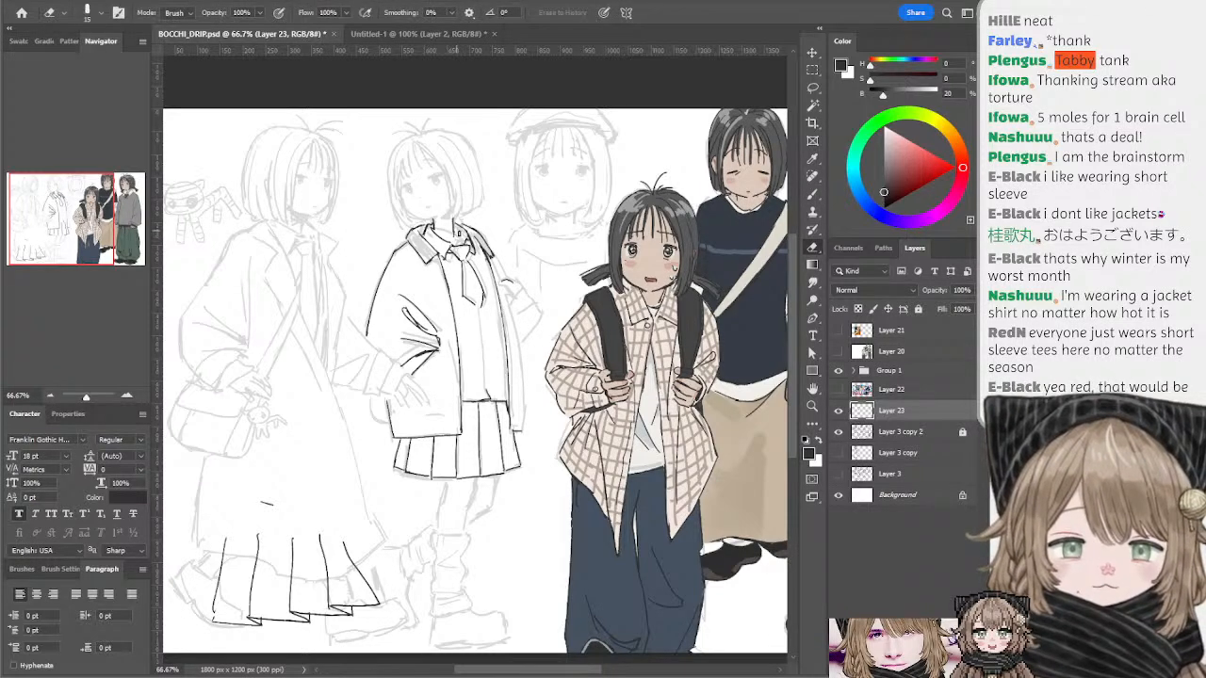
{"action": "key", "text": "b"}
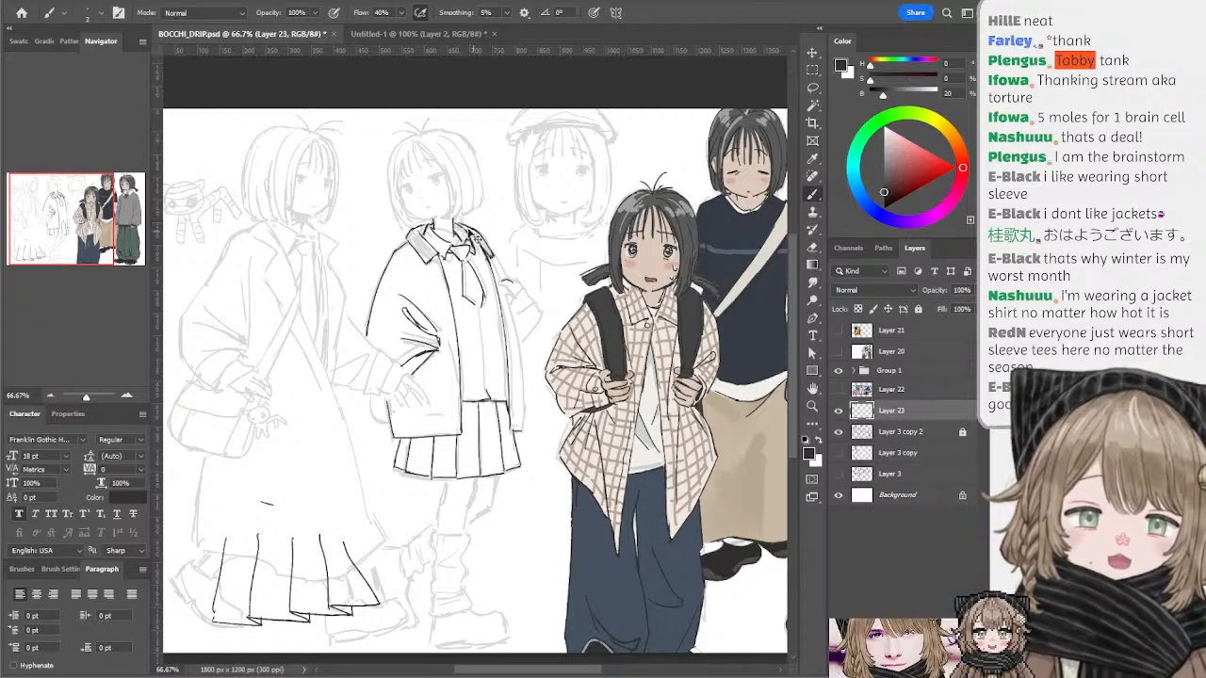
{"action": "left_click_drag", "start_coordinate": [471, 242], "coordinate": [489, 268]}
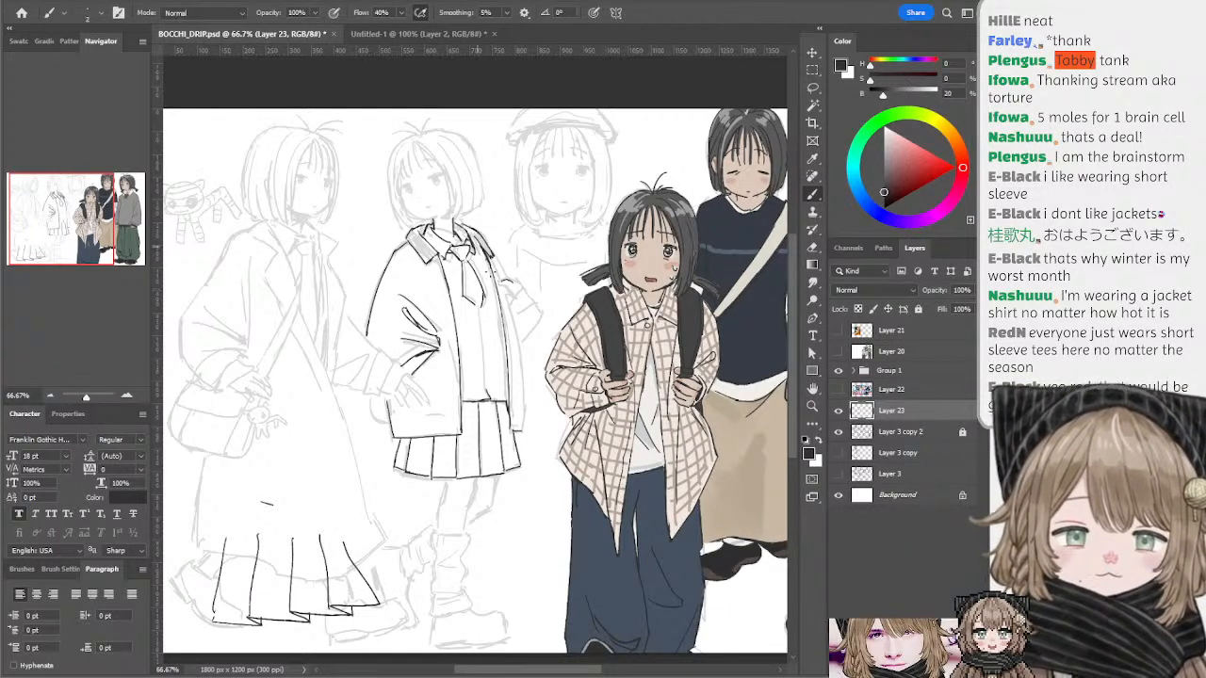
{"action": "key", "text": "ctrl+z"}
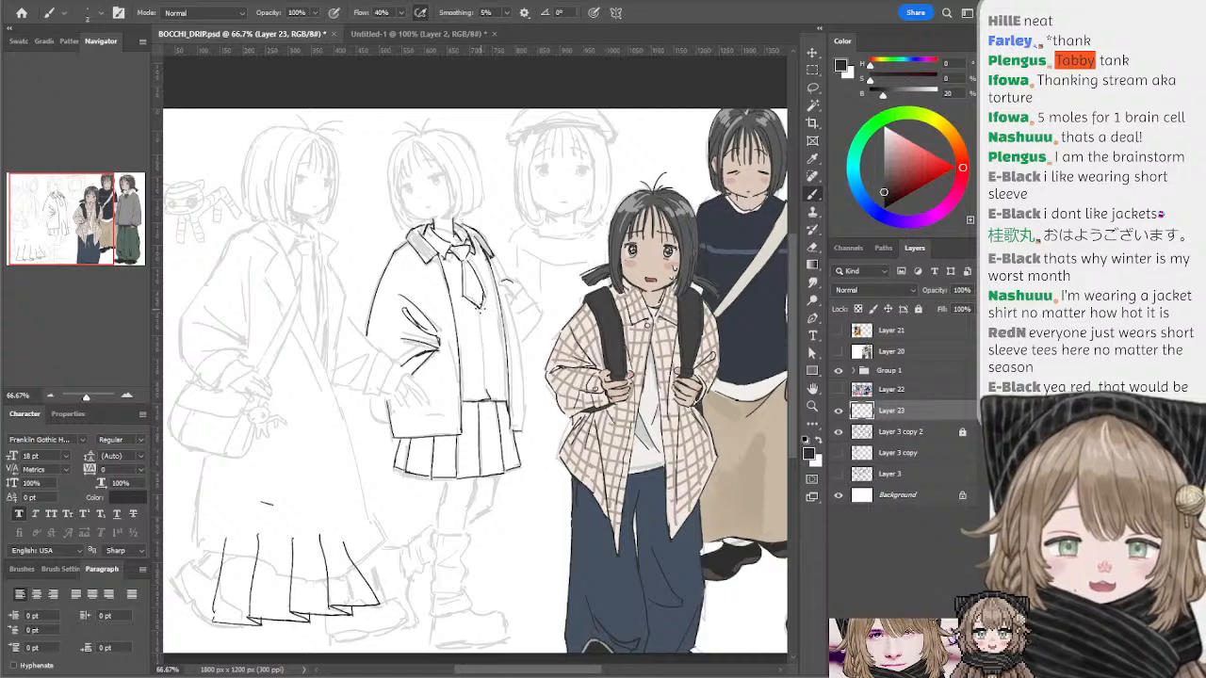
{"action": "left_click_drag", "start_coordinate": [482, 308], "coordinate": [488, 398]}
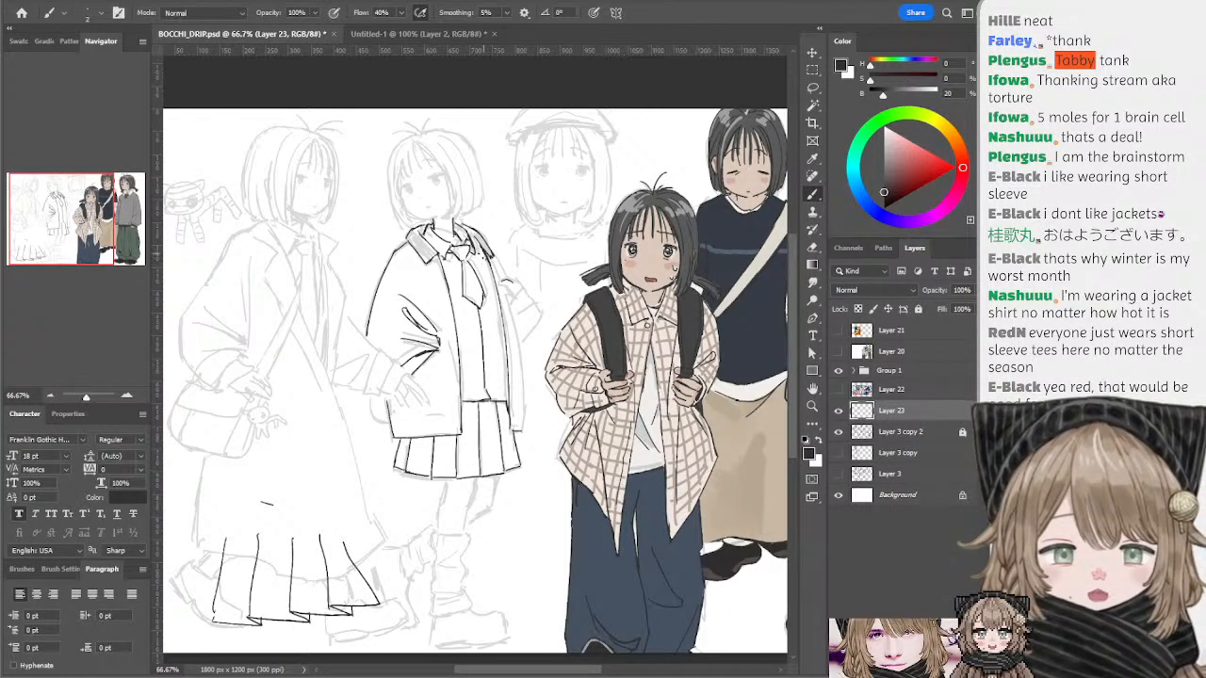
{"action": "key", "text": "e"}
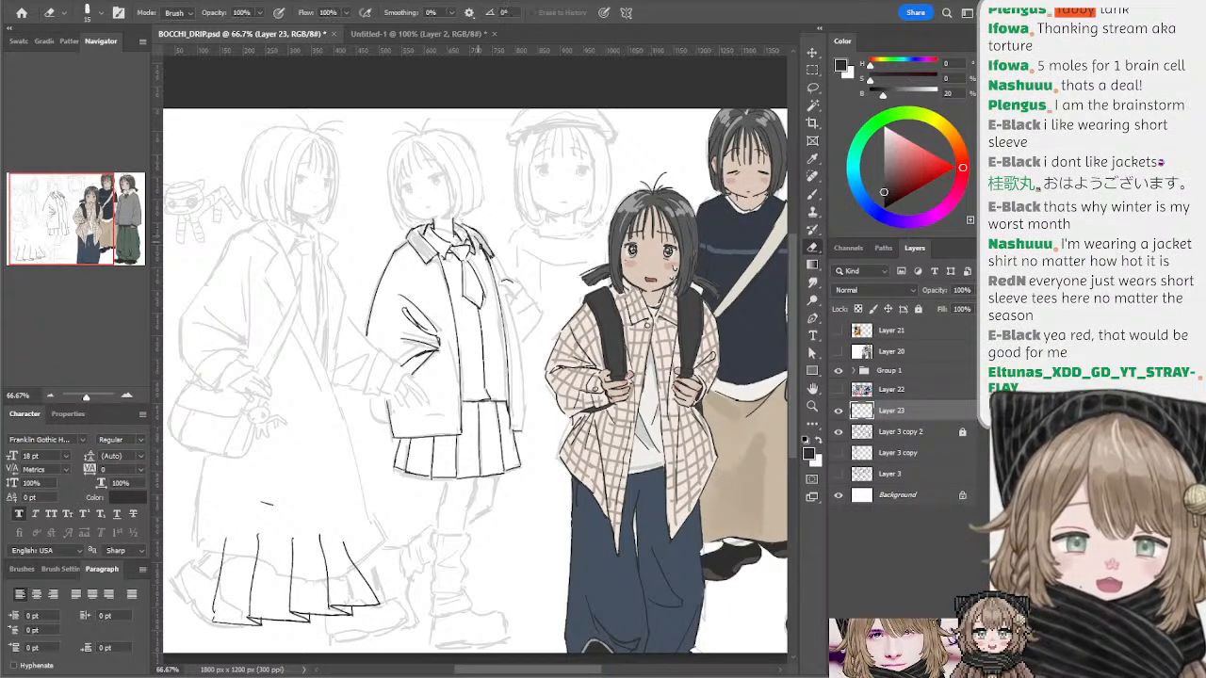
{"action": "key", "text": "b"}
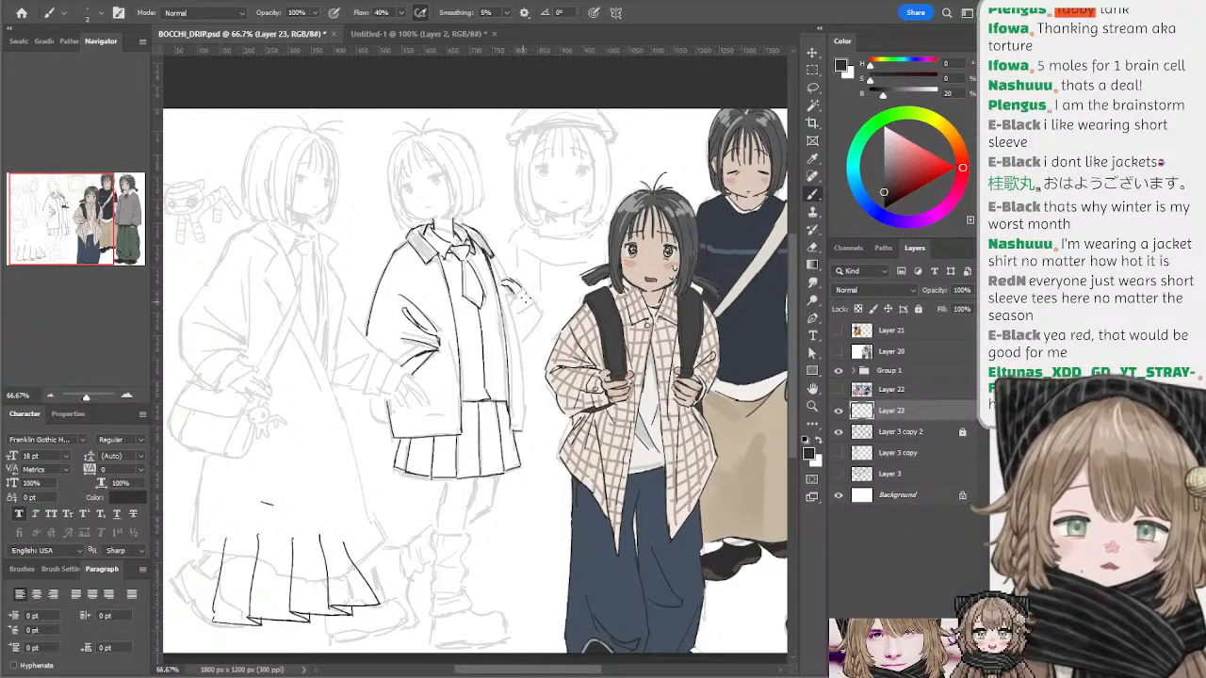
- Try zigzag fold strokes across the pleated hem study at the bottom of the first character's dress, and undo them
{"action": "left_click_drag", "start_coordinate": [518, 297], "coordinate": [543, 277]}
{"action": "left_click_drag", "start_coordinate": [236, 524], "coordinate": [214, 541]}
{"action": "mouse_move", "coordinate": [214, 541]}
{"action": "left_mouse_down"}
{"action": "mouse_move", "coordinate": [249, 572]}
{"action": "mouse_move", "coordinate": [279, 566]}
{"action": "mouse_move", "coordinate": [320, 592]}
{"action": "mouse_move", "coordinate": [375, 561]}
{"action": "left_mouse_up"}
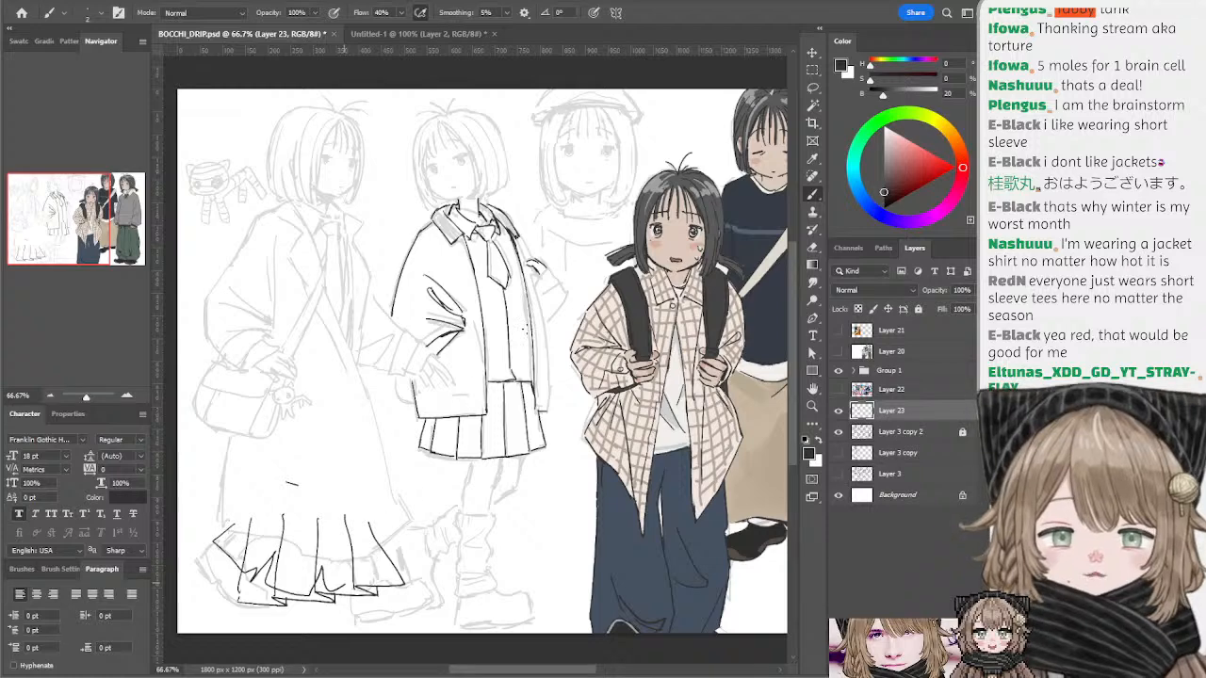
{"action": "key", "text": "ctrl+z"}
{"action": "key", "text": "ctrl+z"}
- Ink the far outer edge of the second character's jacket from the sleeve down to the hem, undoing weak strokes
{"action": "mouse_move", "coordinate": [558, 301]}
{"action": "left_mouse_down"}
{"action": "mouse_move", "coordinate": [521, 304]}
{"action": "mouse_move", "coordinate": [559, 294]}
{"action": "mouse_move", "coordinate": [549, 293]}
{"action": "left_mouse_up"}
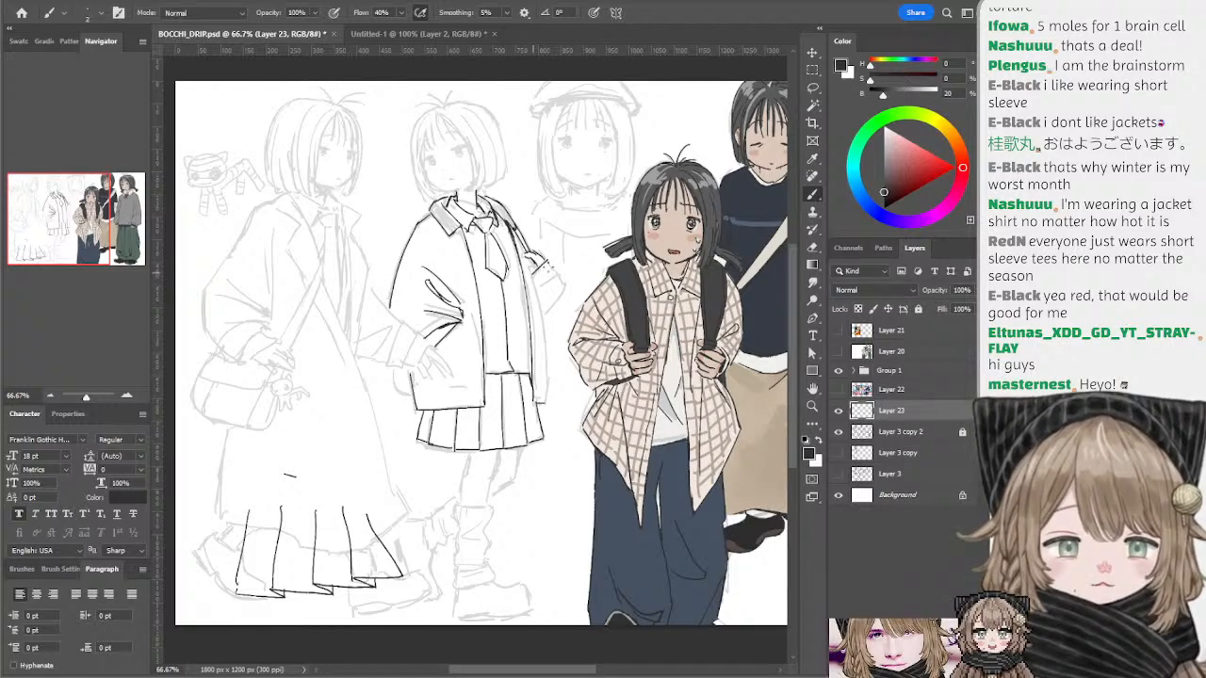
{"action": "mouse_move", "coordinate": [535, 254]}
{"action": "left_mouse_down"}
{"action": "mouse_move", "coordinate": [549, 268]}
{"action": "mouse_move", "coordinate": [546, 364]}
{"action": "left_mouse_up"}
{"action": "key", "text": "ctrl+z"}
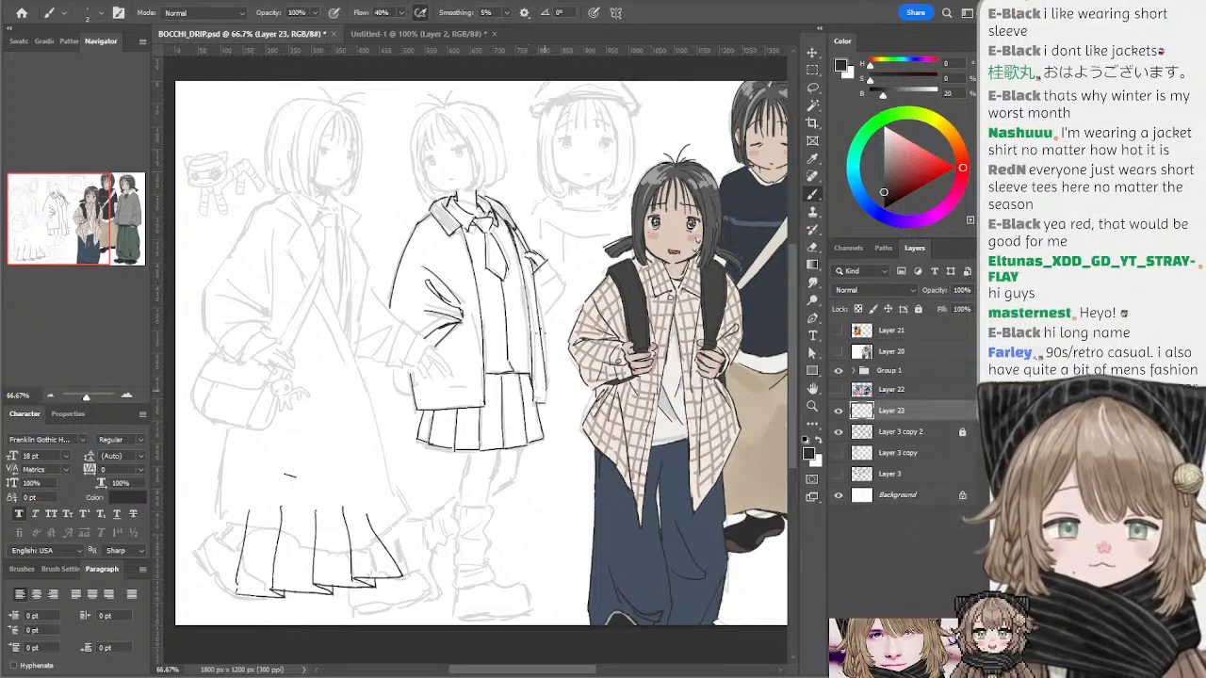
{"action": "left_click_drag", "start_coordinate": [526, 264], "coordinate": [548, 380]}
{"action": "key", "text": "ctrl+z"}
{"action": "key", "text": "ctrl+z"}
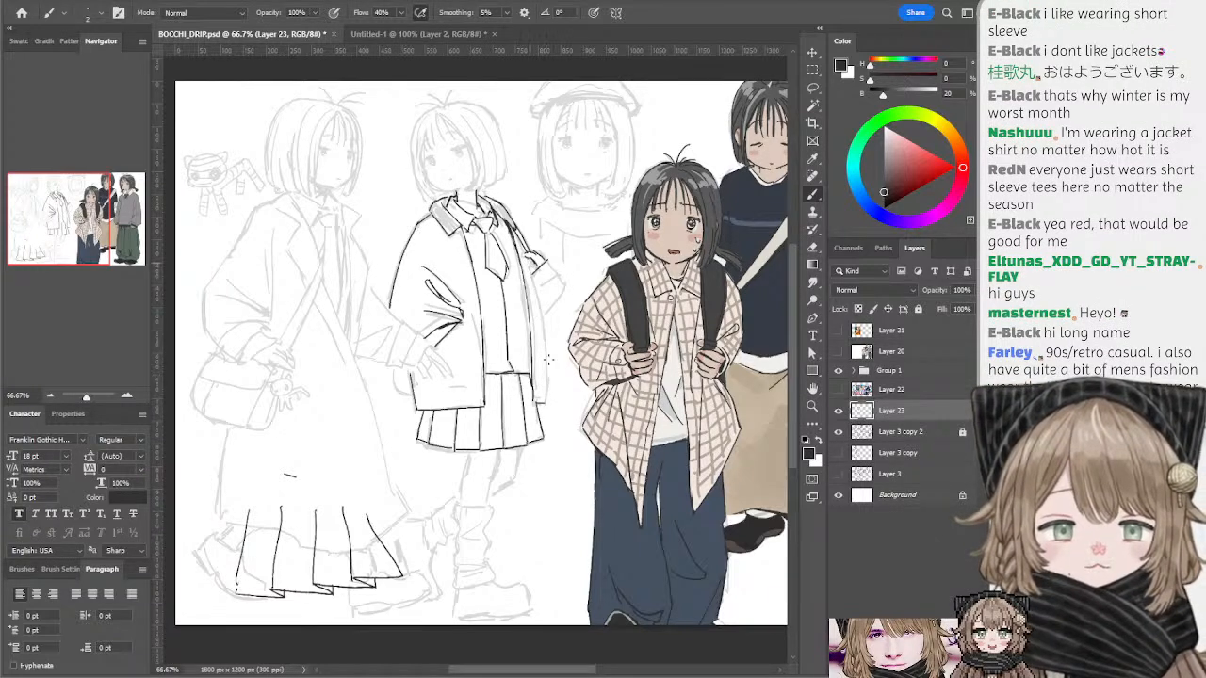
{"action": "left_click_drag", "start_coordinate": [531, 272], "coordinate": [548, 383]}
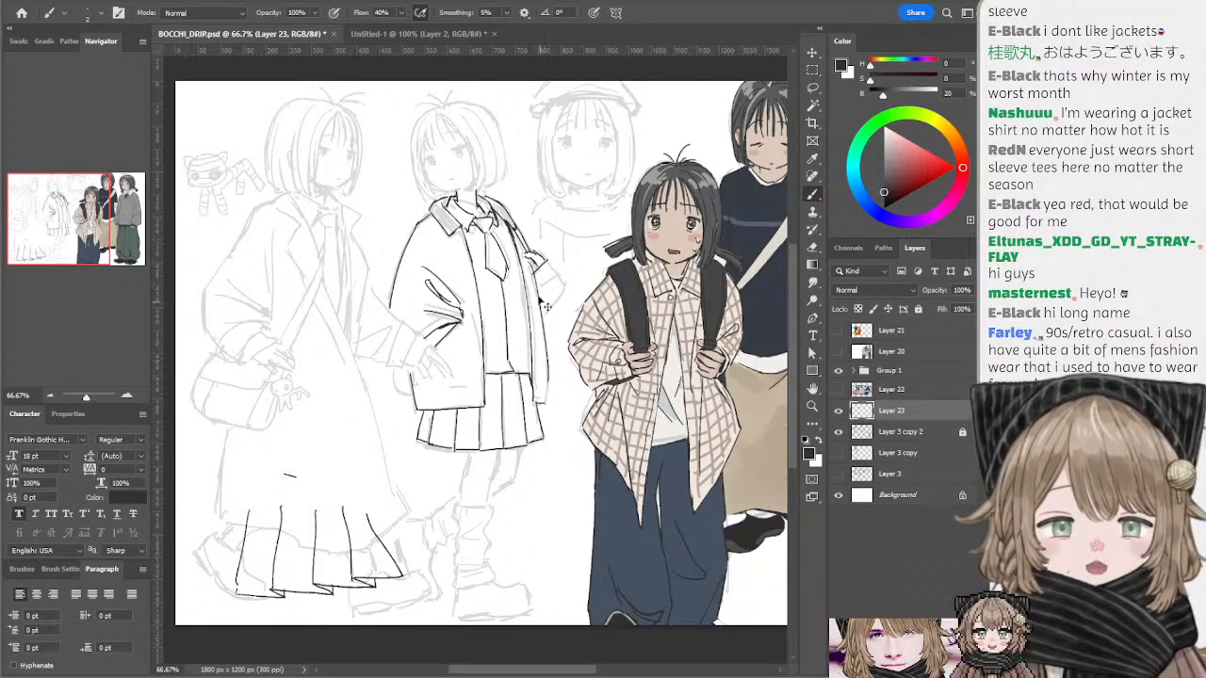
{"action": "key", "text": "ctrl+z"}
{"action": "left_click_drag", "start_coordinate": [531, 269], "coordinate": [545, 404]}
{"action": "key", "text": "ctrl+z"}
{"action": "key", "text": "ctrl+z"}
{"action": "key", "text": "ctrl+z"}
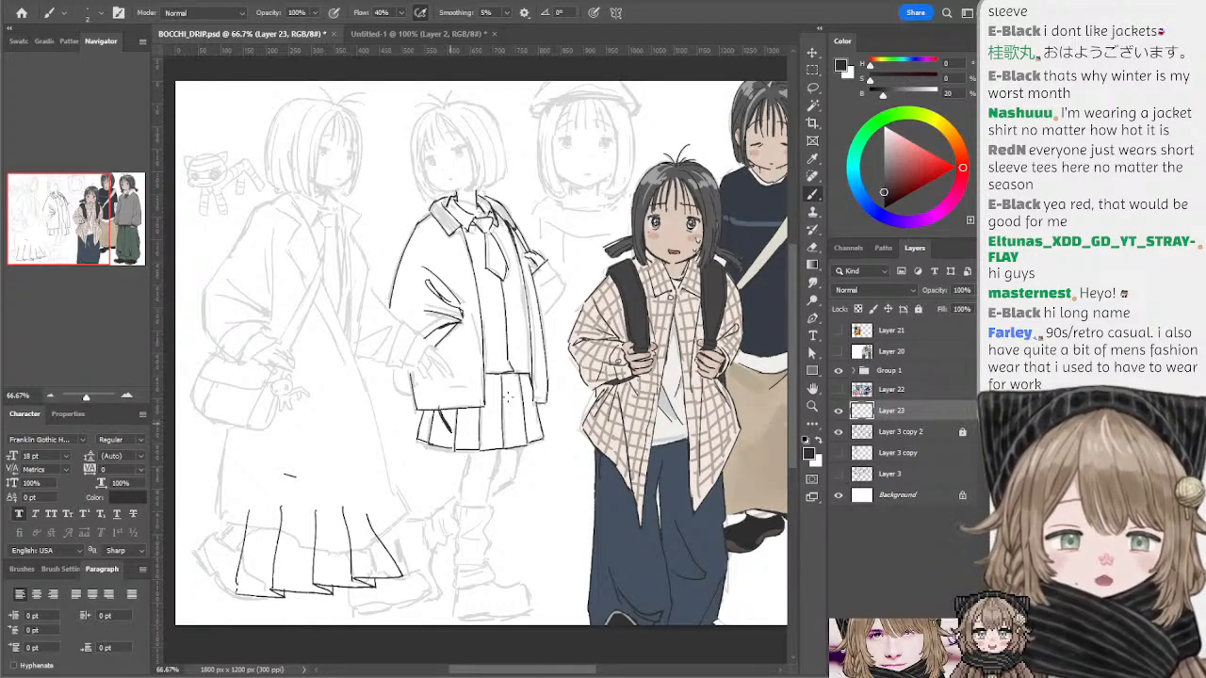
- Try a curved fold stroke on the second character's shirt and undo it
{"action": "mouse_move", "coordinate": [480, 309]}
{"action": "left_mouse_down"}
{"action": "mouse_move", "coordinate": [525, 309]}
{"action": "mouse_move", "coordinate": [519, 366]}
{"action": "left_mouse_up"}
{"action": "key", "text": "ctrl+z"}
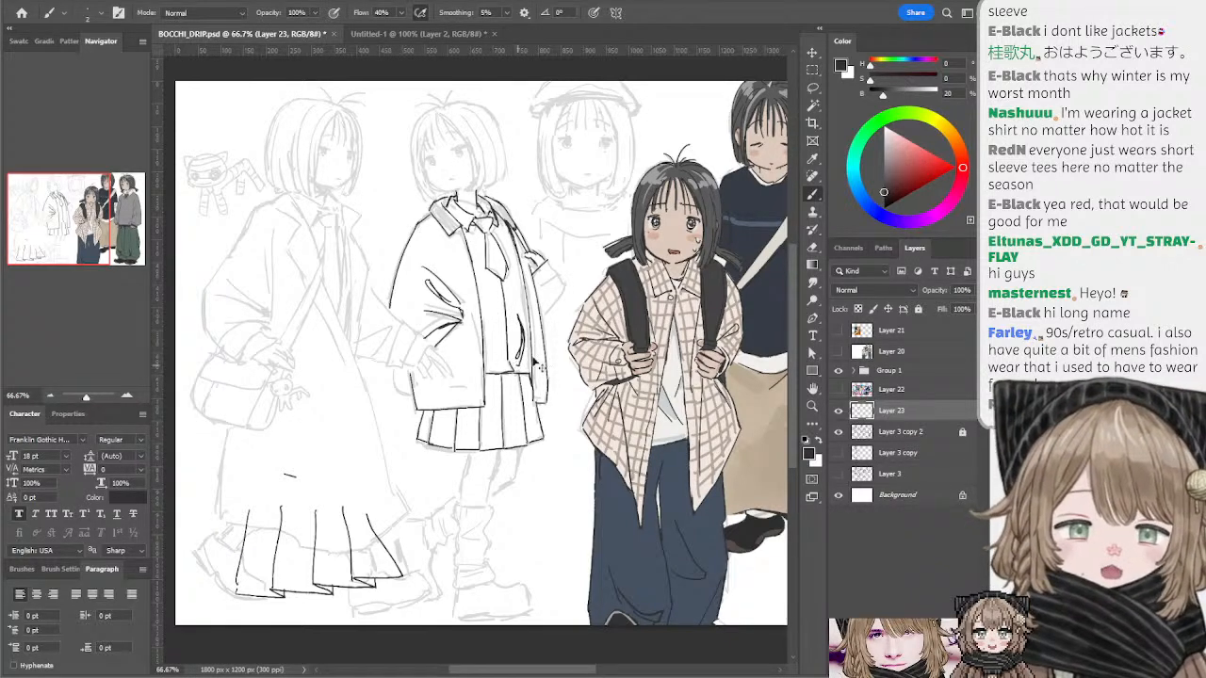
{"action": "key", "text": "ctrl+z"}
- Refine the small fold lines where the second character's far sleeve meets the jacket edge
{"action": "mouse_move", "coordinate": [547, 304]}
{"action": "left_mouse_down"}
{"action": "mouse_move", "coordinate": [544, 351]}
{"action": "mouse_move", "coordinate": [541, 323]}
{"action": "left_mouse_up"}
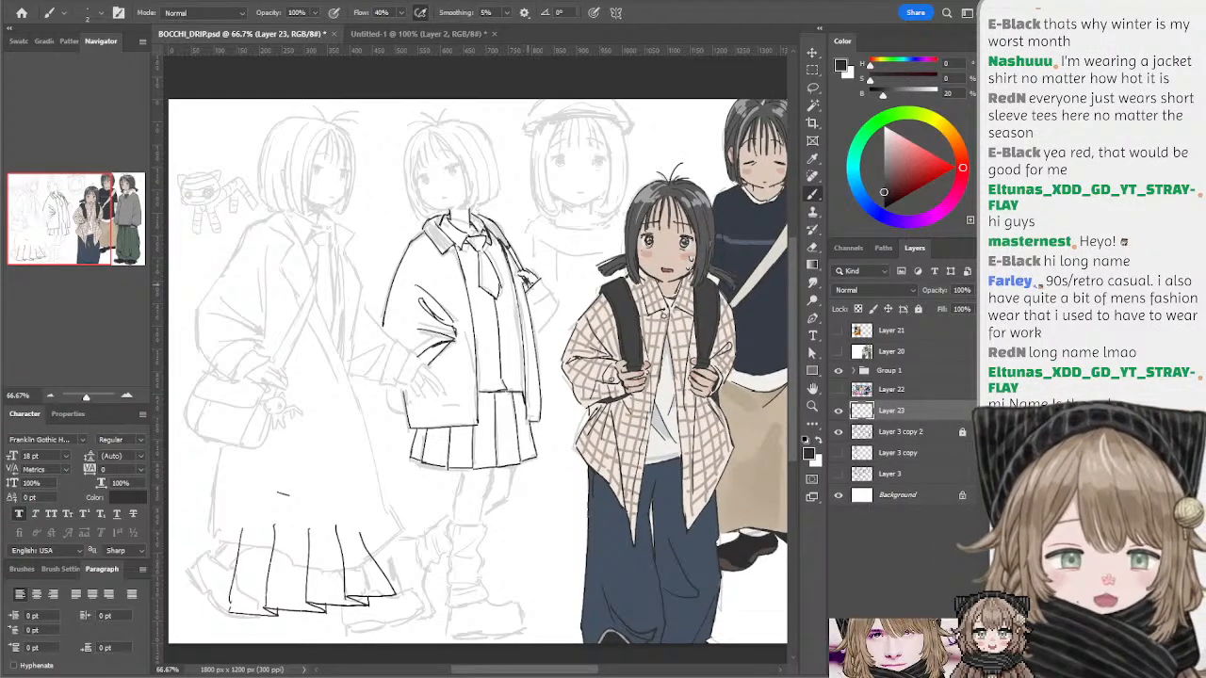
{"action": "key", "text": "ctrl+z"}
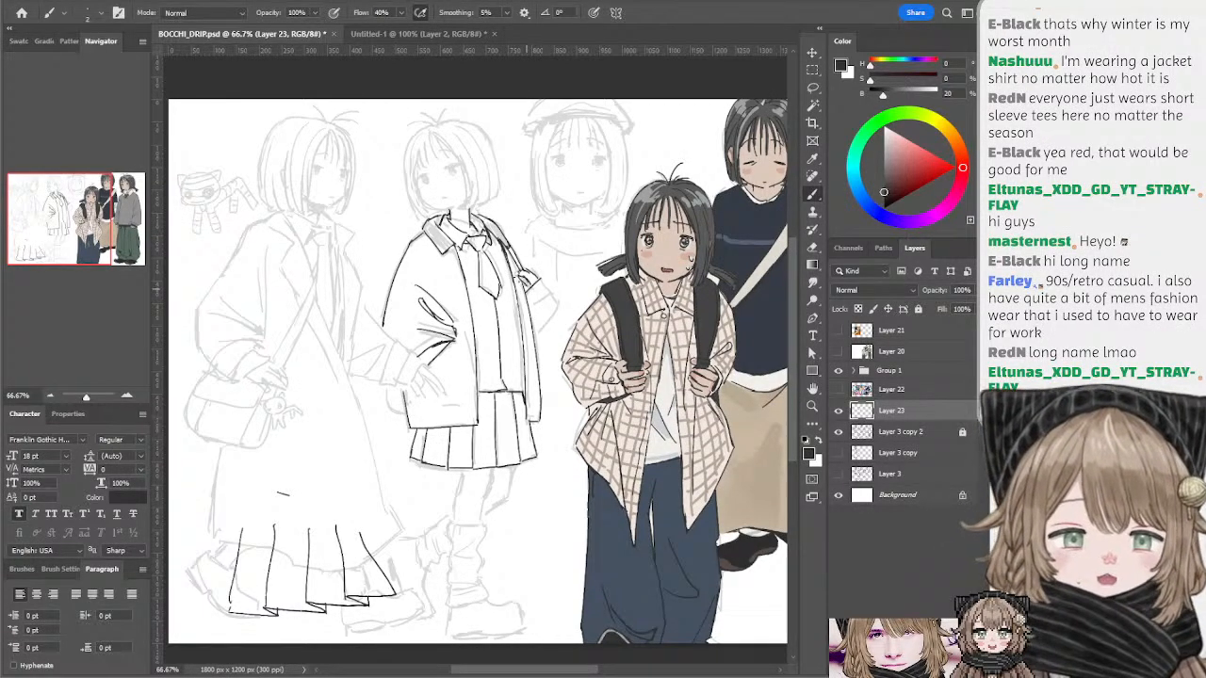
{"action": "left_click_drag", "start_coordinate": [520, 277], "coordinate": [525, 285]}
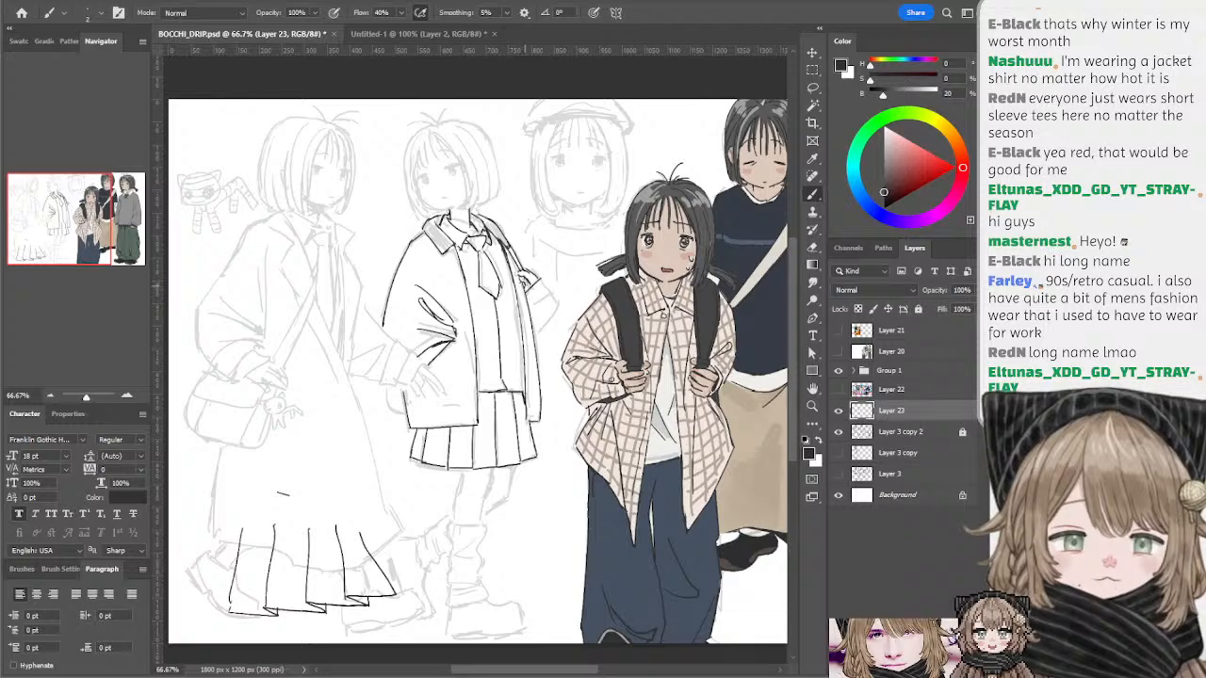
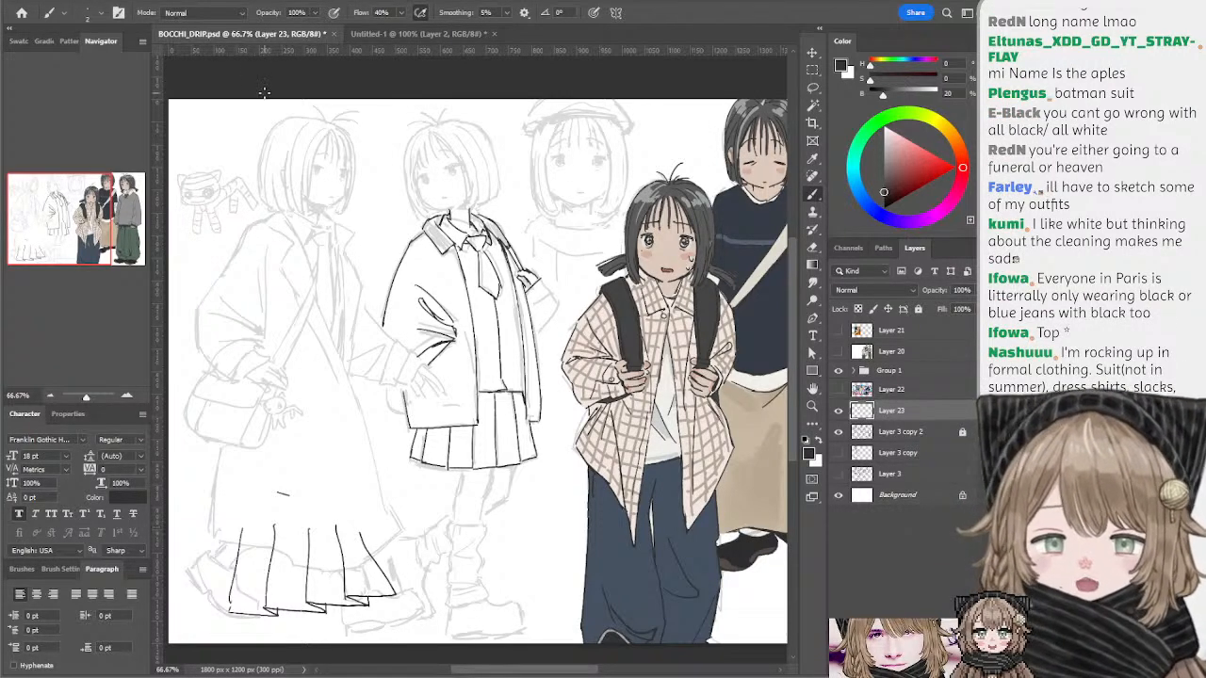
- Ink the outline of the second character's bent far sleeve behind the jacket, undoing unsatisfactory strokes
{"action": "left_click_drag", "start_coordinate": [265, 93], "coordinate": [232, 57]}
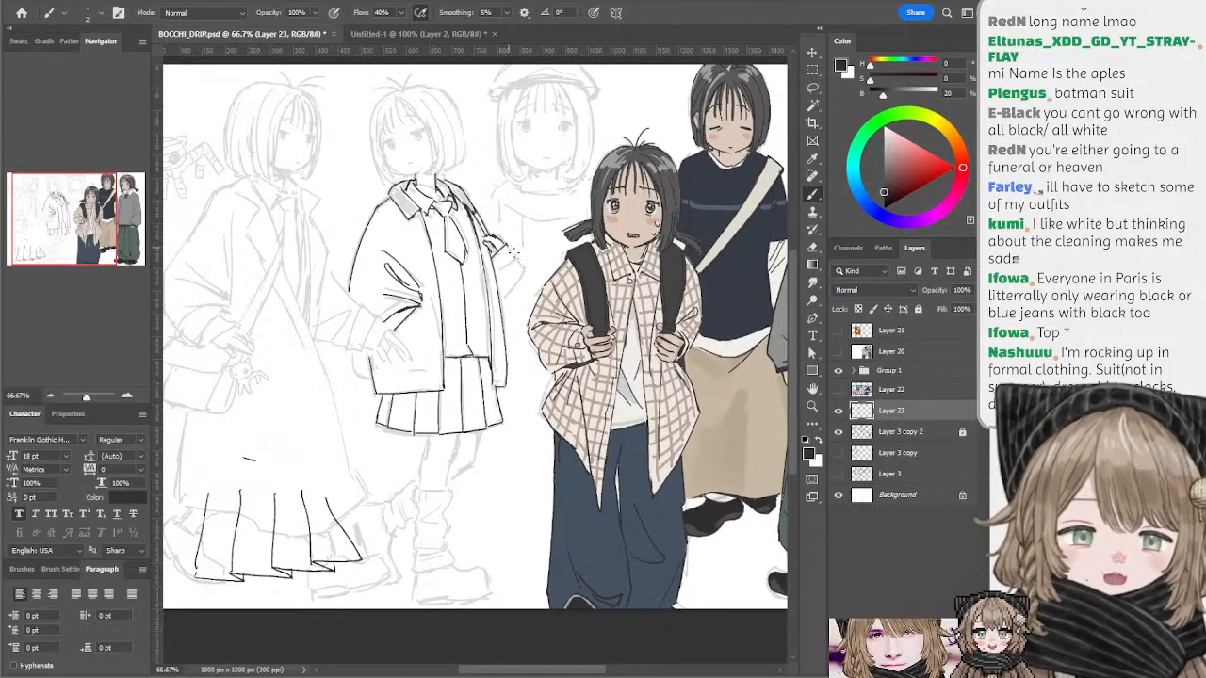
{"action": "mouse_move", "coordinate": [510, 243]}
{"action": "left_mouse_down"}
{"action": "mouse_move", "coordinate": [521, 264]}
{"action": "mouse_move", "coordinate": [492, 275]}
{"action": "mouse_move", "coordinate": [524, 261]}
{"action": "mouse_move", "coordinate": [528, 274]}
{"action": "mouse_move", "coordinate": [507, 300]}
{"action": "left_mouse_up"}
{"action": "key", "text": "ctrl+z"}
{"action": "key", "text": "ctrl+z"}
{"action": "key", "text": "ctrl+z"}
{"action": "key", "text": "ctrl+z"}
{"action": "mouse_move", "coordinate": [521, 270]}
{"action": "left_mouse_down"}
{"action": "mouse_move", "coordinate": [531, 278]}
{"action": "mouse_move", "coordinate": [506, 301]}
{"action": "left_mouse_up"}
{"action": "key", "text": "ctrl+z"}
{"action": "key", "text": "ctrl+z"}
{"action": "key", "text": "ctrl+z"}
{"action": "key", "text": "ctrl+z"}
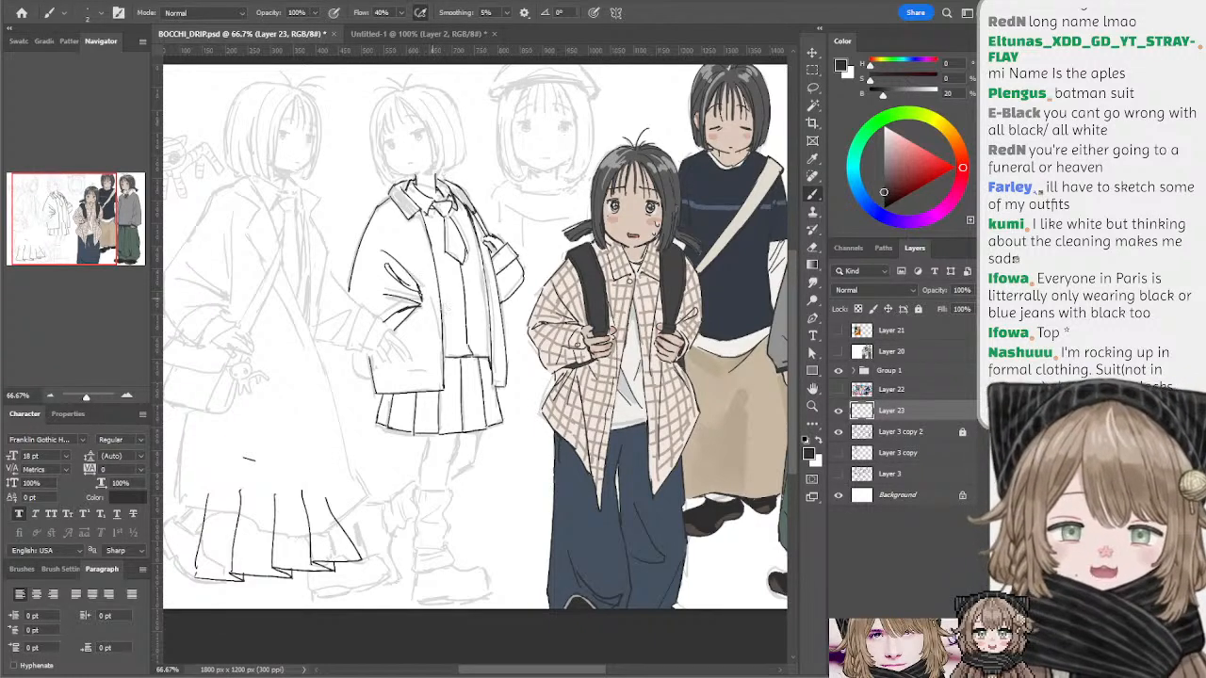
- Ink both sides of the second character's standing leg, from the pleated skirt hem to the top of the sock
{"action": "mouse_move", "coordinate": [455, 329]}
{"action": "left_mouse_down"}
{"action": "mouse_move", "coordinate": [448, 294]}
{"action": "mouse_move", "coordinate": [451, 315]}
{"action": "left_mouse_up"}
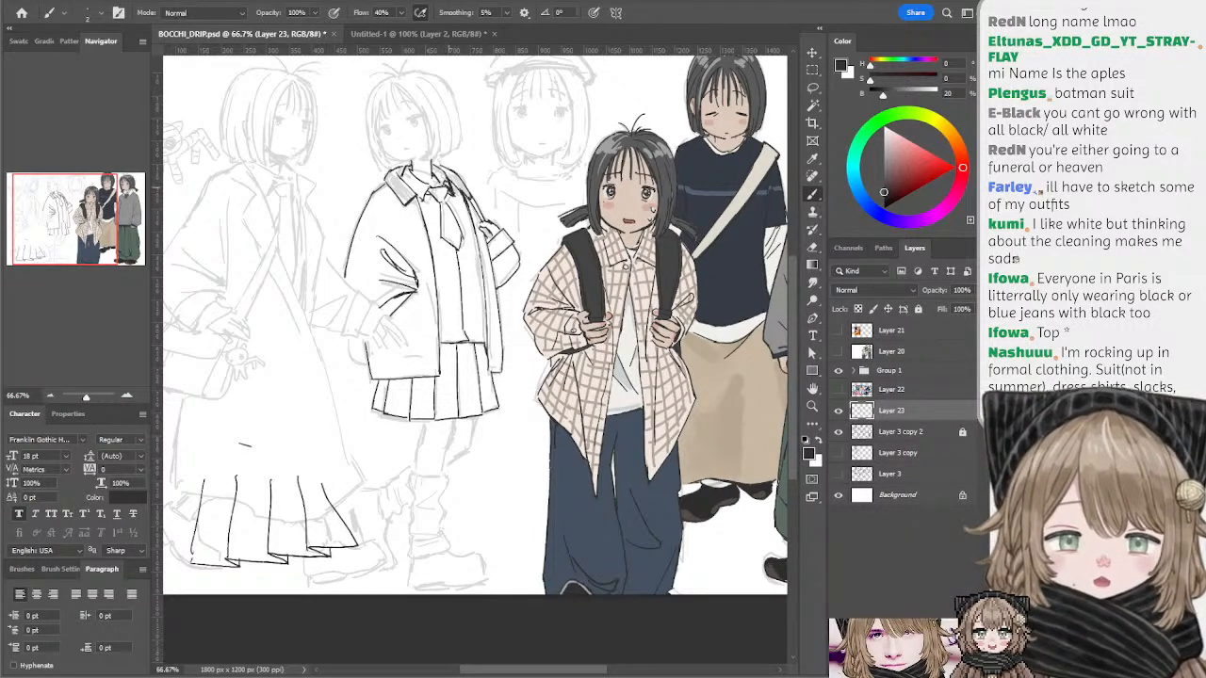
{"action": "left_click_drag", "start_coordinate": [507, 303], "coordinate": [479, 284]}
{"action": "left_click_drag", "start_coordinate": [458, 399], "coordinate": [466, 378]}
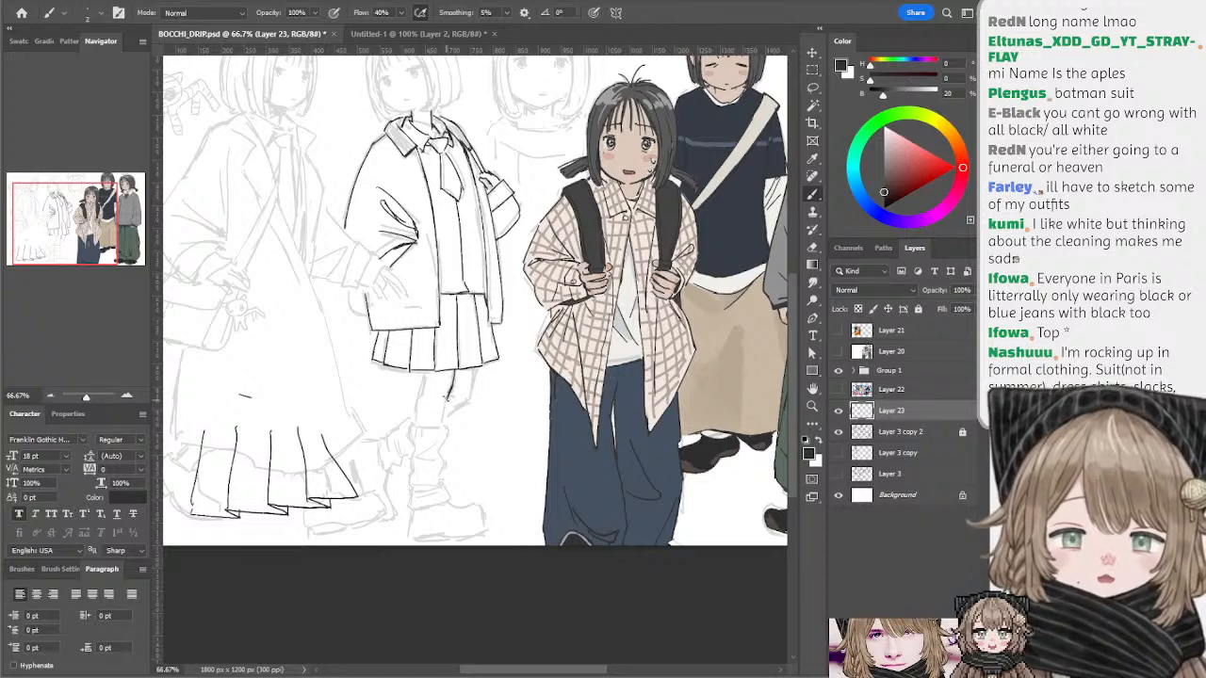
{"action": "left_click_drag", "start_coordinate": [452, 386], "coordinate": [444, 418]}
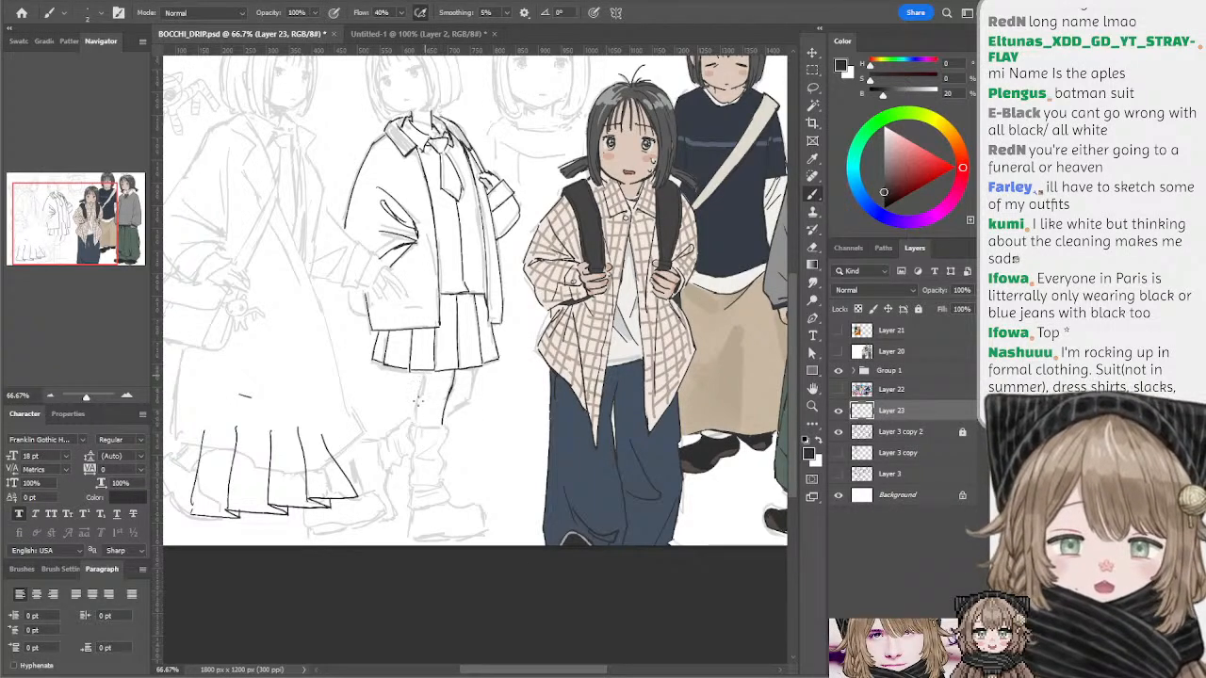
{"action": "left_click_drag", "start_coordinate": [422, 371], "coordinate": [417, 413]}
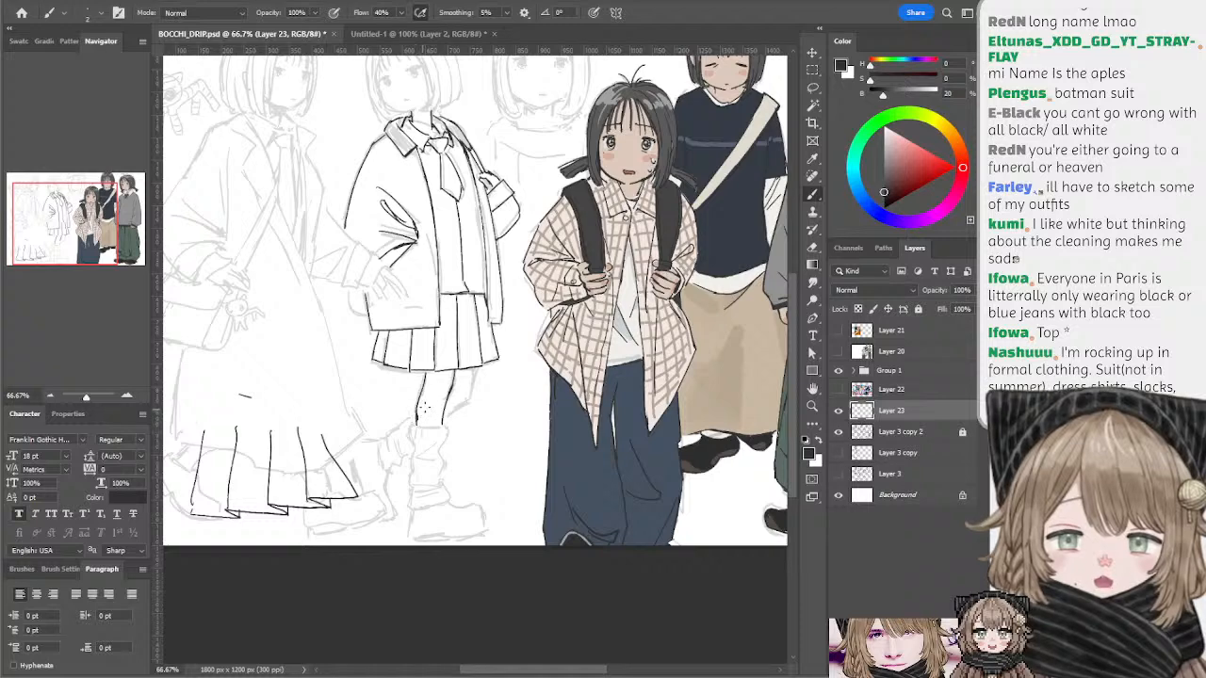
{"action": "left_click_drag", "start_coordinate": [419, 412], "coordinate": [415, 429]}
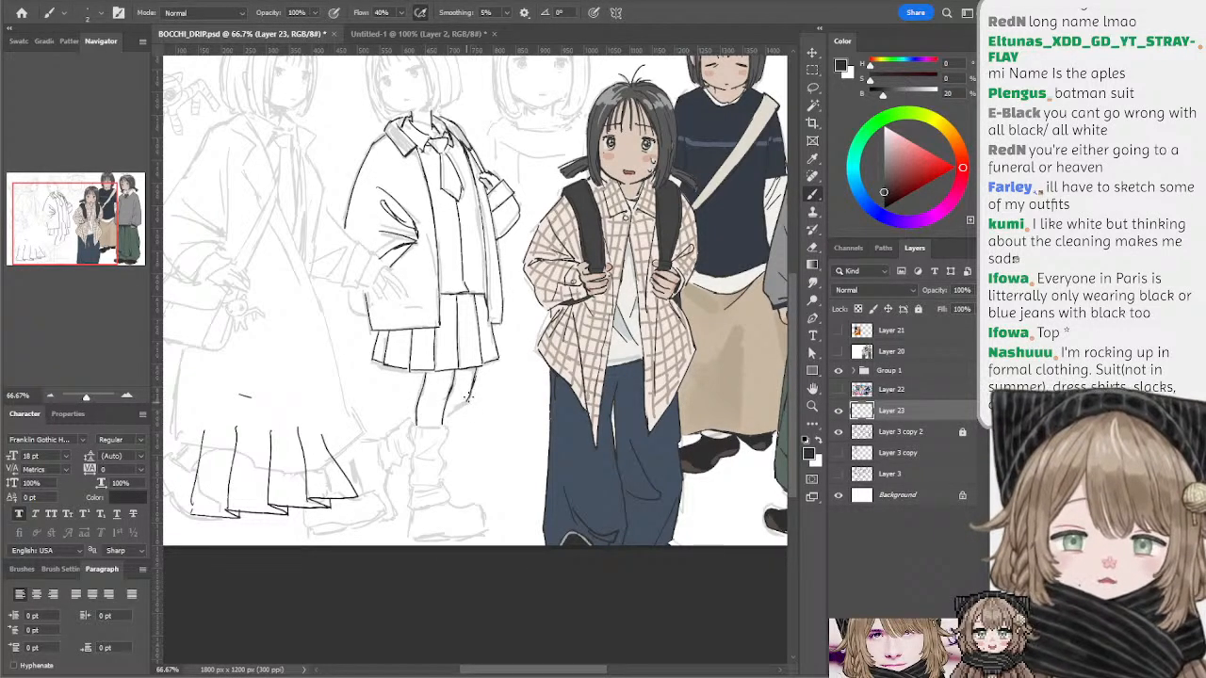
- Ink the second character's raised back leg and the bunched upper part of its loose sock
{"action": "mouse_move", "coordinate": [474, 387]}
{"action": "left_mouse_down"}
{"action": "mouse_move", "coordinate": [458, 410]}
{"action": "mouse_move", "coordinate": [470, 418]}
{"action": "mouse_move", "coordinate": [461, 404]}
{"action": "mouse_move", "coordinate": [395, 429]}
{"action": "left_mouse_up"}
{"action": "key", "text": "ctrl+z"}
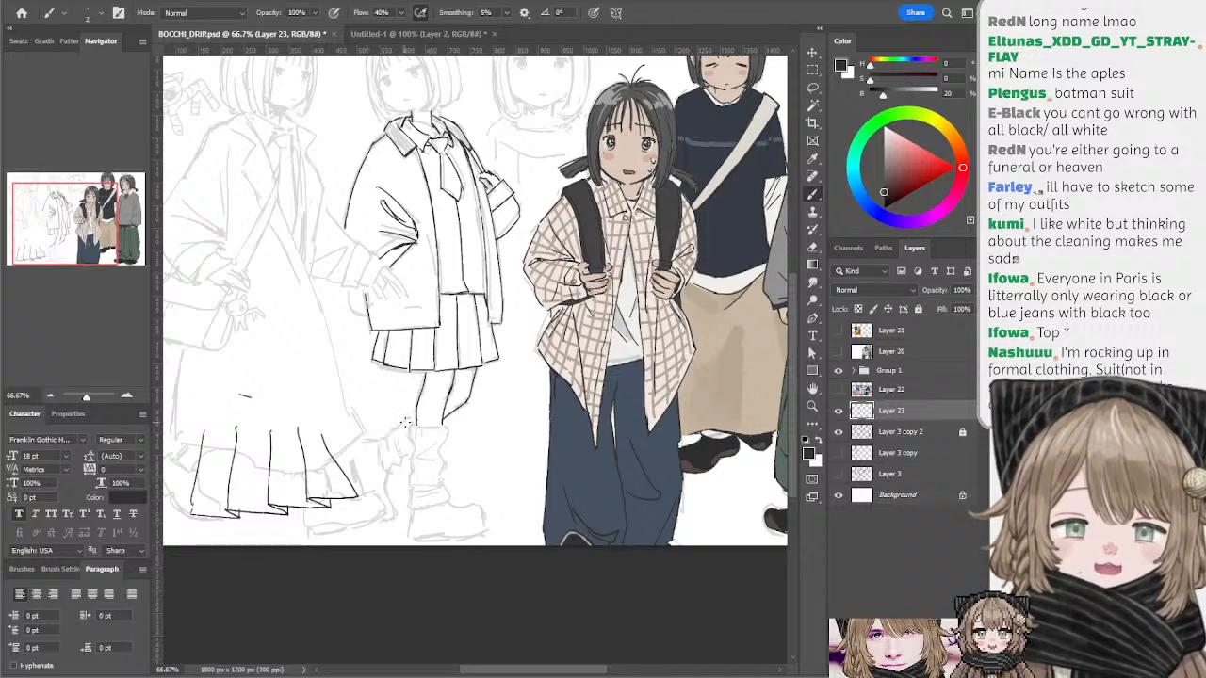
{"action": "left_click_drag", "start_coordinate": [413, 416], "coordinate": [399, 427]}
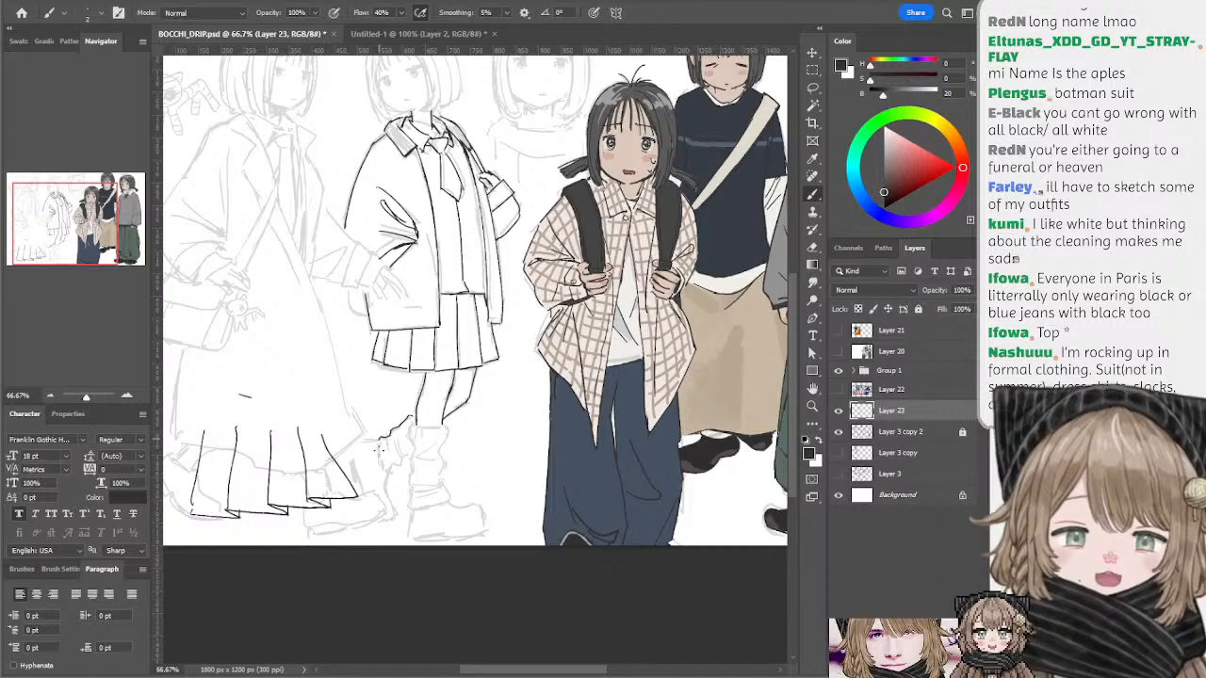
{"action": "left_click_drag", "start_coordinate": [387, 435], "coordinate": [379, 465]}
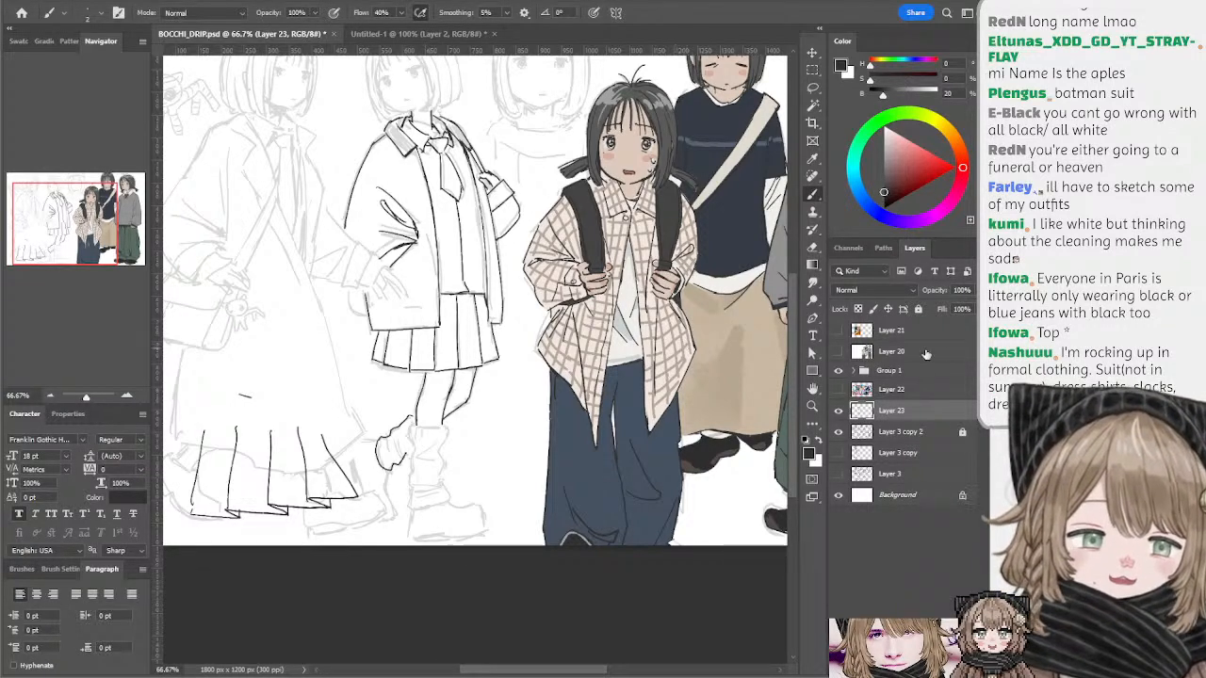
- Paste the reference picture of four girls in skirts and dresses, and place its layer above all the others
{"action": "key", "text": "ctrl+v"}
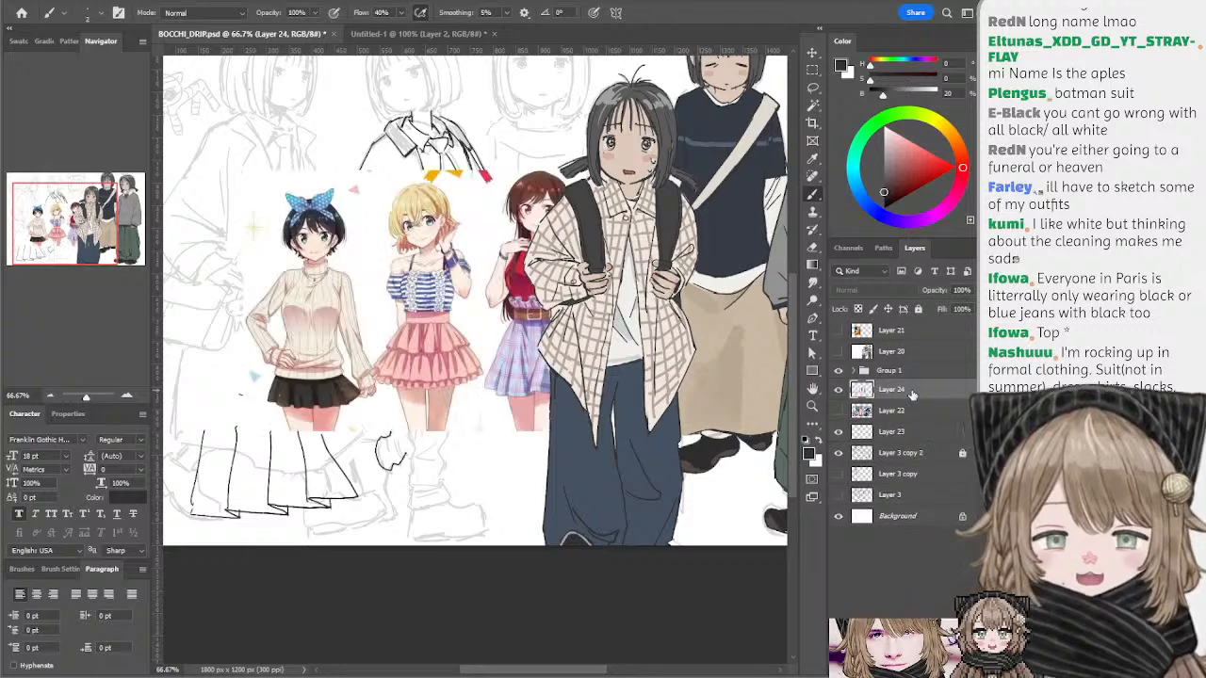
{"action": "left_click_drag", "start_coordinate": [865, 396], "coordinate": [867, 327]}
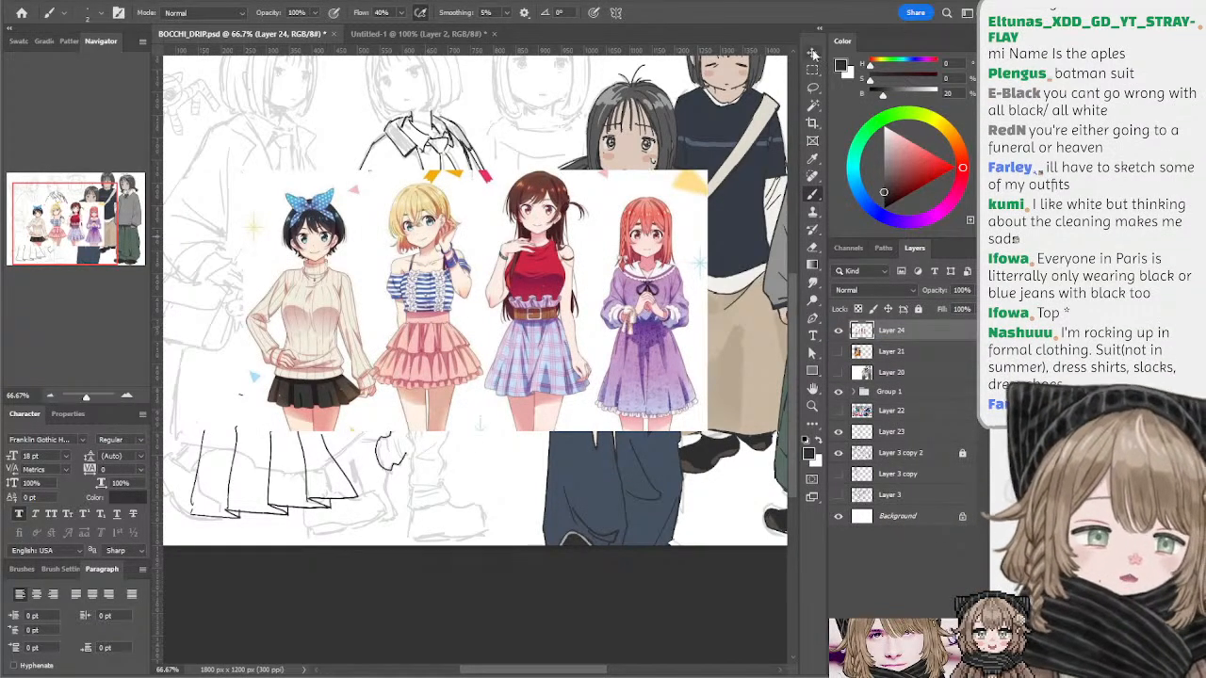
{"action": "key", "text": "v"}
- Draw small black arrows pointing at the heads and hair of the four girls in the reference picture
{"action": "key", "text": "b"}
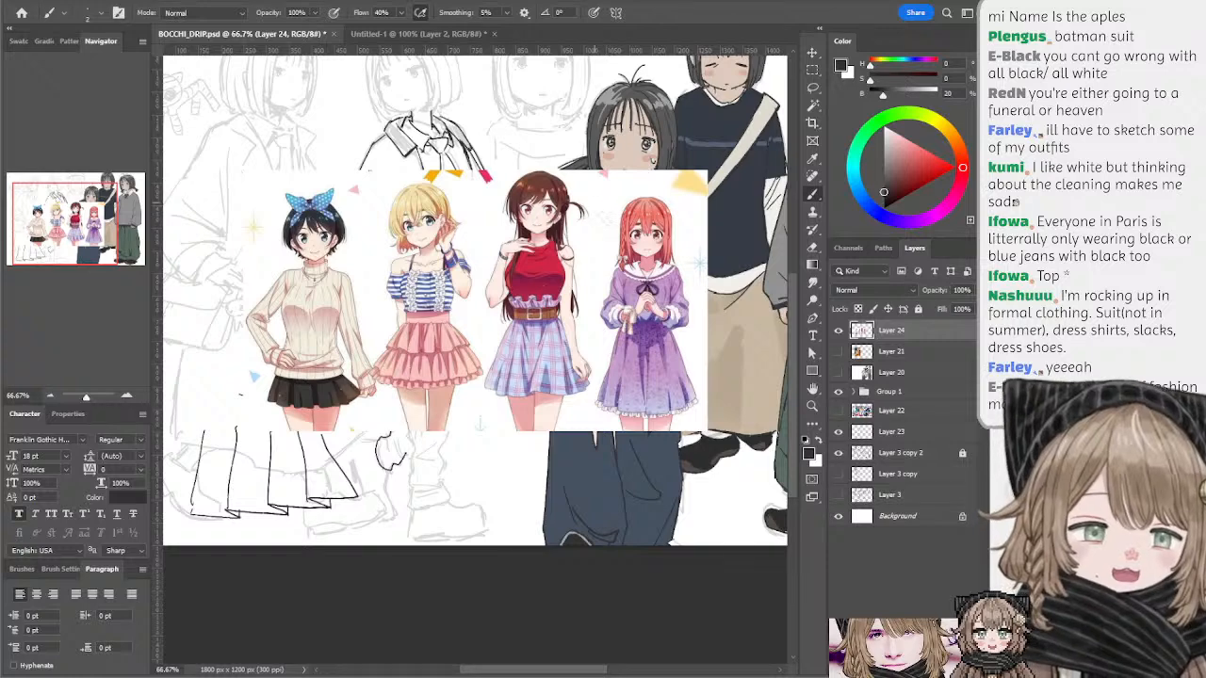
{"action": "left_click_drag", "start_coordinate": [595, 204], "coordinate": [608, 231]}
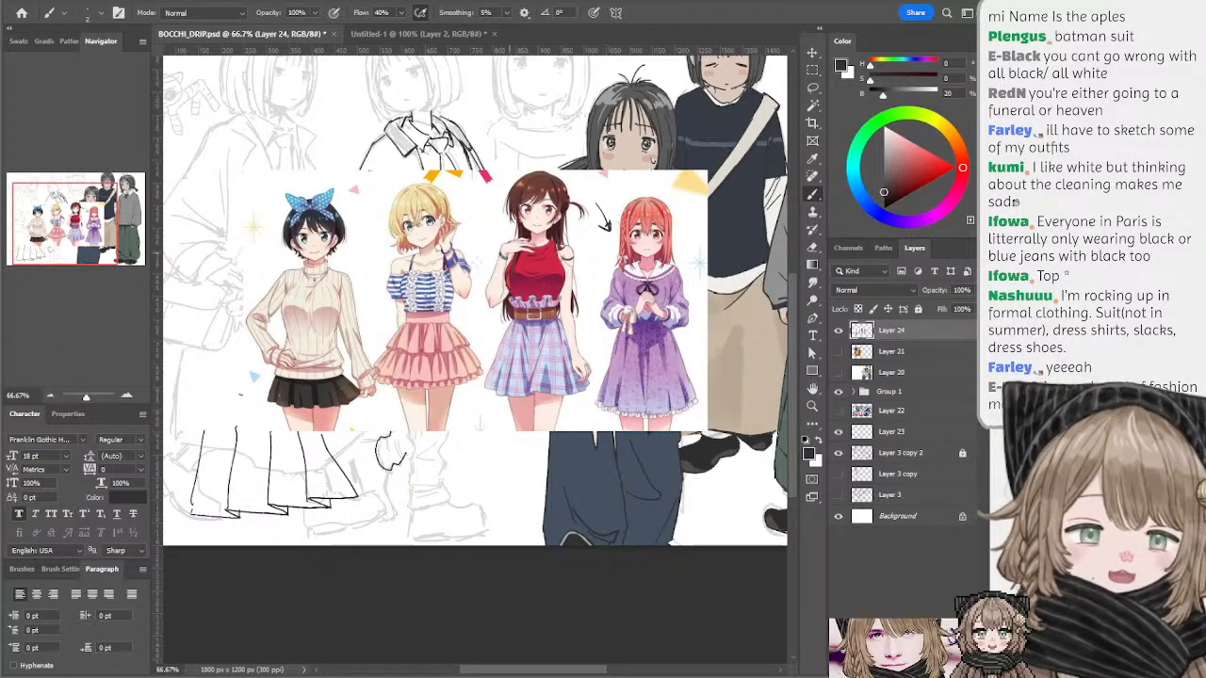
{"action": "left_click_drag", "start_coordinate": [364, 234], "coordinate": [354, 258]}
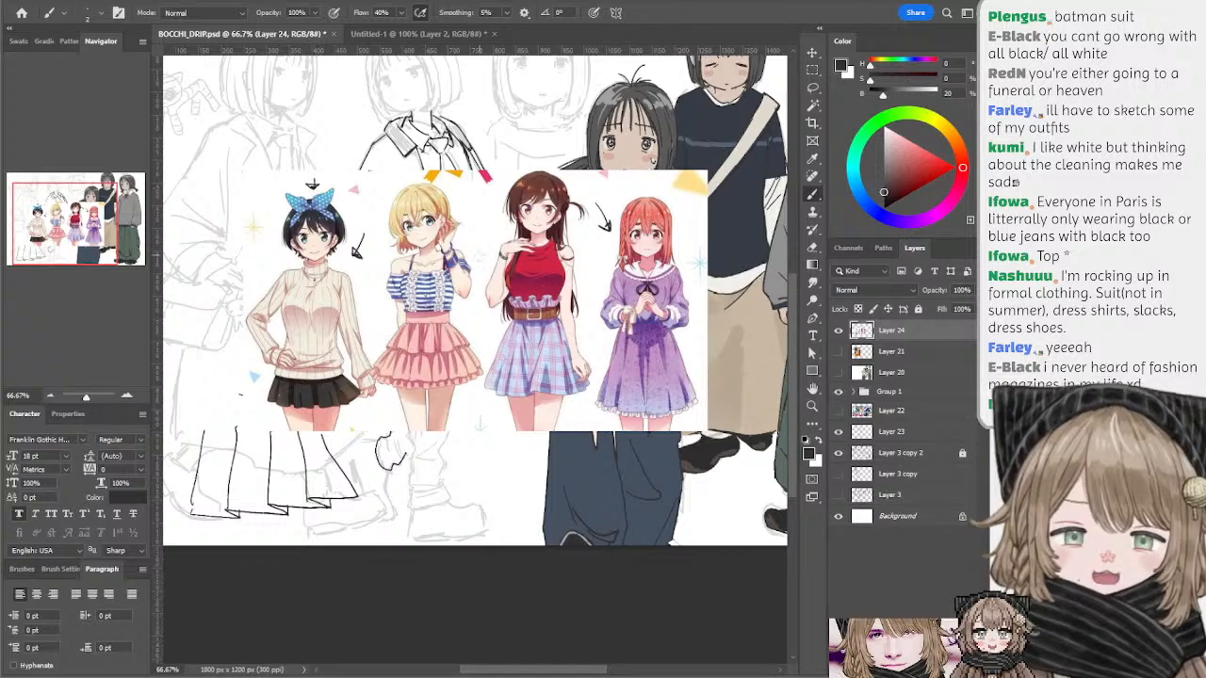
{"action": "left_click_drag", "start_coordinate": [478, 215], "coordinate": [465, 232]}
{"action": "mouse_move", "coordinate": [474, 227]}
{"action": "left_mouse_down"}
{"action": "mouse_move", "coordinate": [466, 233]}
{"action": "mouse_move", "coordinate": [501, 231]}
{"action": "mouse_move", "coordinate": [565, 283]}
{"action": "mouse_move", "coordinate": [546, 250]}
{"action": "mouse_move", "coordinate": [537, 258]}
{"action": "left_mouse_up"}
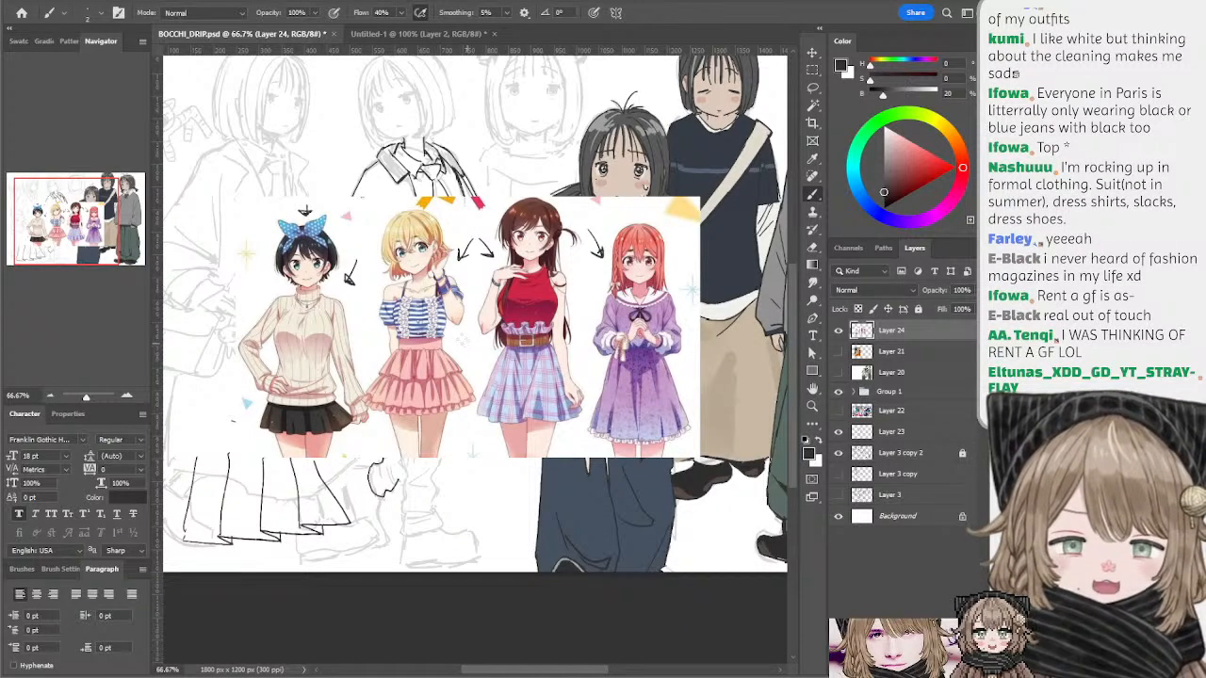
- Try a black arrow pointing at the blonde girl's waist in the reference picture, undoing and redrawing it
{"action": "left_click_drag", "start_coordinate": [467, 347], "coordinate": [449, 330]}
{"action": "mouse_move", "coordinate": [444, 341]}
{"action": "left_mouse_down"}
{"action": "mouse_move", "coordinate": [456, 329]}
{"action": "mouse_move", "coordinate": [477, 366]}
{"action": "left_mouse_up"}
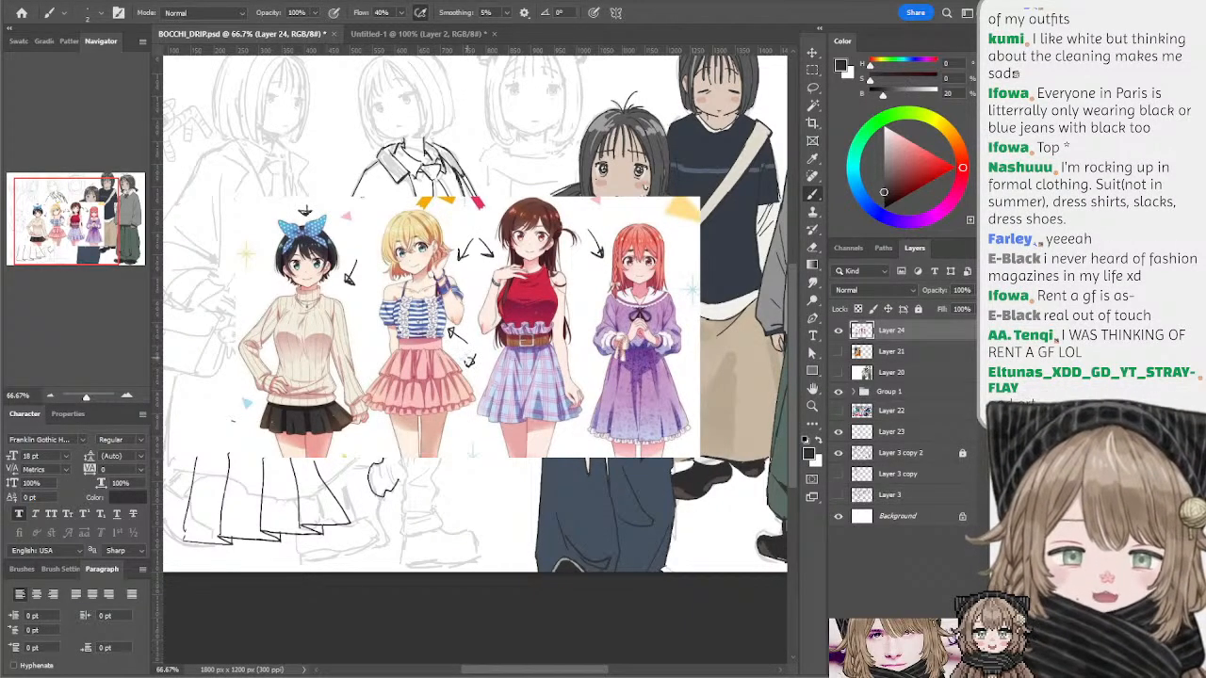
{"action": "key", "text": "ctrl+z"}
{"action": "key", "text": "ctrl+z"}
{"action": "key", "text": "ctrl+z"}
{"action": "key", "text": "ctrl+z"}
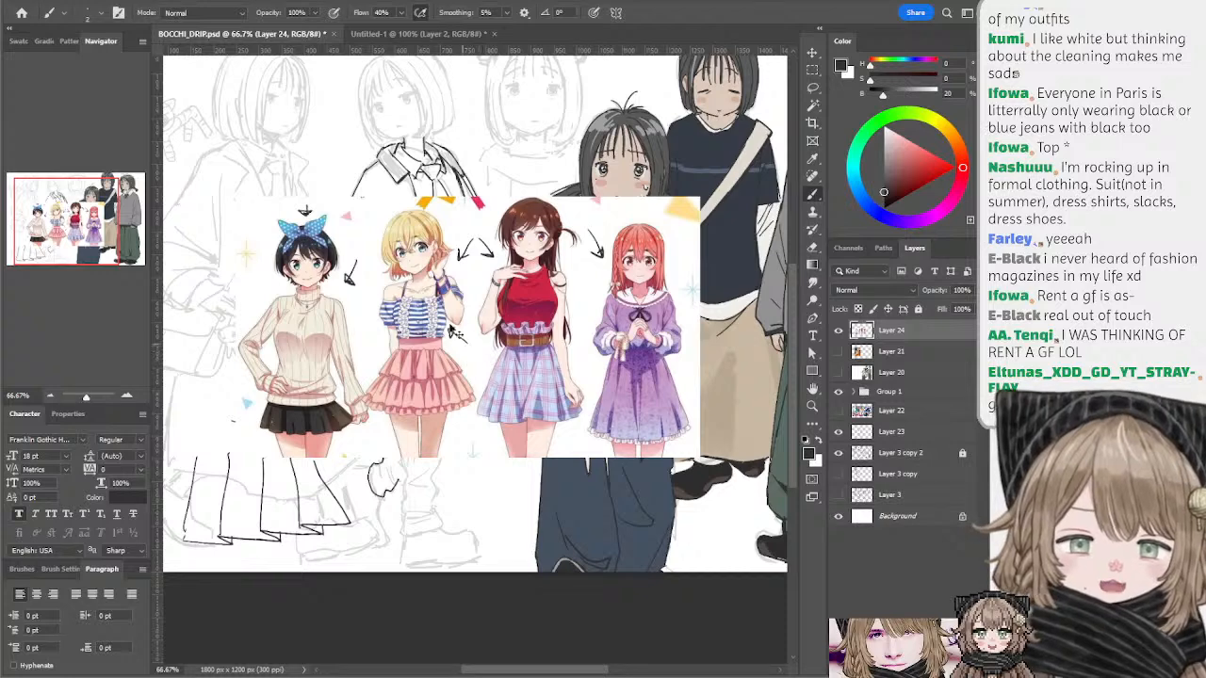
{"action": "mouse_move", "coordinate": [468, 344]}
{"action": "left_mouse_down"}
{"action": "mouse_move", "coordinate": [448, 329]}
{"action": "mouse_move", "coordinate": [460, 328]}
{"action": "mouse_move", "coordinate": [472, 364]}
{"action": "left_mouse_up"}
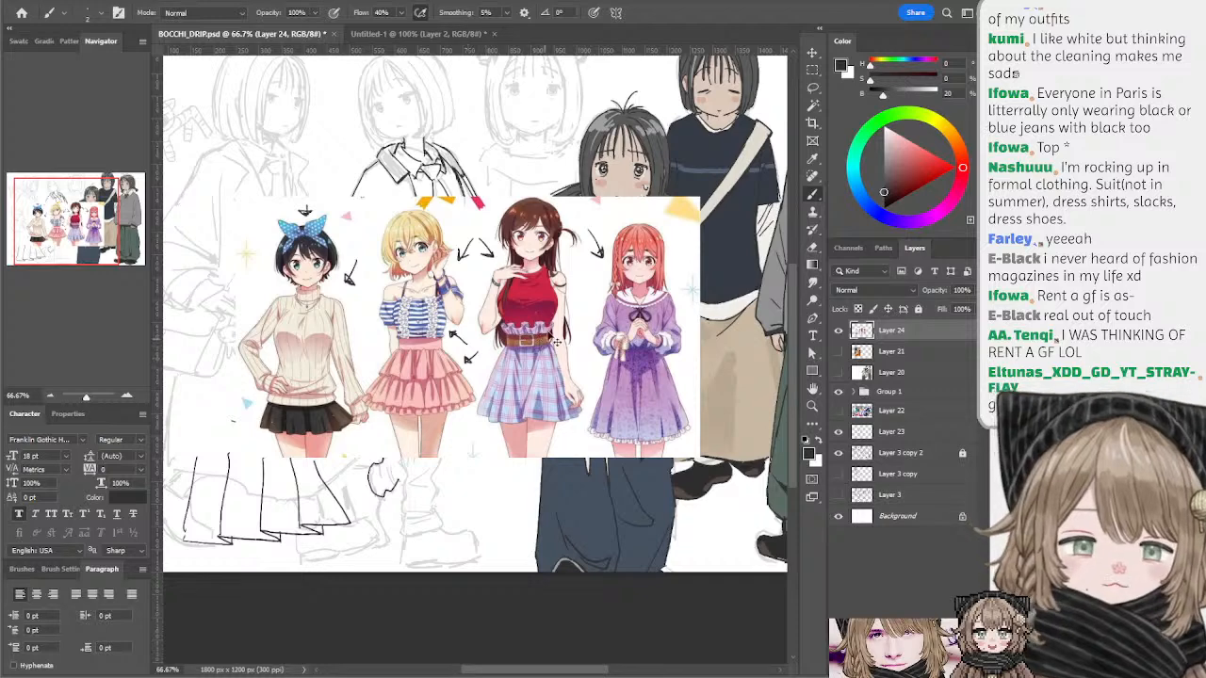
- Undo the arrows beside the blonde girl's waist and between the heads of the two middle girls
{"action": "key", "text": "ctrl+z"}
{"action": "key", "text": "ctrl+z"}
{"action": "key", "text": "ctrl+z"}
{"action": "key", "text": "ctrl+z"}
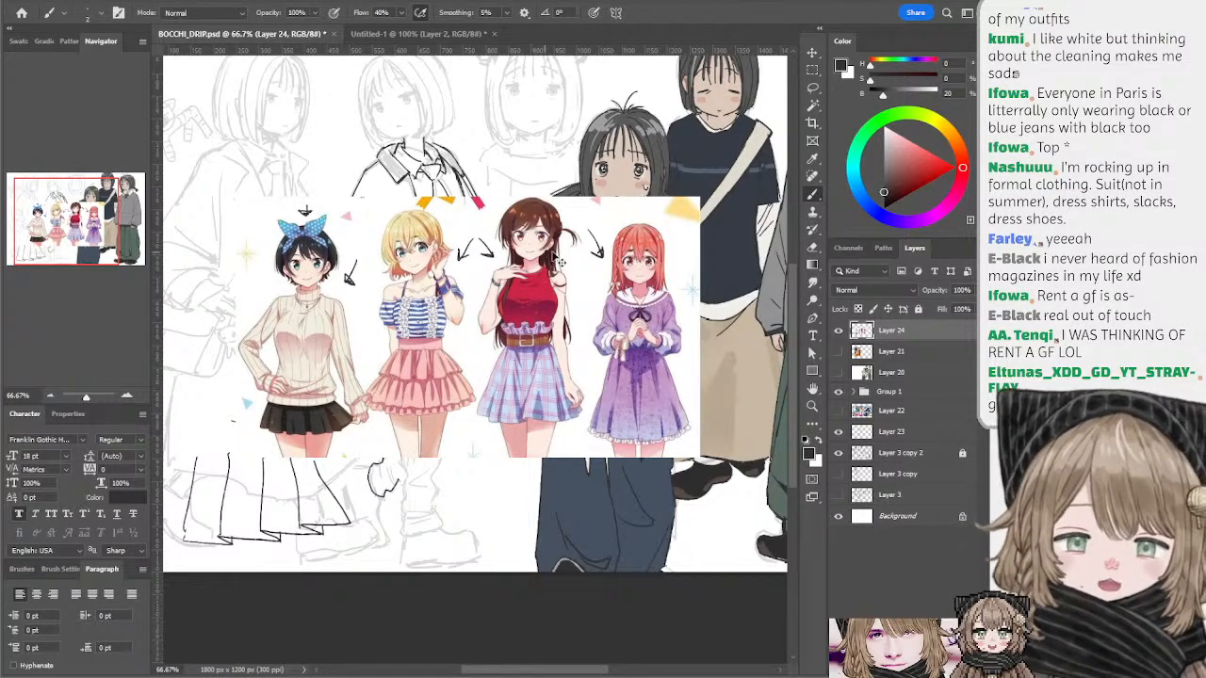
{"action": "key", "text": "ctrl+z"}
{"action": "key", "text": "ctrl+z"}
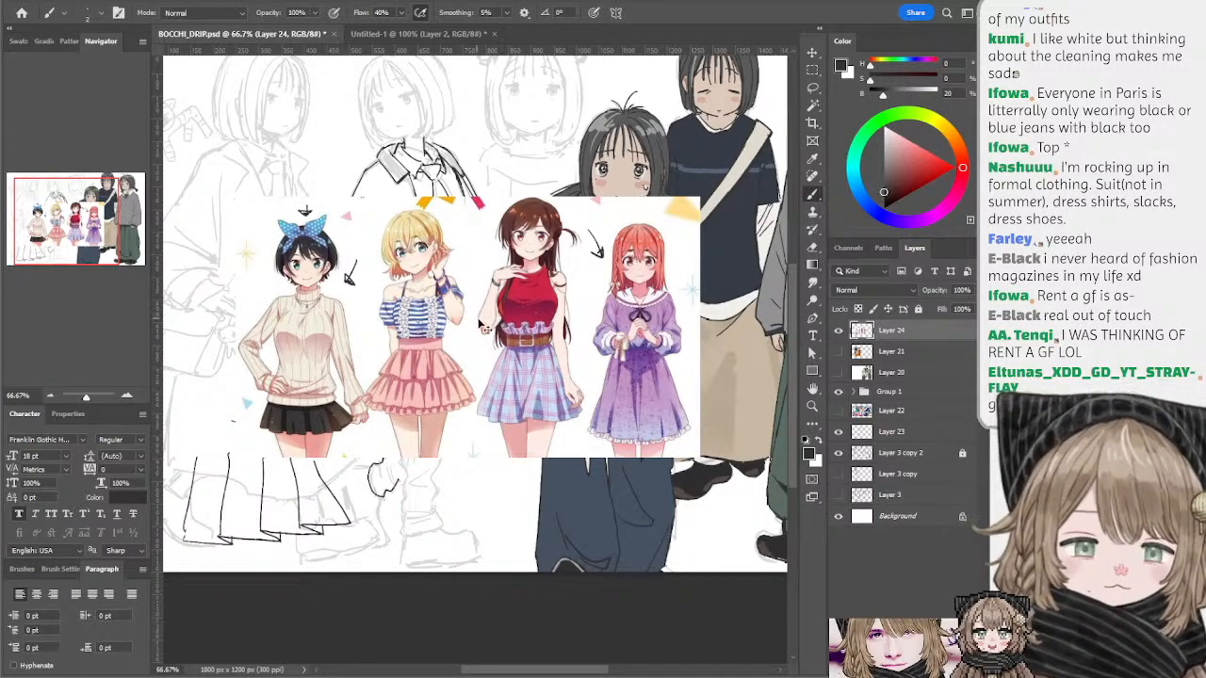
- Try small black arrows beside the plaid skirt and the upper arm of the girl in the red top
{"action": "scroll", "coordinate": [513, 269], "scroll_direction": "up", "scroll_amount": 2}
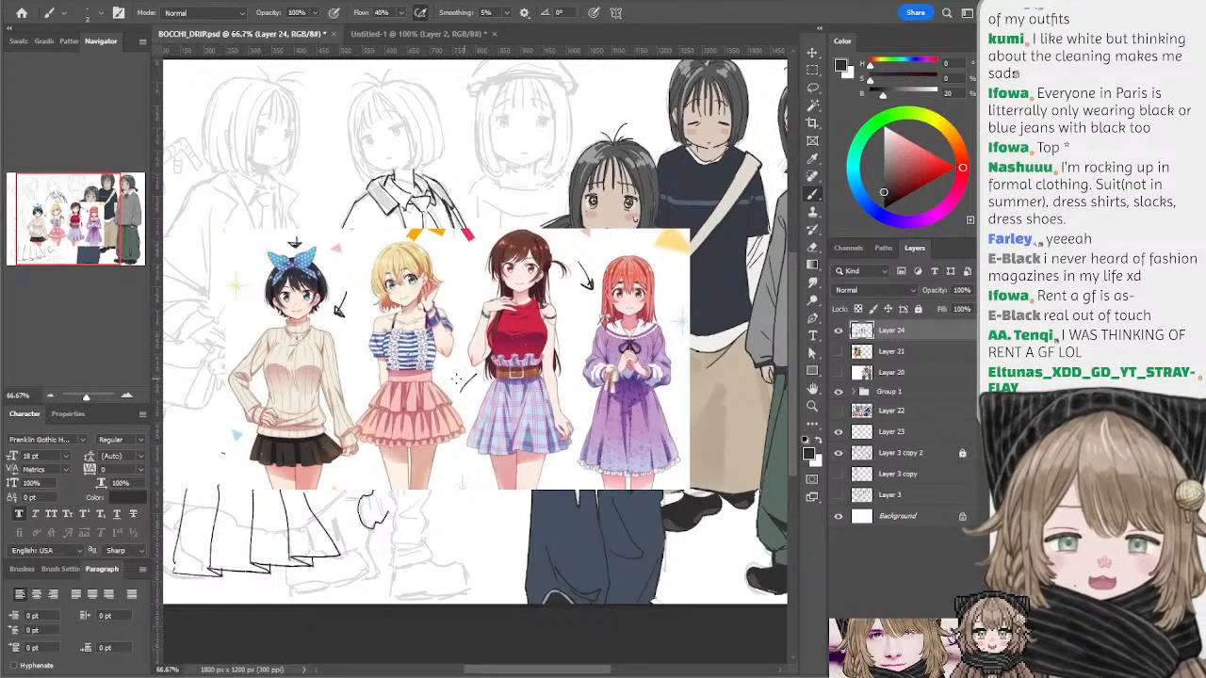
{"action": "left_click_drag", "start_coordinate": [460, 378], "coordinate": [465, 388]}
{"action": "left_click", "coordinate": [465, 394]}
{"action": "key", "text": "ctrl+z"}
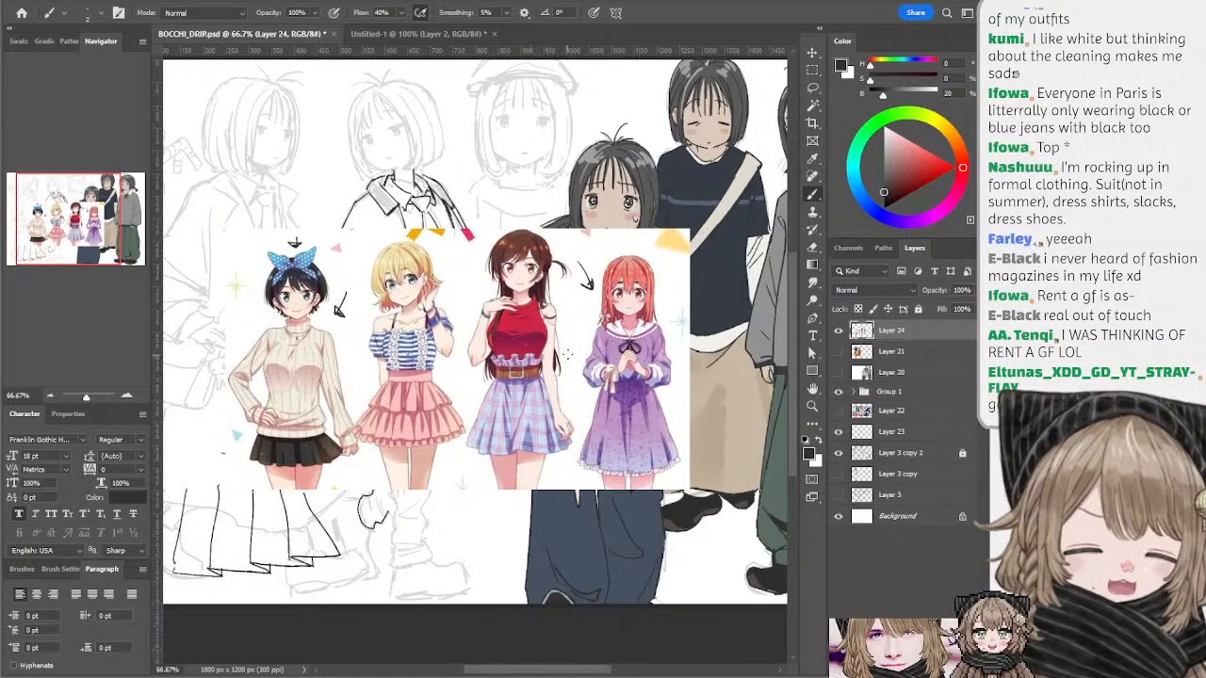
{"action": "scroll", "coordinate": [573, 319], "scroll_direction": "up", "scroll_amount": 1}
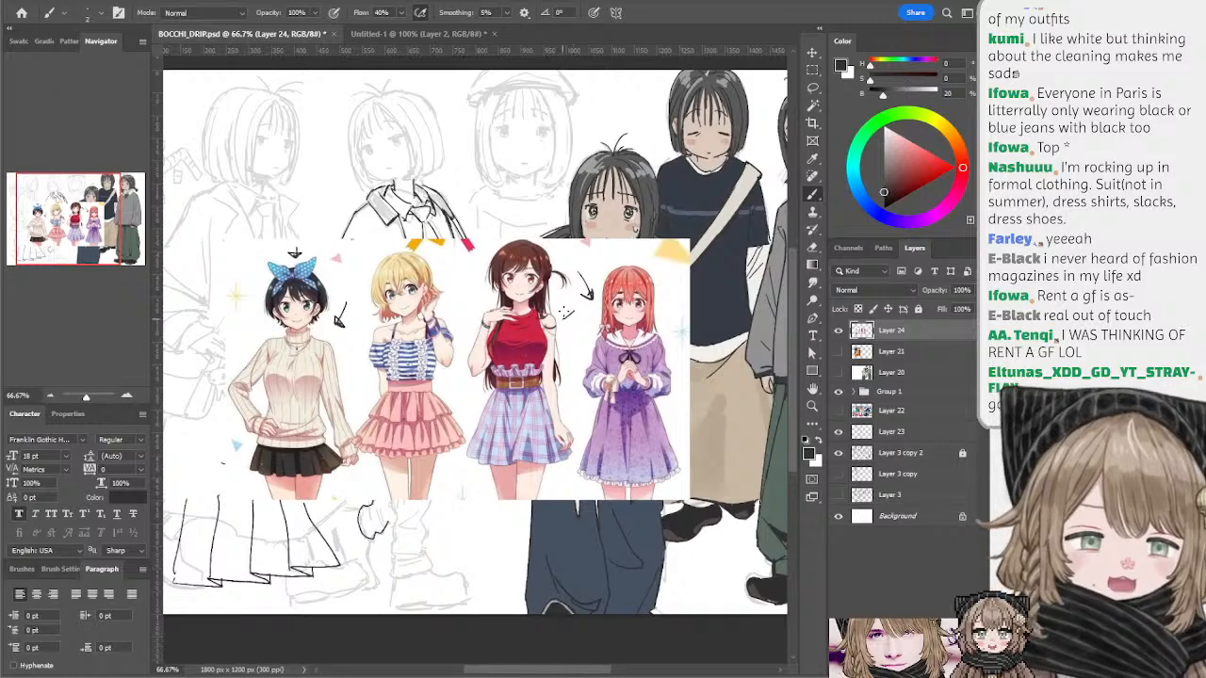
{"action": "left_click_drag", "start_coordinate": [562, 314], "coordinate": [564, 392]}
{"action": "key", "text": "ctrl+z"}
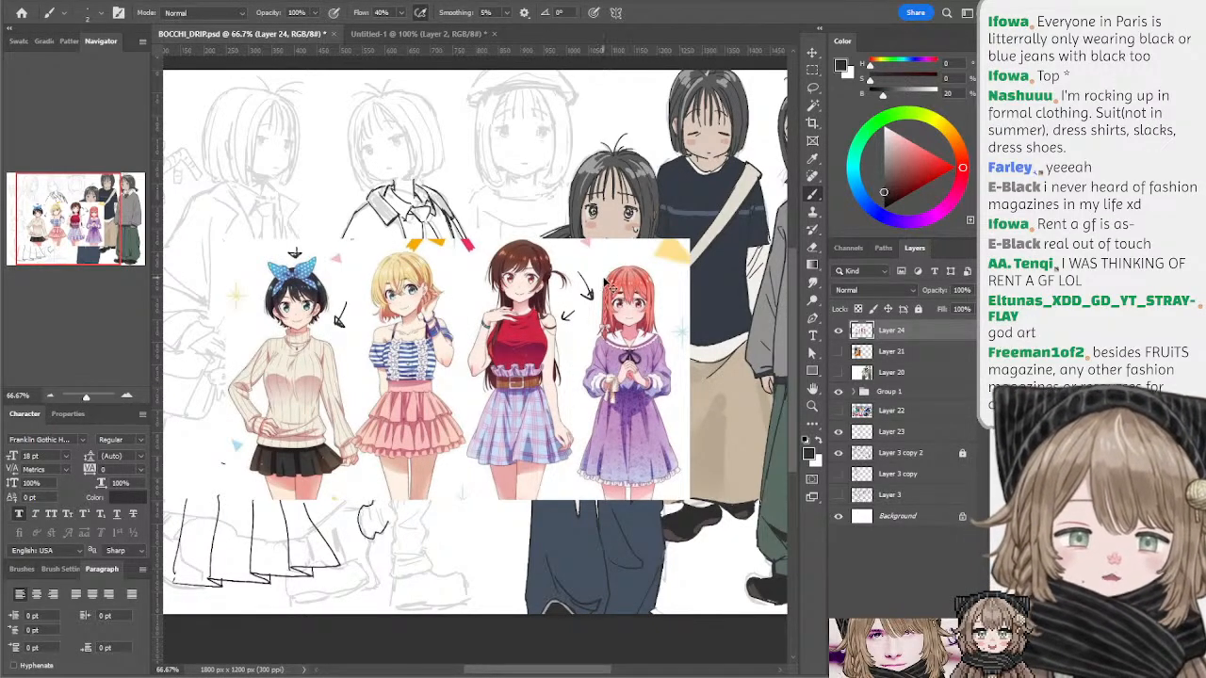
- Undo the remaining arrows on the reference picture and hide its layer, Layer 24
{"action": "key", "text": "ctrl+z"}
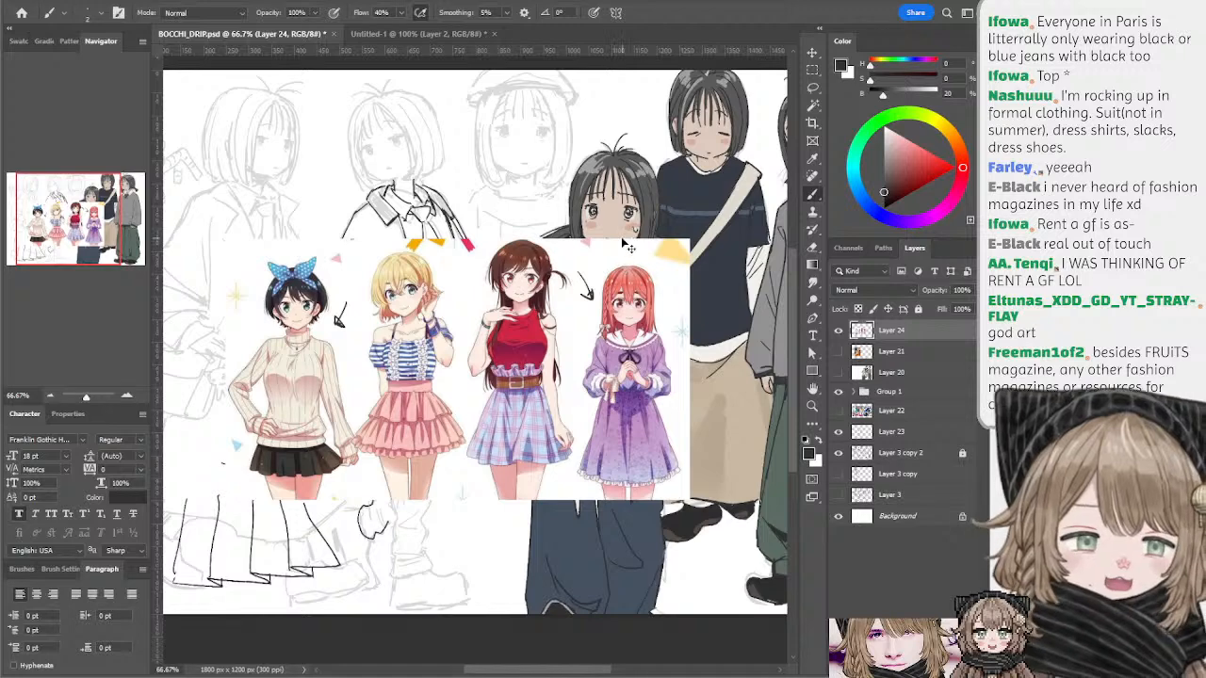
{"action": "key", "text": "ctrl+z"}
{"action": "mouse_move", "coordinate": [536, 206]}
{"action": "left_mouse_down"}
{"action": "mouse_move", "coordinate": [578, 247]}
{"action": "mouse_move", "coordinate": [540, 227]}
{"action": "left_mouse_up"}
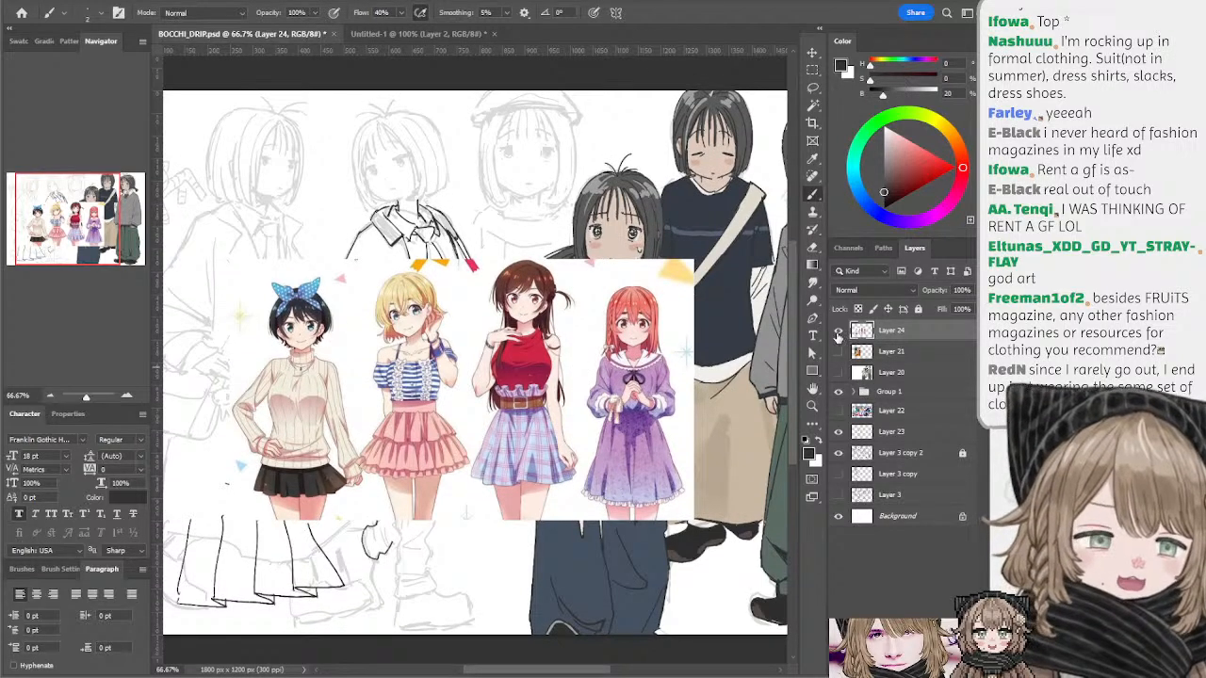
{"action": "left_click", "coordinate": [839, 332]}
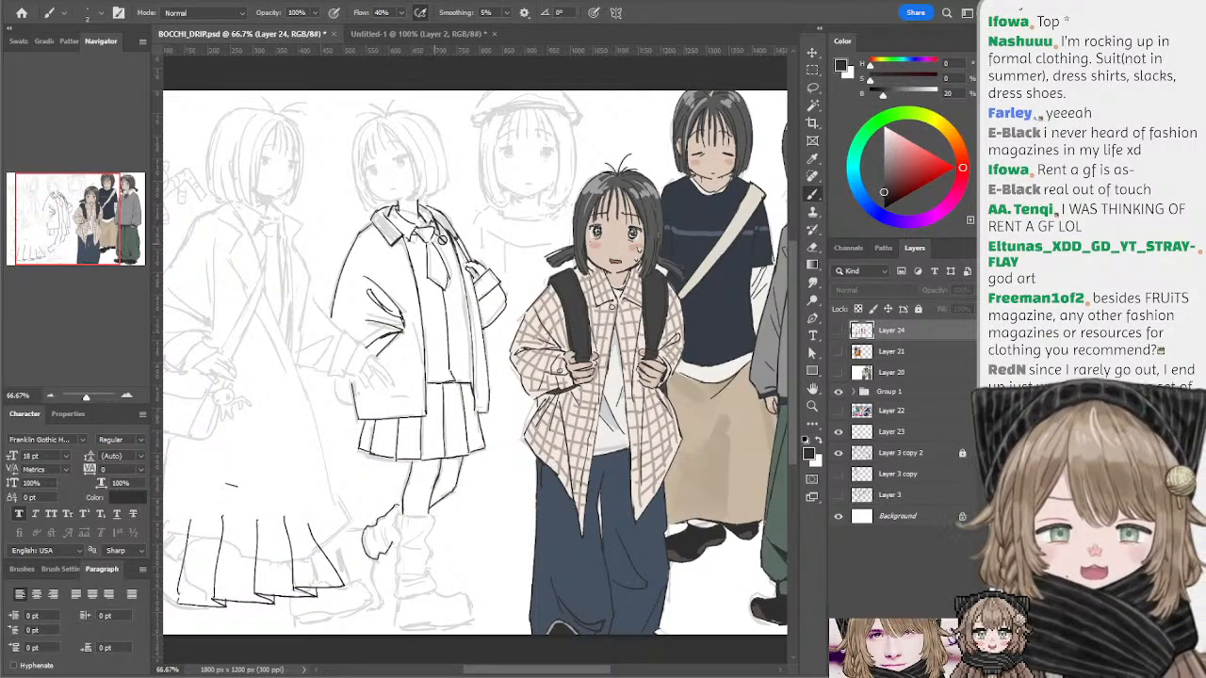
- On Layer 23, ink both sides and the lower edge of the loose sock on the second character's standing leg
{"action": "left_click", "coordinate": [458, 242], "text": "ctrl"}
{"action": "key", "text": "e"}
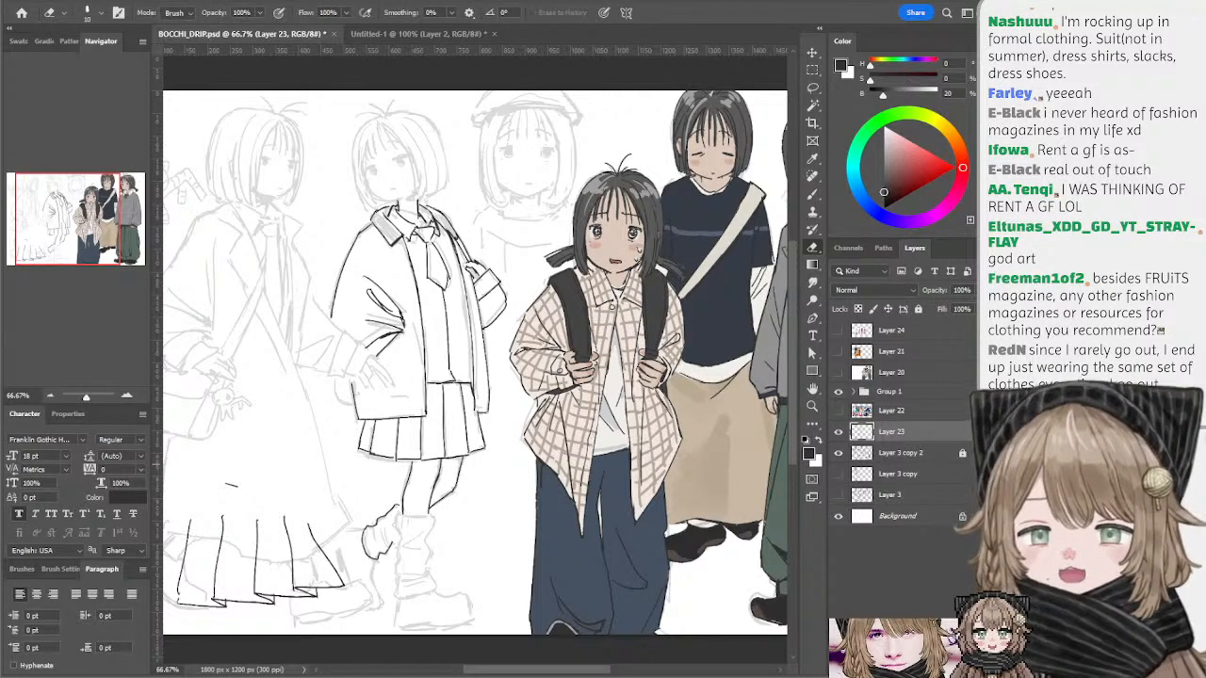
{"action": "left_click_drag", "start_coordinate": [481, 379], "coordinate": [512, 327]}
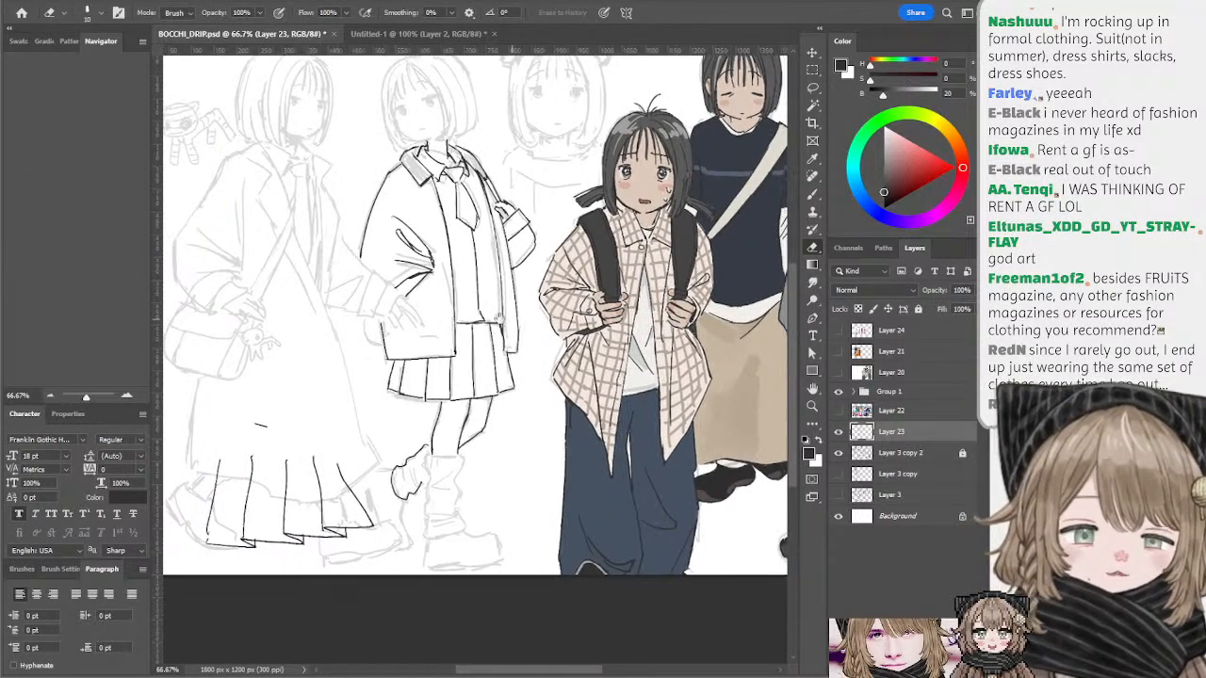
{"action": "key", "text": "b"}
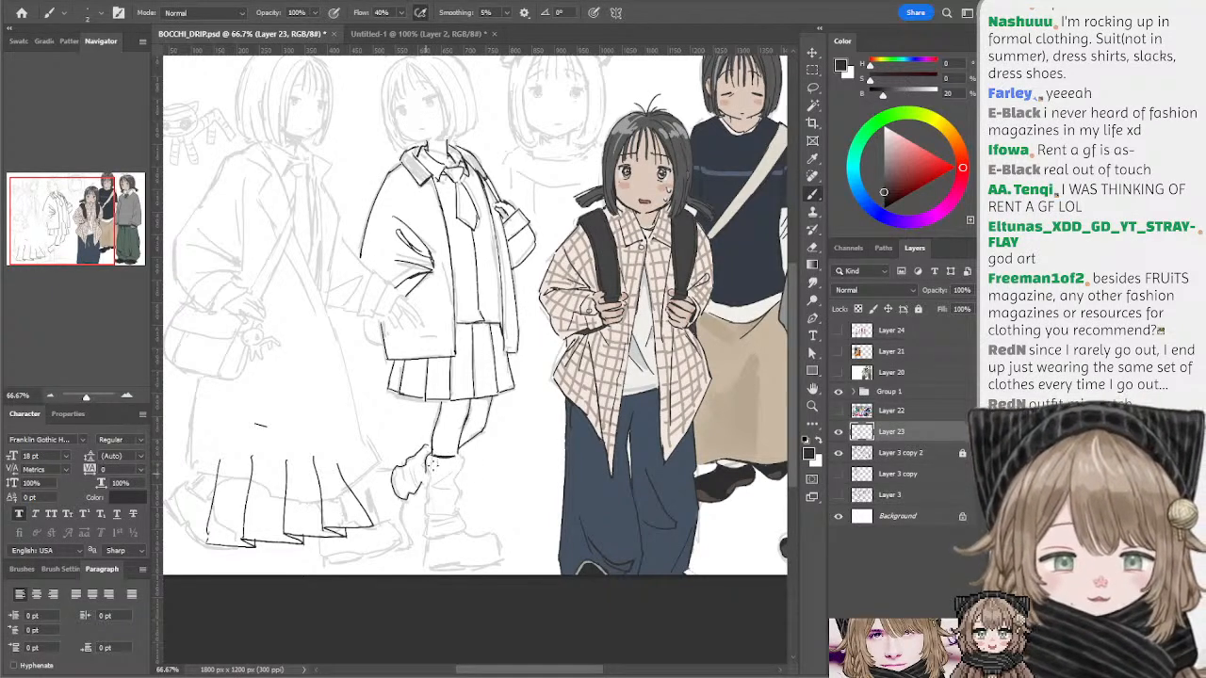
{"action": "left_click_drag", "start_coordinate": [426, 468], "coordinate": [426, 503]}
{"action": "key", "text": "ctrl+z"}
{"action": "left_click_drag", "start_coordinate": [459, 454], "coordinate": [457, 497]}
{"action": "key", "text": "ctrl+z"}
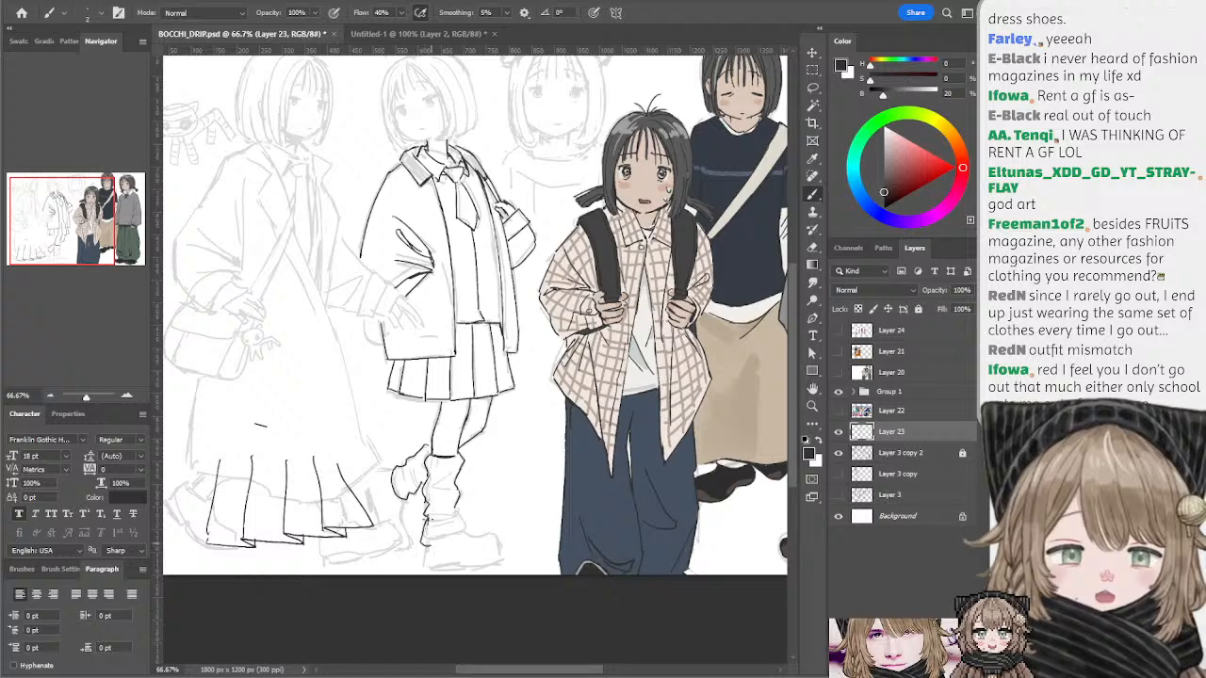
{"action": "left_click_drag", "start_coordinate": [454, 530], "coordinate": [465, 531]}
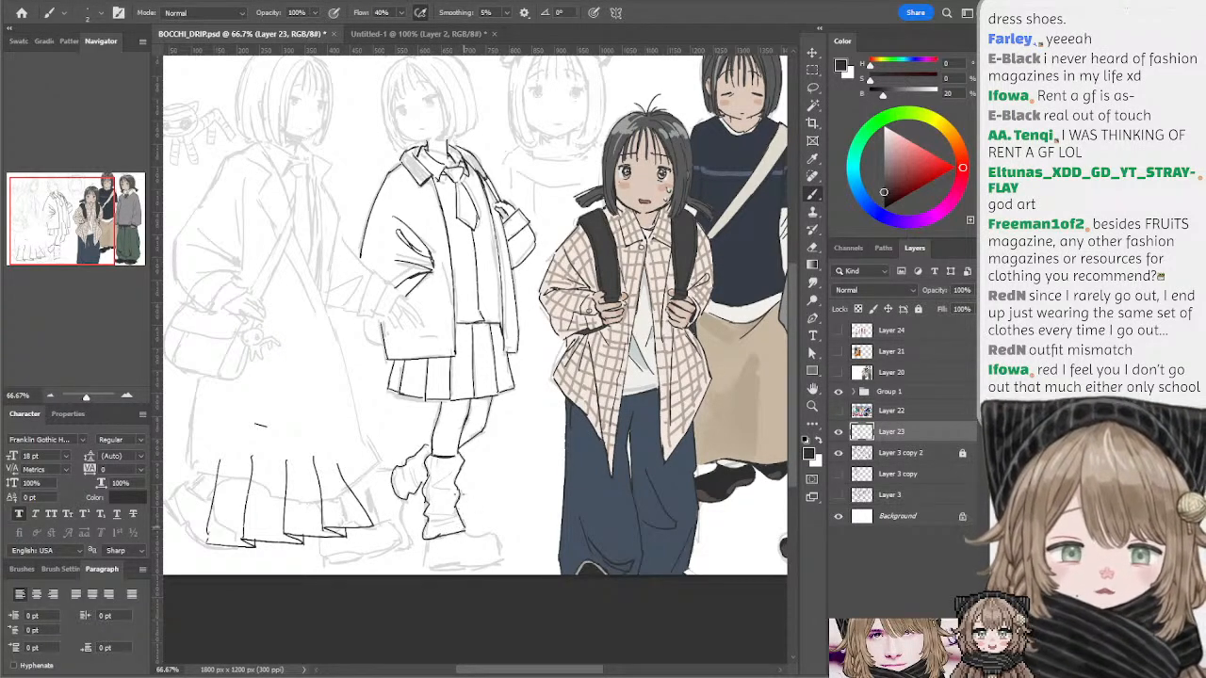
{"action": "key", "text": "ctrl+z"}
{"action": "key", "text": "]"}
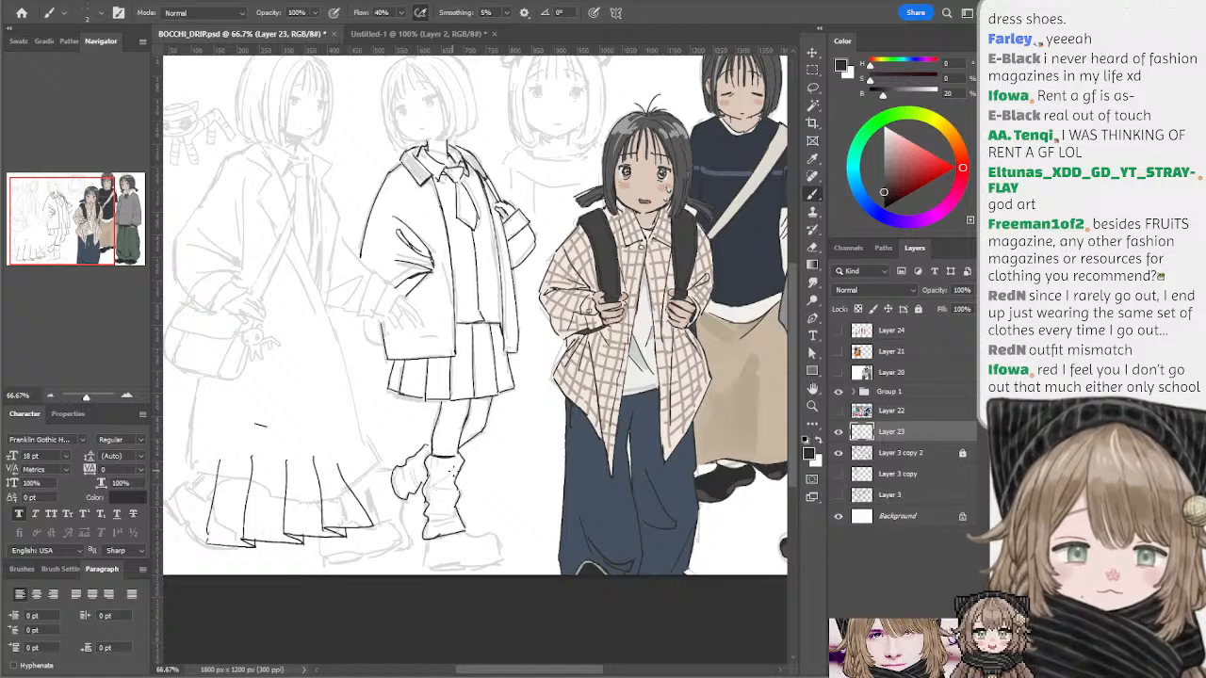
- Ink the folds inside the standing leg's loose sock and the upper outline of the chunky shoe below it
{"action": "mouse_move", "coordinate": [457, 470]}
{"action": "left_mouse_down"}
{"action": "mouse_move", "coordinate": [460, 527]}
{"action": "mouse_move", "coordinate": [492, 537]}
{"action": "left_mouse_up"}
{"action": "key", "text": "ctrl+z"}
{"action": "key", "text": "ctrl+z"}
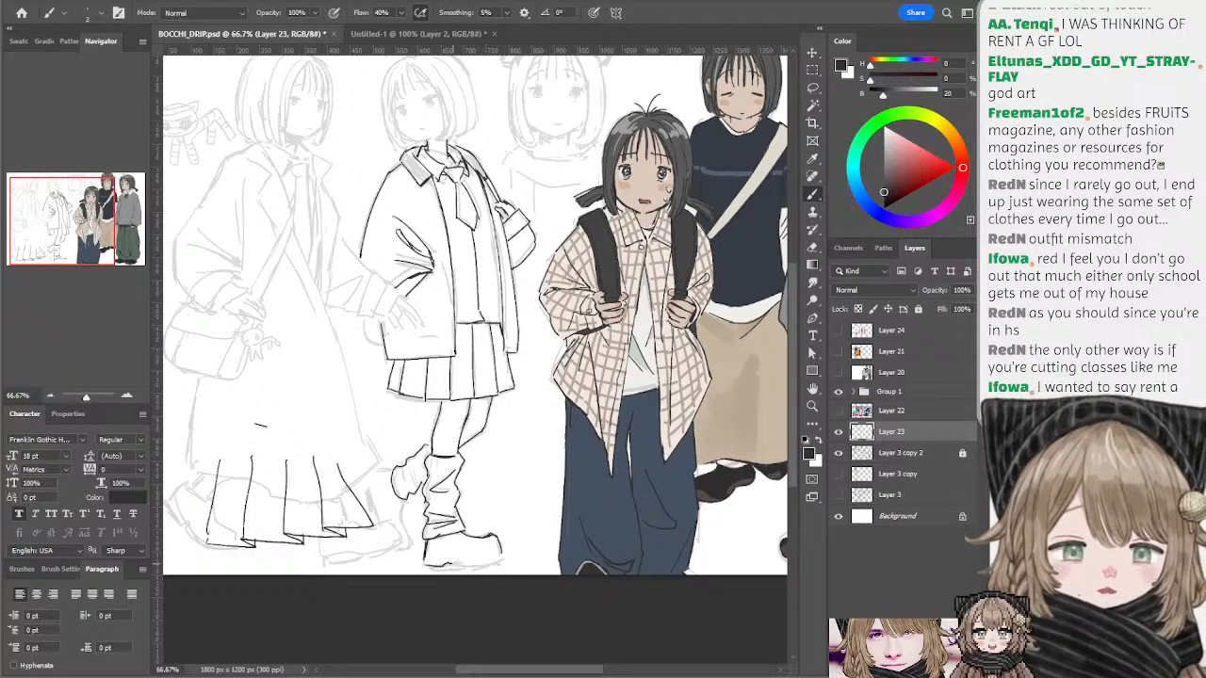
- Ink the toe and sole of the second character's standing shoe, redoing the strokes until the outline closes
{"action": "mouse_move", "coordinate": [449, 564]}
{"action": "left_mouse_down"}
{"action": "mouse_move", "coordinate": [502, 555]}
{"action": "mouse_move", "coordinate": [488, 568]}
{"action": "mouse_move", "coordinate": [439, 566]}
{"action": "left_mouse_up"}
{"action": "key", "text": "ctrl+z"}
{"action": "key", "text": "ctrl+z"}
{"action": "key", "text": "ctrl+z"}
{"action": "key", "text": "ctrl+z"}
{"action": "key", "text": "ctrl+z"}
{"action": "key", "text": "ctrl+z"}
{"action": "key", "text": "ctrl+z"}
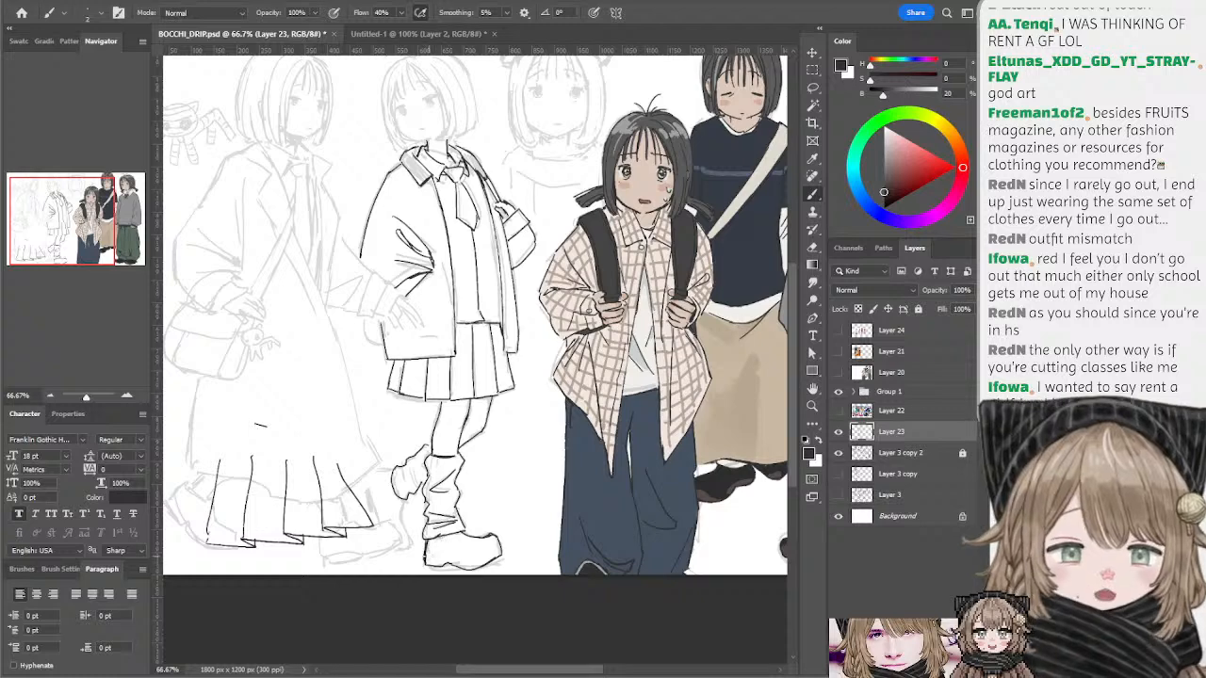
- Ink the lower part of the loose sock on the second character's raised back leg
{"action": "left_click_drag", "start_coordinate": [482, 448], "coordinate": [474, 449]}
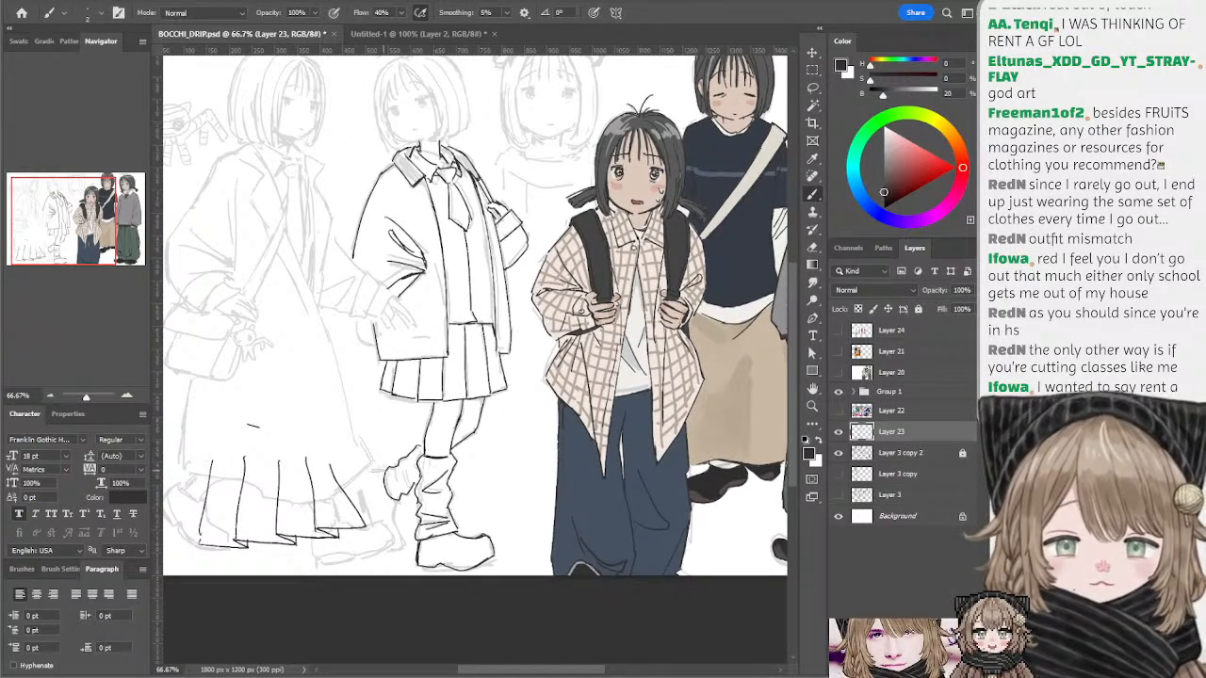
{"action": "mouse_move", "coordinate": [385, 469]}
{"action": "left_mouse_down"}
{"action": "mouse_move", "coordinate": [363, 476]}
{"action": "mouse_move", "coordinate": [368, 520]}
{"action": "mouse_move", "coordinate": [362, 506]}
{"action": "mouse_move", "coordinate": [381, 523]}
{"action": "mouse_move", "coordinate": [369, 523]}
{"action": "mouse_move", "coordinate": [401, 529]}
{"action": "left_mouse_up"}
{"action": "key", "text": "ctrl+z"}
{"action": "key", "text": "ctrl+z"}
{"action": "key", "text": "ctrl+z"}
{"action": "key", "text": "ctrl+z"}
{"action": "key", "text": "ctrl+z"}
{"action": "key", "text": "ctrl+z"}
{"action": "key", "text": "ctrl+z"}
{"action": "key", "text": "ctrl+z"}
{"action": "key", "text": "ctrl+z"}
{"action": "key", "text": "ctrl+z"}
{"action": "key", "text": "ctrl+z"}
- Ink the edges of the shoe on the second character's raised back foot
{"action": "mouse_move", "coordinate": [400, 527]}
{"action": "left_mouse_down"}
{"action": "mouse_move", "coordinate": [408, 515]}
{"action": "mouse_move", "coordinate": [395, 537]}
{"action": "mouse_move", "coordinate": [408, 549]}
{"action": "mouse_move", "coordinate": [403, 539]}
{"action": "mouse_move", "coordinate": [391, 550]}
{"action": "left_mouse_up"}
{"action": "key", "text": "ctrl+z"}
{"action": "key", "text": "ctrl+z"}
{"action": "key", "text": "ctrl+z"}
{"action": "key", "text": "ctrl+z"}
{"action": "key", "text": "ctrl+z"}
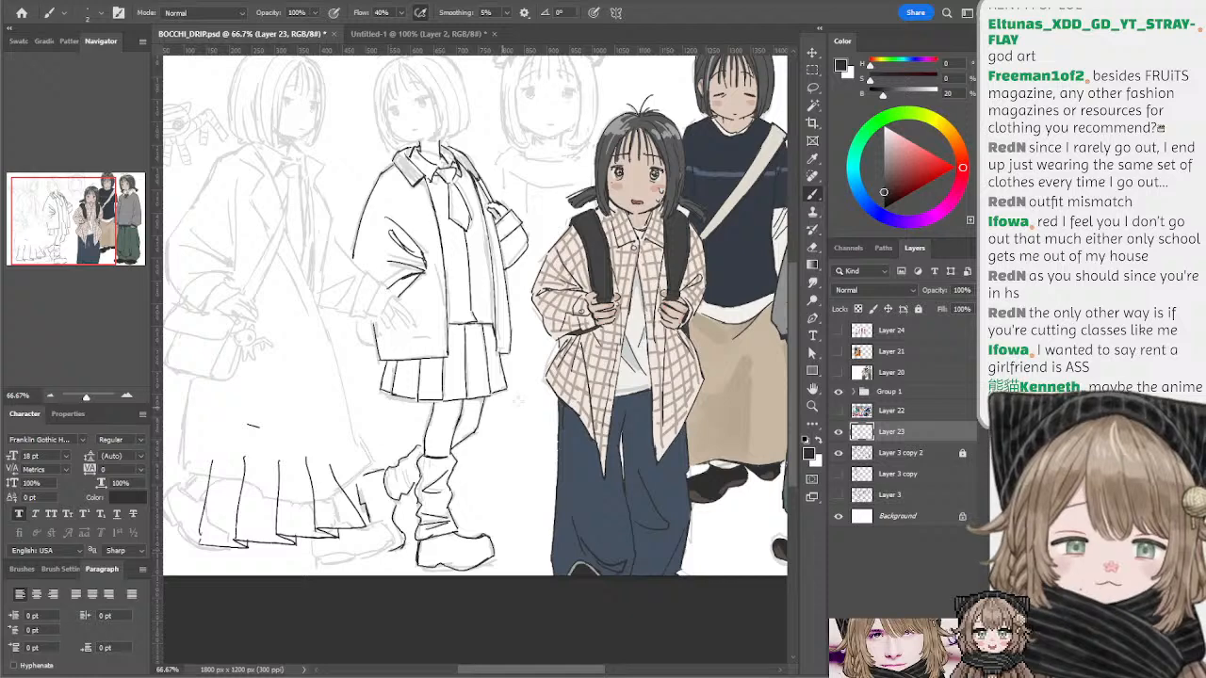
- Lasso the inked pleat lines and the stray dash on the first character's skirt, delete them, and deselect
{"action": "mouse_move", "coordinate": [512, 379]}
{"action": "left_mouse_down"}
{"action": "mouse_move", "coordinate": [524, 445]}
{"action": "mouse_move", "coordinate": [510, 421]}
{"action": "left_mouse_up"}
{"action": "key", "text": "e"}
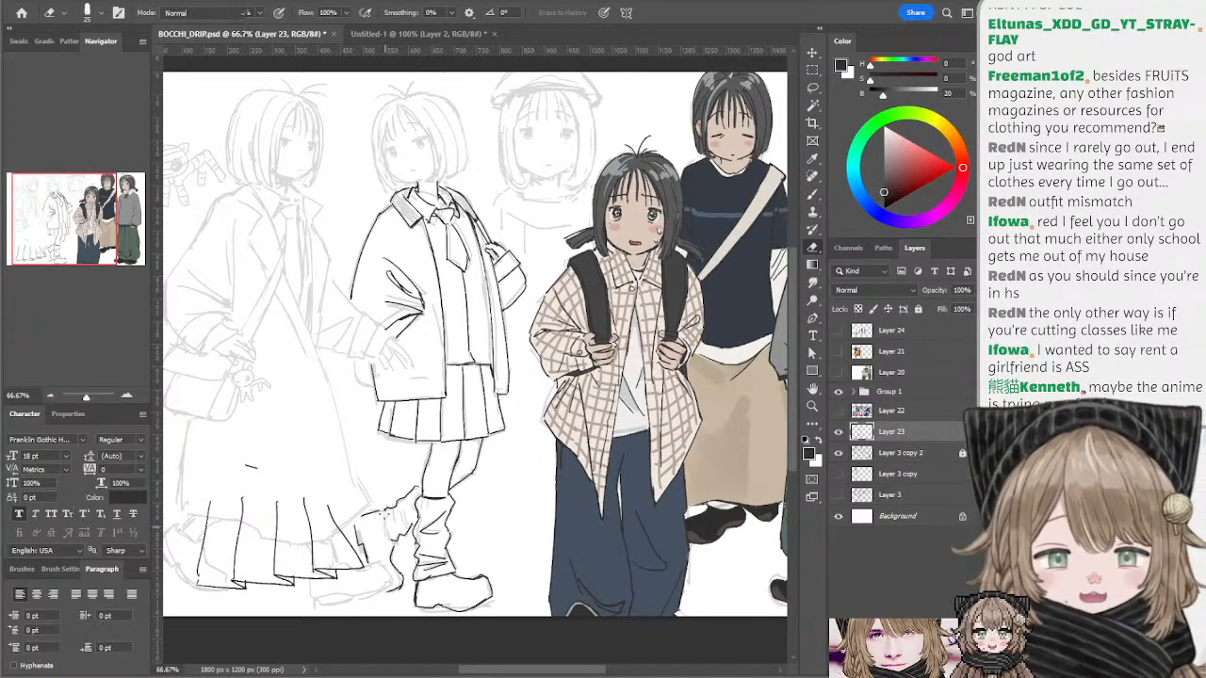
{"action": "key", "text": "b"}
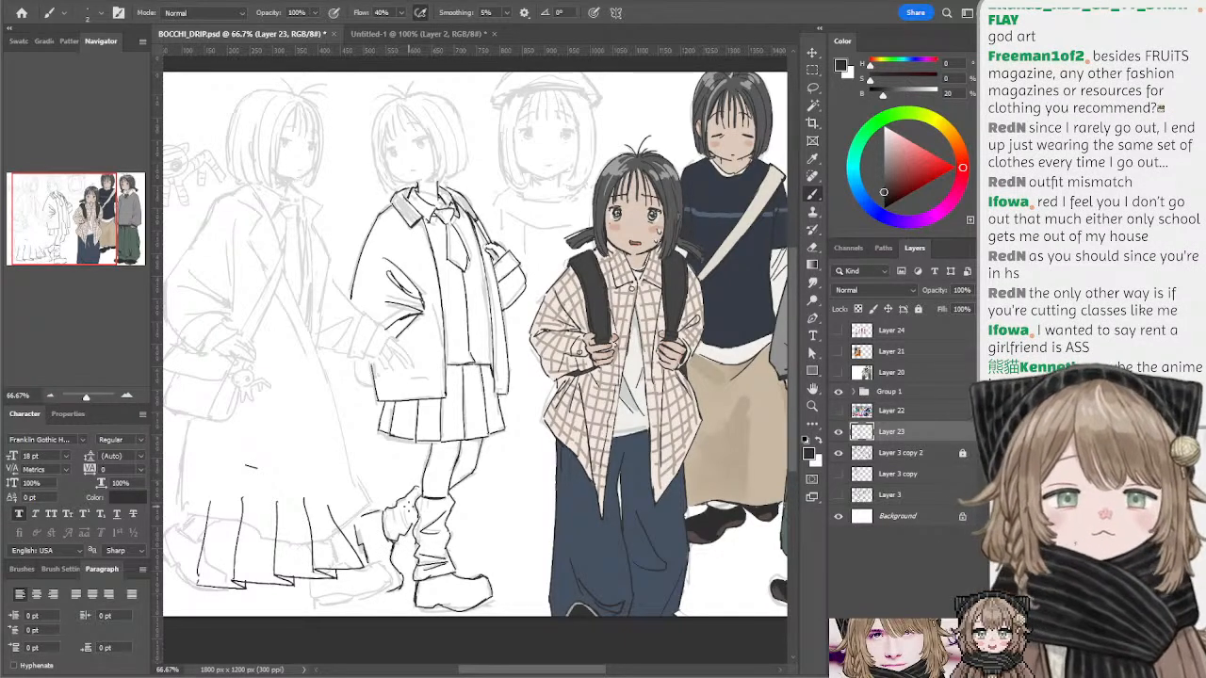
{"action": "mouse_move", "coordinate": [457, 403]}
{"action": "left_mouse_down"}
{"action": "mouse_move", "coordinate": [487, 436]}
{"action": "mouse_move", "coordinate": [478, 418]}
{"action": "left_mouse_up"}
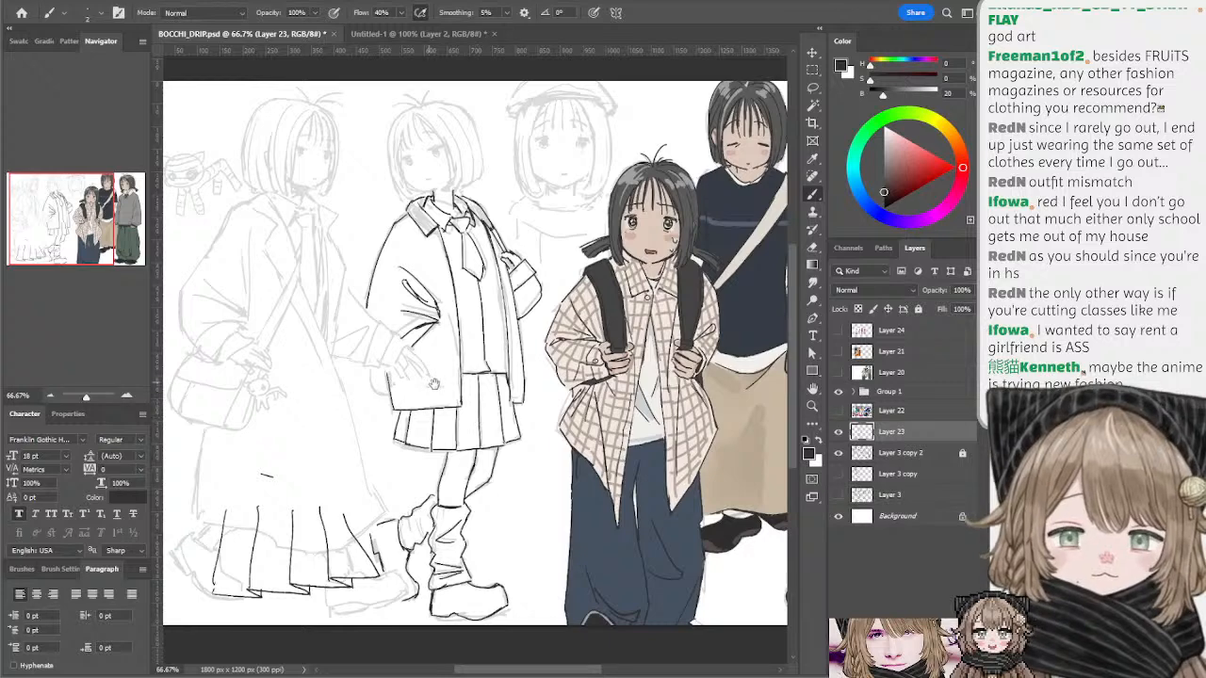
{"action": "left_click_drag", "start_coordinate": [434, 383], "coordinate": [476, 382]}
{"action": "key", "text": "l"}
{"action": "mouse_move", "coordinate": [277, 482]}
{"action": "left_mouse_down"}
{"action": "mouse_move", "coordinate": [247, 568]}
{"action": "mouse_move", "coordinate": [304, 625]}
{"action": "mouse_move", "coordinate": [439, 578]}
{"action": "left_mouse_up"}
{"action": "mouse_move", "coordinate": [296, 473]}
{"action": "left_mouse_down"}
{"action": "mouse_move", "coordinate": [316, 631]}
{"action": "mouse_move", "coordinate": [417, 612]}
{"action": "mouse_move", "coordinate": [426, 569]}
{"action": "mouse_move", "coordinate": [365, 467]}
{"action": "mouse_move", "coordinate": [300, 465]}
{"action": "left_mouse_up"}
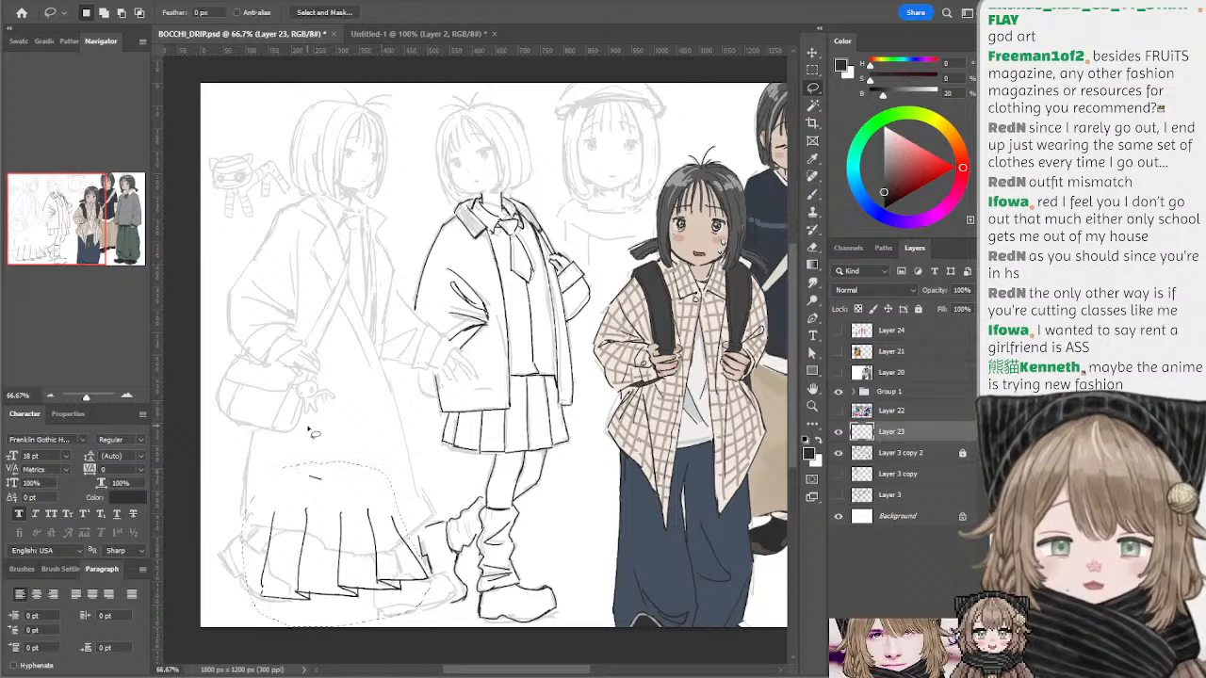
{"action": "key", "text": "Delete"}
{"action": "key", "text": "ctrl+d"}
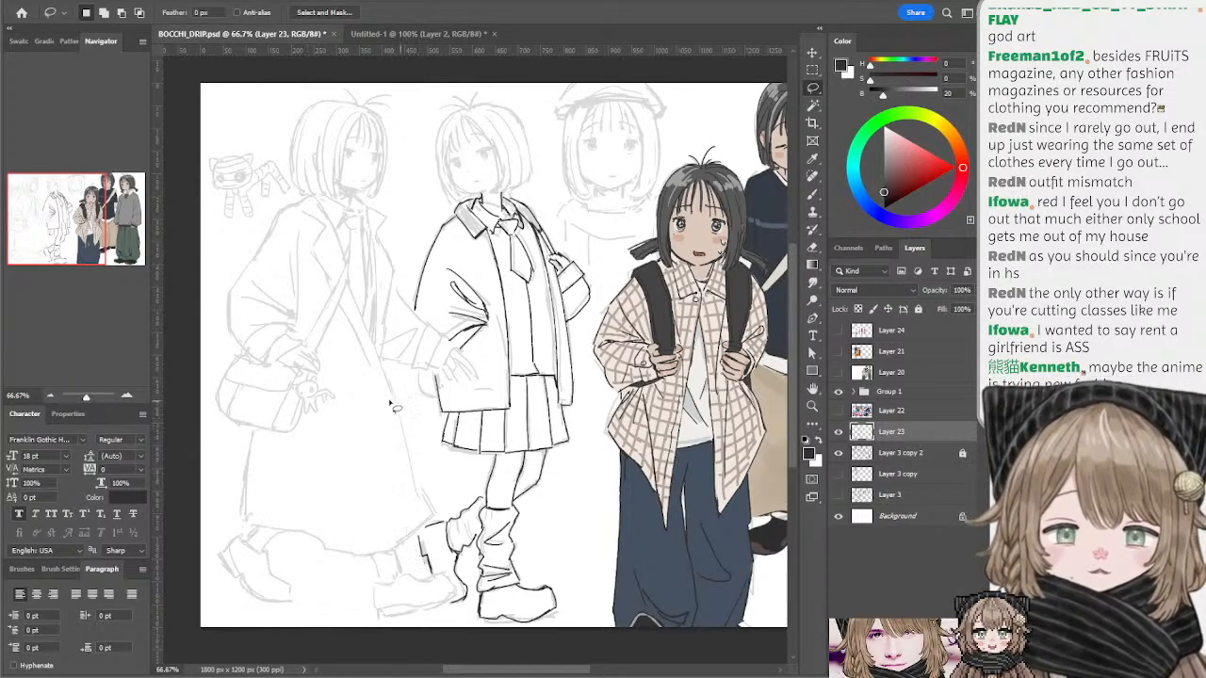
- Ink the first character's back ankle with a diagonal line running down from the skirt hem
{"action": "key", "text": "b"}
{"action": "mouse_move", "coordinate": [238, 528]}
{"action": "left_mouse_down"}
{"action": "mouse_move", "coordinate": [265, 562]}
{"action": "mouse_move", "coordinate": [243, 535]}
{"action": "left_mouse_up"}
{"action": "key", "text": "ctrl+z"}
{"action": "key", "text": "ctrl+z"}
{"action": "key", "text": "ctrl+z"}
{"action": "key", "text": "ctrl+z"}
{"action": "key", "text": "ctrl+z"}
{"action": "key", "text": "ctrl+z"}
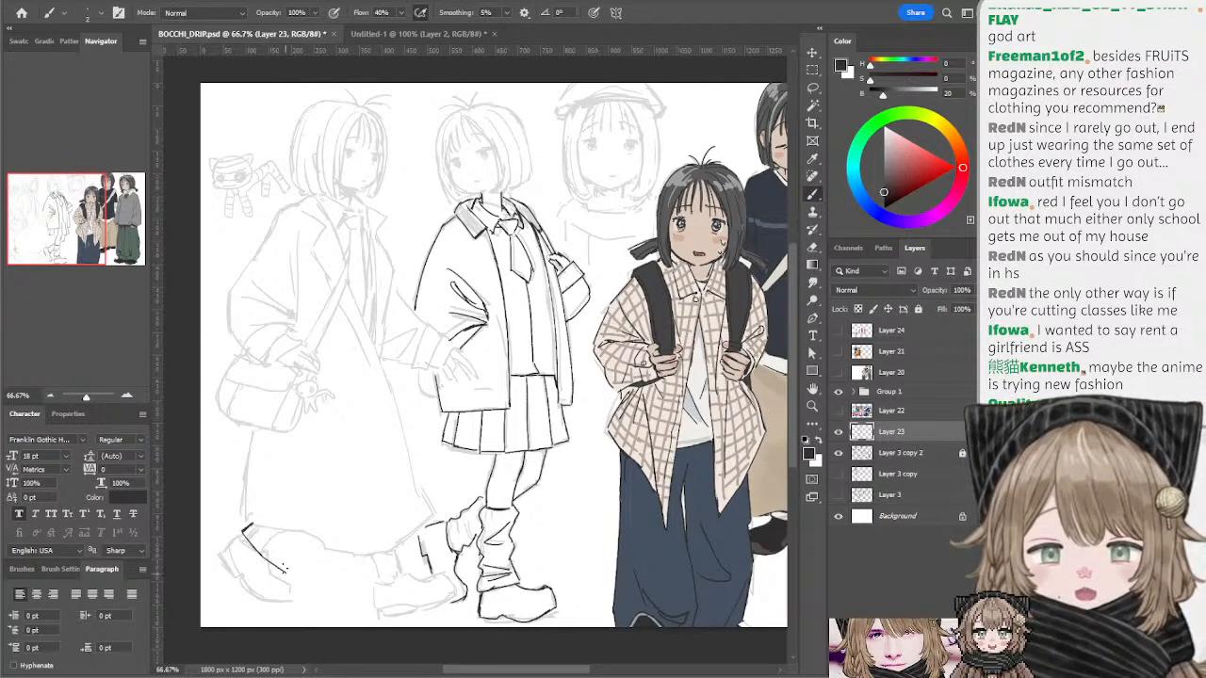
{"action": "key", "text": "ctrl+z"}
- Extend the first character's ankle line along the top of her back shoe, retrying the stroke
{"action": "mouse_move", "coordinate": [261, 554]}
{"action": "left_mouse_down"}
{"action": "mouse_move", "coordinate": [297, 575]}
{"action": "mouse_move", "coordinate": [341, 585]}
{"action": "left_mouse_up"}
{"action": "key", "text": "ctrl+z"}
{"action": "key", "text": "ctrl+z"}
{"action": "left_click_drag", "start_coordinate": [260, 555], "coordinate": [297, 584]}
{"action": "key", "text": "ctrl+z"}
{"action": "key", "text": "ctrl+z"}
{"action": "key", "text": "ctrl+z"}
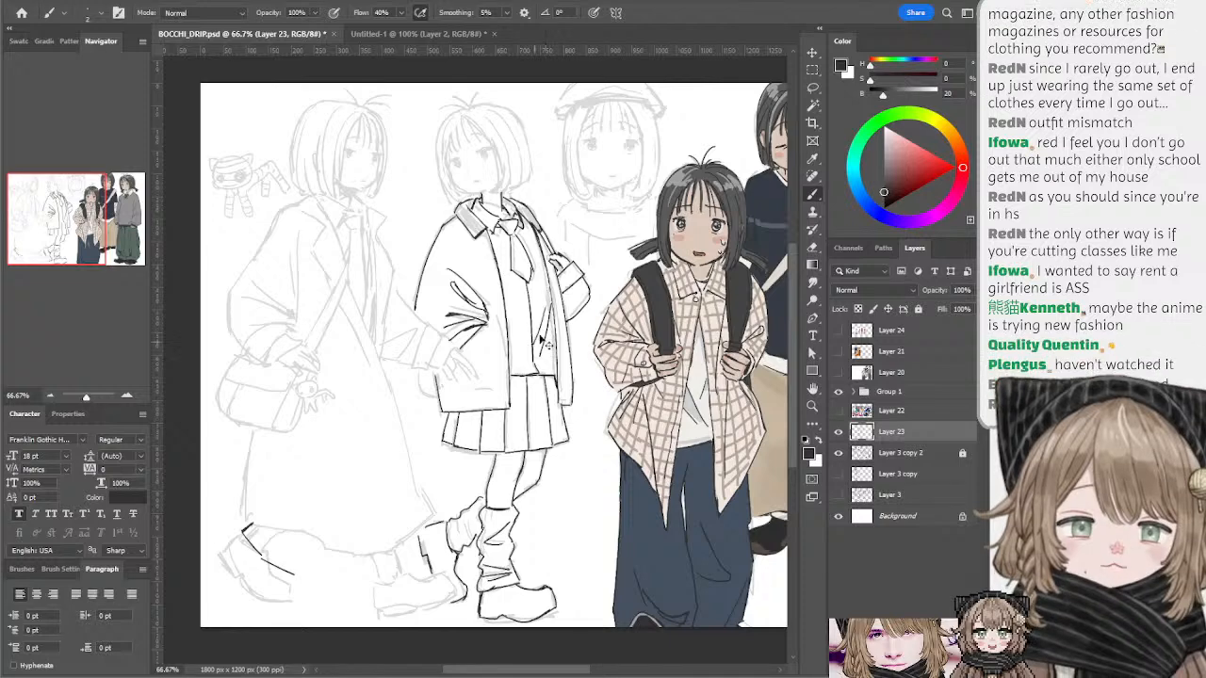
- Ink a diagonal fold line on the lower part of the second character's shirt
{"action": "left_click_drag", "start_coordinate": [542, 318], "coordinate": [524, 354]}
{"action": "key", "text": "ctrl+z"}
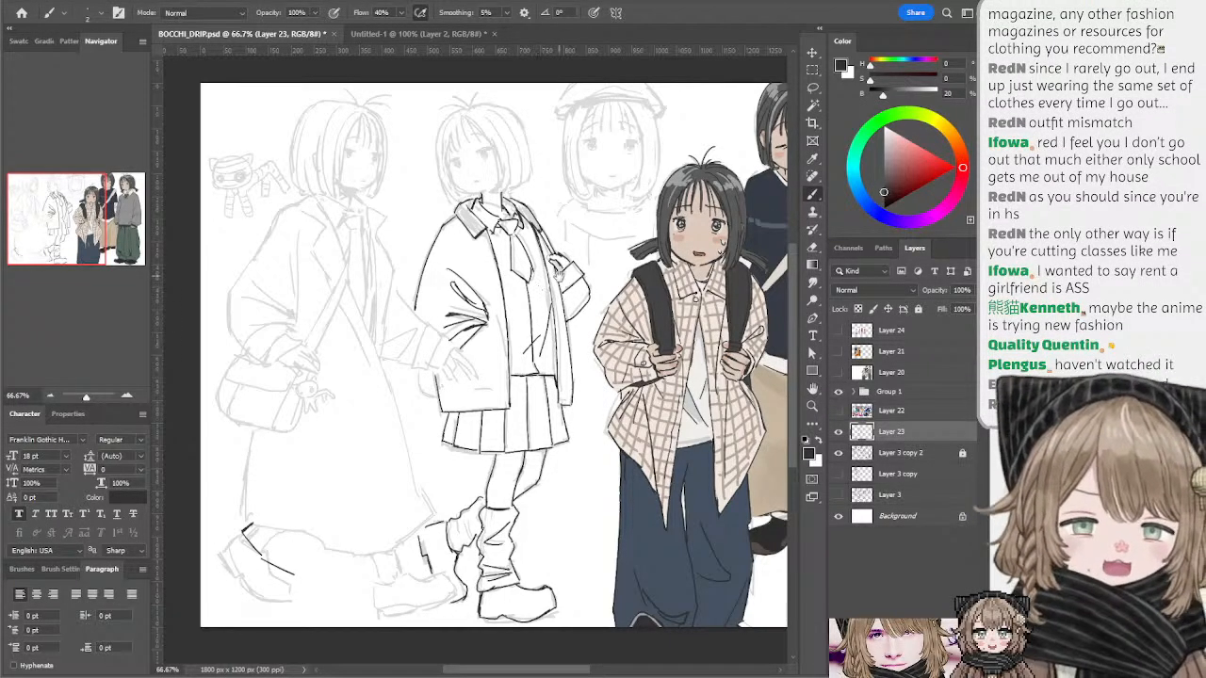
{"action": "left_click_drag", "start_coordinate": [543, 289], "coordinate": [532, 297]}
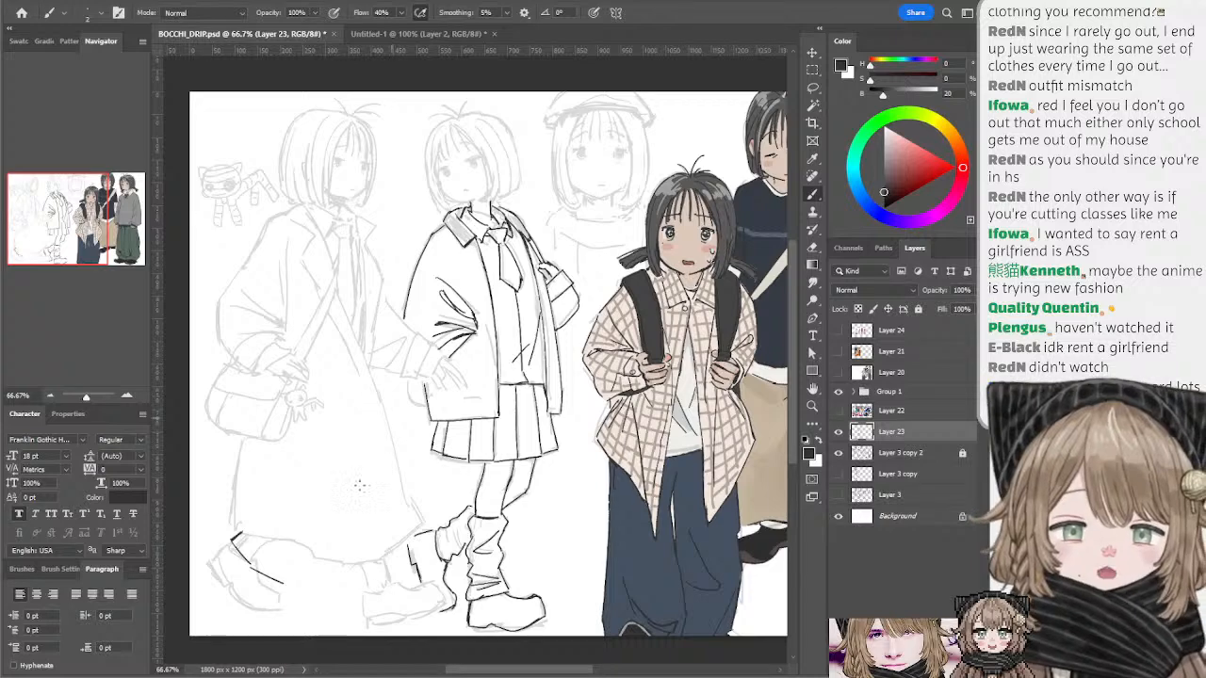
- Draw a black T-shirt outline with body, two short sleeves and a neckline over the first character's skirt
{"action": "mouse_move", "coordinate": [283, 460]}
{"action": "left_mouse_down"}
{"action": "mouse_move", "coordinate": [312, 530]}
{"action": "mouse_move", "coordinate": [374, 528]}
{"action": "mouse_move", "coordinate": [371, 468]}
{"action": "mouse_move", "coordinate": [390, 488]}
{"action": "mouse_move", "coordinate": [405, 476]}
{"action": "mouse_move", "coordinate": [381, 416]}
{"action": "left_mouse_up"}
{"action": "key", "text": "ctrl+z"}
{"action": "left_click_drag", "start_coordinate": [288, 407], "coordinate": [269, 454]}
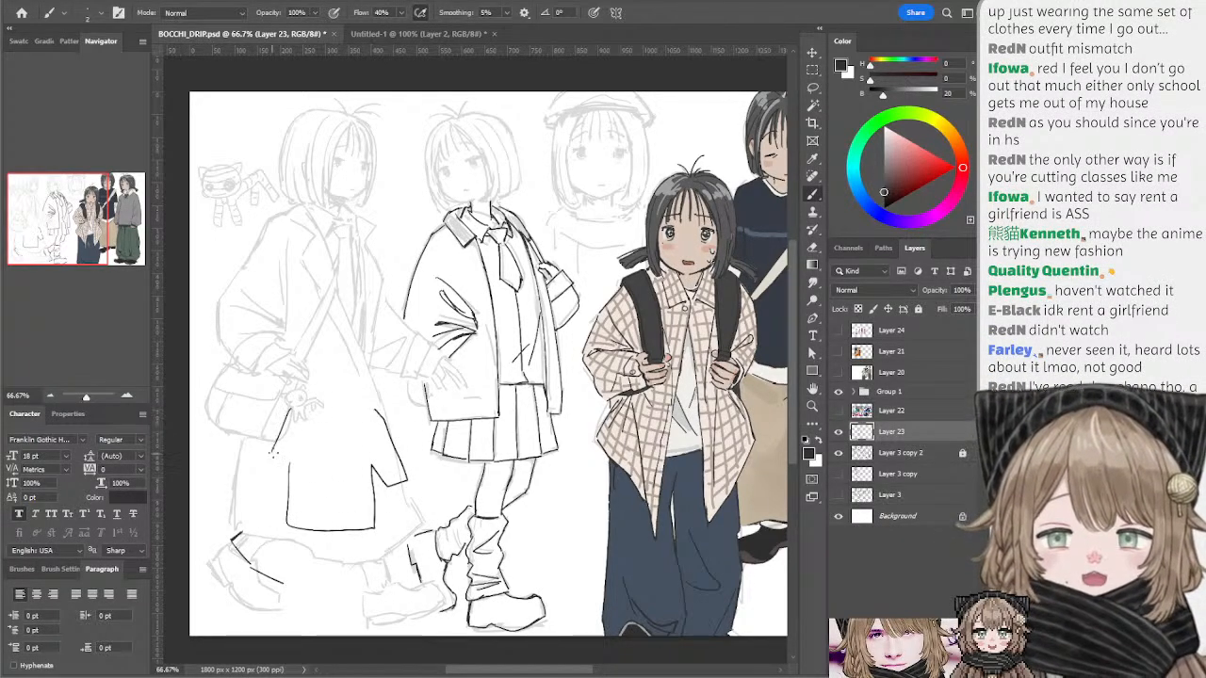
{"action": "key", "text": "ctrl+z"}
{"action": "left_click_drag", "start_coordinate": [288, 407], "coordinate": [259, 462]}
{"action": "left_click_drag", "start_coordinate": [260, 462], "coordinate": [282, 470]}
{"action": "mouse_move", "coordinate": [288, 407]}
{"action": "left_mouse_down"}
{"action": "mouse_move", "coordinate": [360, 399]}
{"action": "mouse_move", "coordinate": [311, 400]}
{"action": "mouse_move", "coordinate": [347, 403]}
{"action": "left_mouse_up"}
{"action": "key", "text": "ctrl+z"}
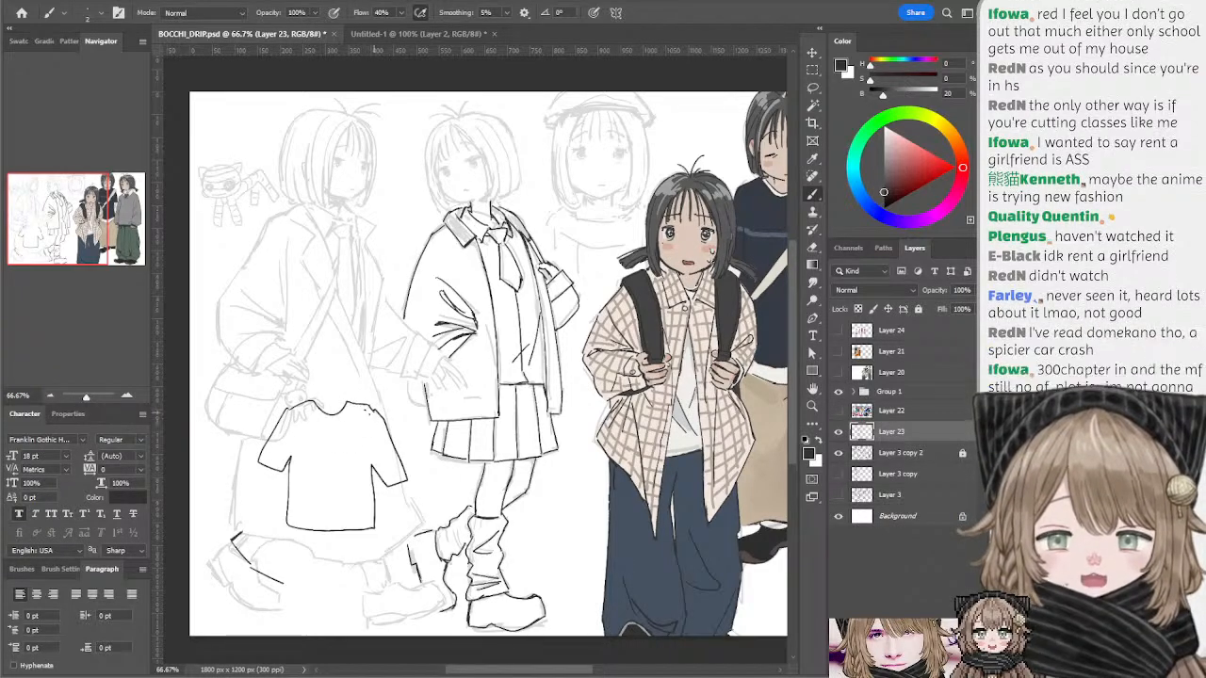
- Draw parallel diagonal fold lines across the front of the T-shirt sketch
{"action": "mouse_move", "coordinate": [302, 517]}
{"action": "left_mouse_down"}
{"action": "mouse_move", "coordinate": [341, 474]}
{"action": "mouse_move", "coordinate": [306, 520]}
{"action": "left_mouse_up"}
{"action": "key", "text": "ctrl+z"}
{"action": "key", "text": "ctrl+z"}
{"action": "left_click_drag", "start_coordinate": [365, 457], "coordinate": [315, 518]}
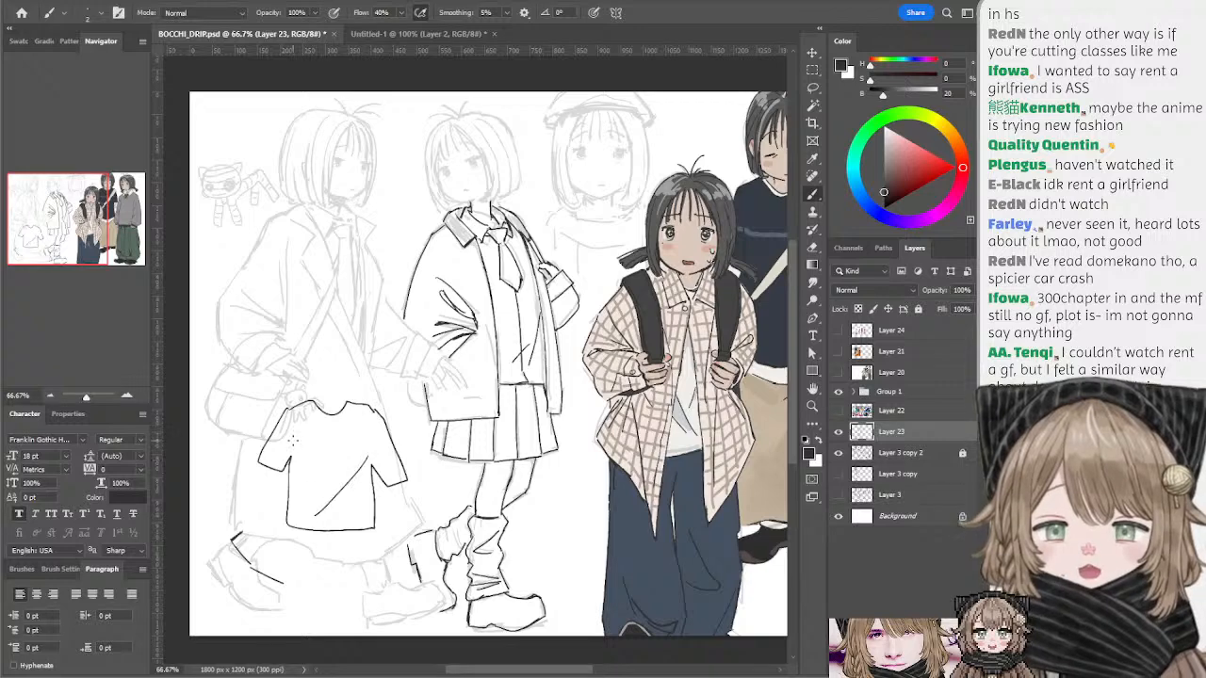
{"action": "left_click_drag", "start_coordinate": [348, 457], "coordinate": [305, 509]}
{"action": "key", "text": "ctrl+z"}
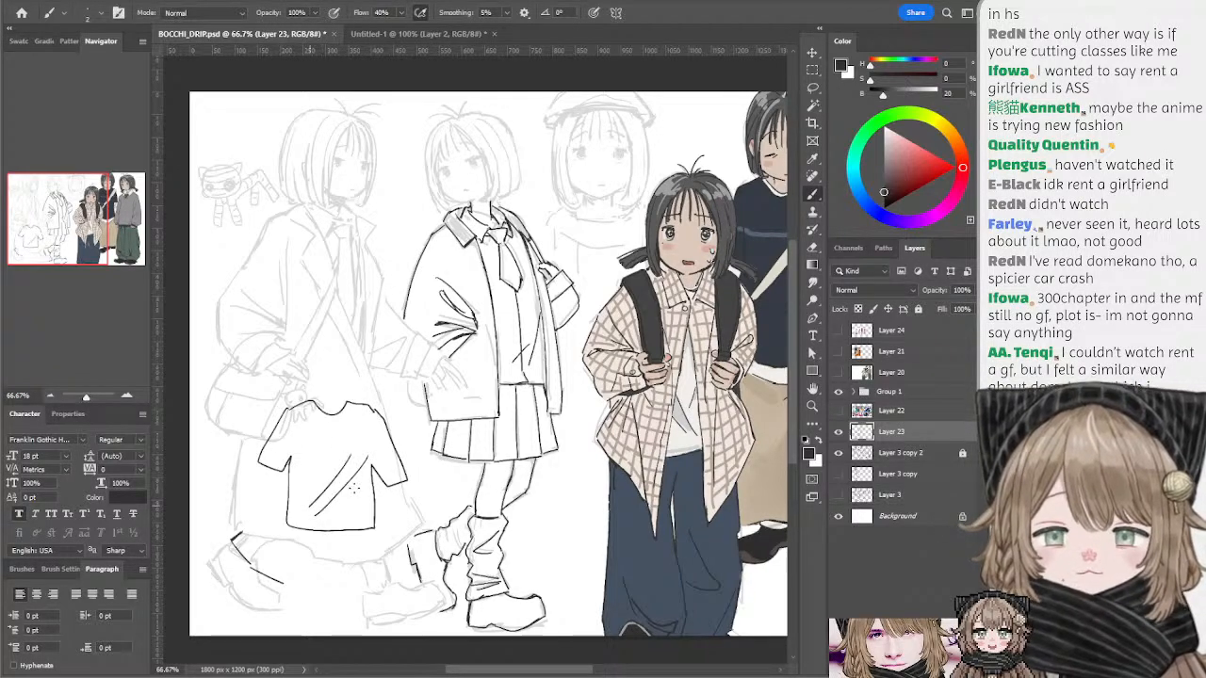
- Try shorter diagonal fold lines along both sides of the T-shirt sketch
{"action": "left_click_drag", "start_coordinate": [371, 476], "coordinate": [343, 513]}
{"action": "key", "text": "ctrl+z"}
{"action": "left_click_drag", "start_coordinate": [311, 466], "coordinate": [291, 501]}
{"action": "key", "text": "ctrl+z"}
{"action": "key", "text": "ctrl+z"}
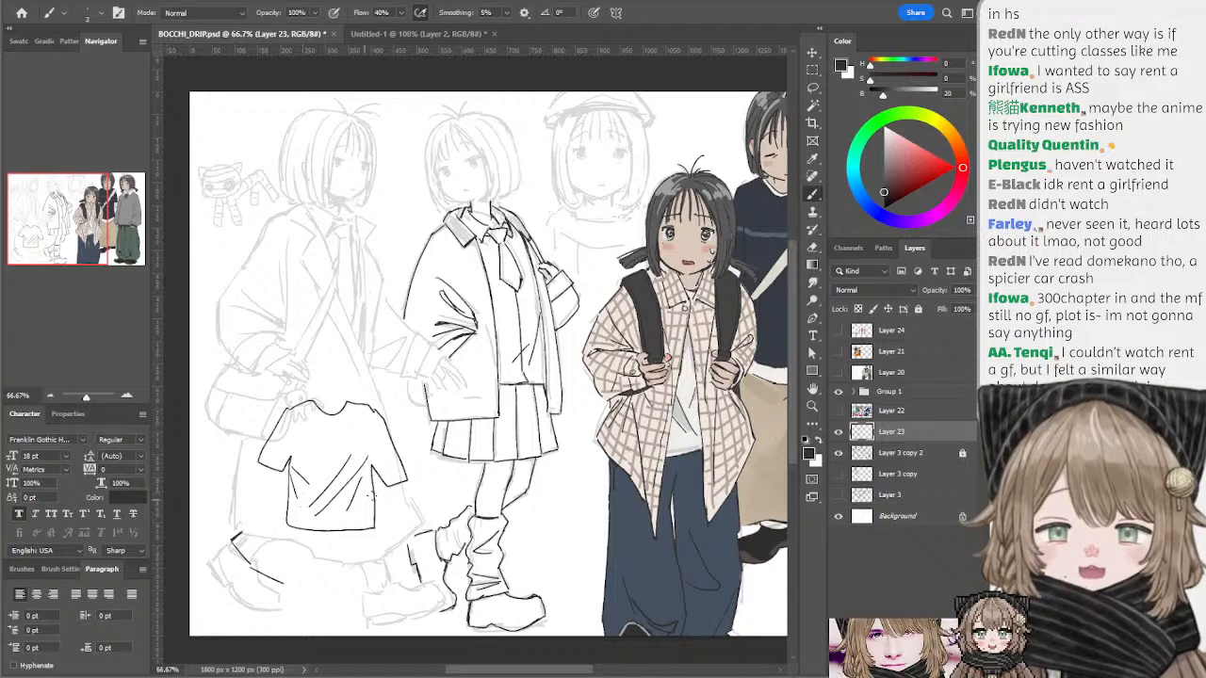
- Undo all the diagonal fold lines on the T-shirt sketch, keeping only its outline
{"action": "key", "text": "ctrl+z"}
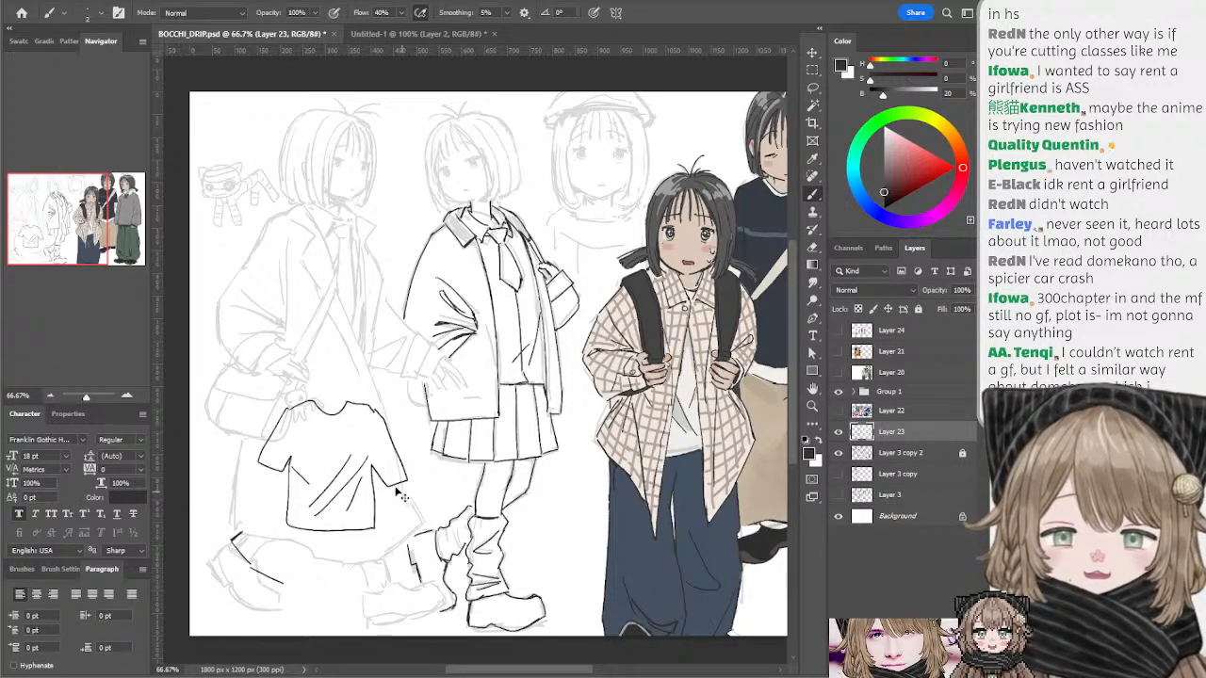
{"action": "key", "text": "ctrl+z"}
{"action": "key", "text": "ctrl+z"}
{"action": "key", "text": "ctrl+z"}
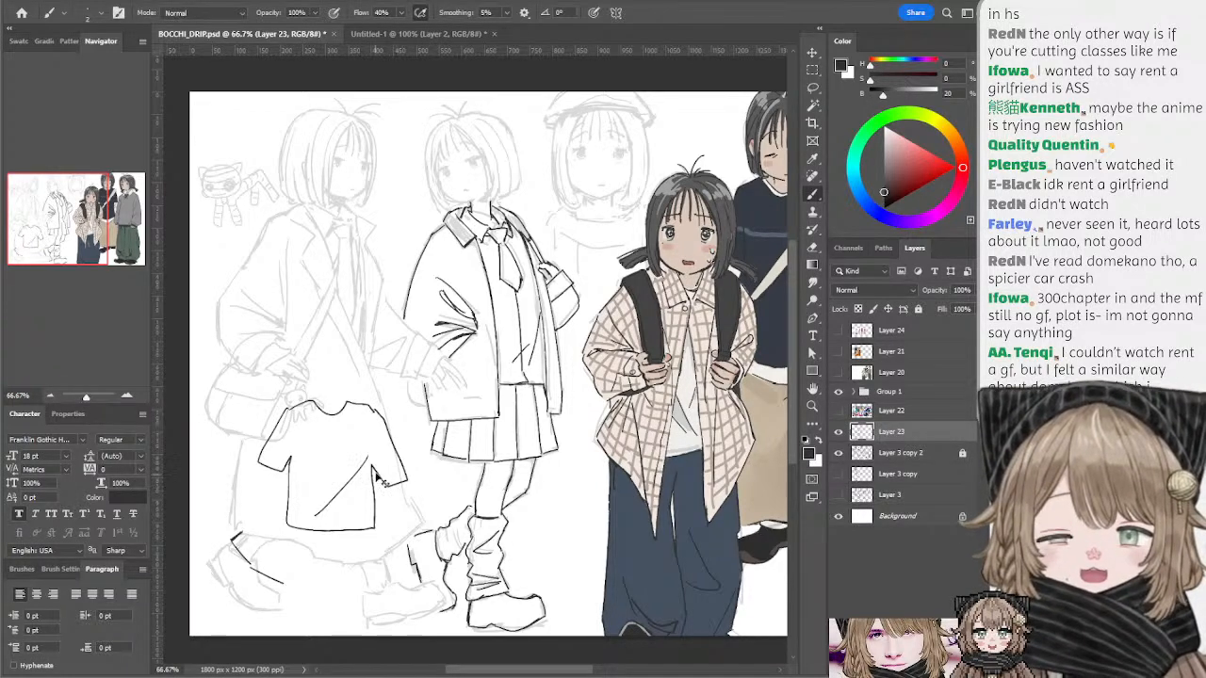
{"action": "key", "text": "ctrl+z"}
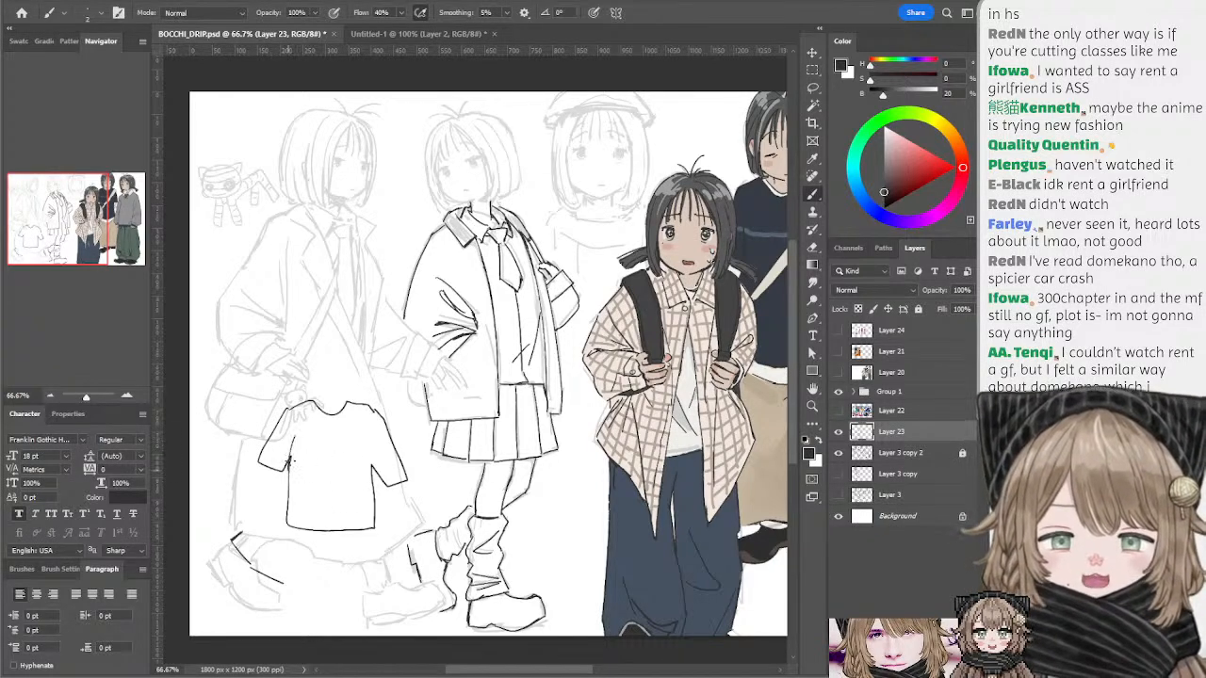
- Redraw the T-shirt's sides as inward curves at the waist and erase the straight side lines
{"action": "left_click_drag", "start_coordinate": [292, 459], "coordinate": [289, 518]}
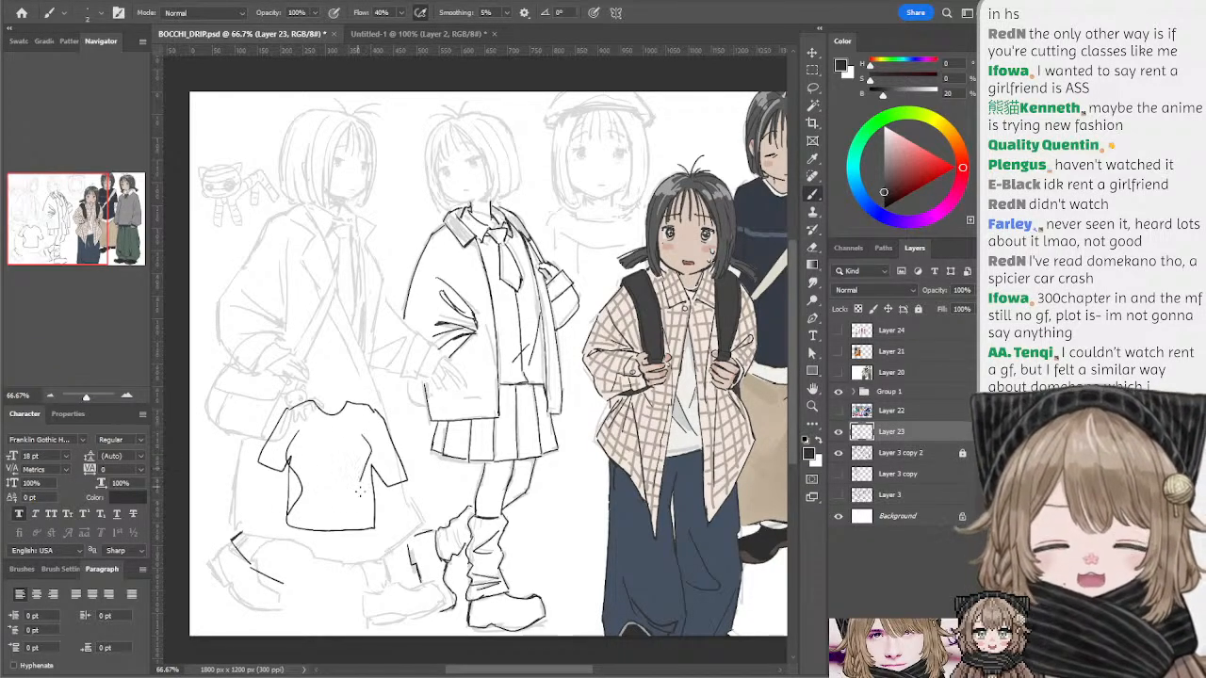
{"action": "key", "text": "e"}
{"action": "key", "text": "ctrl+z"}
{"action": "left_click_drag", "start_coordinate": [373, 473], "coordinate": [374, 513]}
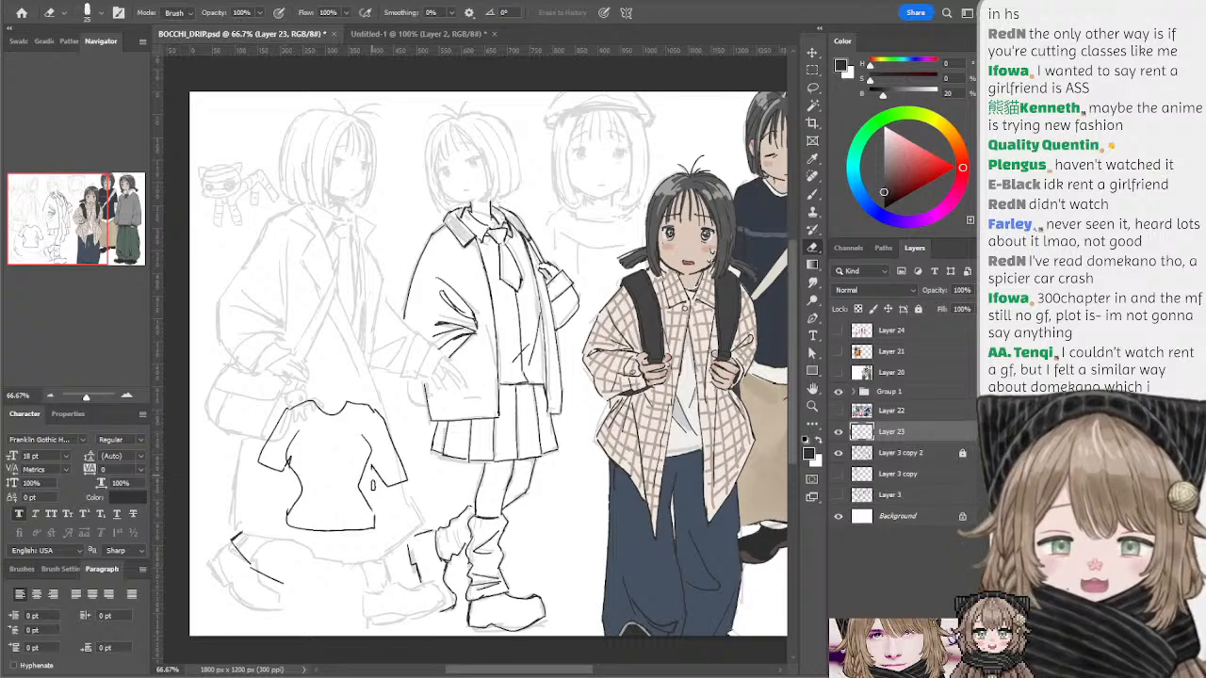
- Draw curved fold lines across the chest, waist and hem of the fitted T-shirt sketch, retrying strokes and cleaning up the side
{"action": "key", "text": "b"}
{"action": "mouse_move", "coordinate": [312, 470]}
{"action": "left_mouse_down"}
{"action": "mouse_move", "coordinate": [361, 462]}
{"action": "mouse_move", "coordinate": [324, 478]}
{"action": "mouse_move", "coordinate": [348, 485]}
{"action": "left_mouse_up"}
{"action": "key", "text": "ctrl+z"}
{"action": "key", "text": "ctrl+z"}
{"action": "mouse_move", "coordinate": [305, 493]}
{"action": "left_mouse_down"}
{"action": "mouse_move", "coordinate": [355, 493]}
{"action": "mouse_move", "coordinate": [321, 511]}
{"action": "mouse_move", "coordinate": [356, 515]}
{"action": "mouse_move", "coordinate": [350, 523]}
{"action": "left_mouse_up"}
{"action": "key", "text": "ctrl+z"}
{"action": "key", "text": "ctrl+z"}
{"action": "key", "text": "ctrl+z"}
{"action": "key", "text": "ctrl+z"}
{"action": "key", "text": "ctrl+z"}
{"action": "key", "text": "e"}
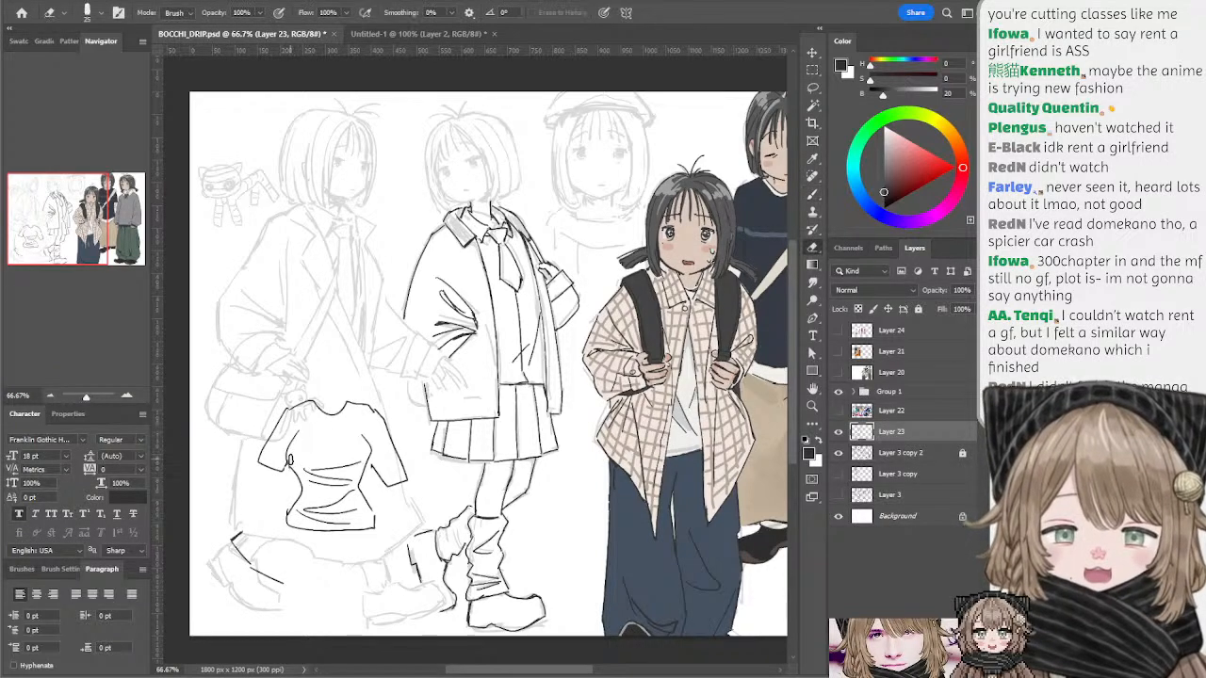
{"action": "key", "text": "b"}
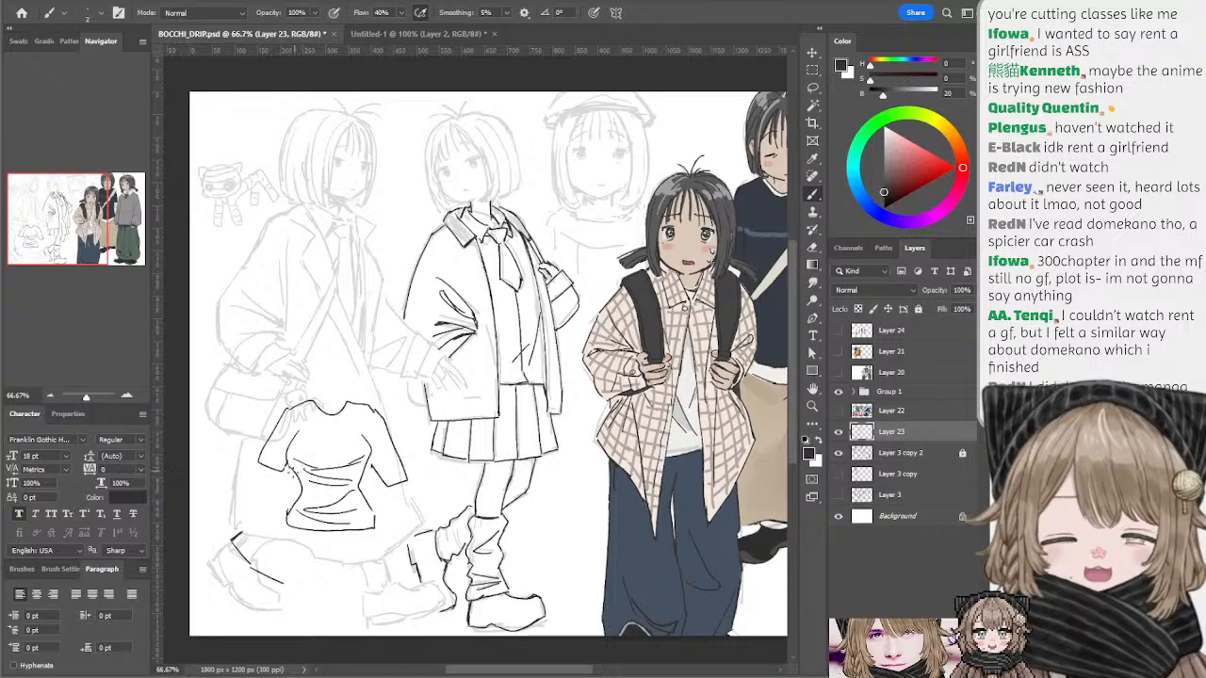
- Start a second T-shirt sketch over the first character's coat with a curved left shoulder line, retrying the stroke
{"action": "scroll", "coordinate": [339, 342], "scroll_direction": "up", "scroll_amount": 2}
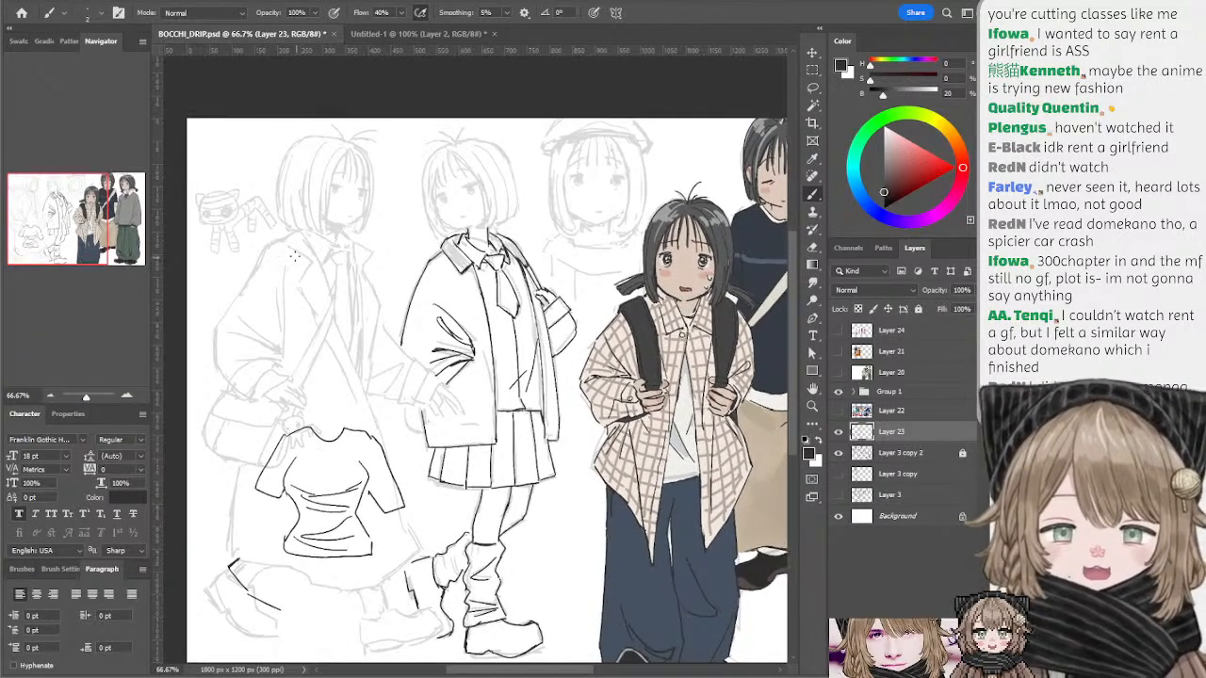
{"action": "mouse_move", "coordinate": [279, 245]}
{"action": "left_mouse_down"}
{"action": "mouse_move", "coordinate": [278, 294]}
{"action": "mouse_move", "coordinate": [277, 261]}
{"action": "mouse_move", "coordinate": [269, 291]}
{"action": "mouse_move", "coordinate": [293, 264]}
{"action": "mouse_move", "coordinate": [286, 287]}
{"action": "mouse_move", "coordinate": [286, 264]}
{"action": "mouse_move", "coordinate": [256, 301]}
{"action": "left_mouse_up"}
{"action": "key", "text": "ctrl+z"}
{"action": "key", "text": "ctrl+z"}
{"action": "key", "text": "ctrl+z"}
{"action": "key", "text": "ctrl+z"}
{"action": "key", "text": "ctrl+z"}
{"action": "left_click_drag", "start_coordinate": [288, 263], "coordinate": [257, 297]}
{"action": "key", "text": "ctrl+z"}
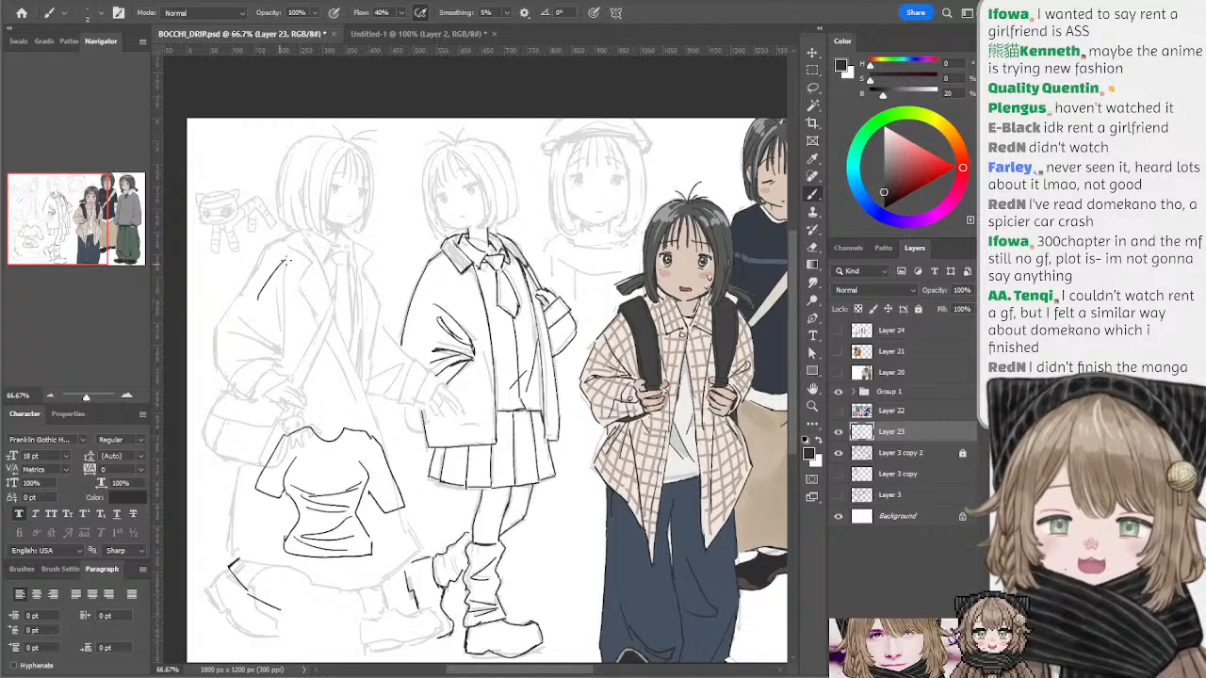
{"action": "key", "text": "ctrl+z"}
{"action": "left_click_drag", "start_coordinate": [288, 259], "coordinate": [255, 294]}
{"action": "key", "text": "ctrl+z"}
{"action": "key", "text": "ctrl+z"}
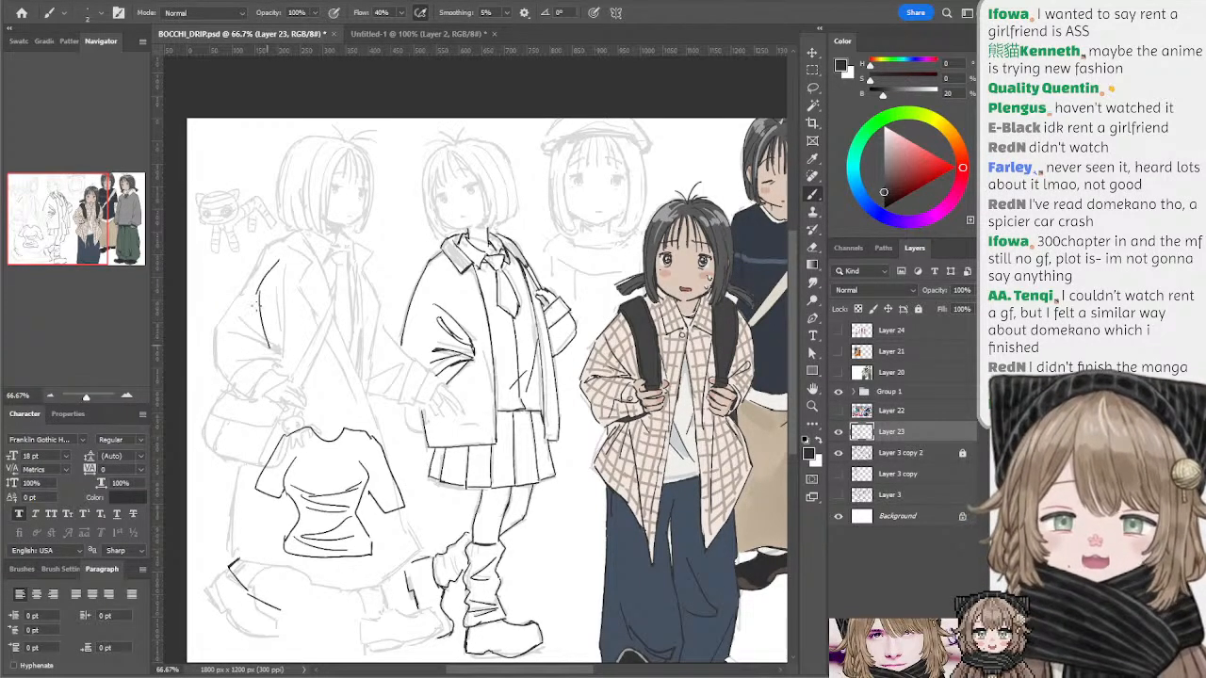
- Draw the second T-shirt's body hanging straight down its left side and across the hem, retrying the lines
{"action": "left_click_drag", "start_coordinate": [257, 297], "coordinate": [261, 357]}
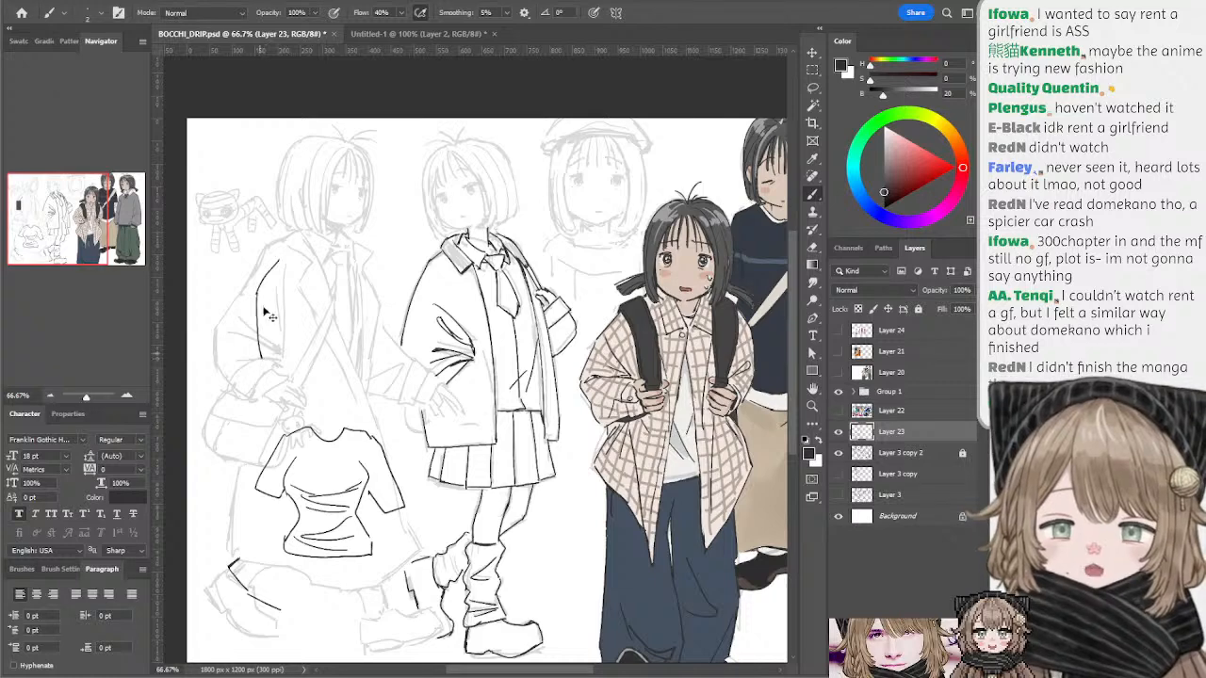
{"action": "key", "text": "ctrl+z"}
{"action": "left_click_drag", "start_coordinate": [256, 297], "coordinate": [294, 336]}
{"action": "key", "text": "ctrl+z"}
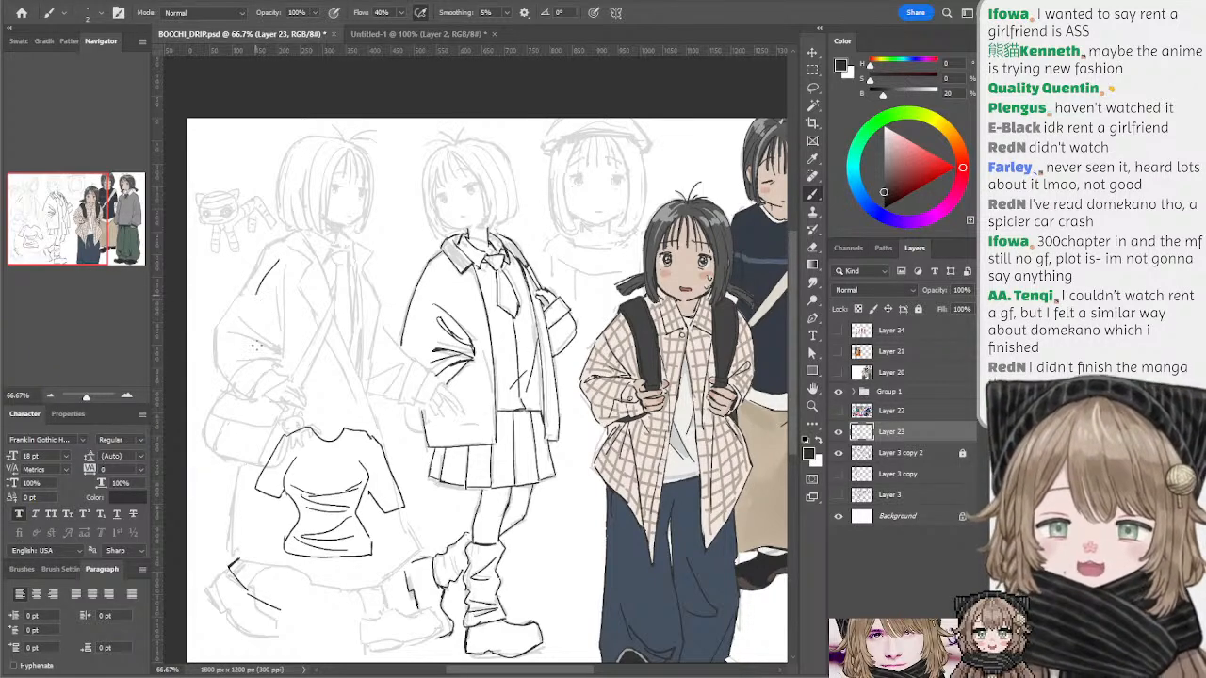
{"action": "mouse_move", "coordinate": [256, 294]}
{"action": "left_mouse_down"}
{"action": "mouse_move", "coordinate": [255, 391]}
{"action": "mouse_move", "coordinate": [257, 323]}
{"action": "mouse_move", "coordinate": [255, 391]}
{"action": "mouse_move", "coordinate": [271, 379]}
{"action": "mouse_move", "coordinate": [260, 391]}
{"action": "mouse_move", "coordinate": [354, 393]}
{"action": "left_mouse_up"}
{"action": "key", "text": "ctrl+z"}
{"action": "key", "text": "ctrl+z"}
{"action": "key", "text": "ctrl+z"}
{"action": "key", "text": "ctrl+z"}
- Draw the second T-shirt's straight right side and the inner and lower edges of its right sleeve
{"action": "mouse_move", "coordinate": [281, 401]}
{"action": "left_mouse_down"}
{"action": "mouse_move", "coordinate": [372, 401]}
{"action": "mouse_move", "coordinate": [357, 394]}
{"action": "mouse_move", "coordinate": [363, 314]}
{"action": "left_mouse_up"}
{"action": "key", "text": "ctrl+z"}
{"action": "key", "text": "ctrl+z"}
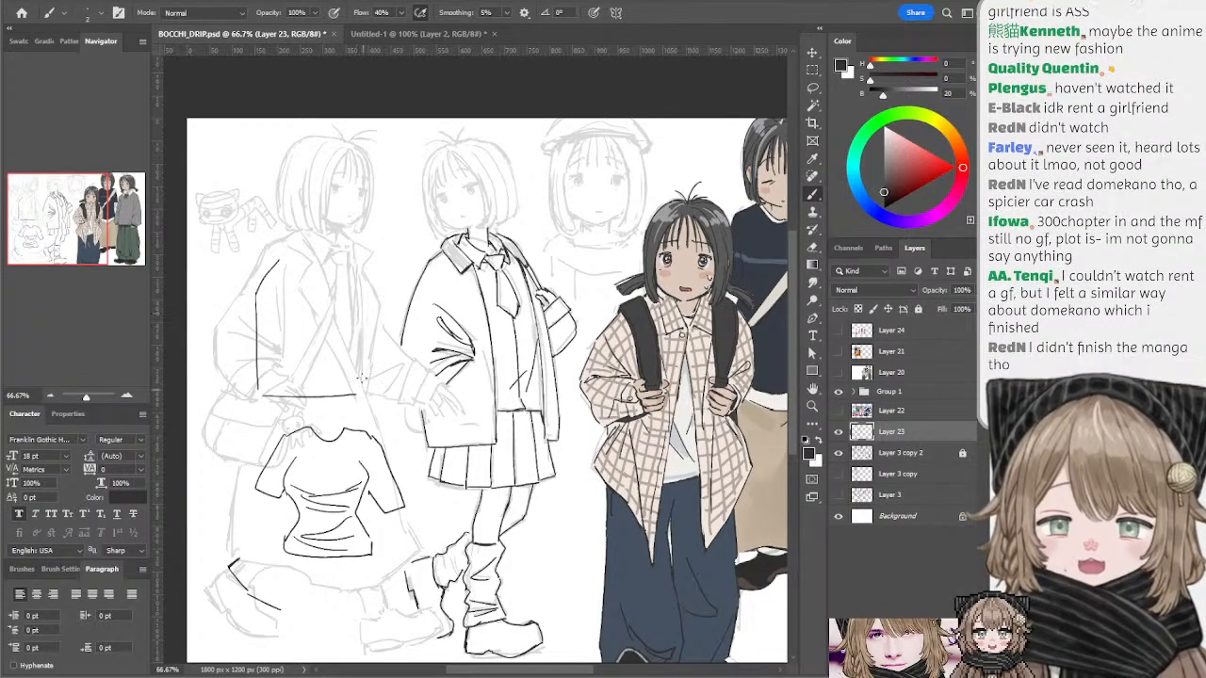
{"action": "mouse_move", "coordinate": [359, 387]}
{"action": "left_mouse_down"}
{"action": "mouse_move", "coordinate": [362, 314]}
{"action": "mouse_move", "coordinate": [358, 324]}
{"action": "left_mouse_up"}
{"action": "key", "text": "ctrl+z"}
{"action": "mouse_move", "coordinate": [339, 276]}
{"action": "left_mouse_down"}
{"action": "mouse_move", "coordinate": [343, 325]}
{"action": "mouse_move", "coordinate": [386, 331]}
{"action": "left_mouse_up"}
{"action": "key", "text": "ctrl+z"}
{"action": "mouse_move", "coordinate": [365, 253]}
{"action": "left_mouse_down"}
{"action": "mouse_move", "coordinate": [383, 323]}
{"action": "mouse_move", "coordinate": [348, 254]}
{"action": "mouse_move", "coordinate": [390, 329]}
{"action": "left_mouse_up"}
{"action": "key", "text": "ctrl+z"}
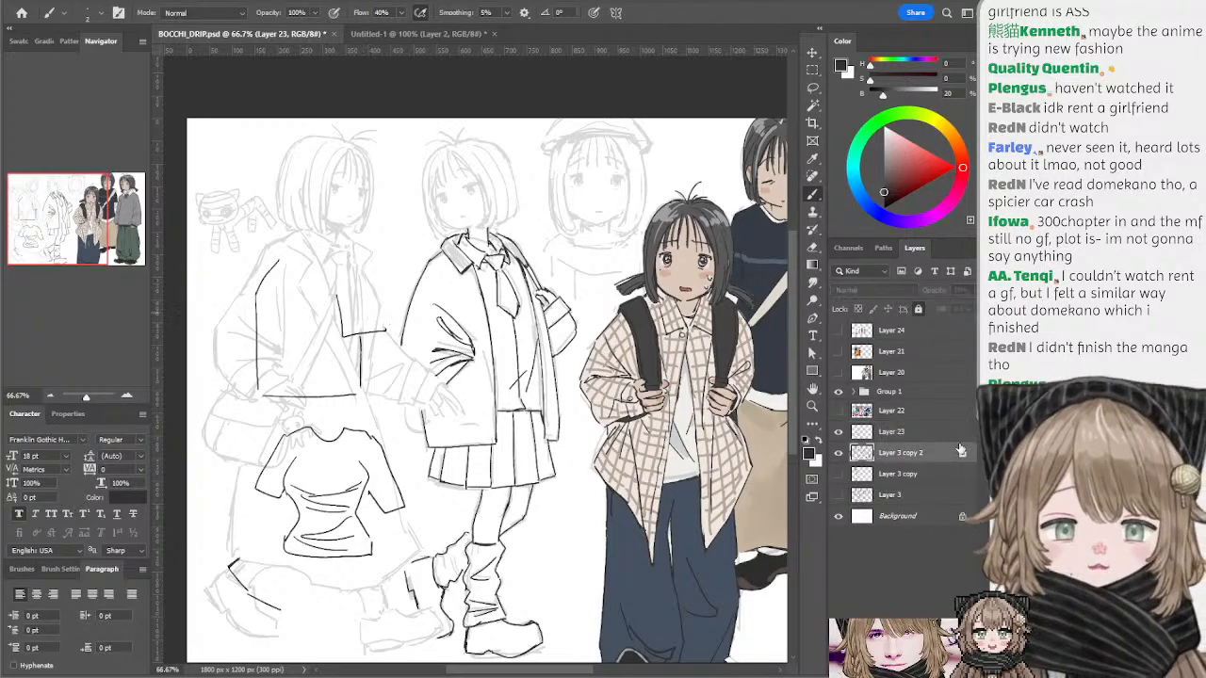
- Unlock the sketch layer Layer 3 copy 2, fade it with a lower opacity, and return to Layer 23
{"action": "left_click", "coordinate": [872, 453]}
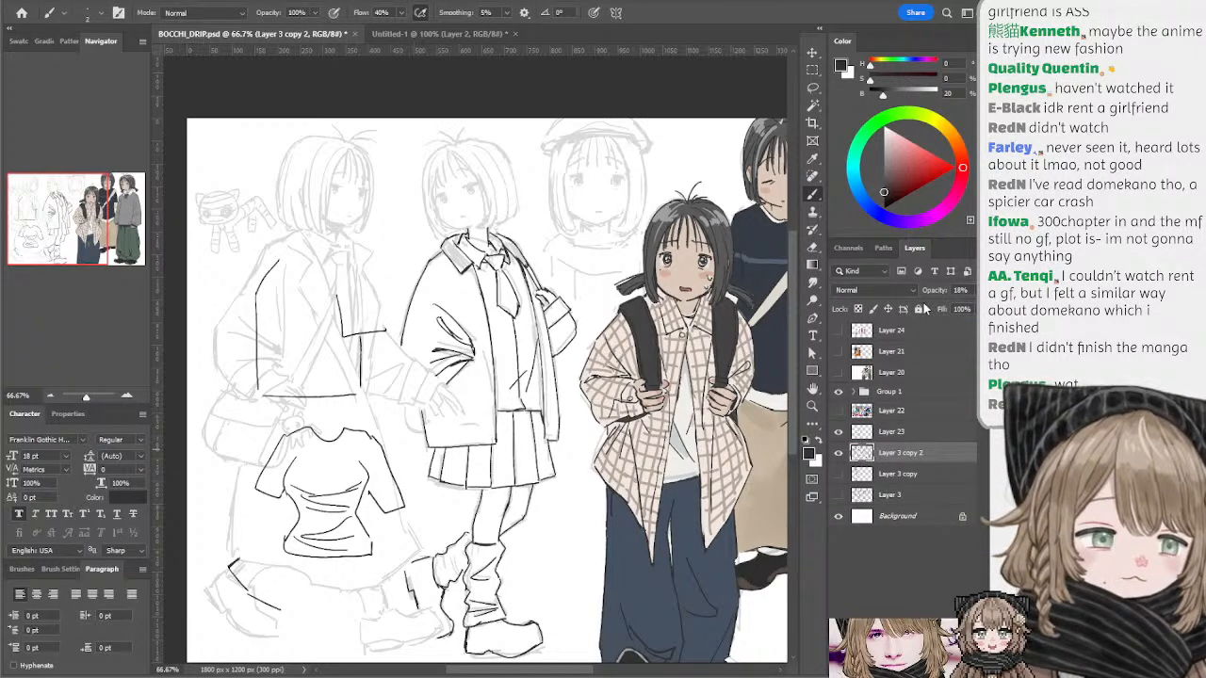
{"action": "left_click", "coordinate": [886, 429]}
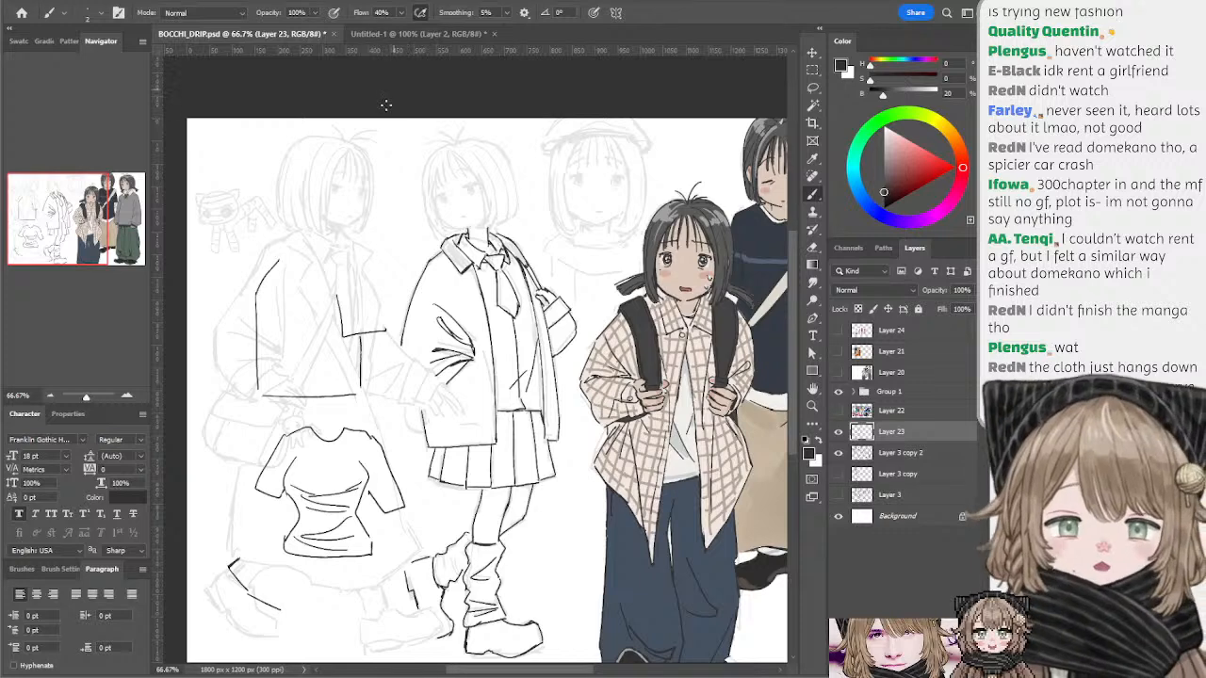
- Add the right shoulder, the left sleeve and the neckline to the second T-shirt sketch, redoing the left sleeve
{"action": "left_click_drag", "start_coordinate": [340, 259], "coordinate": [387, 332]}
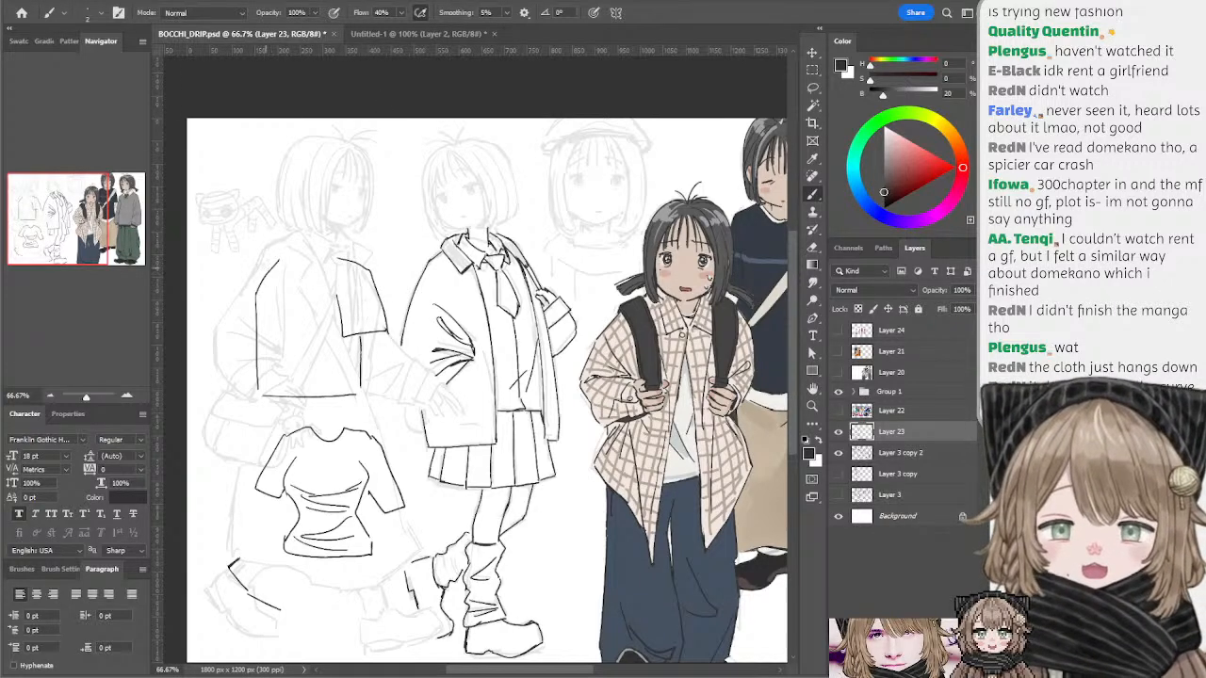
{"action": "mouse_move", "coordinate": [258, 265]}
{"action": "left_mouse_down"}
{"action": "mouse_move", "coordinate": [239, 324]}
{"action": "mouse_move", "coordinate": [250, 332]}
{"action": "left_mouse_up"}
{"action": "key", "text": "ctrl+z"}
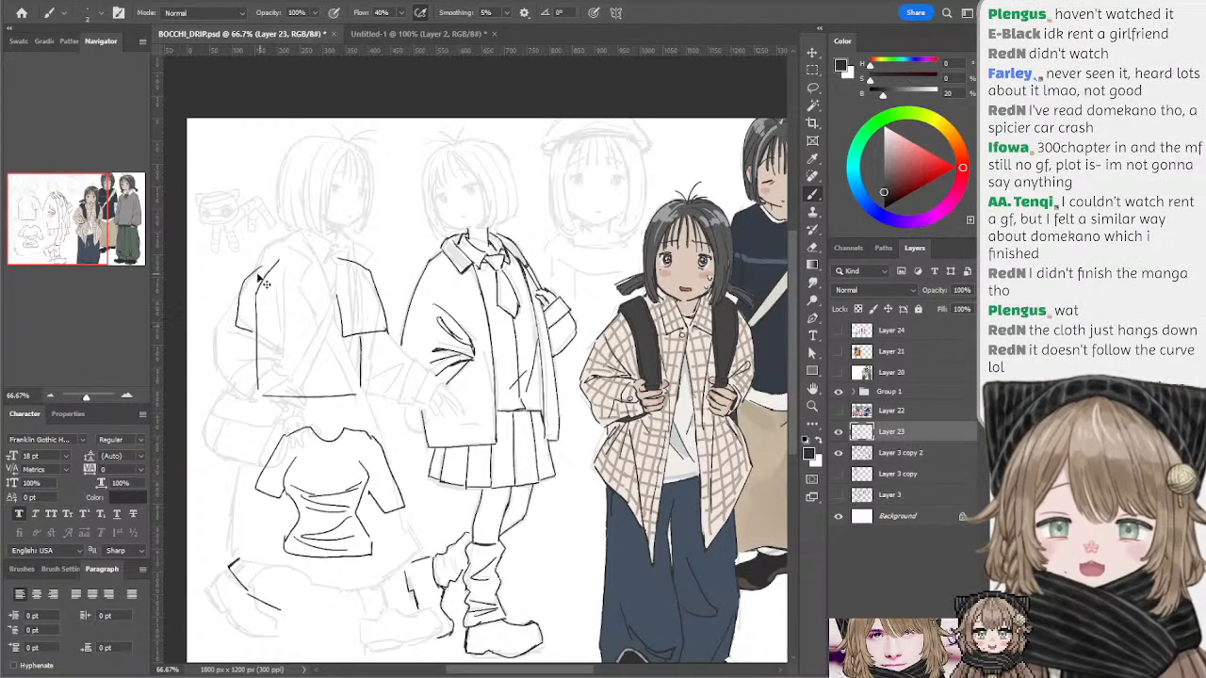
{"action": "key", "text": "ctrl+z"}
{"action": "mouse_move", "coordinate": [265, 259]}
{"action": "left_mouse_down"}
{"action": "mouse_move", "coordinate": [243, 322]}
{"action": "mouse_move", "coordinate": [253, 330]}
{"action": "mouse_move", "coordinate": [307, 255]}
{"action": "mouse_move", "coordinate": [290, 253]}
{"action": "mouse_move", "coordinate": [329, 255]}
{"action": "left_mouse_up"}
{"action": "key", "text": "ctrl+z"}
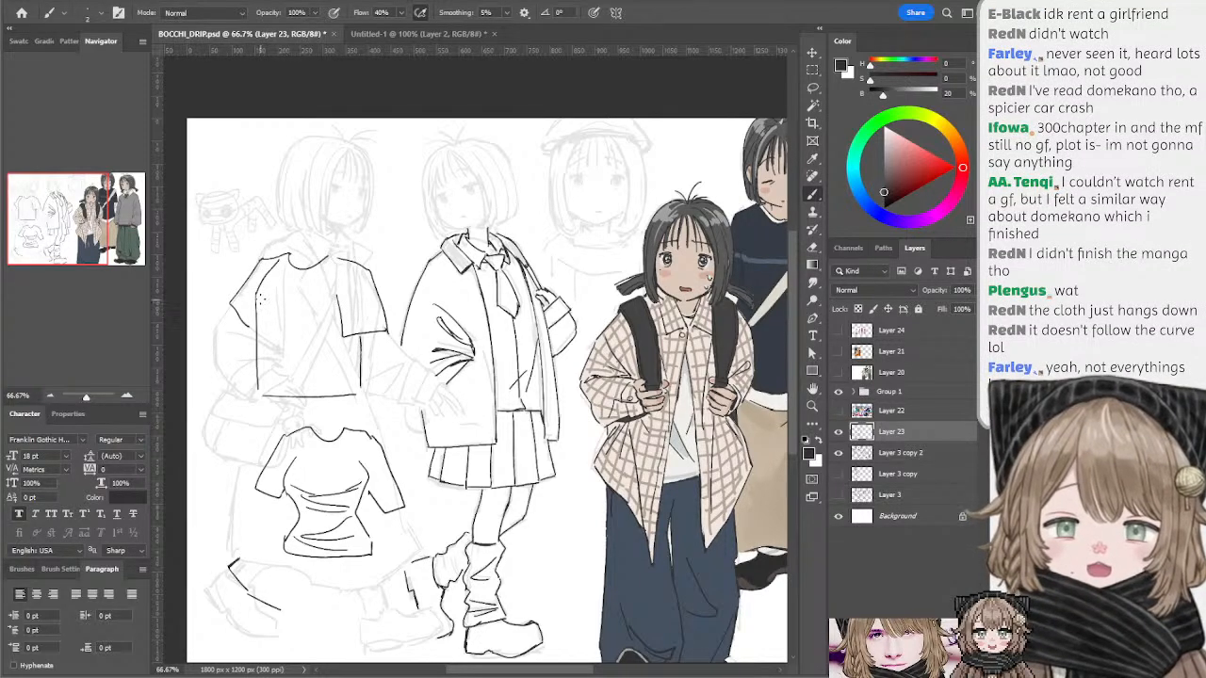
- Replace the second T-shirt's straight sides and hem with curves following chest and waist and a flared, wavy hem
{"action": "mouse_move", "coordinate": [266, 281]}
{"action": "left_mouse_down"}
{"action": "mouse_move", "coordinate": [280, 349]}
{"action": "mouse_move", "coordinate": [234, 425]}
{"action": "mouse_move", "coordinate": [335, 431]}
{"action": "mouse_move", "coordinate": [391, 418]}
{"action": "mouse_move", "coordinate": [354, 428]}
{"action": "mouse_move", "coordinate": [396, 404]}
{"action": "mouse_move", "coordinate": [363, 339]}
{"action": "left_mouse_up"}
{"action": "key", "text": "e"}
{"action": "mouse_move", "coordinate": [288, 340]}
{"action": "left_mouse_down"}
{"action": "mouse_move", "coordinate": [256, 327]}
{"action": "mouse_move", "coordinate": [256, 362]}
{"action": "mouse_move", "coordinate": [316, 423]}
{"action": "mouse_move", "coordinate": [367, 380]}
{"action": "mouse_move", "coordinate": [361, 339]}
{"action": "mouse_move", "coordinate": [386, 404]}
{"action": "left_mouse_up"}
{"action": "key", "text": "b"}
{"action": "key", "text": "e"}
{"action": "left_click_drag", "start_coordinate": [365, 347], "coordinate": [405, 422]}
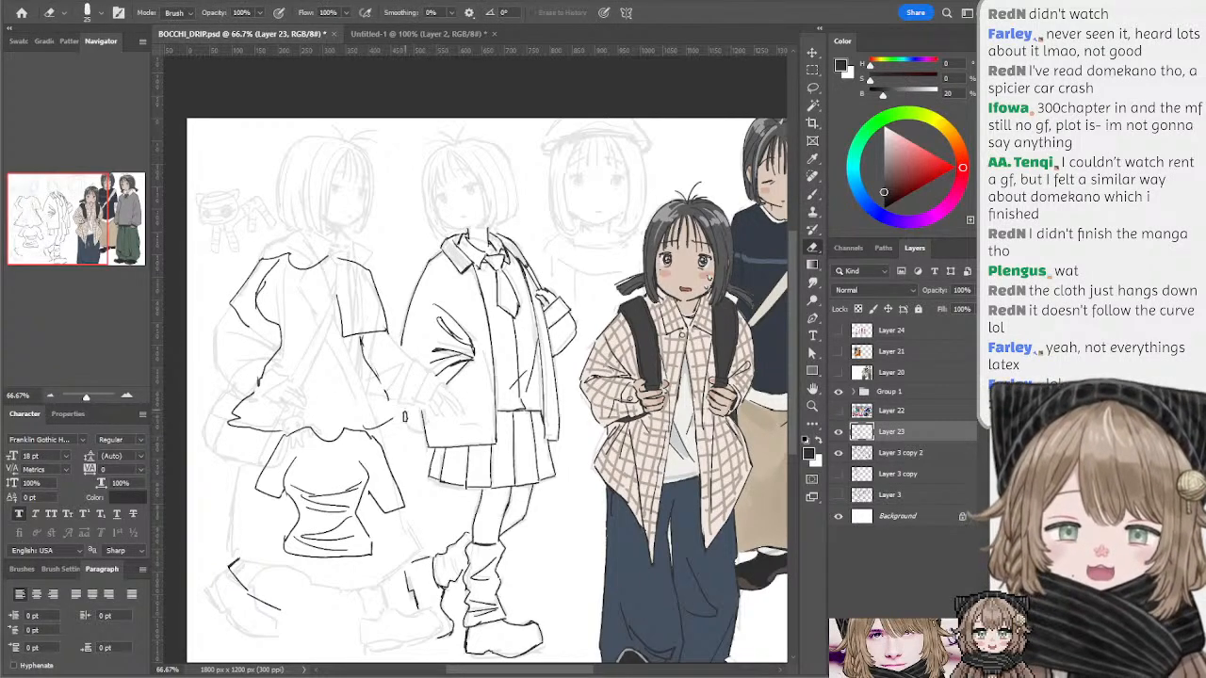
- Trim the flared hem corners of the second T-shirt and redraw its lower left side narrower
{"action": "key", "text": "b"}
{"action": "key", "text": "e"}
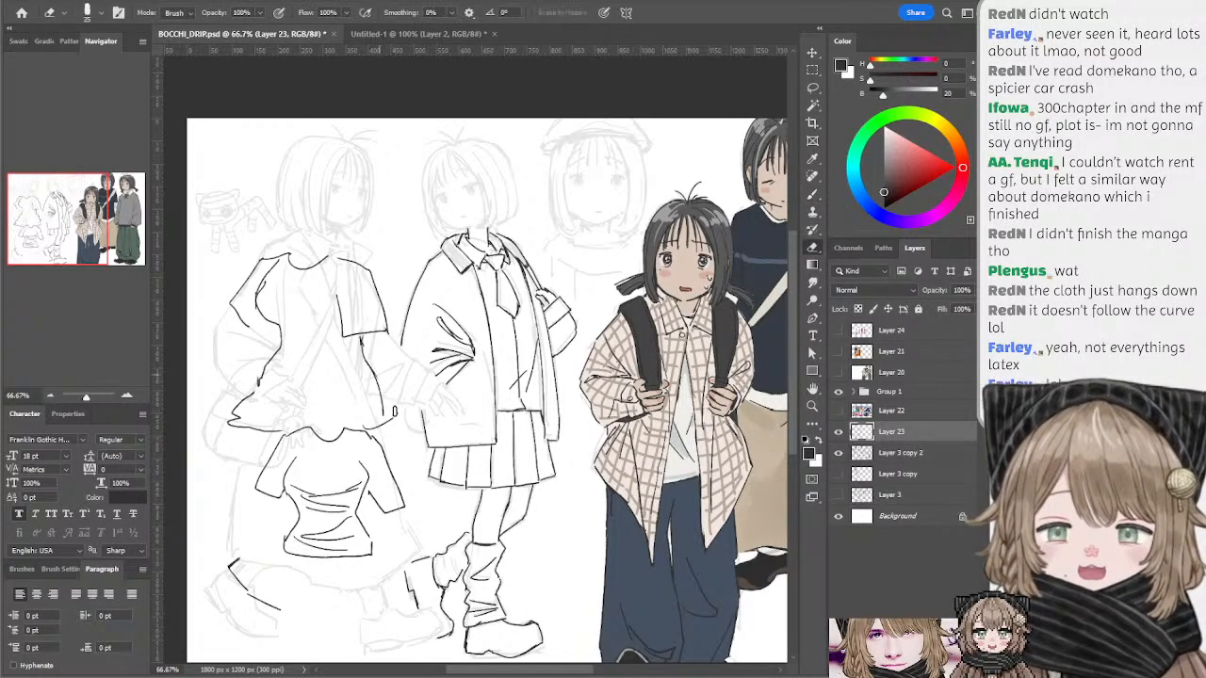
{"action": "mouse_move", "coordinate": [247, 394]}
{"action": "left_mouse_down"}
{"action": "mouse_move", "coordinate": [236, 415]}
{"action": "mouse_move", "coordinate": [243, 400]}
{"action": "mouse_move", "coordinate": [226, 407]}
{"action": "mouse_move", "coordinate": [267, 399]}
{"action": "mouse_move", "coordinate": [245, 422]}
{"action": "left_mouse_up"}
{"action": "key", "text": "b"}
{"action": "key", "text": "ctrl+z"}
{"action": "key", "text": "ctrl+z"}
{"action": "key", "text": "ctrl+z"}
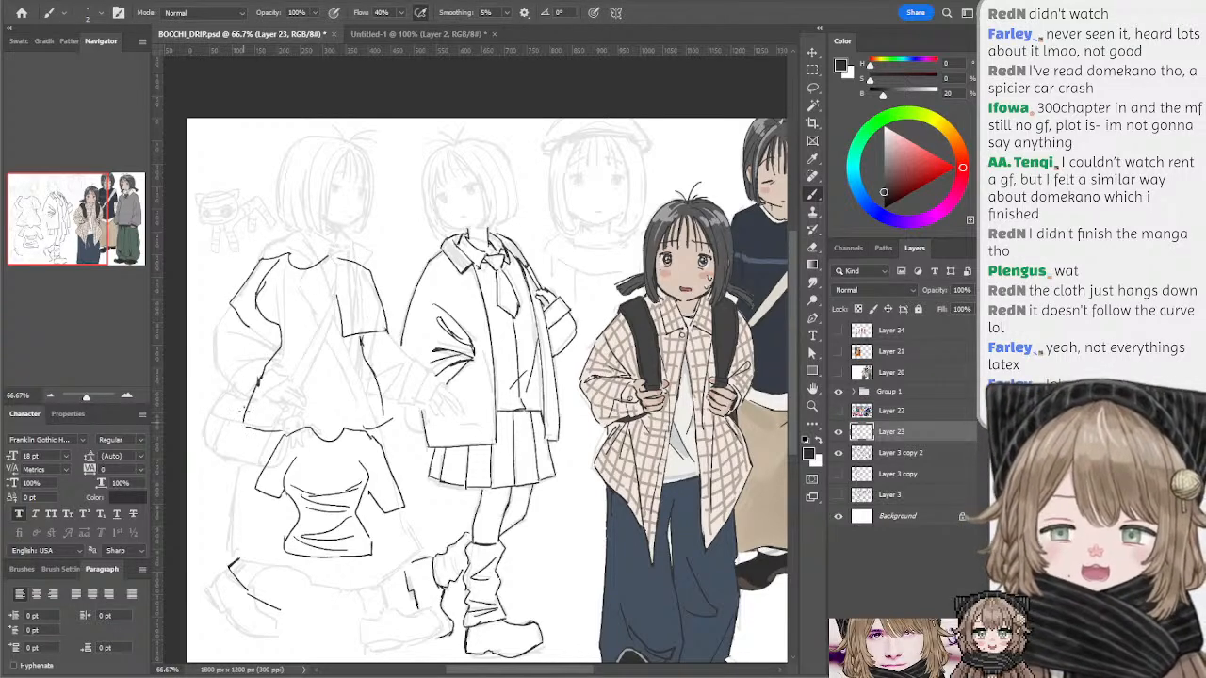
- Draw fold lines under the chest and across the waist of the second T-shirt, with a dark crease at the left side
{"action": "mouse_move", "coordinate": [261, 308]}
{"action": "left_mouse_down"}
{"action": "mouse_move", "coordinate": [280, 324]}
{"action": "mouse_move", "coordinate": [233, 347]}
{"action": "mouse_move", "coordinate": [273, 340]}
{"action": "mouse_move", "coordinate": [216, 358]}
{"action": "mouse_move", "coordinate": [272, 340]}
{"action": "left_mouse_up"}
{"action": "key", "text": "ctrl+z"}
{"action": "key", "text": "ctrl+z"}
{"action": "mouse_move", "coordinate": [272, 340]}
{"action": "left_mouse_down"}
{"action": "mouse_move", "coordinate": [256, 351]}
{"action": "mouse_move", "coordinate": [266, 348]}
{"action": "left_mouse_up"}
{"action": "mouse_move", "coordinate": [265, 348]}
{"action": "left_mouse_down"}
{"action": "mouse_move", "coordinate": [263, 335]}
{"action": "mouse_move", "coordinate": [335, 317]}
{"action": "left_mouse_up"}
{"action": "key", "text": "ctrl+z"}
{"action": "mouse_move", "coordinate": [294, 329]}
{"action": "left_mouse_down"}
{"action": "mouse_move", "coordinate": [344, 342]}
{"action": "mouse_move", "coordinate": [292, 358]}
{"action": "left_mouse_up"}
{"action": "key", "text": "ctrl+z"}
{"action": "key", "text": "ctrl+z"}
{"action": "key", "text": "ctrl+z"}
{"action": "key", "text": "ctrl+z"}
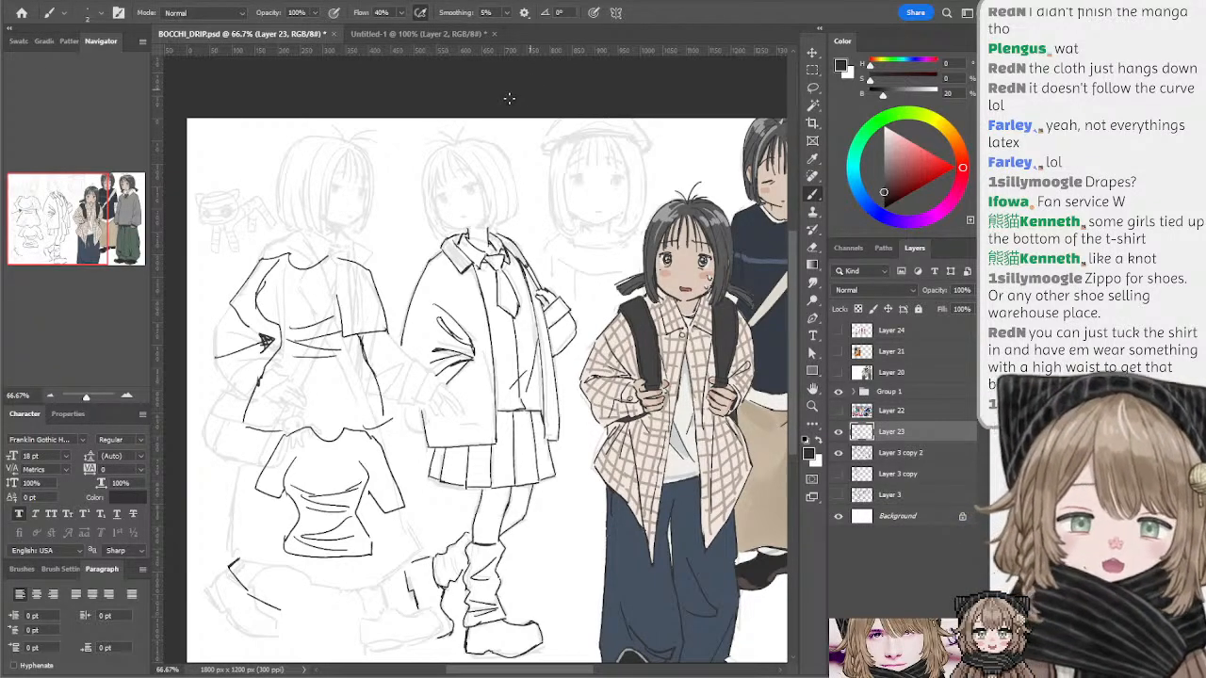
- Lasso both T-shirt sketches together with the first character's inked back-ankle lines and cut them from Layer 23
{"action": "left_click_drag", "start_coordinate": [471, 200], "coordinate": [477, 162]}
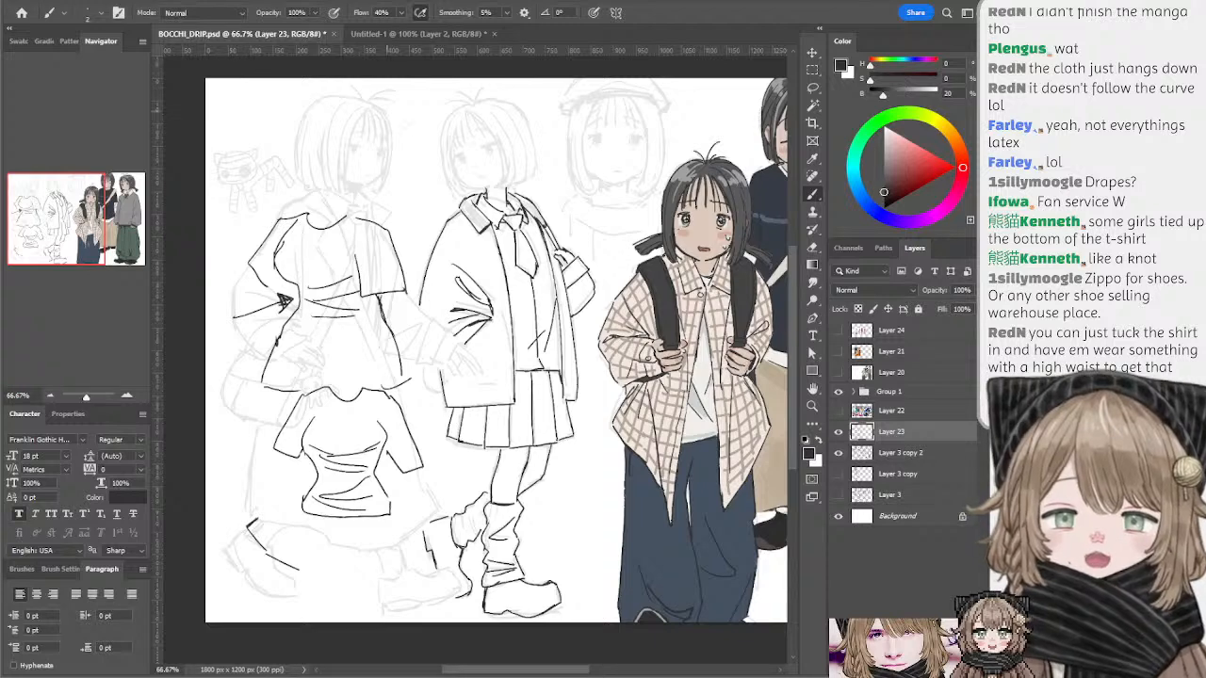
{"action": "key", "text": "l"}
{"action": "mouse_move", "coordinate": [290, 167]}
{"action": "left_mouse_down"}
{"action": "mouse_move", "coordinate": [219, 276]}
{"action": "mouse_move", "coordinate": [200, 534]}
{"action": "mouse_move", "coordinate": [293, 616]}
{"action": "mouse_move", "coordinate": [389, 568]}
{"action": "mouse_move", "coordinate": [435, 459]}
{"action": "mouse_move", "coordinate": [415, 260]}
{"action": "mouse_move", "coordinate": [375, 158]}
{"action": "left_mouse_up"}
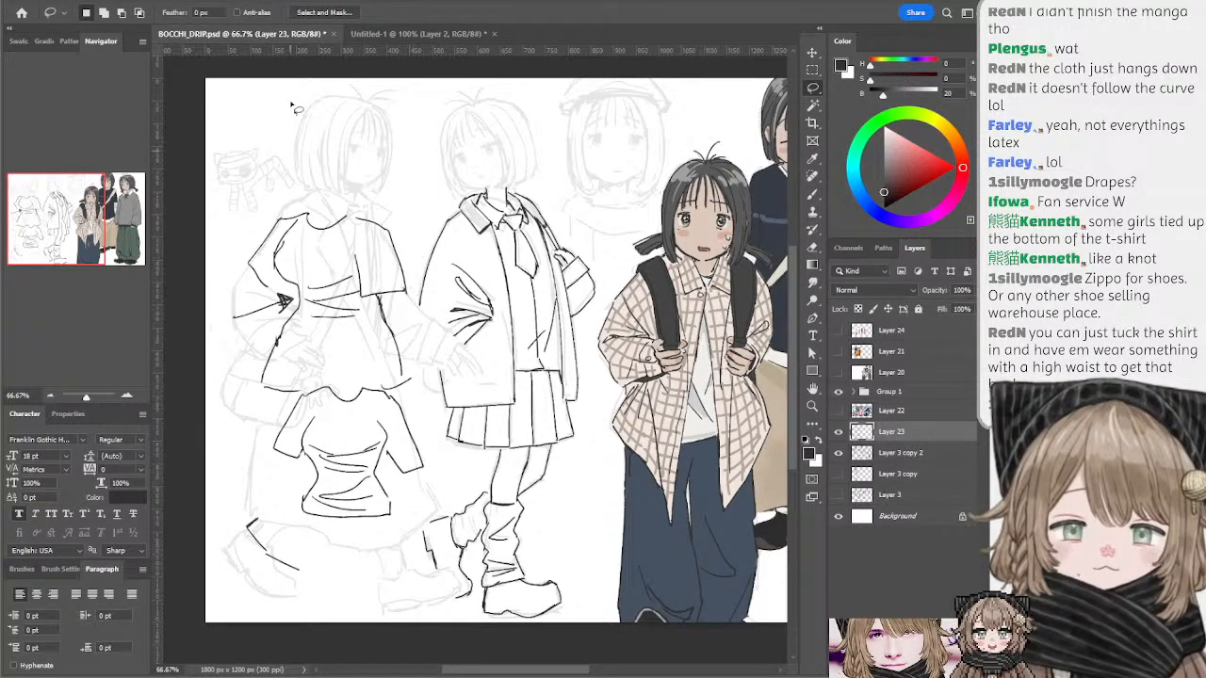
{"action": "key", "text": "ctrl+x"}
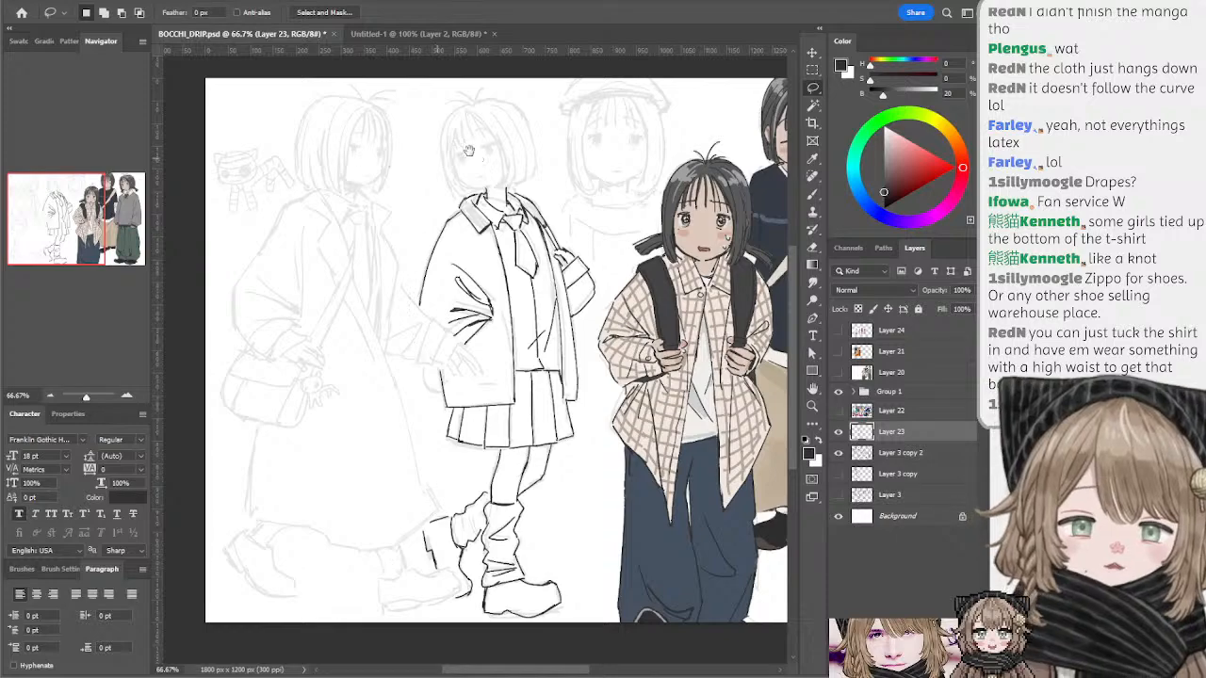
{"action": "mouse_move", "coordinate": [468, 154]}
{"action": "left_mouse_down"}
{"action": "mouse_move", "coordinate": [449, 162]}
{"action": "mouse_move", "coordinate": [422, 145]}
{"action": "left_mouse_up"}
{"action": "key", "text": "b"}
{"action": "left_click_drag", "start_coordinate": [423, 142], "coordinate": [431, 134]}
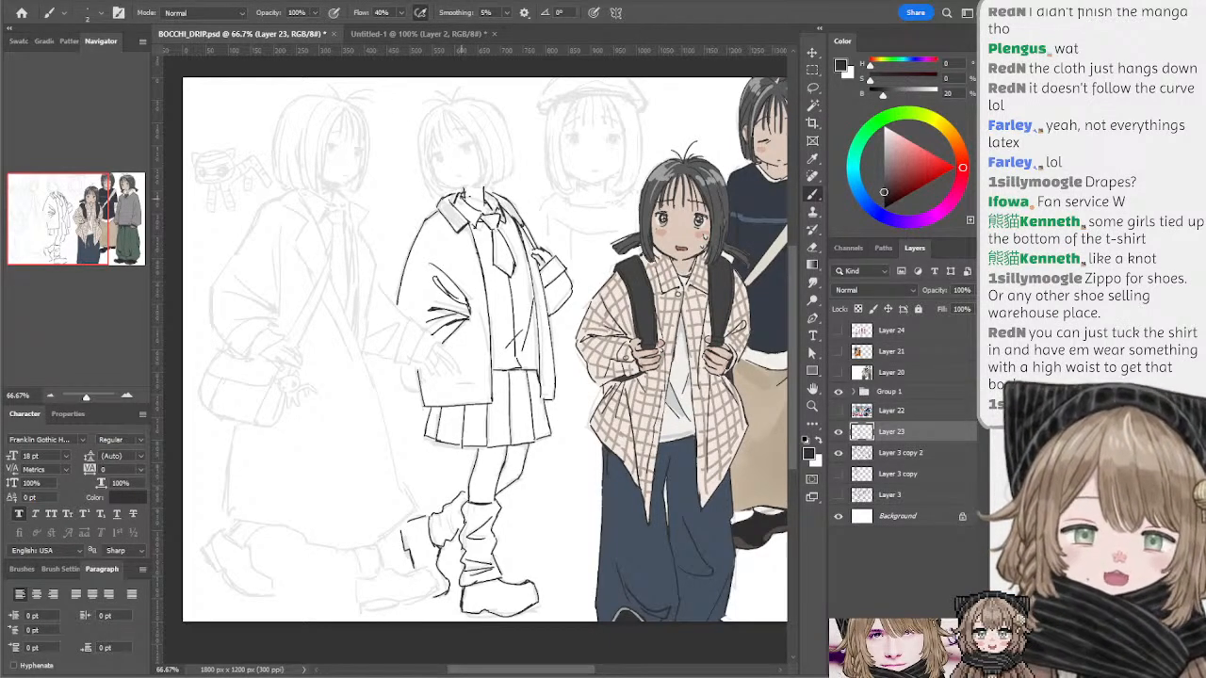
{"action": "key", "text": "e"}
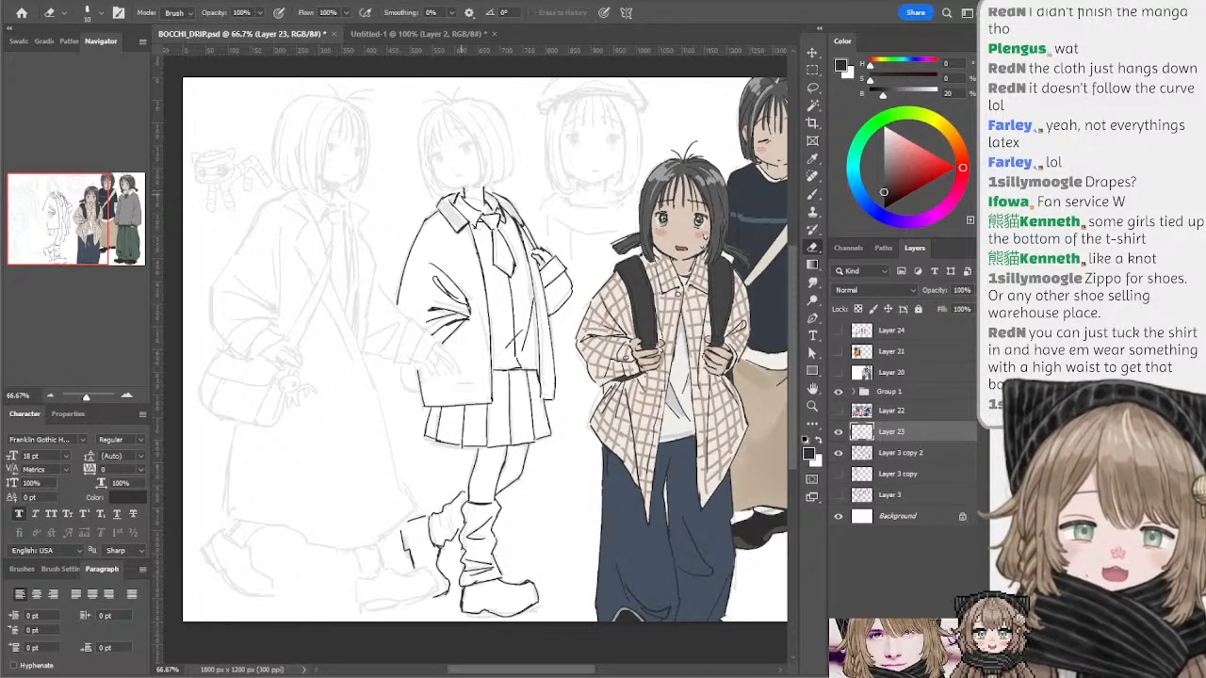
{"action": "key", "text": "b"}
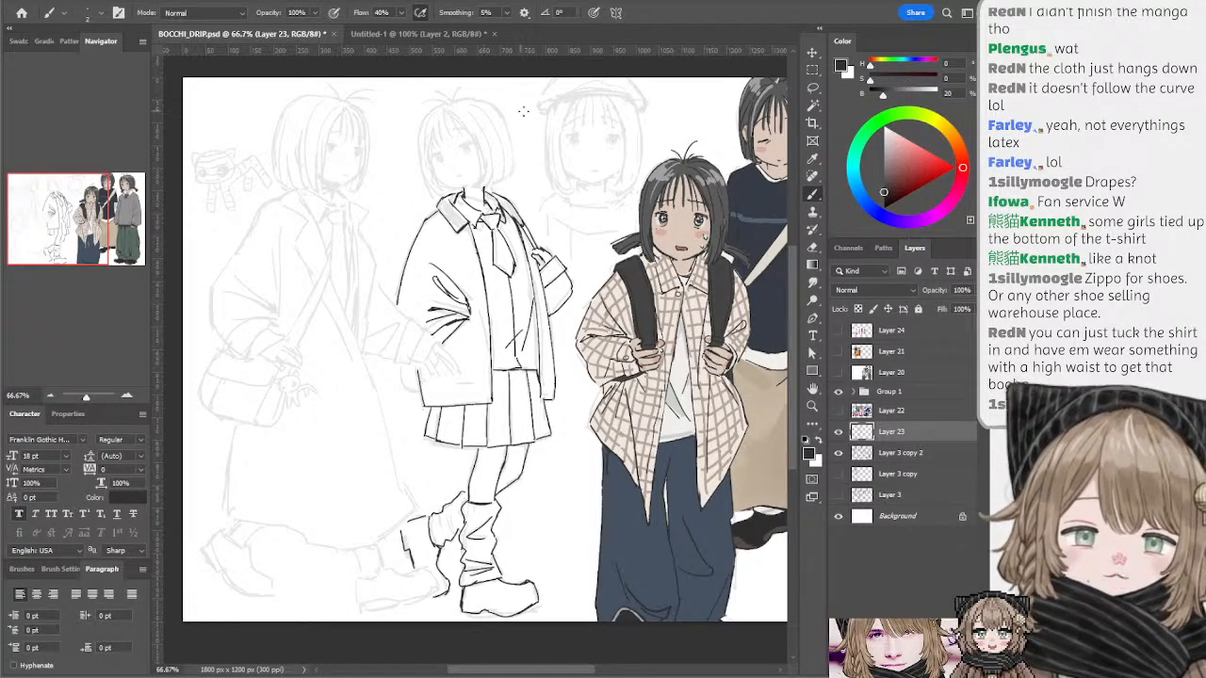
{"action": "mouse_move", "coordinate": [549, 142]}
{"action": "left_mouse_down"}
{"action": "mouse_move", "coordinate": [526, 123]}
{"action": "mouse_move", "coordinate": [538, 129]}
{"action": "mouse_move", "coordinate": [512, 133]}
{"action": "mouse_move", "coordinate": [532, 137]}
{"action": "left_mouse_up"}
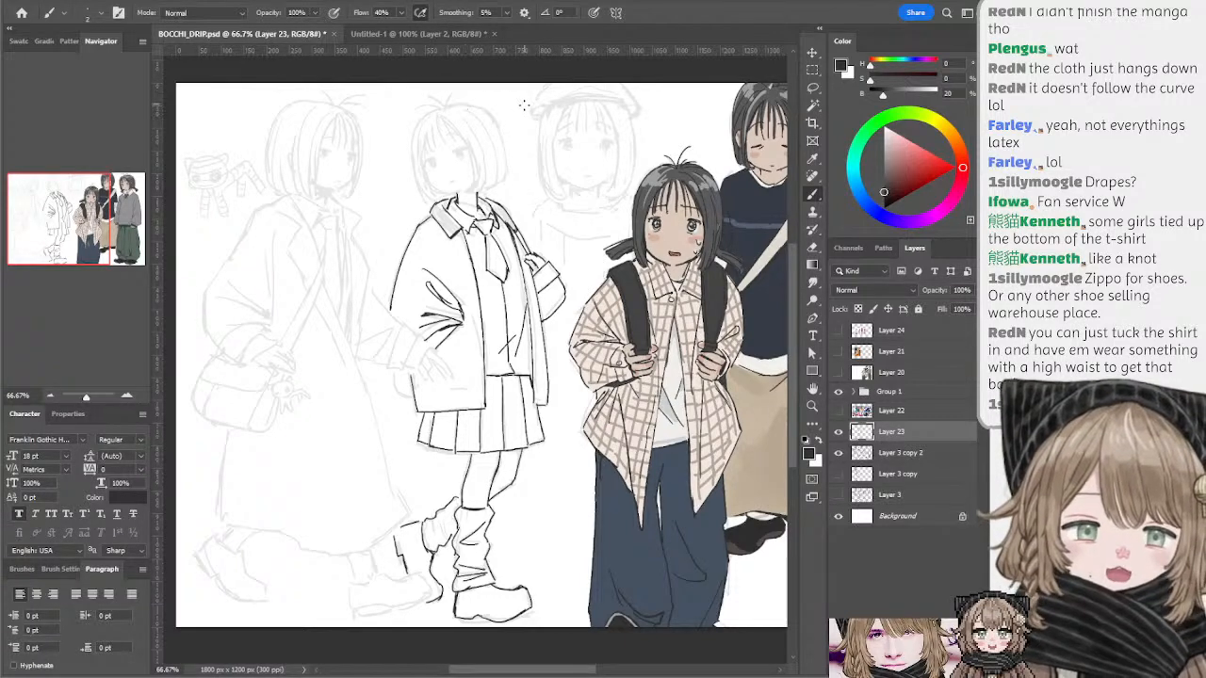
{"action": "mouse_move", "coordinate": [526, 111]}
{"action": "left_mouse_down"}
{"action": "mouse_move", "coordinate": [502, 108]}
{"action": "mouse_move", "coordinate": [535, 105]}
{"action": "mouse_move", "coordinate": [527, 126]}
{"action": "left_mouse_up"}
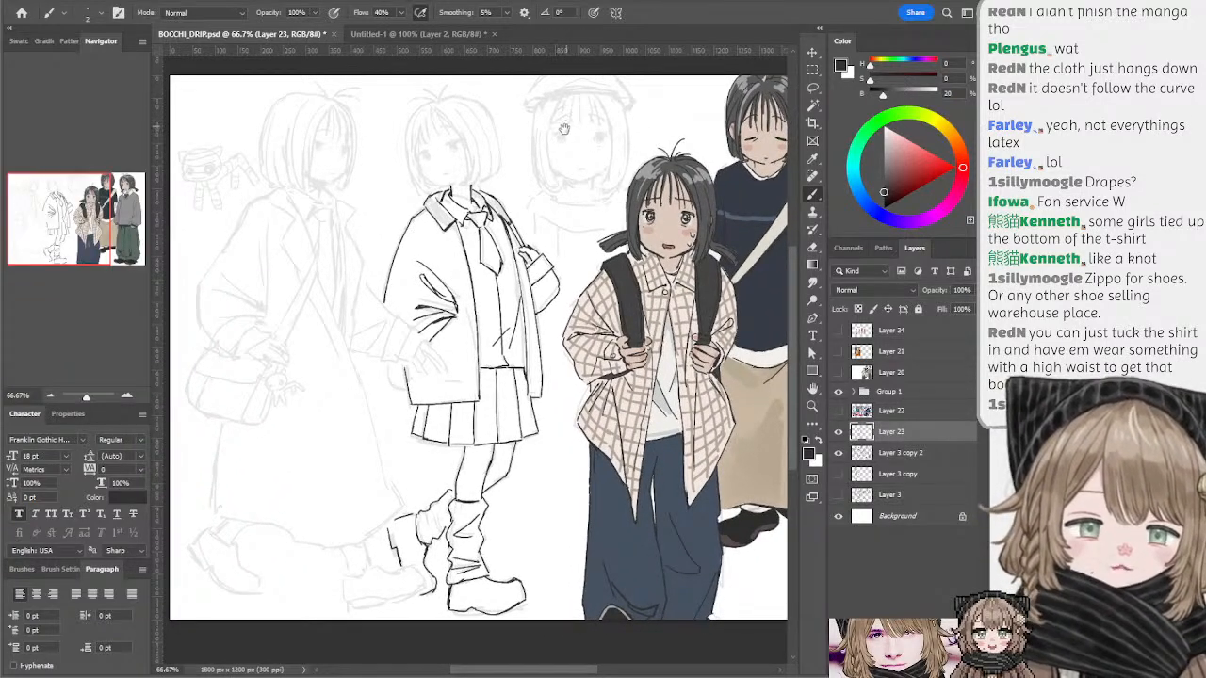
{"action": "left_click_drag", "start_coordinate": [563, 125], "coordinate": [572, 130]}
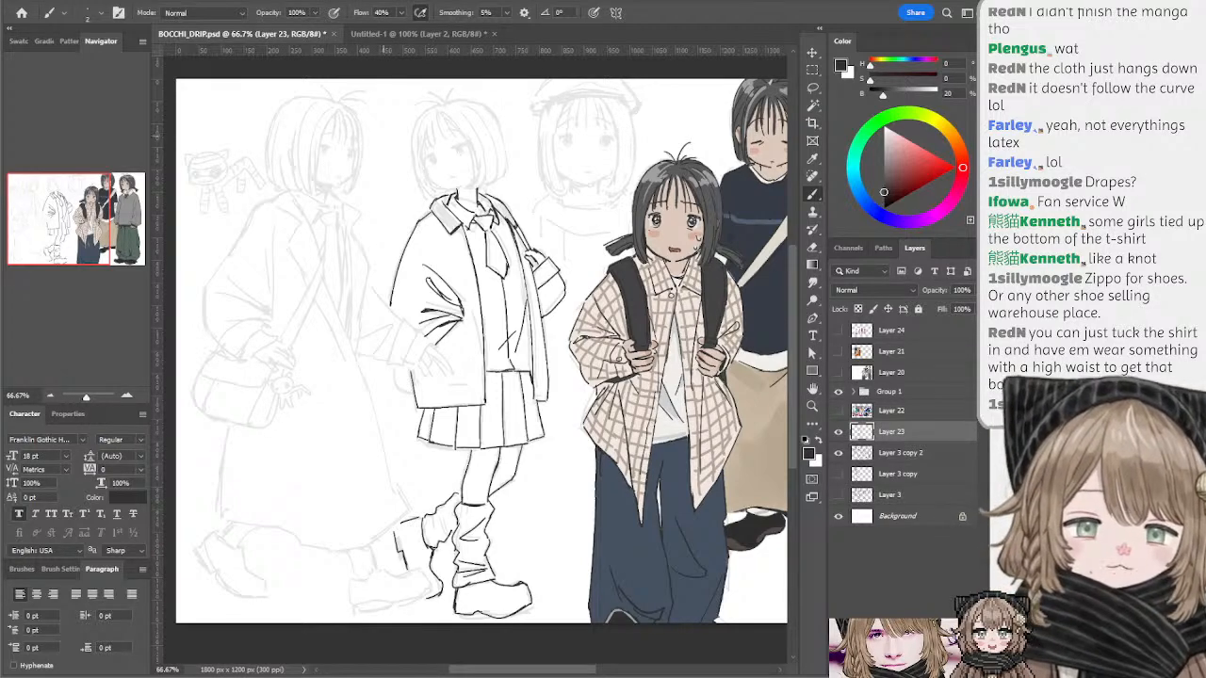
- Enlarge the brush to 5 px and handwrite "Choki choki girl" across the top of the canvas
{"action": "key", "text": "bracketright"}
{"action": "key", "text": "bracketright"}
{"action": "key", "text": "bracketright"}
{"action": "mouse_move", "coordinate": [222, 102]}
{"action": "left_mouse_down"}
{"action": "mouse_move", "coordinate": [220, 127]}
{"action": "mouse_move", "coordinate": [233, 127]}
{"action": "left_mouse_up"}
{"action": "key", "text": "ctrl+z"}
{"action": "mouse_move", "coordinate": [240, 101]}
{"action": "left_mouse_down"}
{"action": "mouse_move", "coordinate": [252, 123]}
{"action": "mouse_move", "coordinate": [269, 112]}
{"action": "mouse_move", "coordinate": [303, 124]}
{"action": "left_mouse_up"}
{"action": "mouse_move", "coordinate": [308, 111]}
{"action": "left_mouse_down"}
{"action": "mouse_move", "coordinate": [307, 125]}
{"action": "mouse_move", "coordinate": [339, 119]}
{"action": "left_mouse_up"}
{"action": "mouse_move", "coordinate": [347, 89]}
{"action": "left_mouse_down"}
{"action": "mouse_move", "coordinate": [362, 115]}
{"action": "mouse_move", "coordinate": [373, 101]}
{"action": "left_mouse_up"}
{"action": "mouse_move", "coordinate": [384, 89]}
{"action": "left_mouse_down"}
{"action": "mouse_move", "coordinate": [383, 114]}
{"action": "mouse_move", "coordinate": [439, 132]}
{"action": "mouse_move", "coordinate": [477, 99]}
{"action": "mouse_move", "coordinate": [457, 106]}
{"action": "mouse_move", "coordinate": [482, 111]}
{"action": "left_mouse_up"}
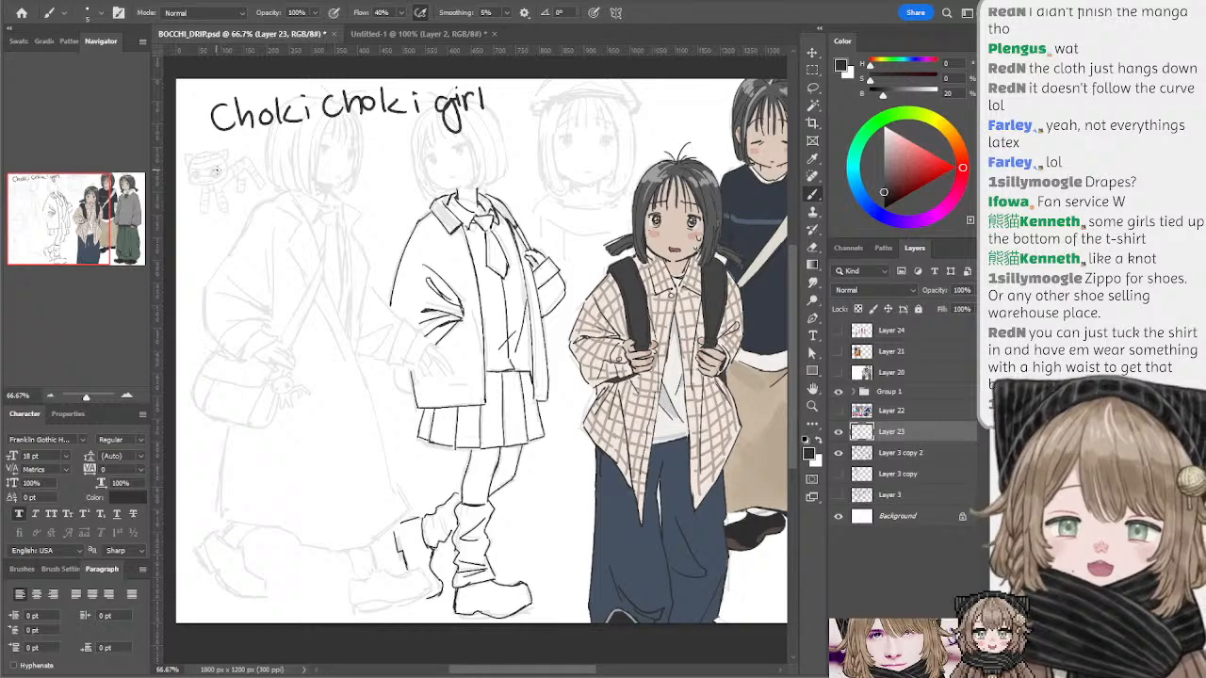
- Handwrite "kera" beneath the "Choki choki girl" note
{"action": "left_click_drag", "start_coordinate": [214, 157], "coordinate": [213, 199]}
{"action": "mouse_move", "coordinate": [247, 158]}
{"action": "left_mouse_down"}
{"action": "mouse_move", "coordinate": [248, 195]}
{"action": "mouse_move", "coordinate": [286, 170]}
{"action": "left_mouse_up"}
{"action": "mouse_move", "coordinate": [303, 168]}
{"action": "left_mouse_down"}
{"action": "mouse_move", "coordinate": [300, 189]}
{"action": "mouse_move", "coordinate": [318, 190]}
{"action": "left_mouse_up"}
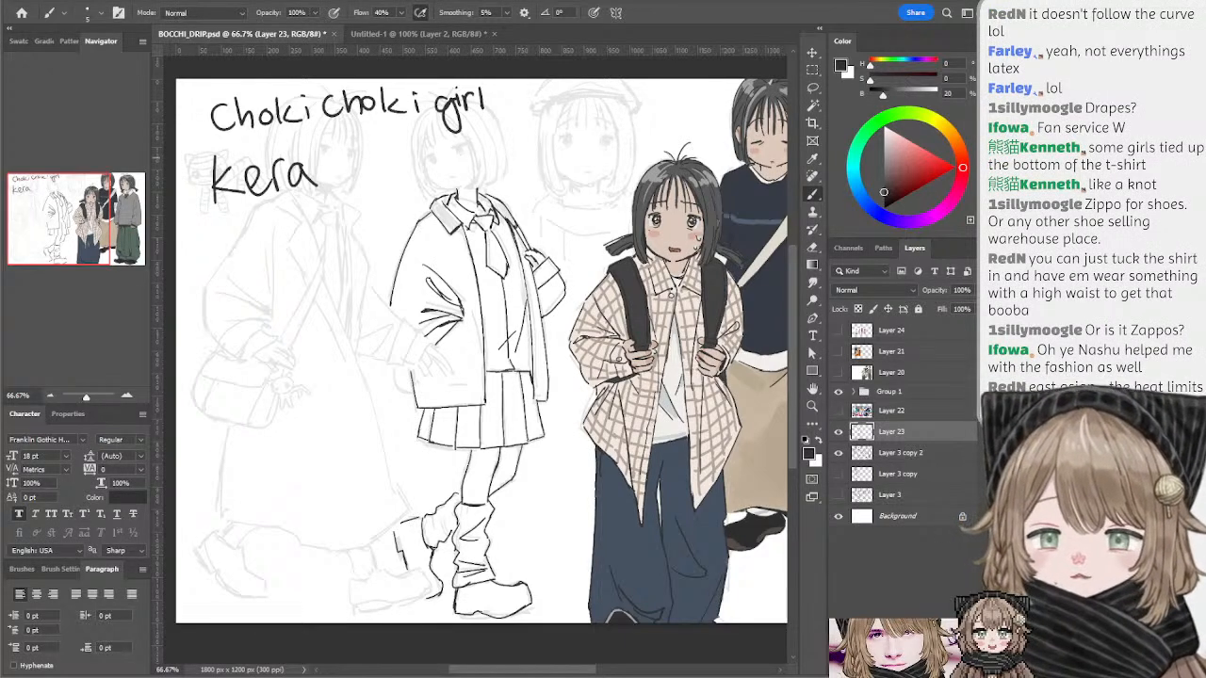
- Lasso the handwritten "Choki choki girl" and "kera" notes and delete them from Layer 23
{"action": "key", "text": "l"}
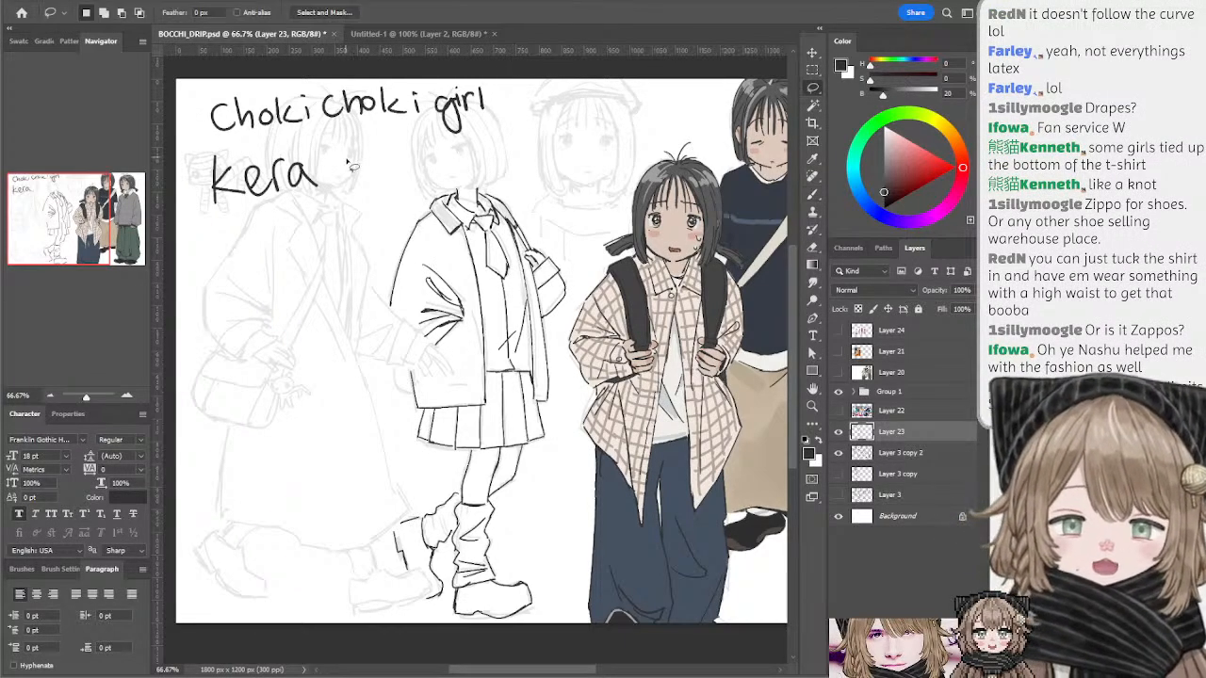
{"action": "mouse_move", "coordinate": [360, 152]}
{"action": "left_mouse_down"}
{"action": "mouse_move", "coordinate": [327, 222]}
{"action": "mouse_move", "coordinate": [243, 49]}
{"action": "mouse_move", "coordinate": [522, 83]}
{"action": "mouse_move", "coordinate": [418, 172]}
{"action": "mouse_move", "coordinate": [360, 156]}
{"action": "left_mouse_up"}
{"action": "key", "text": "Delete"}
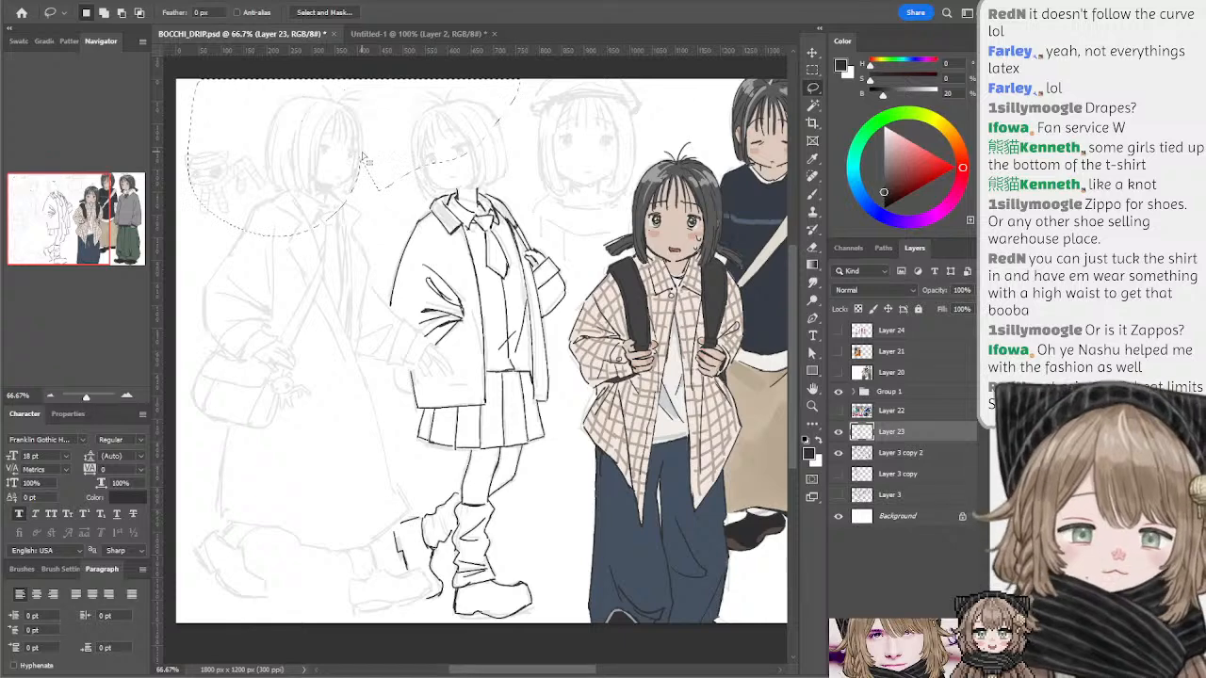
{"action": "key", "text": "ctrl+d"}
{"action": "mouse_move", "coordinate": [533, 168]}
{"action": "left_mouse_down"}
{"action": "mouse_move", "coordinate": [520, 165]}
{"action": "mouse_move", "coordinate": [534, 164]}
{"action": "left_mouse_up"}
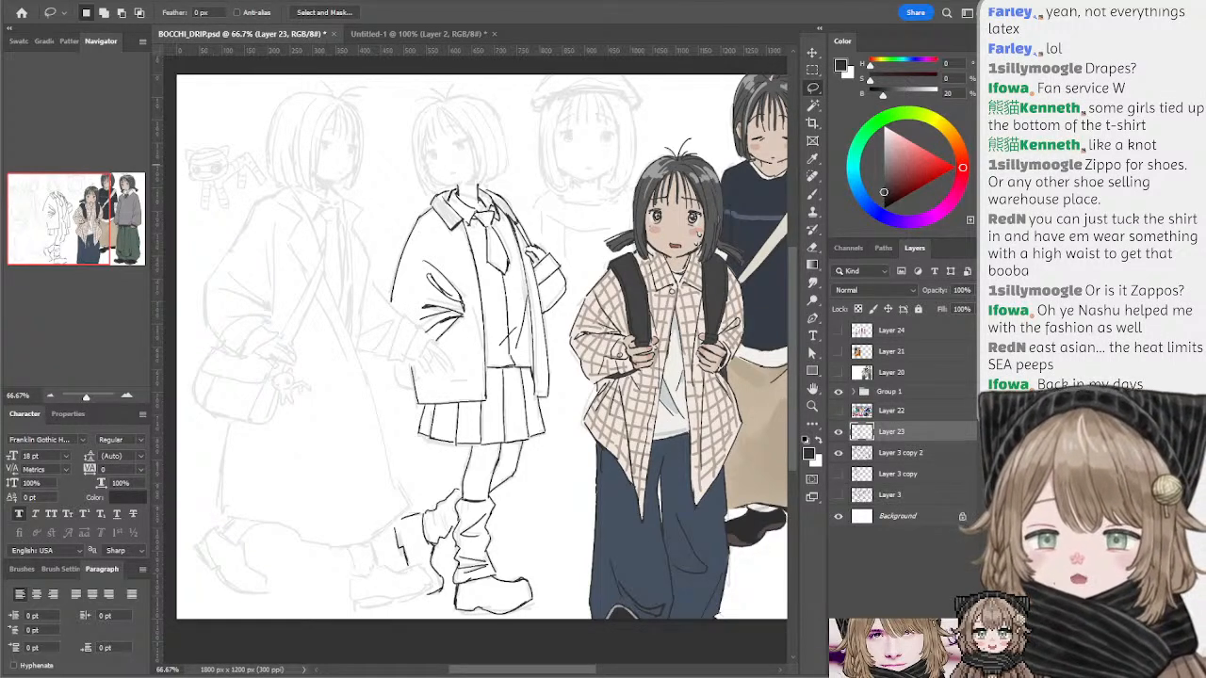
- Paste the paired outfit photos on a new layer, place it at the top of the layer stack, and enlarge it to about 229%
{"action": "key", "text": "ctrl+shift+alt+n"}
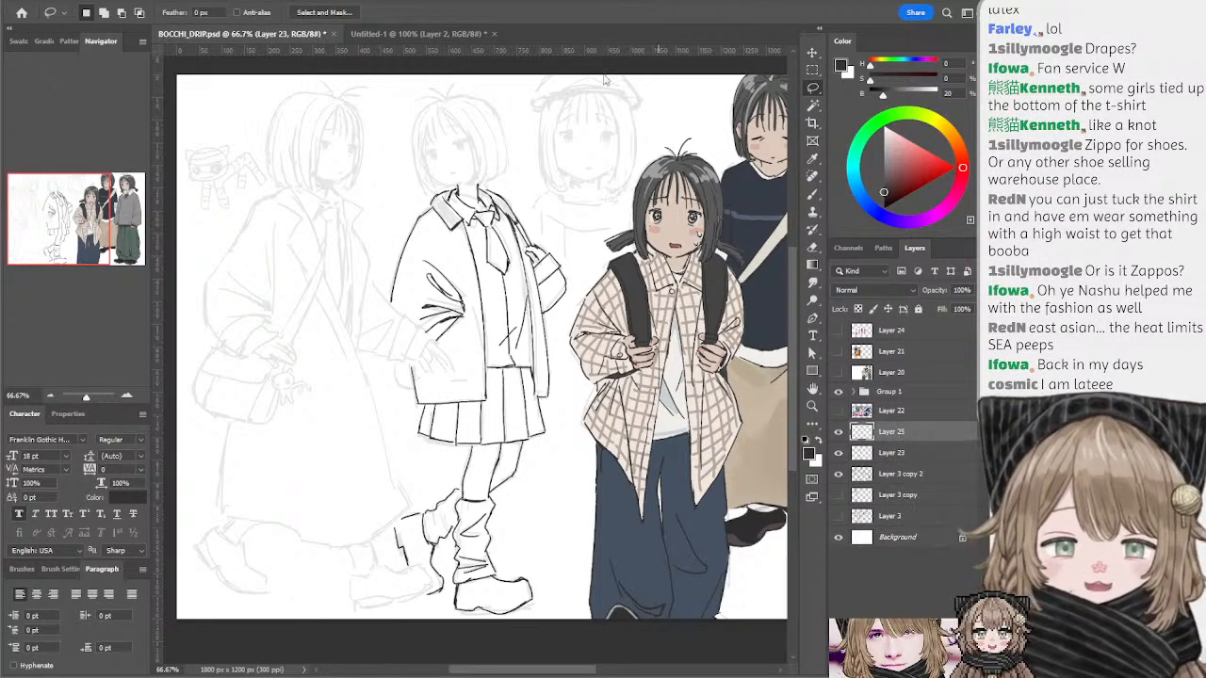
{"action": "key", "text": "ctrl+v"}
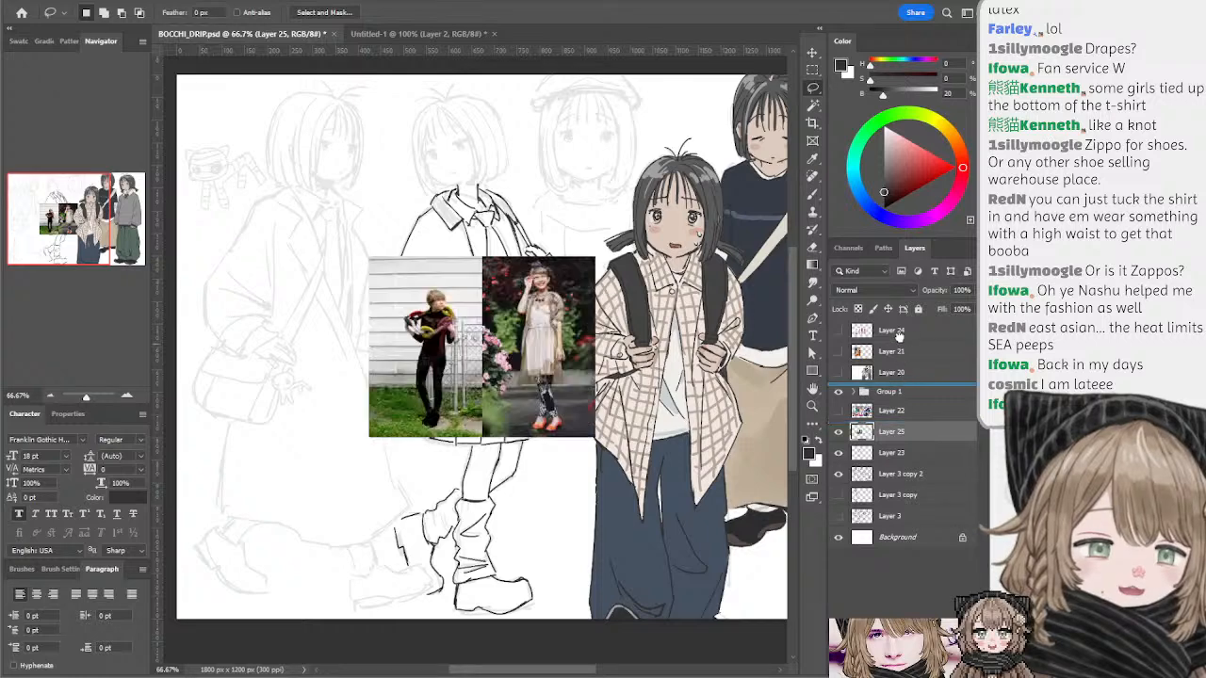
{"action": "left_click_drag", "start_coordinate": [898, 334], "coordinate": [895, 326]}
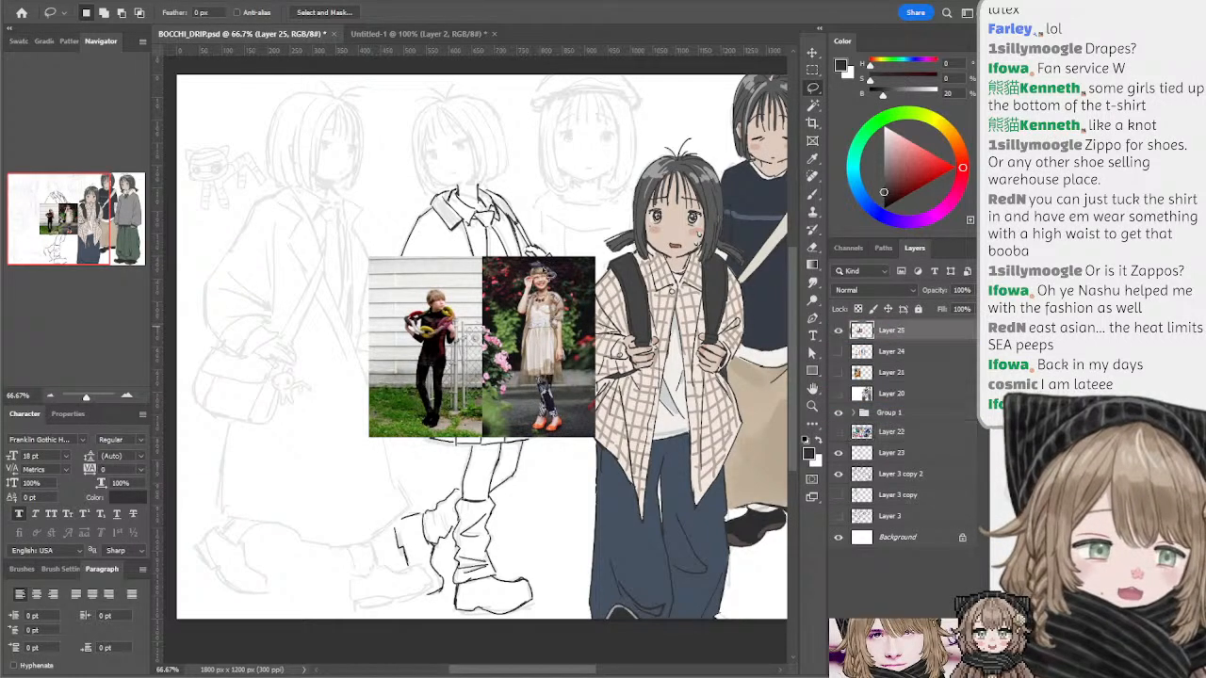
{"action": "left_click", "coordinate": [812, 52]}
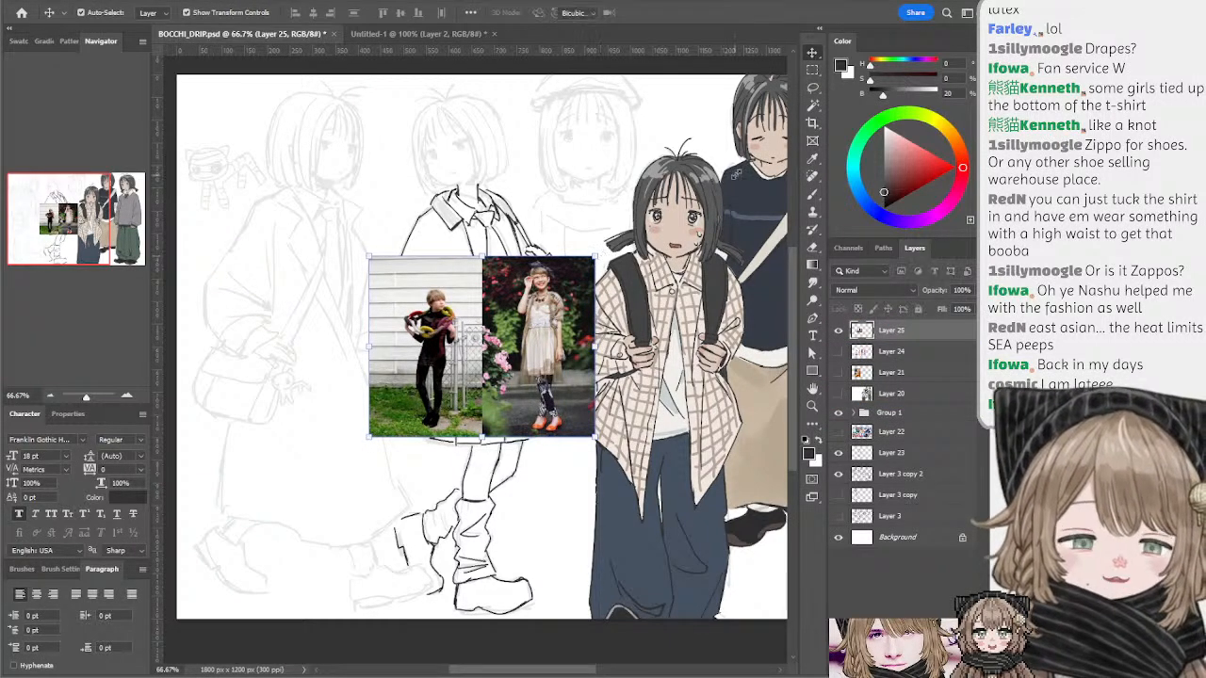
{"action": "left_click_drag", "start_coordinate": [596, 255], "coordinate": [741, 139]}
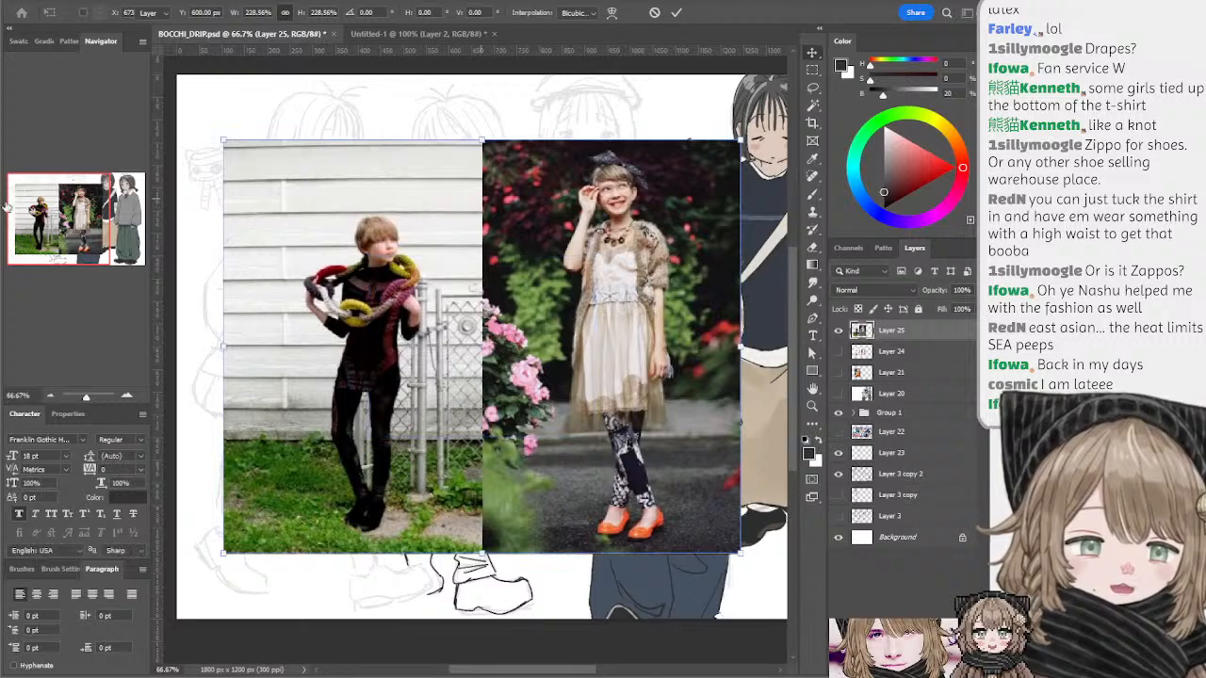
{"action": "key", "text": "Return"}
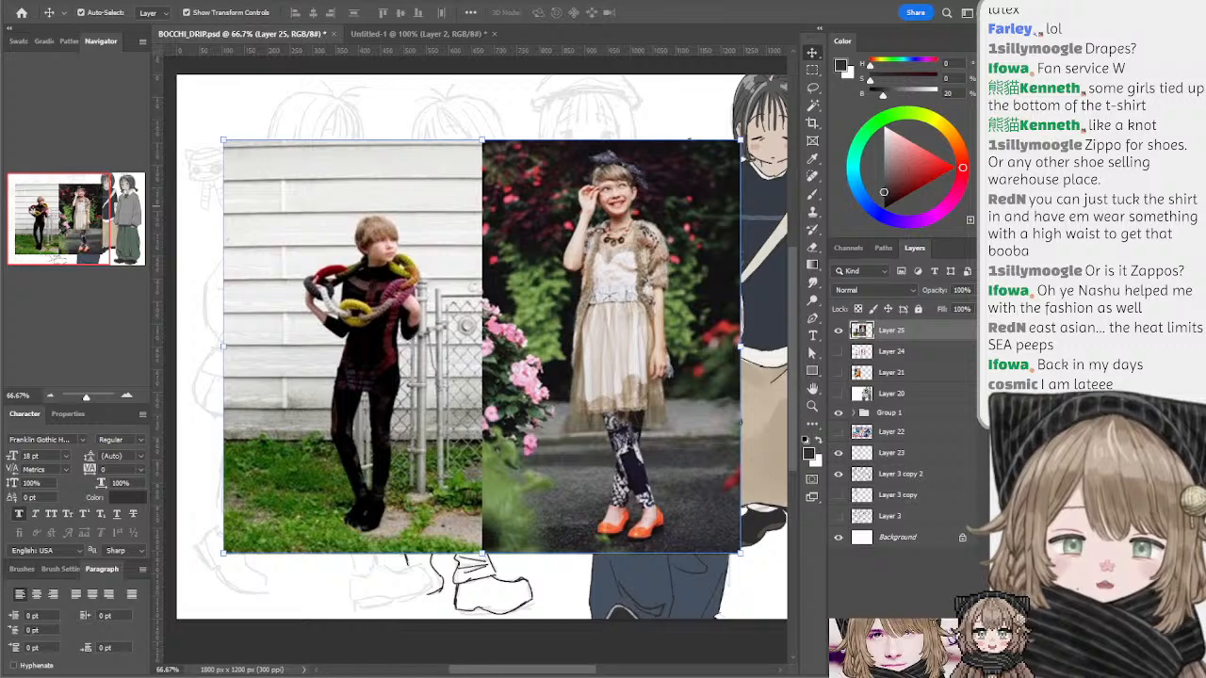
- Paste the photo of the pastel tiered skirt outfit on its own layer and enlarge it to about 117%
{"action": "key", "text": "ctrl+v"}
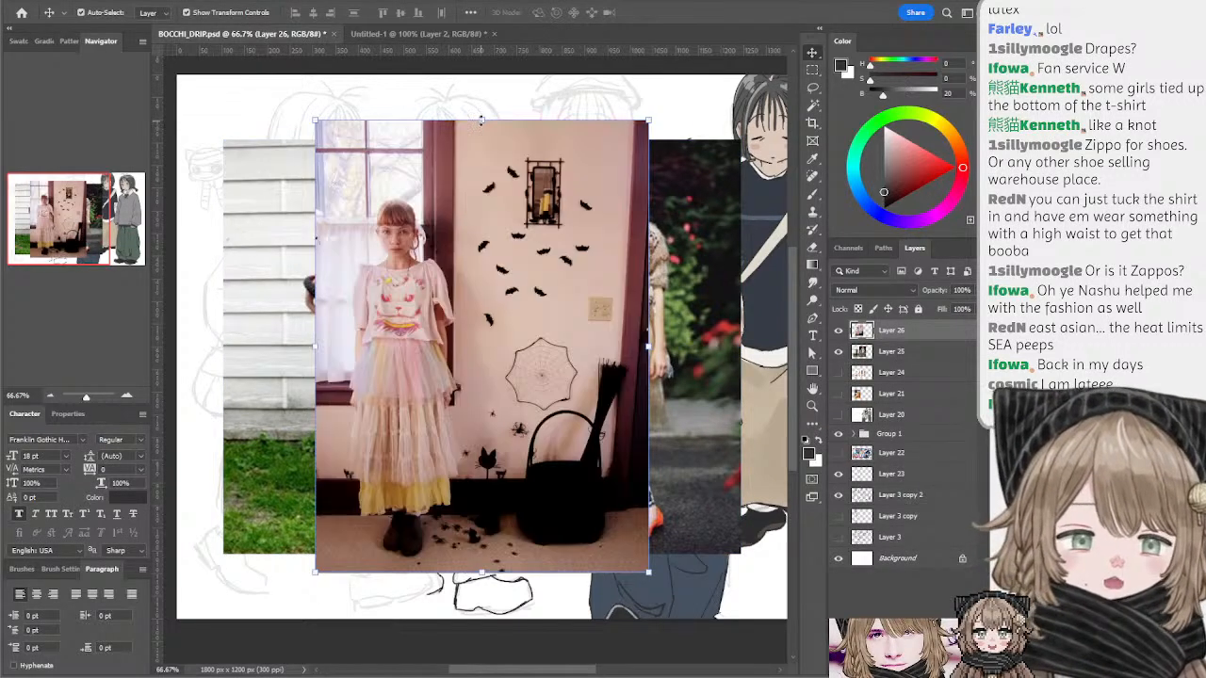
{"action": "left_click_drag", "start_coordinate": [480, 119], "coordinate": [483, 83]}
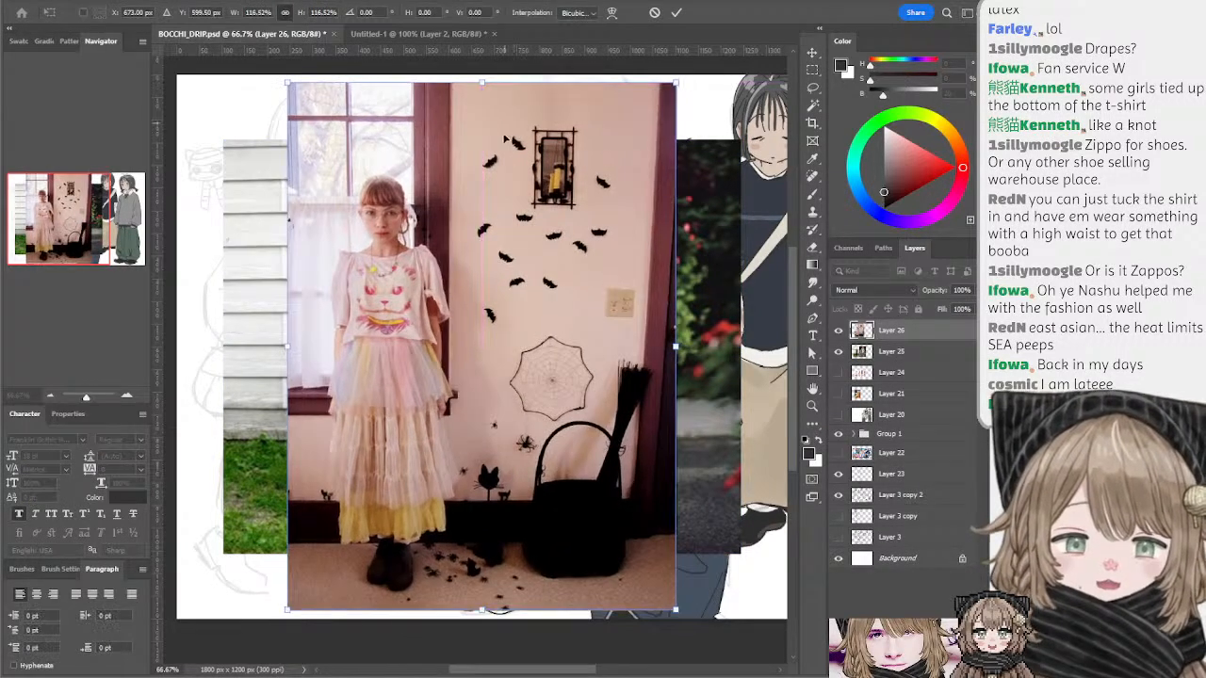
{"action": "key", "text": "Return"}
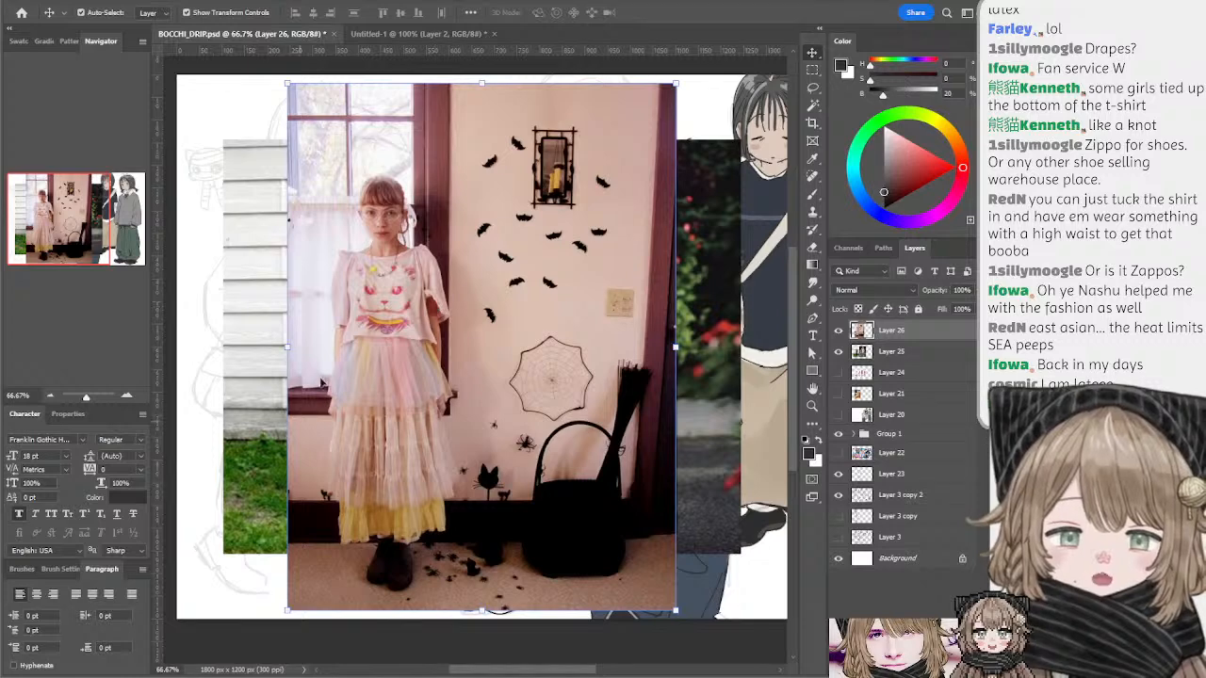
{"action": "scroll", "coordinate": [478, 312], "scroll_direction": "down", "scroll_amount": 1}
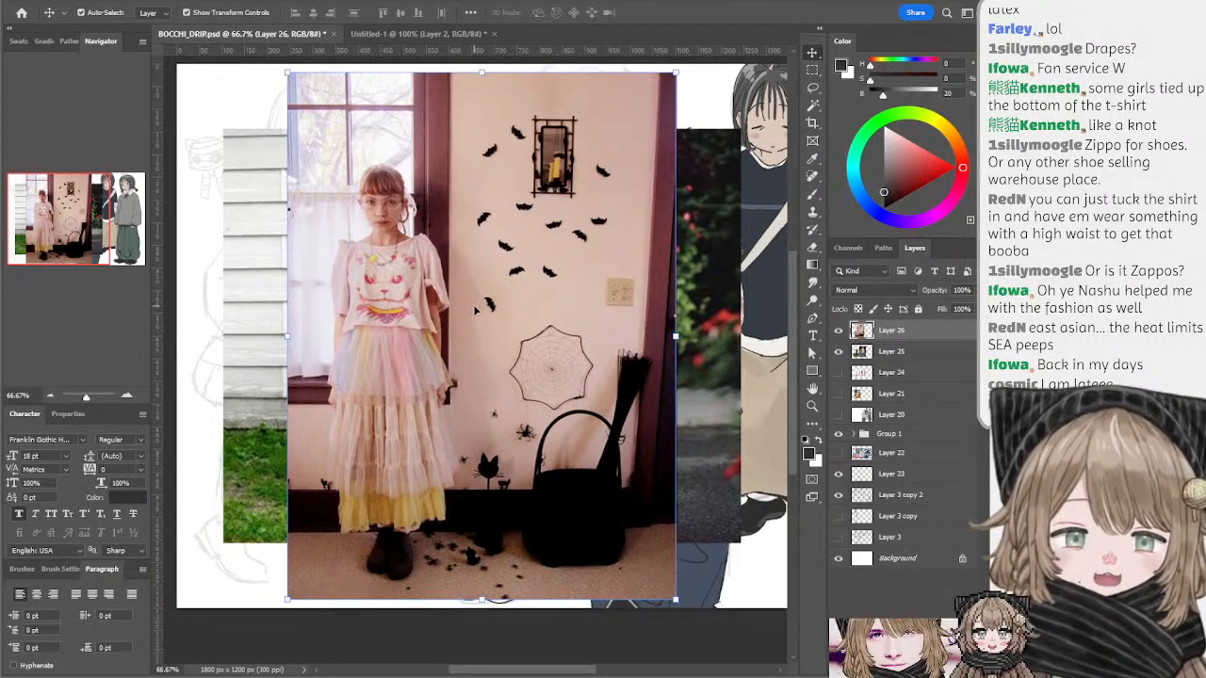
{"action": "scroll", "coordinate": [485, 309], "scroll_direction": "up", "scroll_amount": 2}
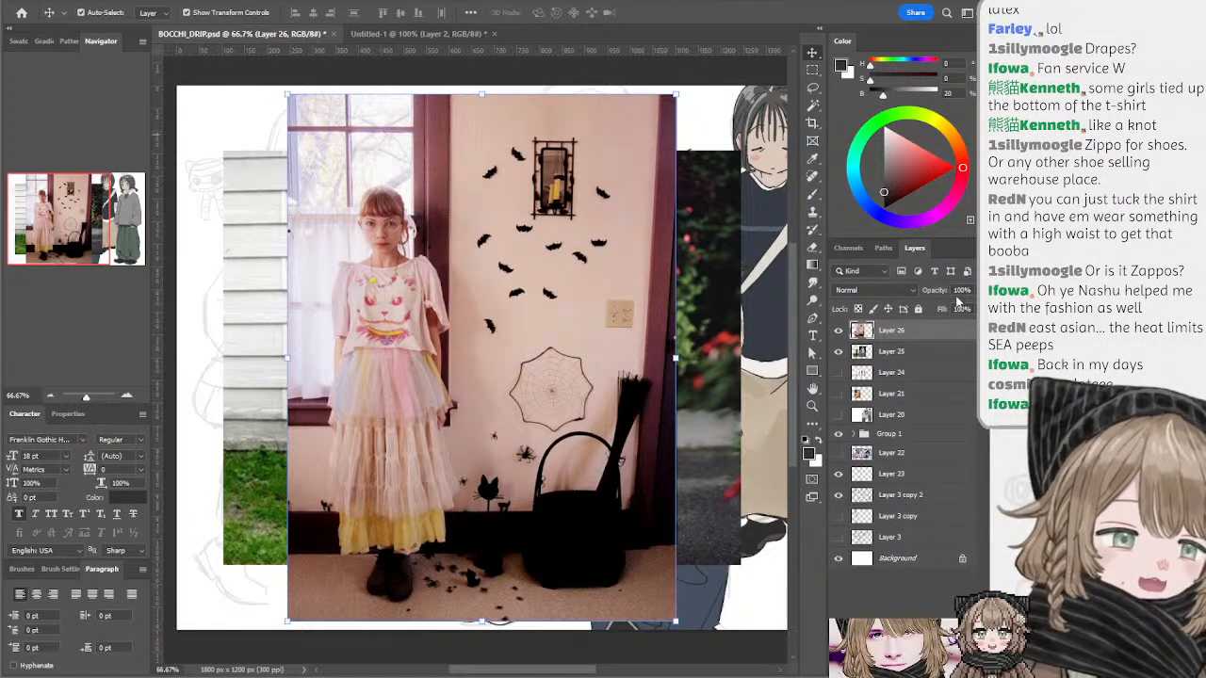
- Hide both pasted photo layers and make Layer 23 active again for brush inking
{"action": "left_click", "coordinate": [839, 330]}
{"action": "left_click", "coordinate": [838, 352]}
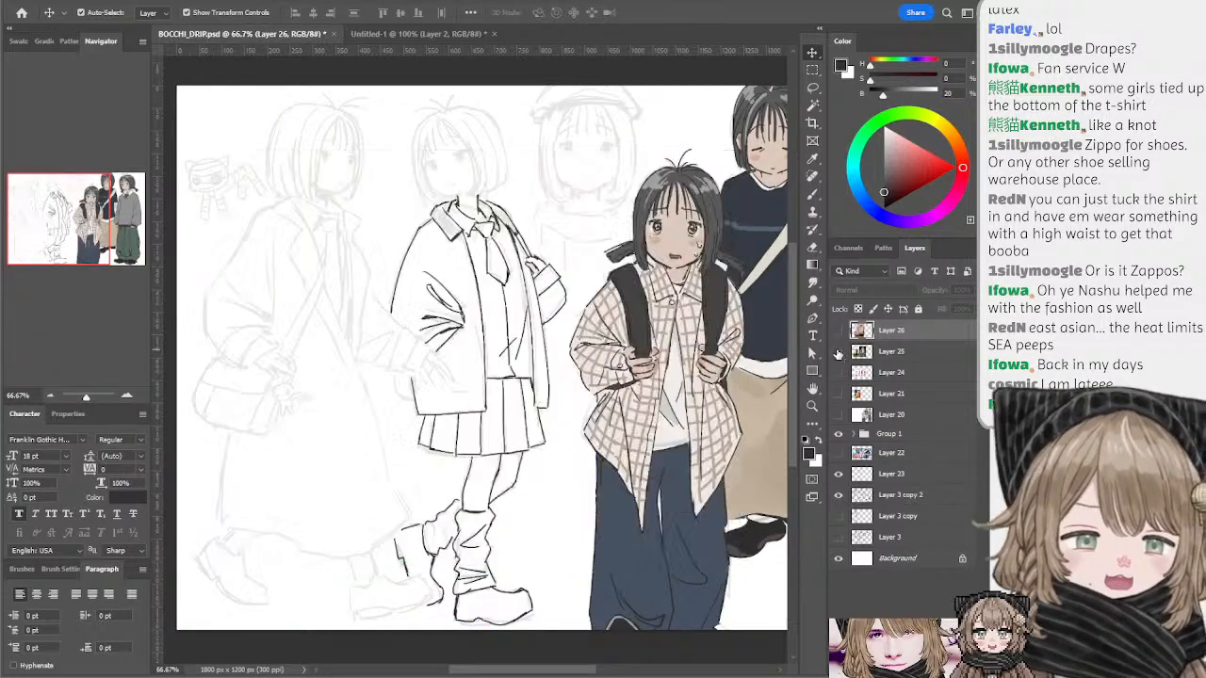
{"action": "left_click_drag", "start_coordinate": [420, 182], "coordinate": [433, 165]}
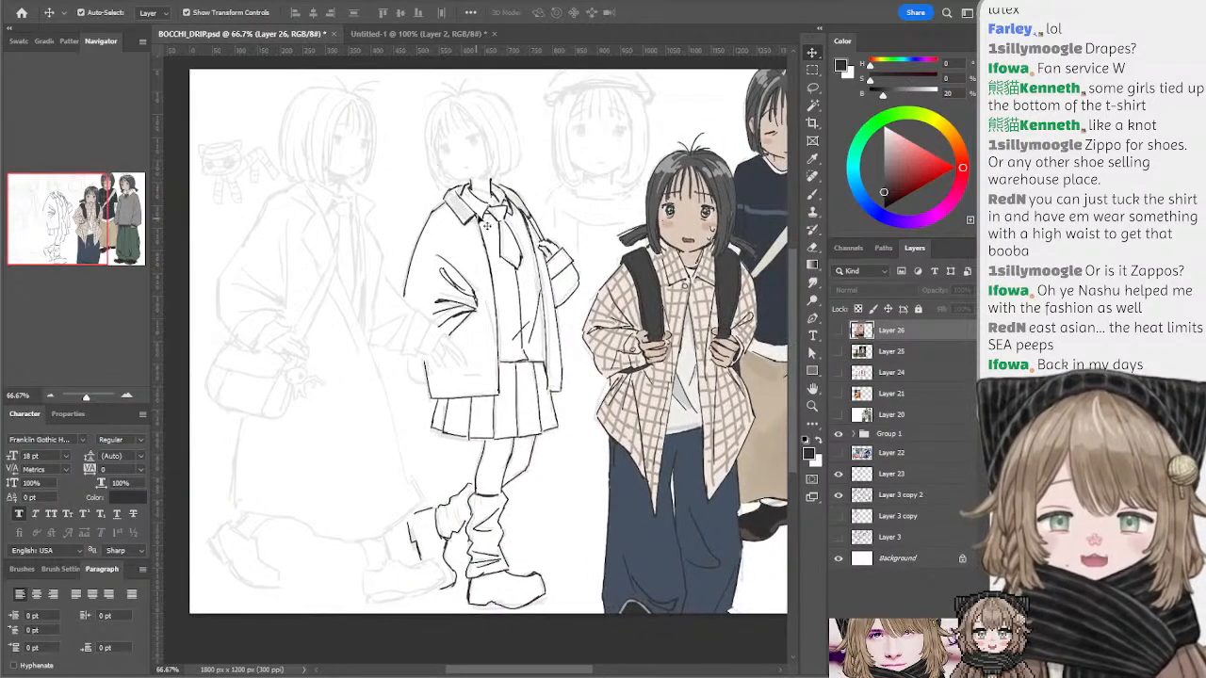
{"action": "key", "text": "b"}
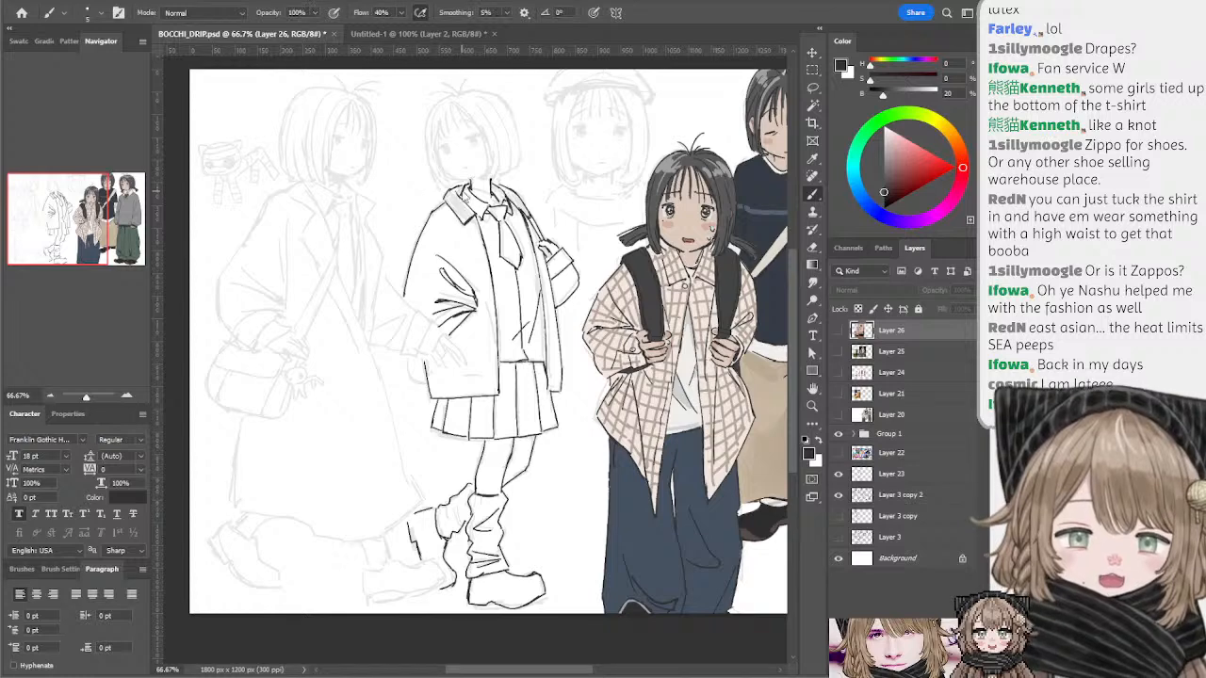
{"action": "left_click", "coordinate": [477, 200], "text": "ctrl"}
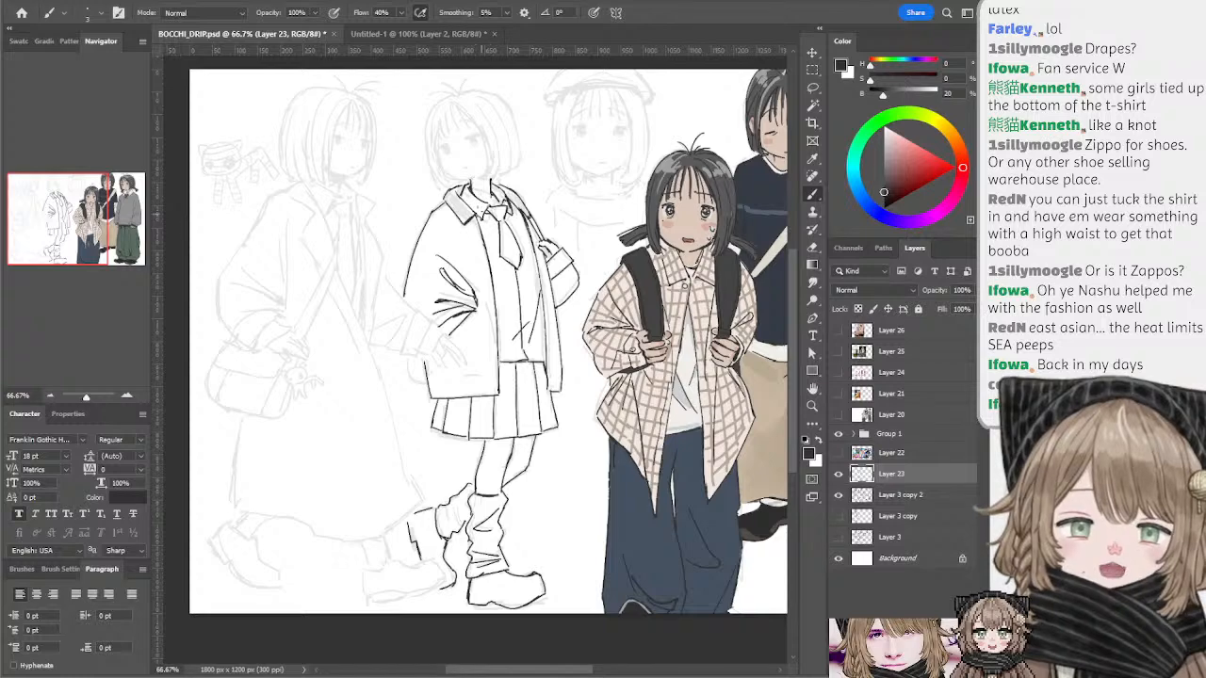
- Ink the bunched fold lines of the loose sock on the skirted character's back leg
{"action": "left_click_drag", "start_coordinate": [481, 240], "coordinate": [490, 202]}
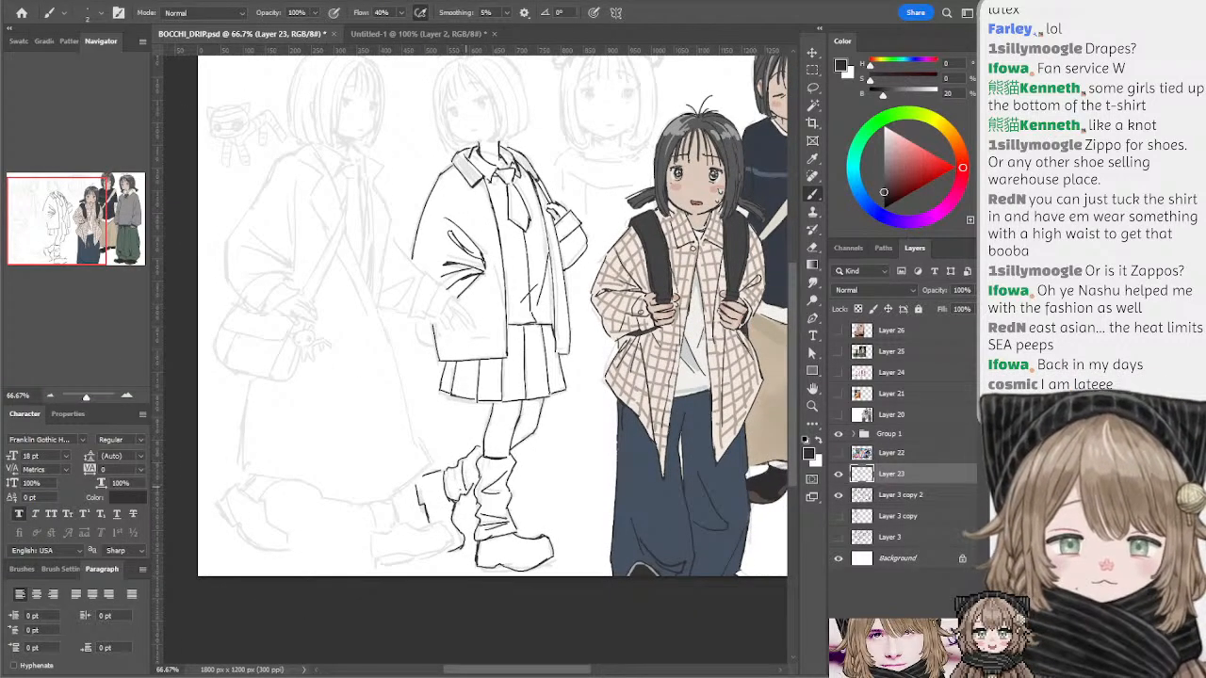
{"action": "mouse_move", "coordinate": [466, 462]}
{"action": "left_mouse_down"}
{"action": "mouse_move", "coordinate": [455, 500]}
{"action": "mouse_move", "coordinate": [475, 476]}
{"action": "mouse_move", "coordinate": [480, 490]}
{"action": "mouse_move", "coordinate": [433, 515]}
{"action": "left_mouse_up"}
{"action": "key", "text": "ctrl+z"}
{"action": "key", "text": "ctrl+z"}
{"action": "key", "text": "ctrl+z"}
{"action": "key", "text": "ctrl+z"}
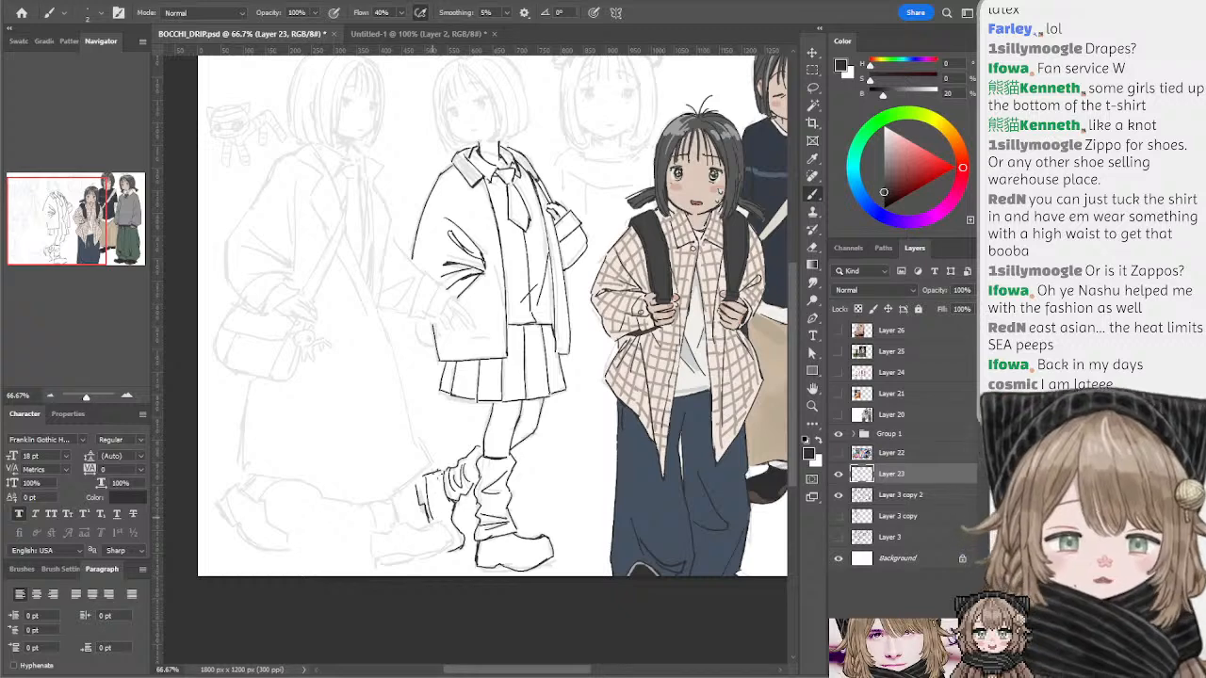
{"action": "key", "text": "ctrl+z"}
{"action": "left_click_drag", "start_coordinate": [438, 406], "coordinate": [439, 446]}
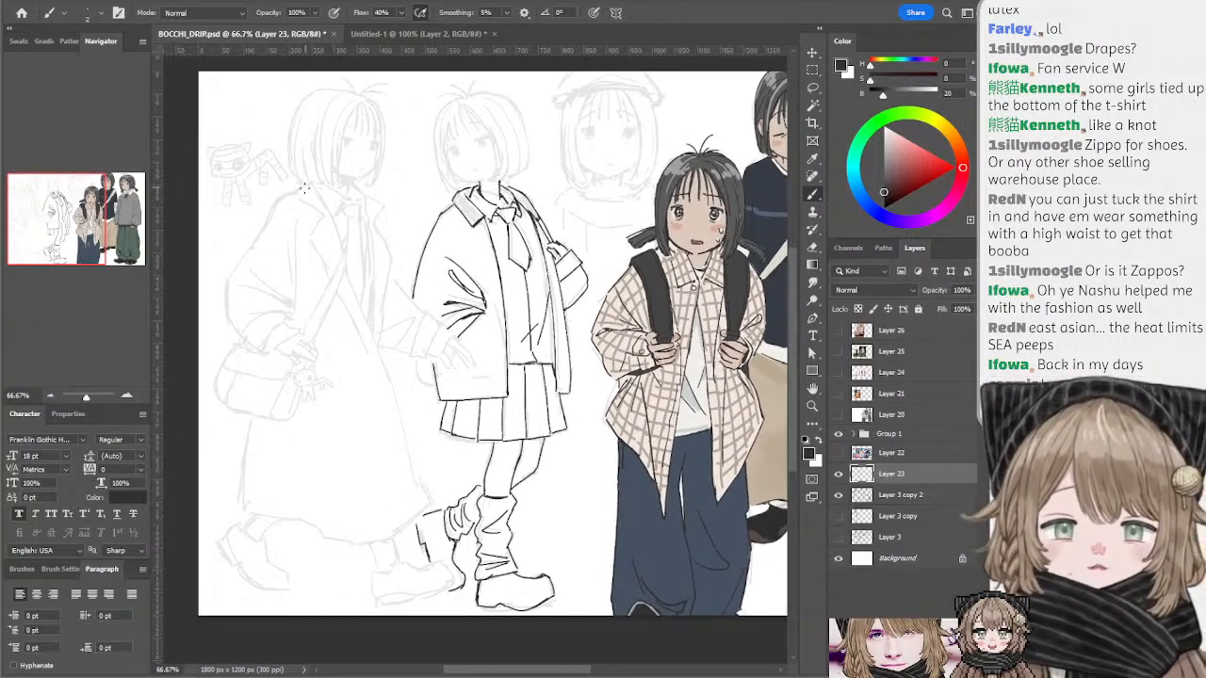
- Ink the cheek and jaw outline of the skirted character's face
{"action": "left_click_drag", "start_coordinate": [490, 111], "coordinate": [474, 135]}
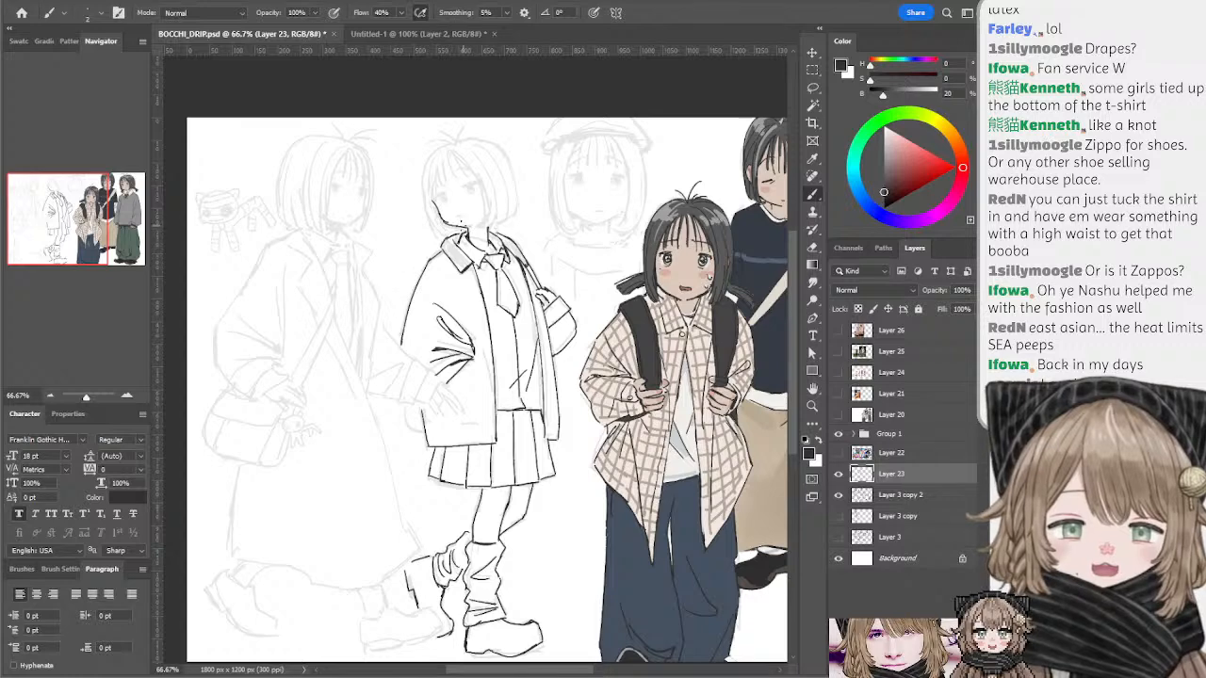
{"action": "key", "text": "e"}
{"action": "key", "text": "b"}
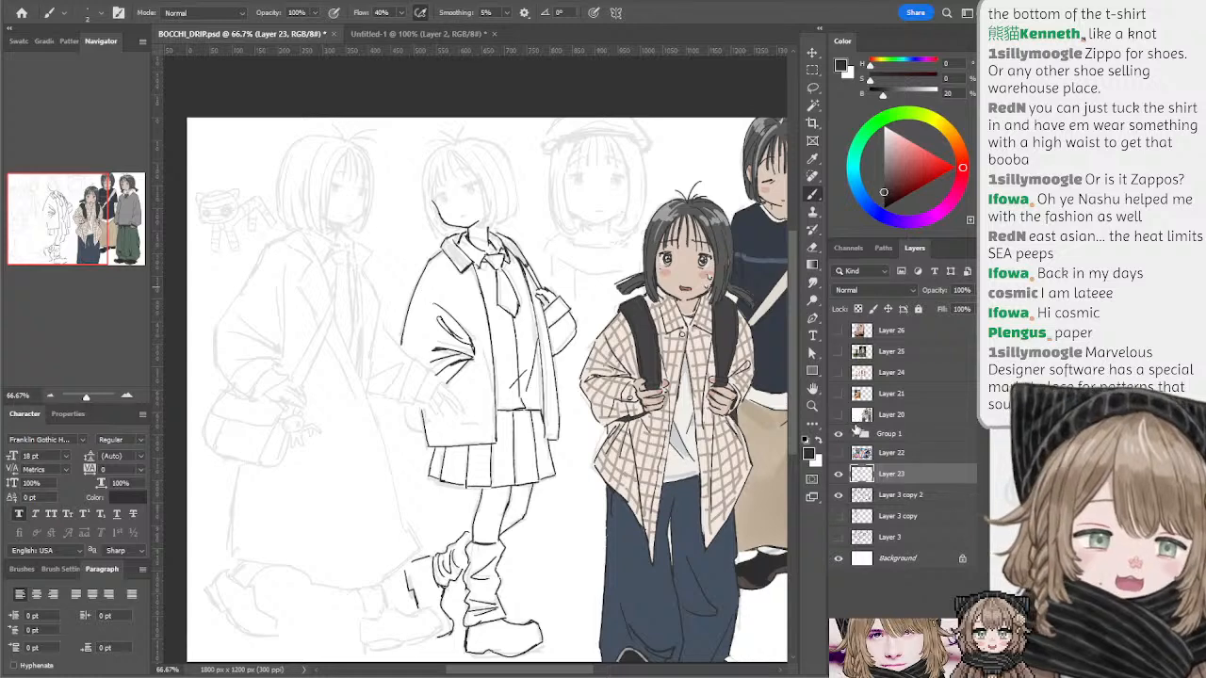
- Paste the anime screenshot on a new layer above Group 1 and enlarge it to about 503%
{"action": "left_click", "coordinate": [883, 435]}
{"action": "key", "text": "ctrl+v"}
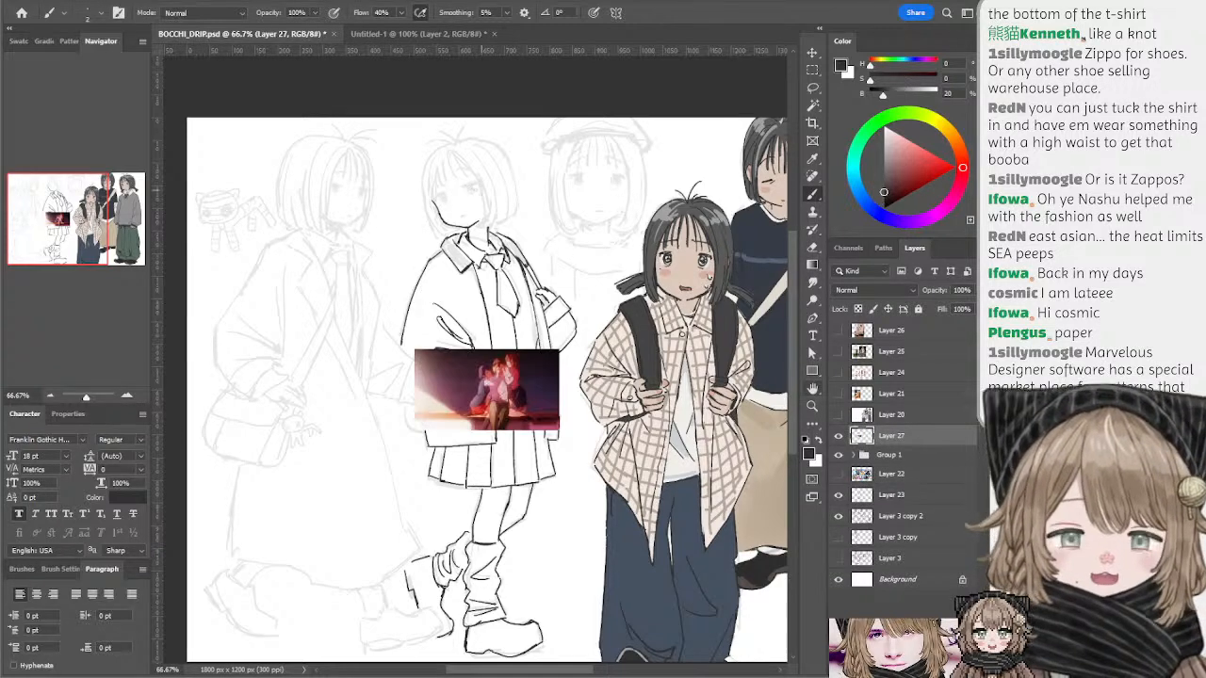
{"action": "left_click", "coordinate": [812, 52]}
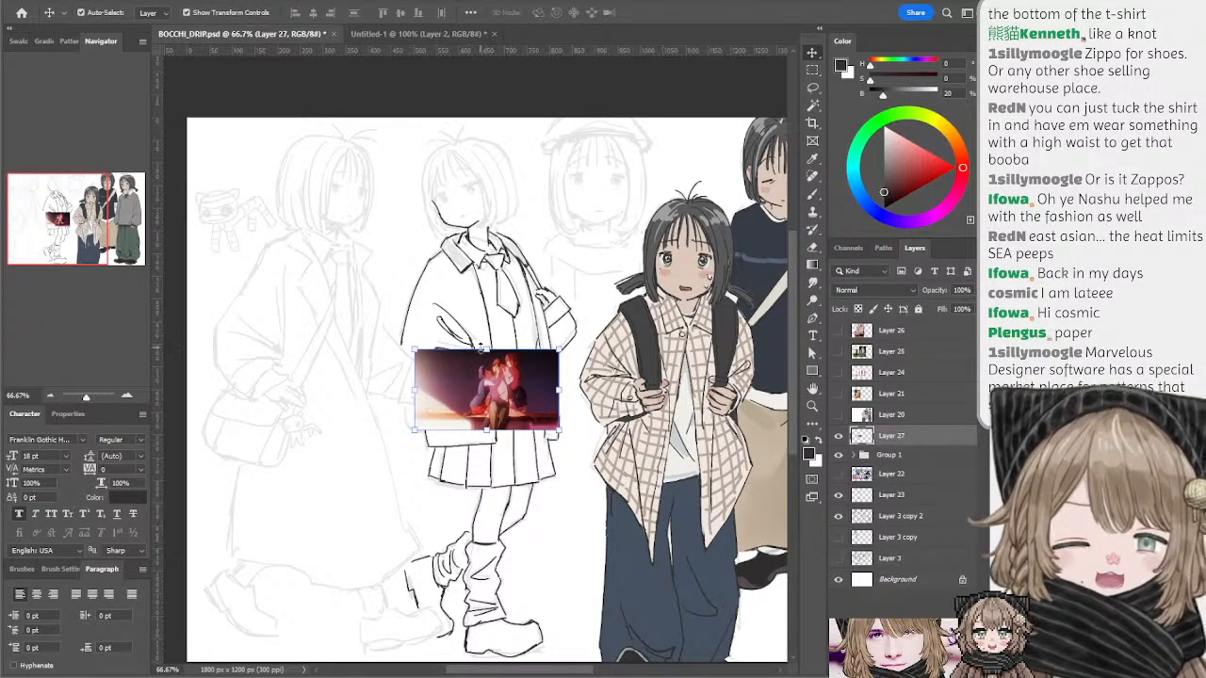
{"action": "left_click_drag", "start_coordinate": [481, 350], "coordinate": [551, 183]}
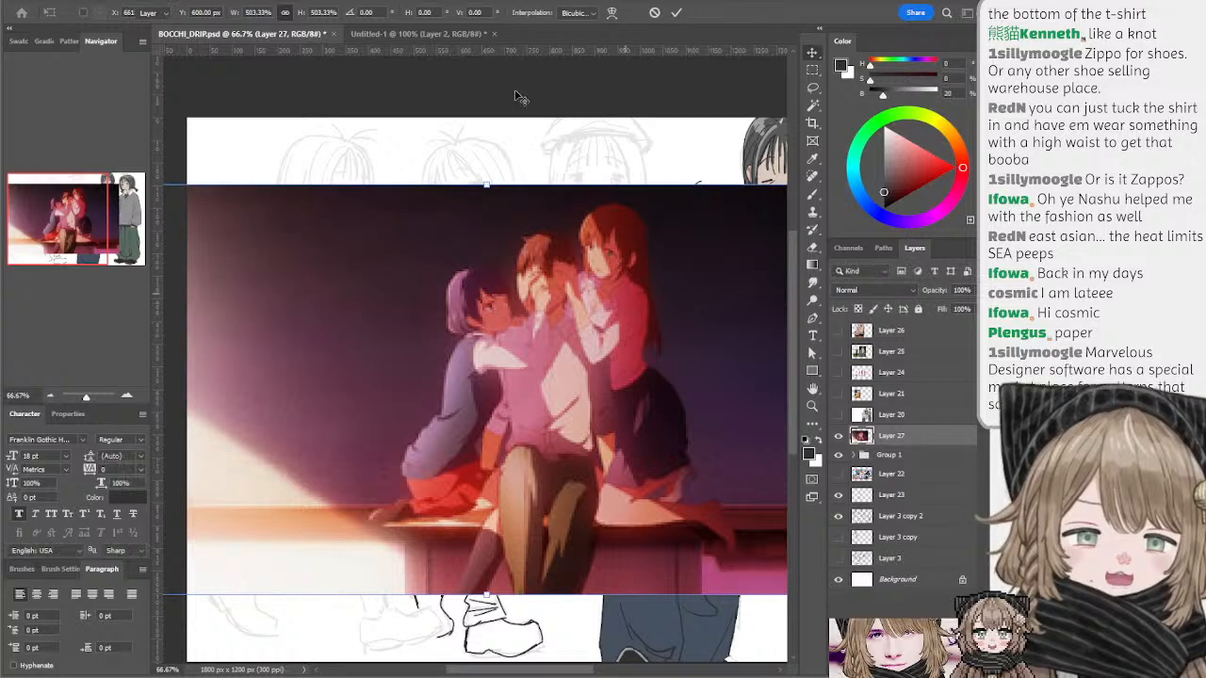
{"action": "key", "text": "Return"}
{"action": "left_click_drag", "start_coordinate": [516, 140], "coordinate": [454, 127]}
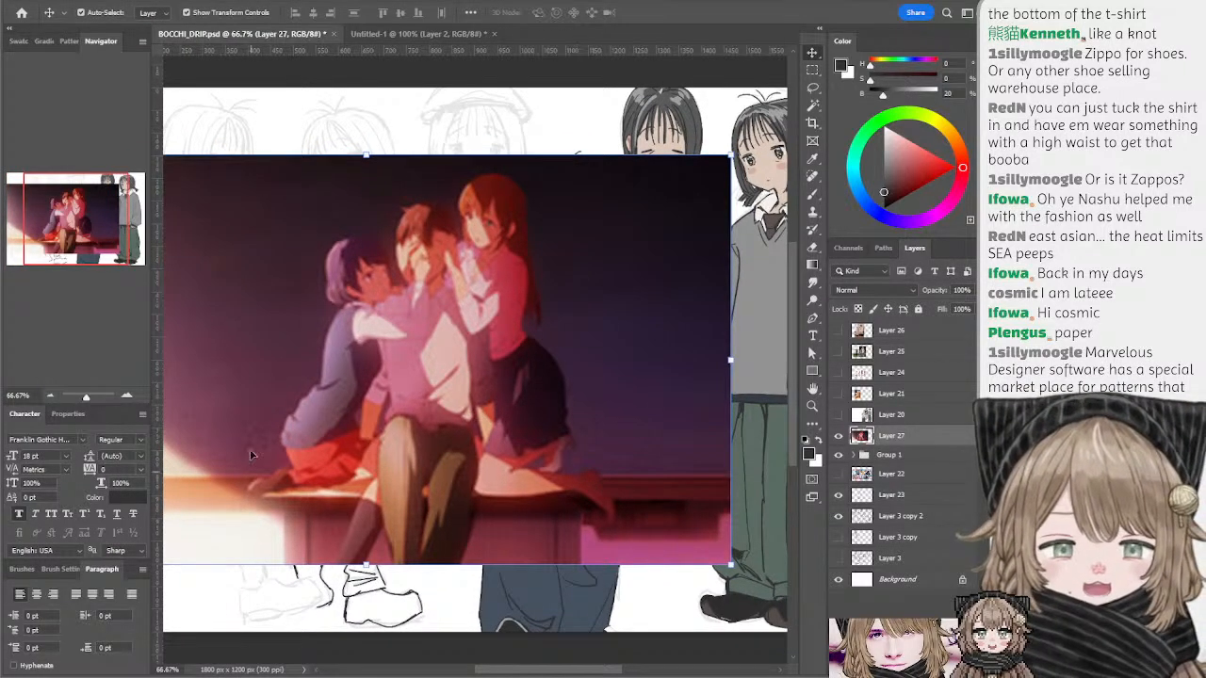
{"action": "mouse_move", "coordinate": [493, 324]}
{"action": "left_mouse_down"}
{"action": "mouse_move", "coordinate": [331, 329]}
{"action": "mouse_move", "coordinate": [496, 285]}
{"action": "mouse_move", "coordinate": [522, 345]}
{"action": "mouse_move", "coordinate": [478, 321]}
{"action": "left_mouse_up"}
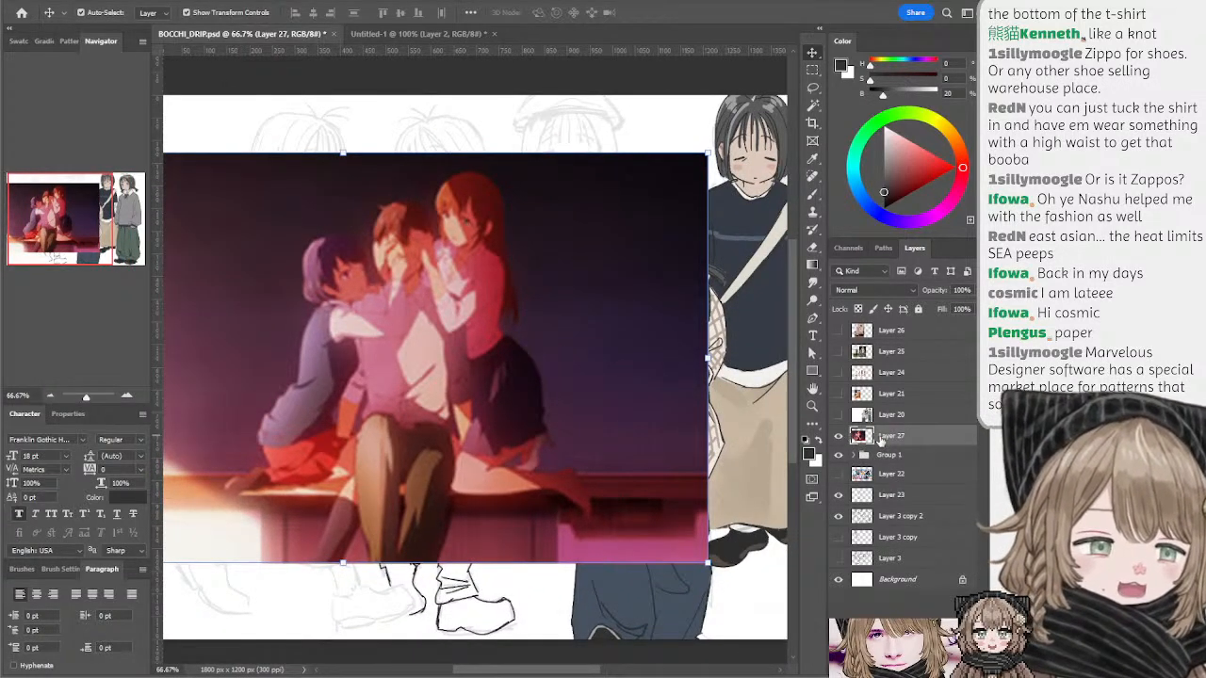
- Delete the pasted anime screenshot layer and reselect Layer 23
{"action": "left_click_drag", "start_coordinate": [883, 443], "coordinate": [884, 465]}
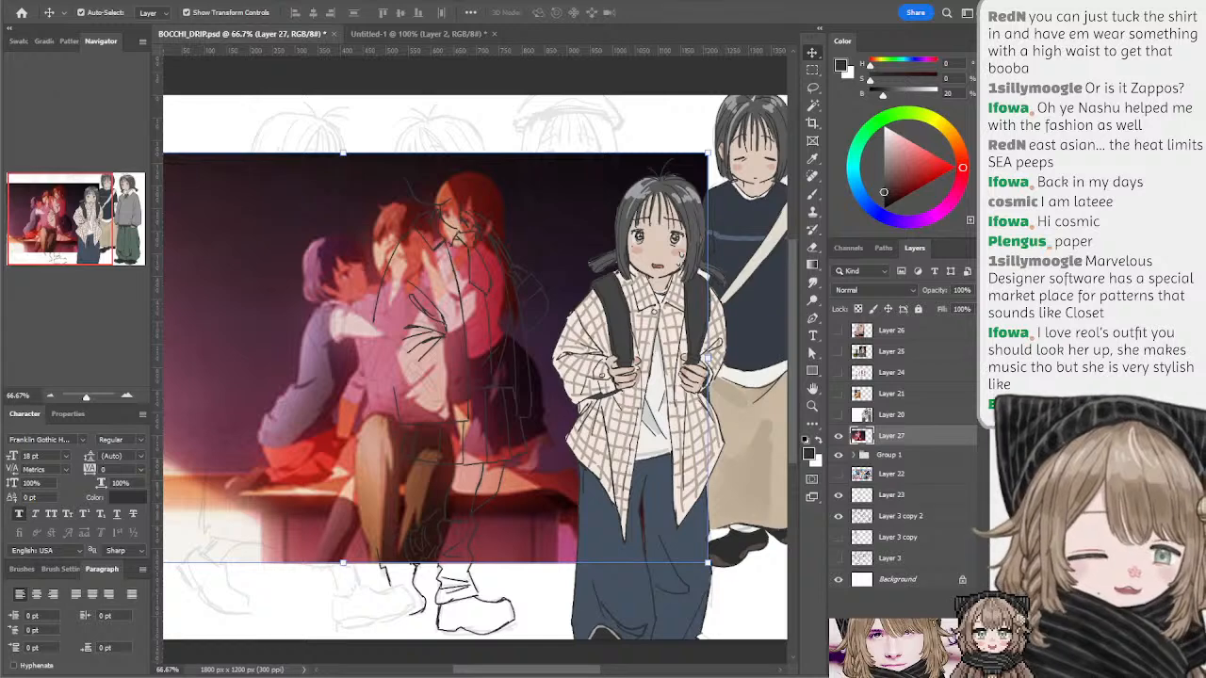
{"action": "key", "text": "Delete"}
{"action": "key", "text": "ctrl+t"}
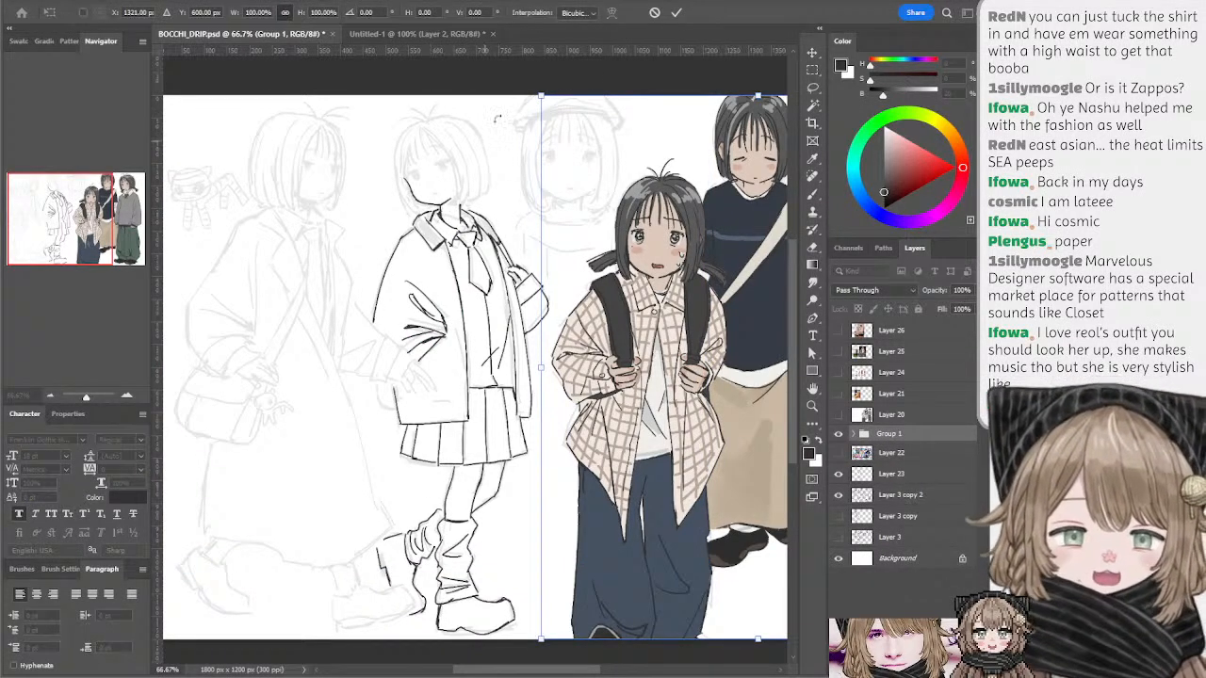
{"action": "key", "text": "Escape"}
{"action": "left_click", "coordinate": [441, 218]}
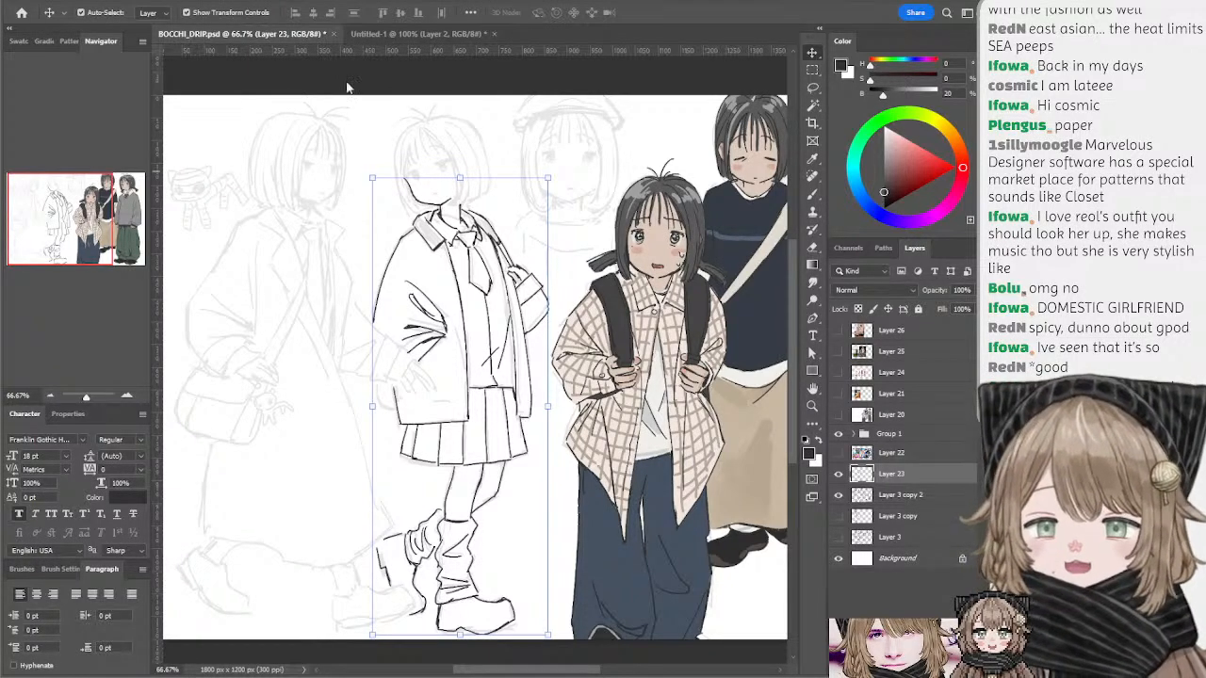
{"action": "left_click_drag", "start_coordinate": [421, 204], "coordinate": [457, 197]}
- Sketch a T-shirt's sleeves, side and hem gathered into a knot over the faint leftmost character
{"action": "key", "text": "b"}
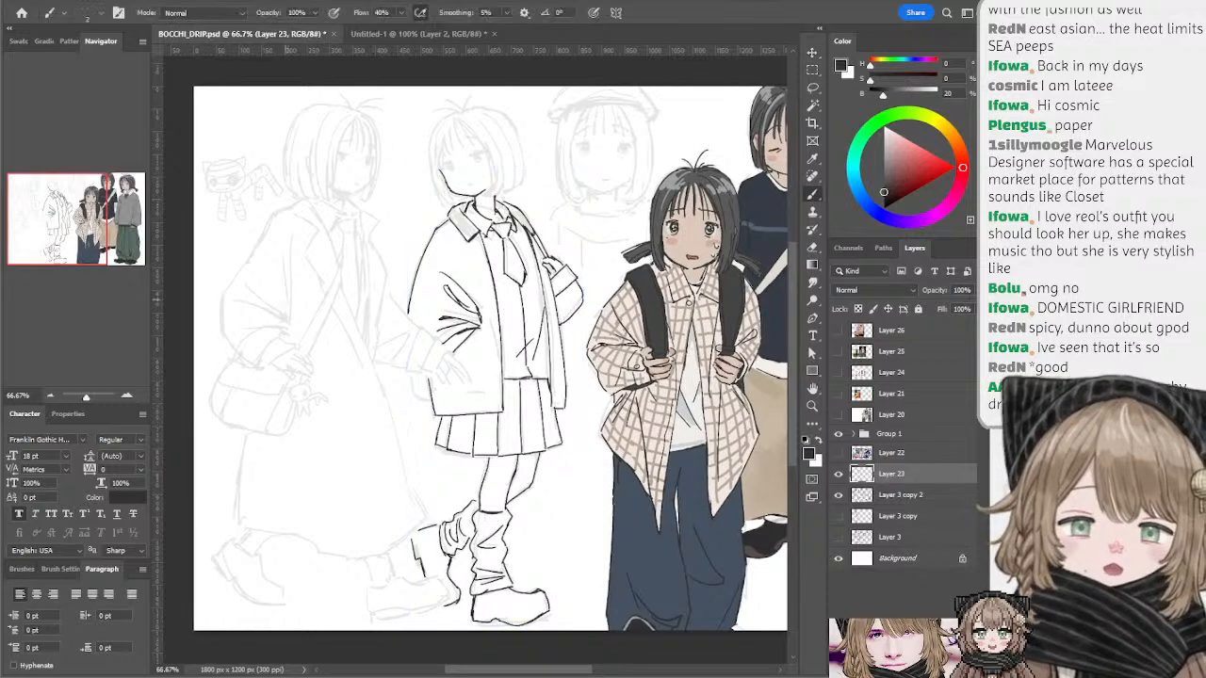
{"action": "mouse_move", "coordinate": [270, 280]}
{"action": "left_mouse_down"}
{"action": "mouse_move", "coordinate": [245, 335]}
{"action": "mouse_move", "coordinate": [267, 365]}
{"action": "mouse_move", "coordinate": [339, 360]}
{"action": "left_mouse_up"}
{"action": "key", "text": "ctrl+z"}
{"action": "left_click_drag", "start_coordinate": [287, 331], "coordinate": [329, 359]}
{"action": "key", "text": "ctrl+z"}
{"action": "left_click_drag", "start_coordinate": [291, 362], "coordinate": [374, 326]}
{"action": "mouse_move", "coordinate": [330, 283]}
{"action": "left_mouse_down"}
{"action": "mouse_move", "coordinate": [370, 293]}
{"action": "mouse_move", "coordinate": [373, 325]}
{"action": "left_mouse_up"}
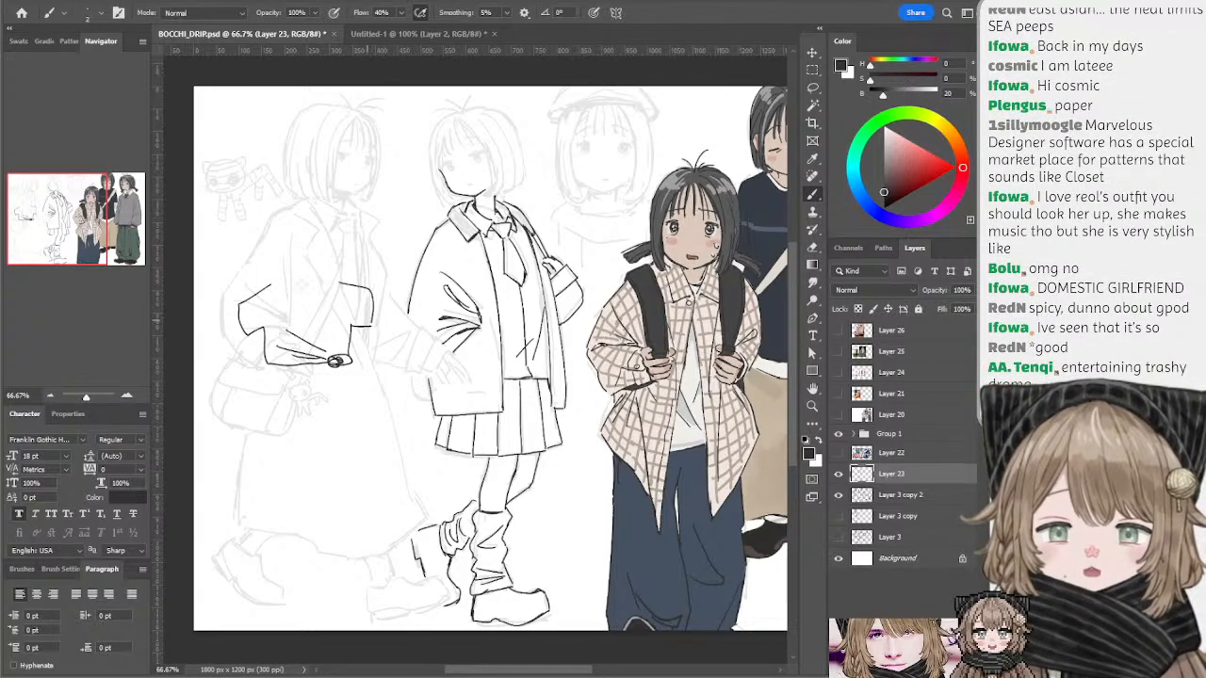
- Draw the T-shirt sketch's shoulders and curved neckline, and rework the fold line running from its side to the knot
{"action": "key", "text": "ctrl+z"}
{"action": "mouse_move", "coordinate": [275, 284]}
{"action": "left_mouse_down"}
{"action": "mouse_move", "coordinate": [318, 298]}
{"action": "mouse_move", "coordinate": [338, 281]}
{"action": "left_mouse_up"}
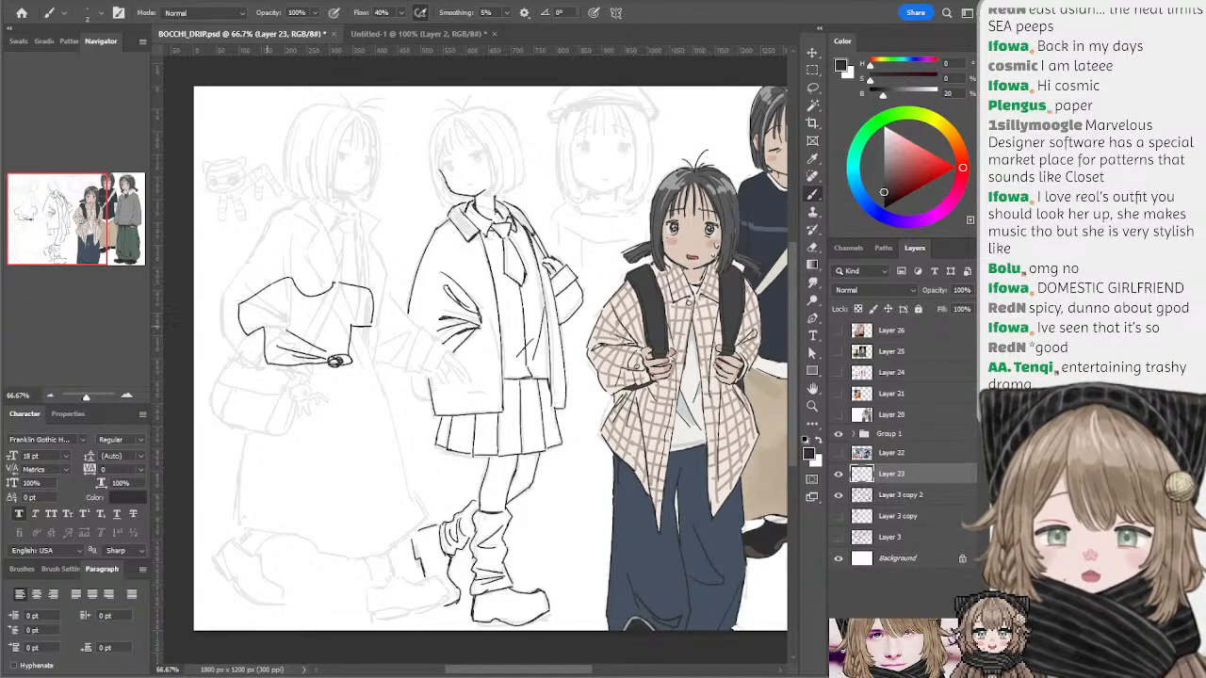
{"action": "mouse_move", "coordinate": [265, 326]}
{"action": "left_mouse_down"}
{"action": "mouse_move", "coordinate": [269, 363]}
{"action": "mouse_move", "coordinate": [309, 366]}
{"action": "left_mouse_up"}
{"action": "key", "text": "ctrl+z"}
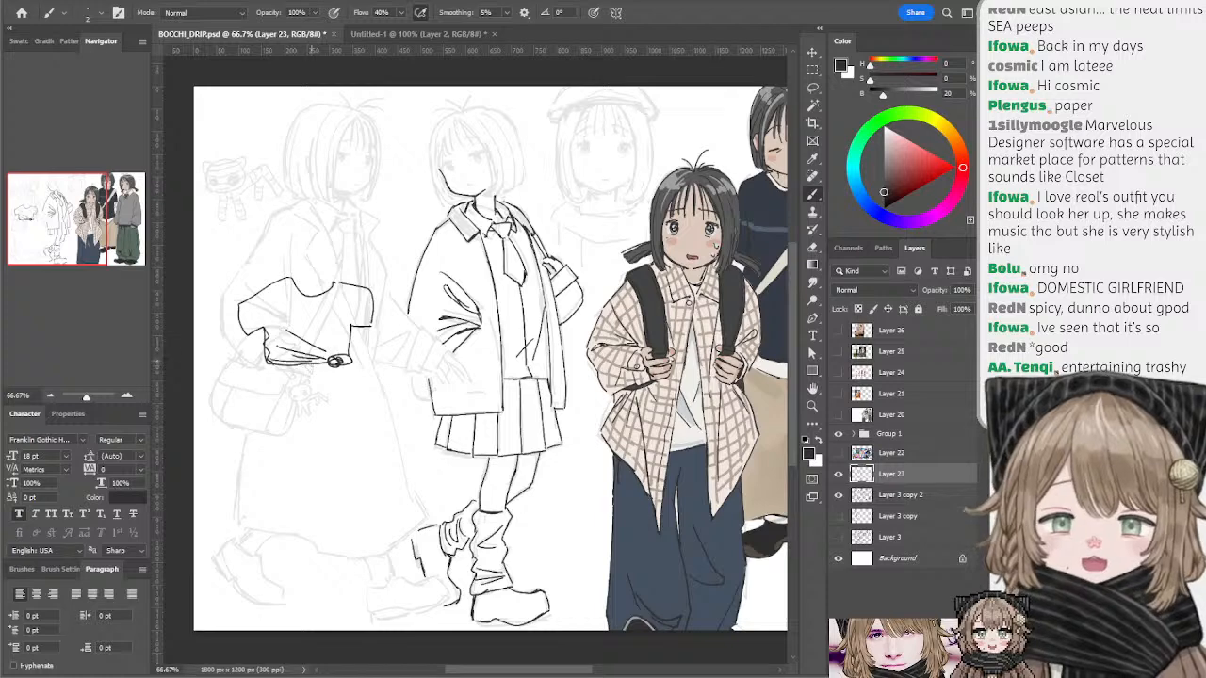
- Touch up the T-shirt sketch's sleeve edge and hem folds, and erase and redraw the knot at its hem
{"action": "left_click_drag", "start_coordinate": [352, 326], "coordinate": [348, 353]}
{"action": "left_click_drag", "start_coordinate": [236, 308], "coordinate": [247, 342]}
{"action": "key", "text": "ctrl+z"}
{"action": "left_click_drag", "start_coordinate": [364, 366], "coordinate": [353, 355]}
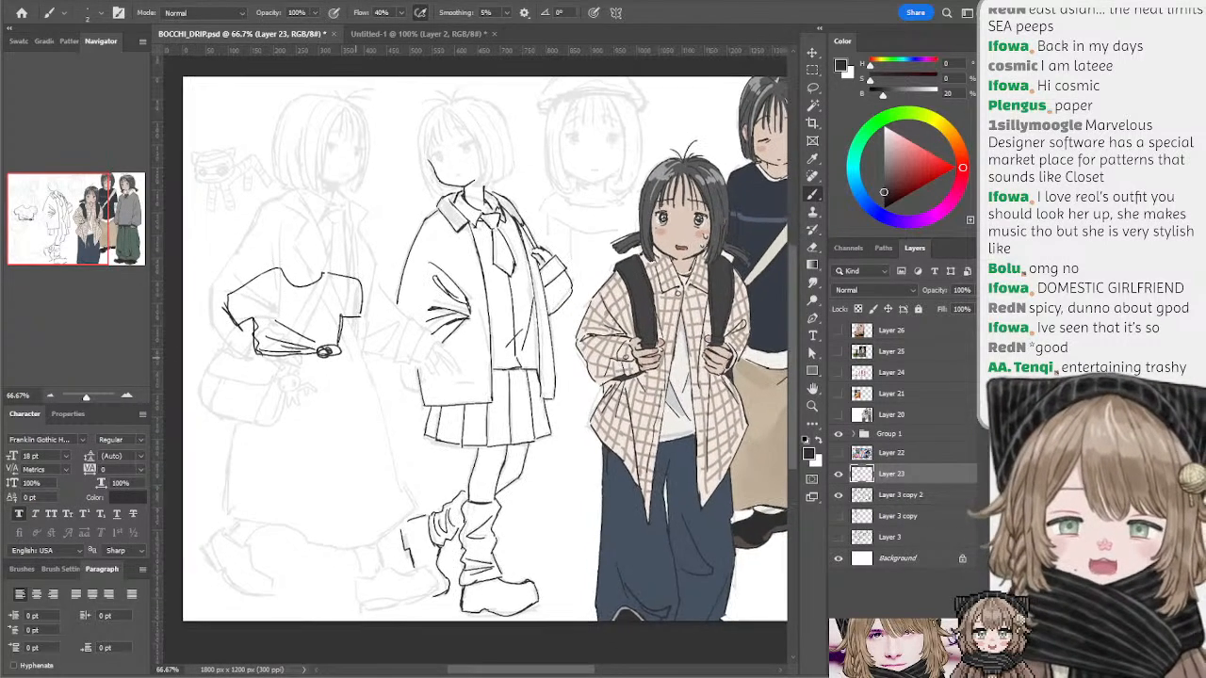
{"action": "key", "text": "l"}
{"action": "key", "text": "b"}
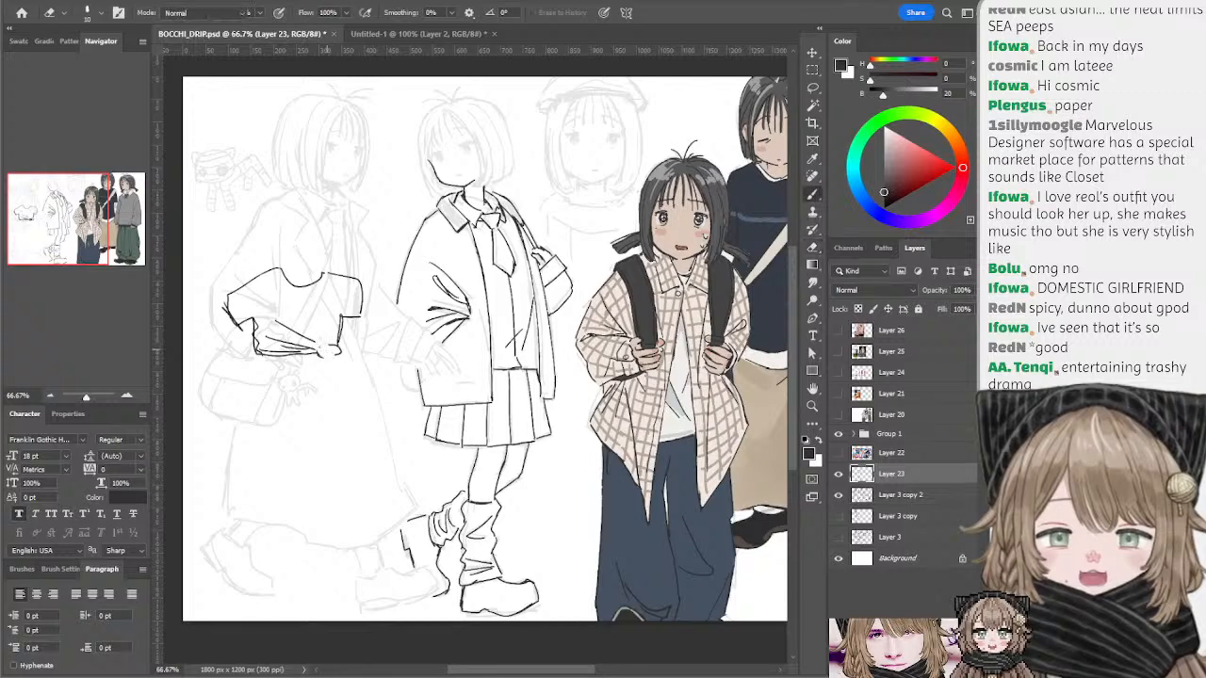
- Lasso the whole knotted T-shirt sketch on Layer 23, delete it and clear the selection
{"action": "key", "text": "l"}
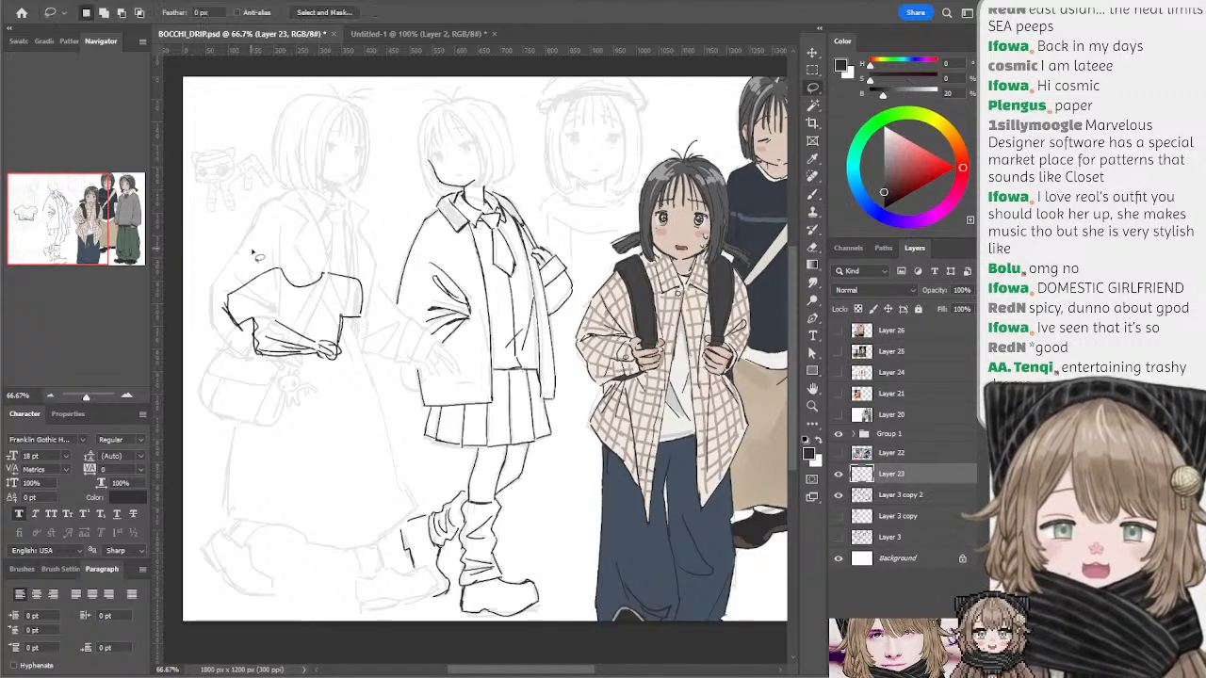
{"action": "mouse_move", "coordinate": [265, 240]}
{"action": "left_mouse_down"}
{"action": "mouse_move", "coordinate": [273, 388]}
{"action": "mouse_move", "coordinate": [363, 369]}
{"action": "mouse_move", "coordinate": [375, 307]}
{"action": "mouse_move", "coordinate": [372, 253]}
{"action": "left_mouse_up"}
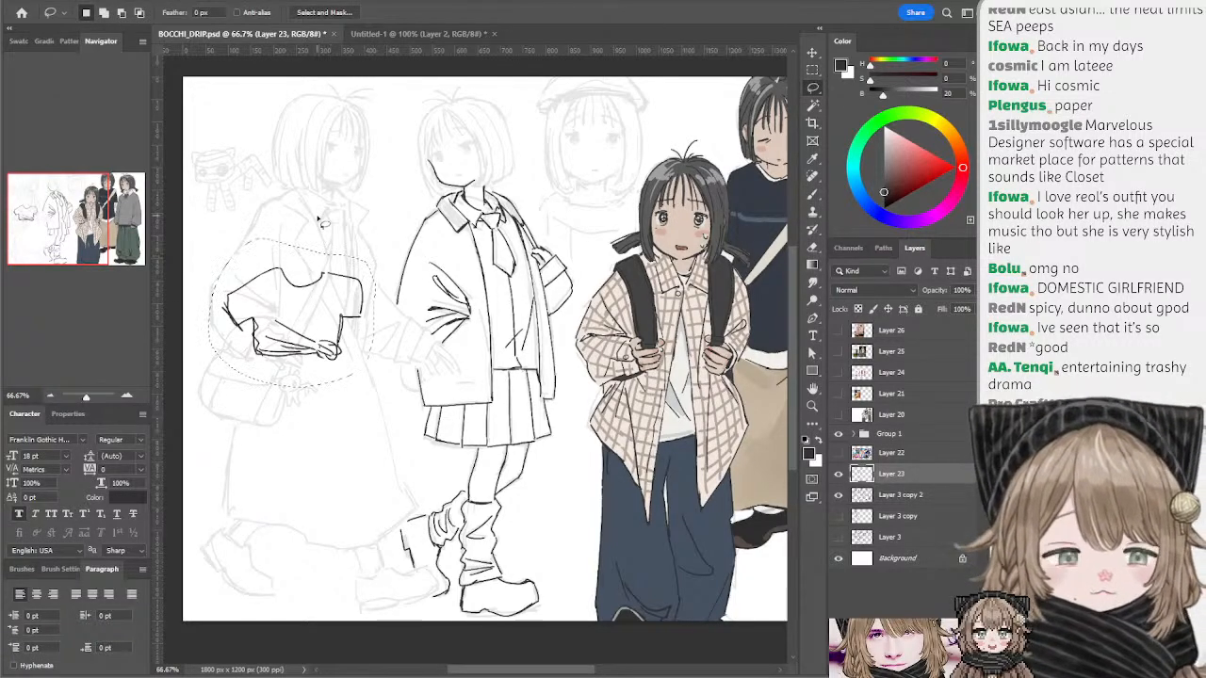
{"action": "key", "text": "Delete"}
{"action": "key", "text": "ctrl+d"}
- Ink the outer face contour of the jacket-and-skirt character from the hair parting down to the cheek, redoing unsatisfactory strokes
{"action": "mouse_move", "coordinate": [474, 193]}
{"action": "left_mouse_down"}
{"action": "mouse_move", "coordinate": [416, 203]}
{"action": "mouse_move", "coordinate": [411, 264]}
{"action": "left_mouse_up"}
{"action": "key", "text": "b"}
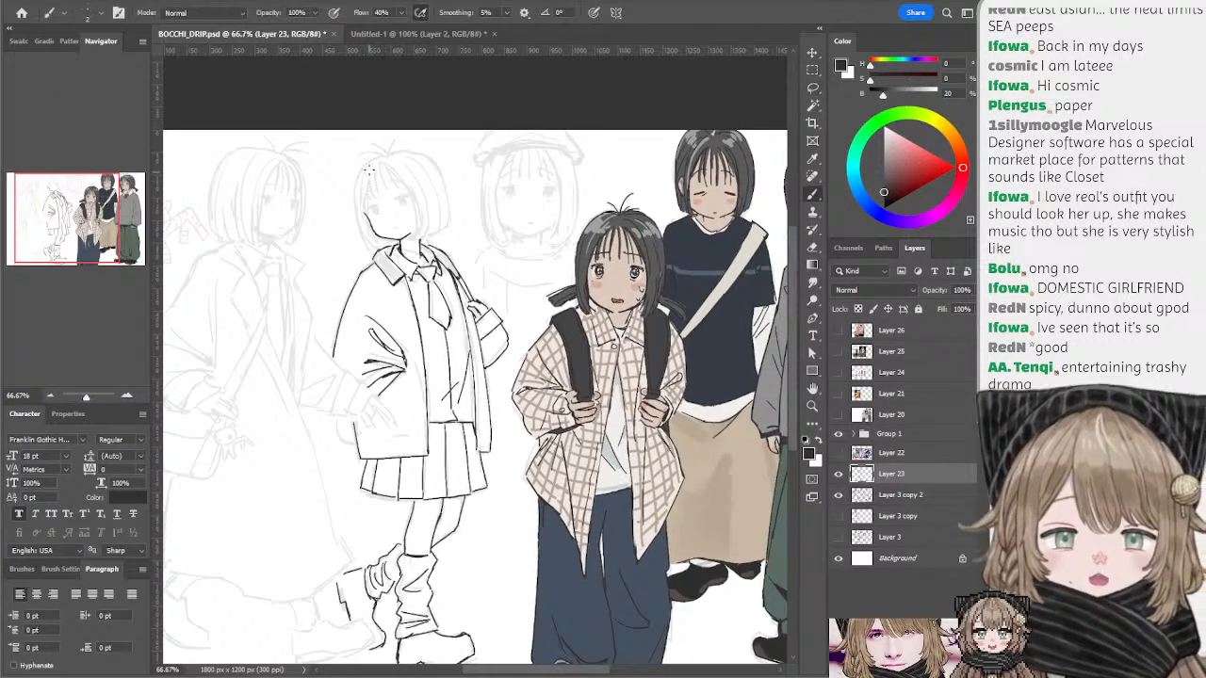
{"action": "left_click_drag", "start_coordinate": [371, 167], "coordinate": [364, 208]}
{"action": "key", "text": "ctrl+z"}
{"action": "key", "text": "ctrl+z"}
{"action": "key", "text": "ctrl+z"}
{"action": "key", "text": "ctrl+z"}
{"action": "key", "text": "ctrl+z"}
{"action": "key", "text": "ctrl+z"}
{"action": "key", "text": "ctrl+z"}
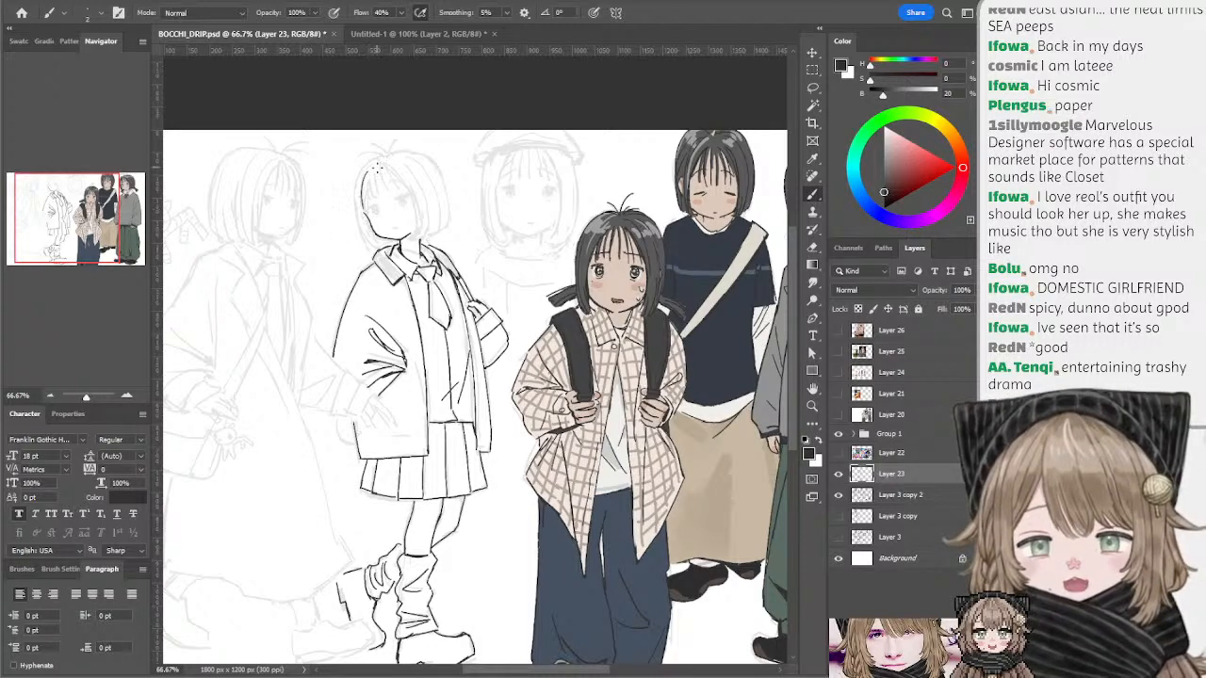
- Ink the curved hair line from the jacket-and-skirt character's parting down across the face toward the collar
{"action": "mouse_move", "coordinate": [380, 162]}
{"action": "left_mouse_down"}
{"action": "mouse_move", "coordinate": [398, 188]}
{"action": "mouse_move", "coordinate": [395, 168]}
{"action": "mouse_move", "coordinate": [393, 215]}
{"action": "mouse_move", "coordinate": [394, 172]}
{"action": "mouse_move", "coordinate": [422, 234]}
{"action": "left_mouse_up"}
{"action": "key", "text": "ctrl+z"}
{"action": "key", "text": "ctrl+z"}
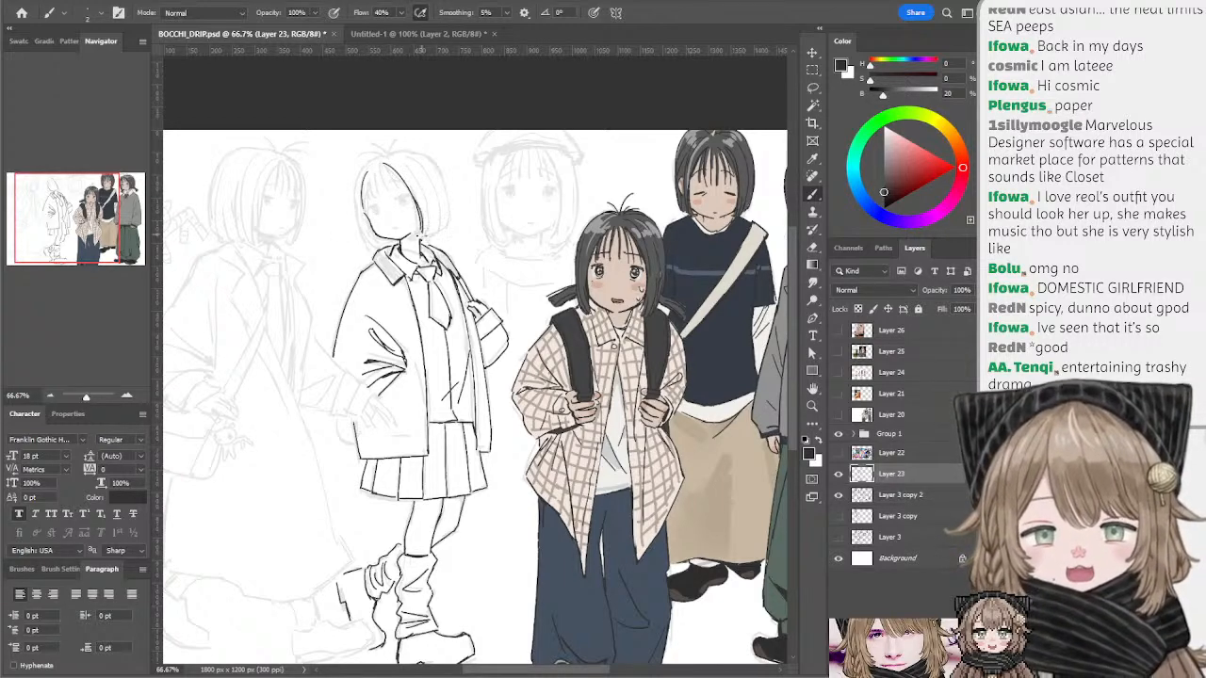
{"action": "key", "text": "ctrl+z"}
- Rework the lower part of the hair line beside the jacket-and-skirt character's jaw with short strokes down to the neck
{"action": "key", "text": "e"}
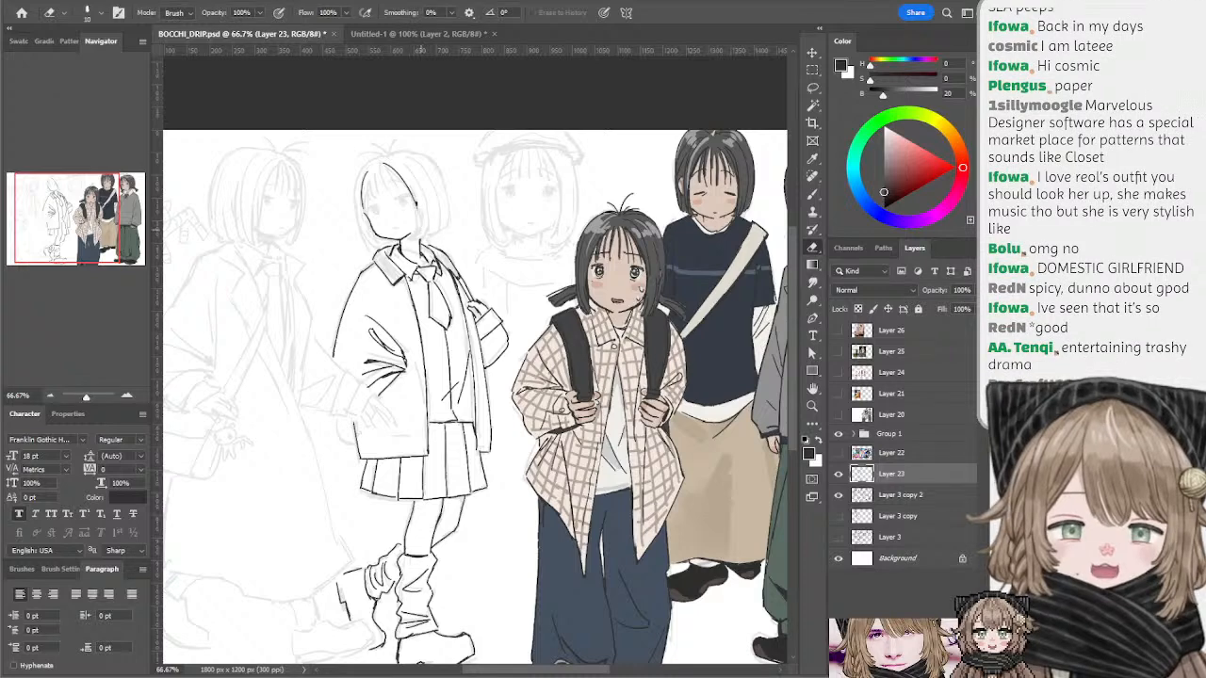
{"action": "key", "text": "b"}
{"action": "mouse_move", "coordinate": [405, 193]}
{"action": "left_mouse_down"}
{"action": "mouse_move", "coordinate": [415, 235]}
{"action": "mouse_move", "coordinate": [413, 196]}
{"action": "left_mouse_up"}
{"action": "key", "text": "ctrl+z"}
{"action": "key", "text": "ctrl+z"}
{"action": "key", "text": "ctrl+z"}
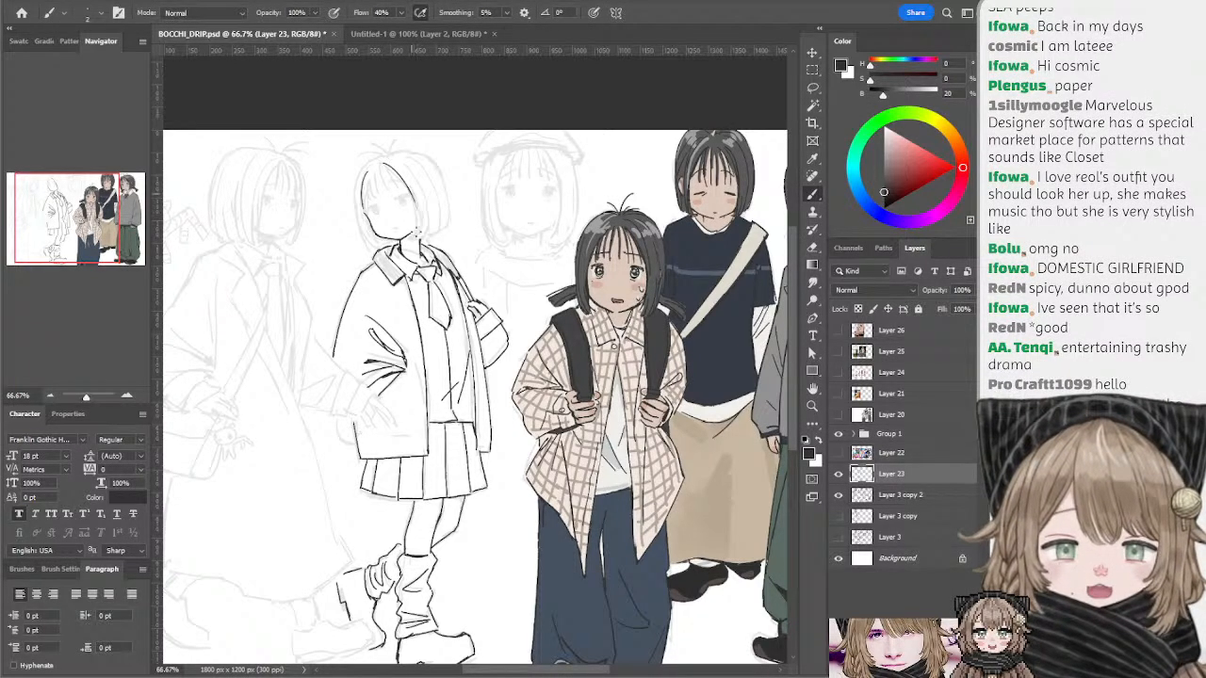
{"action": "left_click_drag", "start_coordinate": [418, 237], "coordinate": [412, 197]}
{"action": "left_click_drag", "start_coordinate": [413, 240], "coordinate": [416, 227]}
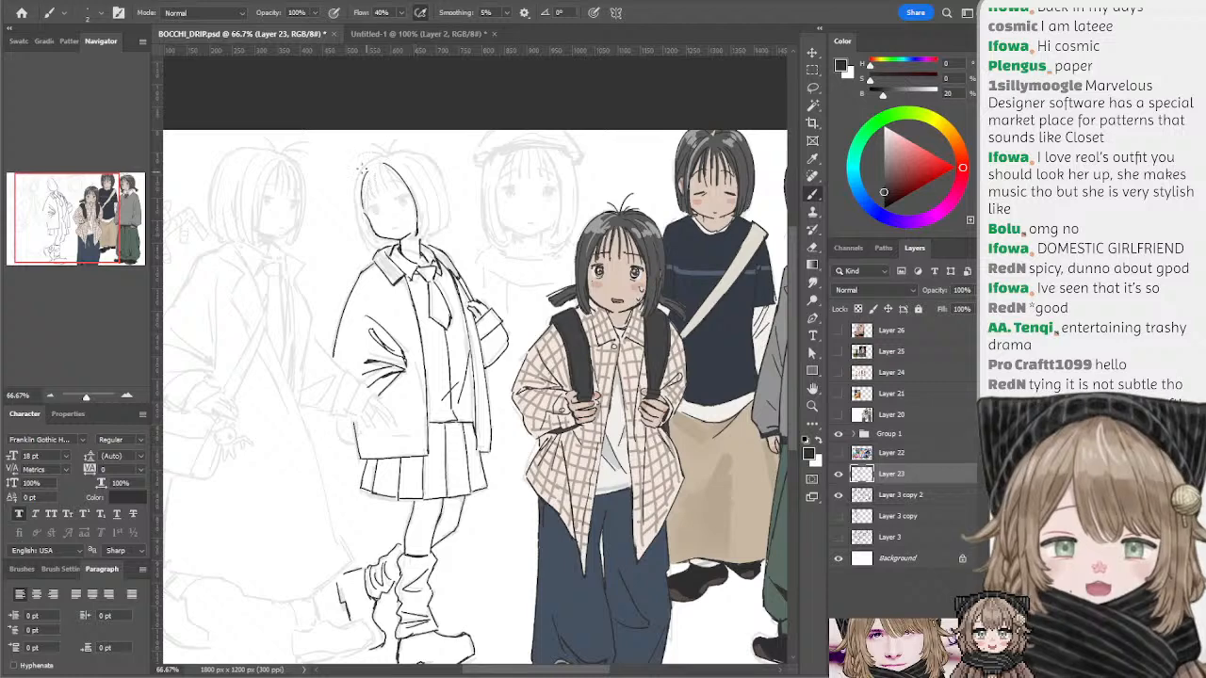
- Ink the top curve of the hair on the coat-wearing figure's head, retrying strokes over the pale sketch
{"action": "mouse_move", "coordinate": [364, 171]}
{"action": "left_mouse_down"}
{"action": "mouse_move", "coordinate": [405, 152]}
{"action": "mouse_move", "coordinate": [438, 171]}
{"action": "mouse_move", "coordinate": [426, 154]}
{"action": "mouse_move", "coordinate": [448, 205]}
{"action": "left_mouse_up"}
{"action": "key", "text": "ctrl+z"}
{"action": "key", "text": "ctrl+z"}
{"action": "key", "text": "ctrl+z"}
{"action": "key", "text": "ctrl+z"}
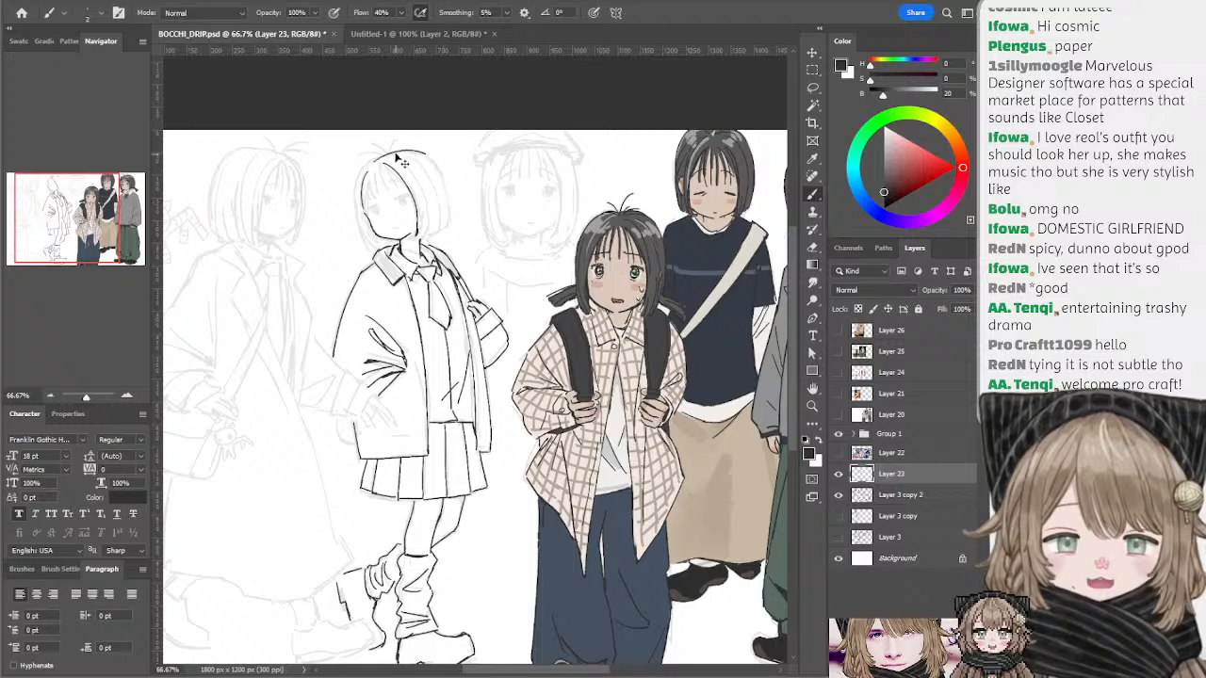
{"action": "key", "text": "ctrl+z"}
- Ink the back outline of the coat-wearing figure's bob haircut from the crown down to the hair tips
{"action": "mouse_move", "coordinate": [393, 152]}
{"action": "left_mouse_down"}
{"action": "mouse_move", "coordinate": [431, 157]}
{"action": "mouse_move", "coordinate": [454, 228]}
{"action": "mouse_move", "coordinate": [443, 229]}
{"action": "left_mouse_up"}
{"action": "key", "text": "ctrl+z"}
{"action": "key", "text": "ctrl+z"}
{"action": "key", "text": "ctrl+z"}
{"action": "key", "text": "ctrl+z"}
{"action": "key", "text": "ctrl+z"}
{"action": "key", "text": "ctrl+z"}
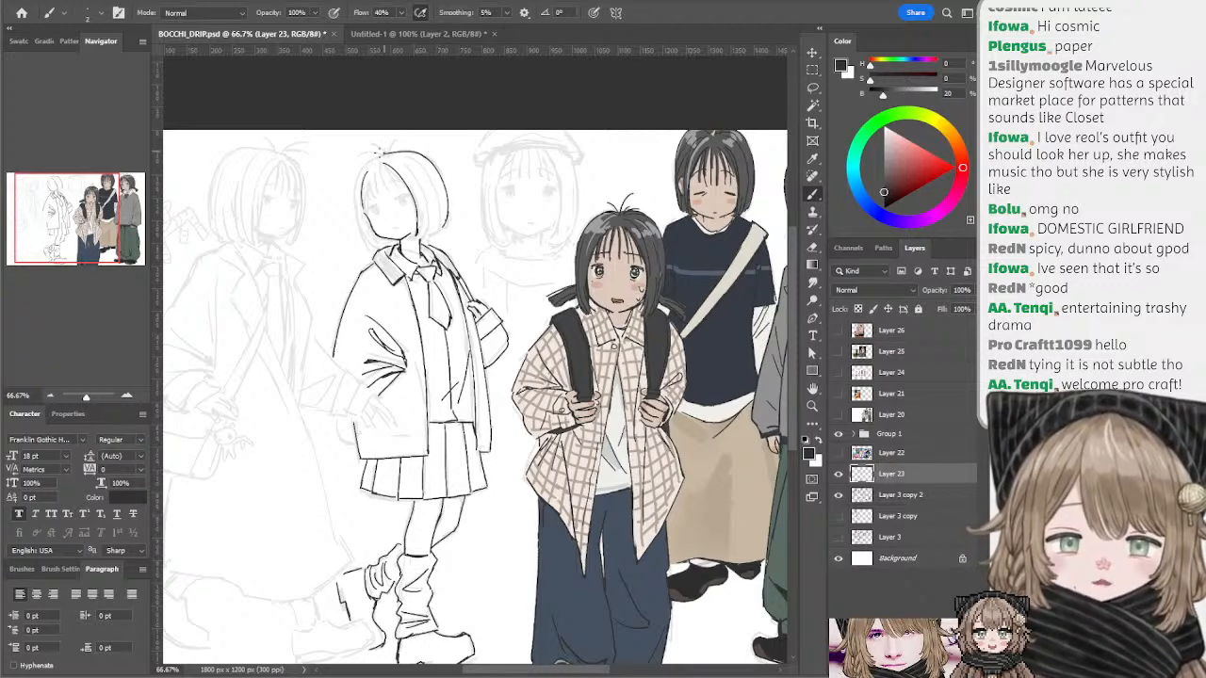
- Ink the hair outline from the crown toward the forehead on the face side of the coat-wearing figure
{"action": "key", "text": "ctrl+z"}
{"action": "mouse_move", "coordinate": [382, 155]}
{"action": "left_mouse_down"}
{"action": "mouse_move", "coordinate": [353, 189]}
{"action": "mouse_move", "coordinate": [371, 235]}
{"action": "left_mouse_up"}
{"action": "key", "text": "ctrl+z"}
{"action": "key", "text": "ctrl+z"}
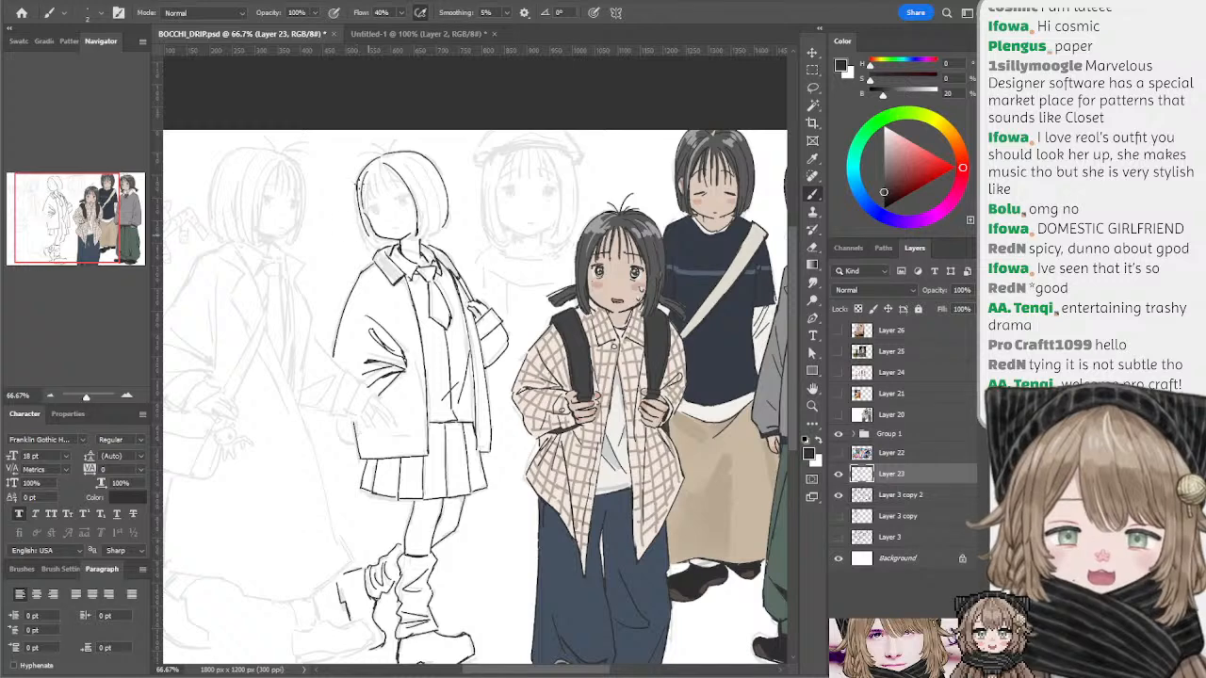
{"action": "key", "text": "ctrl+z"}
- Clean up and redraw the face-side edge of the bob from the forehead down past the jaw
{"action": "key", "text": "e"}
{"action": "left_click_drag", "start_coordinate": [358, 184], "coordinate": [368, 236]}
{"action": "key", "text": "b"}
{"action": "key", "text": "ctrl+z"}
{"action": "key", "text": "ctrl+z"}
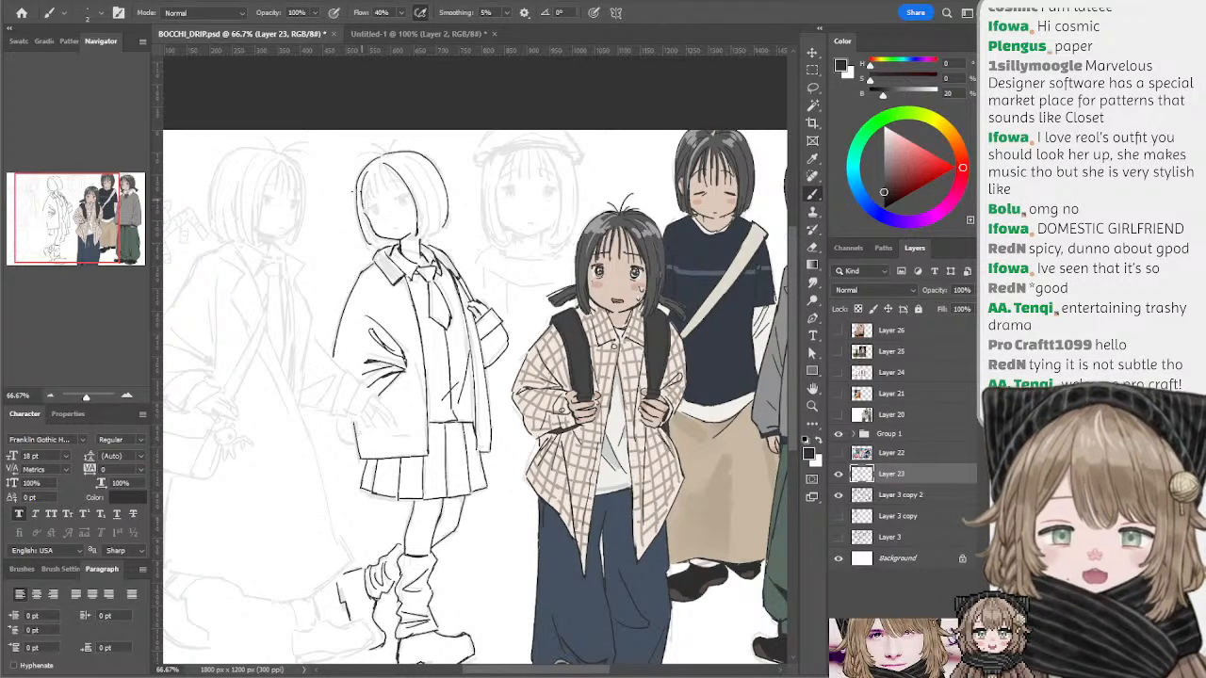
{"action": "key", "text": "ctrl+z"}
{"action": "left_click_drag", "start_coordinate": [356, 191], "coordinate": [370, 244]}
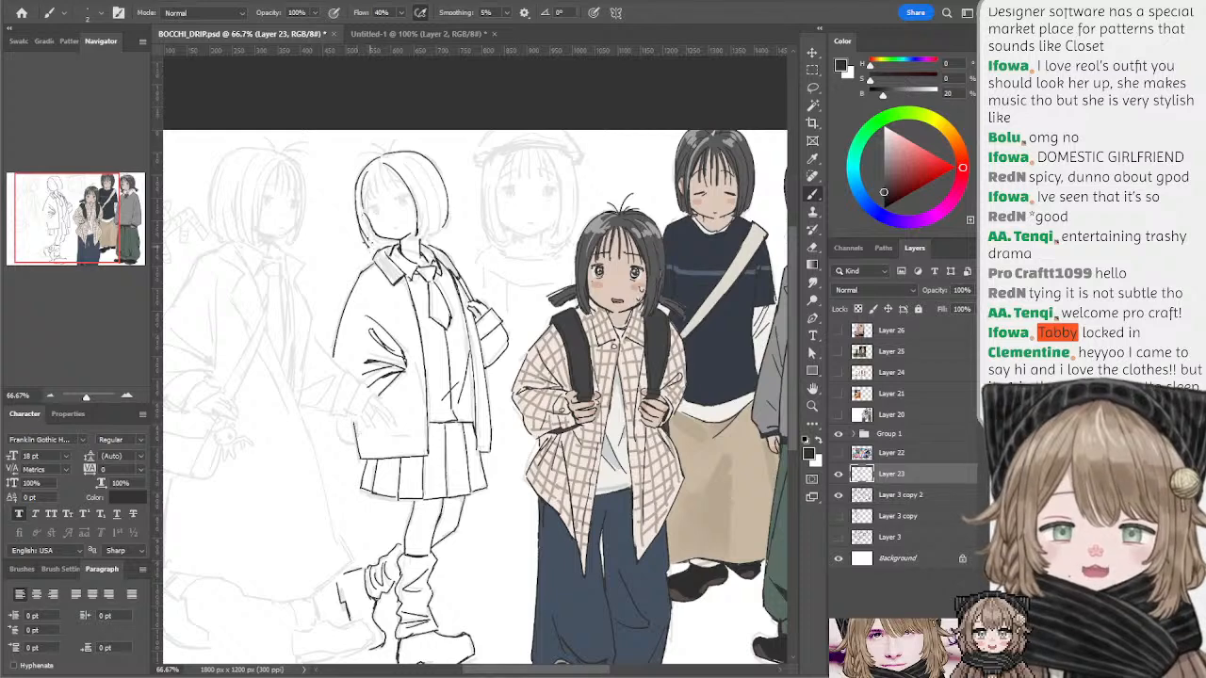
{"action": "key", "text": "ctrl+z"}
{"action": "key", "text": "e"}
{"action": "key", "text": "b"}
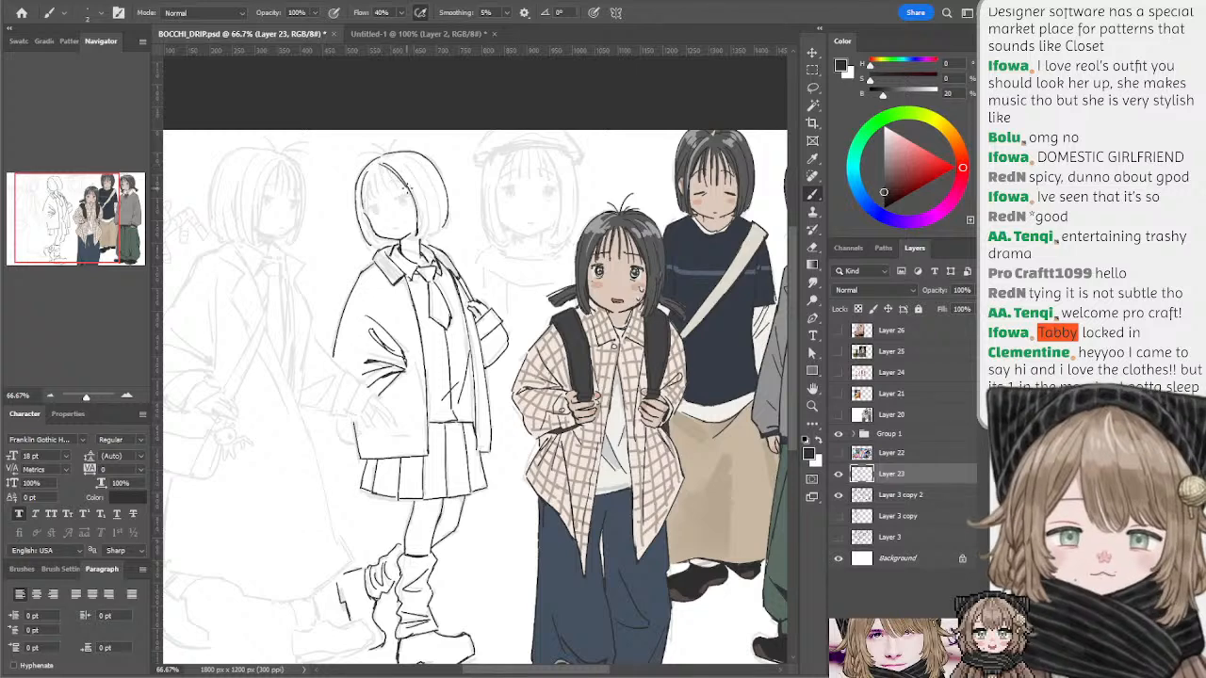
- Ink the bangs and the inner strands on the back half of the coat-wearing figure's bob
{"action": "left_click_drag", "start_coordinate": [390, 167], "coordinate": [401, 186]}
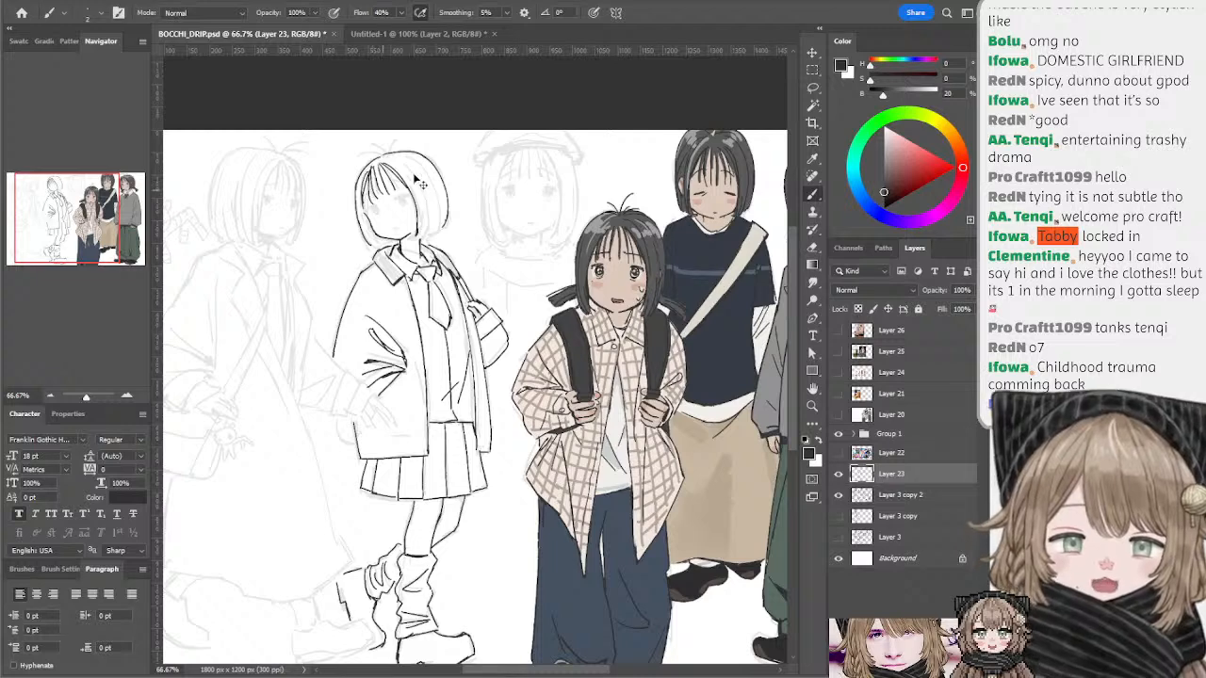
{"action": "left_click_drag", "start_coordinate": [401, 162], "coordinate": [426, 224]}
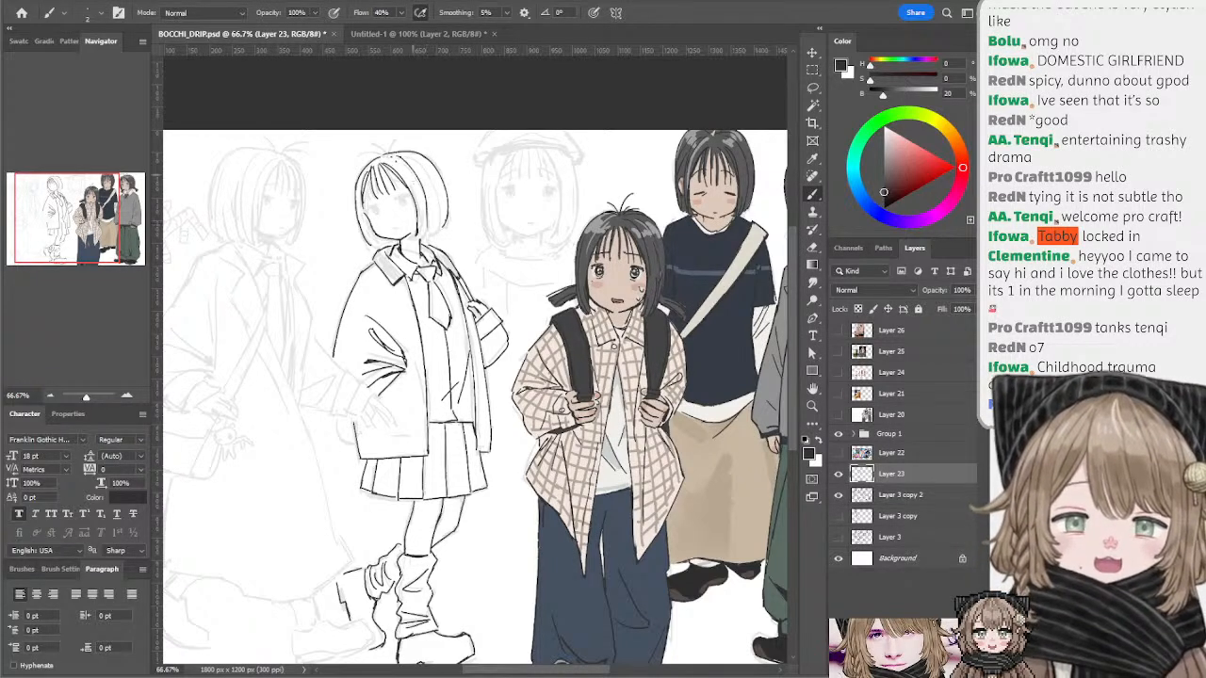
{"action": "key", "text": "ctrl+z"}
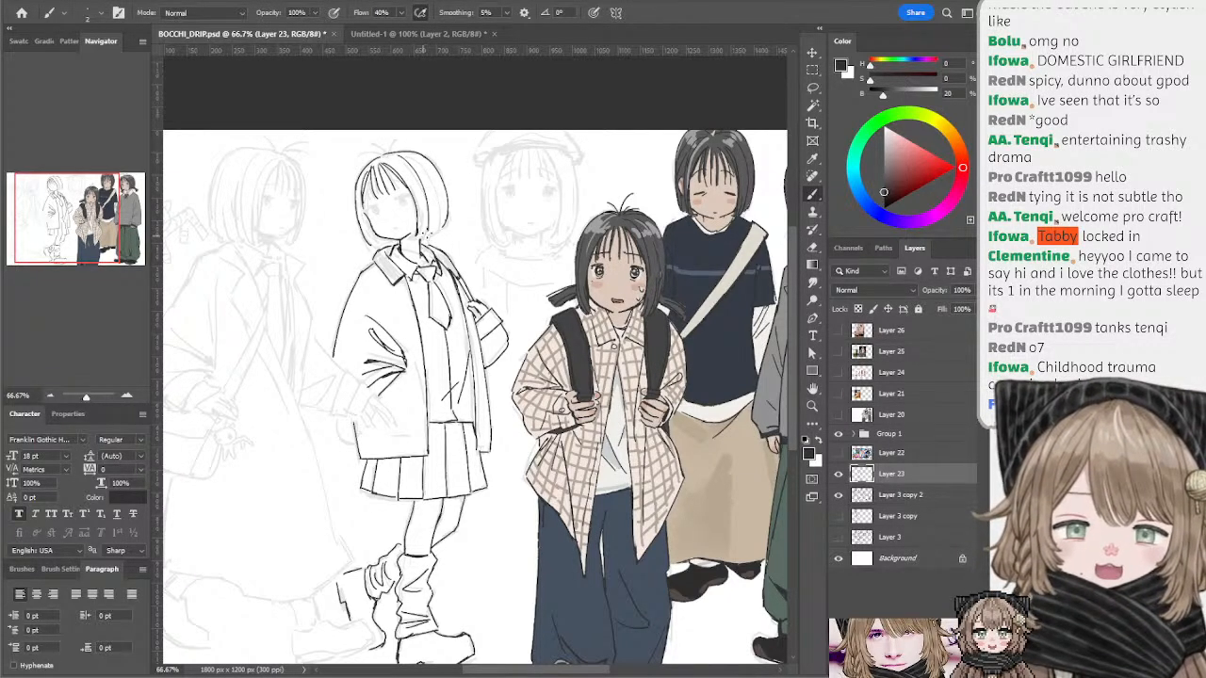
{"action": "left_click_drag", "start_coordinate": [424, 163], "coordinate": [435, 231]}
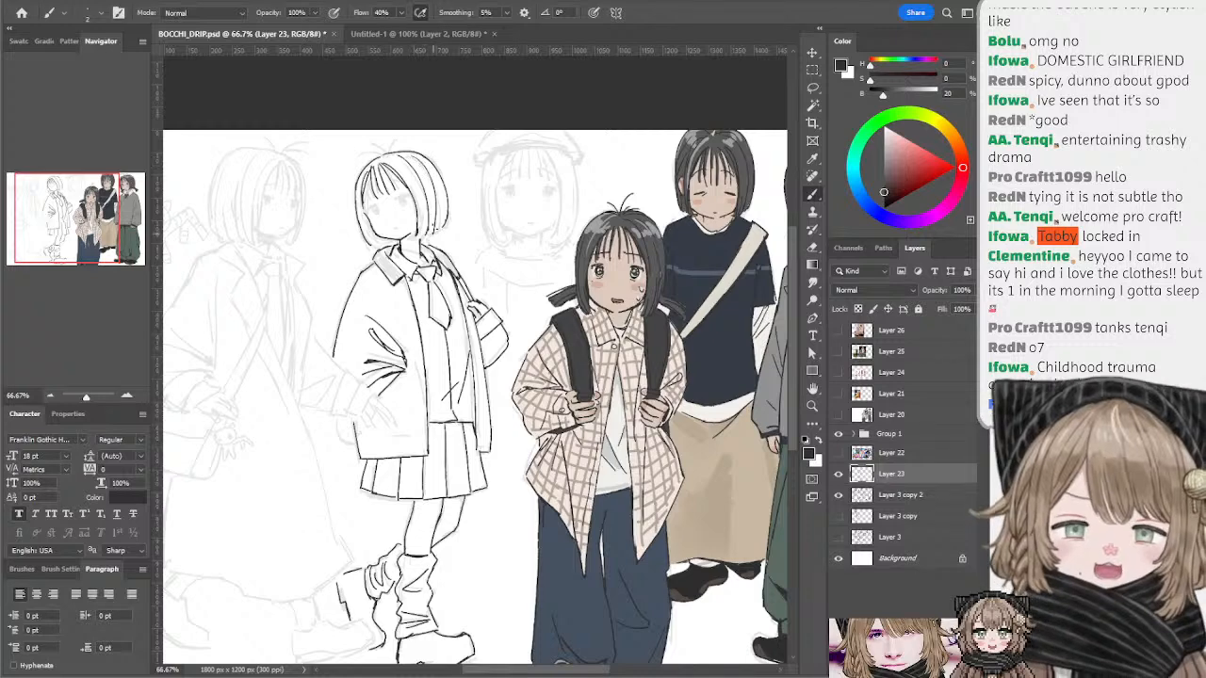
{"action": "key", "text": "ctrl+z"}
{"action": "left_click_drag", "start_coordinate": [421, 163], "coordinate": [438, 227]}
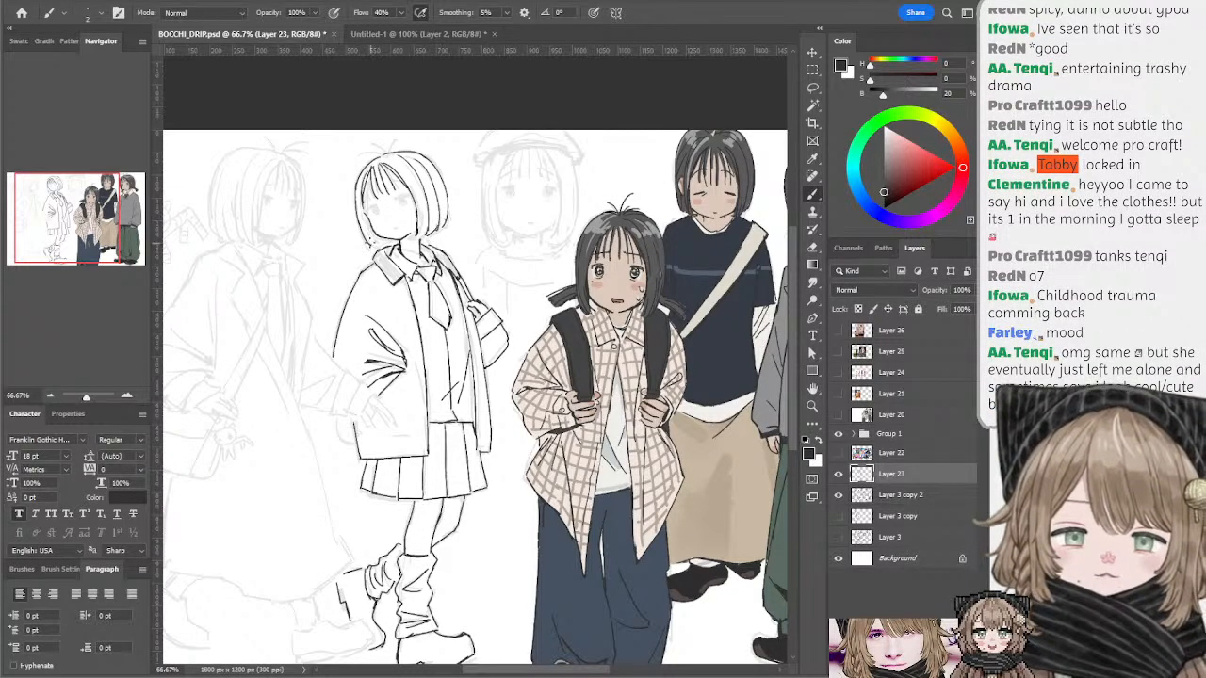
- Try several strokes for the hair tips beside the coat-wearing figure's jaw, undoing the unwanted ones
{"action": "left_click_drag", "start_coordinate": [367, 223], "coordinate": [380, 244]}
{"action": "key", "text": "ctrl+z"}
{"action": "key", "text": "ctrl+z"}
{"action": "key", "text": "ctrl+z"}
{"action": "key", "text": "ctrl+z"}
{"action": "key", "text": "ctrl+z"}
{"action": "key", "text": "ctrl+z"}
{"action": "key", "text": "ctrl+z"}
{"action": "key", "text": "ctrl+z"}
{"action": "key", "text": "ctrl+z"}
{"action": "key", "text": "ctrl+z"}
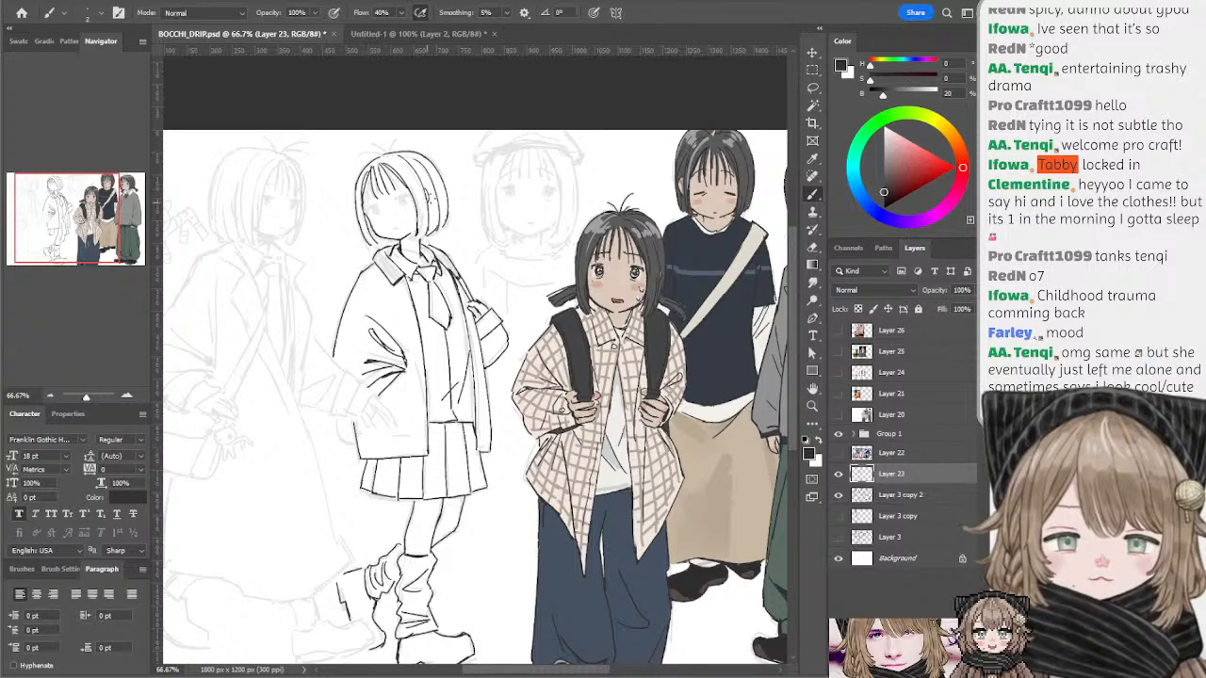
- Ink the small antenna-like strands sticking up from the crown of the coat-wearing figure's head
{"action": "mouse_move", "coordinate": [439, 151]}
{"action": "left_mouse_down"}
{"action": "mouse_move", "coordinate": [447, 173]}
{"action": "mouse_move", "coordinate": [399, 191]}
{"action": "left_mouse_up"}
{"action": "key", "text": "ctrl+z"}
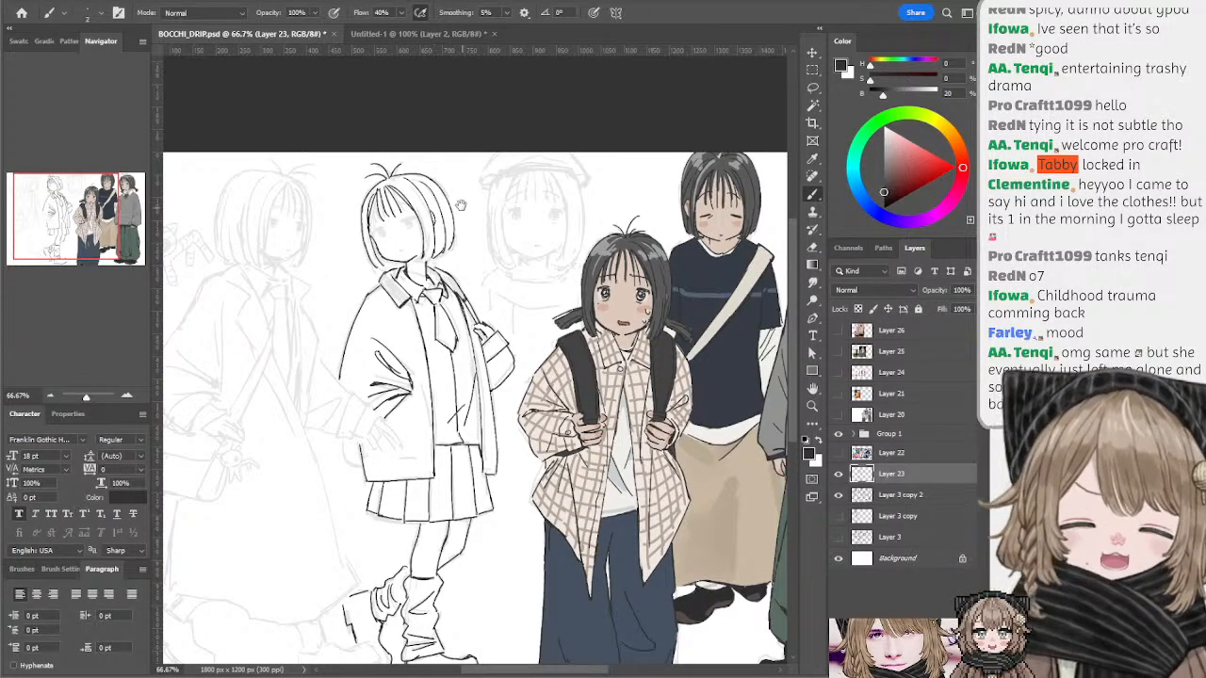
{"action": "left_click_drag", "start_coordinate": [460, 204], "coordinate": [453, 176]}
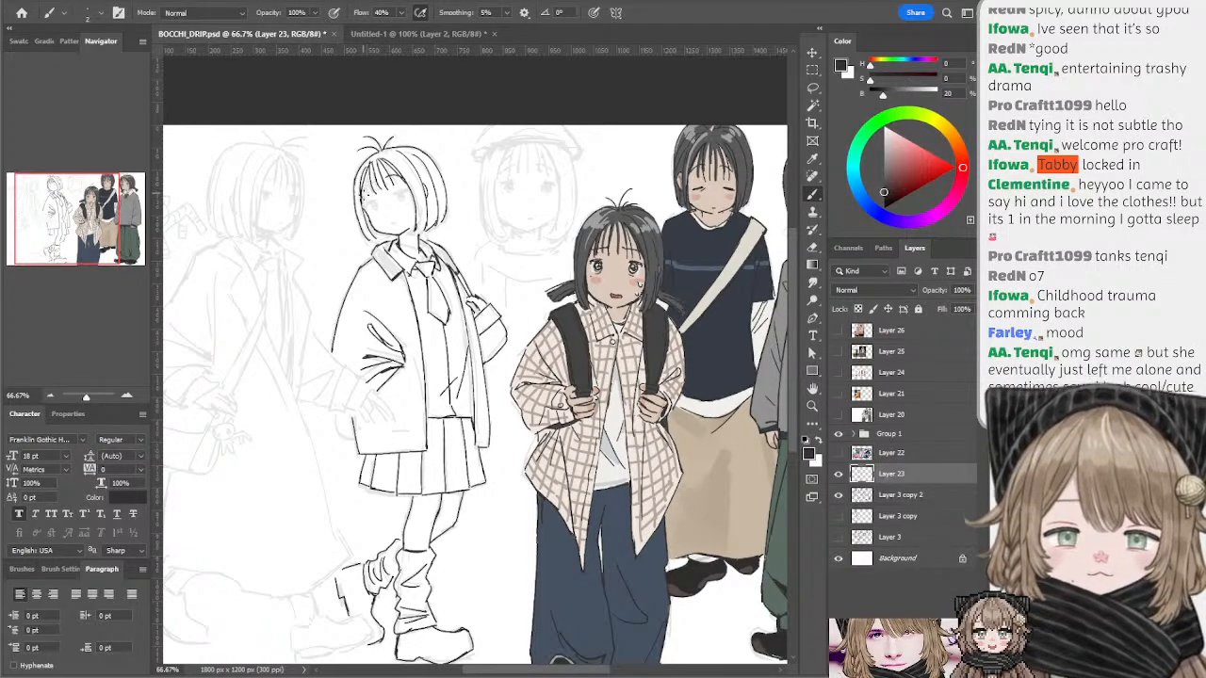
- Ink the eyes, nose and mouth on the coat-wearing figure's face over the sketch
{"action": "left_click", "coordinate": [127, 394]}
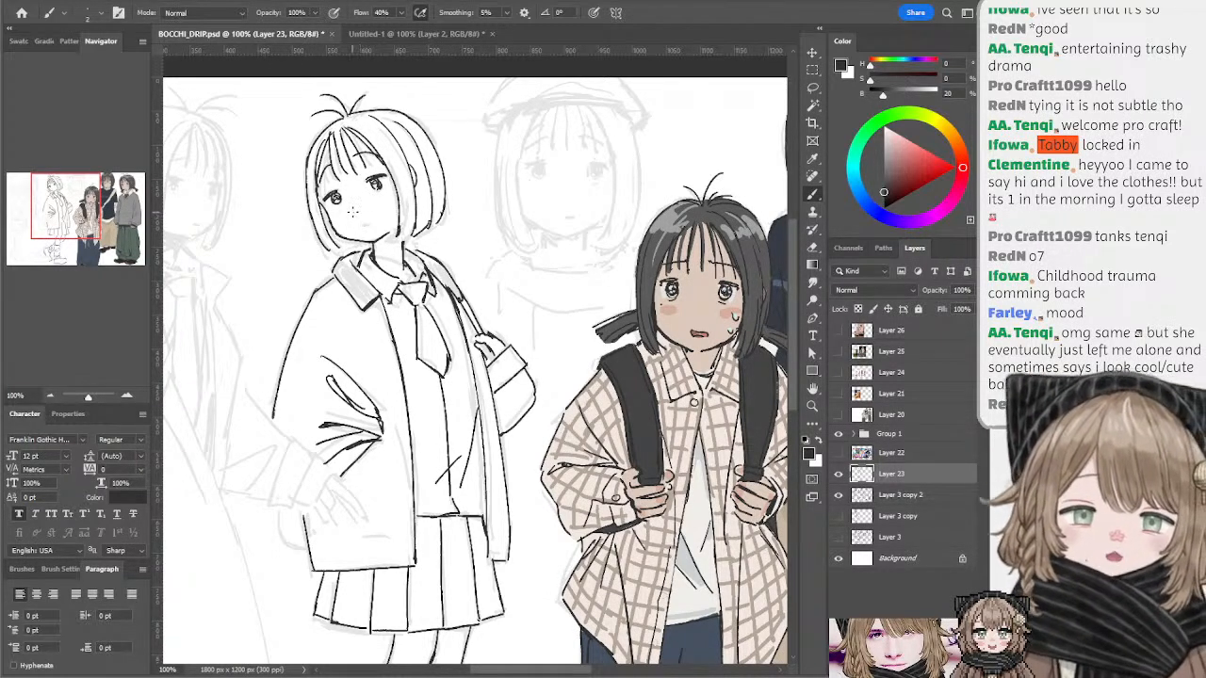
{"action": "left_click", "coordinate": [354, 212]}
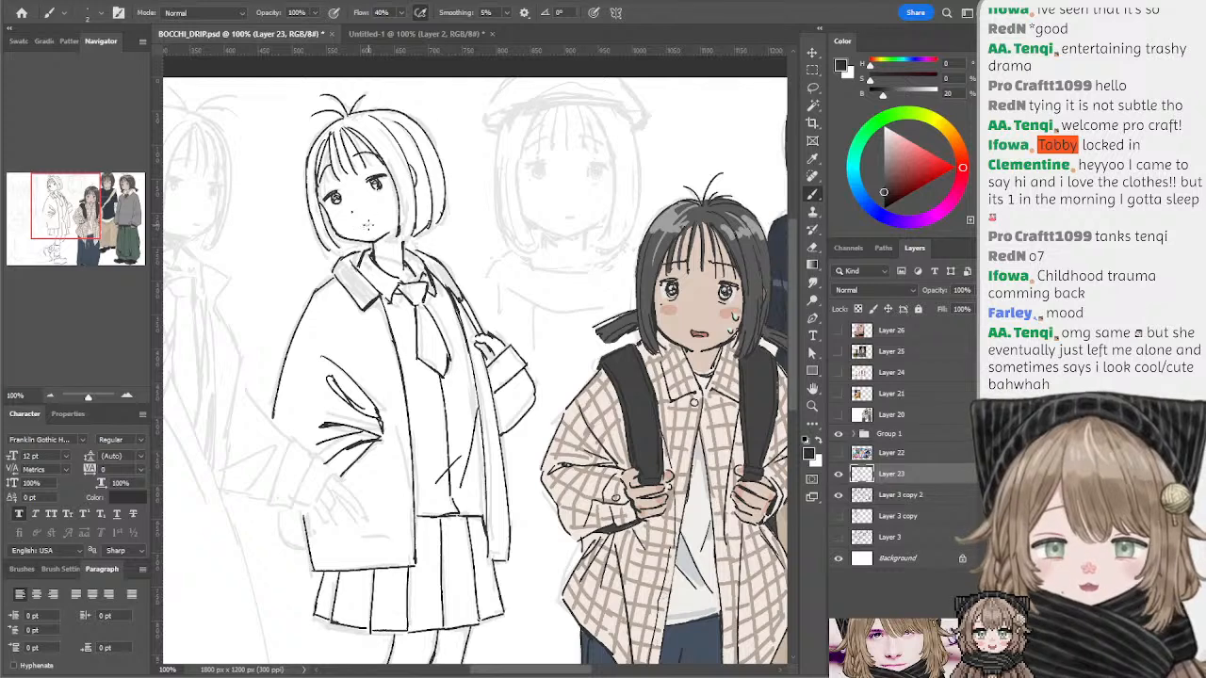
{"action": "key", "text": "e"}
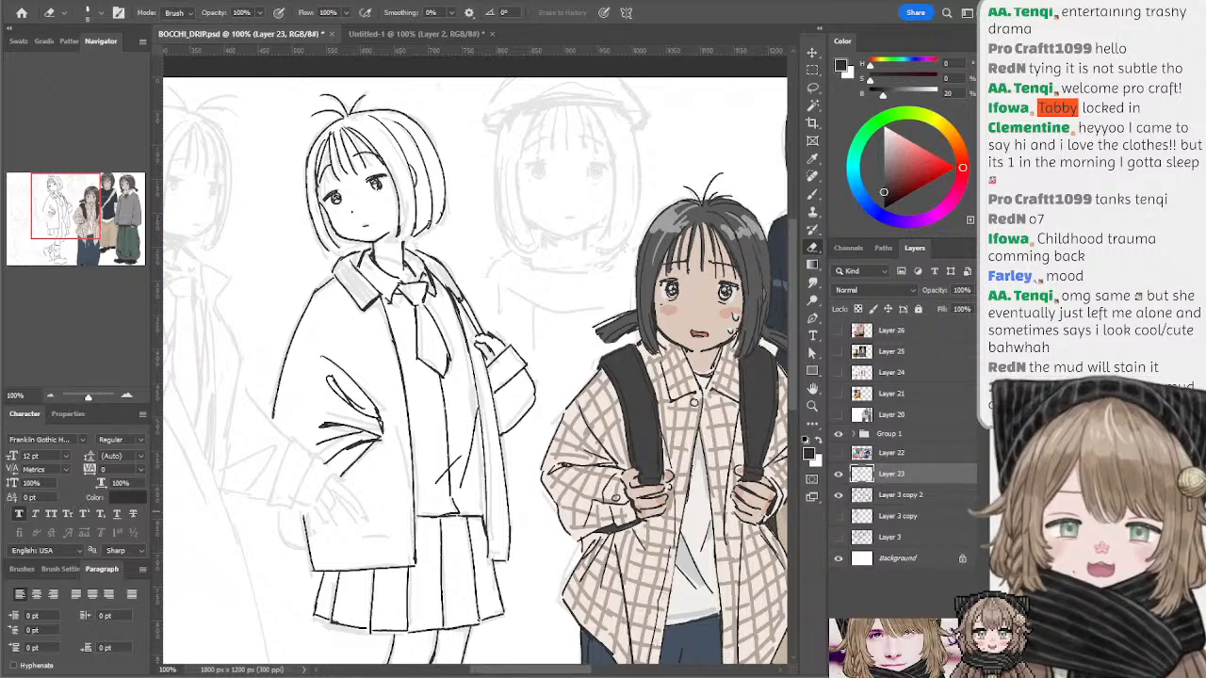
{"action": "left_click_drag", "start_coordinate": [422, 114], "coordinate": [563, 104]}
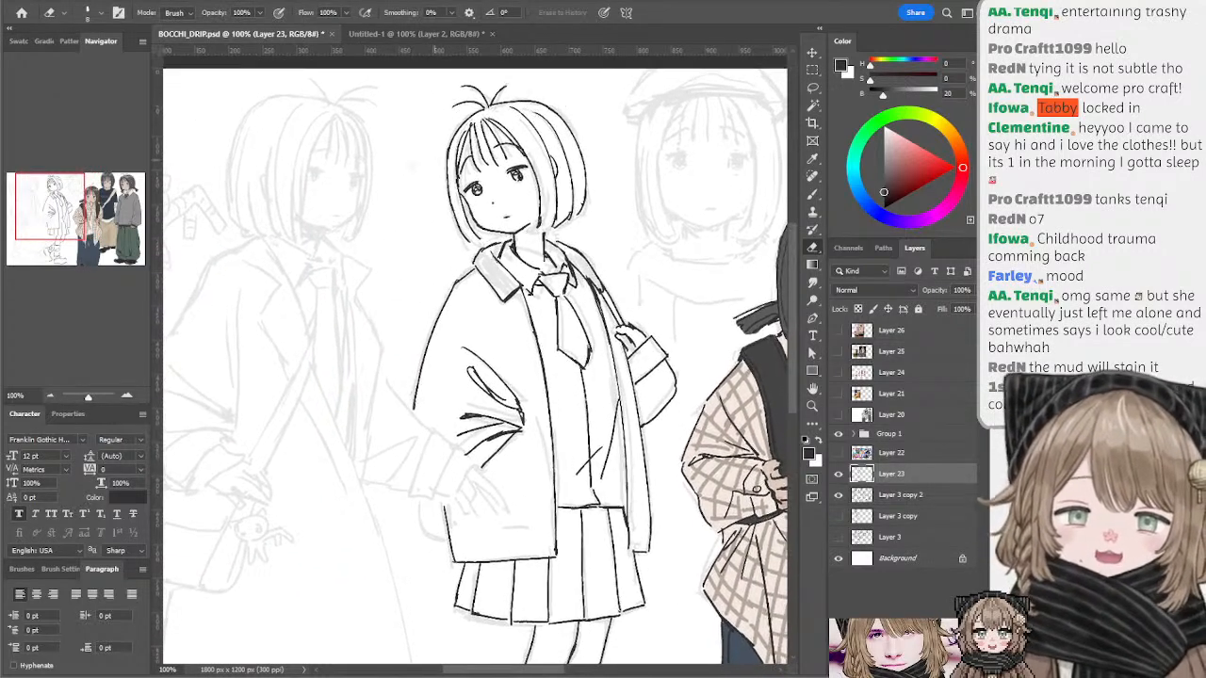
{"action": "key", "text": "b"}
{"action": "left_click_drag", "start_coordinate": [244, 254], "coordinate": [276, 250]}
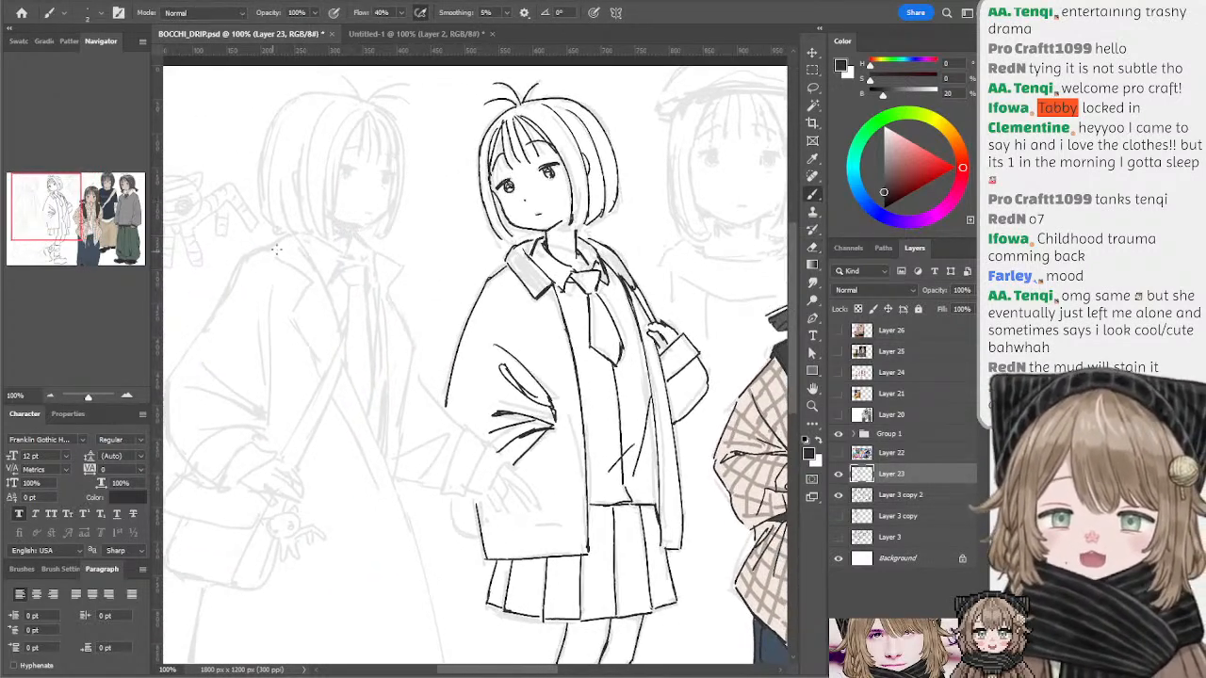
{"action": "scroll", "coordinate": [383, 151], "scroll_direction": "up", "scroll_amount": 2}
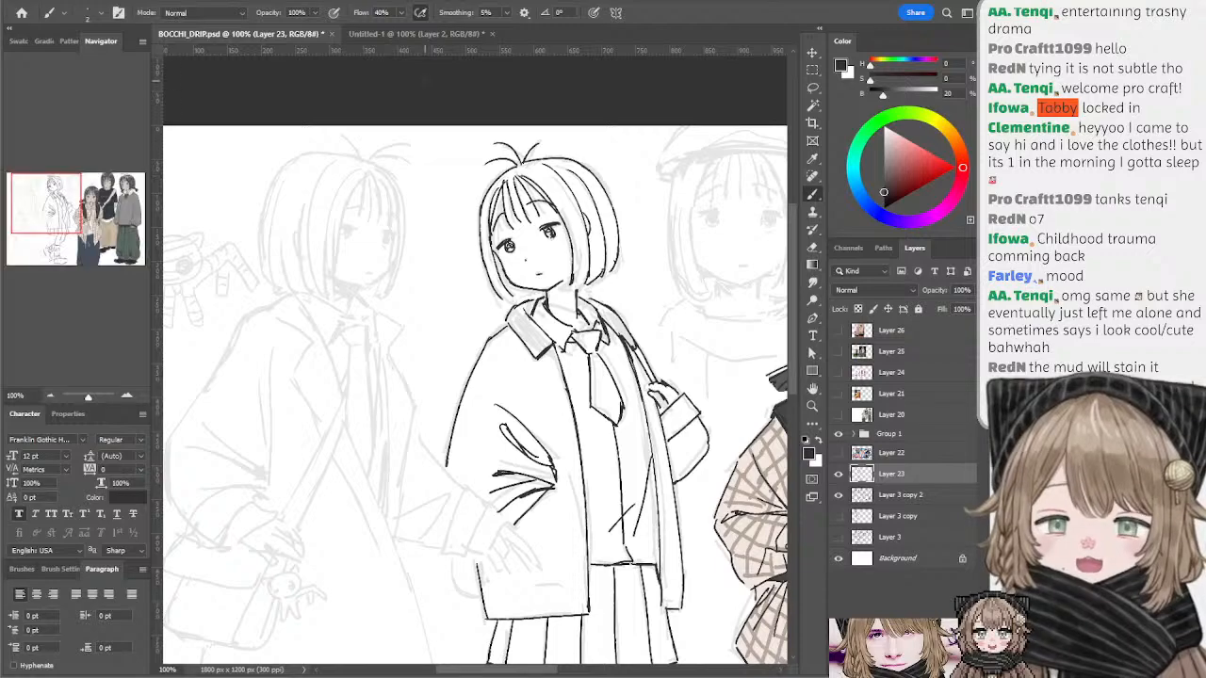
{"action": "left_click_drag", "start_coordinate": [488, 169], "coordinate": [407, 135]}
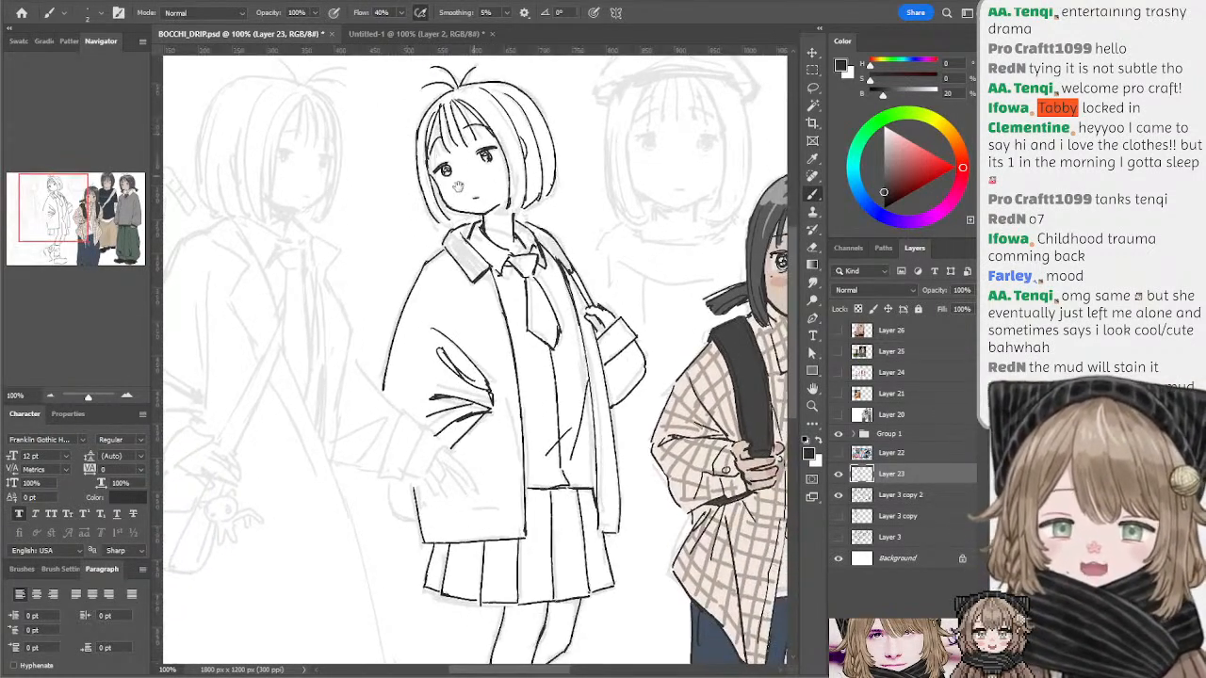
- Clean up and redraw the linework where the bag strap meets the coat collar on the coat-wearing figure's shoulder
{"action": "left_click_drag", "start_coordinate": [459, 187], "coordinate": [409, 164]}
{"action": "key", "text": "e"}
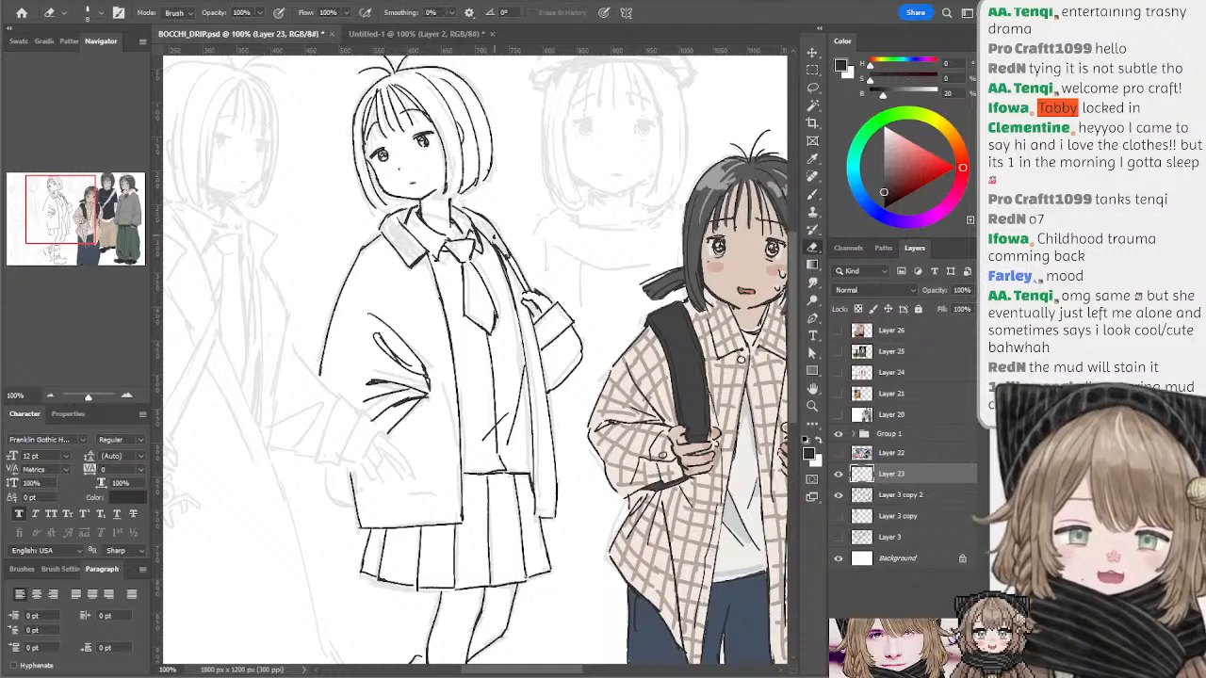
{"action": "key", "text": "b"}
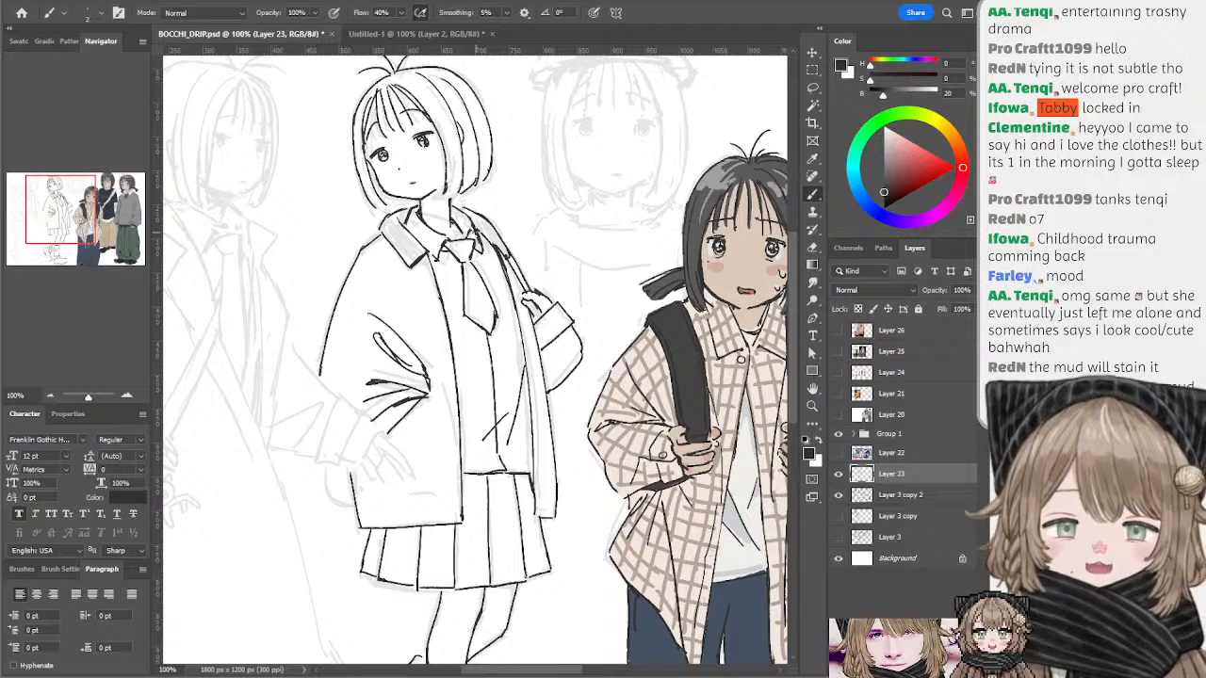
{"action": "key", "text": "e"}
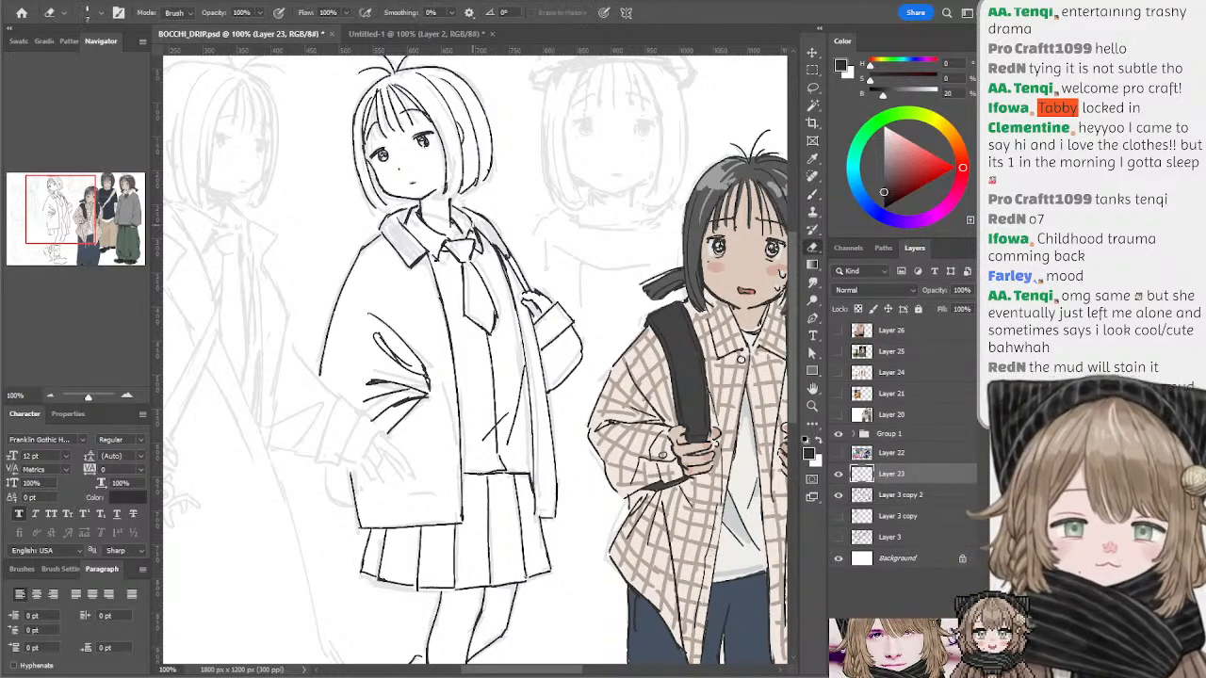
{"action": "key", "text": "b"}
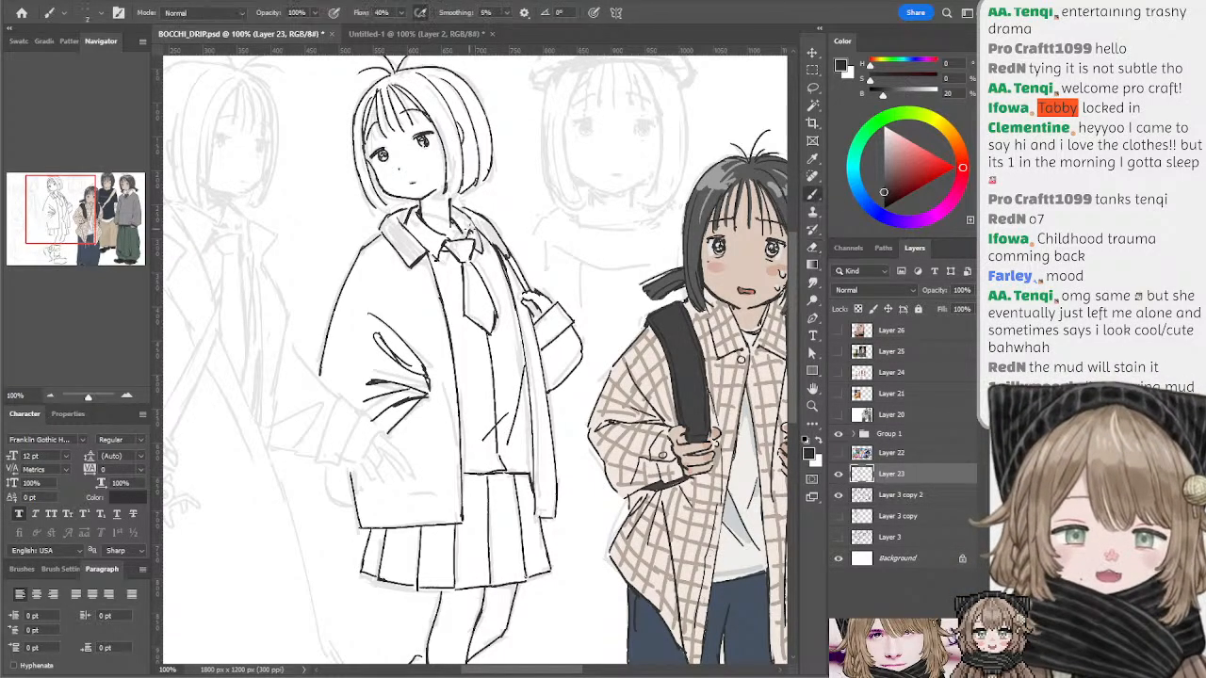
{"action": "key", "text": "e"}
{"action": "key", "text": "b"}
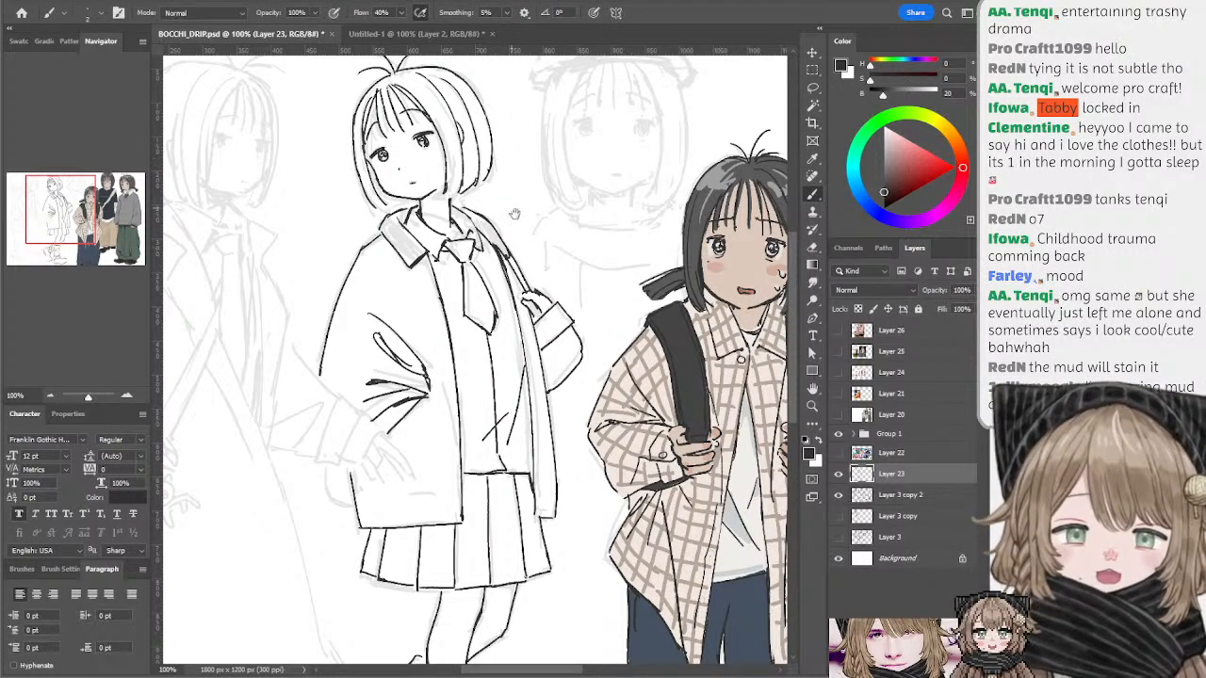
{"action": "left_click_drag", "start_coordinate": [515, 215], "coordinate": [507, 152]}
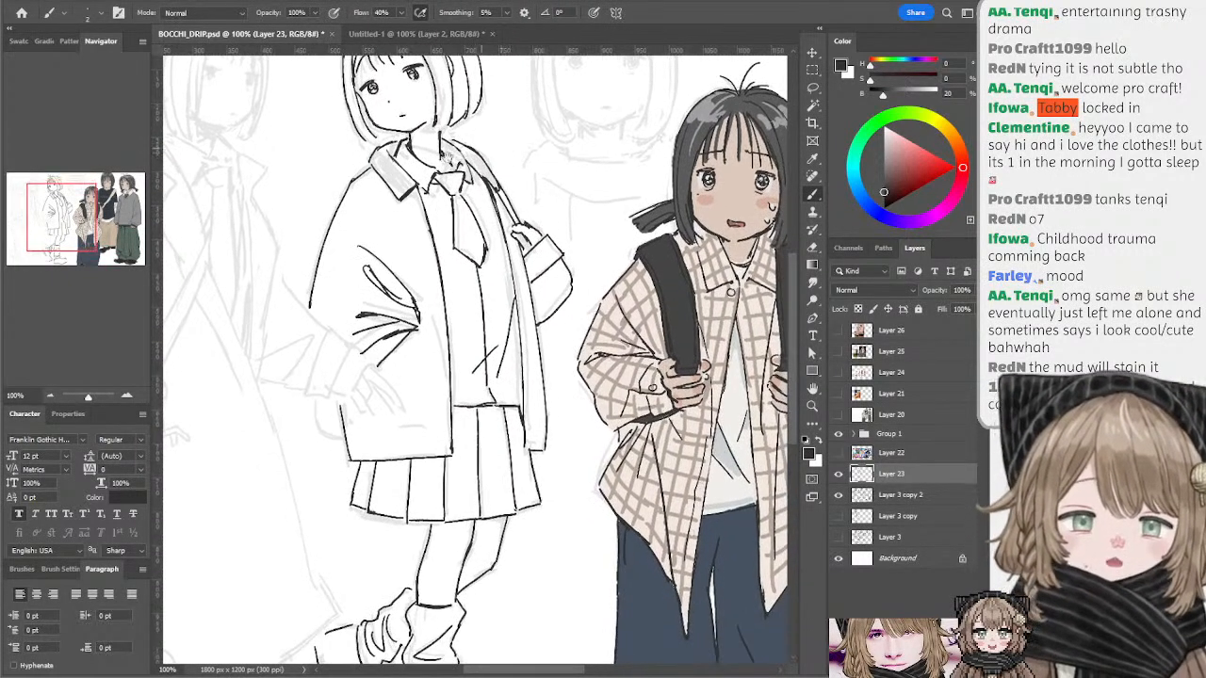
{"action": "left_click", "coordinate": [50, 395]}
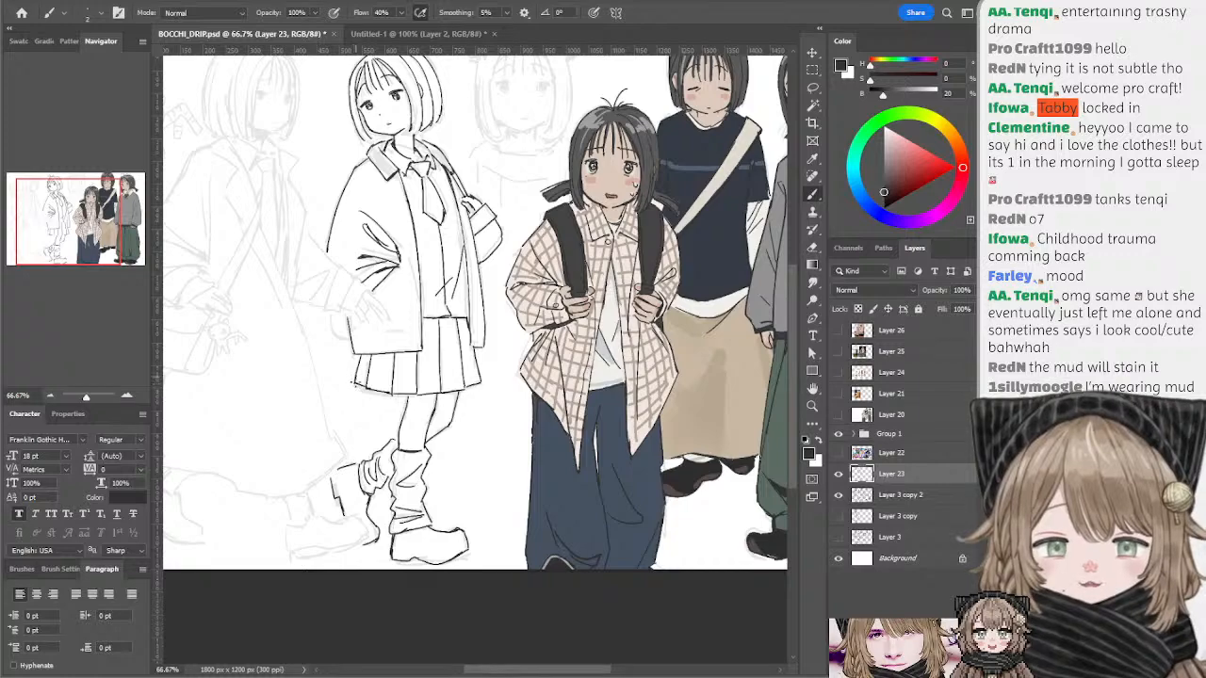
{"action": "scroll", "coordinate": [278, 318], "scroll_direction": "up", "scroll_amount": 3}
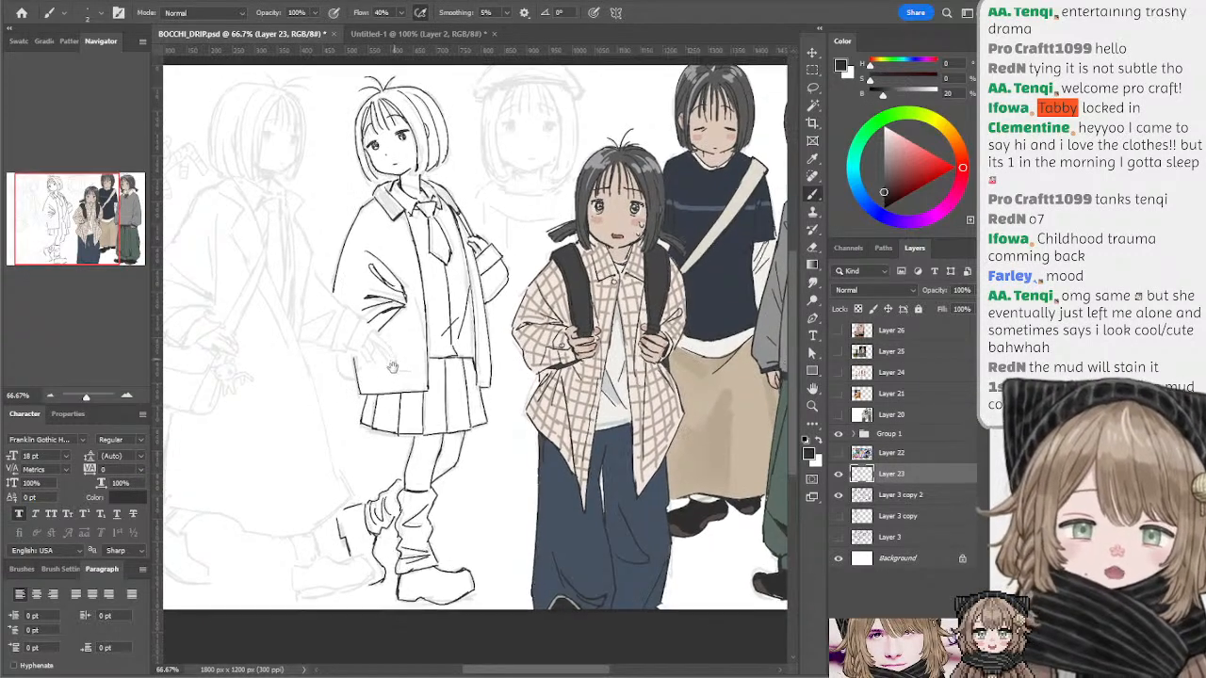
{"action": "key", "text": "ctrl+plus"}
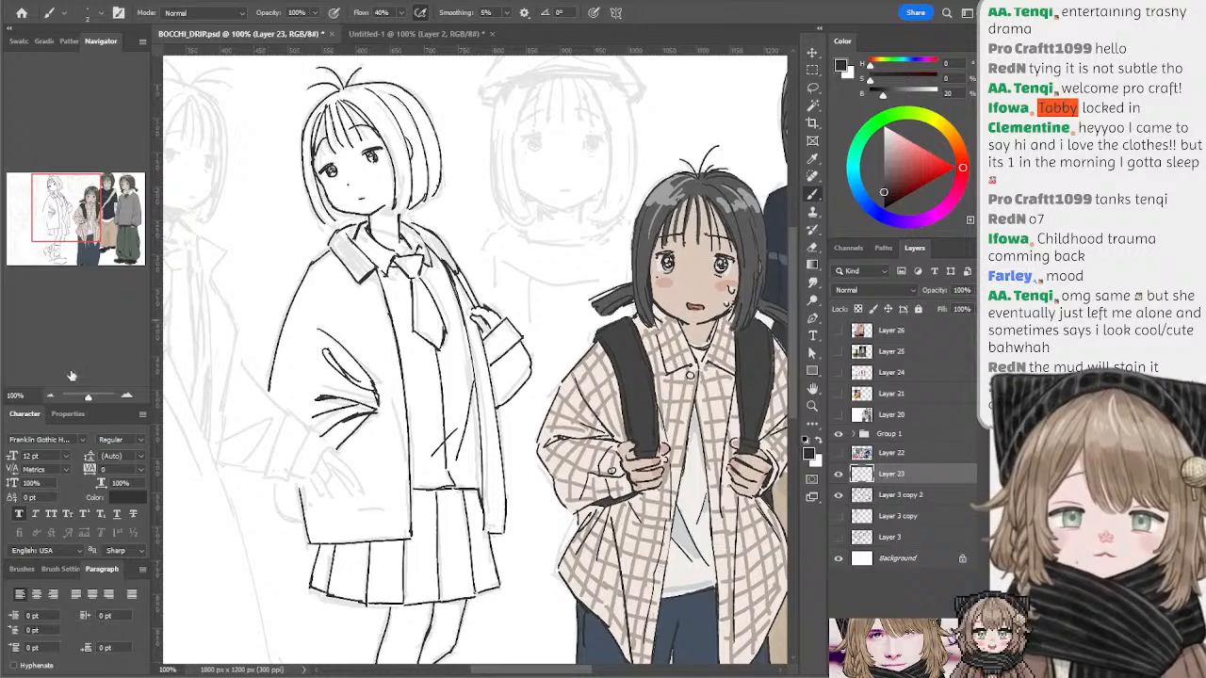
{"action": "scroll", "coordinate": [384, 226], "scroll_direction": "down", "scroll_amount": 1}
{"action": "left_click_drag", "start_coordinate": [393, 247], "coordinate": [398, 176]}
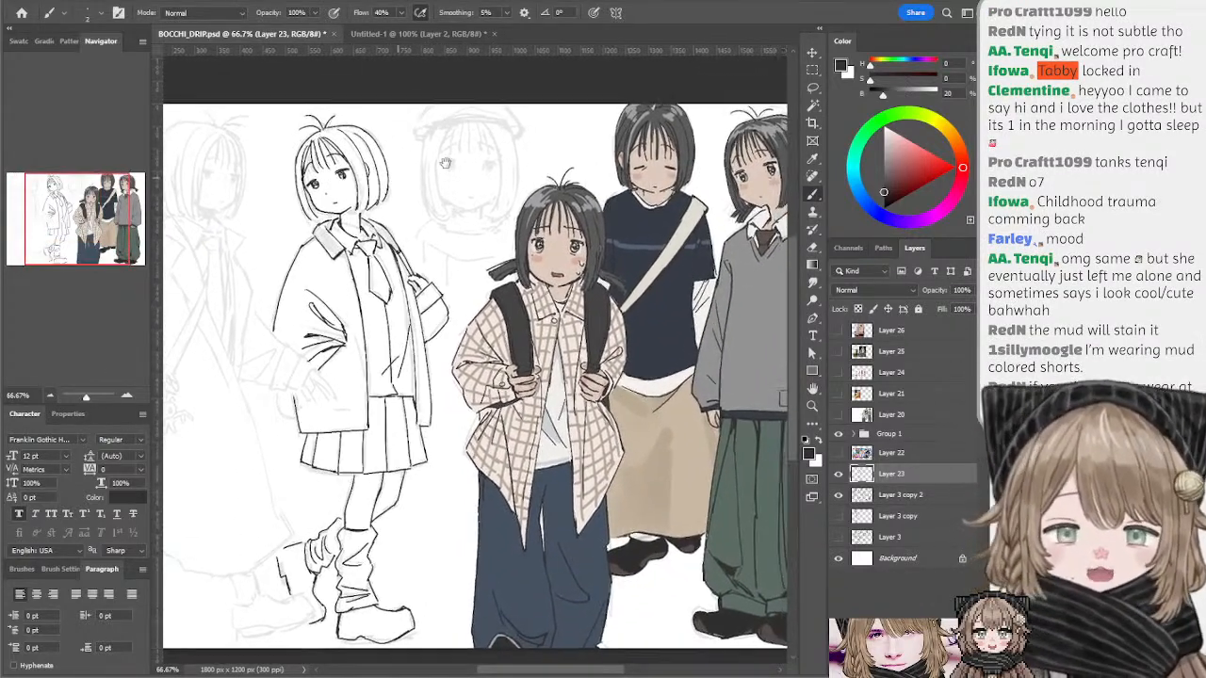
{"action": "left_click_drag", "start_coordinate": [509, 275], "coordinate": [490, 305]}
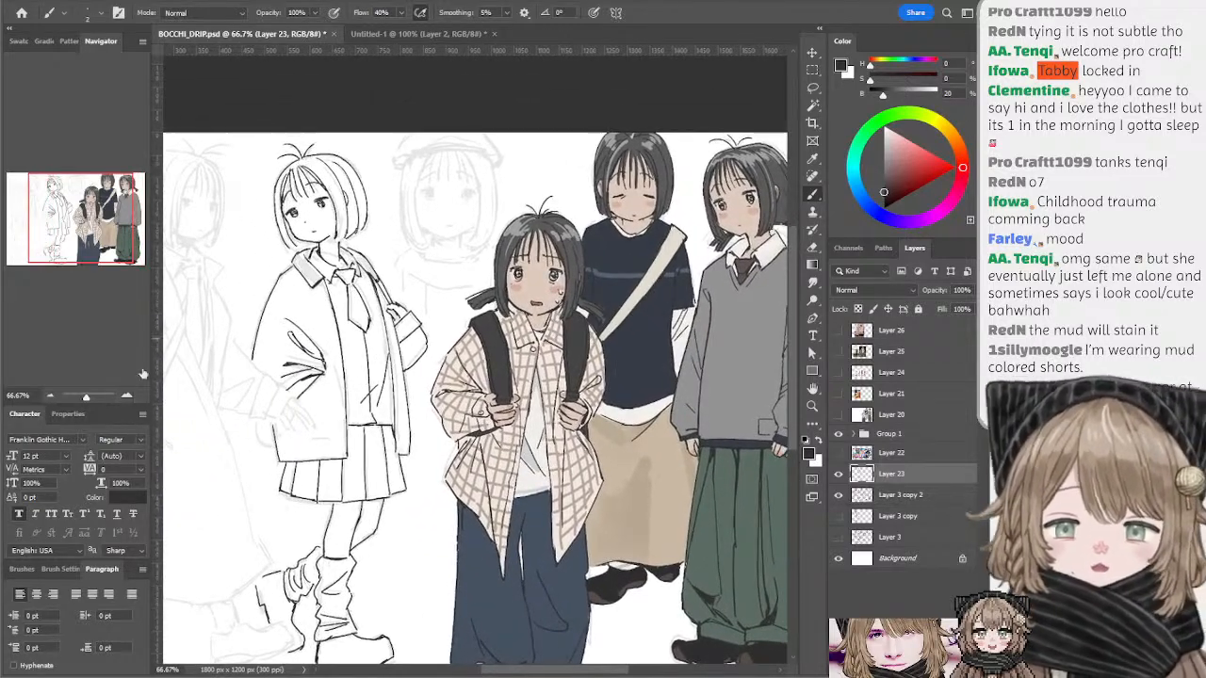
{"action": "left_click_drag", "start_coordinate": [333, 216], "coordinate": [325, 245]}
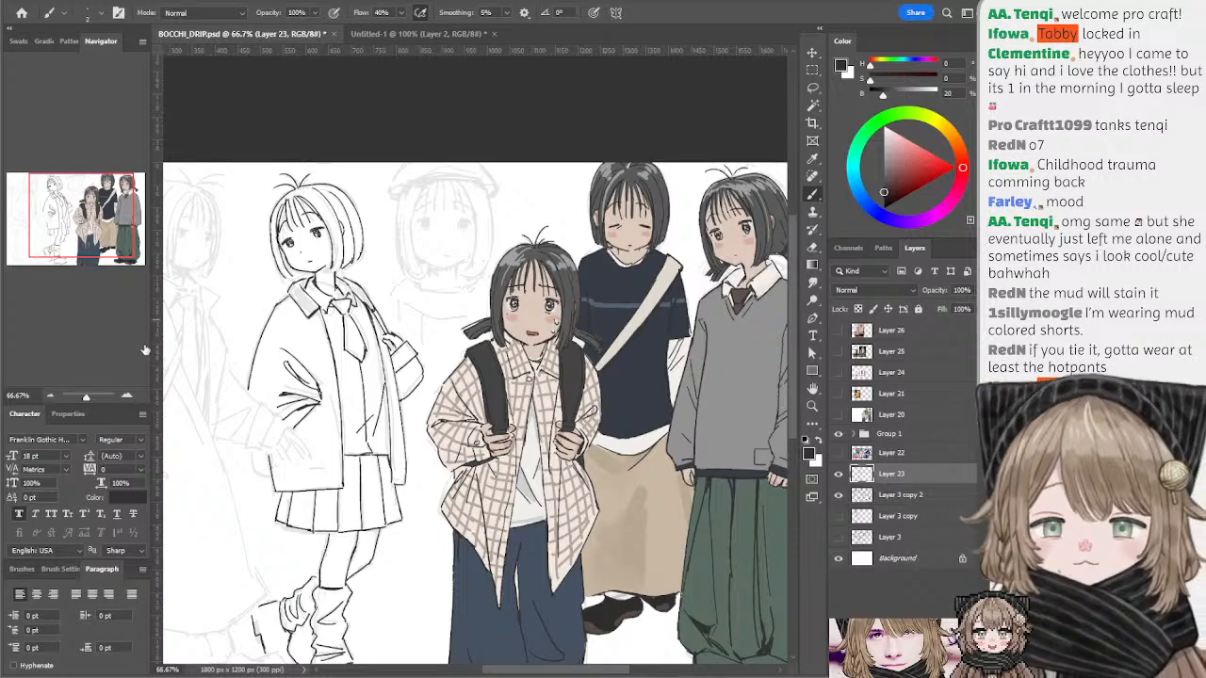
- Ink the jawline of the beret-wearing figure over its sketch, nudging the first jaw stroke slightly upward with a lasso selection
{"action": "left_click", "coordinate": [126, 395]}
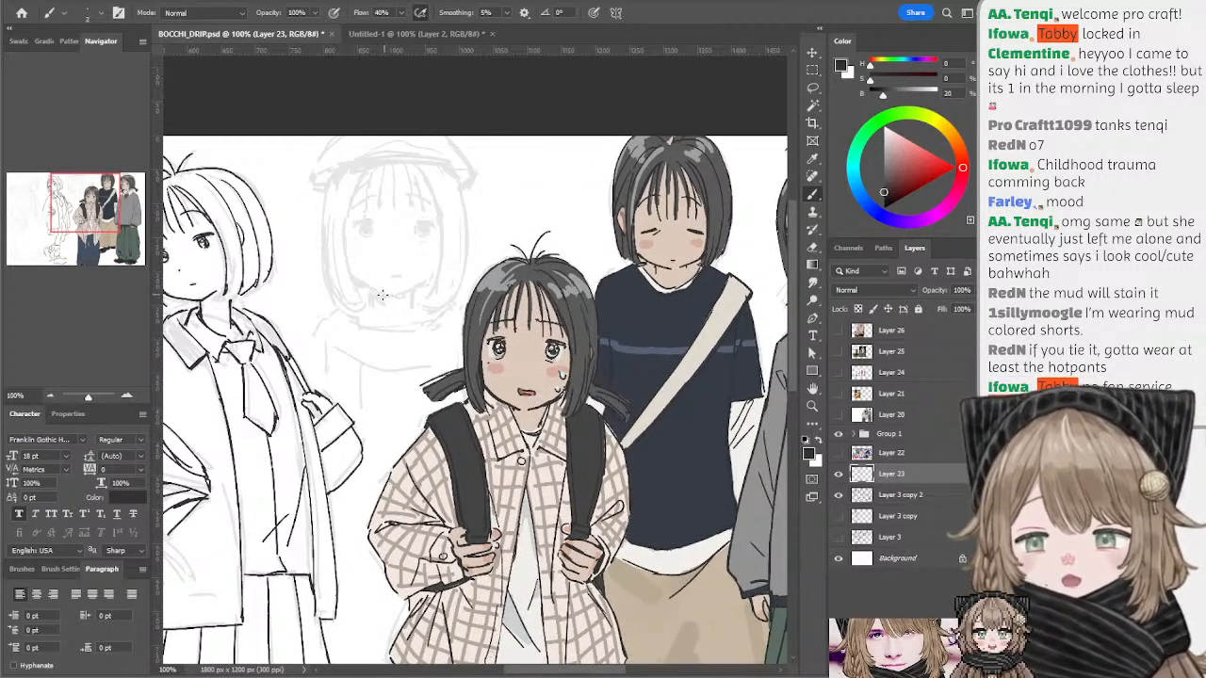
{"action": "key", "text": "ctrl+z"}
{"action": "mouse_move", "coordinate": [351, 276]}
{"action": "left_mouse_down"}
{"action": "mouse_move", "coordinate": [393, 295]}
{"action": "mouse_move", "coordinate": [345, 273]}
{"action": "left_mouse_up"}
{"action": "key", "text": "l"}
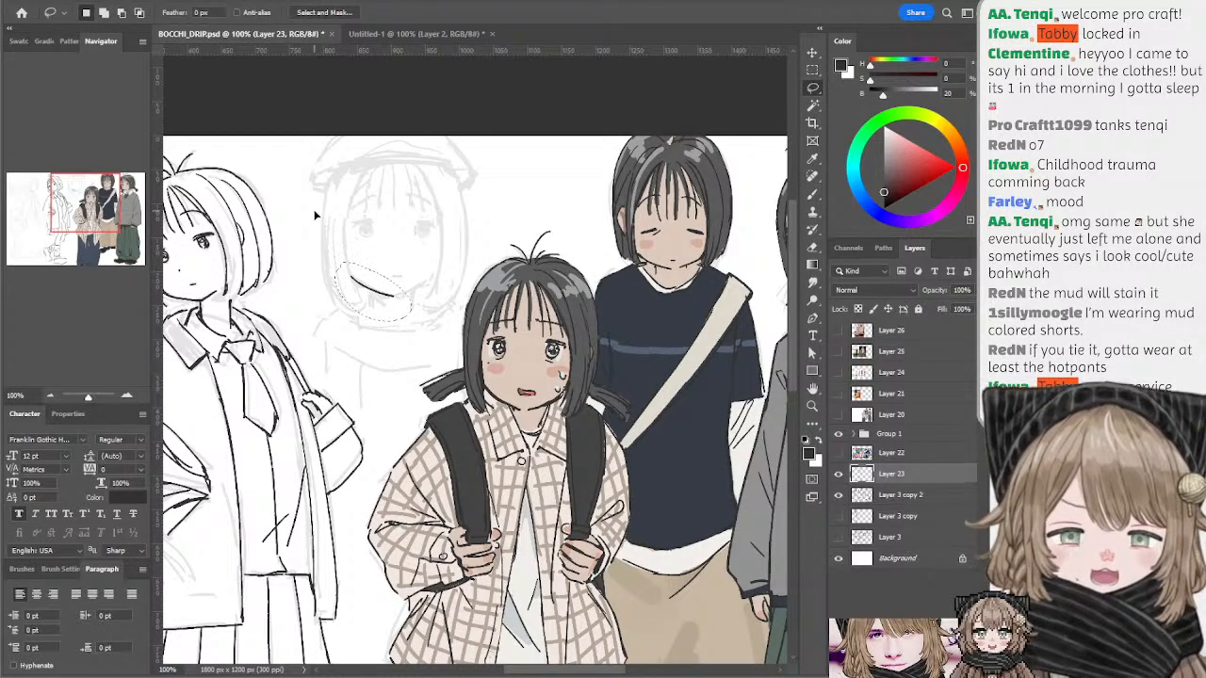
{"action": "key", "text": "ctrl+Up"}
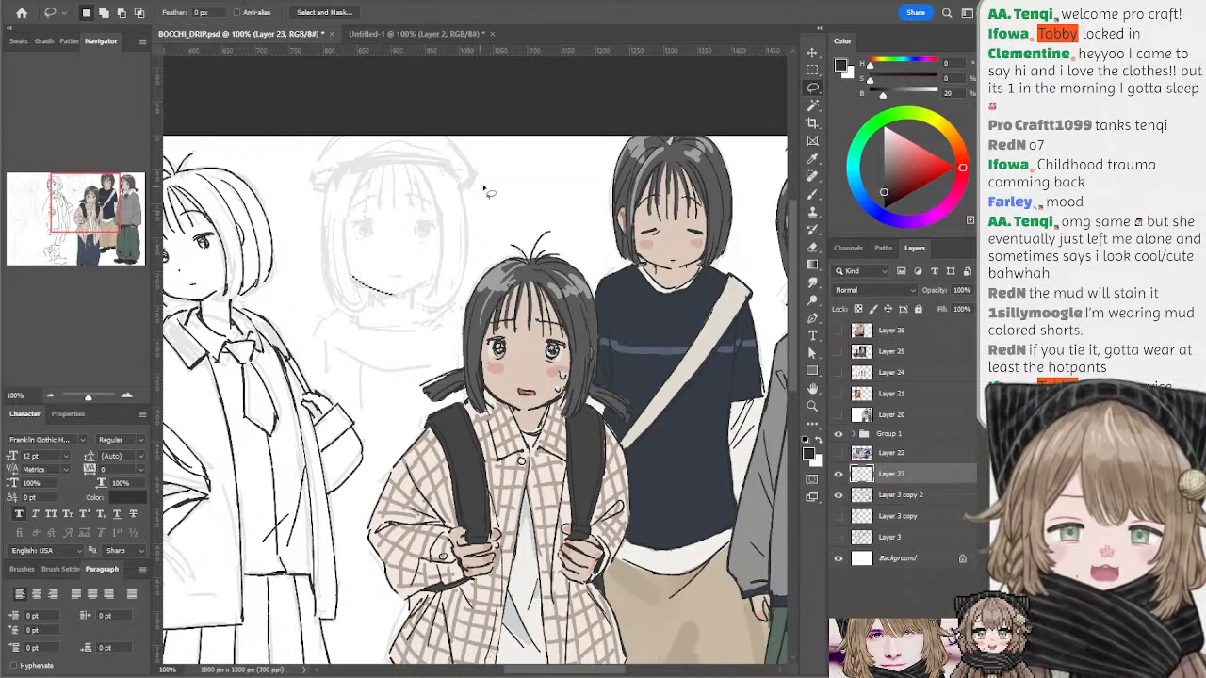
{"action": "key", "text": "ctrl+d"}
{"action": "key", "text": "b"}
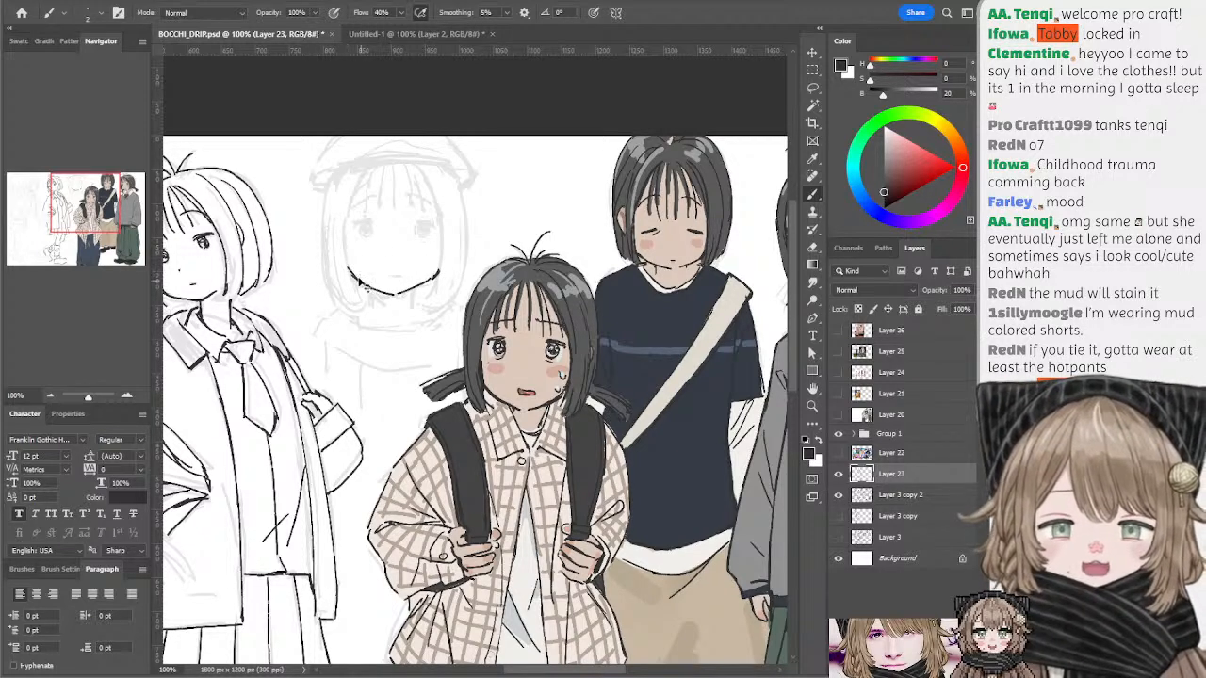
- Ink the inner hair edge framing the left side of the beret-wearing figure's face, redoing unwanted strokes
{"action": "mouse_move", "coordinate": [366, 168]}
{"action": "left_mouse_down"}
{"action": "mouse_move", "coordinate": [346, 256]}
{"action": "mouse_move", "coordinate": [360, 291]}
{"action": "mouse_move", "coordinate": [344, 245]}
{"action": "mouse_move", "coordinate": [355, 302]}
{"action": "left_mouse_up"}
{"action": "key", "text": "ctrl+z"}
{"action": "left_click_drag", "start_coordinate": [345, 253], "coordinate": [364, 307]}
{"action": "key", "text": "ctrl+z"}
{"action": "key", "text": "ctrl+z"}
- Ink the inner hair edge framing the right side of the beret-wearing figure's face down to the jaw, redrawing the stroke as needed
{"action": "left_click_drag", "start_coordinate": [421, 164], "coordinate": [439, 243]}
{"action": "key", "text": "ctrl+z"}
{"action": "key", "text": "ctrl+z"}
{"action": "left_click_drag", "start_coordinate": [417, 166], "coordinate": [440, 240]}
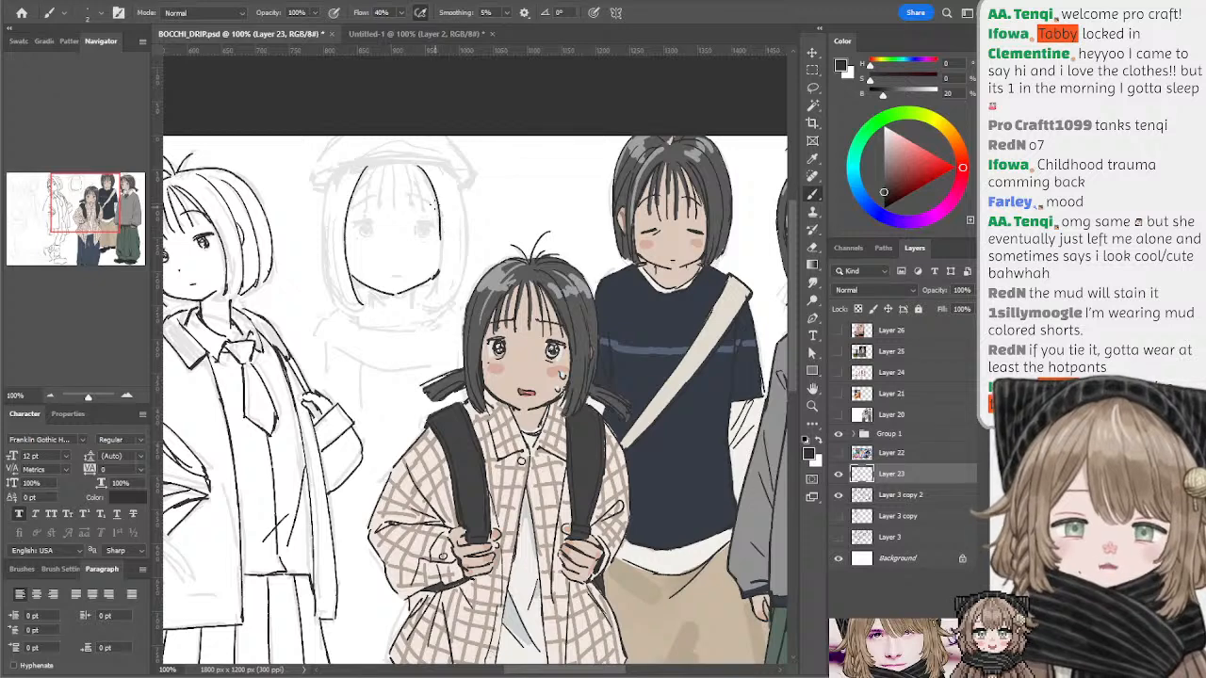
{"action": "key", "text": "ctrl+z"}
{"action": "left_click_drag", "start_coordinate": [419, 165], "coordinate": [441, 258]}
{"action": "key", "text": "ctrl+z"}
{"action": "left_click_drag", "start_coordinate": [415, 167], "coordinate": [441, 295]}
{"action": "key", "text": "ctrl+z"}
{"action": "left_click_drag", "start_coordinate": [441, 247], "coordinate": [431, 299]}
{"action": "key", "text": "ctrl+z"}
{"action": "key", "text": "ctrl+z"}
{"action": "left_click_drag", "start_coordinate": [441, 249], "coordinate": [430, 299]}
{"action": "key", "text": "ctrl+z"}
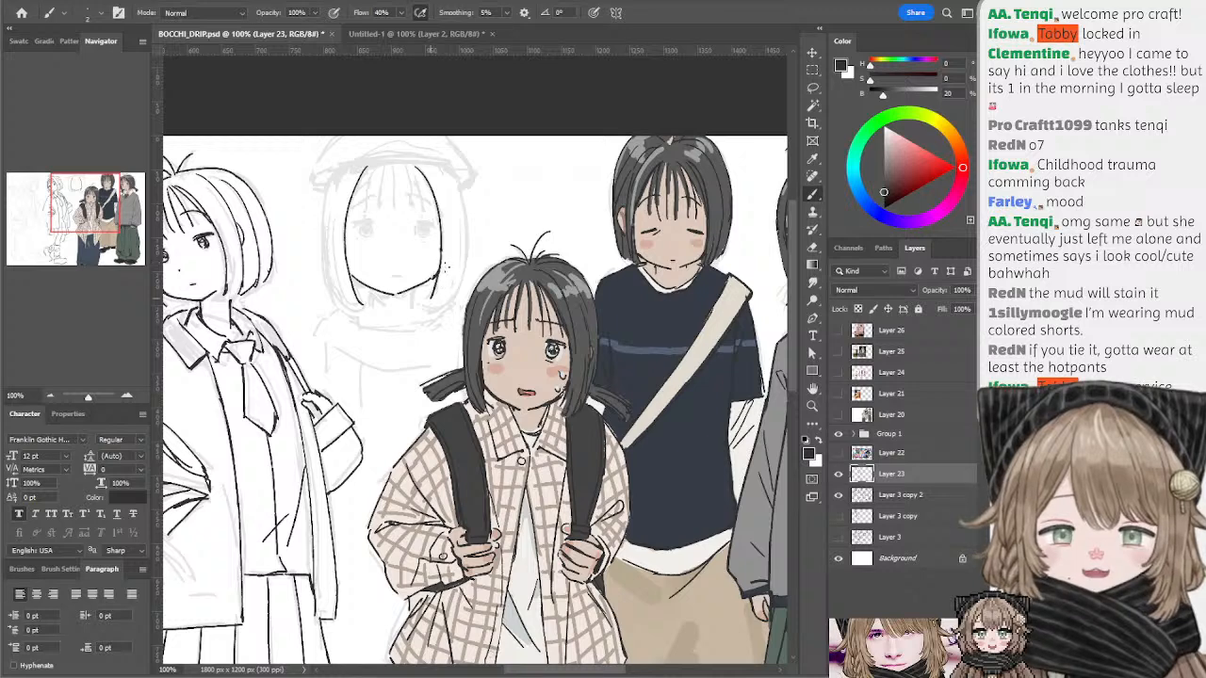
{"action": "key", "text": "e"}
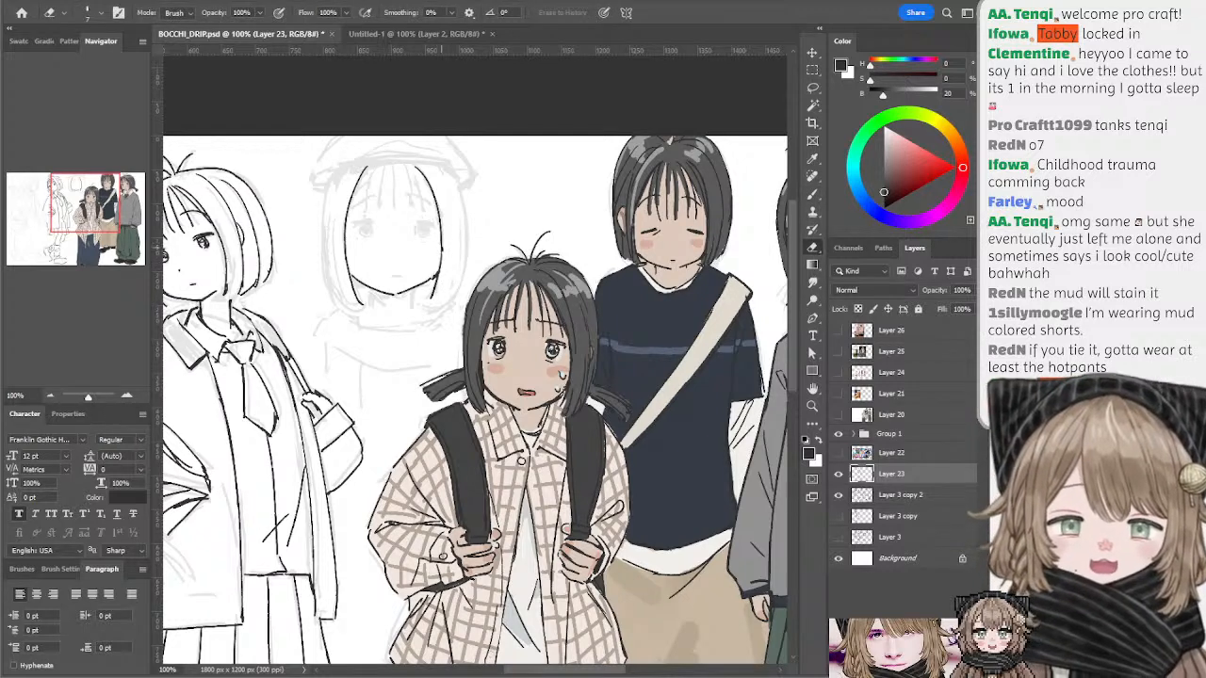
{"action": "key", "text": "b"}
{"action": "left_click_drag", "start_coordinate": [439, 270], "coordinate": [430, 301]}
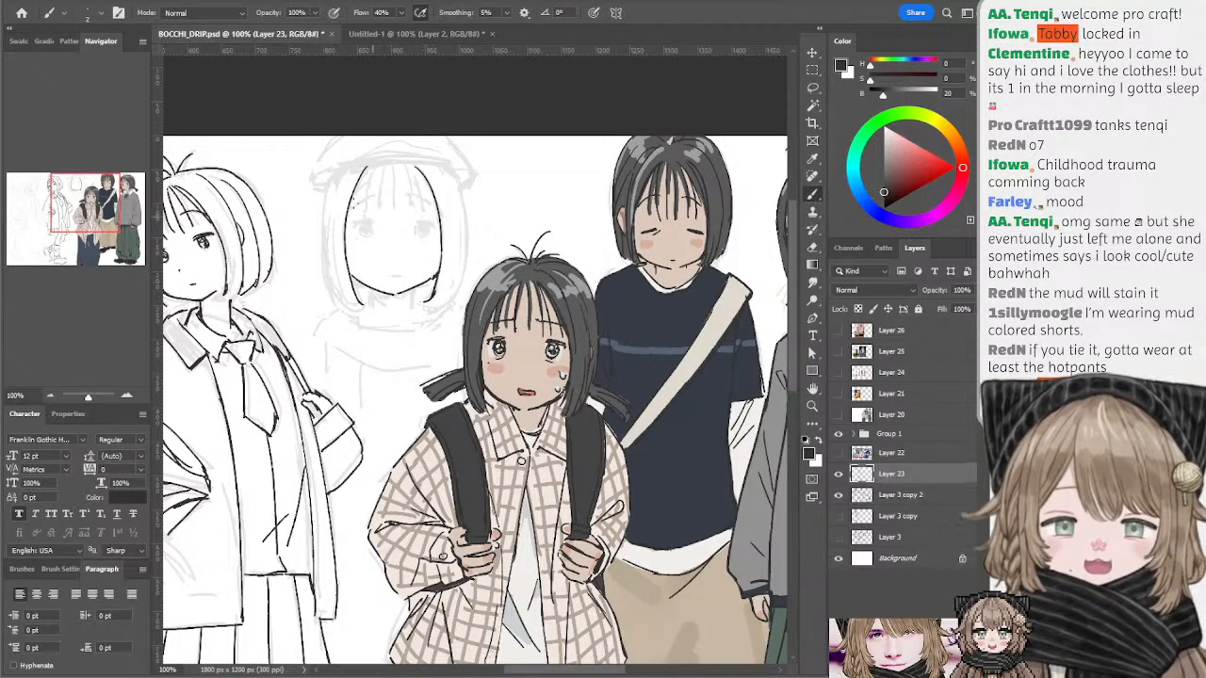
- Ink the outer contour and curved tip of the bob on the left side of the beret-wearing figure's head, redoing unwanted strokes
{"action": "mouse_move", "coordinate": [340, 166]}
{"action": "left_mouse_down"}
{"action": "mouse_move", "coordinate": [327, 240]}
{"action": "mouse_move", "coordinate": [326, 212]}
{"action": "left_mouse_up"}
{"action": "key", "text": "ctrl+z"}
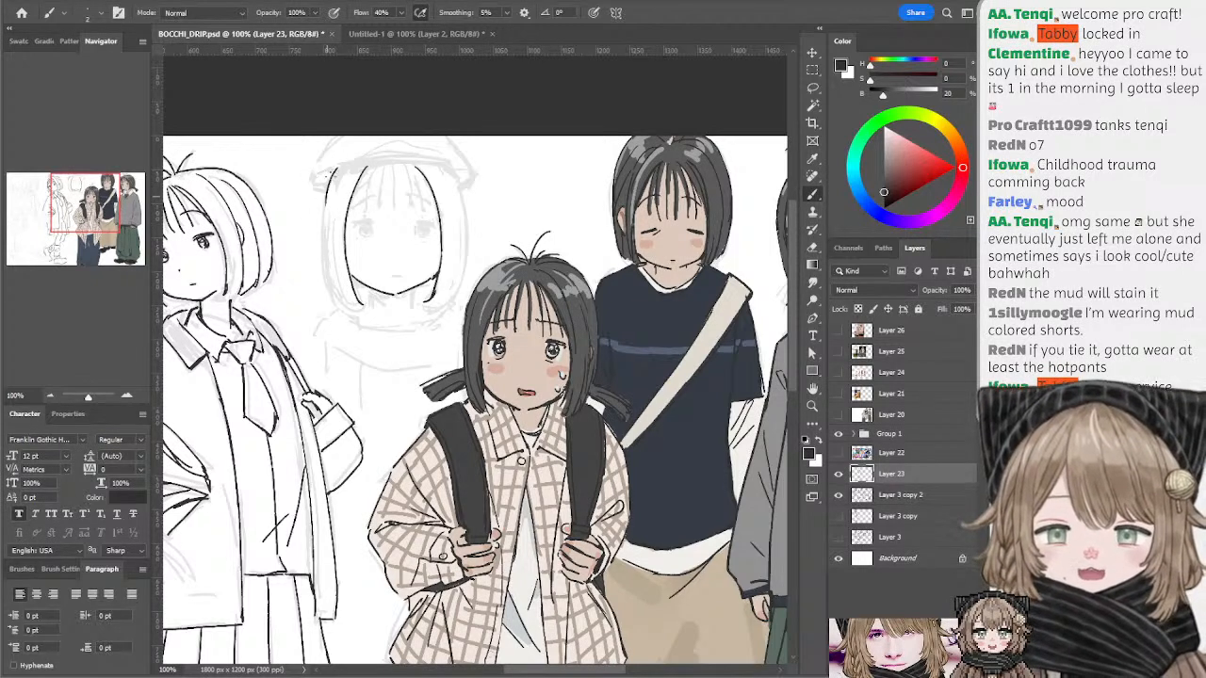
{"action": "left_click_drag", "start_coordinate": [337, 168], "coordinate": [326, 207]}
{"action": "left_click_drag", "start_coordinate": [332, 295], "coordinate": [332, 299]}
{"action": "key", "text": "ctrl+z"}
{"action": "left_click_drag", "start_coordinate": [326, 196], "coordinate": [331, 285]}
{"action": "key", "text": "ctrl+z"}
{"action": "key", "text": "ctrl+z"}
{"action": "left_click_drag", "start_coordinate": [326, 194], "coordinate": [329, 285]}
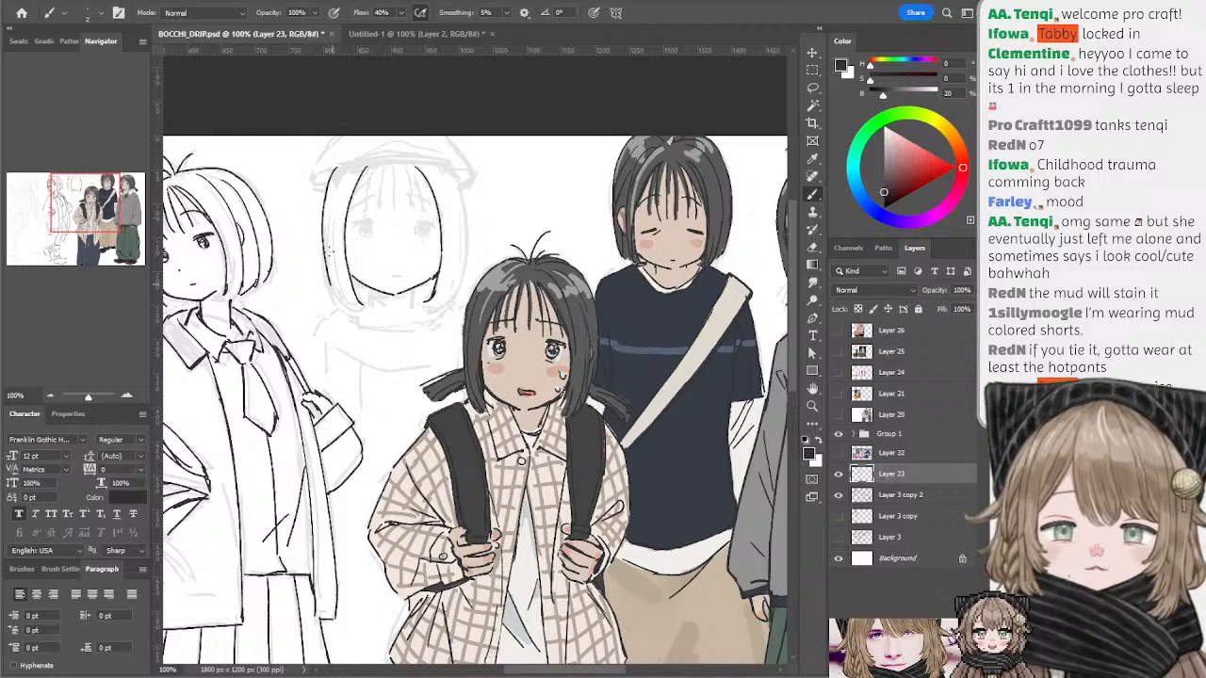
{"action": "key", "text": "ctrl+z"}
{"action": "mouse_move", "coordinate": [338, 167]}
{"action": "left_mouse_down"}
{"action": "mouse_move", "coordinate": [327, 268]}
{"action": "mouse_move", "coordinate": [323, 249]}
{"action": "mouse_move", "coordinate": [340, 296]}
{"action": "left_mouse_up"}
{"action": "key", "text": "ctrl+z"}
{"action": "left_click_drag", "start_coordinate": [325, 252], "coordinate": [351, 305]}
{"action": "key", "text": "ctrl+z"}
{"action": "key", "text": "ctrl+z"}
- Ink the outer contour and inward-curving tip of the bob on the right side of the beret-wearing figure's head
{"action": "left_click_drag", "start_coordinate": [448, 168], "coordinate": [467, 255]}
{"action": "key", "text": "ctrl+z"}
{"action": "key", "text": "ctrl+z"}
{"action": "left_click_drag", "start_coordinate": [449, 166], "coordinate": [467, 247]}
{"action": "key", "text": "ctrl+z"}
{"action": "key", "text": "ctrl+z"}
{"action": "key", "text": "ctrl+z"}
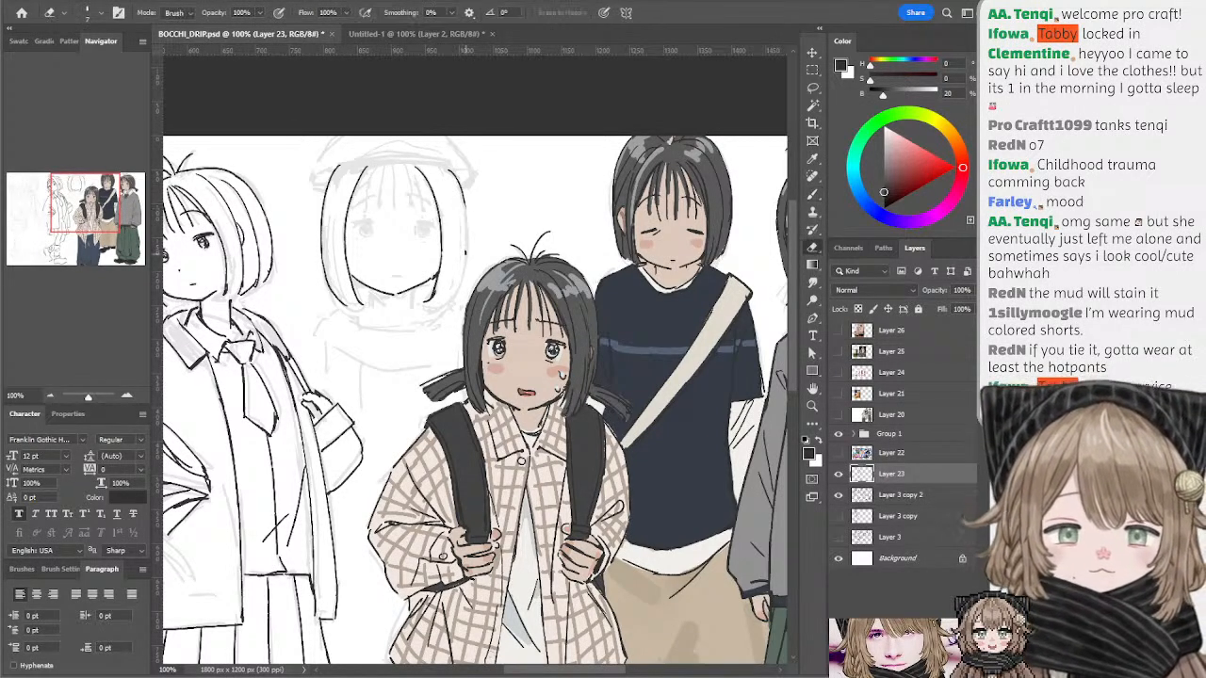
{"action": "mouse_move", "coordinate": [447, 167]}
{"action": "left_mouse_down"}
{"action": "mouse_move", "coordinate": [464, 287]}
{"action": "mouse_move", "coordinate": [466, 275]}
{"action": "mouse_move", "coordinate": [441, 307]}
{"action": "left_mouse_up"}
{"action": "key", "text": "e"}
{"action": "key", "text": "b"}
{"action": "key", "text": "ctrl+z"}
{"action": "left_click_drag", "start_coordinate": [466, 266], "coordinate": [436, 311]}
{"action": "key", "text": "ctrl+z"}
{"action": "key", "text": "ctrl+z"}
{"action": "mouse_move", "coordinate": [462, 193]}
{"action": "left_mouse_down"}
{"action": "mouse_move", "coordinate": [498, 208]}
{"action": "mouse_move", "coordinate": [490, 186]}
{"action": "left_mouse_up"}
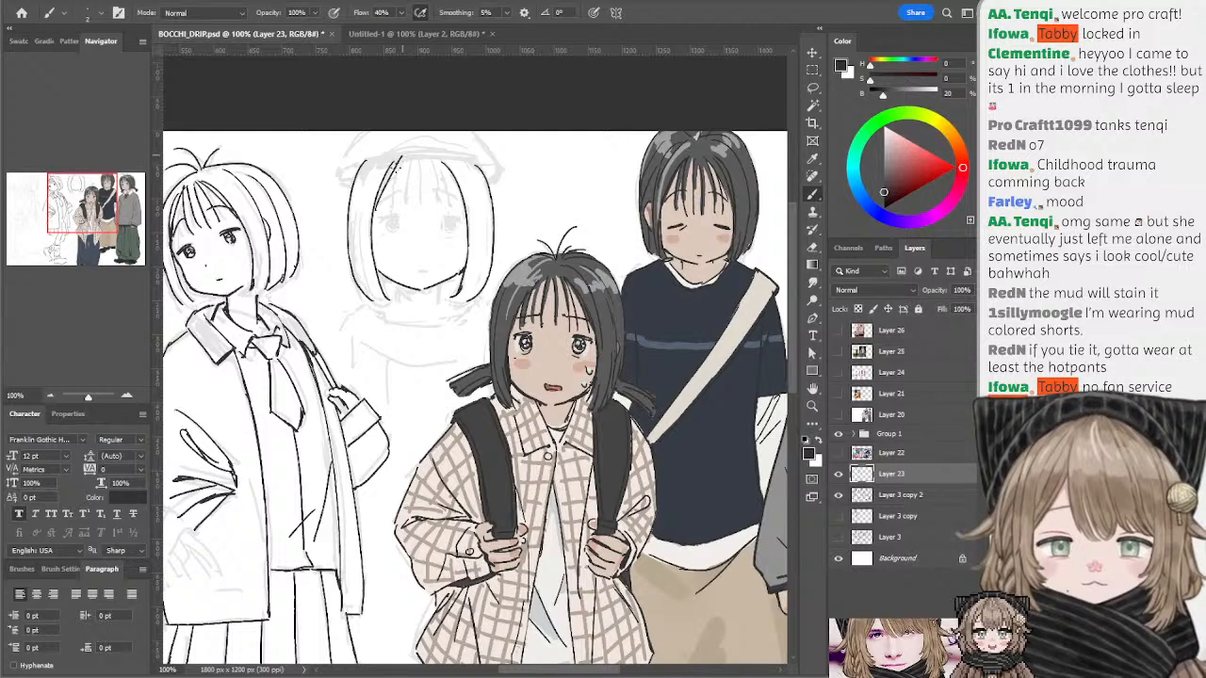
- Ink the left-hand bang strands on the beret-wearing figure's forehead, redrawing each stroke until it fits the sketch
{"action": "left_click_drag", "start_coordinate": [404, 162], "coordinate": [396, 209]}
{"action": "key", "text": "ctrl+z"}
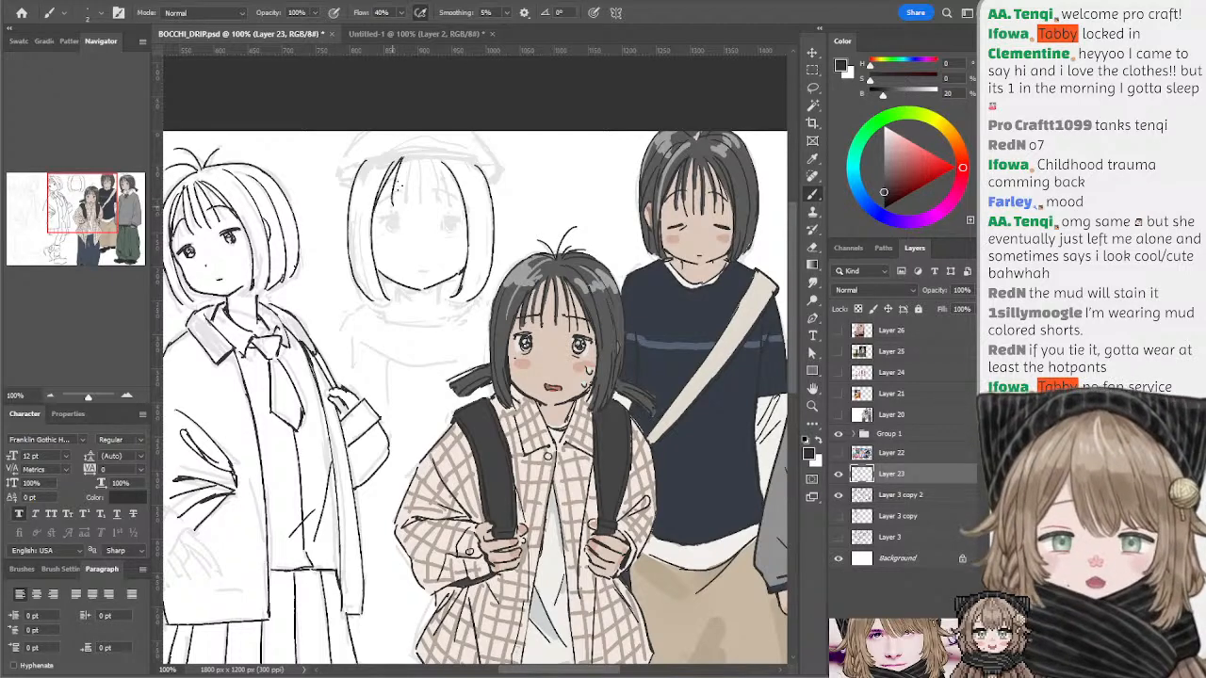
{"action": "key", "text": "ctrl+z"}
{"action": "left_click_drag", "start_coordinate": [402, 157], "coordinate": [394, 208]}
{"action": "key", "text": "ctrl+z"}
{"action": "left_click_drag", "start_coordinate": [403, 158], "coordinate": [395, 206]}
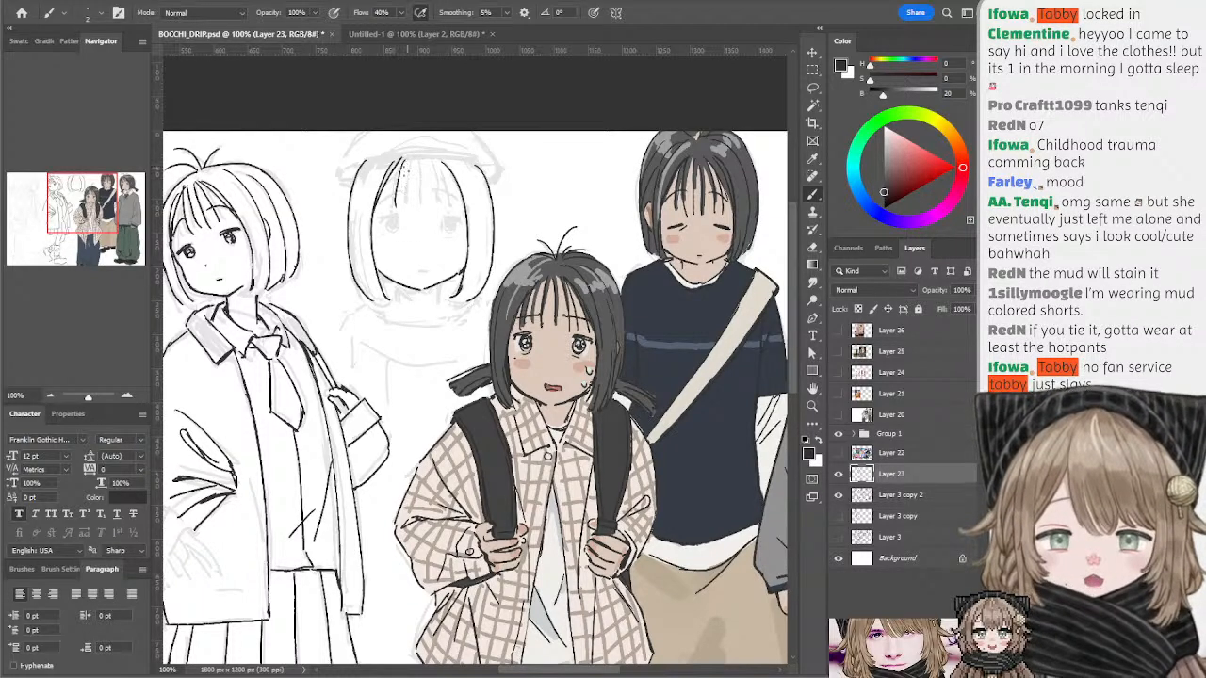
{"action": "key", "text": "ctrl+z"}
{"action": "left_click_drag", "start_coordinate": [404, 159], "coordinate": [394, 205]}
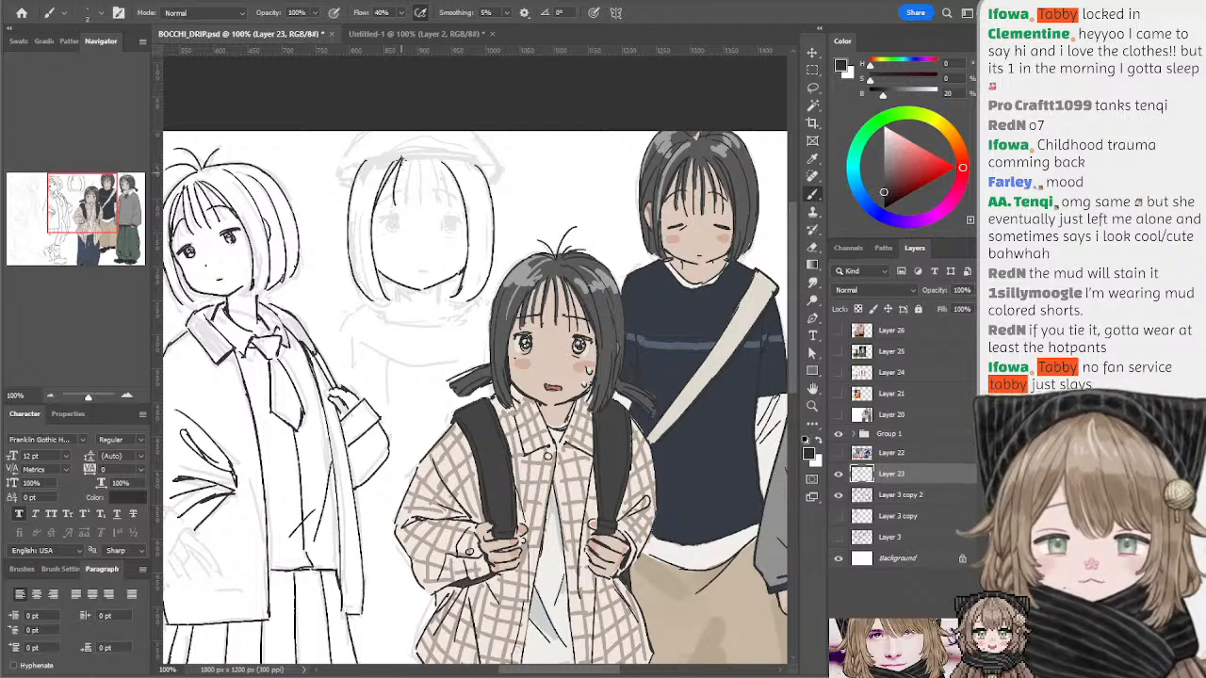
{"action": "key", "text": "ctrl+z"}
{"action": "left_click_drag", "start_coordinate": [408, 153], "coordinate": [405, 206]}
{"action": "key", "text": "ctrl+z"}
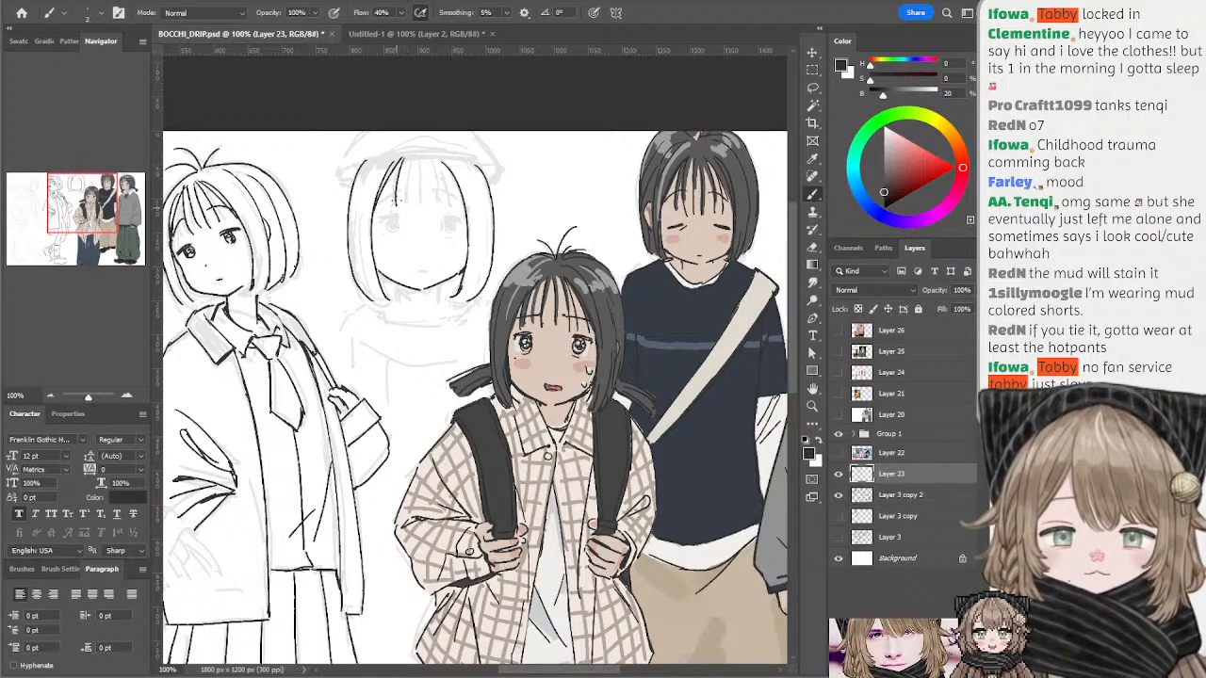
{"action": "left_click_drag", "start_coordinate": [409, 158], "coordinate": [405, 203]}
{"action": "key", "text": "ctrl+z"}
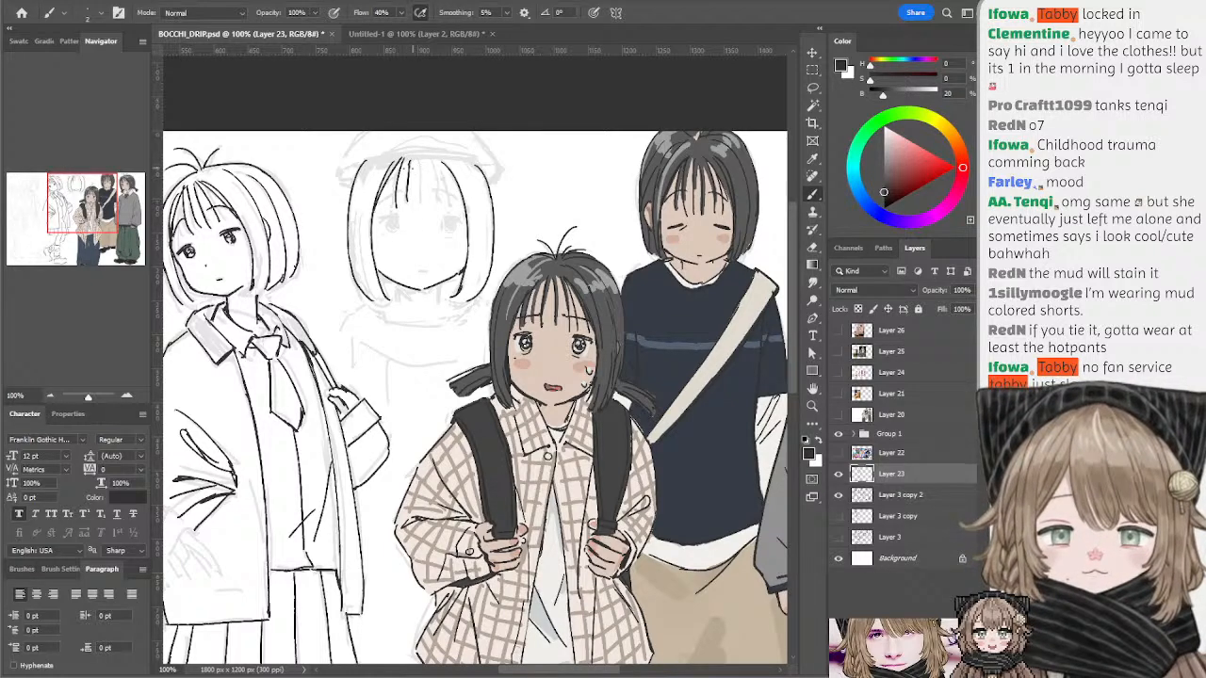
- Ink the middle and right-hand bang strands across the beret-wearing figure's forehead, redoing unwanted strokes
{"action": "mouse_move", "coordinate": [411, 161]}
{"action": "left_mouse_down"}
{"action": "mouse_move", "coordinate": [407, 205]}
{"action": "mouse_move", "coordinate": [418, 203]}
{"action": "left_mouse_up"}
{"action": "key", "text": "ctrl+z"}
{"action": "mouse_move", "coordinate": [420, 160]}
{"action": "left_mouse_down"}
{"action": "mouse_move", "coordinate": [421, 205]}
{"action": "mouse_move", "coordinate": [432, 209]}
{"action": "left_mouse_up"}
{"action": "key", "text": "ctrl+z"}
{"action": "left_click_drag", "start_coordinate": [430, 159], "coordinate": [436, 213]}
{"action": "key", "text": "ctrl+z"}
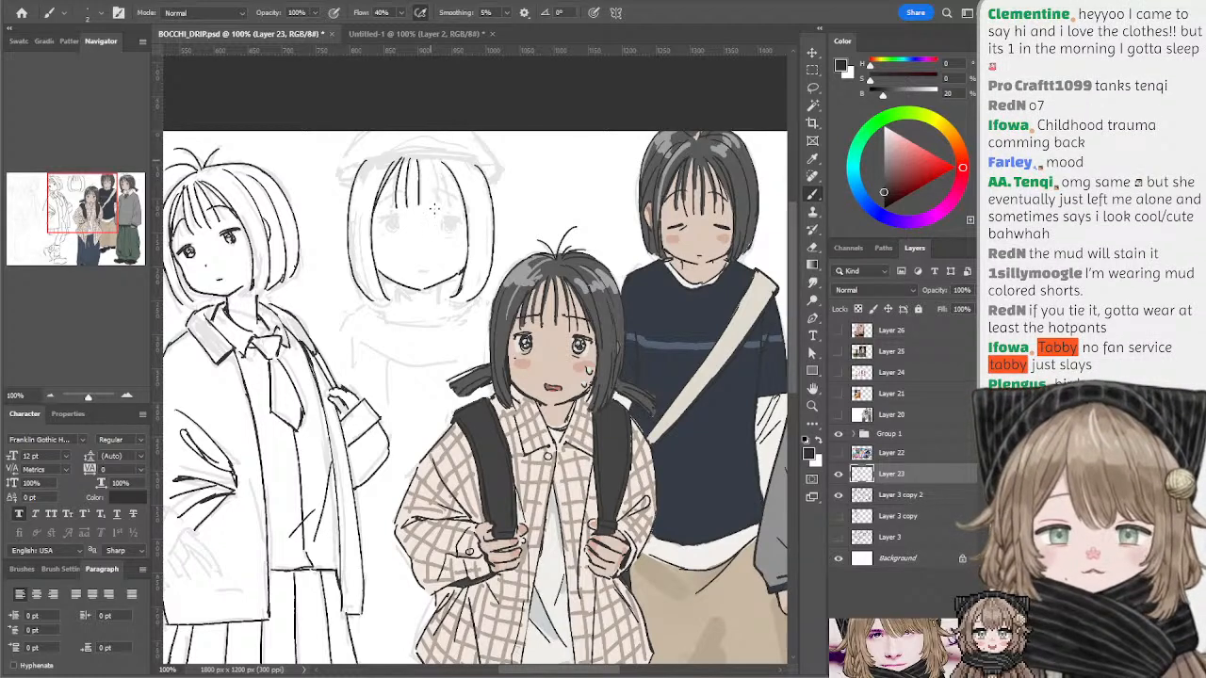
{"action": "mouse_move", "coordinate": [431, 158]}
{"action": "left_mouse_down"}
{"action": "mouse_move", "coordinate": [436, 210]}
{"action": "mouse_move", "coordinate": [463, 205]}
{"action": "left_mouse_up"}
{"action": "key", "text": "ctrl+z"}
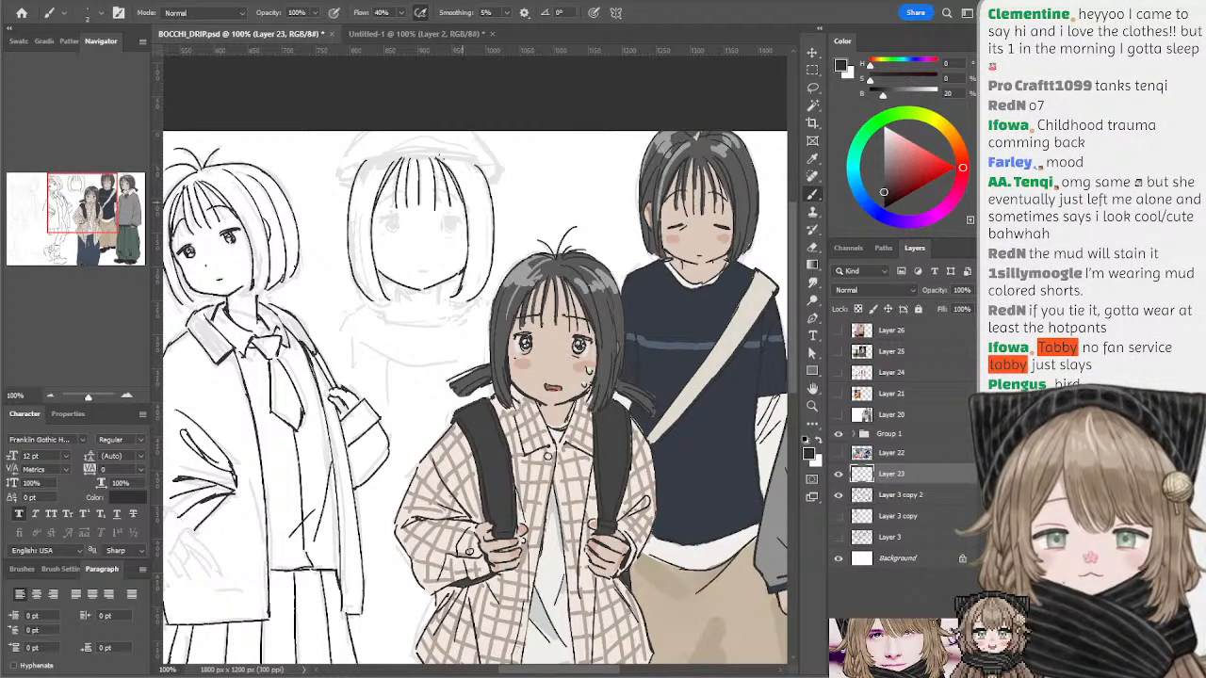
{"action": "key", "text": "ctrl+z"}
{"action": "mouse_move", "coordinate": [440, 159]}
{"action": "left_mouse_down"}
{"action": "mouse_move", "coordinate": [466, 209]}
{"action": "mouse_move", "coordinate": [441, 169]}
{"action": "mouse_move", "coordinate": [458, 192]}
{"action": "left_mouse_up"}
{"action": "key", "text": "ctrl+z"}
{"action": "key", "text": "ctrl+z"}
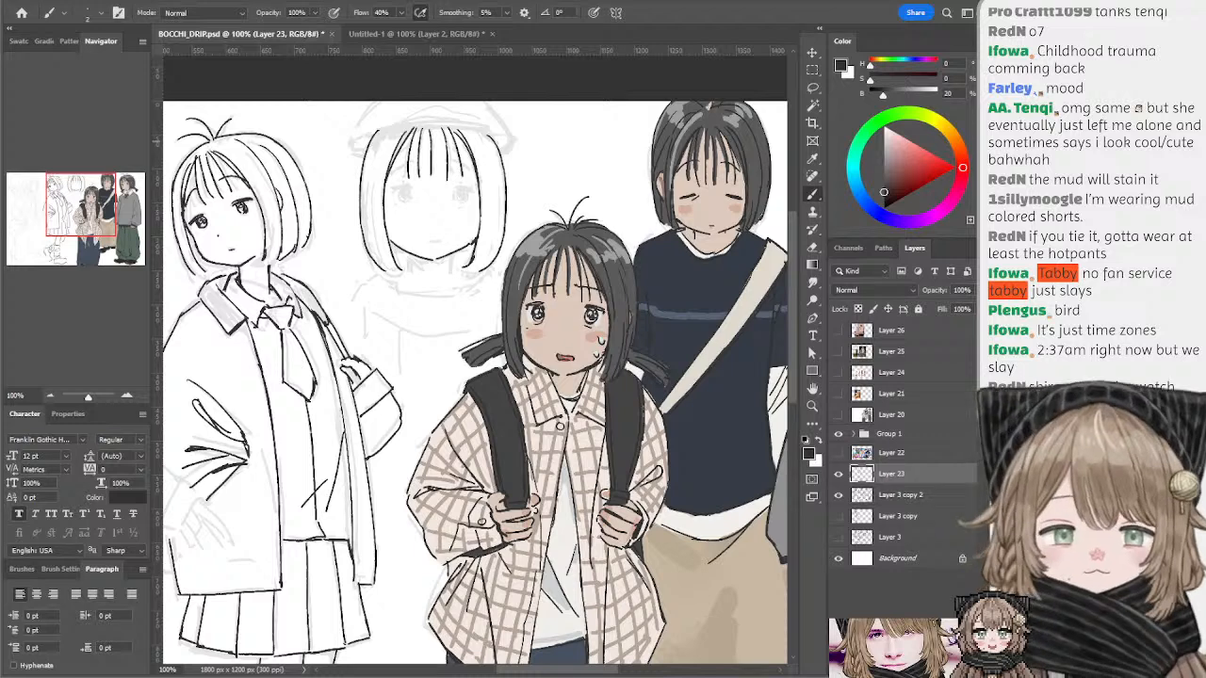
- Paste the outfit reference photo on a new layer above Layer 26 and enlarge it over the illustration
{"action": "scroll", "coordinate": [419, 258], "scroll_direction": "down", "scroll_amount": 1}
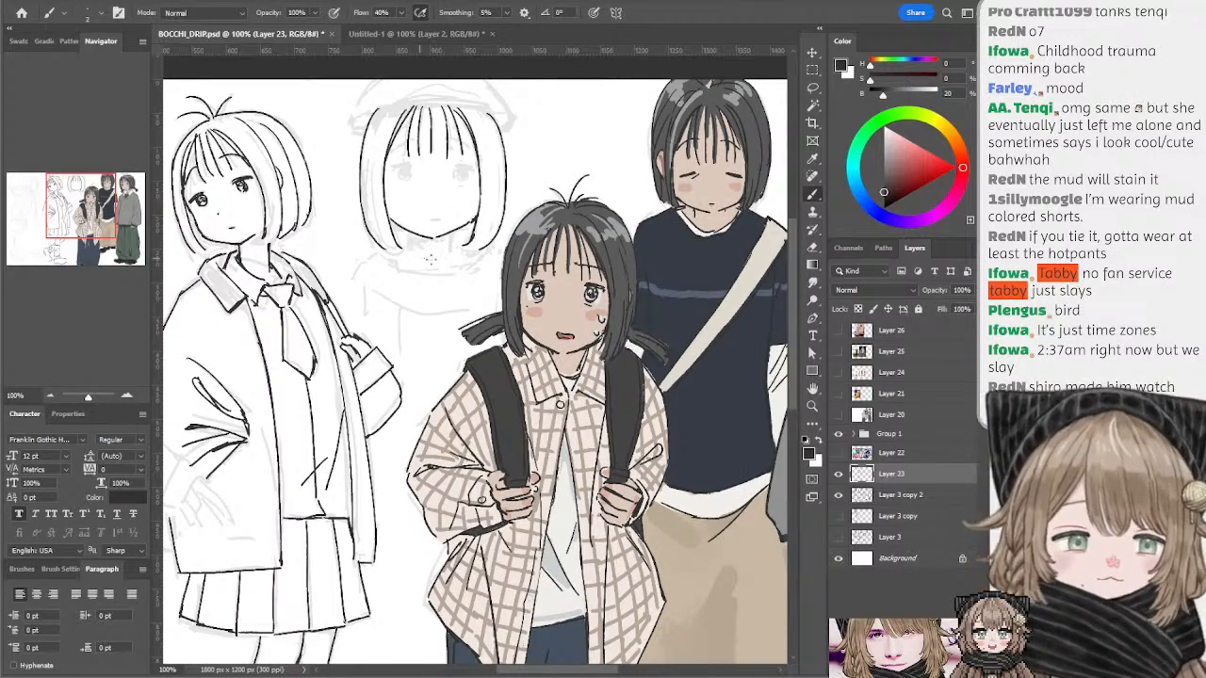
{"action": "left_click", "coordinate": [907, 331]}
{"action": "key", "text": "ctrl+v"}
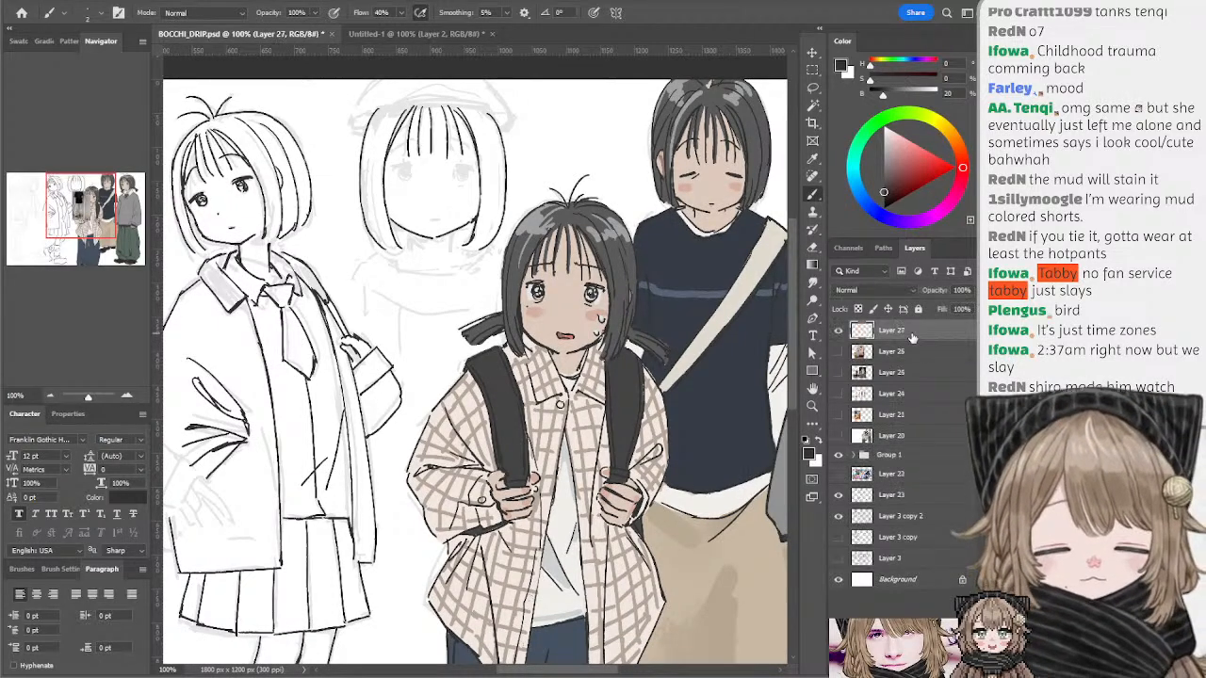
{"action": "left_click", "coordinate": [812, 53]}
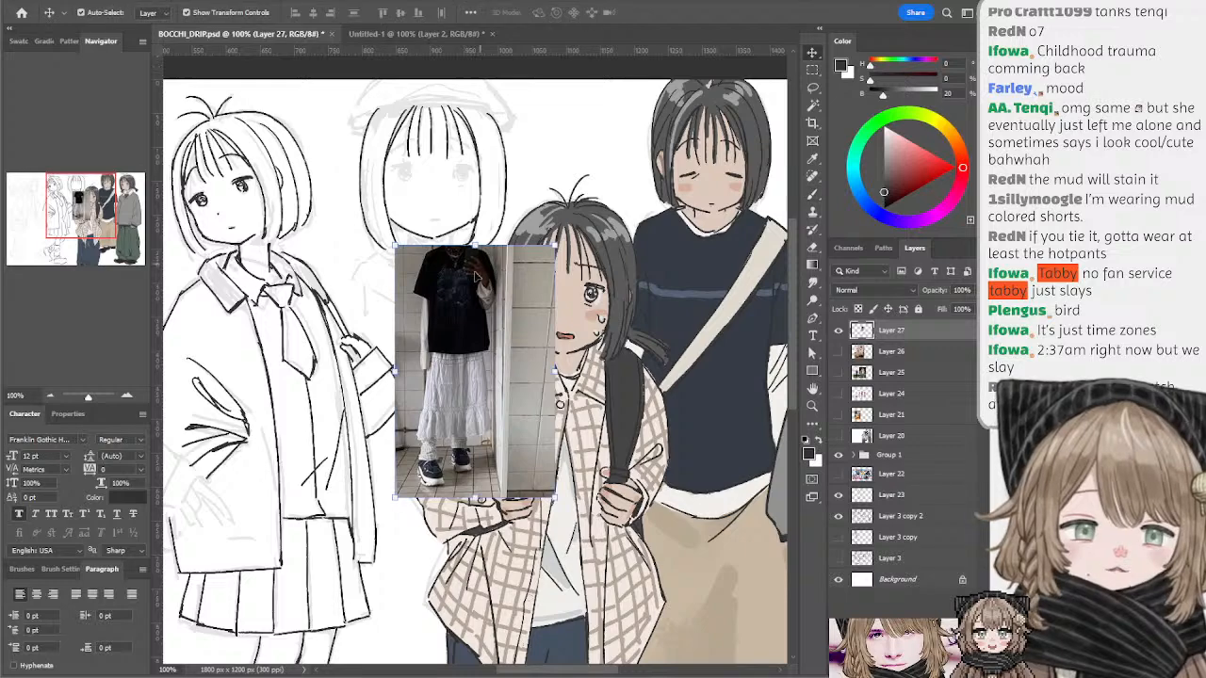
{"action": "left_click_drag", "start_coordinate": [475, 246], "coordinate": [513, 124]}
{"action": "key", "text": "Return"}
{"action": "scroll", "coordinate": [566, 217], "scroll_direction": "right", "scroll_amount": 5}
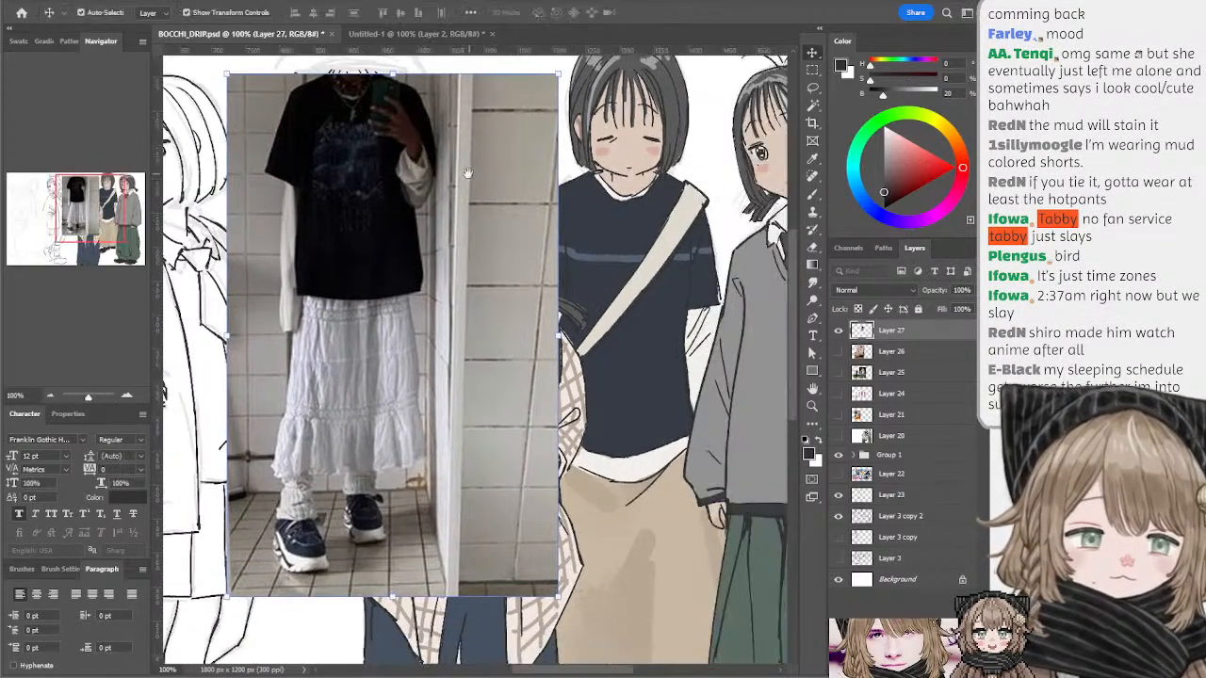
- Add a new layer directly beneath the reference photo and fill it with white to hide the illustration
{"action": "scroll", "coordinate": [603, 207], "scroll_direction": "down", "scroll_amount": 2}
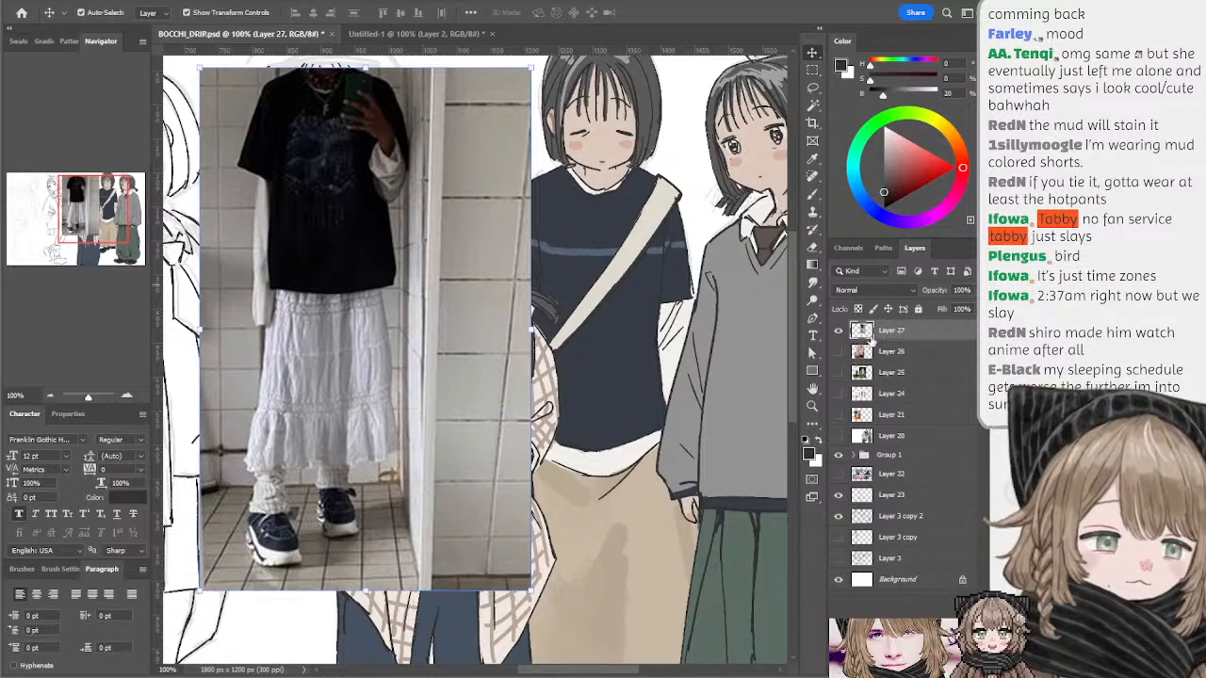
{"action": "left_click_drag", "start_coordinate": [623, 318], "coordinate": [596, 356]}
{"action": "left_click", "coordinate": [872, 357]}
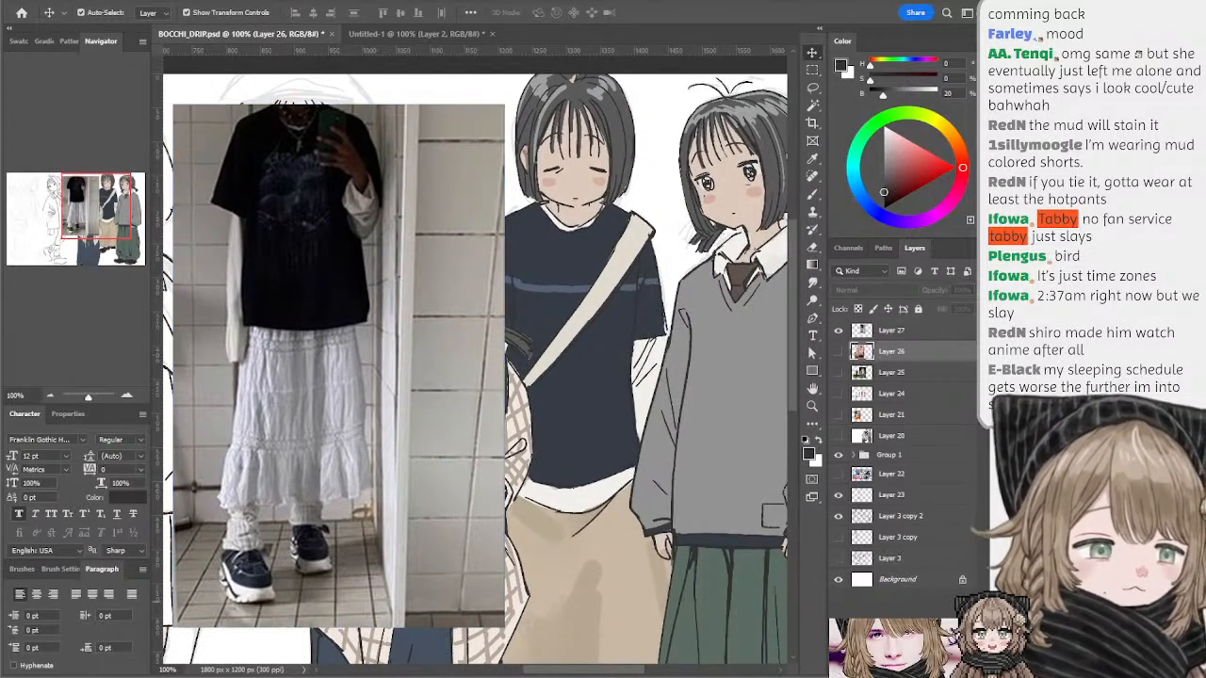
{"action": "key", "text": "ctrl+shift+alt+n"}
{"action": "left_click_drag", "start_coordinate": [892, 142], "coordinate": [860, 98]}
{"action": "key", "text": "alt+BackSpace"}
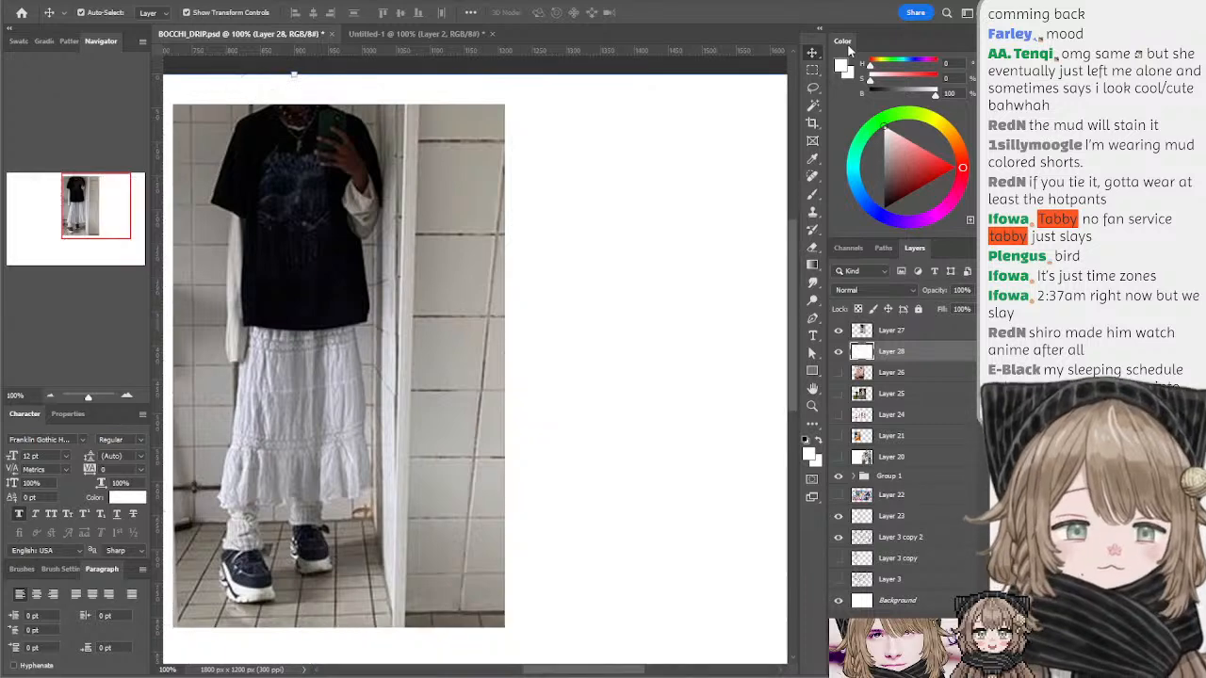
- Add a new layer above the reference photo and set the brush colour to dark grey at 25% brightness
{"action": "left_click", "coordinate": [891, 332]}
{"action": "key", "text": "ctrl+shift+alt+n"}
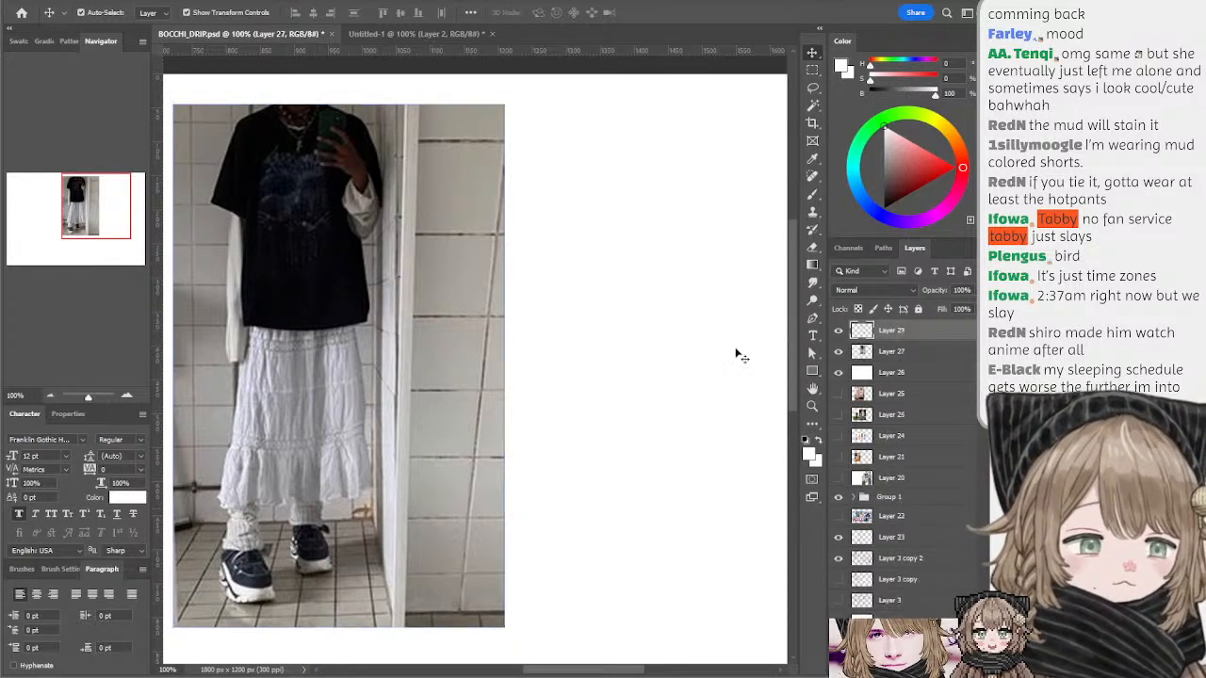
{"action": "key", "text": "b"}
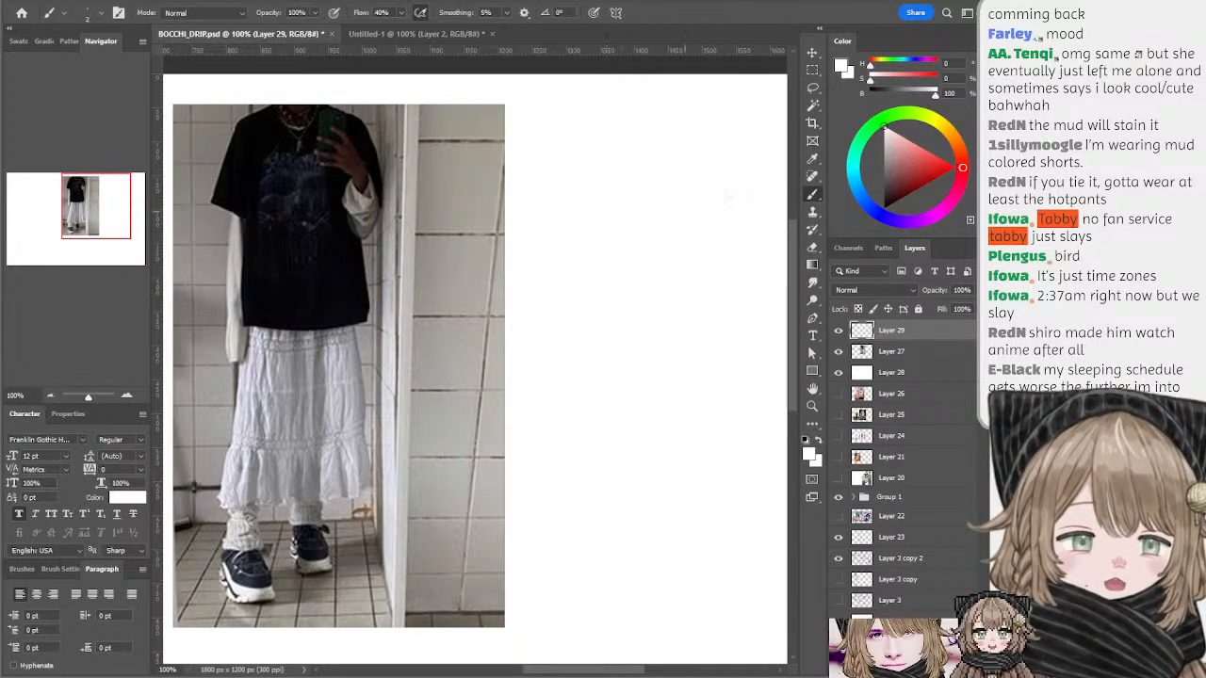
{"action": "mouse_move", "coordinate": [886, 185]}
{"action": "left_mouse_down"}
{"action": "mouse_move", "coordinate": [883, 207]}
{"action": "mouse_move", "coordinate": [884, 187]}
{"action": "left_mouse_up"}
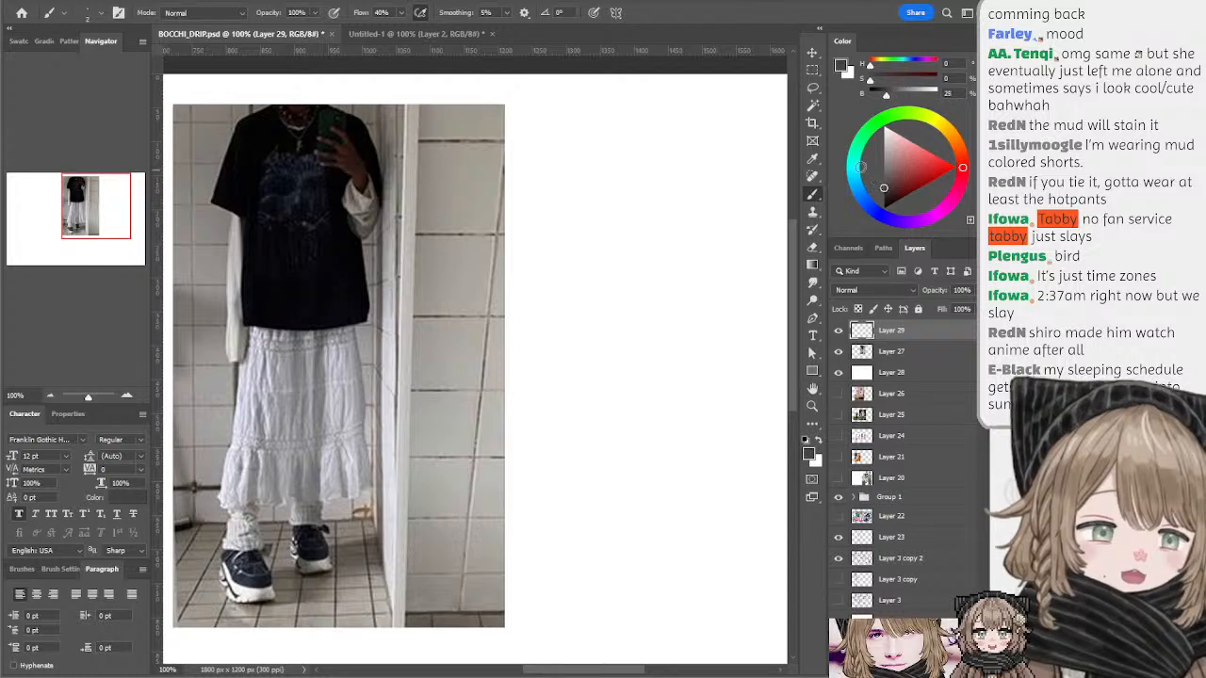
- Mark the seam above the white skirt's bottom ruffle with a dark line across the photo, discarding the line at mid-skirt
{"action": "left_click_drag", "start_coordinate": [674, 201], "coordinate": [690, 161]}
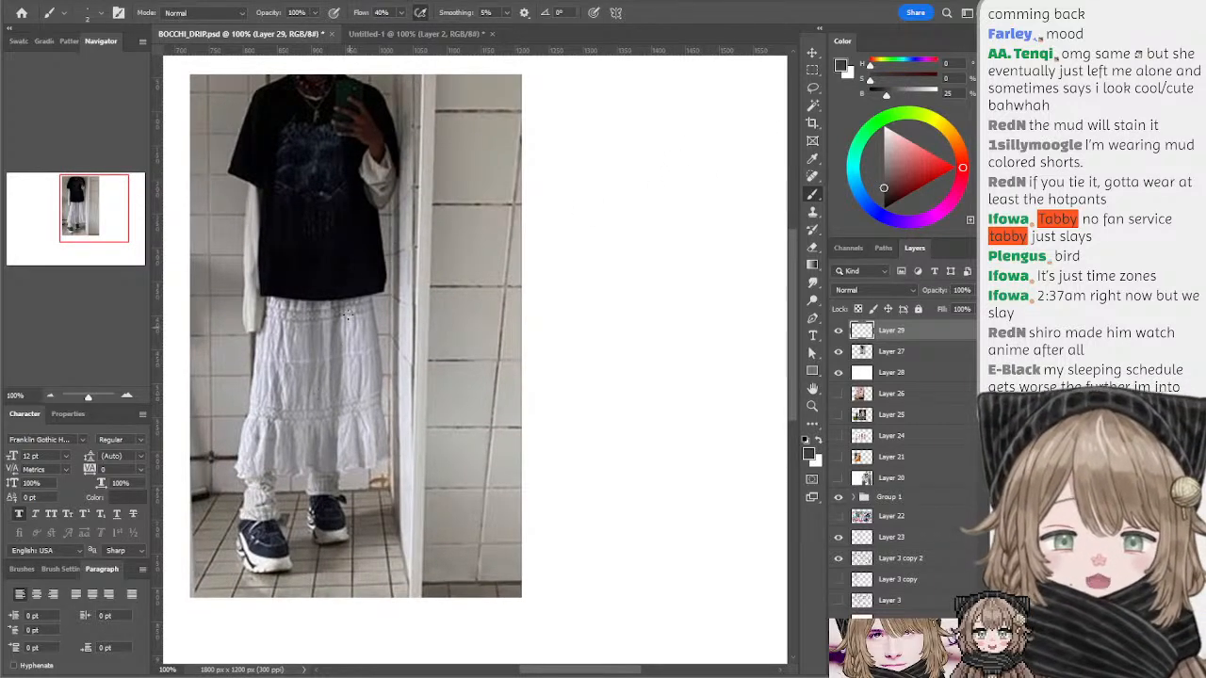
{"action": "scroll", "coordinate": [504, 298], "scroll_direction": "right", "scroll_amount": 2}
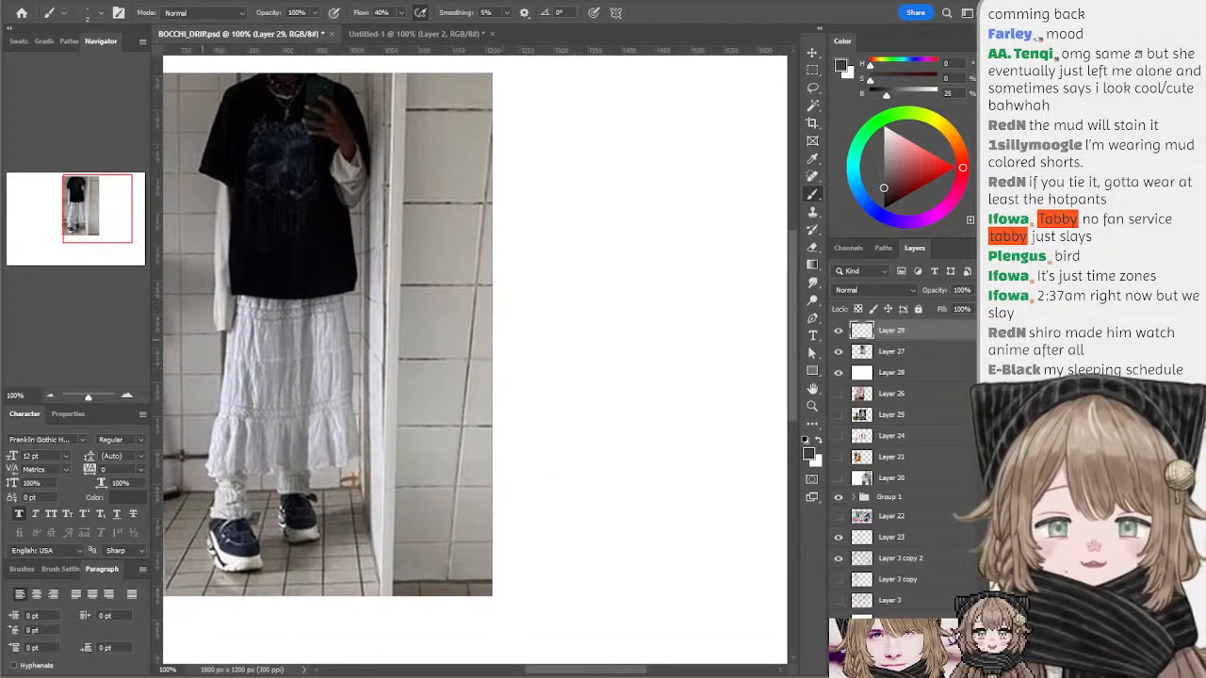
{"action": "left_click", "coordinate": [52, 393]}
{"action": "scroll", "coordinate": [544, 246], "scroll_direction": "right", "scroll_amount": 2}
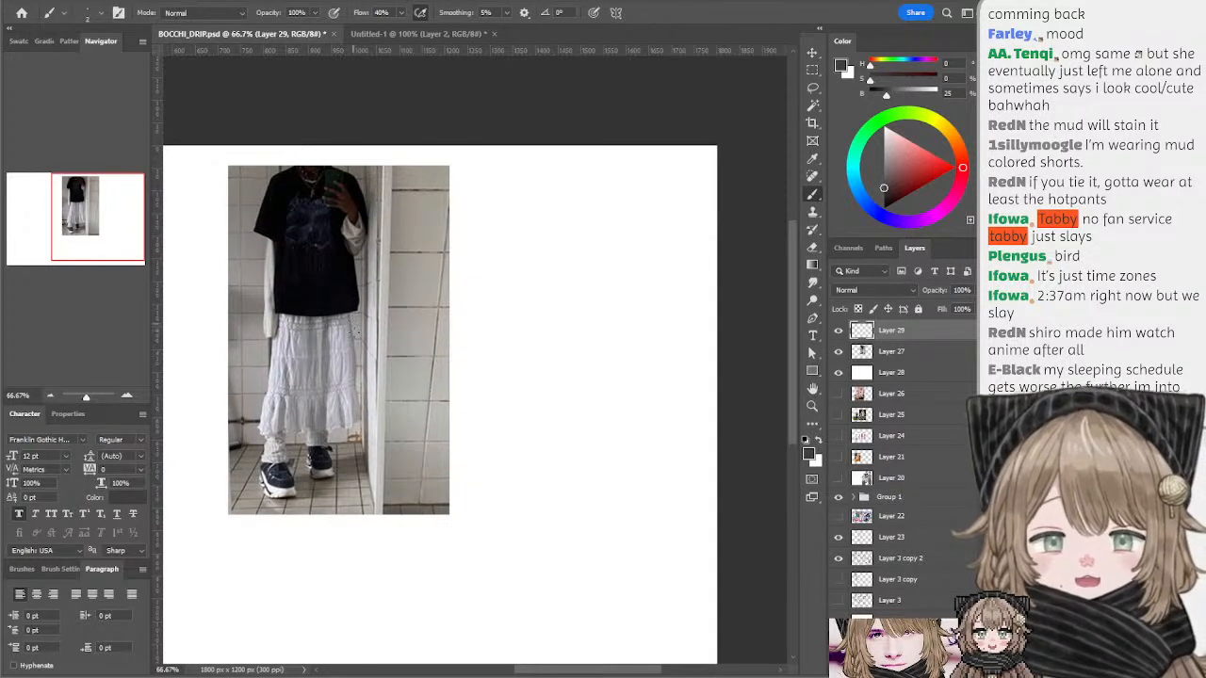
{"action": "left_click_drag", "start_coordinate": [276, 354], "coordinate": [362, 347]}
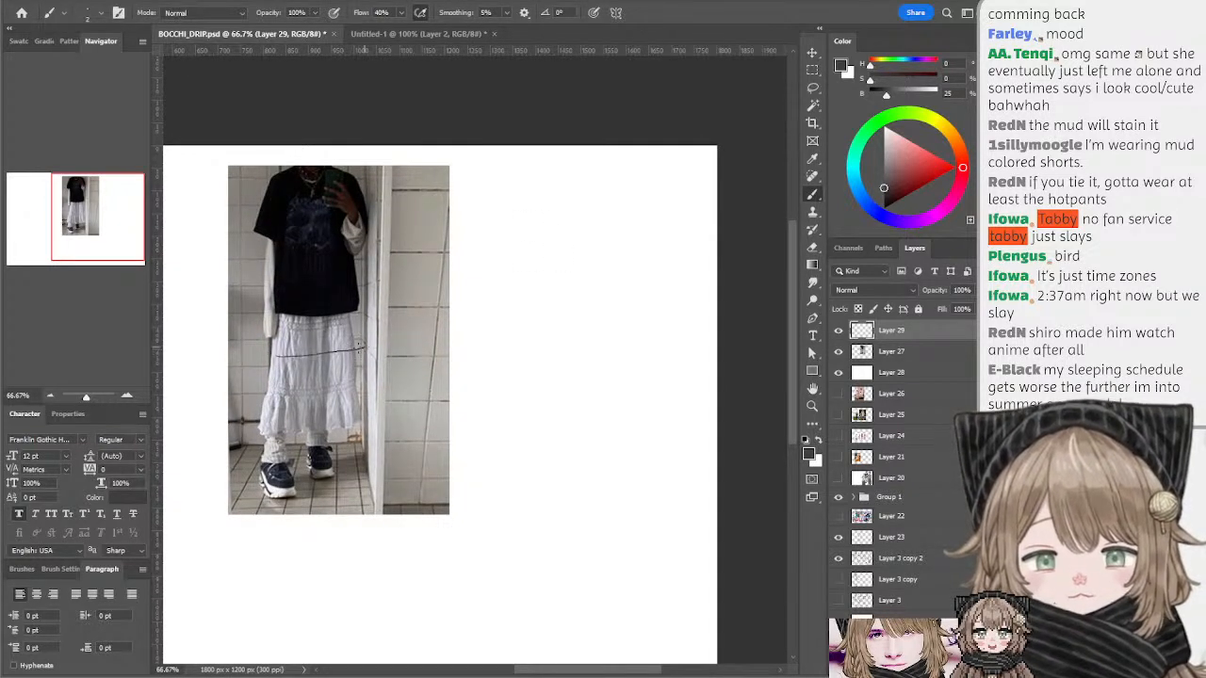
{"action": "left_click_drag", "start_coordinate": [277, 354], "coordinate": [362, 348]}
{"action": "key", "text": "ctrl+z"}
{"action": "left_click_drag", "start_coordinate": [272, 389], "coordinate": [361, 389]}
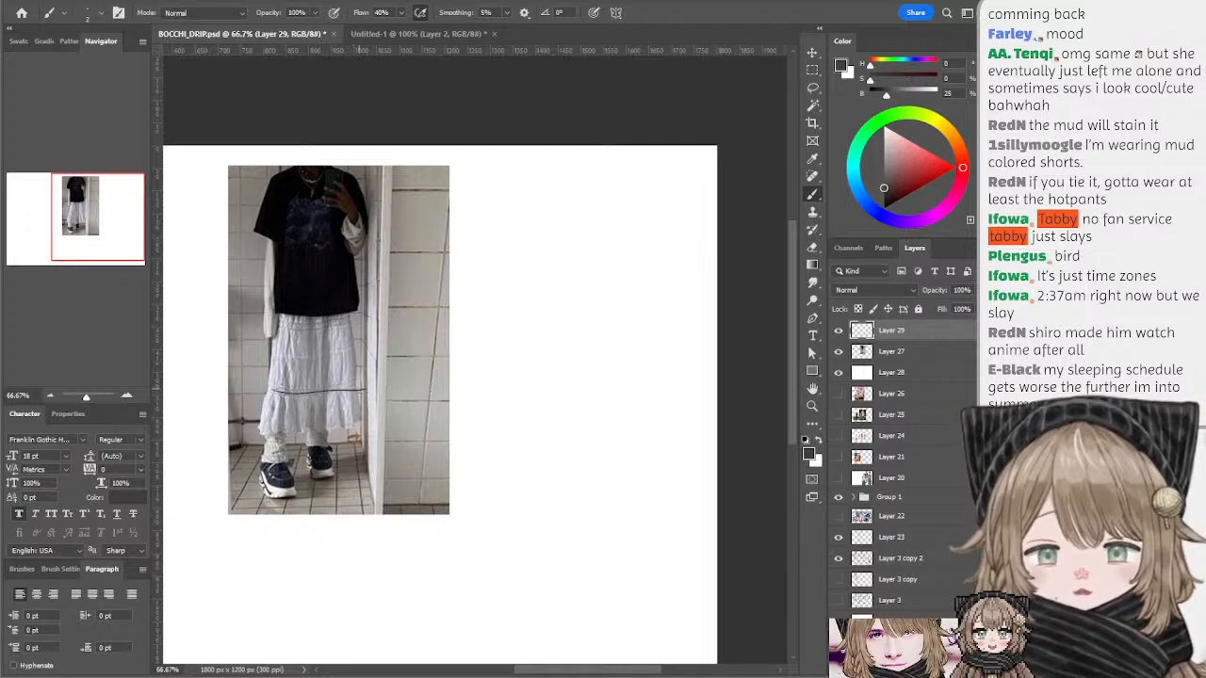
- Undo the dark seam line drawn across the white skirt's bottom ruffle on the photo
{"action": "key", "text": "ctrl+z"}
{"action": "left_click_drag", "start_coordinate": [271, 388], "coordinate": [359, 378]}
{"action": "key", "text": "ctrl+z"}
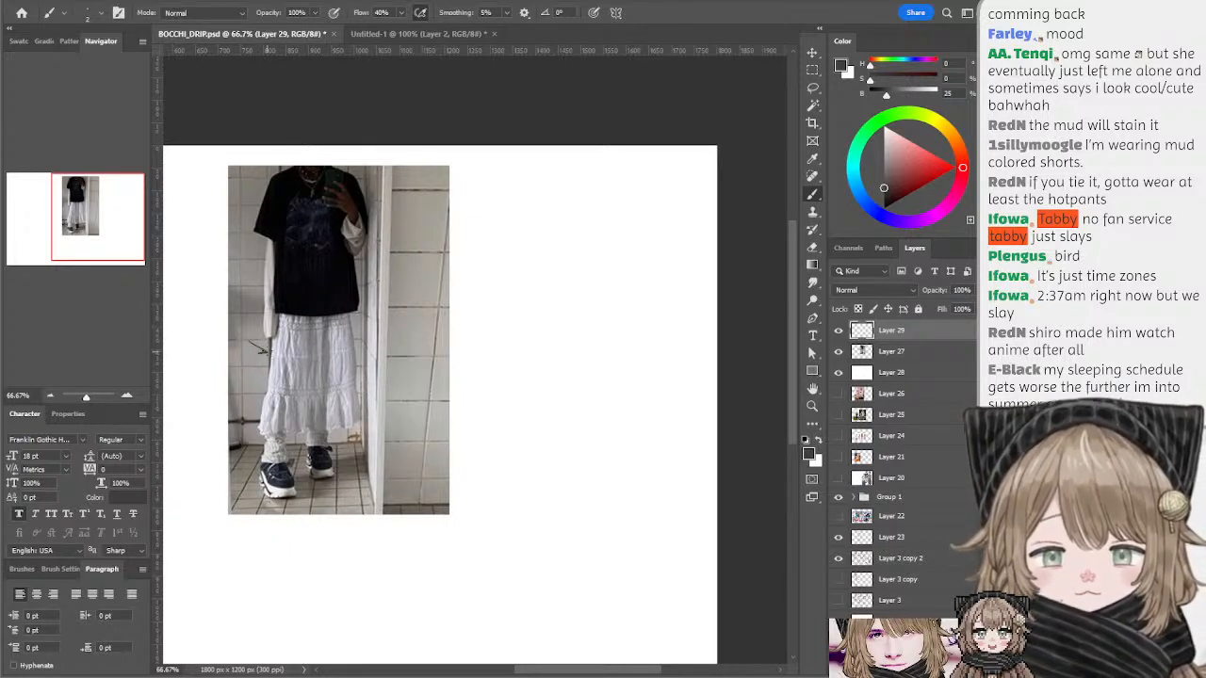
{"action": "left_click_drag", "start_coordinate": [547, 218], "coordinate": [534, 304]}
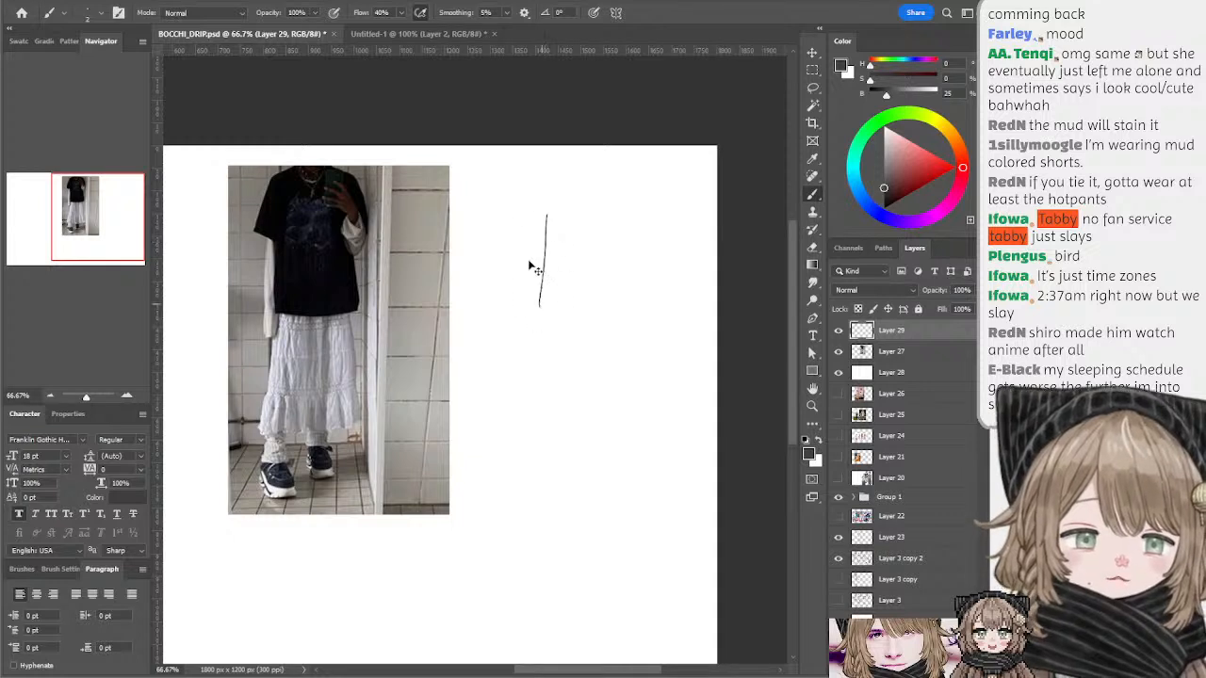
{"action": "key", "text": "ctrl+z"}
{"action": "left_click_drag", "start_coordinate": [535, 216], "coordinate": [533, 267]}
{"action": "key", "text": "ctrl+z"}
{"action": "key", "text": "ctrl+z"}
- Sketch the upper two segments of the skirt's left edge on the blank area beside the photo
{"action": "left_click_drag", "start_coordinate": [535, 226], "coordinate": [533, 336]}
{"action": "key", "text": "ctrl+z"}
{"action": "left_click_drag", "start_coordinate": [535, 272], "coordinate": [533, 320]}
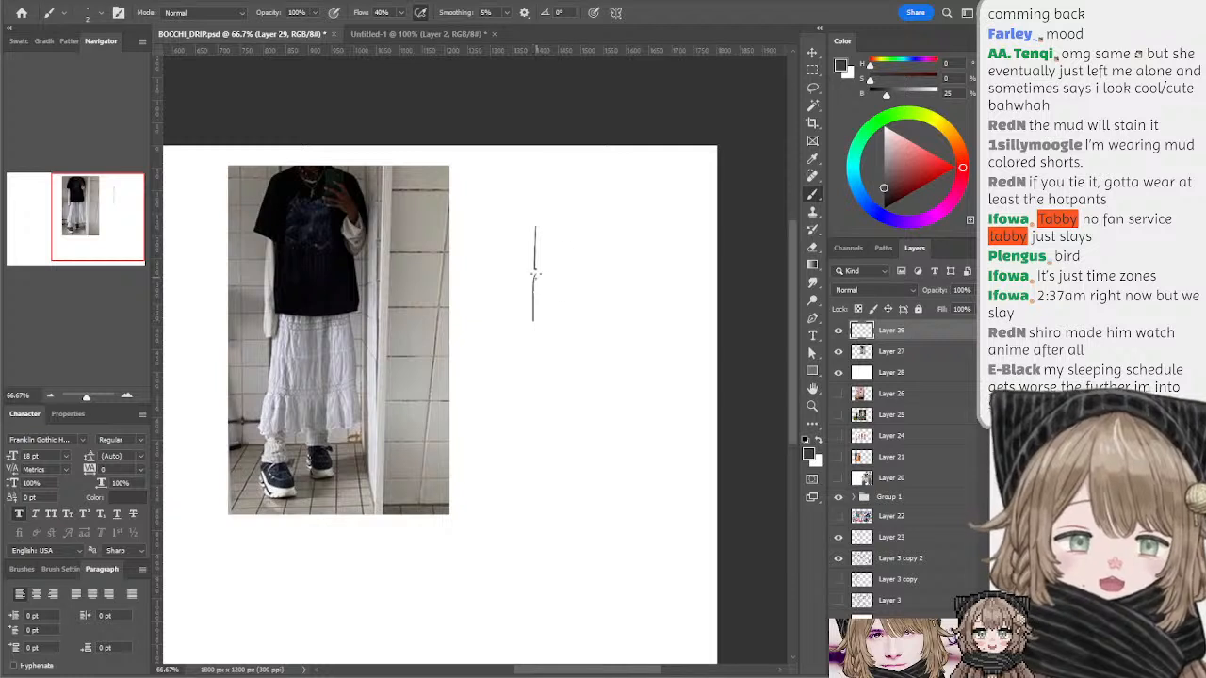
{"action": "key", "text": "ctrl+z"}
{"action": "left_click_drag", "start_coordinate": [535, 270], "coordinate": [532, 315]}
- Sketch the skirt's right edge in three segments and add the flaring bottom segment to its left edge
{"action": "left_click_drag", "start_coordinate": [619, 219], "coordinate": [622, 273]}
{"action": "key", "text": "ctrl+z"}
{"action": "key", "text": "ctrl+z"}
{"action": "key", "text": "ctrl+z"}
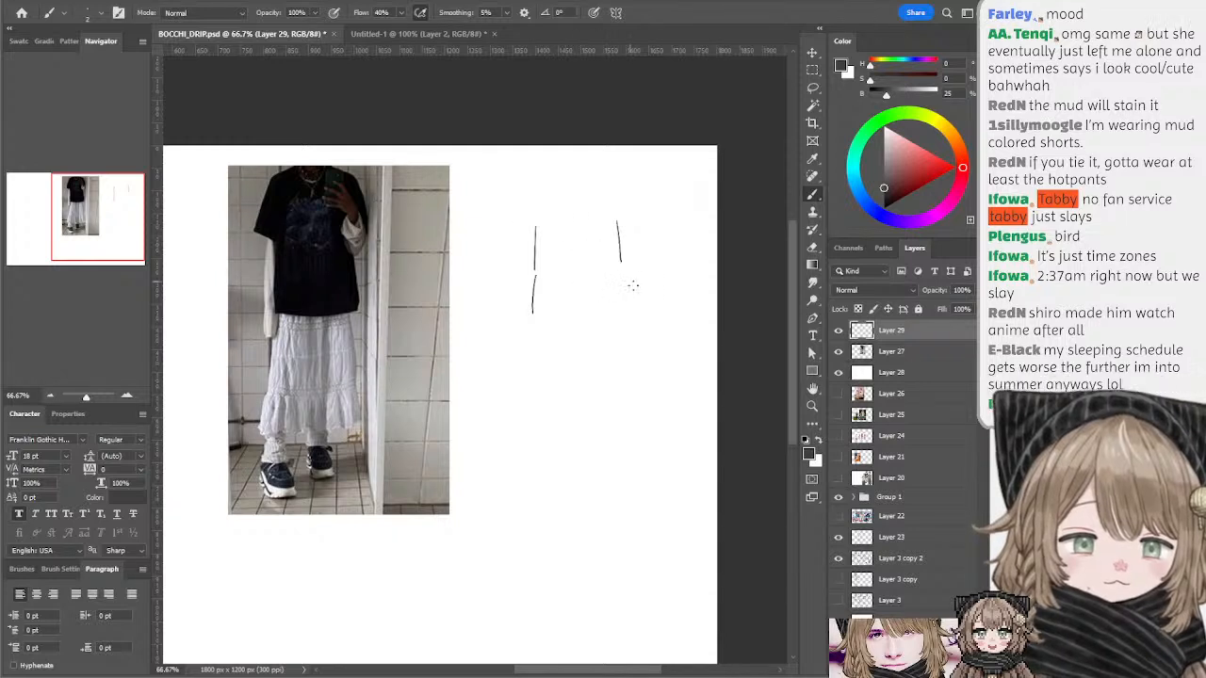
{"action": "left_click_drag", "start_coordinate": [620, 264], "coordinate": [625, 306]}
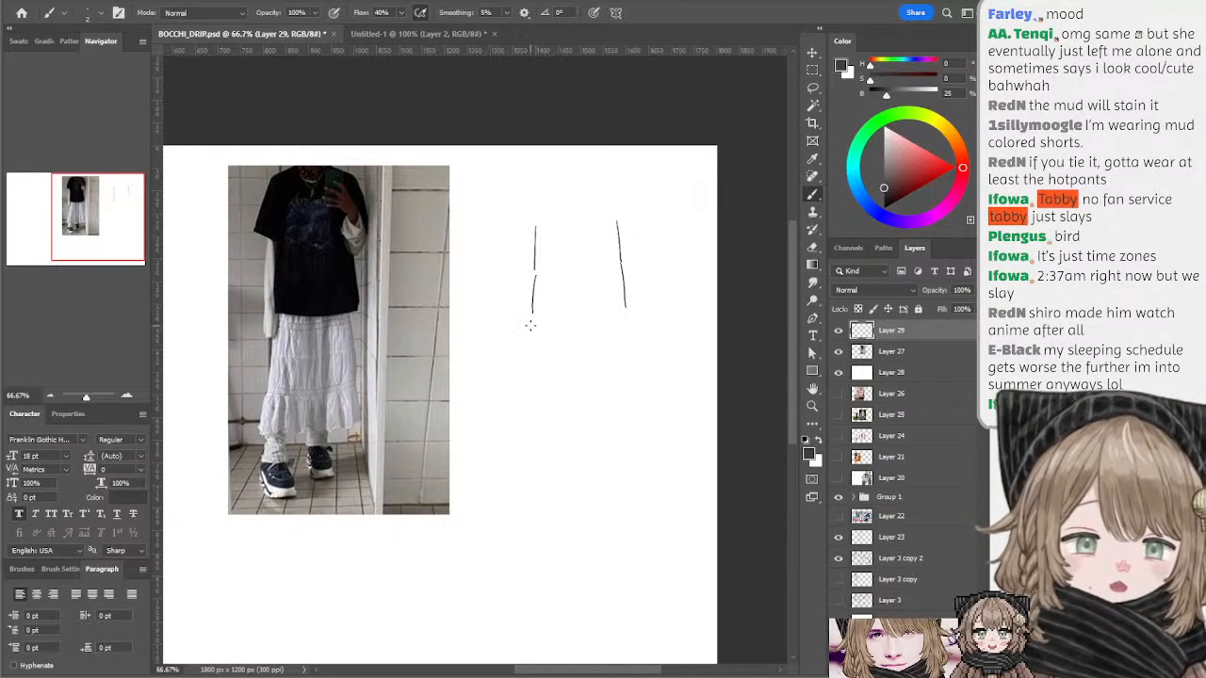
{"action": "key", "text": "ctrl+z"}
{"action": "left_click_drag", "start_coordinate": [532, 318], "coordinate": [528, 368]}
{"action": "left_click_drag", "start_coordinate": [627, 311], "coordinate": [634, 361]}
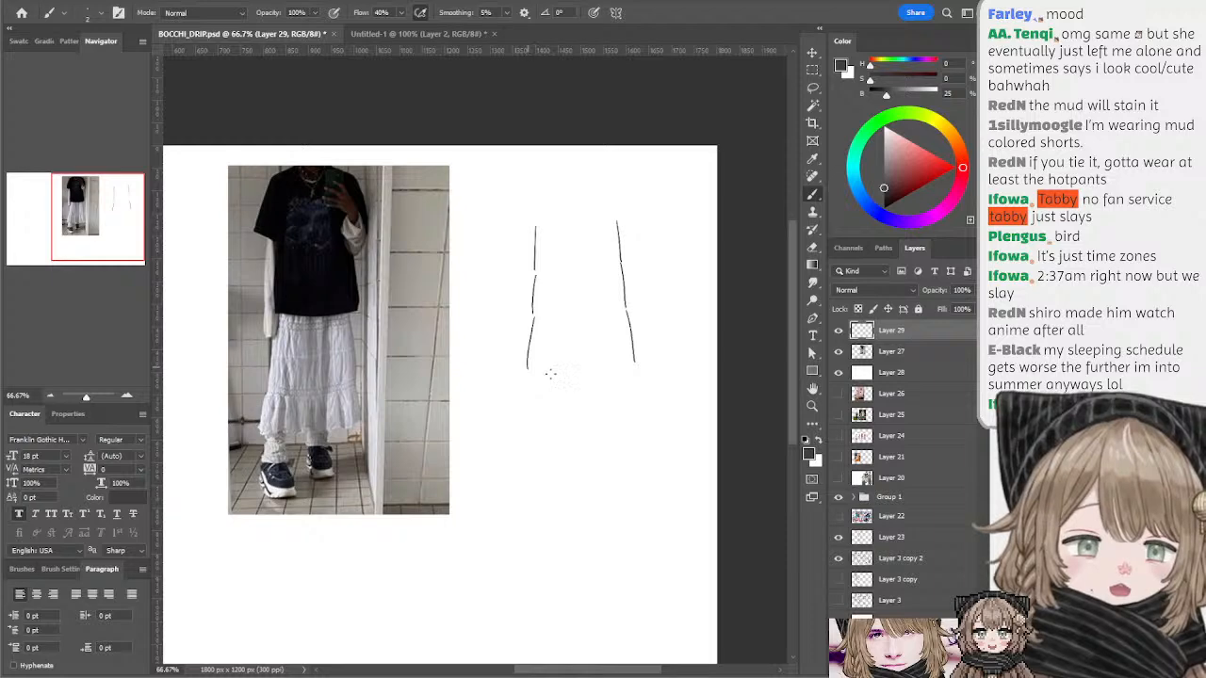
- Draw a wavy ruffled hem joining the bottom ends of the skirt's two side edges
{"action": "left_click_drag", "start_coordinate": [528, 369], "coordinate": [555, 374]}
{"action": "key", "text": "ctrl+z"}
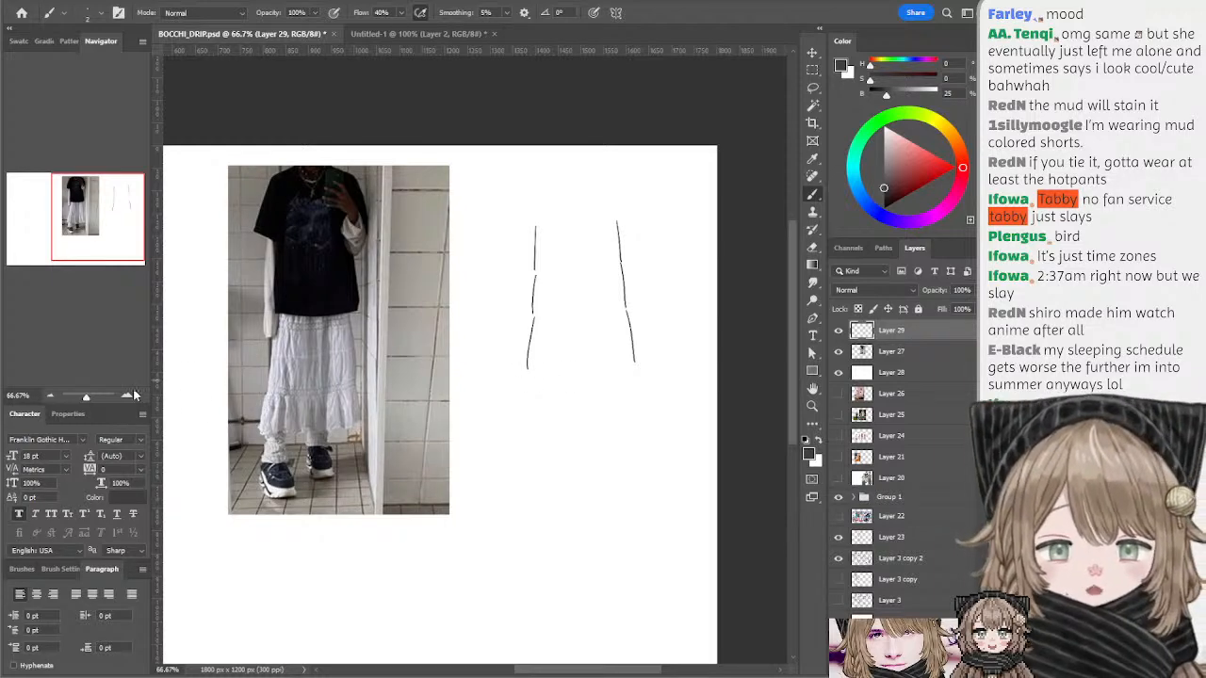
{"action": "key", "text": "ctrl+plus"}
{"action": "mouse_move", "coordinate": [303, 419]}
{"action": "left_mouse_down"}
{"action": "mouse_move", "coordinate": [387, 407]}
{"action": "mouse_move", "coordinate": [358, 416]}
{"action": "left_mouse_up"}
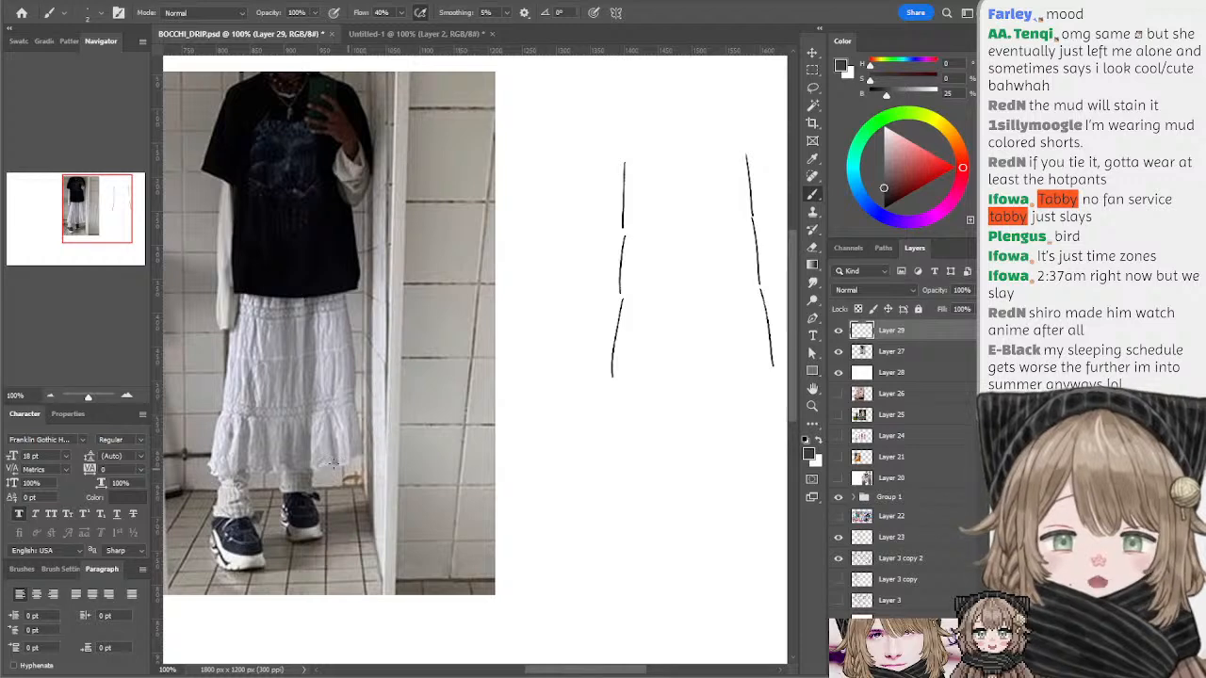
{"action": "mouse_move", "coordinate": [489, 334]}
{"action": "left_mouse_down"}
{"action": "mouse_move", "coordinate": [446, 372]}
{"action": "mouse_move", "coordinate": [447, 361]}
{"action": "left_mouse_up"}
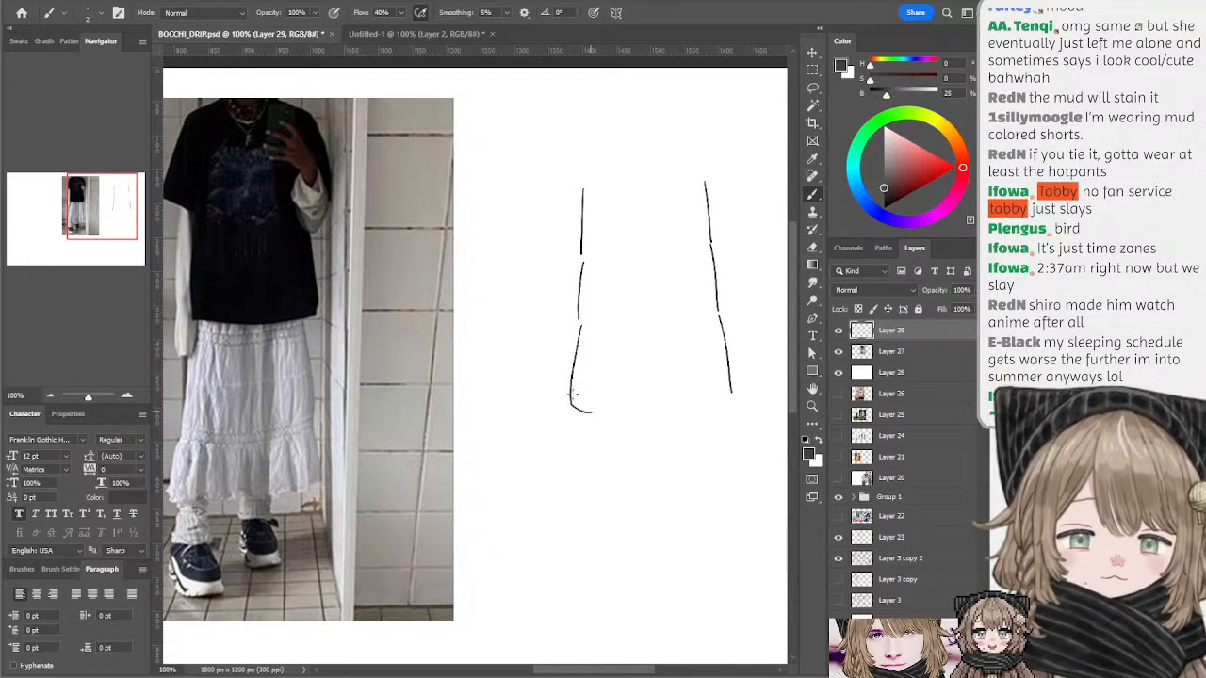
{"action": "mouse_move", "coordinate": [568, 401]}
{"action": "left_mouse_down"}
{"action": "mouse_move", "coordinate": [599, 416]}
{"action": "mouse_move", "coordinate": [725, 403]}
{"action": "left_mouse_up"}
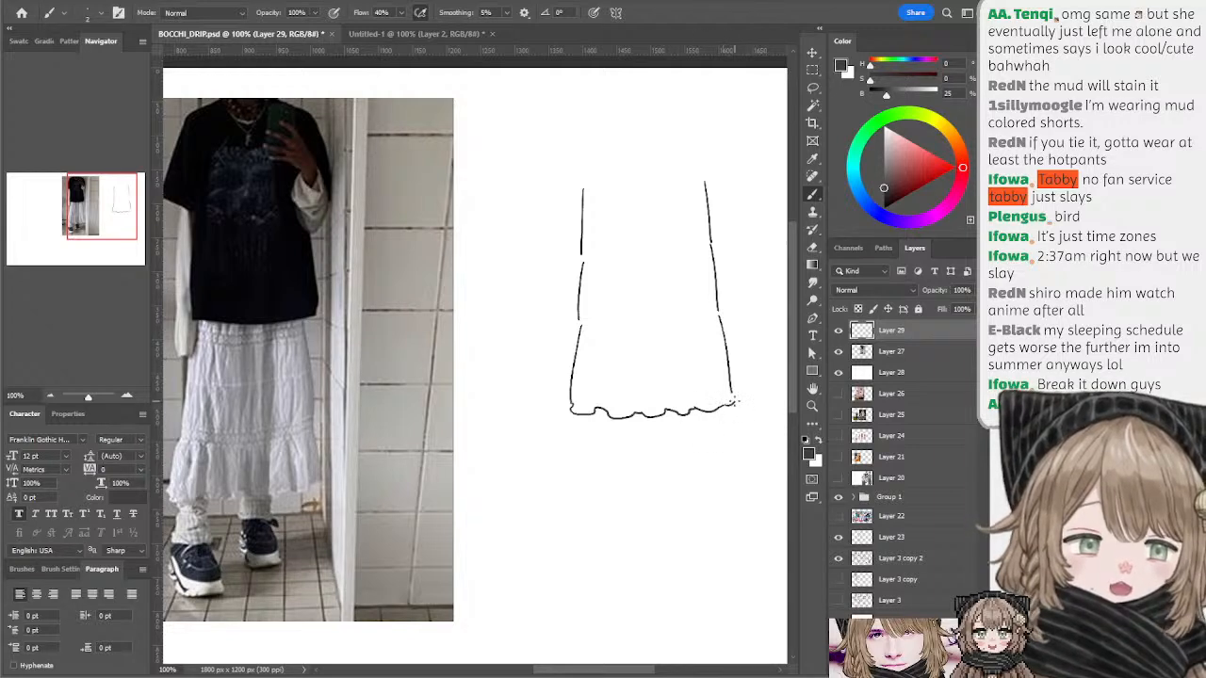
- Draw a separate wavy line across the blank area below the skirt's hem
{"action": "scroll", "coordinate": [577, 498], "scroll_direction": "down", "scroll_amount": 1}
{"action": "mouse_move", "coordinate": [554, 498]}
{"action": "left_mouse_down"}
{"action": "mouse_move", "coordinate": [626, 512]}
{"action": "mouse_move", "coordinate": [737, 492]}
{"action": "left_mouse_up"}
{"action": "key", "text": "ctrl+z"}
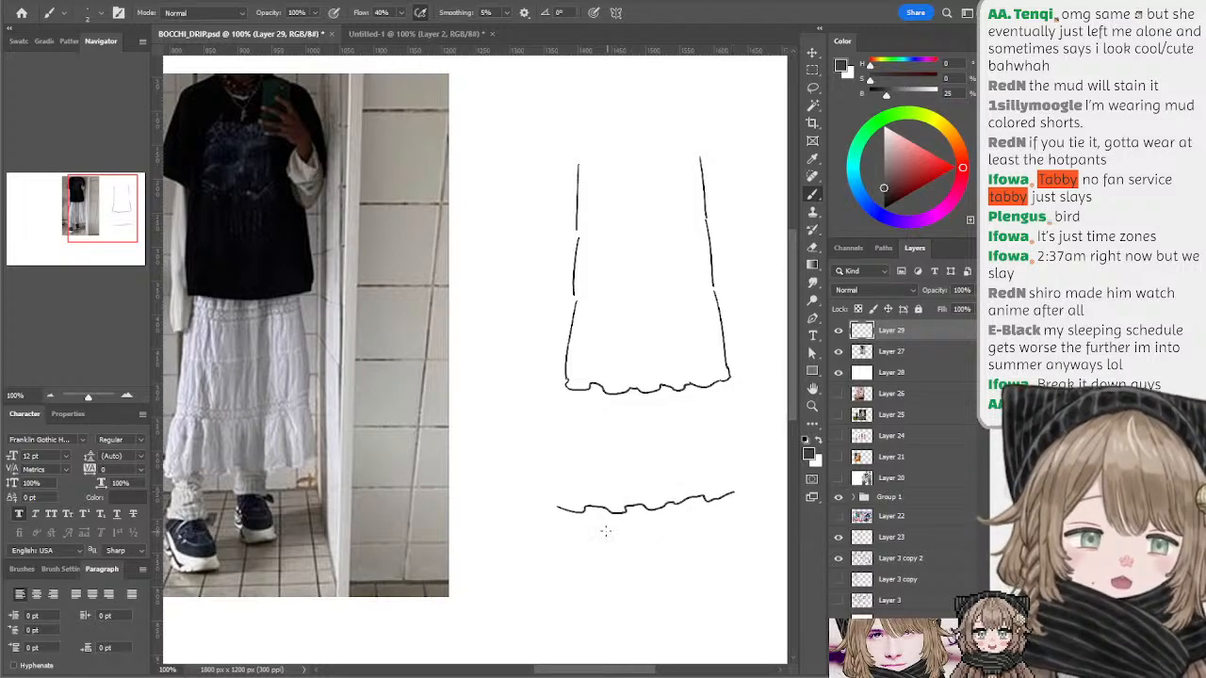
- Draw two horizontal seam lines across the skirt sketch, dividing it into three tiers
{"action": "mouse_move", "coordinate": [558, 333]}
{"action": "left_mouse_down"}
{"action": "mouse_move", "coordinate": [537, 351]}
{"action": "mouse_move", "coordinate": [564, 347]}
{"action": "left_mouse_up"}
{"action": "left_click_drag", "start_coordinate": [629, 321], "coordinate": [634, 337]}
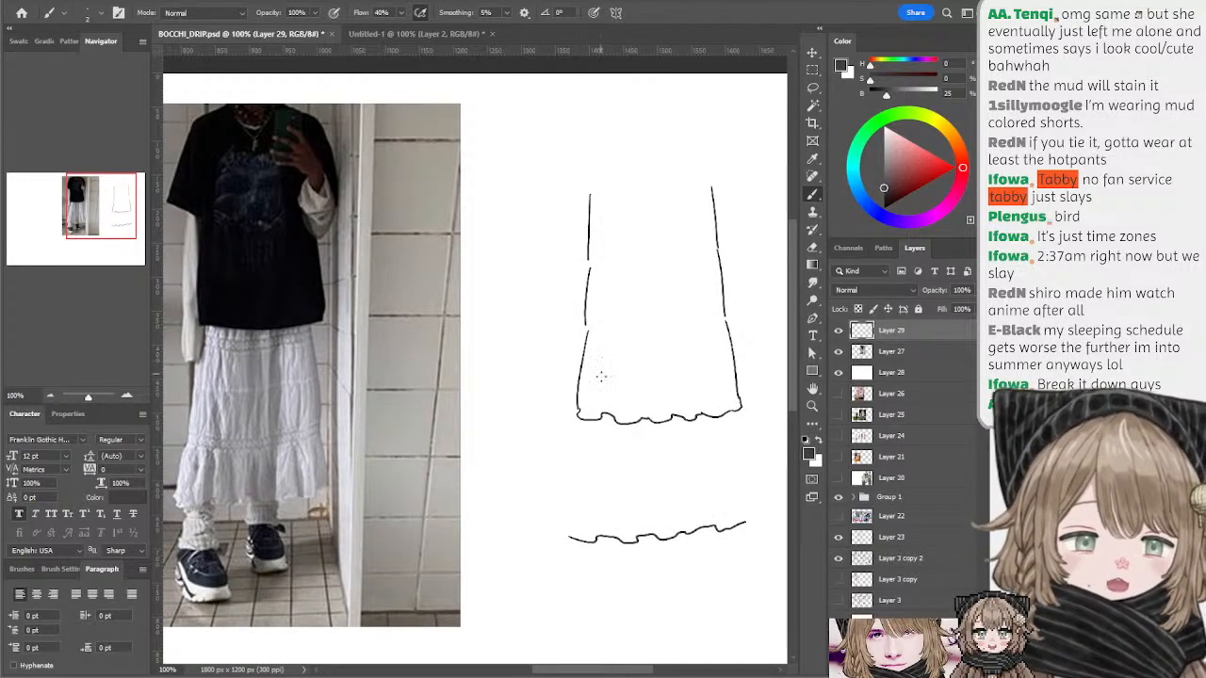
{"action": "left_click_drag", "start_coordinate": [593, 328], "coordinate": [697, 330]}
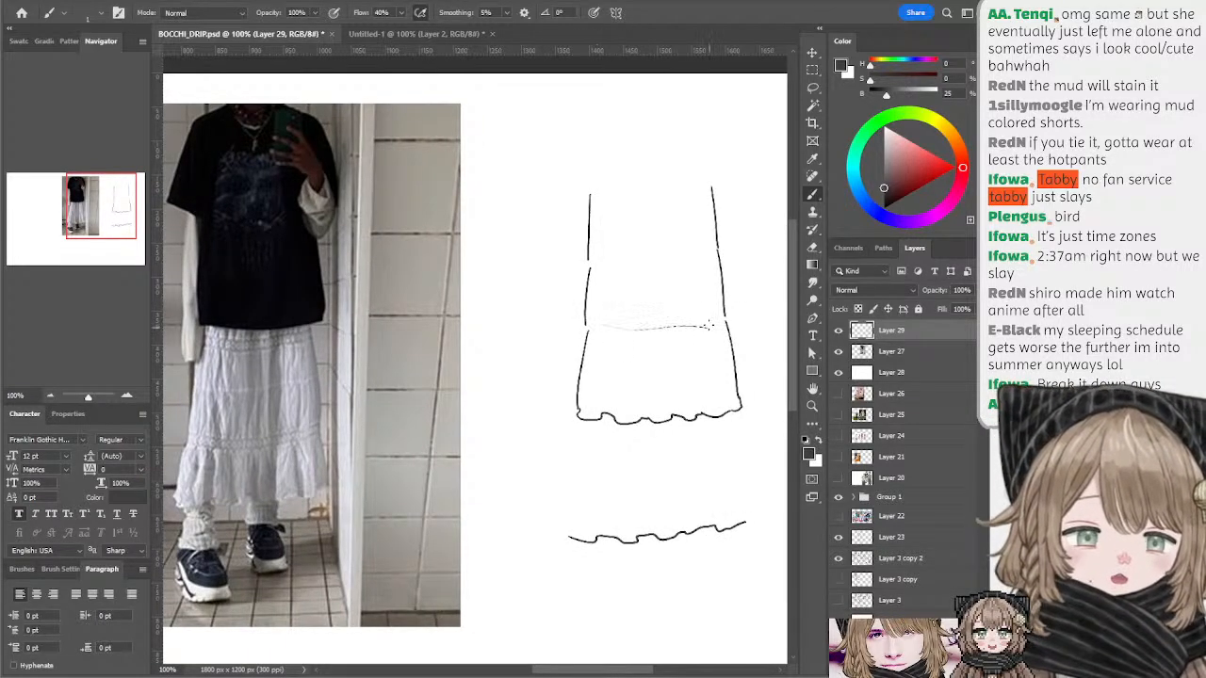
{"action": "key", "text": "ctrl+z"}
{"action": "left_click_drag", "start_coordinate": [590, 329], "coordinate": [725, 320]}
{"action": "key", "text": "ctrl+z"}
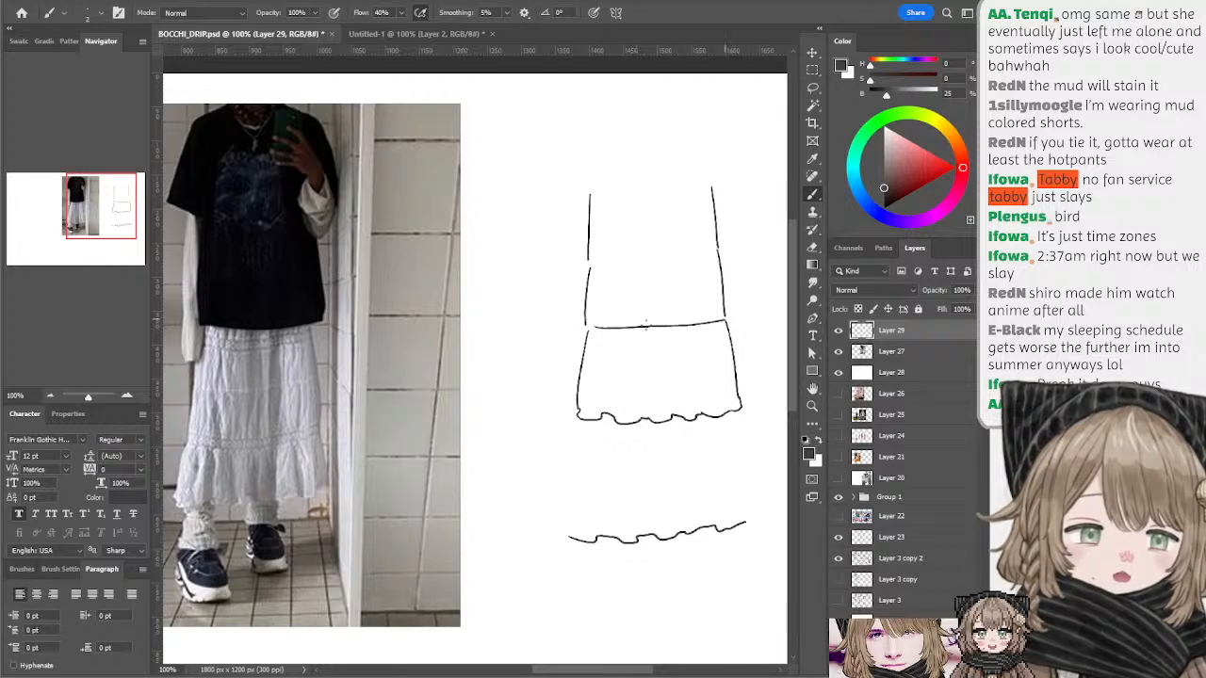
{"action": "left_click_drag", "start_coordinate": [594, 257], "coordinate": [707, 253]}
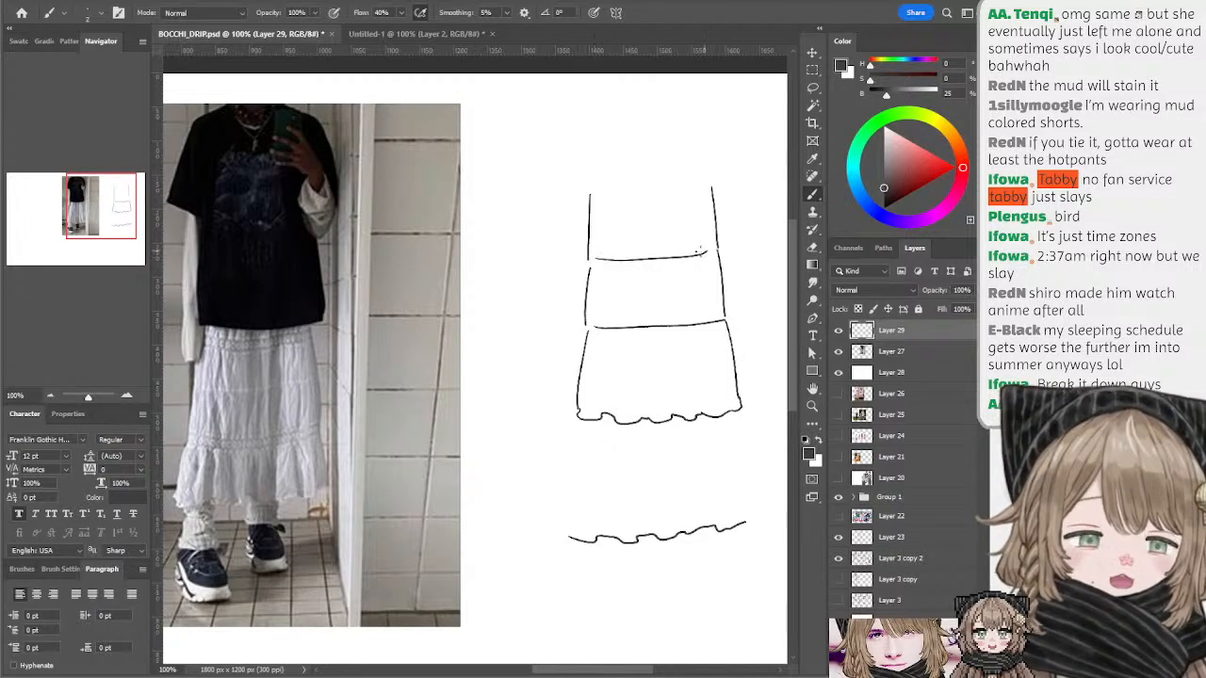
{"action": "key", "text": "ctrl+z"}
{"action": "left_click_drag", "start_coordinate": [599, 257], "coordinate": [709, 253]}
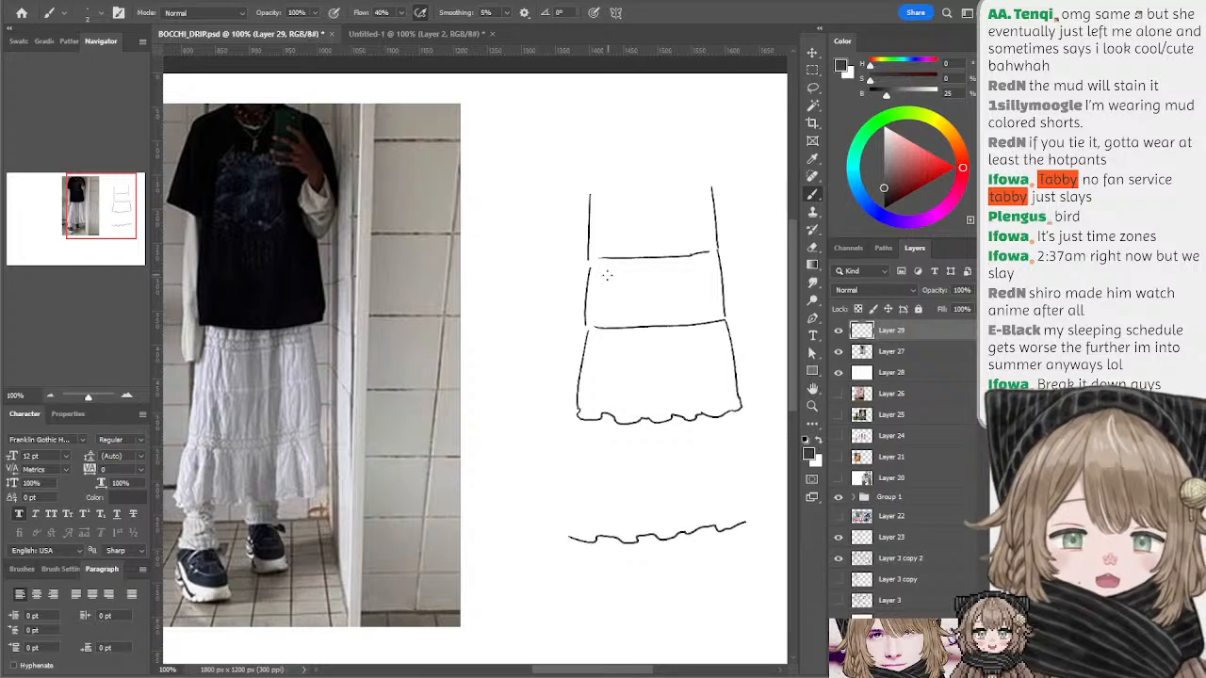
- Draw evenly spaced vertical pleat lines across the bottom ruffle of the skirt sketch
{"action": "left_click_drag", "start_coordinate": [598, 259], "coordinate": [597, 324]}
{"action": "key", "text": "ctrl+z"}
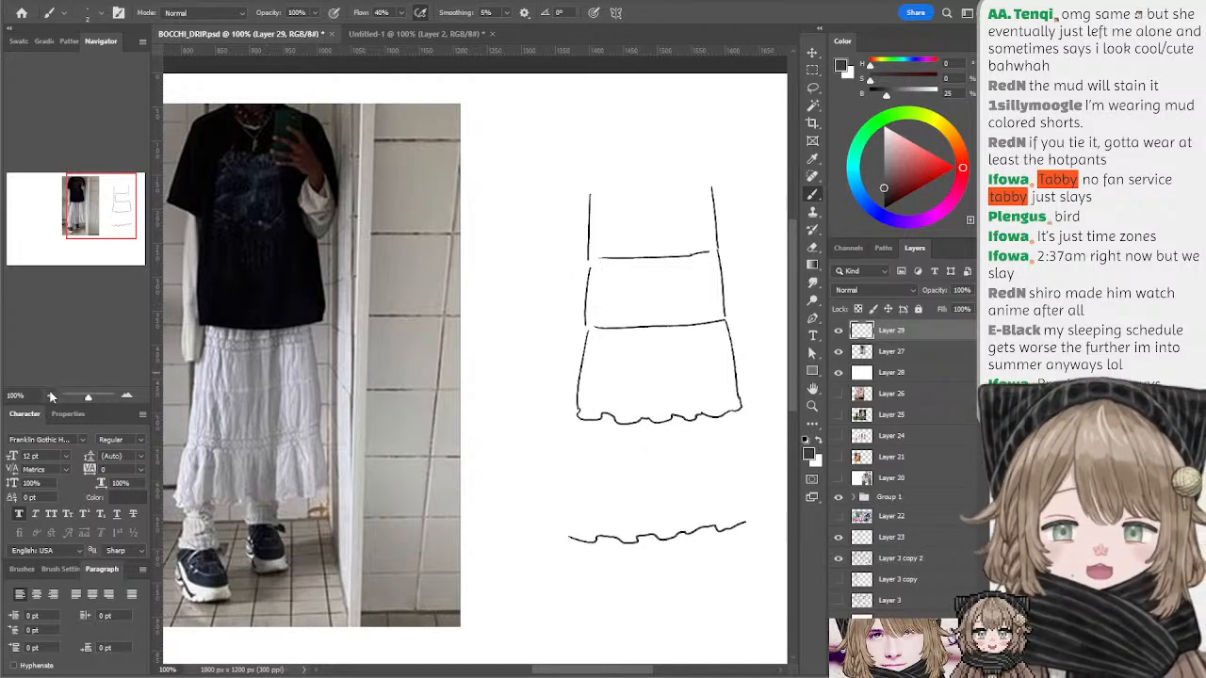
{"action": "key", "text": "ctrl+minus"}
{"action": "left_click_drag", "start_coordinate": [563, 354], "coordinate": [558, 396]}
{"action": "key", "text": "ctrl+z"}
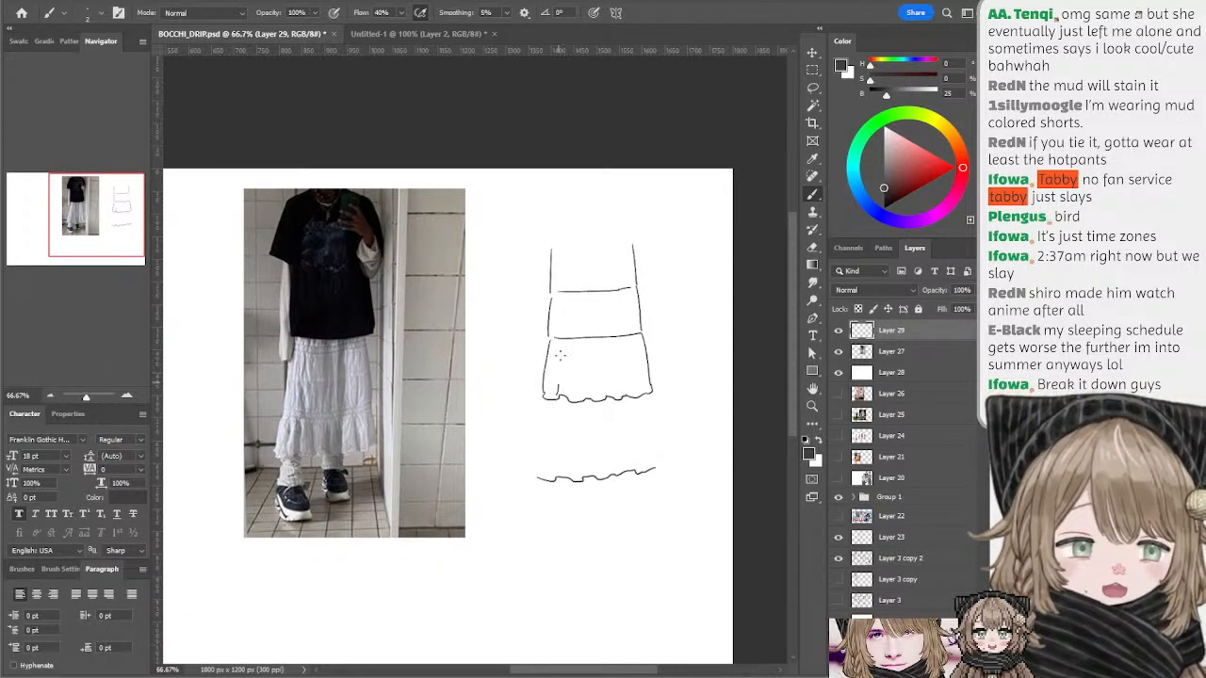
{"action": "left_click_drag", "start_coordinate": [559, 351], "coordinate": [572, 400]}
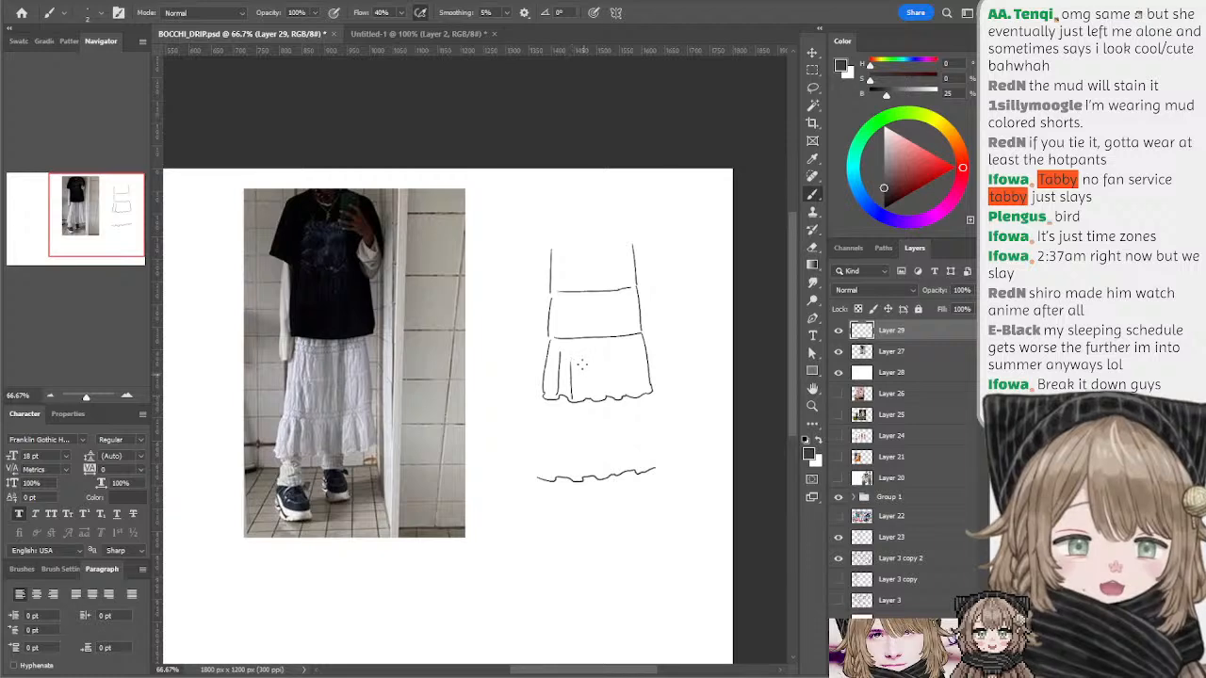
{"action": "left_click_drag", "start_coordinate": [581, 358], "coordinate": [589, 397]}
{"action": "left_click_drag", "start_coordinate": [601, 356], "coordinate": [601, 402]}
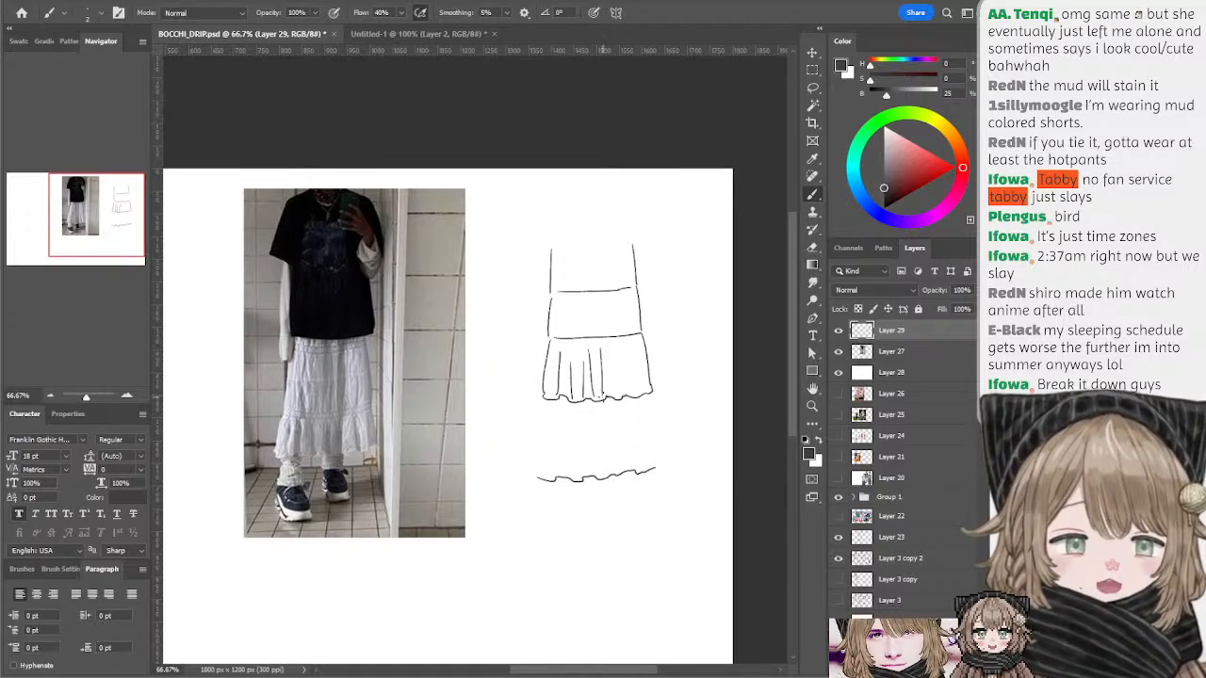
{"action": "mouse_move", "coordinate": [613, 349]}
{"action": "left_mouse_down"}
{"action": "mouse_move", "coordinate": [612, 388]}
{"action": "mouse_move", "coordinate": [624, 390]}
{"action": "left_mouse_up"}
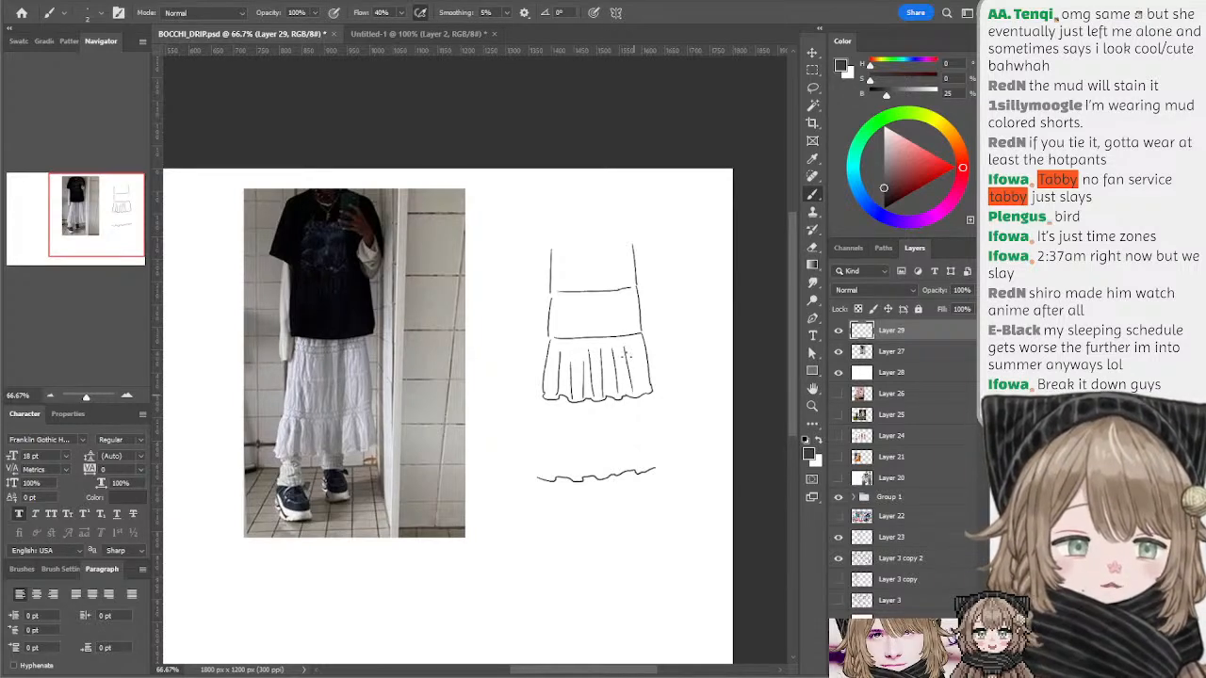
{"action": "left_click_drag", "start_coordinate": [637, 345], "coordinate": [639, 390]}
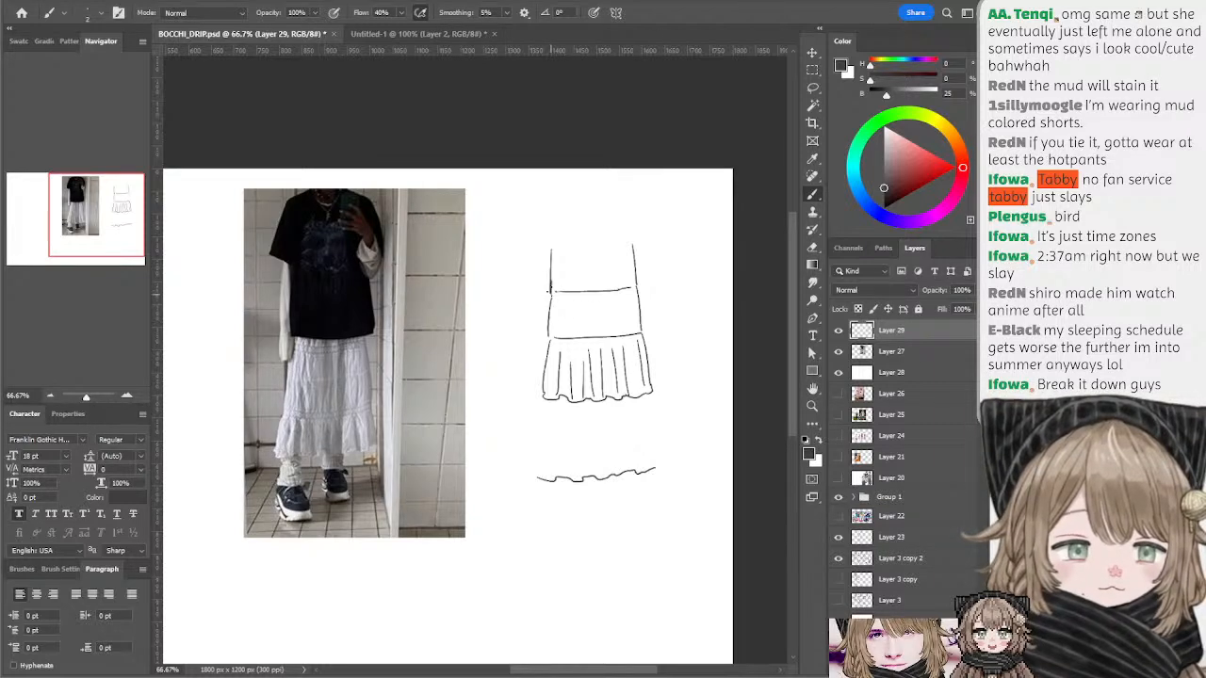
- Extend the skirt's side edges upward and close the top with a slightly curved waistline
{"action": "mouse_move", "coordinate": [552, 249]}
{"action": "left_mouse_down"}
{"action": "mouse_move", "coordinate": [556, 216]}
{"action": "mouse_move", "coordinate": [619, 211]}
{"action": "mouse_move", "coordinate": [636, 248]}
{"action": "left_mouse_up"}
{"action": "key", "text": "ctrl+z"}
{"action": "key", "text": "ctrl+z"}
{"action": "key", "text": "ctrl+z"}
- Double both horizontal tier seams with a second line and start the pleats at the middle tier's right end
{"action": "left_click_drag", "start_coordinate": [557, 293], "coordinate": [630, 293]}
{"action": "key", "text": "ctrl+z"}
{"action": "key", "text": "ctrl+z"}
{"action": "key", "text": "ctrl+z"}
{"action": "left_click_drag", "start_coordinate": [554, 333], "coordinate": [629, 332]}
{"action": "key", "text": "ctrl+z"}
{"action": "key", "text": "ctrl+z"}
{"action": "key", "text": "ctrl+z"}
{"action": "key", "text": "ctrl+z"}
{"action": "key", "text": "ctrl+z"}
{"action": "key", "text": "ctrl+z"}
{"action": "key", "text": "ctrl+z"}
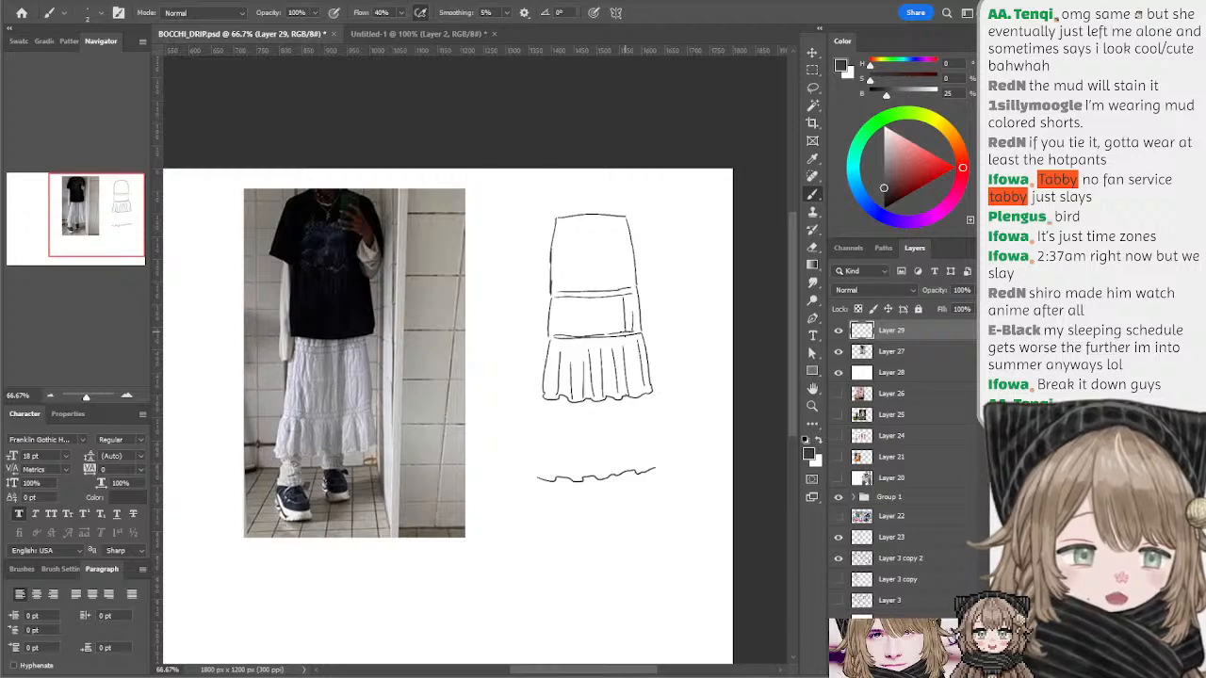
- Fill the rest of the skirt's middle tier with vertical gathered pleat lines
{"action": "left_click_drag", "start_coordinate": [621, 301], "coordinate": [611, 298]}
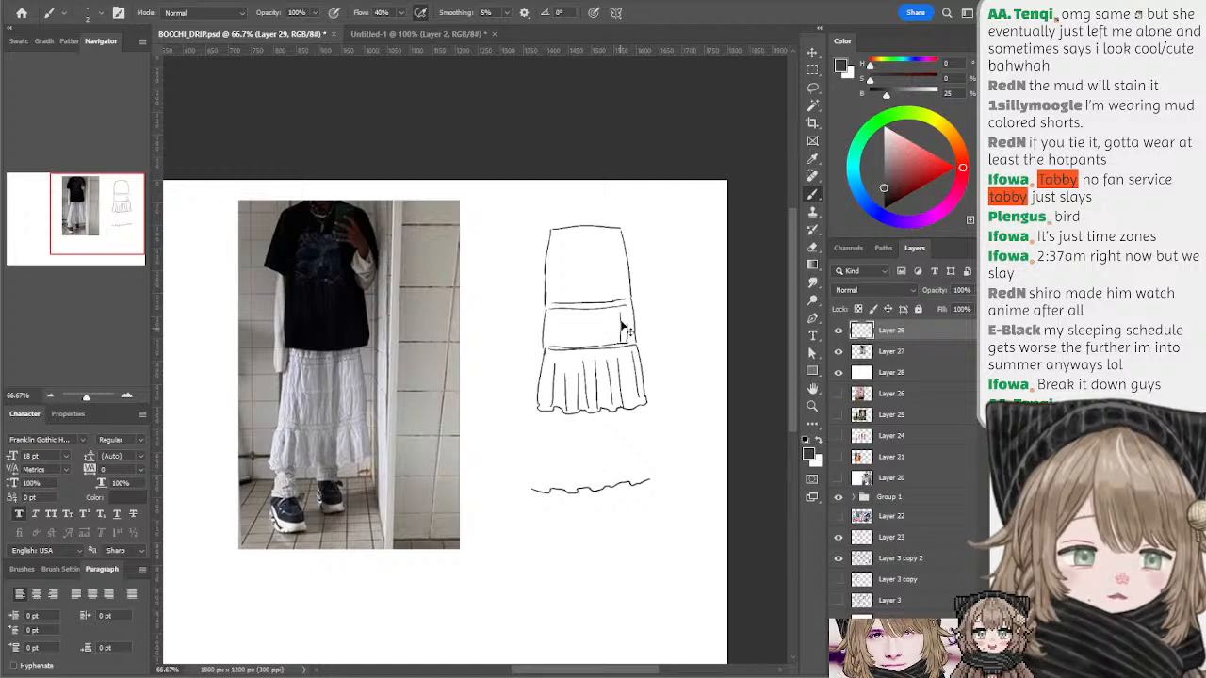
{"action": "mouse_move", "coordinate": [617, 325]}
{"action": "left_mouse_down"}
{"action": "mouse_move", "coordinate": [619, 345]}
{"action": "mouse_move", "coordinate": [588, 346]}
{"action": "mouse_move", "coordinate": [608, 344]}
{"action": "mouse_move", "coordinate": [593, 320]}
{"action": "mouse_move", "coordinate": [633, 330]}
{"action": "mouse_move", "coordinate": [613, 315]}
{"action": "mouse_move", "coordinate": [590, 337]}
{"action": "left_mouse_up"}
{"action": "key", "text": "ctrl+z"}
{"action": "key", "text": "ctrl+z"}
{"action": "key", "text": "ctrl+z"}
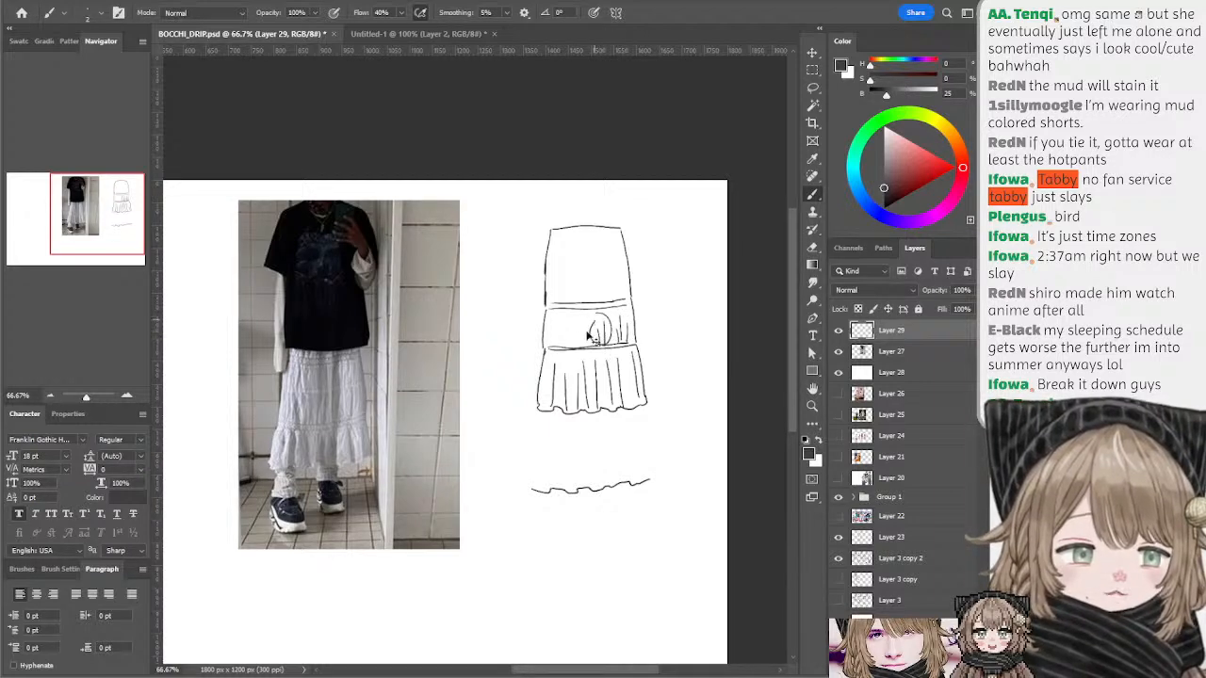
{"action": "key", "text": "ctrl+z"}
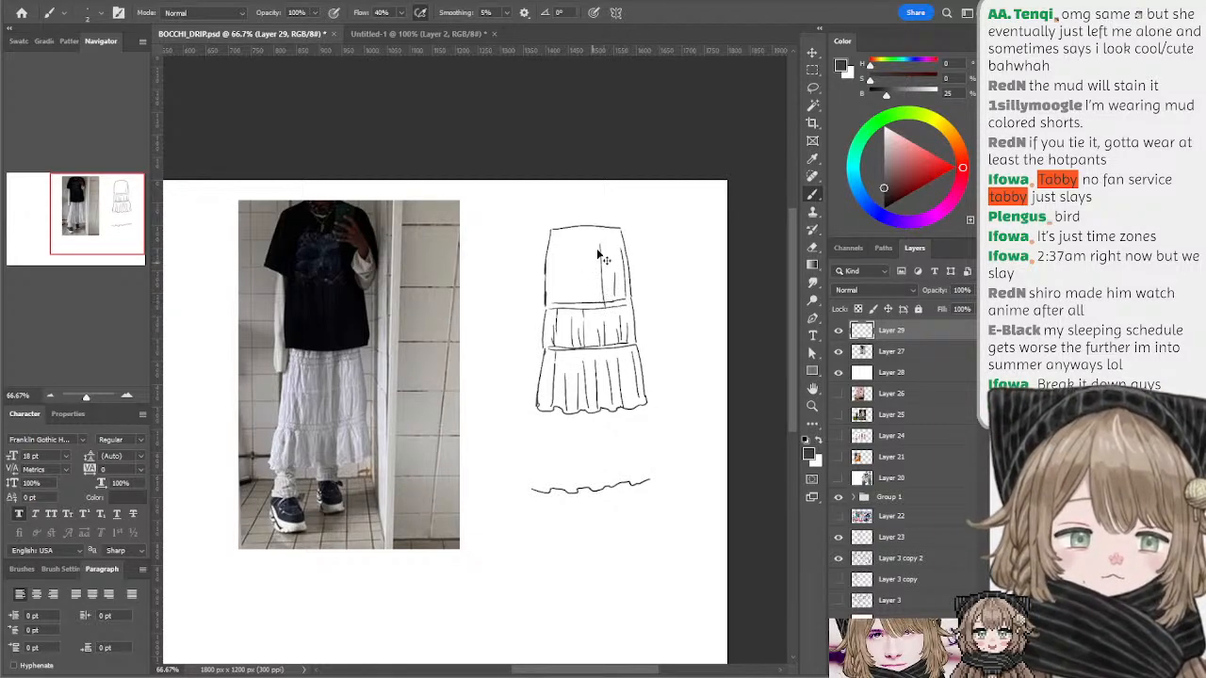
- Add a few long vertical fold lines to the skirt's top tier, including one along its left edge
{"action": "key", "text": "ctrl+z"}
{"action": "mouse_move", "coordinate": [600, 245]}
{"action": "left_mouse_down"}
{"action": "mouse_move", "coordinate": [601, 300]}
{"action": "mouse_move", "coordinate": [572, 298]}
{"action": "left_mouse_up"}
{"action": "key", "text": "ctrl+z"}
{"action": "mouse_move", "coordinate": [557, 243]}
{"action": "left_mouse_down"}
{"action": "mouse_move", "coordinate": [556, 299]}
{"action": "mouse_move", "coordinate": [558, 232]}
{"action": "left_mouse_up"}
{"action": "key", "text": "ctrl+z"}
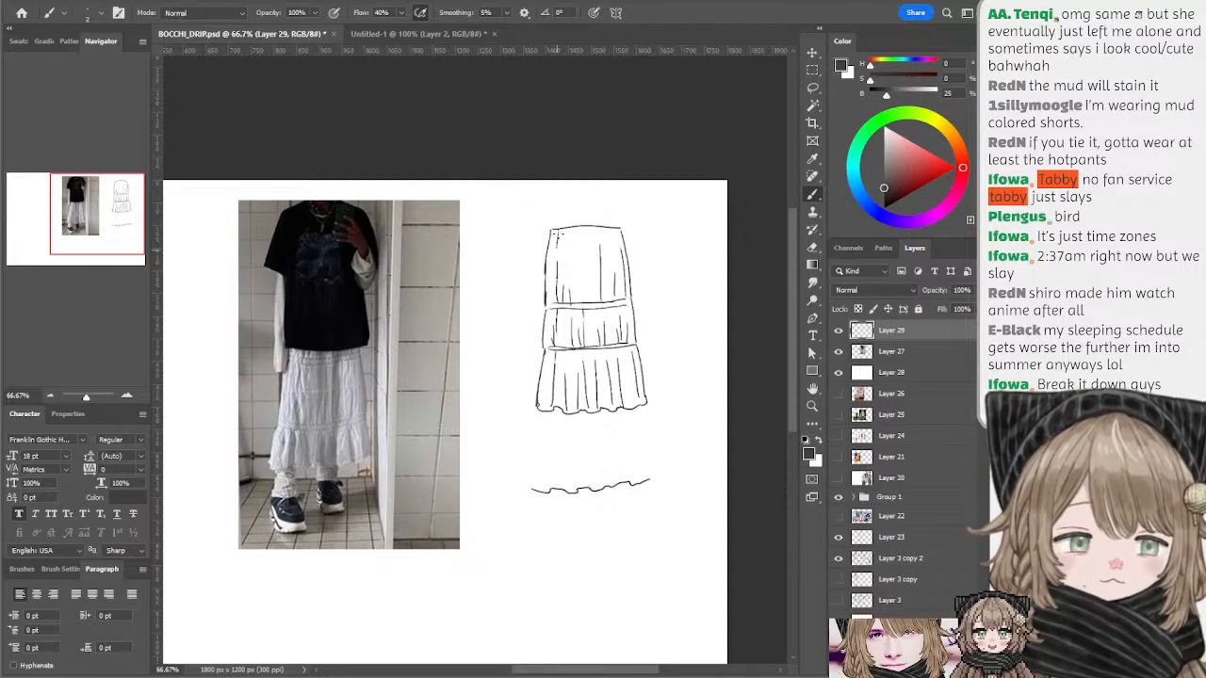
{"action": "left_click_drag", "start_coordinate": [554, 234], "coordinate": [548, 307]}
{"action": "key", "text": "ctrl+z"}
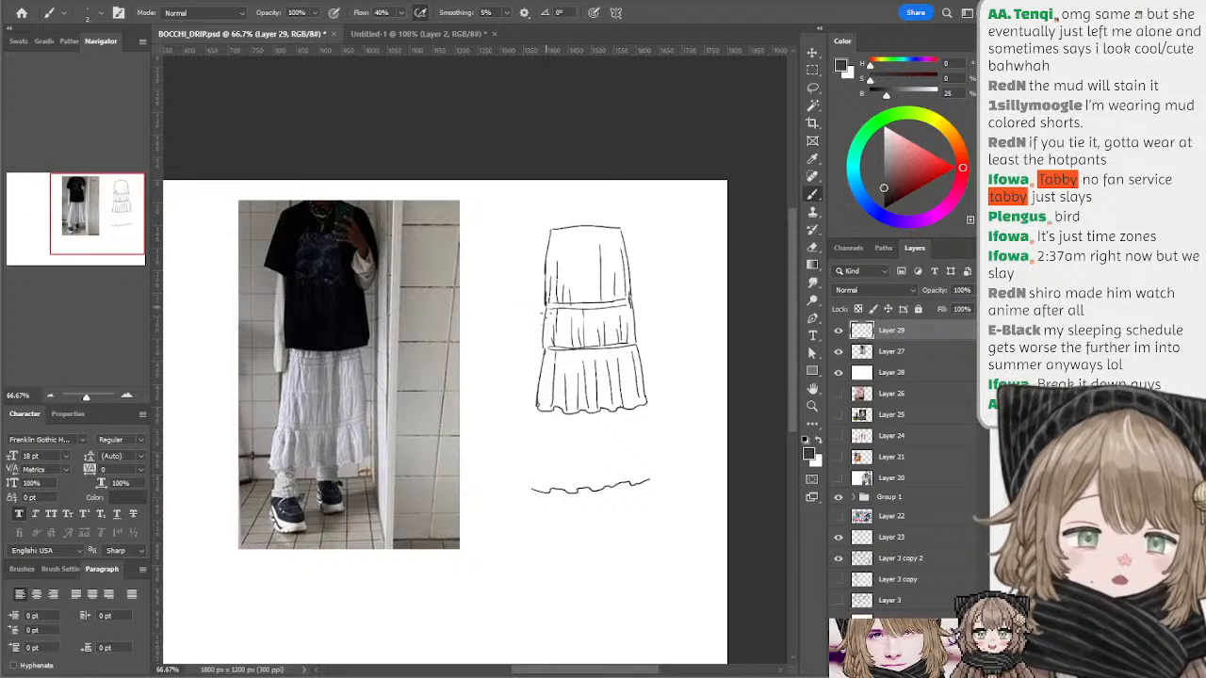
- Sketch both feet with slouchy socks and chunky shoes below the hem, and fill the shoe uppers dark grey
{"action": "mouse_move", "coordinate": [554, 415]}
{"action": "left_mouse_down"}
{"action": "mouse_move", "coordinate": [578, 434]}
{"action": "mouse_move", "coordinate": [582, 416]}
{"action": "mouse_move", "coordinate": [578, 437]}
{"action": "mouse_move", "coordinate": [553, 430]}
{"action": "mouse_move", "coordinate": [597, 471]}
{"action": "left_mouse_up"}
{"action": "key", "text": "ctrl+z"}
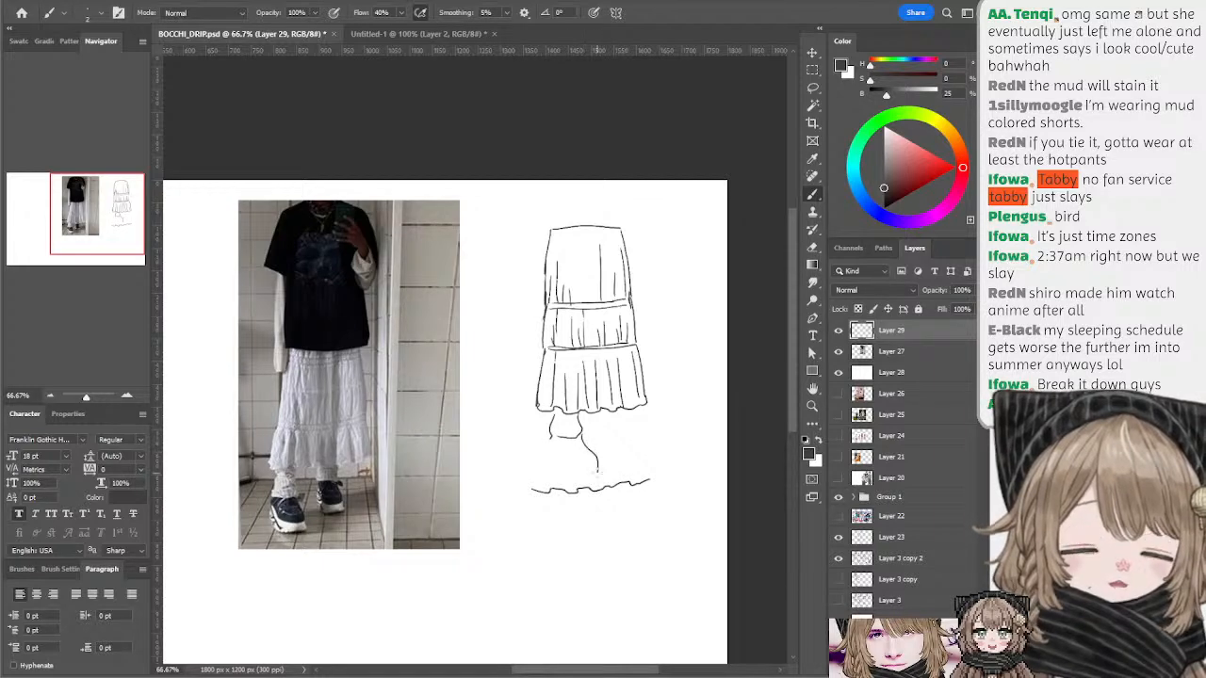
{"action": "key", "text": "ctrl+z"}
{"action": "mouse_move", "coordinate": [553, 438]}
{"action": "left_mouse_down"}
{"action": "mouse_move", "coordinate": [567, 476]}
{"action": "mouse_move", "coordinate": [575, 464]}
{"action": "mouse_move", "coordinate": [565, 477]}
{"action": "mouse_move", "coordinate": [550, 458]}
{"action": "mouse_move", "coordinate": [597, 473]}
{"action": "left_mouse_up"}
{"action": "key", "text": "ctrl+z"}
{"action": "key", "text": "ctrl+z"}
{"action": "key", "text": "ctrl+z"}
{"action": "key", "text": "ctrl+z"}
{"action": "mouse_move", "coordinate": [581, 431]}
{"action": "left_mouse_down"}
{"action": "mouse_move", "coordinate": [578, 412]}
{"action": "mouse_move", "coordinate": [628, 427]}
{"action": "mouse_move", "coordinate": [630, 412]}
{"action": "left_mouse_up"}
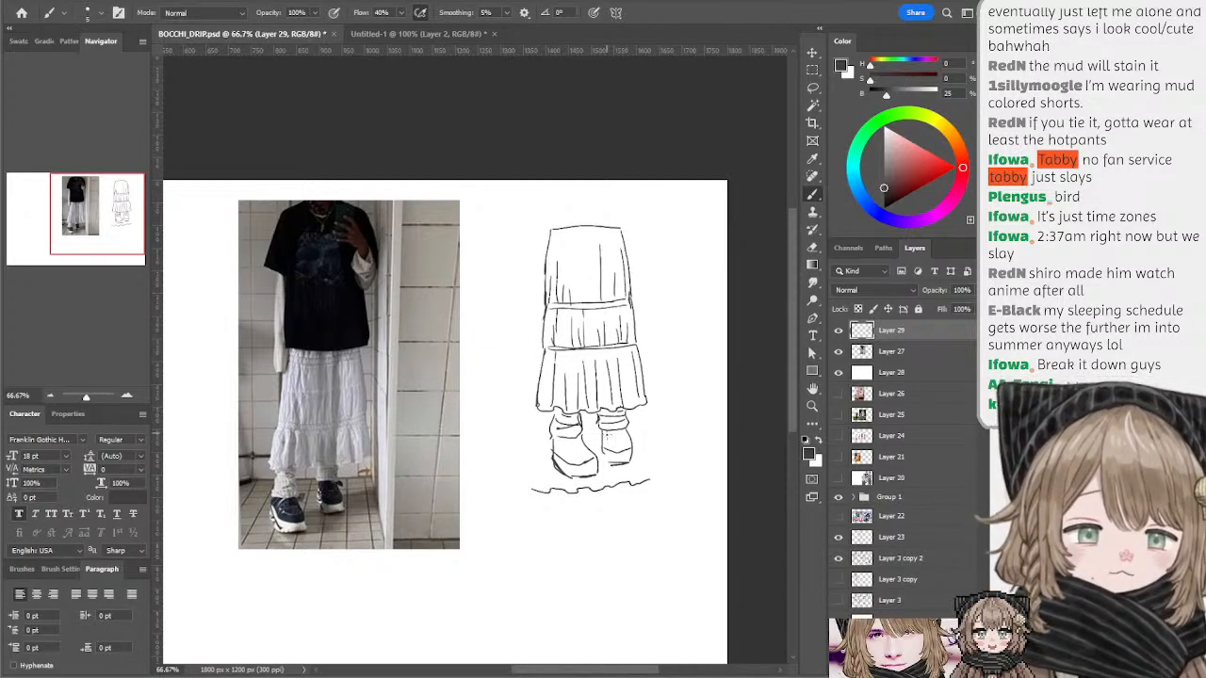
{"action": "mouse_move", "coordinate": [607, 432]}
{"action": "left_mouse_down"}
{"action": "mouse_move", "coordinate": [622, 443]}
{"action": "mouse_move", "coordinate": [610, 452]}
{"action": "mouse_move", "coordinate": [627, 439]}
{"action": "mouse_move", "coordinate": [565, 458]}
{"action": "mouse_move", "coordinate": [580, 445]}
{"action": "left_mouse_up"}
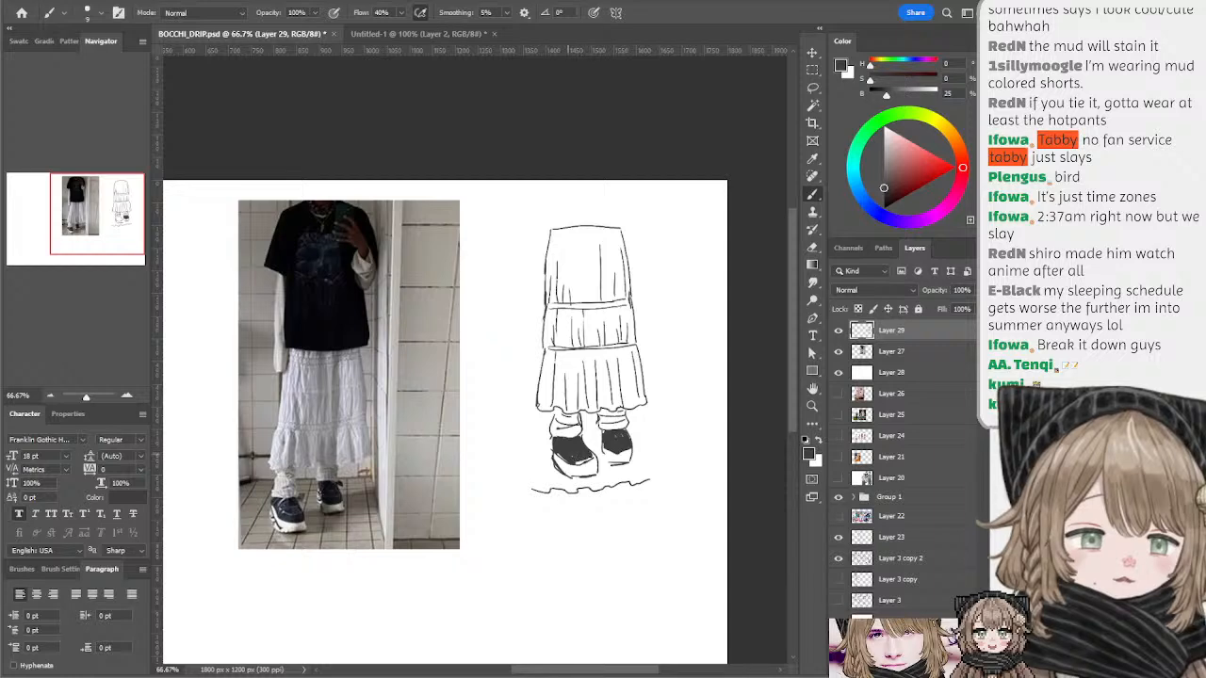
- Lasso and delete the stray wavy line under the shoes, clear the selection and return to the Brush tool
{"action": "key", "text": "l"}
{"action": "mouse_move", "coordinate": [556, 488]}
{"action": "left_mouse_down"}
{"action": "mouse_move", "coordinate": [525, 485]}
{"action": "mouse_move", "coordinate": [680, 496]}
{"action": "mouse_move", "coordinate": [556, 483]}
{"action": "left_mouse_up"}
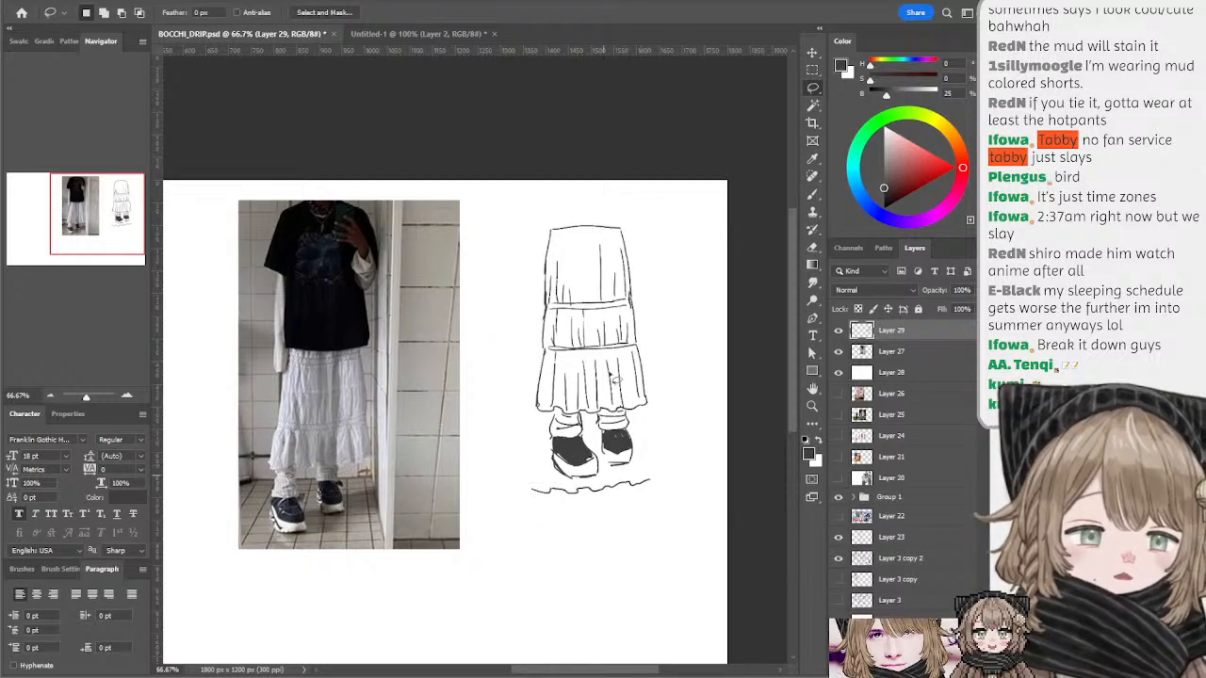
{"action": "key", "text": "Delete"}
{"action": "key", "text": "ctrl+d"}
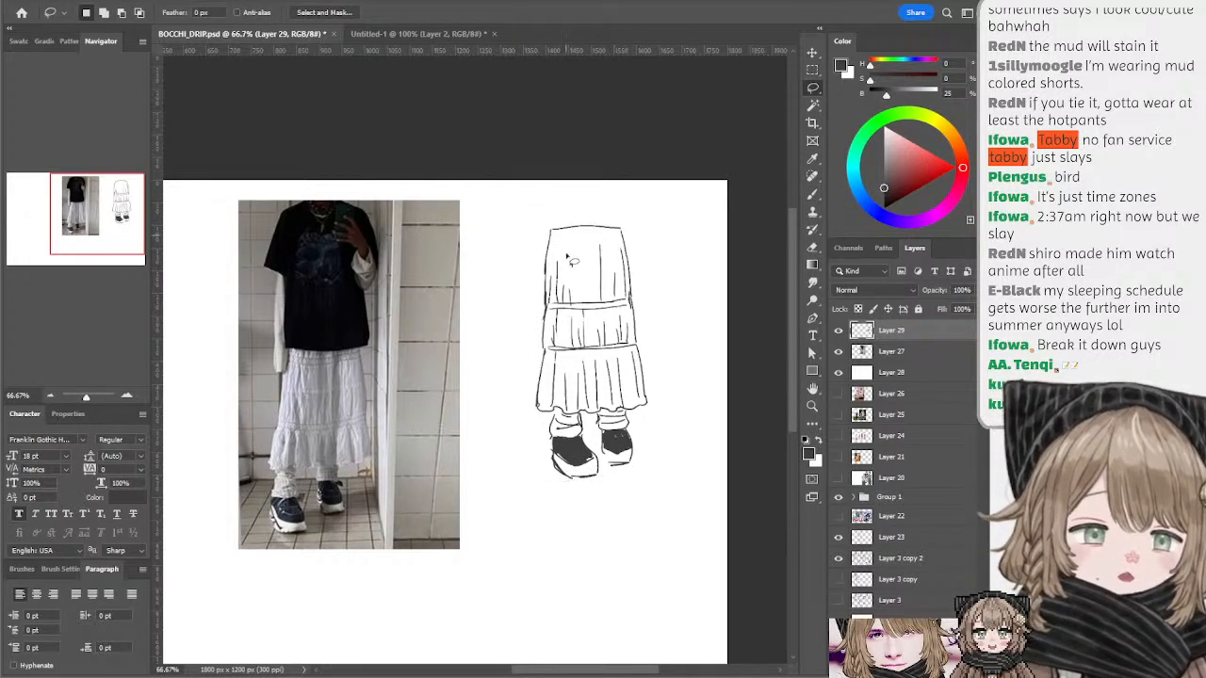
{"action": "key", "text": "b"}
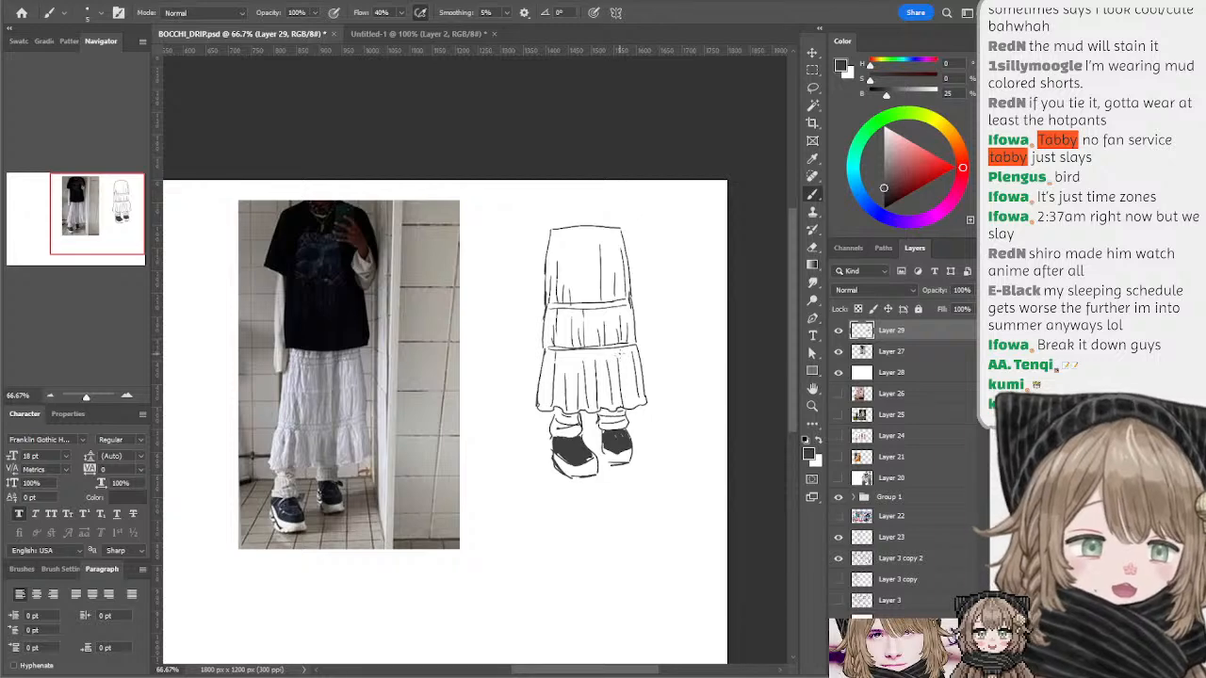
{"action": "key", "text": "e"}
{"action": "key", "text": "b"}
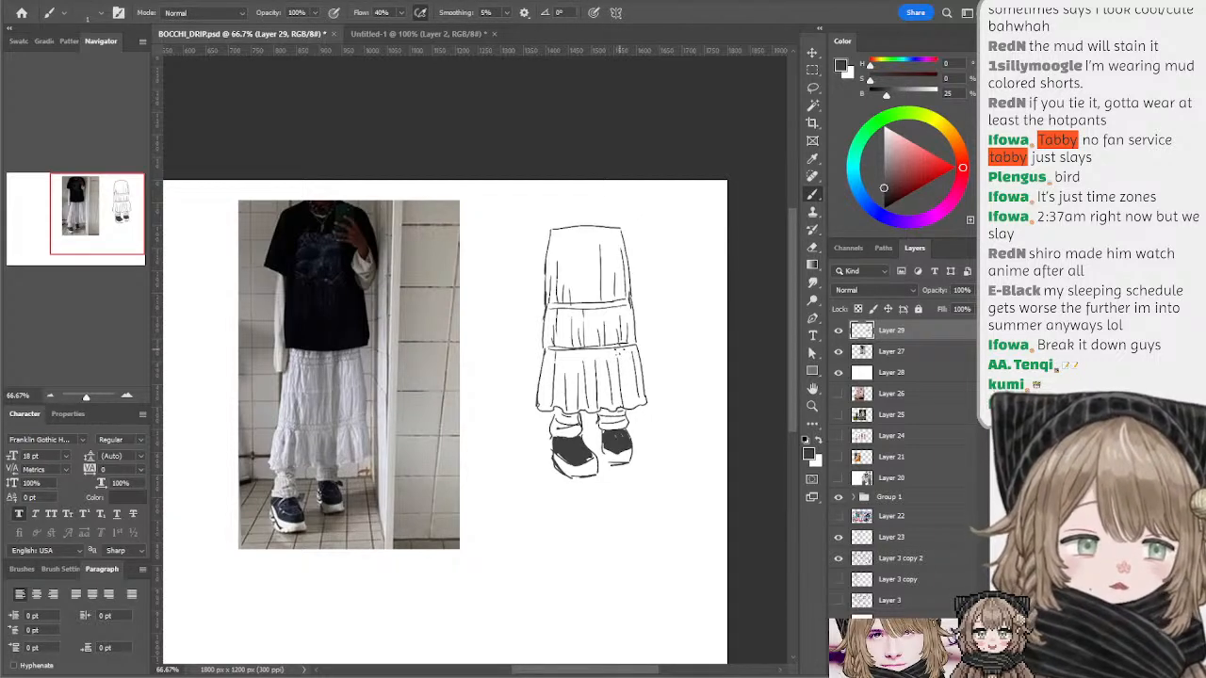
{"action": "mouse_move", "coordinate": [637, 323]}
{"action": "left_mouse_down"}
{"action": "mouse_move", "coordinate": [651, 290]}
{"action": "mouse_move", "coordinate": [652, 321]}
{"action": "left_mouse_up"}
{"action": "key", "text": "ctrl+z"}
{"action": "key", "text": "ctrl+z"}
{"action": "key", "text": "ctrl+z"}
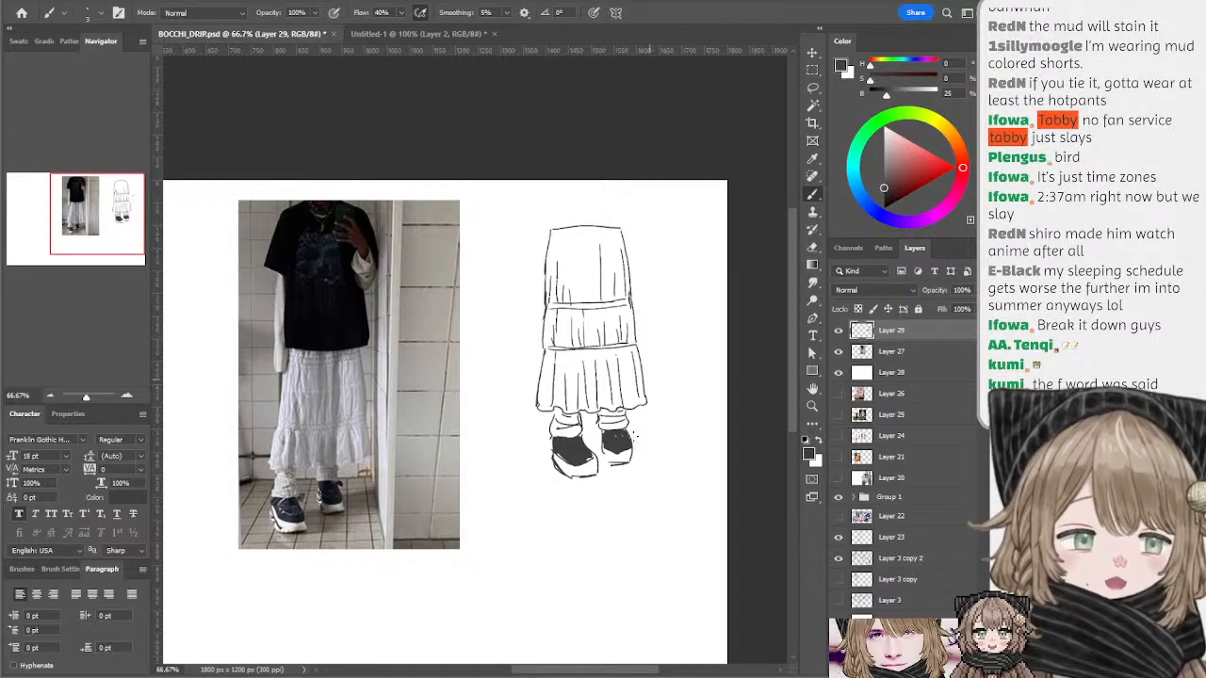
- Draw a row of evenly spaced vertical strokes below the shoes as a uniform pleat example
{"action": "scroll", "coordinate": [560, 514], "scroll_direction": "down", "scroll_amount": 1}
{"action": "mouse_move", "coordinate": [534, 496]}
{"action": "left_mouse_down"}
{"action": "mouse_move", "coordinate": [539, 559]}
{"action": "mouse_move", "coordinate": [556, 568]}
{"action": "left_mouse_up"}
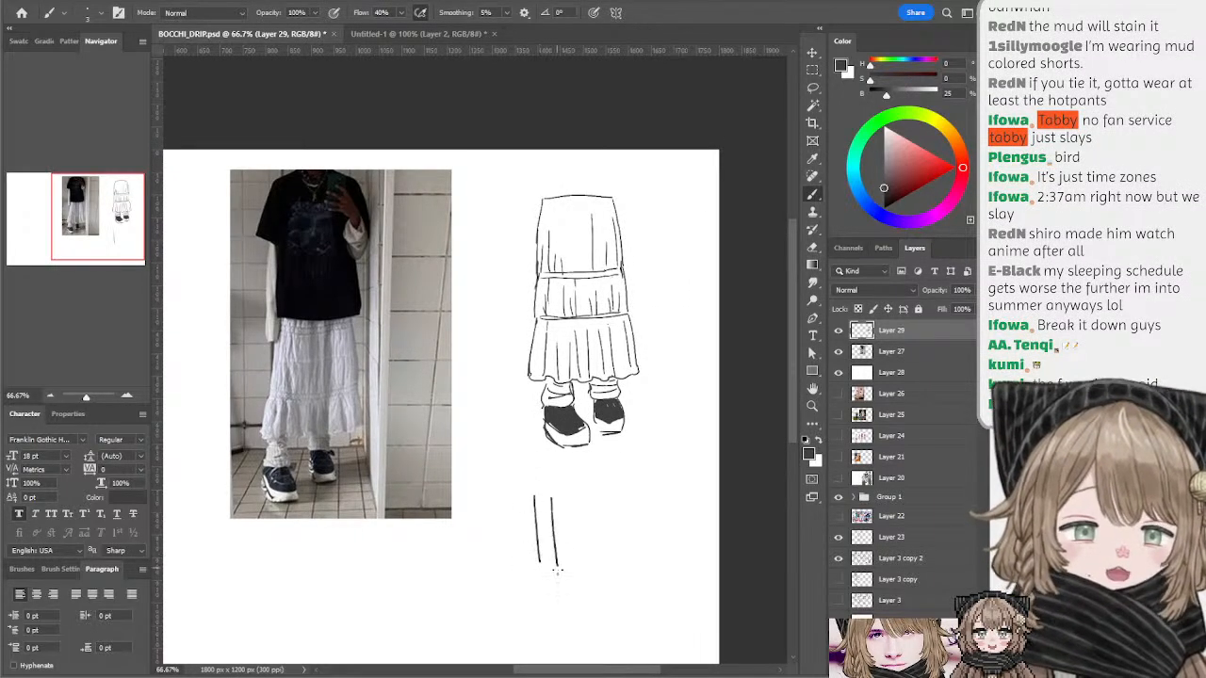
{"action": "mouse_move", "coordinate": [572, 496]}
{"action": "left_mouse_down"}
{"action": "mouse_move", "coordinate": [576, 566]}
{"action": "mouse_move", "coordinate": [596, 561]}
{"action": "left_mouse_up"}
{"action": "mouse_move", "coordinate": [611, 496]}
{"action": "left_mouse_down"}
{"action": "mouse_move", "coordinate": [617, 563]}
{"action": "mouse_move", "coordinate": [650, 560]}
{"action": "left_mouse_up"}
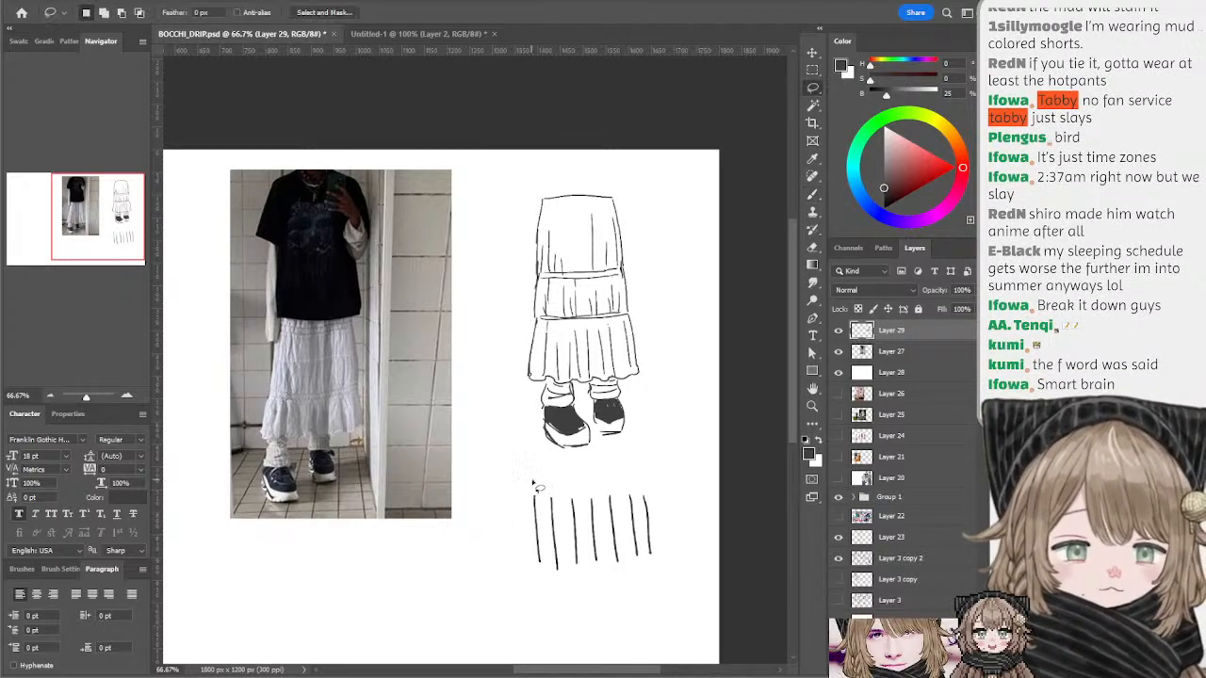
- Draw unevenly spaced clusters of two or three short vertical strokes beneath the even row, plus a single stroke at their left end
{"action": "mouse_move", "coordinate": [436, 589]}
{"action": "left_mouse_down"}
{"action": "mouse_move", "coordinate": [433, 628]}
{"action": "mouse_move", "coordinate": [452, 624]}
{"action": "left_mouse_up"}
{"action": "left_click_drag", "start_coordinate": [496, 574], "coordinate": [499, 624]}
{"action": "left_click_drag", "start_coordinate": [509, 577], "coordinate": [509, 622]}
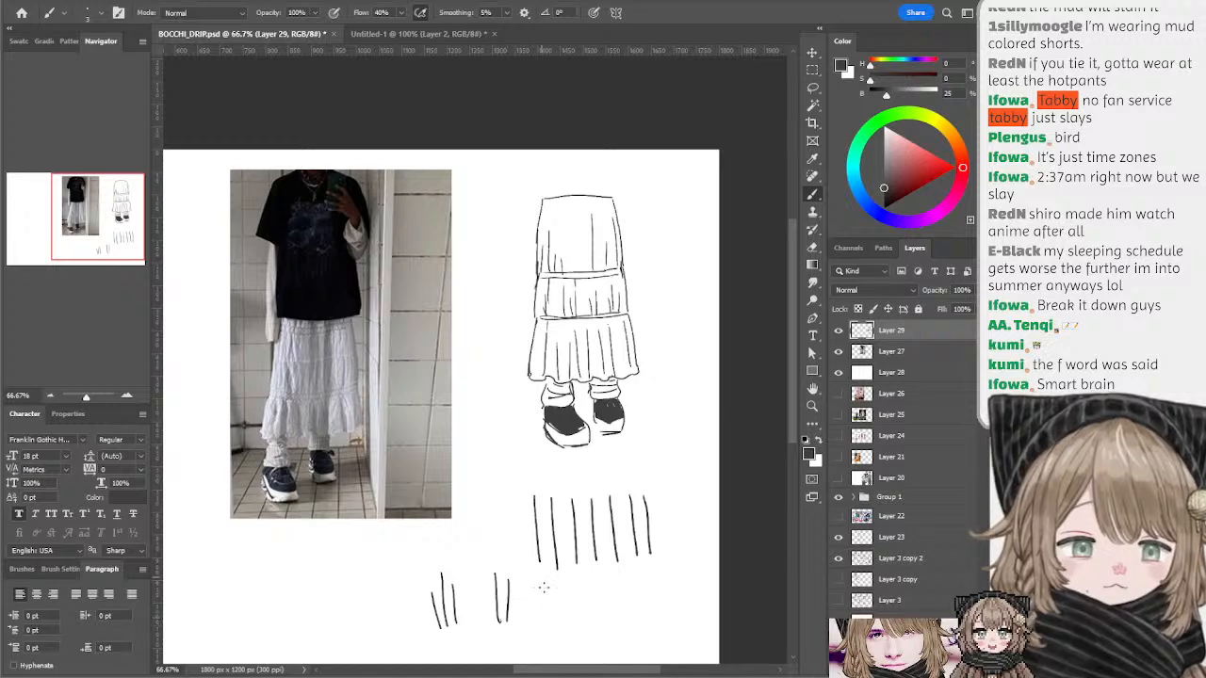
{"action": "left_click_drag", "start_coordinate": [548, 581], "coordinate": [550, 622]}
{"action": "left_click_drag", "start_coordinate": [563, 586], "coordinate": [563, 618]}
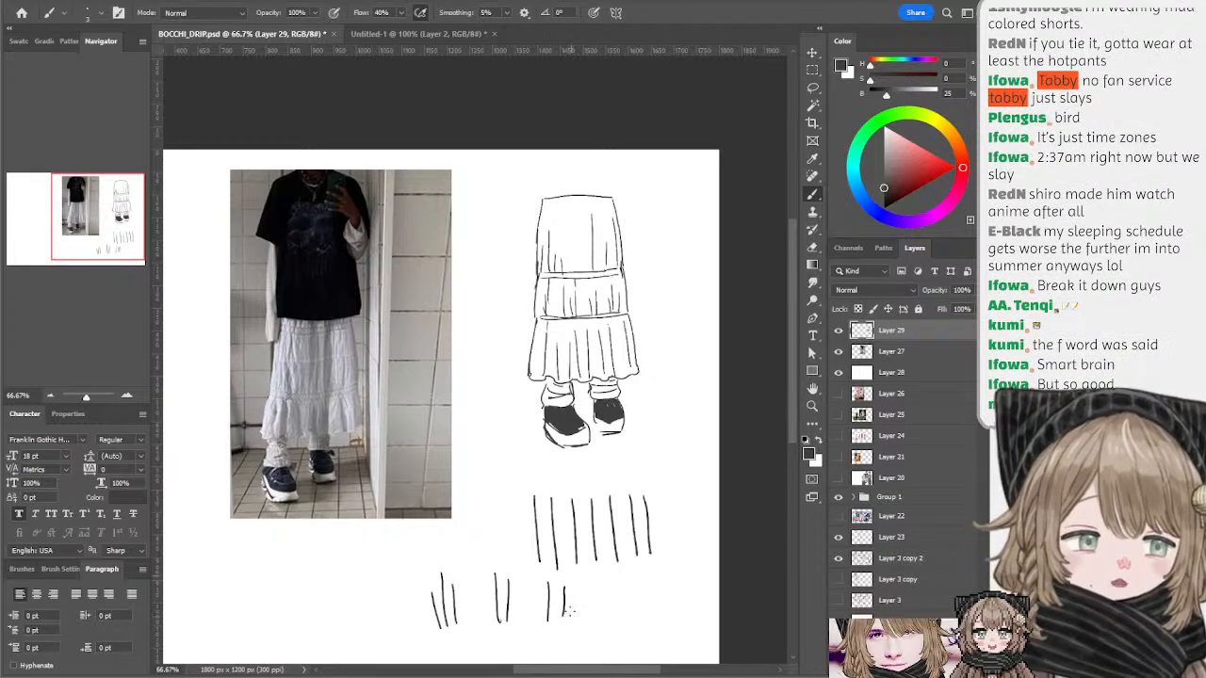
{"action": "left_click_drag", "start_coordinate": [572, 578], "coordinate": [570, 617]}
{"action": "left_click_drag", "start_coordinate": [408, 571], "coordinate": [411, 617]}
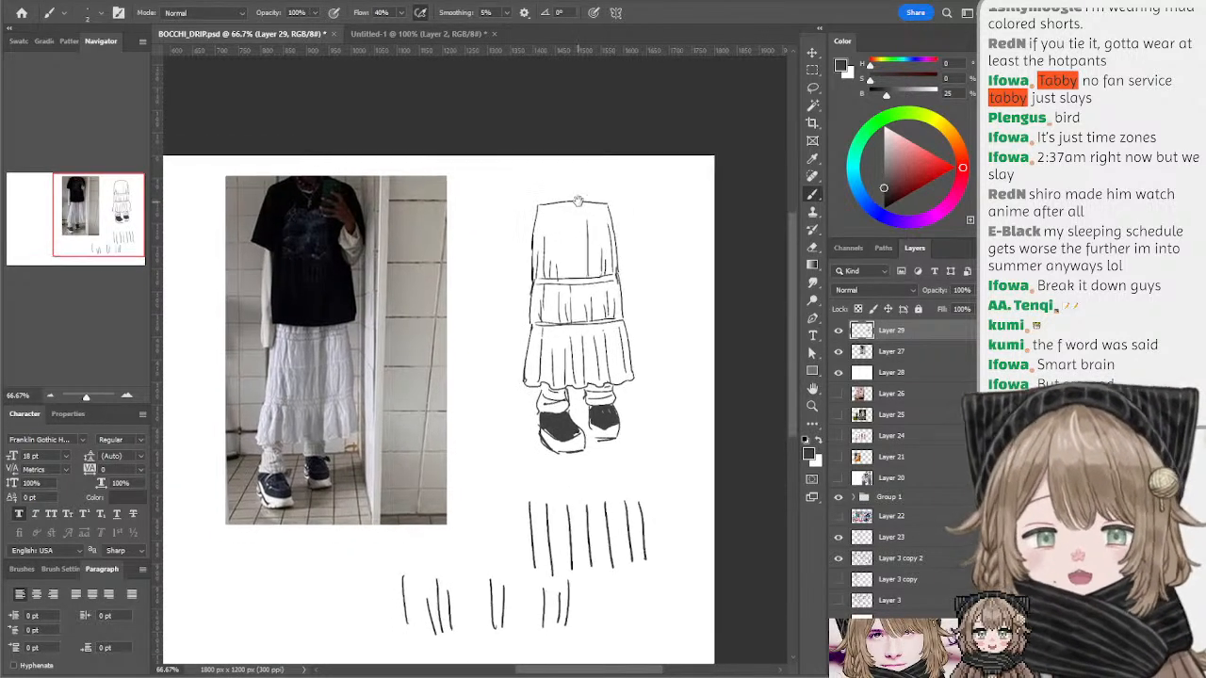
- Flare the skirt's bottom tier outward at both side edges with short slanted lines down to the hem
{"action": "key", "text": "e"}
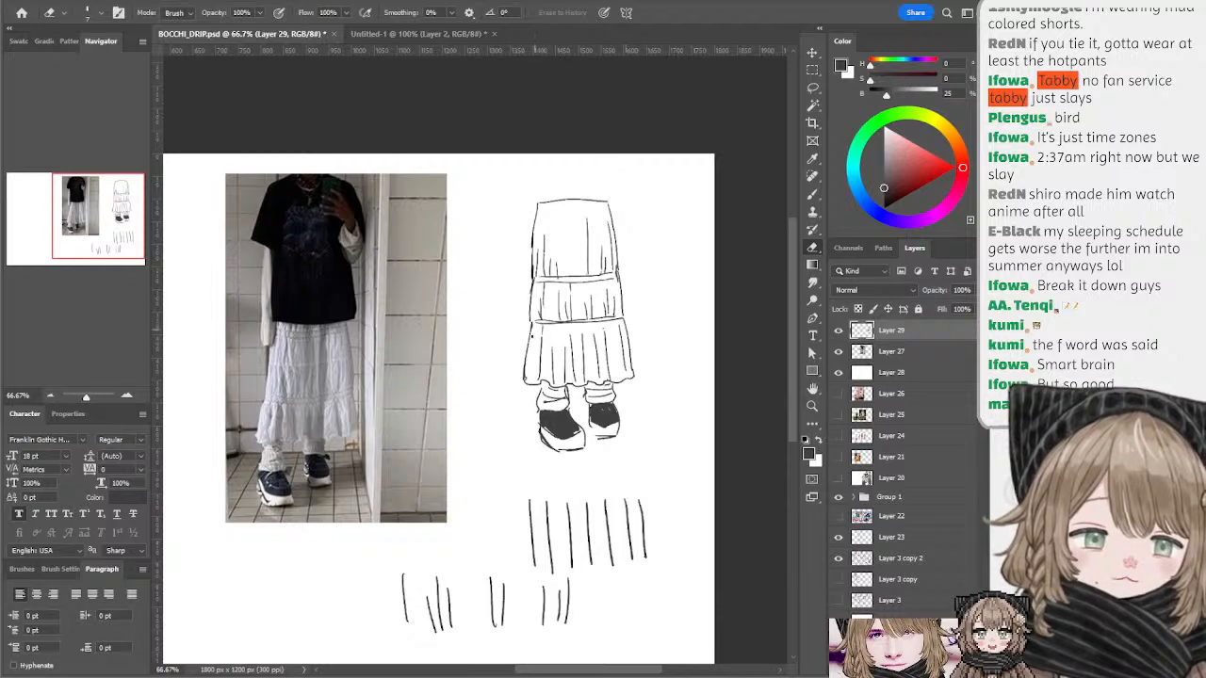
{"action": "key", "text": "b"}
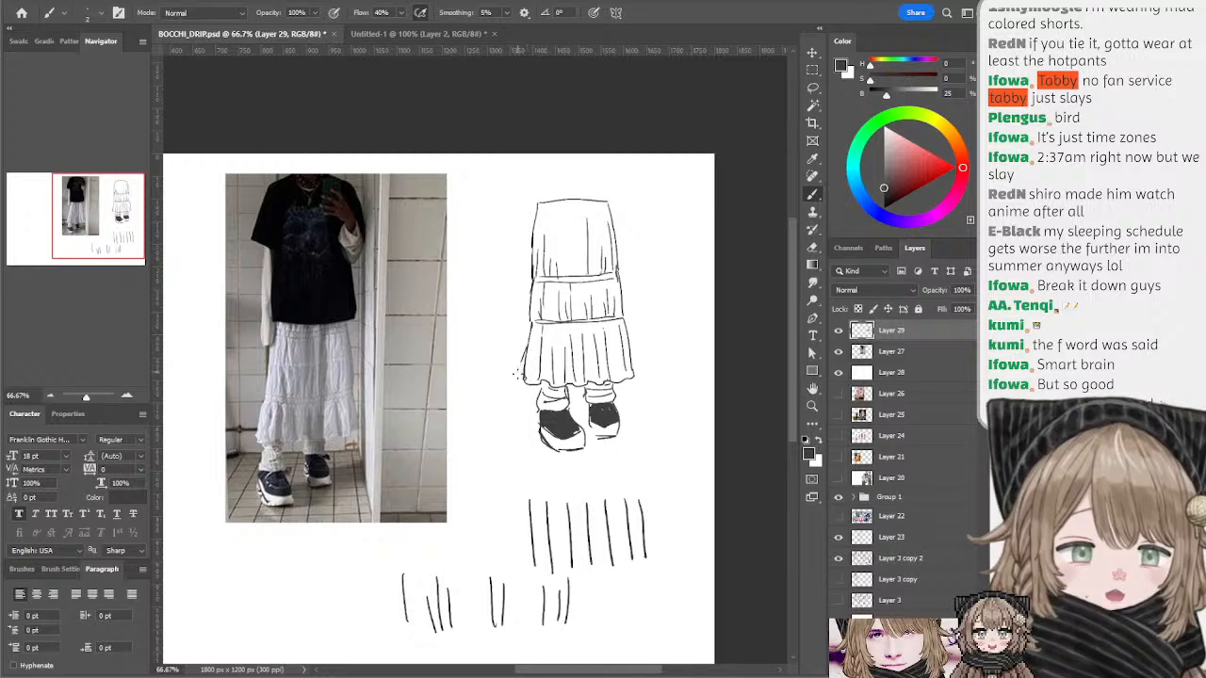
{"action": "mouse_move", "coordinate": [524, 363]}
{"action": "left_mouse_down"}
{"action": "mouse_move", "coordinate": [563, 340]}
{"action": "mouse_move", "coordinate": [564, 354]}
{"action": "mouse_move", "coordinate": [526, 344]}
{"action": "mouse_move", "coordinate": [517, 374]}
{"action": "left_mouse_up"}
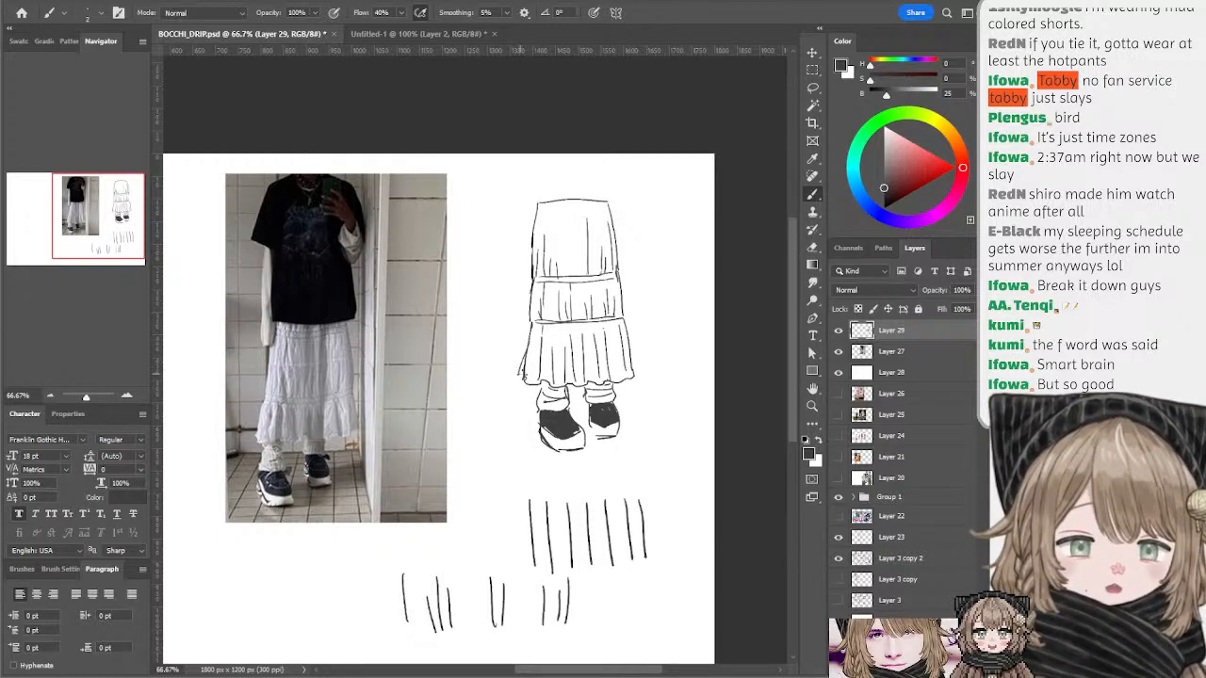
{"action": "key", "text": "ctrl+z"}
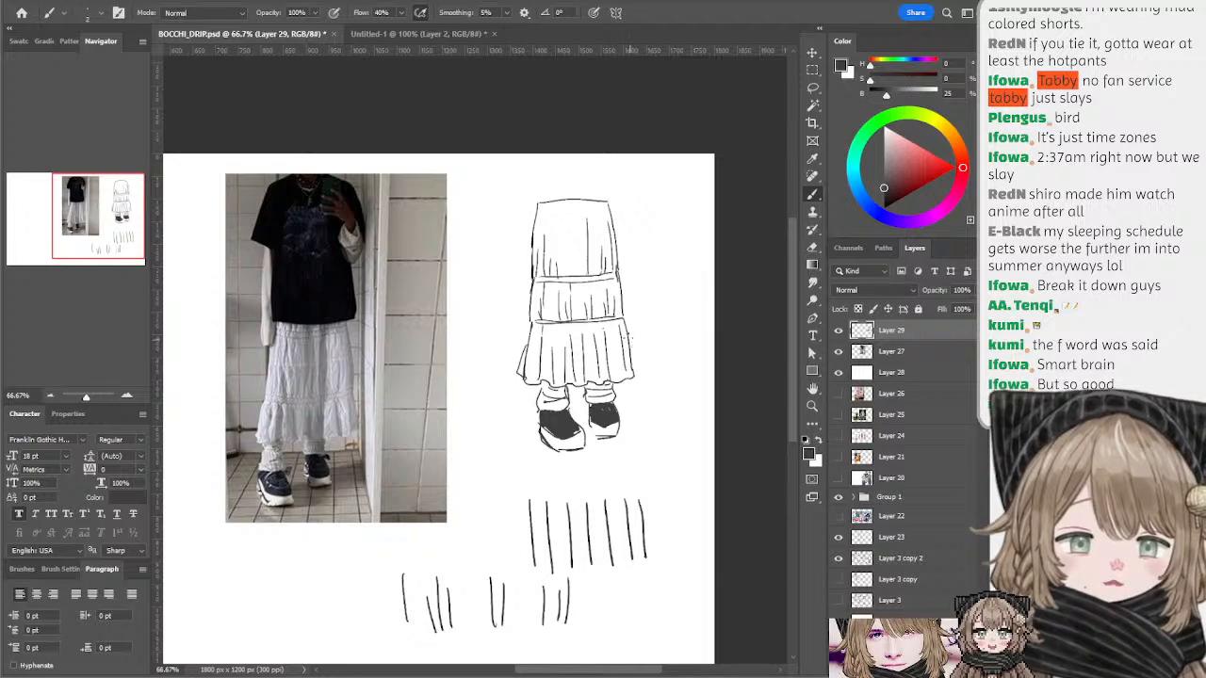
{"action": "left_click_drag", "start_coordinate": [629, 326], "coordinate": [635, 367]}
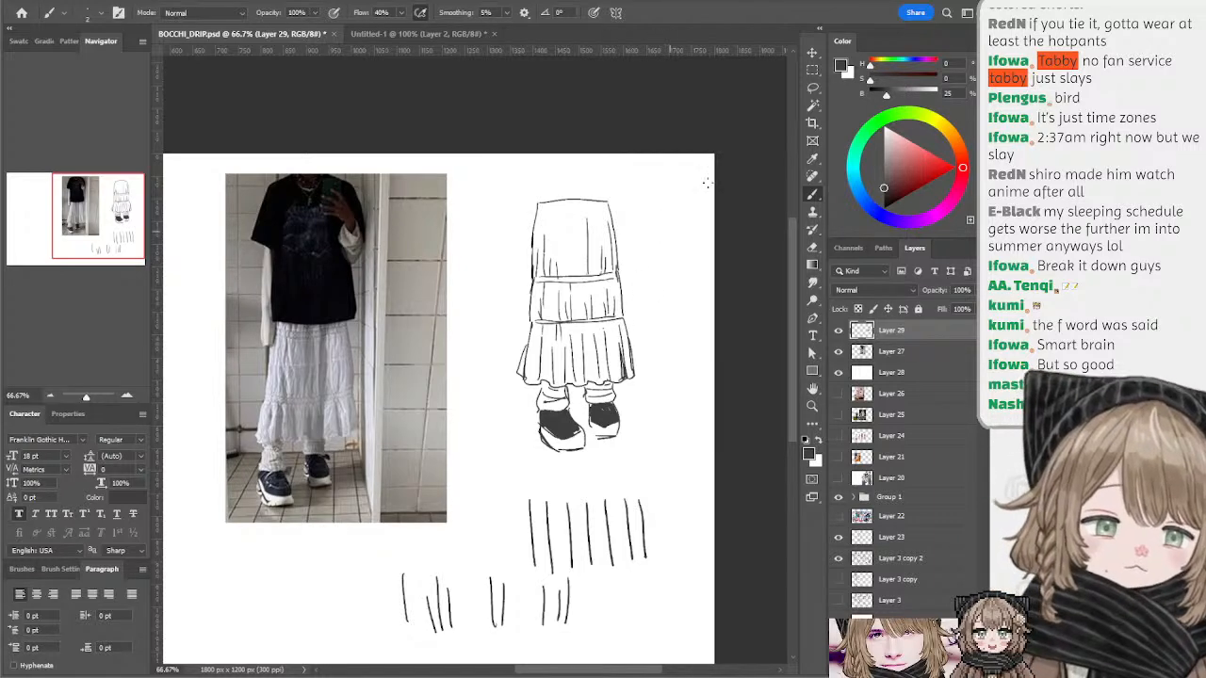
{"action": "key", "text": "ctrl+z"}
- Hide Layers 29, 27 and 28 to reveal the group illustration, and make the inked girl's Layer 23 active
{"action": "left_click_drag", "start_coordinate": [626, 250], "coordinate": [638, 245]}
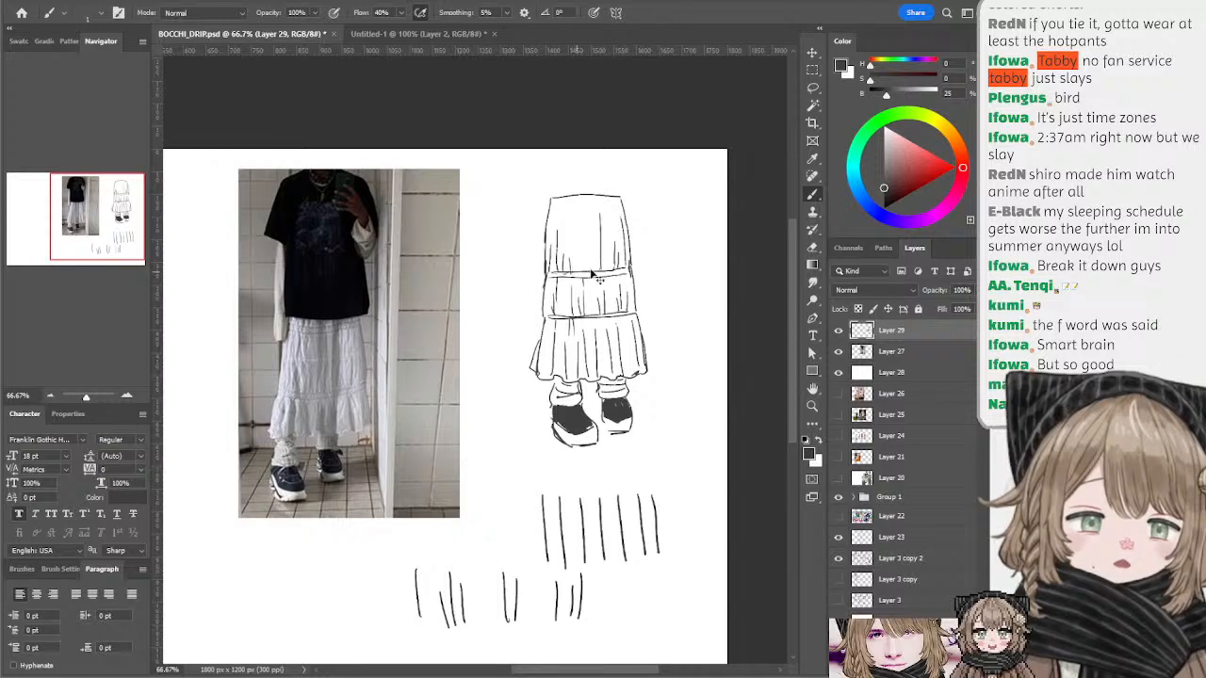
{"action": "left_click_drag", "start_coordinate": [655, 229], "coordinate": [660, 188]}
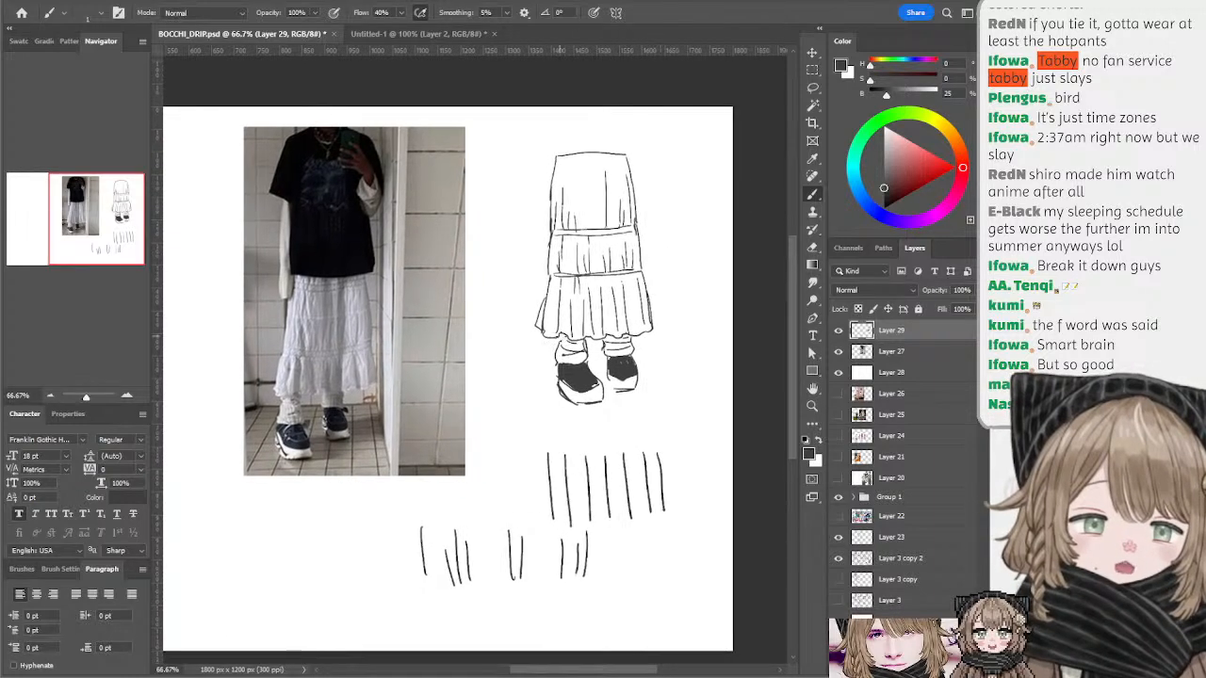
{"action": "left_click_drag", "start_coordinate": [629, 286], "coordinate": [648, 267]}
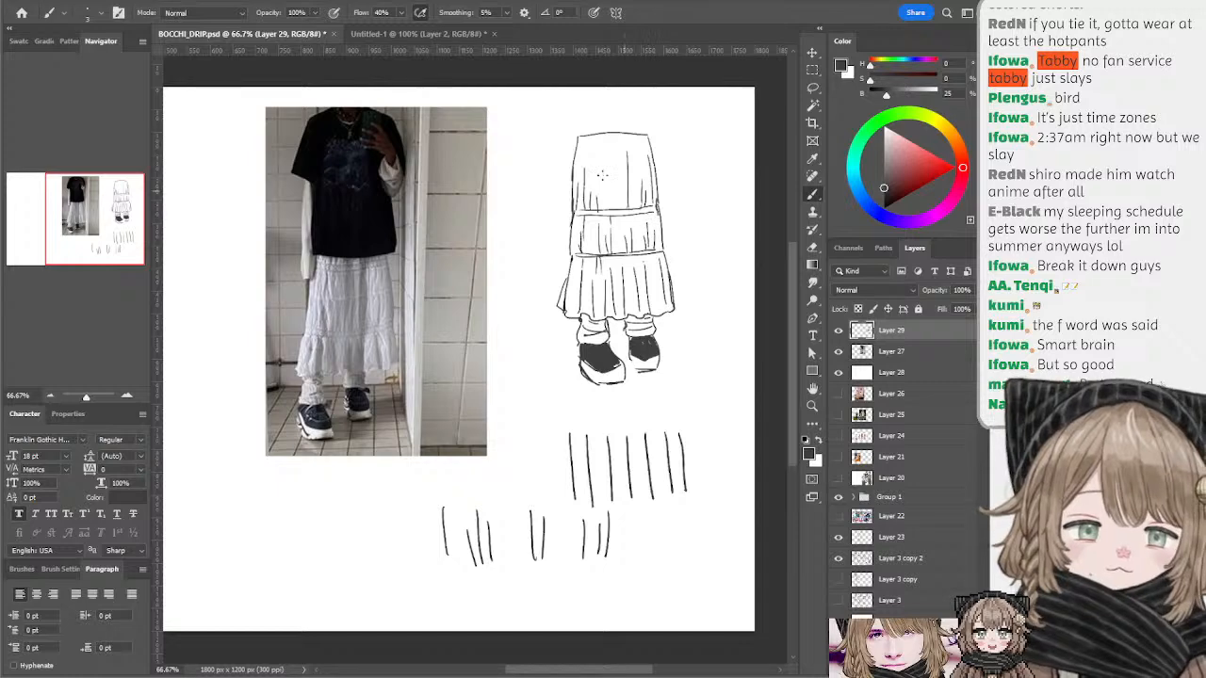
{"action": "mouse_move", "coordinate": [501, 226]}
{"action": "left_mouse_down"}
{"action": "mouse_move", "coordinate": [543, 216]}
{"action": "mouse_move", "coordinate": [529, 228]}
{"action": "left_mouse_up"}
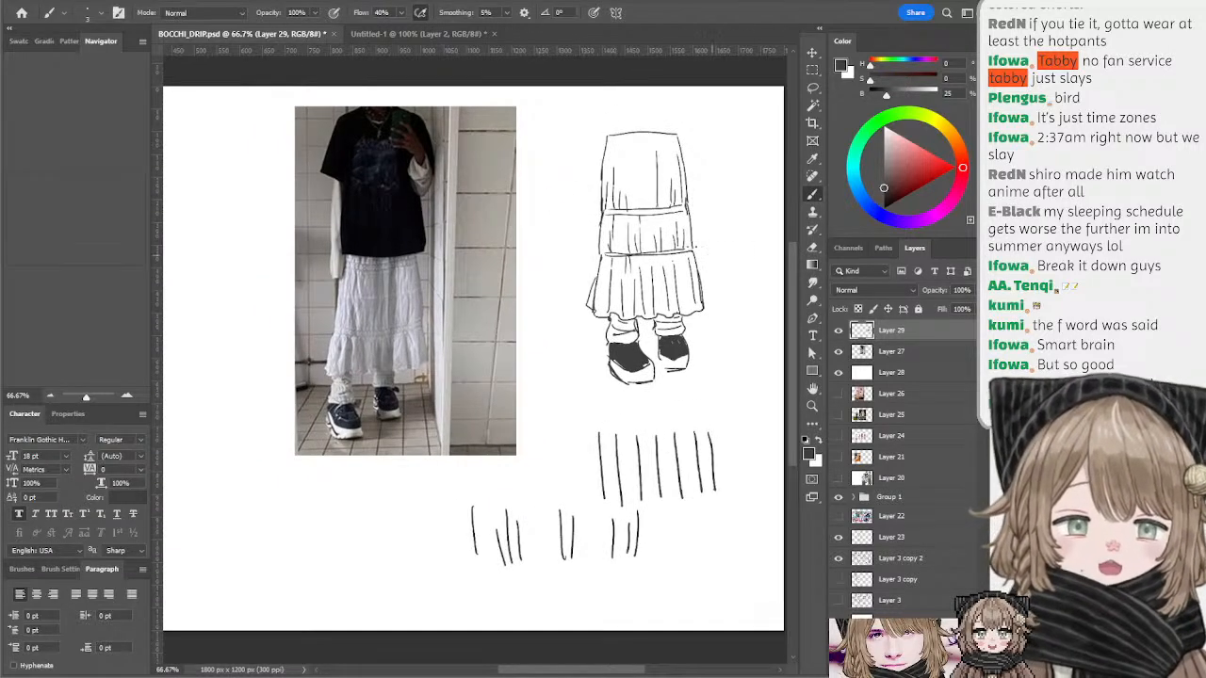
{"action": "left_click", "coordinate": [50, 396]}
{"action": "left_click_drag", "start_coordinate": [396, 243], "coordinate": [470, 234]}
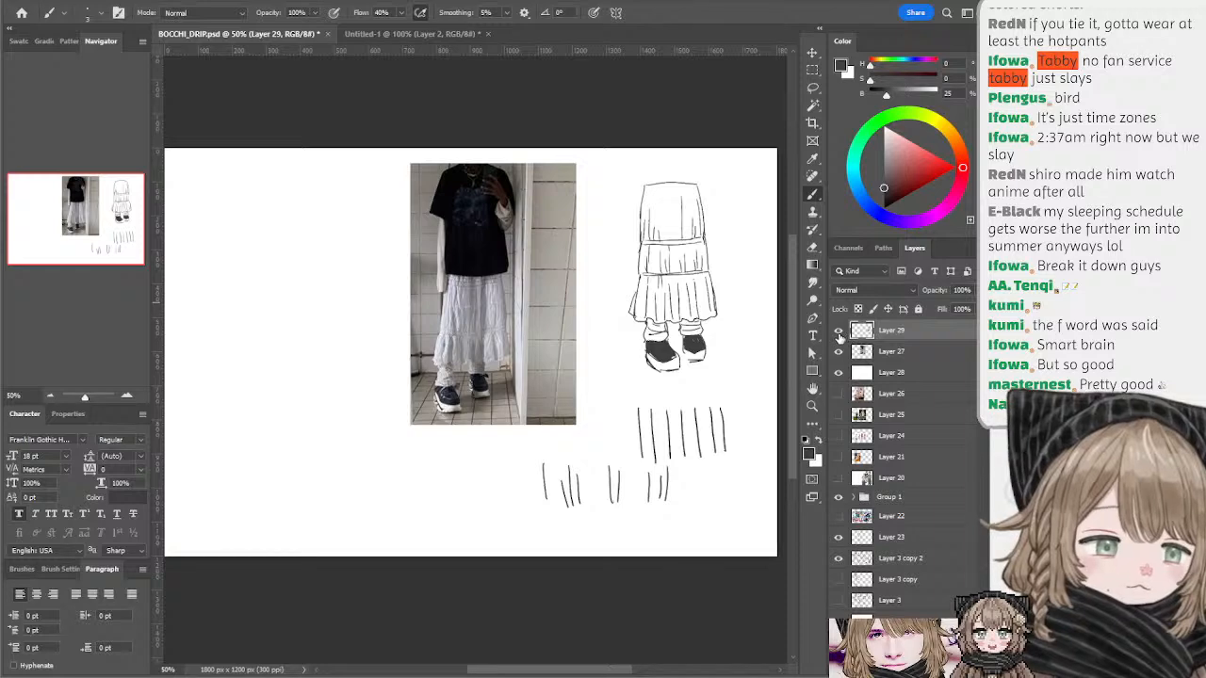
{"action": "left_click_drag", "start_coordinate": [839, 332], "coordinate": [840, 374]}
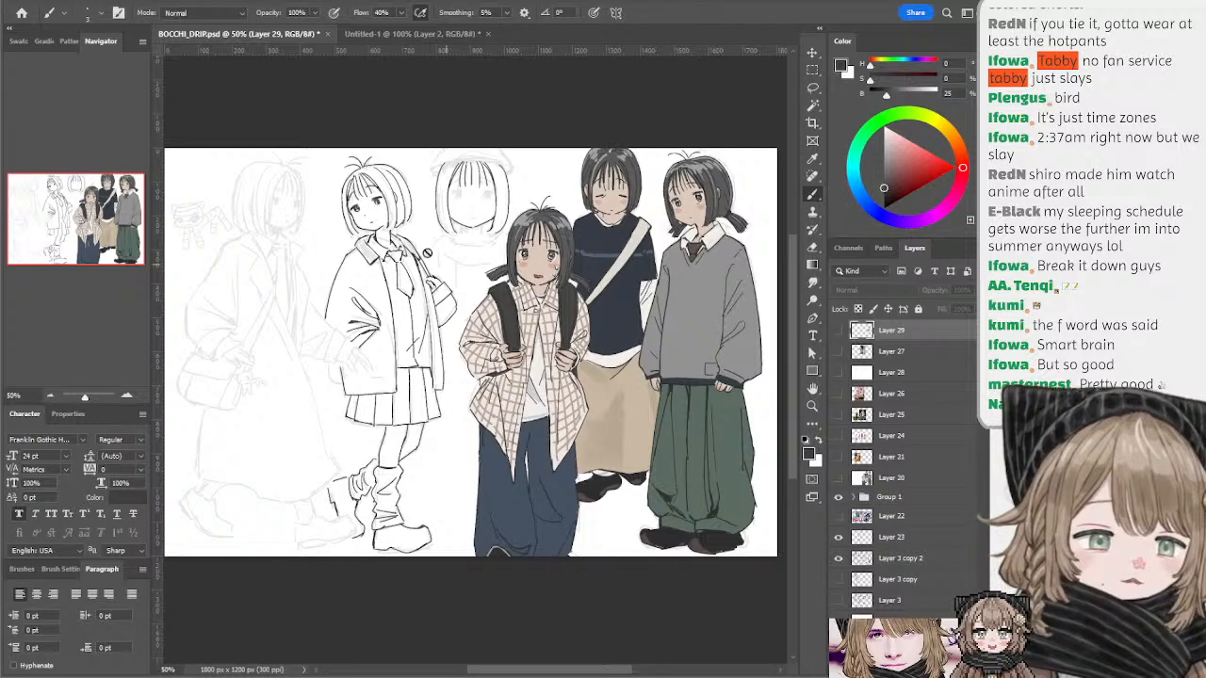
{"action": "left_click", "coordinate": [383, 206], "text": "ctrl"}
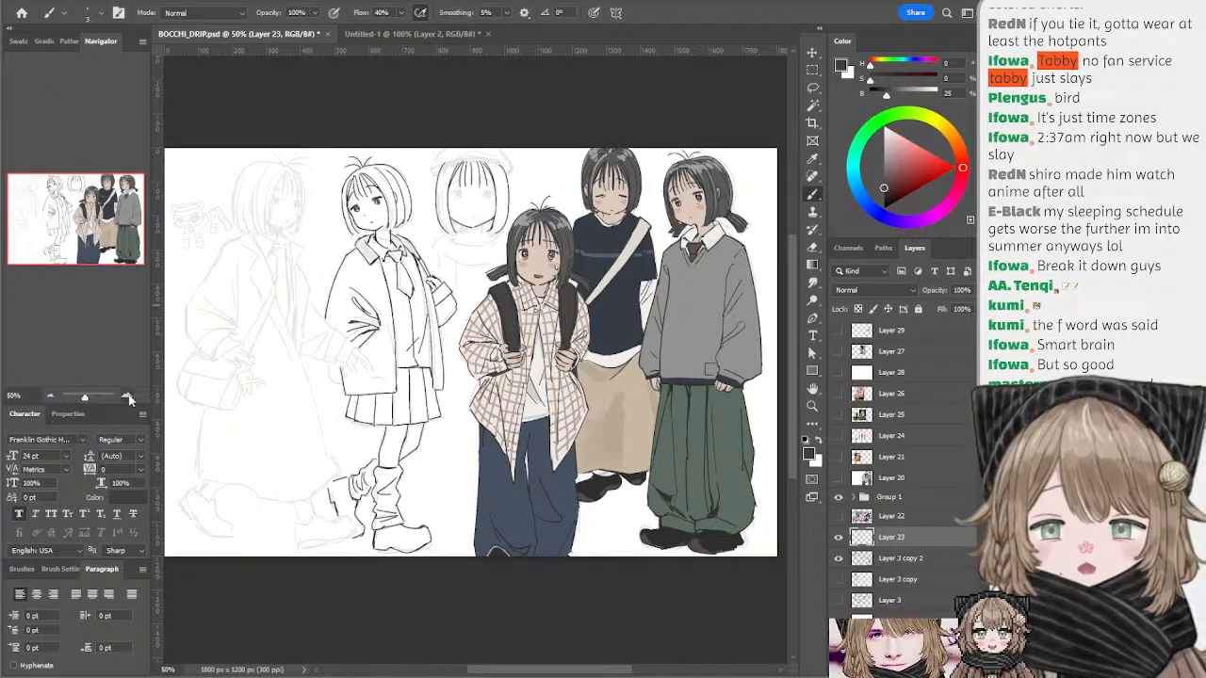
{"action": "key", "text": "ctrl+plus"}
{"action": "left_click_drag", "start_coordinate": [365, 218], "coordinate": [374, 262]}
{"action": "key", "text": "l"}
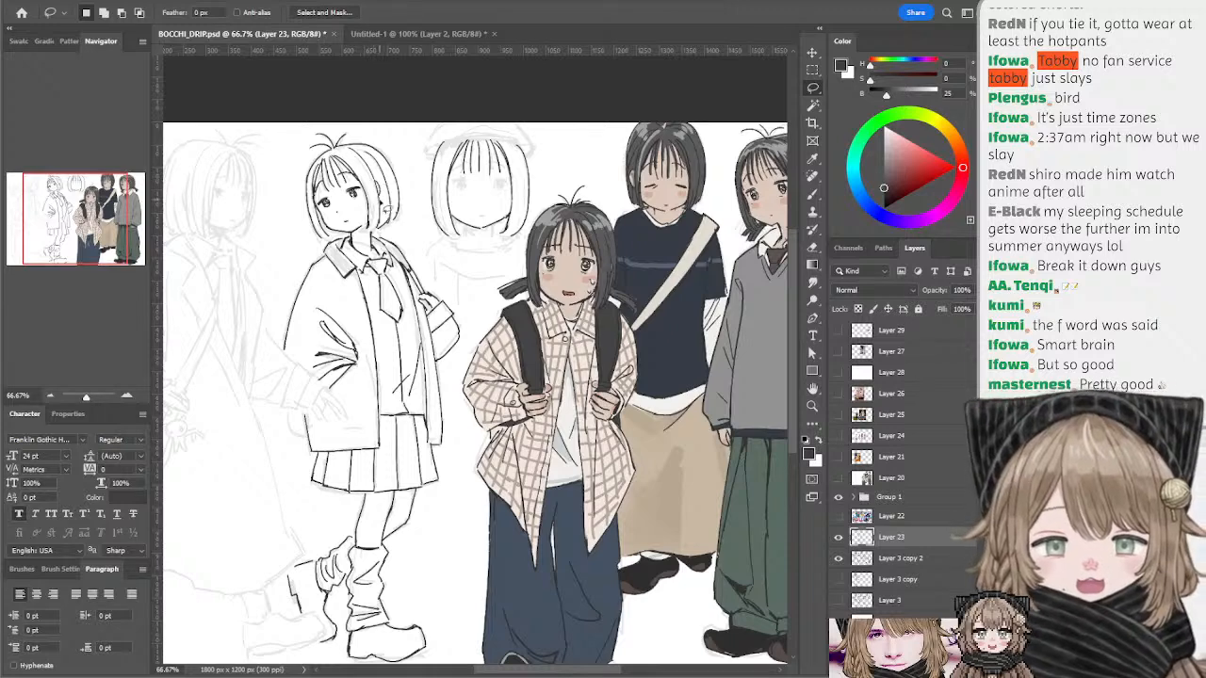
{"action": "mouse_move", "coordinate": [368, 229]}
{"action": "left_mouse_down"}
{"action": "mouse_move", "coordinate": [406, 191]}
{"action": "mouse_move", "coordinate": [374, 201]}
{"action": "mouse_move", "coordinate": [336, 239]}
{"action": "mouse_move", "coordinate": [302, 232]}
{"action": "mouse_move", "coordinate": [318, 217]}
{"action": "mouse_move", "coordinate": [334, 238]}
{"action": "left_mouse_up"}
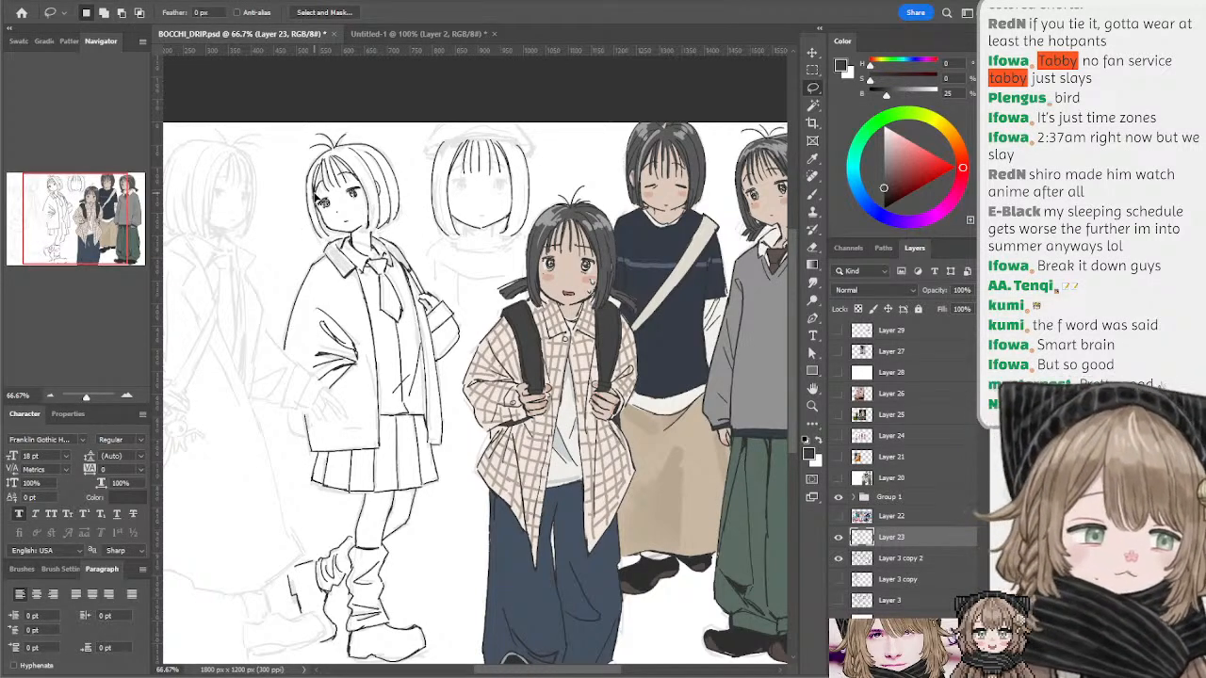
{"action": "key", "text": "ctrl+d"}
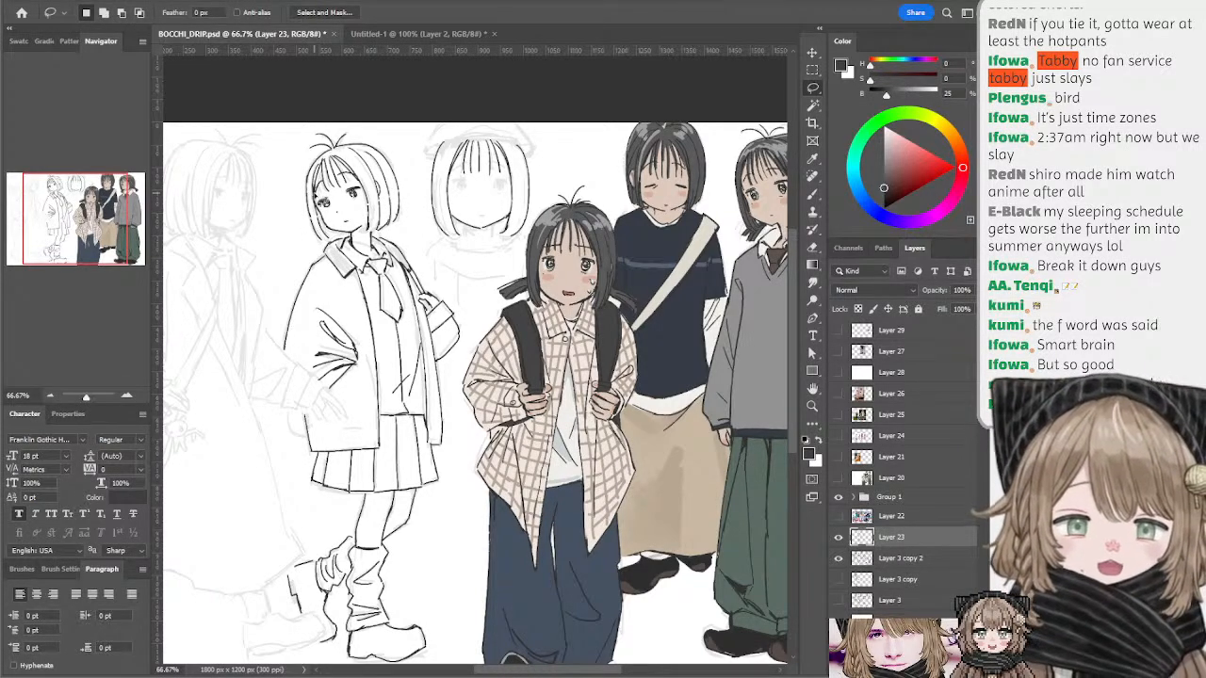
{"action": "key", "text": "ctrl+z"}
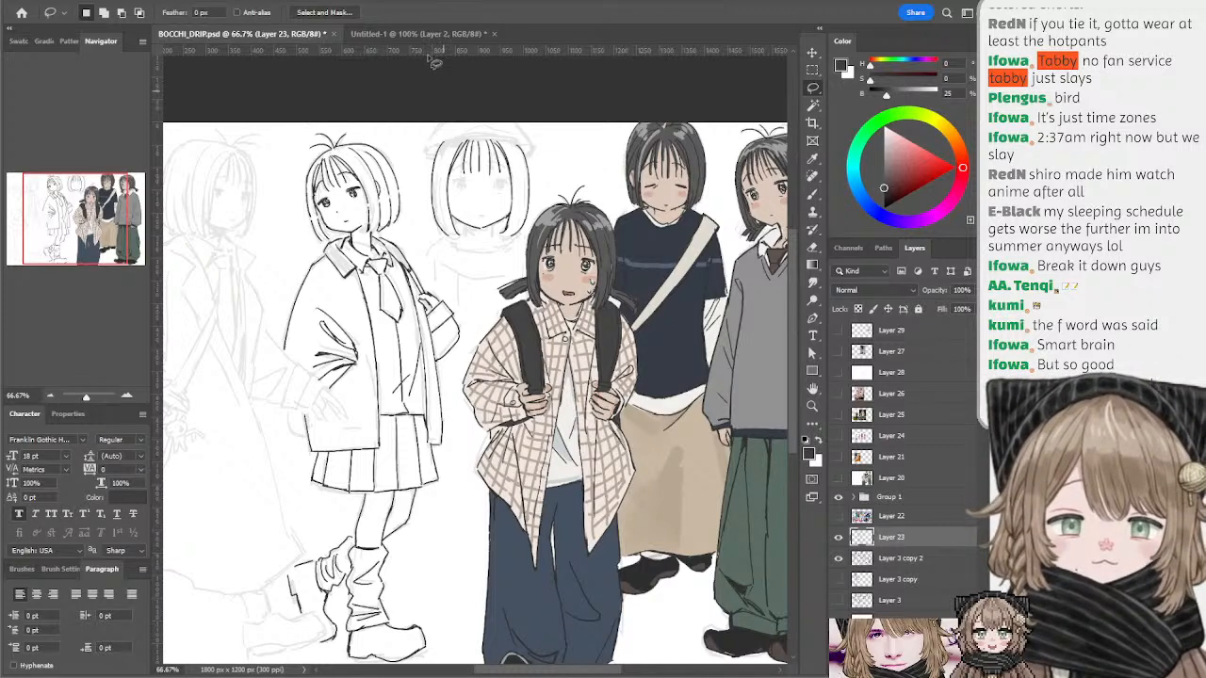
- Switch to the Untitled-1 document, hide the Duality text on Layer 2 and make the device photo's Layer 1 active
{"action": "left_click", "coordinate": [470, 35]}
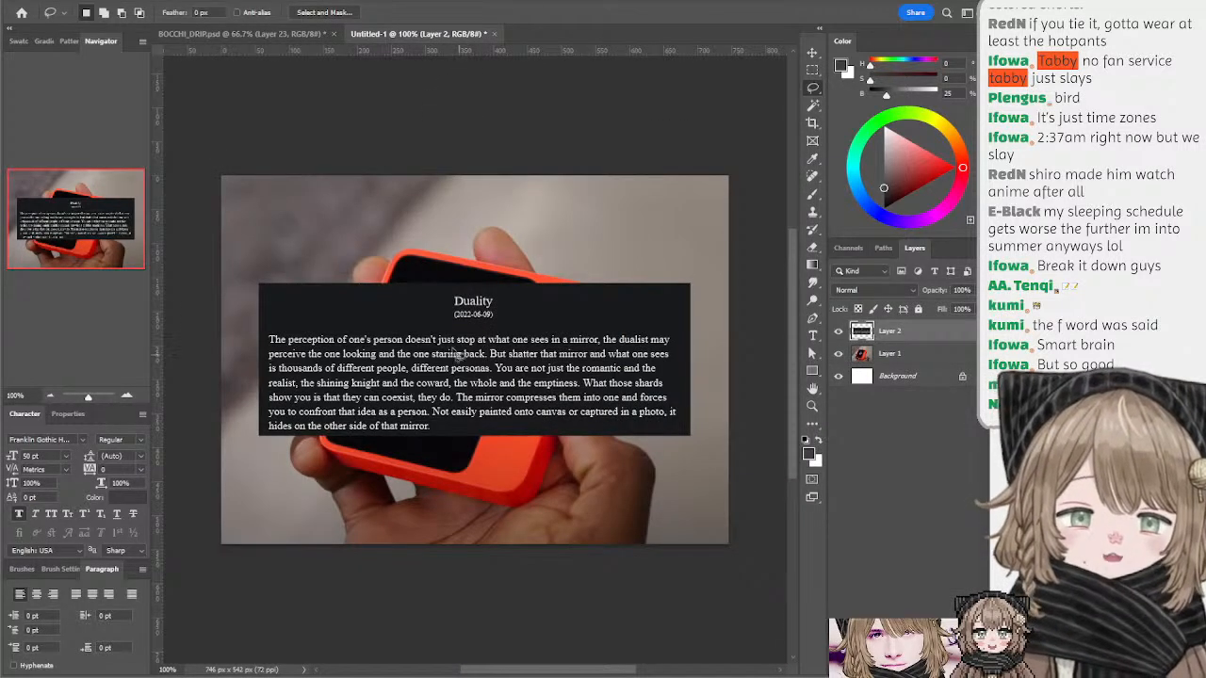
{"action": "left_click", "coordinate": [839, 331]}
{"action": "mouse_move", "coordinate": [692, 250]}
{"action": "left_mouse_down"}
{"action": "mouse_move", "coordinate": [673, 208]}
{"action": "mouse_move", "coordinate": [693, 218]}
{"action": "mouse_move", "coordinate": [659, 220]}
{"action": "mouse_move", "coordinate": [655, 182]}
{"action": "left_mouse_up"}
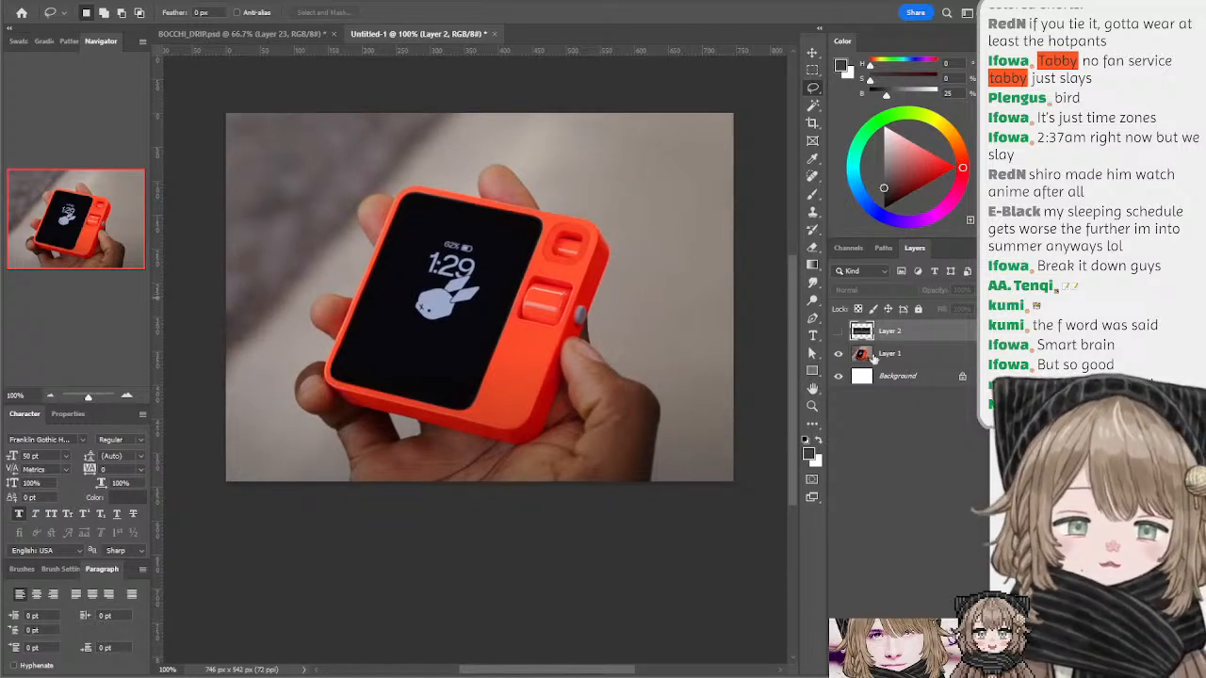
{"action": "left_click", "coordinate": [874, 358]}
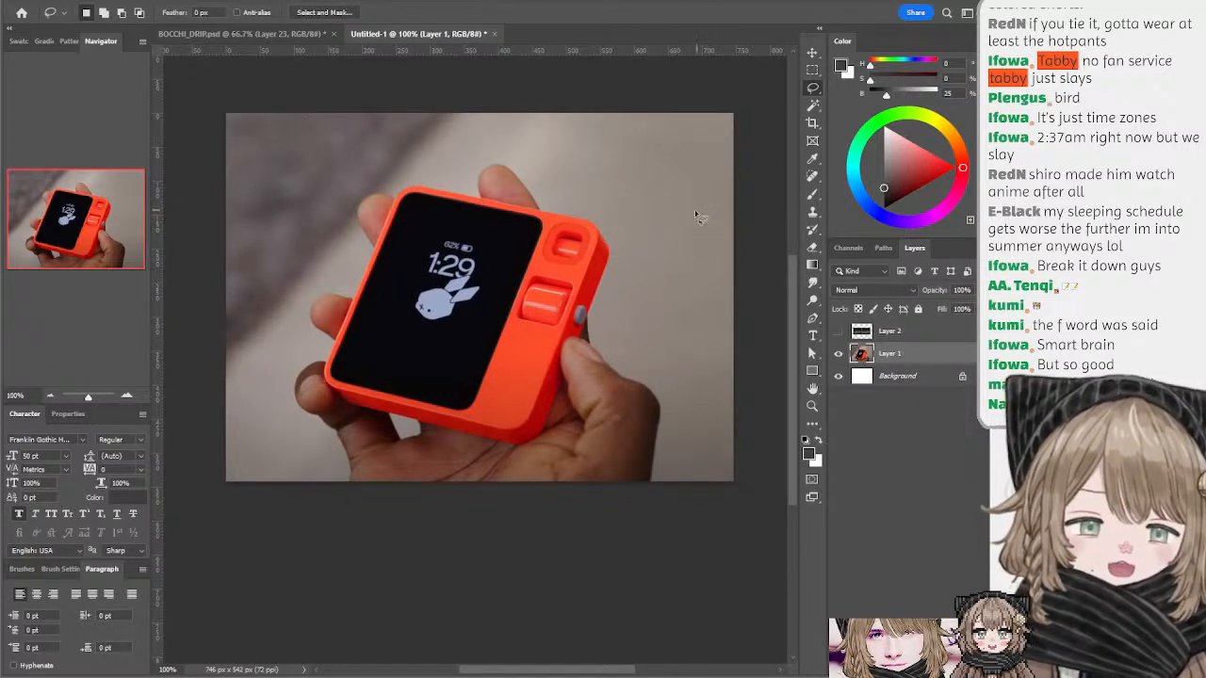
{"action": "left_click_drag", "start_coordinate": [677, 222], "coordinate": [714, 259]}
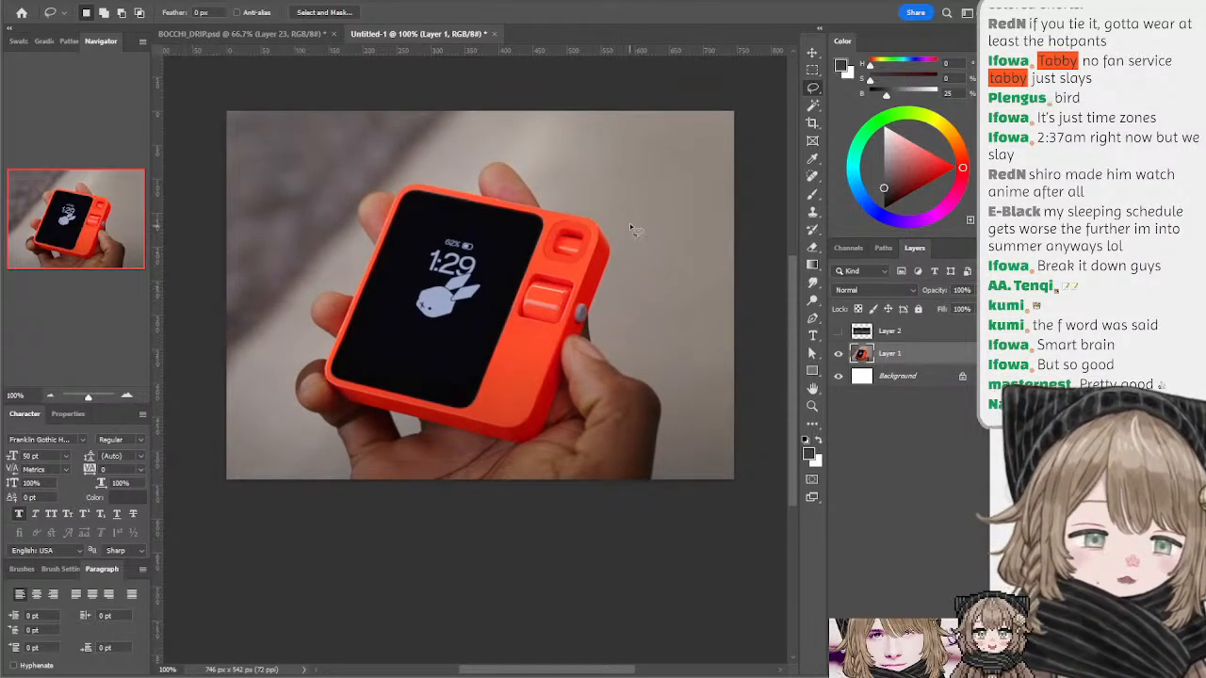
{"action": "left_click_drag", "start_coordinate": [632, 224], "coordinate": [639, 251]}
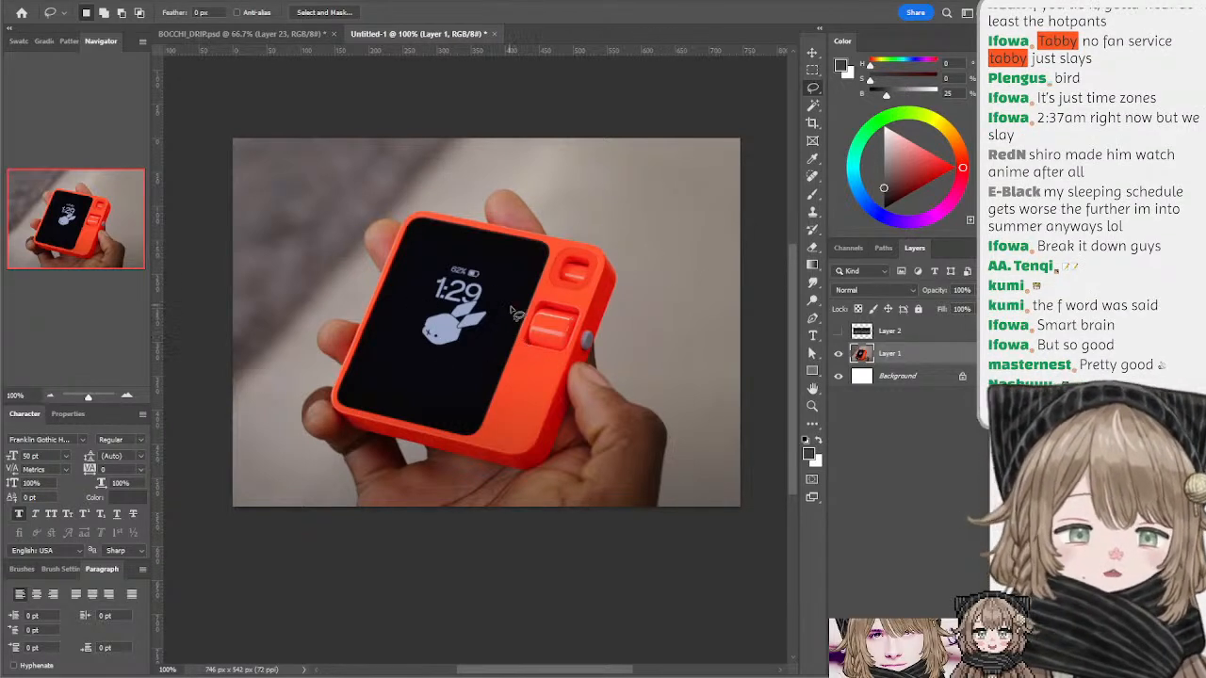
{"action": "left_click_drag", "start_coordinate": [519, 314], "coordinate": [509, 287]}
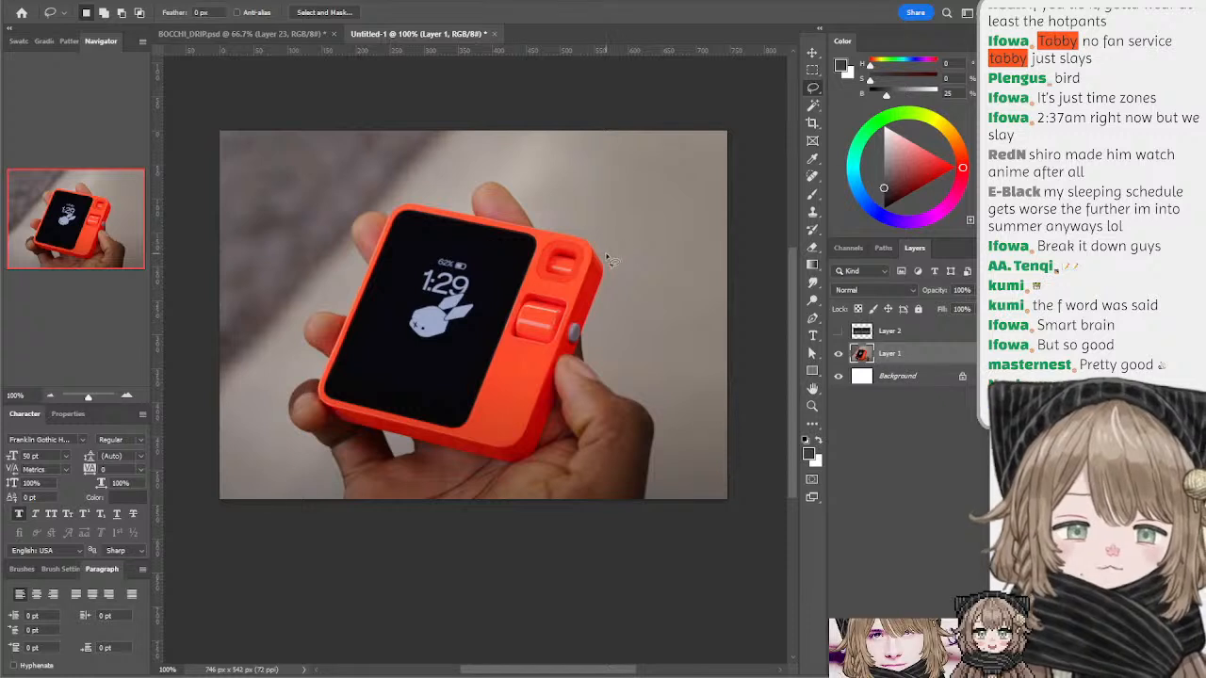
{"action": "mouse_move", "coordinate": [590, 274]}
{"action": "left_mouse_down"}
{"action": "mouse_move", "coordinate": [623, 254]}
{"action": "mouse_move", "coordinate": [614, 248]}
{"action": "mouse_move", "coordinate": [611, 278]}
{"action": "left_mouse_up"}
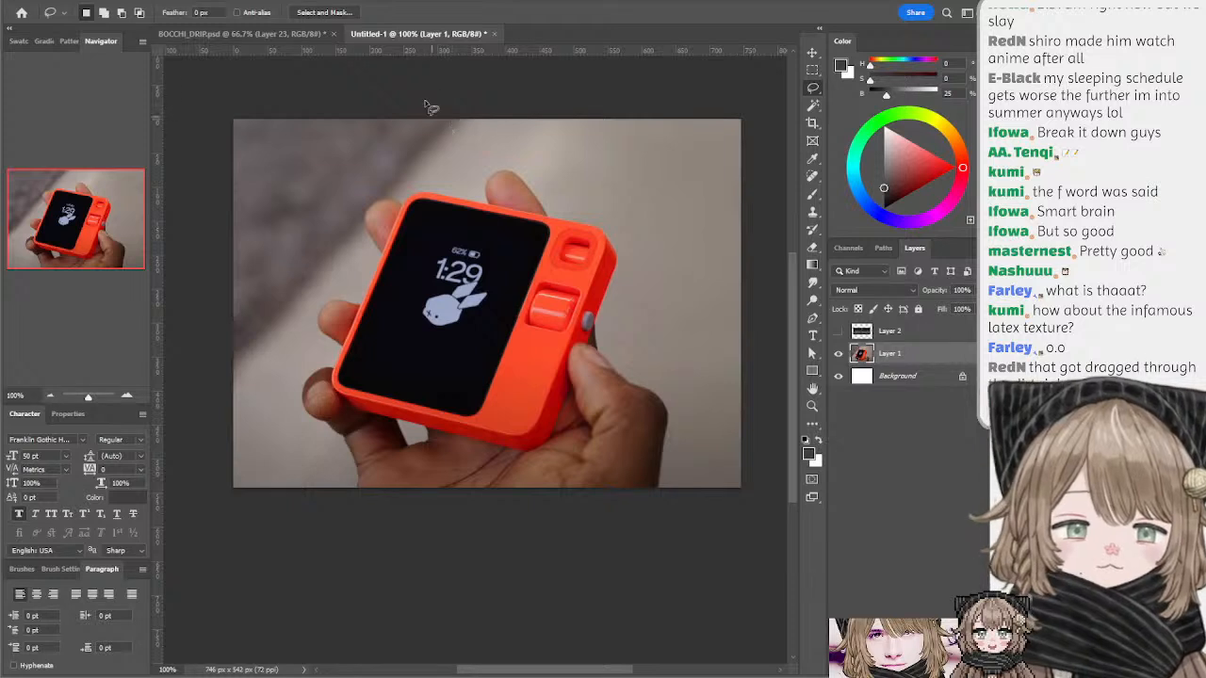
{"action": "left_click_drag", "start_coordinate": [460, 130], "coordinate": [454, 145]}
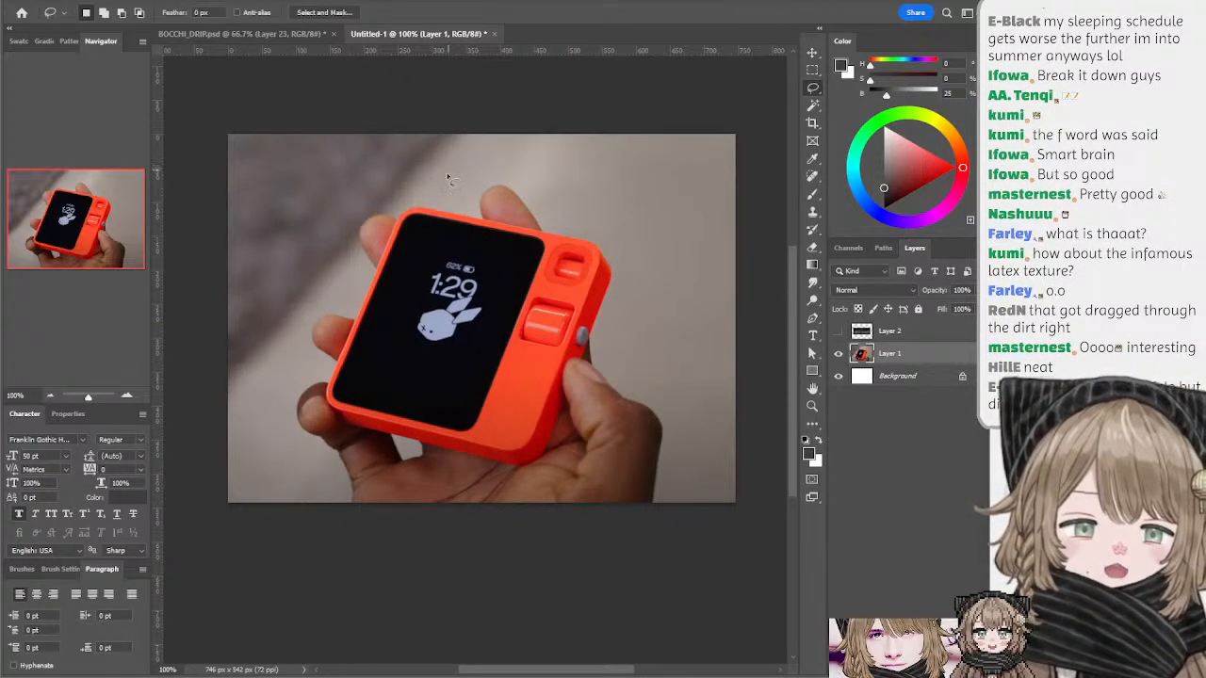
- Brush a white doodle of a smiling girl's head with bangs and small ears over the lower part of the orange device's screen
{"action": "key", "text": "b"}
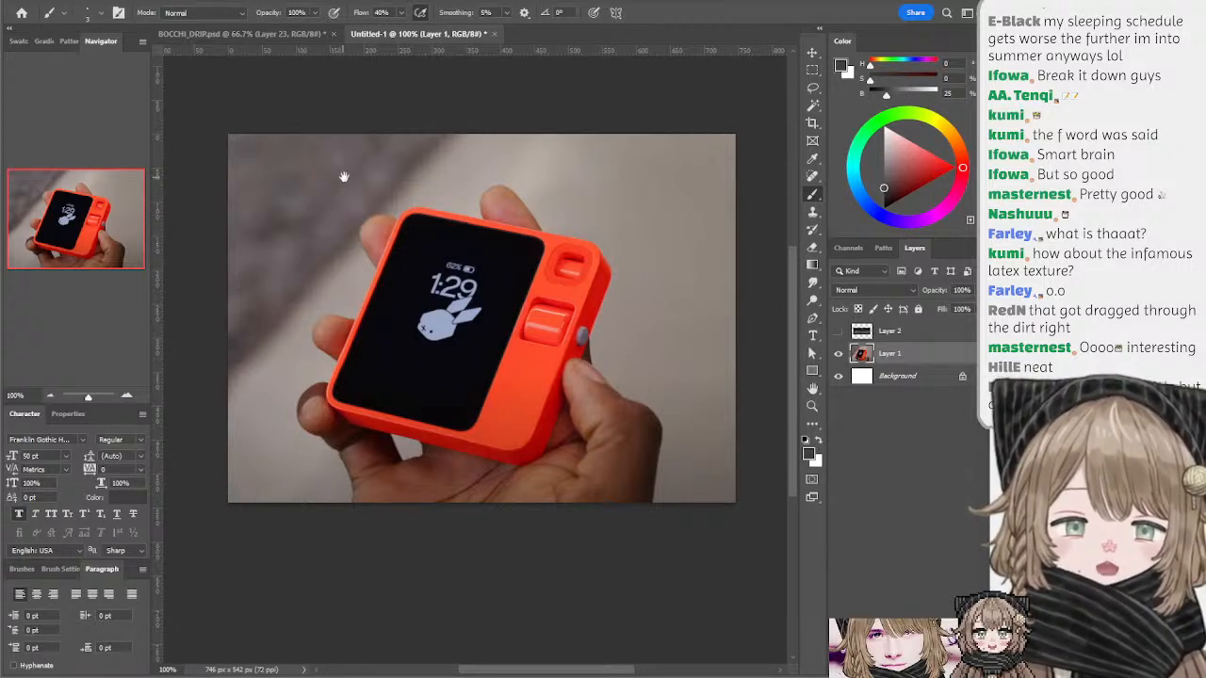
{"action": "mouse_move", "coordinate": [342, 179]}
{"action": "left_mouse_down"}
{"action": "mouse_move", "coordinate": [336, 248]}
{"action": "mouse_move", "coordinate": [334, 191]}
{"action": "left_mouse_up"}
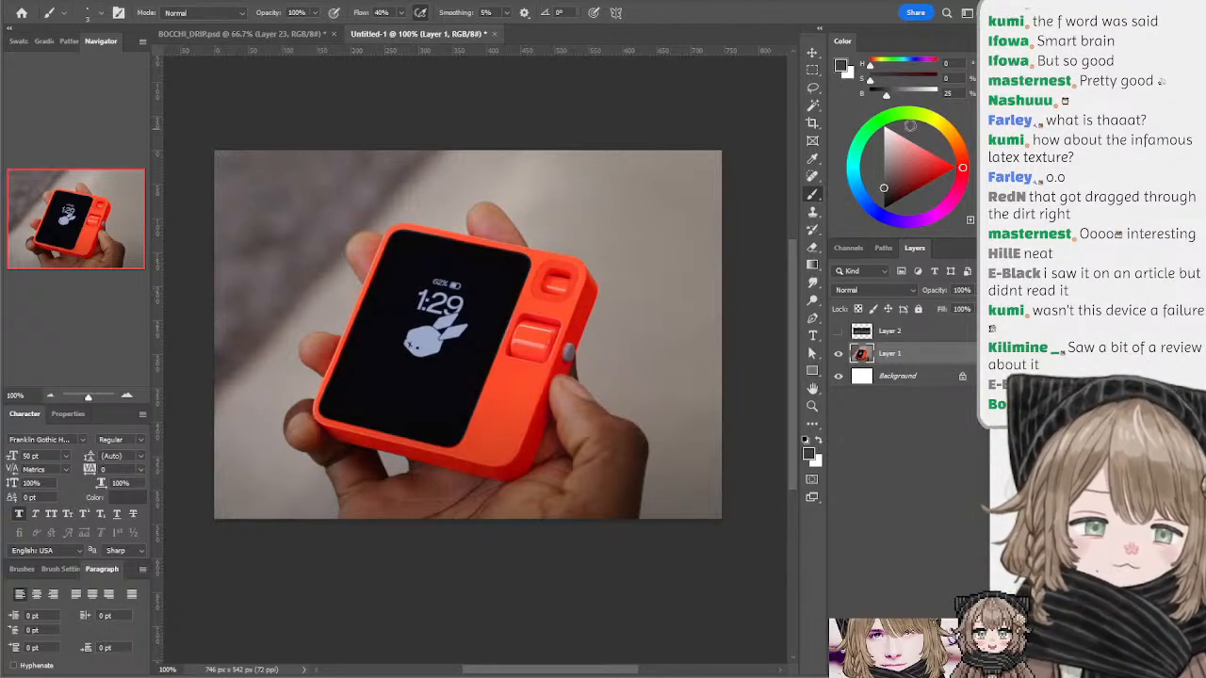
{"action": "left_click", "coordinate": [886, 125]}
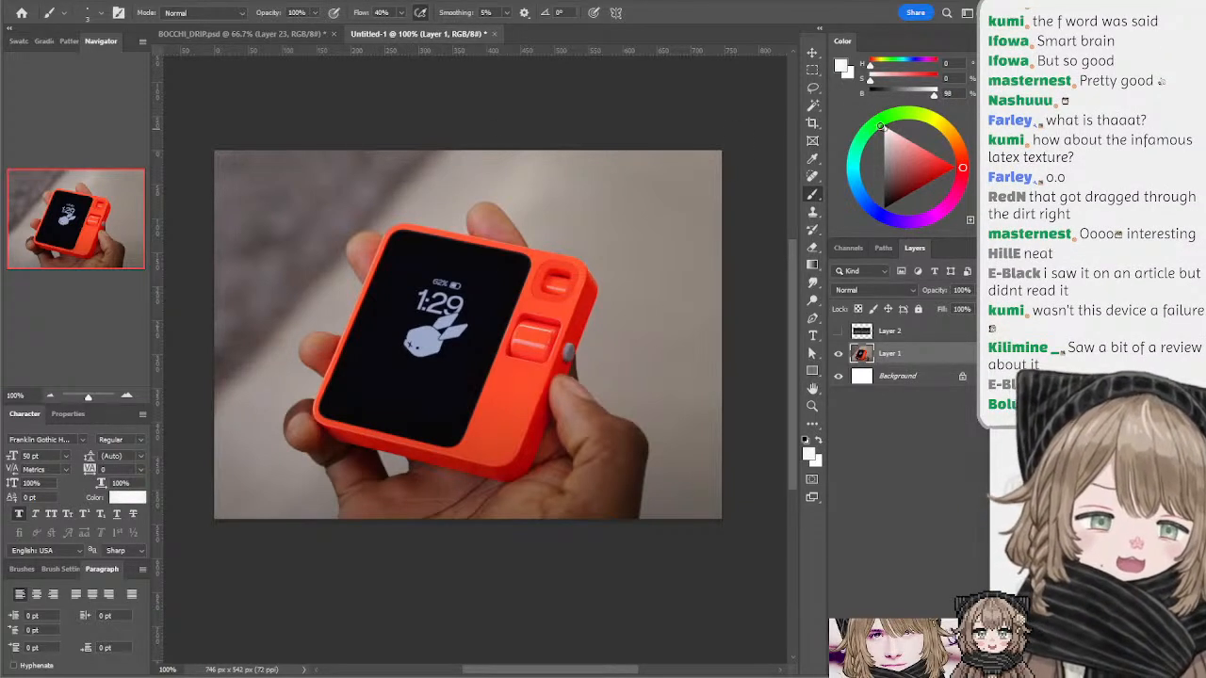
{"action": "mouse_move", "coordinate": [363, 370]}
{"action": "left_mouse_down"}
{"action": "mouse_move", "coordinate": [400, 408]}
{"action": "mouse_move", "coordinate": [383, 388]}
{"action": "mouse_move", "coordinate": [435, 380]}
{"action": "left_mouse_up"}
{"action": "key", "text": "ctrl+z"}
{"action": "mouse_move", "coordinate": [364, 347]}
{"action": "left_mouse_down"}
{"action": "mouse_move", "coordinate": [367, 377]}
{"action": "mouse_move", "coordinate": [356, 398]}
{"action": "mouse_move", "coordinate": [368, 344]}
{"action": "mouse_move", "coordinate": [434, 373]}
{"action": "mouse_move", "coordinate": [434, 419]}
{"action": "left_mouse_up"}
{"action": "key", "text": "ctrl+z"}
{"action": "mouse_move", "coordinate": [366, 368]}
{"action": "left_mouse_down"}
{"action": "mouse_move", "coordinate": [382, 348]}
{"action": "mouse_move", "coordinate": [381, 369]}
{"action": "mouse_move", "coordinate": [431, 384]}
{"action": "left_mouse_up"}
{"action": "key", "text": "ctrl+z"}
{"action": "key", "text": "ctrl+z"}
{"action": "mouse_move", "coordinate": [368, 333]}
{"action": "left_mouse_down"}
{"action": "mouse_move", "coordinate": [372, 347]}
{"action": "mouse_move", "coordinate": [456, 360]}
{"action": "left_mouse_up"}
{"action": "left_click_drag", "start_coordinate": [371, 386], "coordinate": [398, 389]}
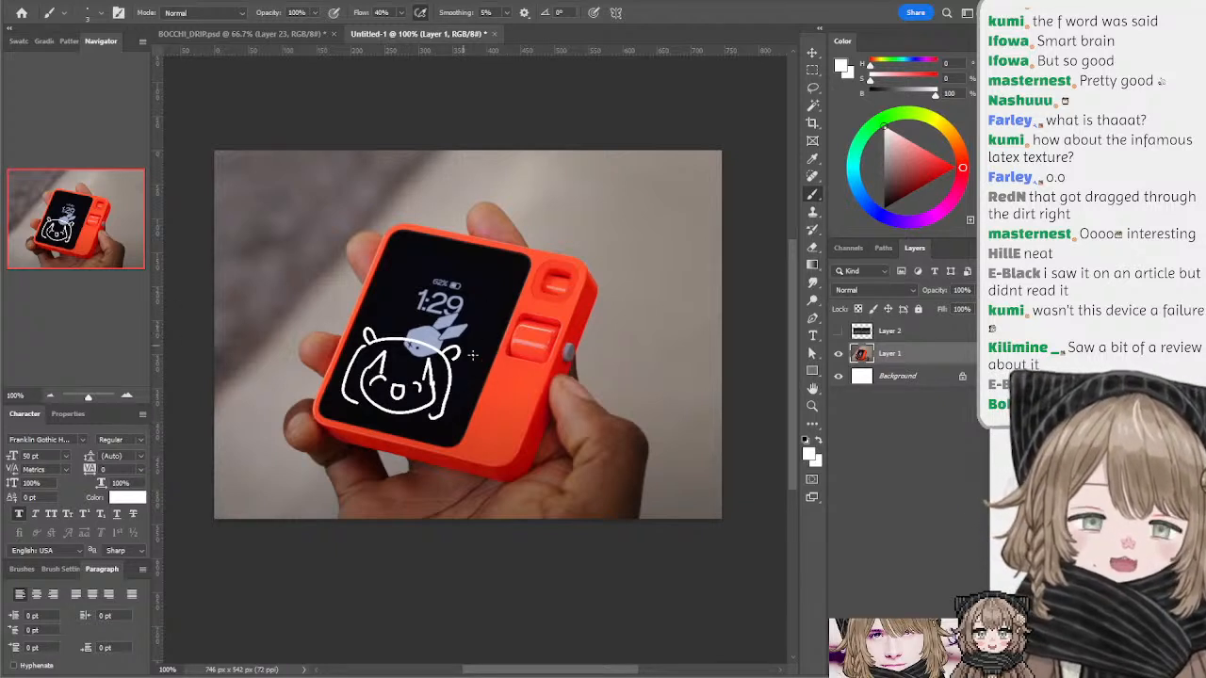
- Undo all the strokes of the white girl's-head doodle so the device's screen is clear of drawing
{"action": "key", "text": "ctrl+z"}
{"action": "key", "text": "ctrl+z"}
{"action": "key", "text": "ctrl+z"}
{"action": "key", "text": "ctrl+z"}
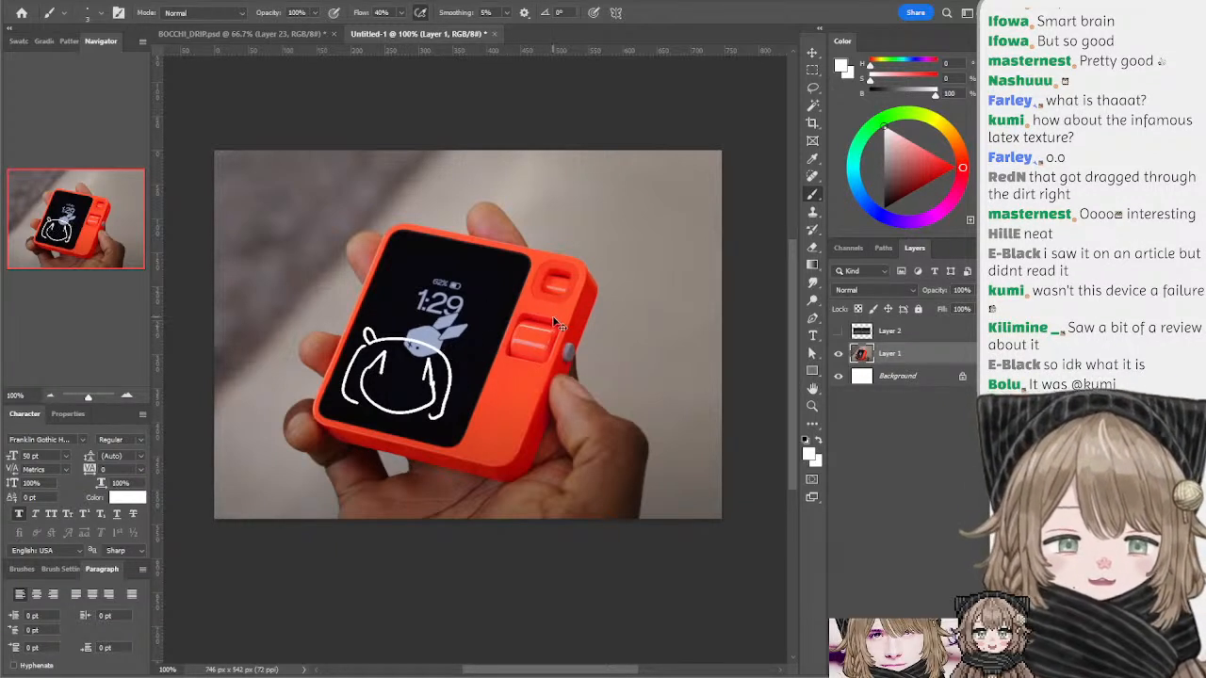
{"action": "key", "text": "ctrl+z"}
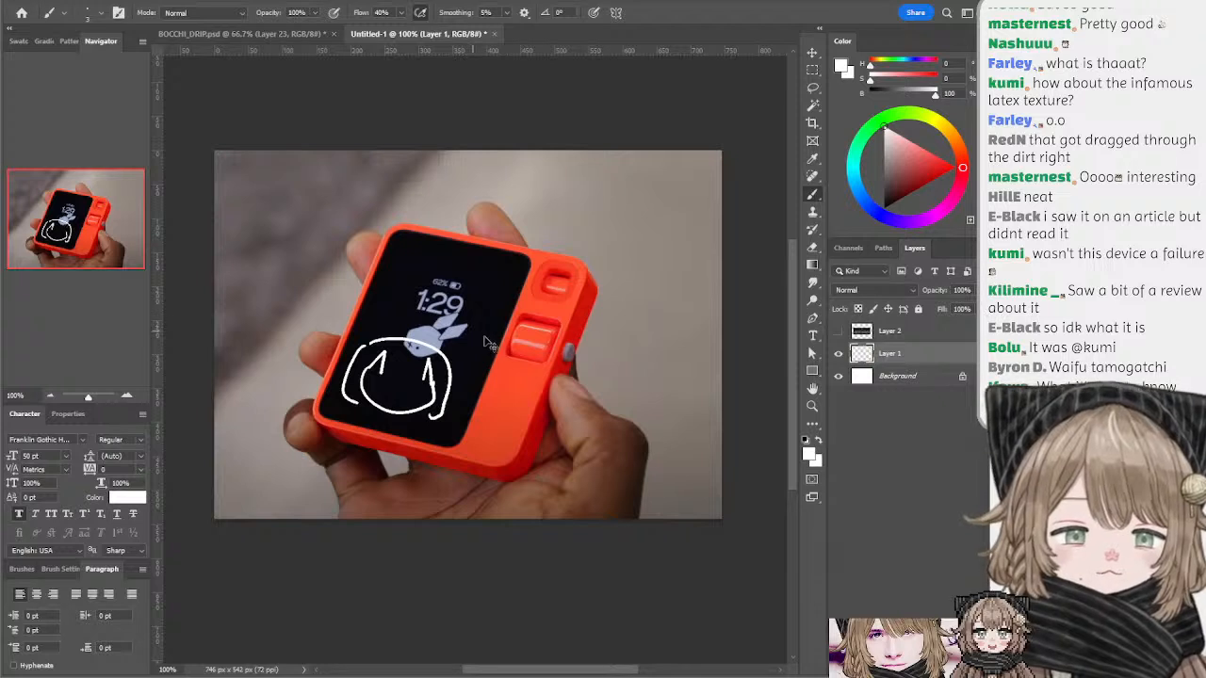
{"action": "key", "text": "ctrl+z"}
{"action": "key", "text": "ctrl+z"}
{"action": "key", "text": "ctrl+z"}
{"action": "key", "text": "ctrl+z"}
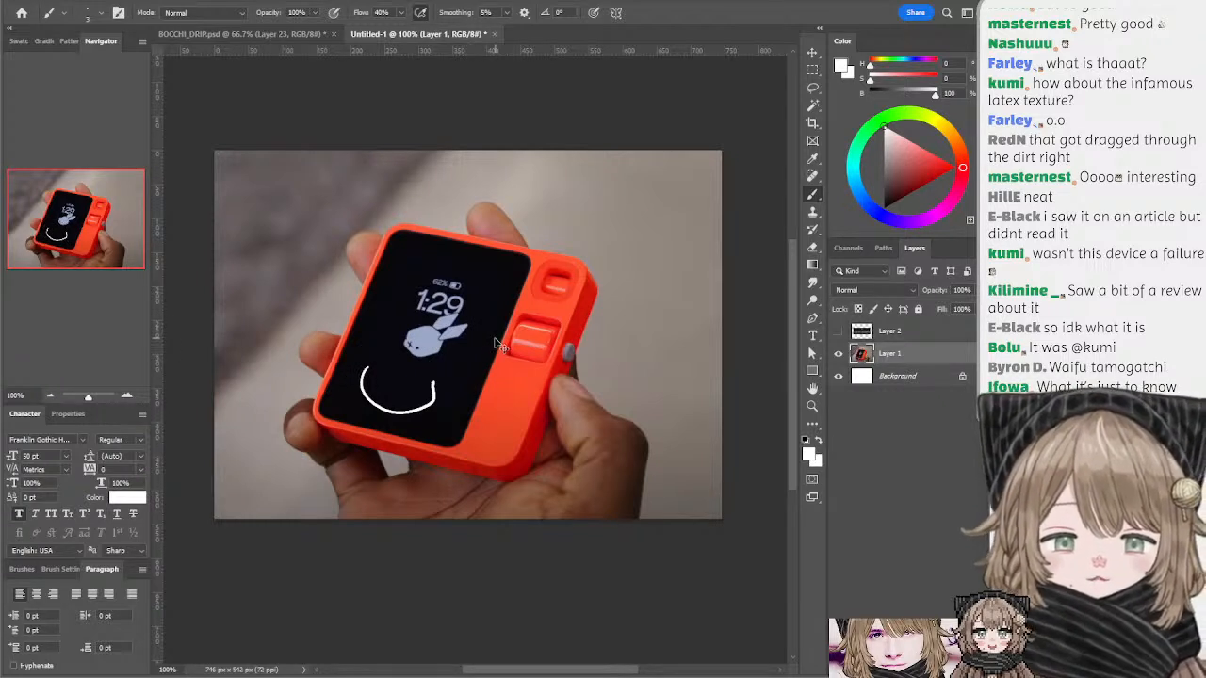
{"action": "key", "text": "ctrl+z"}
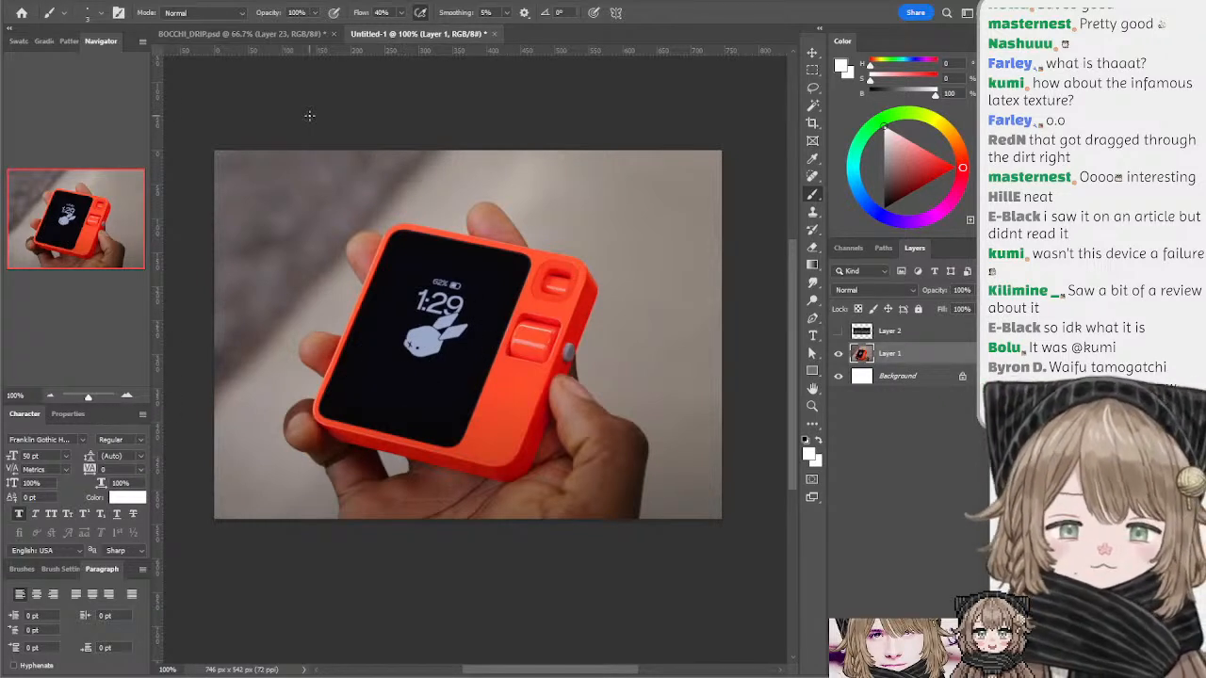
- Return to the BOCCHI_DRIP.psd document and ready a thinner brush in the dark ink color around the unfinished girls' heads
{"action": "left_click", "coordinate": [243, 34]}
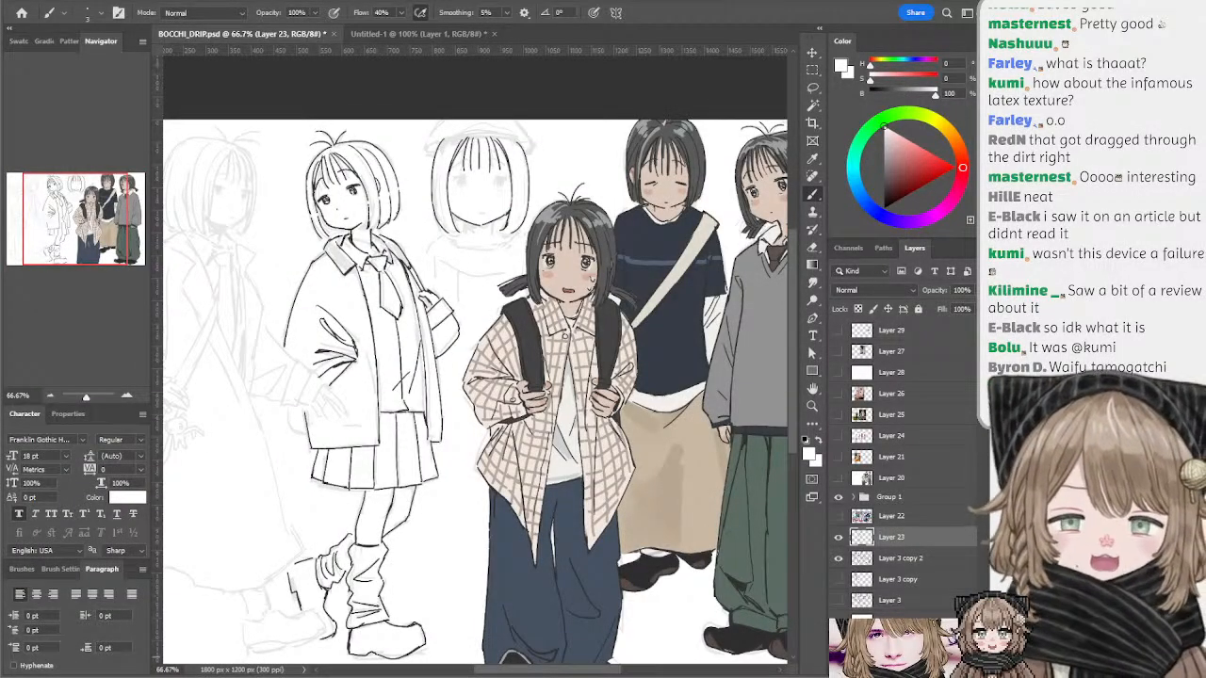
{"action": "left_click_drag", "start_coordinate": [391, 191], "coordinate": [427, 192]}
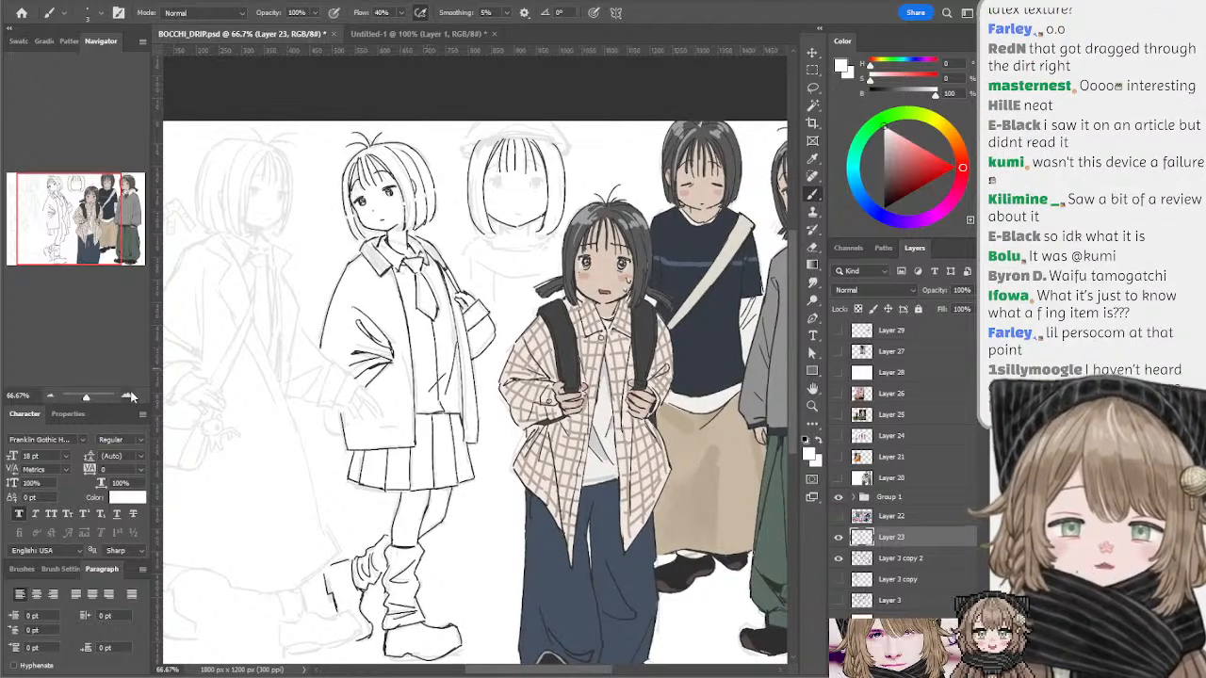
{"action": "left_click", "coordinate": [126, 396]}
{"action": "left_click_drag", "start_coordinate": [371, 88], "coordinate": [405, 208]}
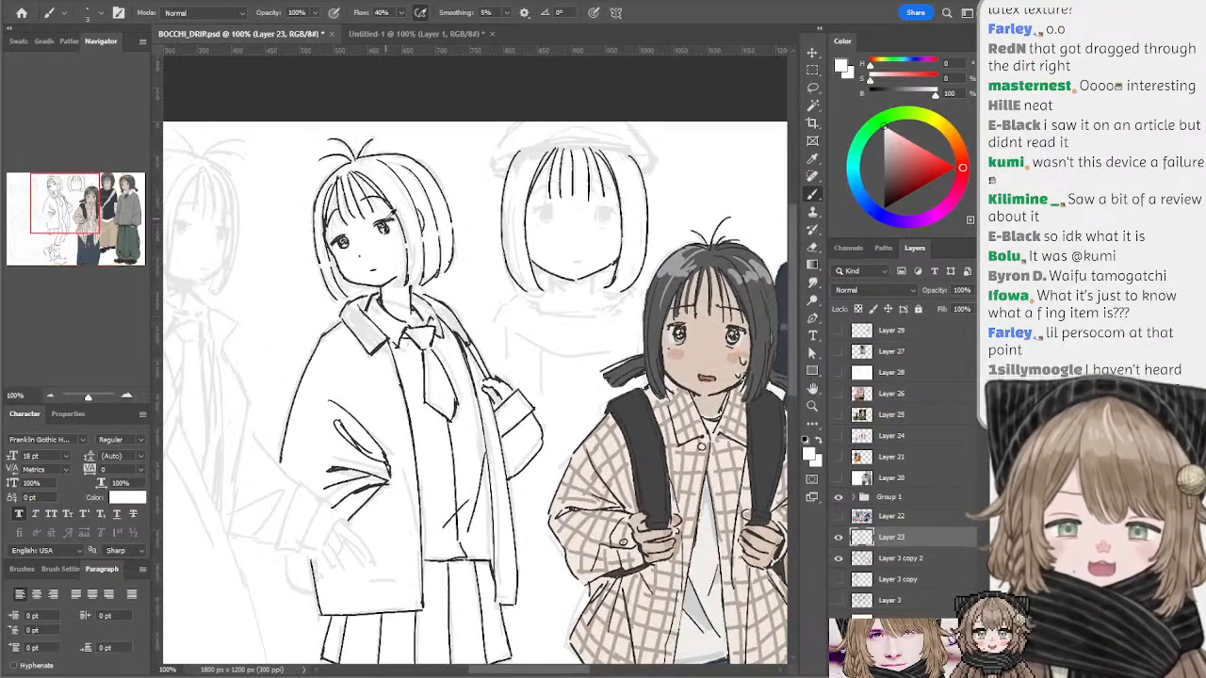
{"action": "key", "text": "x"}
{"action": "key", "text": "["}
{"action": "key", "text": "["}
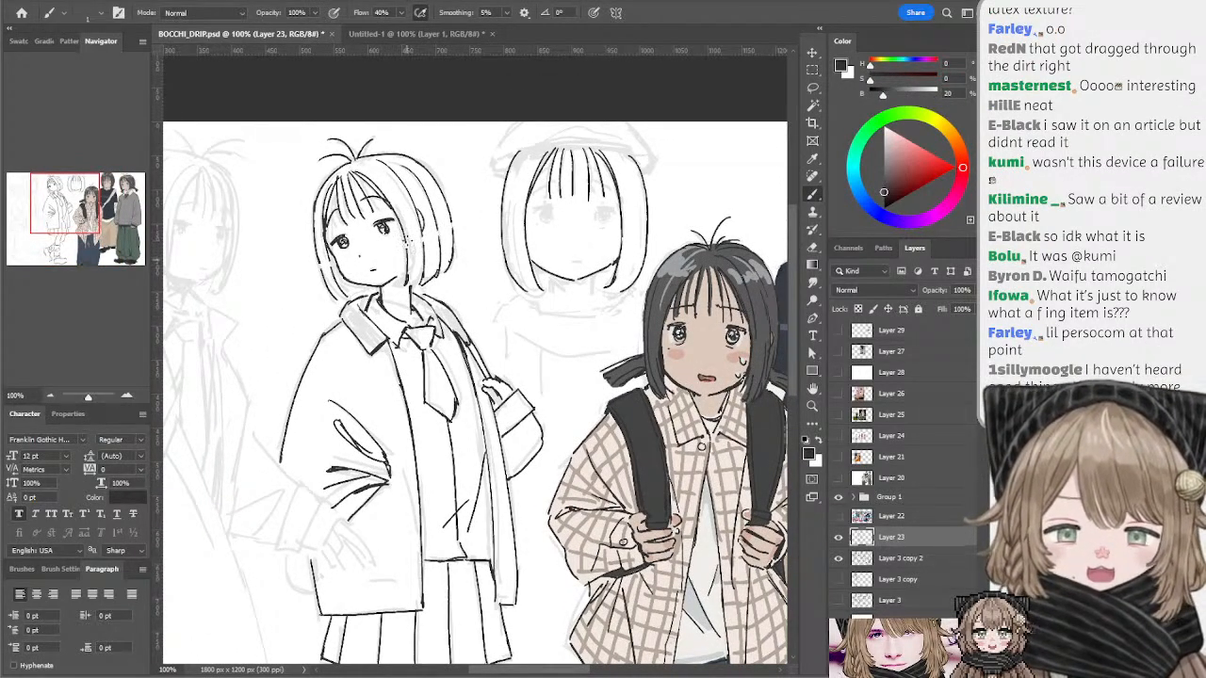
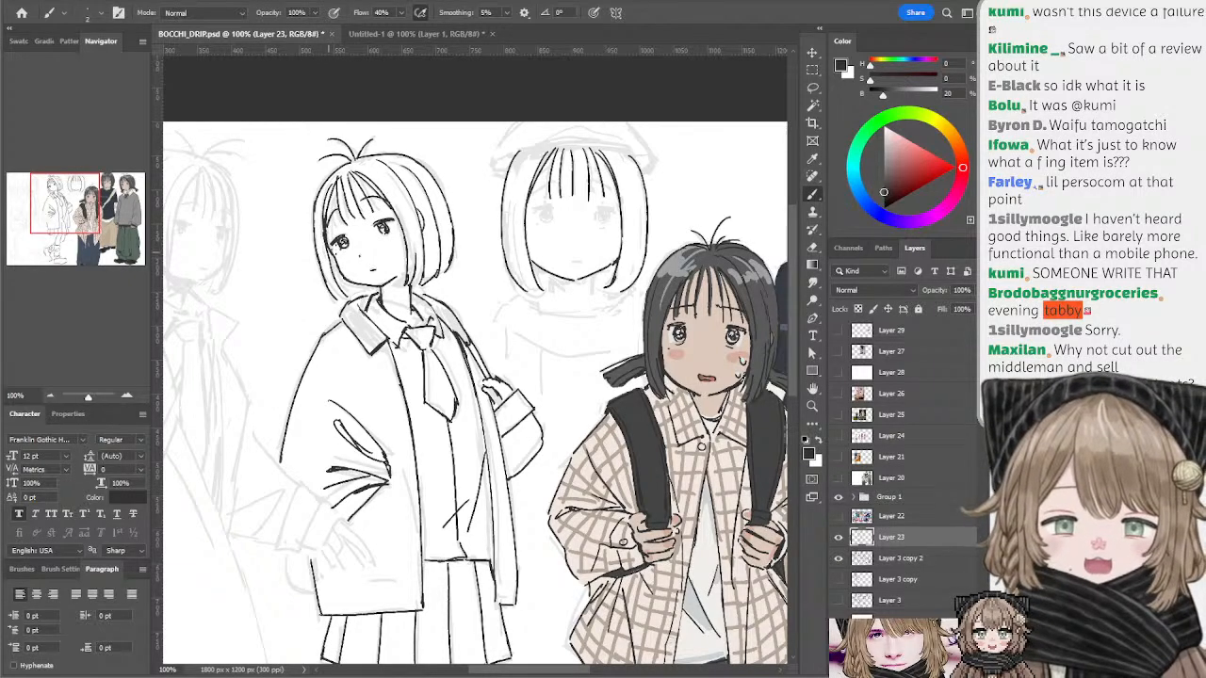
- Try to ink an arc for the beret's brim across the top of the second unfinished girl's head
{"action": "mouse_move", "coordinate": [449, 307]}
{"action": "left_mouse_down"}
{"action": "mouse_move", "coordinate": [471, 265]}
{"action": "mouse_move", "coordinate": [365, 288]}
{"action": "left_mouse_up"}
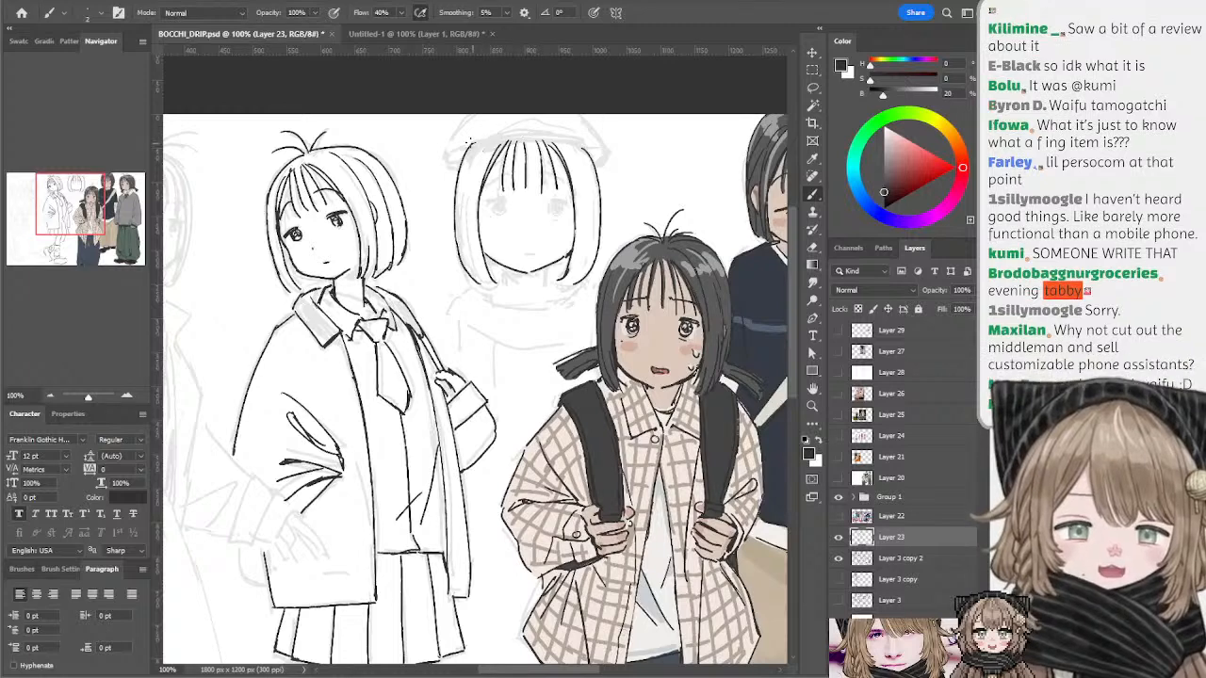
{"action": "left_click_drag", "start_coordinate": [462, 148], "coordinate": [544, 127]}
{"action": "key", "text": "ctrl+z"}
{"action": "key", "text": "ctrl+z"}
{"action": "mouse_move", "coordinate": [466, 147]}
{"action": "left_mouse_down"}
{"action": "mouse_move", "coordinate": [520, 125]}
{"action": "mouse_move", "coordinate": [582, 146]}
{"action": "mouse_move", "coordinate": [566, 129]}
{"action": "left_mouse_up"}
{"action": "key", "text": "ctrl+z"}
{"action": "key", "text": "ctrl+z"}
{"action": "key", "text": "ctrl+z"}
{"action": "key", "text": "ctrl+z"}
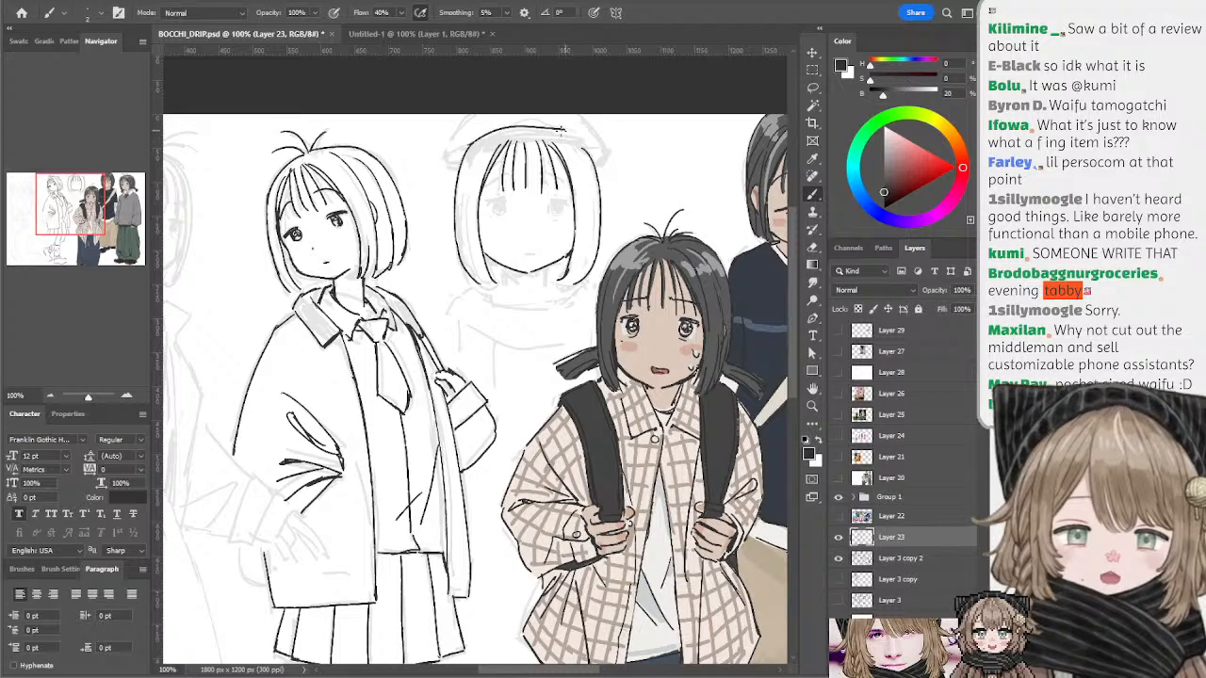
{"action": "key", "text": "ctrl+z"}
- Ink the beret's curved brim as a narrow double arc just above the girl's bangs, redoing uneven strokes
{"action": "mouse_move", "coordinate": [470, 141]}
{"action": "left_mouse_down"}
{"action": "mouse_move", "coordinate": [530, 129]}
{"action": "mouse_move", "coordinate": [585, 141]}
{"action": "left_mouse_up"}
{"action": "key", "text": "ctrl+z"}
{"action": "key", "text": "ctrl+z"}
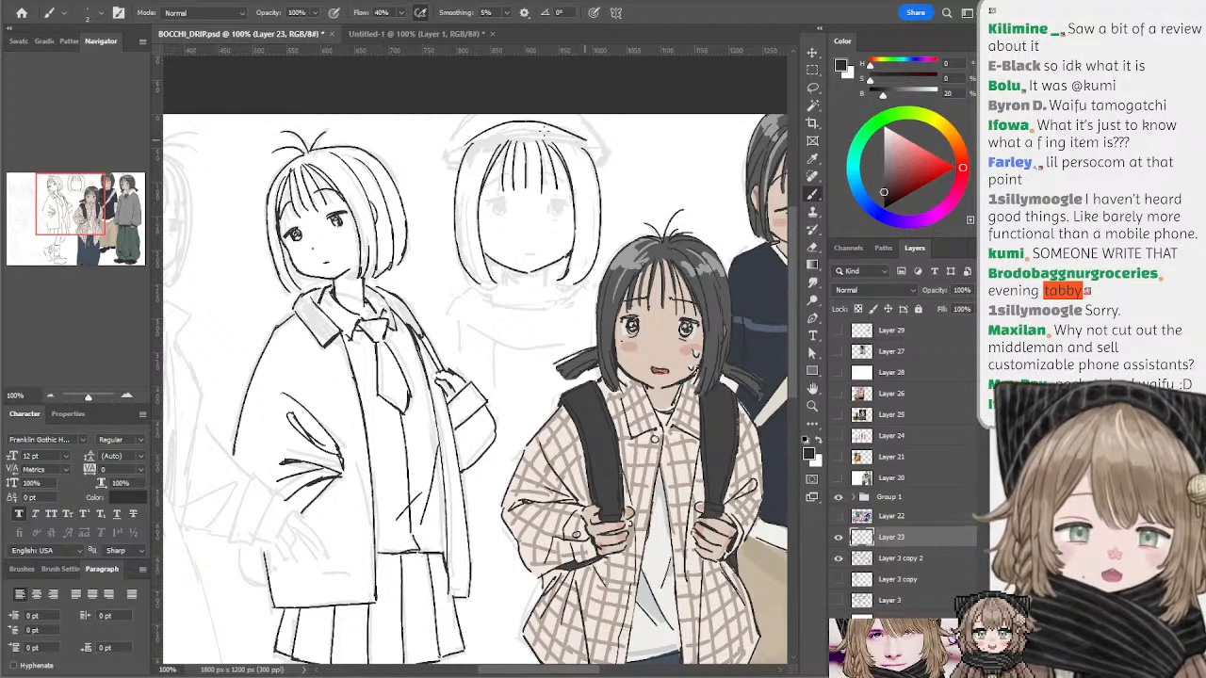
{"action": "mouse_move", "coordinate": [470, 145]}
{"action": "left_mouse_down"}
{"action": "mouse_move", "coordinate": [525, 124]}
{"action": "mouse_move", "coordinate": [585, 141]}
{"action": "left_mouse_up"}
{"action": "key", "text": "ctrl+z"}
{"action": "key", "text": "ctrl+z"}
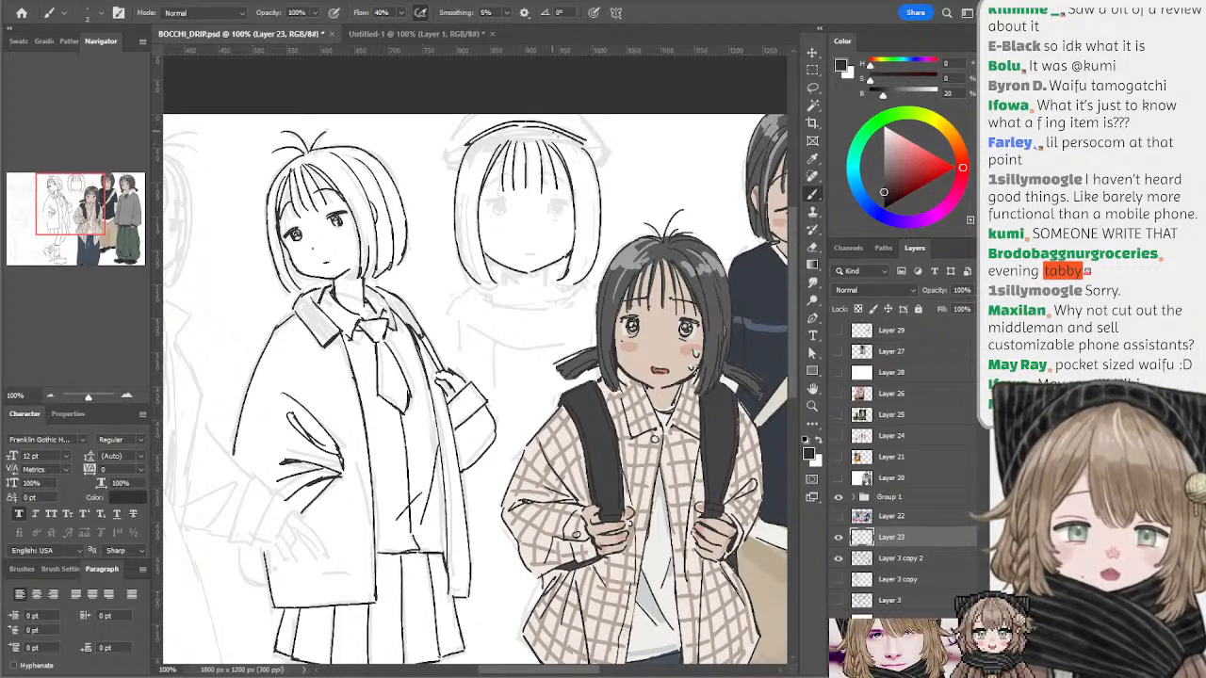
{"action": "mouse_move", "coordinate": [490, 138]}
{"action": "left_mouse_down"}
{"action": "mouse_move", "coordinate": [550, 132]}
{"action": "mouse_move", "coordinate": [597, 157]}
{"action": "mouse_move", "coordinate": [588, 145]}
{"action": "left_mouse_up"}
{"action": "key", "text": "ctrl+z"}
{"action": "key", "text": "ctrl+z"}
{"action": "key", "text": "ctrl+z"}
{"action": "key", "text": "ctrl+z"}
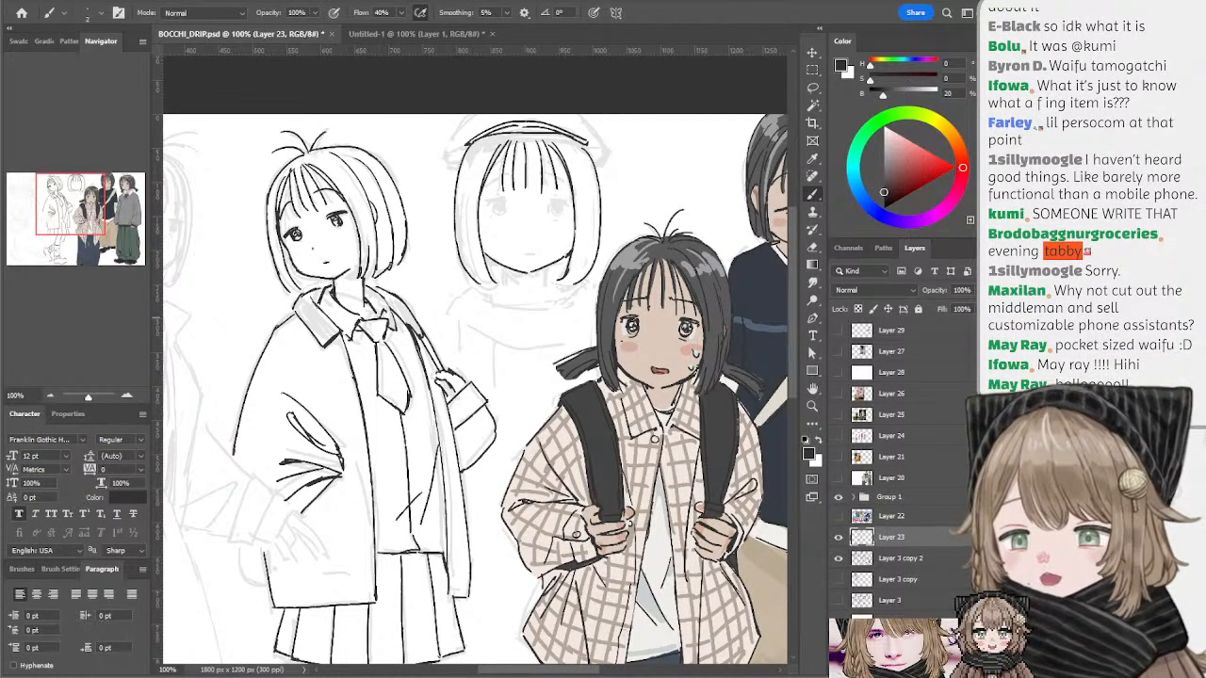
- Place the illustration's document after Untitled-1, then ink the beret's rounded crown and clean up the lines around its edges
{"action": "mouse_move", "coordinate": [260, 37]}
{"action": "left_mouse_down"}
{"action": "mouse_move", "coordinate": [261, 94]}
{"action": "mouse_move", "coordinate": [255, 37]}
{"action": "left_mouse_up"}
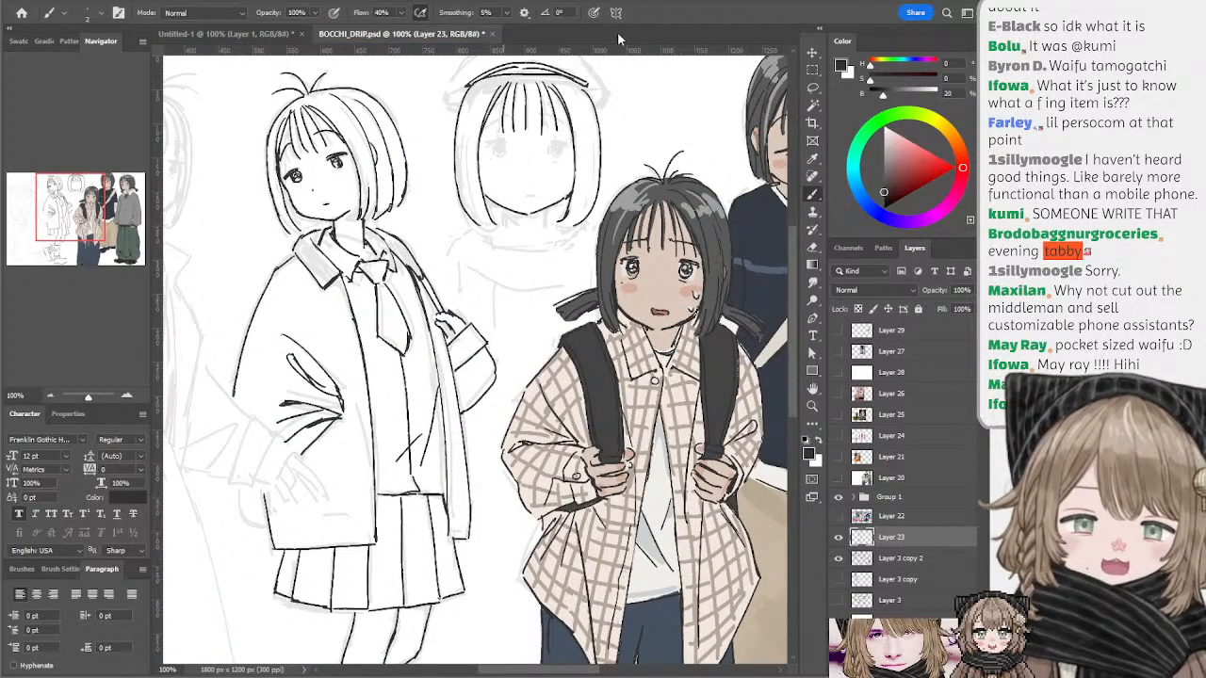
{"action": "left_click_drag", "start_coordinate": [512, 208], "coordinate": [488, 283]}
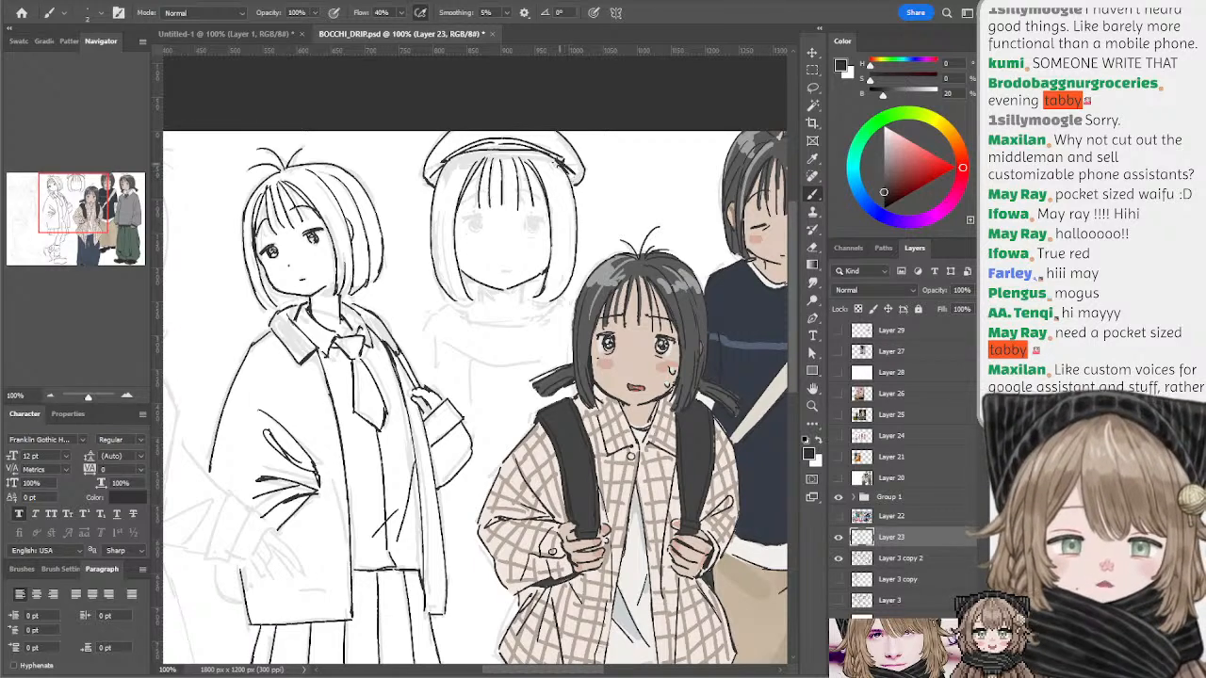
{"action": "key", "text": "e"}
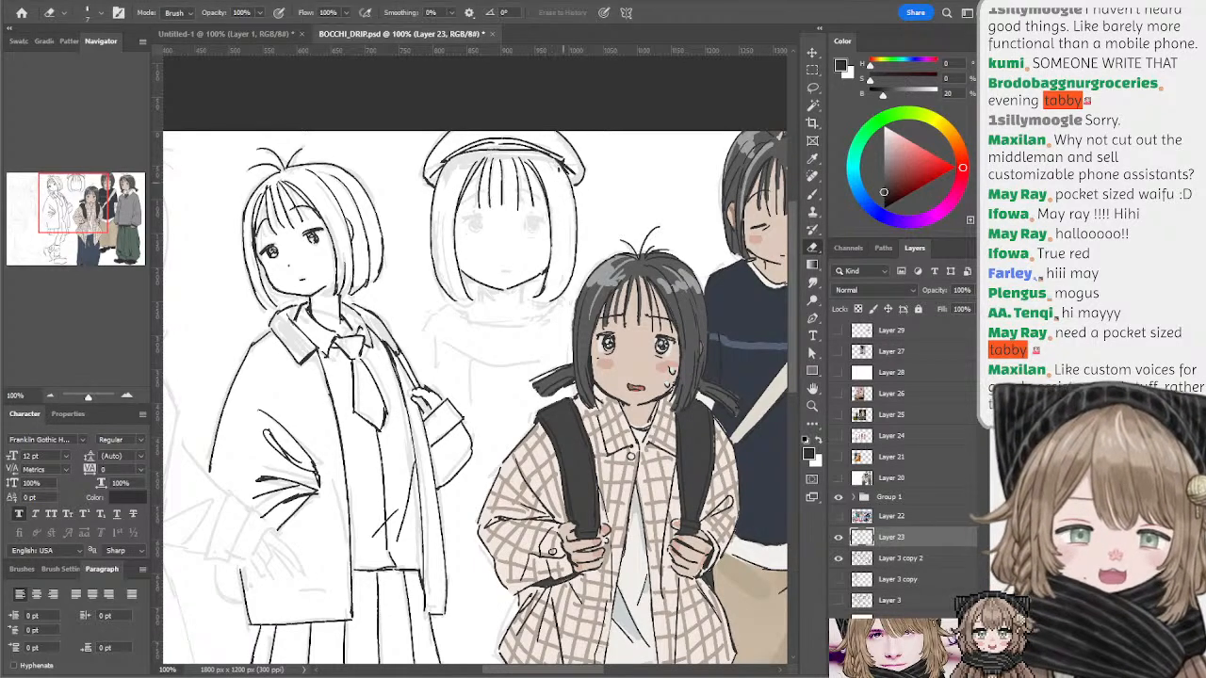
{"action": "key", "text": "b"}
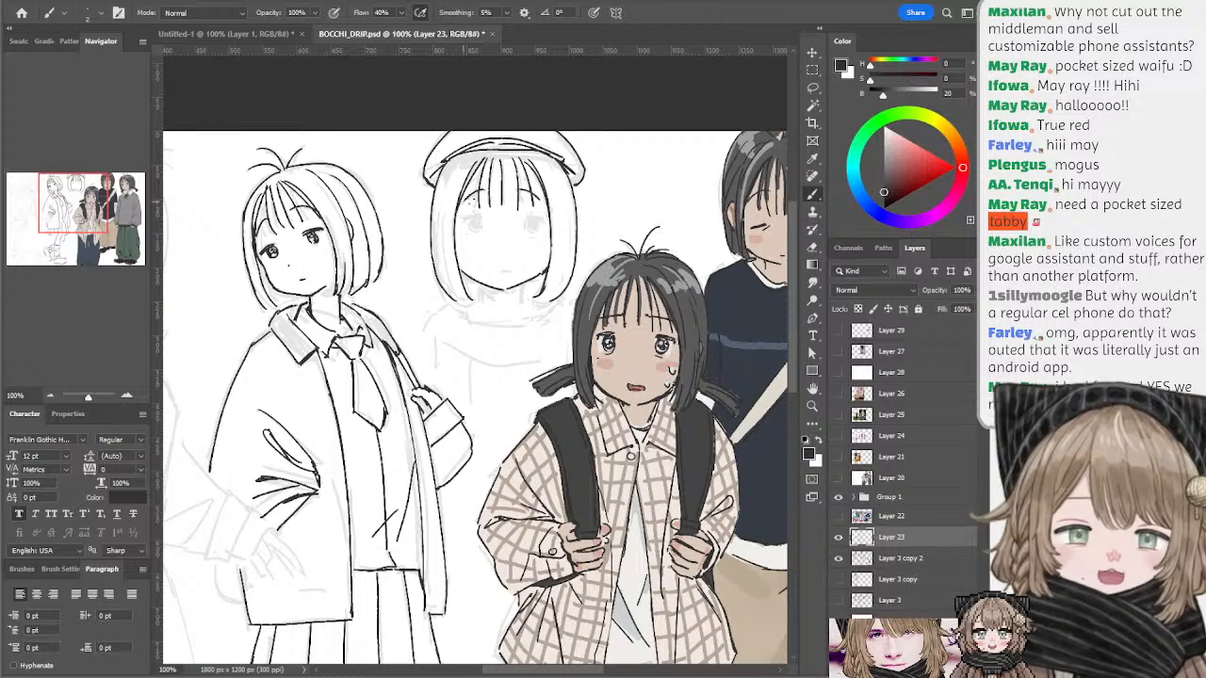
{"action": "key", "text": "e"}
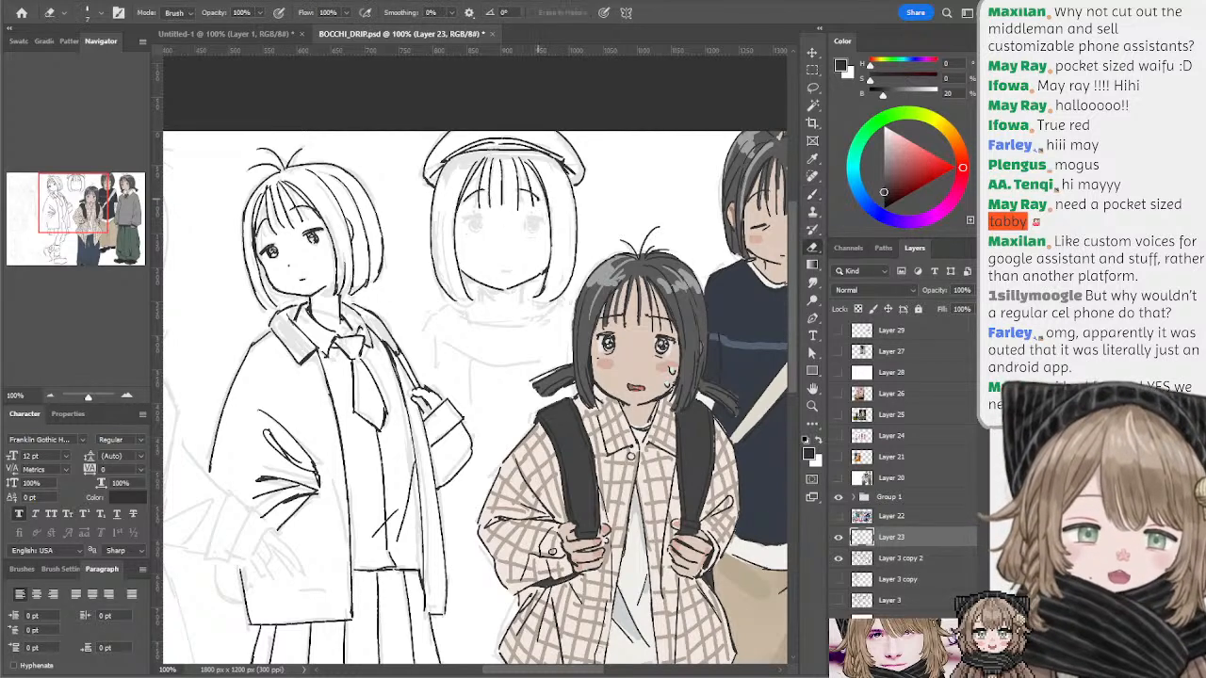
{"action": "key", "text": "b"}
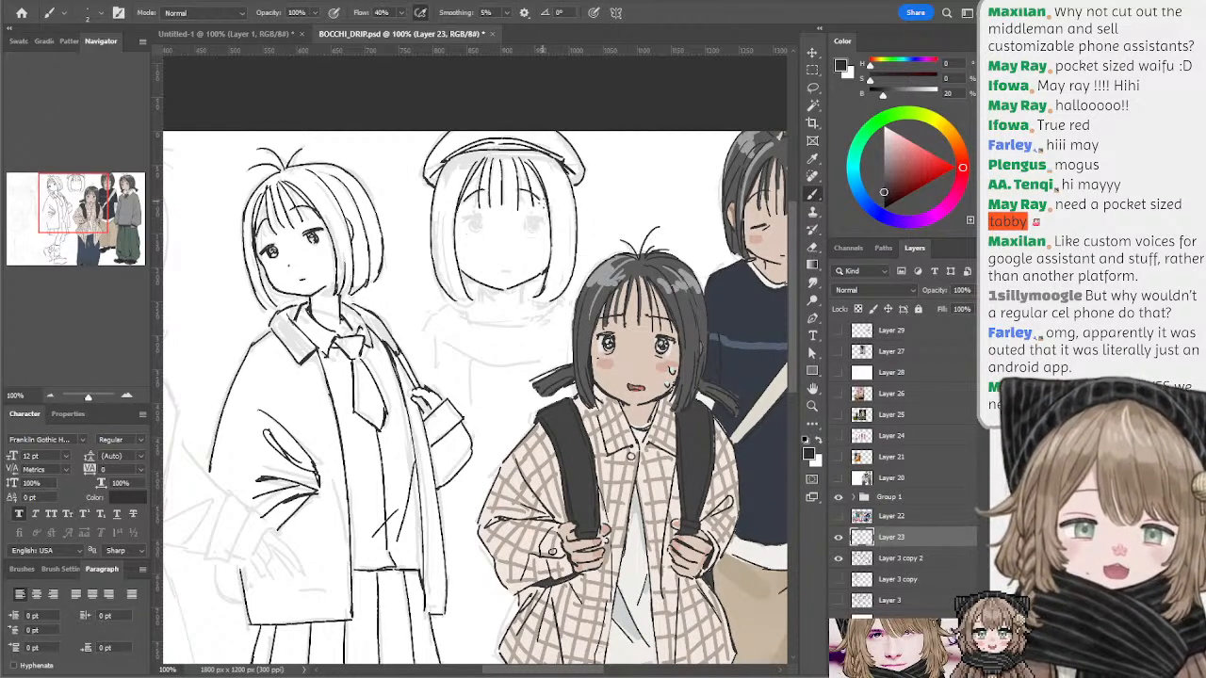
- Adjust the bang strands of the girl in the beret with the Lasso and ink the upper eyelid lines of both eyes
{"action": "key", "text": "l"}
{"action": "mouse_move", "coordinate": [516, 158]}
{"action": "left_mouse_down"}
{"action": "mouse_move", "coordinate": [516, 226]}
{"action": "mouse_move", "coordinate": [552, 221]}
{"action": "mouse_move", "coordinate": [516, 158]}
{"action": "left_mouse_up"}
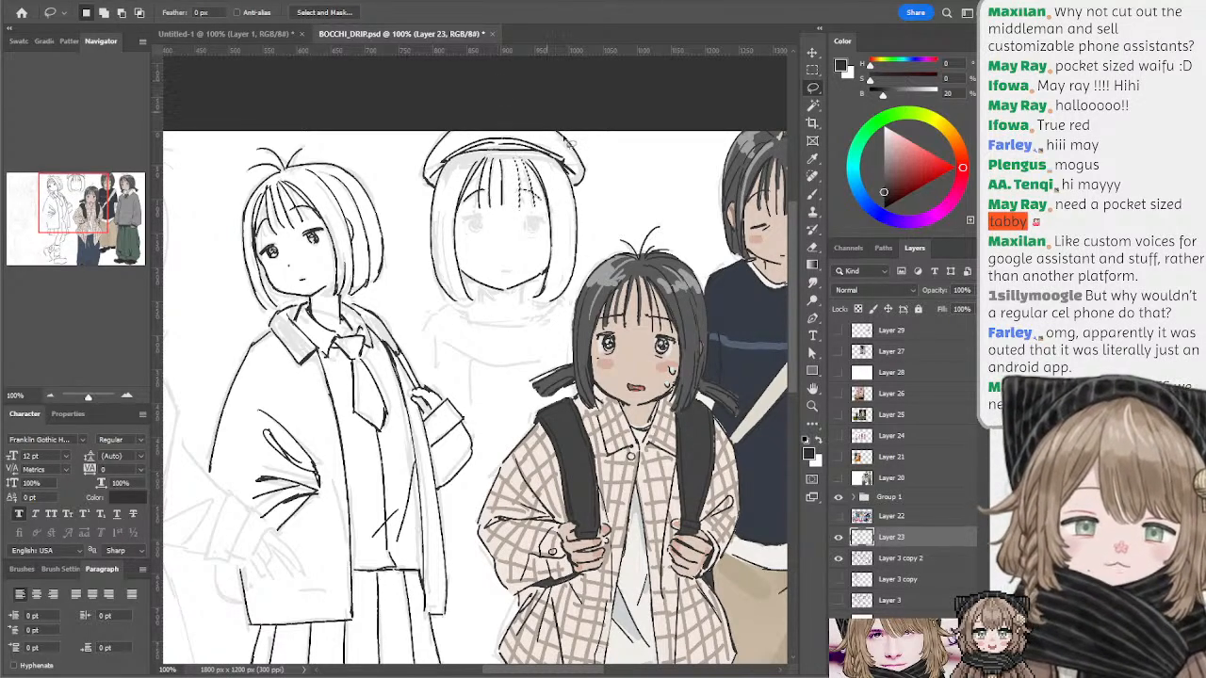
{"action": "key", "text": "b"}
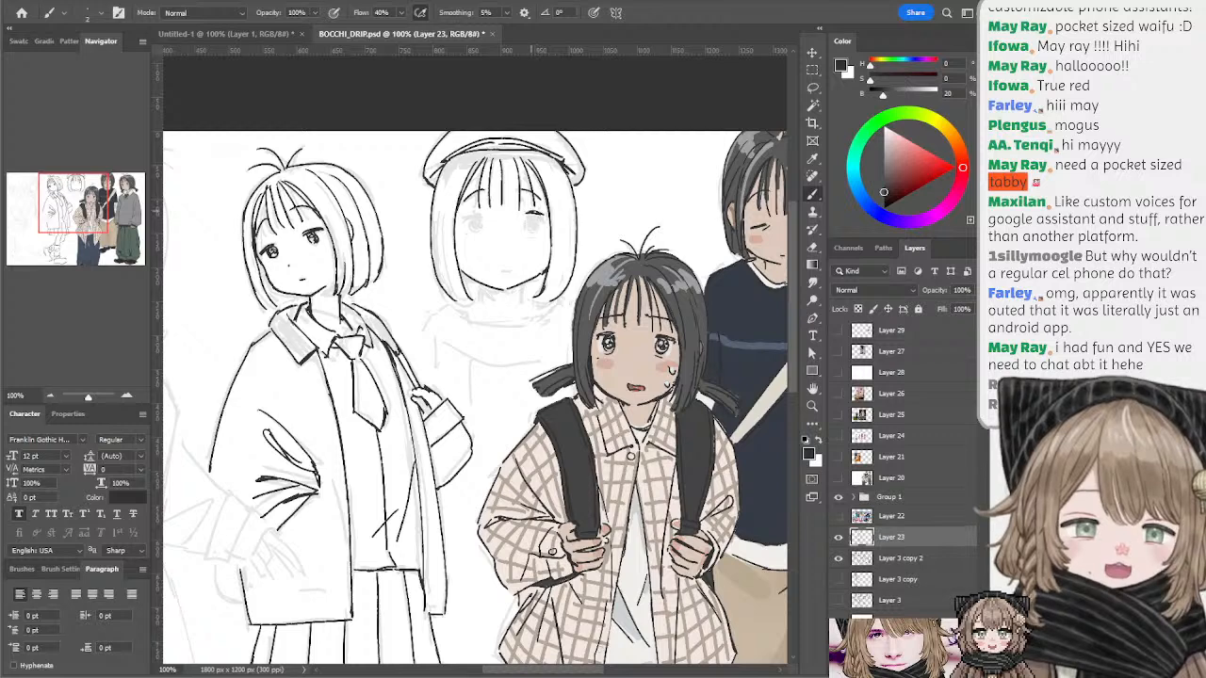
{"action": "key", "text": "l"}
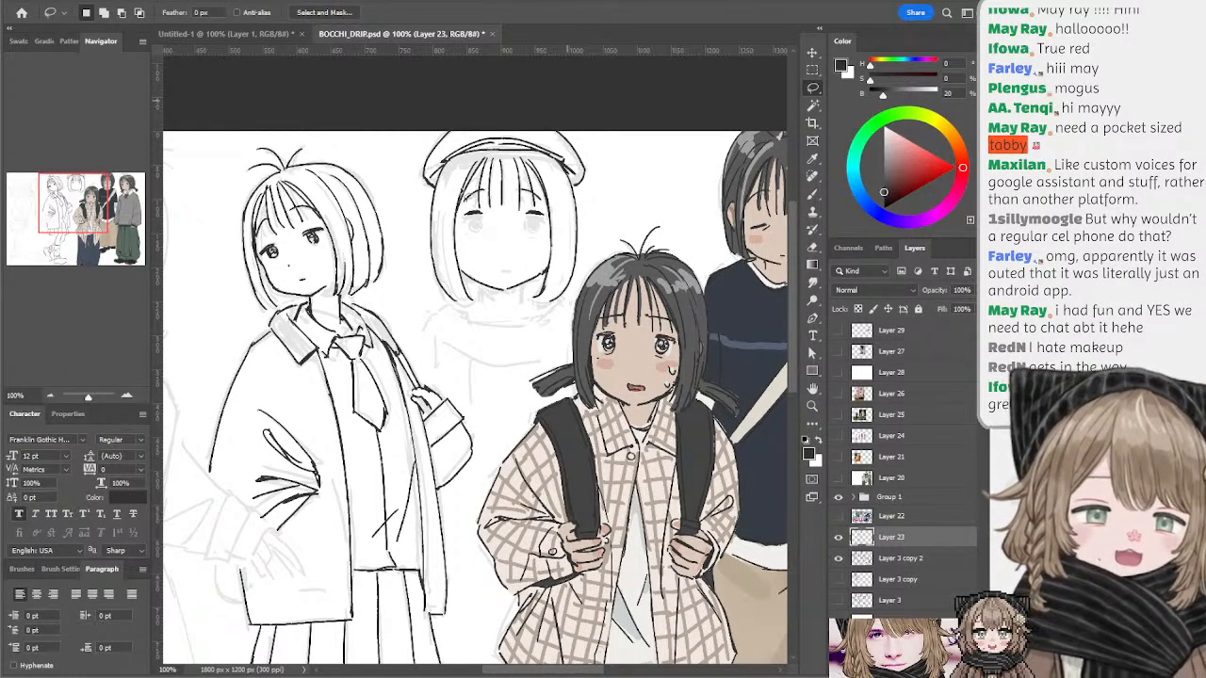
{"action": "key", "text": "b"}
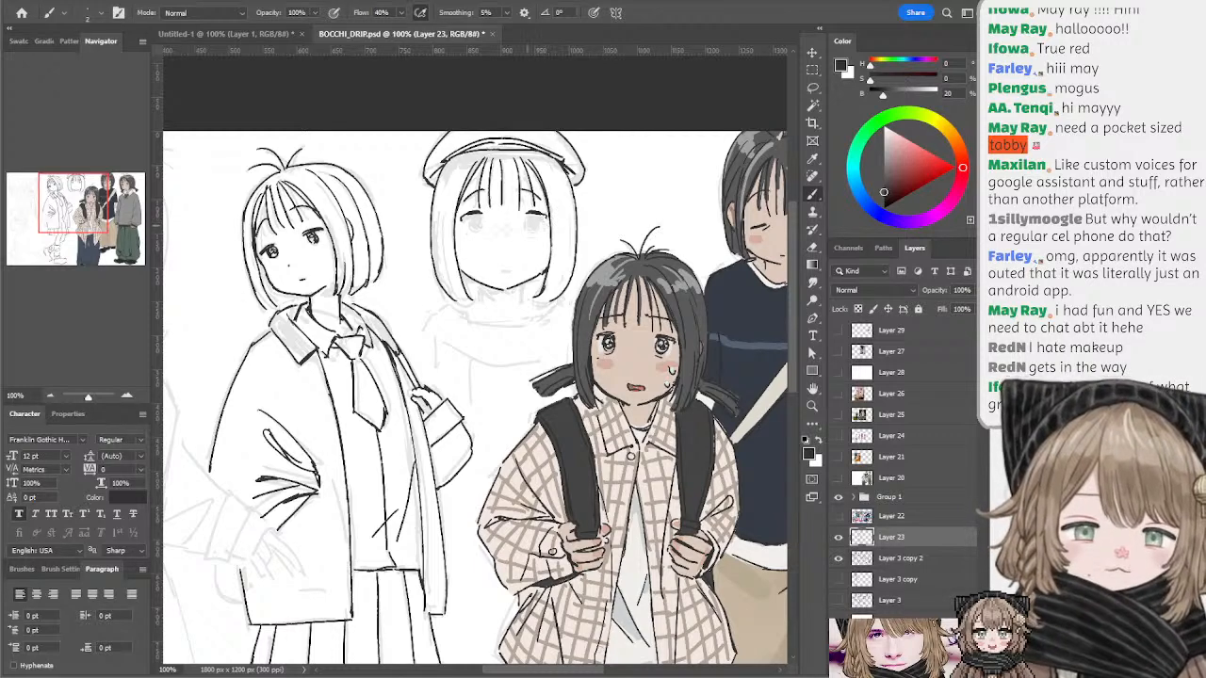
- Ink round iris outlines and dark pupils in both eyes of the girl in the beret
{"action": "mouse_move", "coordinate": [471, 220]}
{"action": "left_mouse_down"}
{"action": "mouse_move", "coordinate": [477, 232]}
{"action": "mouse_move", "coordinate": [467, 227]}
{"action": "mouse_move", "coordinate": [486, 222]}
{"action": "left_mouse_up"}
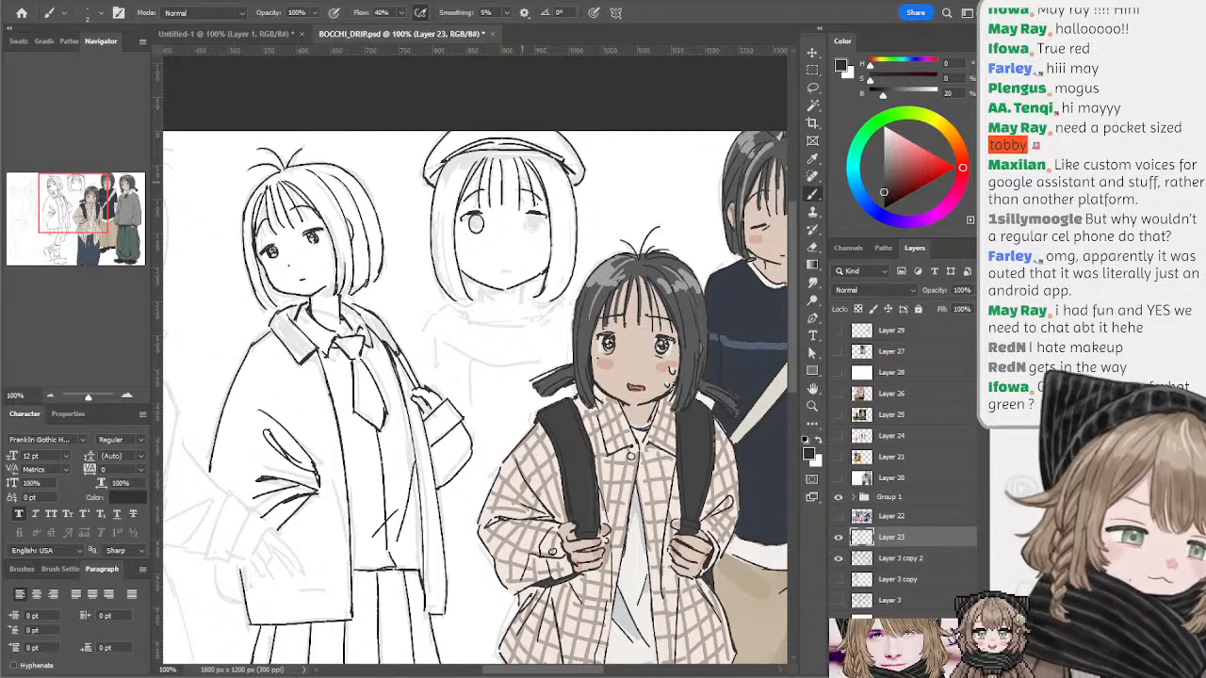
{"action": "left_click_drag", "start_coordinate": [529, 217], "coordinate": [534, 225]}
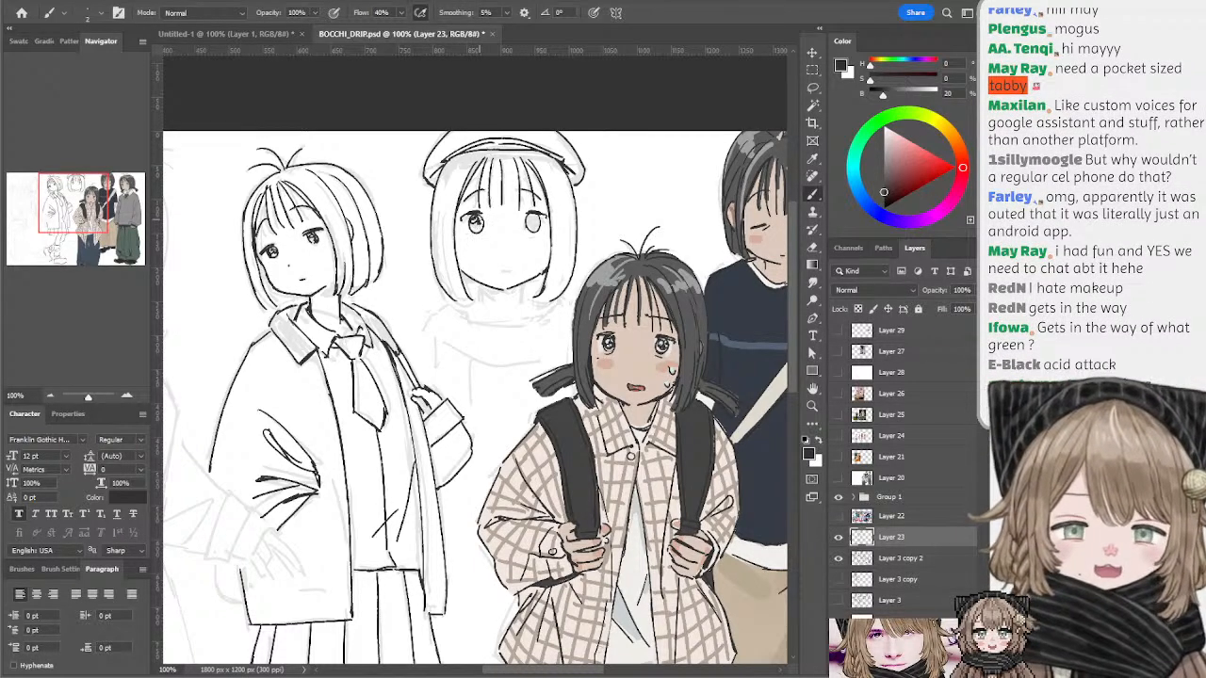
{"action": "mouse_move", "coordinate": [483, 221]}
{"action": "left_mouse_down"}
{"action": "mouse_move", "coordinate": [479, 232]}
{"action": "mouse_move", "coordinate": [535, 224]}
{"action": "left_mouse_up"}
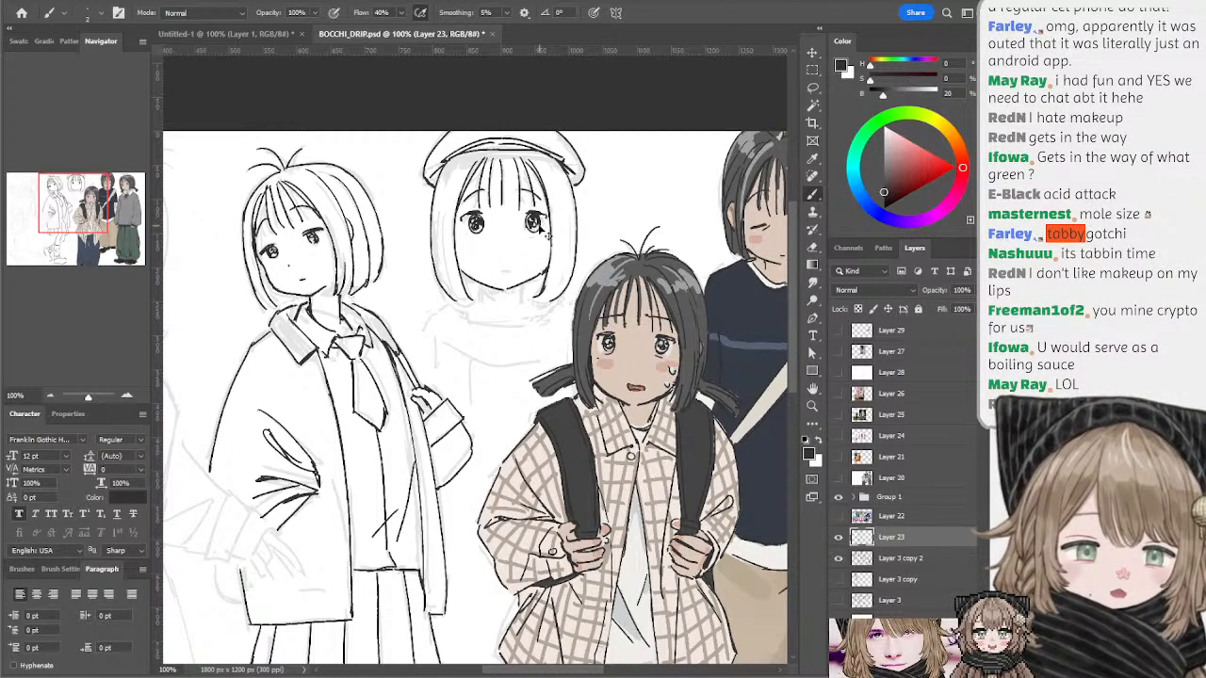
- Dot a small mole under the beret girl's left-hand eye and ink a short line for her mouth
{"action": "mouse_move", "coordinate": [544, 226]}
{"action": "left_mouse_down"}
{"action": "mouse_move", "coordinate": [488, 221]}
{"action": "mouse_move", "coordinate": [524, 227]}
{"action": "left_mouse_up"}
{"action": "key", "text": "ctrl+z"}
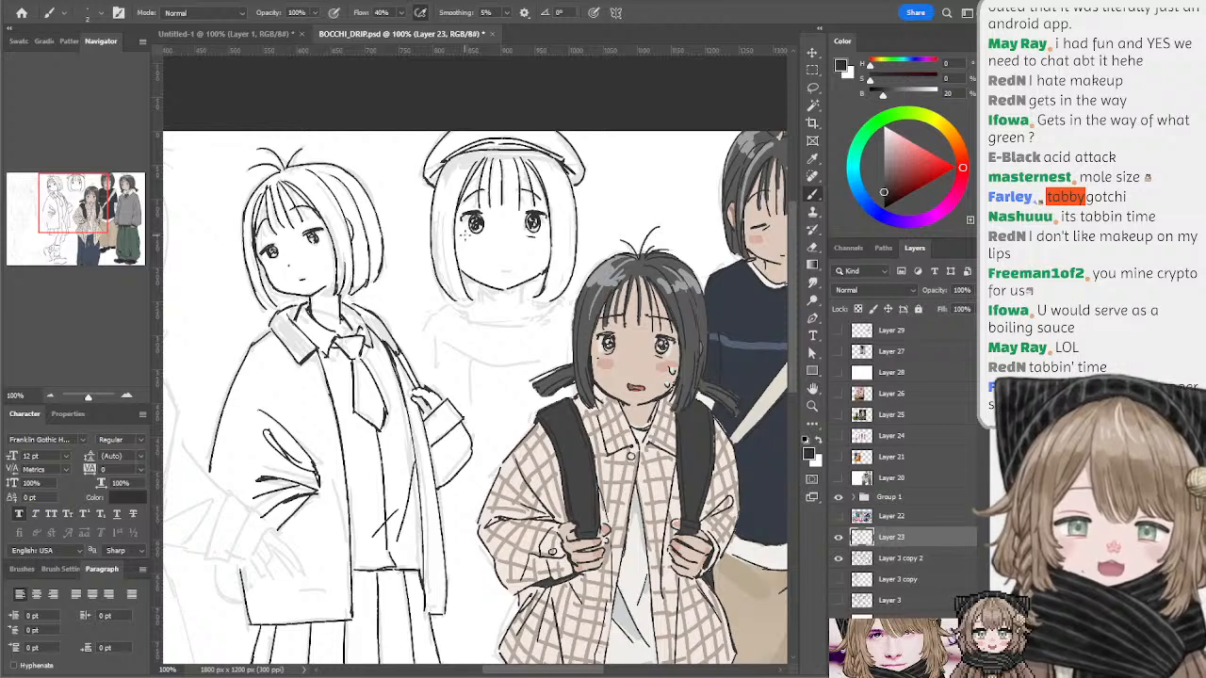
{"action": "left_click_drag", "start_coordinate": [498, 270], "coordinate": [507, 270]}
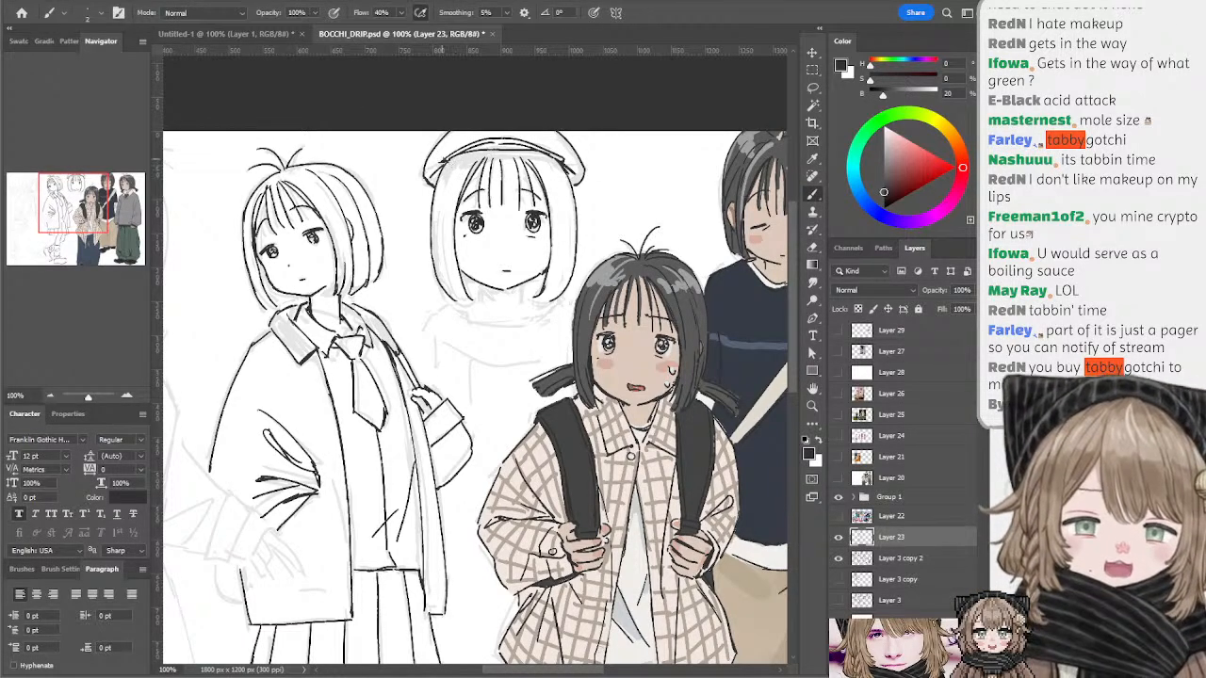
- Ink the long bob strands falling beside the right-hand side of the beret girl's face, redoing uneven strokes
{"action": "mouse_move", "coordinate": [567, 201]}
{"action": "left_mouse_down"}
{"action": "mouse_move", "coordinate": [555, 184]}
{"action": "mouse_move", "coordinate": [484, 174]}
{"action": "mouse_move", "coordinate": [537, 270]}
{"action": "left_mouse_up"}
{"action": "key", "text": "l"}
{"action": "key", "text": "b"}
{"action": "key", "text": "bracketleft"}
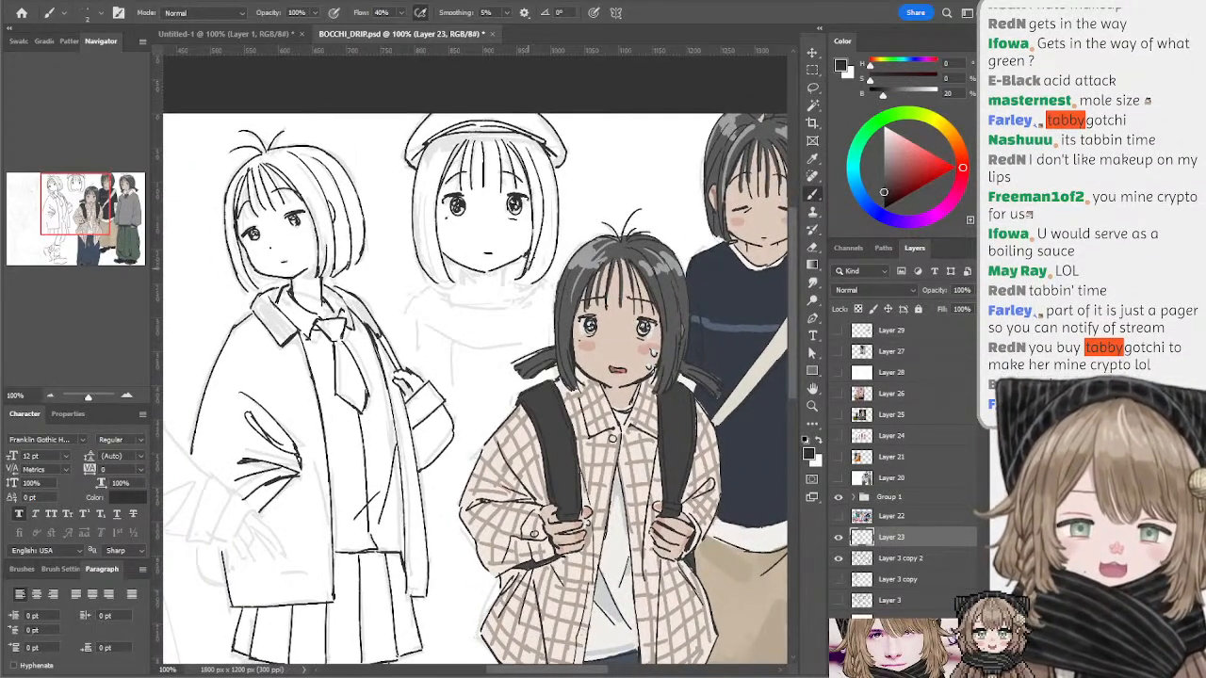
{"action": "key", "text": "ctrl+z"}
{"action": "key", "text": "bracketright"}
{"action": "left_click_drag", "start_coordinate": [533, 154], "coordinate": [536, 279]}
{"action": "key", "text": "ctrl+z"}
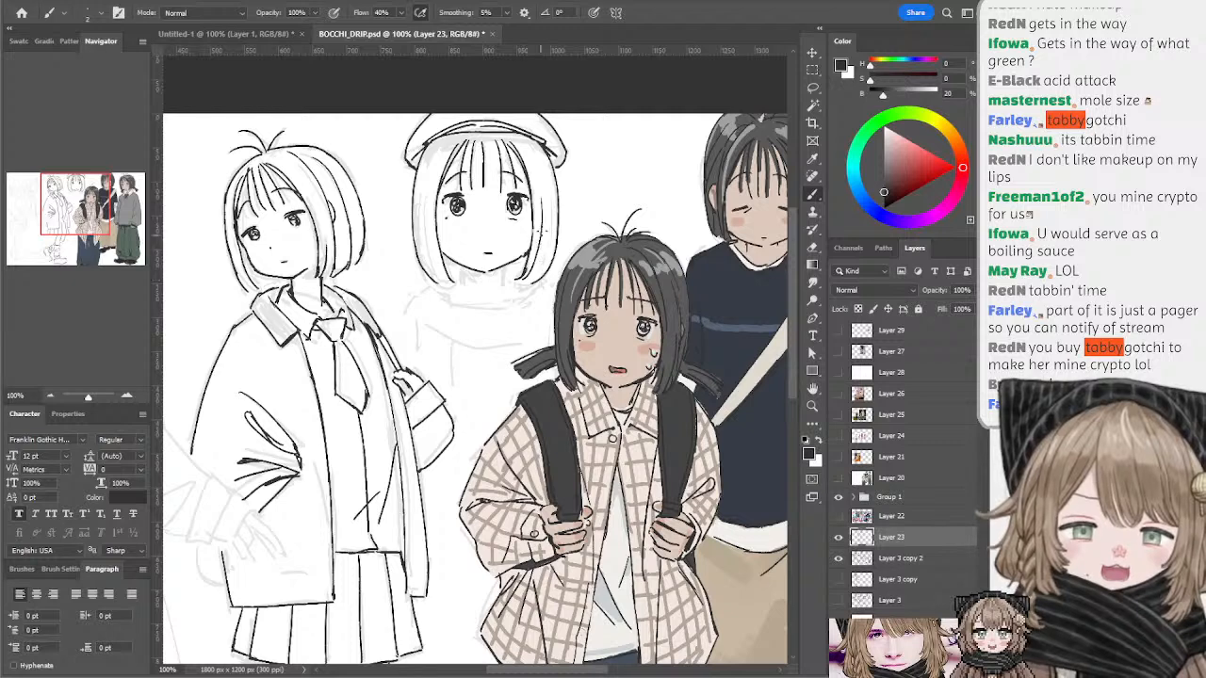
{"action": "left_click_drag", "start_coordinate": [544, 234], "coordinate": [529, 283]}
{"action": "key", "text": "ctrl+z"}
{"action": "key", "text": "ctrl+z"}
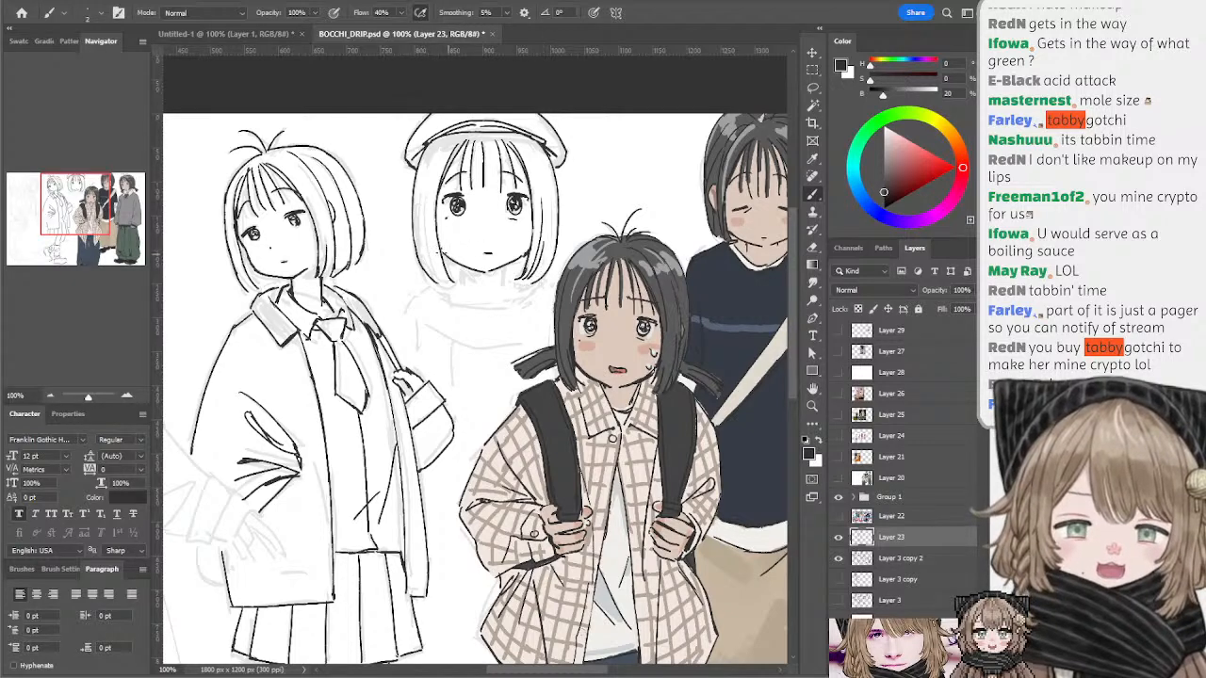
- Ink a curved strand down the left-hand side of the beret girl's bob to its tip below the chin
{"action": "key", "text": "ctrl+z"}
{"action": "left_click_drag", "start_coordinate": [424, 216], "coordinate": [452, 289]}
{"action": "key", "text": "ctrl+z"}
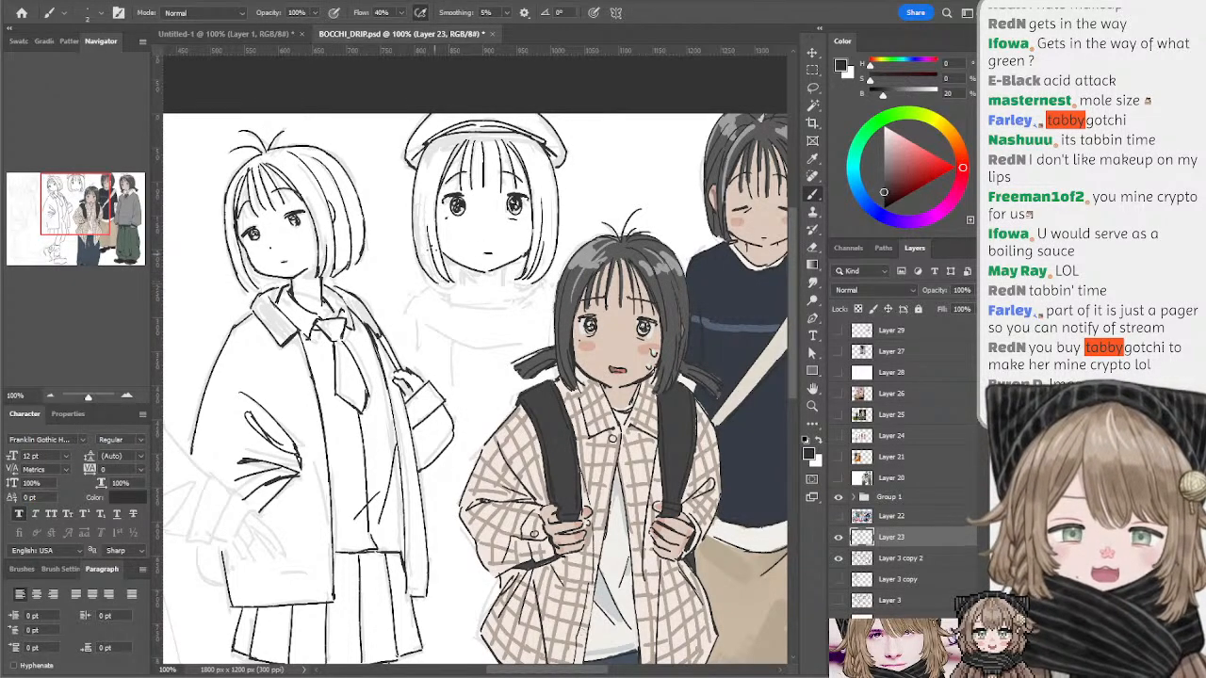
{"action": "left_click_drag", "start_coordinate": [420, 211], "coordinate": [448, 285]}
{"action": "key", "text": "ctrl+z"}
{"action": "left_click_drag", "start_coordinate": [420, 222], "coordinate": [445, 282]}
{"action": "key", "text": "ctrl+z"}
{"action": "key", "text": "ctrl+z"}
{"action": "left_click_drag", "start_coordinate": [419, 223], "coordinate": [443, 283]}
{"action": "key", "text": "ctrl+z"}
{"action": "key", "text": "ctrl+z"}
{"action": "left_click_drag", "start_coordinate": [418, 228], "coordinate": [441, 287]}
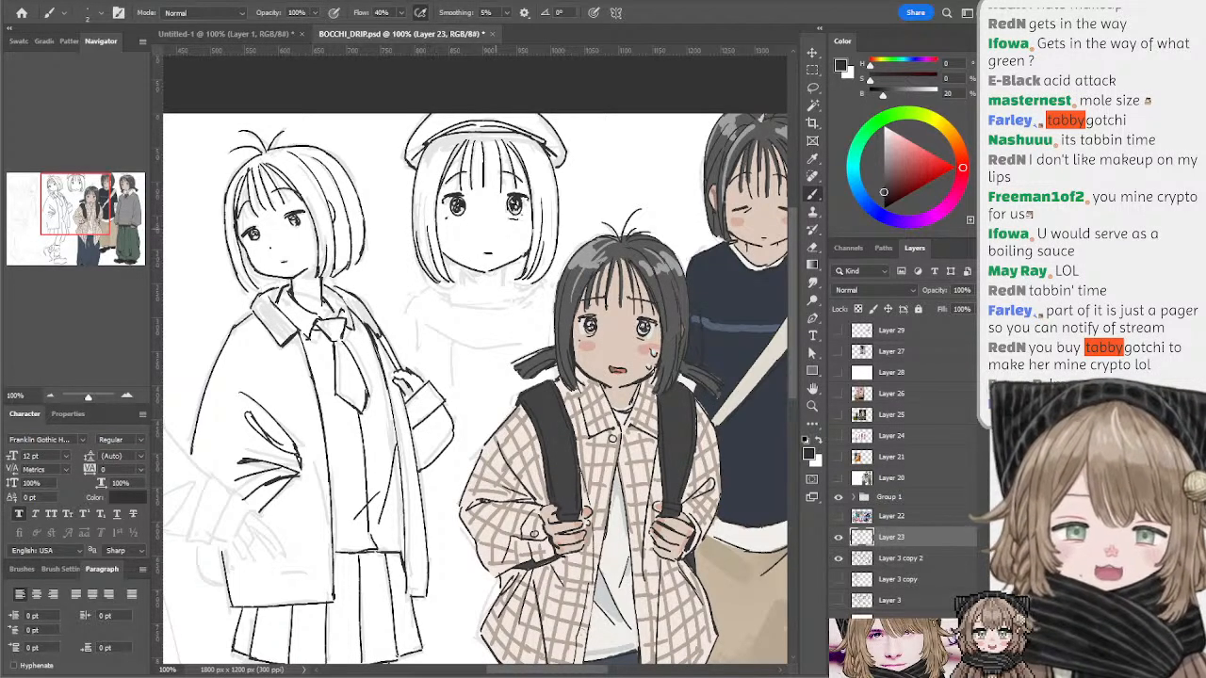
- Ink the long outer strand down the right-hand edge of the beret girl's bob, redoing uneven strokes
{"action": "left_click_drag", "start_coordinate": [554, 145], "coordinate": [541, 256]}
{"action": "key", "text": "ctrl+z"}
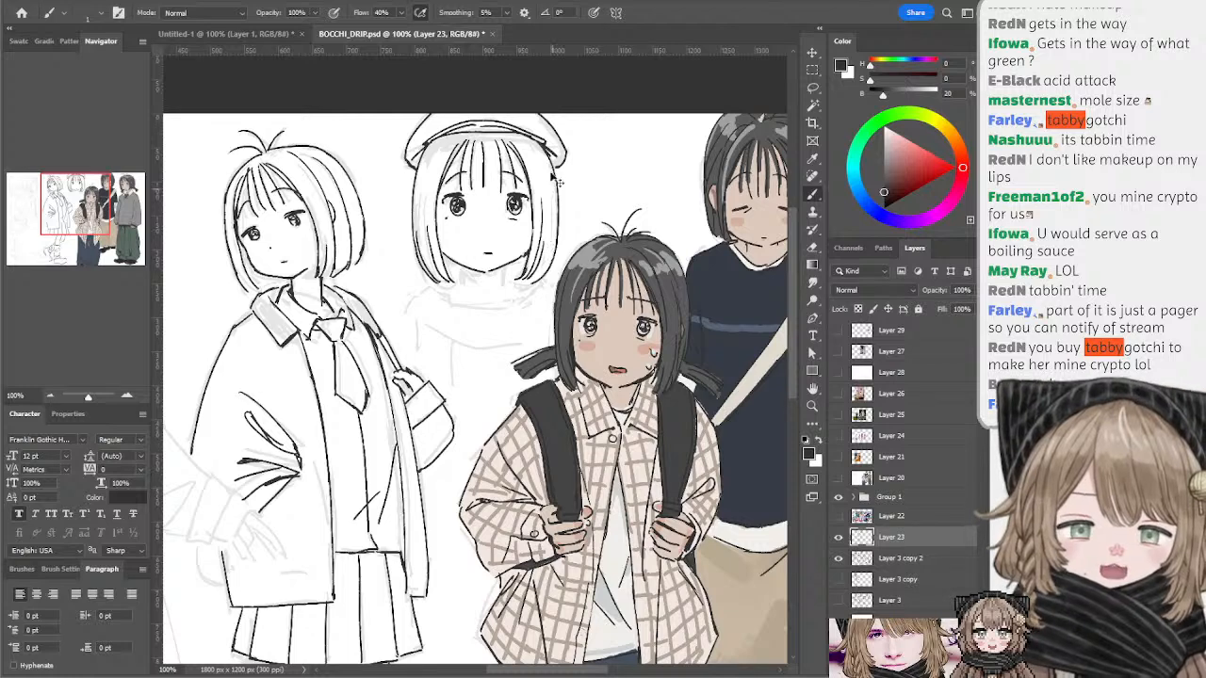
{"action": "left_click_drag", "start_coordinate": [556, 156], "coordinate": [545, 273]}
{"action": "key", "text": "ctrl+z"}
{"action": "left_click_drag", "start_coordinate": [554, 156], "coordinate": [545, 268]}
{"action": "left_click_drag", "start_coordinate": [556, 191], "coordinate": [565, 204]}
{"action": "key", "text": "ctrl+z"}
{"action": "key", "text": "ctrl+z"}
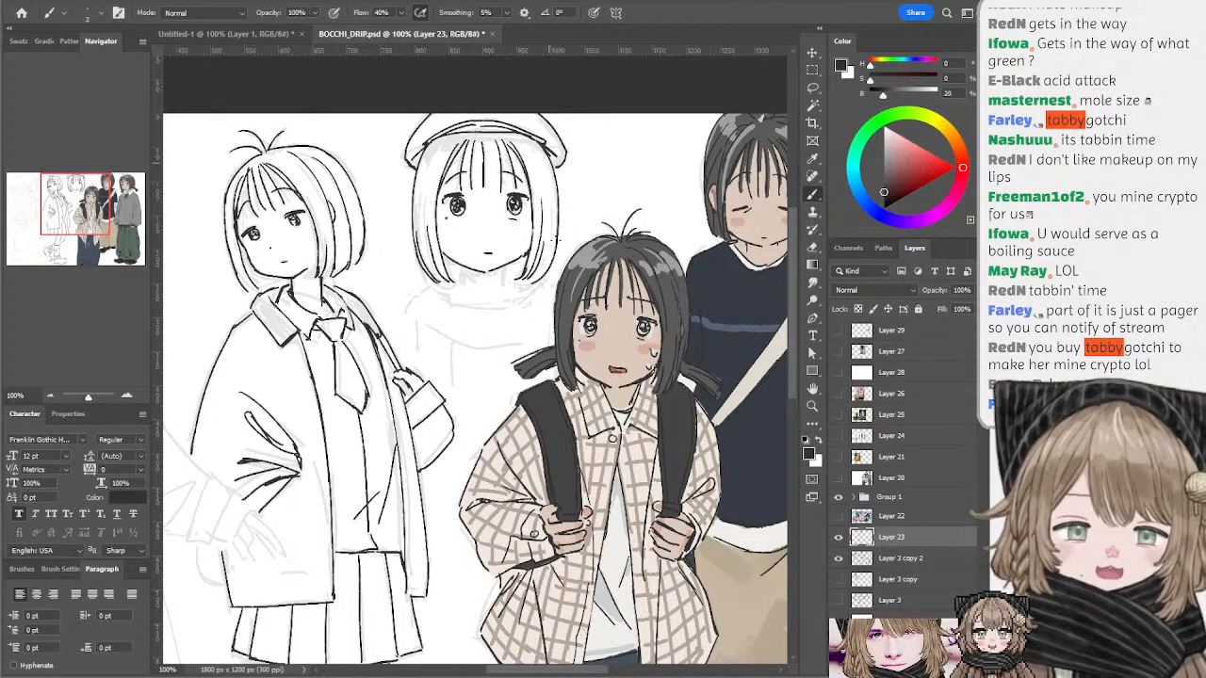
{"action": "left_click_drag", "start_coordinate": [556, 158], "coordinate": [547, 256]}
{"action": "key", "text": "ctrl+z"}
{"action": "key", "text": "ctrl+z"}
{"action": "left_click_drag", "start_coordinate": [556, 164], "coordinate": [545, 262]}
{"action": "key", "text": "ctrl+z"}
{"action": "key", "text": "ctrl+z"}
{"action": "left_click_drag", "start_coordinate": [556, 165], "coordinate": [541, 270]}
{"action": "key", "text": "ctrl+z"}
{"action": "key", "text": "ctrl+z"}
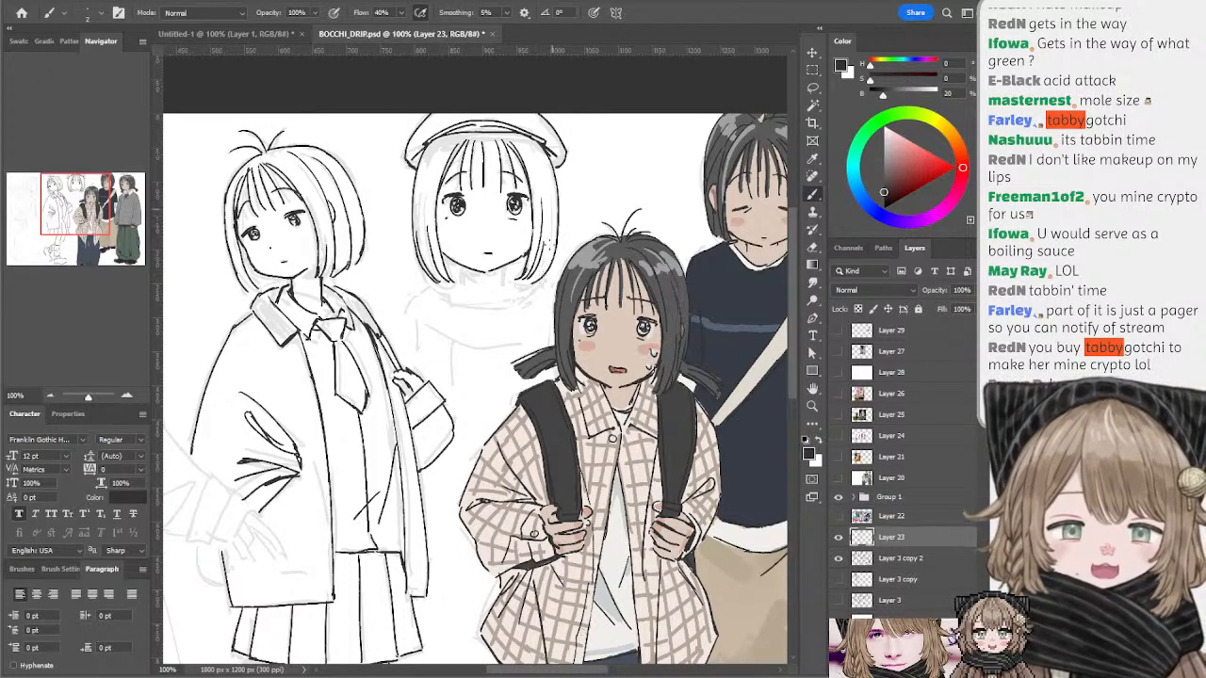
{"action": "left_click_drag", "start_coordinate": [554, 204], "coordinate": [539, 275]}
{"action": "key", "text": "ctrl+z"}
{"action": "left_click_drag", "start_coordinate": [558, 180], "coordinate": [541, 270]}
{"action": "key", "text": "ctrl+z"}
{"action": "key", "text": "ctrl+z"}
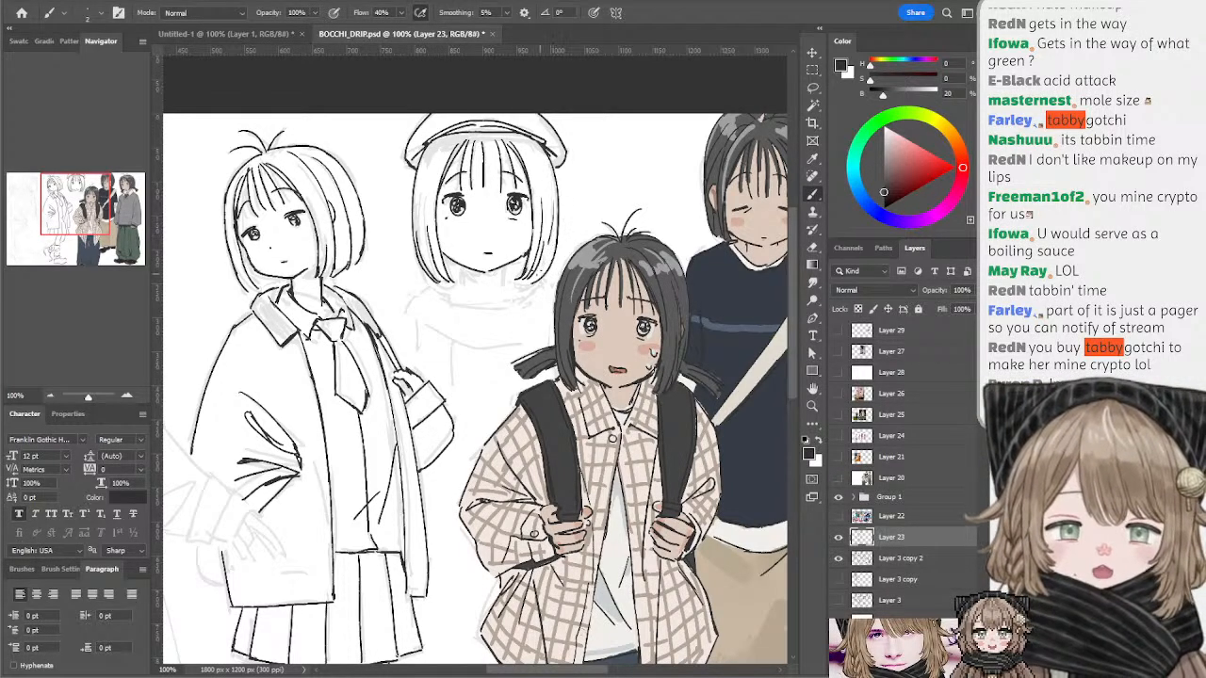
{"action": "left_click_drag", "start_coordinate": [557, 224], "coordinate": [540, 274]}
{"action": "key", "text": "ctrl+z"}
{"action": "left_click_drag", "start_coordinate": [558, 196], "coordinate": [536, 274]}
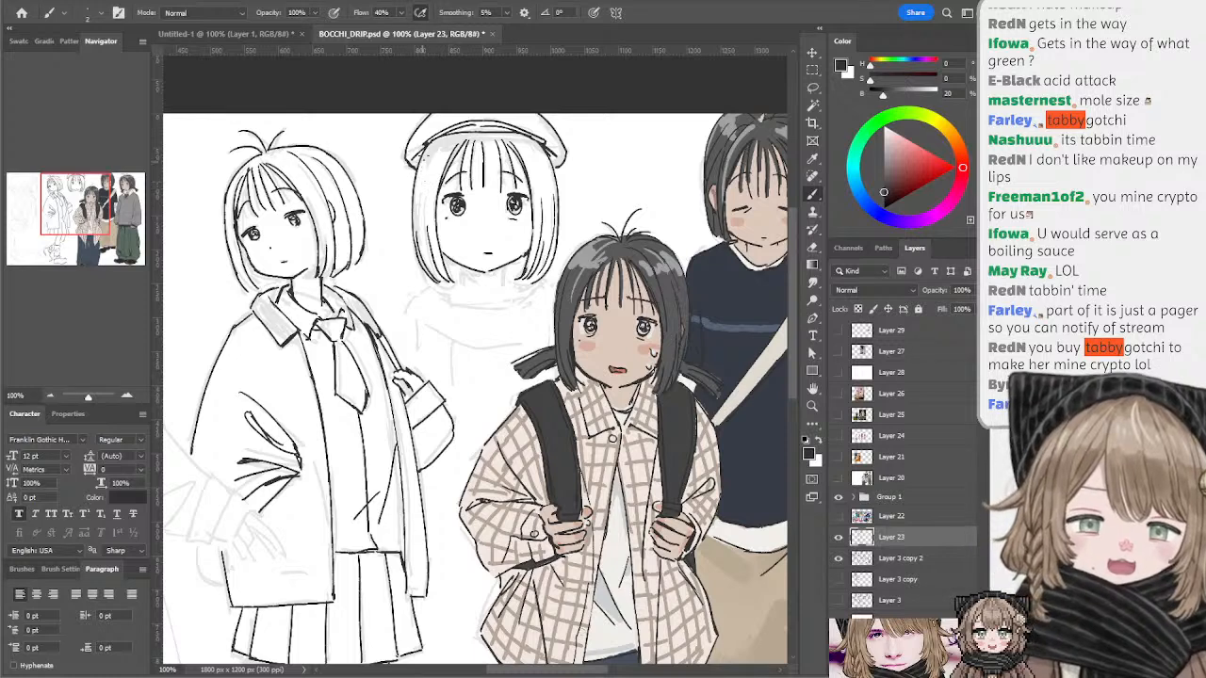
- Try to ink short extra strands beneath the beret at both sides of the fringe
{"action": "mouse_move", "coordinate": [425, 157]}
{"action": "left_mouse_down"}
{"action": "mouse_move", "coordinate": [417, 234]}
{"action": "mouse_move", "coordinate": [417, 190]}
{"action": "left_mouse_up"}
{"action": "key", "text": "ctrl+z"}
{"action": "key", "text": "ctrl+z"}
{"action": "key", "text": "ctrl+z"}
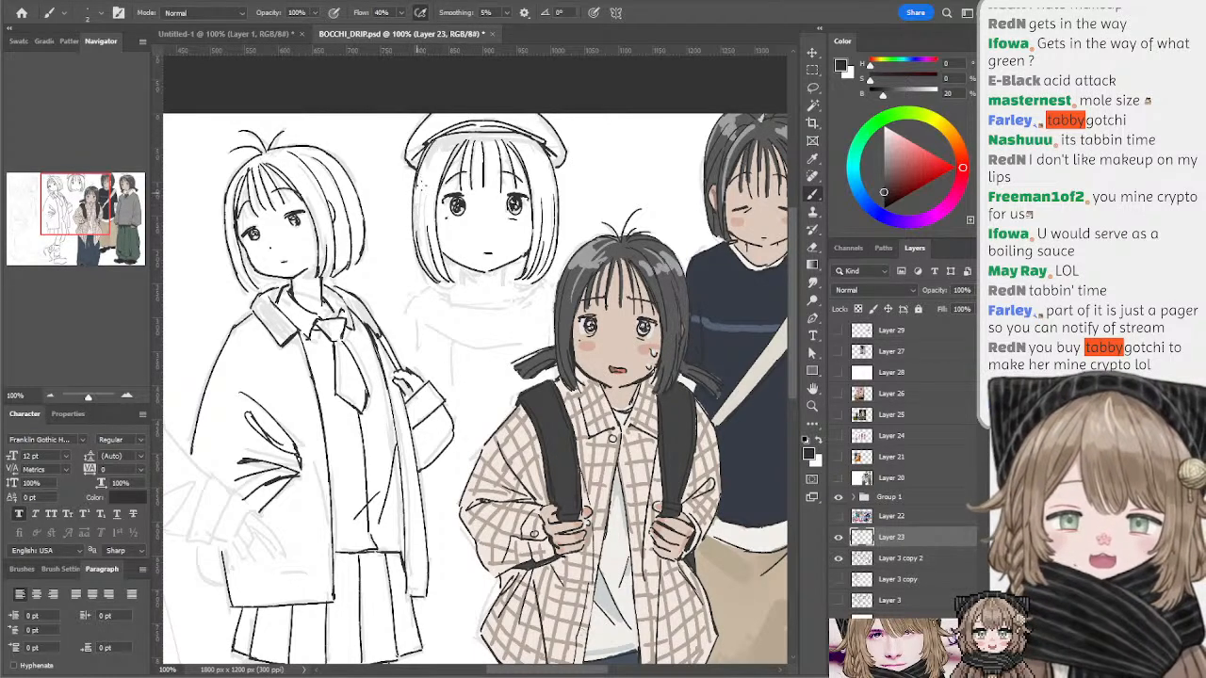
{"action": "mouse_move", "coordinate": [443, 137]}
{"action": "left_mouse_down"}
{"action": "mouse_move", "coordinate": [426, 184]}
{"action": "mouse_move", "coordinate": [428, 166]}
{"action": "mouse_move", "coordinate": [454, 154]}
{"action": "left_mouse_up"}
{"action": "key", "text": "ctrl+z"}
{"action": "key", "text": "ctrl+z"}
{"action": "key", "text": "ctrl+z"}
{"action": "mouse_move", "coordinate": [536, 137]}
{"action": "left_mouse_down"}
{"action": "mouse_move", "coordinate": [528, 183]}
{"action": "mouse_move", "coordinate": [541, 213]}
{"action": "mouse_move", "coordinate": [526, 190]}
{"action": "left_mouse_up"}
{"action": "key", "text": "ctrl+z"}
{"action": "key", "text": "ctrl+z"}
{"action": "key", "text": "ctrl+z"}
{"action": "key", "text": "ctrl+z"}
{"action": "key", "text": "ctrl+z"}
{"action": "key", "text": "ctrl+z"}
- Ink a strand curving from under the beret down the left-hand side of the bob, redoing uneven strokes
{"action": "left_click_drag", "start_coordinate": [456, 134], "coordinate": [429, 183]}
{"action": "key", "text": "ctrl+z"}
{"action": "key", "text": "ctrl+z"}
{"action": "key", "text": "ctrl+z"}
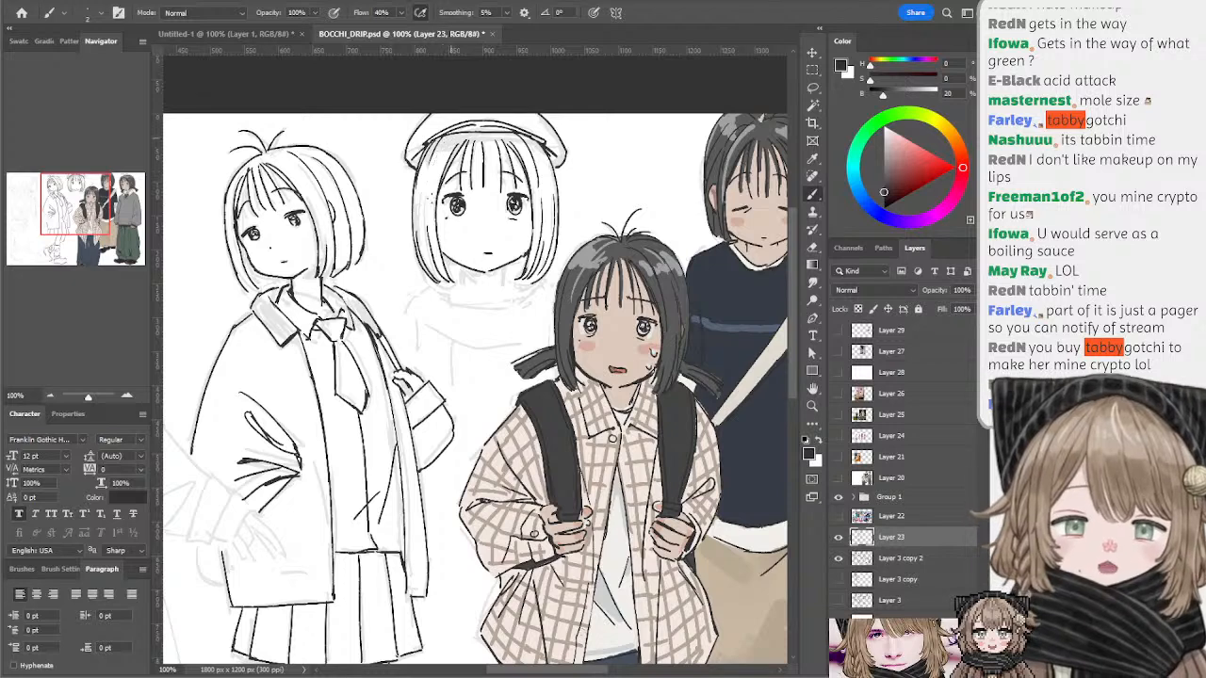
{"action": "left_click_drag", "start_coordinate": [456, 135], "coordinate": [428, 190]}
{"action": "key", "text": "ctrl+z"}
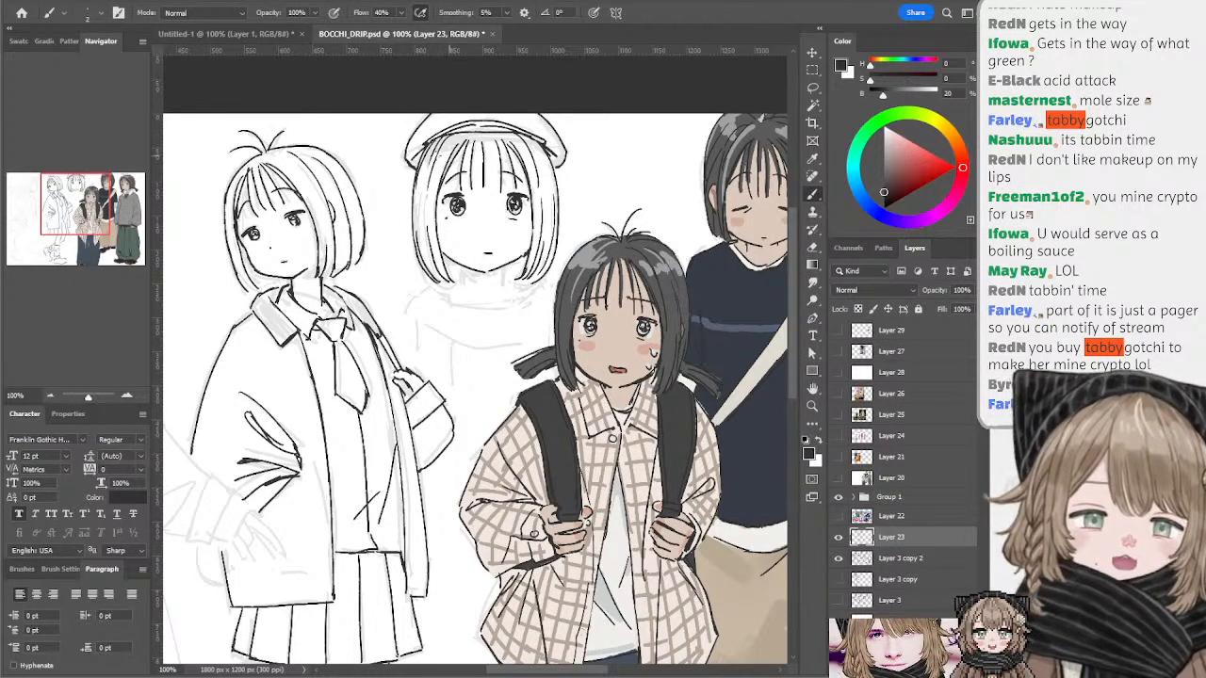
{"action": "key", "text": "ctrl+z"}
{"action": "left_click_drag", "start_coordinate": [441, 140], "coordinate": [419, 241]}
{"action": "key", "text": "ctrl+z"}
{"action": "left_click_drag", "start_coordinate": [429, 149], "coordinate": [417, 239]}
{"action": "key", "text": "ctrl+z"}
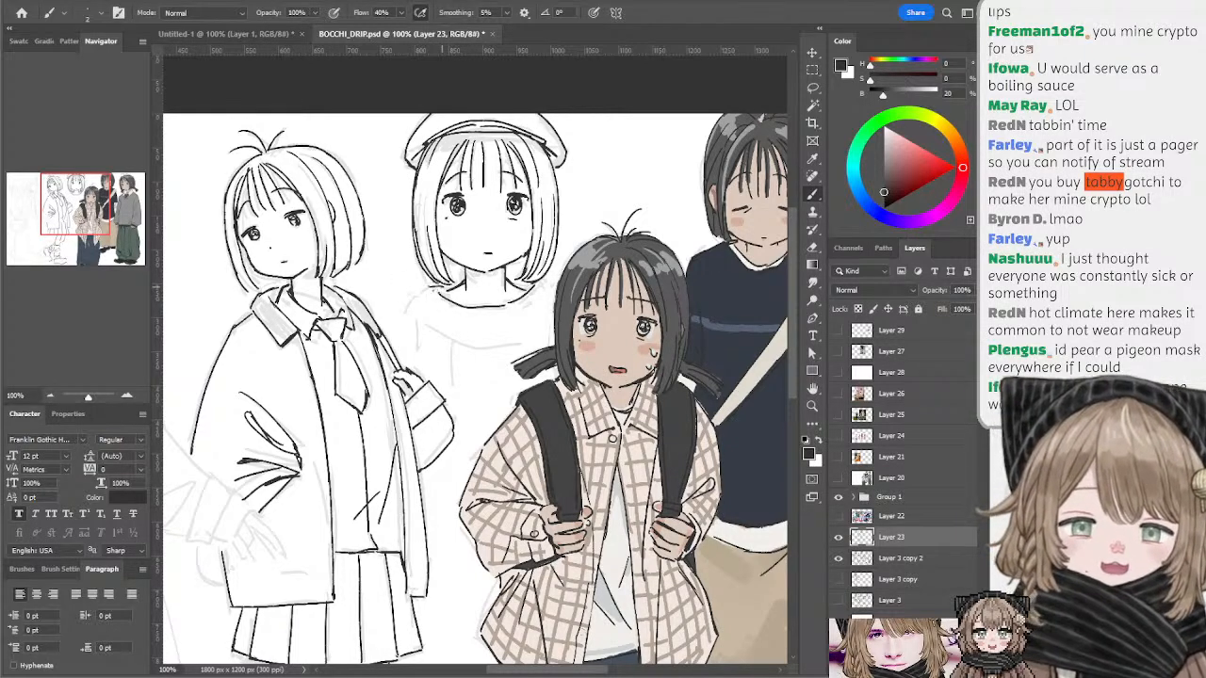
- Ink the outer edge and curved lower hem of the beret girl's wide cowl collar, redoing uneven strokes
{"action": "left_click_drag", "start_coordinate": [441, 285], "coordinate": [426, 288]}
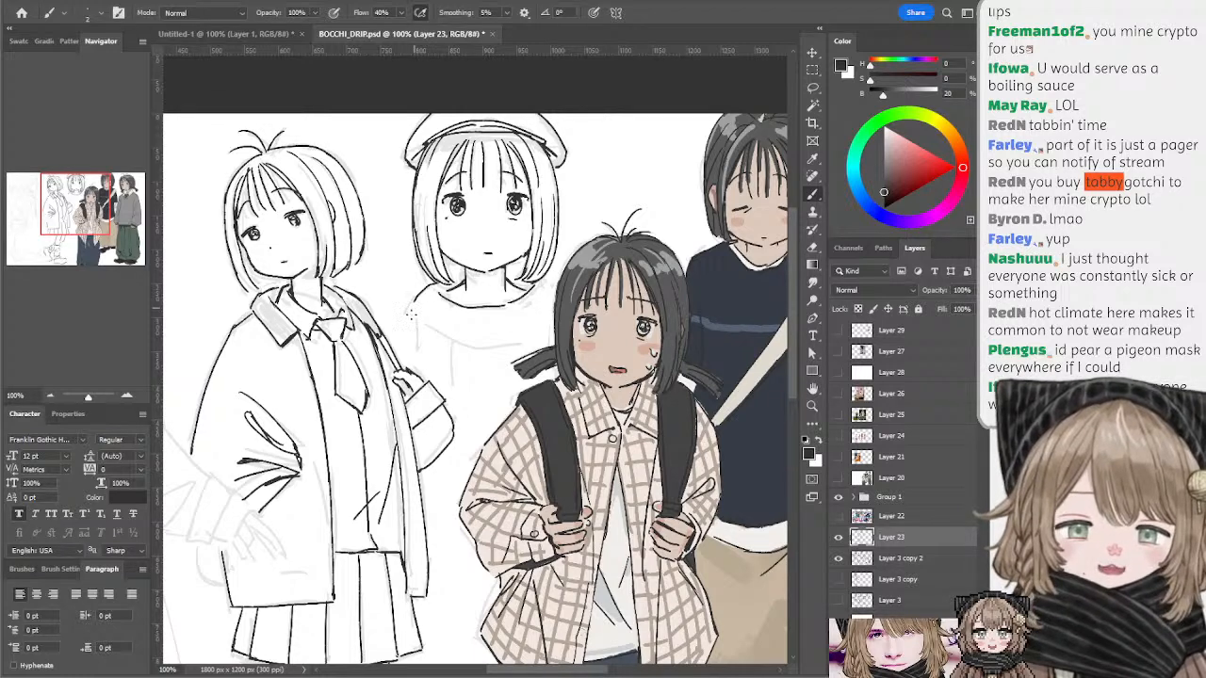
{"action": "left_click_drag", "start_coordinate": [411, 318], "coordinate": [475, 351]}
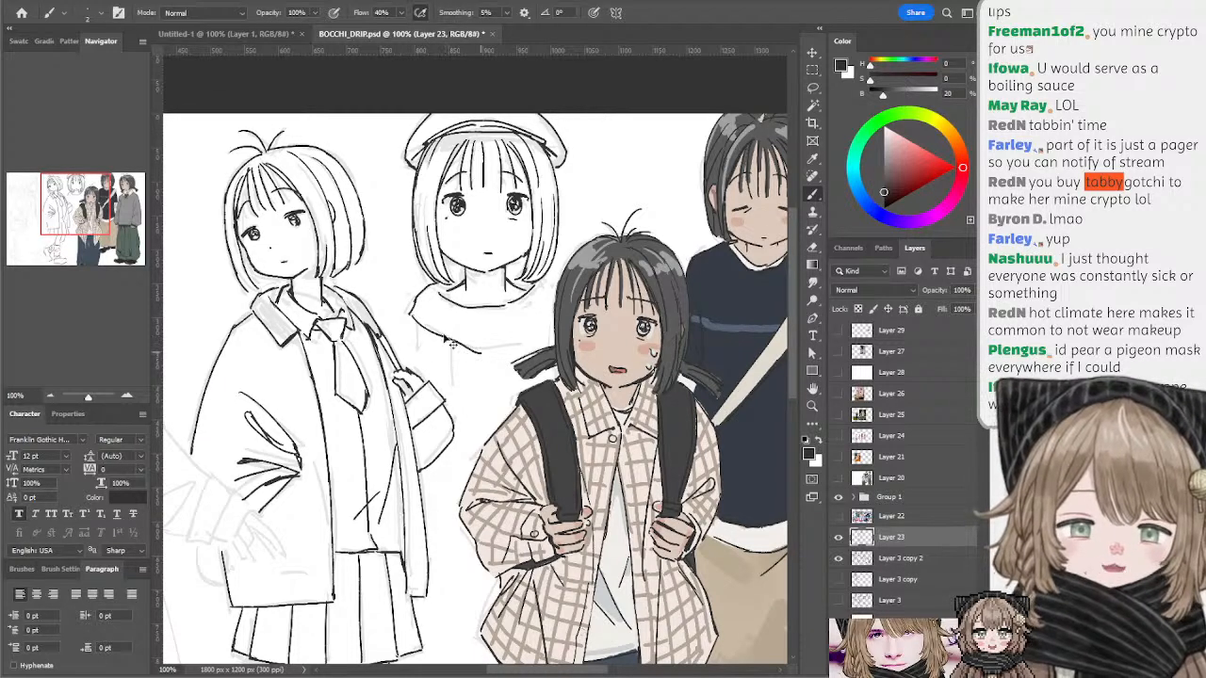
{"action": "key", "text": "ctrl+z"}
{"action": "mouse_move", "coordinate": [412, 317]}
{"action": "left_mouse_down"}
{"action": "mouse_move", "coordinate": [474, 349]}
{"action": "mouse_move", "coordinate": [540, 340]}
{"action": "mouse_move", "coordinate": [549, 326]}
{"action": "left_mouse_up"}
{"action": "key", "text": "ctrl+z"}
{"action": "key", "text": "ctrl+z"}
{"action": "key", "text": "ctrl+z"}
{"action": "key", "text": "ctrl+z"}
{"action": "left_click_drag", "start_coordinate": [484, 348], "coordinate": [554, 327]}
{"action": "key", "text": "ctrl+z"}
{"action": "left_click_drag", "start_coordinate": [484, 348], "coordinate": [554, 326]}
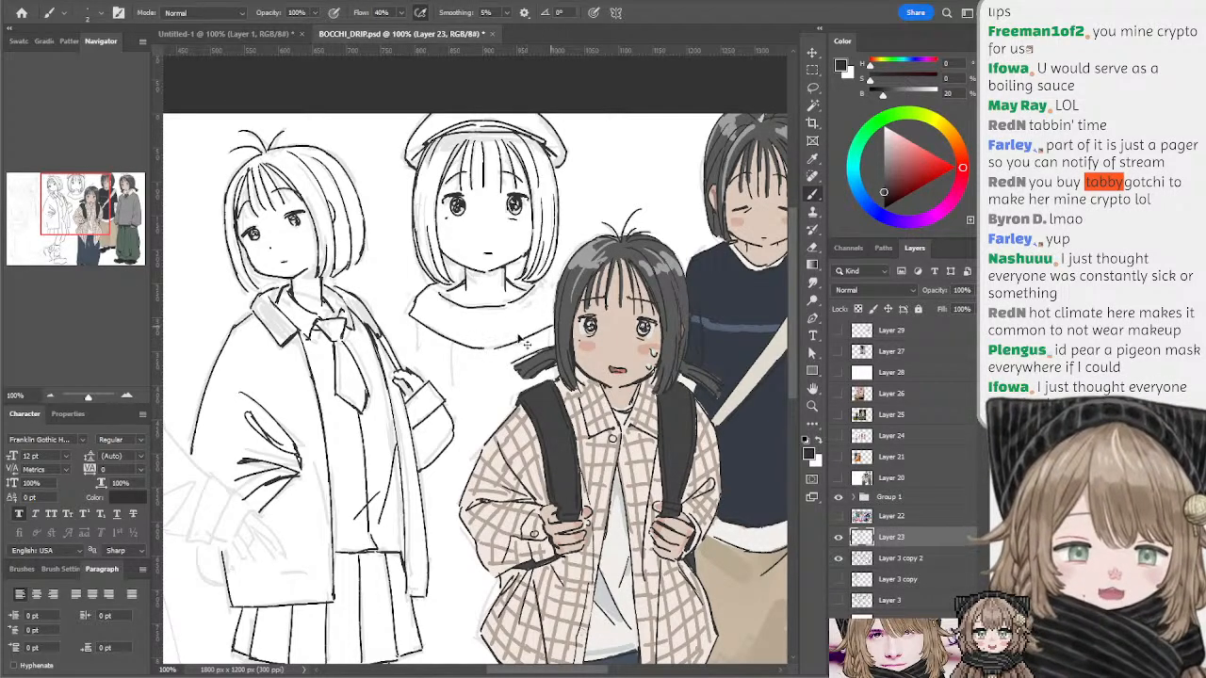
{"action": "key", "text": "ctrl+z"}
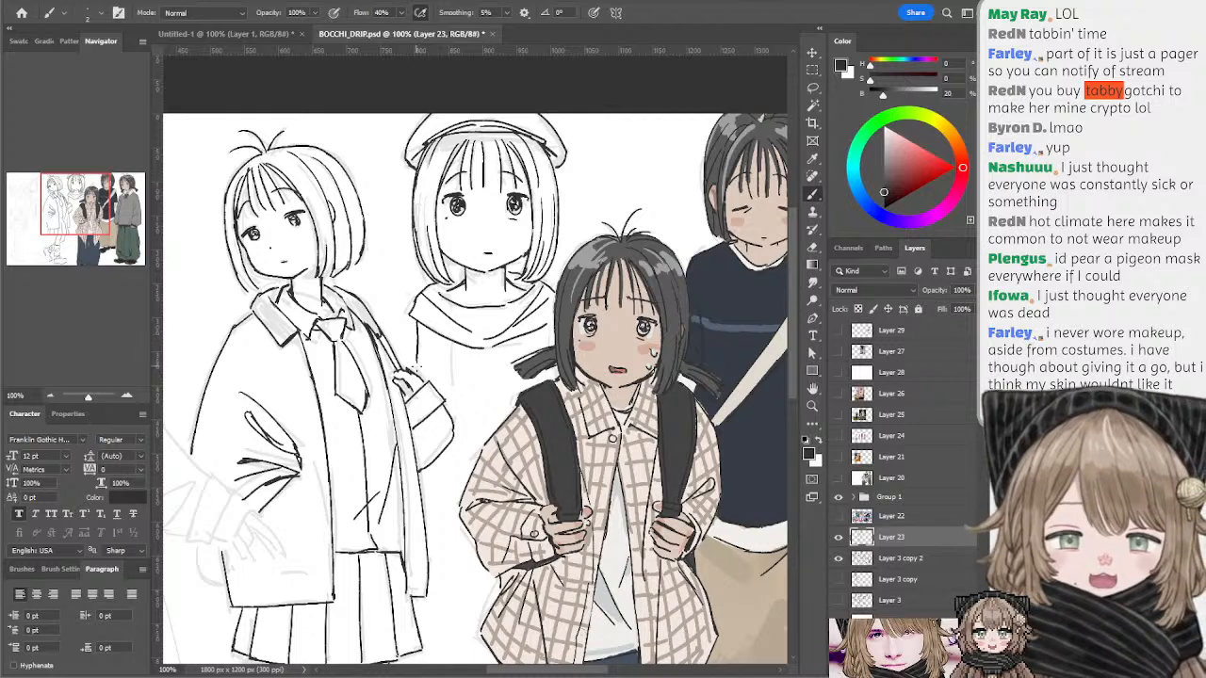
- Ink the left-hand torso line straight down from the cowl collar and try a short line across the neckline
{"action": "left_click_drag", "start_coordinate": [447, 344], "coordinate": [450, 404]}
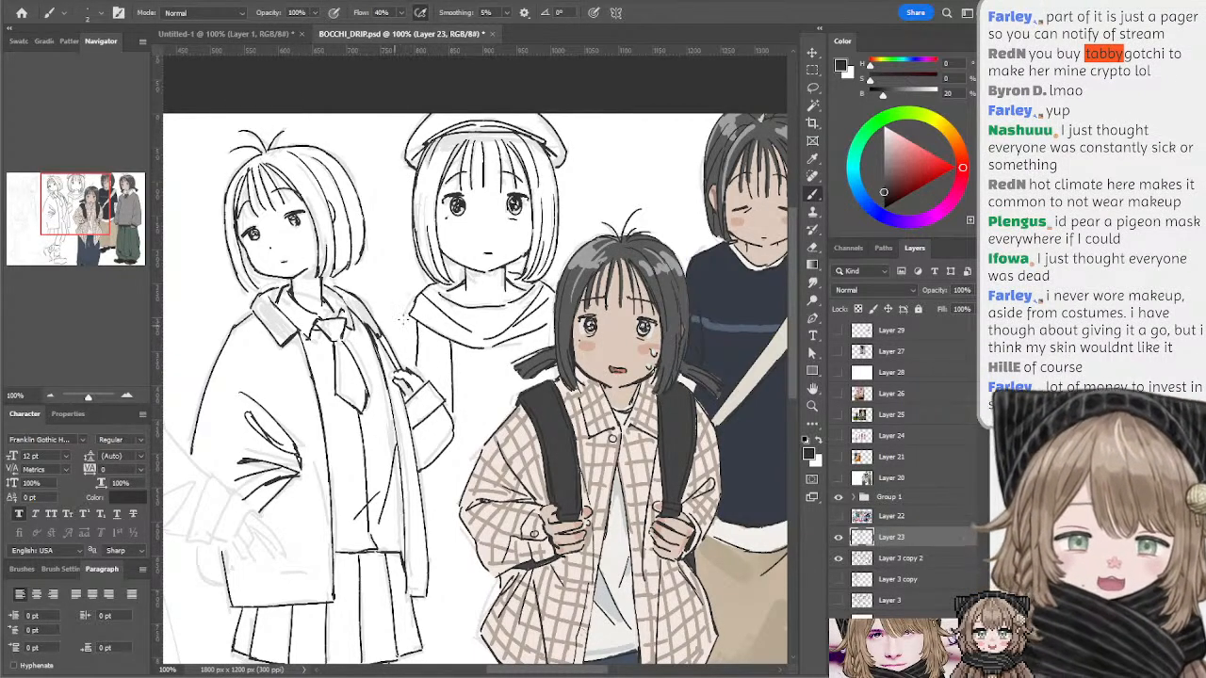
{"action": "mouse_move", "coordinate": [528, 356]}
{"action": "left_mouse_down"}
{"action": "mouse_move", "coordinate": [535, 321]}
{"action": "mouse_move", "coordinate": [537, 339]}
{"action": "left_mouse_up"}
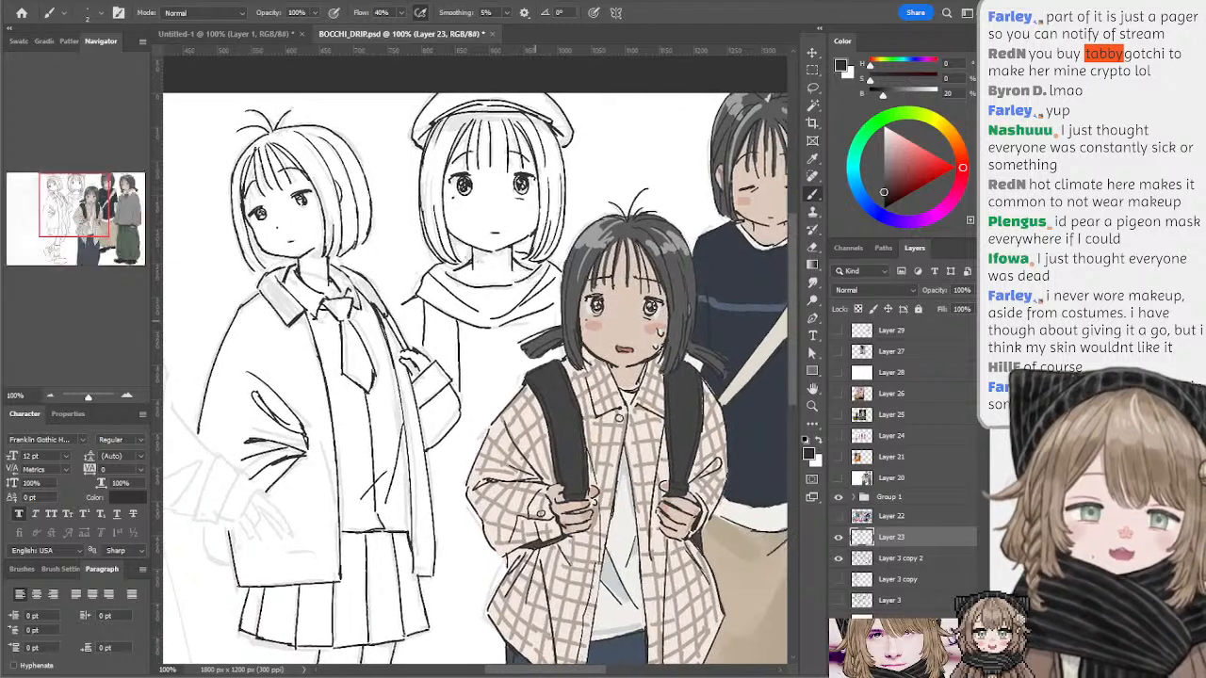
{"action": "left_click_drag", "start_coordinate": [457, 275], "coordinate": [489, 284]}
{"action": "key", "text": "ctrl+z"}
{"action": "key", "text": "ctrl+z"}
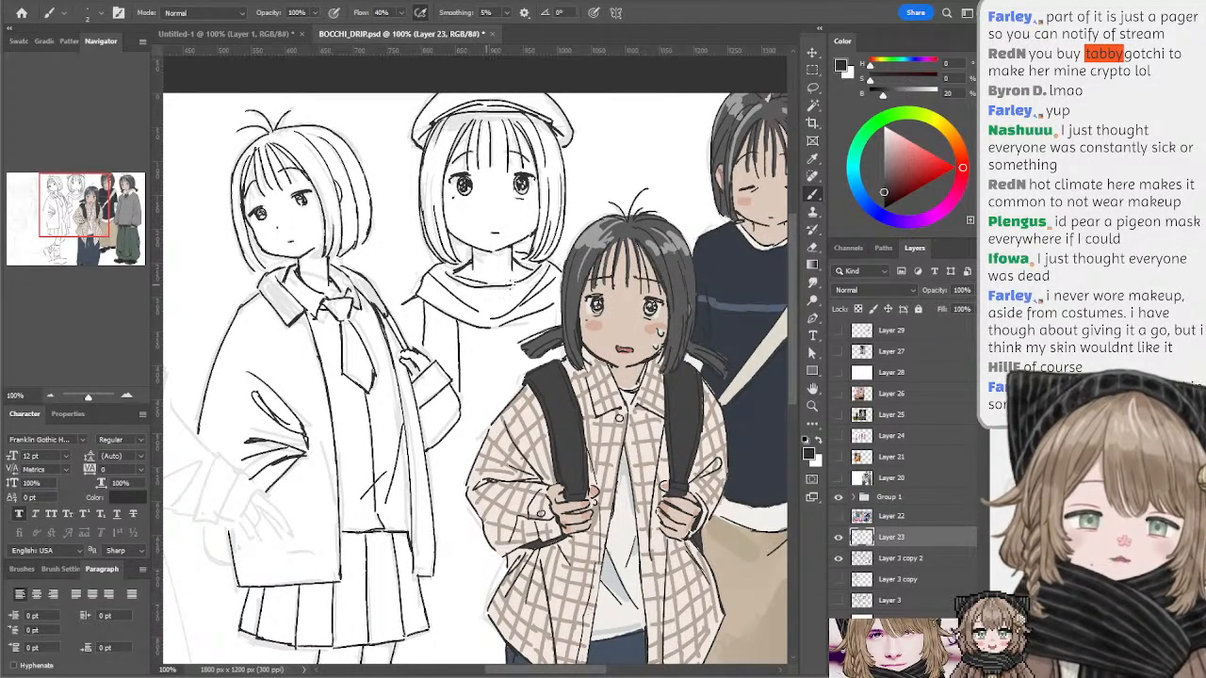
{"action": "key", "text": "ctrl+z"}
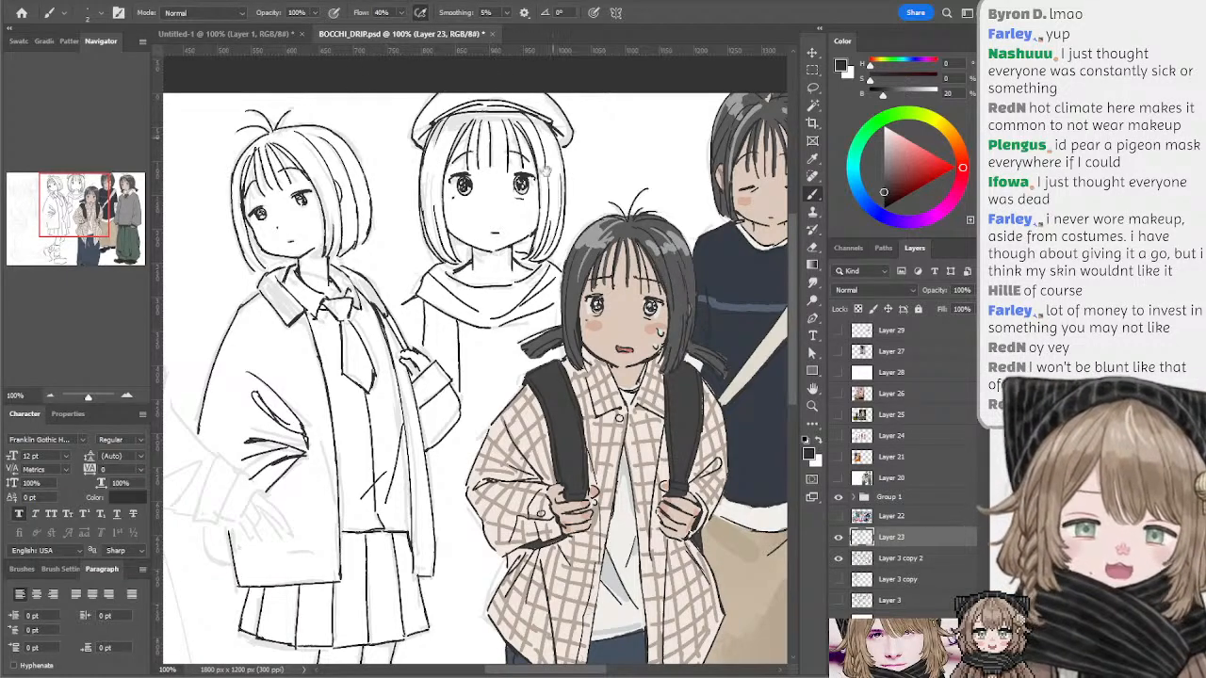
- Outline the beret with the Lasso tool and clear the selection
{"action": "mouse_move", "coordinate": [543, 170]}
{"action": "left_mouse_down"}
{"action": "mouse_move", "coordinate": [532, 191]}
{"action": "mouse_move", "coordinate": [528, 163]}
{"action": "left_mouse_up"}
{"action": "key", "text": "e"}
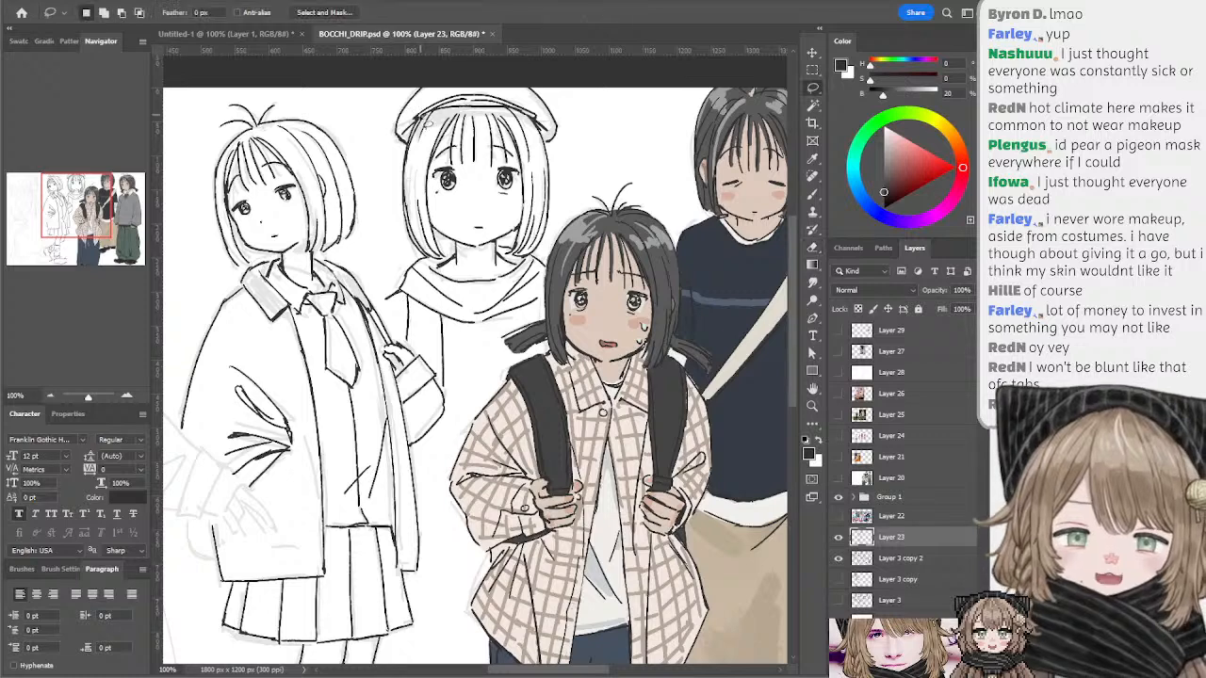
{"action": "key", "text": "l"}
{"action": "mouse_move", "coordinate": [422, 121]}
{"action": "left_mouse_down"}
{"action": "mouse_move", "coordinate": [450, 96]}
{"action": "mouse_move", "coordinate": [530, 109]}
{"action": "mouse_move", "coordinate": [545, 125]}
{"action": "mouse_move", "coordinate": [462, 98]}
{"action": "mouse_move", "coordinate": [414, 126]}
{"action": "mouse_move", "coordinate": [484, 98]}
{"action": "mouse_move", "coordinate": [463, 95]}
{"action": "left_mouse_up"}
{"action": "mouse_move", "coordinate": [510, 131]}
{"action": "left_mouse_down"}
{"action": "mouse_move", "coordinate": [479, 95]}
{"action": "mouse_move", "coordinate": [523, 98]}
{"action": "mouse_move", "coordinate": [535, 118]}
{"action": "mouse_move", "coordinate": [479, 103]}
{"action": "mouse_move", "coordinate": [517, 106]}
{"action": "mouse_move", "coordinate": [537, 140]}
{"action": "mouse_move", "coordinate": [508, 112]}
{"action": "mouse_move", "coordinate": [533, 136]}
{"action": "left_mouse_up"}
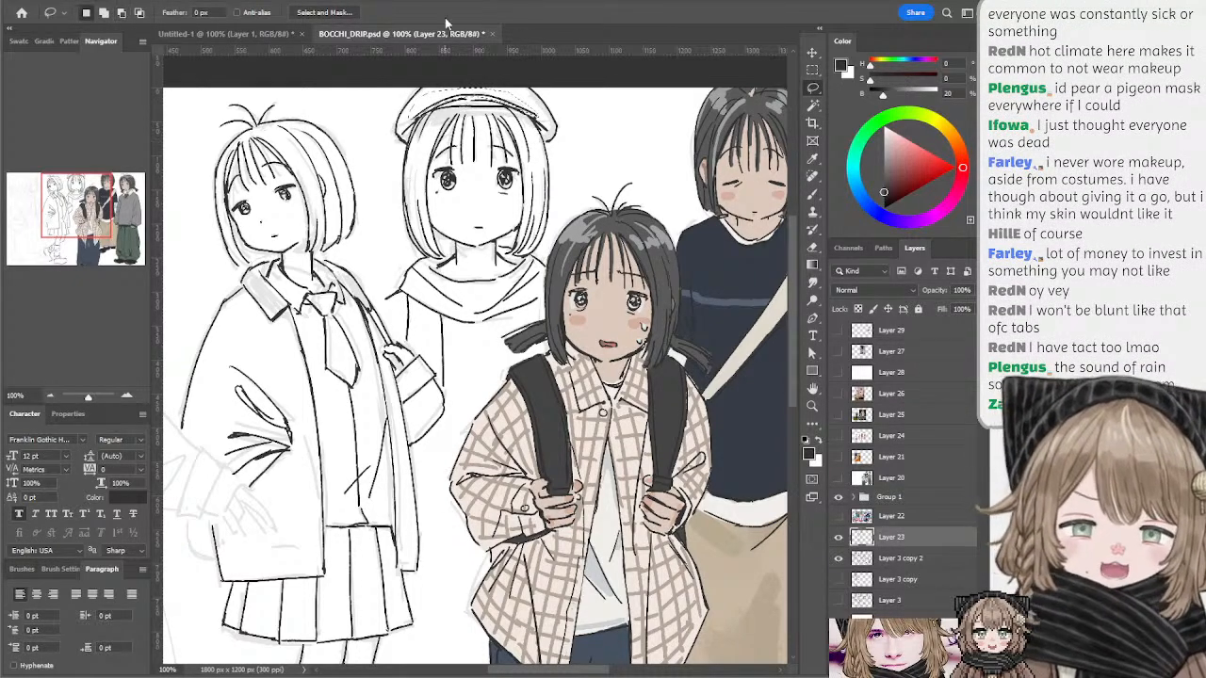
{"action": "key", "text": "ctrl+d"}
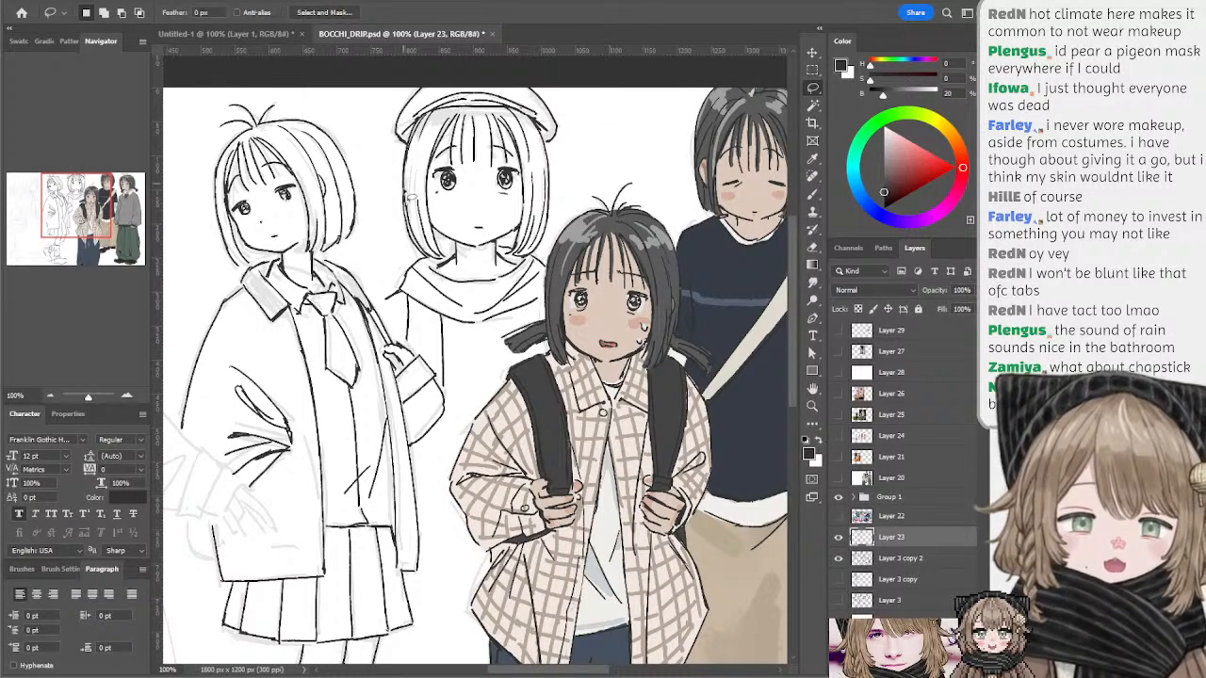
- Ink the left-hand side of the beret girl's neck with the brush
{"action": "key", "text": "b"}
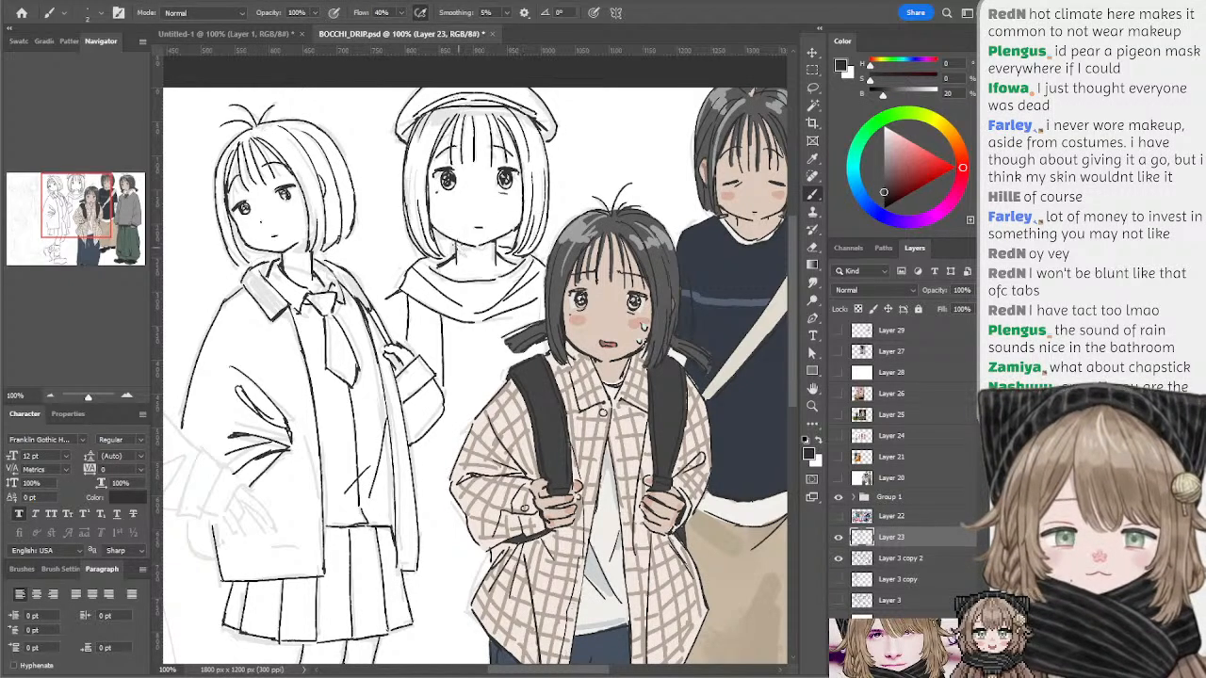
{"action": "left_click_drag", "start_coordinate": [459, 249], "coordinate": [460, 269]}
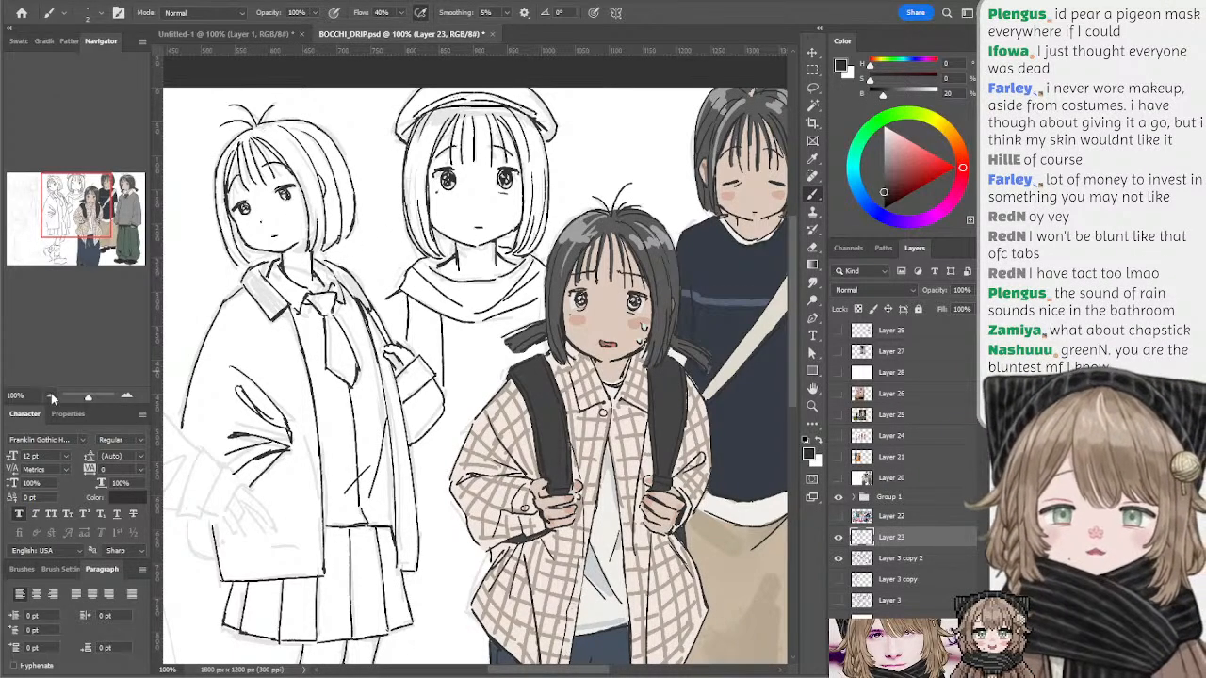
- Look over the inked figures and the faint sketch of the leftmost girl at 66.67% zoom
{"action": "left_click", "coordinate": [51, 395]}
{"action": "left_click_drag", "start_coordinate": [598, 225], "coordinate": [618, 197]}
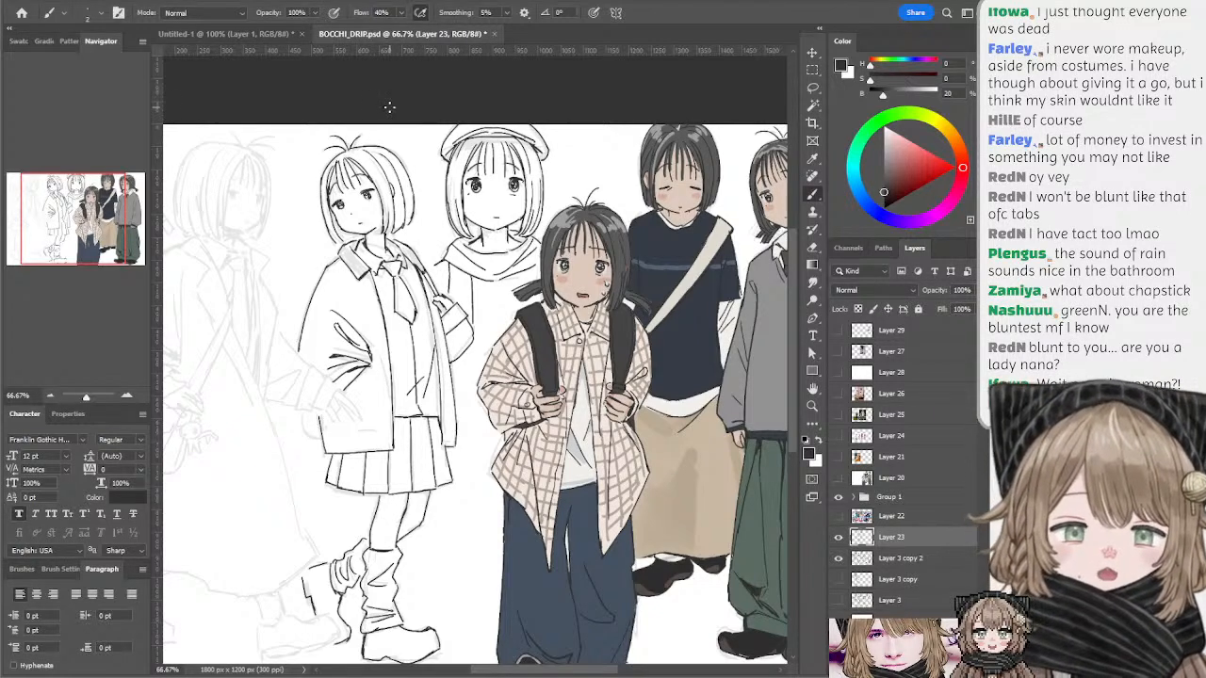
{"action": "key", "text": "e"}
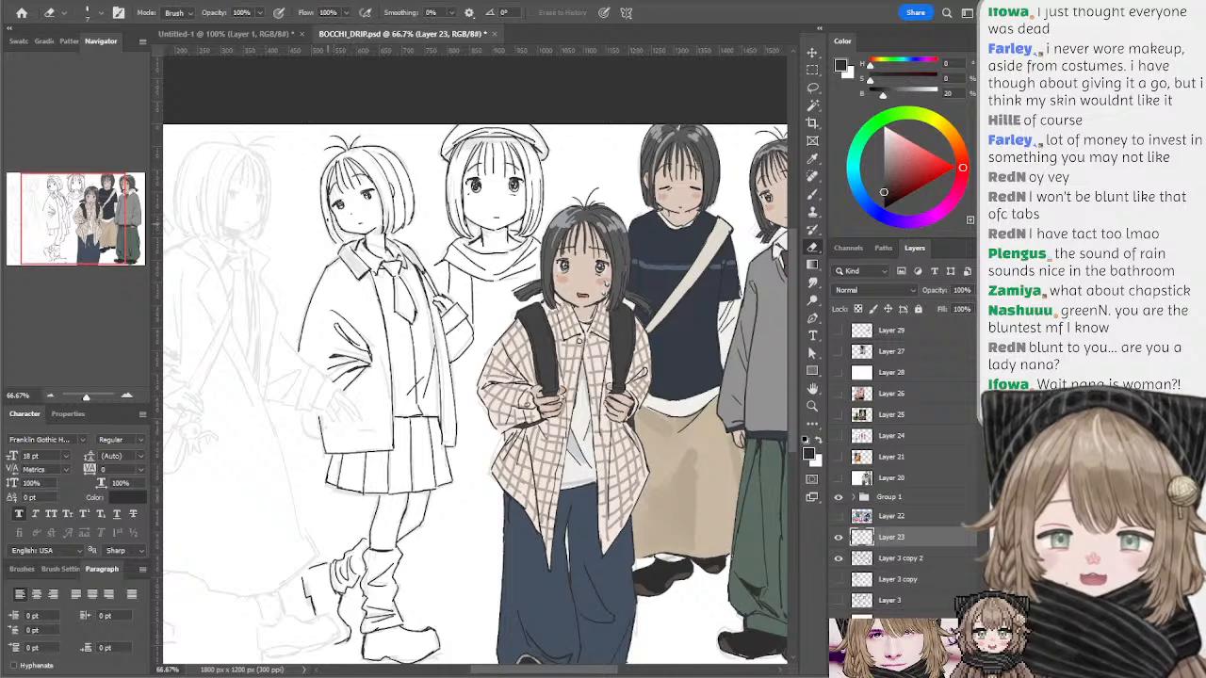
{"action": "key", "text": "b"}
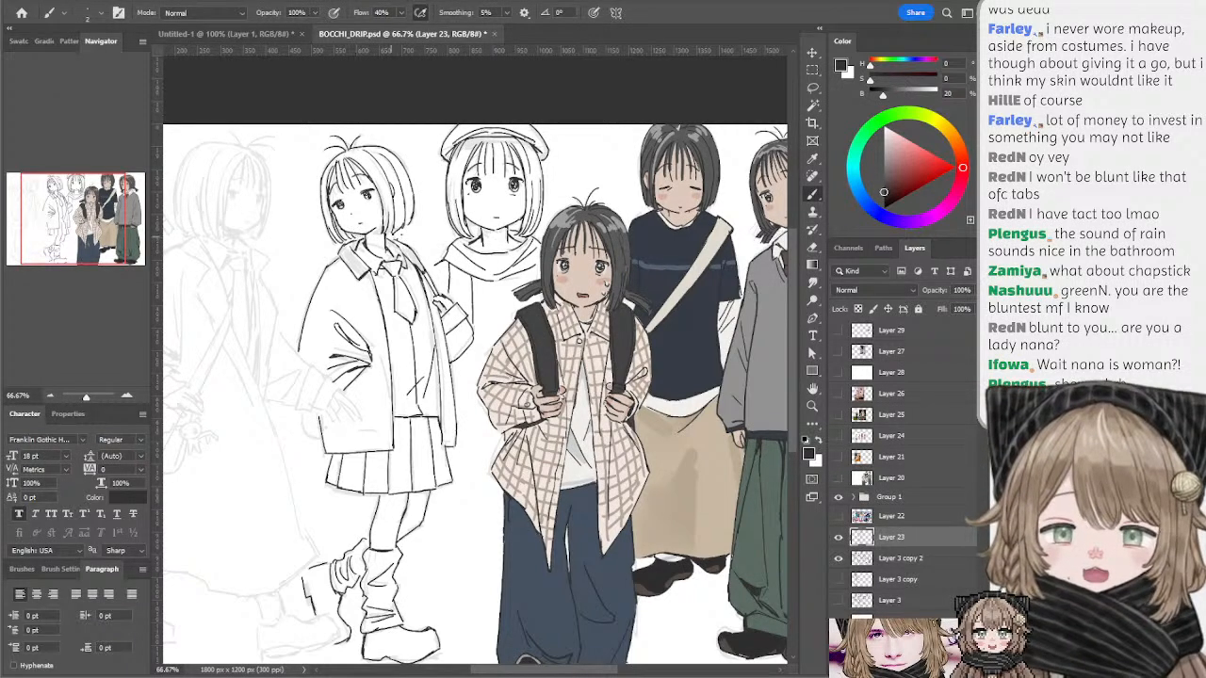
{"action": "mouse_move", "coordinate": [475, 204]}
{"action": "left_mouse_down"}
{"action": "mouse_move", "coordinate": [519, 199]}
{"action": "mouse_move", "coordinate": [505, 201]}
{"action": "left_mouse_up"}
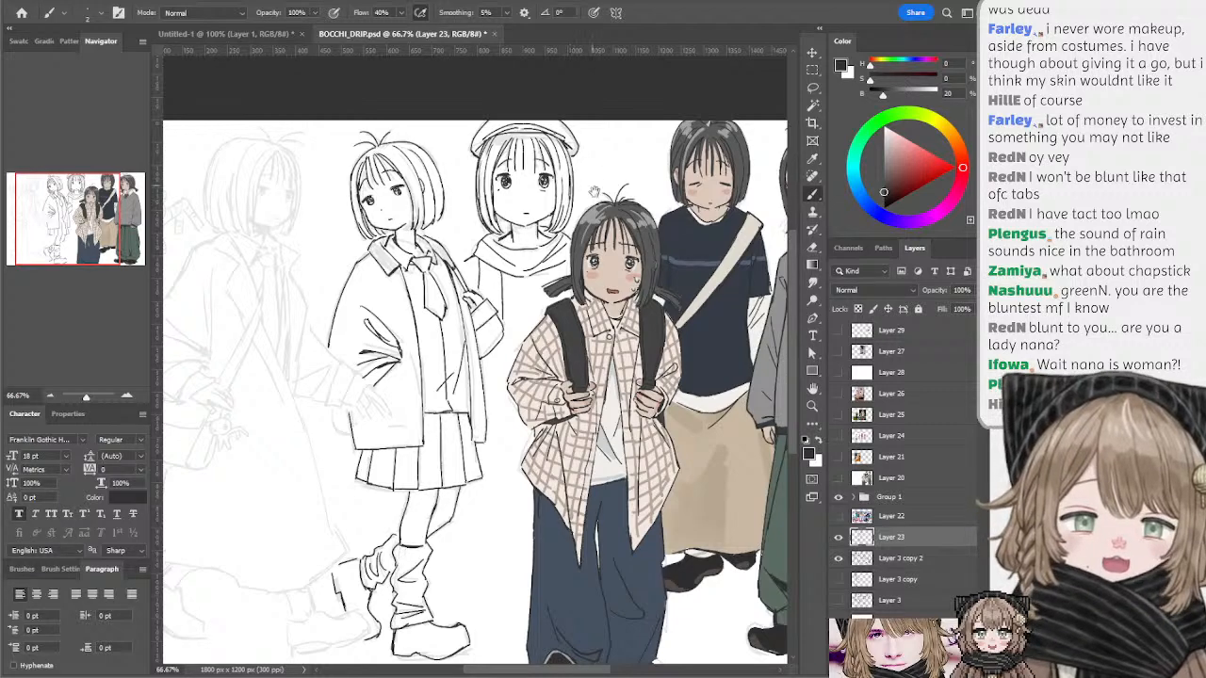
{"action": "left_click_drag", "start_coordinate": [596, 191], "coordinate": [615, 165]}
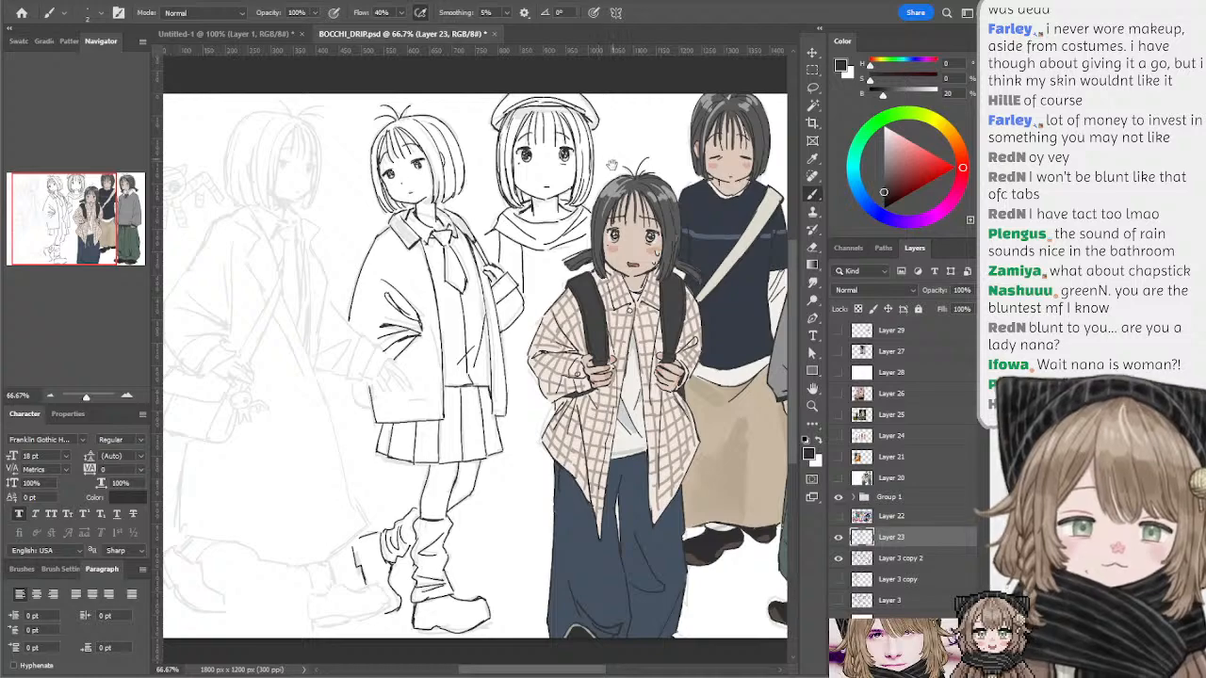
{"action": "mouse_move", "coordinate": [612, 161]}
{"action": "left_mouse_down"}
{"action": "mouse_move", "coordinate": [602, 235]}
{"action": "mouse_move", "coordinate": [595, 195]}
{"action": "mouse_move", "coordinate": [556, 162]}
{"action": "mouse_move", "coordinate": [622, 167]}
{"action": "mouse_move", "coordinate": [615, 178]}
{"action": "left_mouse_up"}
{"action": "left_click_drag", "start_coordinate": [520, 223], "coordinate": [584, 195]}
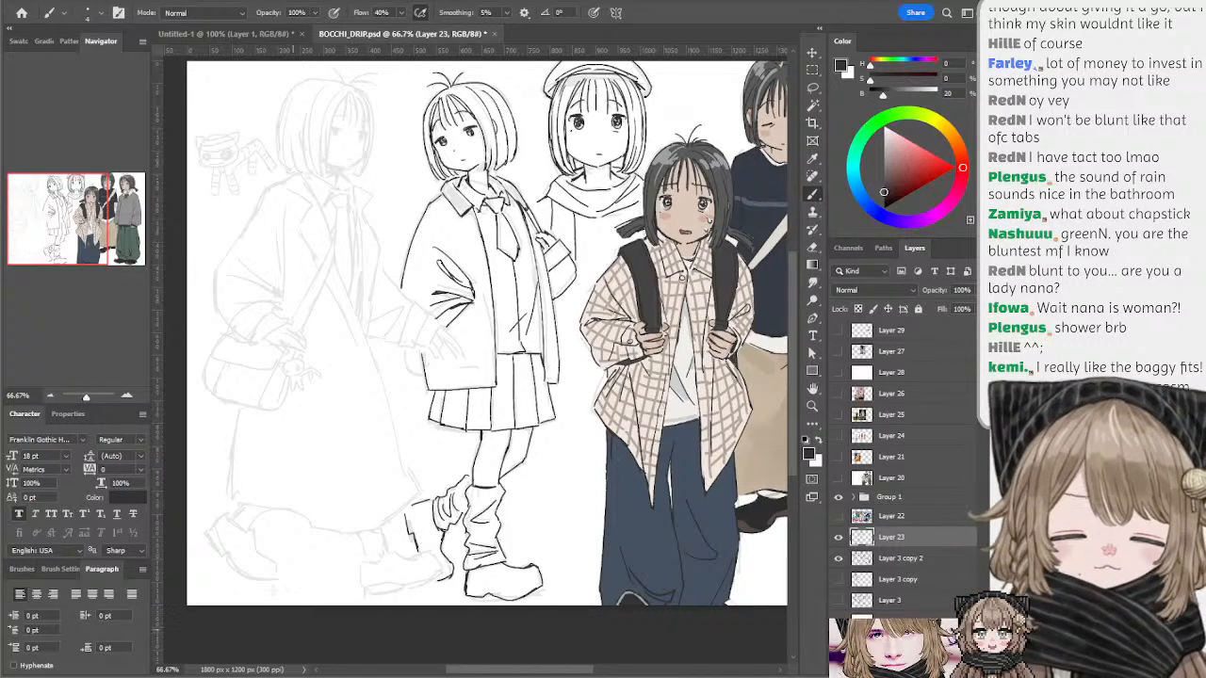
{"action": "left_click_drag", "start_coordinate": [562, 319], "coordinate": [561, 345]}
{"action": "mouse_move", "coordinate": [634, 251]}
{"action": "left_mouse_down"}
{"action": "mouse_move", "coordinate": [535, 307]}
{"action": "mouse_move", "coordinate": [407, 293]}
{"action": "mouse_move", "coordinate": [611, 227]}
{"action": "mouse_move", "coordinate": [639, 248]}
{"action": "mouse_move", "coordinate": [607, 237]}
{"action": "left_mouse_up"}
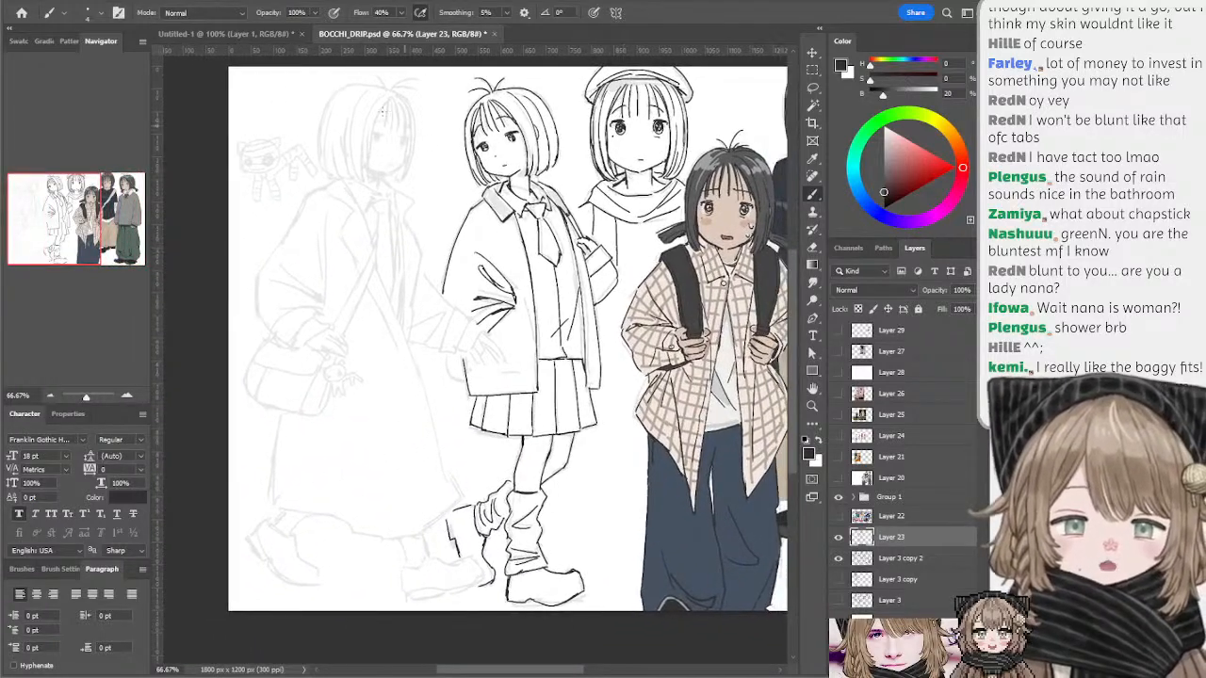
- Test a stroke on the leftmost girl's face, undo it and reduce the brush size to 2
{"action": "left_click_drag", "start_coordinate": [406, 135], "coordinate": [407, 160]}
{"action": "key", "text": "ctrl+z"}
{"action": "key", "text": "["}
{"action": "key", "text": "["}
{"action": "key", "text": "ctrl+z"}
{"action": "key", "text": "ctrl+z"}
{"action": "key", "text": "ctrl+z"}
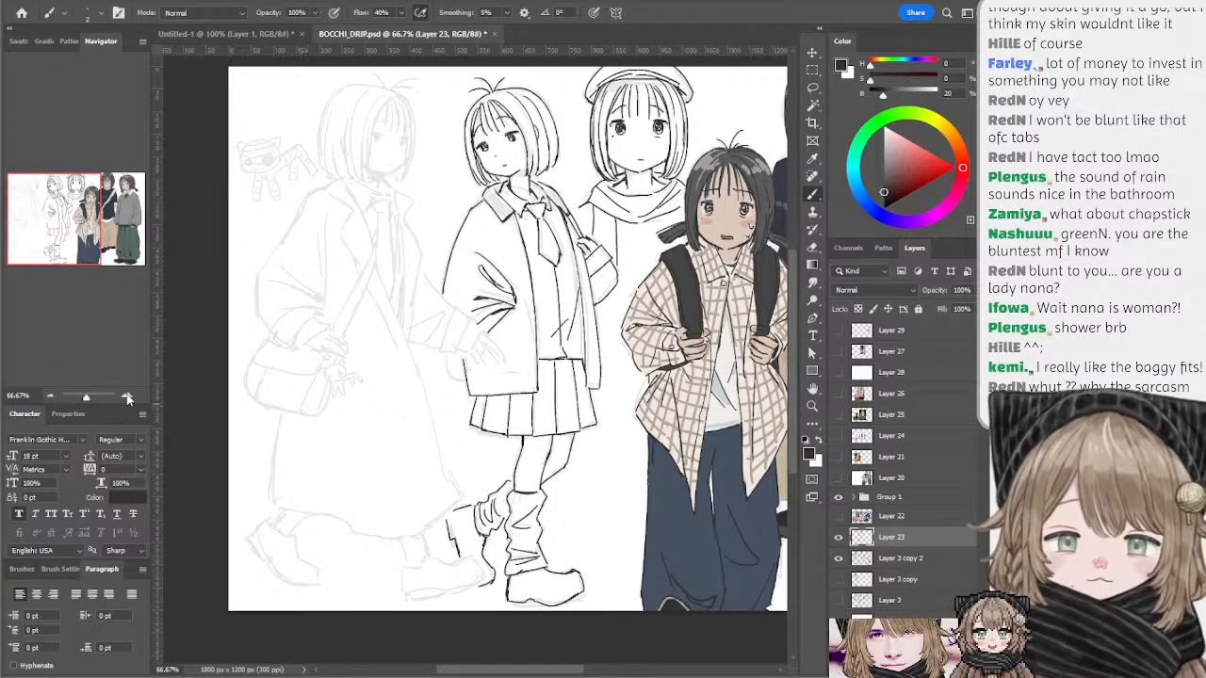
- Ink the right-hand cheek of the leftmost girl's face down to the chin, redoing uneven strokes
{"action": "left_click", "coordinate": [127, 396]}
{"action": "left_click_drag", "start_coordinate": [352, 198], "coordinate": [417, 369]}
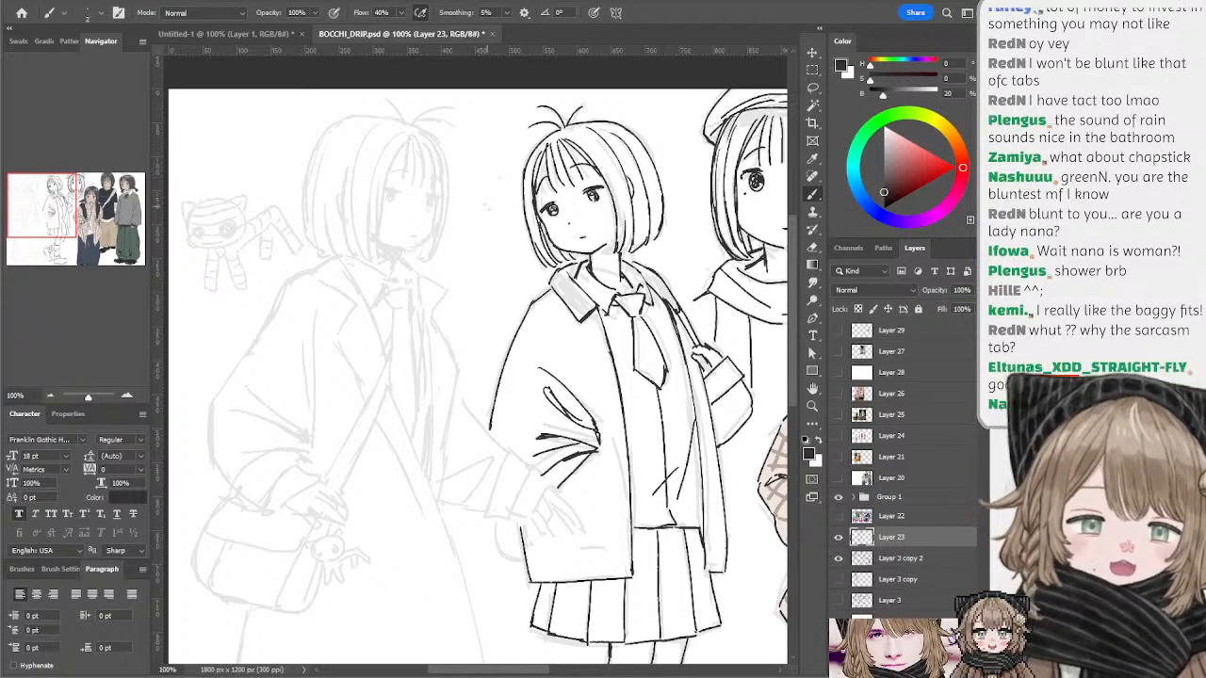
{"action": "mouse_move", "coordinate": [439, 197]}
{"action": "left_mouse_down"}
{"action": "mouse_move", "coordinate": [441, 241]}
{"action": "mouse_move", "coordinate": [408, 250]}
{"action": "left_mouse_up"}
{"action": "key", "text": "ctrl+z"}
{"action": "key", "text": "ctrl+z"}
{"action": "key", "text": "ctrl+z"}
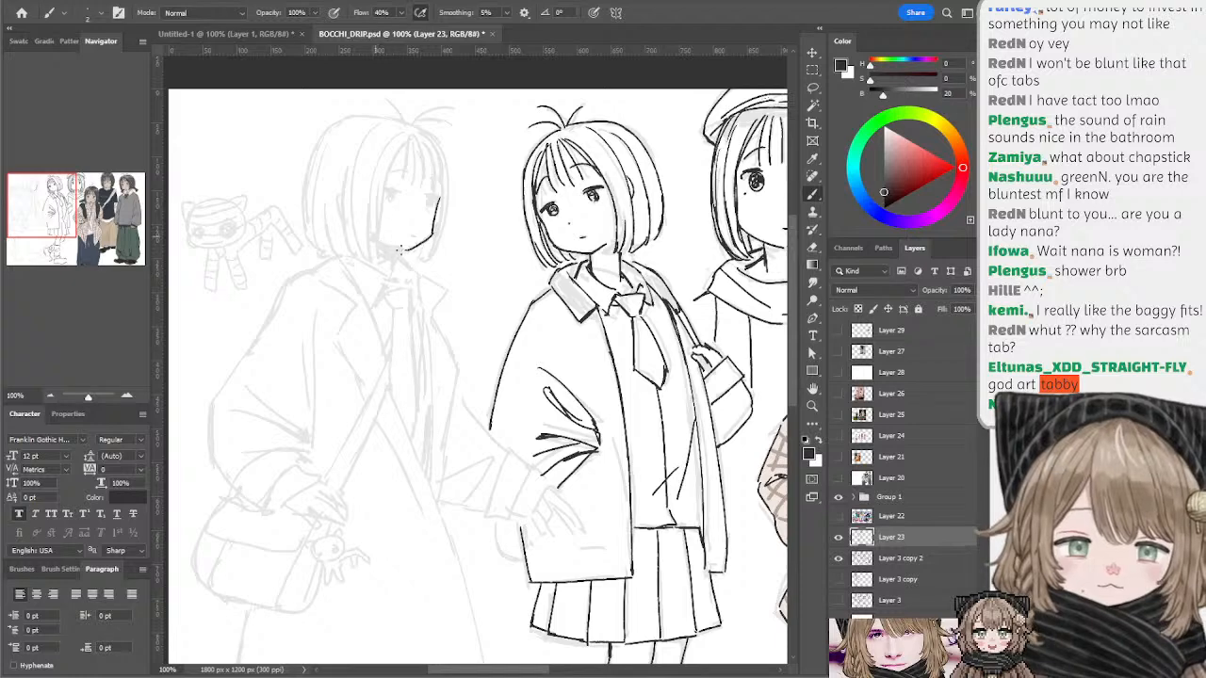
- Ink the left-hand jawline of the leftmost girl to meet the chin, redoing uneven strokes
{"action": "mouse_move", "coordinate": [372, 236]}
{"action": "left_mouse_down"}
{"action": "mouse_move", "coordinate": [401, 250]}
{"action": "mouse_move", "coordinate": [362, 245]}
{"action": "mouse_move", "coordinate": [420, 247]}
{"action": "mouse_move", "coordinate": [391, 246]}
{"action": "left_mouse_up"}
{"action": "key", "text": "ctrl+z"}
{"action": "key", "text": "ctrl+z"}
{"action": "key", "text": "ctrl+z"}
- Extend the leftmost girl's right-hand cheek line upward beside the eye
{"action": "key", "text": "z"}
{"action": "key", "text": "e"}
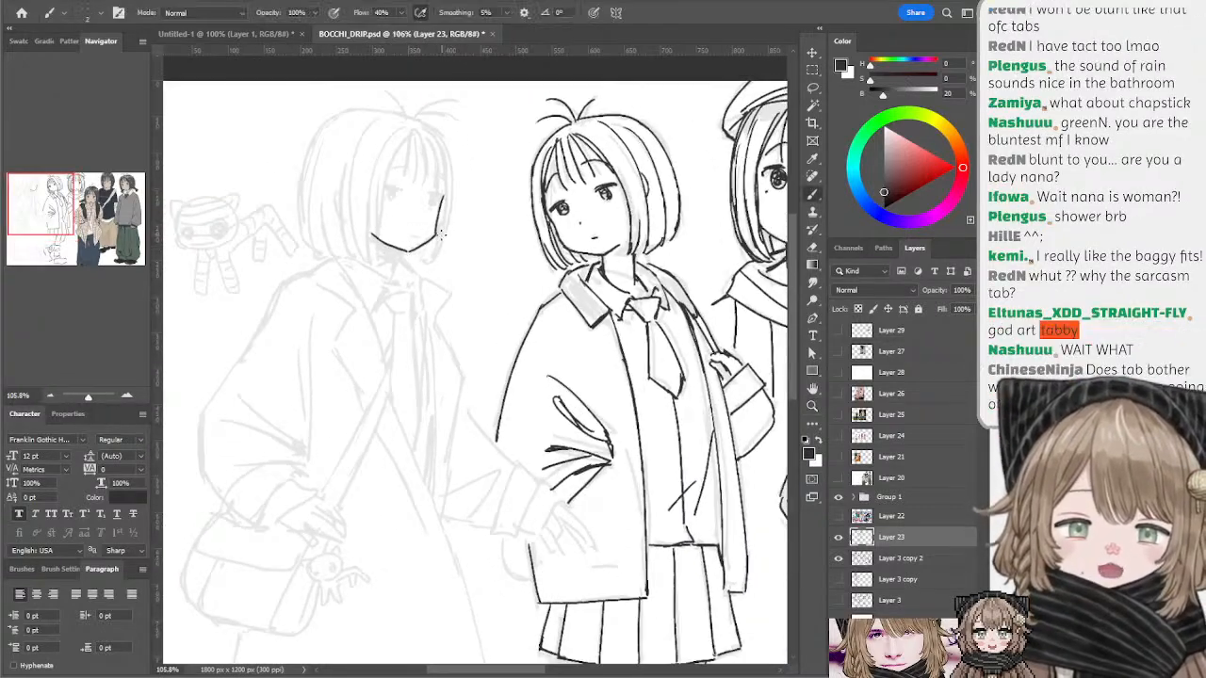
{"action": "key", "text": "b"}
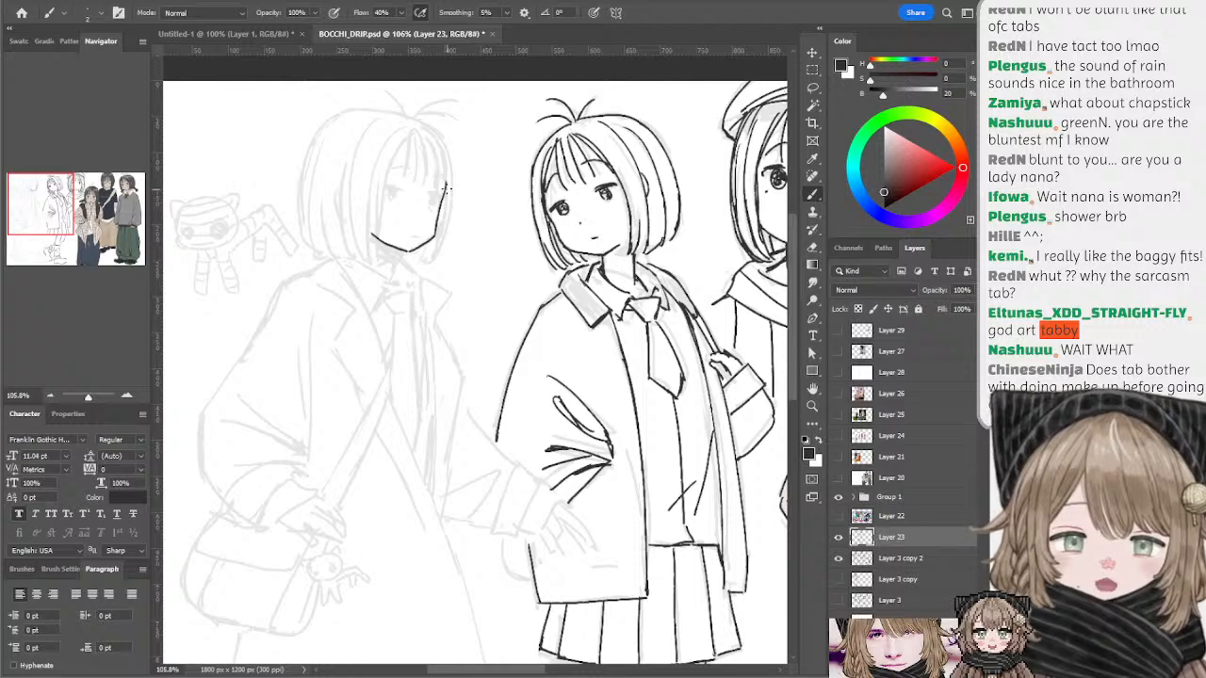
{"action": "left_click_drag", "start_coordinate": [441, 200], "coordinate": [449, 182]}
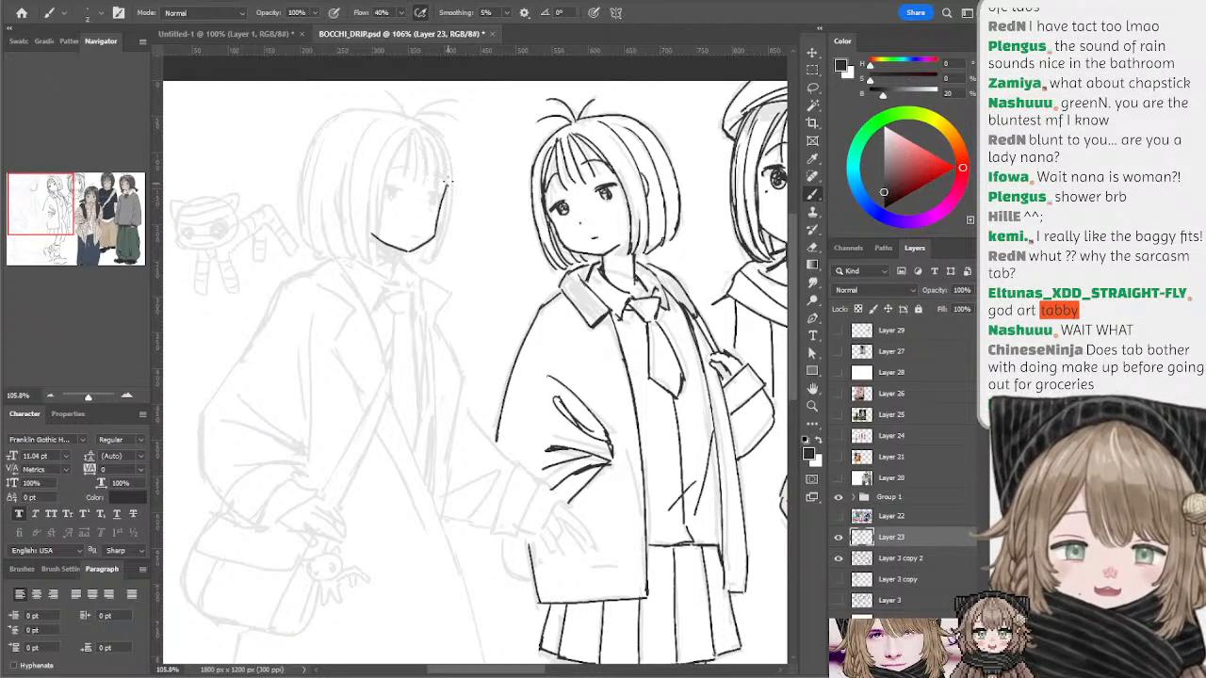
- Ink the right-hand outer hair outline of the leftmost girl from the crown down beside the chin, redoing uneven strokes
{"action": "left_click_drag", "start_coordinate": [412, 116], "coordinate": [451, 168]}
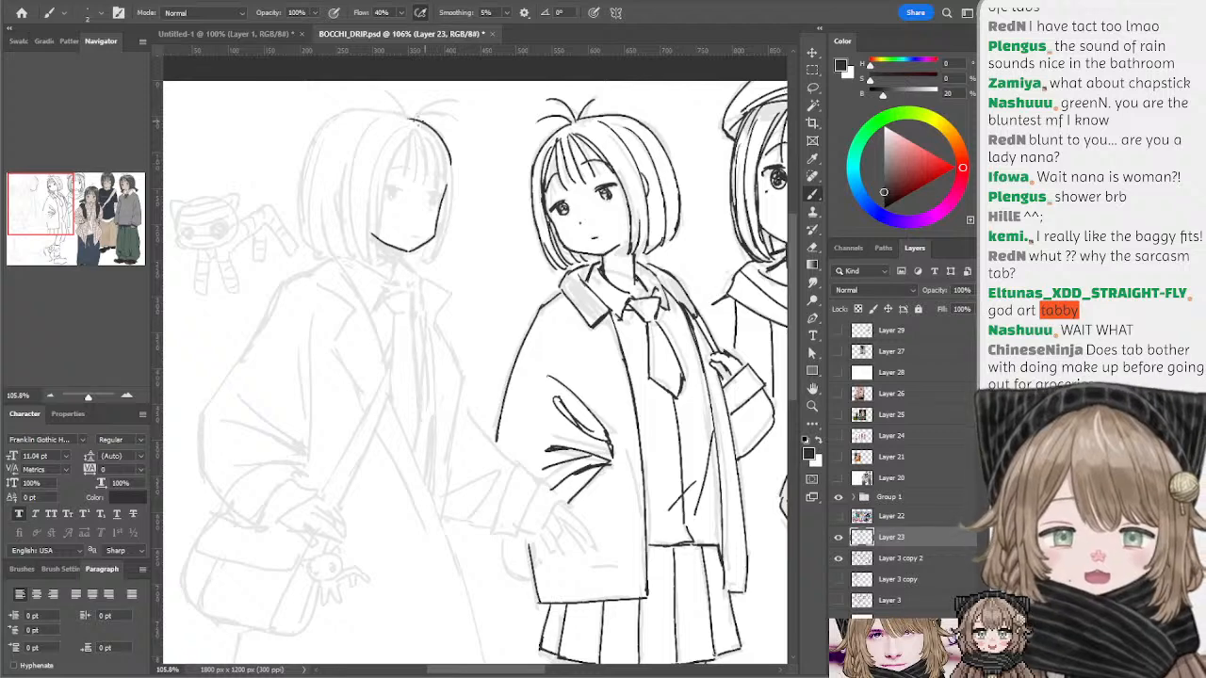
{"action": "key", "text": "ctrl+z"}
{"action": "left_click_drag", "start_coordinate": [412, 117], "coordinate": [453, 175]}
{"action": "key", "text": "ctrl+z"}
{"action": "mouse_move", "coordinate": [413, 118]}
{"action": "left_mouse_down"}
{"action": "mouse_move", "coordinate": [453, 176]}
{"action": "mouse_move", "coordinate": [443, 248]}
{"action": "left_mouse_up"}
{"action": "key", "text": "ctrl+z"}
{"action": "left_click_drag", "start_coordinate": [452, 164], "coordinate": [424, 261]}
{"action": "key", "text": "e"}
{"action": "key", "text": "b"}
{"action": "key", "text": "ctrl+z"}
{"action": "key", "text": "ctrl+z"}
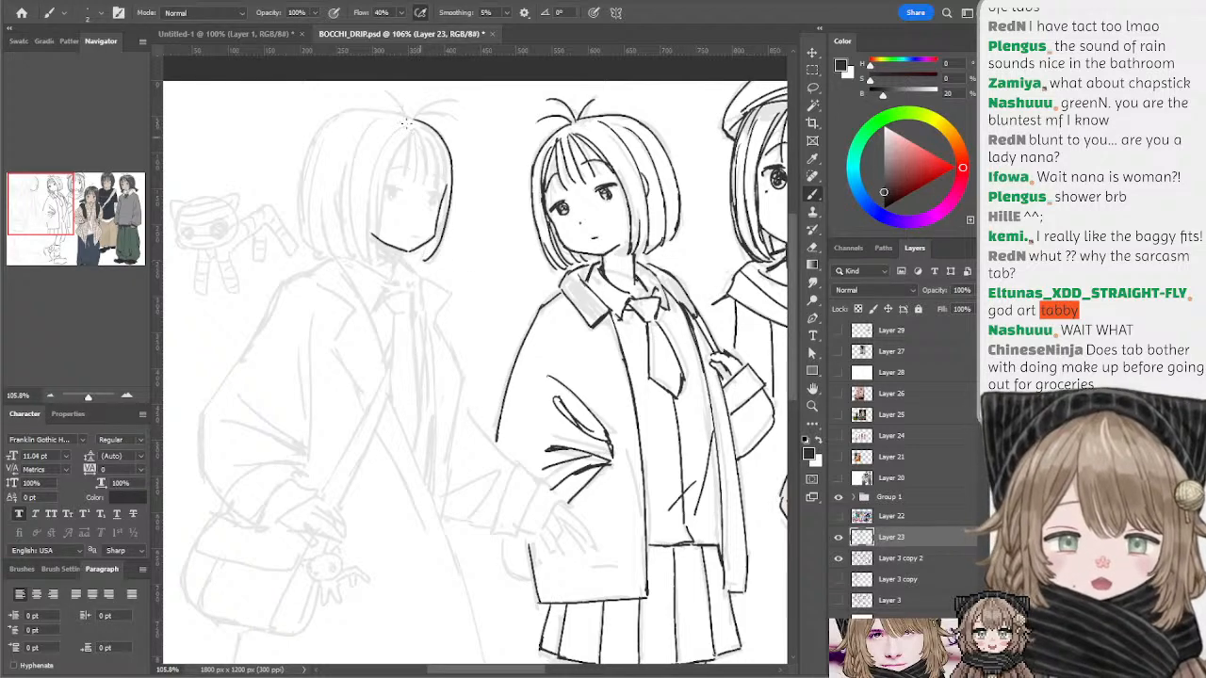
- Ink the top curve of the leftmost girl's head to meet the right-hand hair outline, redoing uneven strokes
{"action": "mouse_move", "coordinate": [325, 120]}
{"action": "left_mouse_down"}
{"action": "mouse_move", "coordinate": [375, 108]}
{"action": "mouse_move", "coordinate": [413, 116]}
{"action": "left_mouse_up"}
{"action": "key", "text": "ctrl+z"}
{"action": "key", "text": "ctrl+z"}
{"action": "key", "text": "ctrl+z"}
{"action": "key", "text": "ctrl+z"}
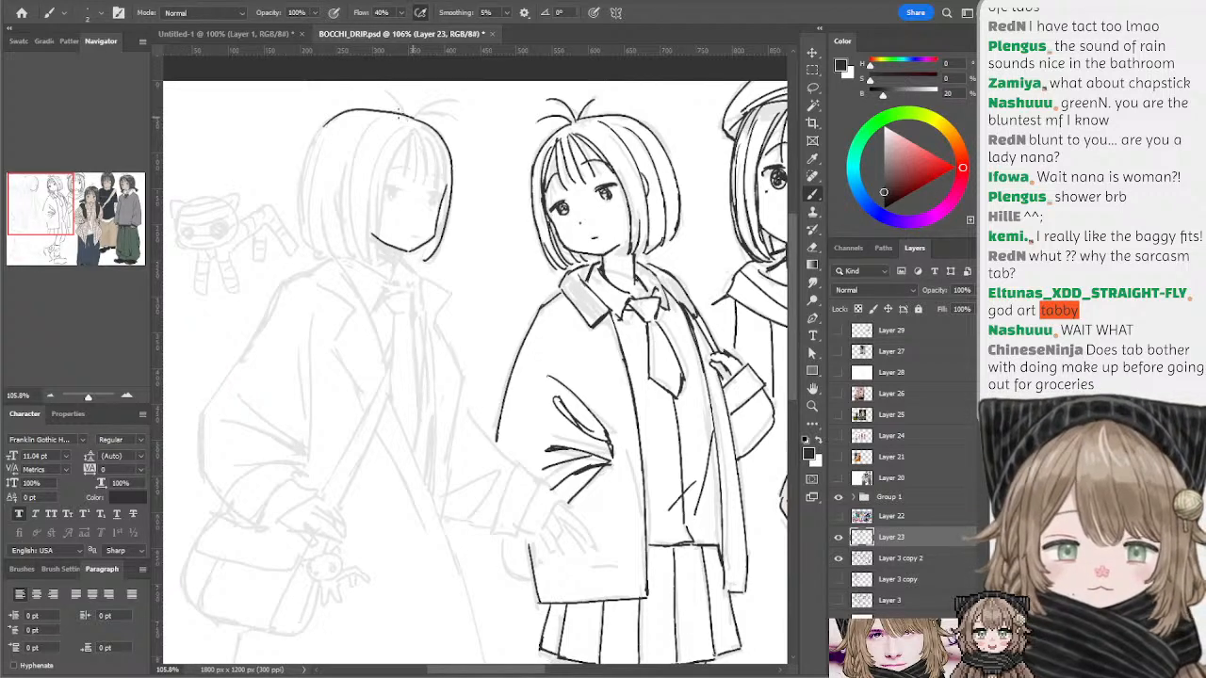
- Ink the left-hand outer hair outline of the leftmost girl down to cheek level, redoing uneven strokes
{"action": "left_click_drag", "start_coordinate": [322, 128], "coordinate": [302, 223]}
{"action": "key", "text": "ctrl+z"}
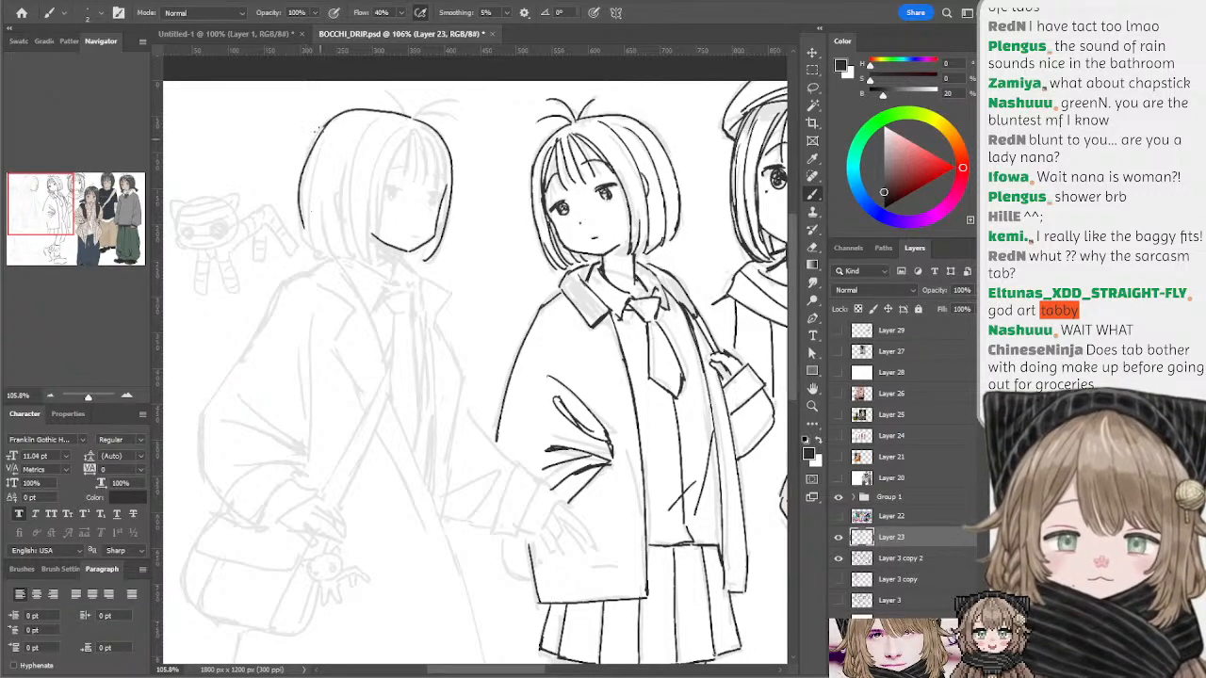
{"action": "left_click_drag", "start_coordinate": [322, 128], "coordinate": [303, 230]}
{"action": "key", "text": "ctrl+z"}
{"action": "left_click_drag", "start_coordinate": [308, 149], "coordinate": [302, 230]}
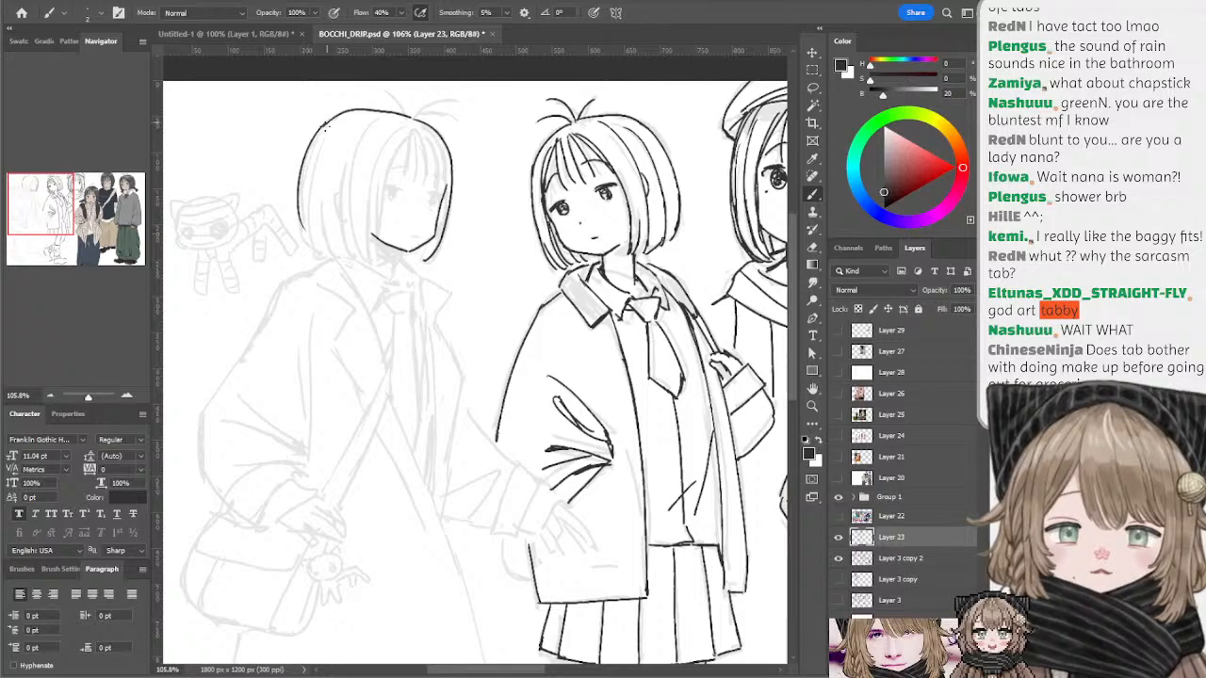
- Lasso the left-hand hair outline of the leftmost girl, nudge it slightly right to meet the head curve and deselect
{"action": "key", "text": "l"}
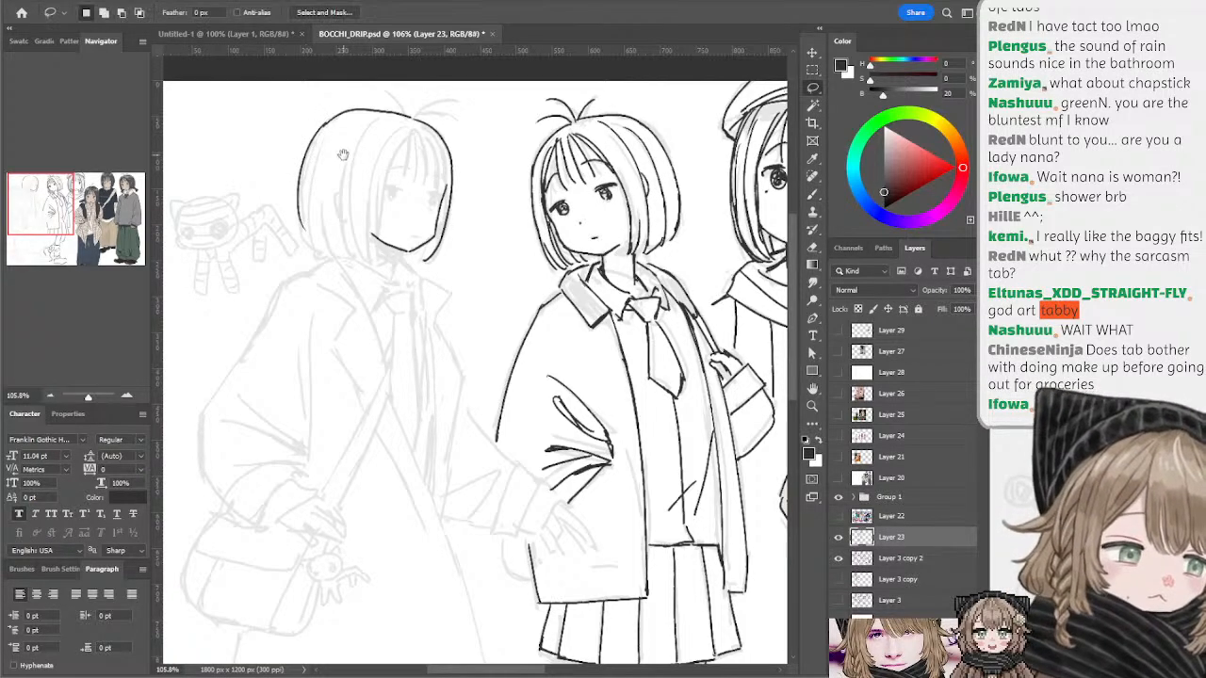
{"action": "mouse_move", "coordinate": [359, 160]}
{"action": "left_mouse_down"}
{"action": "mouse_move", "coordinate": [339, 154]}
{"action": "mouse_move", "coordinate": [386, 155]}
{"action": "left_mouse_up"}
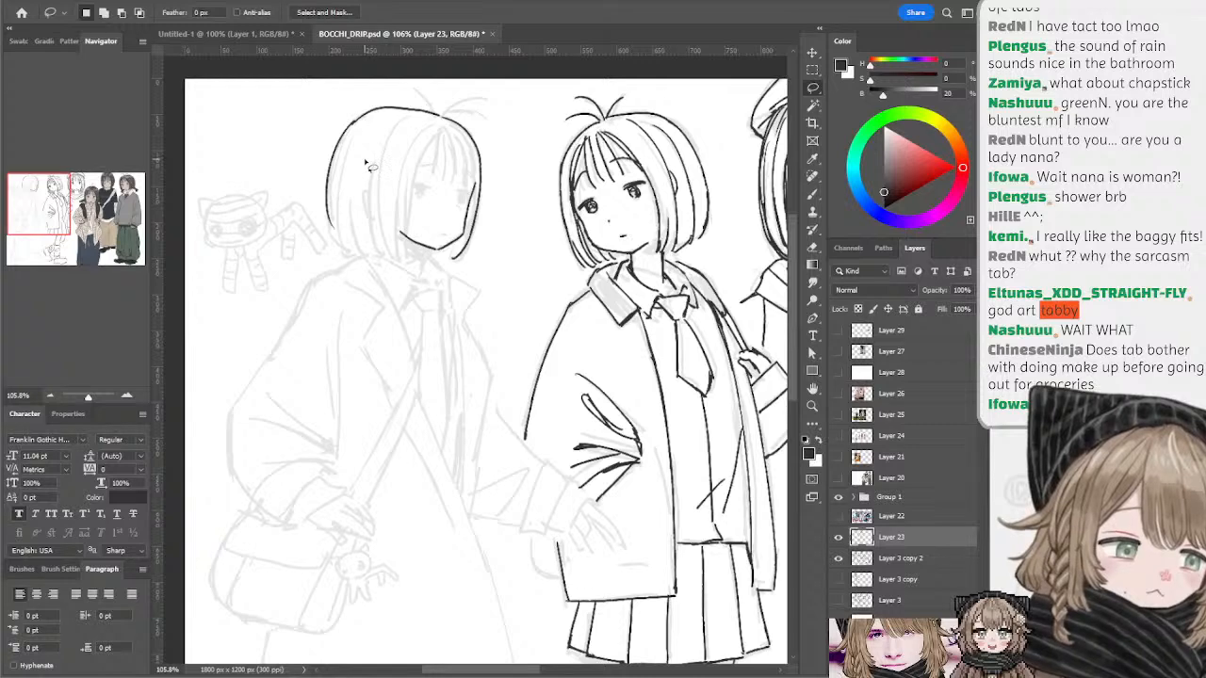
{"action": "mouse_move", "coordinate": [356, 113]}
{"action": "left_mouse_down"}
{"action": "mouse_move", "coordinate": [354, 181]}
{"action": "mouse_move", "coordinate": [318, 138]}
{"action": "left_mouse_up"}
{"action": "key", "text": "ctrl+Right"}
{"action": "key", "text": "ctrl+Right"}
{"action": "key", "text": "ctrl+Right"}
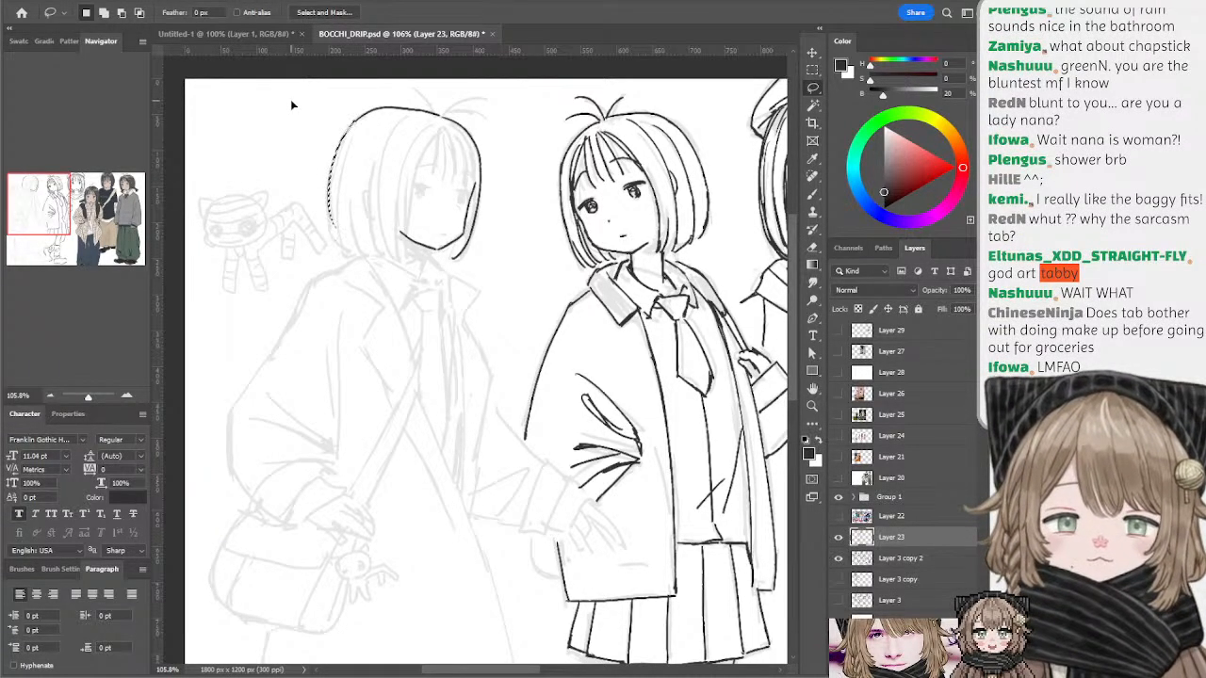
{"action": "key", "text": "ctrl+d"}
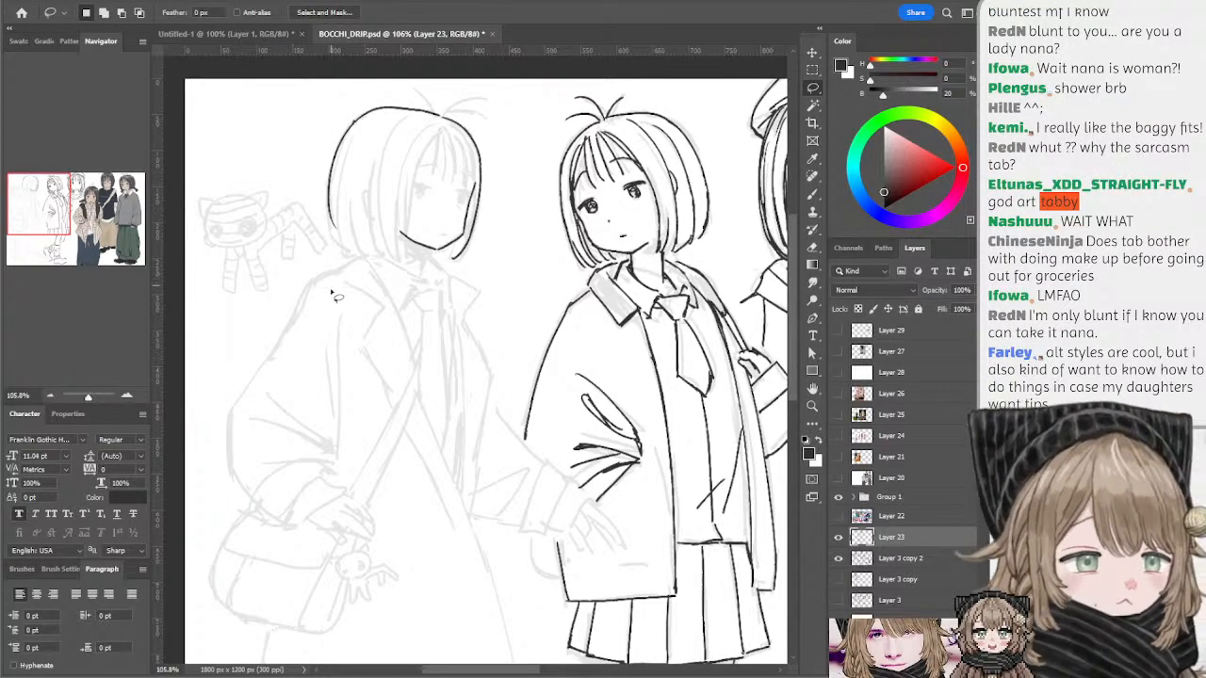
- Clean up the join in the leftmost girl's left-hand hair outline and extend the line down to the bob's tip
{"action": "key", "text": "e"}
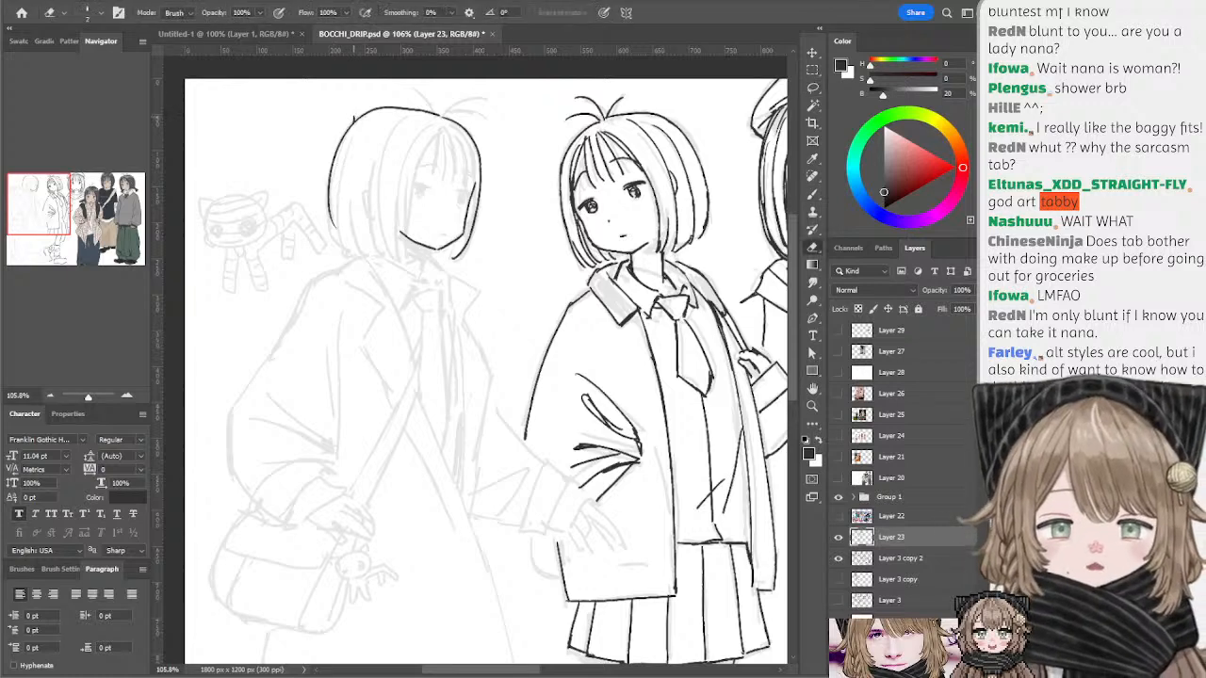
{"action": "key", "text": "b"}
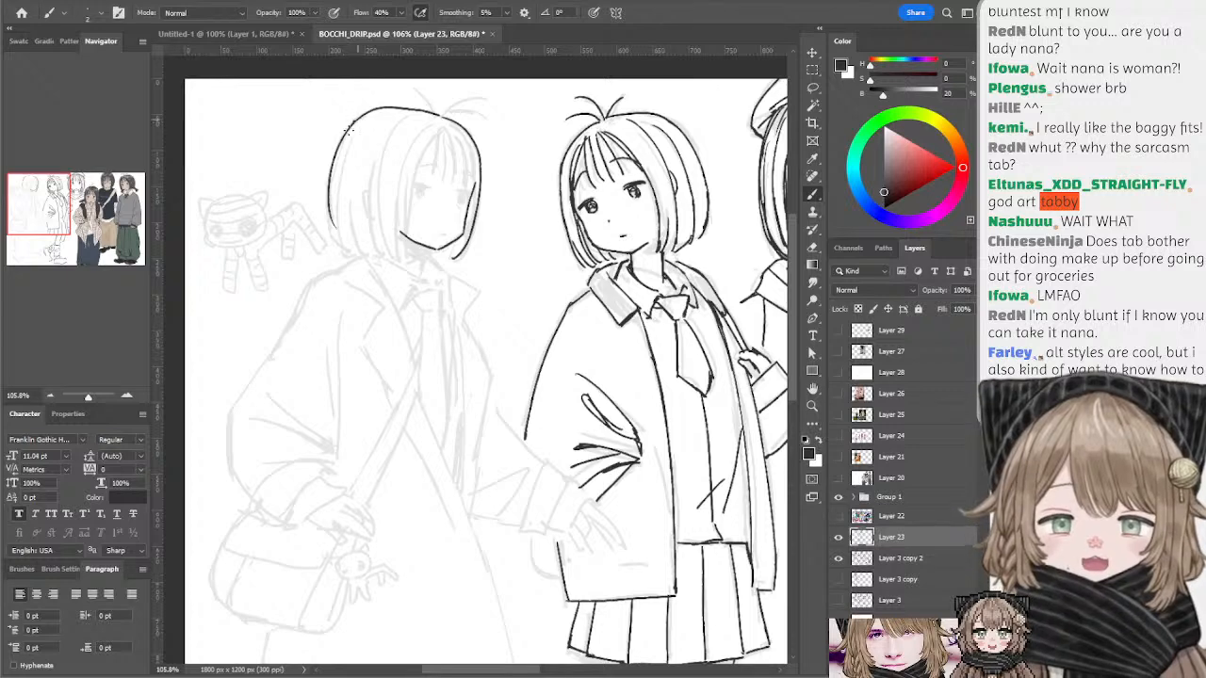
{"action": "key", "text": "e"}
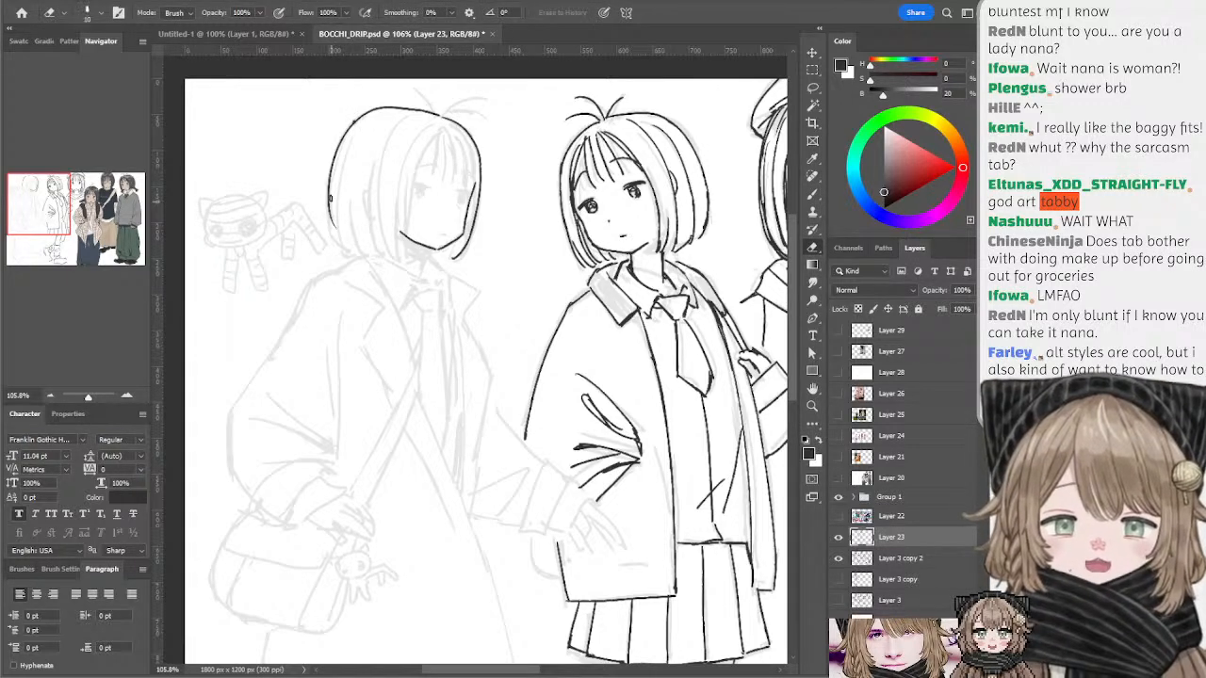
{"action": "key", "text": "b"}
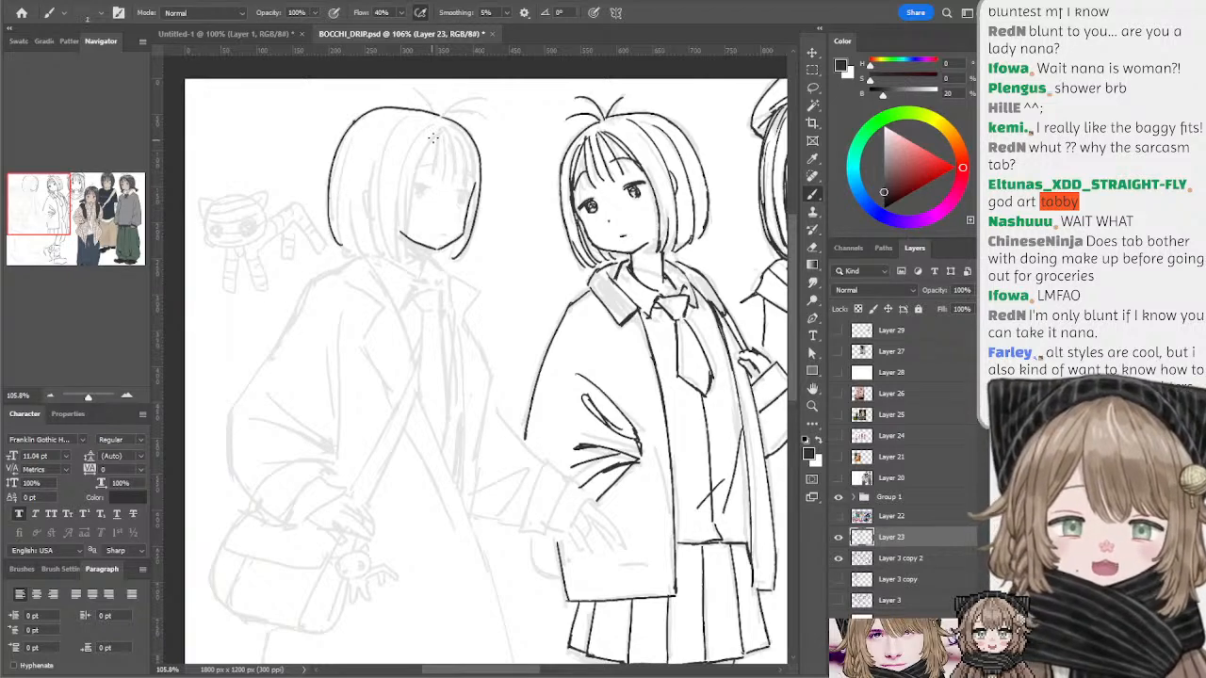
- Ink the hair edge framing the left side of the leftmost girl's face from parting to jaw, and adjust it with a lasso selection
{"action": "left_click_drag", "start_coordinate": [439, 132], "coordinate": [399, 236]}
{"action": "key", "text": "ctrl+z"}
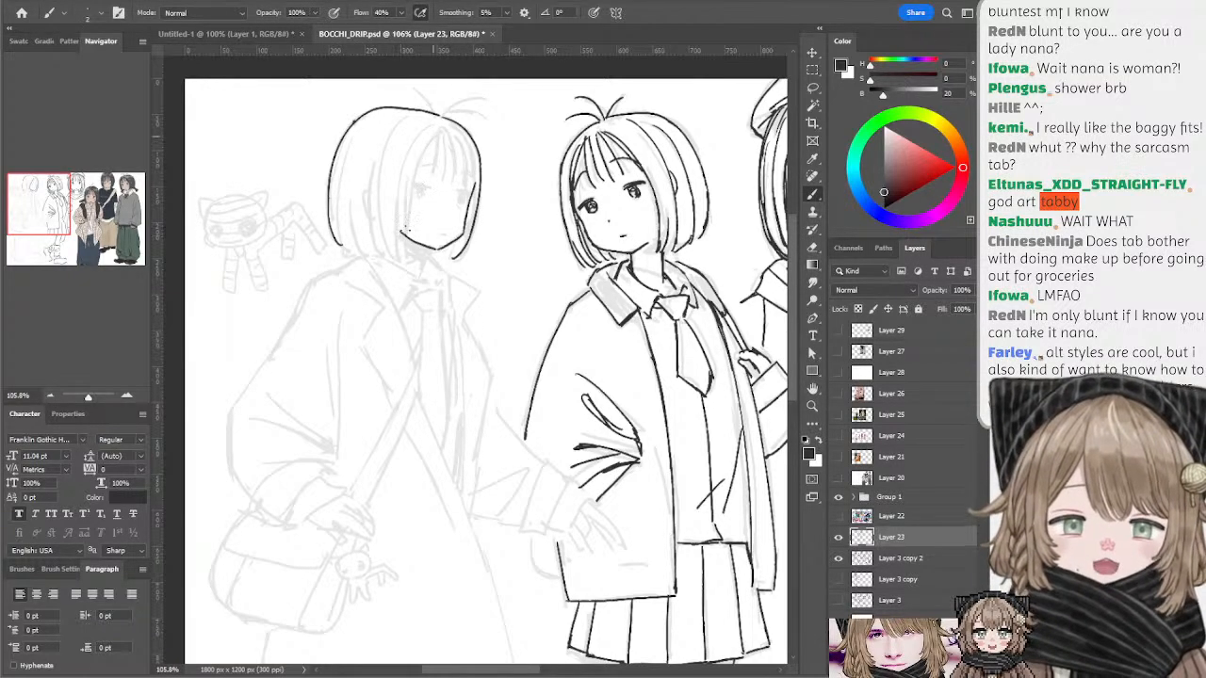
{"action": "left_click_drag", "start_coordinate": [435, 135], "coordinate": [402, 240]}
{"action": "key", "text": "ctrl+z"}
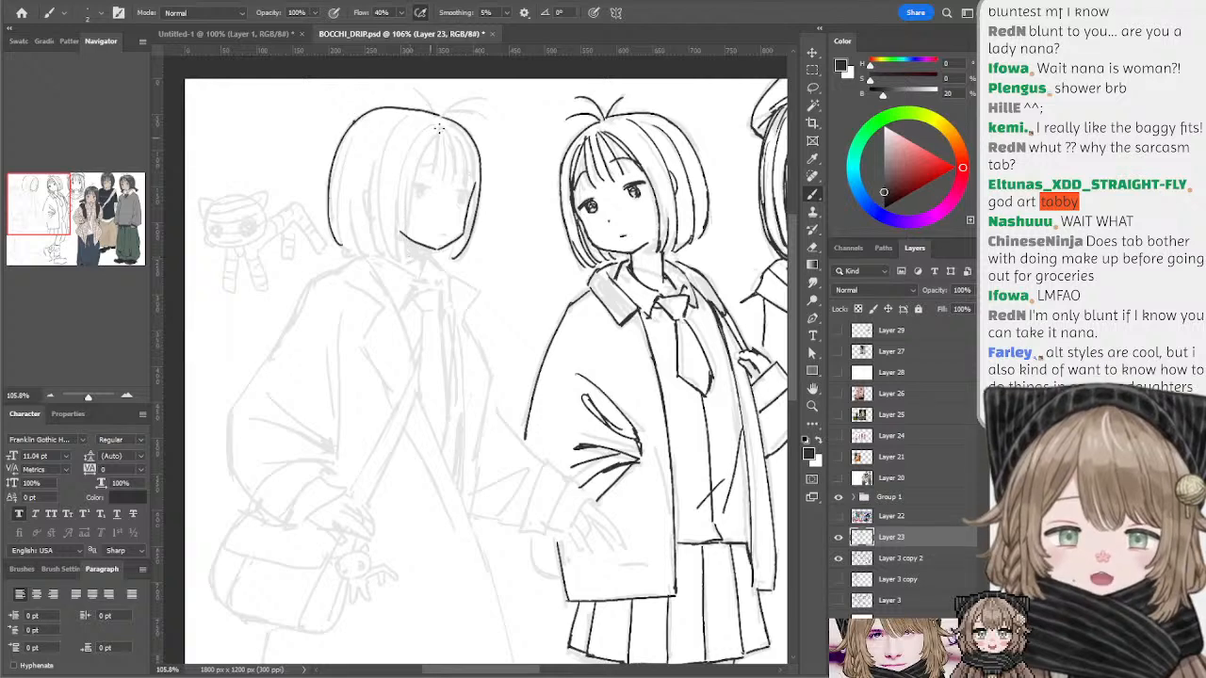
{"action": "mouse_move", "coordinate": [442, 128]}
{"action": "left_mouse_down"}
{"action": "mouse_move", "coordinate": [404, 214]}
{"action": "mouse_move", "coordinate": [408, 199]}
{"action": "mouse_move", "coordinate": [402, 247]}
{"action": "mouse_move", "coordinate": [415, 172]}
{"action": "mouse_move", "coordinate": [409, 183]}
{"action": "mouse_move", "coordinate": [462, 132]}
{"action": "mouse_move", "coordinate": [413, 156]}
{"action": "left_mouse_up"}
{"action": "key", "text": "ctrl+z"}
{"action": "key", "text": "ctrl+z"}
{"action": "key", "text": "ctrl+z"}
{"action": "key", "text": "l"}
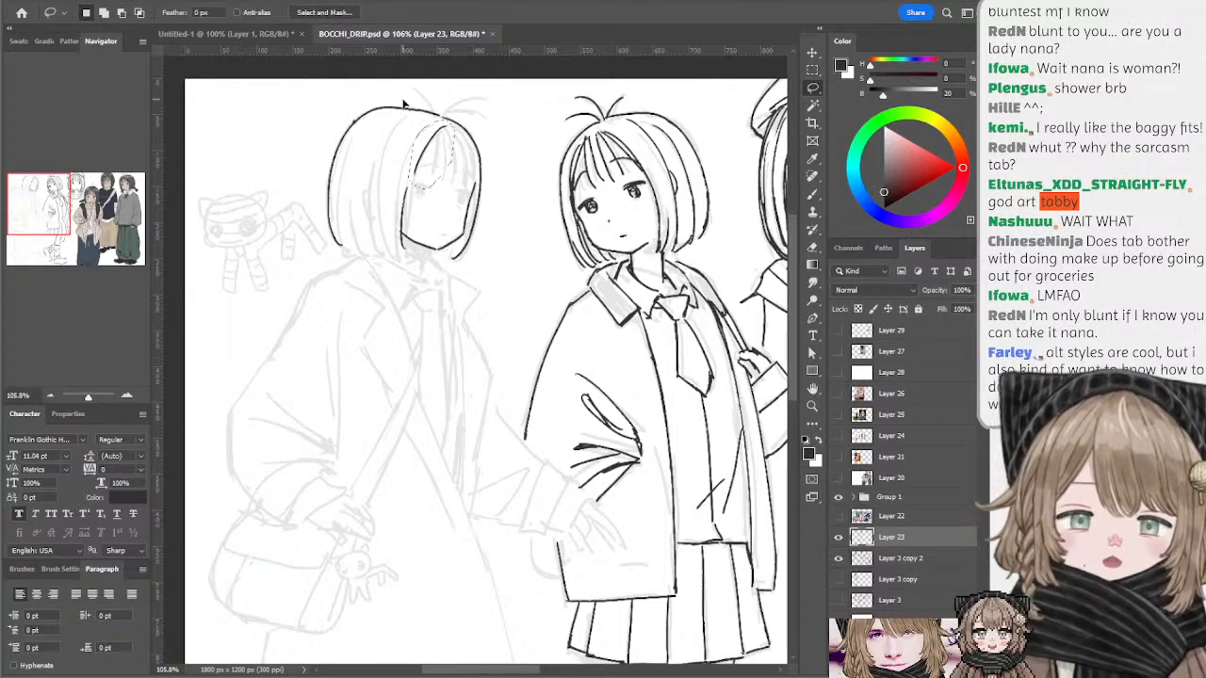
{"action": "key", "text": "ctrl+d"}
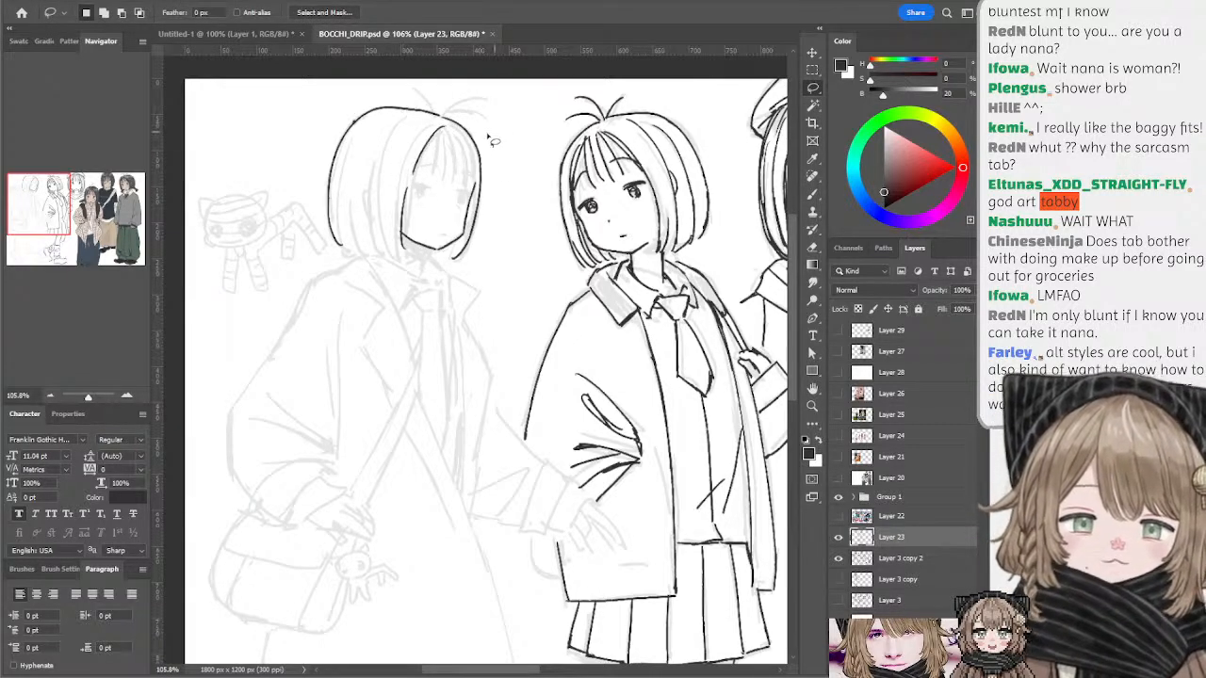
- Ink the strands falling from the parting along the right side of the leftmost girl's face, redoing uneven strokes
{"action": "key", "text": "b"}
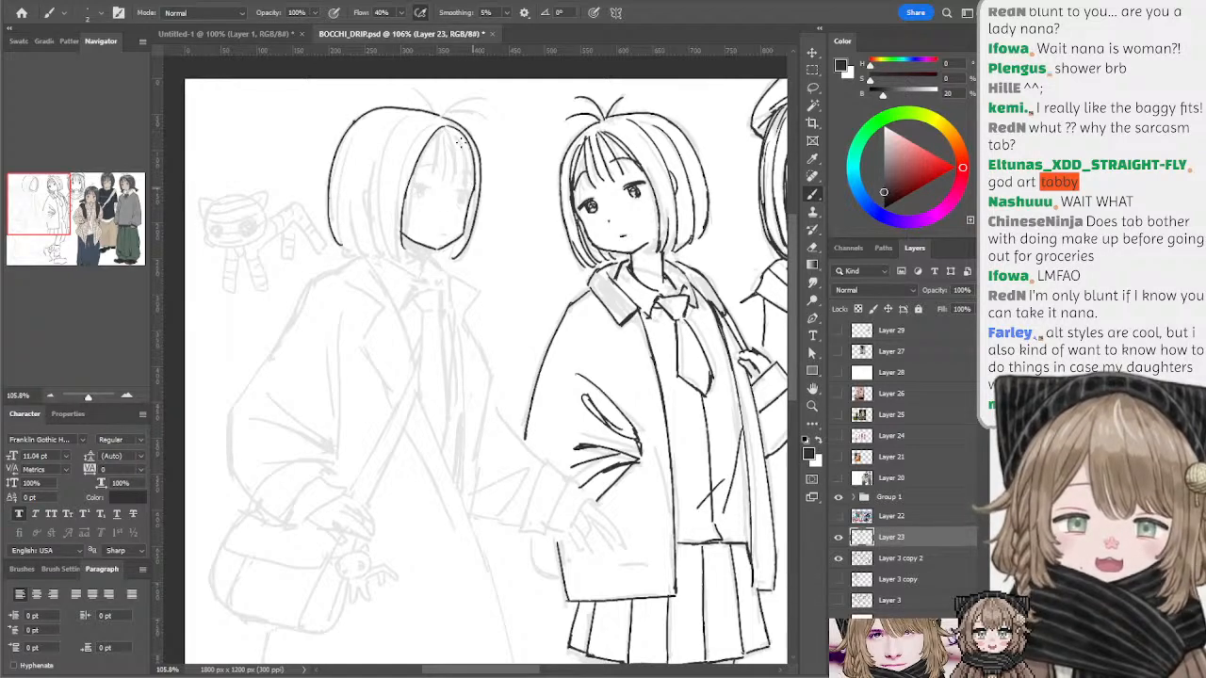
{"action": "left_click_drag", "start_coordinate": [453, 130], "coordinate": [475, 189]}
{"action": "key", "text": "ctrl+z"}
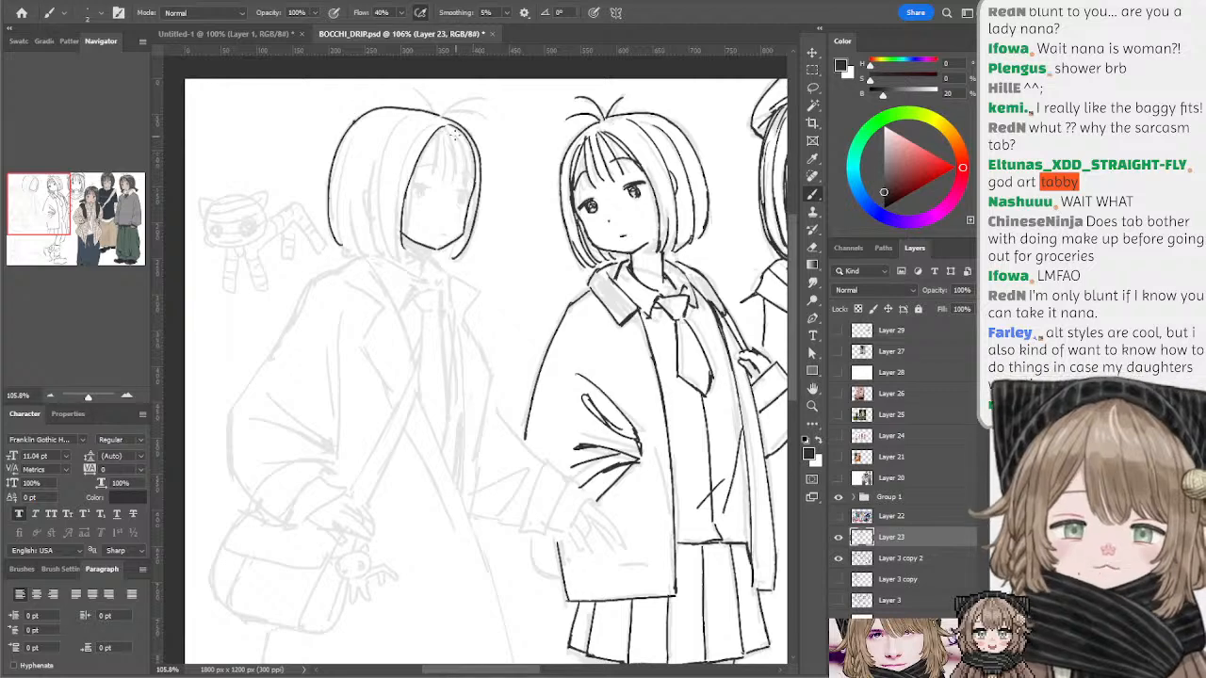
{"action": "left_click_drag", "start_coordinate": [453, 130], "coordinate": [467, 188]}
{"action": "key", "text": "ctrl+z"}
{"action": "key", "text": "ctrl+z"}
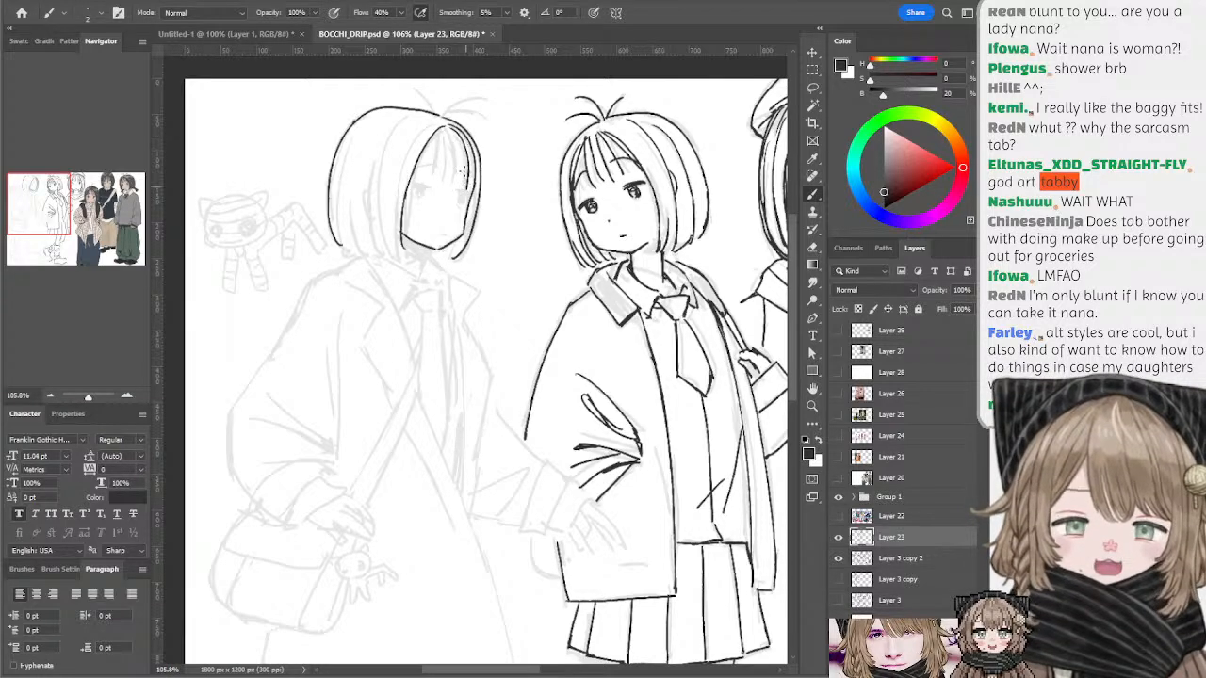
{"action": "left_click_drag", "start_coordinate": [453, 129], "coordinate": [471, 184]}
{"action": "key", "text": "ctrl+z"}
{"action": "mouse_move", "coordinate": [454, 132]}
{"action": "left_mouse_down"}
{"action": "mouse_move", "coordinate": [476, 167]}
{"action": "mouse_move", "coordinate": [472, 194]}
{"action": "left_mouse_up"}
{"action": "key", "text": "ctrl+z"}
{"action": "key", "text": "ctrl+z"}
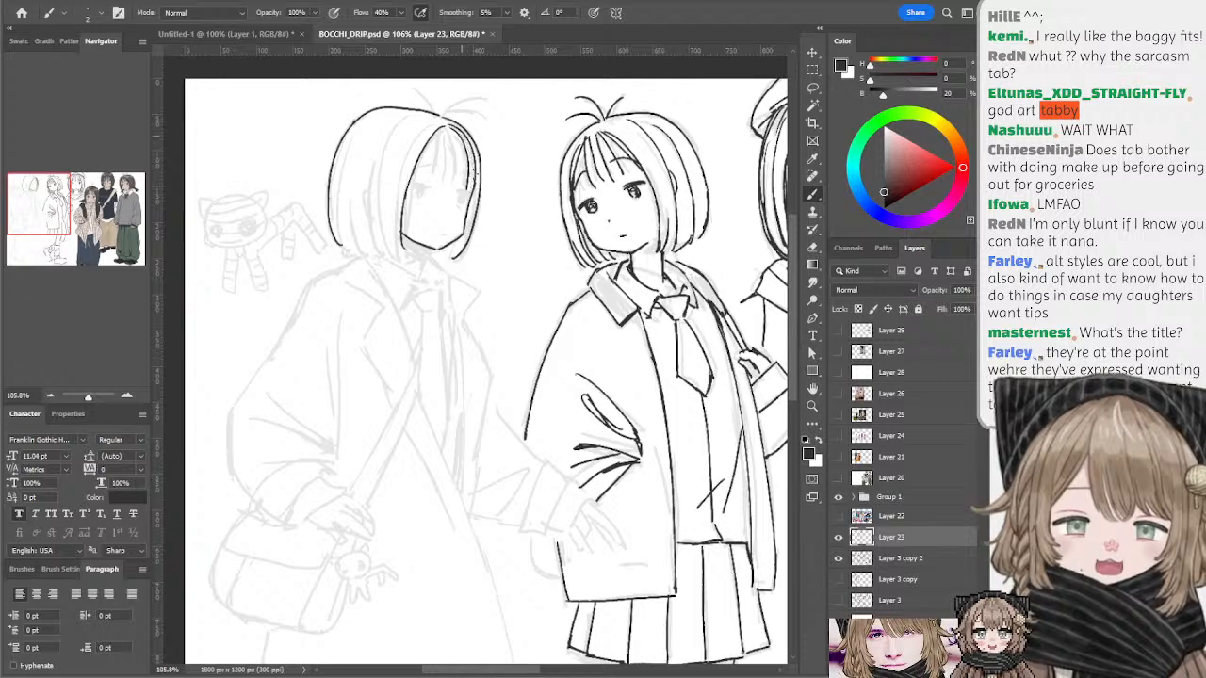
{"action": "left_click_drag", "start_coordinate": [459, 134], "coordinate": [473, 186]}
{"action": "key", "text": "ctrl+z"}
{"action": "key", "text": "ctrl+z"}
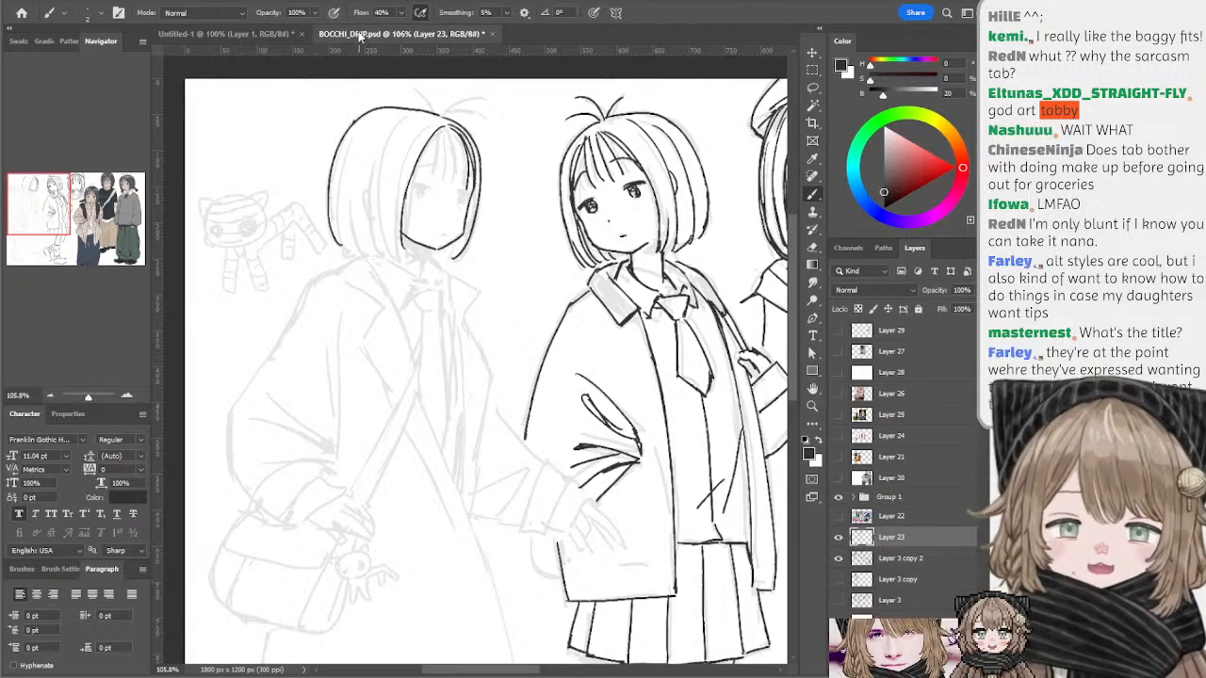
- Tidy the crown of the leftmost girl's hair and ink the stray antenna hairs sticking up from it
{"action": "key", "text": "e"}
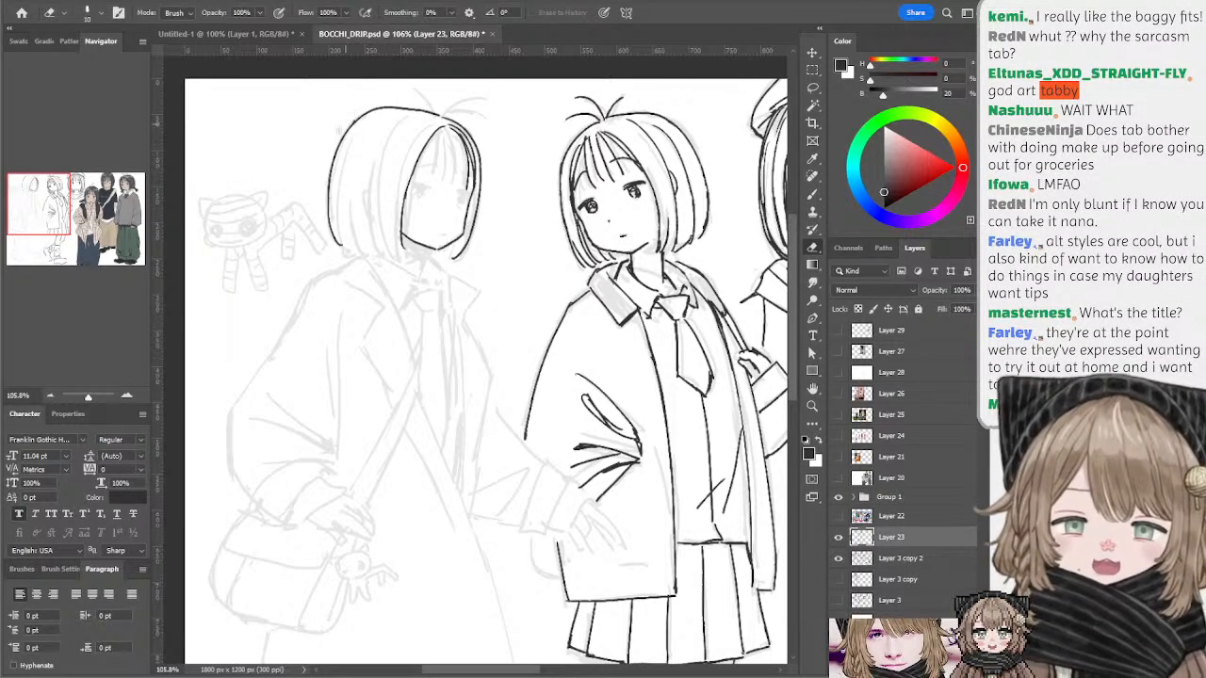
{"action": "key", "text": "b"}
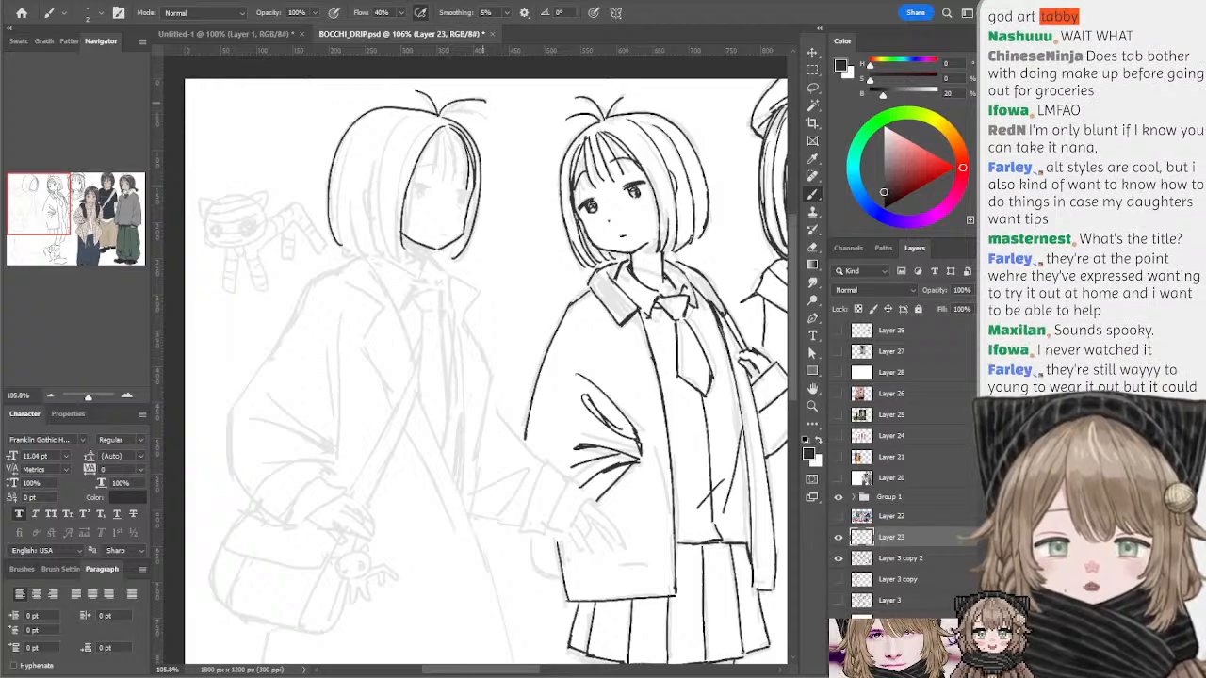
{"action": "mouse_move", "coordinate": [443, 104]}
{"action": "left_mouse_down"}
{"action": "mouse_move", "coordinate": [483, 96]}
{"action": "mouse_move", "coordinate": [481, 114]}
{"action": "left_mouse_up"}
{"action": "key", "text": "ctrl+z"}
{"action": "key", "text": "ctrl+z"}
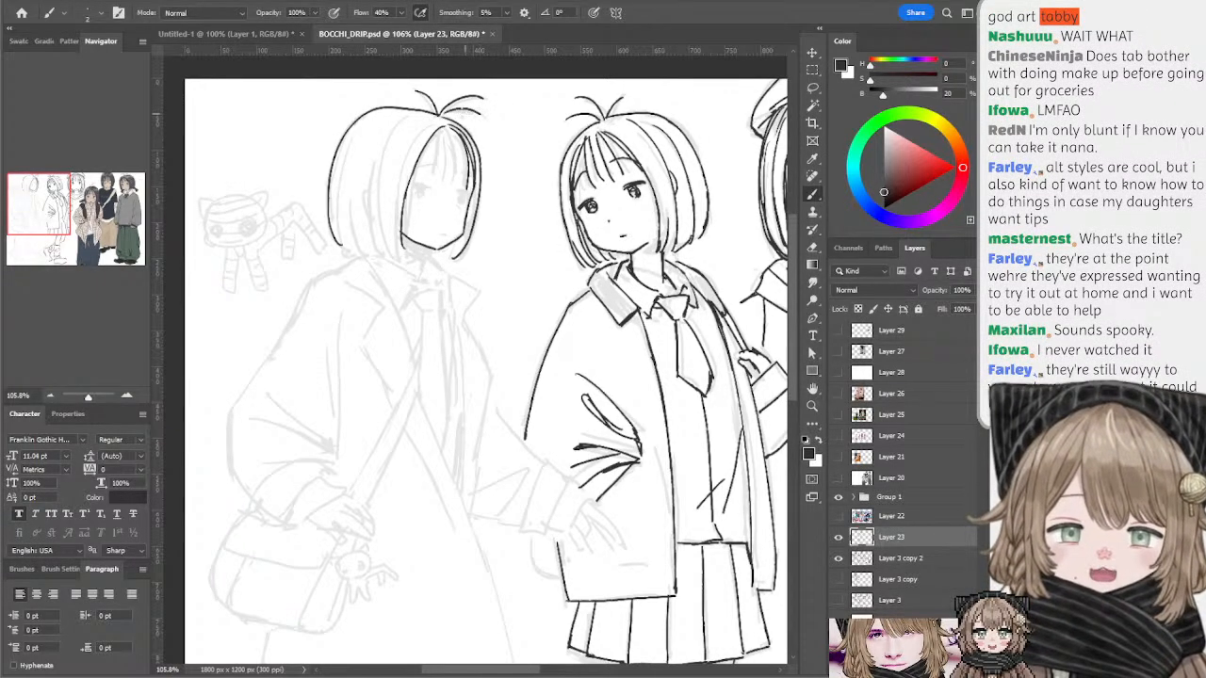
- Ink the first bang strands fanning from the leftmost girl's parting over her forehead, redoing uneven strokes
{"action": "key", "text": "e"}
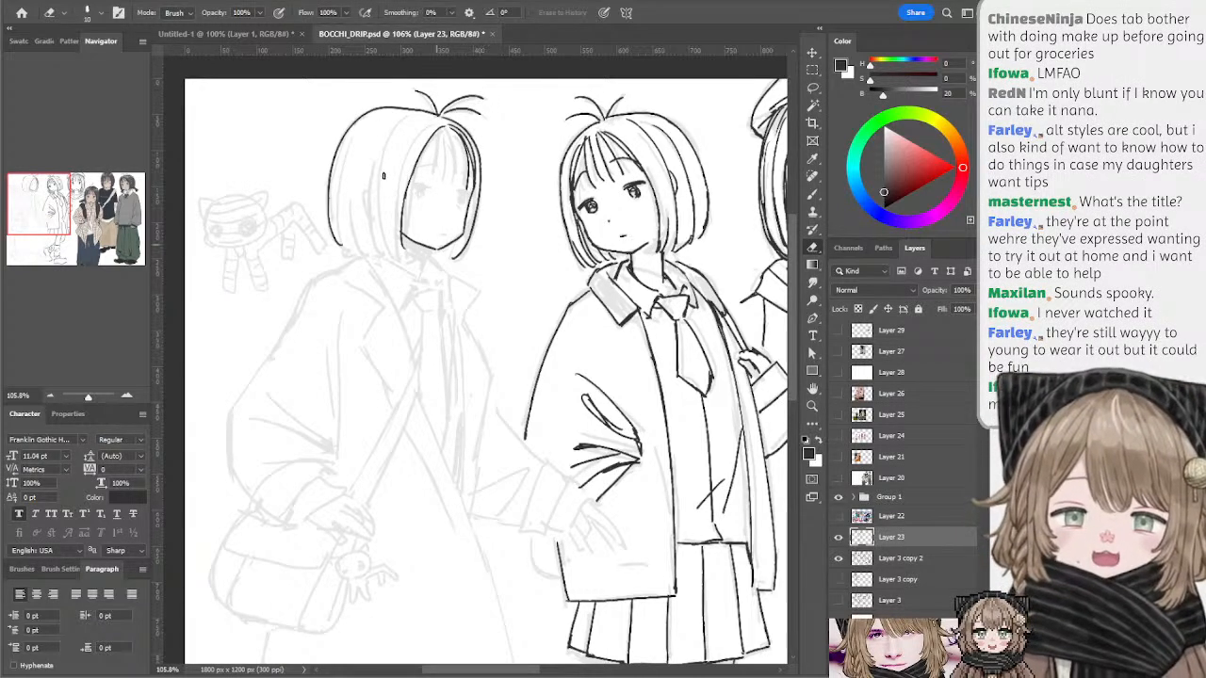
{"action": "key", "text": "b"}
{"action": "left_click_drag", "start_coordinate": [451, 130], "coordinate": [416, 172]}
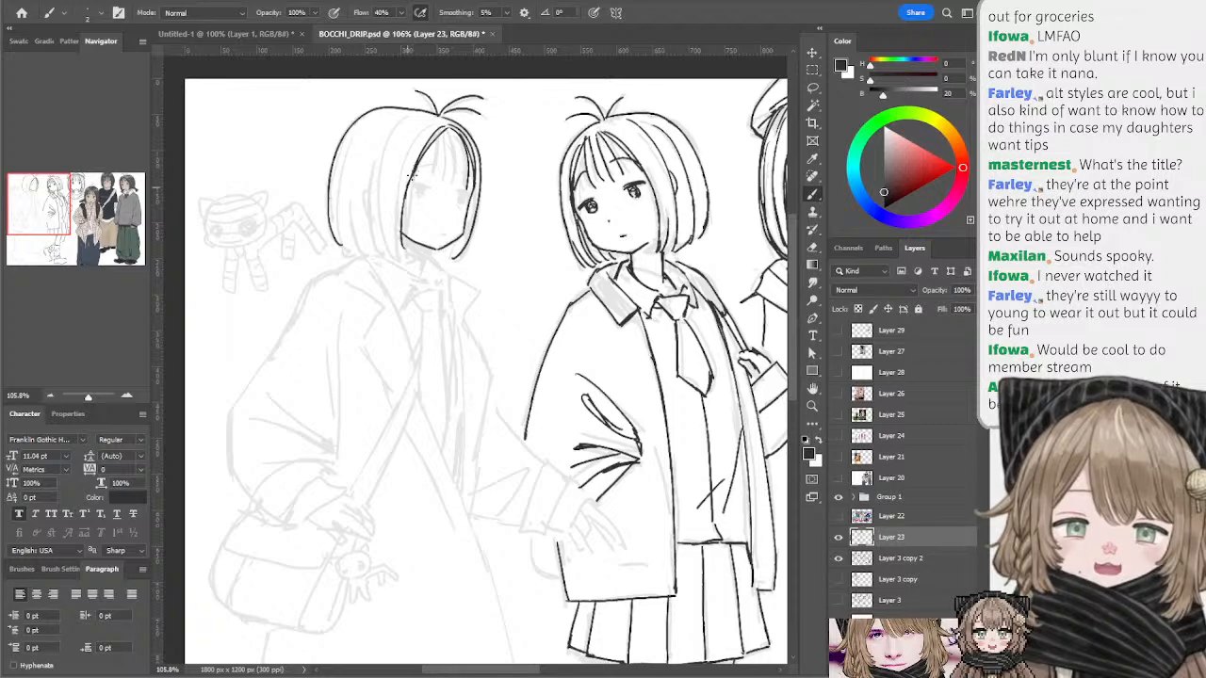
{"action": "key", "text": "ctrl+z"}
{"action": "left_click_drag", "start_coordinate": [446, 129], "coordinate": [460, 182]}
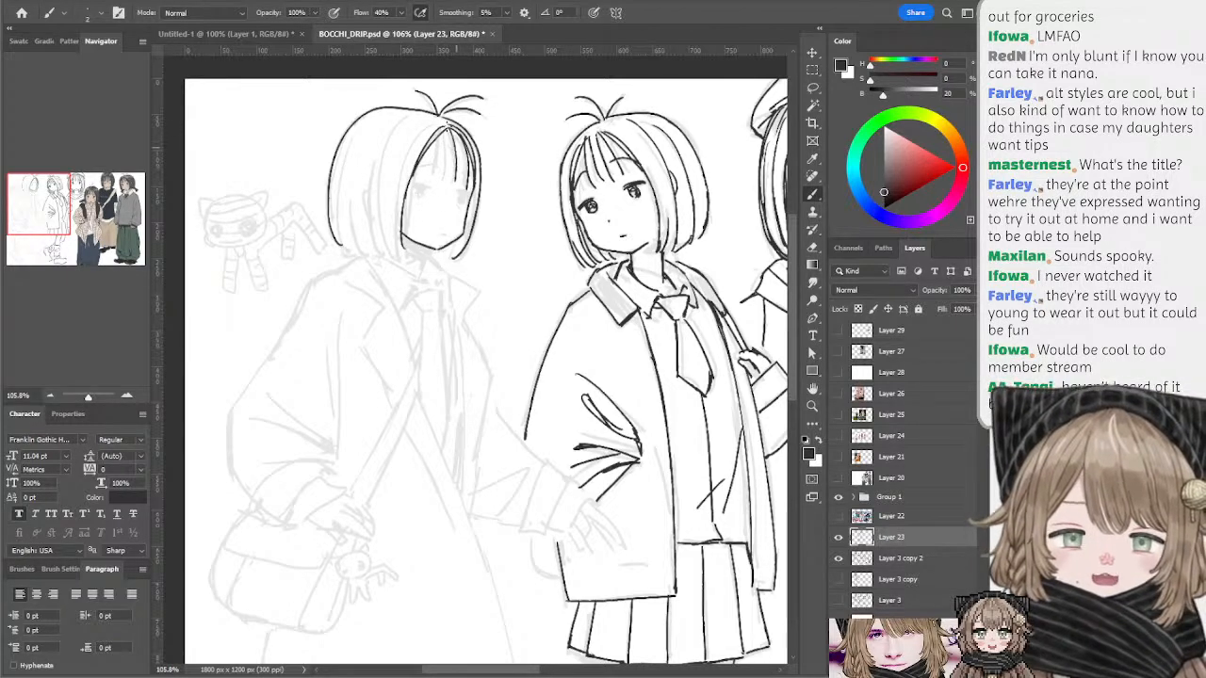
{"action": "key", "text": "ctrl+z"}
{"action": "key", "text": "ctrl+z"}
- Ink the centre and left-hand bang strands of the leftmost girl and clean up their tips with the eraser
{"action": "mouse_move", "coordinate": [451, 129]}
{"action": "left_mouse_down"}
{"action": "mouse_move", "coordinate": [464, 183]}
{"action": "mouse_move", "coordinate": [449, 182]}
{"action": "left_mouse_up"}
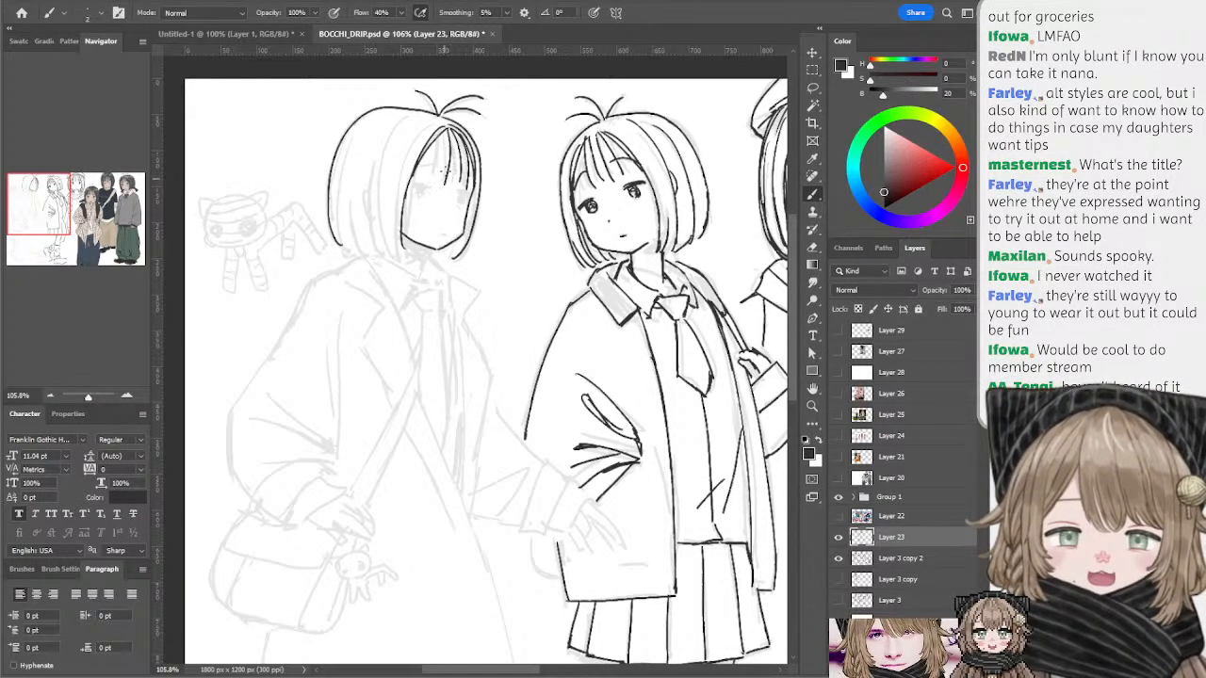
{"action": "key", "text": "ctrl+z"}
{"action": "left_click_drag", "start_coordinate": [448, 130], "coordinate": [435, 177]}
{"action": "key", "text": "ctrl+z"}
{"action": "key", "text": "ctrl+z"}
{"action": "key", "text": "ctrl+z"}
{"action": "left_click_drag", "start_coordinate": [446, 130], "coordinate": [426, 176]}
{"action": "key", "text": "ctrl+z"}
{"action": "key", "text": "ctrl+z"}
{"action": "key", "text": "e"}
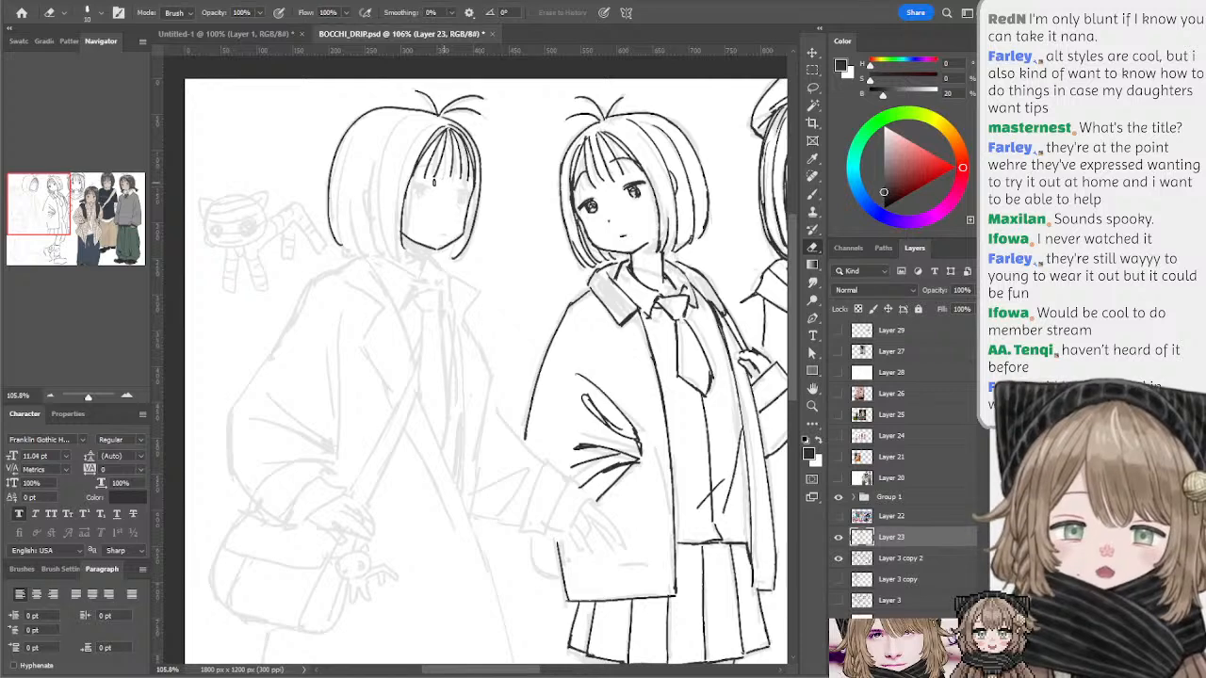
{"action": "mouse_move", "coordinate": [435, 182]}
{"action": "left_mouse_down"}
{"action": "mouse_move", "coordinate": [426, 176]}
{"action": "mouse_move", "coordinate": [435, 179]}
{"action": "left_mouse_up"}
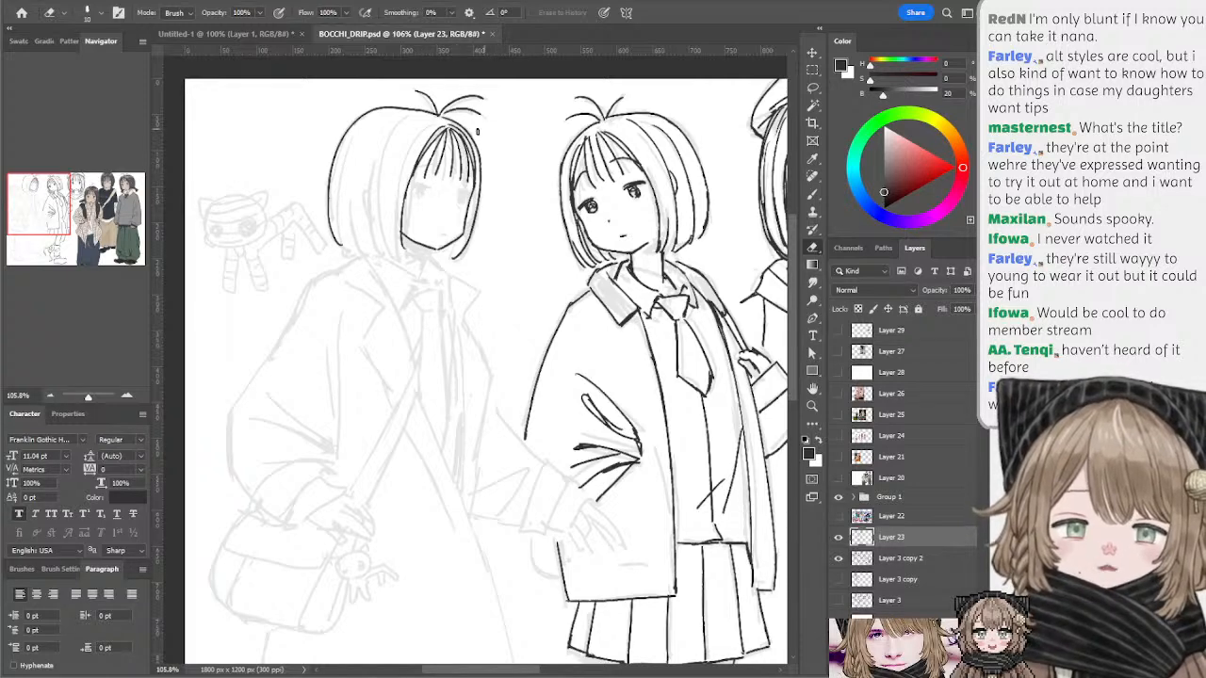
- Ink a long inner hair line curving from the leftmost girl's crown down the left side, redoing uneven strokes
{"action": "key", "text": "b"}
{"action": "mouse_move", "coordinate": [406, 117]}
{"action": "left_mouse_down"}
{"action": "mouse_move", "coordinate": [378, 213]}
{"action": "mouse_move", "coordinate": [380, 160]}
{"action": "mouse_move", "coordinate": [376, 231]}
{"action": "left_mouse_up"}
{"action": "key", "text": "ctrl+z"}
{"action": "key", "text": "ctrl+z"}
{"action": "key", "text": "ctrl+z"}
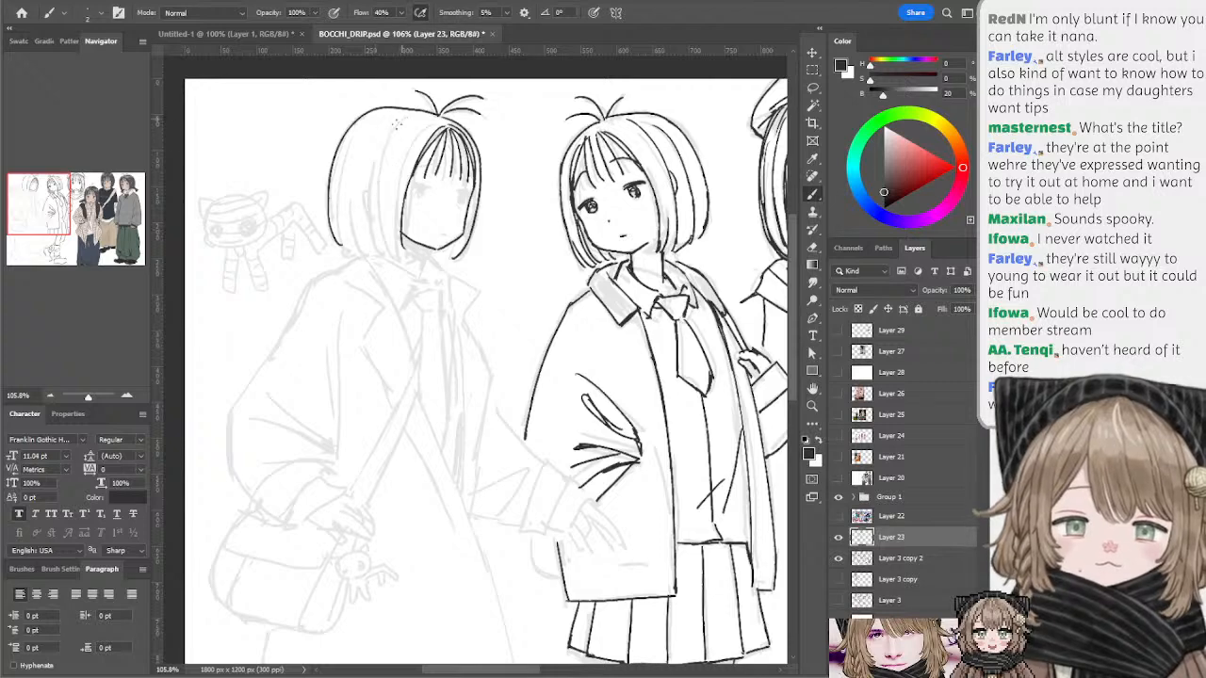
{"action": "mouse_move", "coordinate": [405, 118]}
{"action": "left_mouse_down"}
{"action": "mouse_move", "coordinate": [374, 218]}
{"action": "mouse_move", "coordinate": [376, 188]}
{"action": "left_mouse_up"}
{"action": "key", "text": "ctrl+z"}
{"action": "key", "text": "ctrl+z"}
{"action": "left_click_drag", "start_coordinate": [402, 119], "coordinate": [379, 213]}
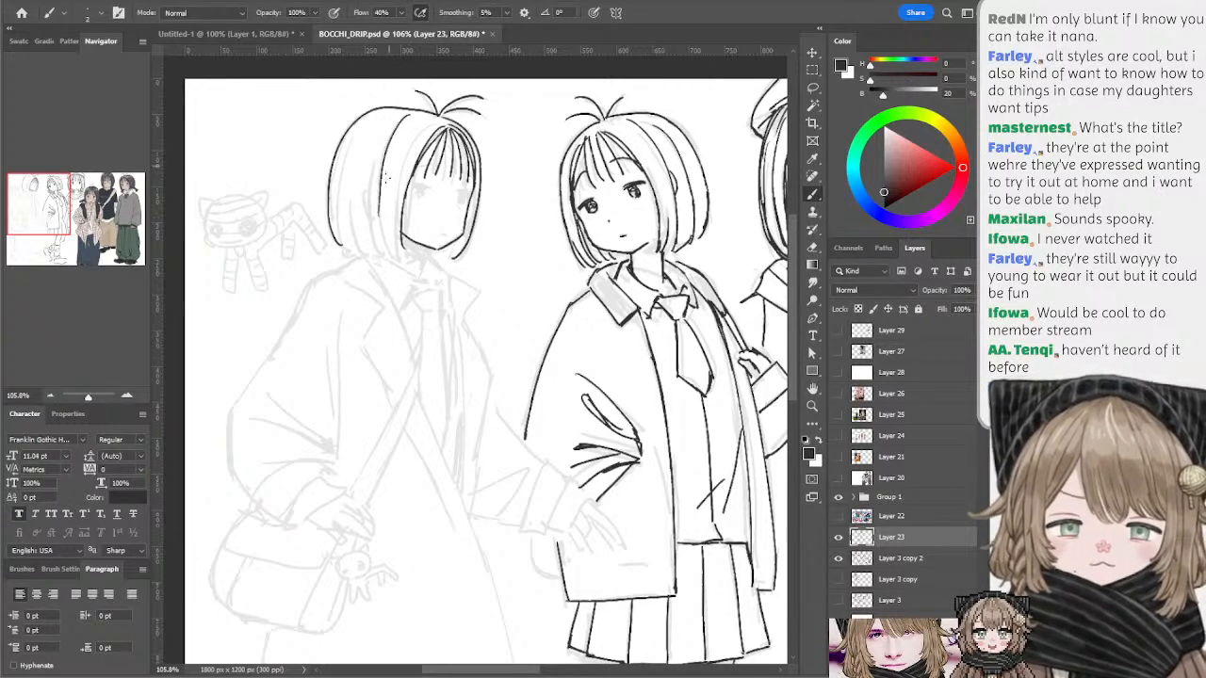
{"action": "key", "text": "ctrl+z"}
{"action": "left_click_drag", "start_coordinate": [407, 118], "coordinate": [380, 202]}
{"action": "key", "text": "ctrl+z"}
{"action": "mouse_move", "coordinate": [410, 117]}
{"action": "left_mouse_down"}
{"action": "mouse_move", "coordinate": [381, 200]}
{"action": "mouse_move", "coordinate": [387, 248]}
{"action": "left_mouse_up"}
{"action": "key", "text": "ctrl+z"}
- Extend the leftmost girl's inner side-hair line down to a tip beside the jaw, redoing uneven strokes
{"action": "left_click_drag", "start_coordinate": [379, 191], "coordinate": [399, 260]}
{"action": "key", "text": "ctrl+z"}
{"action": "key", "text": "ctrl+z"}
{"action": "key", "text": "ctrl+z"}
{"action": "key", "text": "ctrl+z"}
{"action": "mouse_move", "coordinate": [379, 191]}
{"action": "left_mouse_down"}
{"action": "mouse_move", "coordinate": [393, 255]}
{"action": "mouse_move", "coordinate": [390, 218]}
{"action": "mouse_move", "coordinate": [382, 227]}
{"action": "mouse_move", "coordinate": [396, 256]}
{"action": "left_mouse_up"}
{"action": "key", "text": "ctrl+z"}
{"action": "key", "text": "ctrl+z"}
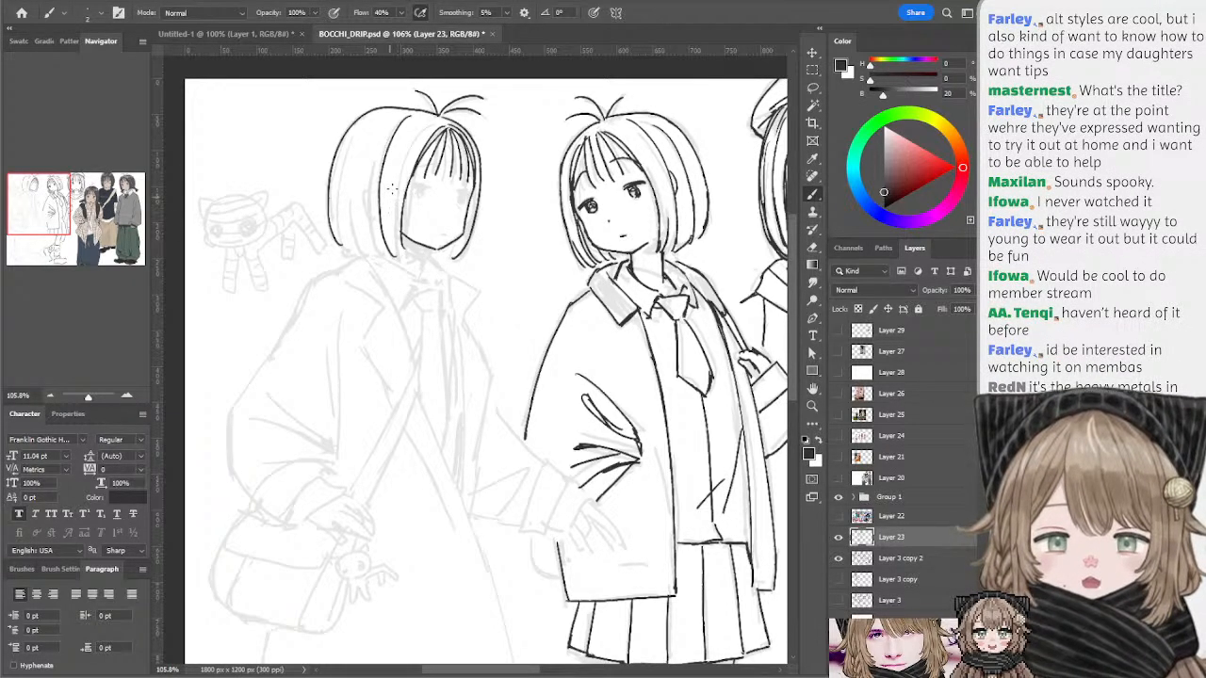
- Add fine strands inside the leftmost girl's left-hand side lock, running down to its tip
{"action": "left_click_drag", "start_coordinate": [392, 190], "coordinate": [399, 251]}
{"action": "left_click_drag", "start_coordinate": [413, 140], "coordinate": [395, 250]}
{"action": "key", "text": "ctrl+z"}
{"action": "left_click_drag", "start_coordinate": [412, 142], "coordinate": [397, 250]}
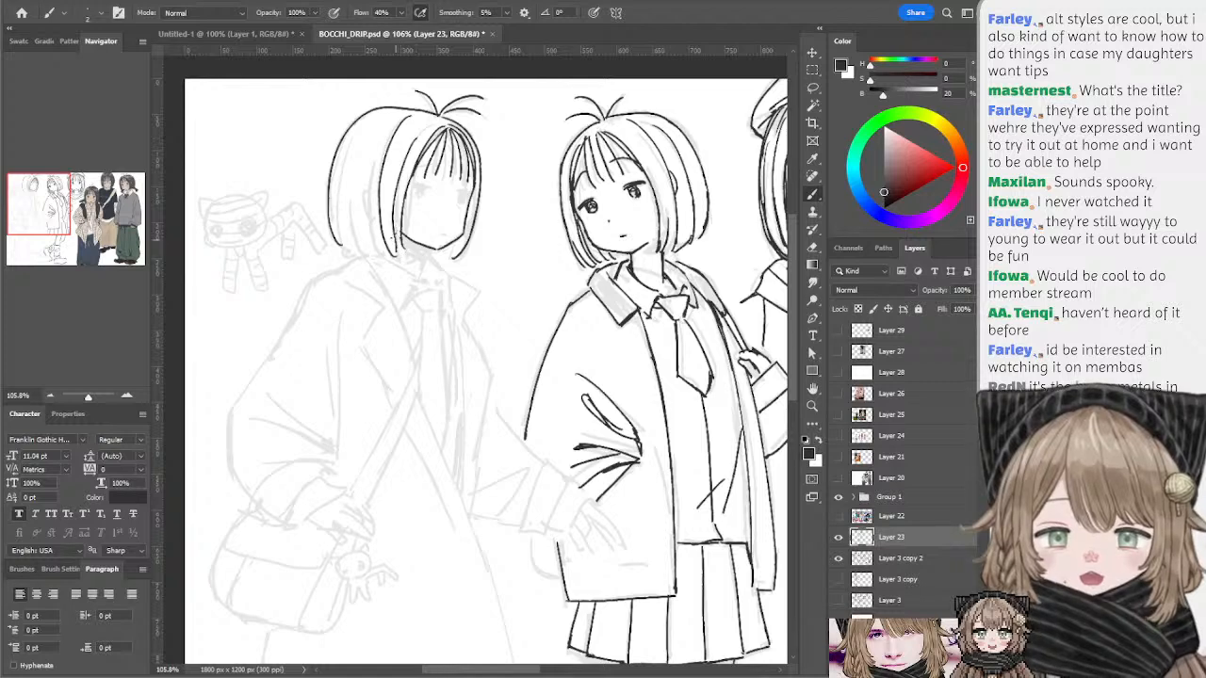
- Ink short hair tips on both sides of the leftmost girl's jaw, redoing uneven strokes
{"action": "key", "text": "ctrl+z"}
{"action": "left_click_drag", "start_coordinate": [404, 192], "coordinate": [401, 255]}
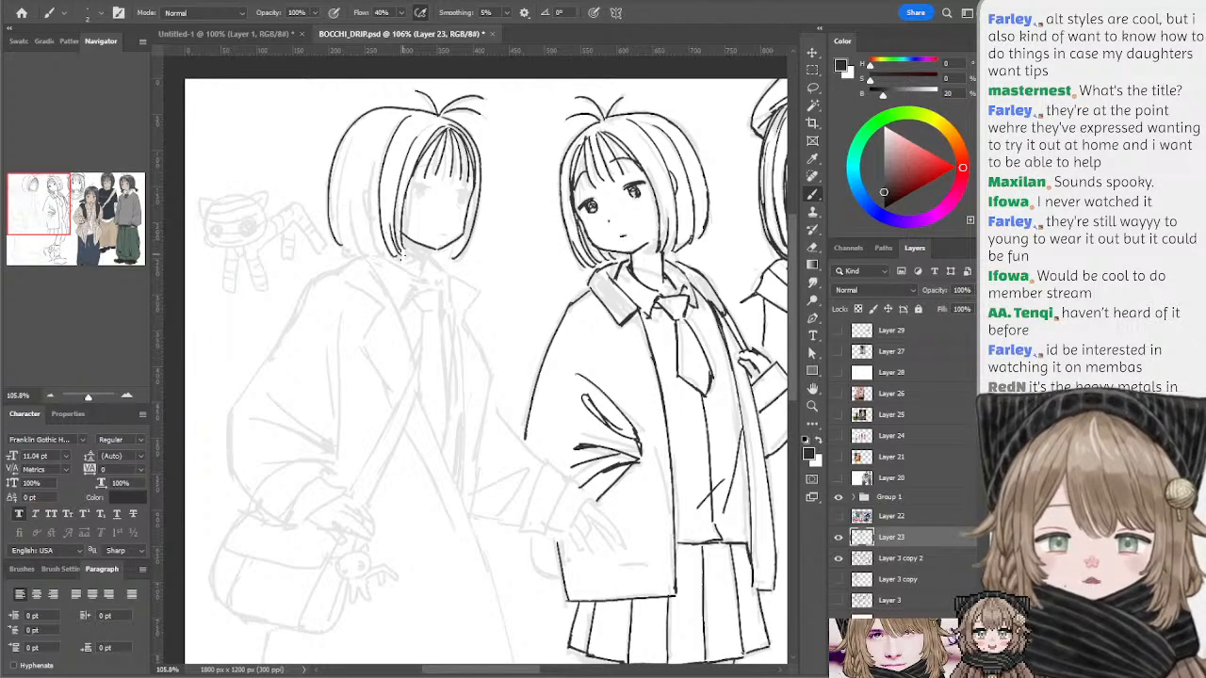
{"action": "key", "text": "ctrl+z"}
{"action": "left_click_drag", "start_coordinate": [393, 209], "coordinate": [400, 255]}
{"action": "key", "text": "ctrl+z"}
{"action": "key", "text": "ctrl+z"}
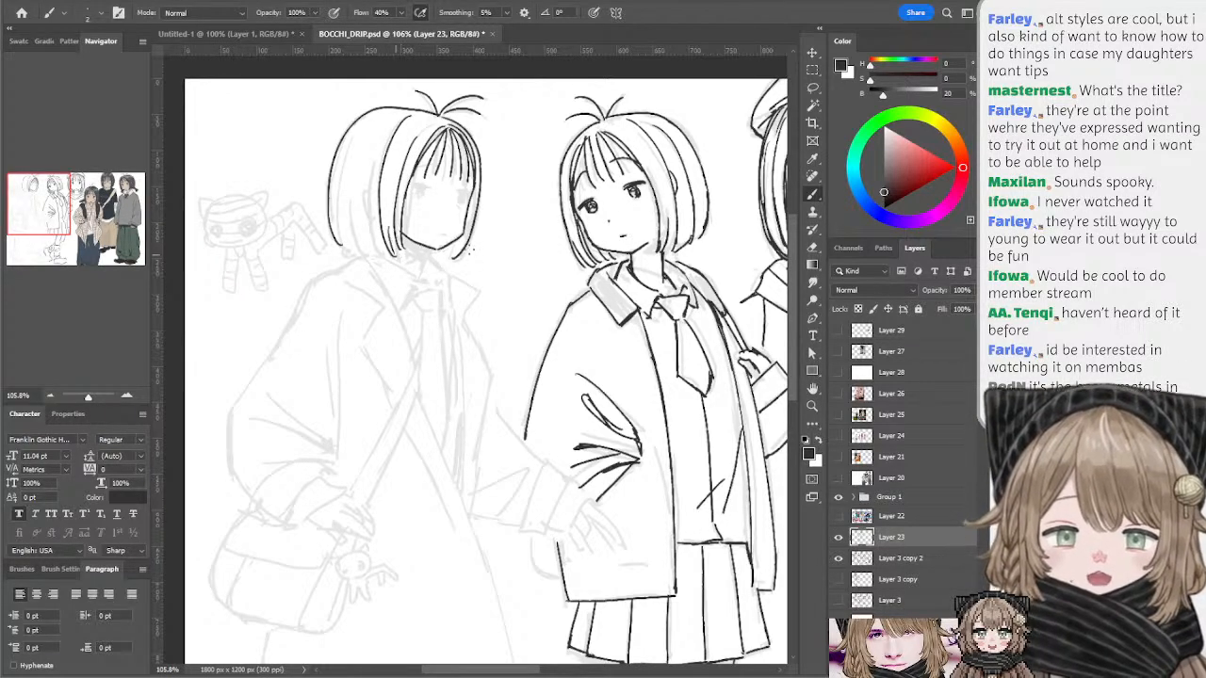
{"action": "key", "text": "ctrl+z"}
{"action": "left_click_drag", "start_coordinate": [457, 240], "coordinate": [444, 258]}
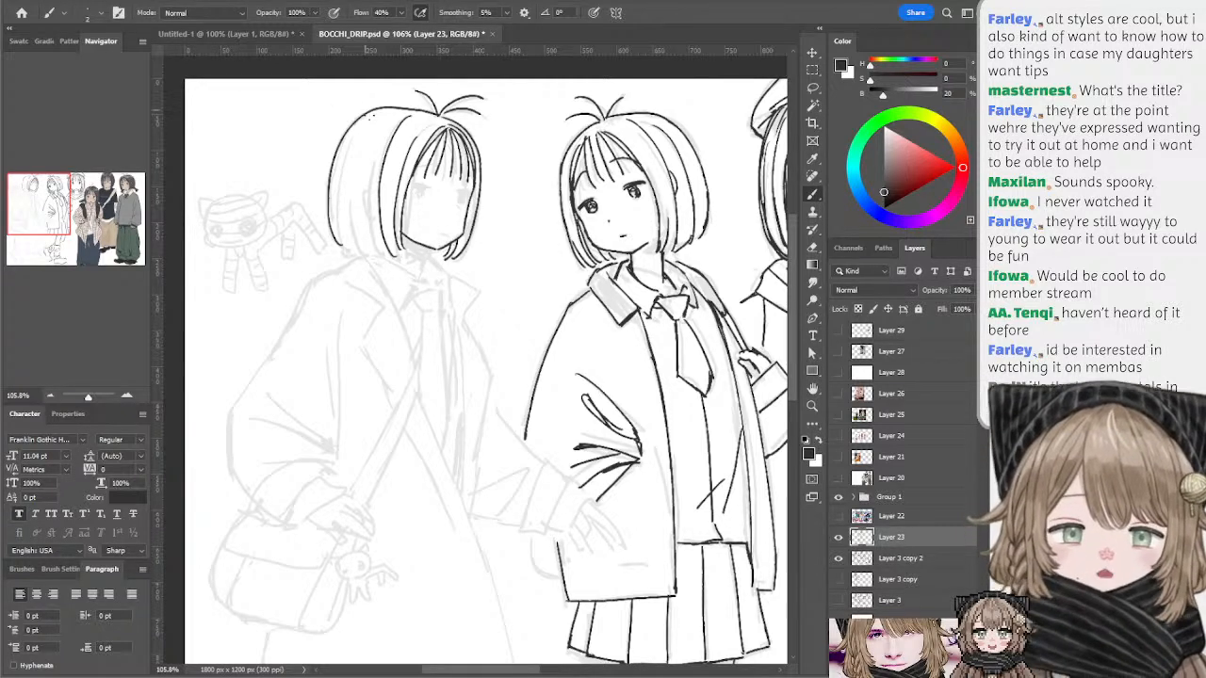
- Ink the small curved ear line within the leftmost girl's left-hand side hair, redoing uneven strokes
{"action": "left_click_drag", "start_coordinate": [382, 129], "coordinate": [375, 230]}
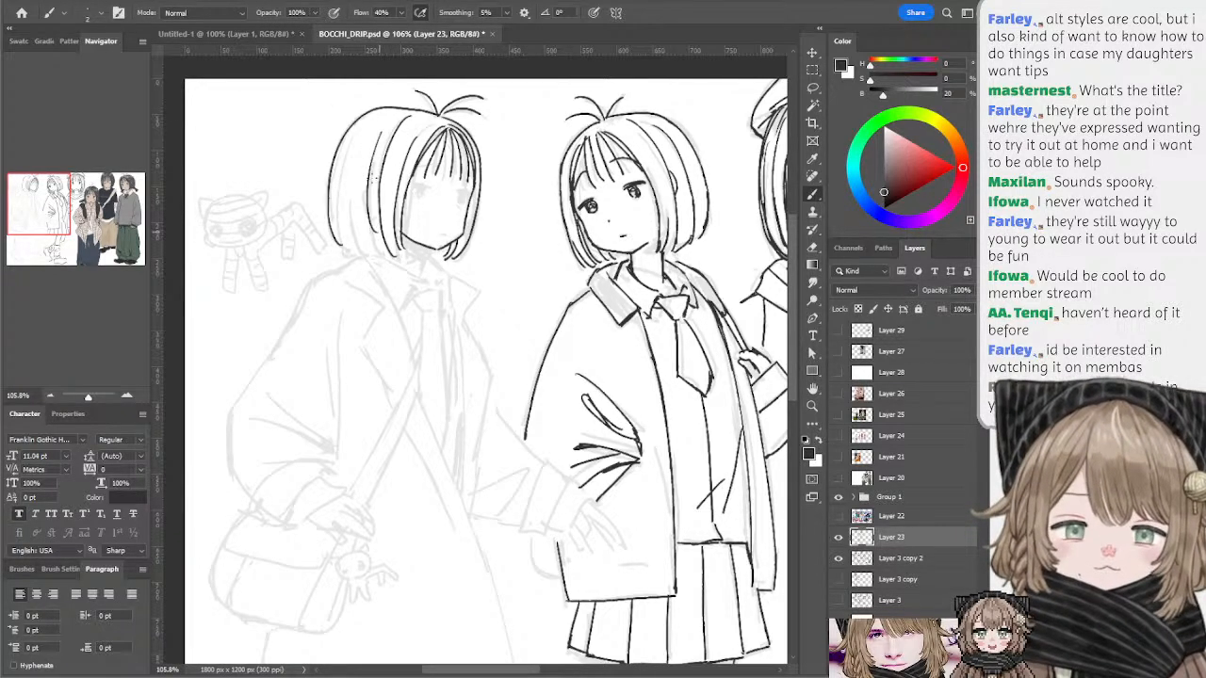
{"action": "key", "text": "ctrl+z"}
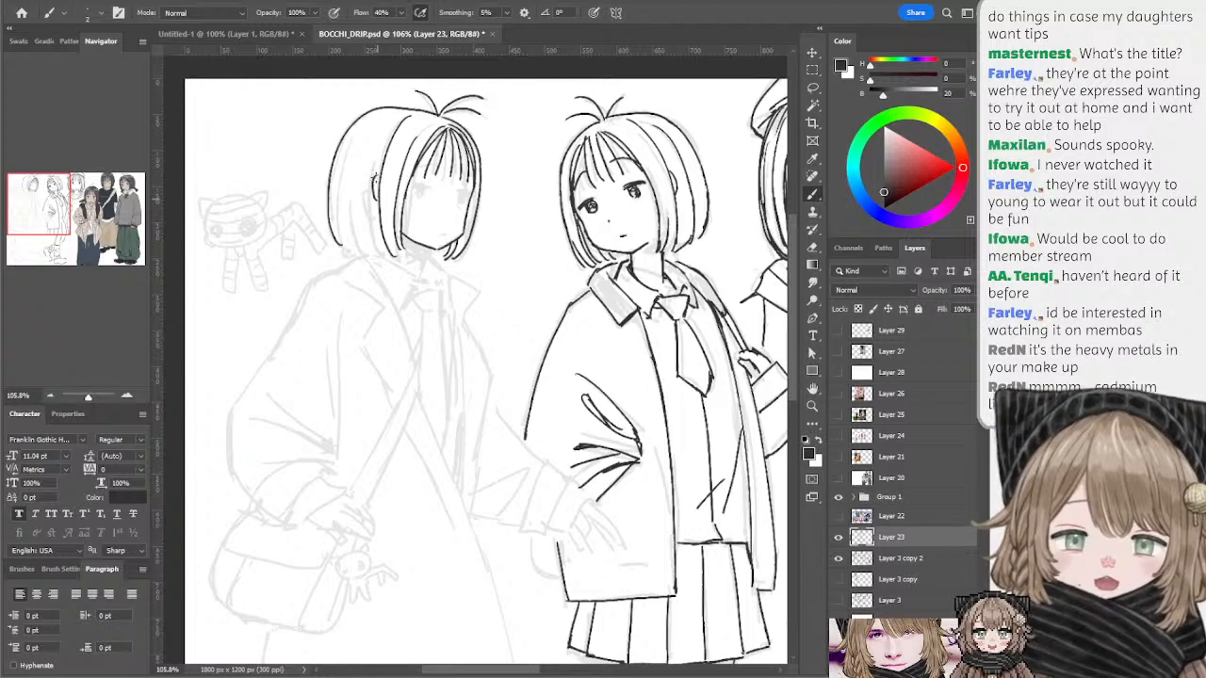
{"action": "left_click_drag", "start_coordinate": [375, 174], "coordinate": [374, 195]}
{"action": "key", "text": "ctrl+z"}
{"action": "key", "text": "ctrl+z"}
{"action": "key", "text": "ctrl+z"}
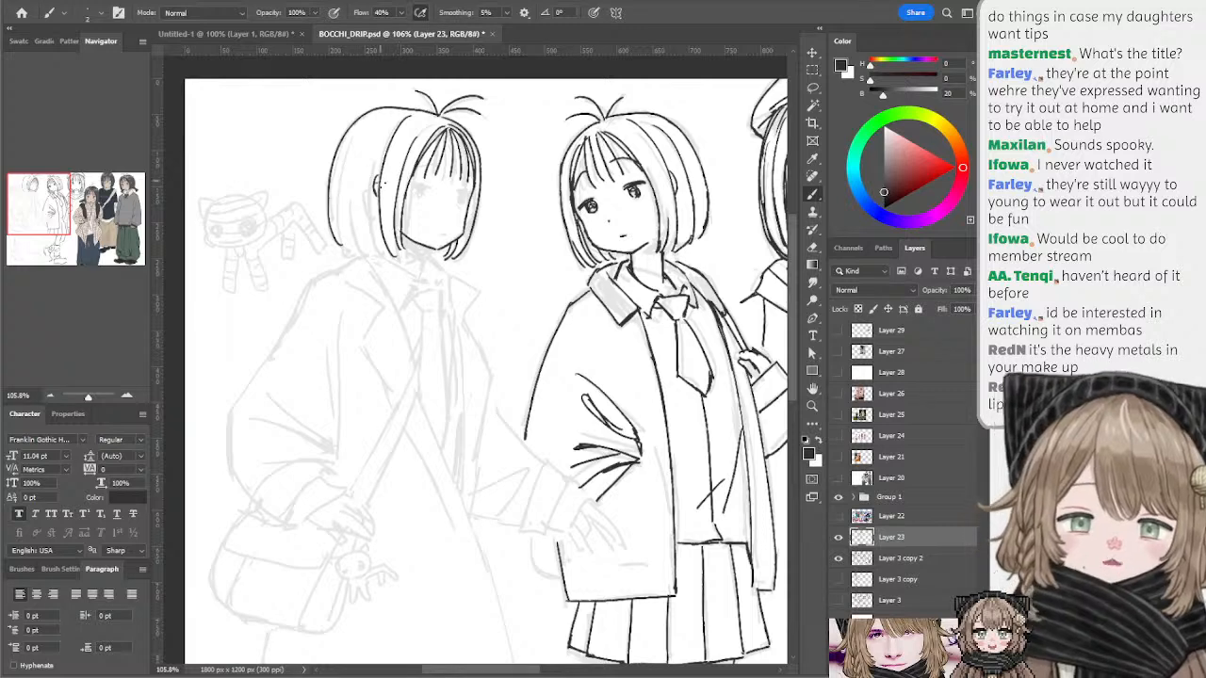
- Ink a long strand inside the outer left edge of the leftmost girl's bob, redoing uneven strokes
{"action": "left_click_drag", "start_coordinate": [354, 142], "coordinate": [348, 233]}
{"action": "key", "text": "ctrl+z"}
{"action": "left_click_drag", "start_coordinate": [350, 144], "coordinate": [347, 241]}
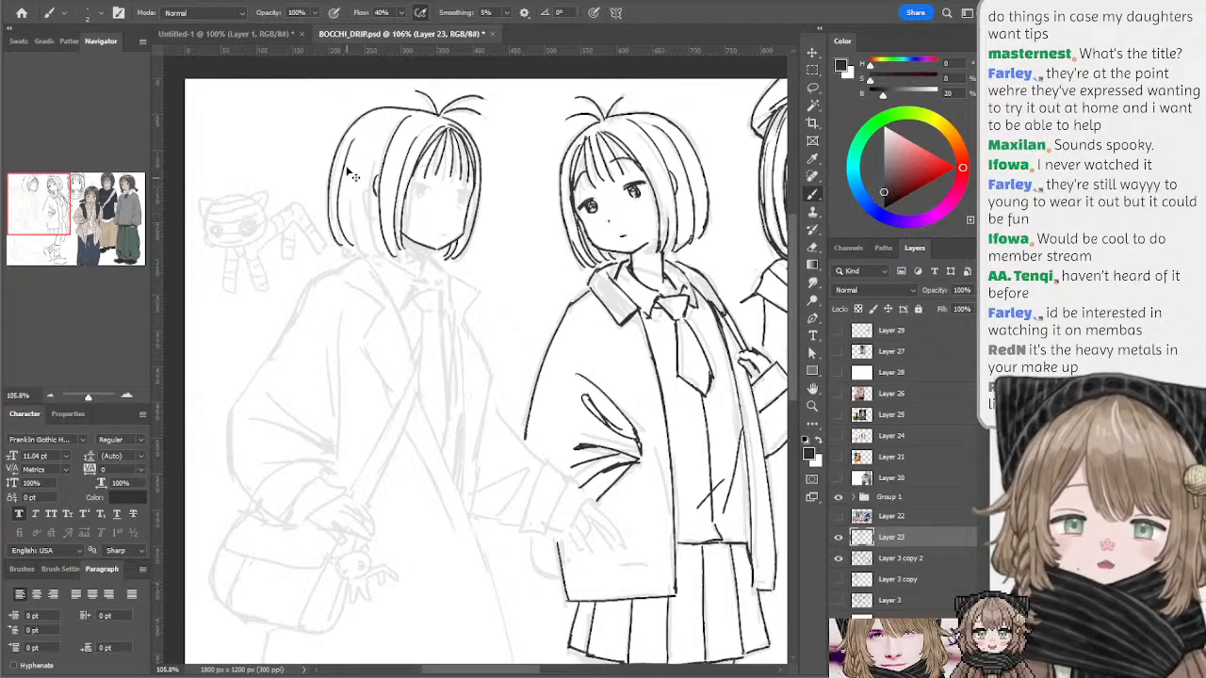
{"action": "key", "text": "ctrl+z"}
{"action": "left_click_drag", "start_coordinate": [349, 146], "coordinate": [346, 252]}
{"action": "key", "text": "ctrl+z"}
{"action": "key", "text": "ctrl+z"}
{"action": "key", "text": "ctrl+z"}
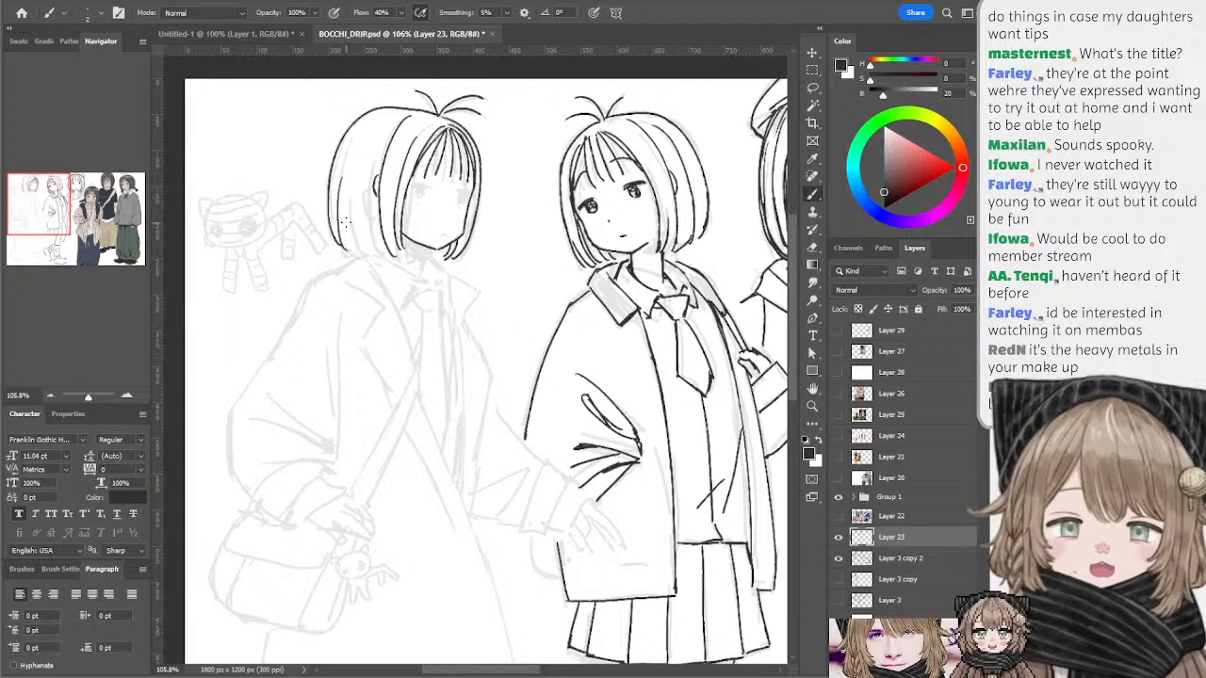
- Ink strands in the lower left part of the leftmost girl's bob and continue the hair ends towards her neck
{"action": "left_click_drag", "start_coordinate": [350, 194], "coordinate": [363, 257]}
{"action": "key", "text": "ctrl+z"}
{"action": "mouse_move", "coordinate": [350, 193]}
{"action": "left_mouse_down"}
{"action": "mouse_move", "coordinate": [366, 250]}
{"action": "mouse_move", "coordinate": [343, 219]}
{"action": "mouse_move", "coordinate": [388, 255]}
{"action": "left_mouse_up"}
{"action": "key", "text": "ctrl+z"}
{"action": "key", "text": "ctrl+z"}
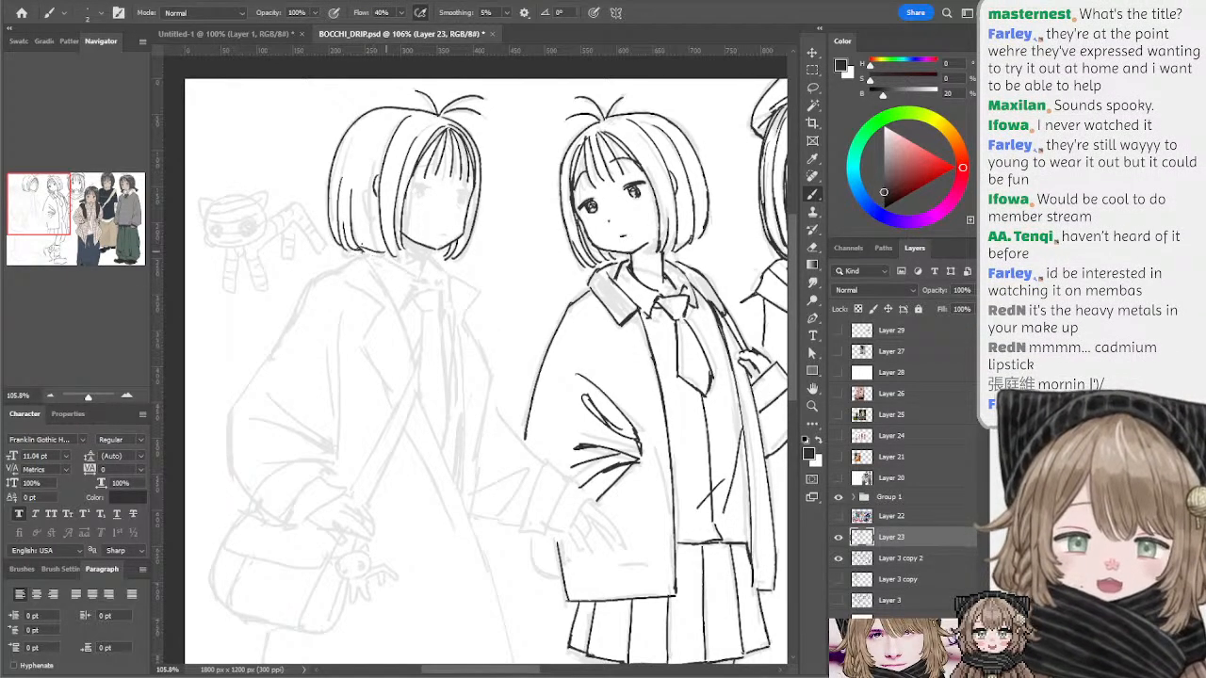
- Add fine vertical strands beside and below the leftmost girl's ear down to the hair ends, redoing uneven strokes
{"action": "left_click_drag", "start_coordinate": [372, 154], "coordinate": [370, 245]}
{"action": "key", "text": "ctrl+z"}
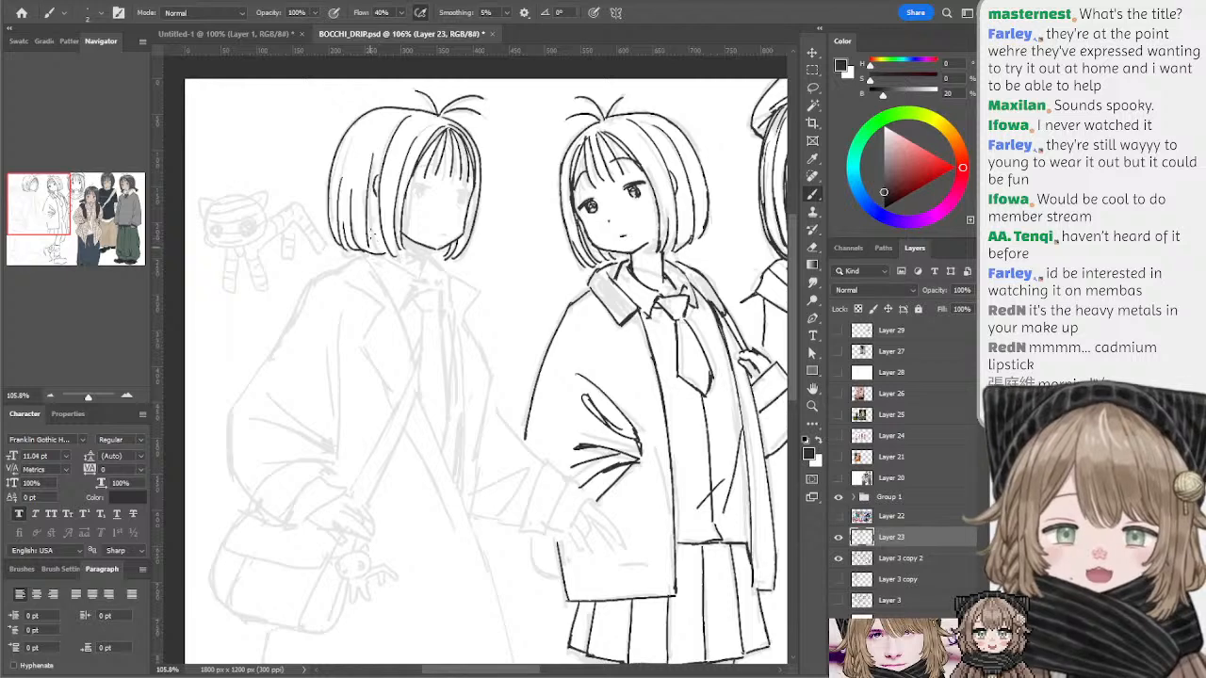
{"action": "key", "text": "ctrl+z"}
{"action": "left_click_drag", "start_coordinate": [368, 166], "coordinate": [378, 251]}
{"action": "key", "text": "ctrl+z"}
{"action": "key", "text": "ctrl+z"}
{"action": "key", "text": "e"}
{"action": "key", "text": "b"}
{"action": "key", "text": "ctrl+z"}
{"action": "key", "text": "ctrl+z"}
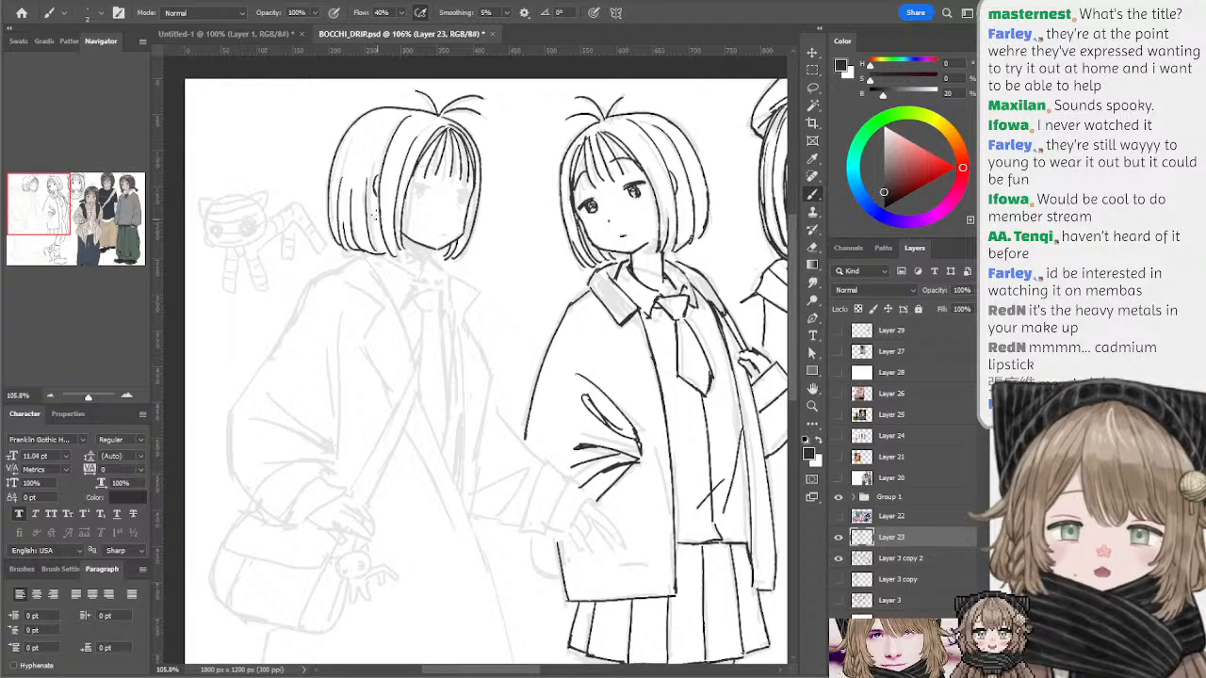
{"action": "left_click_drag", "start_coordinate": [381, 195], "coordinate": [377, 249]}
{"action": "key", "text": "ctrl+z"}
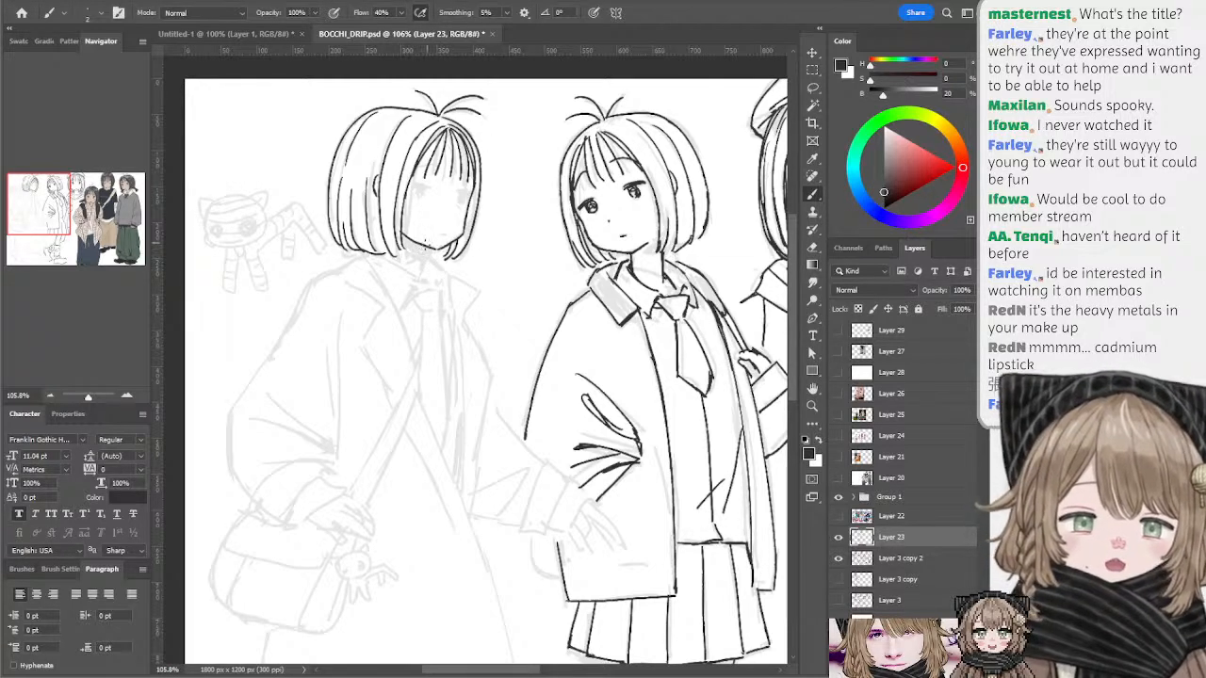
- Ink the left side of the leftmost girl's neck and the left half of her shirt collar, redoing uneven strokes
{"action": "key", "text": "e"}
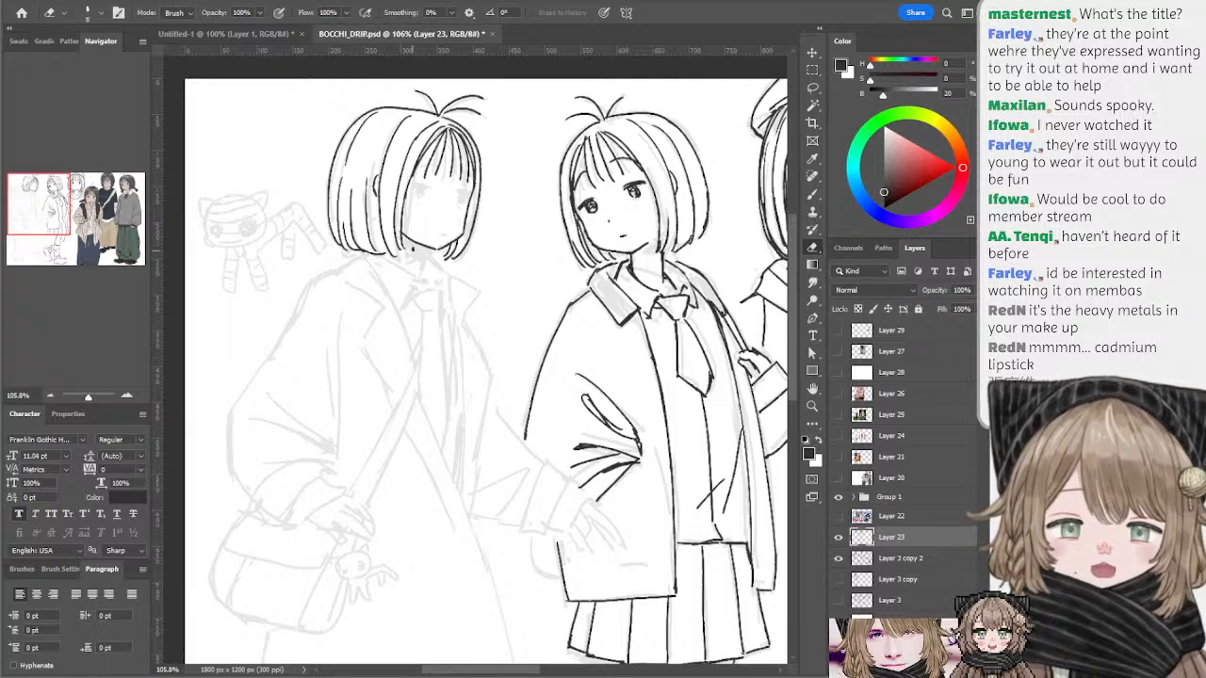
{"action": "key", "text": "b"}
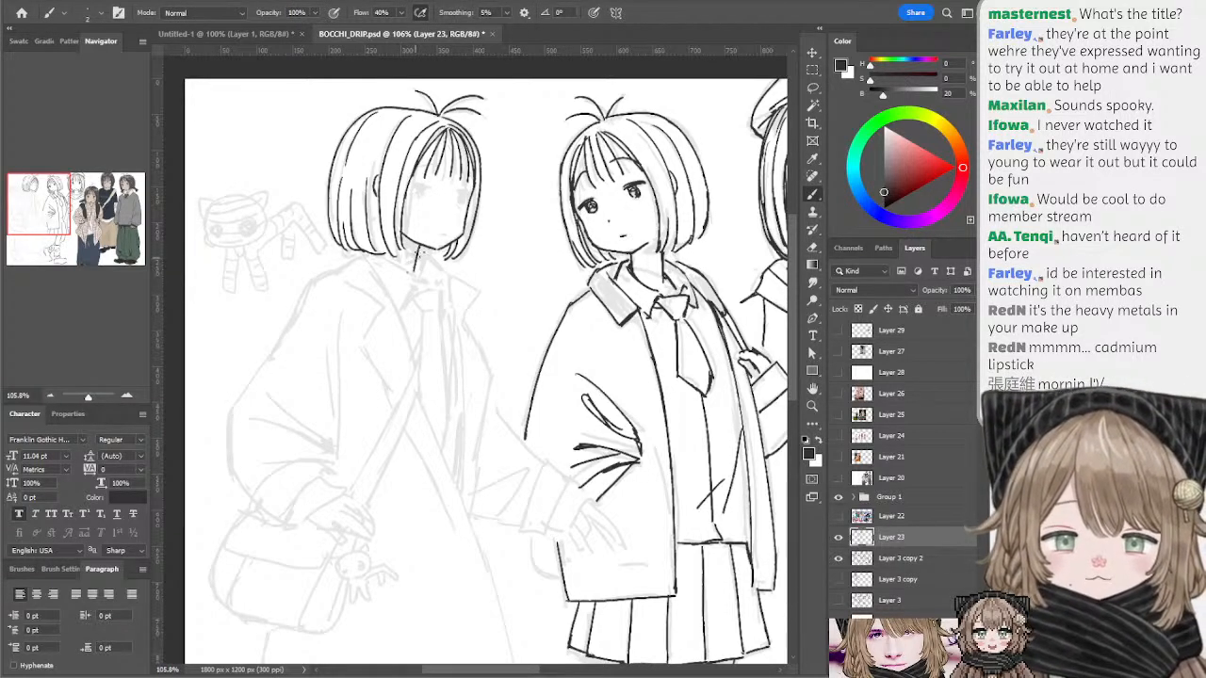
{"action": "left_click_drag", "start_coordinate": [389, 257], "coordinate": [421, 281]}
{"action": "key", "text": "ctrl+z"}
{"action": "key", "text": "ctrl+z"}
{"action": "key", "text": "ctrl+z"}
{"action": "key", "text": "ctrl+z"}
{"action": "key", "text": "ctrl+z"}
{"action": "key", "text": "ctrl+z"}
{"action": "key", "text": "ctrl+z"}
{"action": "key", "text": "ctrl+z"}
{"action": "key", "text": "ctrl+z"}
{"action": "key", "text": "ctrl+z"}
{"action": "key", "text": "ctrl+z"}
{"action": "key", "text": "ctrl+z"}
{"action": "key", "text": "ctrl+z"}
{"action": "key", "text": "ctrl+z"}
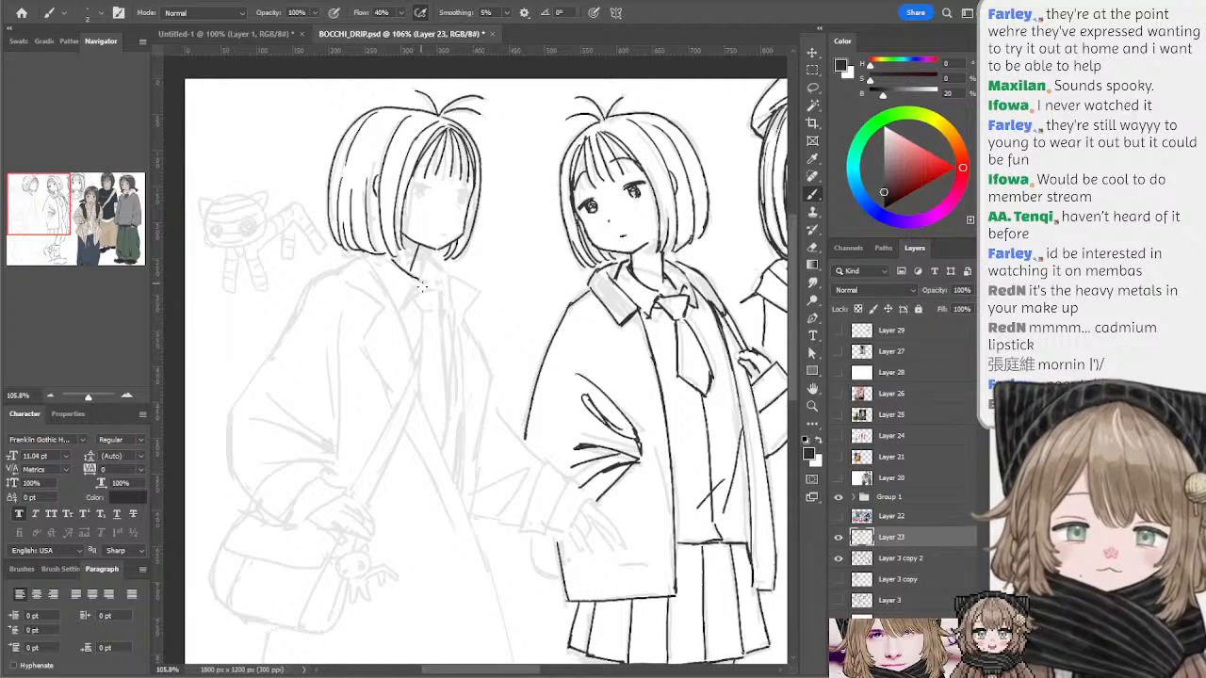
- Ink the right half of the leftmost girl's shirt collar and the short shirt-front line below it
{"action": "mouse_move", "coordinate": [420, 253]}
{"action": "left_mouse_down"}
{"action": "mouse_move", "coordinate": [443, 271]}
{"action": "mouse_move", "coordinate": [431, 256]}
{"action": "mouse_move", "coordinate": [450, 316]}
{"action": "left_mouse_up"}
{"action": "key", "text": "ctrl+z"}
{"action": "key", "text": "ctrl+z"}
{"action": "key", "text": "ctrl+z"}
{"action": "key", "text": "ctrl+z"}
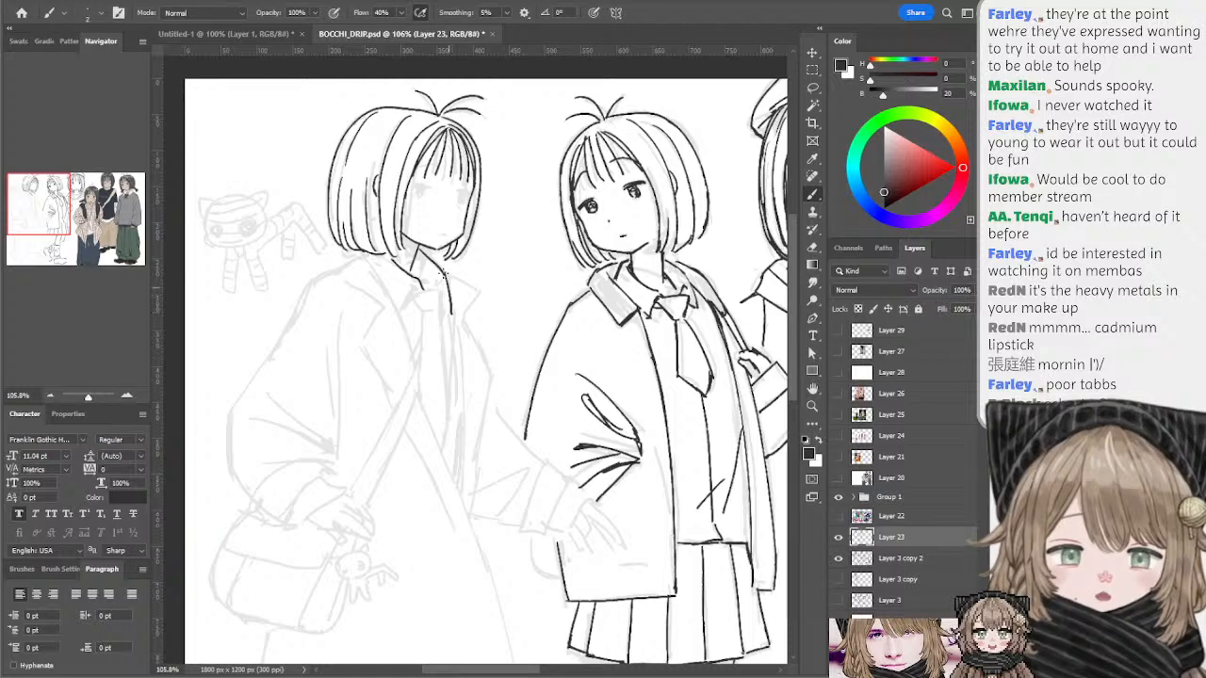
{"action": "key", "text": "ctrl+z"}
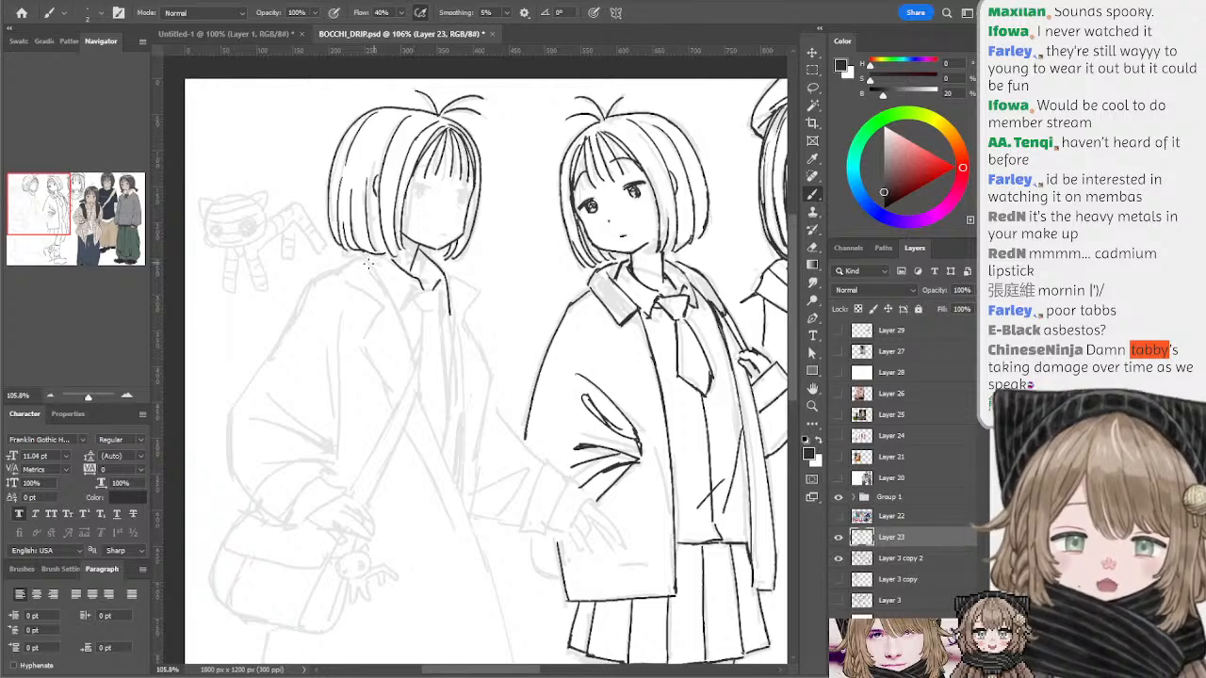
- Ink both lapels of the leftmost girl's coat, including the long inner edge curving from neck to chest, redoing uneven strokes
{"action": "mouse_move", "coordinate": [365, 253]}
{"action": "left_mouse_down"}
{"action": "mouse_move", "coordinate": [416, 360]}
{"action": "mouse_move", "coordinate": [392, 296]}
{"action": "mouse_move", "coordinate": [359, 256]}
{"action": "mouse_move", "coordinate": [400, 328]}
{"action": "left_mouse_up"}
{"action": "key", "text": "ctrl+z"}
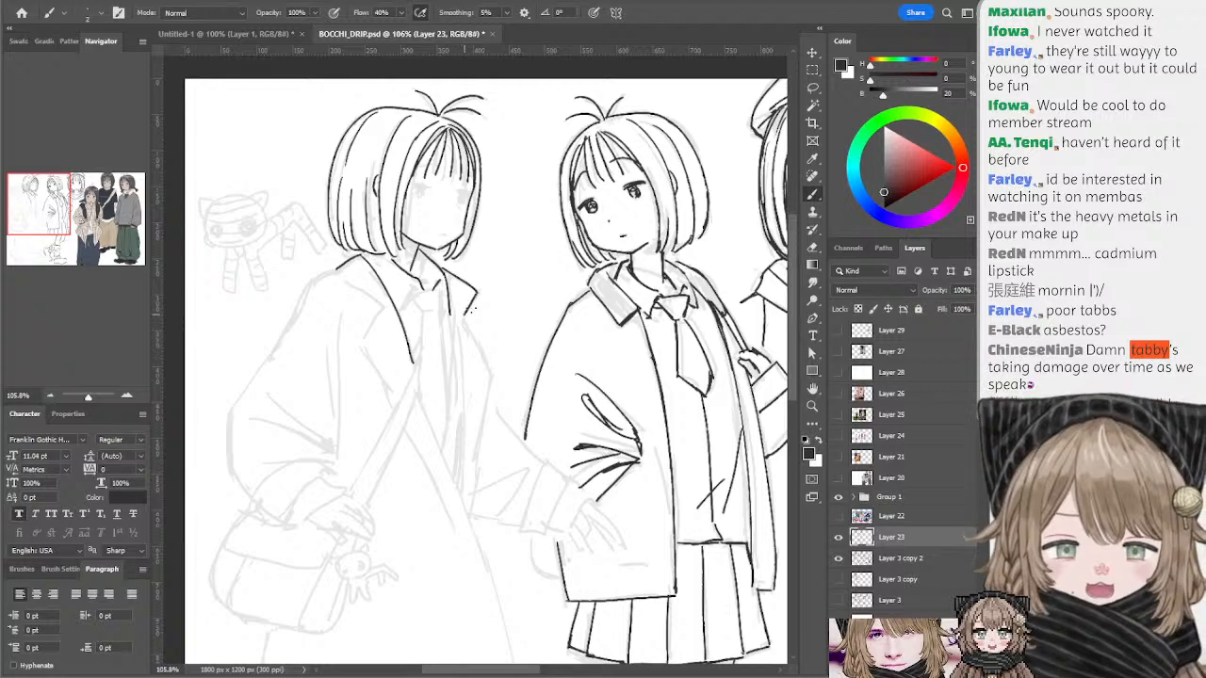
{"action": "left_click_drag", "start_coordinate": [336, 268], "coordinate": [386, 309]}
{"action": "key", "text": "ctrl+z"}
{"action": "key", "text": "ctrl+z"}
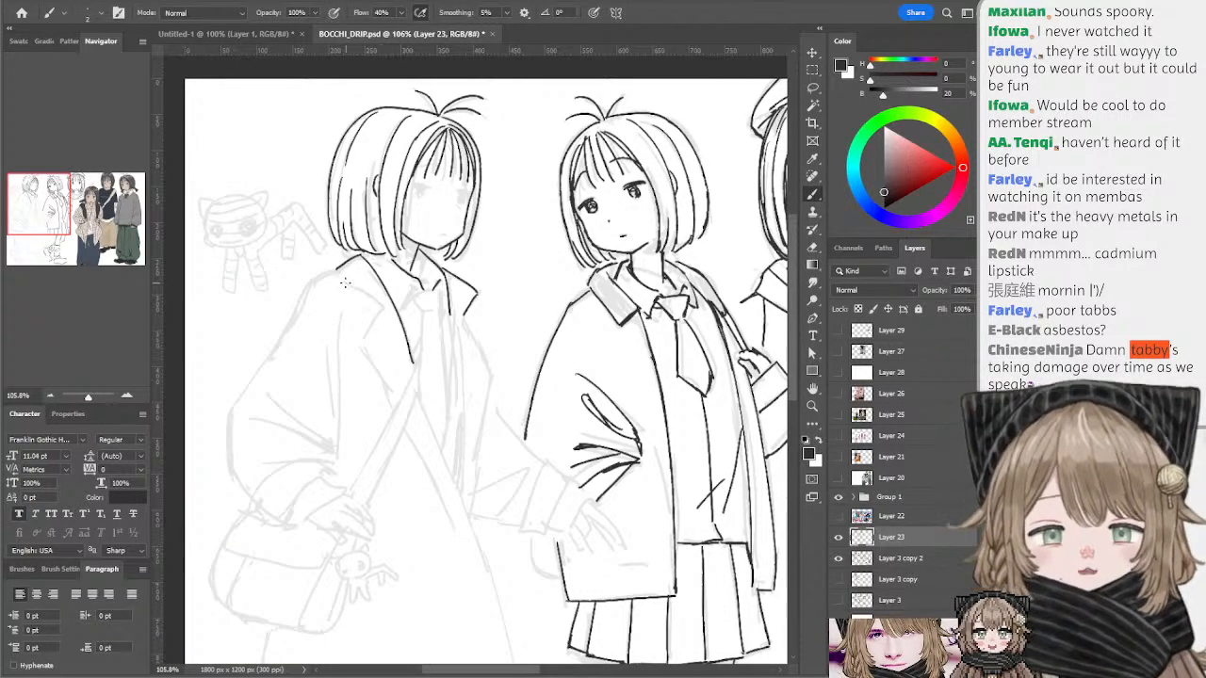
{"action": "left_click_drag", "start_coordinate": [336, 272], "coordinate": [385, 307]}
{"action": "key", "text": "ctrl+z"}
{"action": "key", "text": "ctrl+z"}
{"action": "key", "text": "ctrl+z"}
{"action": "key", "text": "ctrl+z"}
{"action": "left_click_drag", "start_coordinate": [337, 276], "coordinate": [384, 308]}
{"action": "key", "text": "ctrl+z"}
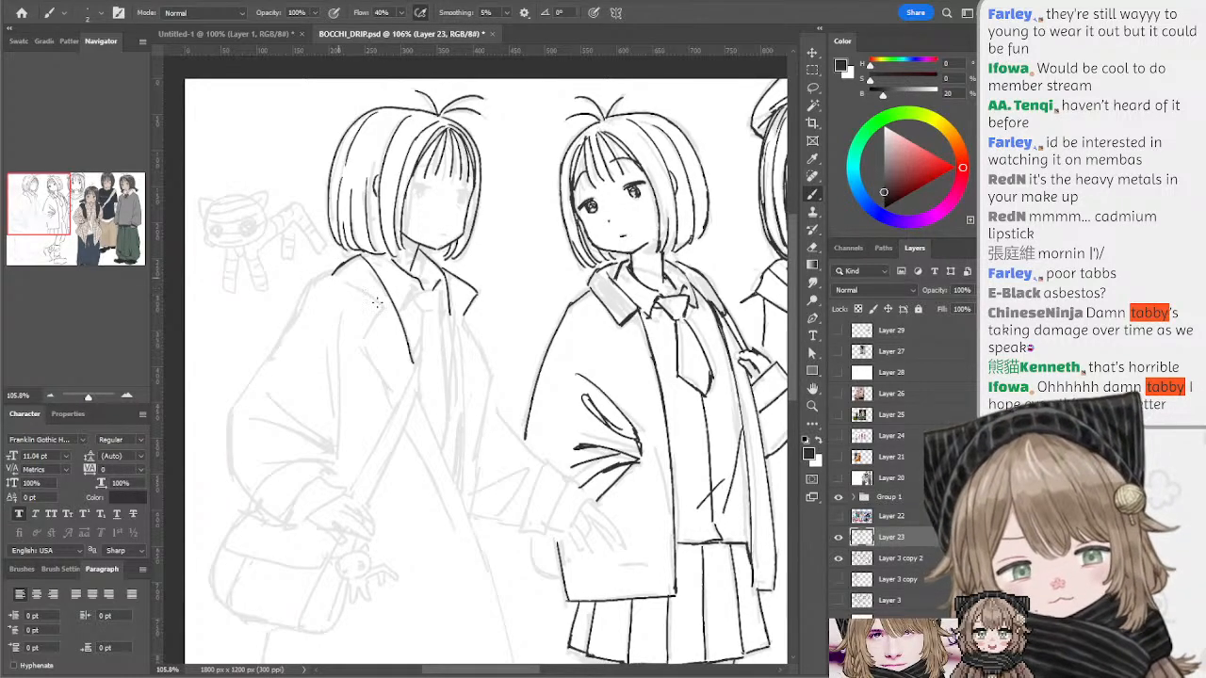
{"action": "mouse_move", "coordinate": [336, 276]}
{"action": "left_mouse_down"}
{"action": "mouse_move", "coordinate": [383, 311]}
{"action": "mouse_move", "coordinate": [360, 343]}
{"action": "mouse_move", "coordinate": [375, 337]}
{"action": "left_mouse_up"}
{"action": "key", "text": "ctrl+z"}
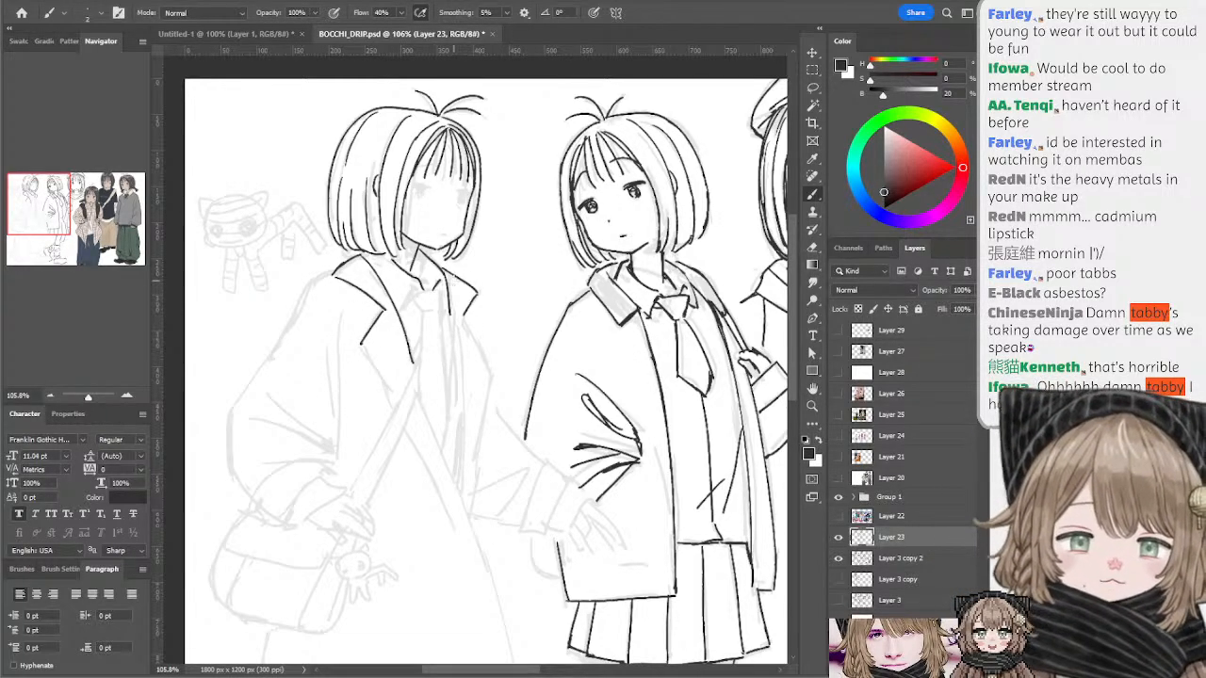
- Try to ink the leftmost girl's shirt-front lines running down from the right side of her collar
{"action": "left_click_drag", "start_coordinate": [455, 277], "coordinate": [432, 355]}
{"action": "key", "text": "ctrl+z"}
{"action": "left_click_drag", "start_coordinate": [454, 275], "coordinate": [428, 383]}
{"action": "key", "text": "ctrl+z"}
{"action": "mouse_move", "coordinate": [450, 313]}
{"action": "left_mouse_down"}
{"action": "mouse_move", "coordinate": [417, 390]}
{"action": "mouse_move", "coordinate": [440, 338]}
{"action": "left_mouse_up"}
{"action": "key", "text": "ctrl+z"}
{"action": "key", "text": "ctrl+z"}
{"action": "key", "text": "ctrl+z"}
{"action": "mouse_move", "coordinate": [454, 288]}
{"action": "left_mouse_down"}
{"action": "mouse_move", "coordinate": [441, 343]}
{"action": "mouse_move", "coordinate": [448, 299]}
{"action": "left_mouse_up"}
{"action": "key", "text": "ctrl+z"}
{"action": "key", "text": "ctrl+z"}
{"action": "key", "text": "ctrl+z"}
{"action": "key", "text": "e"}
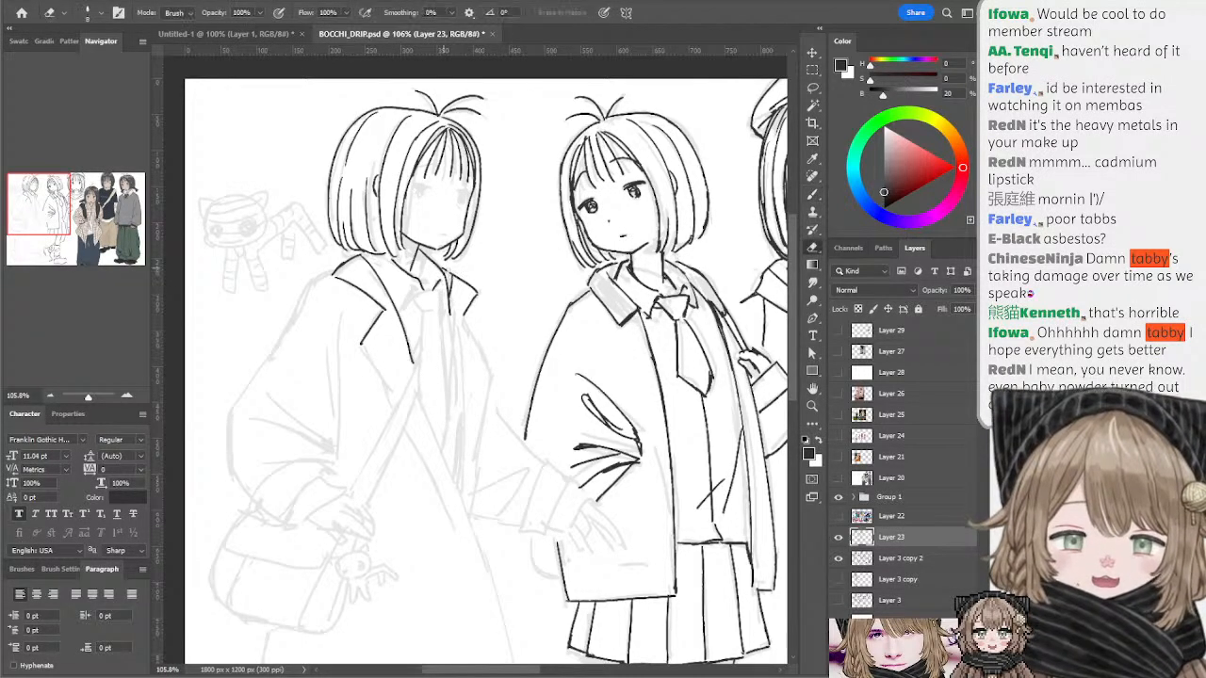
{"action": "key", "text": "b"}
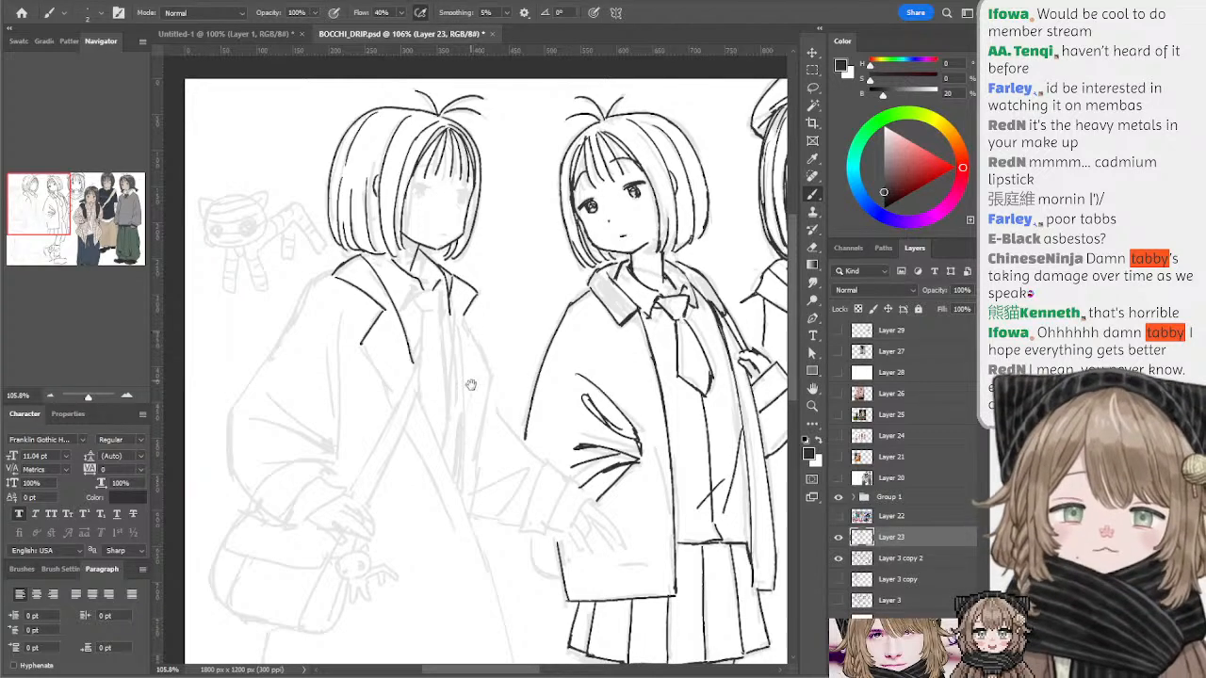
- Paste the 告白 film poster as a new layer, move that layer above Group 1 and shift the poster slightly up and left
{"action": "left_click_drag", "start_coordinate": [470, 384], "coordinate": [463, 293]}
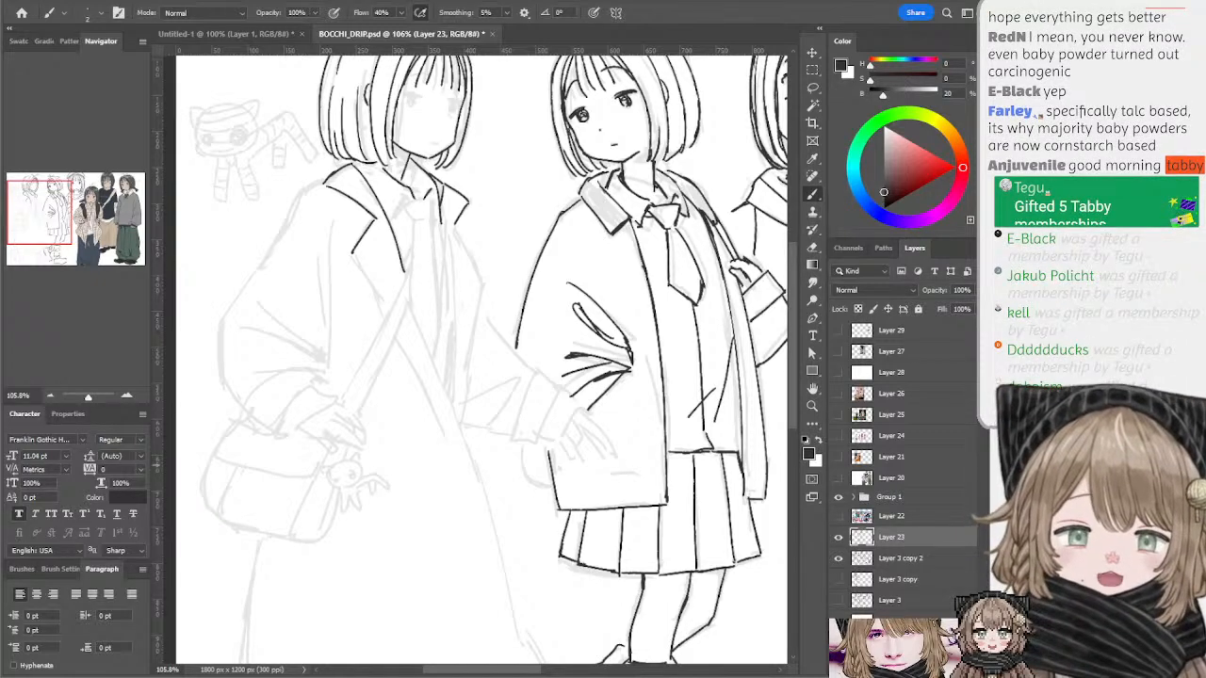
{"action": "key", "text": "ctrl+v"}
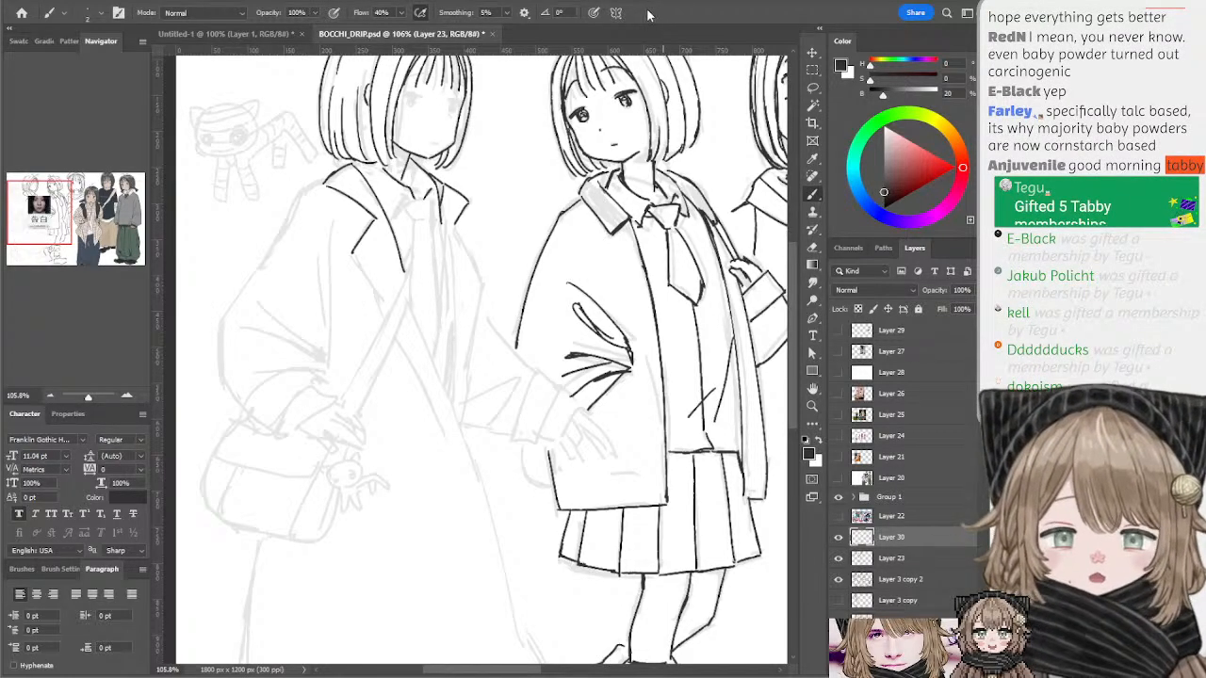
{"action": "left_click_drag", "start_coordinate": [869, 545], "coordinate": [882, 488]}
{"action": "left_click_drag", "start_coordinate": [633, 134], "coordinate": [564, 104]}
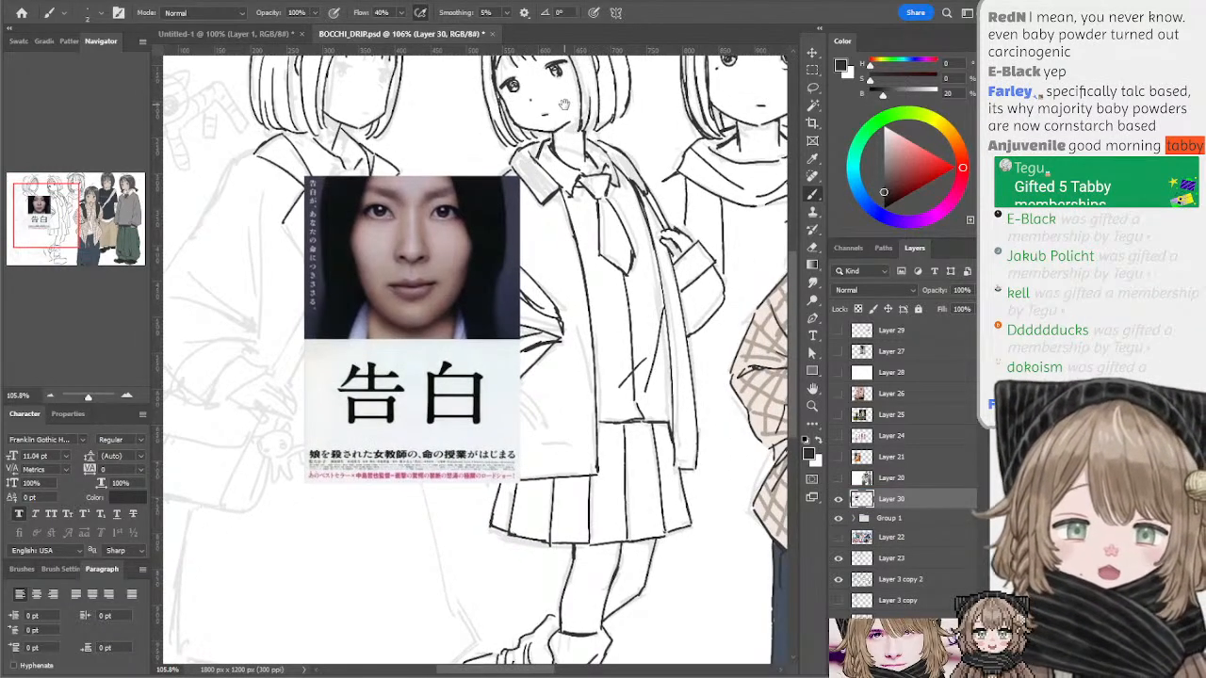
{"action": "left_click_drag", "start_coordinate": [436, 283], "coordinate": [418, 238]}
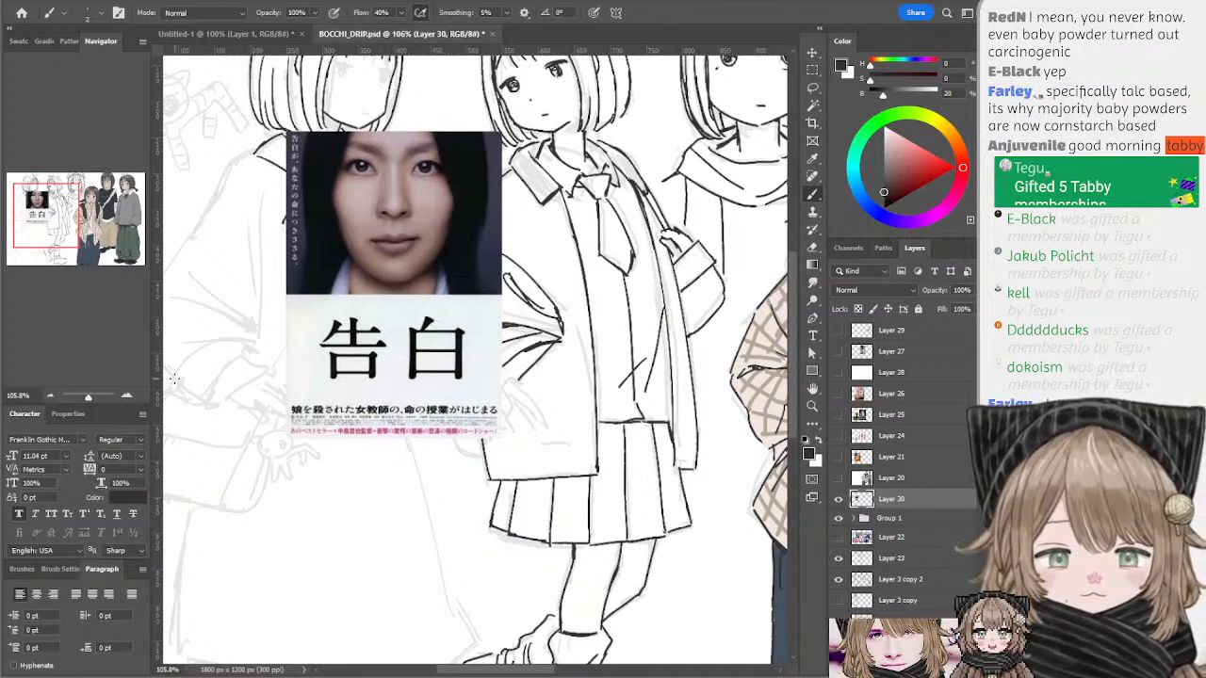
- Examine the pasted 告白 poster's portrait, title and small print at 200% zoom
{"action": "left_click", "coordinate": [126, 397]}
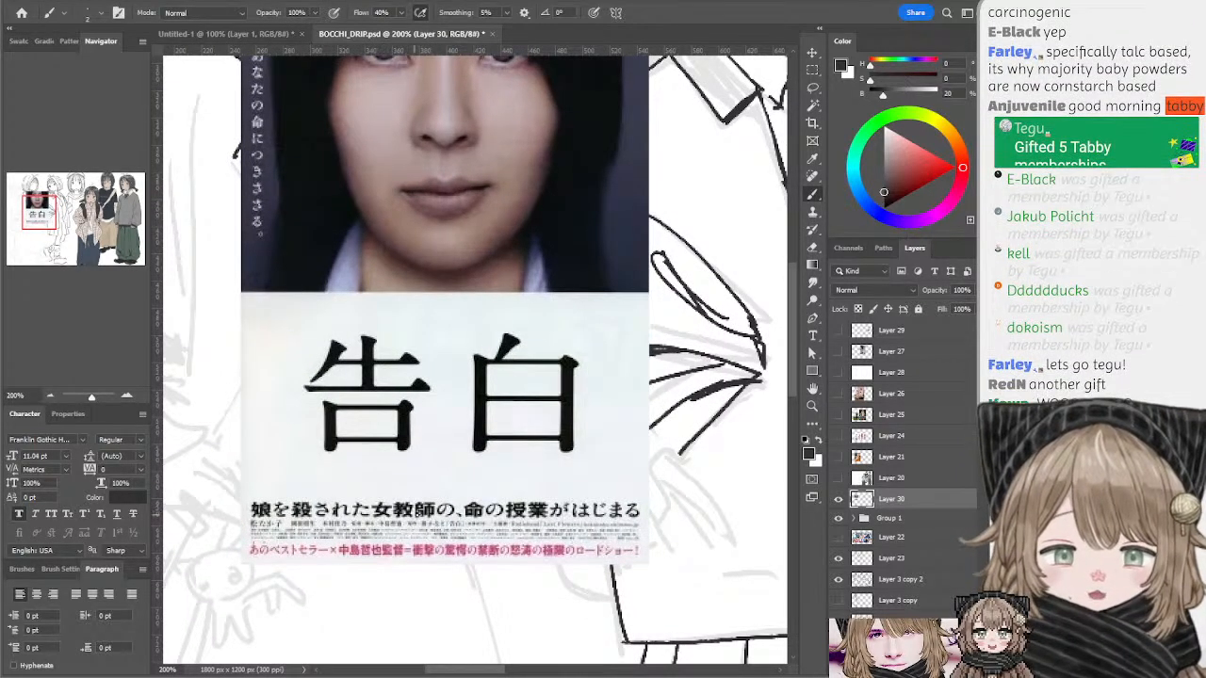
{"action": "left_click_drag", "start_coordinate": [435, 490], "coordinate": [440, 529]}
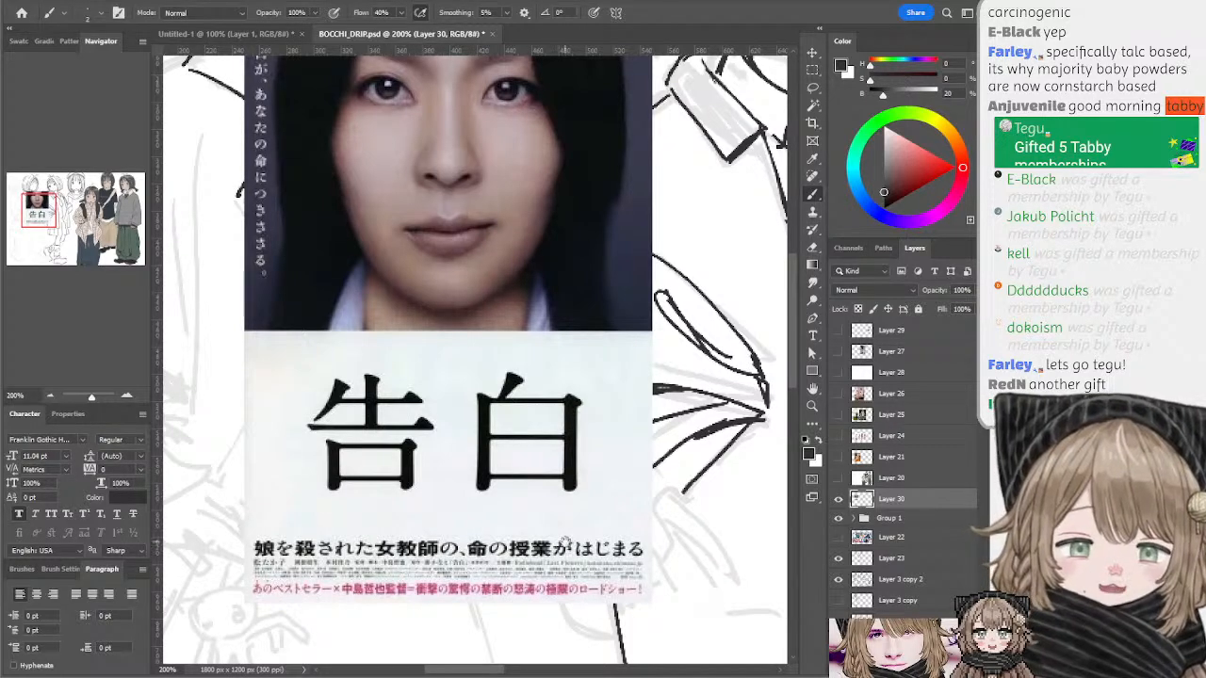
{"action": "left_click_drag", "start_coordinate": [565, 546], "coordinate": [563, 572]}
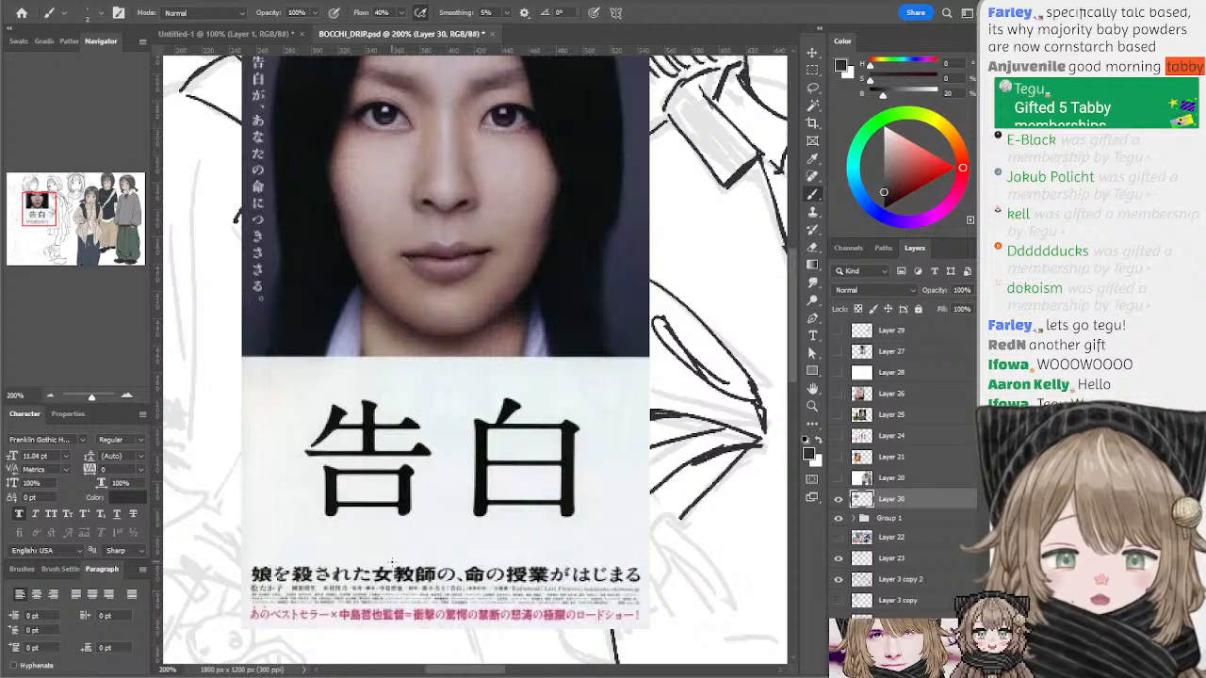
{"action": "mouse_move", "coordinate": [389, 549]}
{"action": "left_mouse_down"}
{"action": "mouse_move", "coordinate": [386, 571]}
{"action": "mouse_move", "coordinate": [385, 555]}
{"action": "left_mouse_up"}
{"action": "left_click", "coordinate": [51, 396]}
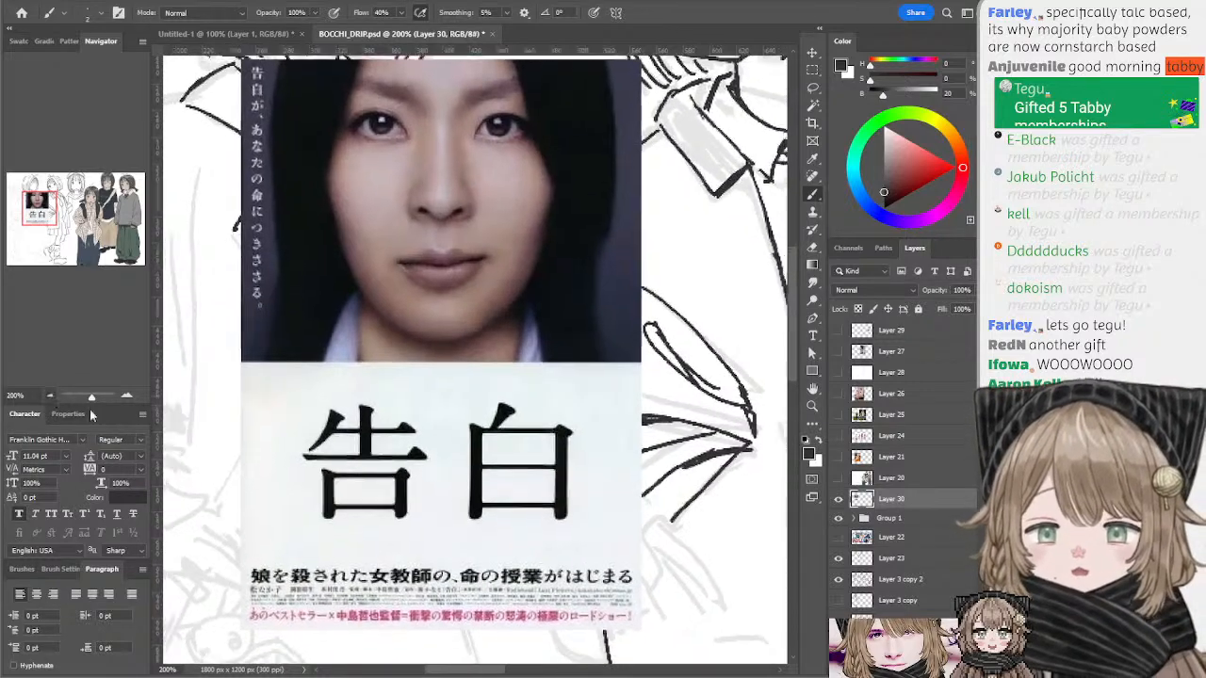
{"action": "left_click_drag", "start_coordinate": [91, 416], "coordinate": [87, 415]}
{"action": "left_click_drag", "start_coordinate": [331, 399], "coordinate": [381, 446]}
{"action": "left_click", "coordinate": [126, 397]}
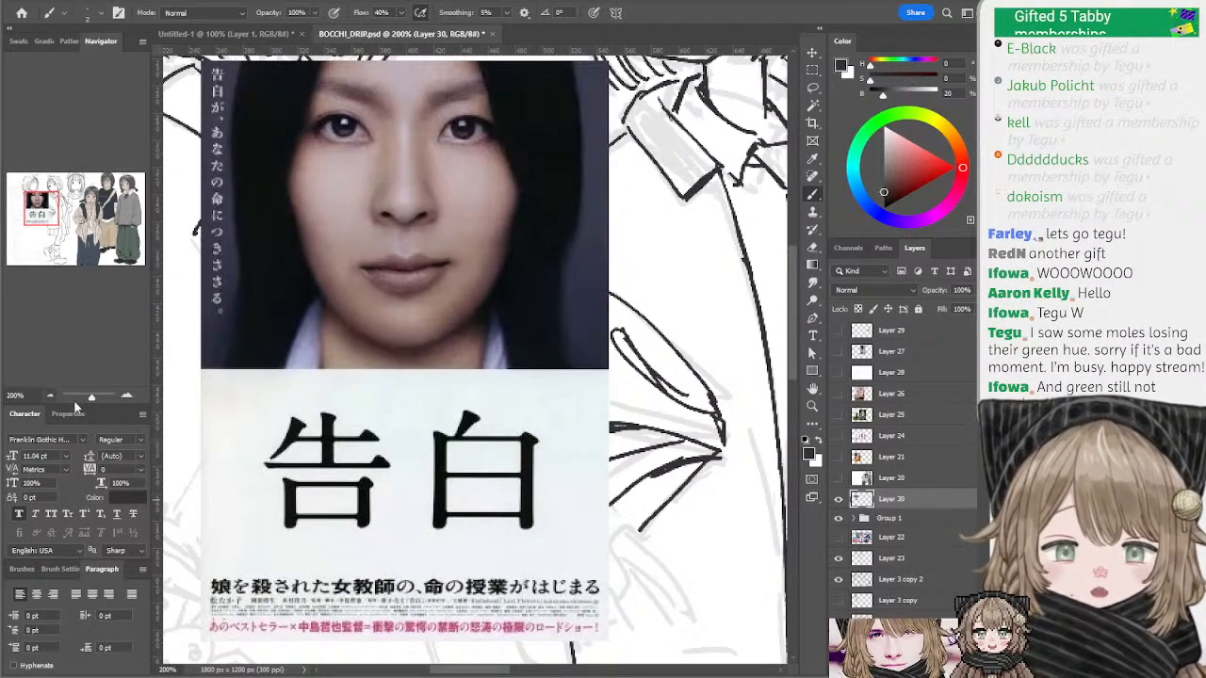
{"action": "left_click", "coordinate": [46, 394]}
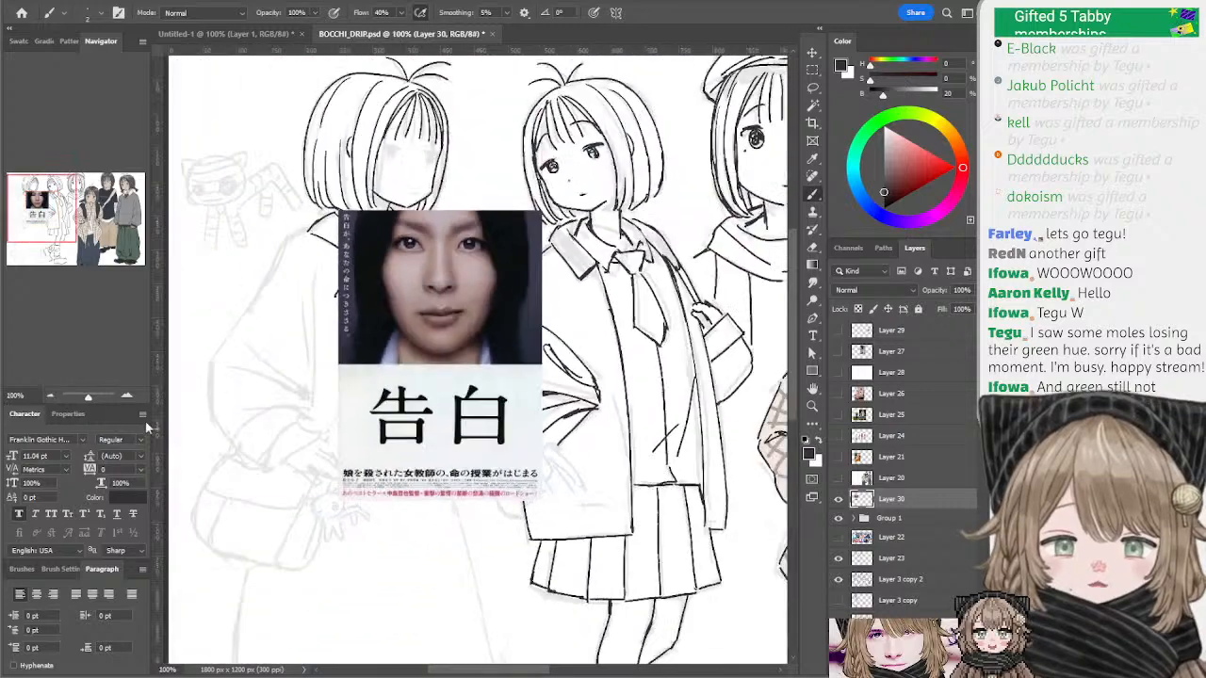
{"action": "left_click", "coordinate": [126, 396]}
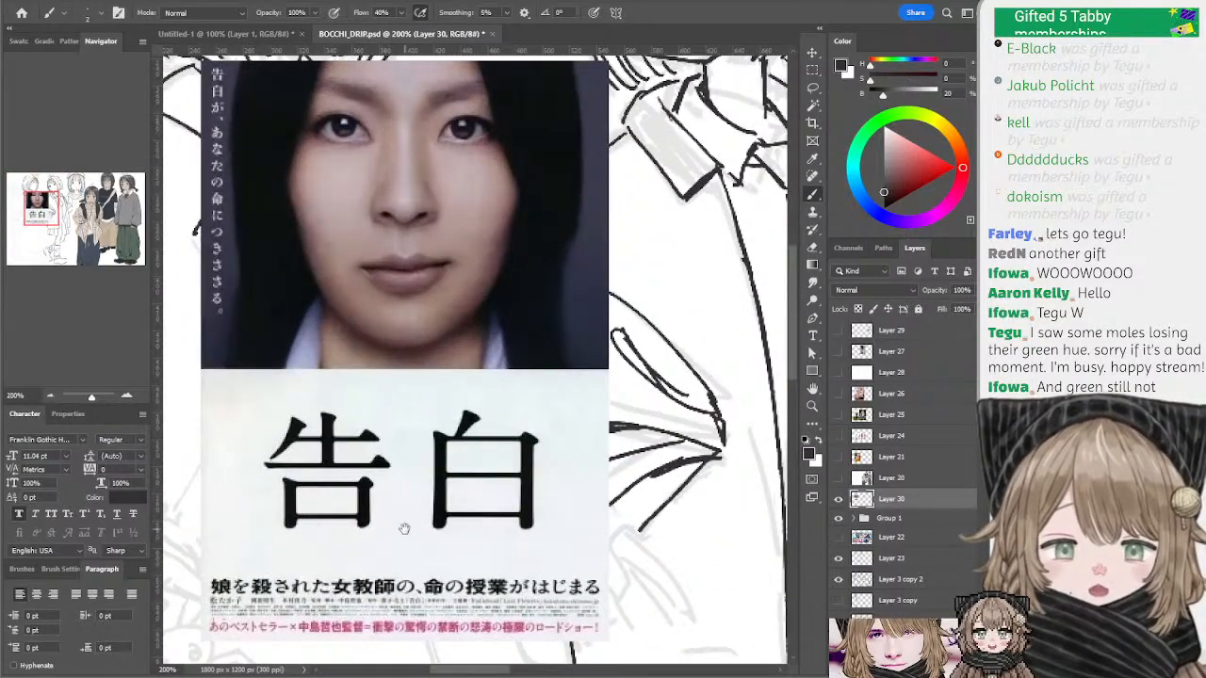
{"action": "left_click_drag", "start_coordinate": [405, 528], "coordinate": [415, 536]}
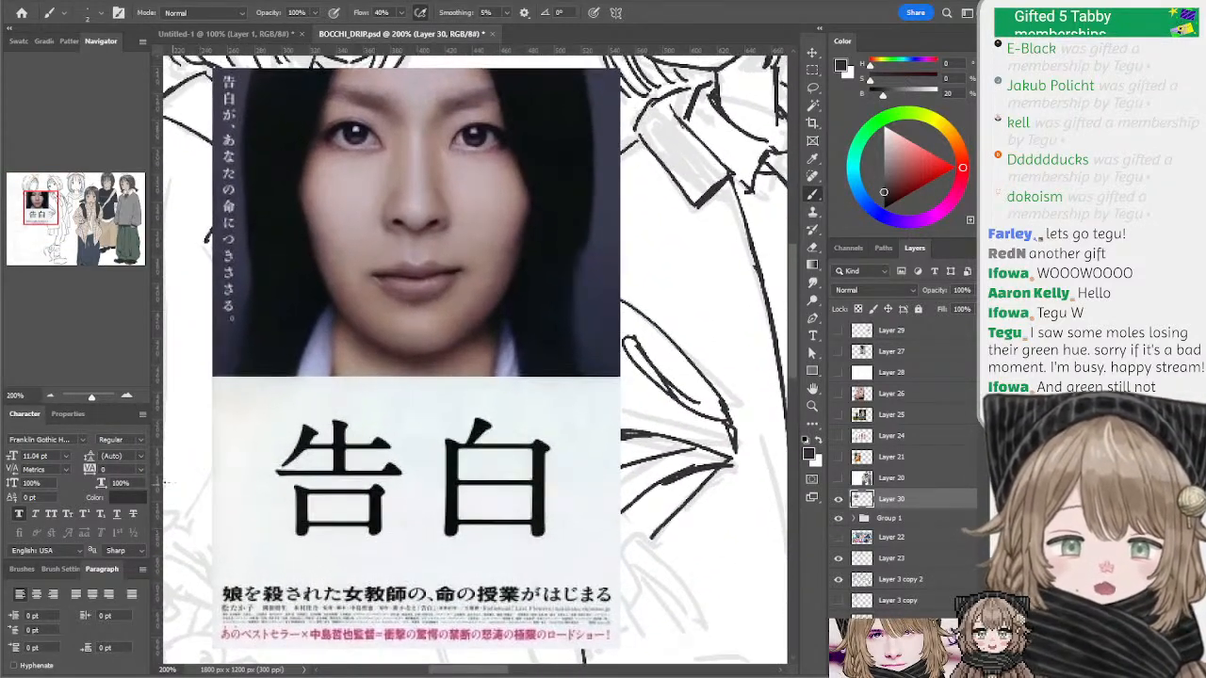
- Delete the pasted 告白 poster layer and leave no layer selected
{"action": "left_click", "coordinate": [50, 396]}
{"action": "left_click", "coordinate": [50, 396]}
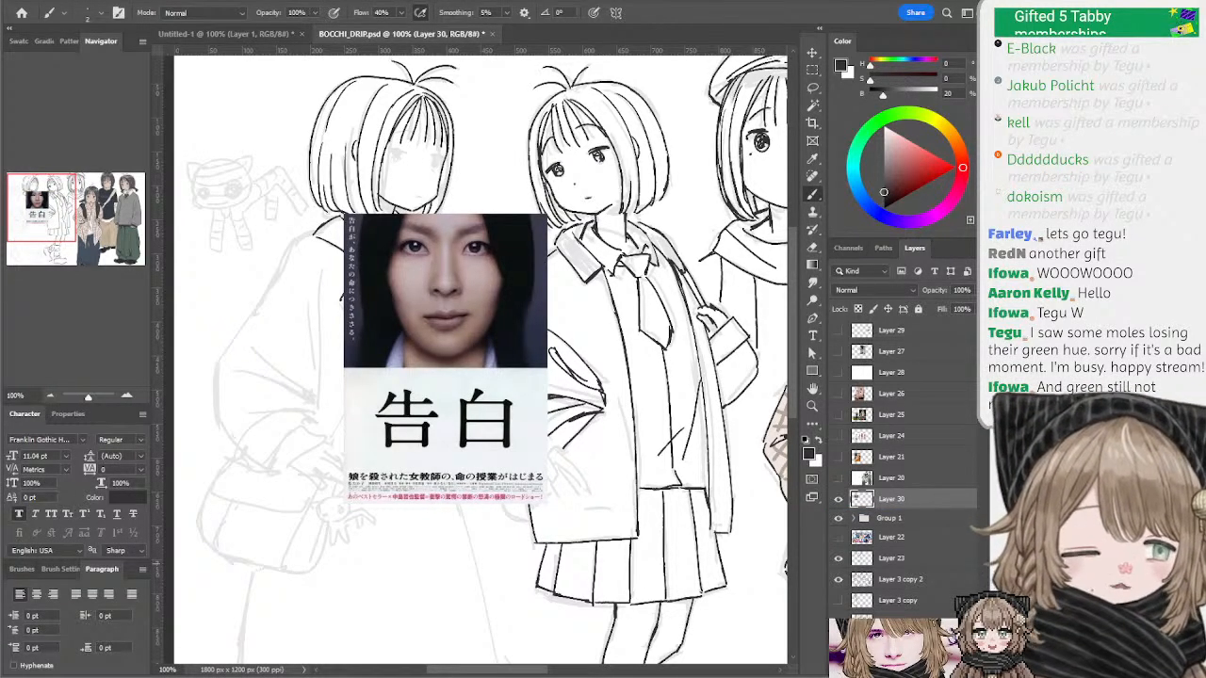
{"action": "key", "text": "Delete"}
{"action": "left_click", "coordinate": [596, 277], "text": "ctrl"}
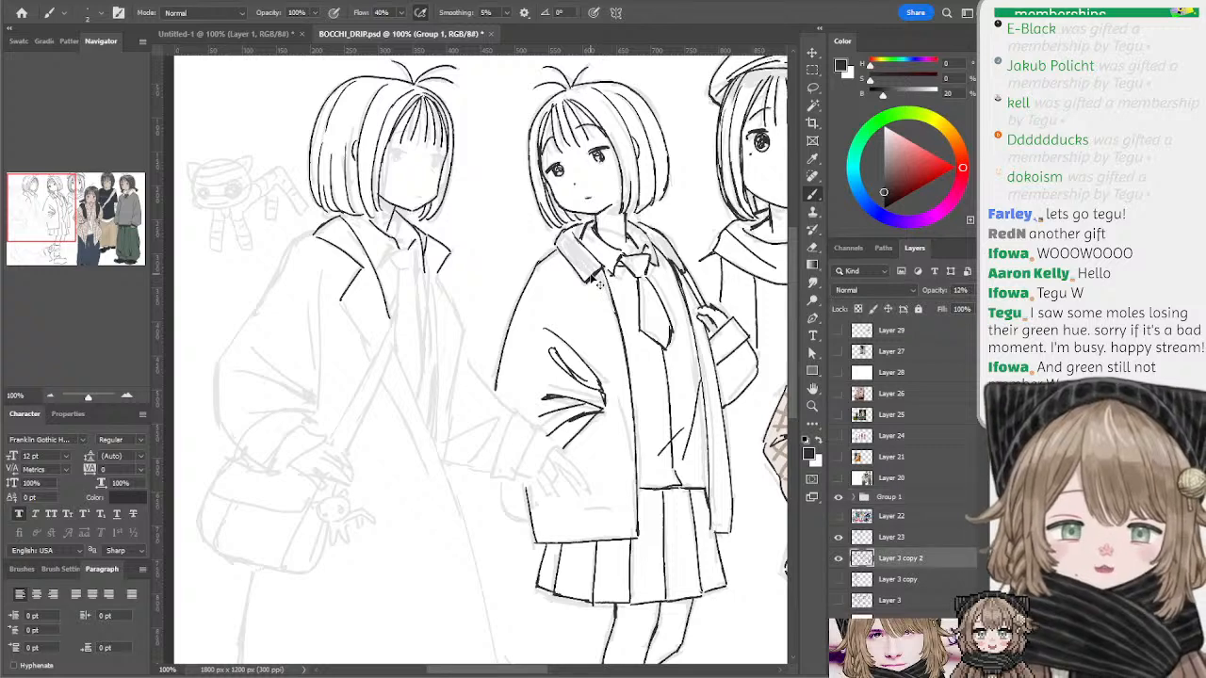
{"action": "left_click", "coordinate": [601, 275], "text": "ctrl"}
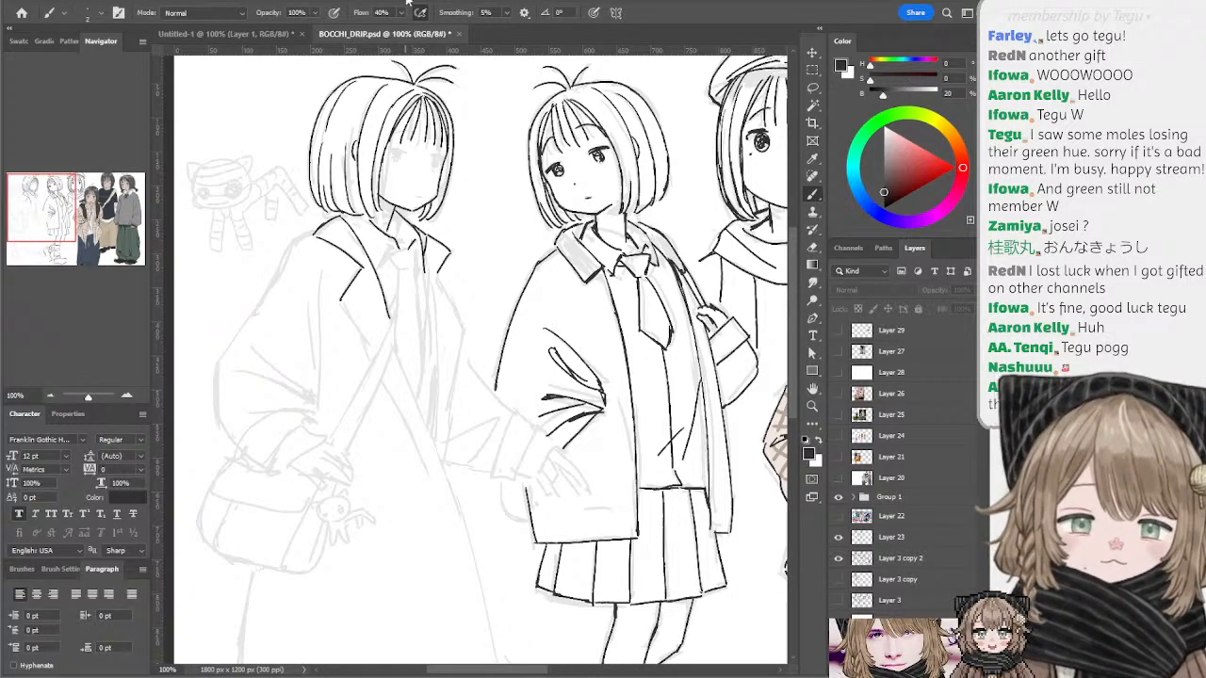
- Ink the leftmost girl's eyes and facial features on Layer 23, undoing unsatisfactory strokes
{"action": "left_click_drag", "start_coordinate": [463, 123], "coordinate": [467, 166]}
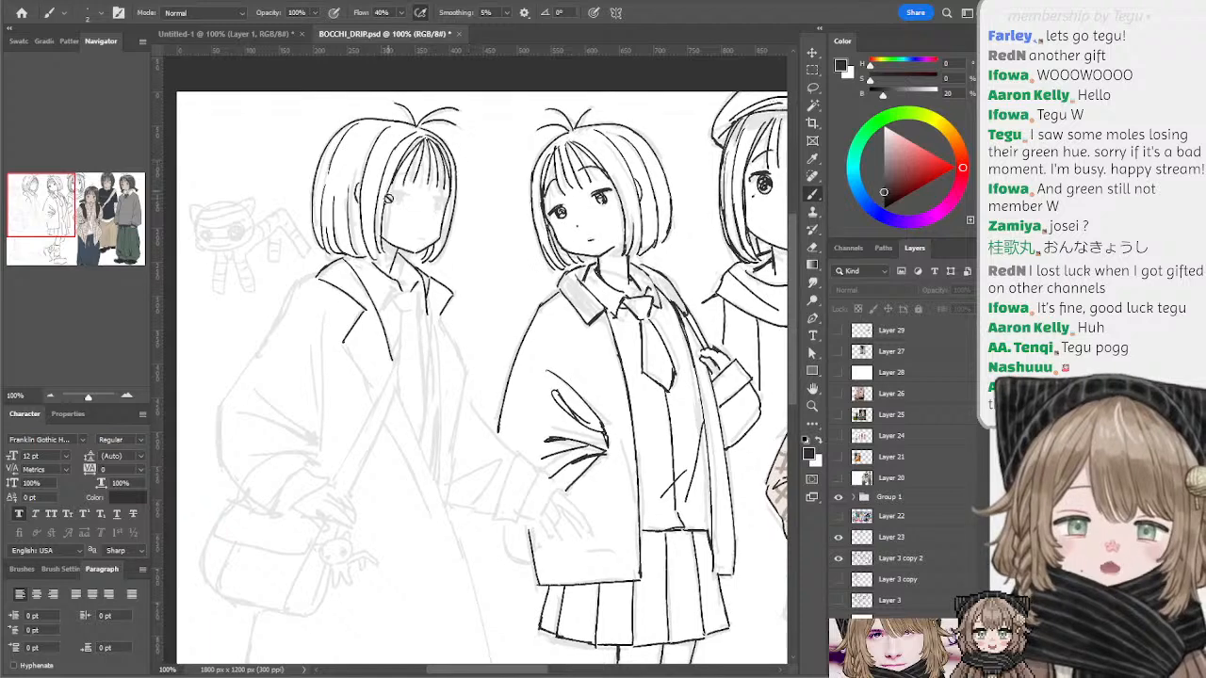
{"action": "left_click", "coordinate": [423, 140], "text": "ctrl"}
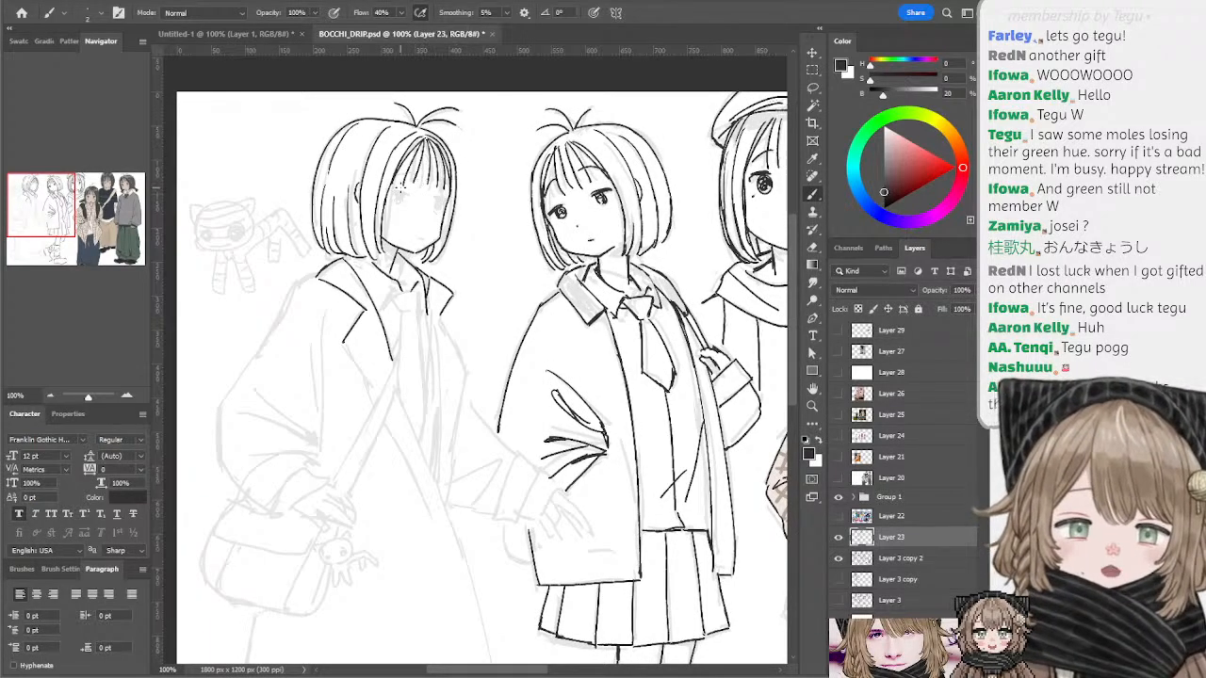
{"action": "mouse_move", "coordinate": [394, 193]}
{"action": "left_mouse_down"}
{"action": "mouse_move", "coordinate": [448, 199]}
{"action": "mouse_move", "coordinate": [399, 203]}
{"action": "mouse_move", "coordinate": [437, 208]}
{"action": "left_mouse_up"}
{"action": "key", "text": "ctrl+z"}
{"action": "key", "text": "ctrl+z"}
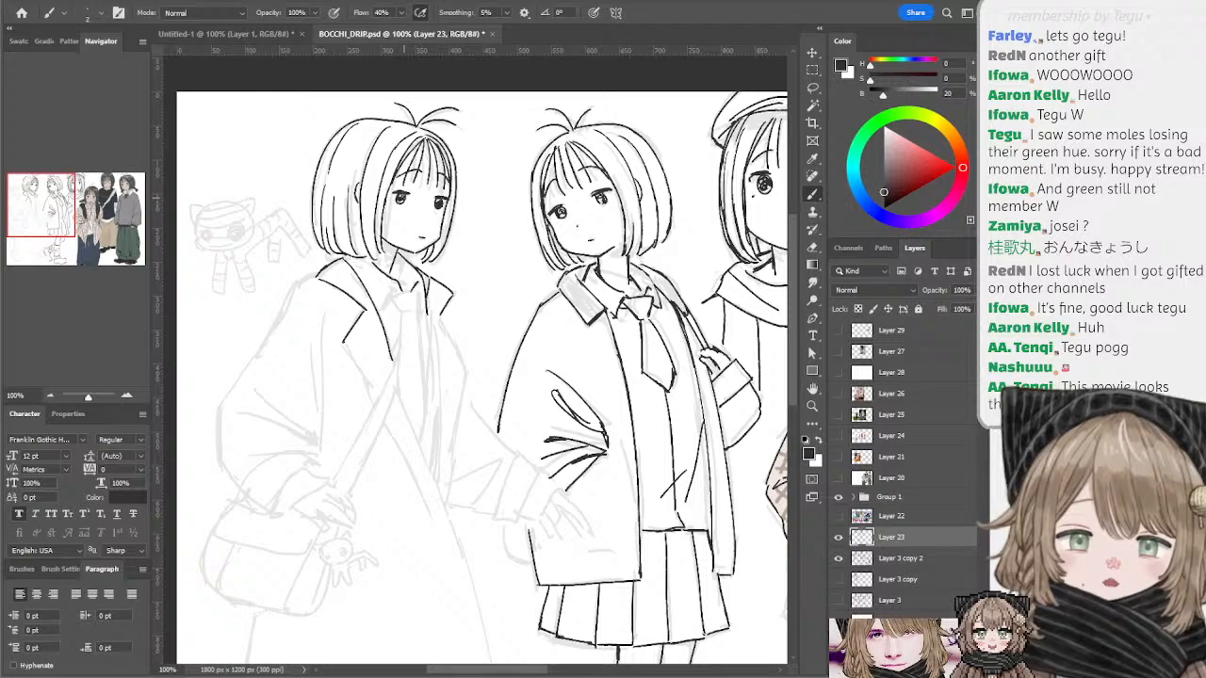
- Ink the outer edge of the leftmost girl's coat sleeve from the shoulder down to the cuff, redoing uneven strokes
{"action": "left_click", "coordinate": [49, 396]}
{"action": "left_click", "coordinate": [50, 396]}
{"action": "left_click_drag", "start_coordinate": [419, 288], "coordinate": [278, 240]}
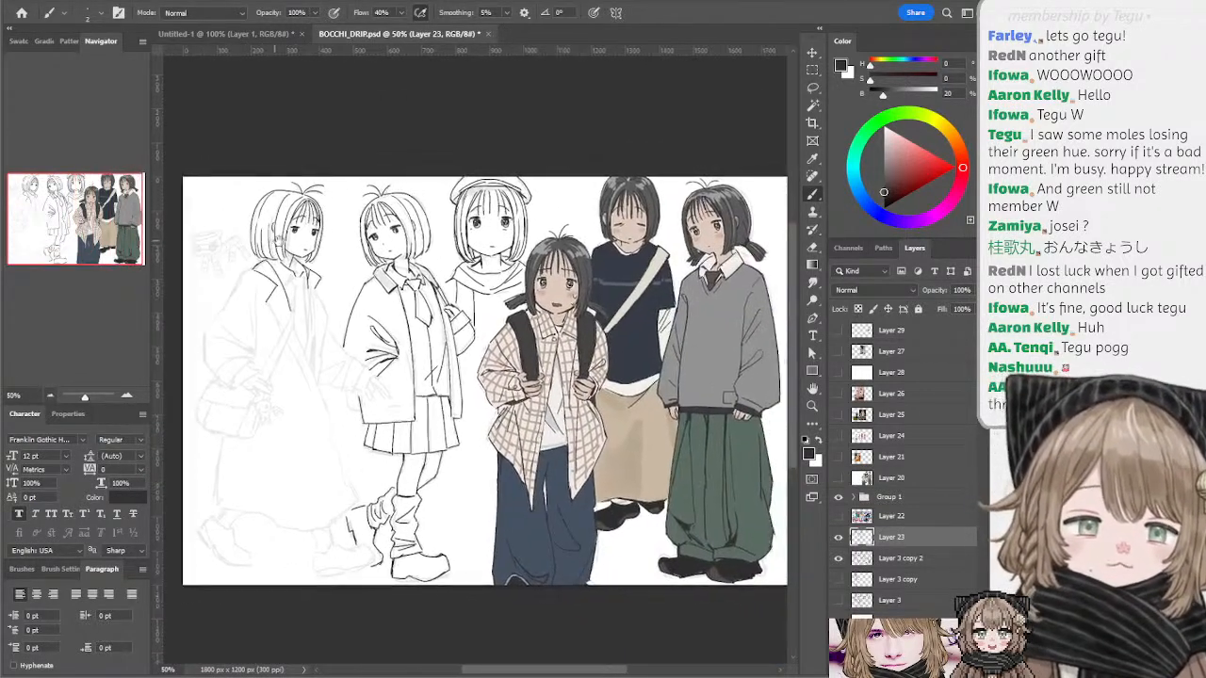
{"action": "left_click_drag", "start_coordinate": [421, 233], "coordinate": [456, 225]}
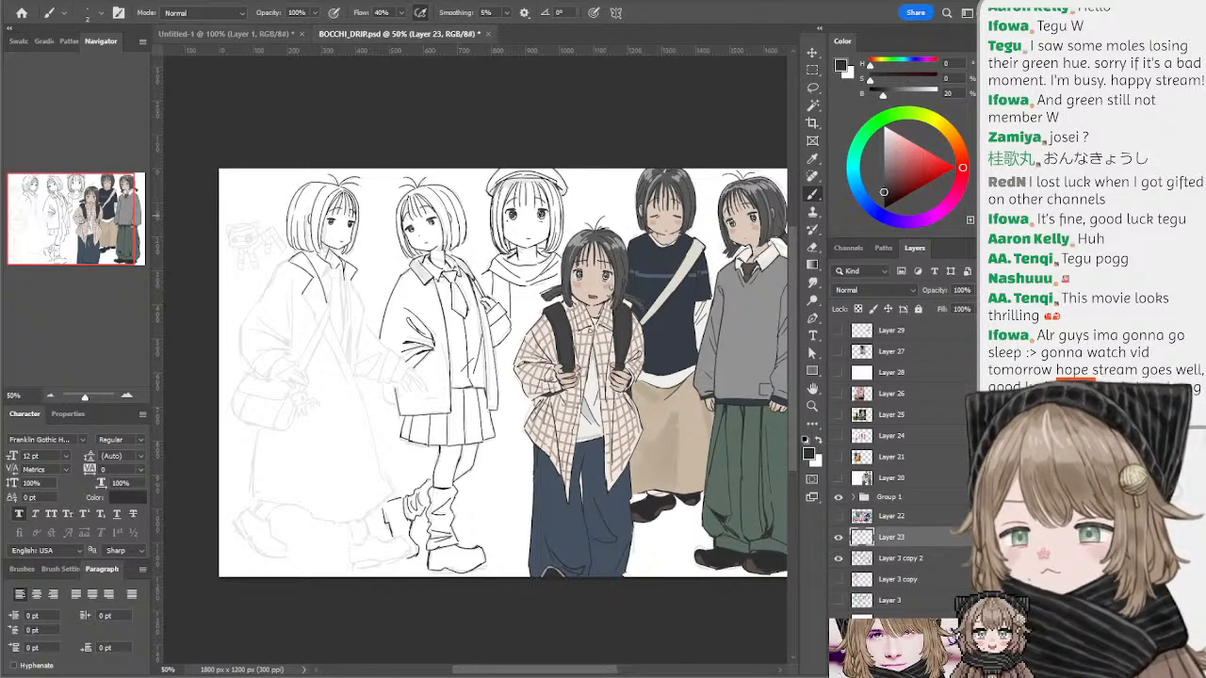
{"action": "left_click", "coordinate": [126, 396]}
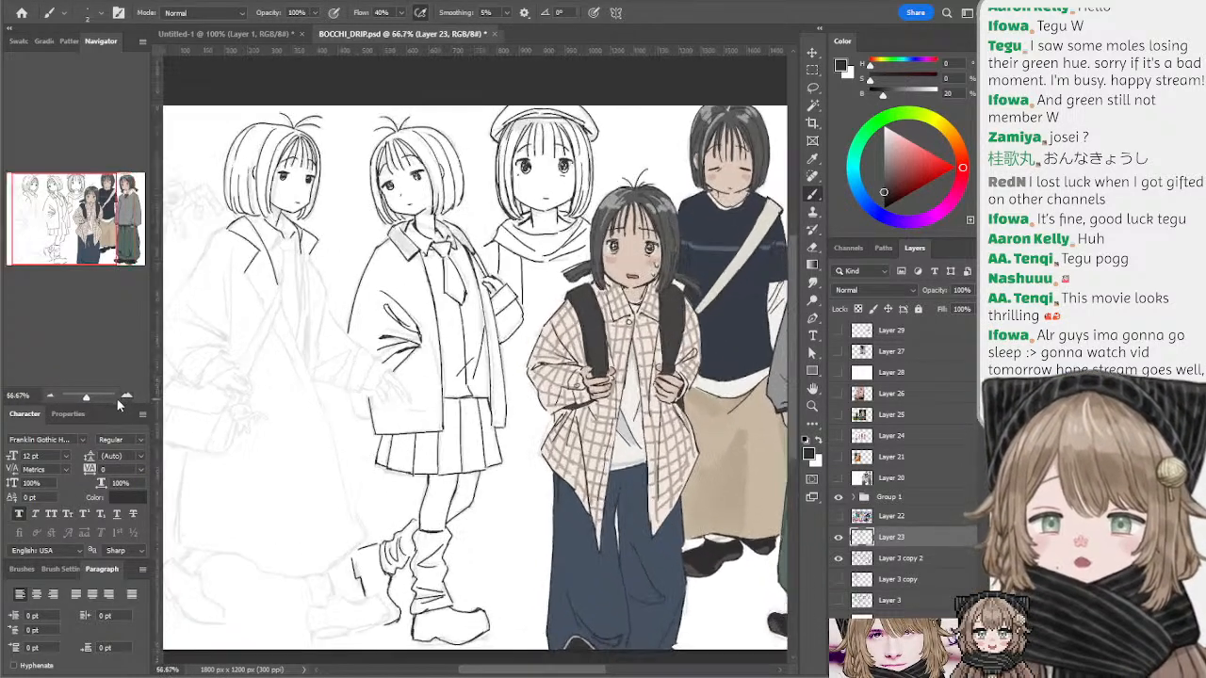
{"action": "left_click_drag", "start_coordinate": [416, 282], "coordinate": [459, 280]}
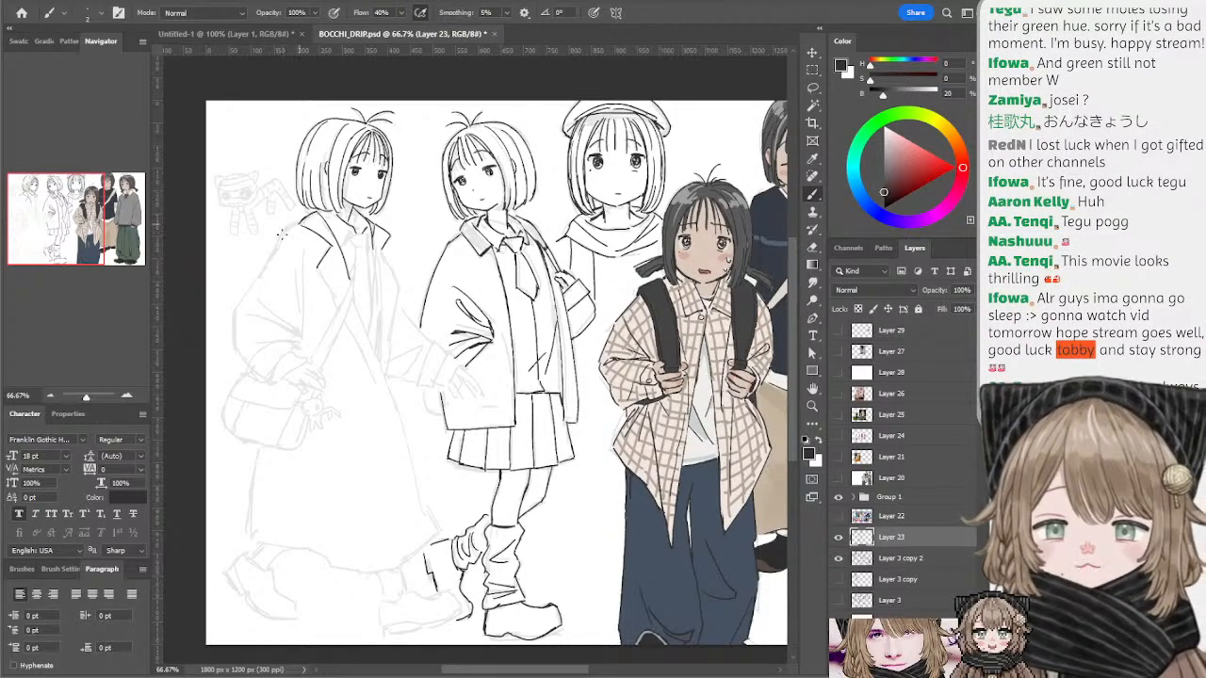
{"action": "left_click_drag", "start_coordinate": [288, 234], "coordinate": [241, 304]}
{"action": "key", "text": "ctrl+z"}
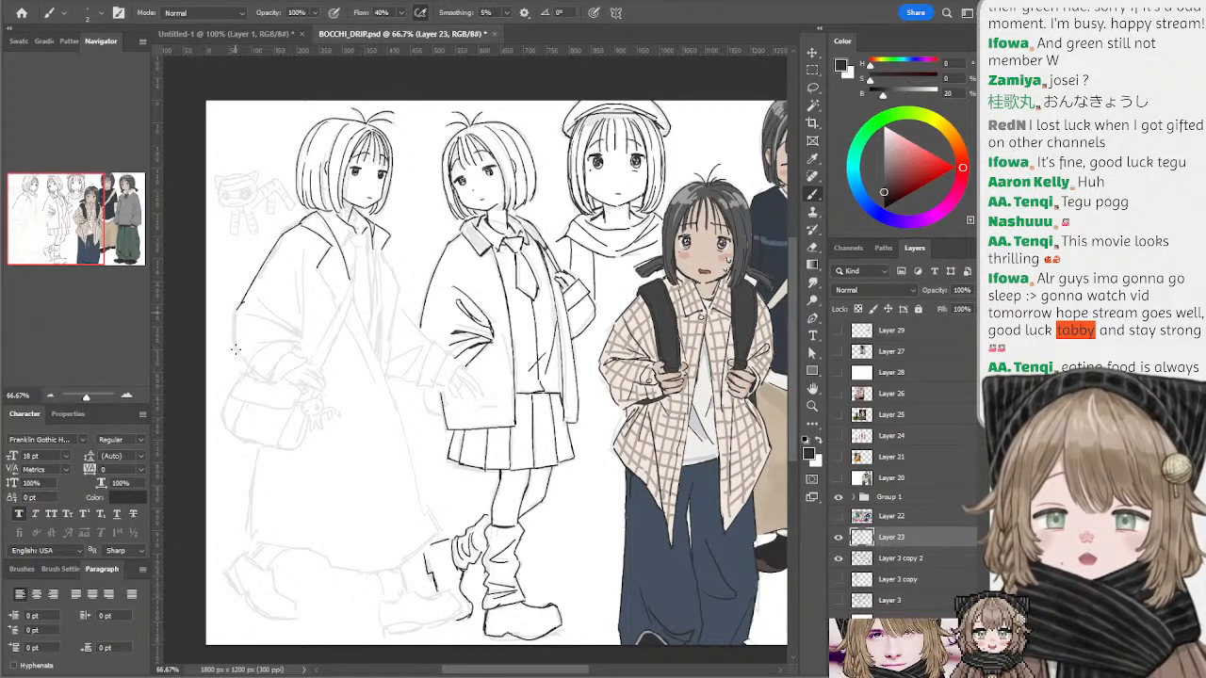
{"action": "left_click_drag", "start_coordinate": [238, 307], "coordinate": [234, 351]}
{"action": "key", "text": "ctrl+z"}
{"action": "mouse_move", "coordinate": [238, 309]}
{"action": "left_mouse_down"}
{"action": "mouse_move", "coordinate": [235, 350]}
{"action": "mouse_move", "coordinate": [266, 375]}
{"action": "left_mouse_up"}
{"action": "key", "text": "ctrl+z"}
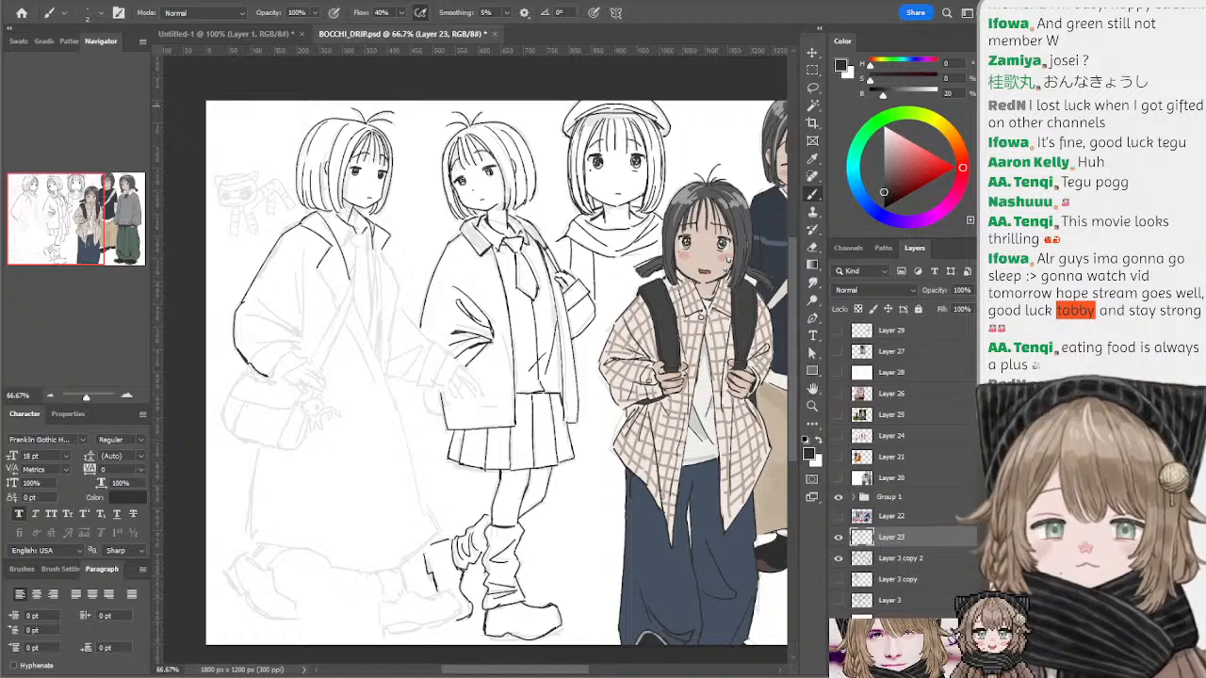
- Paste the Kirkland UltraClean detergent picture as a new layer and move it up and left over the two leftmost girls
{"action": "key", "text": "ctrl+v"}
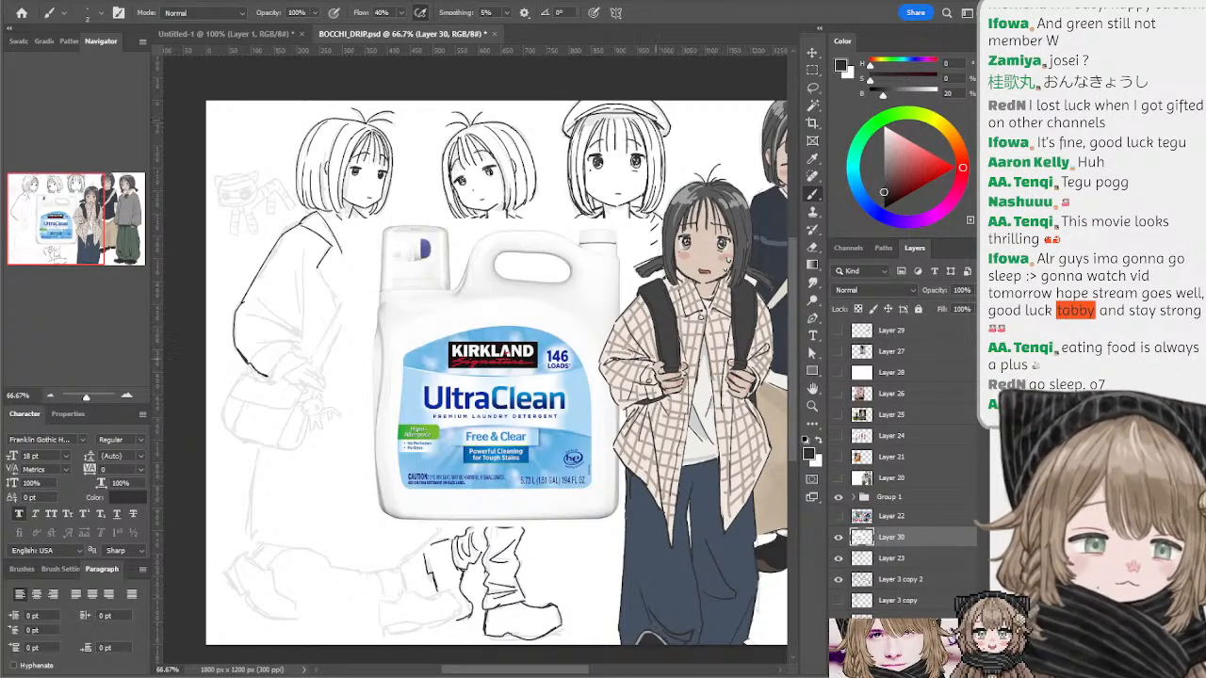
{"action": "mouse_move", "coordinate": [522, 368]}
{"action": "left_mouse_down"}
{"action": "mouse_move", "coordinate": [504, 316]}
{"action": "mouse_move", "coordinate": [410, 276]}
{"action": "mouse_move", "coordinate": [411, 264]}
{"action": "mouse_move", "coordinate": [485, 294]}
{"action": "mouse_move", "coordinate": [389, 278]}
{"action": "mouse_move", "coordinate": [407, 292]}
{"action": "left_mouse_up"}
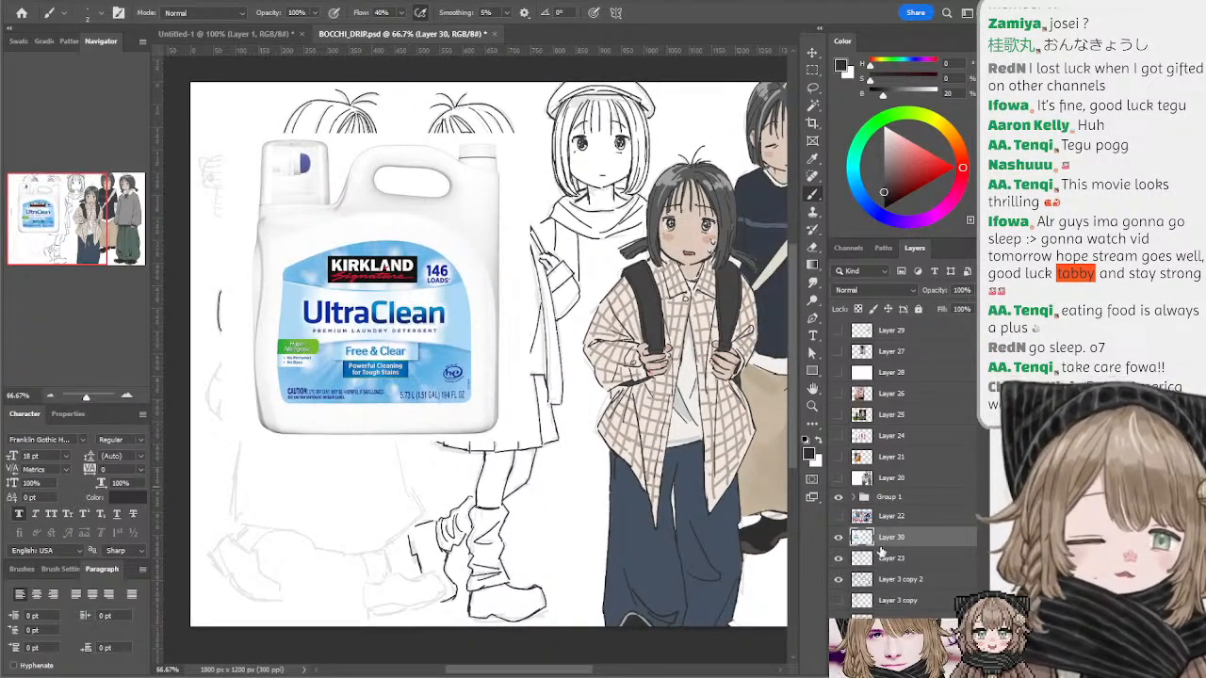
{"action": "left_click", "coordinate": [838, 537]}
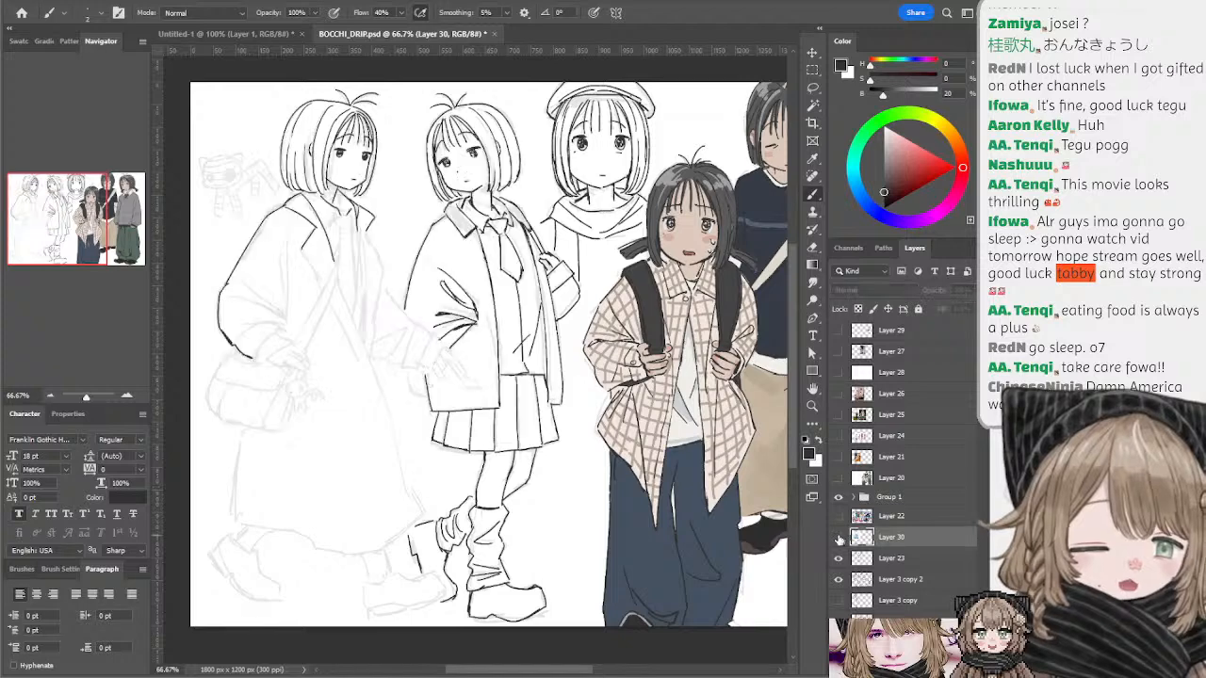
{"action": "left_click", "coordinate": [839, 537]}
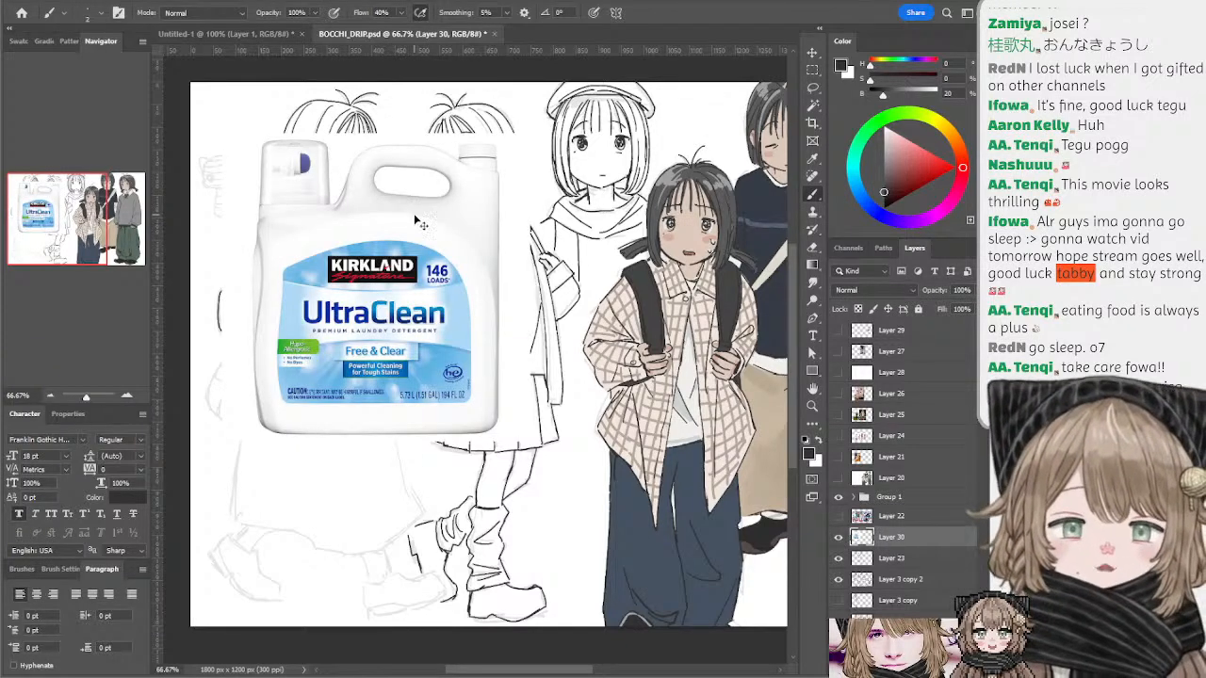
{"action": "mouse_move", "coordinate": [416, 220]}
{"action": "left_mouse_down"}
{"action": "mouse_move", "coordinate": [370, 179]}
{"action": "mouse_move", "coordinate": [391, 182]}
{"action": "mouse_move", "coordinate": [386, 168]}
{"action": "left_mouse_up"}
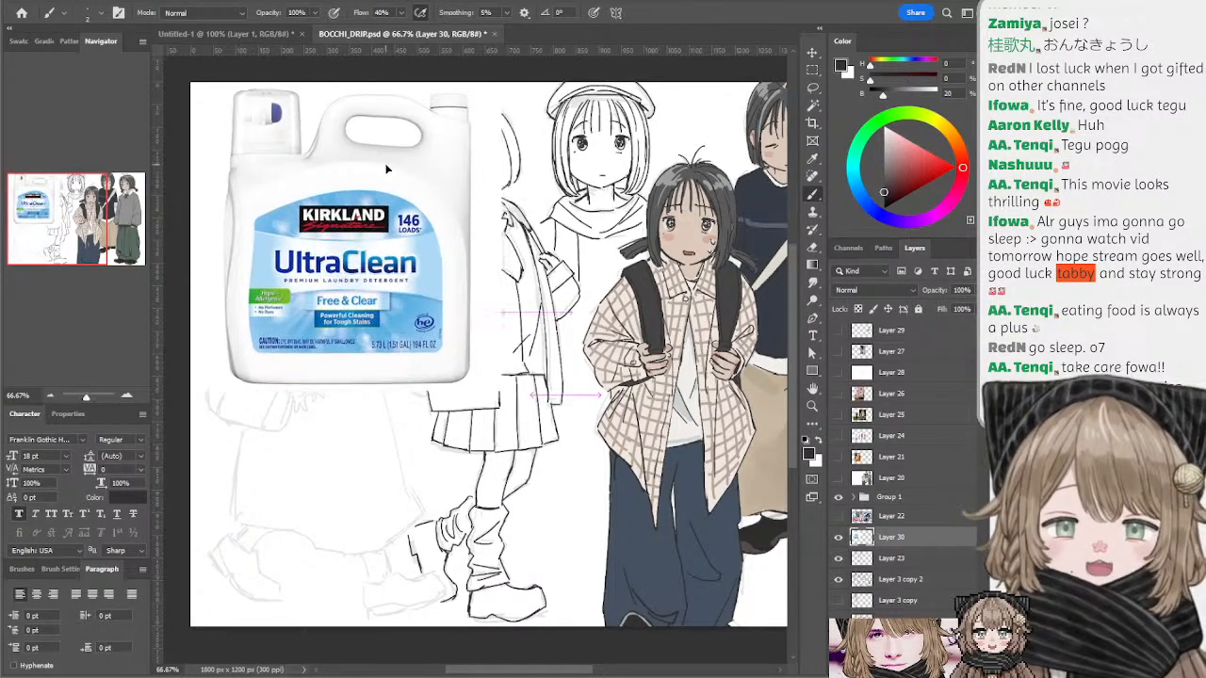
- Examine the label of the pasted detergent jug at 100% zoom, comparing the drawing with the picture hidden and shown
{"action": "left_click", "coordinate": [127, 397]}
{"action": "left_click_drag", "start_coordinate": [302, 284], "coordinate": [435, 426]}
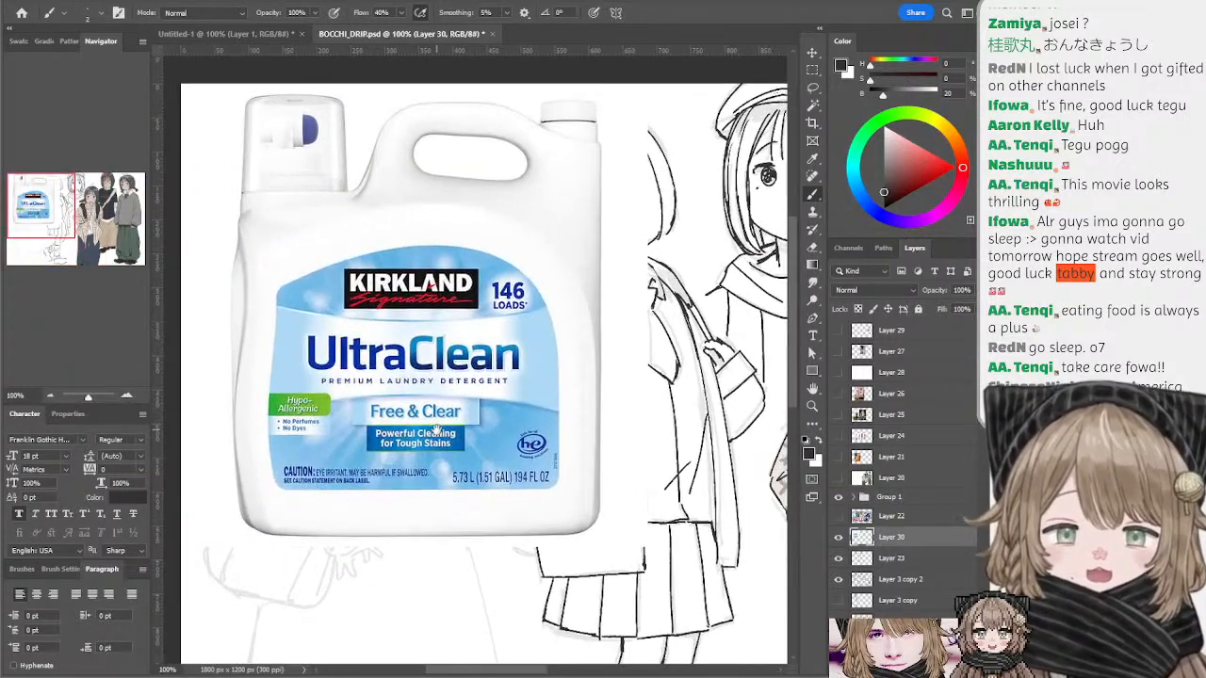
{"action": "left_click", "coordinate": [50, 396]}
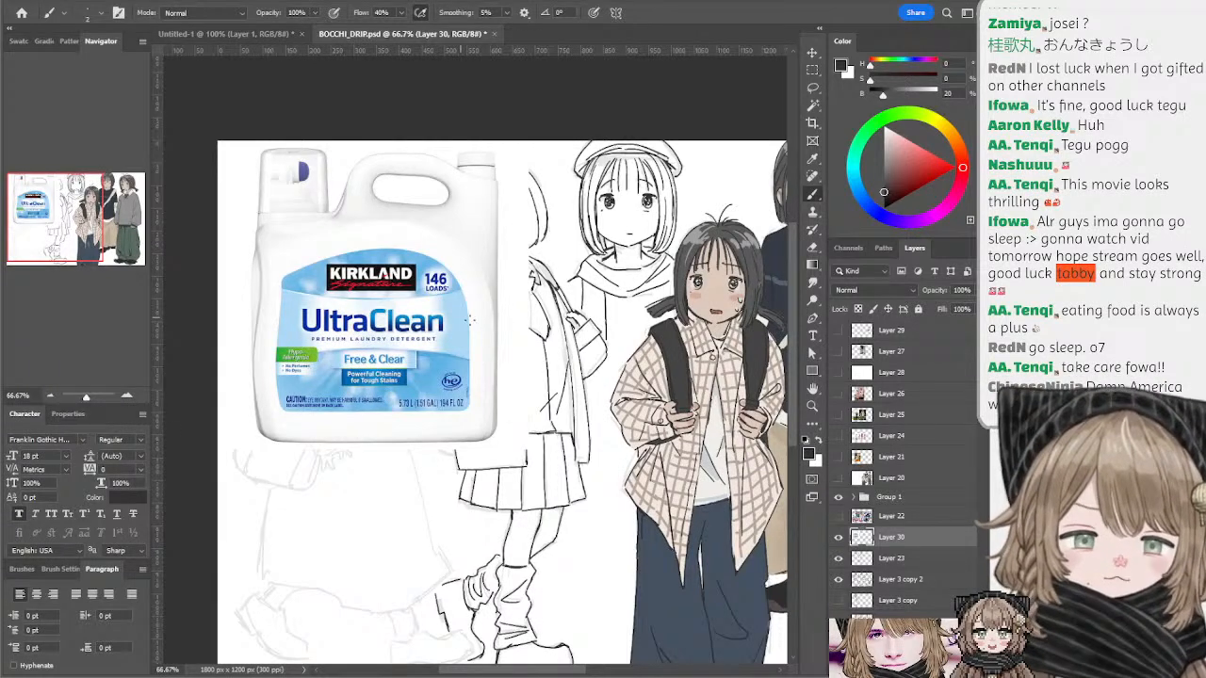
{"action": "left_click", "coordinate": [839, 537]}
{"action": "left_click", "coordinate": [839, 537]}
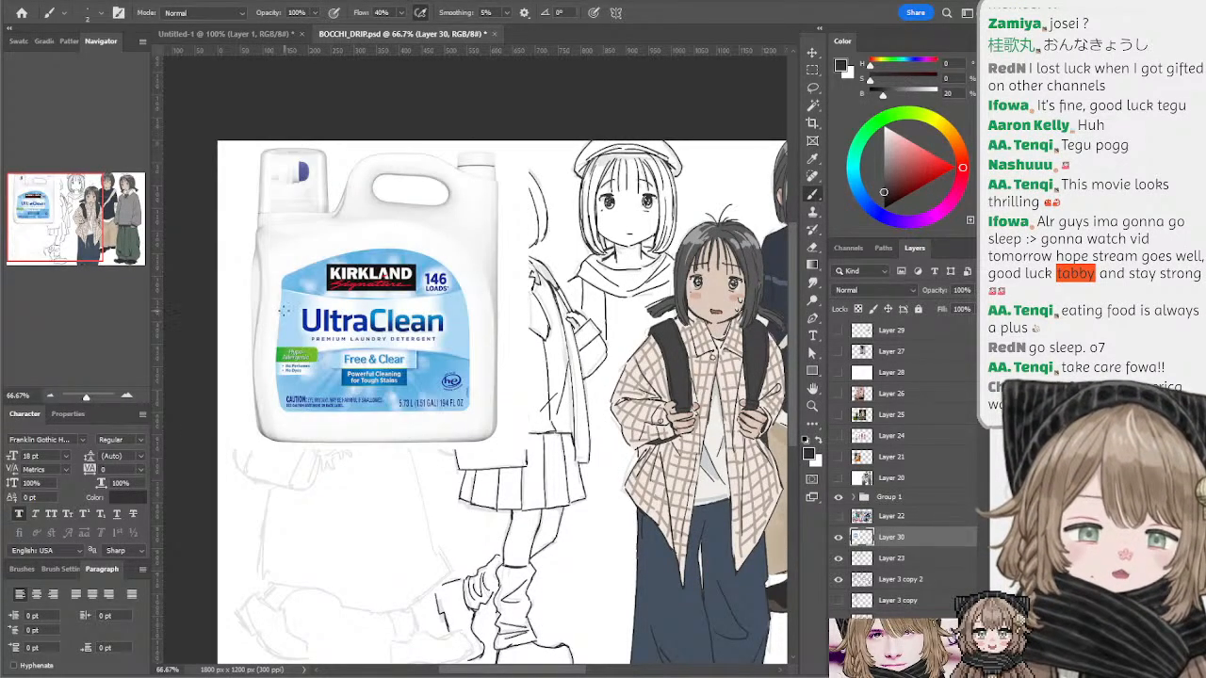
{"action": "left_click", "coordinate": [127, 396]}
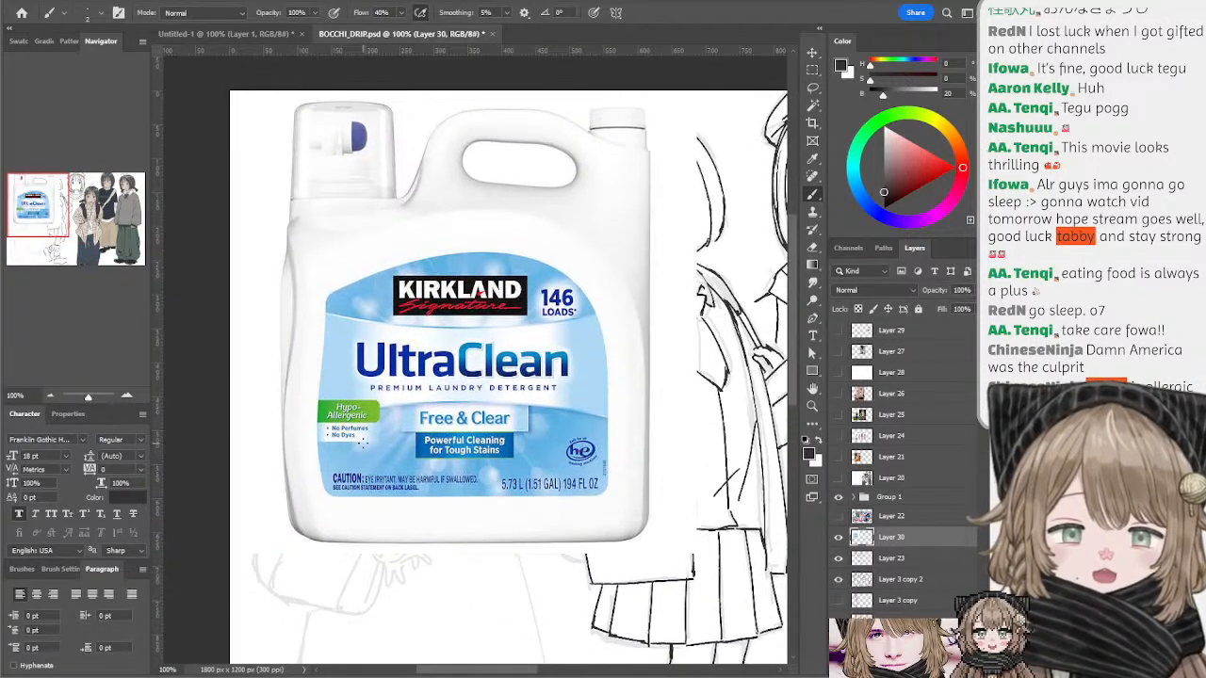
{"action": "left_click_drag", "start_coordinate": [425, 363], "coordinate": [397, 377]}
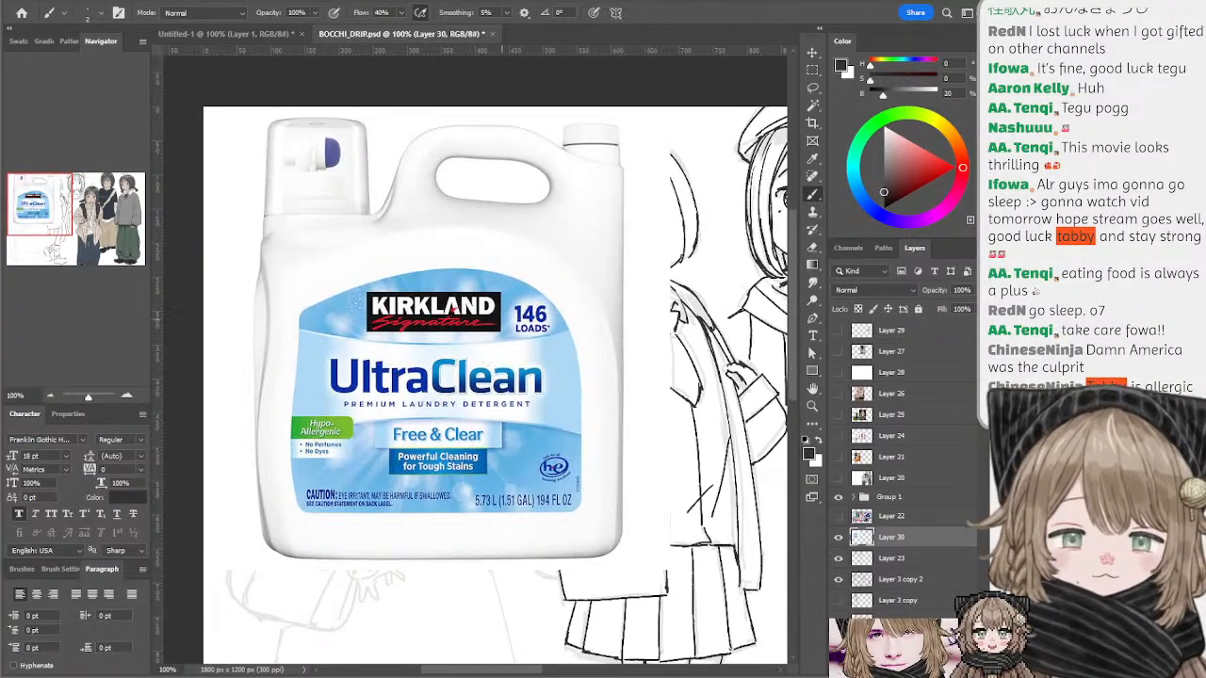
- Reposition the detergent picture, first slightly left, and finally right and down between the two leftmost girls
{"action": "left_click_drag", "start_coordinate": [379, 283], "coordinate": [394, 364]}
{"action": "scroll", "coordinate": [394, 363], "scroll_direction": "down", "scroll_amount": 3}
{"action": "scroll", "coordinate": [394, 364], "scroll_direction": "right", "scroll_amount": 2}
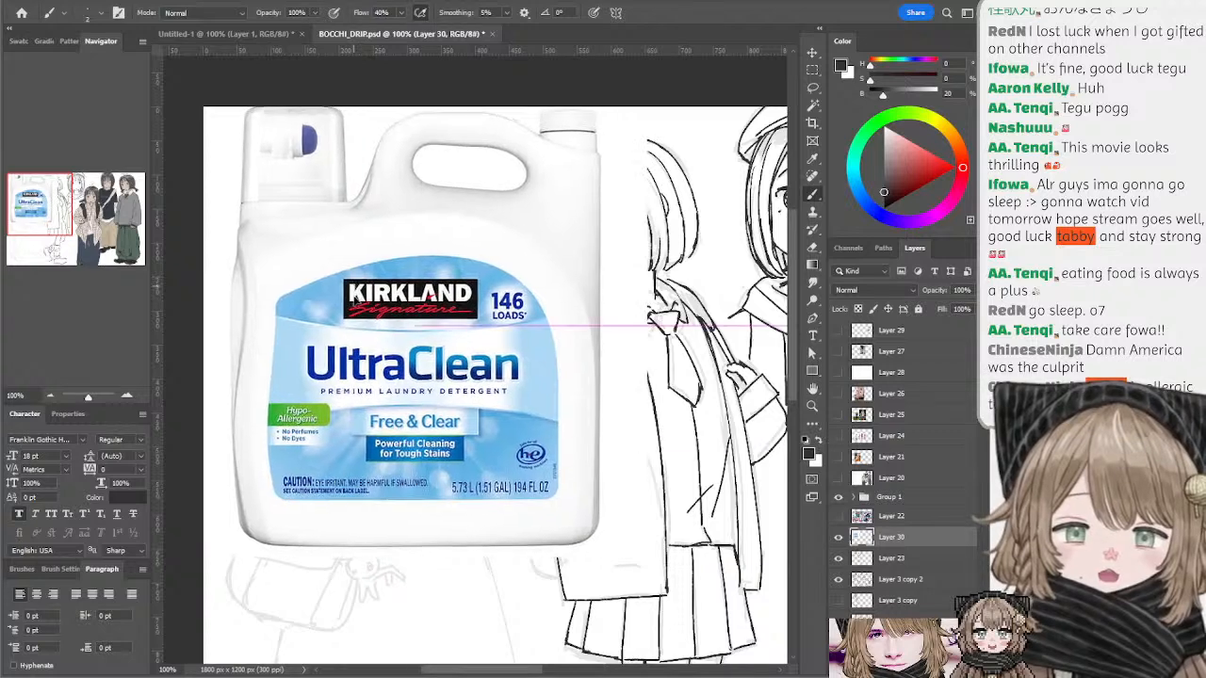
{"action": "left_click_drag", "start_coordinate": [455, 397], "coordinate": [449, 357]}
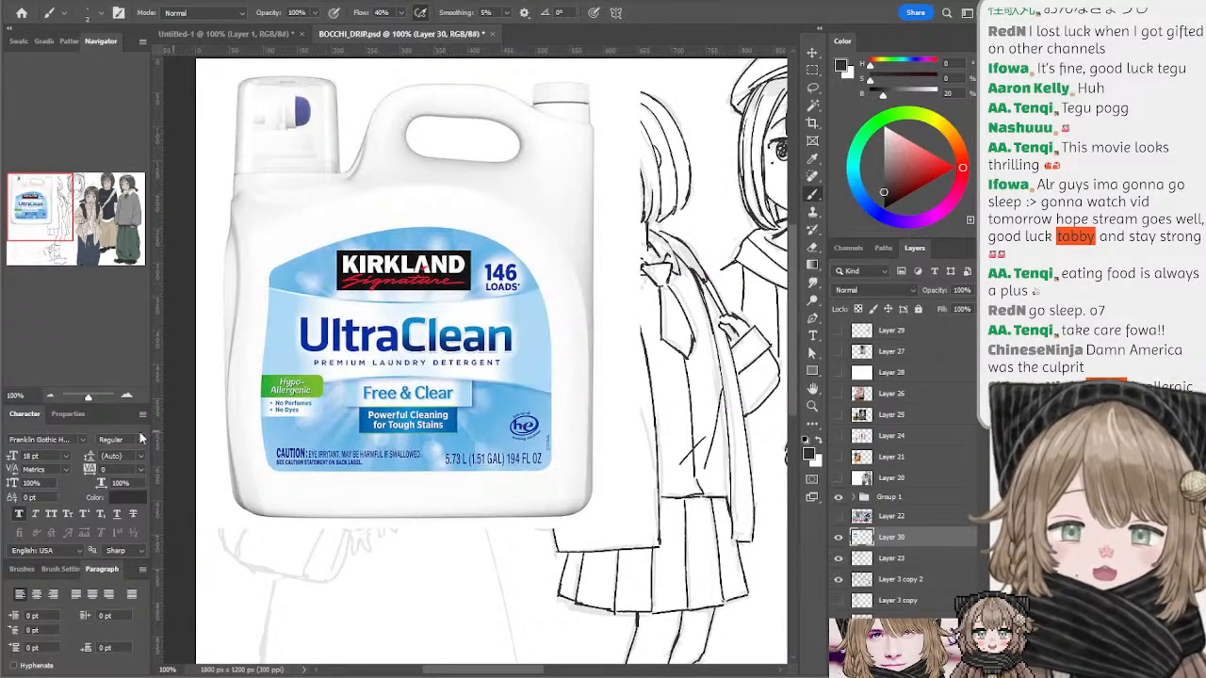
{"action": "left_click_drag", "start_coordinate": [363, 351], "coordinate": [430, 408]}
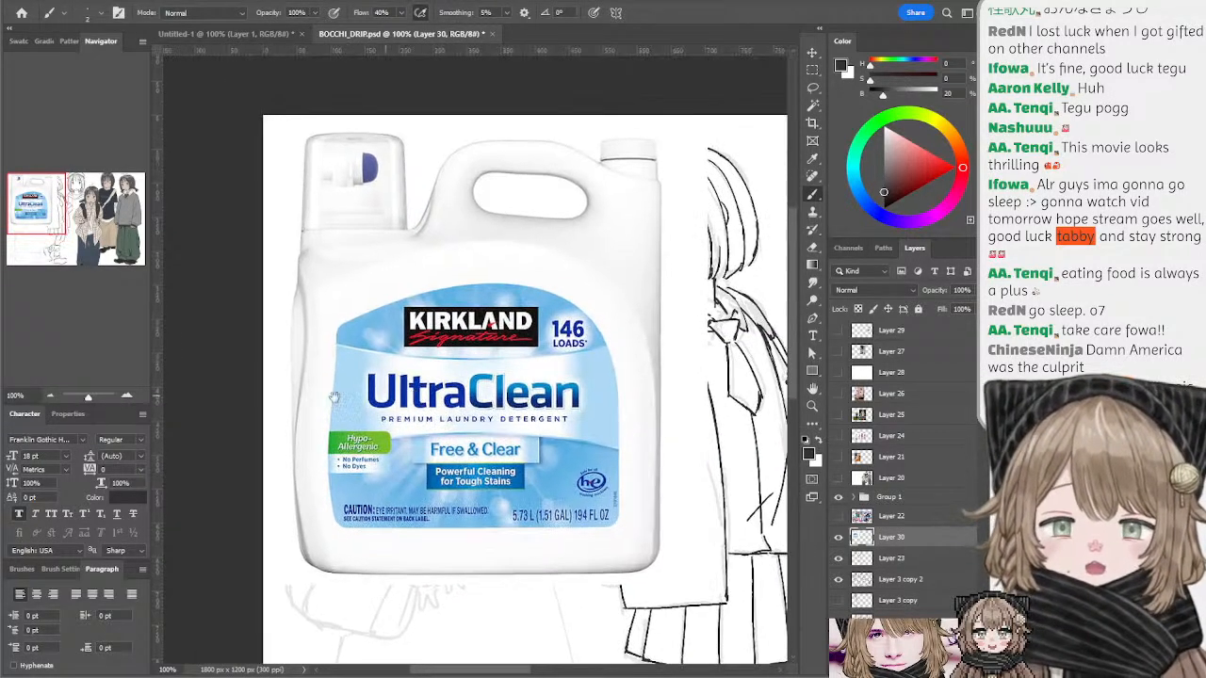
{"action": "left_click", "coordinate": [51, 396]}
{"action": "left_click_drag", "start_coordinate": [434, 337], "coordinate": [351, 324]}
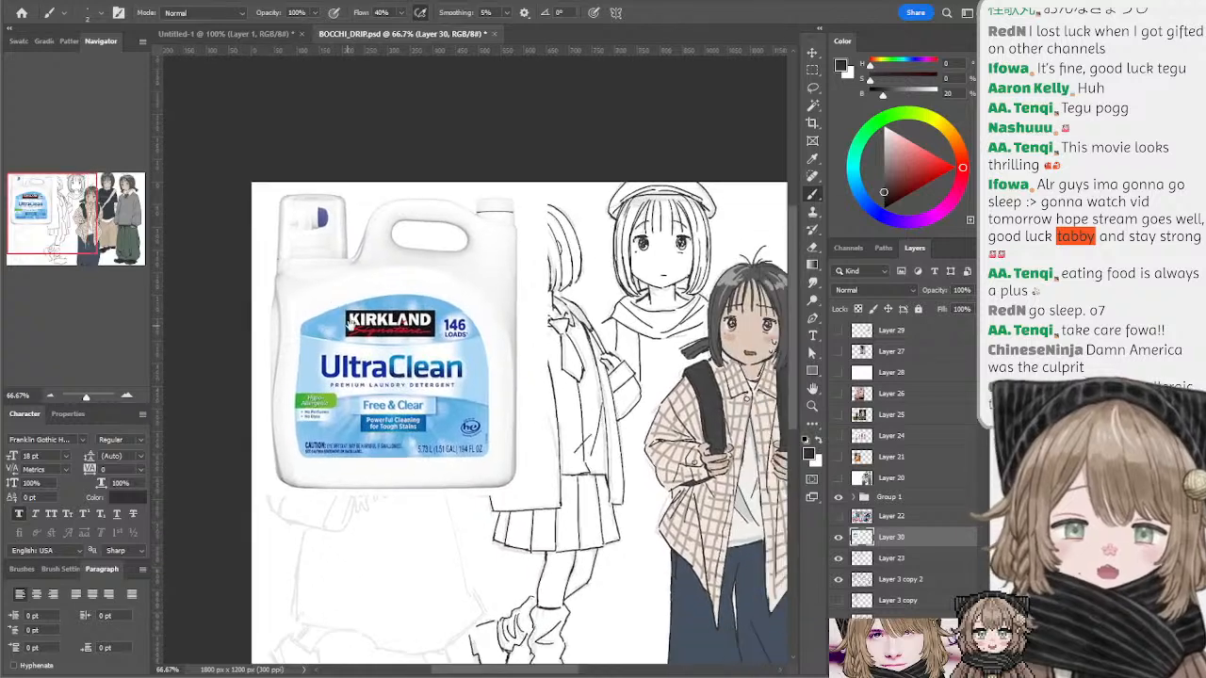
{"action": "mouse_move", "coordinate": [398, 362]}
{"action": "left_mouse_down"}
{"action": "mouse_move", "coordinate": [442, 415]}
{"action": "mouse_move", "coordinate": [425, 358]}
{"action": "left_mouse_up"}
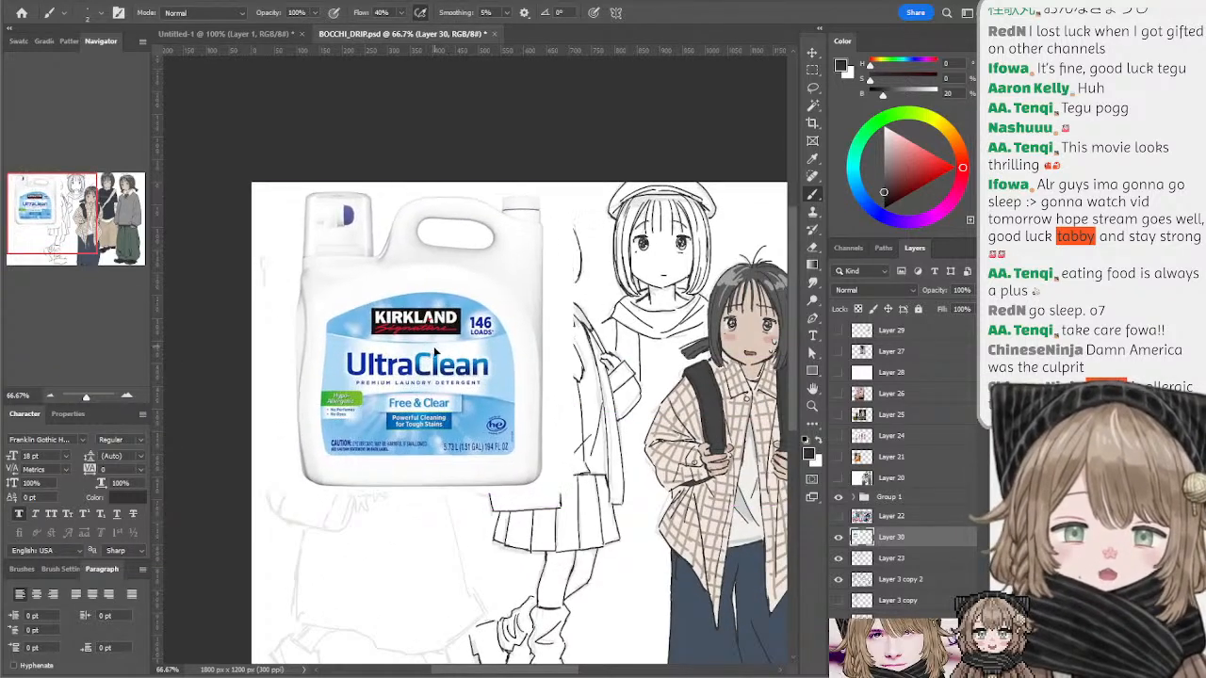
{"action": "mouse_move", "coordinate": [507, 424]}
{"action": "left_mouse_down"}
{"action": "mouse_move", "coordinate": [477, 352]}
{"action": "mouse_move", "coordinate": [525, 359]}
{"action": "mouse_move", "coordinate": [460, 300]}
{"action": "mouse_move", "coordinate": [528, 375]}
{"action": "left_mouse_up"}
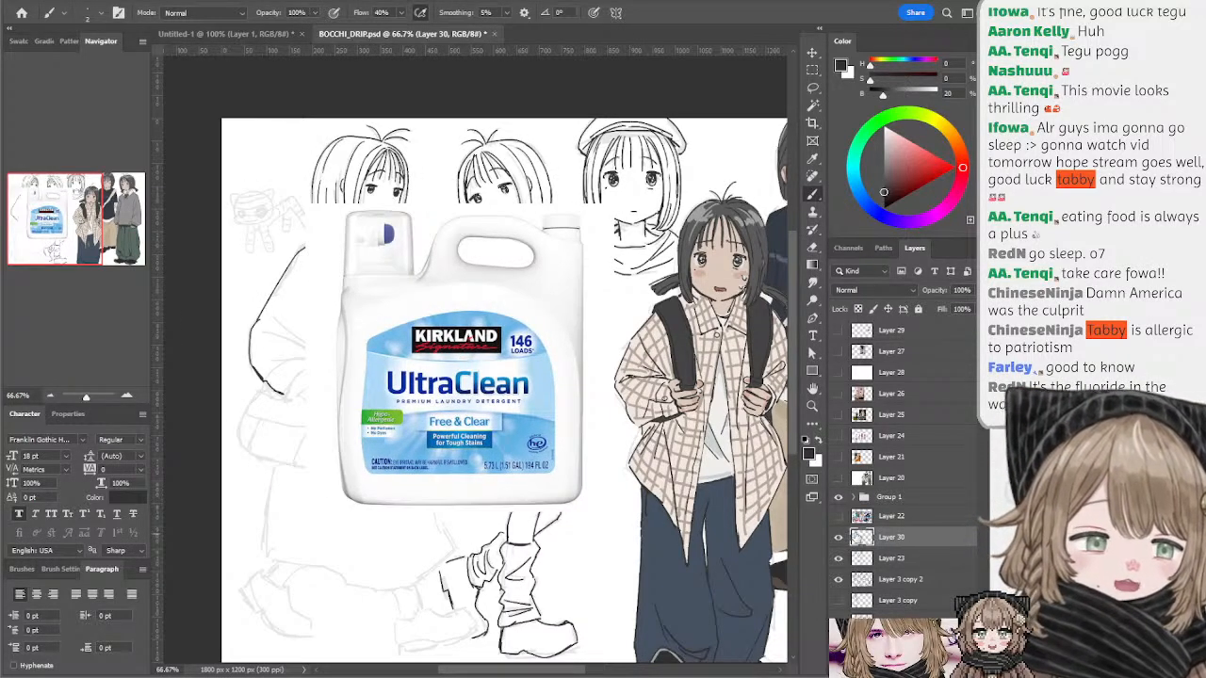
- Check the drawing with the detergent picture hidden and shown, and delete the picture's layer
{"action": "left_click", "coordinate": [839, 537]}
{"action": "left_click", "coordinate": [838, 538]}
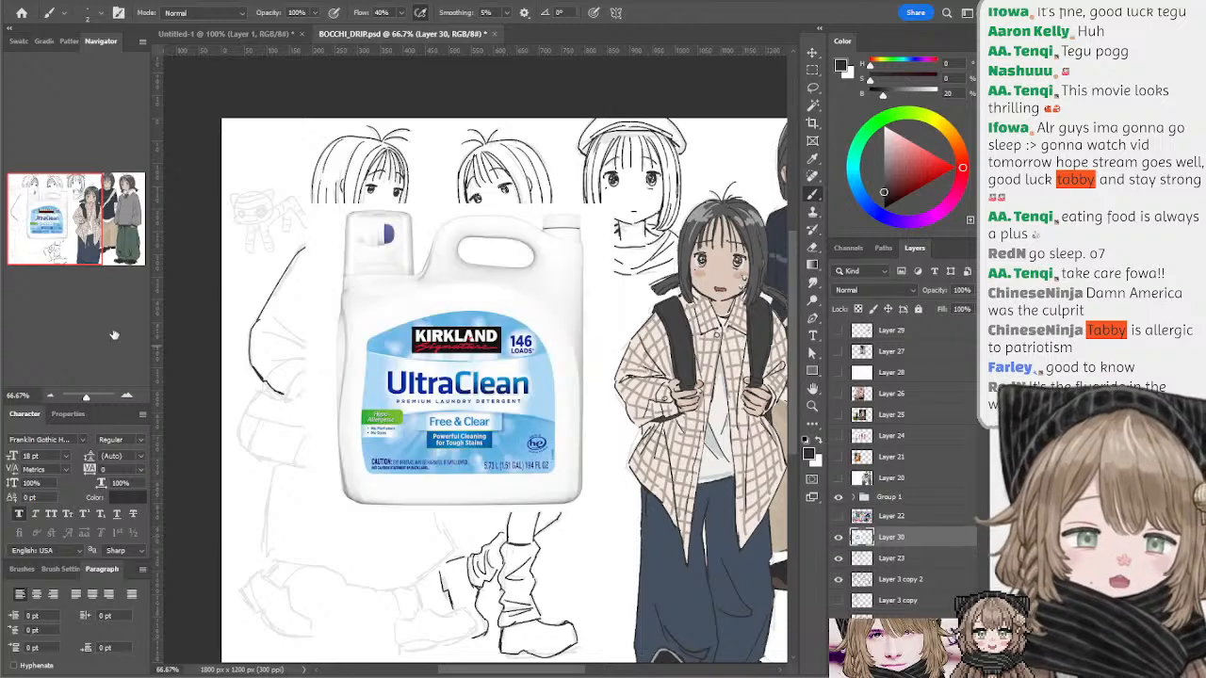
{"action": "left_click", "coordinate": [133, 396]}
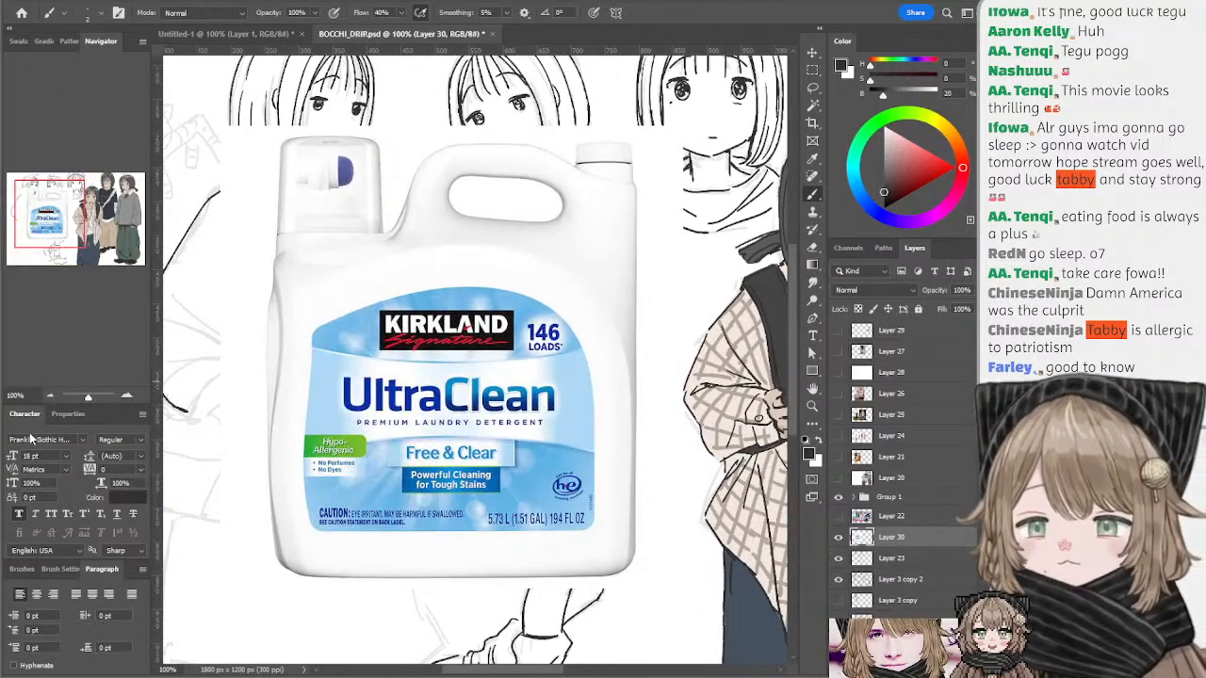
{"action": "left_click", "coordinate": [49, 395]}
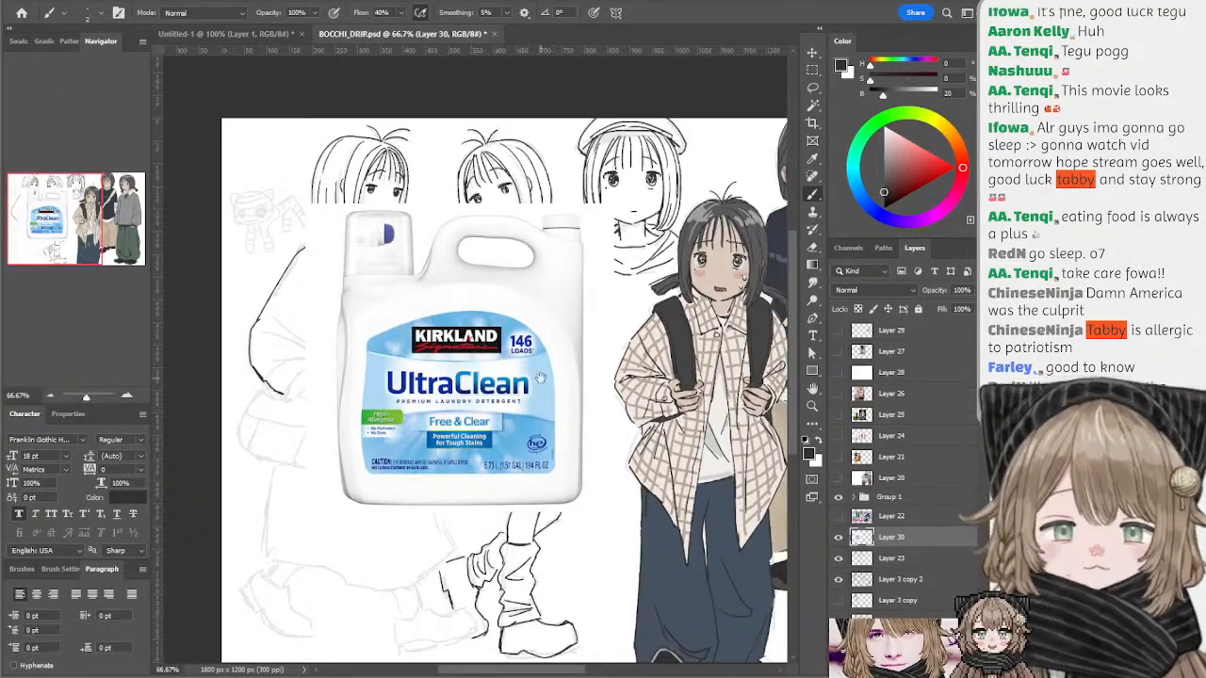
{"action": "left_click_drag", "start_coordinate": [541, 378], "coordinate": [538, 361]}
{"action": "left_click", "coordinate": [875, 290]}
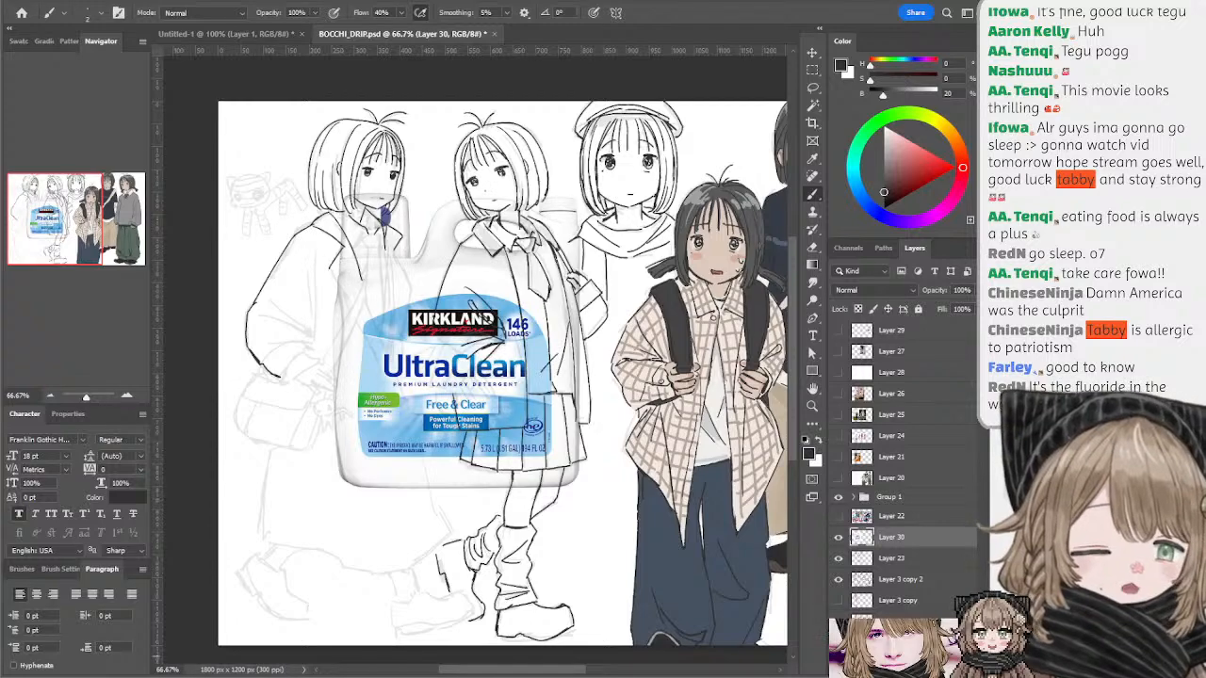
{"action": "key", "text": "Delete"}
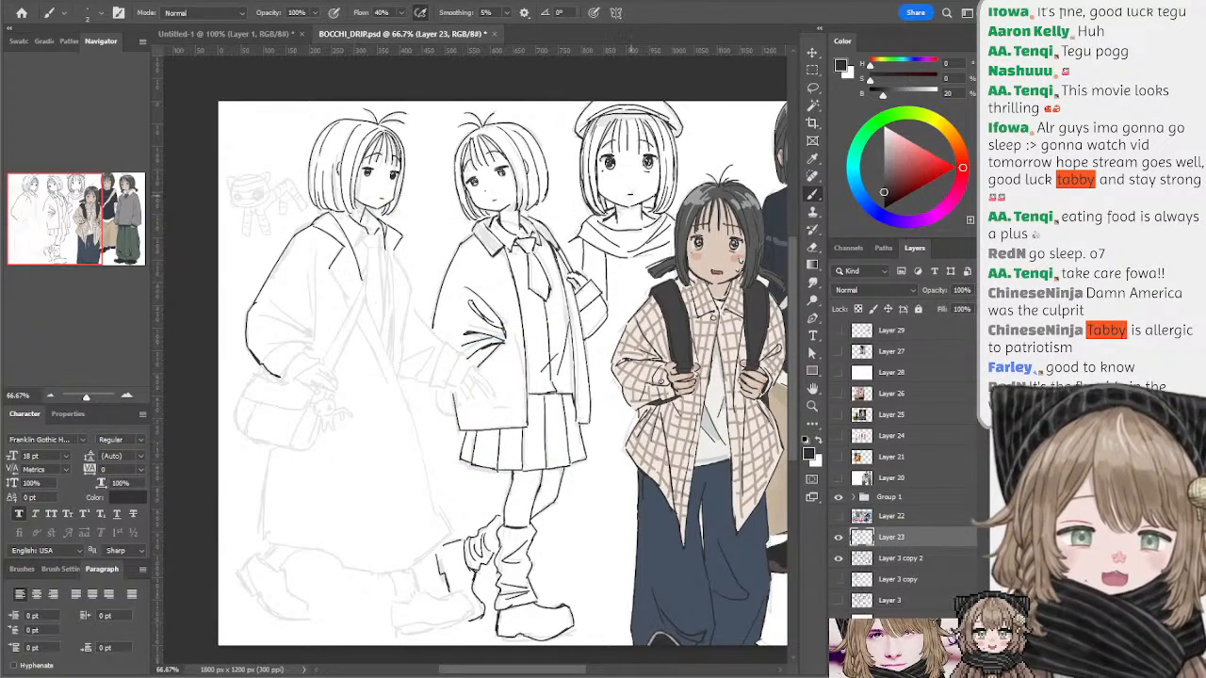
- Ink the leftmost girl's long vertical sleeve seam running down from below her coat collar, redoing the stroke
{"action": "left_click", "coordinate": [126, 395]}
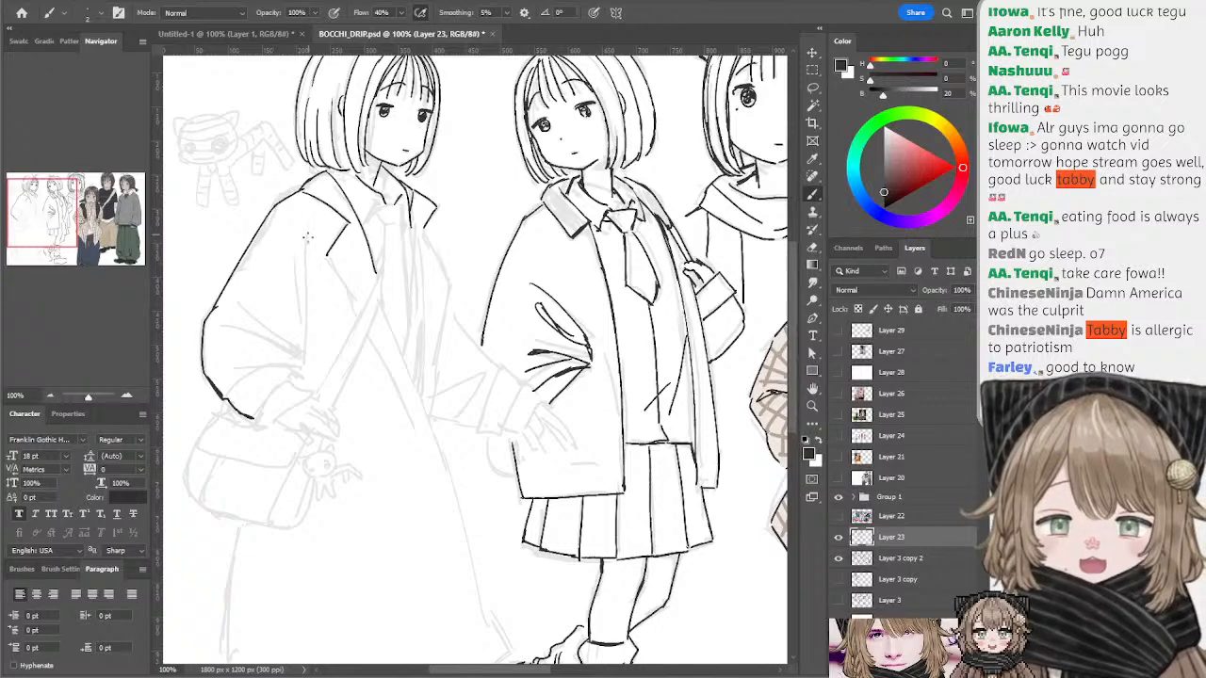
{"action": "left_click_drag", "start_coordinate": [307, 228], "coordinate": [309, 304]}
{"action": "left_click_drag", "start_coordinate": [311, 355], "coordinate": [311, 360]}
{"action": "key", "text": "ctrl+z"}
{"action": "left_click_drag", "start_coordinate": [307, 230], "coordinate": [304, 350]}
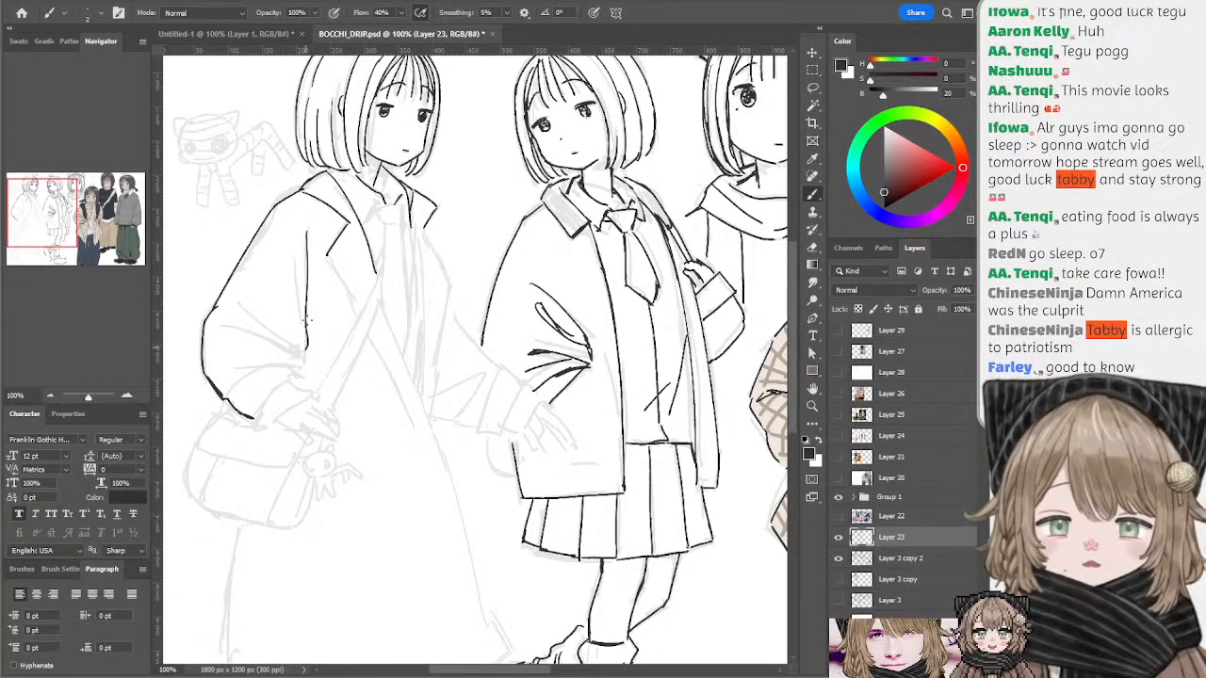
- Redraw the leftmost girl's vertical sleeve seam as one straight, longer line from below the coat collar to elbow height
{"action": "key", "text": "ctrl+z"}
{"action": "left_click_drag", "start_coordinate": [308, 228], "coordinate": [305, 336]}
{"action": "key", "text": "ctrl+z"}
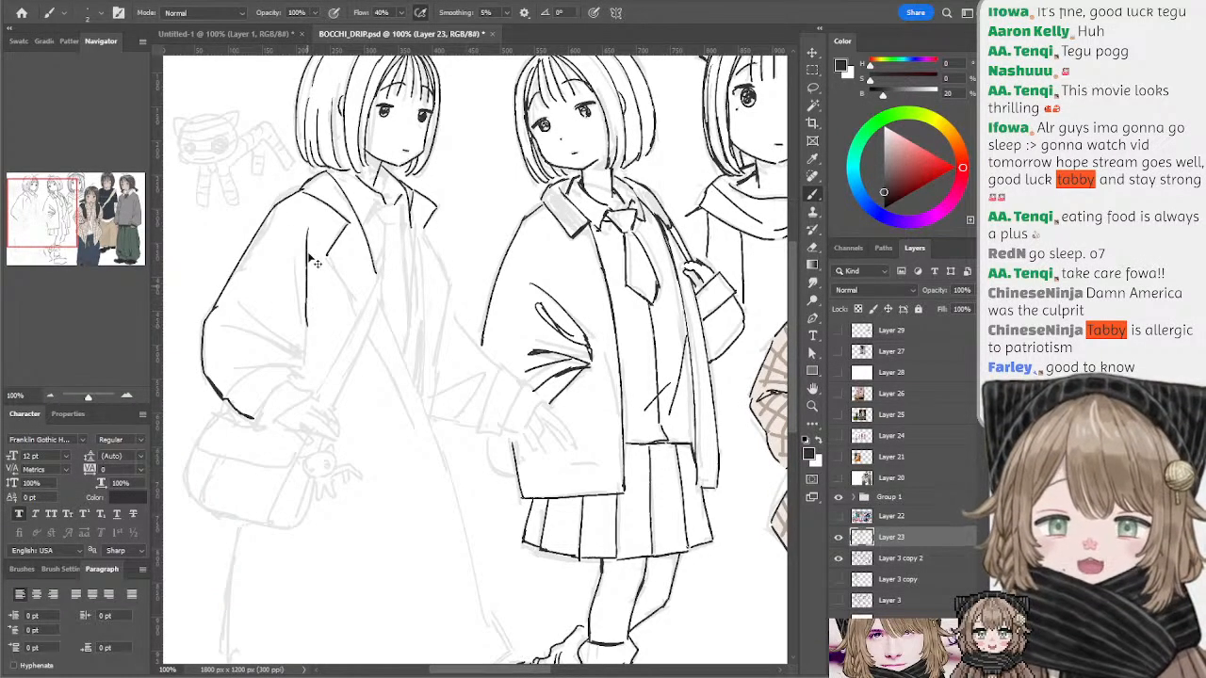
{"action": "left_click_drag", "start_coordinate": [306, 236], "coordinate": [306, 331]}
{"action": "key", "text": "ctrl+z"}
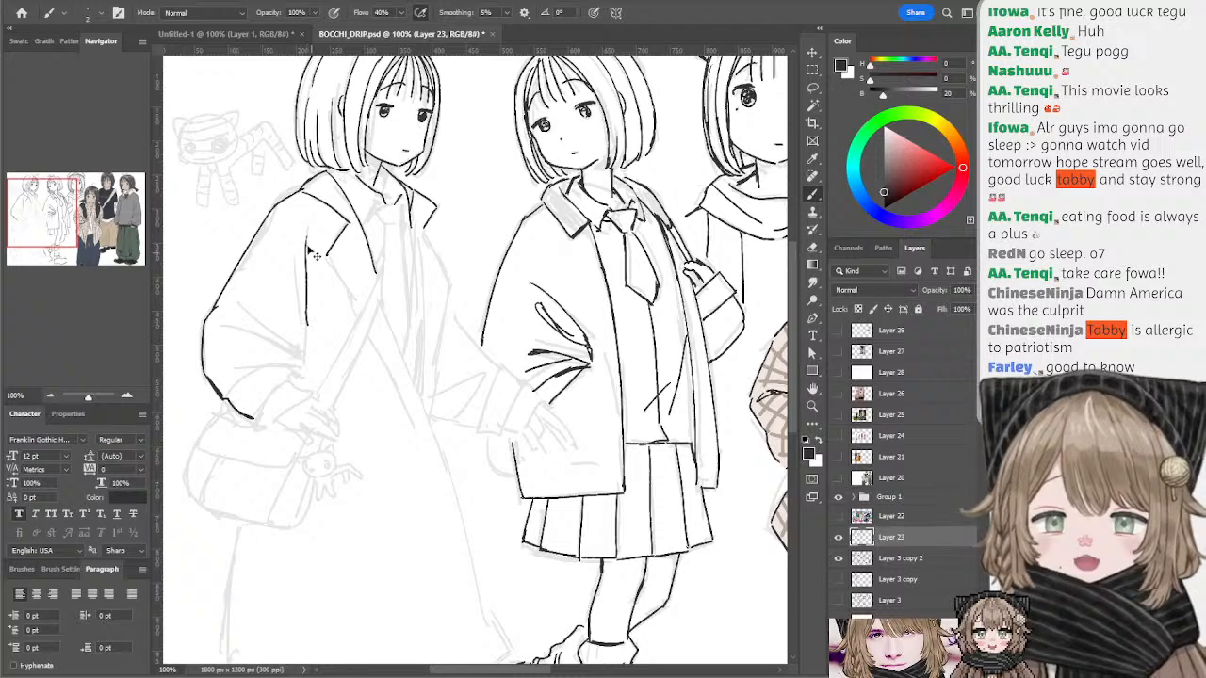
{"action": "key", "text": "ctrl+z"}
{"action": "left_click_drag", "start_coordinate": [306, 238], "coordinate": [305, 330]}
{"action": "key", "text": "ctrl+z"}
{"action": "mouse_move", "coordinate": [306, 237]}
{"action": "left_mouse_down"}
{"action": "mouse_move", "coordinate": [306, 368]}
{"action": "mouse_move", "coordinate": [302, 358]}
{"action": "left_mouse_up"}
{"action": "key", "text": "ctrl+z"}
{"action": "key", "text": "ctrl+z"}
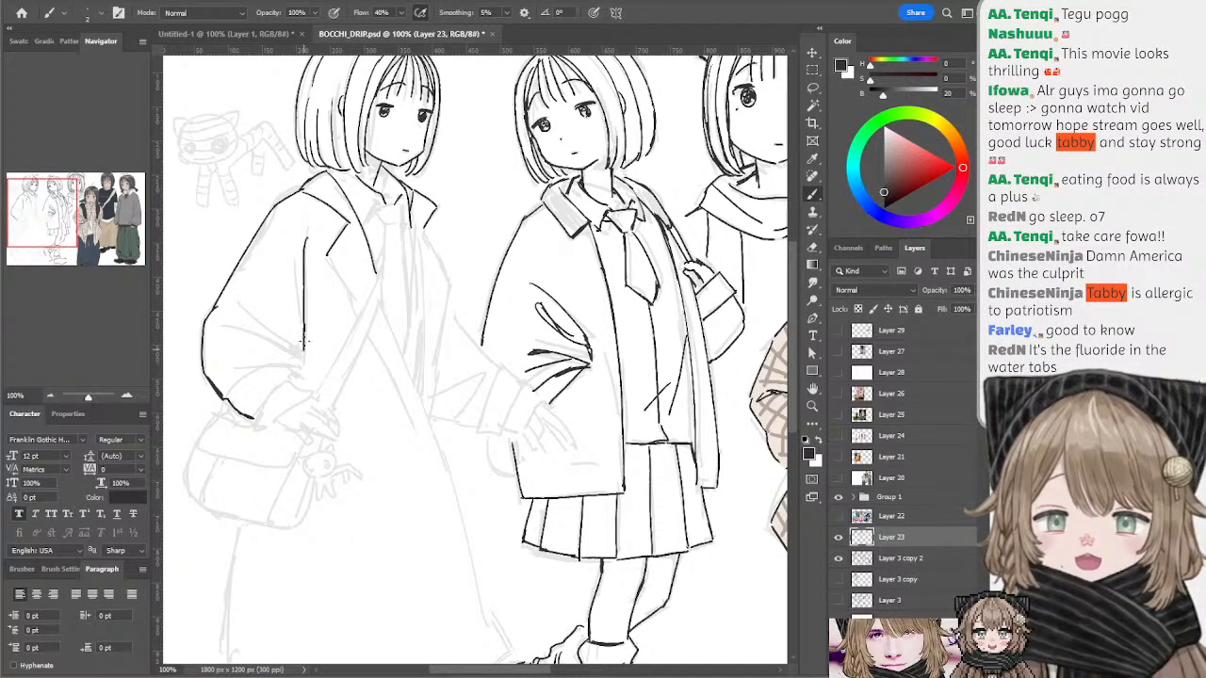
- Ink the upper fold line of the leftmost girl's sleeve, running diagonally from the elbow down to the vertical seam
{"action": "left_click_drag", "start_coordinate": [239, 302], "coordinate": [301, 351]}
{"action": "key", "text": "ctrl+z"}
{"action": "key", "text": "ctrl+z"}
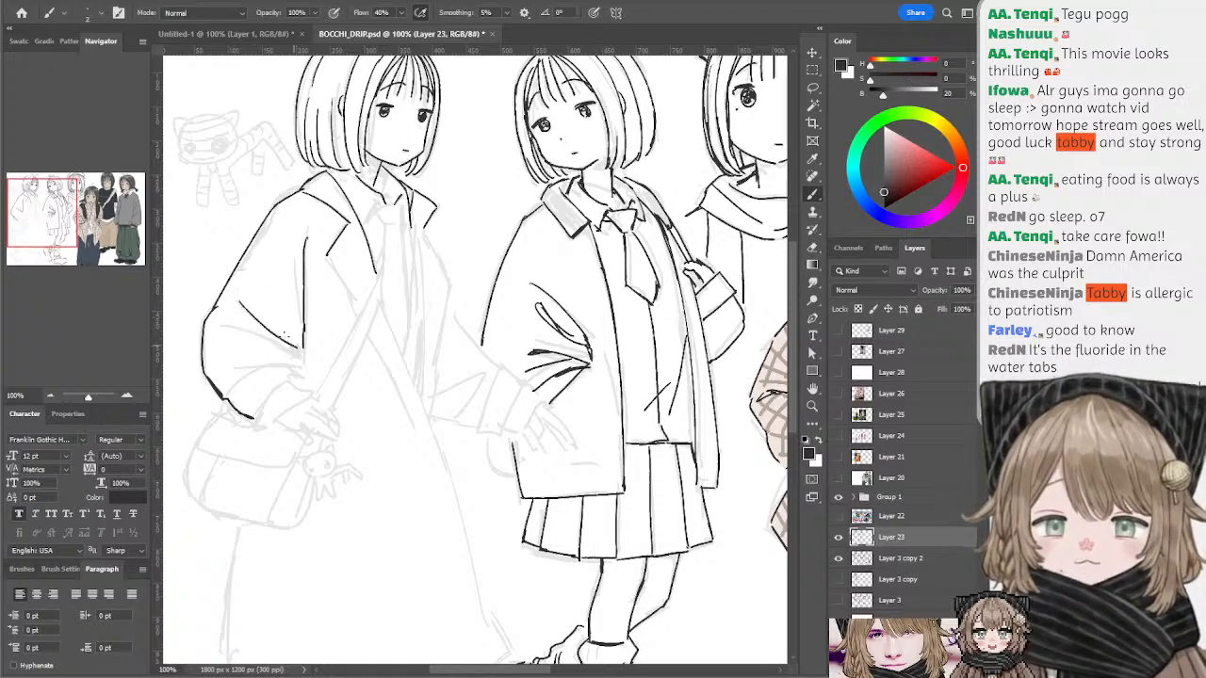
{"action": "key", "text": "ctrl+z"}
{"action": "left_click_drag", "start_coordinate": [240, 302], "coordinate": [292, 341]}
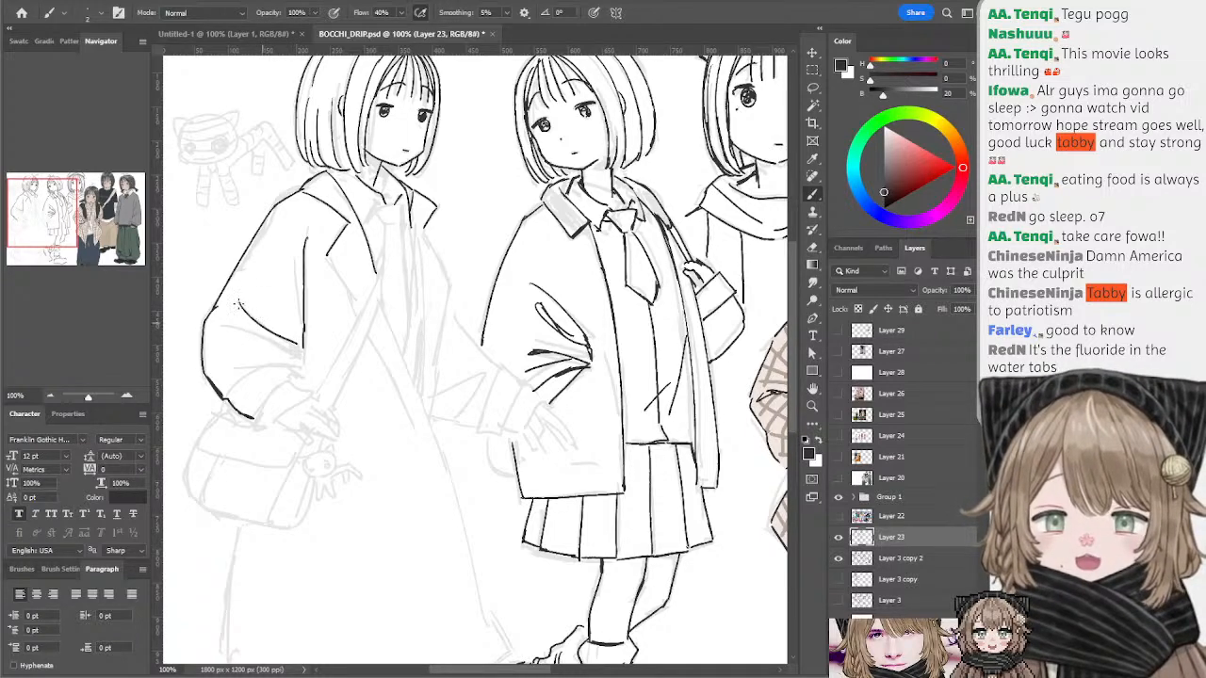
{"action": "key", "text": "ctrl+z"}
{"action": "left_click_drag", "start_coordinate": [240, 303], "coordinate": [301, 351]}
- Ink a second sleeve fold just below the first, from the outer elbow to the seam's lower end, redoing the stroke
{"action": "left_click_drag", "start_coordinate": [222, 323], "coordinate": [285, 349]}
{"action": "left_click_drag", "start_coordinate": [299, 360], "coordinate": [300, 361]}
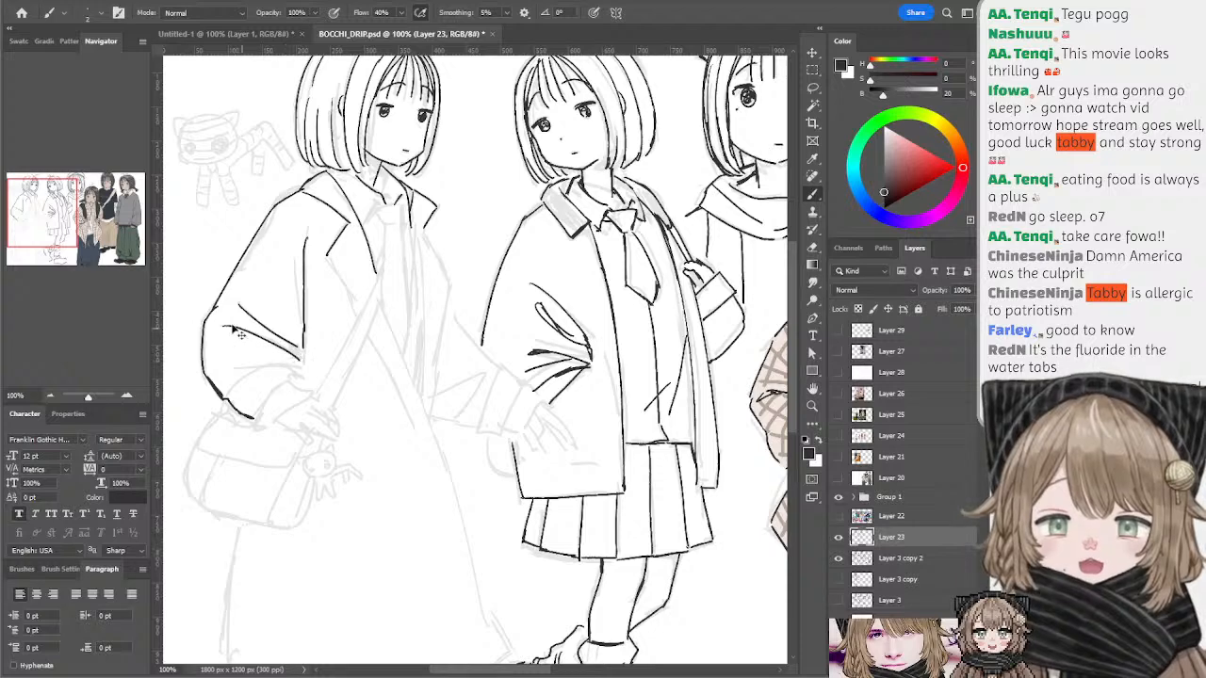
{"action": "key", "text": "ctrl+z"}
{"action": "left_click_drag", "start_coordinate": [224, 326], "coordinate": [302, 359]}
{"action": "key", "text": "ctrl+z"}
{"action": "key", "text": "ctrl+z"}
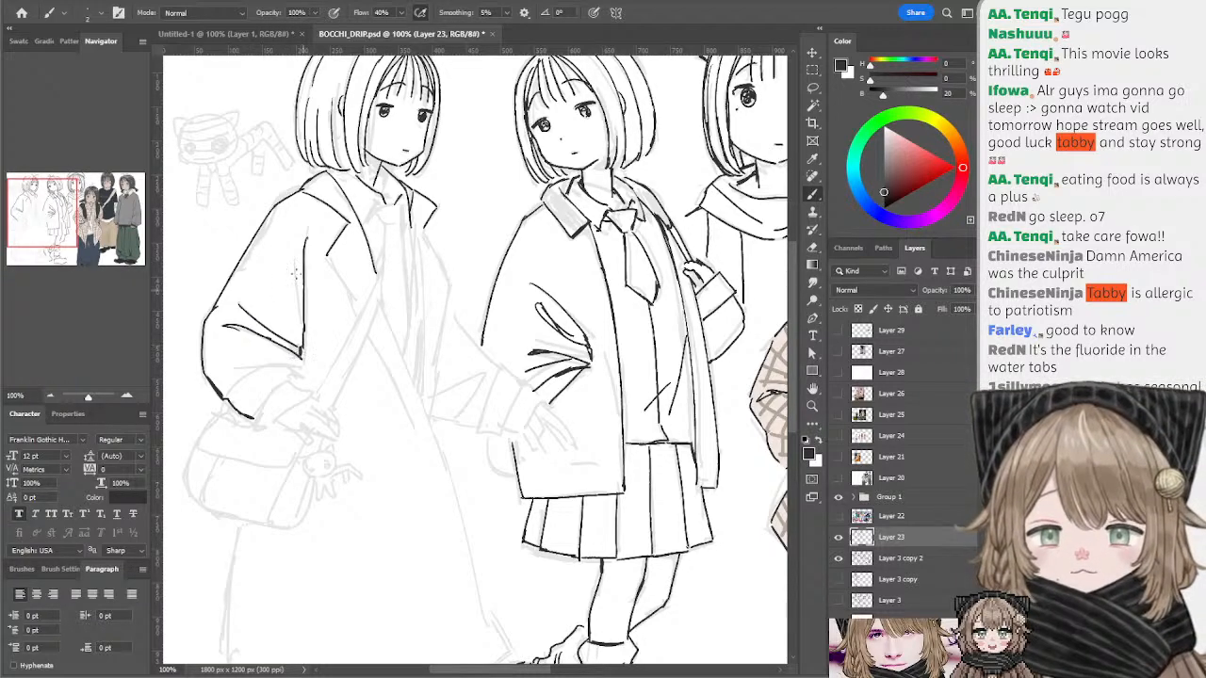
- Add a thin vertical crease on the leftmost girl's sleeve just beside the seam, tapering into its lower part
{"action": "left_click_drag", "start_coordinate": [294, 253], "coordinate": [298, 326]}
{"action": "key", "text": "ctrl+z"}
{"action": "key", "text": "ctrl+z"}
{"action": "key", "text": "ctrl+z"}
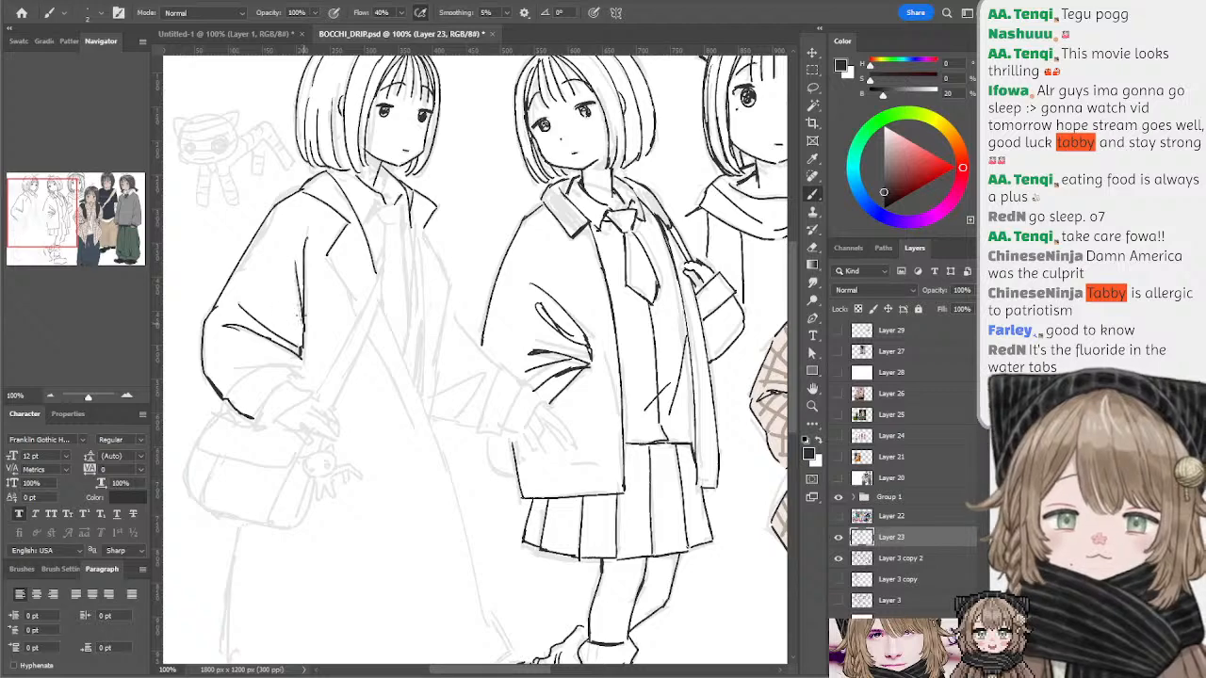
- Try to ink the leftmost girl's other shoulder line, sloping down and outward from below the coat collar, and undo it
{"action": "left_click_drag", "start_coordinate": [422, 228], "coordinate": [454, 284]}
{"action": "key", "text": "ctrl+z"}
{"action": "key", "text": "ctrl+z"}
{"action": "left_click_drag", "start_coordinate": [422, 228], "coordinate": [449, 274]}
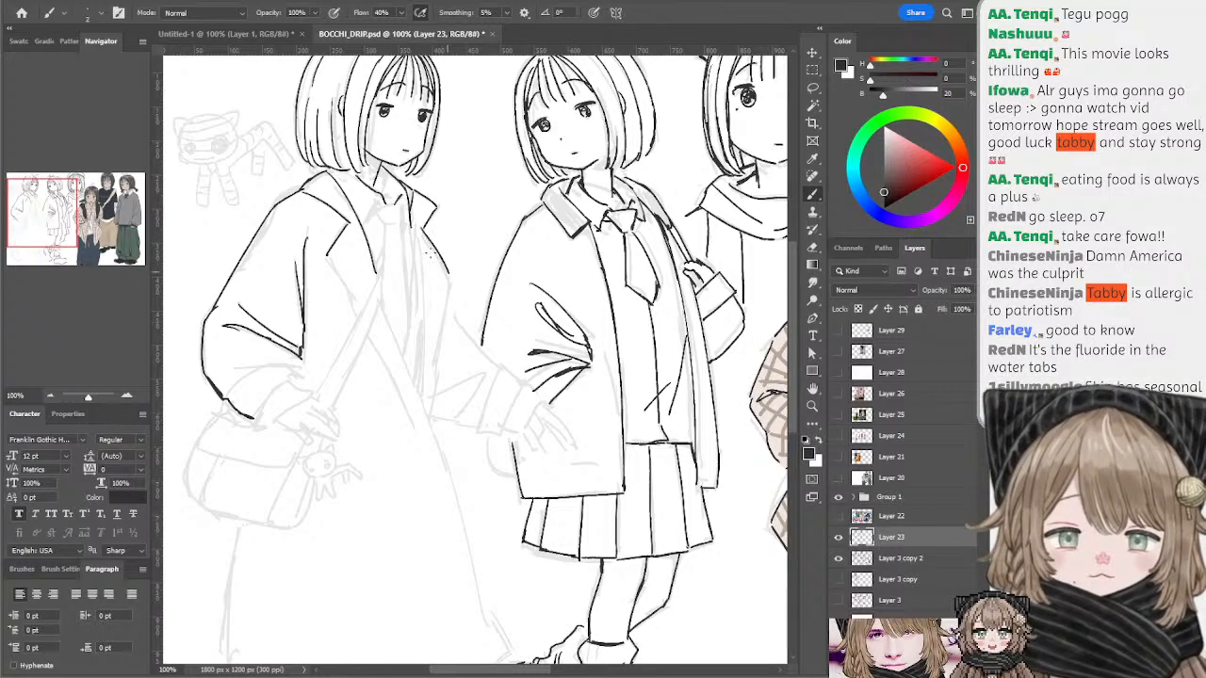
{"action": "key", "text": "ctrl+z"}
{"action": "key", "text": "ctrl+z"}
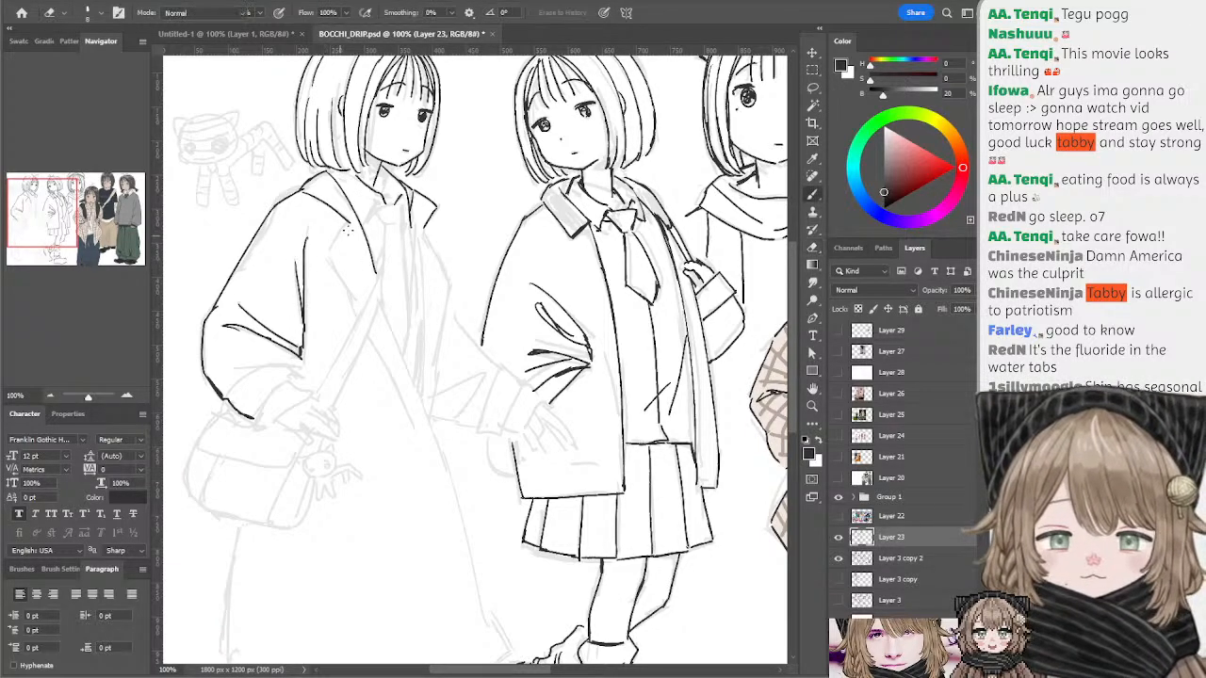
- Ink the lower edge of the coat lapel on the leftmost girl, following the faint sketch
{"action": "mouse_move", "coordinate": [338, 280]}
{"action": "left_mouse_down"}
{"action": "mouse_move", "coordinate": [350, 234]}
{"action": "mouse_move", "coordinate": [337, 280]}
{"action": "mouse_move", "coordinate": [360, 312]}
{"action": "left_mouse_up"}
{"action": "key", "text": "ctrl+z"}
{"action": "key", "text": "ctrl+z"}
{"action": "key", "text": "ctrl+z"}
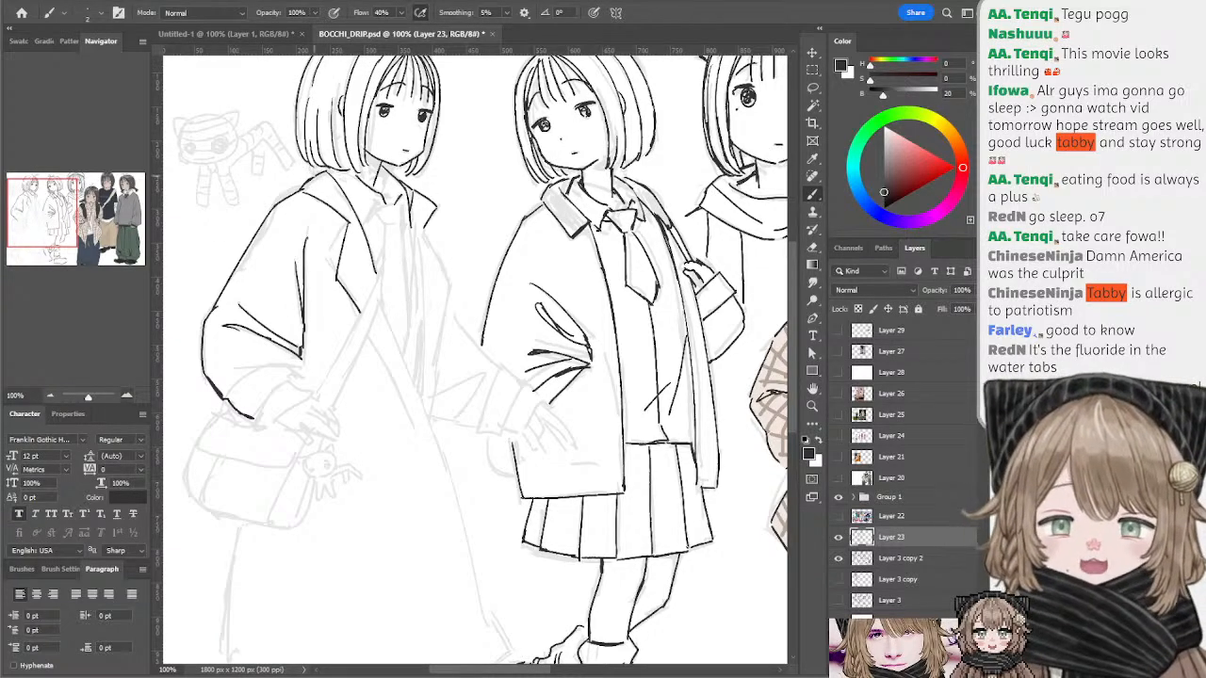
- Ink the lower fold line and the short end edge of the leftmost girl's bent coat sleeve
{"action": "left_click_drag", "start_coordinate": [324, 170], "coordinate": [390, 196]}
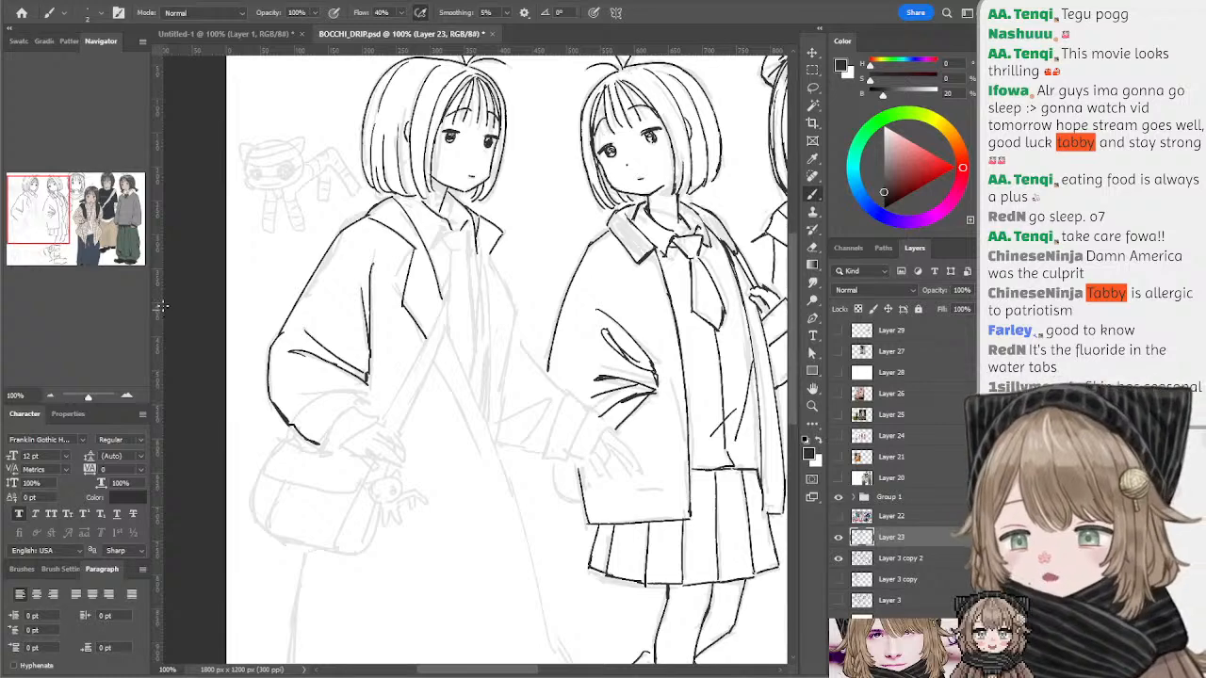
{"action": "mouse_move", "coordinate": [358, 232]}
{"action": "left_mouse_down"}
{"action": "mouse_move", "coordinate": [341, 266]}
{"action": "mouse_move", "coordinate": [343, 222]}
{"action": "left_mouse_up"}
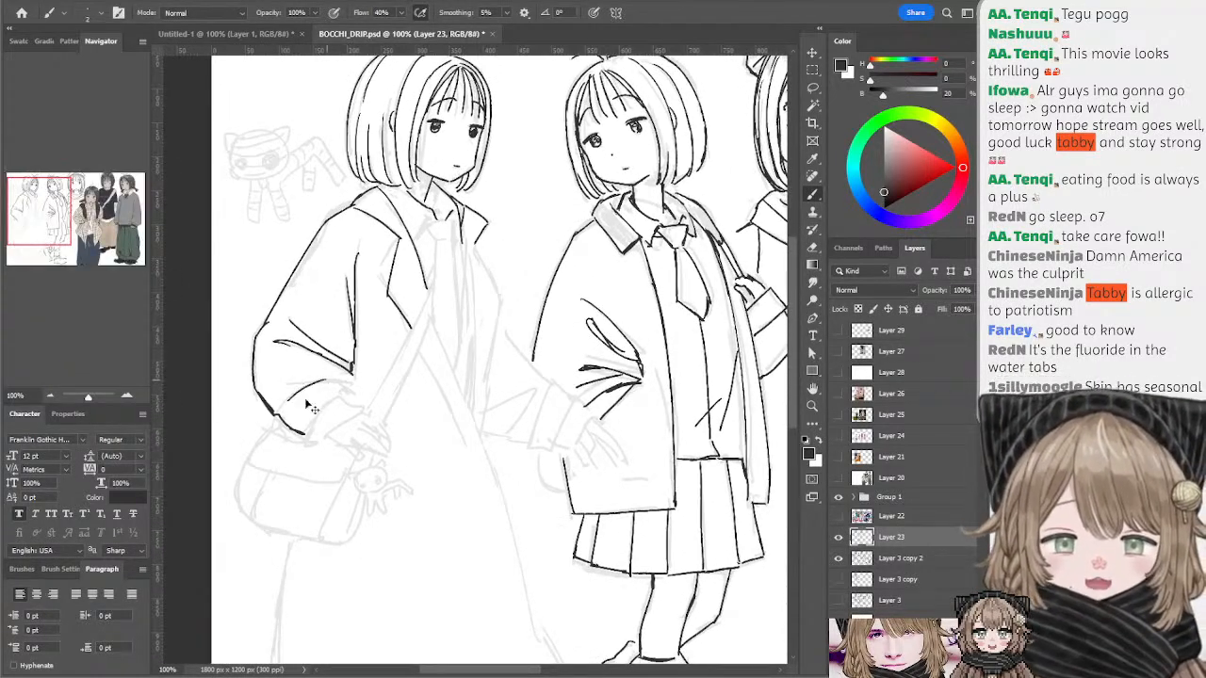
{"action": "left_click_drag", "start_coordinate": [279, 406], "coordinate": [350, 384]}
{"action": "key", "text": "ctrl+z"}
{"action": "key", "text": "ctrl+z"}
{"action": "key", "text": "ctrl+z"}
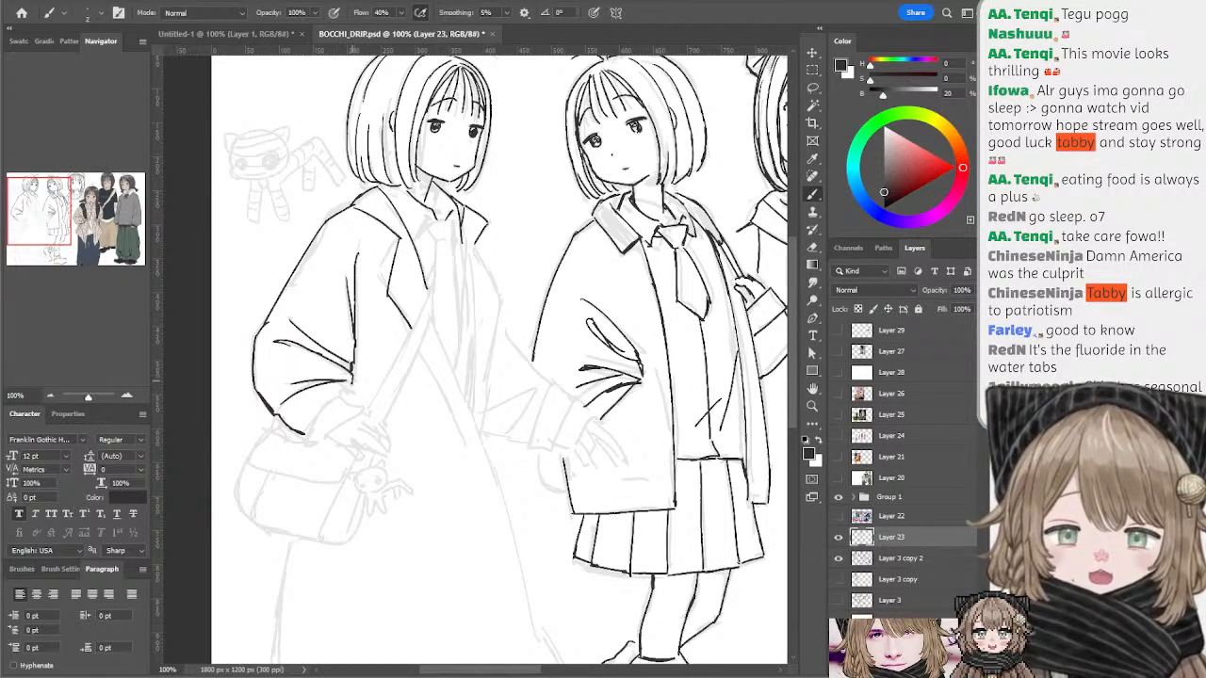
{"action": "key", "text": "ctrl+z"}
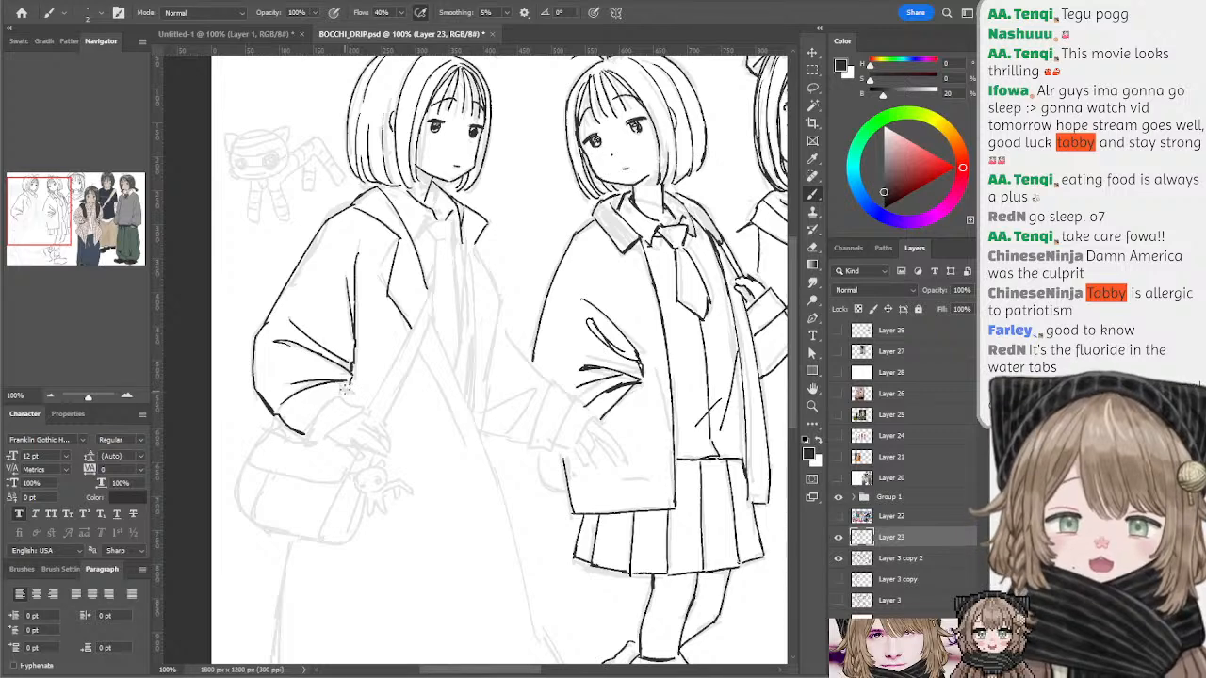
{"action": "left_click_drag", "start_coordinate": [348, 381], "coordinate": [355, 397]}
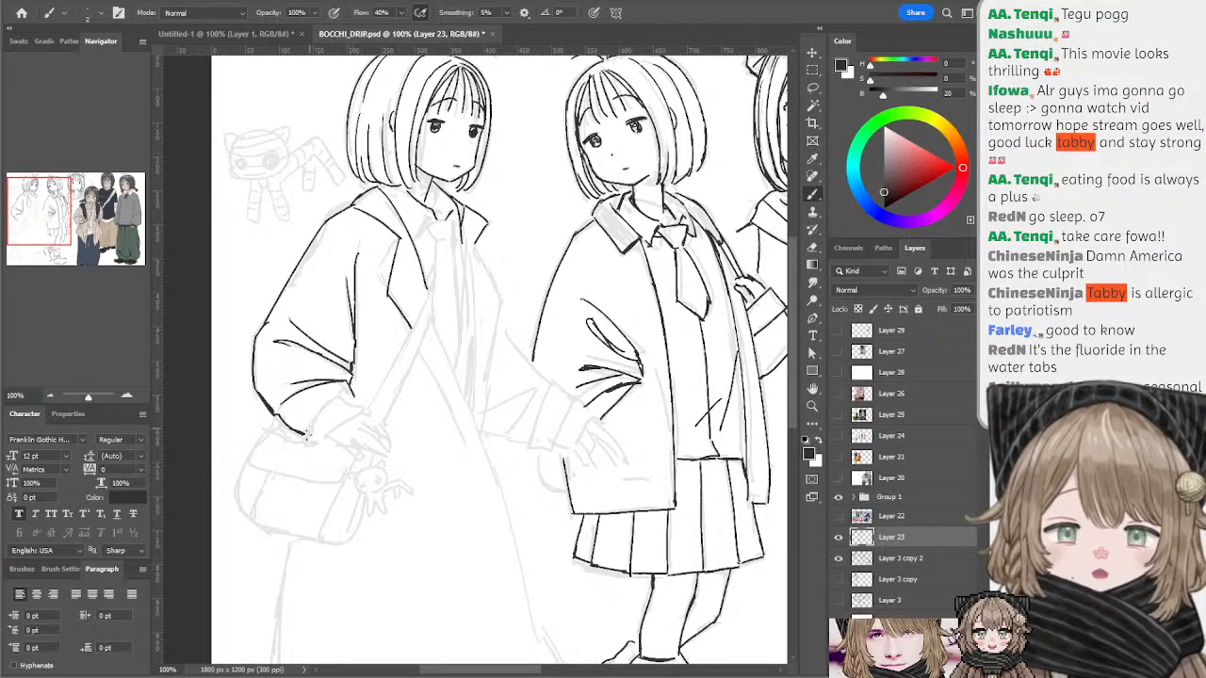
- Ink the two curved lines of the sleeve cuff above the leftmost girl's hand
{"action": "mouse_move", "coordinate": [307, 434]}
{"action": "left_mouse_down"}
{"action": "mouse_move", "coordinate": [354, 396]}
{"action": "mouse_move", "coordinate": [362, 406]}
{"action": "left_mouse_up"}
{"action": "key", "text": "ctrl+z"}
{"action": "key", "text": "ctrl+z"}
{"action": "key", "text": "ctrl+z"}
{"action": "key", "text": "ctrl+z"}
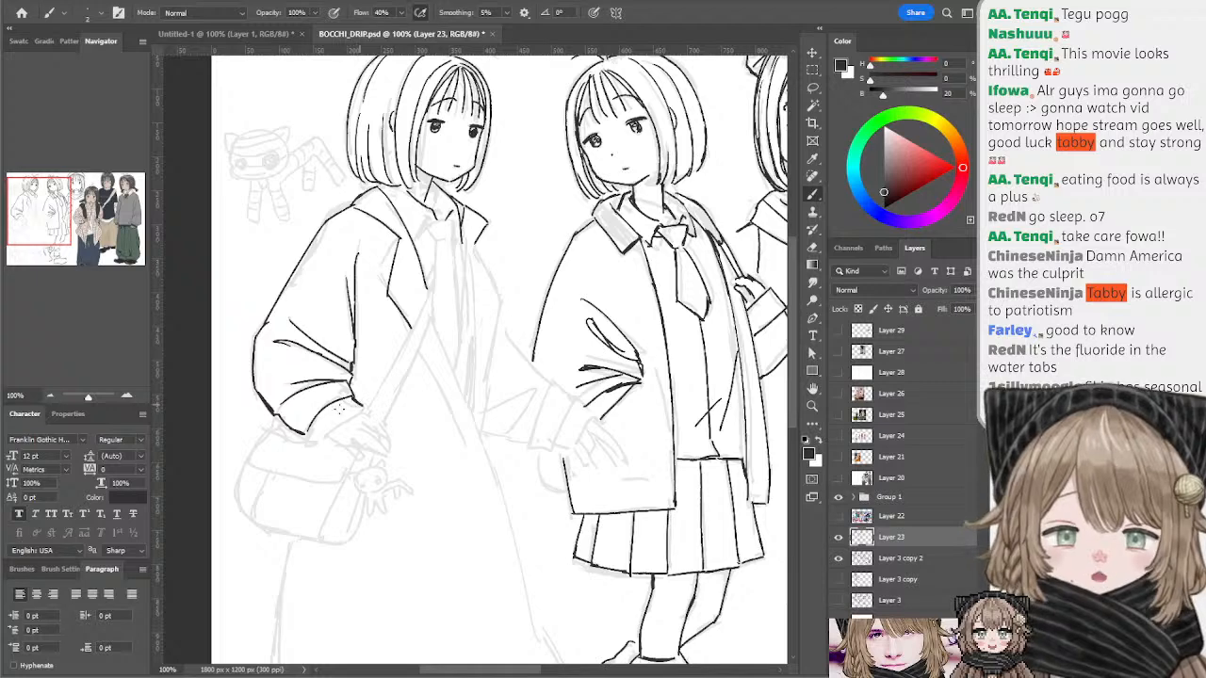
{"action": "left_click_drag", "start_coordinate": [308, 435], "coordinate": [352, 429]}
{"action": "key", "text": "ctrl+z"}
{"action": "key", "text": "ctrl+z"}
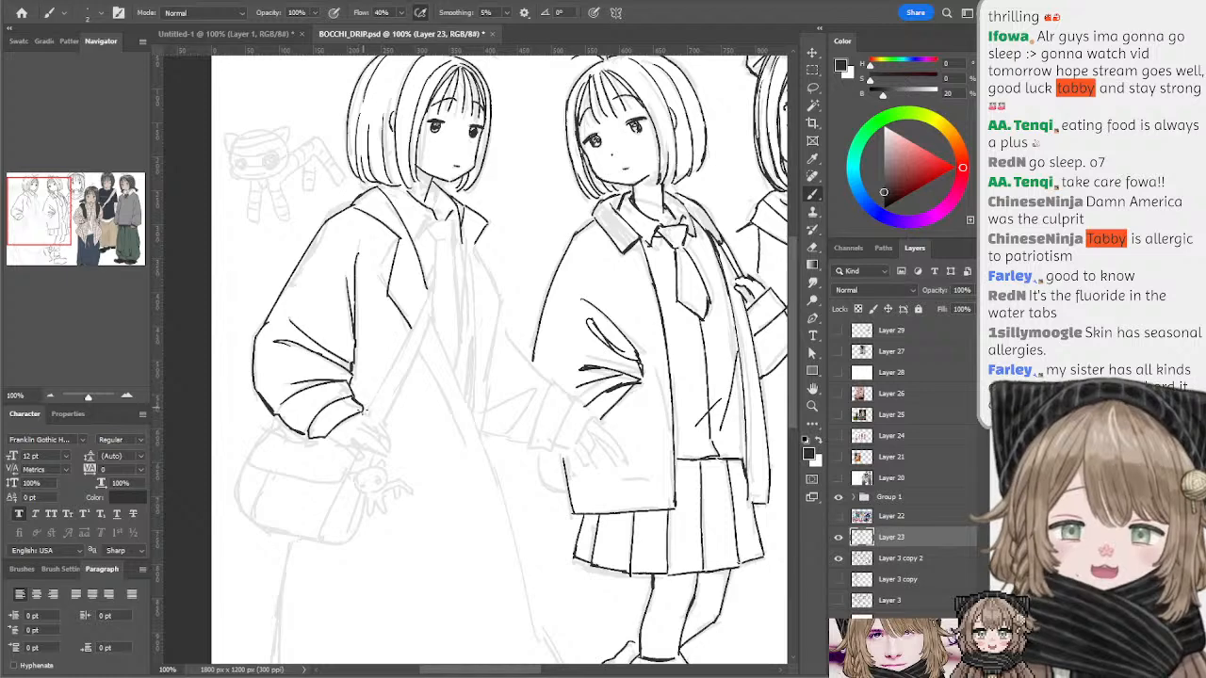
- Ink the leftmost girl's hand and fingers resting above the bag
{"action": "mouse_move", "coordinate": [395, 393]}
{"action": "left_mouse_down"}
{"action": "mouse_move", "coordinate": [379, 361]}
{"action": "mouse_move", "coordinate": [374, 401]}
{"action": "left_mouse_up"}
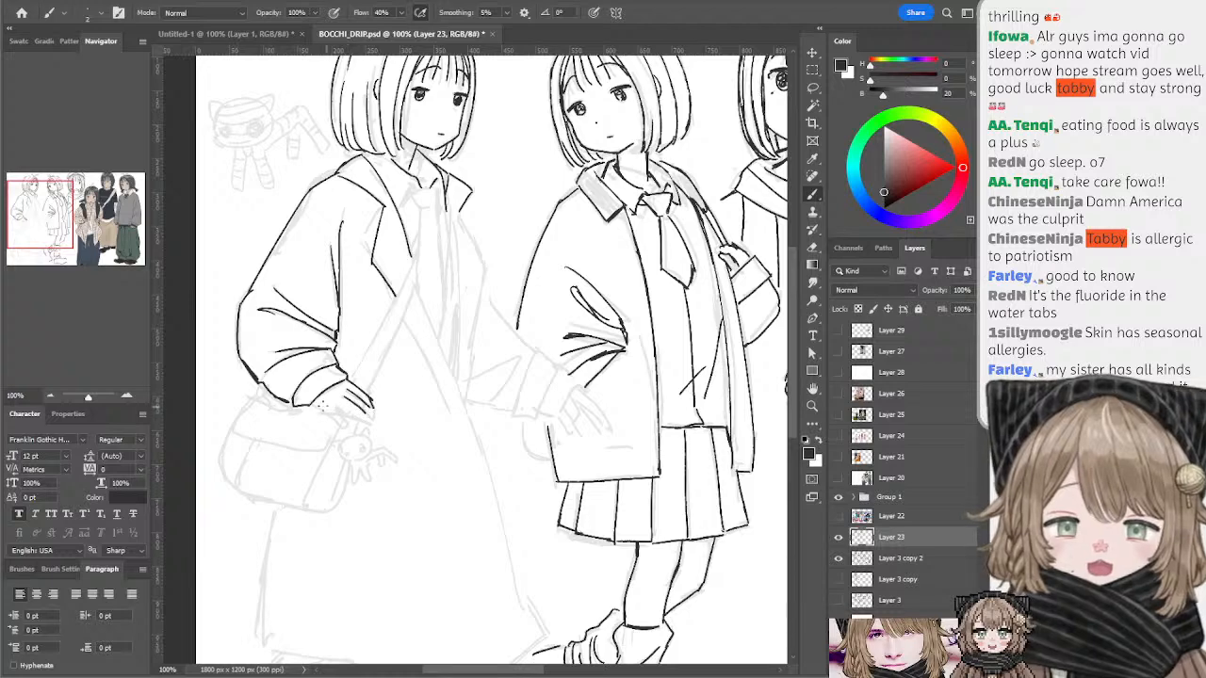
{"action": "left_click_drag", "start_coordinate": [321, 405], "coordinate": [351, 427]}
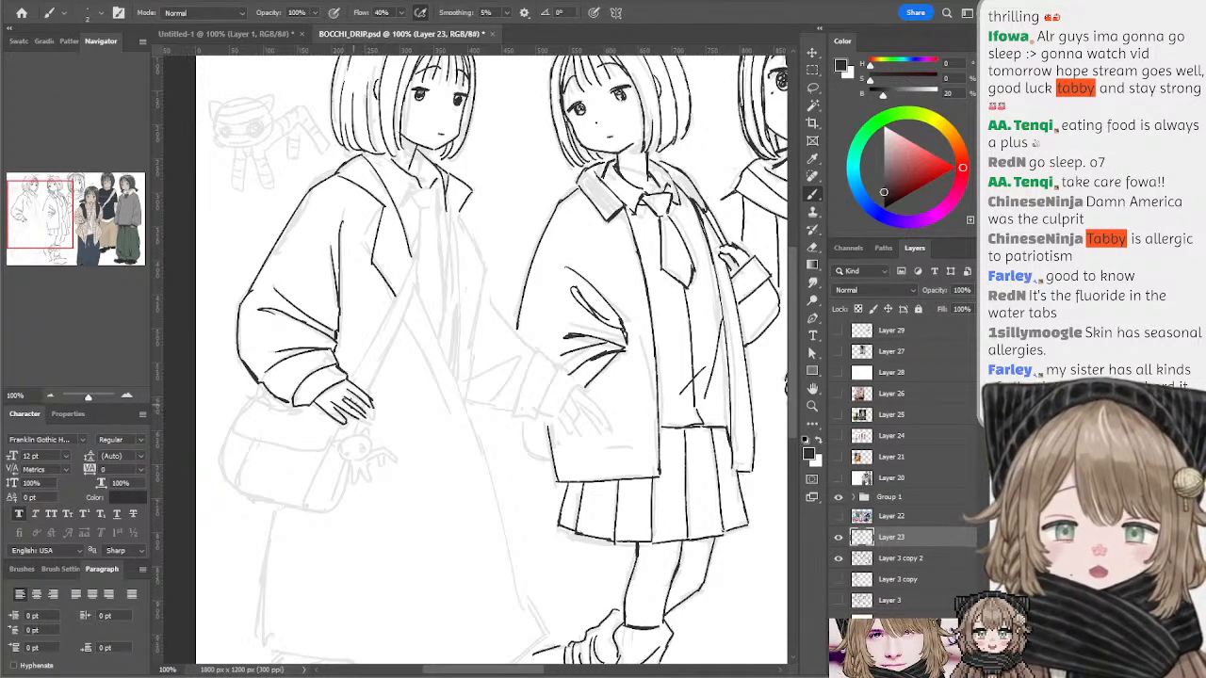
{"action": "left_click_drag", "start_coordinate": [364, 402], "coordinate": [373, 415]}
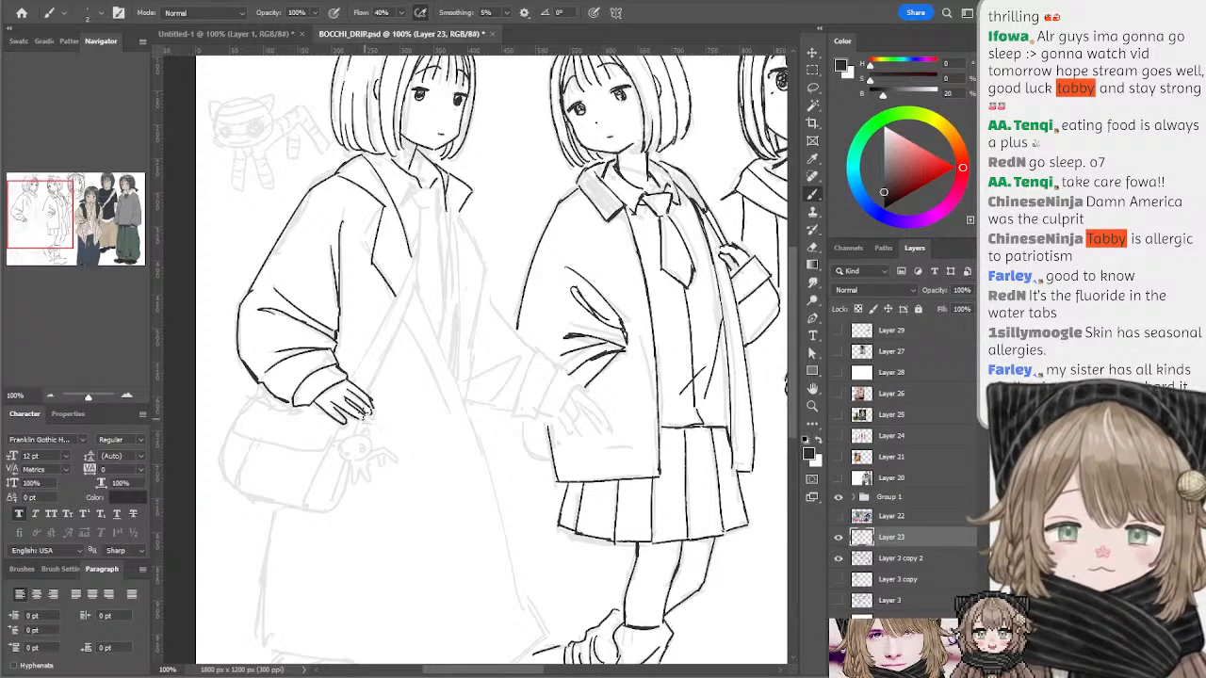
- Ink the leftmost girl's shirt collar edge and the left edge of her tie
{"action": "left_click_drag", "start_coordinate": [425, 247], "coordinate": [437, 274]}
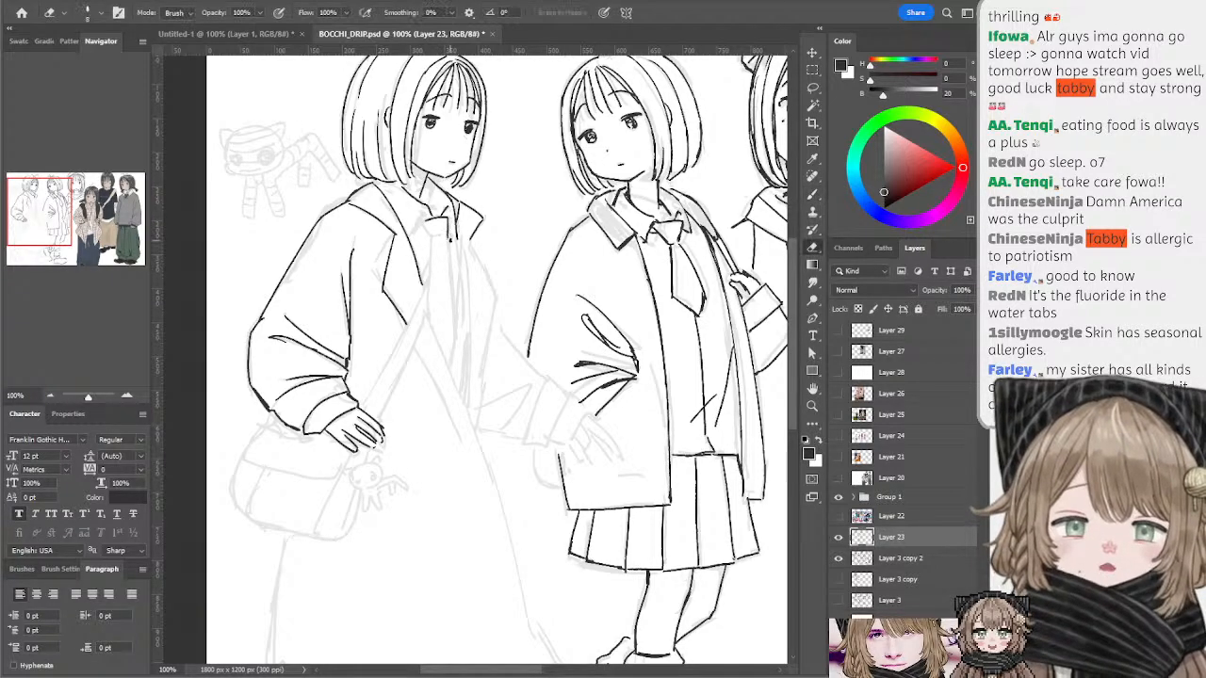
{"action": "left_click_drag", "start_coordinate": [433, 234], "coordinate": [433, 316]}
{"action": "key", "text": "ctrl+z"}
{"action": "key", "text": "ctrl+z"}
{"action": "left_click_drag", "start_coordinate": [433, 236], "coordinate": [431, 319]}
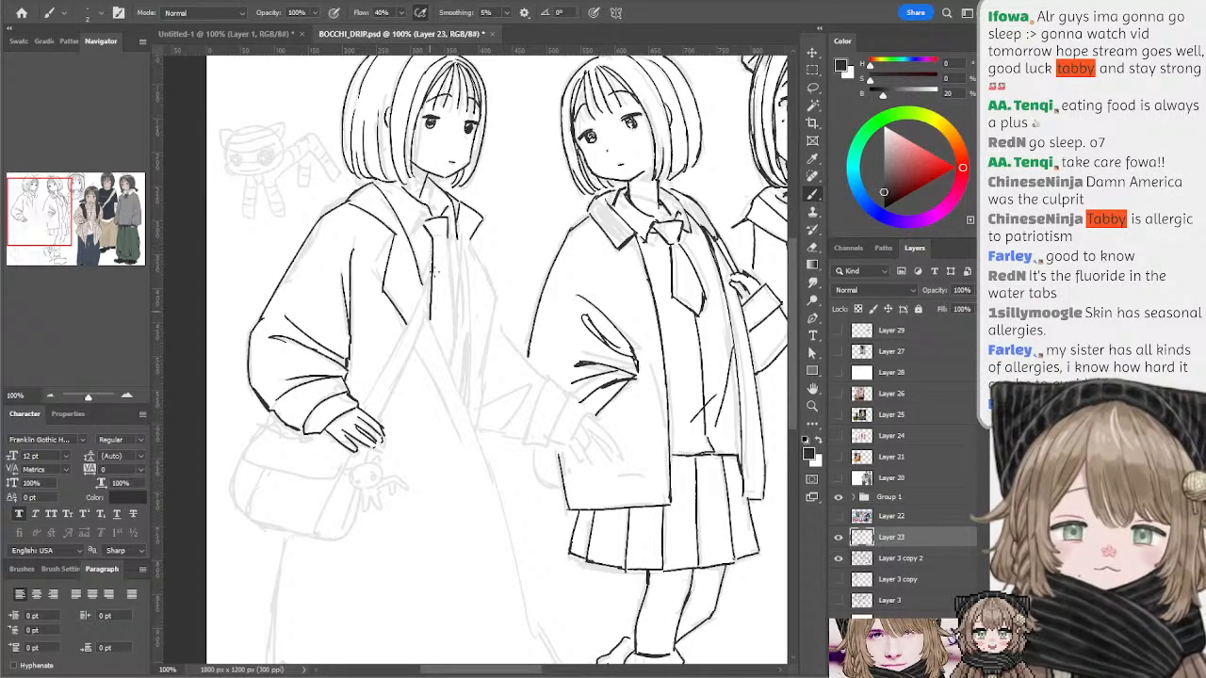
- Ink the right edge, slanted tip and knot of the leftmost girl's tie
{"action": "mouse_move", "coordinate": [448, 243]}
{"action": "left_mouse_down"}
{"action": "mouse_move", "coordinate": [456, 342]}
{"action": "mouse_move", "coordinate": [449, 234]}
{"action": "mouse_move", "coordinate": [451, 378]}
{"action": "left_mouse_up"}
{"action": "key", "text": "ctrl+z"}
{"action": "key", "text": "ctrl+z"}
{"action": "key", "text": "ctrl+z"}
{"action": "key", "text": "ctrl+z"}
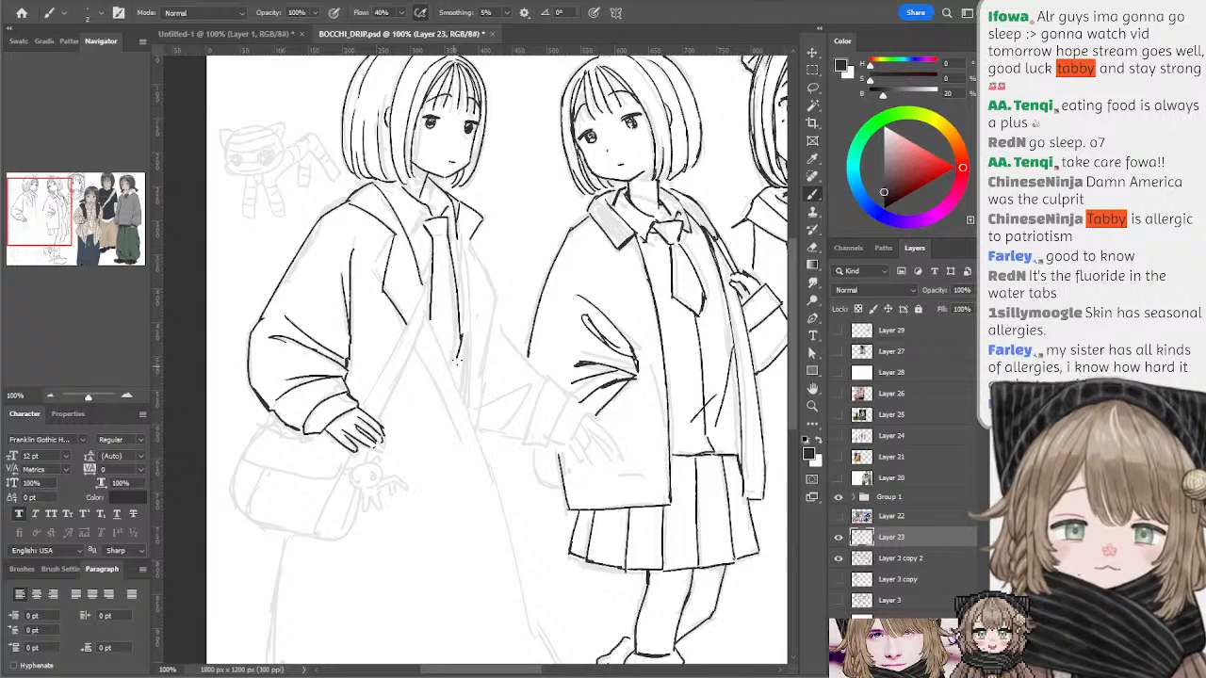
{"action": "key", "text": "ctrl+z"}
{"action": "left_click_drag", "start_coordinate": [460, 337], "coordinate": [453, 370]}
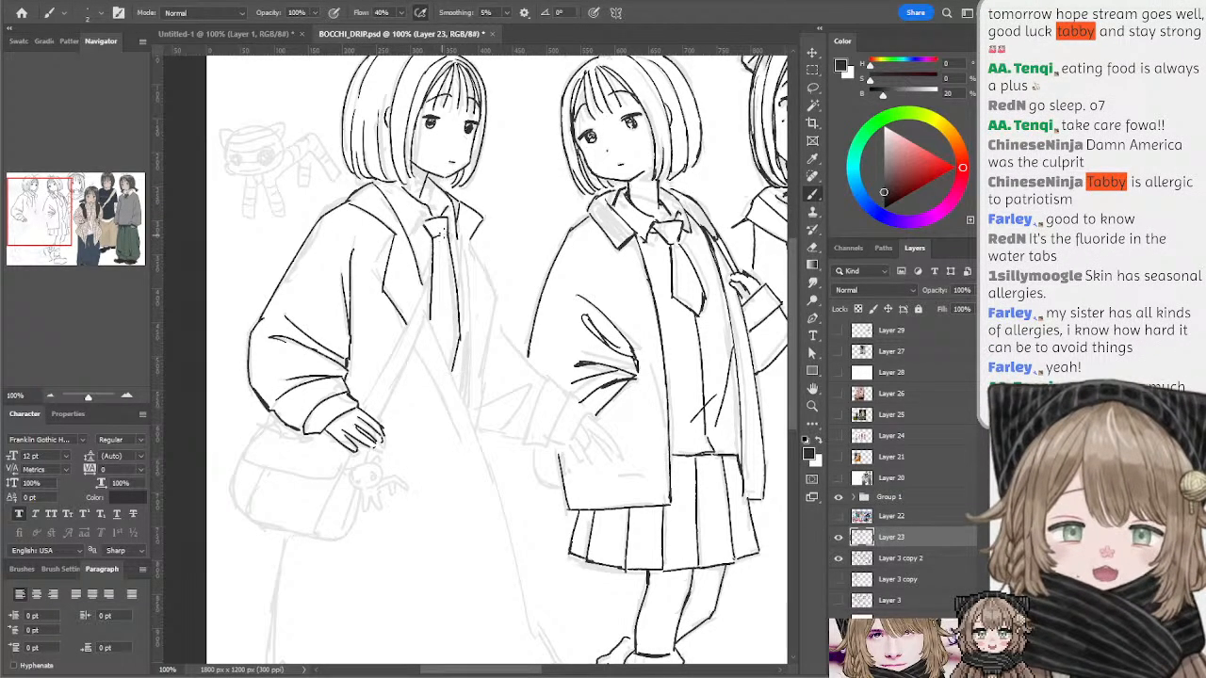
{"action": "key", "text": "ctrl+z"}
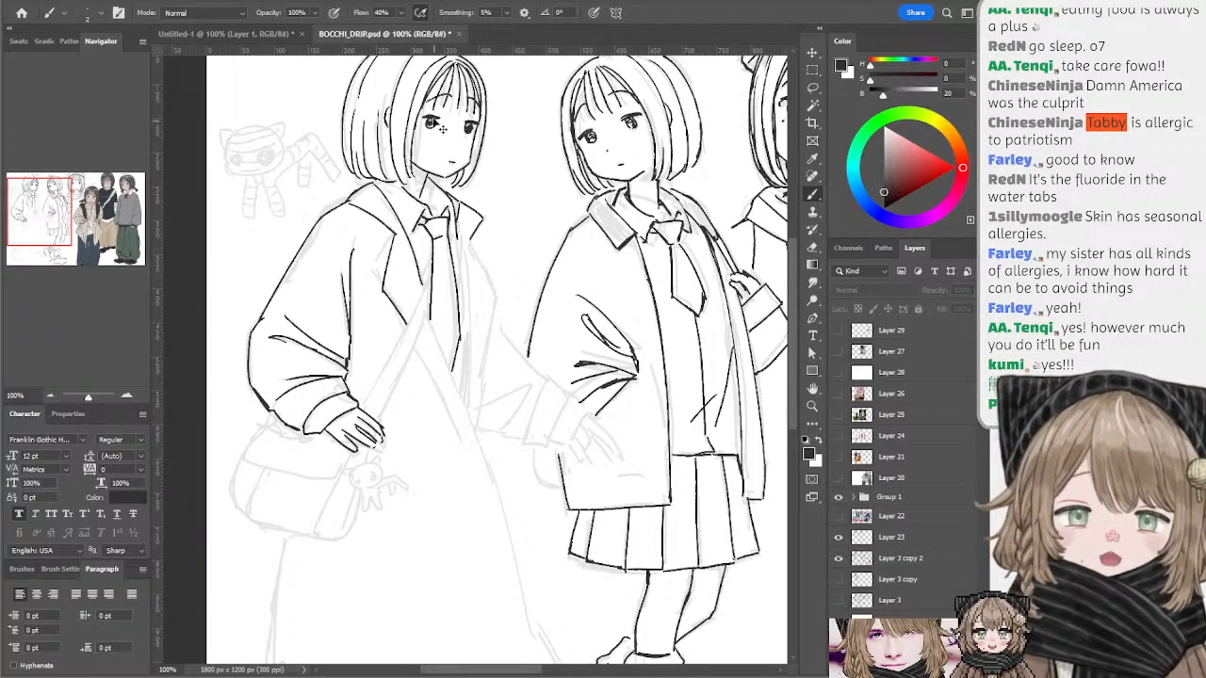
{"action": "left_click_drag", "start_coordinate": [434, 128], "coordinate": [432, 185]}
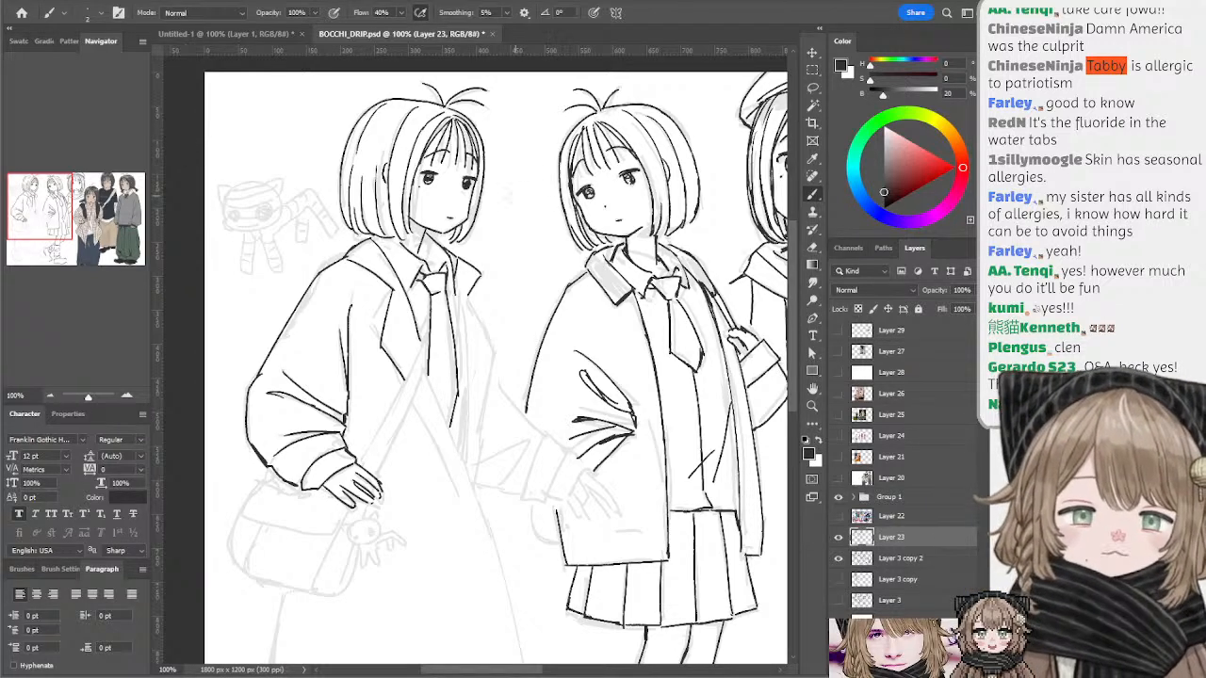
{"action": "scroll", "coordinate": [476, 188], "scroll_direction": "up", "scroll_amount": 1}
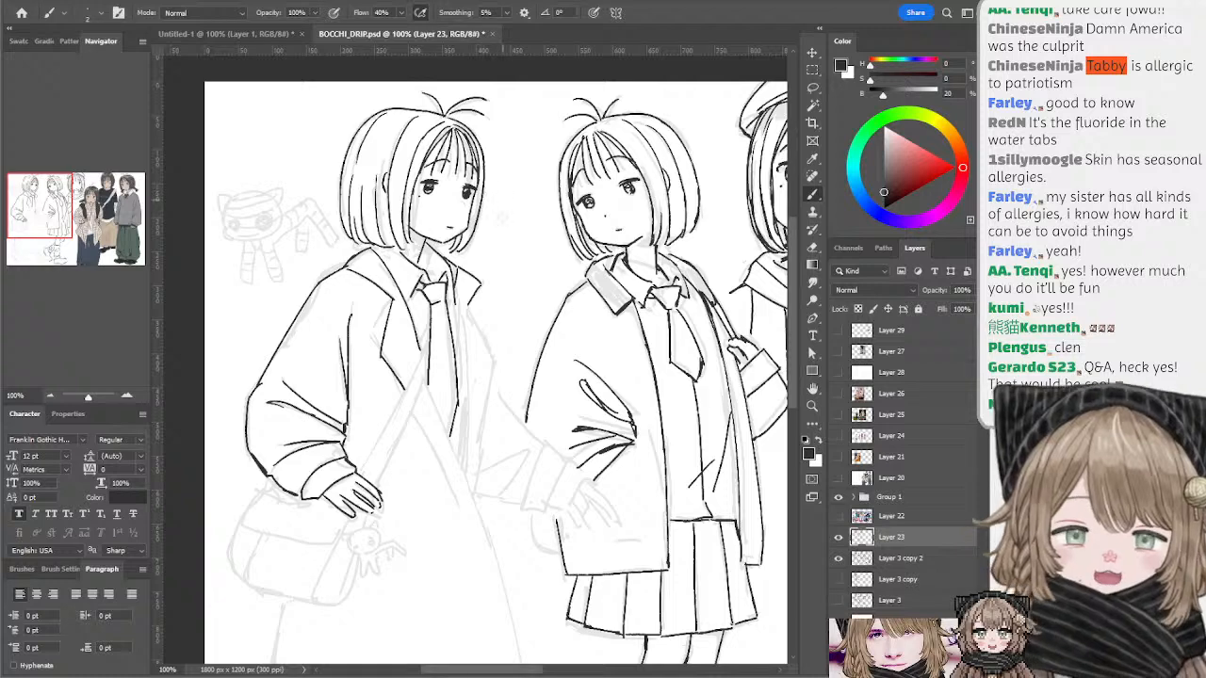
{"action": "left_click_drag", "start_coordinate": [507, 218], "coordinate": [518, 198]}
{"action": "mouse_move", "coordinate": [451, 169]}
{"action": "left_mouse_down"}
{"action": "mouse_move", "coordinate": [440, 181]}
{"action": "mouse_move", "coordinate": [429, 167]}
{"action": "mouse_move", "coordinate": [451, 164]}
{"action": "left_mouse_up"}
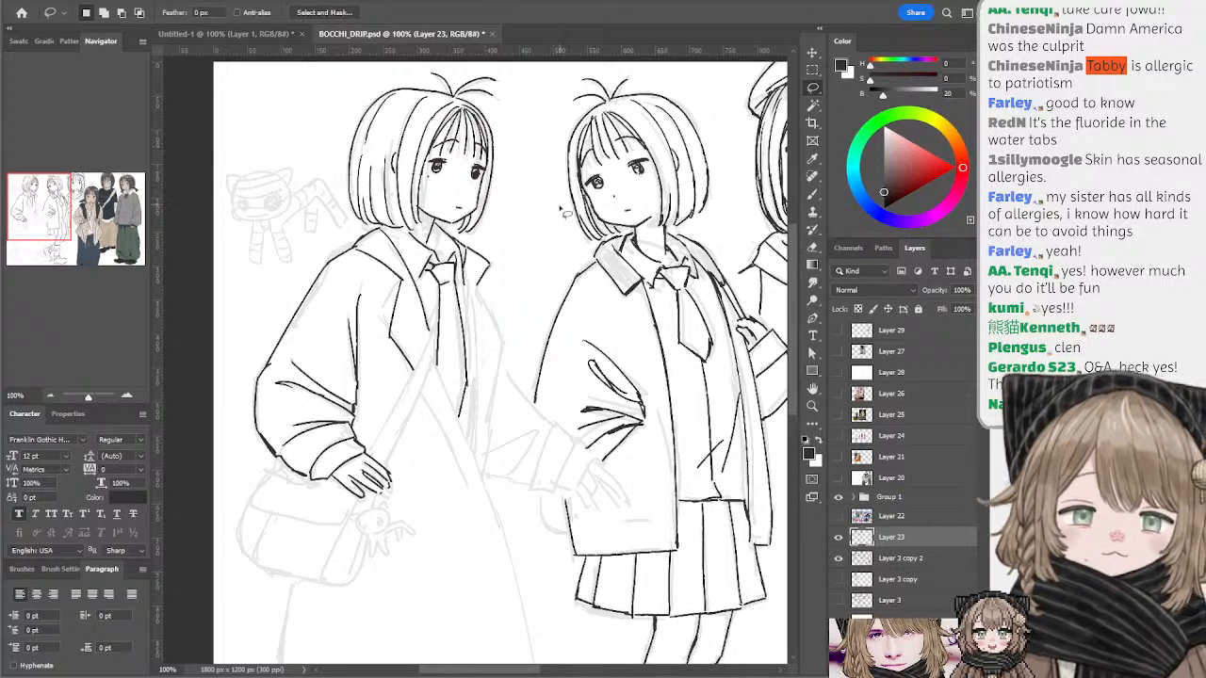
{"action": "left_click", "coordinate": [51, 397]}
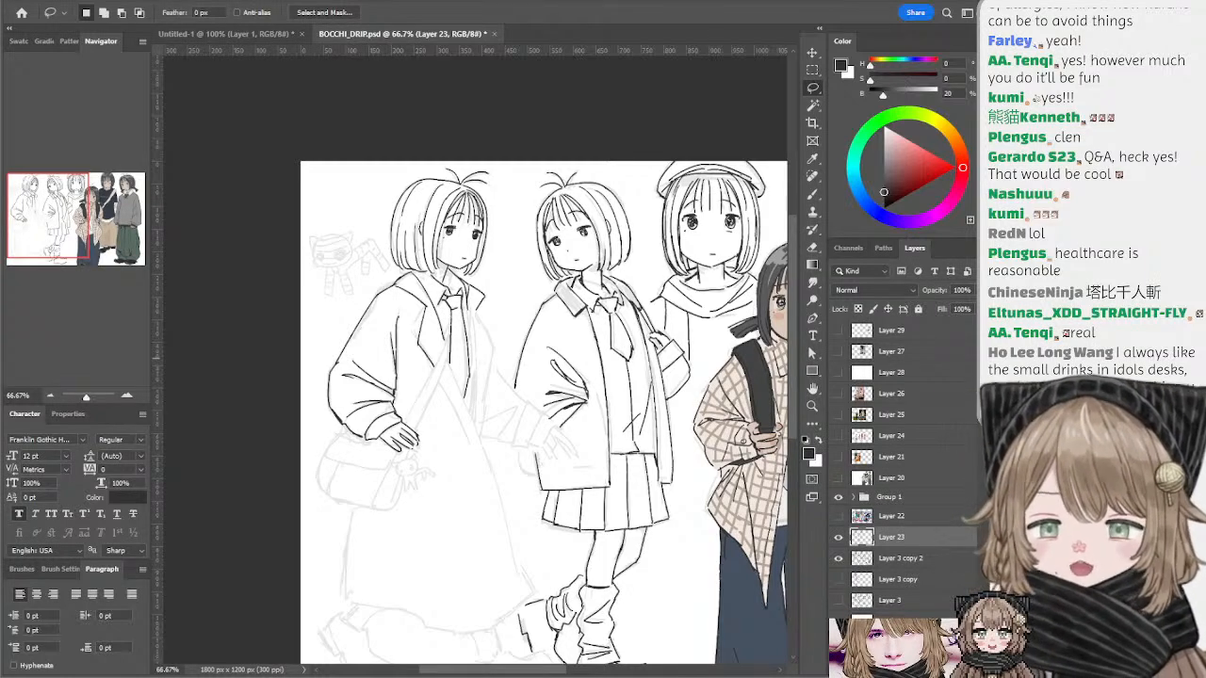
{"action": "left_click", "coordinate": [127, 395]}
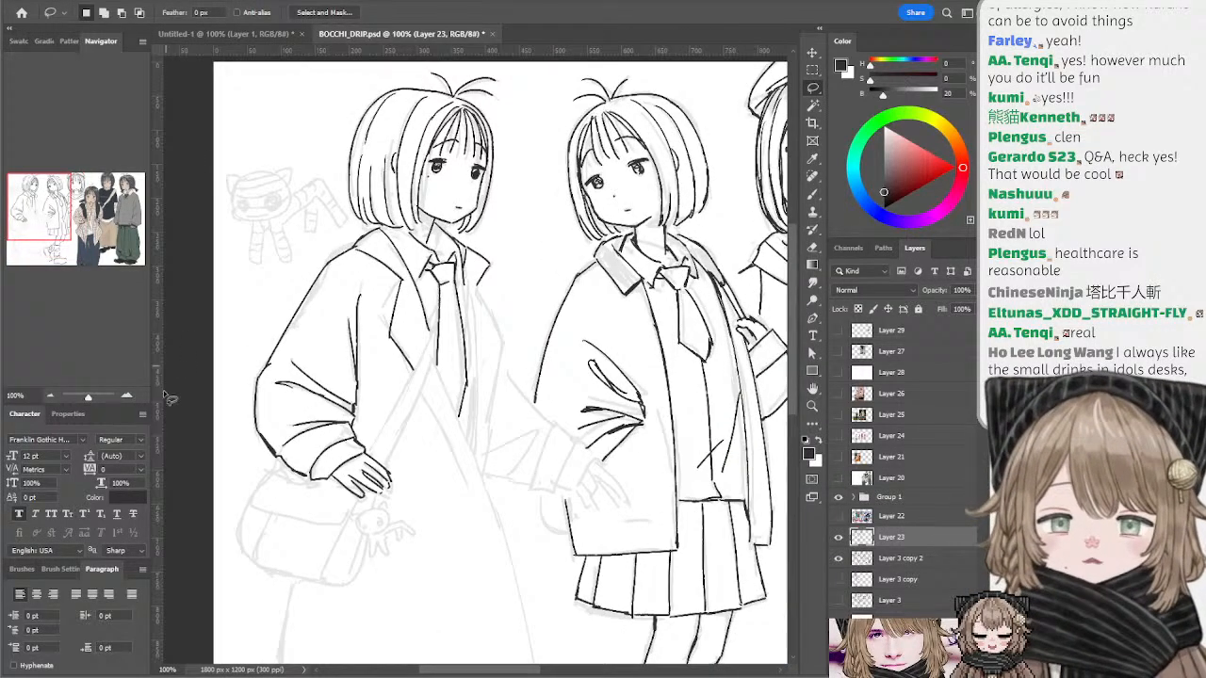
- Erase part of the leftmost girl's coat collar and redraw it as a notched lapel
{"action": "left_click", "coordinate": [47, 396]}
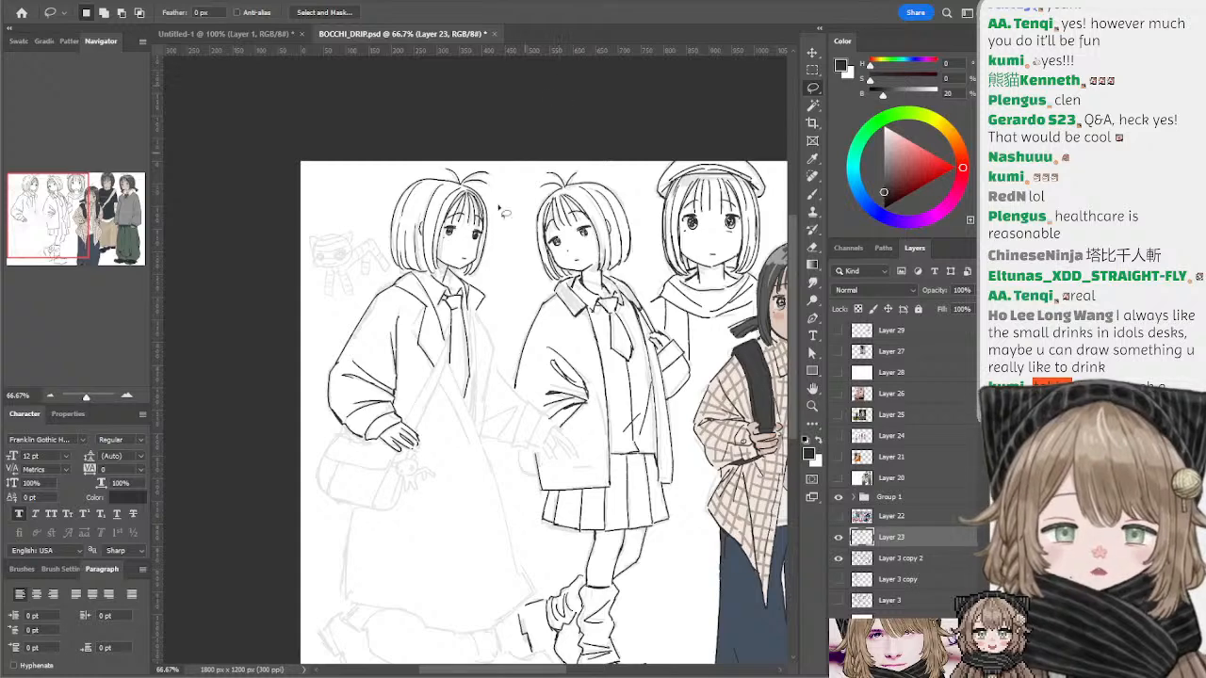
{"action": "key", "text": "e"}
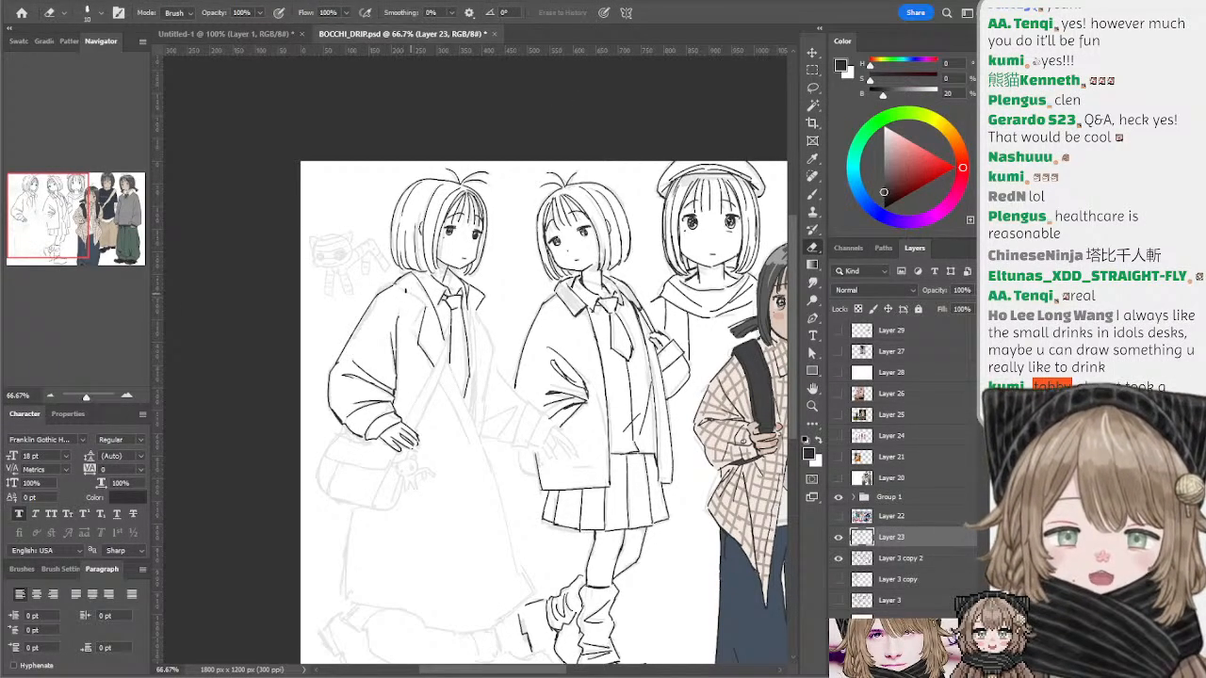
{"action": "key", "text": "b"}
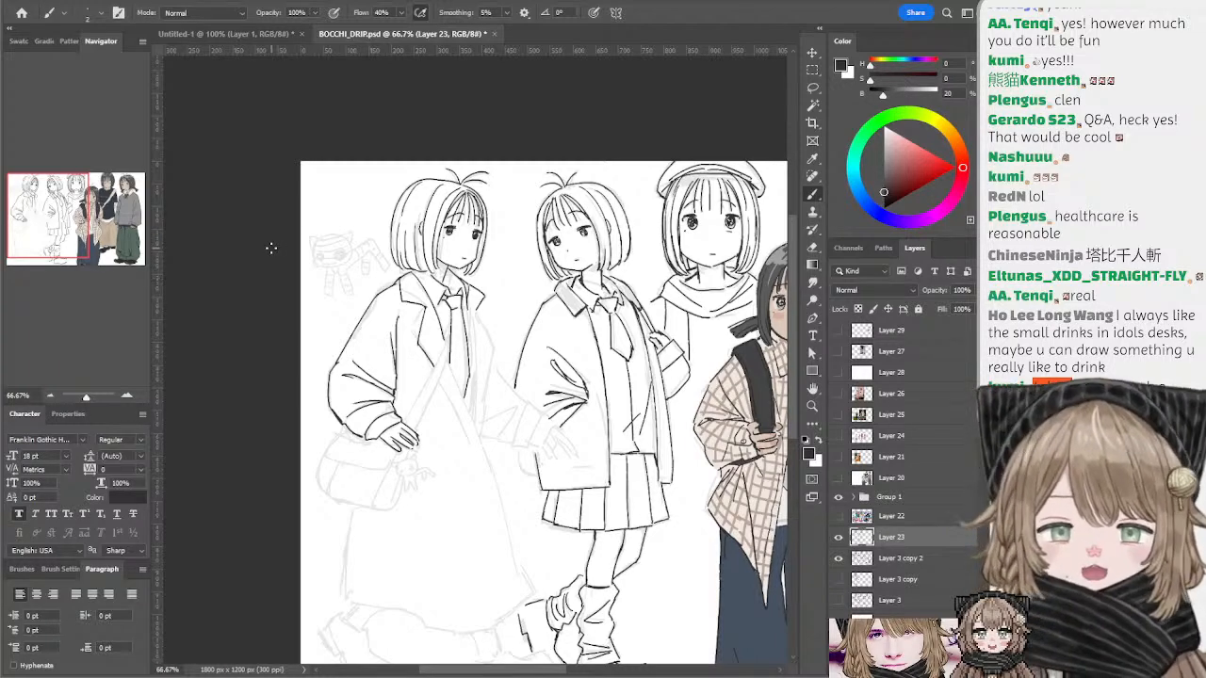
- Ink the right side outline of the leftmost girl's coat from the chest down to the waist
{"action": "left_click_drag", "start_coordinate": [588, 128], "coordinate": [561, 70]}
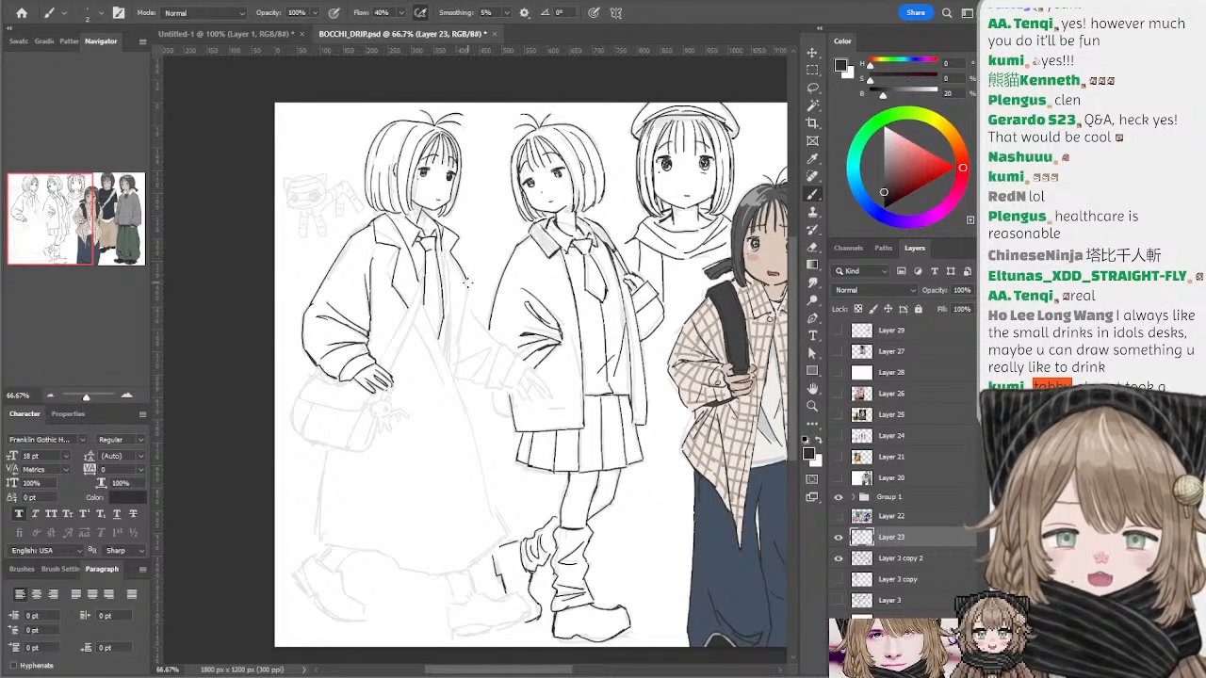
{"action": "left_click_drag", "start_coordinate": [467, 284], "coordinate": [454, 350]}
{"action": "key", "text": "ctrl+z"}
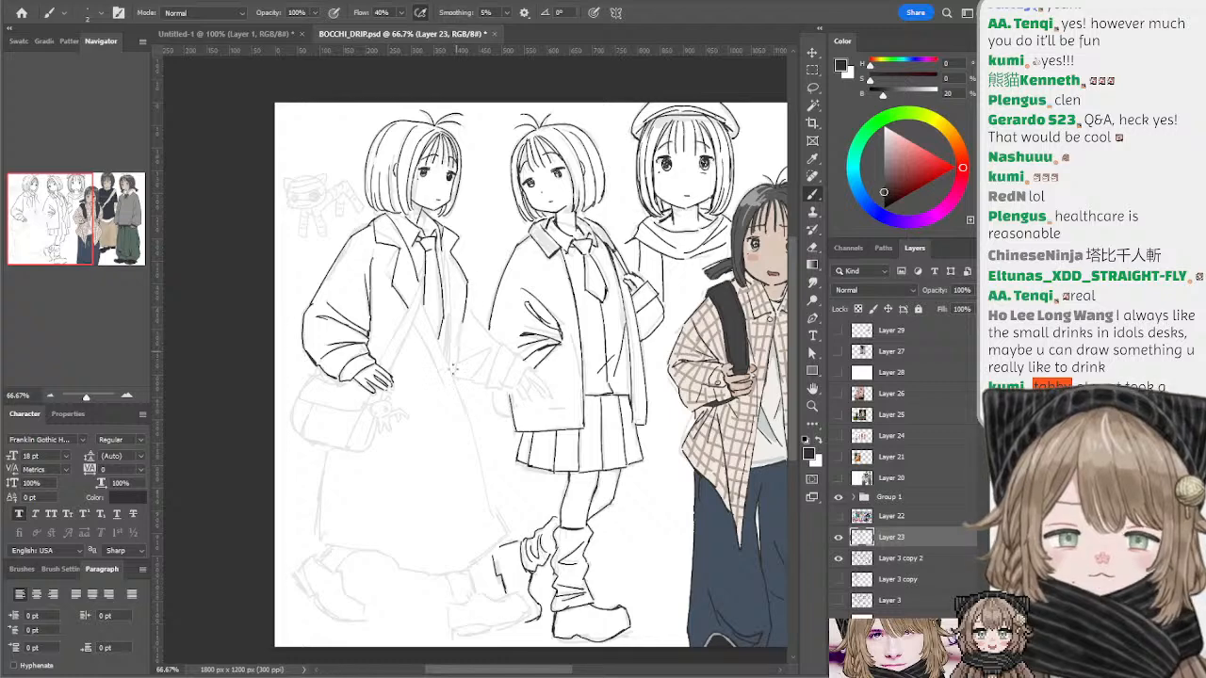
{"action": "left_click_drag", "start_coordinate": [466, 284], "coordinate": [455, 368]}
- Ink the long line right of the leftmost girl's tie, running from the collar down to the waist
{"action": "left_click_drag", "start_coordinate": [441, 245], "coordinate": [454, 352]}
{"action": "key", "text": "ctrl+z"}
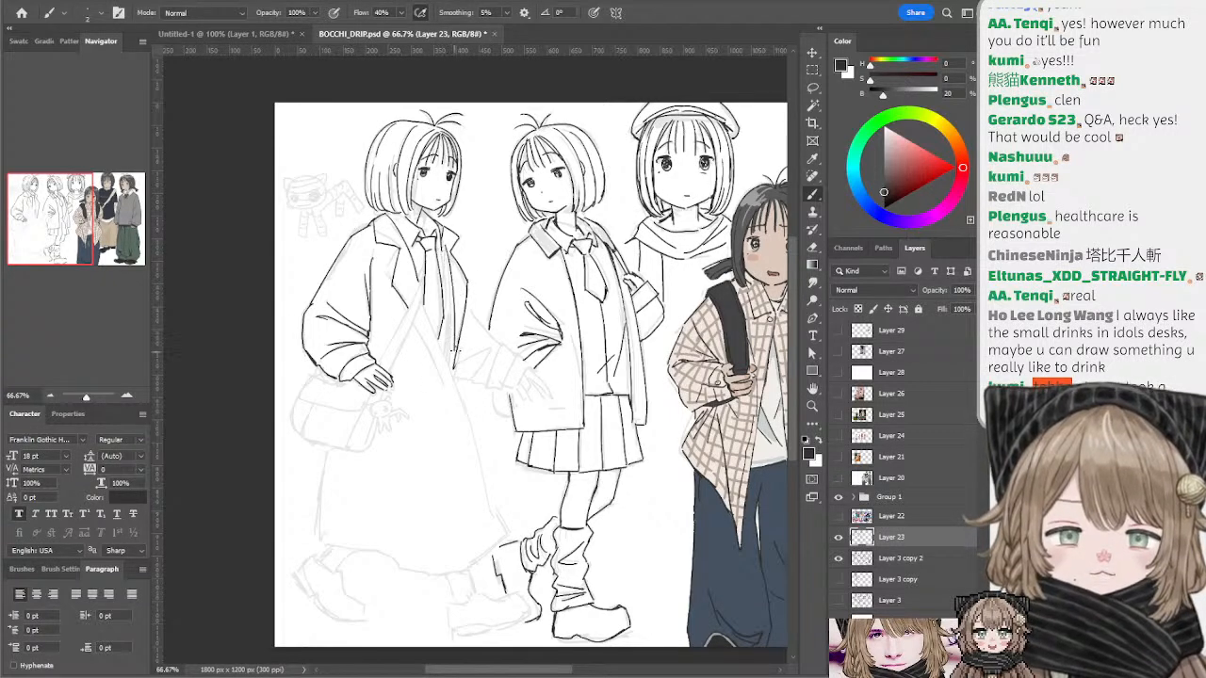
{"action": "key", "text": "ctrl+z"}
{"action": "left_click_drag", "start_coordinate": [441, 243], "coordinate": [454, 361]}
{"action": "key", "text": "ctrl+z"}
{"action": "key", "text": "ctrl+z"}
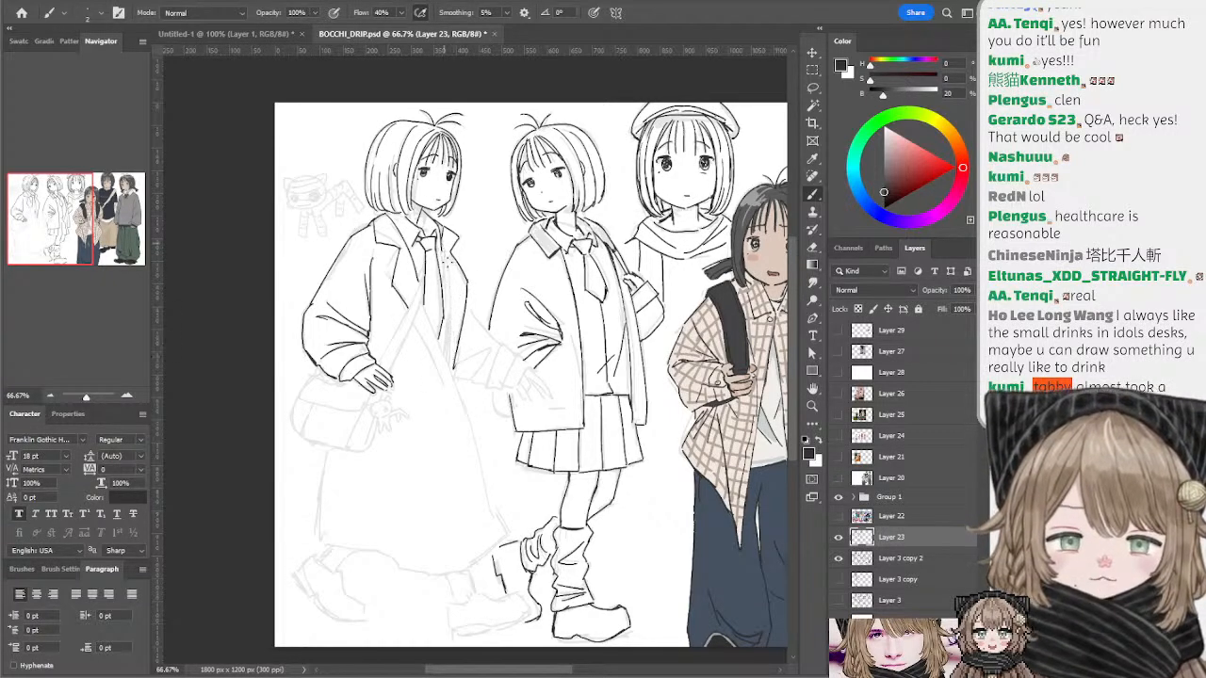
{"action": "left_click_drag", "start_coordinate": [441, 243], "coordinate": [454, 354]}
{"action": "key", "text": "ctrl+z"}
{"action": "key", "text": "ctrl+z"}
{"action": "left_click_drag", "start_coordinate": [441, 244], "coordinate": [460, 367]}
{"action": "key", "text": "ctrl+z"}
{"action": "key", "text": "ctrl+z"}
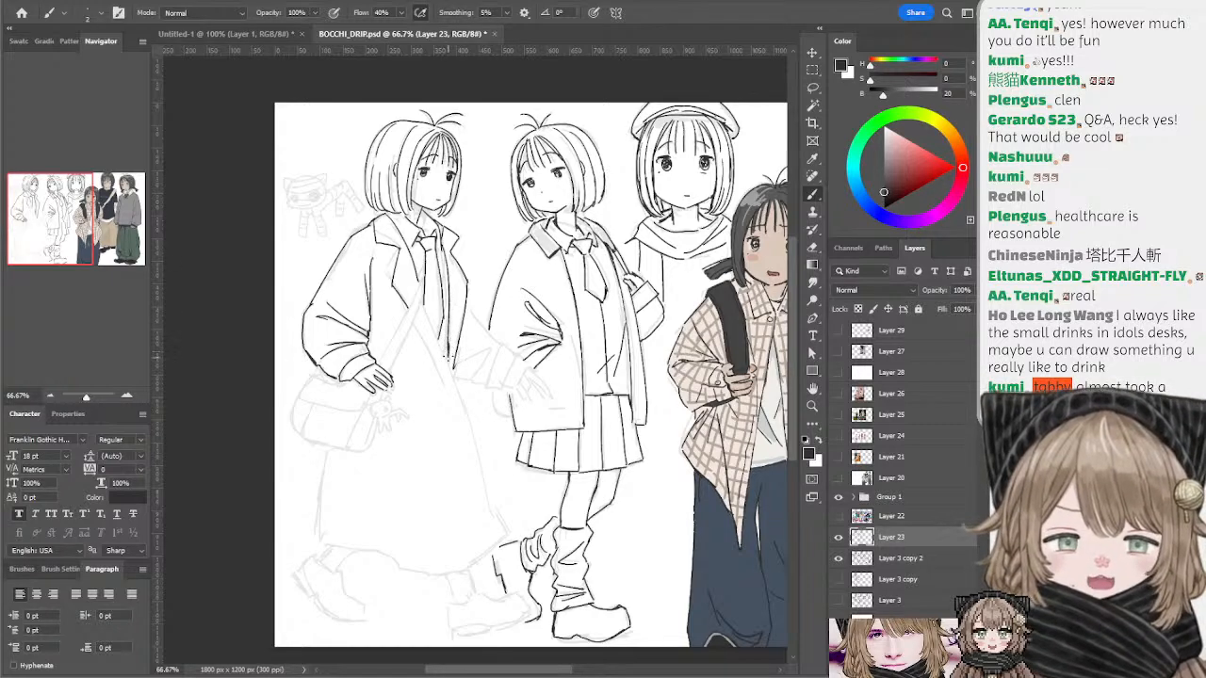
- Ink the upper edge of the bag strap running diagonally from the leftmost girl's tie to her hand
{"action": "left_click_drag", "start_coordinate": [424, 278], "coordinate": [382, 364]}
{"action": "key", "text": "ctrl+z"}
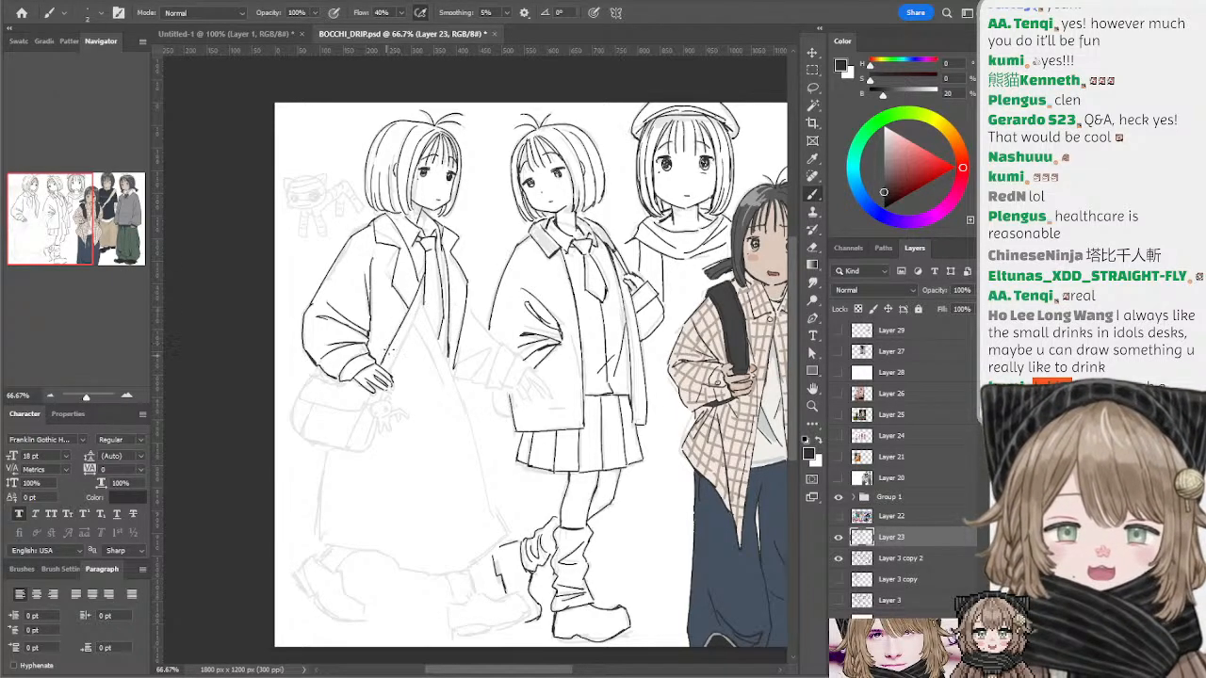
{"action": "key", "text": "ctrl+z"}
{"action": "left_click_drag", "start_coordinate": [424, 275], "coordinate": [380, 368]}
{"action": "key", "text": "ctrl+z"}
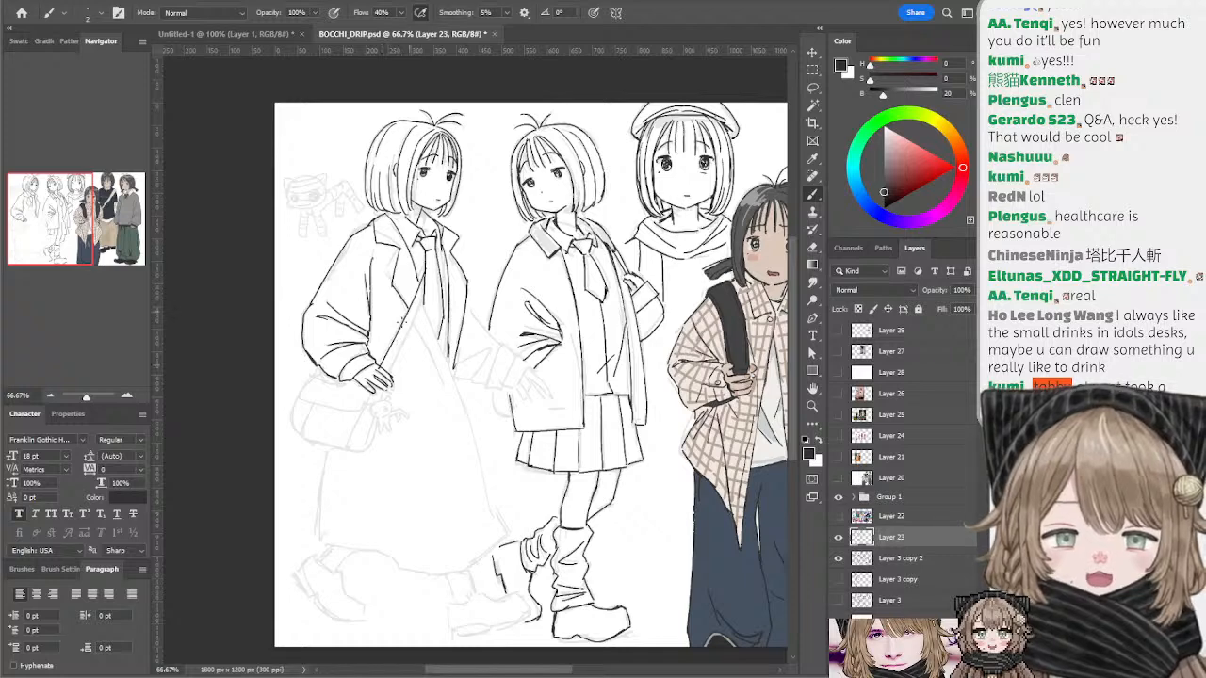
{"action": "key", "text": "ctrl+z"}
{"action": "left_click_drag", "start_coordinate": [424, 272], "coordinate": [379, 366]}
{"action": "key", "text": "ctrl+z"}
{"action": "key", "text": "ctrl+z"}
{"action": "key", "text": "ctrl+z"}
{"action": "key", "text": "ctrl+z"}
- Ink the lower edge of the bag strap parallel to its upper edge
{"action": "left_click_drag", "start_coordinate": [423, 303], "coordinate": [388, 370]}
{"action": "key", "text": "ctrl+z"}
{"action": "key", "text": "ctrl+z"}
{"action": "key", "text": "ctrl+z"}
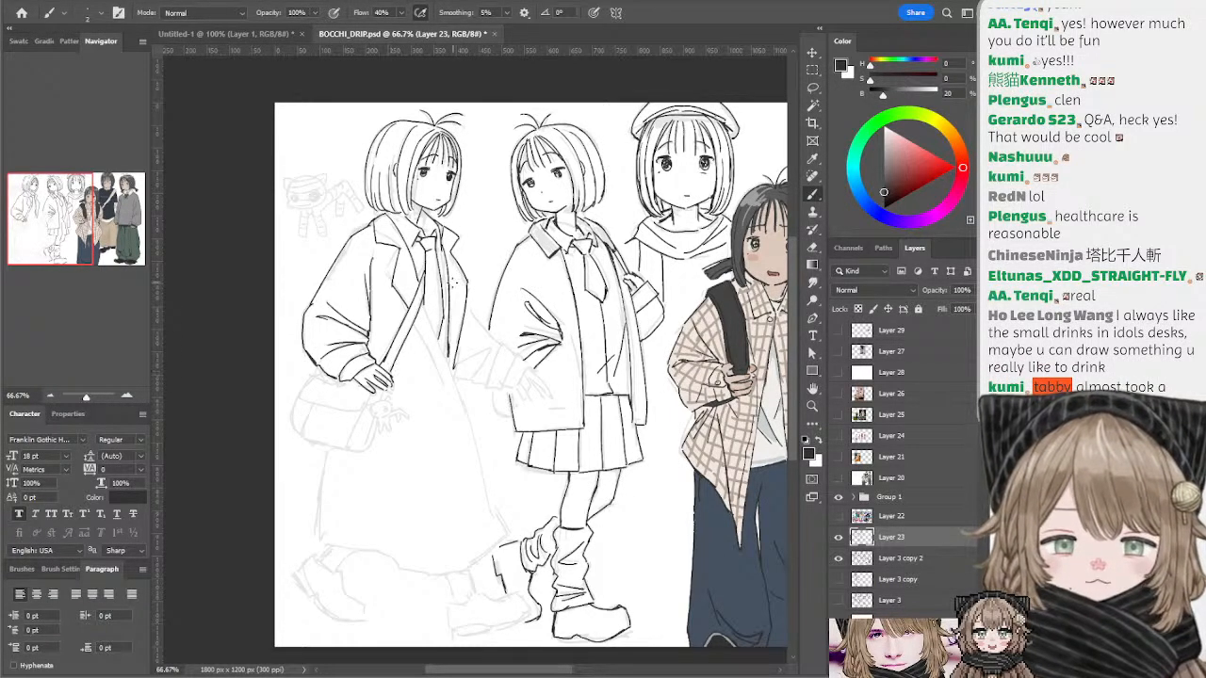
- Ink the long diagonal edge of the leftmost girl's skirt from the strap down toward the hem
{"action": "mouse_move", "coordinate": [422, 301]}
{"action": "left_mouse_down"}
{"action": "mouse_move", "coordinate": [473, 405]}
{"action": "mouse_move", "coordinate": [457, 382]}
{"action": "mouse_move", "coordinate": [507, 534]}
{"action": "left_mouse_up"}
{"action": "key", "text": "ctrl+z"}
{"action": "key", "text": "ctrl+z"}
{"action": "key", "text": "ctrl+z"}
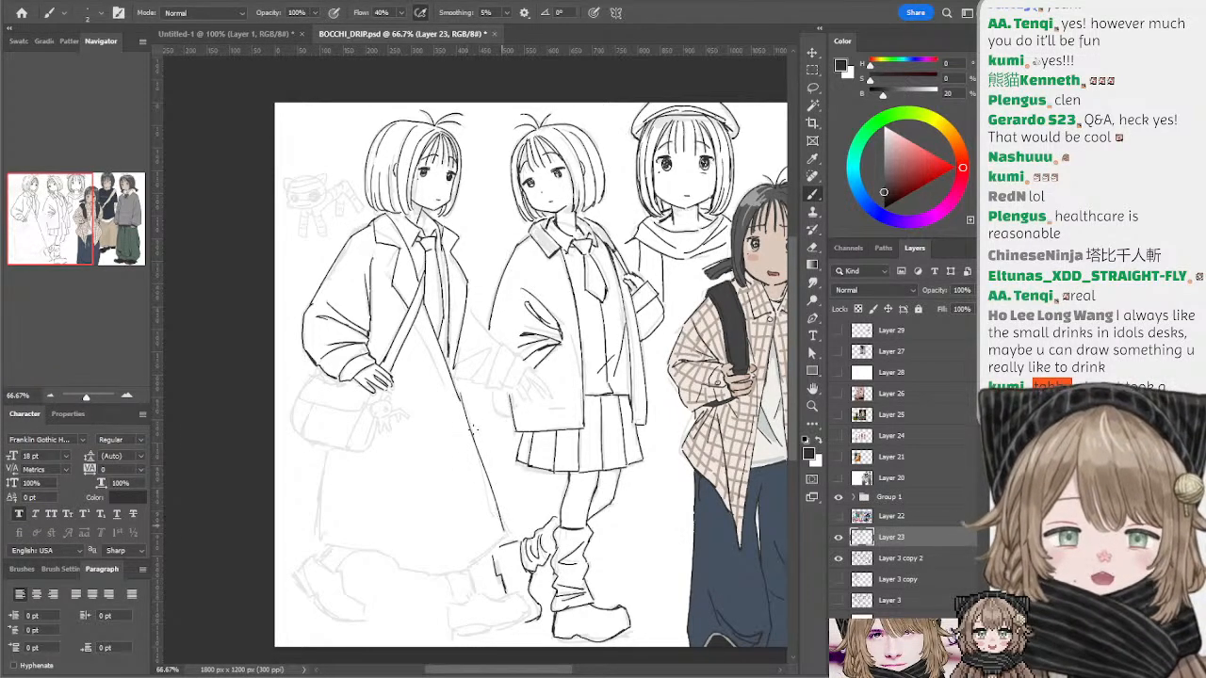
{"action": "key", "text": "ctrl+z"}
- Redraw the lower part of the leftmost girl's long diagonal skirt edge down toward the hem
{"action": "mouse_move", "coordinate": [460, 392]}
{"action": "left_mouse_down"}
{"action": "mouse_move", "coordinate": [510, 535]}
{"action": "mouse_move", "coordinate": [506, 525]}
{"action": "left_mouse_up"}
{"action": "key", "text": "ctrl+z"}
{"action": "key", "text": "e"}
{"action": "key", "text": "b"}
{"action": "key", "text": "ctrl+z"}
{"action": "key", "text": "ctrl+z"}
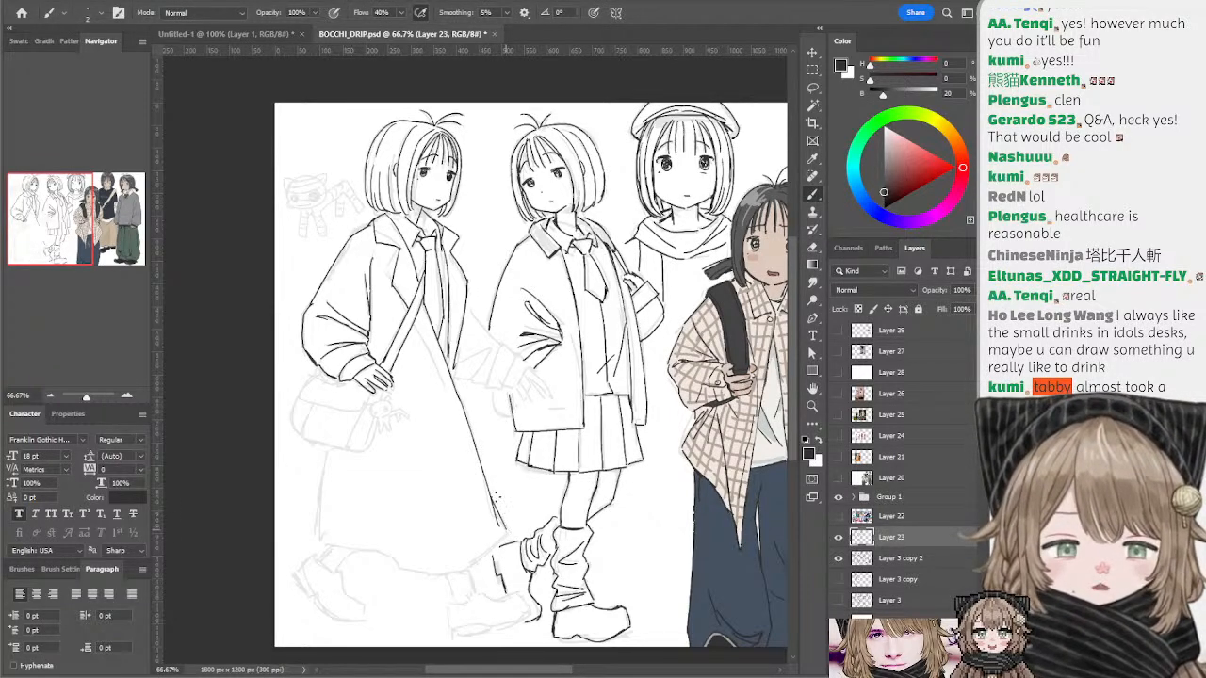
{"action": "key", "text": "ctrl+z"}
{"action": "key", "text": "ctrl+z"}
{"action": "key", "text": "ctrl+z"}
{"action": "left_click_drag", "start_coordinate": [459, 398], "coordinate": [500, 510]}
{"action": "key", "text": "ctrl+z"}
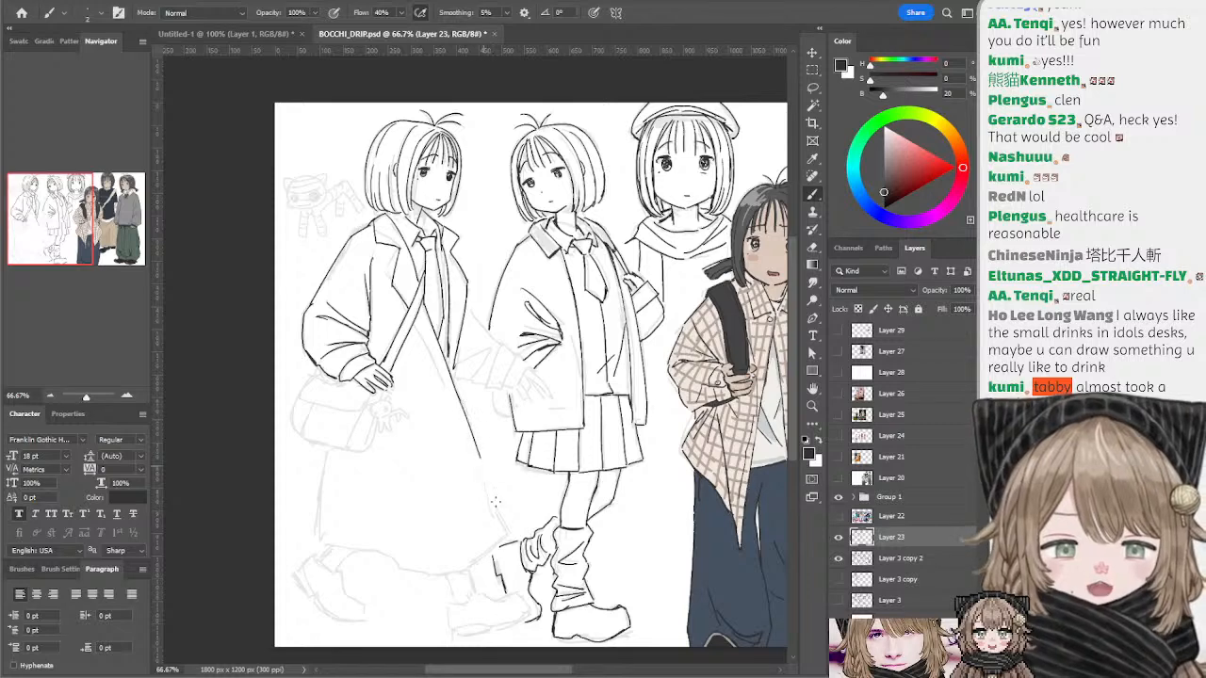
{"action": "left_click_drag", "start_coordinate": [460, 399], "coordinate": [501, 513]}
{"action": "key", "text": "ctrl+z"}
{"action": "mouse_move", "coordinate": [460, 399]}
{"action": "left_mouse_down"}
{"action": "mouse_move", "coordinate": [500, 511]}
{"action": "mouse_move", "coordinate": [489, 491]}
{"action": "left_mouse_up"}
{"action": "key", "text": "ctrl+z"}
{"action": "key", "text": "e"}
{"action": "key", "text": "b"}
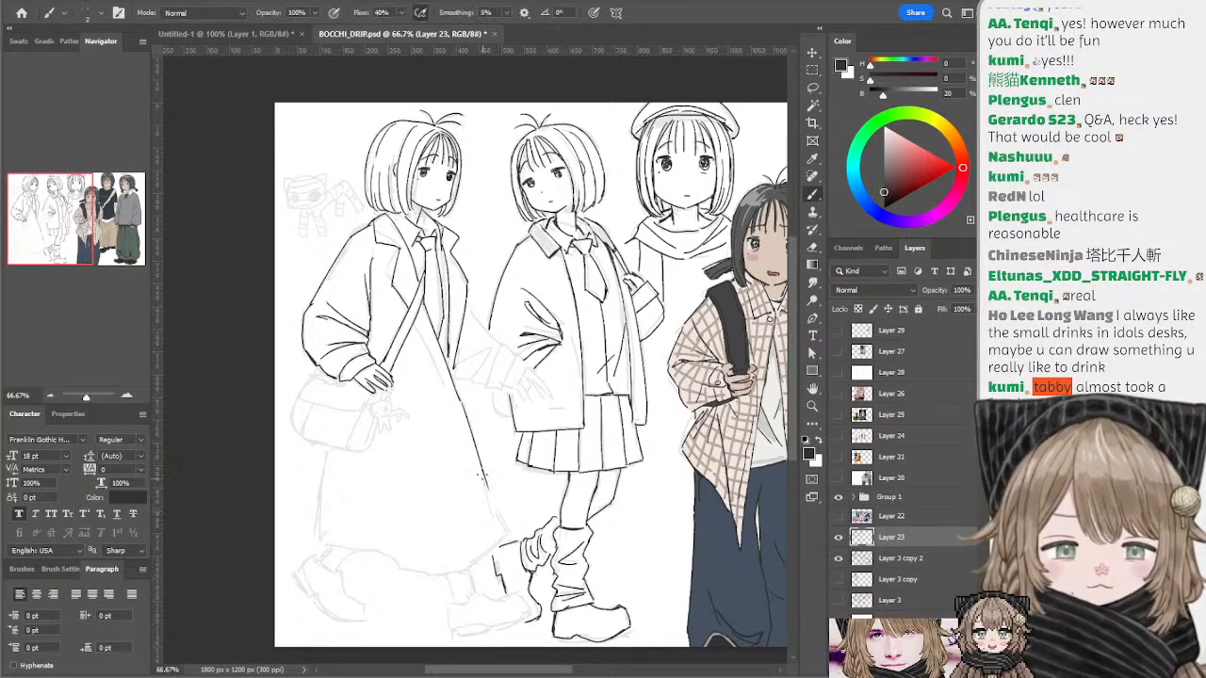
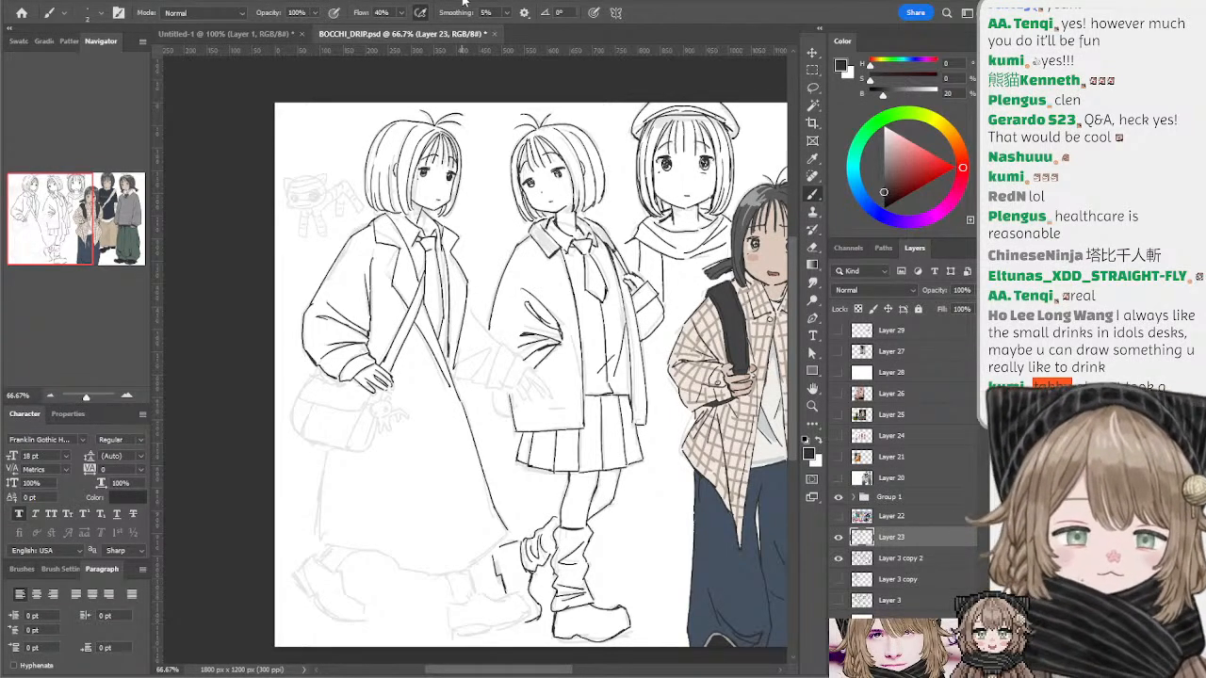
- Ink the bottom edge of the shoulder bag hanging below the leftmost girl's hand
{"action": "left_click_drag", "start_coordinate": [365, 210], "coordinate": [350, 136]}
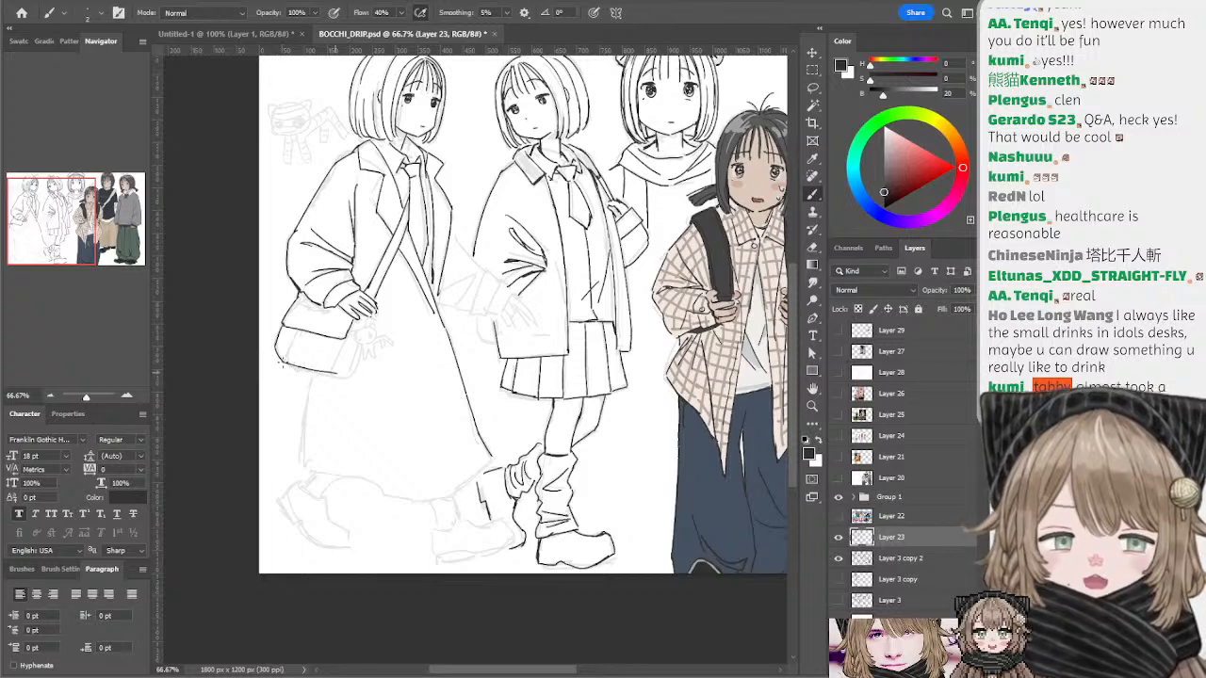
{"action": "left_click_drag", "start_coordinate": [279, 361], "coordinate": [344, 375]}
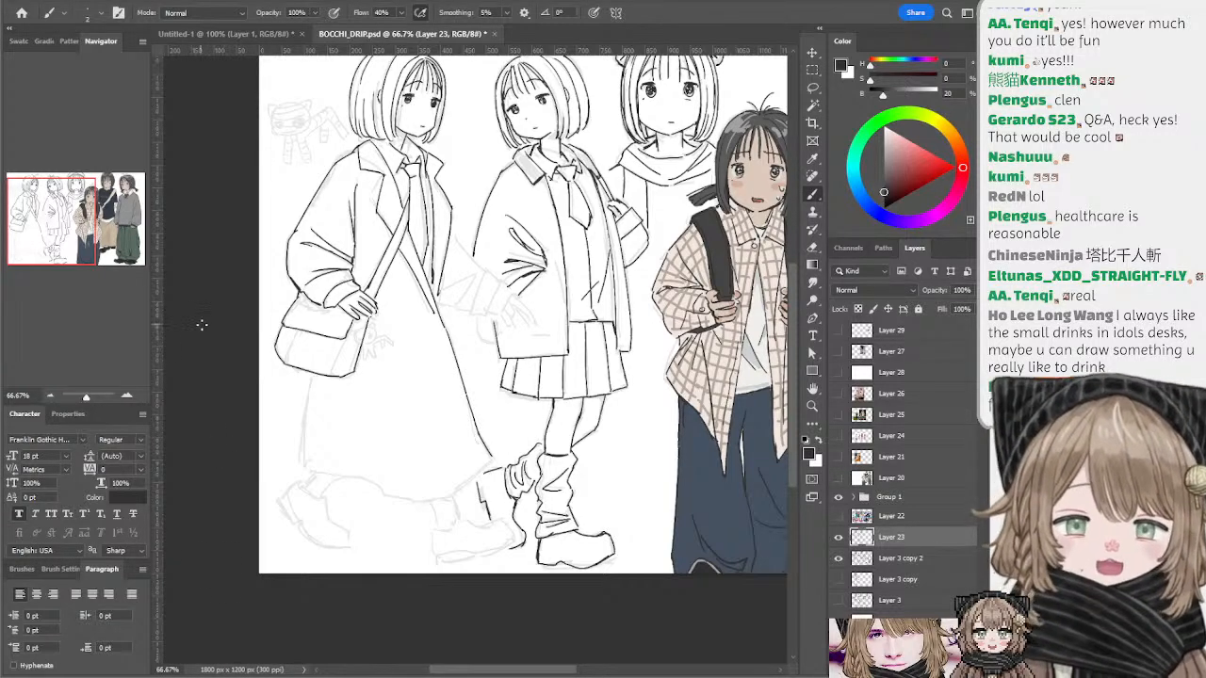
{"action": "left_click_drag", "start_coordinate": [423, 338], "coordinate": [403, 357]}
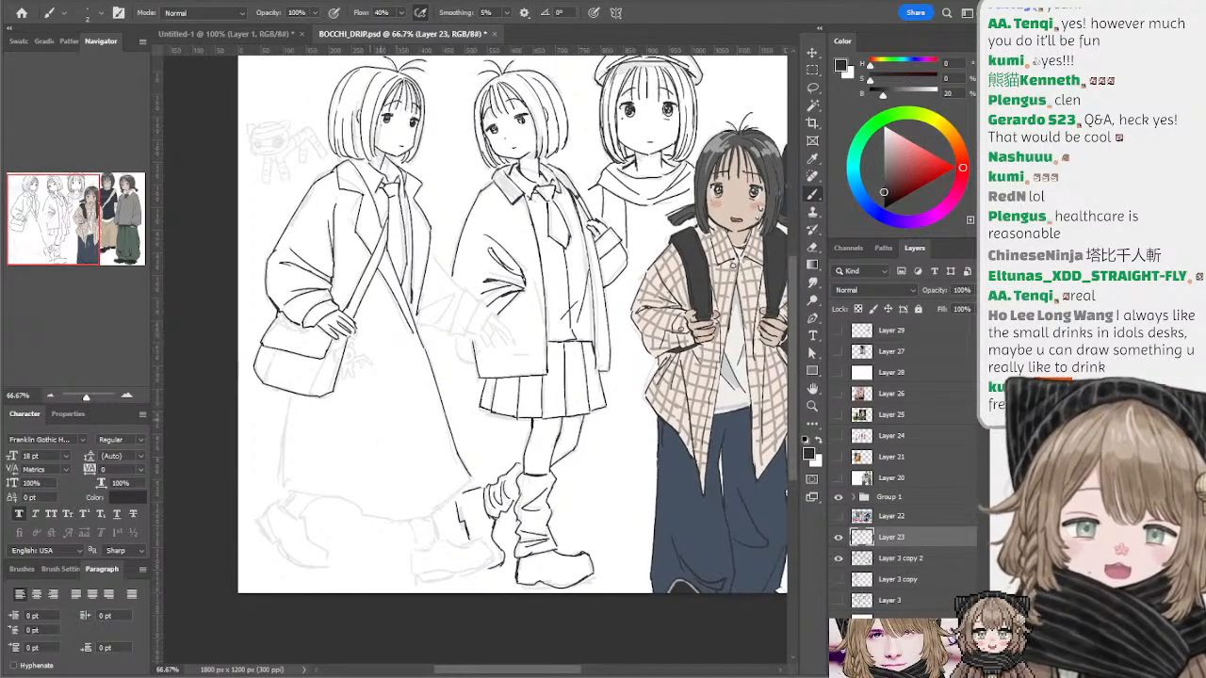
- Doodle a flattened oval patty with a small arrow beneath it over the leftmost girl's skirt
{"action": "mouse_move", "coordinate": [358, 411]}
{"action": "left_mouse_down"}
{"action": "mouse_move", "coordinate": [412, 422]}
{"action": "mouse_move", "coordinate": [358, 440]}
{"action": "mouse_move", "coordinate": [384, 409]}
{"action": "mouse_move", "coordinate": [336, 431]}
{"action": "mouse_move", "coordinate": [416, 428]}
{"action": "mouse_move", "coordinate": [373, 409]}
{"action": "mouse_move", "coordinate": [420, 435]}
{"action": "left_mouse_up"}
{"action": "key", "text": "ctrl+z"}
{"action": "left_click_drag", "start_coordinate": [337, 429], "coordinate": [417, 428]}
{"action": "left_click_drag", "start_coordinate": [296, 473], "coordinate": [341, 448]}
{"action": "key", "text": "ctrl+z"}
{"action": "mouse_move", "coordinate": [326, 495]}
{"action": "left_mouse_down"}
{"action": "mouse_move", "coordinate": [360, 460]}
{"action": "mouse_move", "coordinate": [350, 458]}
{"action": "left_mouse_up"}
{"action": "key", "text": "ctrl+z"}
- Handwrite "Tender" and "flavour" below the patty doodle and add arrows beside the words and above the patty
{"action": "left_click_drag", "start_coordinate": [314, 503], "coordinate": [343, 499]}
{"action": "left_click_drag", "start_coordinate": [332, 504], "coordinate": [333, 526]}
{"action": "mouse_move", "coordinate": [345, 515]}
{"action": "left_mouse_down"}
{"action": "mouse_move", "coordinate": [375, 515]}
{"action": "mouse_move", "coordinate": [390, 488]}
{"action": "mouse_move", "coordinate": [407, 509]}
{"action": "left_mouse_up"}
{"action": "mouse_move", "coordinate": [406, 509]}
{"action": "left_mouse_down"}
{"action": "mouse_move", "coordinate": [415, 492]}
{"action": "mouse_move", "coordinate": [369, 459]}
{"action": "mouse_move", "coordinate": [328, 508]}
{"action": "mouse_move", "coordinate": [350, 492]}
{"action": "left_mouse_up"}
{"action": "mouse_move", "coordinate": [351, 479]}
{"action": "left_mouse_down"}
{"action": "mouse_move", "coordinate": [369, 502]}
{"action": "mouse_move", "coordinate": [381, 476]}
{"action": "mouse_move", "coordinate": [411, 503]}
{"action": "mouse_move", "coordinate": [392, 526]}
{"action": "mouse_move", "coordinate": [434, 525]}
{"action": "left_mouse_up"}
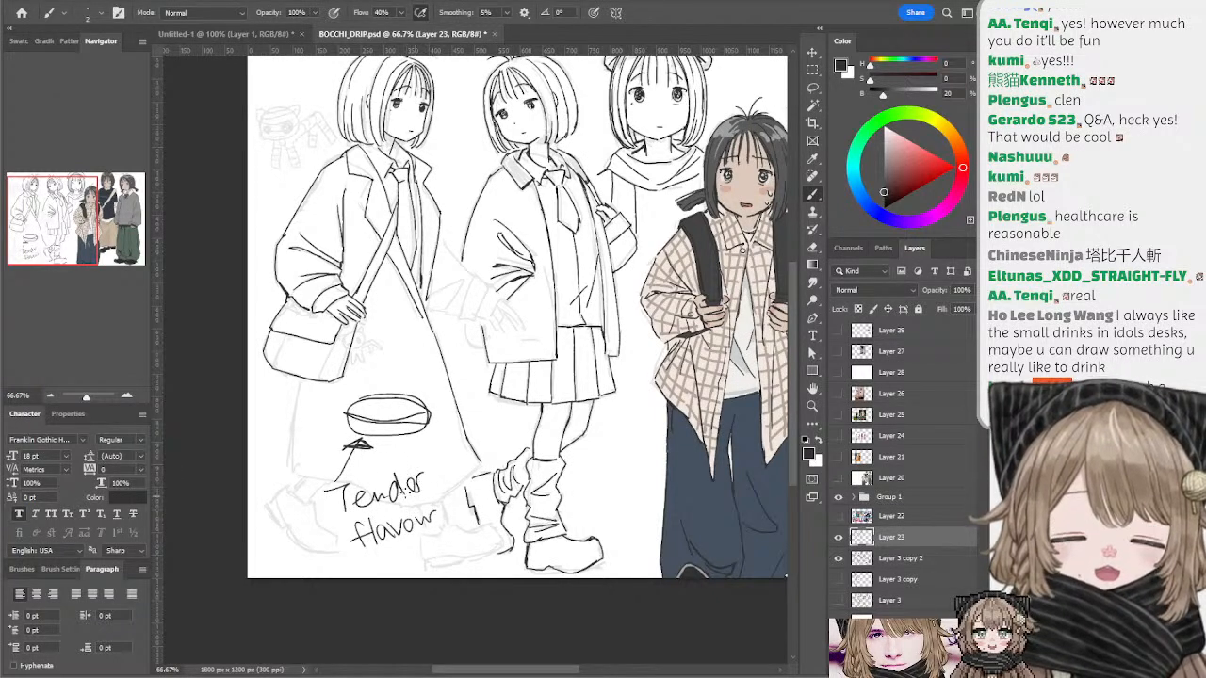
{"action": "mouse_move", "coordinate": [320, 521]}
{"action": "left_mouse_down"}
{"action": "mouse_move", "coordinate": [319, 484]}
{"action": "mouse_move", "coordinate": [327, 497]}
{"action": "left_mouse_up"}
{"action": "mouse_move", "coordinate": [332, 555]}
{"action": "left_mouse_down"}
{"action": "mouse_move", "coordinate": [331, 530]}
{"action": "mouse_move", "coordinate": [340, 536]}
{"action": "left_mouse_up"}
{"action": "left_click_drag", "start_coordinate": [388, 343], "coordinate": [390, 382]}
{"action": "mouse_move", "coordinate": [380, 374]}
{"action": "left_mouse_down"}
{"action": "mouse_move", "coordinate": [389, 384]}
{"action": "mouse_move", "coordinate": [396, 373]}
{"action": "left_mouse_up"}
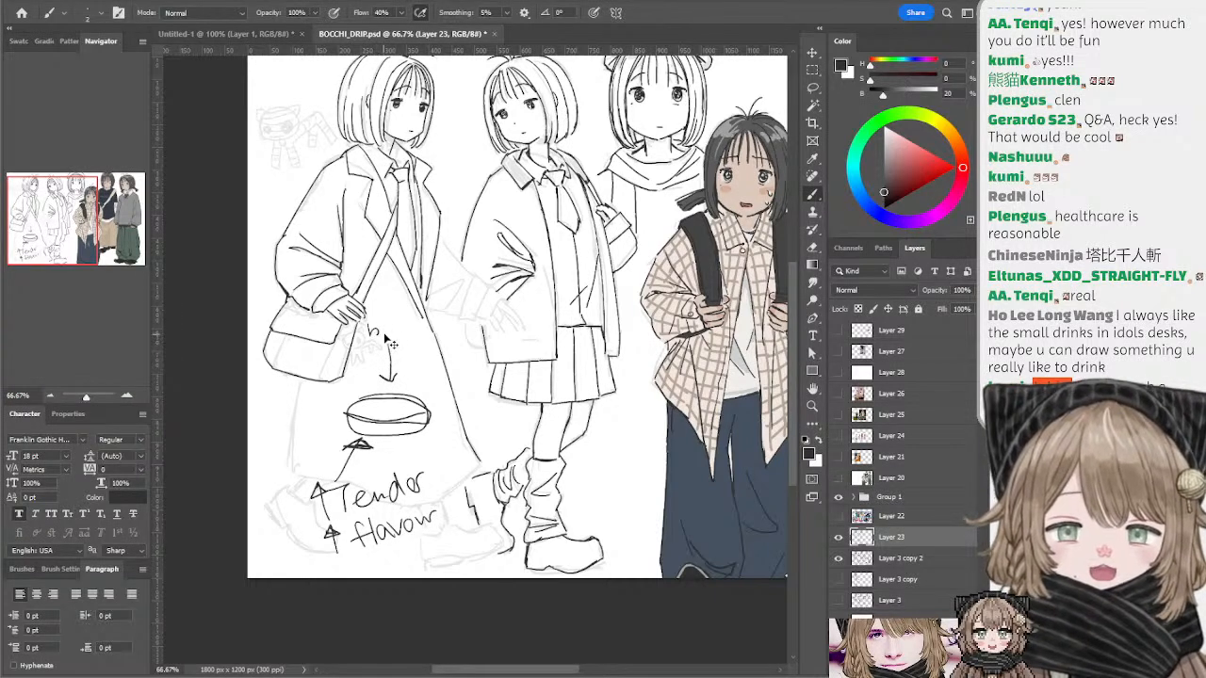
- Lasso and delete the patty doodle with its handwritten notes and arrows
{"action": "key", "text": "l"}
{"action": "mouse_move", "coordinate": [384, 331]}
{"action": "left_mouse_down"}
{"action": "mouse_move", "coordinate": [307, 442]}
{"action": "mouse_move", "coordinate": [287, 521]}
{"action": "mouse_move", "coordinate": [376, 572]}
{"action": "mouse_move", "coordinate": [438, 535]}
{"action": "mouse_move", "coordinate": [446, 508]}
{"action": "mouse_move", "coordinate": [435, 373]}
{"action": "mouse_move", "coordinate": [383, 331]}
{"action": "left_mouse_up"}
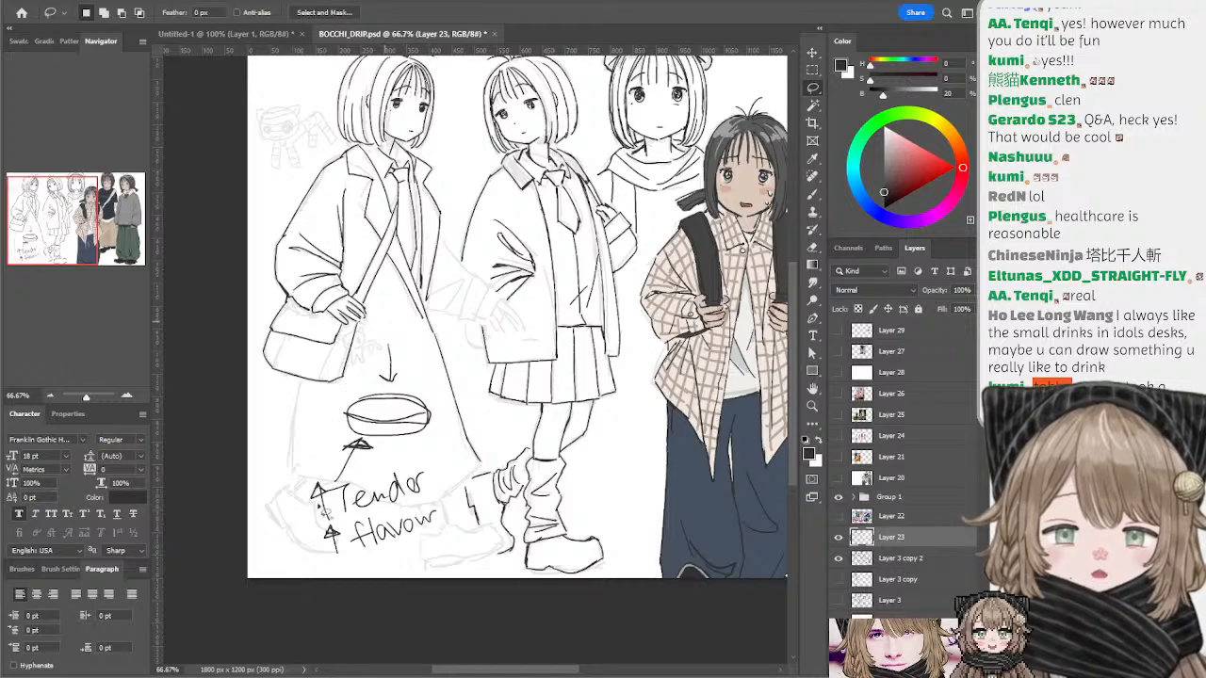
{"action": "key", "text": "Delete"}
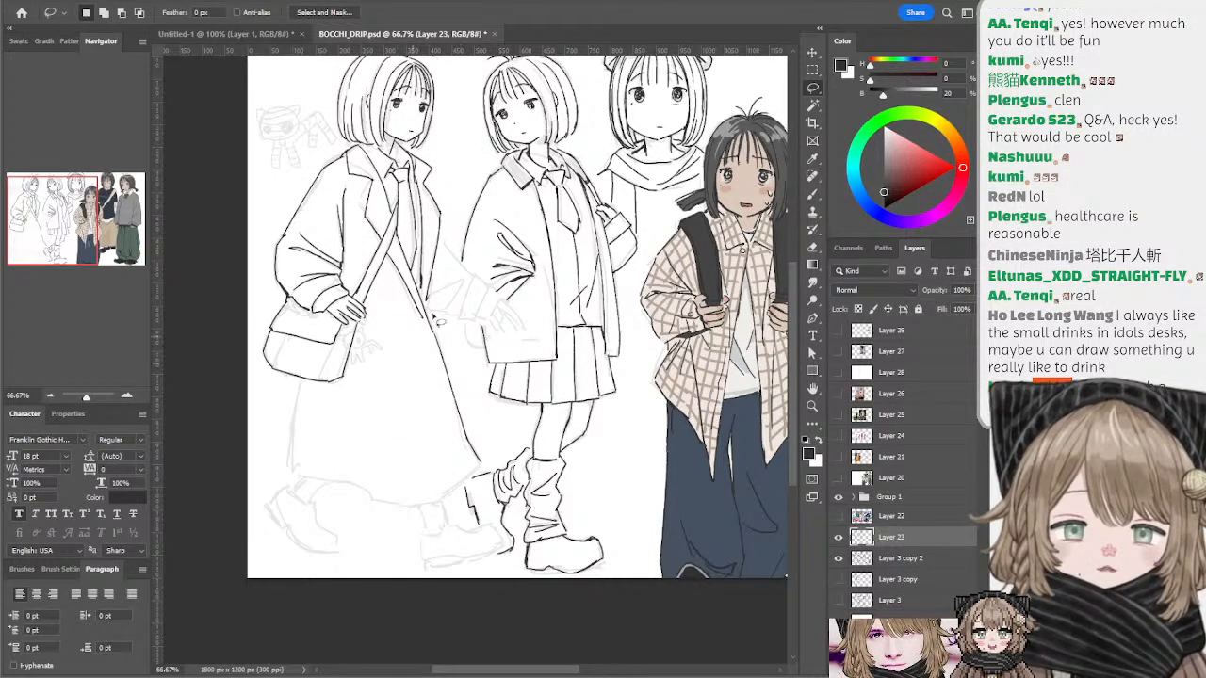
- Ink the back edge of the leftmost girl's skirt from under the bag down to the hem
{"action": "key", "text": "b"}
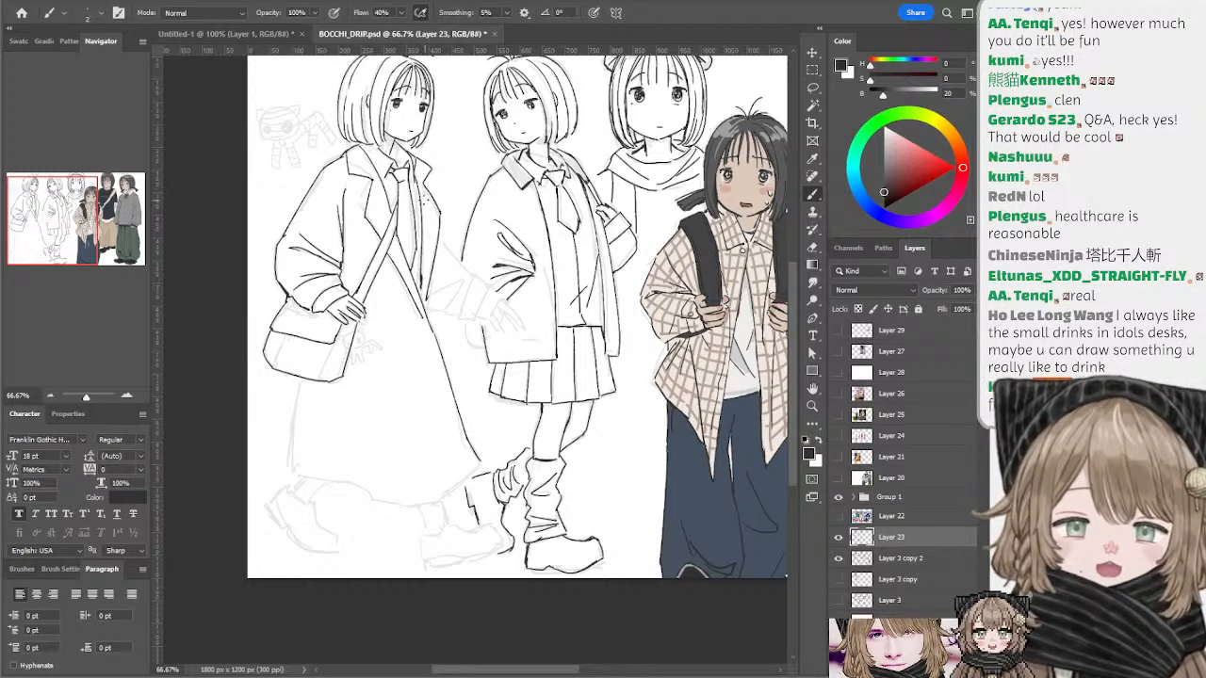
{"action": "mouse_move", "coordinate": [434, 224]}
{"action": "left_mouse_down"}
{"action": "mouse_move", "coordinate": [436, 265]}
{"action": "mouse_move", "coordinate": [433, 230]}
{"action": "left_mouse_up"}
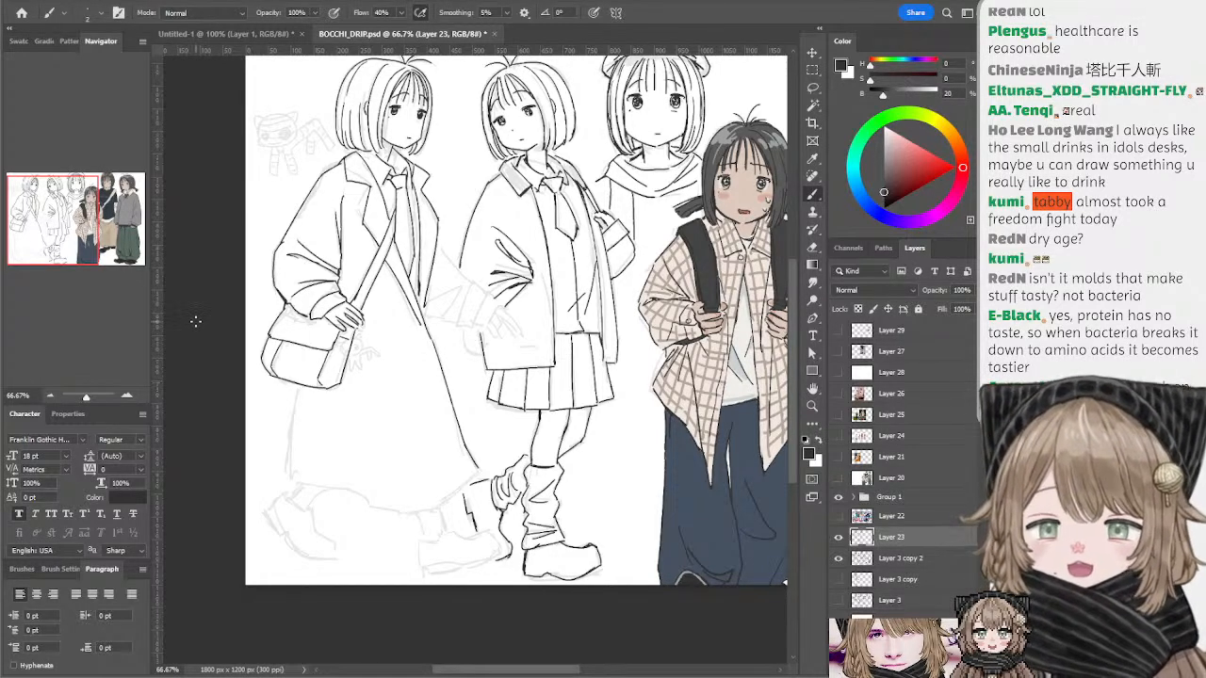
{"action": "left_click_drag", "start_coordinate": [296, 381], "coordinate": [285, 469]}
{"action": "key", "text": "ctrl+z"}
{"action": "left_click_drag", "start_coordinate": [296, 400], "coordinate": [289, 459]}
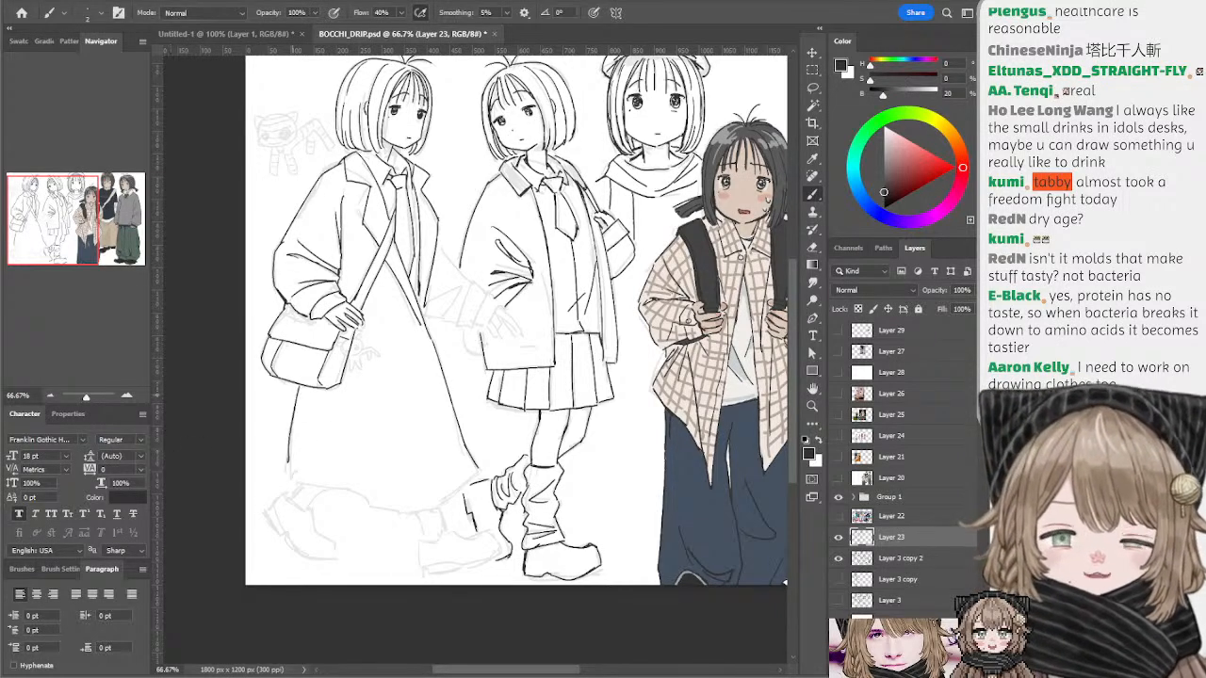
{"action": "key", "text": "e"}
{"action": "key", "text": "b"}
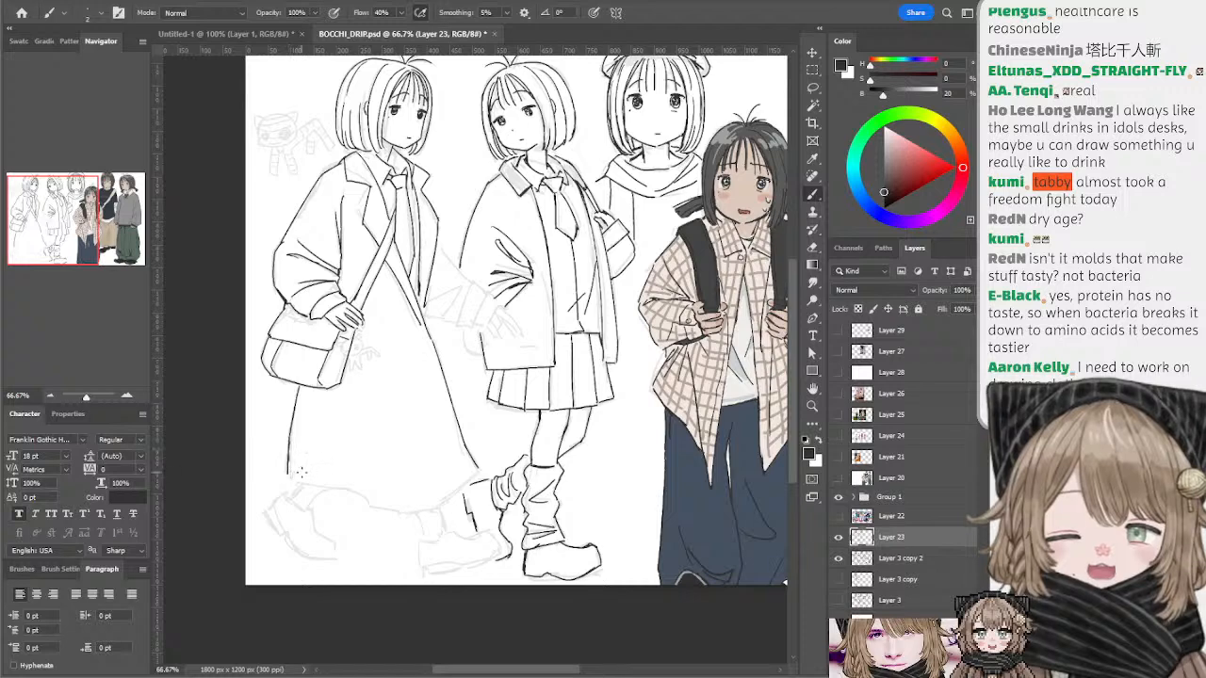
- Ink the leftmost girl's skirt hem, starting from the back edge and curving along the bottom of the skirt
{"action": "left_click_drag", "start_coordinate": [288, 476], "coordinate": [352, 496]}
{"action": "key", "text": "ctrl+z"}
{"action": "key", "text": "ctrl+z"}
{"action": "key", "text": "ctrl+z"}
{"action": "key", "text": "ctrl+z"}
{"action": "mouse_move", "coordinate": [287, 478]}
{"action": "left_mouse_down"}
{"action": "mouse_move", "coordinate": [432, 516]}
{"action": "mouse_move", "coordinate": [421, 516]}
{"action": "mouse_move", "coordinate": [472, 480]}
{"action": "left_mouse_up"}
{"action": "key", "text": "ctrl+z"}
{"action": "key", "text": "ctrl+z"}
{"action": "key", "text": "ctrl+z"}
{"action": "key", "text": "ctrl+z"}
{"action": "key", "text": "ctrl+z"}
{"action": "key", "text": "ctrl+z"}
- Ink the front end of the hem rising to meet the skirt's long diagonal edge
{"action": "left_click_drag", "start_coordinate": [420, 513], "coordinate": [479, 468]}
{"action": "key", "text": "ctrl+z"}
{"action": "key", "text": "ctrl+z"}
{"action": "key", "text": "ctrl+z"}
{"action": "key", "text": "ctrl+z"}
- Ink the cuff, underside and folds of the leftmost girl's outstretched sleeve together with the hand reaching toward the middle girl
{"action": "left_click_drag", "start_coordinate": [443, 347], "coordinate": [450, 388]}
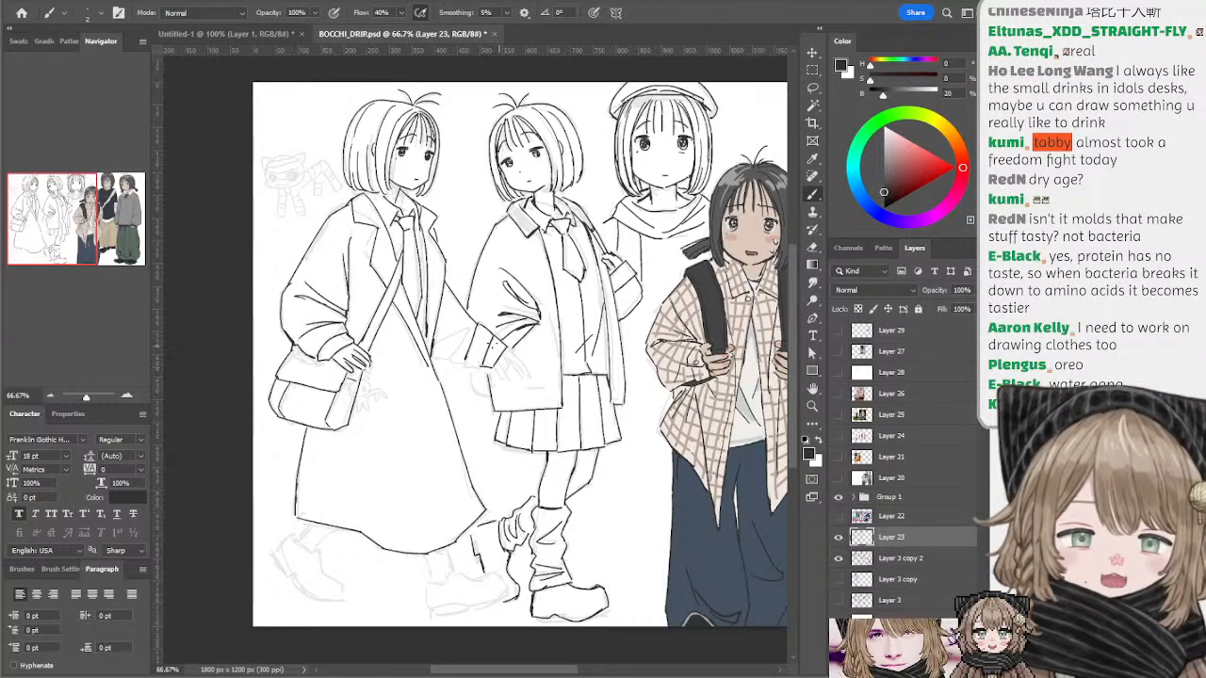
{"action": "mouse_move", "coordinate": [480, 367]}
{"action": "left_mouse_down"}
{"action": "mouse_move", "coordinate": [462, 363]}
{"action": "mouse_move", "coordinate": [476, 331]}
{"action": "mouse_move", "coordinate": [465, 366]}
{"action": "left_mouse_up"}
{"action": "key", "text": "ctrl+z"}
{"action": "key", "text": "ctrl+z"}
{"action": "left_click_drag", "start_coordinate": [473, 324], "coordinate": [437, 340]}
{"action": "left_click_drag", "start_coordinate": [462, 340], "coordinate": [455, 352]}
{"action": "key", "text": "ctrl+z"}
{"action": "key", "text": "ctrl+z"}
{"action": "key", "text": "ctrl+z"}
{"action": "key", "text": "ctrl+z"}
{"action": "left_click_drag", "start_coordinate": [462, 336], "coordinate": [439, 351]}
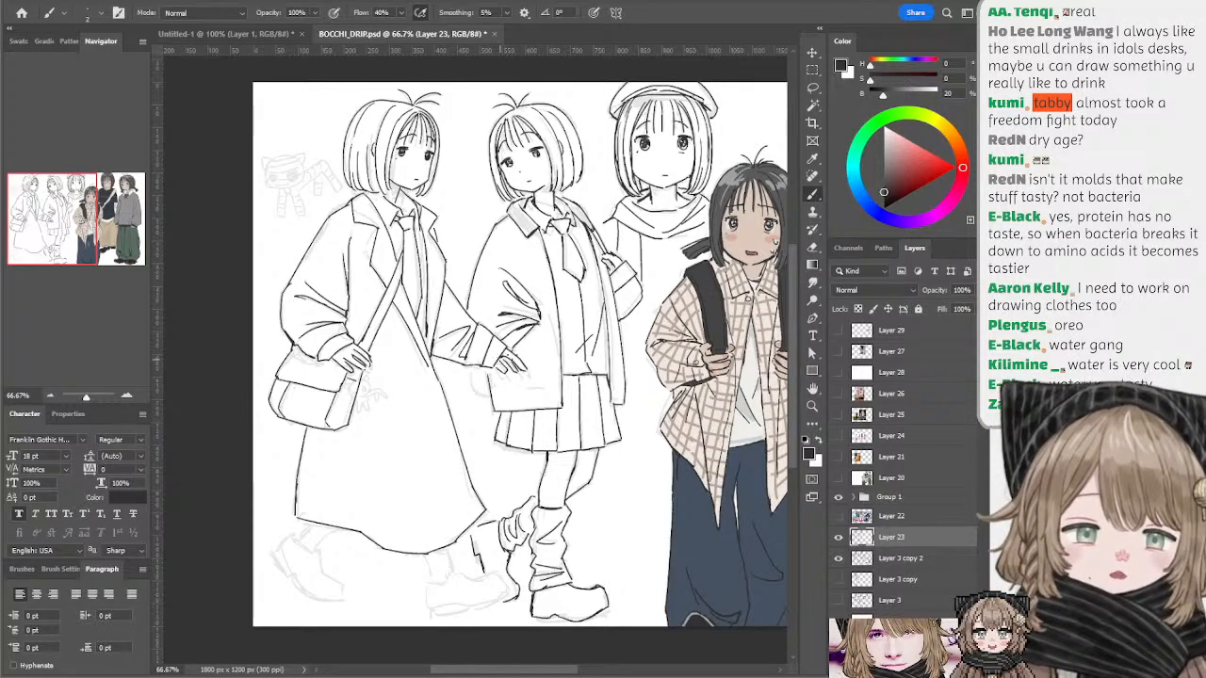
- Ink the first outlines of the leftmost girl's back leg below the rear of the skirt hem
{"action": "mouse_move", "coordinate": [508, 287]}
{"action": "left_mouse_down"}
{"action": "mouse_move", "coordinate": [526, 299]}
{"action": "mouse_move", "coordinate": [516, 283]}
{"action": "left_mouse_up"}
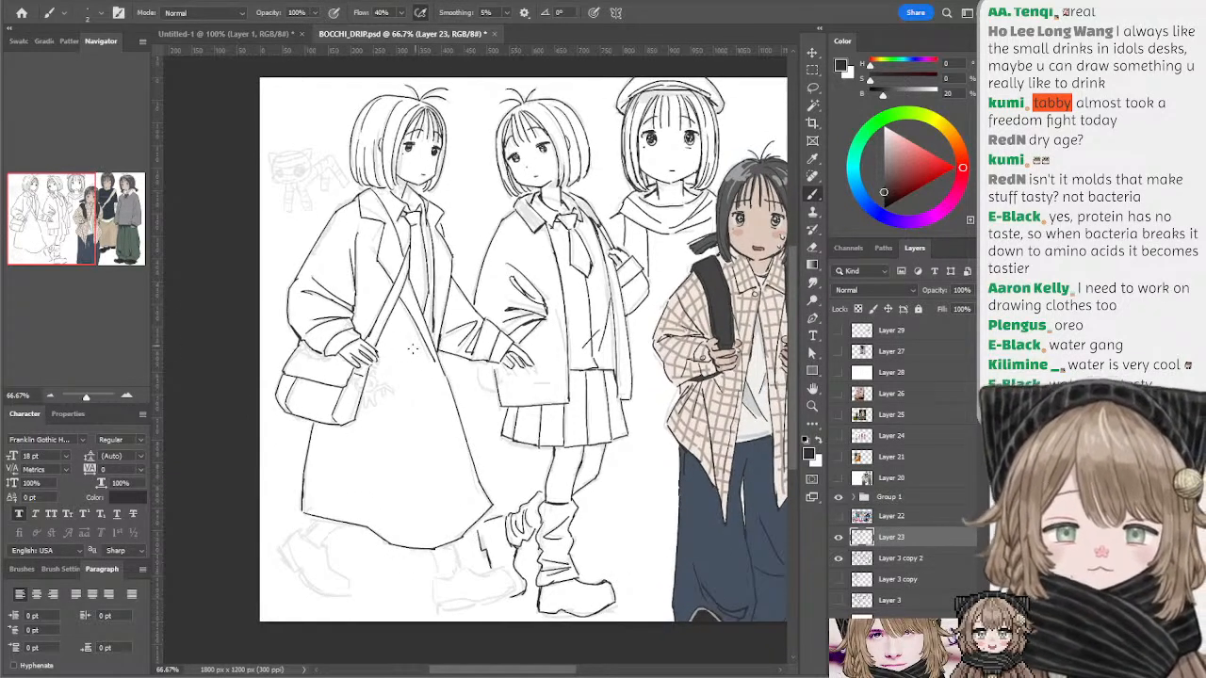
{"action": "left_click_drag", "start_coordinate": [411, 488], "coordinate": [416, 450]}
{"action": "mouse_move", "coordinate": [289, 485]}
{"action": "left_mouse_down"}
{"action": "mouse_move", "coordinate": [300, 496]}
{"action": "mouse_move", "coordinate": [306, 476]}
{"action": "mouse_move", "coordinate": [305, 499]}
{"action": "mouse_move", "coordinate": [337, 519]}
{"action": "left_mouse_up"}
{"action": "key", "text": "ctrl+z"}
{"action": "key", "text": "ctrl+z"}
{"action": "key", "text": "ctrl+z"}
{"action": "key", "text": "ctrl+z"}
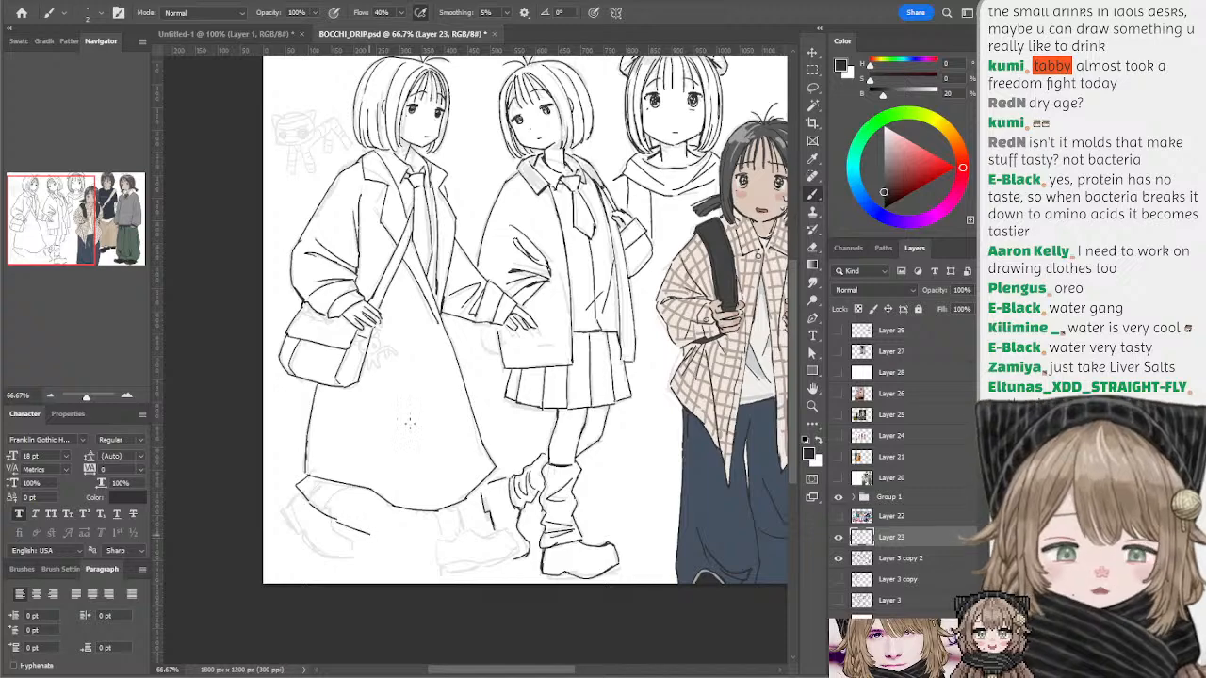
- Doodle a small figure with a wide oversized top, long sleeves and thin legs in the canvas corner beside the leftmost girl
{"action": "left_click_drag", "start_coordinate": [553, 349], "coordinate": [514, 378]}
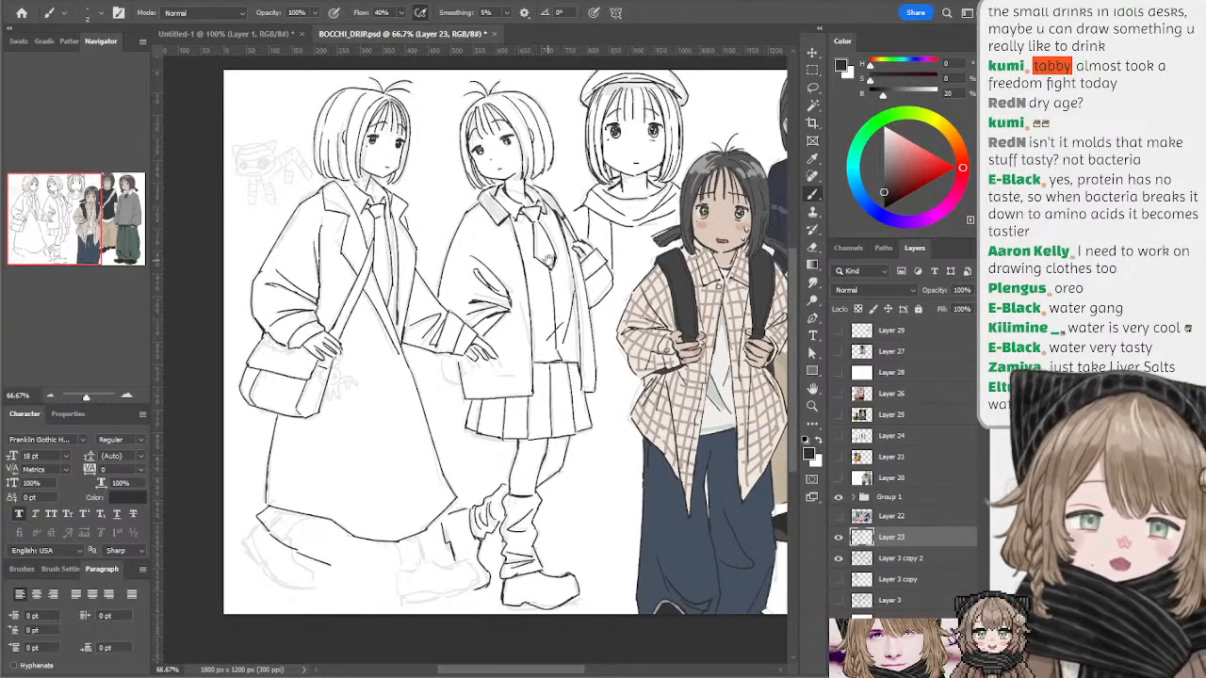
{"action": "mouse_move", "coordinate": [545, 261]}
{"action": "left_mouse_down"}
{"action": "mouse_move", "coordinate": [398, 295]}
{"action": "mouse_move", "coordinate": [603, 331]}
{"action": "mouse_move", "coordinate": [620, 399]}
{"action": "mouse_move", "coordinate": [611, 354]}
{"action": "left_mouse_up"}
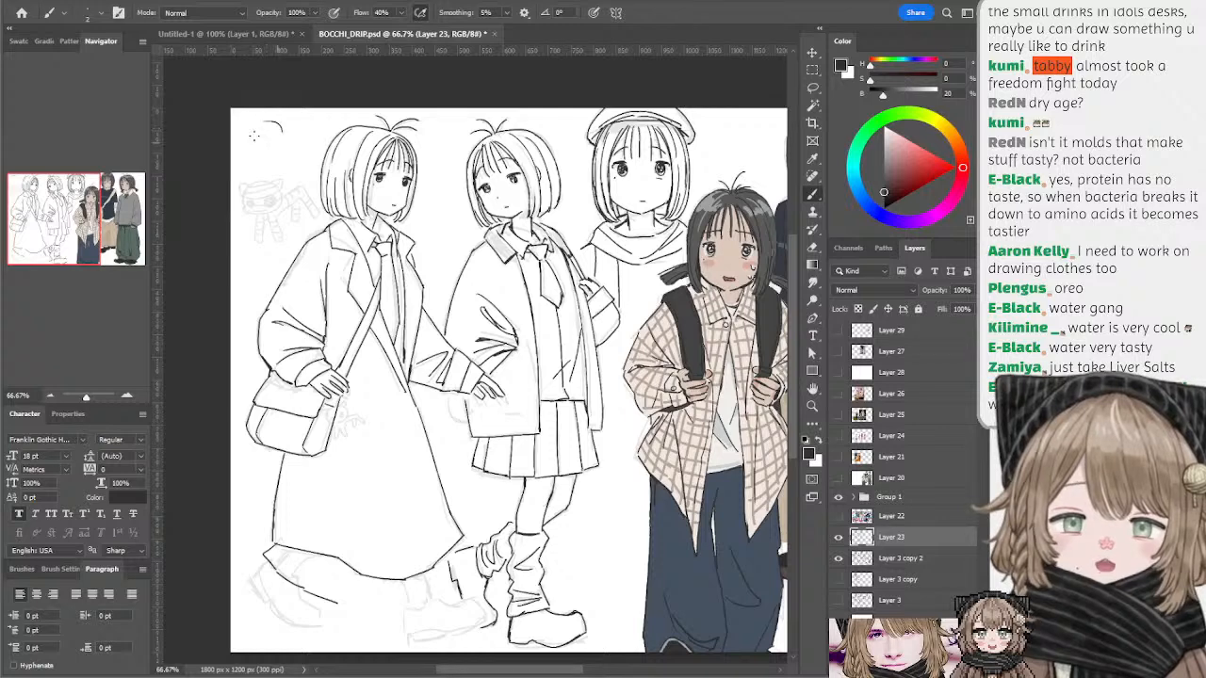
{"action": "mouse_move", "coordinate": [254, 135]}
{"action": "left_mouse_down"}
{"action": "mouse_move", "coordinate": [261, 150]}
{"action": "mouse_move", "coordinate": [245, 168]}
{"action": "mouse_move", "coordinate": [281, 194]}
{"action": "mouse_move", "coordinate": [296, 154]}
{"action": "mouse_move", "coordinate": [276, 147]}
{"action": "left_mouse_up"}
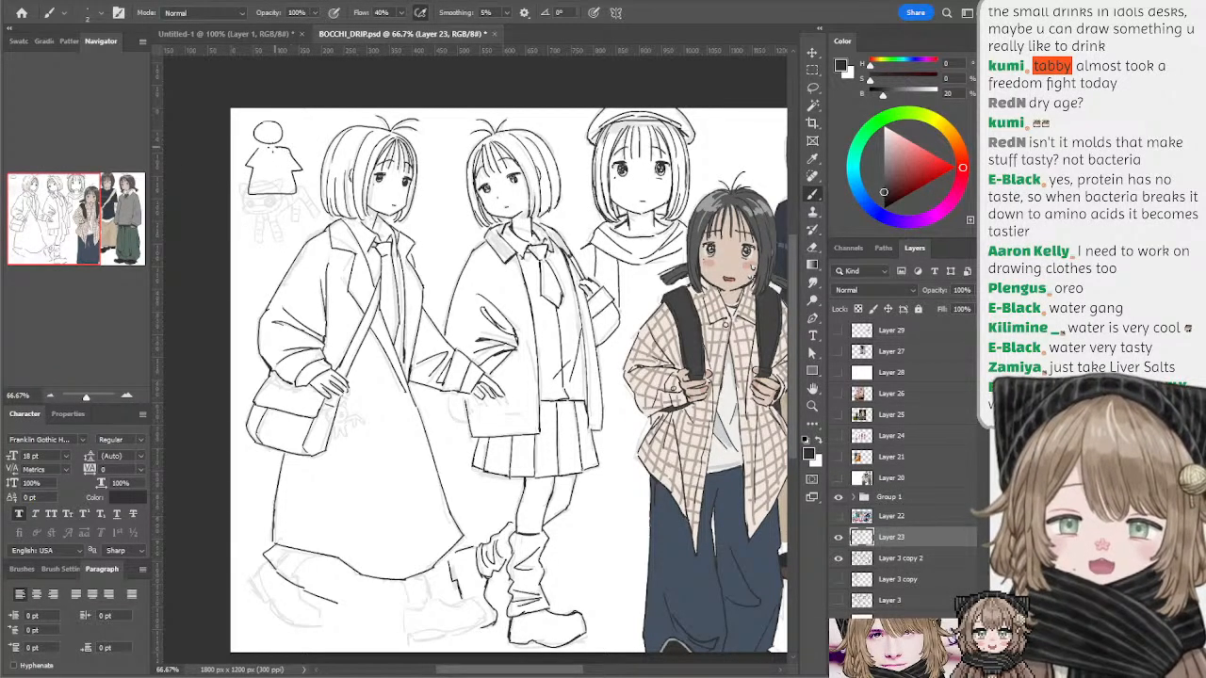
{"action": "mouse_move", "coordinate": [264, 194]}
{"action": "left_mouse_down"}
{"action": "mouse_move", "coordinate": [262, 239]}
{"action": "mouse_move", "coordinate": [270, 226]}
{"action": "mouse_move", "coordinate": [272, 238]}
{"action": "left_mouse_up"}
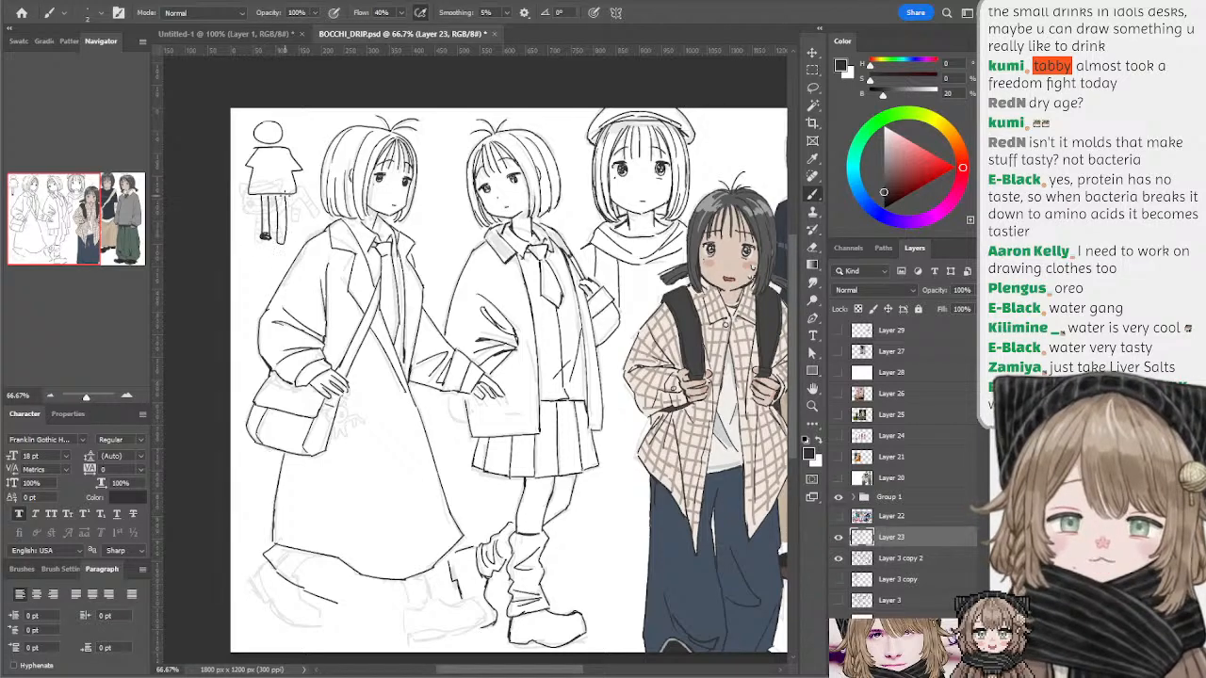
{"action": "mouse_move", "coordinate": [283, 196]}
{"action": "left_mouse_down"}
{"action": "mouse_move", "coordinate": [284, 234]}
{"action": "mouse_move", "coordinate": [270, 229]}
{"action": "left_mouse_up"}
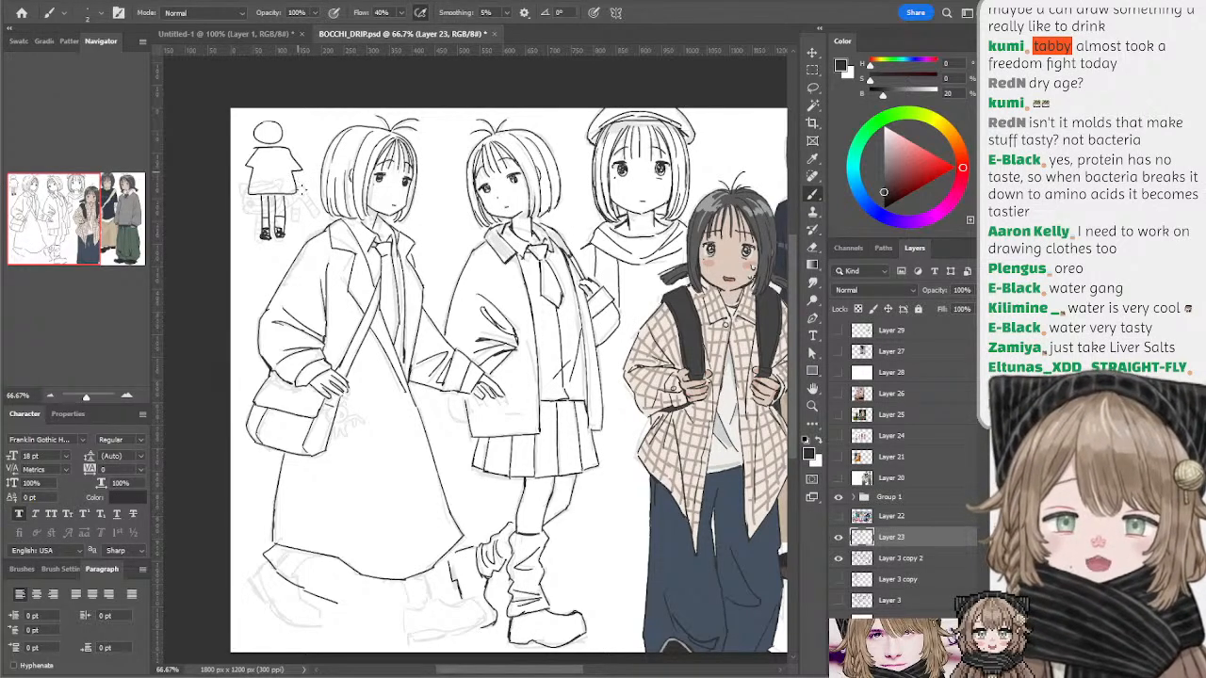
{"action": "left_click_drag", "start_coordinate": [294, 171], "coordinate": [303, 196]}
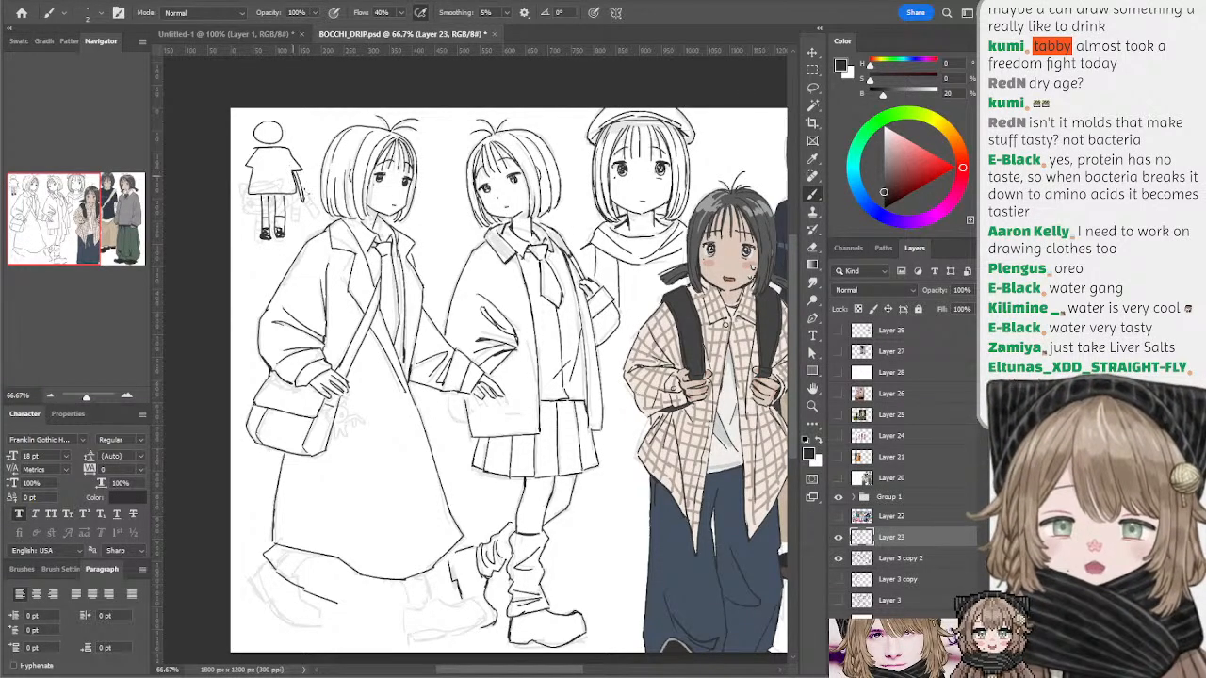
{"action": "left_click_drag", "start_coordinate": [243, 170], "coordinate": [240, 206]}
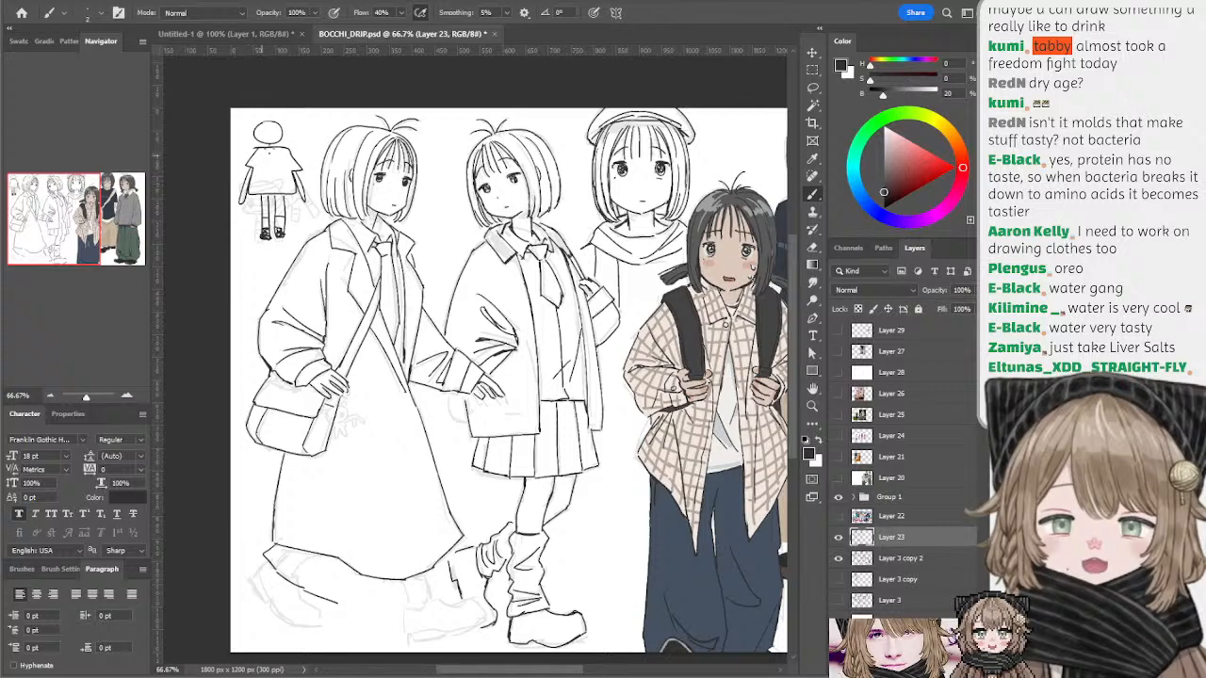
- Lasso and delete the small figure doodle, then clear the selection
{"action": "key", "text": "e"}
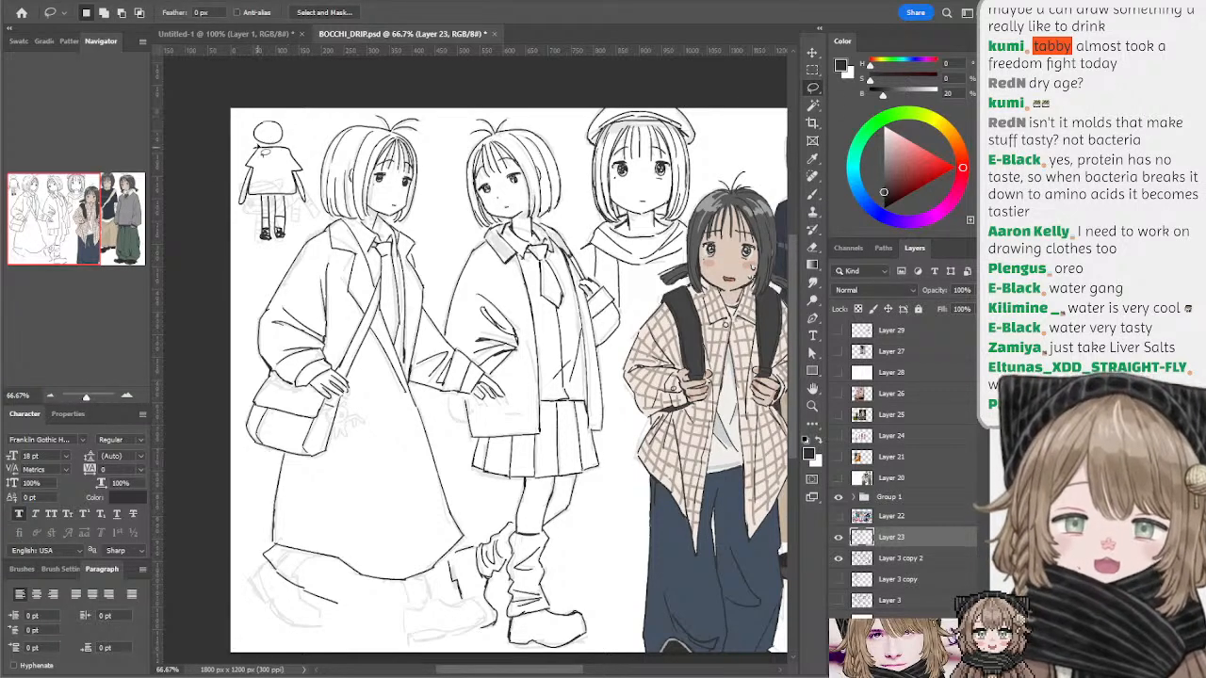
{"action": "key", "text": "l"}
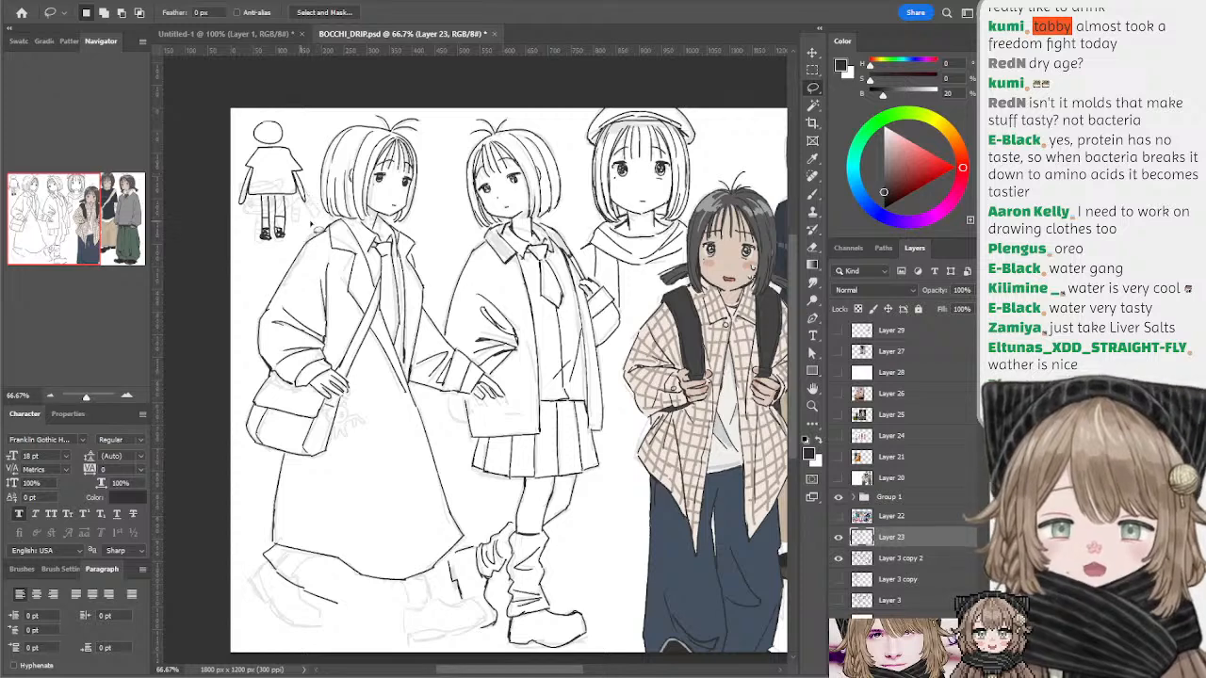
{"action": "mouse_move", "coordinate": [281, 98]}
{"action": "left_mouse_down"}
{"action": "mouse_move", "coordinate": [317, 236]}
{"action": "mouse_move", "coordinate": [231, 162]}
{"action": "mouse_move", "coordinate": [260, 112]}
{"action": "left_mouse_up"}
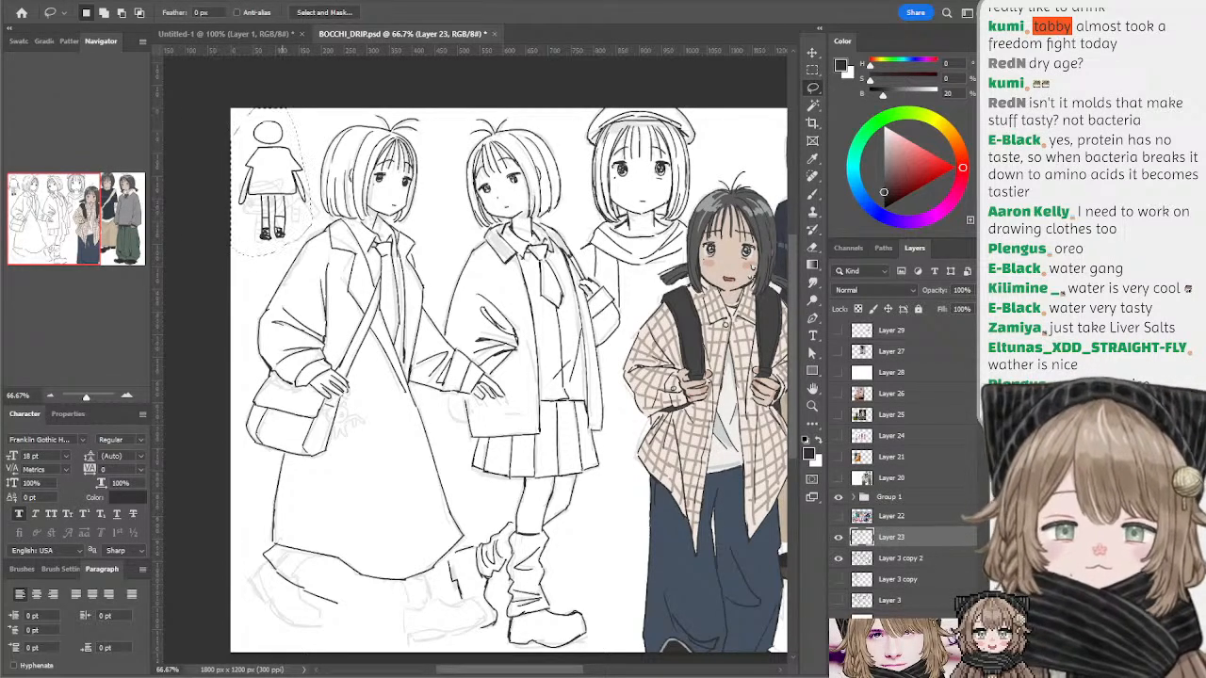
{"action": "key", "text": "Delete"}
{"action": "key", "text": "ctrl+d"}
{"action": "key", "text": "b"}
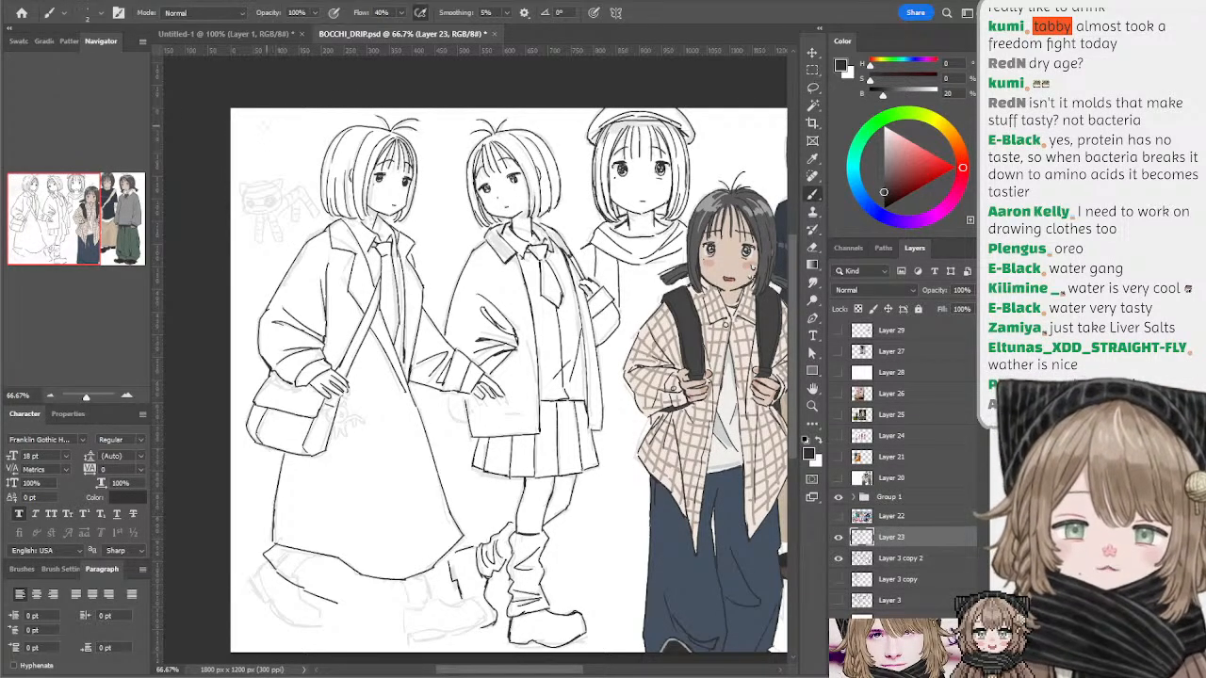
- Doodle a small figure with a short cropped top and wide flared trousers in the same canvas corner
{"action": "mouse_move", "coordinate": [256, 143]}
{"action": "left_mouse_down"}
{"action": "mouse_move", "coordinate": [259, 160]}
{"action": "mouse_move", "coordinate": [298, 154]}
{"action": "mouse_move", "coordinate": [279, 146]}
{"action": "left_mouse_up"}
{"action": "key", "text": "ctrl+z"}
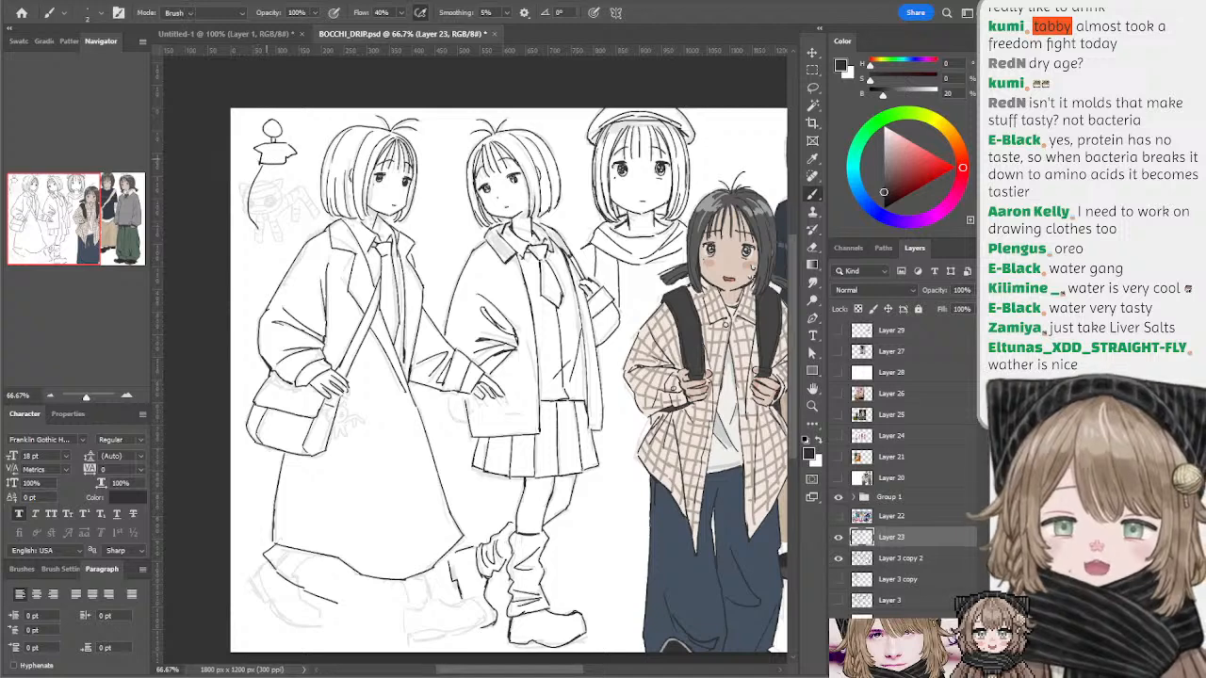
{"action": "key", "text": "e"}
{"action": "key", "text": "b"}
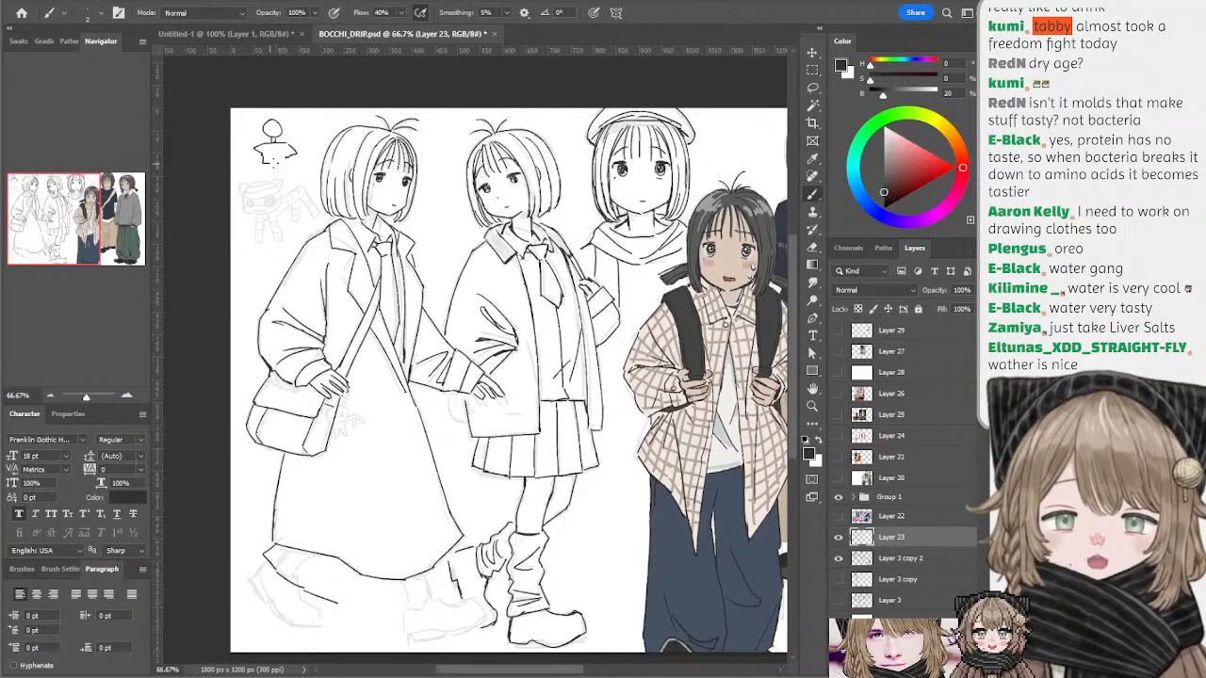
{"action": "mouse_move", "coordinate": [258, 162]}
{"action": "left_mouse_down"}
{"action": "mouse_move", "coordinate": [245, 232]}
{"action": "mouse_move", "coordinate": [273, 237]}
{"action": "mouse_move", "coordinate": [271, 177]}
{"action": "mouse_move", "coordinate": [280, 235]}
{"action": "mouse_move", "coordinate": [297, 213]}
{"action": "mouse_move", "coordinate": [303, 235]}
{"action": "mouse_move", "coordinate": [253, 241]}
{"action": "left_mouse_up"}
{"action": "mouse_move", "coordinate": [279, 235]}
{"action": "left_mouse_down"}
{"action": "mouse_move", "coordinate": [293, 245]}
{"action": "mouse_move", "coordinate": [296, 235]}
{"action": "left_mouse_up"}
{"action": "key", "text": "ctrl+z"}
{"action": "left_click_drag", "start_coordinate": [288, 156], "coordinate": [305, 192]}
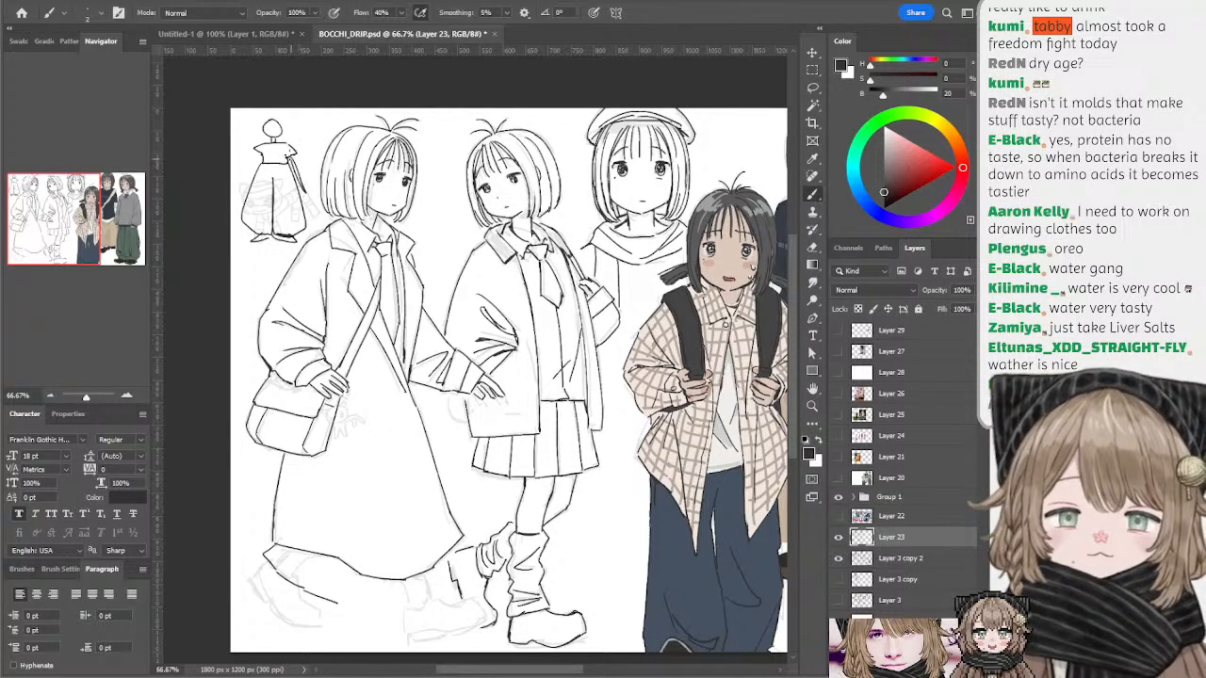
{"action": "left_click_drag", "start_coordinate": [259, 154], "coordinate": [251, 174]}
{"action": "key", "text": "ctrl+z"}
- Lasso and delete the doodled figure with the cropped top and flared trousers, then clear the selection
{"action": "key", "text": "l"}
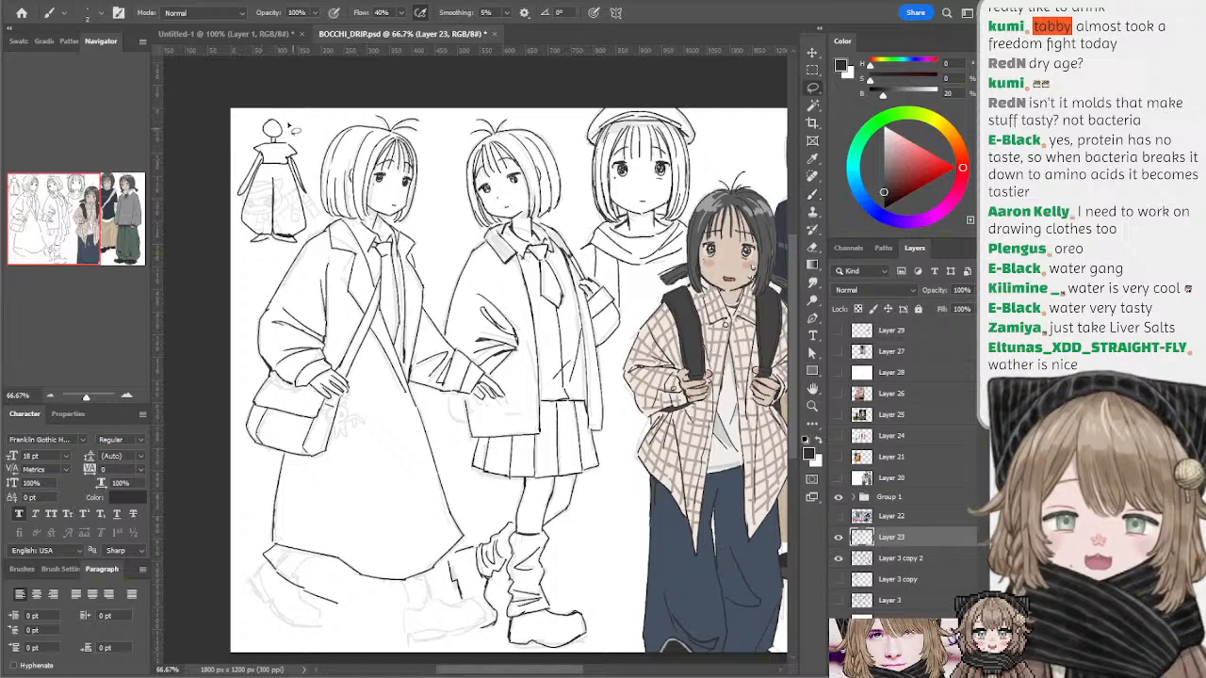
{"action": "mouse_move", "coordinate": [283, 113]}
{"action": "left_mouse_down"}
{"action": "mouse_move", "coordinate": [314, 184]}
{"action": "mouse_move", "coordinate": [311, 228]}
{"action": "mouse_move", "coordinate": [244, 269]}
{"action": "mouse_move", "coordinate": [281, 115]}
{"action": "left_mouse_up"}
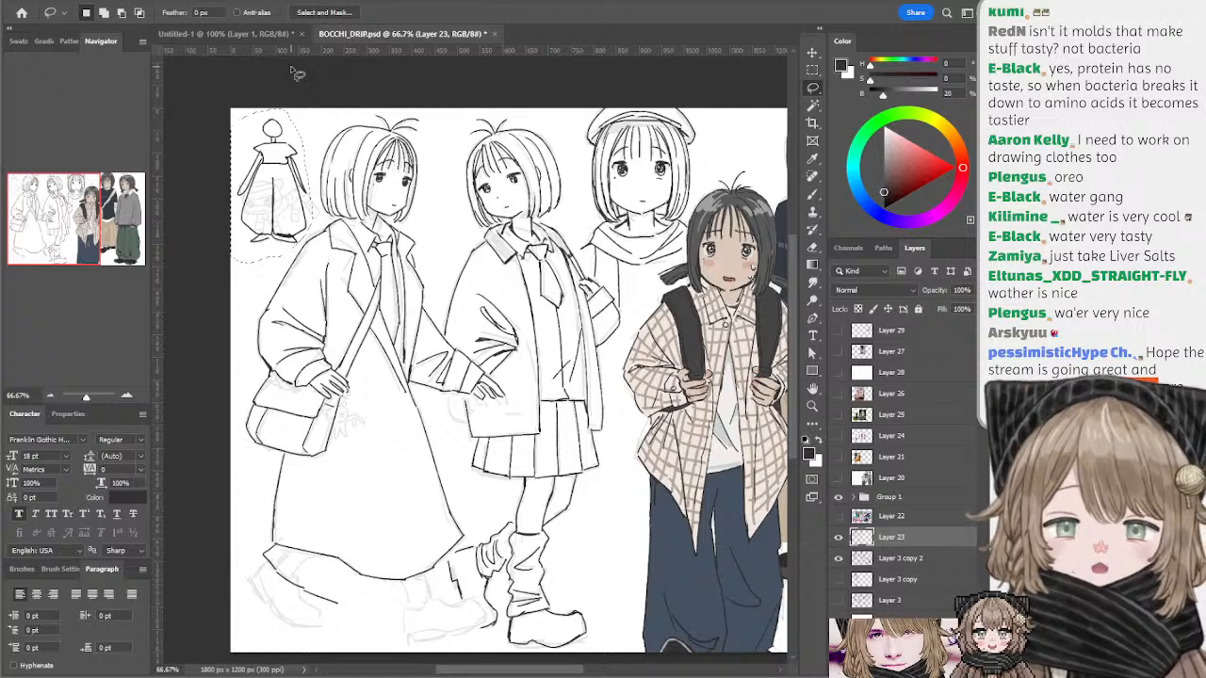
{"action": "key", "text": "Delete"}
{"action": "key", "text": "ctrl+d"}
- Ink the rear part of the pleated underskirt ruffle showing below the leftmost girl's skirt hem, including its first pleat lines
{"action": "left_click_drag", "start_coordinate": [448, 225], "coordinate": [428, 199]}
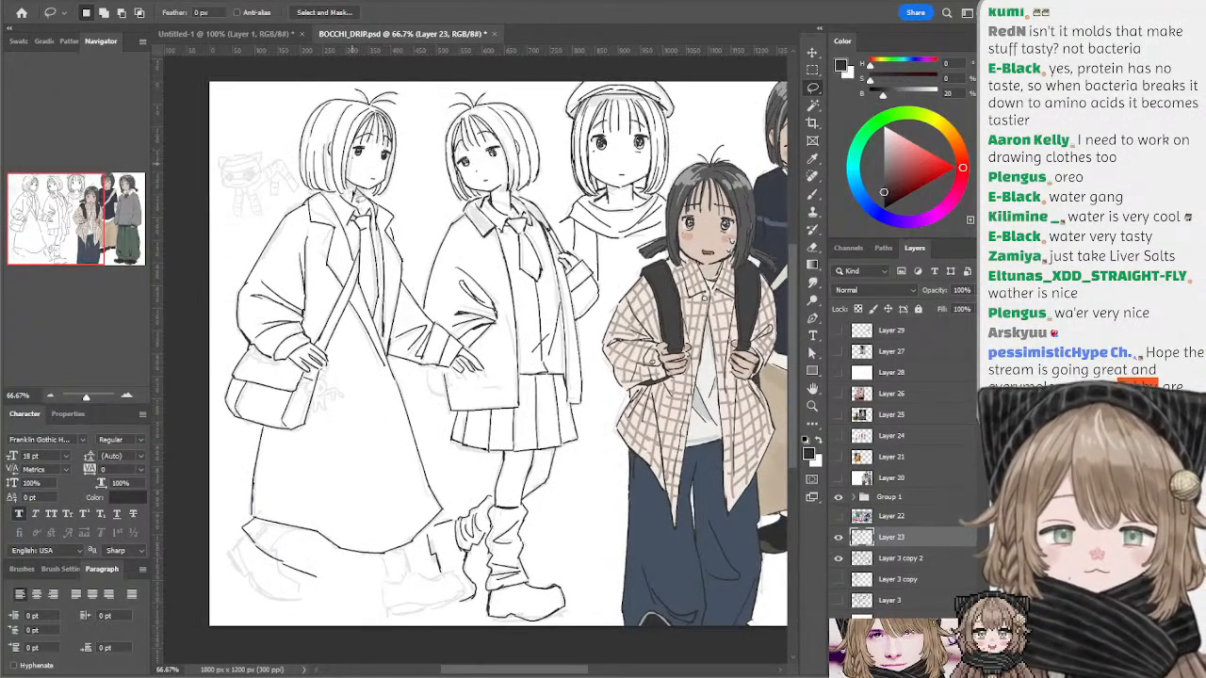
{"action": "left_click_drag", "start_coordinate": [338, 459], "coordinate": [339, 404]}
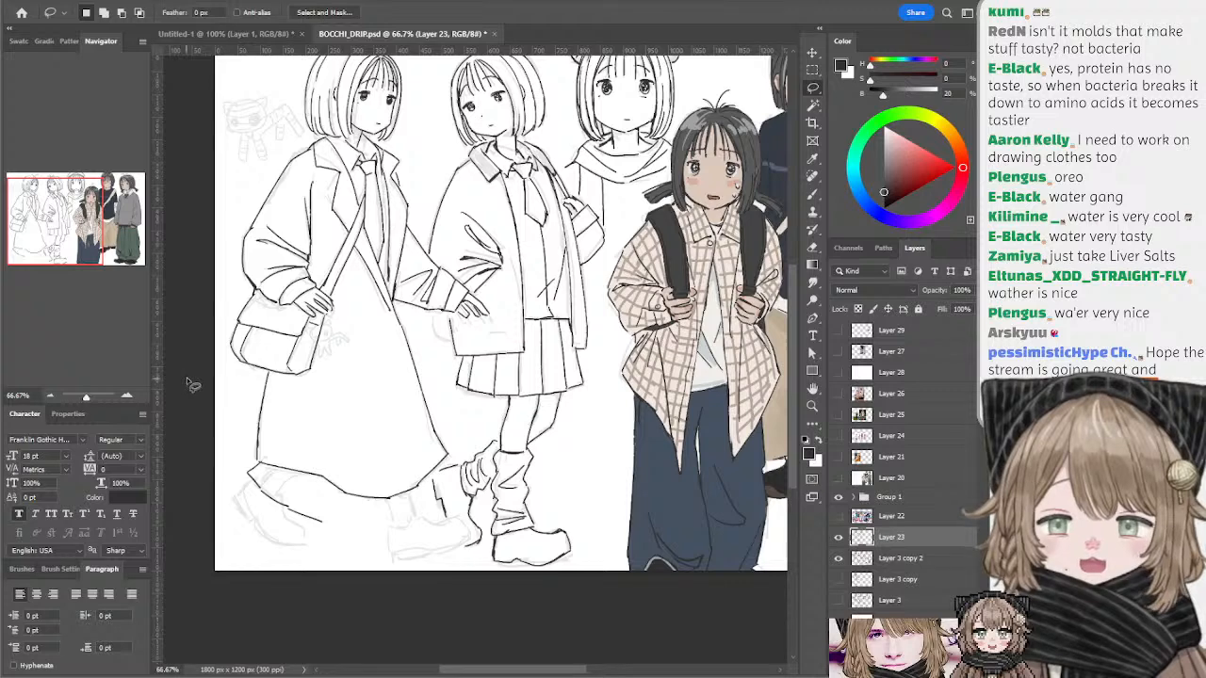
{"action": "key", "text": "b"}
{"action": "mouse_move", "coordinate": [258, 376]}
{"action": "left_mouse_down"}
{"action": "mouse_move", "coordinate": [290, 323]}
{"action": "mouse_move", "coordinate": [281, 328]}
{"action": "left_mouse_up"}
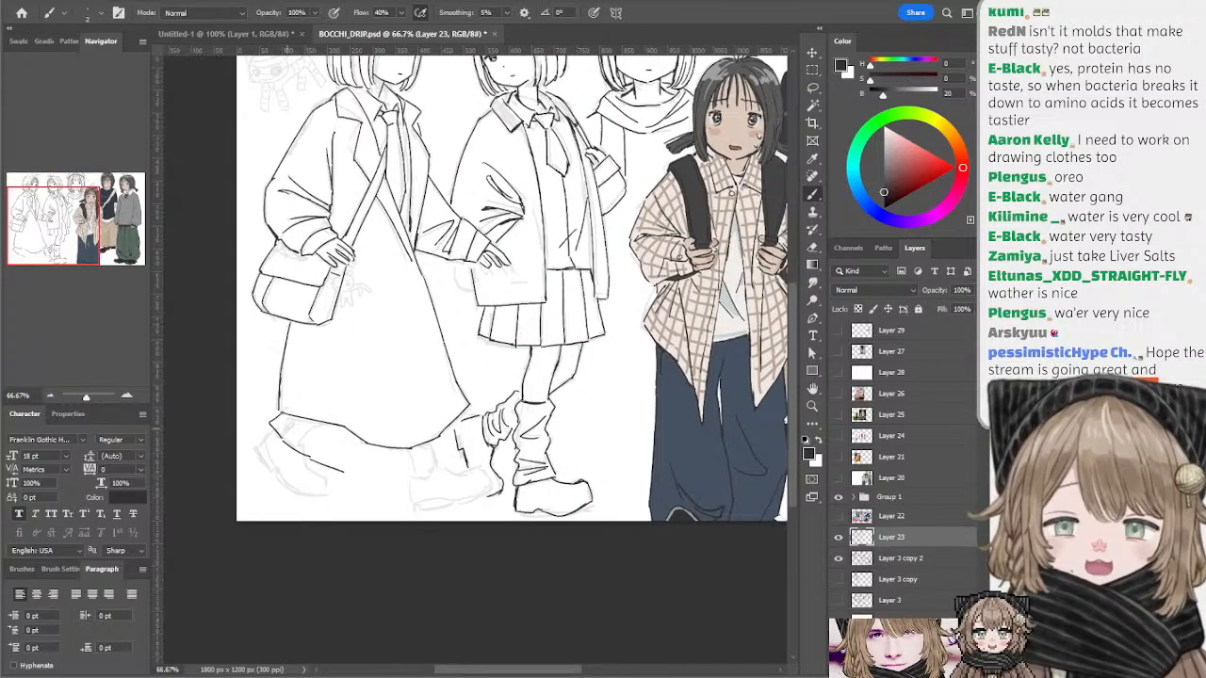
{"action": "mouse_move", "coordinate": [297, 419]}
{"action": "left_mouse_down"}
{"action": "mouse_move", "coordinate": [344, 437]}
{"action": "mouse_move", "coordinate": [335, 464]}
{"action": "mouse_move", "coordinate": [349, 451]}
{"action": "mouse_move", "coordinate": [334, 451]}
{"action": "mouse_move", "coordinate": [351, 468]}
{"action": "mouse_move", "coordinate": [336, 470]}
{"action": "mouse_move", "coordinate": [368, 471]}
{"action": "left_mouse_up"}
{"action": "key", "text": "ctrl+z"}
{"action": "key", "text": "ctrl+z"}
{"action": "key", "text": "ctrl+z"}
{"action": "key", "text": "ctrl+z"}
{"action": "key", "text": "ctrl+z"}
{"action": "key", "text": "ctrl+z"}
{"action": "key", "text": "ctrl+z"}
{"action": "key", "text": "e"}
{"action": "key", "text": "b"}
{"action": "key", "text": "ctrl+z"}
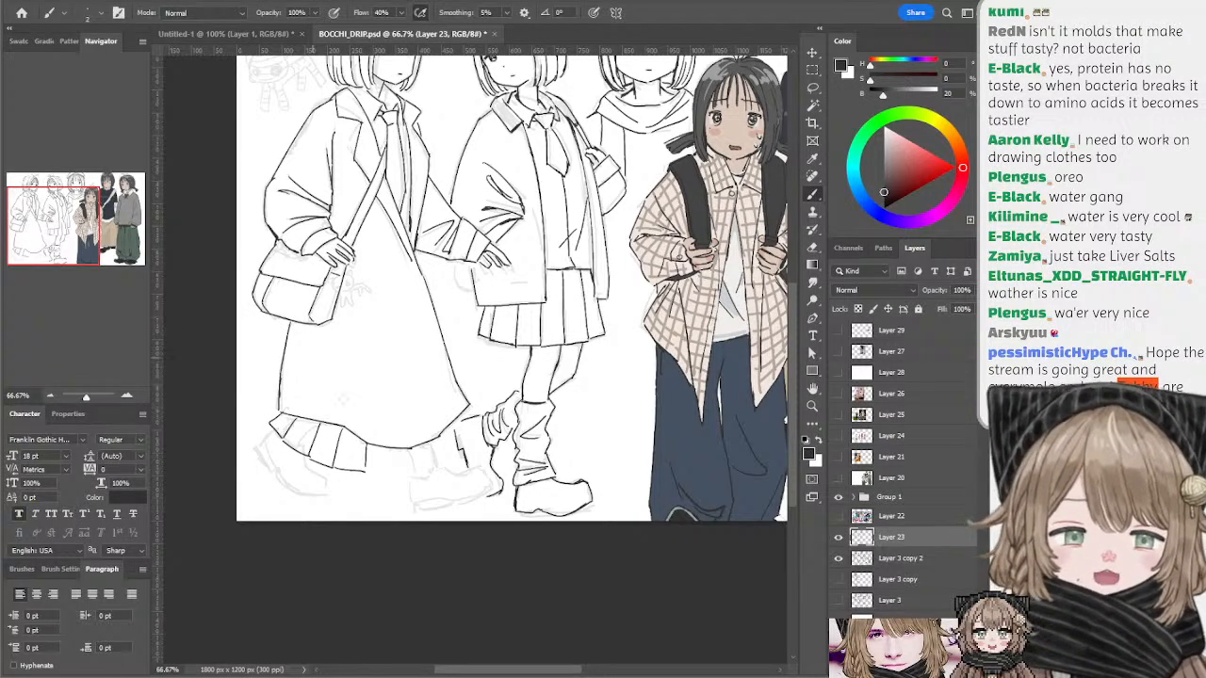
- Continue the pleated ruffle along the rest of the leftmost girl's hem to the front, with its bottom edge and pleat lines
{"action": "mouse_move", "coordinate": [367, 472]}
{"action": "left_mouse_down"}
{"action": "mouse_move", "coordinate": [430, 483]}
{"action": "mouse_move", "coordinate": [451, 456]}
{"action": "mouse_move", "coordinate": [467, 468]}
{"action": "mouse_move", "coordinate": [387, 474]}
{"action": "mouse_move", "coordinate": [384, 509]}
{"action": "mouse_move", "coordinate": [382, 493]}
{"action": "left_mouse_up"}
{"action": "key", "text": "ctrl+z"}
{"action": "key", "text": "ctrl+z"}
{"action": "key", "text": "ctrl+z"}
{"action": "key", "text": "ctrl+z"}
{"action": "key", "text": "ctrl+z"}
{"action": "key", "text": "ctrl+z"}
{"action": "key", "text": "ctrl+z"}
{"action": "key", "text": "ctrl+z"}
{"action": "key", "text": "ctrl+z"}
{"action": "key", "text": "ctrl+z"}
{"action": "key", "text": "ctrl+z"}
{"action": "key", "text": "ctrl+z"}
{"action": "key", "text": "ctrl+z"}
{"action": "key", "text": "ctrl+z"}
{"action": "key", "text": "e"}
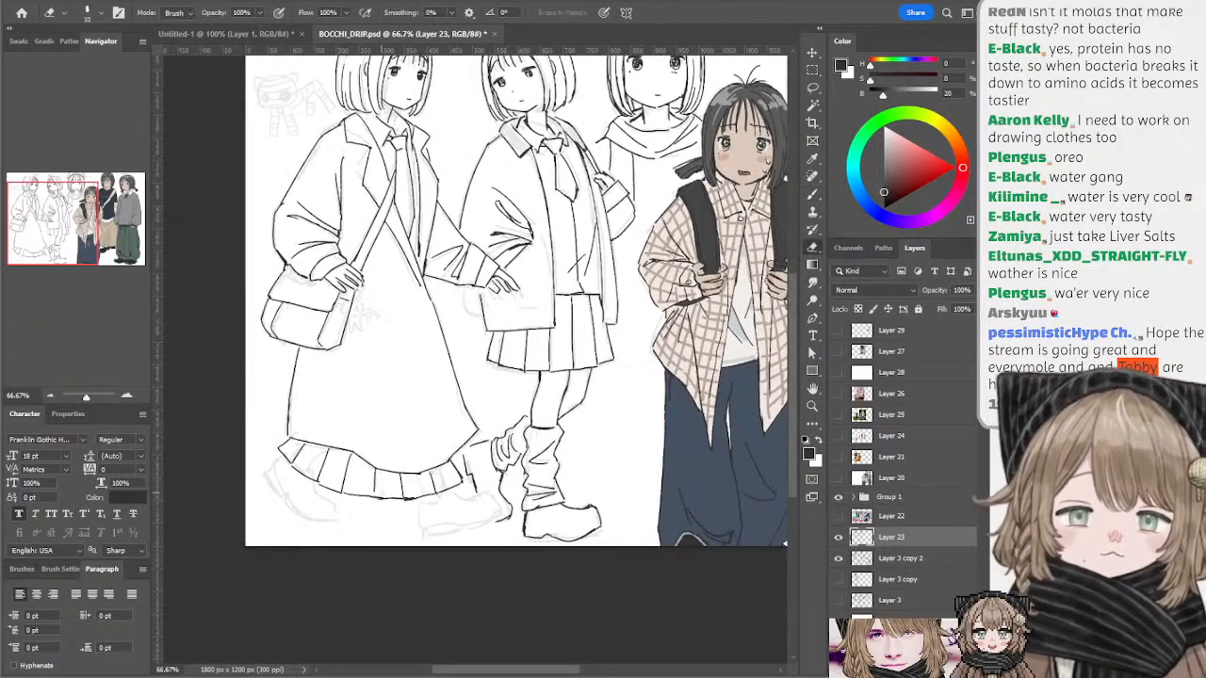
{"action": "key", "text": "b"}
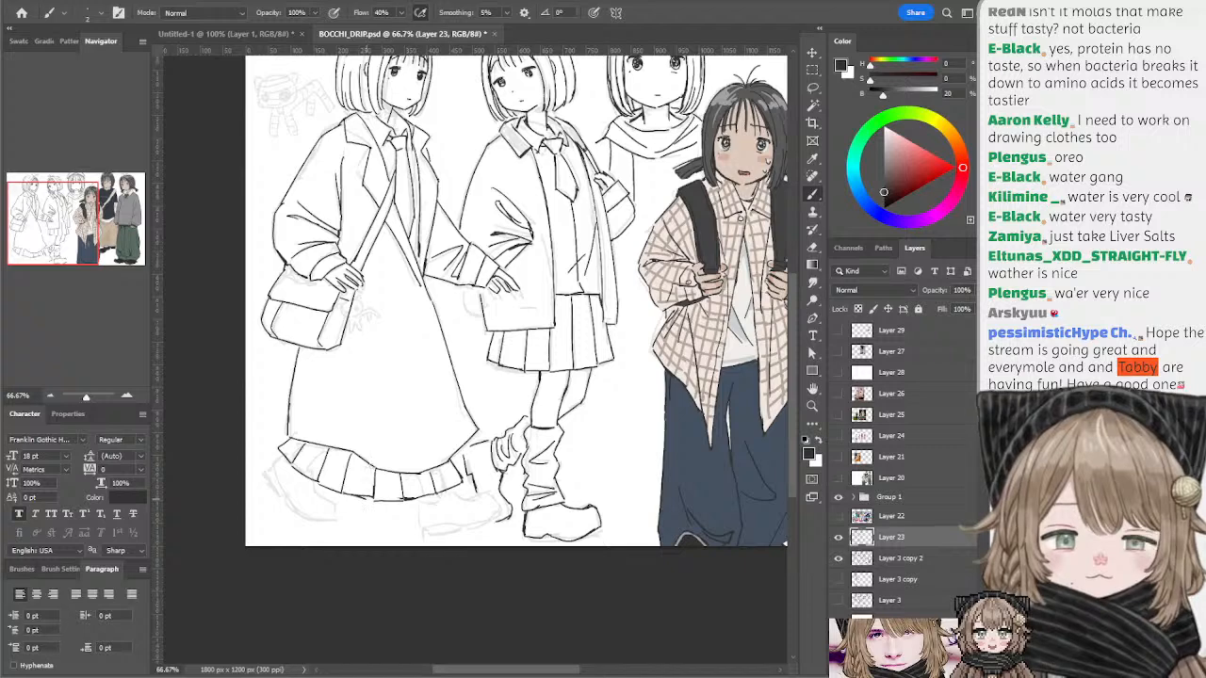
- Ink the upper outline of the leftmost girl's front shoe below the ruffle
{"action": "left_click_drag", "start_coordinate": [442, 298], "coordinate": [478, 373]}
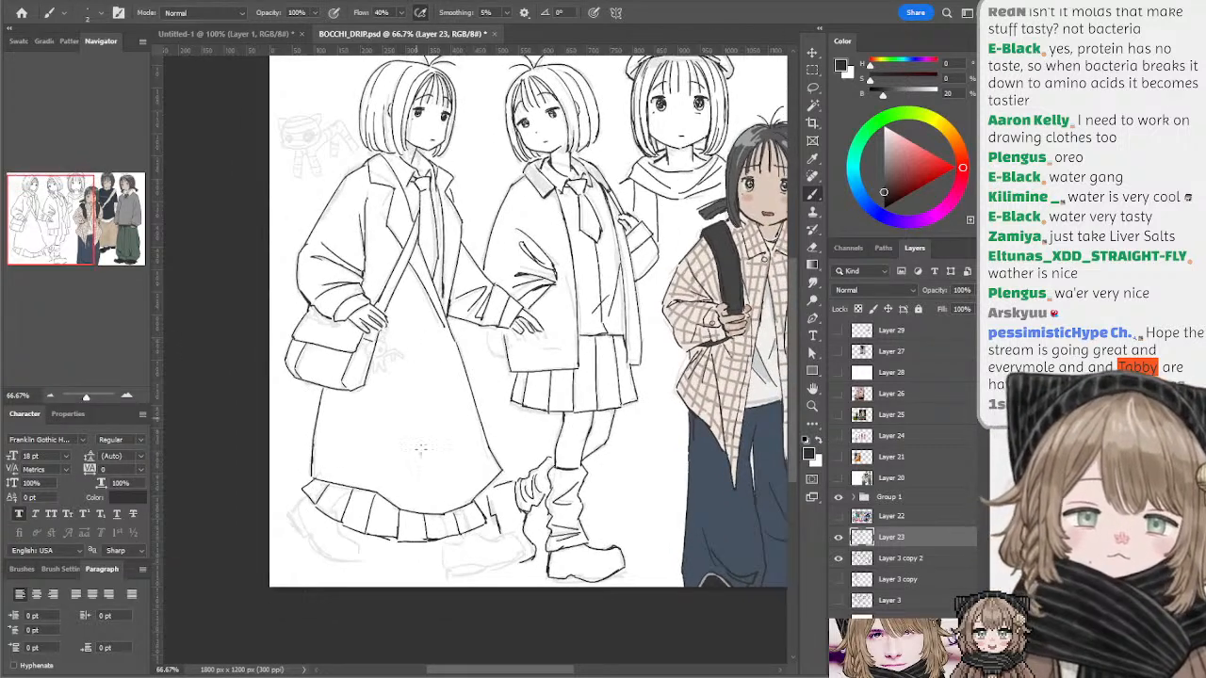
{"action": "mouse_move", "coordinate": [443, 542]}
{"action": "left_mouse_down"}
{"action": "mouse_move", "coordinate": [441, 548]}
{"action": "mouse_move", "coordinate": [450, 571]}
{"action": "mouse_move", "coordinate": [441, 549]}
{"action": "mouse_move", "coordinate": [458, 544]}
{"action": "mouse_move", "coordinate": [444, 548]}
{"action": "mouse_move", "coordinate": [447, 571]}
{"action": "mouse_move", "coordinate": [442, 548]}
{"action": "mouse_move", "coordinate": [477, 532]}
{"action": "left_mouse_up"}
{"action": "key", "text": "ctrl+z"}
{"action": "key", "text": "ctrl+z"}
{"action": "key", "text": "ctrl+z"}
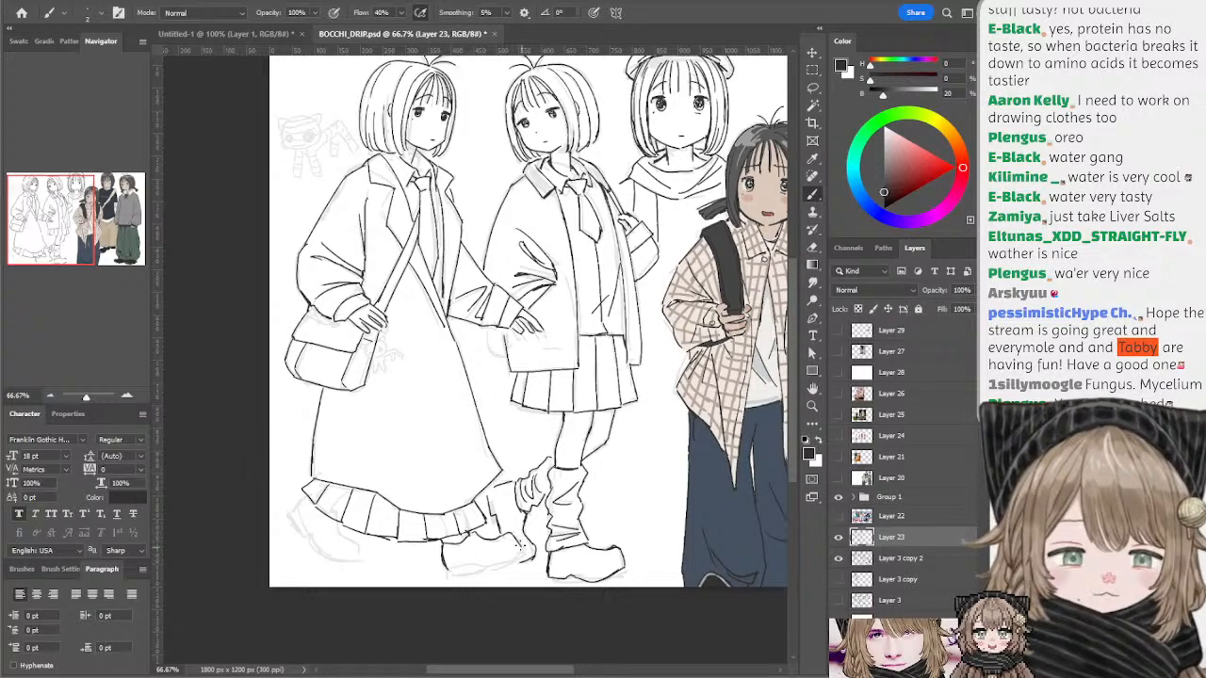
- Ink the sole and lower edge of the leftmost girl's front shoe
{"action": "left_click_drag", "start_coordinate": [504, 360], "coordinate": [451, 363]}
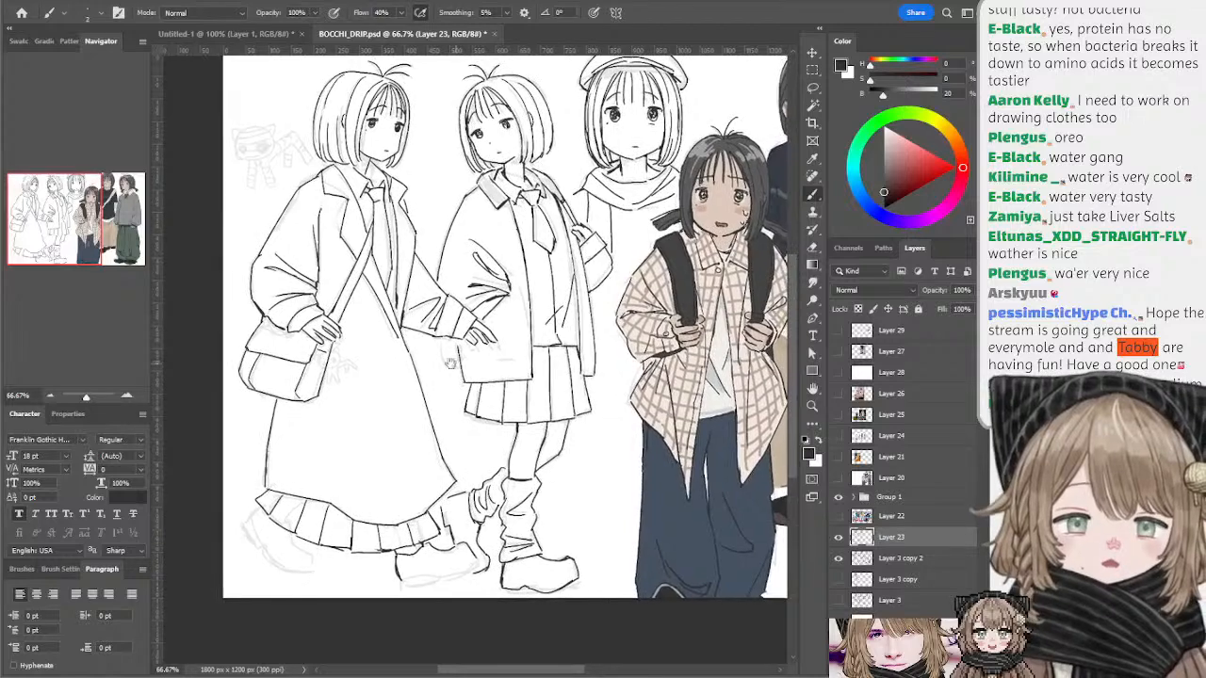
{"action": "left_click_drag", "start_coordinate": [432, 461], "coordinate": [426, 465]}
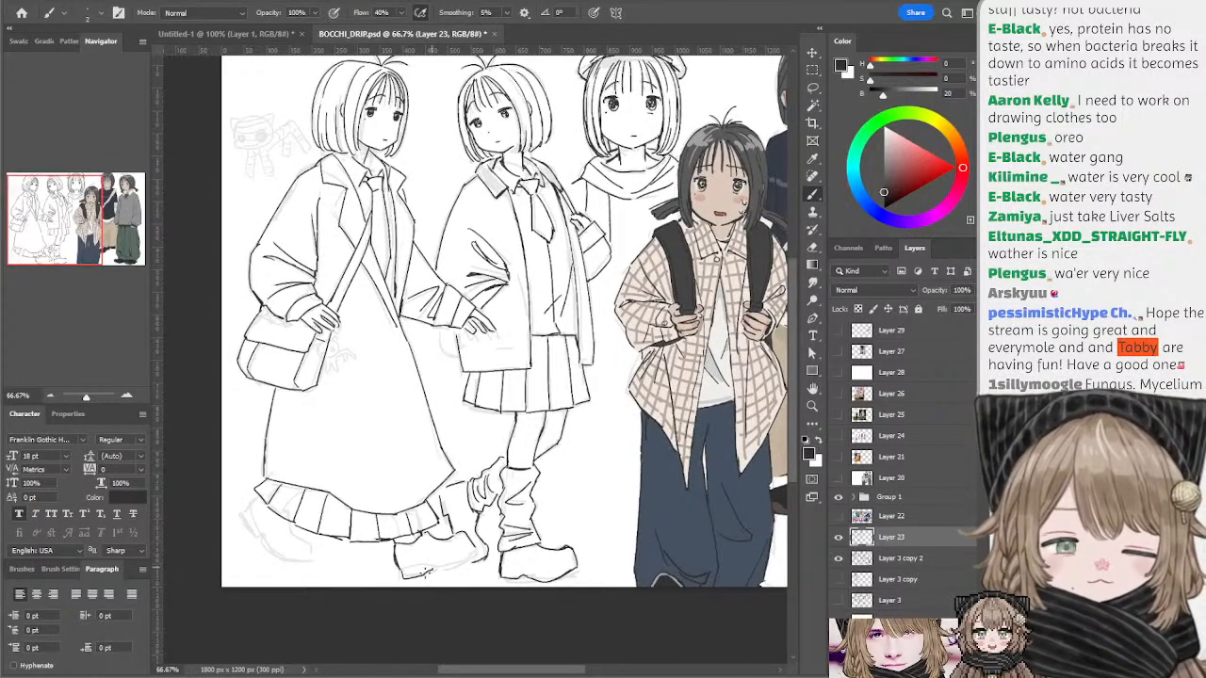
{"action": "left_click_drag", "start_coordinate": [437, 571], "coordinate": [479, 556]}
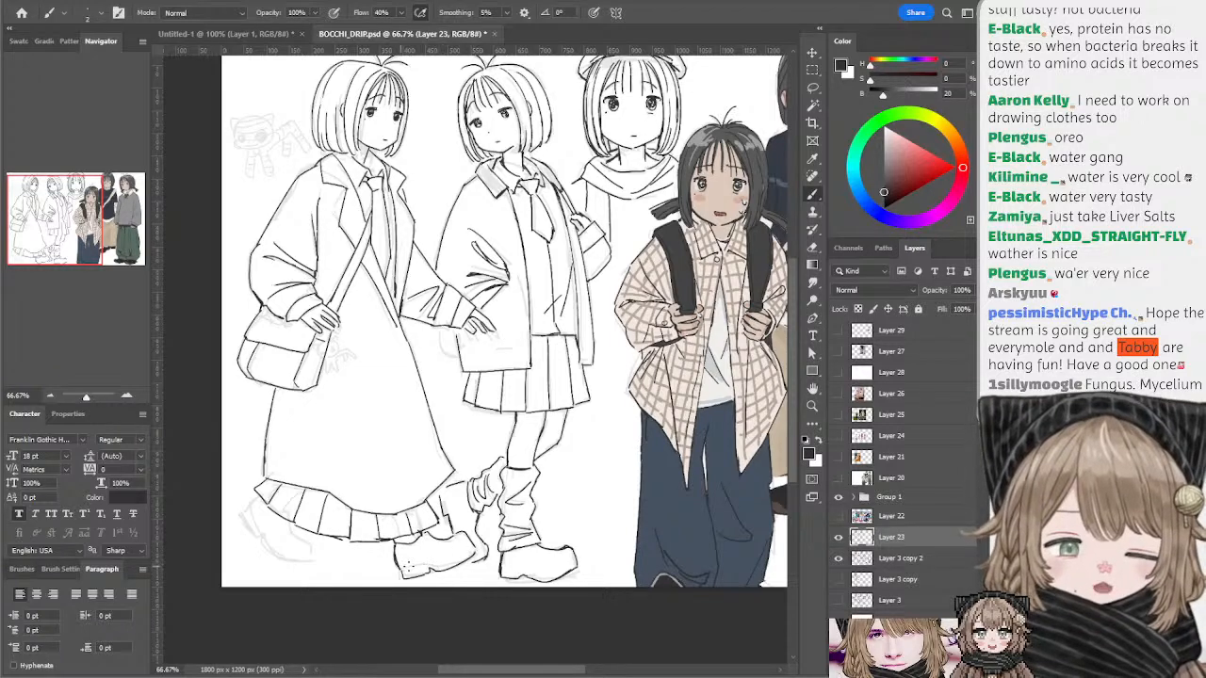
{"action": "mouse_move", "coordinate": [405, 569]}
{"action": "left_mouse_down"}
{"action": "mouse_move", "coordinate": [457, 564]}
{"action": "mouse_move", "coordinate": [445, 557]}
{"action": "mouse_move", "coordinate": [467, 547]}
{"action": "mouse_move", "coordinate": [432, 577]}
{"action": "mouse_move", "coordinate": [474, 555]}
{"action": "left_mouse_up"}
{"action": "key", "text": "ctrl+z"}
{"action": "key", "text": "ctrl+z"}
{"action": "key", "text": "ctrl+z"}
{"action": "key", "text": "ctrl+z"}
{"action": "key", "text": "ctrl+z"}
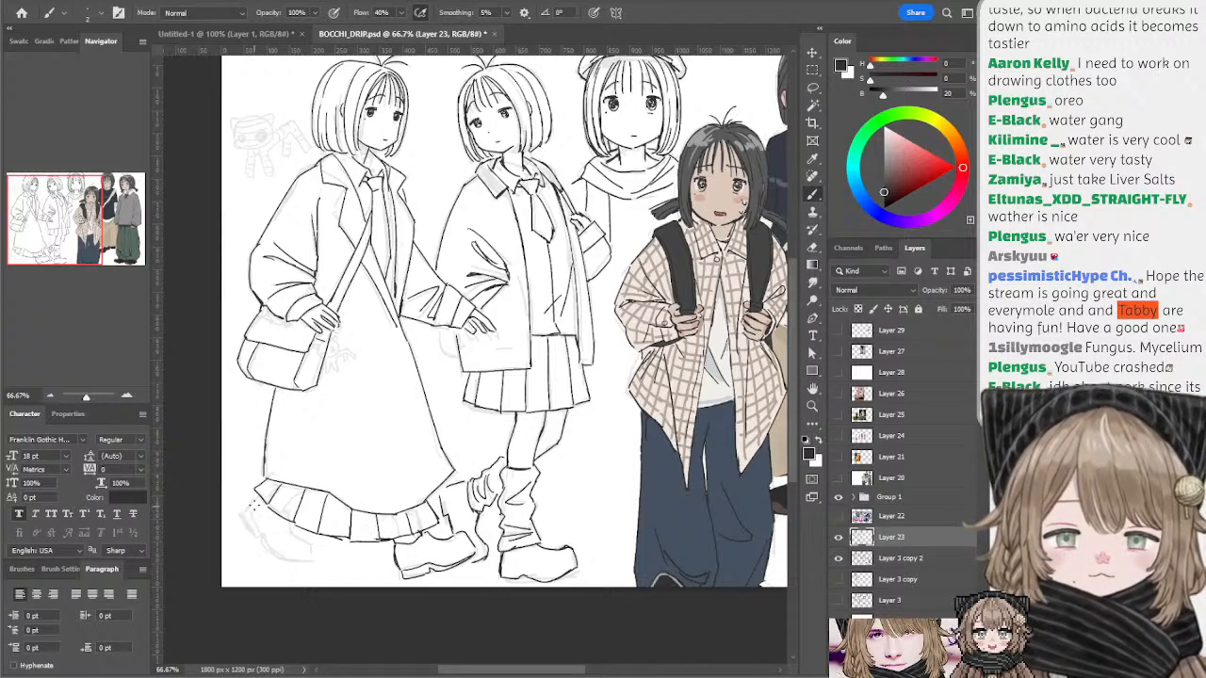
- Ink the heel and lower outline of the leftmost girl's back shoe over the sketch
{"action": "mouse_move", "coordinate": [246, 509]}
{"action": "left_mouse_down"}
{"action": "mouse_move", "coordinate": [264, 550]}
{"action": "mouse_move", "coordinate": [314, 562]}
{"action": "left_mouse_up"}
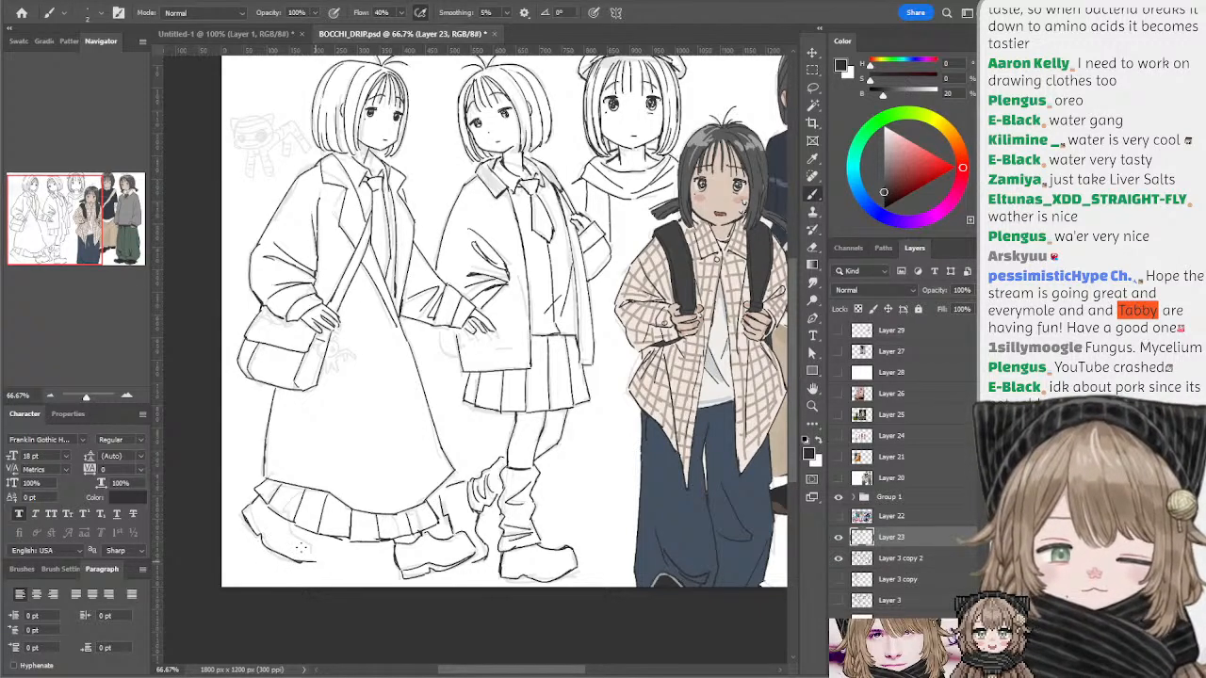
{"action": "key", "text": "ctrl+z"}
{"action": "left_click_drag", "start_coordinate": [261, 535], "coordinate": [299, 560]}
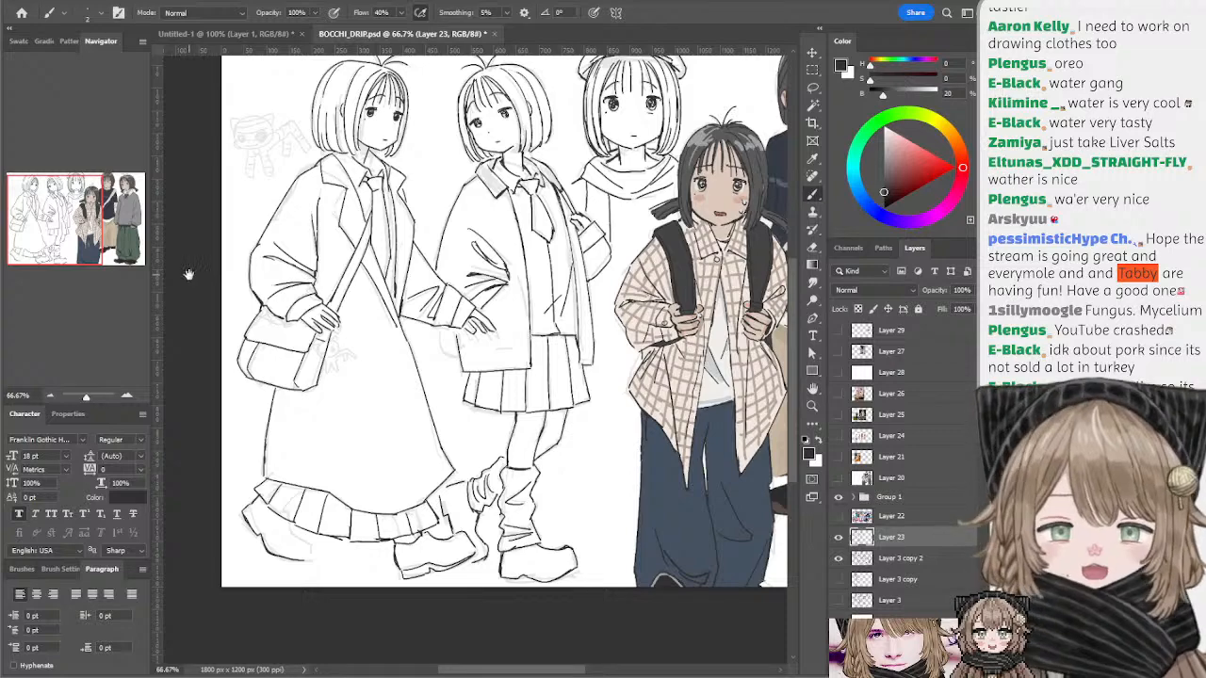
- Doodle a filled black cookie with a squiggle and a small arrow in the canvas corner above the leftmost girl's coat
{"action": "left_click_drag", "start_coordinate": [450, 255], "coordinate": [447, 282]}
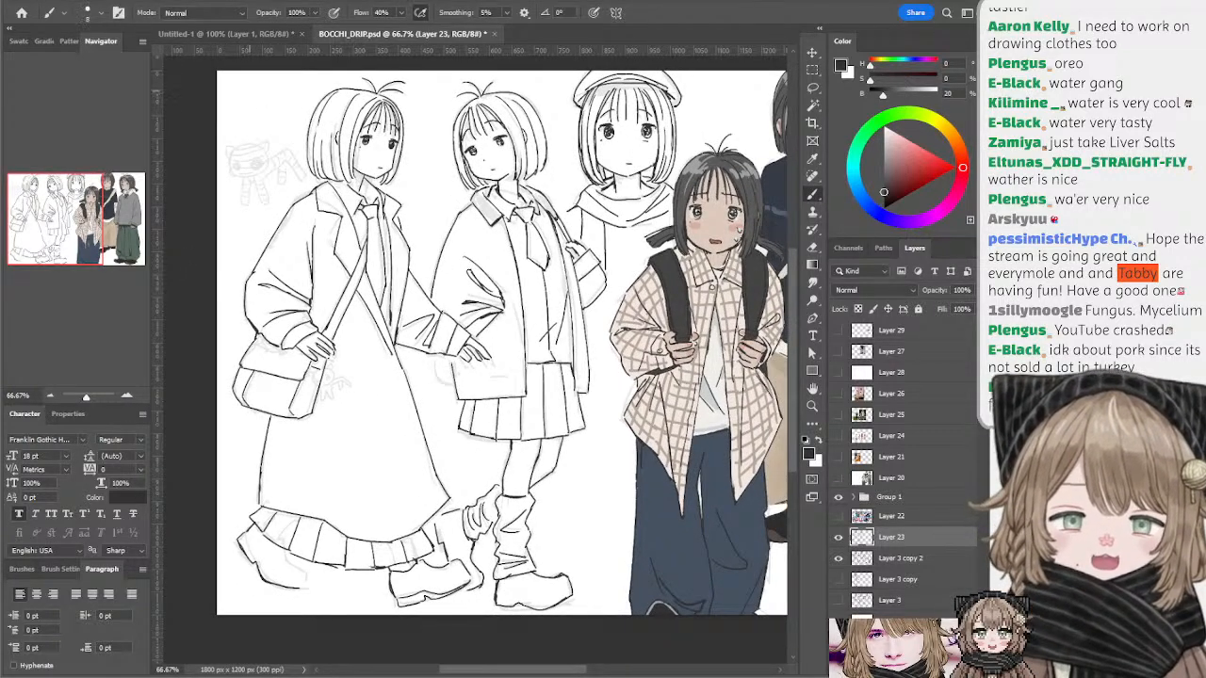
{"action": "mouse_move", "coordinate": [277, 90]}
{"action": "left_mouse_down"}
{"action": "mouse_move", "coordinate": [235, 94]}
{"action": "mouse_move", "coordinate": [276, 94]}
{"action": "mouse_move", "coordinate": [242, 94]}
{"action": "mouse_move", "coordinate": [270, 98]}
{"action": "mouse_move", "coordinate": [251, 98]}
{"action": "mouse_move", "coordinate": [277, 114]}
{"action": "mouse_move", "coordinate": [231, 98]}
{"action": "mouse_move", "coordinate": [281, 110]}
{"action": "left_mouse_up"}
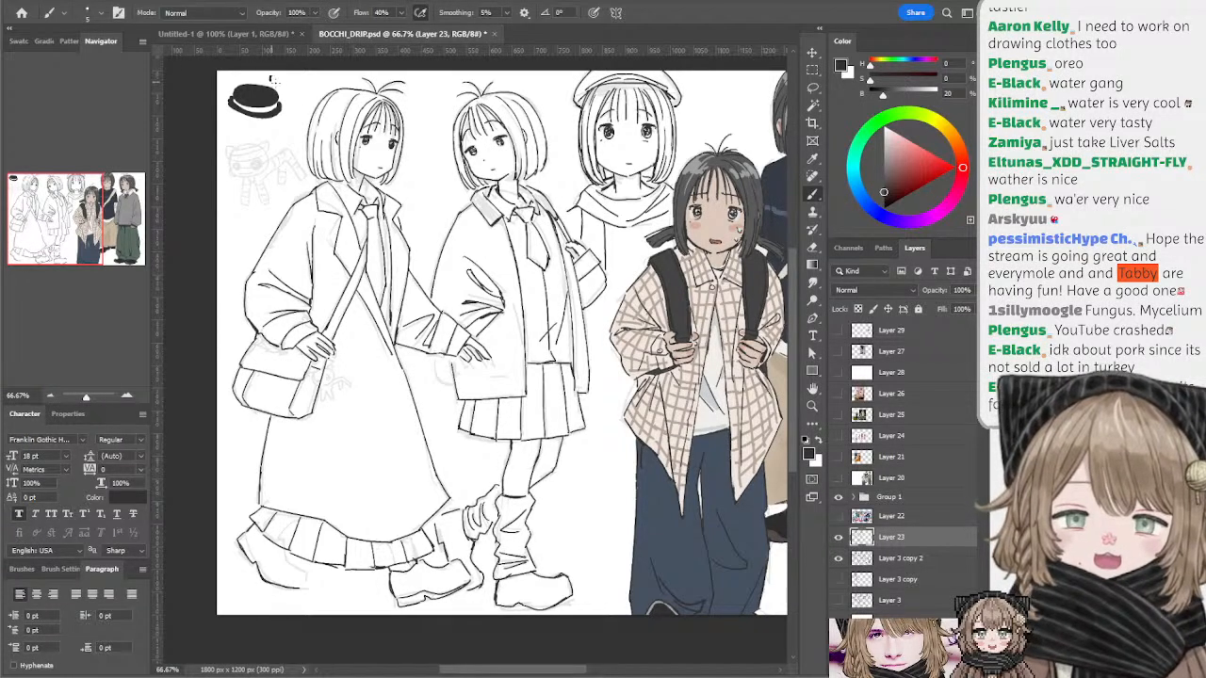
{"action": "mouse_move", "coordinate": [270, 77]}
{"action": "left_mouse_down"}
{"action": "mouse_move", "coordinate": [314, 94]}
{"action": "mouse_move", "coordinate": [283, 105]}
{"action": "mouse_move", "coordinate": [292, 120]}
{"action": "mouse_move", "coordinate": [275, 120]}
{"action": "mouse_move", "coordinate": [292, 132]}
{"action": "mouse_move", "coordinate": [283, 121]}
{"action": "mouse_move", "coordinate": [243, 148]}
{"action": "left_mouse_up"}
{"action": "mouse_move", "coordinate": [245, 130]}
{"action": "left_mouse_down"}
{"action": "mouse_move", "coordinate": [279, 153]}
{"action": "mouse_move", "coordinate": [279, 135]}
{"action": "left_mouse_up"}
{"action": "key", "text": "ctrl+z"}
{"action": "key", "text": "ctrl+z"}
{"action": "key", "text": "ctrl+z"}
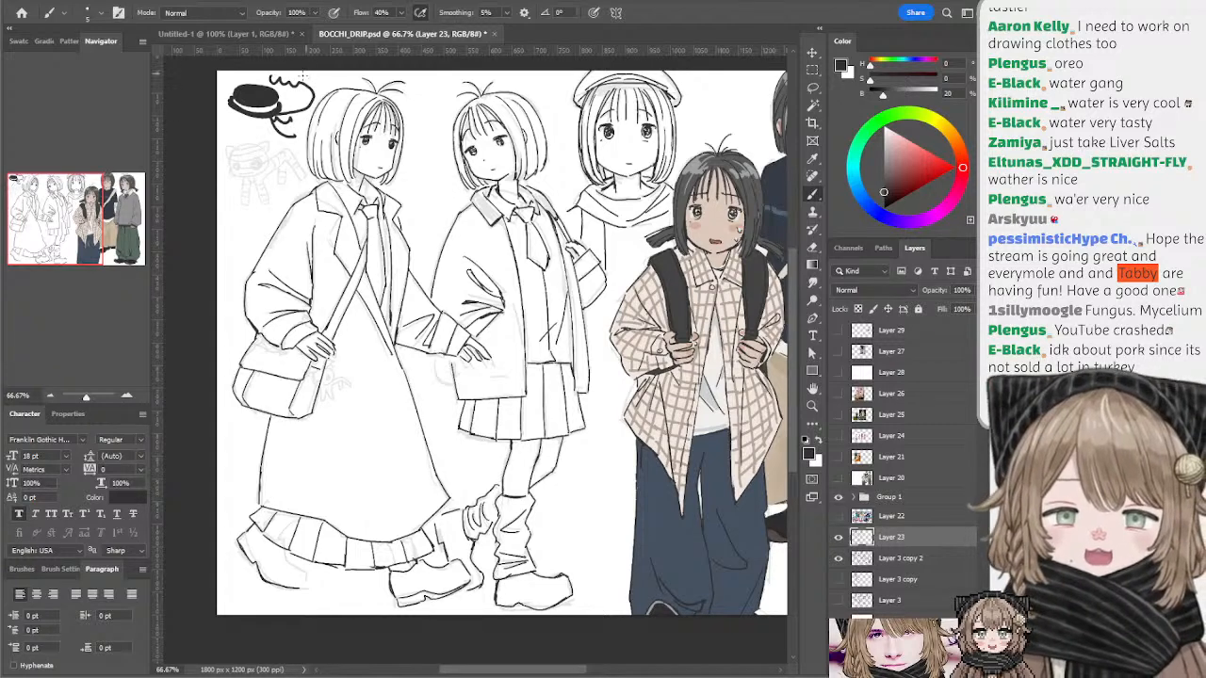
- Lasso and delete the cookie doodle, then clear the selection
{"action": "key", "text": "l"}
{"action": "mouse_move", "coordinate": [303, 75]}
{"action": "left_mouse_down"}
{"action": "mouse_move", "coordinate": [329, 99]}
{"action": "mouse_move", "coordinate": [311, 133]}
{"action": "mouse_move", "coordinate": [253, 66]}
{"action": "left_mouse_up"}
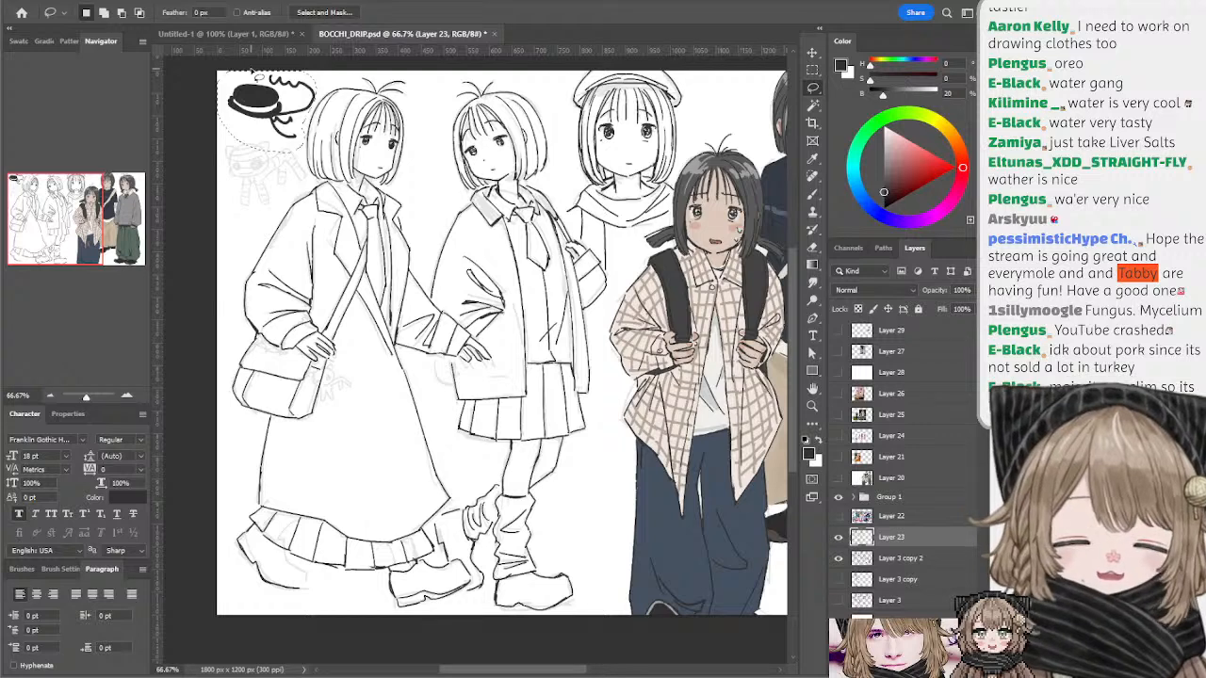
{"action": "key", "text": "Delete"}
{"action": "key", "text": "ctrl+d"}
- Doodle two filled black discs with arrows beside them in the same canvas corner
{"action": "key", "text": "b"}
{"action": "mouse_move", "coordinate": [262, 83]}
{"action": "left_mouse_down"}
{"action": "mouse_move", "coordinate": [235, 91]}
{"action": "mouse_move", "coordinate": [253, 83]}
{"action": "mouse_move", "coordinate": [245, 106]}
{"action": "mouse_move", "coordinate": [263, 132]}
{"action": "mouse_move", "coordinate": [254, 160]}
{"action": "mouse_move", "coordinate": [268, 169]}
{"action": "mouse_move", "coordinate": [266, 153]}
{"action": "left_mouse_up"}
{"action": "key", "text": "ctrl+z"}
{"action": "key", "text": "e"}
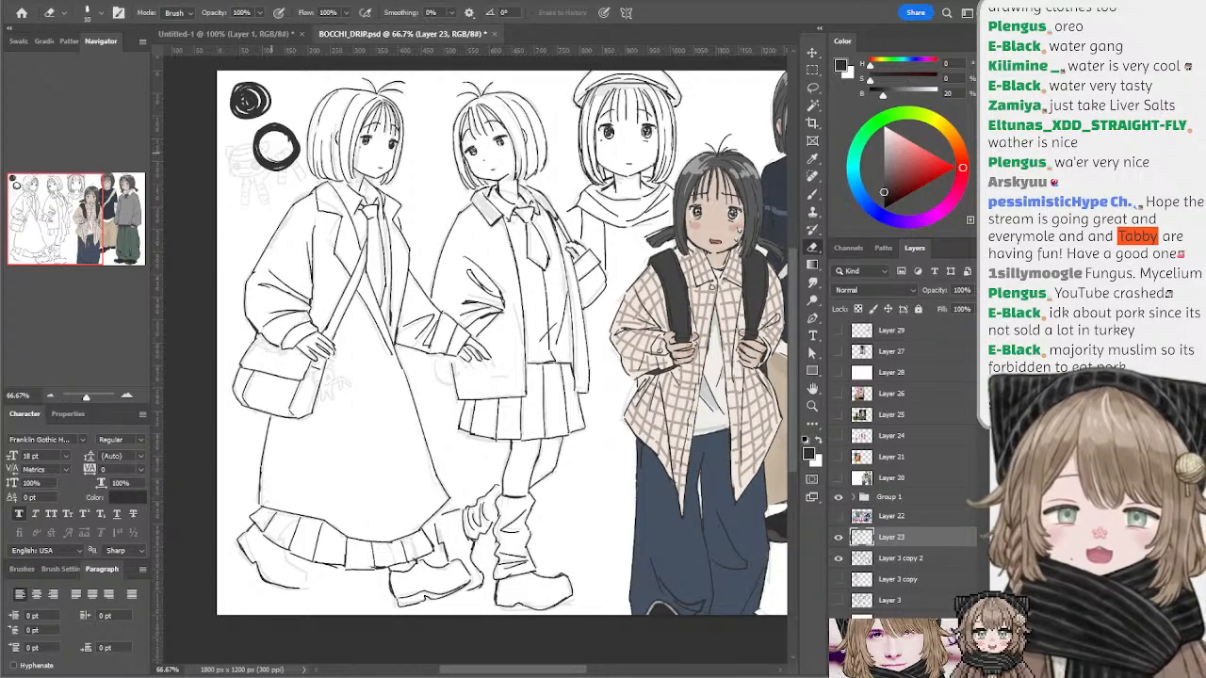
{"action": "key", "text": "b"}
{"action": "left_click_drag", "start_coordinate": [287, 102], "coordinate": [277, 141]}
{"action": "left_click_drag", "start_coordinate": [271, 132], "coordinate": [282, 138]}
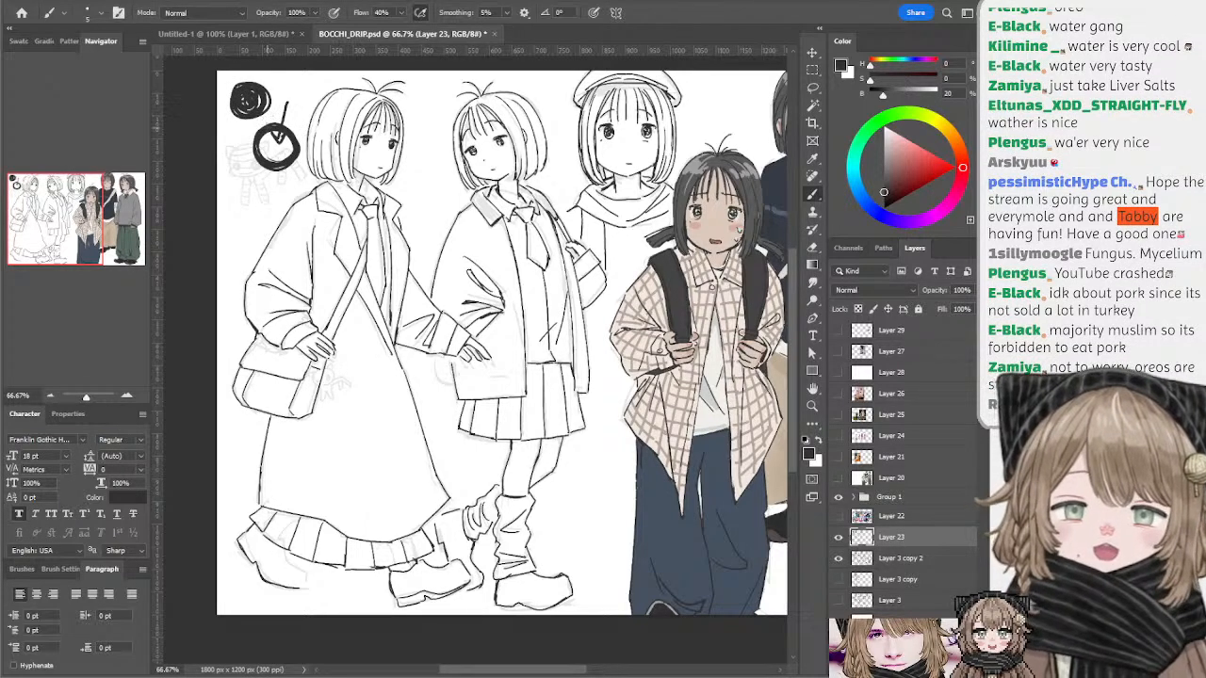
{"action": "mouse_move", "coordinate": [233, 159]}
{"action": "left_mouse_down"}
{"action": "mouse_move", "coordinate": [231, 125]}
{"action": "mouse_move", "coordinate": [285, 140]}
{"action": "mouse_move", "coordinate": [269, 155]}
{"action": "mouse_move", "coordinate": [292, 149]}
{"action": "mouse_move", "coordinate": [279, 139]}
{"action": "left_mouse_up"}
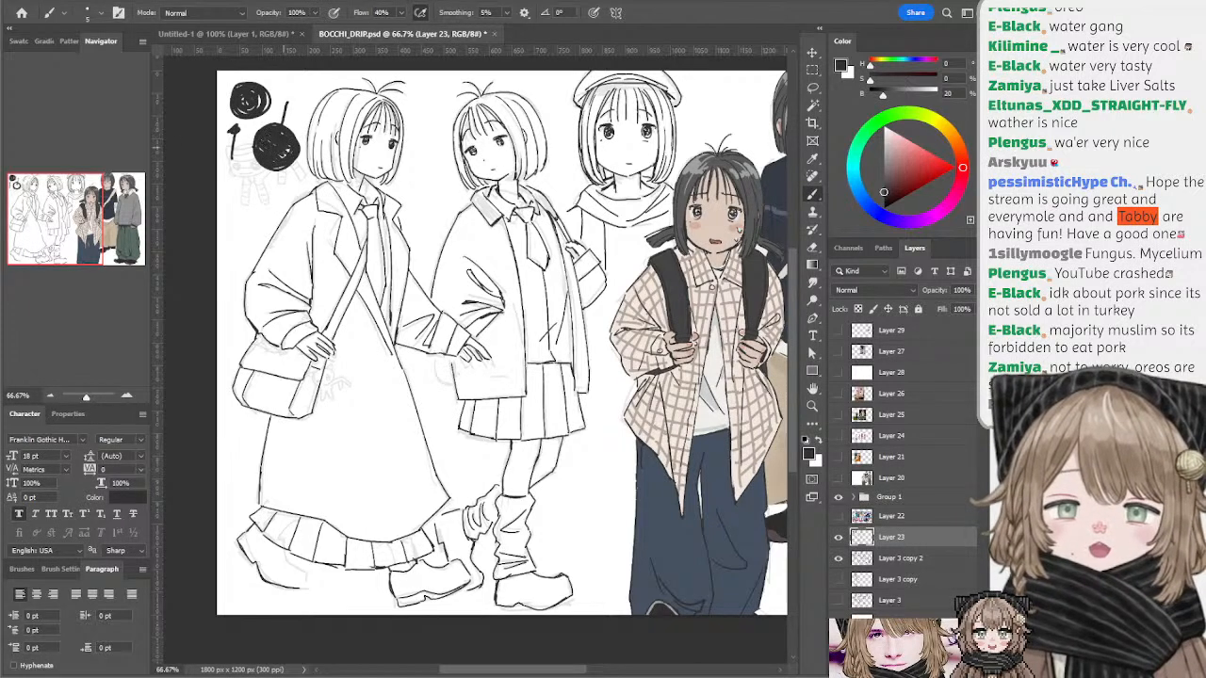
{"action": "key", "text": "e"}
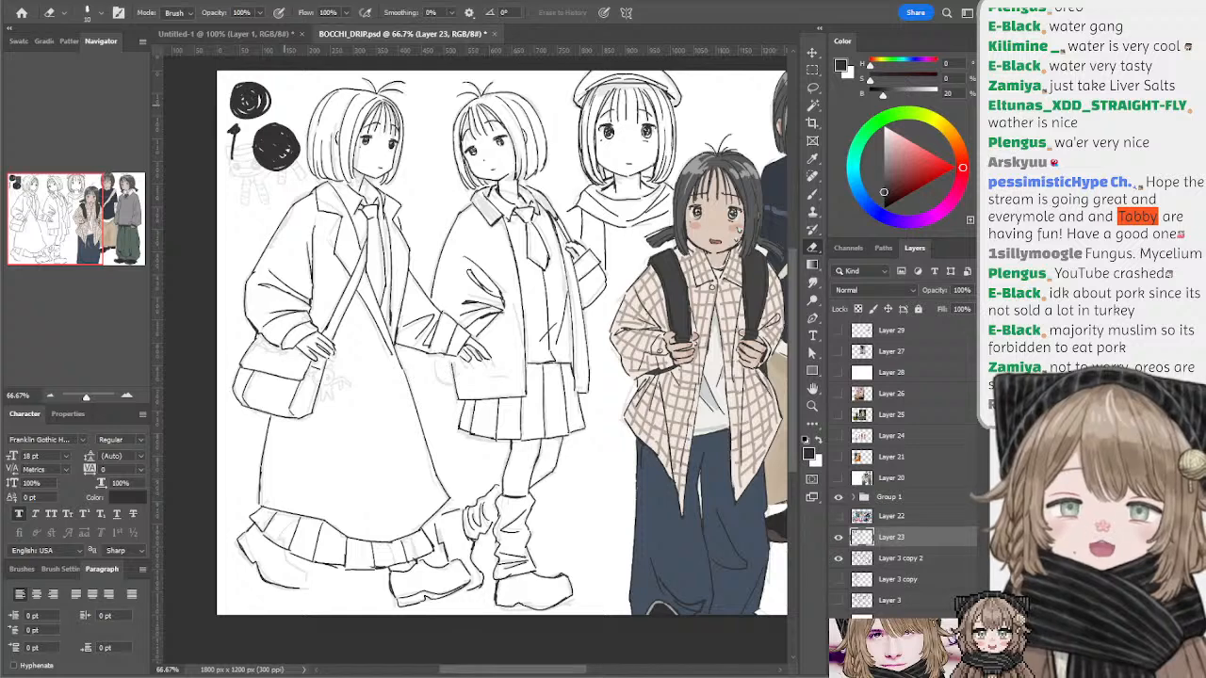
- Lasso and delete the two discs and their arrows, then clear the selection
{"action": "mouse_move", "coordinate": [260, 94]}
{"action": "left_mouse_down"}
{"action": "mouse_move", "coordinate": [256, 108]}
{"action": "mouse_move", "coordinate": [260, 94]}
{"action": "mouse_move", "coordinate": [311, 155]}
{"action": "mouse_move", "coordinate": [221, 90]}
{"action": "left_mouse_up"}
{"action": "key", "text": "b"}
{"action": "key", "text": "e"}
{"action": "key", "text": "b"}
{"action": "key", "text": "l"}
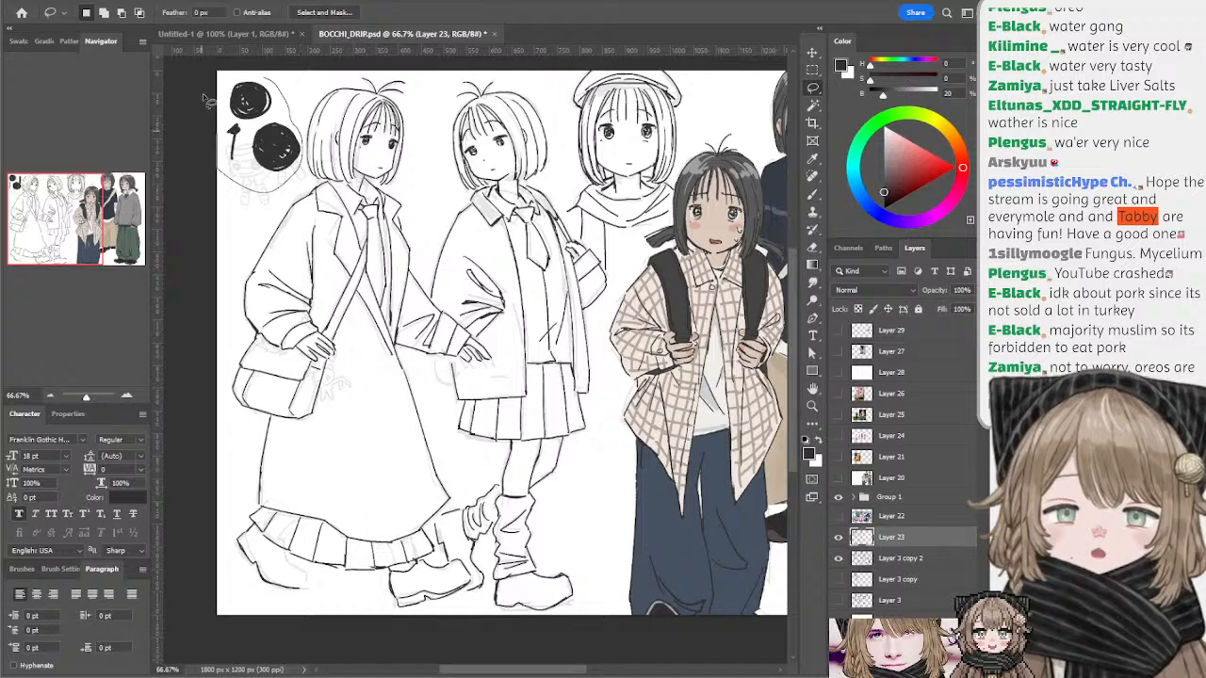
{"action": "key", "text": "Delete"}
{"action": "key", "text": "ctrl+d"}
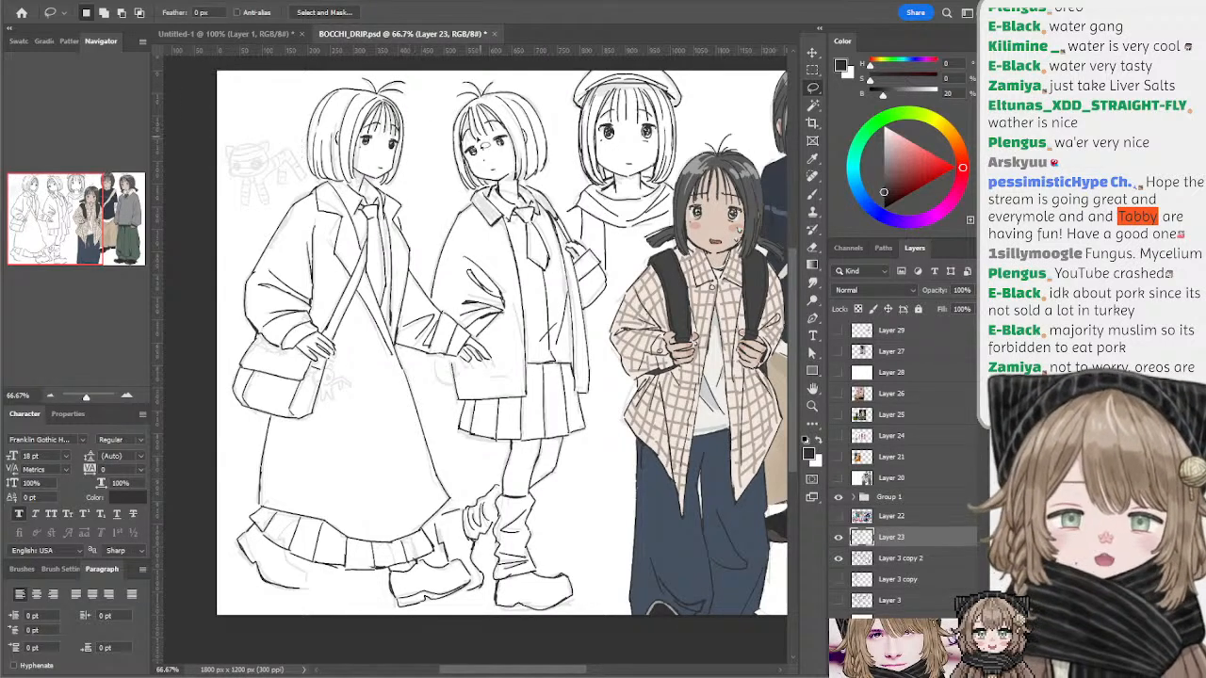
- Finish the leftmost girl's back shoe by inking its toe and the sole line
{"action": "key", "text": "b"}
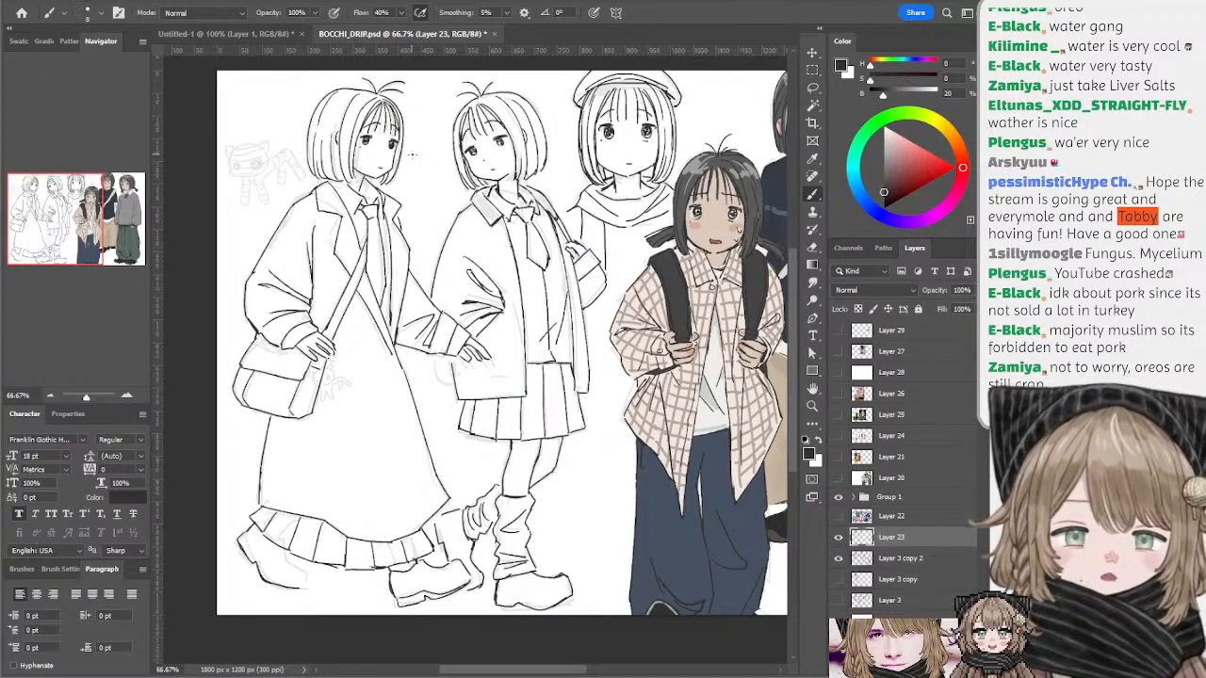
{"action": "left_click_drag", "start_coordinate": [436, 182], "coordinate": [431, 163]}
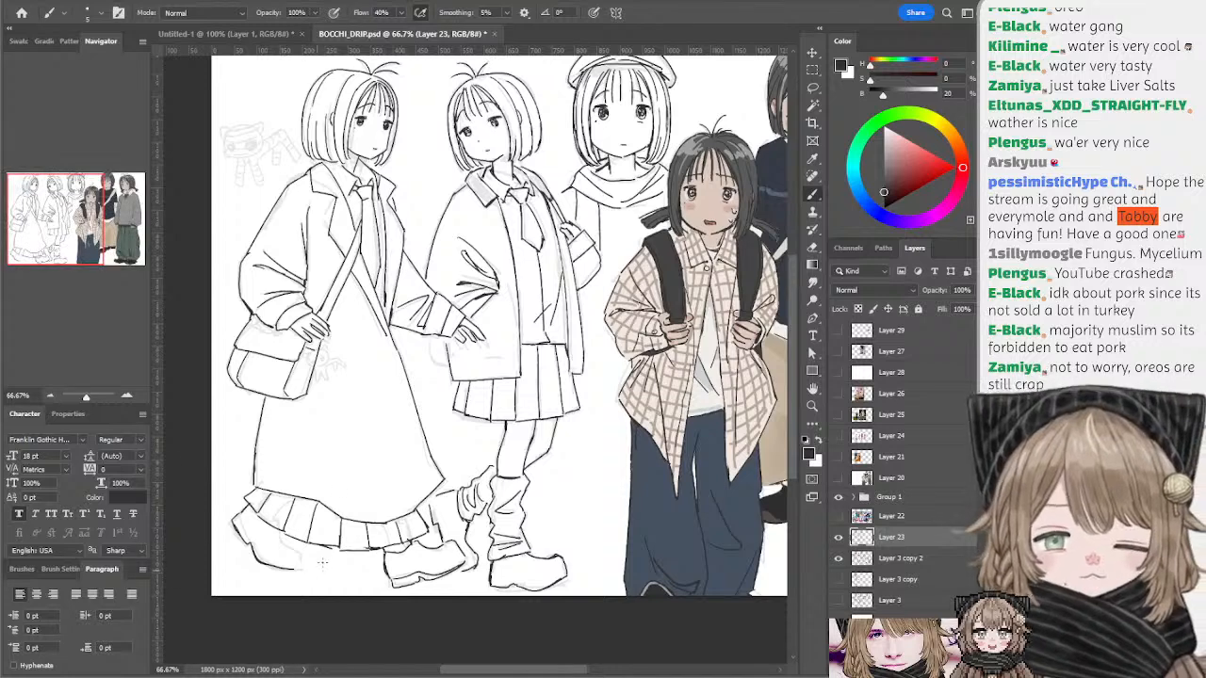
{"action": "key", "text": "e"}
{"action": "key", "text": "b"}
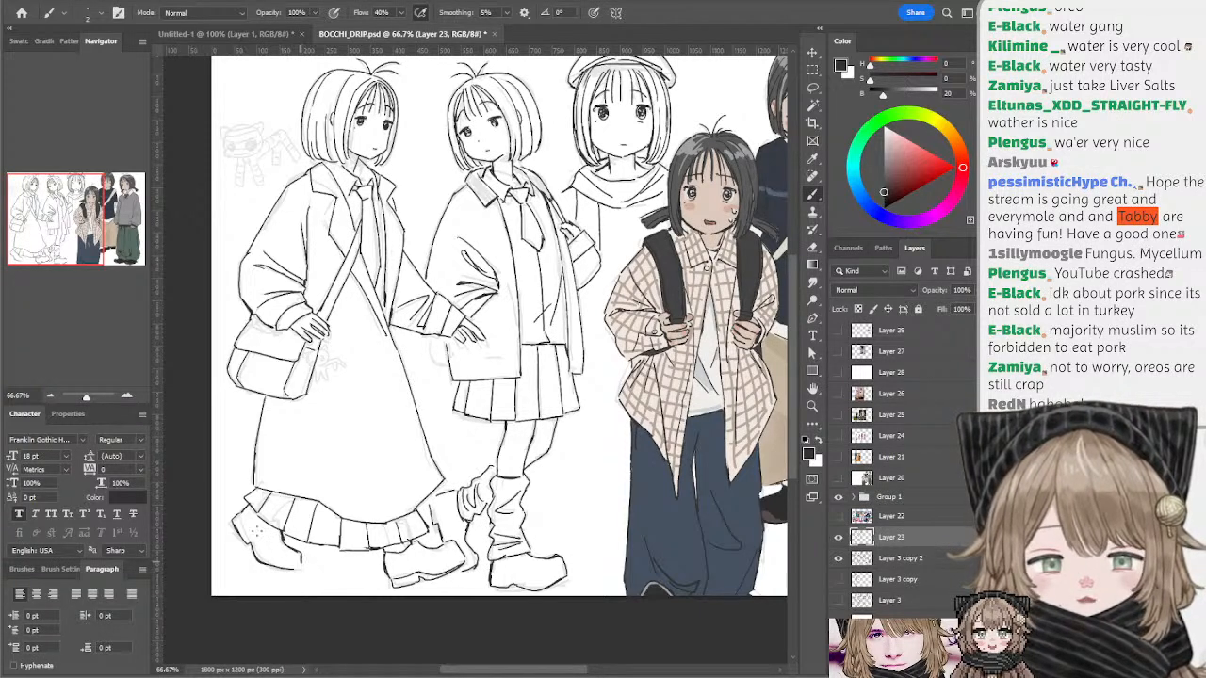
{"action": "mouse_move", "coordinate": [249, 540]}
{"action": "left_mouse_down"}
{"action": "mouse_move", "coordinate": [263, 559]}
{"action": "mouse_move", "coordinate": [300, 567]}
{"action": "left_mouse_up"}
{"action": "key", "text": "ctrl+z"}
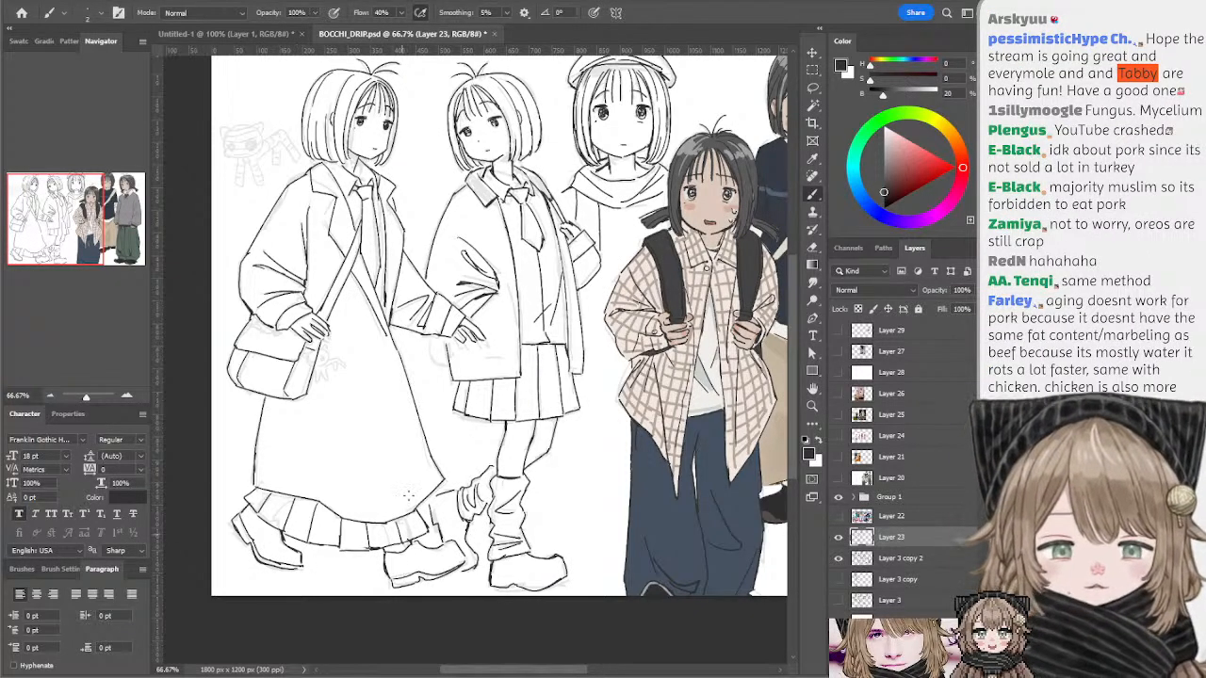
- Ink the small rounded bag edge sticking out behind the second girl's coat, just below the hand
{"action": "left_click_drag", "start_coordinate": [524, 317], "coordinate": [497, 351]}
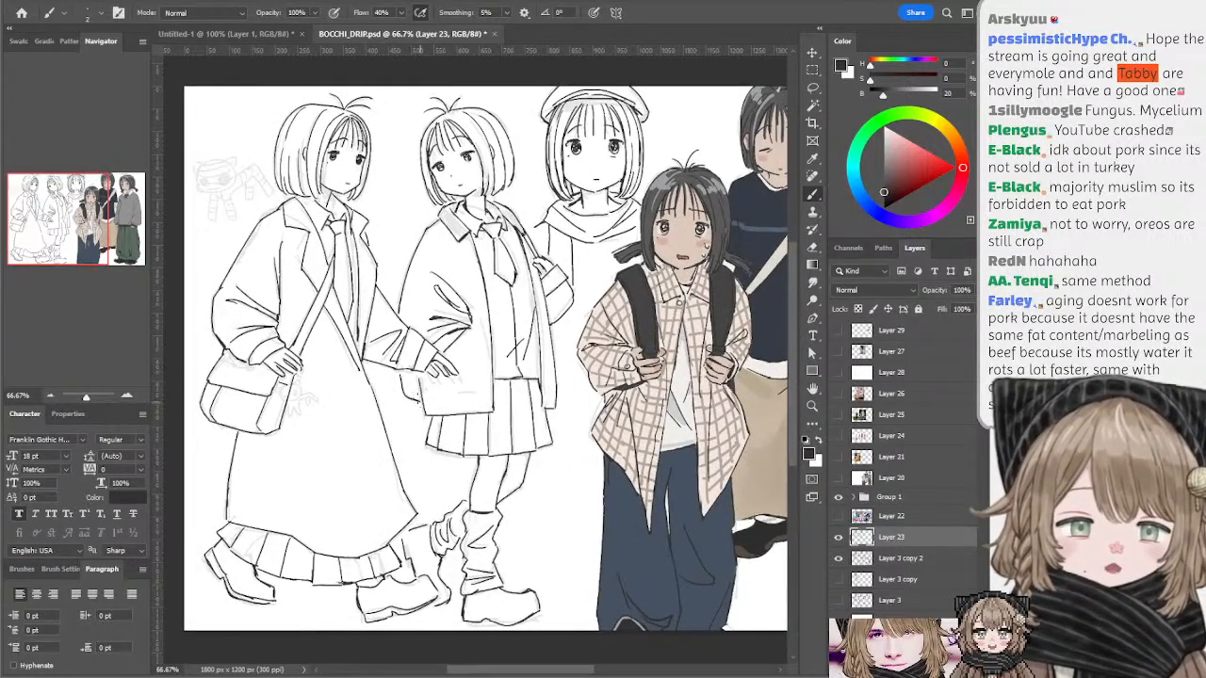
{"action": "key", "text": "ctrl+z"}
{"action": "left_click_drag", "start_coordinate": [402, 376], "coordinate": [424, 401]}
{"action": "key", "text": "ctrl+z"}
{"action": "left_click_drag", "start_coordinate": [580, 206], "coordinate": [618, 215]}
- Ink the round head of a small charm hanging from the leftmost girl's bag and begin its body
{"action": "key", "text": "e"}
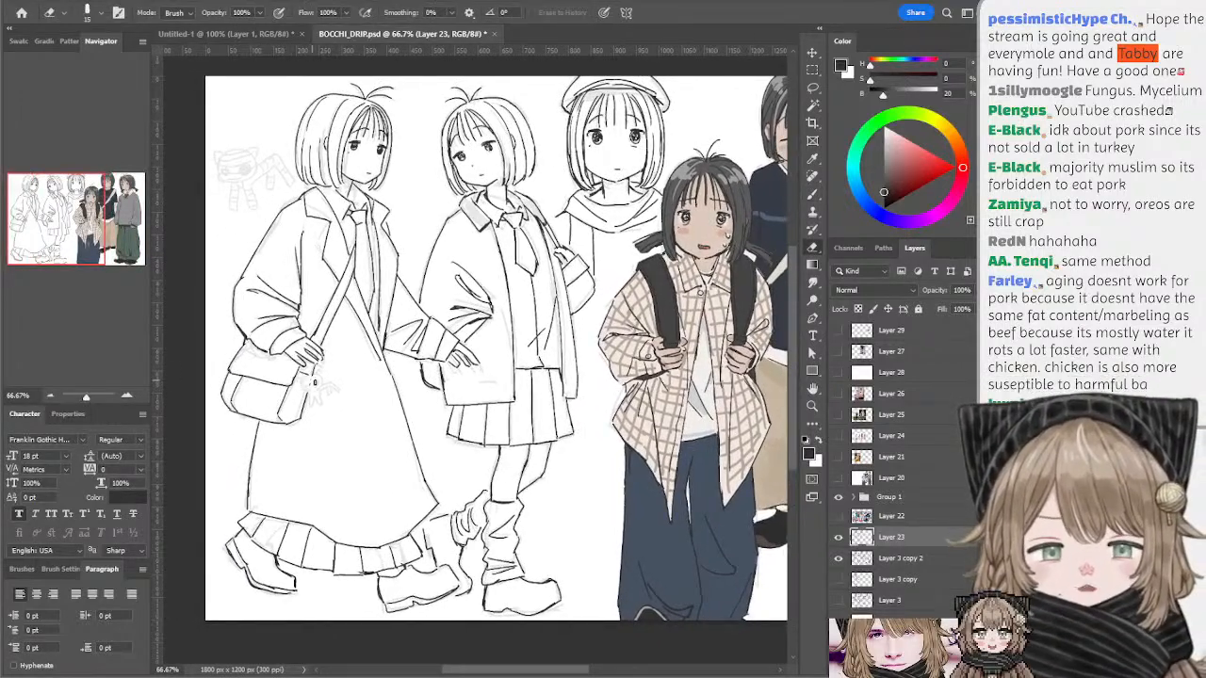
{"action": "key", "text": "b"}
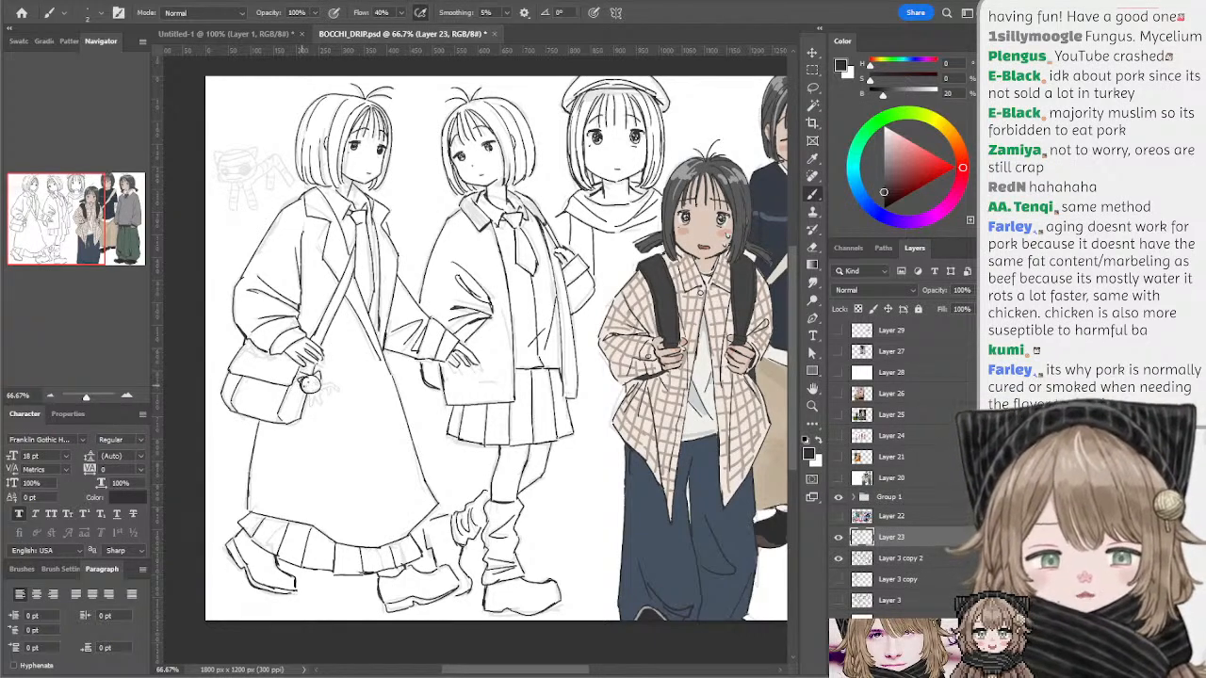
{"action": "key", "text": "e"}
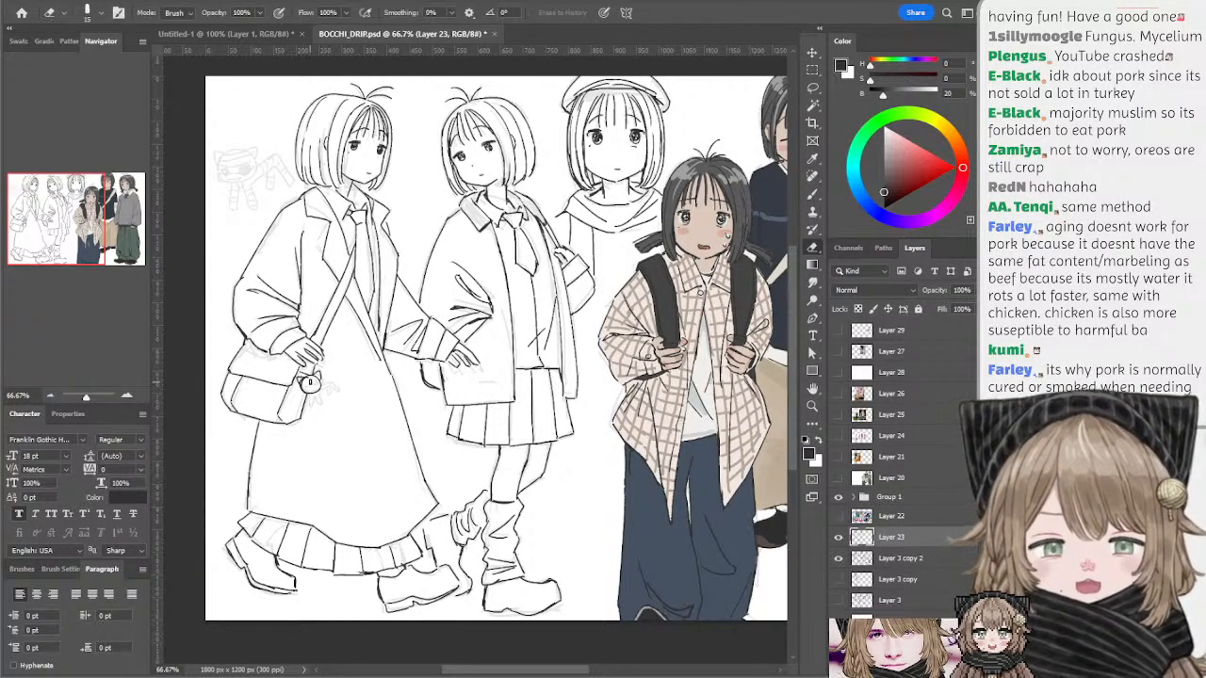
{"action": "key", "text": "b"}
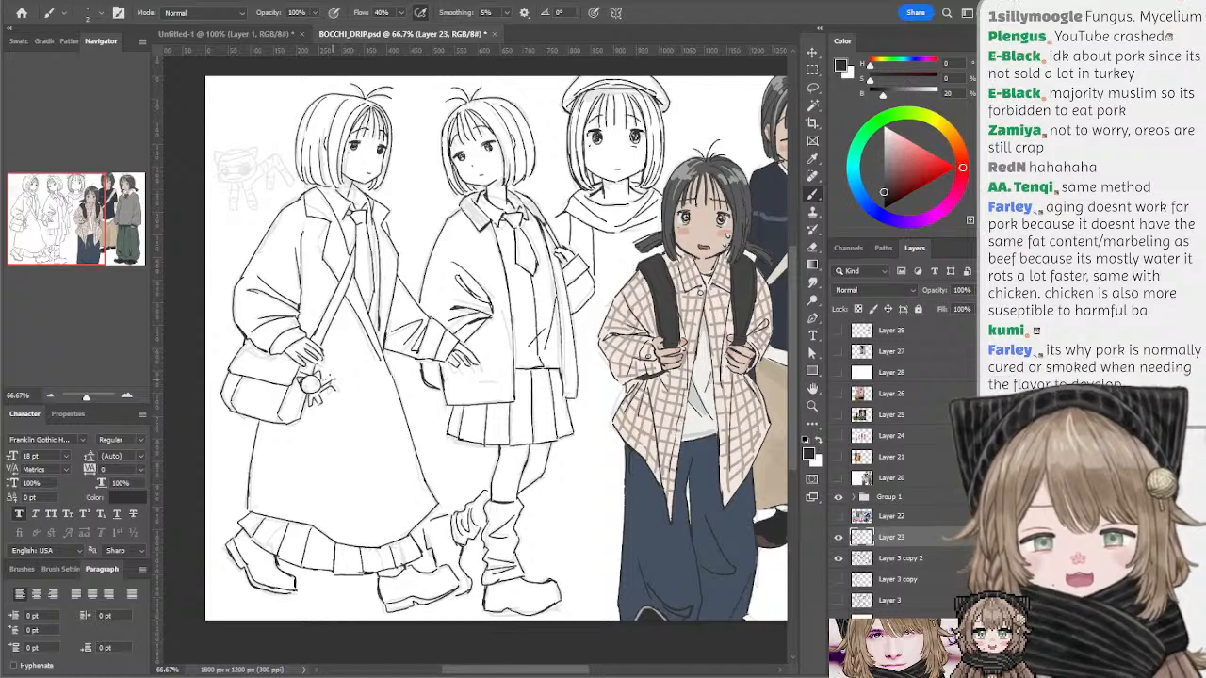
- Redo the bag charm's stray limb strokes on Layer 23, then complete its arms, legs, ears and face
{"action": "key", "text": "ctrl+z"}
{"action": "left_click", "coordinate": [333, 387], "text": "ctrl"}
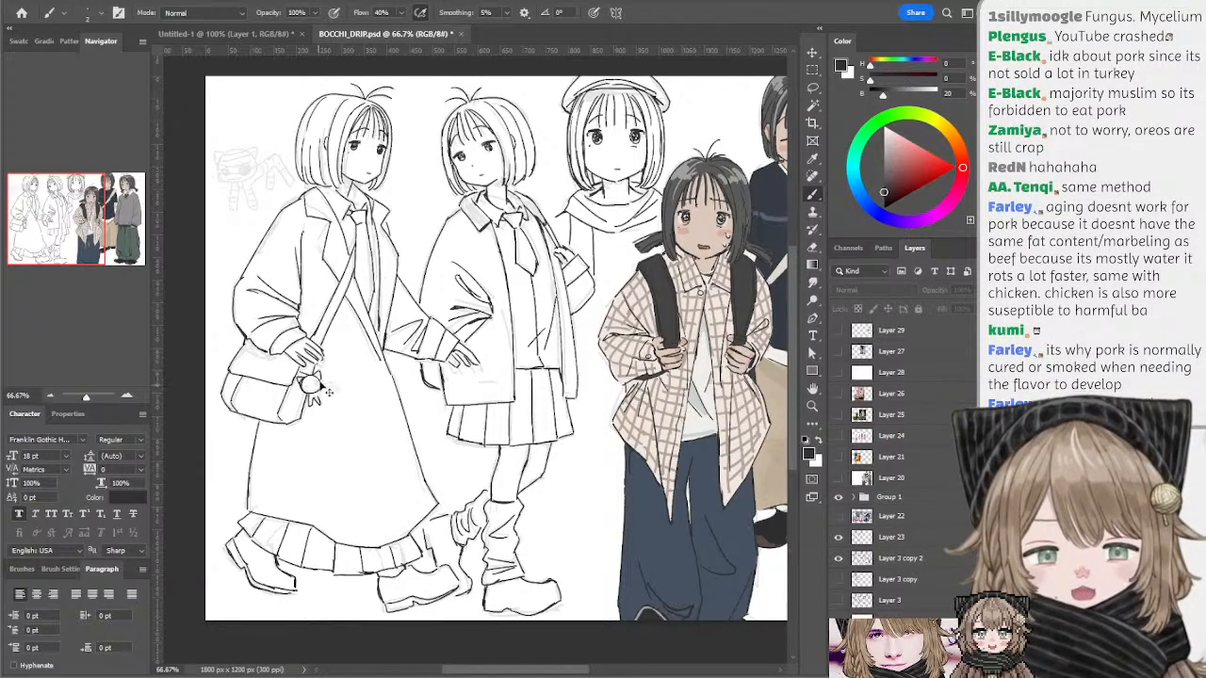
{"action": "left_click", "coordinate": [311, 387], "text": "ctrl"}
{"action": "key", "text": "e"}
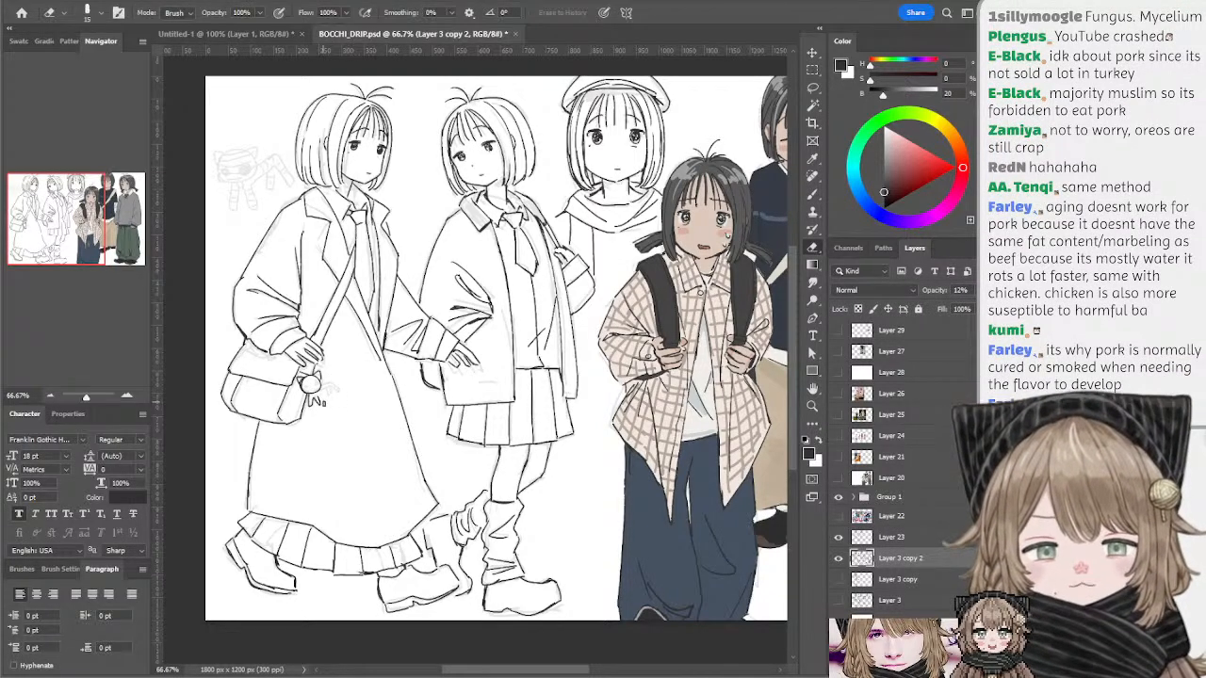
{"action": "left_click", "coordinate": [311, 386], "text": "ctrl"}
{"action": "key", "text": "b"}
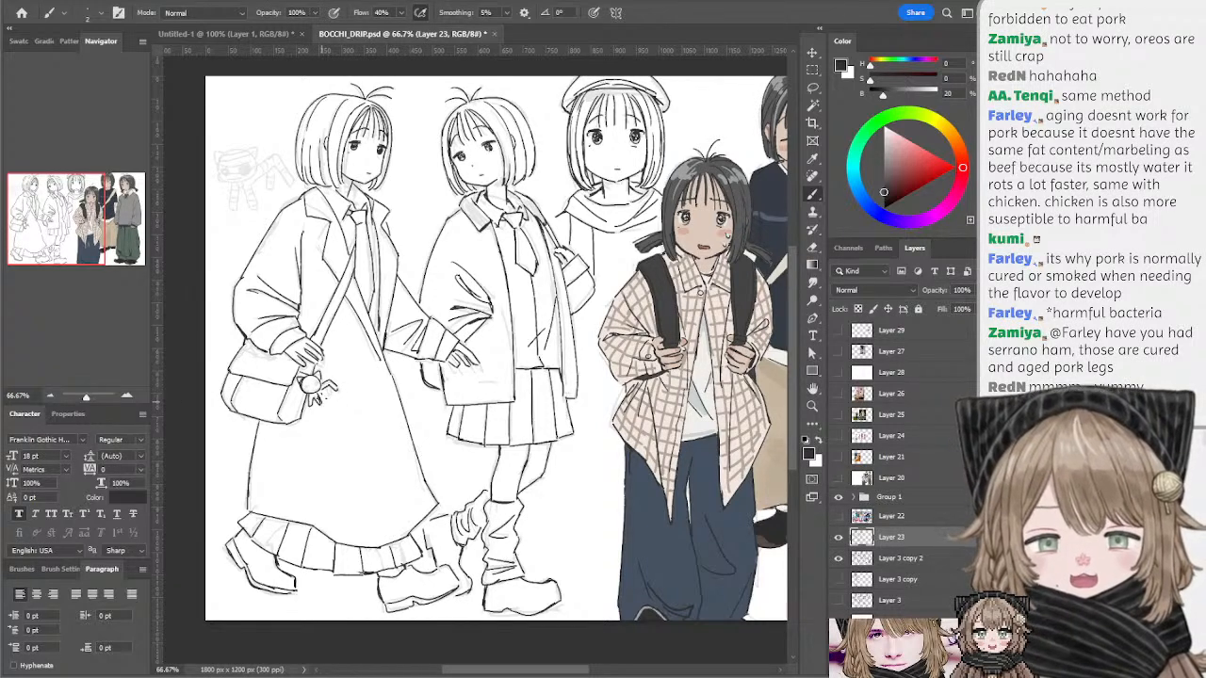
{"action": "key", "text": "e"}
{"action": "key", "text": "b"}
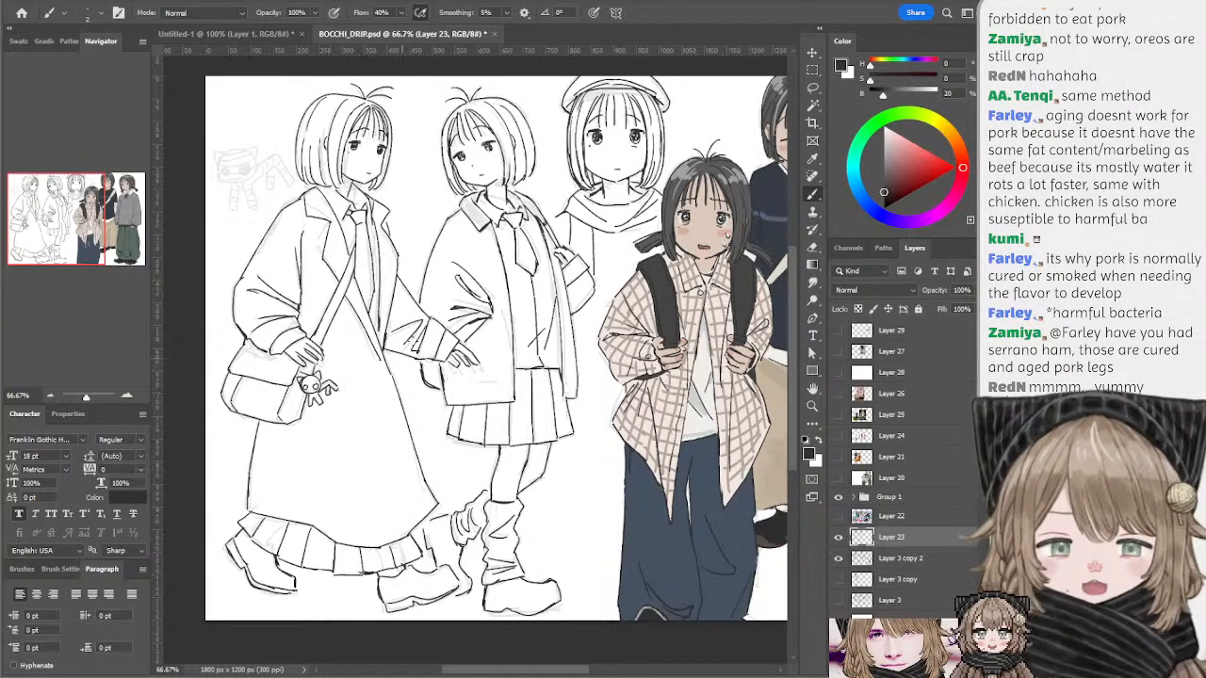
- Hide the faint sketch on Layer 3 copy 2 so only the inked line art shows
{"action": "mouse_move", "coordinate": [402, 294]}
{"action": "left_mouse_down"}
{"action": "mouse_move", "coordinate": [428, 322]}
{"action": "mouse_move", "coordinate": [409, 311]}
{"action": "left_mouse_up"}
{"action": "mouse_move", "coordinate": [463, 229]}
{"action": "left_mouse_down"}
{"action": "mouse_move", "coordinate": [433, 254]}
{"action": "mouse_move", "coordinate": [379, 253]}
{"action": "left_mouse_up"}
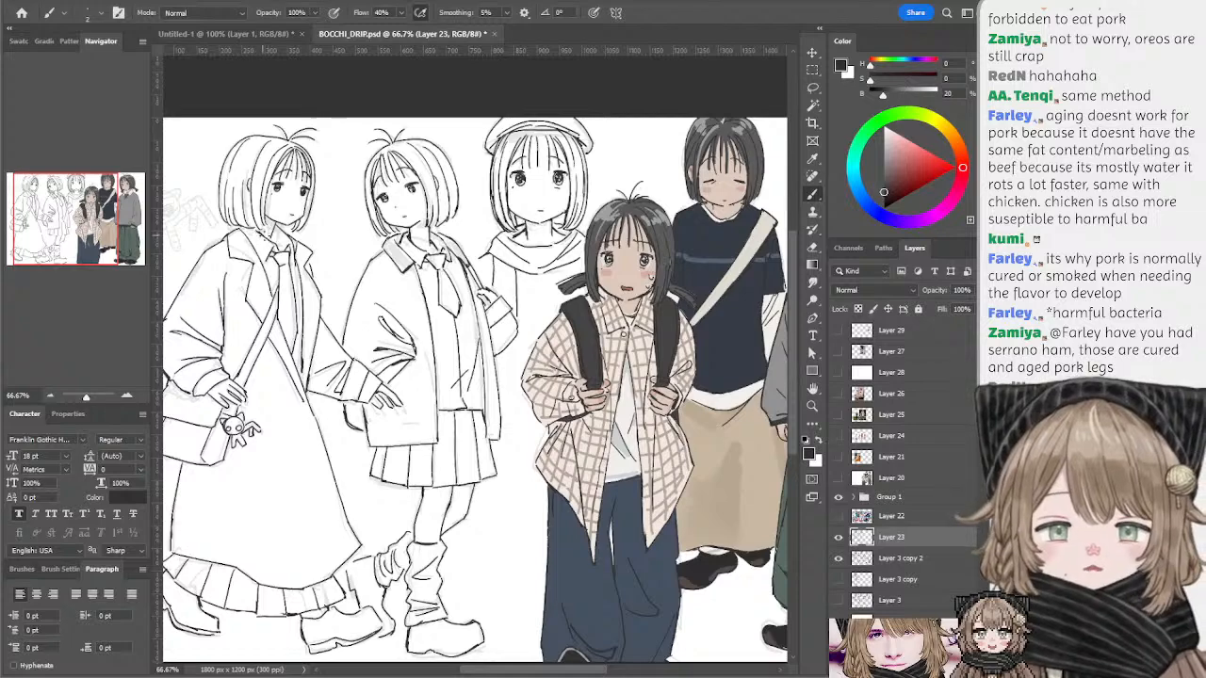
{"action": "key", "text": "ctrl+minus"}
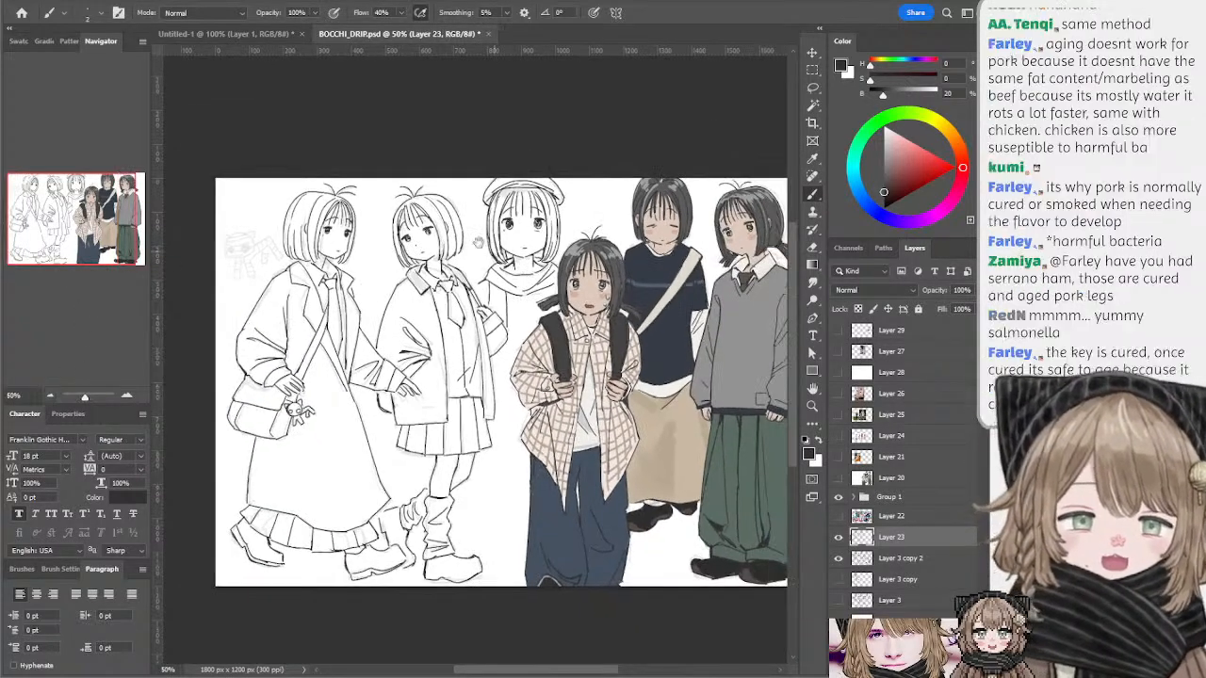
{"action": "left_click_drag", "start_coordinate": [480, 242], "coordinate": [431, 214]}
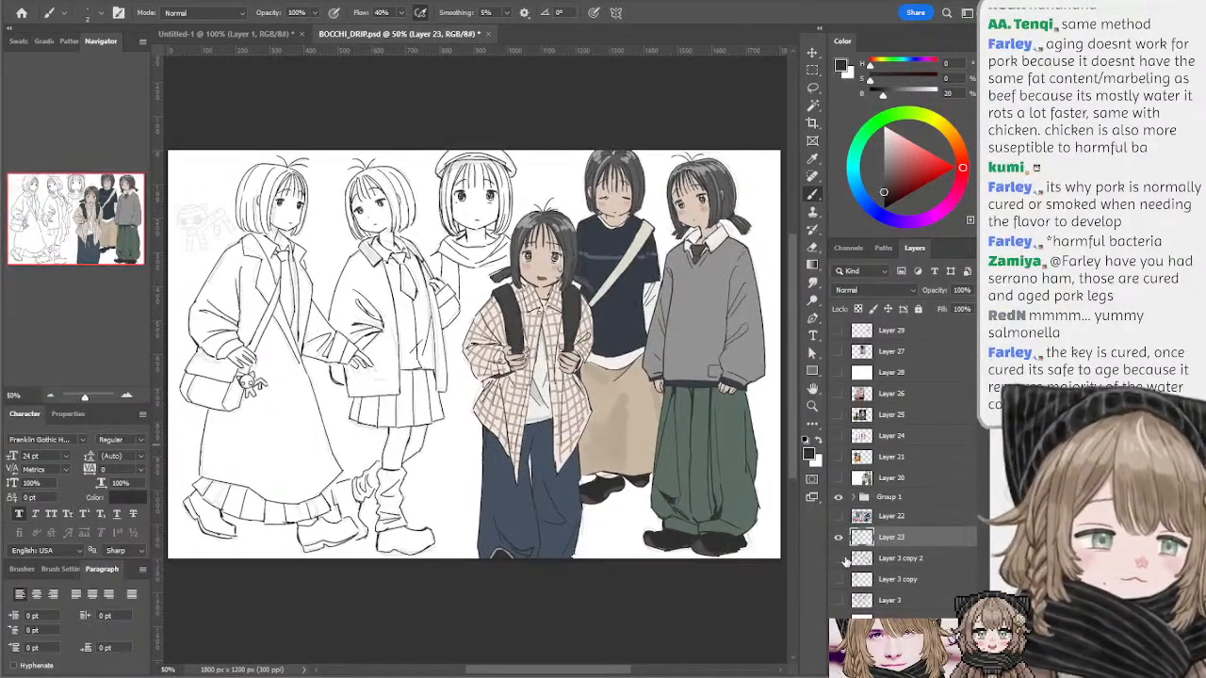
{"action": "left_click", "coordinate": [839, 558]}
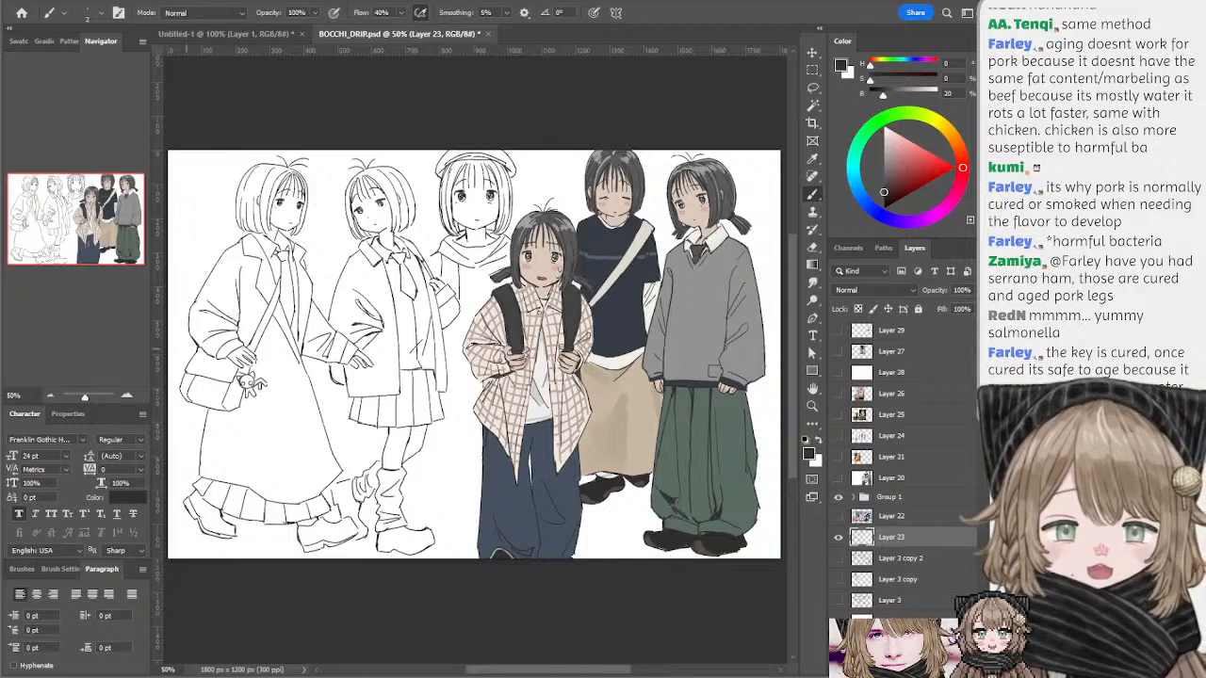
- Doodle a slanted slab with long parallel stripes in the empty canvas corner beside the leftmost girl's head
{"action": "mouse_move", "coordinate": [318, 245]}
{"action": "left_mouse_down"}
{"action": "mouse_move", "coordinate": [348, 256]}
{"action": "mouse_move", "coordinate": [331, 235]}
{"action": "left_mouse_up"}
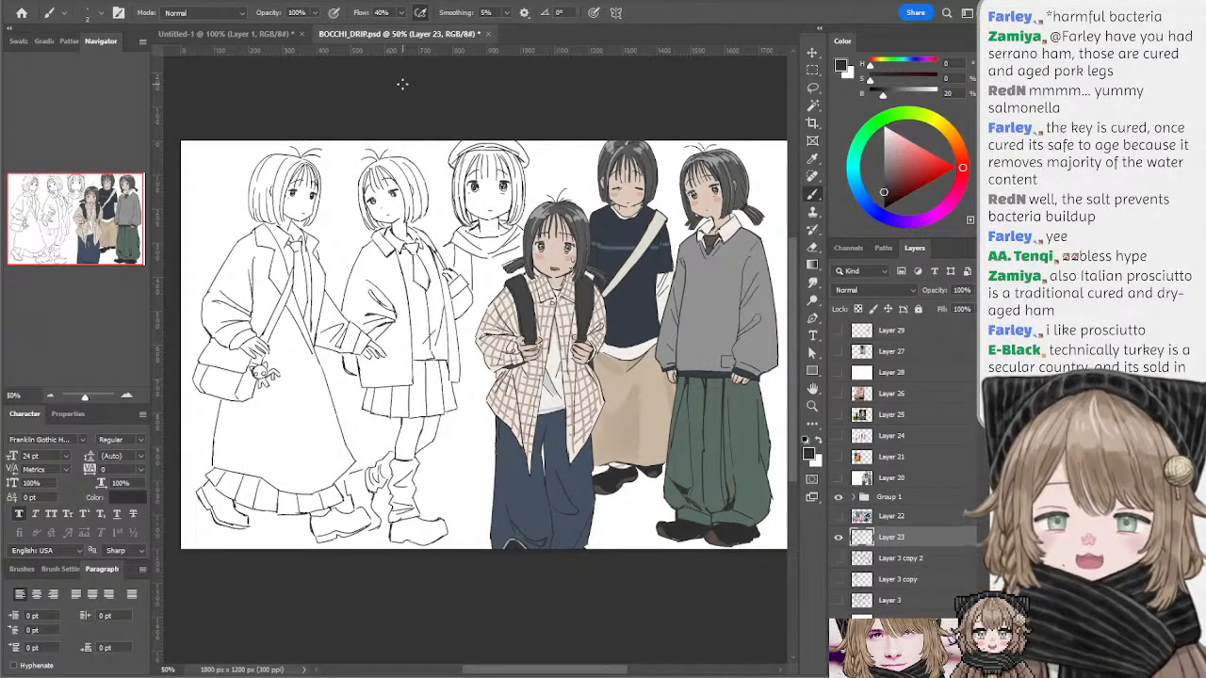
{"action": "left_click_drag", "start_coordinate": [387, 318], "coordinate": [393, 310]}
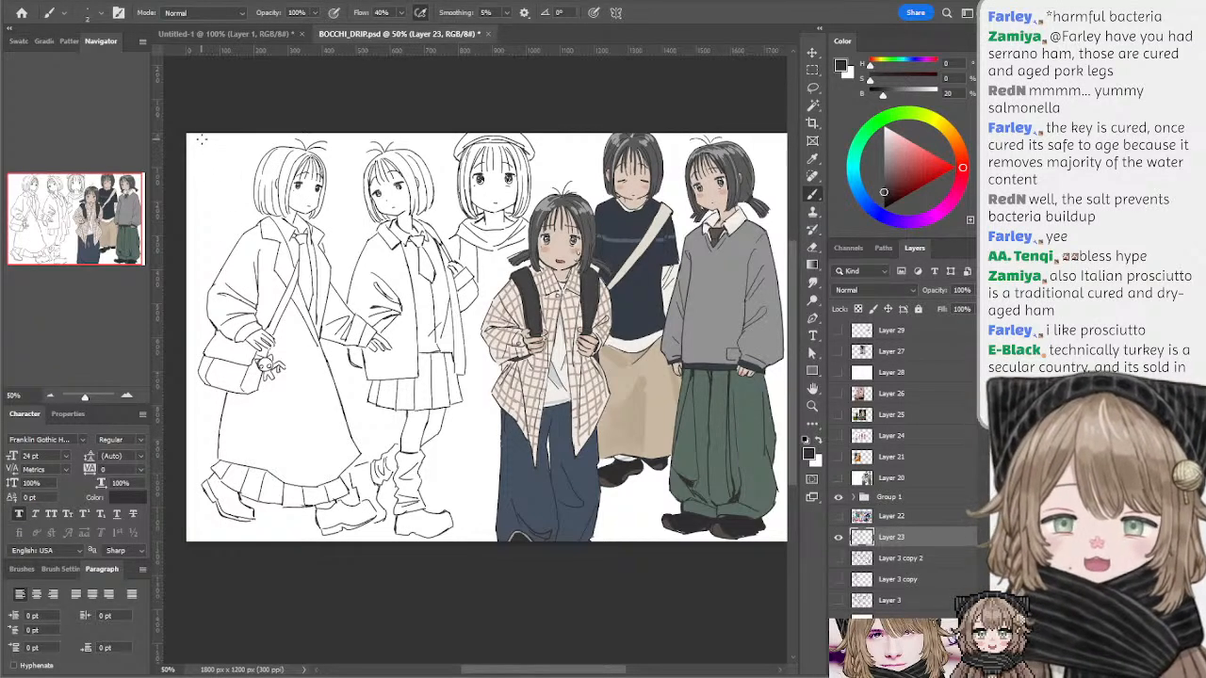
{"action": "left_click_drag", "start_coordinate": [203, 138], "coordinate": [241, 204]}
{"action": "key", "text": "ctrl+z"}
{"action": "key", "text": "ctrl+z"}
{"action": "mouse_move", "coordinate": [206, 141]}
{"action": "left_mouse_down"}
{"action": "mouse_move", "coordinate": [238, 205]}
{"action": "mouse_move", "coordinate": [219, 171]}
{"action": "mouse_move", "coordinate": [238, 206]}
{"action": "mouse_move", "coordinate": [205, 237]}
{"action": "left_mouse_up"}
{"action": "key", "text": "ctrl+z"}
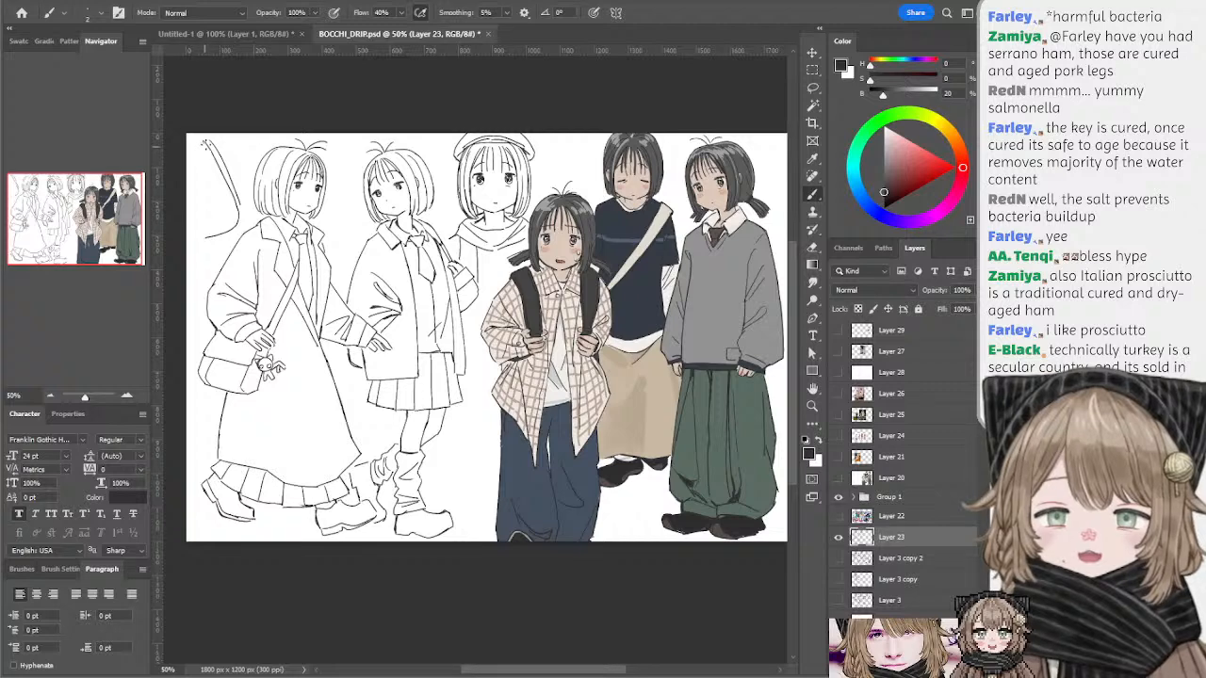
{"action": "mouse_move", "coordinate": [213, 142]}
{"action": "left_mouse_down"}
{"action": "mouse_move", "coordinate": [242, 207]}
{"action": "mouse_move", "coordinate": [223, 204]}
{"action": "left_mouse_up"}
{"action": "key", "text": "ctrl+z"}
{"action": "left_click_drag", "start_coordinate": [202, 143], "coordinate": [225, 209]}
{"action": "mouse_move", "coordinate": [215, 204]}
{"action": "left_mouse_down"}
{"action": "mouse_move", "coordinate": [195, 151]}
{"action": "mouse_move", "coordinate": [217, 200]}
{"action": "mouse_move", "coordinate": [215, 152]}
{"action": "mouse_move", "coordinate": [229, 222]}
{"action": "left_mouse_up"}
{"action": "key", "text": "ctrl+z"}
{"action": "key", "text": "ctrl+z"}
{"action": "left_click_drag", "start_coordinate": [189, 153], "coordinate": [223, 228]}
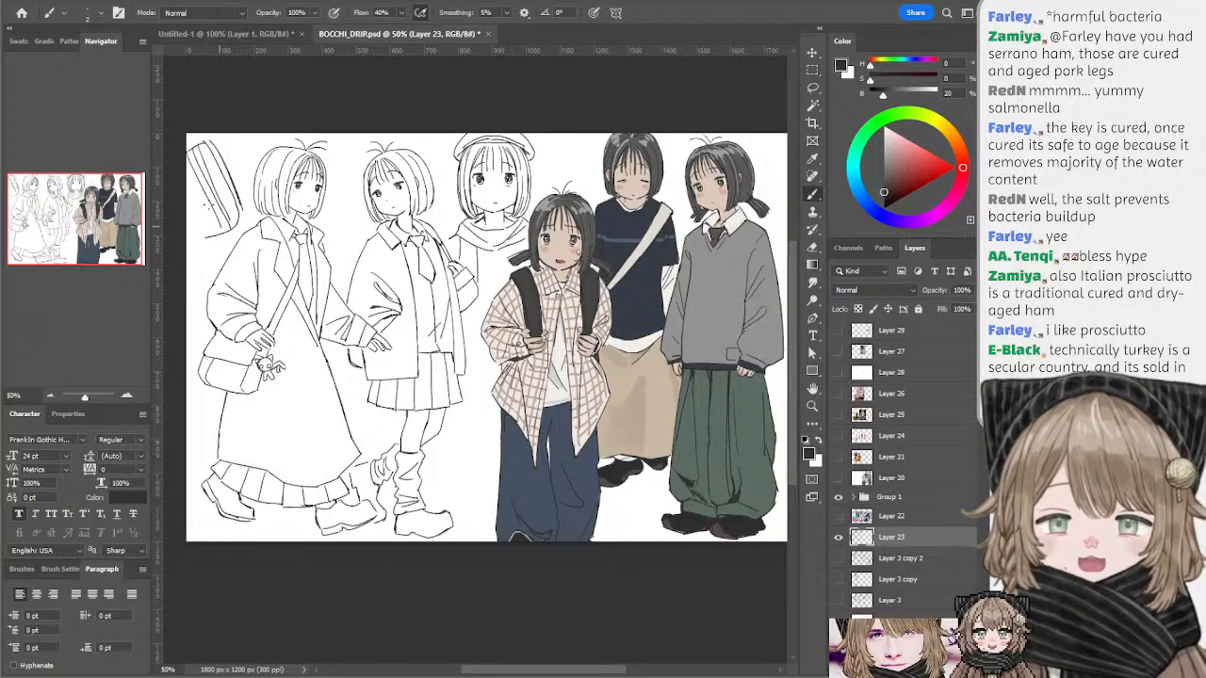
{"action": "key", "text": "ctrl+z"}
{"action": "left_click_drag", "start_coordinate": [188, 157], "coordinate": [222, 230]}
- Lasso and delete the striped slab doodle, then clear the selection
{"action": "key", "text": "l"}
{"action": "mouse_move", "coordinate": [210, 133]}
{"action": "left_mouse_down"}
{"action": "mouse_move", "coordinate": [253, 227]}
{"action": "mouse_move", "coordinate": [231, 247]}
{"action": "mouse_move", "coordinate": [189, 262]}
{"action": "left_mouse_up"}
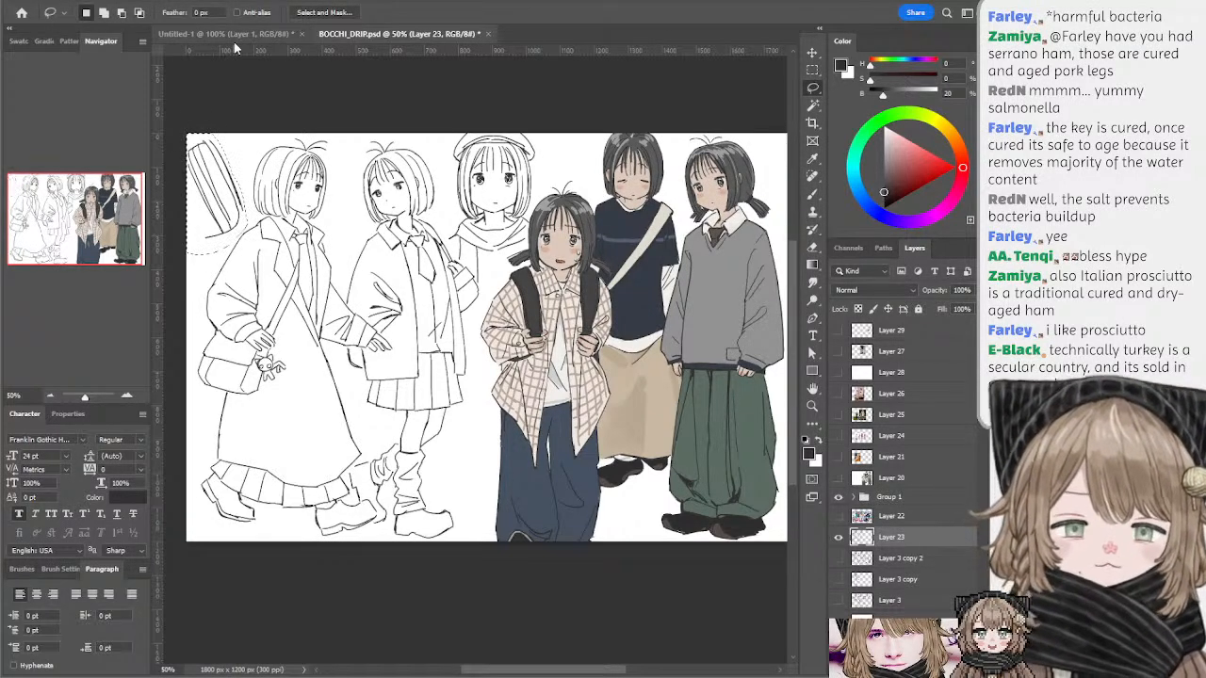
{"action": "key", "text": "Delete"}
{"action": "key", "text": "ctrl+d"}
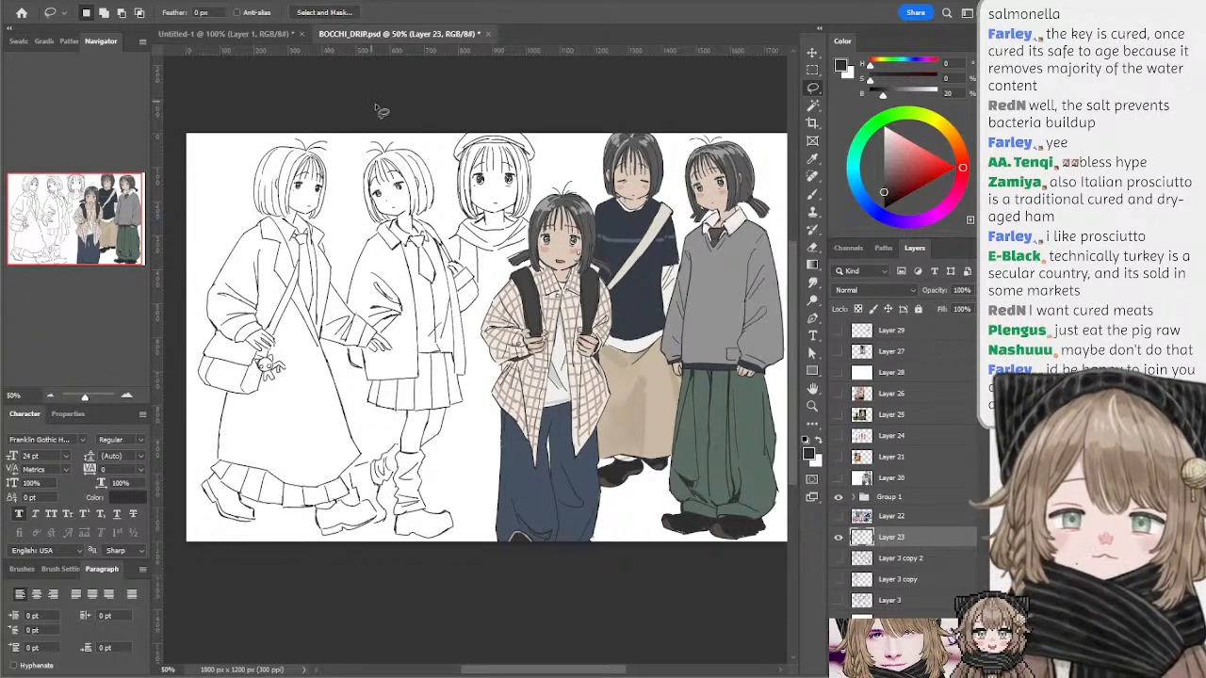
- Touch up the front opening of the second girl's coat with small eraser and brush corrections
{"action": "key", "text": "b"}
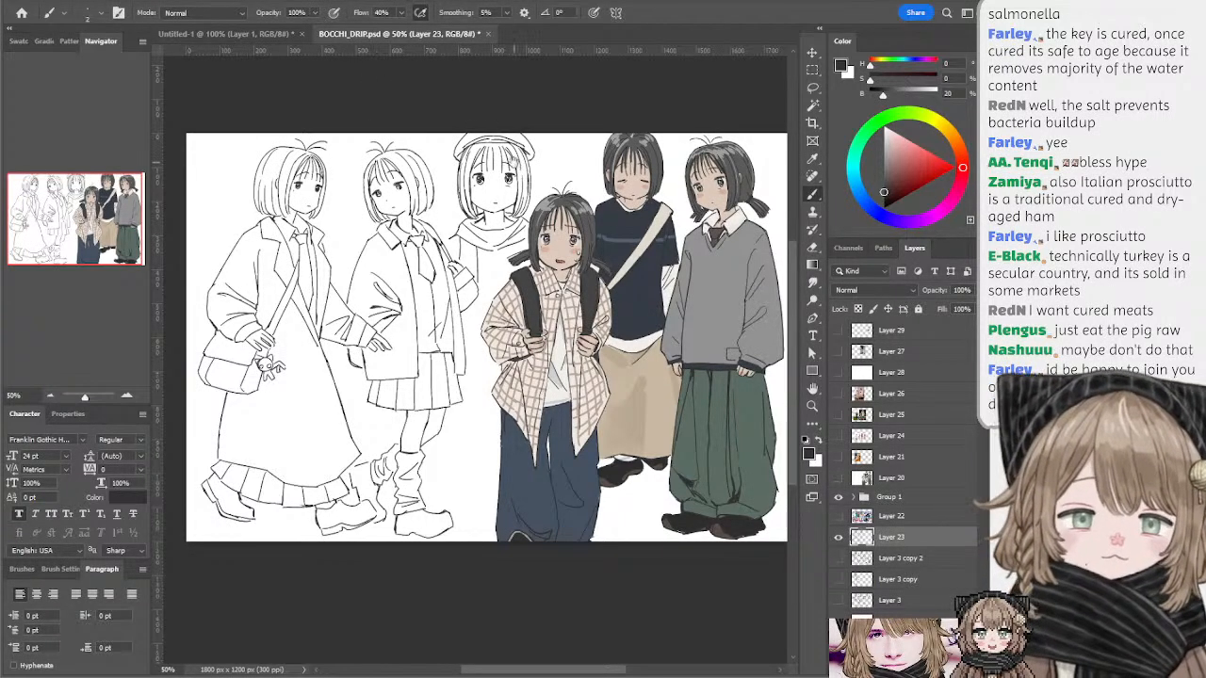
{"action": "left_click_drag", "start_coordinate": [514, 162], "coordinate": [544, 156]}
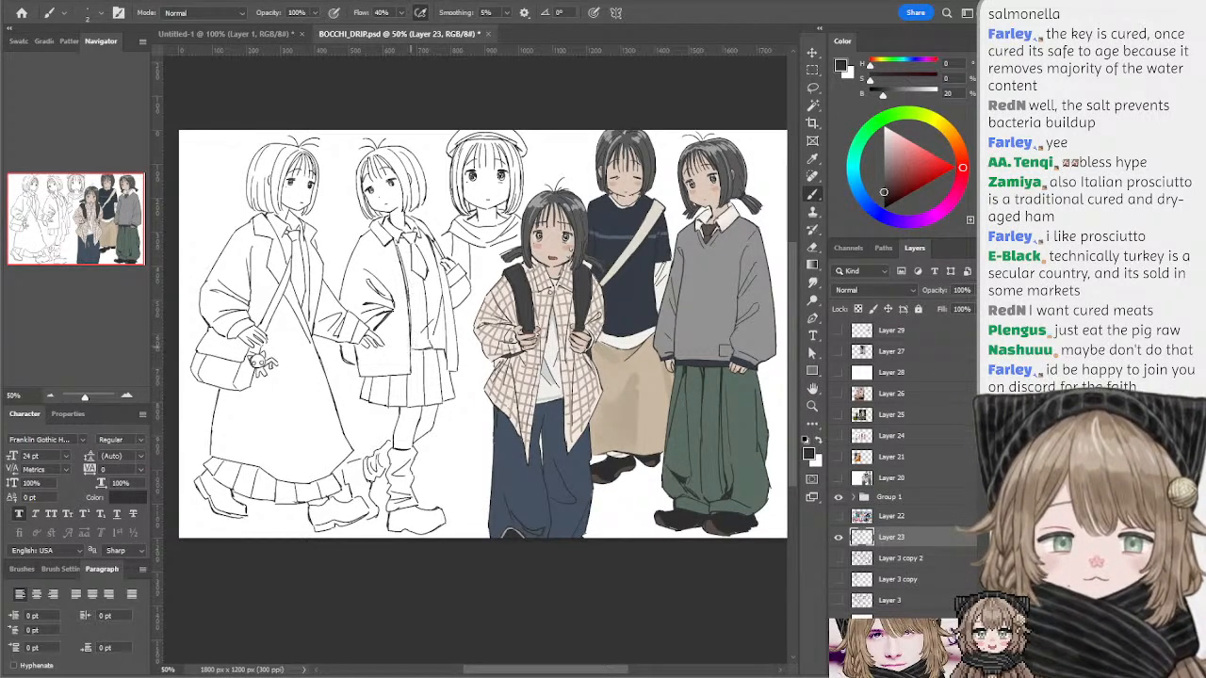
{"action": "key", "text": "e"}
{"action": "key", "text": "b"}
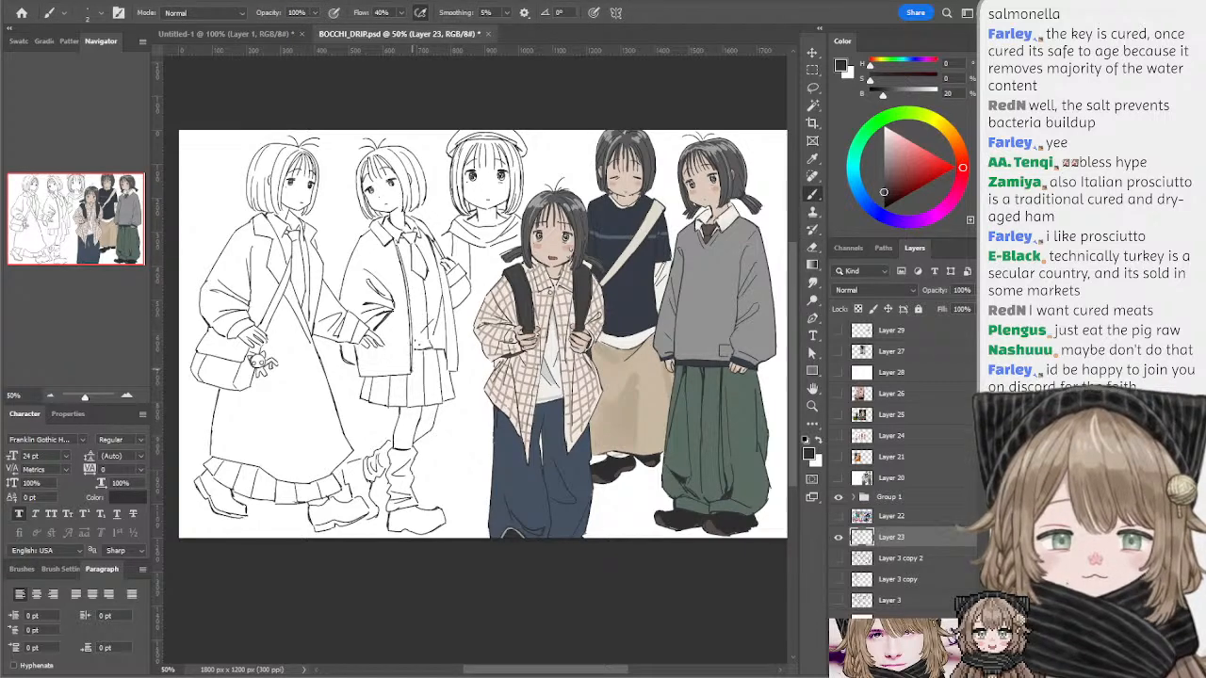
- Ink the far inner edge of the second girl's open coat, running from the shoulder strap to the shirt hem
{"action": "left_click_drag", "start_coordinate": [435, 249], "coordinate": [451, 323]}
{"action": "key", "text": "ctrl+z"}
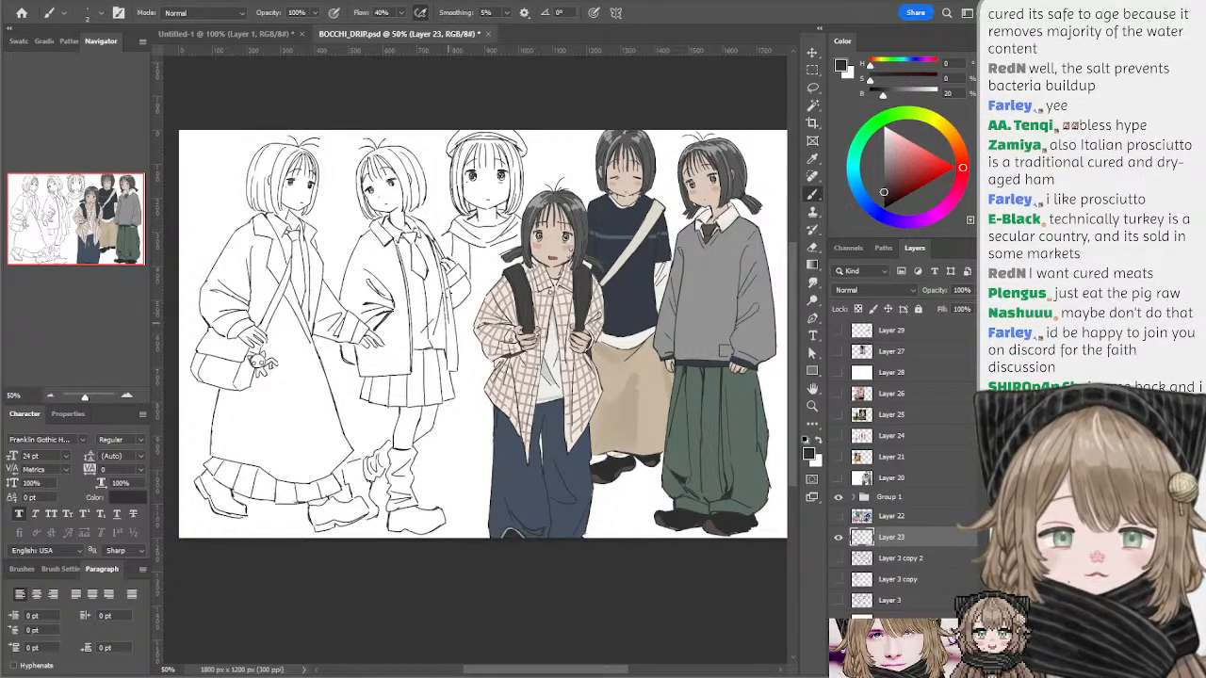
{"action": "key", "text": "ctrl+z"}
{"action": "mouse_move", "coordinate": [435, 247]}
{"action": "left_mouse_down"}
{"action": "mouse_move", "coordinate": [453, 329]}
{"action": "mouse_move", "coordinate": [445, 296]}
{"action": "left_mouse_up"}
{"action": "key", "text": "ctrl+z"}
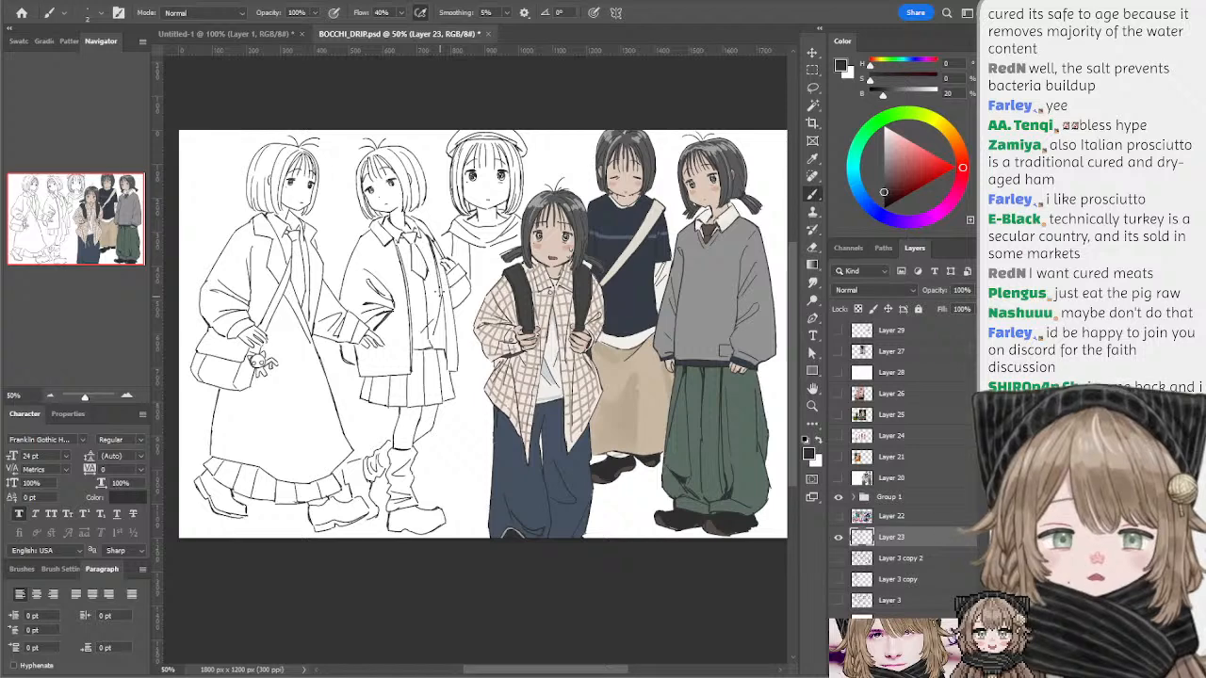
{"action": "key", "text": "ctrl+z"}
{"action": "left_click_drag", "start_coordinate": [433, 243], "coordinate": [442, 354]}
{"action": "key", "text": "e"}
{"action": "key", "text": "b"}
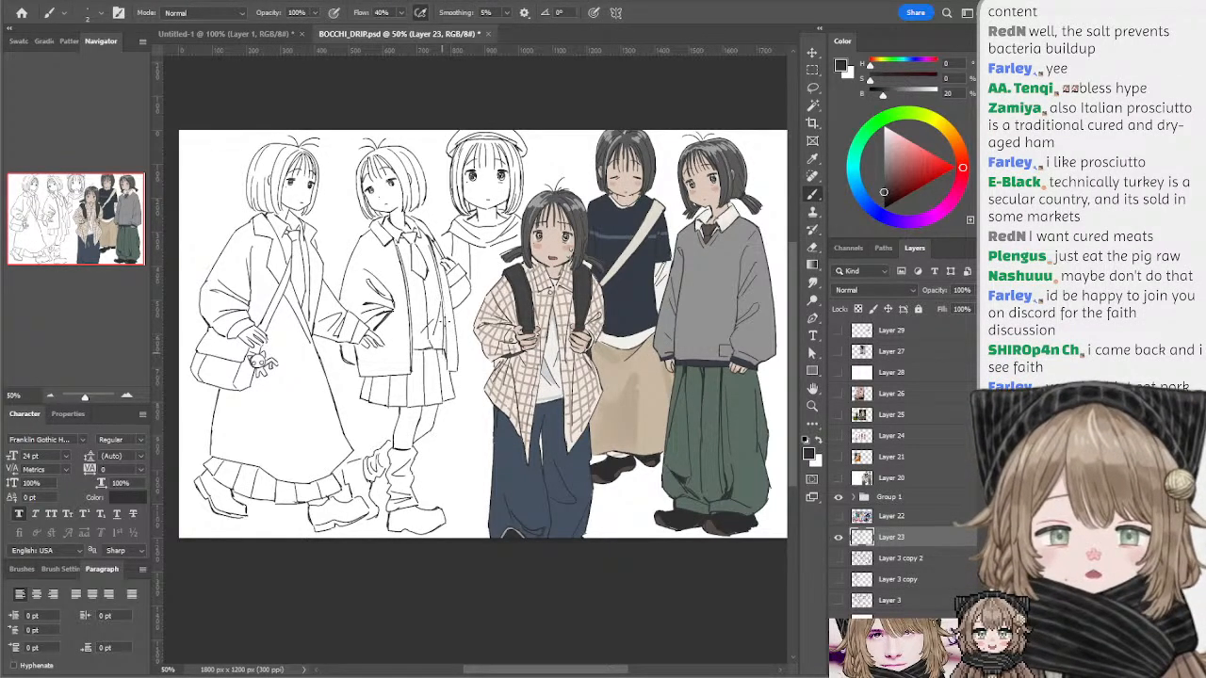
- Try several versions of the lower part of the second girl's far coat edge, undoing each stroke
{"action": "key", "text": "ctrl+z"}
{"action": "mouse_move", "coordinate": [442, 290]}
{"action": "left_mouse_down"}
{"action": "mouse_move", "coordinate": [447, 365]}
{"action": "mouse_move", "coordinate": [443, 354]}
{"action": "left_mouse_up"}
{"action": "key", "text": "ctrl+z"}
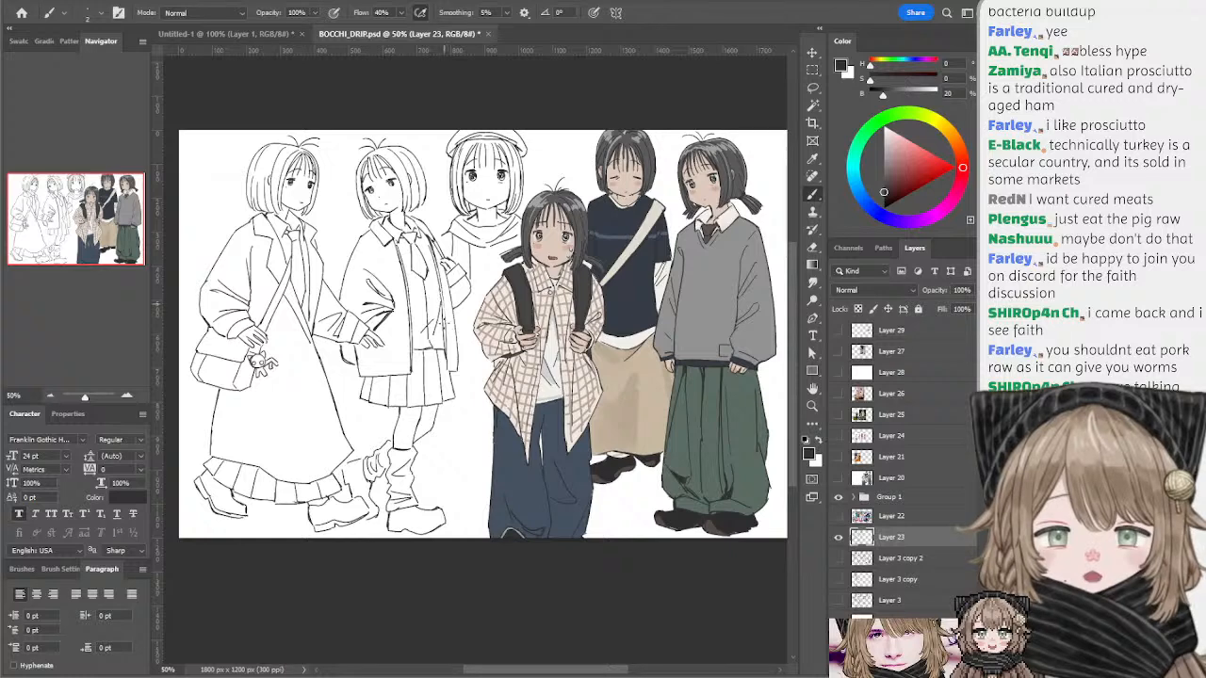
{"action": "left_click_drag", "start_coordinate": [442, 290], "coordinate": [445, 355]}
{"action": "key", "text": "ctrl+z"}
{"action": "key", "text": "ctrl+z"}
{"action": "left_click_drag", "start_coordinate": [443, 294], "coordinate": [444, 354]}
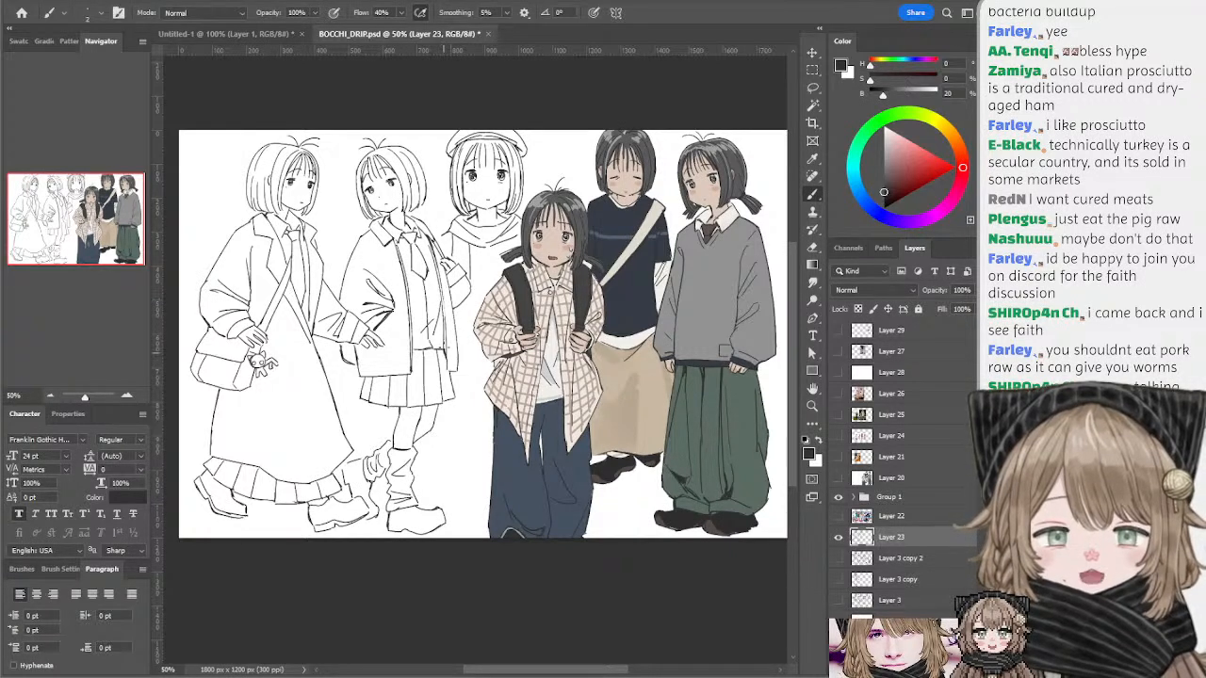
{"action": "key", "text": "ctrl+z"}
{"action": "left_click_drag", "start_coordinate": [442, 295], "coordinate": [445, 333]}
{"action": "key", "text": "ctrl+z"}
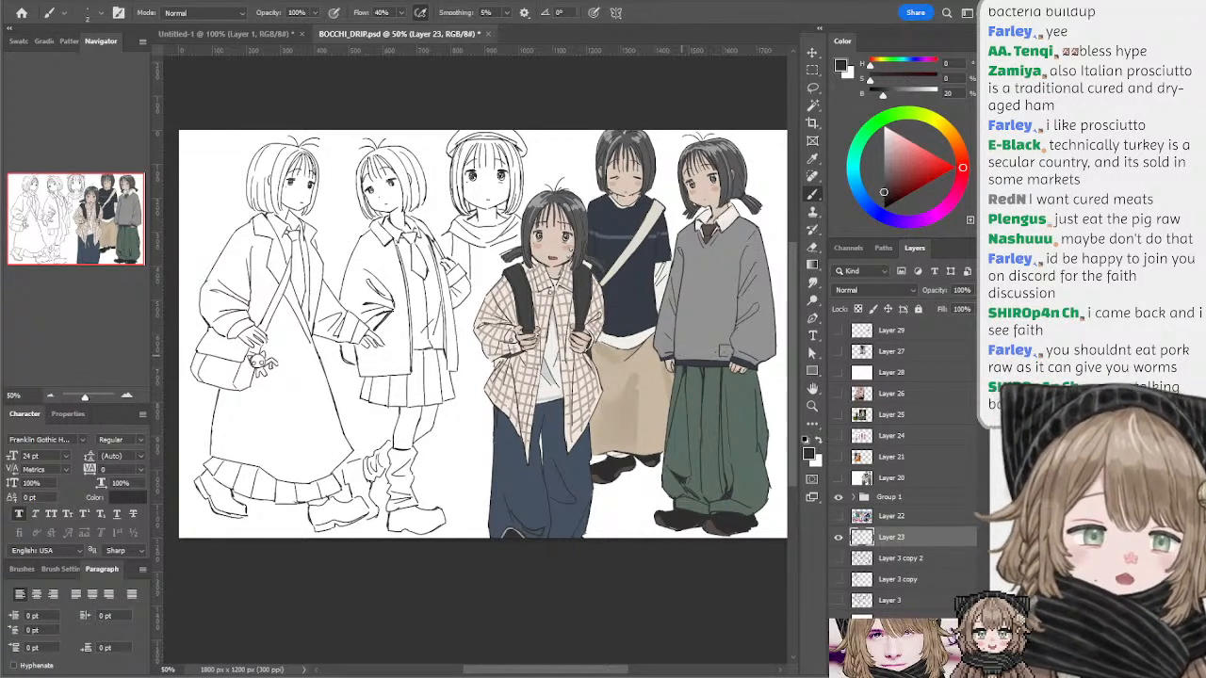
- Make Layer 23 active again and rework the lines of the bag tucked behind the second girl's arm
{"action": "left_click", "coordinate": [697, 332], "text": "ctrl"}
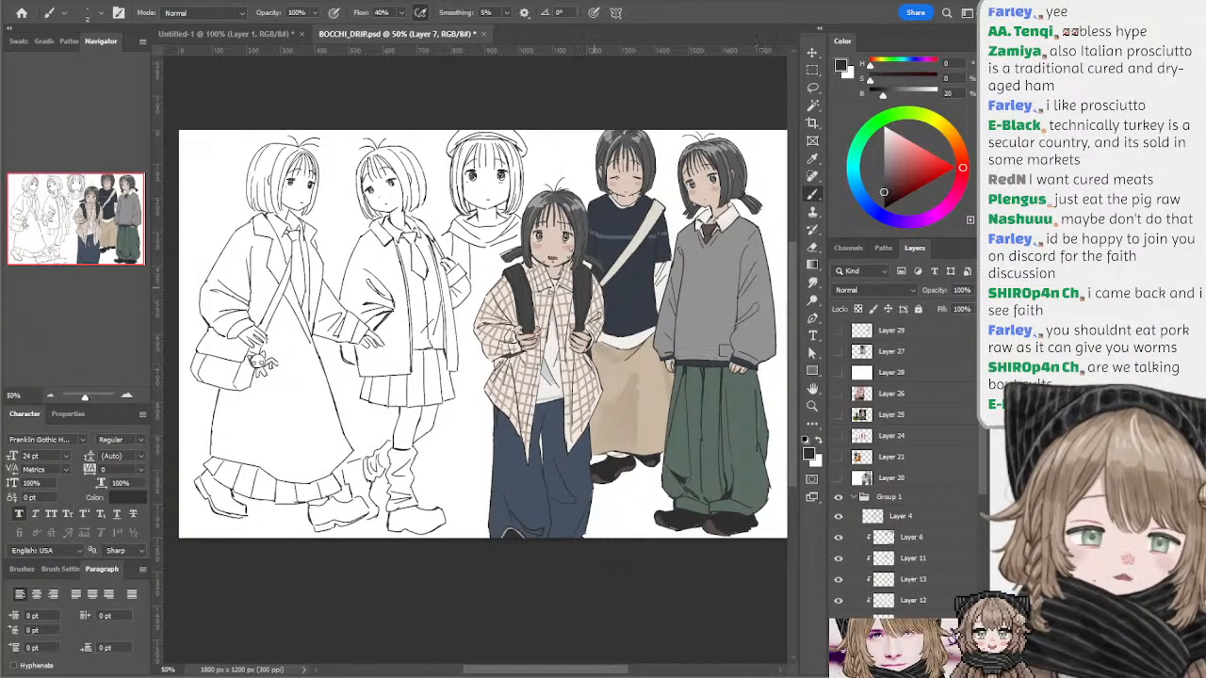
{"action": "left_click", "coordinate": [436, 248], "text": "ctrl"}
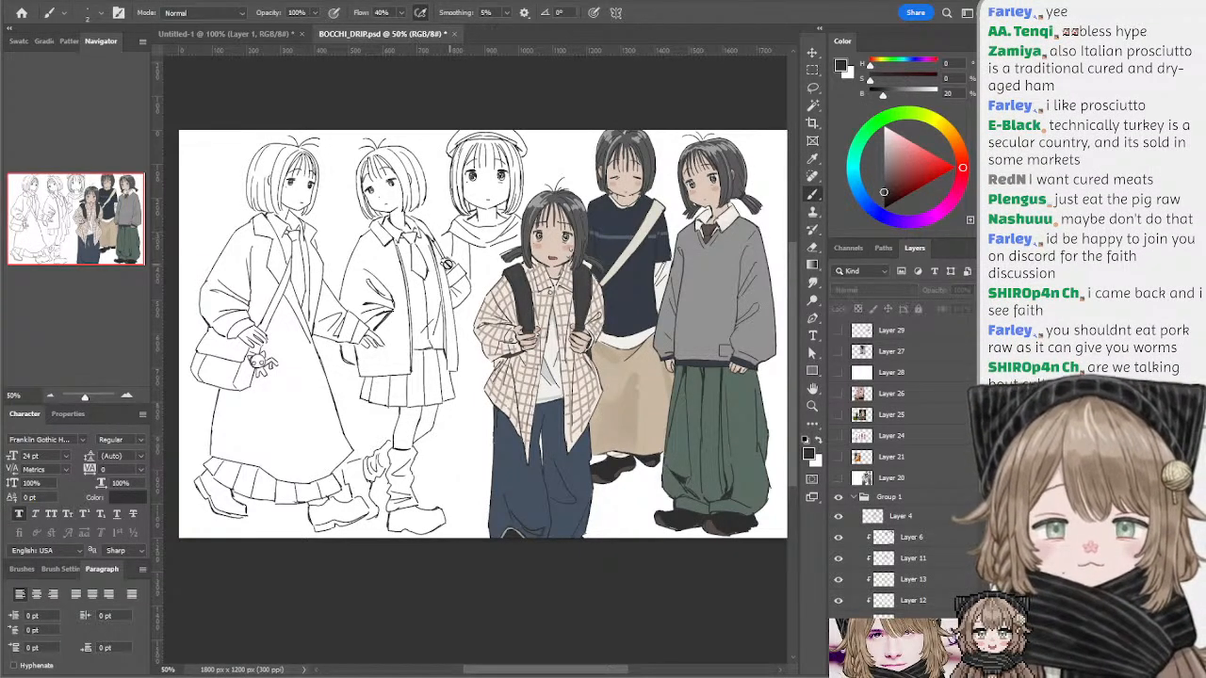
{"action": "left_click_drag", "start_coordinate": [443, 255], "coordinate": [449, 269]}
{"action": "left_click", "coordinate": [439, 262], "text": "ctrl"}
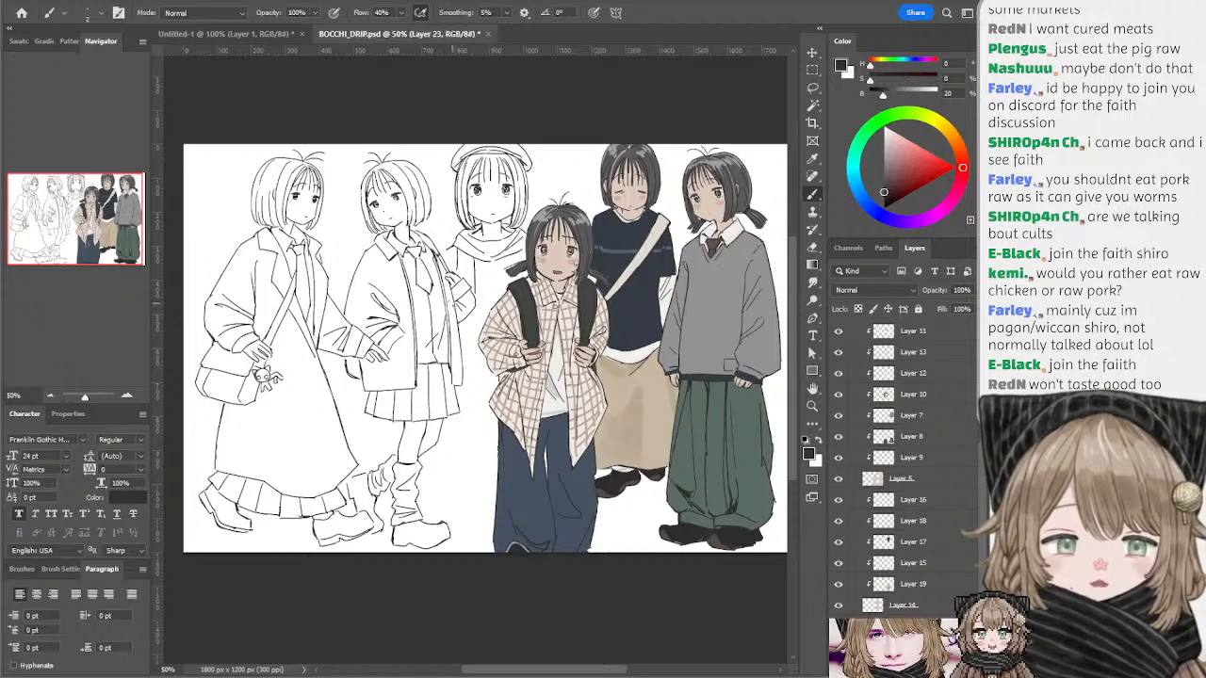
{"action": "key", "text": "e"}
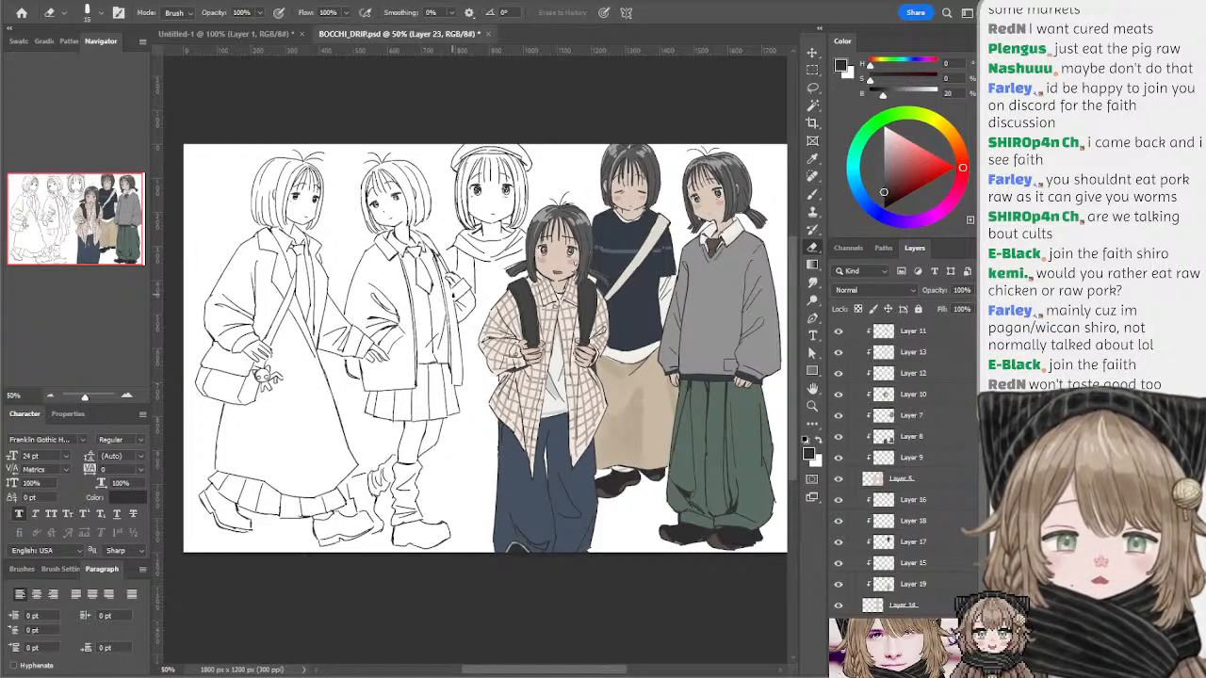
{"action": "key", "text": "b"}
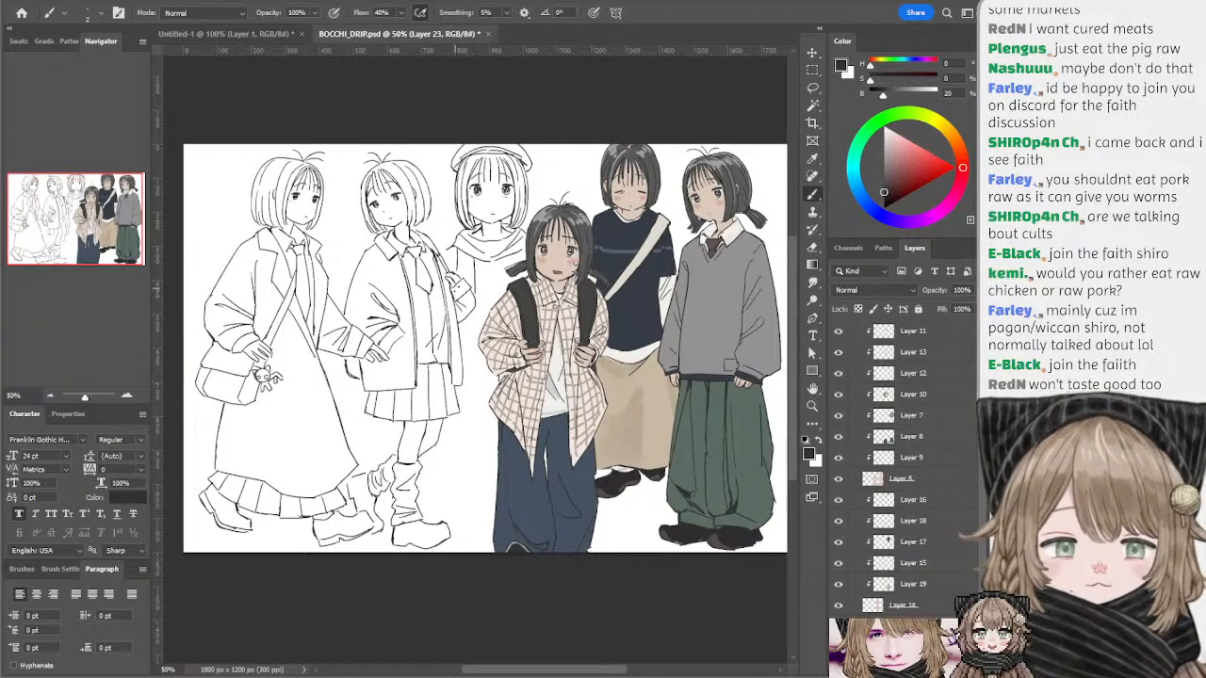
{"action": "mouse_move", "coordinate": [464, 249]}
{"action": "left_mouse_down"}
{"action": "mouse_move", "coordinate": [471, 267]}
{"action": "mouse_move", "coordinate": [466, 259]}
{"action": "left_mouse_up"}
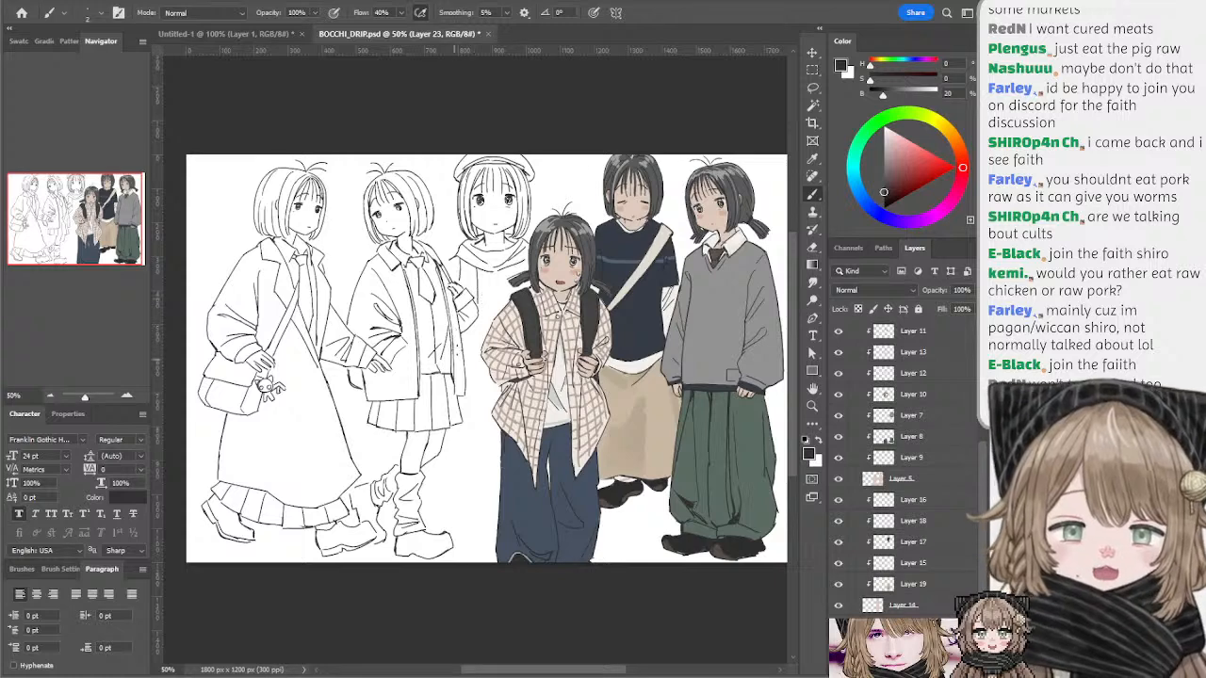
- Ink a thin vertical crease down the front of the second girl's shirt, undoing and redrawing the stroke several times
{"action": "left_click_drag", "start_coordinate": [450, 326], "coordinate": [448, 362]}
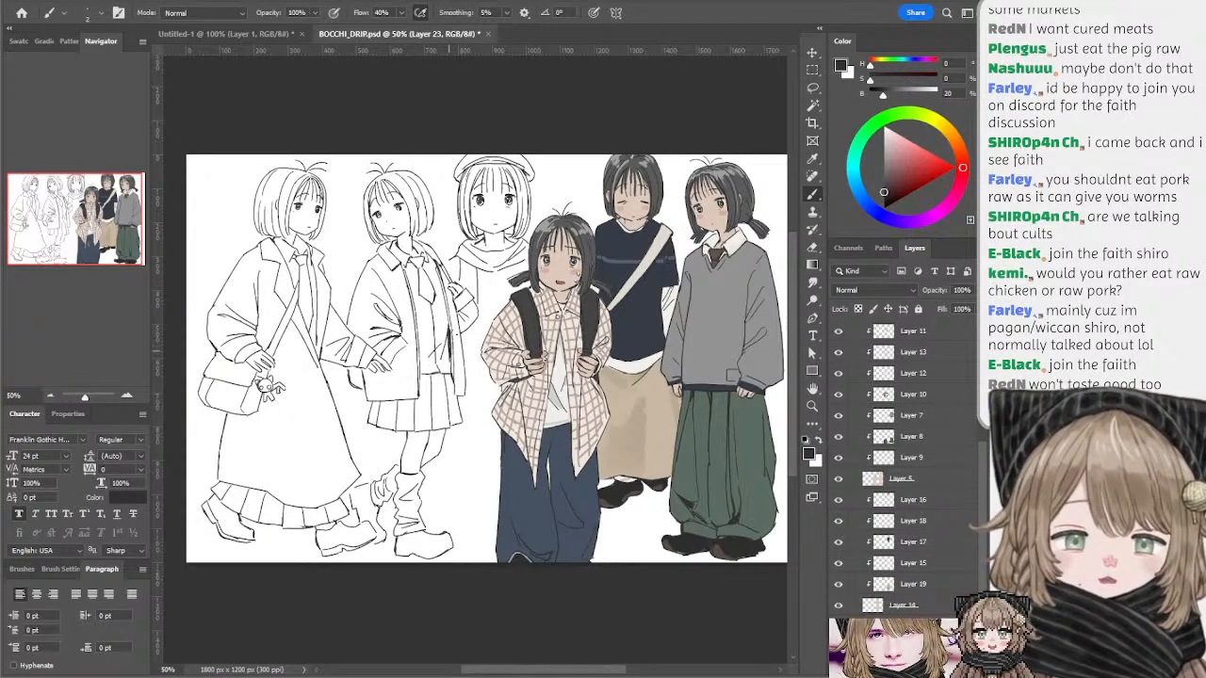
{"action": "key", "text": "ctrl+z"}
{"action": "left_click_drag", "start_coordinate": [446, 314], "coordinate": [449, 358]}
{"action": "key", "text": "ctrl+z"}
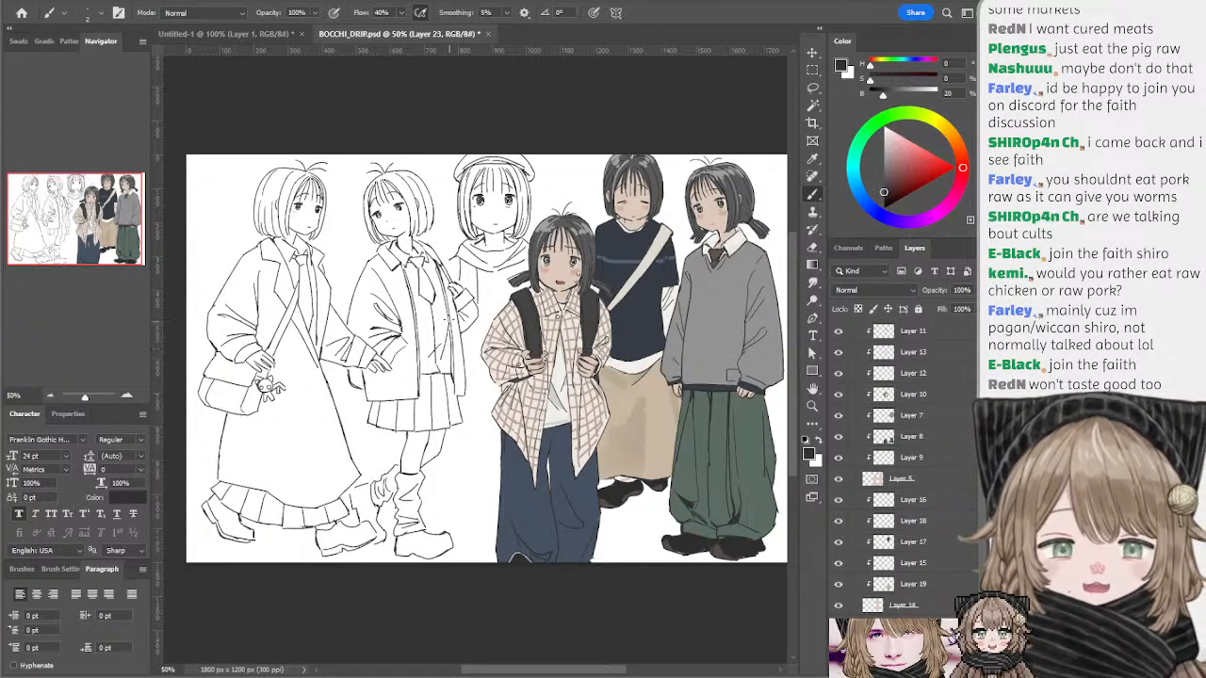
{"action": "left_click_drag", "start_coordinate": [448, 307], "coordinate": [449, 358]}
{"action": "key", "text": "ctrl+z"}
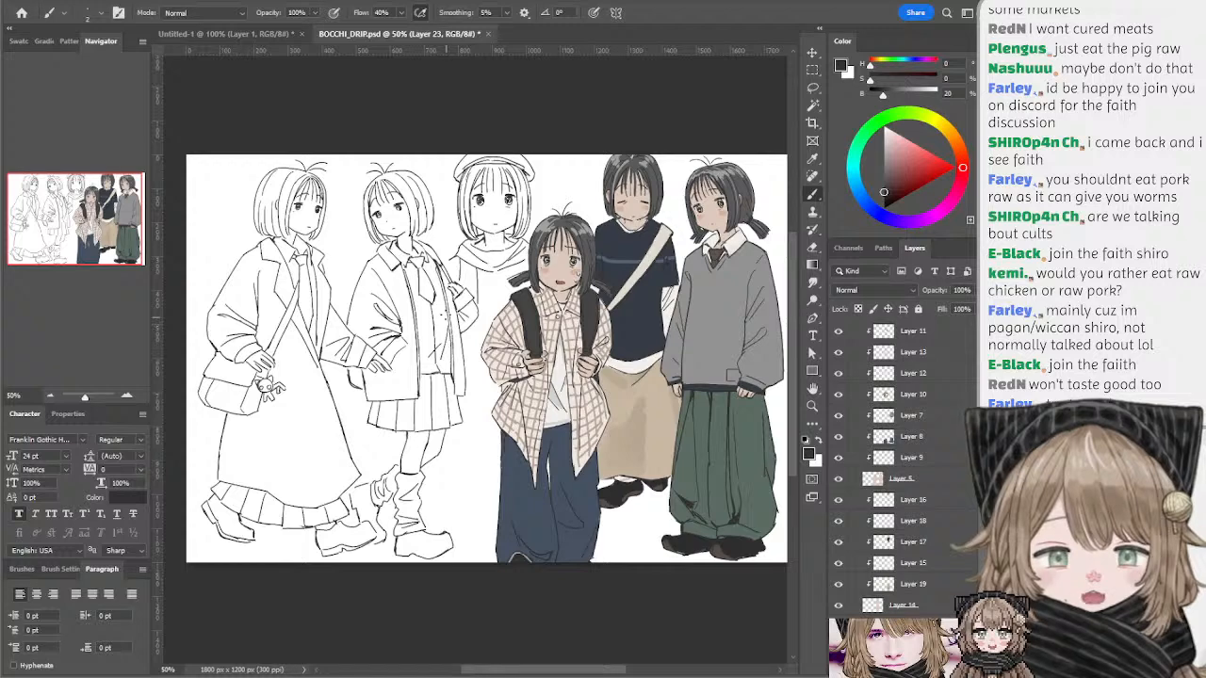
{"action": "left_click_drag", "start_coordinate": [448, 309], "coordinate": [449, 350]}
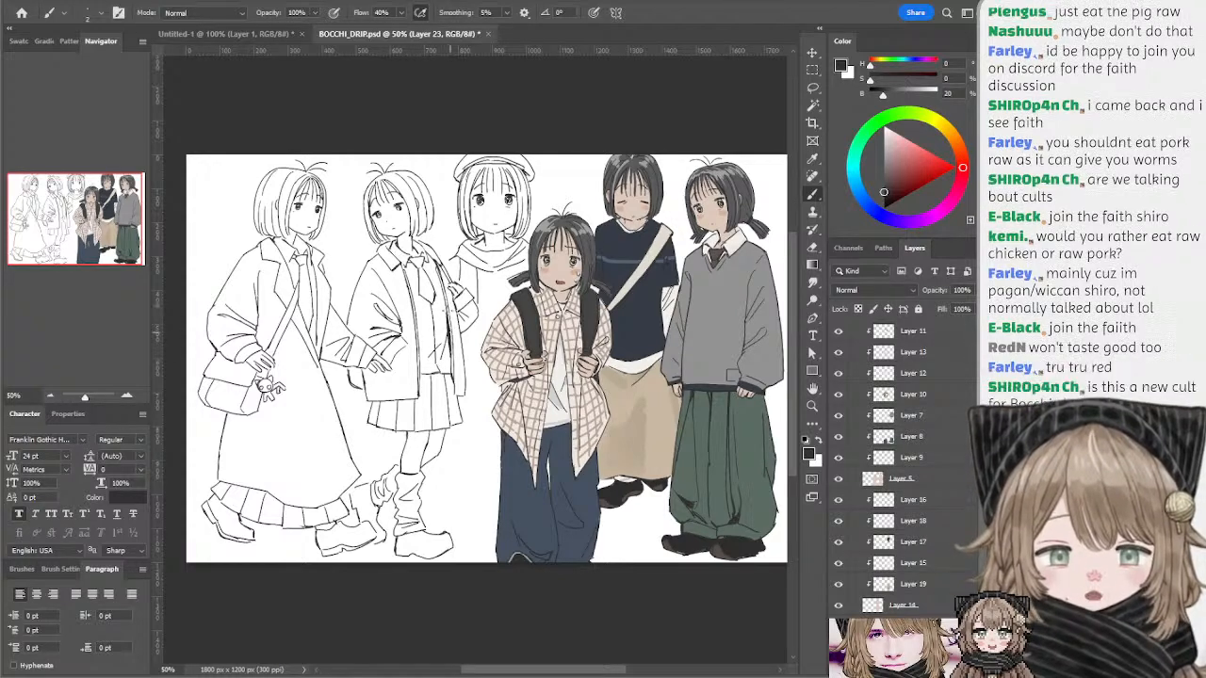
{"action": "left_click_drag", "start_coordinate": [446, 298], "coordinate": [447, 322]}
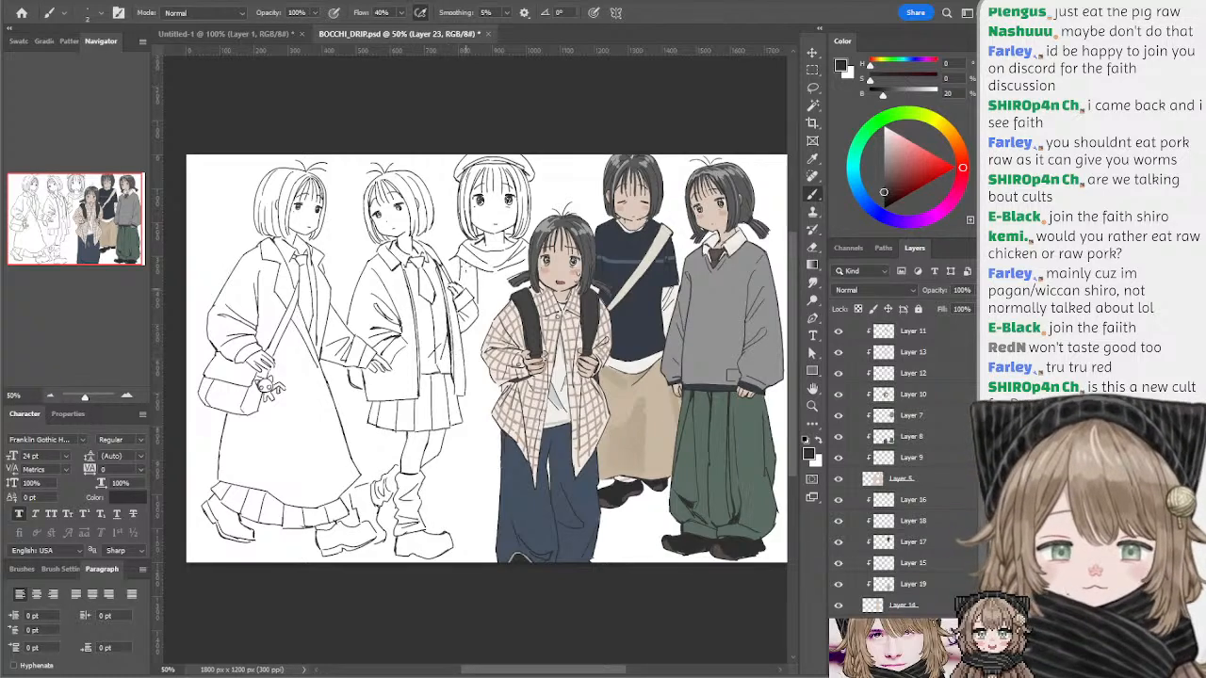
- Add a new layer directly below Layer 23 and sample the light beige skin tone from the plaid-shirt girl's face
{"action": "left_click_drag", "start_coordinate": [415, 408], "coordinate": [431, 405]}
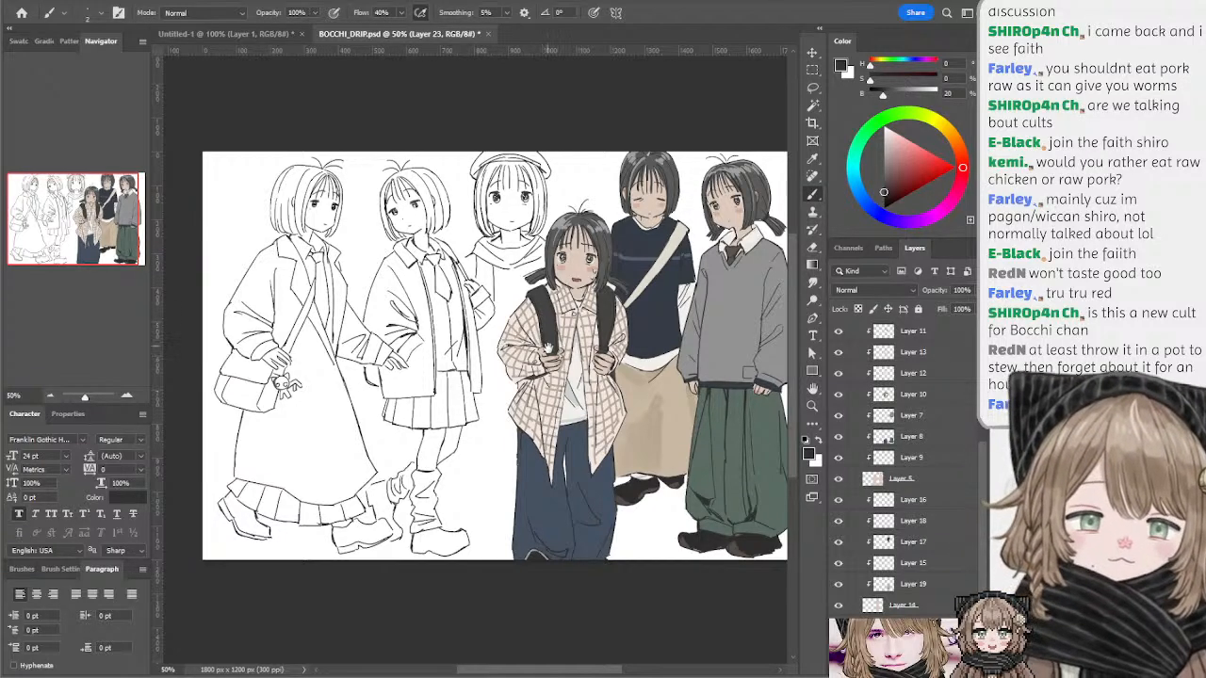
{"action": "left_click_drag", "start_coordinate": [320, 394], "coordinate": [326, 388]}
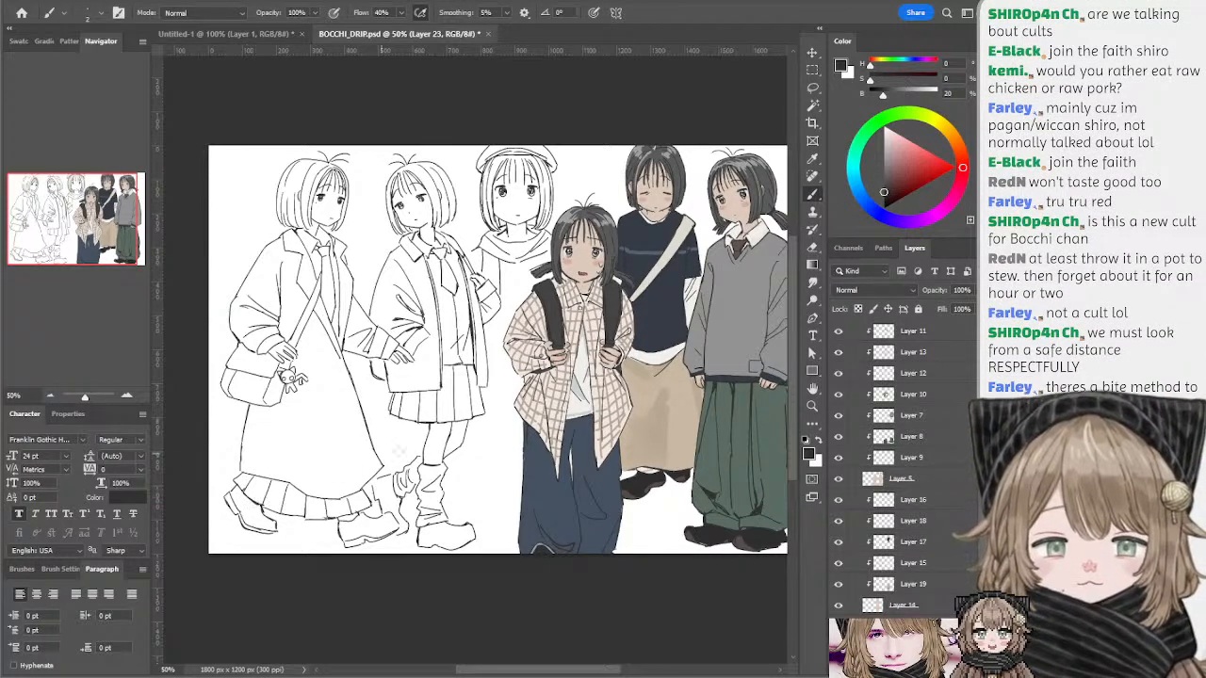
{"action": "mouse_move", "coordinate": [500, 369]}
{"action": "left_mouse_down"}
{"action": "mouse_move", "coordinate": [503, 381]}
{"action": "mouse_move", "coordinate": [500, 372]}
{"action": "left_mouse_up"}
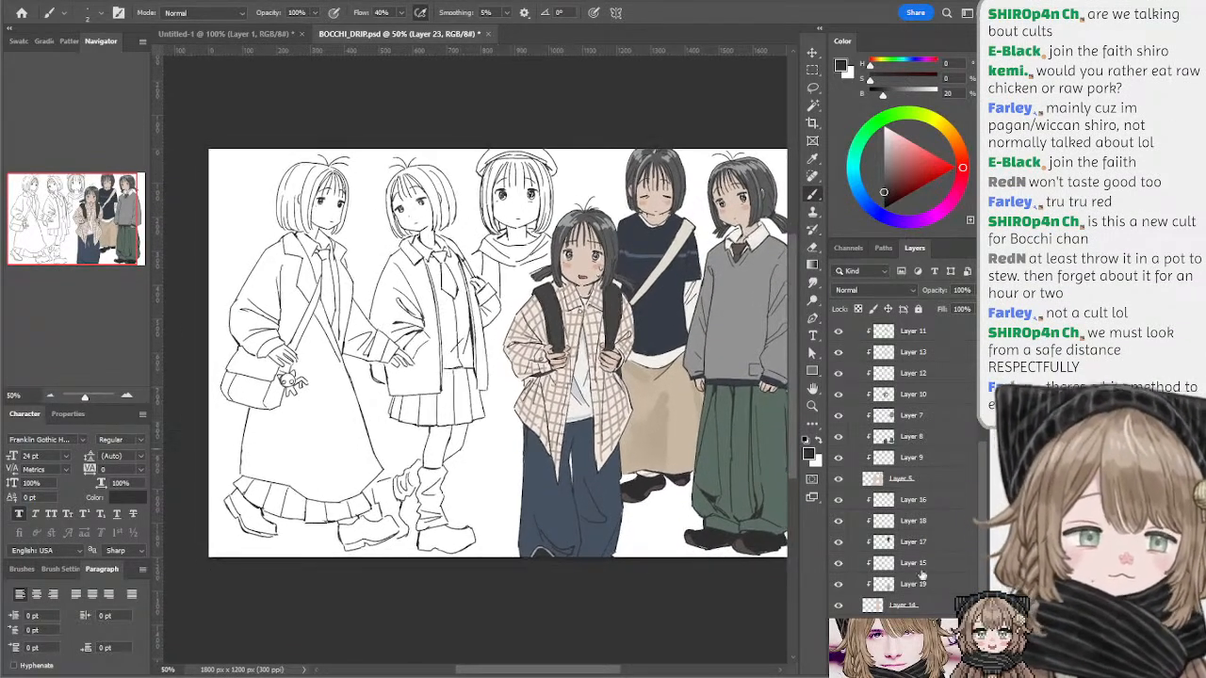
{"action": "left_click_drag", "start_coordinate": [981, 486], "coordinate": [981, 545]}
{"action": "left_click", "coordinate": [886, 584]}
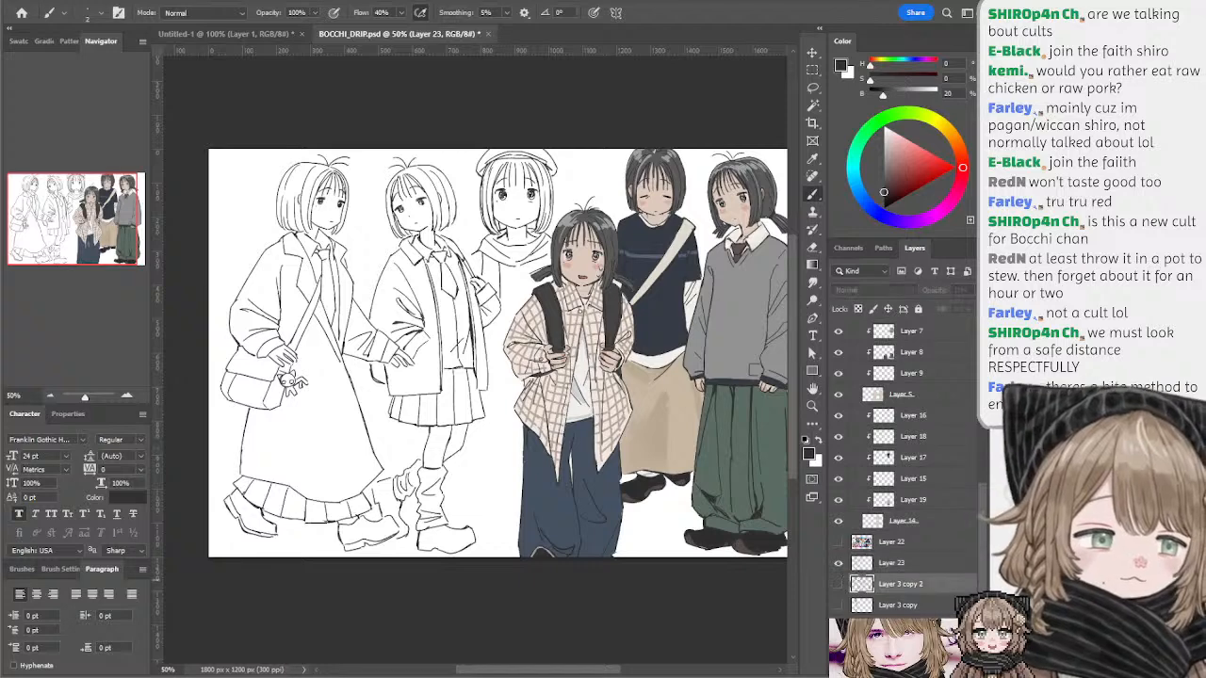
{"action": "key", "text": "ctrl+shift+alt+n"}
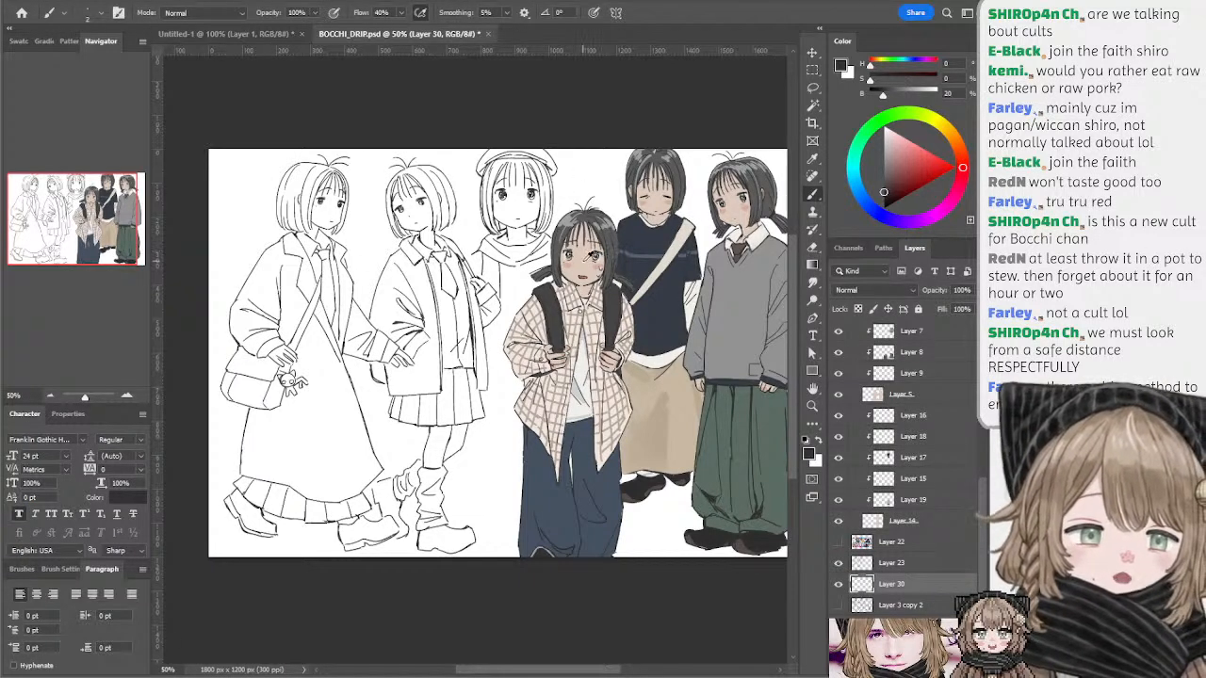
{"action": "left_click", "coordinate": [584, 270], "text": "alt"}
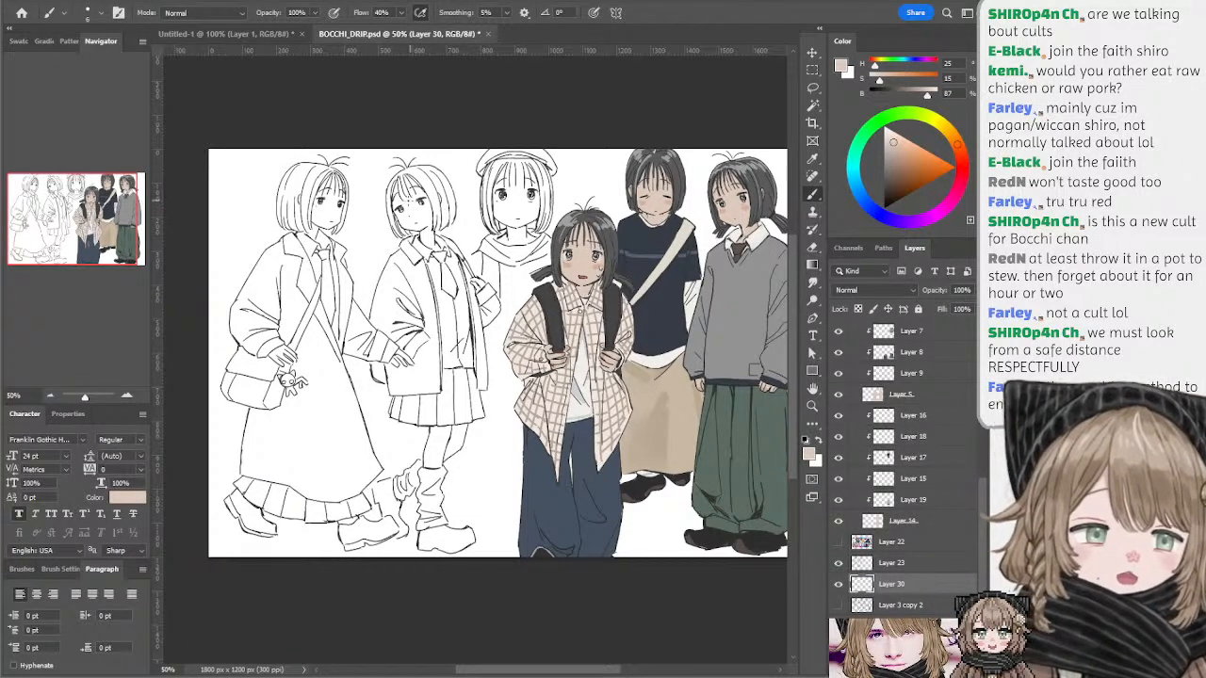
- Try beige test strokes on the second girl's head and the beret girl's hair, undoing each one
{"action": "left_click_drag", "start_coordinate": [407, 197], "coordinate": [412, 203]}
{"action": "key", "text": "ctrl+z"}
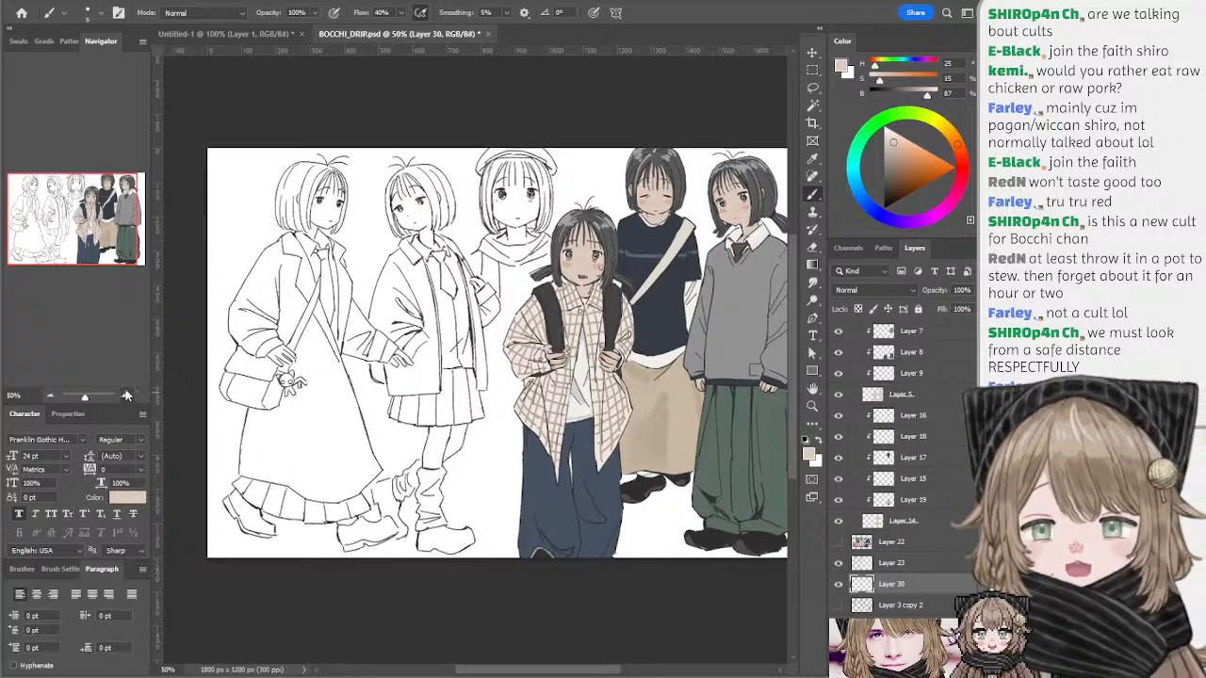
{"action": "key", "text": "ctrl+plus"}
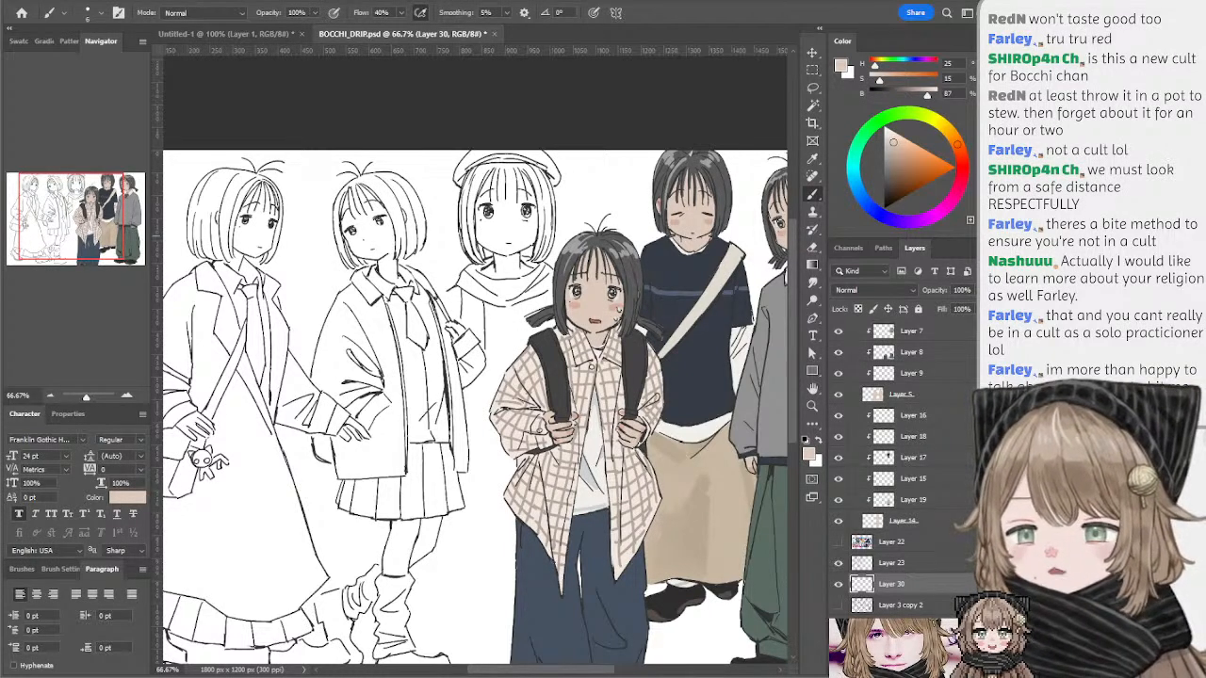
{"action": "left_click_drag", "start_coordinate": [457, 352], "coordinate": [499, 310]}
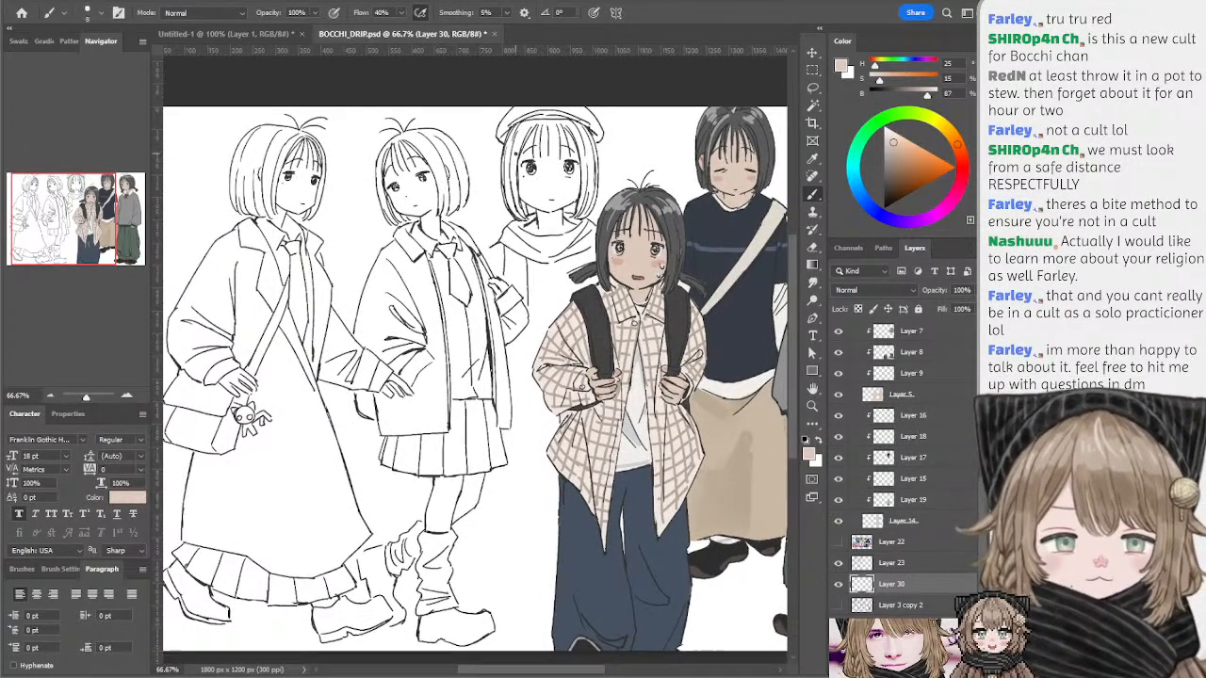
{"action": "left_click_drag", "start_coordinate": [520, 126], "coordinate": [511, 200]}
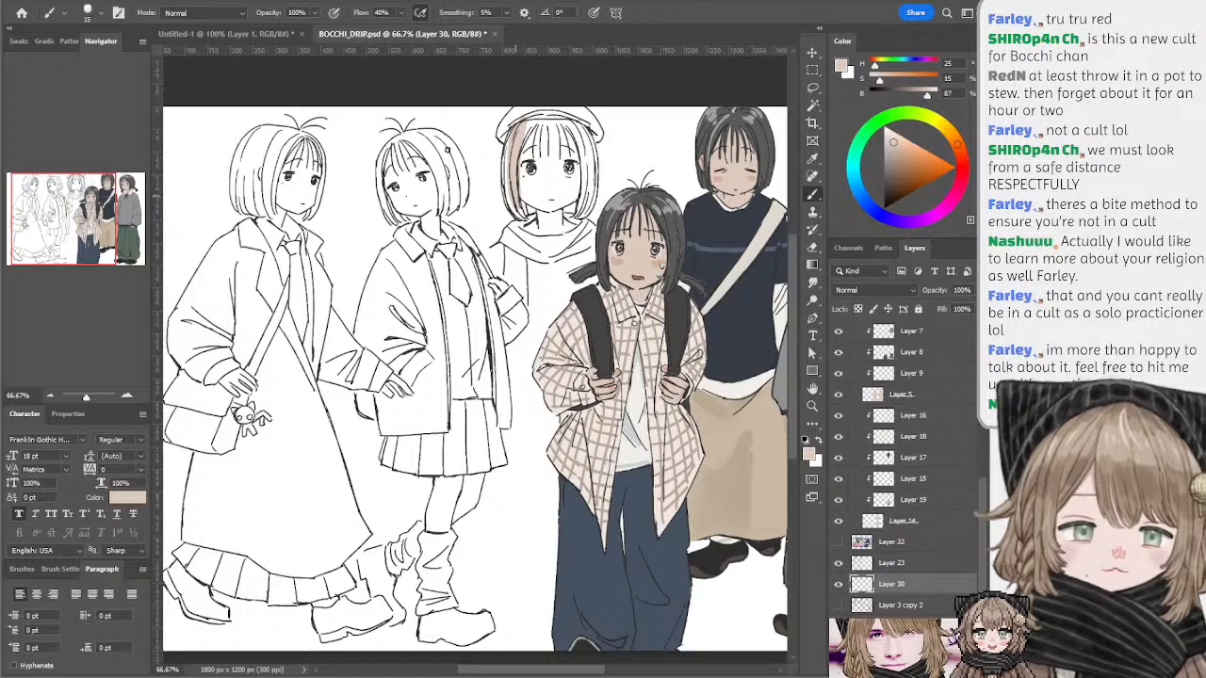
{"action": "key", "text": "ctrl+z"}
- Block in the second girl's hair, face, neck, collar and upper shirt with flat beige beneath the line art
{"action": "key", "text": "bracketleft"}
{"action": "mouse_move", "coordinate": [441, 137]}
{"action": "left_mouse_down"}
{"action": "mouse_move", "coordinate": [466, 200]}
{"action": "mouse_move", "coordinate": [454, 204]}
{"action": "left_mouse_up"}
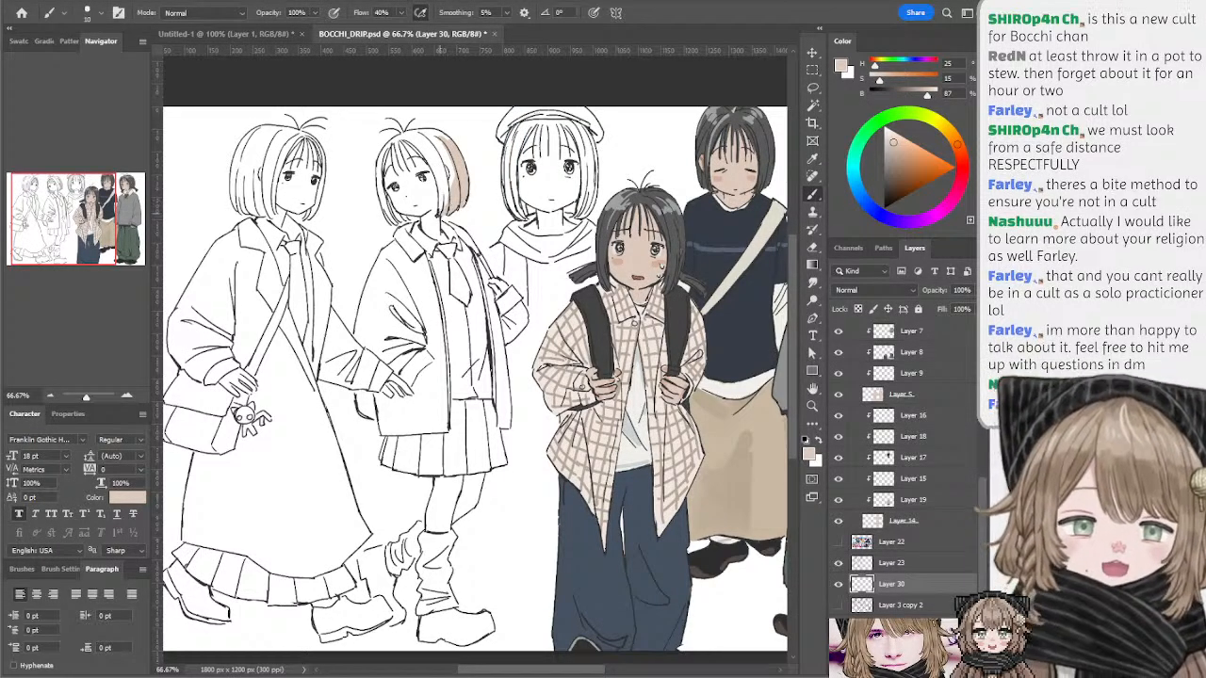
{"action": "mouse_move", "coordinate": [448, 158]}
{"action": "left_mouse_down"}
{"action": "mouse_move", "coordinate": [433, 141]}
{"action": "mouse_move", "coordinate": [430, 207]}
{"action": "mouse_move", "coordinate": [430, 137]}
{"action": "mouse_move", "coordinate": [392, 146]}
{"action": "mouse_move", "coordinate": [385, 210]}
{"action": "mouse_move", "coordinate": [396, 224]}
{"action": "mouse_move", "coordinate": [392, 151]}
{"action": "mouse_move", "coordinate": [394, 189]}
{"action": "left_mouse_up"}
{"action": "key", "text": "bracketleft"}
{"action": "key", "text": "bracketleft"}
{"action": "key", "text": "bracketright"}
{"action": "mouse_move", "coordinate": [416, 143]}
{"action": "left_mouse_down"}
{"action": "mouse_move", "coordinate": [426, 171]}
{"action": "mouse_move", "coordinate": [404, 199]}
{"action": "mouse_move", "coordinate": [428, 168]}
{"action": "mouse_move", "coordinate": [404, 182]}
{"action": "mouse_move", "coordinate": [390, 160]}
{"action": "mouse_move", "coordinate": [424, 213]}
{"action": "mouse_move", "coordinate": [388, 253]}
{"action": "mouse_move", "coordinate": [428, 247]}
{"action": "mouse_move", "coordinate": [410, 227]}
{"action": "mouse_move", "coordinate": [432, 281]}
{"action": "mouse_move", "coordinate": [432, 215]}
{"action": "mouse_move", "coordinate": [437, 232]}
{"action": "mouse_move", "coordinate": [457, 231]}
{"action": "mouse_move", "coordinate": [434, 223]}
{"action": "mouse_move", "coordinate": [464, 238]}
{"action": "mouse_move", "coordinate": [442, 231]}
{"action": "mouse_move", "coordinate": [454, 253]}
{"action": "mouse_move", "coordinate": [437, 247]}
{"action": "mouse_move", "coordinate": [440, 256]}
{"action": "mouse_move", "coordinate": [455, 236]}
{"action": "mouse_move", "coordinate": [490, 273]}
{"action": "mouse_move", "coordinate": [464, 240]}
{"action": "mouse_move", "coordinate": [489, 292]}
{"action": "mouse_move", "coordinate": [470, 255]}
{"action": "mouse_move", "coordinate": [455, 254]}
{"action": "mouse_move", "coordinate": [458, 372]}
{"action": "left_mouse_up"}
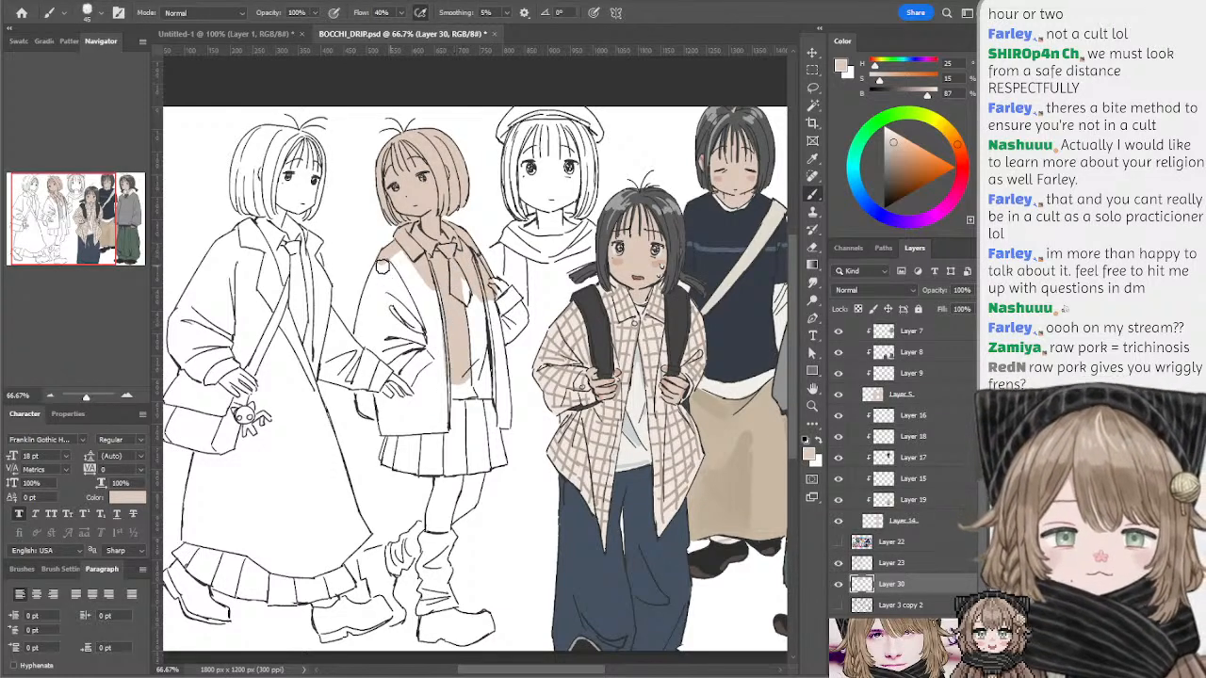
- Fill the second girl's coat, sleeves, hand and tucked bag with the same flat beige, including the far coat panel
{"action": "mouse_move", "coordinate": [382, 267]}
{"action": "left_mouse_down"}
{"action": "mouse_move", "coordinate": [362, 348]}
{"action": "mouse_move", "coordinate": [384, 265]}
{"action": "mouse_move", "coordinate": [383, 292]}
{"action": "mouse_move", "coordinate": [394, 270]}
{"action": "mouse_move", "coordinate": [388, 330]}
{"action": "mouse_move", "coordinate": [427, 269]}
{"action": "mouse_move", "coordinate": [422, 349]}
{"action": "mouse_move", "coordinate": [391, 344]}
{"action": "mouse_move", "coordinate": [407, 387]}
{"action": "mouse_move", "coordinate": [377, 376]}
{"action": "mouse_move", "coordinate": [367, 400]}
{"action": "mouse_move", "coordinate": [366, 367]}
{"action": "mouse_move", "coordinate": [388, 424]}
{"action": "mouse_move", "coordinate": [443, 422]}
{"action": "mouse_move", "coordinate": [415, 400]}
{"action": "mouse_move", "coordinate": [425, 371]}
{"action": "mouse_move", "coordinate": [443, 403]}
{"action": "mouse_move", "coordinate": [436, 358]}
{"action": "left_mouse_up"}
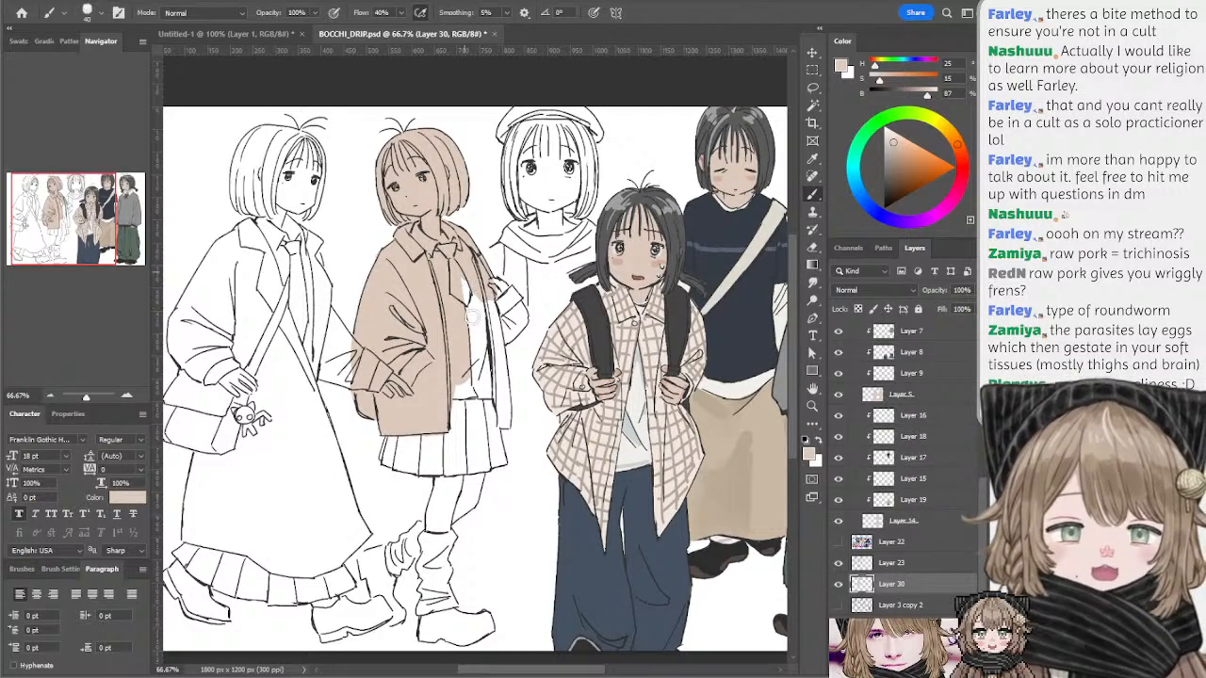
{"action": "mouse_move", "coordinate": [472, 318]}
{"action": "left_mouse_down"}
{"action": "mouse_move", "coordinate": [479, 378]}
{"action": "mouse_move", "coordinate": [487, 303]}
{"action": "mouse_move", "coordinate": [498, 297]}
{"action": "mouse_move", "coordinate": [489, 275]}
{"action": "mouse_move", "coordinate": [515, 298]}
{"action": "mouse_move", "coordinate": [500, 300]}
{"action": "mouse_move", "coordinate": [506, 330]}
{"action": "left_mouse_up"}
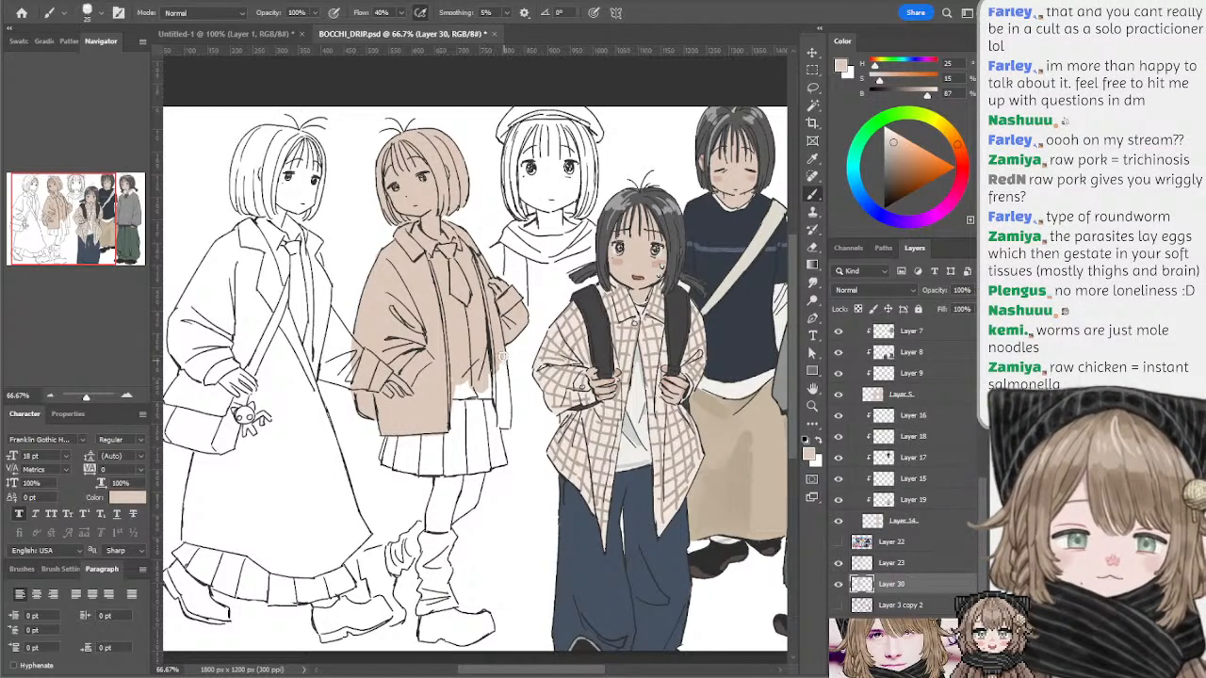
{"action": "left_click_drag", "start_coordinate": [500, 341], "coordinate": [506, 422]}
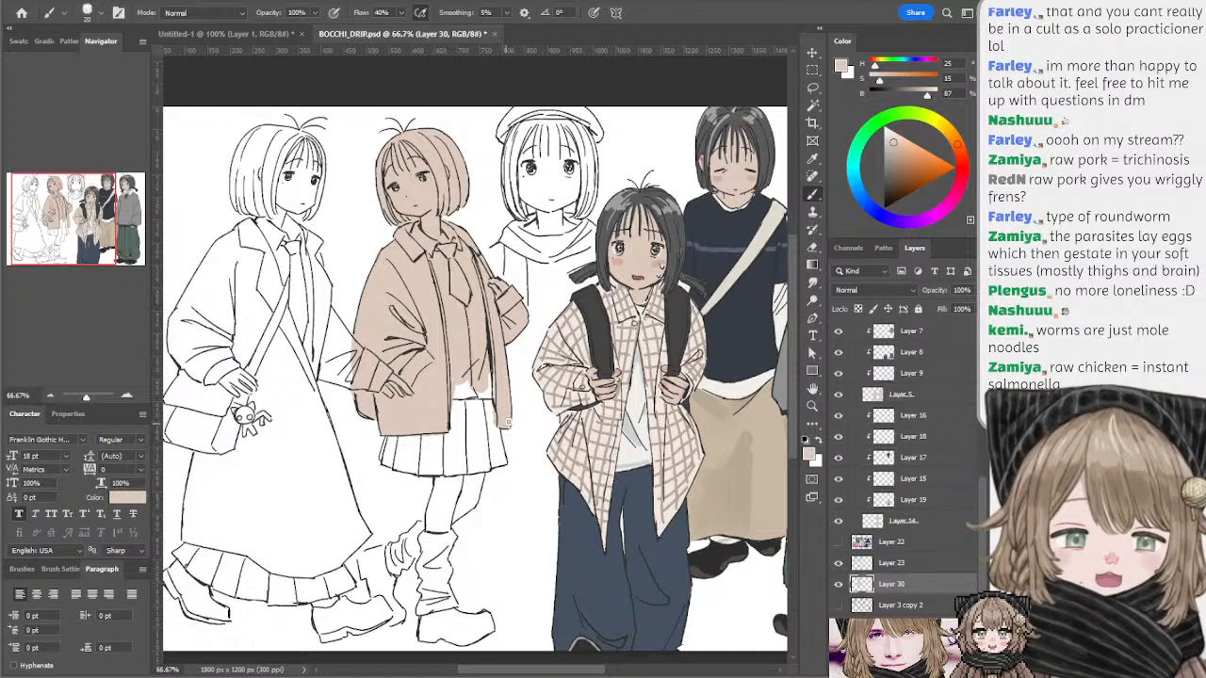
- Extend the flat beige over the second girl's shirt hem, pleated skirt and bare legs, staying inside the outlines
{"action": "key", "text": "]"}
{"action": "mouse_move", "coordinate": [489, 368]}
{"action": "left_mouse_down"}
{"action": "mouse_move", "coordinate": [482, 399]}
{"action": "mouse_move", "coordinate": [461, 380]}
{"action": "mouse_move", "coordinate": [466, 443]}
{"action": "left_mouse_up"}
{"action": "mouse_move", "coordinate": [471, 388]}
{"action": "left_mouse_down"}
{"action": "mouse_move", "coordinate": [485, 443]}
{"action": "mouse_move", "coordinate": [490, 430]}
{"action": "left_mouse_up"}
{"action": "scroll", "coordinate": [490, 429], "scroll_direction": "down", "scroll_amount": 2}
{"action": "scroll", "coordinate": [492, 384], "scroll_direction": "up", "scroll_amount": 1}
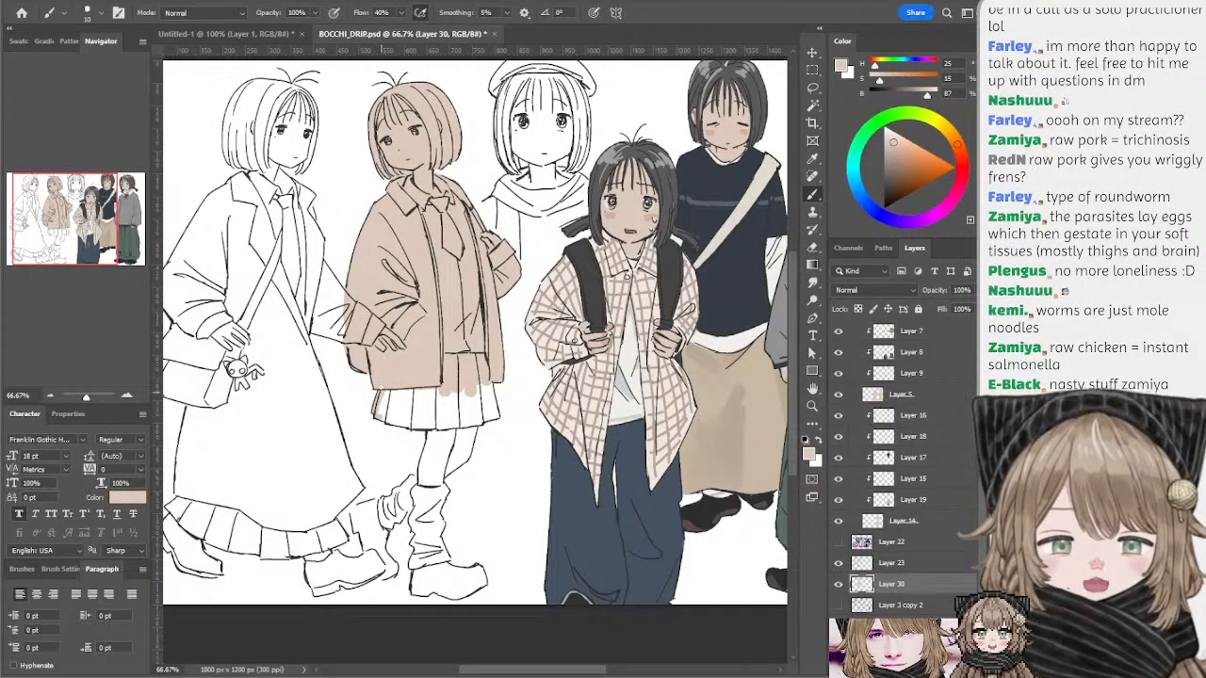
{"action": "key", "text": "ctrl+z"}
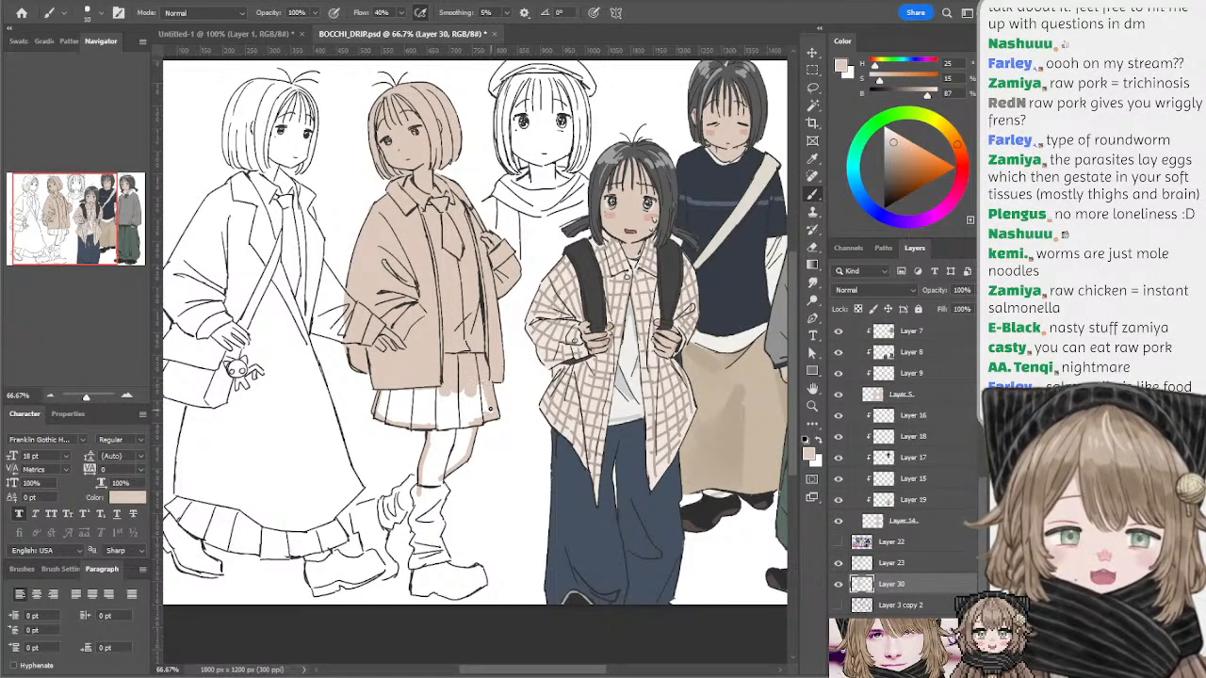
{"action": "mouse_move", "coordinate": [388, 396]}
{"action": "left_mouse_down"}
{"action": "mouse_move", "coordinate": [427, 421]}
{"action": "mouse_move", "coordinate": [436, 413]}
{"action": "mouse_move", "coordinate": [408, 397]}
{"action": "mouse_move", "coordinate": [393, 404]}
{"action": "mouse_move", "coordinate": [472, 400]}
{"action": "mouse_move", "coordinate": [440, 429]}
{"action": "mouse_move", "coordinate": [426, 477]}
{"action": "mouse_move", "coordinate": [444, 447]}
{"action": "mouse_move", "coordinate": [437, 481]}
{"action": "mouse_move", "coordinate": [468, 413]}
{"action": "left_mouse_up"}
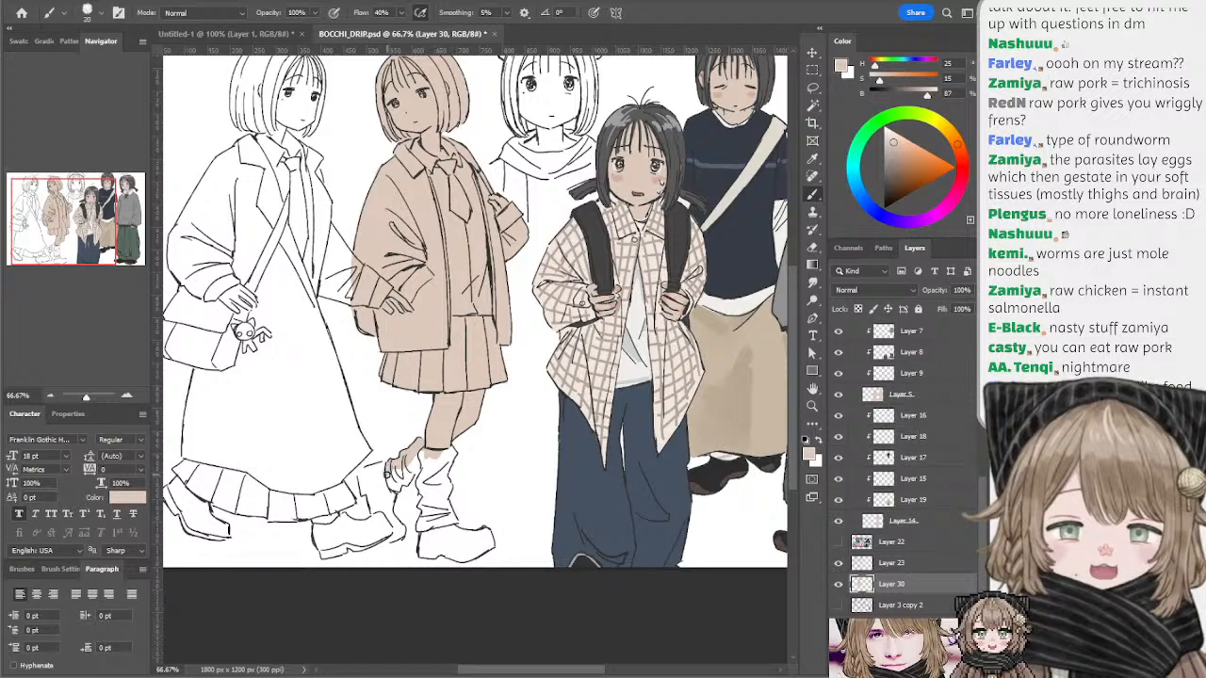
- Fill the second girl's slouchy leg warmers and both shoes with flat beige, adjusting the brush size for narrow areas
{"action": "mouse_move", "coordinate": [362, 477]}
{"action": "left_mouse_down"}
{"action": "mouse_move", "coordinate": [376, 506]}
{"action": "mouse_move", "coordinate": [366, 478]}
{"action": "mouse_move", "coordinate": [384, 482]}
{"action": "mouse_move", "coordinate": [403, 463]}
{"action": "mouse_move", "coordinate": [397, 485]}
{"action": "mouse_move", "coordinate": [413, 460]}
{"action": "mouse_move", "coordinate": [406, 476]}
{"action": "mouse_move", "coordinate": [416, 462]}
{"action": "mouse_move", "coordinate": [419, 477]}
{"action": "mouse_move", "coordinate": [443, 458]}
{"action": "mouse_move", "coordinate": [429, 454]}
{"action": "mouse_move", "coordinate": [456, 450]}
{"action": "mouse_move", "coordinate": [439, 467]}
{"action": "mouse_move", "coordinate": [437, 473]}
{"action": "left_mouse_up"}
{"action": "key", "text": "bracketleft"}
{"action": "key", "text": "ctrl+z"}
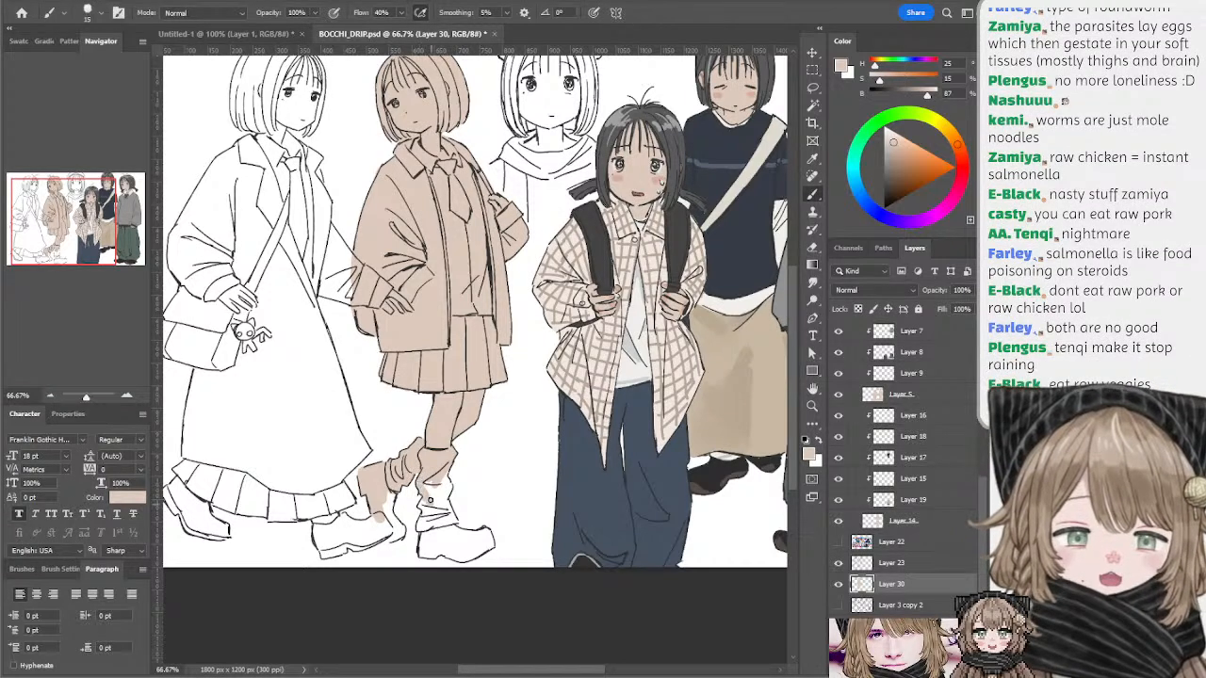
{"action": "key", "text": "bracketright"}
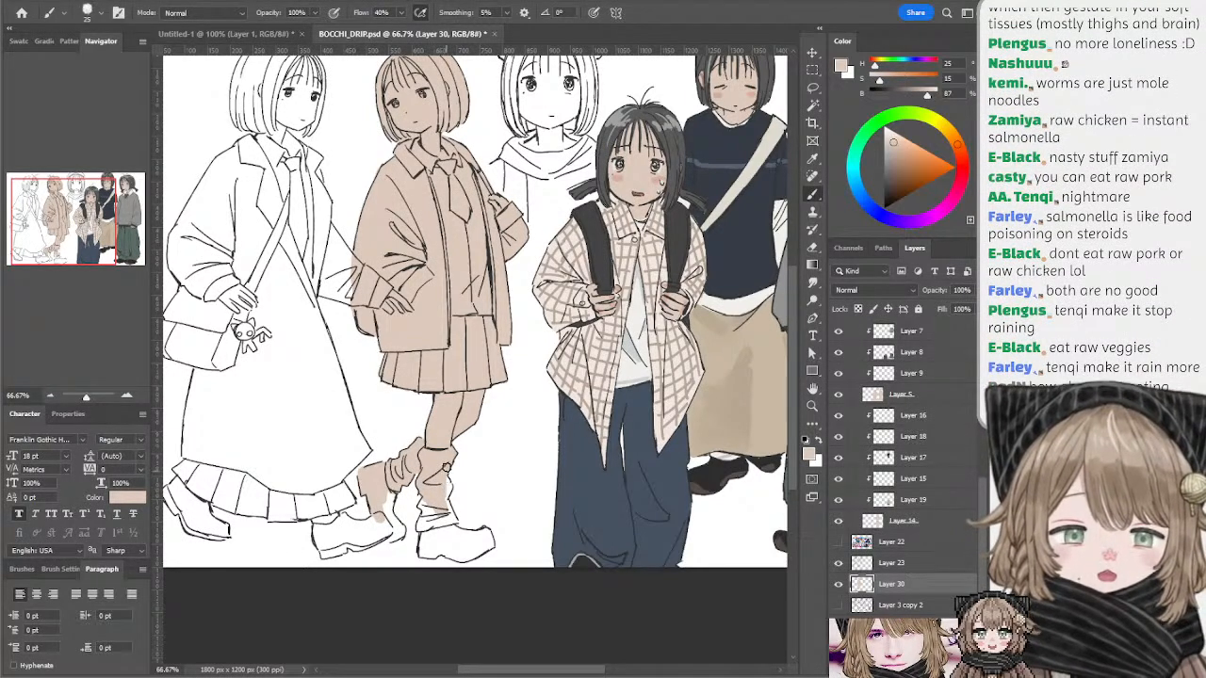
{"action": "key", "text": "bracketleft"}
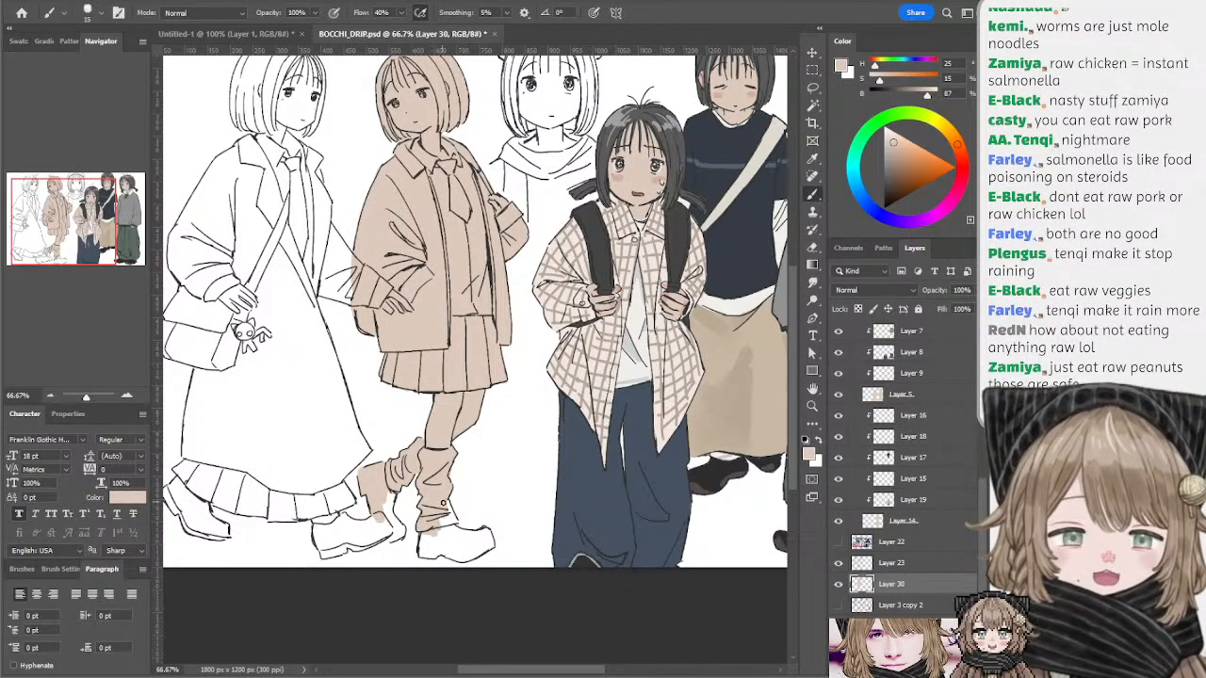
{"action": "mouse_move", "coordinate": [443, 503]}
{"action": "left_mouse_down"}
{"action": "mouse_move", "coordinate": [452, 519]}
{"action": "mouse_move", "coordinate": [433, 522]}
{"action": "left_mouse_up"}
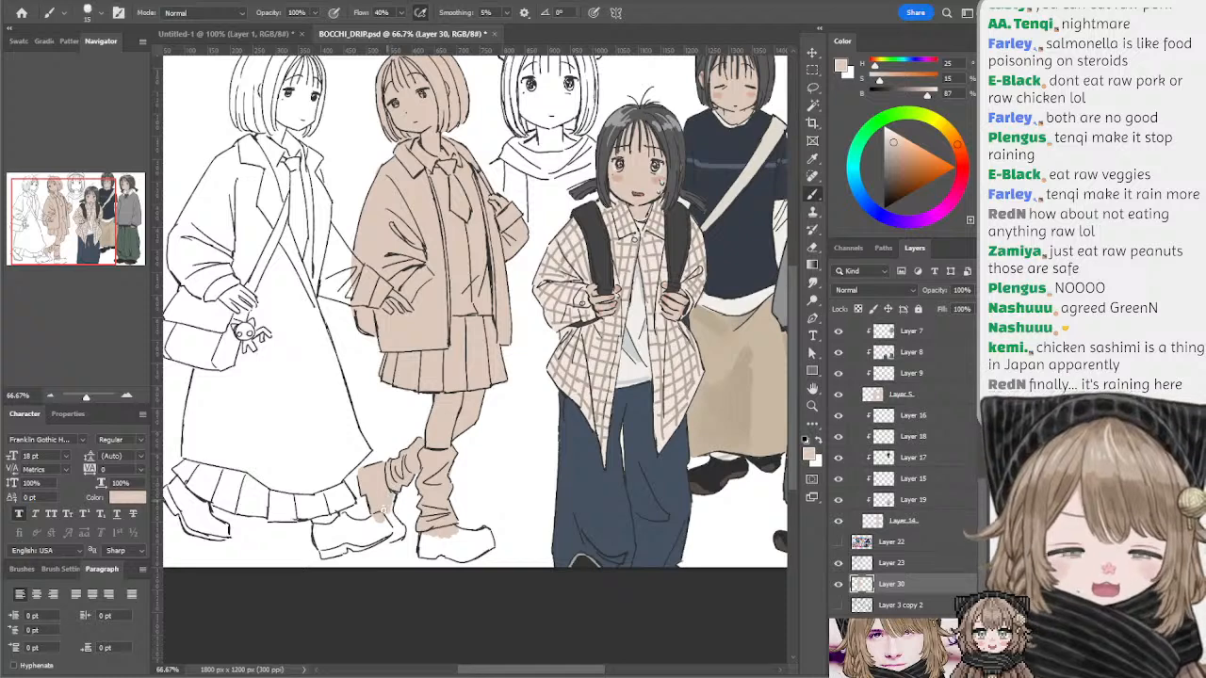
{"action": "mouse_move", "coordinate": [395, 517]}
{"action": "left_mouse_down"}
{"action": "mouse_move", "coordinate": [402, 534]}
{"action": "mouse_move", "coordinate": [380, 517]}
{"action": "mouse_move", "coordinate": [379, 533]}
{"action": "mouse_move", "coordinate": [428, 539]}
{"action": "mouse_move", "coordinate": [424, 556]}
{"action": "mouse_move", "coordinate": [430, 543]}
{"action": "mouse_move", "coordinate": [461, 558]}
{"action": "mouse_move", "coordinate": [485, 551]}
{"action": "mouse_move", "coordinate": [469, 556]}
{"action": "mouse_move", "coordinate": [487, 532]}
{"action": "mouse_move", "coordinate": [443, 543]}
{"action": "mouse_move", "coordinate": [478, 539]}
{"action": "left_mouse_up"}
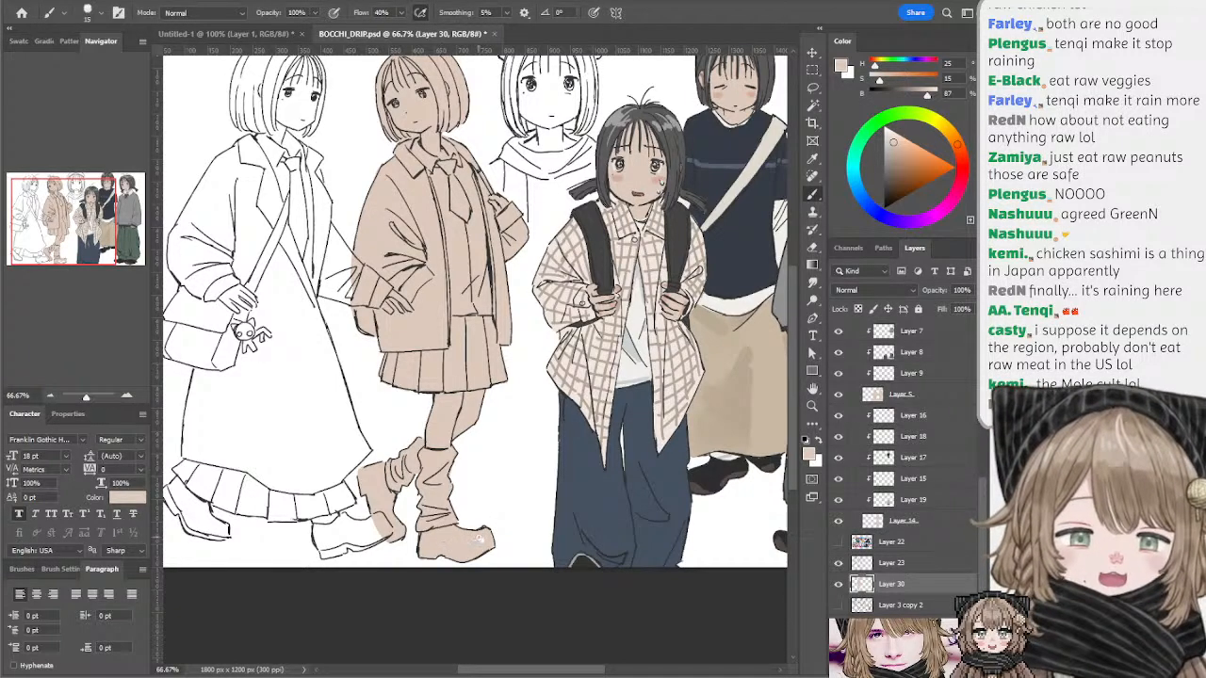
- Paint the first flat beige stroke on the leftmost girl's far coat shoulder, inside the line art
{"action": "scroll", "coordinate": [487, 471], "scroll_direction": "up", "scroll_amount": 3}
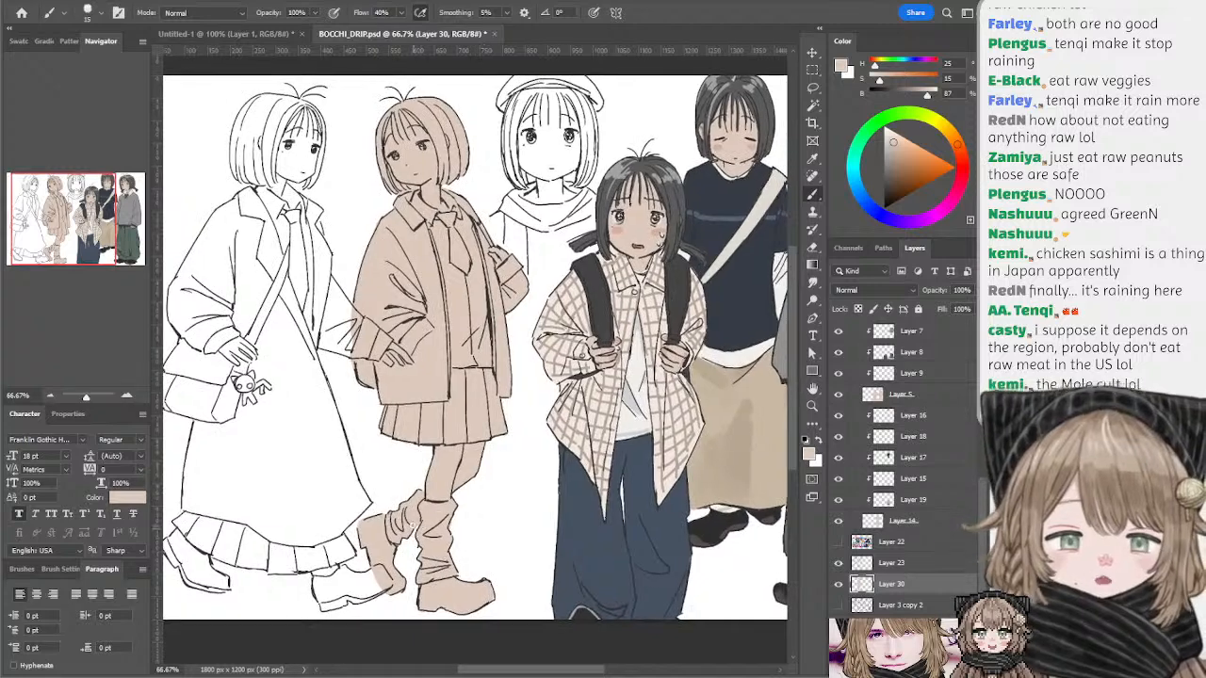
{"action": "mouse_move", "coordinate": [406, 341]}
{"action": "left_mouse_down"}
{"action": "mouse_move", "coordinate": [425, 430]}
{"action": "mouse_move", "coordinate": [427, 324]}
{"action": "left_mouse_up"}
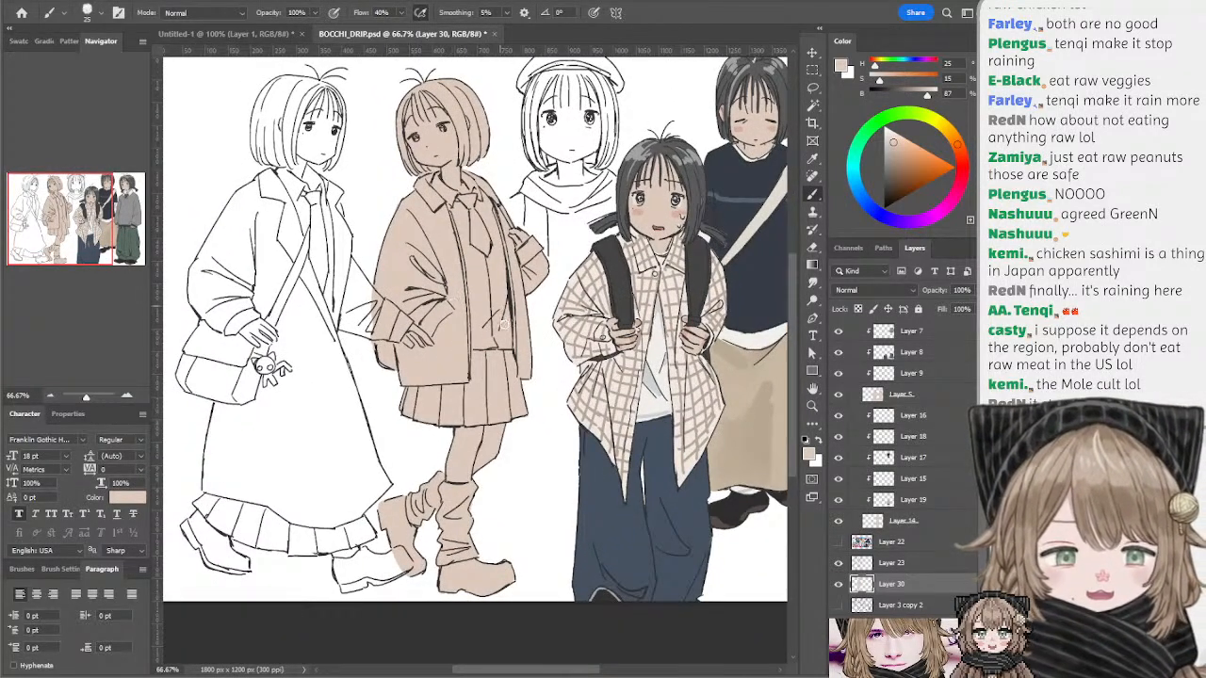
{"action": "left_click_drag", "start_coordinate": [489, 344], "coordinate": [508, 376]}
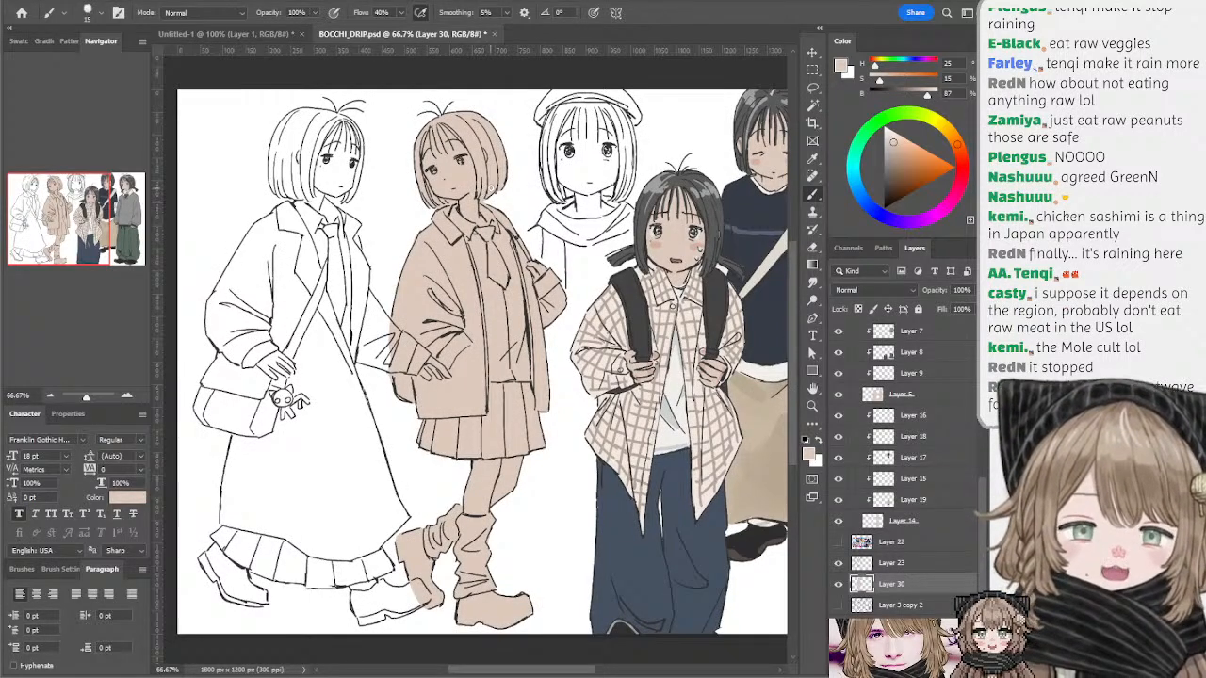
{"action": "mouse_move", "coordinate": [554, 223]}
{"action": "left_mouse_down"}
{"action": "mouse_move", "coordinate": [573, 258]}
{"action": "mouse_move", "coordinate": [569, 208]}
{"action": "left_mouse_up"}
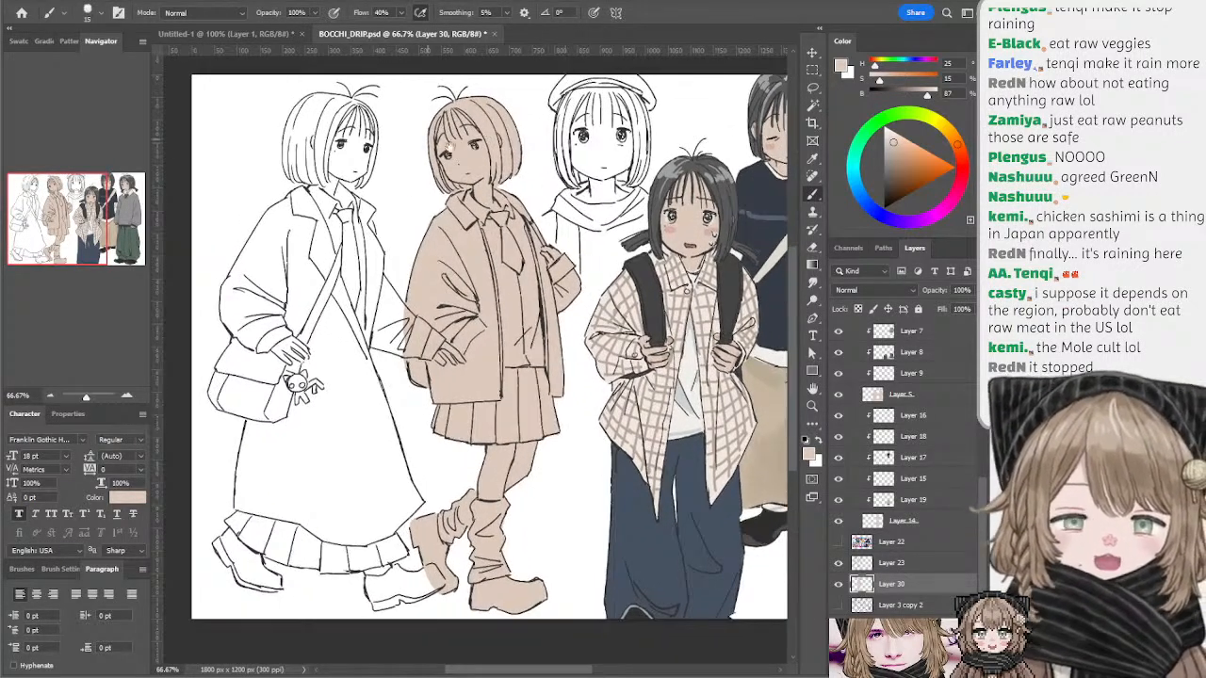
{"action": "mouse_move", "coordinate": [446, 147]}
{"action": "left_mouse_down"}
{"action": "mouse_move", "coordinate": [434, 158]}
{"action": "mouse_move", "coordinate": [455, 150]}
{"action": "left_mouse_up"}
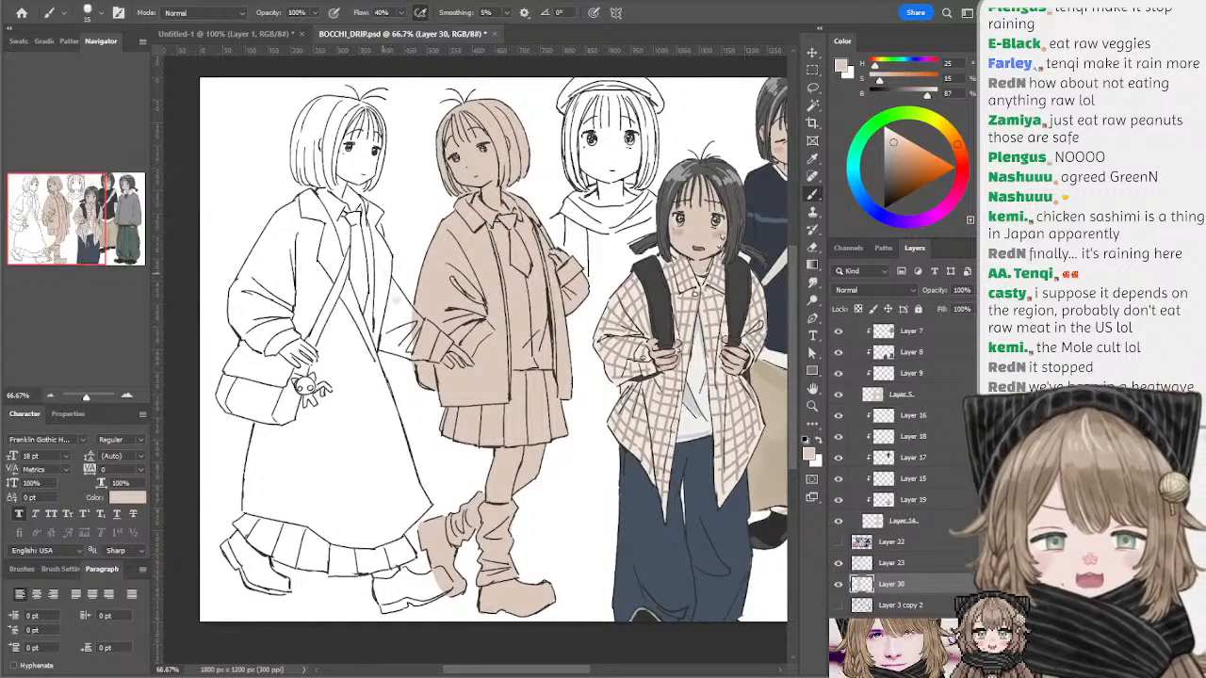
{"action": "left_click_drag", "start_coordinate": [396, 300], "coordinate": [384, 274]}
{"action": "key", "text": "ctrl+z"}
{"action": "left_click_drag", "start_coordinate": [379, 221], "coordinate": [383, 242]}
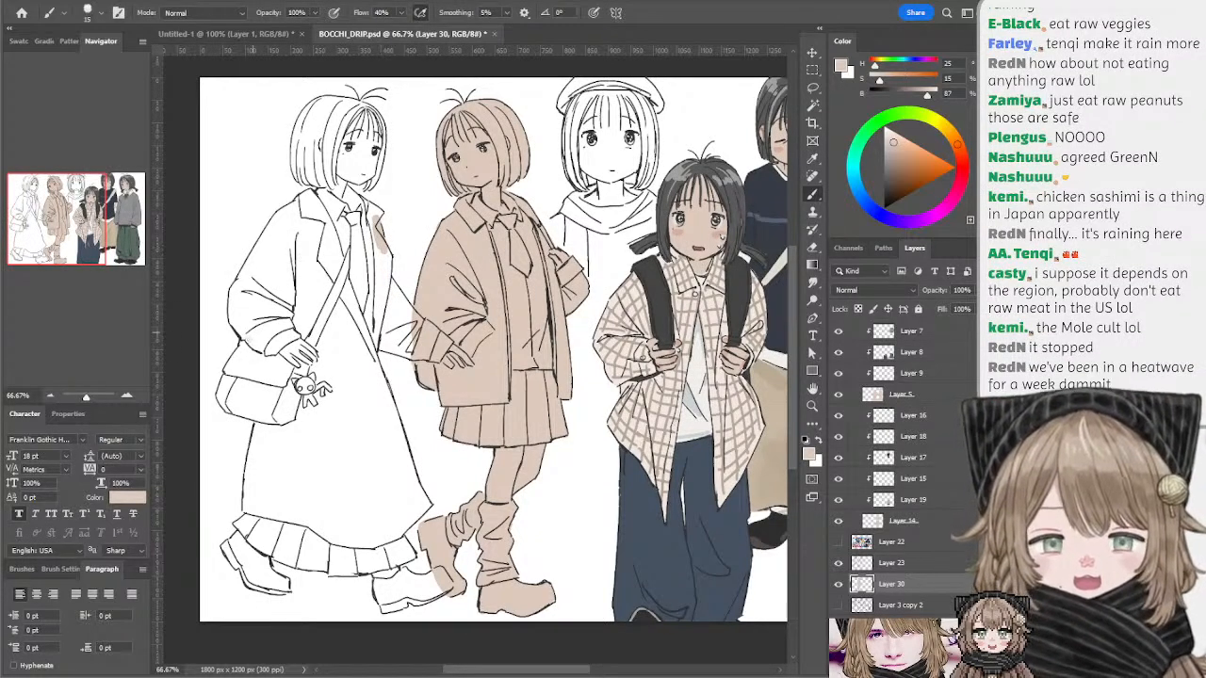
- Extend flat beige on Layer 30 along the leftmost girl's coat hem, the bag's outer edge and the upper dress edge
{"action": "left_click_drag", "start_coordinate": [247, 341], "coordinate": [230, 366]}
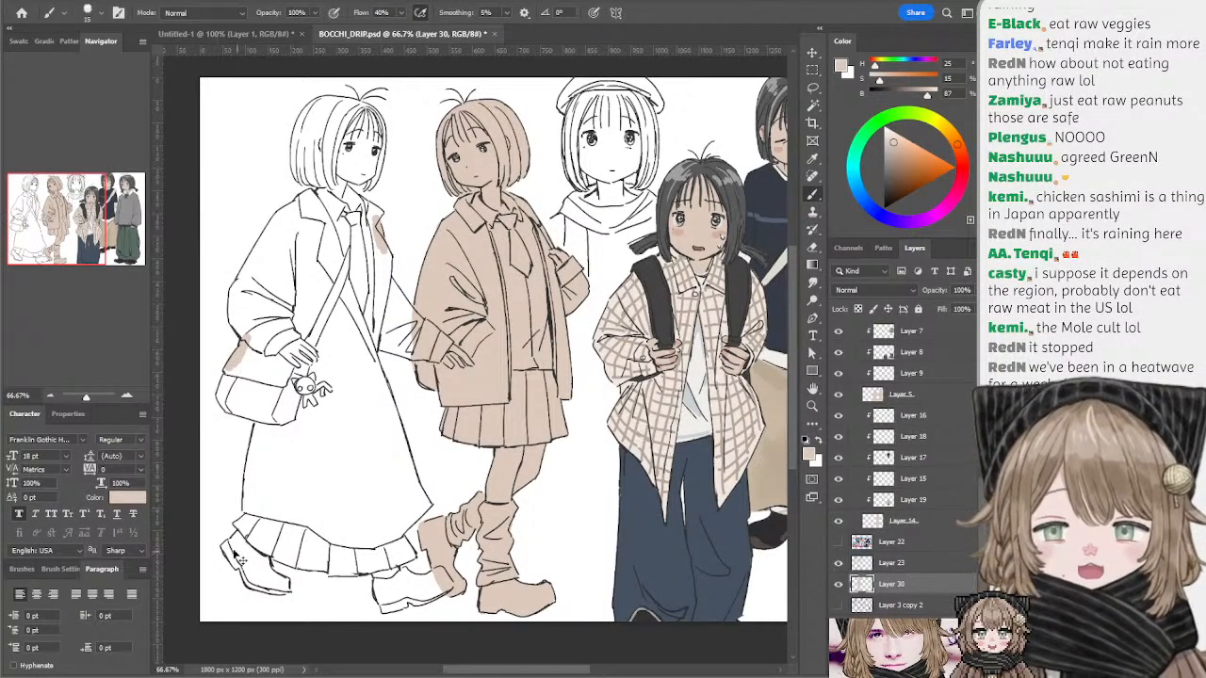
{"action": "key", "text": "alt+bracketright"}
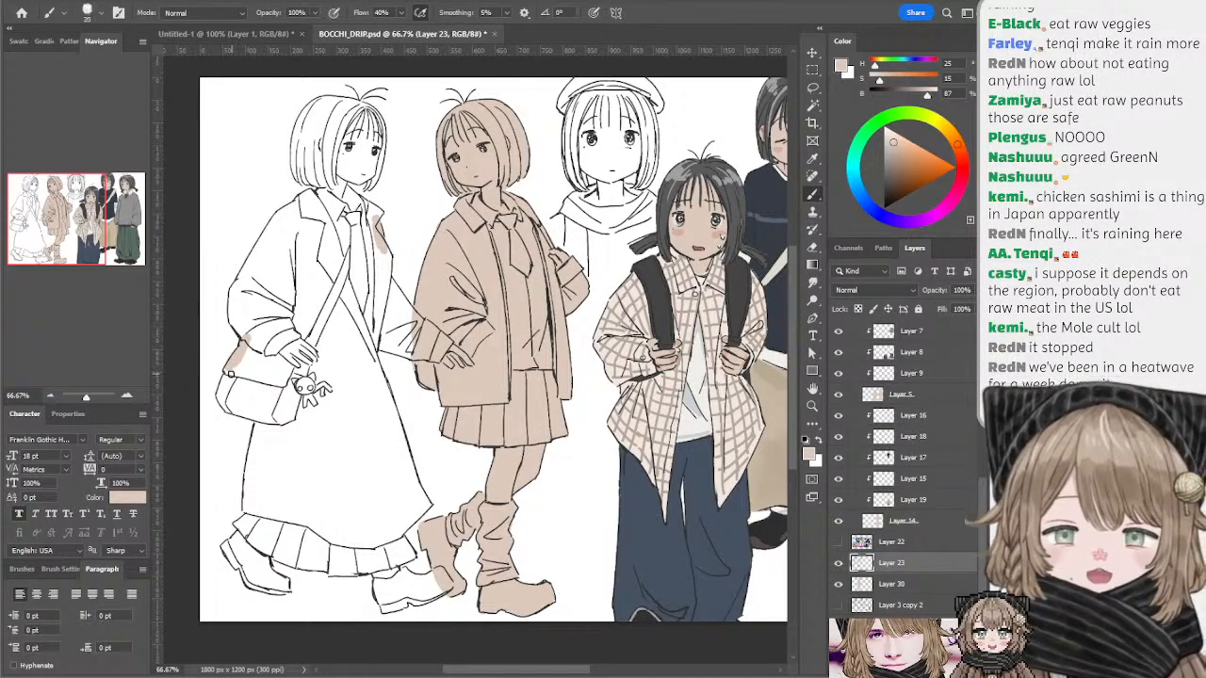
{"action": "key", "text": "alt+bracketleft"}
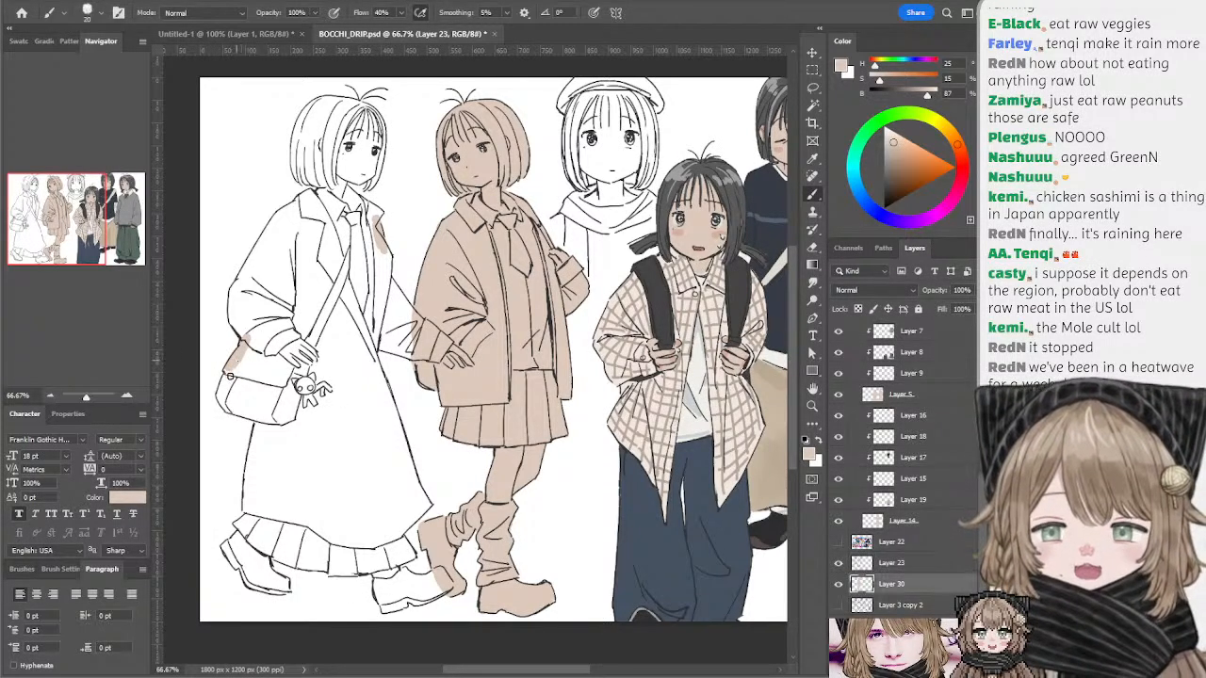
{"action": "mouse_move", "coordinate": [224, 382]}
{"action": "left_mouse_down"}
{"action": "mouse_move", "coordinate": [222, 404]}
{"action": "mouse_move", "coordinate": [266, 420]}
{"action": "mouse_move", "coordinate": [248, 416]}
{"action": "mouse_move", "coordinate": [252, 455]}
{"action": "mouse_move", "coordinate": [251, 443]}
{"action": "left_mouse_up"}
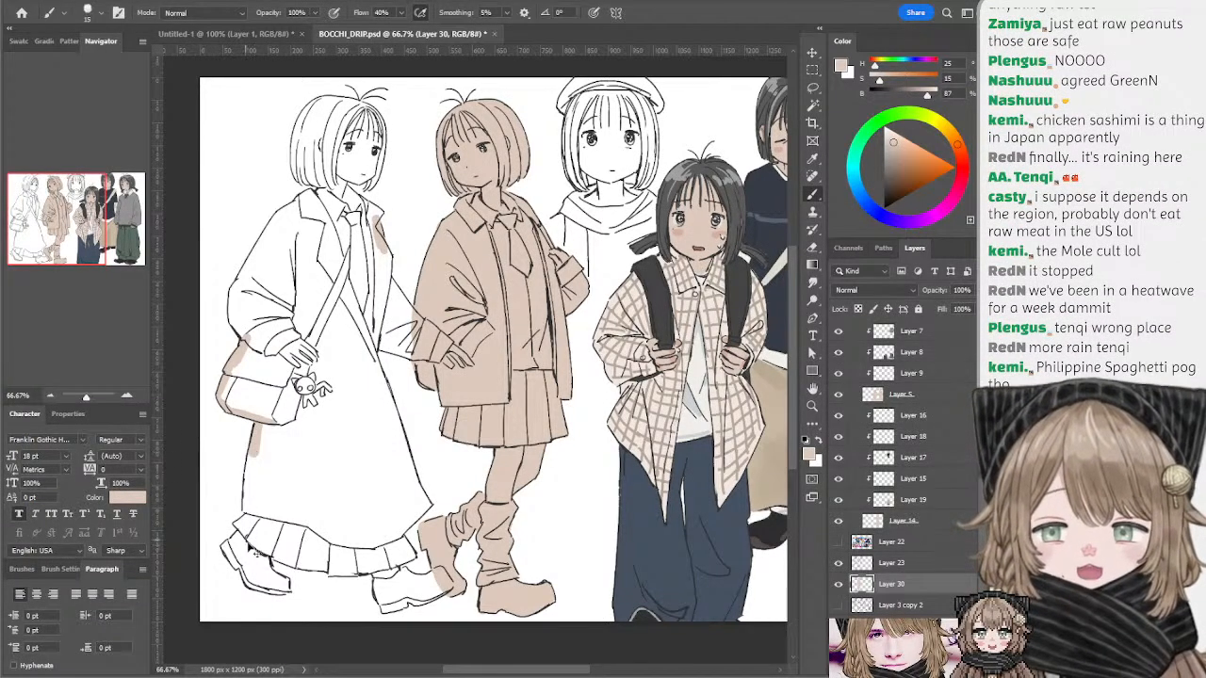
- Cut the pleated ruffle under the leftmost girl's dress from Layer 23 onto its own layer, hide it and reselect Layer 30
{"action": "key", "text": "alt+bracketright"}
{"action": "key", "text": "l"}
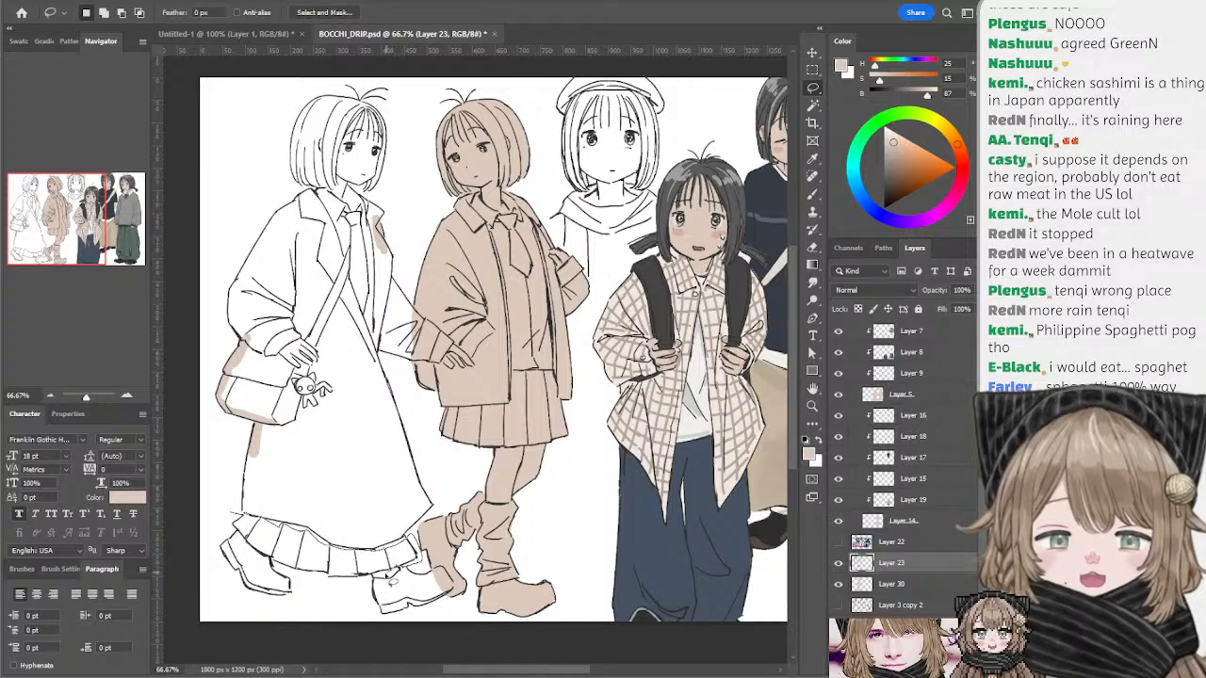
{"action": "mouse_move", "coordinate": [379, 582]}
{"action": "left_mouse_down"}
{"action": "mouse_move", "coordinate": [292, 585]}
{"action": "mouse_move", "coordinate": [234, 523]}
{"action": "left_mouse_up"}
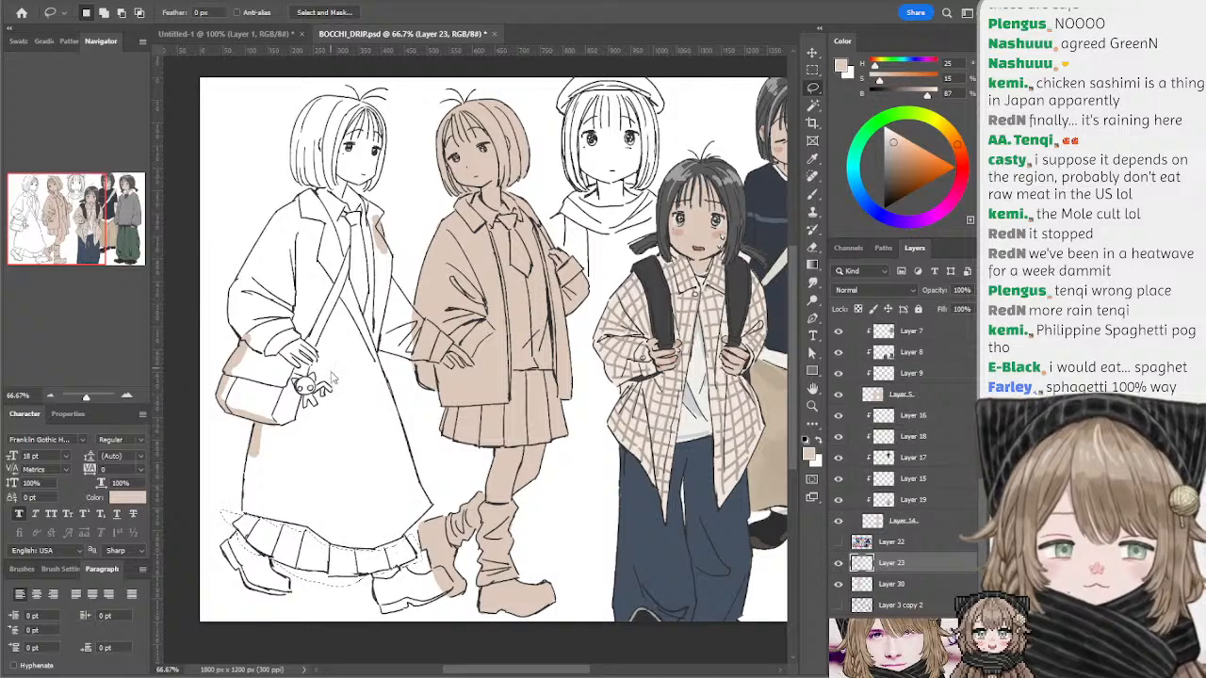
{"action": "key", "text": "ctrl+d"}
{"action": "key", "text": "ctrl+shift+j"}
{"action": "left_click", "coordinate": [839, 563]}
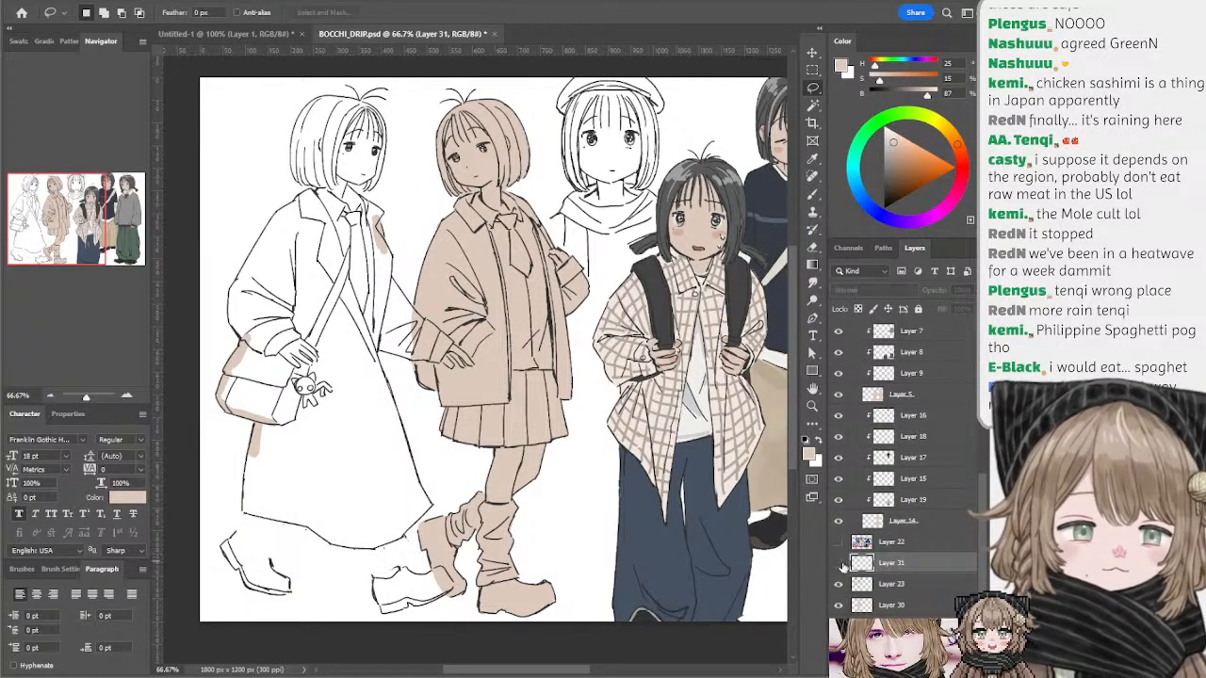
{"action": "key", "text": "alt+bracketleft"}
{"action": "key", "text": "alt+bracketleft"}
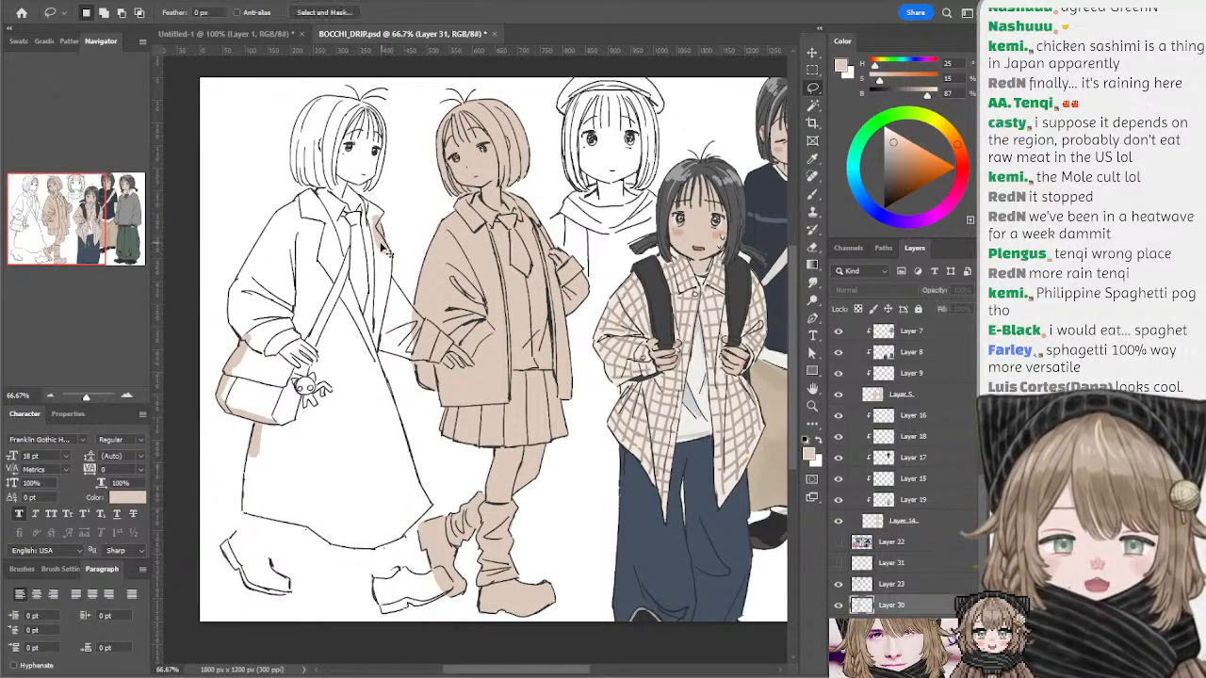
- Paint flat beige on the leftmost girl's neck, collar area and along her chin and jaw
{"action": "key", "text": "b"}
{"action": "left_click_drag", "start_coordinate": [362, 200], "coordinate": [377, 211]}
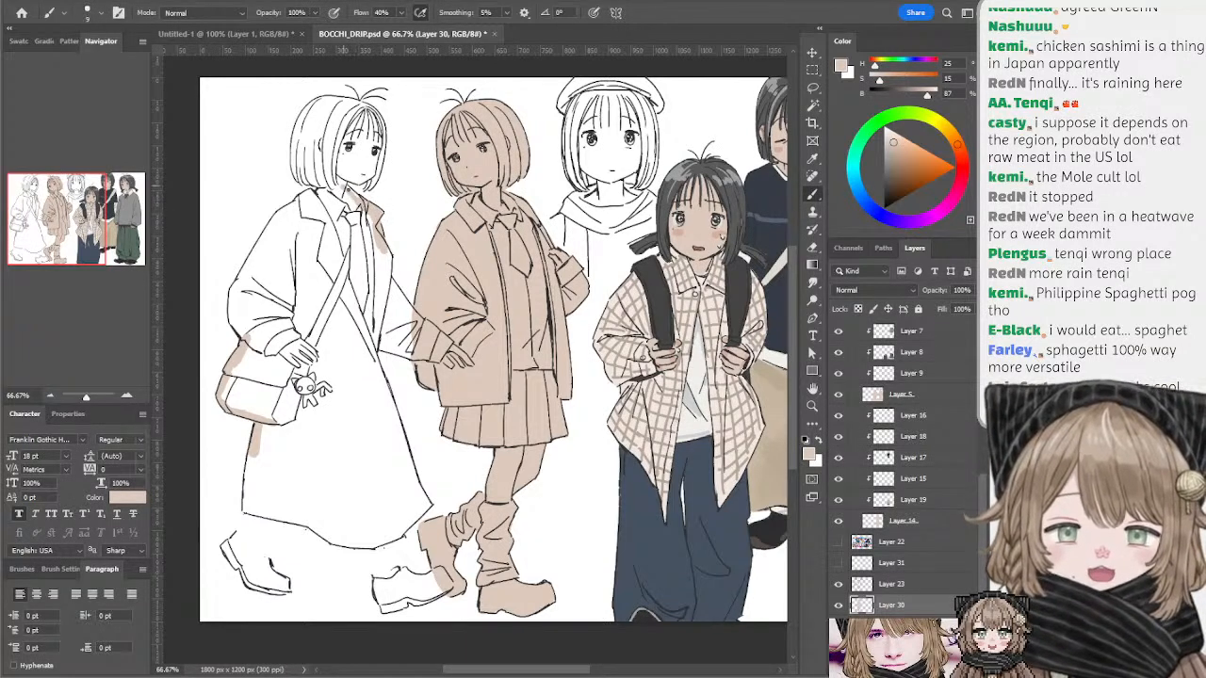
{"action": "mouse_move", "coordinate": [341, 196]}
{"action": "left_mouse_down"}
{"action": "mouse_move", "coordinate": [346, 173]}
{"action": "mouse_move", "coordinate": [370, 185]}
{"action": "mouse_move", "coordinate": [375, 172]}
{"action": "left_mouse_up"}
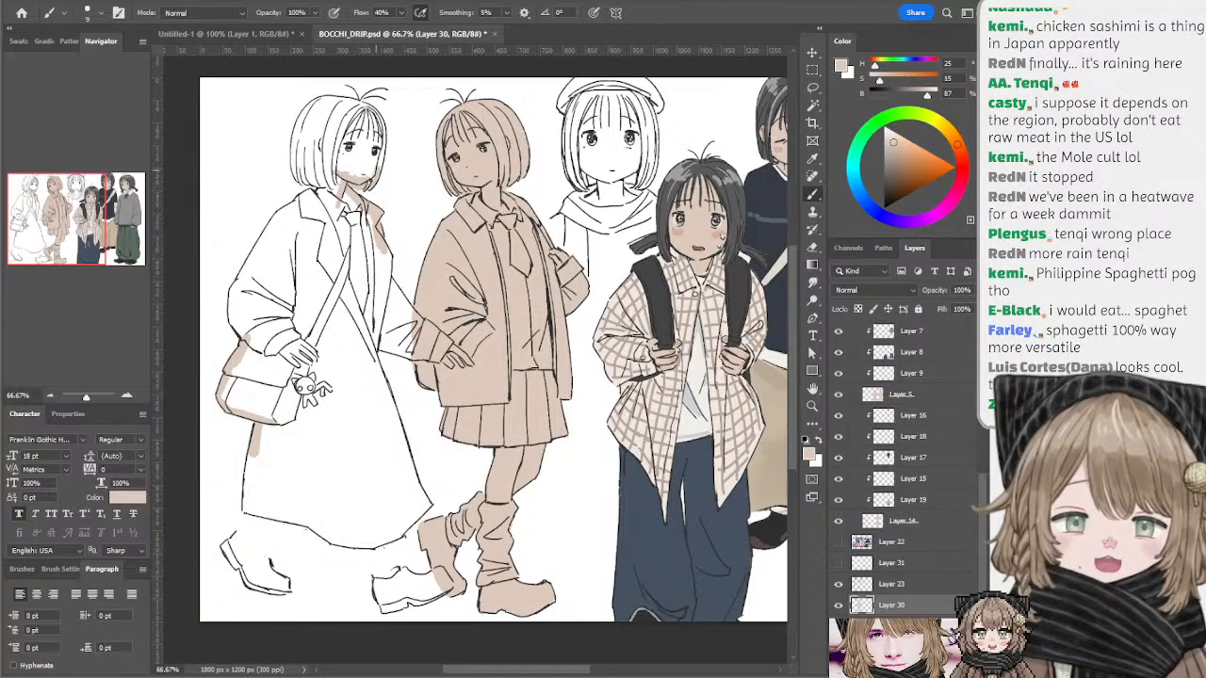
- Handwrite a name in beige beside the leftmost girl's head
{"action": "mouse_move", "coordinate": [213, 89]}
{"action": "left_mouse_down"}
{"action": "mouse_move", "coordinate": [215, 114]}
{"action": "mouse_move", "coordinate": [242, 96]}
{"action": "mouse_move", "coordinate": [264, 109]}
{"action": "left_mouse_up"}
{"action": "left_click_drag", "start_coordinate": [263, 99], "coordinate": [299, 105]}
{"action": "mouse_move", "coordinate": [288, 91]}
{"action": "left_mouse_down"}
{"action": "mouse_move", "coordinate": [308, 121]}
{"action": "mouse_move", "coordinate": [201, 94]}
{"action": "mouse_move", "coordinate": [283, 79]}
{"action": "left_mouse_up"}
- Lasso the handwritten name, scale it down beside the leftmost girl's hair and clear the selection
{"action": "key", "text": "l"}
{"action": "left_click", "coordinate": [811, 53]}
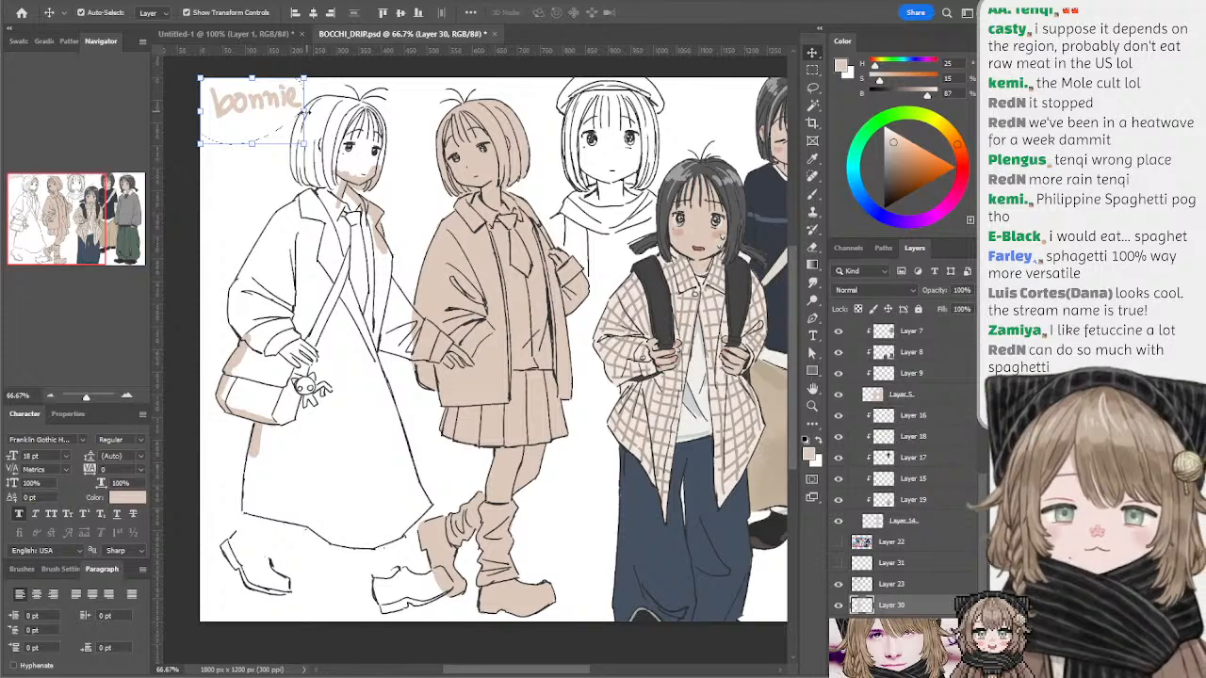
{"action": "mouse_move", "coordinate": [303, 110]}
{"action": "left_mouse_down"}
{"action": "mouse_move", "coordinate": [278, 111]}
{"action": "mouse_move", "coordinate": [321, 82]}
{"action": "mouse_move", "coordinate": [237, 122]}
{"action": "mouse_move", "coordinate": [219, 107]}
{"action": "left_mouse_up"}
{"action": "key", "text": "ctrl+d"}
{"action": "key", "text": "l"}
{"action": "key", "text": "ctrl+d"}
{"action": "key", "text": "b"}
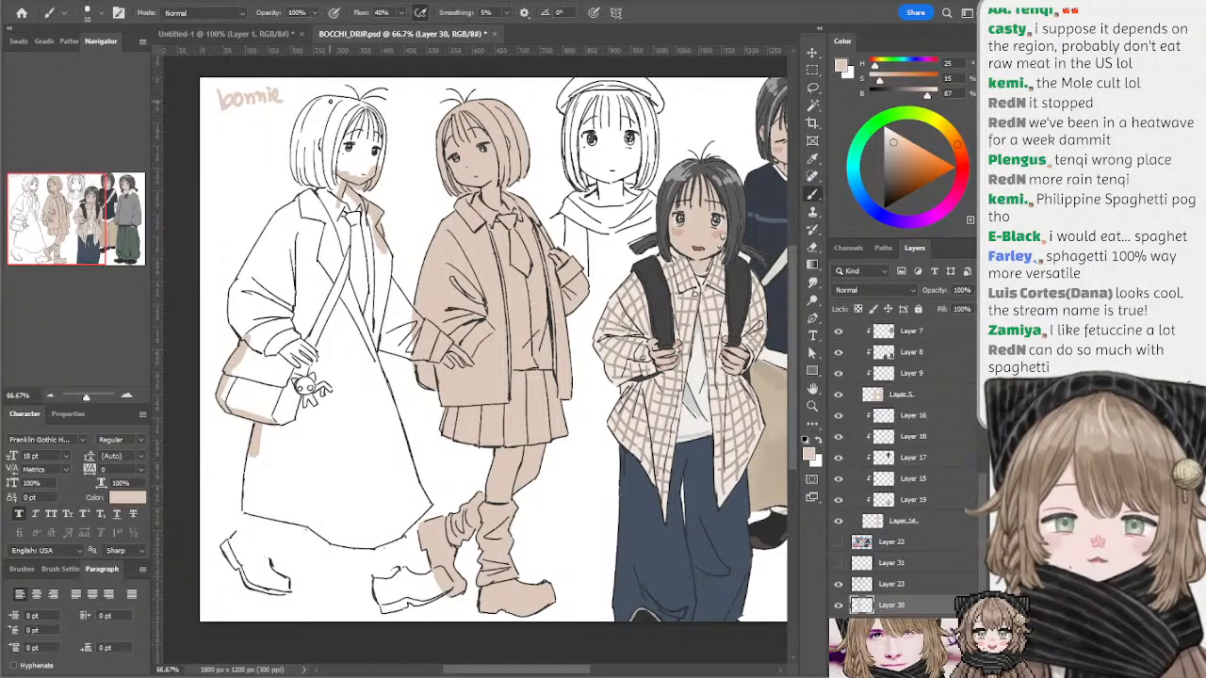
- Fill the leftmost girl's fringe and face with flat beige and outline the back of her hair with a smaller brush
{"action": "mouse_move", "coordinate": [329, 100]}
{"action": "left_mouse_down"}
{"action": "mouse_move", "coordinate": [370, 108]}
{"action": "mouse_move", "coordinate": [356, 109]}
{"action": "mouse_move", "coordinate": [379, 141]}
{"action": "mouse_move", "coordinate": [381, 179]}
{"action": "left_mouse_up"}
{"action": "key", "text": "ctrl+z"}
{"action": "mouse_move", "coordinate": [375, 127]}
{"action": "left_mouse_down"}
{"action": "mouse_move", "coordinate": [367, 166]}
{"action": "mouse_move", "coordinate": [356, 177]}
{"action": "mouse_move", "coordinate": [352, 147]}
{"action": "mouse_move", "coordinate": [348, 170]}
{"action": "left_mouse_up"}
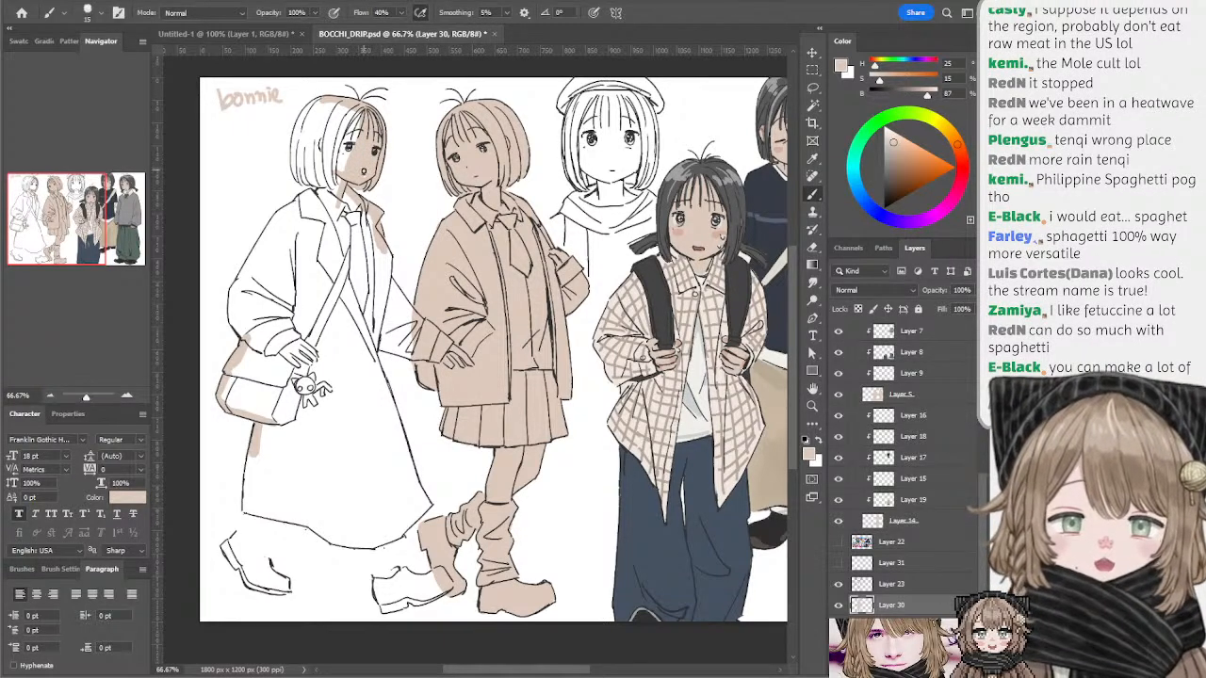
{"action": "key", "text": "bracketleft"}
{"action": "mouse_move", "coordinate": [300, 125]}
{"action": "left_mouse_down"}
{"action": "mouse_move", "coordinate": [318, 98]}
{"action": "mouse_move", "coordinate": [298, 147]}
{"action": "left_mouse_up"}
{"action": "left_click_drag", "start_coordinate": [304, 103], "coordinate": [296, 179]}
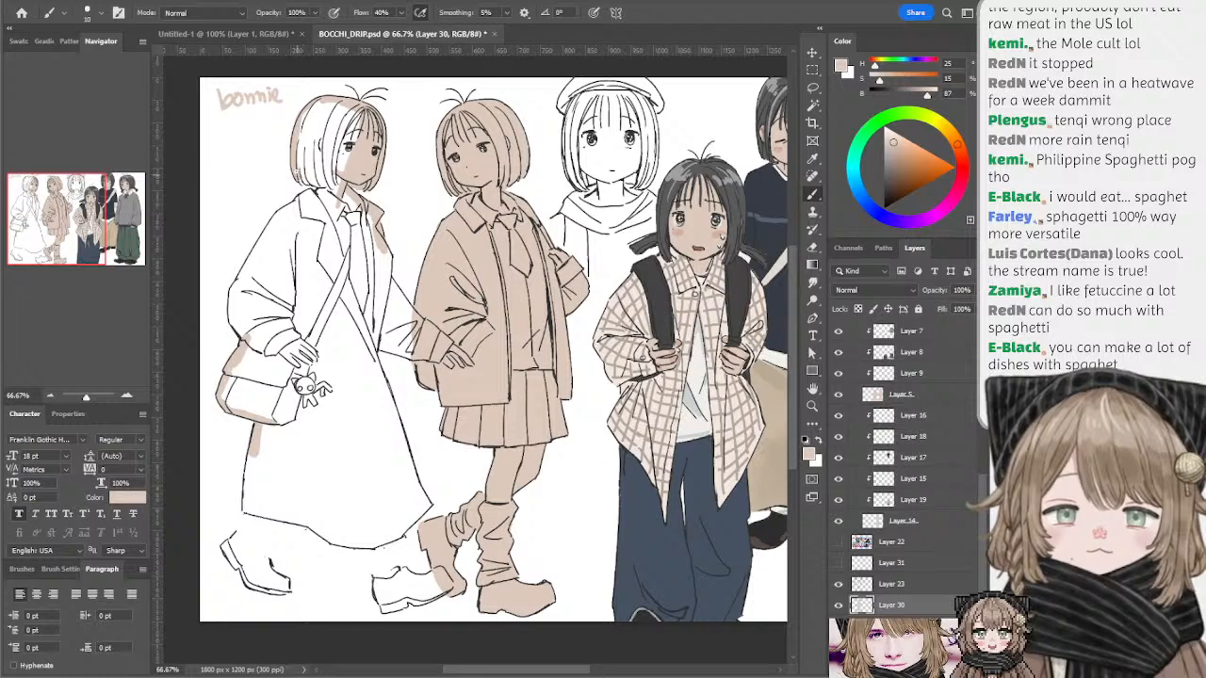
- Choose dark brown (H 25, S 24, B 27) and sketch a small scalloped edge with a thin line above it below the handwritten name
{"action": "left_click", "coordinate": [889, 189]}
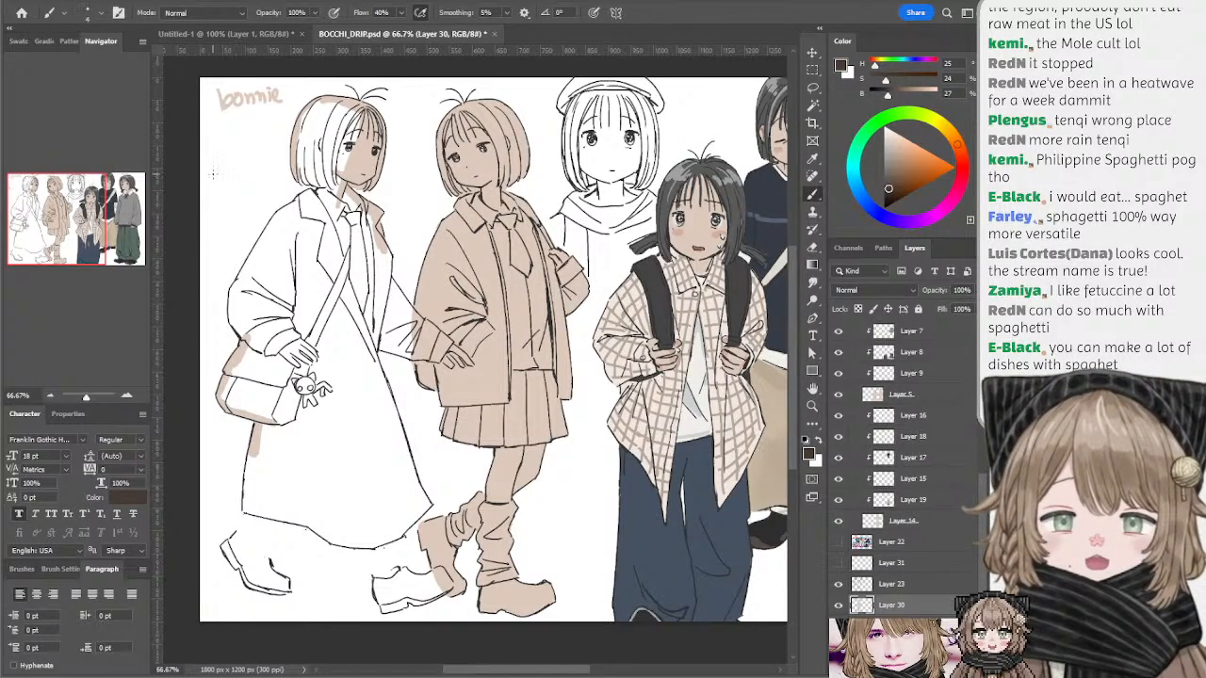
{"action": "left_click_drag", "start_coordinate": [207, 172], "coordinate": [232, 179]}
{"action": "key", "text": "ctrl+z"}
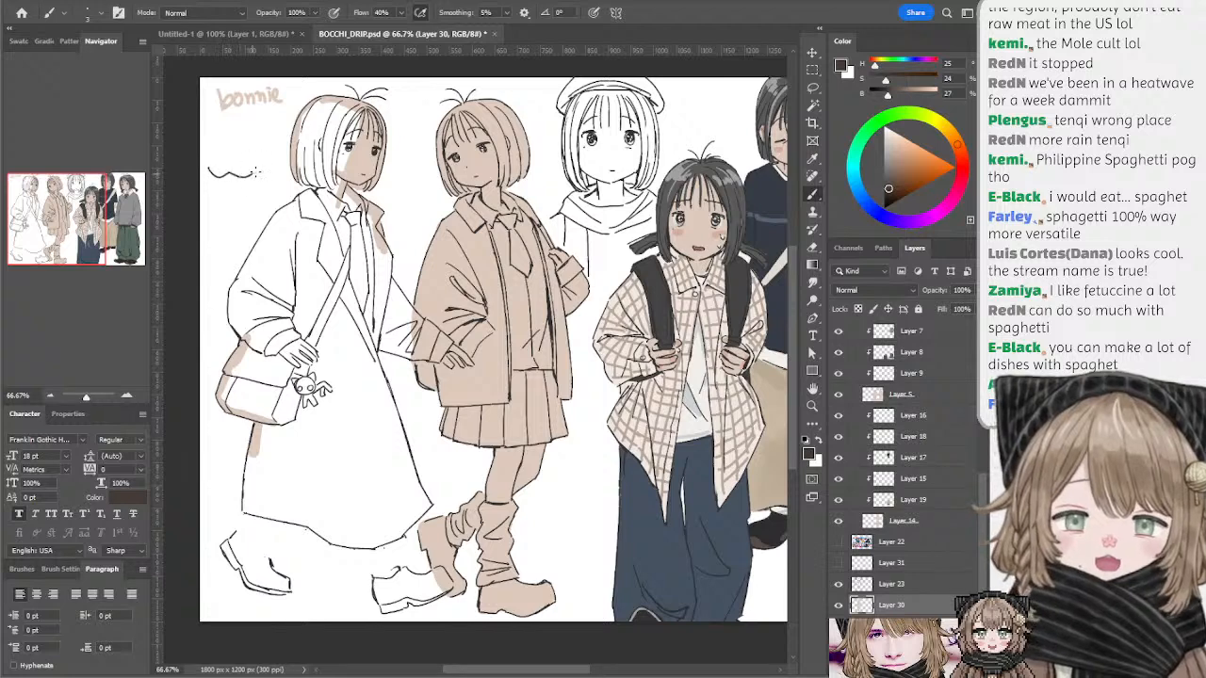
{"action": "left_click_drag", "start_coordinate": [211, 182], "coordinate": [283, 177]}
{"action": "key", "text": "ctrl+z"}
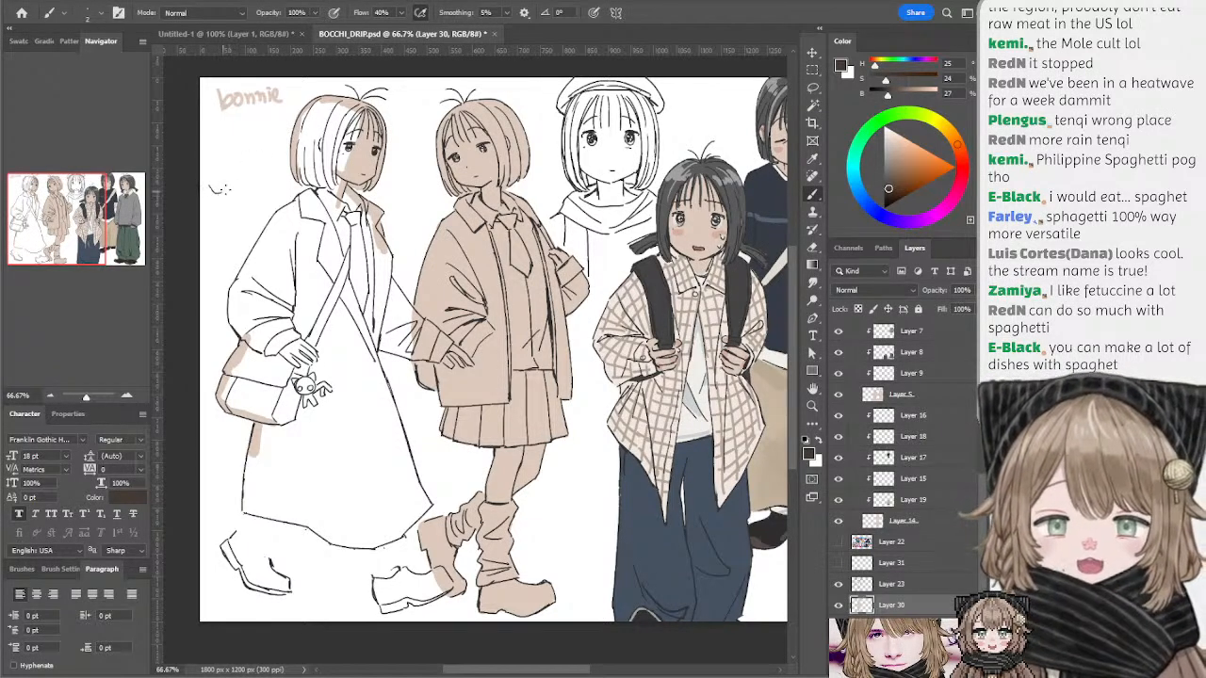
{"action": "left_click_drag", "start_coordinate": [210, 190], "coordinate": [282, 188]}
{"action": "mouse_move", "coordinate": [208, 177]}
{"action": "left_mouse_down"}
{"action": "mouse_move", "coordinate": [276, 177]}
{"action": "mouse_move", "coordinate": [206, 176]}
{"action": "mouse_move", "coordinate": [281, 182]}
{"action": "left_mouse_up"}
{"action": "key", "text": "ctrl+z"}
{"action": "key", "text": "ctrl+z"}
{"action": "key", "text": "ctrl+z"}
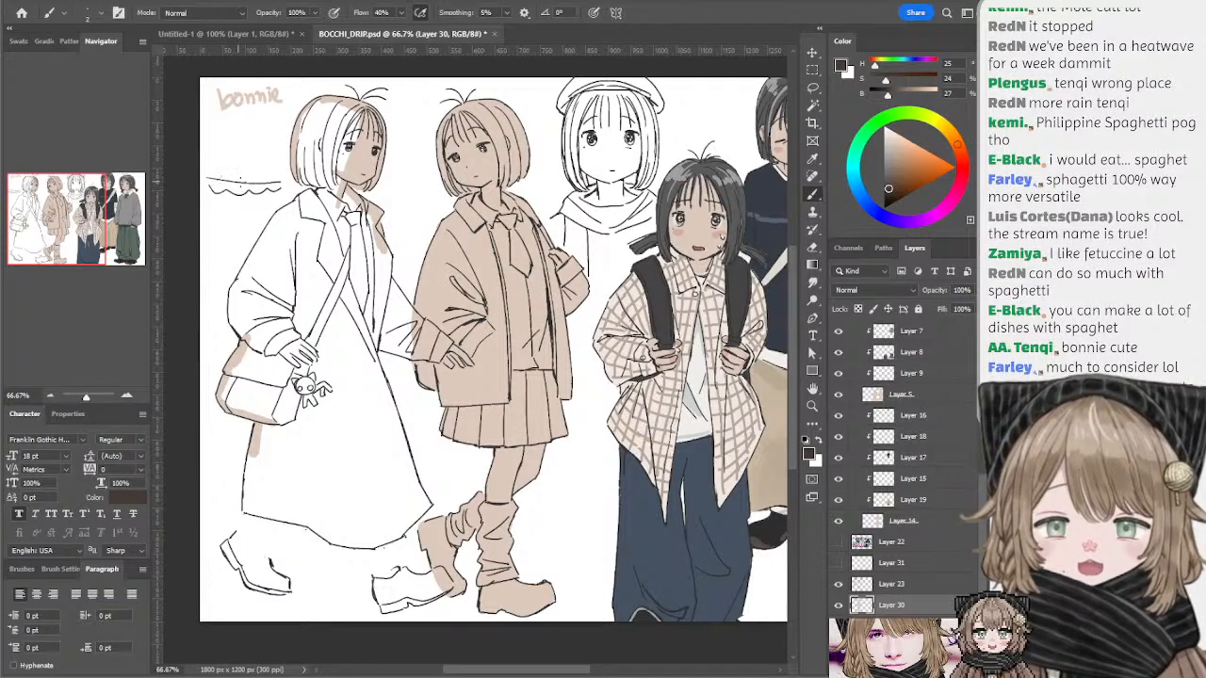
{"action": "left_click_drag", "start_coordinate": [208, 178], "coordinate": [276, 181]}
{"action": "key", "text": "ctrl+z"}
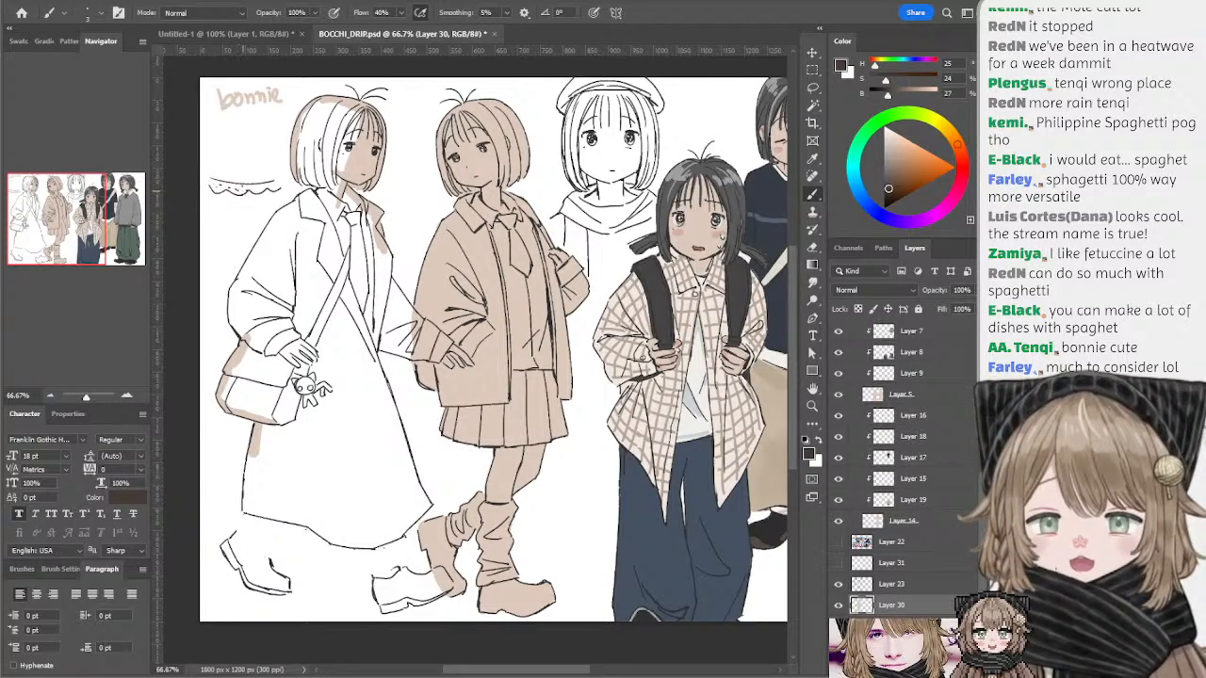
- Erase the thin line above the scalloped edge and add small marks along the scallops
{"action": "key", "text": "e"}
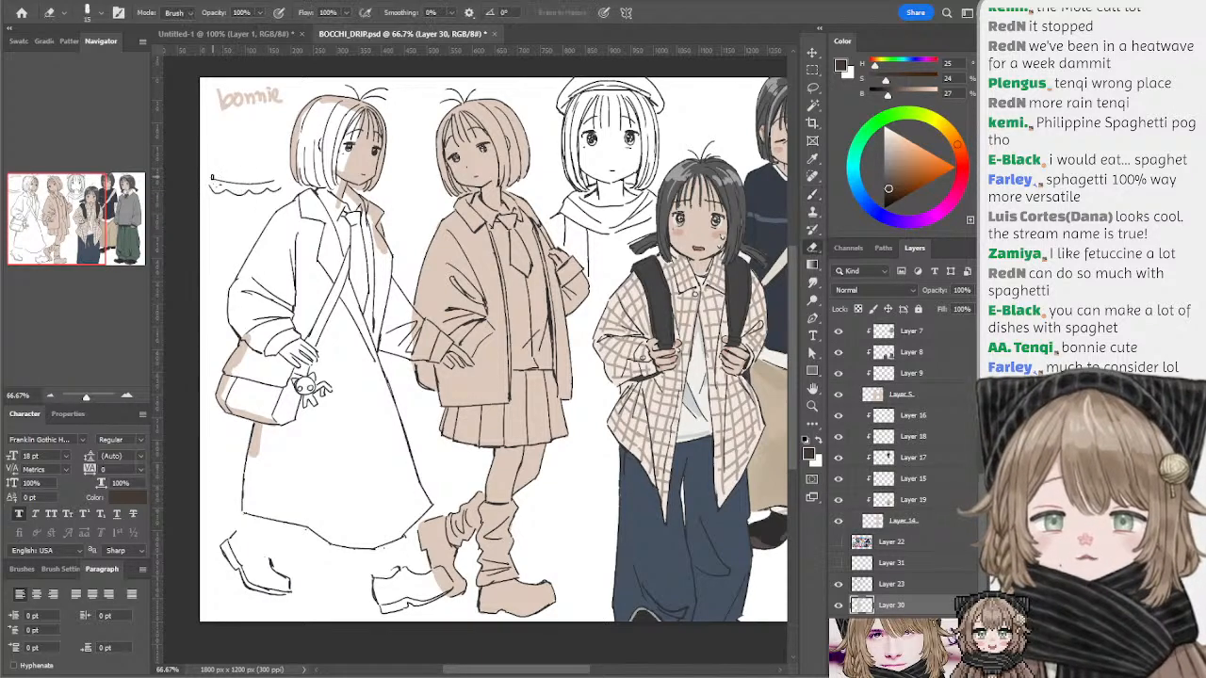
{"action": "left_click_drag", "start_coordinate": [213, 180], "coordinate": [273, 182]}
{"action": "key", "text": "b"}
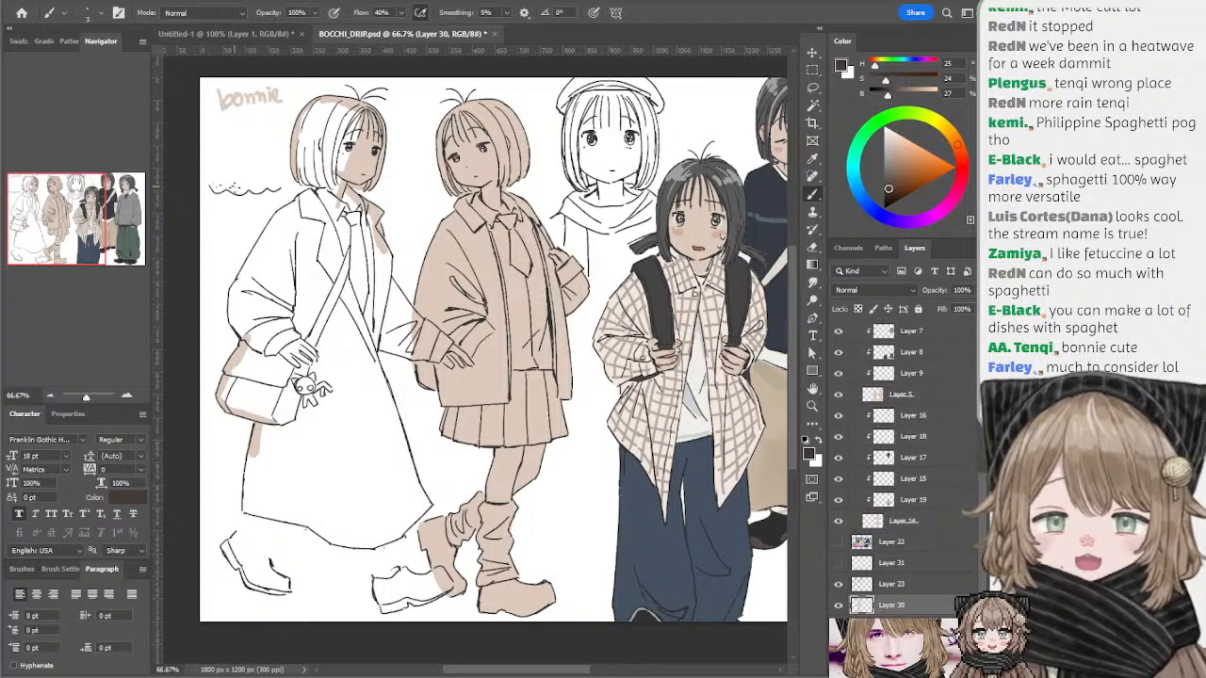
{"action": "left_click", "coordinate": [240, 191]}
{"action": "left_click", "coordinate": [245, 188]}
{"action": "left_click", "coordinate": [253, 187]}
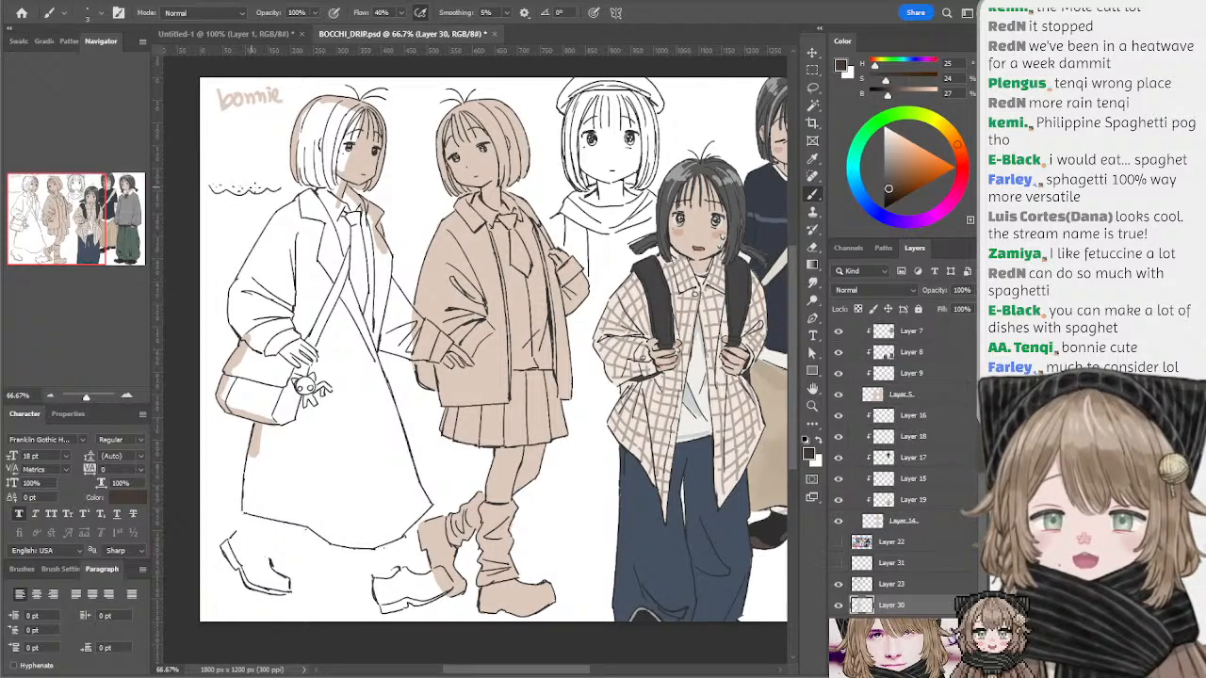
{"action": "left_click", "coordinate": [262, 188]}
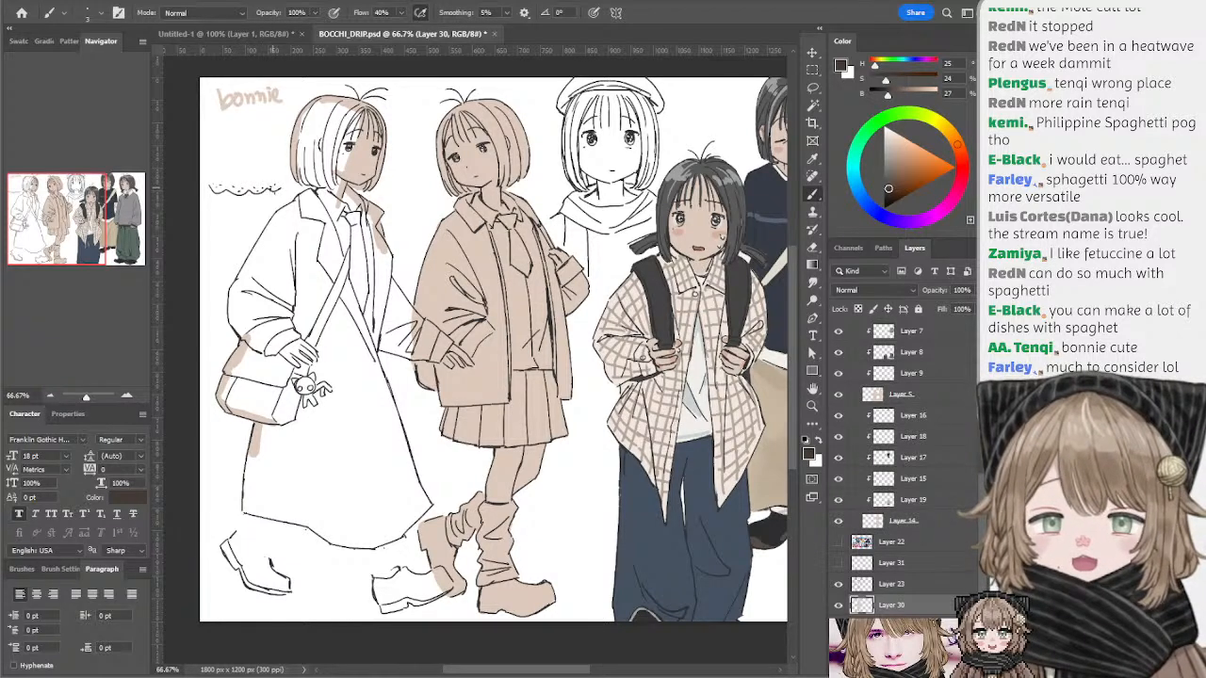
{"action": "left_click", "coordinate": [273, 188]}
{"action": "left_click", "coordinate": [275, 186]}
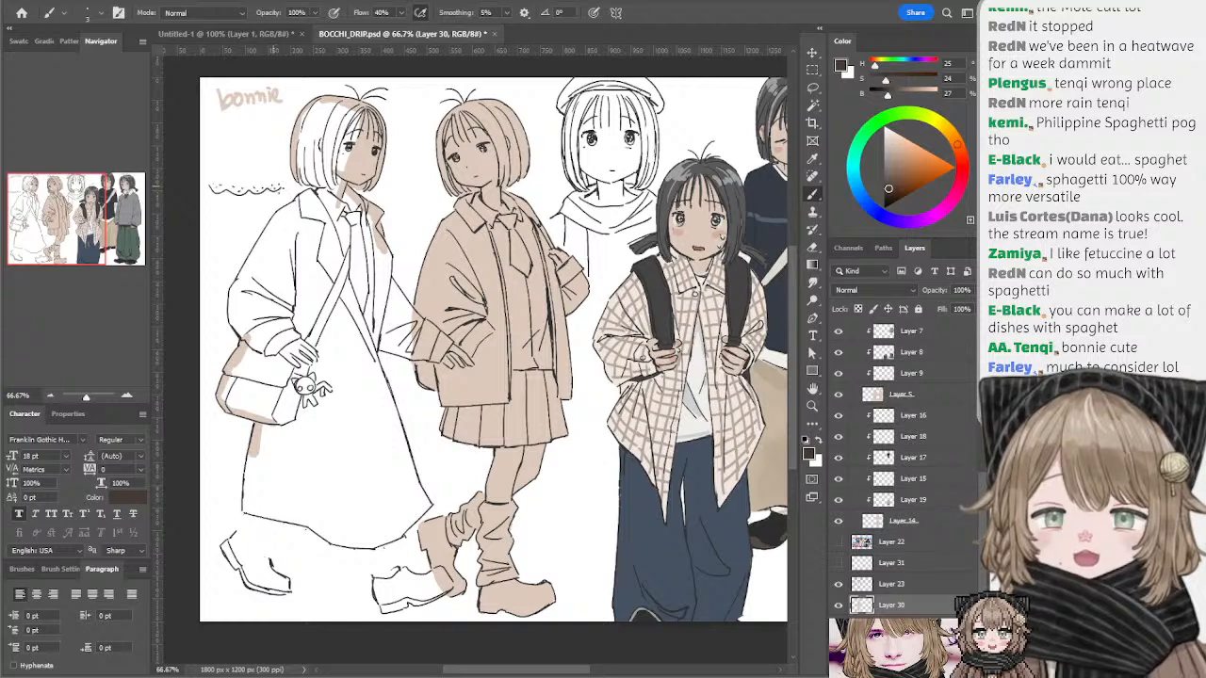
{"action": "left_click", "coordinate": [285, 187]}
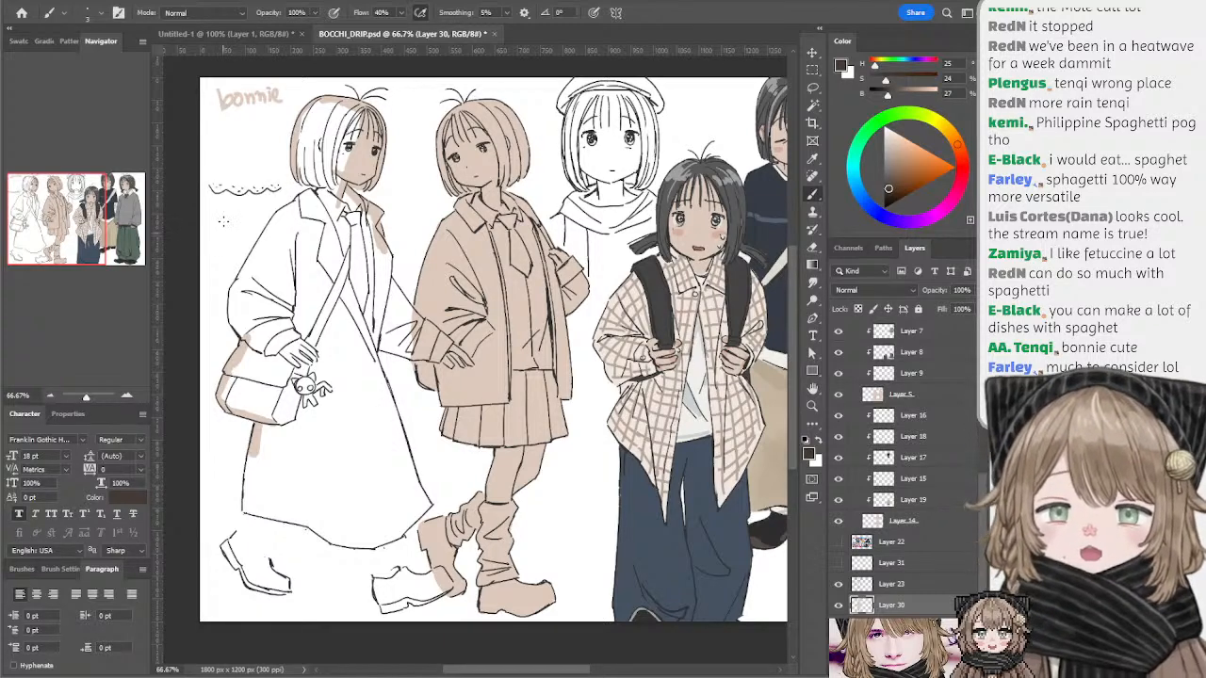
- Extend the scalloped edge below the handwritten name into a small skirt sketch with curved sides, fold lines and a waistline
{"action": "left_click_drag", "start_coordinate": [210, 185], "coordinate": [205, 188]}
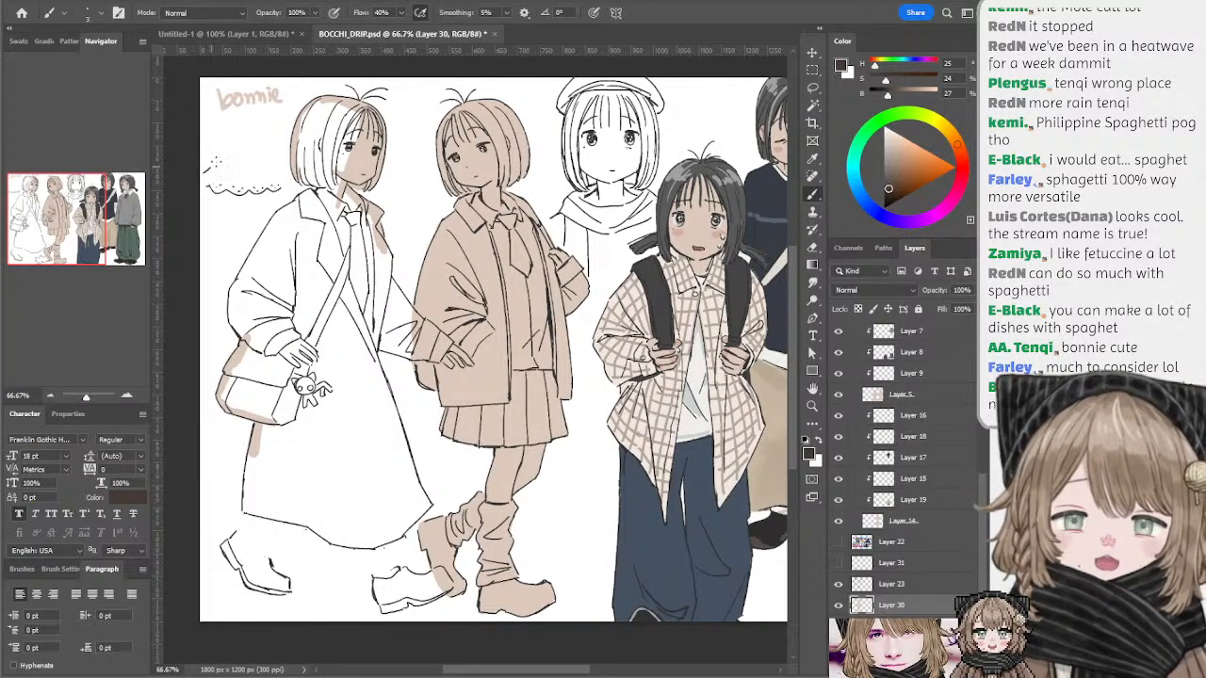
{"action": "left_click_drag", "start_coordinate": [212, 175], "coordinate": [244, 124]}
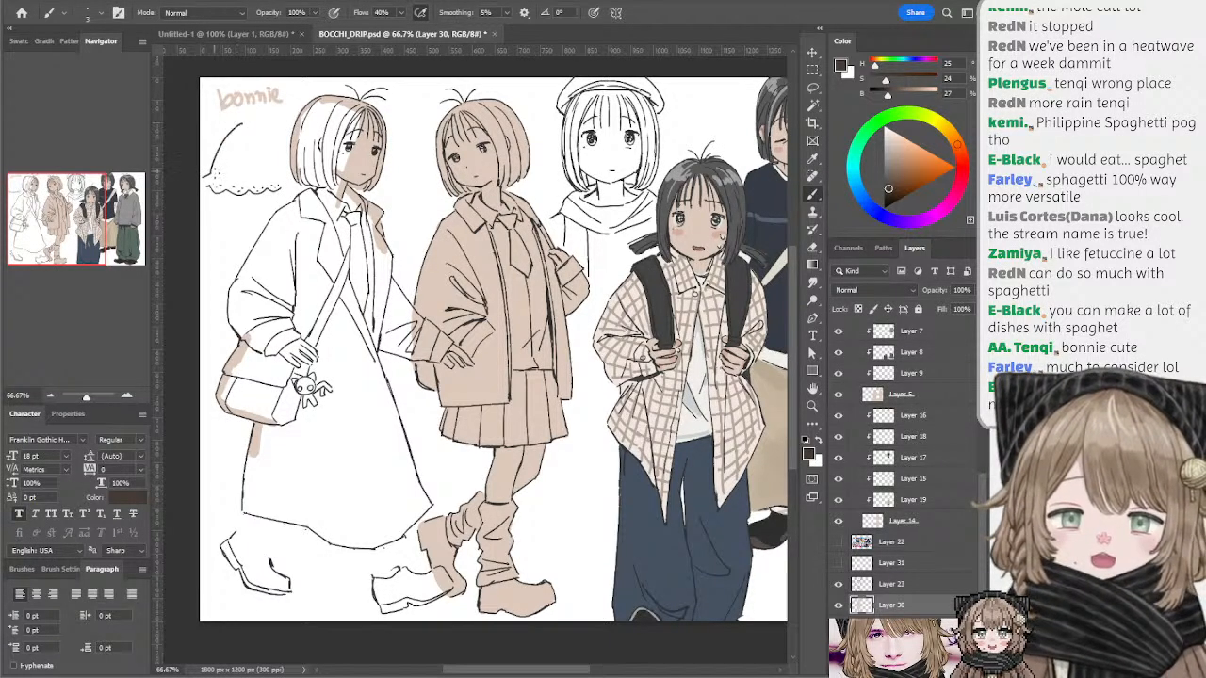
{"action": "mouse_move", "coordinate": [217, 175]}
{"action": "left_mouse_down"}
{"action": "mouse_move", "coordinate": [226, 151]}
{"action": "mouse_move", "coordinate": [249, 169]}
{"action": "left_mouse_up"}
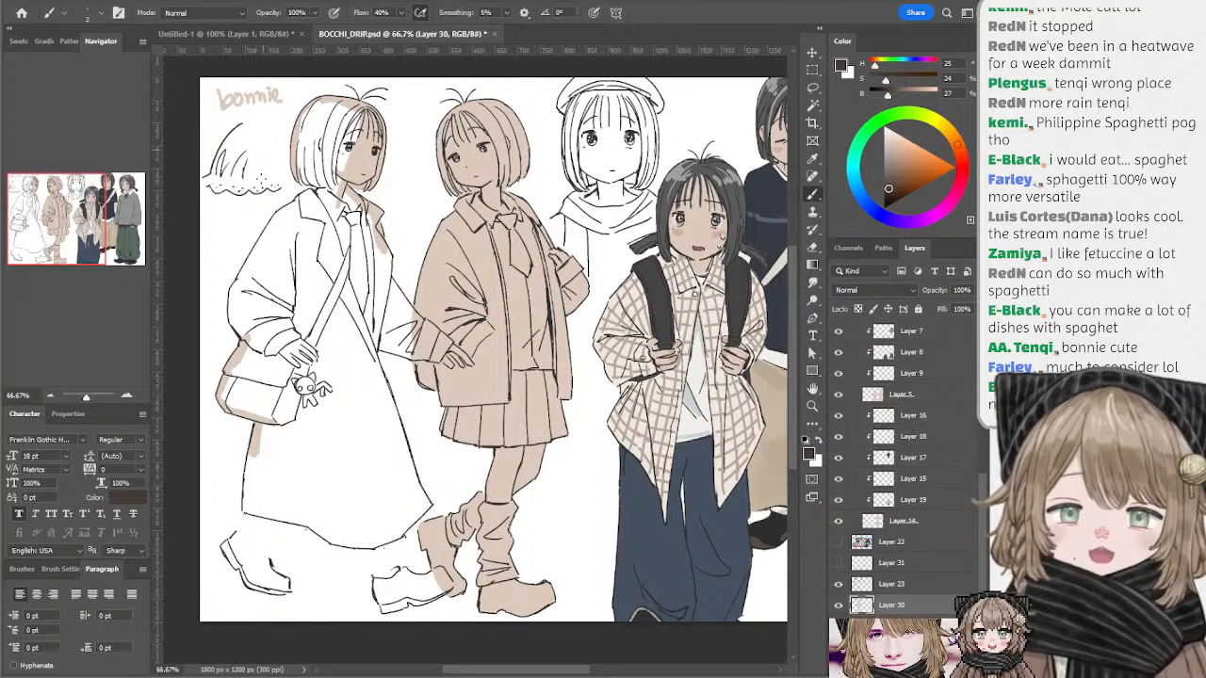
{"action": "mouse_move", "coordinate": [247, 122]}
{"action": "left_mouse_down"}
{"action": "mouse_move", "coordinate": [274, 132]}
{"action": "mouse_move", "coordinate": [270, 118]}
{"action": "left_mouse_up"}
{"action": "key", "text": "ctrl+z"}
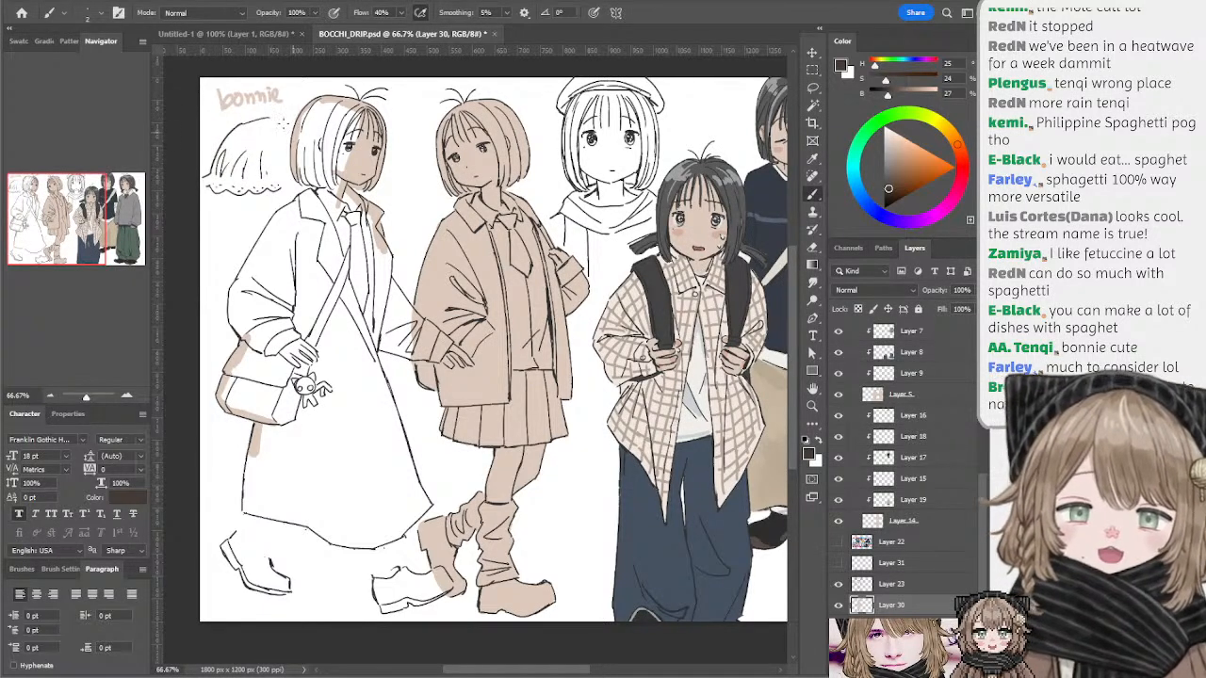
- Lasso the small scalloped skirt sketch below the handwritten name, delete it and clear the selection
{"action": "key", "text": "l"}
{"action": "mouse_move", "coordinate": [289, 184]}
{"action": "left_mouse_down"}
{"action": "mouse_move", "coordinate": [196, 213]}
{"action": "mouse_move", "coordinate": [215, 124]}
{"action": "mouse_move", "coordinate": [284, 181]}
{"action": "left_mouse_up"}
{"action": "key", "text": "Delete"}
{"action": "key", "text": "ctrl+d"}
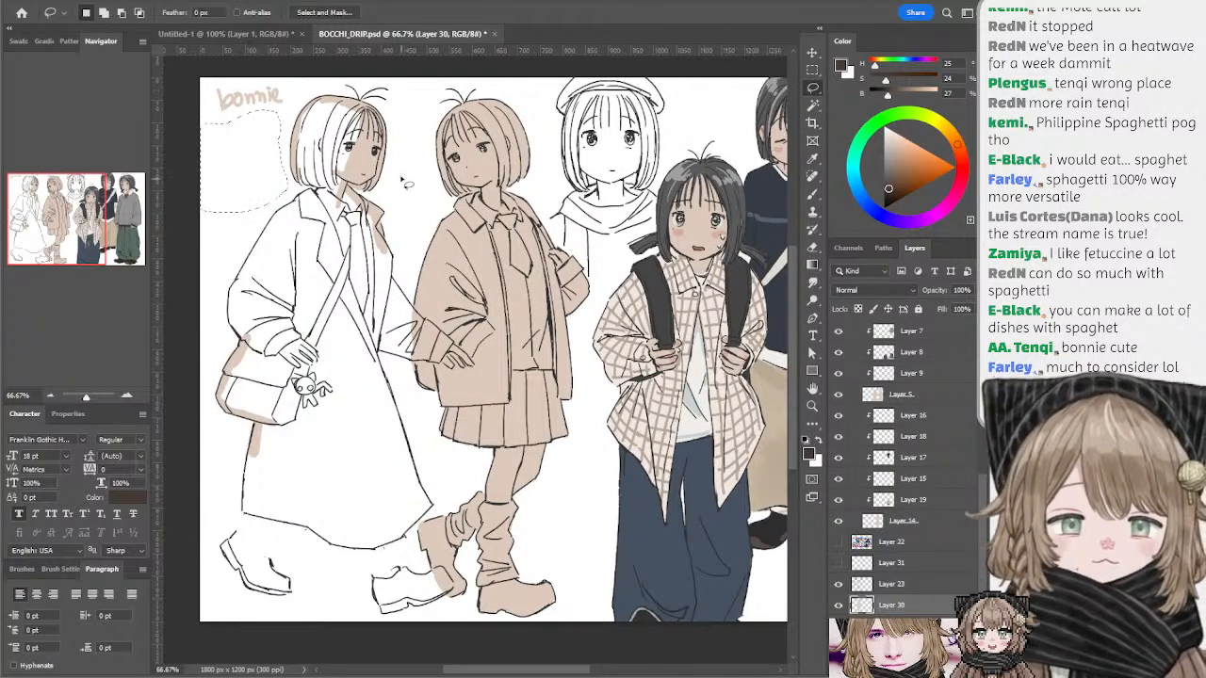
- Sketch a new small wavy ruffle edge in dark brown below the handwritten name
{"action": "mouse_move", "coordinate": [413, 223]}
{"action": "left_mouse_down"}
{"action": "mouse_move", "coordinate": [409, 245]}
{"action": "mouse_move", "coordinate": [325, 212]}
{"action": "mouse_move", "coordinate": [341, 234]}
{"action": "left_mouse_up"}
{"action": "key", "text": "b"}
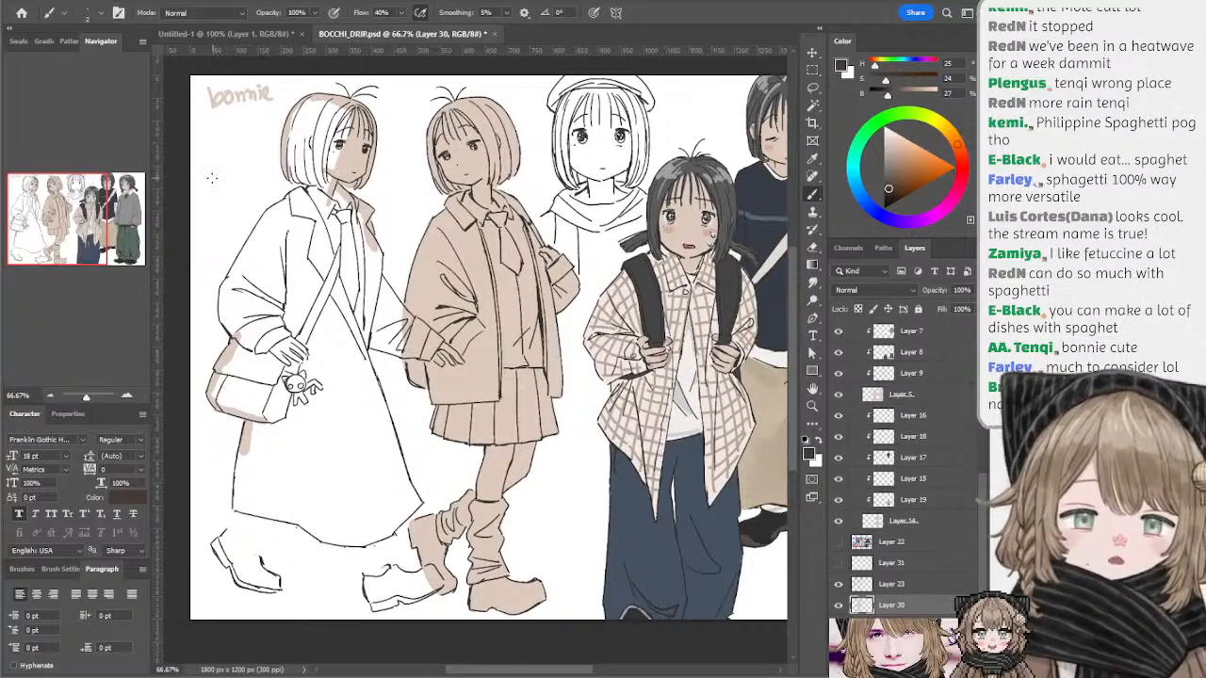
{"action": "left_click_drag", "start_coordinate": [212, 177], "coordinate": [217, 181]}
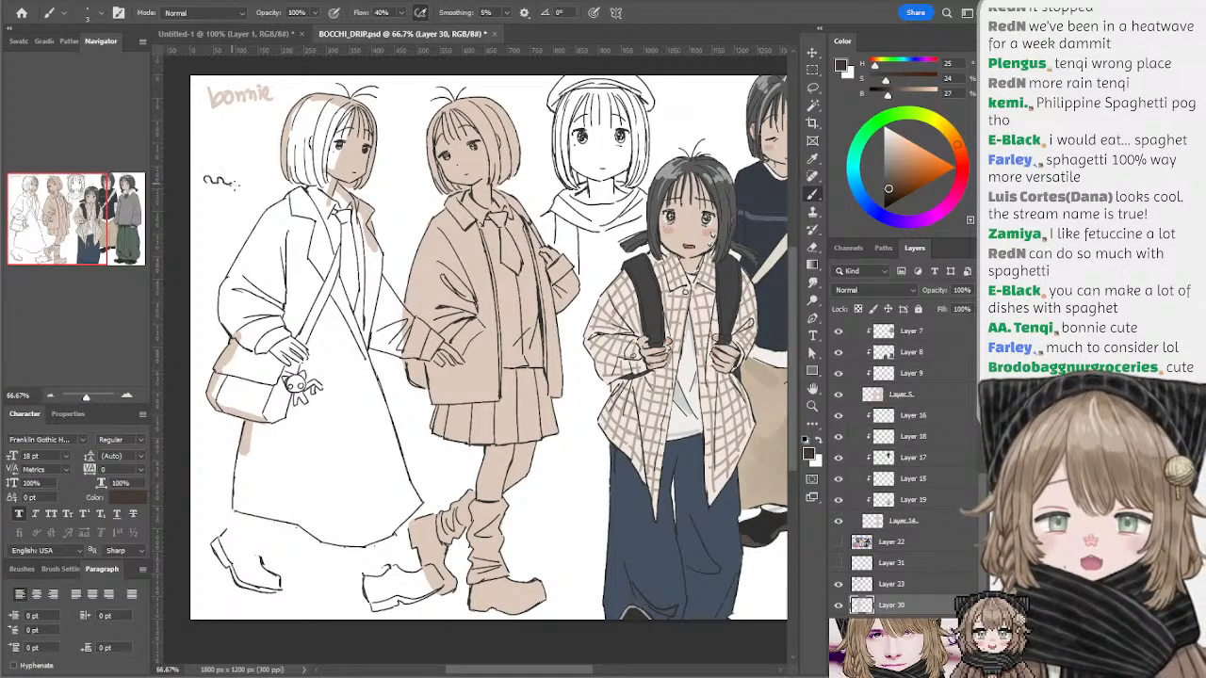
{"action": "mouse_move", "coordinate": [249, 193]}
{"action": "left_mouse_down"}
{"action": "mouse_move", "coordinate": [262, 190]}
{"action": "mouse_move", "coordinate": [209, 188]}
{"action": "left_mouse_up"}
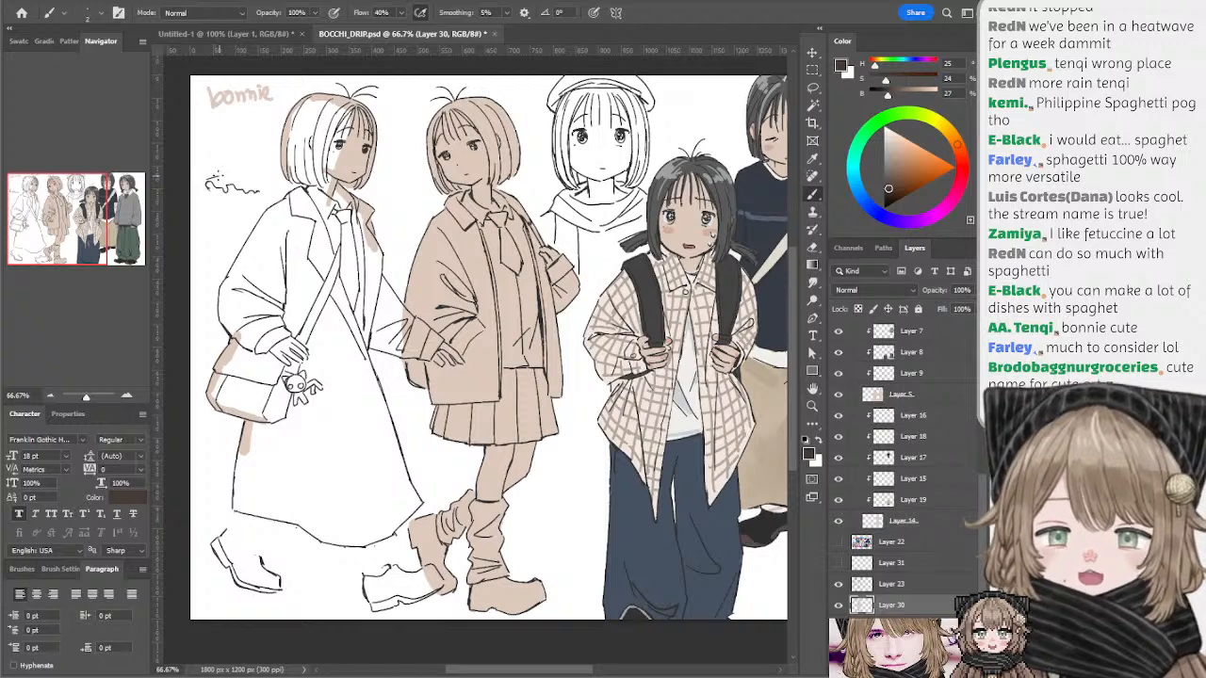
- Try a curved skirt side line rising from the small wavy edge, then undo it
{"action": "left_click_drag", "start_coordinate": [218, 178], "coordinate": [243, 119]}
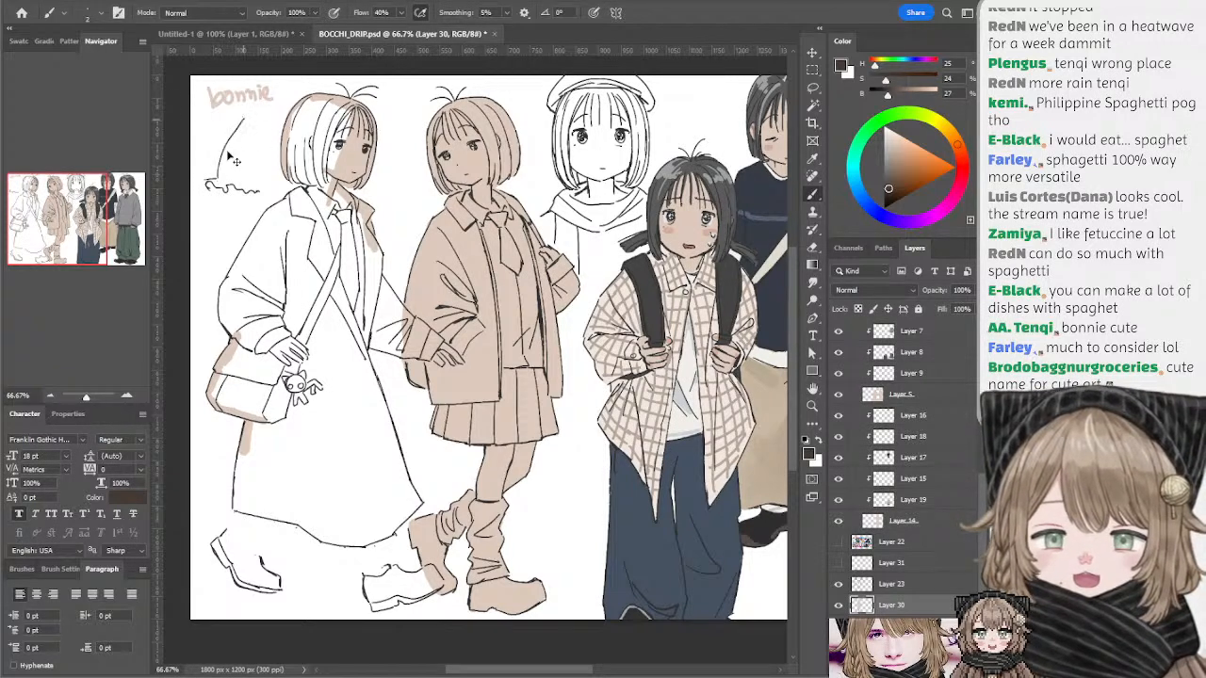
{"action": "key", "text": "ctrl+z"}
{"action": "left_click_drag", "start_coordinate": [218, 179], "coordinate": [245, 117]}
{"action": "key", "text": "ctrl+z"}
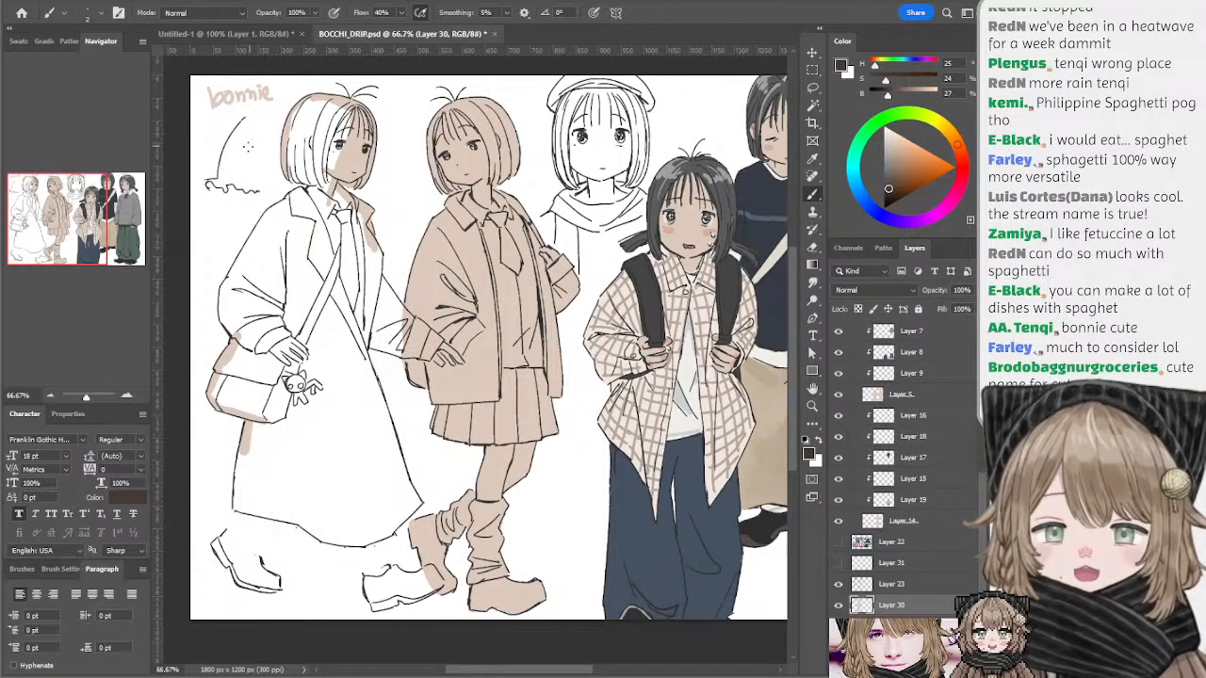
{"action": "key", "text": "ctrl+z"}
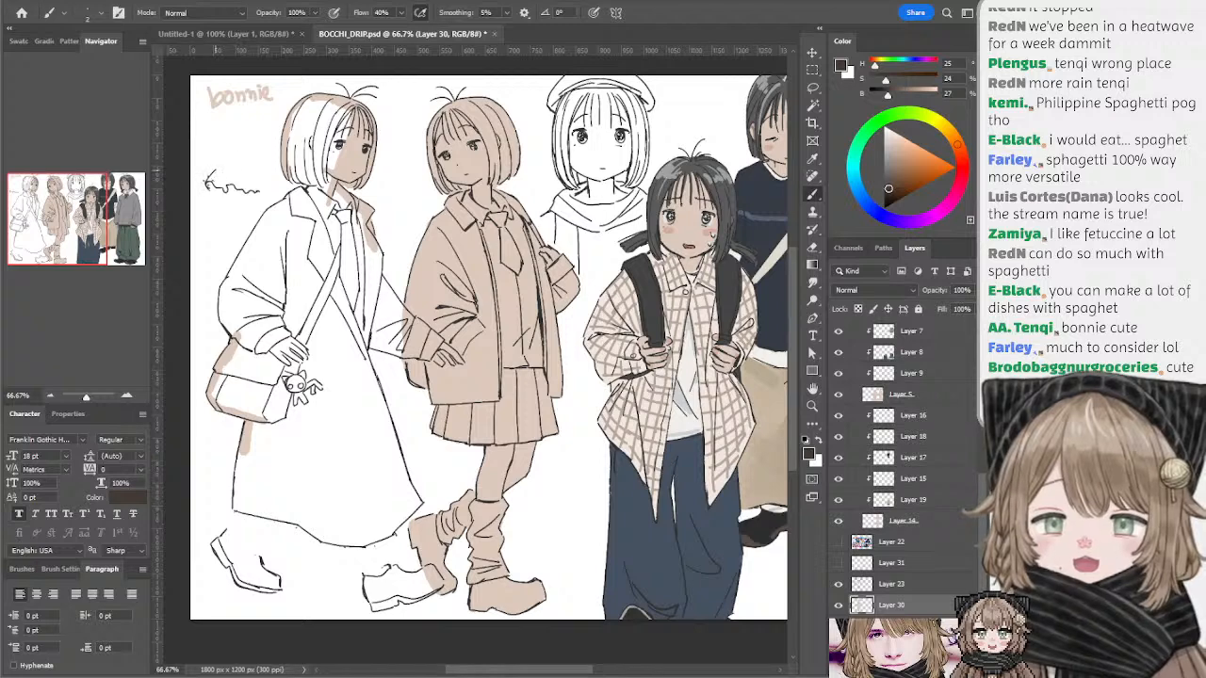
- Draw two nearly vertical skirt side lines above the small wavy edge, redoing the strokes until they fit
{"action": "mouse_move", "coordinate": [216, 177]}
{"action": "left_mouse_down"}
{"action": "mouse_move", "coordinate": [223, 122]}
{"action": "mouse_move", "coordinate": [264, 171]}
{"action": "left_mouse_up"}
{"action": "key", "text": "ctrl+z"}
{"action": "left_click_drag", "start_coordinate": [260, 126], "coordinate": [263, 192]}
{"action": "key", "text": "ctrl+z"}
{"action": "key", "text": "ctrl+z"}
{"action": "left_click_drag", "start_coordinate": [261, 126], "coordinate": [263, 191]}
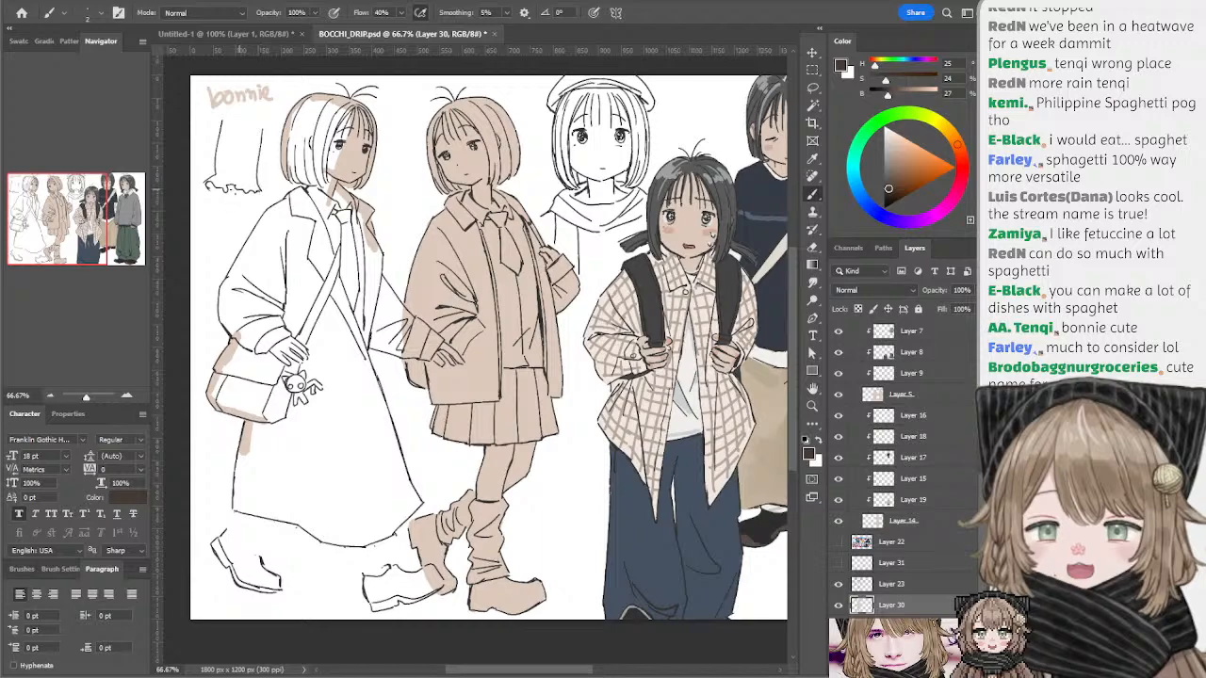
{"action": "left_click", "coordinate": [127, 395]}
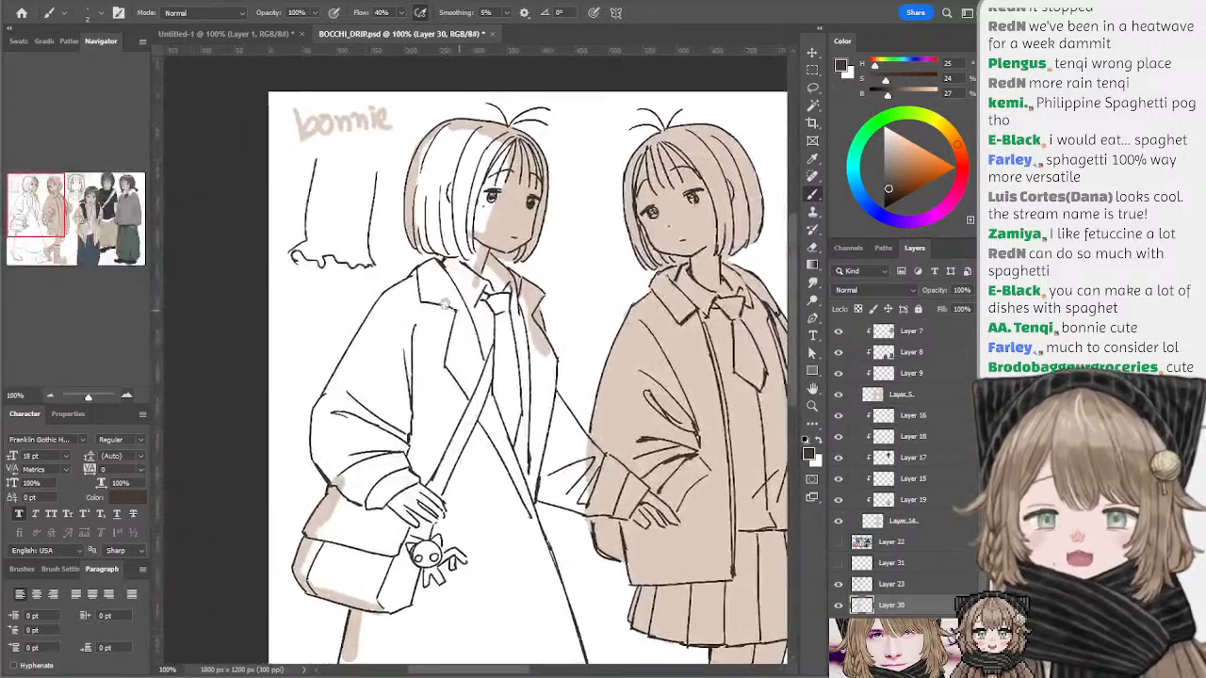
{"action": "key", "text": "ctrl+z"}
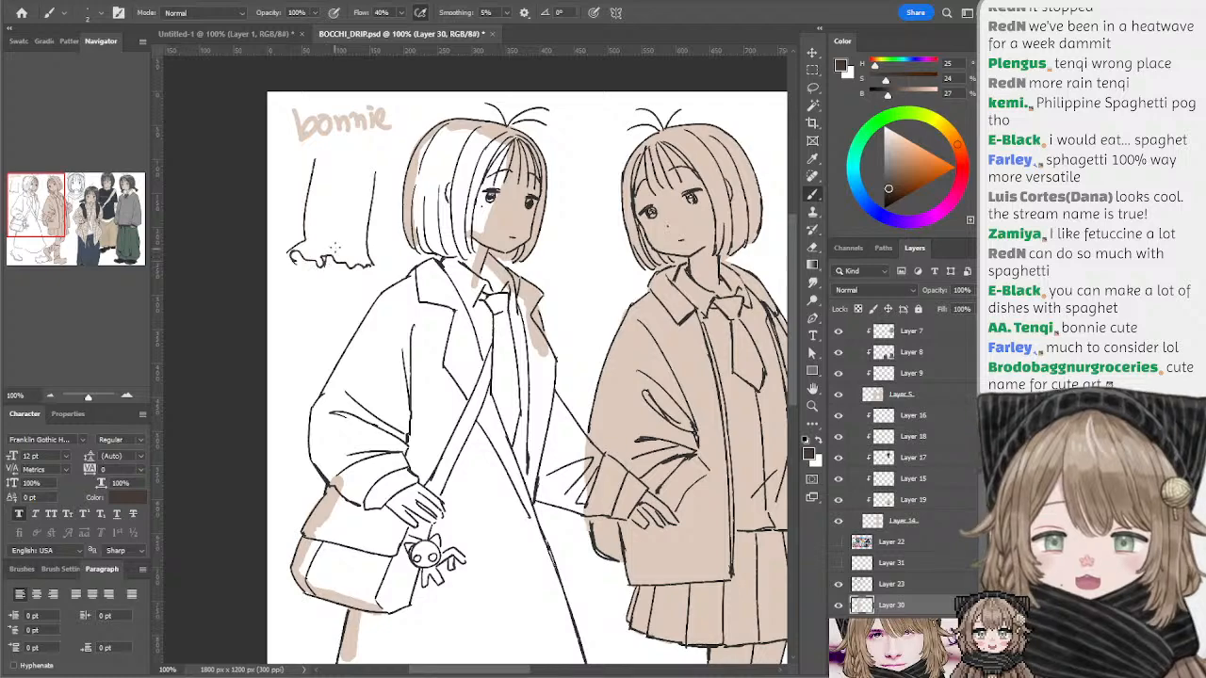
- Draw a large looping ruffle edge across the lower skirt of the leftmost girl's dress
{"action": "left_click_drag", "start_coordinate": [384, 247], "coordinate": [368, 211]}
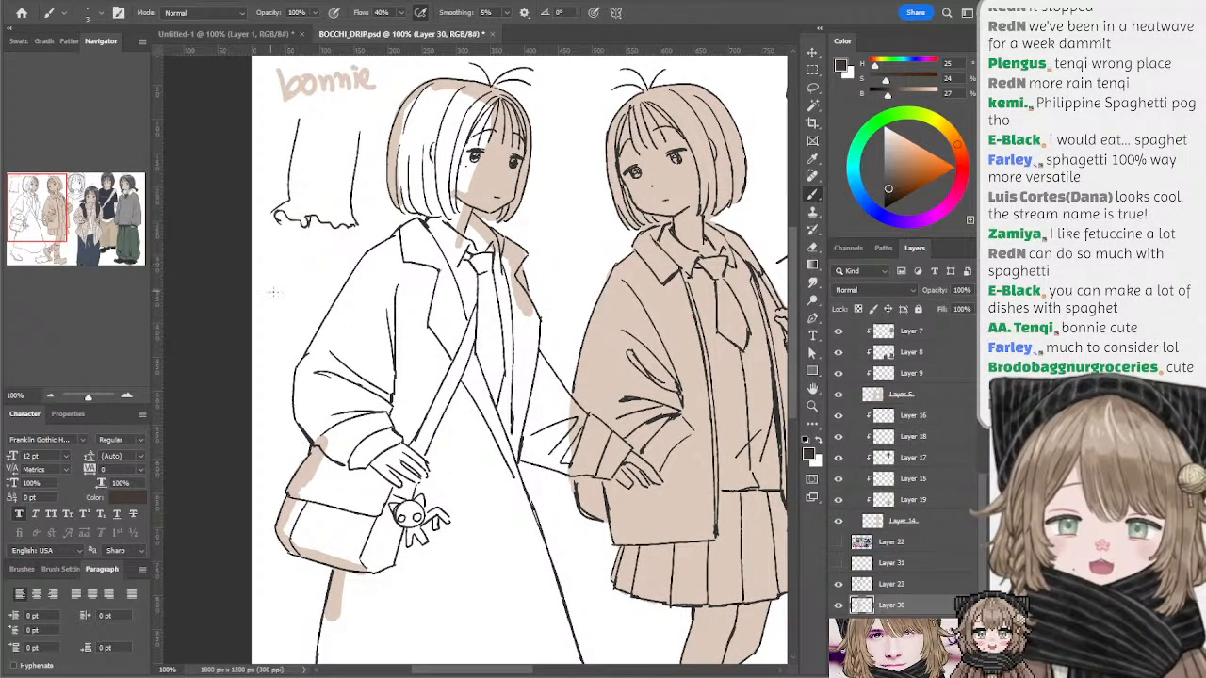
{"action": "left_click_drag", "start_coordinate": [390, 243], "coordinate": [415, 212]}
{"action": "left_click_drag", "start_coordinate": [402, 369], "coordinate": [371, 144]}
{"action": "mouse_move", "coordinate": [356, 386]}
{"action": "left_mouse_down"}
{"action": "mouse_move", "coordinate": [385, 384]}
{"action": "mouse_move", "coordinate": [381, 409]}
{"action": "mouse_move", "coordinate": [400, 412]}
{"action": "mouse_move", "coordinate": [377, 369]}
{"action": "mouse_move", "coordinate": [407, 411]}
{"action": "mouse_move", "coordinate": [416, 370]}
{"action": "mouse_move", "coordinate": [447, 367]}
{"action": "mouse_move", "coordinate": [445, 410]}
{"action": "mouse_move", "coordinate": [478, 407]}
{"action": "mouse_move", "coordinate": [487, 371]}
{"action": "mouse_move", "coordinate": [501, 401]}
{"action": "mouse_move", "coordinate": [530, 393]}
{"action": "mouse_move", "coordinate": [524, 364]}
{"action": "mouse_move", "coordinate": [537, 385]}
{"action": "mouse_move", "coordinate": [544, 371]}
{"action": "mouse_move", "coordinate": [550, 405]}
{"action": "left_mouse_up"}
{"action": "key", "text": "ctrl+z"}
{"action": "key", "text": "ctrl+z"}
{"action": "key", "text": "e"}
{"action": "key", "text": "b"}
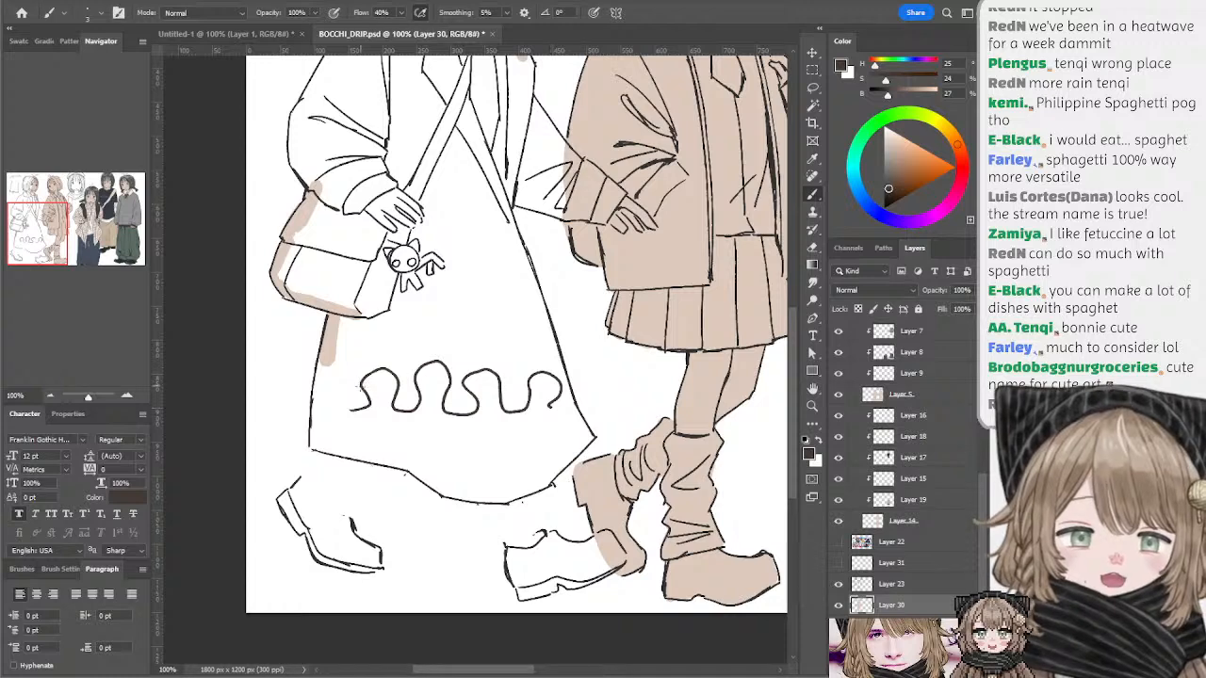
- Add a side line at the start of the large ruffle edge and draw the inner folds of its first loop
{"action": "mouse_move", "coordinate": [362, 364]}
{"action": "left_mouse_down"}
{"action": "mouse_move", "coordinate": [359, 412]}
{"action": "mouse_move", "coordinate": [336, 396]}
{"action": "mouse_move", "coordinate": [370, 344]}
{"action": "left_mouse_up"}
{"action": "key", "text": "ctrl+z"}
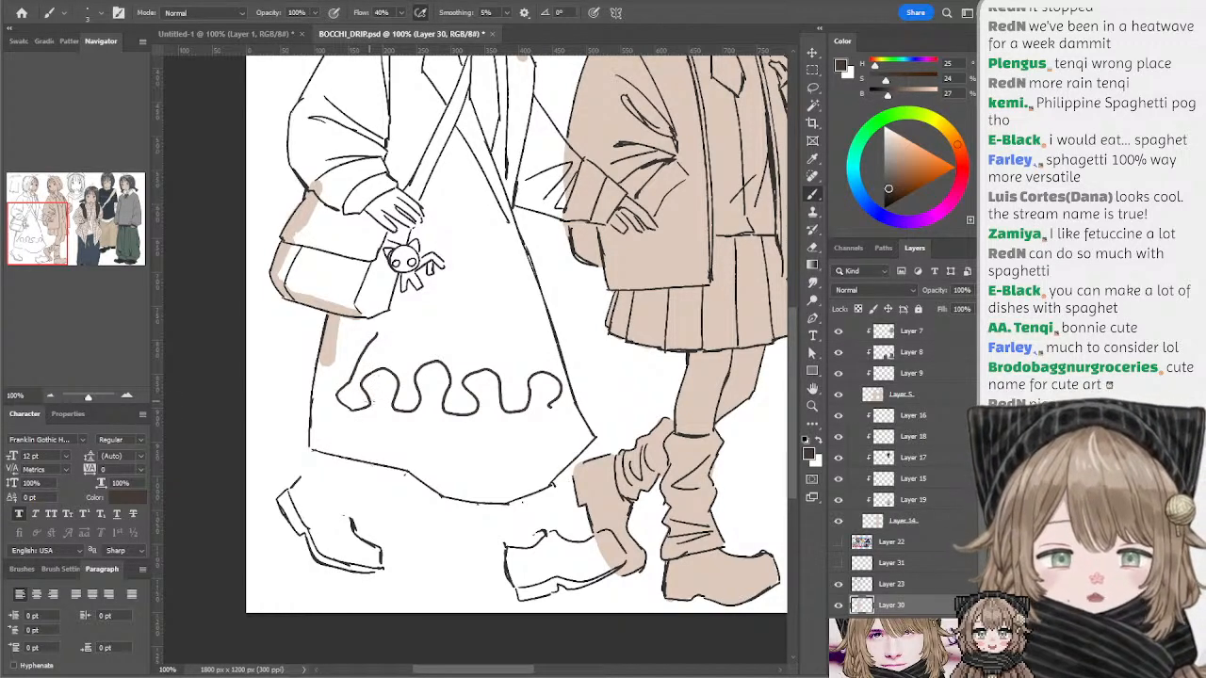
{"action": "mouse_move", "coordinate": [370, 403]}
{"action": "left_mouse_down"}
{"action": "mouse_move", "coordinate": [380, 368]}
{"action": "mouse_move", "coordinate": [358, 404]}
{"action": "mouse_move", "coordinate": [382, 368]}
{"action": "left_mouse_up"}
{"action": "key", "text": "ctrl+z"}
{"action": "key", "text": "ctrl+z"}
{"action": "key", "text": "ctrl+z"}
{"action": "key", "text": "ctrl+z"}
{"action": "key", "text": "ctrl+z"}
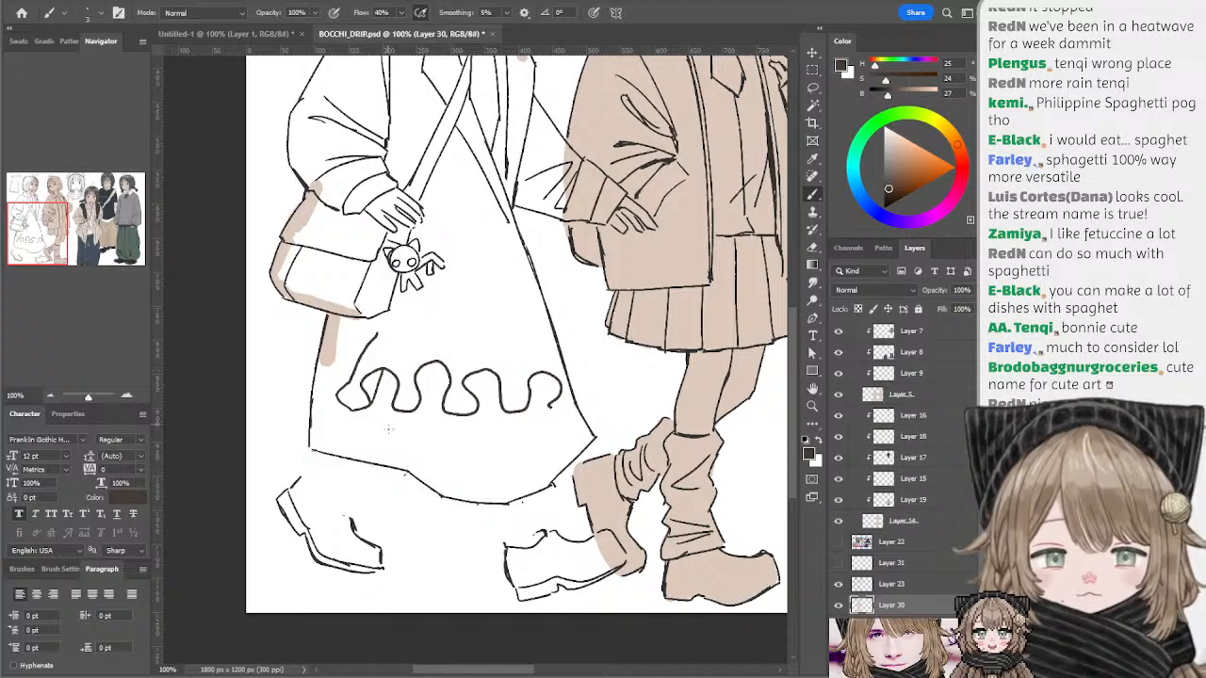
{"action": "left_click_drag", "start_coordinate": [387, 429], "coordinate": [372, 383]}
{"action": "key", "text": "ctrl+z"}
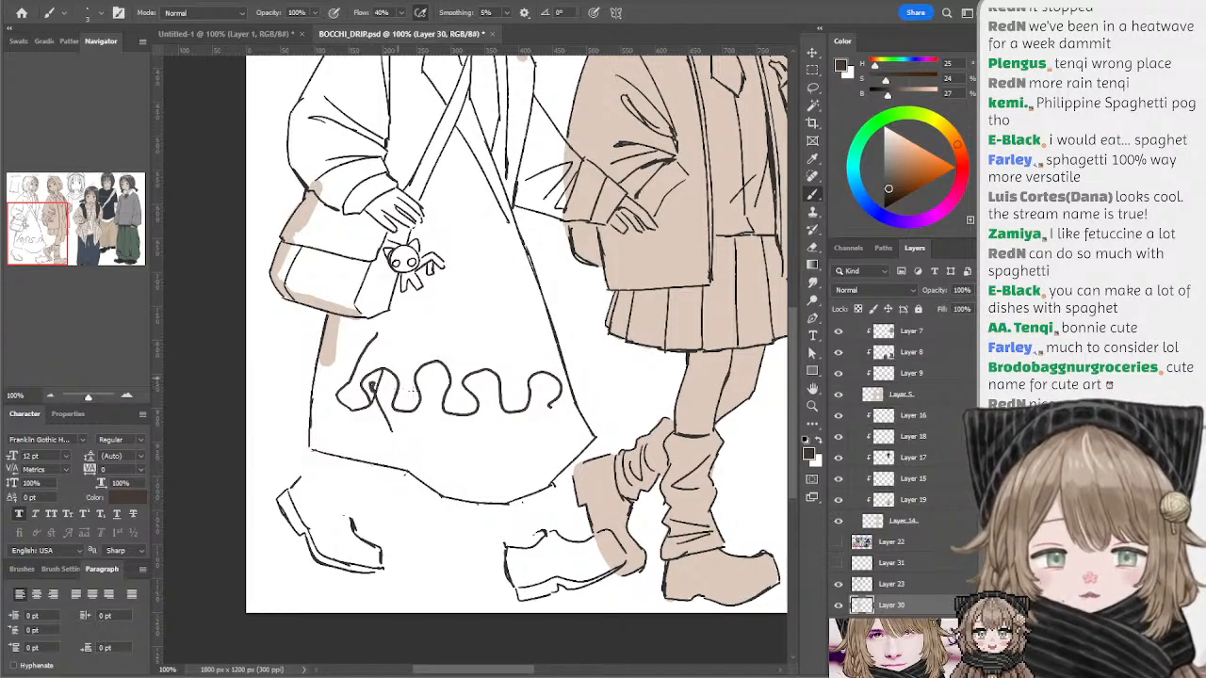
{"action": "key", "text": "ctrl+z"}
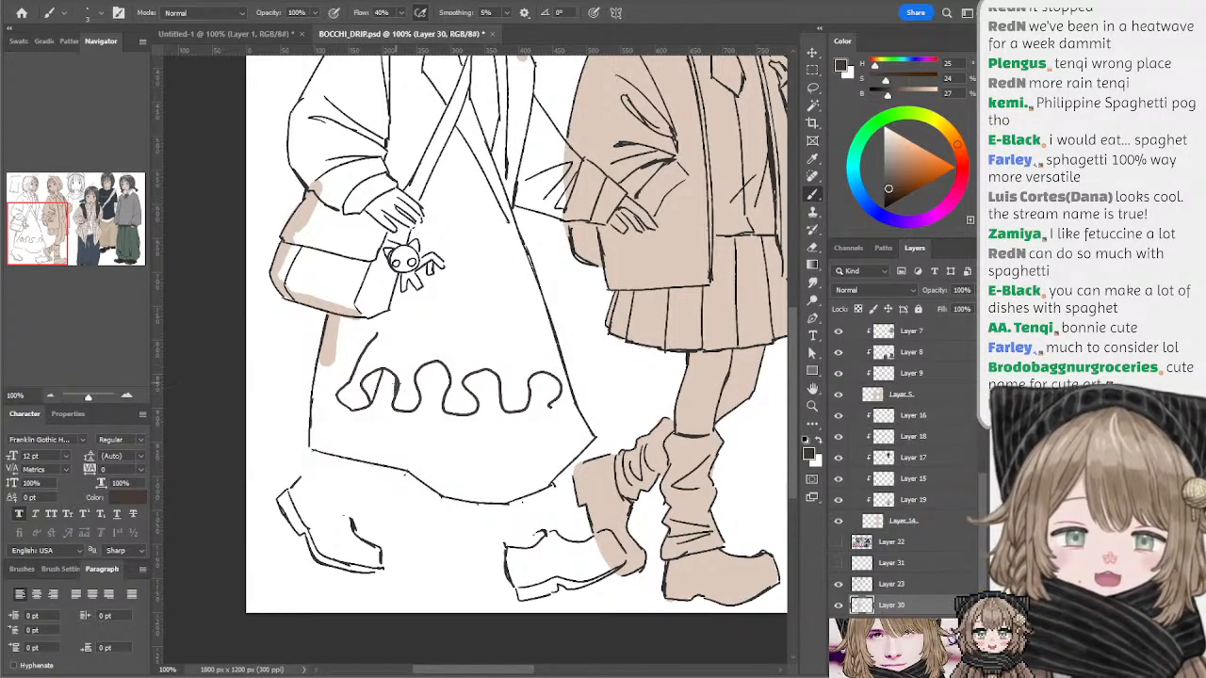
- Draw short inner fold lines on the remaining loops of the large ruffle edge, undoing stray strokes
{"action": "mouse_move", "coordinate": [421, 370]}
{"action": "left_mouse_down"}
{"action": "mouse_move", "coordinate": [435, 405]}
{"action": "mouse_move", "coordinate": [418, 404]}
{"action": "mouse_move", "coordinate": [496, 394]}
{"action": "mouse_move", "coordinate": [503, 412]}
{"action": "mouse_move", "coordinate": [546, 406]}
{"action": "left_mouse_up"}
{"action": "key", "text": "ctrl+z"}
{"action": "key", "text": "ctrl+z"}
{"action": "key", "text": "ctrl+z"}
{"action": "key", "text": "ctrl+z"}
{"action": "key", "text": "ctrl+z"}
{"action": "key", "text": "ctrl+z"}
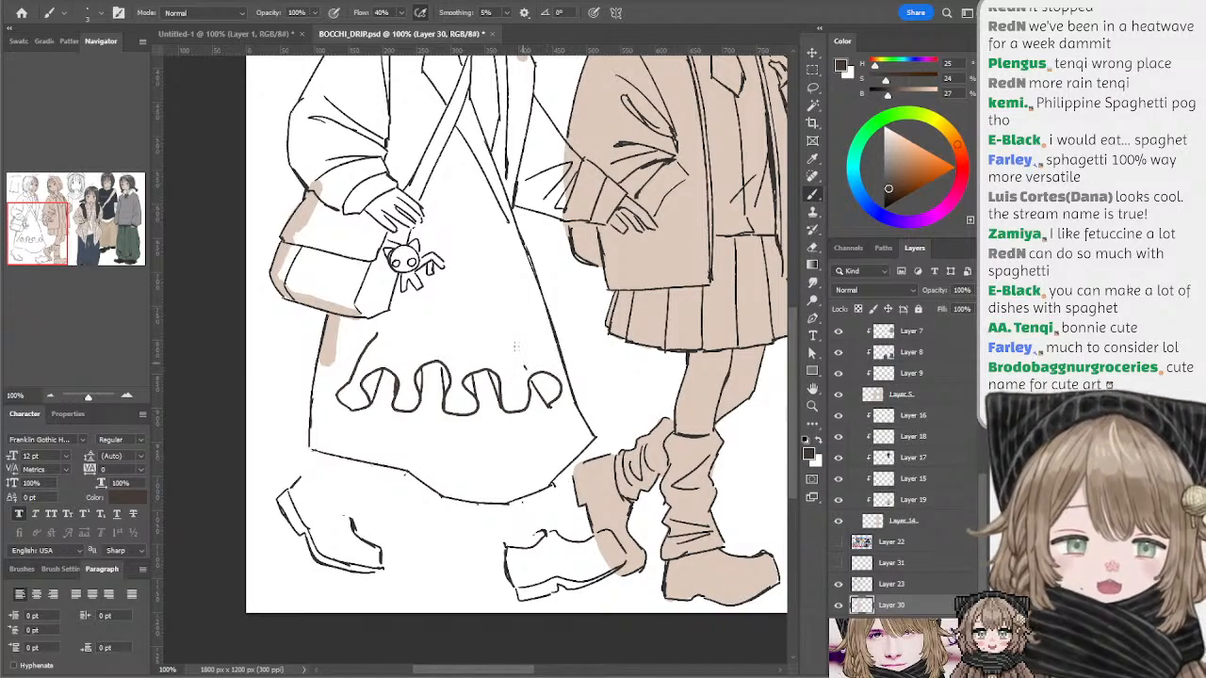
- Draw gather lines rising from the large ruffle's loops and a slanted line closing its far side
{"action": "mouse_move", "coordinate": [489, 306]}
{"action": "left_mouse_down"}
{"action": "mouse_move", "coordinate": [524, 365]}
{"action": "mouse_move", "coordinate": [510, 343]}
{"action": "left_mouse_up"}
{"action": "key", "text": "ctrl+z"}
{"action": "mouse_move", "coordinate": [504, 299]}
{"action": "left_mouse_down"}
{"action": "mouse_move", "coordinate": [528, 367]}
{"action": "mouse_move", "coordinate": [555, 368]}
{"action": "left_mouse_up"}
{"action": "key", "text": "ctrl+z"}
{"action": "key", "text": "ctrl+z"}
{"action": "mouse_move", "coordinate": [505, 309]}
{"action": "left_mouse_down"}
{"action": "mouse_move", "coordinate": [468, 366]}
{"action": "mouse_move", "coordinate": [490, 366]}
{"action": "mouse_move", "coordinate": [466, 319]}
{"action": "mouse_move", "coordinate": [453, 348]}
{"action": "mouse_move", "coordinate": [439, 320]}
{"action": "left_mouse_up"}
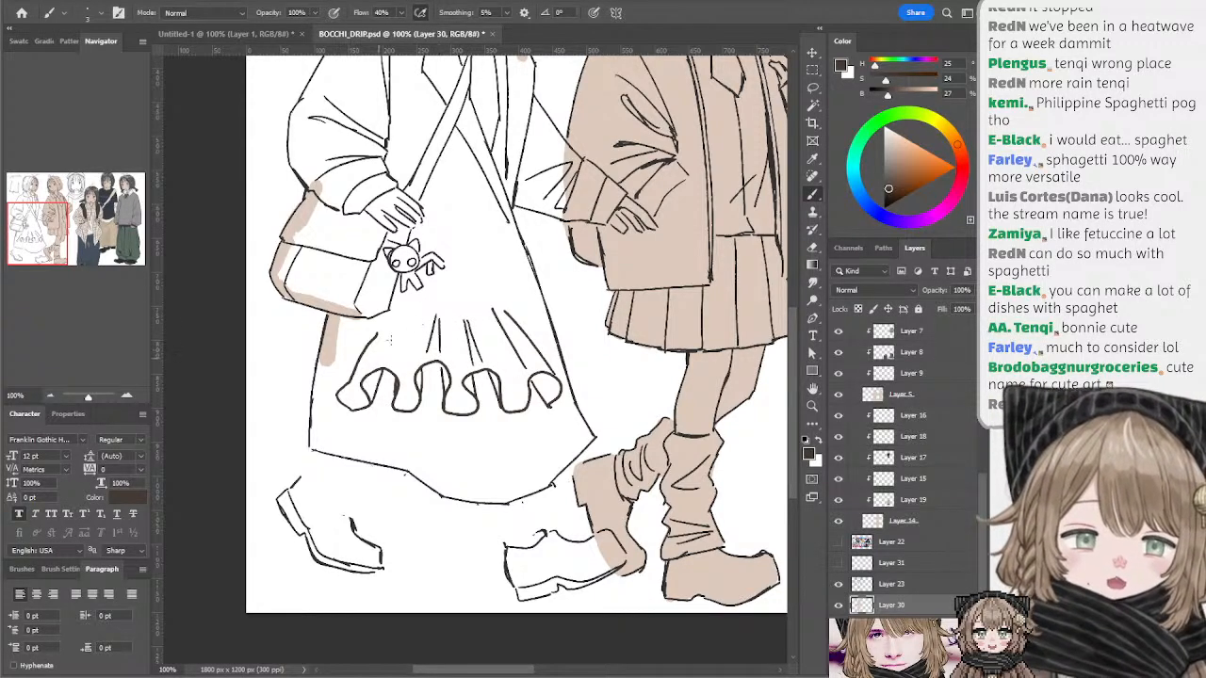
- Erase the gather lines above the large ruffle, keeping its two outer side lines
{"action": "key", "text": "e"}
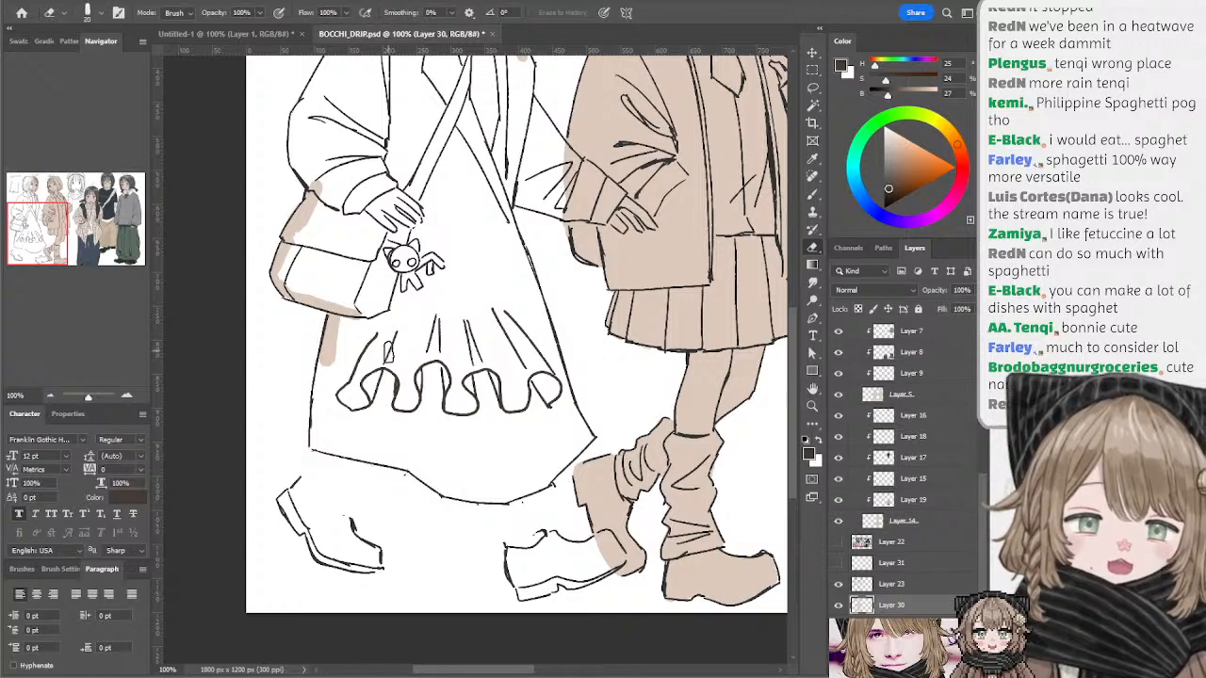
{"action": "mouse_move", "coordinate": [392, 346]}
{"action": "left_mouse_down"}
{"action": "mouse_move", "coordinate": [421, 322]}
{"action": "mouse_move", "coordinate": [429, 342]}
{"action": "mouse_move", "coordinate": [449, 337]}
{"action": "mouse_move", "coordinate": [423, 328]}
{"action": "mouse_move", "coordinate": [425, 317]}
{"action": "mouse_move", "coordinate": [400, 366]}
{"action": "left_mouse_up"}
{"action": "mouse_move", "coordinate": [419, 307]}
{"action": "left_mouse_down"}
{"action": "mouse_move", "coordinate": [424, 339]}
{"action": "mouse_move", "coordinate": [470, 344]}
{"action": "mouse_move", "coordinate": [488, 358]}
{"action": "mouse_move", "coordinate": [475, 362]}
{"action": "left_mouse_up"}
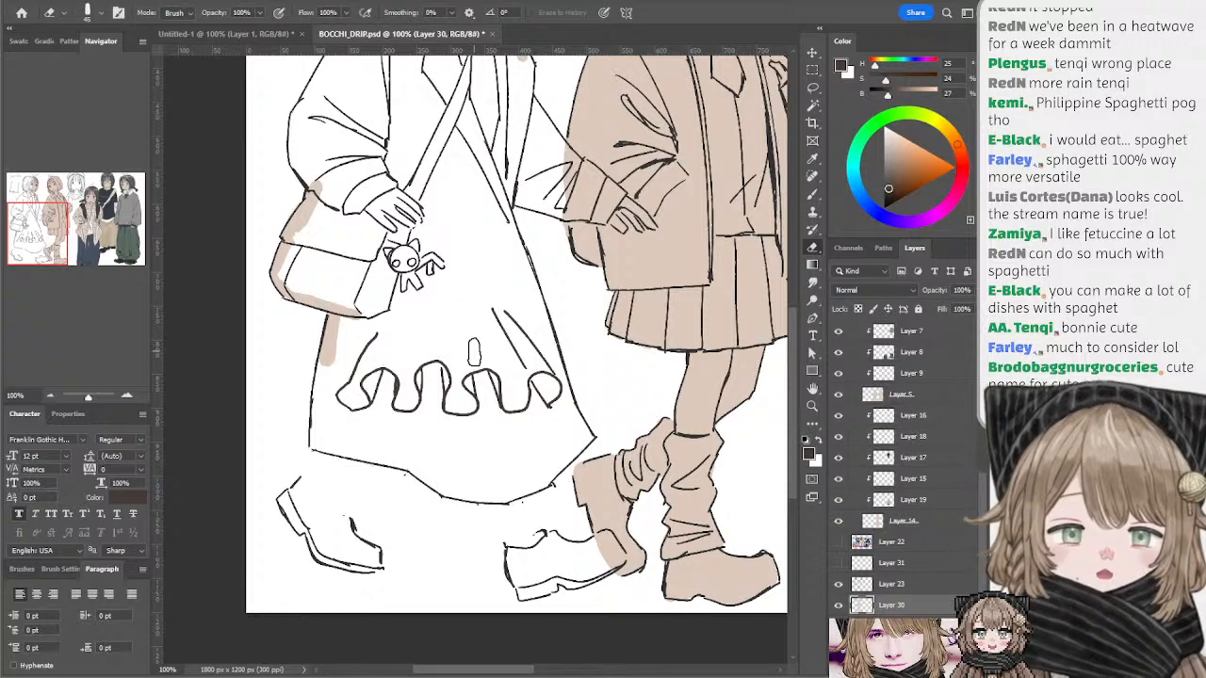
{"action": "left_click_drag", "start_coordinate": [490, 308], "coordinate": [520, 358]}
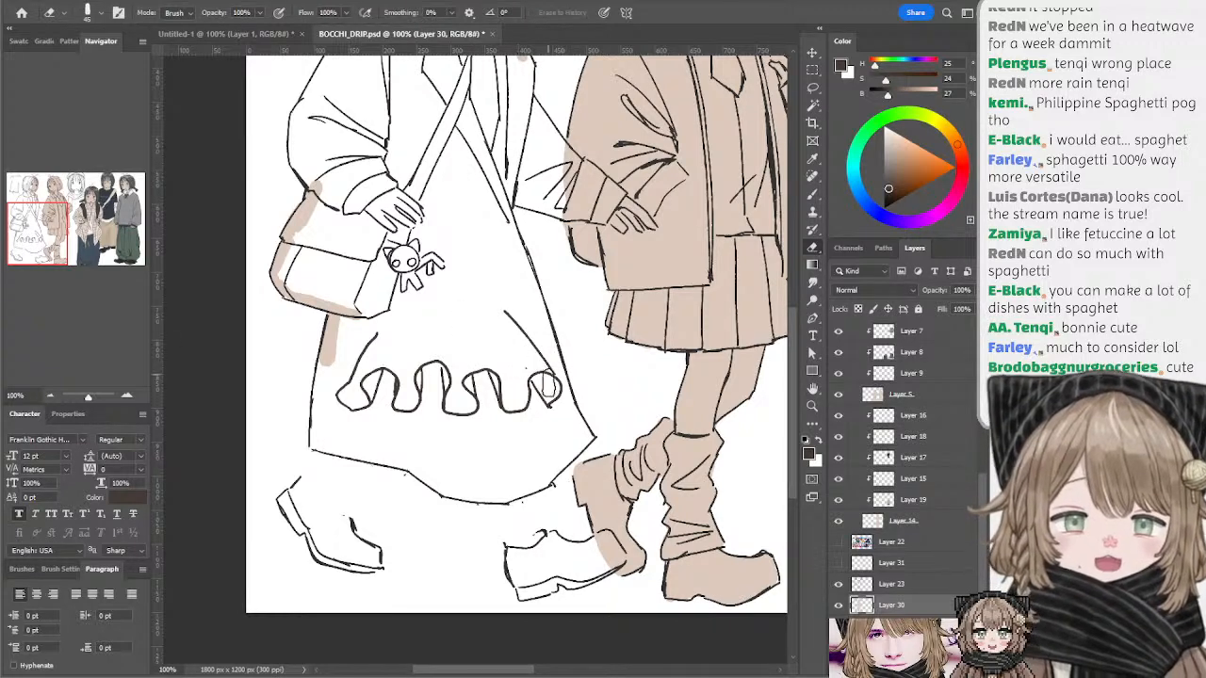
{"action": "key", "text": "b"}
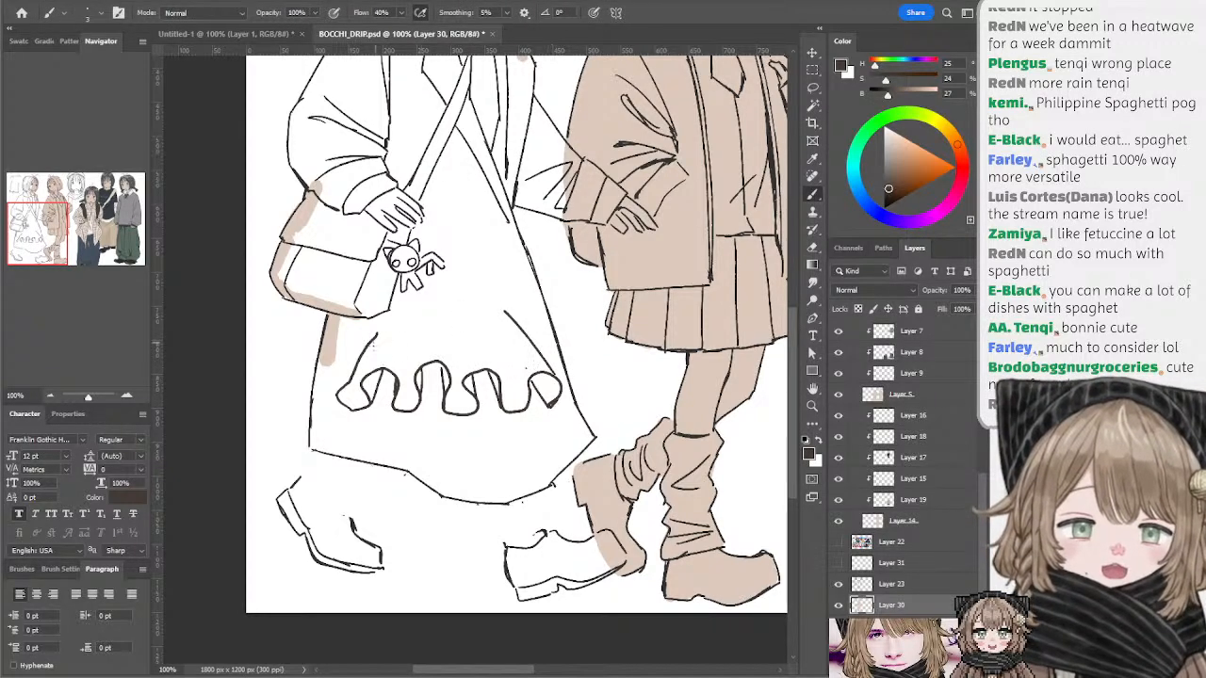
- Lasso the whole large ruffle sketch on the leftmost girl's skirt and delete it
{"action": "key", "text": "l"}
{"action": "mouse_move", "coordinate": [385, 329]}
{"action": "left_mouse_down"}
{"action": "mouse_move", "coordinate": [359, 367]}
{"action": "mouse_move", "coordinate": [399, 439]}
{"action": "mouse_move", "coordinate": [557, 420]}
{"action": "mouse_move", "coordinate": [557, 407]}
{"action": "left_mouse_up"}
{"action": "key", "text": "ctrl+d"}
{"action": "key", "text": "b"}
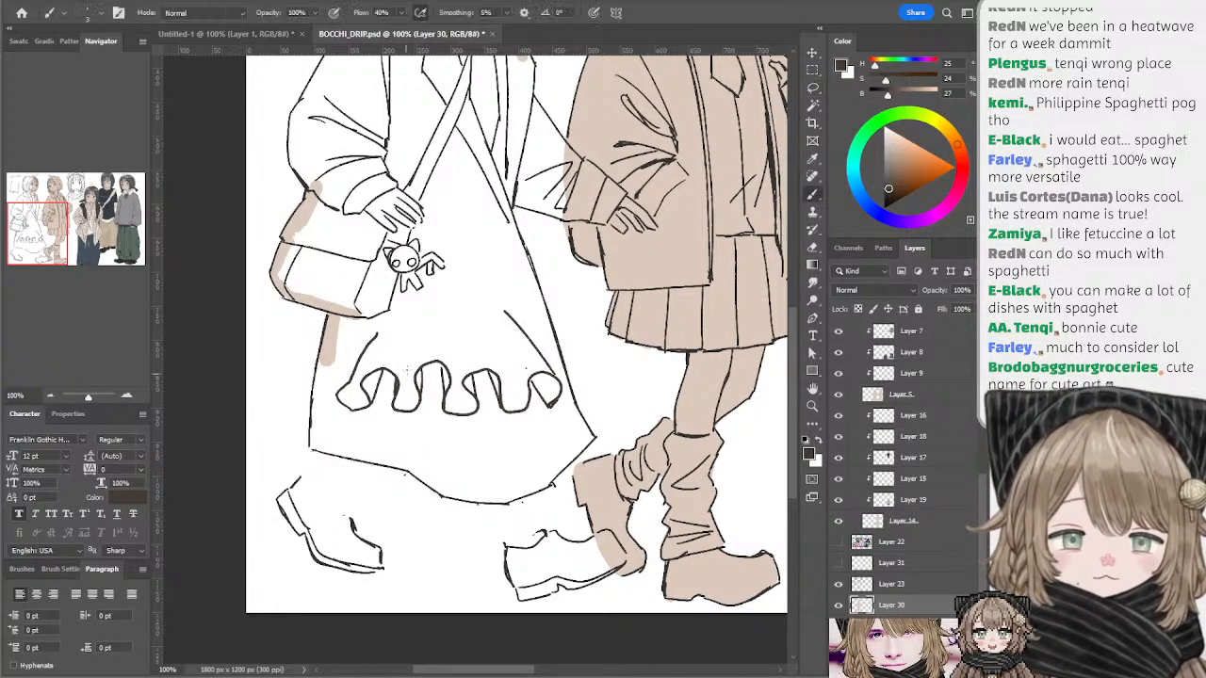
{"action": "key", "text": "l"}
{"action": "key", "text": "b"}
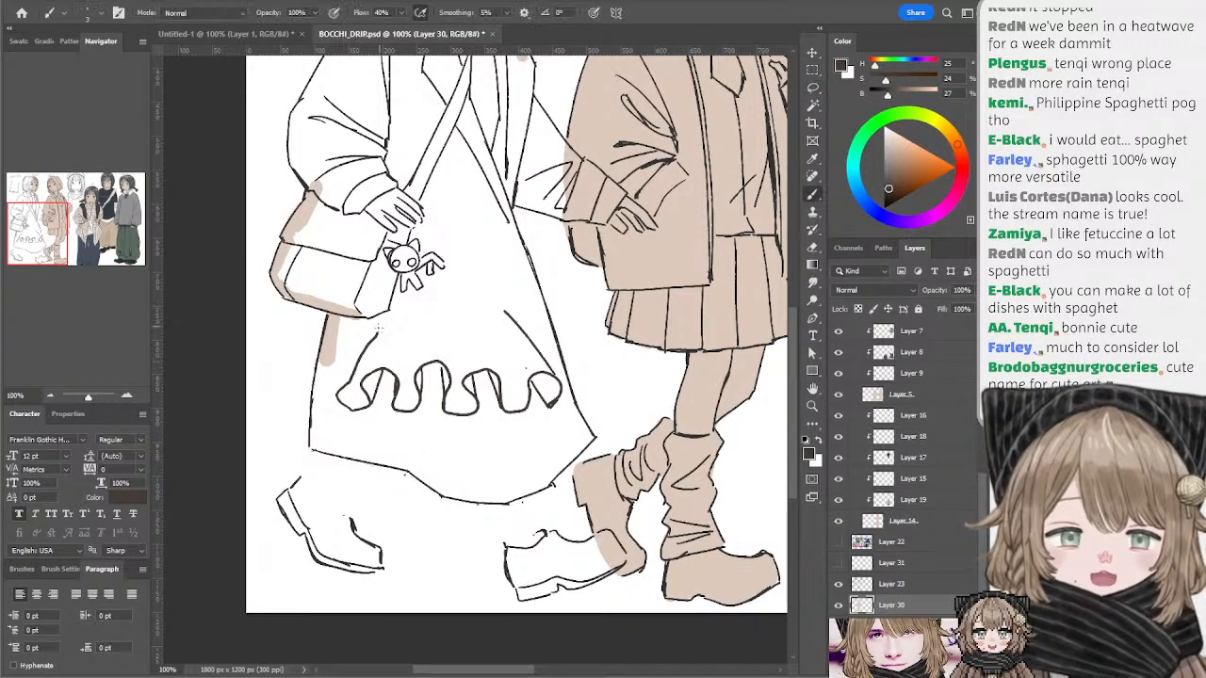
{"action": "key", "text": "l"}
{"action": "mouse_move", "coordinate": [382, 332]}
{"action": "left_mouse_down"}
{"action": "mouse_move", "coordinate": [329, 396]}
{"action": "mouse_move", "coordinate": [377, 437]}
{"action": "mouse_move", "coordinate": [560, 421]}
{"action": "mouse_move", "coordinate": [571, 408]}
{"action": "mouse_move", "coordinate": [553, 344]}
{"action": "mouse_move", "coordinate": [509, 283]}
{"action": "mouse_move", "coordinate": [470, 313]}
{"action": "left_mouse_up"}
{"action": "key", "text": "Delete"}
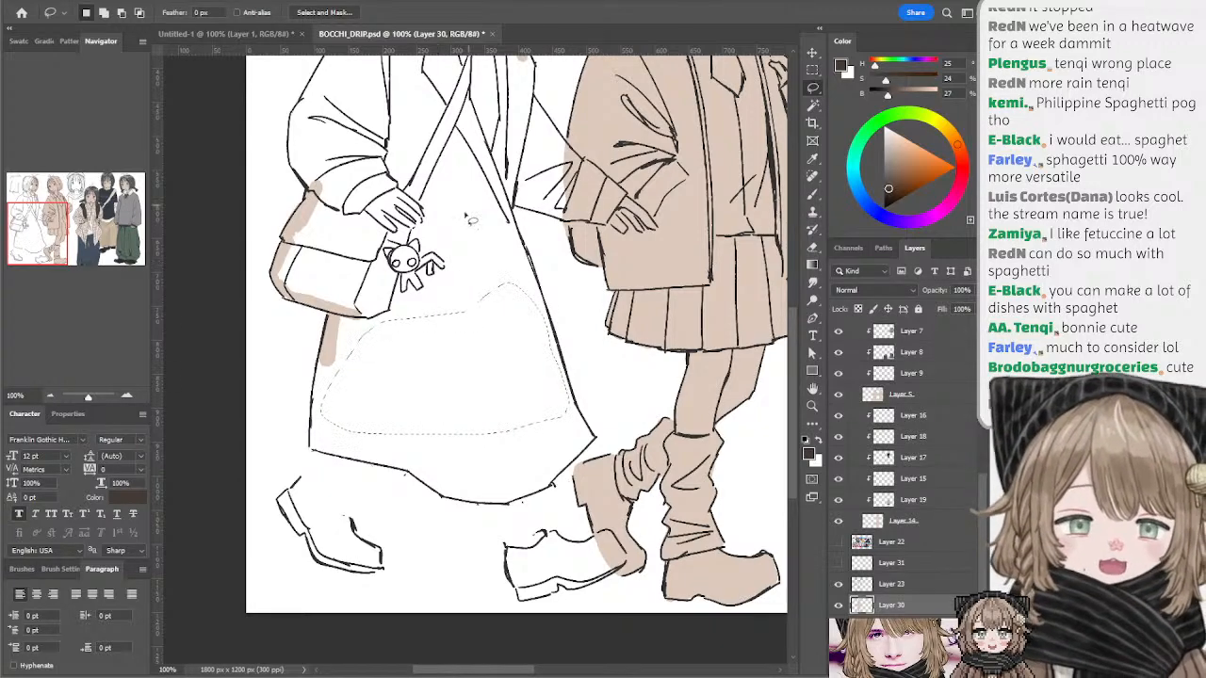
- Lasso the small ruffle sketch below the handwritten name, delete it and clear the selection
{"action": "scroll", "coordinate": [434, 278], "scroll_direction": "up", "scroll_amount": 5}
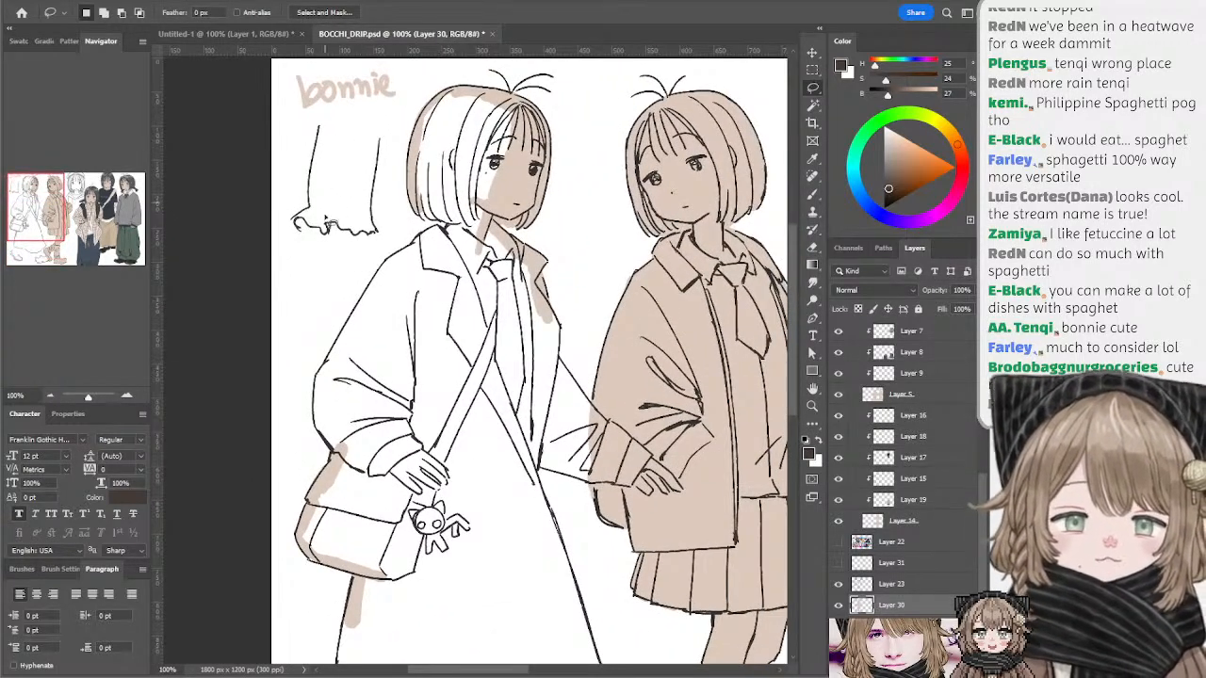
{"action": "mouse_move", "coordinate": [321, 126]}
{"action": "left_mouse_down"}
{"action": "mouse_move", "coordinate": [283, 245]}
{"action": "mouse_move", "coordinate": [377, 252]}
{"action": "mouse_move", "coordinate": [396, 198]}
{"action": "mouse_move", "coordinate": [375, 114]}
{"action": "left_mouse_up"}
{"action": "key", "text": "Delete"}
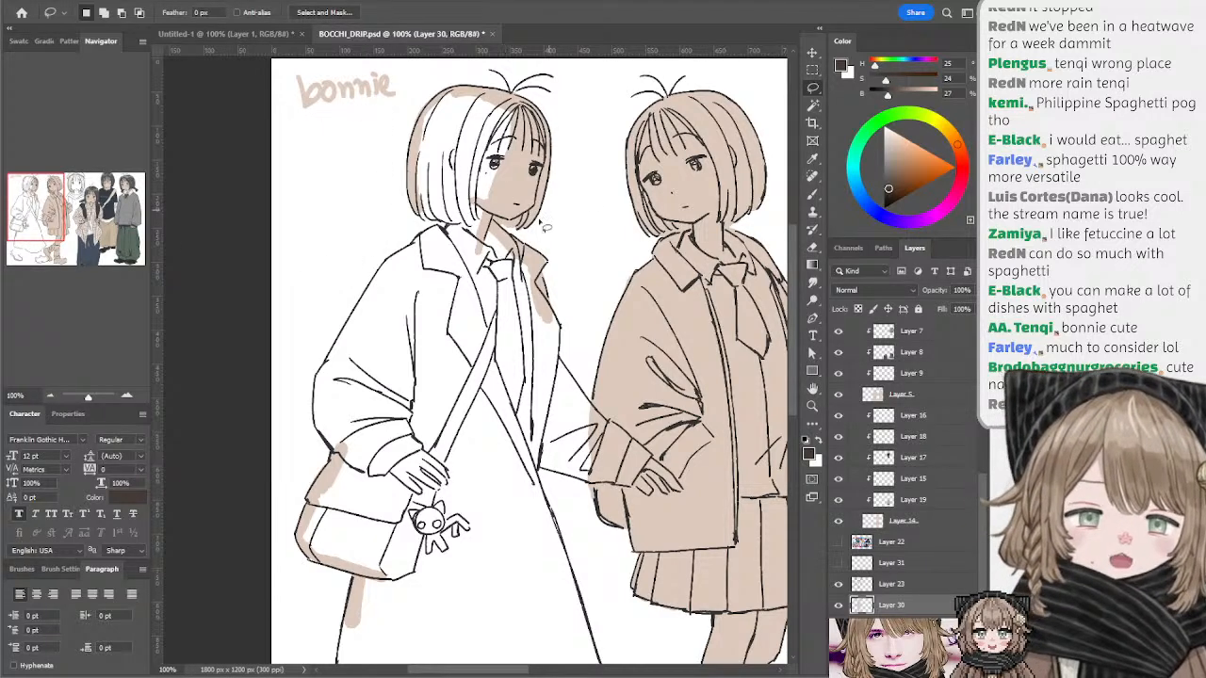
{"action": "key", "text": "ctrl+d"}
- Swap to beige (H 25, S 15, B 87) and trace inside the leftmost girl's jacket shoulder and outer sleeve
{"action": "key", "text": "b"}
{"action": "key", "text": "x"}
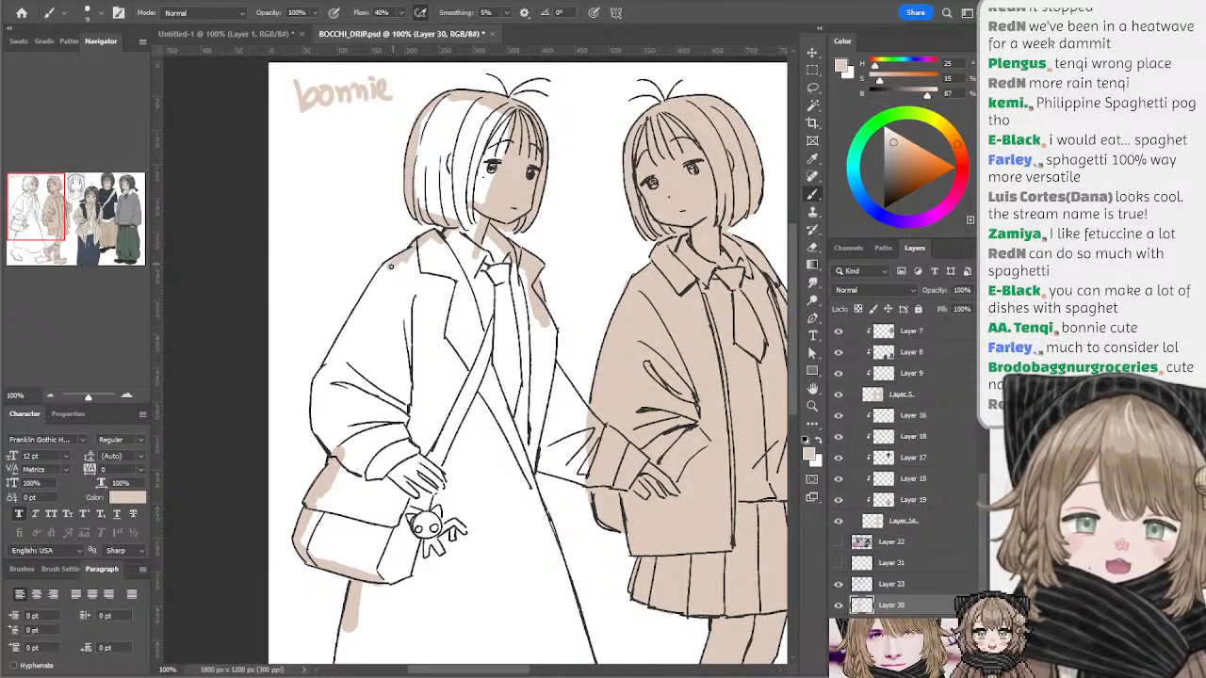
{"action": "left_click", "coordinate": [50, 396]}
{"action": "left_click_drag", "start_coordinate": [413, 305], "coordinate": [380, 362]}
{"action": "key", "text": "ctrl+z"}
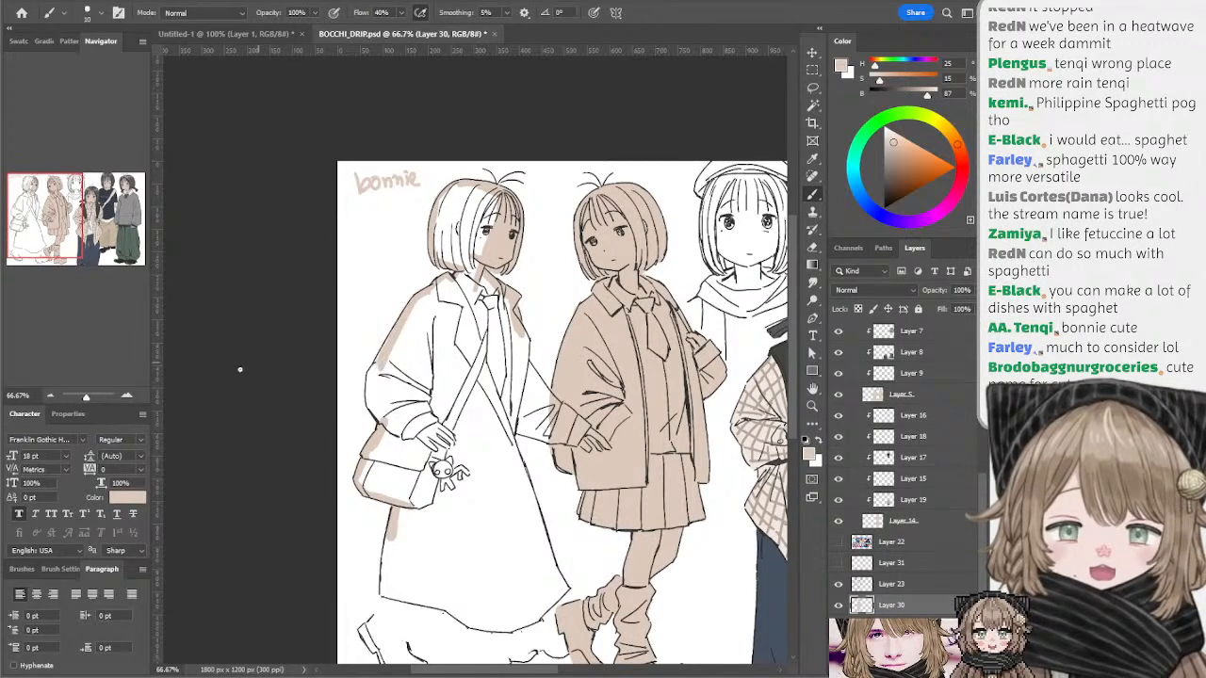
{"action": "left_click", "coordinate": [126, 395]}
{"action": "mouse_move", "coordinate": [360, 304]}
{"action": "left_mouse_down"}
{"action": "mouse_move", "coordinate": [316, 387]}
{"action": "mouse_move", "coordinate": [316, 431]}
{"action": "left_mouse_up"}
{"action": "key", "text": "ctrl+z"}
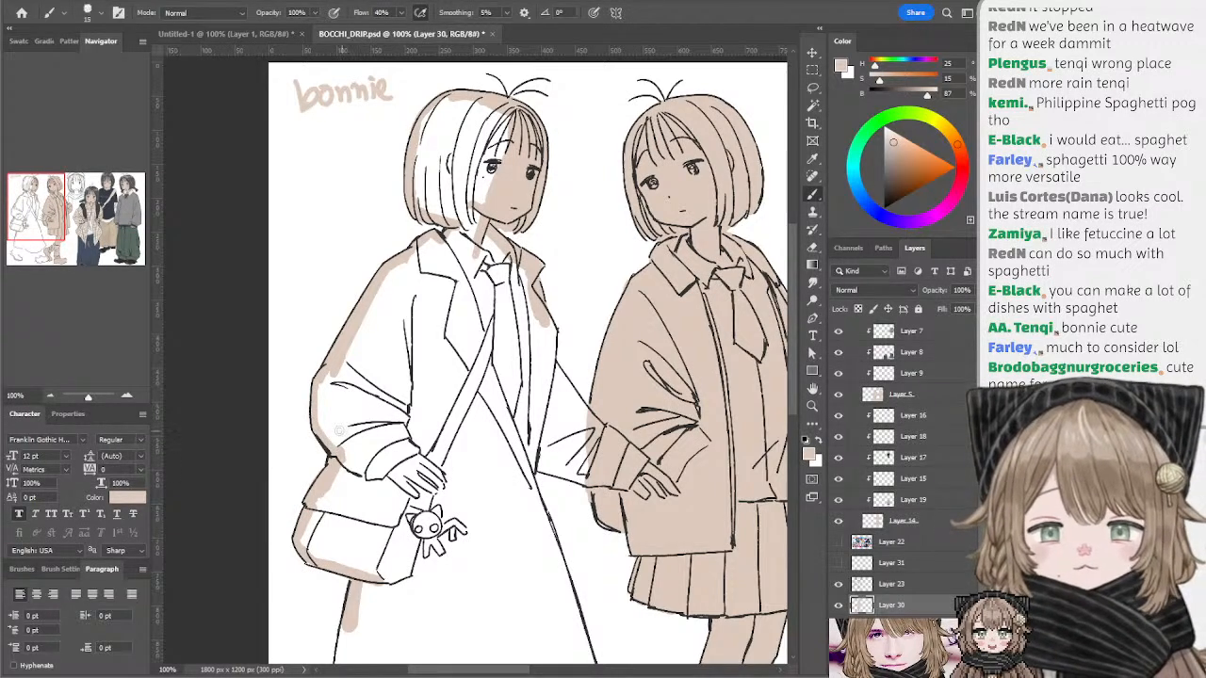
- Trace beige inside the left edge and along the hem of the leftmost girl's dress
{"action": "mouse_move", "coordinate": [341, 617]}
{"action": "left_mouse_down"}
{"action": "mouse_move", "coordinate": [314, 395]}
{"action": "mouse_move", "coordinate": [311, 474]}
{"action": "left_mouse_up"}
{"action": "mouse_move", "coordinate": [315, 414]}
{"action": "left_mouse_down"}
{"action": "mouse_move", "coordinate": [310, 489]}
{"action": "mouse_move", "coordinate": [404, 506]}
{"action": "mouse_move", "coordinate": [320, 494]}
{"action": "mouse_move", "coordinate": [405, 507]}
{"action": "mouse_move", "coordinate": [449, 539]}
{"action": "mouse_move", "coordinate": [508, 536]}
{"action": "mouse_move", "coordinate": [453, 542]}
{"action": "mouse_move", "coordinate": [512, 539]}
{"action": "mouse_move", "coordinate": [499, 546]}
{"action": "mouse_move", "coordinate": [537, 530]}
{"action": "mouse_move", "coordinate": [587, 481]}
{"action": "mouse_move", "coordinate": [551, 420]}
{"action": "left_mouse_up"}
{"action": "key", "text": "ctrl+z"}
{"action": "key", "text": "bracketright"}
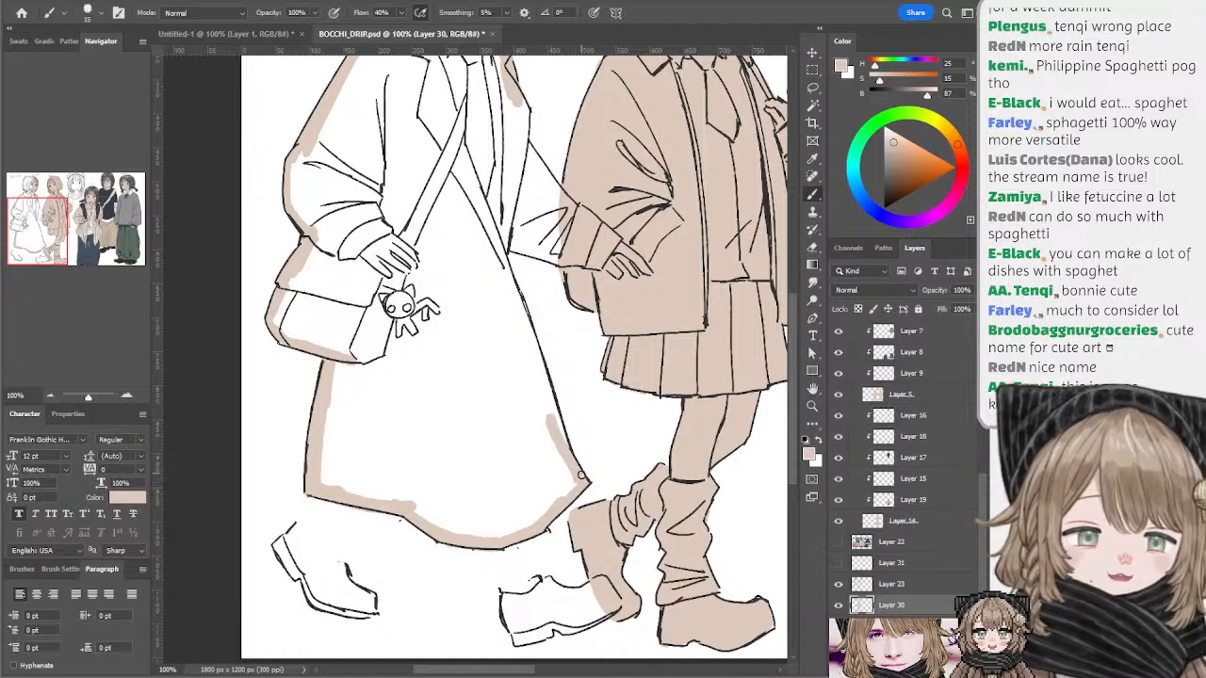
{"action": "mouse_move", "coordinate": [581, 477]}
{"action": "left_mouse_down"}
{"action": "mouse_move", "coordinate": [537, 366]}
{"action": "mouse_move", "coordinate": [554, 442]}
{"action": "mouse_move", "coordinate": [537, 363]}
{"action": "mouse_move", "coordinate": [552, 394]}
{"action": "left_mouse_up"}
- Trace beige up the right edge of the leftmost girl's dress and along the underside of her extended sleeve
{"action": "key", "text": "e"}
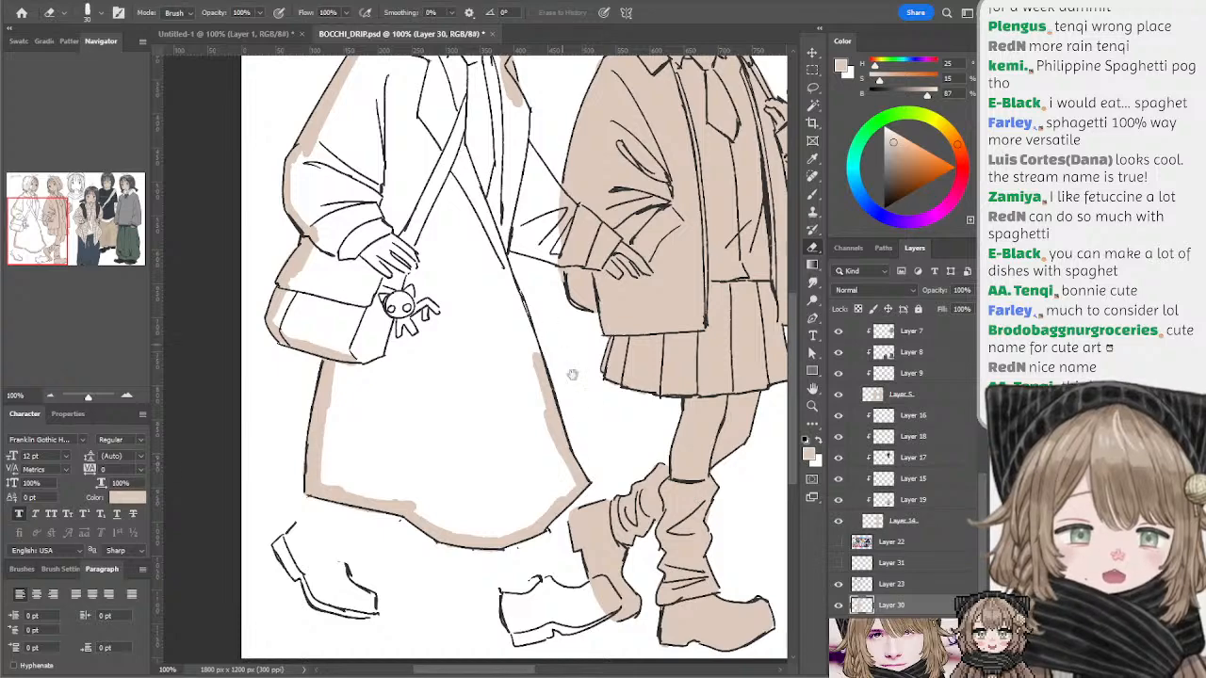
{"action": "left_click_drag", "start_coordinate": [571, 374], "coordinate": [599, 455]}
{"action": "key", "text": "b"}
{"action": "left_click_drag", "start_coordinate": [517, 327], "coordinate": [560, 448]}
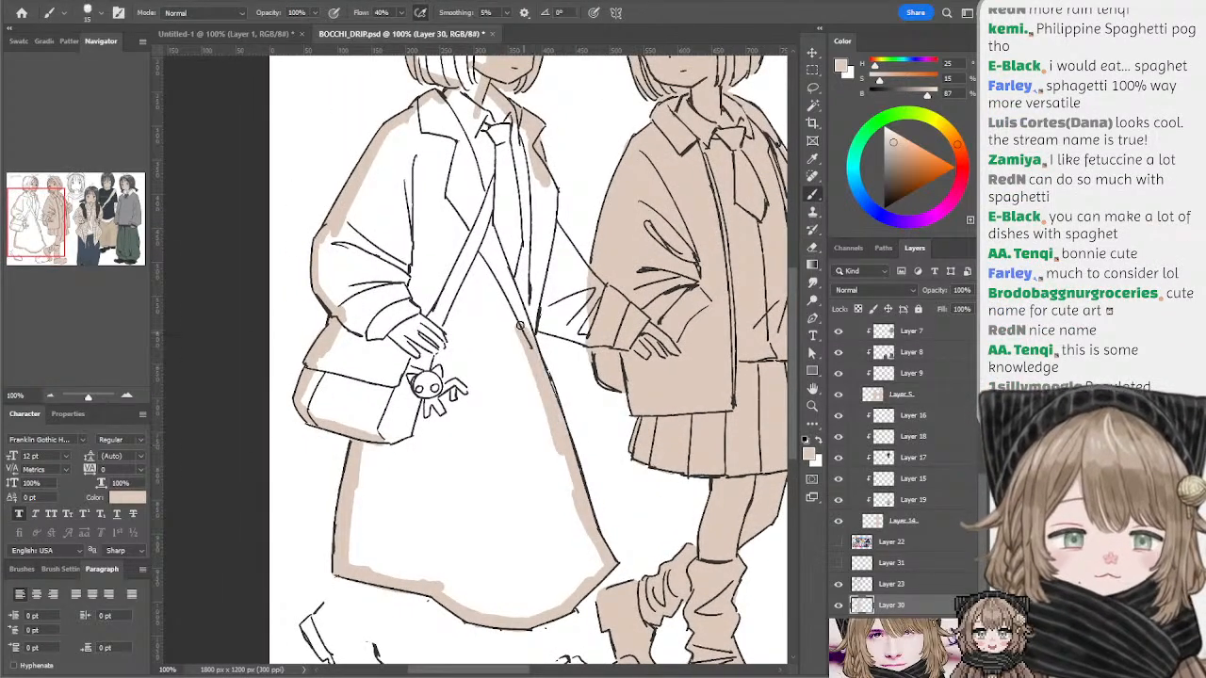
{"action": "mouse_move", "coordinate": [533, 273]}
{"action": "left_mouse_down"}
{"action": "mouse_move", "coordinate": [548, 414]}
{"action": "mouse_move", "coordinate": [582, 420]}
{"action": "left_mouse_up"}
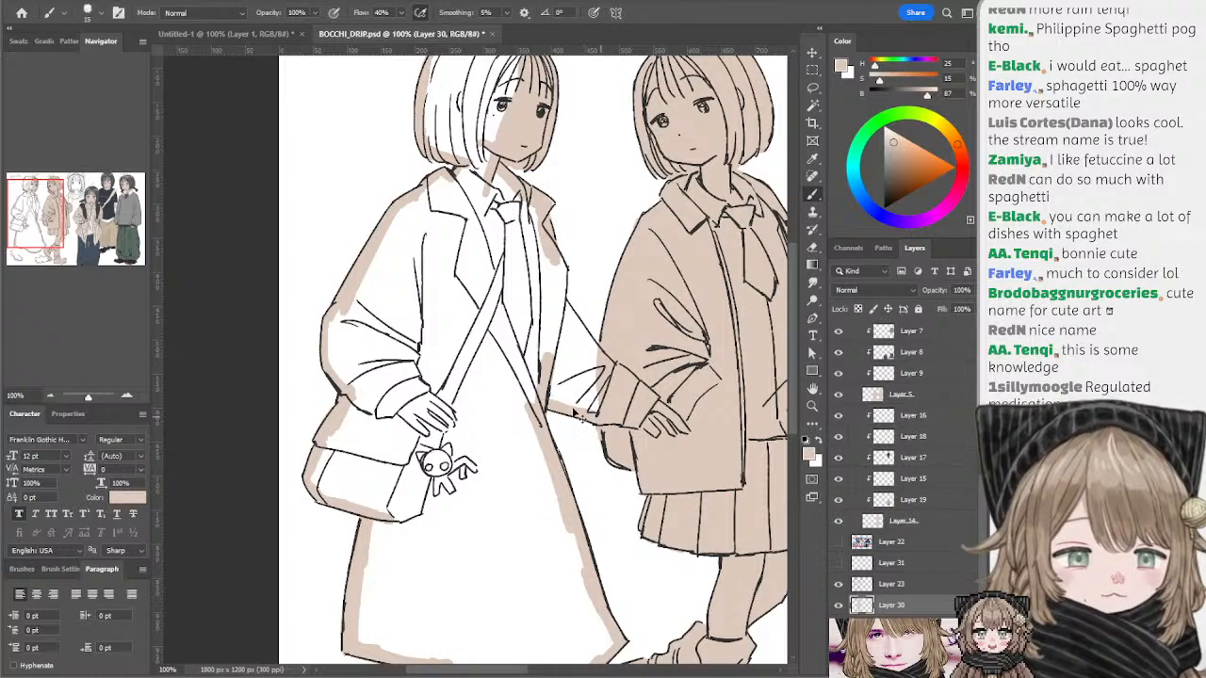
{"action": "left_click_drag", "start_coordinate": [696, 355], "coordinate": [656, 336]}
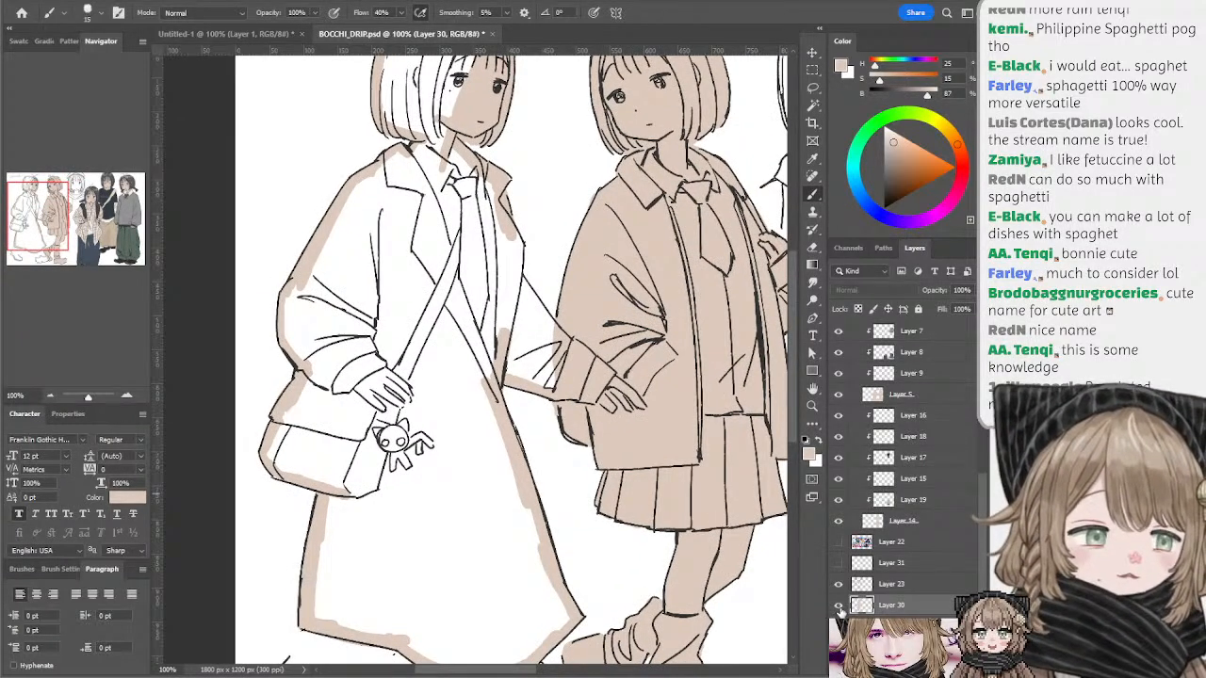
- Toggle Layer 30's visibility off and on, and trace beige along the leftmost girl's jacket side and the upper edge of her extended sleeve
{"action": "left_click", "coordinate": [839, 605]}
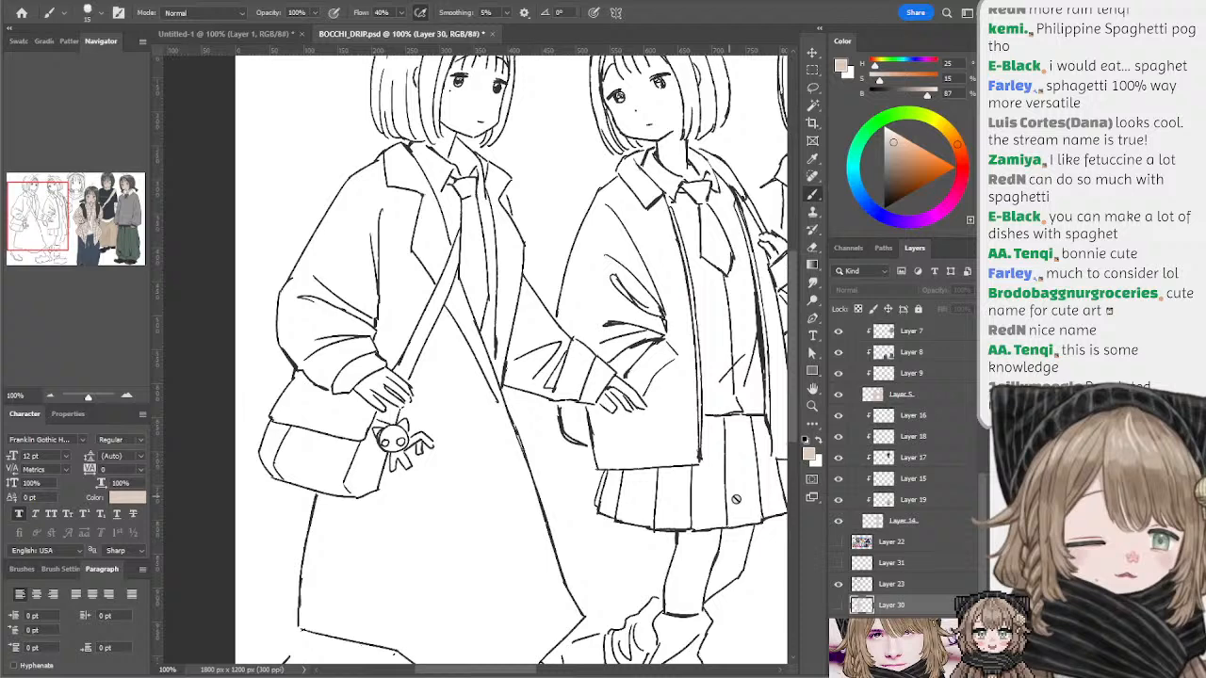
{"action": "left_click", "coordinate": [839, 606]}
{"action": "left_click_drag", "start_coordinate": [514, 277], "coordinate": [563, 339]}
{"action": "left_click_drag", "start_coordinate": [515, 233], "coordinate": [515, 311]}
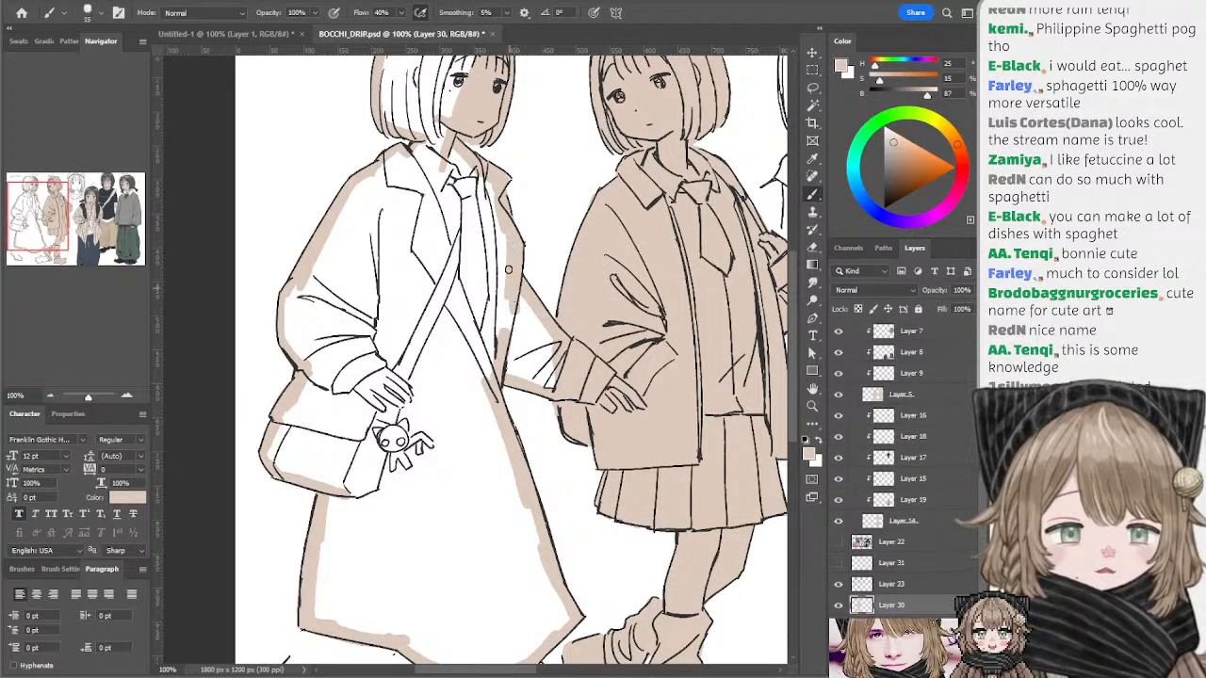
{"action": "left_click_drag", "start_coordinate": [515, 194], "coordinate": [521, 250]}
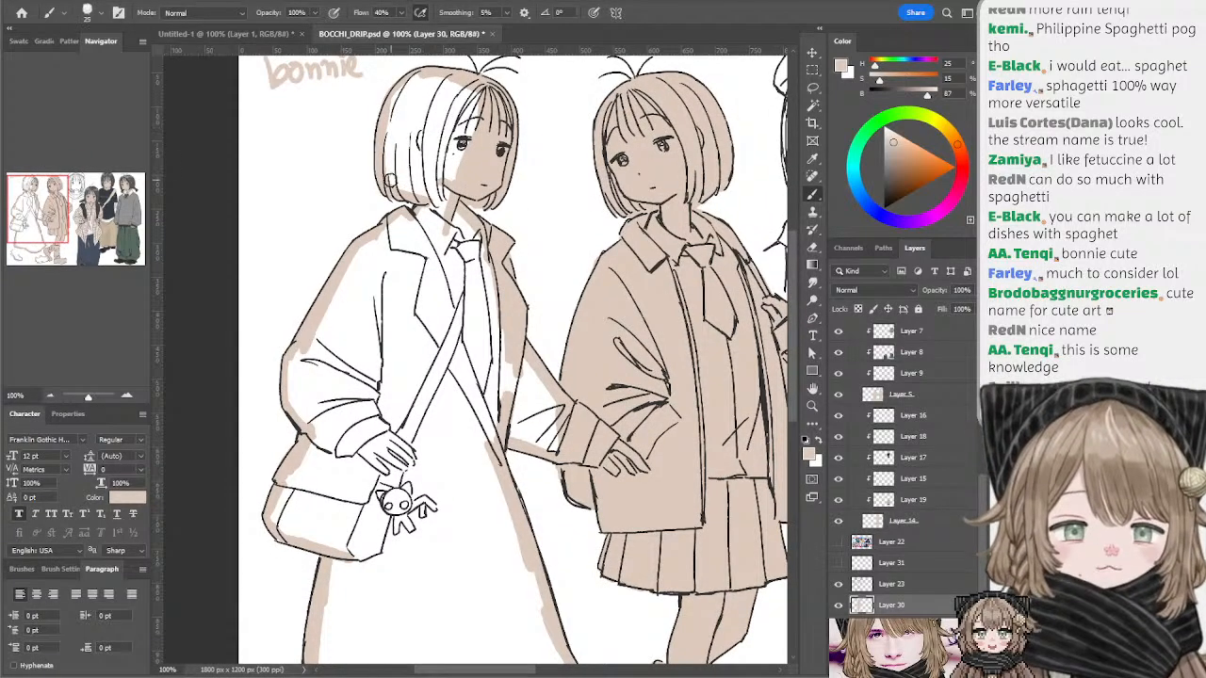
- Fill the leftmost girl's hair, jacket, bag and dress with solid beige using a larger brush
{"action": "mouse_move", "coordinate": [391, 181]}
{"action": "left_mouse_down"}
{"action": "mouse_move", "coordinate": [393, 107]}
{"action": "mouse_move", "coordinate": [419, 81]}
{"action": "mouse_move", "coordinate": [468, 92]}
{"action": "mouse_move", "coordinate": [472, 117]}
{"action": "mouse_move", "coordinate": [404, 118]}
{"action": "mouse_move", "coordinate": [411, 124]}
{"action": "mouse_move", "coordinate": [444, 105]}
{"action": "mouse_move", "coordinate": [421, 101]}
{"action": "mouse_move", "coordinate": [421, 128]}
{"action": "mouse_move", "coordinate": [404, 129]}
{"action": "mouse_move", "coordinate": [398, 154]}
{"action": "mouse_move", "coordinate": [398, 167]}
{"action": "mouse_move", "coordinate": [421, 139]}
{"action": "mouse_move", "coordinate": [456, 131]}
{"action": "mouse_move", "coordinate": [444, 130]}
{"action": "mouse_move", "coordinate": [462, 162]}
{"action": "mouse_move", "coordinate": [468, 126]}
{"action": "mouse_move", "coordinate": [448, 183]}
{"action": "mouse_move", "coordinate": [413, 224]}
{"action": "mouse_move", "coordinate": [460, 232]}
{"action": "mouse_move", "coordinate": [457, 211]}
{"action": "mouse_move", "coordinate": [459, 266]}
{"action": "mouse_move", "coordinate": [432, 229]}
{"action": "mouse_move", "coordinate": [402, 224]}
{"action": "mouse_move", "coordinate": [361, 267]}
{"action": "mouse_move", "coordinate": [298, 369]}
{"action": "mouse_move", "coordinate": [326, 436]}
{"action": "mouse_move", "coordinate": [294, 389]}
{"action": "mouse_move", "coordinate": [330, 419]}
{"action": "left_mouse_up"}
{"action": "mouse_move", "coordinate": [359, 323]}
{"action": "left_mouse_down"}
{"action": "mouse_move", "coordinate": [420, 245]}
{"action": "mouse_move", "coordinate": [461, 253]}
{"action": "mouse_move", "coordinate": [457, 269]}
{"action": "mouse_move", "coordinate": [359, 289]}
{"action": "mouse_move", "coordinate": [458, 269]}
{"action": "mouse_move", "coordinate": [508, 348]}
{"action": "mouse_move", "coordinate": [459, 299]}
{"action": "mouse_move", "coordinate": [556, 417]}
{"action": "mouse_move", "coordinate": [466, 245]}
{"action": "mouse_move", "coordinate": [502, 316]}
{"action": "mouse_move", "coordinate": [478, 312]}
{"action": "mouse_move", "coordinate": [441, 269]}
{"action": "left_mouse_up"}
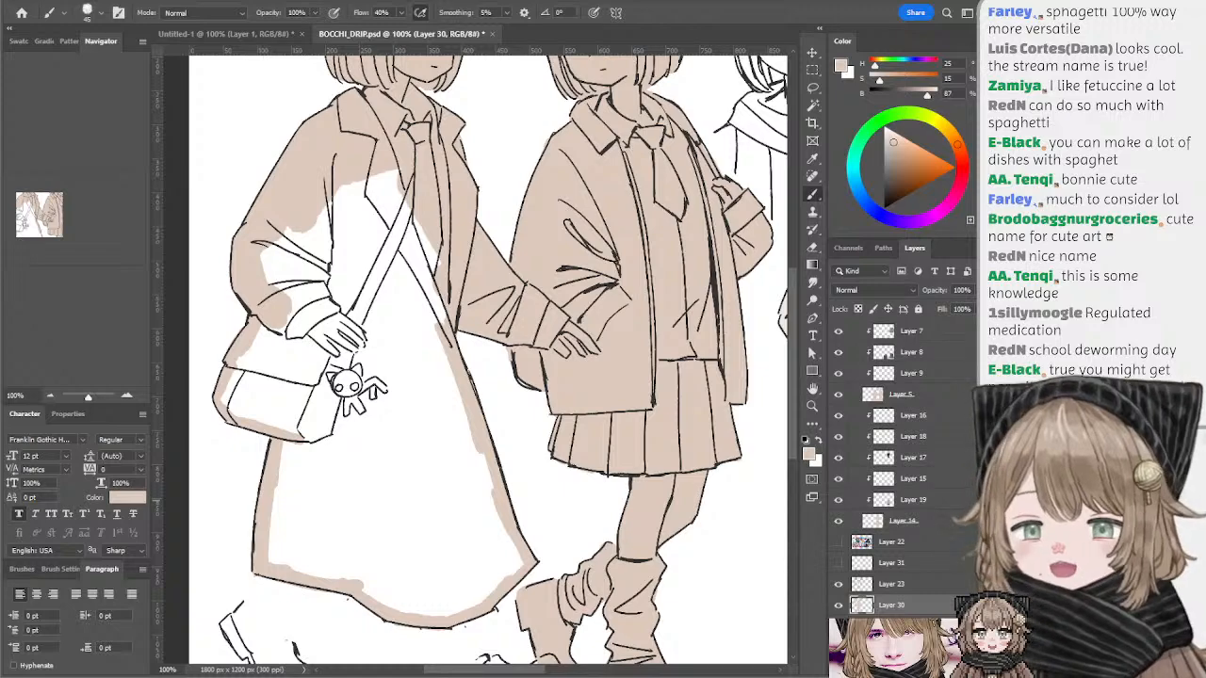
{"action": "left_click", "coordinate": [49, 396]}
{"action": "left_click", "coordinate": [49, 396]}
{"action": "left_click_drag", "start_coordinate": [662, 211], "coordinate": [390, 190]}
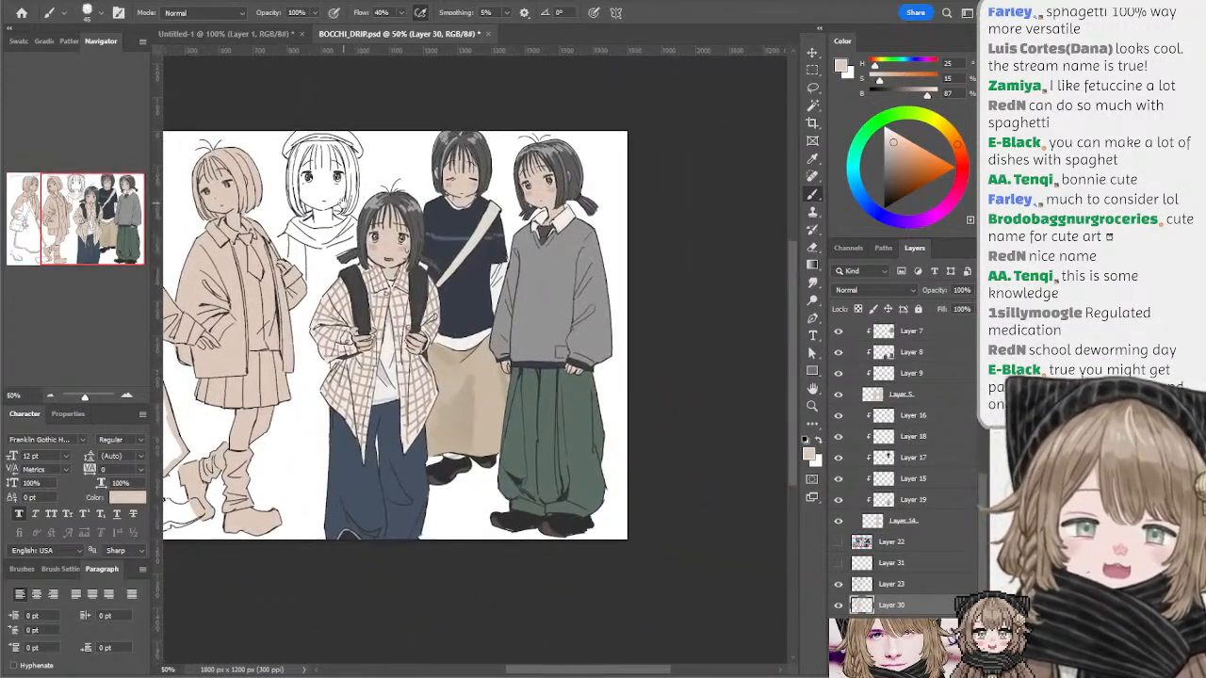
{"action": "mouse_move", "coordinate": [377, 243]}
{"action": "left_mouse_down"}
{"action": "mouse_move", "coordinate": [377, 274]}
{"action": "mouse_move", "coordinate": [373, 245]}
{"action": "left_mouse_up"}
{"action": "left_click_drag", "start_coordinate": [280, 210], "coordinate": [476, 218]}
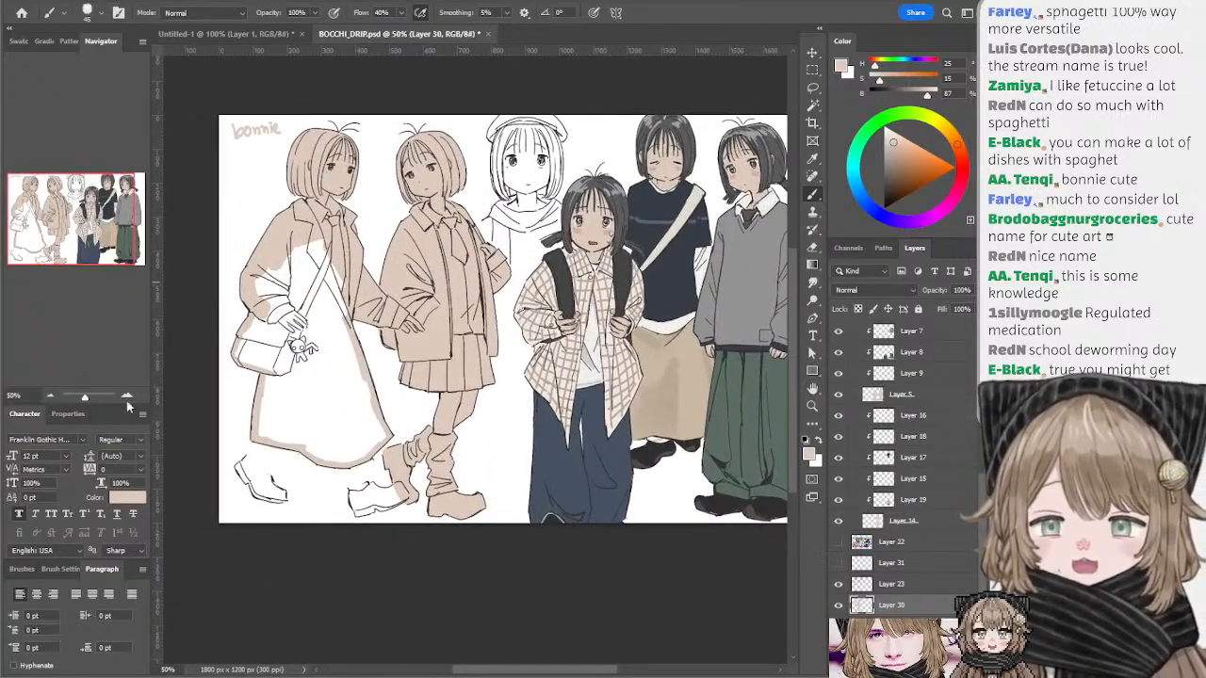
{"action": "left_click", "coordinate": [126, 396]}
{"action": "left_click_drag", "start_coordinate": [256, 313], "coordinate": [329, 358]}
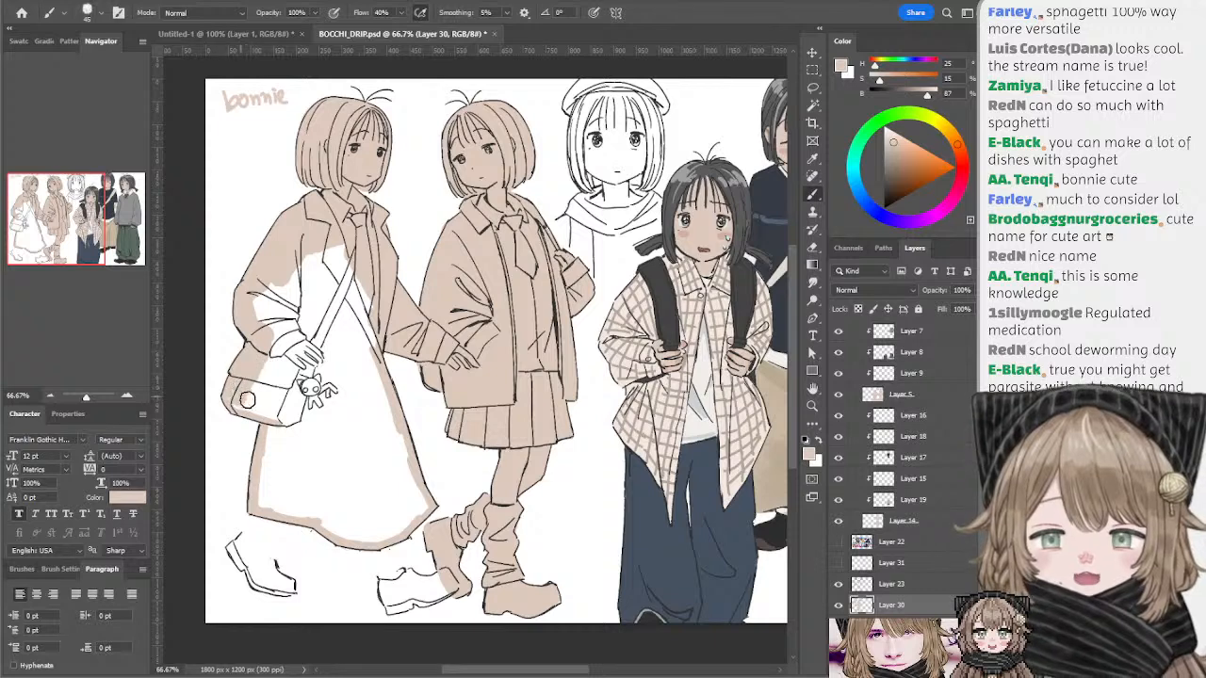
{"action": "mouse_move", "coordinate": [246, 403]}
{"action": "left_mouse_down"}
{"action": "mouse_move", "coordinate": [266, 283]}
{"action": "mouse_move", "coordinate": [272, 328]}
{"action": "mouse_move", "coordinate": [328, 254]}
{"action": "mouse_move", "coordinate": [360, 239]}
{"action": "mouse_move", "coordinate": [314, 299]}
{"action": "mouse_move", "coordinate": [356, 381]}
{"action": "mouse_move", "coordinate": [368, 350]}
{"action": "mouse_move", "coordinate": [371, 361]}
{"action": "mouse_move", "coordinate": [335, 365]}
{"action": "mouse_move", "coordinate": [312, 315]}
{"action": "mouse_move", "coordinate": [288, 398]}
{"action": "mouse_move", "coordinate": [296, 433]}
{"action": "mouse_move", "coordinate": [308, 432]}
{"action": "mouse_move", "coordinate": [264, 474]}
{"action": "mouse_move", "coordinate": [277, 440]}
{"action": "mouse_move", "coordinate": [286, 448]}
{"action": "mouse_move", "coordinate": [264, 498]}
{"action": "mouse_move", "coordinate": [329, 521]}
{"action": "mouse_move", "coordinate": [320, 509]}
{"action": "mouse_move", "coordinate": [351, 531]}
{"action": "mouse_move", "coordinate": [383, 530]}
{"action": "mouse_move", "coordinate": [371, 535]}
{"action": "mouse_move", "coordinate": [413, 511]}
{"action": "mouse_move", "coordinate": [422, 501]}
{"action": "mouse_move", "coordinate": [378, 396]}
{"action": "mouse_move", "coordinate": [402, 468]}
{"action": "mouse_move", "coordinate": [362, 394]}
{"action": "mouse_move", "coordinate": [342, 438]}
{"action": "mouse_move", "coordinate": [287, 460]}
{"action": "mouse_move", "coordinate": [360, 452]}
{"action": "mouse_move", "coordinate": [343, 445]}
{"action": "mouse_move", "coordinate": [289, 473]}
{"action": "mouse_move", "coordinate": [285, 488]}
{"action": "mouse_move", "coordinate": [386, 465]}
{"action": "mouse_move", "coordinate": [354, 510]}
{"action": "left_mouse_up"}
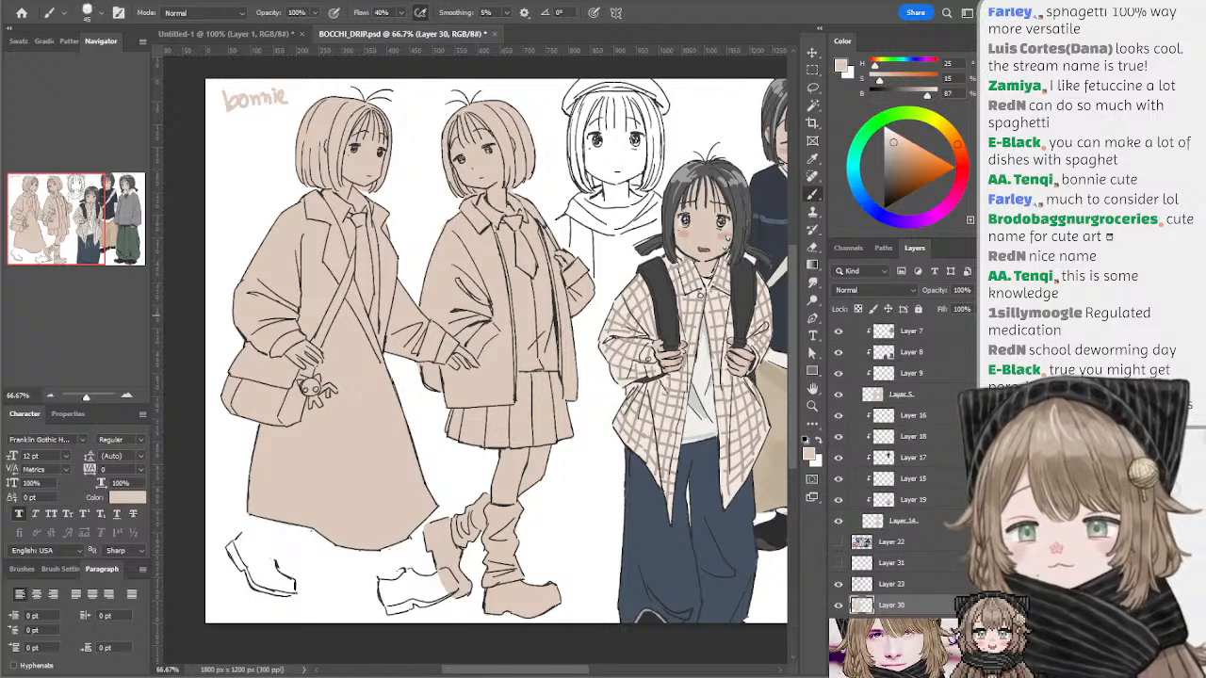
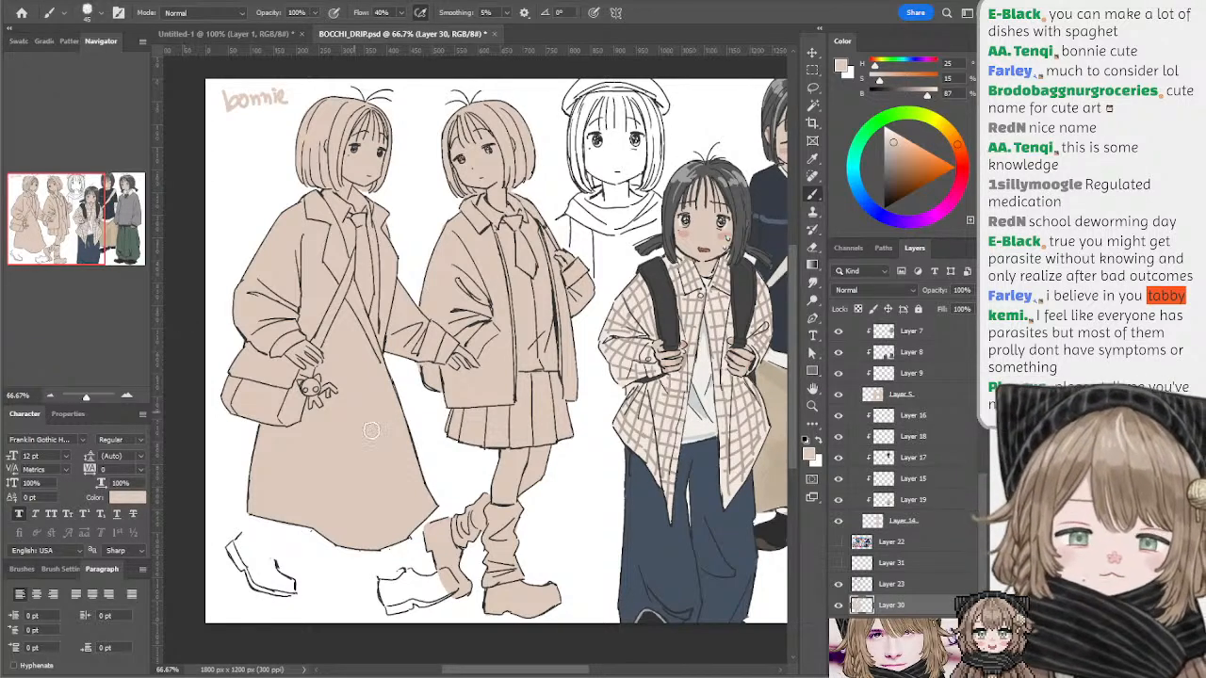
- Sample the dark line colour on Layer 23 and draw the leftmost girl's rear ankle lines between hem and shoe with a fine brush
{"action": "left_click_drag", "start_coordinate": [346, 435], "coordinate": [357, 404]}
{"action": "left_click", "coordinate": [287, 529], "text": "ctrl"}
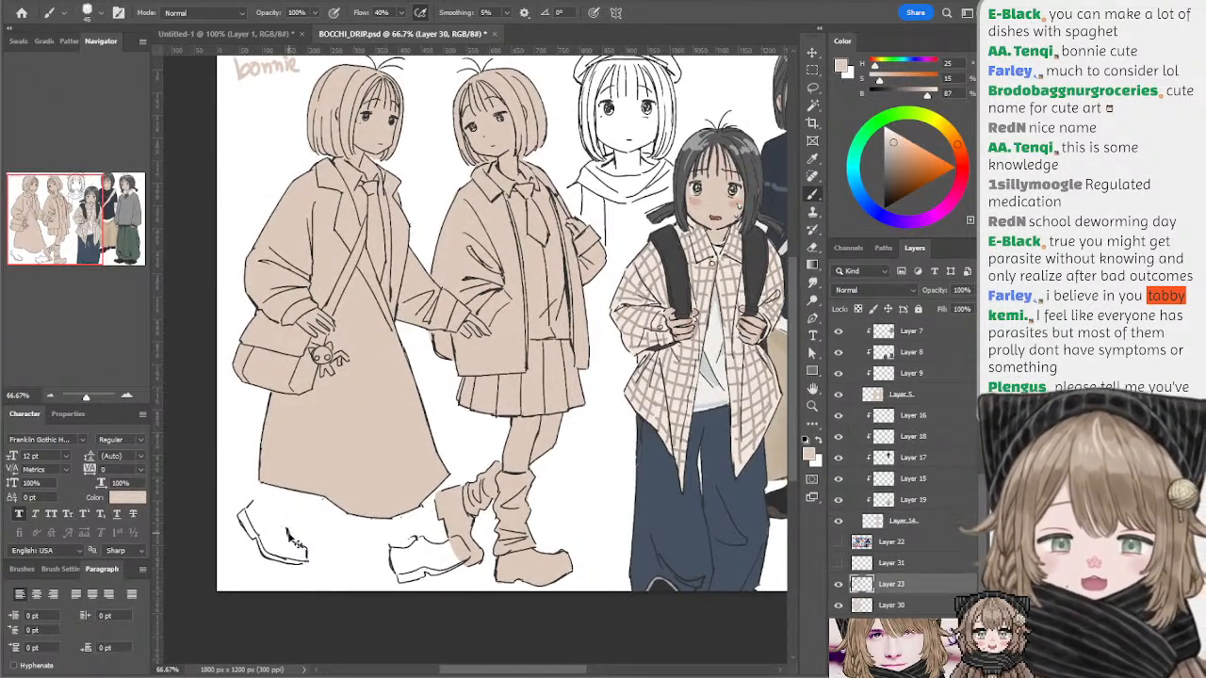
{"action": "left_click", "coordinate": [279, 516], "text": "alt"}
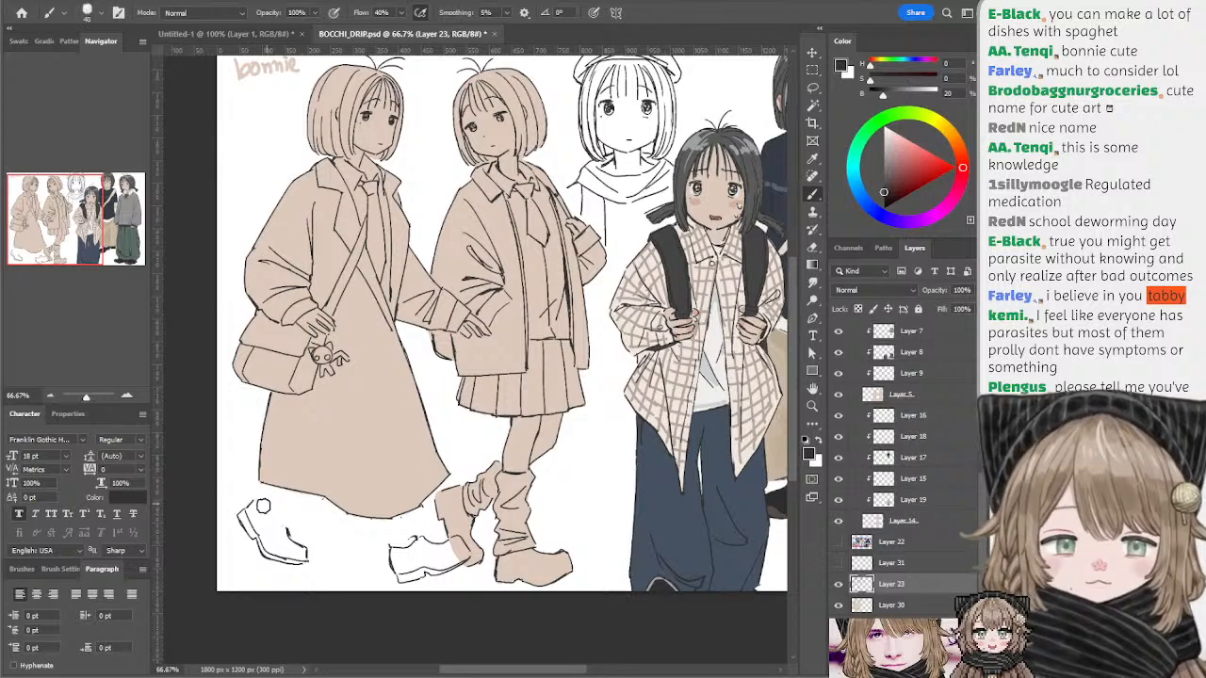
{"action": "left_click", "coordinate": [396, 118], "text": "alt"}
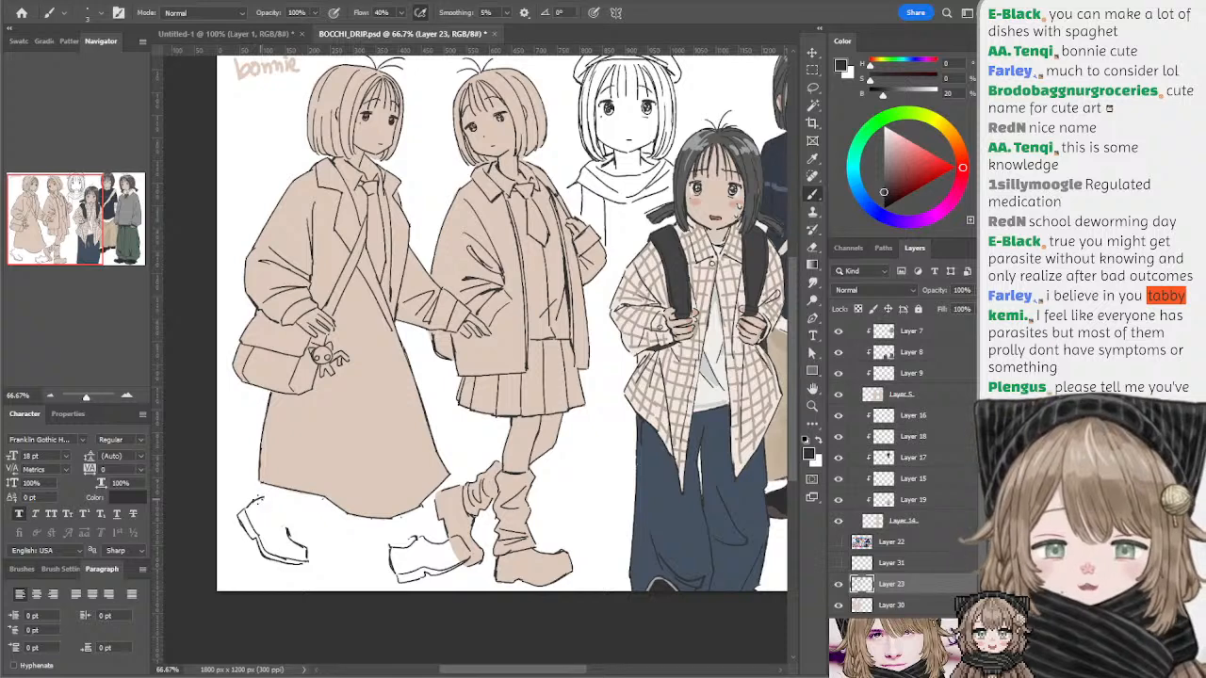
{"action": "left_click_drag", "start_coordinate": [263, 498], "coordinate": [282, 524]}
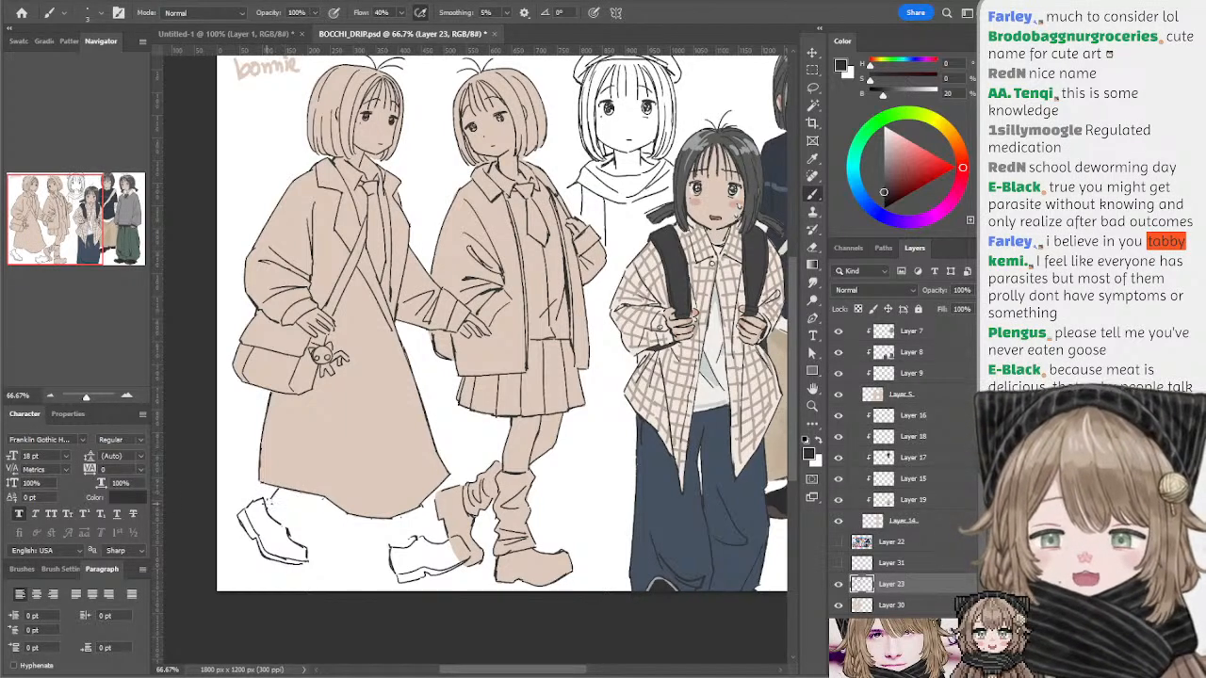
{"action": "left_click_drag", "start_coordinate": [299, 496], "coordinate": [282, 517]}
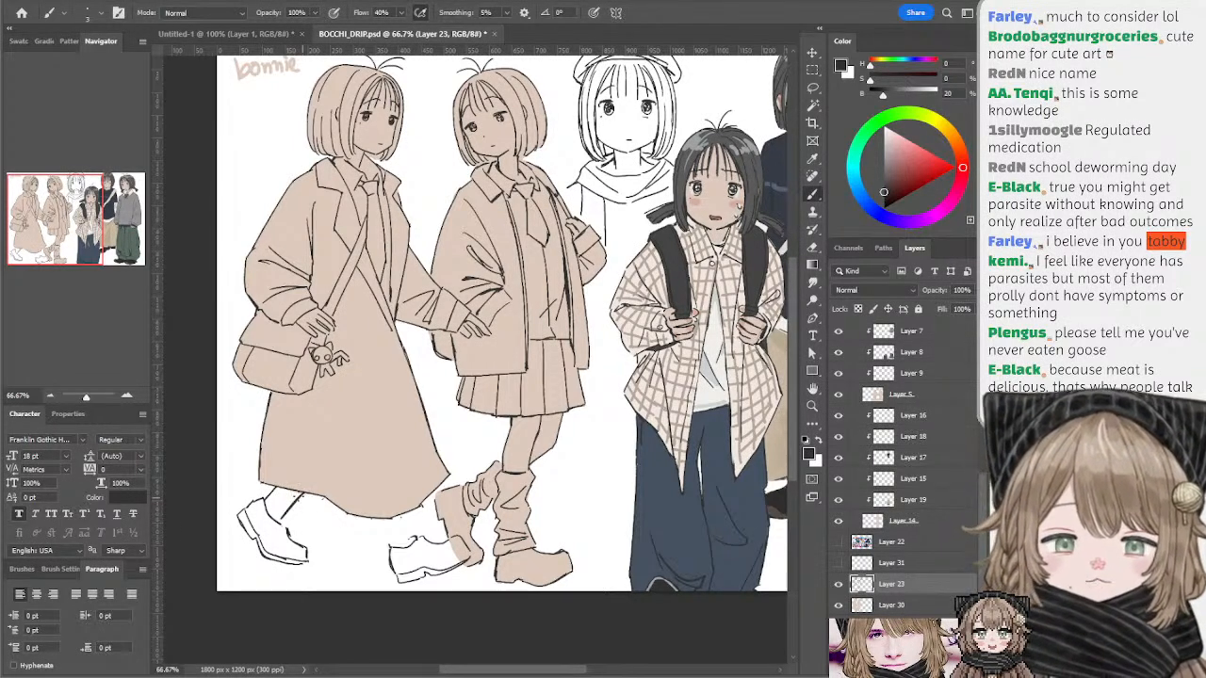
- Reselect Layer 23 and rework the rear ankle lines, undoing unwanted strokes
{"action": "left_click", "coordinate": [298, 500], "text": "ctrl"}
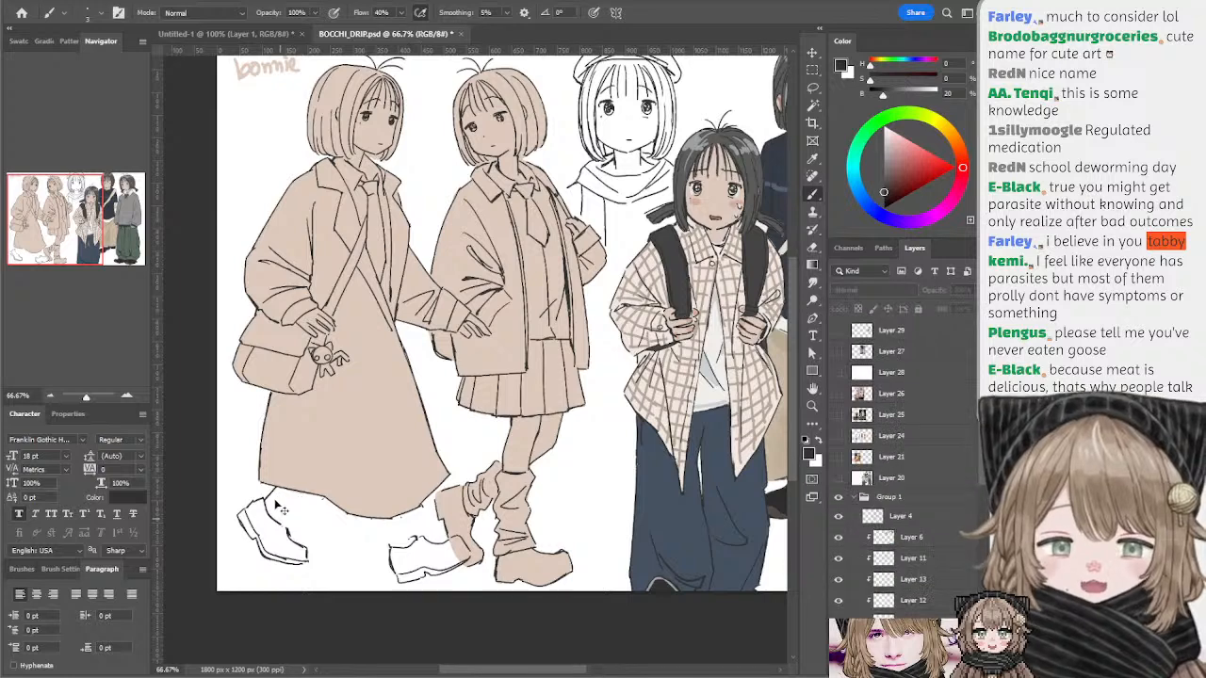
{"action": "key", "text": "ctrl+z"}
{"action": "left_click", "coordinate": [288, 530], "text": "ctrl"}
{"action": "left_click_drag", "start_coordinate": [264, 500], "coordinate": [282, 526]}
{"action": "key", "text": "ctrl+z"}
{"action": "key", "text": "ctrl+z"}
{"action": "key", "text": "ctrl+z"}
{"action": "key", "text": "ctrl+z"}
{"action": "key", "text": "ctrl+z"}
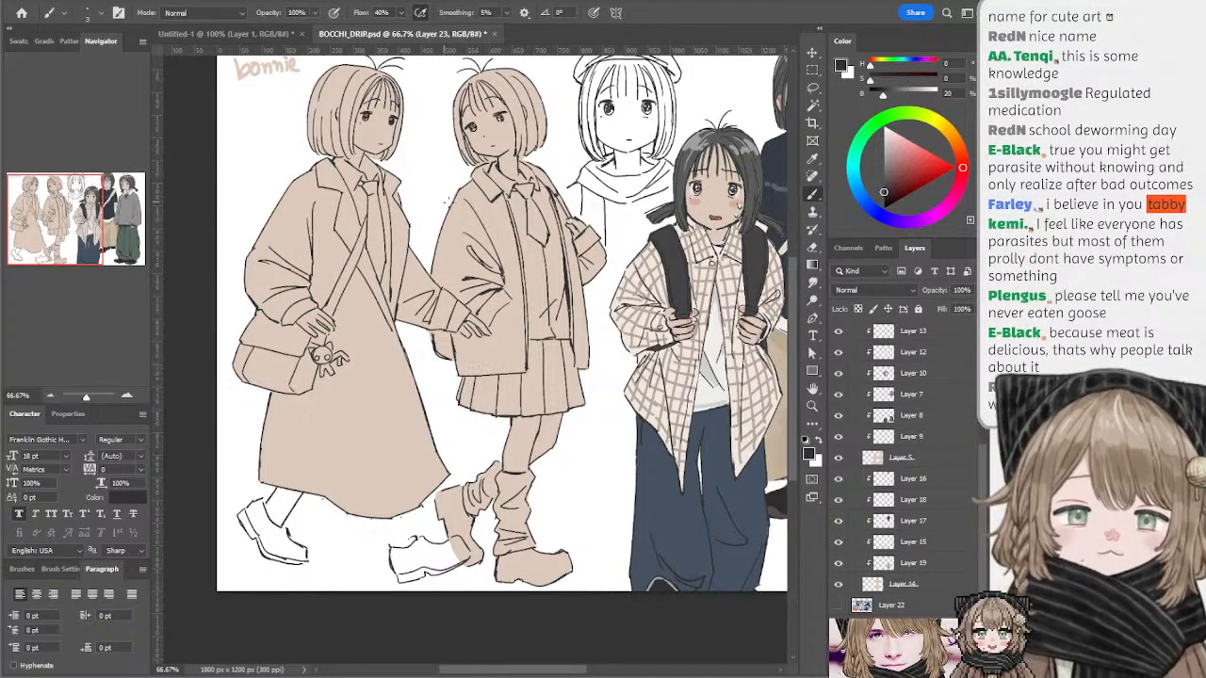
- Doodle an oval plate of food below the handwritten name, erasing part of the plate lines to fit the food
{"action": "left_click_drag", "start_coordinate": [467, 226], "coordinate": [472, 255]}
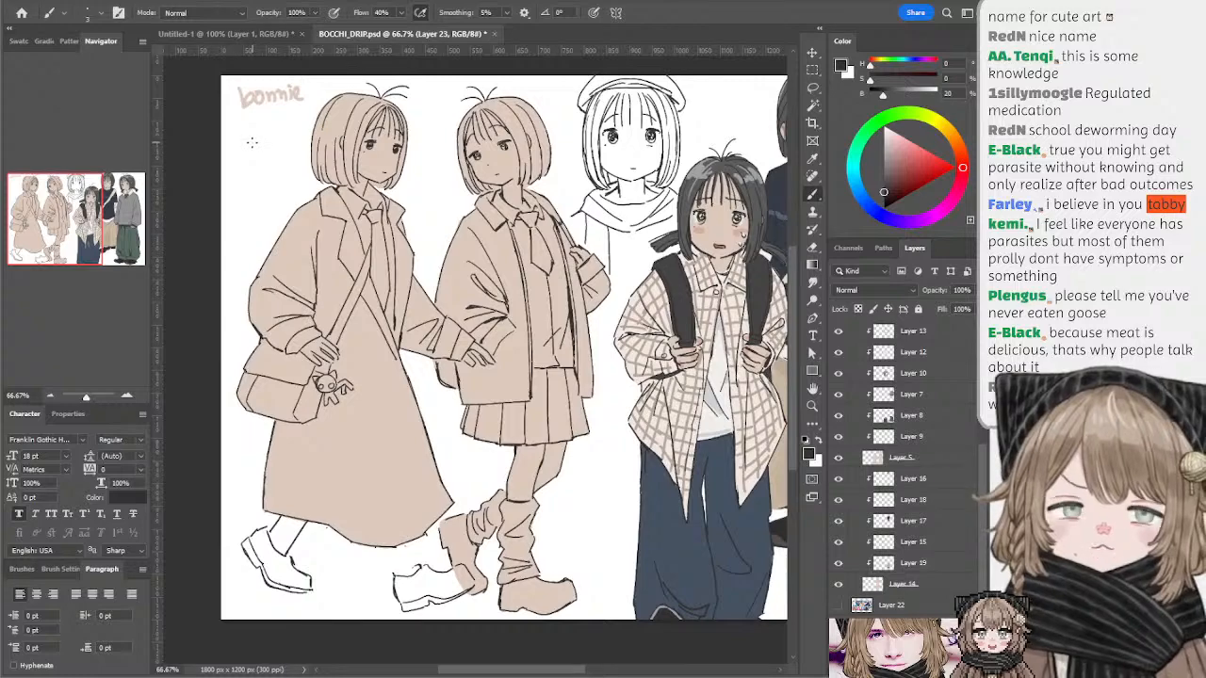
{"action": "mouse_move", "coordinate": [284, 161]}
{"action": "left_mouse_down"}
{"action": "mouse_move", "coordinate": [236, 148]}
{"action": "mouse_move", "coordinate": [260, 166]}
{"action": "mouse_move", "coordinate": [274, 153]}
{"action": "mouse_move", "coordinate": [227, 144]}
{"action": "left_mouse_up"}
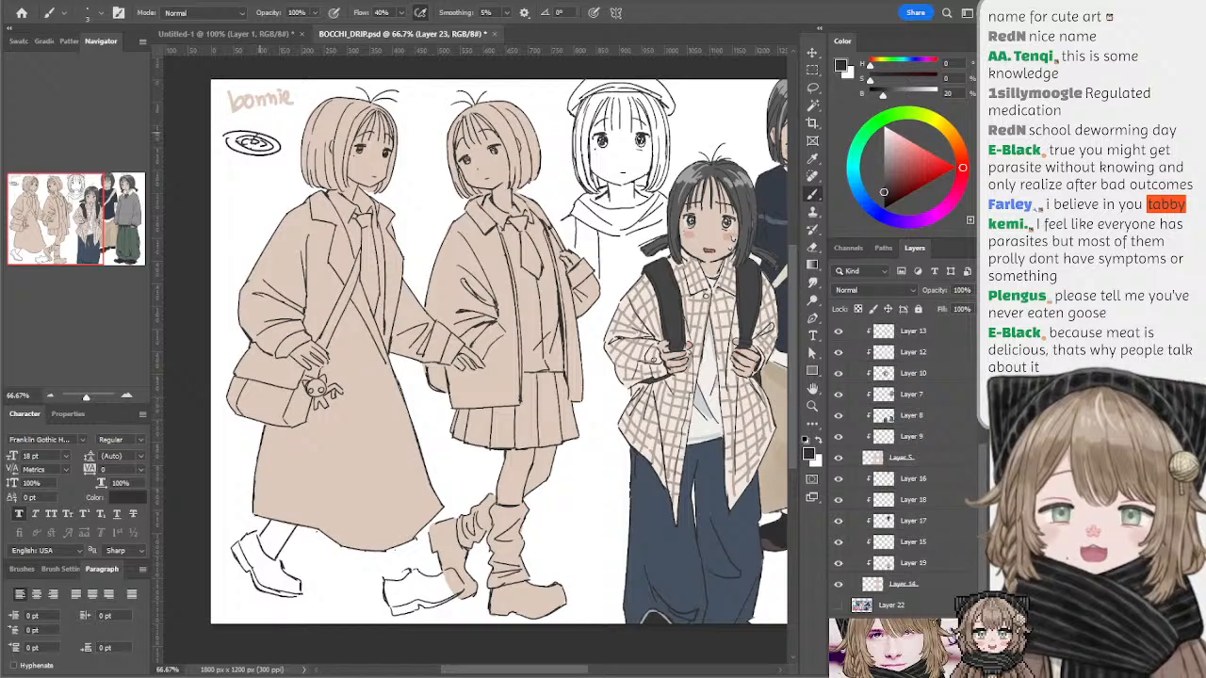
{"action": "key", "text": "e"}
{"action": "left_click_drag", "start_coordinate": [249, 139], "coordinate": [262, 132]}
{"action": "key", "text": "b"}
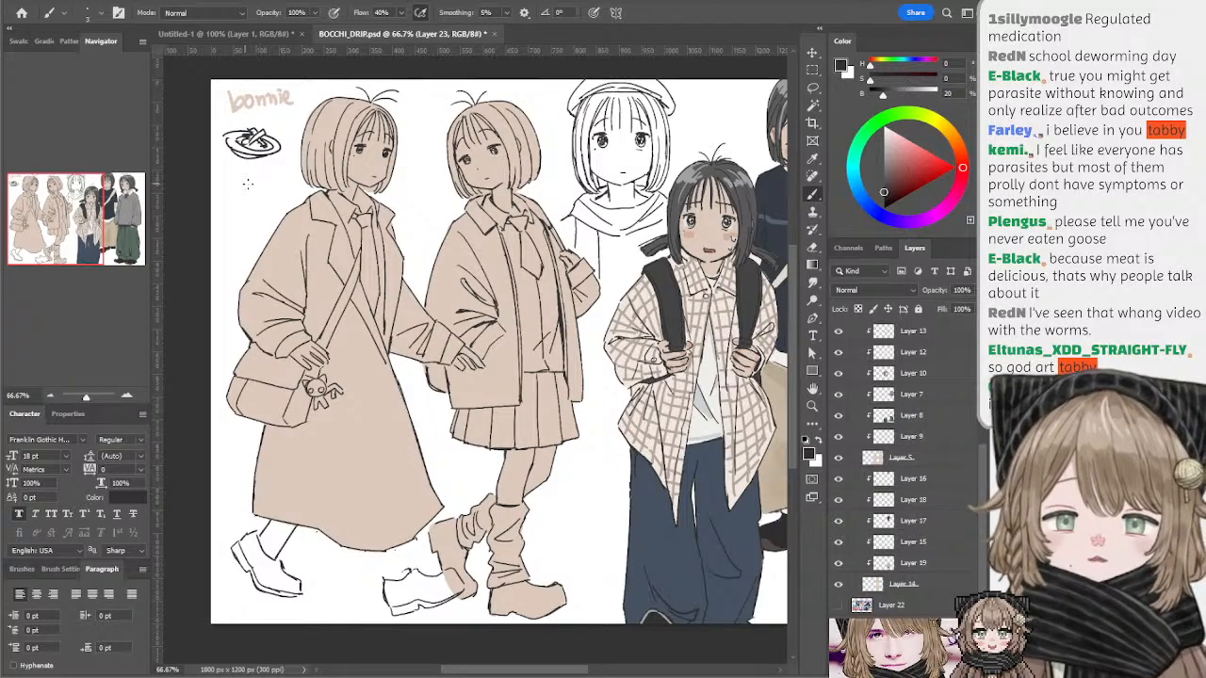
- Draw the outline of a drinking glass beside the plate doodle
{"action": "scroll", "coordinate": [261, 186], "scroll_direction": "up", "scroll_amount": 1}
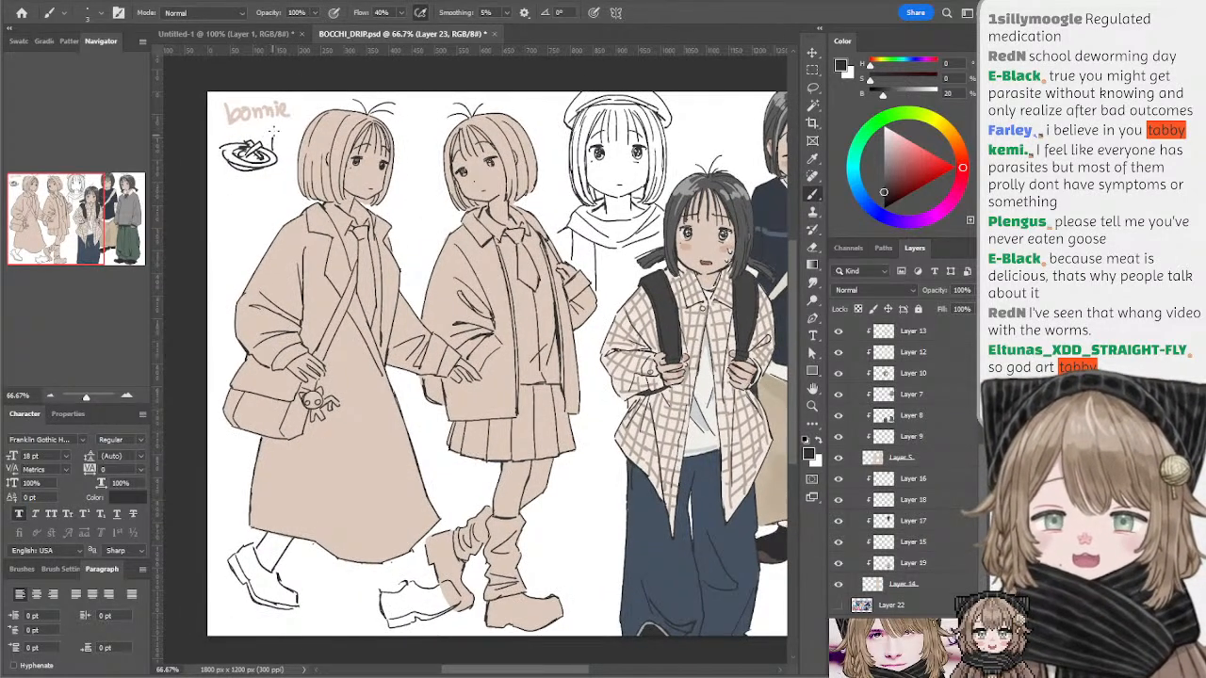
{"action": "mouse_move", "coordinate": [281, 128]}
{"action": "left_mouse_down"}
{"action": "mouse_move", "coordinate": [282, 158]}
{"action": "mouse_move", "coordinate": [286, 137]}
{"action": "left_mouse_up"}
{"action": "left_click", "coordinate": [284, 163]}
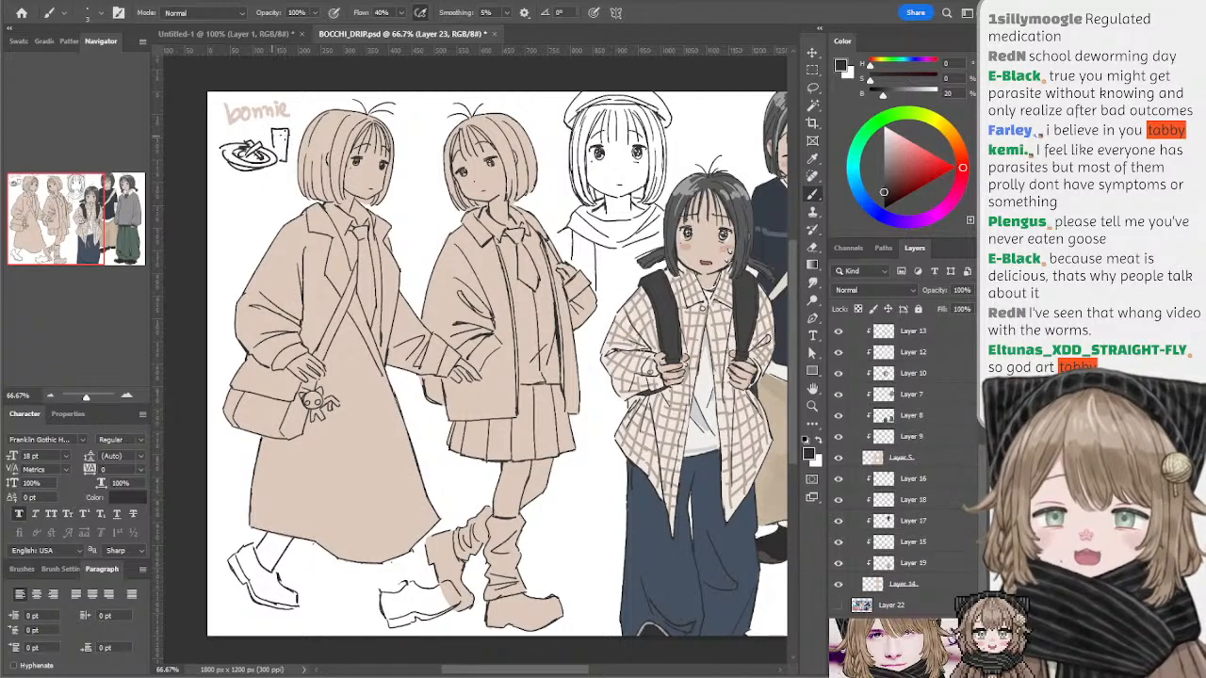
{"action": "left_click", "coordinate": [279, 124]}
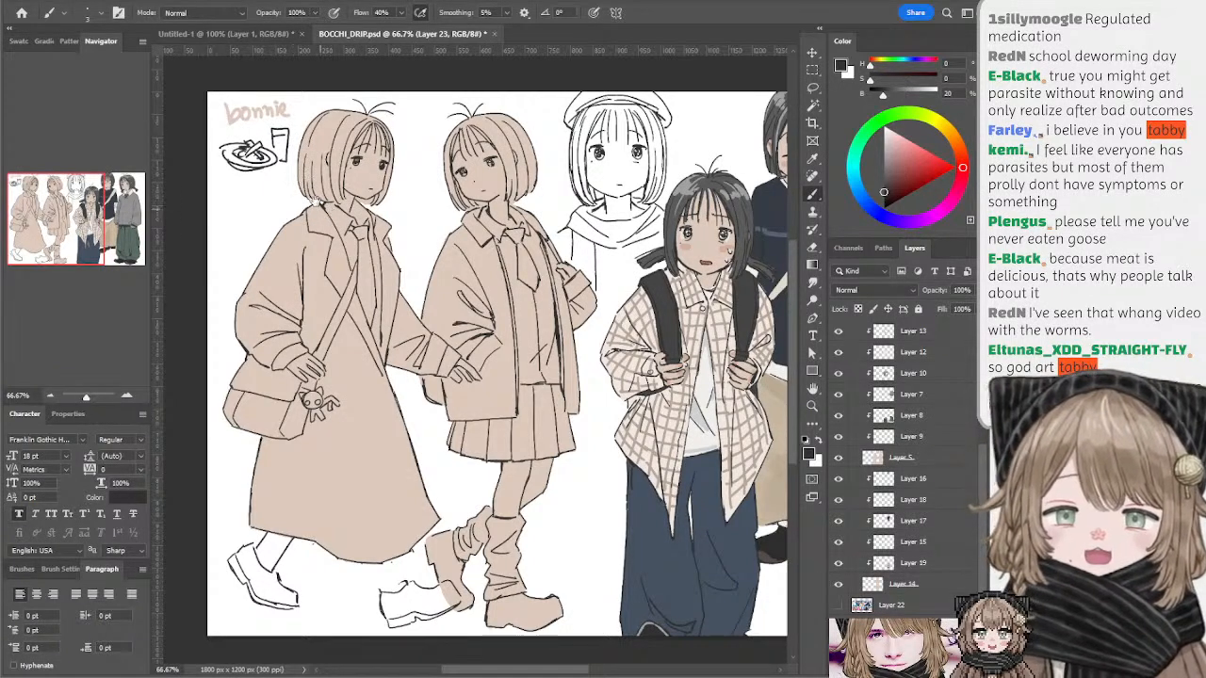
{"action": "left_click_drag", "start_coordinate": [293, 213], "coordinate": [288, 208]}
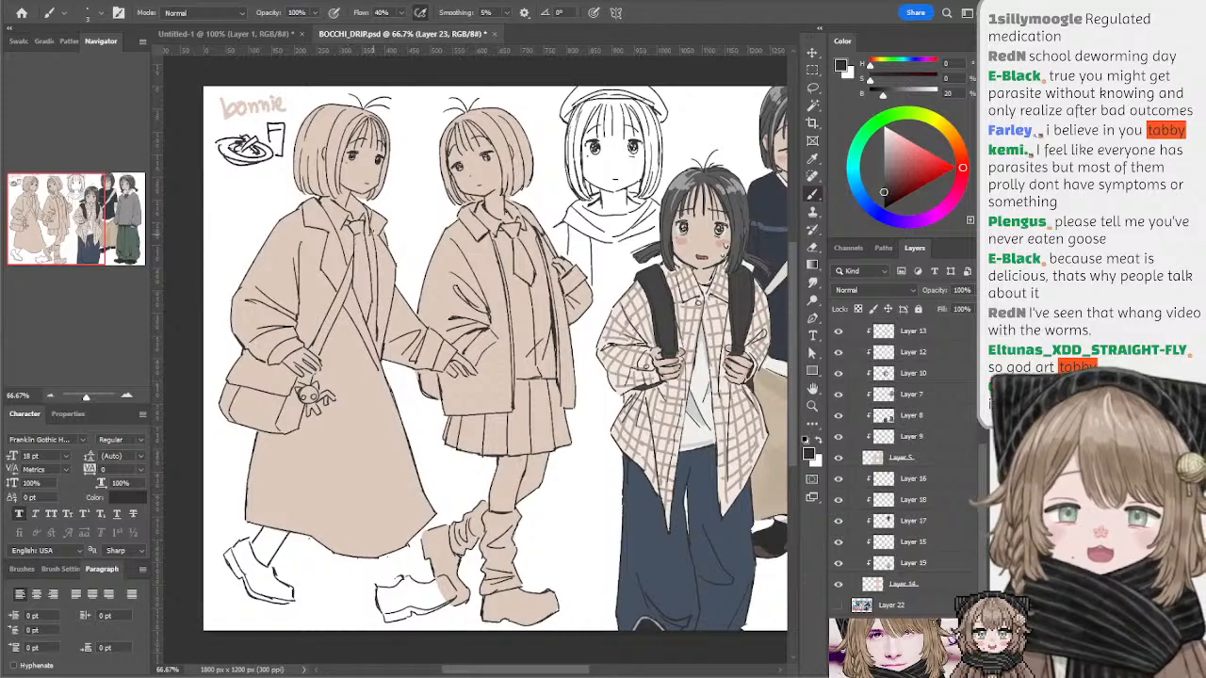
- Fill the inside of the doodled glass with dark strokes as a drink
{"action": "left_click_drag", "start_coordinate": [368, 228], "coordinate": [344, 226]}
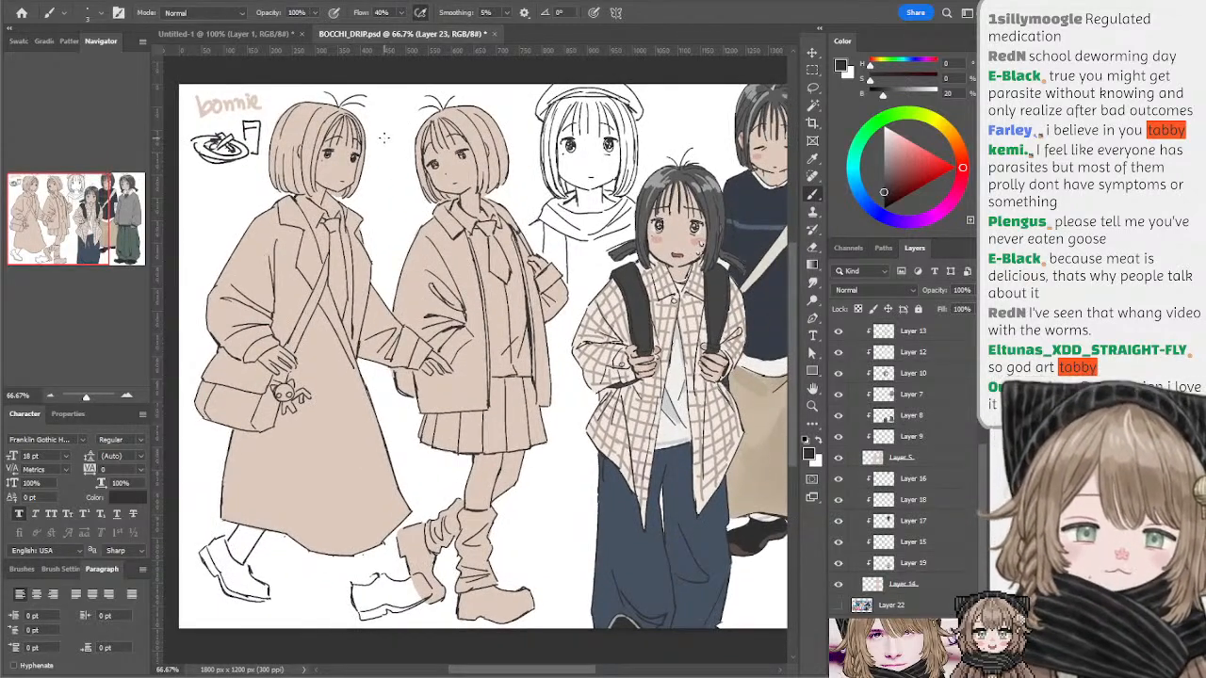
{"action": "mouse_move", "coordinate": [388, 148]}
{"action": "left_mouse_down"}
{"action": "mouse_move", "coordinate": [413, 178]}
{"action": "mouse_move", "coordinate": [395, 158]}
{"action": "left_mouse_up"}
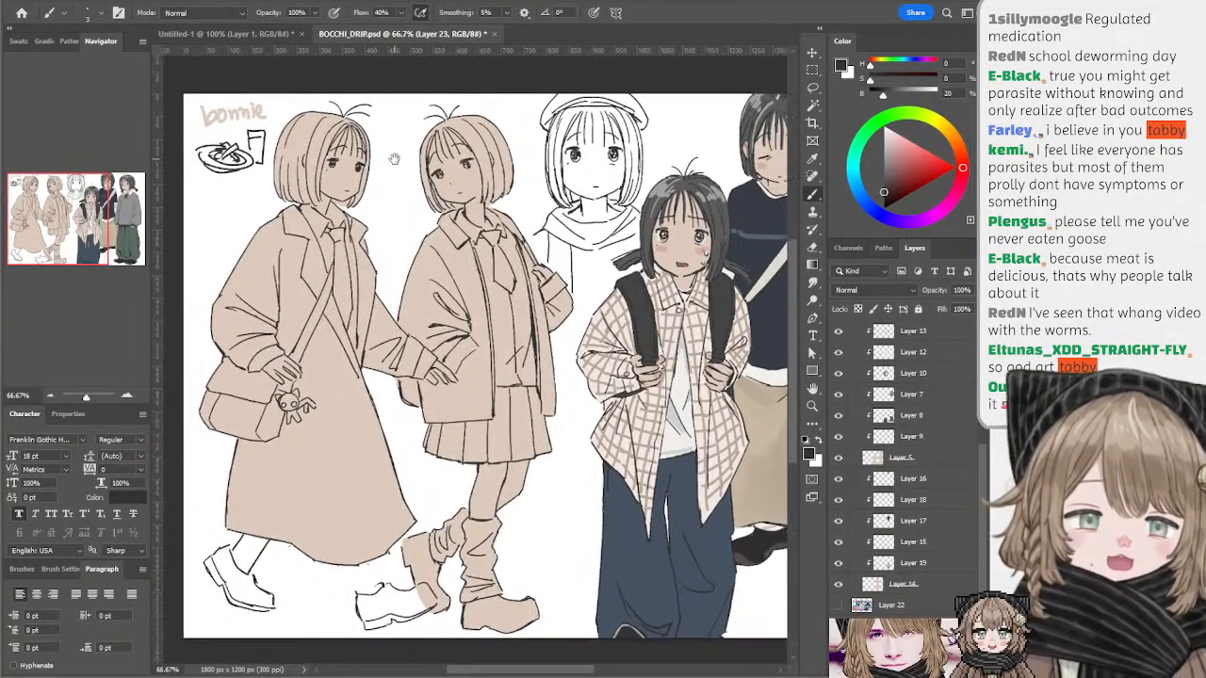
{"action": "left_click_drag", "start_coordinate": [701, 120], "coordinate": [709, 96]}
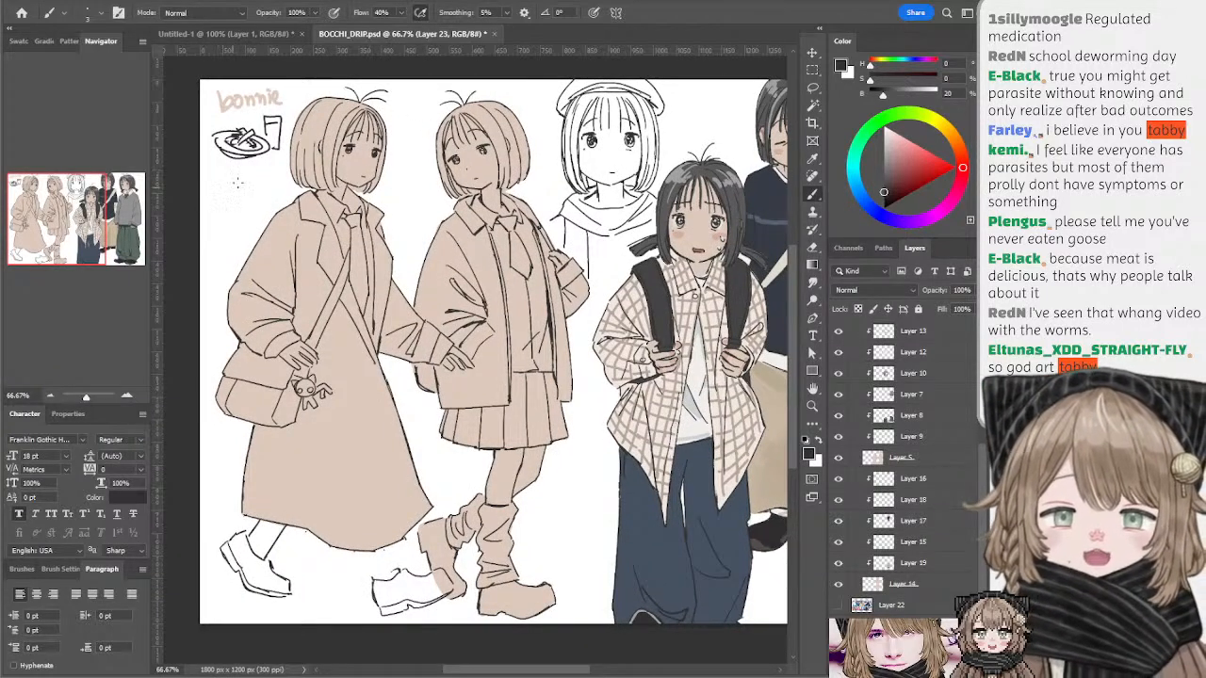
{"action": "mouse_move", "coordinate": [269, 126]}
{"action": "left_mouse_down"}
{"action": "mouse_move", "coordinate": [279, 150]}
{"action": "mouse_move", "coordinate": [265, 130]}
{"action": "left_mouse_up"}
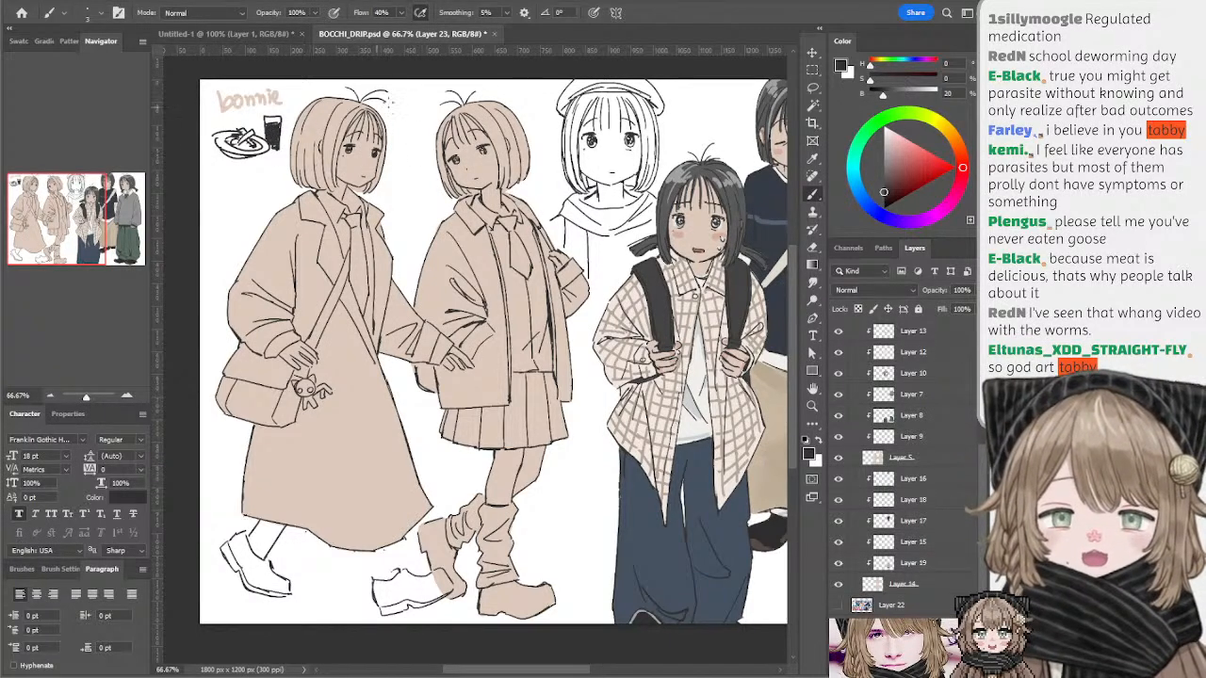
{"action": "mouse_move", "coordinate": [493, 163]}
{"action": "left_mouse_down"}
{"action": "mouse_move", "coordinate": [481, 223]}
{"action": "mouse_move", "coordinate": [487, 167]}
{"action": "left_mouse_up"}
{"action": "mouse_move", "coordinate": [234, 185]}
{"action": "left_mouse_down"}
{"action": "mouse_move", "coordinate": [226, 222]}
{"action": "mouse_move", "coordinate": [242, 190]}
{"action": "left_mouse_up"}
{"action": "mouse_move", "coordinate": [229, 206]}
{"action": "left_mouse_down"}
{"action": "mouse_move", "coordinate": [241, 219]}
{"action": "mouse_move", "coordinate": [222, 238]}
{"action": "mouse_move", "coordinate": [251, 182]}
{"action": "mouse_move", "coordinate": [255, 192]}
{"action": "left_mouse_up"}
{"action": "key", "text": "ctrl+z"}
{"action": "key", "text": "ctrl+z"}
{"action": "key", "text": "ctrl+z"}
{"action": "mouse_move", "coordinate": [234, 170]}
{"action": "left_mouse_down"}
{"action": "mouse_move", "coordinate": [266, 196]}
{"action": "mouse_move", "coordinate": [224, 172]}
{"action": "mouse_move", "coordinate": [226, 218]}
{"action": "mouse_move", "coordinate": [209, 254]}
{"action": "left_mouse_up"}
{"action": "key", "text": "ctrl+z"}
{"action": "key", "text": "ctrl+z"}
- Draw a hammer with a dark hatched handle below the plate doodle and touch up its head
{"action": "mouse_move", "coordinate": [241, 191]}
{"action": "left_mouse_down"}
{"action": "mouse_move", "coordinate": [205, 264]}
{"action": "mouse_move", "coordinate": [212, 240]}
{"action": "mouse_move", "coordinate": [208, 249]}
{"action": "left_mouse_up"}
{"action": "left_click_drag", "start_coordinate": [242, 179], "coordinate": [234, 204]}
{"action": "left_click_drag", "start_coordinate": [242, 194], "coordinate": [235, 206]}
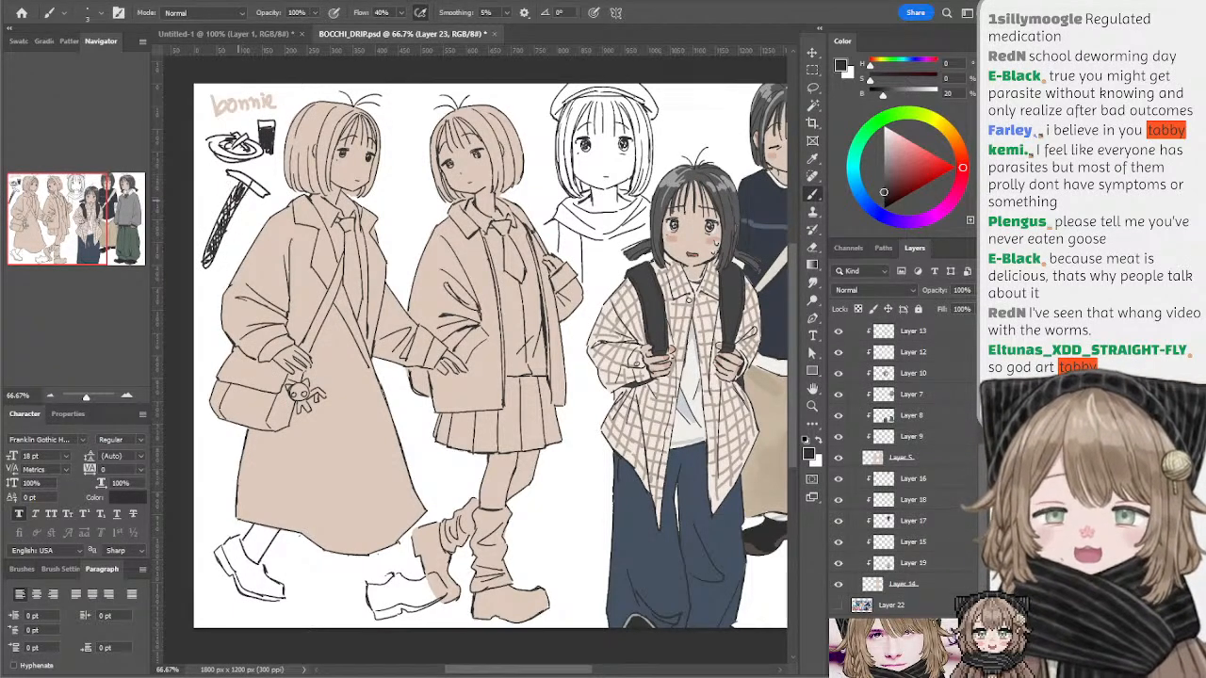
{"action": "key", "text": "e"}
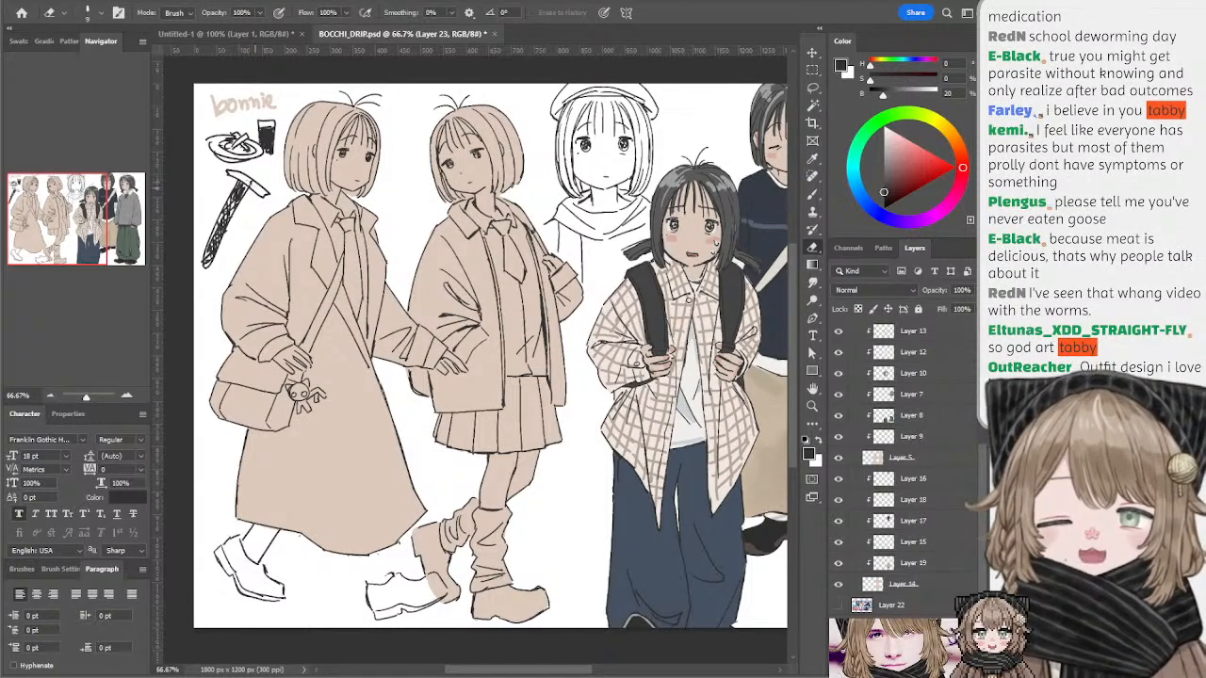
{"action": "key", "text": "b"}
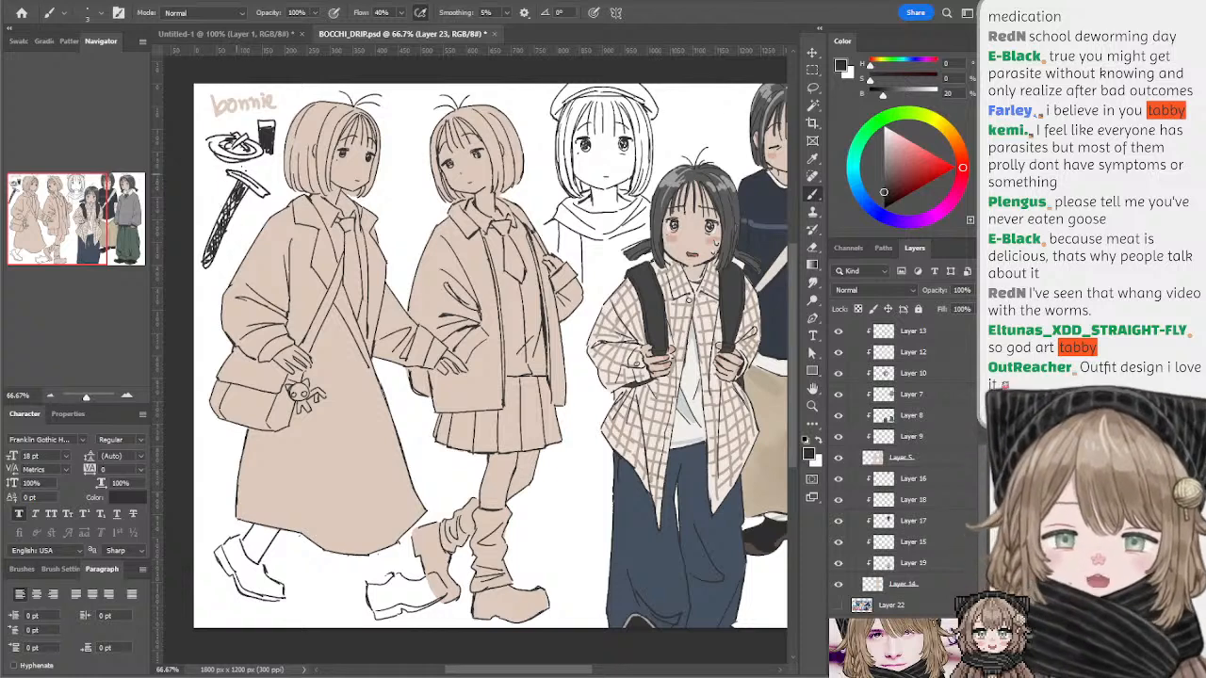
- Delete the hammer doodle and the plate and glass doodles below the handwritten name
{"action": "key", "text": "l"}
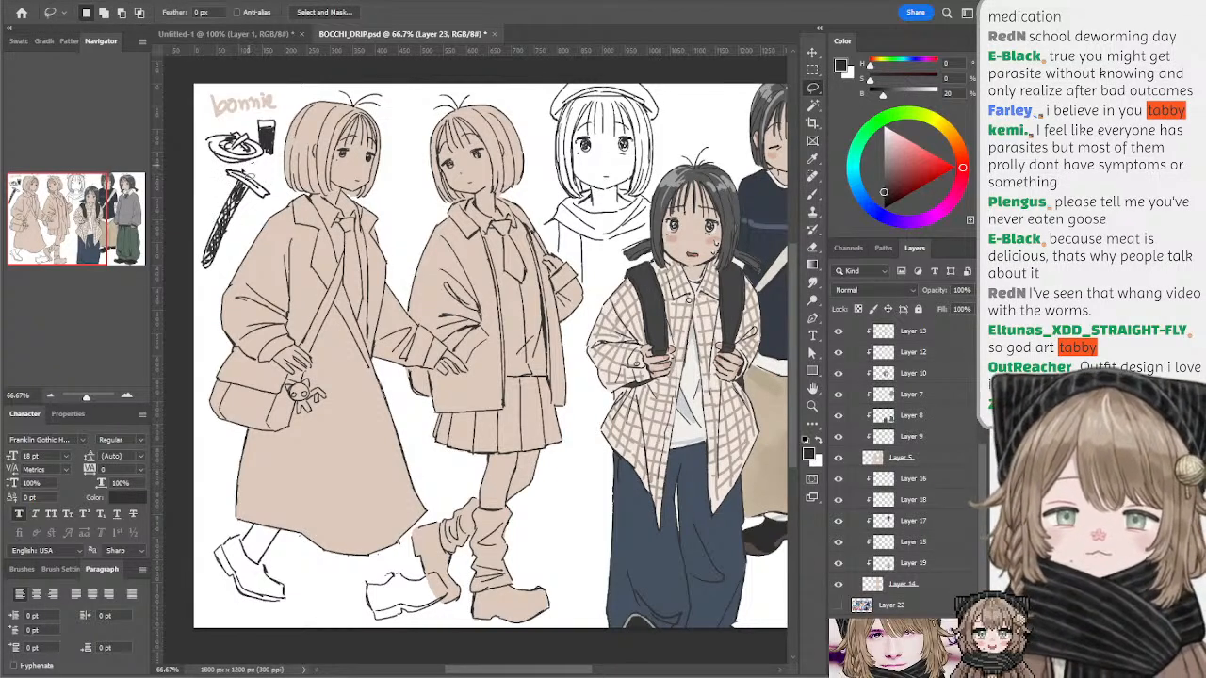
{"action": "mouse_move", "coordinate": [246, 169]}
{"action": "left_mouse_down"}
{"action": "mouse_move", "coordinate": [201, 196]}
{"action": "mouse_move", "coordinate": [195, 269]}
{"action": "mouse_move", "coordinate": [210, 278]}
{"action": "mouse_move", "coordinate": [272, 205]}
{"action": "mouse_move", "coordinate": [257, 172]}
{"action": "left_mouse_up"}
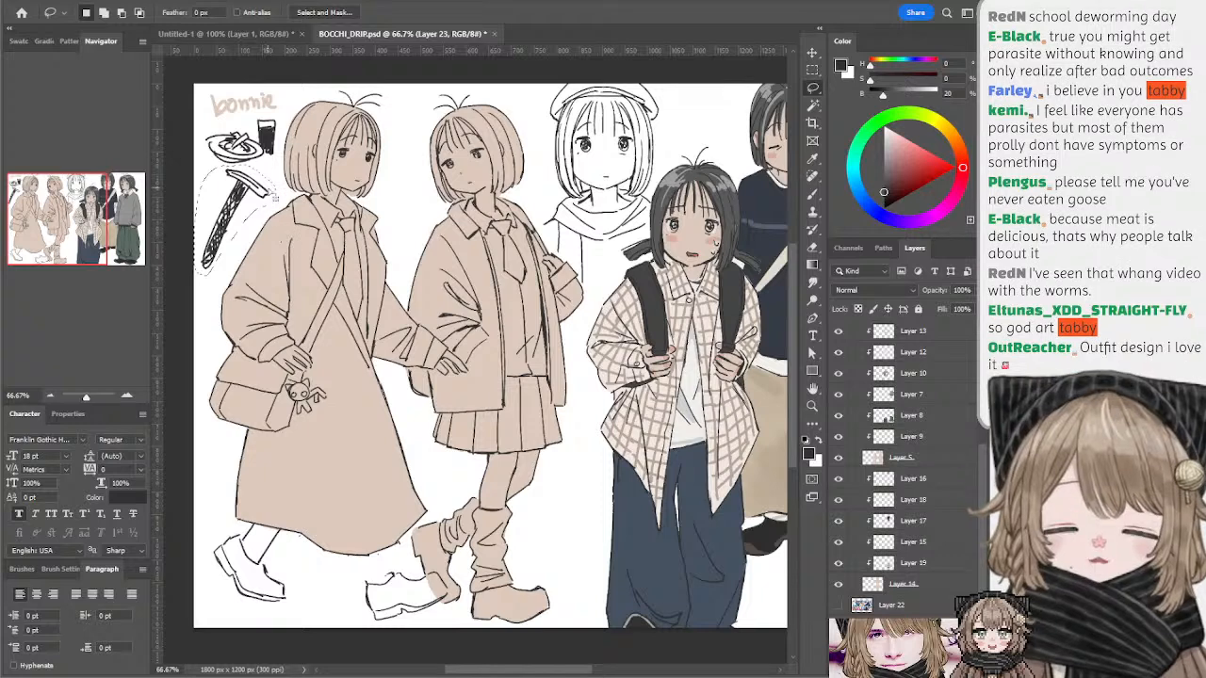
{"action": "key", "text": "Delete"}
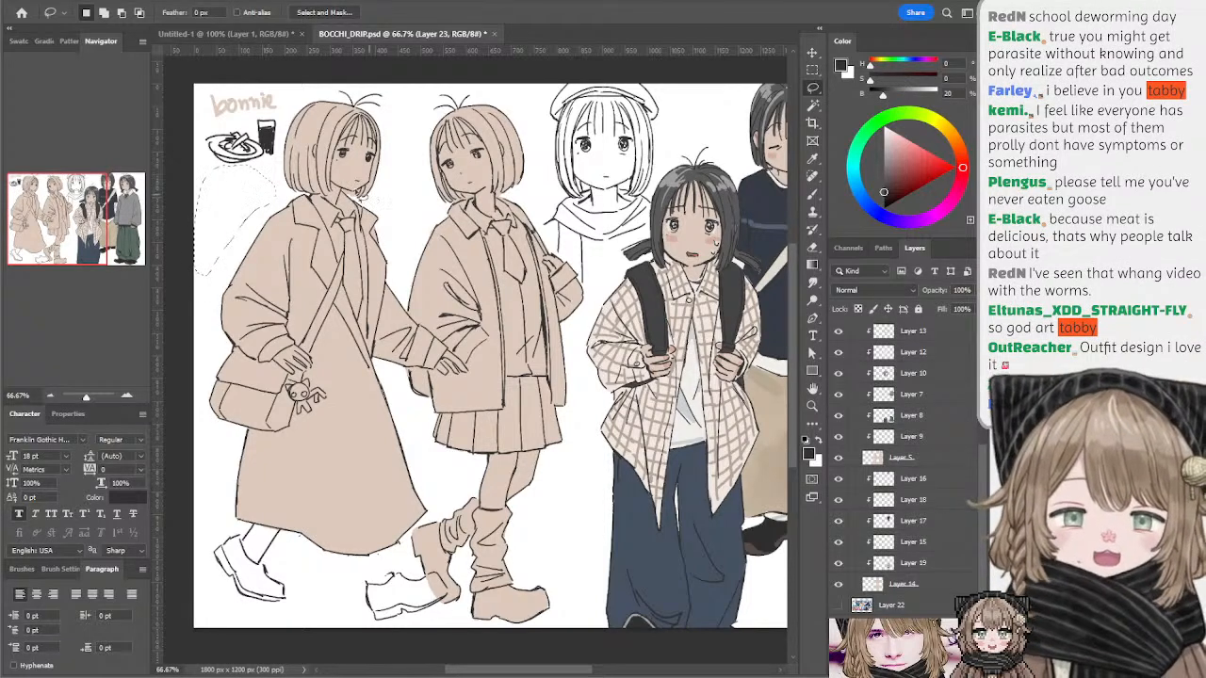
{"action": "key", "text": "ctrl+d"}
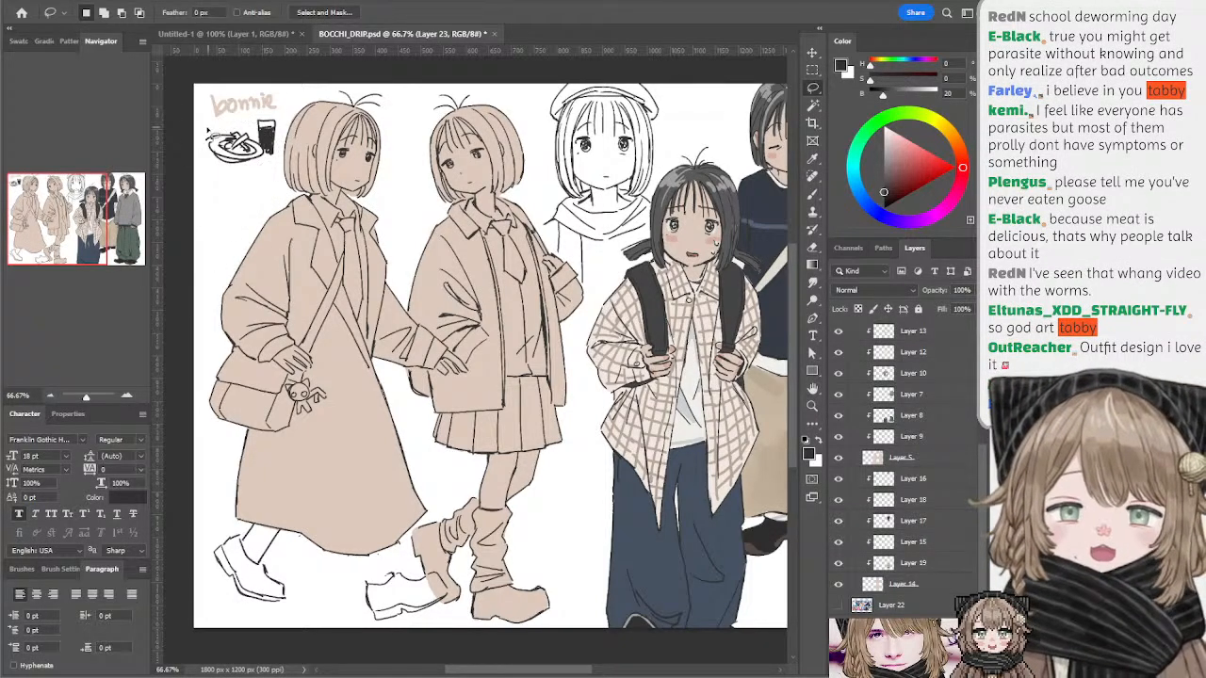
{"action": "key", "text": "ctrl+shift+z"}
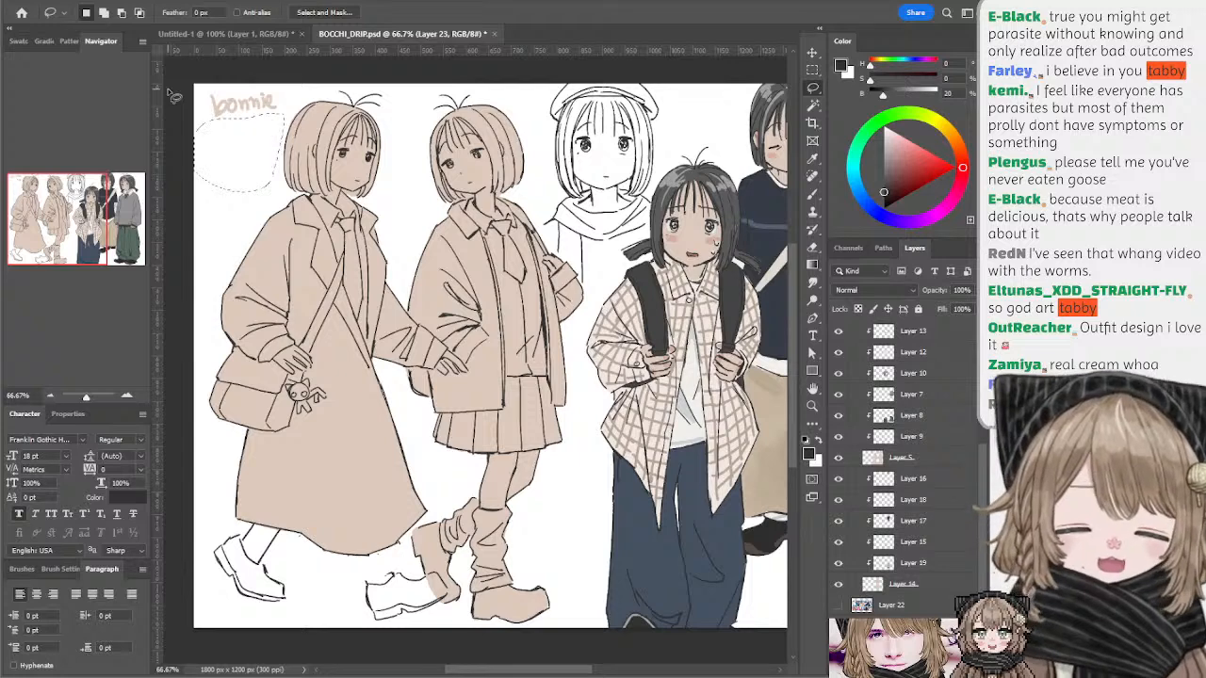
{"action": "key", "text": "ctrl+d"}
{"action": "key", "text": "b"}
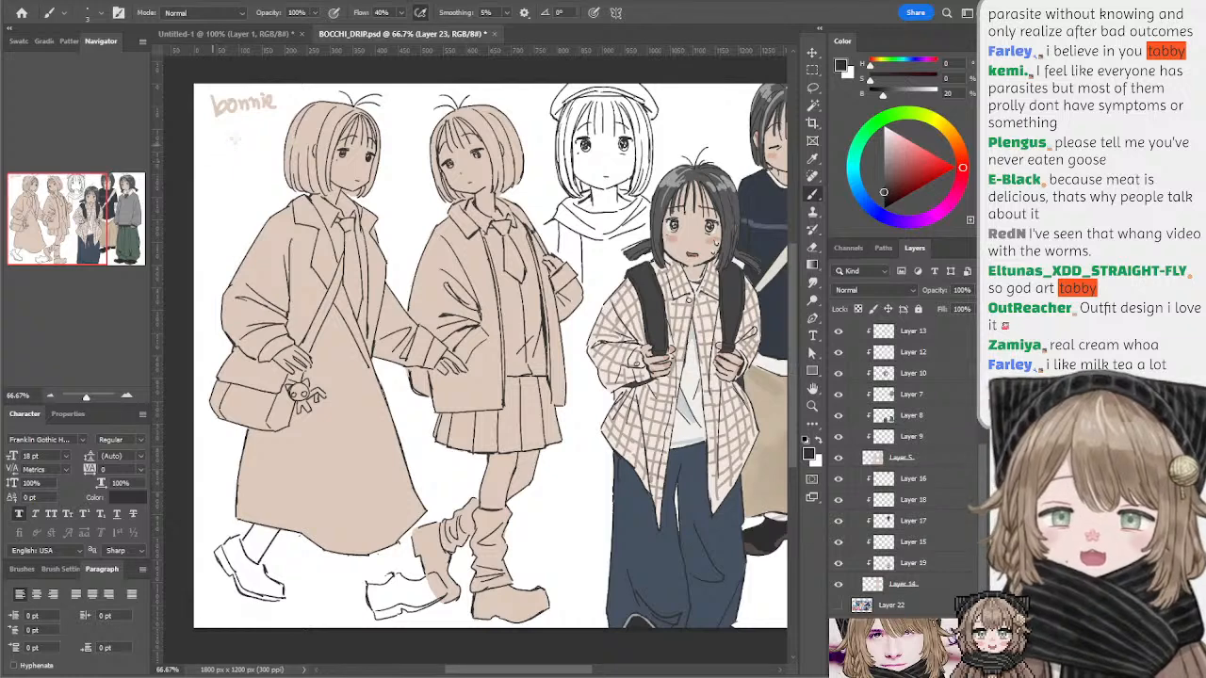
{"action": "mouse_move", "coordinate": [240, 140]}
{"action": "left_mouse_down"}
{"action": "mouse_move", "coordinate": [274, 158]}
{"action": "mouse_move", "coordinate": [215, 158]}
{"action": "mouse_move", "coordinate": [207, 171]}
{"action": "mouse_move", "coordinate": [226, 172]}
{"action": "mouse_move", "coordinate": [215, 167]}
{"action": "mouse_move", "coordinate": [257, 131]}
{"action": "mouse_move", "coordinate": [279, 184]}
{"action": "mouse_move", "coordinate": [213, 213]}
{"action": "left_mouse_up"}
{"action": "key", "text": "ctrl+z"}
{"action": "key", "text": "l"}
{"action": "key", "text": "Delete"}
{"action": "key", "text": "ctrl+d"}
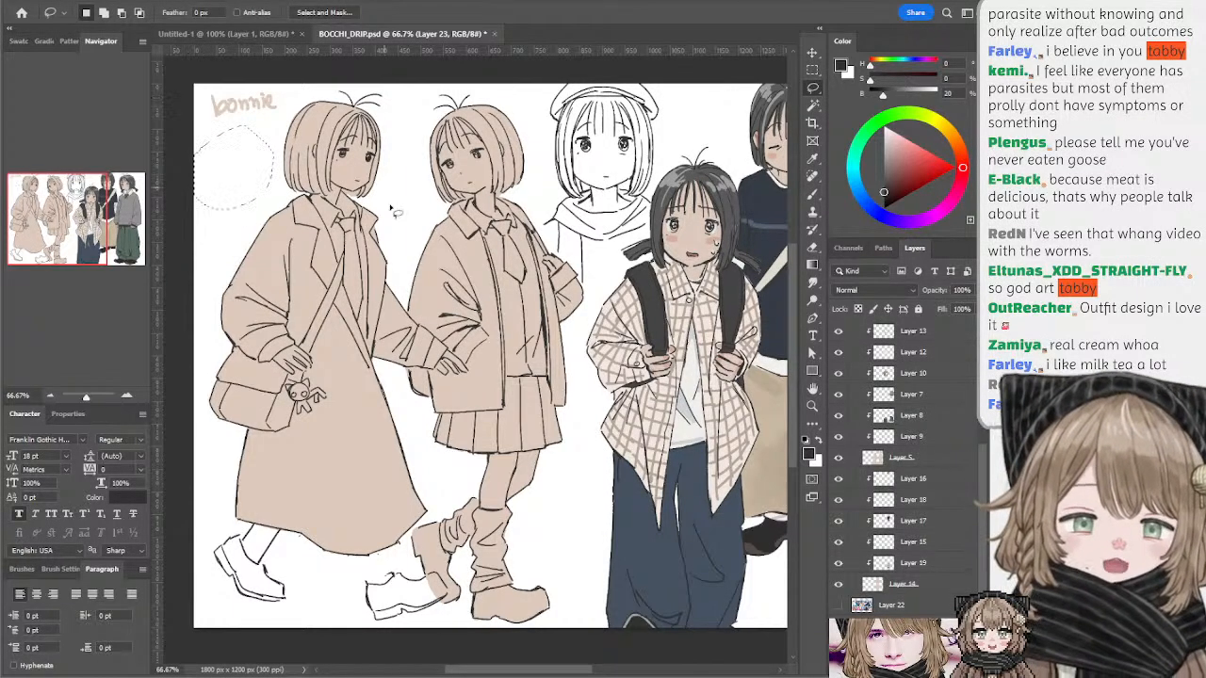
- Draw the two outlines of the leftmost girl's front leg between the coat hem and the shoe
{"action": "left_click_drag", "start_coordinate": [385, 340], "coordinate": [393, 304]}
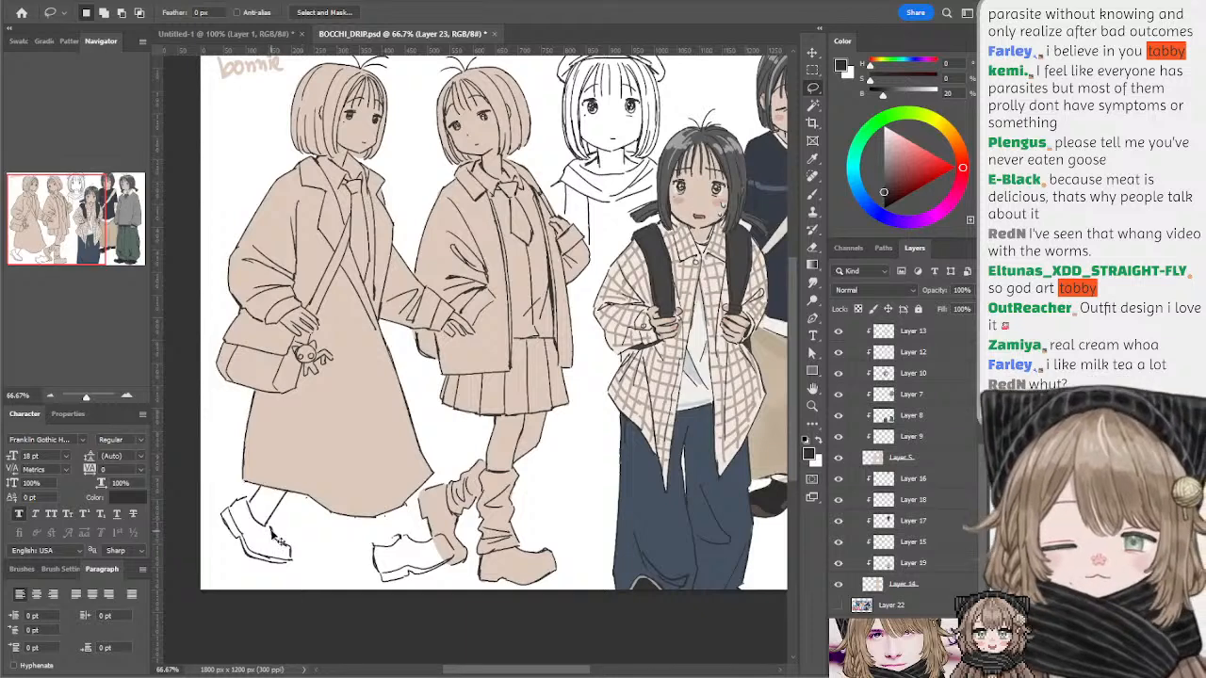
{"action": "key", "text": "b"}
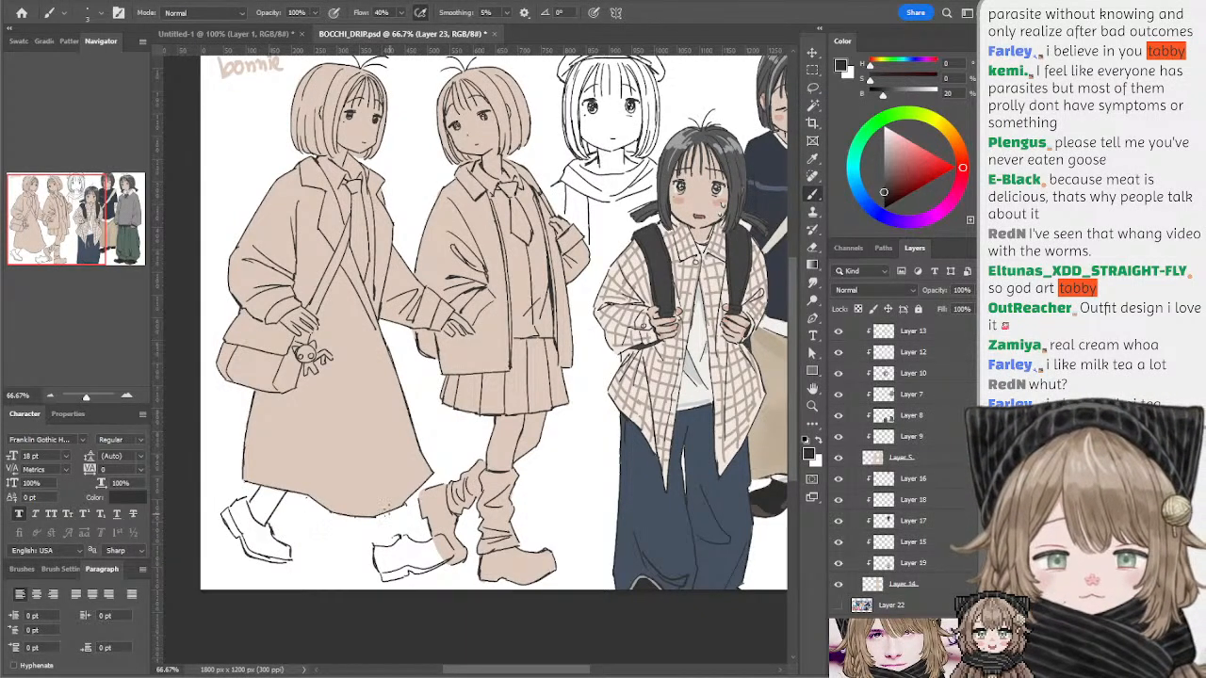
{"action": "key", "text": "ctrl+z"}
{"action": "mouse_move", "coordinate": [391, 512]}
{"action": "left_mouse_down"}
{"action": "mouse_move", "coordinate": [405, 536]}
{"action": "mouse_move", "coordinate": [377, 545]}
{"action": "left_mouse_up"}
{"action": "key", "text": "ctrl+z"}
{"action": "key", "text": "ctrl+z"}
{"action": "key", "text": "ctrl+z"}
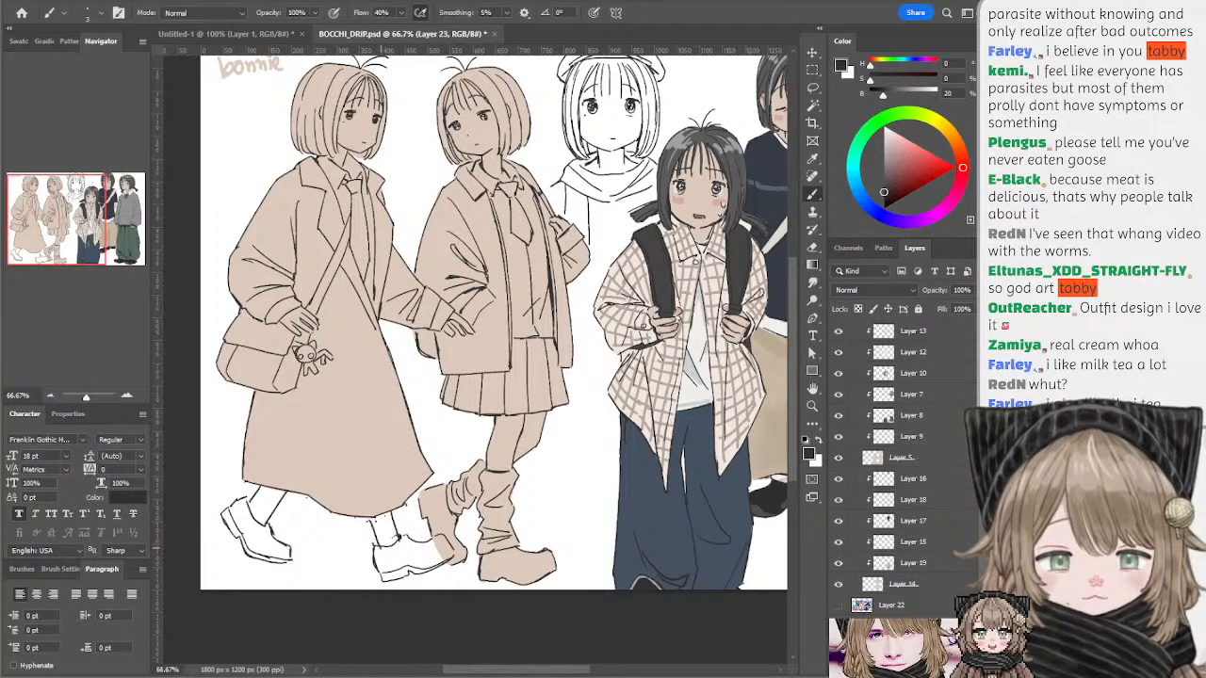
{"action": "key", "text": "e"}
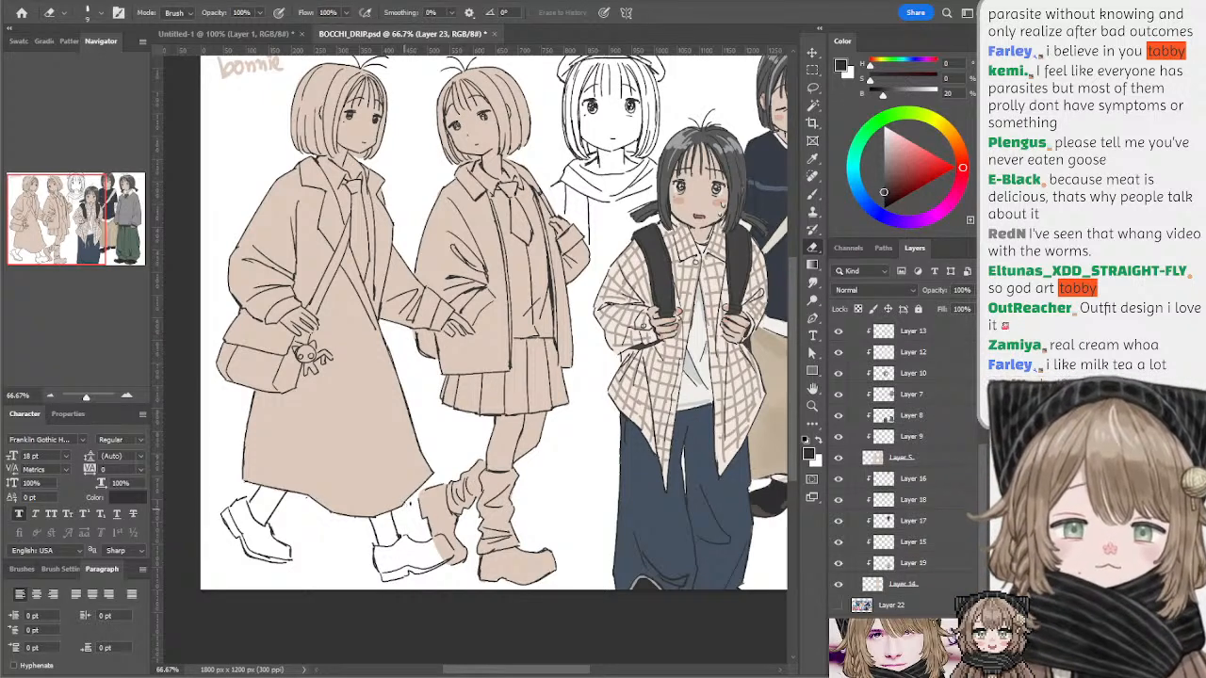
{"action": "key", "text": "b"}
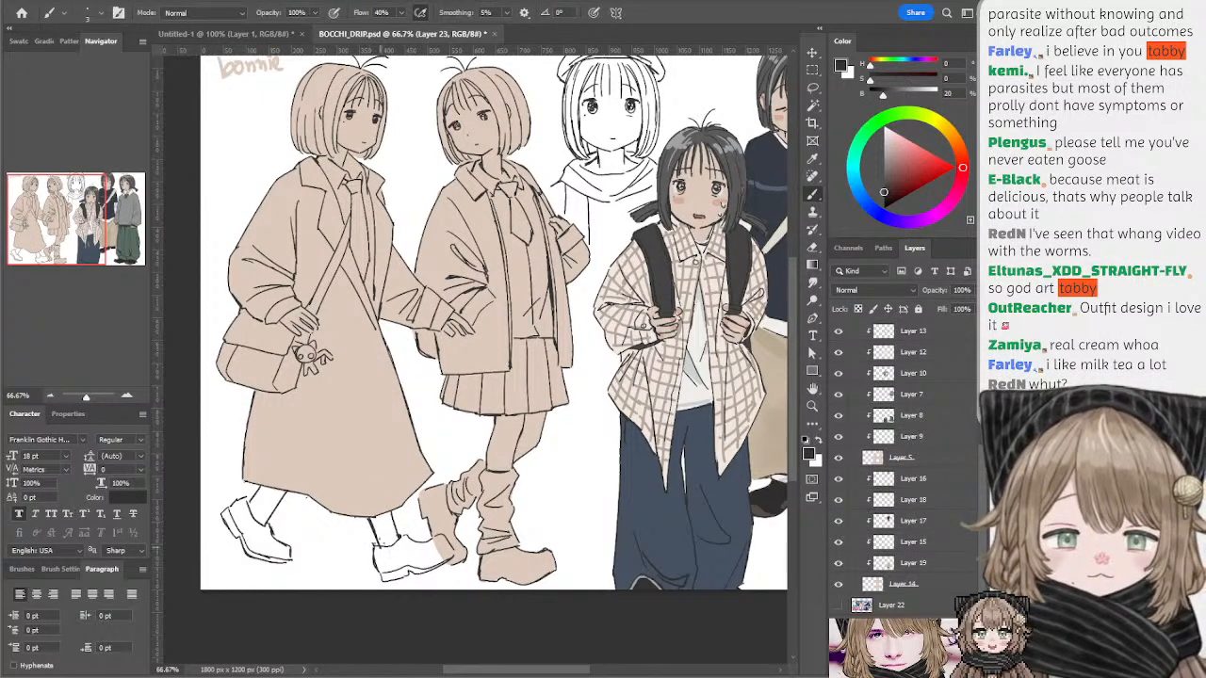
{"action": "left_click_drag", "start_coordinate": [370, 517], "coordinate": [379, 547]}
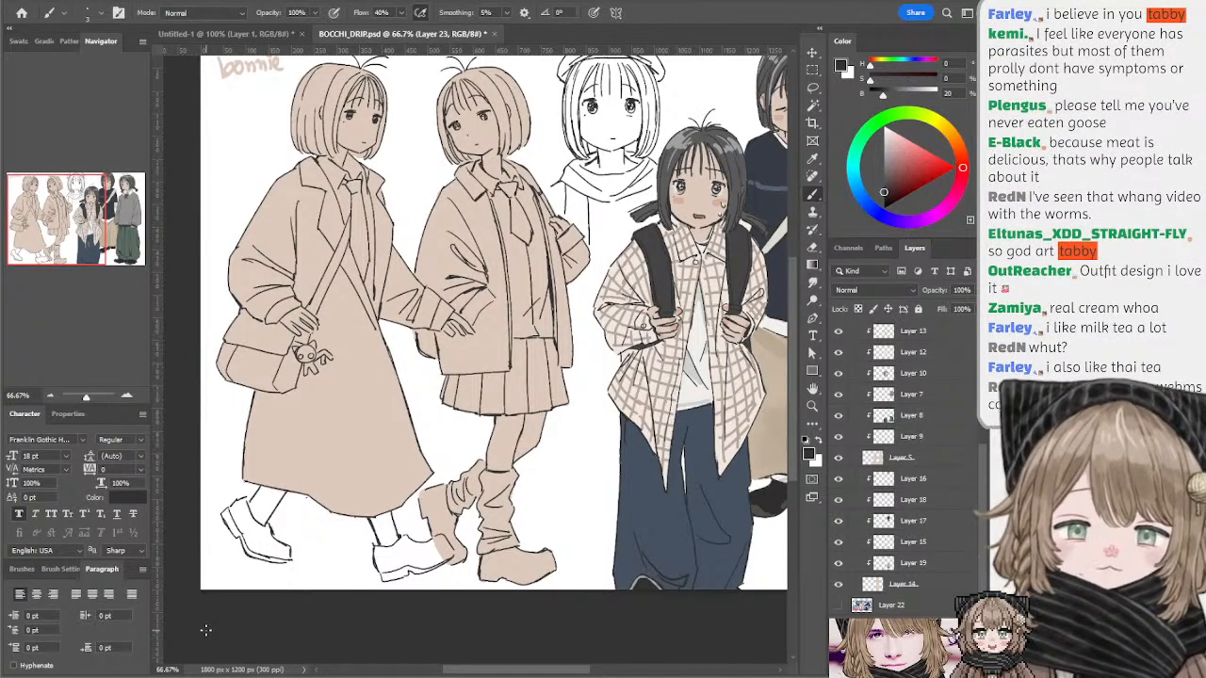
- Merge the line-art layer down and fill the leftmost girl's back leg and shoe with the coat's flat beige on Layer 30
{"action": "key", "text": "ctrl+e"}
{"action": "left_click", "coordinate": [380, 460], "text": "alt"}
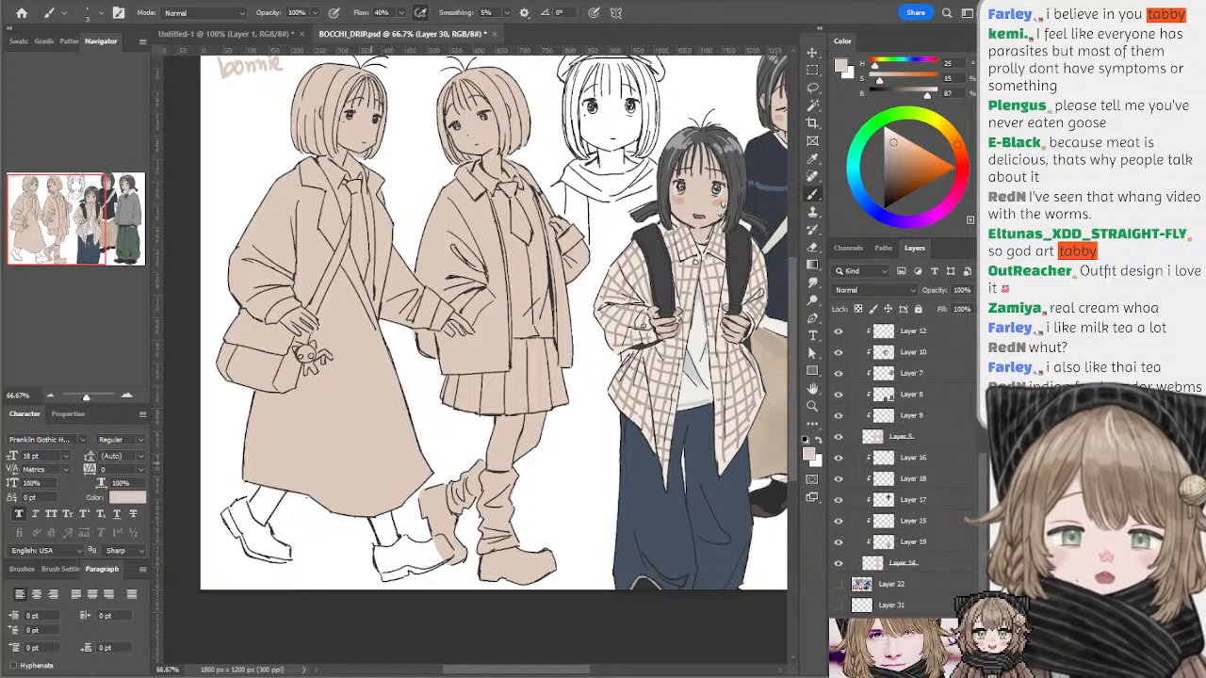
{"action": "left_click_drag", "start_coordinate": [260, 490], "coordinate": [251, 501]}
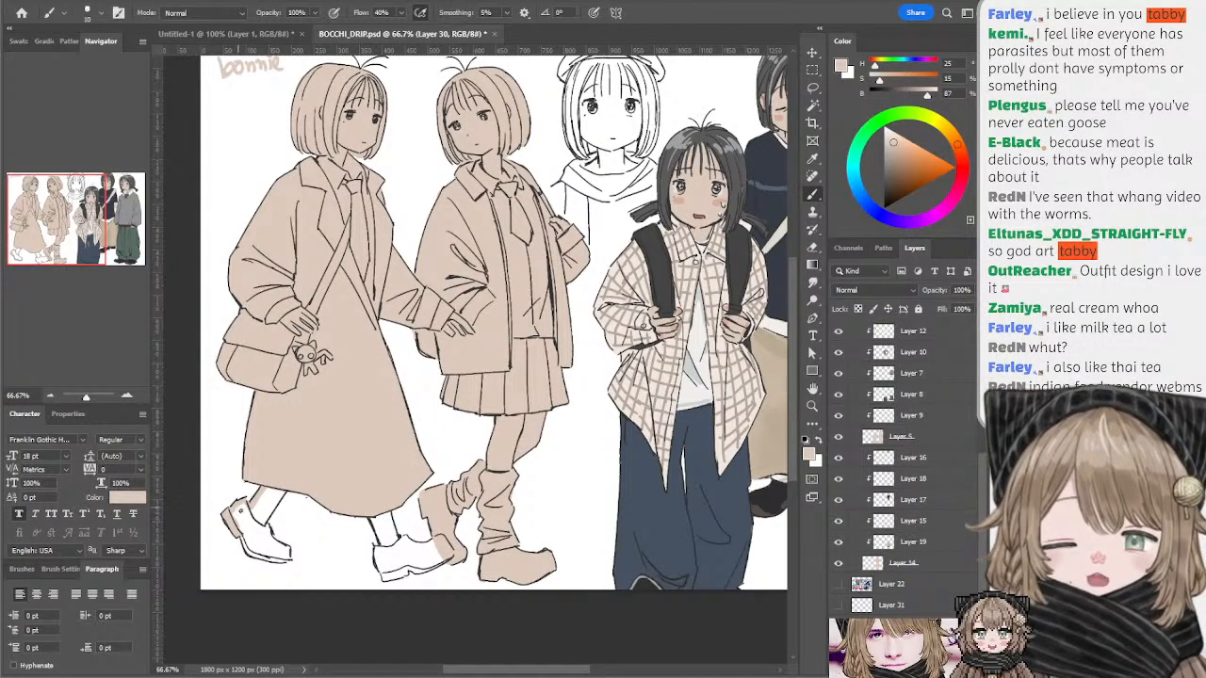
{"action": "mouse_move", "coordinate": [243, 509]}
{"action": "left_mouse_down"}
{"action": "mouse_move", "coordinate": [293, 485]}
{"action": "mouse_move", "coordinate": [273, 503]}
{"action": "mouse_move", "coordinate": [293, 504]}
{"action": "mouse_move", "coordinate": [288, 484]}
{"action": "mouse_move", "coordinate": [259, 511]}
{"action": "mouse_move", "coordinate": [272, 507]}
{"action": "mouse_move", "coordinate": [278, 477]}
{"action": "mouse_move", "coordinate": [242, 515]}
{"action": "mouse_move", "coordinate": [264, 552]}
{"action": "left_mouse_up"}
{"action": "key", "text": "ctrl+z"}
{"action": "key", "text": "ctrl+z"}
{"action": "key", "text": "]"}
- Doodle a thick dark-outlined book with a small square on its cover below the handwritten name on Layer 23
{"action": "left_click_drag", "start_coordinate": [361, 257], "coordinate": [366, 318]}
{"action": "key", "text": "["}
{"action": "key", "text": "["}
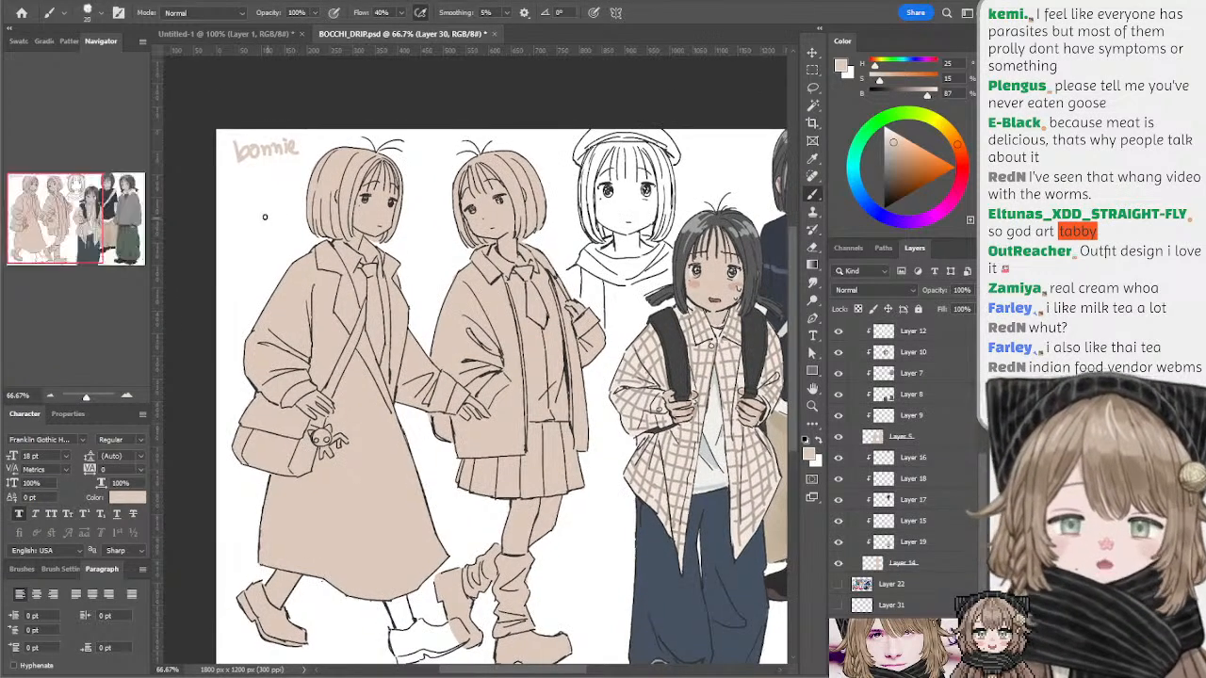
{"action": "left_click", "coordinate": [370, 196], "text": "ctrl"}
{"action": "left_click", "coordinate": [365, 196], "text": "alt"}
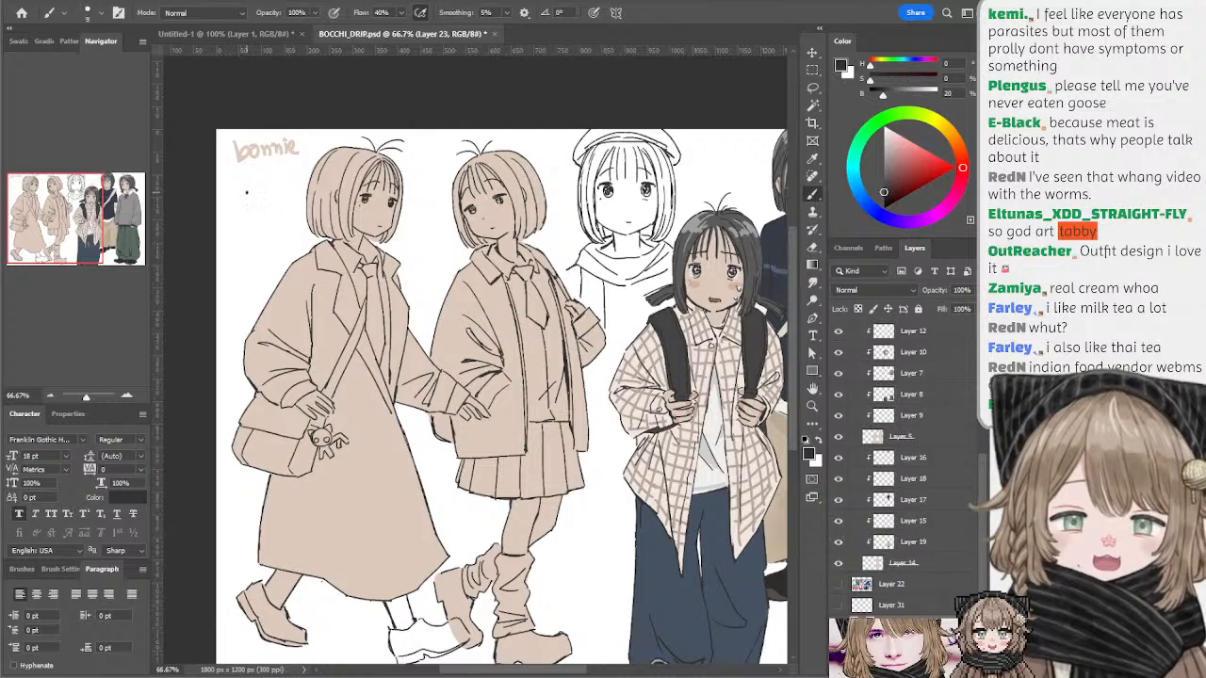
{"action": "mouse_move", "coordinate": [258, 186]}
{"action": "left_mouse_down"}
{"action": "mouse_move", "coordinate": [276, 222]}
{"action": "mouse_move", "coordinate": [232, 211]}
{"action": "mouse_move", "coordinate": [273, 220]}
{"action": "mouse_move", "coordinate": [268, 193]}
{"action": "mouse_move", "coordinate": [301, 199]}
{"action": "mouse_move", "coordinate": [273, 229]}
{"action": "mouse_move", "coordinate": [298, 211]}
{"action": "mouse_move", "coordinate": [251, 231]}
{"action": "mouse_move", "coordinate": [261, 240]}
{"action": "mouse_move", "coordinate": [243, 226]}
{"action": "mouse_move", "coordinate": [304, 213]}
{"action": "left_mouse_up"}
{"action": "key", "text": "ctrl+z"}
{"action": "key", "text": "ctrl+z"}
{"action": "key", "text": "ctrl+z"}
{"action": "key", "text": "ctrl+z"}
{"action": "key", "text": "ctrl+z"}
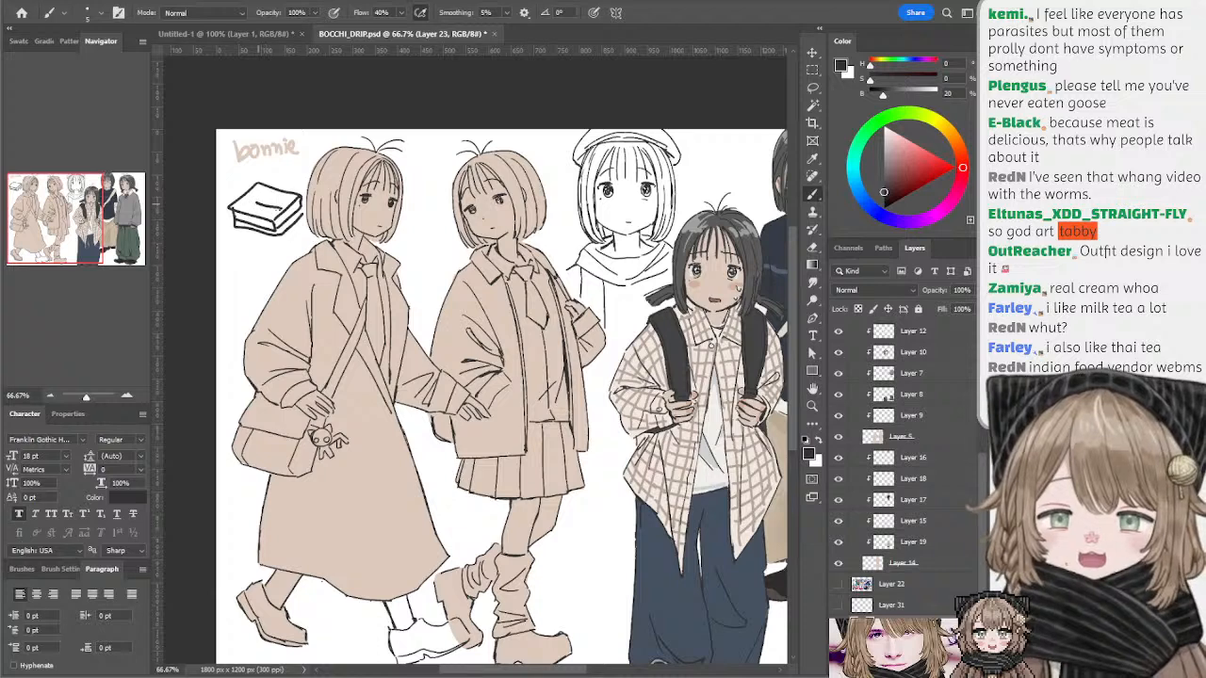
{"action": "mouse_move", "coordinate": [259, 206]}
{"action": "left_mouse_down"}
{"action": "mouse_move", "coordinate": [271, 218]}
{"action": "mouse_move", "coordinate": [262, 233]}
{"action": "mouse_move", "coordinate": [282, 232]}
{"action": "left_mouse_up"}
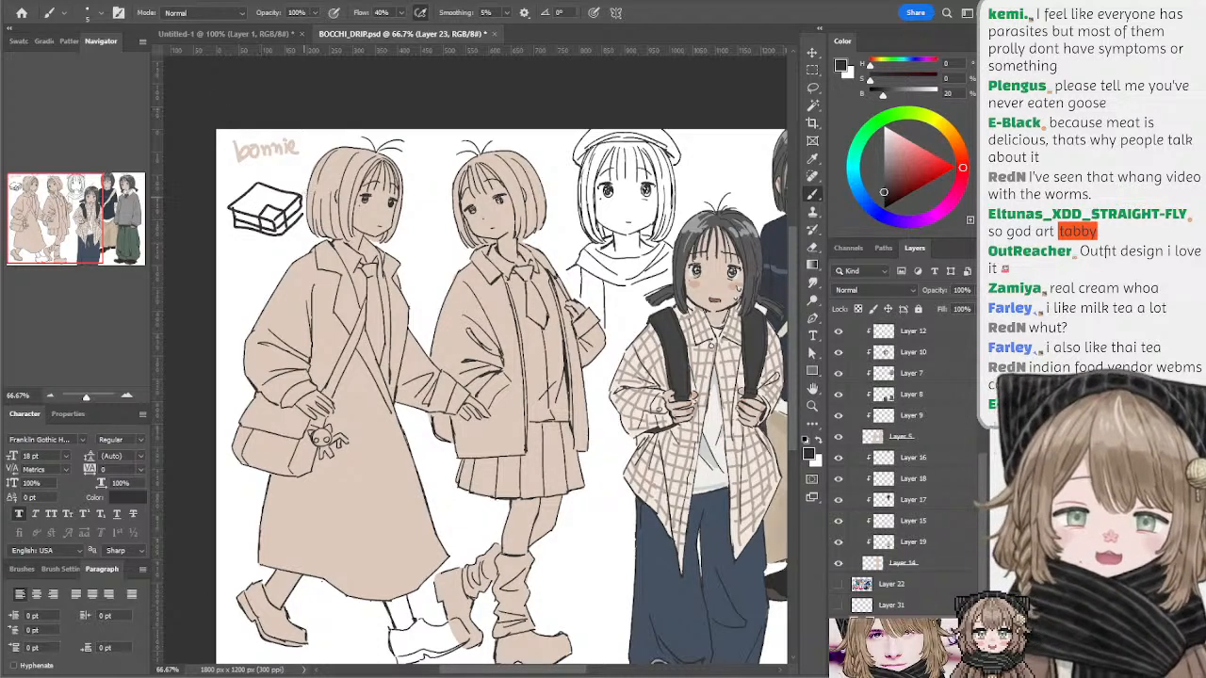
- Doodle a small rectangular card with inner lines between the two beige girls
{"action": "mouse_move", "coordinate": [415, 237]}
{"action": "left_mouse_down"}
{"action": "mouse_move", "coordinate": [384, 198]}
{"action": "mouse_move", "coordinate": [419, 195]}
{"action": "mouse_move", "coordinate": [379, 228]}
{"action": "mouse_move", "coordinate": [422, 219]}
{"action": "mouse_move", "coordinate": [375, 196]}
{"action": "mouse_move", "coordinate": [420, 196]}
{"action": "mouse_move", "coordinate": [421, 217]}
{"action": "mouse_move", "coordinate": [378, 221]}
{"action": "left_mouse_up"}
{"action": "key", "text": "bracketleft"}
{"action": "key", "text": "bracketleft"}
{"action": "key", "text": "bracketleft"}
{"action": "key", "text": "ctrl+z"}
{"action": "key", "text": "ctrl+z"}
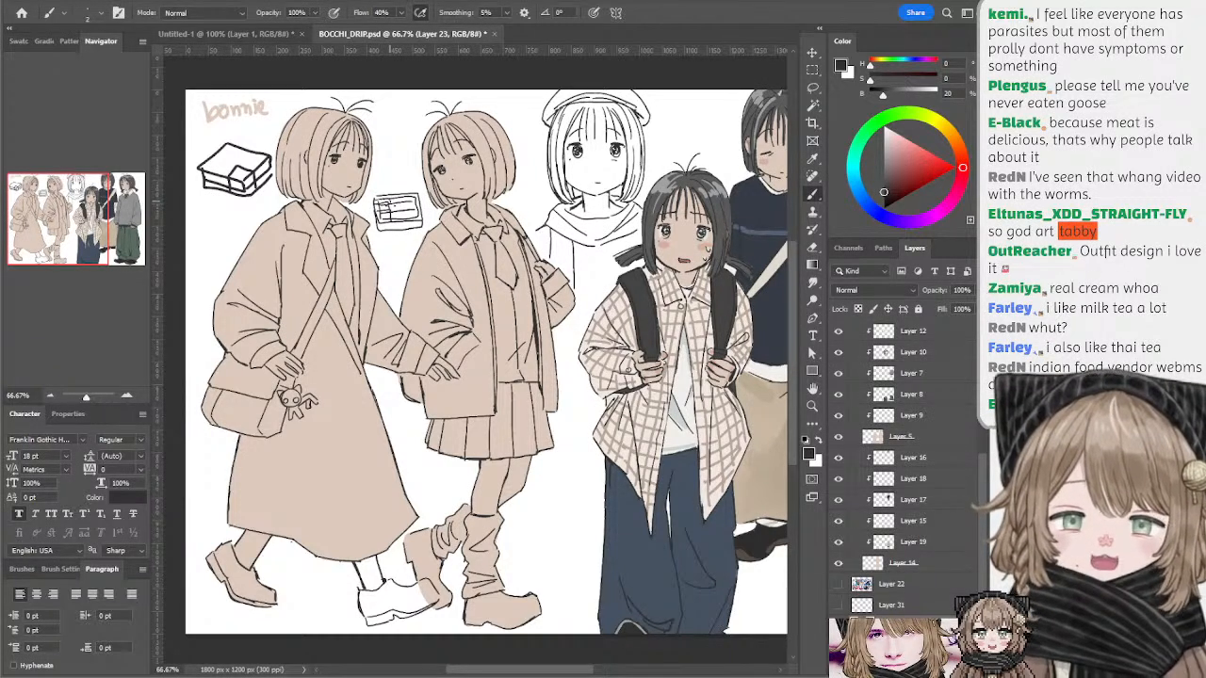
- Select the card and book doodles together and remove them from the canvas
{"action": "key", "text": "l"}
{"action": "mouse_move", "coordinate": [391, 186]}
{"action": "left_mouse_down"}
{"action": "mouse_move", "coordinate": [372, 209]}
{"action": "mouse_move", "coordinate": [379, 236]}
{"action": "mouse_move", "coordinate": [414, 250]}
{"action": "mouse_move", "coordinate": [420, 188]}
{"action": "mouse_move", "coordinate": [403, 183]}
{"action": "left_mouse_up"}
{"action": "mouse_move", "coordinate": [214, 138]}
{"action": "left_mouse_down"}
{"action": "mouse_move", "coordinate": [277, 153]}
{"action": "mouse_move", "coordinate": [271, 198]}
{"action": "mouse_move", "coordinate": [193, 206]}
{"action": "left_mouse_up"}
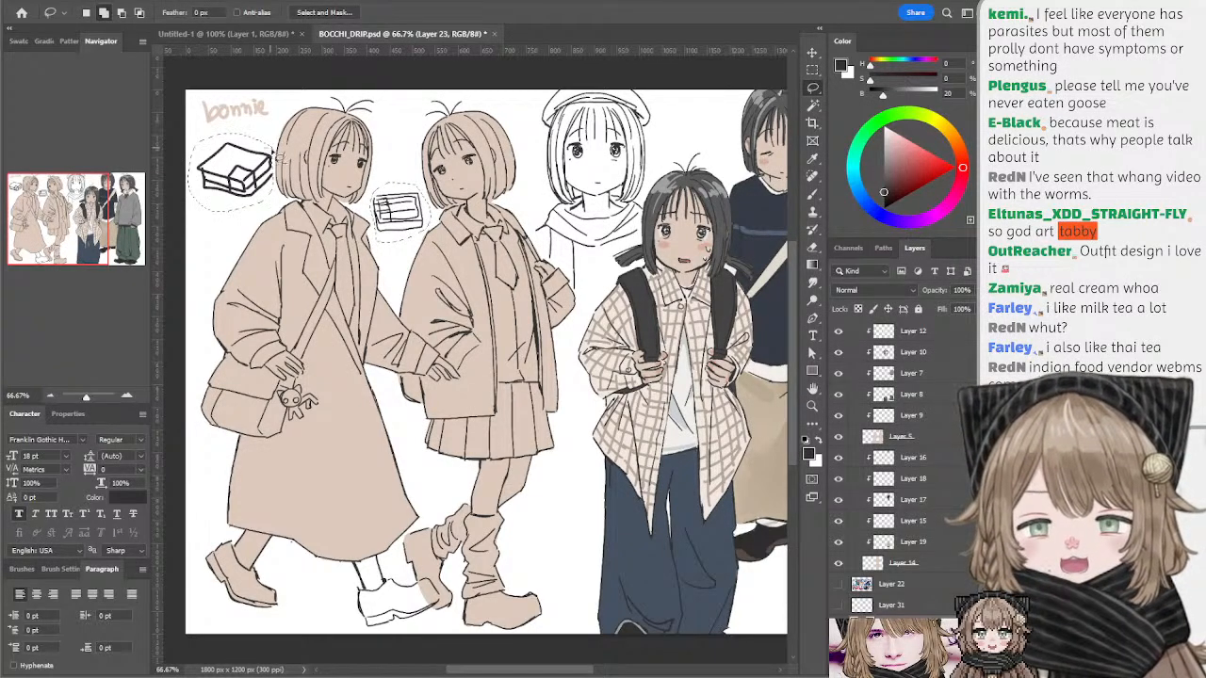
{"action": "key", "text": "ctrl+x"}
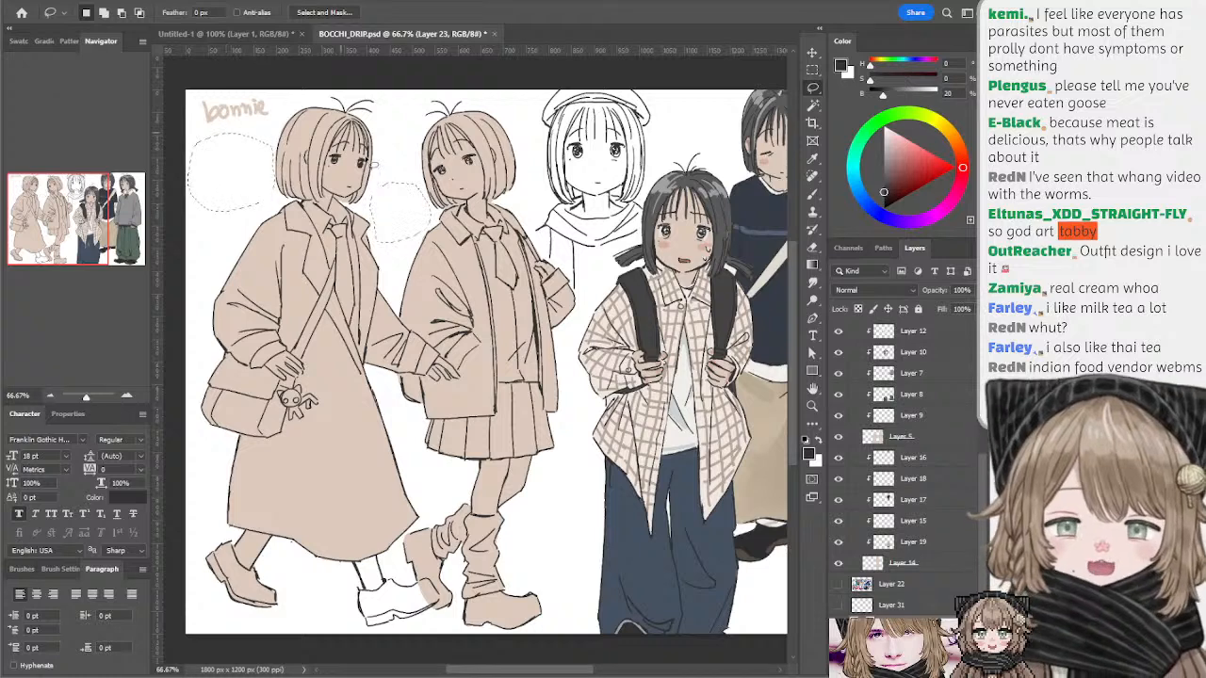
{"action": "left_click_drag", "start_coordinate": [390, 184], "coordinate": [403, 178]}
- Doodle a small double oval and a sketchy hand with fingers and wrist lines below the handwritten name
{"action": "key", "text": "b"}
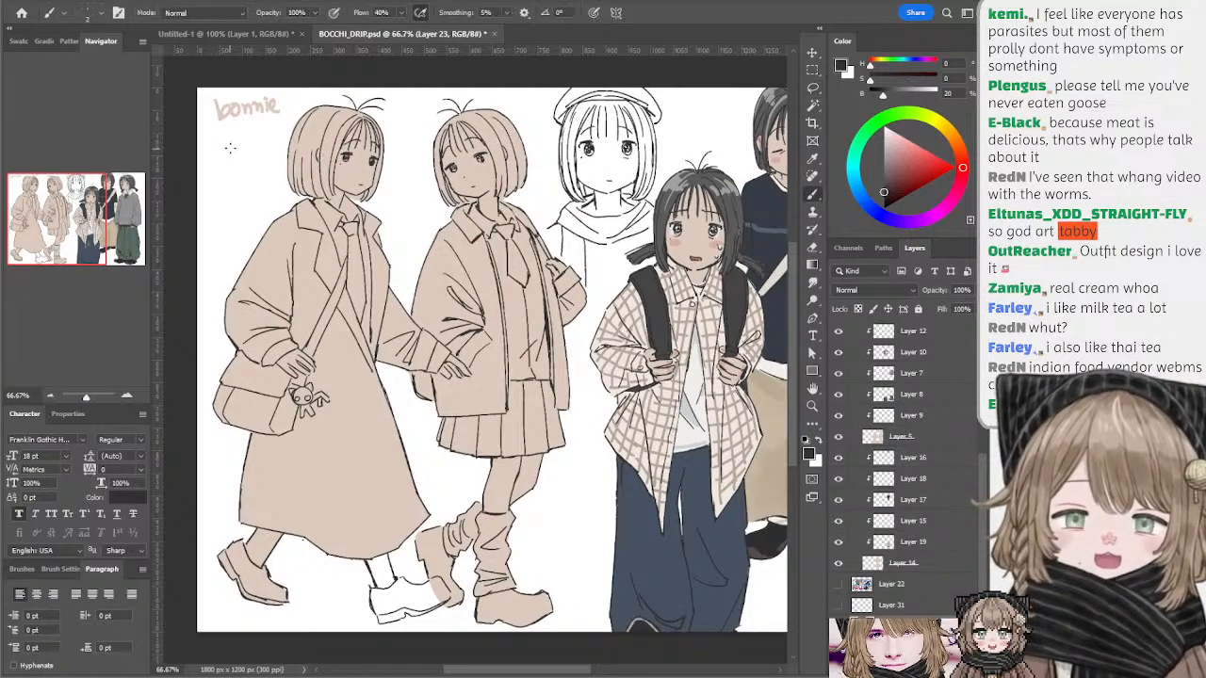
{"action": "mouse_move", "coordinate": [218, 141]}
{"action": "left_mouse_down"}
{"action": "mouse_move", "coordinate": [272, 174]}
{"action": "mouse_move", "coordinate": [253, 193]}
{"action": "left_mouse_up"}
{"action": "key", "text": "ctrl+z"}
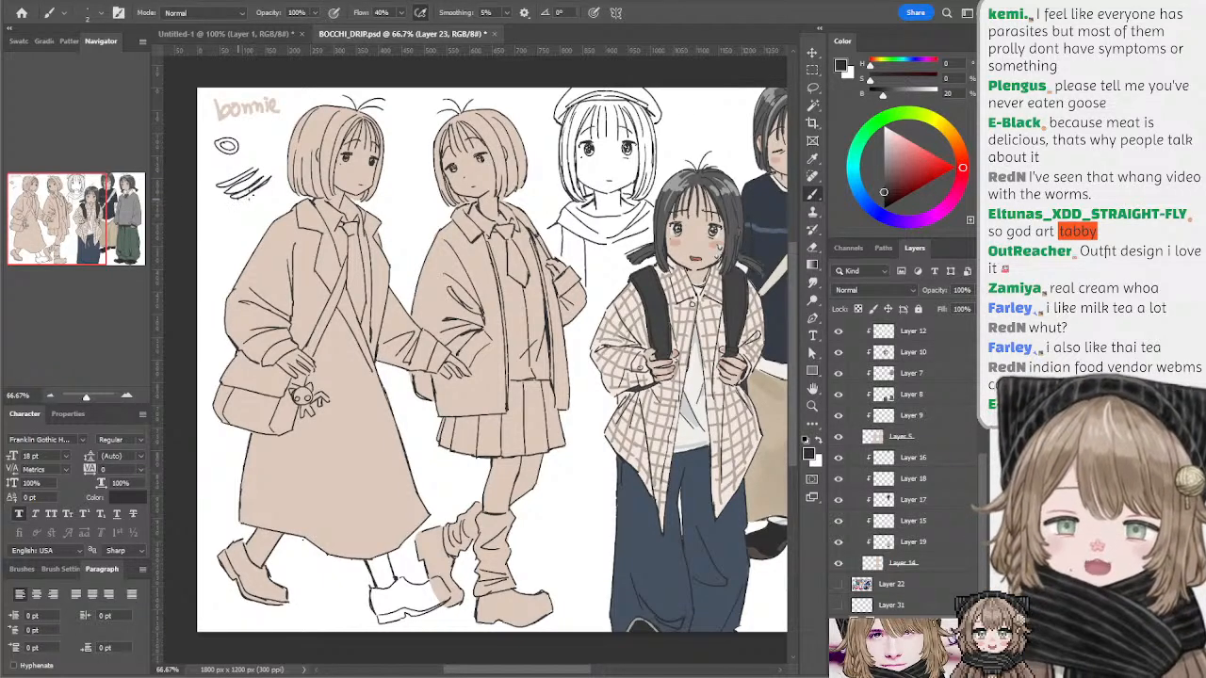
{"action": "mouse_move", "coordinate": [237, 206]}
{"action": "left_mouse_down"}
{"action": "mouse_move", "coordinate": [254, 194]}
{"action": "mouse_move", "coordinate": [247, 209]}
{"action": "mouse_move", "coordinate": [268, 213]}
{"action": "mouse_move", "coordinate": [250, 200]}
{"action": "mouse_move", "coordinate": [277, 188]}
{"action": "mouse_move", "coordinate": [264, 196]}
{"action": "mouse_move", "coordinate": [267, 173]}
{"action": "mouse_move", "coordinate": [215, 232]}
{"action": "mouse_move", "coordinate": [283, 166]}
{"action": "mouse_move", "coordinate": [268, 158]}
{"action": "mouse_move", "coordinate": [247, 180]}
{"action": "left_mouse_up"}
{"action": "key", "text": "l"}
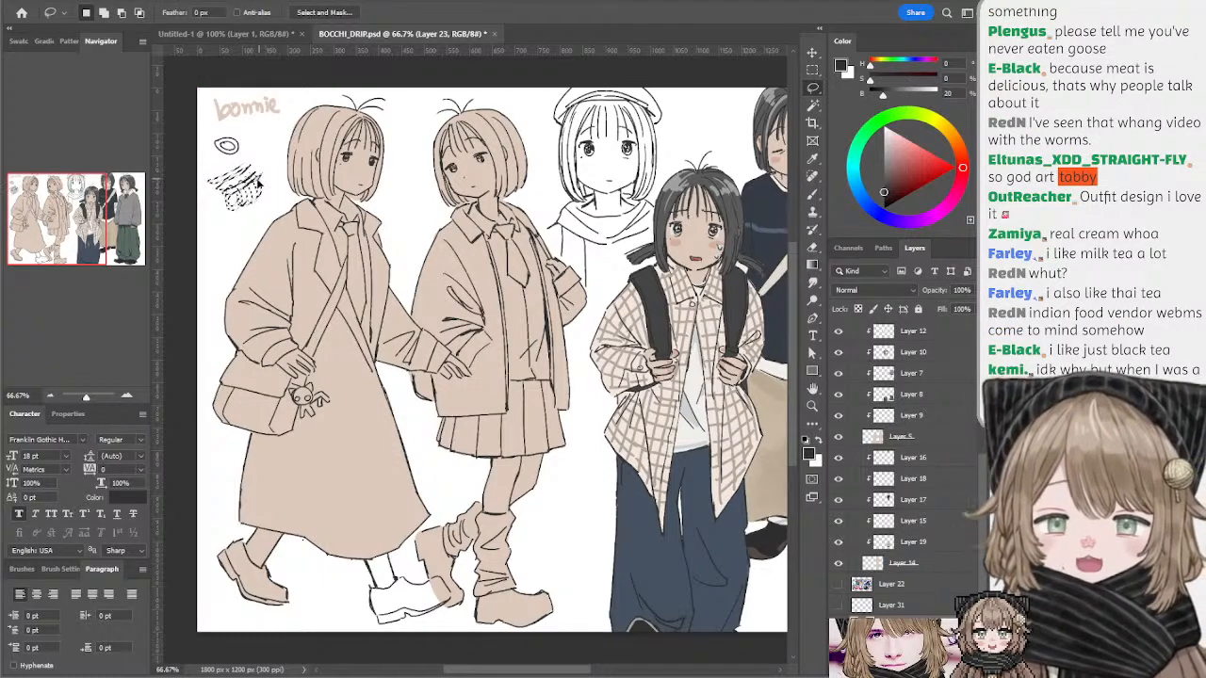
{"action": "key", "text": "ctrl+d"}
{"action": "key", "text": "b"}
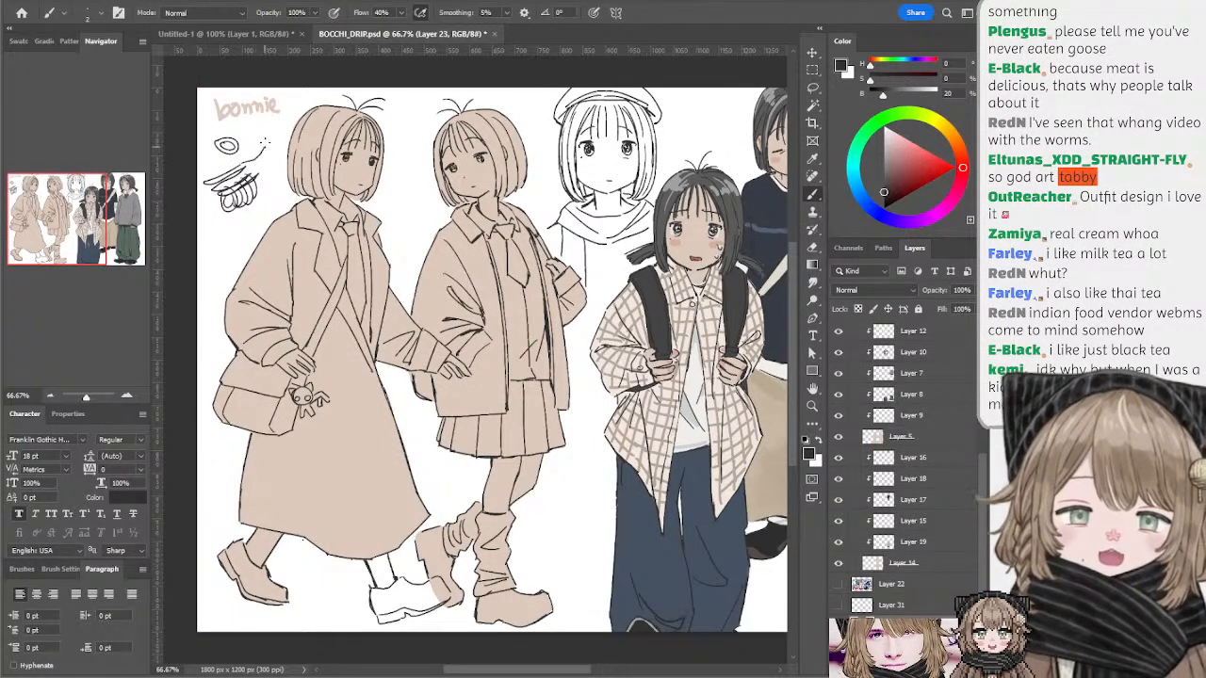
{"action": "left_click_drag", "start_coordinate": [263, 165], "coordinate": [280, 133]}
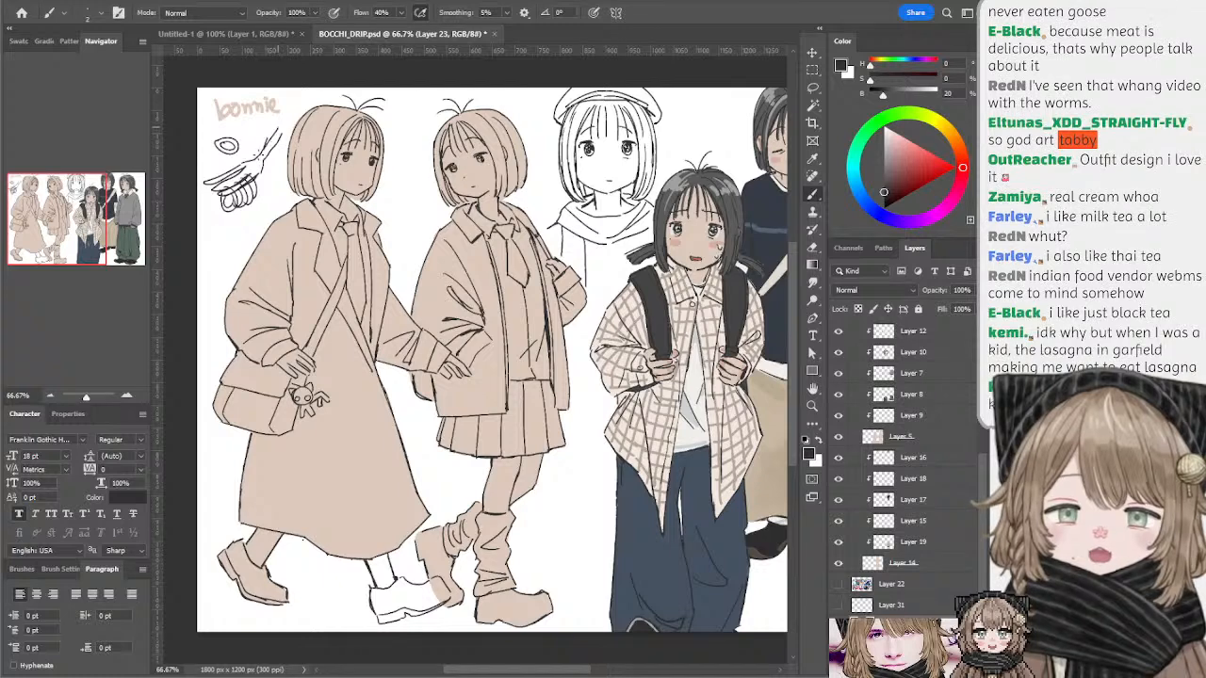
- Fill the leftmost girl's front leg and shoe with the sampled coat beige on Layer 30
{"action": "left_click_drag", "start_coordinate": [318, 247], "coordinate": [326, 217]}
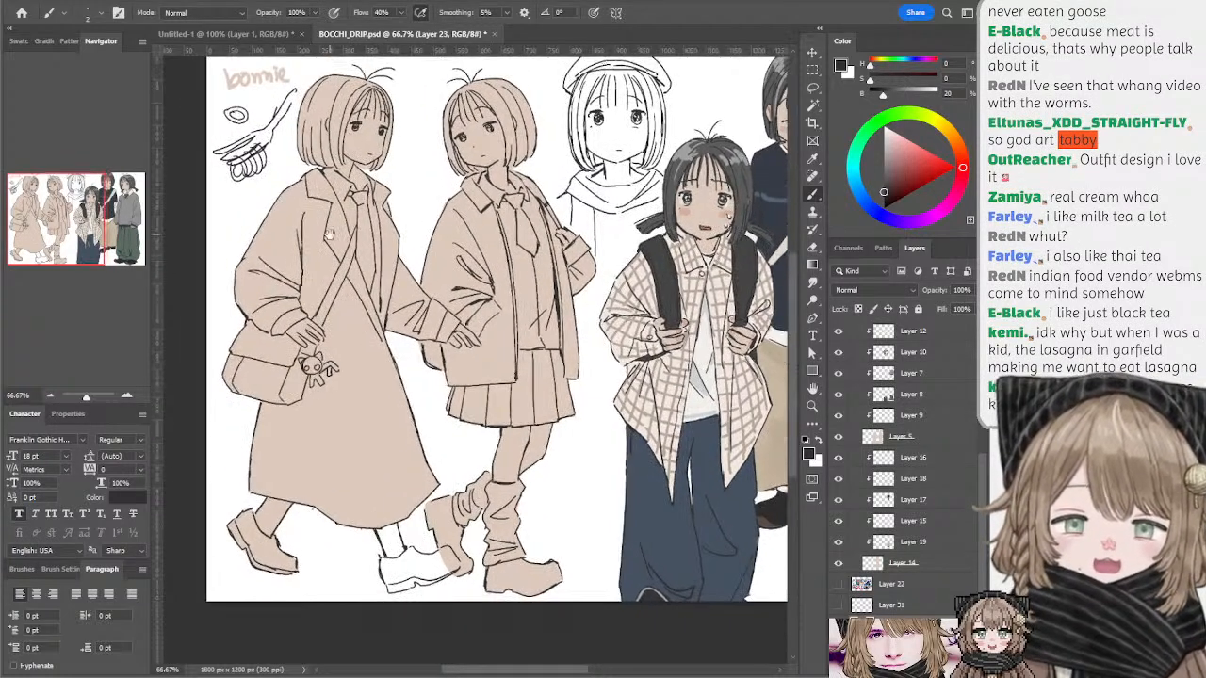
{"action": "left_click", "coordinate": [354, 366], "text": "ctrl"}
{"action": "left_click", "coordinate": [383, 445], "text": "alt"}
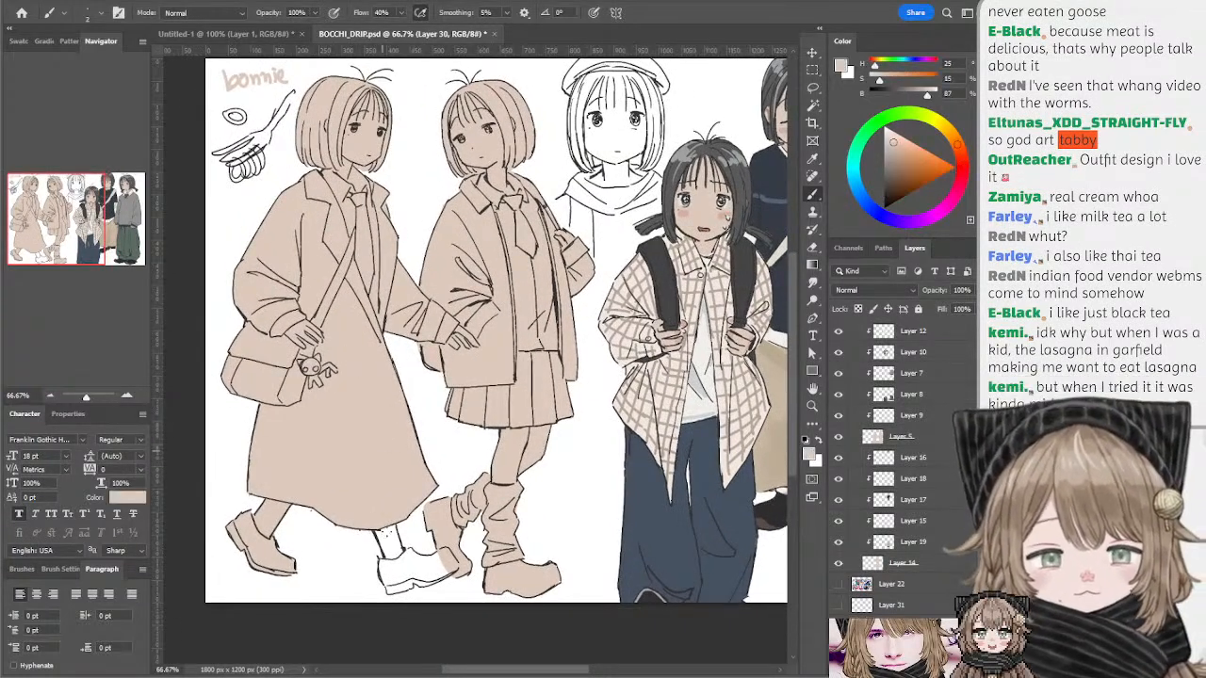
{"action": "mouse_move", "coordinate": [375, 533]}
{"action": "left_mouse_down"}
{"action": "mouse_move", "coordinate": [396, 552]}
{"action": "mouse_move", "coordinate": [396, 533]}
{"action": "mouse_move", "coordinate": [404, 540]}
{"action": "mouse_move", "coordinate": [387, 529]}
{"action": "mouse_move", "coordinate": [401, 561]}
{"action": "mouse_move", "coordinate": [383, 567]}
{"action": "mouse_move", "coordinate": [410, 581]}
{"action": "left_mouse_up"}
{"action": "key", "text": "ctrl+z"}
{"action": "key", "text": "]"}
{"action": "key", "text": "]"}
{"action": "key", "text": "]"}
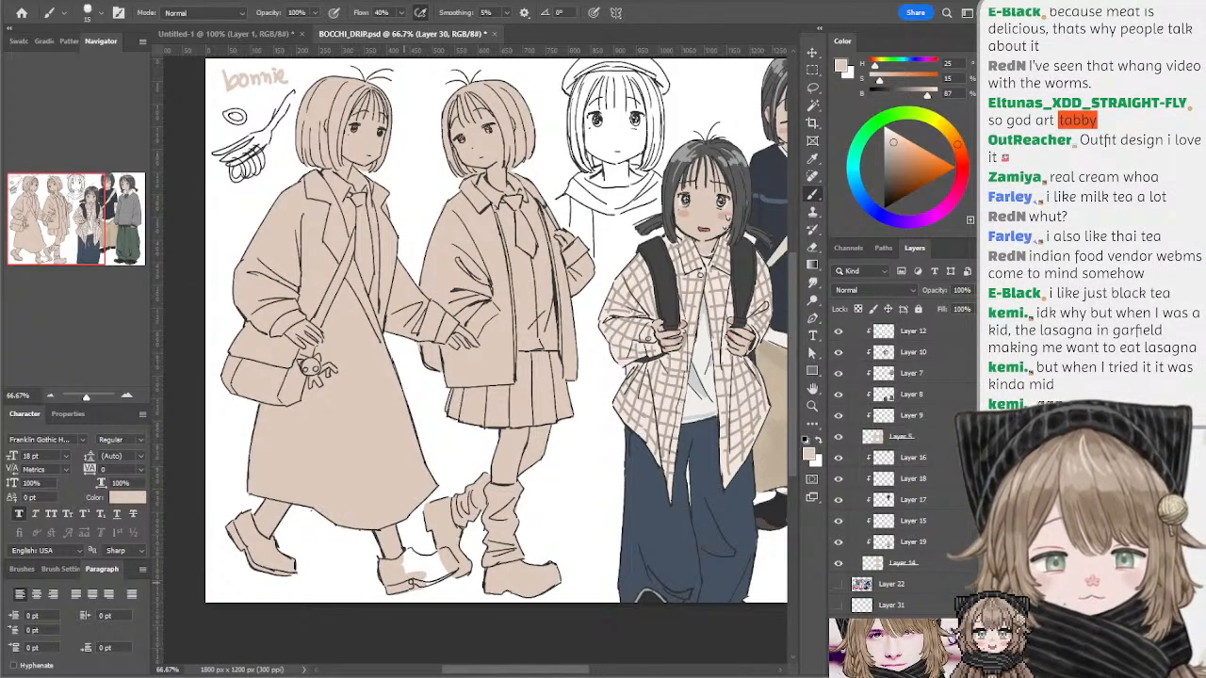
{"action": "key", "text": "e"}
{"action": "key", "text": "b"}
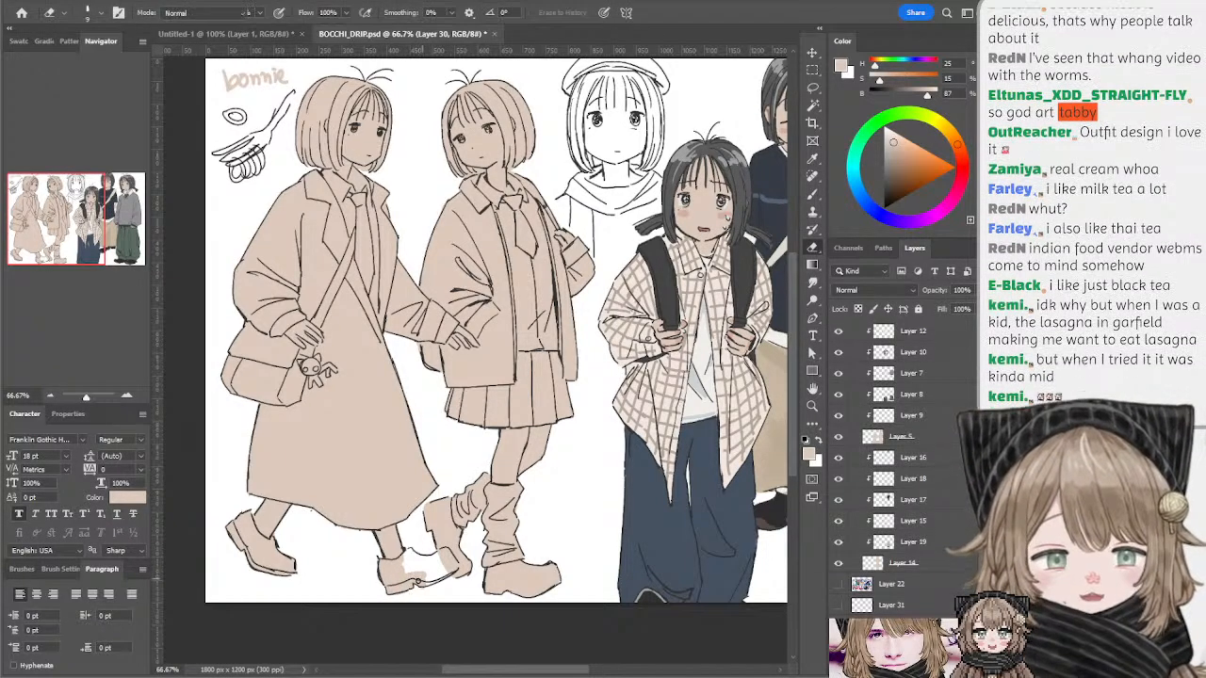
{"action": "mouse_move", "coordinate": [442, 563]}
{"action": "left_mouse_down"}
{"action": "mouse_move", "coordinate": [409, 554]}
{"action": "mouse_move", "coordinate": [422, 561]}
{"action": "mouse_move", "coordinate": [404, 573]}
{"action": "left_mouse_up"}
{"action": "left_click_drag", "start_coordinate": [403, 530], "coordinate": [420, 559]}
- Add a new layer above the beige base Layer 30 and clip it to that base
{"action": "left_click", "coordinate": [51, 398]}
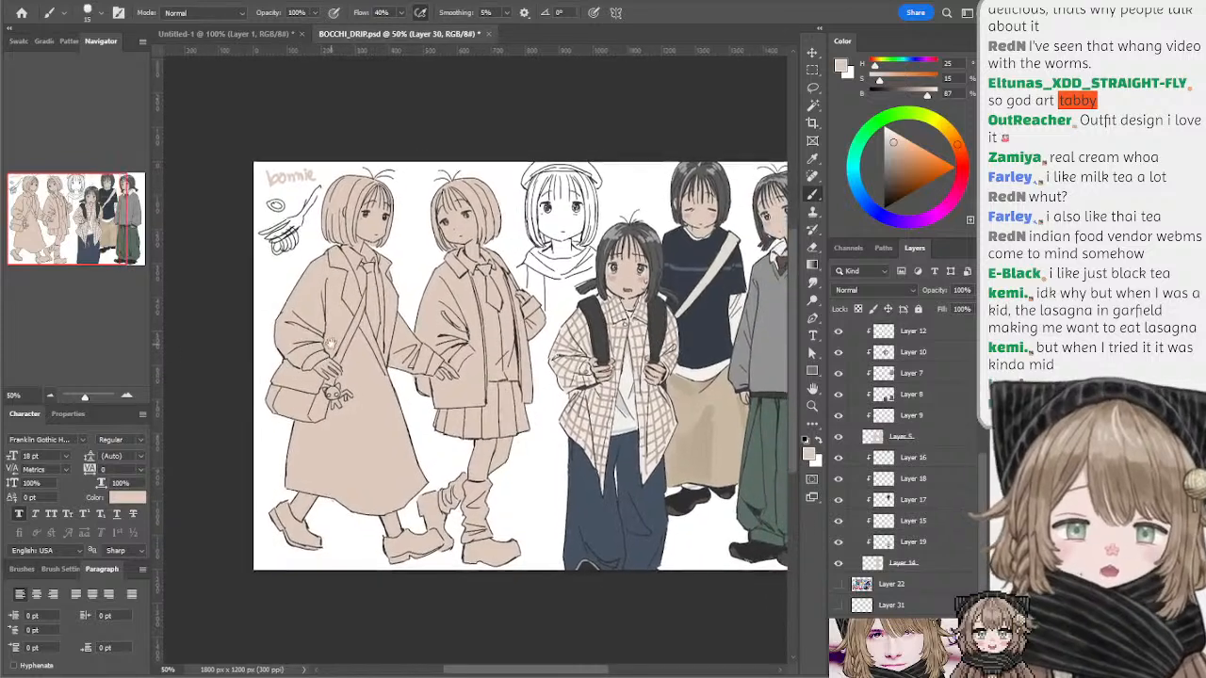
{"action": "left_click_drag", "start_coordinate": [982, 514], "coordinate": [982, 552]}
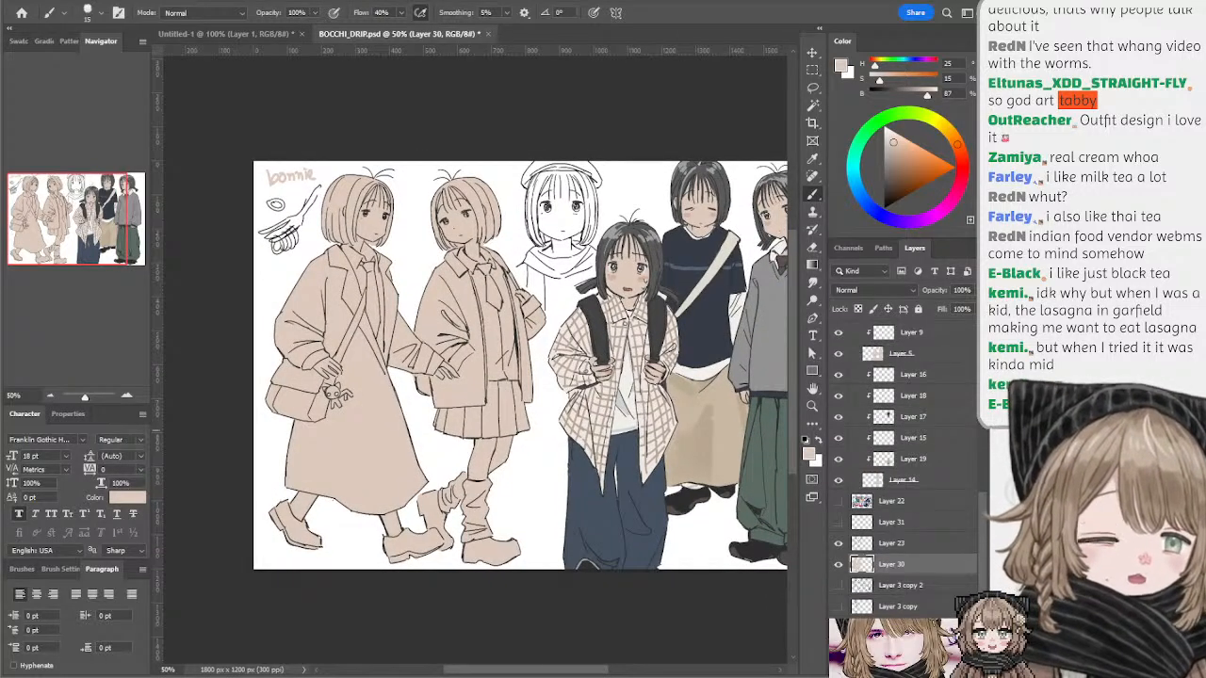
{"action": "key", "text": "ctrl+shift+alt+n"}
{"action": "left_click", "coordinate": [867, 565], "text": "alt"}
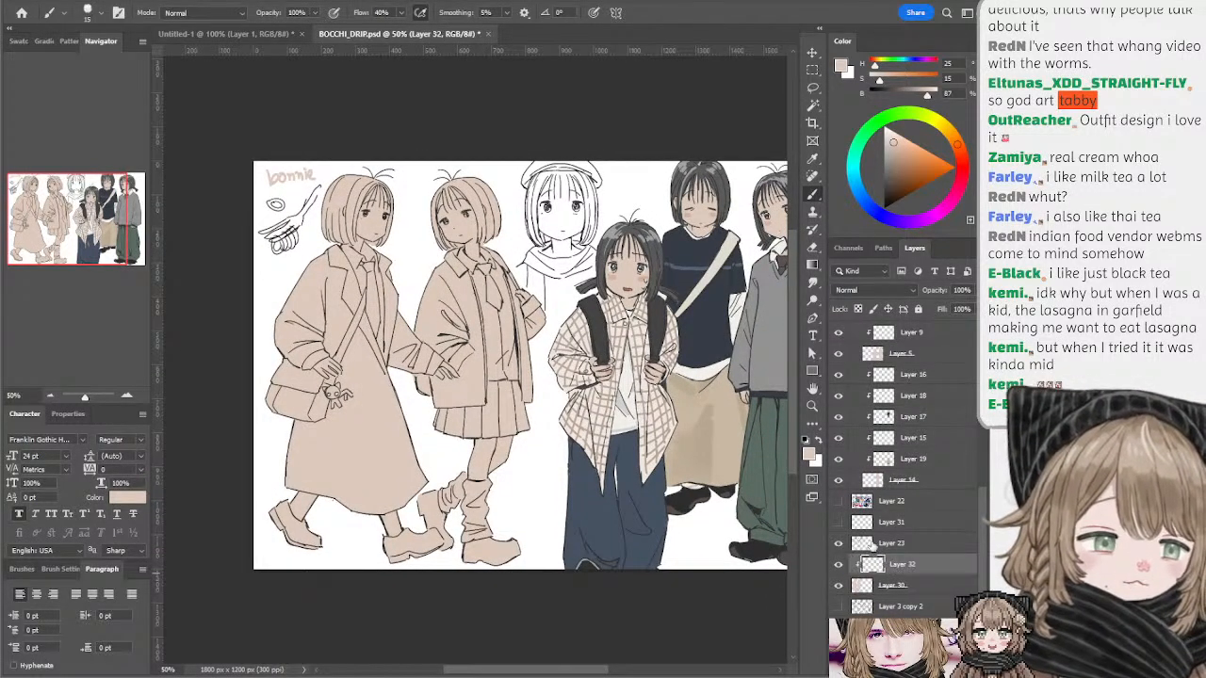
{"action": "key", "text": "ctrl+plus"}
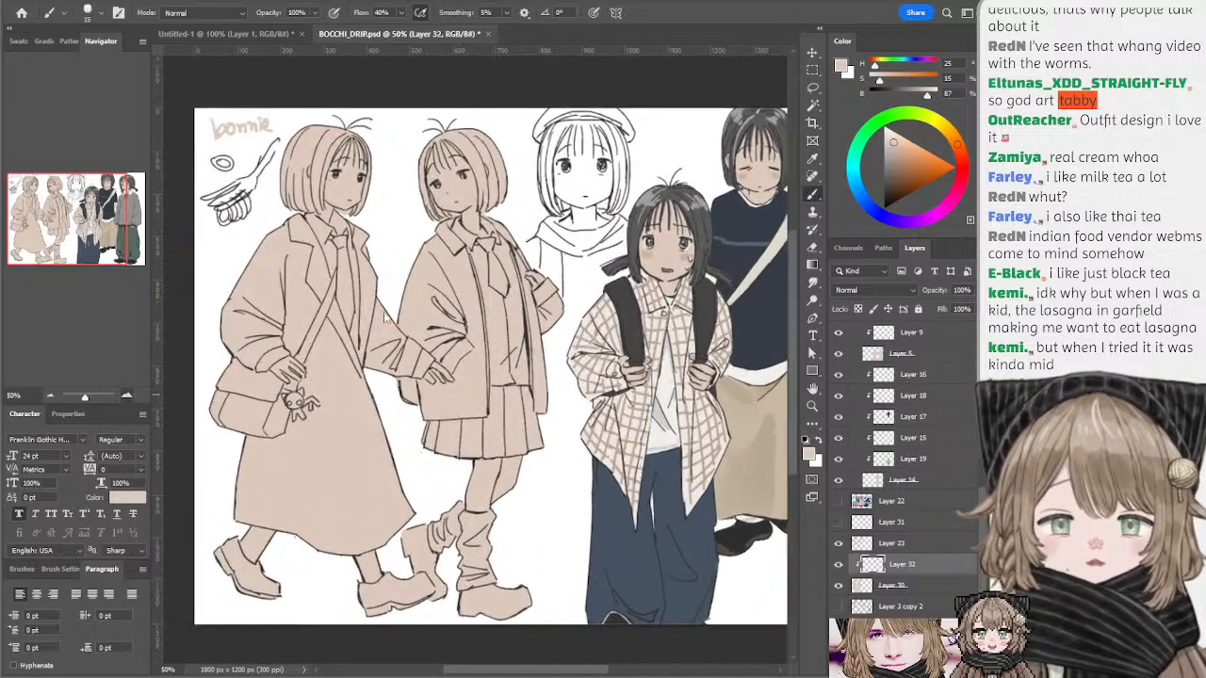
- Paint the second girl's bob and bangs on Layer 32 with dark grey sampled from the plaid-shirt girl's hair
{"action": "left_click", "coordinate": [648, 215], "text": "alt"}
{"action": "mouse_move", "coordinate": [441, 120]}
{"action": "left_mouse_down"}
{"action": "mouse_move", "coordinate": [483, 158]}
{"action": "mouse_move", "coordinate": [466, 116]}
{"action": "mouse_move", "coordinate": [479, 140]}
{"action": "mouse_move", "coordinate": [467, 142]}
{"action": "mouse_move", "coordinate": [488, 190]}
{"action": "mouse_move", "coordinate": [483, 181]}
{"action": "mouse_move", "coordinate": [480, 199]}
{"action": "mouse_move", "coordinate": [494, 169]}
{"action": "mouse_move", "coordinate": [507, 187]}
{"action": "left_mouse_up"}
{"action": "key", "text": "bracketleft"}
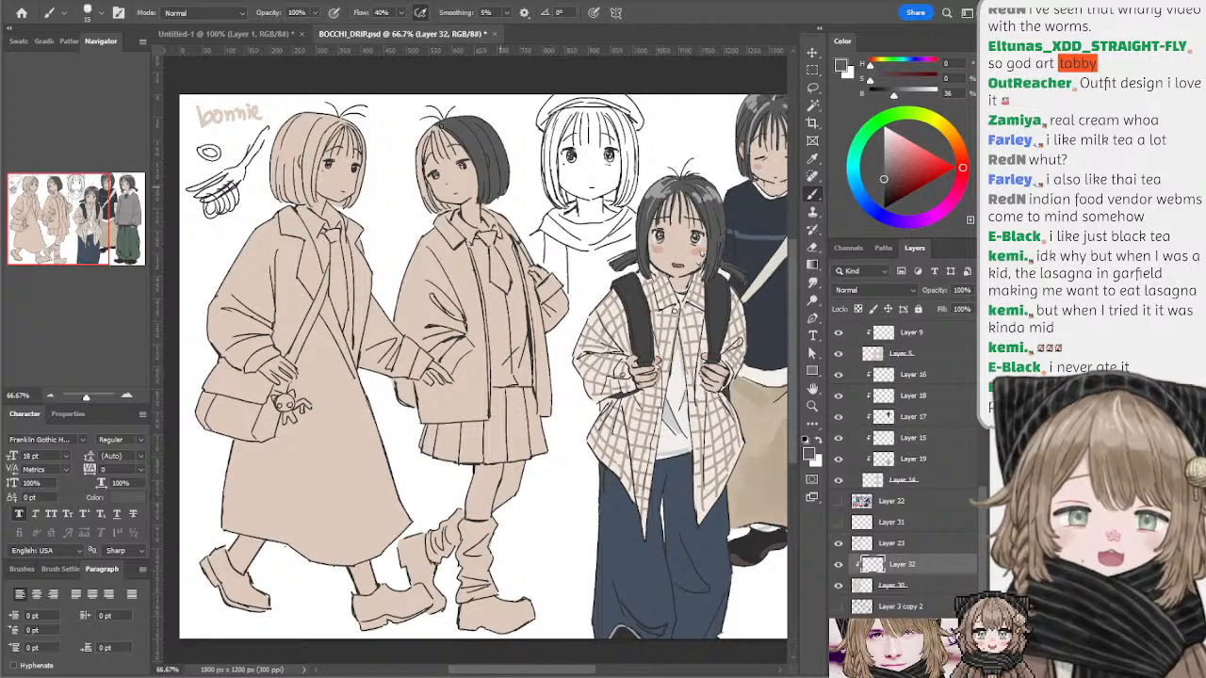
{"action": "left_click_drag", "start_coordinate": [436, 128], "coordinate": [420, 169]}
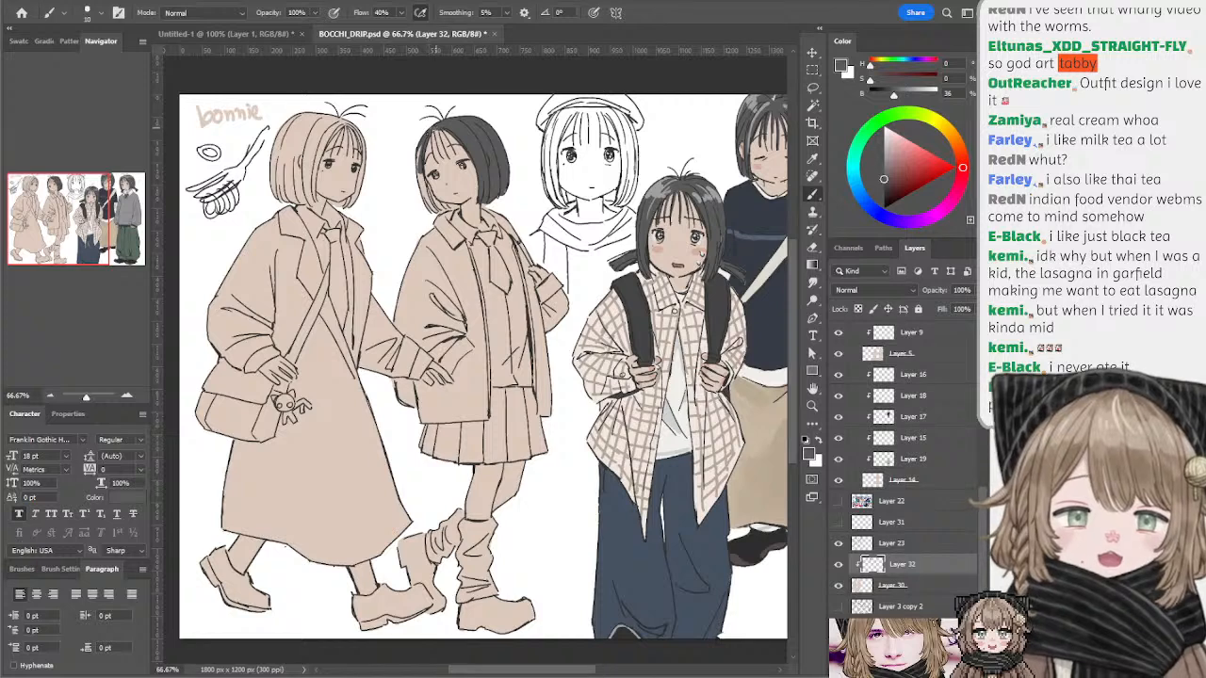
{"action": "mouse_move", "coordinate": [422, 146]}
{"action": "left_mouse_down"}
{"action": "mouse_move", "coordinate": [422, 196]}
{"action": "mouse_move", "coordinate": [461, 209]}
{"action": "left_mouse_up"}
{"action": "key", "text": "ctrl+z"}
{"action": "key", "text": "ctrl+z"}
{"action": "mouse_move", "coordinate": [442, 209]}
{"action": "left_mouse_down"}
{"action": "mouse_move", "coordinate": [429, 212]}
{"action": "mouse_move", "coordinate": [456, 213]}
{"action": "left_mouse_up"}
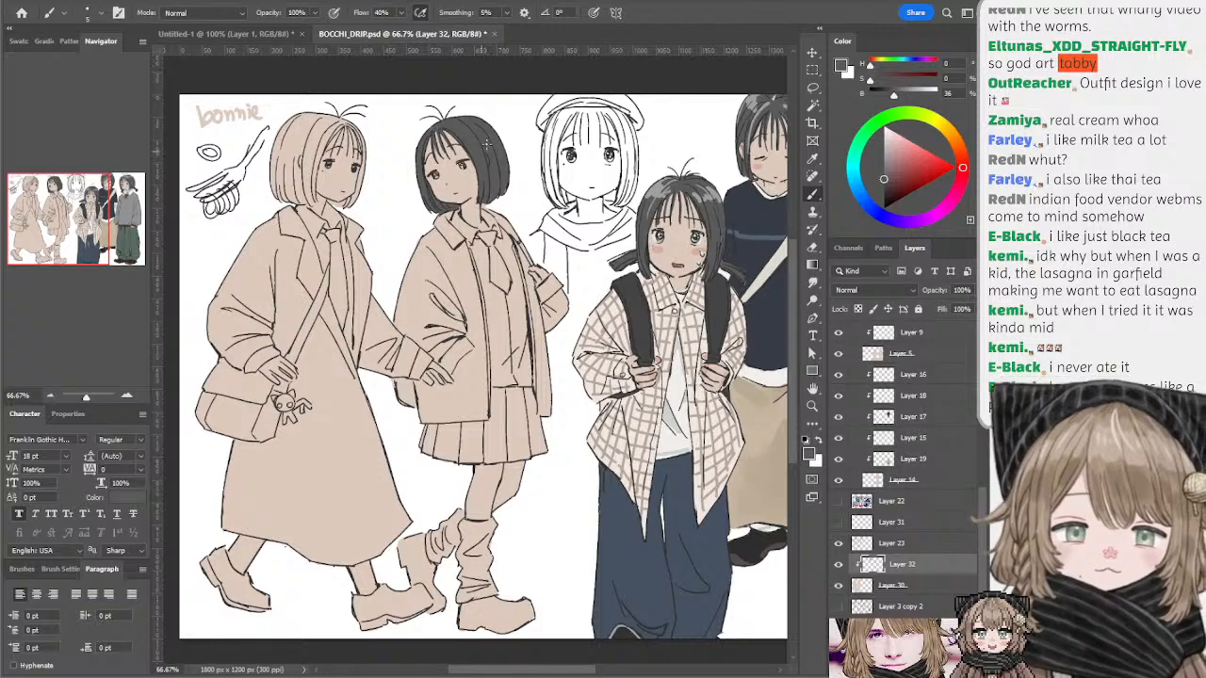
- Hide and reshow Layer 32 to compare the second girl's hair colour with the beige base
{"action": "key", "text": "e"}
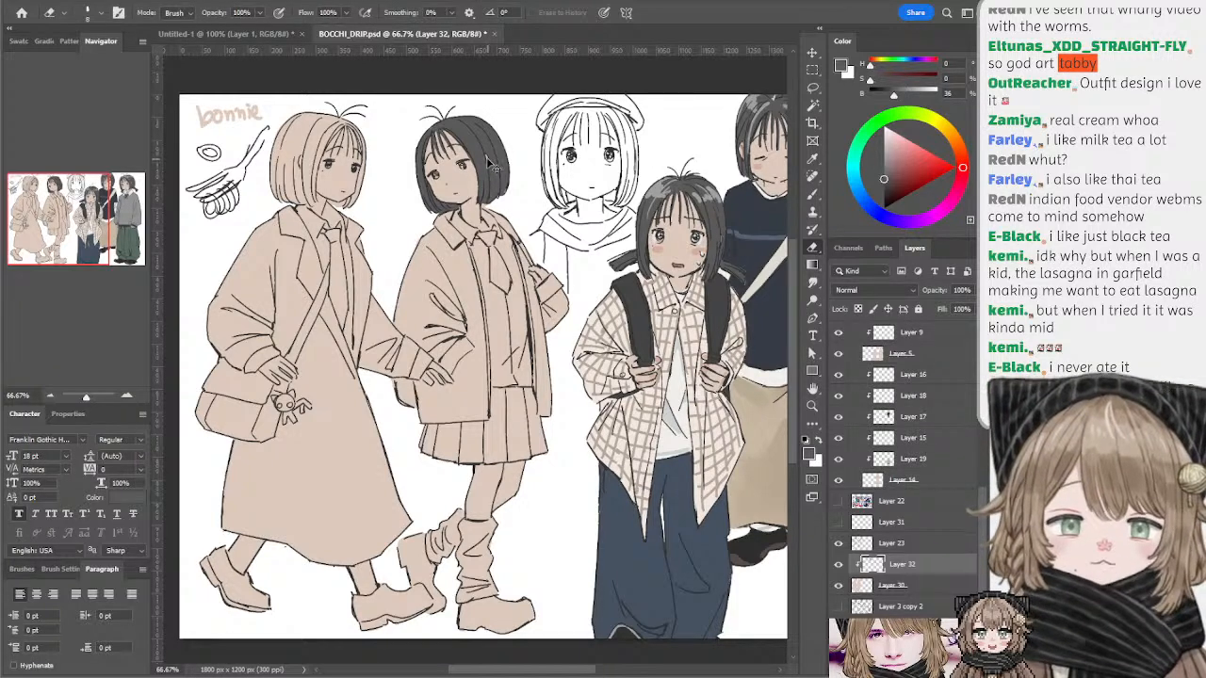
{"action": "left_click_drag", "start_coordinate": [510, 143], "coordinate": [506, 126]}
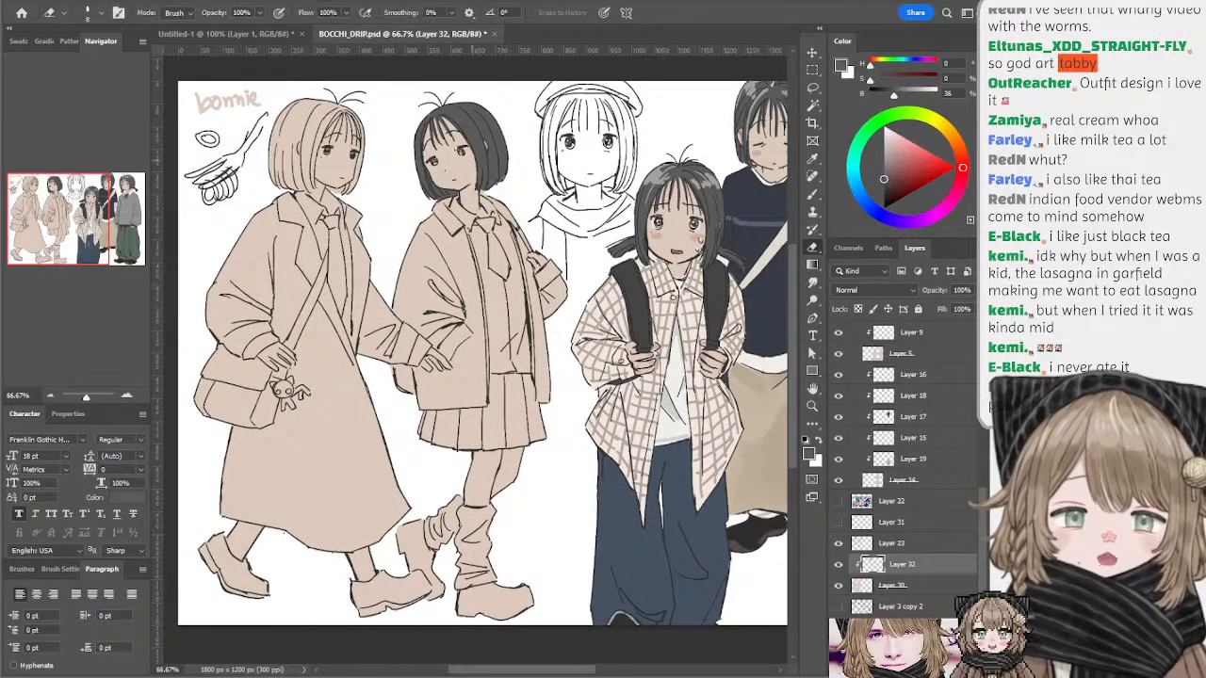
{"action": "key", "text": "b"}
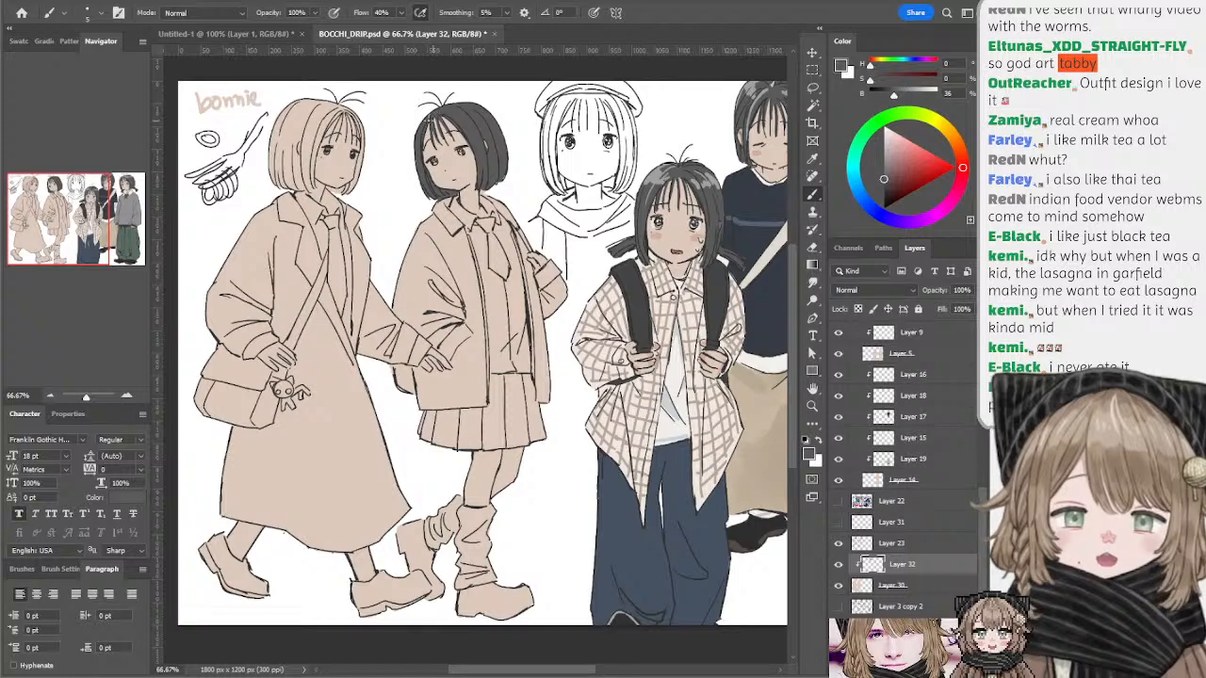
{"action": "left_click_drag", "start_coordinate": [519, 201], "coordinate": [504, 170]}
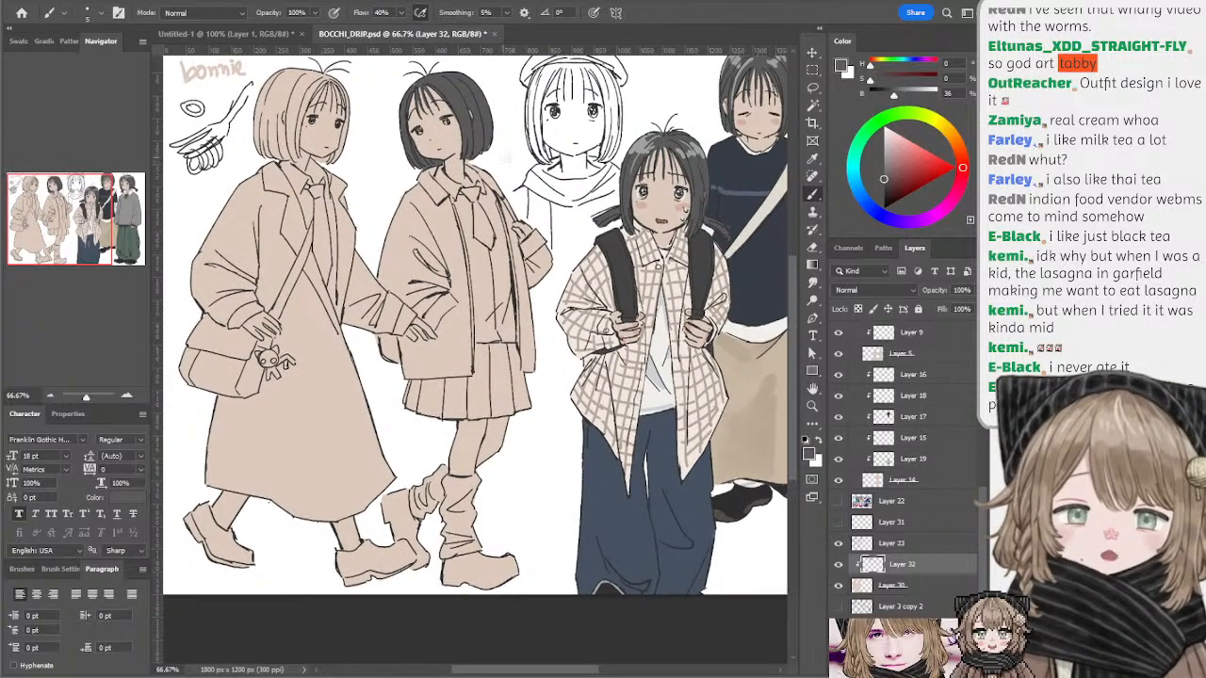
{"action": "mouse_move", "coordinate": [616, 286]}
{"action": "left_mouse_down"}
{"action": "mouse_move", "coordinate": [610, 316]}
{"action": "mouse_move", "coordinate": [610, 300]}
{"action": "left_mouse_up"}
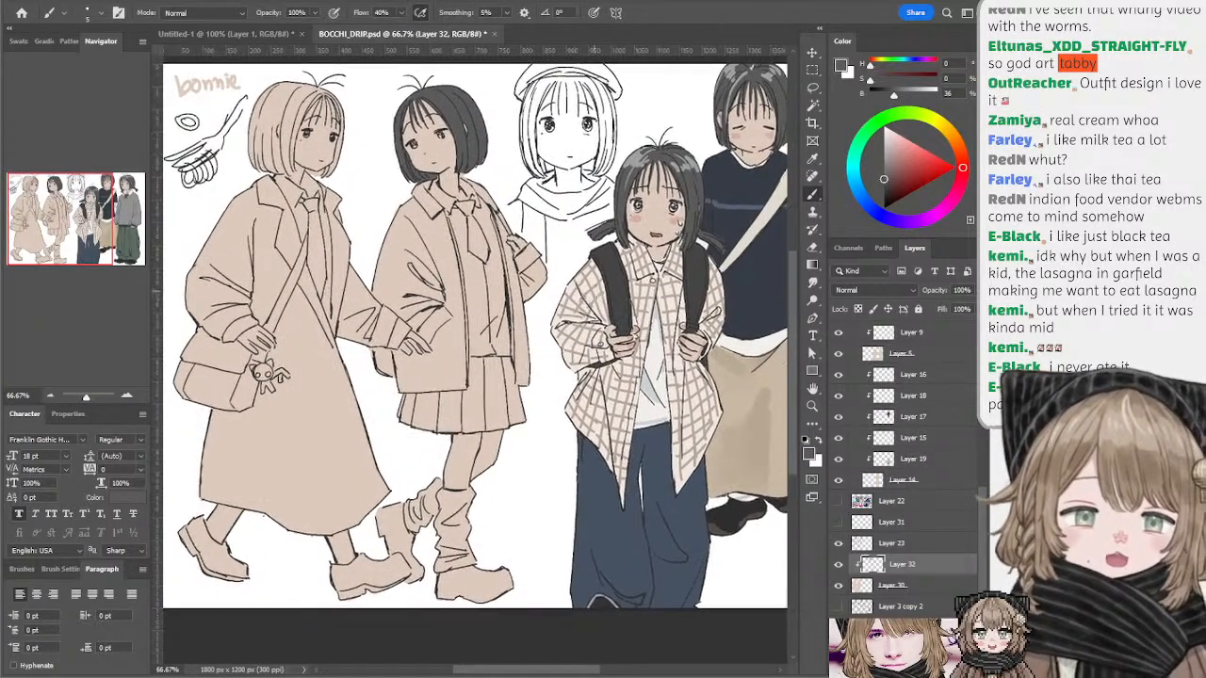
{"action": "left_click", "coordinate": [839, 567]}
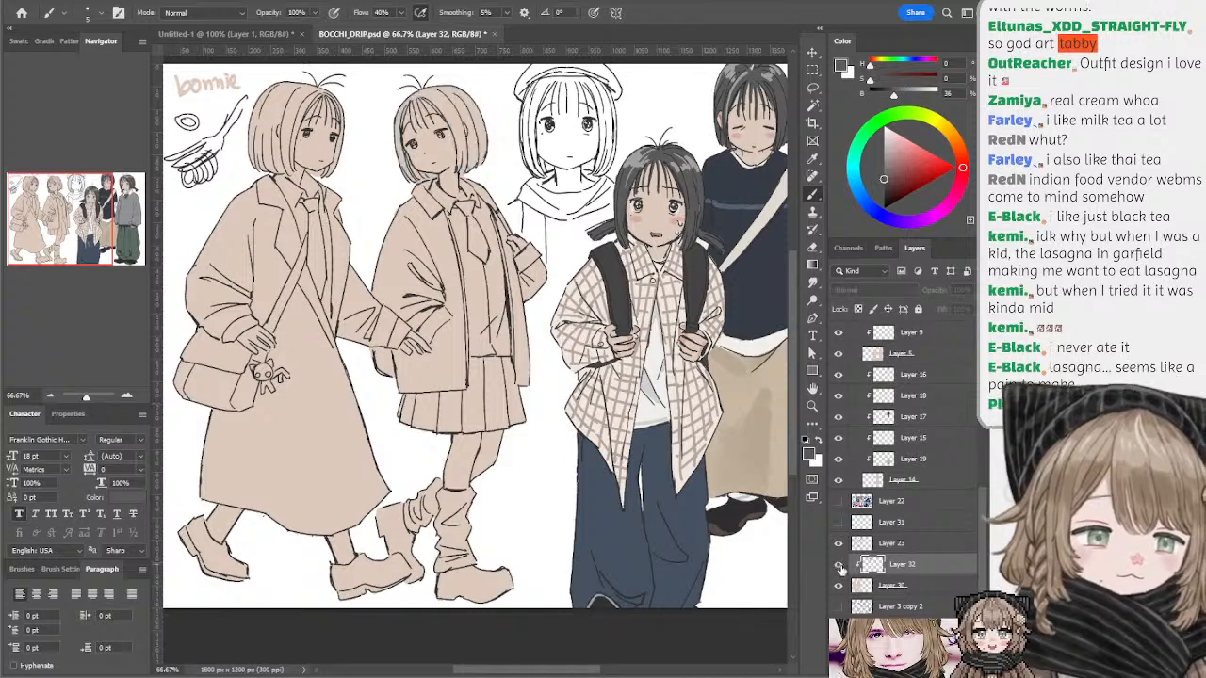
{"action": "left_click", "coordinate": [839, 566]}
- Add a clipped layer directly above base Layer 30 and paint the second girl's shirt with off-white sampled from the plaid shirt
{"action": "left_click", "coordinate": [866, 588]}
{"action": "key", "text": "ctrl+alt+shift+n"}
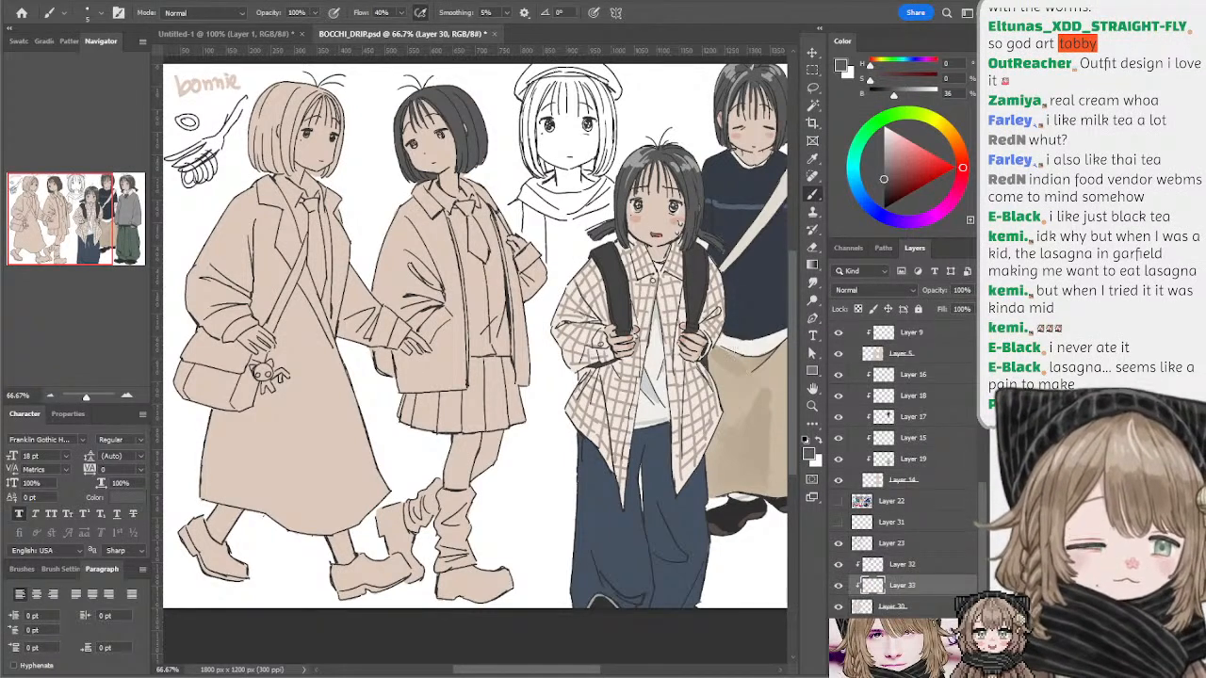
{"action": "left_click", "coordinate": [651, 257], "text": "alt"}
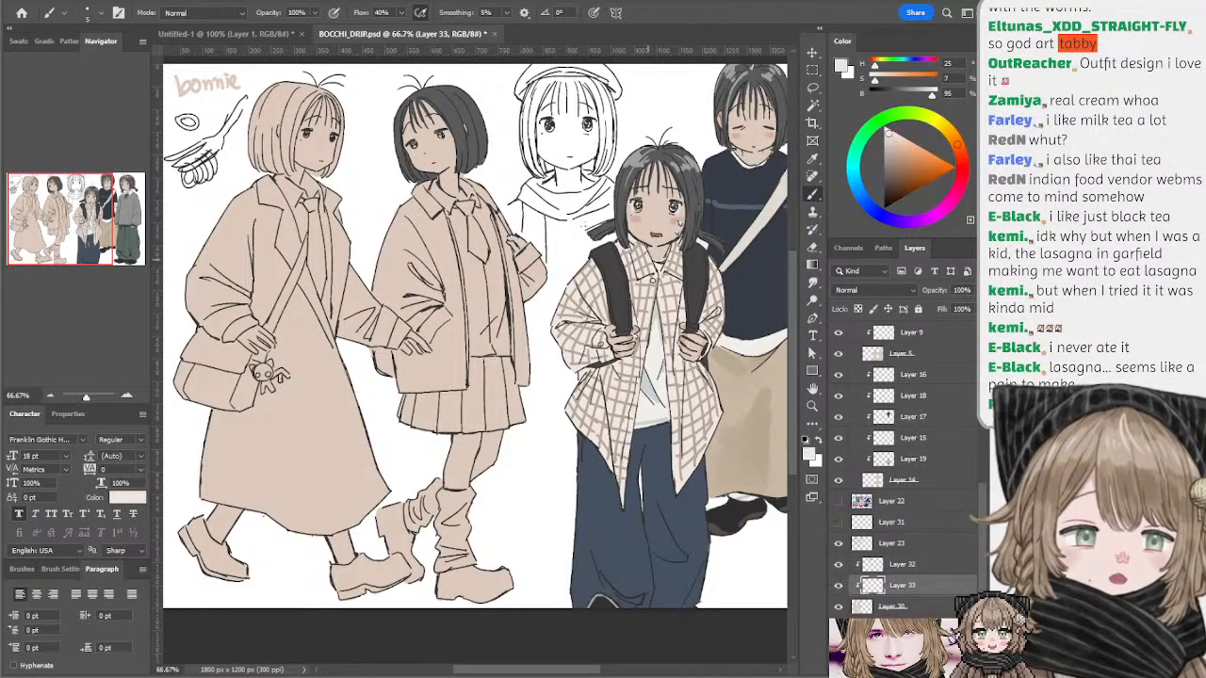
{"action": "mouse_move", "coordinate": [431, 181]}
{"action": "left_mouse_down"}
{"action": "mouse_move", "coordinate": [462, 211]}
{"action": "mouse_move", "coordinate": [469, 194]}
{"action": "mouse_move", "coordinate": [477, 201]}
{"action": "mouse_move", "coordinate": [494, 268]}
{"action": "left_mouse_up"}
{"action": "key", "text": "bracketright"}
{"action": "key", "text": "ctrl+z"}
{"action": "left_click_drag", "start_coordinate": [471, 207], "coordinate": [495, 277]}
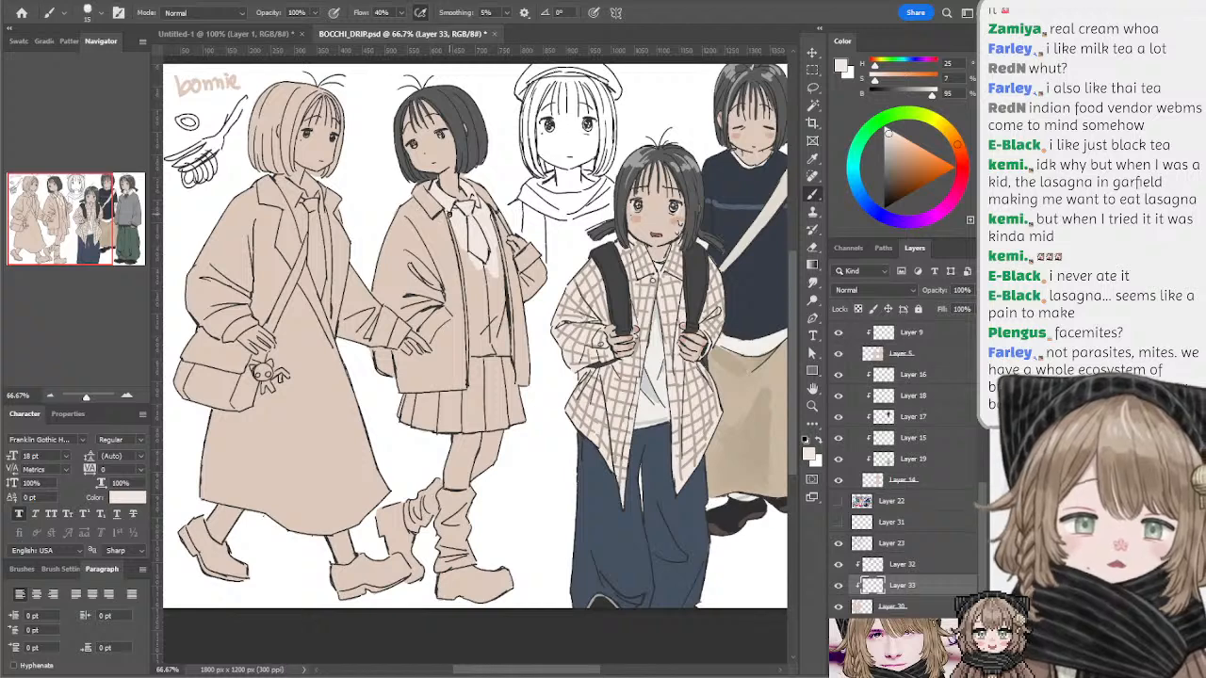
{"action": "key", "text": "bracketright"}
{"action": "mouse_move", "coordinate": [465, 247]}
{"action": "left_mouse_down"}
{"action": "mouse_move", "coordinate": [482, 301]}
{"action": "mouse_move", "coordinate": [486, 244]}
{"action": "mouse_move", "coordinate": [501, 272]}
{"action": "mouse_move", "coordinate": [495, 336]}
{"action": "mouse_move", "coordinate": [473, 309]}
{"action": "mouse_move", "coordinate": [475, 349]}
{"action": "mouse_move", "coordinate": [494, 350]}
{"action": "left_mouse_up"}
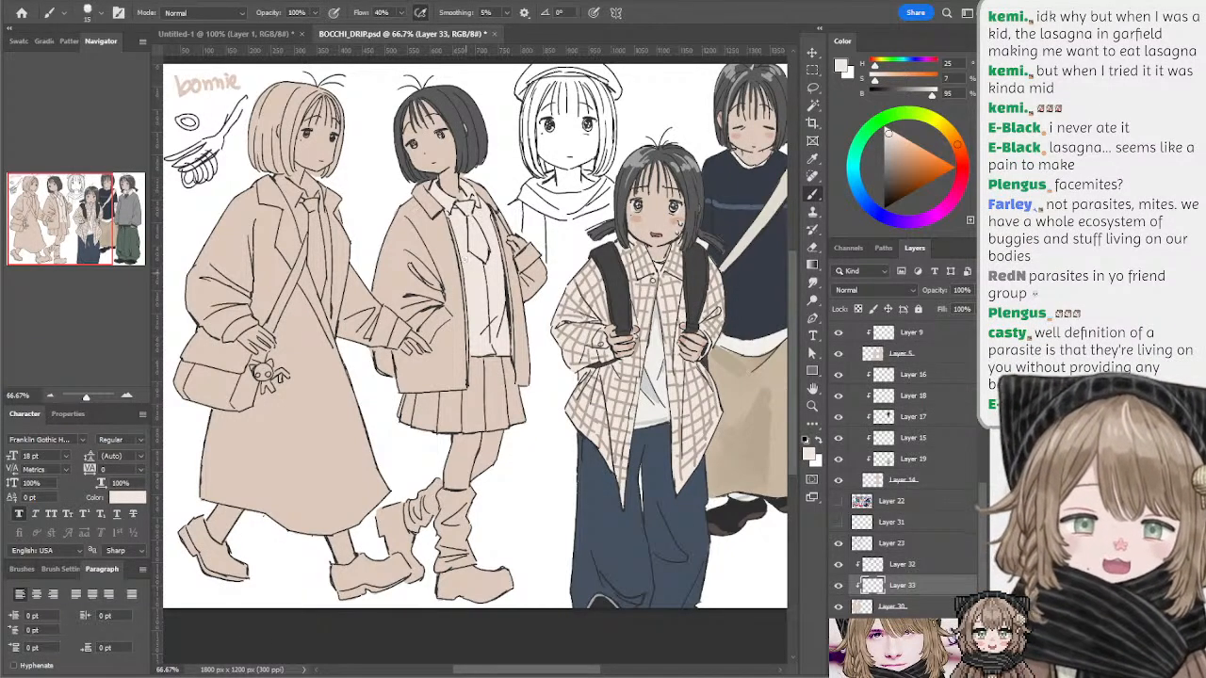
- Add another clipped layer above Layer 33 and paint the second girl's near sleeve and jacket front with khaki sampled from the long skirt
{"action": "left_click_drag", "start_coordinate": [550, 254], "coordinate": [535, 251]}
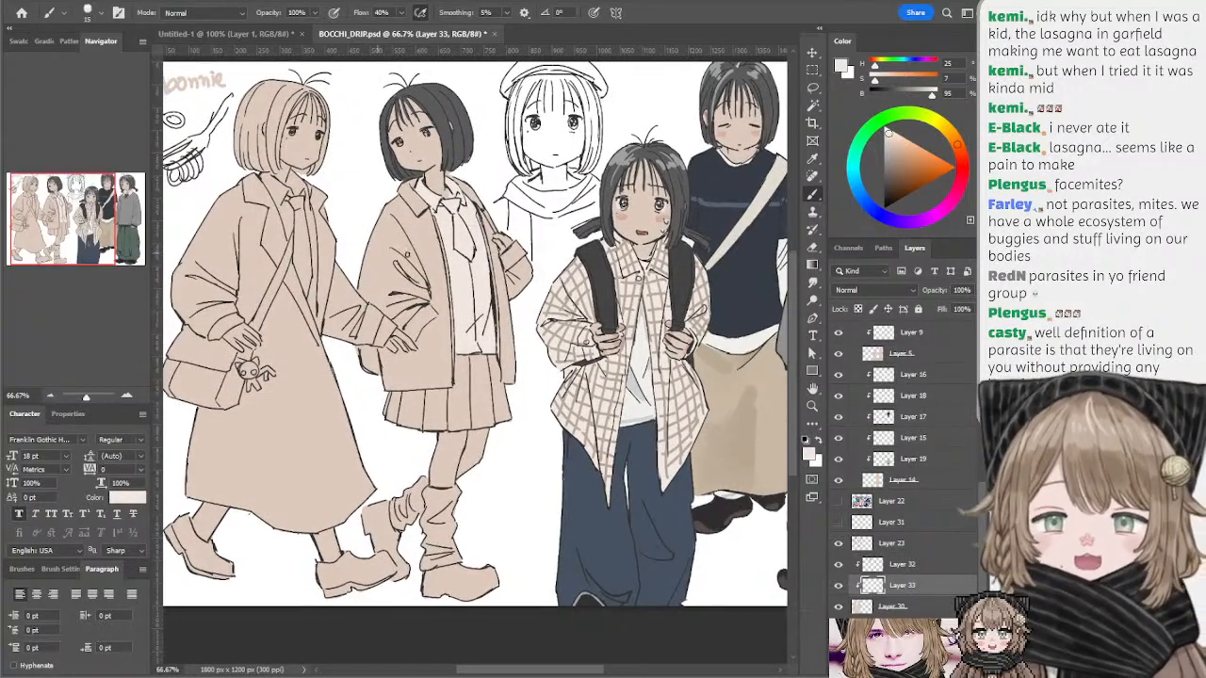
{"action": "left_click_drag", "start_coordinate": [638, 278], "coordinate": [566, 297]}
{"action": "left_click", "coordinate": [708, 408], "text": "alt"}
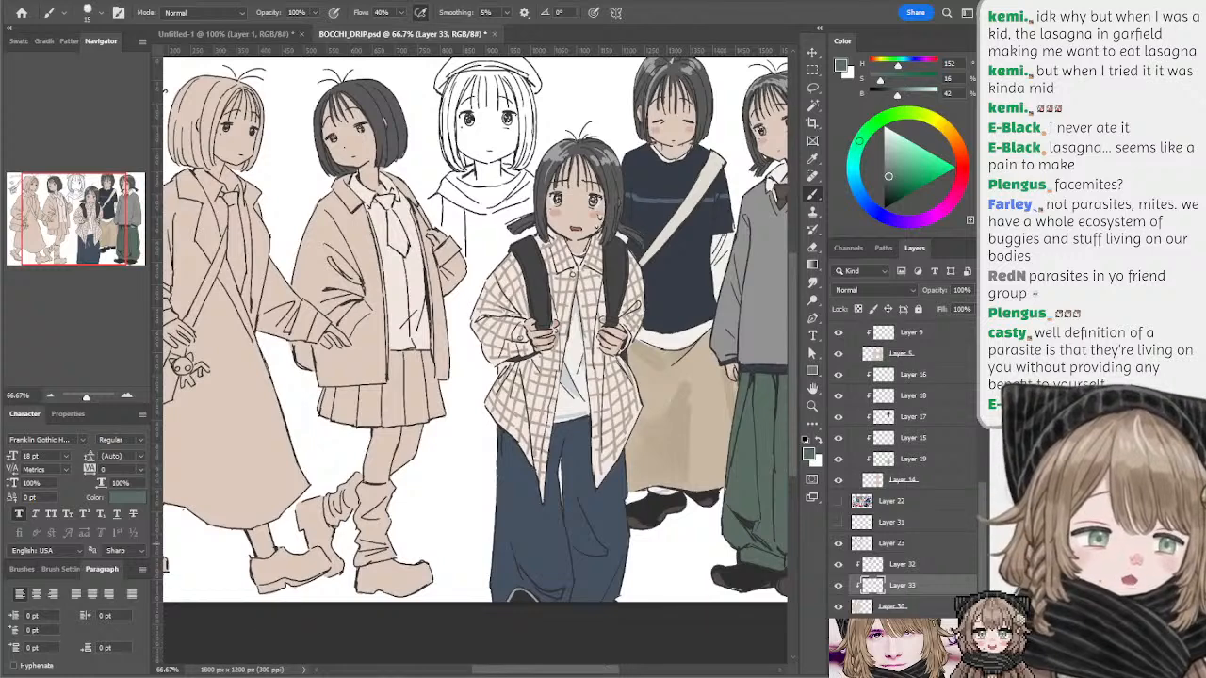
{"action": "key", "text": "ctrl+alt+shift+n"}
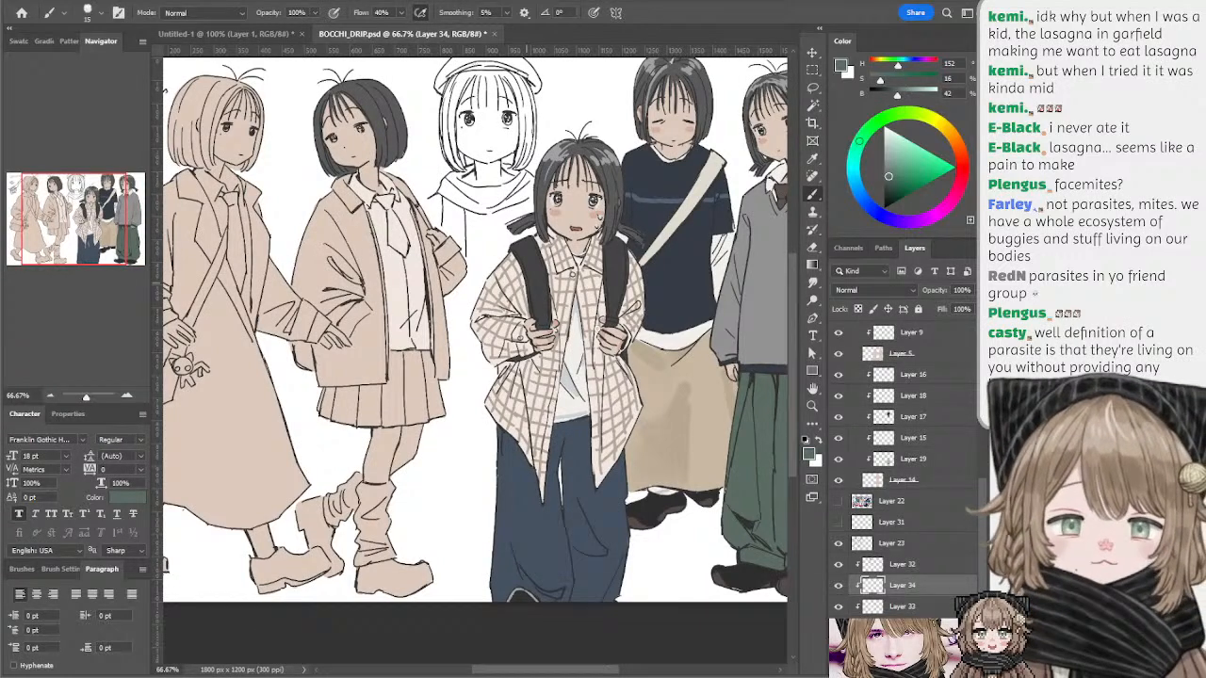
{"action": "left_click", "coordinate": [661, 380], "text": "alt"}
{"action": "key", "text": "bracketright"}
{"action": "key", "text": "bracketright"}
{"action": "mouse_move", "coordinate": [344, 240]}
{"action": "left_mouse_down"}
{"action": "mouse_move", "coordinate": [334, 217]}
{"action": "mouse_move", "coordinate": [323, 247]}
{"action": "mouse_move", "coordinate": [368, 218]}
{"action": "mouse_move", "coordinate": [375, 304]}
{"action": "mouse_move", "coordinate": [314, 230]}
{"action": "mouse_move", "coordinate": [365, 291]}
{"action": "mouse_move", "coordinate": [343, 289]}
{"action": "mouse_move", "coordinate": [320, 264]}
{"action": "mouse_move", "coordinate": [300, 283]}
{"action": "mouse_move", "coordinate": [360, 336]}
{"action": "mouse_move", "coordinate": [349, 325]}
{"action": "mouse_move", "coordinate": [365, 330]}
{"action": "mouse_move", "coordinate": [375, 274]}
{"action": "mouse_move", "coordinate": [379, 321]}
{"action": "mouse_move", "coordinate": [367, 222]}
{"action": "mouse_move", "coordinate": [387, 338]}
{"action": "mouse_move", "coordinate": [369, 356]}
{"action": "mouse_move", "coordinate": [336, 354]}
{"action": "mouse_move", "coordinate": [328, 338]}
{"action": "mouse_move", "coordinate": [316, 352]}
{"action": "mouse_move", "coordinate": [322, 379]}
{"action": "mouse_move", "coordinate": [364, 383]}
{"action": "mouse_move", "coordinate": [337, 357]}
{"action": "mouse_move", "coordinate": [372, 369]}
{"action": "mouse_move", "coordinate": [361, 382]}
{"action": "left_mouse_up"}
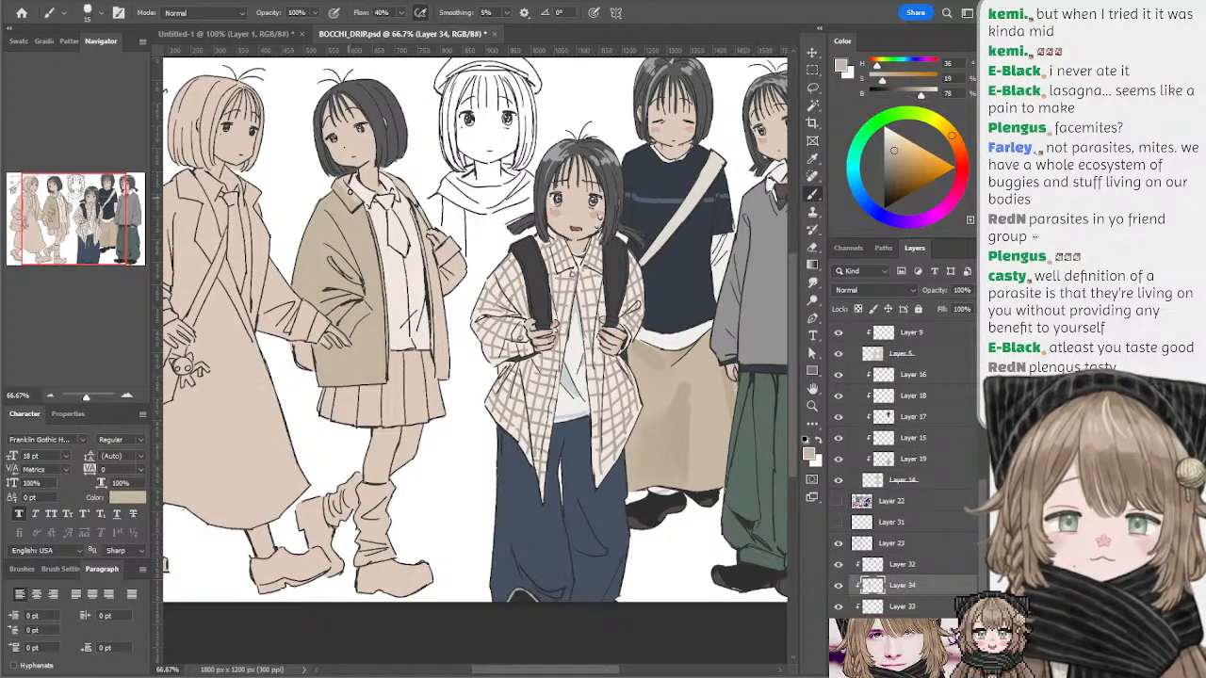
- Fill the second girl's jacket collar, far front panel and far sleeve with the same khaki, varying the brush size
{"action": "key", "text": "bracketleft"}
{"action": "key", "text": "bracketleft"}
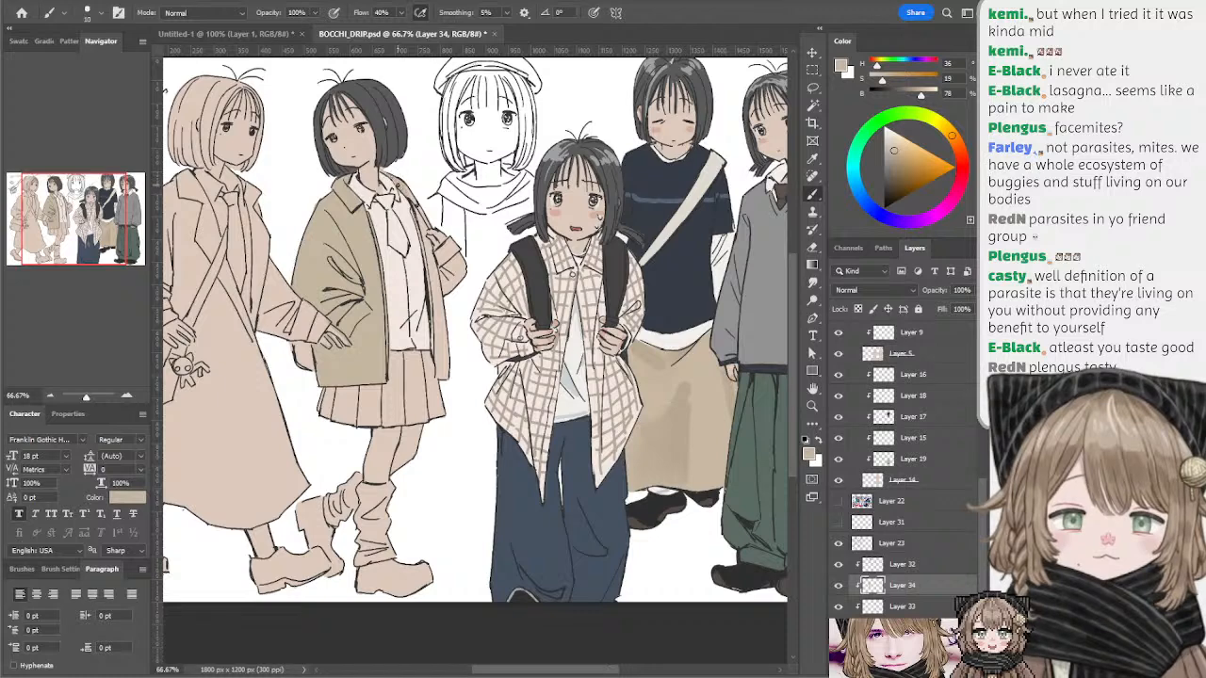
{"action": "key", "text": "bracketright"}
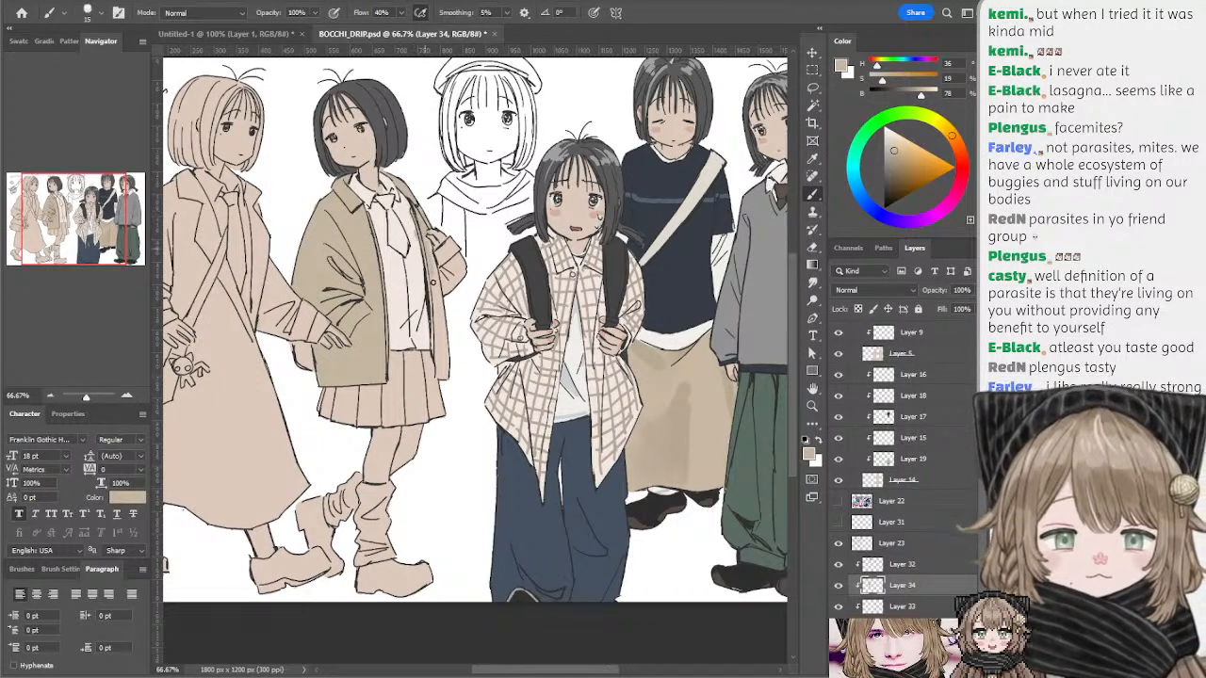
{"action": "key", "text": "bracketright"}
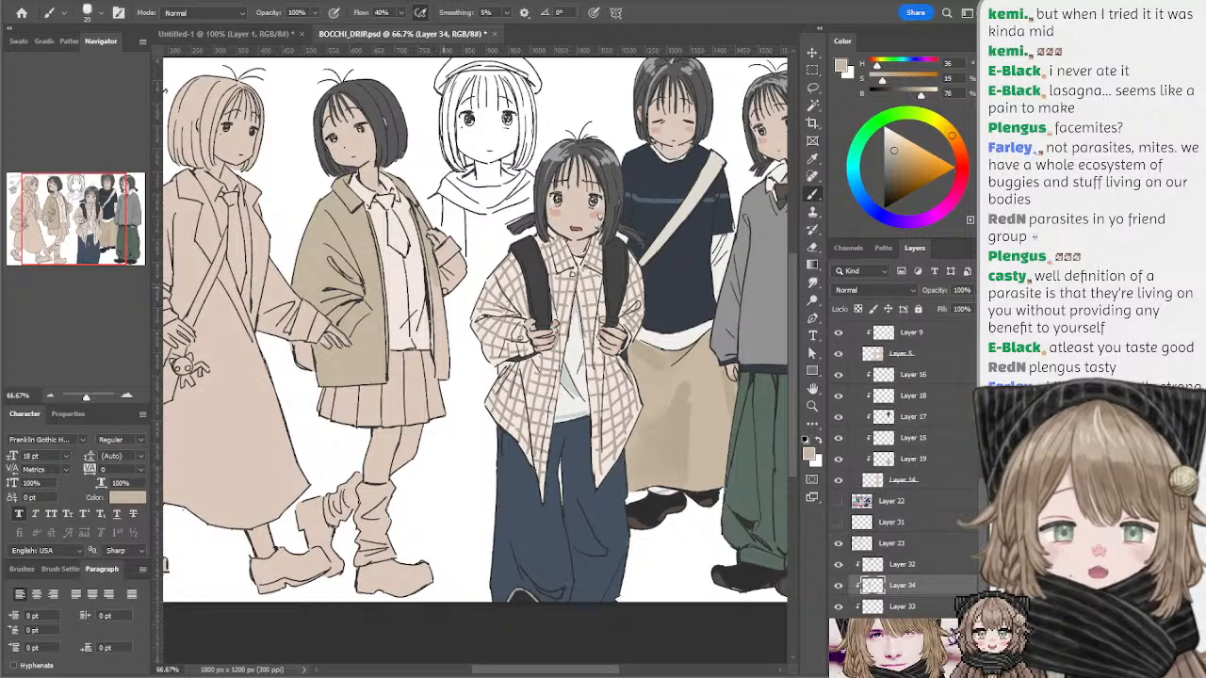
{"action": "mouse_move", "coordinate": [445, 357]}
{"action": "left_mouse_down"}
{"action": "mouse_move", "coordinate": [435, 330]}
{"action": "mouse_move", "coordinate": [436, 367]}
{"action": "mouse_move", "coordinate": [444, 354]}
{"action": "mouse_move", "coordinate": [452, 372]}
{"action": "mouse_move", "coordinate": [443, 363]}
{"action": "mouse_move", "coordinate": [539, 252]}
{"action": "left_mouse_up"}
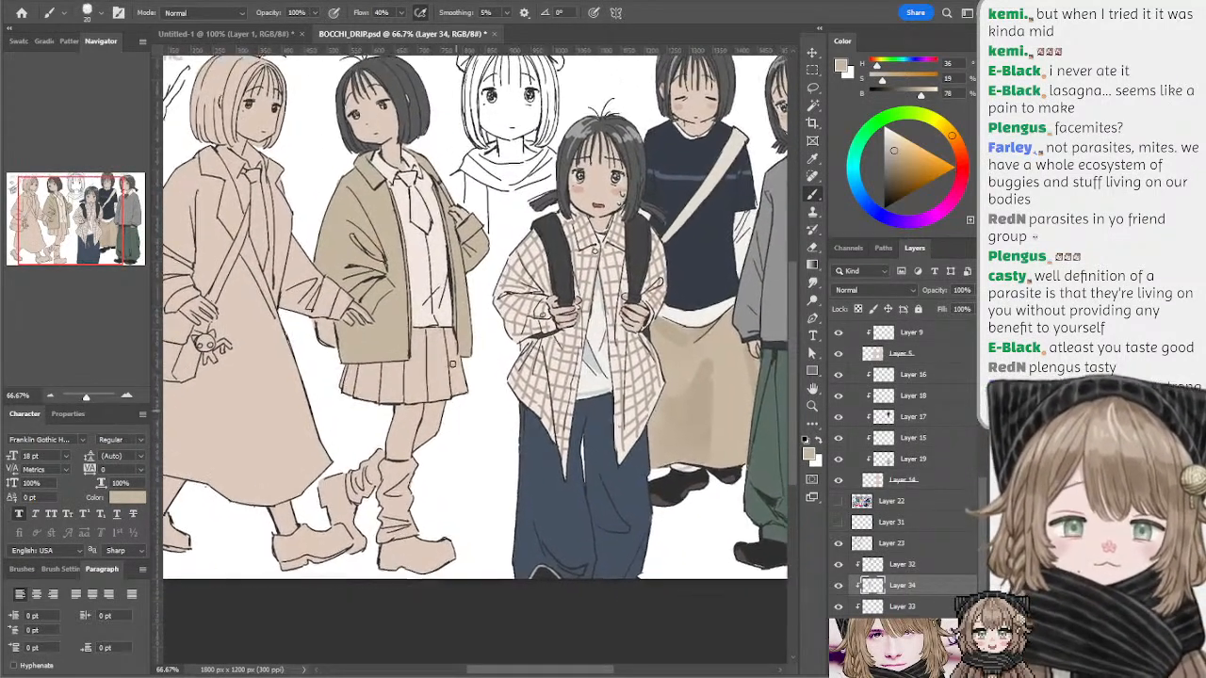
- Sample the second girl's shirt colour, shift it to saturation 5 and brightness 93, and paint her leg warmers
{"action": "left_click", "coordinate": [445, 257], "text": "alt"}
{"action": "left_click_drag", "start_coordinate": [889, 129], "coordinate": [885, 133]}
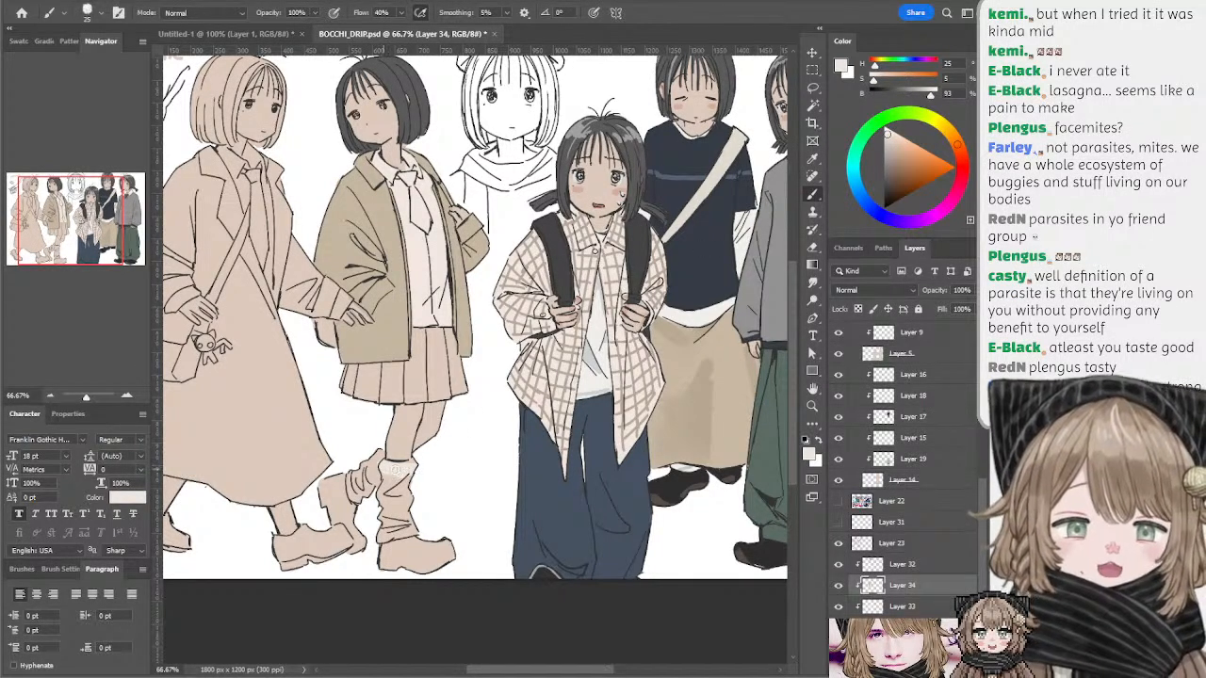
{"action": "mouse_move", "coordinate": [401, 478]}
{"action": "left_mouse_down"}
{"action": "mouse_move", "coordinate": [388, 486]}
{"action": "mouse_move", "coordinate": [377, 466]}
{"action": "mouse_move", "coordinate": [349, 485]}
{"action": "mouse_move", "coordinate": [395, 504]}
{"action": "mouse_move", "coordinate": [381, 527]}
{"action": "mouse_move", "coordinate": [400, 518]}
{"action": "left_mouse_up"}
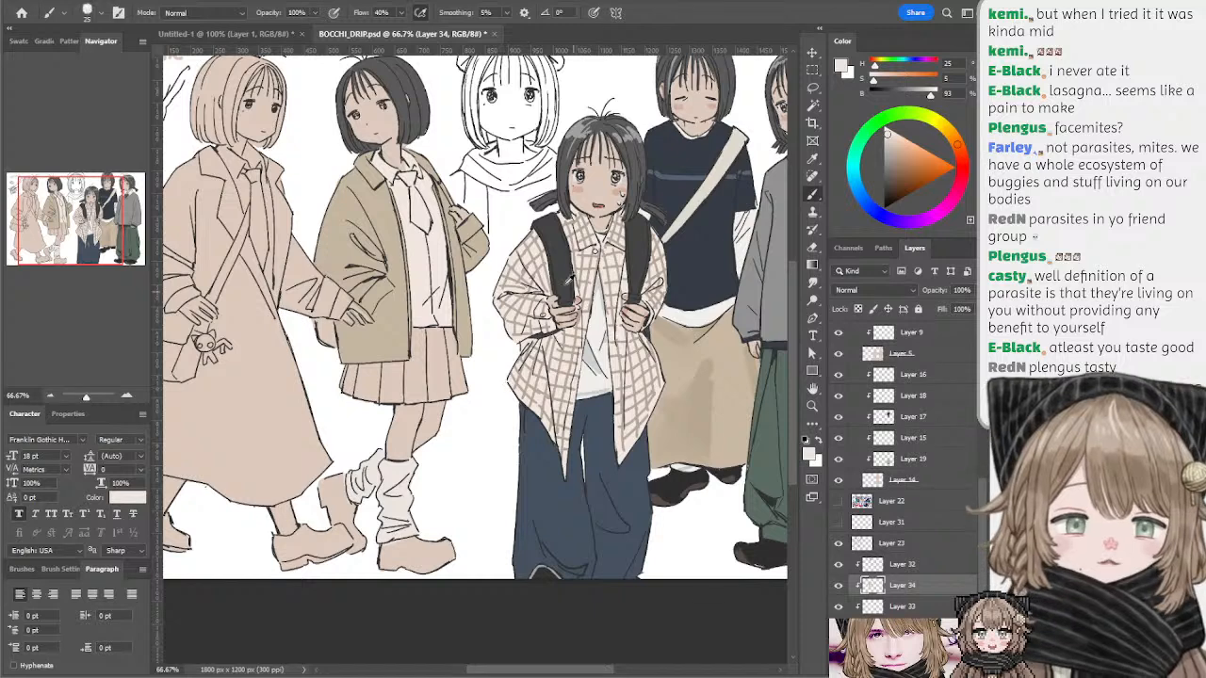
- Paint both of the second girl's shoes with near-black sampled from the backpack strap
{"action": "left_click", "coordinate": [562, 255], "text": "alt"}
{"action": "mouse_move", "coordinate": [396, 532]}
{"action": "left_mouse_down"}
{"action": "mouse_move", "coordinate": [386, 551]}
{"action": "mouse_move", "coordinate": [448, 551]}
{"action": "mouse_move", "coordinate": [391, 558]}
{"action": "mouse_move", "coordinate": [453, 565]}
{"action": "left_mouse_up"}
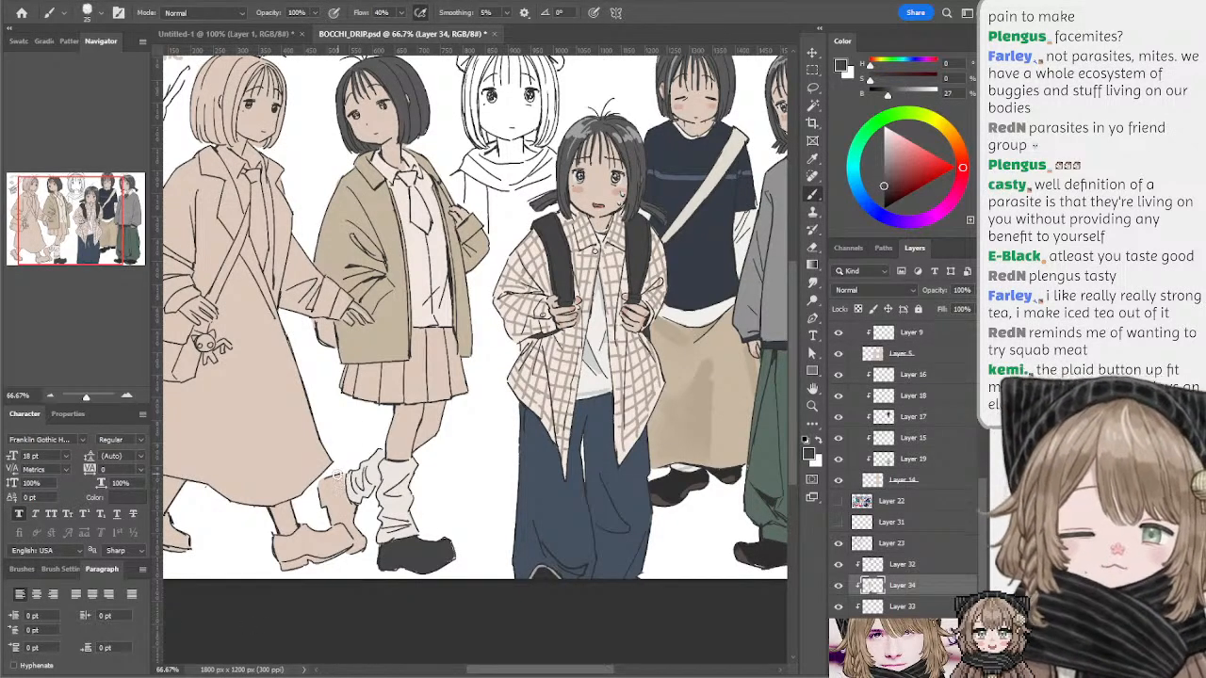
{"action": "mouse_move", "coordinate": [341, 476]}
{"action": "left_mouse_down"}
{"action": "mouse_move", "coordinate": [341, 505]}
{"action": "mouse_move", "coordinate": [339, 480]}
{"action": "mouse_move", "coordinate": [324, 497]}
{"action": "mouse_move", "coordinate": [330, 521]}
{"action": "mouse_move", "coordinate": [350, 512]}
{"action": "mouse_move", "coordinate": [336, 494]}
{"action": "mouse_move", "coordinate": [357, 532]}
{"action": "mouse_move", "coordinate": [340, 516]}
{"action": "mouse_move", "coordinate": [363, 544]}
{"action": "left_mouse_up"}
- Resample the khaki from the second girl's jacket and reduce the brush size for fine painting on Layer 34
{"action": "mouse_move", "coordinate": [439, 397]}
{"action": "left_mouse_down"}
{"action": "mouse_move", "coordinate": [433, 428]}
{"action": "mouse_move", "coordinate": [429, 417]}
{"action": "left_mouse_up"}
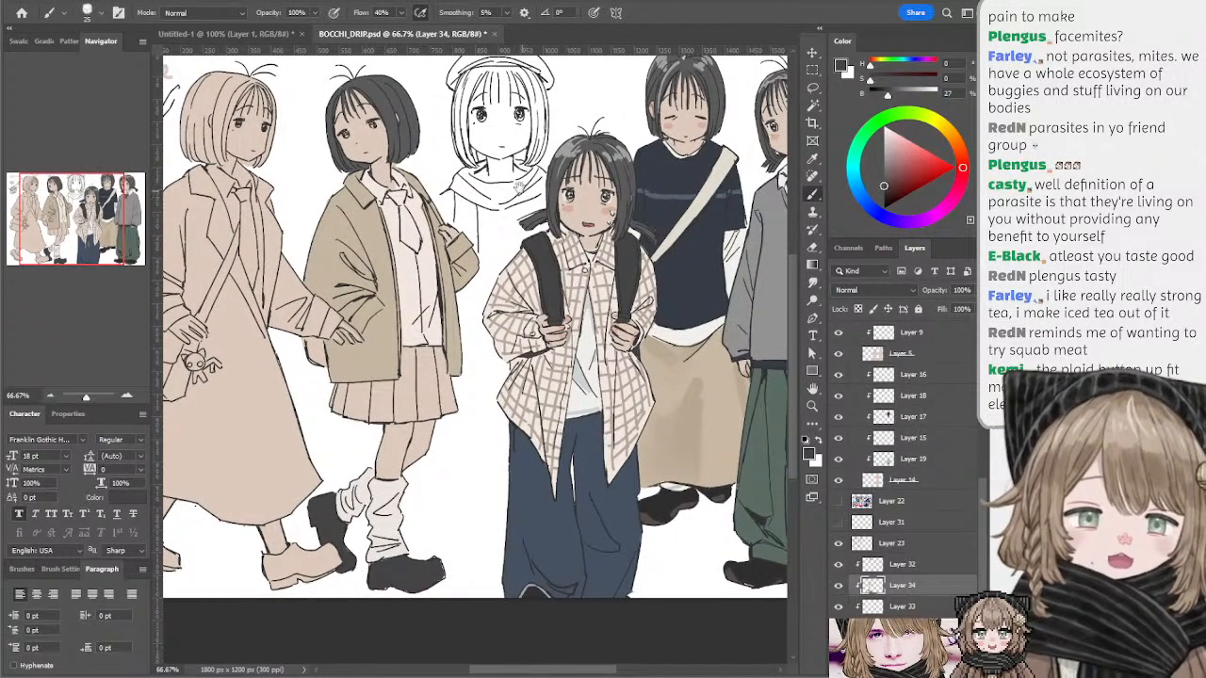
{"action": "left_click_drag", "start_coordinate": [521, 195], "coordinate": [545, 216]}
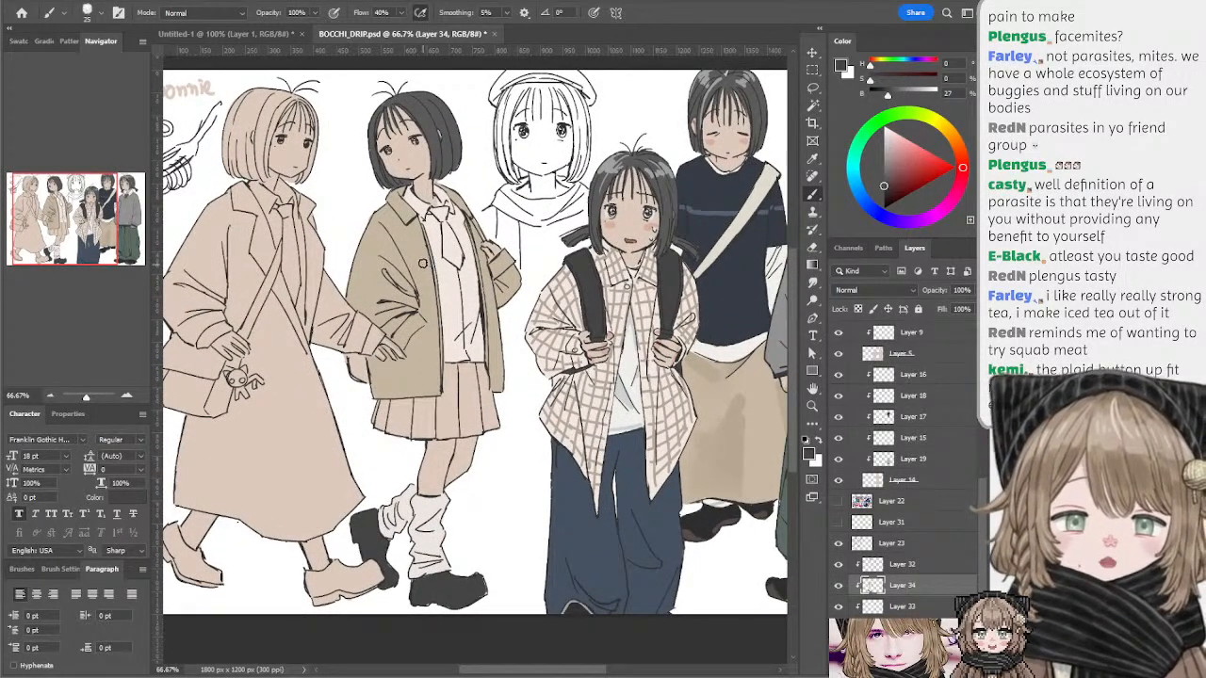
{"action": "left_click", "coordinate": [428, 267], "text": "alt"}
{"action": "key", "text": "bracketleft"}
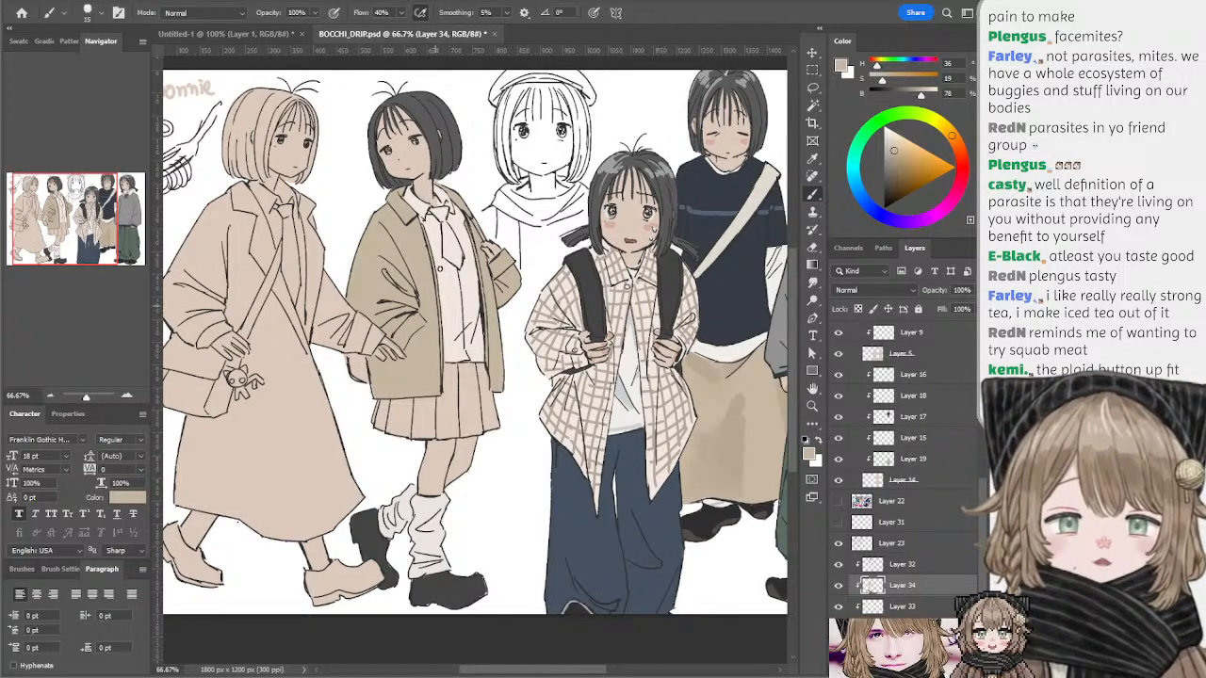
{"action": "mouse_move", "coordinate": [518, 213]}
{"action": "left_mouse_down"}
{"action": "mouse_move", "coordinate": [486, 221]}
{"action": "mouse_move", "coordinate": [494, 216]}
{"action": "left_mouse_up"}
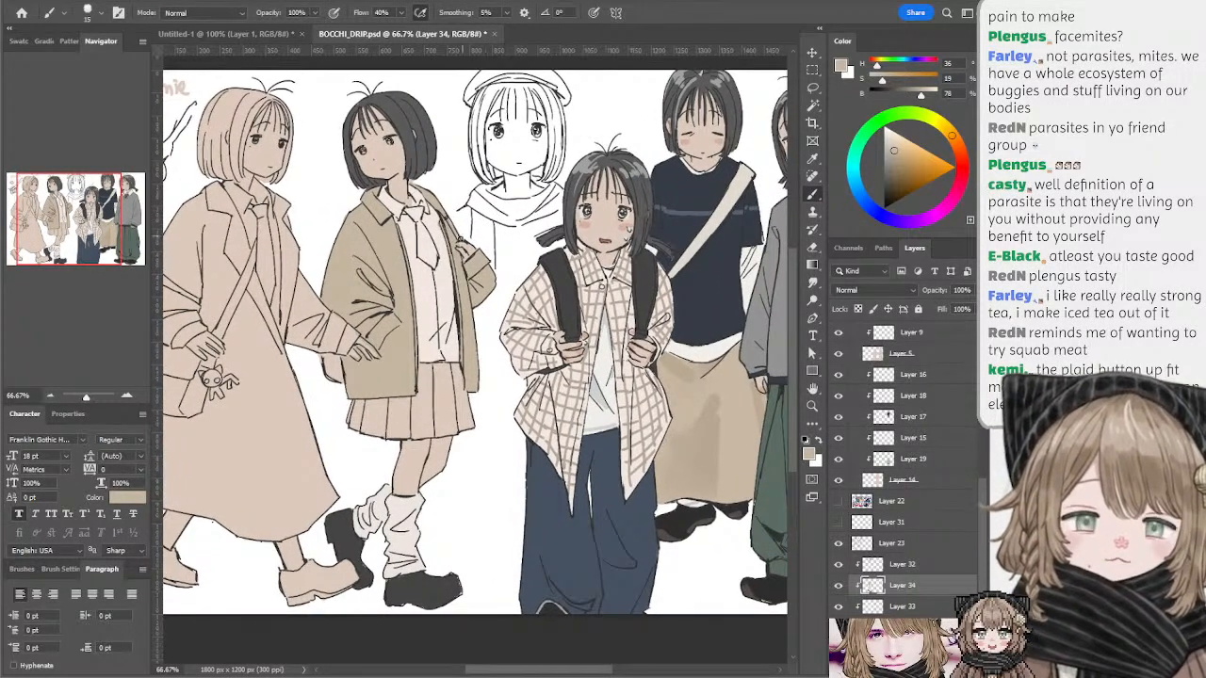
{"action": "key", "text": "bracketleft"}
{"action": "key", "text": "bracketleft"}
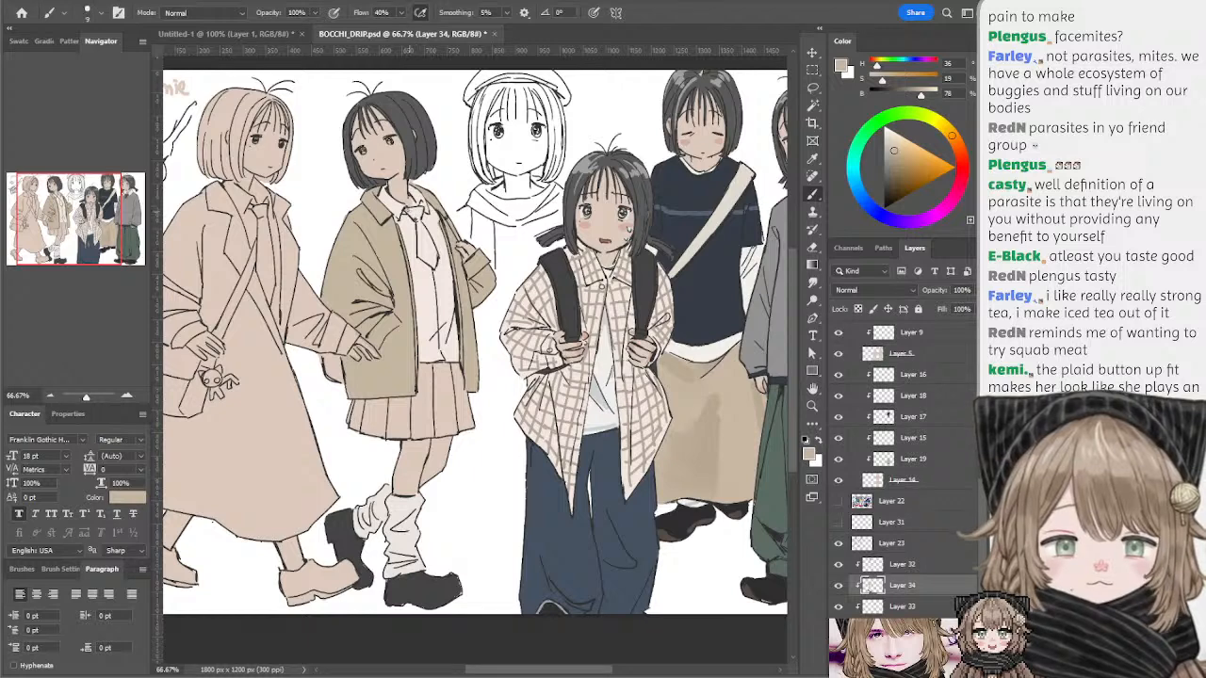
- Paint the second girl's necktie muted brown with hue 22, saturation 27 and brightness 55, keeping its edges clean against the shirt
{"action": "left_click", "coordinate": [894, 168]}
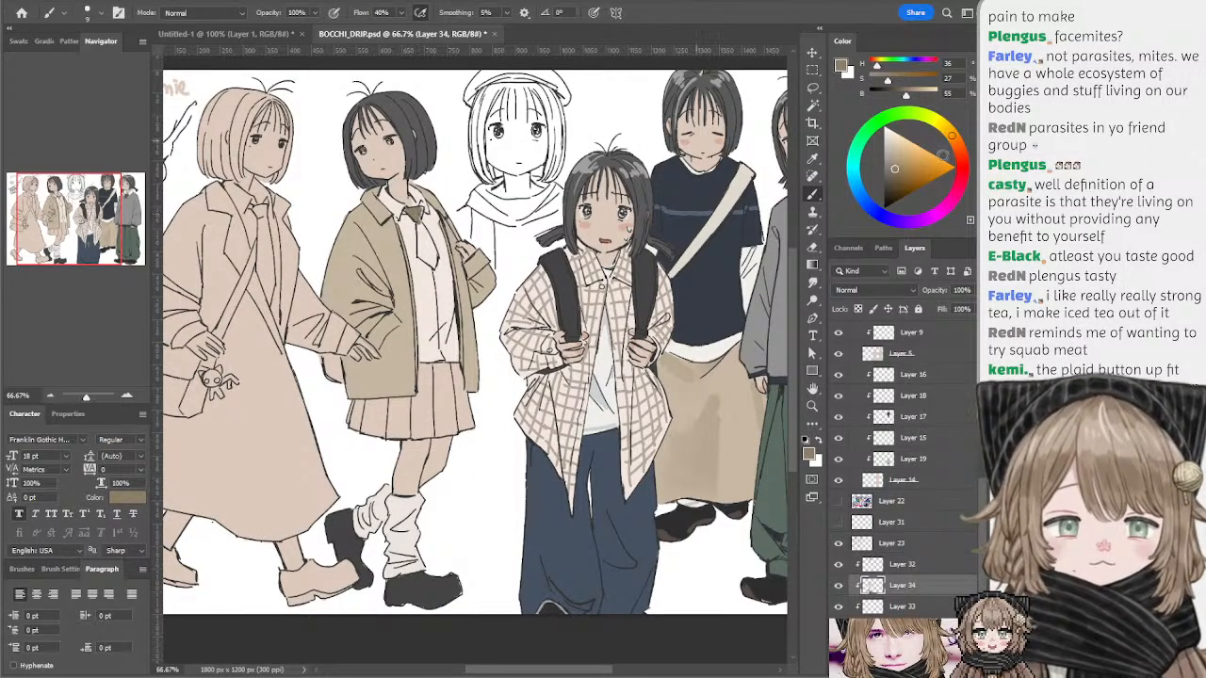
{"action": "left_click", "coordinate": [958, 147]}
{"action": "left_click", "coordinate": [959, 147]}
{"action": "mouse_move", "coordinate": [405, 210]}
{"action": "left_mouse_down"}
{"action": "mouse_move", "coordinate": [422, 208]}
{"action": "mouse_move", "coordinate": [429, 262]}
{"action": "mouse_move", "coordinate": [425, 243]}
{"action": "left_mouse_up"}
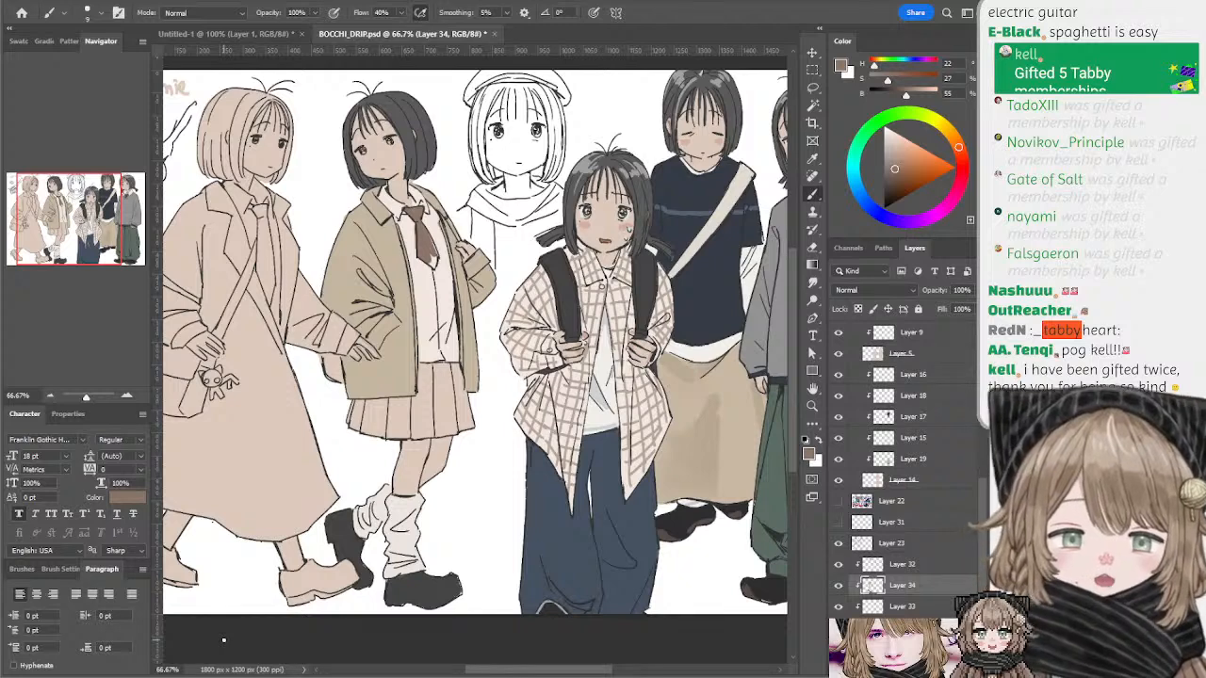
{"action": "left_click", "coordinate": [420, 228], "text": "alt"}
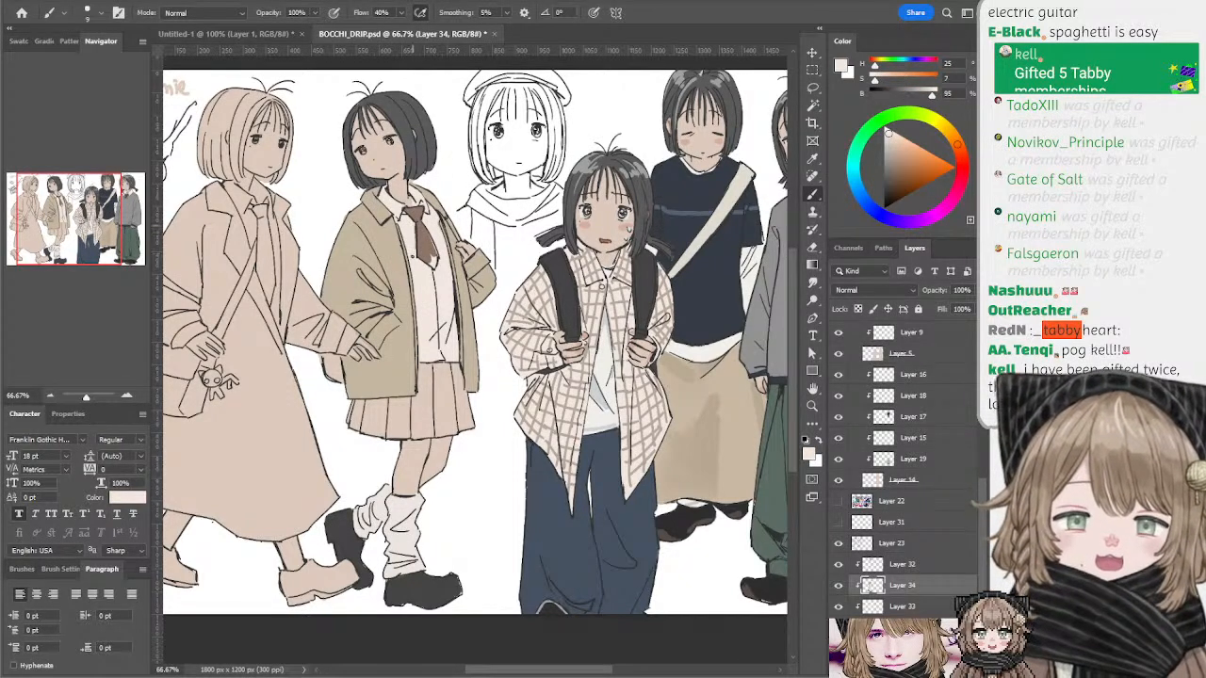
{"action": "left_click", "coordinate": [424, 239], "text": "alt"}
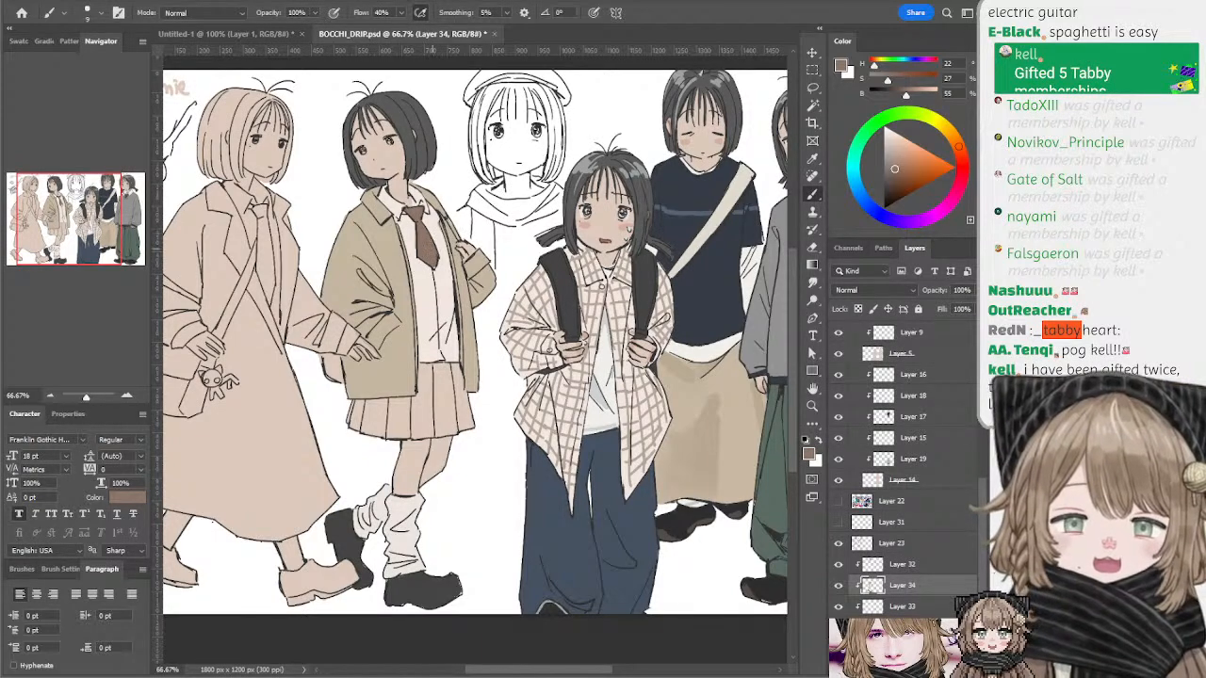
{"action": "mouse_move", "coordinate": [456, 247]}
{"action": "left_mouse_down"}
{"action": "mouse_move", "coordinate": [490, 240]}
{"action": "mouse_move", "coordinate": [460, 227]}
{"action": "left_mouse_up"}
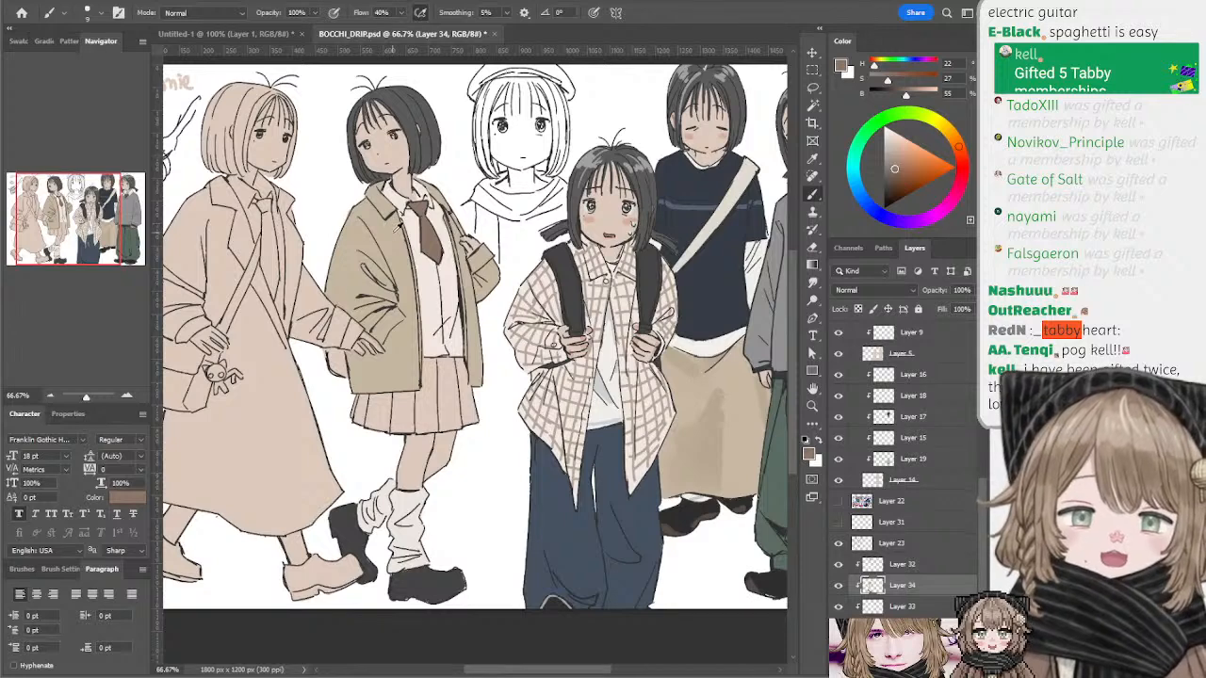
{"action": "left_click", "coordinate": [394, 229], "text": "alt"}
{"action": "left_click", "coordinate": [891, 174]}
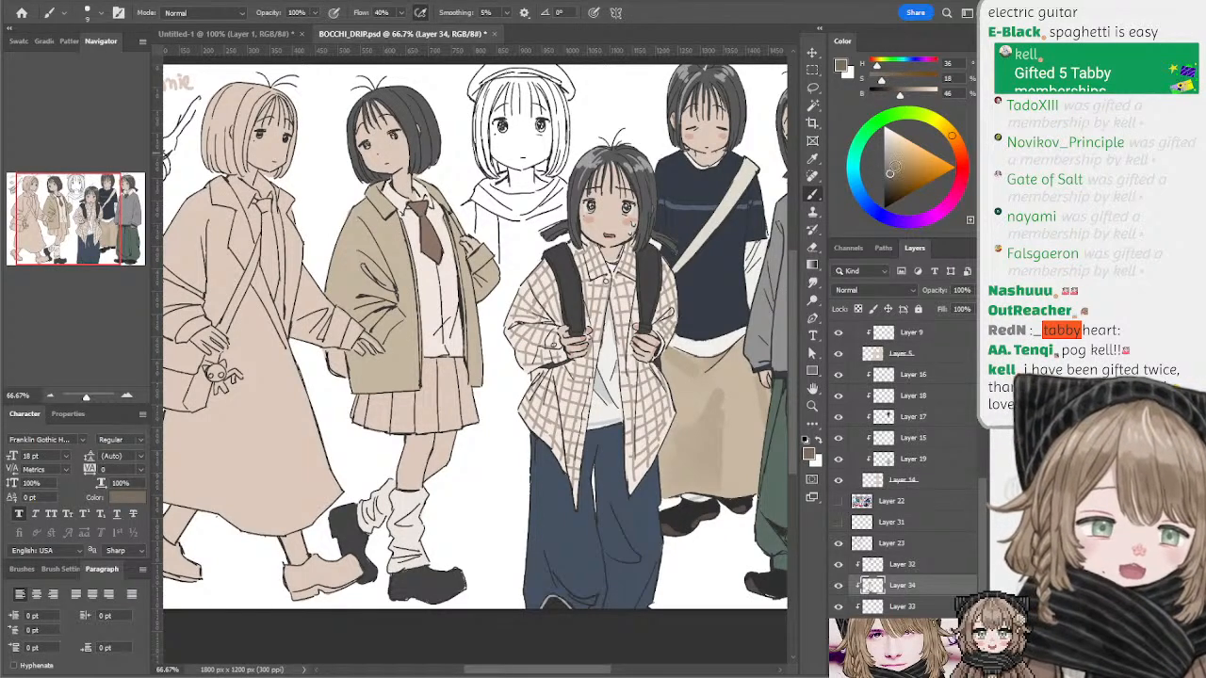
{"action": "left_click", "coordinate": [891, 174]}
{"action": "left_click_drag", "start_coordinate": [366, 212], "coordinate": [388, 190]}
{"action": "key", "text": "ctrl+z"}
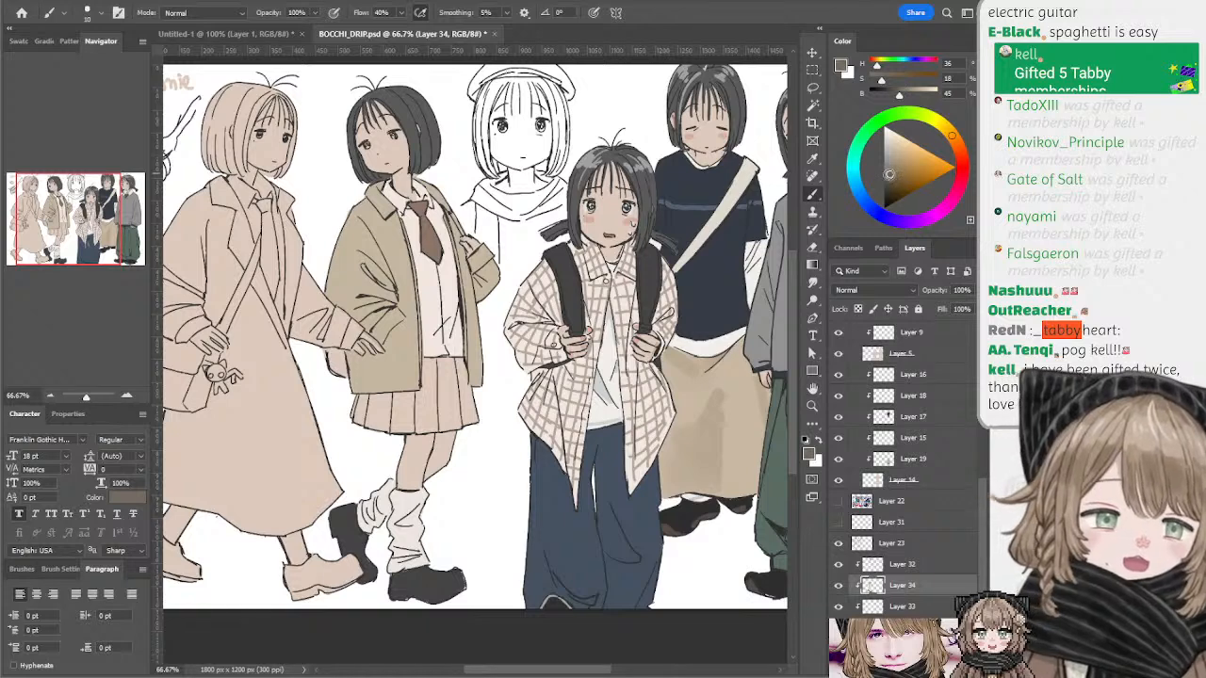
- Paint the tan jacket's collar dark grey with saturation 0 and brightness 30
{"action": "left_click_drag", "start_coordinate": [890, 176], "coordinate": [884, 183]}
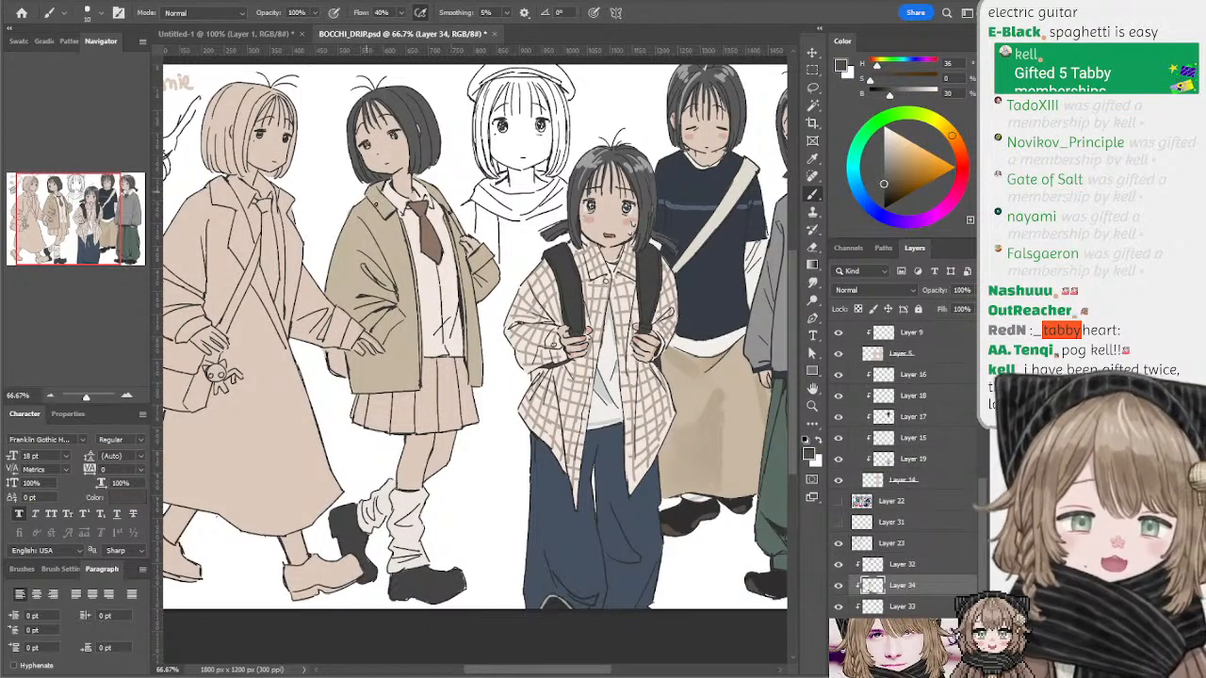
{"action": "mouse_move", "coordinate": [368, 211]}
{"action": "left_mouse_down"}
{"action": "mouse_move", "coordinate": [380, 185]}
{"action": "mouse_move", "coordinate": [393, 213]}
{"action": "mouse_move", "coordinate": [432, 185]}
{"action": "mouse_move", "coordinate": [438, 198]}
{"action": "left_mouse_up"}
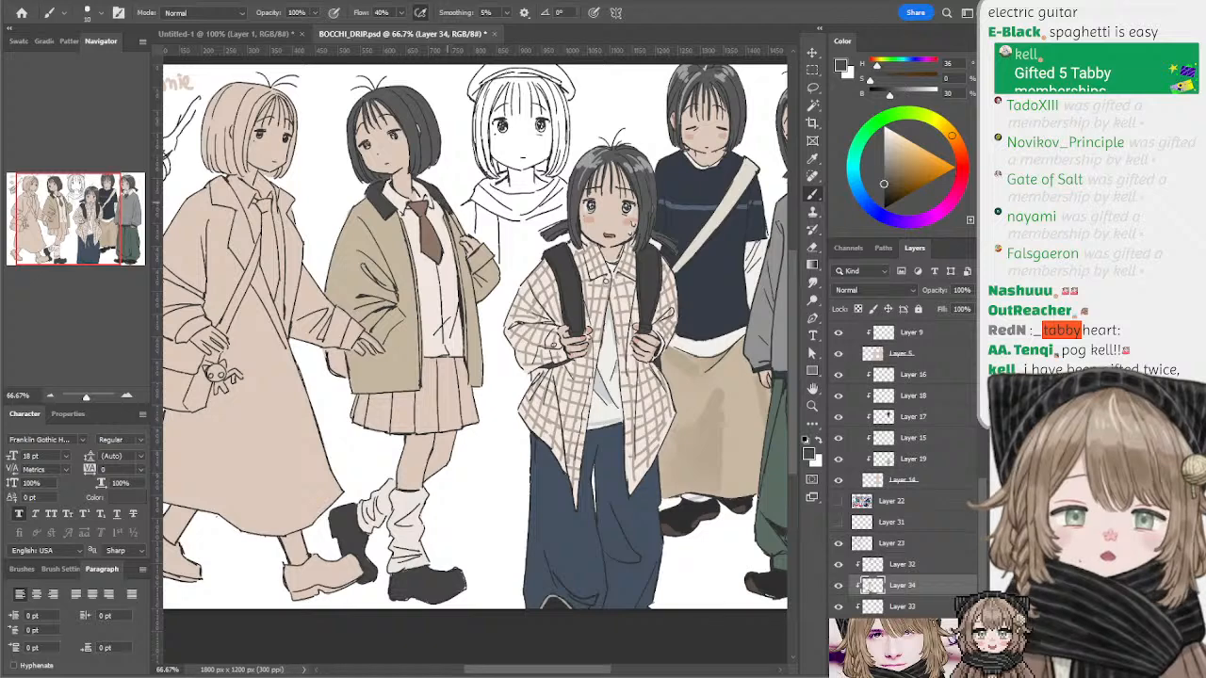
{"action": "mouse_move", "coordinate": [486, 166]}
{"action": "left_mouse_down"}
{"action": "mouse_move", "coordinate": [484, 196]}
{"action": "mouse_move", "coordinate": [478, 174]}
{"action": "left_mouse_up"}
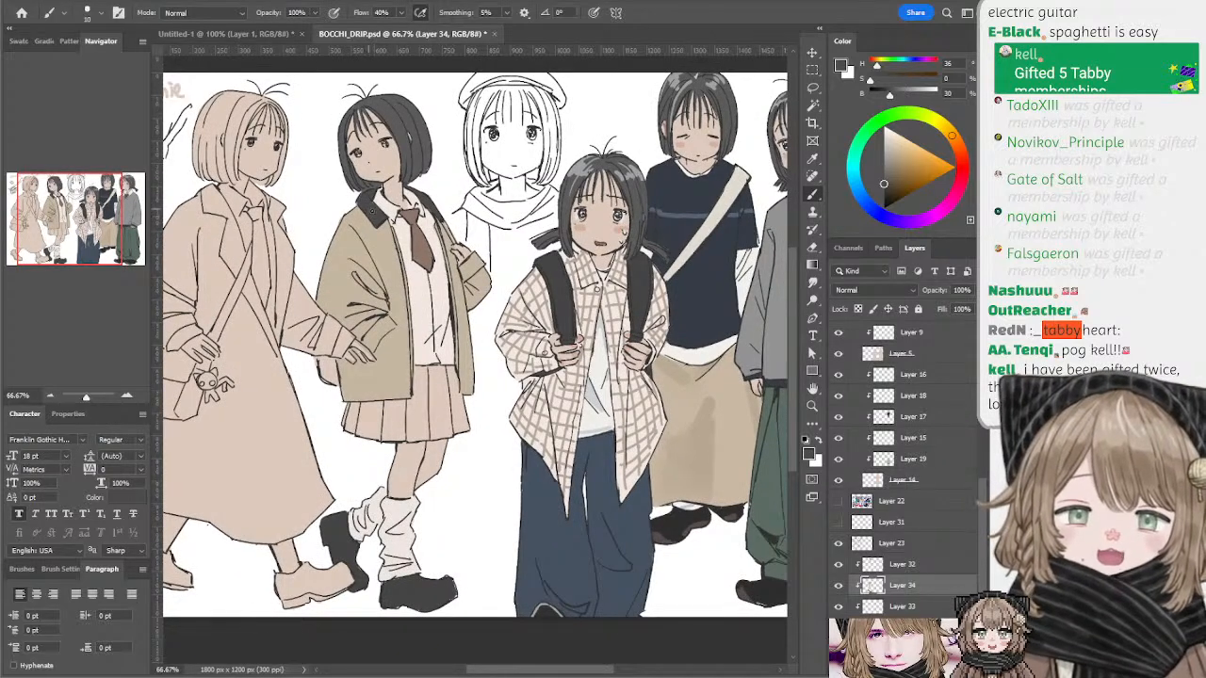
{"action": "left_click", "coordinate": [377, 218], "text": "alt"}
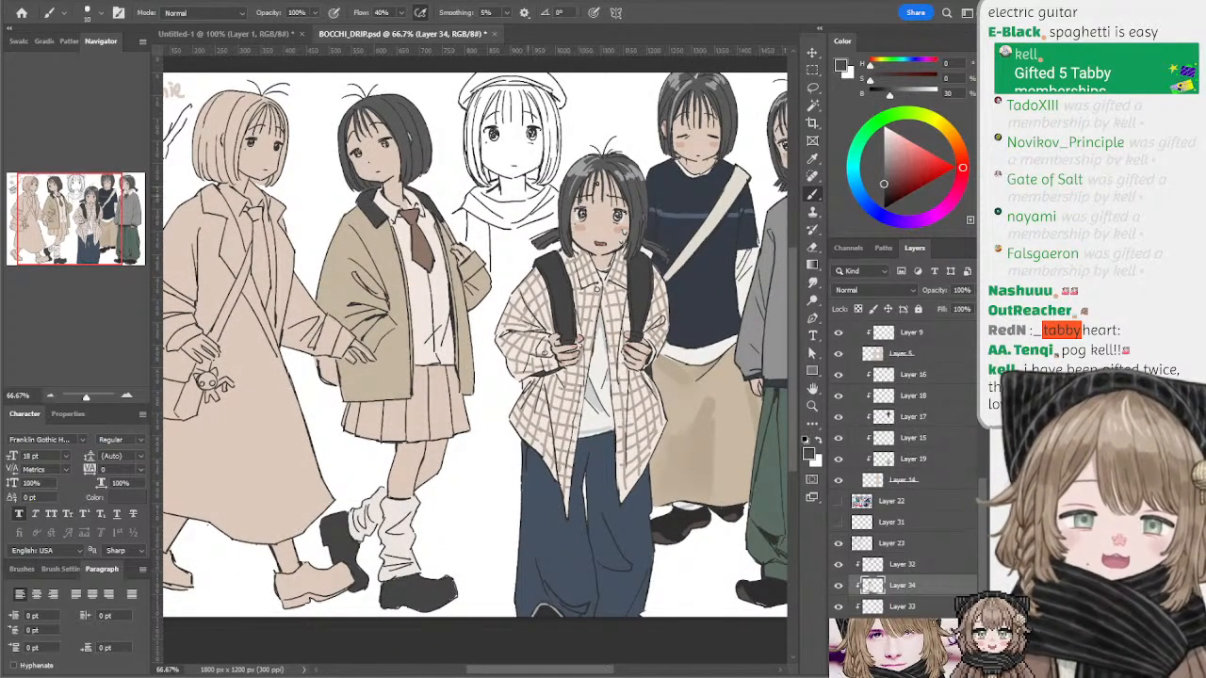
- Try recolouring the second girl's tan jacket dark green by selecting its fill and shifting the colour
{"action": "left_click", "coordinate": [812, 105]}
{"action": "left_click", "coordinate": [382, 243]}
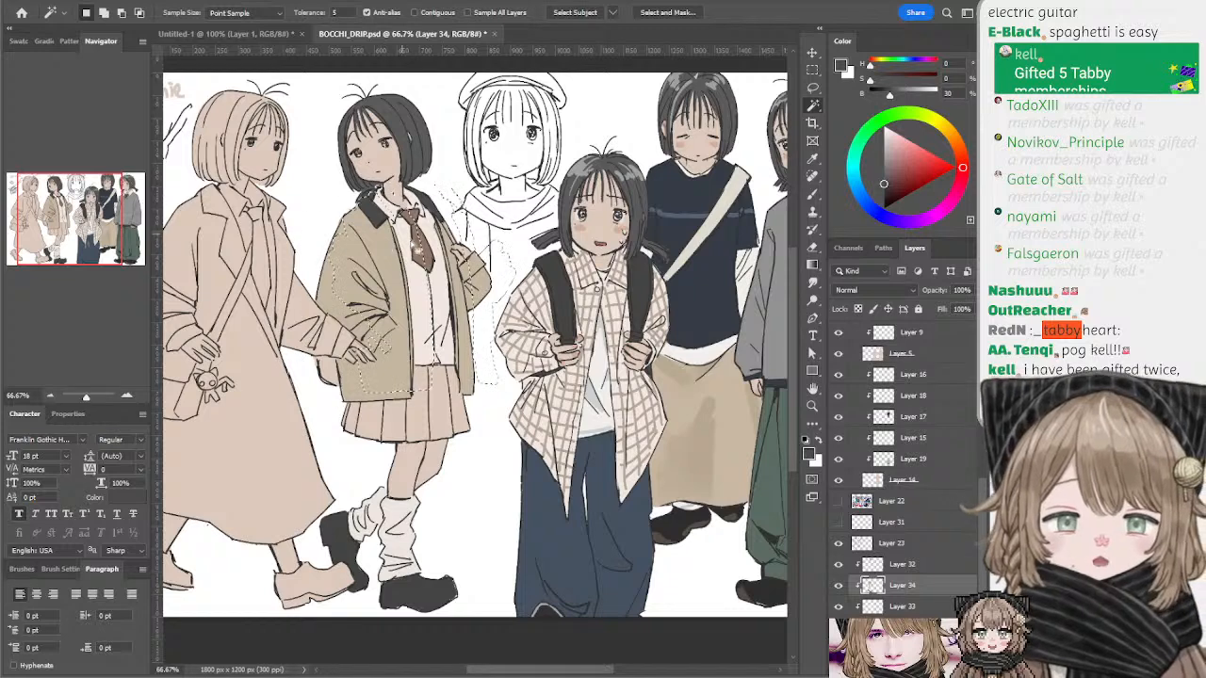
{"action": "key", "text": "i"}
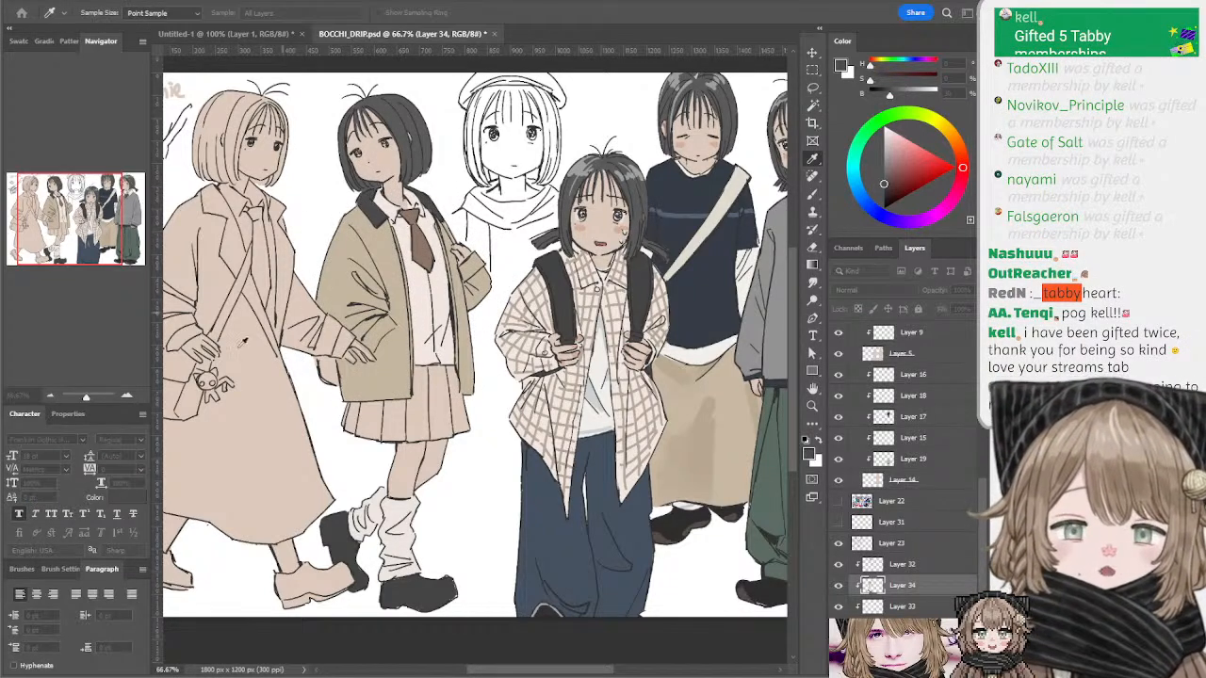
{"action": "left_click_drag", "start_coordinate": [2, 460], "coordinate": [0, 462]}
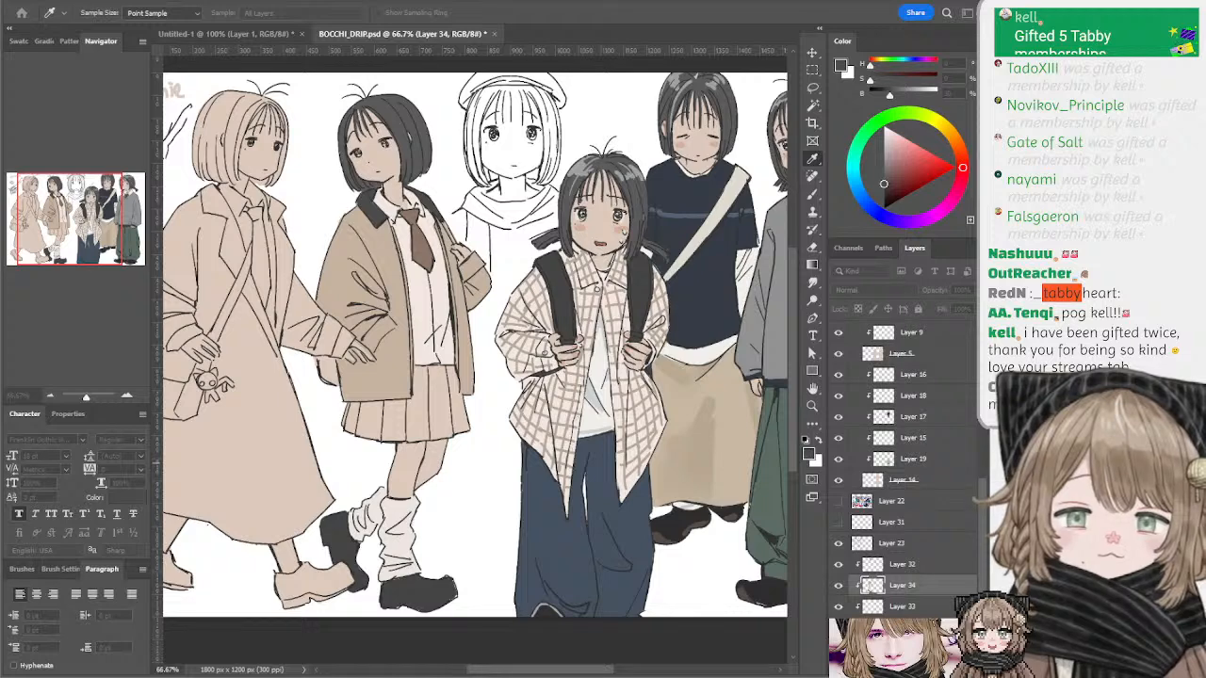
{"action": "left_click_drag", "start_coordinate": [2, 462], "coordinate": [21, 477]}
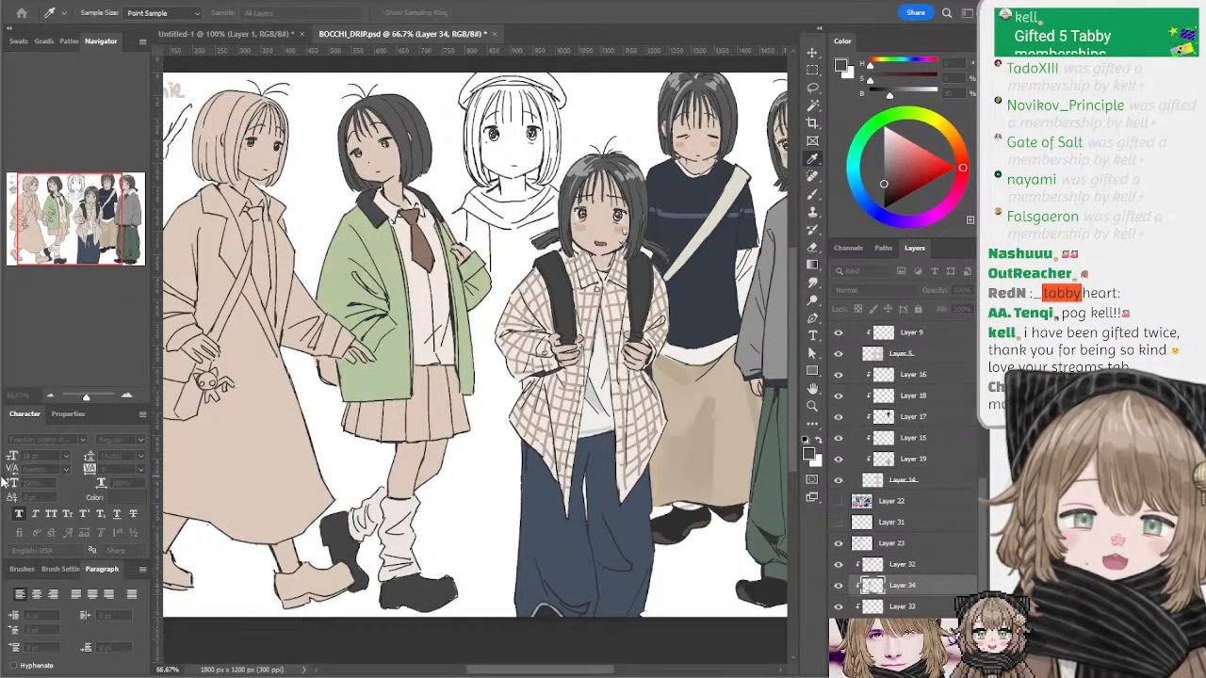
{"action": "key", "text": "Return"}
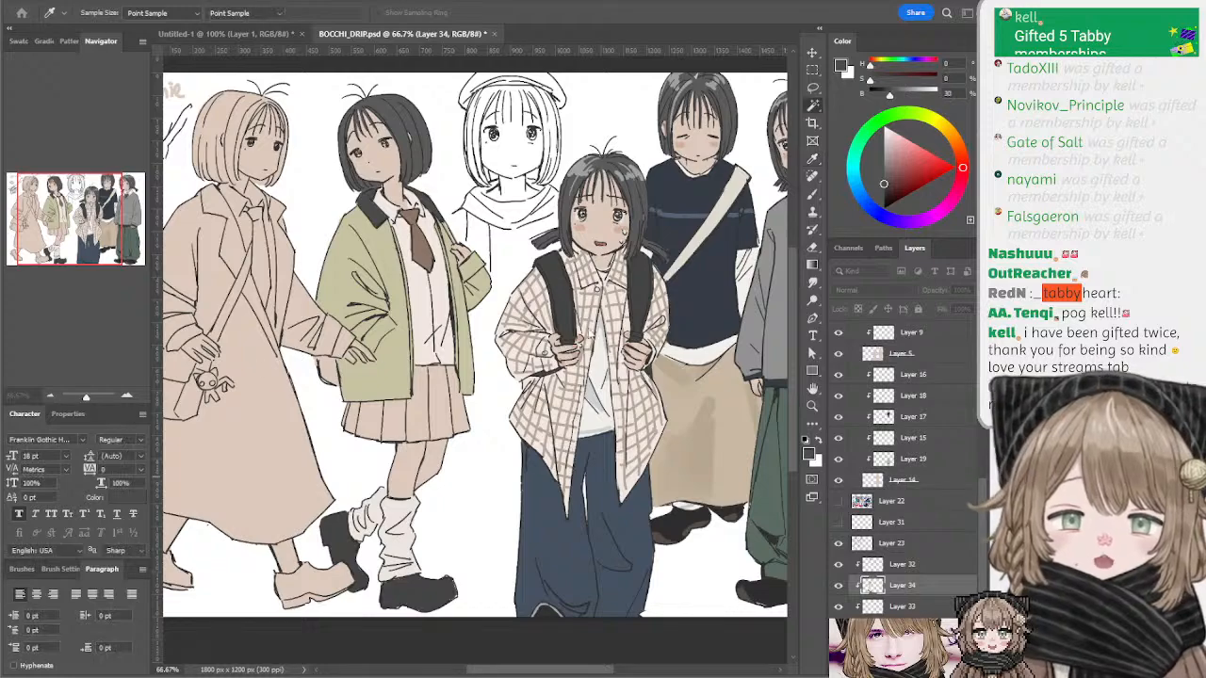
{"action": "key", "text": "ctrl+z"}
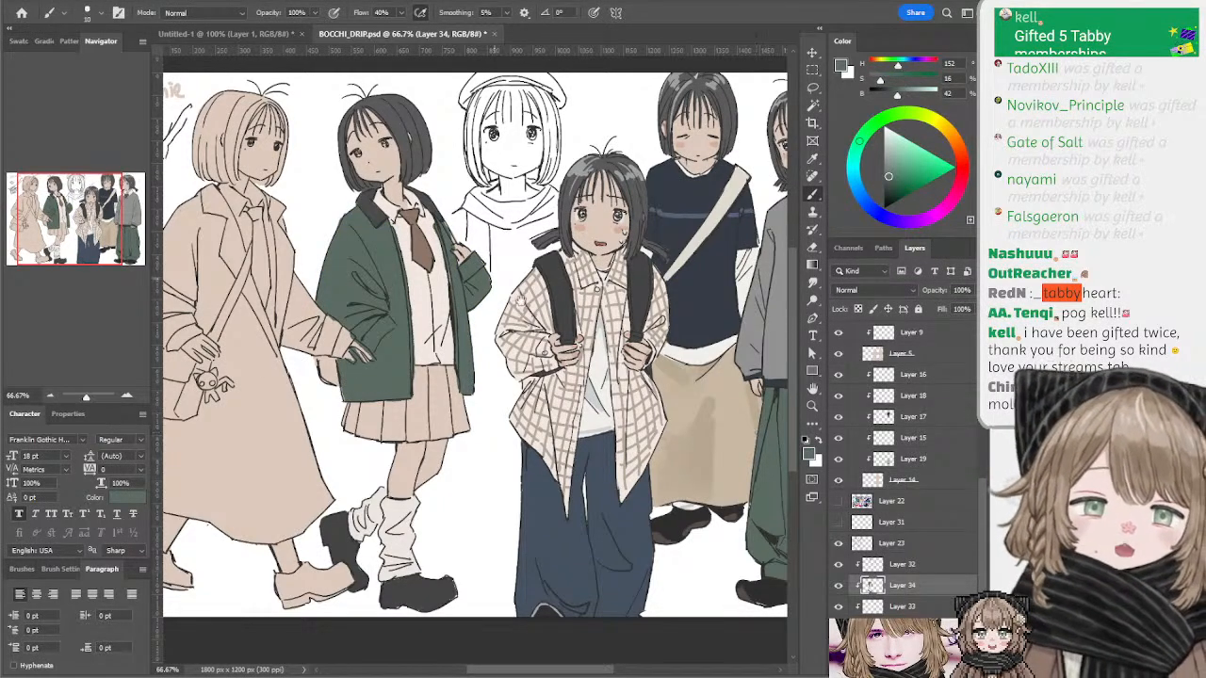
{"action": "mouse_move", "coordinate": [520, 300]}
{"action": "left_mouse_down"}
{"action": "mouse_move", "coordinate": [438, 306]}
{"action": "mouse_move", "coordinate": [534, 318]}
{"action": "left_mouse_up"}
{"action": "key", "text": "w"}
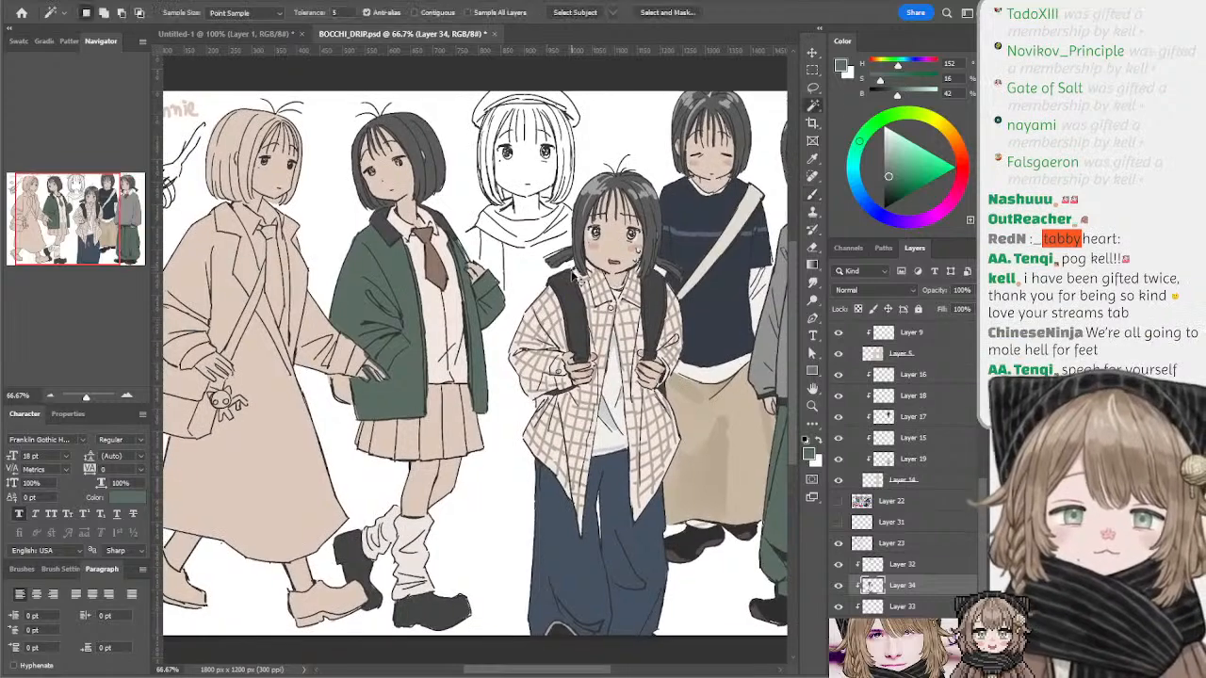
{"action": "key", "text": "ctrl+shift+z"}
{"action": "left_click_drag", "start_coordinate": [384, 313], "coordinate": [424, 305]}
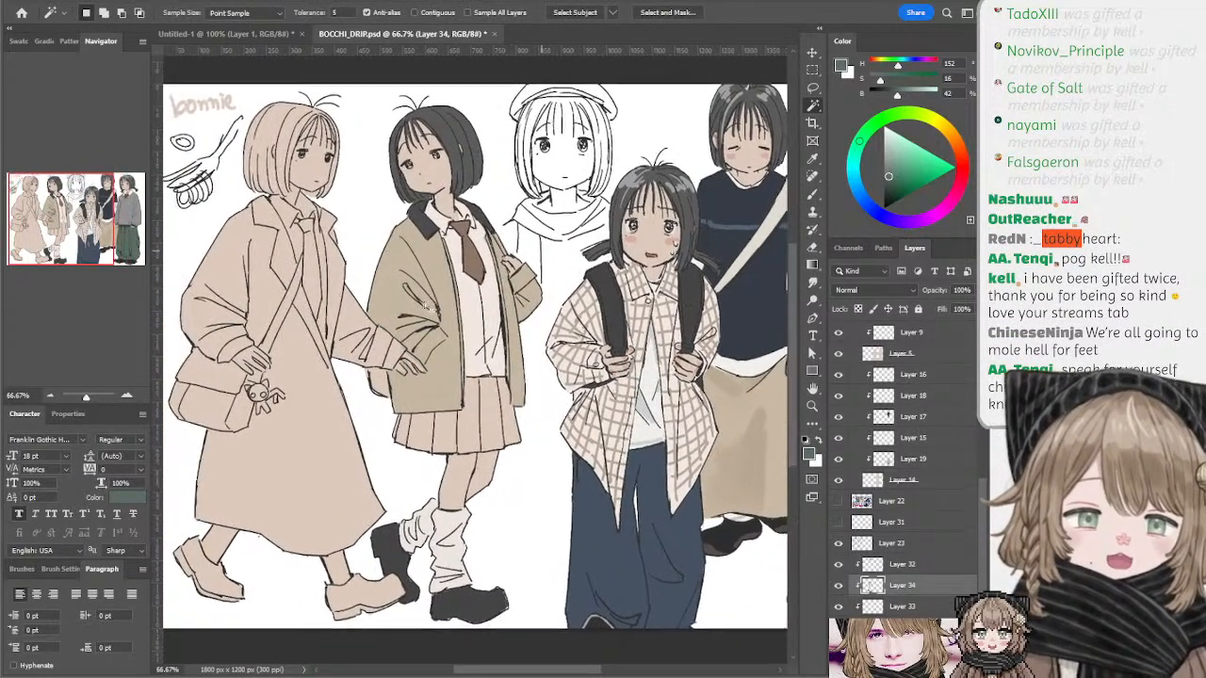
{"action": "key", "text": "l"}
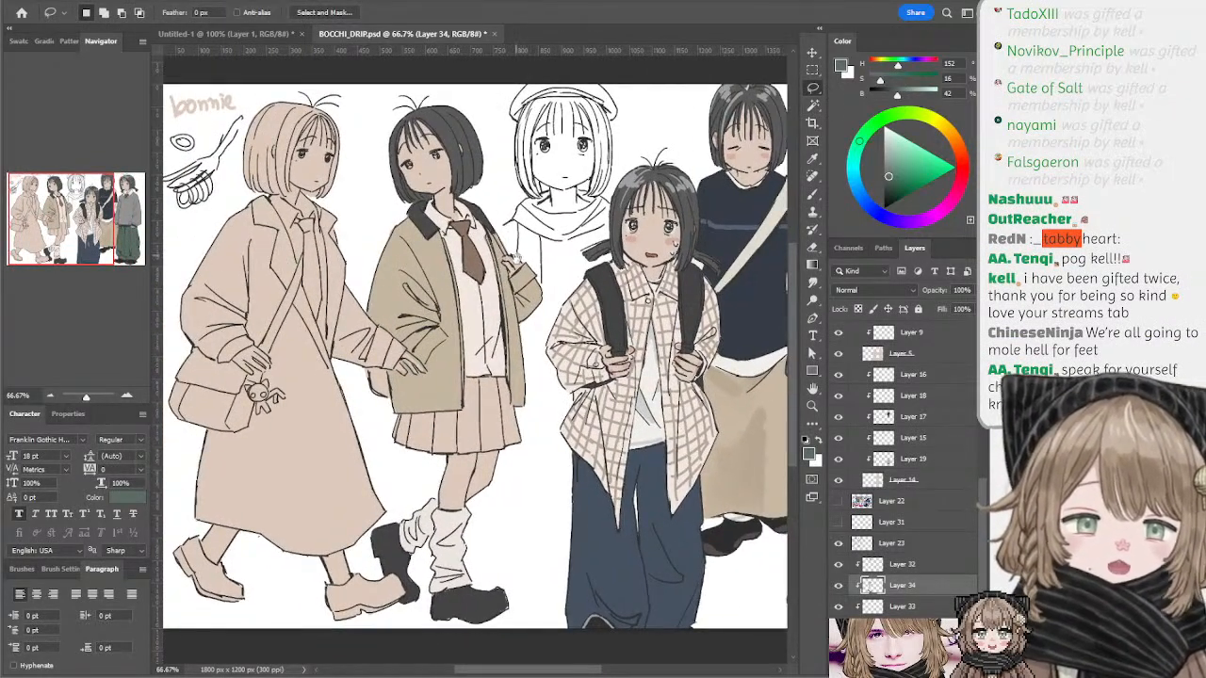
{"action": "left_click_drag", "start_coordinate": [476, 271], "coordinate": [369, 235]}
{"action": "left_click_drag", "start_coordinate": [536, 247], "coordinate": [588, 240]}
{"action": "left_click_drag", "start_coordinate": [489, 266], "coordinate": [538, 281]}
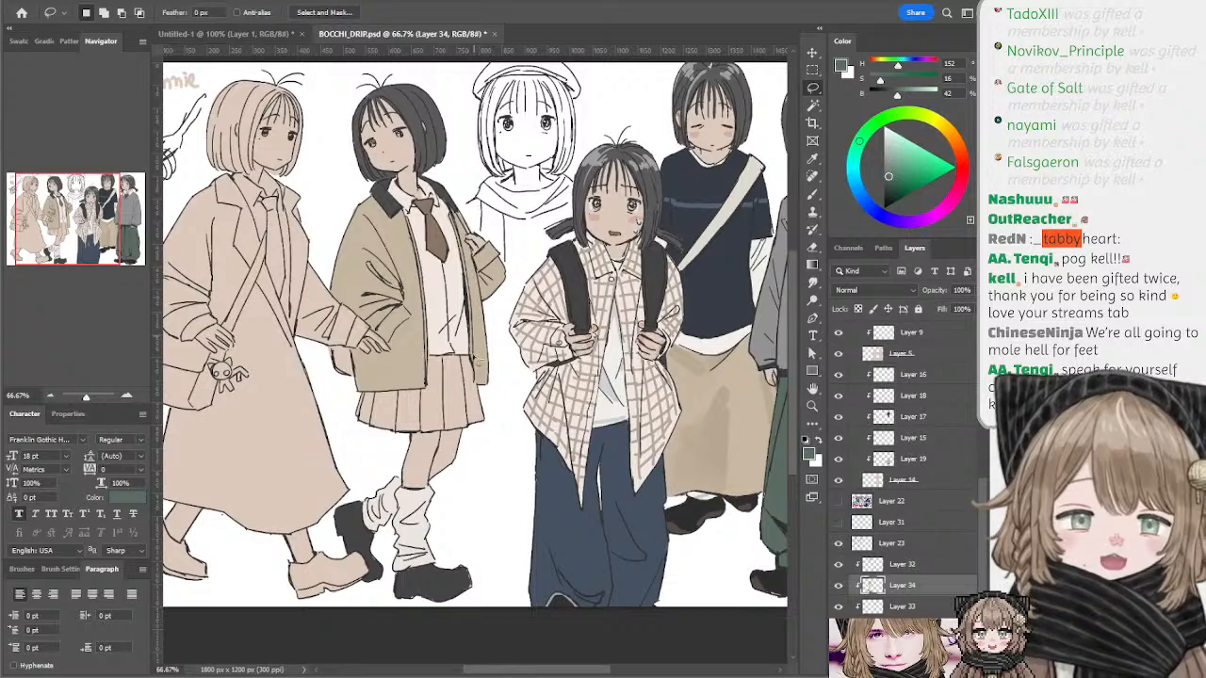
- Add a new clipped layer above Layer 33 and prepare a larger brush in pale yellow with hue 47, saturation 17 and brightness 89
{"action": "key", "text": "b"}
{"action": "key", "text": "alt+bracketleft"}
{"action": "left_click", "coordinate": [462, 349], "text": "alt"}
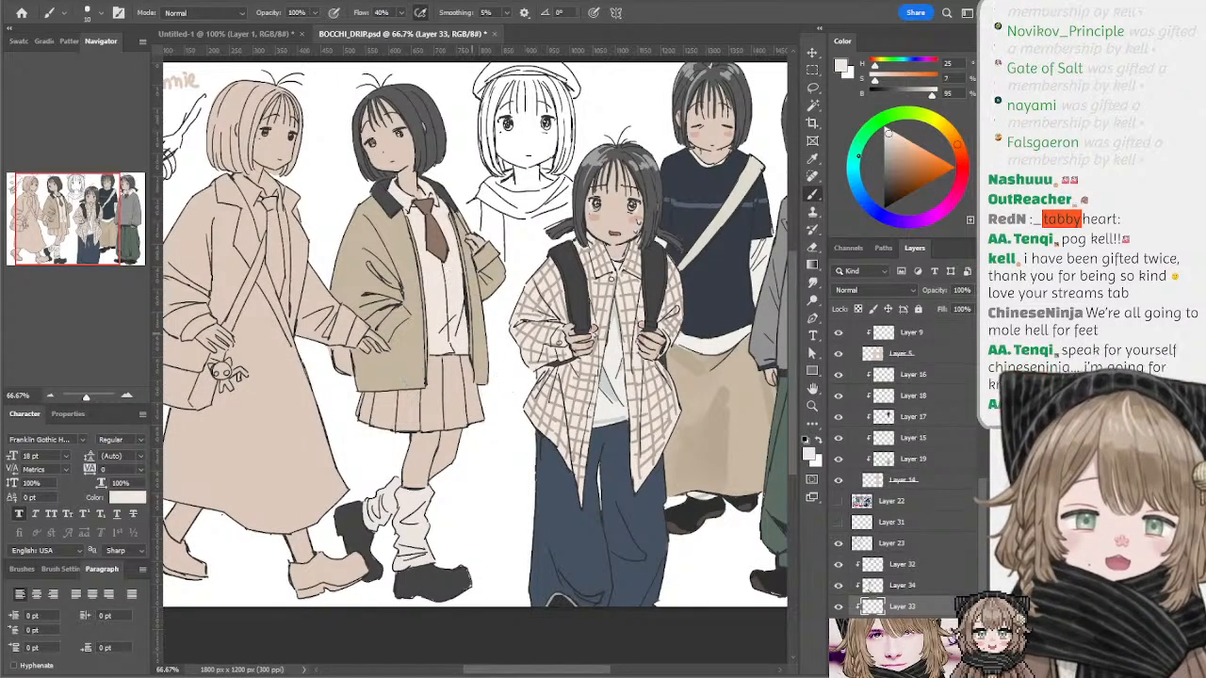
{"action": "left_click_drag", "start_coordinate": [659, 247], "coordinate": [678, 227]}
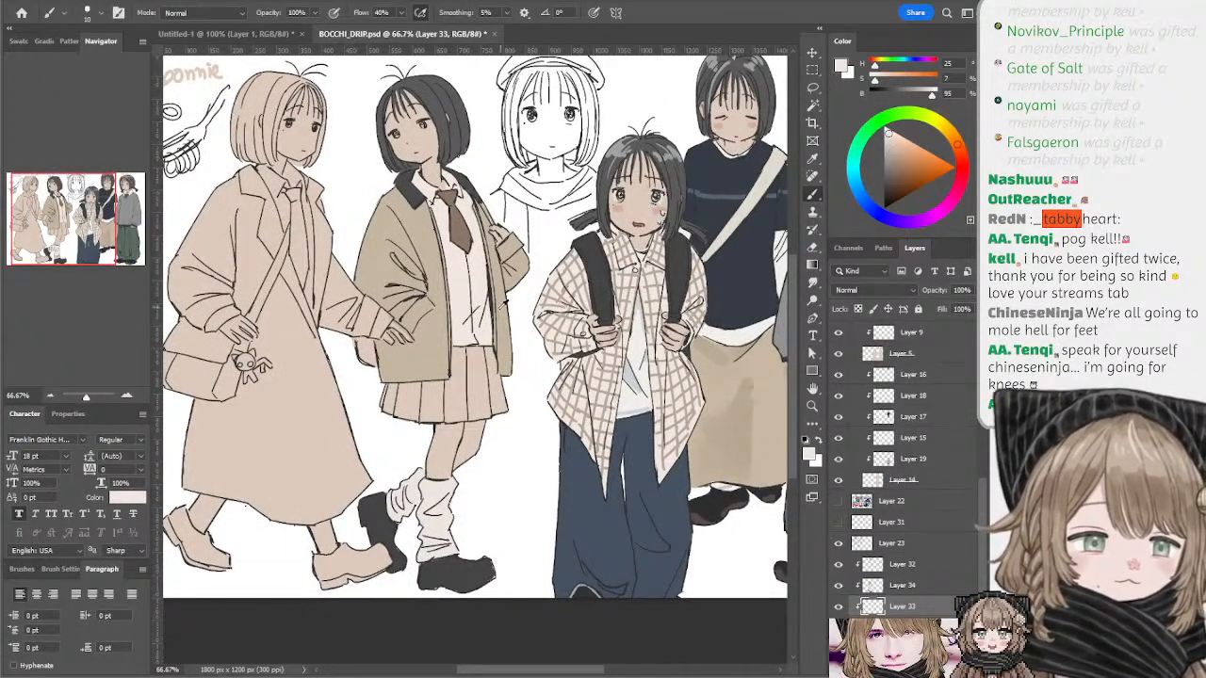
{"action": "left_click", "coordinate": [541, 284], "text": "alt"}
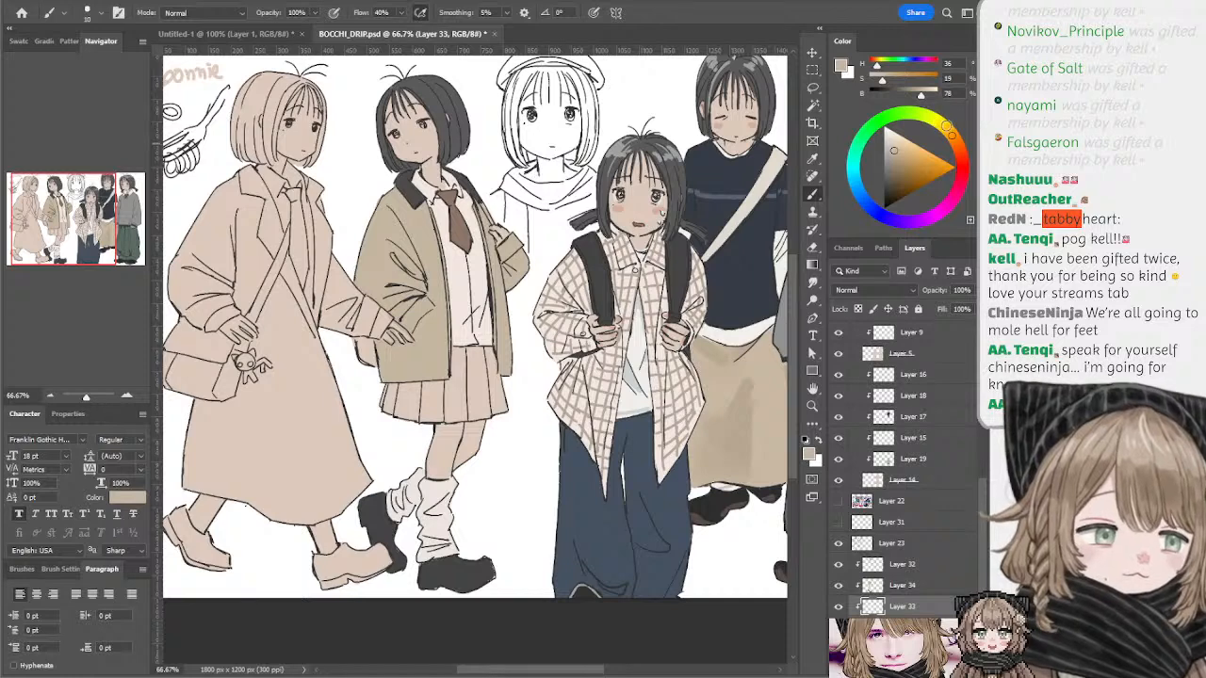
{"action": "left_click", "coordinate": [946, 126]}
{"action": "left_click", "coordinate": [895, 142]}
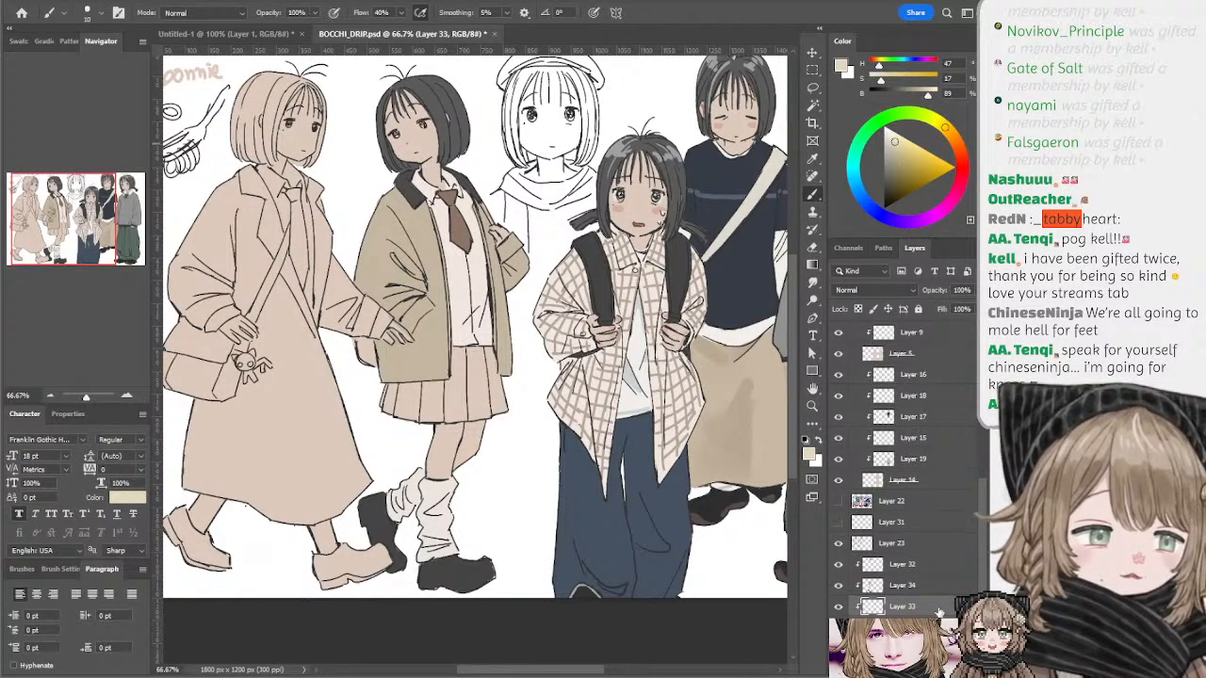
{"action": "key", "text": "bracketright"}
{"action": "key", "text": "bracketright"}
{"action": "key", "text": "bracketright"}
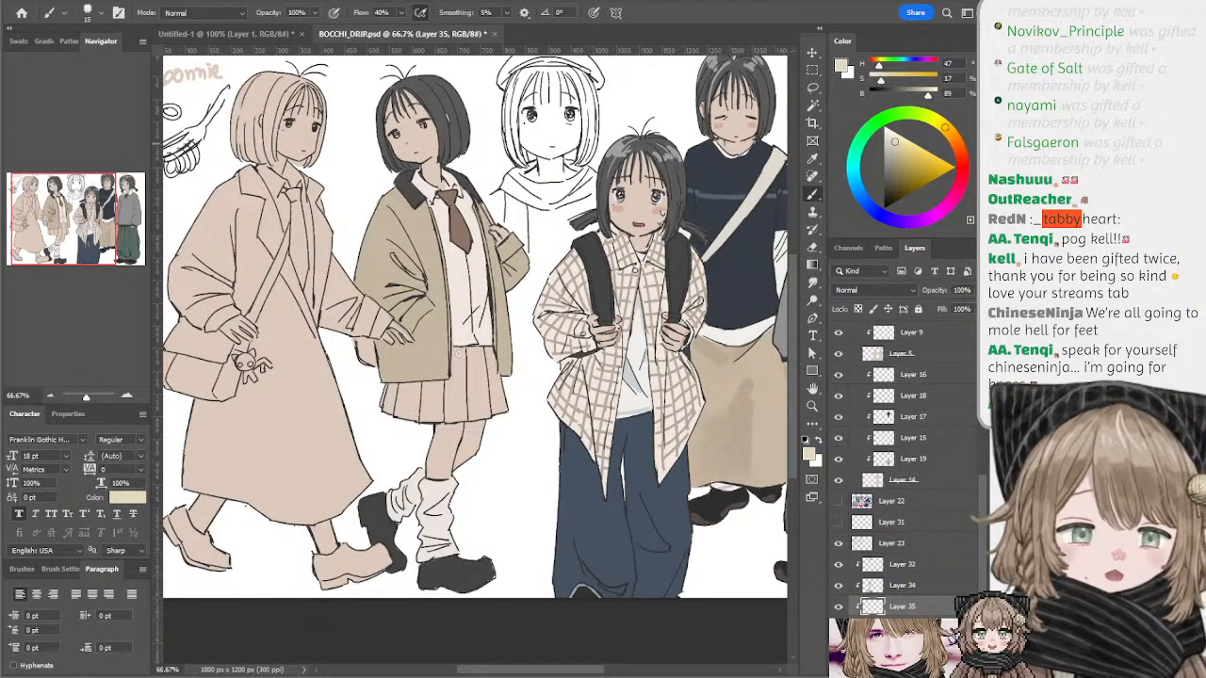
{"action": "mouse_move", "coordinate": [457, 352]}
{"action": "left_mouse_down"}
{"action": "mouse_move", "coordinate": [456, 405]}
{"action": "mouse_move", "coordinate": [473, 368]}
{"action": "left_mouse_up"}
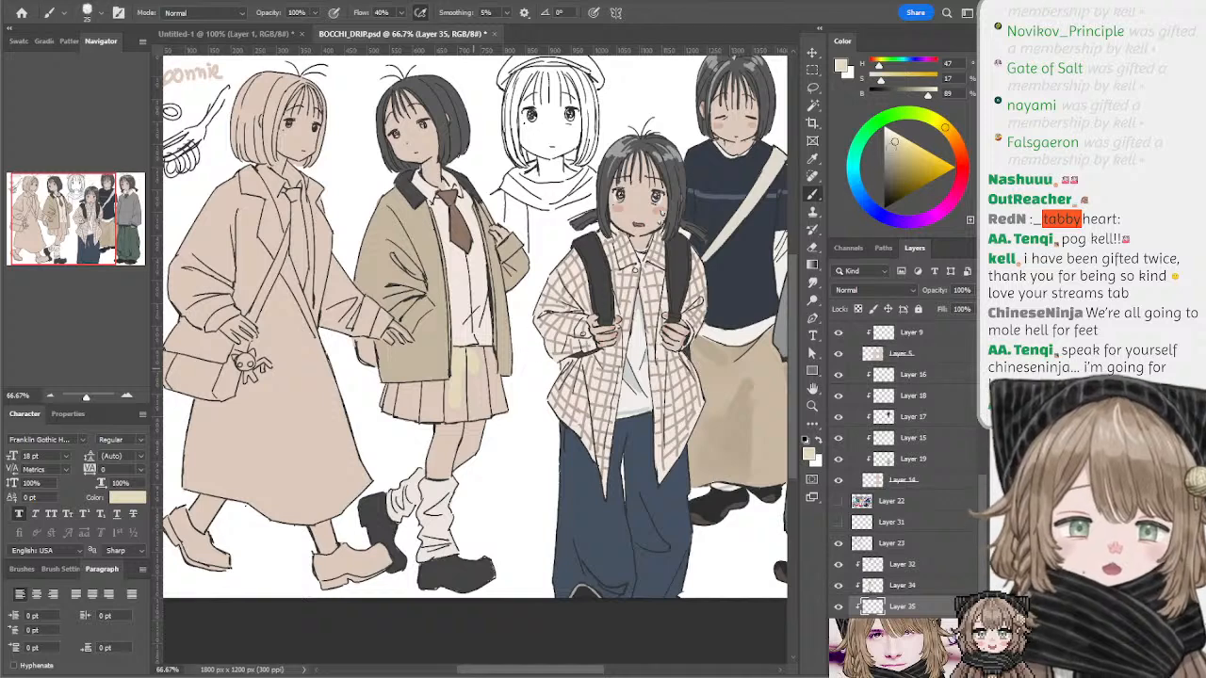
{"action": "key", "text": "ctrl+z"}
{"action": "key", "text": "ctrl+z"}
- Paint the second girl's pleated skirt off-white with a colour sampled from her leg warmers
{"action": "left_click", "coordinate": [892, 139]}
{"action": "left_click", "coordinate": [439, 483], "text": "alt"}
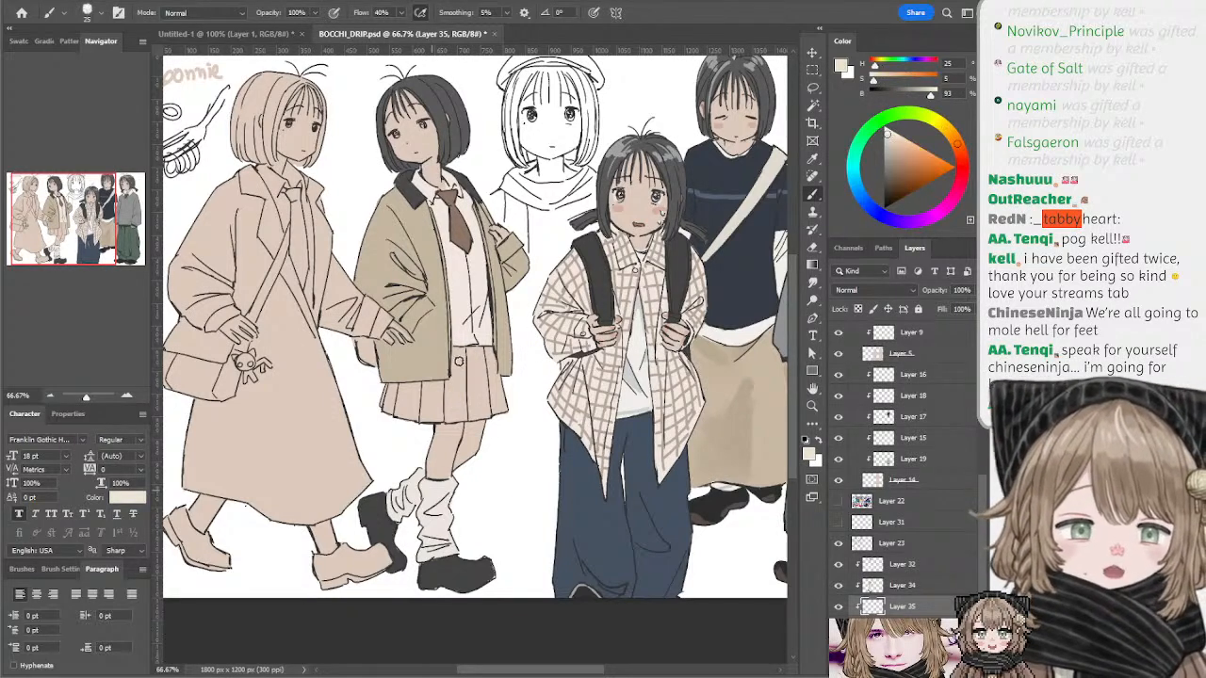
{"action": "mouse_move", "coordinate": [460, 358]}
{"action": "left_mouse_down"}
{"action": "mouse_move", "coordinate": [456, 385]}
{"action": "mouse_move", "coordinate": [476, 355]}
{"action": "mouse_move", "coordinate": [490, 360]}
{"action": "mouse_move", "coordinate": [458, 386]}
{"action": "mouse_move", "coordinate": [395, 387]}
{"action": "mouse_move", "coordinate": [385, 403]}
{"action": "mouse_move", "coordinate": [439, 410]}
{"action": "left_mouse_up"}
- Paint the whole pleated skirt blue-grey with hue 194, saturation 8 and brightness 57
{"action": "left_click", "coordinate": [882, 147]}
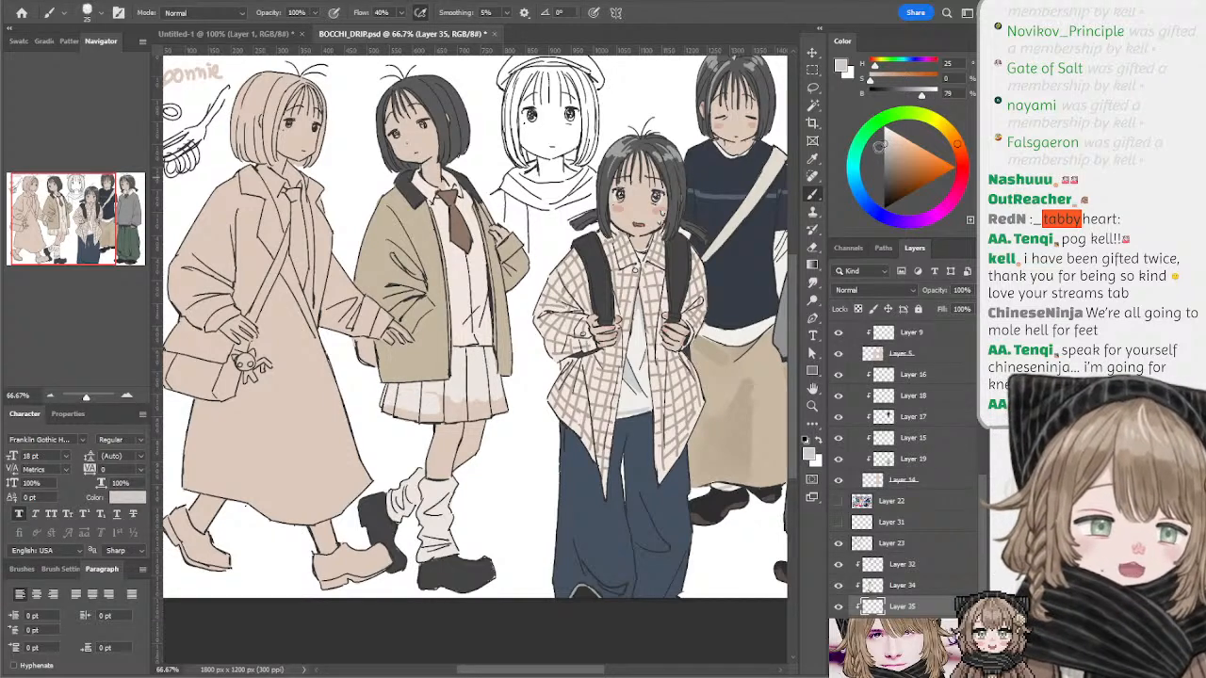
{"action": "left_click_drag", "start_coordinate": [879, 147], "coordinate": [885, 147]}
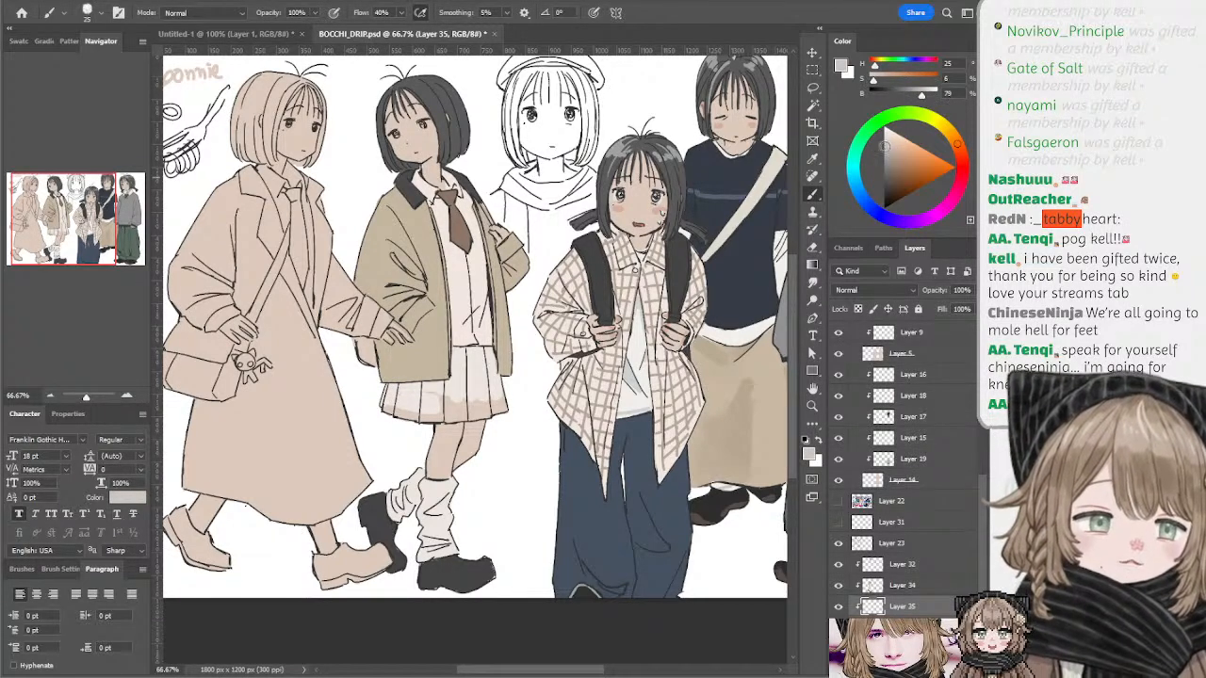
{"action": "left_click", "coordinate": [857, 177]}
{"action": "mouse_move", "coordinate": [456, 388]}
{"action": "left_mouse_down"}
{"action": "mouse_move", "coordinate": [457, 354]}
{"action": "mouse_move", "coordinate": [476, 372]}
{"action": "mouse_move", "coordinate": [464, 404]}
{"action": "left_mouse_up"}
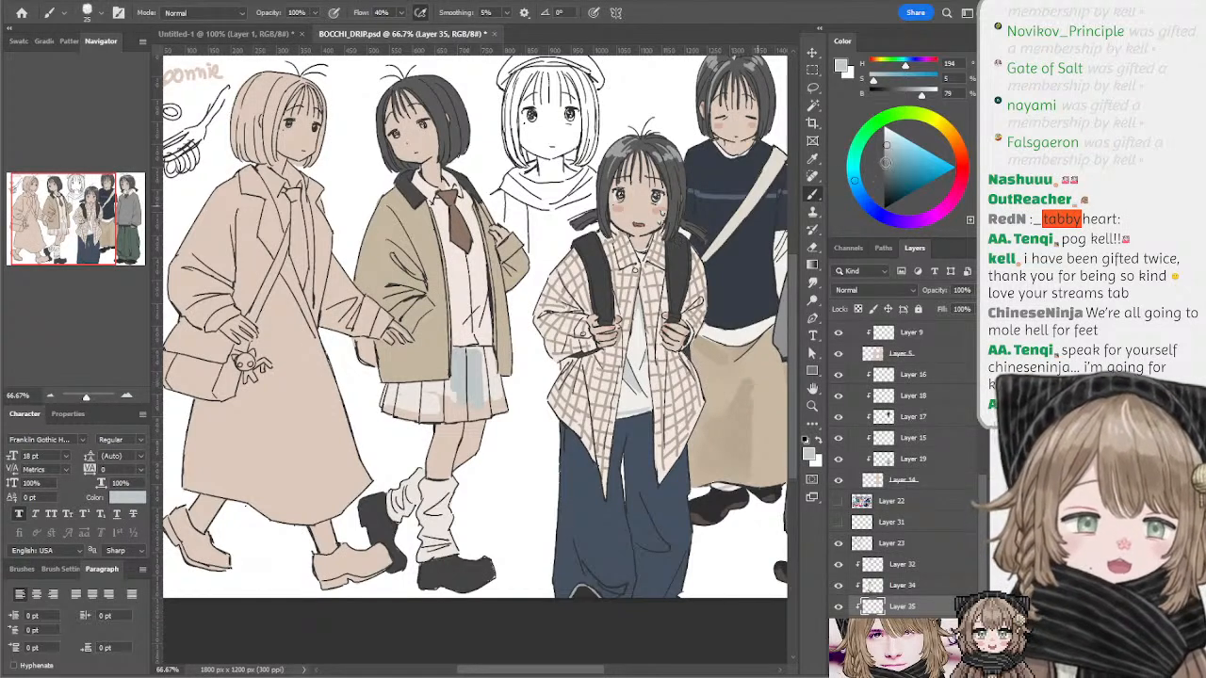
{"action": "key", "text": "ctrl+z"}
{"action": "left_click", "coordinate": [887, 164]}
{"action": "mouse_move", "coordinate": [461, 353]}
{"action": "left_mouse_down"}
{"action": "mouse_move", "coordinate": [491, 380]}
{"action": "mouse_move", "coordinate": [460, 357]}
{"action": "mouse_move", "coordinate": [453, 382]}
{"action": "mouse_move", "coordinate": [381, 381]}
{"action": "mouse_move", "coordinate": [385, 399]}
{"action": "mouse_move", "coordinate": [455, 408]}
{"action": "mouse_move", "coordinate": [404, 406]}
{"action": "mouse_move", "coordinate": [436, 388]}
{"action": "mouse_move", "coordinate": [456, 400]}
{"action": "mouse_move", "coordinate": [493, 371]}
{"action": "mouse_move", "coordinate": [500, 390]}
{"action": "mouse_move", "coordinate": [468, 394]}
{"action": "mouse_move", "coordinate": [483, 393]}
{"action": "mouse_move", "coordinate": [489, 351]}
{"action": "left_mouse_up"}
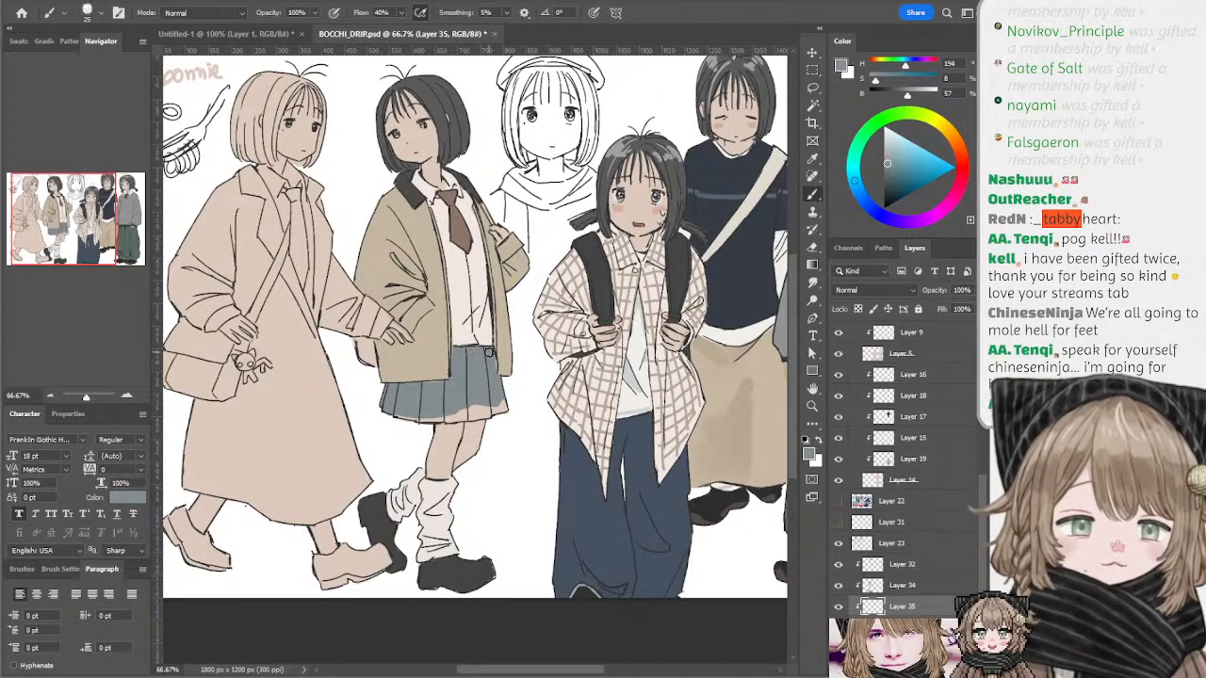
{"action": "mouse_move", "coordinate": [391, 410]}
{"action": "left_mouse_down"}
{"action": "mouse_move", "coordinate": [502, 408]}
{"action": "mouse_move", "coordinate": [492, 359]}
{"action": "left_mouse_up"}
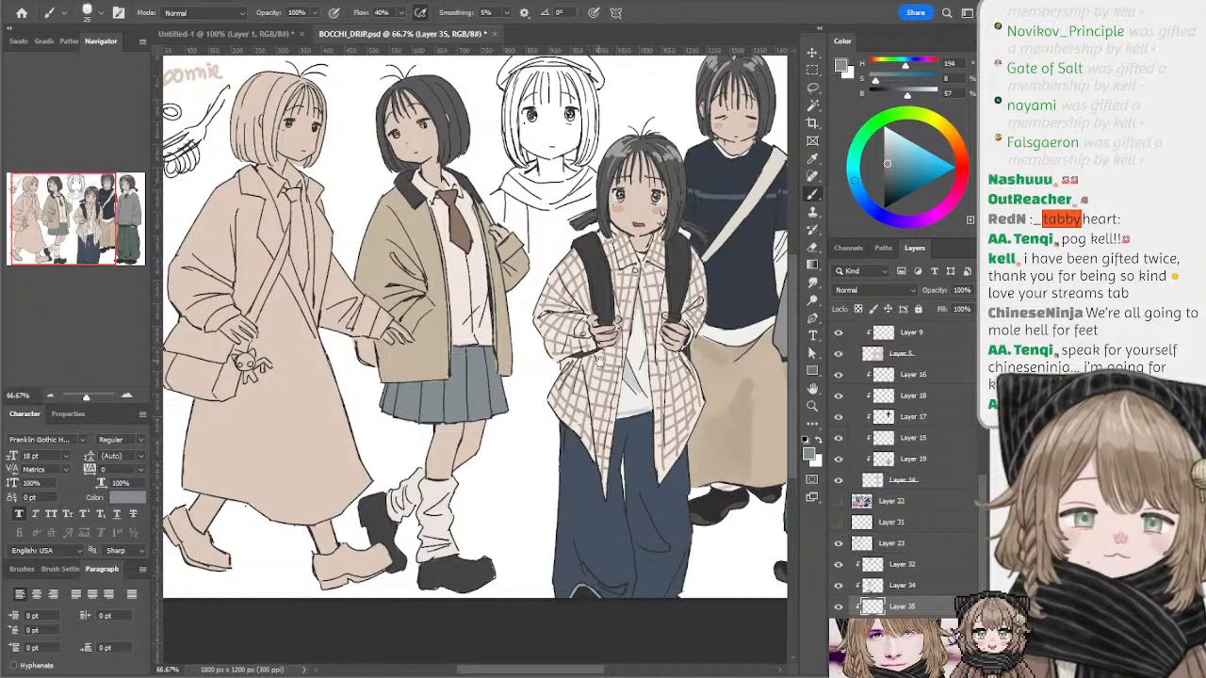
- Add a new clipped layer above Layer 35 and set it to Multiply blending at 60% opacity
{"action": "left_click_drag", "start_coordinate": [599, 361], "coordinate": [634, 370]}
{"action": "left_click", "coordinate": [951, 659]}
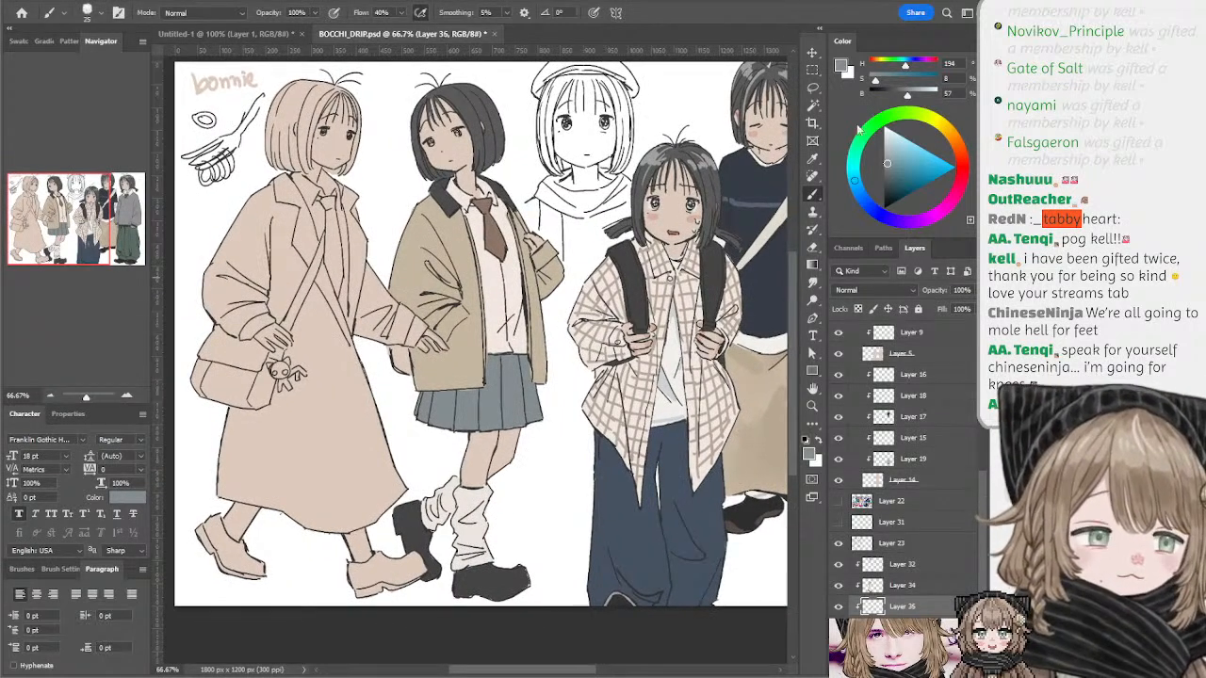
{"action": "left_click", "coordinate": [900, 177]}
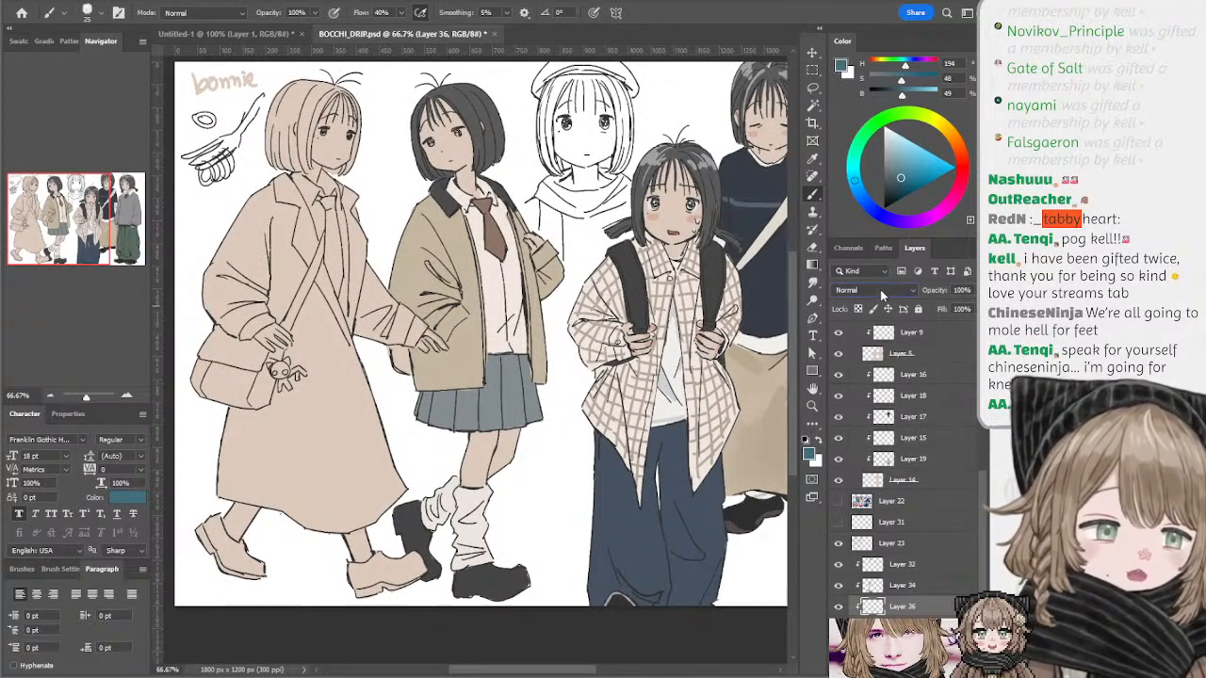
{"action": "scroll", "coordinate": [880, 289], "scroll_direction": "down", "scroll_amount": 3}
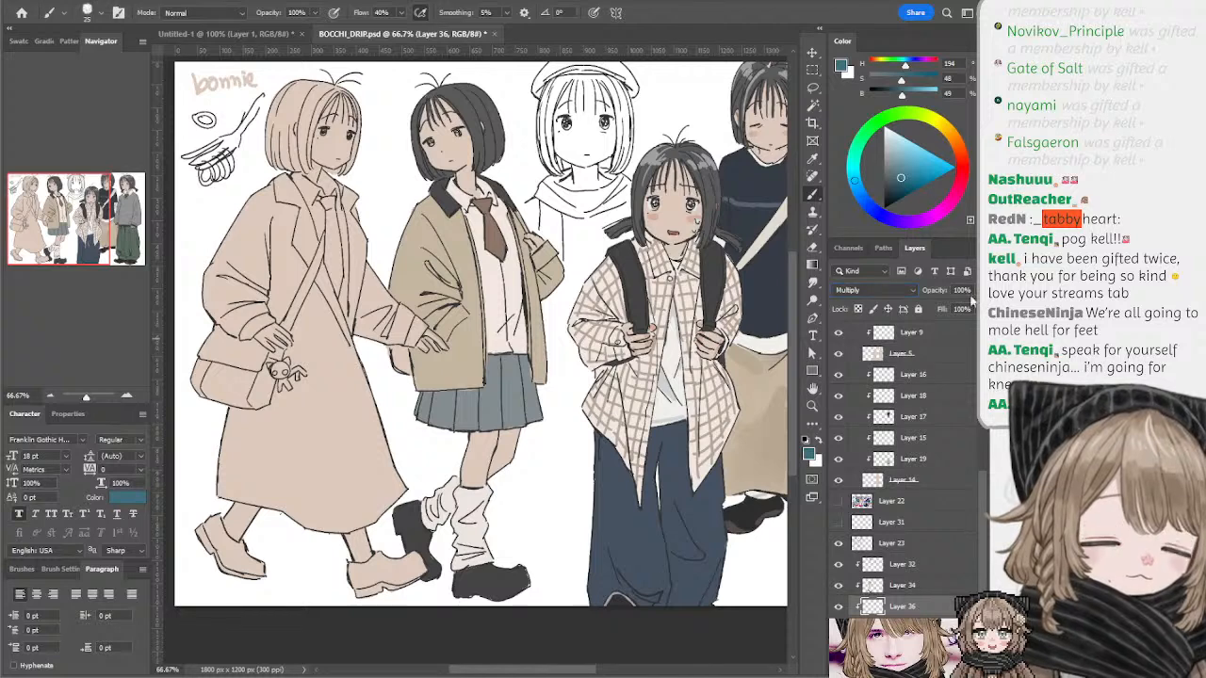
{"action": "left_click_drag", "start_coordinate": [969, 293], "coordinate": [942, 313]}
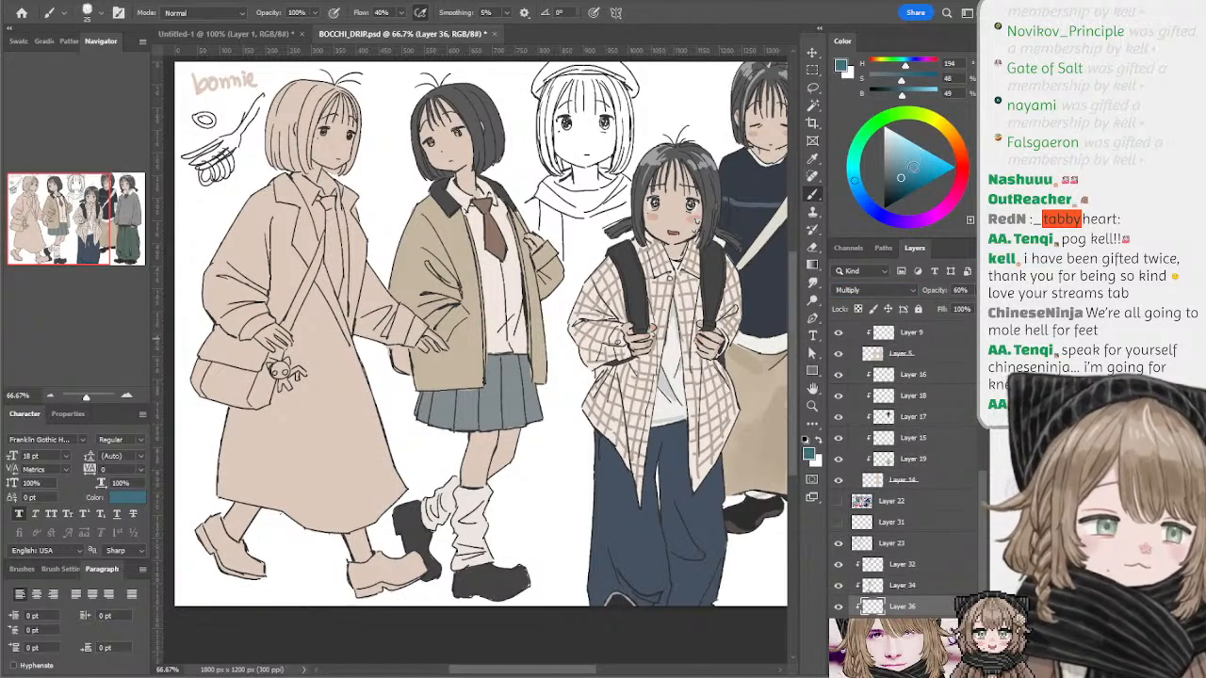
- Draw thin vertical plaid stripes down the second girl's skirt in blue with hue 205, saturation 45 and brightness 62
{"action": "left_click", "coordinate": [913, 168]}
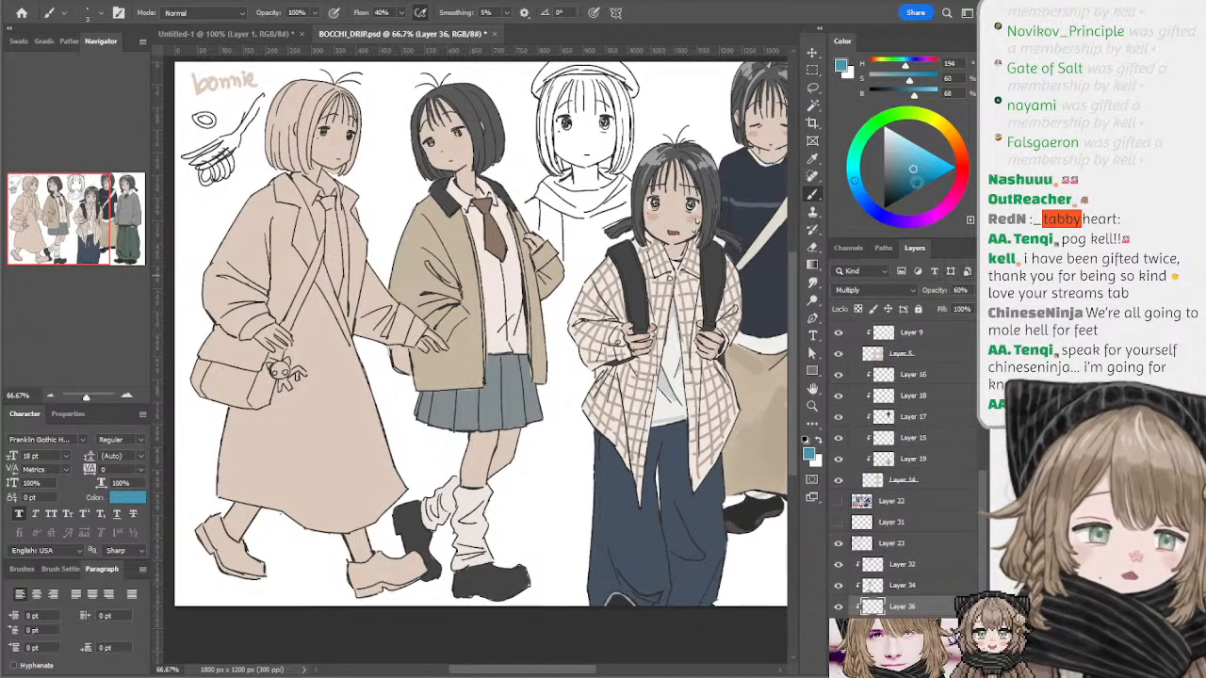
{"action": "left_click", "coordinate": [903, 168]}
{"action": "left_click", "coordinate": [858, 189]}
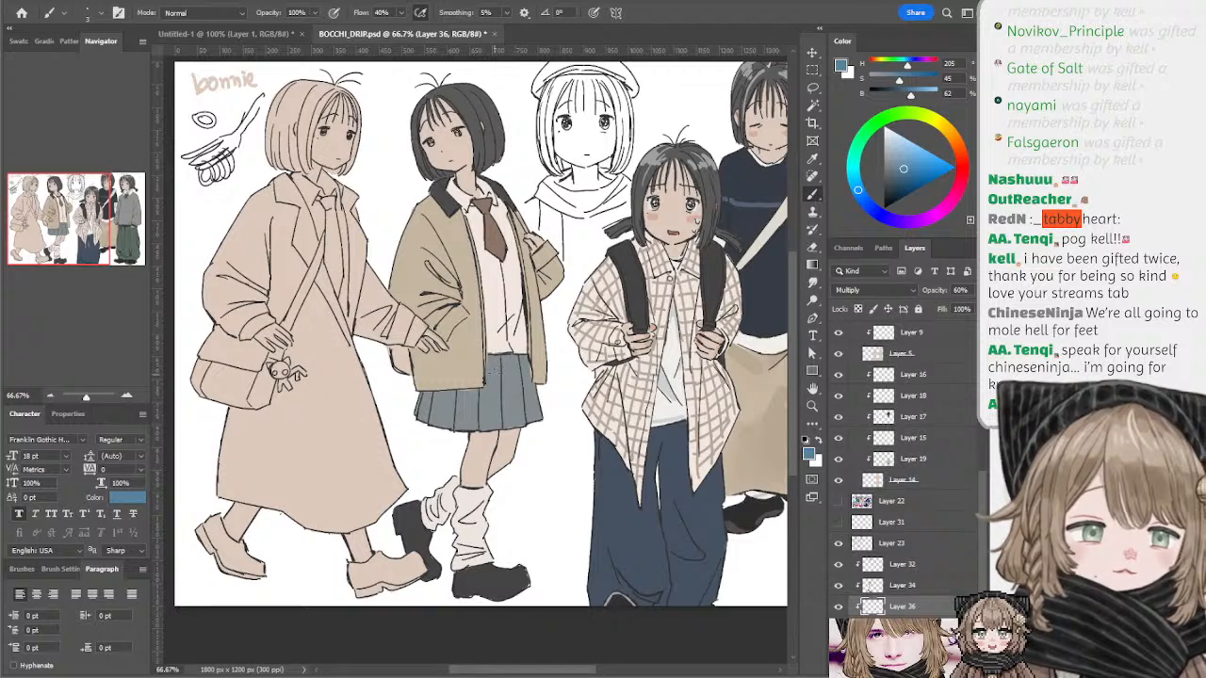
{"action": "left_click_drag", "start_coordinate": [493, 357], "coordinate": [492, 426]}
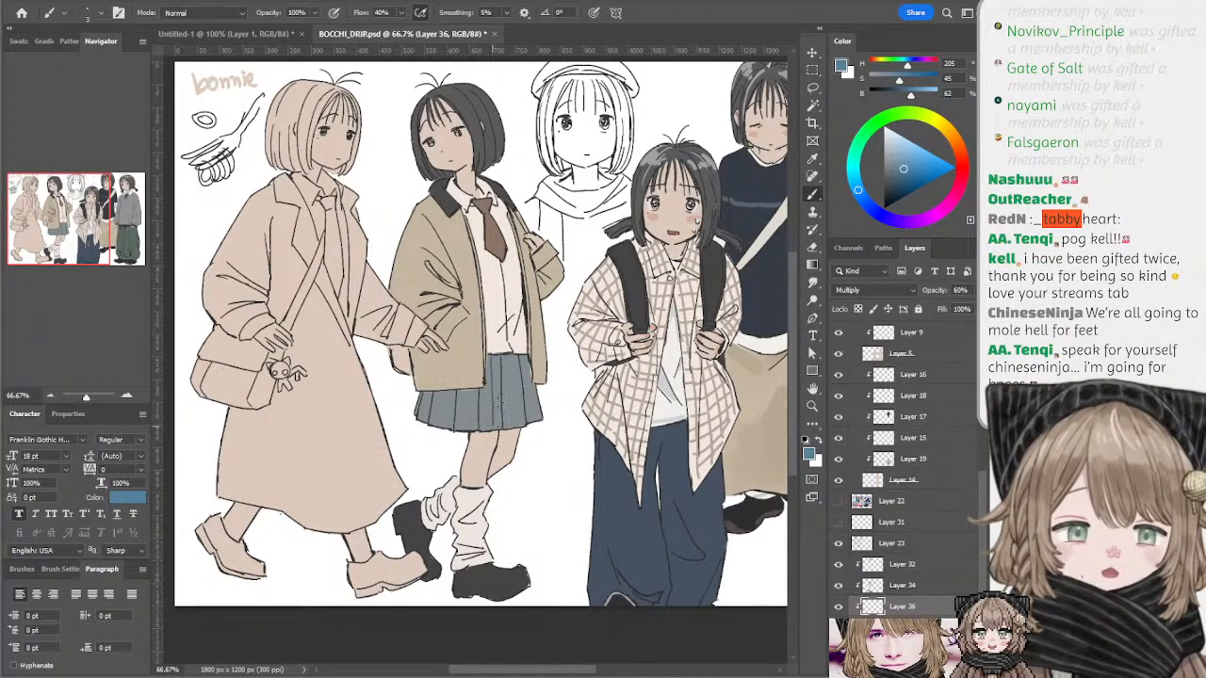
{"action": "mouse_move", "coordinate": [506, 356]}
{"action": "left_mouse_down"}
{"action": "mouse_move", "coordinate": [515, 421]}
{"action": "mouse_move", "coordinate": [534, 420]}
{"action": "left_mouse_up"}
{"action": "mouse_move", "coordinate": [460, 391]}
{"action": "left_mouse_down"}
{"action": "mouse_move", "coordinate": [466, 426]}
{"action": "mouse_move", "coordinate": [424, 424]}
{"action": "left_mouse_up"}
{"action": "key", "text": "ctrl+z"}
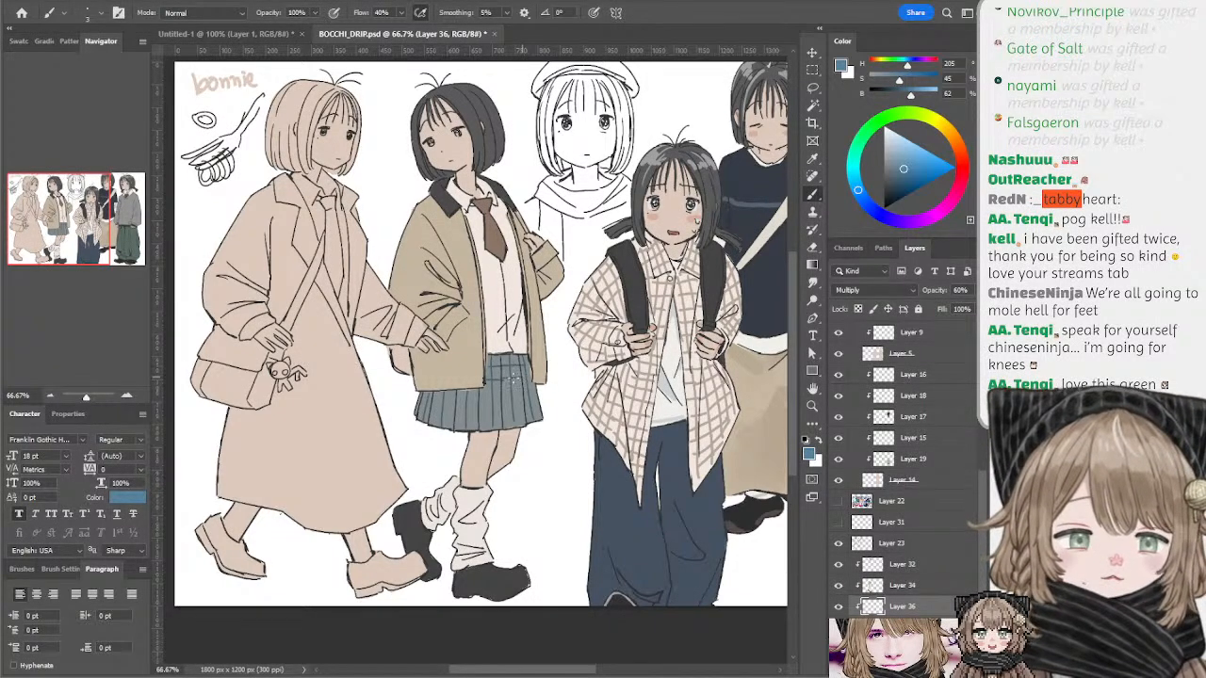
- Clean up the skirt's stripes with the eraser, extend the horizontal plaid lines across its front and undo the last line
{"action": "scroll", "coordinate": [508, 377], "scroll_direction": "up", "scroll_amount": 3}
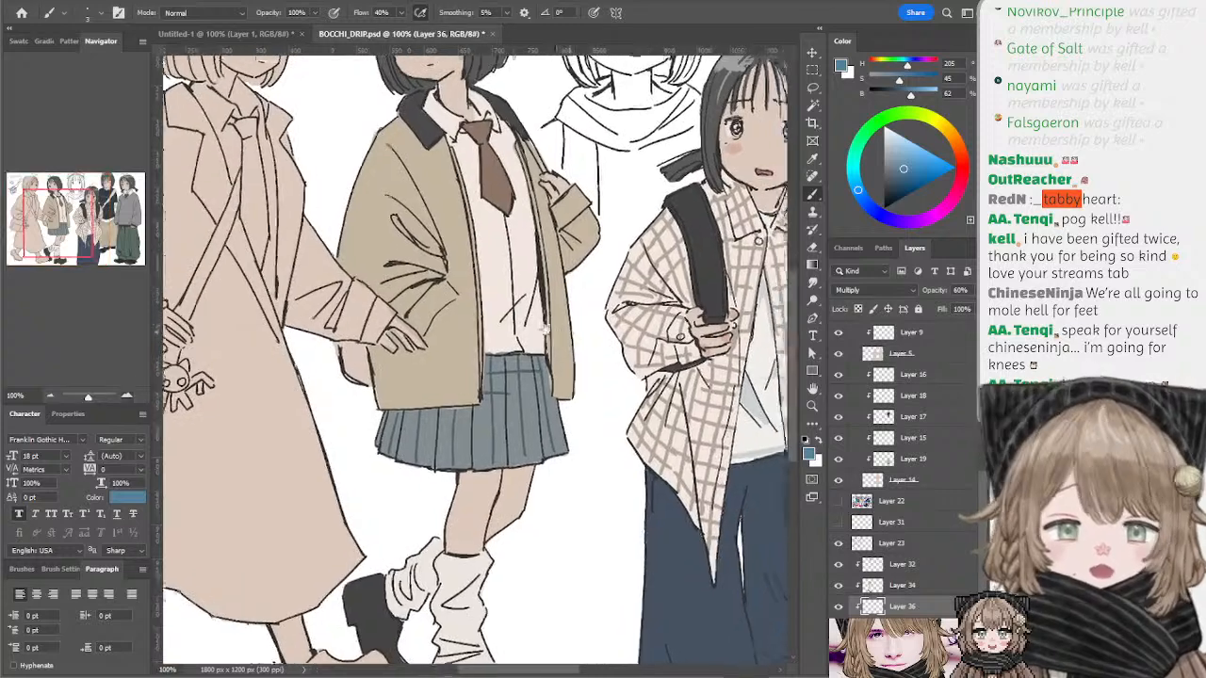
{"action": "key", "text": "e"}
{"action": "key", "text": "b"}
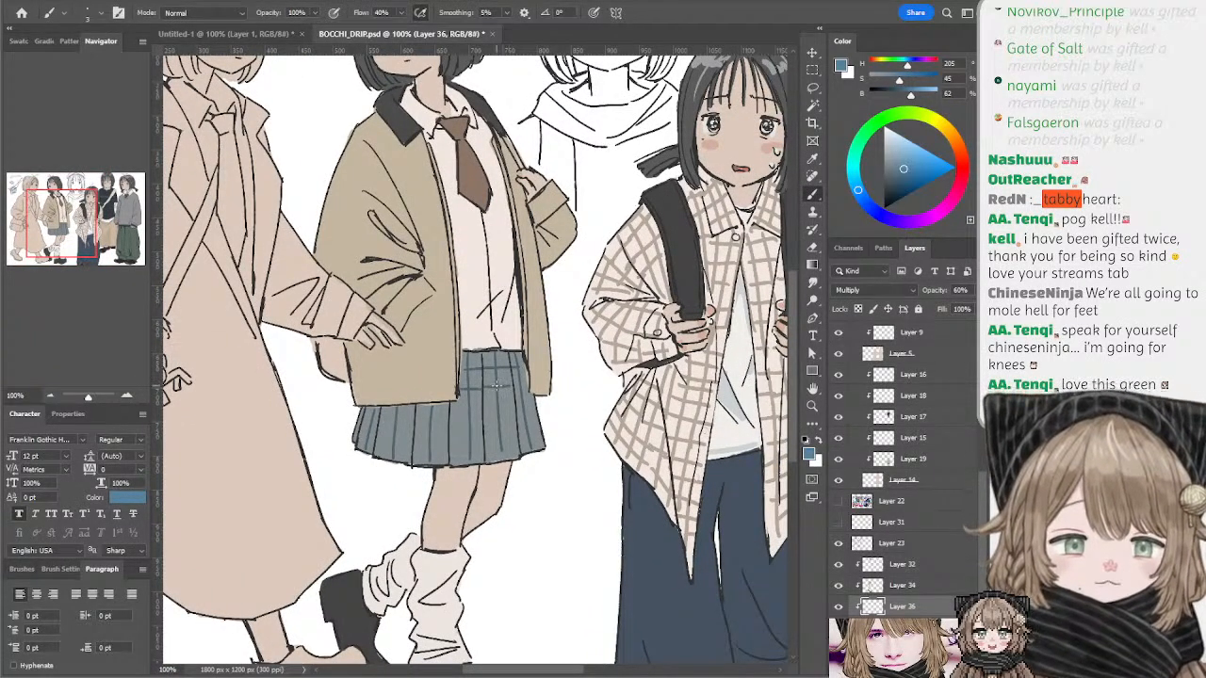
{"action": "key", "text": "e"}
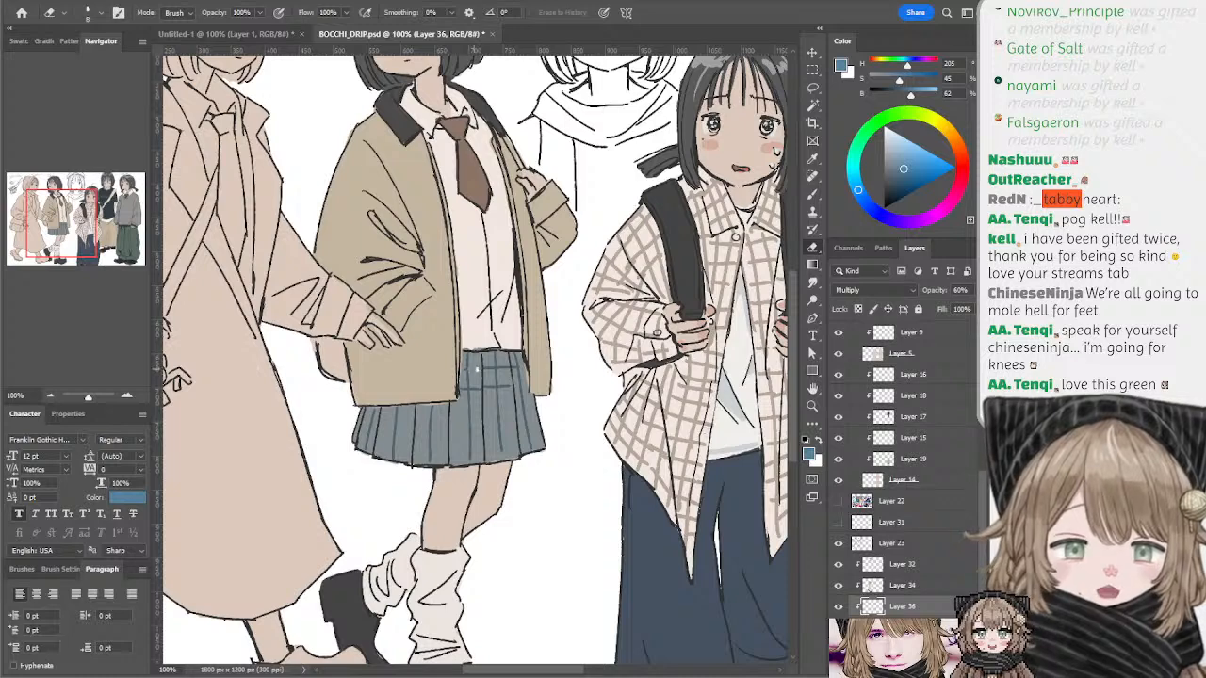
{"action": "key", "text": "b"}
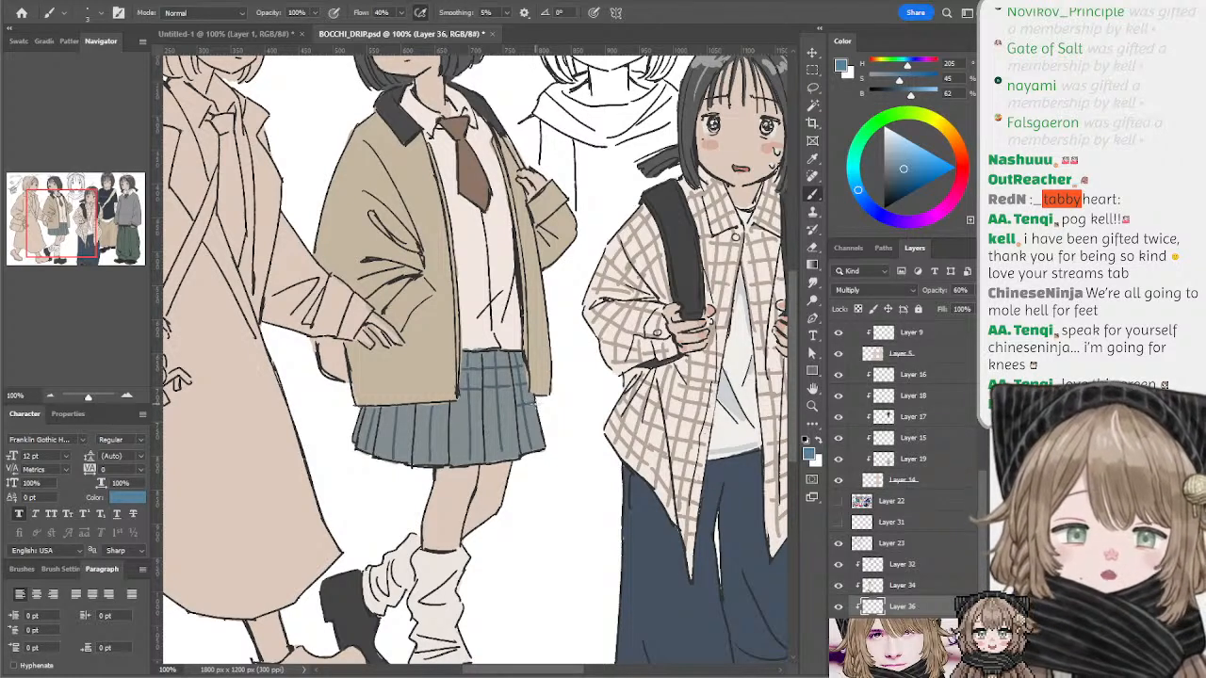
{"action": "left_click_drag", "start_coordinate": [535, 404], "coordinate": [354, 421]}
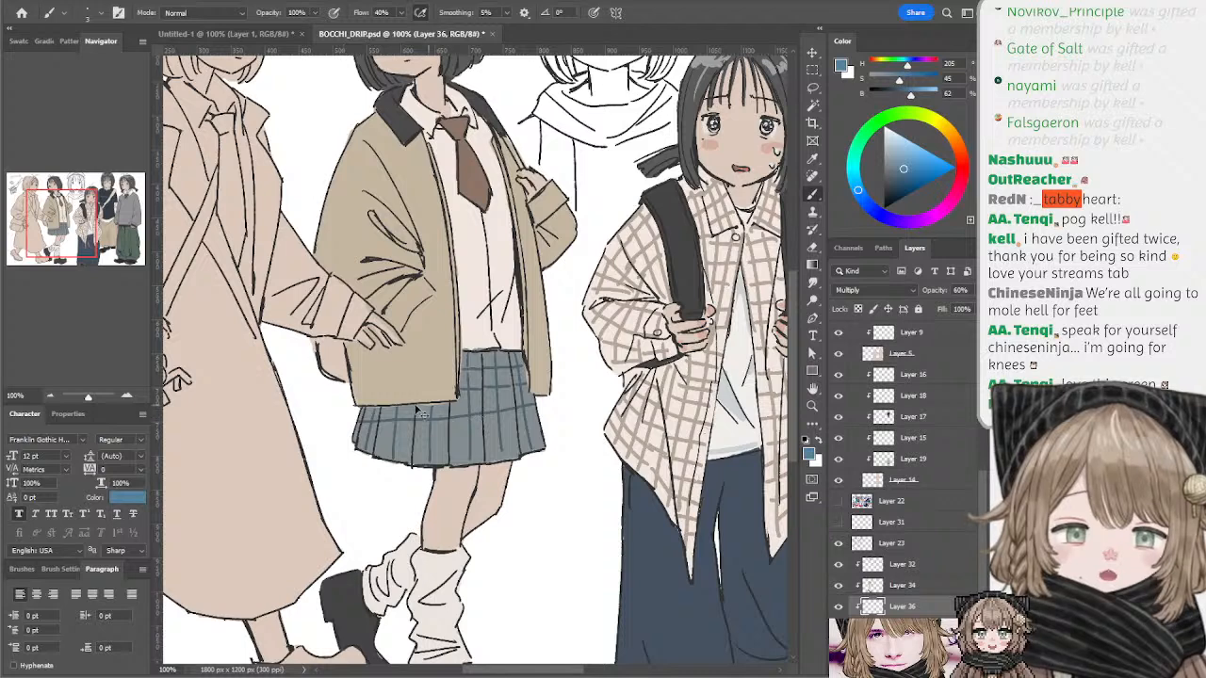
{"action": "key", "text": "ctrl+z"}
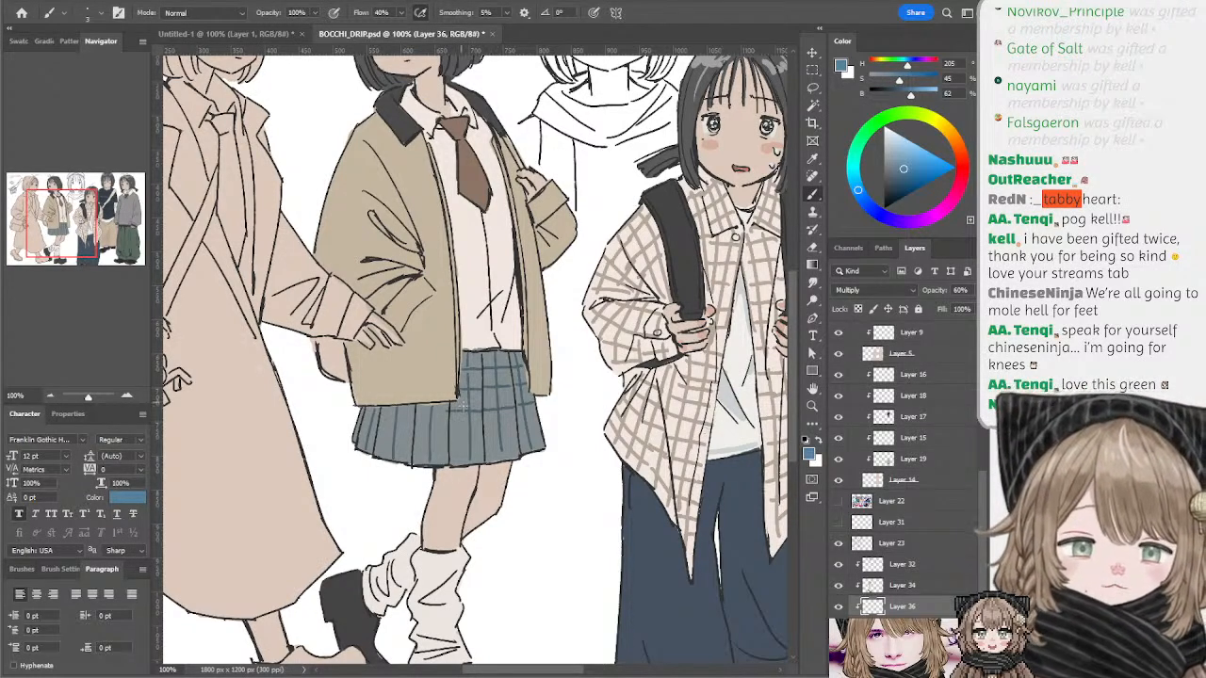
- Complete the plaid by drawing the remaining thin blue horizontal lines across the skirt's pleats down to the hem
{"action": "key", "text": "e"}
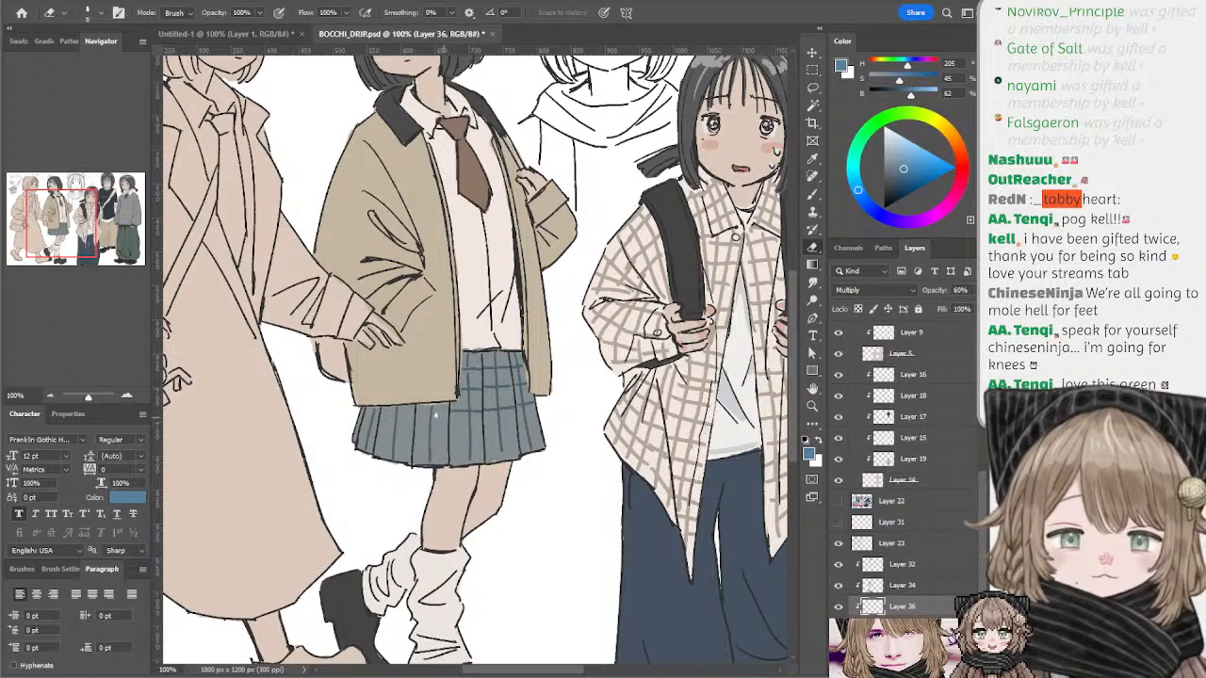
{"action": "key", "text": "b"}
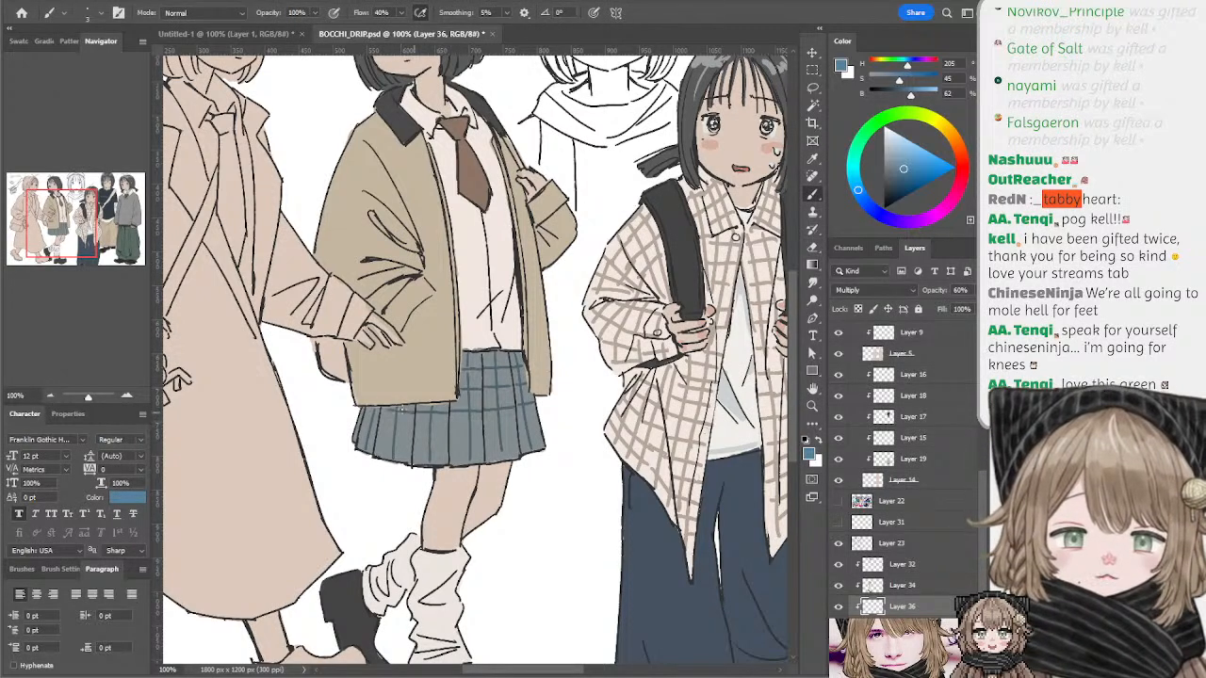
{"action": "left_click_drag", "start_coordinate": [377, 408], "coordinate": [364, 409]}
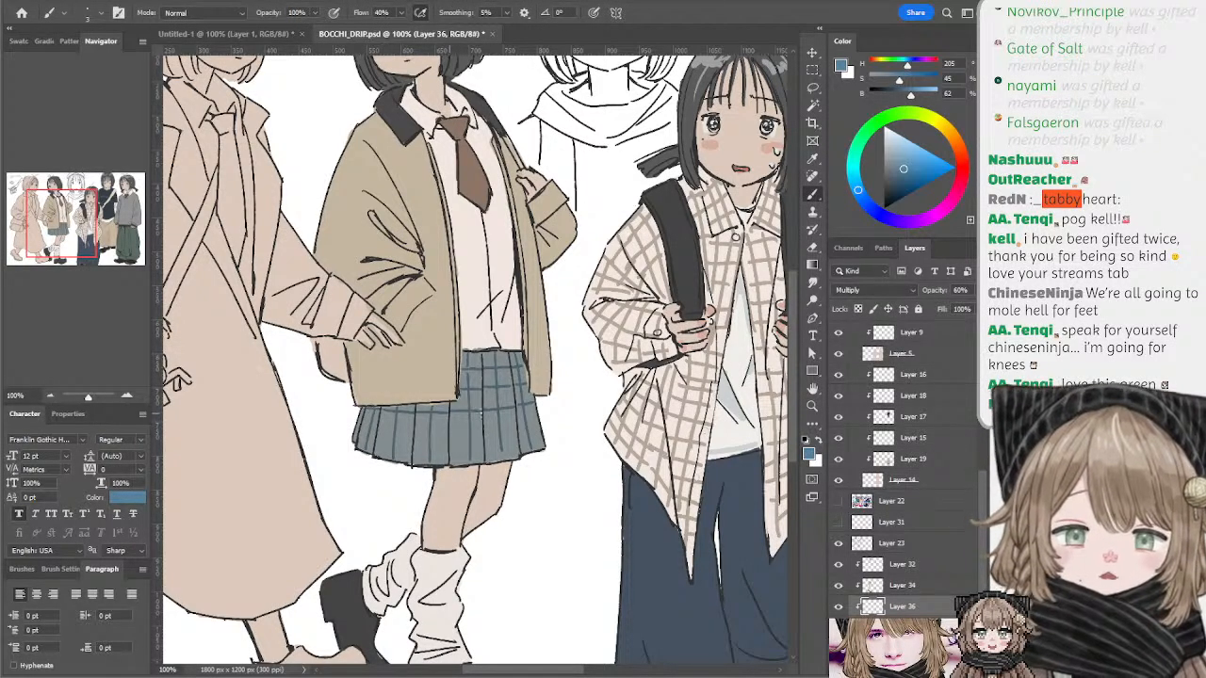
{"action": "mouse_move", "coordinate": [520, 428]}
{"action": "left_mouse_down"}
{"action": "mouse_move", "coordinate": [487, 431]}
{"action": "mouse_move", "coordinate": [524, 427]}
{"action": "left_mouse_up"}
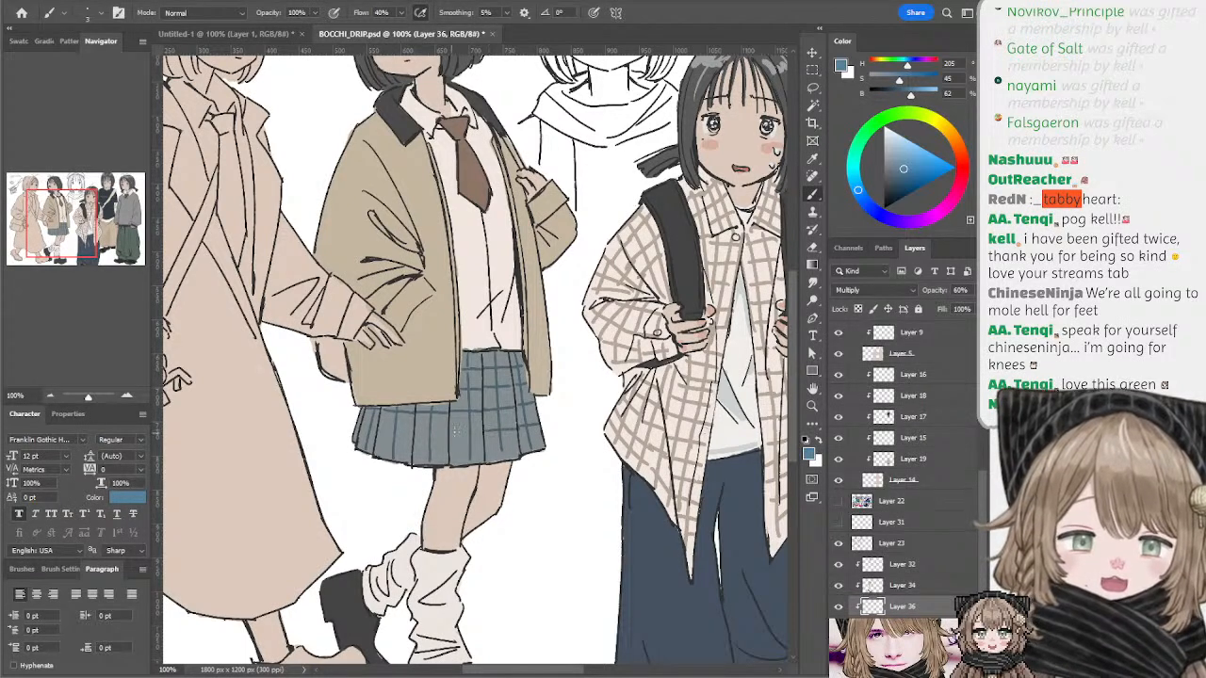
{"action": "left_click_drag", "start_coordinate": [451, 436], "coordinate": [484, 433]}
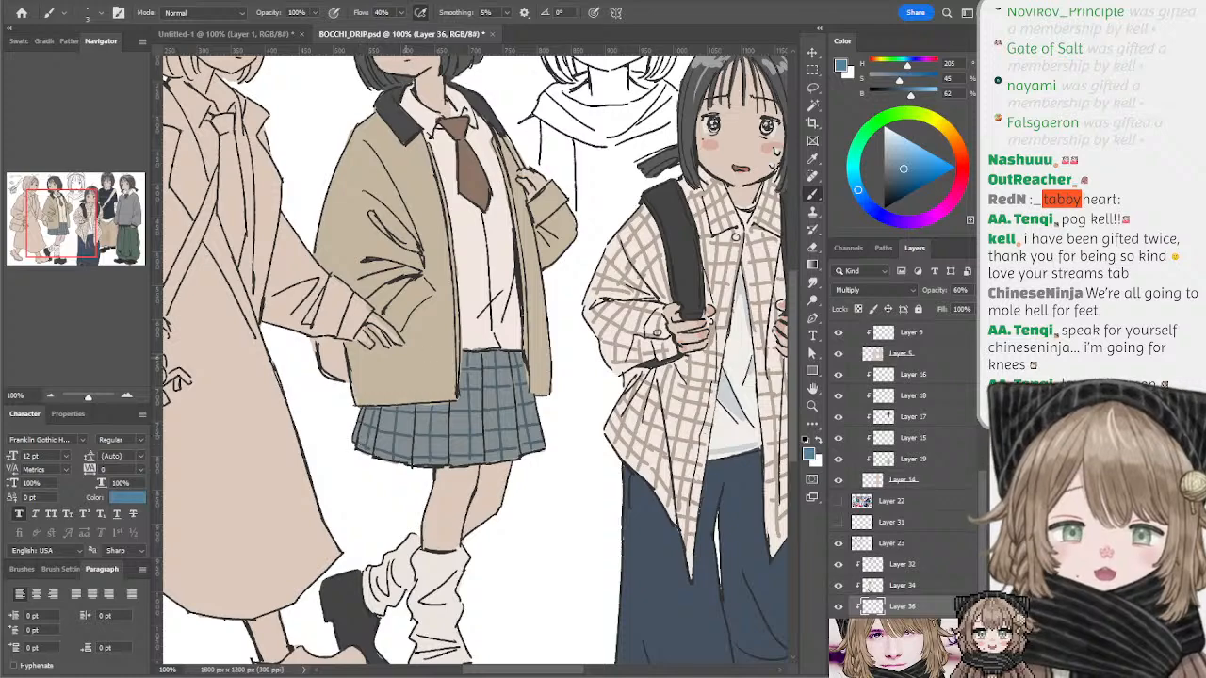
{"action": "left_click", "coordinate": [51, 395]}
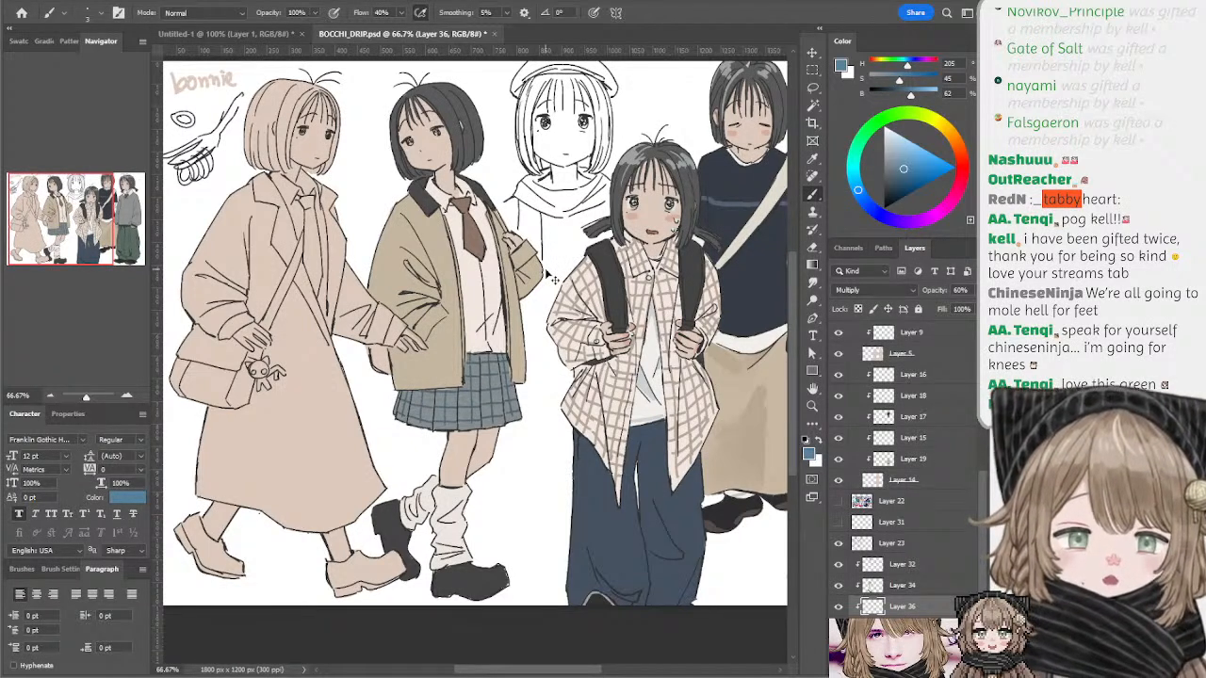
- Sketch a small blue doodle beside the first girl's coat on Layer 23 and undo its strokes
{"action": "key", "text": "l"}
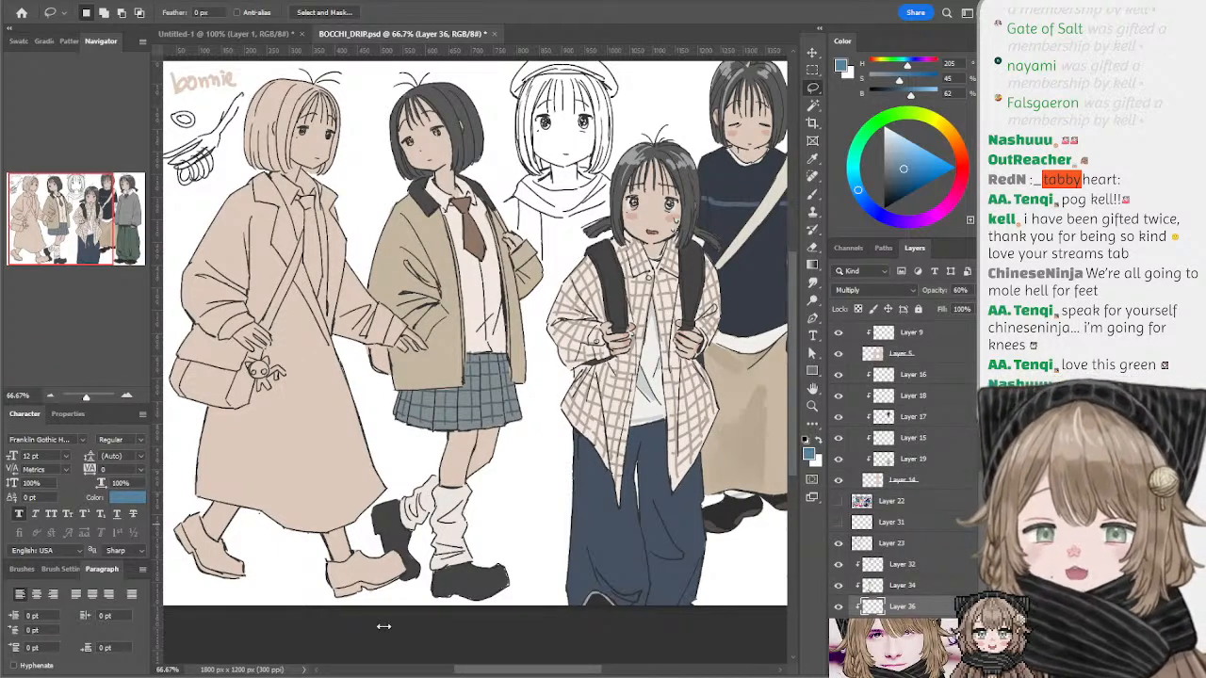
{"action": "key", "text": "b"}
{"action": "left_click_drag", "start_coordinate": [433, 153], "coordinate": [472, 174]}
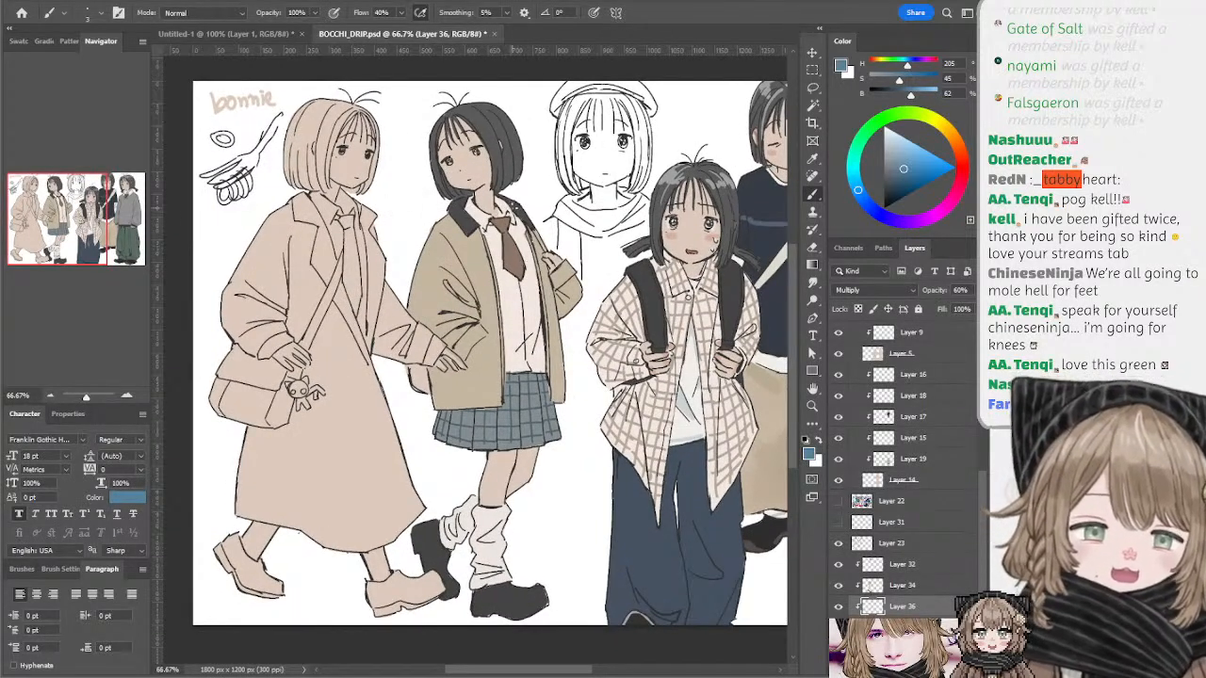
{"action": "left_click", "coordinate": [521, 237], "text": "ctrl"}
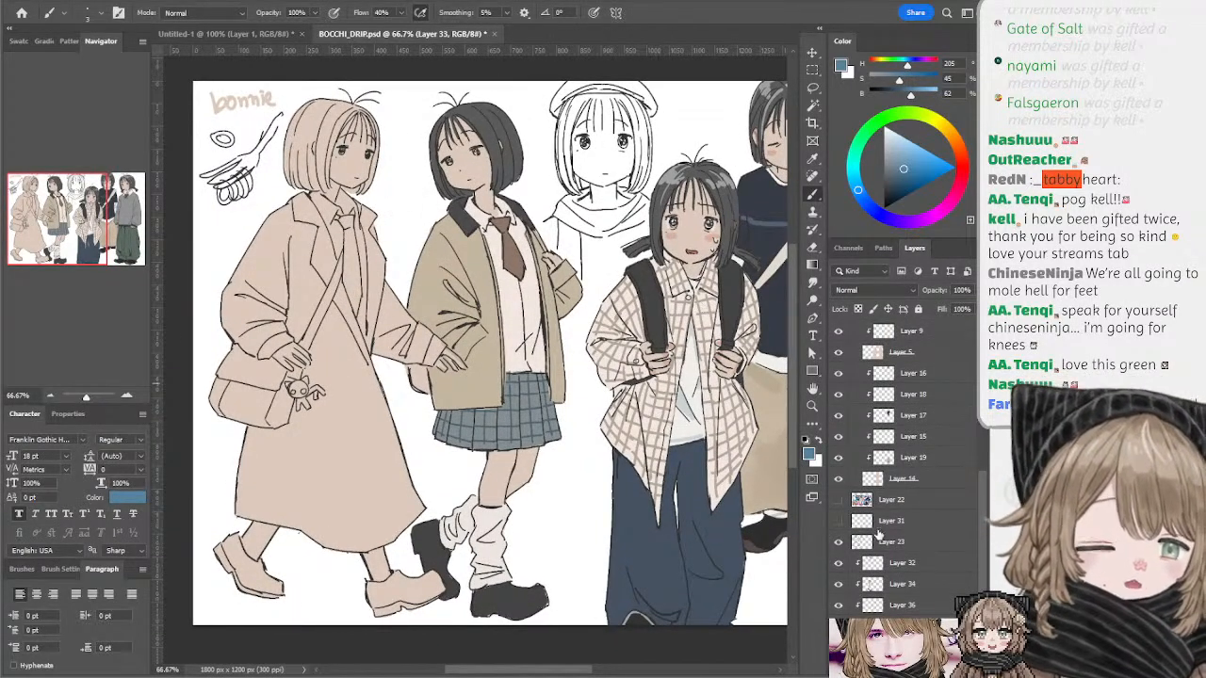
{"action": "left_click", "coordinate": [886, 542]}
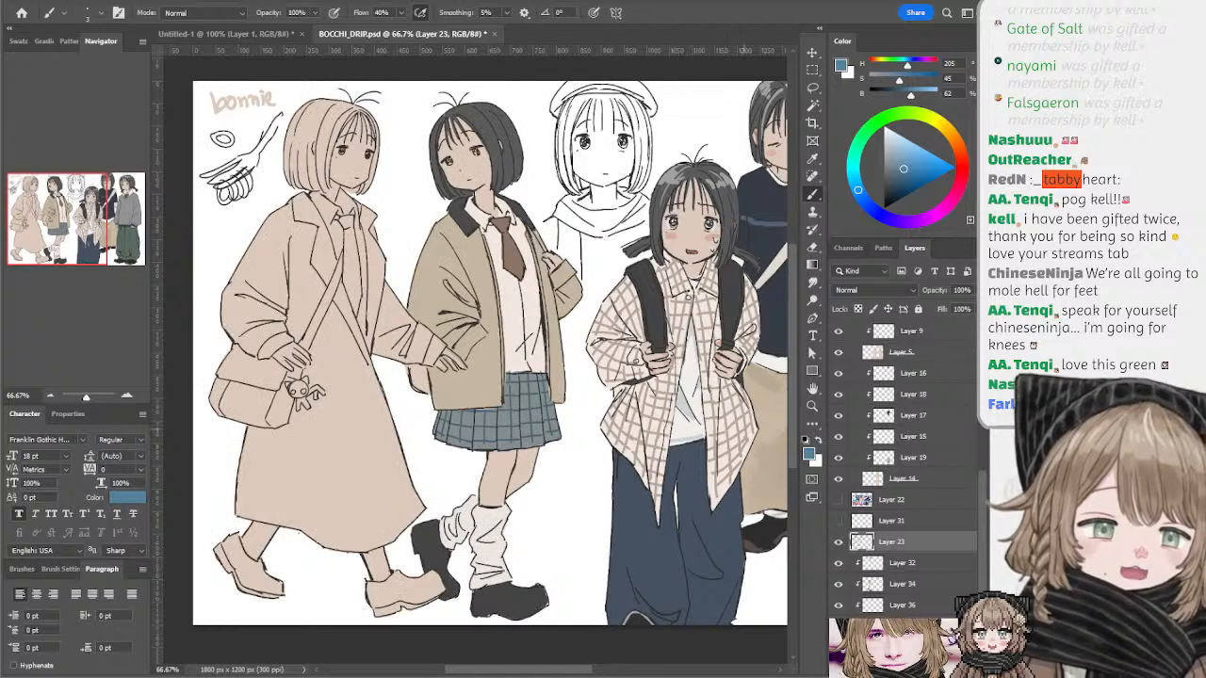
{"action": "mouse_move", "coordinate": [218, 223]}
{"action": "left_mouse_down"}
{"action": "mouse_move", "coordinate": [209, 235]}
{"action": "mouse_move", "coordinate": [219, 215]}
{"action": "mouse_move", "coordinate": [204, 206]}
{"action": "mouse_move", "coordinate": [247, 215]}
{"action": "mouse_move", "coordinate": [223, 215]}
{"action": "mouse_move", "coordinate": [233, 250]}
{"action": "left_mouse_up"}
{"action": "key", "text": "ctrl+z"}
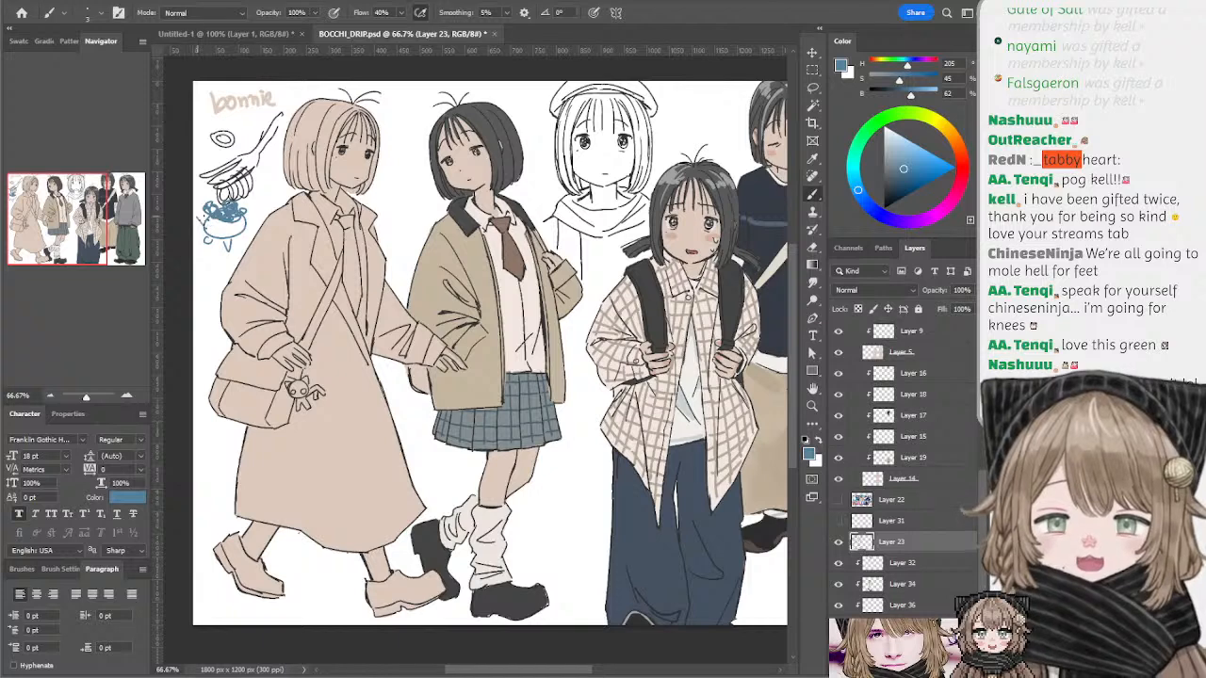
{"action": "key", "text": "ctrl+z"}
{"action": "key", "text": "ctrl+z"}
{"action": "key", "text": "ctrl+z"}
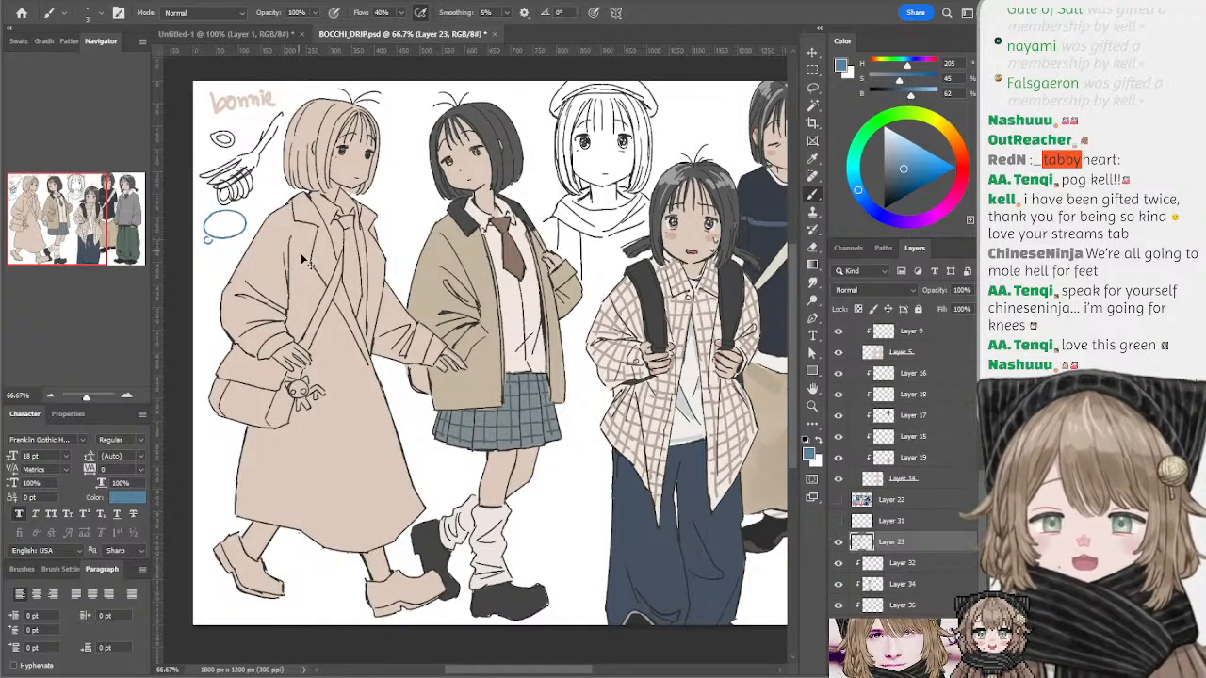
{"action": "left_click_drag", "start_coordinate": [357, 230], "coordinate": [338, 226]}
- Touch up the second girl's hair on Layer 32 with dark grey sampled from her hair
{"action": "left_click", "coordinate": [460, 115], "text": "ctrl"}
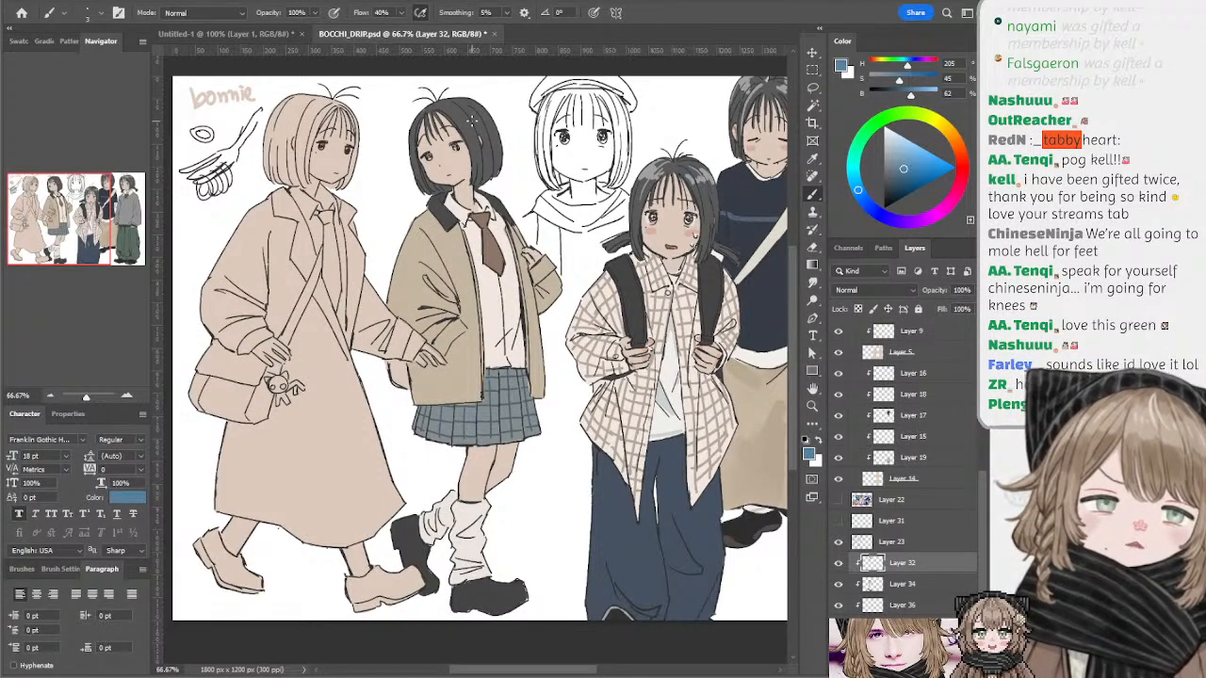
{"action": "left_click", "coordinate": [453, 110], "text": "alt"}
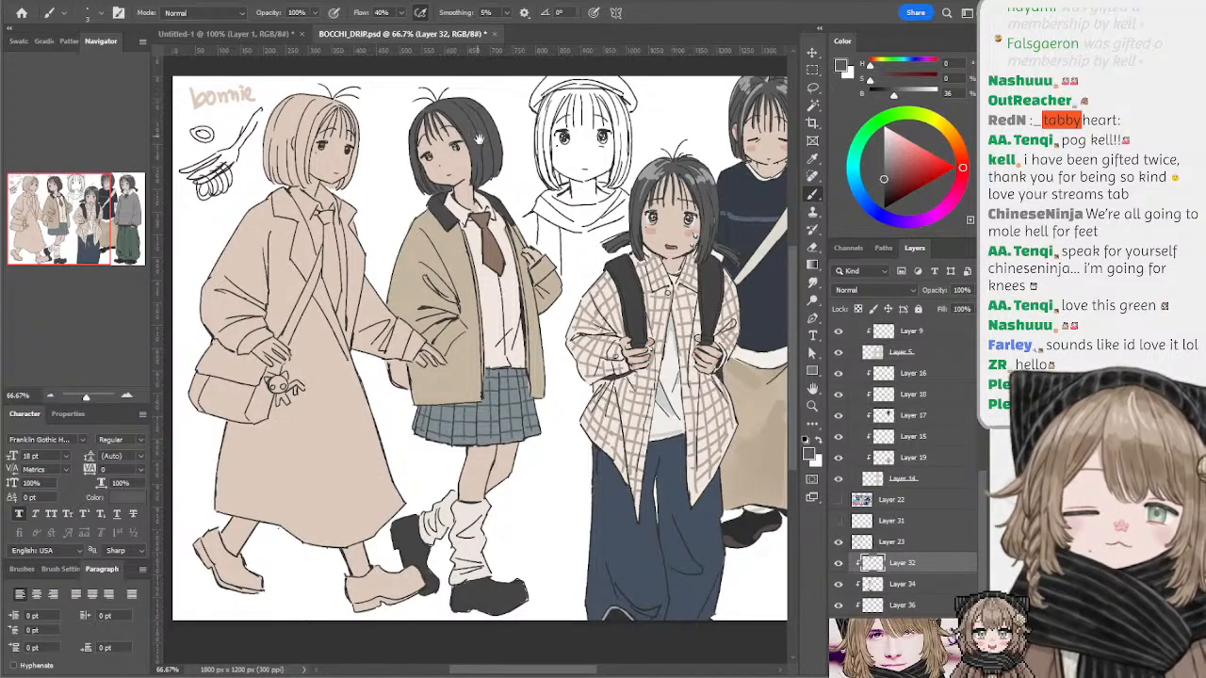
{"action": "mouse_move", "coordinate": [479, 141]}
{"action": "left_mouse_down"}
{"action": "mouse_move", "coordinate": [472, 131]}
{"action": "mouse_move", "coordinate": [412, 141]}
{"action": "left_mouse_up"}
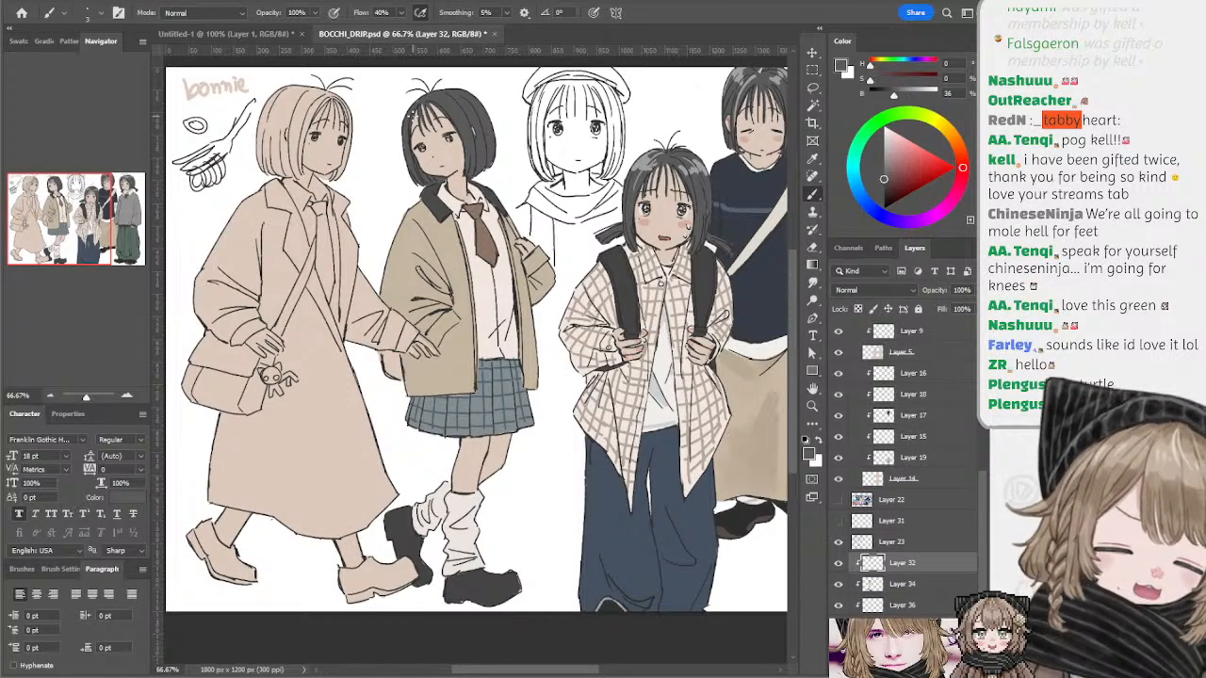
{"action": "left_click_drag", "start_coordinate": [410, 111], "coordinate": [415, 118]}
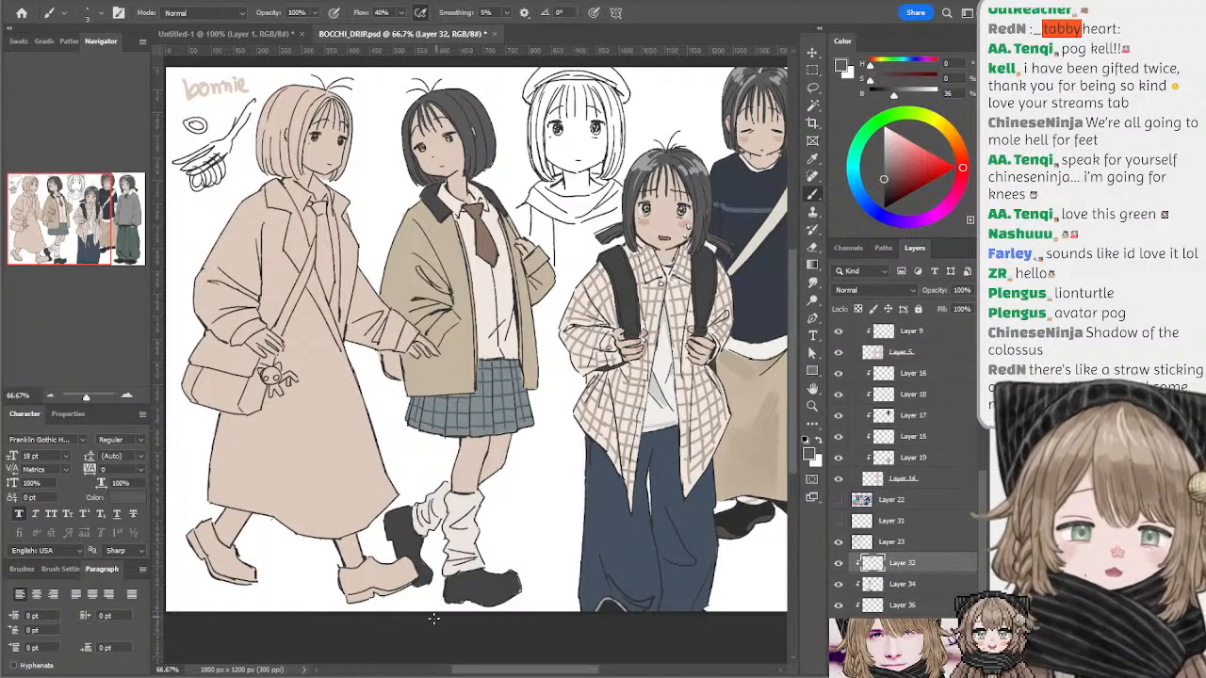
- Select the fill of the second girl's tie on Layer 34 and recolour it near-black
{"action": "mouse_move", "coordinate": [477, 447]}
{"action": "left_mouse_down"}
{"action": "mouse_move", "coordinate": [439, 478]}
{"action": "mouse_move", "coordinate": [459, 444]}
{"action": "left_mouse_up"}
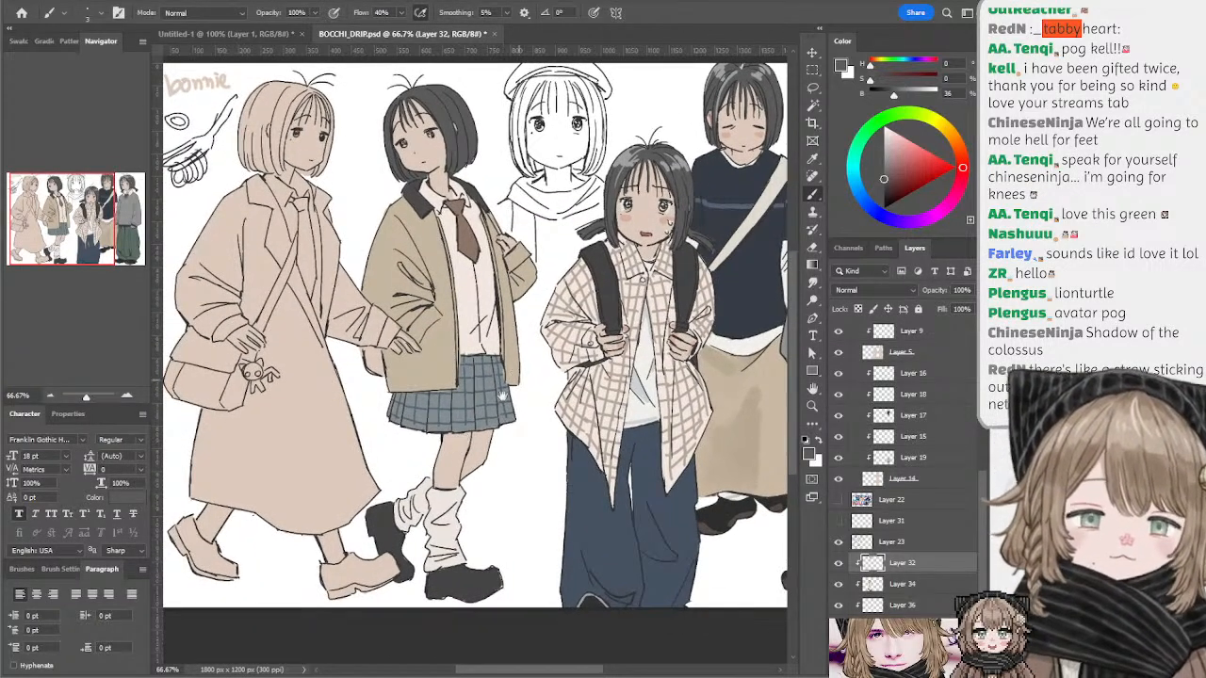
{"action": "left_click_drag", "start_coordinate": [502, 396], "coordinate": [486, 412]}
{"action": "left_click", "coordinate": [461, 269], "text": "ctrl"}
{"action": "left_click", "coordinate": [813, 104]}
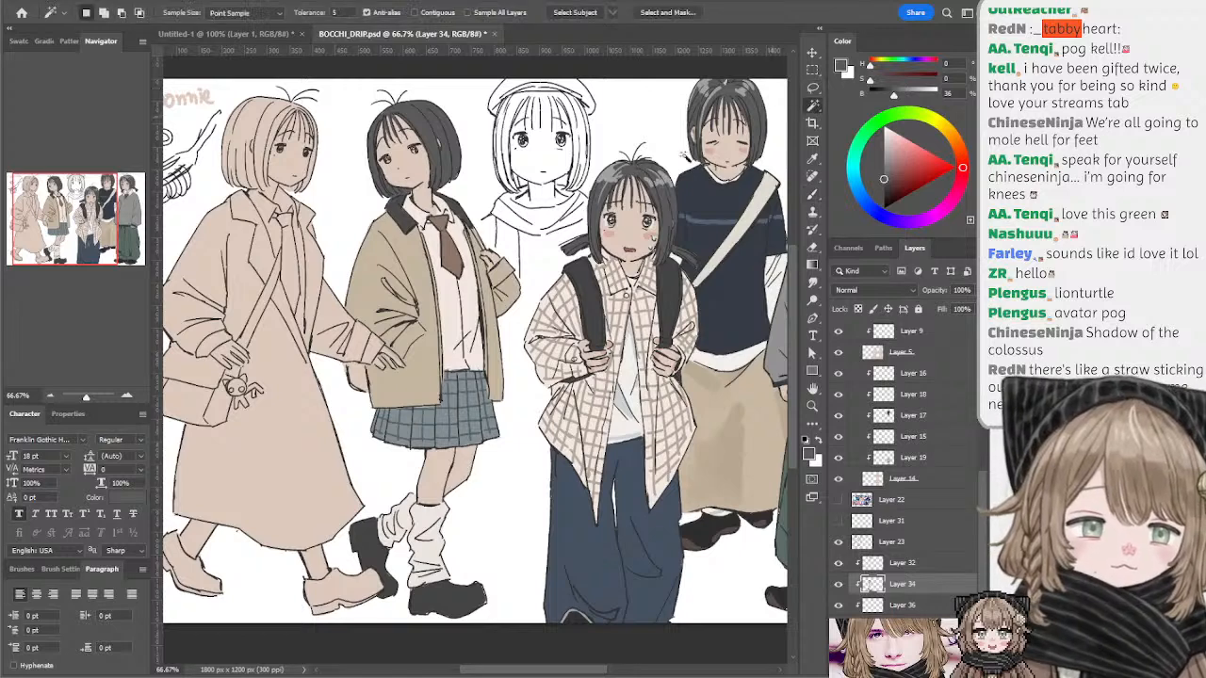
{"action": "left_click", "coordinate": [452, 260]}
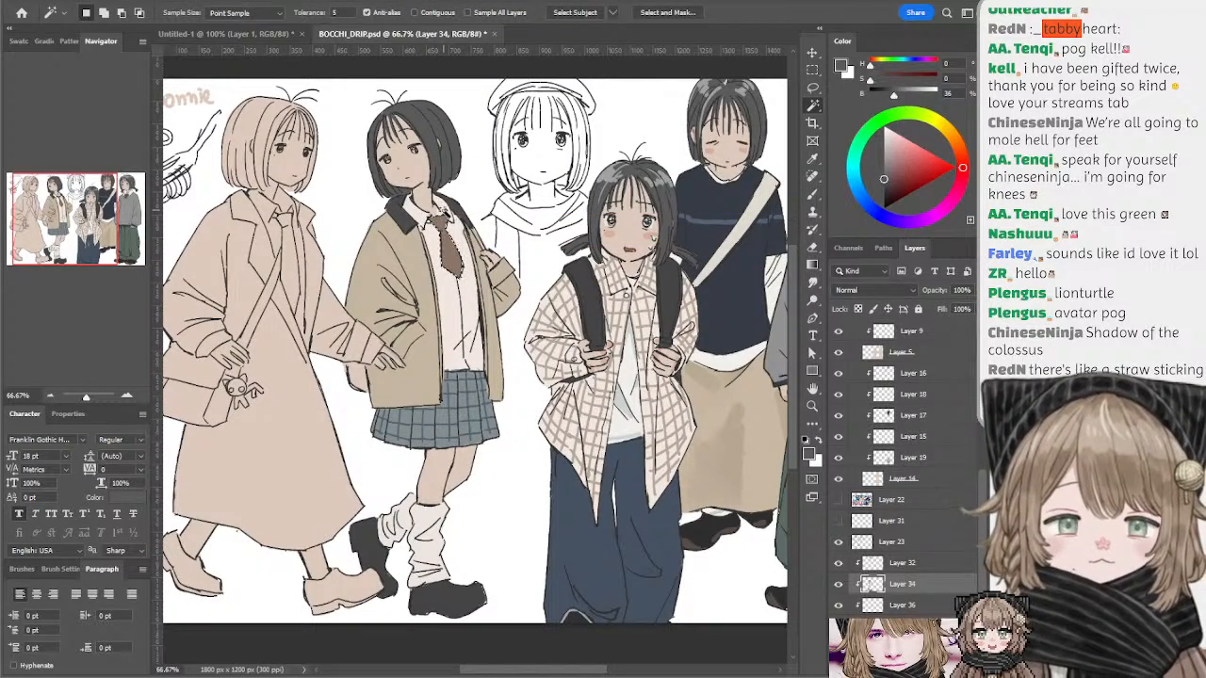
{"action": "key", "text": "i"}
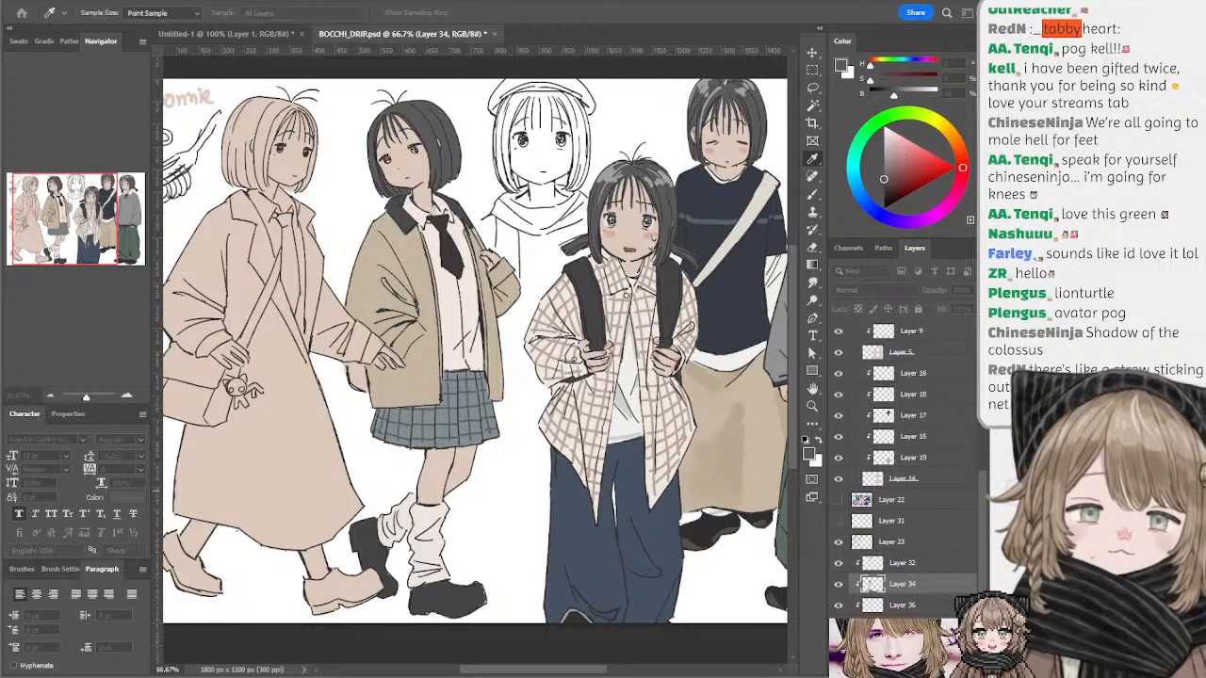
{"action": "key", "text": "w"}
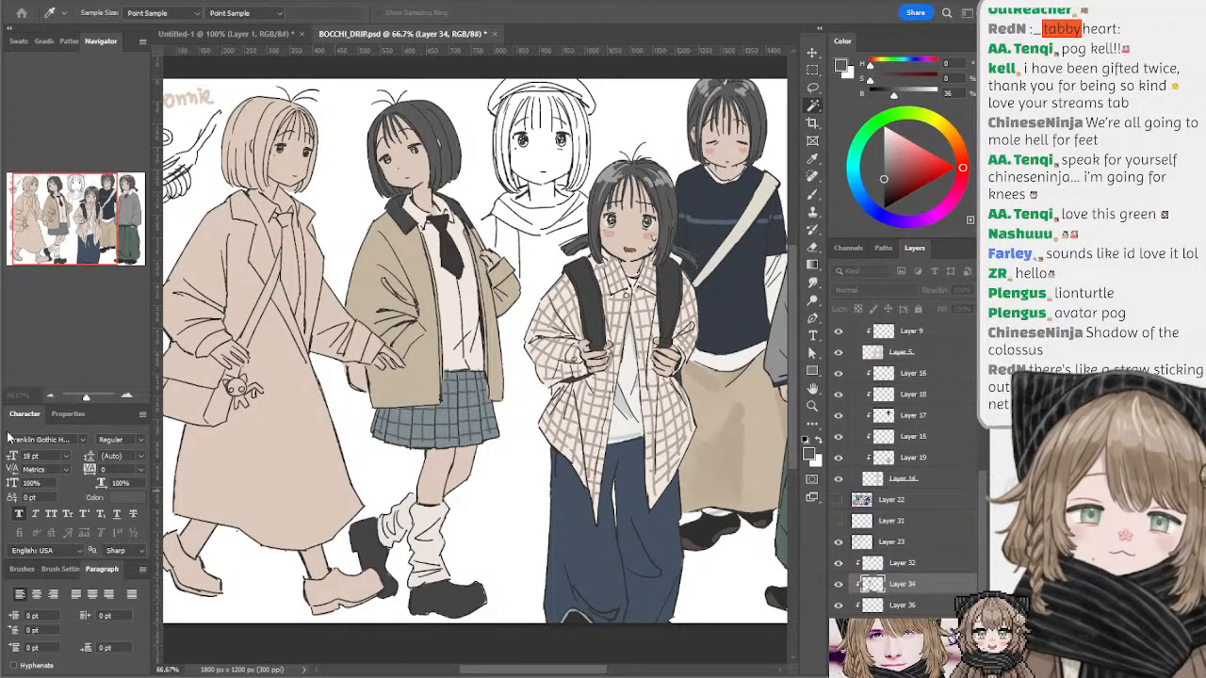
- Paint diagonal darker-brown stripes across the second girl's tie on Layer 34, using a shade based on the tie's own brown
{"action": "key", "text": "b"}
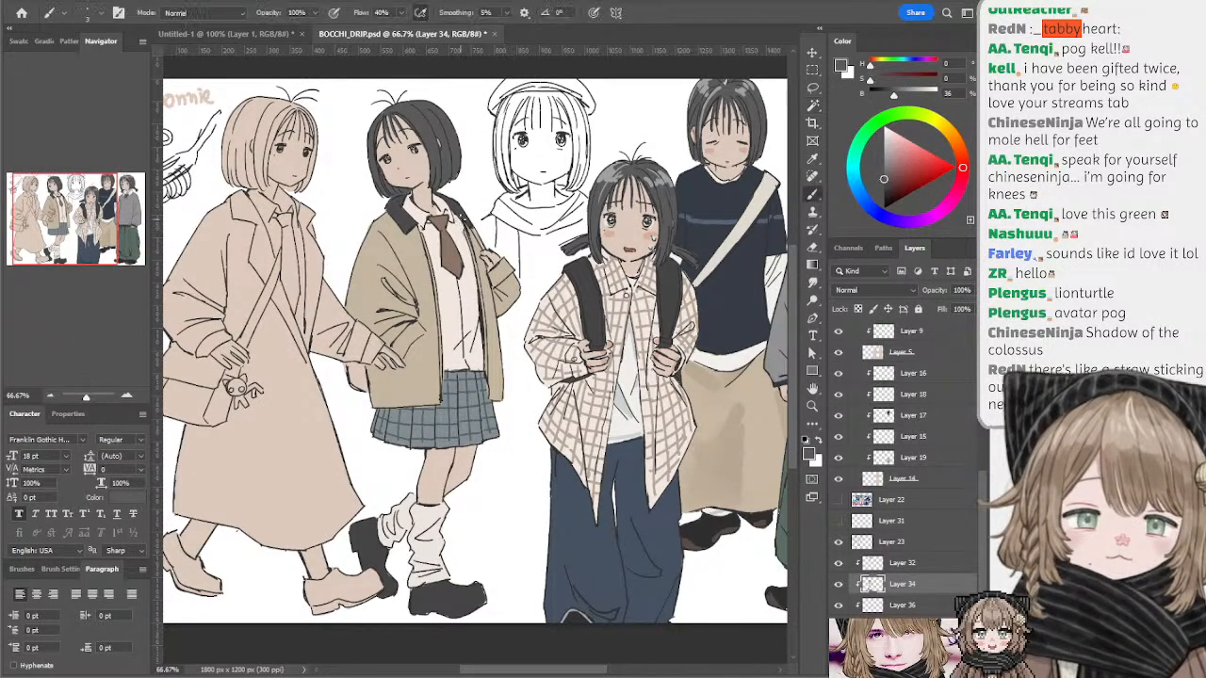
{"action": "left_click", "coordinate": [441, 220], "text": "alt"}
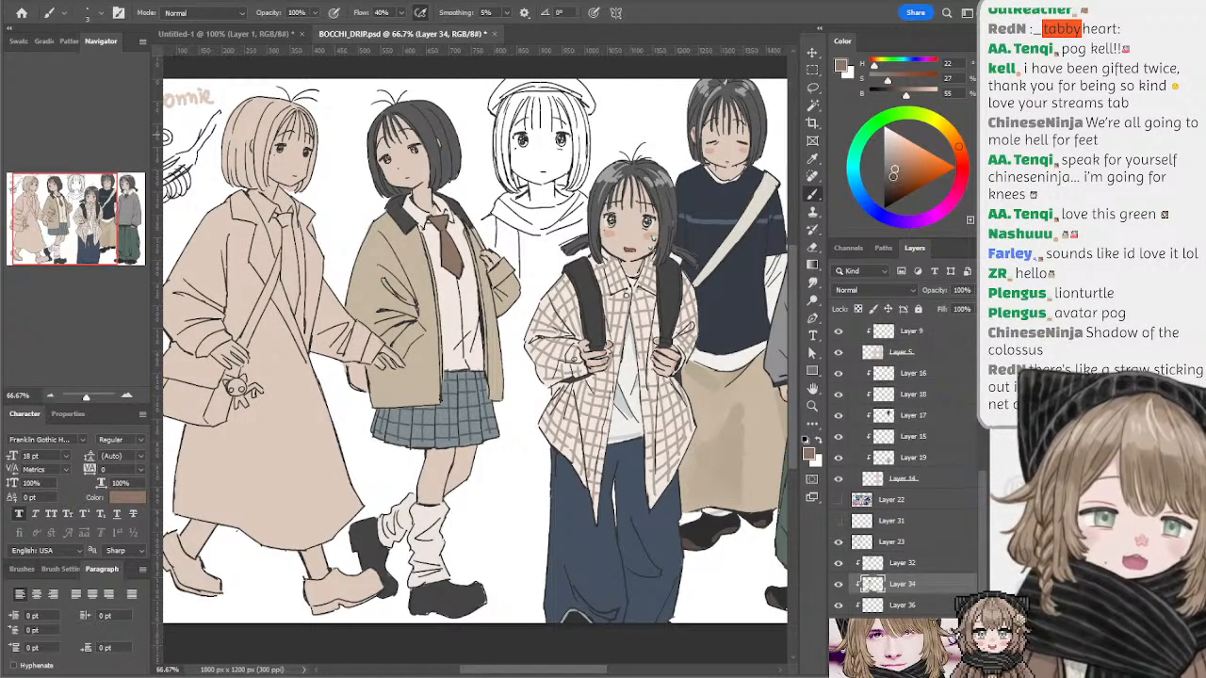
{"action": "left_click", "coordinate": [892, 176]}
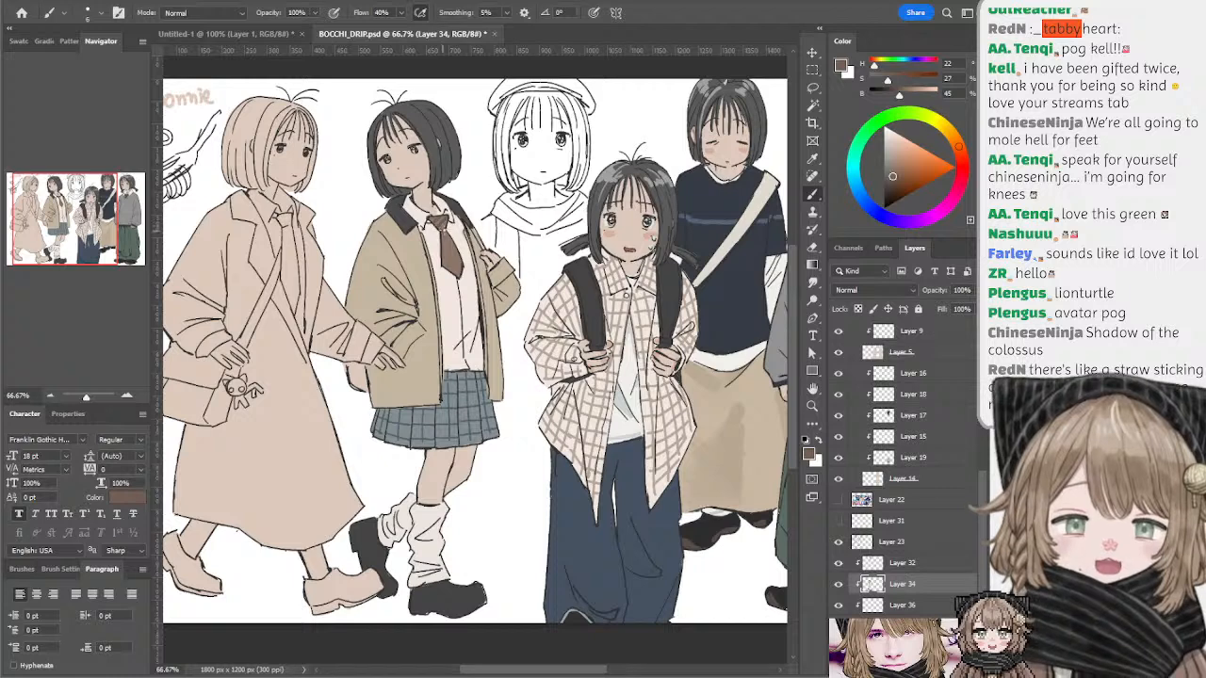
{"action": "left_click_drag", "start_coordinate": [443, 249], "coordinate": [465, 273]}
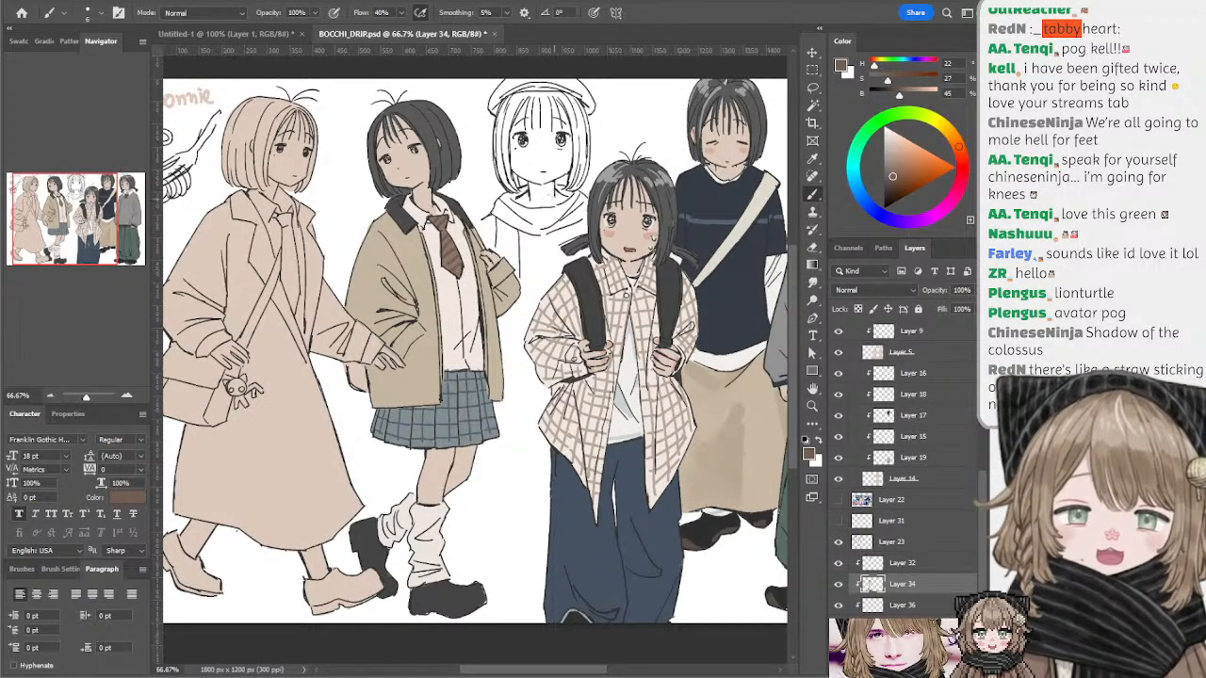
- Try painting the second girl's bag behind her coat in near-black sampled from the backpack strap
{"action": "left_click_drag", "start_coordinate": [535, 206], "coordinate": [554, 175]}
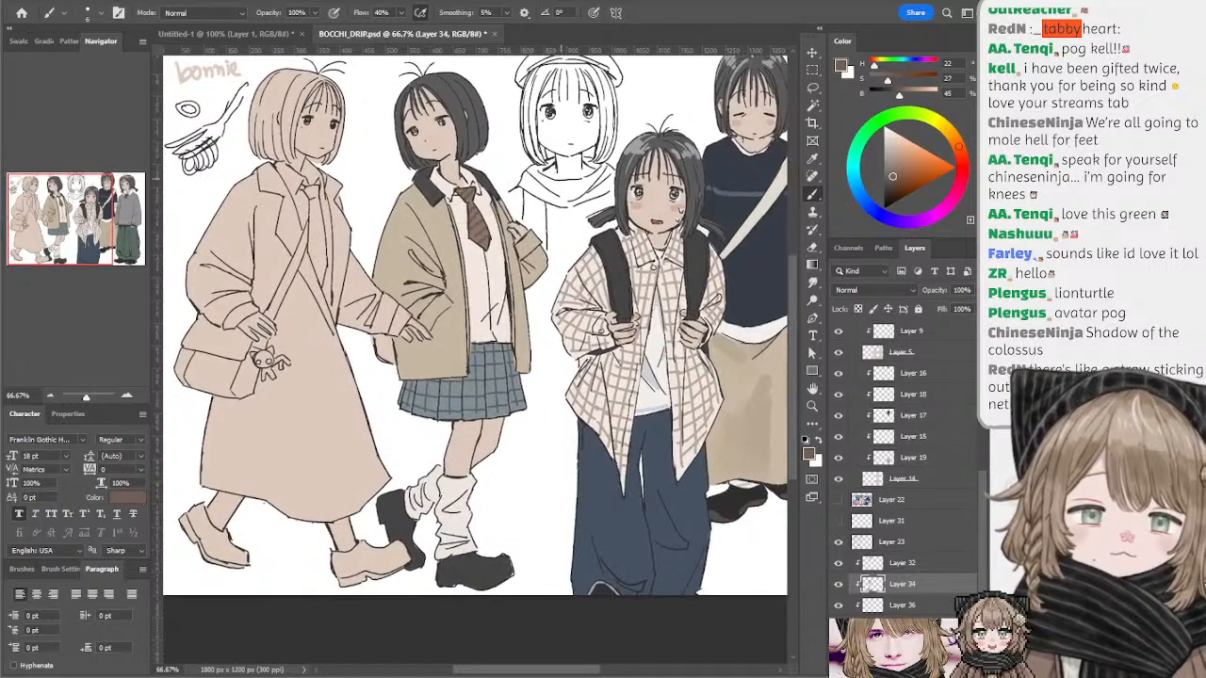
{"action": "left_click", "coordinate": [697, 254], "text": "alt"}
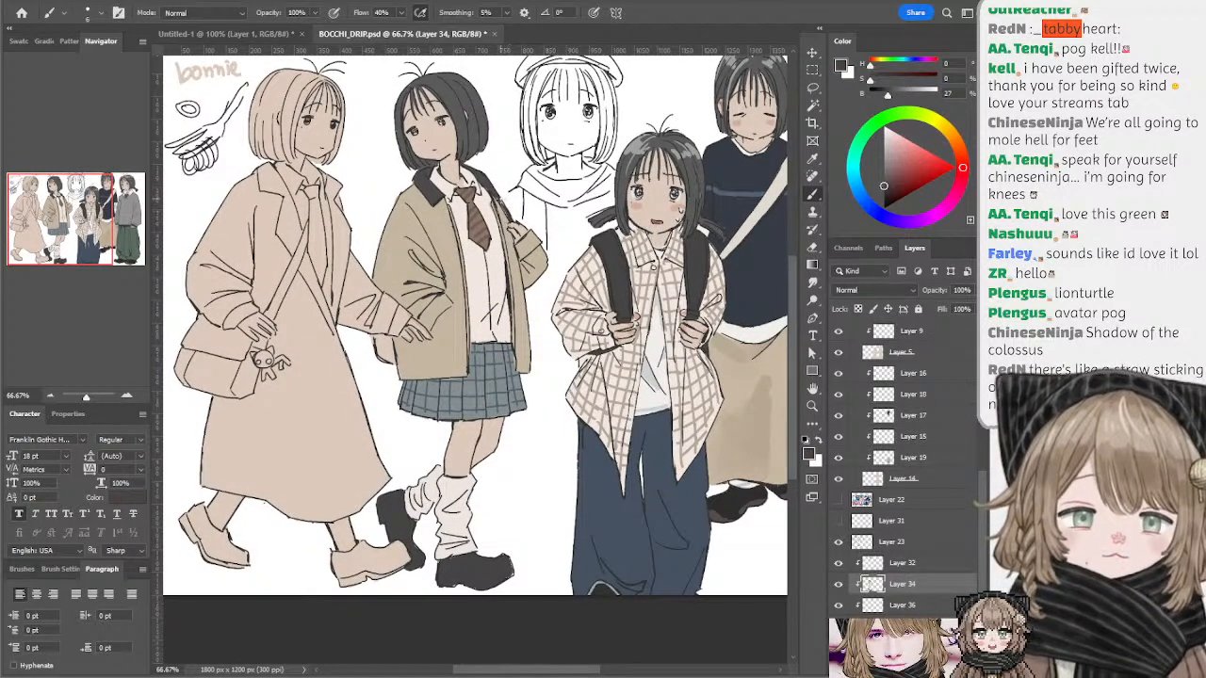
{"action": "mouse_move", "coordinate": [375, 335]}
{"action": "left_mouse_down"}
{"action": "mouse_move", "coordinate": [379, 364]}
{"action": "mouse_move", "coordinate": [384, 351]}
{"action": "mouse_move", "coordinate": [395, 358]}
{"action": "left_mouse_up"}
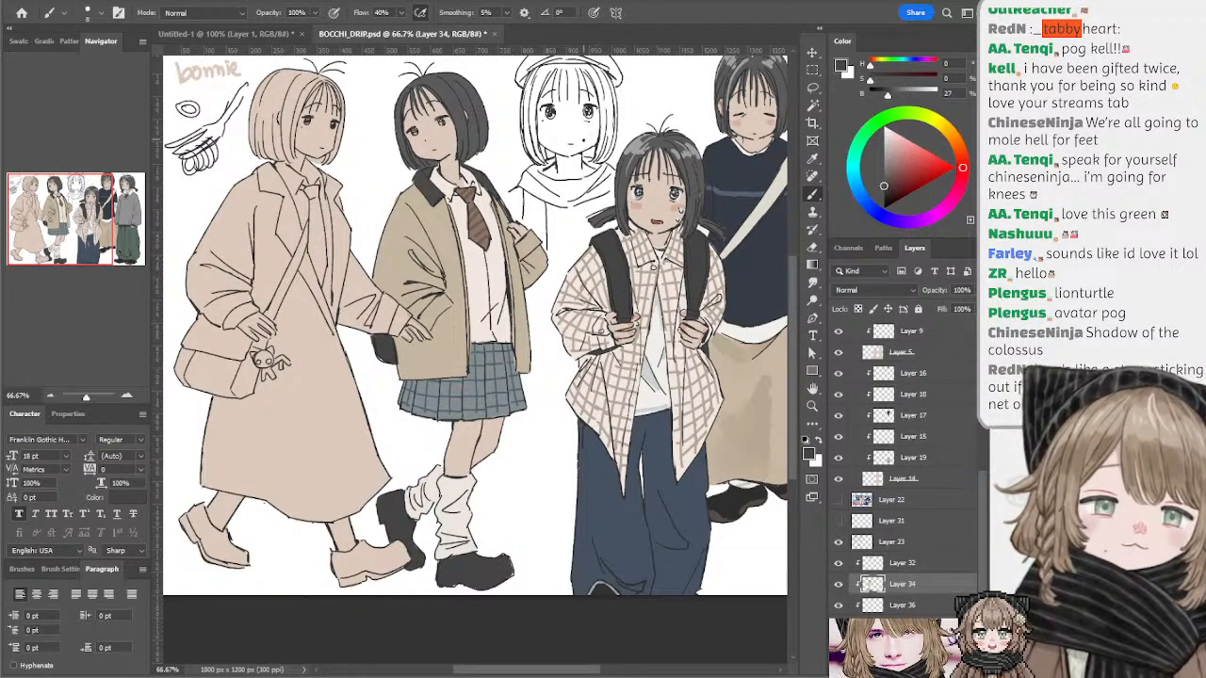
{"action": "key", "text": "ctrl+z"}
{"action": "mouse_move", "coordinate": [375, 337]}
{"action": "left_mouse_down"}
{"action": "mouse_move", "coordinate": [390, 341]}
{"action": "mouse_move", "coordinate": [375, 354]}
{"action": "mouse_move", "coordinate": [391, 364]}
{"action": "mouse_move", "coordinate": [388, 347]}
{"action": "left_mouse_up"}
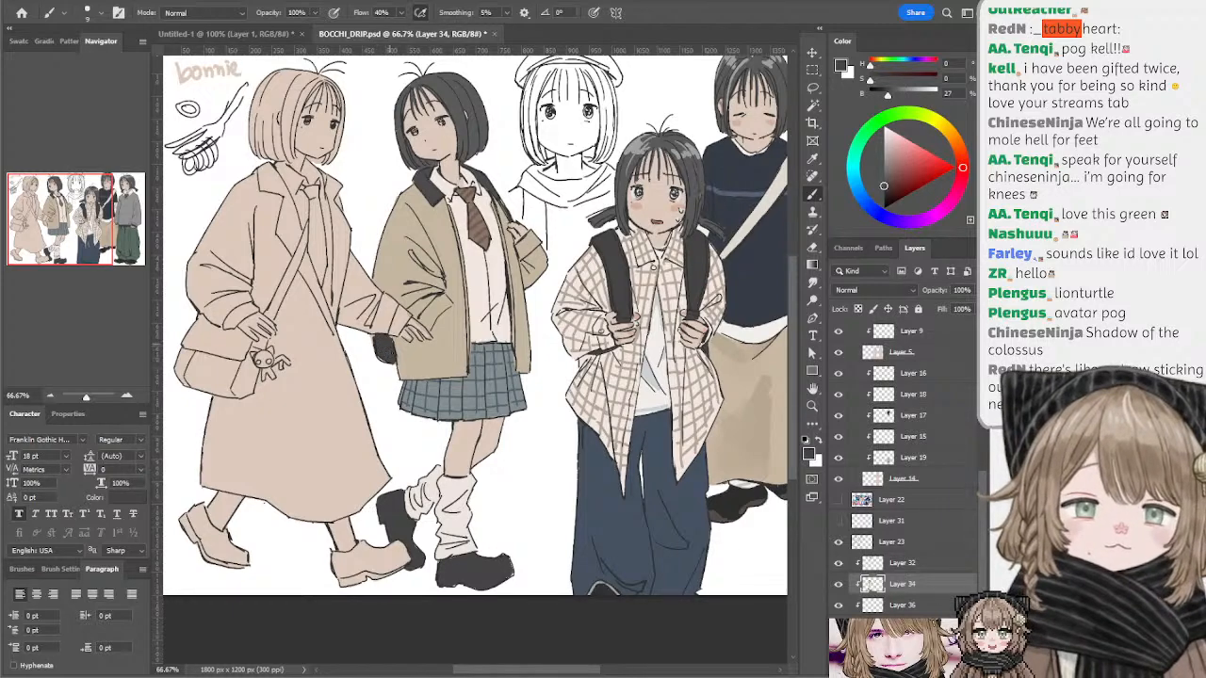
- Repaint the second girl's bag behind her coat off-white, sampled from the navy-shirted girl's shoulder strap
{"action": "left_click_drag", "start_coordinate": [716, 258], "coordinate": [657, 270]}
{"action": "mouse_move", "coordinate": [672, 223]}
{"action": "left_mouse_down"}
{"action": "mouse_move", "coordinate": [653, 237]}
{"action": "mouse_move", "coordinate": [649, 222]}
{"action": "left_mouse_up"}
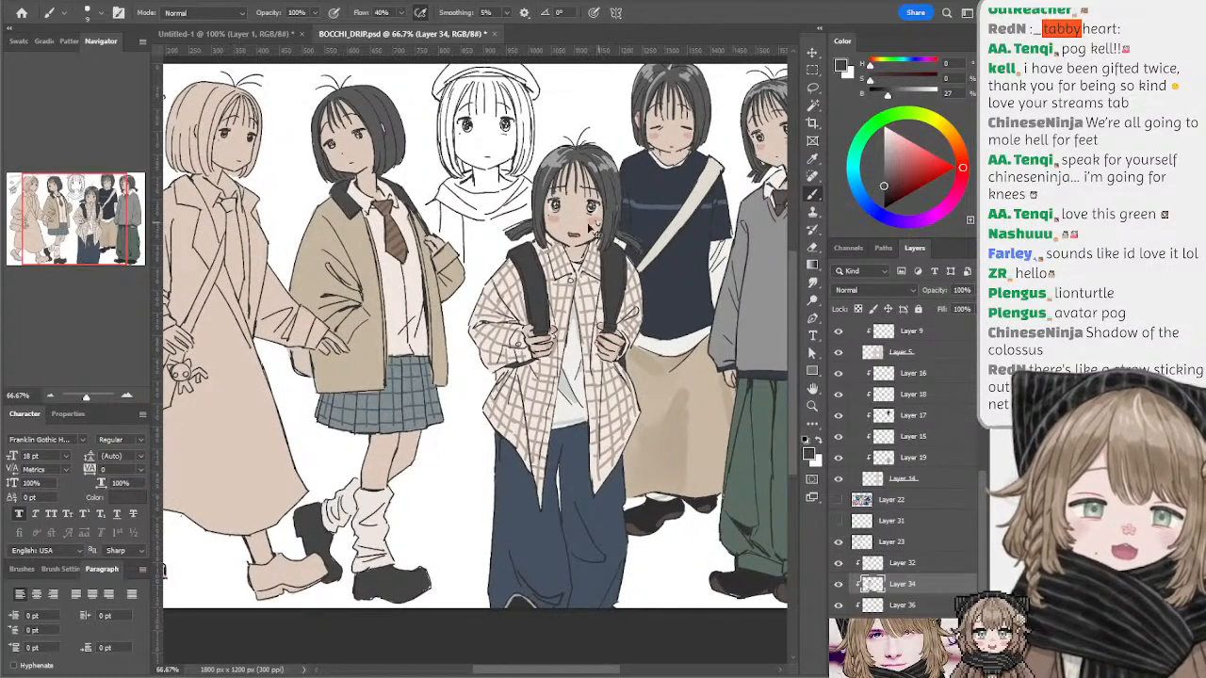
{"action": "left_click_drag", "start_coordinate": [495, 204], "coordinate": [528, 207]}
{"action": "left_click", "coordinate": [745, 181], "text": "alt"}
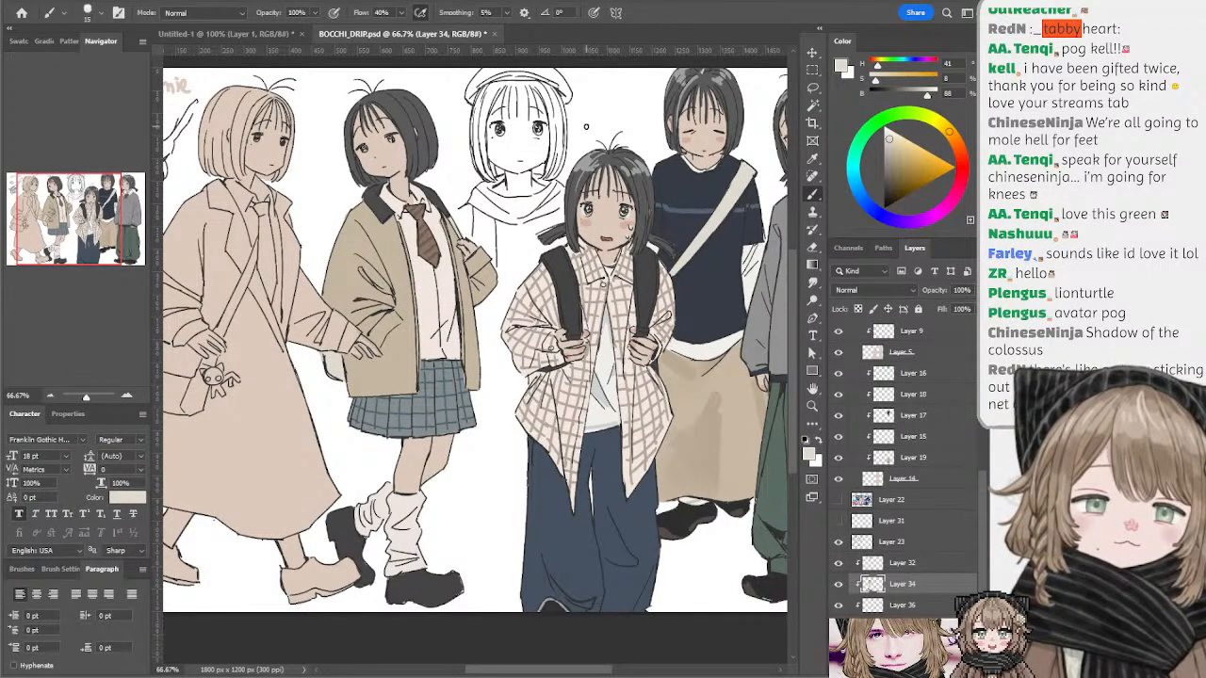
- Paint the upper part of the first girl's hair on Layer 32 with dark grey sampled from the second girl's hair
{"action": "left_click_drag", "start_coordinate": [413, 214], "coordinate": [492, 217]}
{"action": "left_click", "coordinate": [838, 564]}
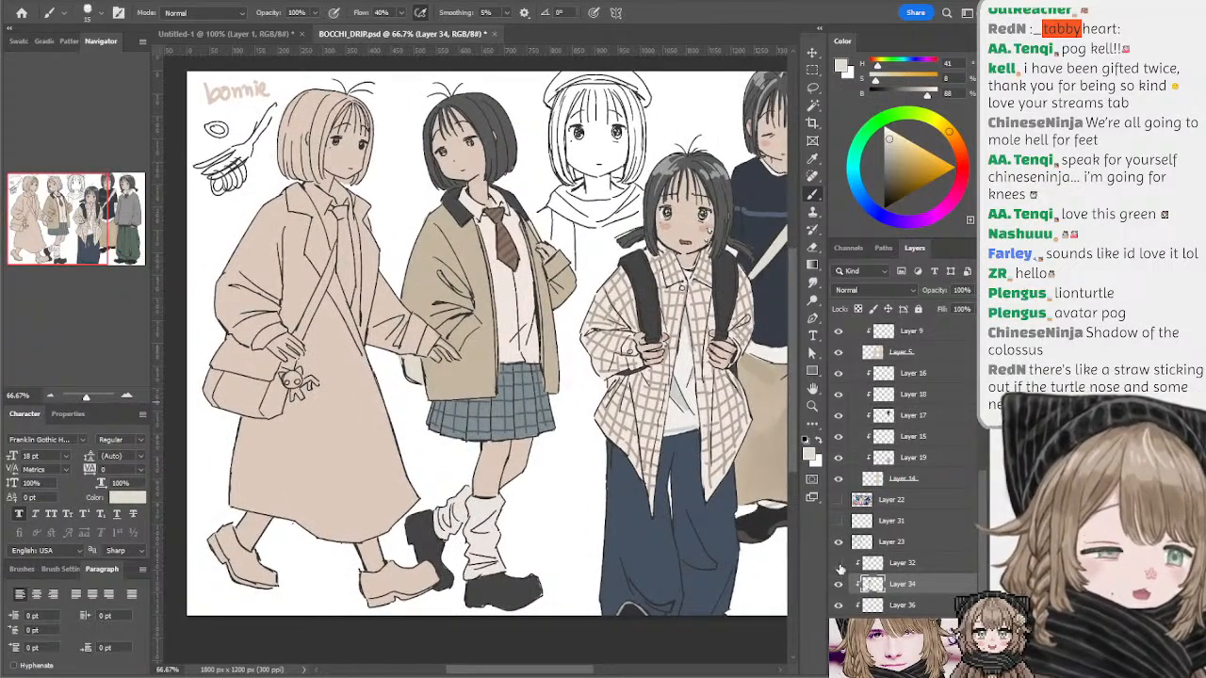
{"action": "left_click", "coordinate": [838, 565]}
{"action": "left_click", "coordinate": [873, 570]}
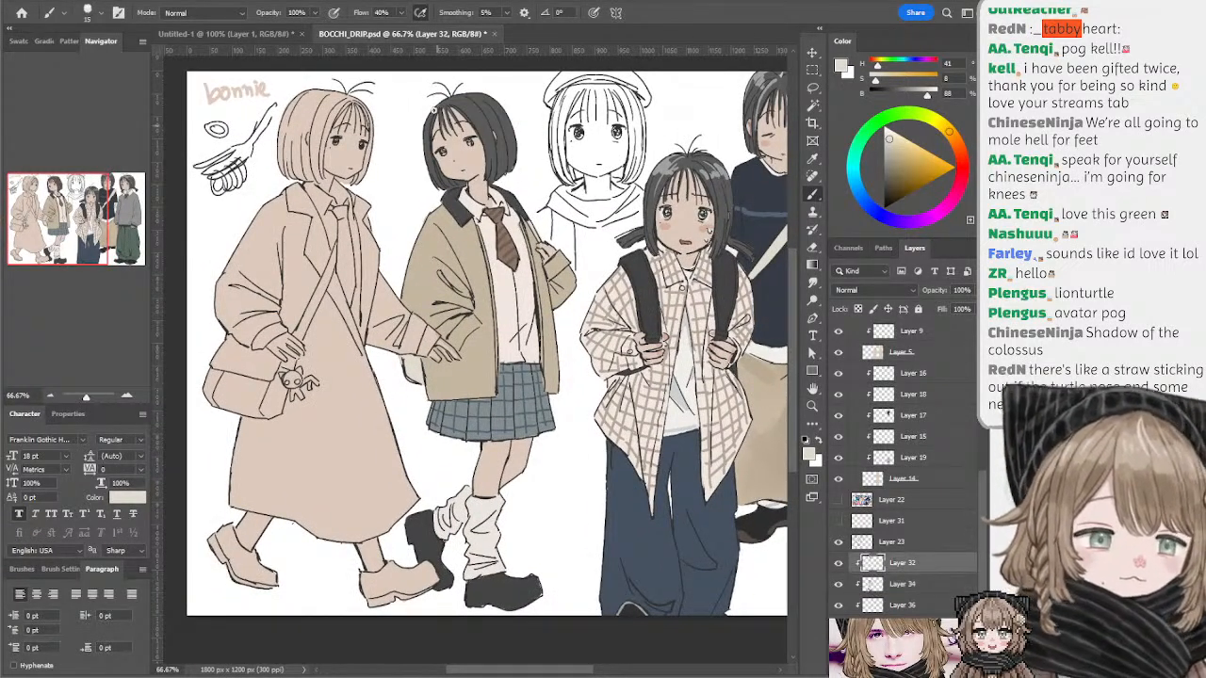
{"action": "left_click", "coordinate": [473, 109], "text": "alt"}
{"action": "key", "text": "bracketright"}
{"action": "key", "text": "bracketright"}
{"action": "mouse_move", "coordinate": [286, 137]}
{"action": "left_mouse_down"}
{"action": "mouse_move", "coordinate": [316, 82]}
{"action": "mouse_move", "coordinate": [299, 92]}
{"action": "mouse_move", "coordinate": [318, 92]}
{"action": "mouse_move", "coordinate": [314, 105]}
{"action": "mouse_move", "coordinate": [337, 96]}
{"action": "mouse_move", "coordinate": [339, 124]}
{"action": "mouse_move", "coordinate": [325, 117]}
{"action": "mouse_move", "coordinate": [358, 97]}
{"action": "mouse_move", "coordinate": [376, 171]}
{"action": "left_mouse_up"}
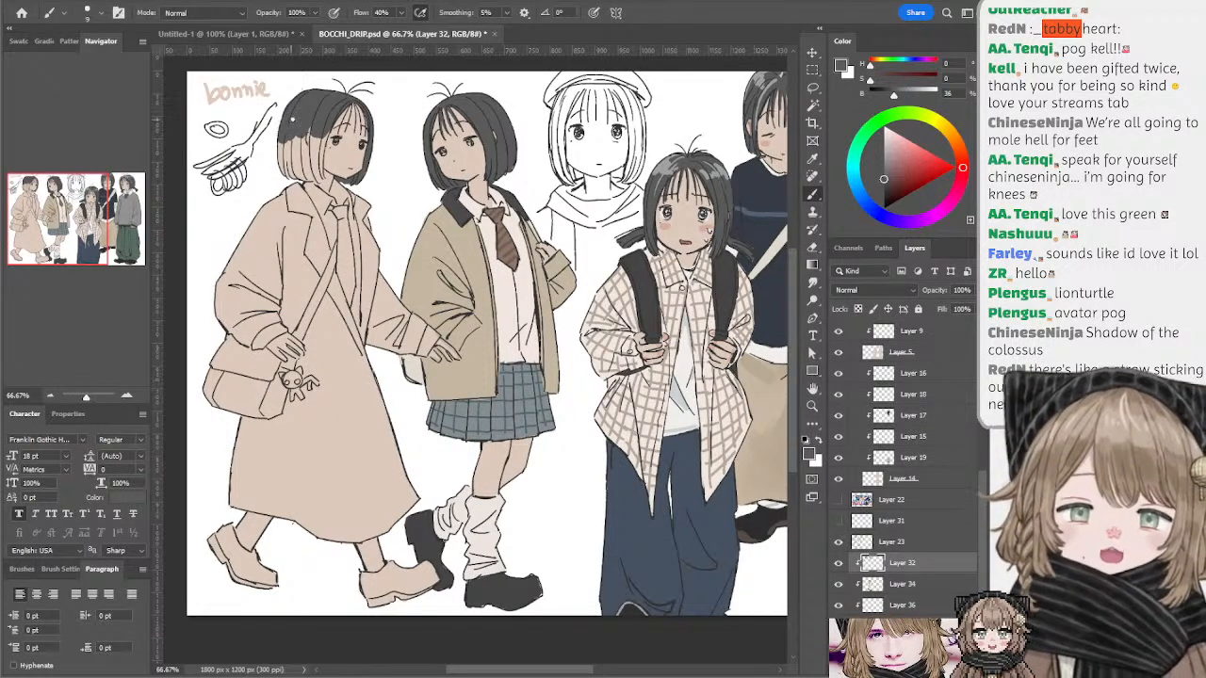
- Fill the remaining lower part of the first girl's bob with the same dark grey, varying the brush size
{"action": "left_click", "coordinate": [301, 119], "text": "alt"}
{"action": "key", "text": "]"}
{"action": "key", "text": "]"}
{"action": "key", "text": "]"}
{"action": "key", "text": "]"}
{"action": "key", "text": "]"}
{"action": "key", "text": "]"}
{"action": "mouse_move", "coordinate": [281, 141]}
{"action": "left_mouse_down"}
{"action": "mouse_move", "coordinate": [285, 164]}
{"action": "mouse_move", "coordinate": [300, 158]}
{"action": "mouse_move", "coordinate": [309, 175]}
{"action": "mouse_move", "coordinate": [308, 141]}
{"action": "mouse_move", "coordinate": [318, 147]}
{"action": "mouse_move", "coordinate": [298, 166]}
{"action": "mouse_move", "coordinate": [315, 148]}
{"action": "mouse_move", "coordinate": [311, 126]}
{"action": "mouse_move", "coordinate": [305, 157]}
{"action": "mouse_move", "coordinate": [325, 132]}
{"action": "mouse_move", "coordinate": [320, 177]}
{"action": "left_mouse_up"}
{"action": "key", "text": "bracketright"}
{"action": "key", "text": "bracketleft"}
{"action": "key", "text": "bracketleft"}
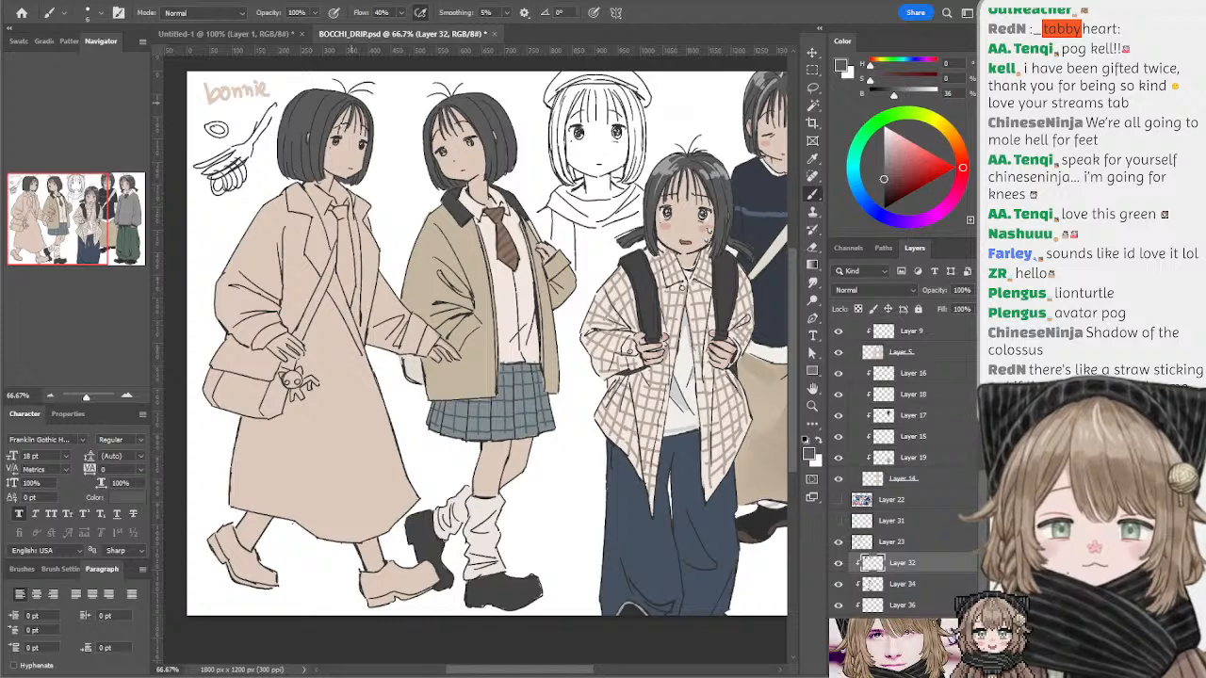
- Select the second girl's shirt fill on Layer 33 and lighten it to a near-white
{"action": "scroll", "coordinate": [444, 218], "scroll_direction": "down", "scroll_amount": 1}
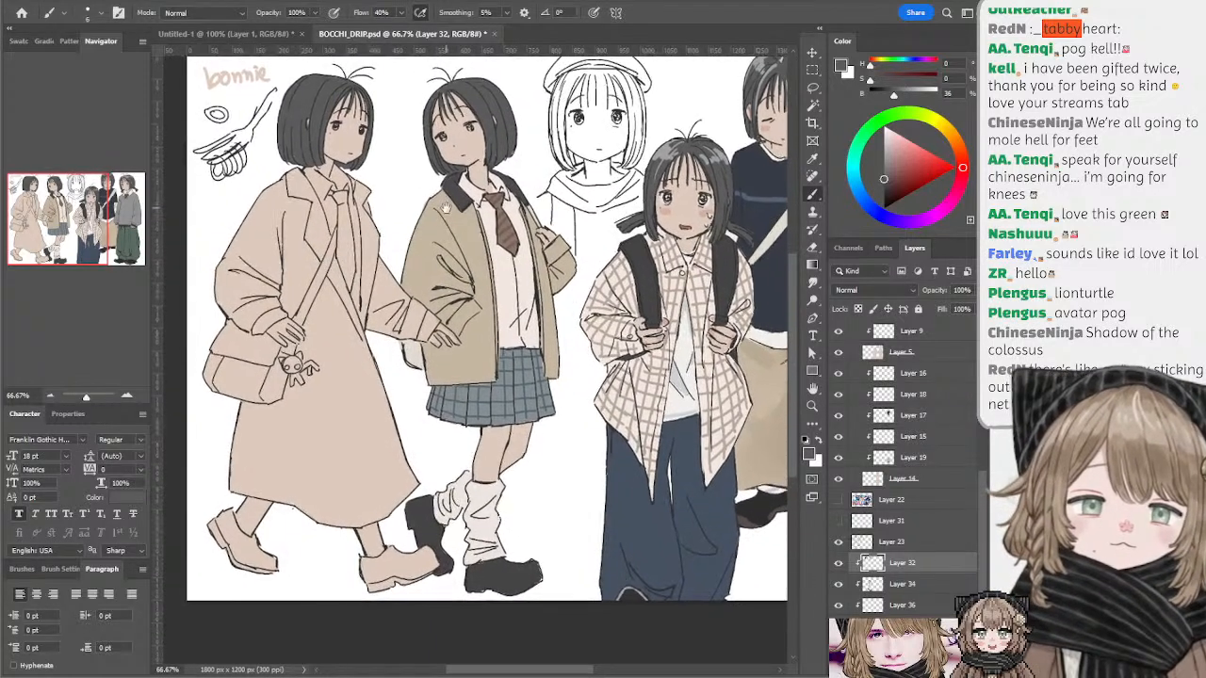
{"action": "left_click", "coordinate": [502, 263], "text": "alt"}
{"action": "key", "text": "w"}
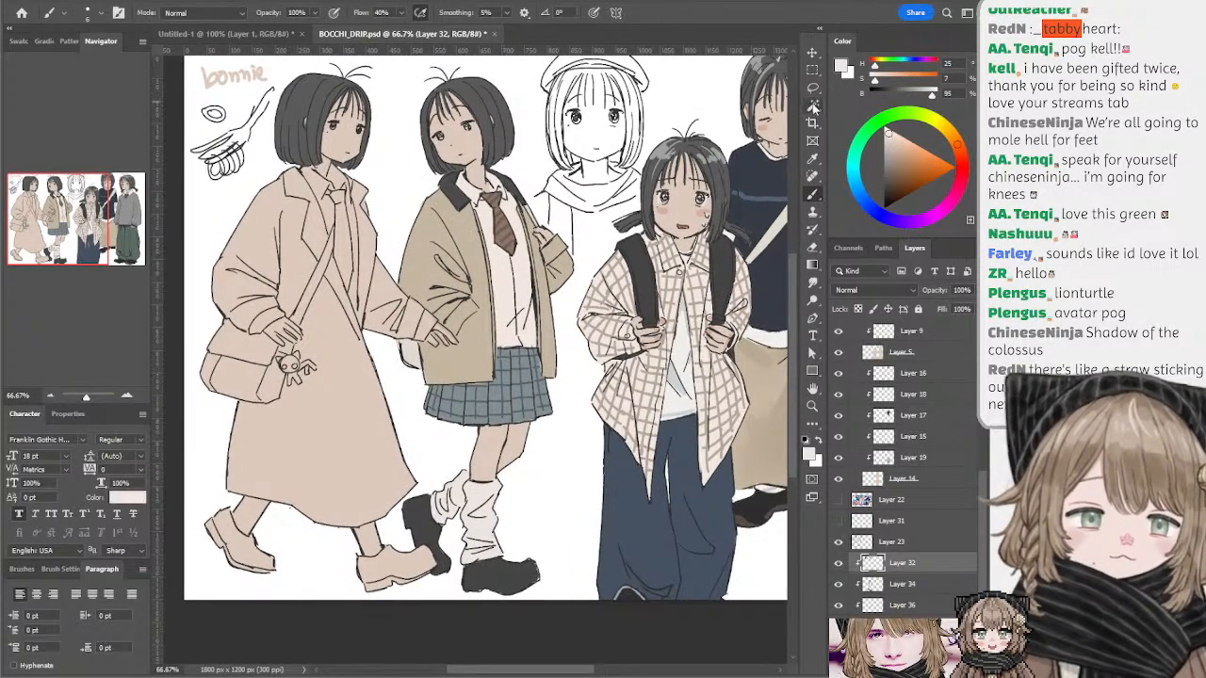
{"action": "left_click", "coordinate": [506, 274], "text": "ctrl"}
{"action": "left_click", "coordinate": [506, 274]}
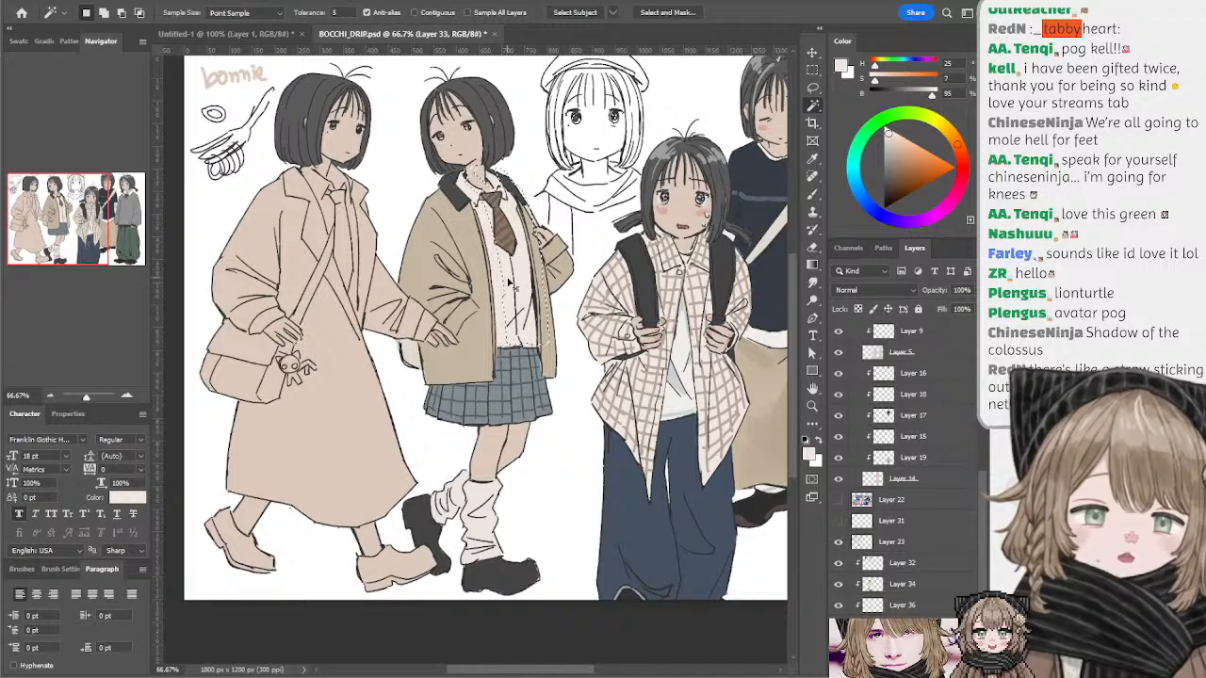
{"action": "key", "text": "ctrl+d"}
{"action": "key", "text": "i"}
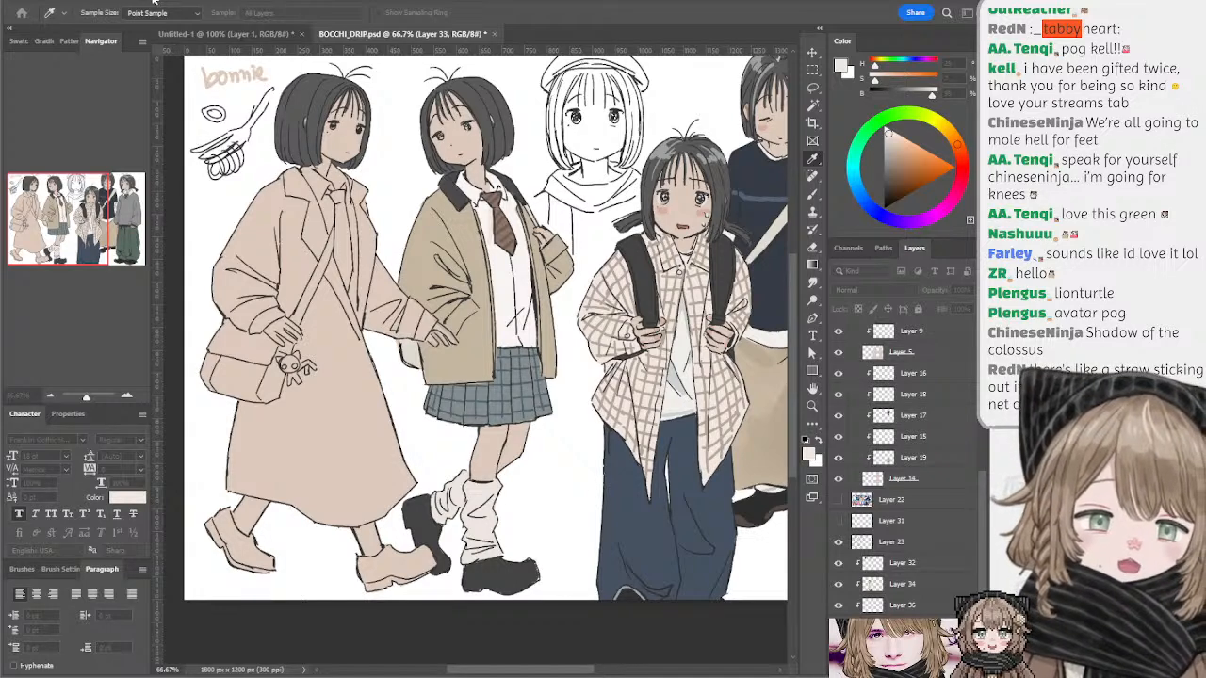
{"action": "key", "text": "b"}
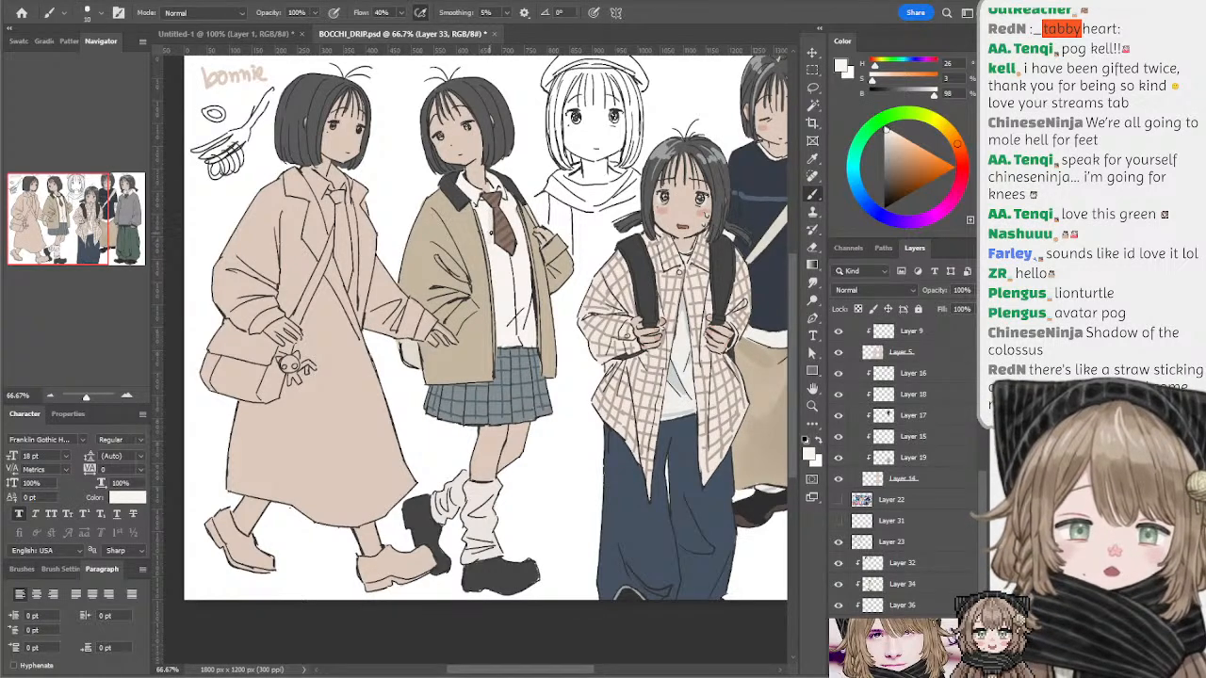
- Touch up the area along the edge of the second girl's tie on Layer 34 with the shirt's near-white
{"action": "left_click", "coordinate": [491, 231], "text": "ctrl"}
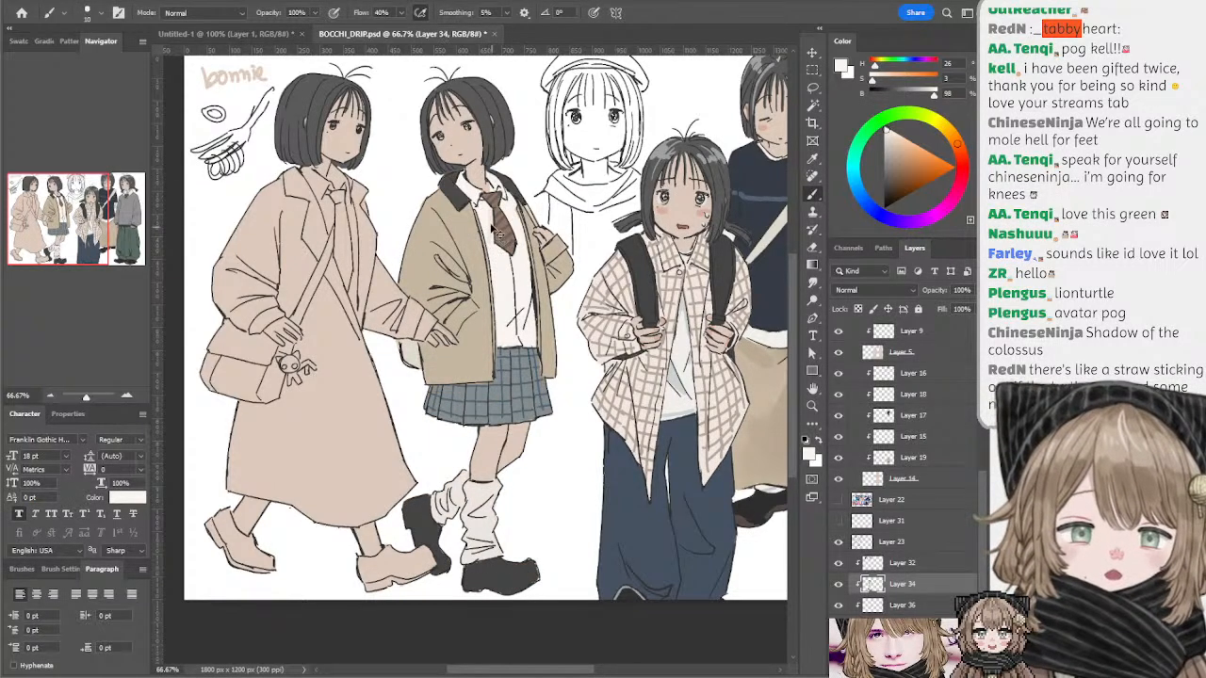
{"action": "left_click", "coordinate": [486, 212], "text": "alt"}
{"action": "left_click_drag", "start_coordinate": [490, 216], "coordinate": [492, 238]}
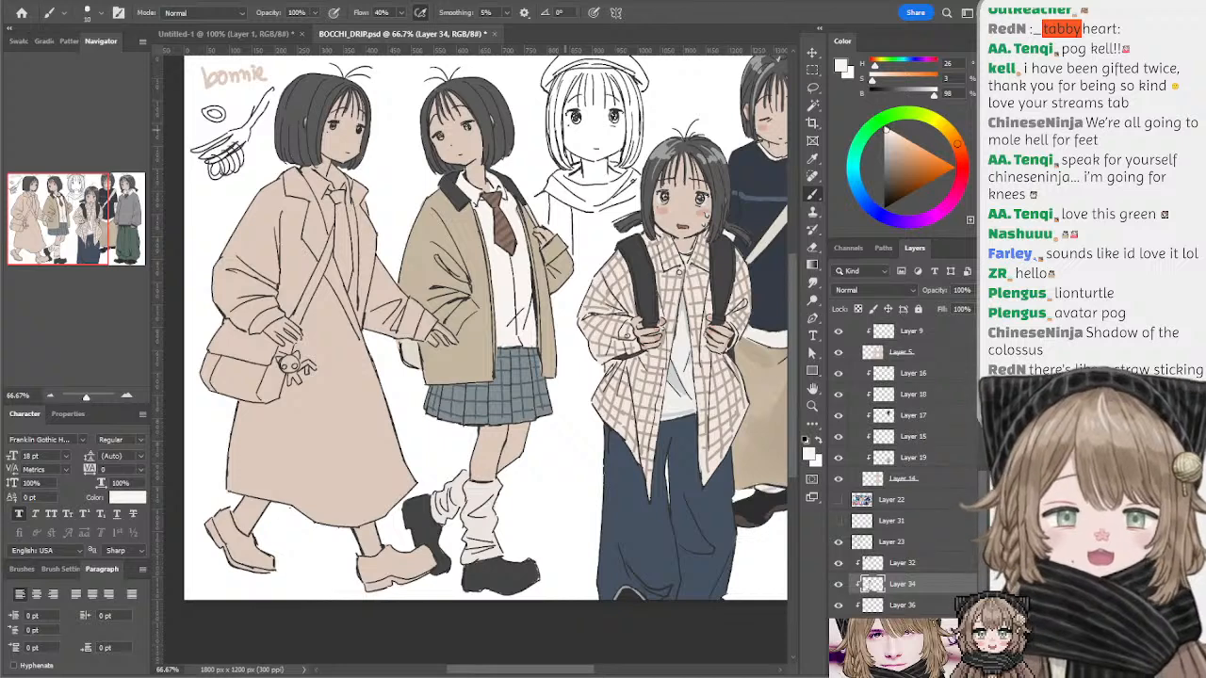
- Paint blush on the second girl's cheeks on Layer 32 with pink sampled from the plaid-shirted girl's cheek
{"action": "scroll", "coordinate": [650, 196], "scroll_direction": "right", "scroll_amount": 2}
{"action": "left_click", "coordinate": [678, 221], "text": "ctrl"}
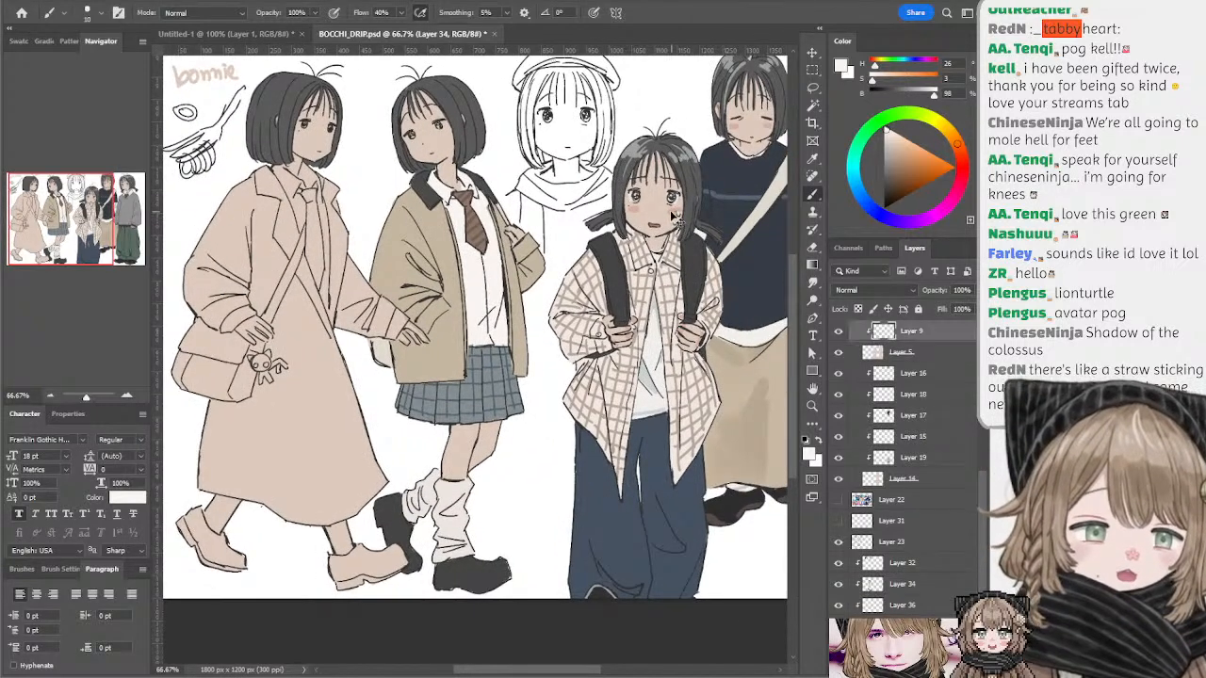
{"action": "left_click", "coordinate": [677, 204], "text": "alt"}
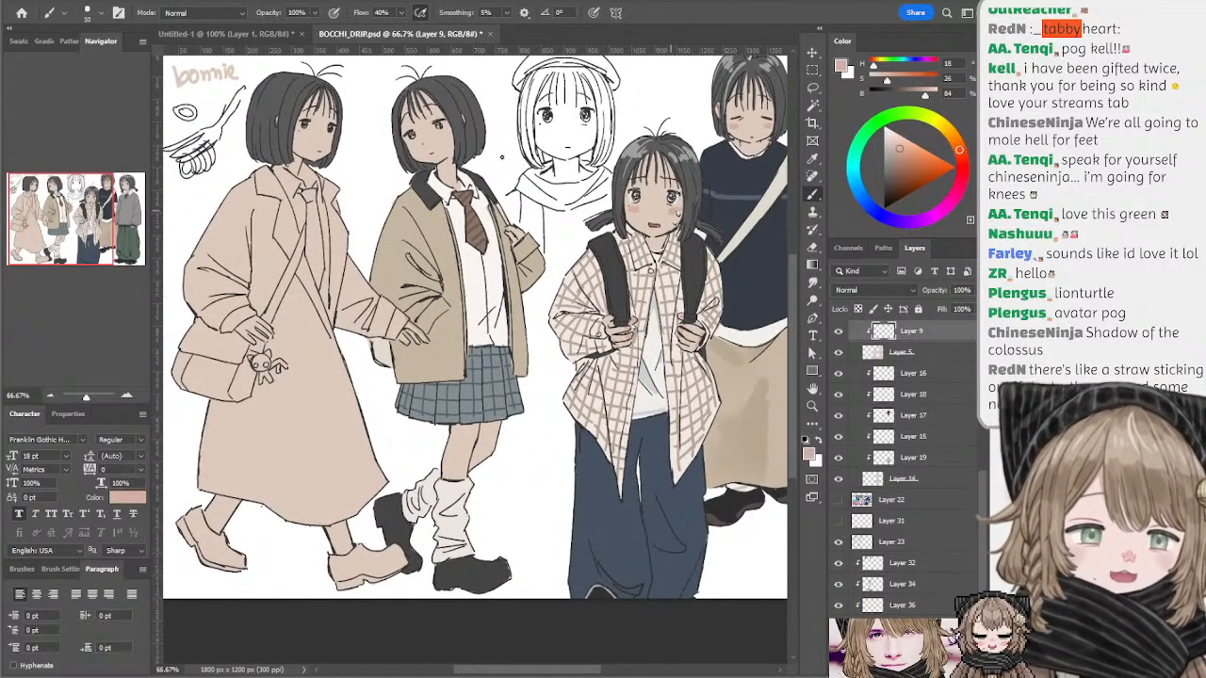
{"action": "left_click", "coordinate": [447, 106], "text": "ctrl"}
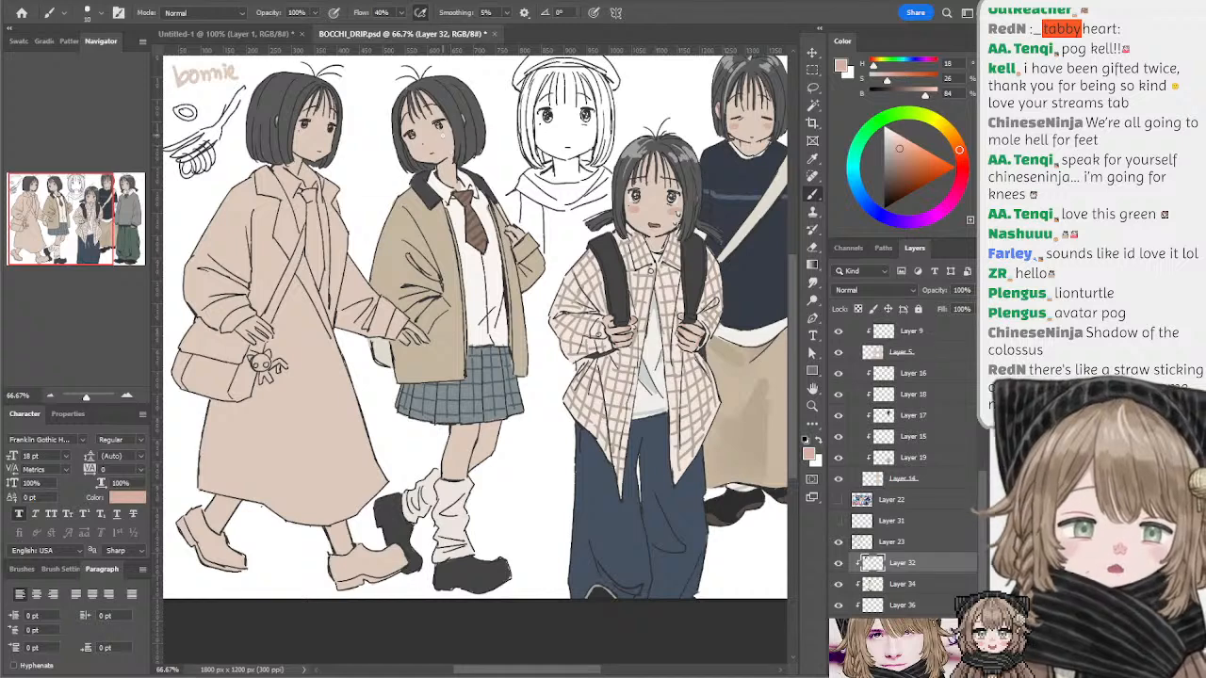
{"action": "left_click_drag", "start_coordinate": [443, 136], "coordinate": [448, 139]}
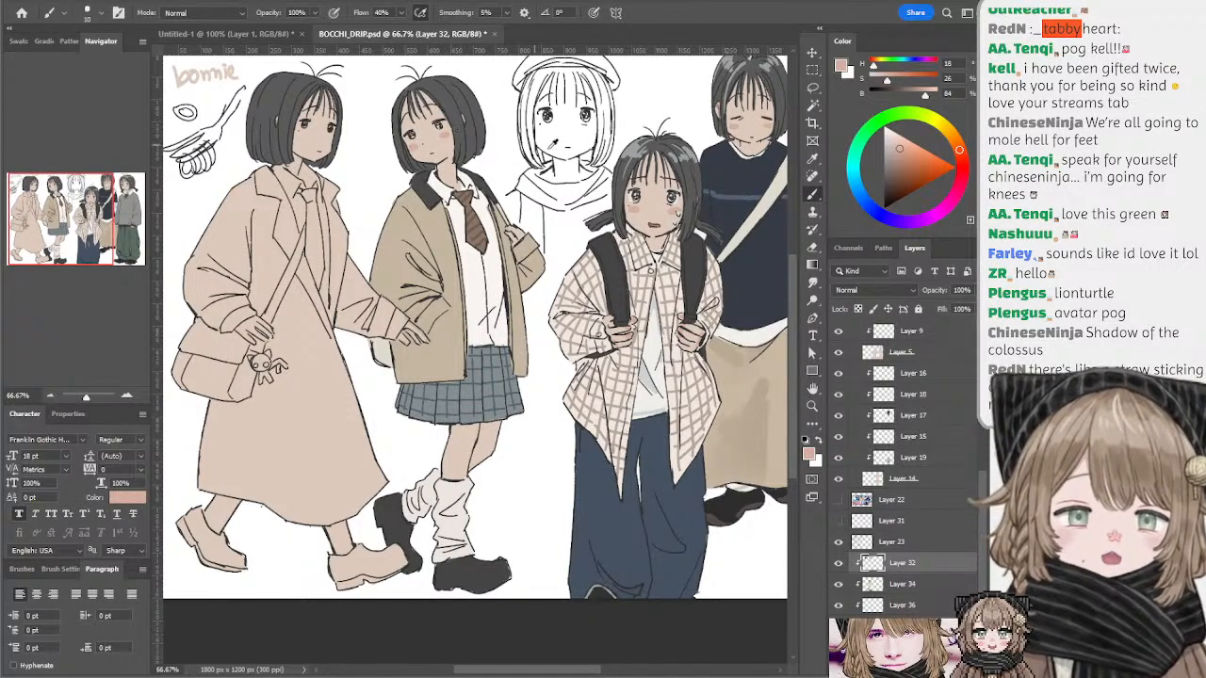
- Add small highlights to the second girl's blush with off-white sampled from the plaid-shirted girl's face
{"action": "left_click", "coordinate": [682, 192], "text": "alt"}
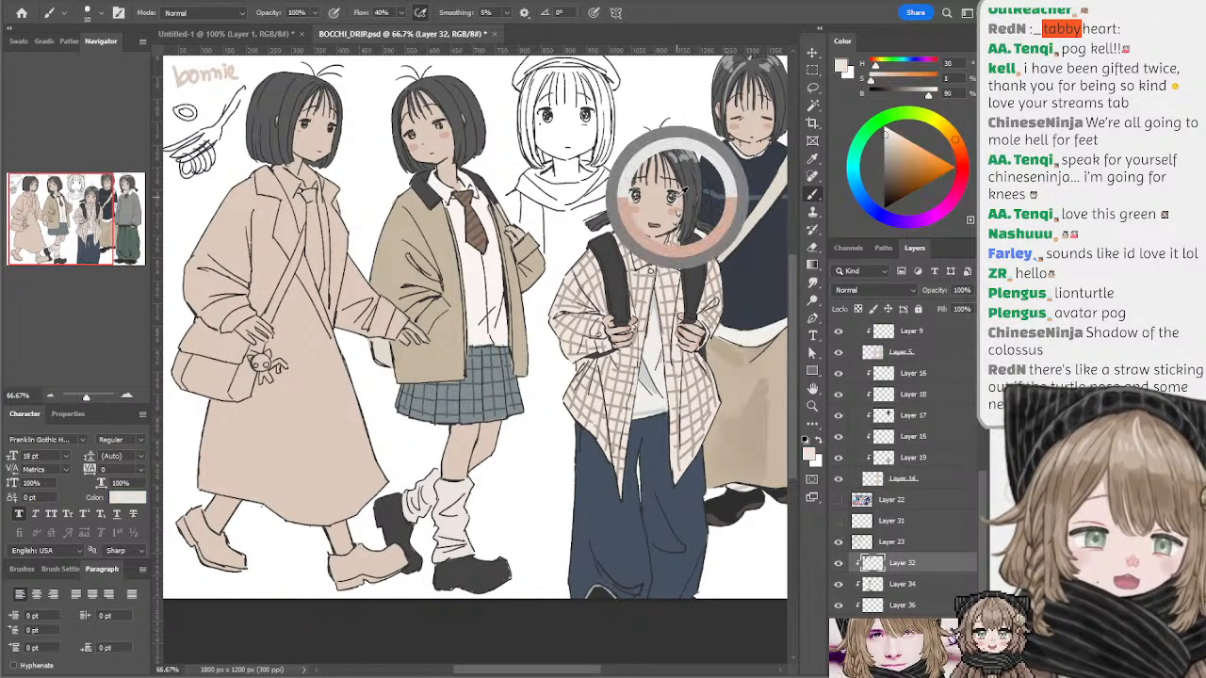
{"action": "left_click", "coordinate": [680, 192], "text": "alt"}
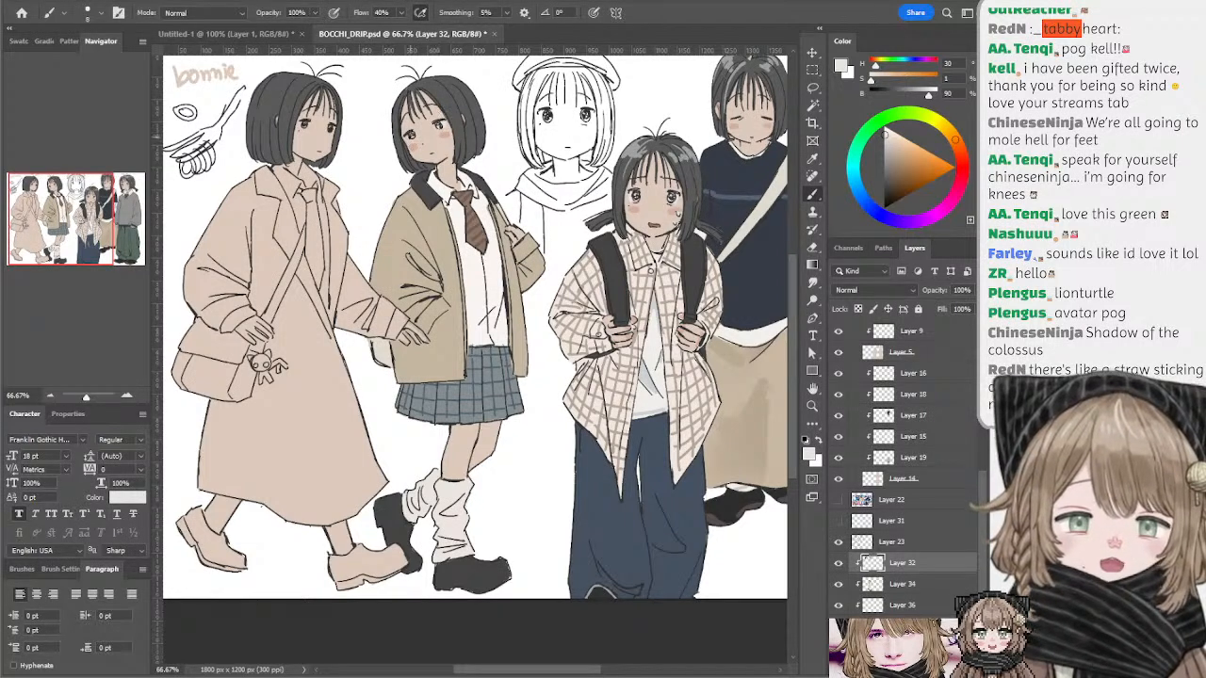
{"action": "left_click_drag", "start_coordinate": [411, 140], "coordinate": [411, 136]}
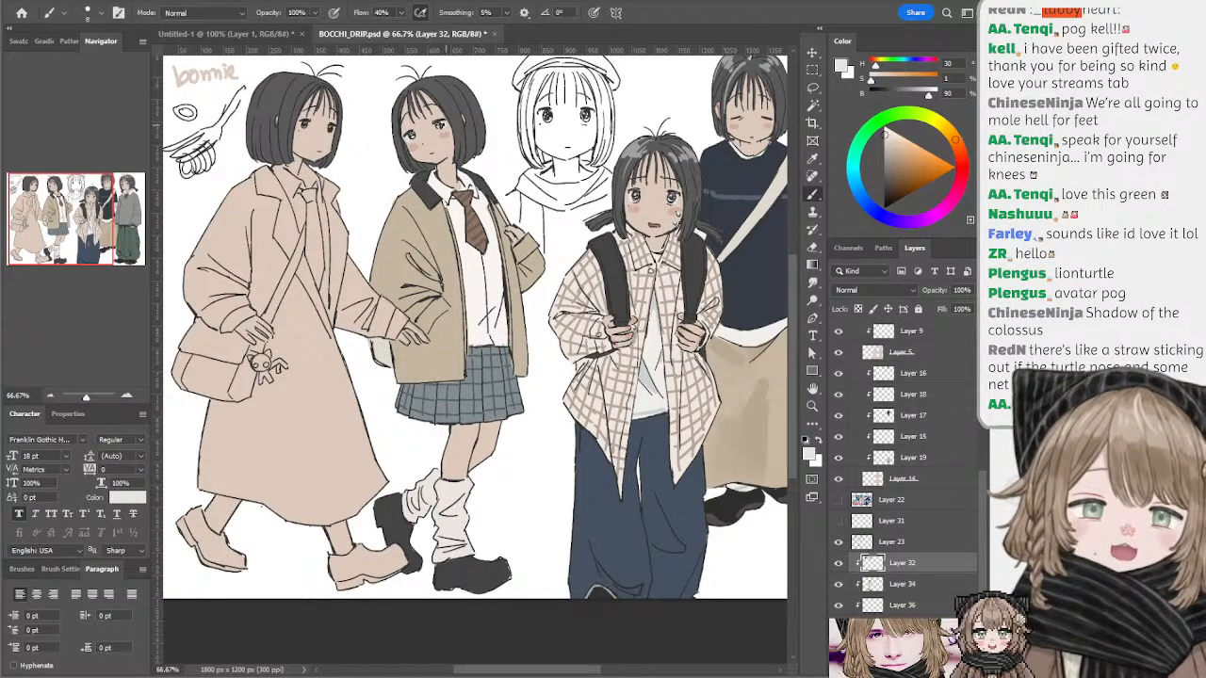
- Paint blush on the first girl's cheeks with pink sampled from the second girl's cheek, and sample the off-white highlight colour
{"action": "left_click_drag", "start_coordinate": [500, 169], "coordinate": [510, 166]}
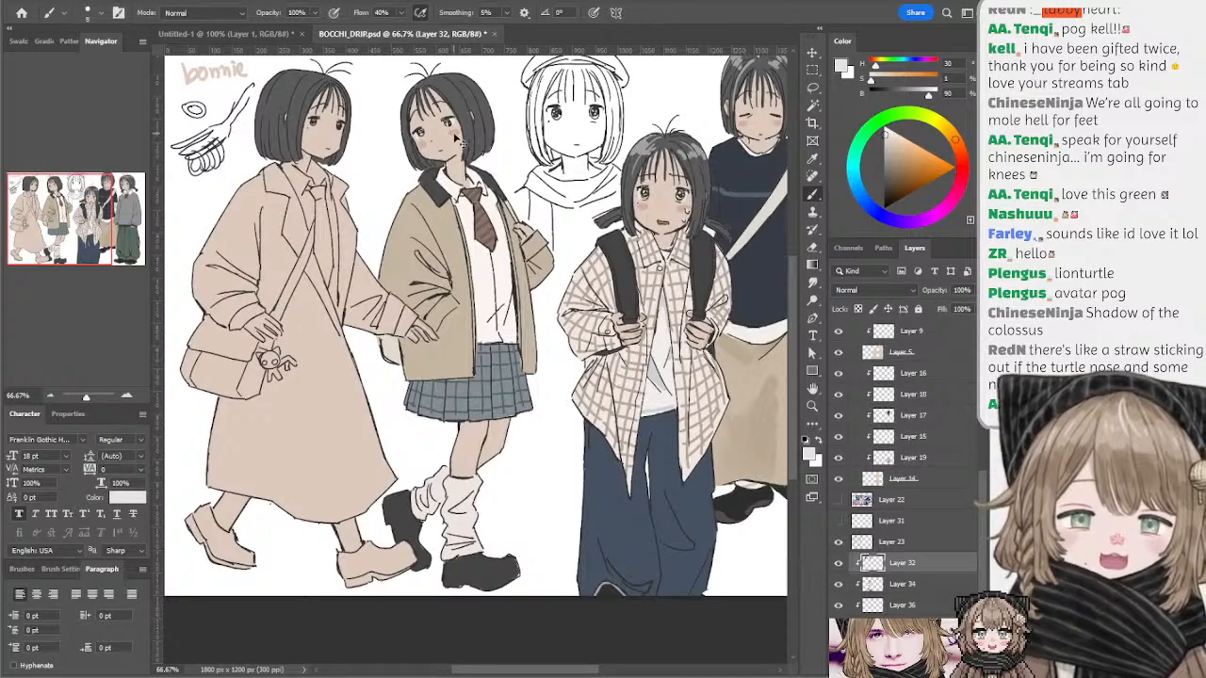
{"action": "left_click", "coordinate": [457, 130], "text": "alt"}
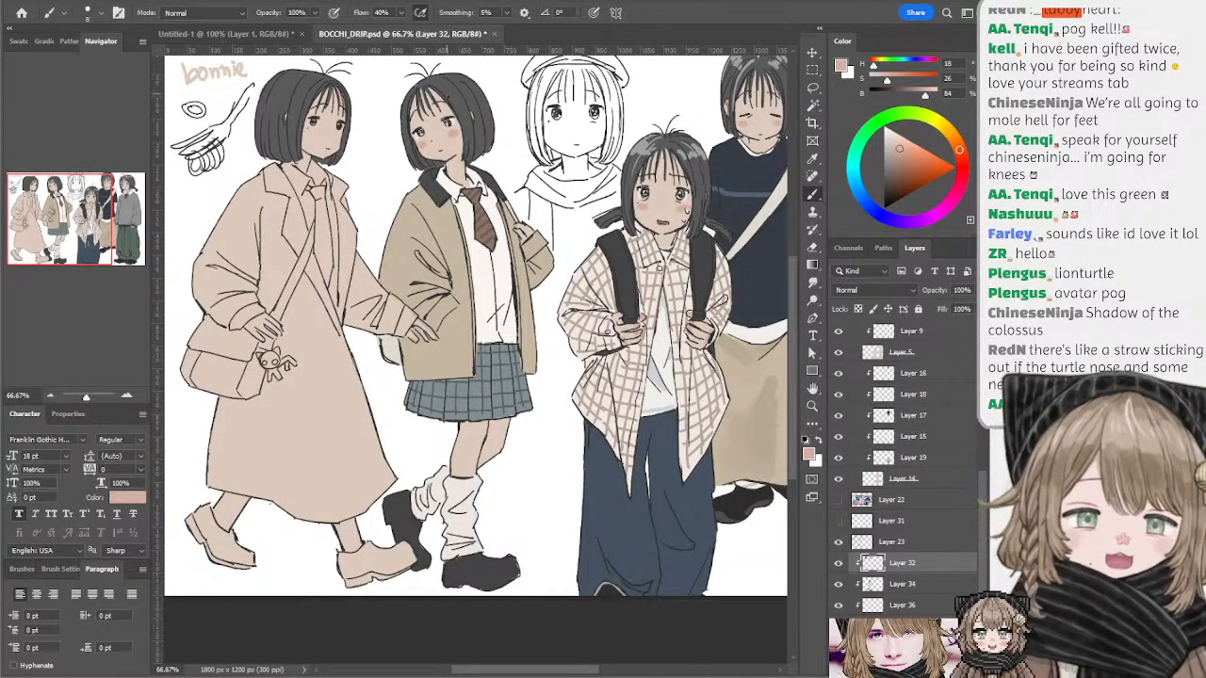
{"action": "left_click_drag", "start_coordinate": [467, 108], "coordinate": [458, 109]}
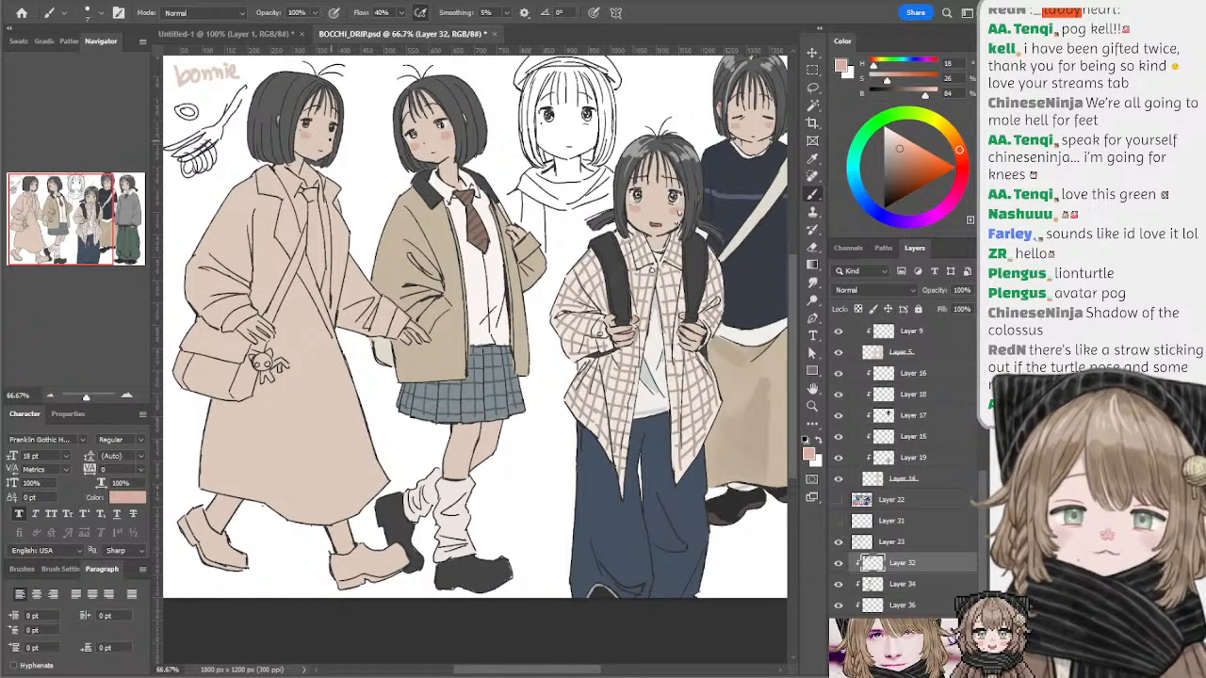
{"action": "left_click", "coordinate": [451, 118], "text": "alt"}
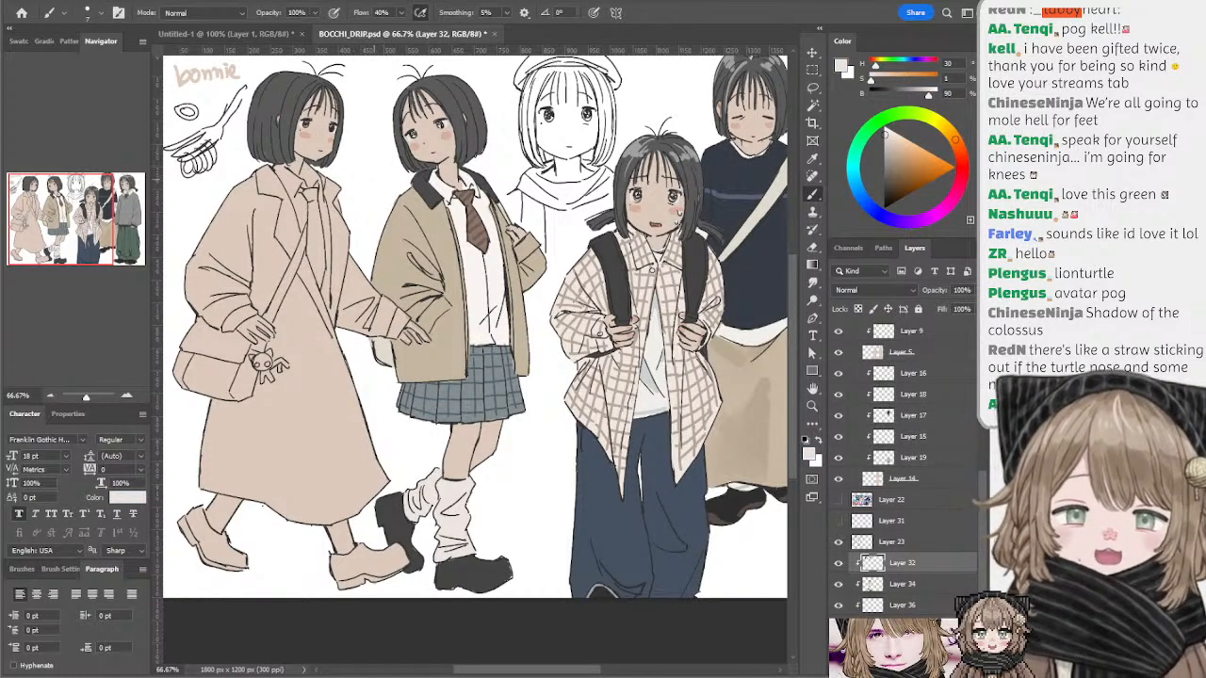
{"action": "mouse_move", "coordinate": [376, 189]}
{"action": "left_mouse_down"}
{"action": "mouse_move", "coordinate": [406, 206]}
{"action": "mouse_move", "coordinate": [361, 167]}
{"action": "left_mouse_up"}
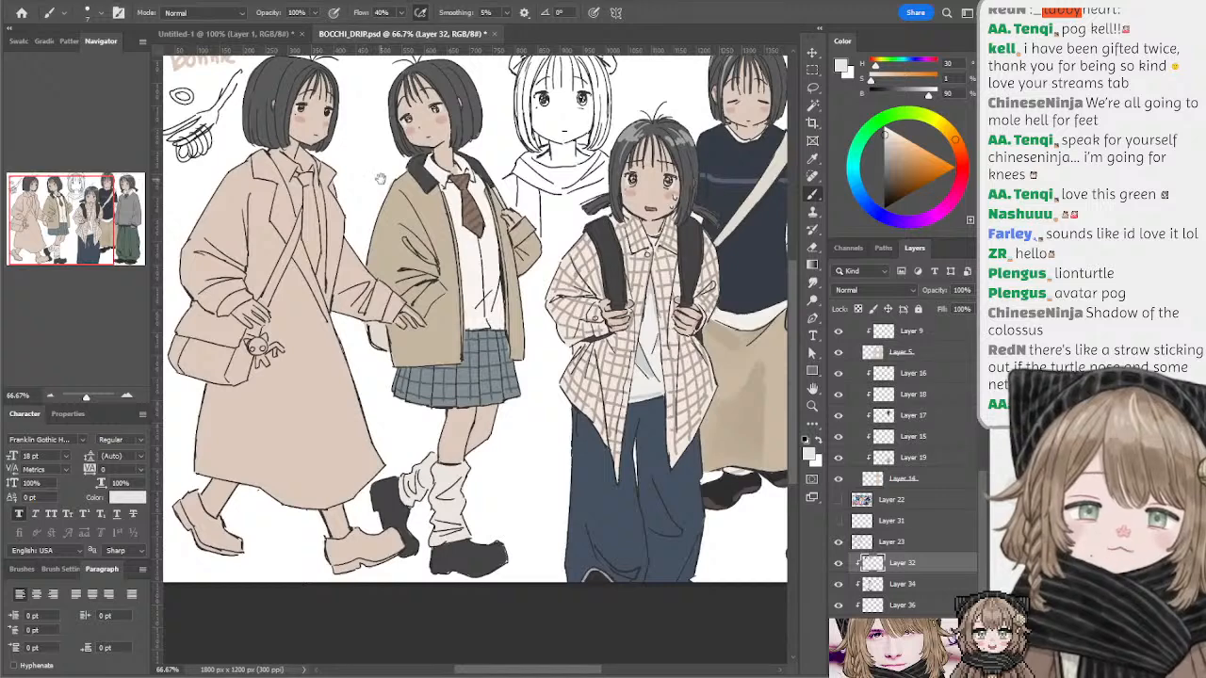
- Touch up the first girl's hair near the face on Layer 32 with dark grey sampled from her hair
{"action": "left_click", "coordinate": [263, 132], "text": "alt"}
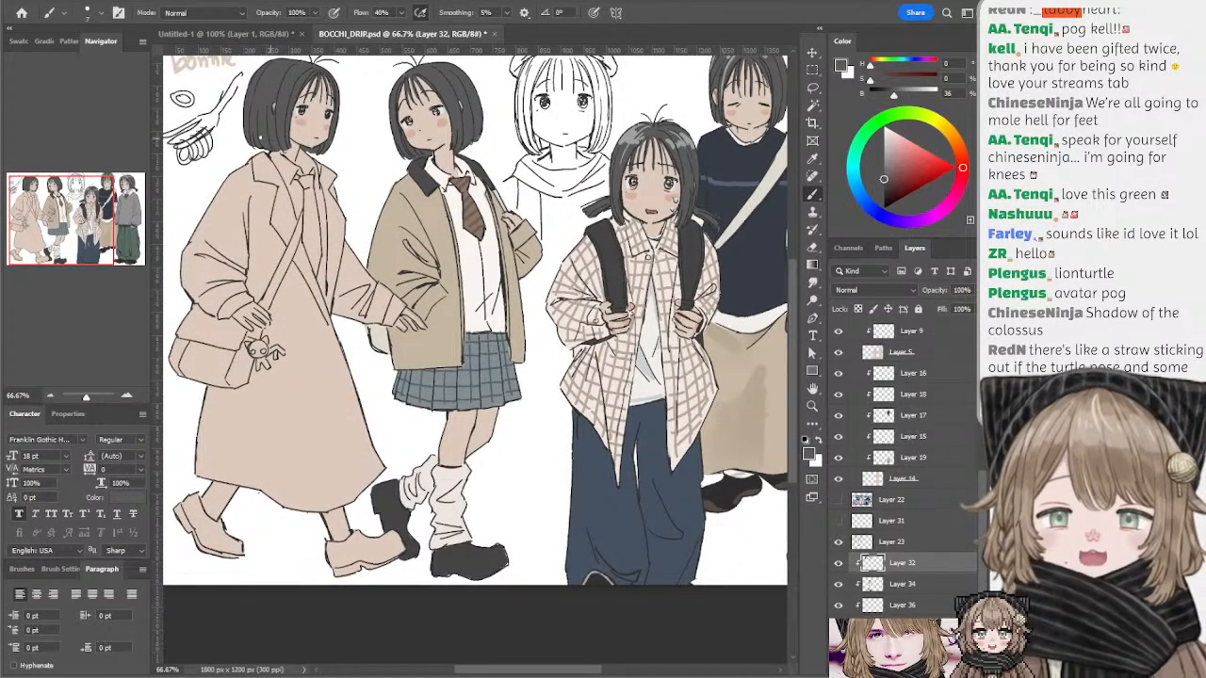
{"action": "left_click", "coordinate": [308, 139], "text": "ctrl"}
{"action": "left_click", "coordinate": [308, 132], "text": "alt"}
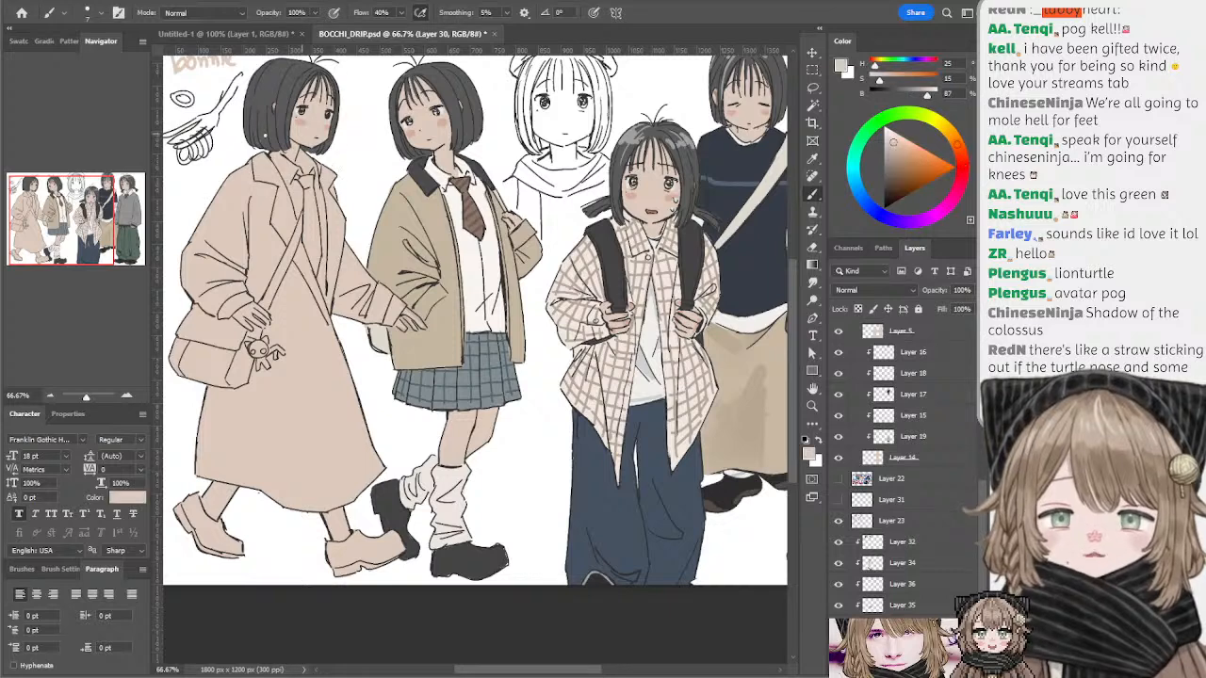
{"action": "left_click", "coordinate": [287, 137], "text": "ctrl"}
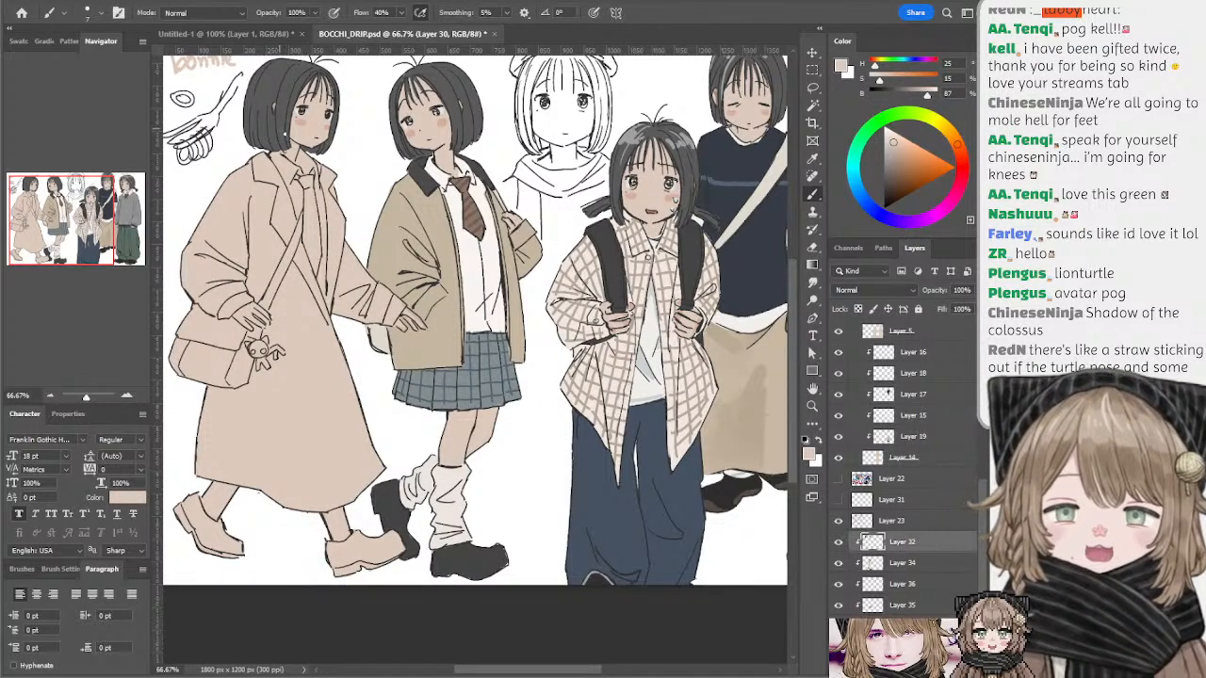
{"action": "left_click", "coordinate": [287, 136], "text": "alt"}
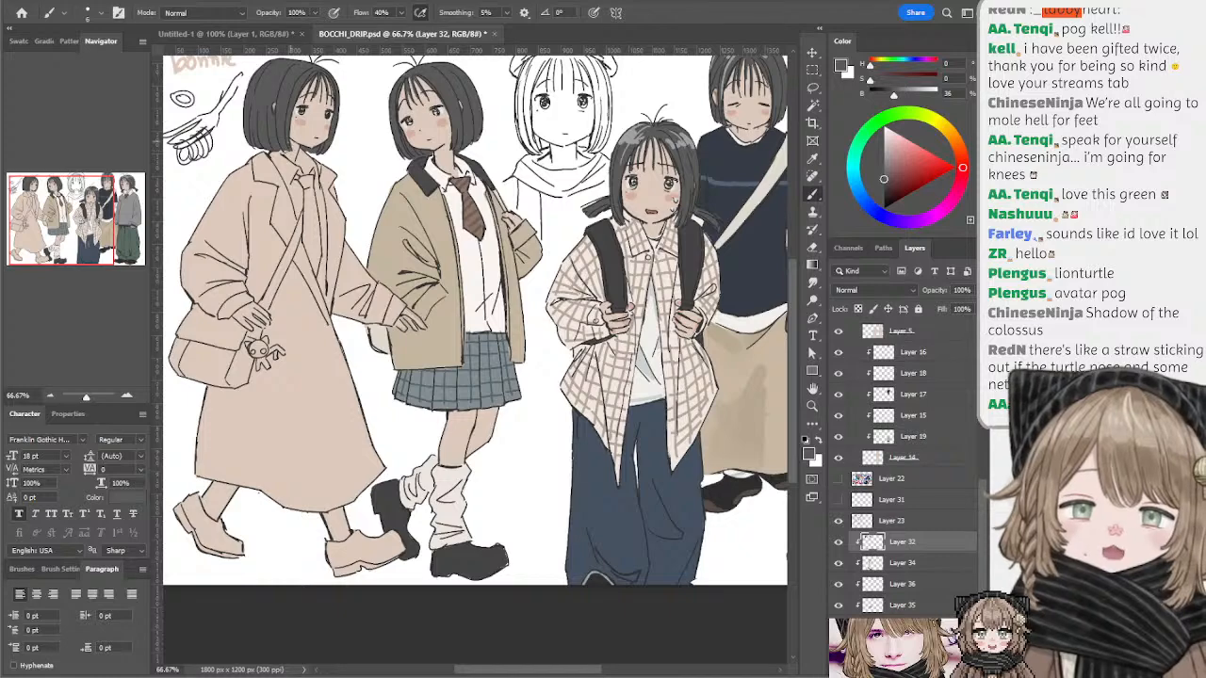
{"action": "mouse_move", "coordinate": [351, 119]}
{"action": "left_mouse_down"}
{"action": "mouse_move", "coordinate": [359, 155]}
{"action": "mouse_move", "coordinate": [349, 126]}
{"action": "left_mouse_up"}
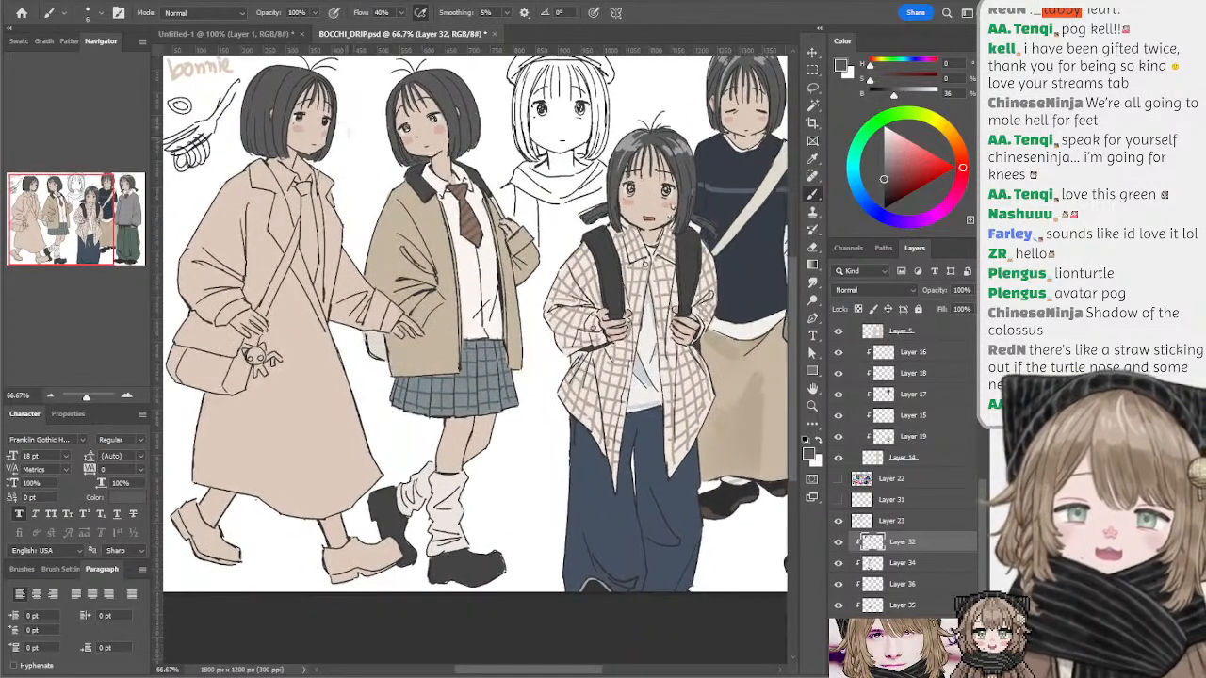
{"action": "left_click_drag", "start_coordinate": [370, 172], "coordinate": [365, 172]}
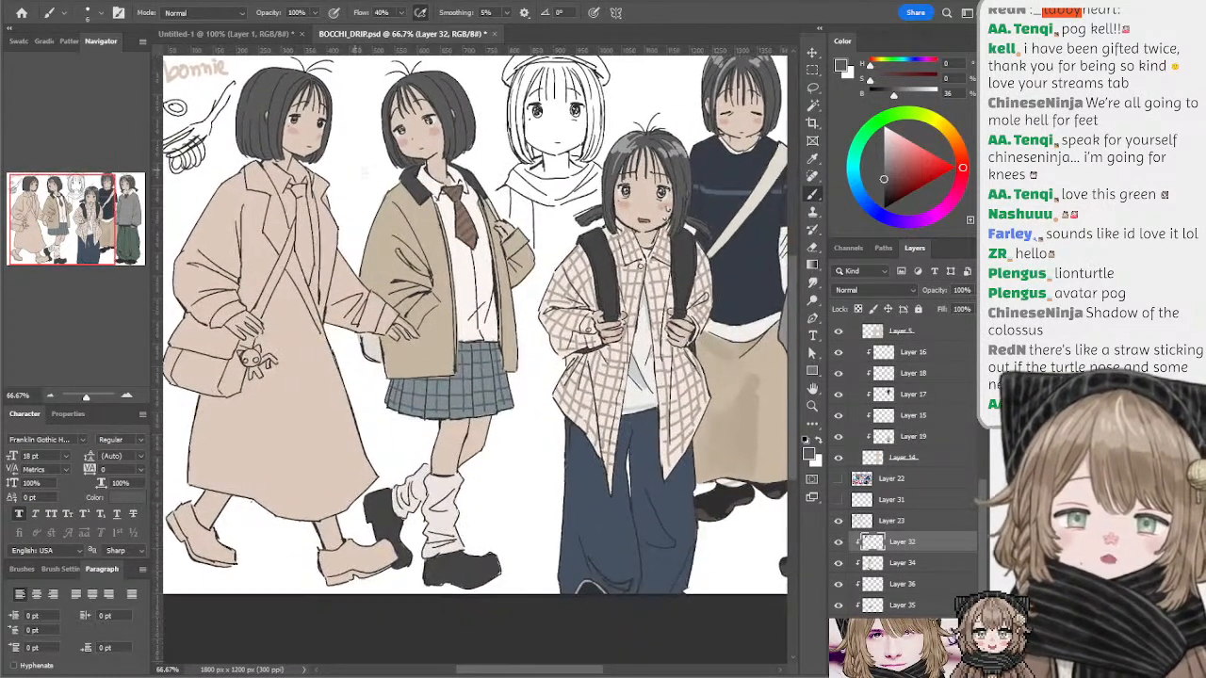
- Touch up the second girl's collar and tie on Layer 32 with near-white and browns sampled from them
{"action": "left_click", "coordinate": [434, 186], "text": "alt"}
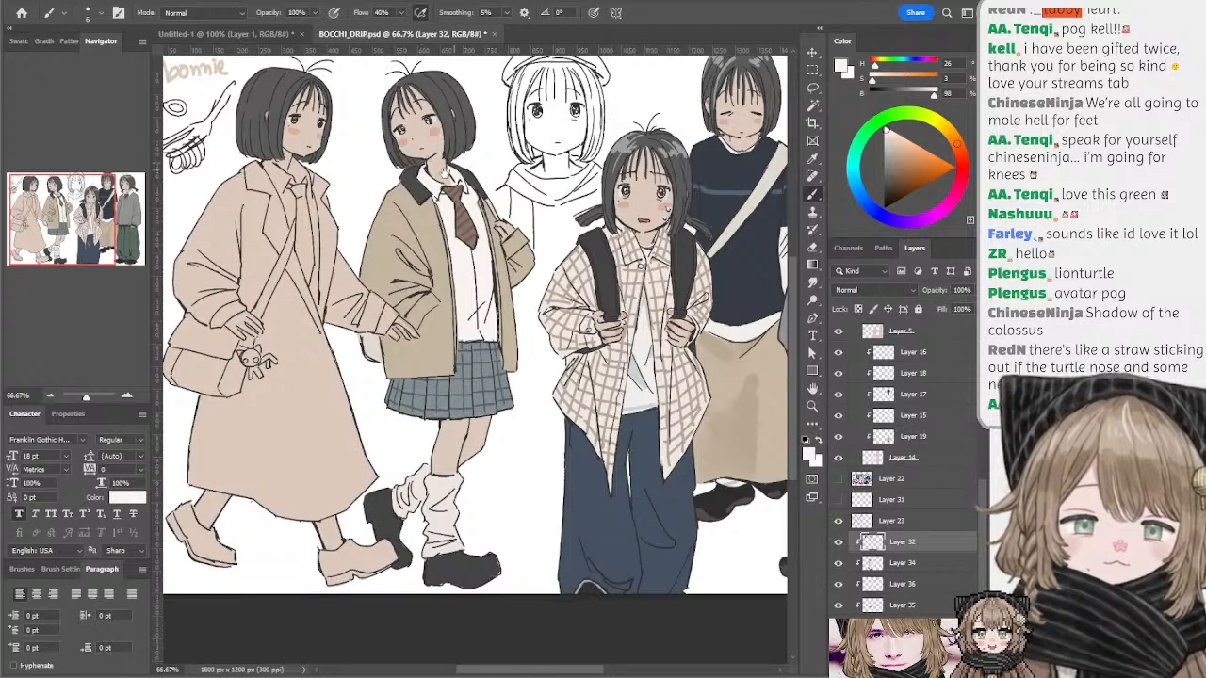
{"action": "left_click_drag", "start_coordinate": [445, 173], "coordinate": [396, 169]}
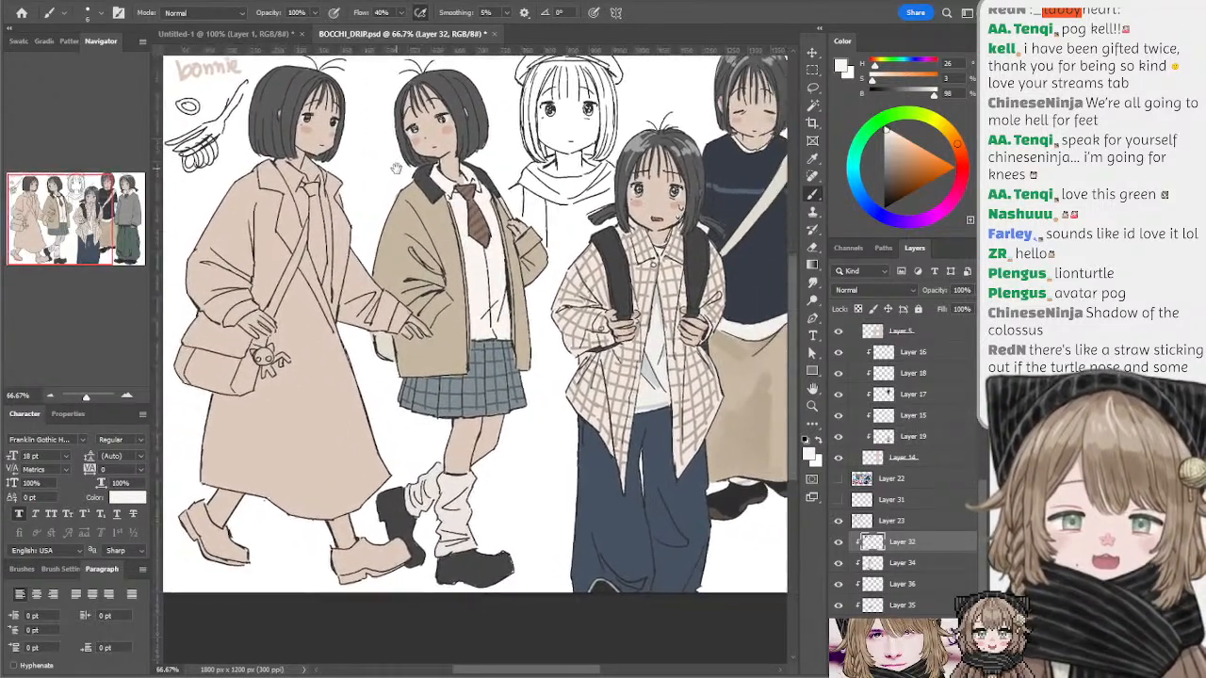
{"action": "left_click", "coordinate": [475, 194], "text": "alt"}
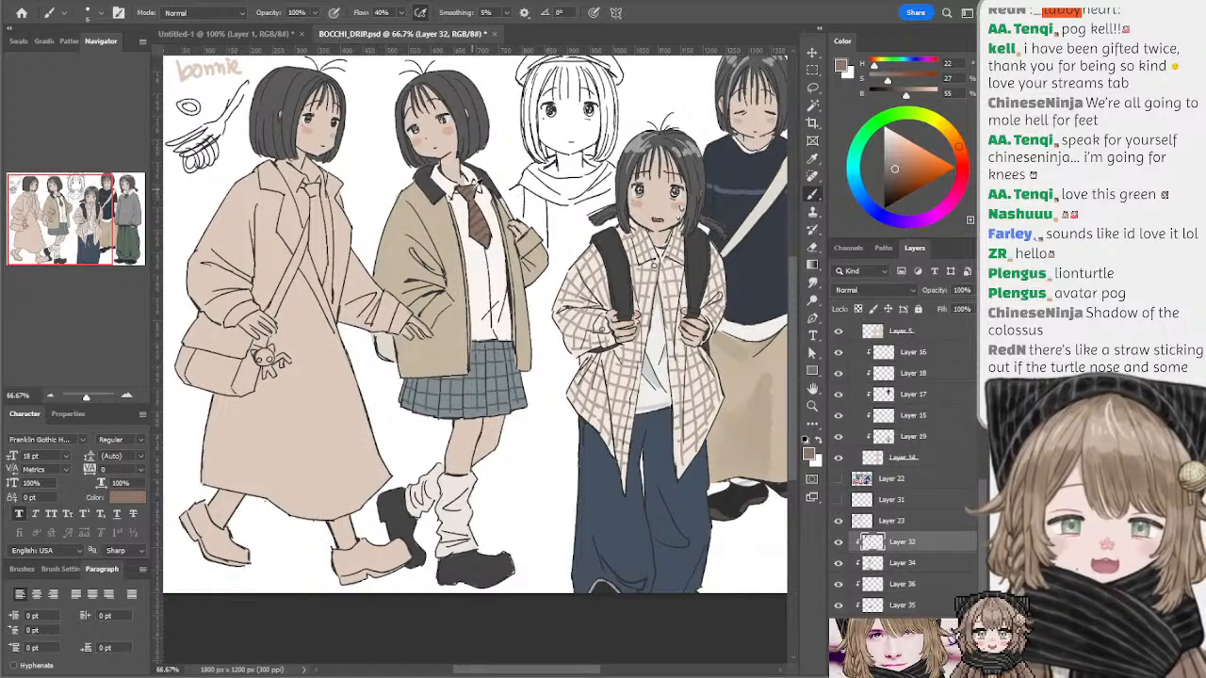
{"action": "left_click", "coordinate": [476, 186], "text": "alt"}
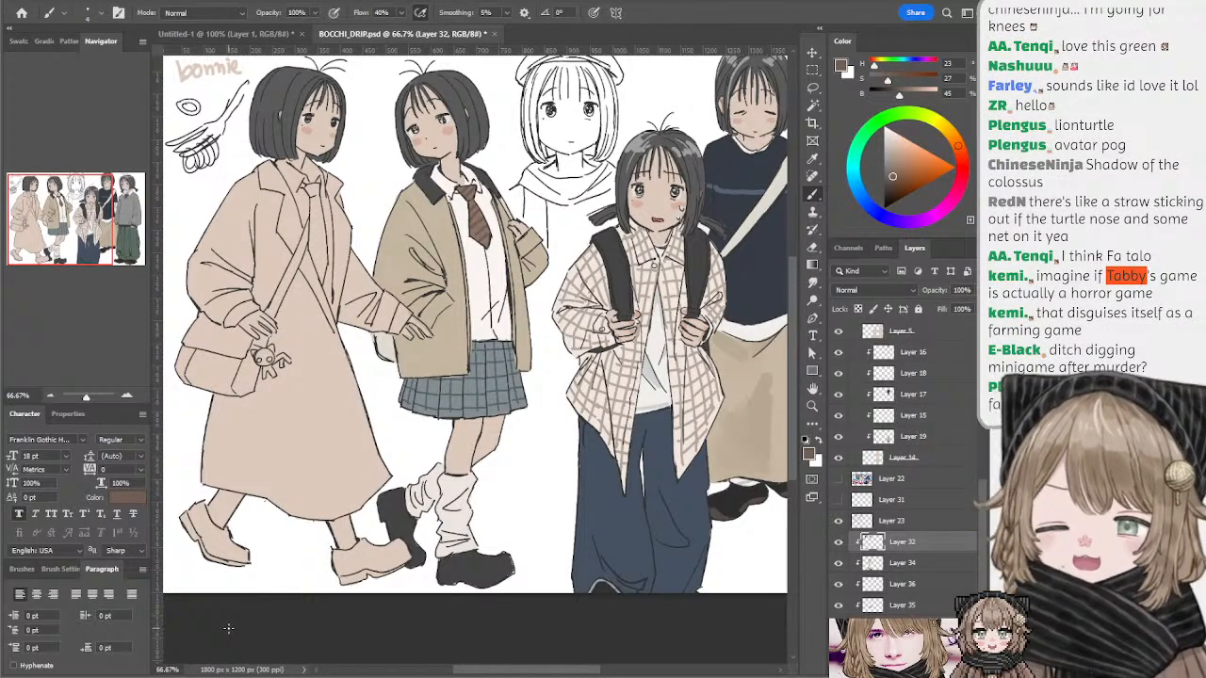
- Paint the first girl's socks on Layer 32 with near-white sampled from the second girl's shirt
{"action": "left_click", "coordinate": [472, 256], "text": "alt"}
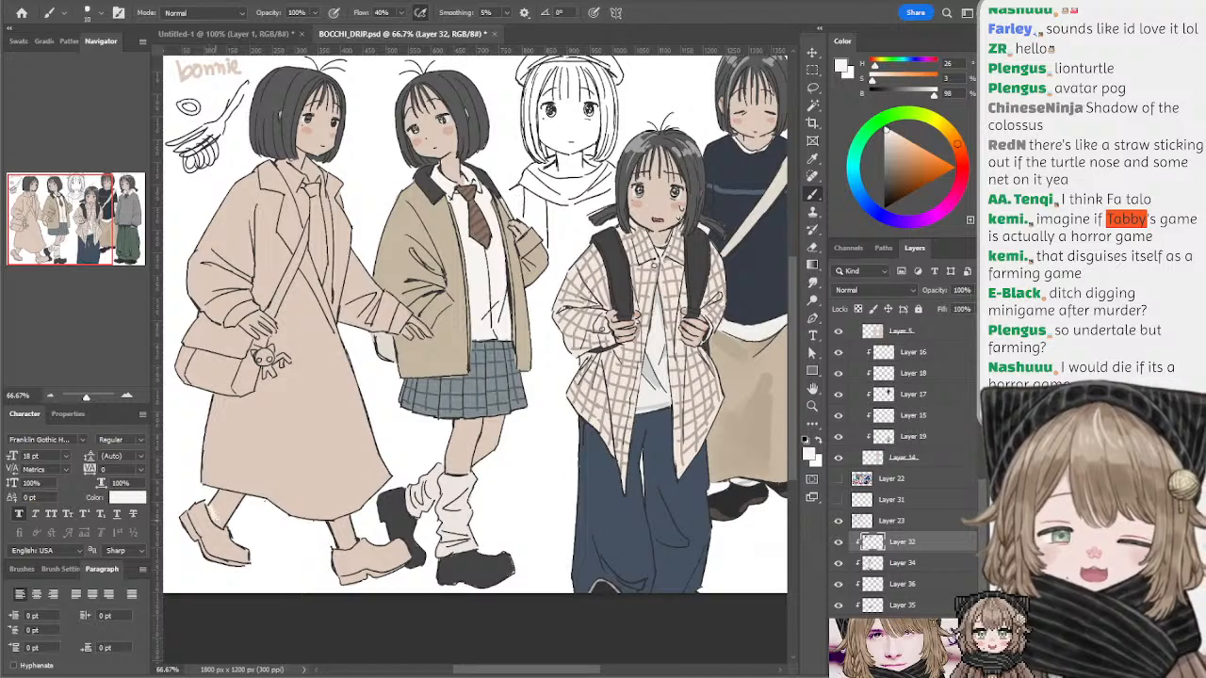
{"action": "left_click_drag", "start_coordinate": [215, 523], "coordinate": [234, 499]}
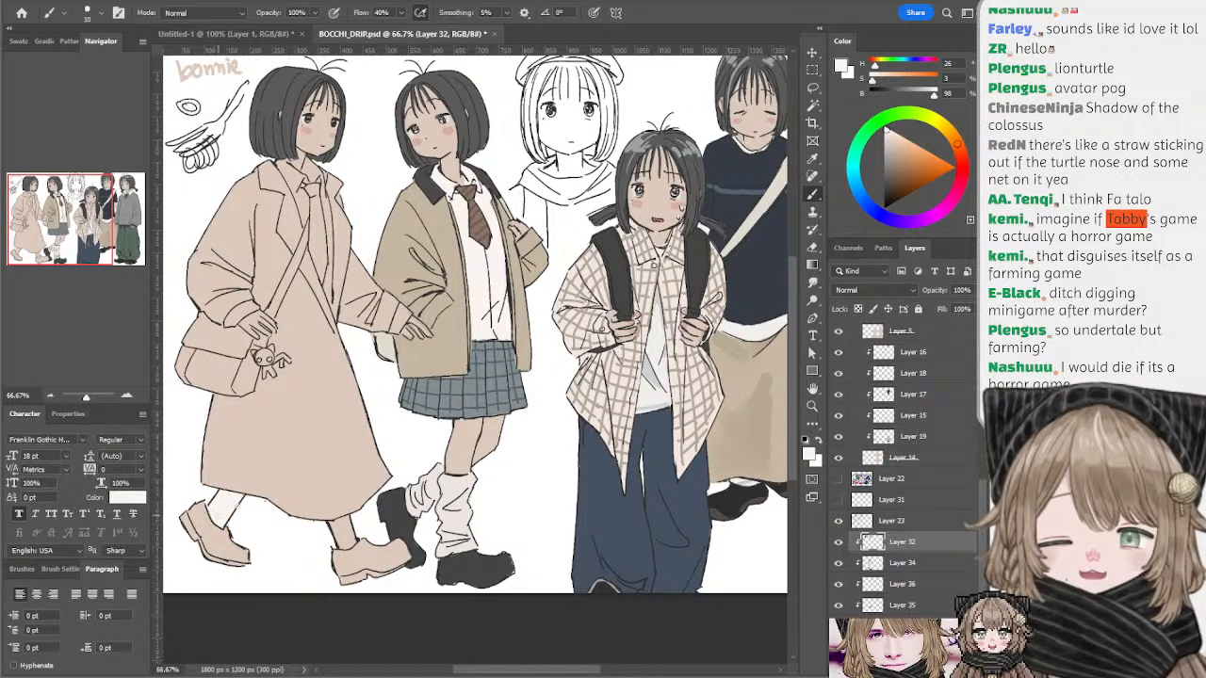
{"action": "mouse_move", "coordinate": [348, 520]}
{"action": "left_mouse_down"}
{"action": "mouse_move", "coordinate": [331, 523]}
{"action": "mouse_move", "coordinate": [350, 545]}
{"action": "left_mouse_up"}
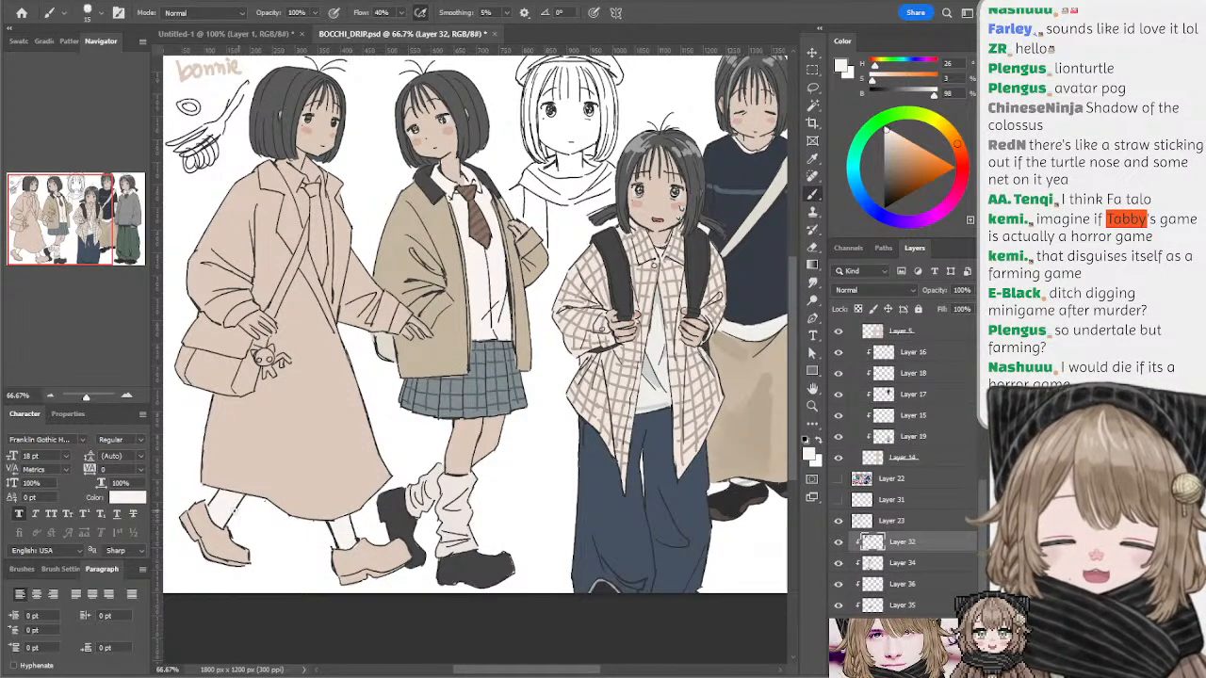
{"action": "left_click_drag", "start_coordinate": [335, 493], "coordinate": [332, 436]}
- Paint both of the first girl's shoes with dark grey sampled from the second girl's shoe
{"action": "left_click", "coordinate": [402, 506], "text": "alt"}
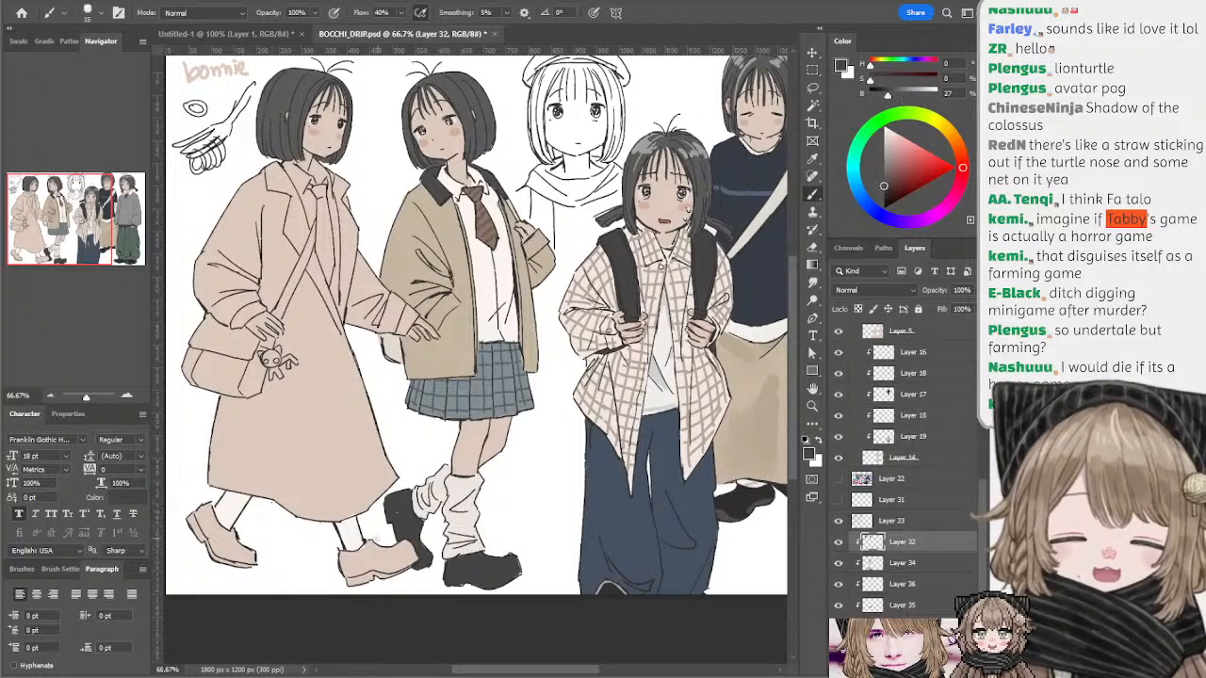
{"action": "mouse_move", "coordinate": [372, 541]}
{"action": "left_mouse_down"}
{"action": "mouse_move", "coordinate": [384, 560]}
{"action": "mouse_move", "coordinate": [377, 550]}
{"action": "mouse_move", "coordinate": [341, 565]}
{"action": "mouse_move", "coordinate": [405, 560]}
{"action": "left_mouse_up"}
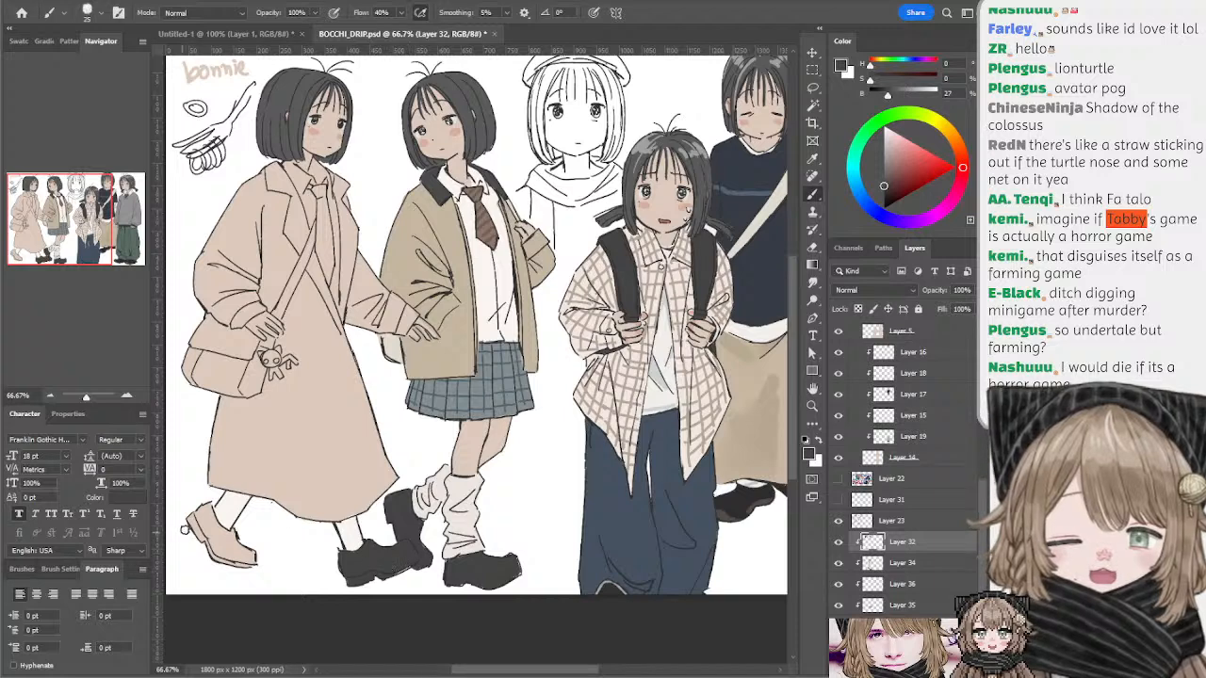
{"action": "mouse_move", "coordinate": [205, 499]}
{"action": "left_mouse_down"}
{"action": "mouse_move", "coordinate": [211, 553]}
{"action": "mouse_move", "coordinate": [244, 529]}
{"action": "mouse_move", "coordinate": [260, 566]}
{"action": "left_mouse_up"}
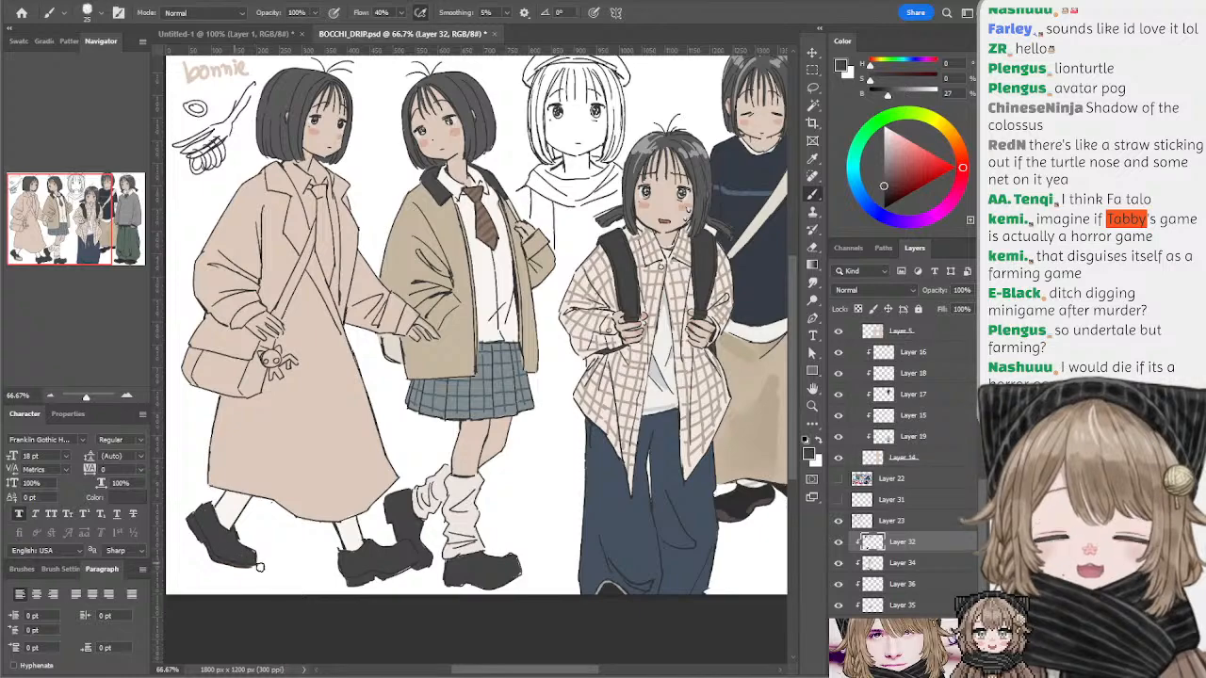
{"action": "left_click_drag", "start_coordinate": [386, 402], "coordinate": [394, 431]}
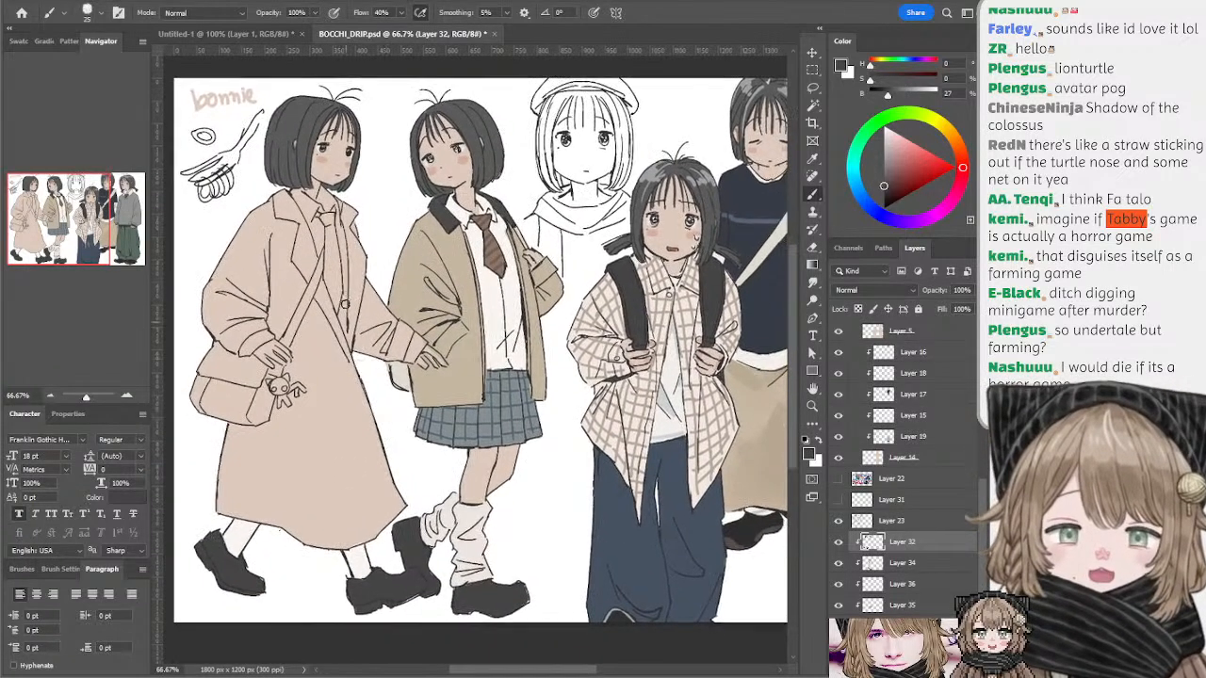
{"action": "mouse_move", "coordinate": [516, 363]}
{"action": "left_mouse_down"}
{"action": "mouse_move", "coordinate": [509, 340]}
{"action": "mouse_move", "coordinate": [536, 328]}
{"action": "mouse_move", "coordinate": [519, 360]}
{"action": "mouse_move", "coordinate": [539, 346]}
{"action": "left_mouse_up"}
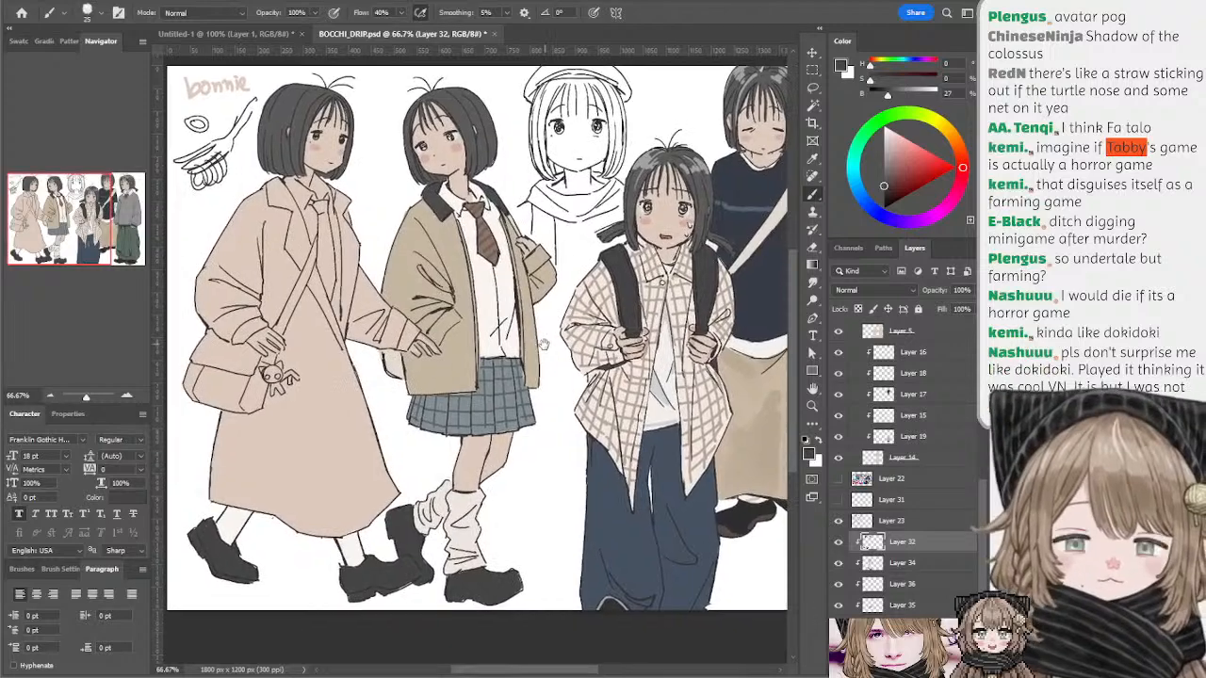
{"action": "left_click_drag", "start_coordinate": [380, 439], "coordinate": [377, 450]}
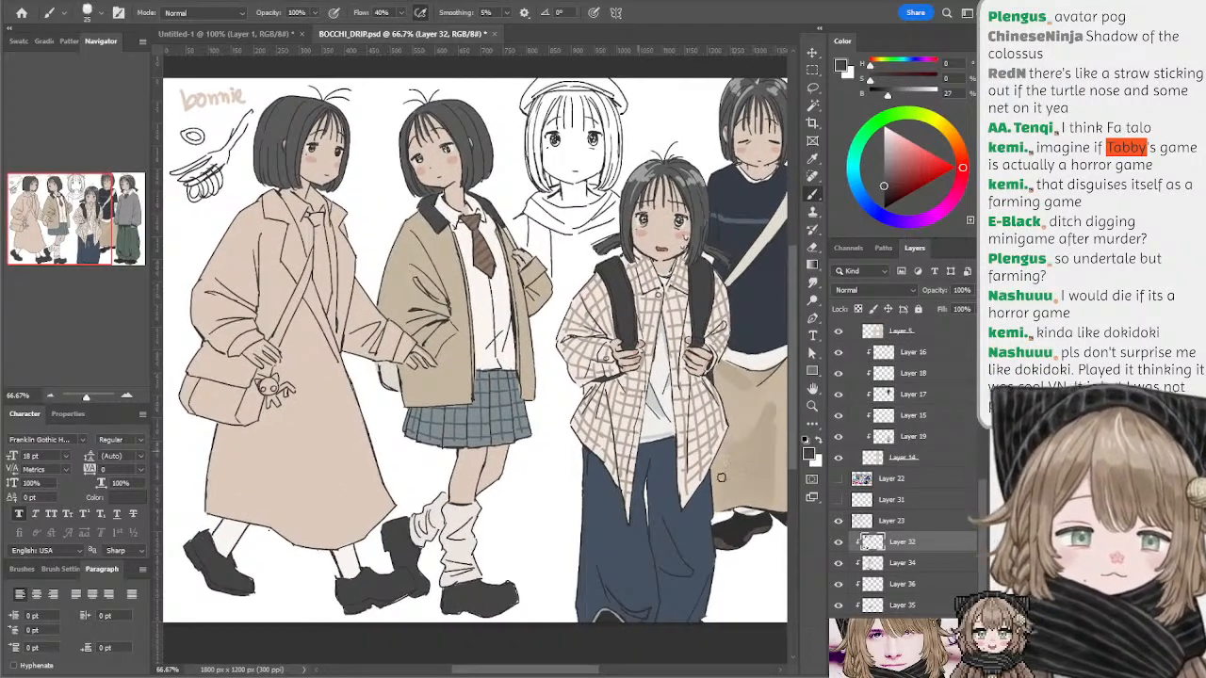
- Compare the drawing with and without Layer 32 and Layer 34 by toggling their visibility
{"action": "left_click", "coordinate": [839, 544]}
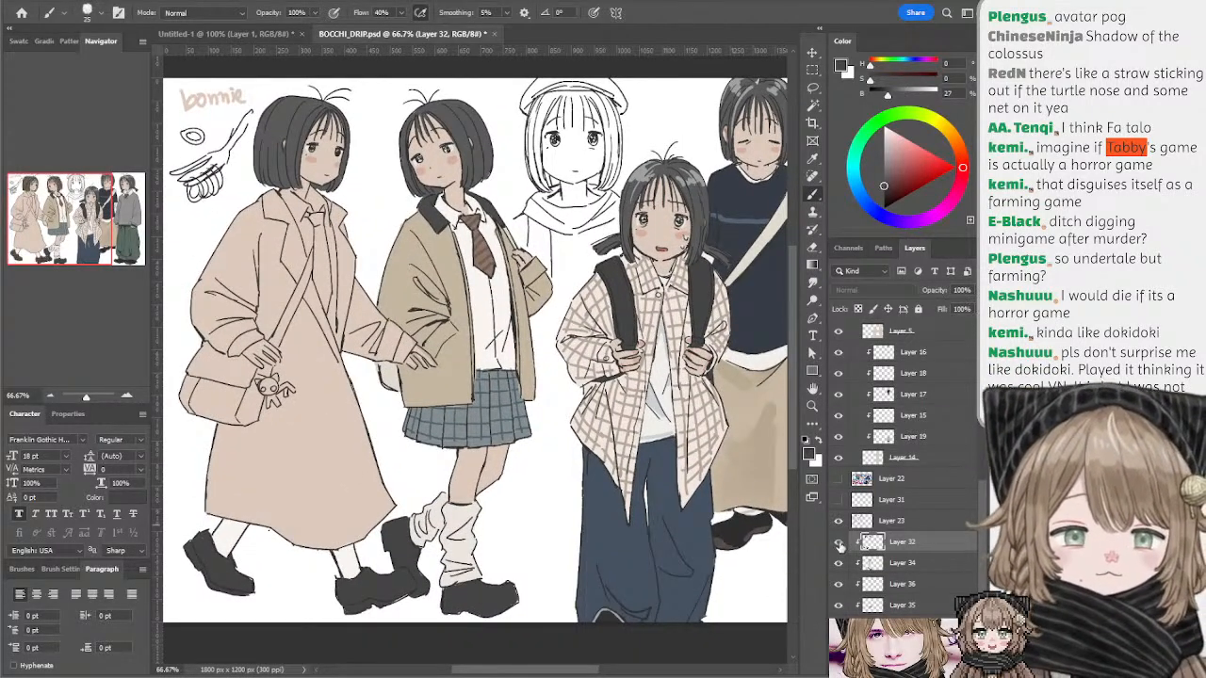
{"action": "left_click", "coordinate": [839, 544]}
{"action": "left_click", "coordinate": [840, 543]}
{"action": "left_click", "coordinate": [840, 544]}
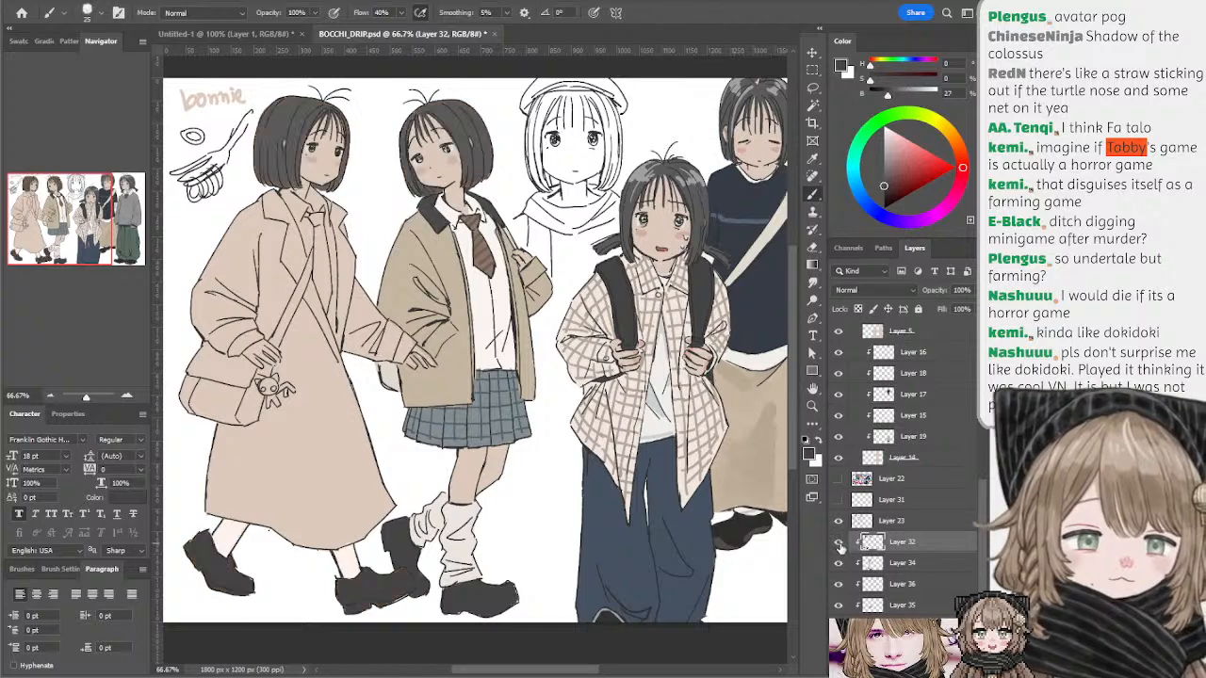
{"action": "left_click", "coordinate": [839, 562]}
{"action": "left_click", "coordinate": [839, 563]}
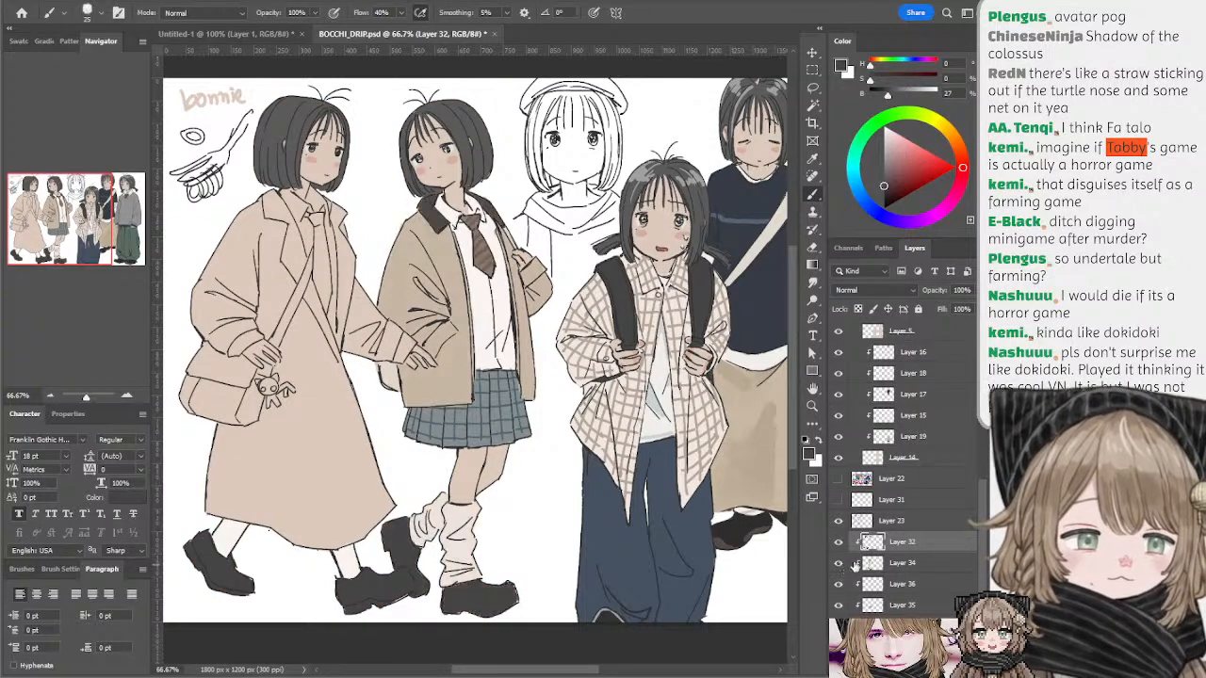
- Add a clipped layer above Layer 32 and paint the first girl's shirt with off-white sampled from the plaid-shirted girl's T-shirt
{"action": "left_click", "coordinate": [946, 668]}
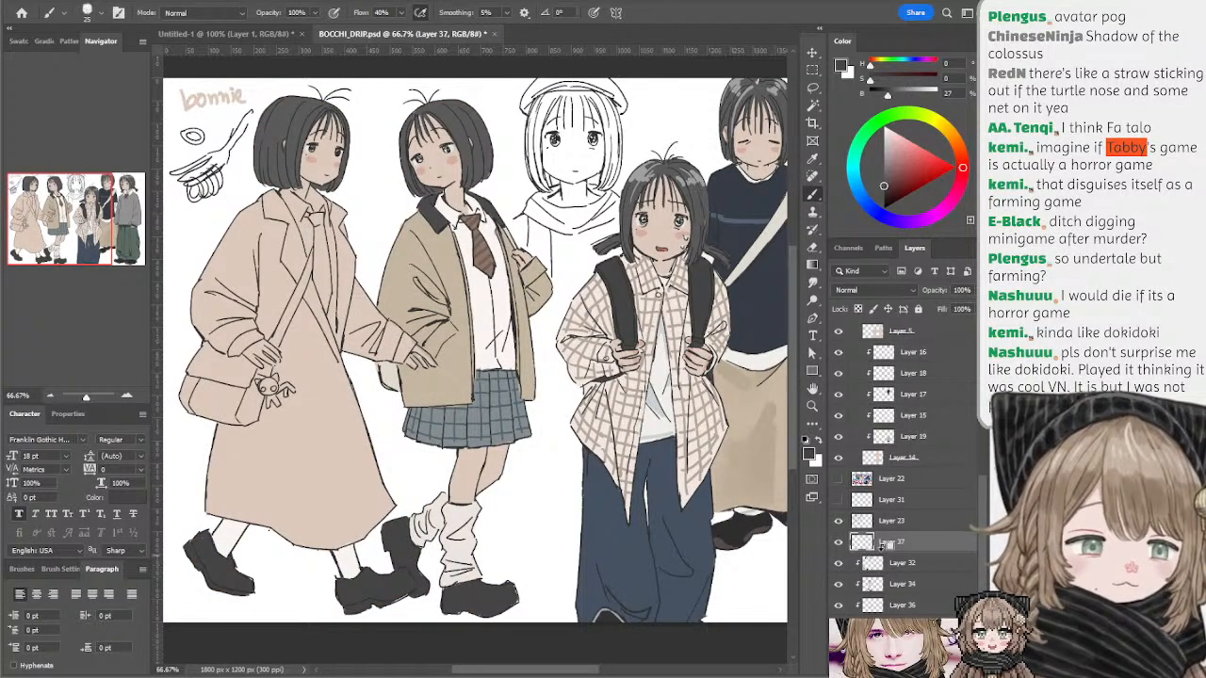
{"action": "left_click", "coordinate": [885, 552], "text": "alt"}
{"action": "left_click_drag", "start_coordinate": [235, 175], "coordinate": [292, 180]}
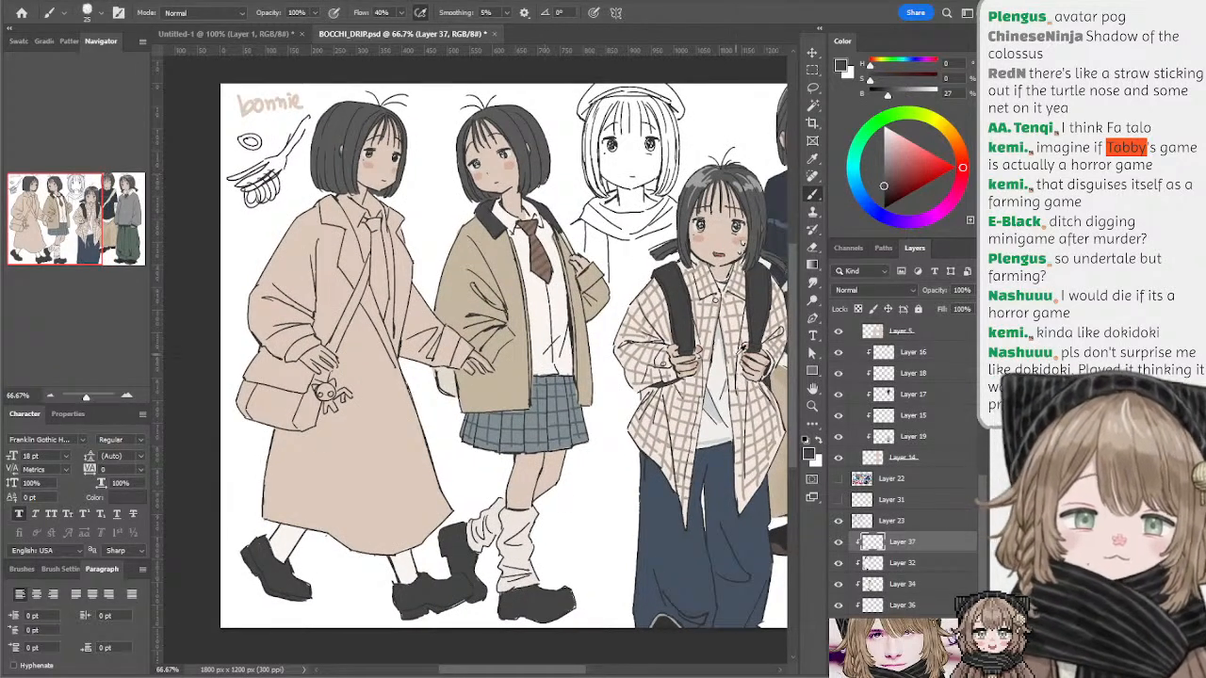
{"action": "left_click", "coordinate": [721, 361], "text": "alt"}
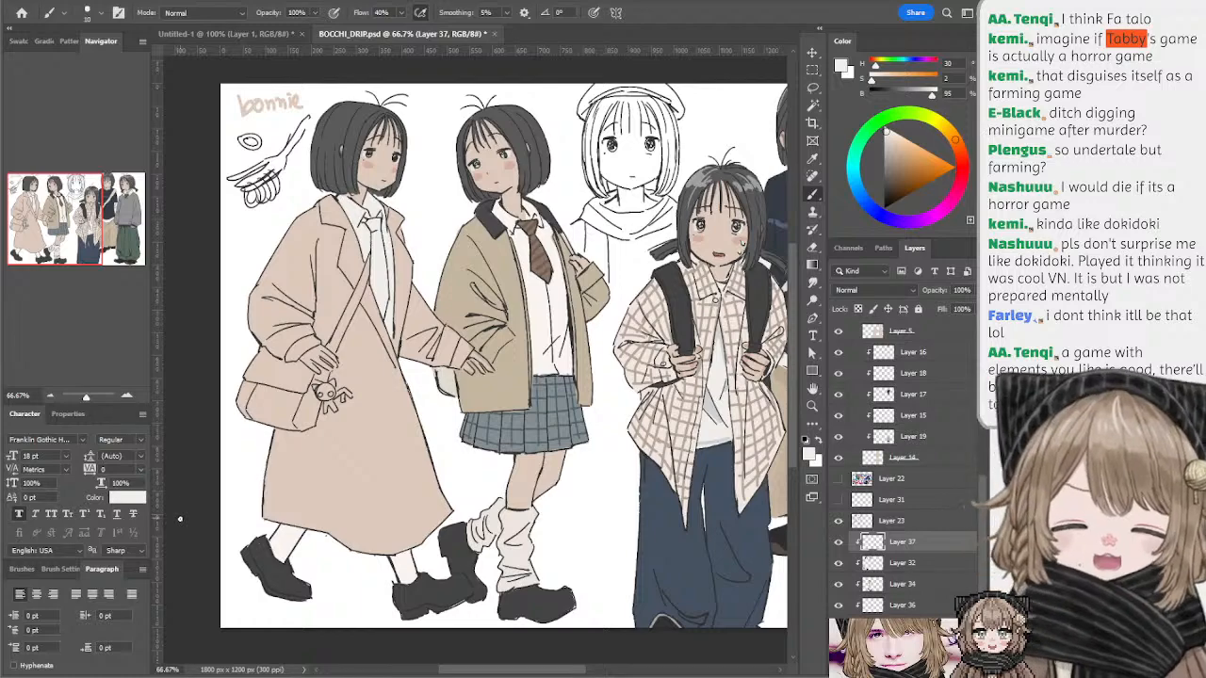
{"action": "mouse_move", "coordinate": [541, 264]}
{"action": "left_mouse_down"}
{"action": "mouse_move", "coordinate": [500, 259]}
{"action": "mouse_move", "coordinate": [540, 259]}
{"action": "mouse_move", "coordinate": [524, 284]}
{"action": "mouse_move", "coordinate": [531, 246]}
{"action": "left_mouse_up"}
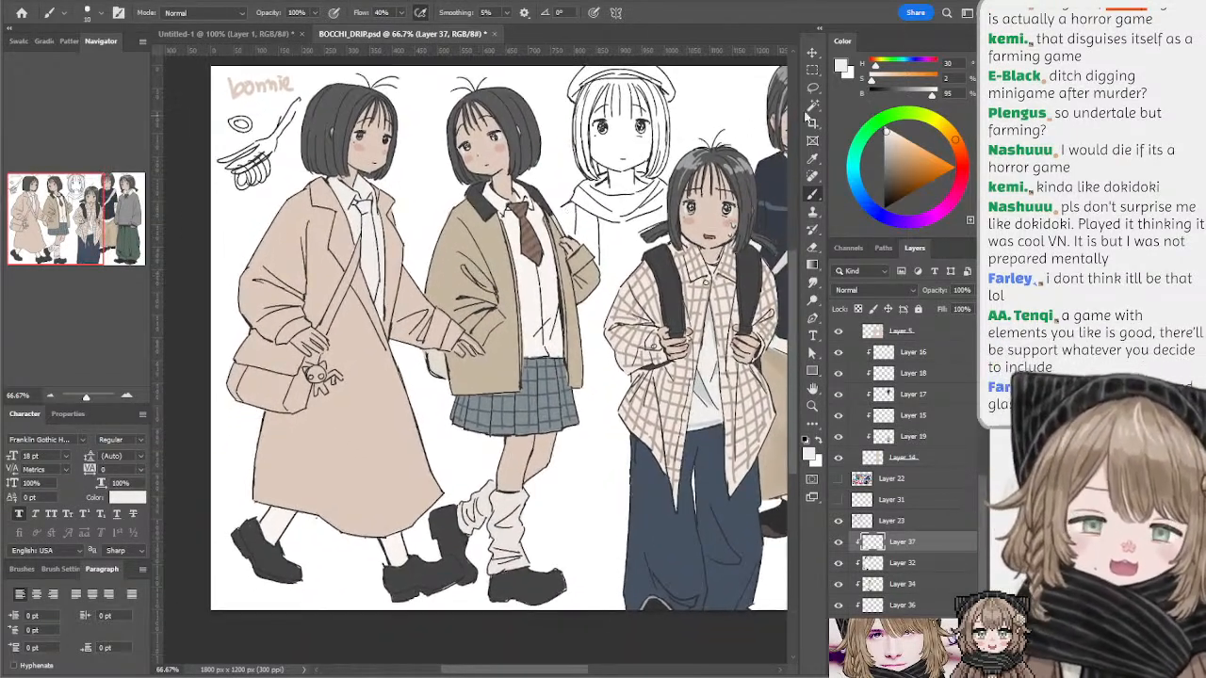
- Try a Magic Wand selection near the first girl's bag strap, clear it, and turn on contiguous selection
{"action": "left_click", "coordinate": [814, 107]}
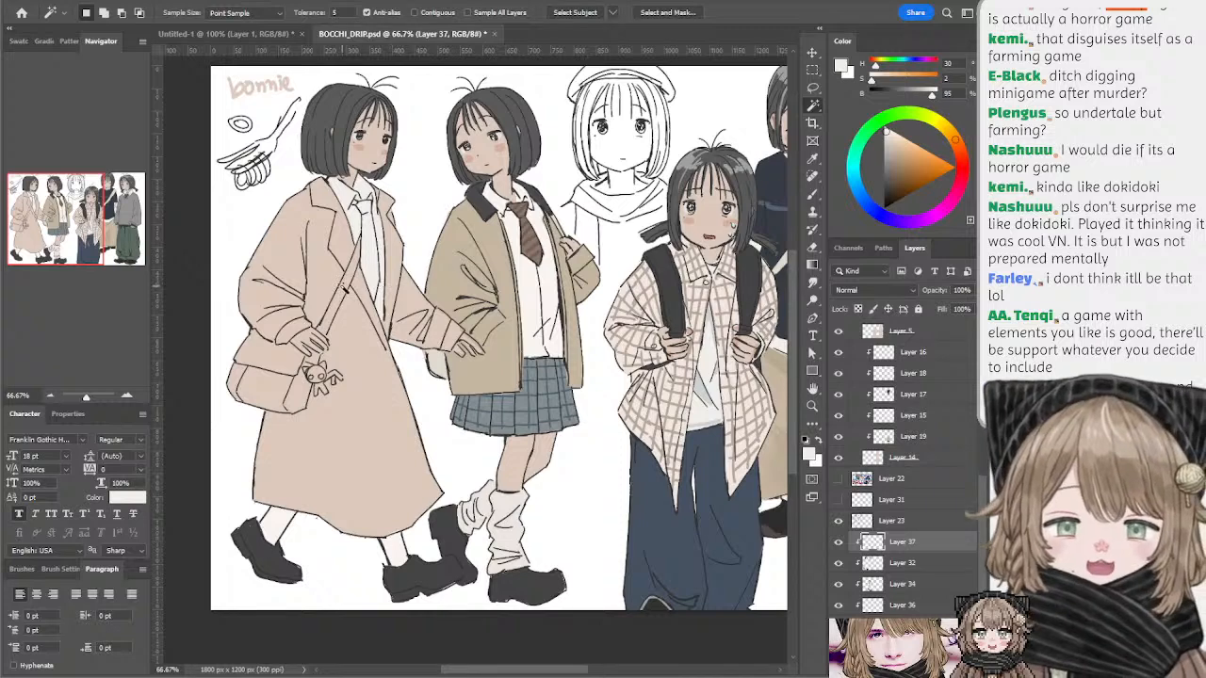
{"action": "left_click", "coordinate": [356, 314]}
{"action": "key", "text": "ctrl+d"}
{"action": "left_click", "coordinate": [423, 13]}
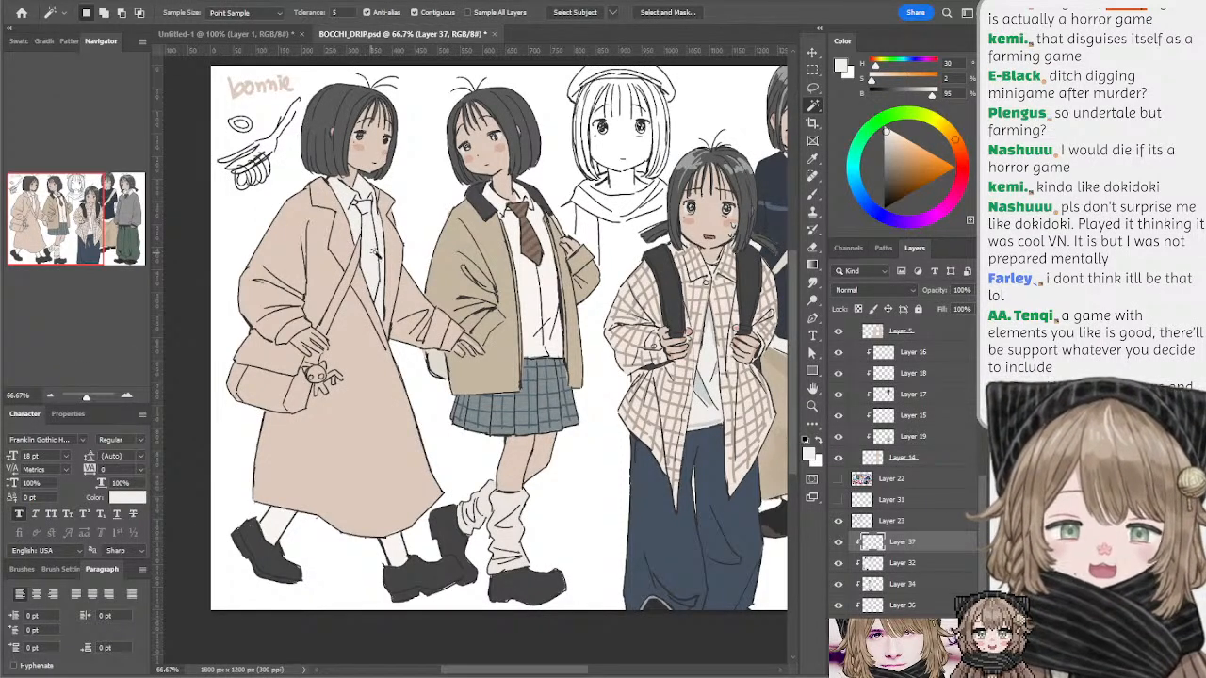
{"action": "scroll", "coordinate": [400, 285], "scroll_direction": "up", "scroll_amount": 2}
{"action": "scroll", "coordinate": [399, 283], "scroll_direction": "down", "scroll_amount": 1}
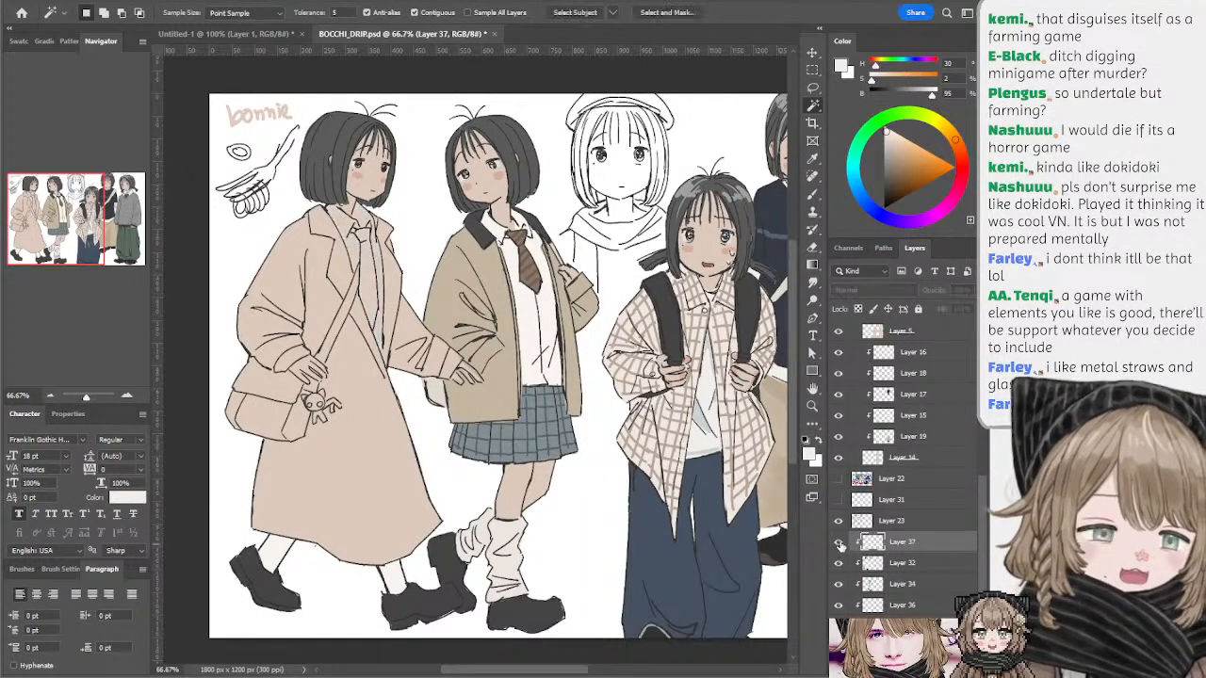
- Merge the clipped layers from Layer 37 down to Layer 33 into one, and make Layer 30 active for the Brush tool
{"action": "scroll", "coordinate": [961, 487], "scroll_direction": "down", "scroll_amount": 3}
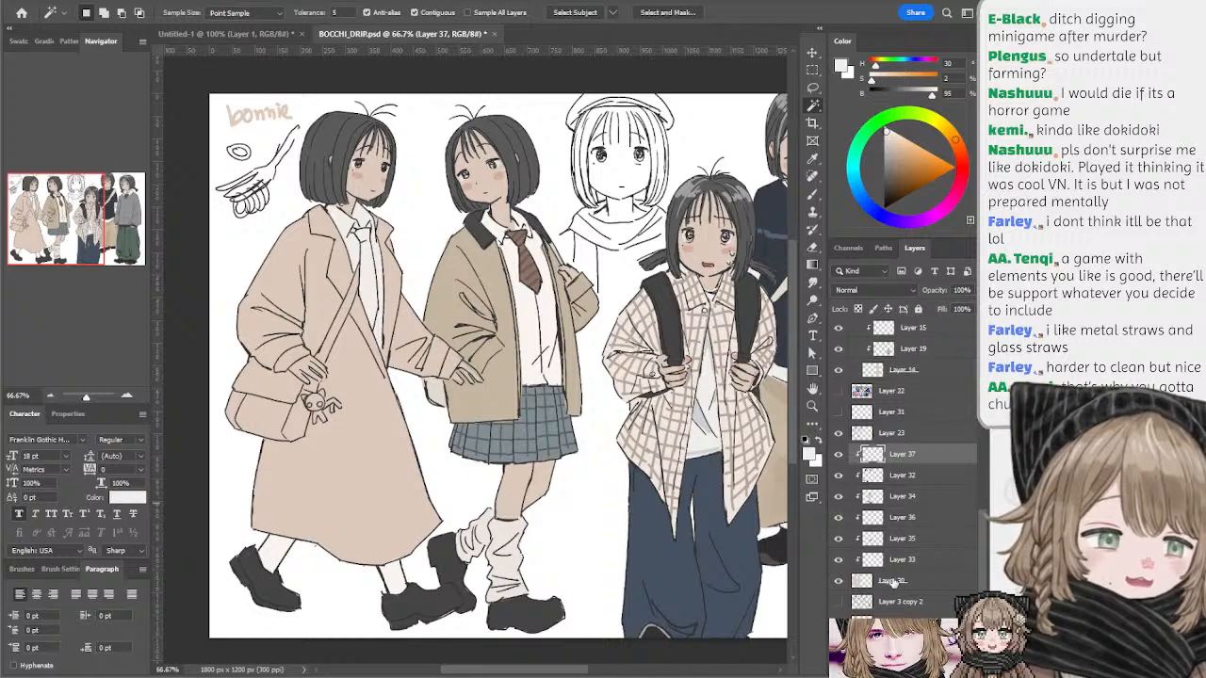
{"action": "left_click", "coordinate": [881, 560], "text": "shift"}
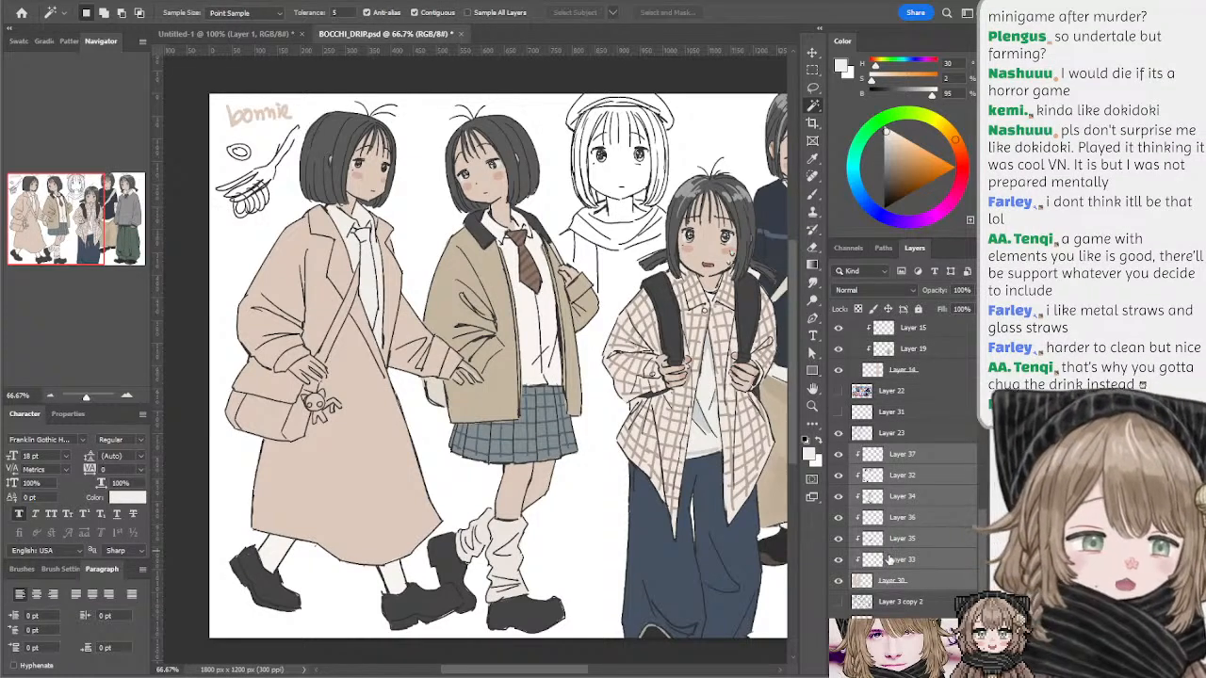
{"action": "key", "text": "ctrl+e"}
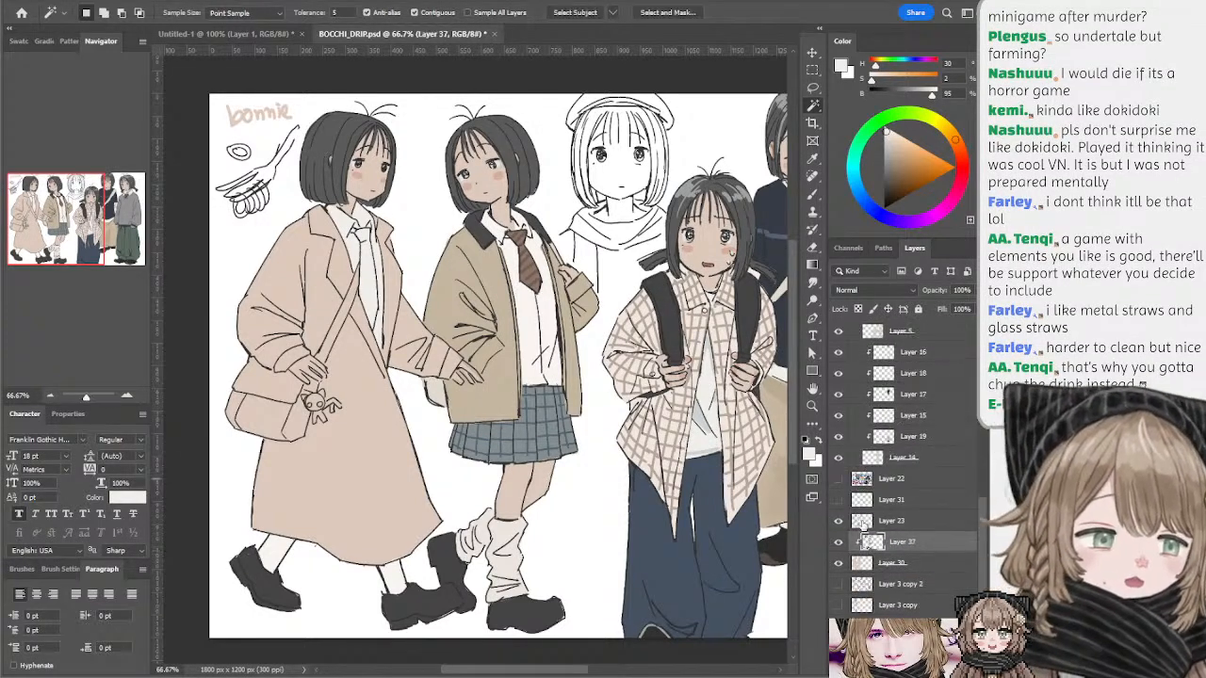
{"action": "key", "text": "b"}
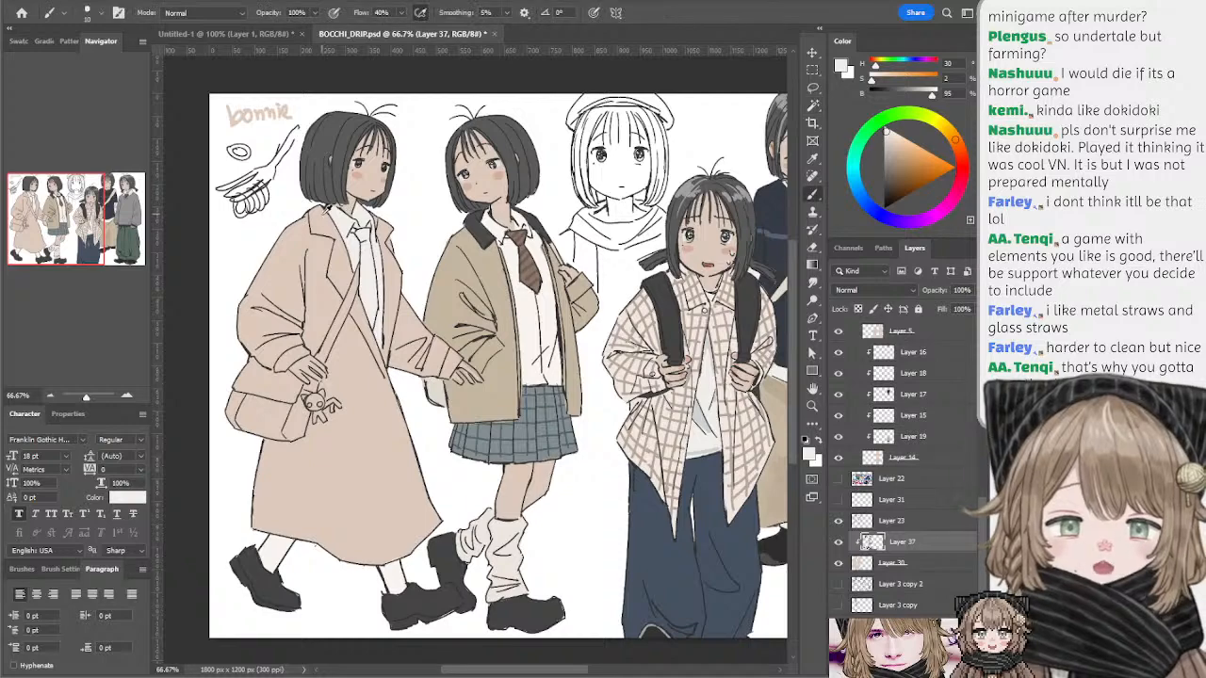
{"action": "mouse_move", "coordinate": [400, 270]}
{"action": "left_mouse_down"}
{"action": "mouse_move", "coordinate": [420, 276]}
{"action": "mouse_move", "coordinate": [406, 263]}
{"action": "left_mouse_up"}
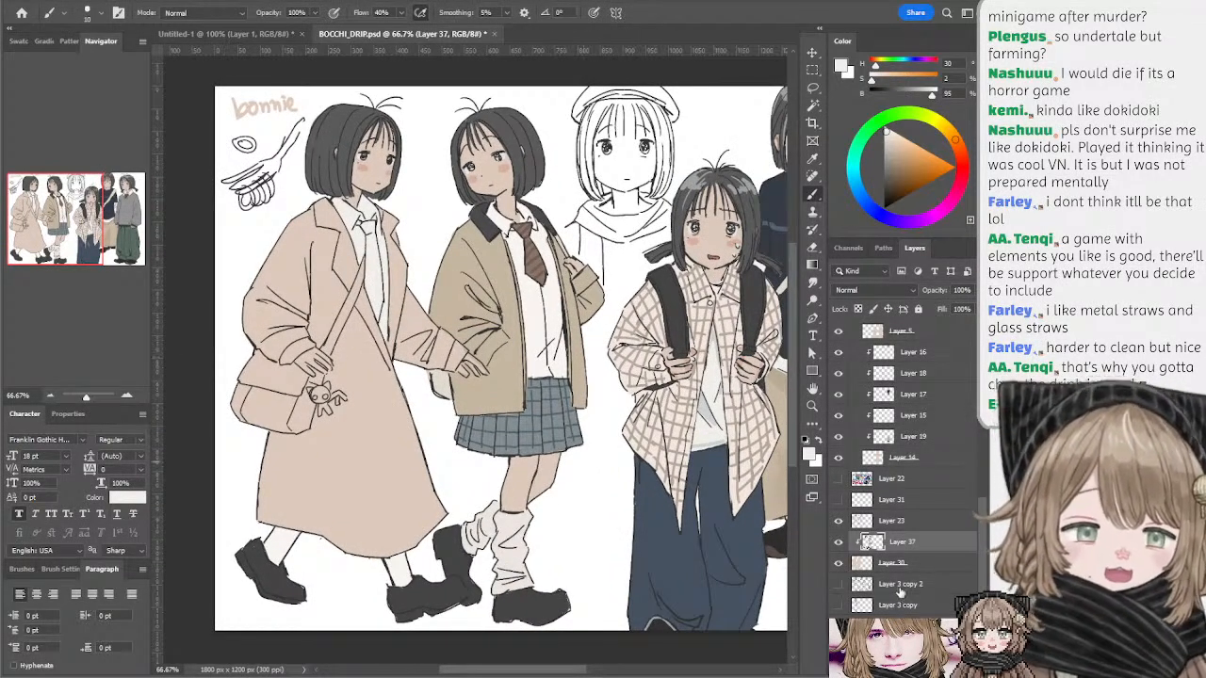
{"action": "left_click", "coordinate": [862, 553], "text": "alt"}
{"action": "left_click", "coordinate": [865, 562]}
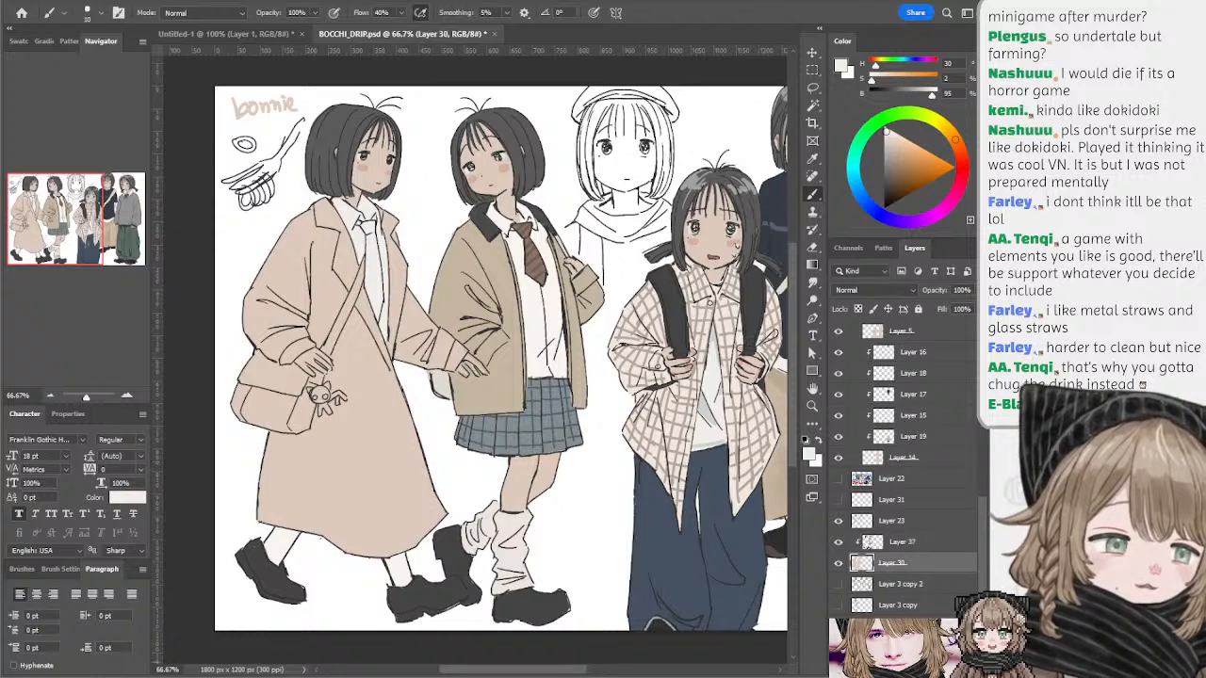
- Add a clipped layer above Layer 30 and paint the first girl's coat collar and front with tan sampled from the second girl's jacket
{"action": "key", "text": "ctrl+shift+alt+n"}
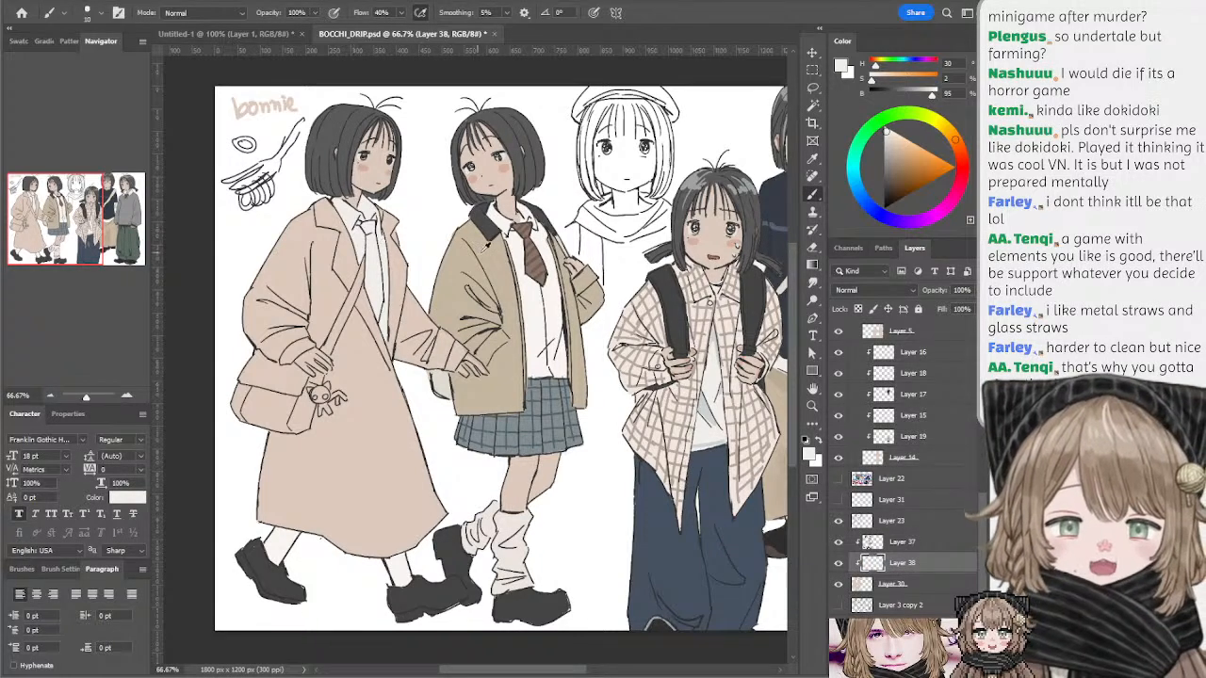
{"action": "left_click", "coordinate": [446, 230], "text": "alt"}
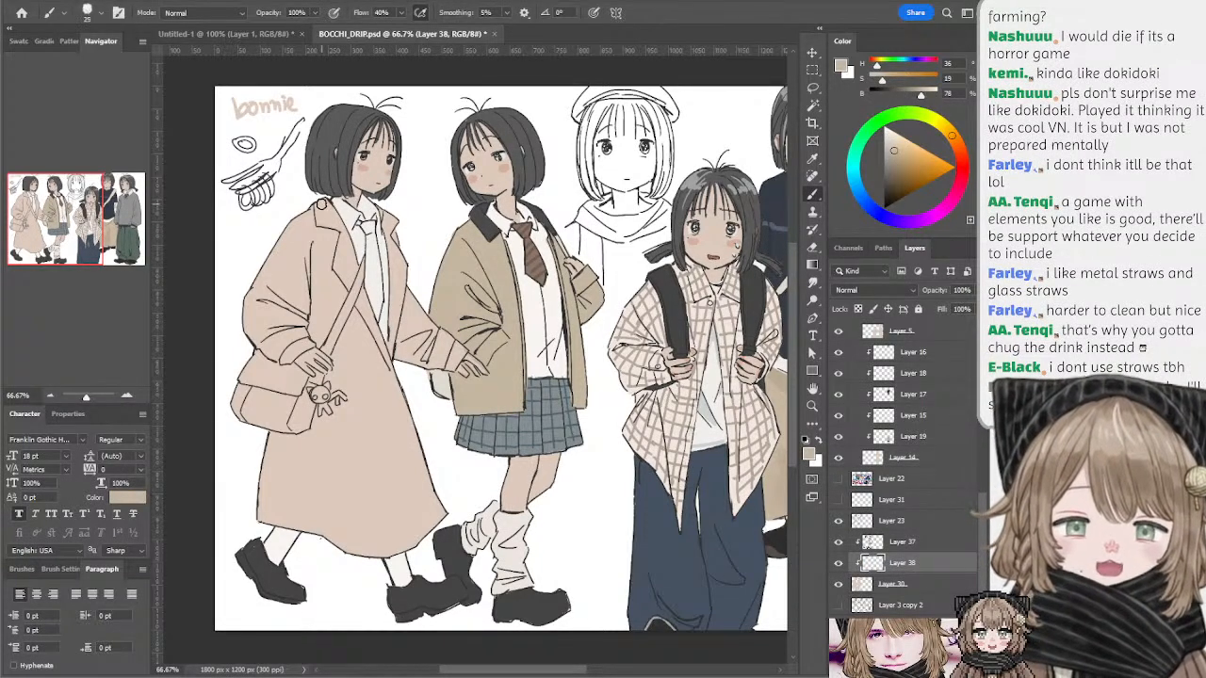
{"action": "left_click_drag", "start_coordinate": [330, 218], "coordinate": [351, 272]}
{"action": "mouse_move", "coordinate": [337, 229]}
{"action": "left_mouse_down"}
{"action": "mouse_move", "coordinate": [348, 289]}
{"action": "mouse_move", "coordinate": [320, 259]}
{"action": "left_mouse_up"}
{"action": "mouse_move", "coordinate": [386, 219]}
{"action": "left_mouse_down"}
{"action": "mouse_move", "coordinate": [400, 269]}
{"action": "mouse_move", "coordinate": [387, 381]}
{"action": "left_mouse_up"}
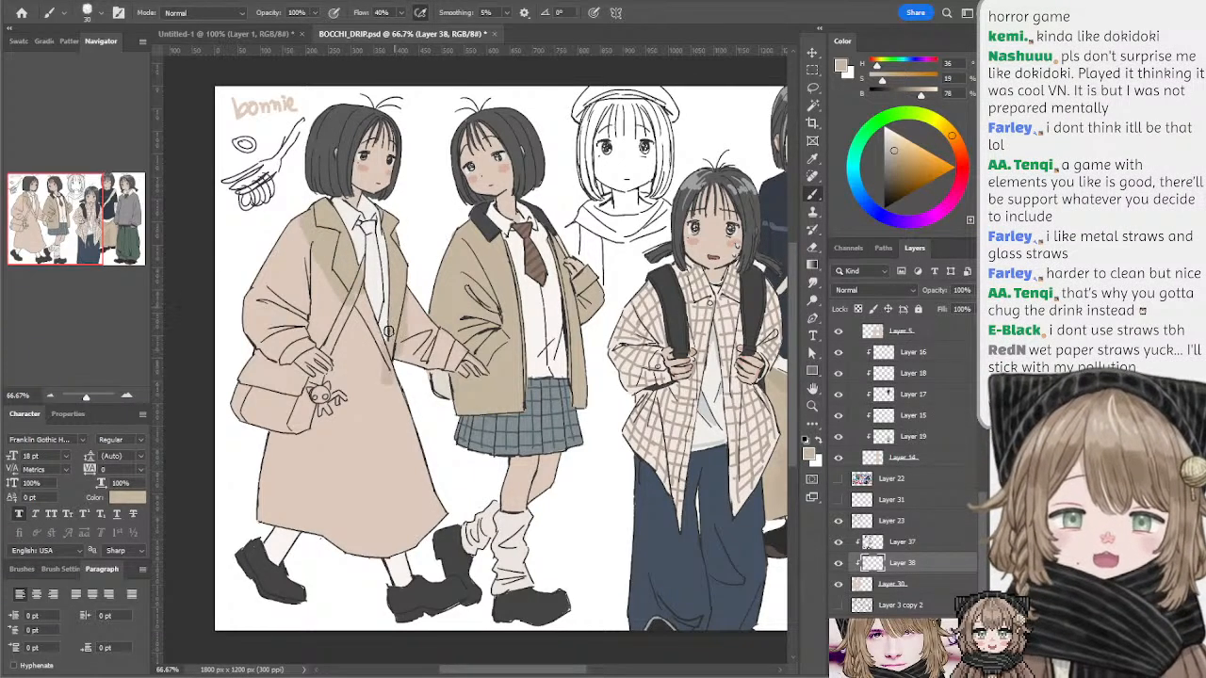
{"action": "left_click_drag", "start_coordinate": [357, 302], "coordinate": [378, 372]}
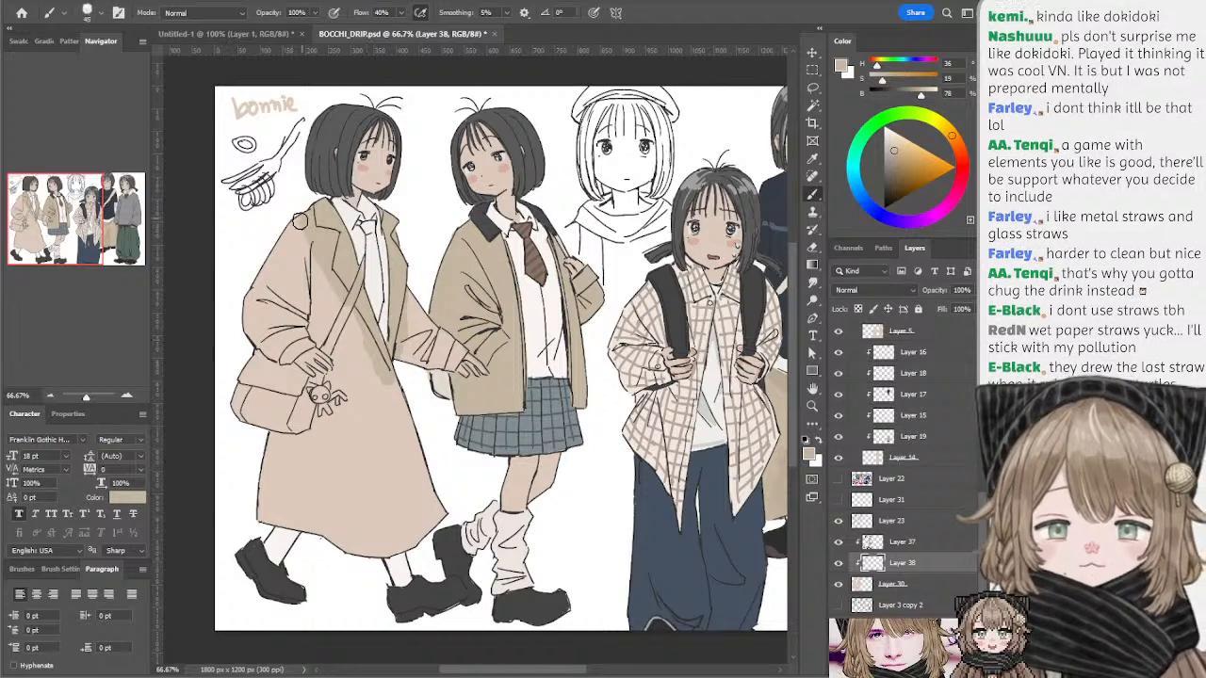
- Fill the sleeves and upper body of the first girl's coat with the same tan
{"action": "mouse_move", "coordinate": [294, 234]}
{"action": "left_mouse_down"}
{"action": "mouse_move", "coordinate": [286, 287]}
{"action": "mouse_move", "coordinate": [281, 257]}
{"action": "mouse_move", "coordinate": [306, 270]}
{"action": "mouse_move", "coordinate": [280, 298]}
{"action": "mouse_move", "coordinate": [319, 296]}
{"action": "mouse_move", "coordinate": [271, 309]}
{"action": "mouse_move", "coordinate": [298, 283]}
{"action": "mouse_move", "coordinate": [326, 316]}
{"action": "left_mouse_up"}
{"action": "key", "text": "bracketleft"}
{"action": "mouse_move", "coordinate": [252, 324]}
{"action": "left_mouse_down"}
{"action": "mouse_move", "coordinate": [318, 344]}
{"action": "mouse_move", "coordinate": [319, 307]}
{"action": "mouse_move", "coordinate": [345, 304]}
{"action": "mouse_move", "coordinate": [346, 325]}
{"action": "mouse_move", "coordinate": [397, 364]}
{"action": "mouse_move", "coordinate": [433, 340]}
{"action": "mouse_move", "coordinate": [367, 325]}
{"action": "mouse_move", "coordinate": [391, 363]}
{"action": "left_mouse_up"}
{"action": "mouse_move", "coordinate": [412, 297]}
{"action": "left_mouse_down"}
{"action": "mouse_move", "coordinate": [458, 347]}
{"action": "mouse_move", "coordinate": [456, 365]}
{"action": "mouse_move", "coordinate": [464, 343]}
{"action": "mouse_move", "coordinate": [449, 363]}
{"action": "mouse_move", "coordinate": [434, 360]}
{"action": "mouse_move", "coordinate": [423, 394]}
{"action": "mouse_move", "coordinate": [430, 294]}
{"action": "left_mouse_up"}
{"action": "key", "text": "ctrl+z"}
{"action": "key", "text": "bracketleft"}
{"action": "key", "text": "bracketleft"}
{"action": "key", "text": "bracketleft"}
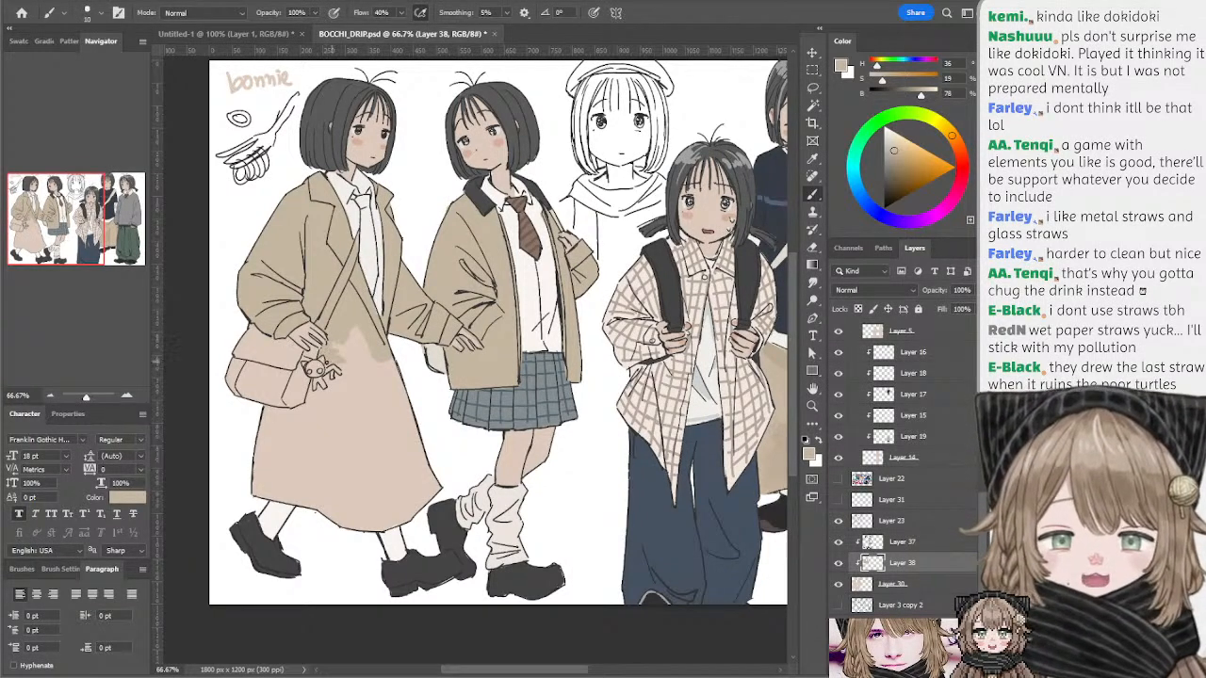
- Paint the lower part of the first girl's coat tan down to the hem
{"action": "left_click_drag", "start_coordinate": [334, 343], "coordinate": [410, 410]}
{"action": "left_click_drag", "start_coordinate": [340, 365], "coordinate": [363, 386]}
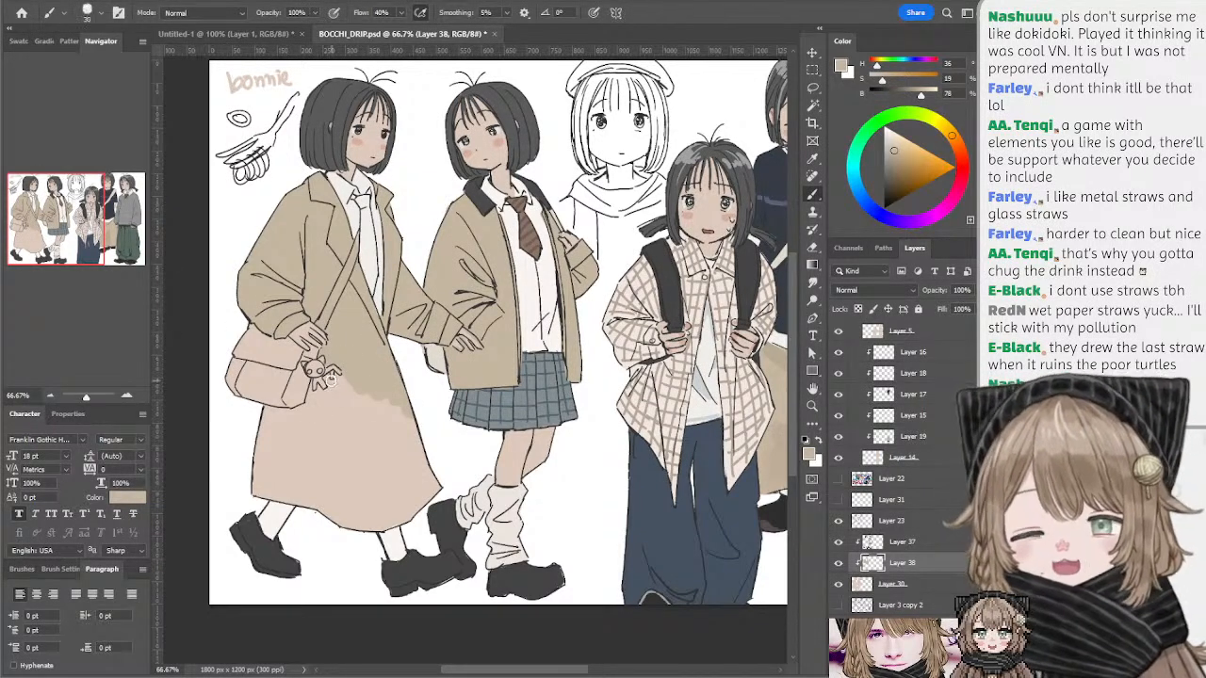
{"action": "mouse_move", "coordinate": [320, 368]}
{"action": "left_mouse_down"}
{"action": "mouse_move", "coordinate": [364, 391]}
{"action": "mouse_move", "coordinate": [365, 454]}
{"action": "mouse_move", "coordinate": [417, 422]}
{"action": "mouse_move", "coordinate": [257, 413]}
{"action": "mouse_move", "coordinate": [283, 415]}
{"action": "mouse_move", "coordinate": [256, 465]}
{"action": "mouse_move", "coordinate": [298, 430]}
{"action": "mouse_move", "coordinate": [336, 431]}
{"action": "mouse_move", "coordinate": [318, 440]}
{"action": "mouse_move", "coordinate": [341, 469]}
{"action": "mouse_move", "coordinate": [259, 476]}
{"action": "mouse_move", "coordinate": [261, 486]}
{"action": "mouse_move", "coordinate": [324, 497]}
{"action": "mouse_move", "coordinate": [376, 527]}
{"action": "mouse_move", "coordinate": [428, 487]}
{"action": "mouse_move", "coordinate": [386, 522]}
{"action": "mouse_move", "coordinate": [408, 514]}
{"action": "mouse_move", "coordinate": [443, 465]}
{"action": "mouse_move", "coordinate": [430, 448]}
{"action": "mouse_move", "coordinate": [388, 467]}
{"action": "mouse_move", "coordinate": [317, 459]}
{"action": "mouse_move", "coordinate": [328, 459]}
{"action": "mouse_move", "coordinate": [327, 441]}
{"action": "mouse_move", "coordinate": [398, 492]}
{"action": "mouse_move", "coordinate": [364, 506]}
{"action": "left_mouse_up"}
{"action": "scroll", "coordinate": [412, 305], "scroll_direction": "up", "scroll_amount": 2}
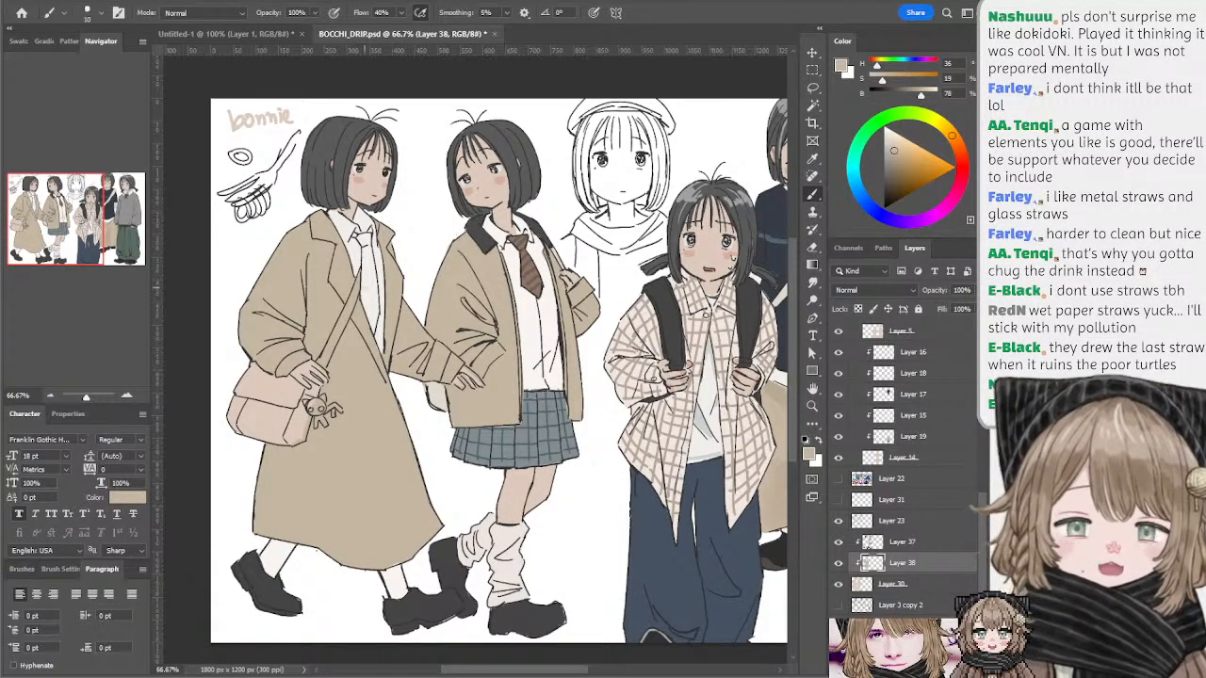
{"action": "key", "text": "alt+bracketright"}
{"action": "mouse_move", "coordinate": [571, 273]}
{"action": "left_mouse_down"}
{"action": "mouse_move", "coordinate": [527, 251]}
{"action": "mouse_move", "coordinate": [566, 269]}
{"action": "mouse_move", "coordinate": [552, 257]}
{"action": "left_mouse_up"}
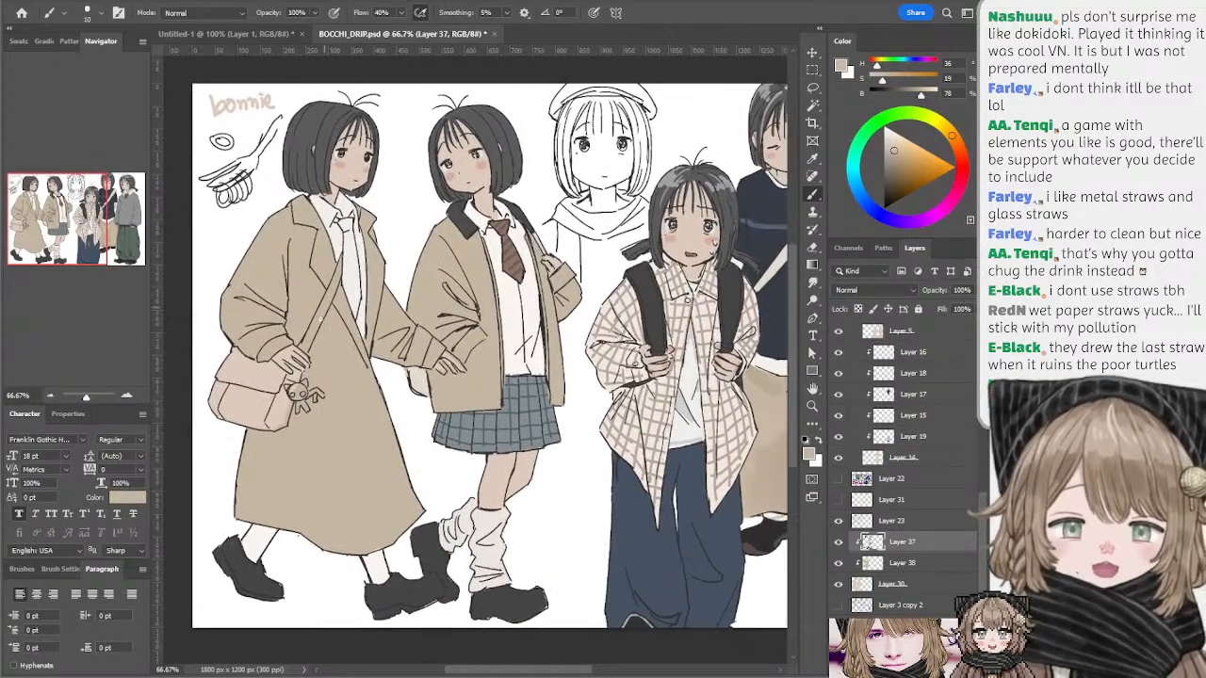
{"action": "key", "text": "alt+bracketleft"}
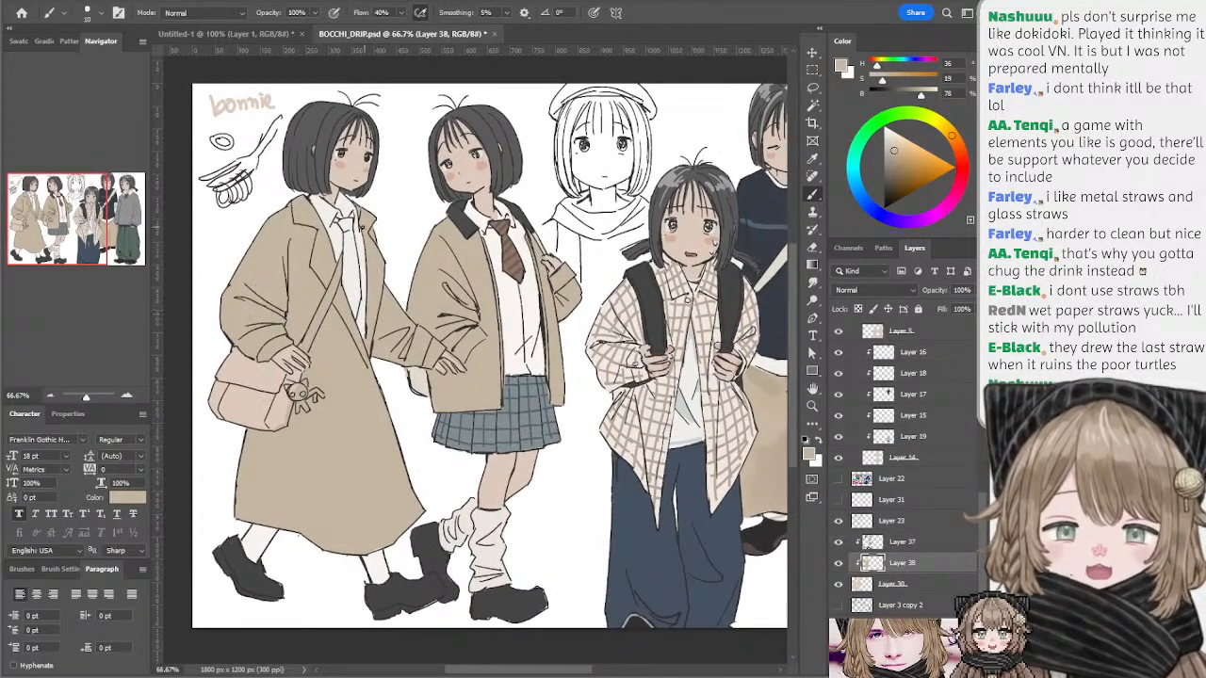
{"action": "key", "text": "alt+bracketright"}
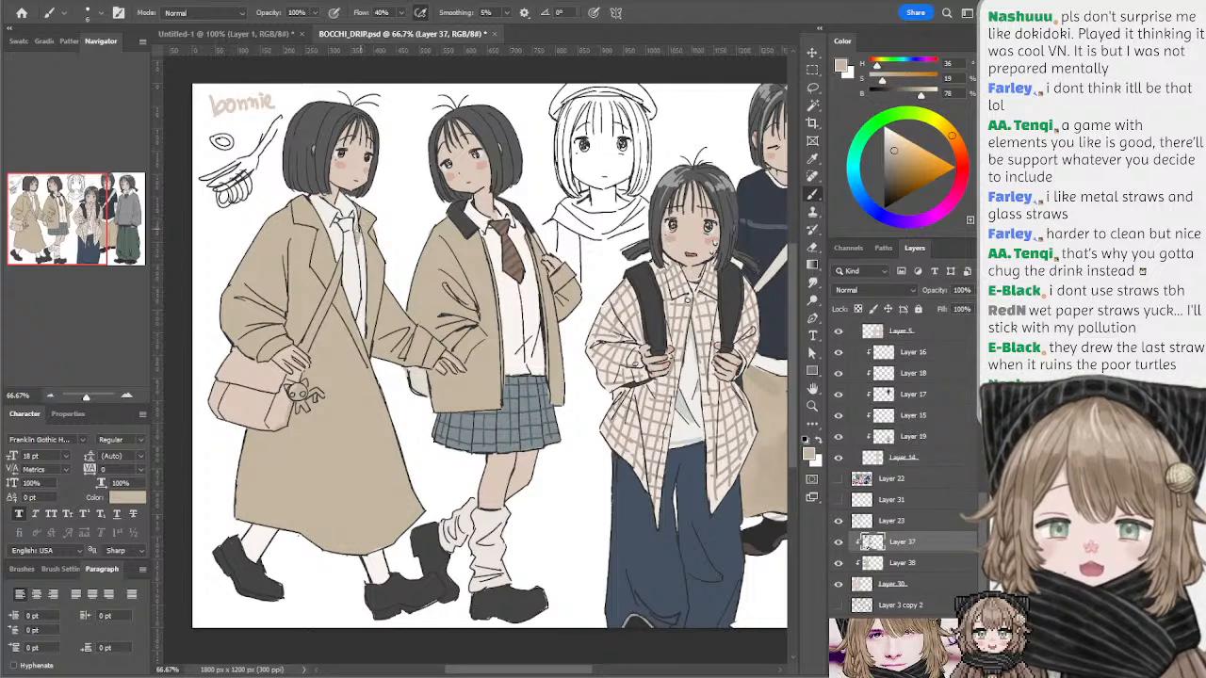
{"action": "key", "text": "alt+bracketright"}
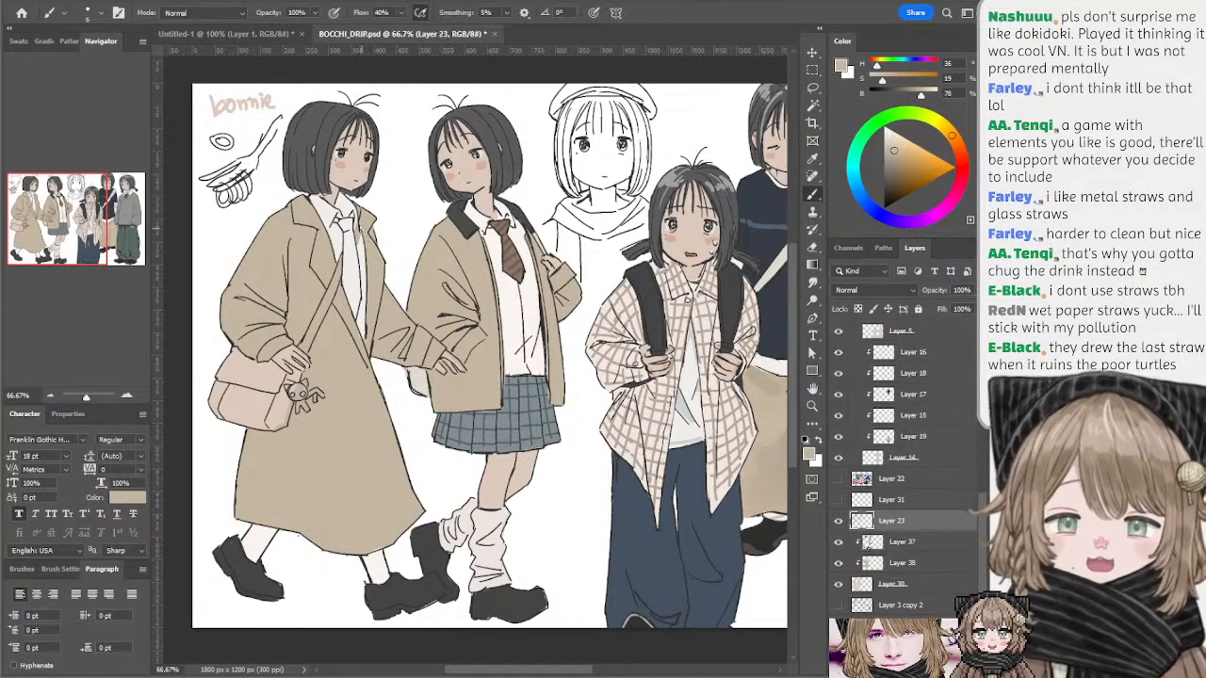
{"action": "key", "text": "e"}
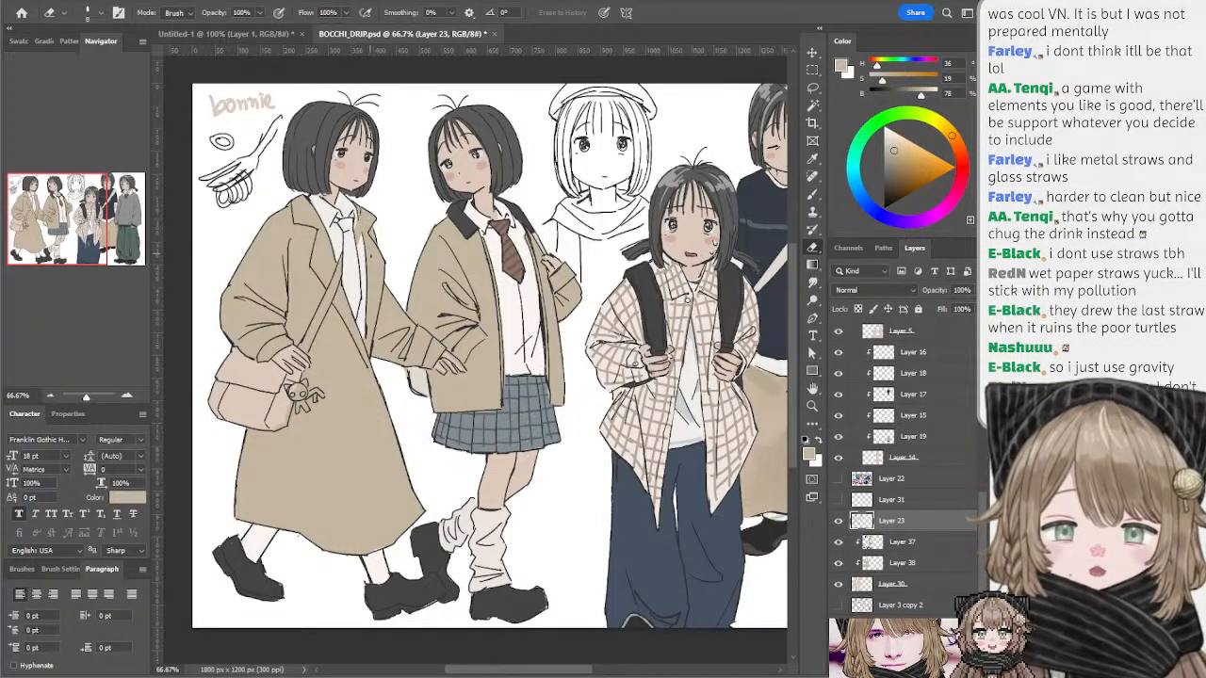
{"action": "left_click_drag", "start_coordinate": [405, 237], "coordinate": [408, 242]}
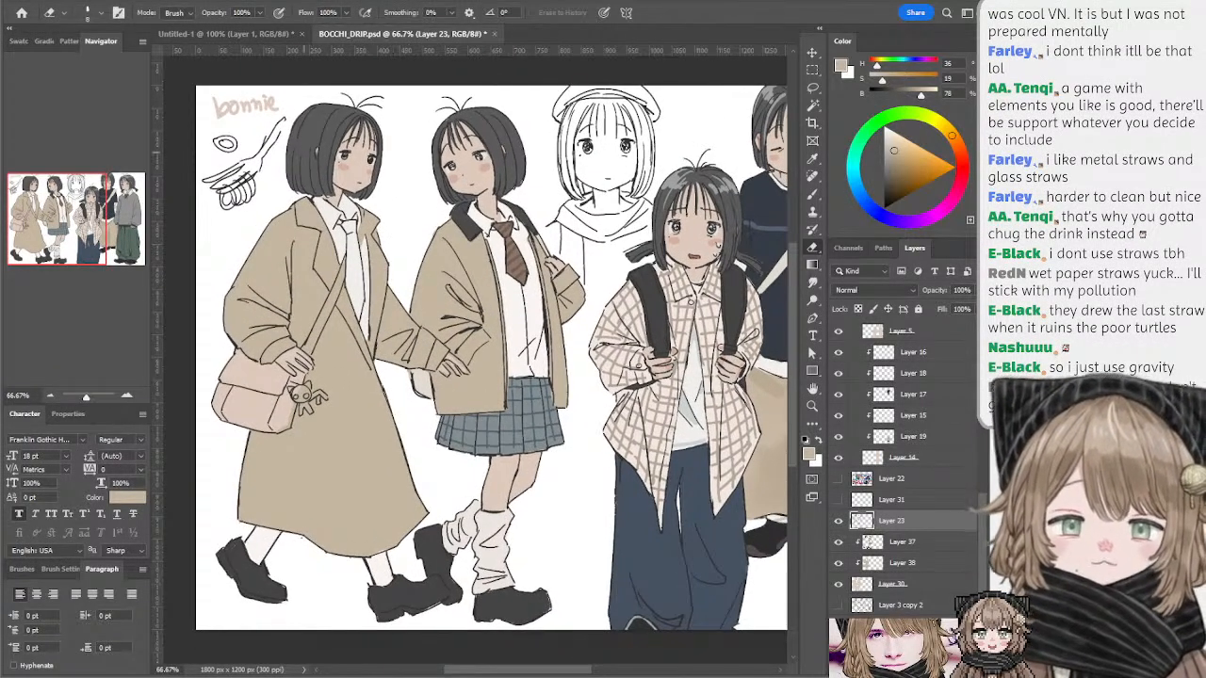
{"action": "left_click_drag", "start_coordinate": [456, 310], "coordinate": [448, 280]}
- Add a clipped layer above Layer 38 and paint the first girl's bag strap dark green (H 152, S 16, B 42)
{"action": "left_click", "coordinate": [321, 283], "text": "ctrl"}
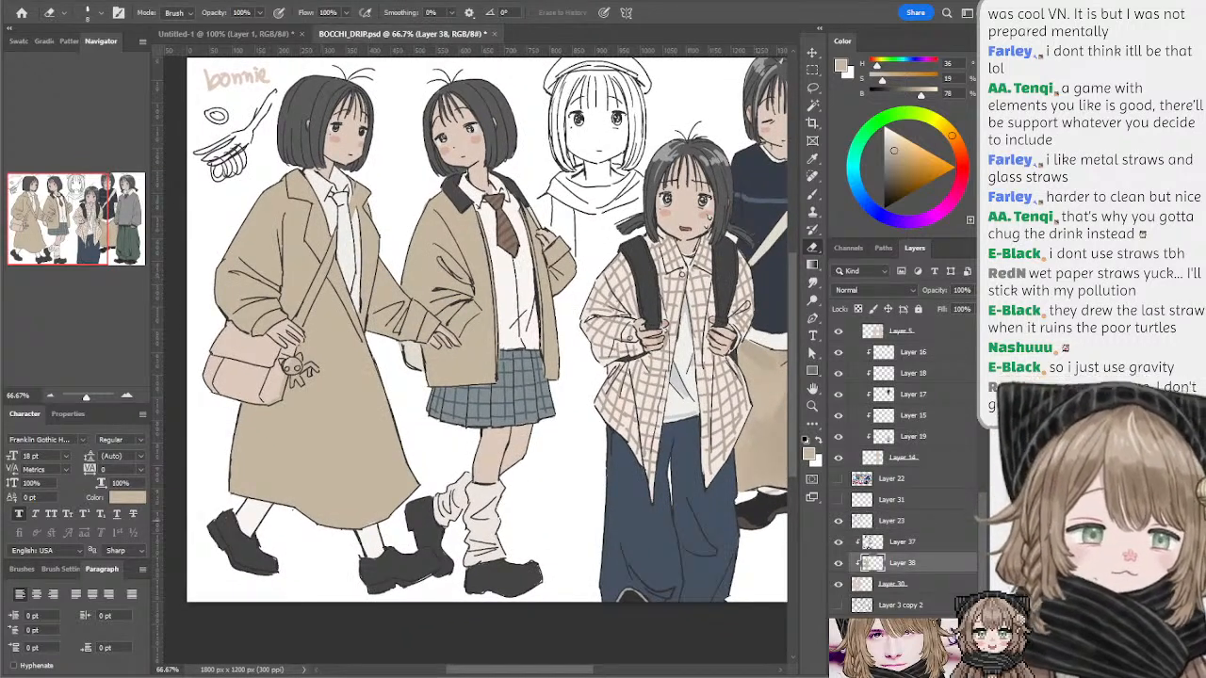
{"action": "key", "text": "ctrl+shift+alt+n"}
{"action": "key", "text": "b"}
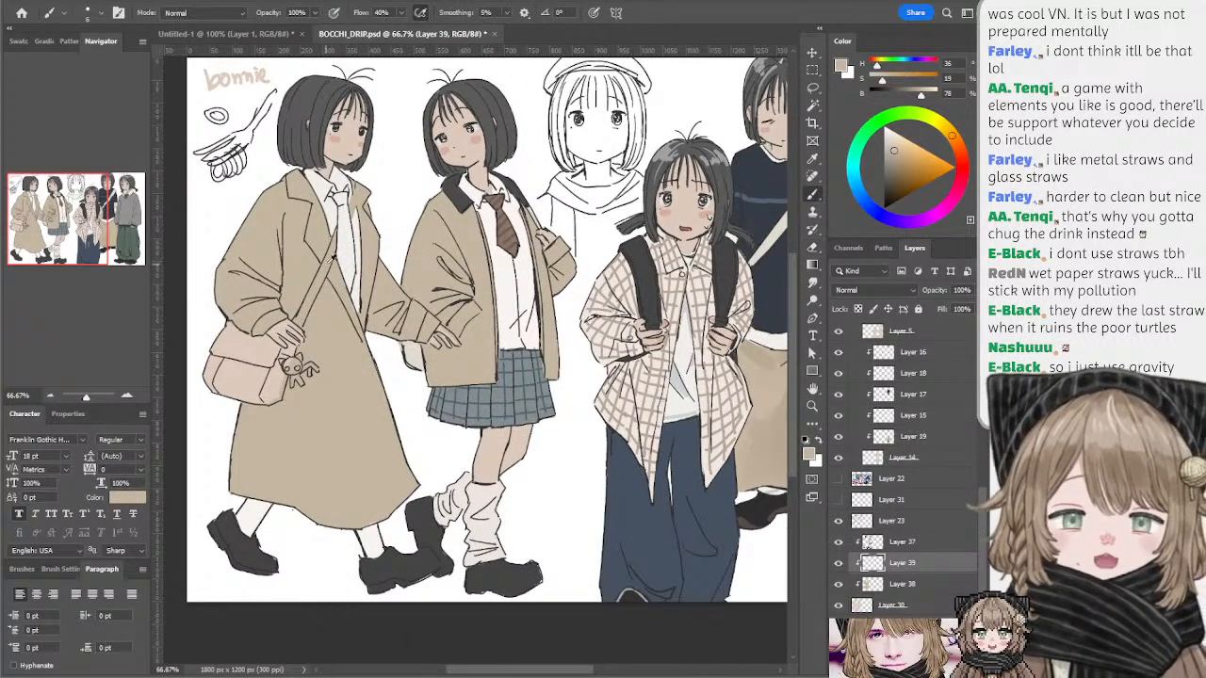
{"action": "left_click_drag", "start_coordinate": [951, 134], "coordinate": [930, 118]}
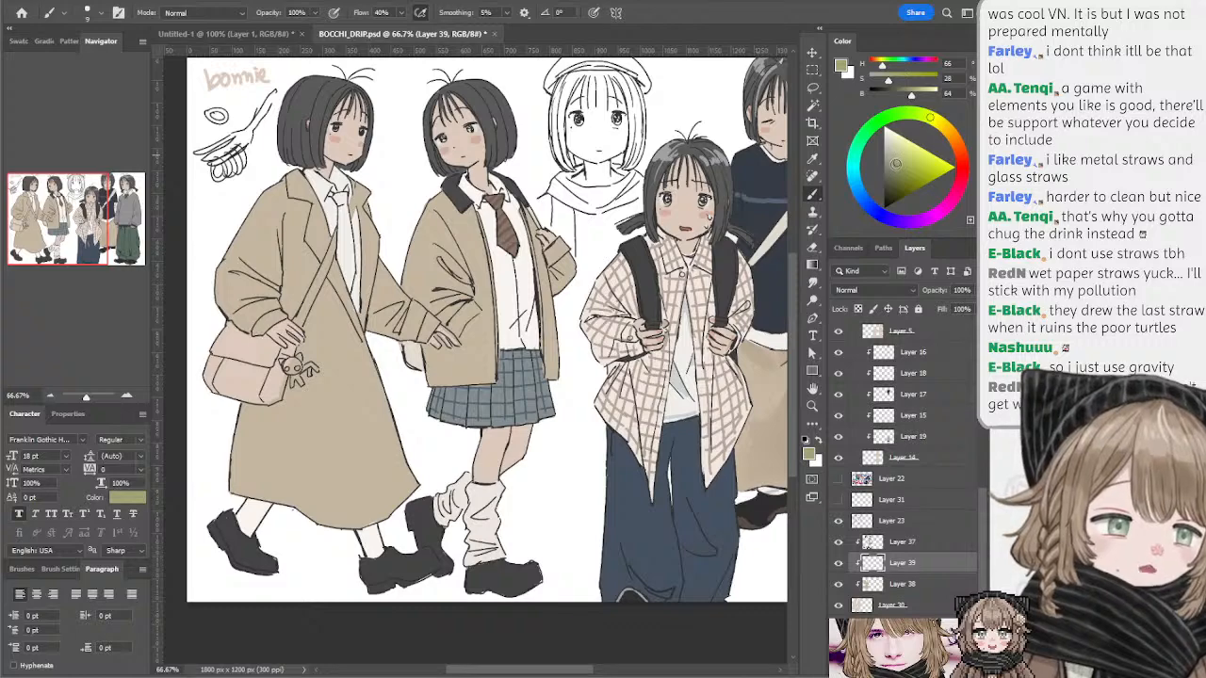
{"action": "mouse_move", "coordinate": [663, 246]}
{"action": "left_mouse_down"}
{"action": "mouse_move", "coordinate": [415, 245]}
{"action": "mouse_move", "coordinate": [482, 280]}
{"action": "mouse_move", "coordinate": [660, 280]}
{"action": "left_mouse_up"}
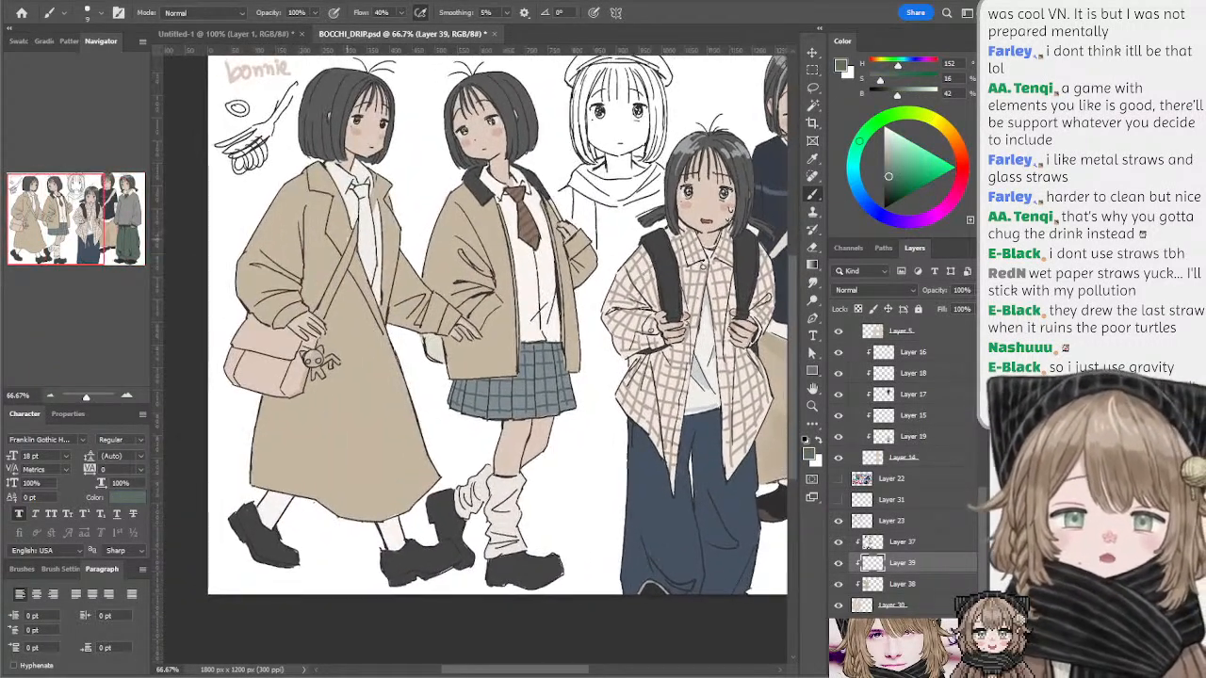
{"action": "left_click_drag", "start_coordinate": [359, 227], "coordinate": [315, 309]}
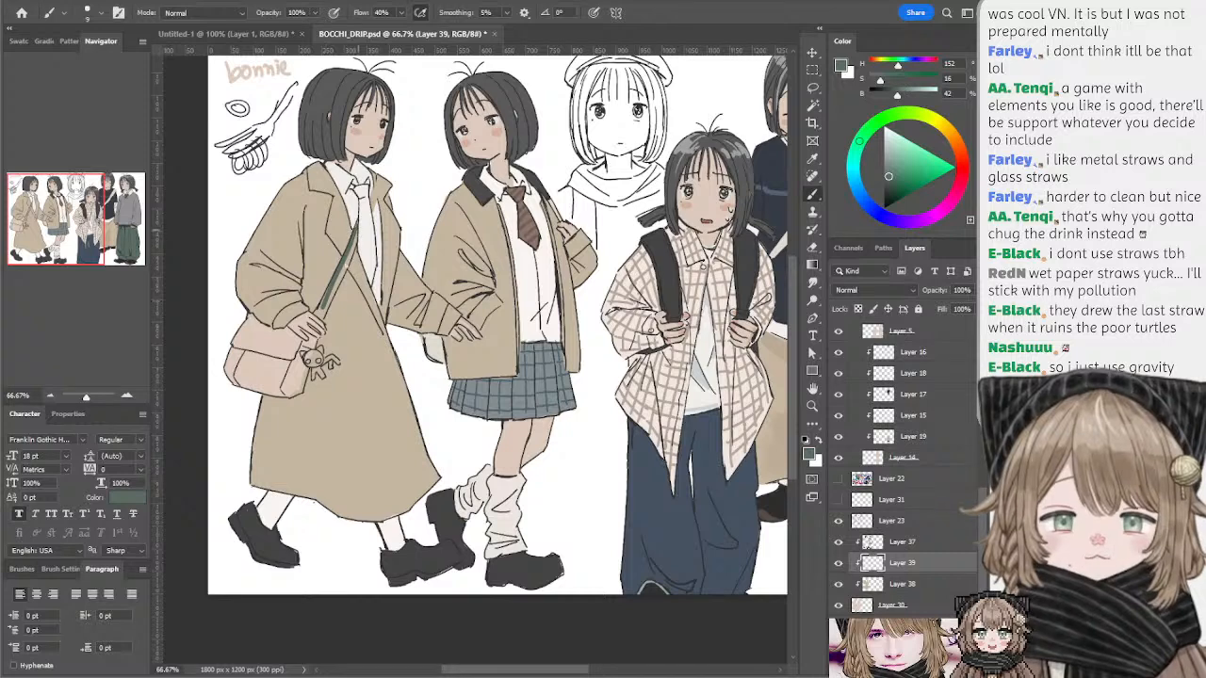
{"action": "mouse_move", "coordinate": [359, 232]}
{"action": "left_mouse_down"}
{"action": "mouse_move", "coordinate": [310, 310]}
{"action": "mouse_move", "coordinate": [334, 280]}
{"action": "mouse_move", "coordinate": [316, 315]}
{"action": "left_mouse_up"}
{"action": "key", "text": "ctrl+z"}
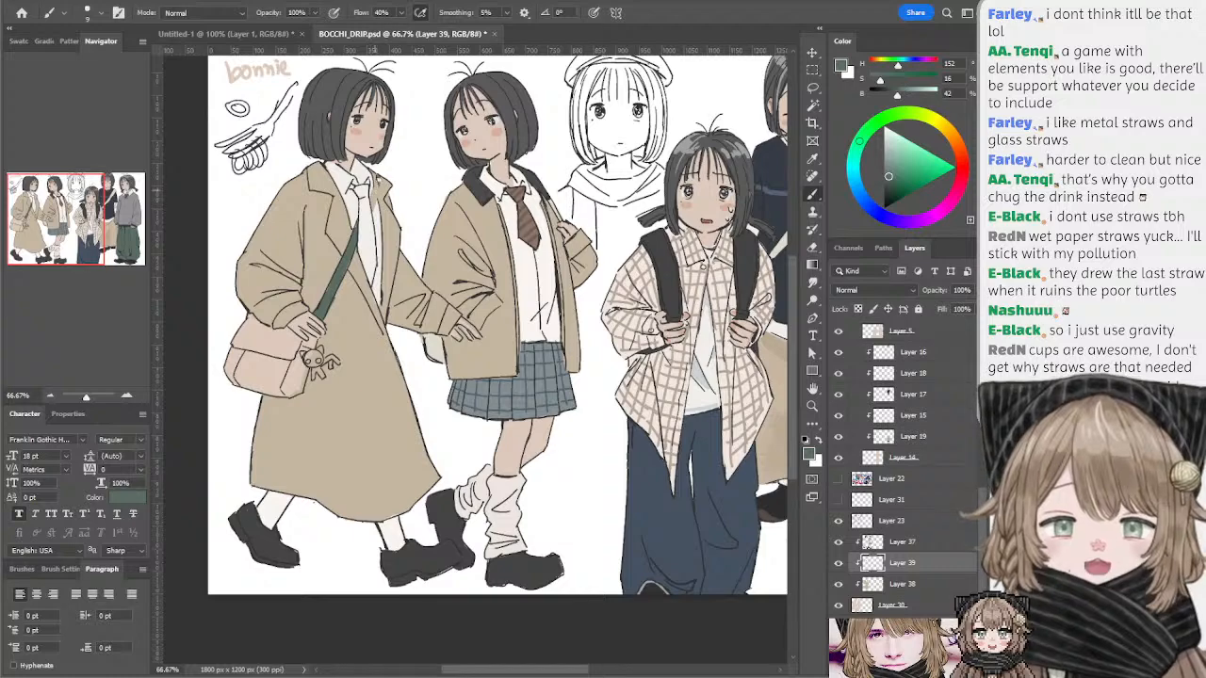
- Paint the flap and body of the first girl's bag with the strap's dark green, redoing the first flap strokes
{"action": "mouse_move", "coordinate": [415, 262]}
{"action": "left_mouse_down"}
{"action": "mouse_move", "coordinate": [434, 222]}
{"action": "mouse_move", "coordinate": [429, 258]}
{"action": "left_mouse_up"}
{"action": "mouse_move", "coordinate": [260, 311]}
{"action": "left_mouse_down"}
{"action": "mouse_move", "coordinate": [282, 332]}
{"action": "mouse_move", "coordinate": [251, 343]}
{"action": "mouse_move", "coordinate": [288, 354]}
{"action": "left_mouse_up"}
{"action": "mouse_move", "coordinate": [249, 349]}
{"action": "left_mouse_down"}
{"action": "mouse_move", "coordinate": [298, 357]}
{"action": "mouse_move", "coordinate": [275, 322]}
{"action": "left_mouse_up"}
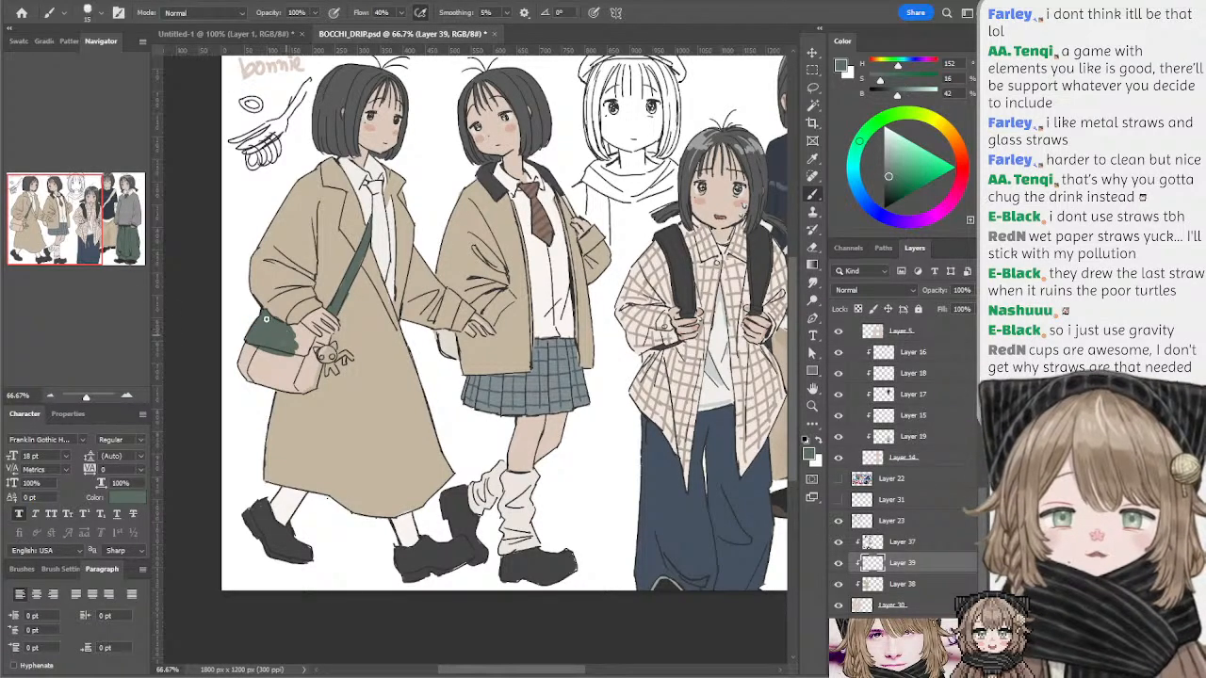
{"action": "key", "text": "ctrl+z"}
{"action": "key", "text": "ctrl+z"}
{"action": "key", "text": "ctrl+z"}
{"action": "mouse_move", "coordinate": [271, 324]}
{"action": "left_mouse_down"}
{"action": "mouse_move", "coordinate": [315, 335]}
{"action": "mouse_move", "coordinate": [281, 345]}
{"action": "mouse_move", "coordinate": [260, 328]}
{"action": "mouse_move", "coordinate": [251, 343]}
{"action": "mouse_move", "coordinate": [286, 346]}
{"action": "mouse_move", "coordinate": [272, 352]}
{"action": "mouse_move", "coordinate": [281, 355]}
{"action": "left_mouse_up"}
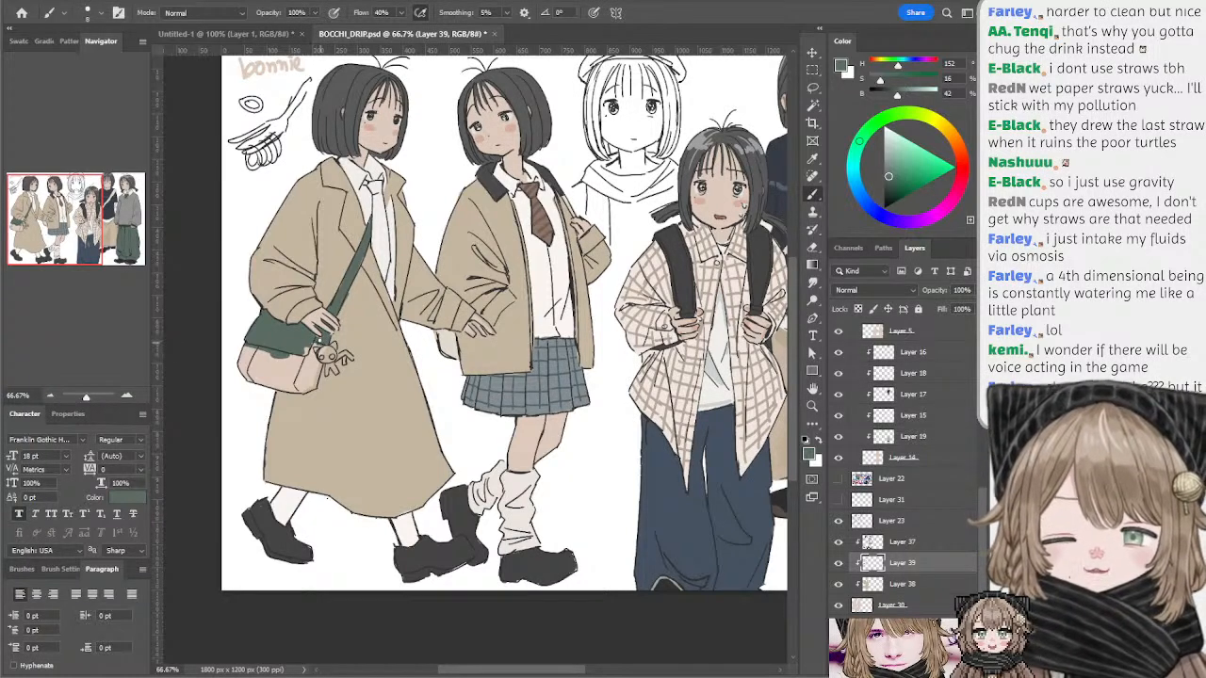
{"action": "mouse_move", "coordinate": [254, 347]}
{"action": "left_mouse_down"}
{"action": "mouse_move", "coordinate": [241, 359]}
{"action": "mouse_move", "coordinate": [253, 379]}
{"action": "mouse_move", "coordinate": [295, 374]}
{"action": "mouse_move", "coordinate": [293, 359]}
{"action": "mouse_move", "coordinate": [313, 347]}
{"action": "mouse_move", "coordinate": [315, 367]}
{"action": "mouse_move", "coordinate": [304, 362]}
{"action": "mouse_move", "coordinate": [316, 372]}
{"action": "left_mouse_up"}
{"action": "key", "text": "bracketleft"}
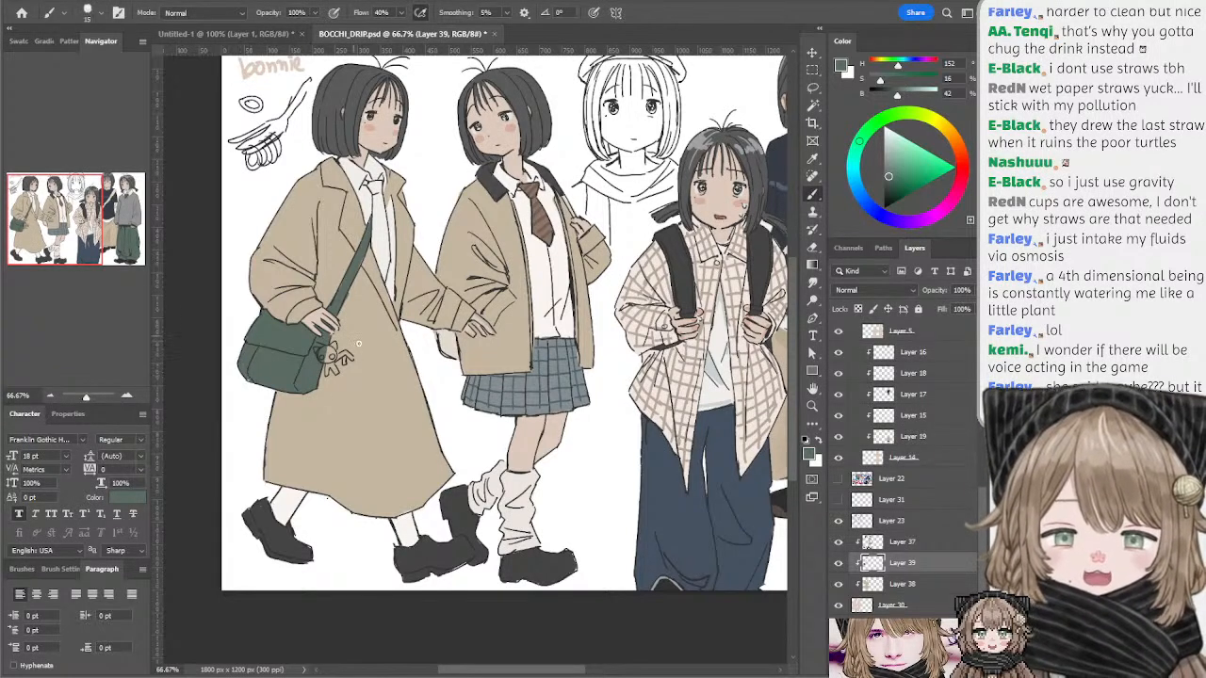
{"action": "key", "text": "alt+comma"}
{"action": "left_click", "coordinate": [259, 347], "text": "alt"}
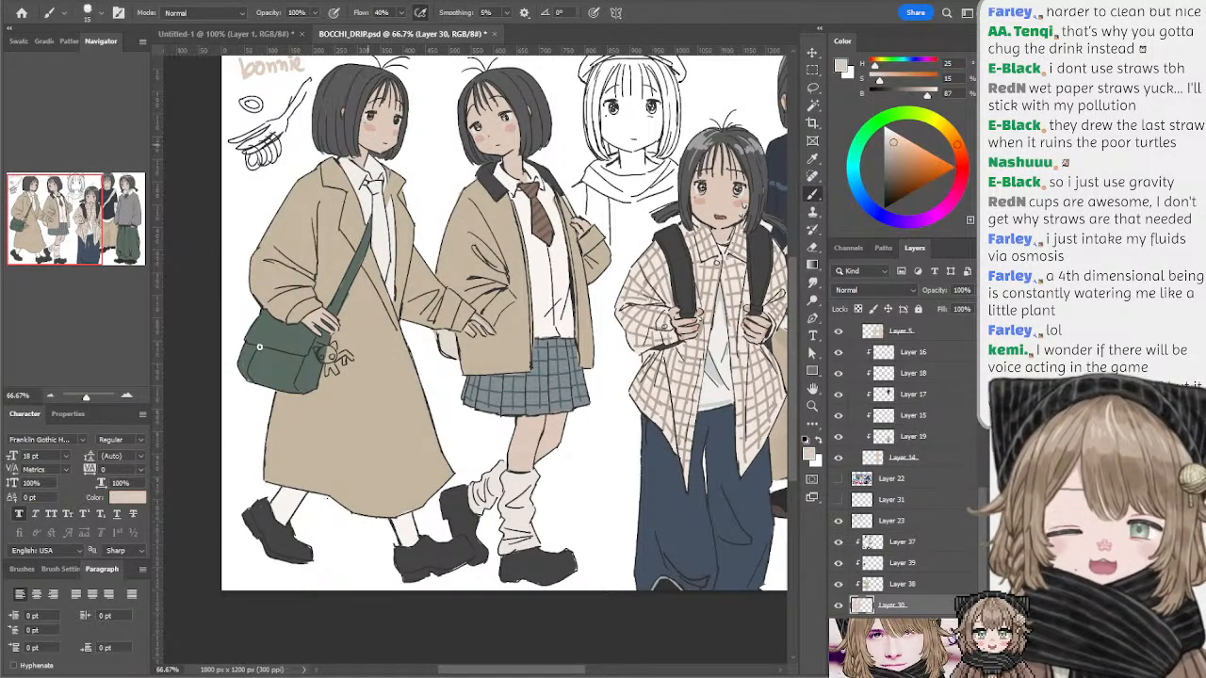
{"action": "key", "text": "bracketright"}
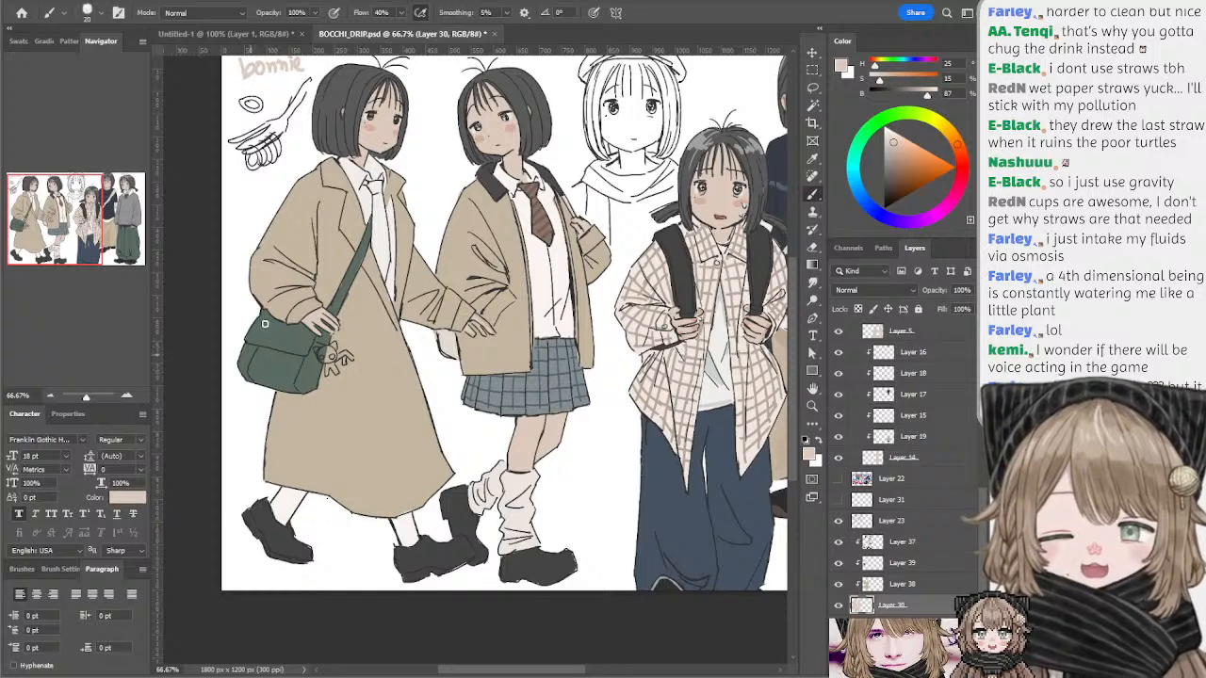
{"action": "left_click", "coordinate": [304, 334], "text": "ctrl"}
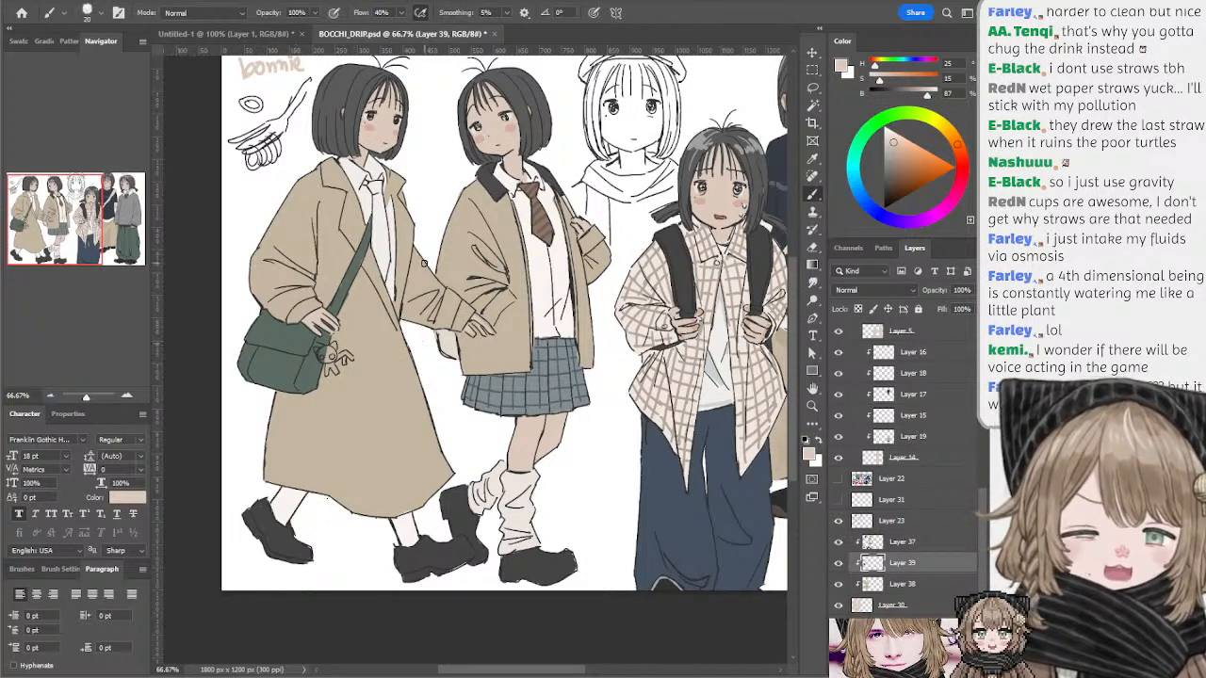
- On Layer 37, paint the strap's shoulder section beside the shirt collar in the bag's green, and resample the shirt's off-white
{"action": "left_click", "coordinate": [368, 241], "text": "alt"}
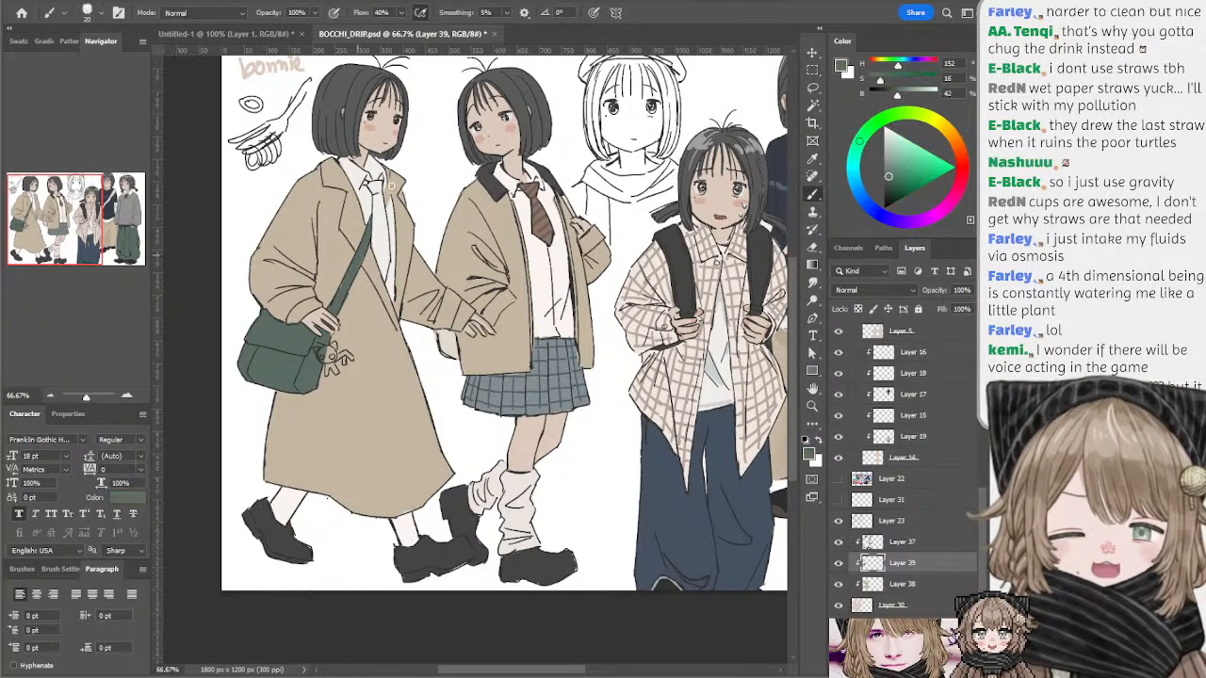
{"action": "left_click", "coordinate": [396, 193], "text": "ctrl"}
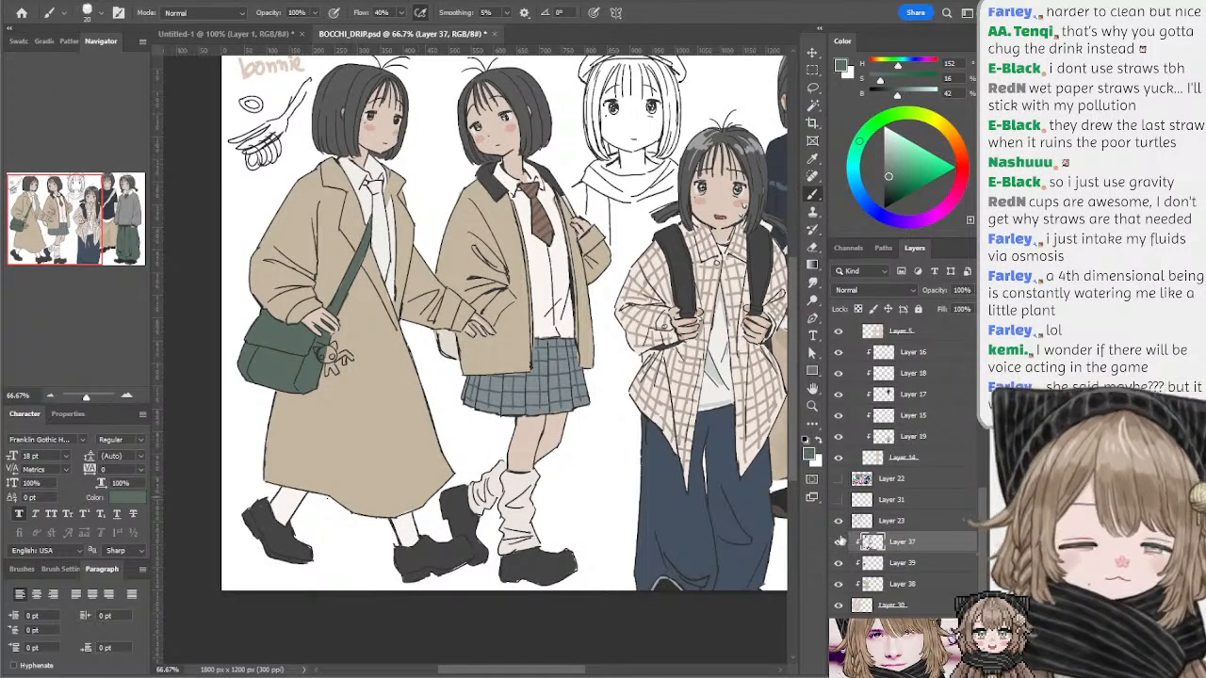
{"action": "left_click", "coordinate": [839, 542]}
{"action": "left_click", "coordinate": [839, 542]}
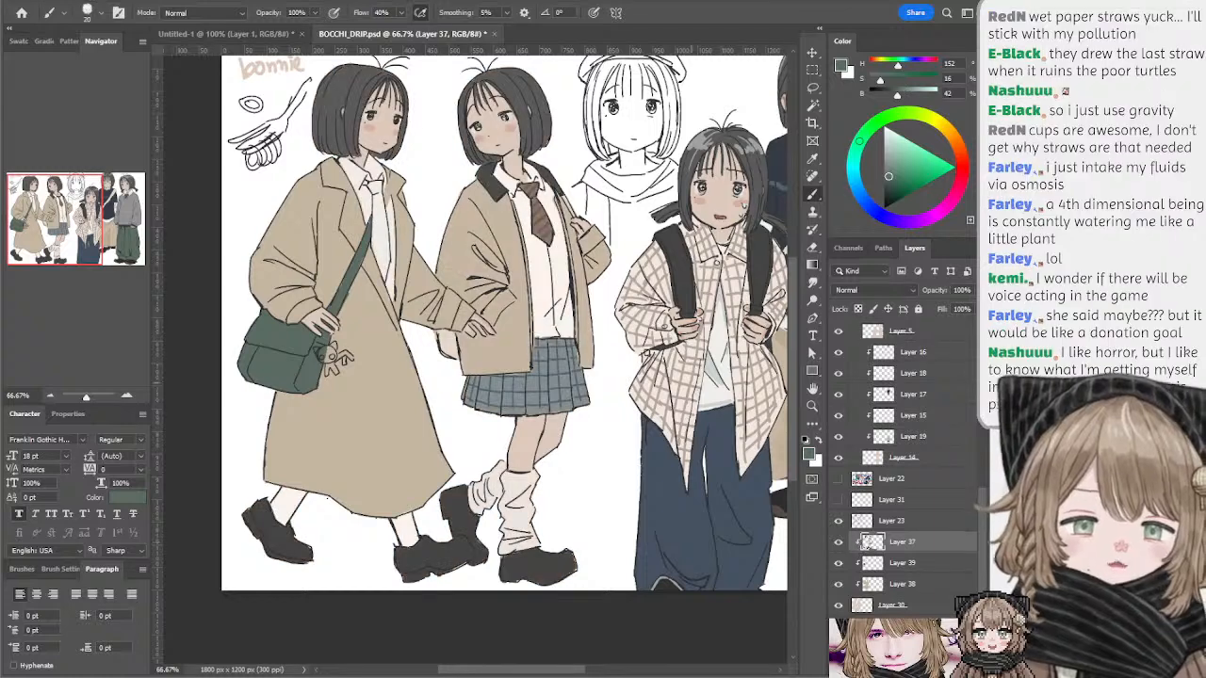
{"action": "key", "text": "e"}
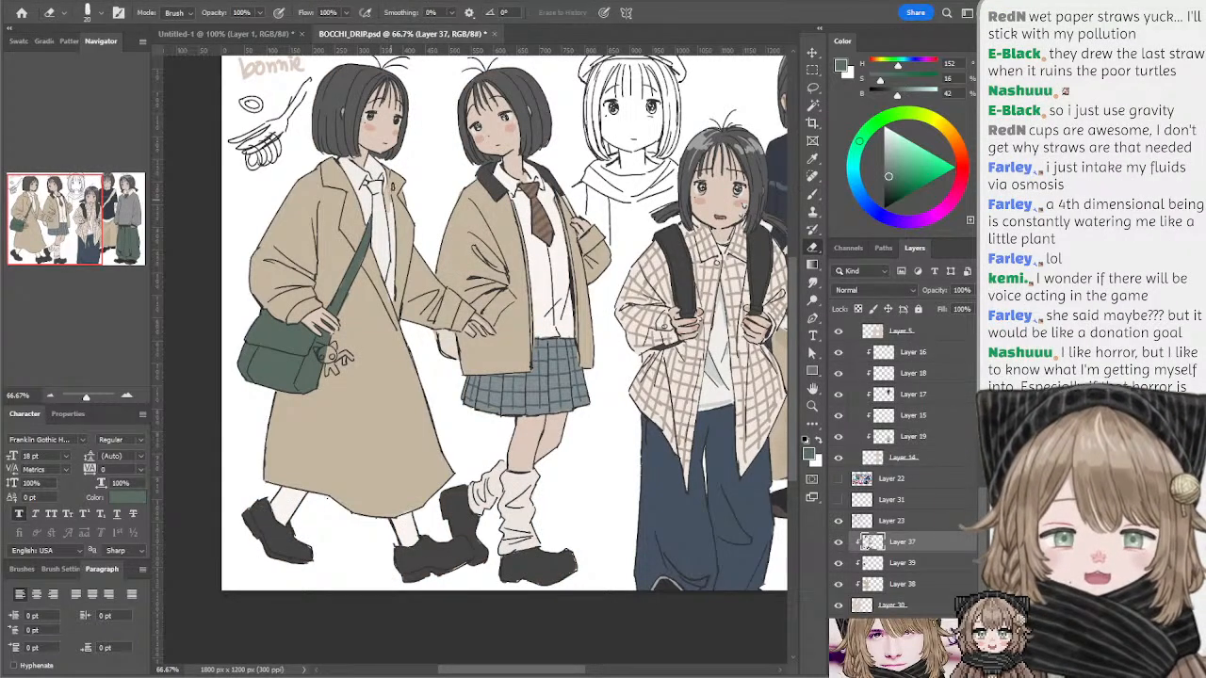
{"action": "key", "text": "b"}
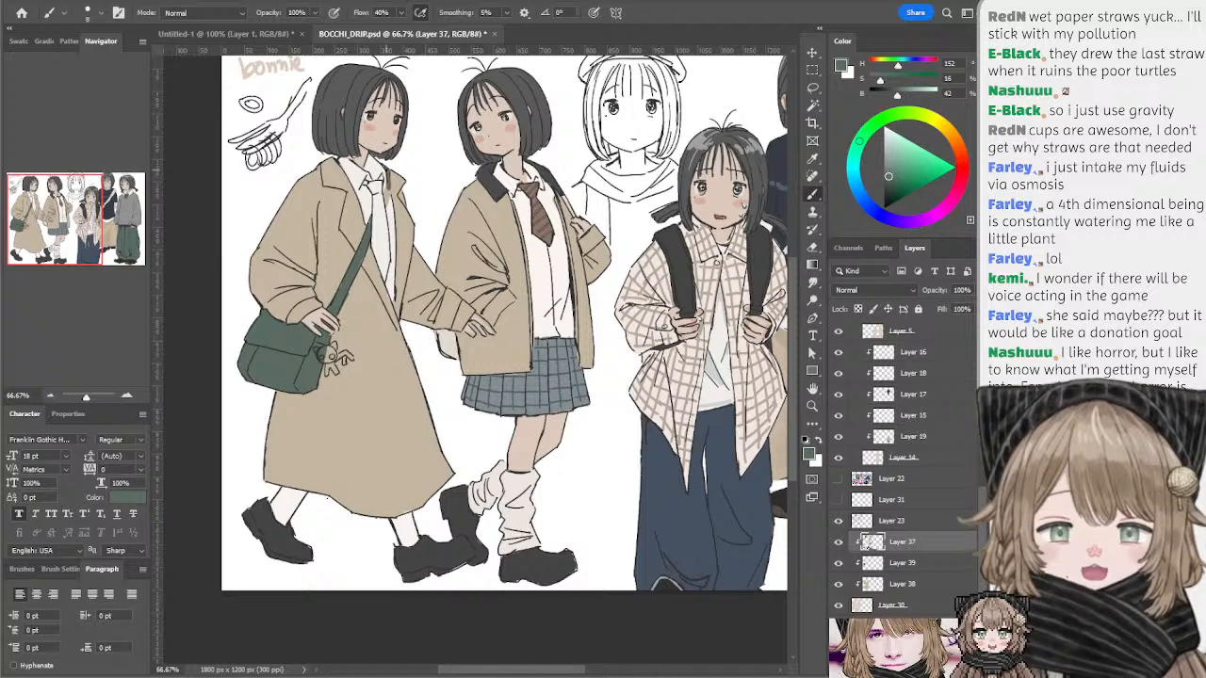
{"action": "key", "text": "e"}
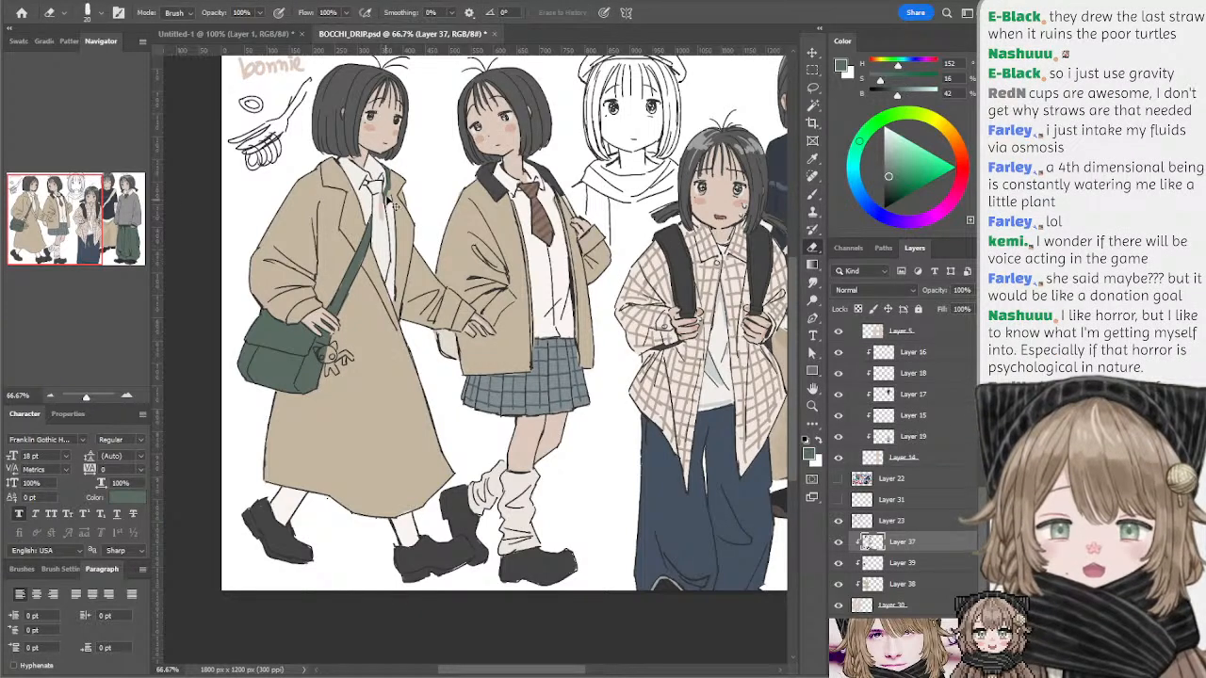
{"action": "key", "text": "b"}
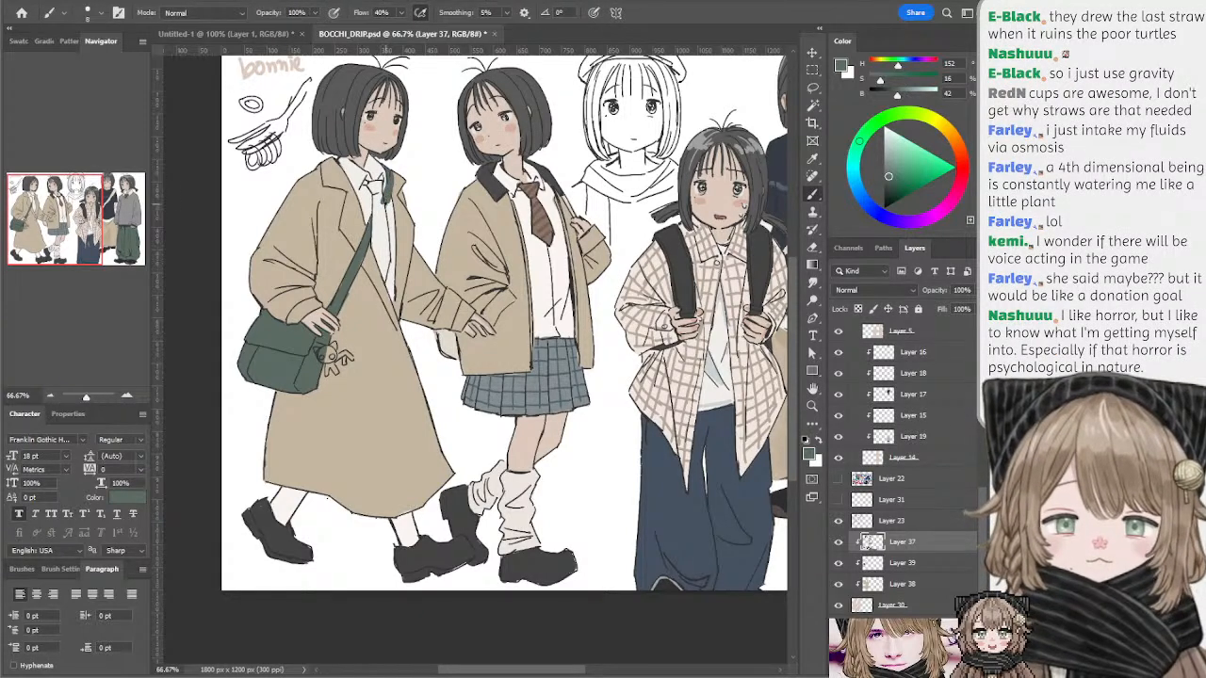
{"action": "left_click", "coordinate": [379, 199], "text": "alt"}
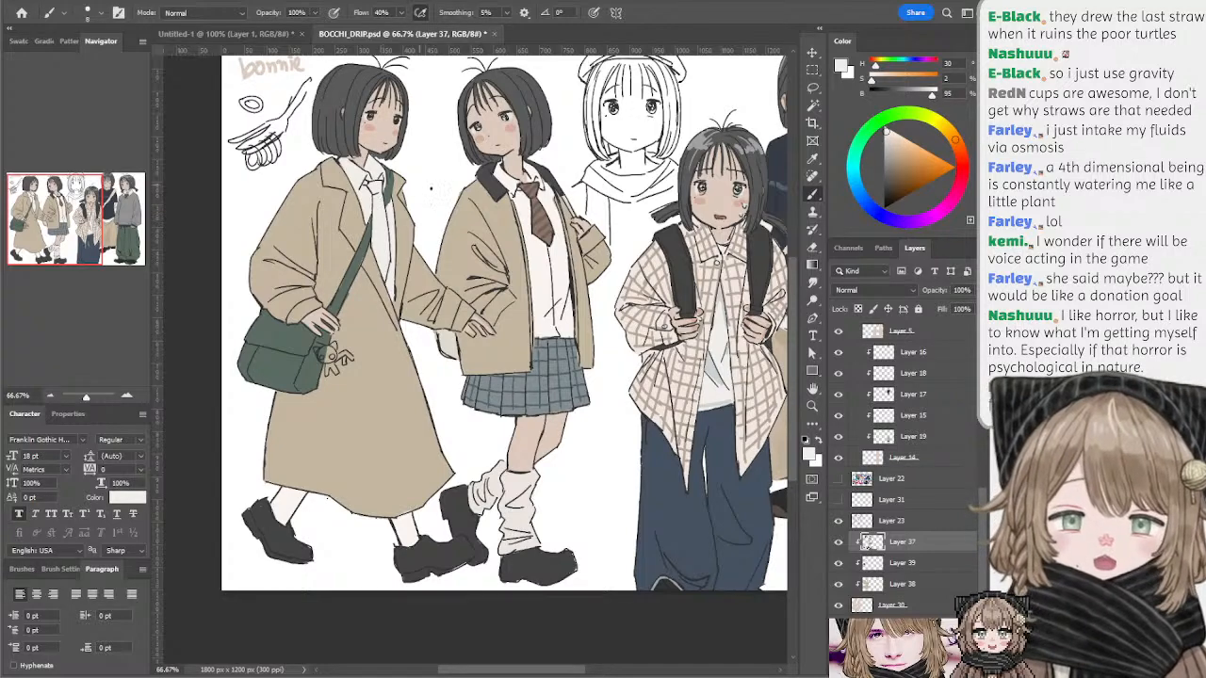
{"action": "left_click_drag", "start_coordinate": [457, 269], "coordinate": [466, 233]}
{"action": "left_click_drag", "start_coordinate": [470, 298], "coordinate": [473, 312]}
- Try to select the first girl's bag and whole strap on Layer 39 with the Magic Wand
{"action": "key", "text": "w"}
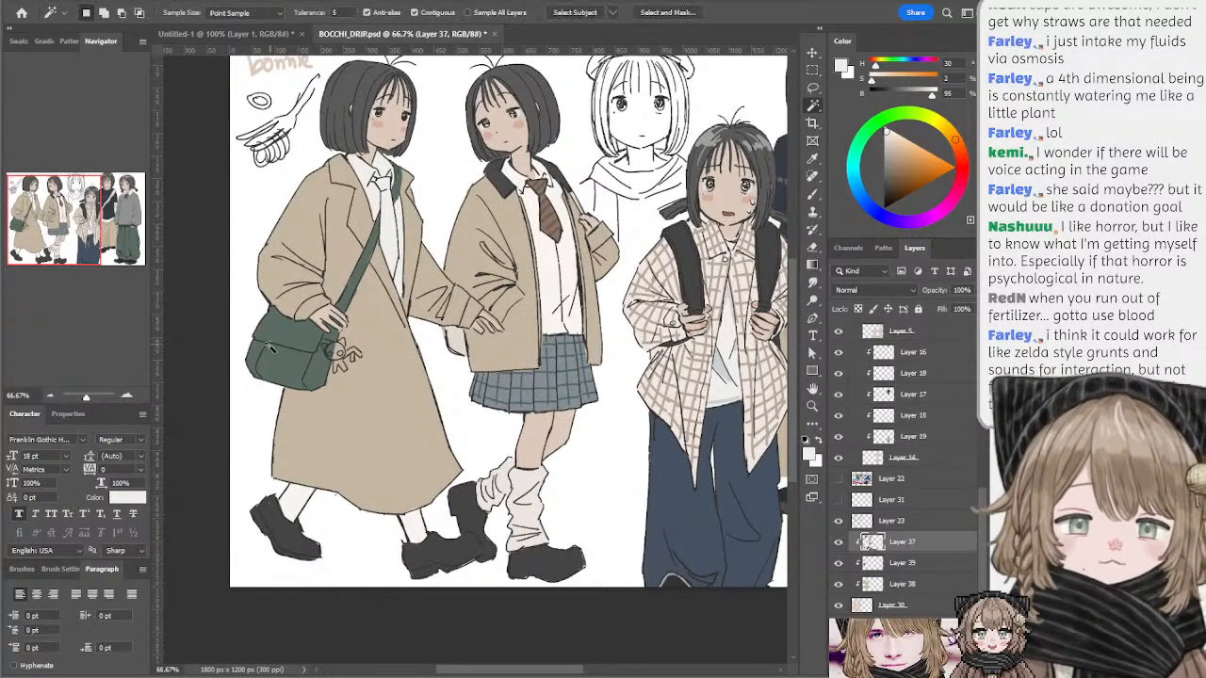
{"action": "left_click", "coordinate": [296, 348], "text": "ctrl"}
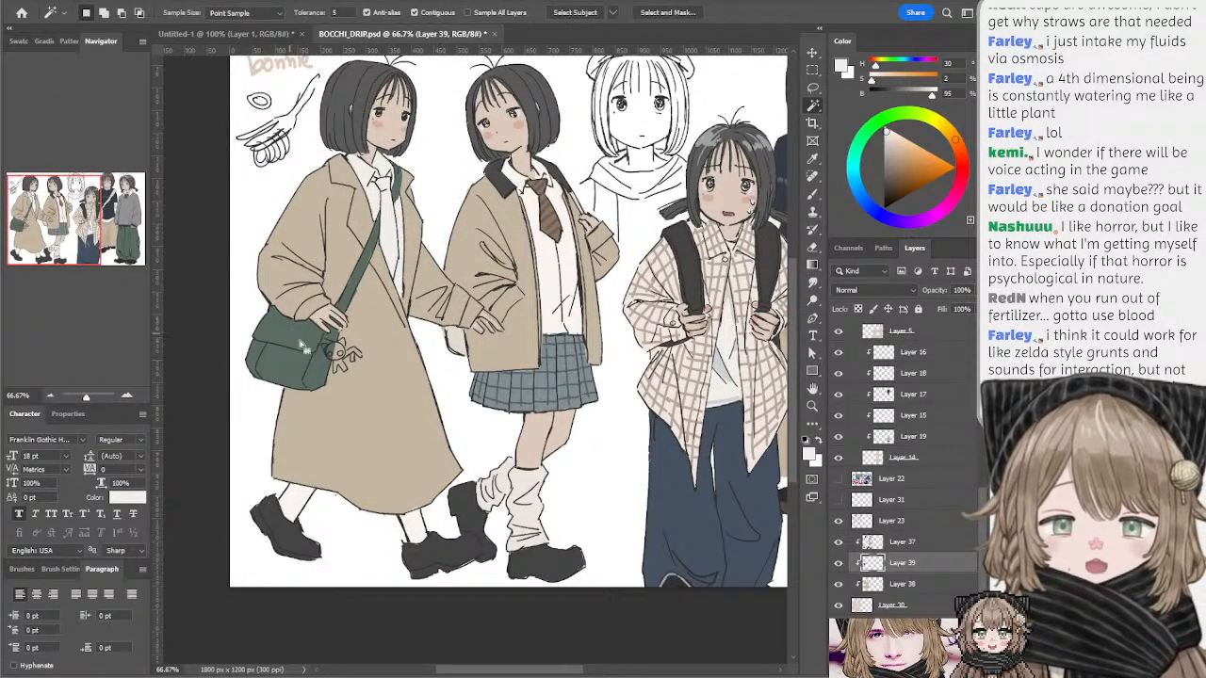
{"action": "left_click", "coordinate": [302, 348]}
{"action": "left_click", "coordinate": [356, 281], "text": "shift"}
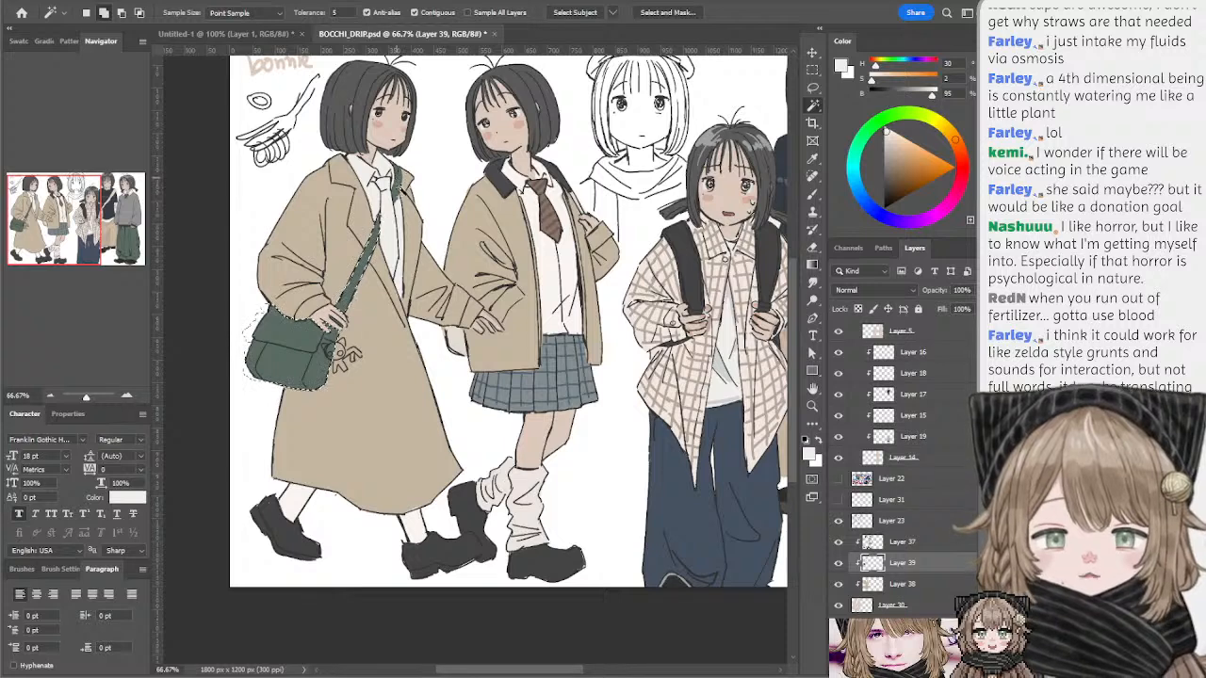
{"action": "left_click", "coordinate": [400, 191], "text": "shift"}
{"action": "key", "text": "ctrl+z"}
{"action": "left_click", "coordinate": [398, 188], "text": "shift"}
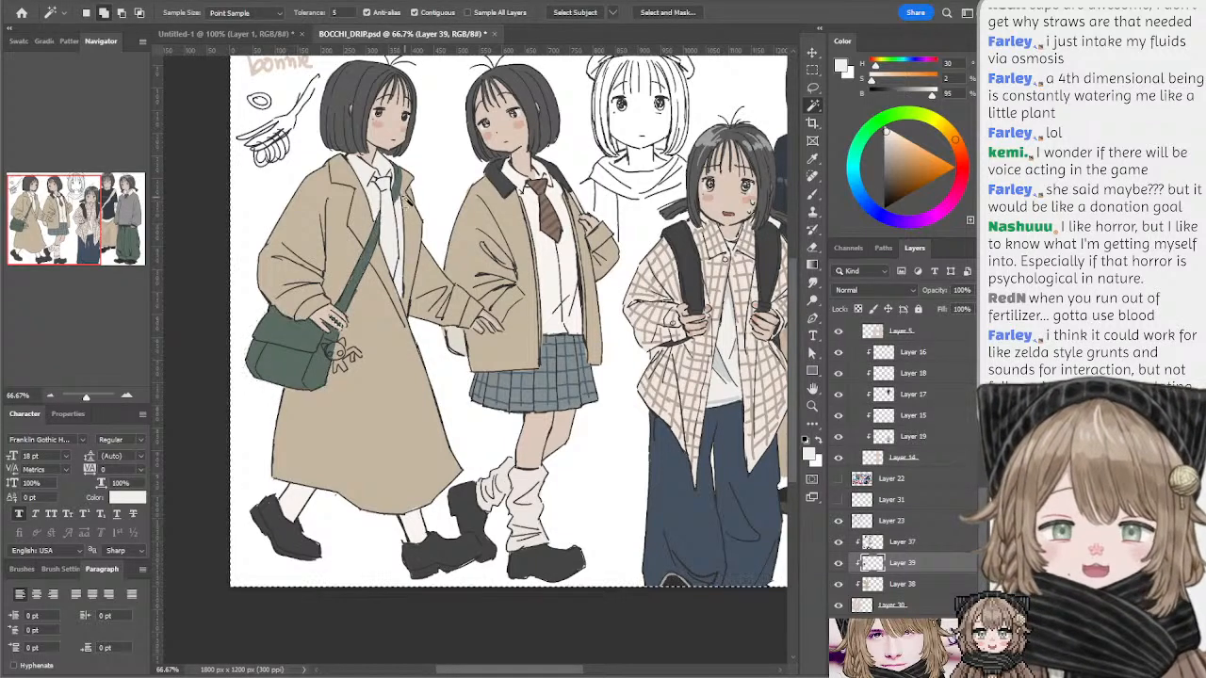
{"action": "key", "text": "ctrl+z"}
- Combine Layer 39 with Layer 37 and try extending the bag selection over the strap's shoulder section
{"action": "left_click", "coordinate": [400, 189], "text": "ctrl"}
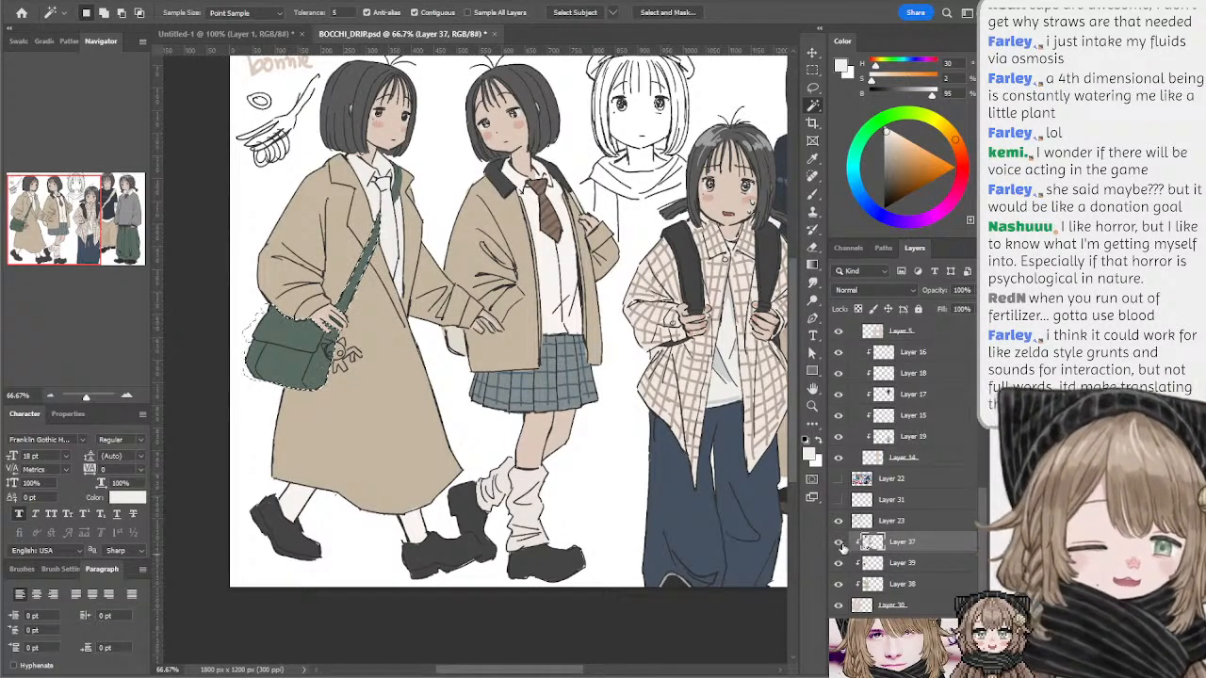
{"action": "left_click", "coordinate": [840, 543]}
{"action": "left_click", "coordinate": [839, 543]}
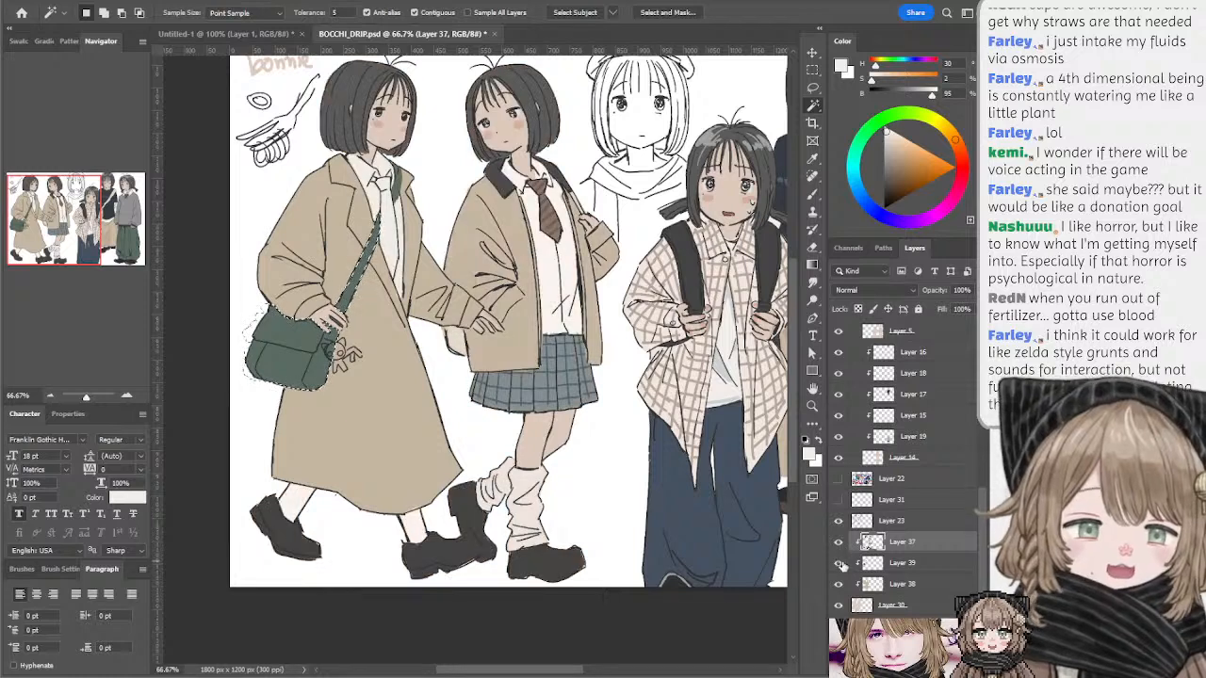
{"action": "left_click", "coordinate": [839, 564]}
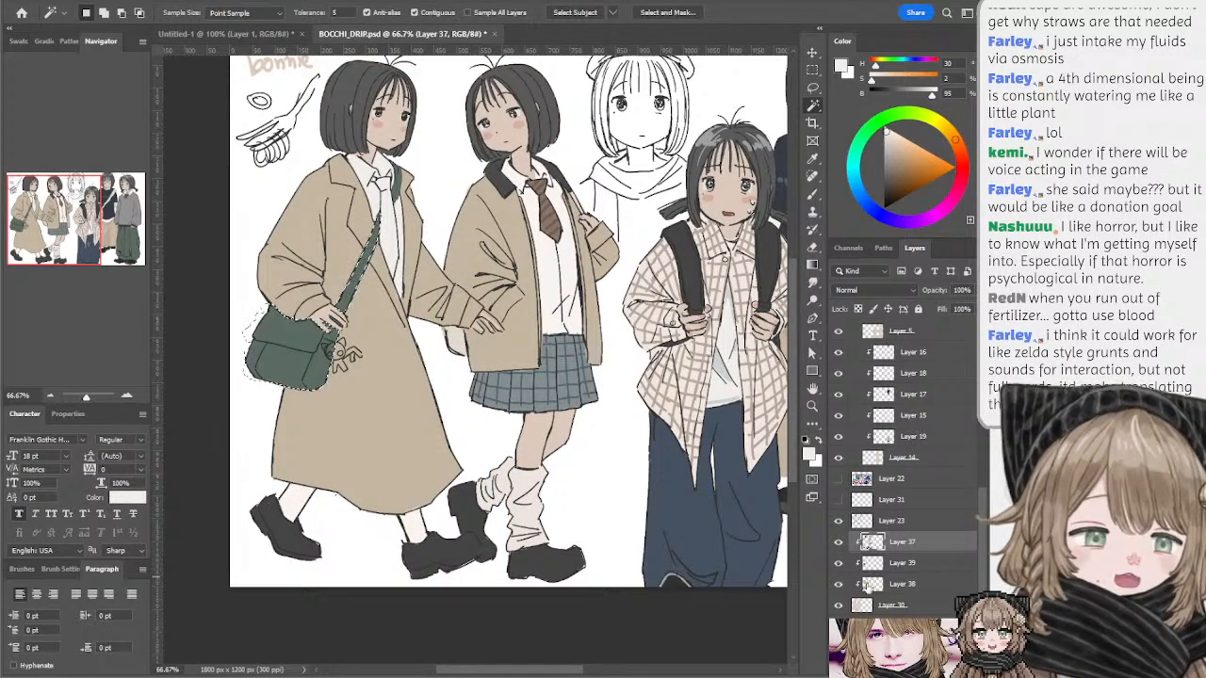
{"action": "left_click", "coordinate": [840, 584]}
{"action": "left_click", "coordinate": [839, 584]}
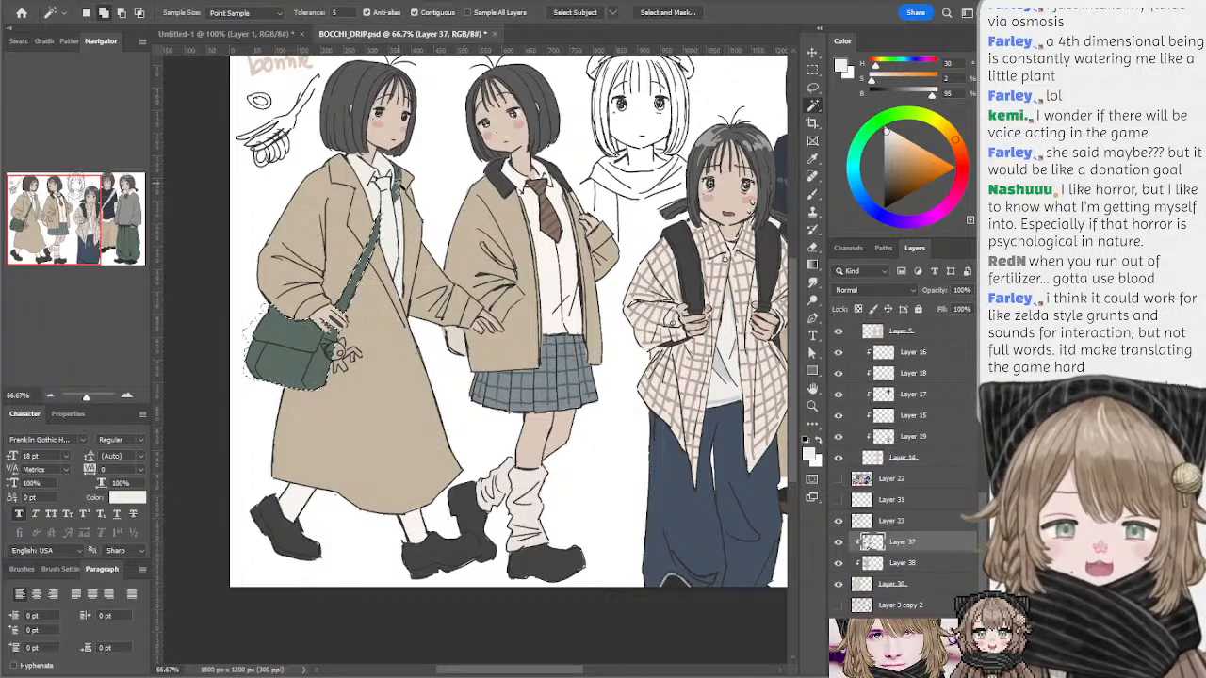
{"action": "left_click", "coordinate": [396, 174], "text": "shift"}
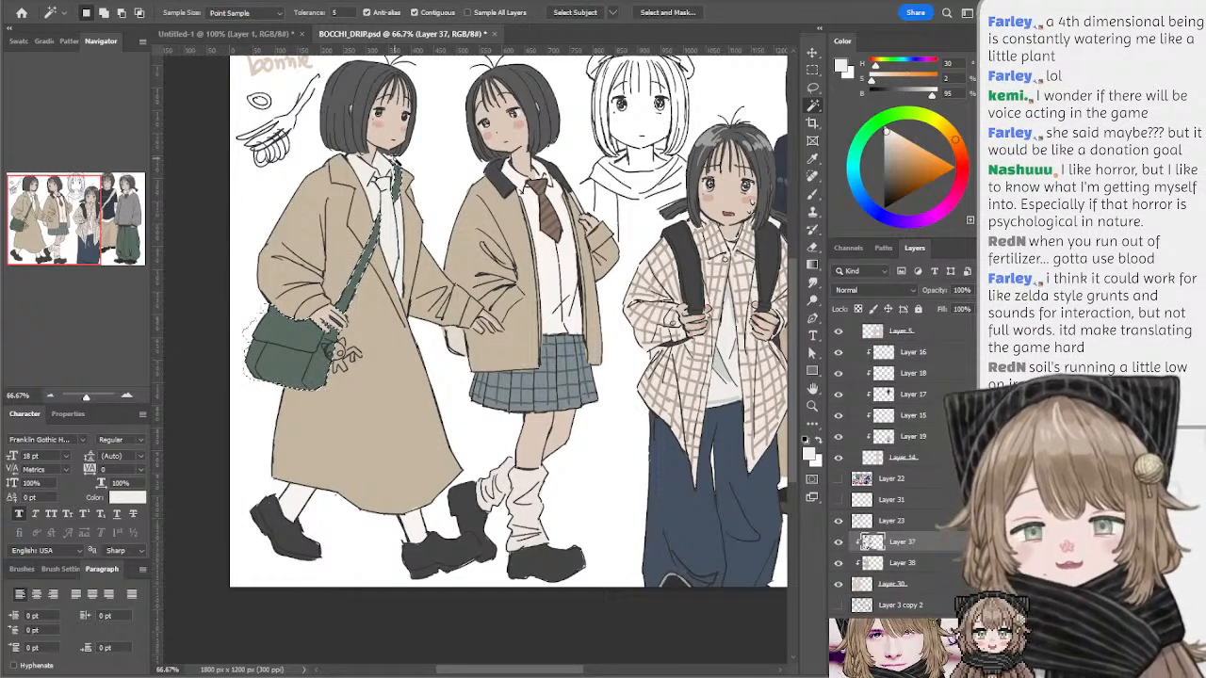
{"action": "key", "text": "alt+BackSpace"}
{"action": "key", "text": "ctrl+d"}
- Sample the bag's green, mix a lighter green (H 133, S 11, B 59), and test highlight strokes on the bag's body with a larger brush
{"action": "key", "text": "b"}
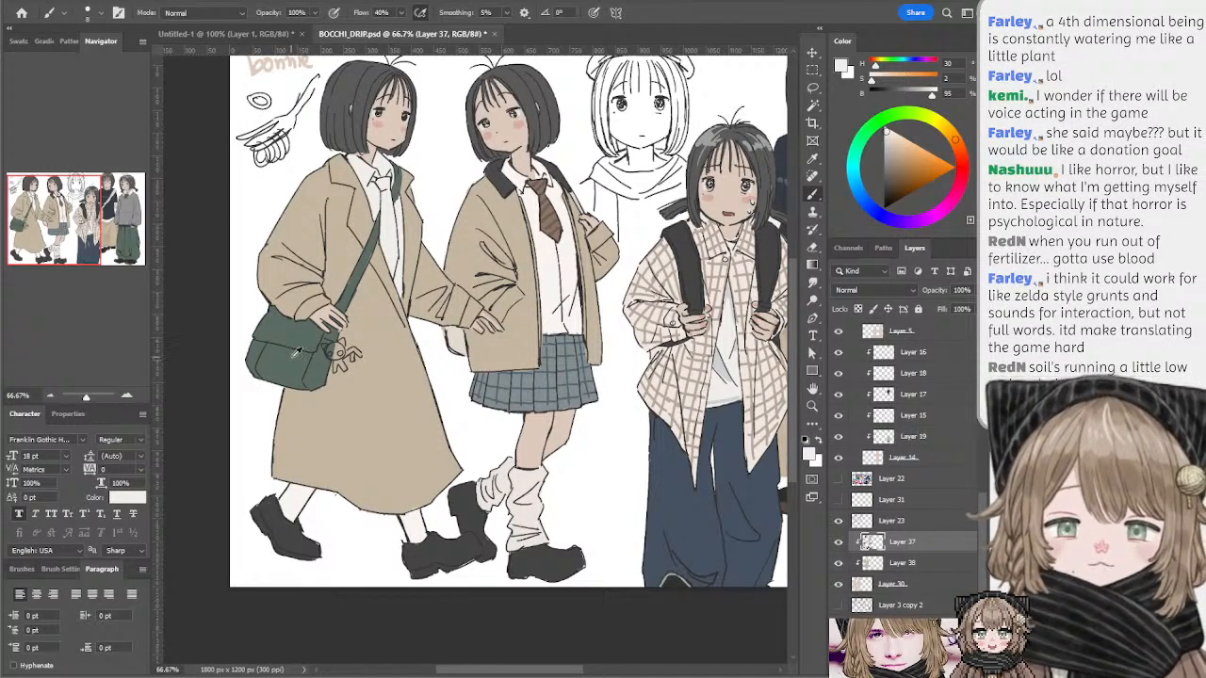
{"action": "left_click", "coordinate": [295, 358], "text": "alt"}
{"action": "left_click", "coordinate": [889, 162]}
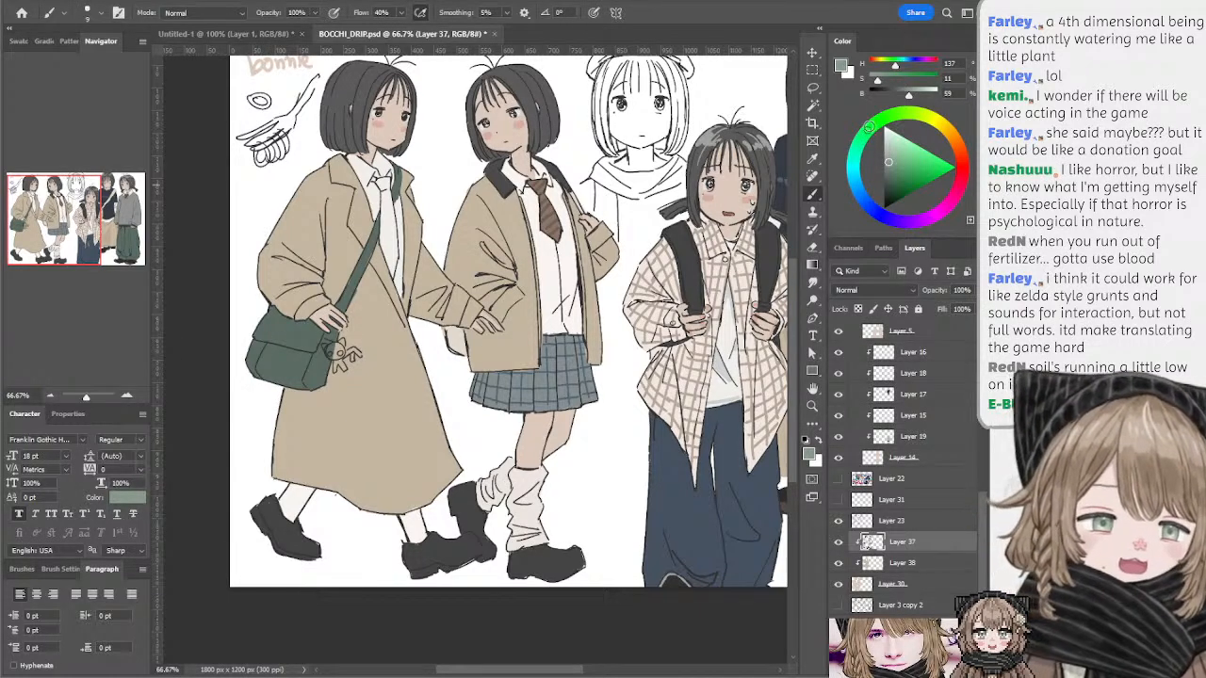
{"action": "left_click", "coordinate": [869, 127]}
{"action": "mouse_move", "coordinate": [271, 348]}
{"action": "left_mouse_down"}
{"action": "mouse_move", "coordinate": [302, 355]}
{"action": "mouse_move", "coordinate": [259, 367]}
{"action": "left_mouse_up"}
{"action": "key", "text": "ctrl+z"}
{"action": "key", "text": "bracketright"}
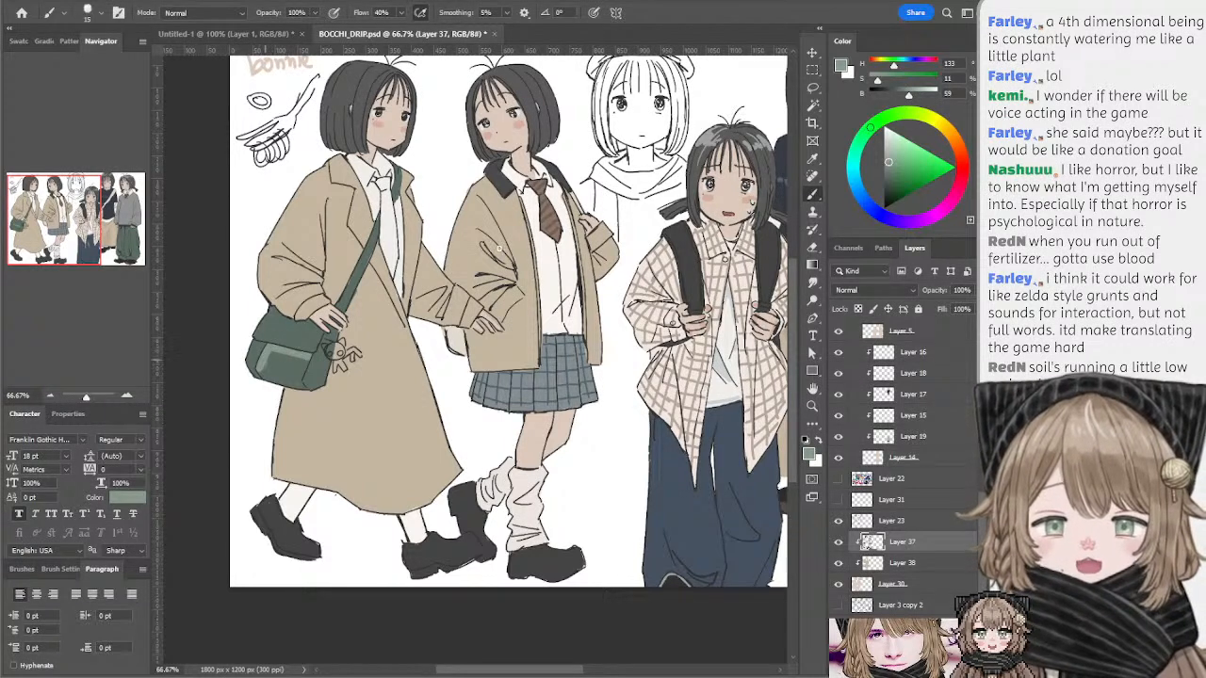
{"action": "key", "text": "ctrl+z"}
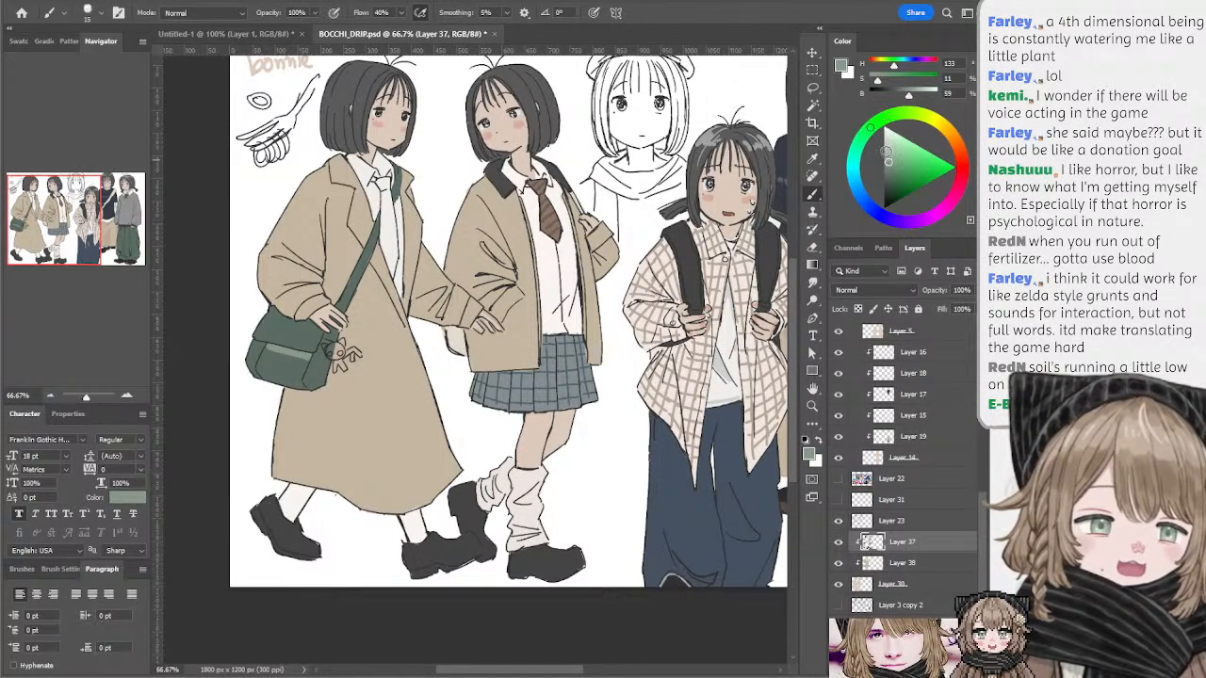
- Shift the lighter green to H 98 and paint the bag's body below the flap with it
{"action": "left_click", "coordinate": [901, 114]}
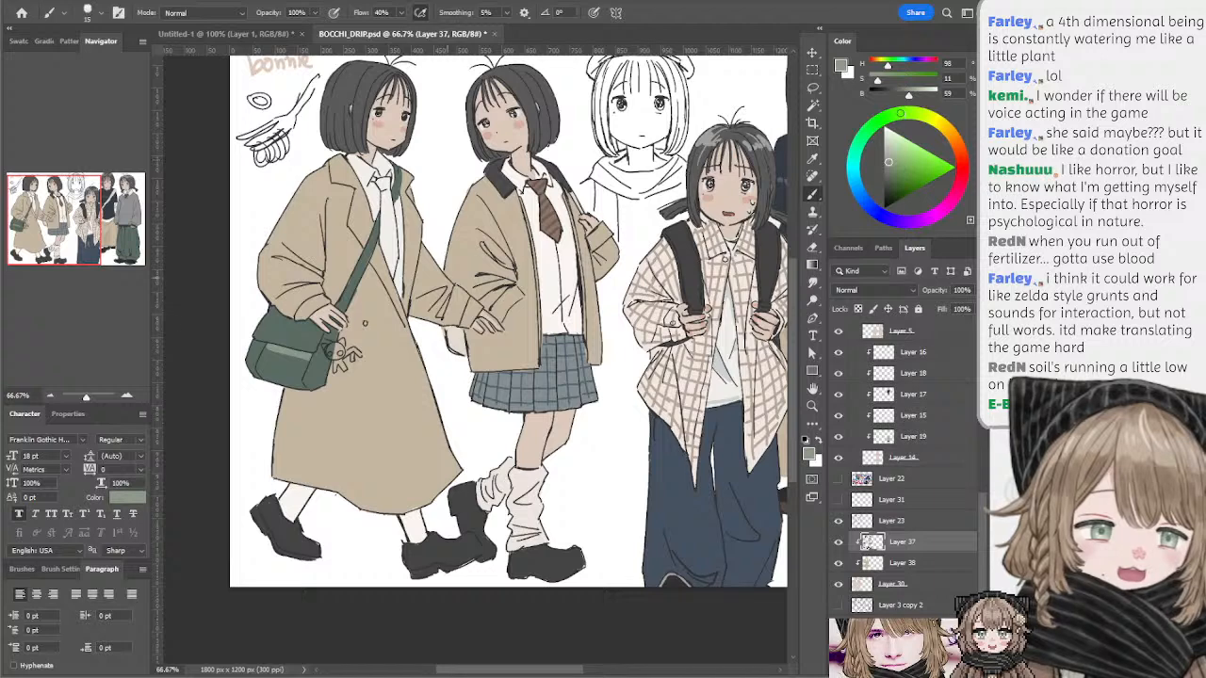
{"action": "mouse_move", "coordinate": [270, 350]}
{"action": "left_mouse_down"}
{"action": "mouse_move", "coordinate": [260, 368]}
{"action": "mouse_move", "coordinate": [292, 356]}
{"action": "mouse_move", "coordinate": [298, 370]}
{"action": "mouse_move", "coordinate": [262, 371]}
{"action": "mouse_move", "coordinate": [292, 382]}
{"action": "mouse_move", "coordinate": [304, 369]}
{"action": "mouse_move", "coordinate": [306, 388]}
{"action": "left_mouse_up"}
{"action": "key", "text": "bracketleft"}
{"action": "key", "text": "bracketleft"}
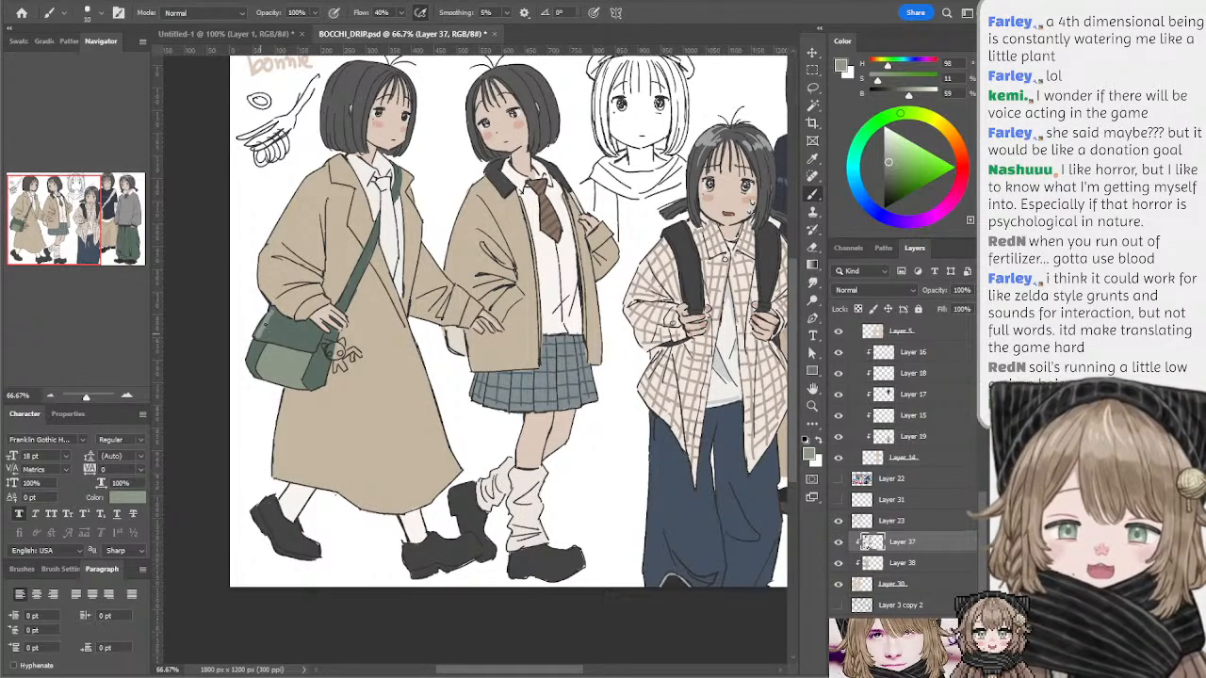
- Paint the strap and patches on the bag's flap in the lighter grey-green, undoing stray strokes, and compare Layer 37 hidden and shown
{"action": "mouse_move", "coordinate": [253, 333]}
{"action": "left_mouse_down"}
{"action": "mouse_move", "coordinate": [307, 348]}
{"action": "mouse_move", "coordinate": [283, 339]}
{"action": "left_mouse_up"}
{"action": "key", "text": "ctrl+z"}
{"action": "key", "text": "]"}
{"action": "key", "text": "ctrl+z"}
{"action": "key", "text": "ctrl+z"}
{"action": "key", "text": "ctrl+z"}
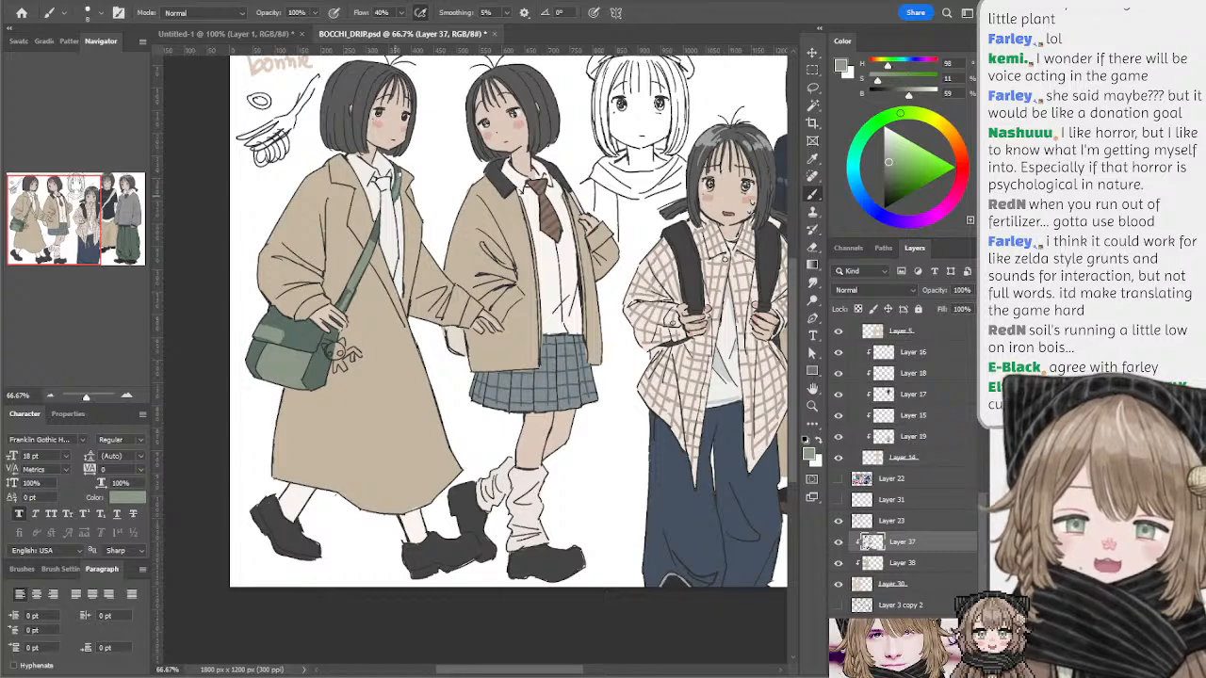
{"action": "mouse_move", "coordinate": [478, 250]}
{"action": "left_mouse_down"}
{"action": "mouse_move", "coordinate": [466, 250]}
{"action": "mouse_move", "coordinate": [493, 246]}
{"action": "left_mouse_up"}
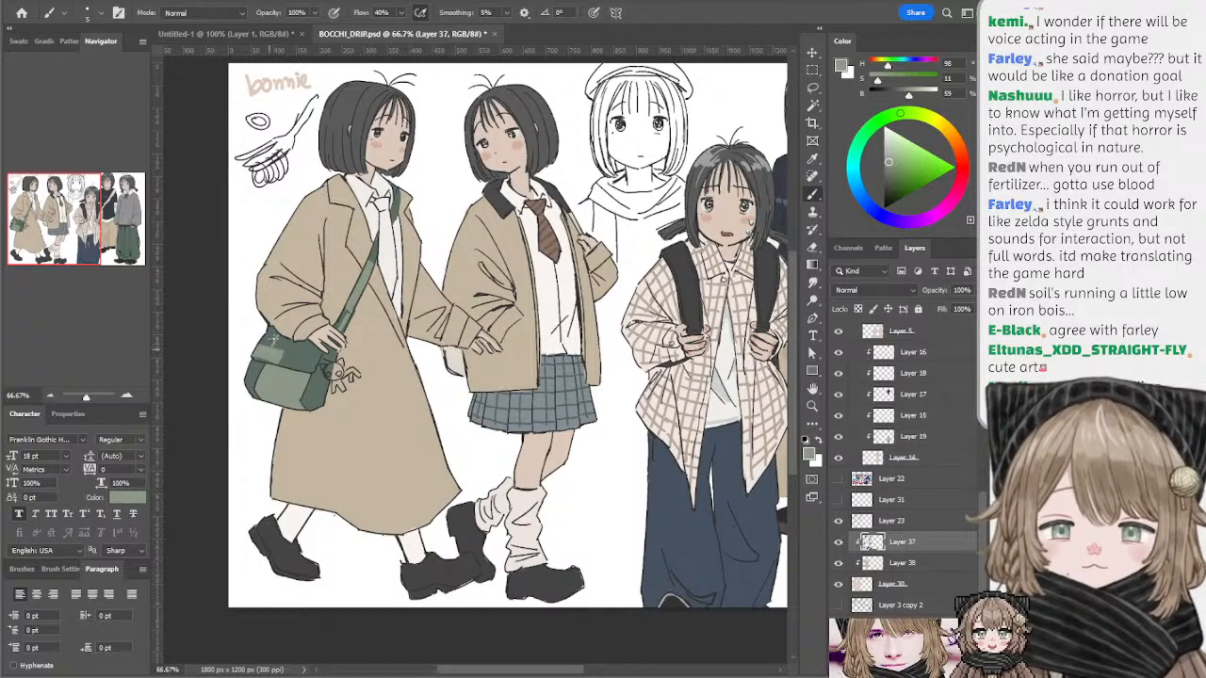
{"action": "mouse_move", "coordinate": [454, 322]}
{"action": "left_mouse_down"}
{"action": "mouse_move", "coordinate": [482, 320]}
{"action": "mouse_move", "coordinate": [470, 310]}
{"action": "left_mouse_up"}
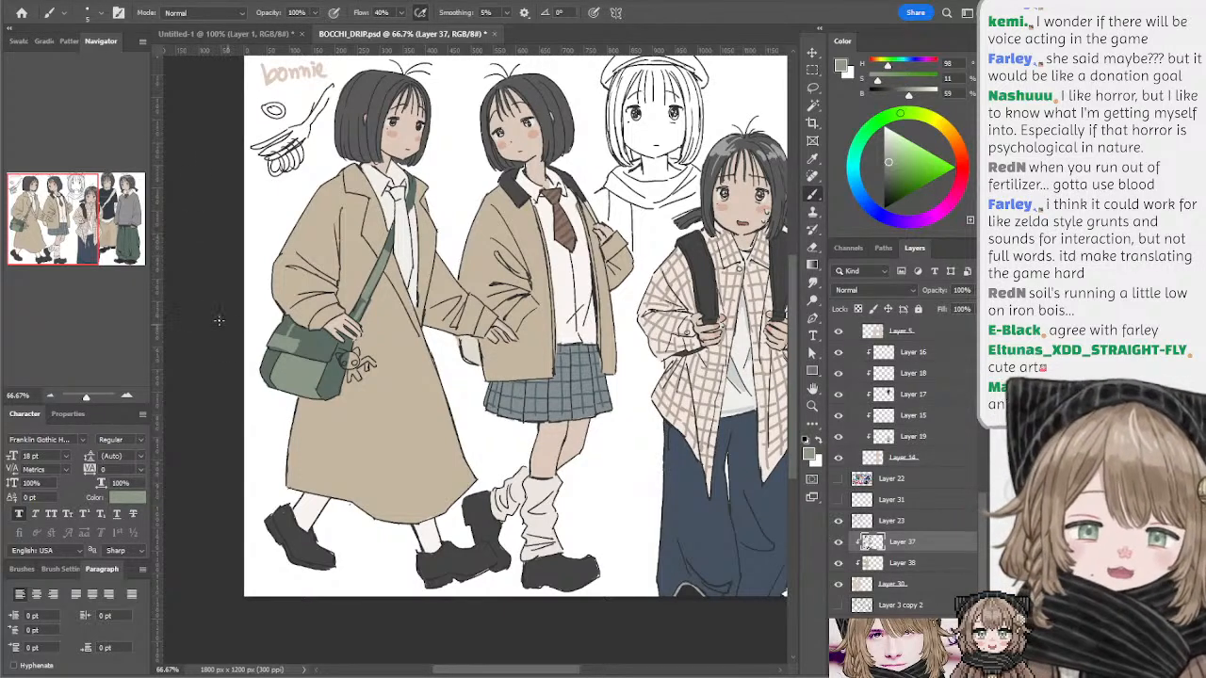
{"action": "mouse_move", "coordinate": [242, 329]}
{"action": "left_mouse_down"}
{"action": "mouse_move", "coordinate": [268, 340]}
{"action": "mouse_move", "coordinate": [256, 330]}
{"action": "left_mouse_up"}
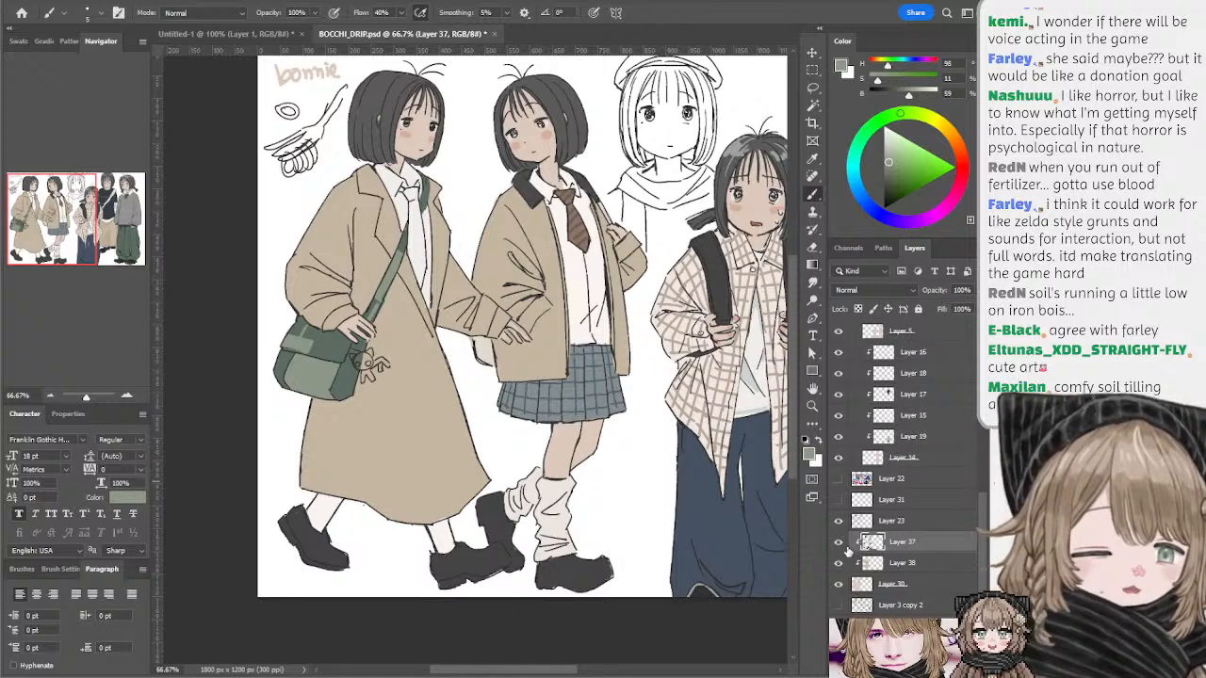
{"action": "left_click", "coordinate": [840, 543]}
{"action": "left_click", "coordinate": [839, 543]}
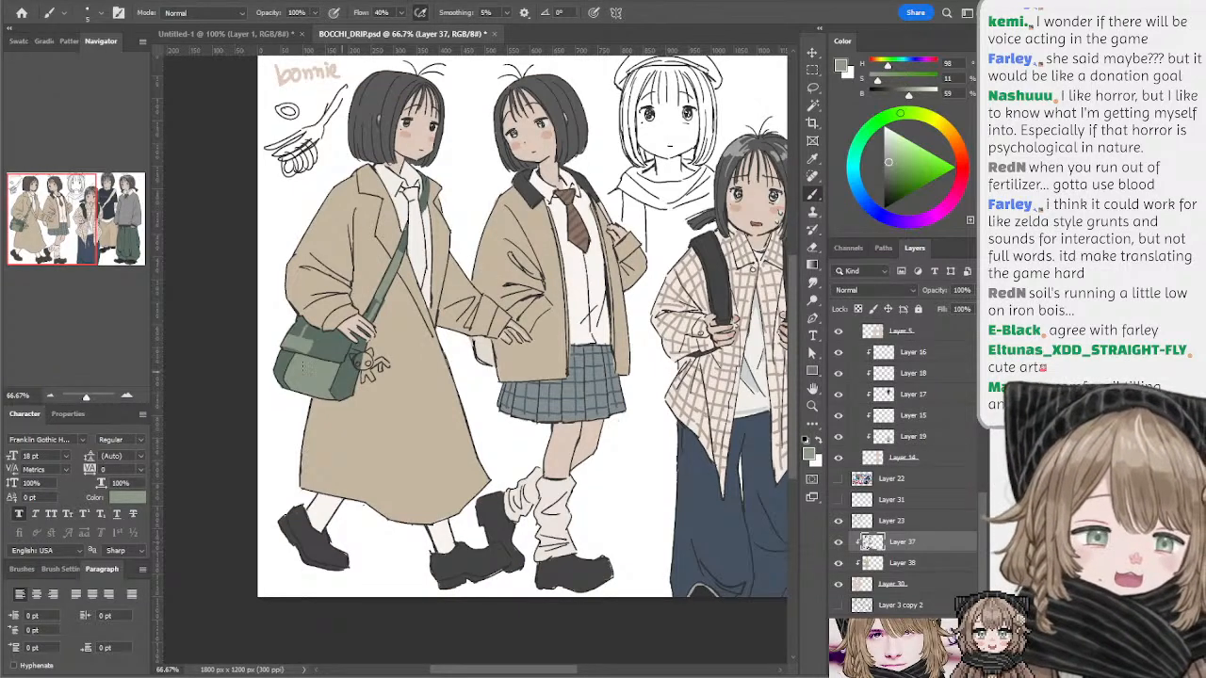
- Add a layer above Layer 37 and paint the bag's cat charm beige (H 41, S 8, B 88) over a shirt off-white base
{"action": "key", "text": "l"}
{"action": "key", "text": "ctrl+shift+alt+n"}
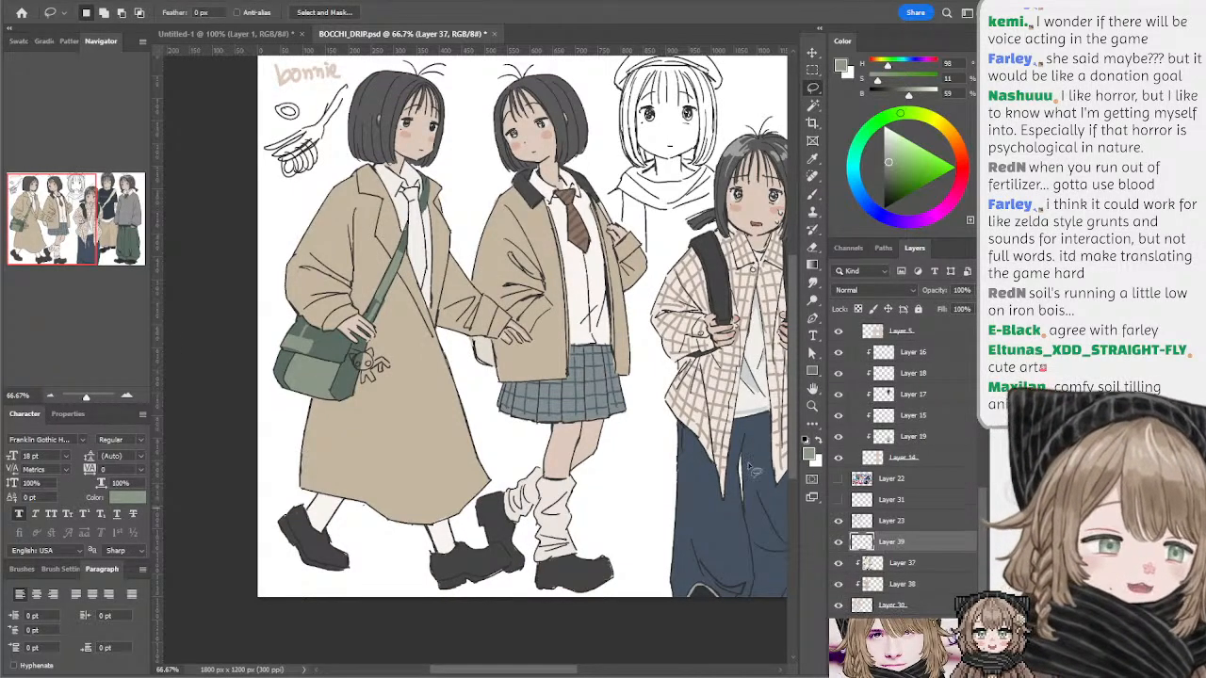
{"action": "key", "text": "b"}
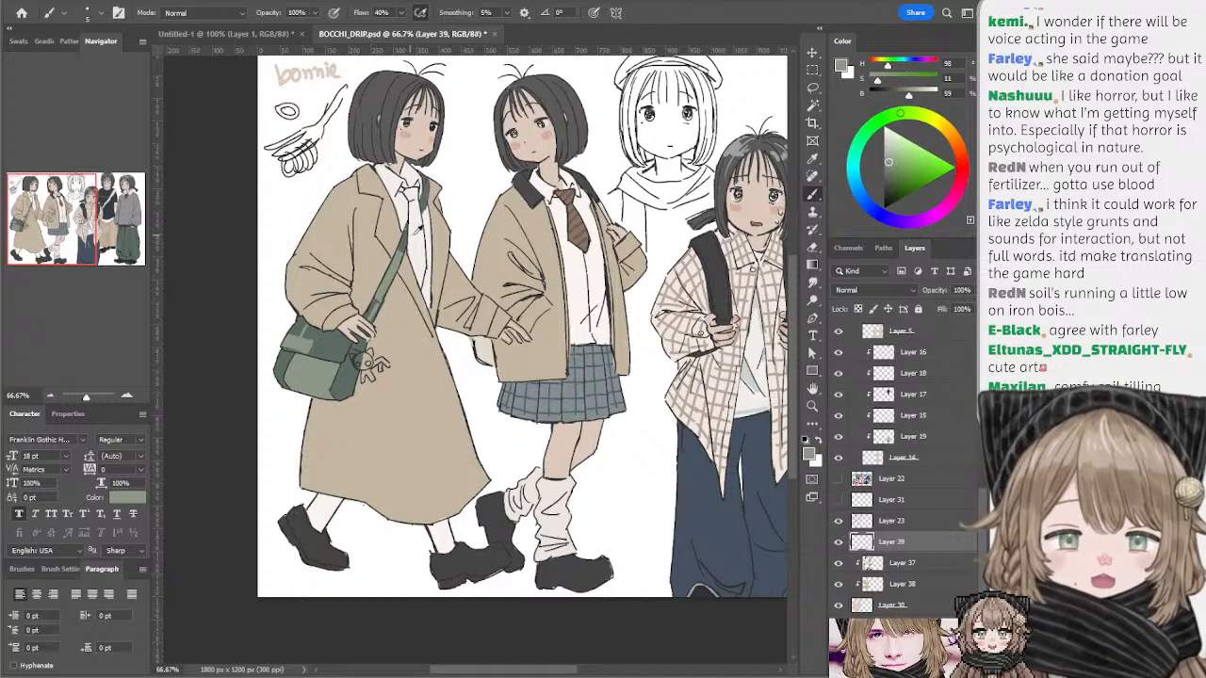
{"action": "left_click", "coordinate": [415, 234], "text": "alt"}
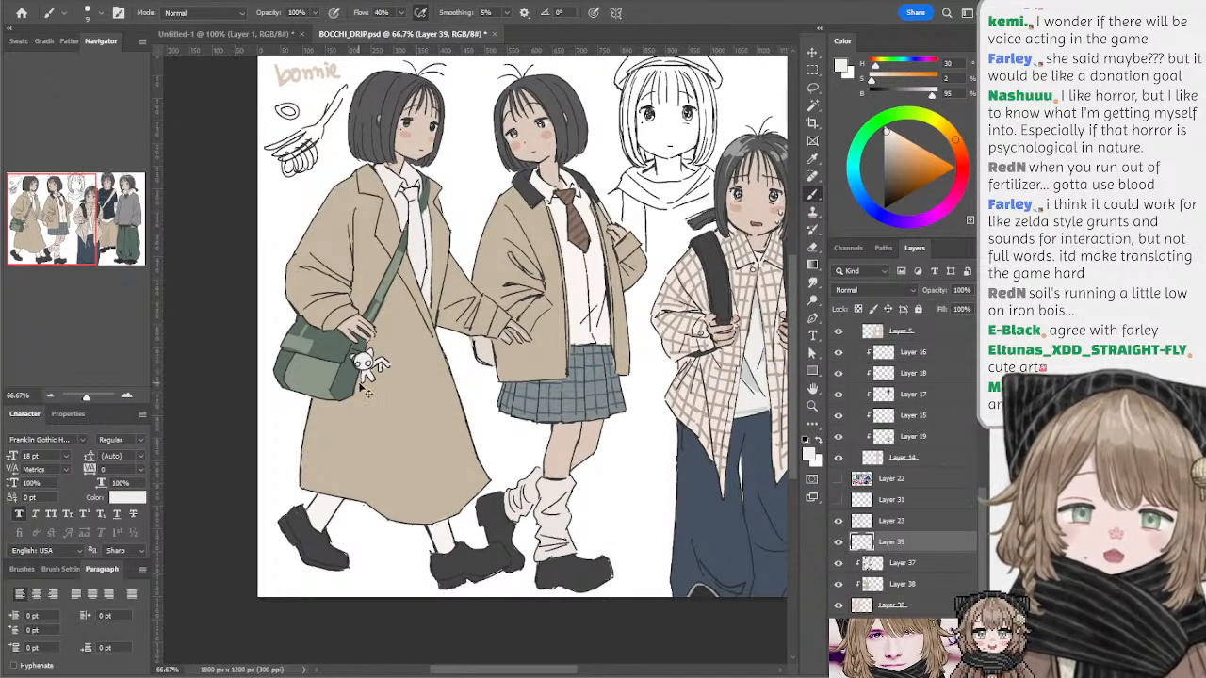
{"action": "mouse_move", "coordinate": [366, 390]}
{"action": "left_mouse_down"}
{"action": "mouse_move", "coordinate": [372, 366]}
{"action": "mouse_move", "coordinate": [360, 361]}
{"action": "left_mouse_up"}
{"action": "left_click", "coordinate": [493, 341], "text": "alt"}
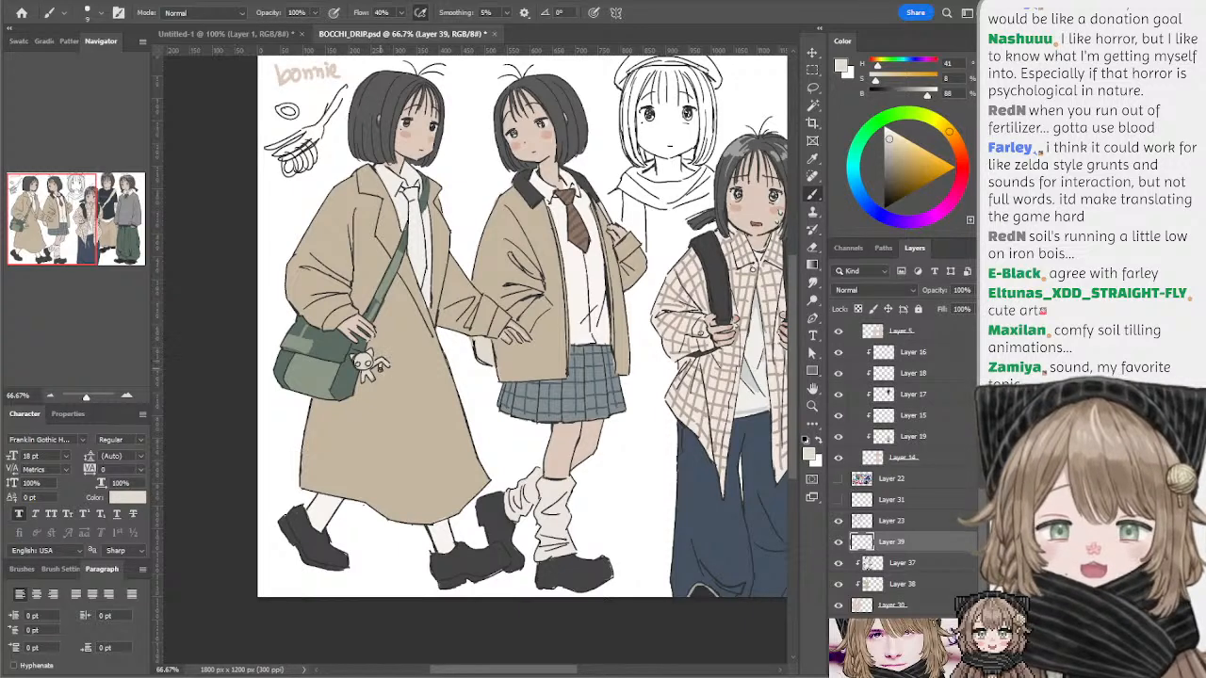
- Try pale blue (H 195, S 10, B 84) and pale pink (H 7, S 10, B 84) for the cat charm, and resample its beige
{"action": "left_click", "coordinate": [516, 384], "text": "alt"}
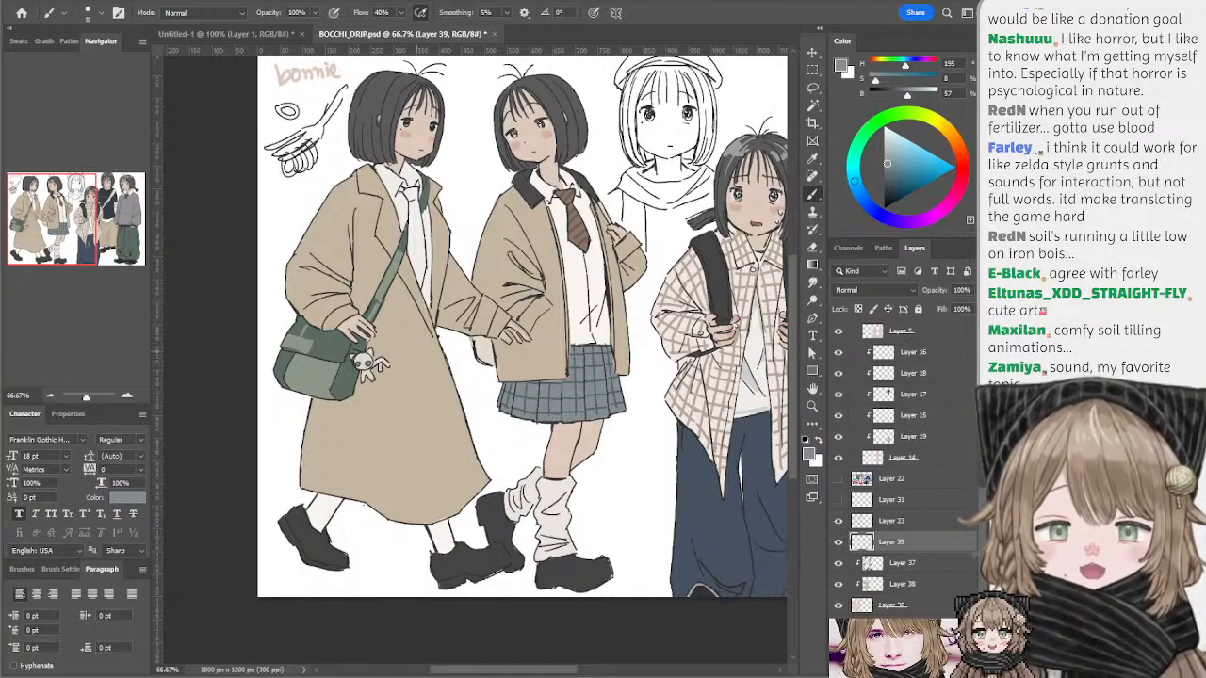
{"action": "mouse_move", "coordinate": [888, 154]}
{"action": "left_mouse_down"}
{"action": "mouse_move", "coordinate": [903, 130]}
{"action": "mouse_move", "coordinate": [889, 143]}
{"action": "left_mouse_up"}
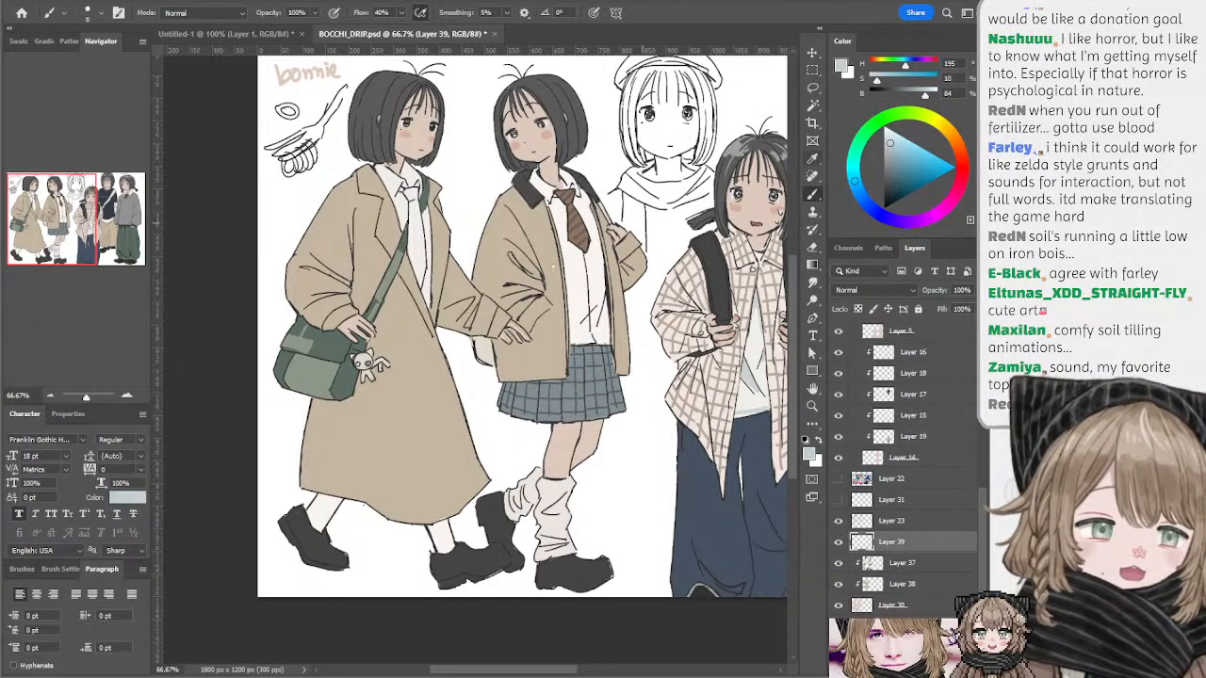
{"action": "left_click", "coordinate": [962, 165]}
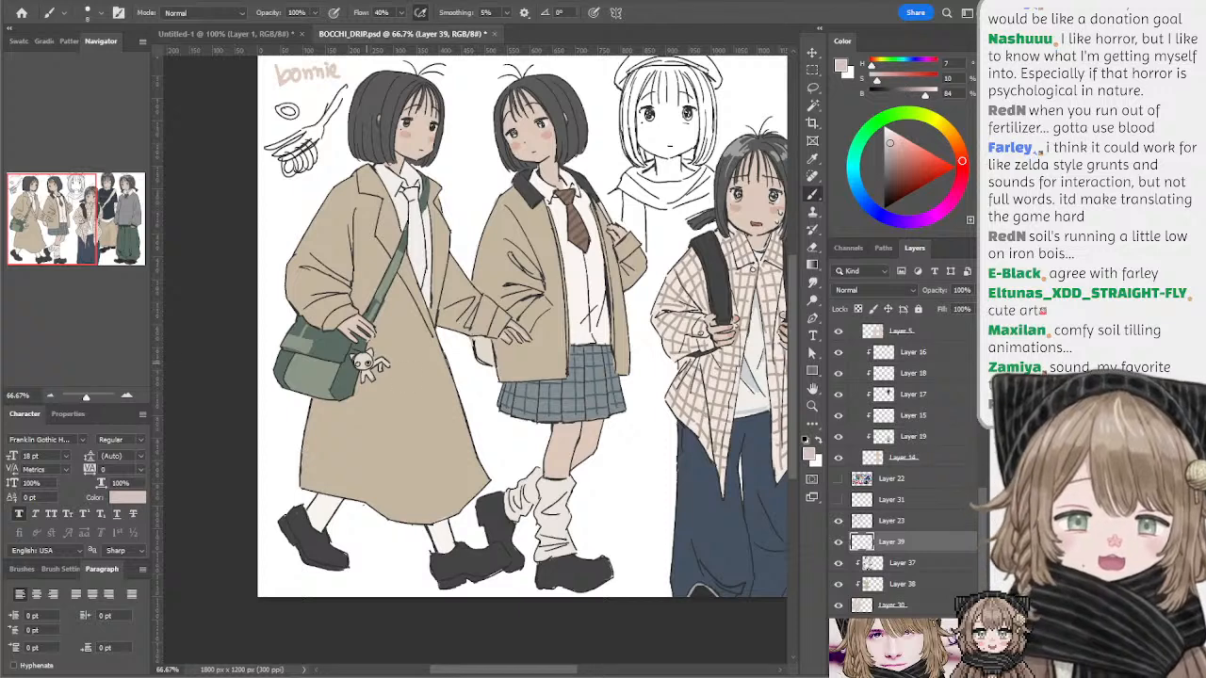
{"action": "left_click", "coordinate": [370, 355], "text": "alt"}
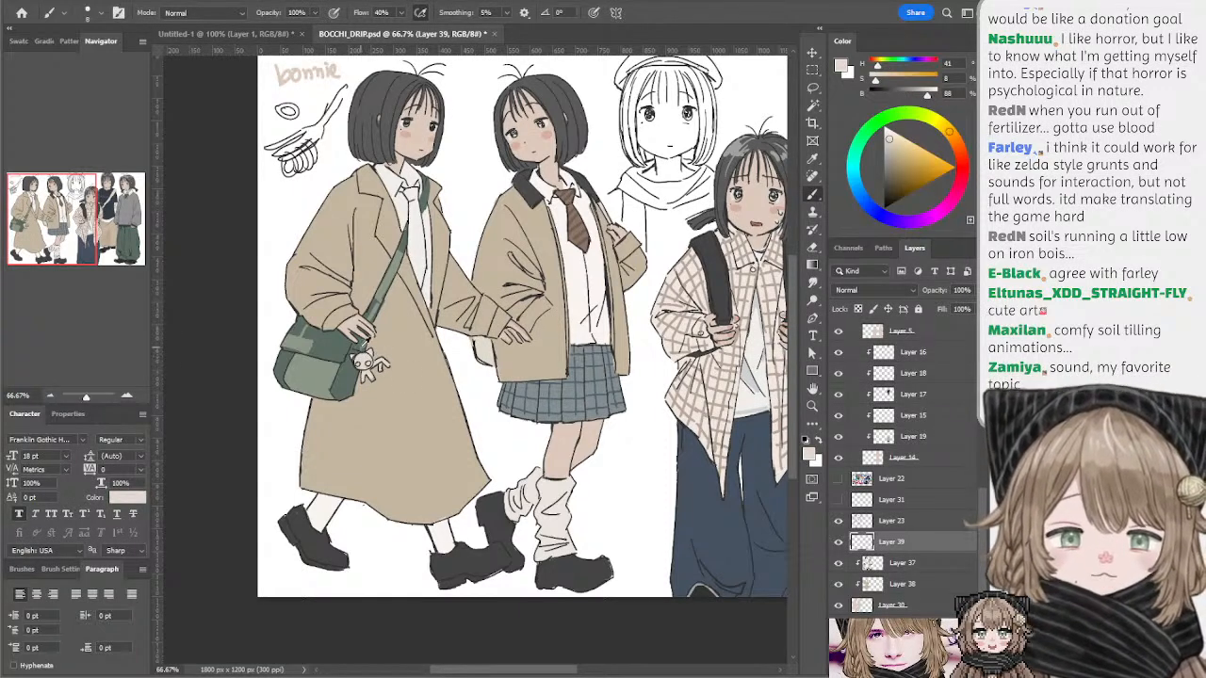
- Sample the skirt's grey-blue and mix a dusty pink (H 1, S 24, B 62) for the cat charm's details
{"action": "left_click", "coordinate": [552, 384], "text": "alt"}
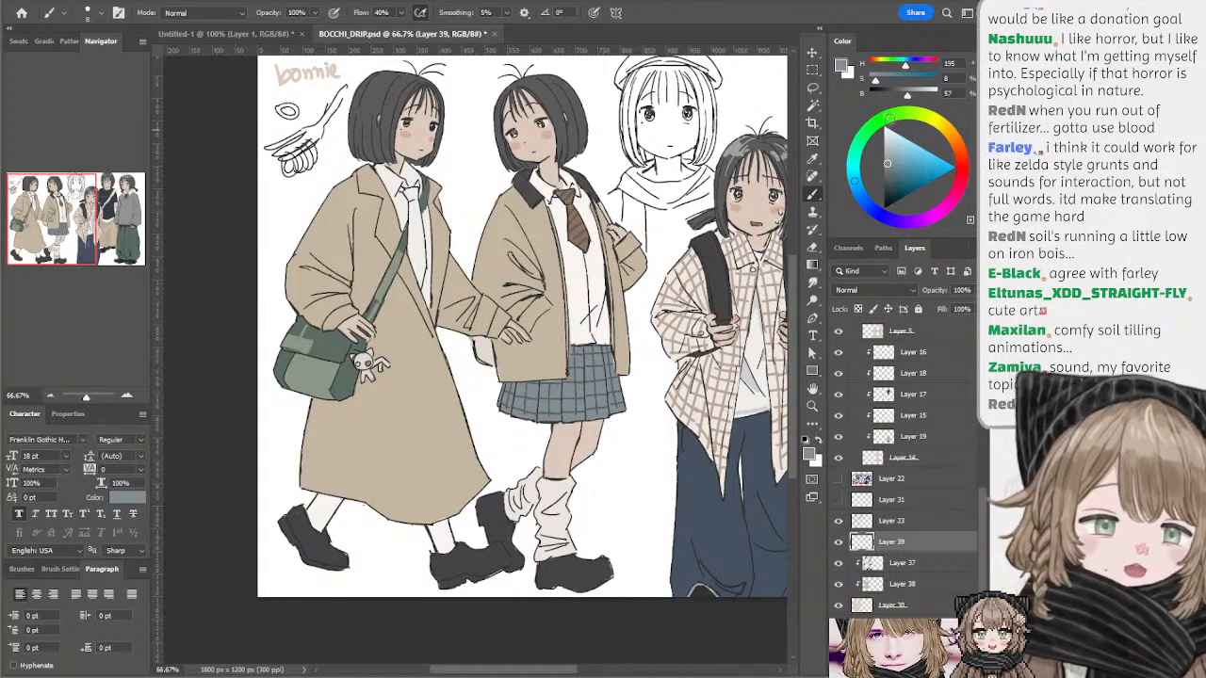
{"action": "left_click", "coordinate": [896, 143]}
{"action": "left_click", "coordinate": [962, 167]}
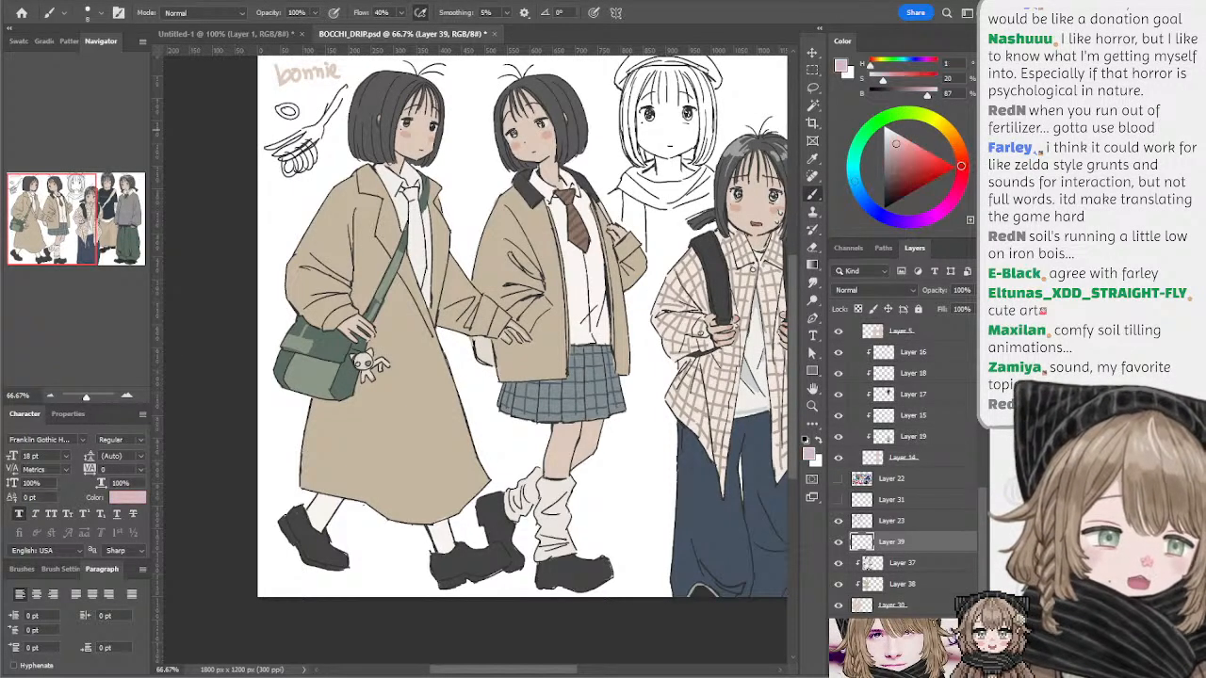
{"action": "left_click_drag", "start_coordinate": [895, 167], "coordinate": [894, 162]}
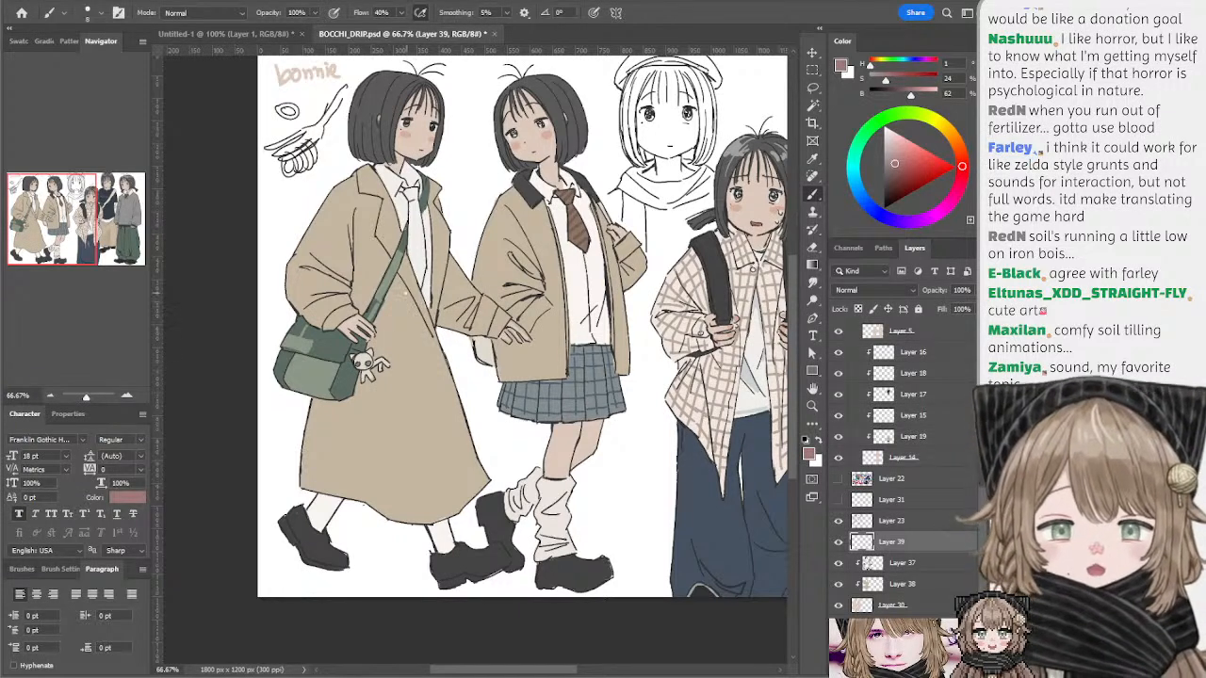
{"action": "left_click_drag", "start_coordinate": [383, 287], "coordinate": [413, 303]}
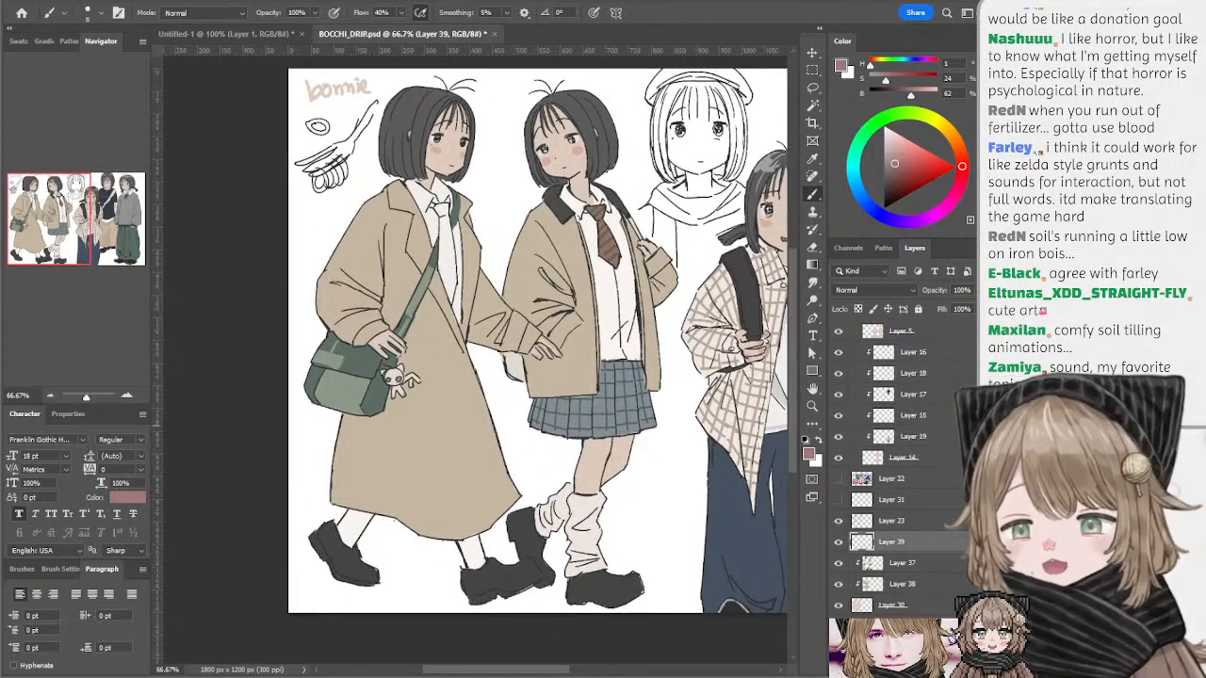
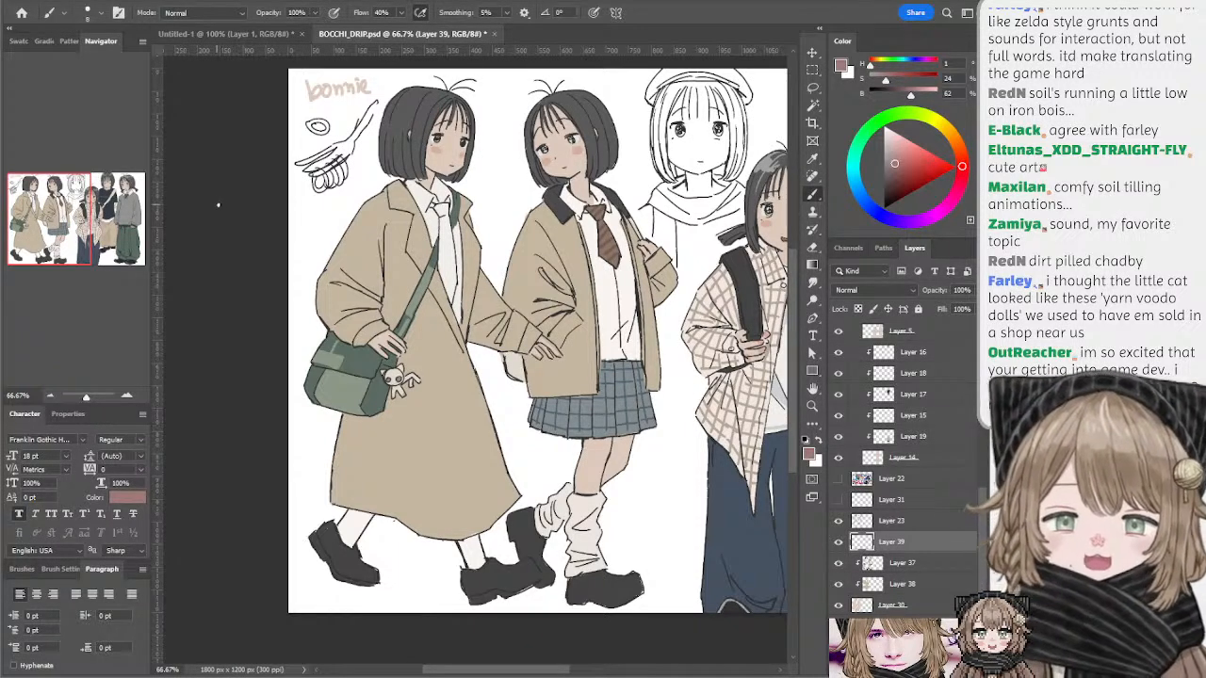
- Make Layer 37, holding the first girl's bag and strap, the active layer again
{"action": "left_click_drag", "start_coordinate": [494, 215], "coordinate": [424, 217]}
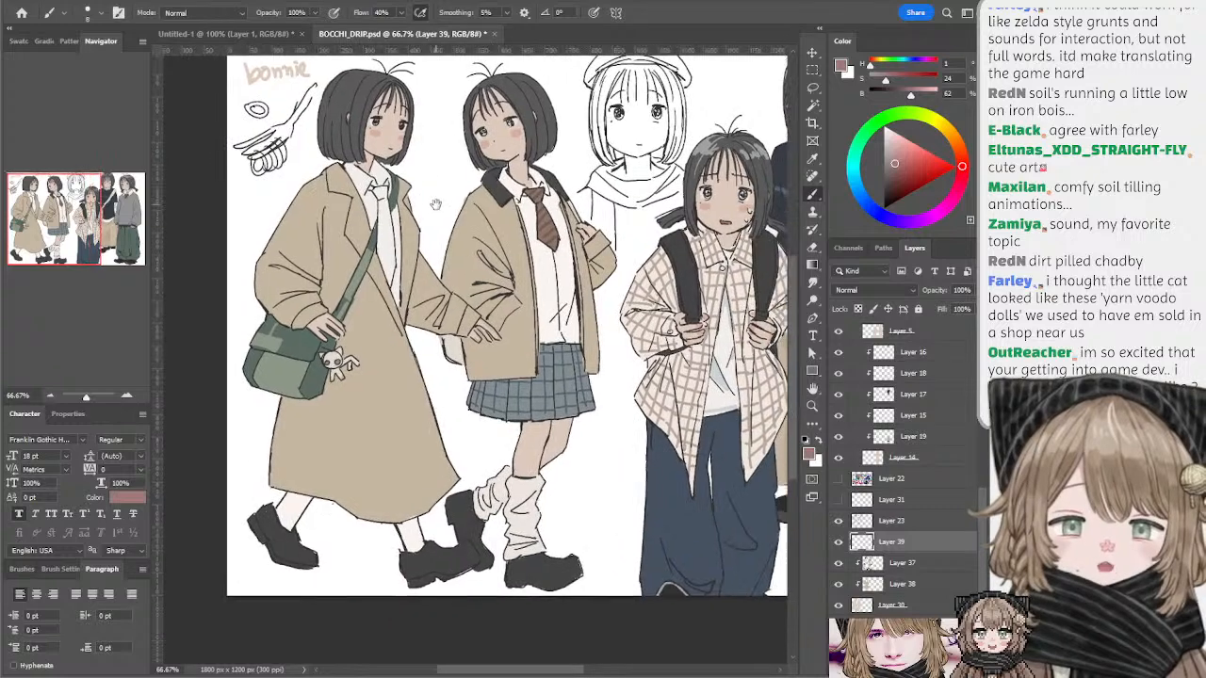
{"action": "left_click", "coordinate": [367, 287], "text": "ctrl"}
{"action": "left_click_drag", "start_coordinate": [384, 275], "coordinate": [324, 244]}
{"action": "left_click_drag", "start_coordinate": [433, 240], "coordinate": [538, 224]}
{"action": "left_click_drag", "start_coordinate": [218, 179], "coordinate": [342, 176]}
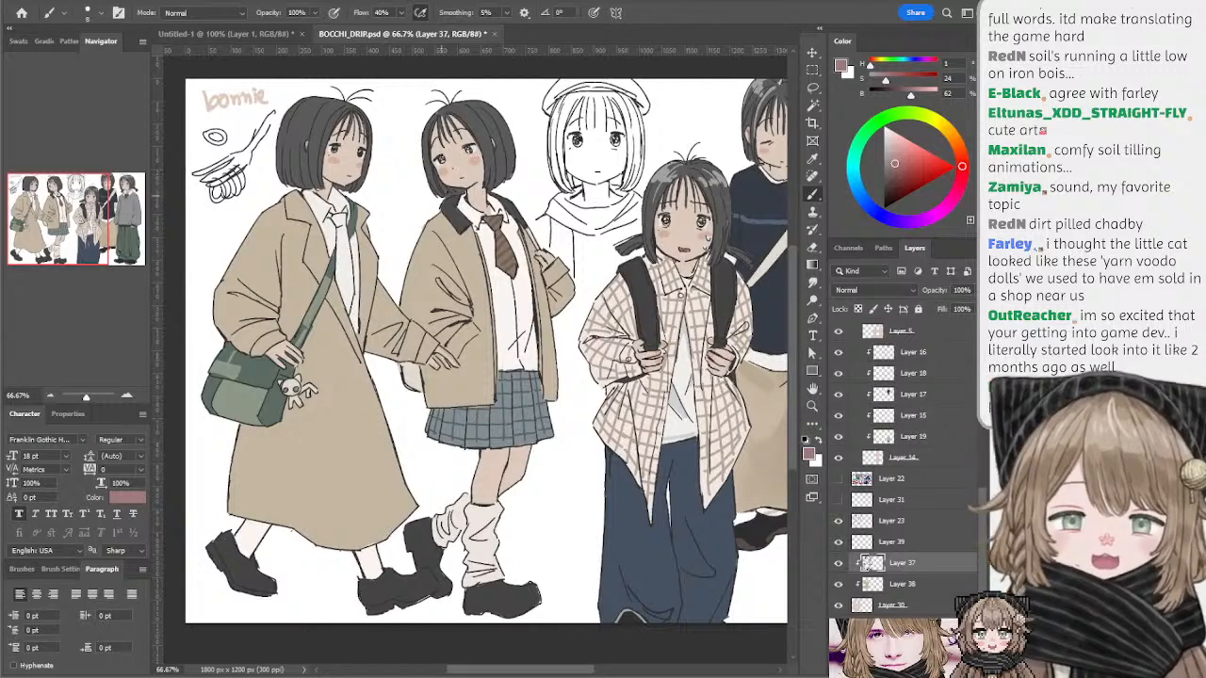
- Doodle a small smiling head with bobbed hair between the first two girls on Layer 23 in their dark grey (H 0, S 0, B 20)
{"action": "left_click", "coordinate": [439, 158], "text": "ctrl"}
{"action": "left_click", "coordinate": [443, 153], "text": "alt"}
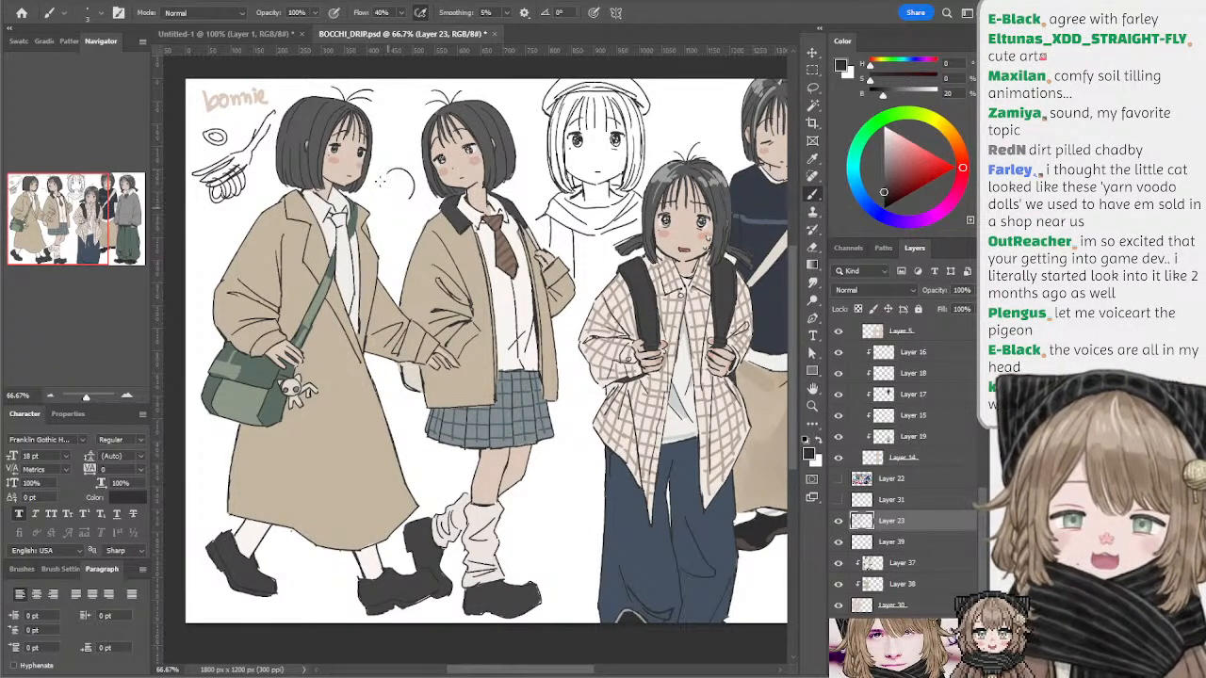
{"action": "mouse_move", "coordinate": [387, 173]}
{"action": "left_mouse_down"}
{"action": "mouse_move", "coordinate": [384, 218]}
{"action": "mouse_move", "coordinate": [376, 196]}
{"action": "mouse_move", "coordinate": [395, 156]}
{"action": "mouse_move", "coordinate": [417, 181]}
{"action": "mouse_move", "coordinate": [386, 165]}
{"action": "mouse_move", "coordinate": [388, 186]}
{"action": "left_mouse_up"}
{"action": "key", "text": "ctrl+z"}
{"action": "key", "text": "ctrl+z"}
{"action": "left_click_drag", "start_coordinate": [395, 168], "coordinate": [400, 180]}
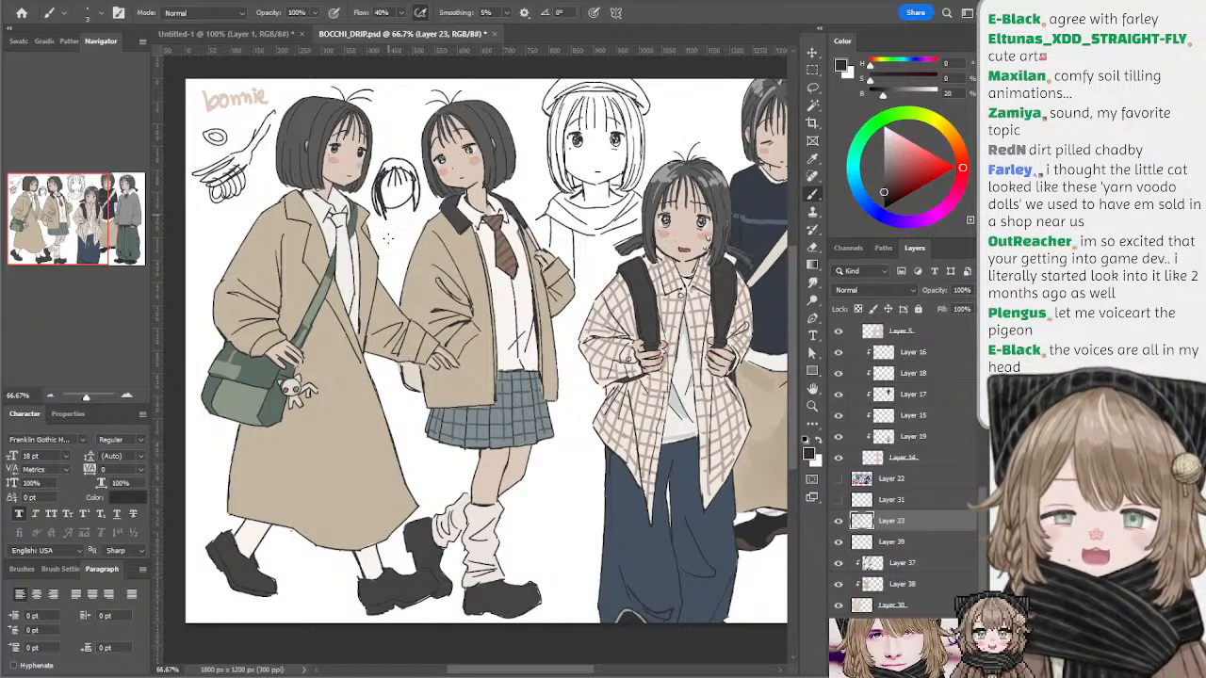
{"action": "left_click_drag", "start_coordinate": [387, 223], "coordinate": [412, 239]}
{"action": "key", "text": "ctrl+z"}
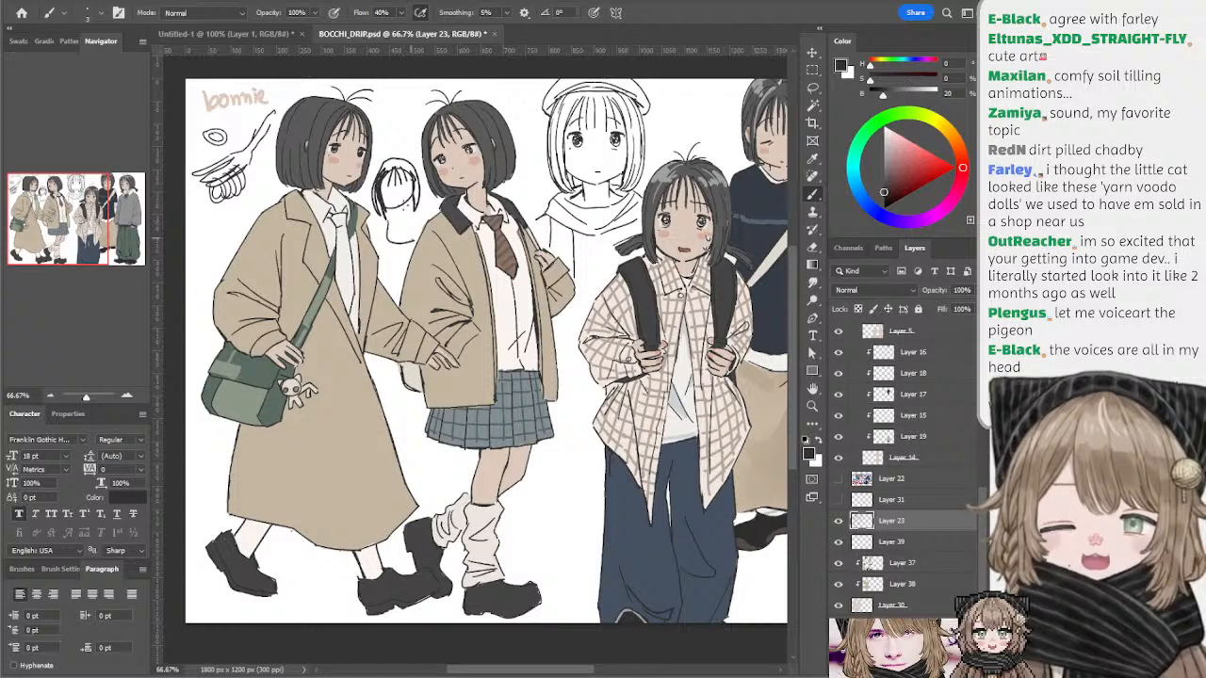
{"action": "left_click_drag", "start_coordinate": [402, 197], "coordinate": [392, 199]}
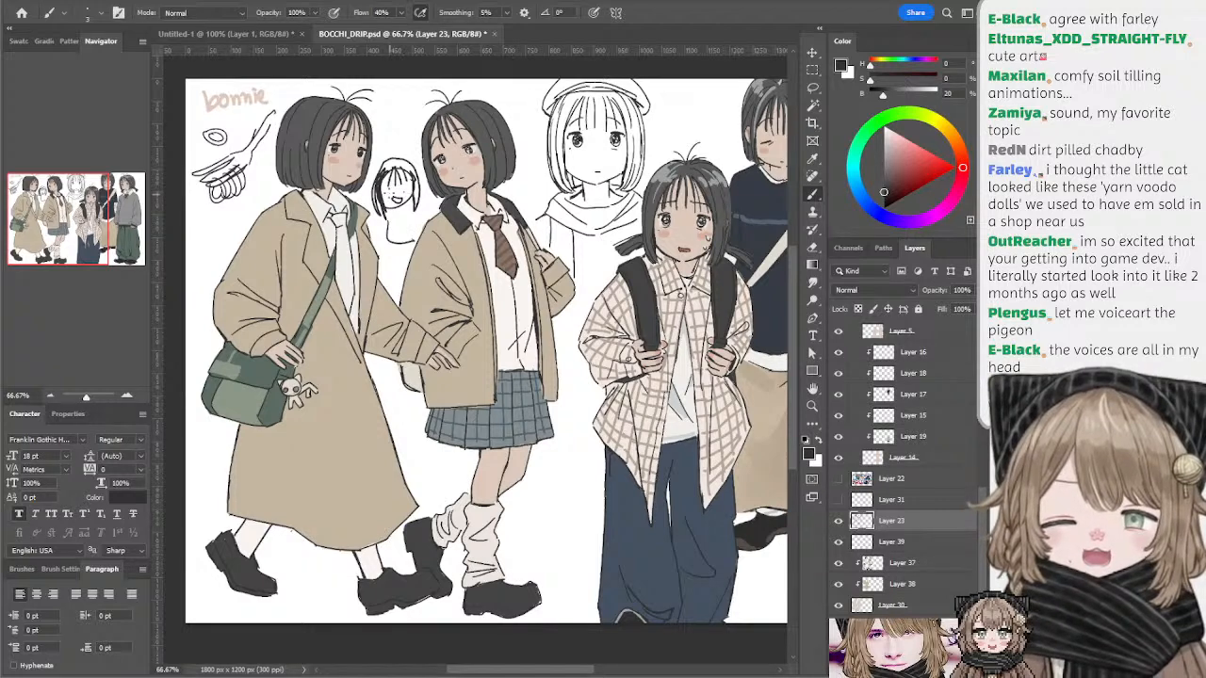
- Try a lasso selection around the small head doodle and undo the doodle between the first two girls
{"action": "key", "text": "l"}
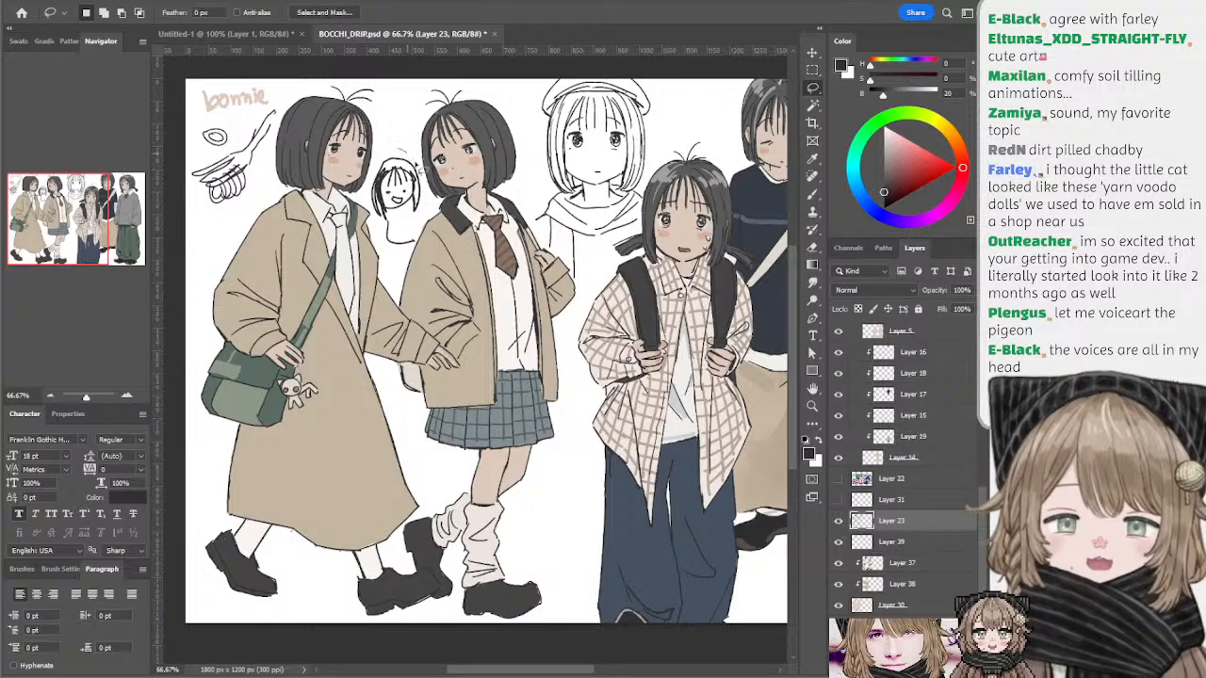
{"action": "mouse_move", "coordinate": [433, 196]}
{"action": "left_mouse_down"}
{"action": "mouse_move", "coordinate": [426, 247]}
{"action": "mouse_move", "coordinate": [401, 256]}
{"action": "mouse_move", "coordinate": [375, 213]}
{"action": "mouse_move", "coordinate": [396, 150]}
{"action": "mouse_move", "coordinate": [415, 149]}
{"action": "mouse_move", "coordinate": [391, 176]}
{"action": "mouse_move", "coordinate": [407, 185]}
{"action": "mouse_move", "coordinate": [395, 192]}
{"action": "mouse_move", "coordinate": [386, 167]}
{"action": "mouse_move", "coordinate": [390, 193]}
{"action": "mouse_move", "coordinate": [386, 177]}
{"action": "left_mouse_up"}
{"action": "key", "text": "ctrl+z"}
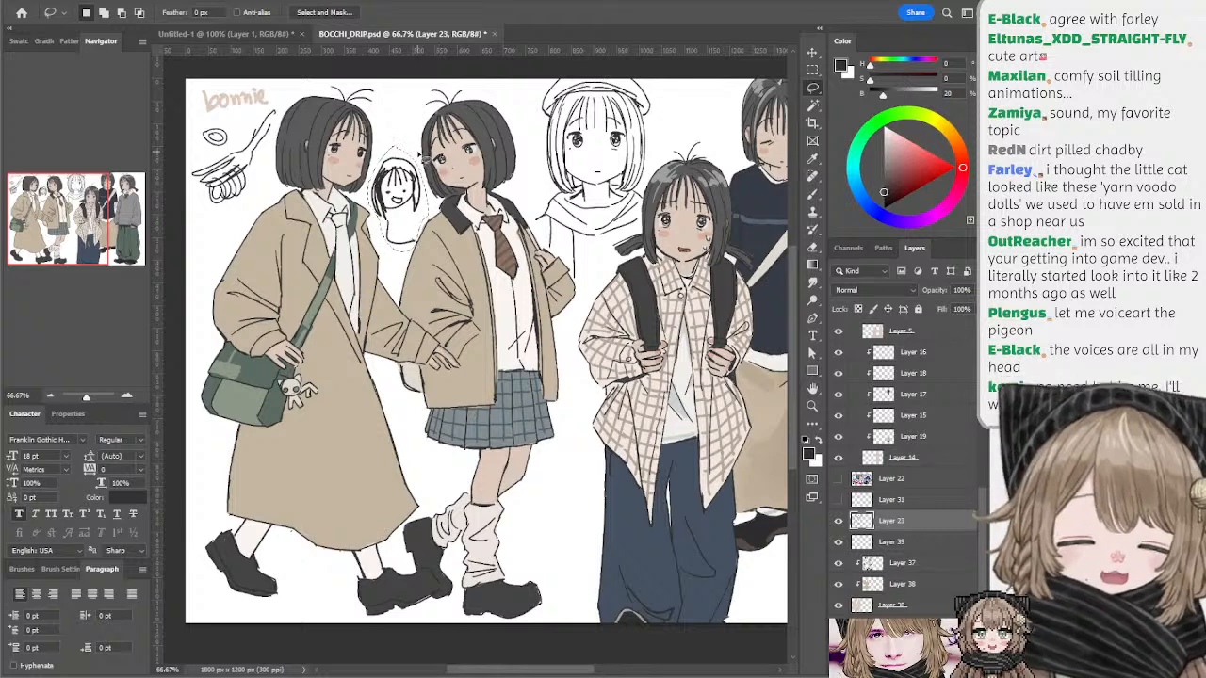
{"action": "key", "text": "ctrl+z"}
{"action": "left_click_drag", "start_coordinate": [490, 204], "coordinate": [510, 192]}
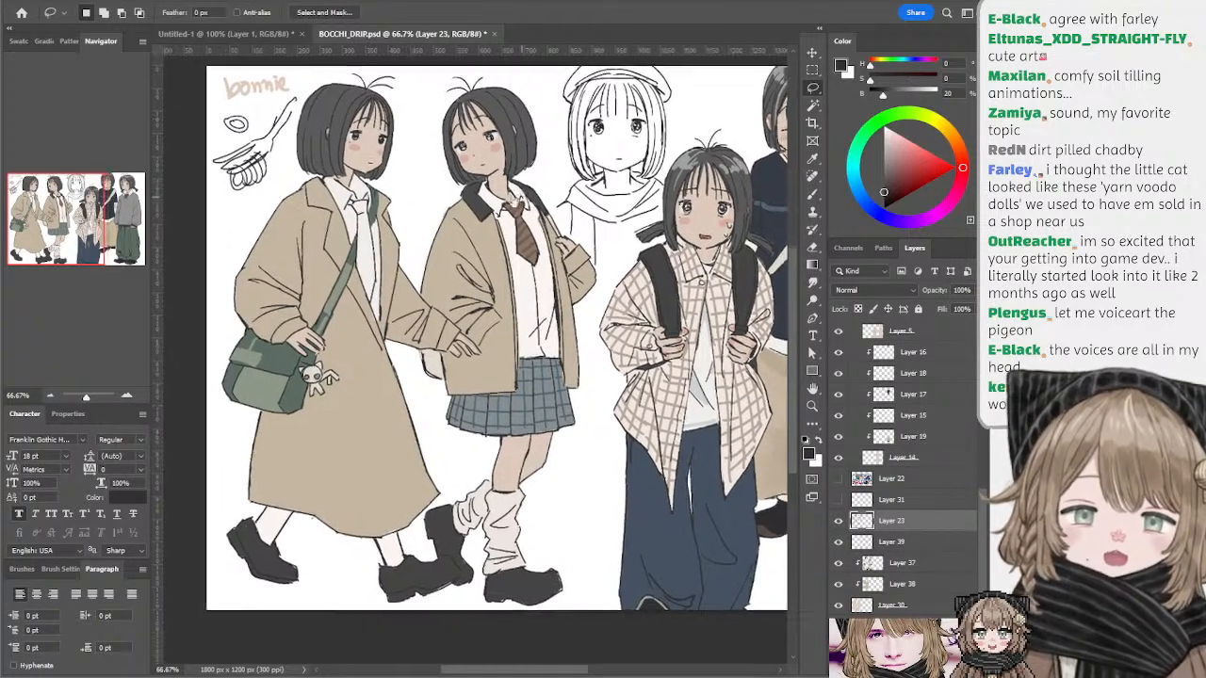
- Add a clipped layer above Layer 37 and sample brown from the second girl's tie (H 23, S 27, B 45)
{"action": "left_click_drag", "start_coordinate": [377, 226], "coordinate": [362, 237]}
{"action": "left_click", "coordinate": [872, 563]}
{"action": "key", "text": "b"}
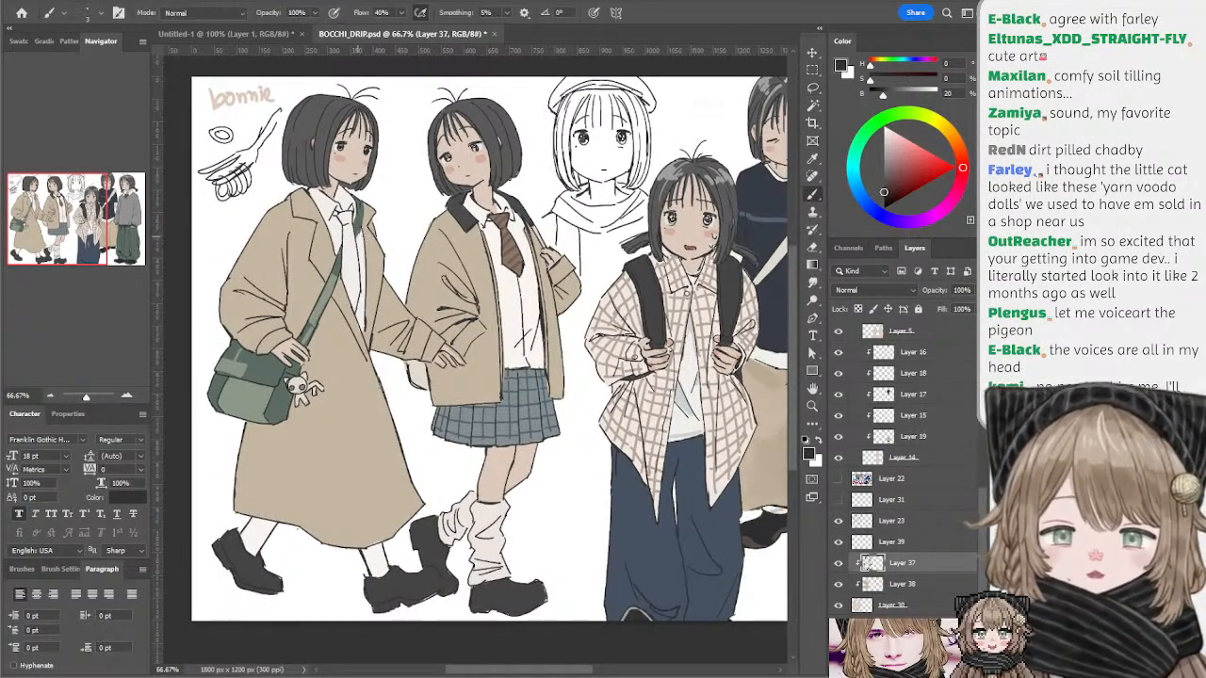
{"action": "left_click", "coordinate": [343, 265], "text": "alt"}
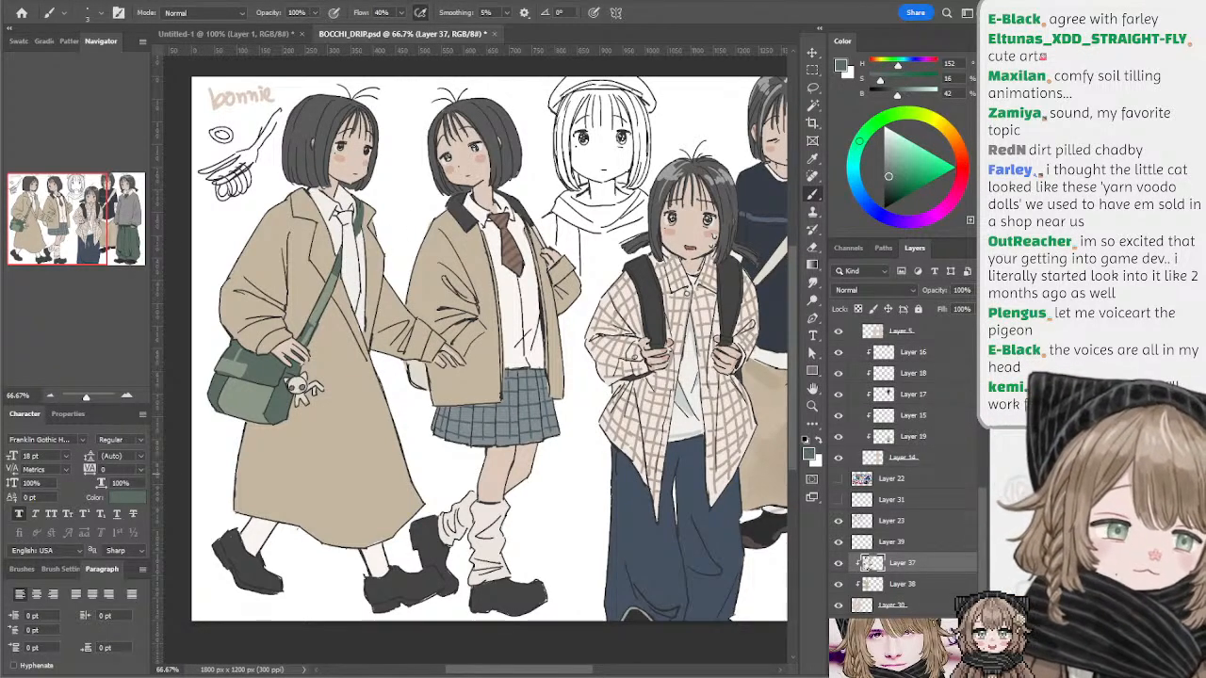
{"action": "left_click", "coordinate": [939, 669]}
{"action": "left_click", "coordinate": [890, 573], "text": "alt"}
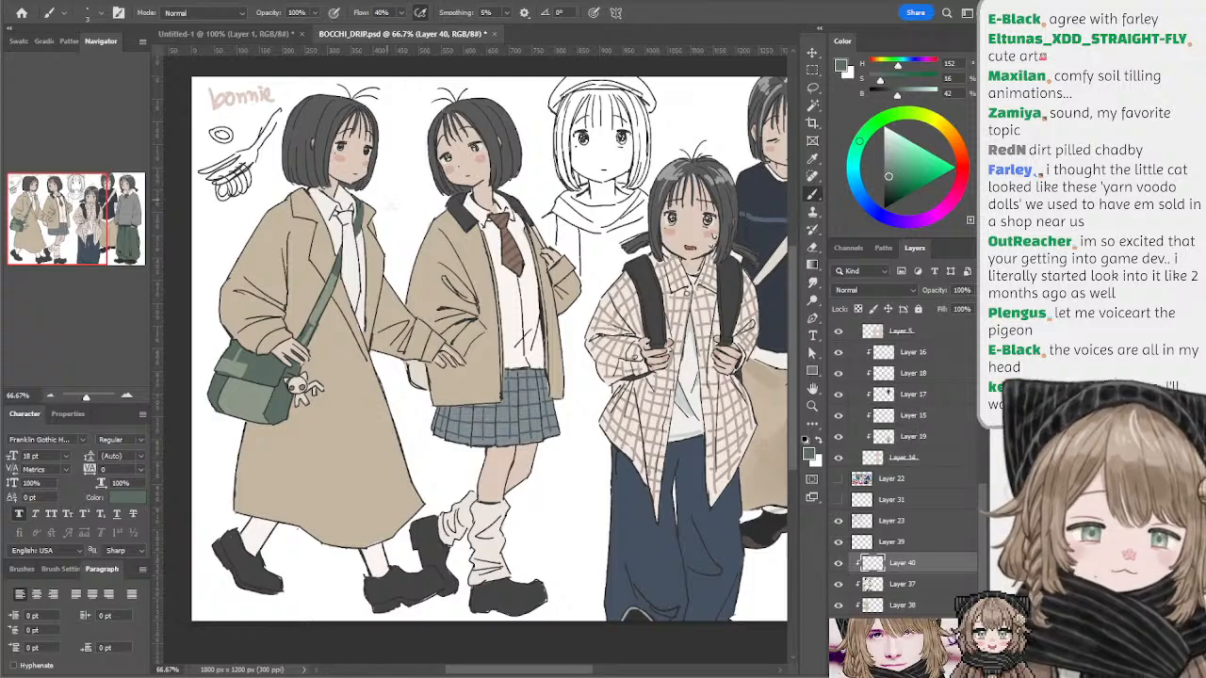
{"action": "left_click", "coordinate": [504, 219], "text": "alt"}
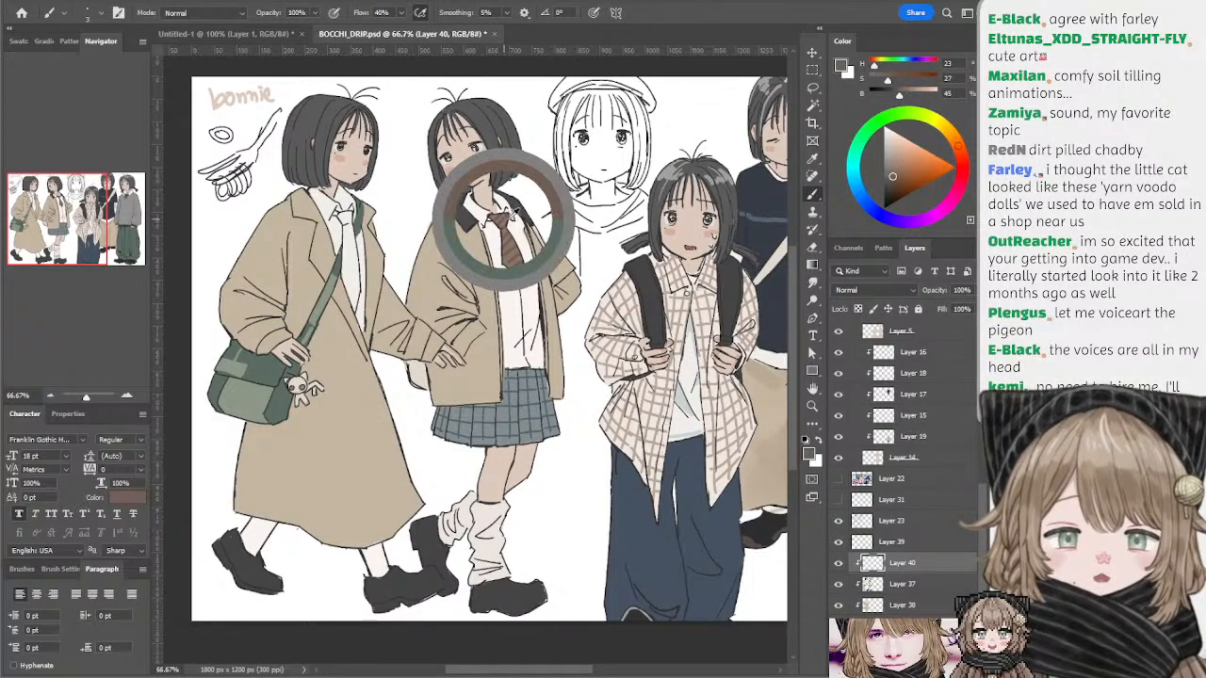
{"action": "left_click_drag", "start_coordinate": [441, 219], "coordinate": [409, 212]}
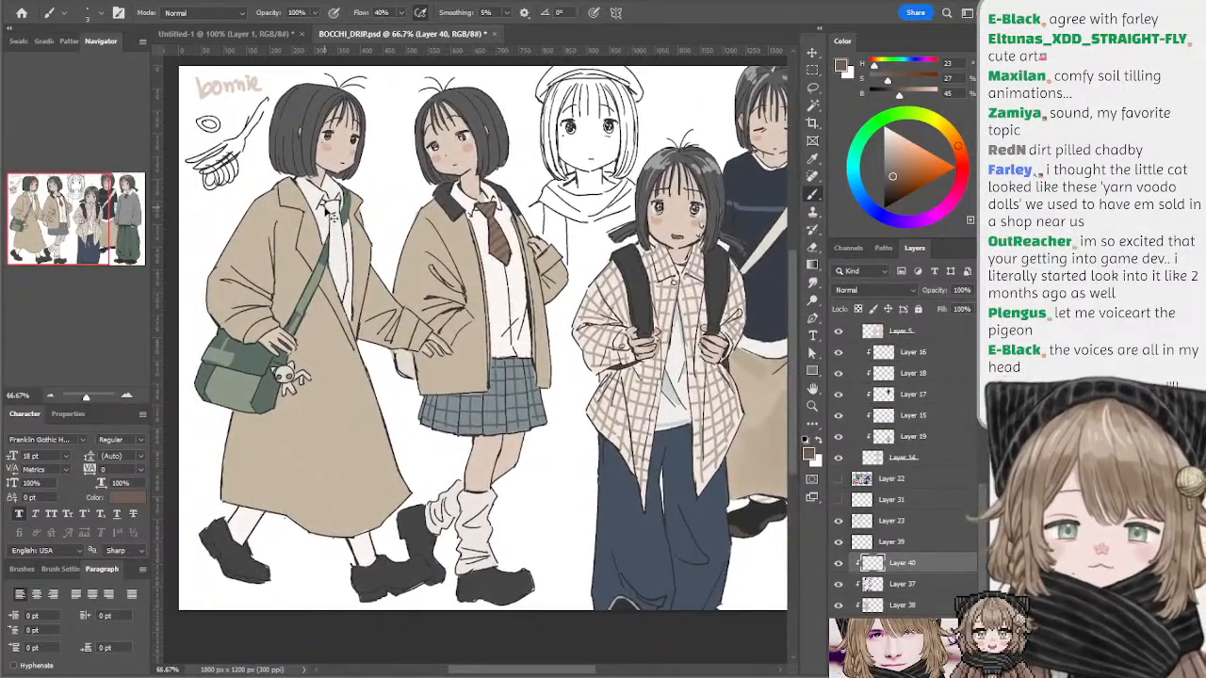
- Erase the first girl's tie lines from the line art on Layer 23
{"action": "right_click", "coordinate": [329, 209], "text": "alt"}
{"action": "key", "text": "e"}
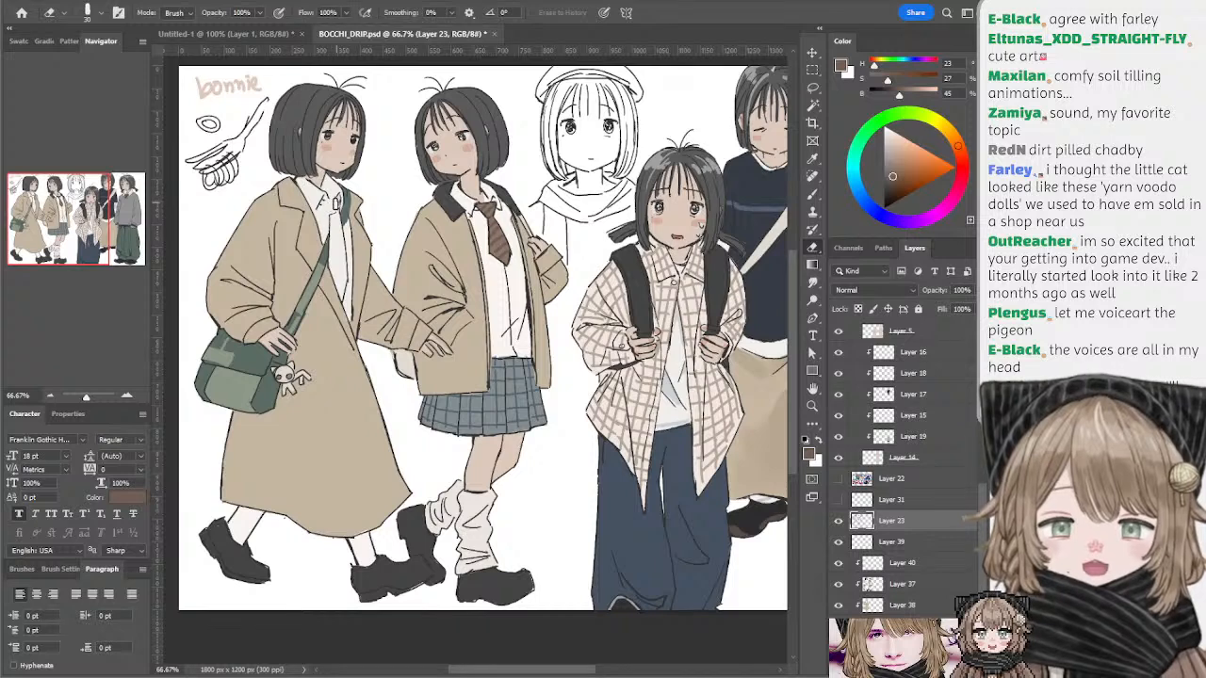
{"action": "left_click_drag", "start_coordinate": [337, 202], "coordinate": [346, 303]}
- Touch up the first girl's bag strap on Layer 37 with its own green (H 152, S 16, B 42)
{"action": "right_click", "coordinate": [351, 215], "text": "alt"}
{"action": "key", "text": "b"}
{"action": "left_click", "coordinate": [347, 200], "text": "alt"}
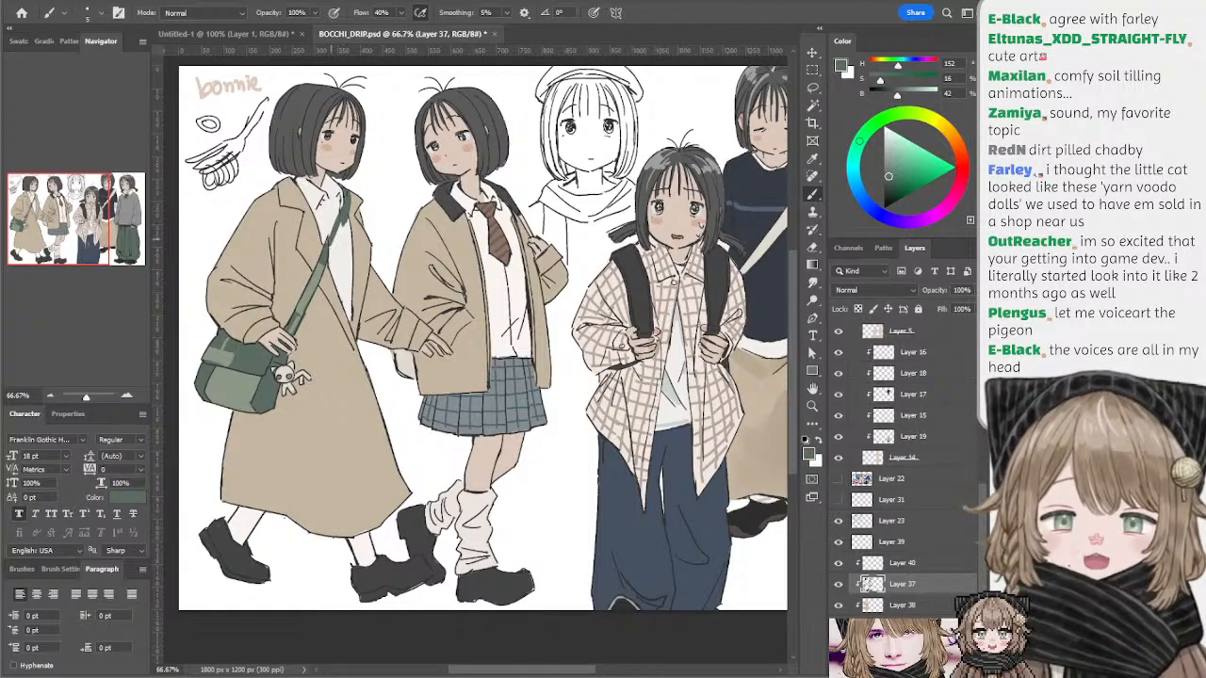
{"action": "left_click_drag", "start_coordinate": [336, 243], "coordinate": [330, 253]}
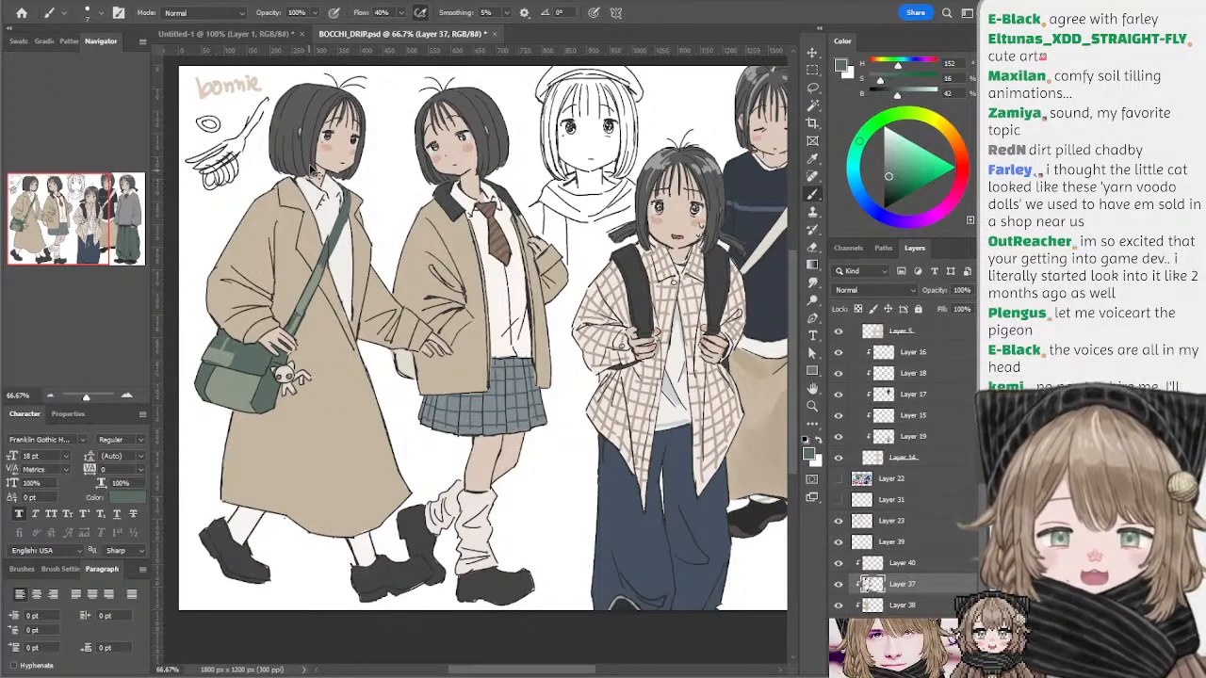
- Redraw the first girl's shirt collar lines on Layer 23 in dark grey (H 0, S 0, B 20) and tidy the line art with the Eraser
{"action": "left_click", "coordinate": [335, 139], "text": "ctrl"}
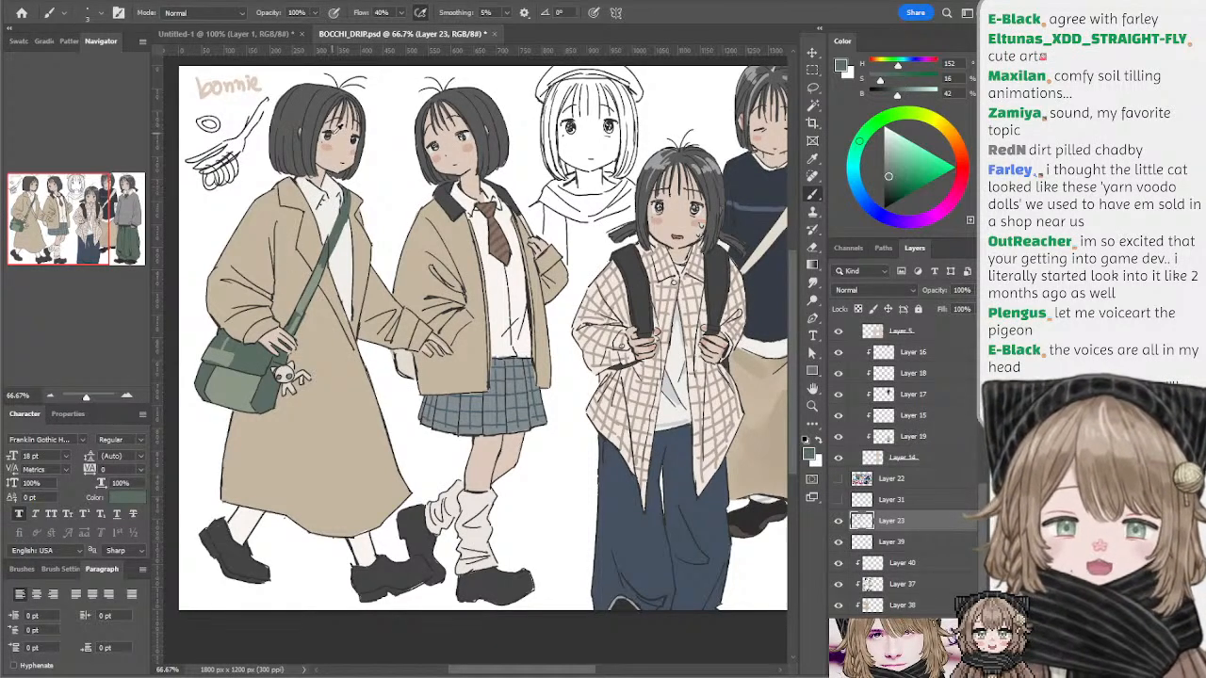
{"action": "left_click", "coordinate": [337, 126], "text": "alt"}
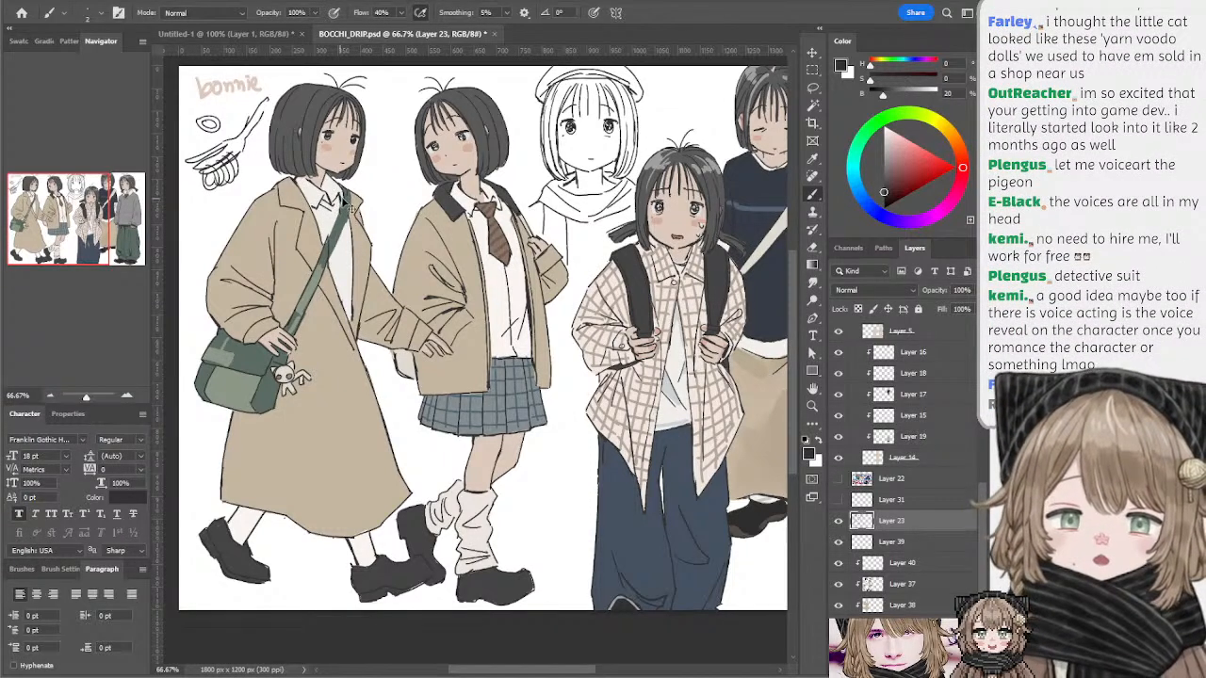
{"action": "mouse_move", "coordinate": [619, 319]}
{"action": "left_mouse_down"}
{"action": "mouse_move", "coordinate": [634, 344]}
{"action": "mouse_move", "coordinate": [625, 321]}
{"action": "left_mouse_up"}
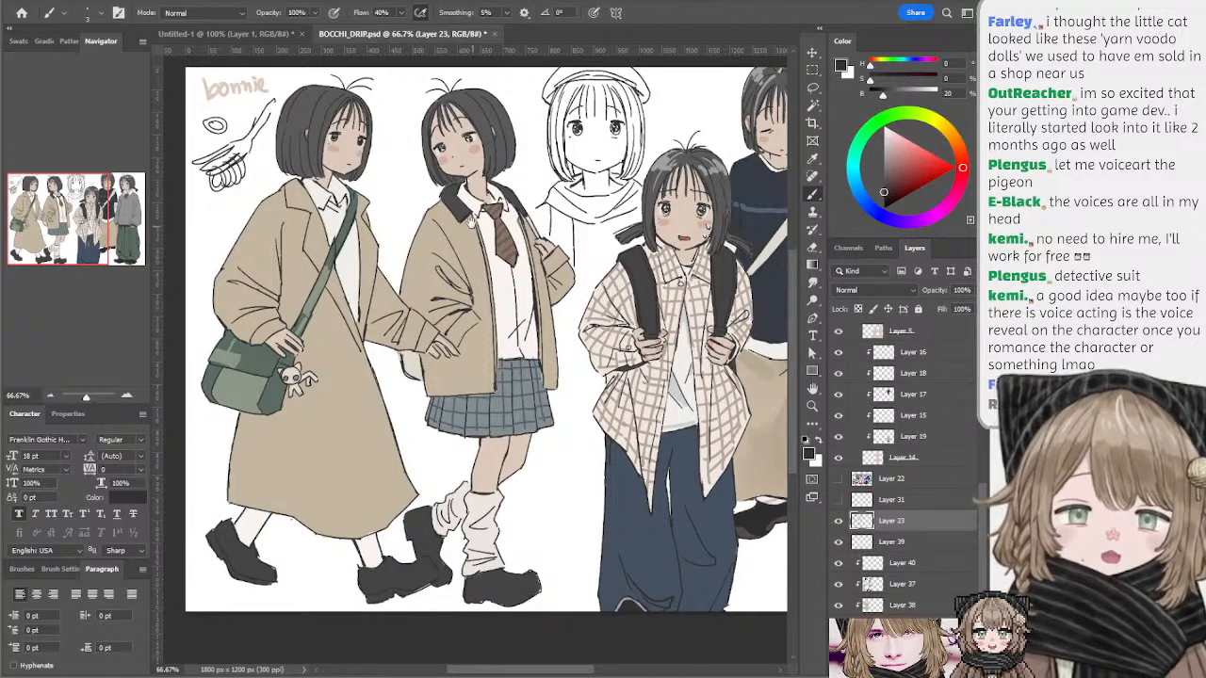
{"action": "left_click_drag", "start_coordinate": [472, 223], "coordinate": [521, 242]}
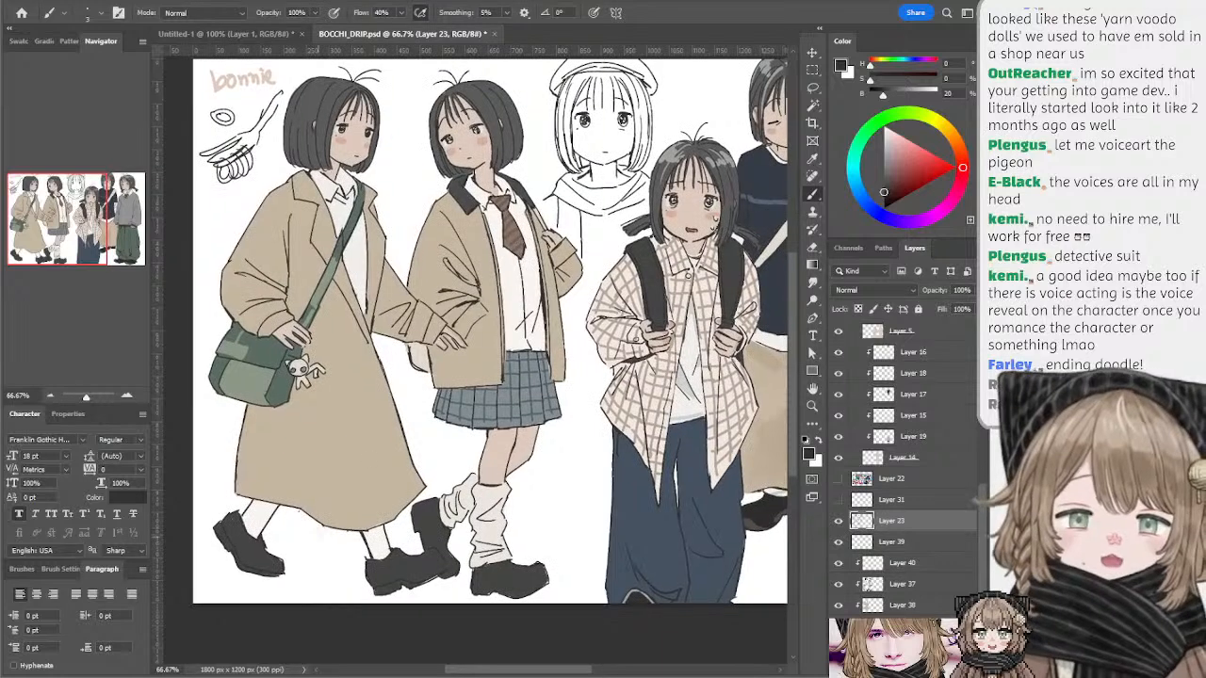
{"action": "key", "text": "e"}
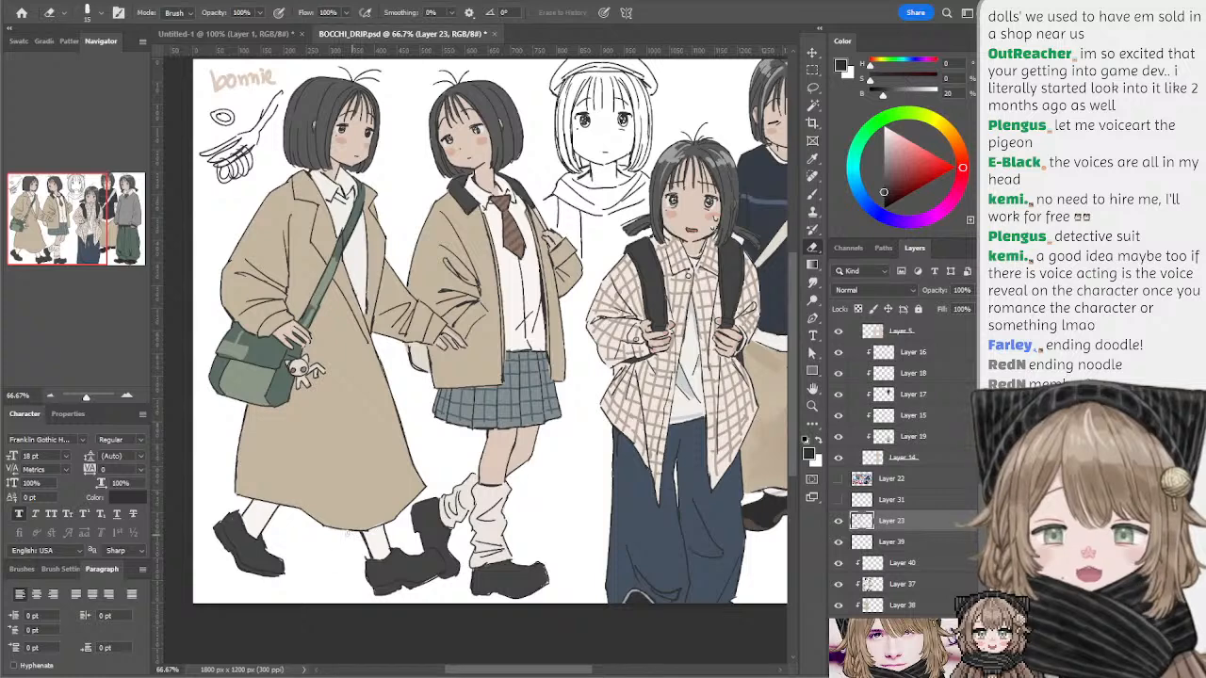
{"action": "mouse_move", "coordinate": [419, 469]}
{"action": "left_mouse_down"}
{"action": "mouse_move", "coordinate": [452, 493]}
{"action": "mouse_move", "coordinate": [428, 473]}
{"action": "left_mouse_up"}
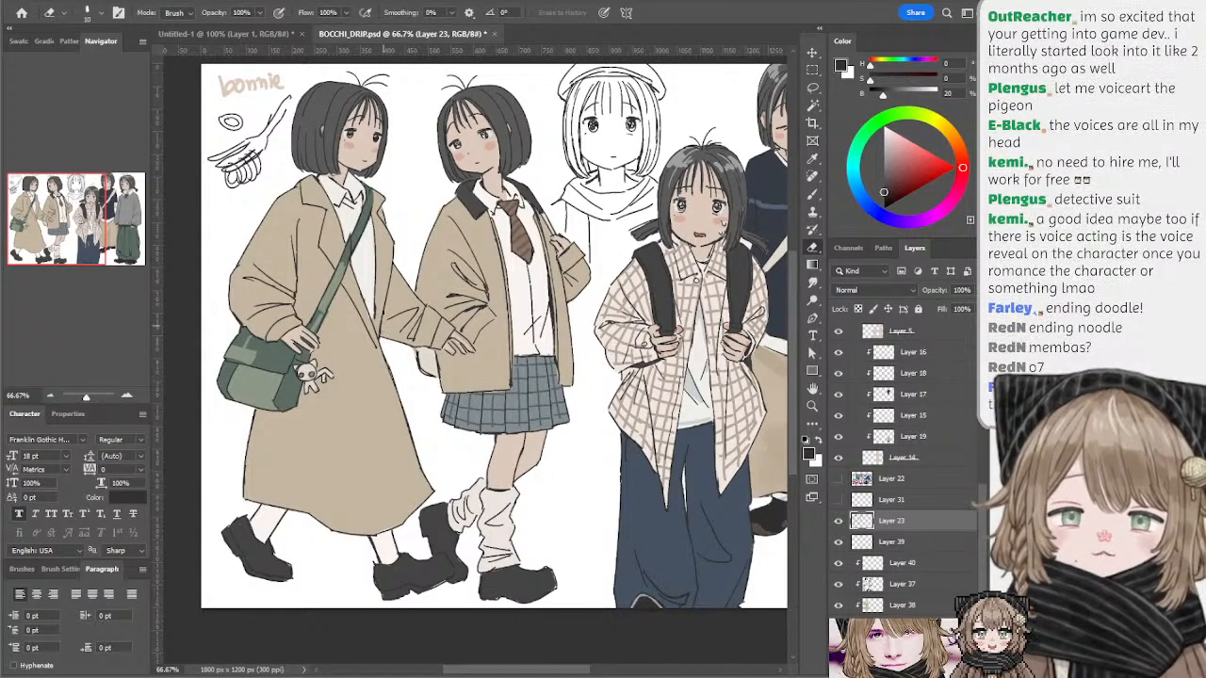
- Make Layer 38 active for painting and sample a beige from the first girl's coat (H 36, S 19, B 78)
{"action": "left_click", "coordinate": [370, 314], "text": "ctrl"}
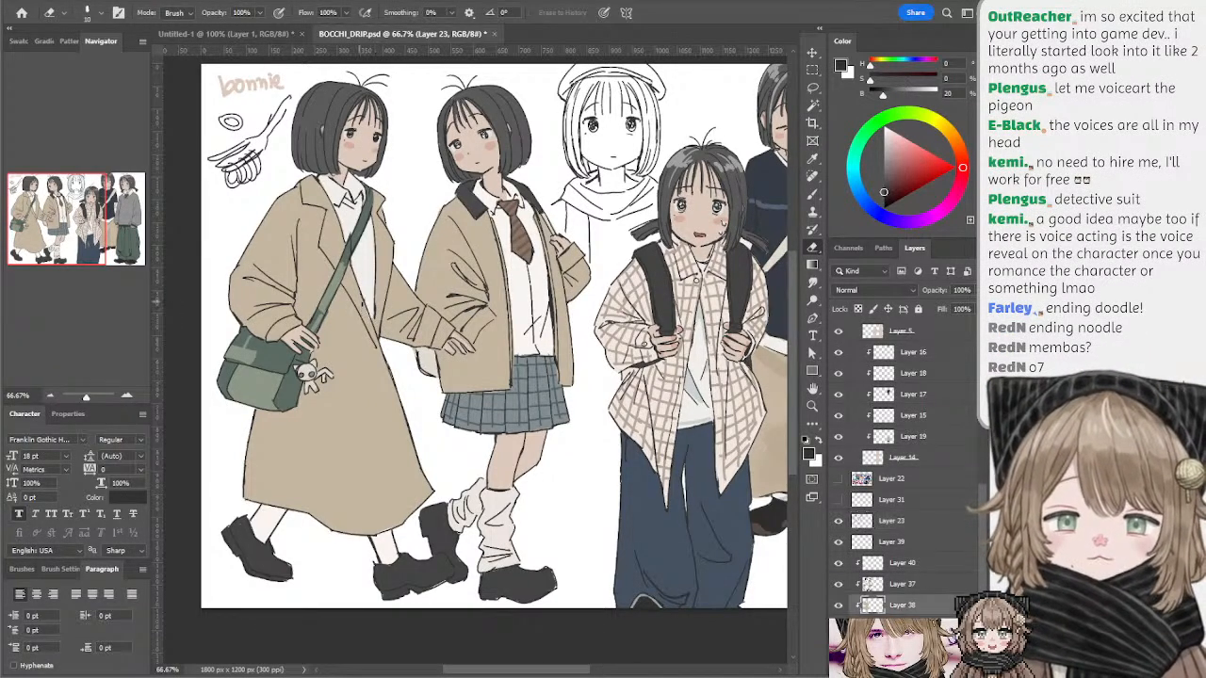
{"action": "key", "text": "b"}
{"action": "left_click", "coordinate": [368, 288], "text": "alt"}
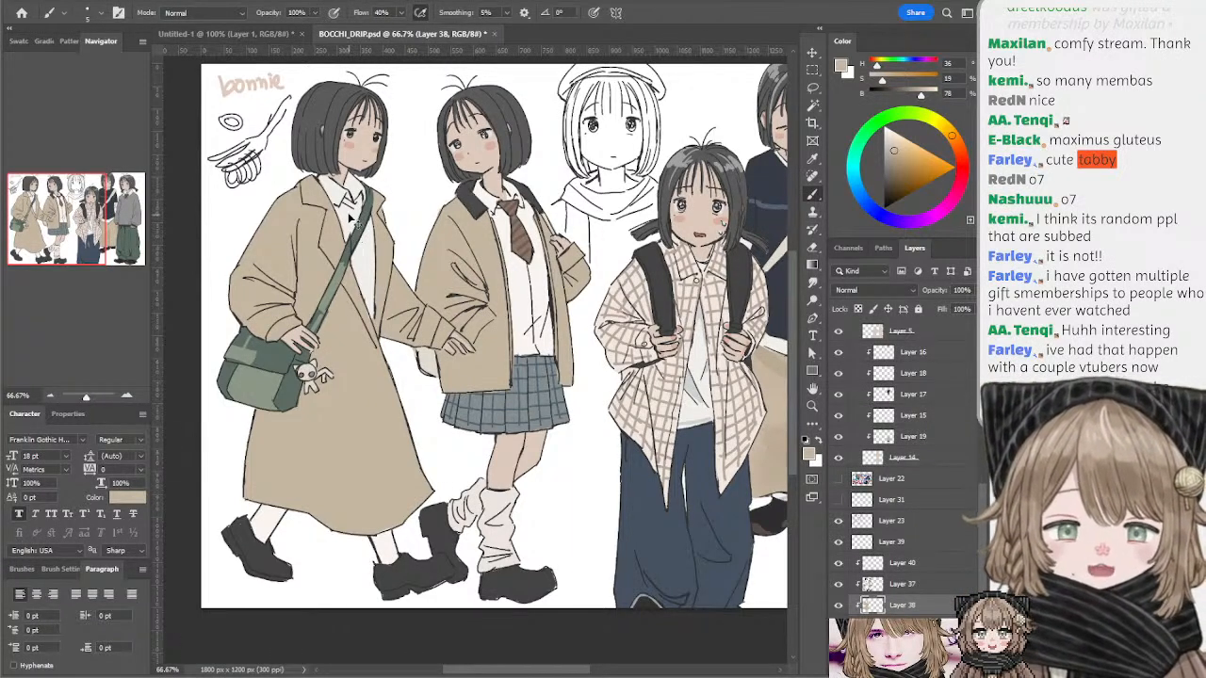
- Make Layer 37 active and toggle the visibility of Layers 37 and 38 to check which parts each one holds
{"action": "key", "text": "alt+bracketright"}
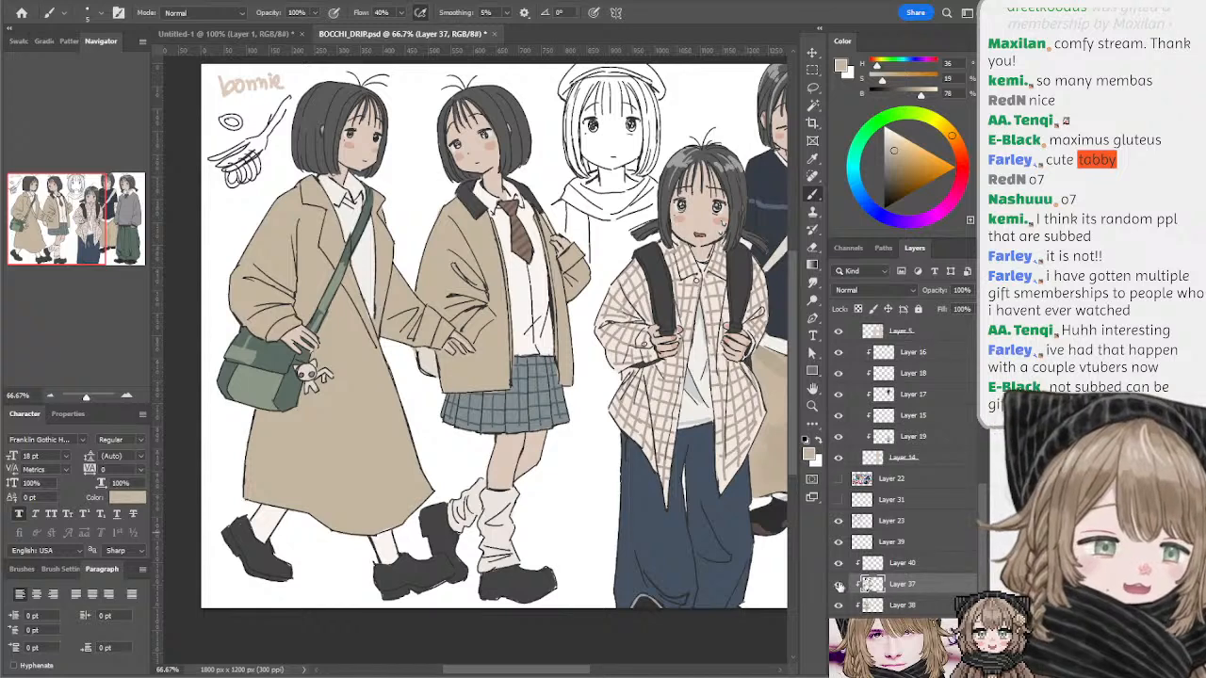
{"action": "left_click", "coordinate": [839, 585]}
{"action": "left_click", "coordinate": [839, 585]}
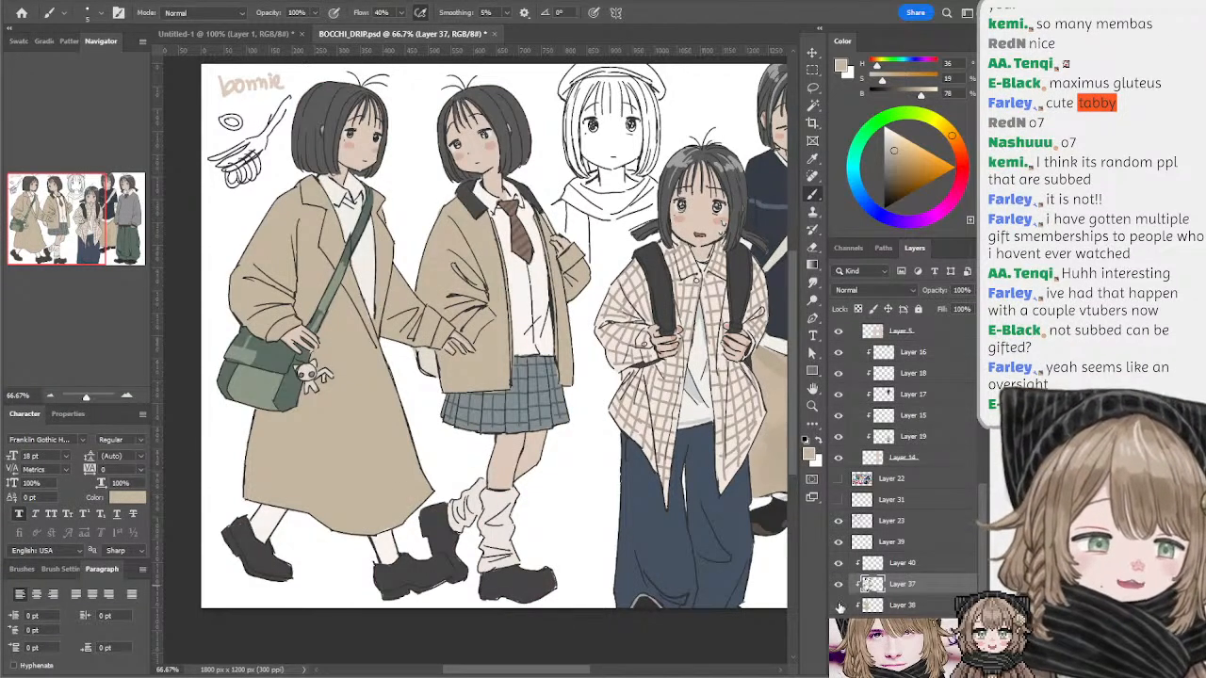
{"action": "left_click", "coordinate": [840, 606]}
{"action": "left_click", "coordinate": [839, 606]}
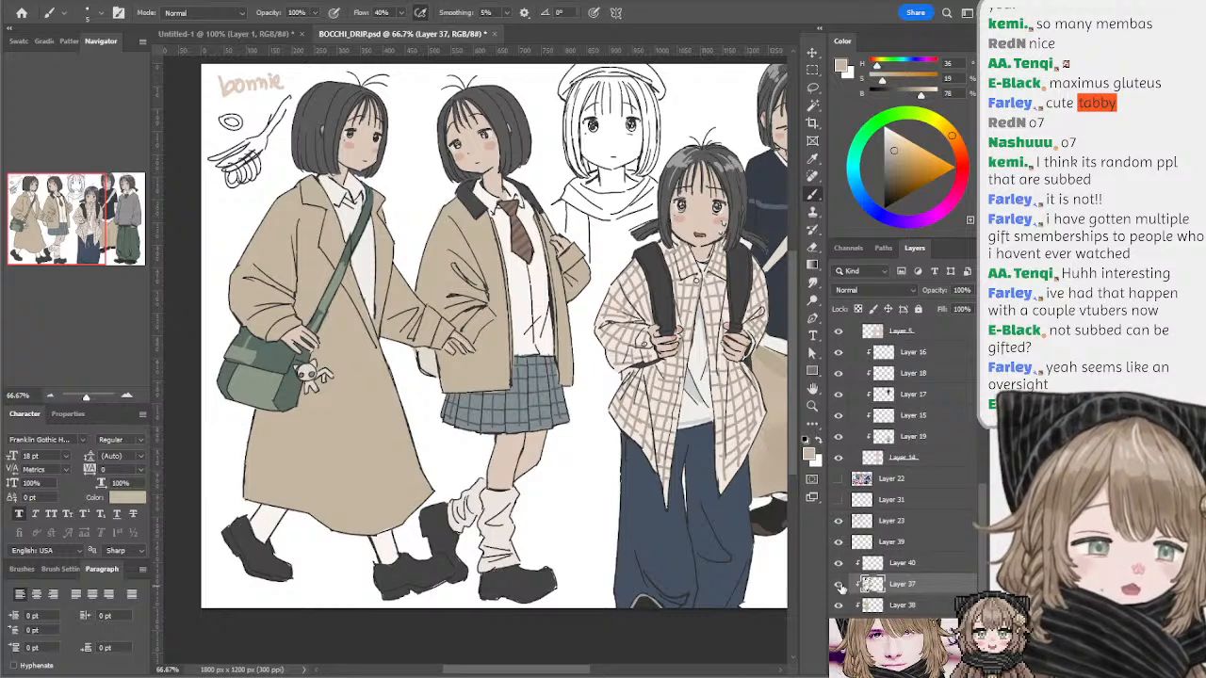
{"action": "left_click", "coordinate": [838, 585]}
{"action": "left_click", "coordinate": [839, 585]}
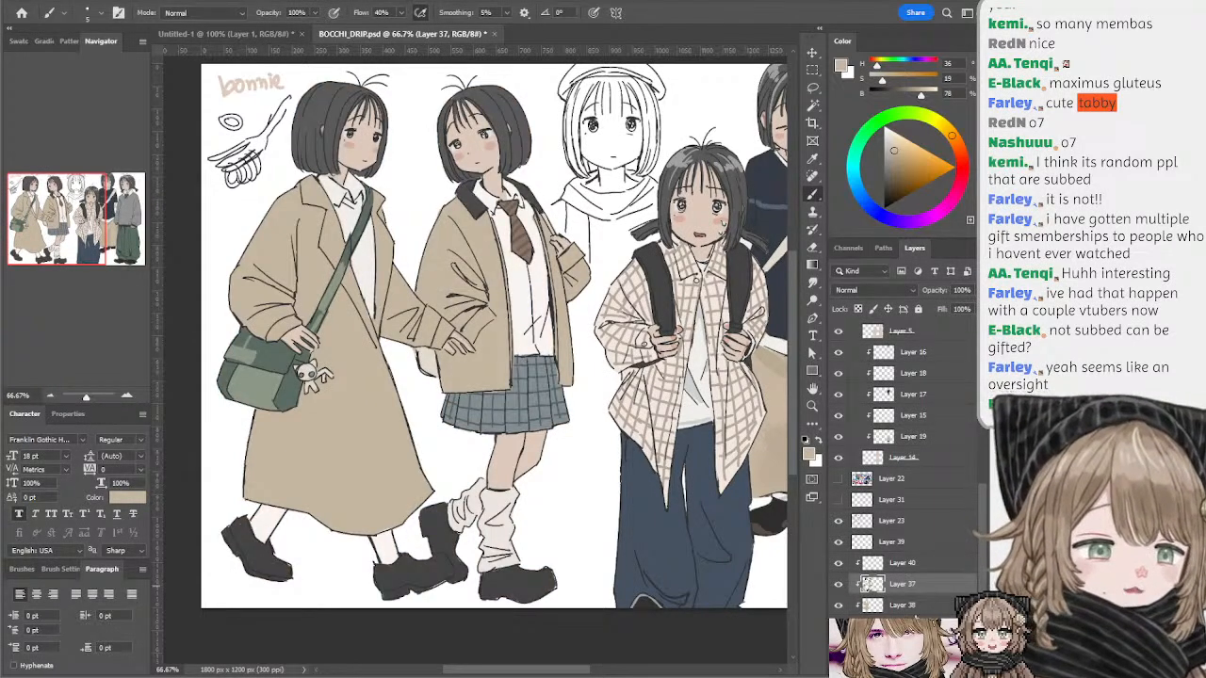
- Add a clipped layer above Layer 37 and try selecting the first girl's shirt areas with the Magic Wand, sampling all layers
{"action": "key", "text": "ctrl+shift+alt+n"}
{"action": "left_click", "coordinate": [813, 105]}
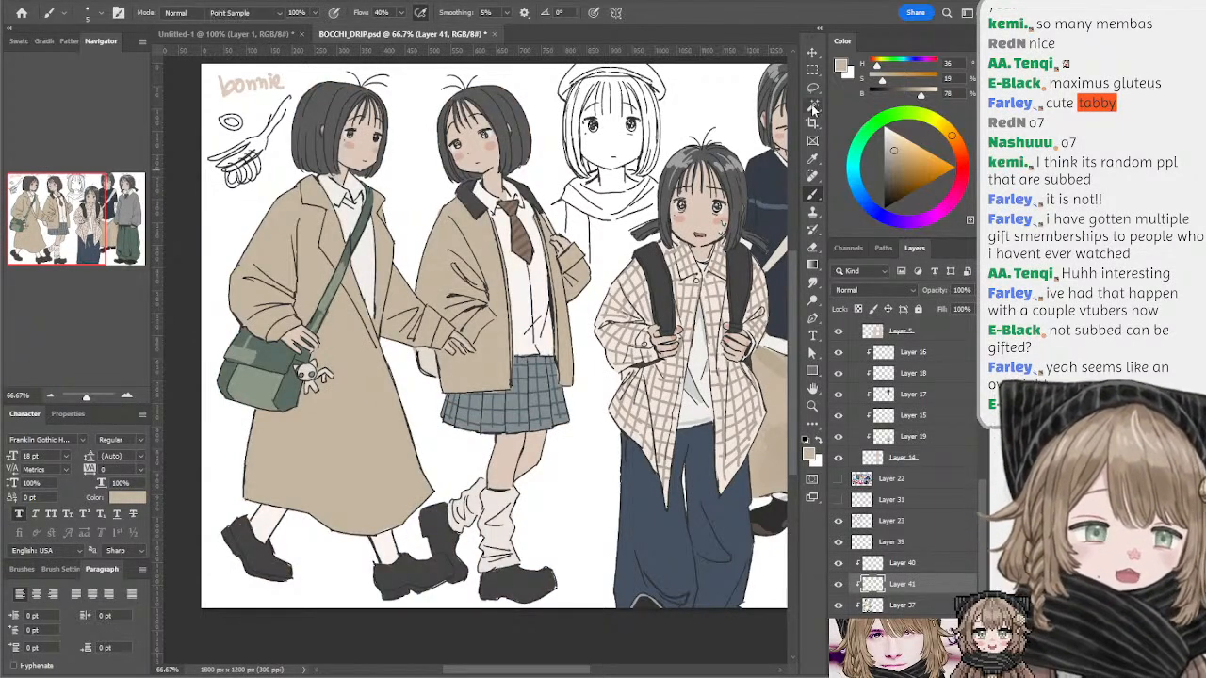
{"action": "left_click", "coordinate": [366, 247]}
{"action": "left_click", "coordinate": [468, 12]}
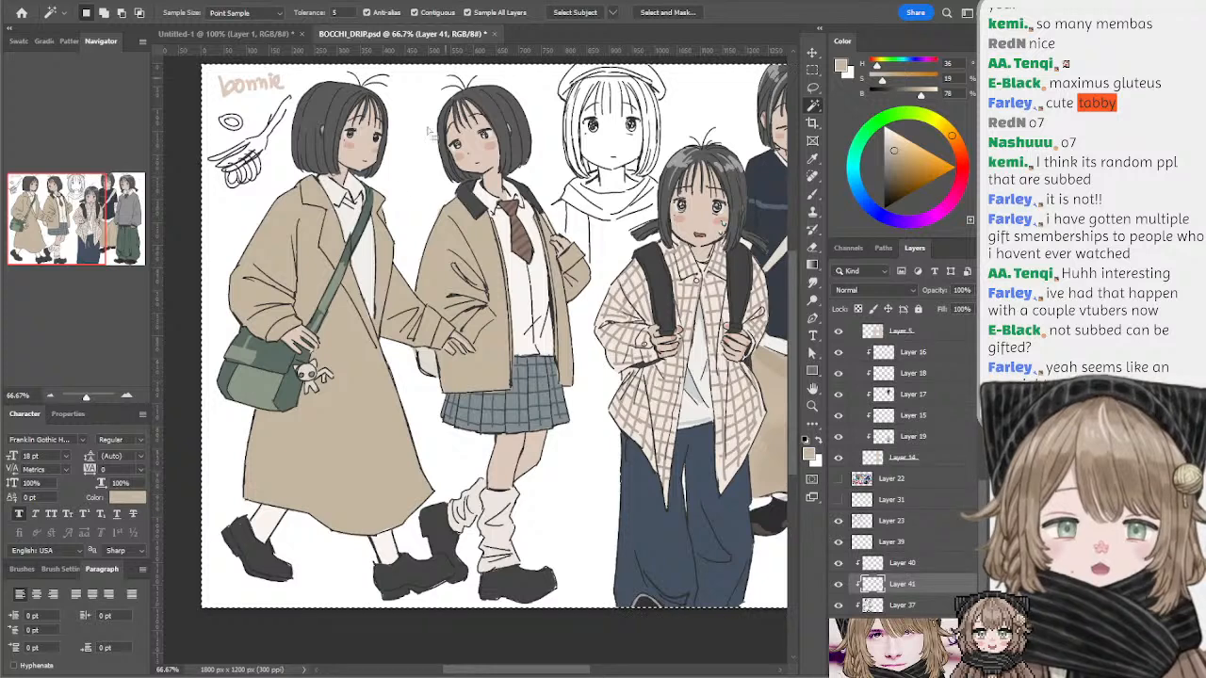
{"action": "left_click", "coordinate": [368, 263]}
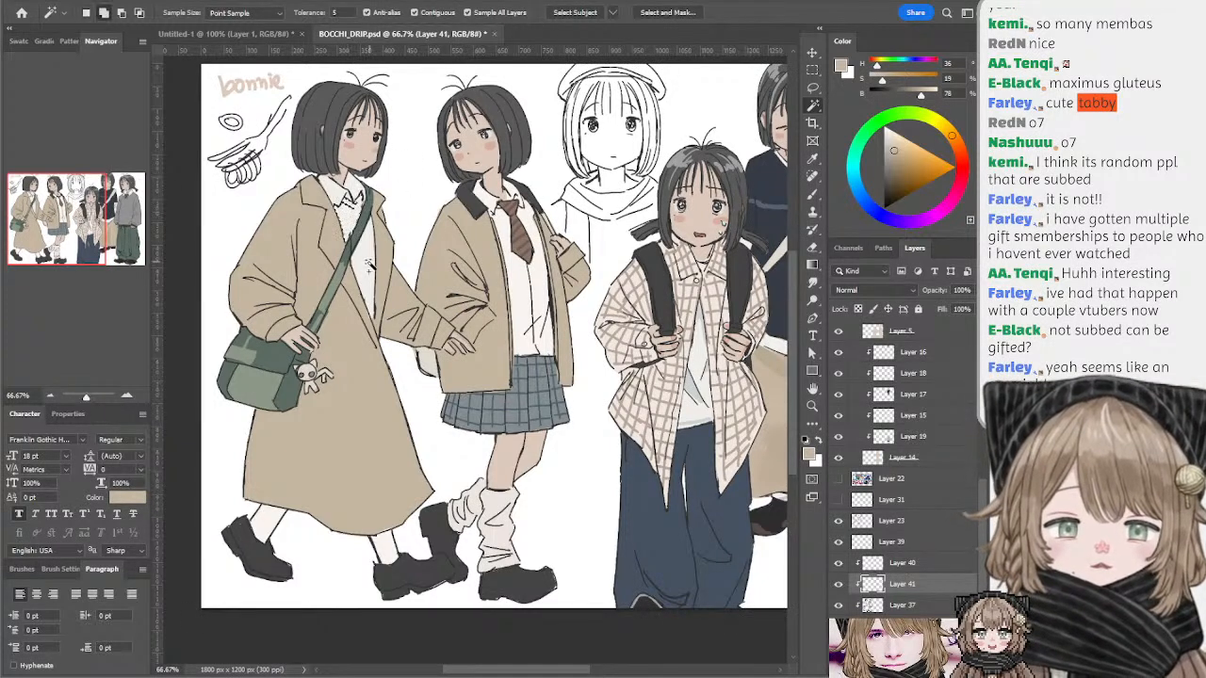
{"action": "left_click", "coordinate": [352, 194], "text": "shift"}
{"action": "key", "text": "ctrl+d"}
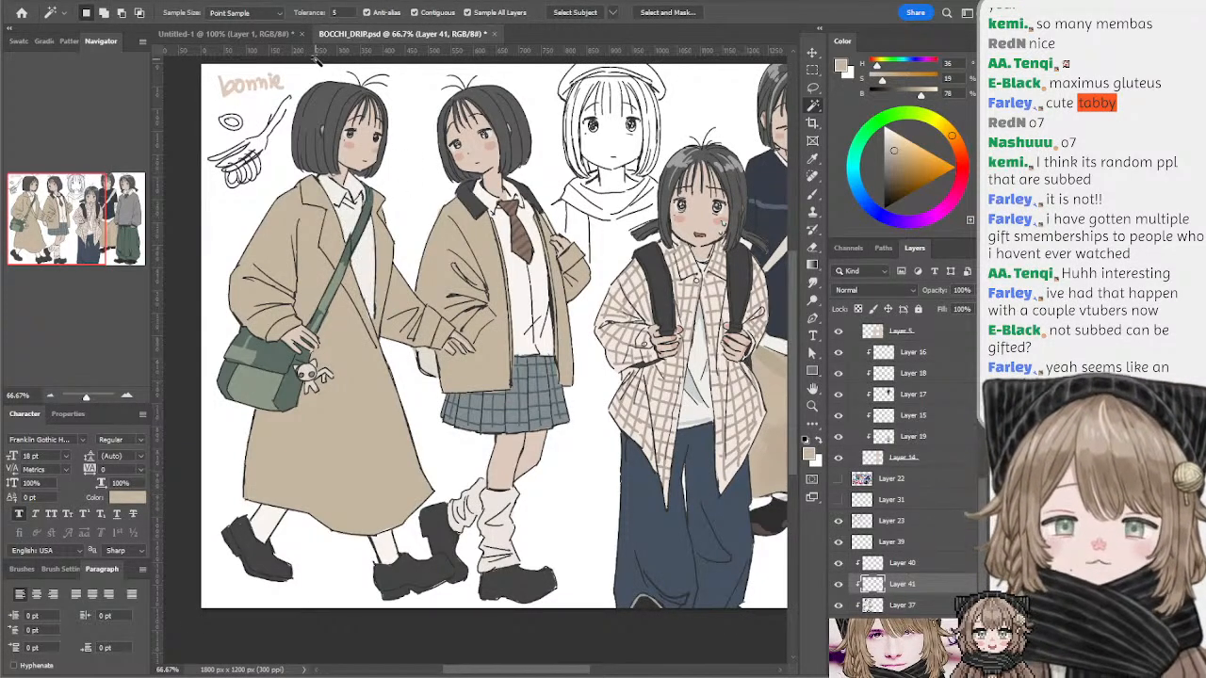
- Try a grey-brown (H 36, S 11, B 49) vest over the first girl's shirt on the new layer
{"action": "key", "text": "b"}
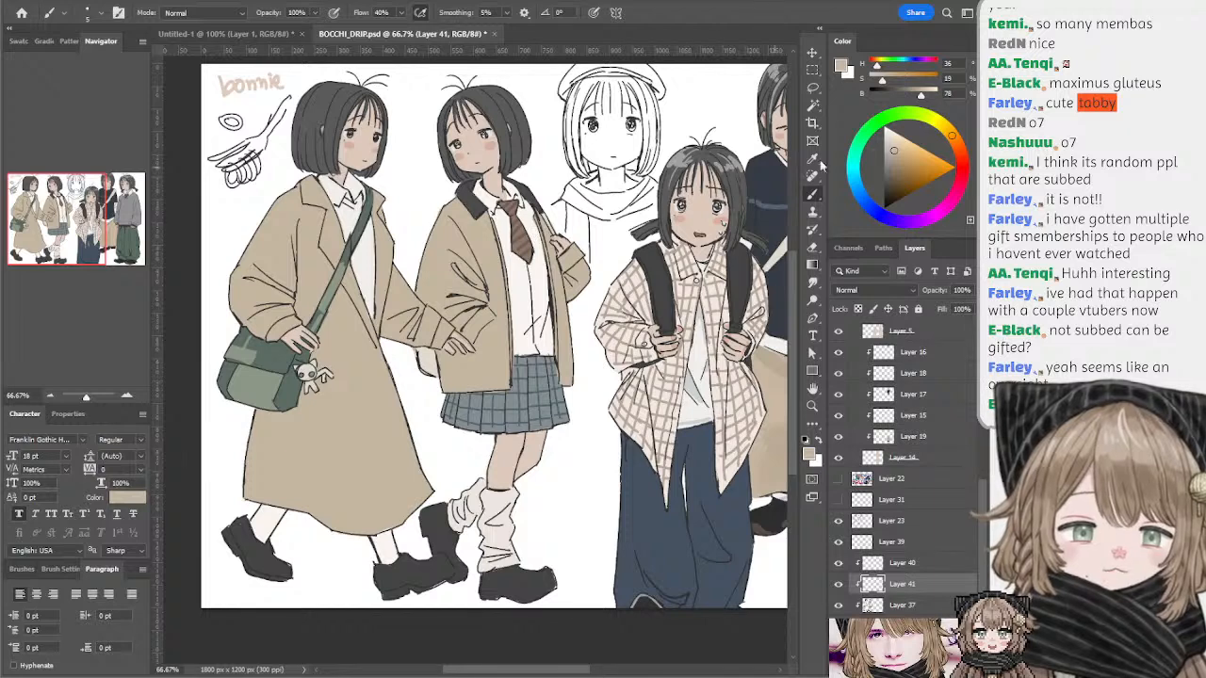
{"action": "left_click", "coordinate": [888, 170]}
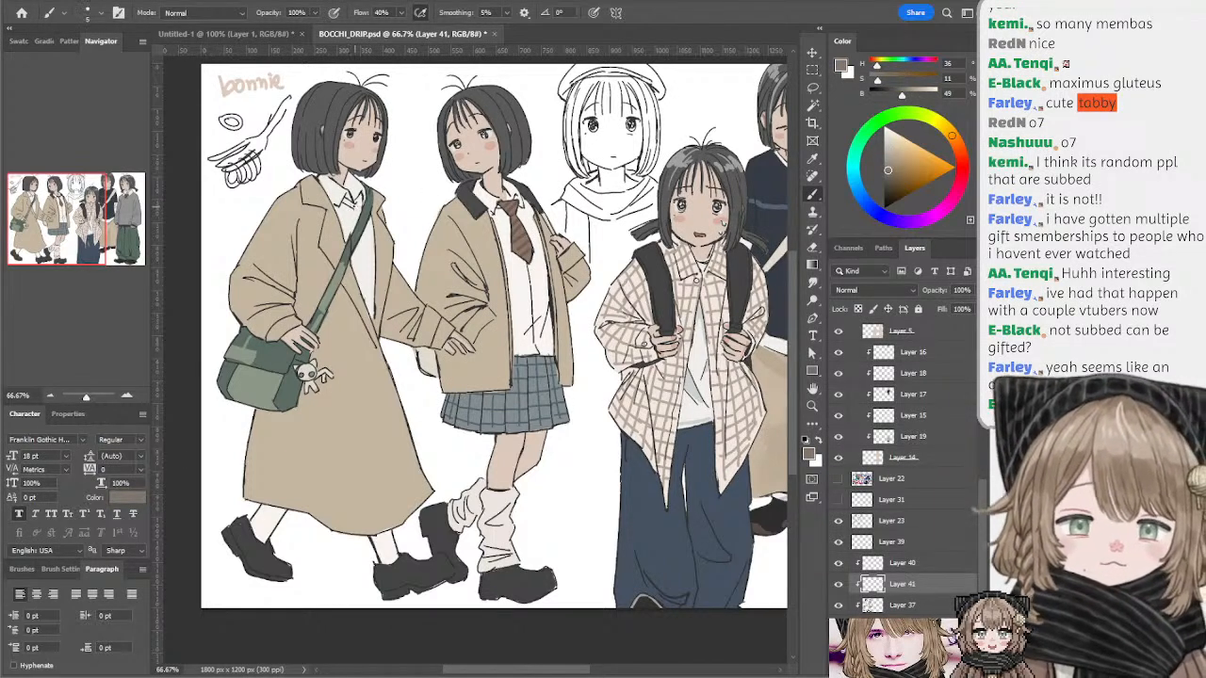
{"action": "mouse_move", "coordinate": [348, 204]}
{"action": "left_mouse_down"}
{"action": "mouse_move", "coordinate": [345, 218]}
{"action": "mouse_move", "coordinate": [337, 210]}
{"action": "mouse_move", "coordinate": [371, 315]}
{"action": "mouse_move", "coordinate": [360, 279]}
{"action": "left_mouse_up"}
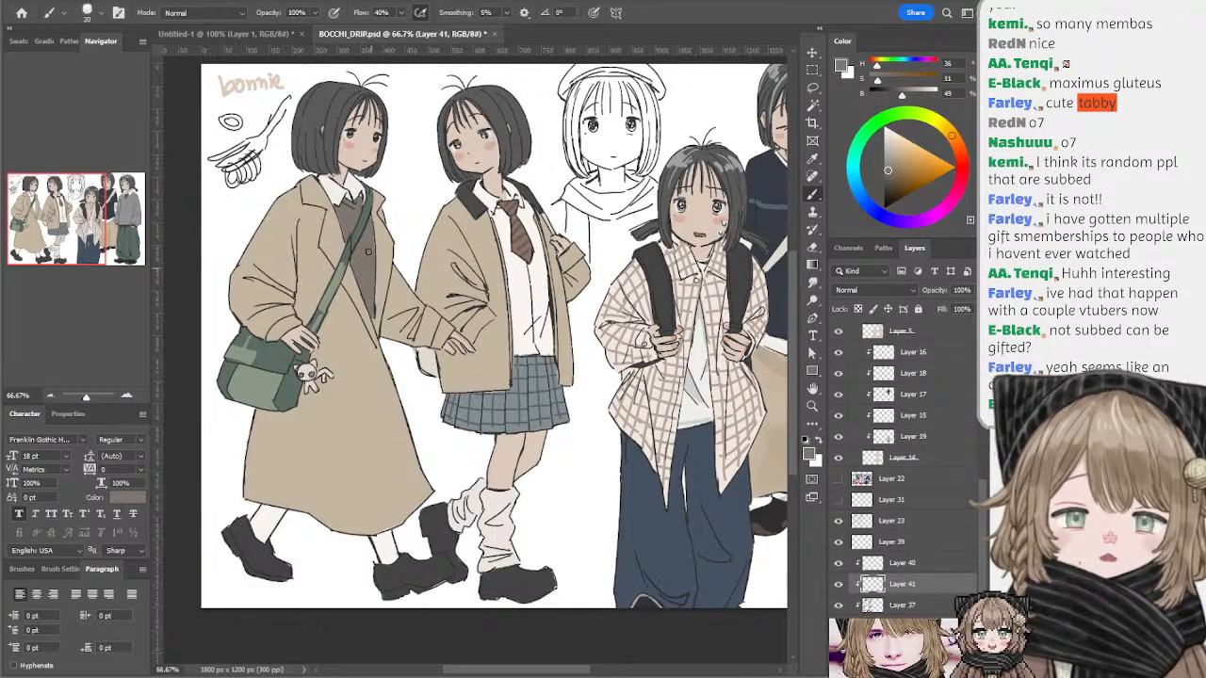
{"action": "key", "text": "ctrl+z"}
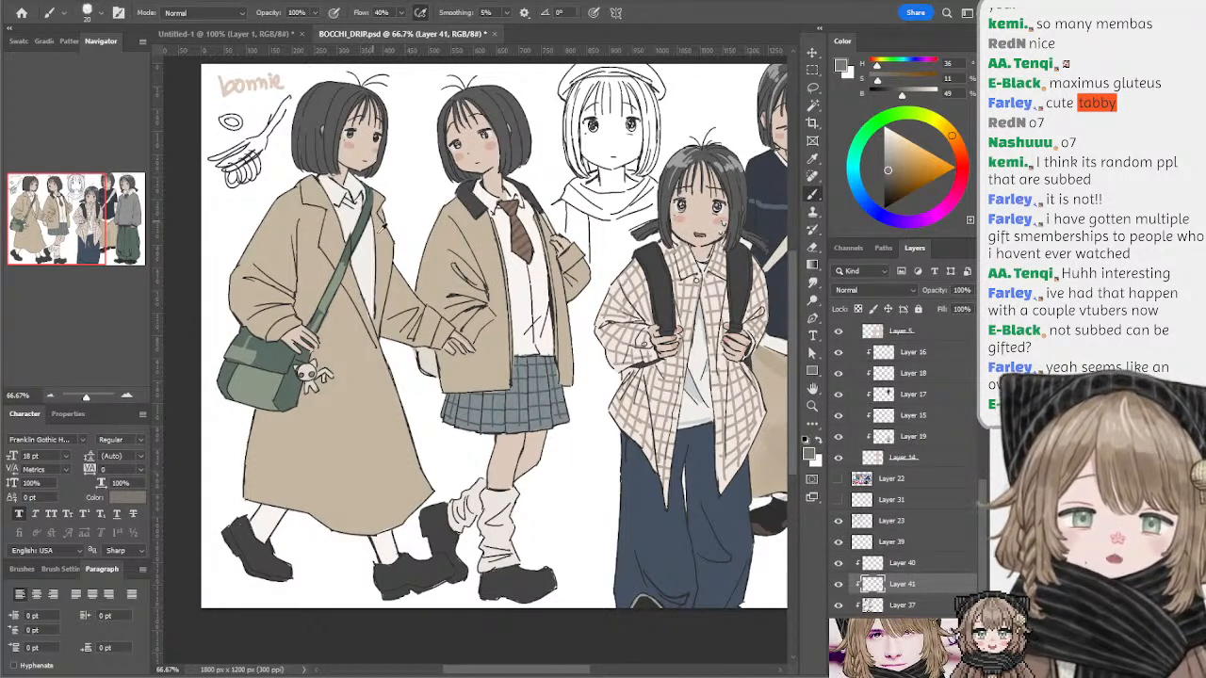
- Sample the cream of the navy-shirted girl's strap (H 41, S 14, B 94) and recolour the first girl's vest with it
{"action": "scroll", "coordinate": [566, 217], "scroll_direction": "right", "scroll_amount": 3}
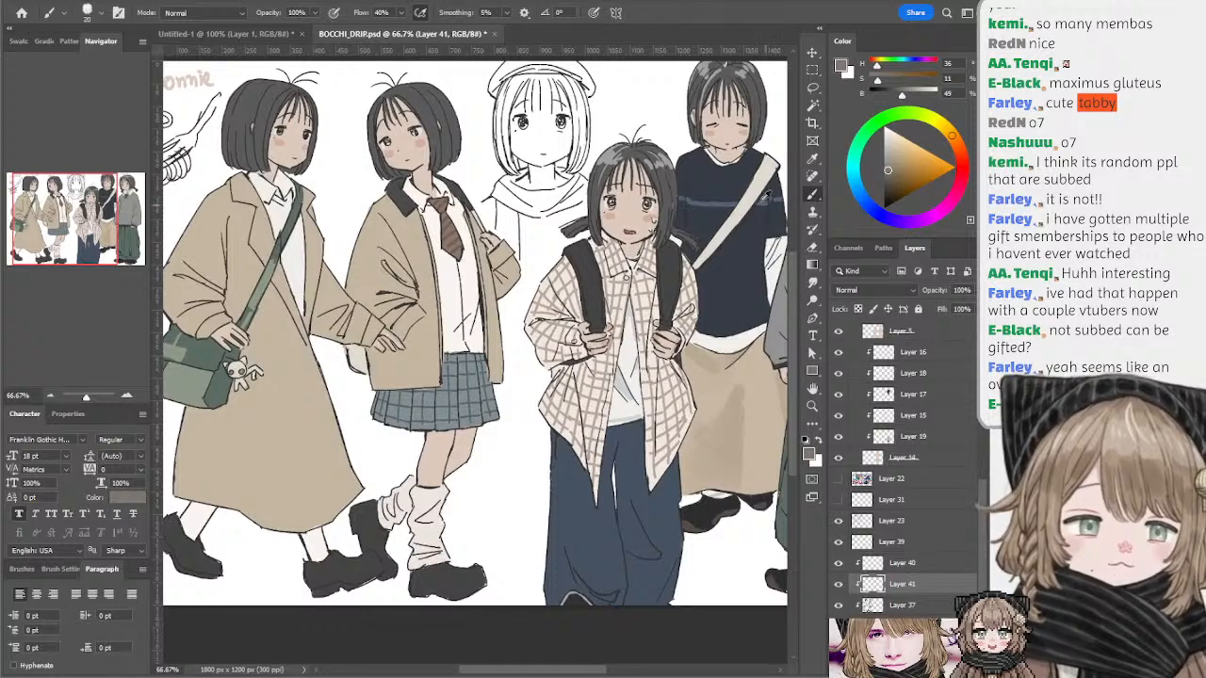
{"action": "left_click", "coordinate": [759, 192], "text": "alt"}
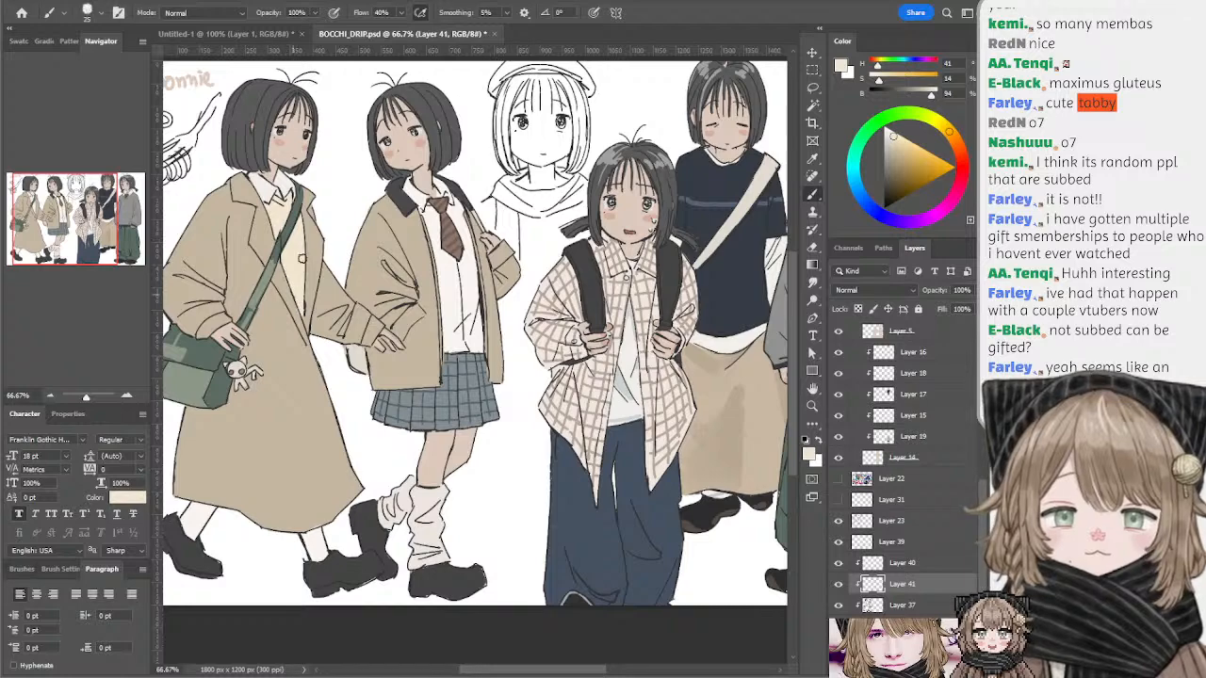
{"action": "left_click_drag", "start_coordinate": [384, 192], "coordinate": [420, 219]}
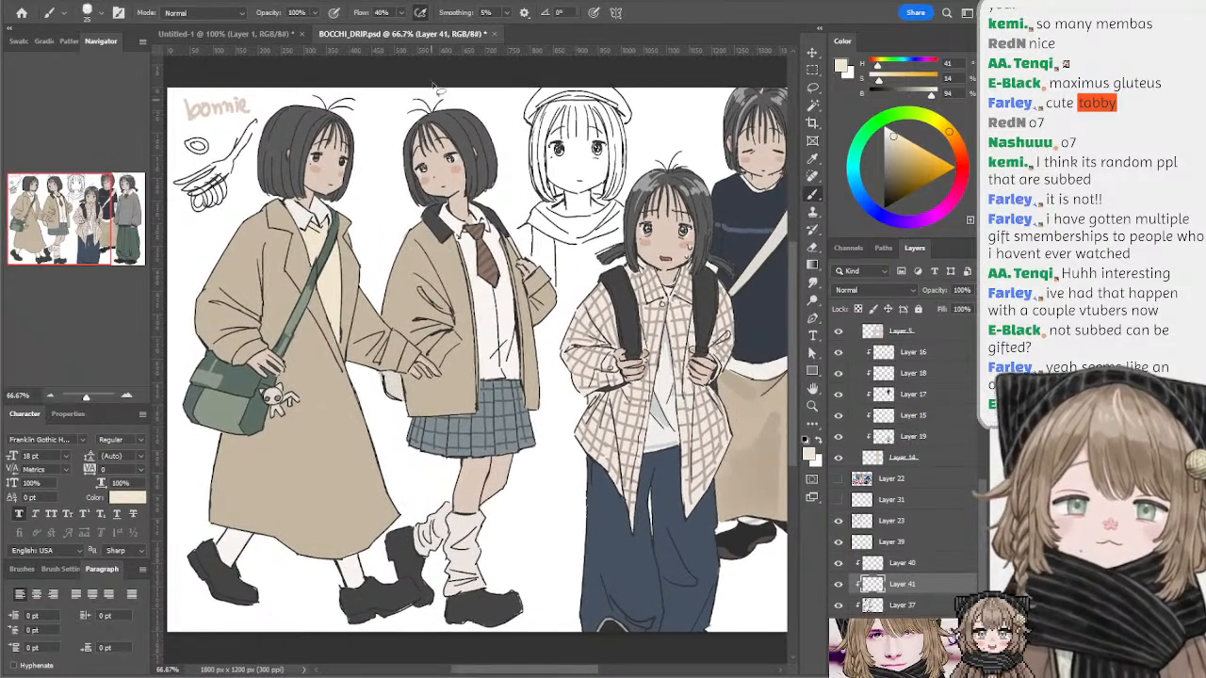
{"action": "key", "text": "l"}
{"action": "mouse_move", "coordinate": [500, 135]}
{"action": "left_mouse_down"}
{"action": "mouse_move", "coordinate": [462, 123]}
{"action": "mouse_move", "coordinate": [480, 126]}
{"action": "left_mouse_up"}
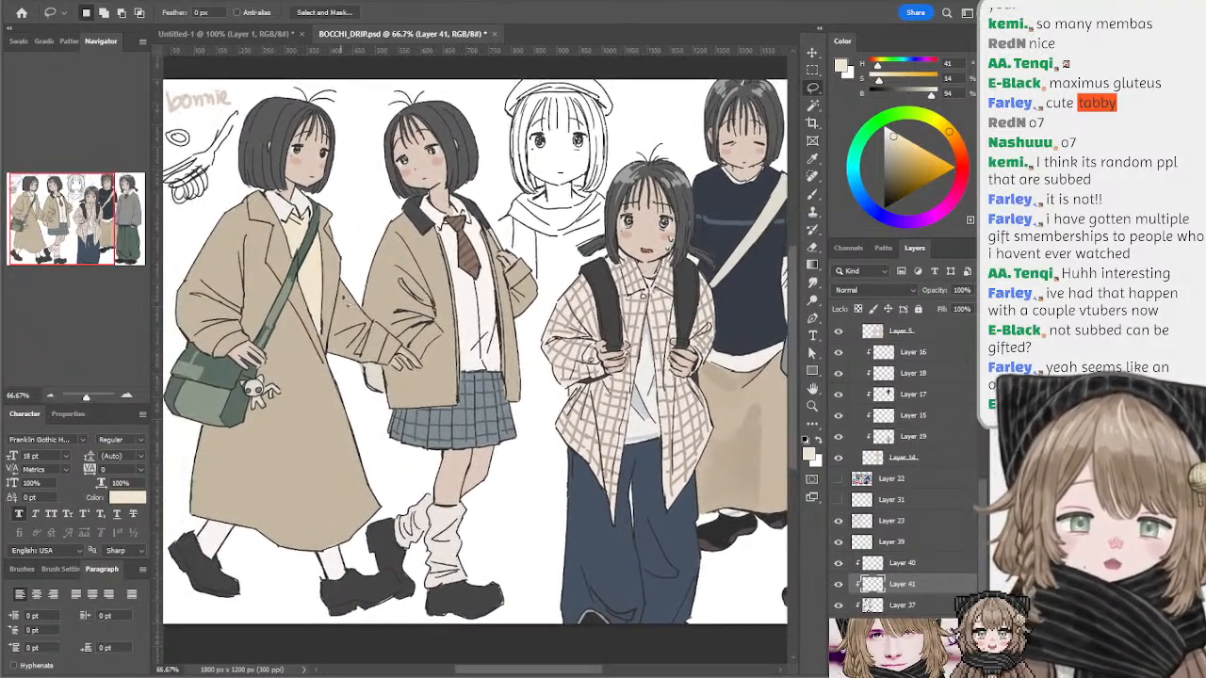
{"action": "mouse_move", "coordinate": [351, 249]}
{"action": "left_mouse_down"}
{"action": "mouse_move", "coordinate": [365, 253]}
{"action": "mouse_move", "coordinate": [352, 267]}
{"action": "left_mouse_up"}
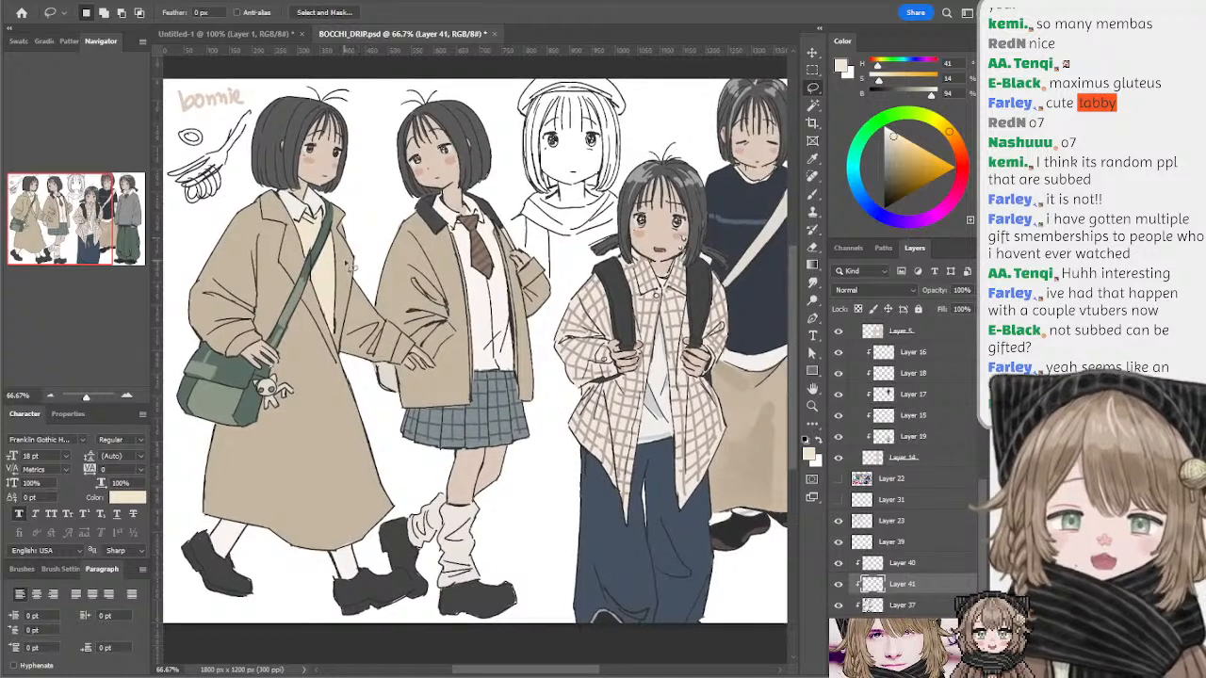
{"action": "left_click_drag", "start_coordinate": [448, 308], "coordinate": [360, 307]}
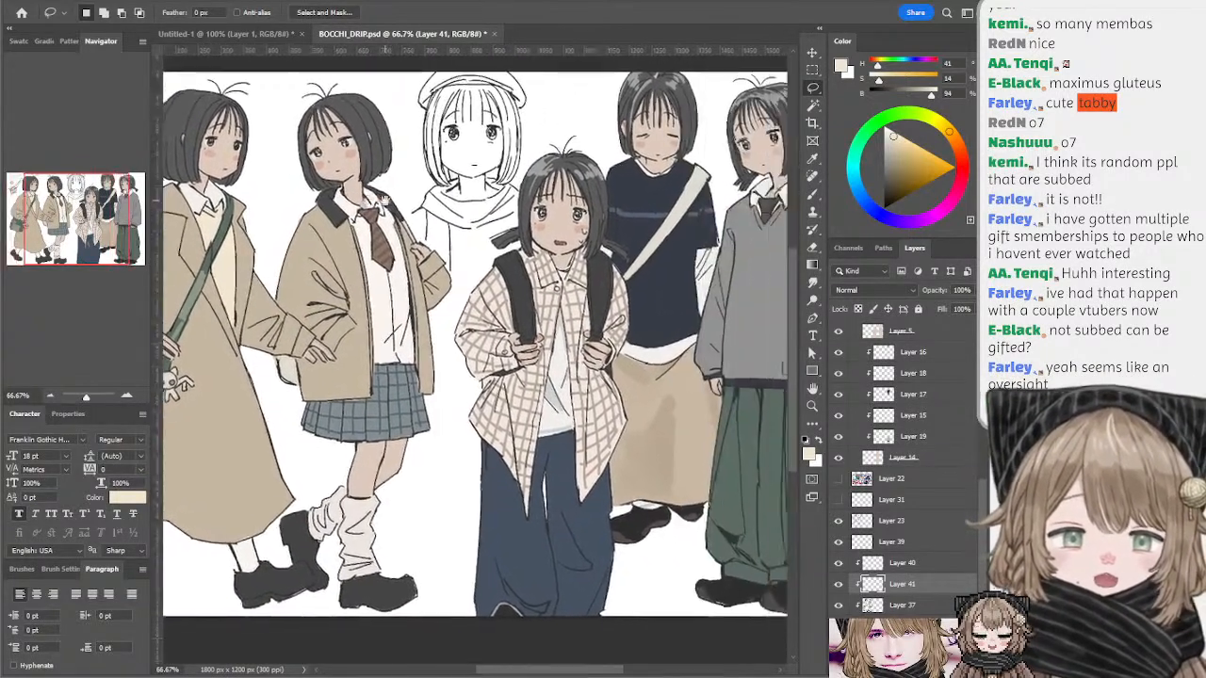
{"action": "left_click_drag", "start_coordinate": [641, 236], "coordinate": [572, 320]}
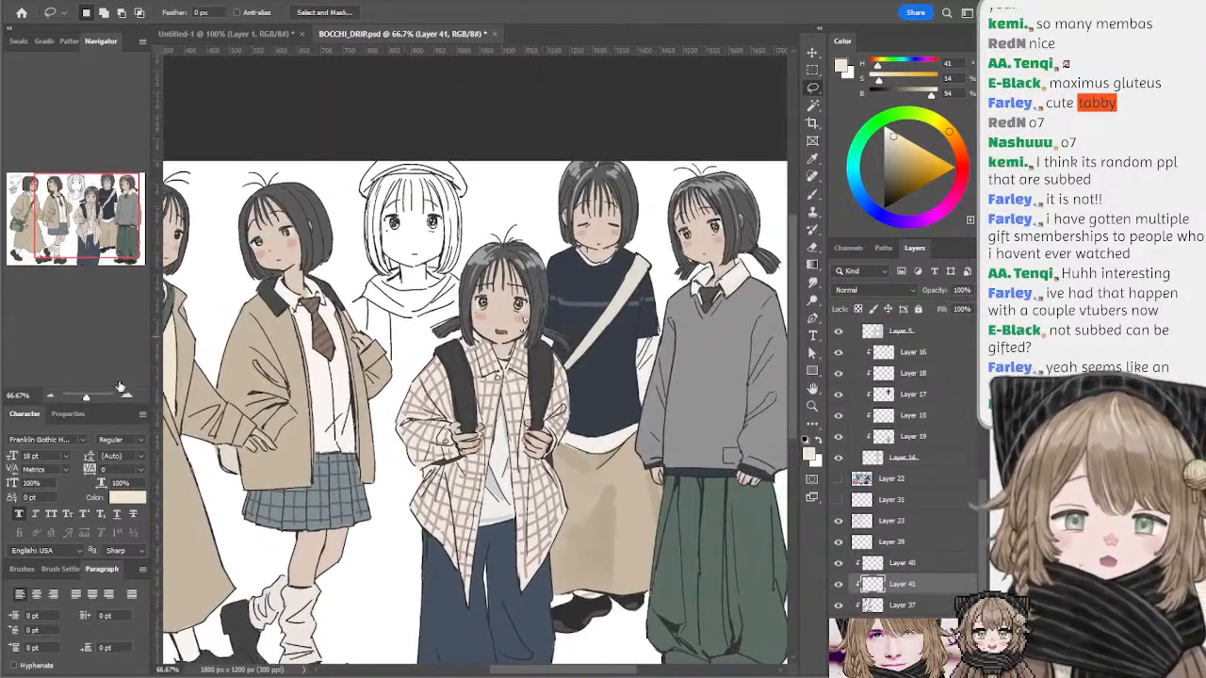
{"action": "left_click_drag", "start_coordinate": [364, 393], "coordinate": [426, 206]}
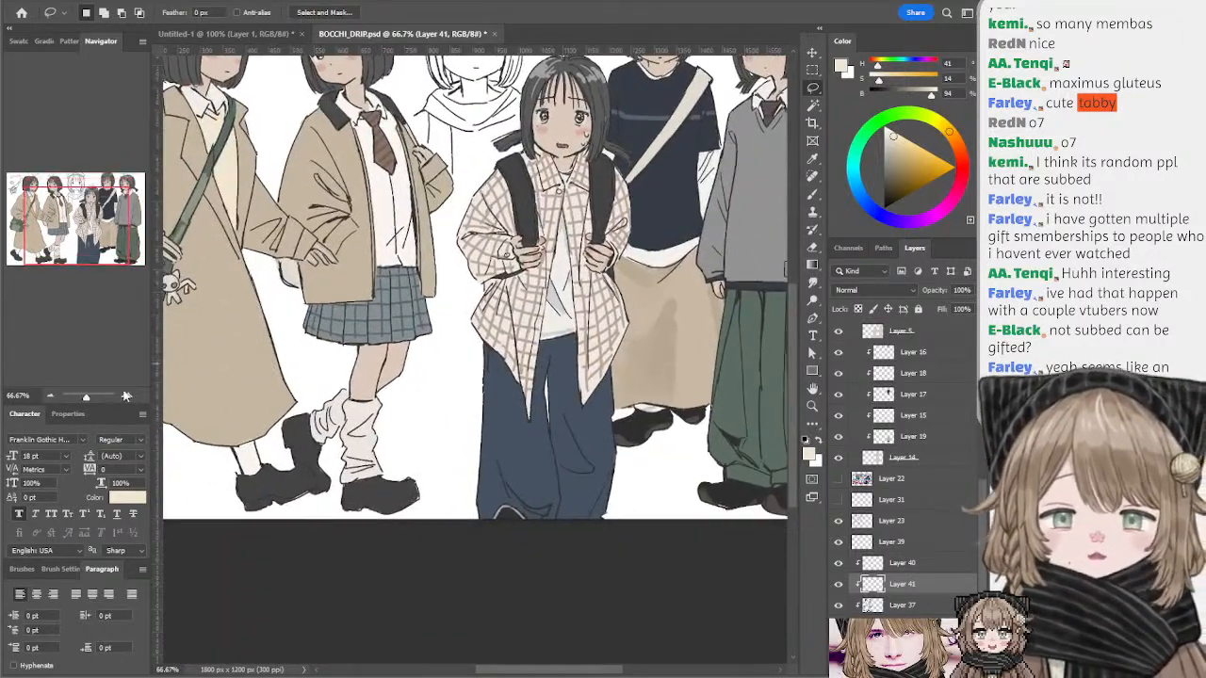
- Add a new layer above Layer 40 and choose a dark grey brush colour (H 41, S 0, B 23)
{"action": "left_click", "coordinate": [125, 395]}
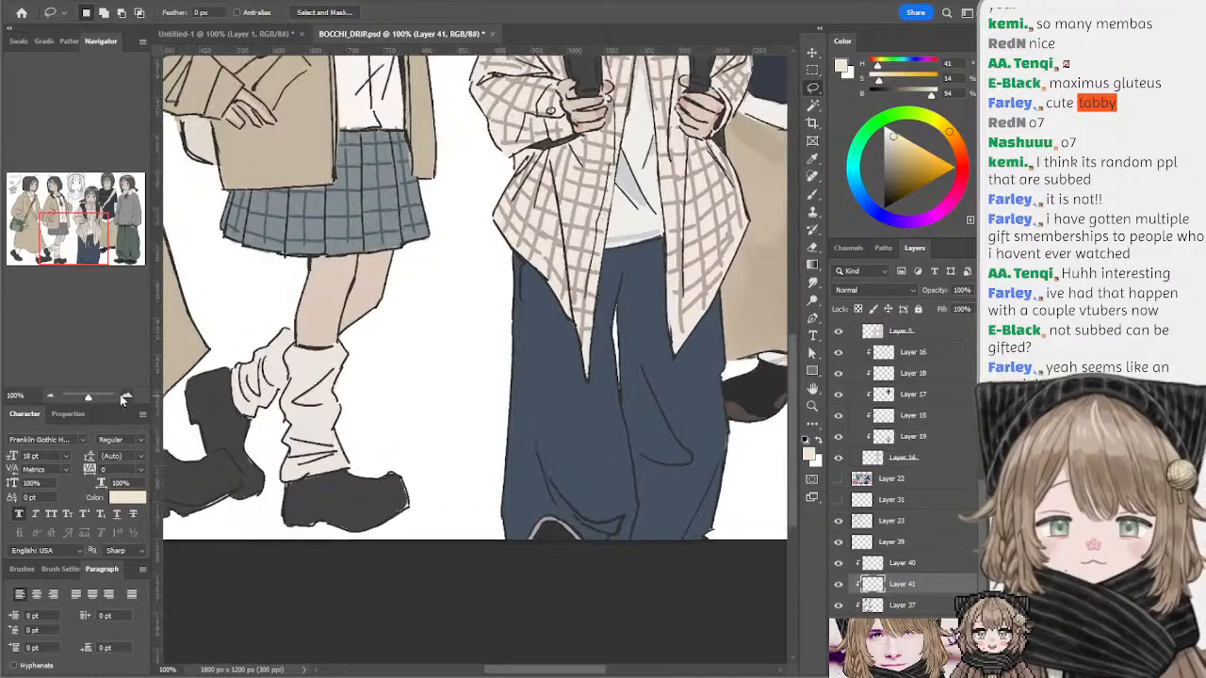
{"action": "left_click", "coordinate": [123, 397]}
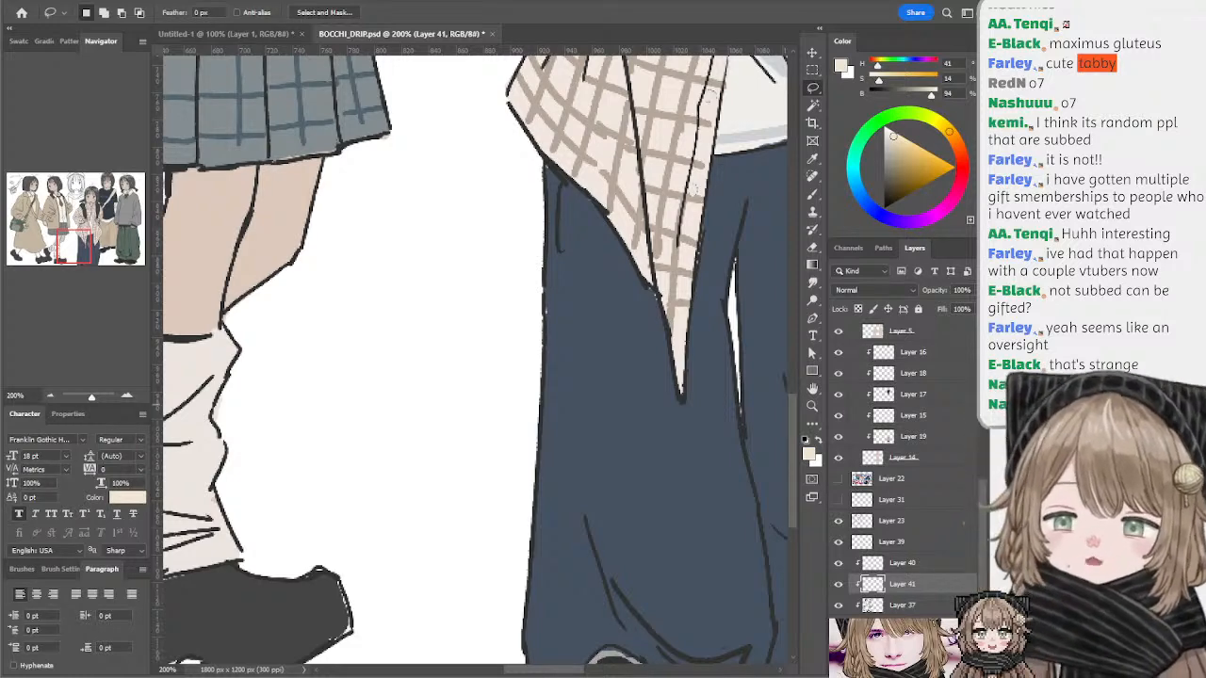
{"action": "left_click", "coordinate": [927, 565]}
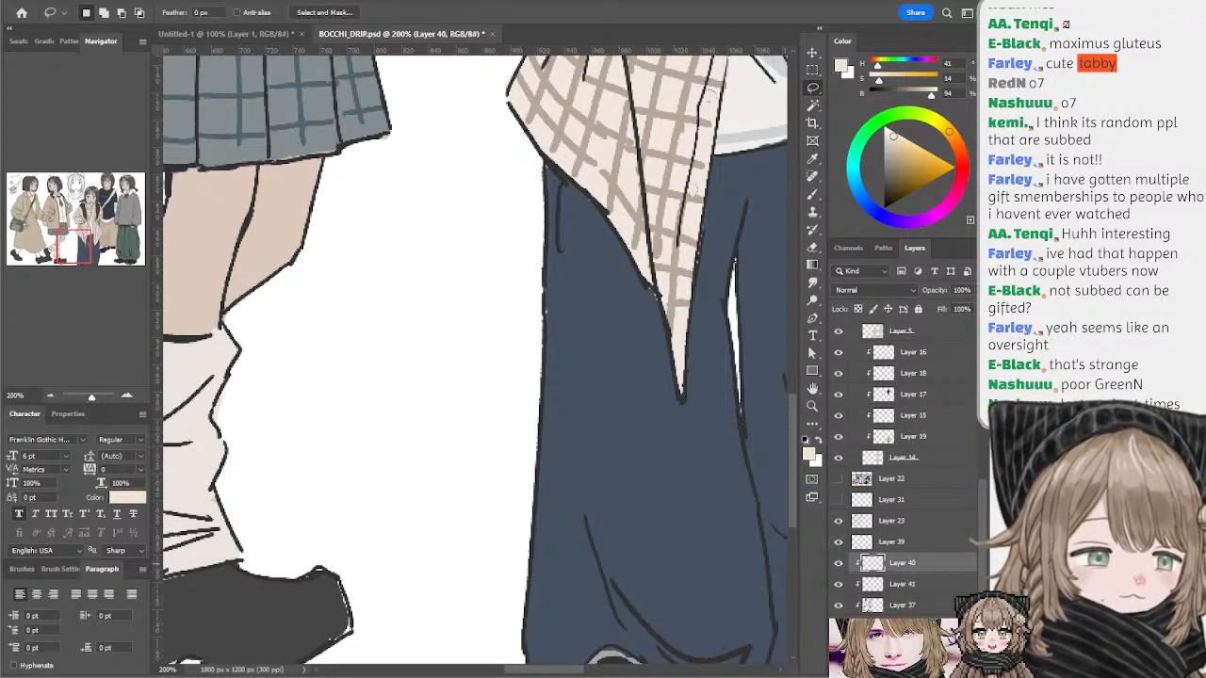
{"action": "left_click", "coordinate": [938, 669]}
{"action": "left_click_drag", "start_coordinate": [893, 181], "coordinate": [888, 187]}
{"action": "left_click", "coordinate": [884, 189]}
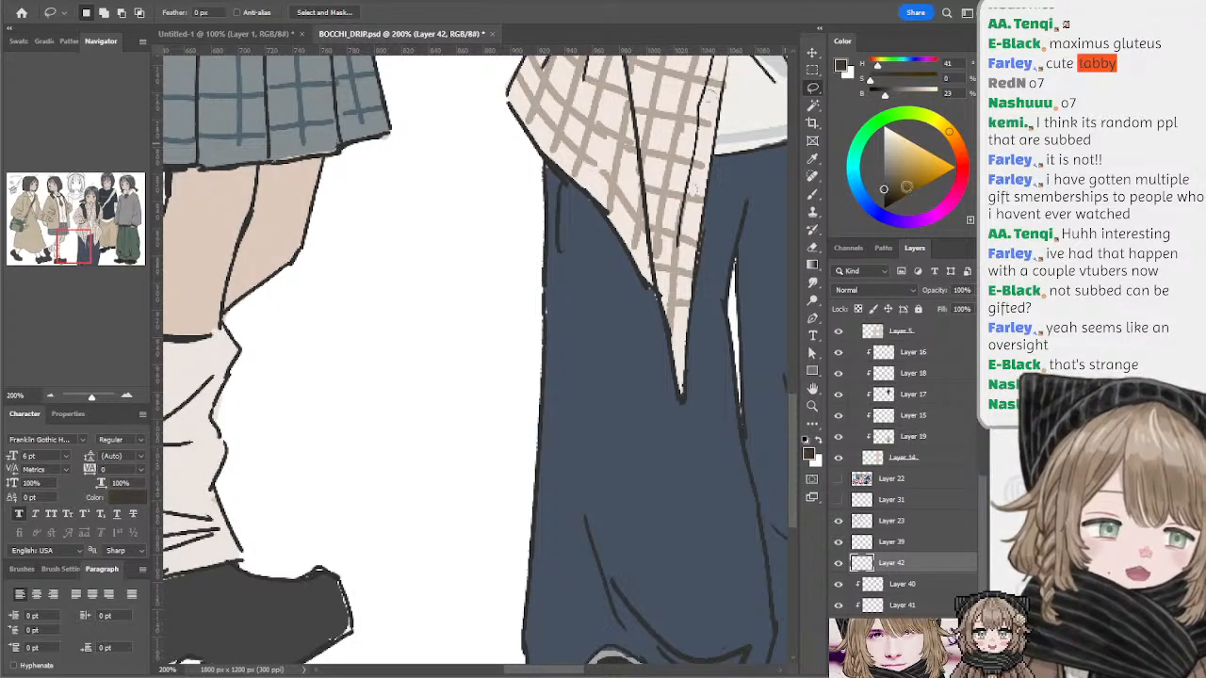
{"action": "key", "text": "b"}
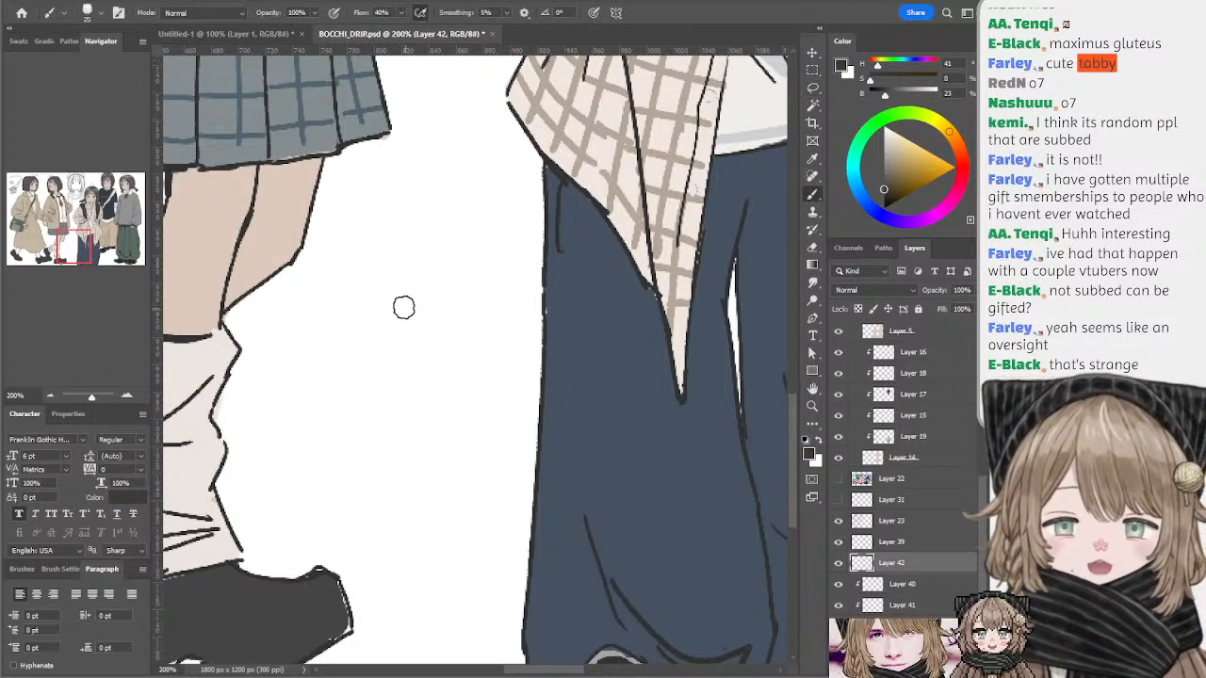
- Make the second girl's skirt layer, Layer 37, active and sample the skirt's grey-blue (H 195, S 8, B 57)
{"action": "left_click_drag", "start_coordinate": [467, 275], "coordinate": [482, 305]}
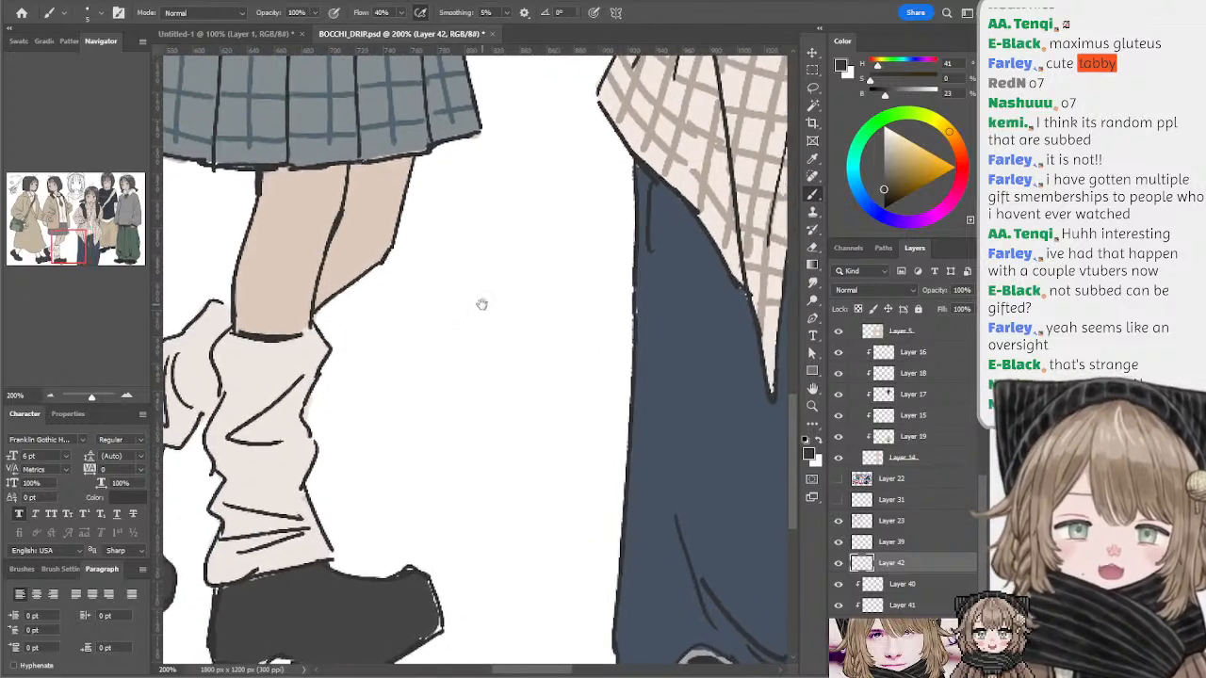
{"action": "left_click", "coordinate": [413, 137], "text": "ctrl"}
{"action": "left_click", "coordinate": [414, 132], "text": "alt"}
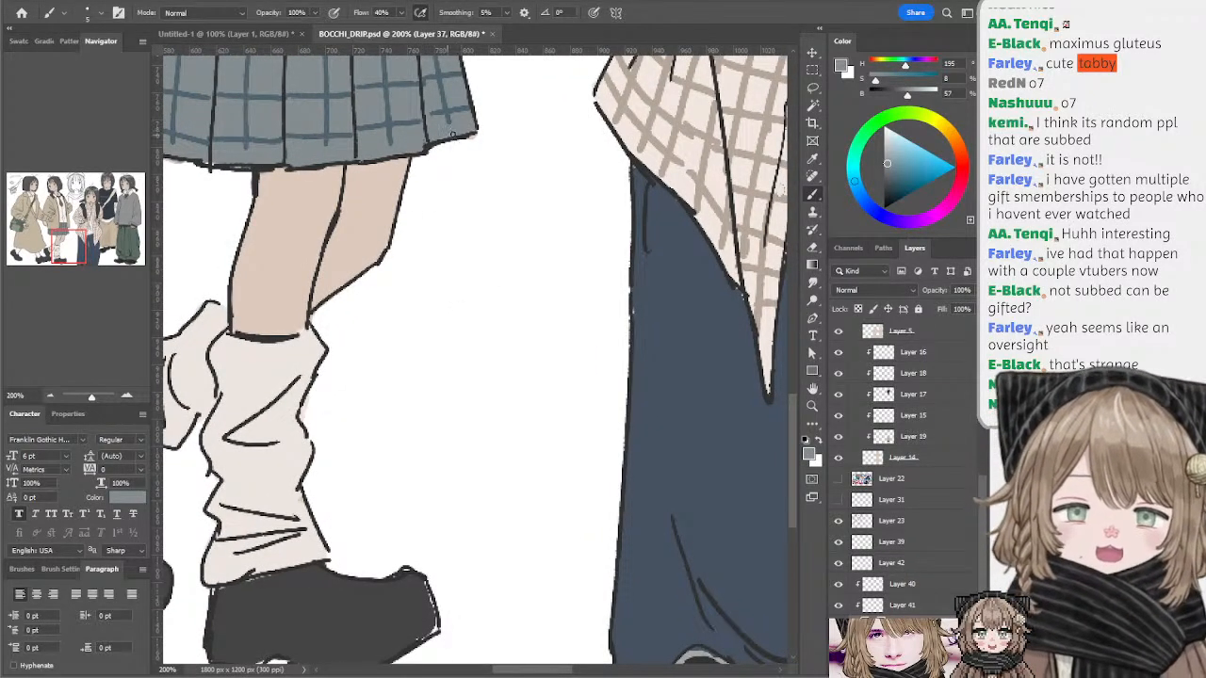
{"action": "left_click_drag", "start_coordinate": [562, 330], "coordinate": [541, 304]}
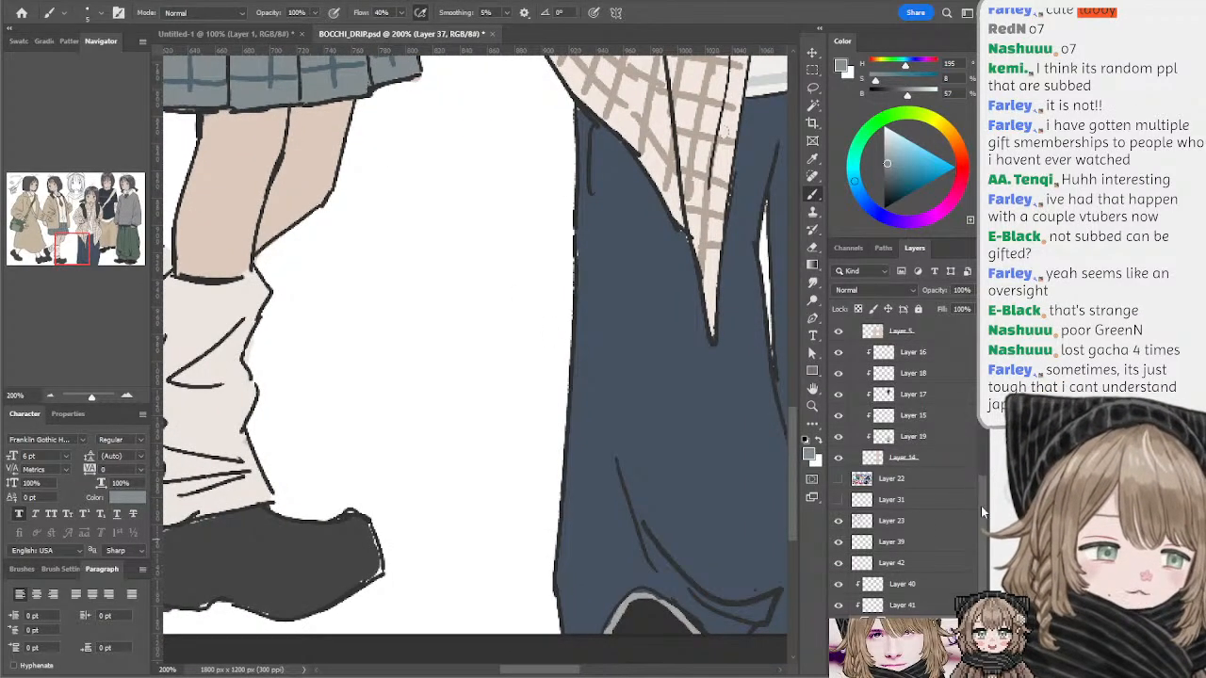
- Add a new layer directly above Layer 3 copy 2 and pick a dark grey (H 195, S 0, B 26) for sketching
{"action": "scroll", "coordinate": [981, 506], "scroll_direction": "down", "scroll_amount": 3}
{"action": "left_click", "coordinate": [874, 588]}
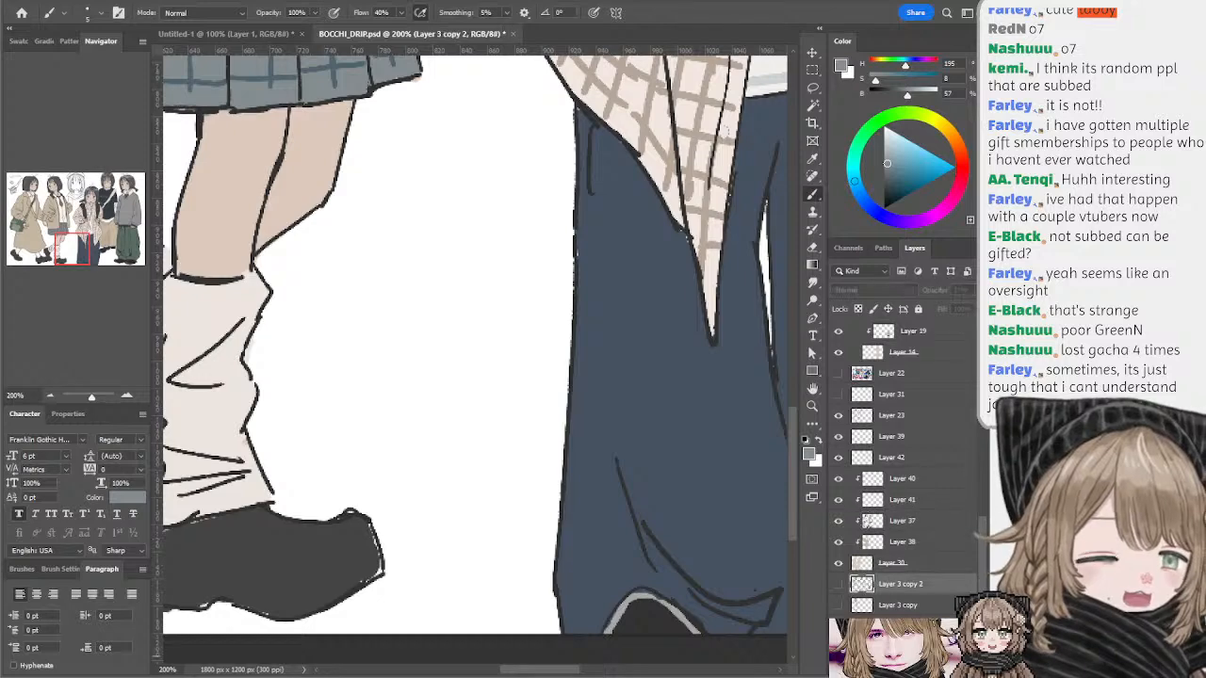
{"action": "key", "text": "ctrl+shift+alt+n"}
{"action": "left_click", "coordinate": [882, 184]}
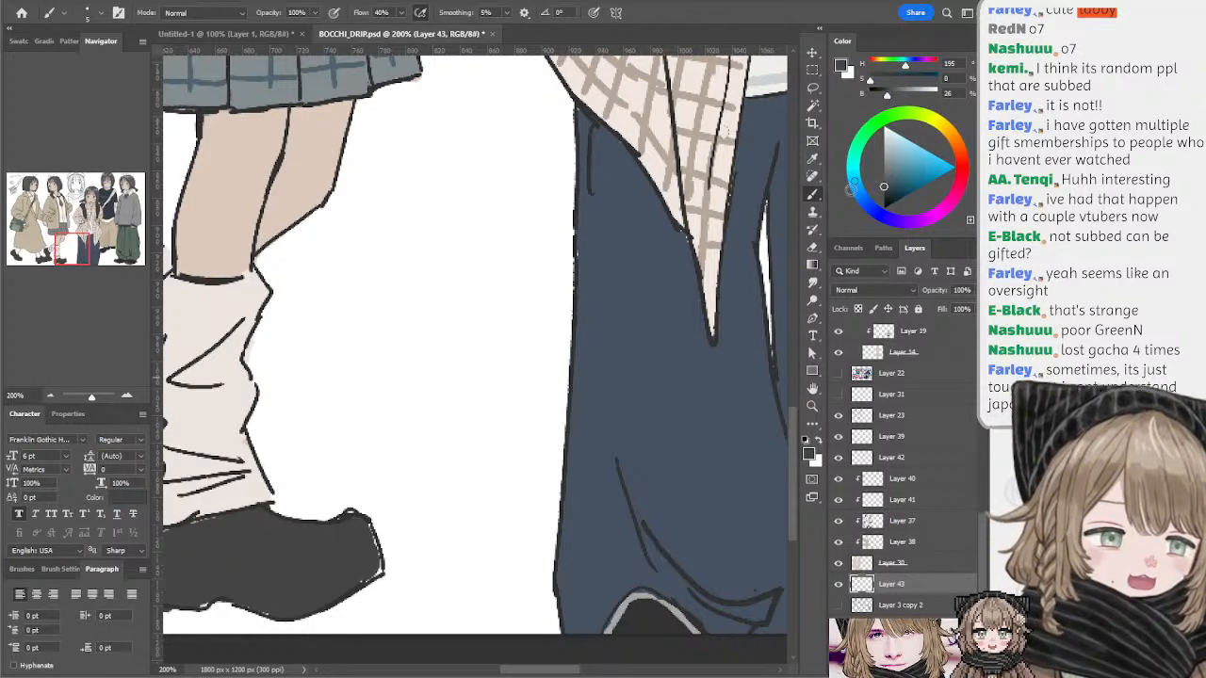
- Sketch the cheek and jaw line of a doodle face in the blank space between the second girl's legs and the navy trousers, redoing the stroke
{"action": "scroll", "coordinate": [465, 444], "scroll_direction": "down", "scroll_amount": 1}
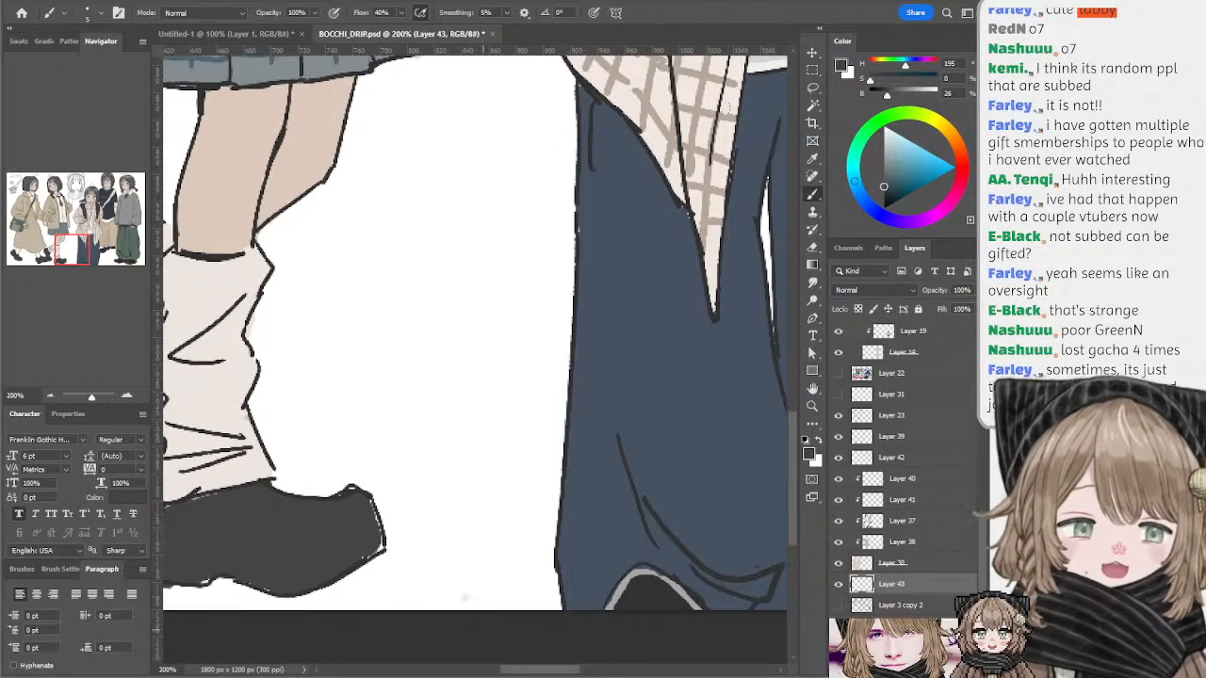
{"action": "mouse_move", "coordinate": [368, 244]}
{"action": "left_mouse_down"}
{"action": "mouse_move", "coordinate": [366, 288]}
{"action": "mouse_move", "coordinate": [425, 273]}
{"action": "left_mouse_up"}
{"action": "key", "text": "ctrl+z"}
{"action": "left_click_drag", "start_coordinate": [372, 236], "coordinate": [441, 274]}
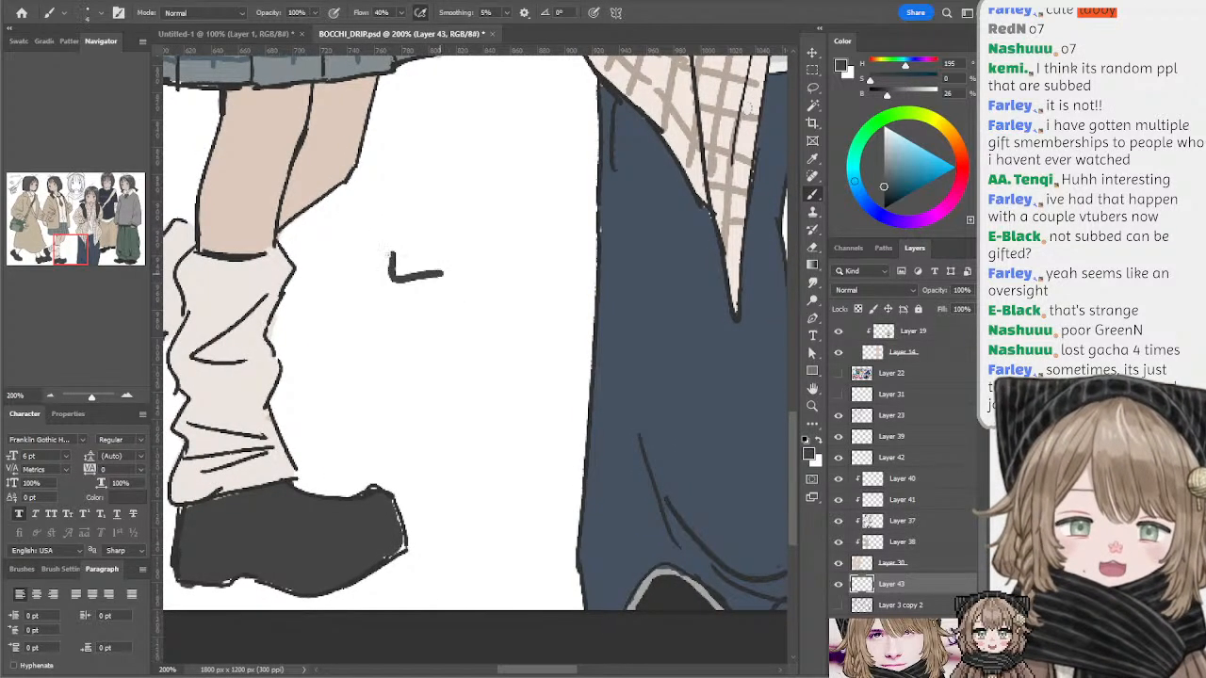
{"action": "key", "text": "ctrl+z"}
{"action": "mouse_move", "coordinate": [387, 243]}
{"action": "left_mouse_down"}
{"action": "mouse_move", "coordinate": [411, 283]}
{"action": "mouse_move", "coordinate": [454, 298]}
{"action": "left_mouse_up"}
{"action": "key", "text": "ctrl+z"}
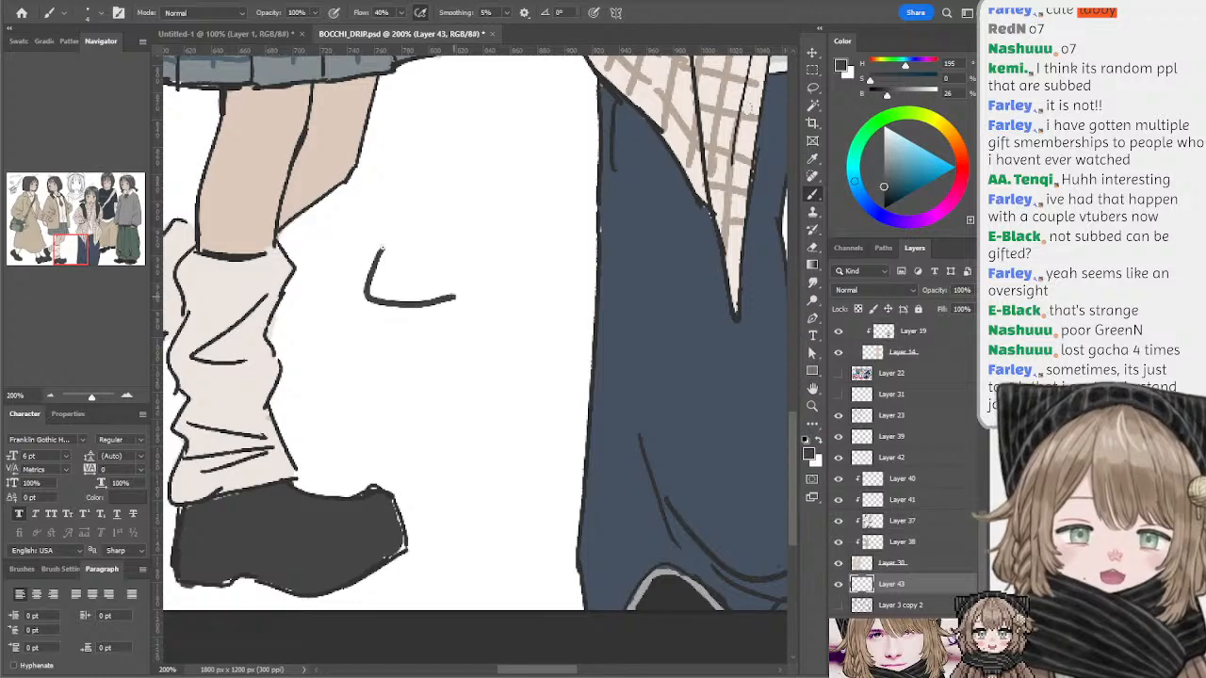
{"action": "key", "text": "ctrl+z"}
{"action": "mouse_move", "coordinate": [379, 247]}
{"action": "left_mouse_down"}
{"action": "mouse_move", "coordinate": [501, 272]}
{"action": "mouse_move", "coordinate": [390, 293]}
{"action": "mouse_move", "coordinate": [484, 283]}
{"action": "mouse_move", "coordinate": [486, 306]}
{"action": "mouse_move", "coordinate": [351, 308]}
{"action": "mouse_move", "coordinate": [496, 301]}
{"action": "mouse_move", "coordinate": [489, 293]}
{"action": "mouse_move", "coordinate": [490, 304]}
{"action": "left_mouse_up"}
{"action": "key", "text": "ctrl+z"}
{"action": "key", "text": "ctrl+z"}
{"action": "key", "text": "ctrl+z"}
{"action": "key", "text": "ctrl+z"}
{"action": "key", "text": "ctrl+z"}
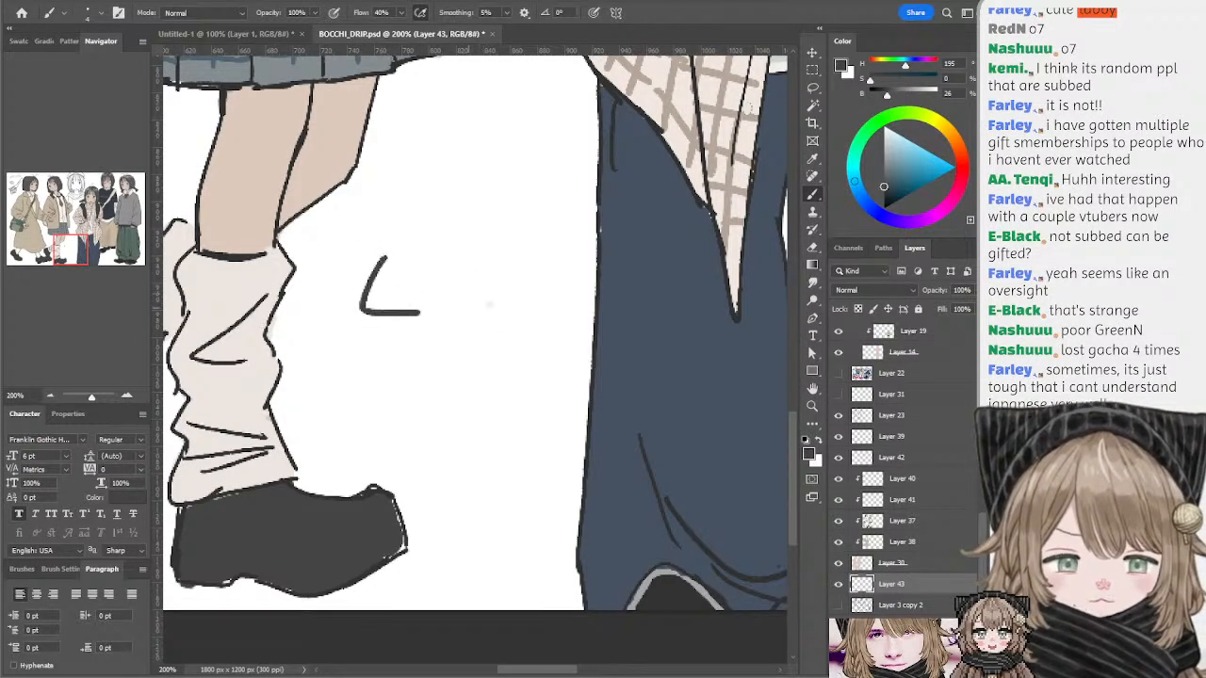
{"action": "key", "text": "ctrl+z"}
{"action": "left_click_drag", "start_coordinate": [378, 255], "coordinate": [506, 299]}
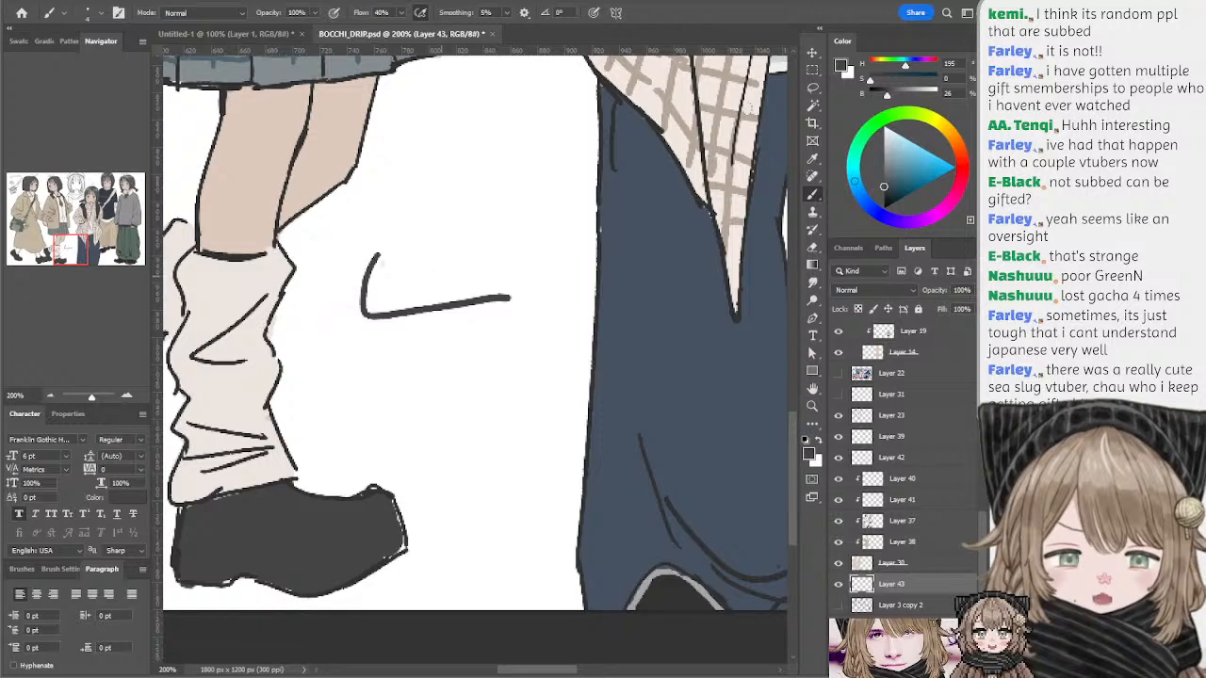
- Draw the side hair outlines framing both sides of the doodle face, redoing the strokes that miss
{"action": "scroll", "coordinate": [396, 239], "scroll_direction": "up", "scroll_amount": 1}
{"action": "left_click_drag", "start_coordinate": [350, 241], "coordinate": [345, 330]}
{"action": "key", "text": "ctrl+z"}
{"action": "key", "text": "ctrl+z"}
{"action": "mouse_move", "coordinate": [345, 258]}
{"action": "left_mouse_down"}
{"action": "mouse_move", "coordinate": [344, 335]}
{"action": "mouse_move", "coordinate": [358, 347]}
{"action": "left_mouse_up"}
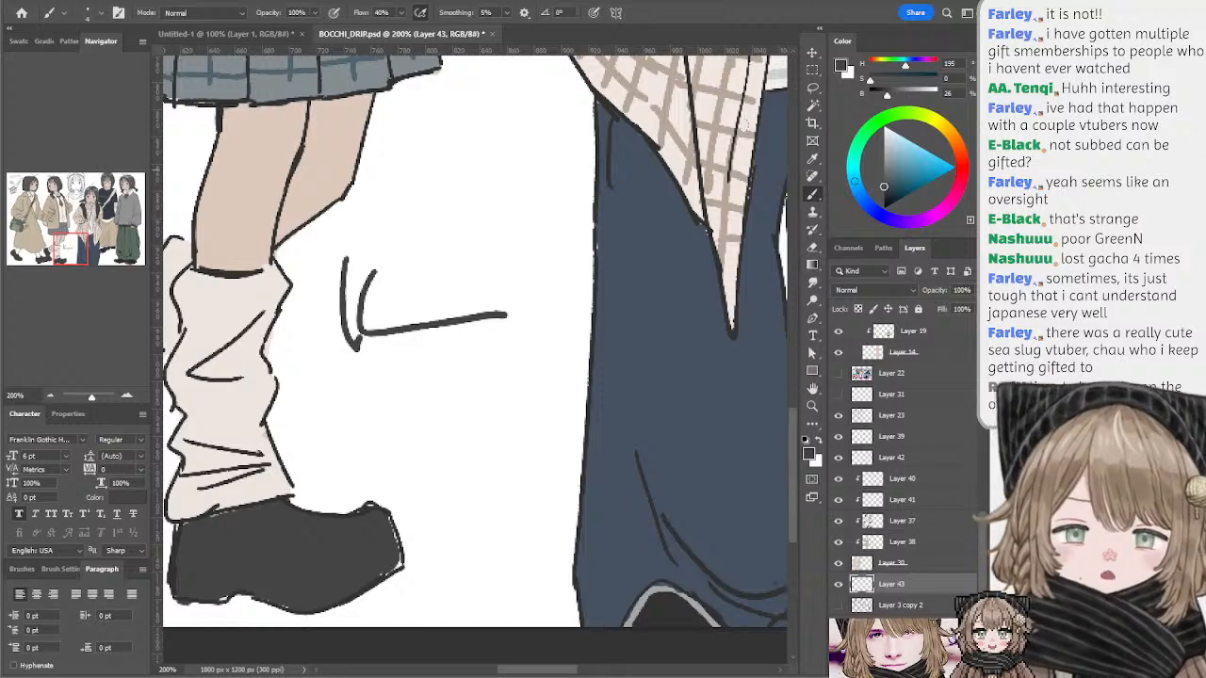
{"action": "mouse_move", "coordinate": [343, 269]}
{"action": "left_mouse_down"}
{"action": "mouse_move", "coordinate": [475, 202]}
{"action": "mouse_move", "coordinate": [502, 209]}
{"action": "mouse_move", "coordinate": [525, 311]}
{"action": "left_mouse_up"}
{"action": "key", "text": "ctrl+z"}
{"action": "left_click_drag", "start_coordinate": [510, 215], "coordinate": [524, 327]}
{"action": "key", "text": "ctrl+z"}
{"action": "left_click_drag", "start_coordinate": [500, 239], "coordinate": [515, 318]}
{"action": "key", "text": "ctrl+z"}
- Draw the doodle's pointed fringe gap, hair ends and cat-eared hat with a round pompom at its edge
{"action": "left_click_drag", "start_coordinate": [377, 271], "coordinate": [387, 233]}
{"action": "mouse_move", "coordinate": [389, 235]}
{"action": "left_mouse_down"}
{"action": "mouse_move", "coordinate": [402, 273]}
{"action": "mouse_move", "coordinate": [405, 230]}
{"action": "mouse_move", "coordinate": [402, 273]}
{"action": "mouse_move", "coordinate": [313, 275]}
{"action": "left_mouse_up"}
{"action": "key", "text": "ctrl+z"}
{"action": "key", "text": "ctrl+z"}
{"action": "key", "text": "ctrl+z"}
{"action": "mouse_move", "coordinate": [530, 254]}
{"action": "left_mouse_down"}
{"action": "mouse_move", "coordinate": [563, 249]}
{"action": "mouse_move", "coordinate": [545, 271]}
{"action": "mouse_move", "coordinate": [563, 247]}
{"action": "left_mouse_up"}
{"action": "key", "text": "ctrl+z"}
{"action": "key", "text": "ctrl+z"}
{"action": "mouse_move", "coordinate": [360, 226]}
{"action": "left_mouse_down"}
{"action": "mouse_move", "coordinate": [469, 189]}
{"action": "mouse_move", "coordinate": [549, 241]}
{"action": "mouse_move", "coordinate": [508, 215]}
{"action": "left_mouse_up"}
- Add two squinting eyes, a small open mouth and two little paws below the doodle's chin
{"action": "key", "text": "e"}
{"action": "key", "text": "b"}
{"action": "key", "text": "ctrl+z"}
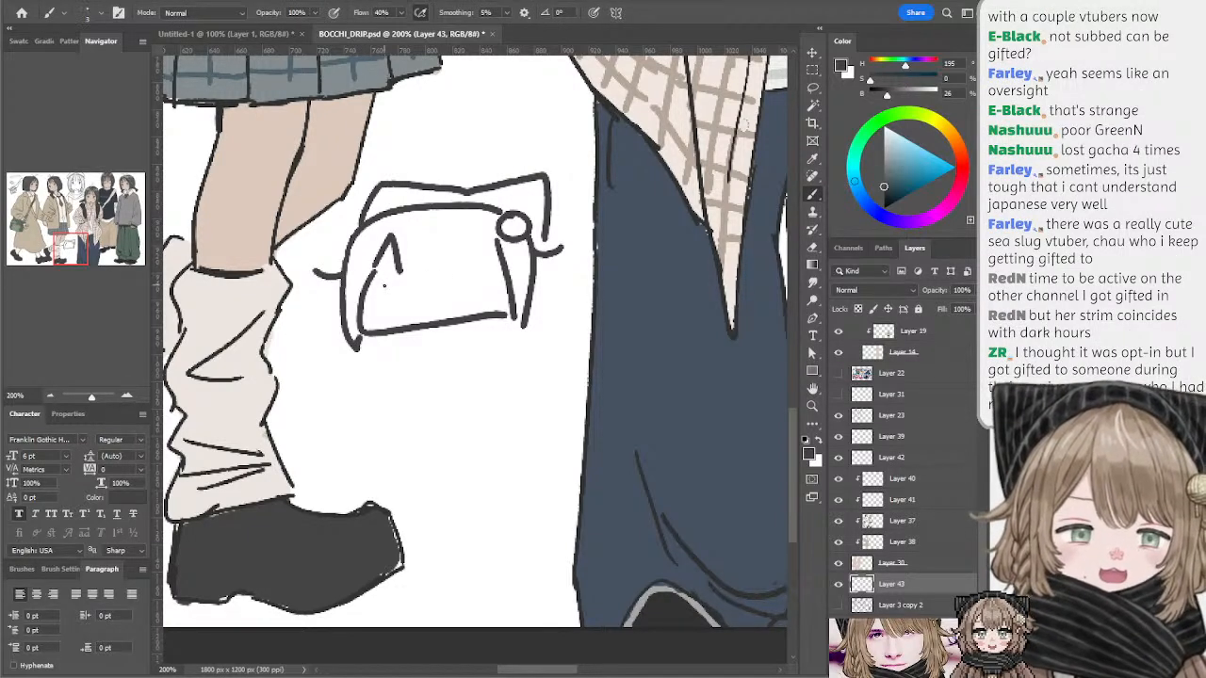
{"action": "left_click_drag", "start_coordinate": [400, 287], "coordinate": [385, 294]}
{"action": "mouse_move", "coordinate": [478, 275]}
{"action": "left_mouse_down"}
{"action": "mouse_move", "coordinate": [388, 358]}
{"action": "mouse_move", "coordinate": [399, 341]}
{"action": "mouse_move", "coordinate": [467, 350]}
{"action": "mouse_move", "coordinate": [496, 328]}
{"action": "left_mouse_up"}
{"action": "key", "text": "ctrl+z"}
{"action": "key", "text": "ctrl+z"}
- Draw a mound beneath the doodle head with two sloping sides and wavy ground lines at its base
{"action": "mouse_move", "coordinate": [341, 303]}
{"action": "left_mouse_down"}
{"action": "mouse_move", "coordinate": [364, 348]}
{"action": "mouse_move", "coordinate": [342, 340]}
{"action": "mouse_move", "coordinate": [358, 357]}
{"action": "mouse_move", "coordinate": [303, 433]}
{"action": "left_mouse_up"}
{"action": "key", "text": "ctrl+z"}
{"action": "key", "text": "ctrl+z"}
{"action": "key", "text": "ctrl+z"}
{"action": "key", "text": "ctrl+z"}
{"action": "key", "text": "ctrl+z"}
{"action": "key", "text": "ctrl+z"}
{"action": "left_click_drag", "start_coordinate": [351, 345], "coordinate": [309, 448]}
{"action": "key", "text": "ctrl+z"}
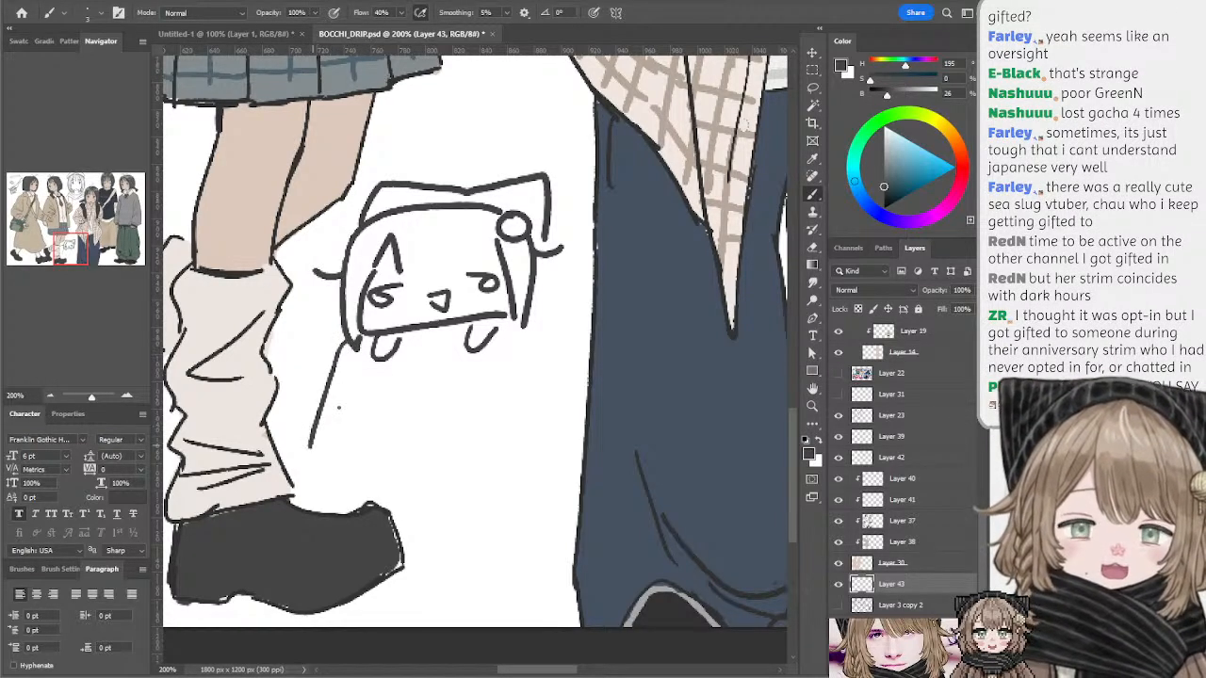
{"action": "left_click_drag", "start_coordinate": [526, 318], "coordinate": [569, 426]}
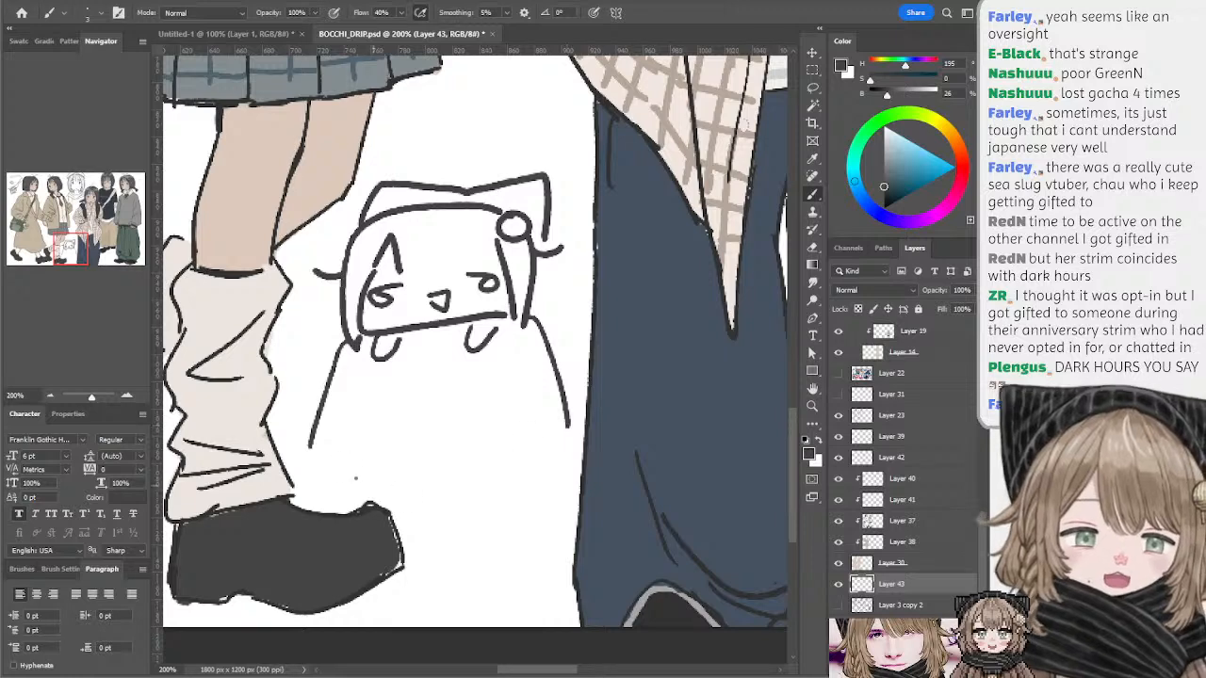
{"action": "left_click_drag", "start_coordinate": [300, 460], "coordinate": [394, 478]}
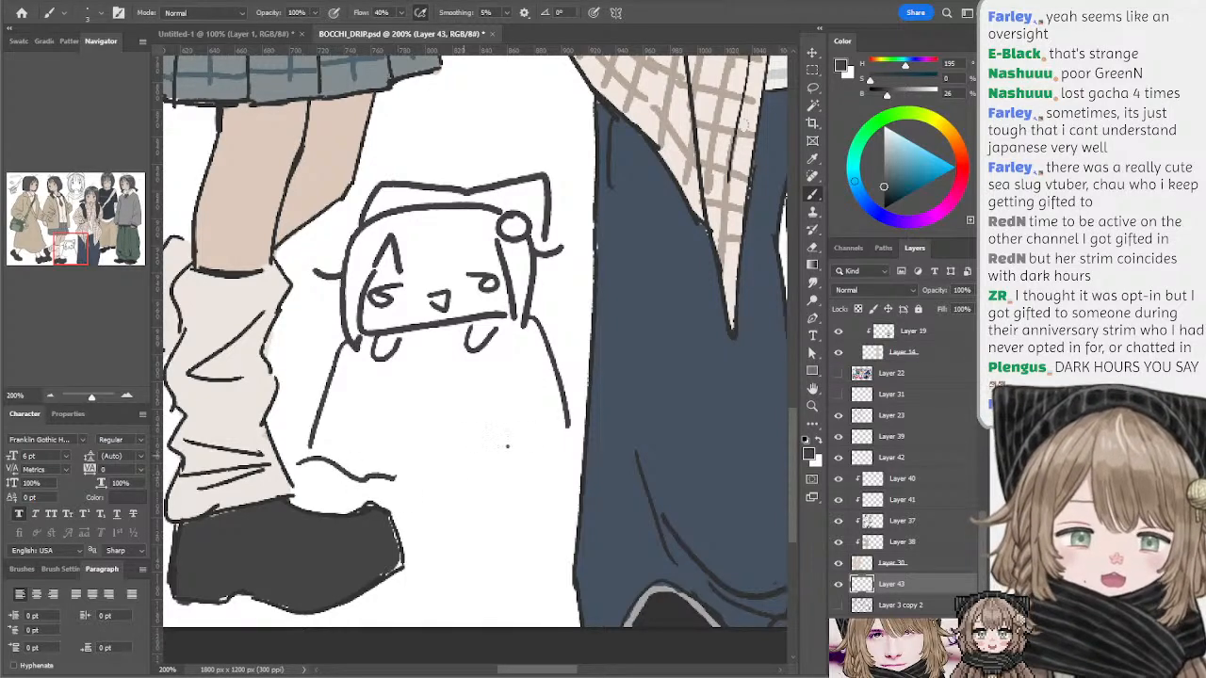
{"action": "left_click_drag", "start_coordinate": [489, 457], "coordinate": [575, 441]}
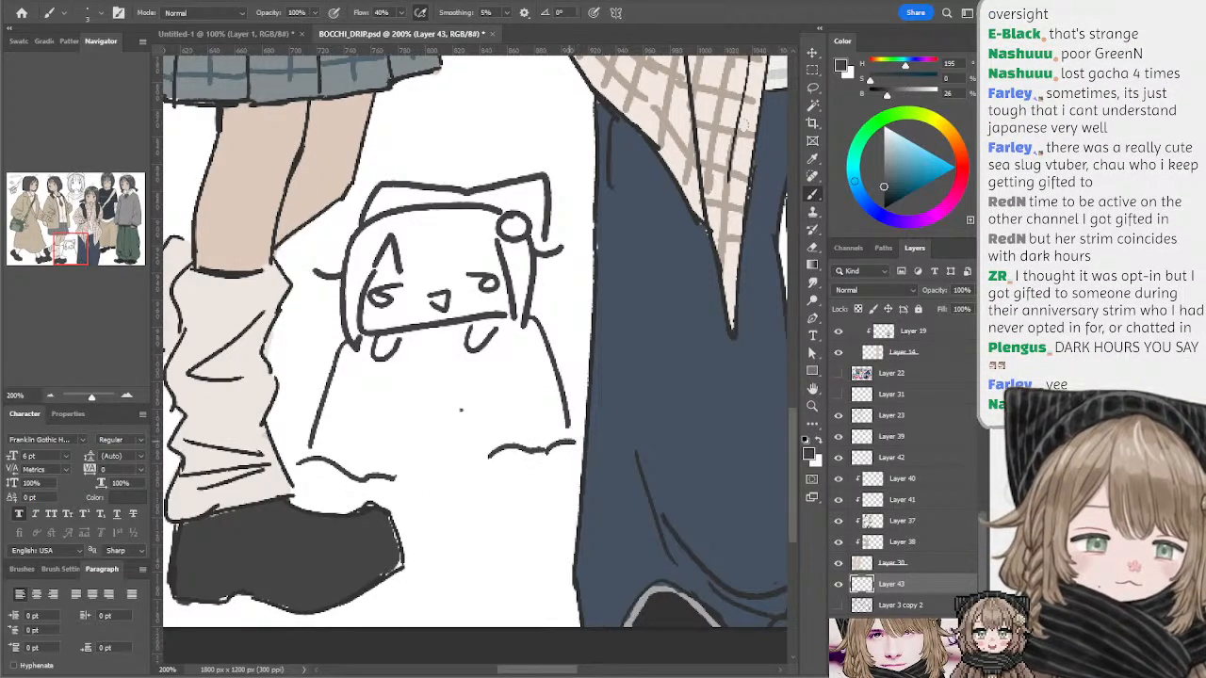
- Add small stones and an arched opening to the mound, and replace the stone beside the arch with a spiky tuft
{"action": "mouse_move", "coordinate": [438, 436]}
{"action": "left_mouse_down"}
{"action": "mouse_move", "coordinate": [465, 436]}
{"action": "mouse_move", "coordinate": [524, 390]}
{"action": "mouse_move", "coordinate": [537, 405]}
{"action": "mouse_move", "coordinate": [515, 408]}
{"action": "left_mouse_up"}
{"action": "left_click_drag", "start_coordinate": [343, 433], "coordinate": [422, 417]}
{"action": "key", "text": "ctrl+z"}
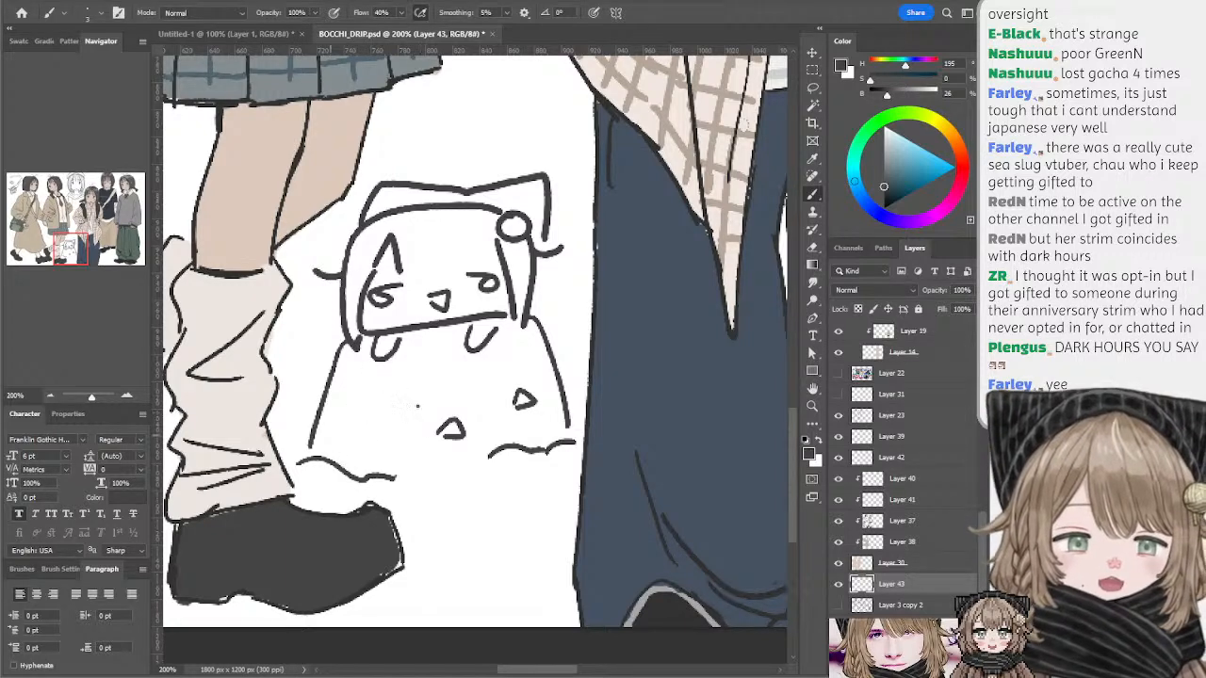
{"action": "left_click_drag", "start_coordinate": [331, 457], "coordinate": [426, 457]}
{"action": "key", "text": "e"}
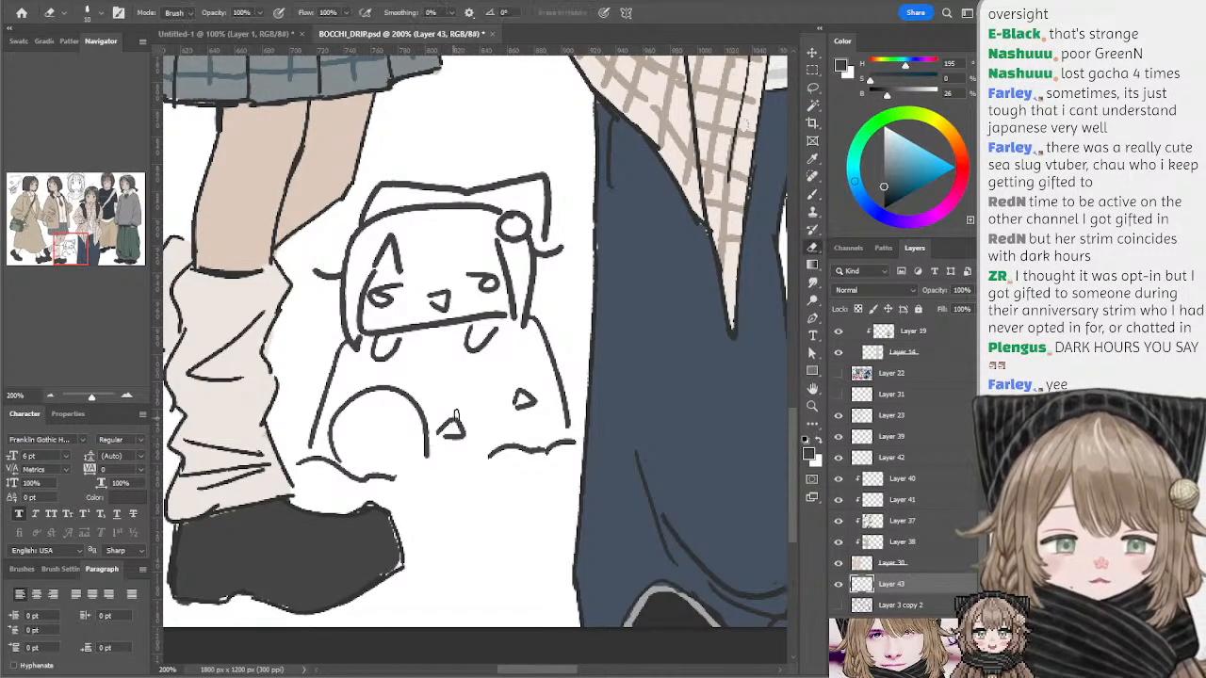
{"action": "mouse_move", "coordinate": [458, 415]}
{"action": "left_mouse_down"}
{"action": "mouse_move", "coordinate": [455, 436]}
{"action": "mouse_move", "coordinate": [443, 426]}
{"action": "mouse_move", "coordinate": [450, 407]}
{"action": "mouse_move", "coordinate": [452, 448]}
{"action": "left_mouse_up"}
{"action": "key", "text": "b"}
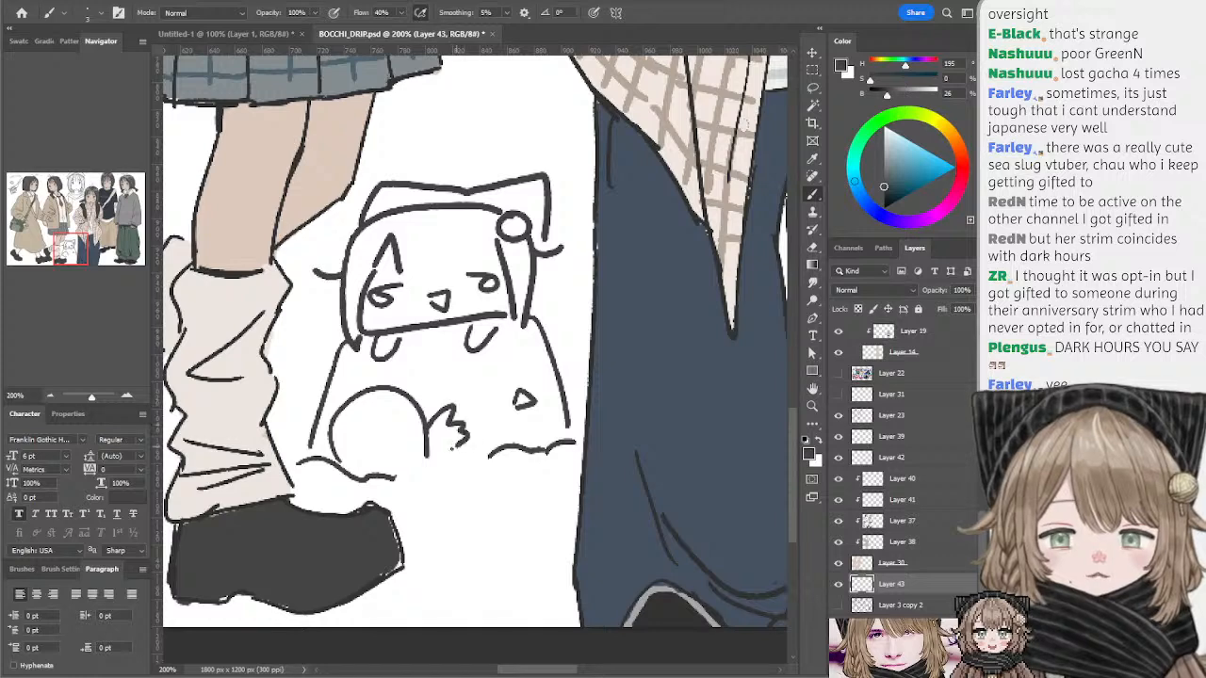
- Sketch small details inside the mound's arched opening with a finer brush and add a tiny mark beside the doodle's mouth
{"action": "left_click_drag", "start_coordinate": [360, 426], "coordinate": [343, 445]}
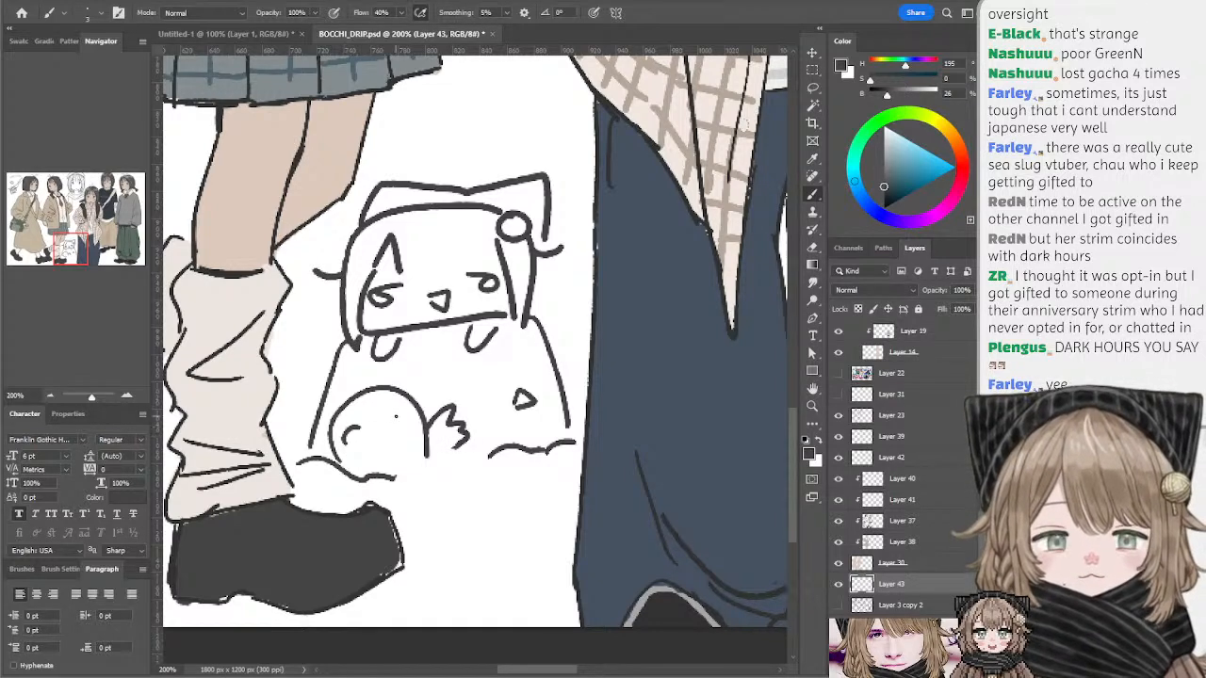
{"action": "mouse_move", "coordinate": [390, 407]}
{"action": "left_mouse_down"}
{"action": "mouse_move", "coordinate": [413, 424]}
{"action": "mouse_move", "coordinate": [394, 414]}
{"action": "mouse_move", "coordinate": [358, 454]}
{"action": "mouse_move", "coordinate": [413, 427]}
{"action": "mouse_move", "coordinate": [359, 455]}
{"action": "left_mouse_up"}
{"action": "key", "text": "ctrl+z"}
{"action": "key", "text": "ctrl+z"}
{"action": "key", "text": "ctrl+z"}
{"action": "left_click", "coordinate": [357, 442]}
{"action": "key", "text": "bracketright"}
{"action": "key", "text": "ctrl+z"}
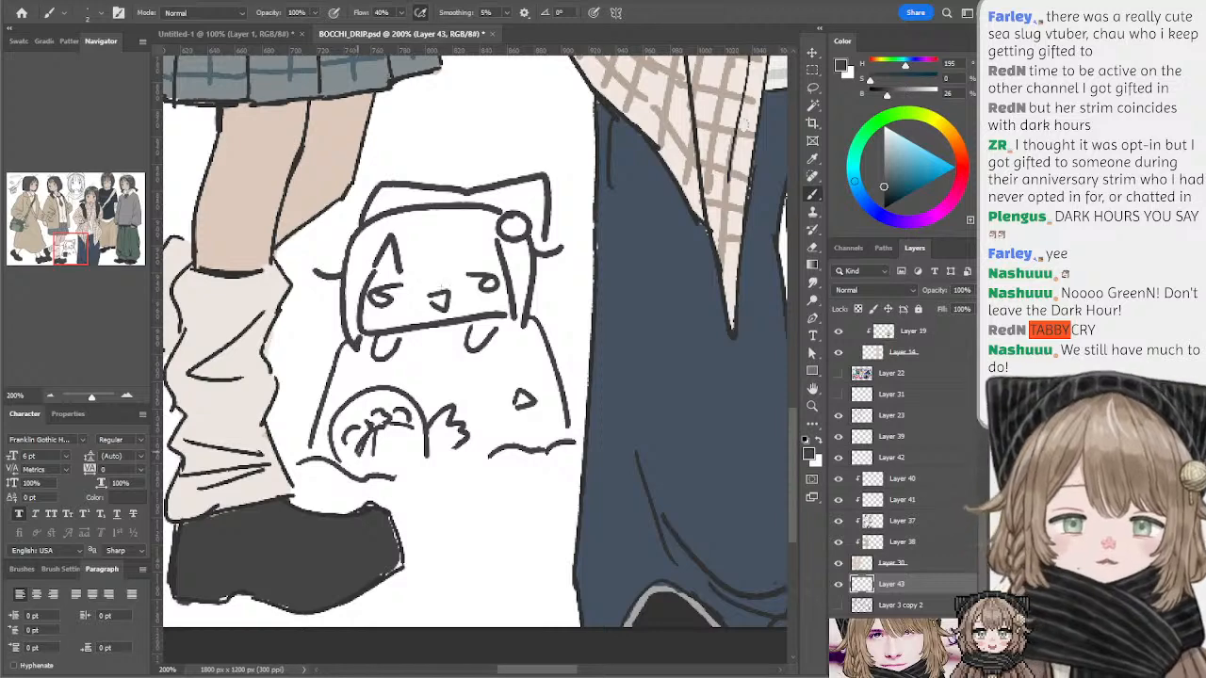
{"action": "left_click_drag", "start_coordinate": [421, 282], "coordinate": [429, 284]}
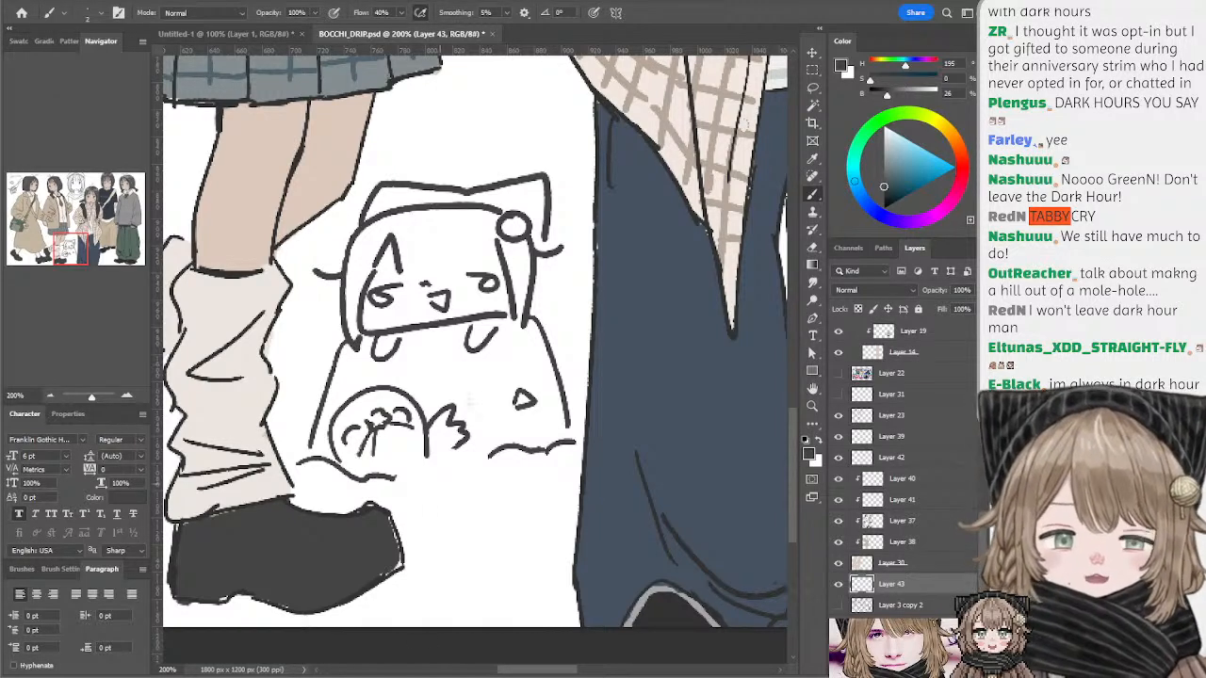
- Draw a small teardrop running down beneath one of the doodle's squinting eyes
{"action": "left_click_drag", "start_coordinate": [488, 293], "coordinate": [490, 312]}
{"action": "key", "text": "ctrl+z"}
{"action": "key", "text": "ctrl+z"}
{"action": "key", "text": "ctrl+z"}
{"action": "key", "text": "ctrl+z"}
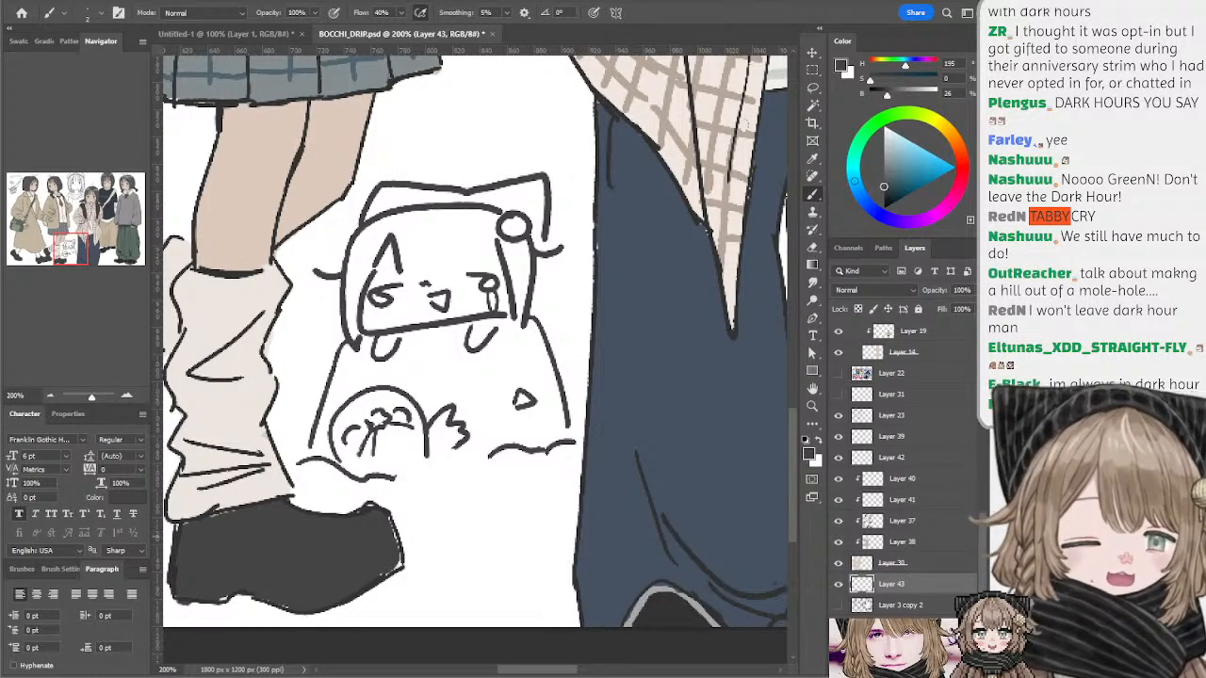
- Create a layer beneath the doodle's line art and block in the whole head with mid grey at 58% brightness
{"action": "left_click", "coordinate": [867, 604]}
{"action": "key", "text": "ctrl+shift+alt+n"}
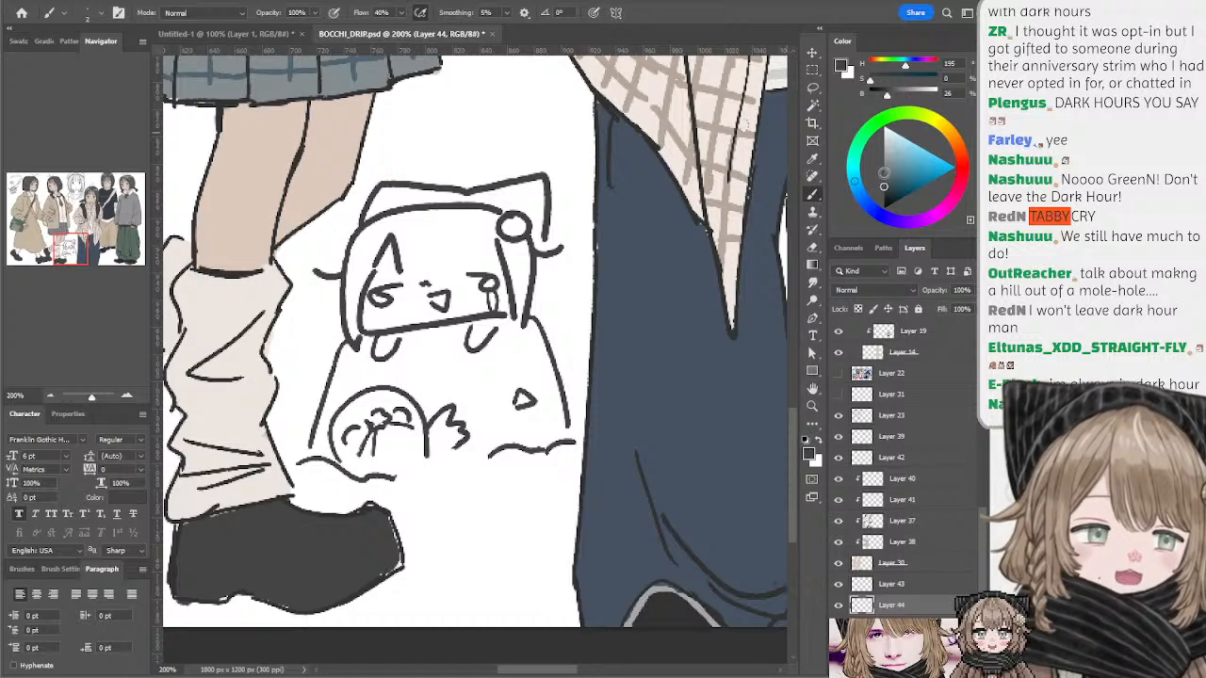
{"action": "left_click", "coordinate": [884, 168]}
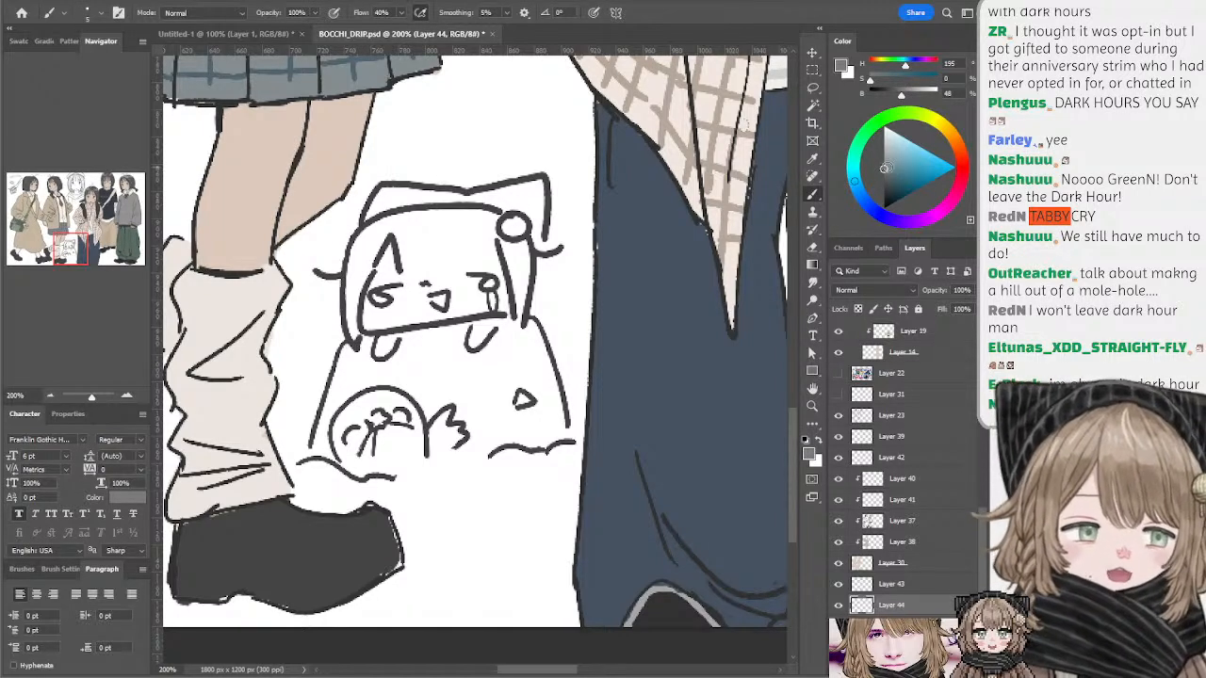
{"action": "left_click", "coordinate": [884, 160]}
{"action": "mouse_move", "coordinate": [377, 195]}
{"action": "left_mouse_down"}
{"action": "mouse_move", "coordinate": [429, 205]}
{"action": "mouse_move", "coordinate": [529, 185]}
{"action": "mouse_move", "coordinate": [539, 216]}
{"action": "mouse_move", "coordinate": [540, 184]}
{"action": "mouse_move", "coordinate": [525, 252]}
{"action": "mouse_move", "coordinate": [528, 194]}
{"action": "mouse_move", "coordinate": [386, 211]}
{"action": "mouse_move", "coordinate": [354, 253]}
{"action": "mouse_move", "coordinate": [361, 239]}
{"action": "mouse_move", "coordinate": [356, 337]}
{"action": "mouse_move", "coordinate": [353, 288]}
{"action": "mouse_move", "coordinate": [371, 247]}
{"action": "mouse_move", "coordinate": [363, 321]}
{"action": "mouse_move", "coordinate": [419, 201]}
{"action": "mouse_move", "coordinate": [390, 228]}
{"action": "mouse_move", "coordinate": [397, 217]}
{"action": "mouse_move", "coordinate": [400, 281]}
{"action": "mouse_move", "coordinate": [413, 232]}
{"action": "mouse_move", "coordinate": [398, 302]}
{"action": "mouse_move", "coordinate": [438, 222]}
{"action": "mouse_move", "coordinate": [424, 228]}
{"action": "mouse_move", "coordinate": [482, 220]}
{"action": "mouse_move", "coordinate": [436, 306]}
{"action": "mouse_move", "coordinate": [447, 267]}
{"action": "mouse_move", "coordinate": [509, 229]}
{"action": "mouse_move", "coordinate": [504, 322]}
{"action": "mouse_move", "coordinate": [514, 249]}
{"action": "mouse_move", "coordinate": [489, 326]}
{"action": "mouse_move", "coordinate": [456, 337]}
{"action": "left_mouse_up"}
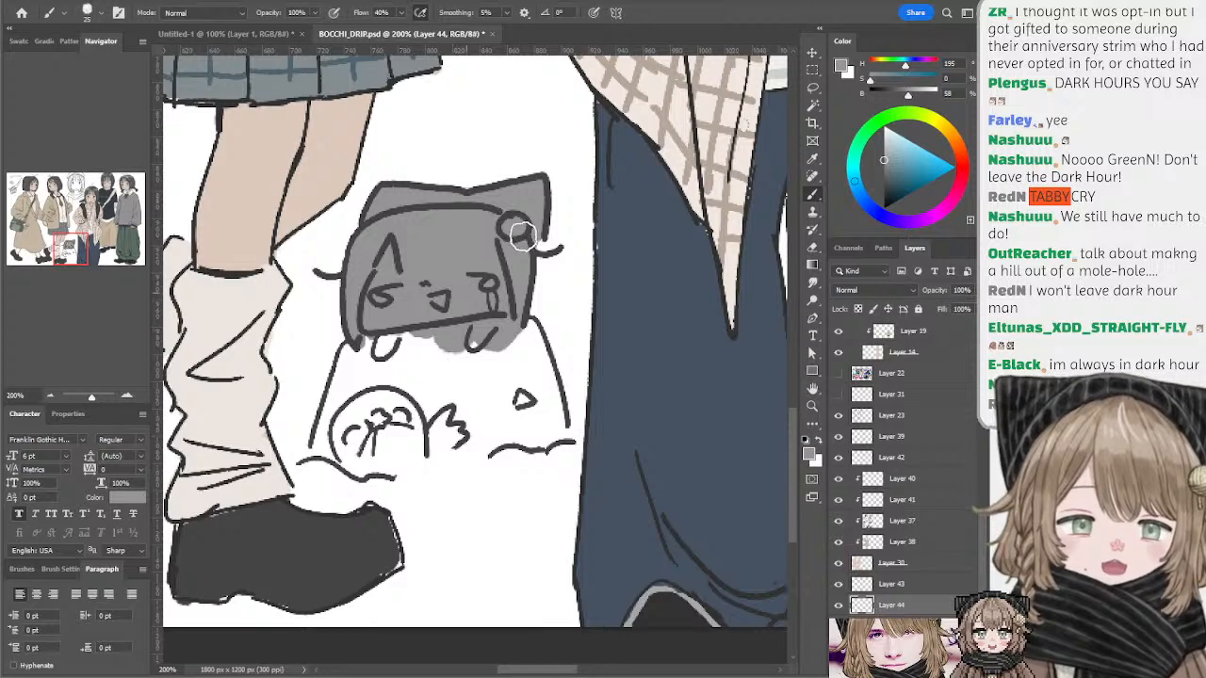
- Extend the mid-grey base over the paws and the whole mound with a resized brush
{"action": "key", "text": "bracketleft"}
{"action": "key", "text": "bracketleft"}
{"action": "key", "text": "bracketleft"}
{"action": "key", "text": "bracketleft"}
{"action": "key", "text": "bracketright"}
{"action": "key", "text": "bracketright"}
{"action": "key", "text": "bracketright"}
{"action": "key", "text": "bracketright"}
{"action": "key", "text": "bracketright"}
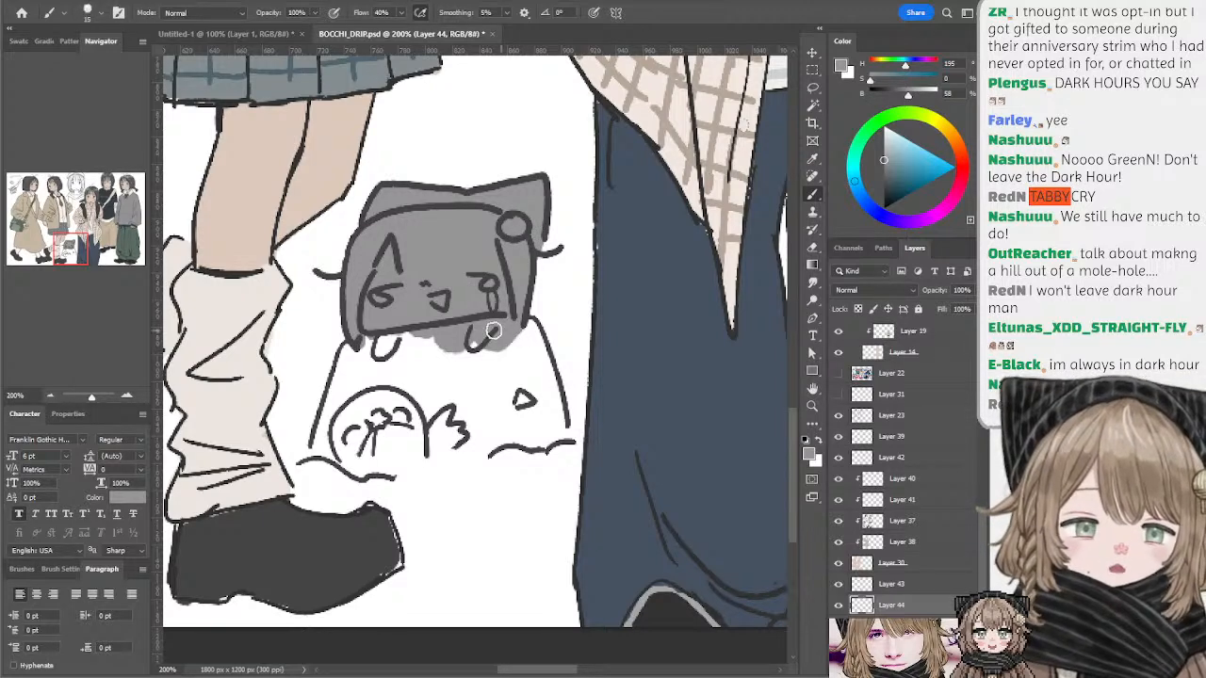
{"action": "mouse_move", "coordinate": [451, 334]}
{"action": "left_mouse_down"}
{"action": "mouse_move", "coordinate": [378, 344]}
{"action": "mouse_move", "coordinate": [328, 451]}
{"action": "mouse_move", "coordinate": [376, 480]}
{"action": "mouse_move", "coordinate": [472, 377]}
{"action": "mouse_move", "coordinate": [500, 396]}
{"action": "mouse_move", "coordinate": [522, 334]}
{"action": "mouse_move", "coordinate": [524, 382]}
{"action": "left_mouse_up"}
{"action": "mouse_move", "coordinate": [535, 382]}
{"action": "left_mouse_down"}
{"action": "mouse_move", "coordinate": [548, 431]}
{"action": "mouse_move", "coordinate": [492, 424]}
{"action": "mouse_move", "coordinate": [511, 460]}
{"action": "mouse_move", "coordinate": [433, 480]}
{"action": "mouse_move", "coordinate": [540, 470]}
{"action": "mouse_move", "coordinate": [538, 439]}
{"action": "left_mouse_up"}
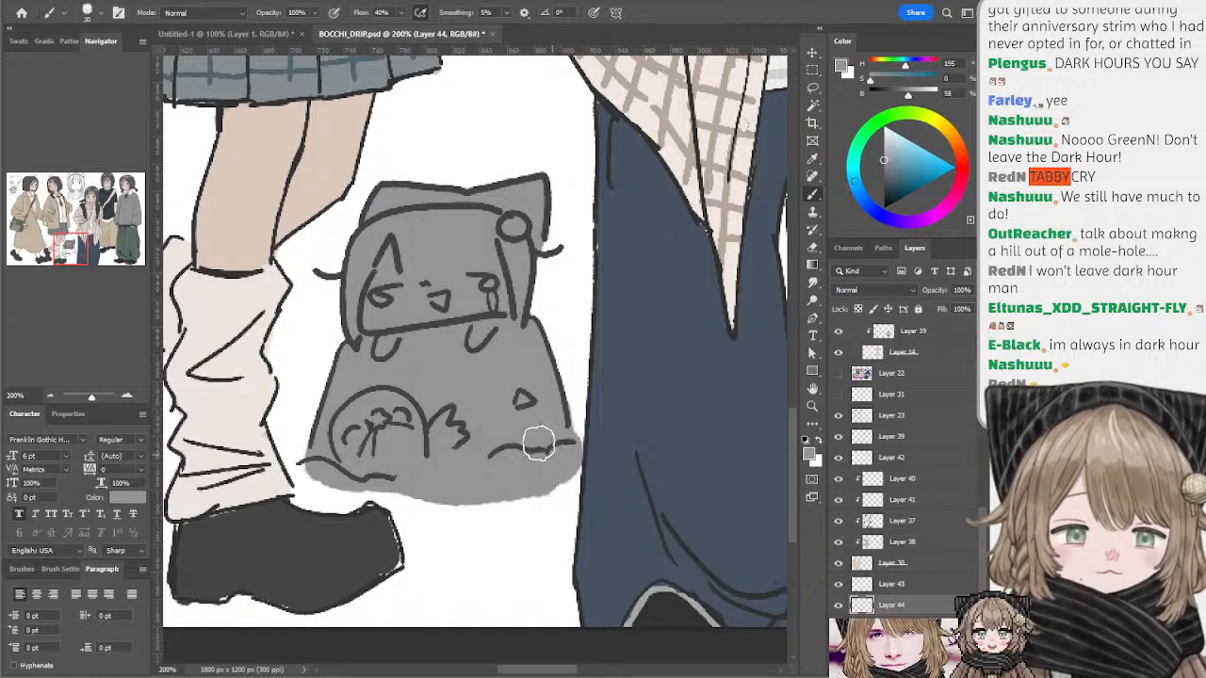
- Trim the lower edge of the mound's grey base with a smaller eraser
{"action": "key", "text": "e"}
{"action": "left_click_drag", "start_coordinate": [426, 501], "coordinate": [495, 505]}
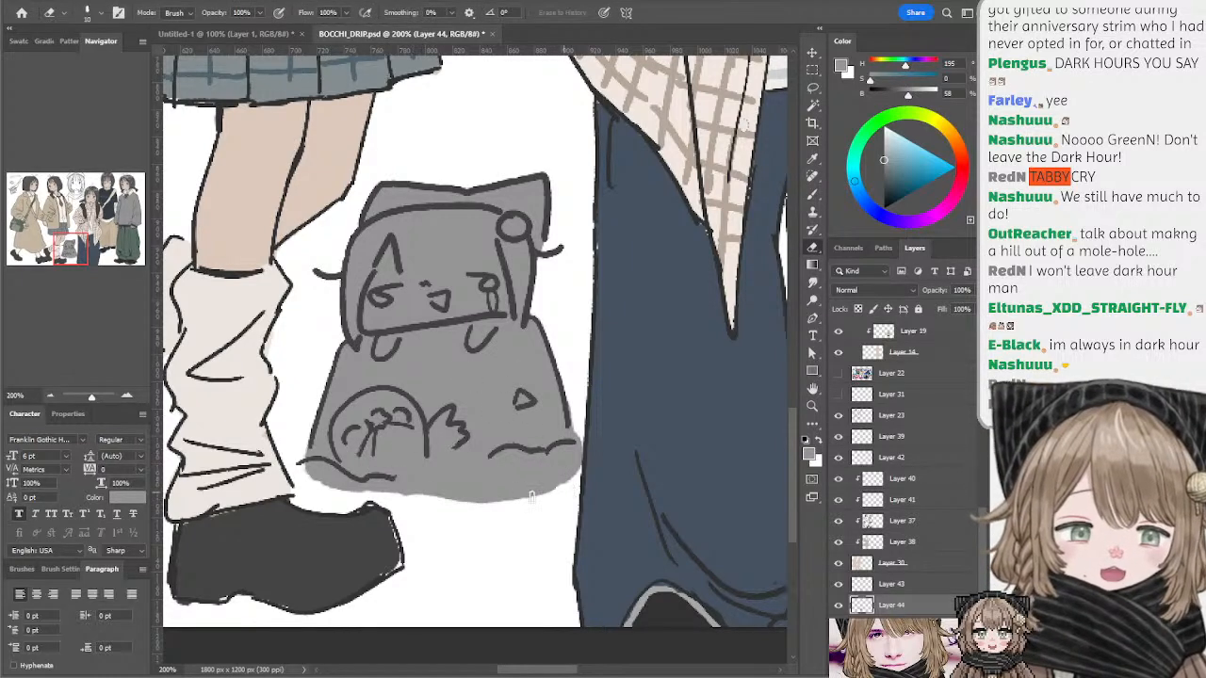
{"action": "key", "text": "ctrl+z"}
{"action": "key", "text": "bracketleft"}
{"action": "key", "text": "bracketleft"}
{"action": "left_click_drag", "start_coordinate": [577, 483], "coordinate": [424, 495]}
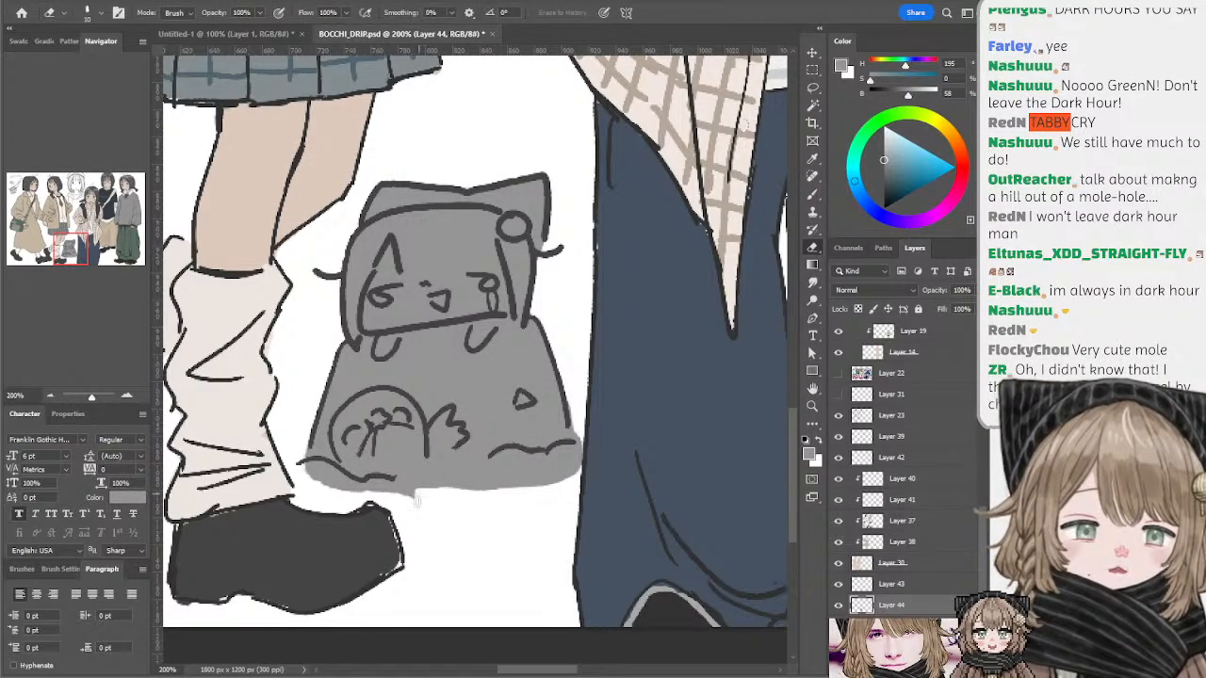
{"action": "key", "text": "b"}
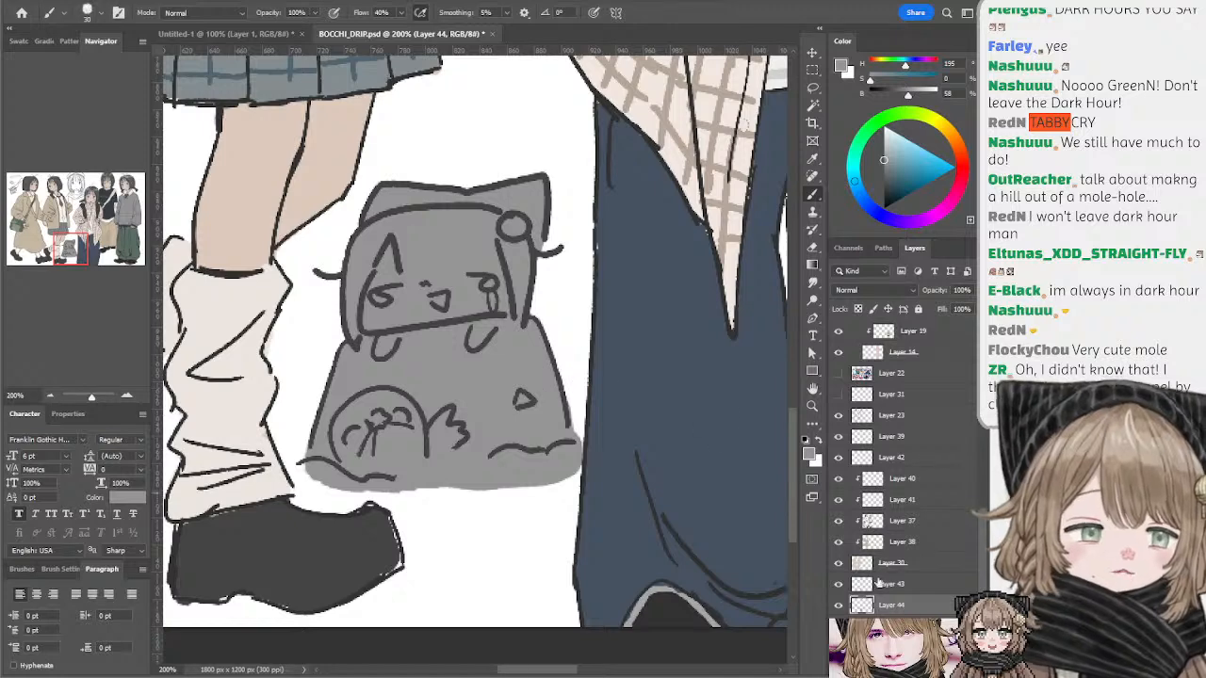
- Add a layer clipped to the grey base and fill the doodle's silhouette with the light cream background colour
{"action": "left_click", "coordinate": [851, 599], "text": "alt"}
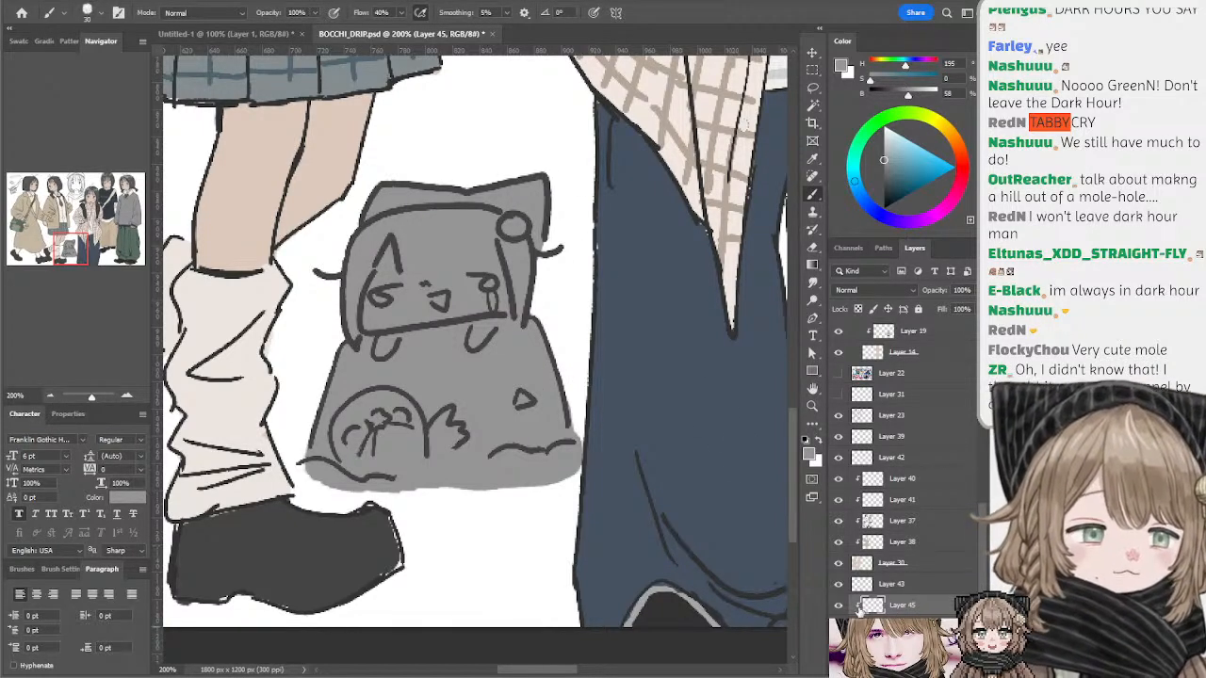
{"action": "left_click", "coordinate": [861, 606], "text": "ctrl"}
{"action": "key", "text": "x"}
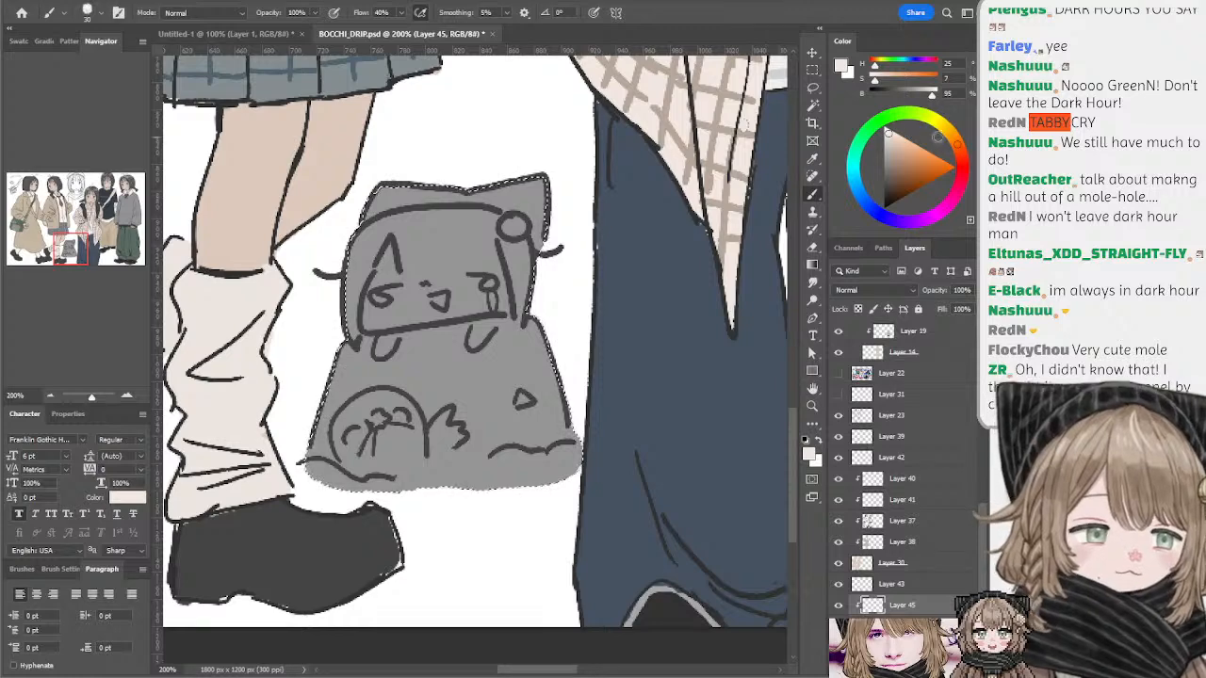
{"action": "key", "text": "alt+BackSpace"}
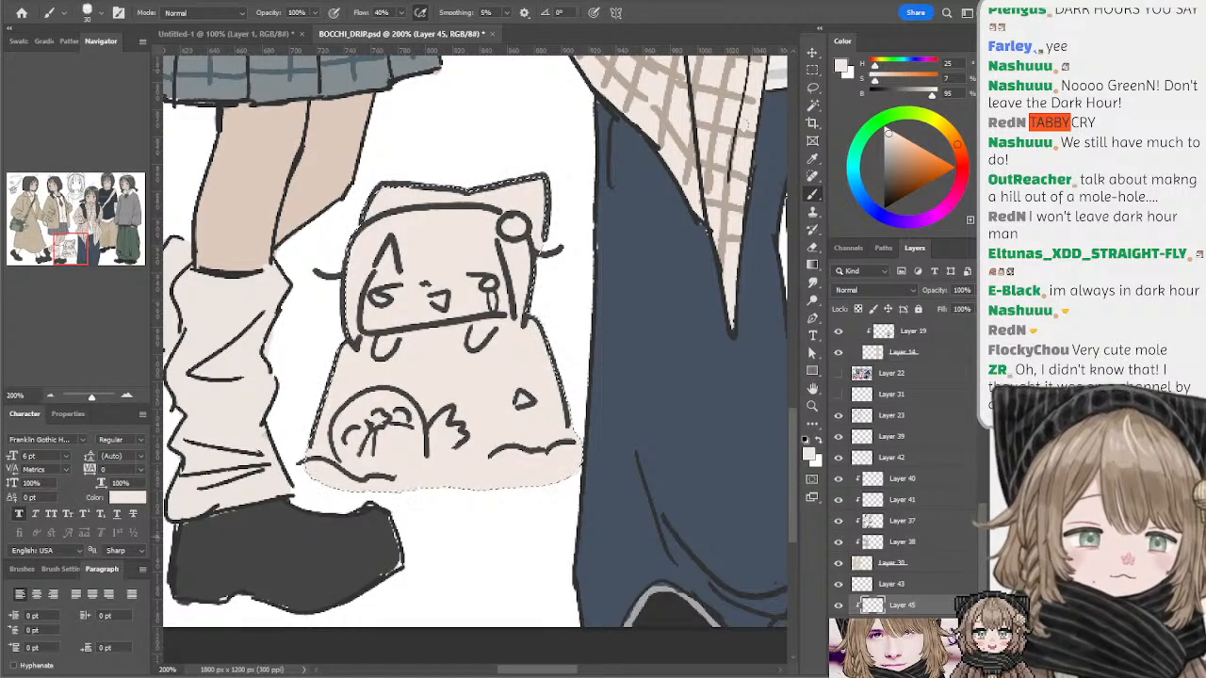
- Add another clipped layer, and with nothing selected paint the doodle's cat hat neutral grey at 50% brightness
{"action": "key", "text": "ctrl+shift+alt+n"}
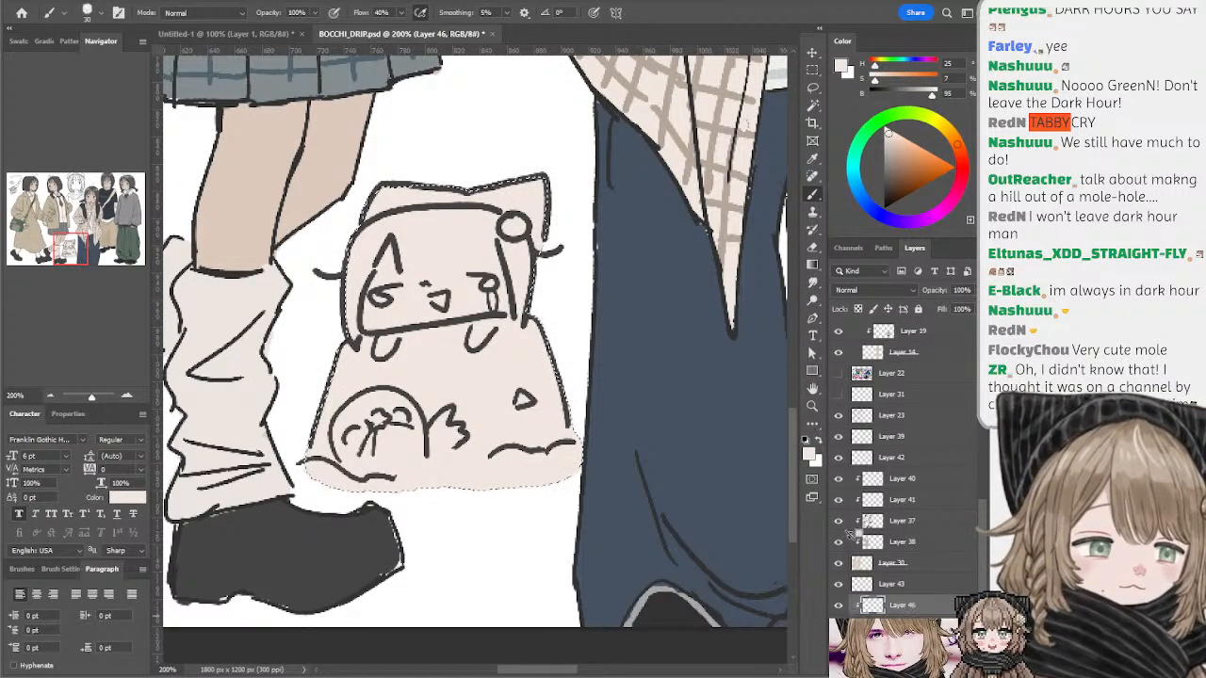
{"action": "key", "text": "l"}
{"action": "key", "text": "ctrl+d"}
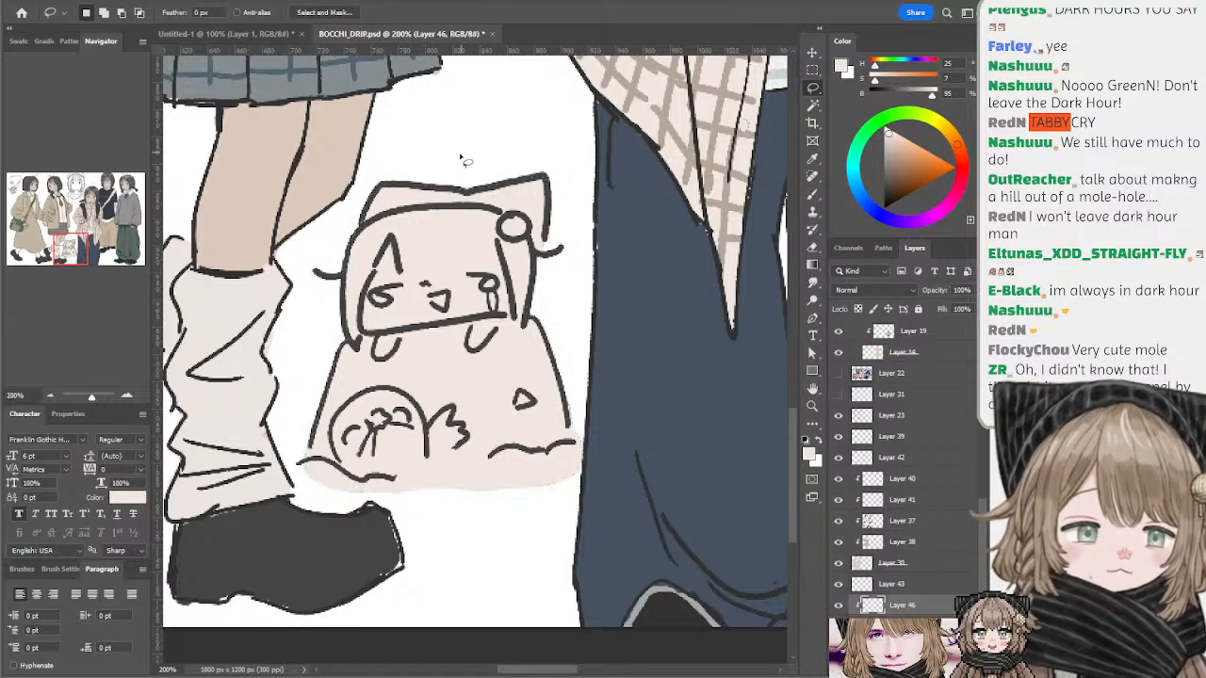
{"action": "key", "text": "b"}
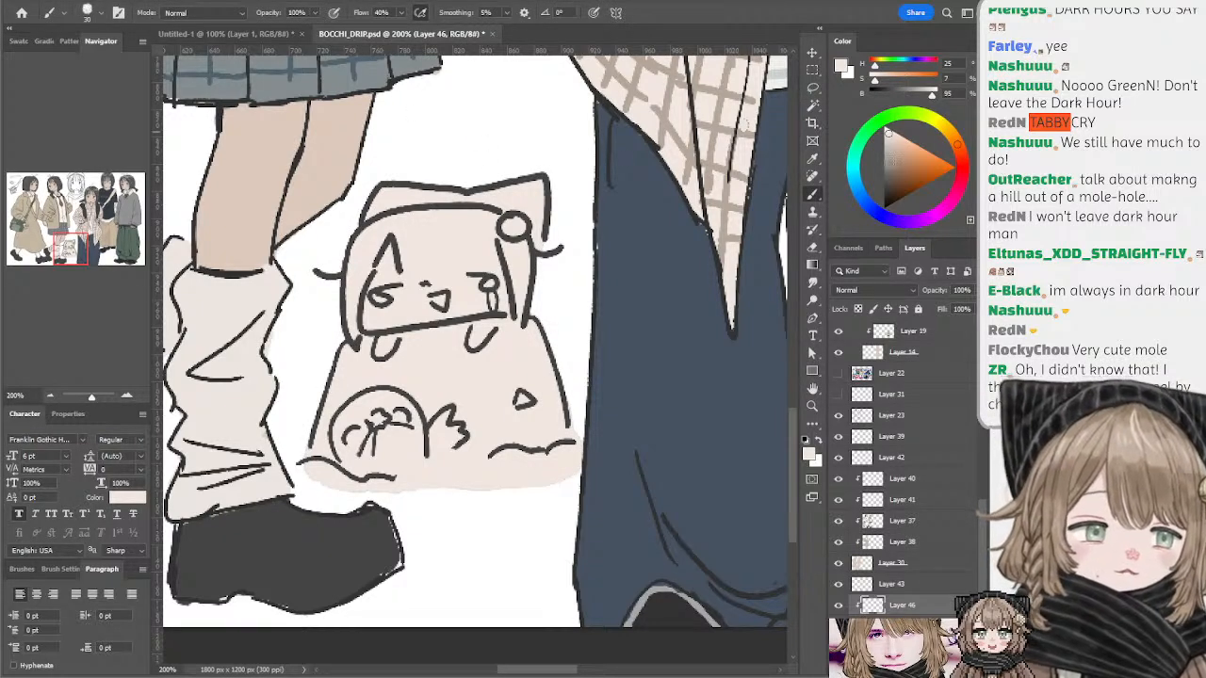
{"action": "left_click", "coordinate": [883, 167]}
{"action": "mouse_move", "coordinate": [412, 187]}
{"action": "left_mouse_down"}
{"action": "mouse_move", "coordinate": [363, 208]}
{"action": "mouse_move", "coordinate": [504, 197]}
{"action": "mouse_move", "coordinate": [544, 174]}
{"action": "mouse_move", "coordinate": [539, 233]}
{"action": "left_mouse_up"}
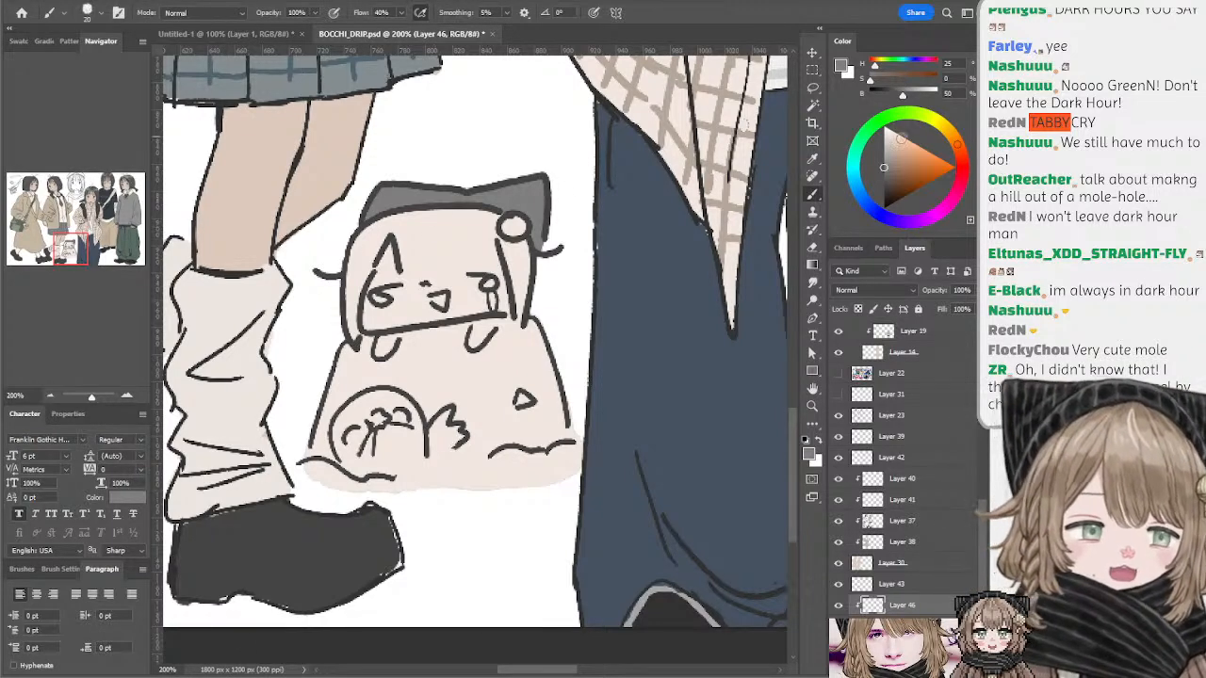
- Paint the doodle's hair and the round bobble soft brown (H 25, S 20, B 74), using a finer brush for the side locks
{"action": "left_click_drag", "start_coordinate": [895, 144], "coordinate": [894, 153]}
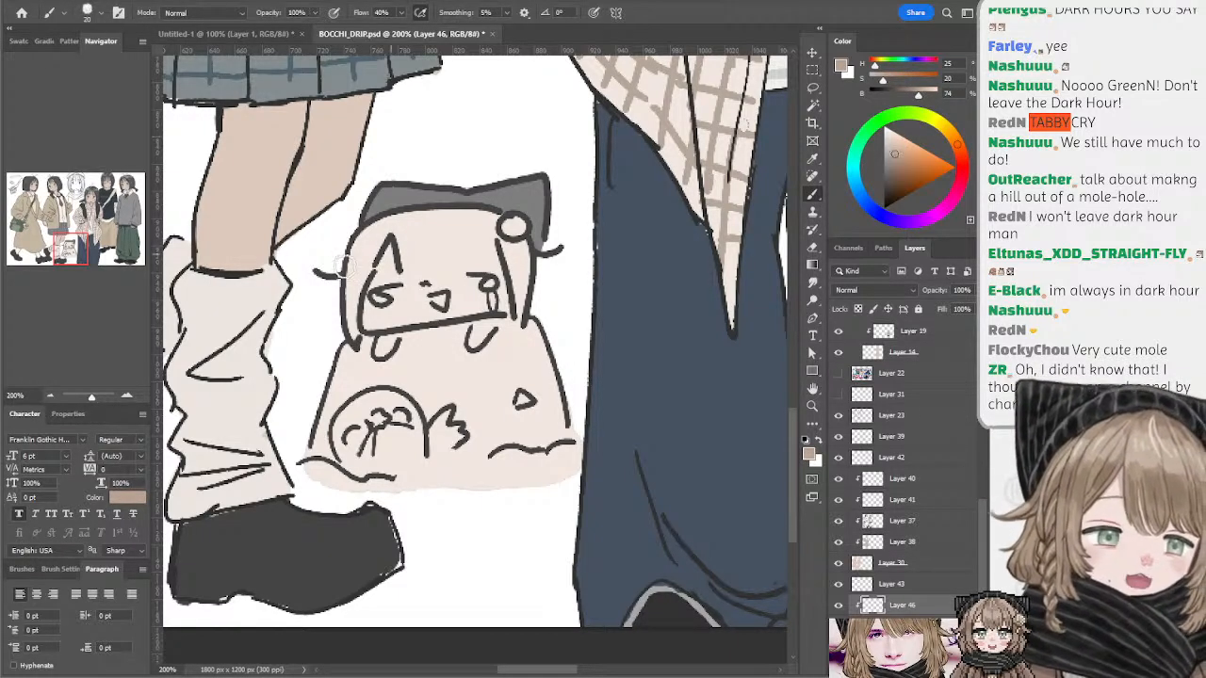
{"action": "mouse_move", "coordinate": [370, 236]}
{"action": "left_mouse_down"}
{"action": "mouse_move", "coordinate": [352, 310]}
{"action": "mouse_move", "coordinate": [370, 267]}
{"action": "mouse_move", "coordinate": [366, 235]}
{"action": "mouse_move", "coordinate": [346, 303]}
{"action": "mouse_move", "coordinate": [392, 223]}
{"action": "mouse_move", "coordinate": [371, 235]}
{"action": "mouse_move", "coordinate": [375, 226]}
{"action": "mouse_move", "coordinate": [394, 226]}
{"action": "mouse_move", "coordinate": [402, 260]}
{"action": "mouse_move", "coordinate": [479, 257]}
{"action": "mouse_move", "coordinate": [408, 243]}
{"action": "mouse_move", "coordinate": [412, 220]}
{"action": "mouse_move", "coordinate": [470, 220]}
{"action": "mouse_move", "coordinate": [417, 251]}
{"action": "mouse_move", "coordinate": [406, 241]}
{"action": "mouse_move", "coordinate": [491, 223]}
{"action": "mouse_move", "coordinate": [460, 233]}
{"action": "mouse_move", "coordinate": [473, 245]}
{"action": "mouse_move", "coordinate": [469, 219]}
{"action": "mouse_move", "coordinate": [459, 235]}
{"action": "mouse_move", "coordinate": [513, 227]}
{"action": "mouse_move", "coordinate": [524, 305]}
{"action": "mouse_move", "coordinate": [492, 254]}
{"action": "left_mouse_up"}
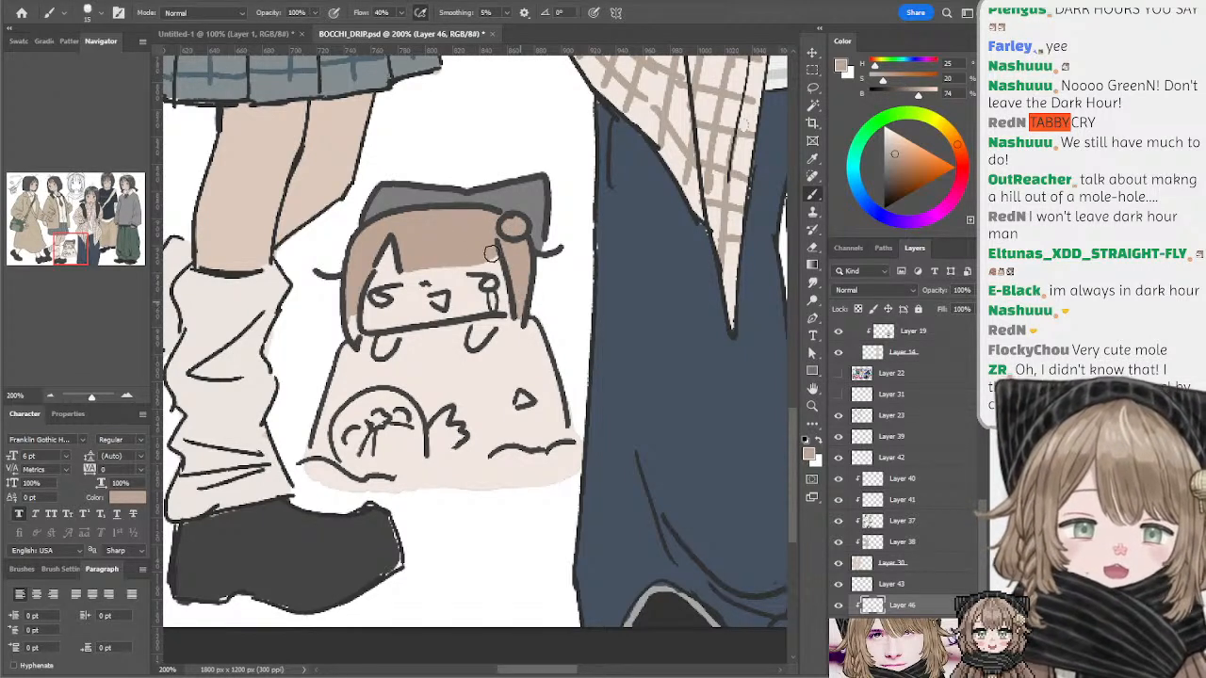
{"action": "key", "text": "bracketleft"}
{"action": "key", "text": "bracketleft"}
{"action": "mouse_move", "coordinate": [349, 320]}
{"action": "left_mouse_down"}
{"action": "mouse_move", "coordinate": [356, 341]}
{"action": "mouse_move", "coordinate": [345, 275]}
{"action": "left_mouse_up"}
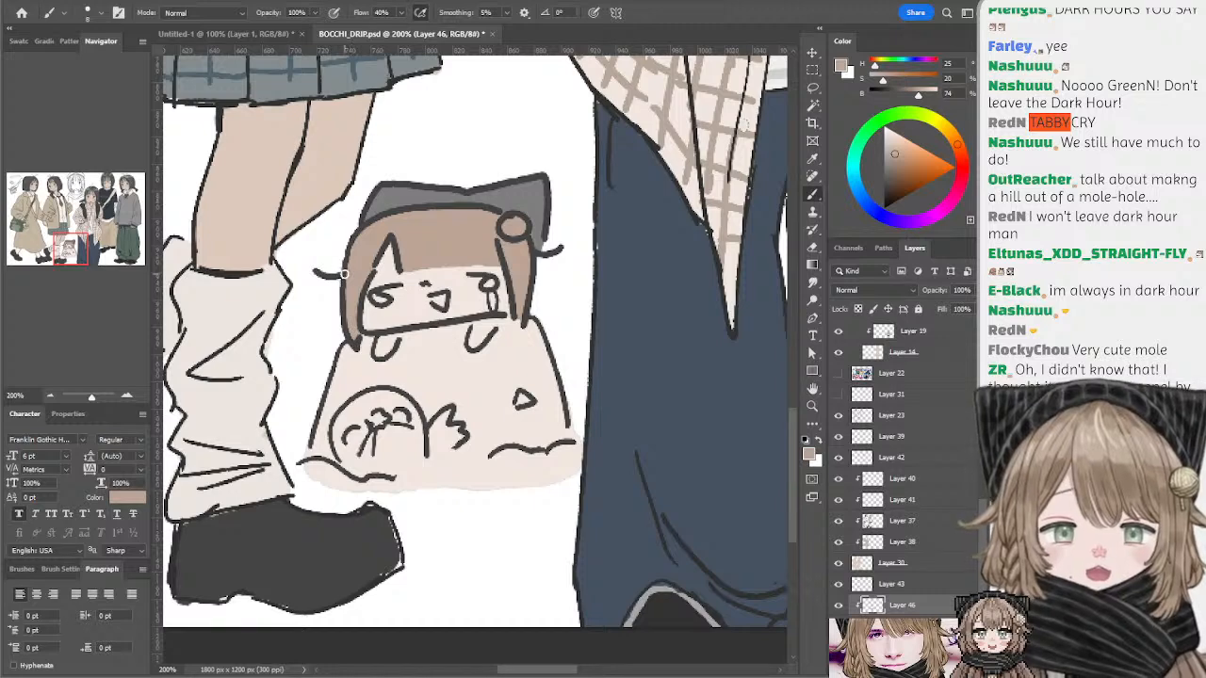
{"action": "left_click", "coordinate": [888, 180]}
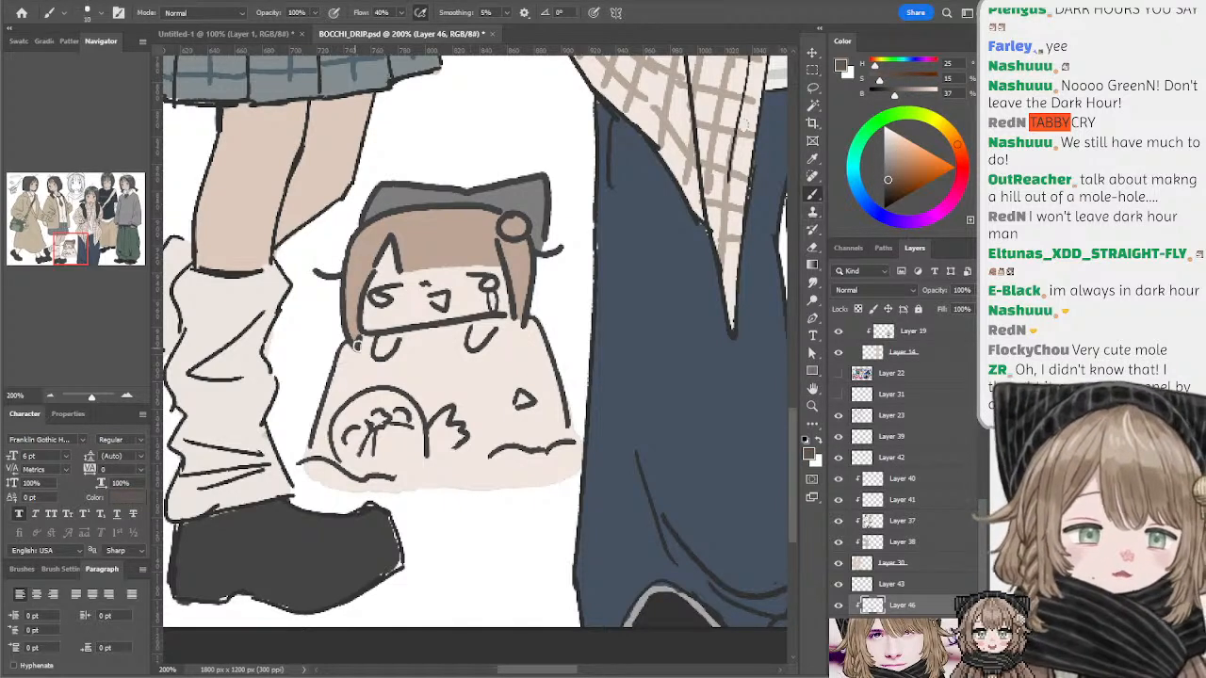
{"action": "left_click_drag", "start_coordinate": [354, 337], "coordinate": [366, 352]}
{"action": "key", "text": "ctrl+z"}
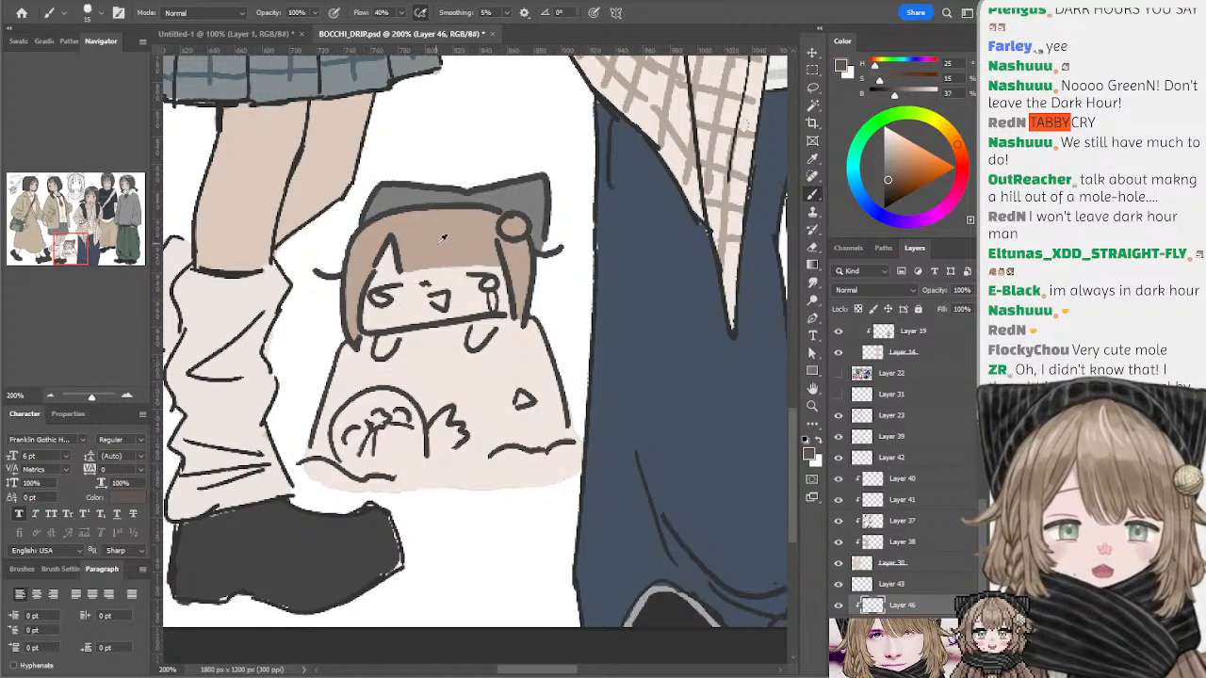
- Paint the mound greyish brown (H 24, S 14, B 69) around the arch and down to its base
{"action": "left_click", "coordinate": [897, 156]}
{"action": "left_click_drag", "start_coordinate": [894, 153], "coordinate": [890, 155]}
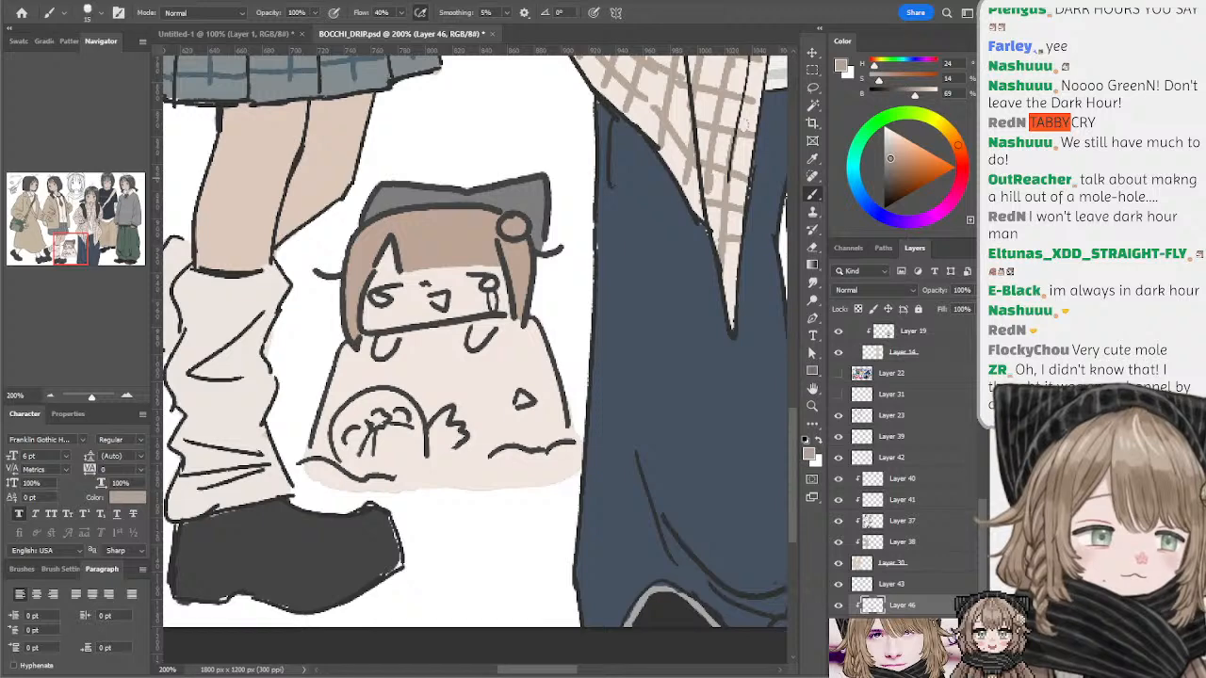
{"action": "mouse_move", "coordinate": [365, 349]}
{"action": "left_mouse_down"}
{"action": "mouse_move", "coordinate": [360, 364]}
{"action": "mouse_move", "coordinate": [349, 350]}
{"action": "mouse_move", "coordinate": [321, 429]}
{"action": "mouse_move", "coordinate": [338, 367]}
{"action": "mouse_move", "coordinate": [320, 452]}
{"action": "mouse_move", "coordinate": [330, 413]}
{"action": "mouse_move", "coordinate": [381, 352]}
{"action": "left_mouse_up"}
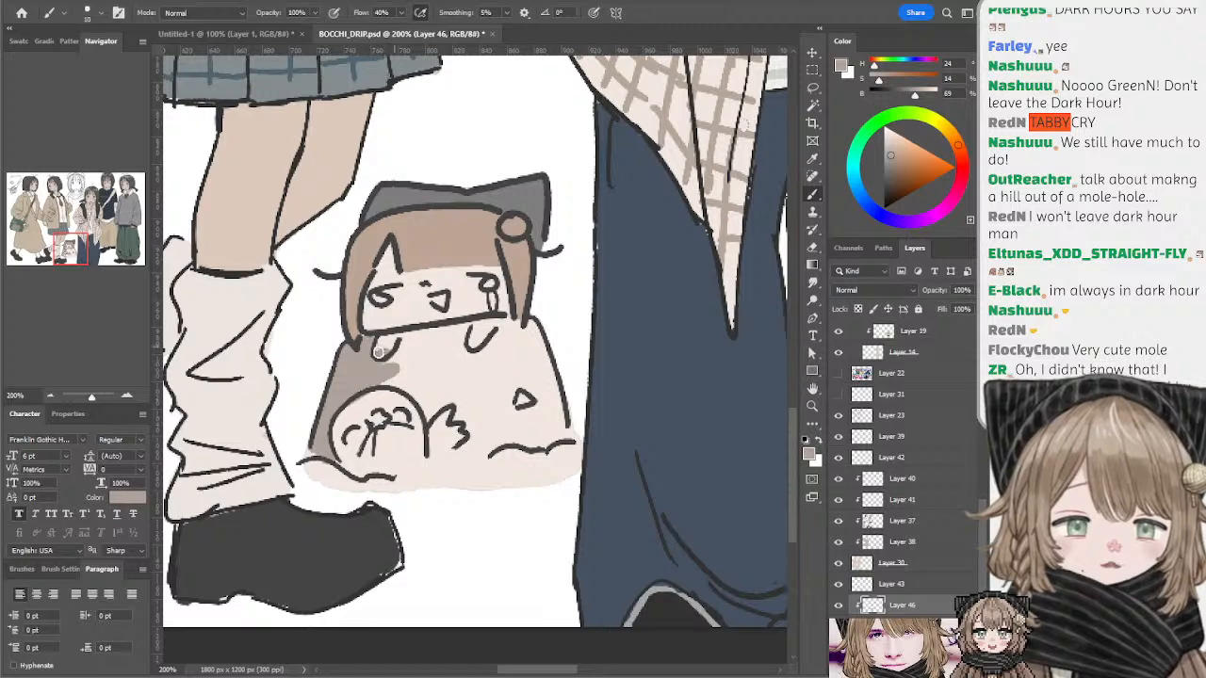
{"action": "key", "text": "e"}
{"action": "key", "text": "b"}
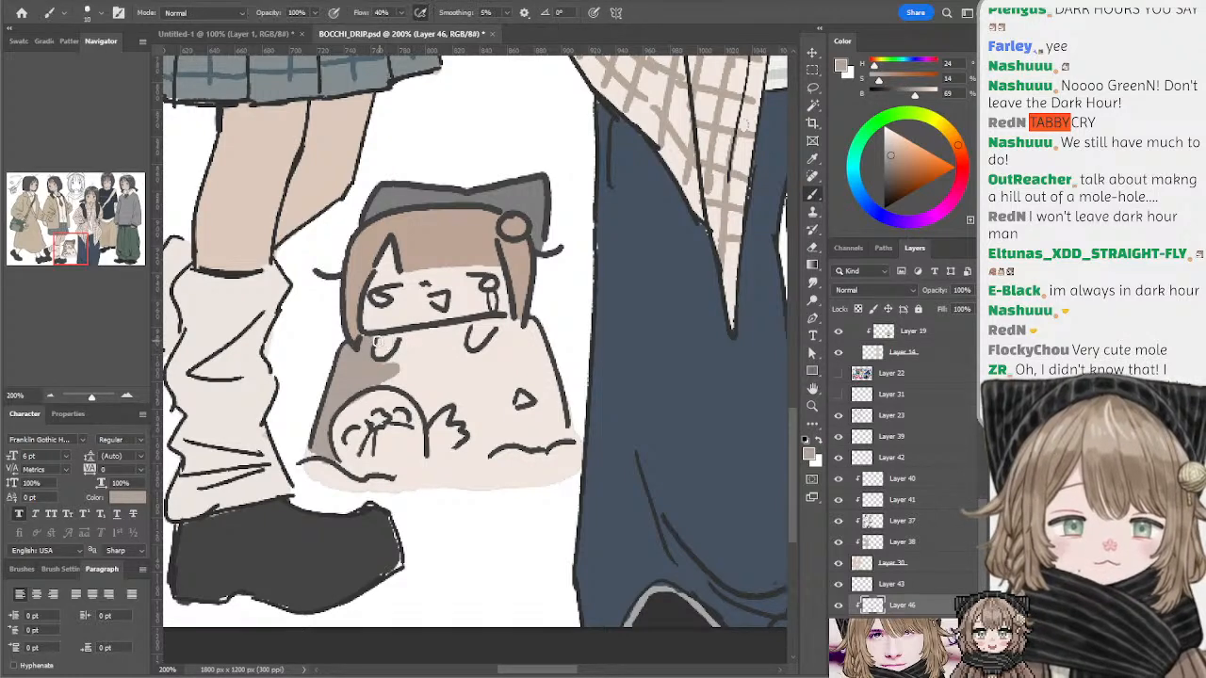
{"action": "mouse_move", "coordinate": [387, 341]}
{"action": "left_mouse_down"}
{"action": "mouse_move", "coordinate": [462, 333]}
{"action": "mouse_move", "coordinate": [435, 372]}
{"action": "mouse_move", "coordinate": [381, 376]}
{"action": "mouse_move", "coordinate": [429, 406]}
{"action": "mouse_move", "coordinate": [462, 362]}
{"action": "mouse_move", "coordinate": [511, 352]}
{"action": "mouse_move", "coordinate": [508, 336]}
{"action": "mouse_move", "coordinate": [526, 345]}
{"action": "mouse_move", "coordinate": [538, 327]}
{"action": "mouse_move", "coordinate": [525, 339]}
{"action": "mouse_move", "coordinate": [508, 330]}
{"action": "mouse_move", "coordinate": [545, 384]}
{"action": "mouse_move", "coordinate": [521, 366]}
{"action": "mouse_move", "coordinate": [468, 405]}
{"action": "mouse_move", "coordinate": [454, 377]}
{"action": "mouse_move", "coordinate": [323, 414]}
{"action": "mouse_move", "coordinate": [426, 415]}
{"action": "mouse_move", "coordinate": [310, 443]}
{"action": "mouse_move", "coordinate": [324, 450]}
{"action": "mouse_move", "coordinate": [491, 452]}
{"action": "mouse_move", "coordinate": [336, 465]}
{"action": "mouse_move", "coordinate": [504, 441]}
{"action": "mouse_move", "coordinate": [355, 480]}
{"action": "mouse_move", "coordinate": [572, 435]}
{"action": "left_mouse_up"}
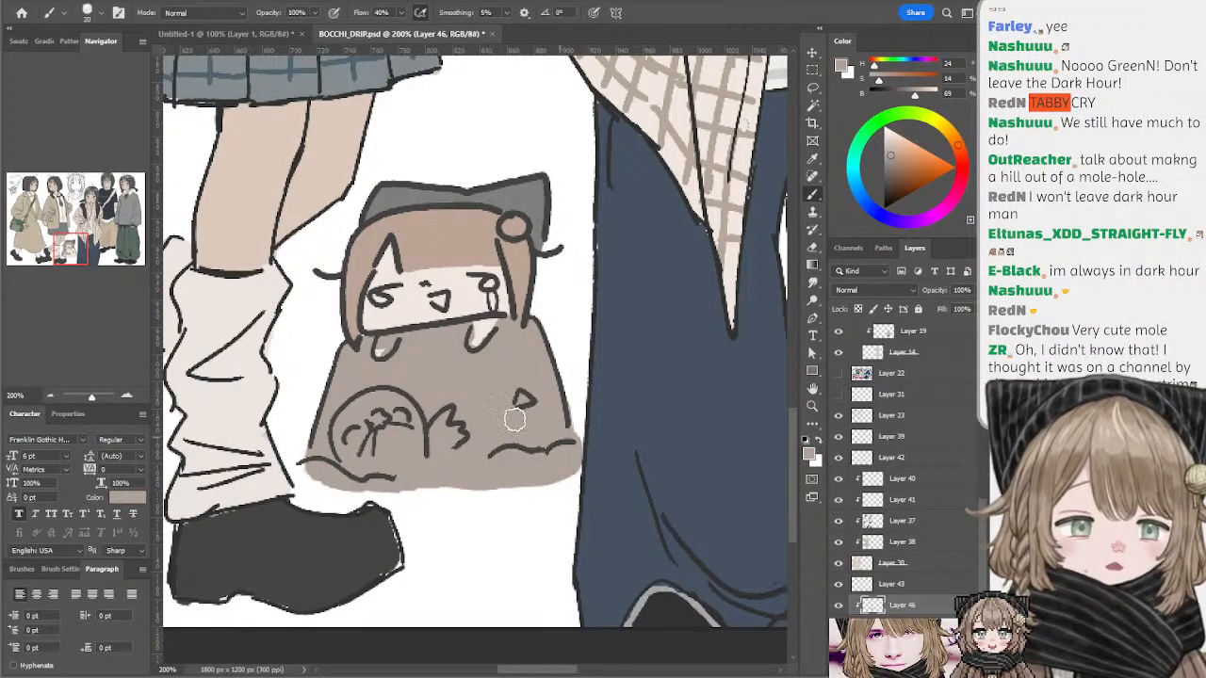
- Clean up the colour around the doodle's two paws, erasing the brown inside them with a small eraser
{"action": "mouse_move", "coordinate": [387, 349]}
{"action": "left_mouse_down"}
{"action": "mouse_move", "coordinate": [466, 351]}
{"action": "mouse_move", "coordinate": [497, 334]}
{"action": "left_mouse_up"}
{"action": "mouse_move", "coordinate": [575, 268]}
{"action": "left_mouse_down"}
{"action": "mouse_move", "coordinate": [585, 278]}
{"action": "mouse_move", "coordinate": [578, 270]}
{"action": "left_mouse_up"}
{"action": "key", "text": "e"}
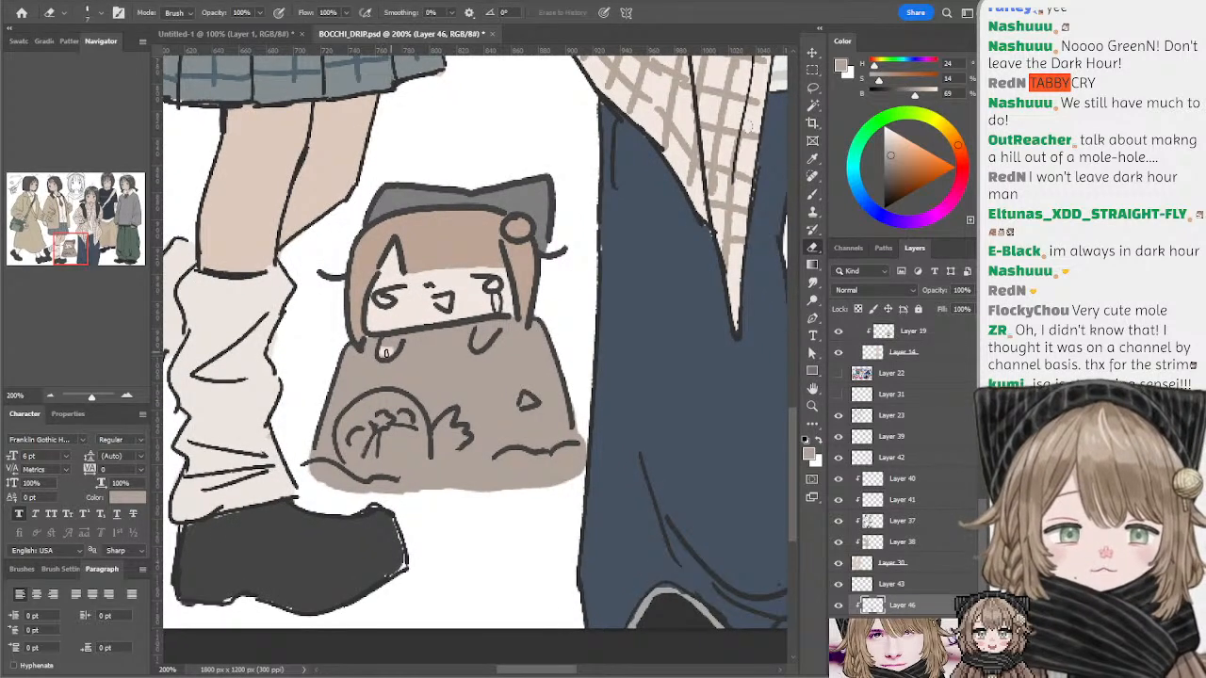
{"action": "left_click_drag", "start_coordinate": [485, 343], "coordinate": [477, 344]}
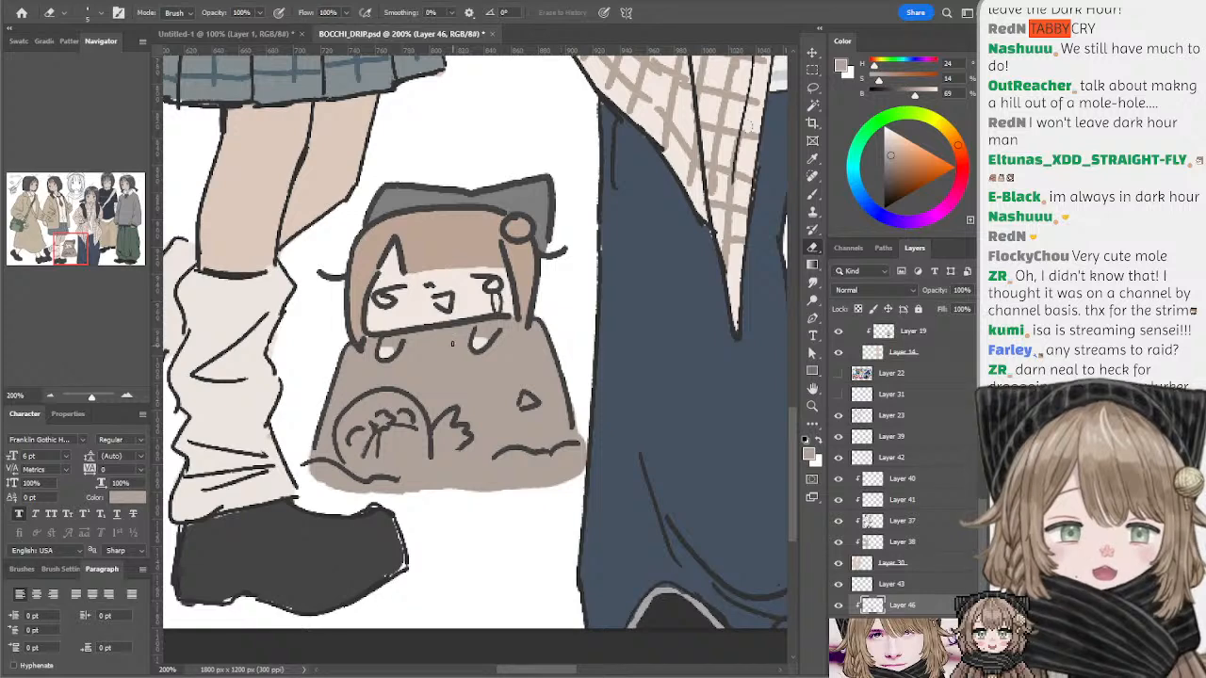
- Paint the gap between the paws below the doodle's chin with neutral grey at 50% brightness
{"action": "key", "text": "b"}
{"action": "left_click", "coordinate": [415, 325], "text": "alt"}
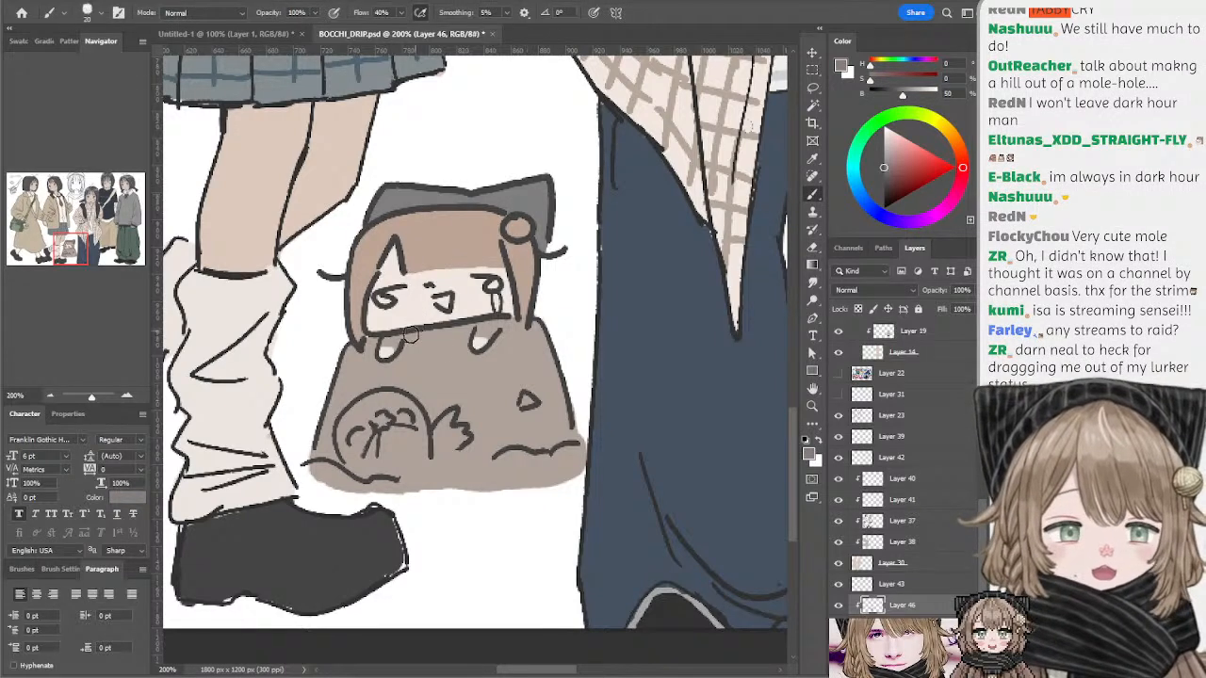
{"action": "left_click_drag", "start_coordinate": [413, 335], "coordinate": [471, 325]}
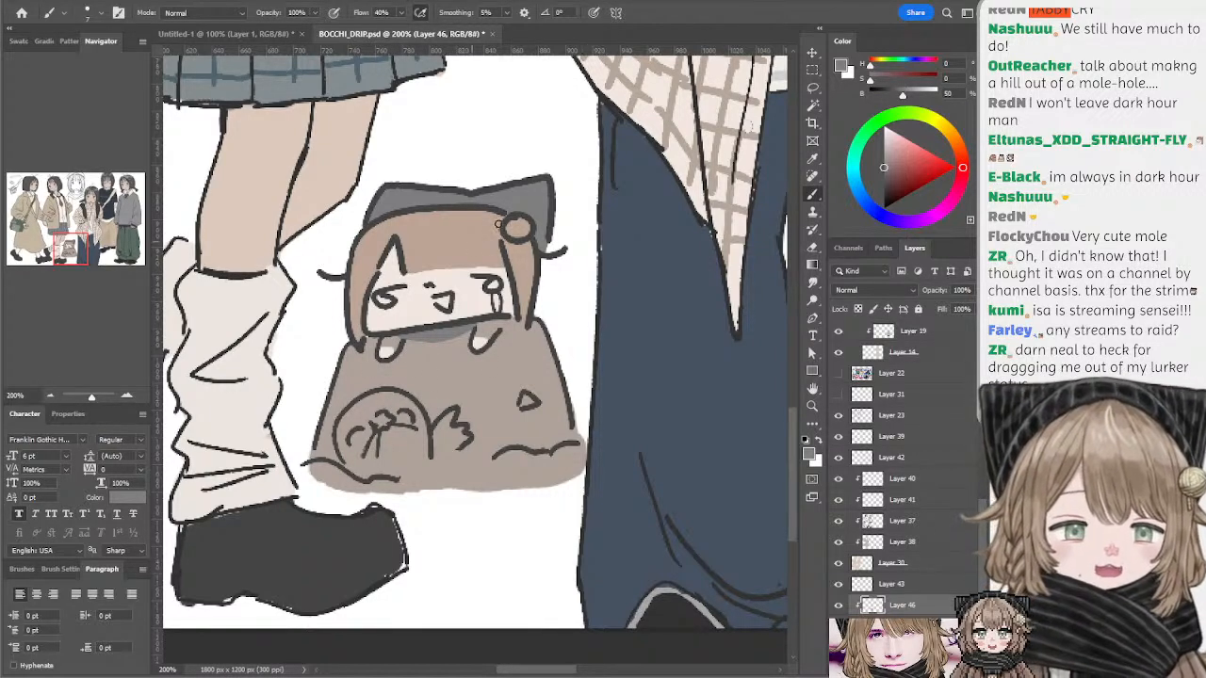
- Fill the arched shape on the mound with light tan (H 24, S 17, B 83), based on the hair colour
{"action": "left_click", "coordinate": [480, 237], "text": "alt"}
{"action": "left_click", "coordinate": [894, 146]}
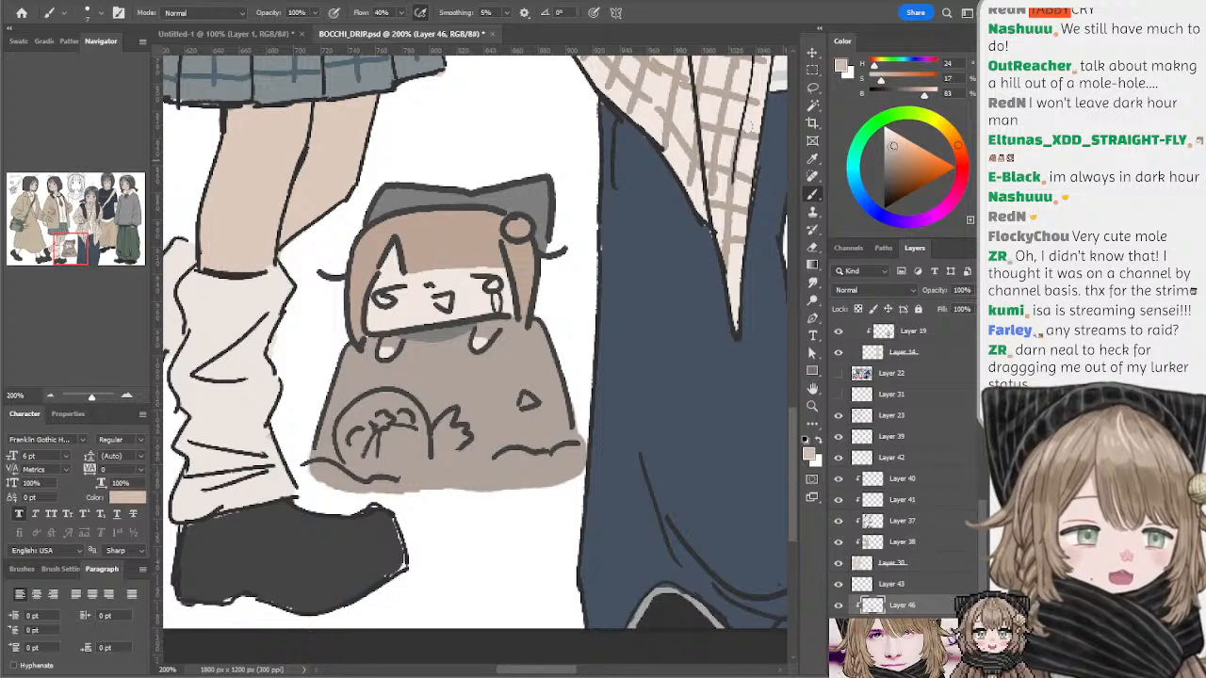
{"action": "mouse_move", "coordinate": [356, 424]}
{"action": "left_mouse_down"}
{"action": "mouse_move", "coordinate": [385, 405]}
{"action": "mouse_move", "coordinate": [371, 404]}
{"action": "mouse_move", "coordinate": [412, 441]}
{"action": "mouse_move", "coordinate": [403, 407]}
{"action": "mouse_move", "coordinate": [420, 457]}
{"action": "mouse_move", "coordinate": [355, 451]}
{"action": "mouse_move", "coordinate": [353, 463]}
{"action": "mouse_move", "coordinate": [418, 467]}
{"action": "left_mouse_up"}
- Paint the spiky tuft beside the arch pale pink (H 13, S 18, B 88)
{"action": "left_click", "coordinate": [895, 142]}
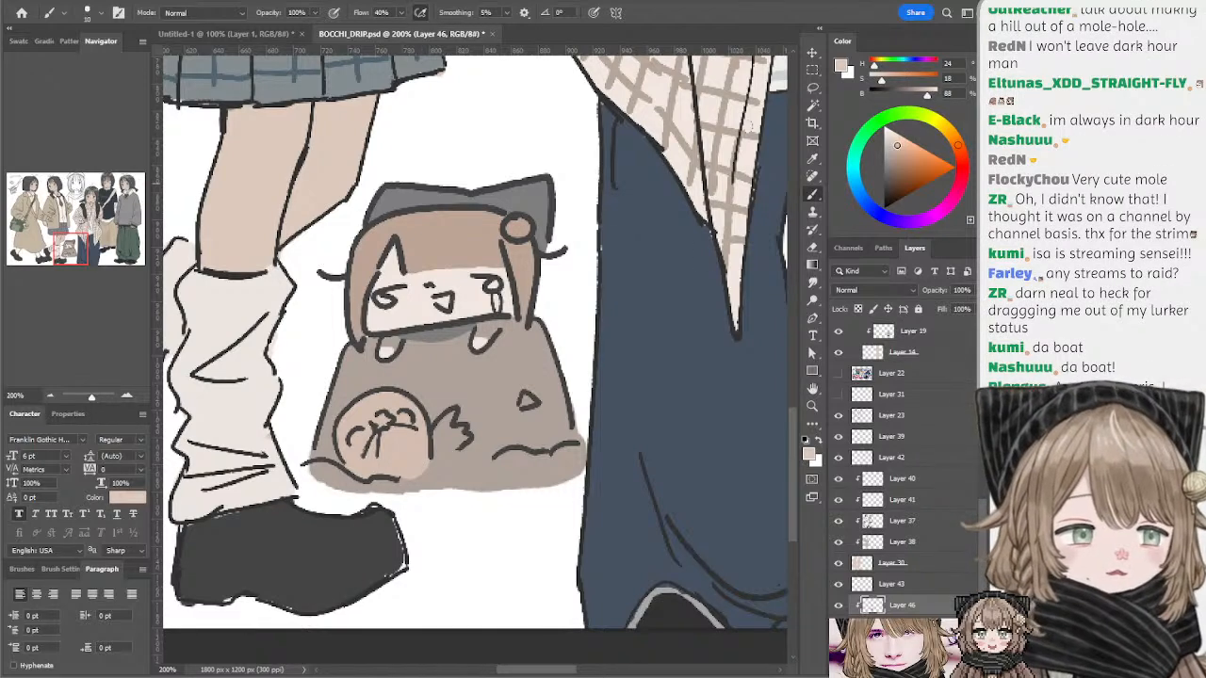
{"action": "left_click_drag", "start_coordinate": [937, 135], "coordinate": [960, 155]}
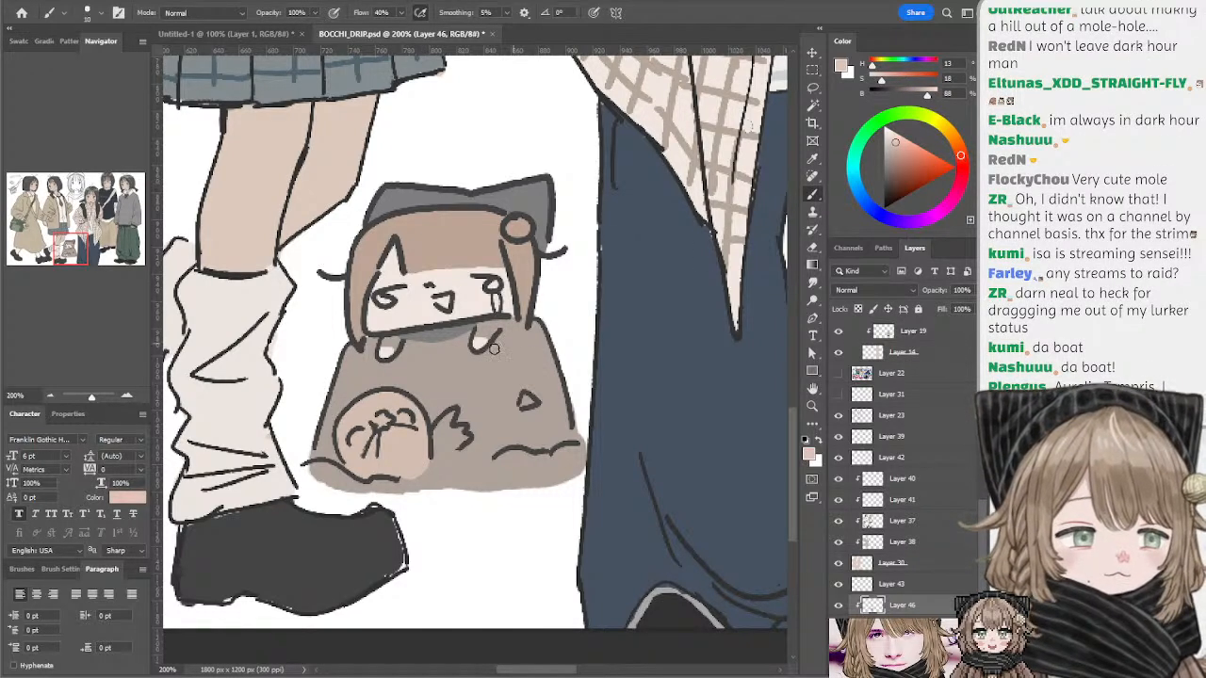
{"action": "mouse_move", "coordinate": [438, 417]}
{"action": "left_mouse_down"}
{"action": "mouse_move", "coordinate": [459, 453]}
{"action": "mouse_move", "coordinate": [426, 433]}
{"action": "left_mouse_up"}
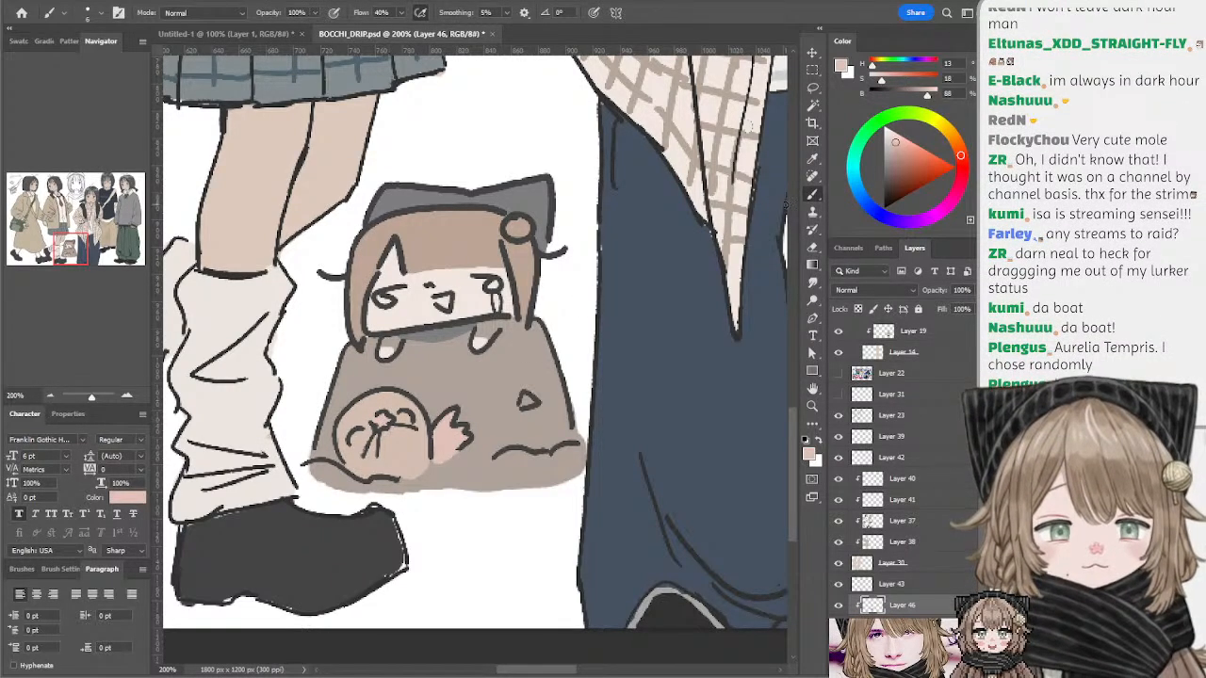
- Paint the round pom-pom on the doodle's cat hat pale cream (H 41, S 12, B 91)
{"action": "left_click", "coordinate": [504, 388], "text": "alt"}
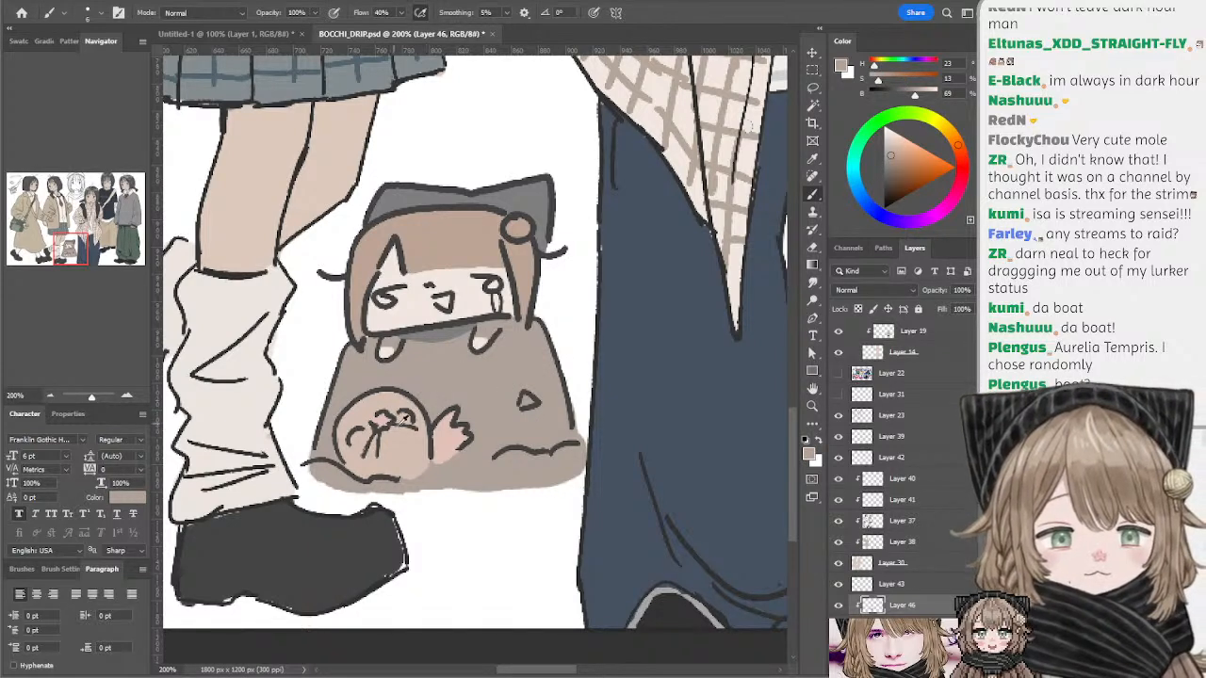
{"action": "left_click", "coordinate": [408, 435], "text": "alt"}
{"action": "left_click", "coordinate": [527, 243], "text": "alt"}
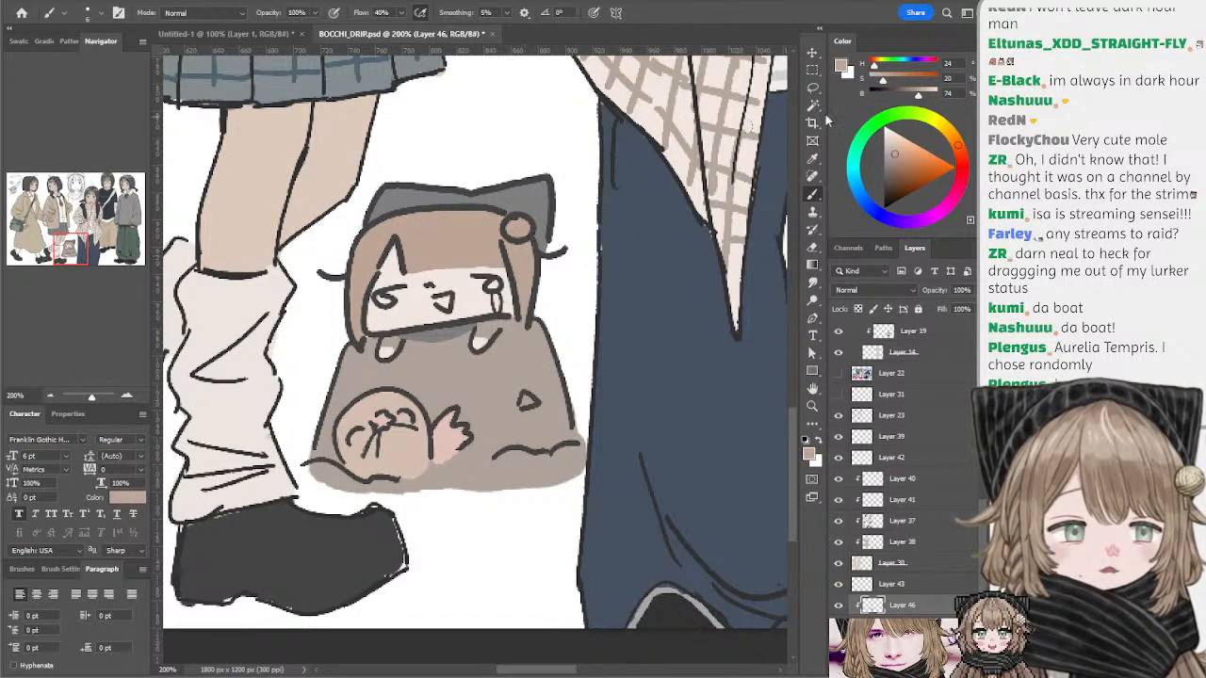
{"action": "left_click", "coordinate": [893, 137]}
{"action": "left_click", "coordinate": [948, 132]}
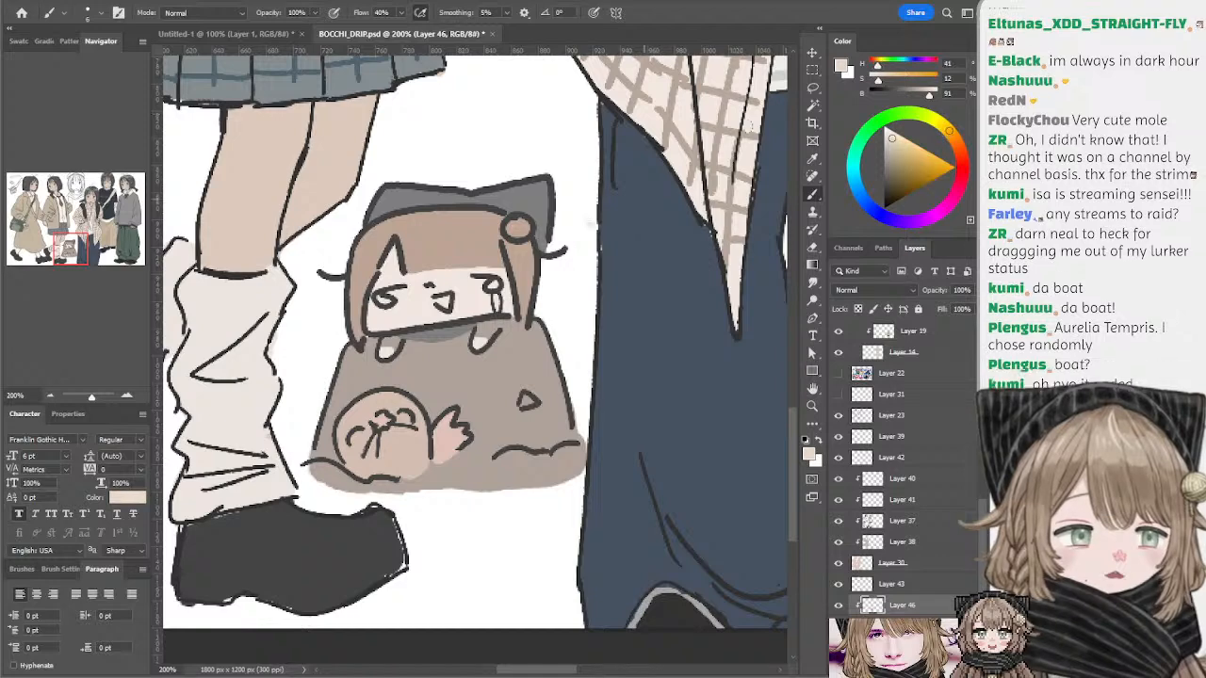
{"action": "left_click_drag", "start_coordinate": [525, 222], "coordinate": [516, 227]}
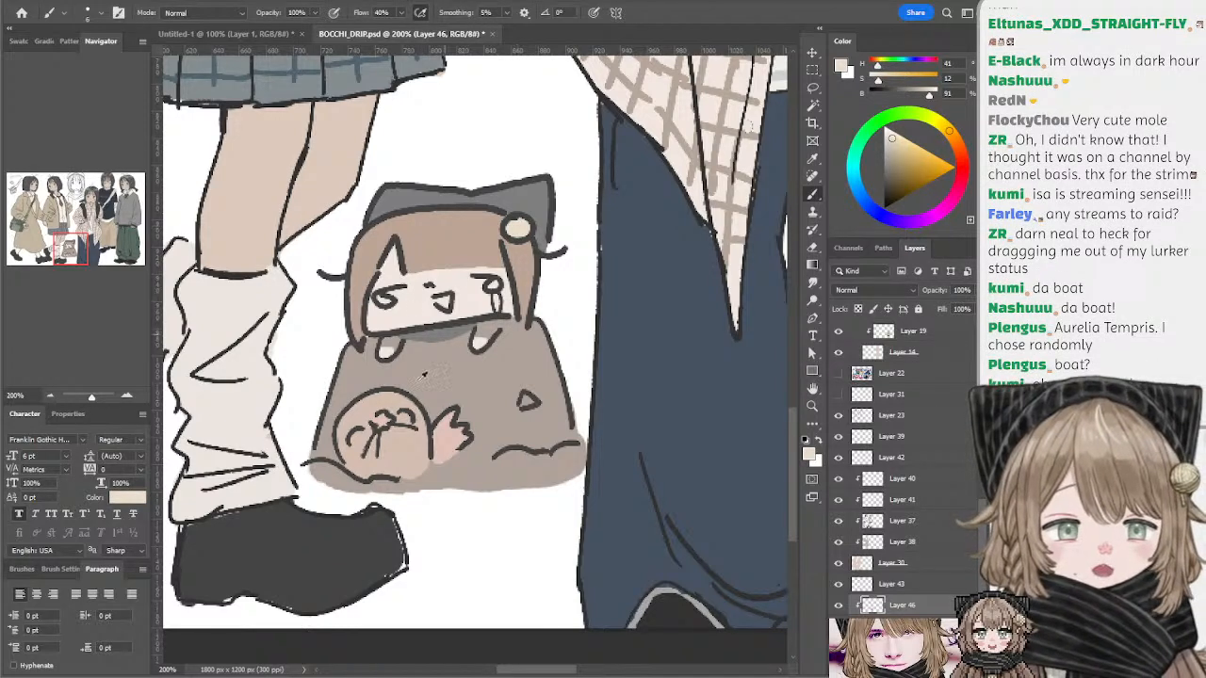
- Colour the doodle's two eyes with a muted yellow-green (H 75, S 19, B 79)
{"action": "left_click", "coordinate": [455, 437], "text": "alt"}
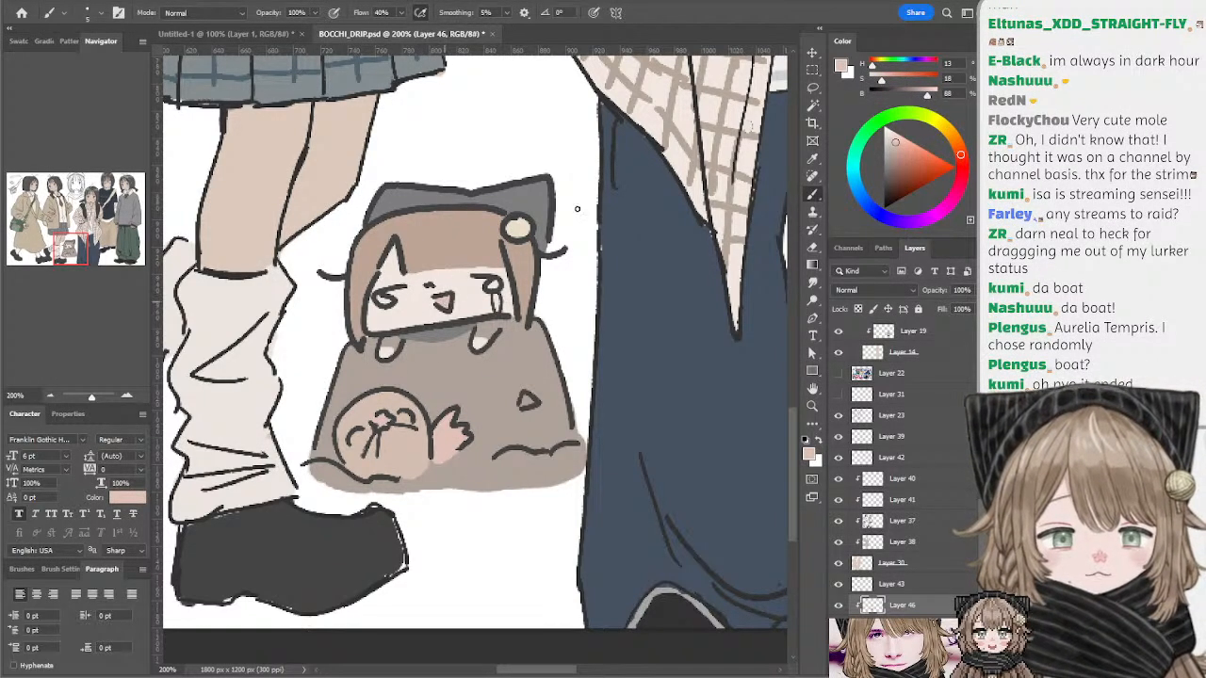
{"action": "left_click", "coordinate": [900, 138]}
{"action": "left_click", "coordinate": [923, 115]}
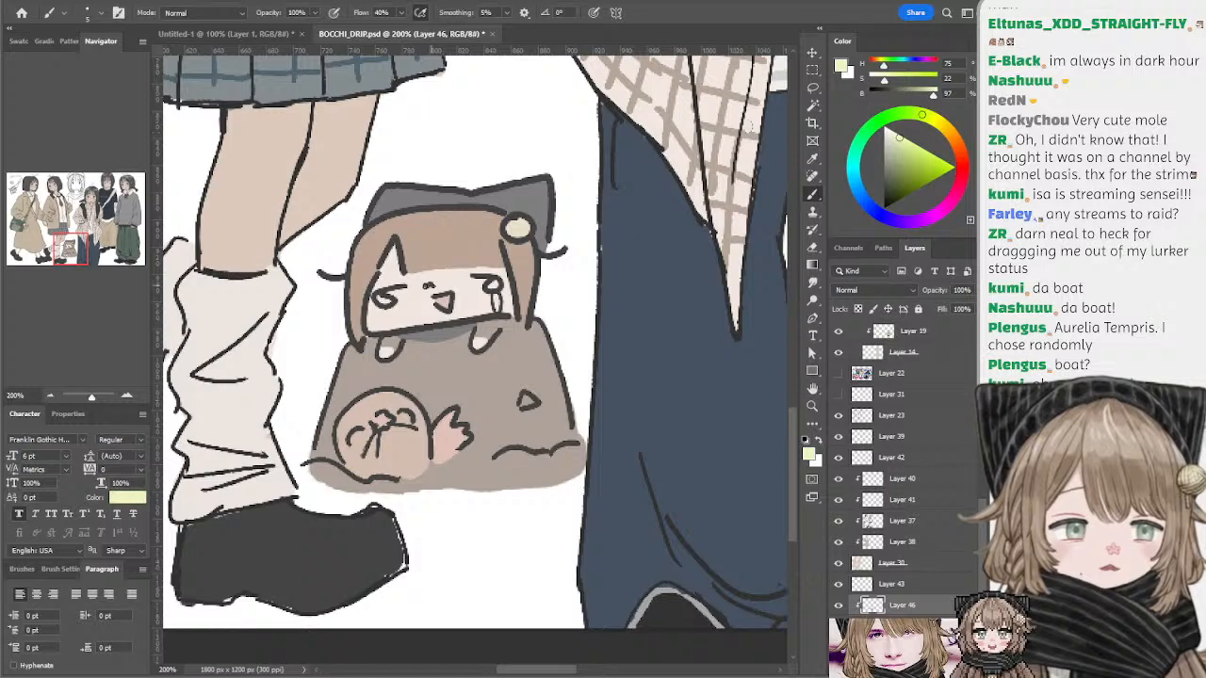
{"action": "left_click", "coordinate": [894, 149]}
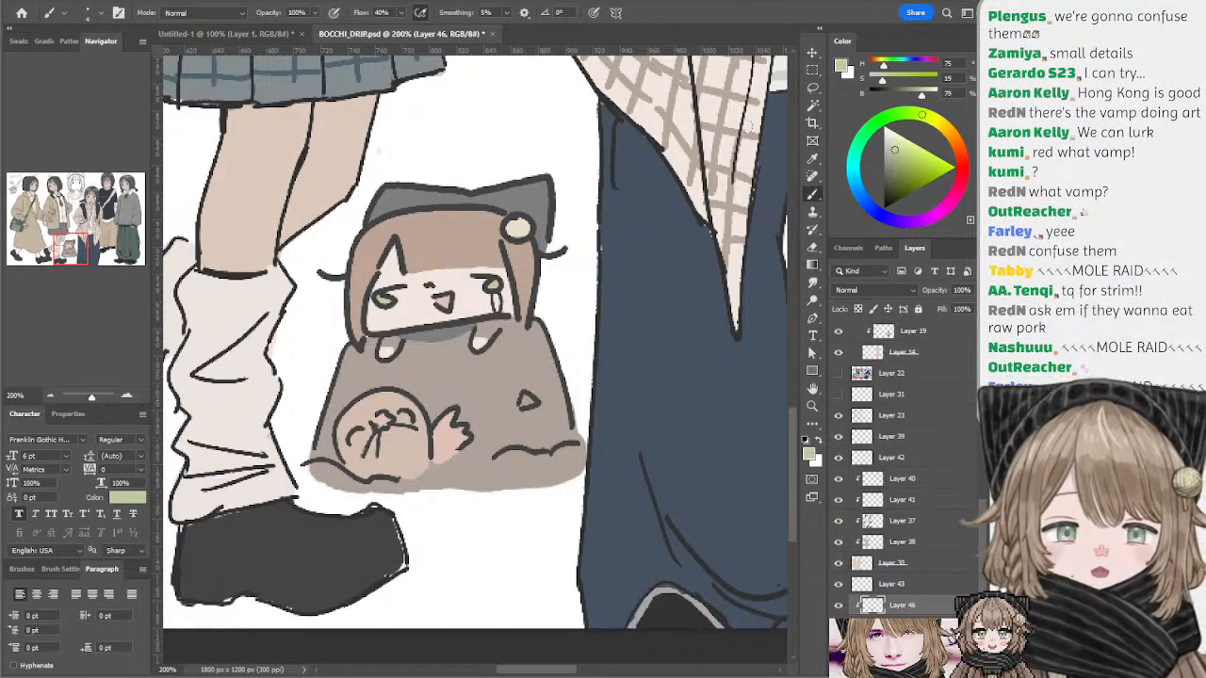
- Hand-letter "TY for" above the cat hat on Layer 43, using the dark grey outline colour (S 0, B 26)
{"action": "left_click", "coordinate": [504, 179], "text": "alt"}
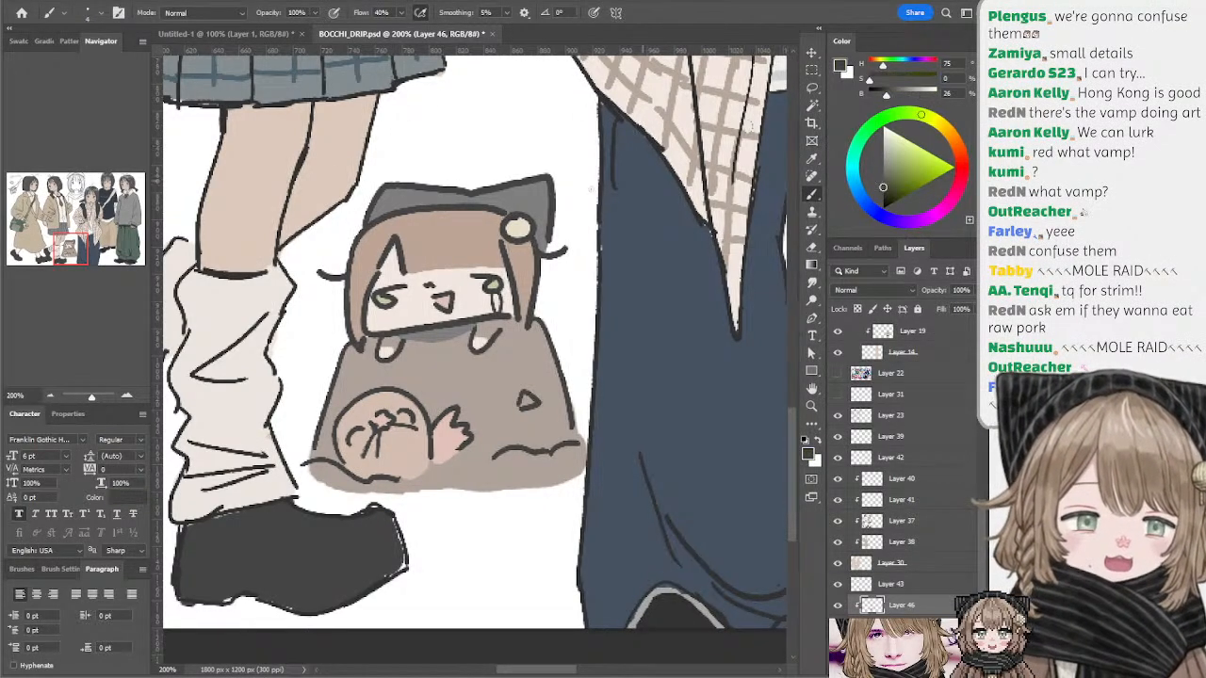
{"action": "key", "text": "alt+bracketright"}
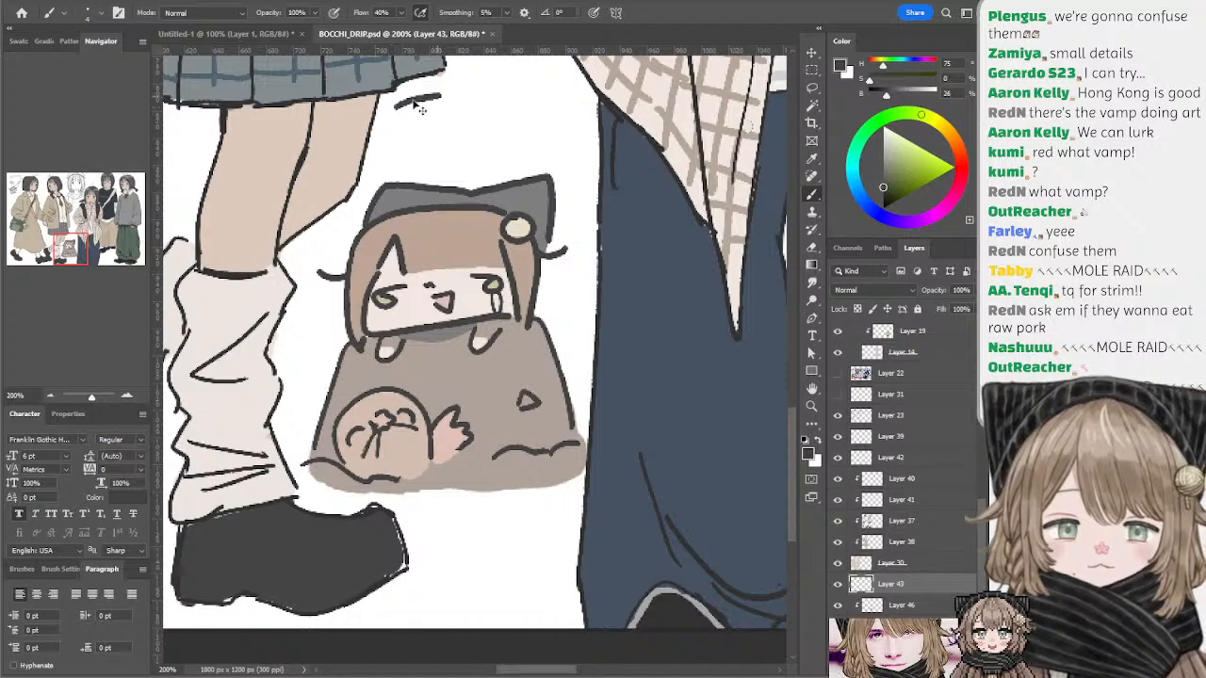
{"action": "mouse_move", "coordinate": [394, 105]}
{"action": "left_mouse_down"}
{"action": "mouse_move", "coordinate": [430, 95]}
{"action": "mouse_move", "coordinate": [413, 132]}
{"action": "left_mouse_up"}
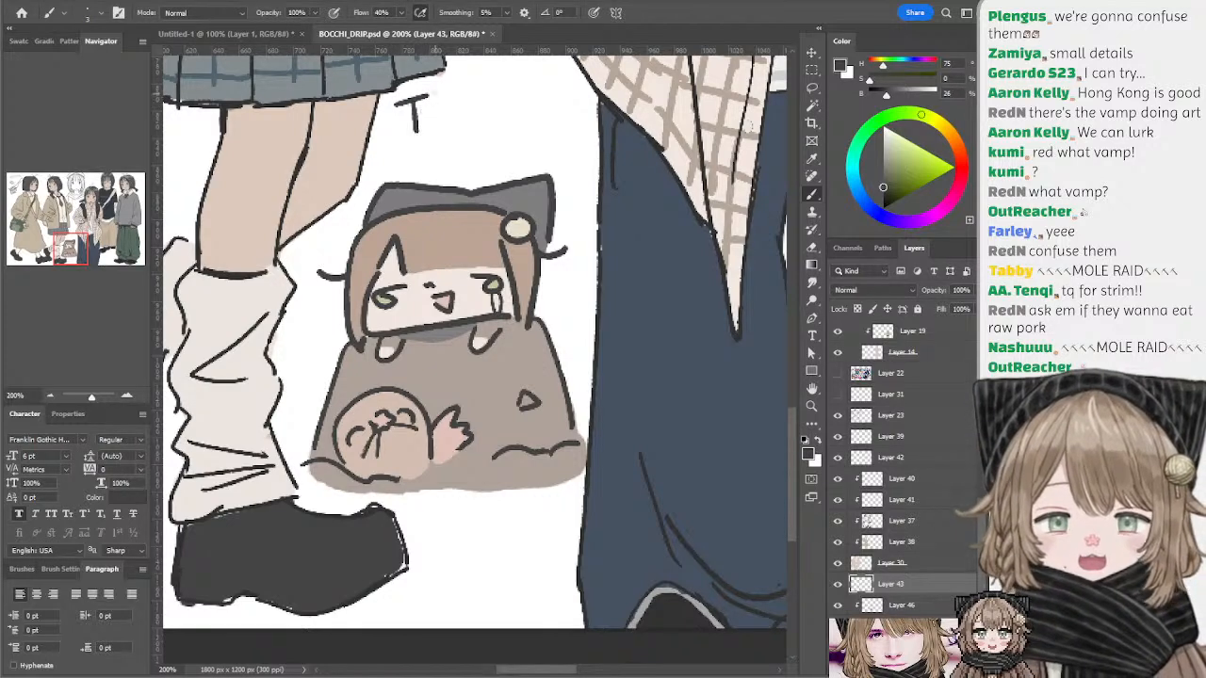
{"action": "left_click_drag", "start_coordinate": [431, 90], "coordinate": [440, 122]}
{"action": "mouse_move", "coordinate": [514, 75]}
{"action": "left_mouse_down"}
{"action": "mouse_move", "coordinate": [413, 134]}
{"action": "mouse_move", "coordinate": [413, 192]}
{"action": "mouse_move", "coordinate": [418, 175]}
{"action": "mouse_move", "coordinate": [378, 222]}
{"action": "mouse_move", "coordinate": [390, 196]}
{"action": "left_mouse_up"}
{"action": "left_click_drag", "start_coordinate": [411, 194], "coordinate": [409, 195]}
{"action": "mouse_move", "coordinate": [424, 193]}
{"action": "left_mouse_down"}
{"action": "mouse_move", "coordinate": [424, 211]}
{"action": "mouse_move", "coordinate": [434, 179]}
{"action": "left_mouse_up"}
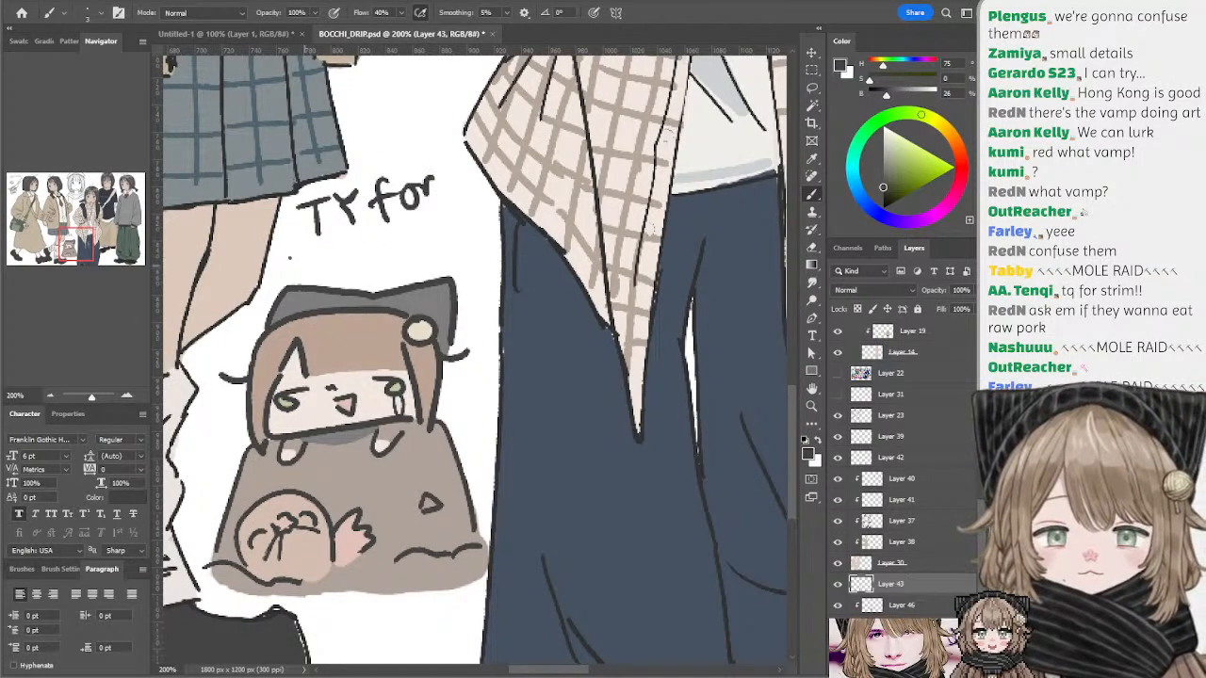
- Hand-letter "watching!!" beneath "TY for", just above the doodle's hat, in the same dark grey
{"action": "mouse_move", "coordinate": [290, 247]}
{"action": "left_mouse_down"}
{"action": "mouse_move", "coordinate": [325, 247]}
{"action": "mouse_move", "coordinate": [338, 273]}
{"action": "mouse_move", "coordinate": [347, 269]}
{"action": "left_mouse_up"}
{"action": "mouse_move", "coordinate": [375, 250]}
{"action": "left_mouse_down"}
{"action": "mouse_move", "coordinate": [366, 268]}
{"action": "mouse_move", "coordinate": [386, 269]}
{"action": "left_mouse_up"}
{"action": "mouse_move", "coordinate": [399, 243]}
{"action": "left_mouse_down"}
{"action": "mouse_move", "coordinate": [400, 256]}
{"action": "mouse_move", "coordinate": [433, 249]}
{"action": "mouse_move", "coordinate": [435, 266]}
{"action": "left_mouse_up"}
{"action": "left_click_drag", "start_coordinate": [454, 200], "coordinate": [452, 234]}
{"action": "left_click_drag", "start_coordinate": [467, 202], "coordinate": [465, 231]}
{"action": "left_click", "coordinate": [455, 243]}
{"action": "left_click", "coordinate": [466, 243]}
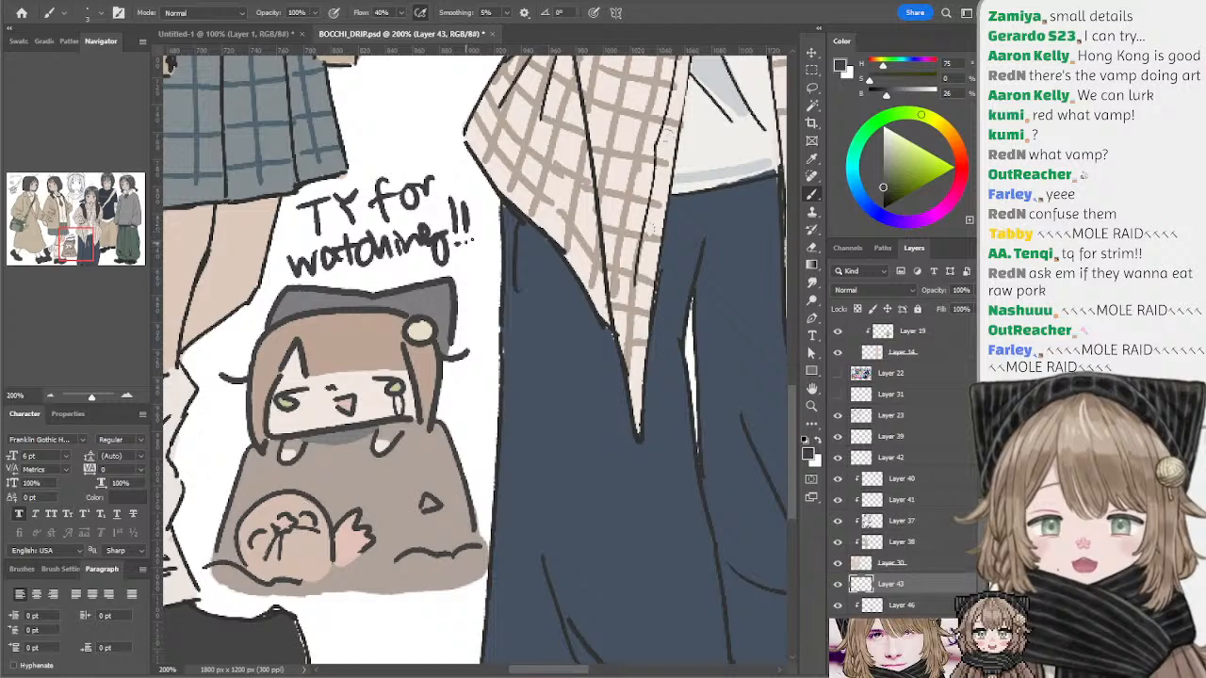
- Sketch a small figure with a spiky crown-like top and a raised hand below the mound in dark grey
{"action": "mouse_move", "coordinate": [443, 335]}
{"action": "left_mouse_down"}
{"action": "mouse_move", "coordinate": [437, 162]}
{"action": "mouse_move", "coordinate": [437, 220]}
{"action": "mouse_move", "coordinate": [431, 180]}
{"action": "left_mouse_up"}
{"action": "mouse_move", "coordinate": [326, 491]}
{"action": "left_mouse_down"}
{"action": "mouse_move", "coordinate": [354, 515]}
{"action": "mouse_move", "coordinate": [373, 485]}
{"action": "mouse_move", "coordinate": [385, 505]}
{"action": "left_mouse_up"}
{"action": "mouse_move", "coordinate": [326, 522]}
{"action": "left_mouse_down"}
{"action": "mouse_move", "coordinate": [391, 505]}
{"action": "mouse_move", "coordinate": [411, 485]}
{"action": "left_mouse_up"}
{"action": "mouse_move", "coordinate": [315, 537]}
{"action": "left_mouse_down"}
{"action": "mouse_move", "coordinate": [379, 522]}
{"action": "mouse_move", "coordinate": [420, 535]}
{"action": "mouse_move", "coordinate": [375, 583]}
{"action": "mouse_move", "coordinate": [321, 578]}
{"action": "mouse_move", "coordinate": [403, 571]}
{"action": "left_mouse_up"}
- Hand-letter "OUT!!!" beneath the small spiky-topped figure
{"action": "left_click_drag", "start_coordinate": [384, 573], "coordinate": [386, 605]}
{"action": "left_click_drag", "start_coordinate": [418, 563], "coordinate": [429, 586]}
{"action": "left_click_drag", "start_coordinate": [440, 555], "coordinate": [435, 586]}
{"action": "left_click", "coordinate": [421, 597]}
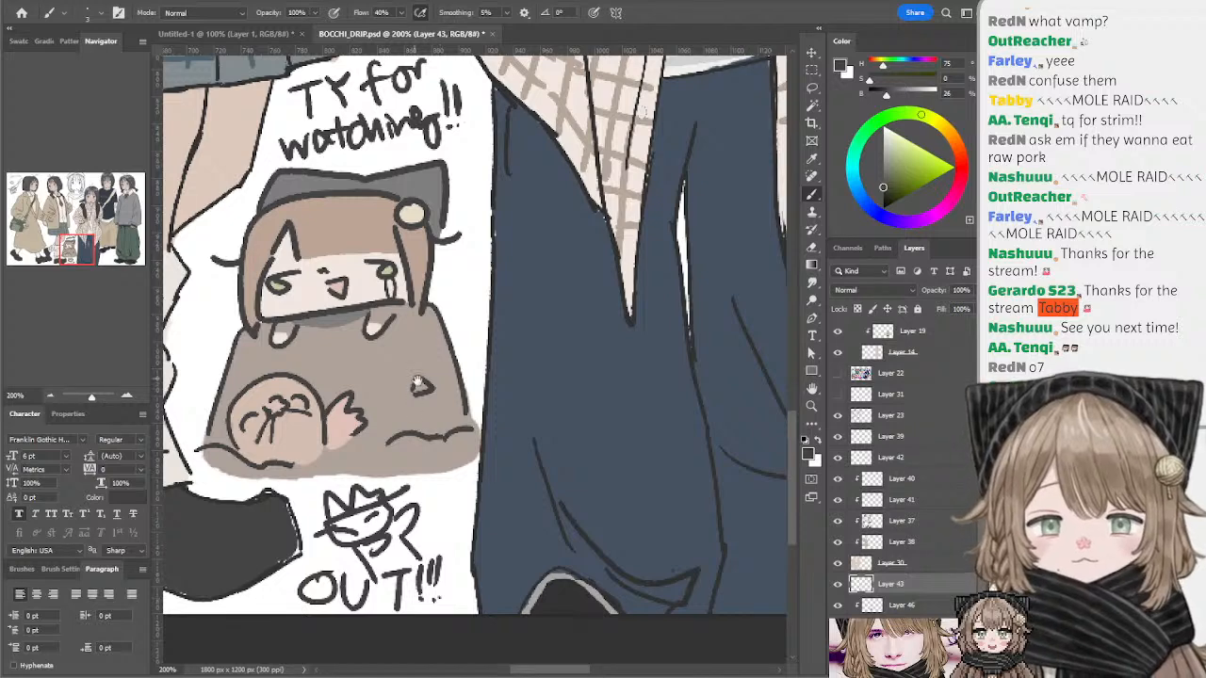
{"action": "left_click_drag", "start_coordinate": [417, 381], "coordinate": [436, 405]}
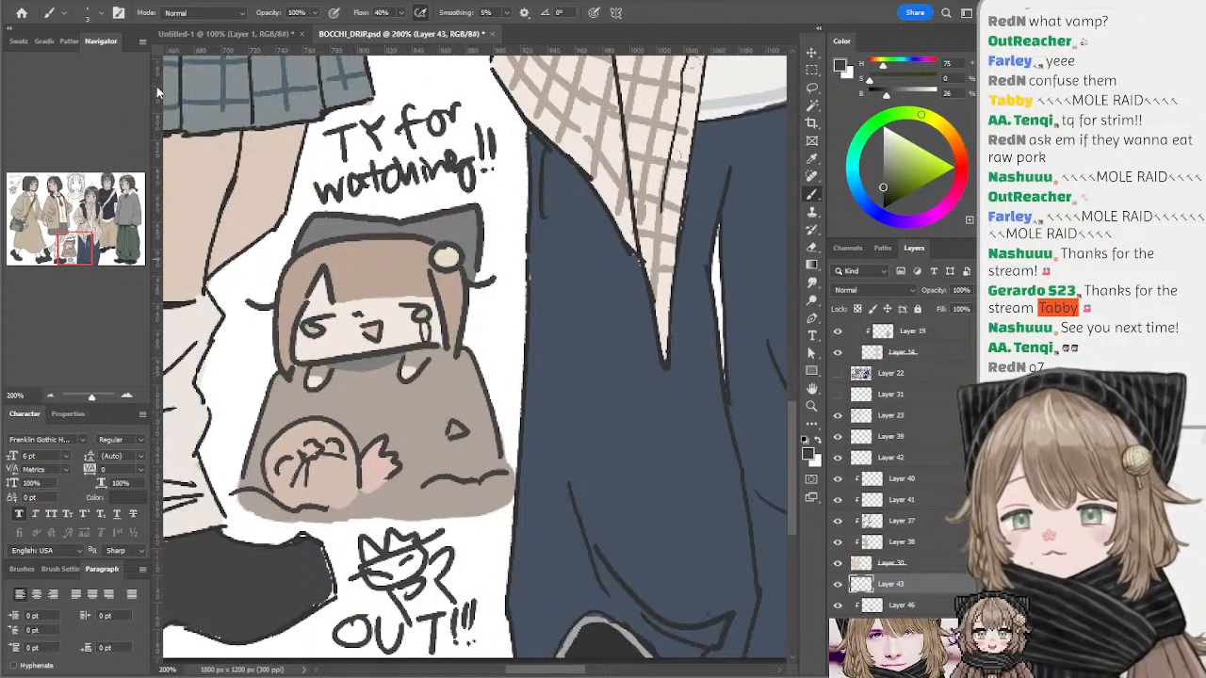